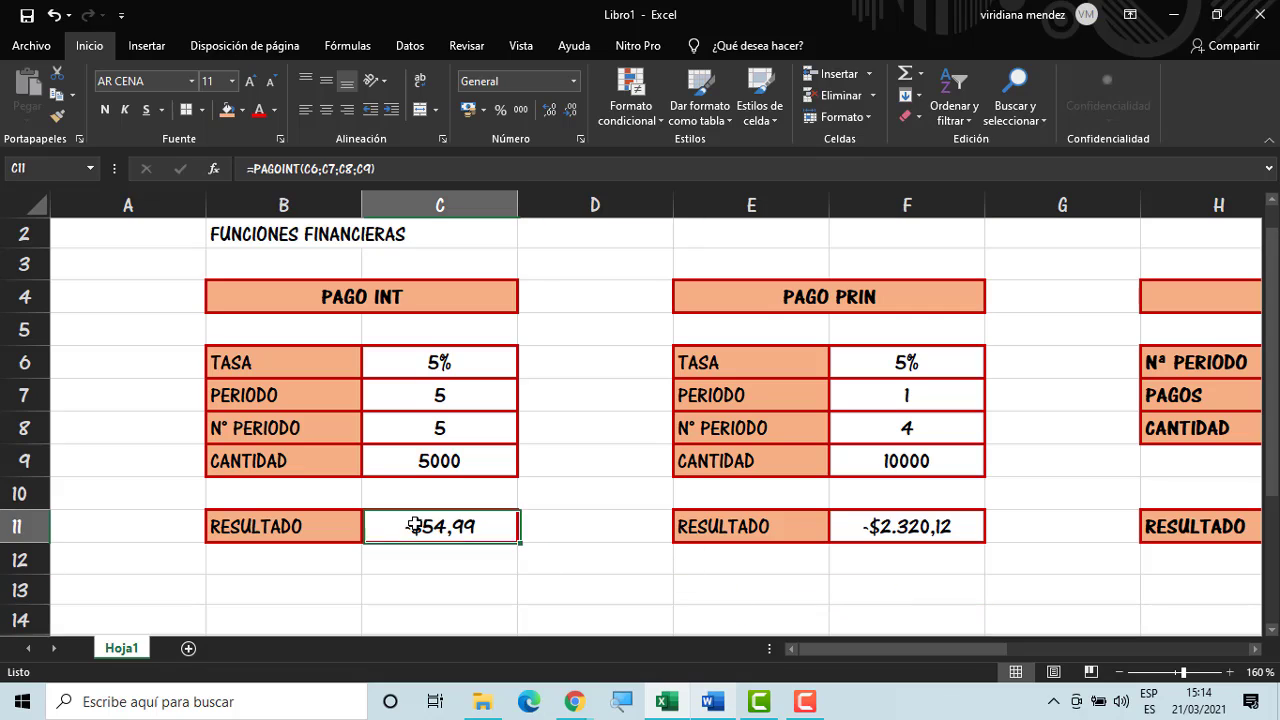
Review the result formulas of the PAGO INT and PAGO PRIN tables in C11 and F11
double_click(506, 525)
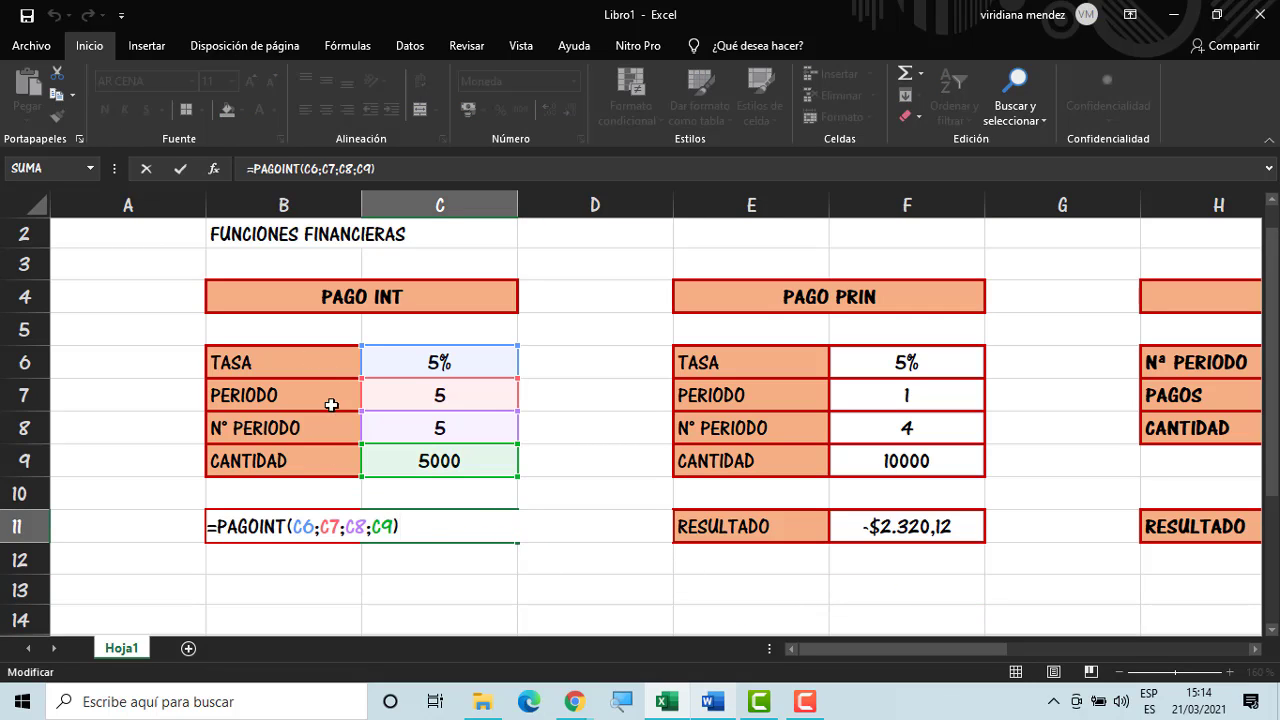
key("Return")
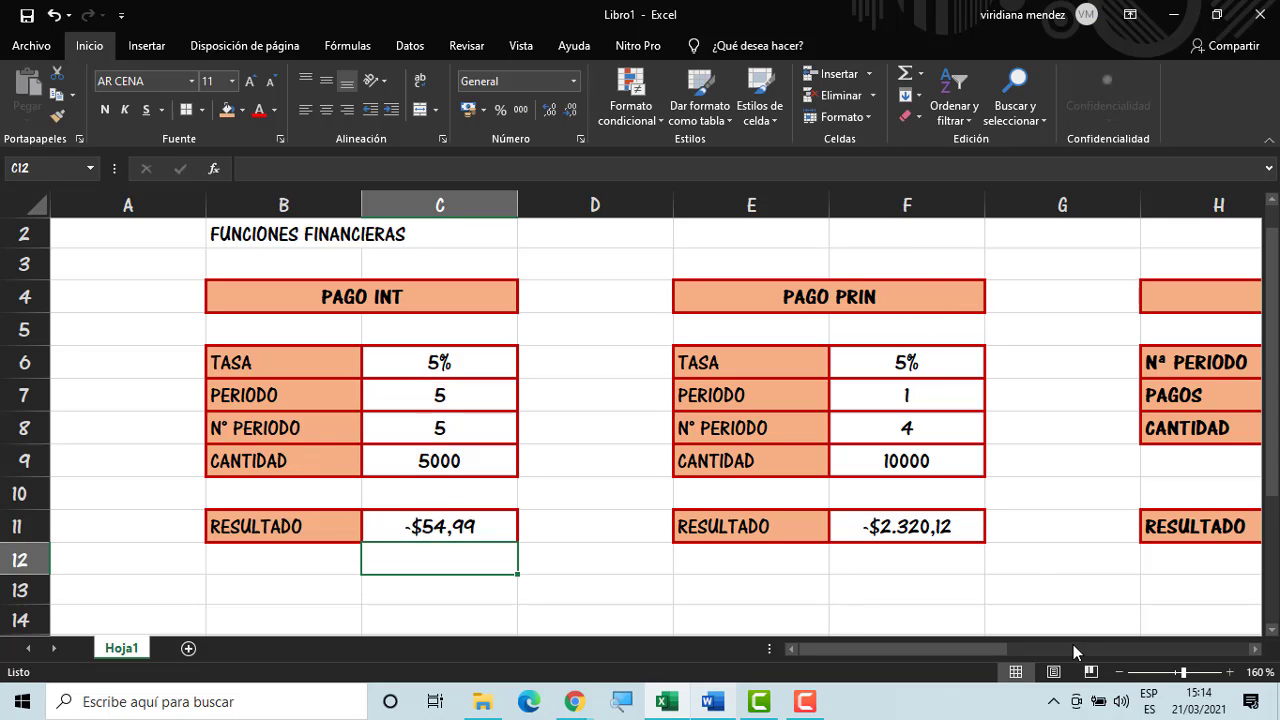
left_click_drag(975, 653, 1070, 638)
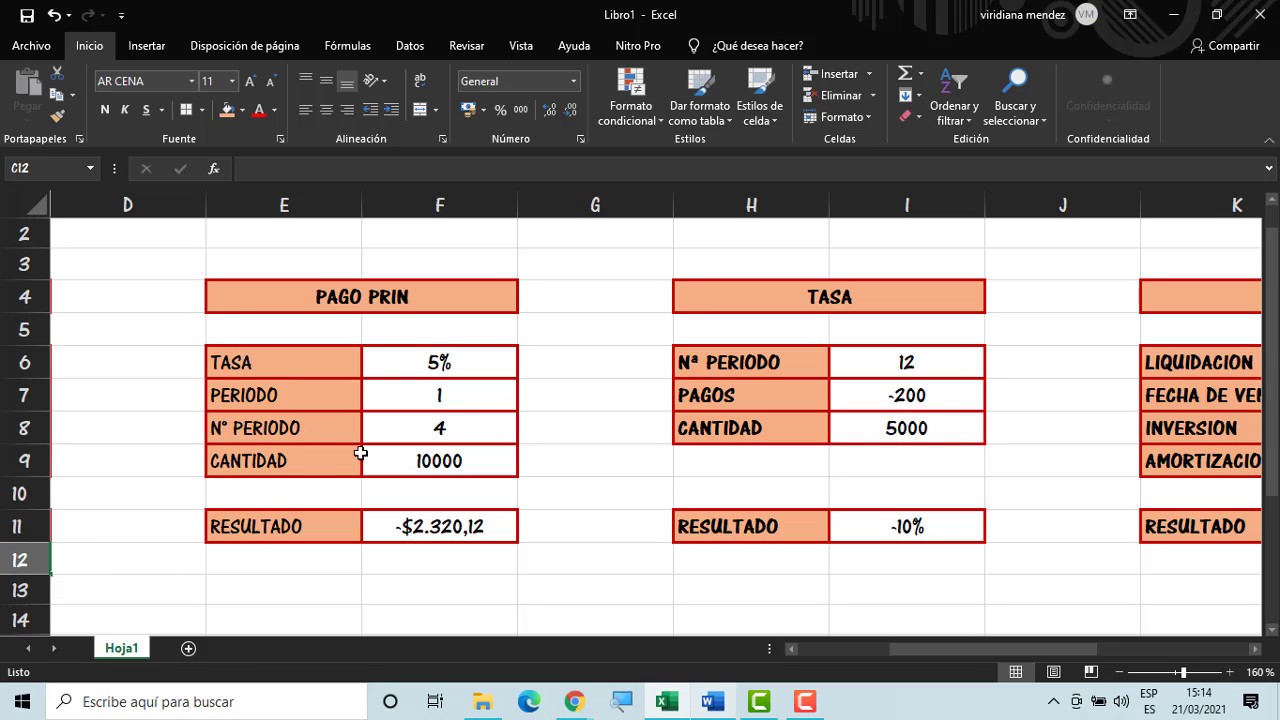
left_click(476, 524)
double_click(465, 525)
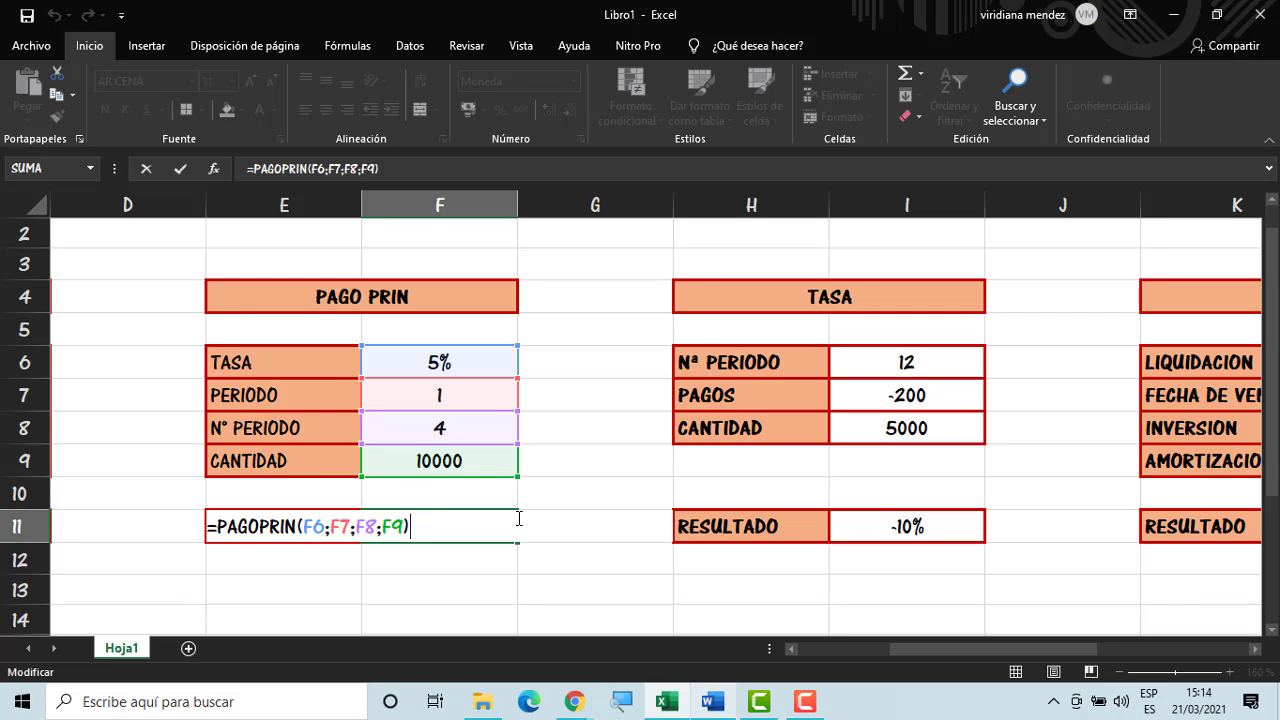
key("Return")
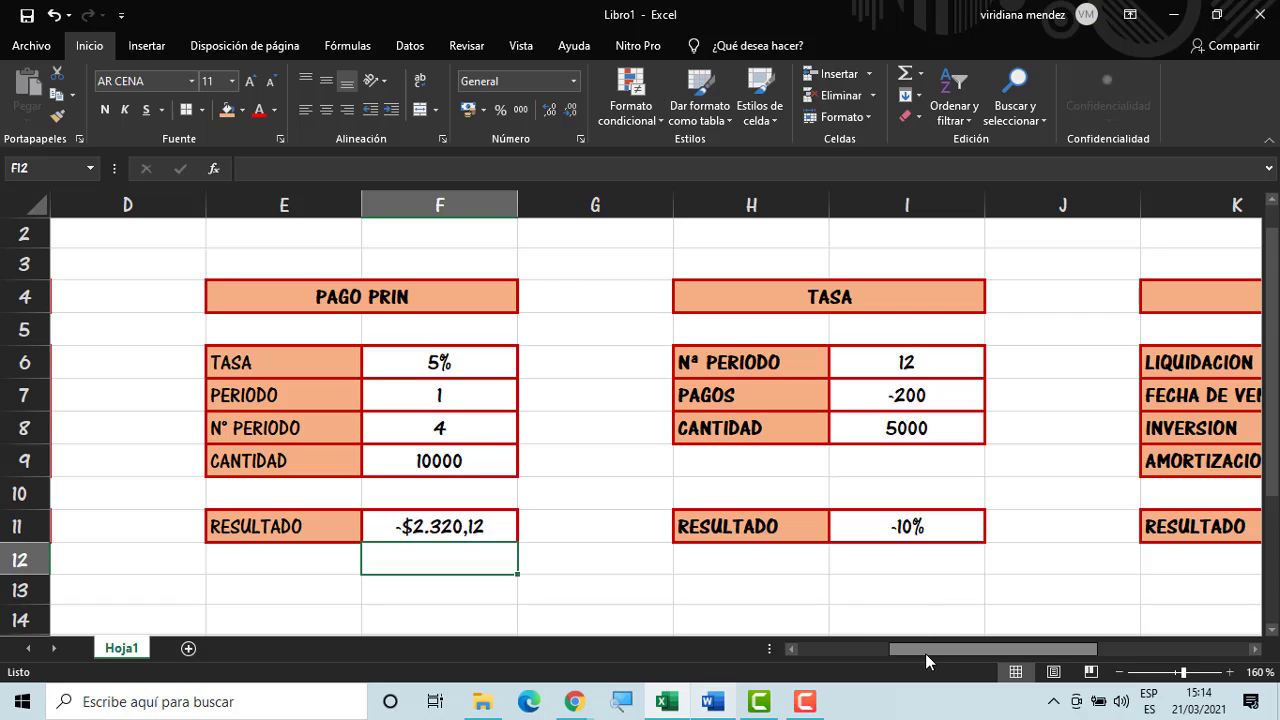
Widen column K slightly so the FECHA DE VENCIMIENTO label in the TASA INT table fits
left_click_drag(925, 653, 1013, 646)
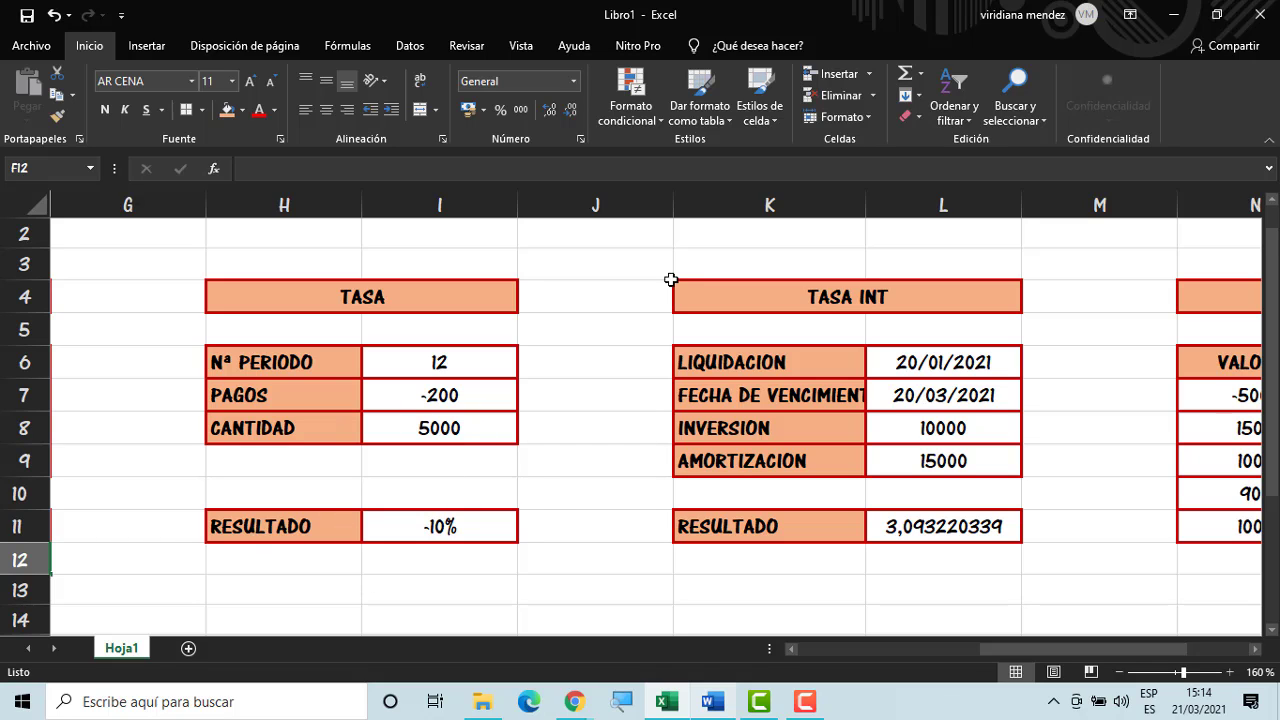
left_click_drag(1013, 647, 1077, 644)
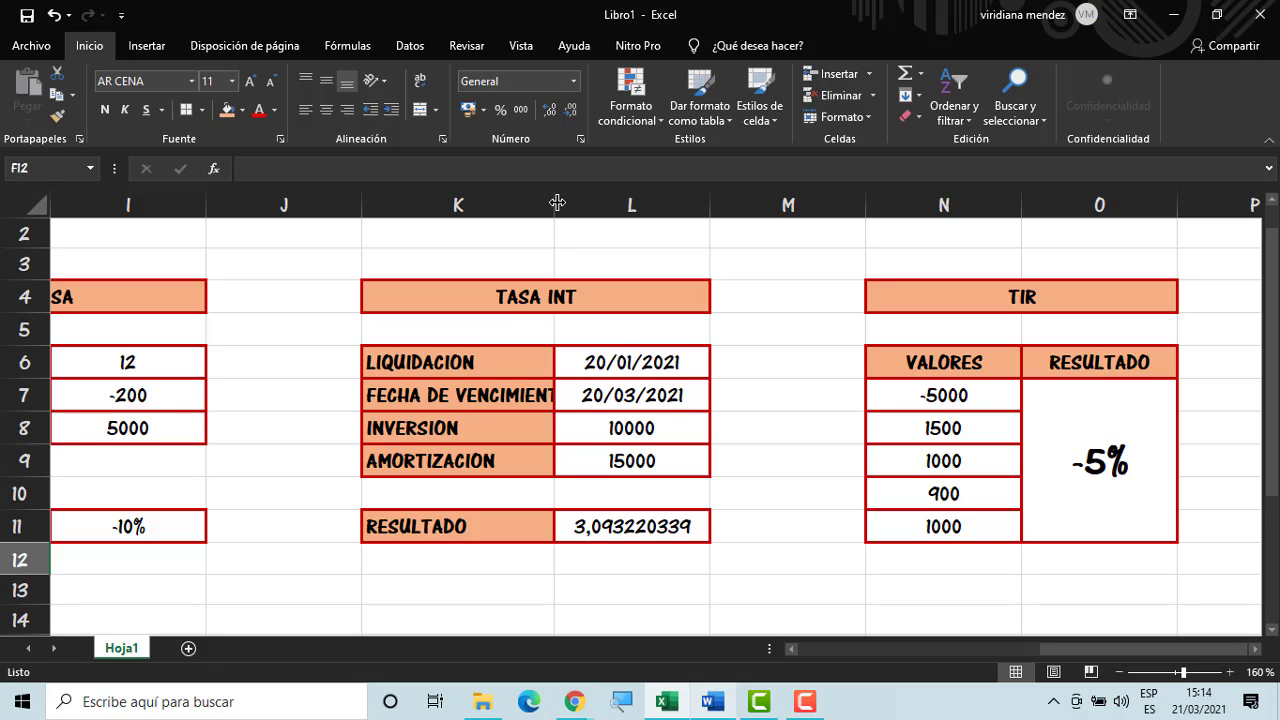
left_click_drag(565, 206, 573, 207)
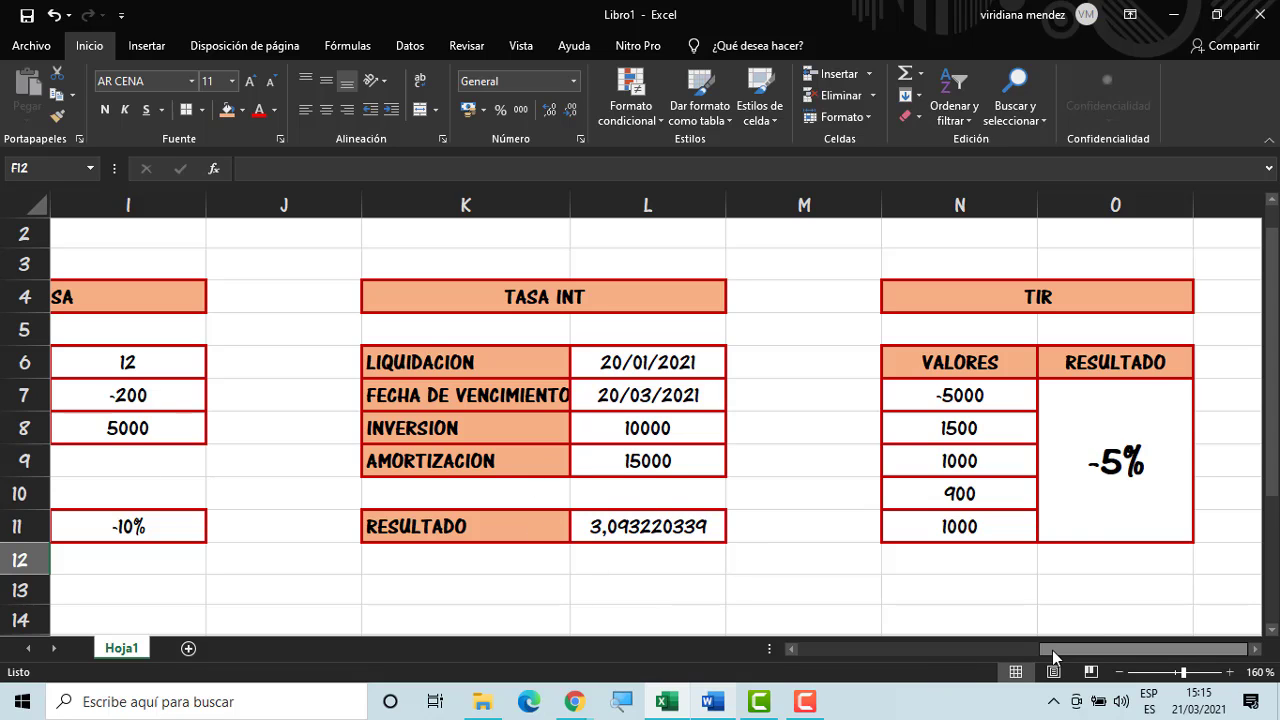
Examine the TIR table's values in N7:N11 and the formula in its merged result cell
left_click(1255, 650)
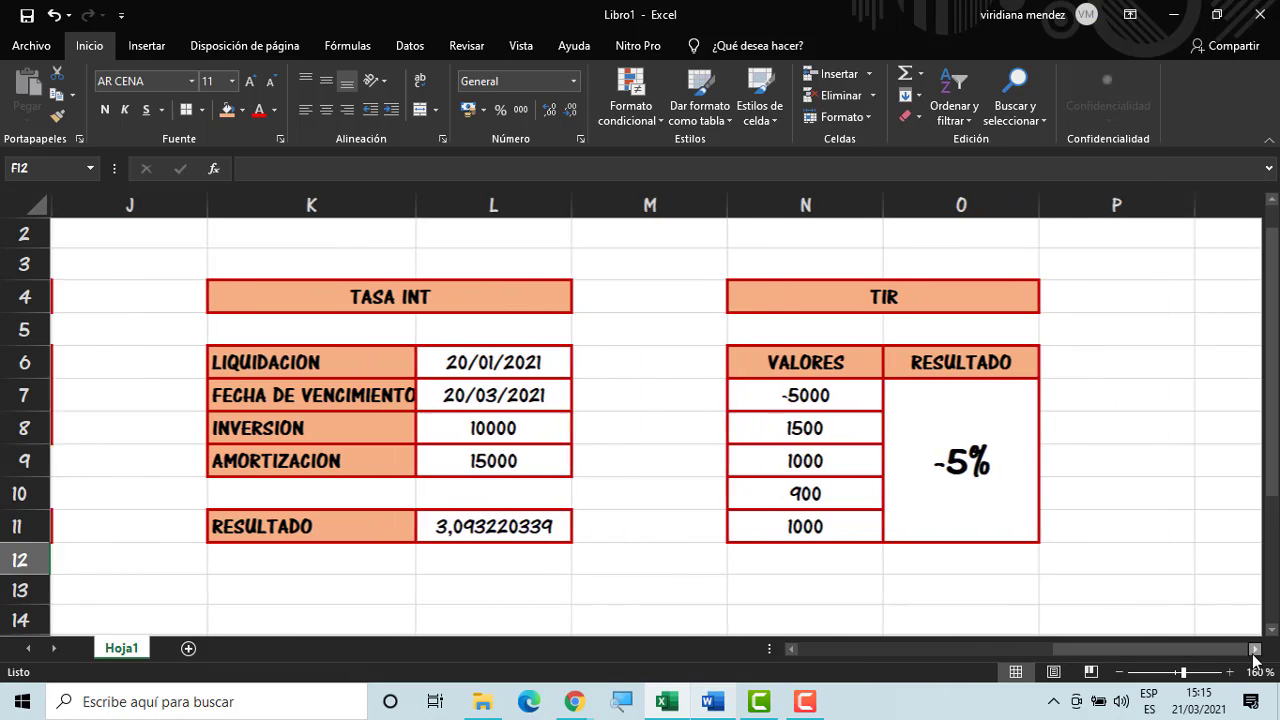
left_click(1255, 650)
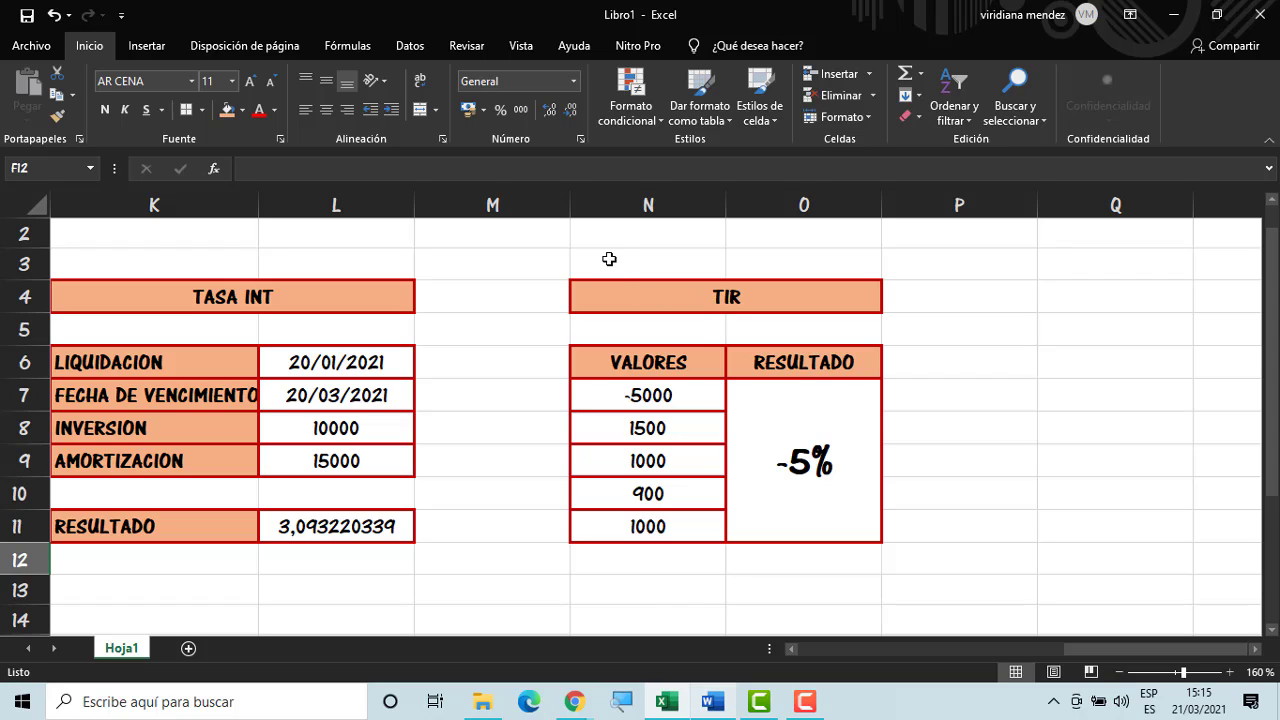
left_click_drag(609, 259, 734, 558)
left_click(774, 583)
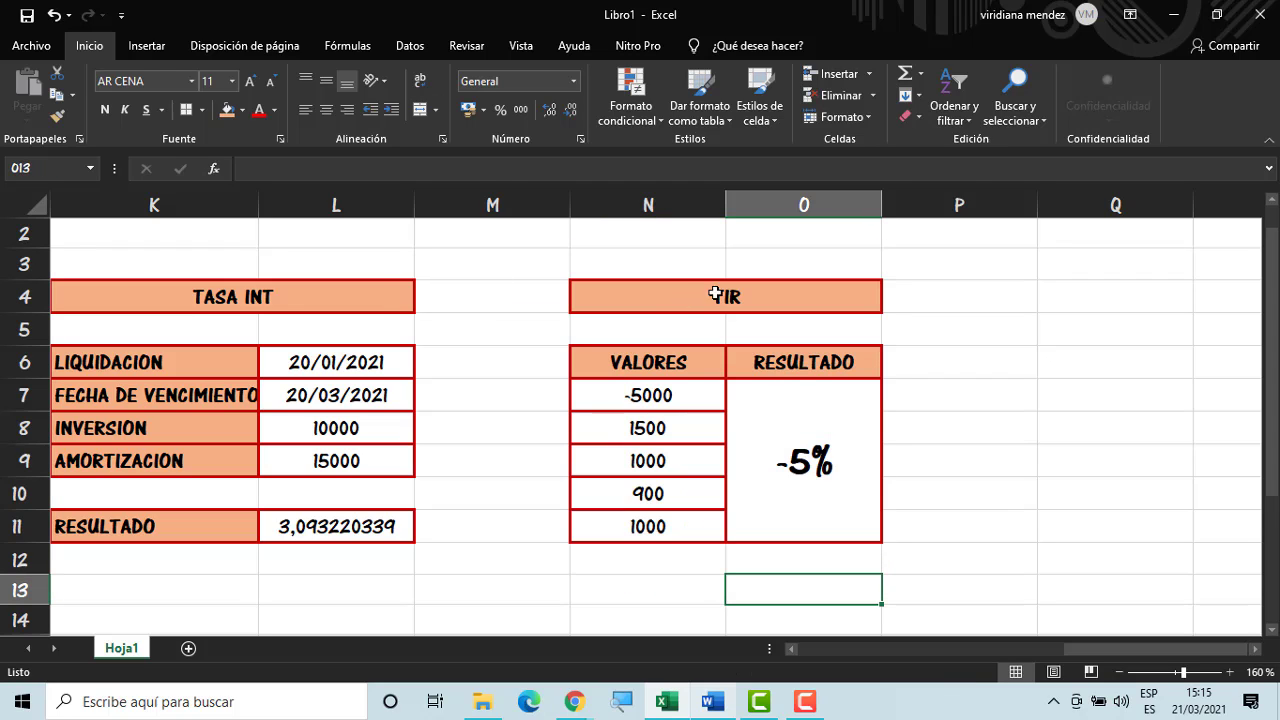
left_click(818, 436)
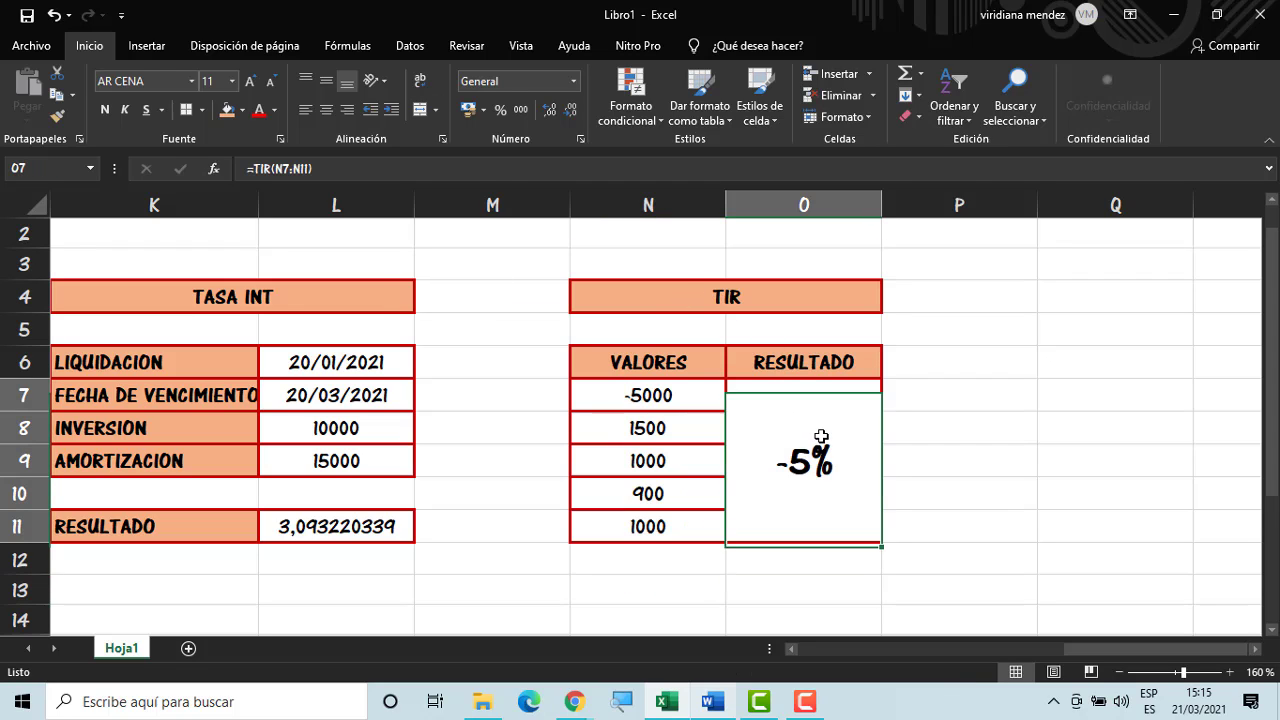
left_click(691, 409)
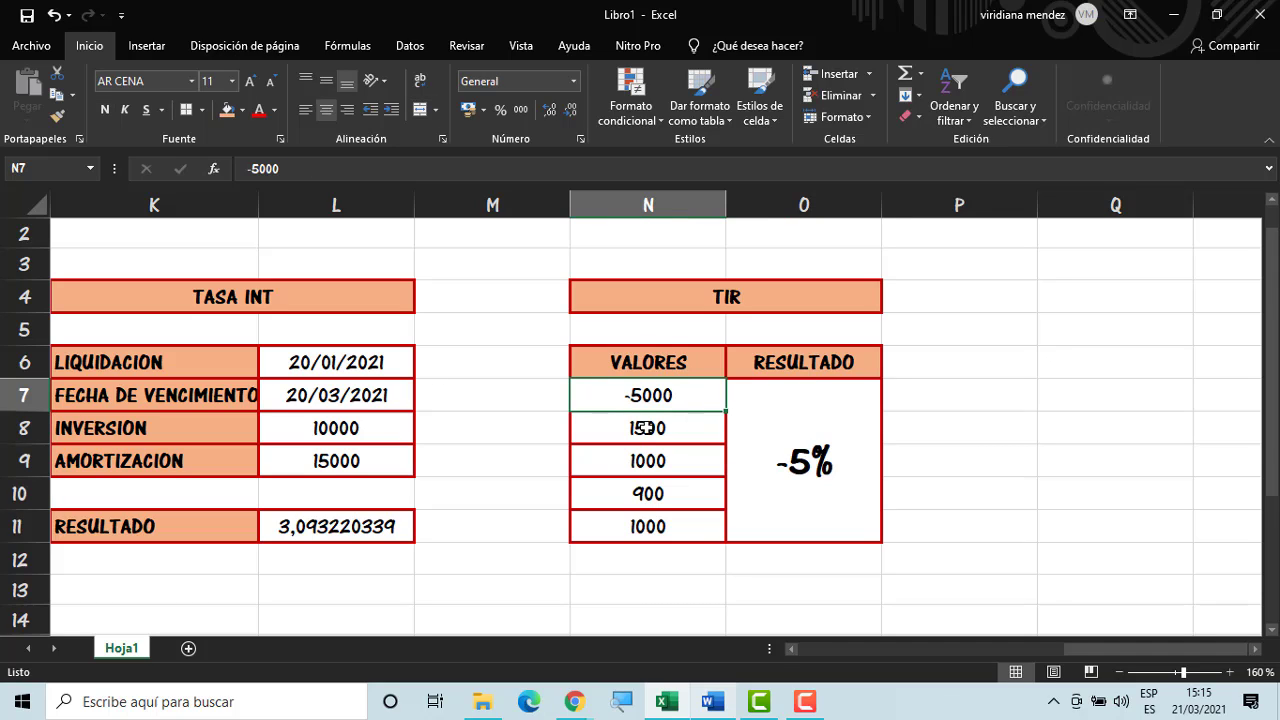
left_click_drag(645, 428, 655, 518)
left_click(624, 557)
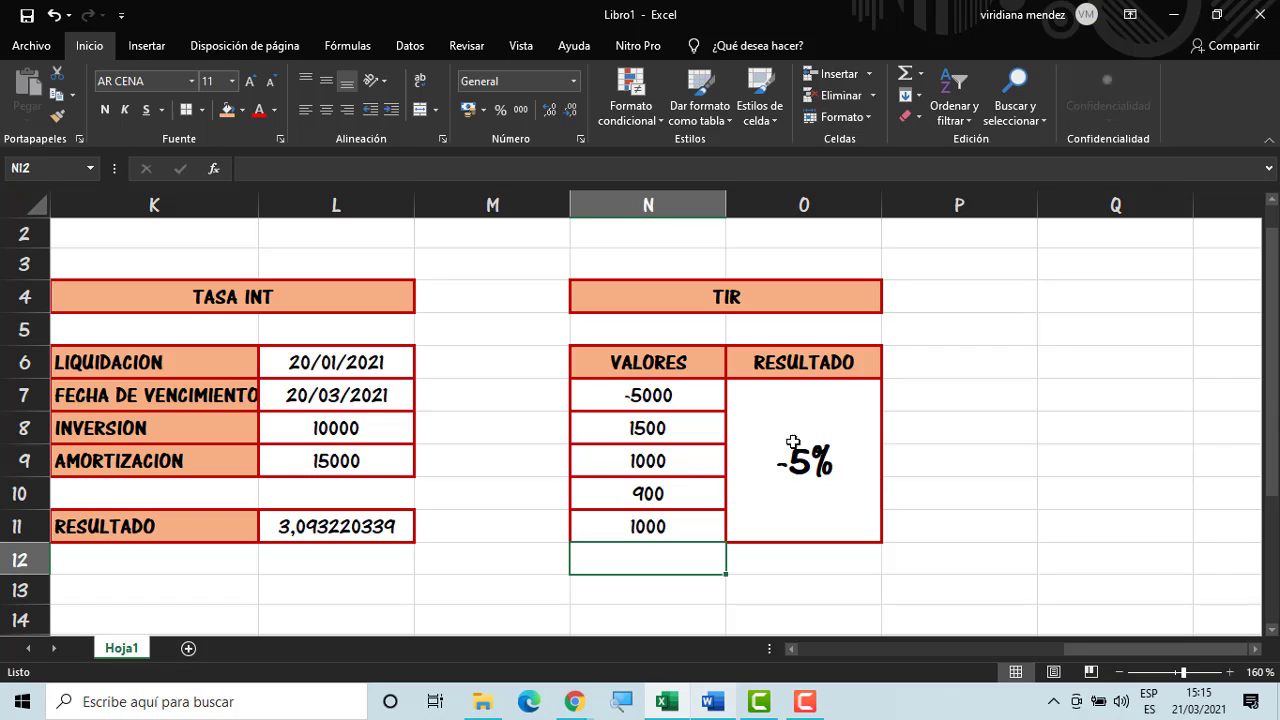
left_click(836, 578)
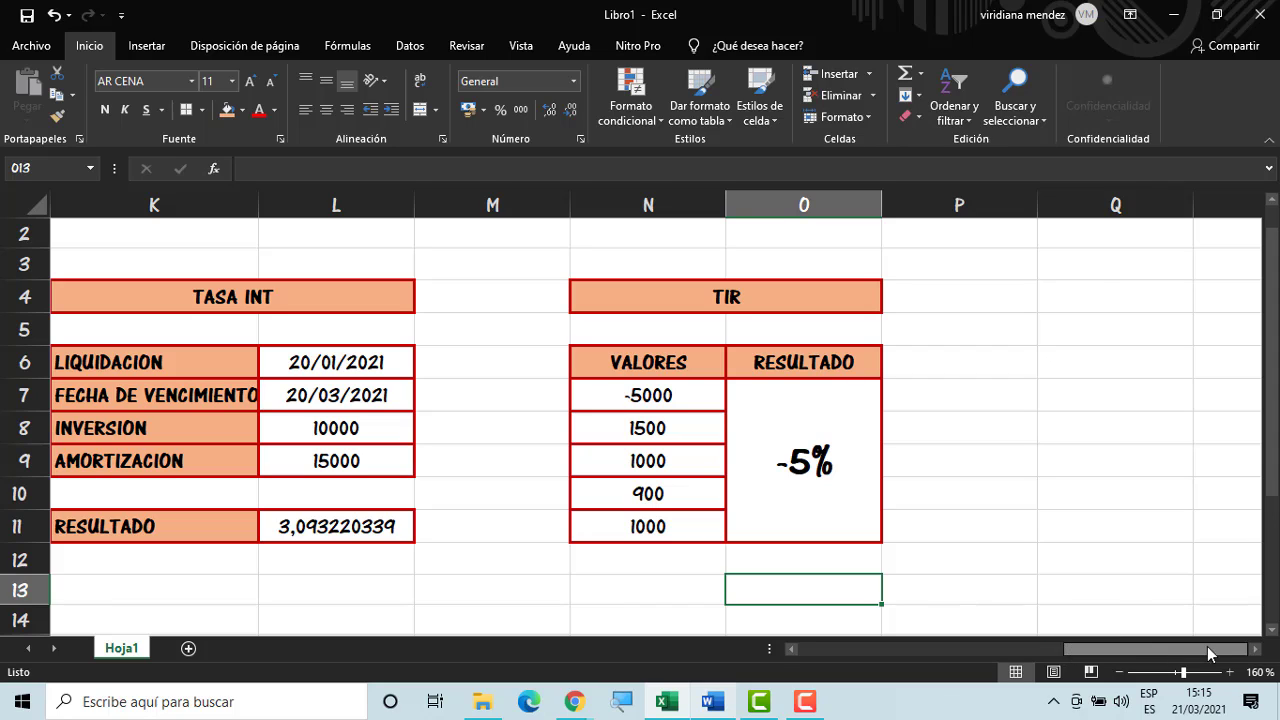
Enter the title NPER in cell Q4, on the same row as the TIR heading
left_click(1254, 648)
left_click(882, 520)
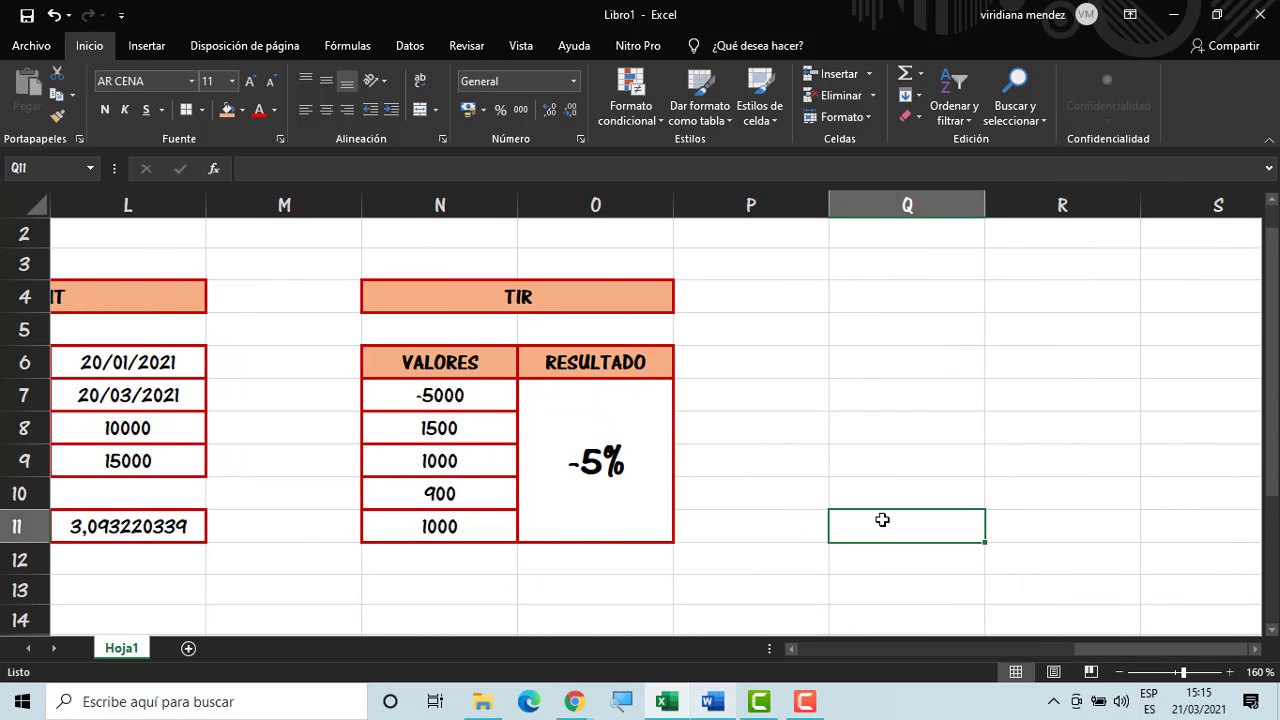
key("Up")
key("Up")
key("Up")
key("Up")
key("Up")
key("Up")
key("Up")
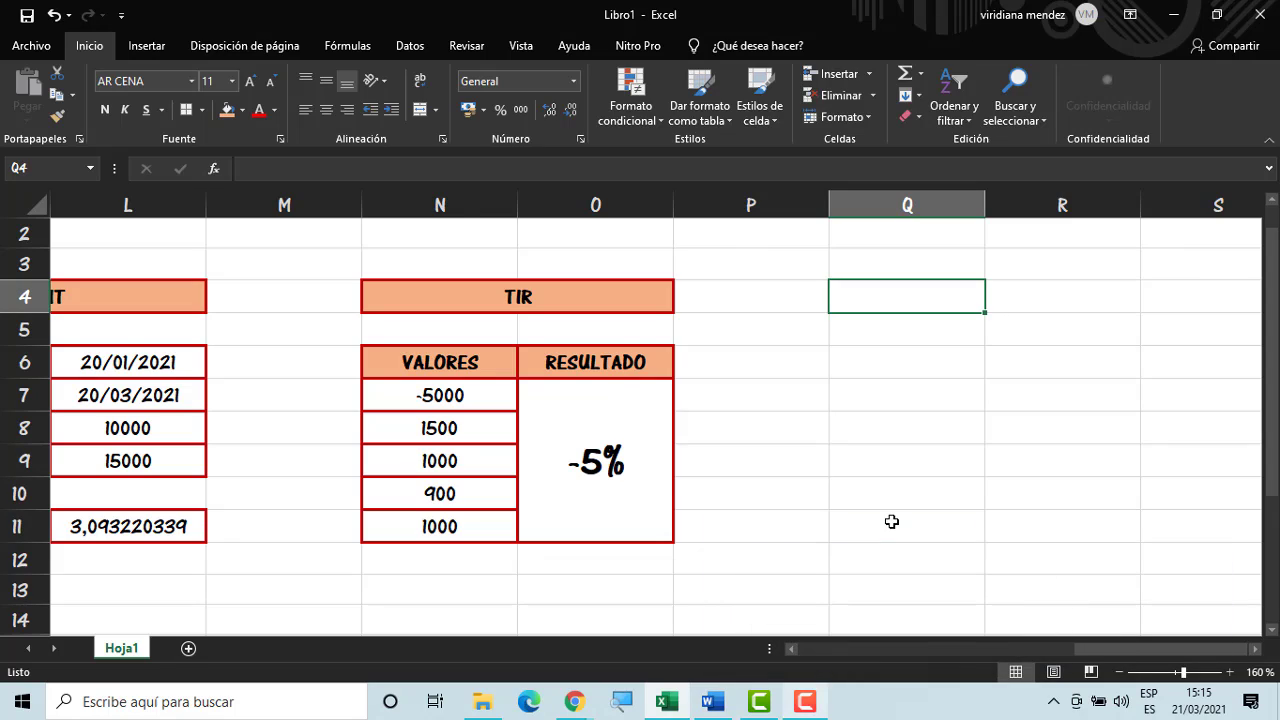
type("NPER")
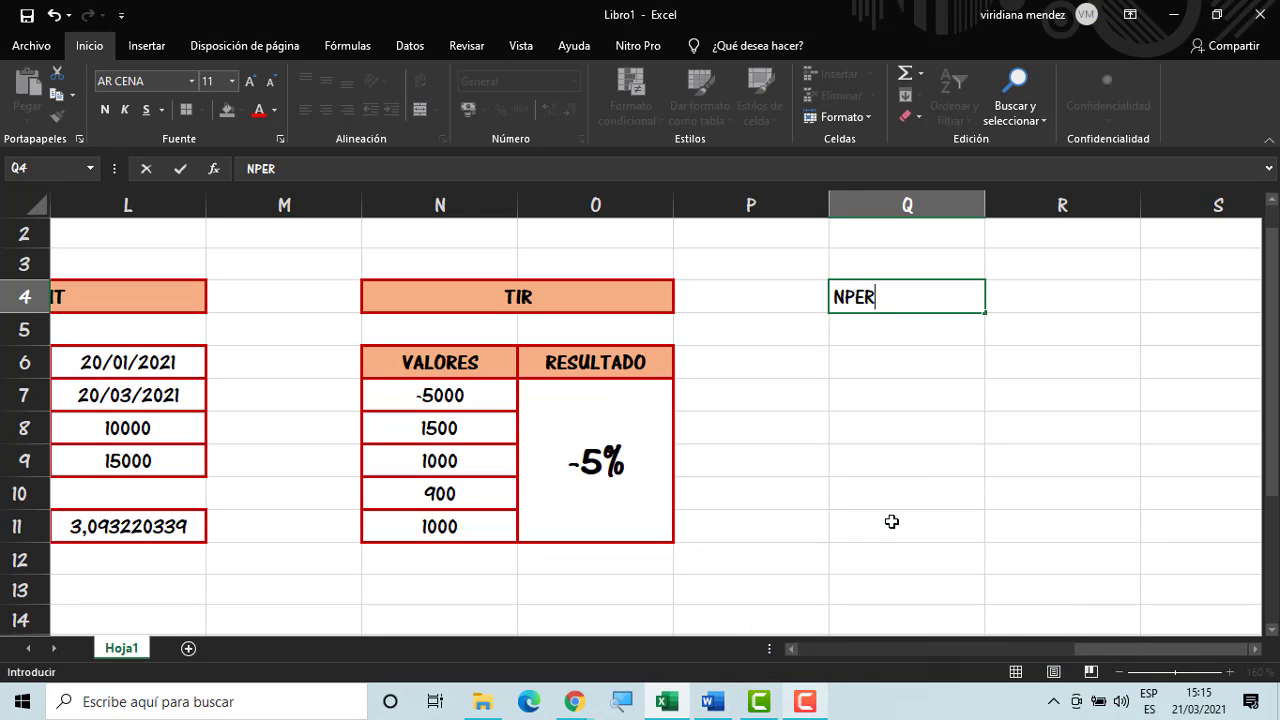
key("Return")
Merge and center the NPER title across Q4:R4 and format it with orange fill, red borders and bold text
left_click(896, 365)
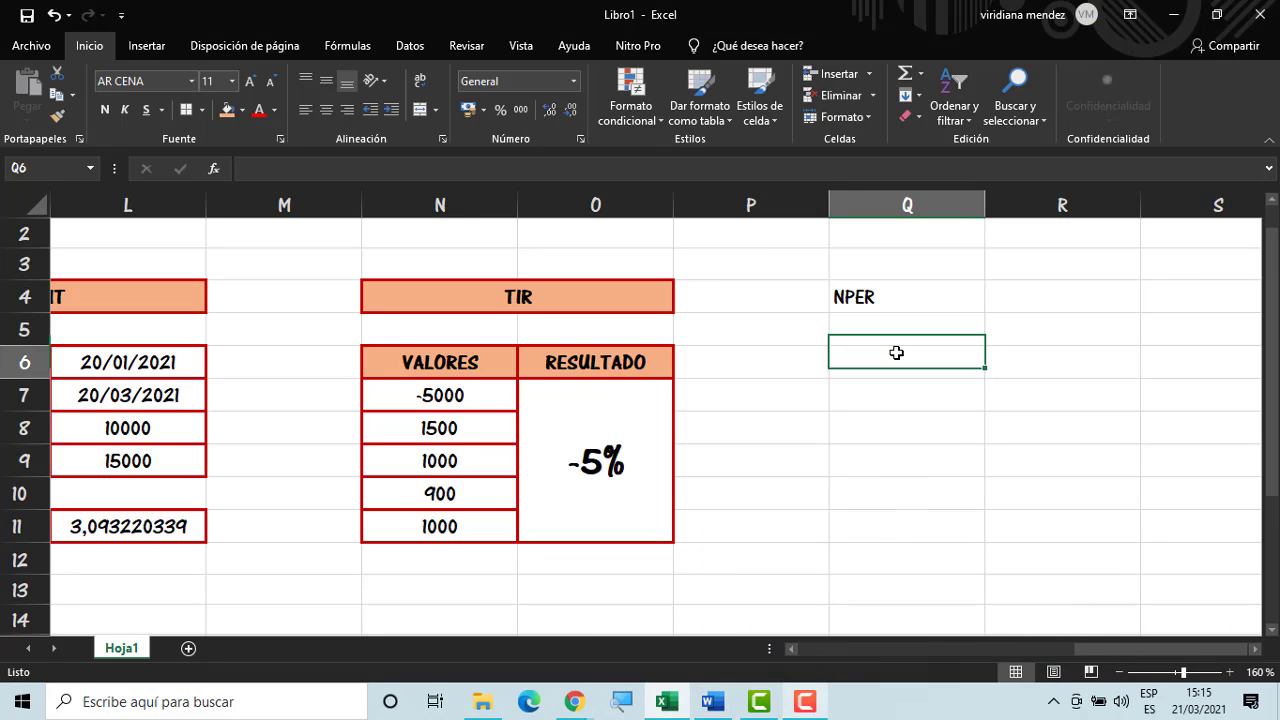
left_click(1256, 650)
left_click(1256, 650)
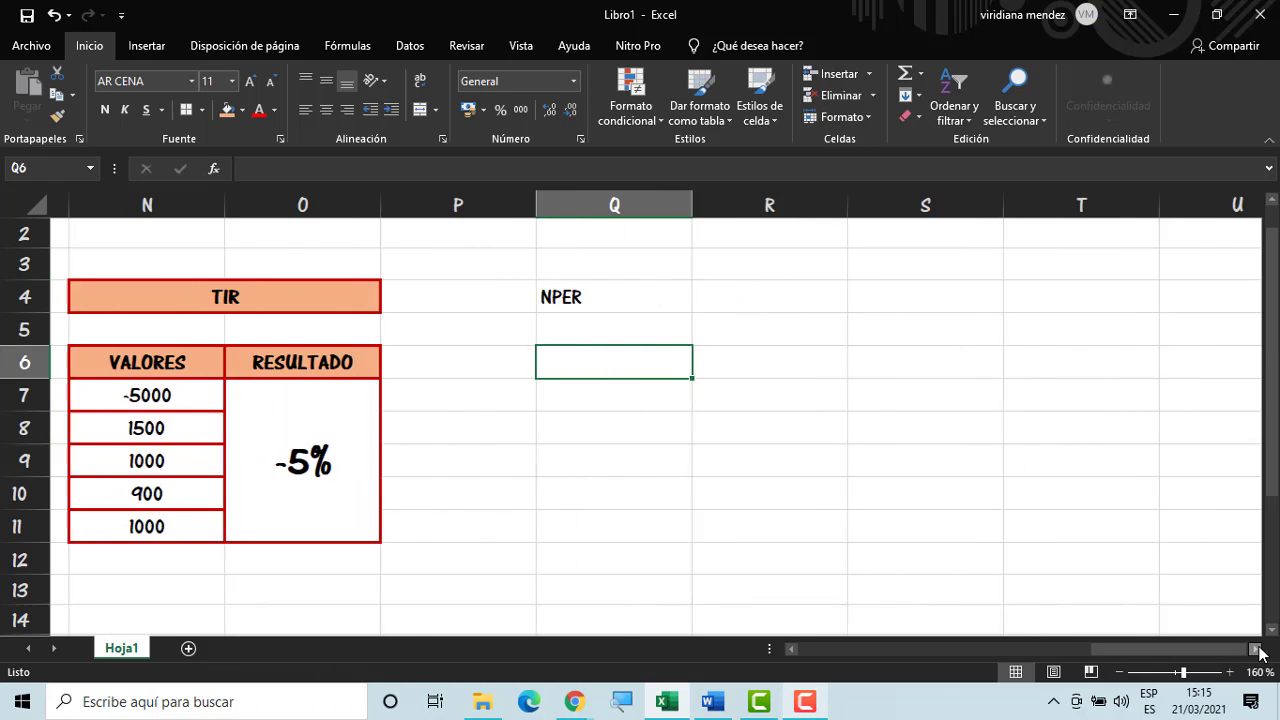
left_click_drag(623, 286, 717, 286)
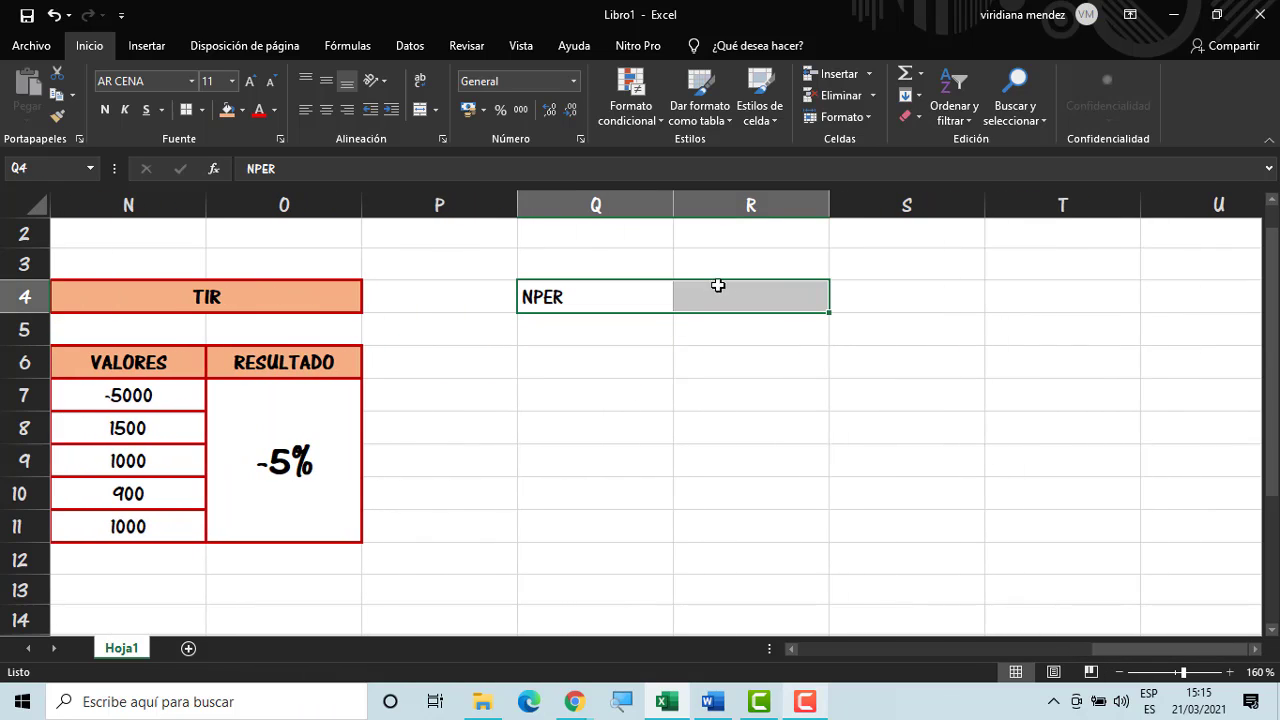
left_click(420, 110)
left_click(227, 110)
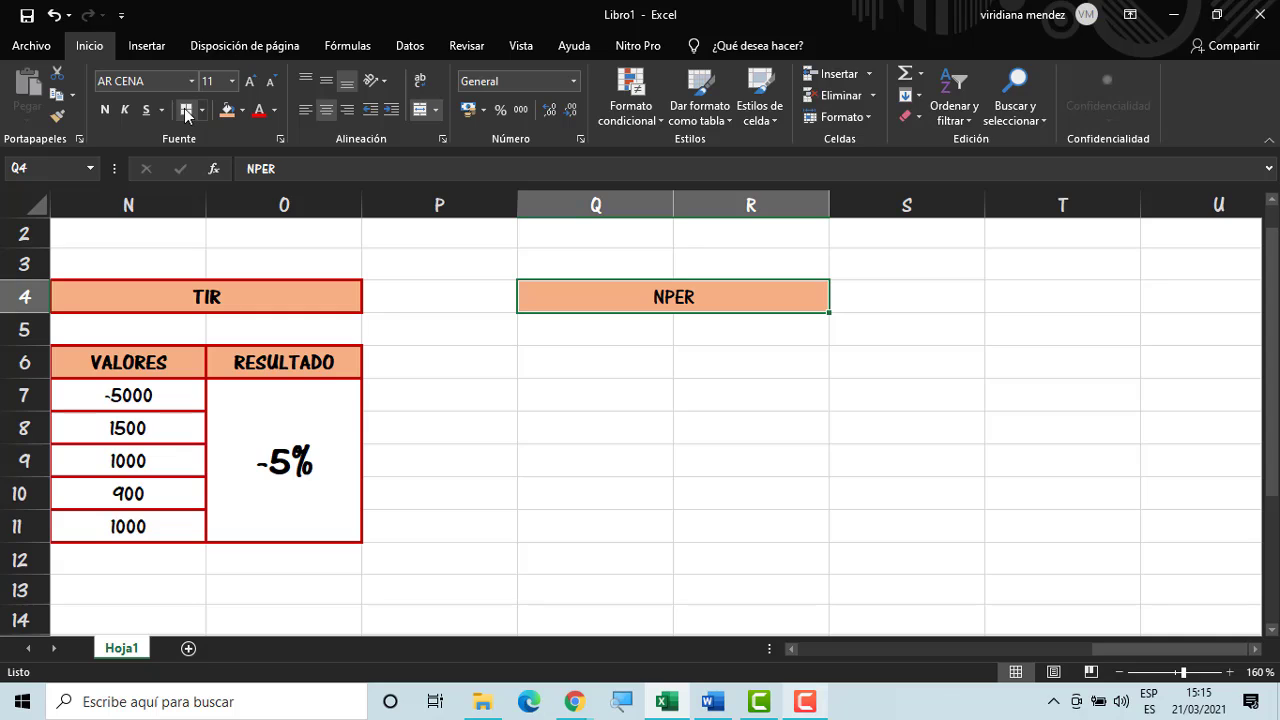
left_click(575, 362)
Enter the label RESULTADO in cell Q11 below the NPER heading
left_click(592, 535)
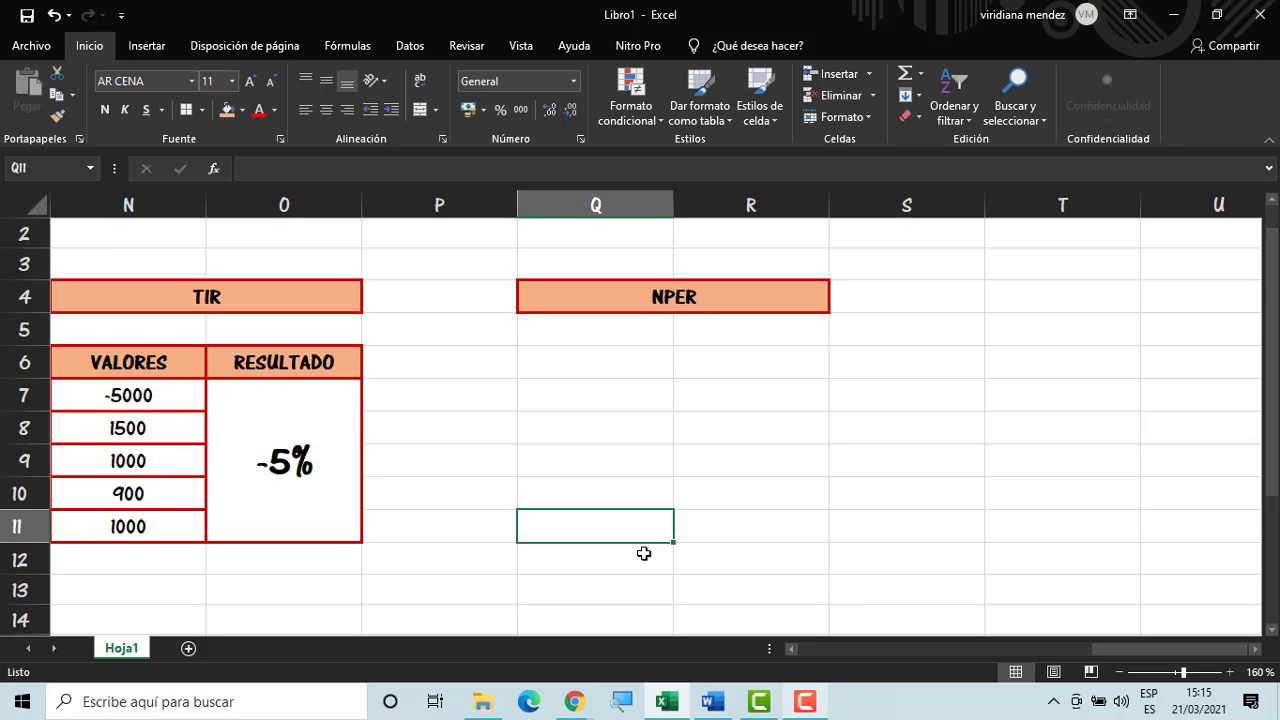
left_click_drag(1105, 654, 1071, 650)
type("RES")
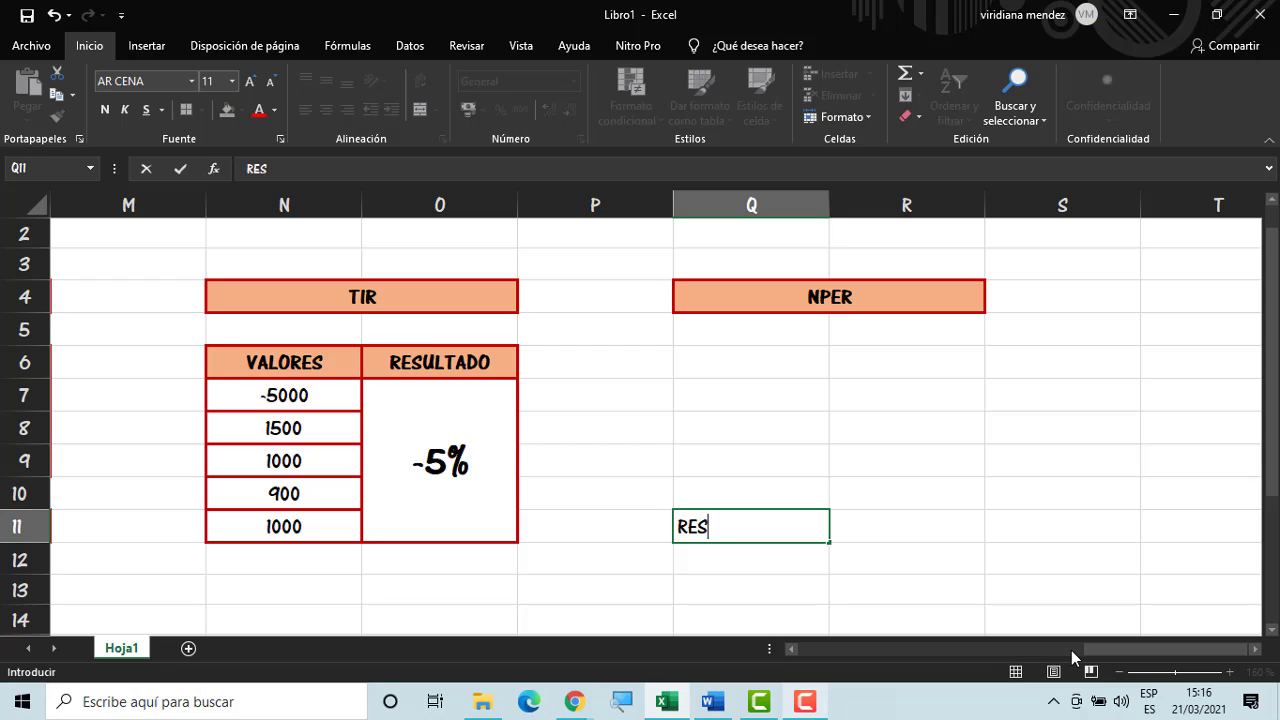
type("ULTADO")
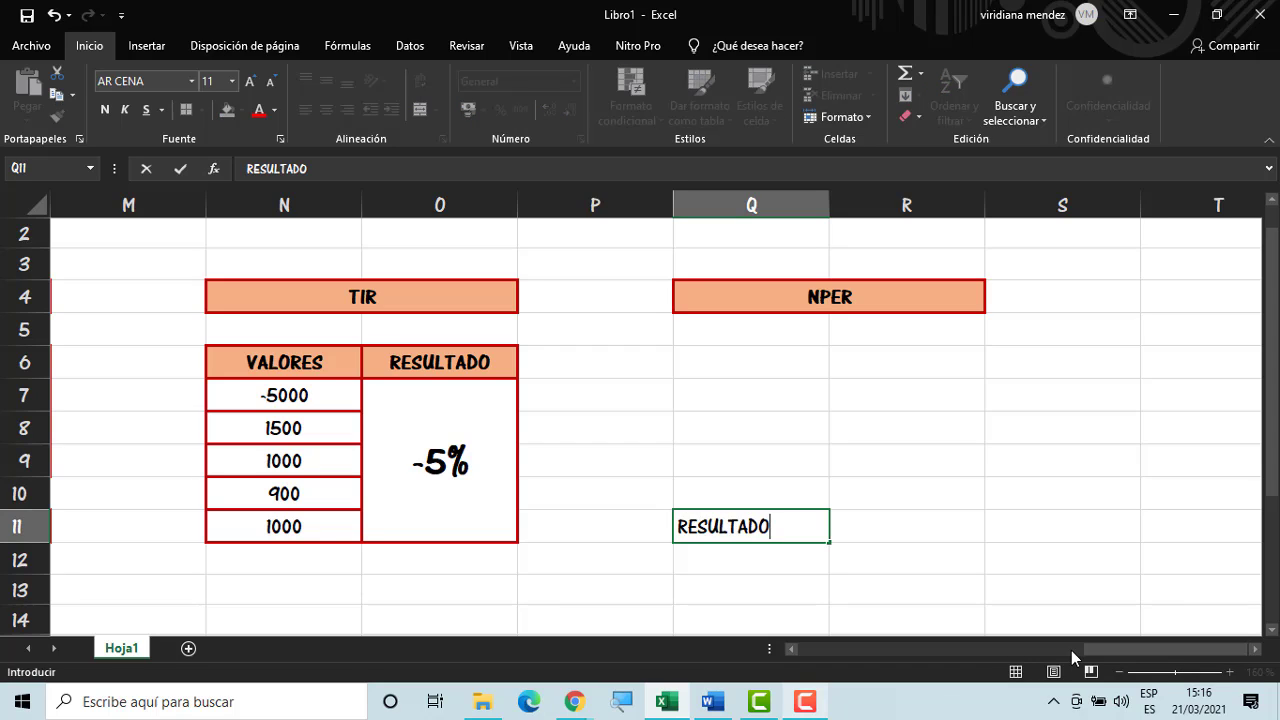
key("Tab")
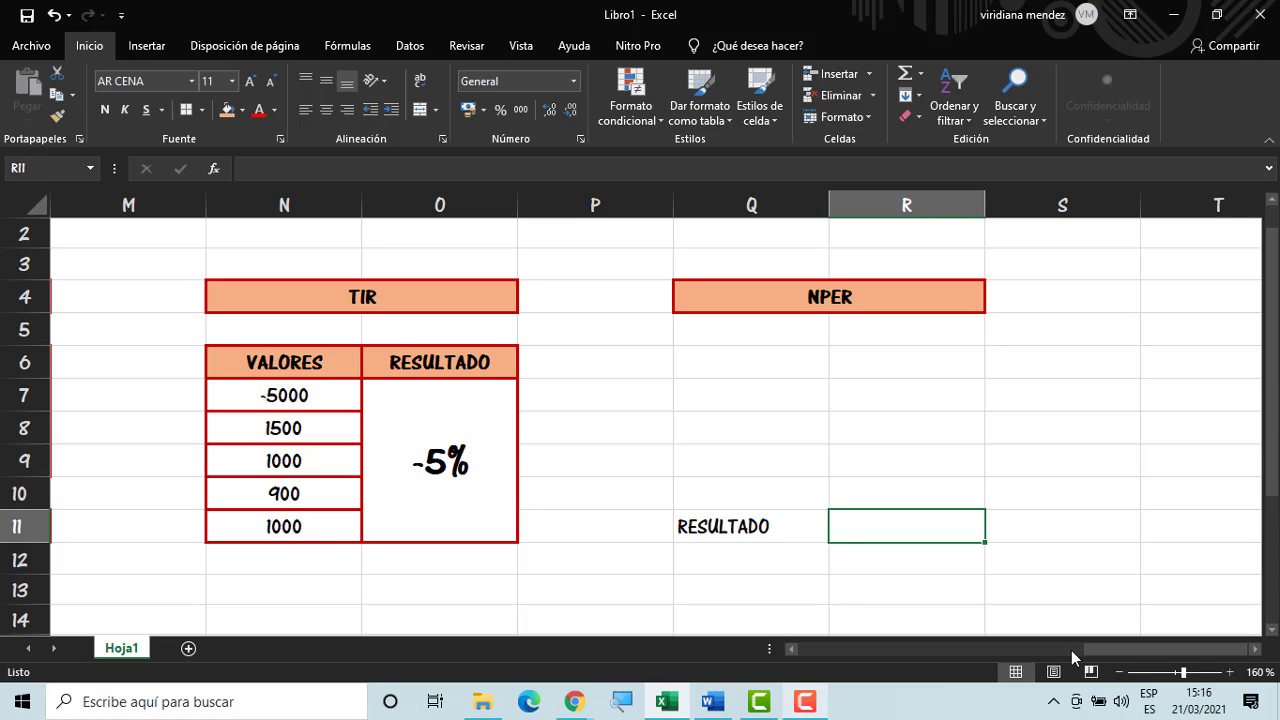
Enter the NPER formula in R11 with R6 as rate, R7 as payment and R8 as present value
type("=NP")
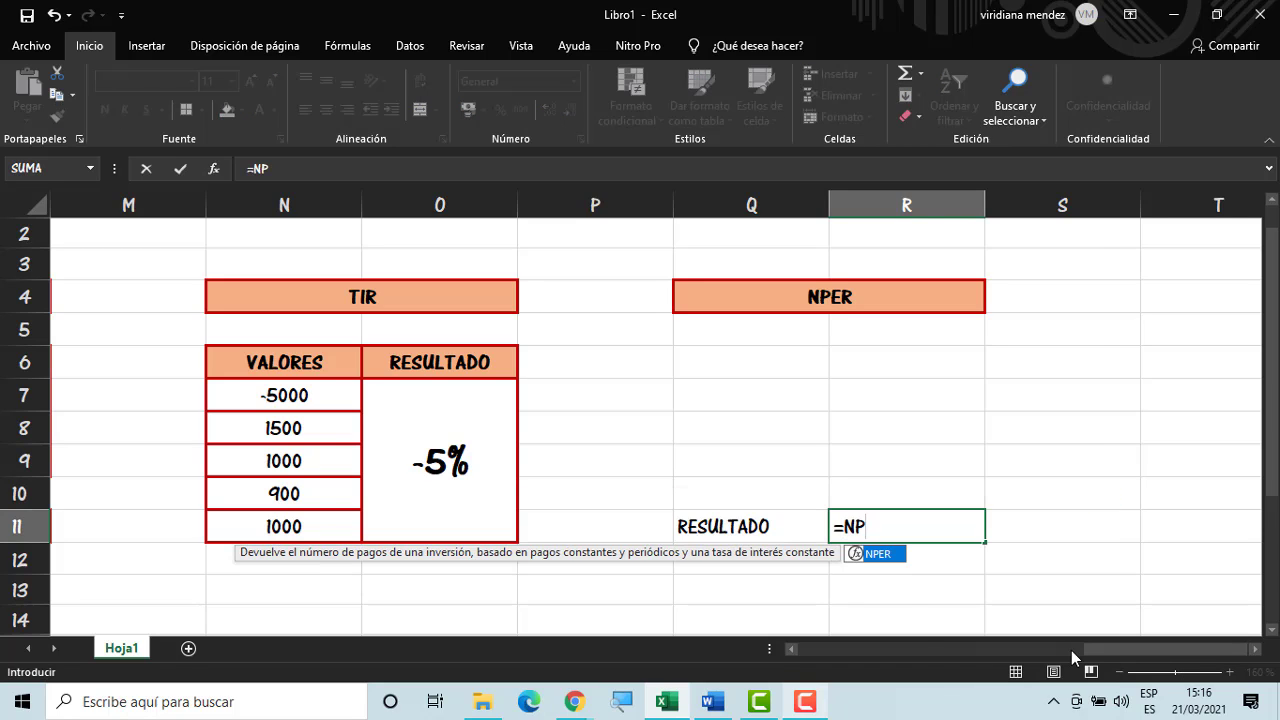
double_click(886, 556)
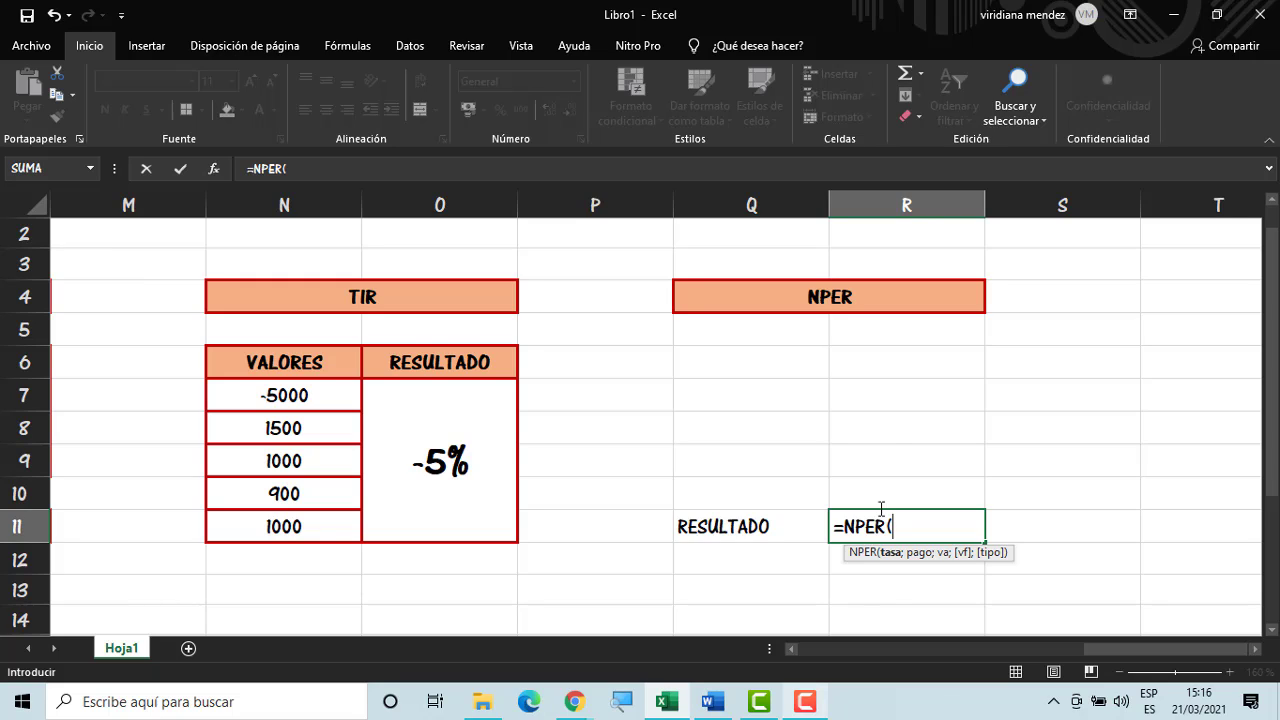
left_click(895, 364)
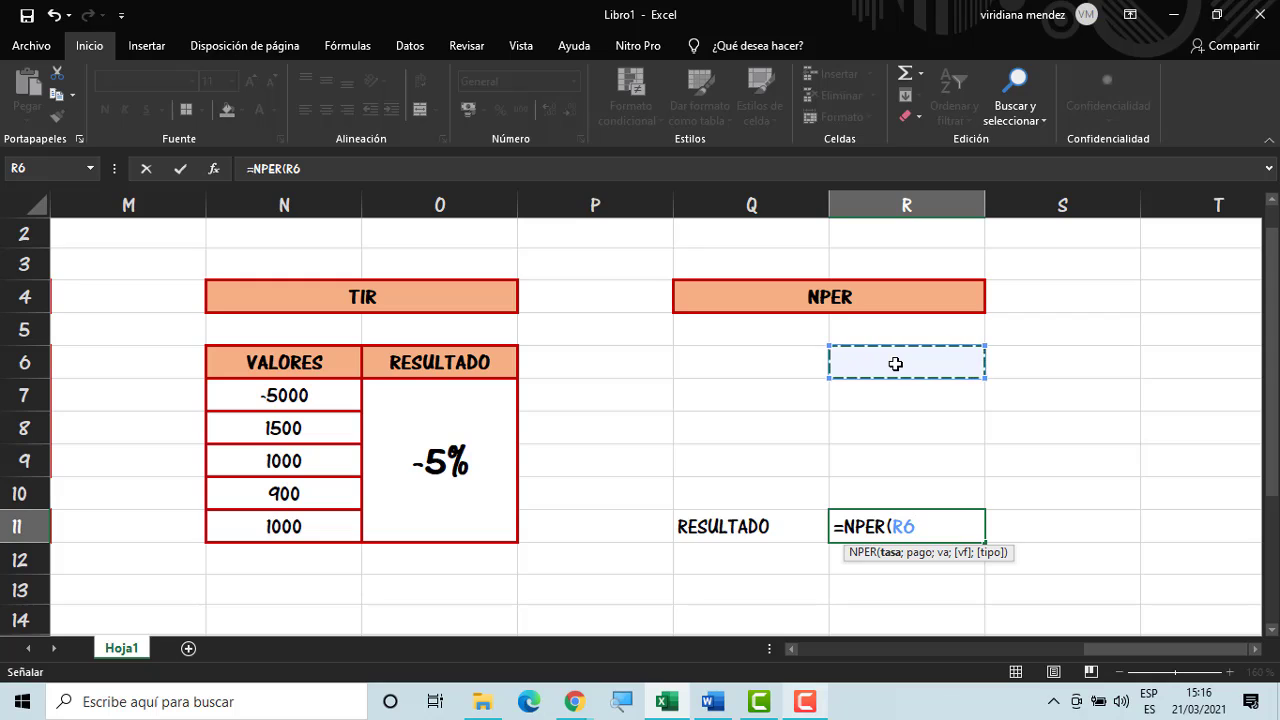
type(";")
left_click(904, 396)
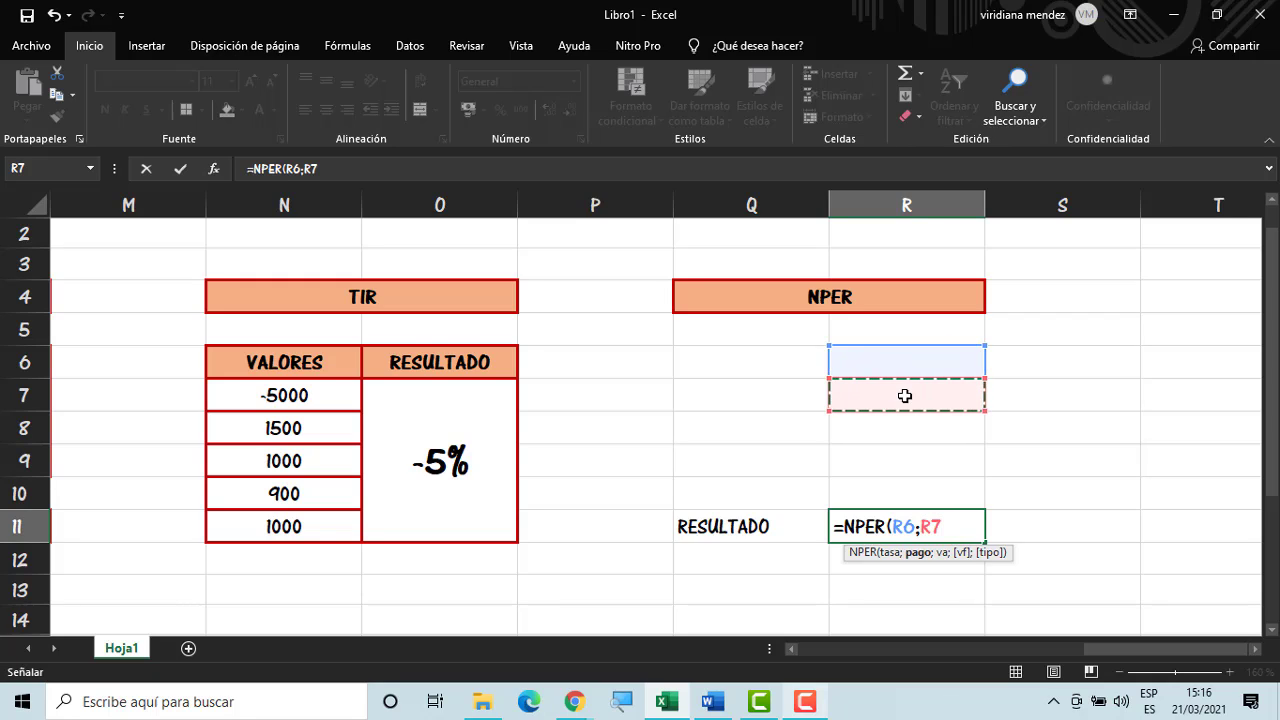
type(";")
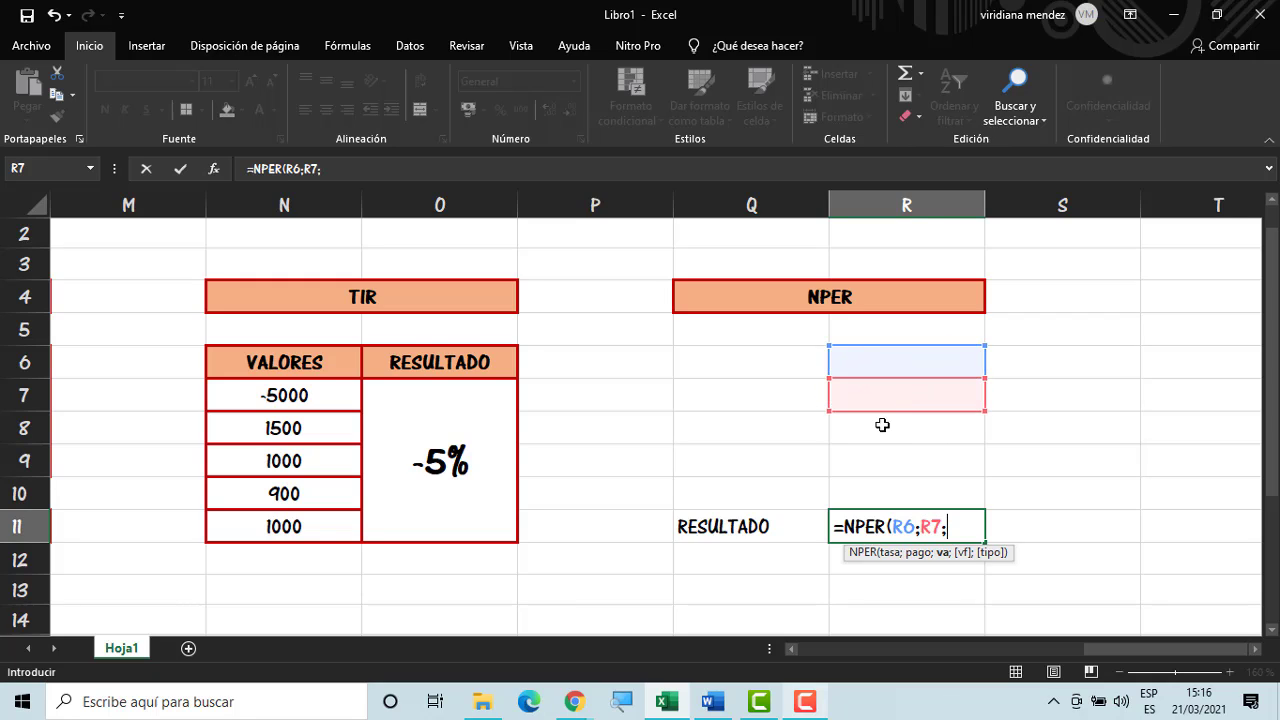
left_click(889, 426)
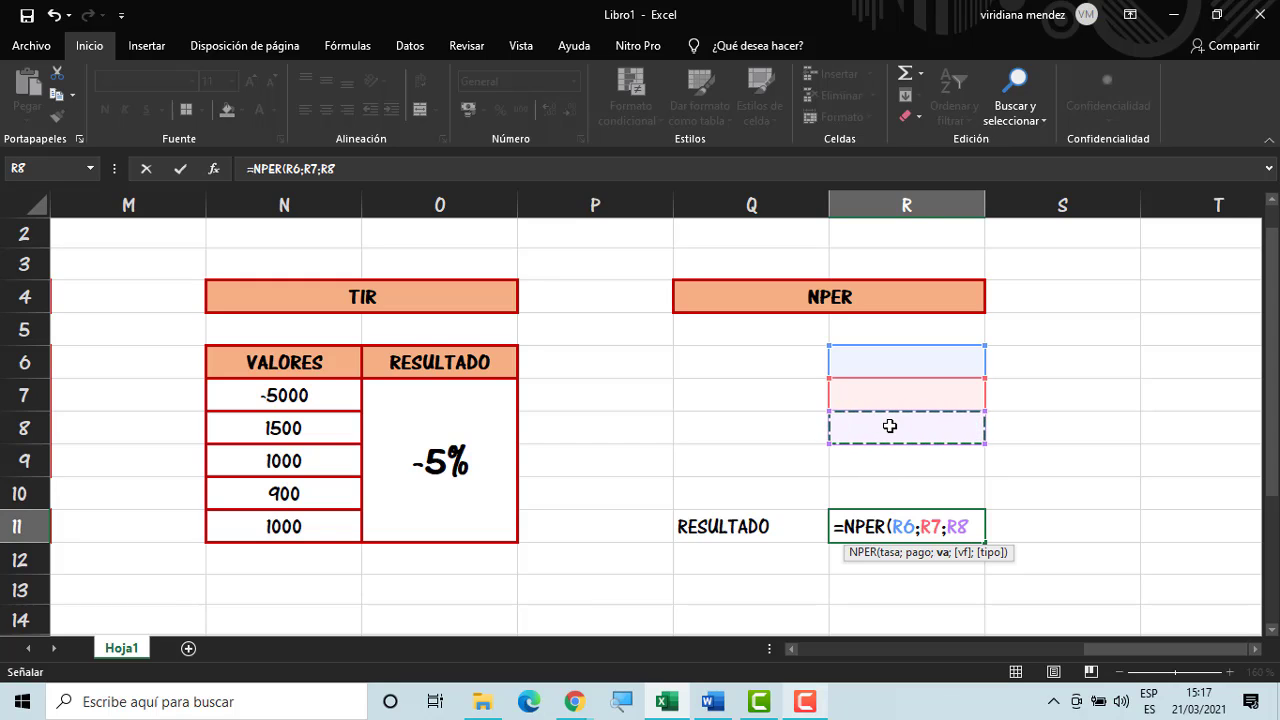
key("Return")
Enter the labels TASA, PAGOS and CANTIDAD in cells Q6, Q7 and Q8 under the NPER heading
left_click(811, 369)
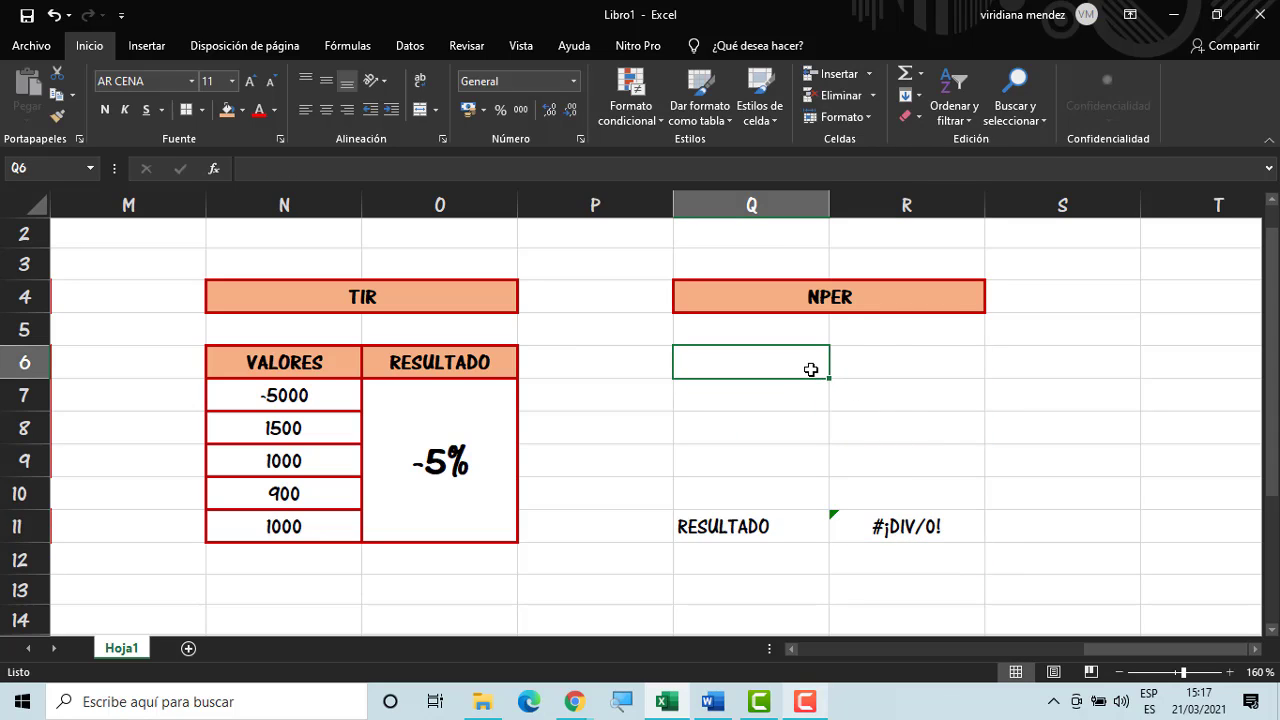
type("TASA")
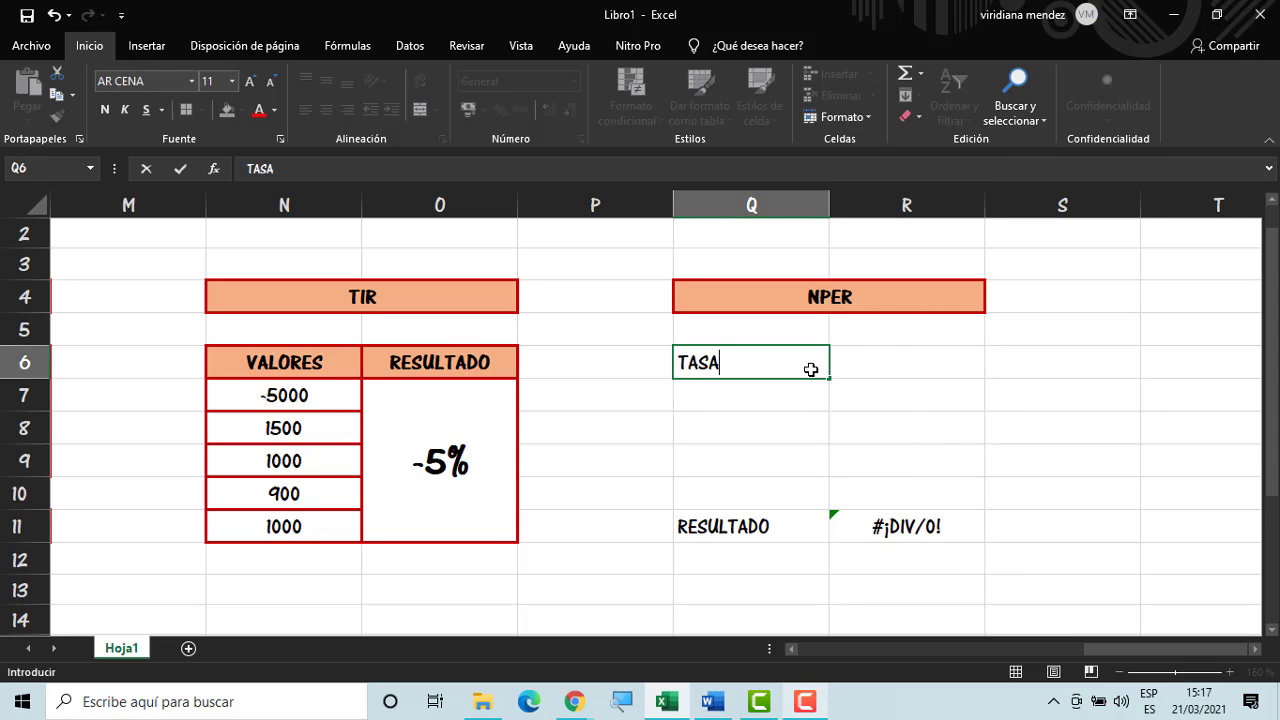
key("Return")
type("PAGOS")
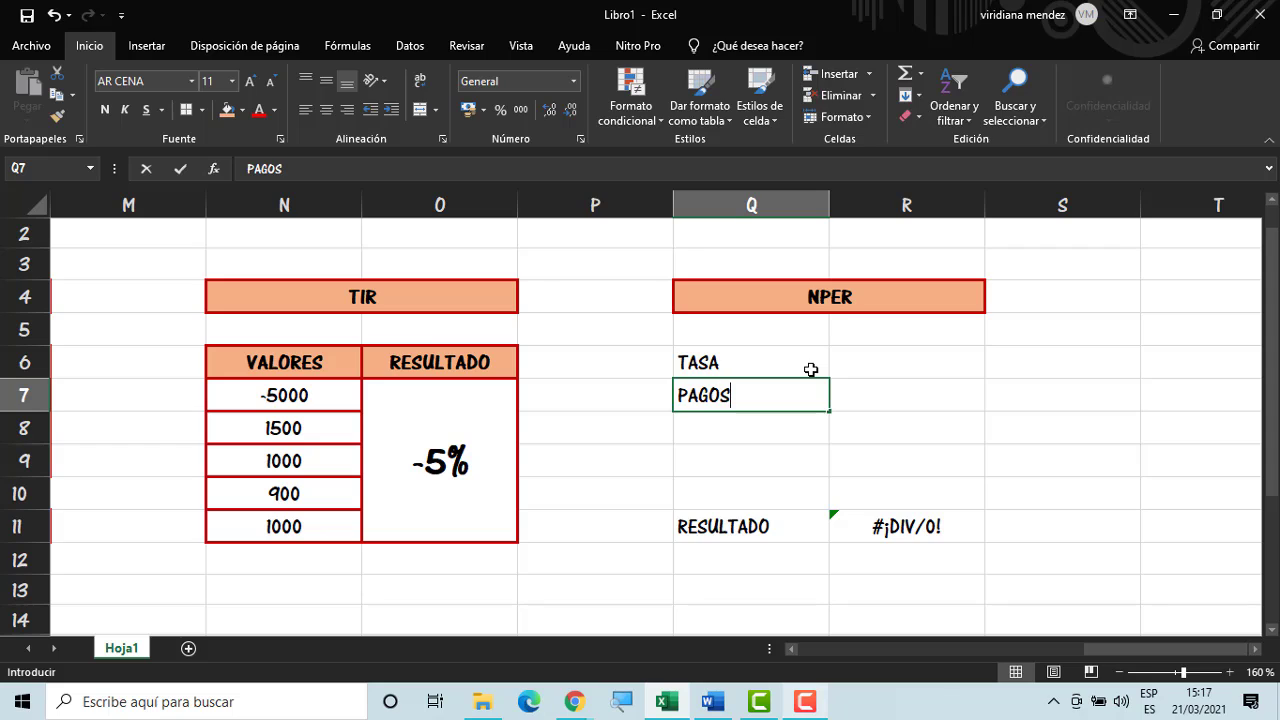
key("Return")
type("CANTIDAD")
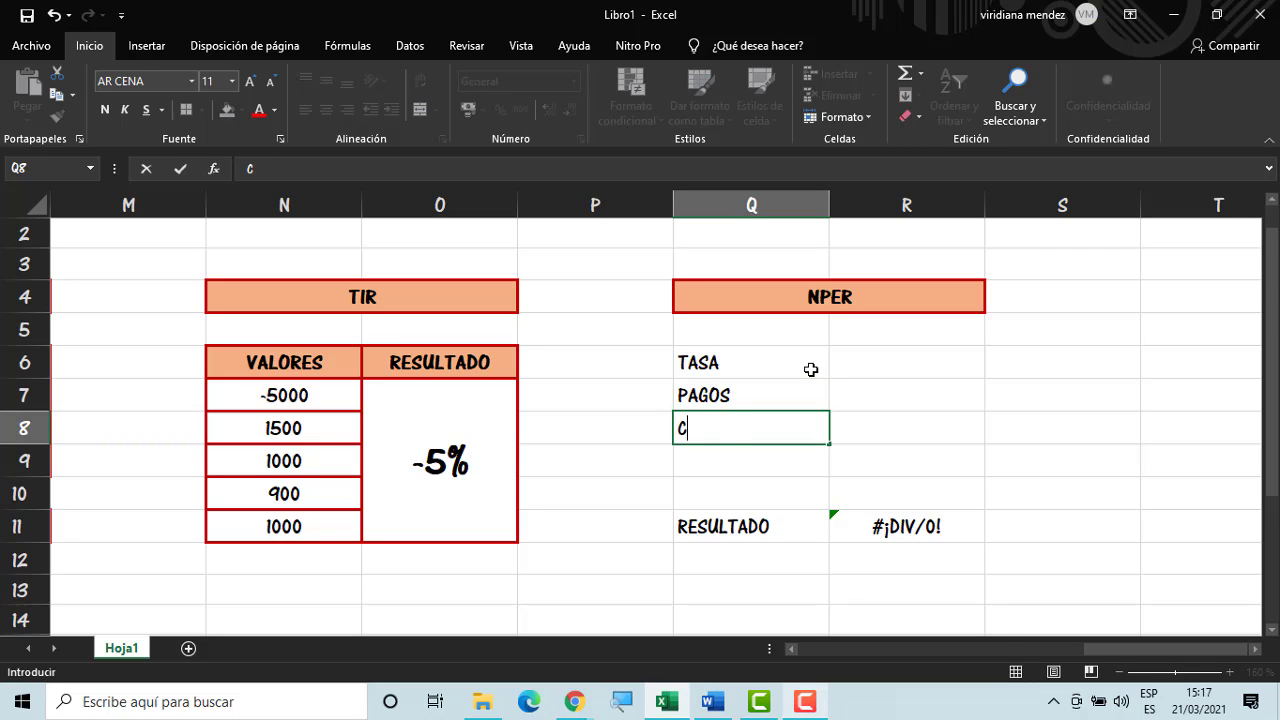
key("Return")
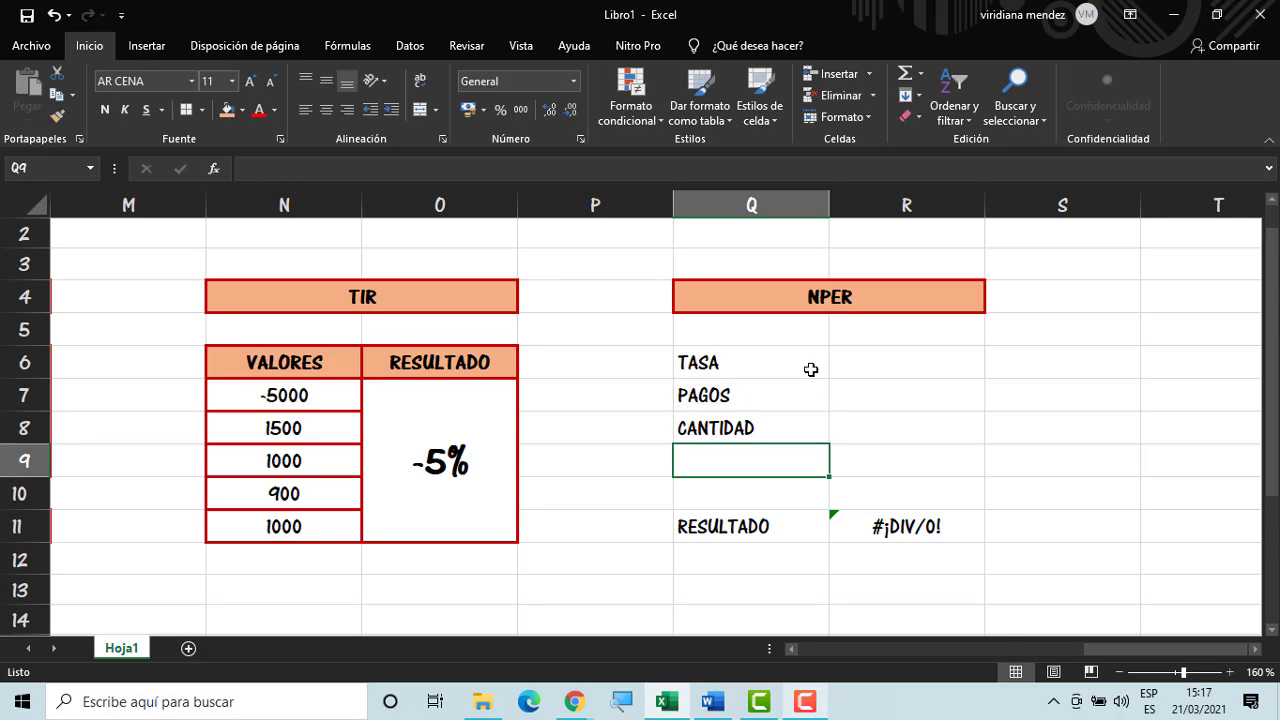
Fill in the NPER inputs with 5% for TASA in R6, 200 for PAGOS in R7 and 4500 for CANTIDAD in R8
key("Right")
key("Up")
key("Up")
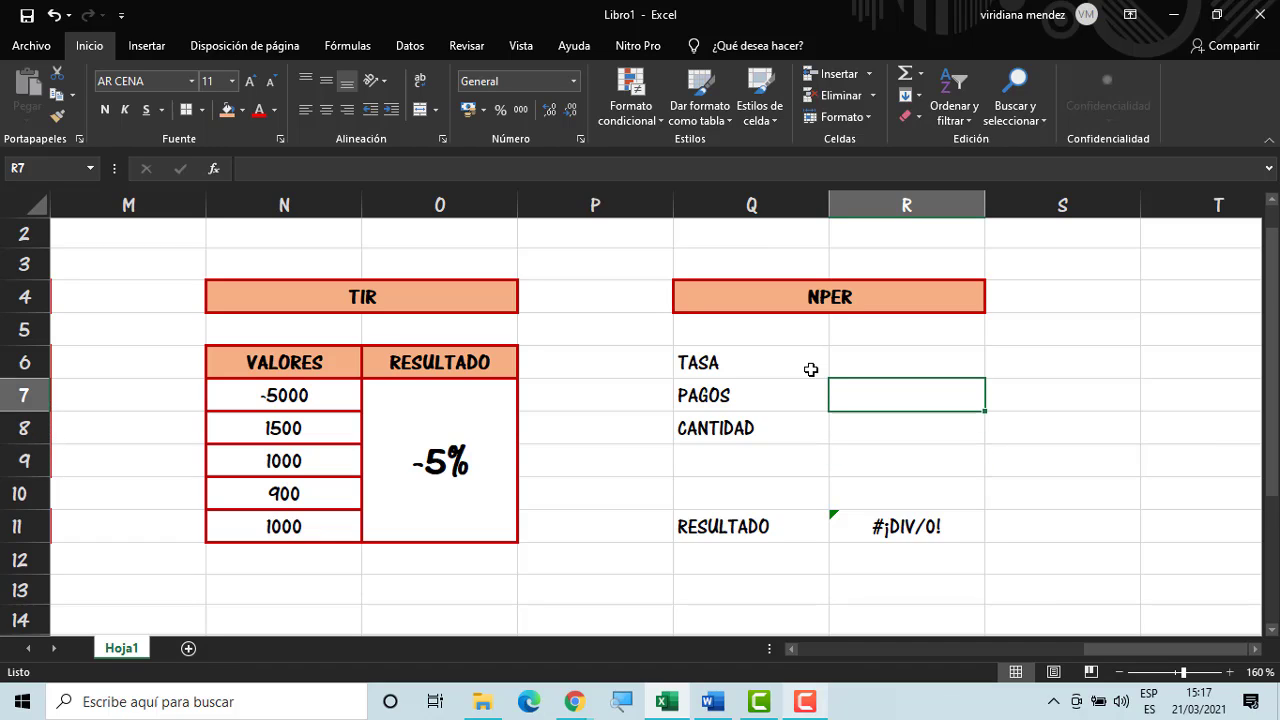
key("Up")
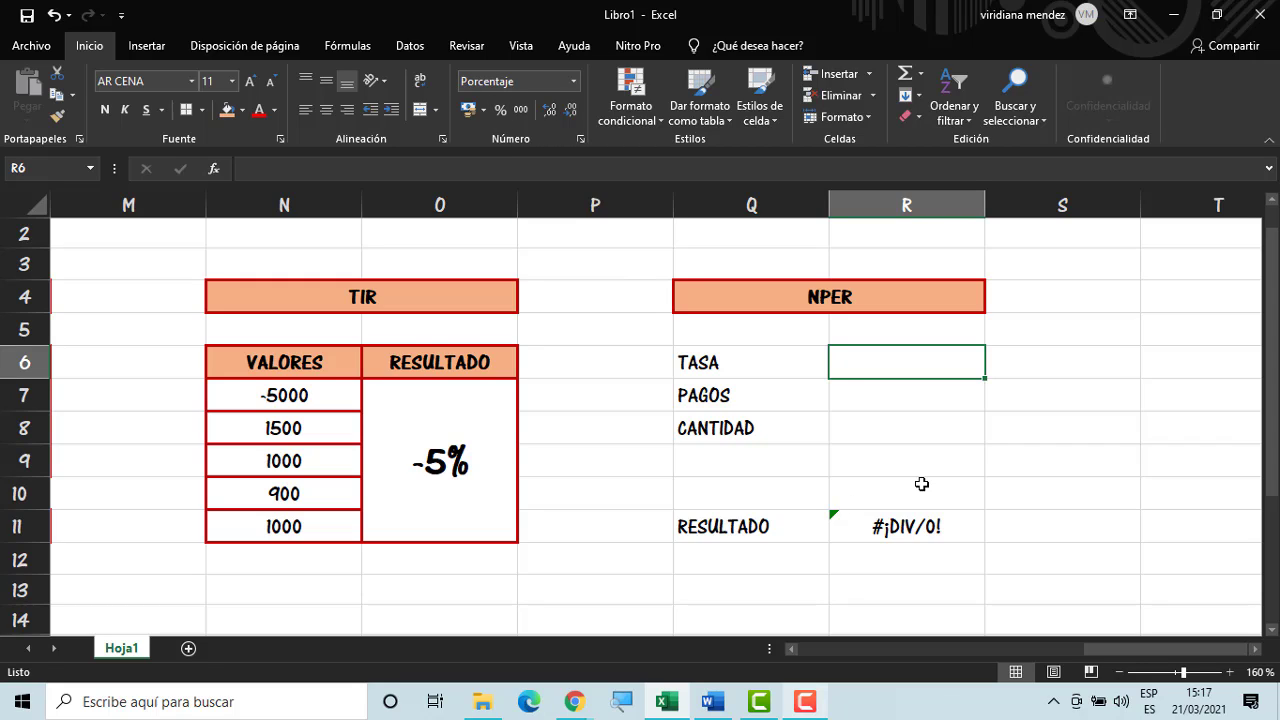
type("5")
key("Return")
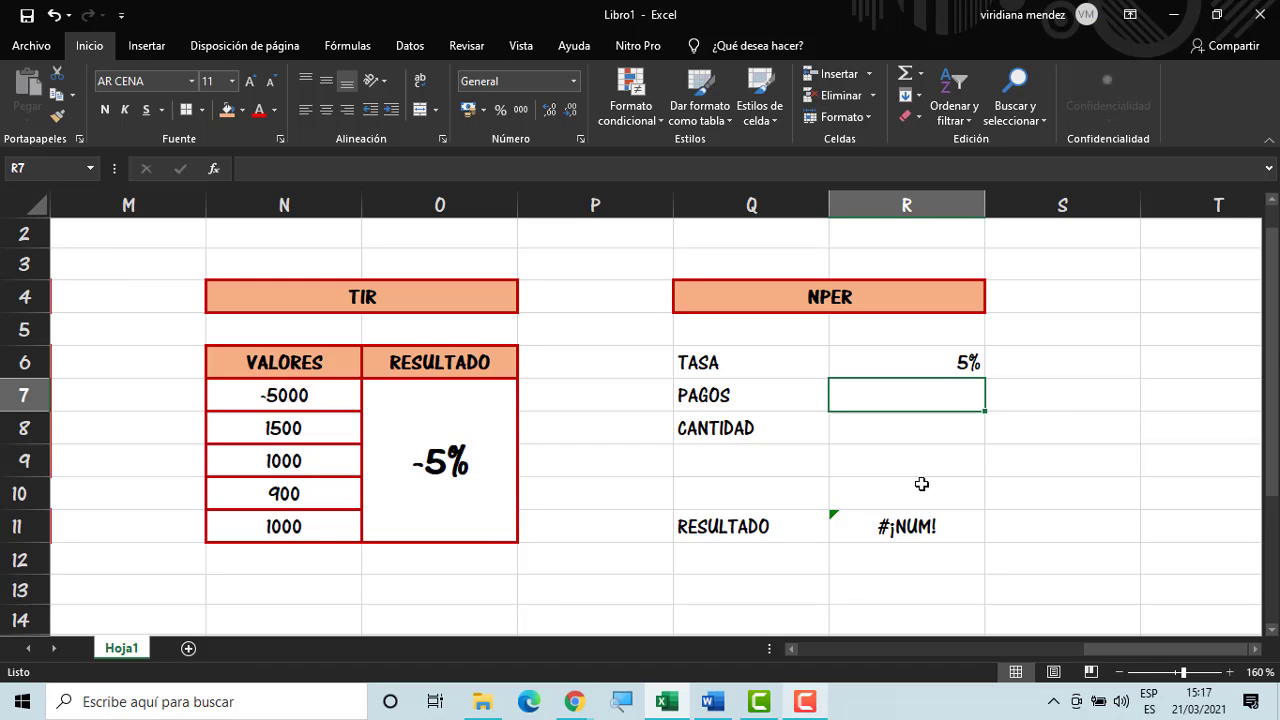
type("200")
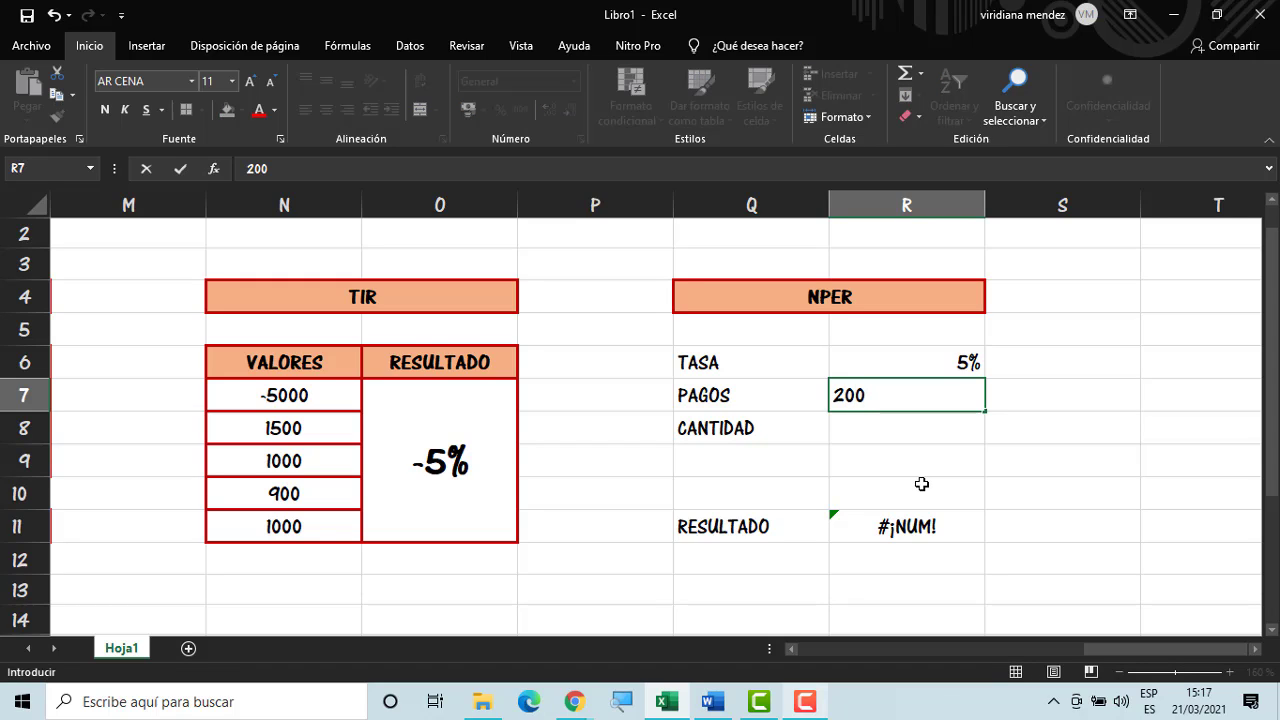
key("Return")
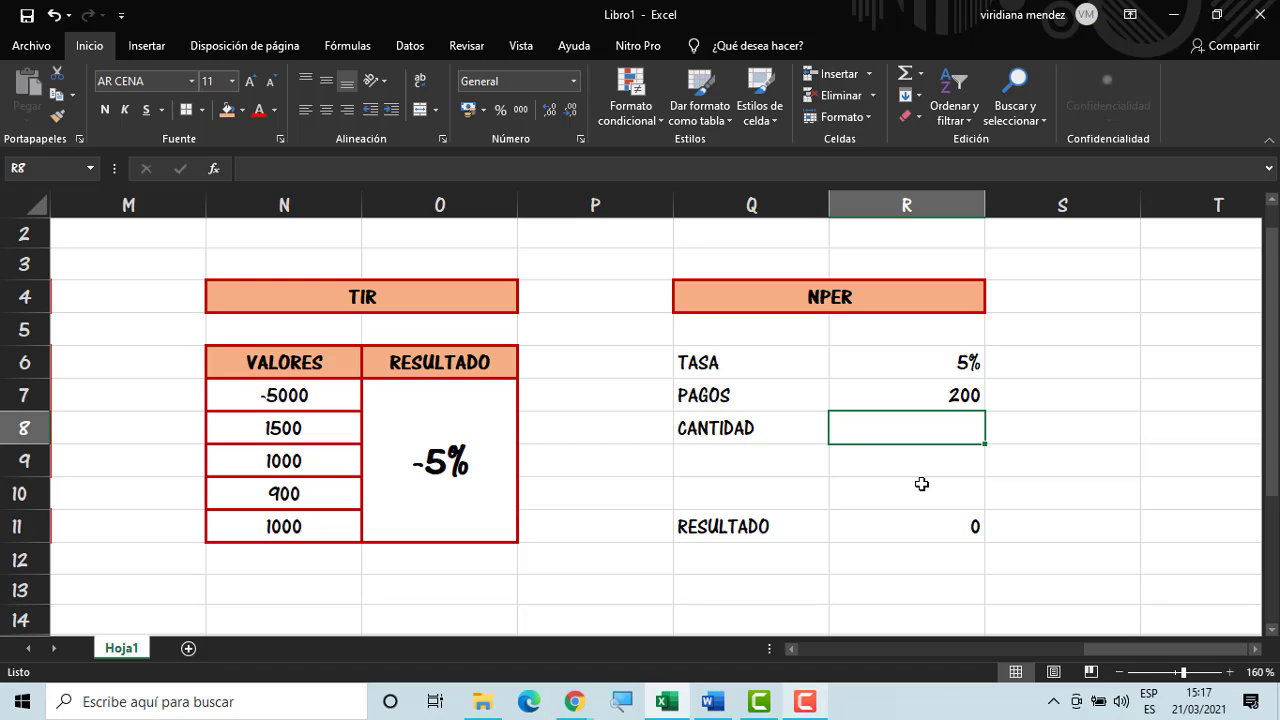
type("4500")
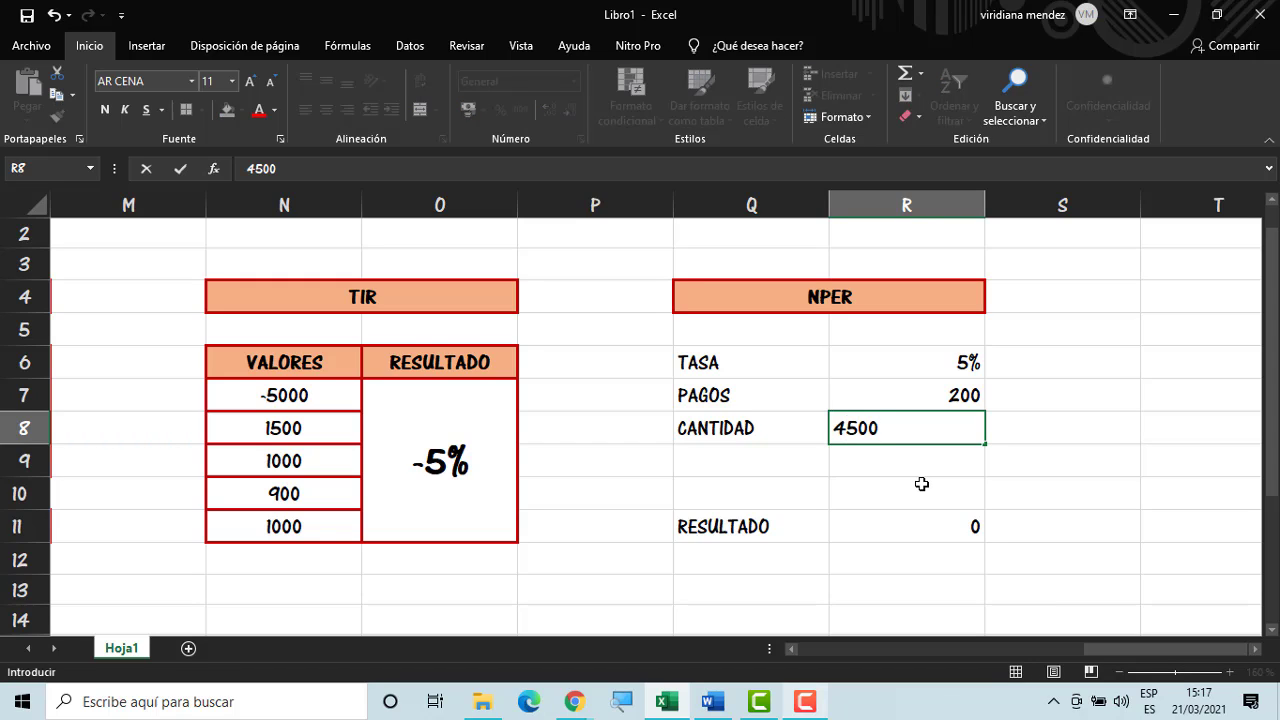
key("Return")
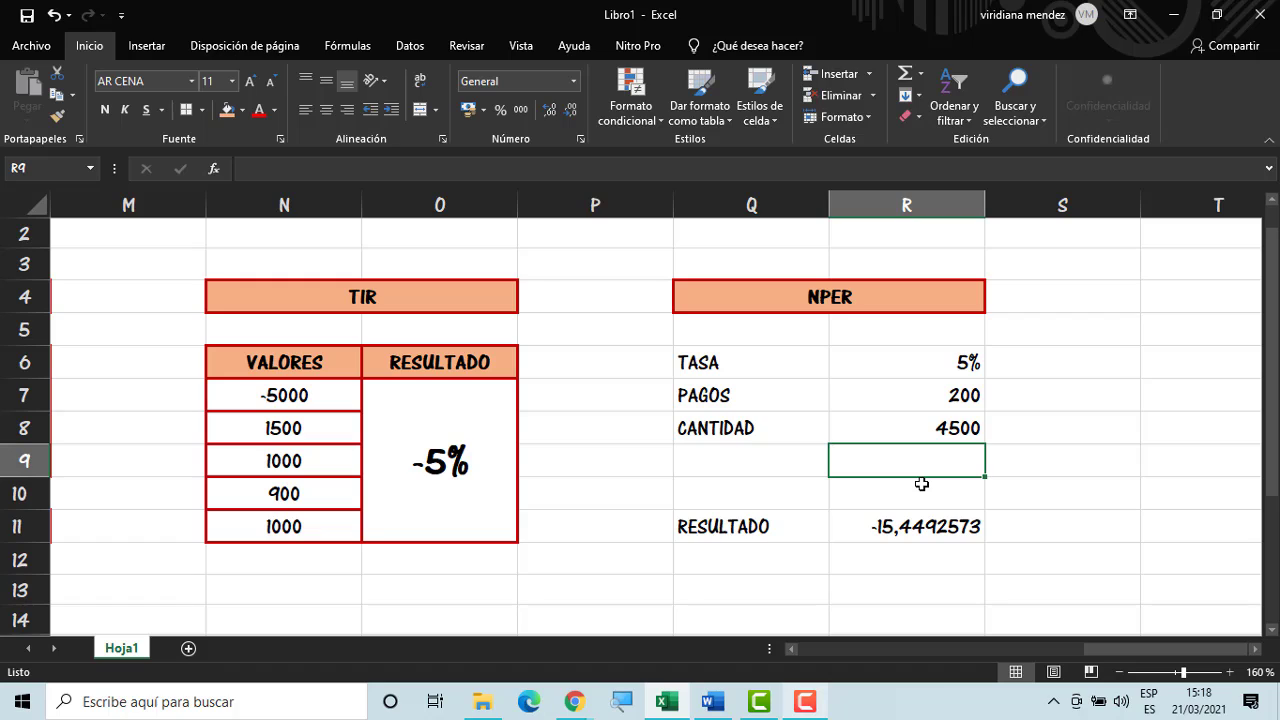
Make the NPER inputs negative, with -200 for PAGOS in R7 and -4500 for CANTIDAD in R8
left_click(899, 533)
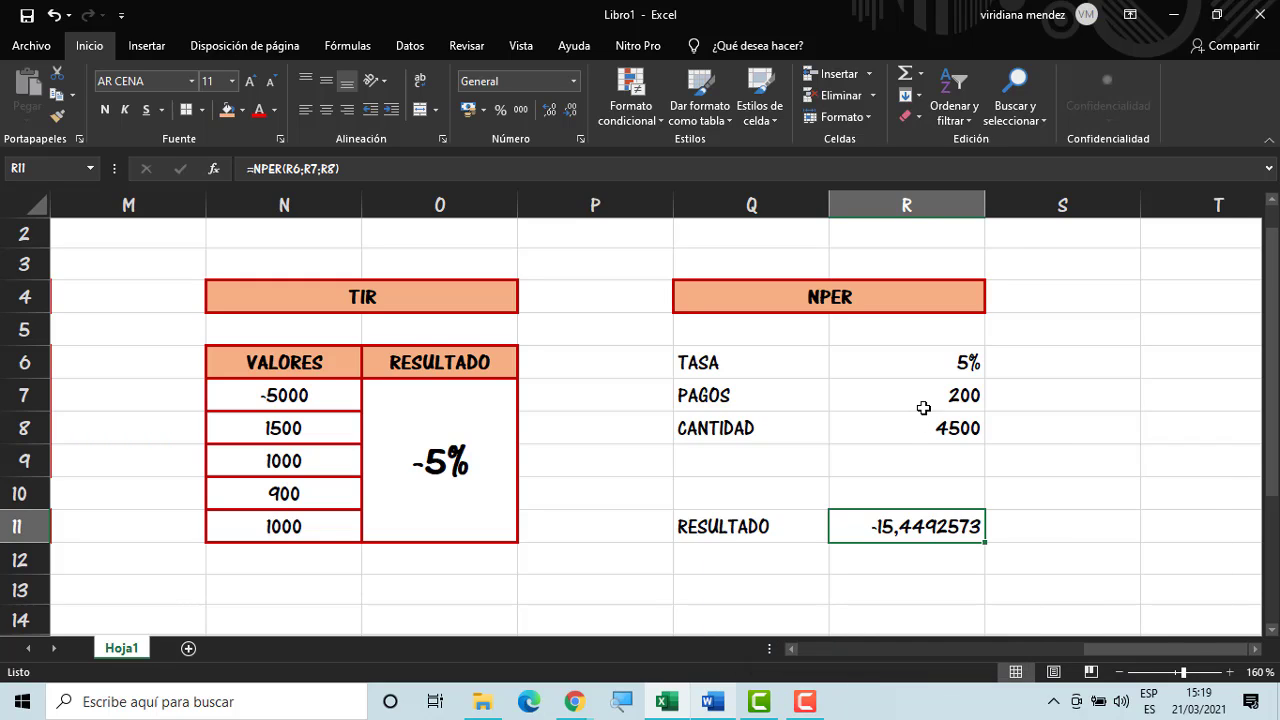
left_click(980, 460)
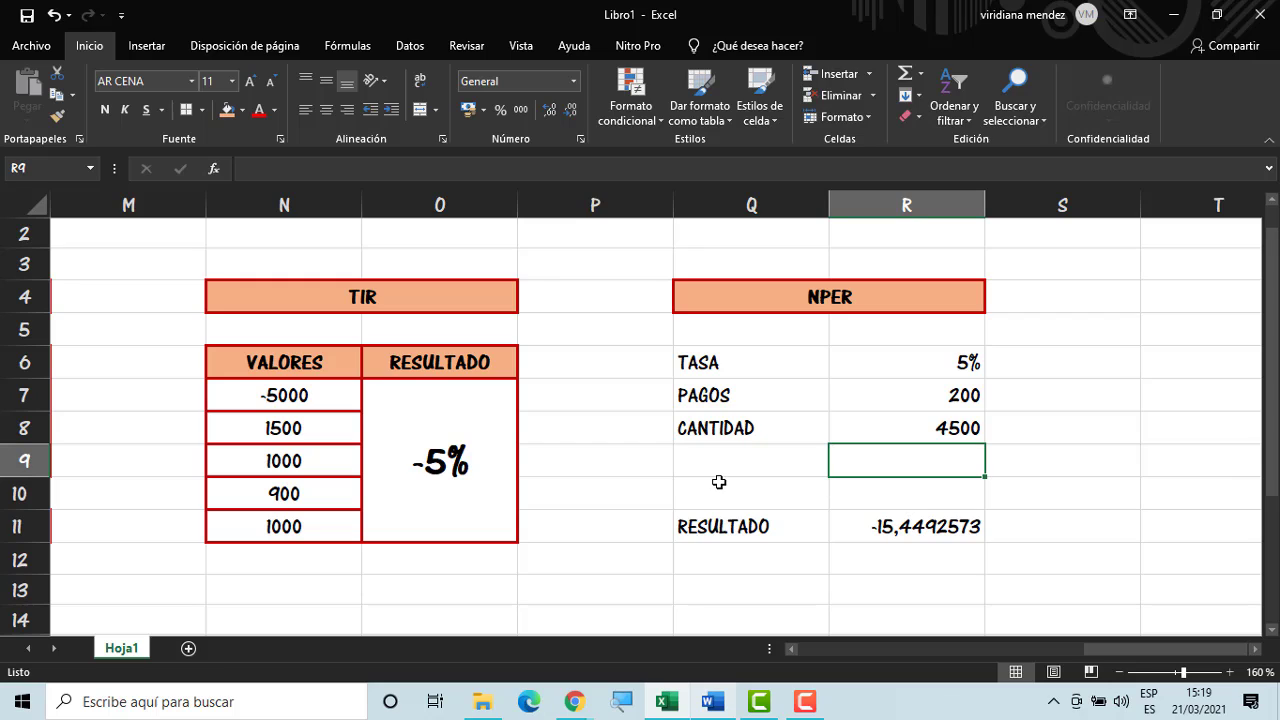
double_click(886, 397)
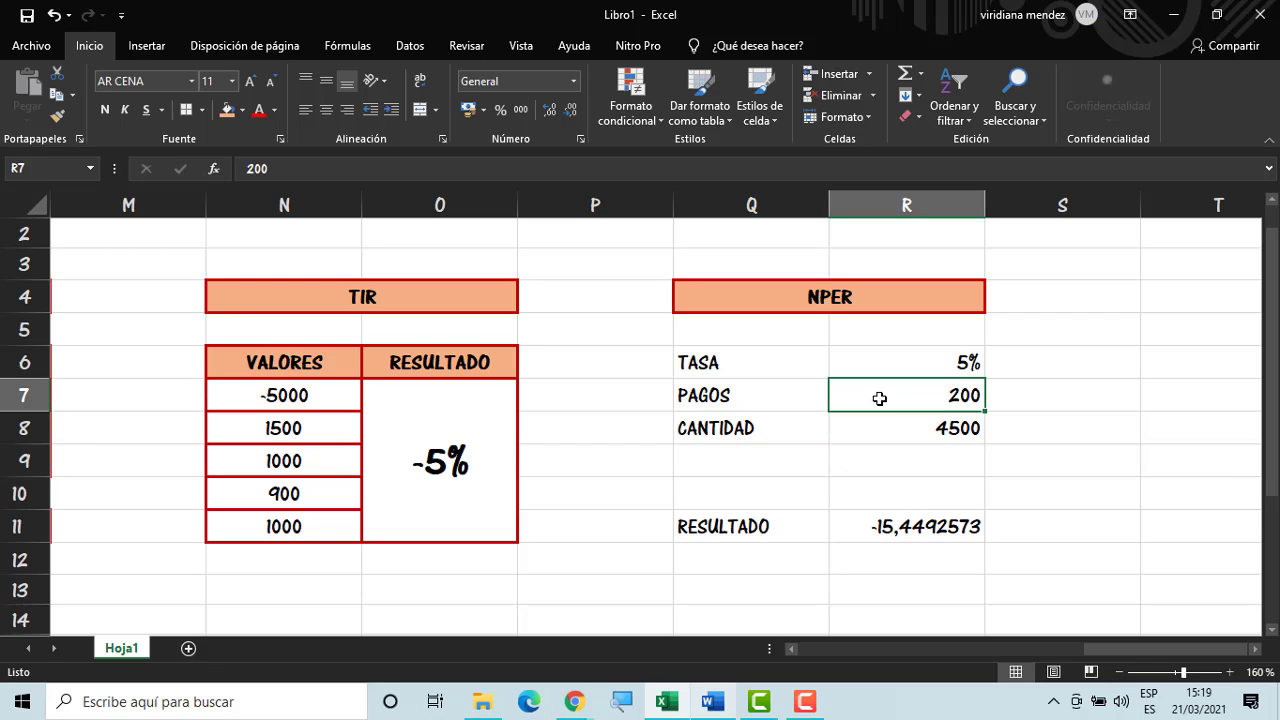
type("-")
key("Return")
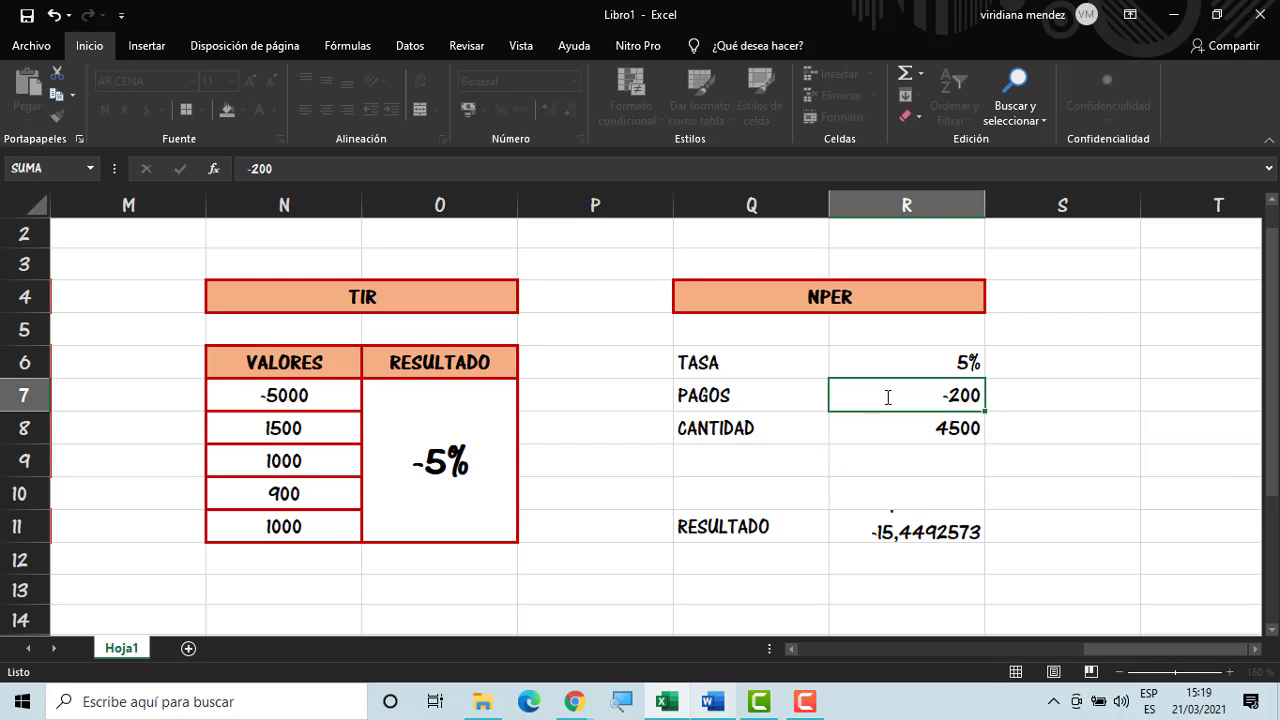
double_click(900, 422)
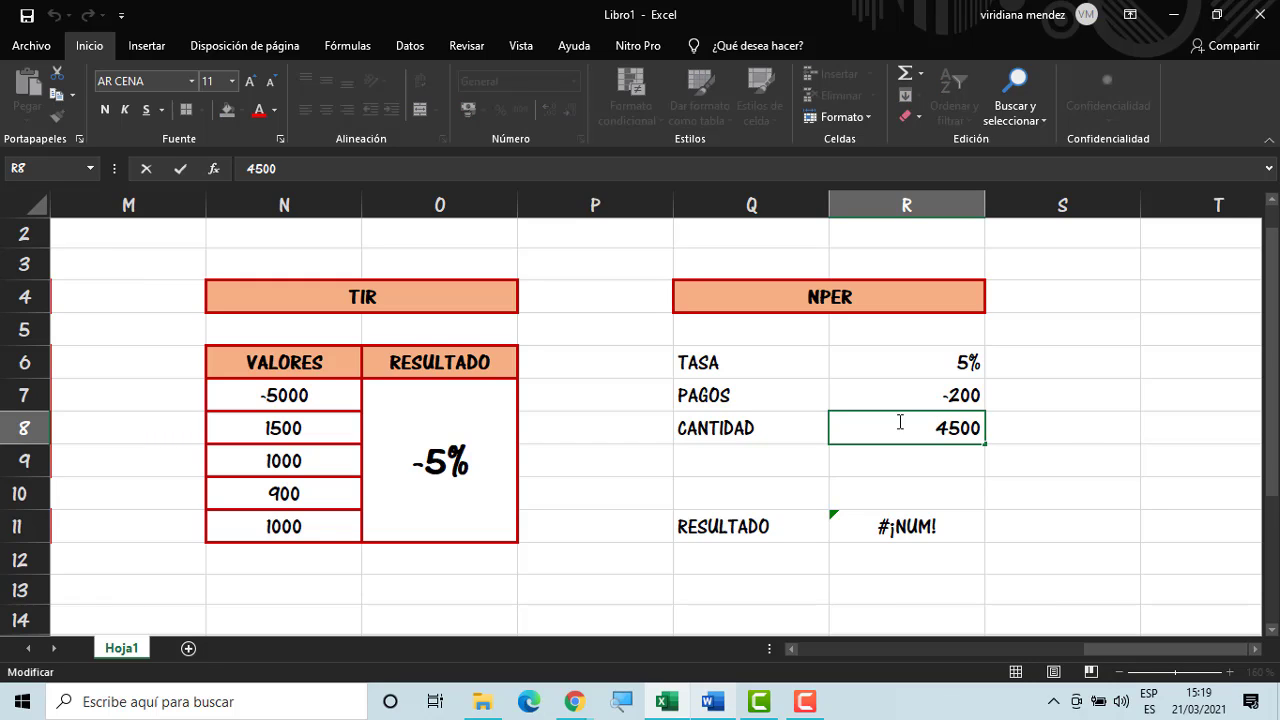
type("-")
key("Return")
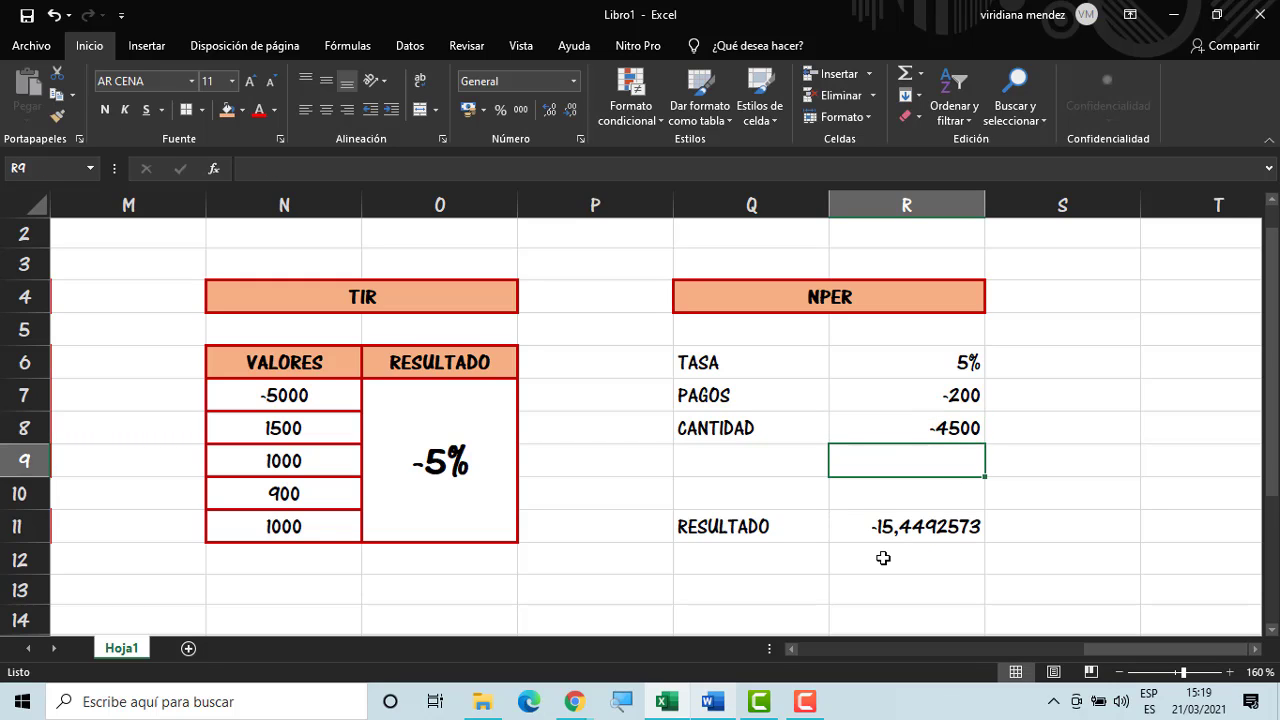
Remove the minus signs so PAGOS in R7 is 200 and CANTIDAD in R8 is 4500
double_click(931, 394)
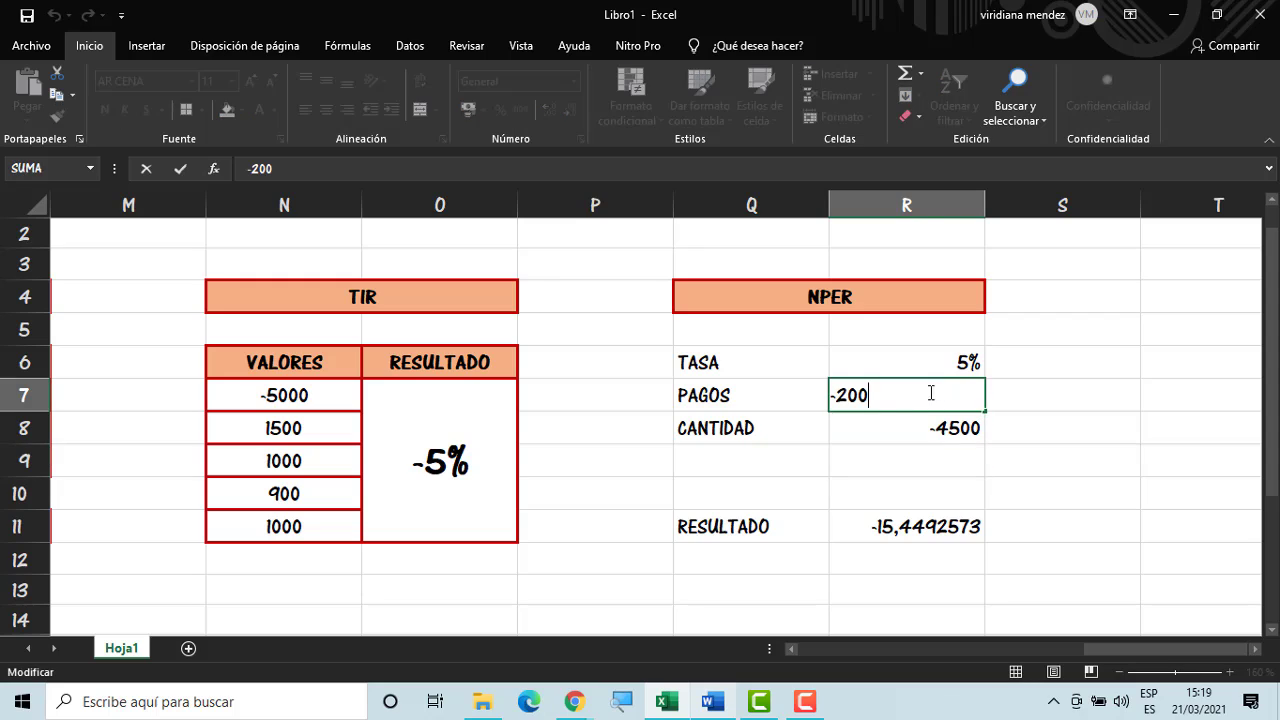
left_click(837, 395)
key("BackSpace")
key("Return")
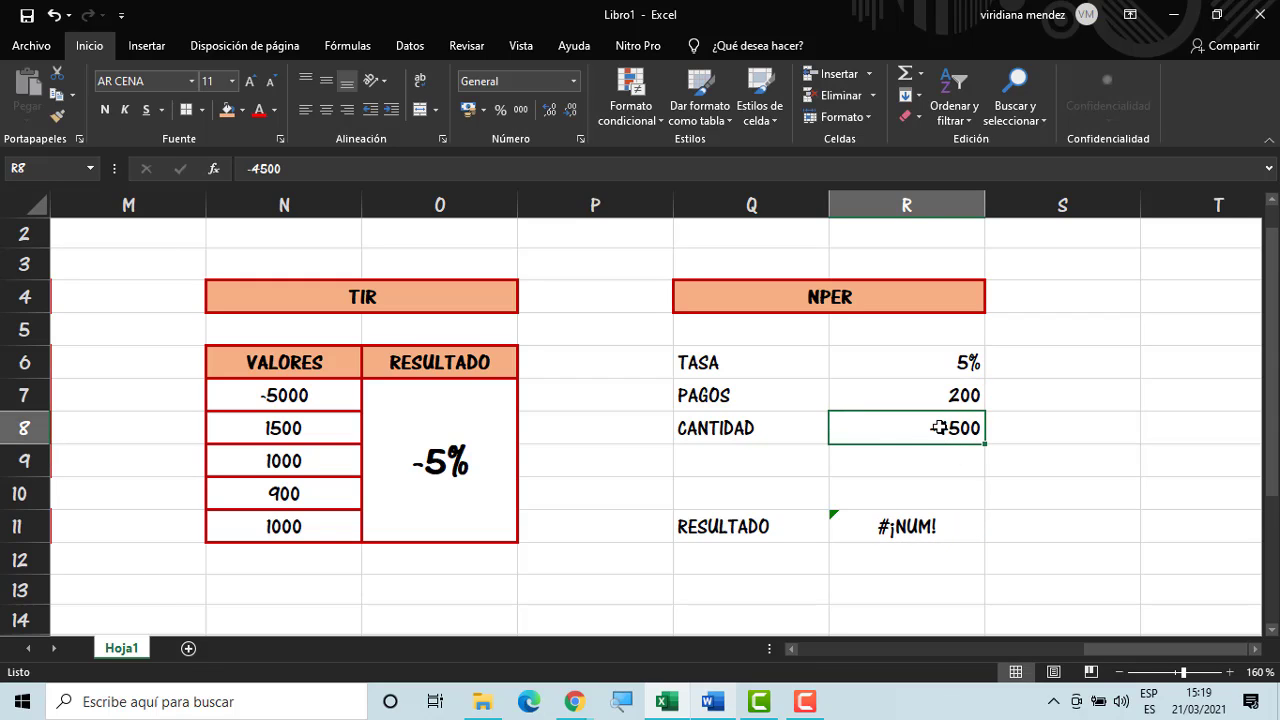
double_click(940, 427)
key("Left")
key("Left")
key("Left")
key("Left")
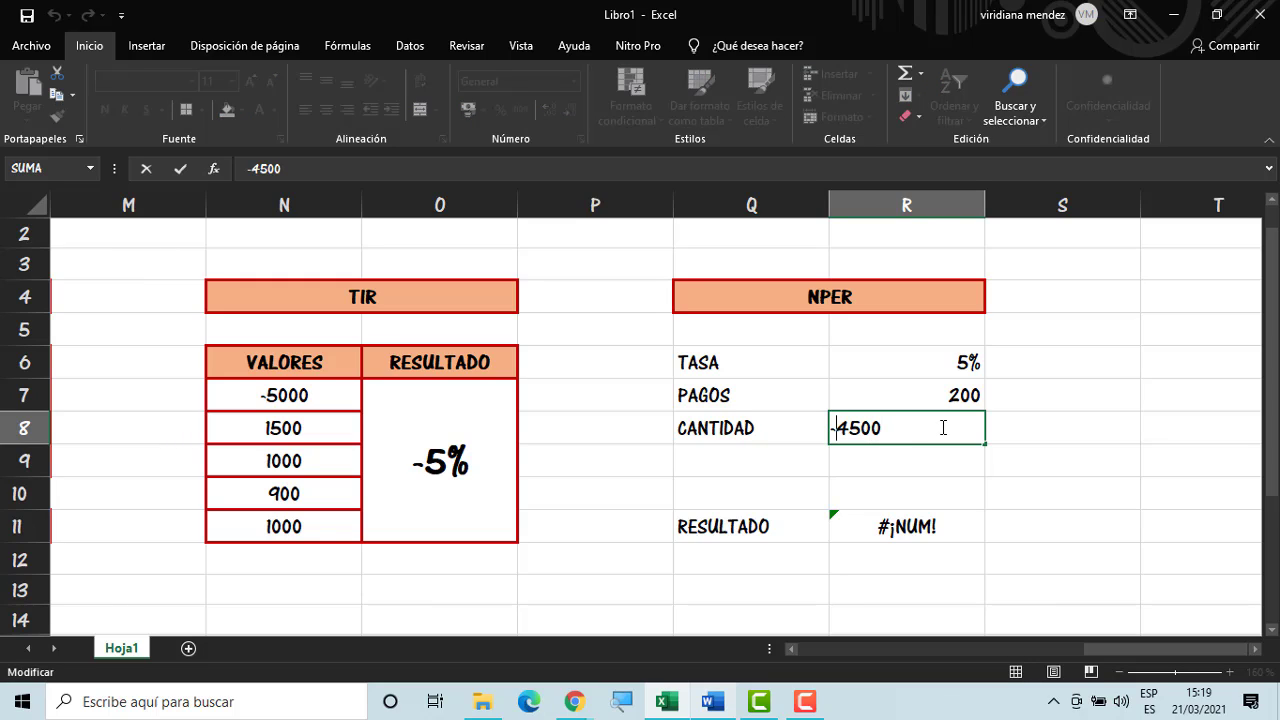
key("BackSpace")
key("Return")
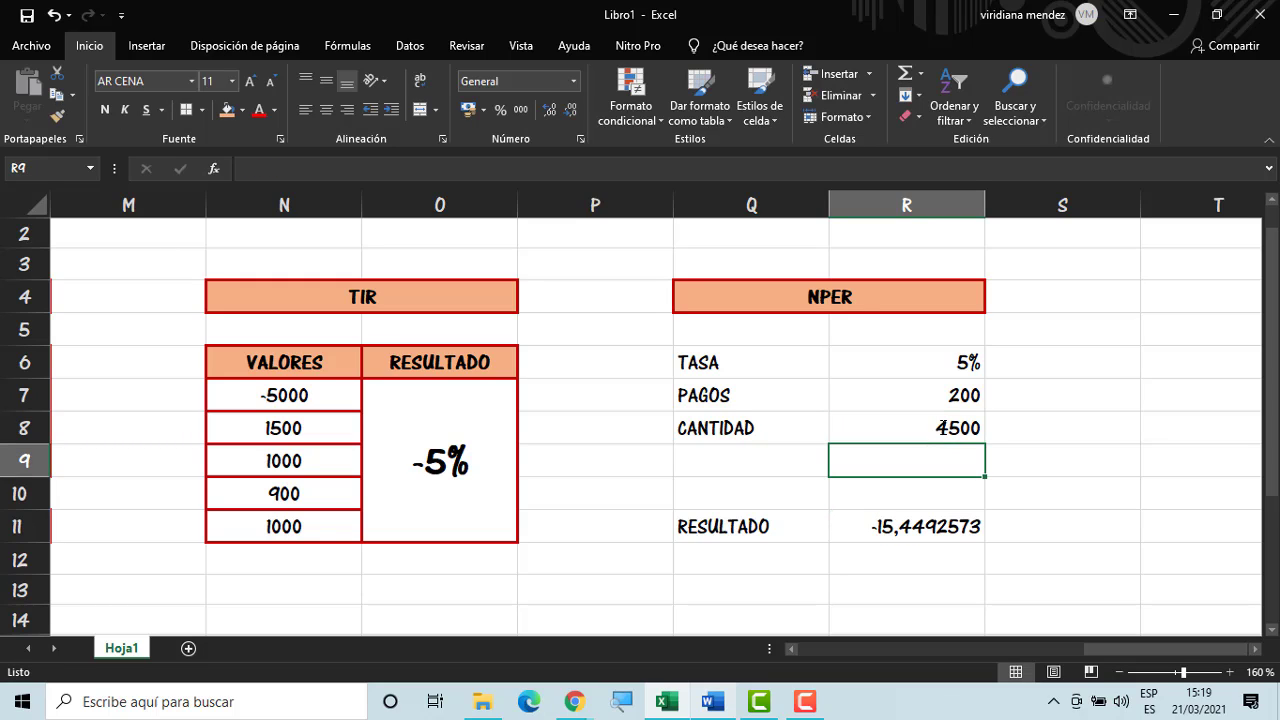
Set the TASA rate in R6 to 0,5%
left_click(1088, 484)
left_click(886, 434)
left_click(922, 362)
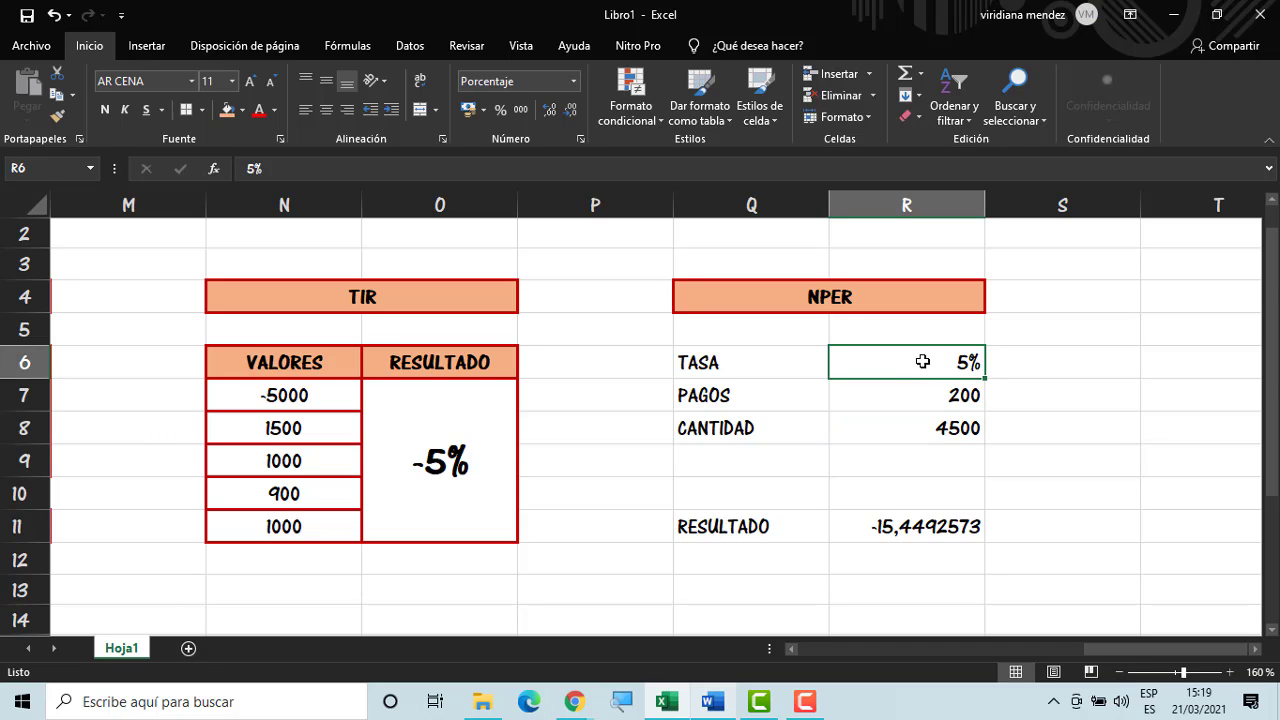
type("0,5")
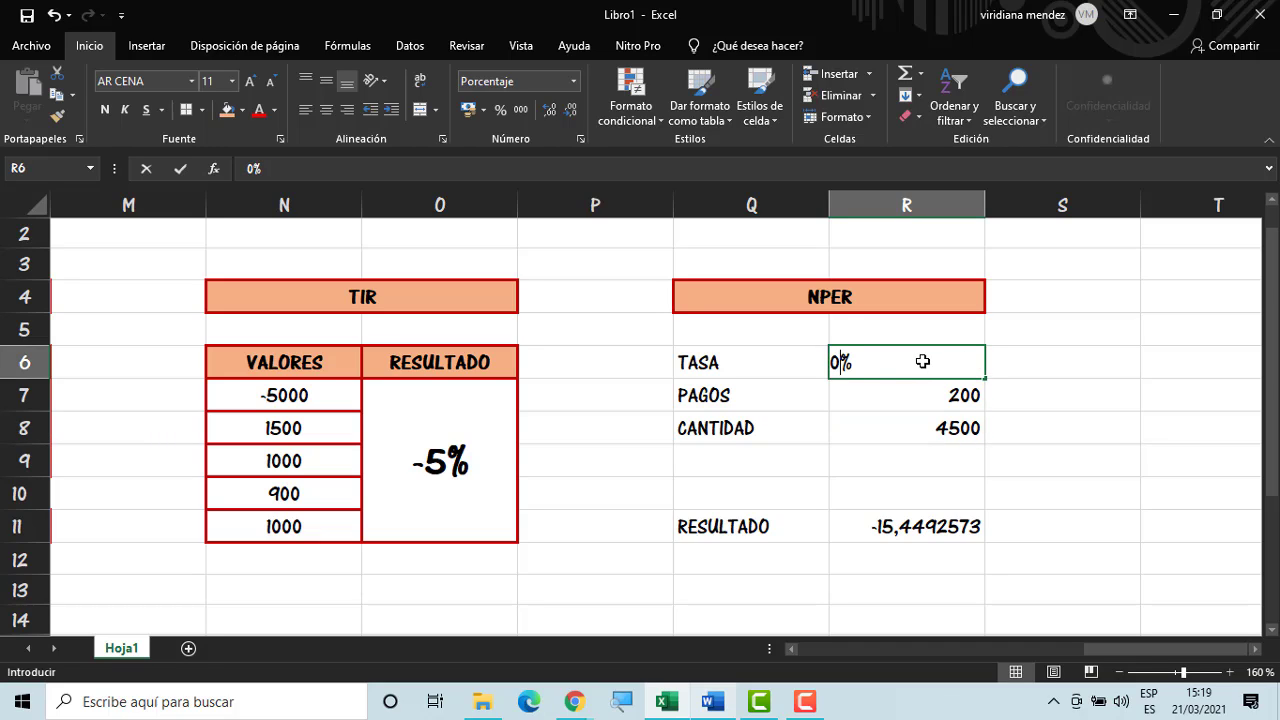
key("Return")
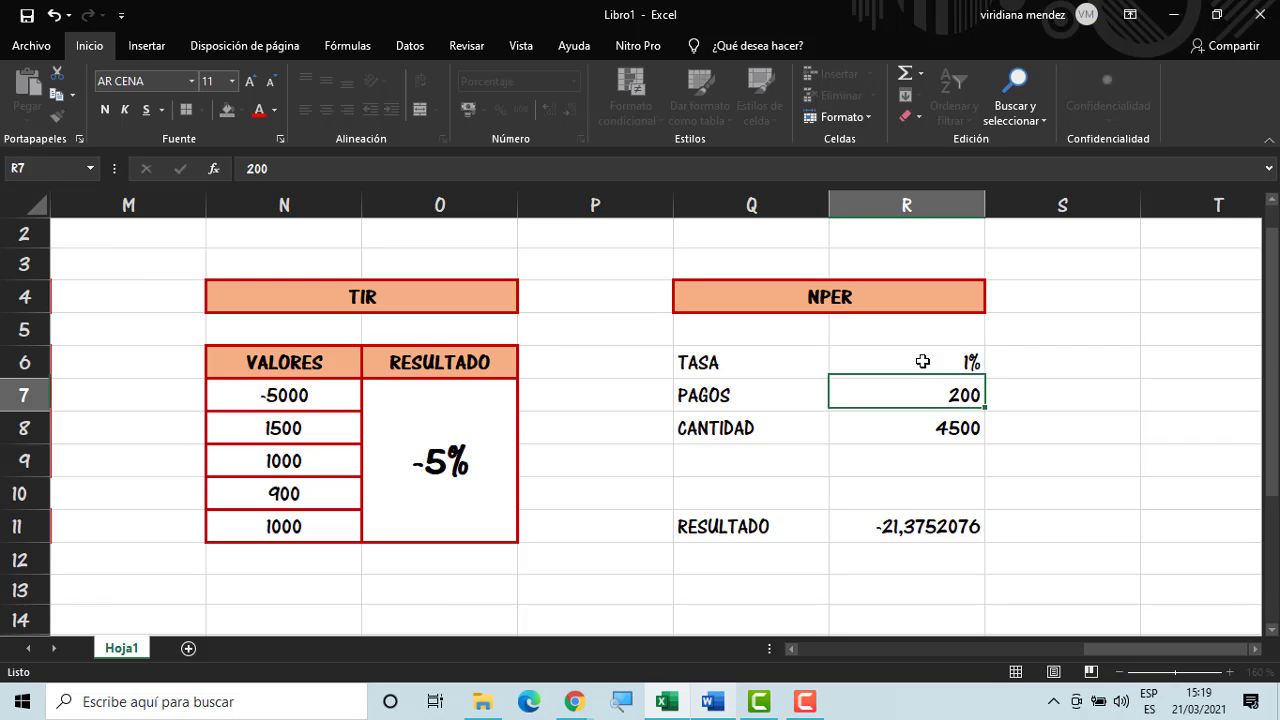
Try to enter 3,1 as the TASA rate in R6
left_click(922, 362)
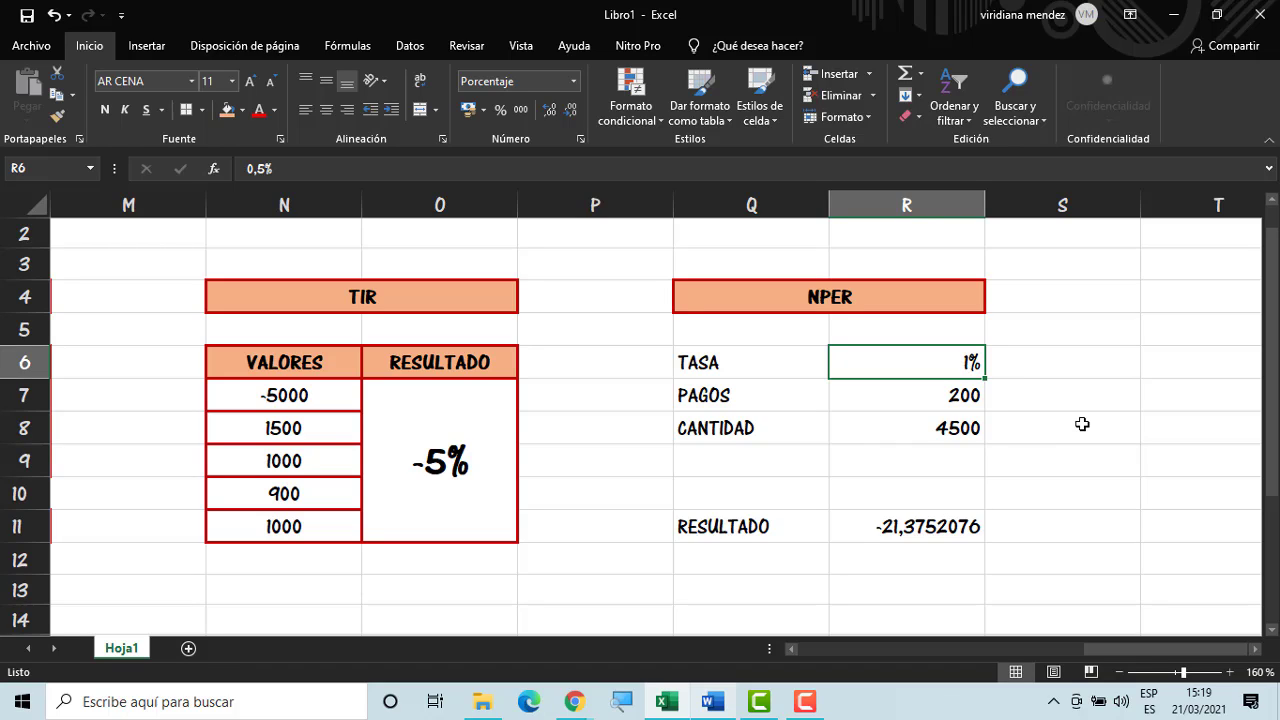
double_click(968, 362)
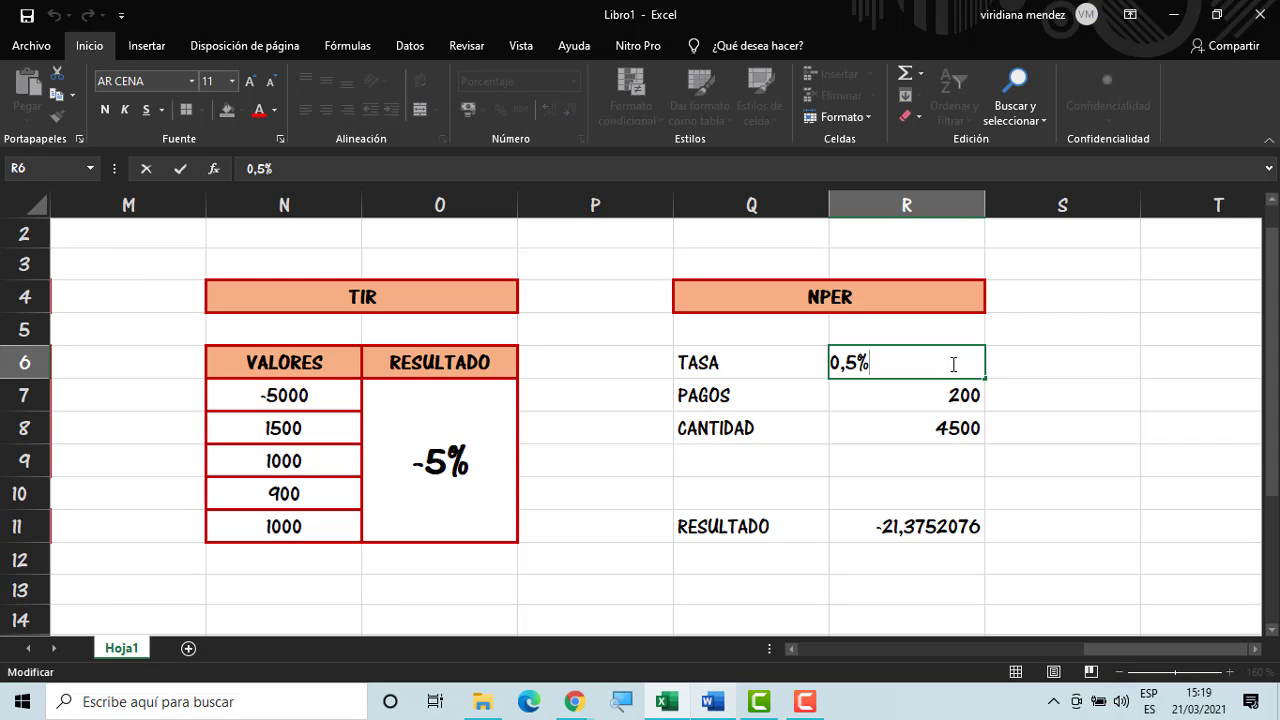
type("3,1")
key("ctrl+Return")
key("Return")
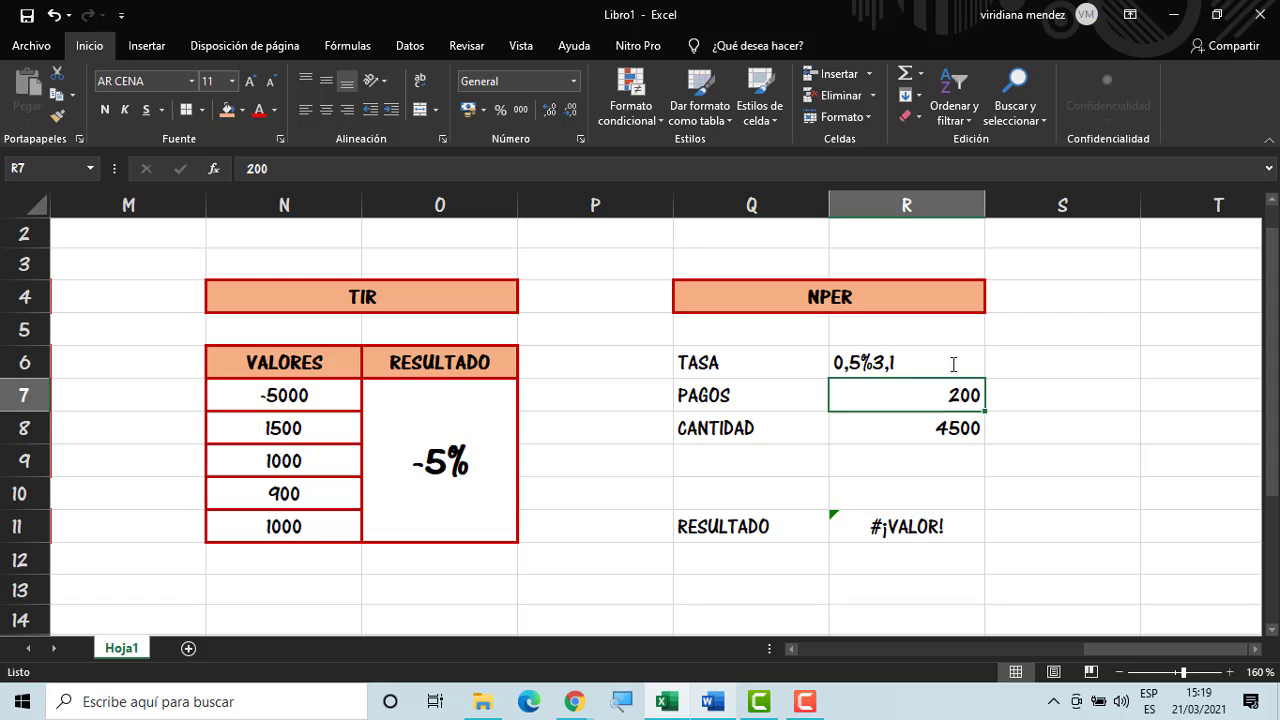
Erase the whole content of the TASA cell R6 and enter 3,1 in its place
double_click(953, 364)
key("BackSpace")
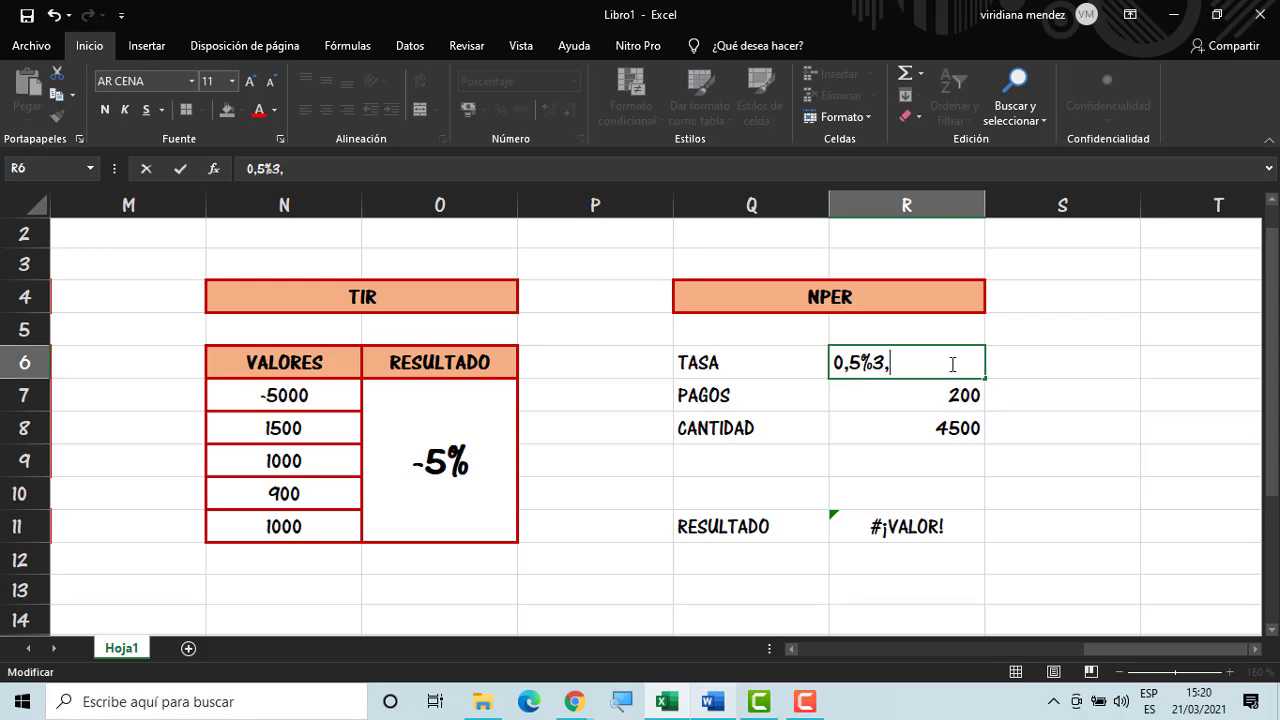
key("BackSpace")
key("BackSpace")
key("BackSpace")
key("BackSpace")
key("BackSpace")
key("BackSpace")
type("3,1")
key("ctrl+Return")
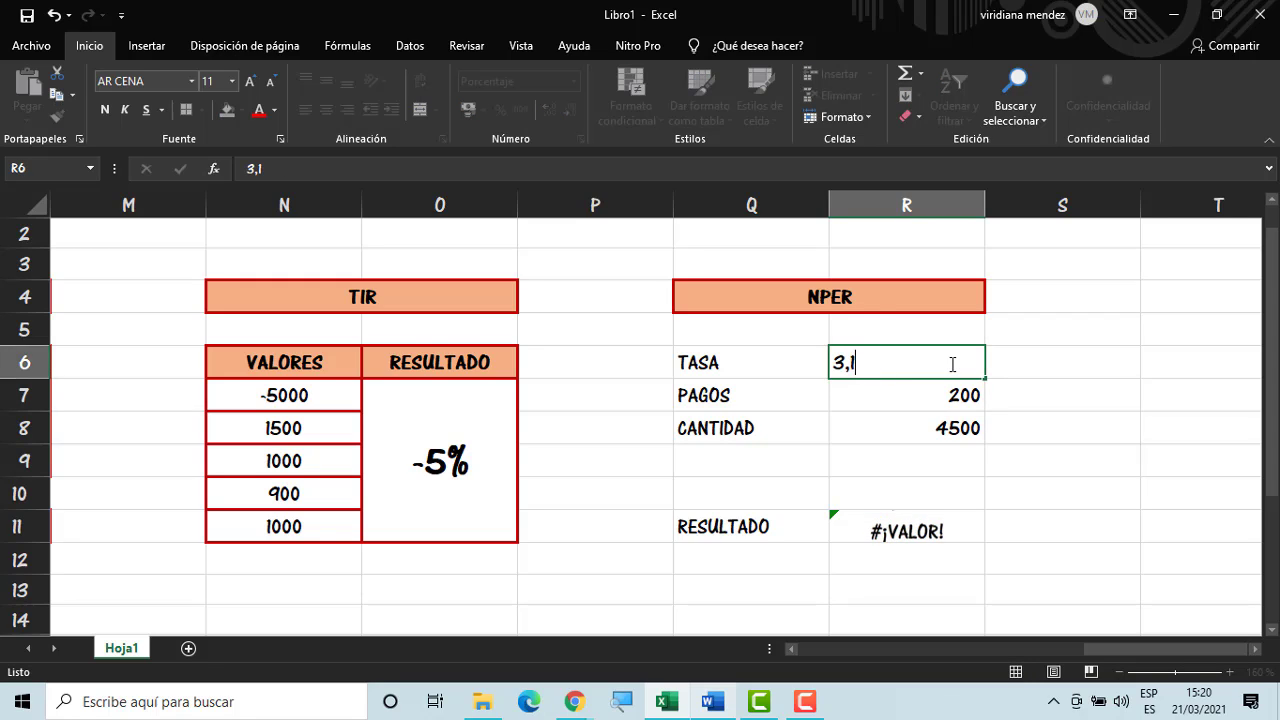
key("Return")
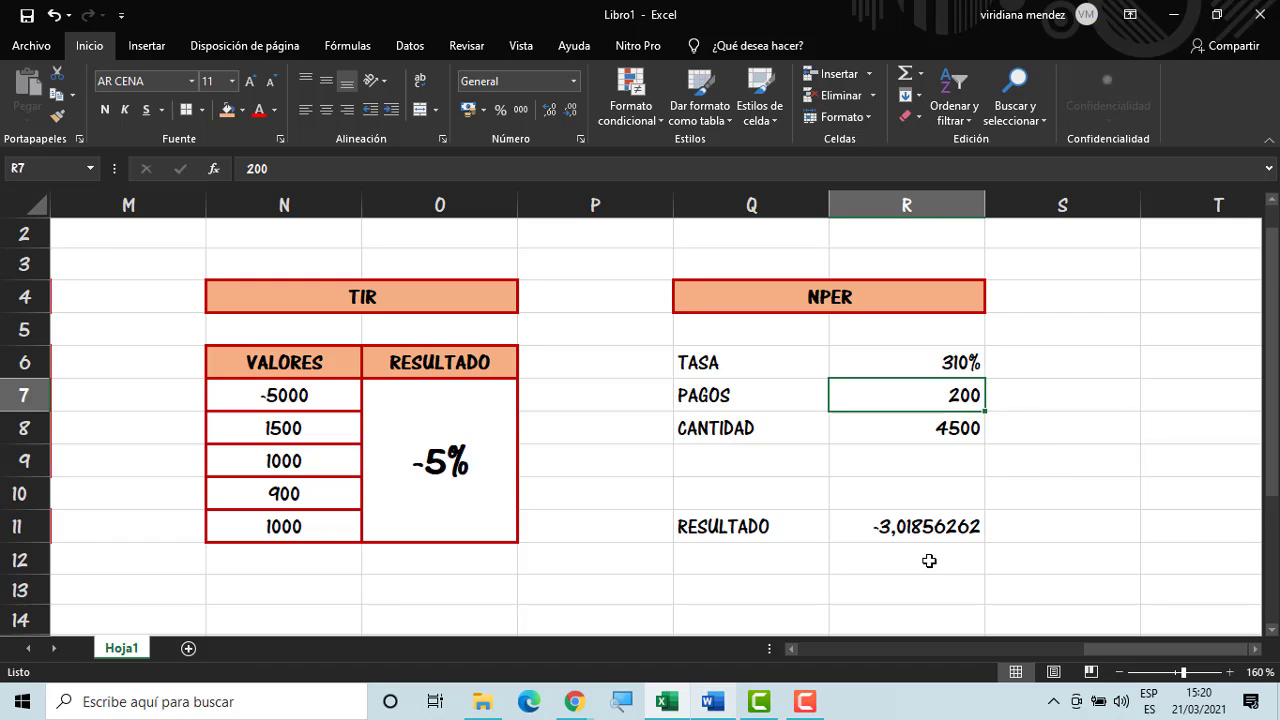
Clear the TASA cell R6, confirm it empty, and set the rate to 3,1%
left_click(917, 535)
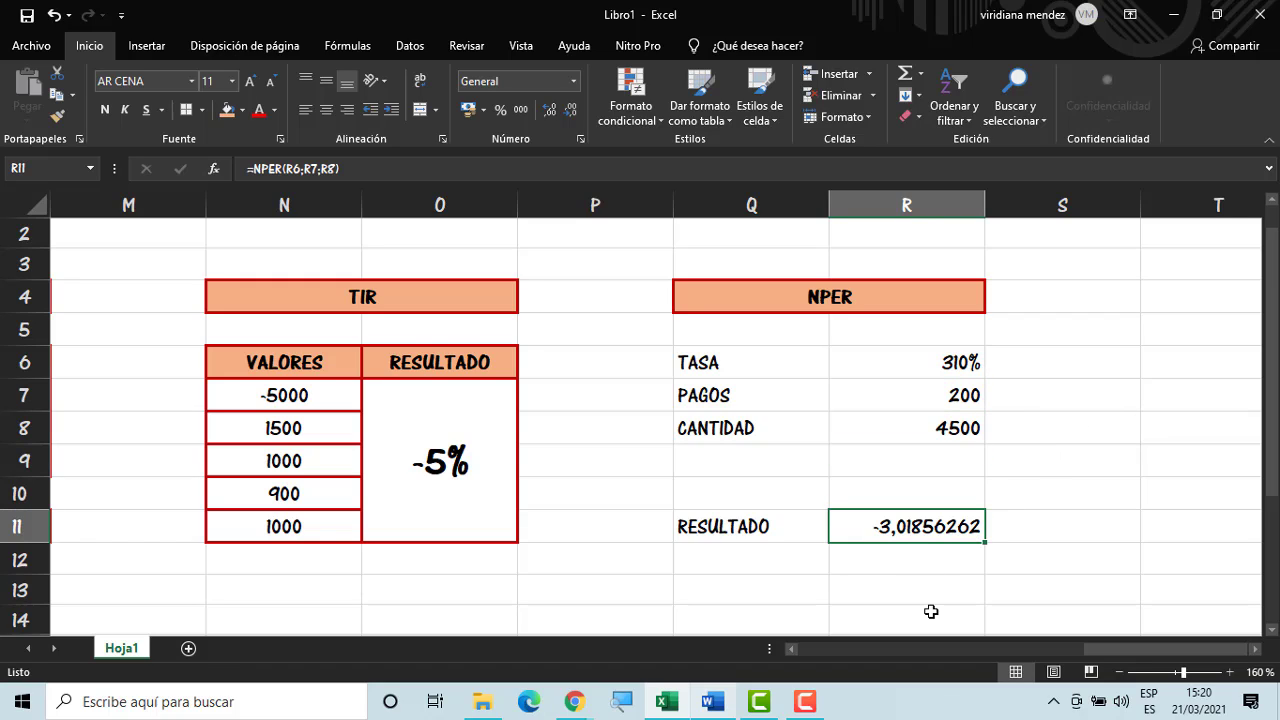
left_click(966, 375)
left_click(1022, 404)
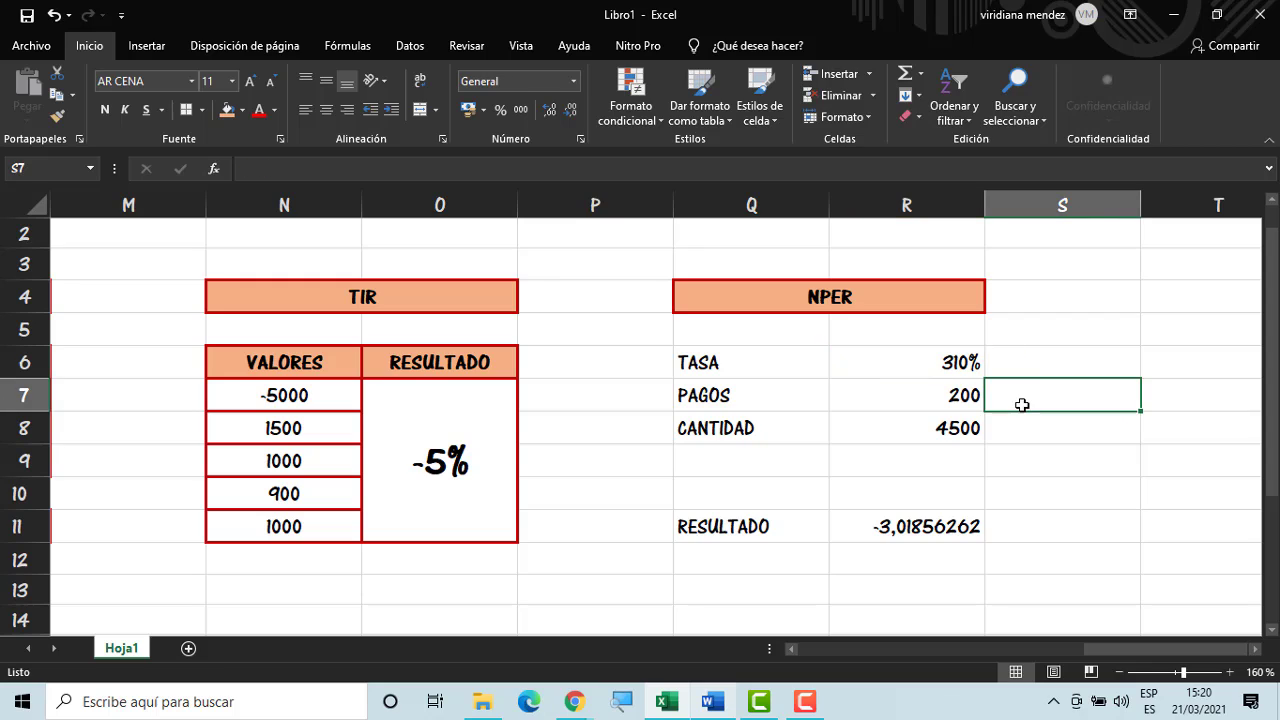
left_click(970, 364)
key("BackSpace")
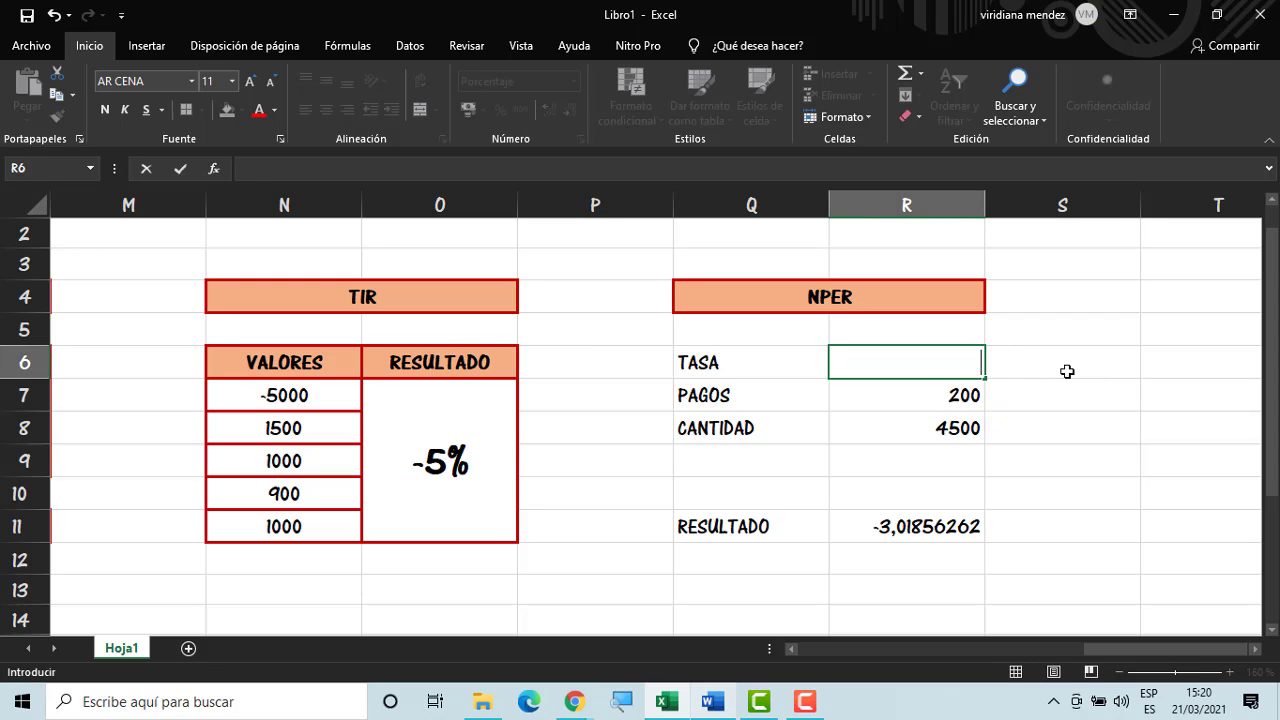
left_click(1063, 371)
double_click(894, 371)
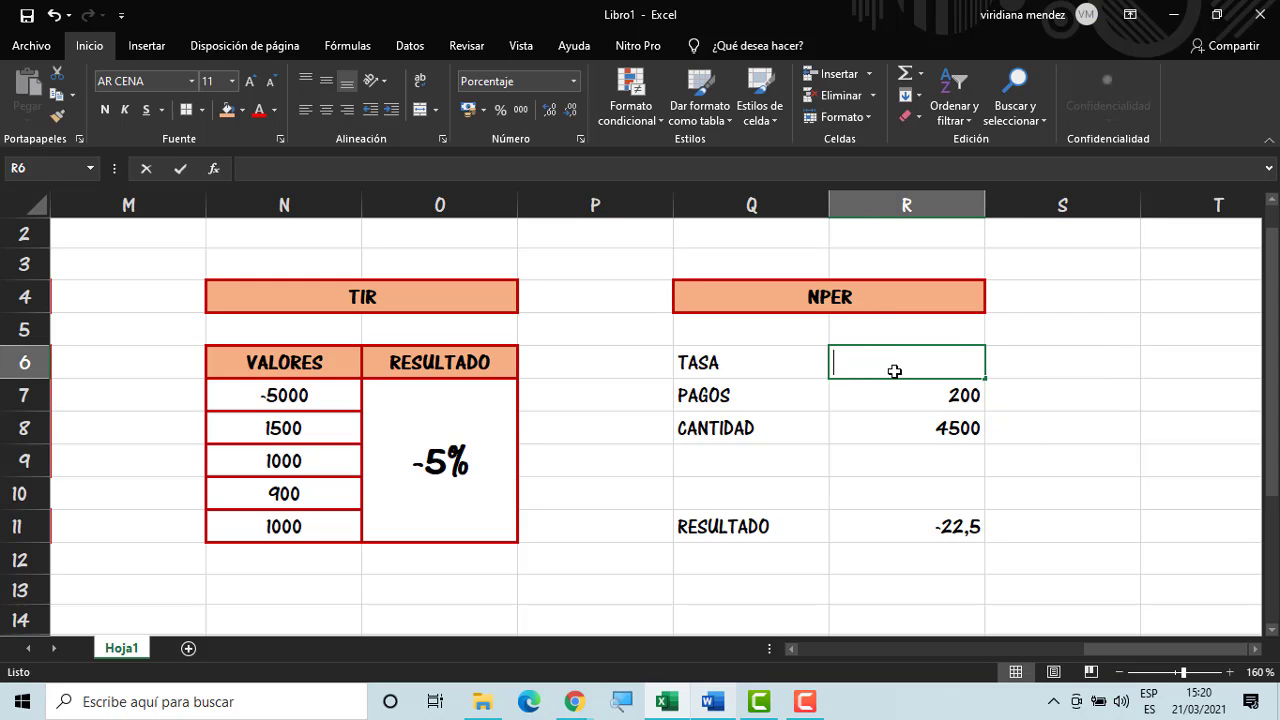
type("3,1")
key("Return")
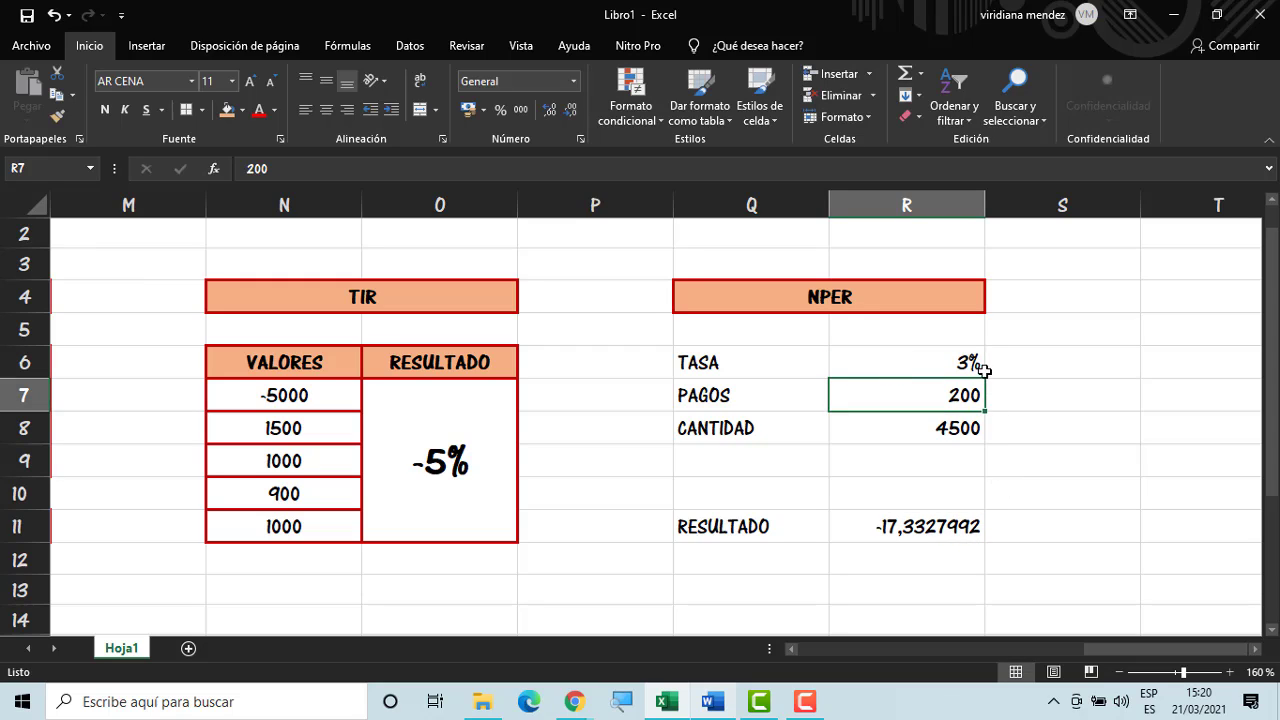
left_click(962, 530)
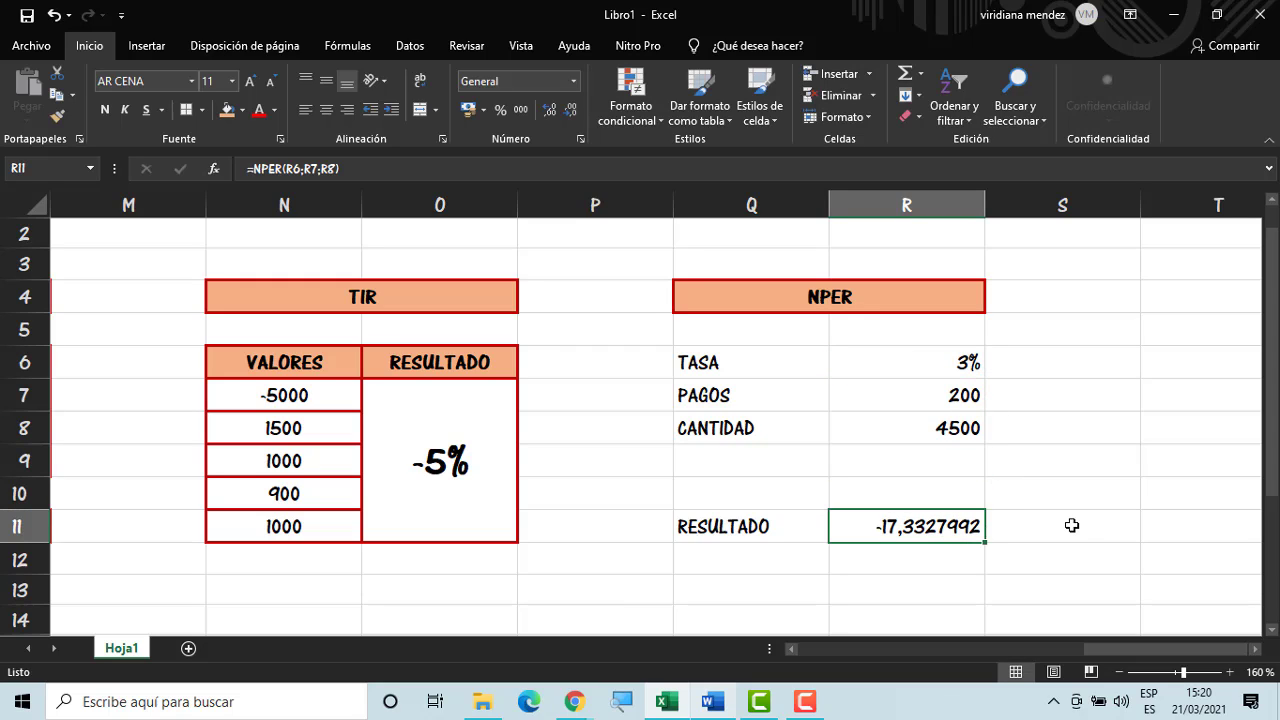
left_click(1072, 528)
left_click(1030, 582)
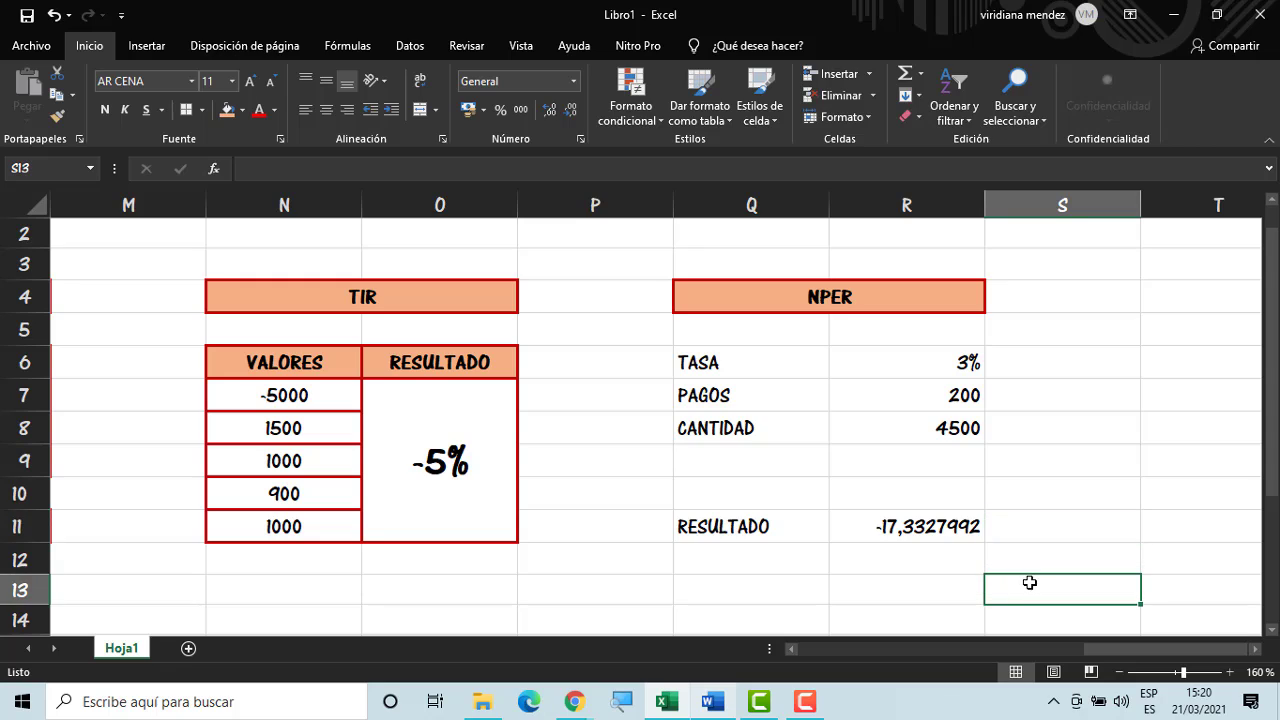
left_click(788, 570)
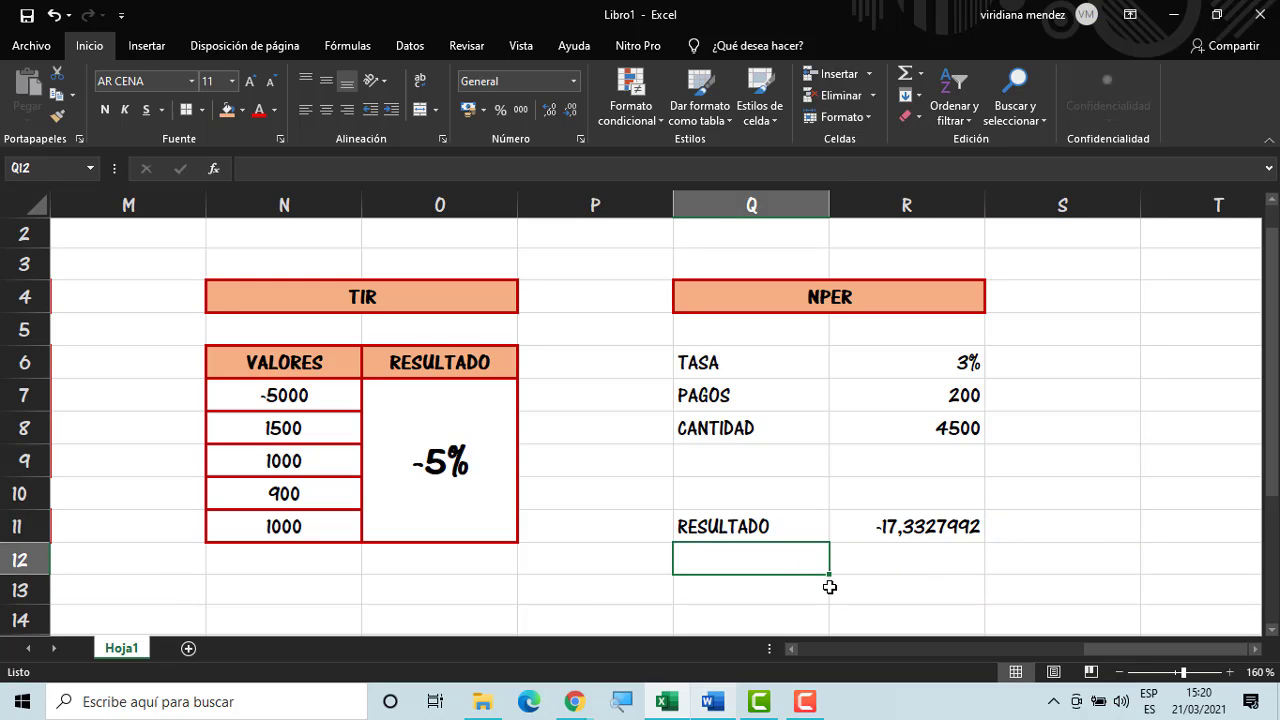
left_click(866, 594)
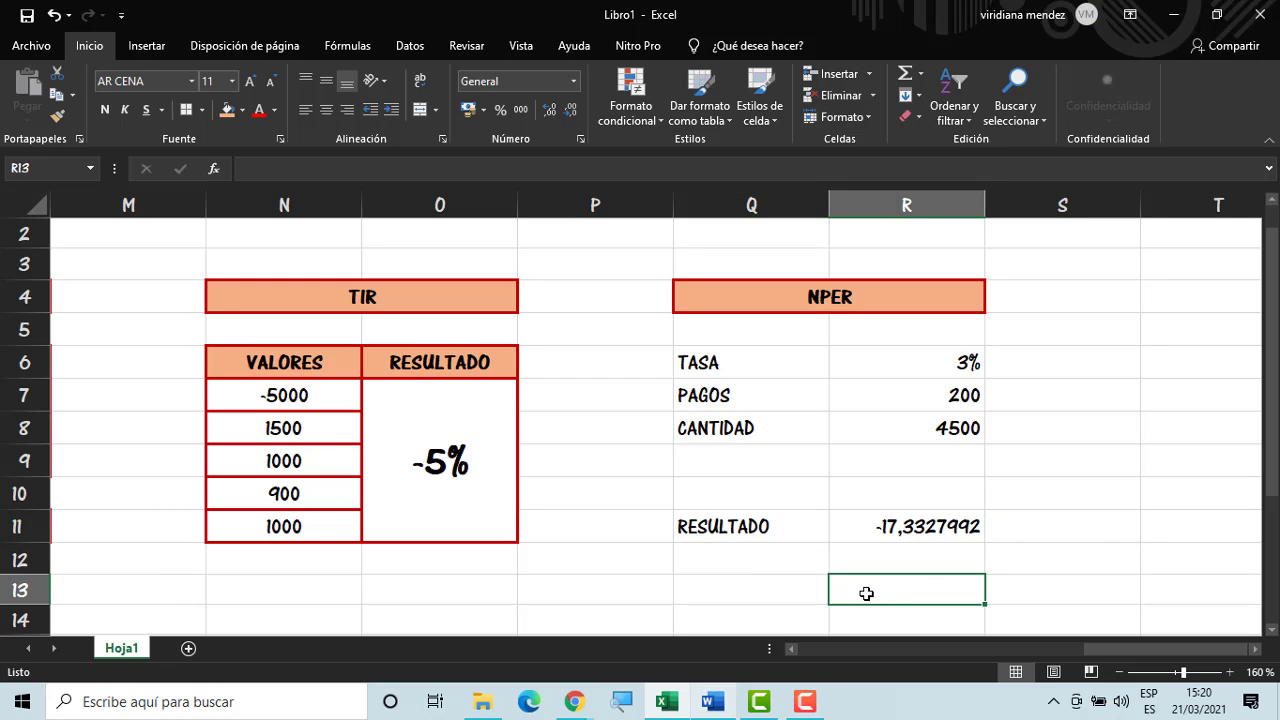
Set the PAGOS value in R7 to 500 and check the NPER result in R11
left_click(942, 402)
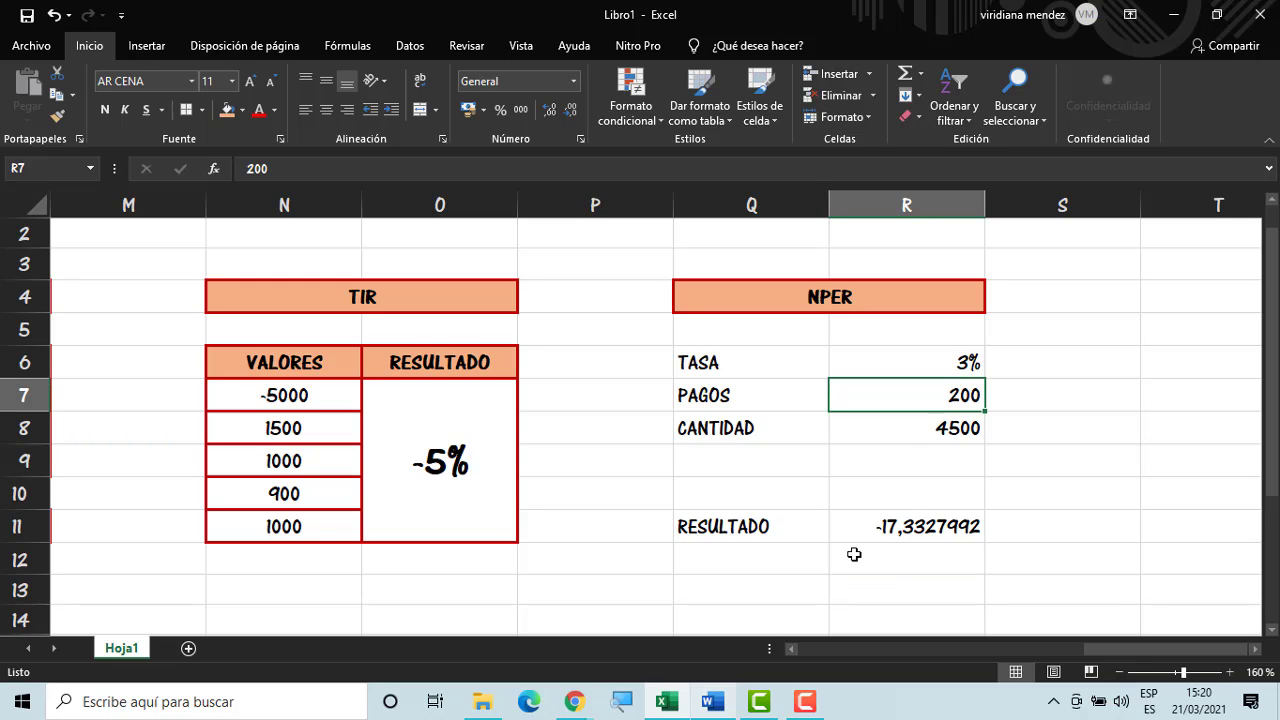
type("500")
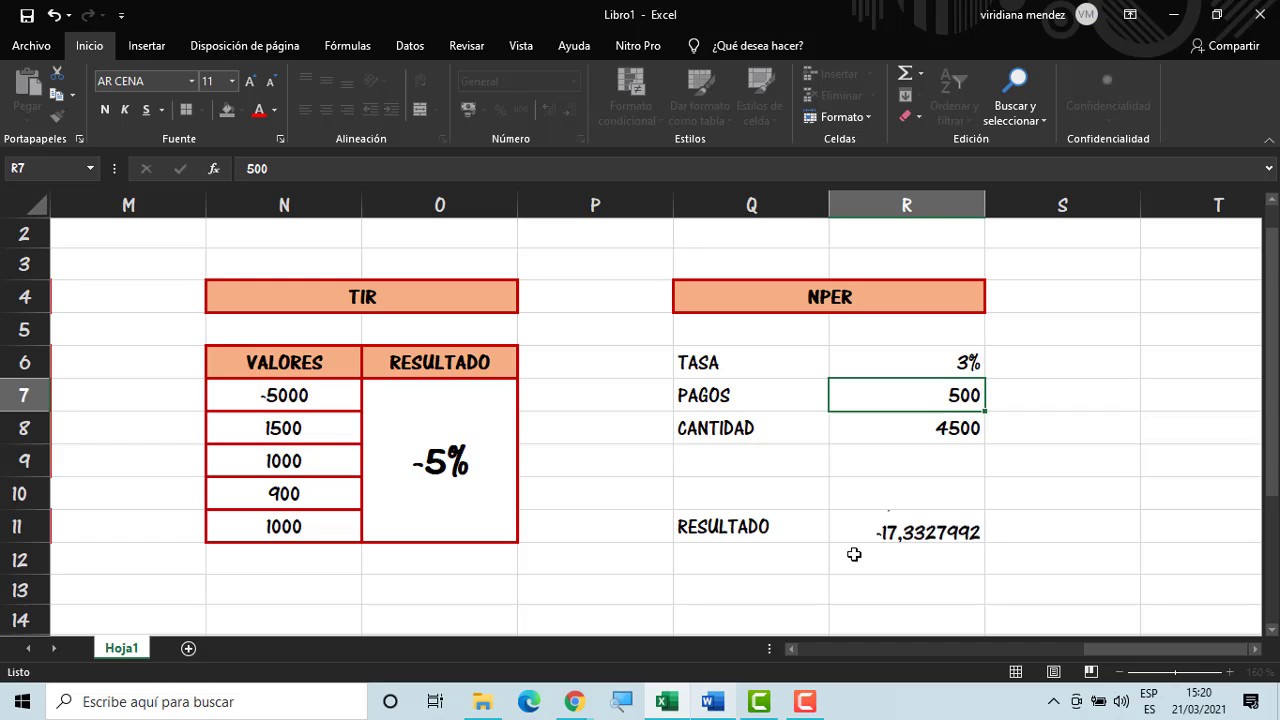
key("Return")
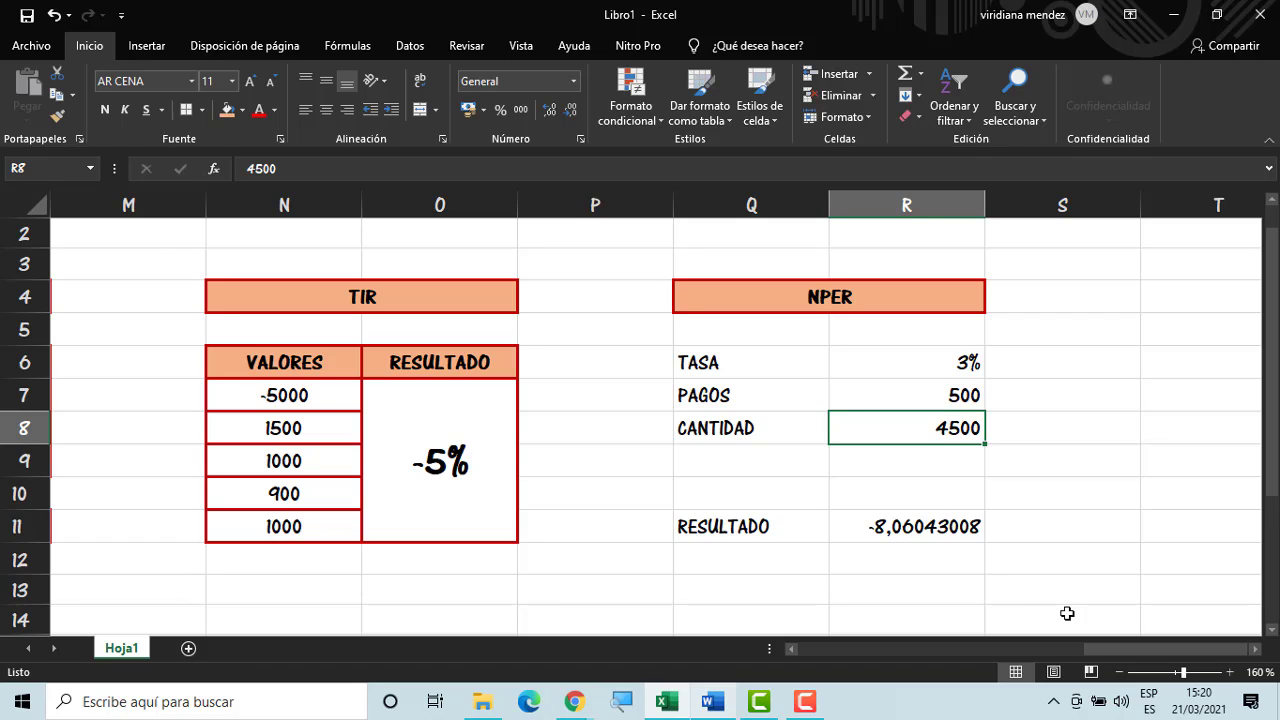
left_click(915, 500)
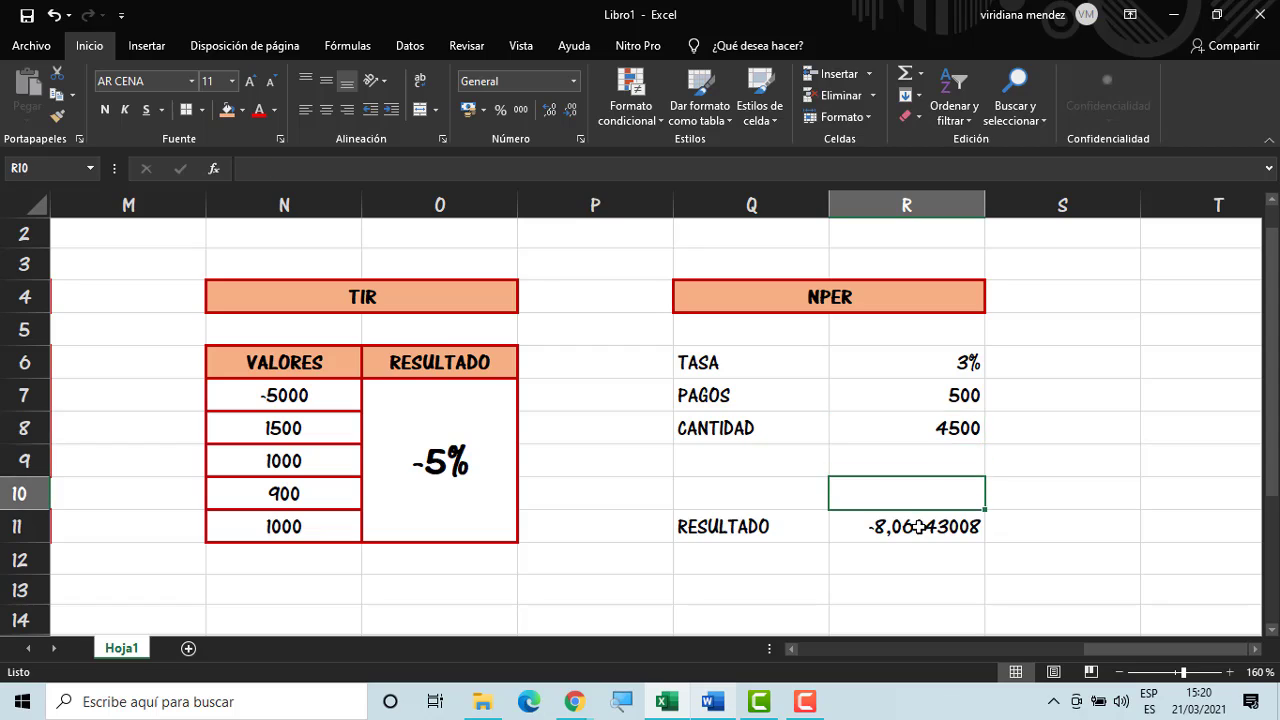
left_click(908, 540)
Apply red borders to all cells of the NPER input block Q6:R8 and the result row Q11:R11
left_click(1082, 356)
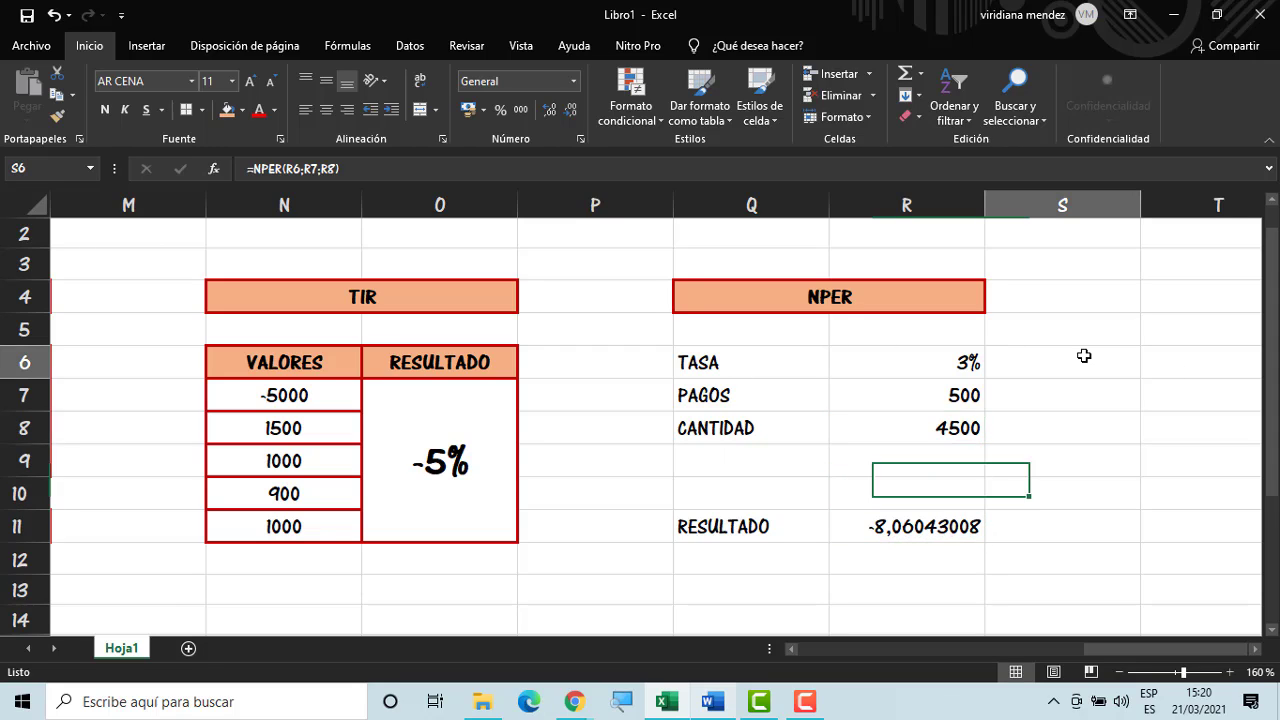
left_click_drag(795, 365, 895, 442)
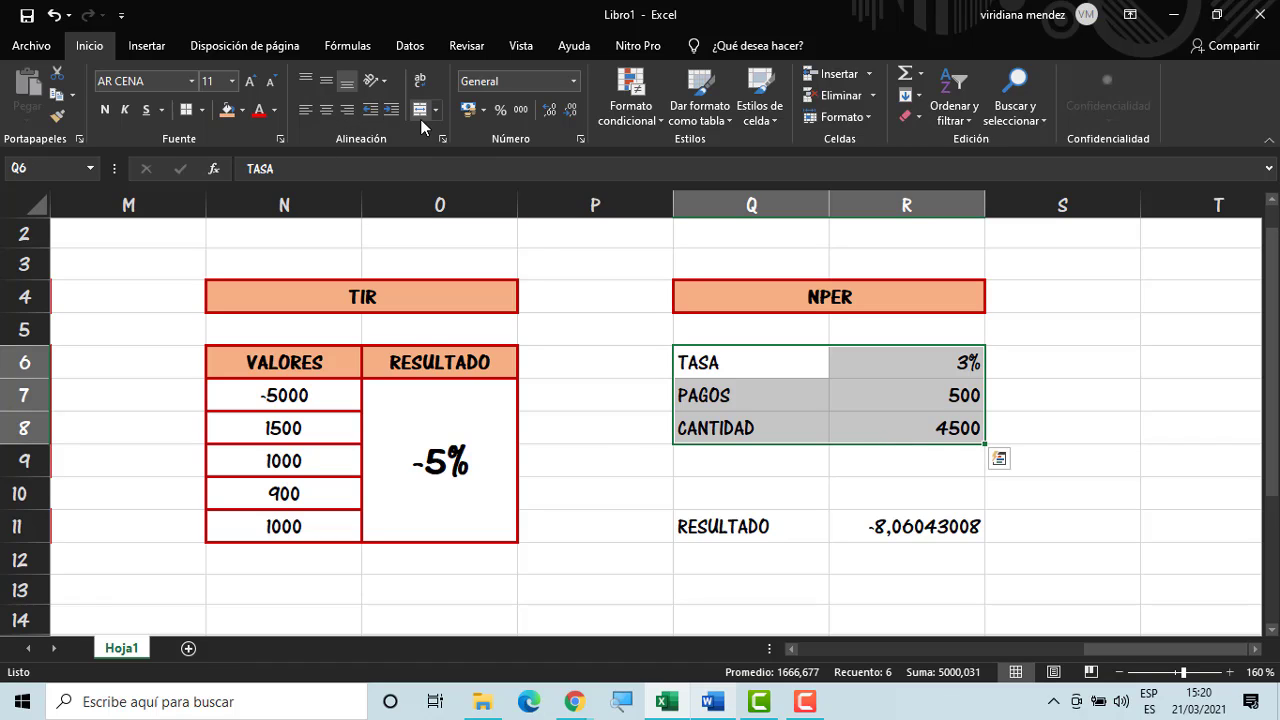
left_click(187, 117)
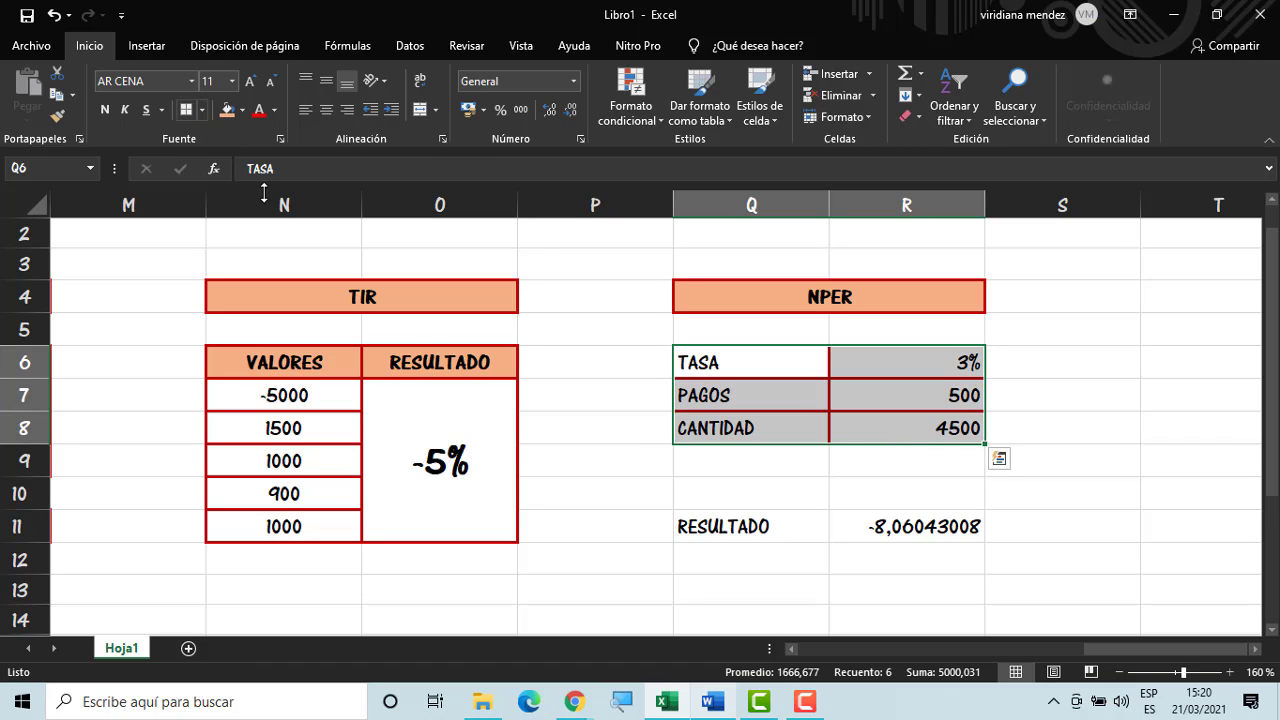
left_click(809, 462)
left_click_drag(726, 522, 890, 527)
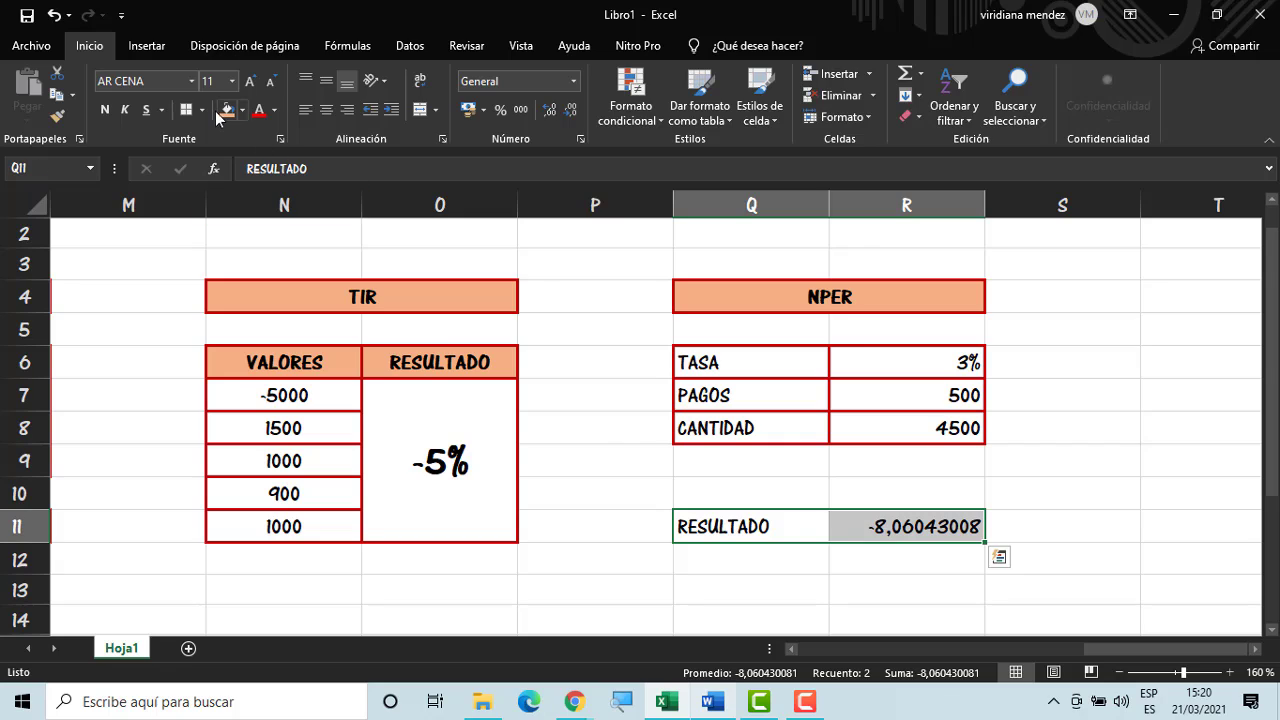
Give the RESULTADO label in Q11 and the TASA, PAGOS and CANTIDAD labels in Q6:Q8 an orange fill and bold text
left_click(700, 527)
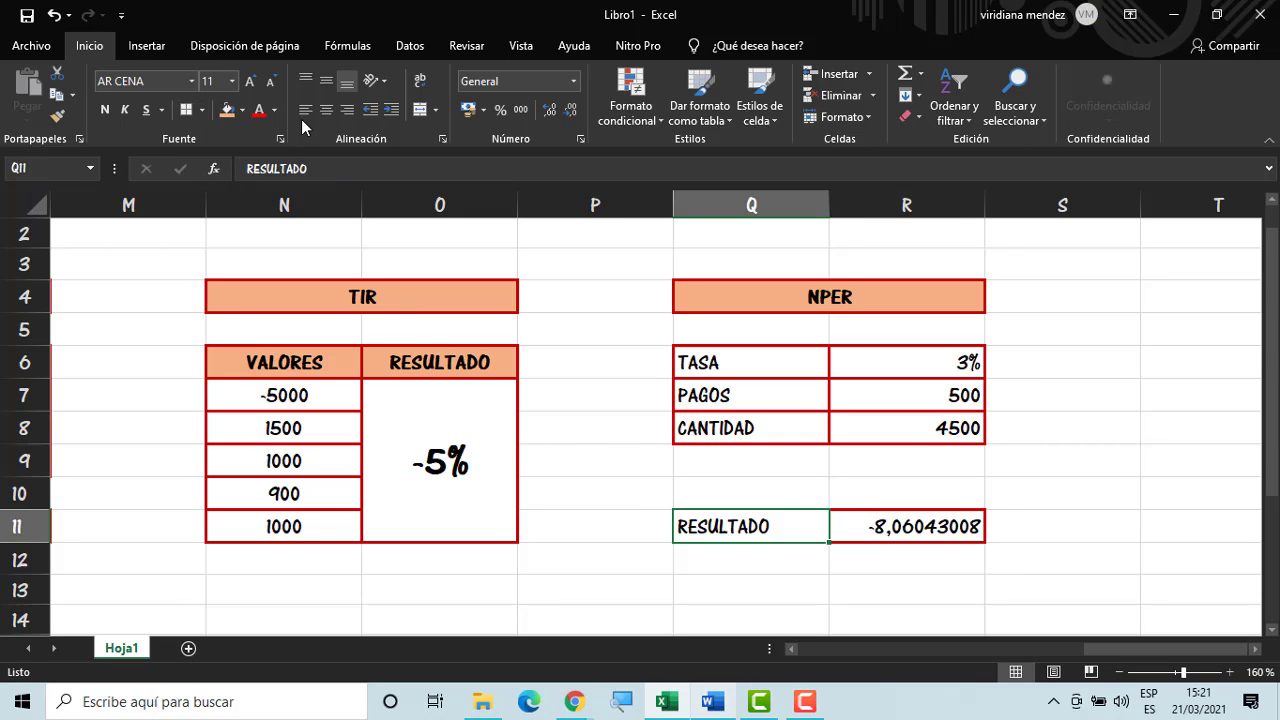
left_click(227, 110)
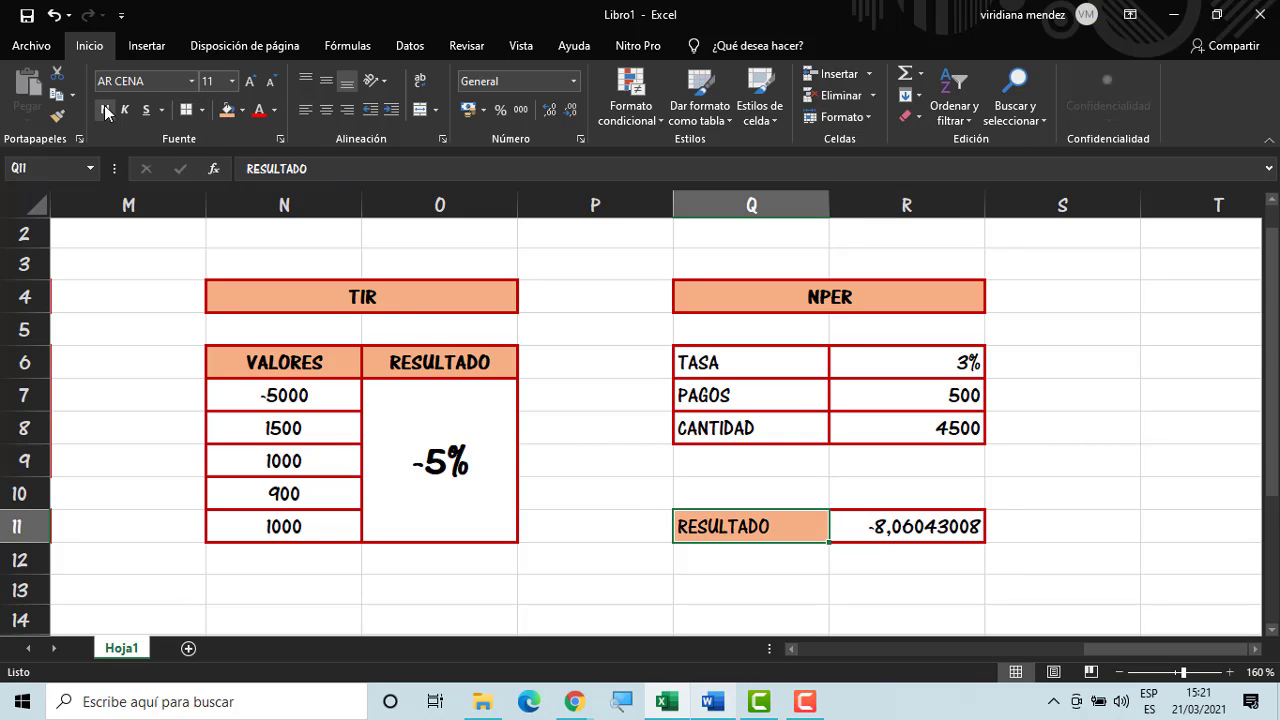
left_click(593, 412)
left_click_drag(705, 362, 722, 430)
left_click(227, 110)
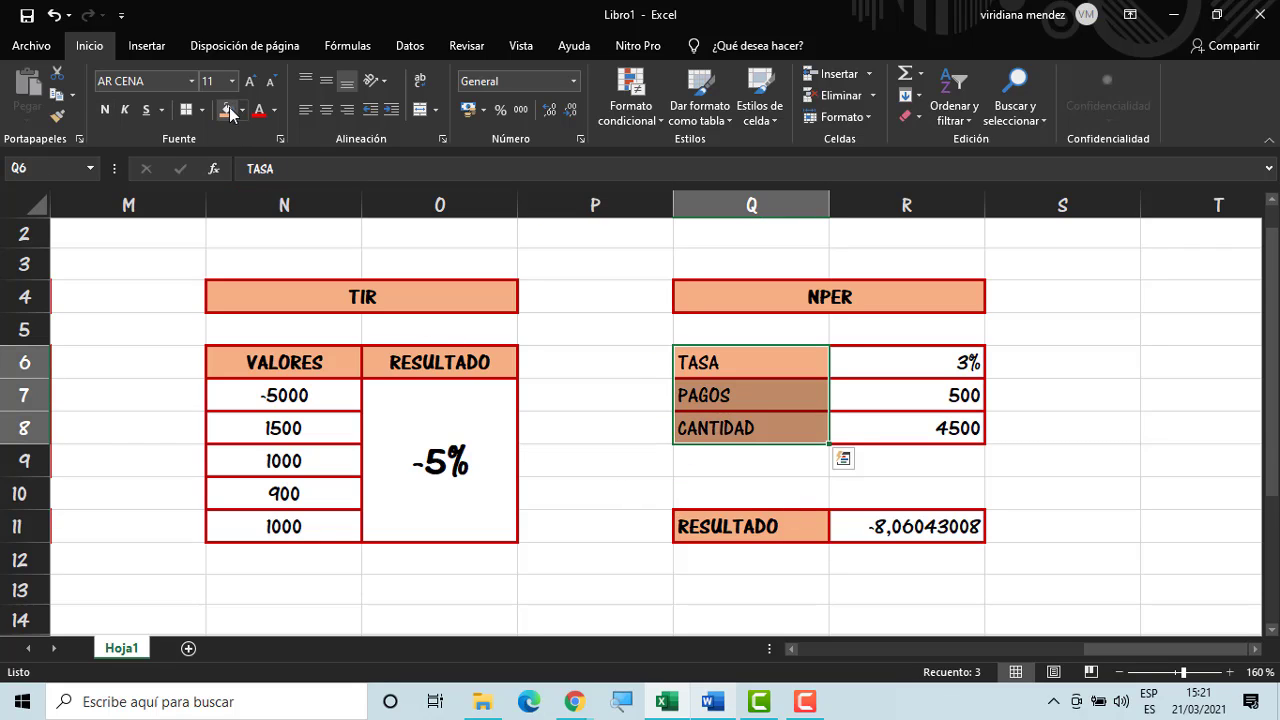
left_click(654, 414)
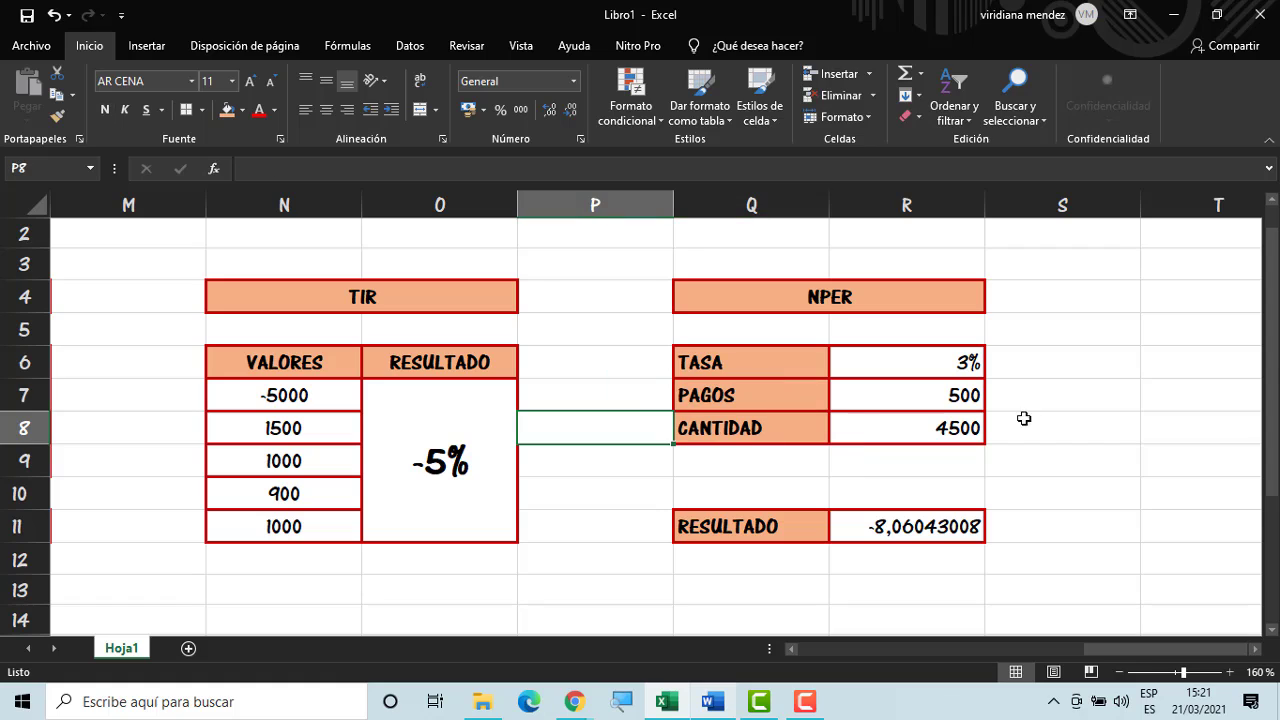
Center the NPER table's values in R6:R11 horizontally
left_click_drag(943, 357, 945, 527)
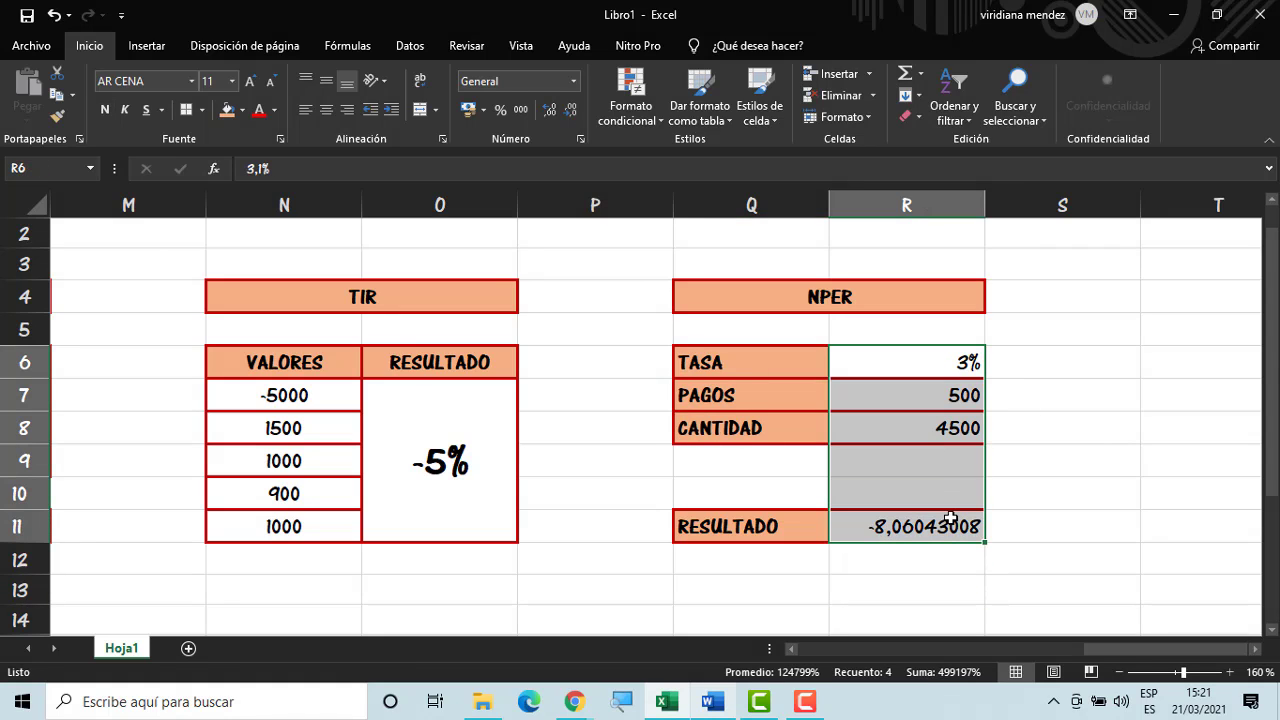
left_click(326, 109)
left_click(600, 303)
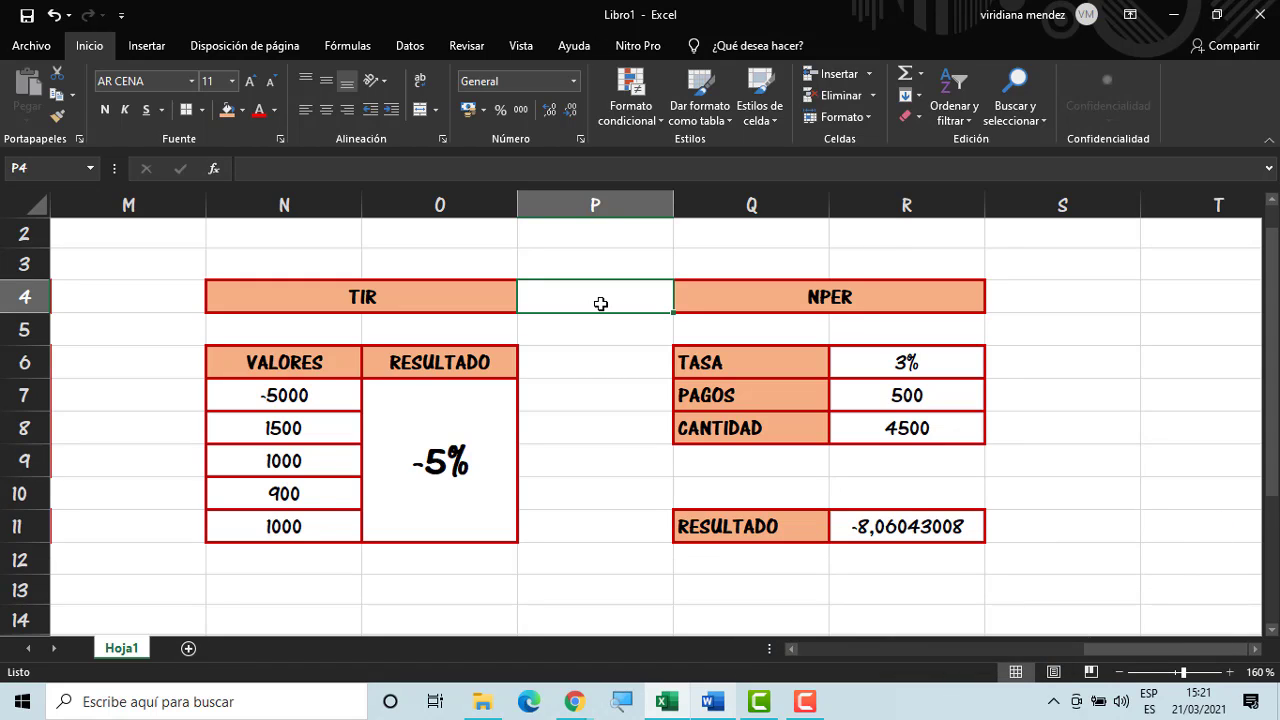
left_click(863, 608)
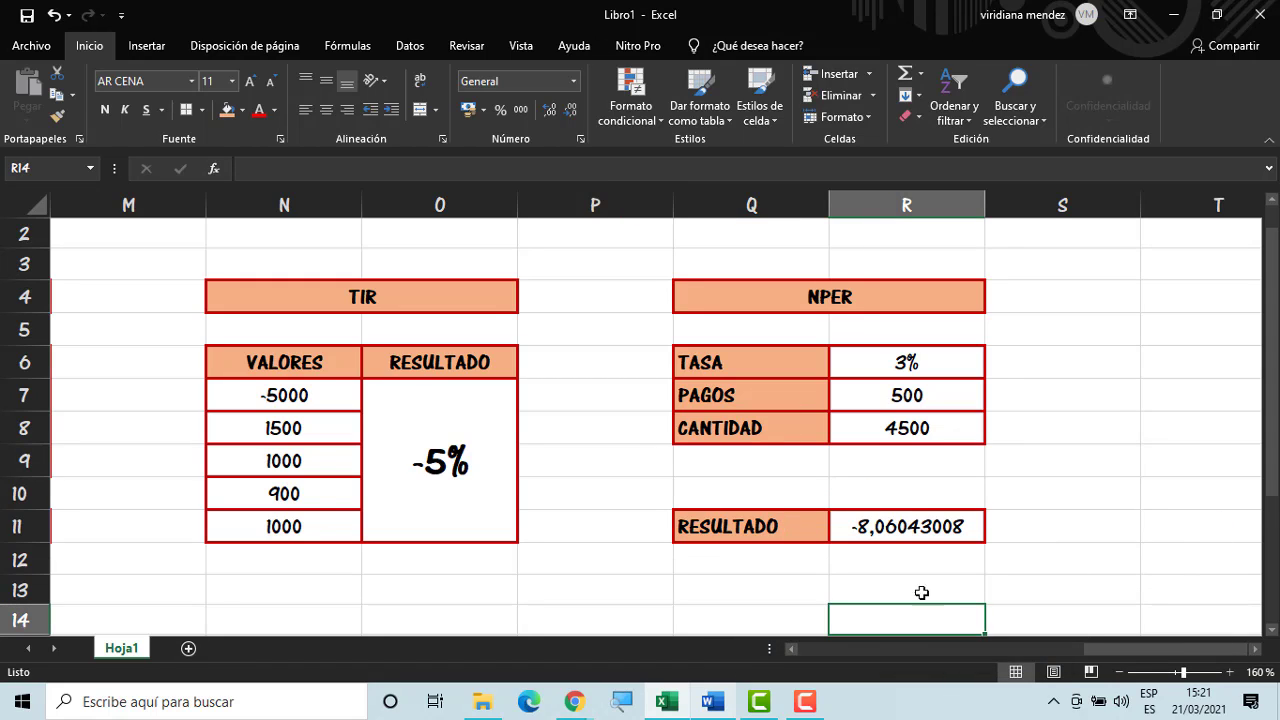
left_click(920, 538)
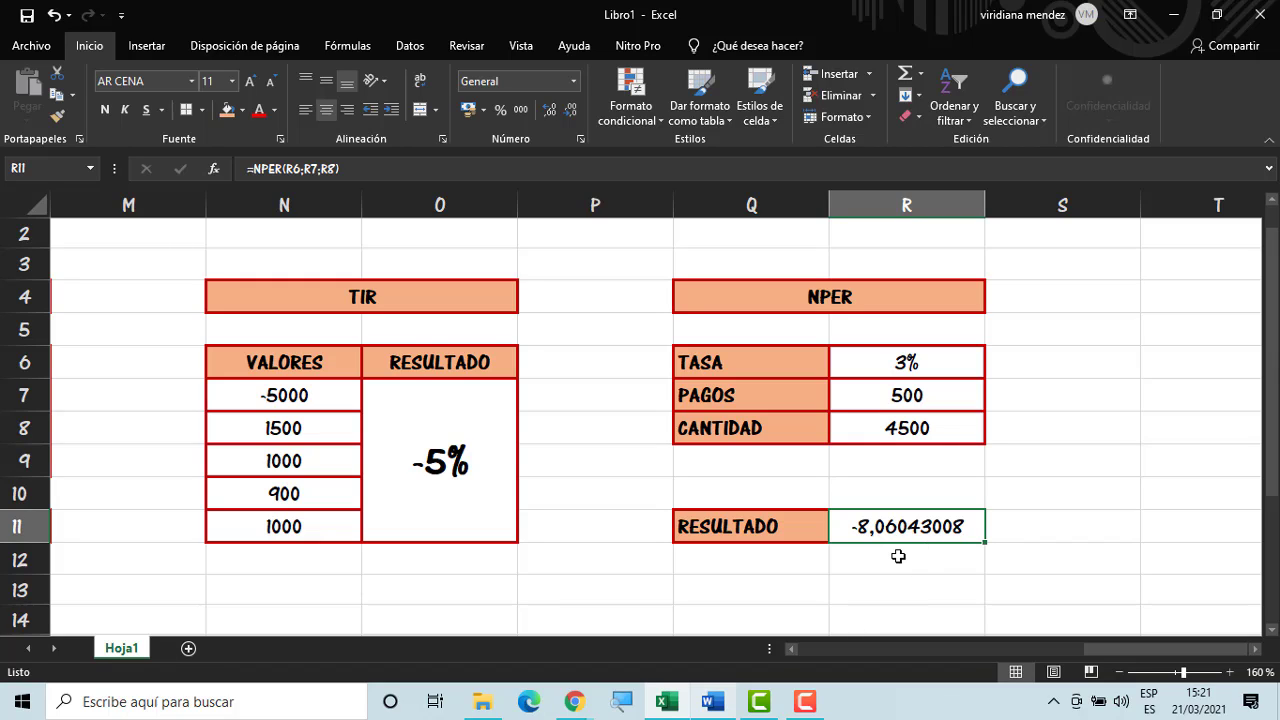
left_click(834, 580)
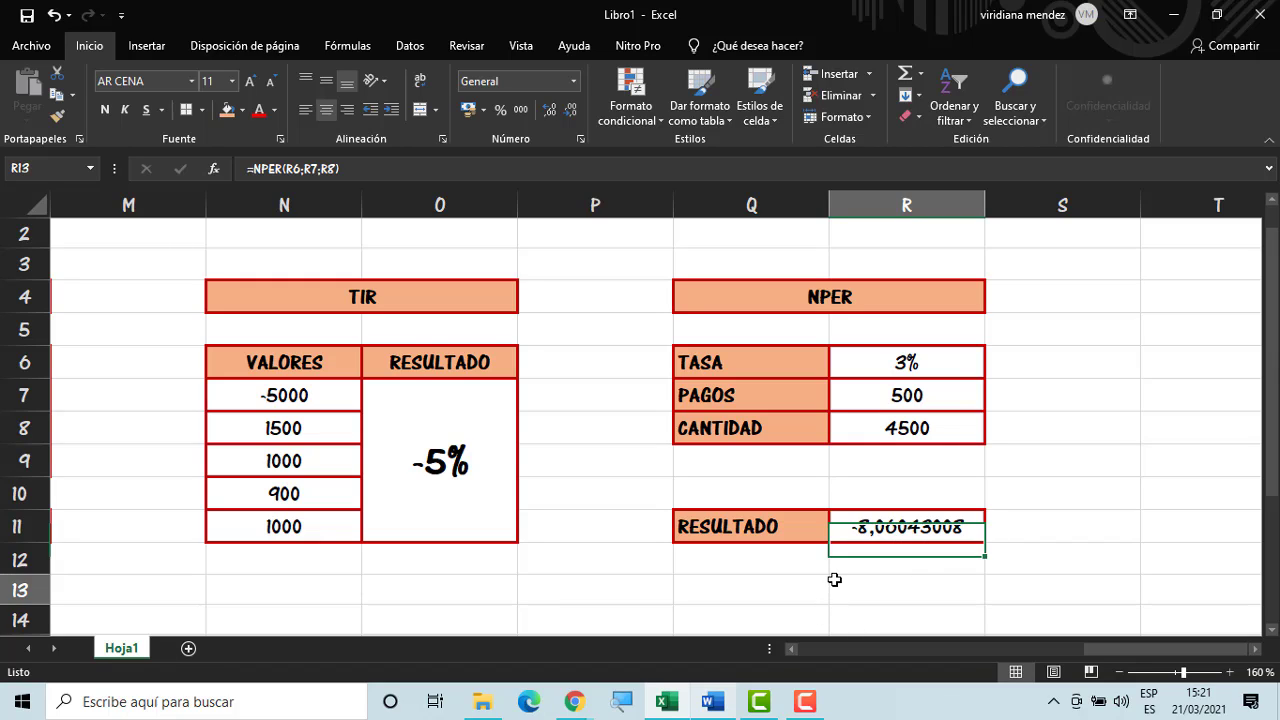
left_click(933, 552)
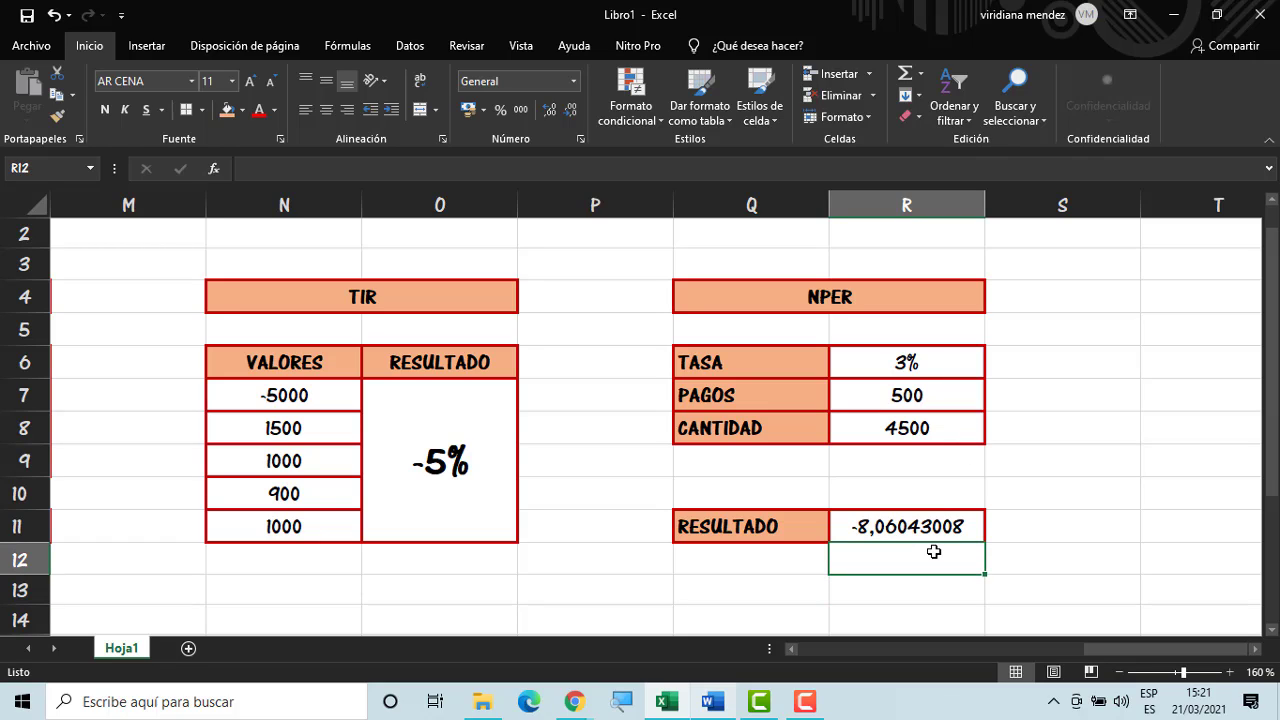
left_click(803, 554)
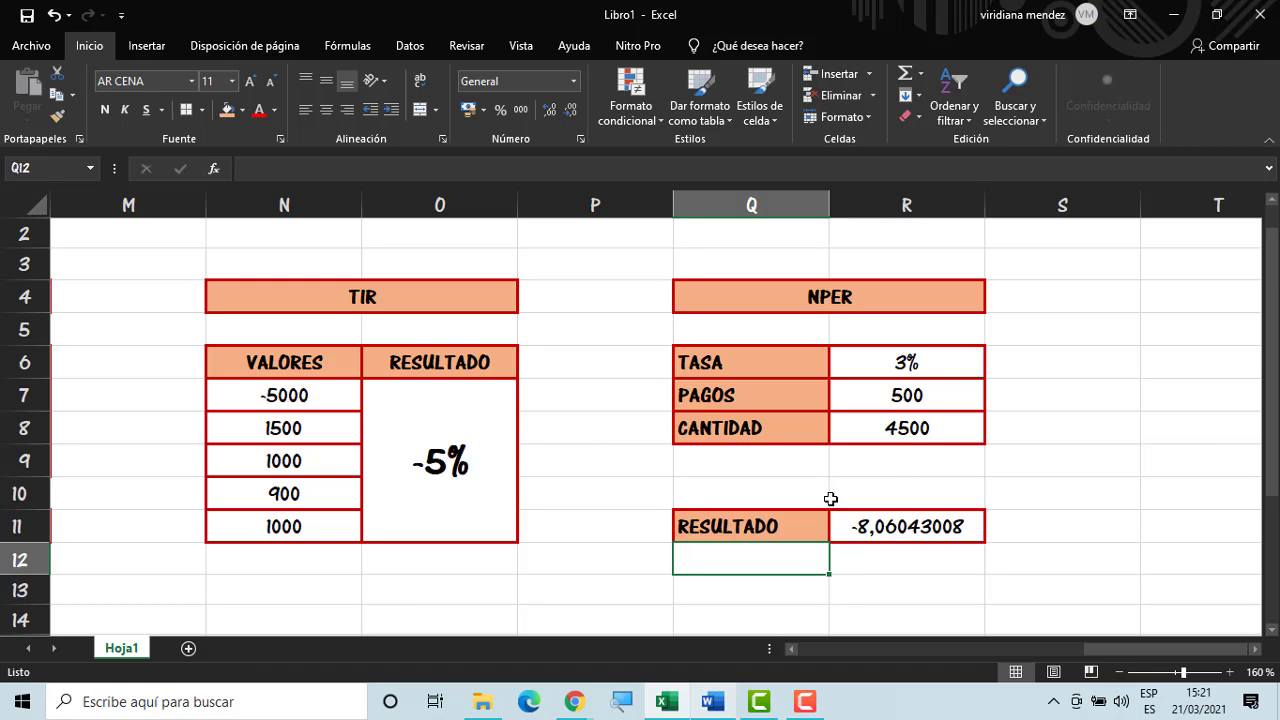
left_click(871, 530)
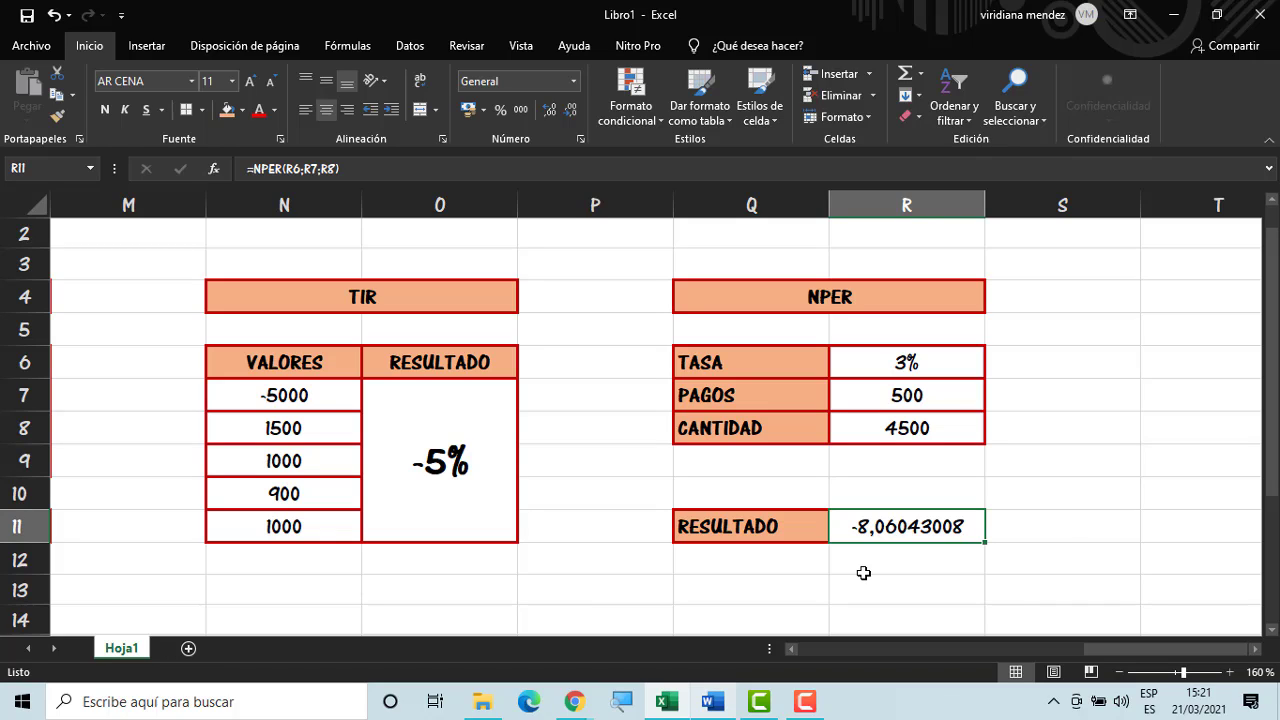
left_click(837, 614)
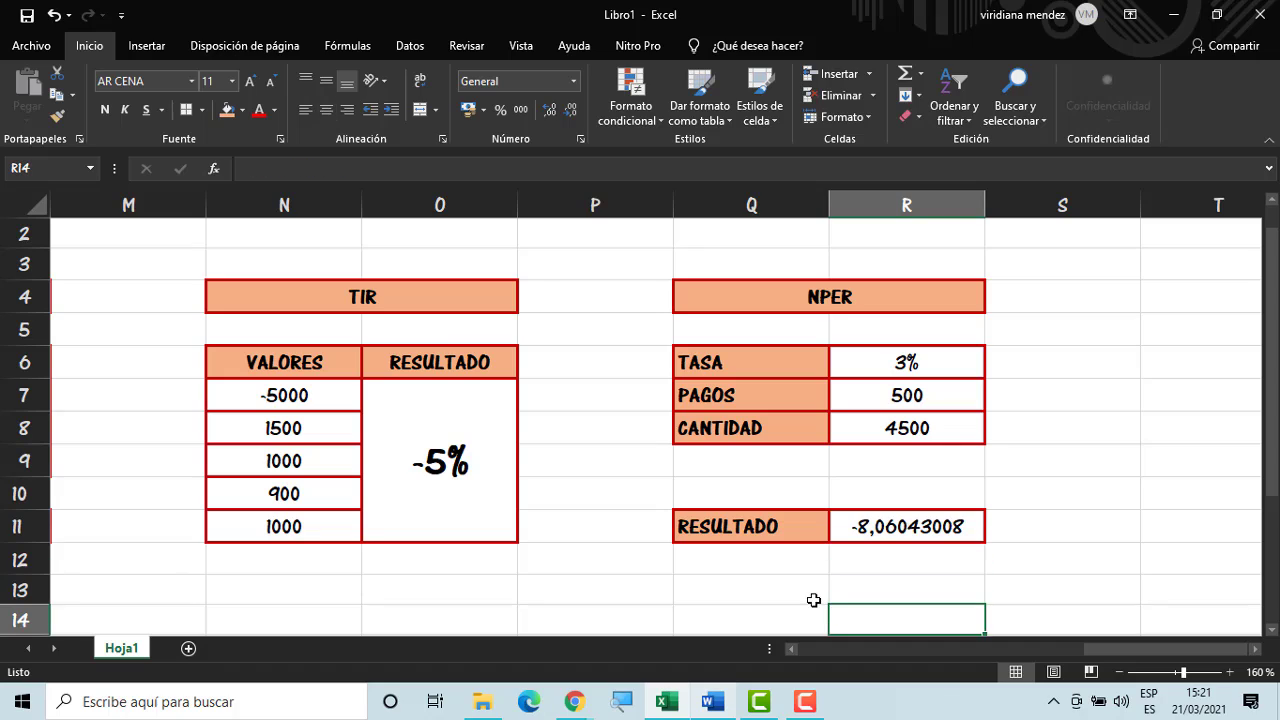
left_click(814, 600)
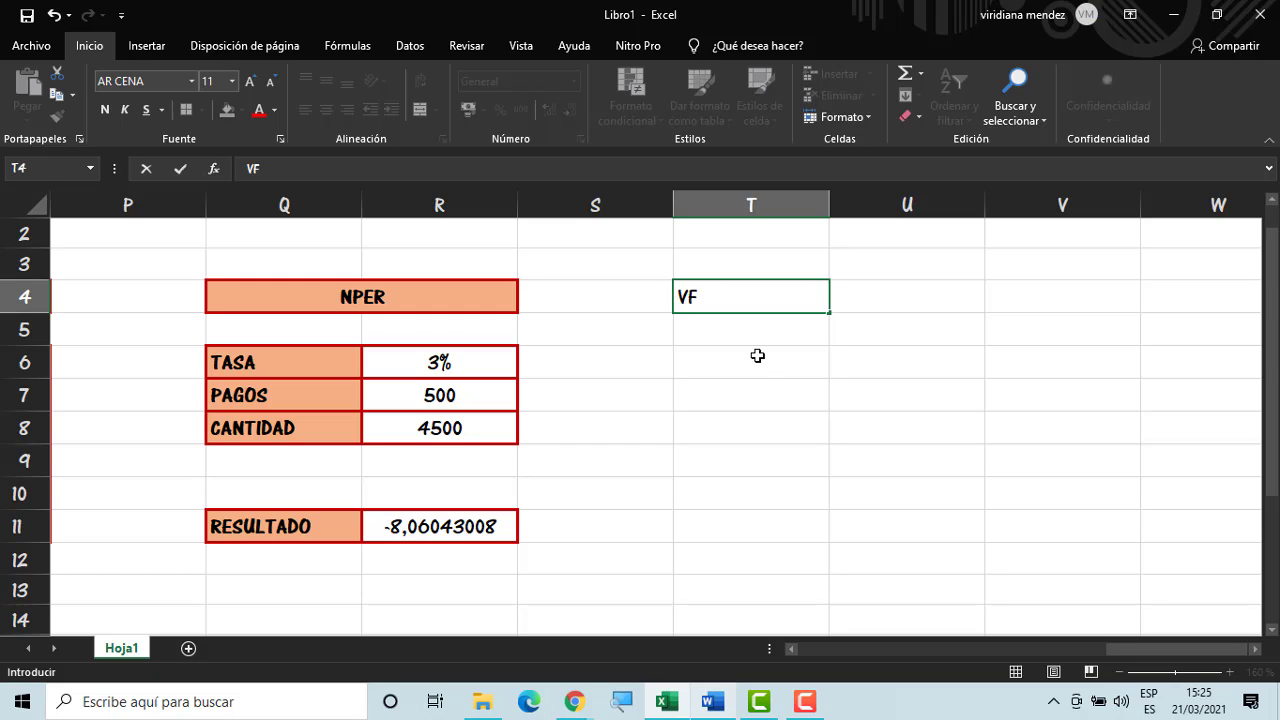
Confirm the VF title in T4 and enter the labels TASA in T6 and Nª in T7
left_click(755, 359)
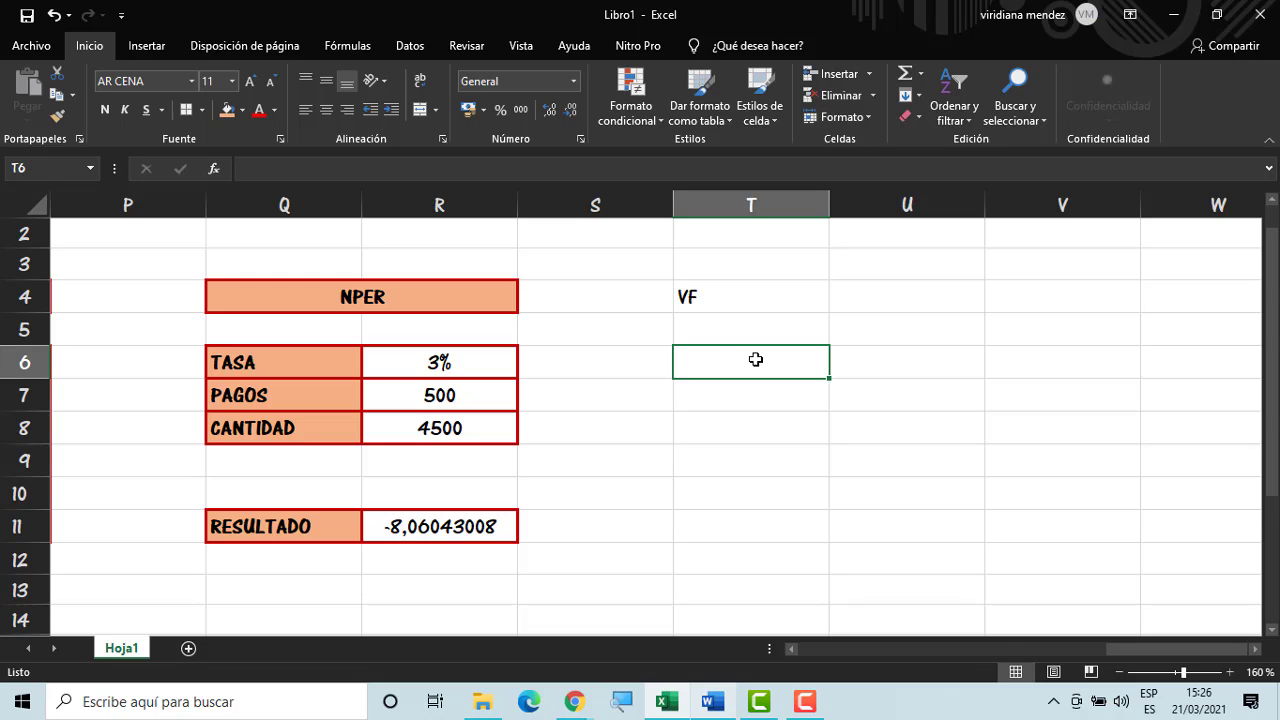
type("TASA")
key("Return")
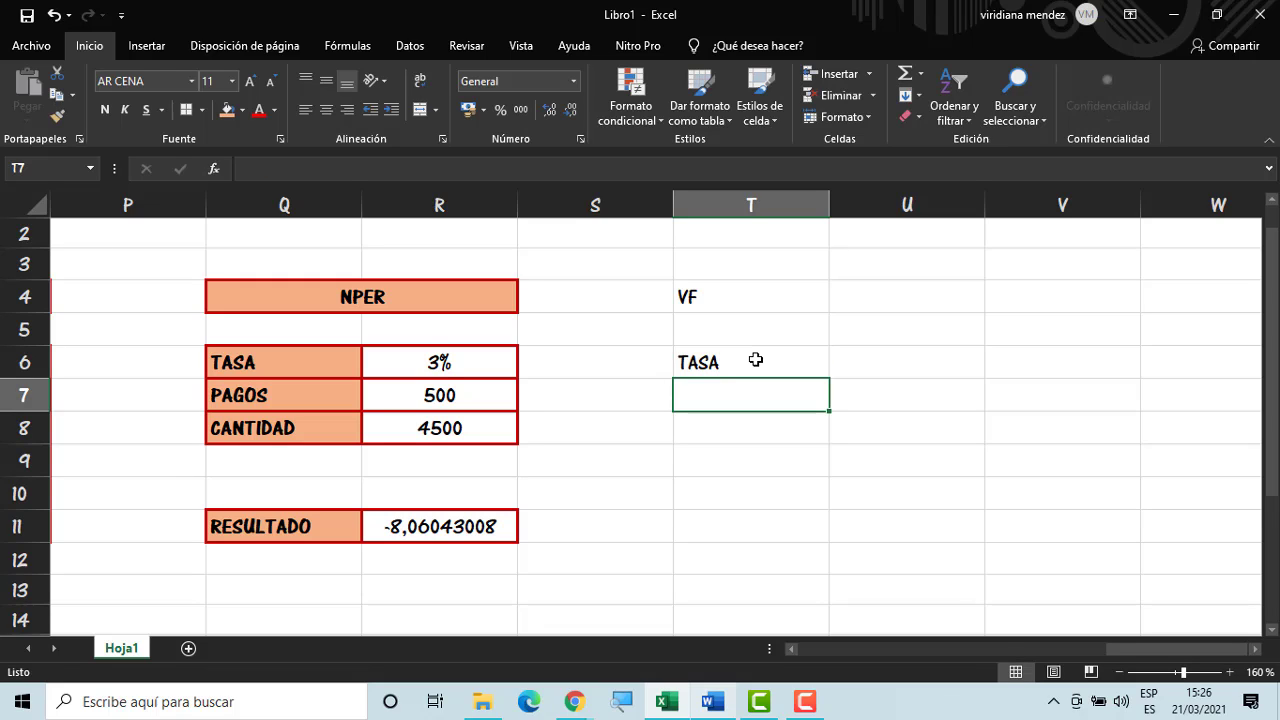
type("N")
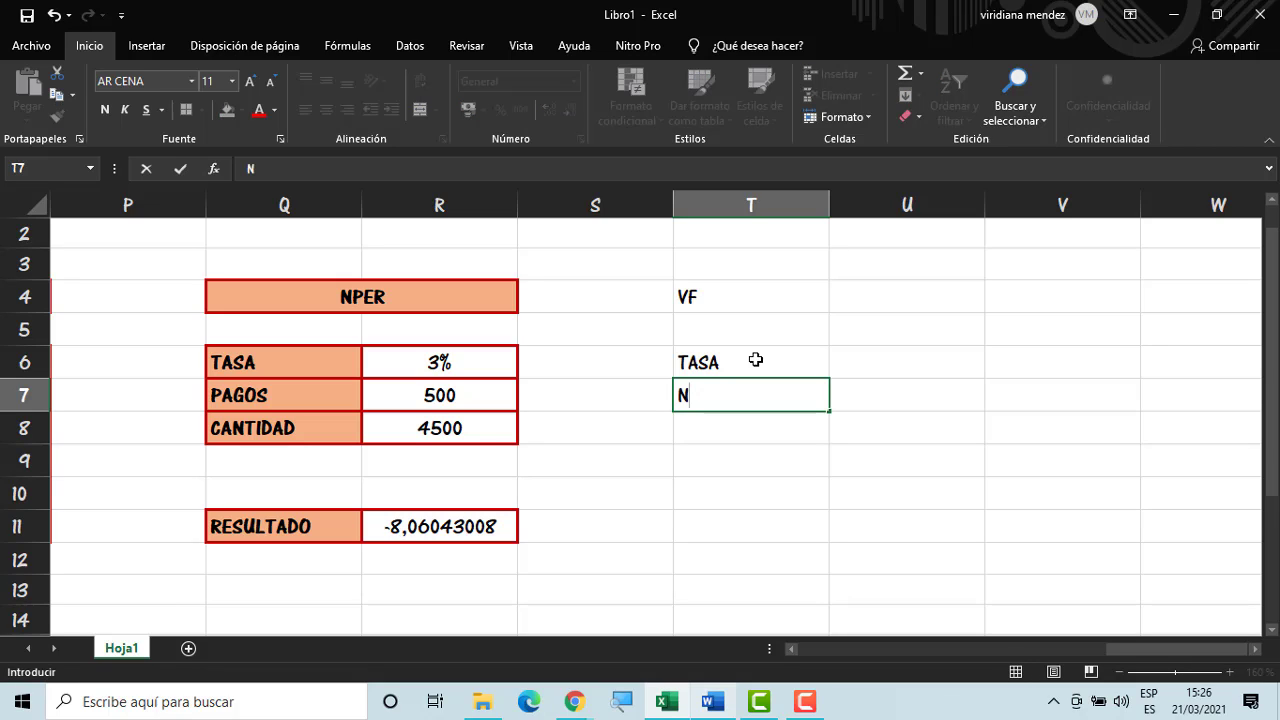
type("ª")
key("BackSpace")
type("ª")
key("Return")
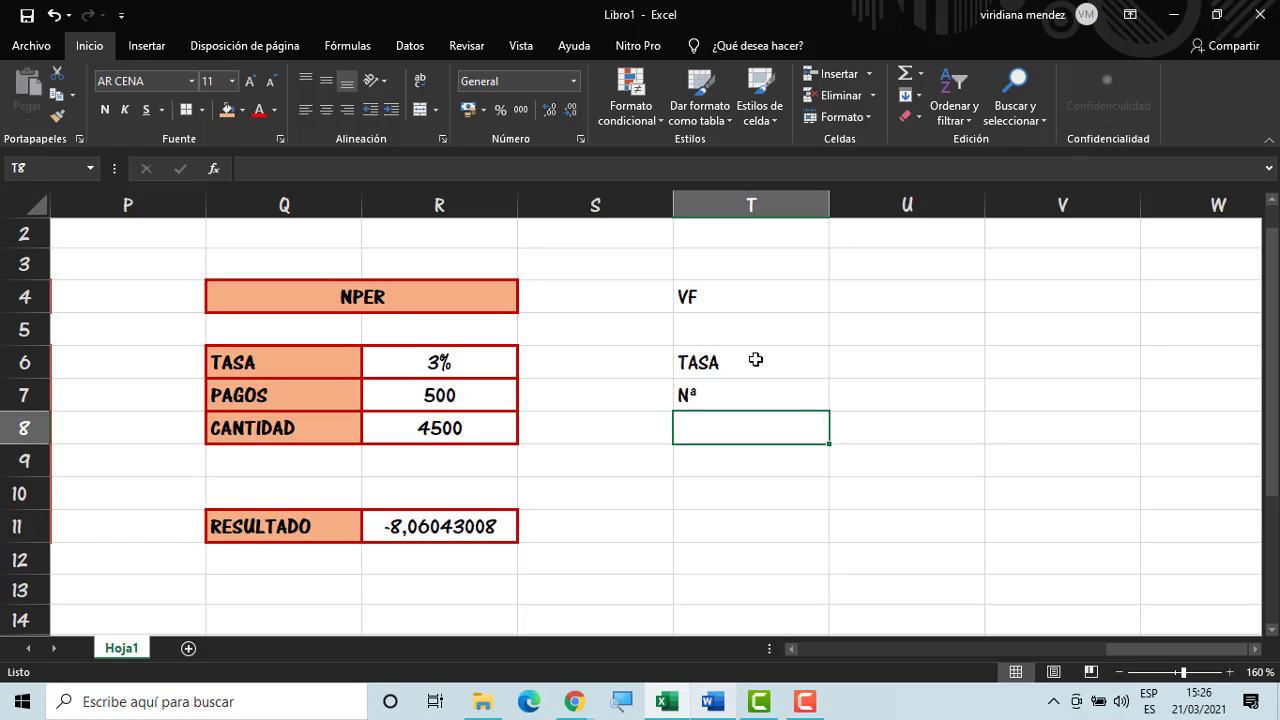
Enter the label PAGO in T8 and complete the label in T7 as Nª DE PERIODO
type("PA")
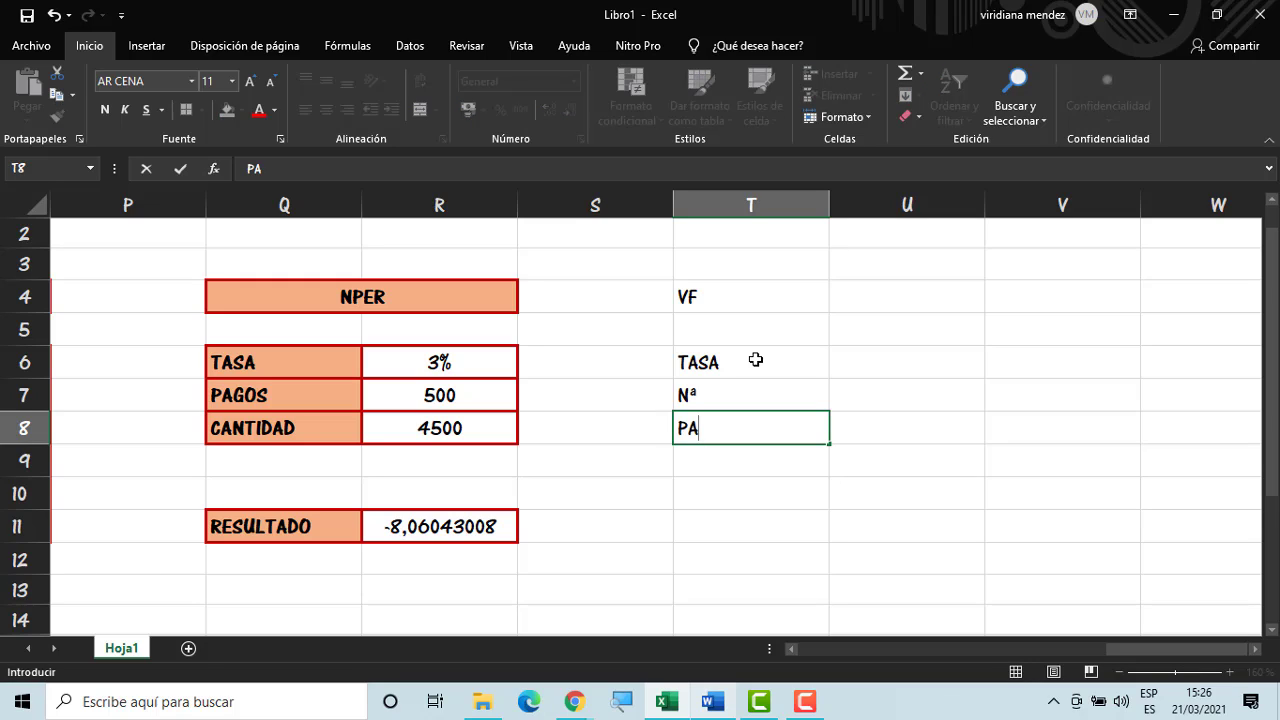
type("GO")
left_click(759, 395)
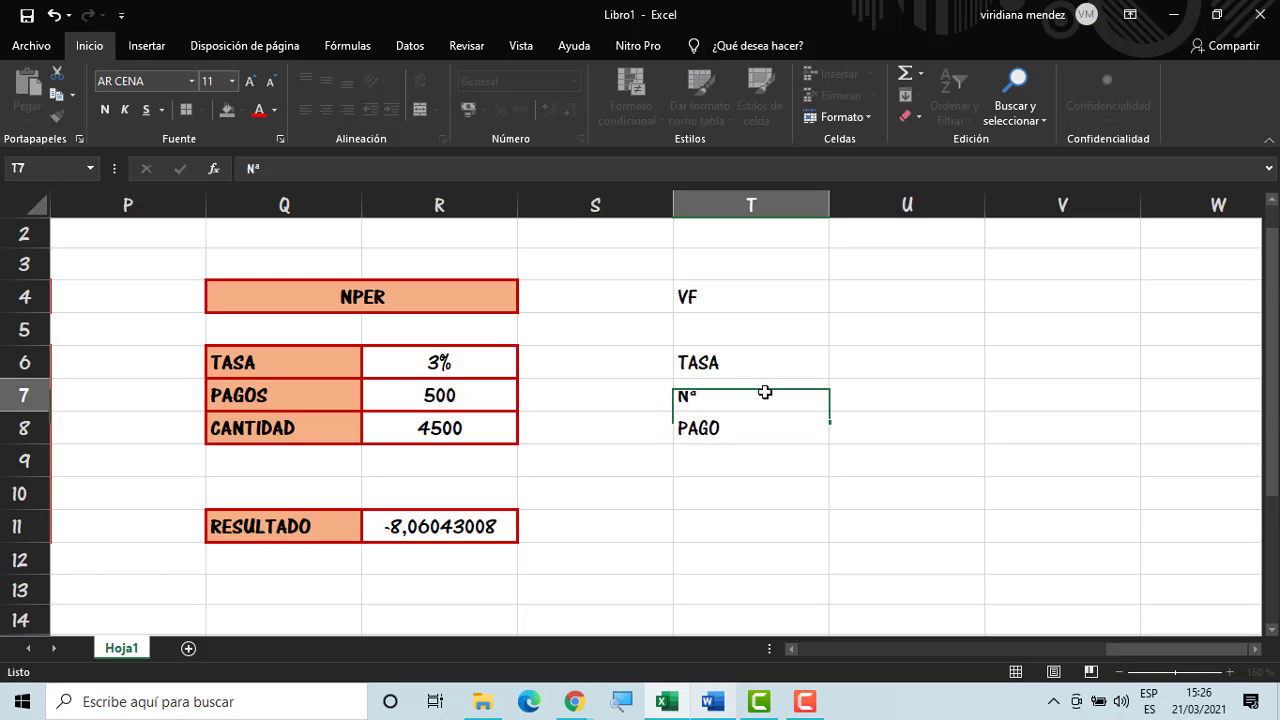
double_click(766, 393)
type("DE PERIO")
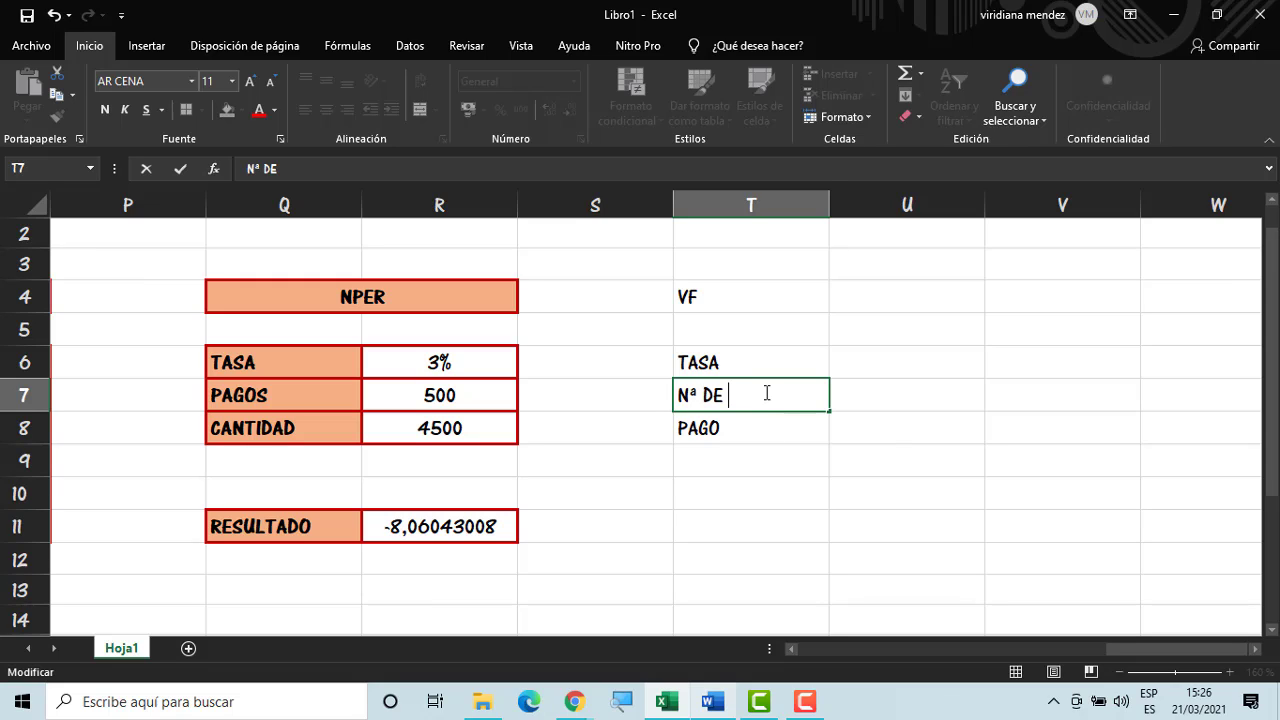
type("DO")
key("Return")
key("Return")
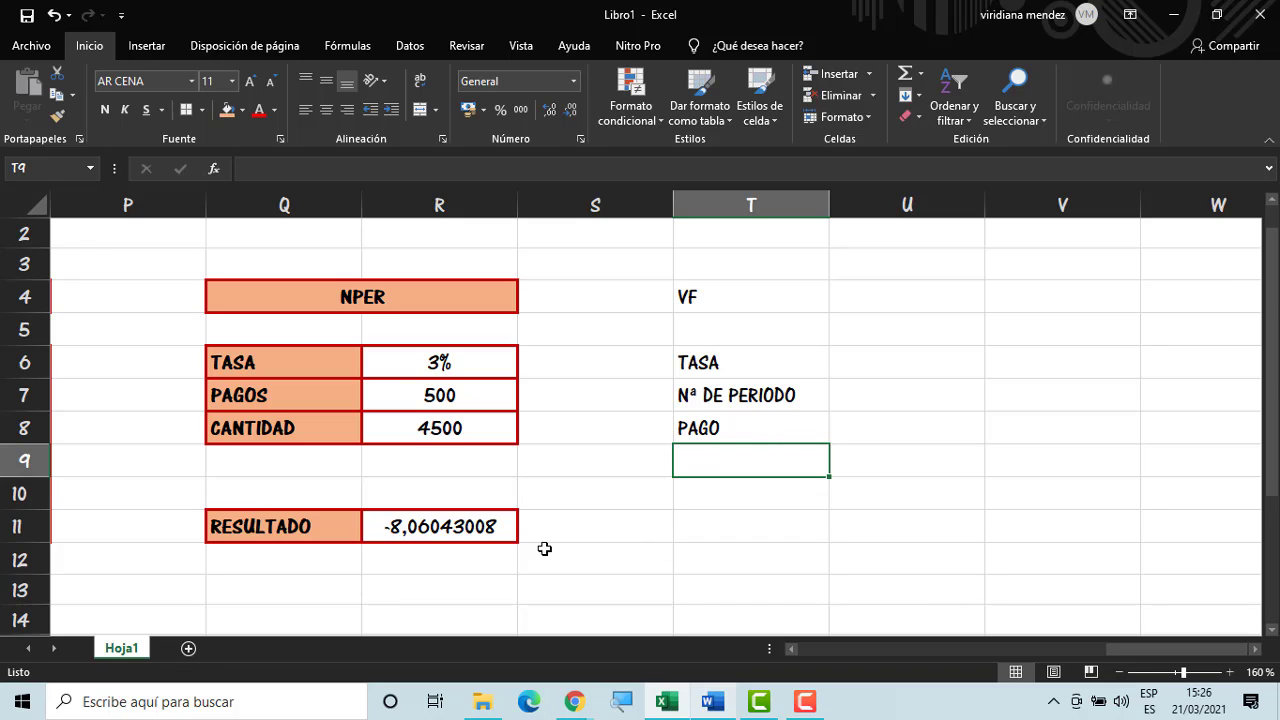
Enter the label RESULTADO in T12
left_click(727, 521)
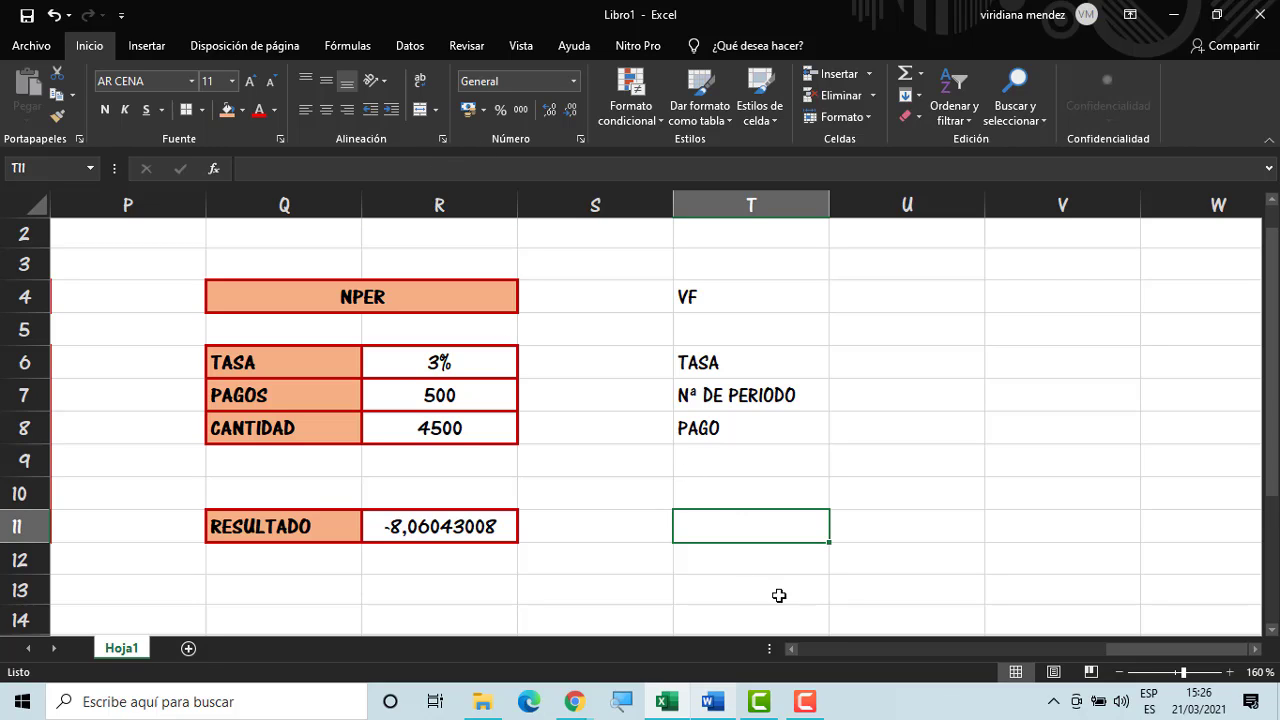
left_click(750, 567)
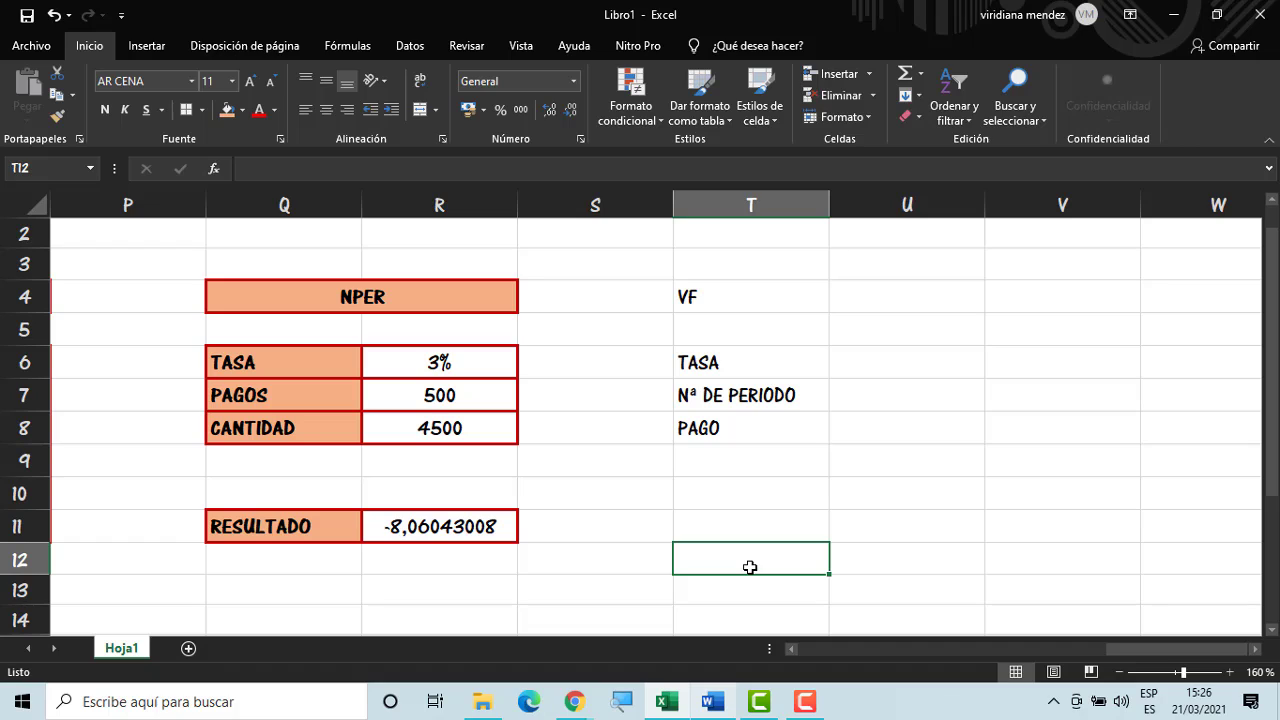
type("RESUL")
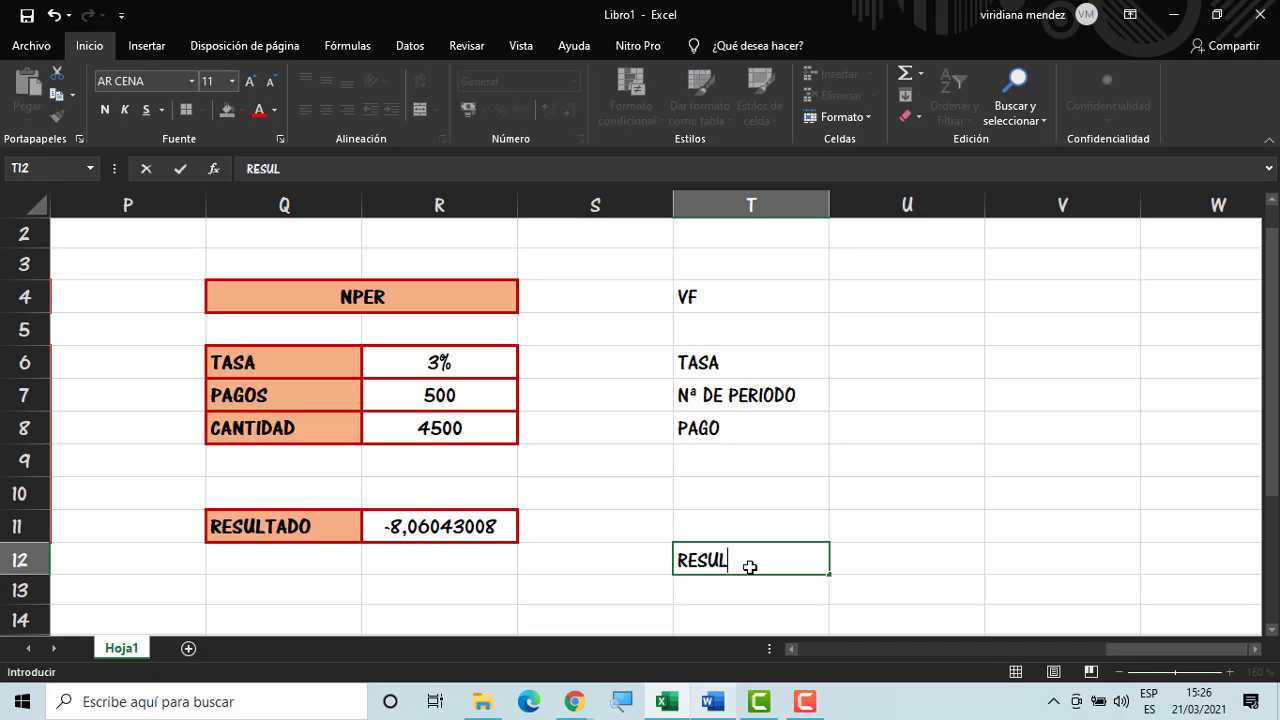
type("TADO")
key("Tab")
Enter a VF formula in U12 using U6 as the rate, U7 as the number of periods and U8 as the payment
type("=")
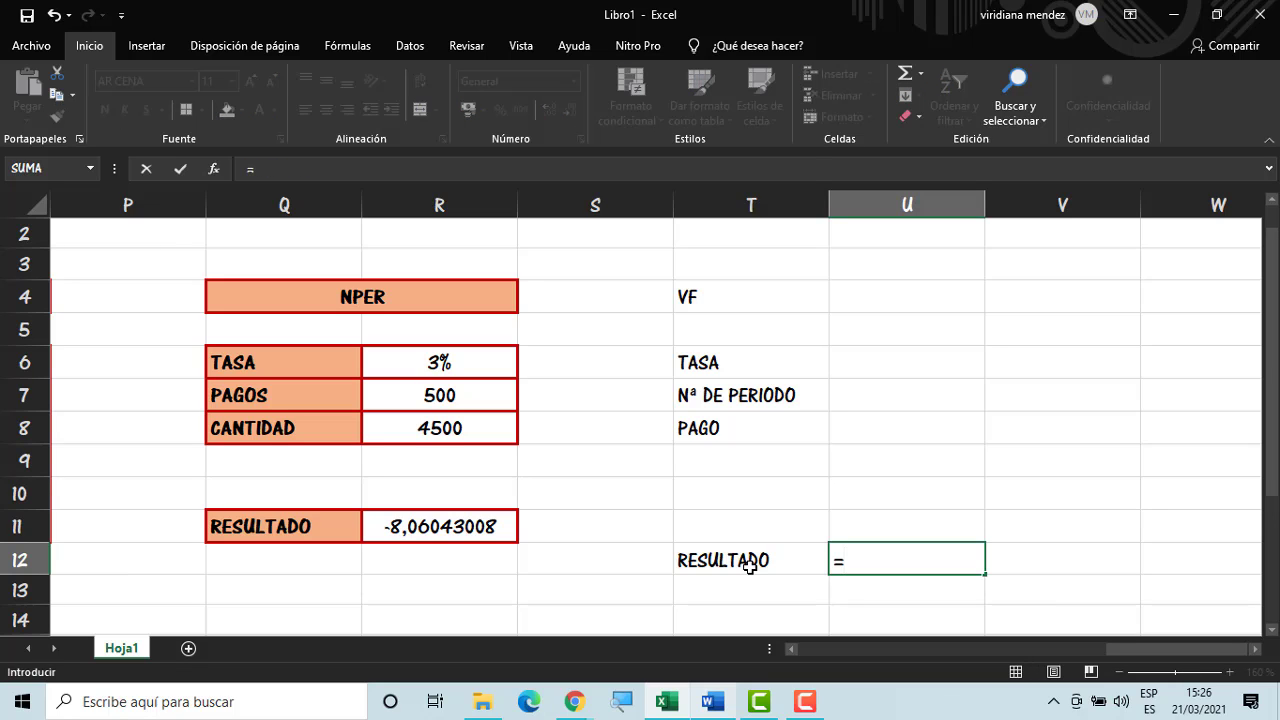
type("VF")
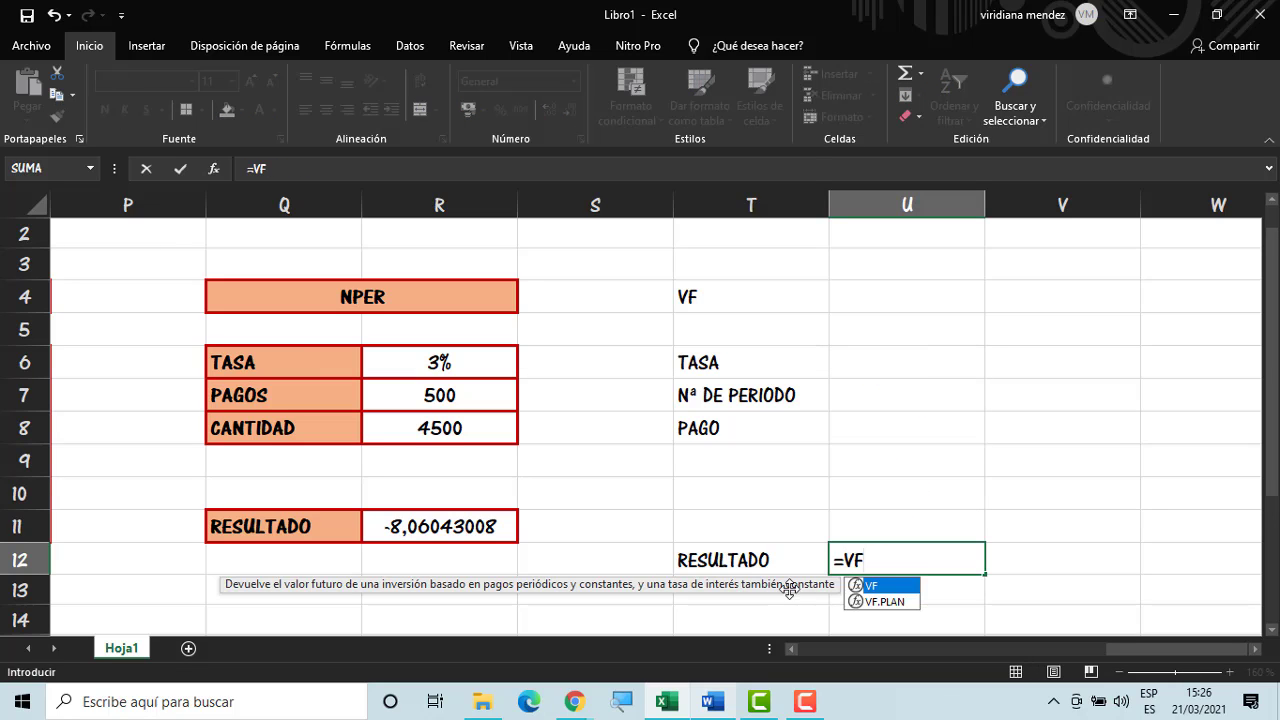
type("(")
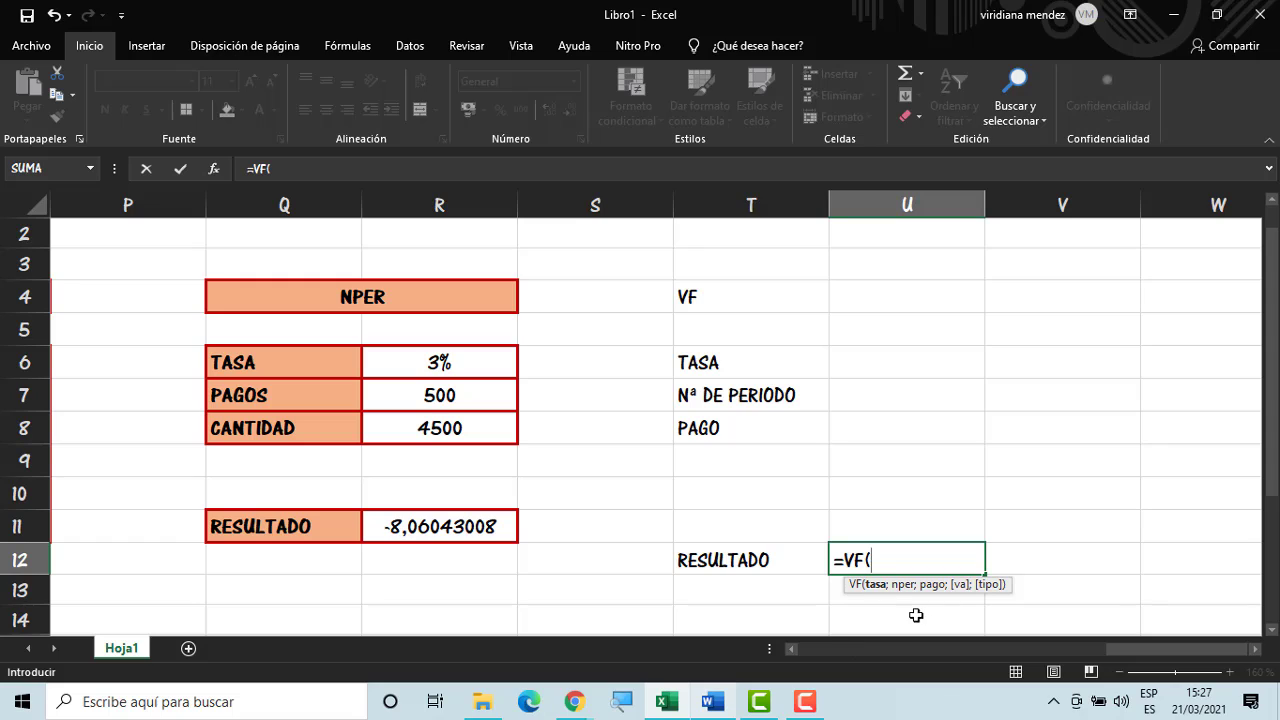
left_click(895, 360)
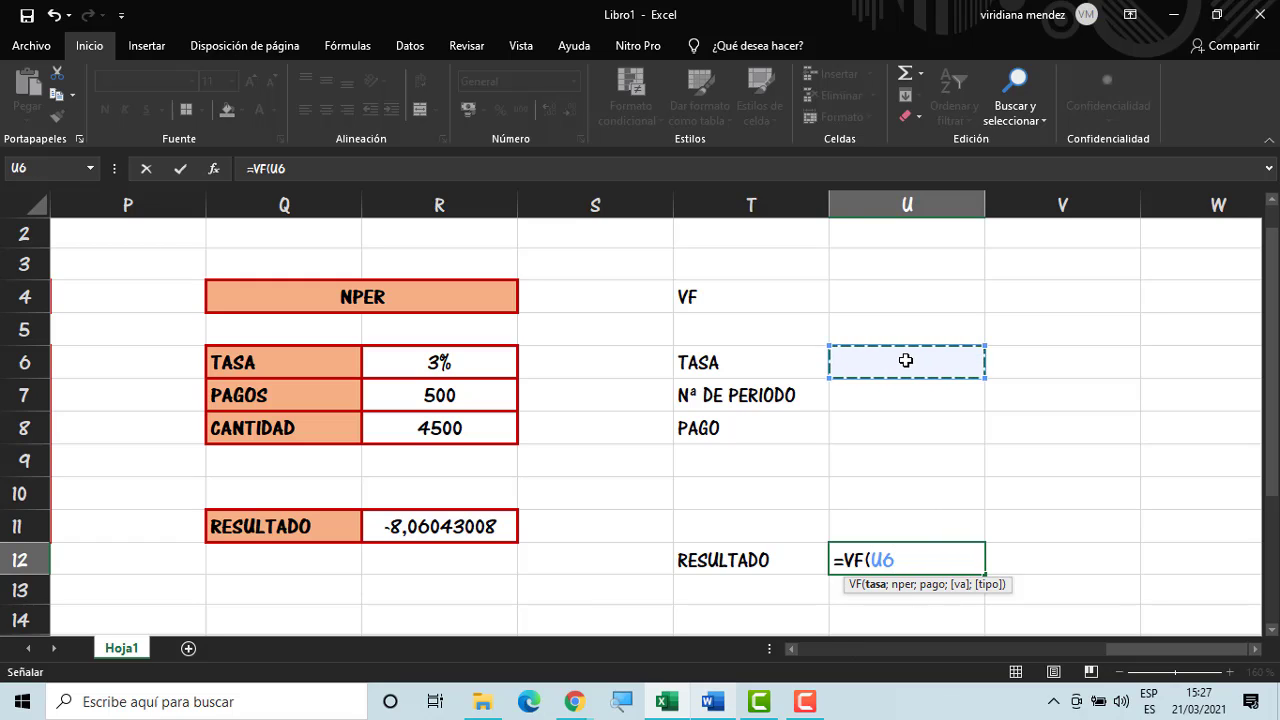
type(";")
left_click(916, 398)
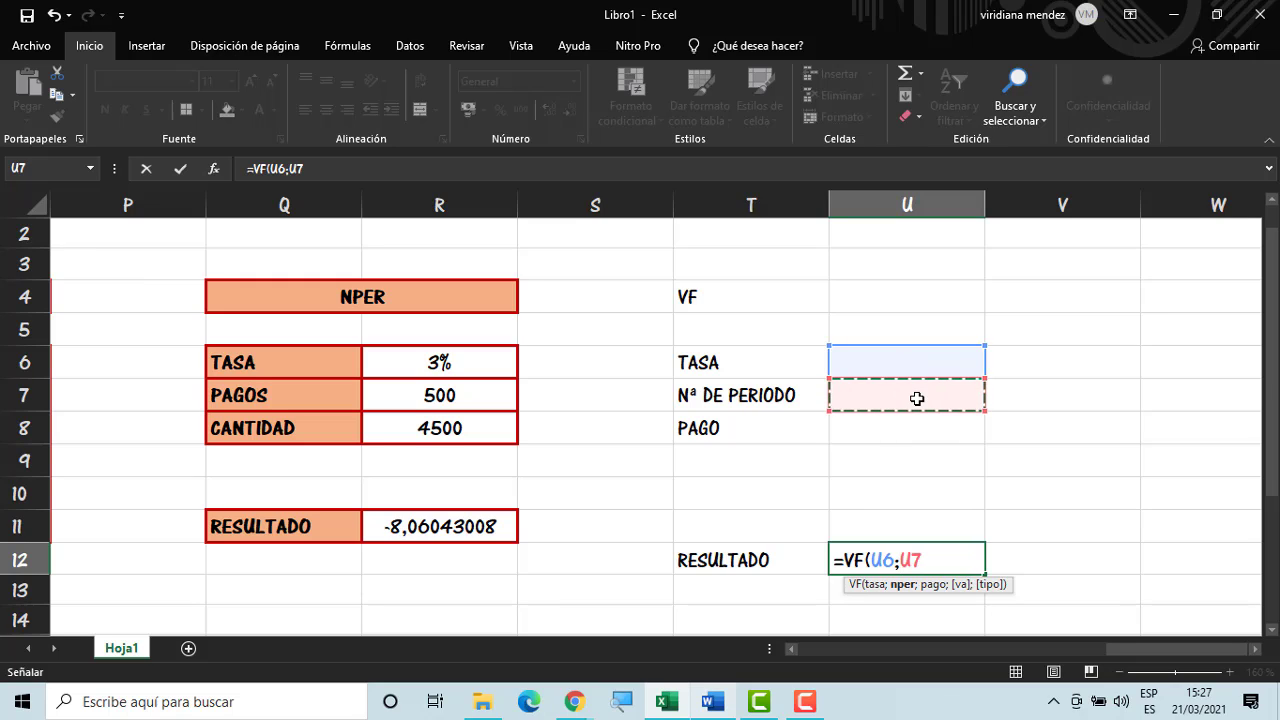
type(";")
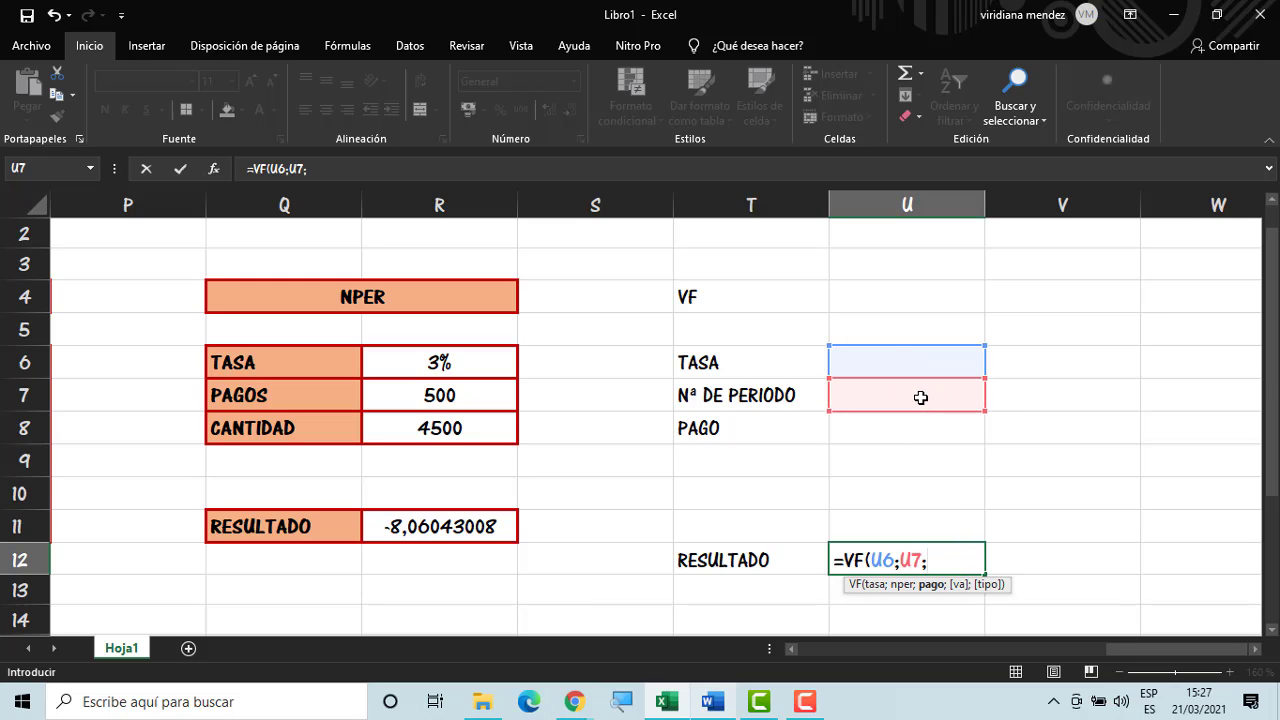
left_click(924, 436)
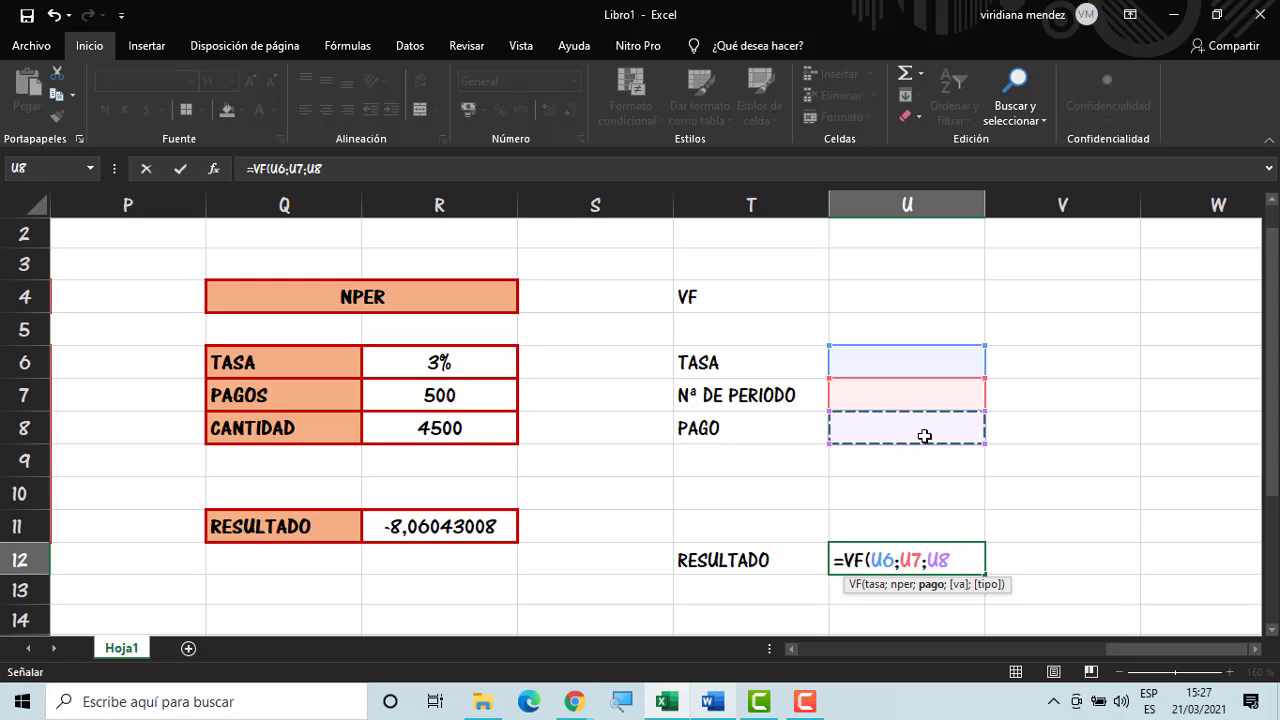
key("Return")
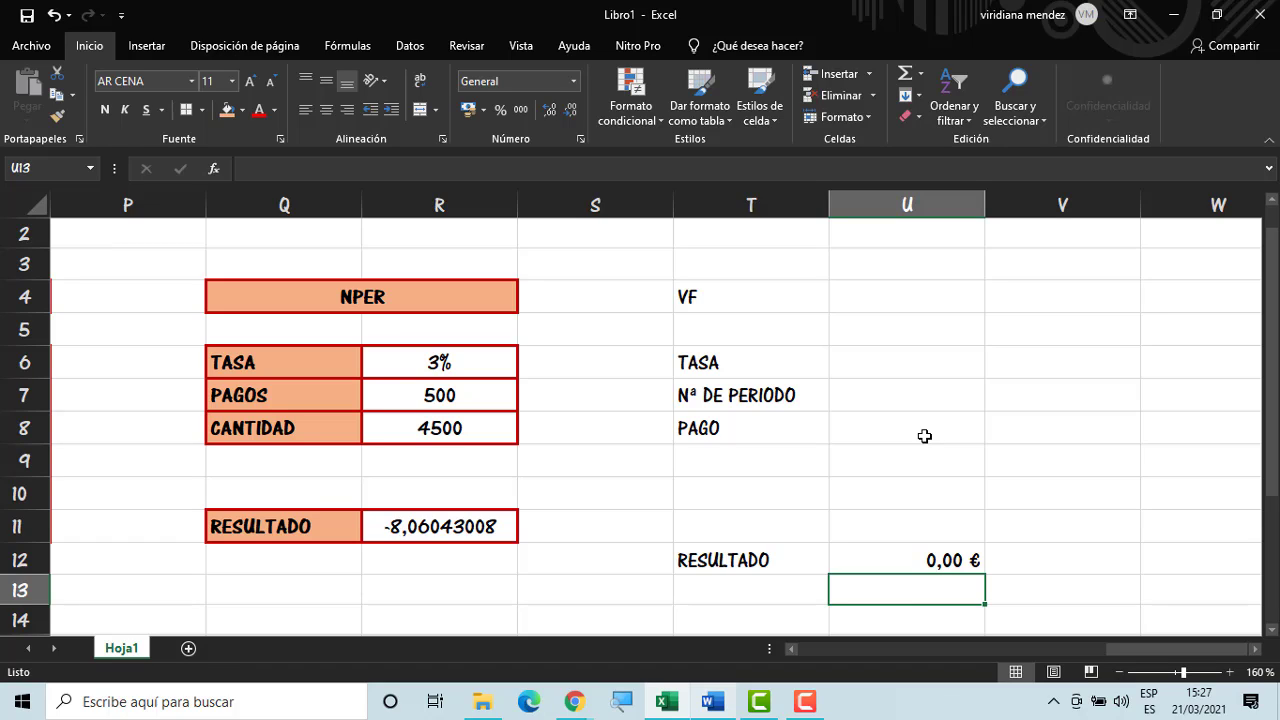
left_click(923, 366)
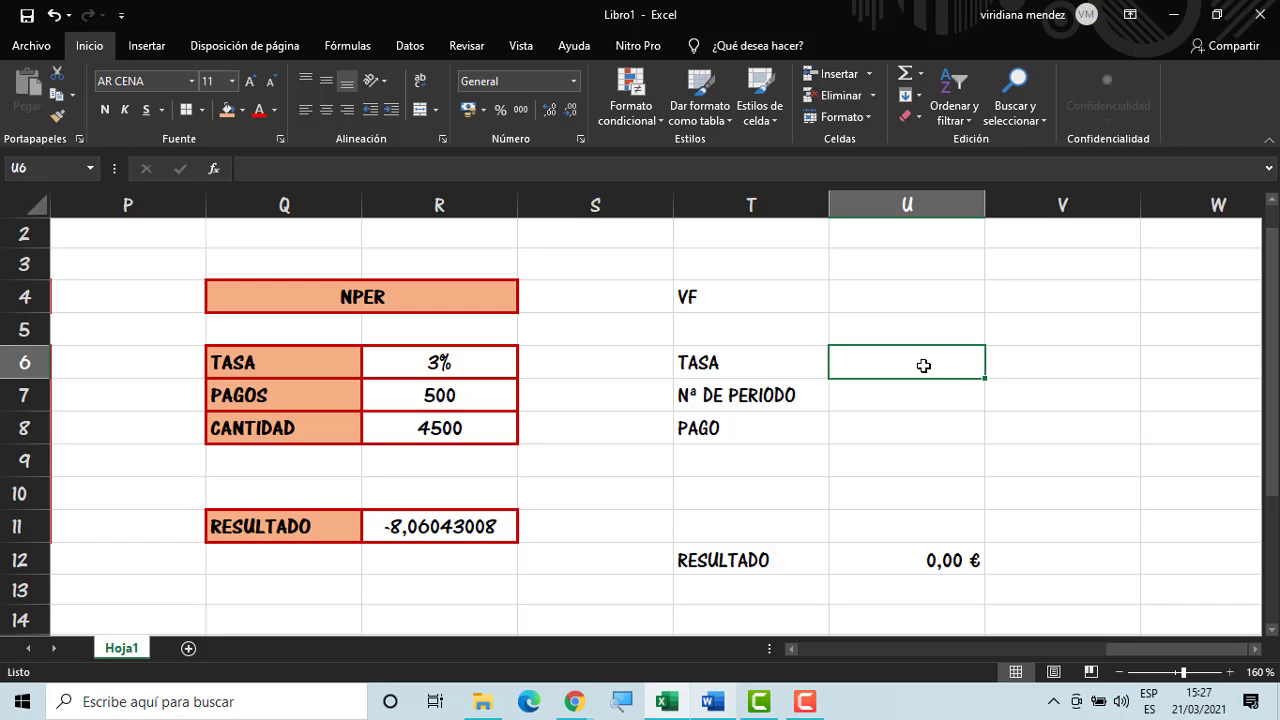
type("3")
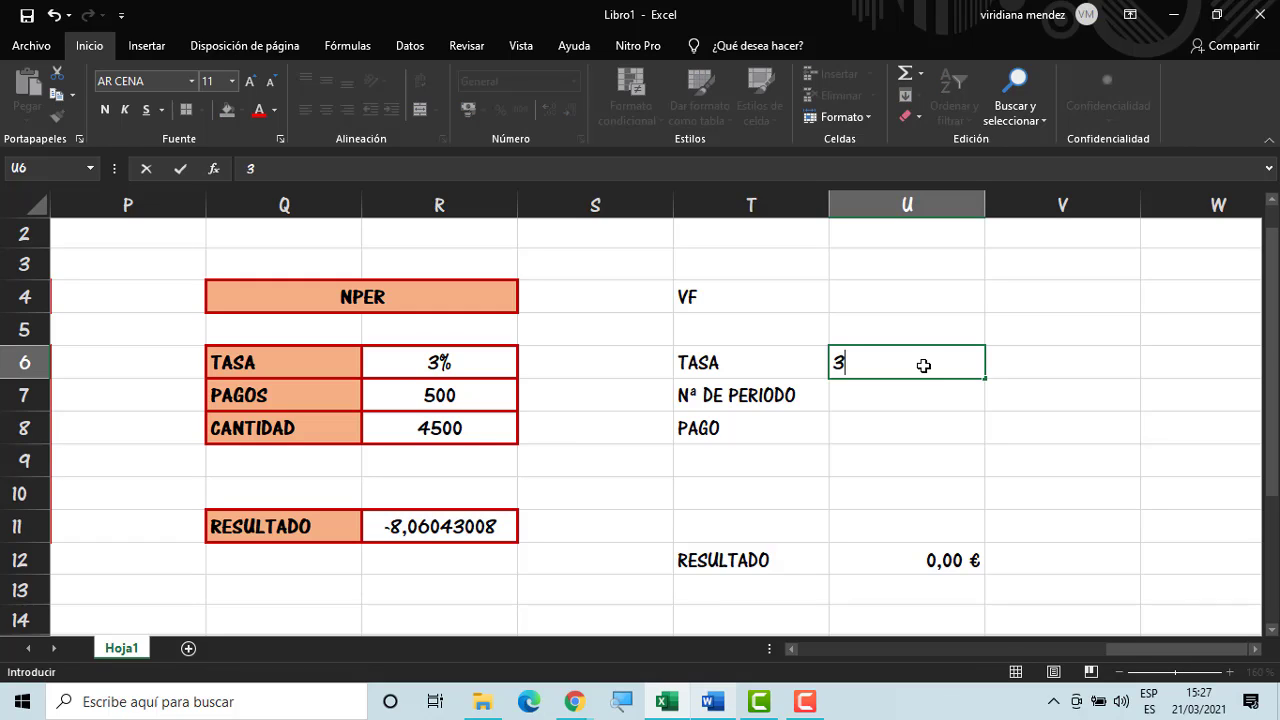
key("BackSpace")
key("Return")
Format U6 as a percentage and enter a TASA of 3%
left_click(923, 366)
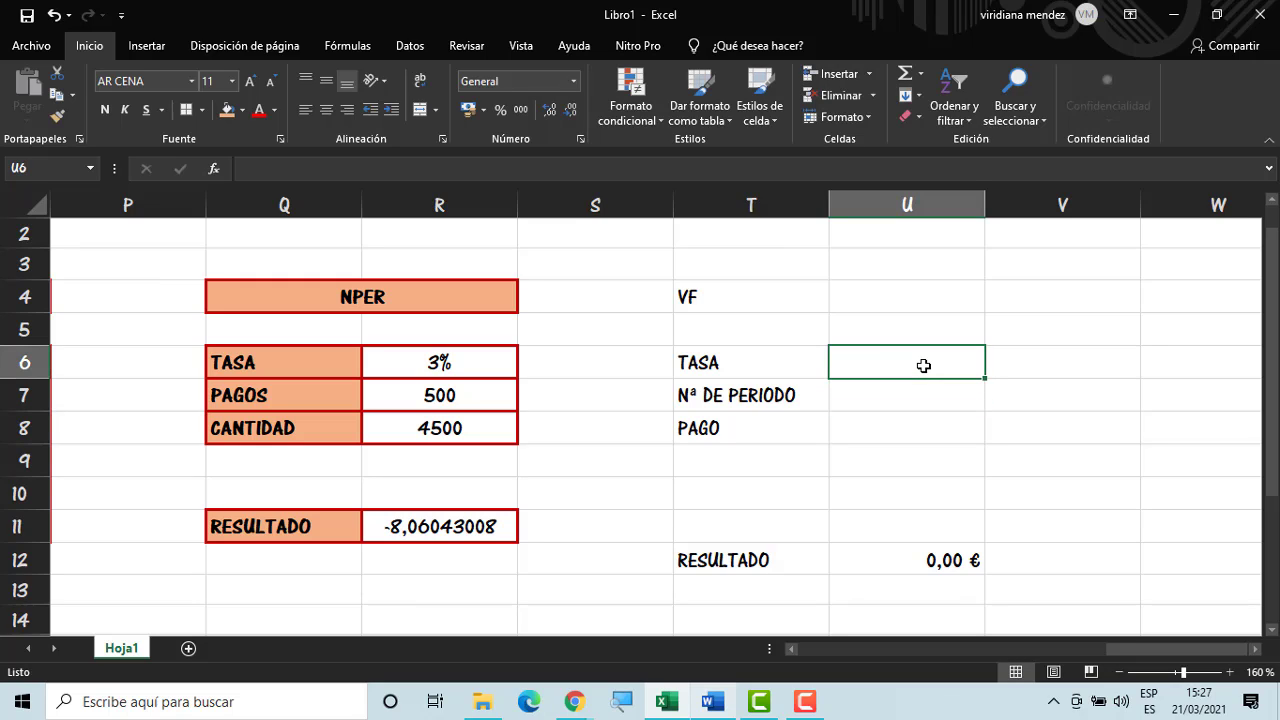
left_click(498, 113)
type("3")
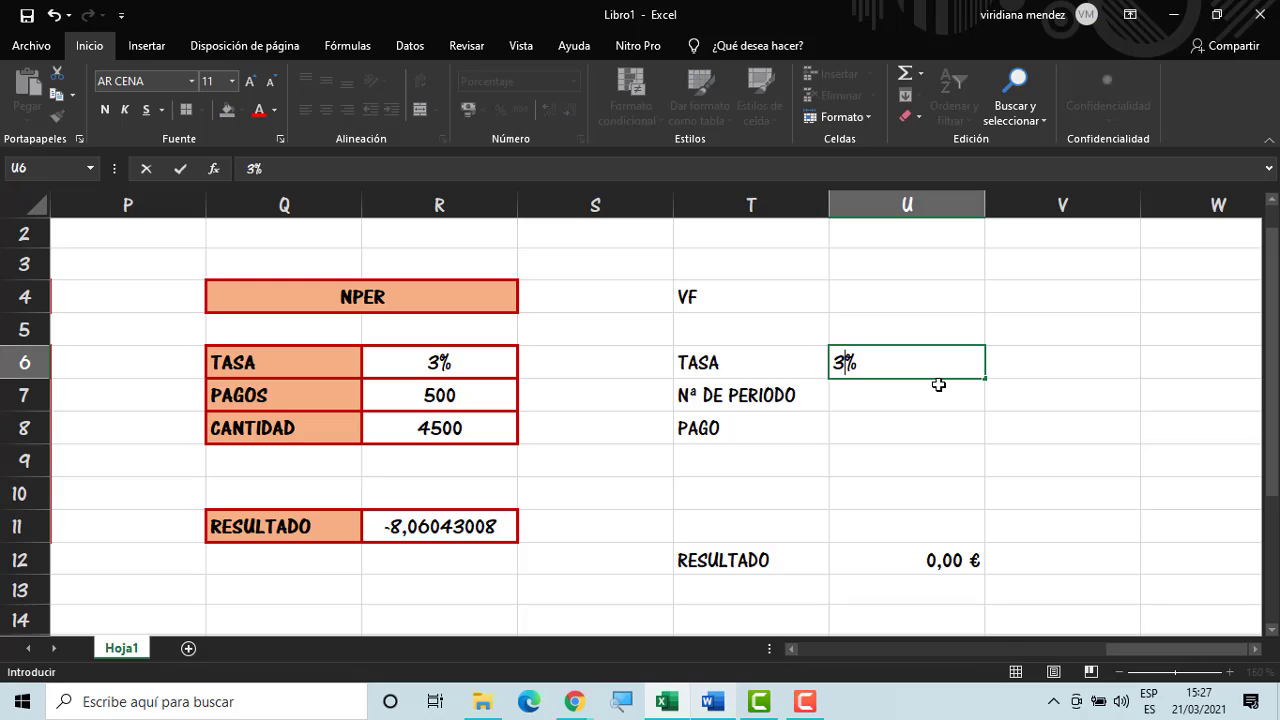
key("Return")
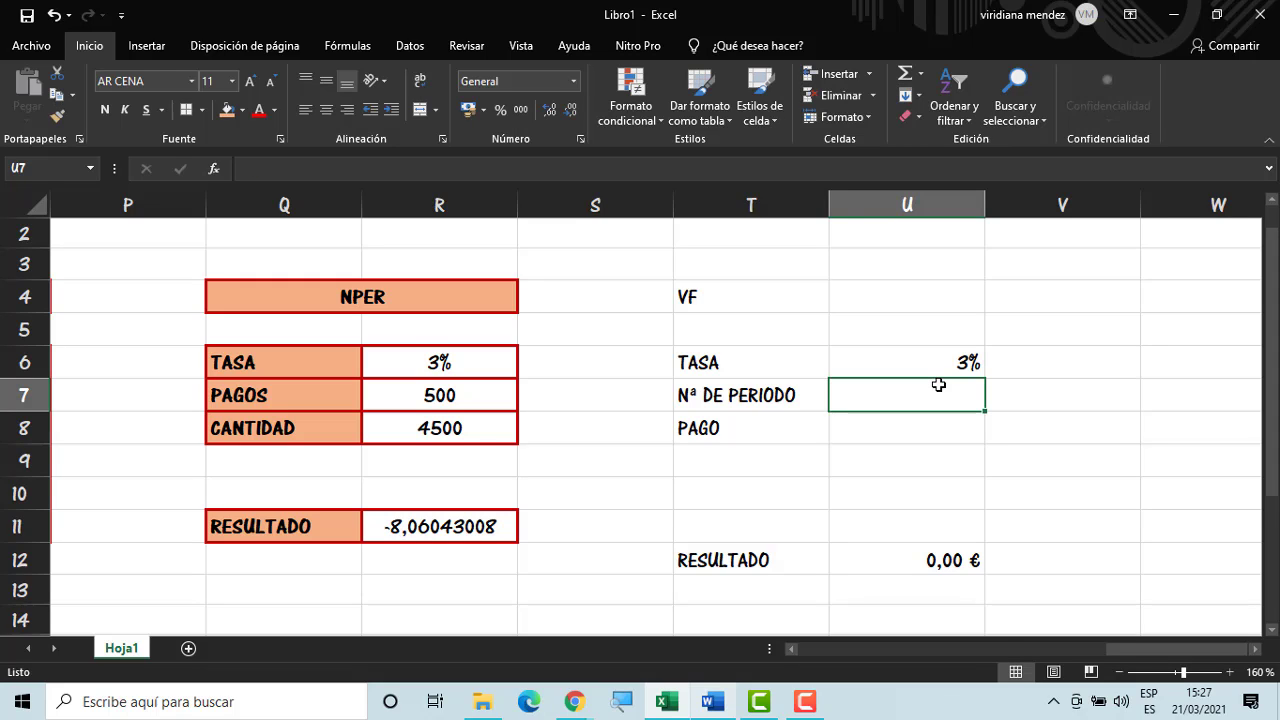
Enter 9 as the number of periods in U7 and 500 as the payment in U8
type("9")
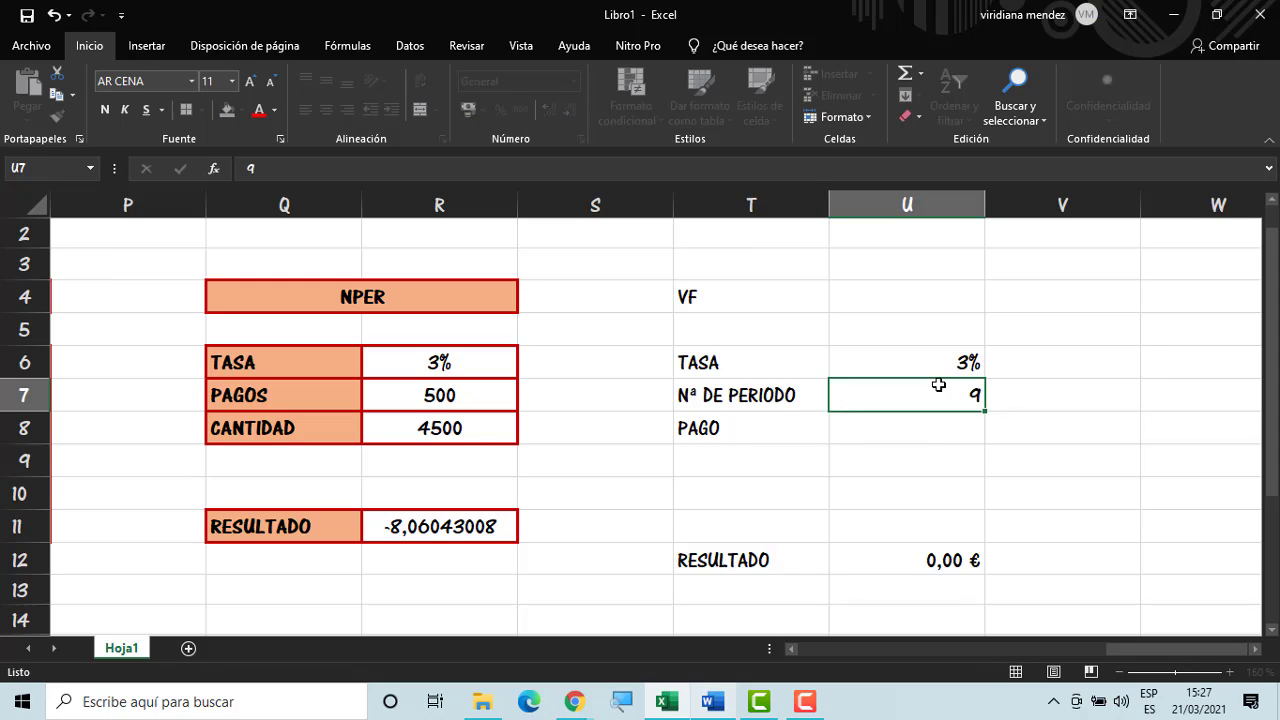
key("Return")
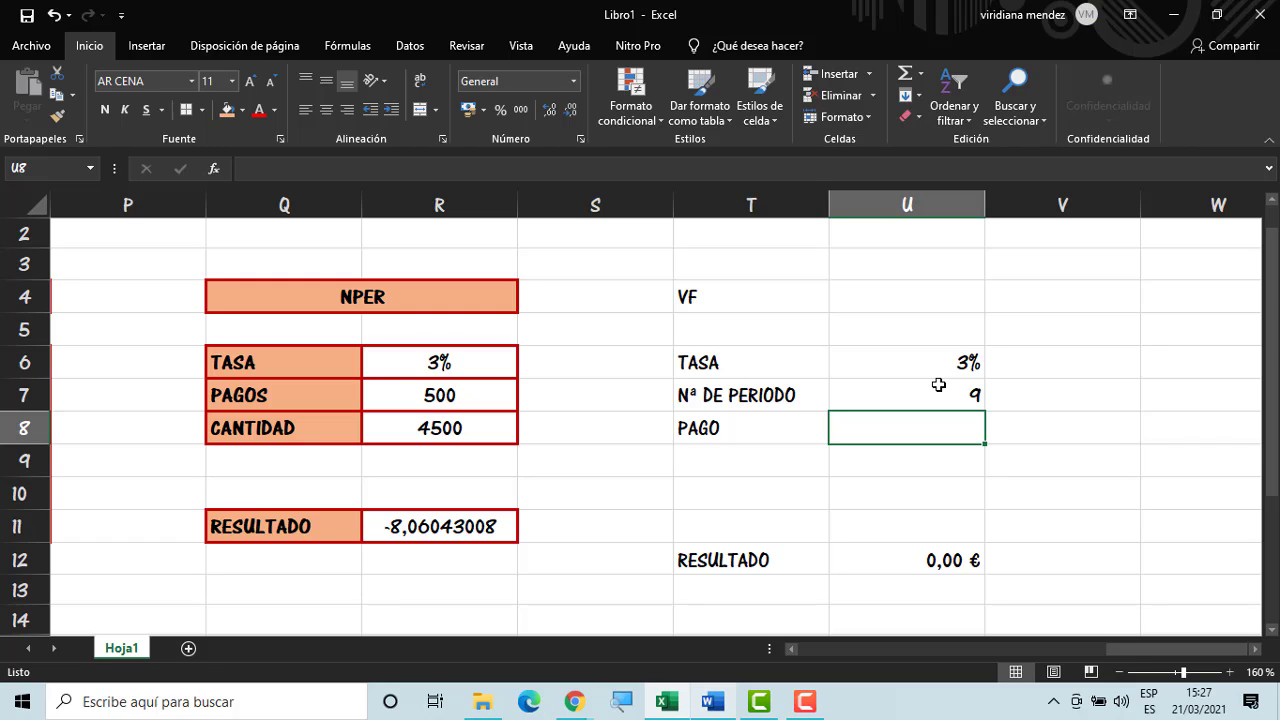
type("500")
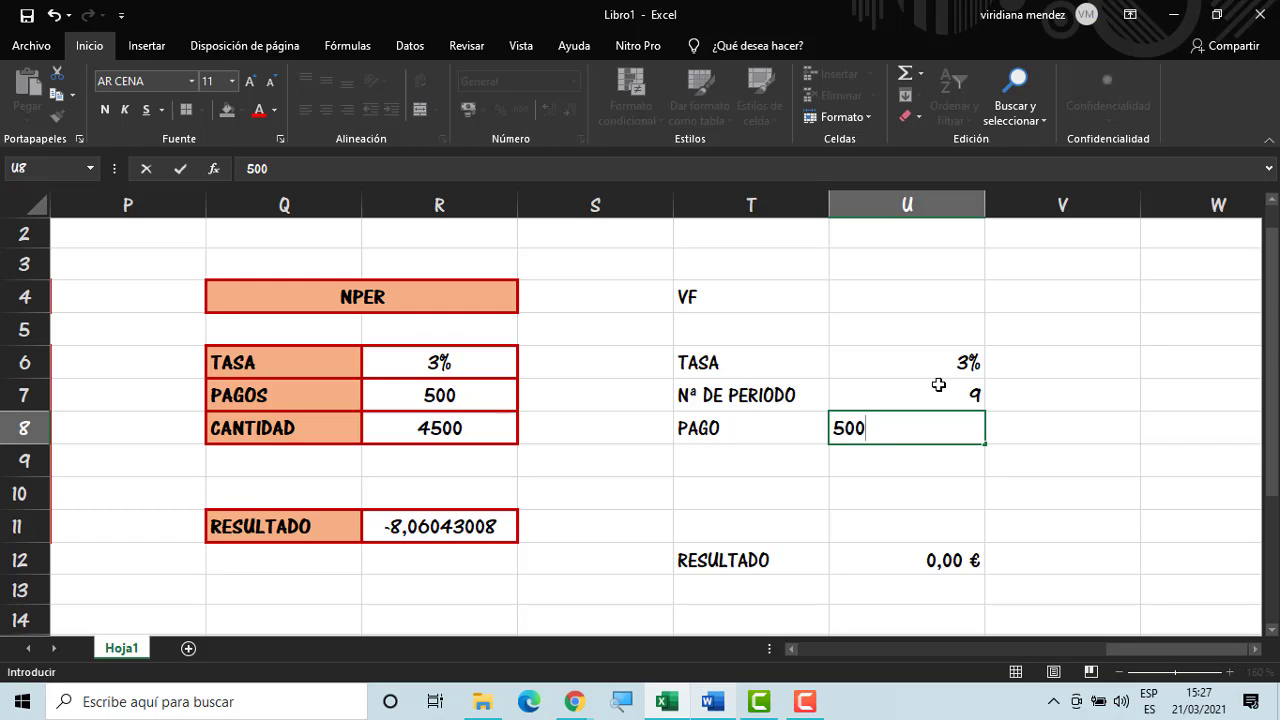
key("Return")
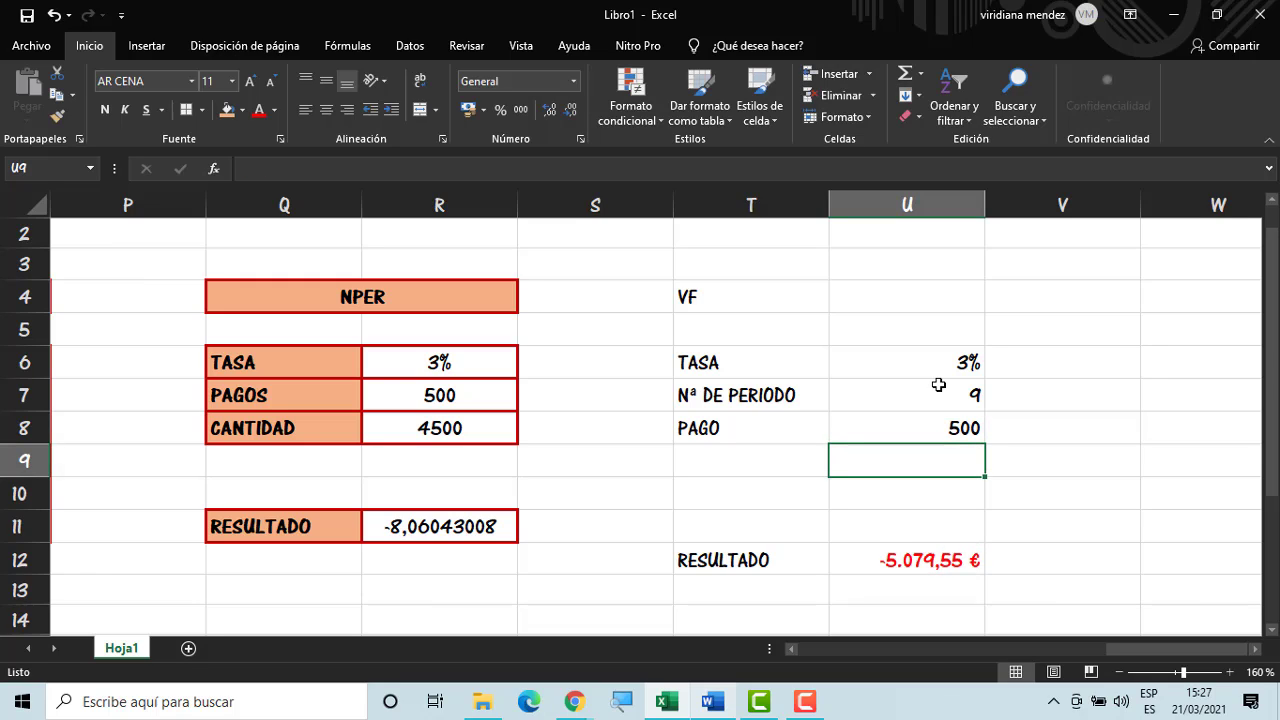
Set the number of periods in U7 to 8
key("Up")
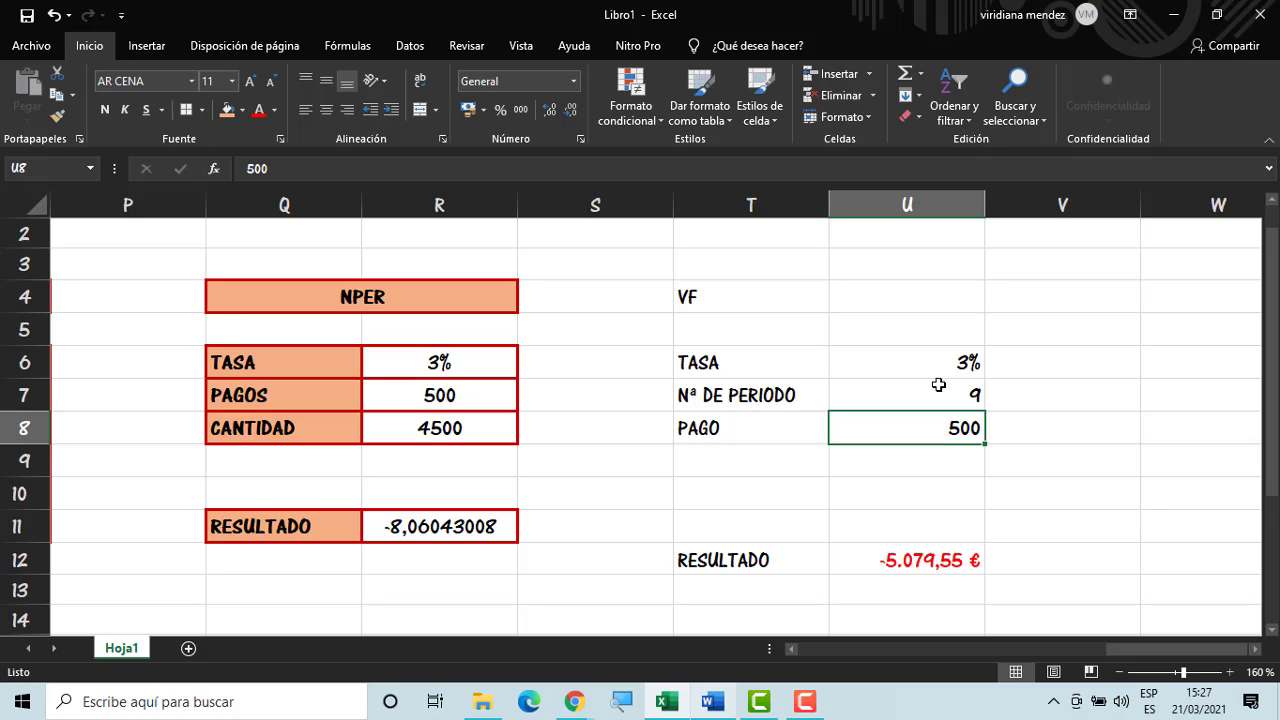
left_click(1034, 446)
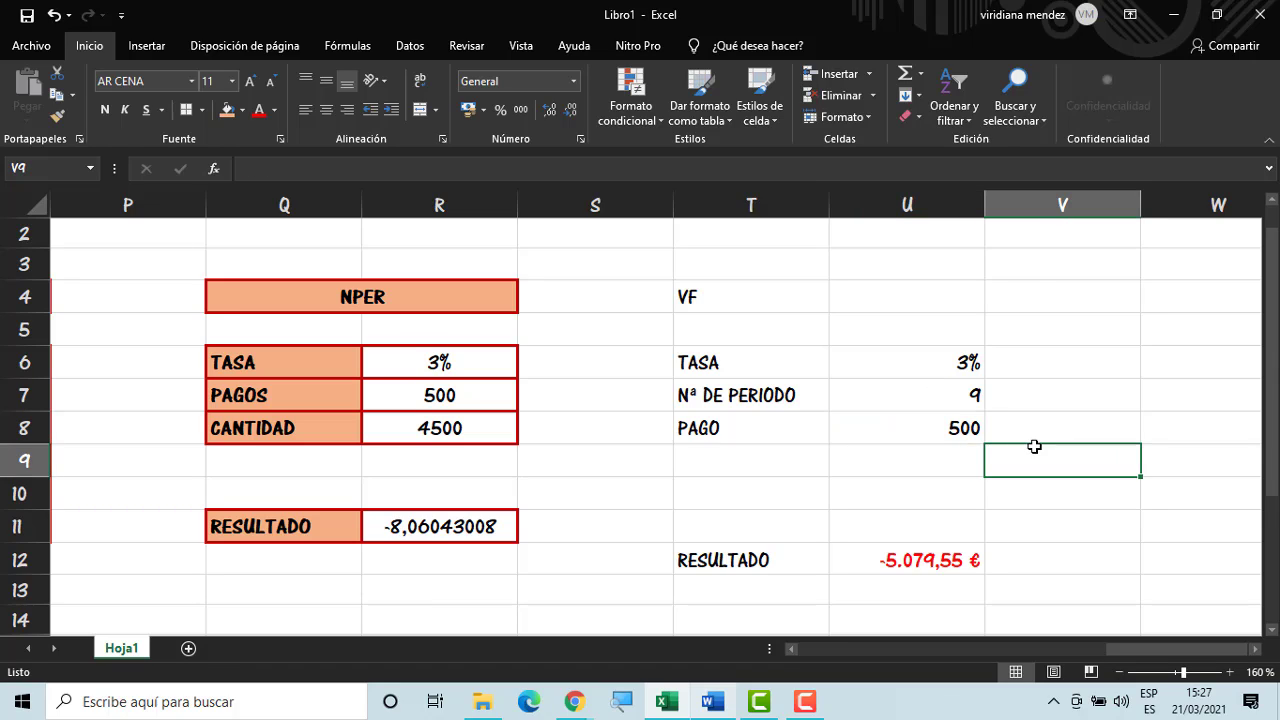
left_click(956, 404)
type("8")
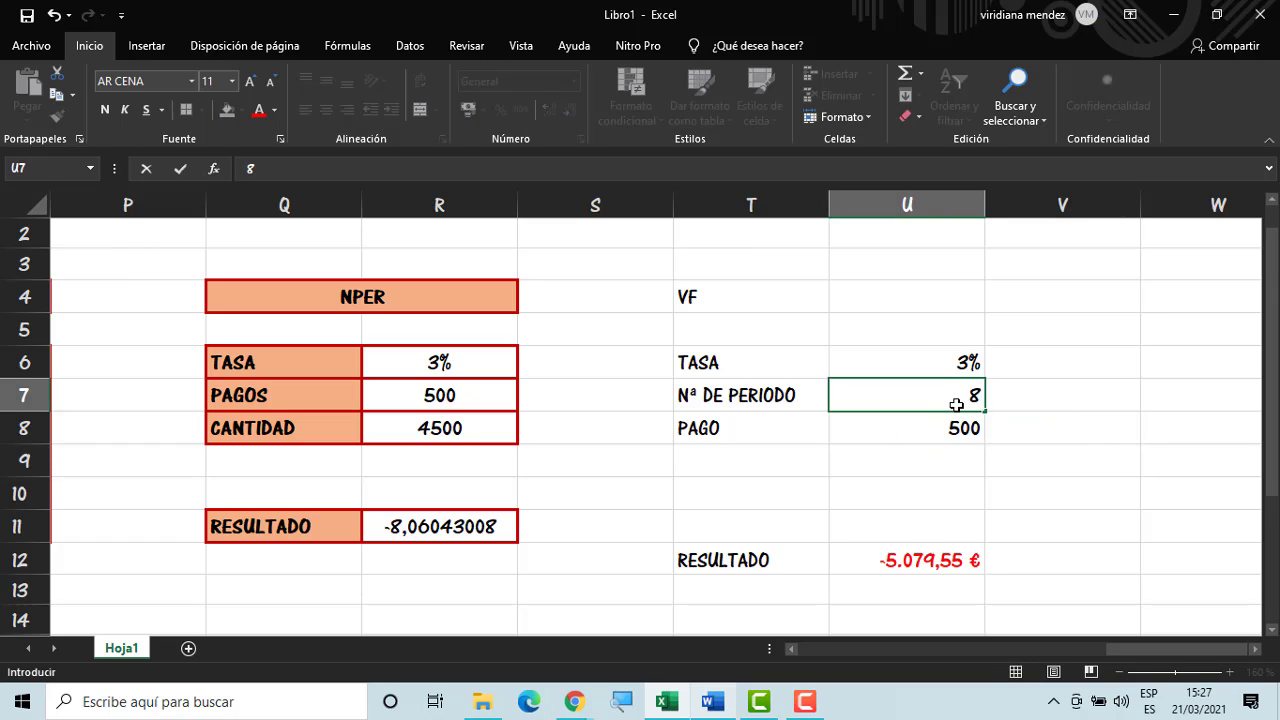
key("Return")
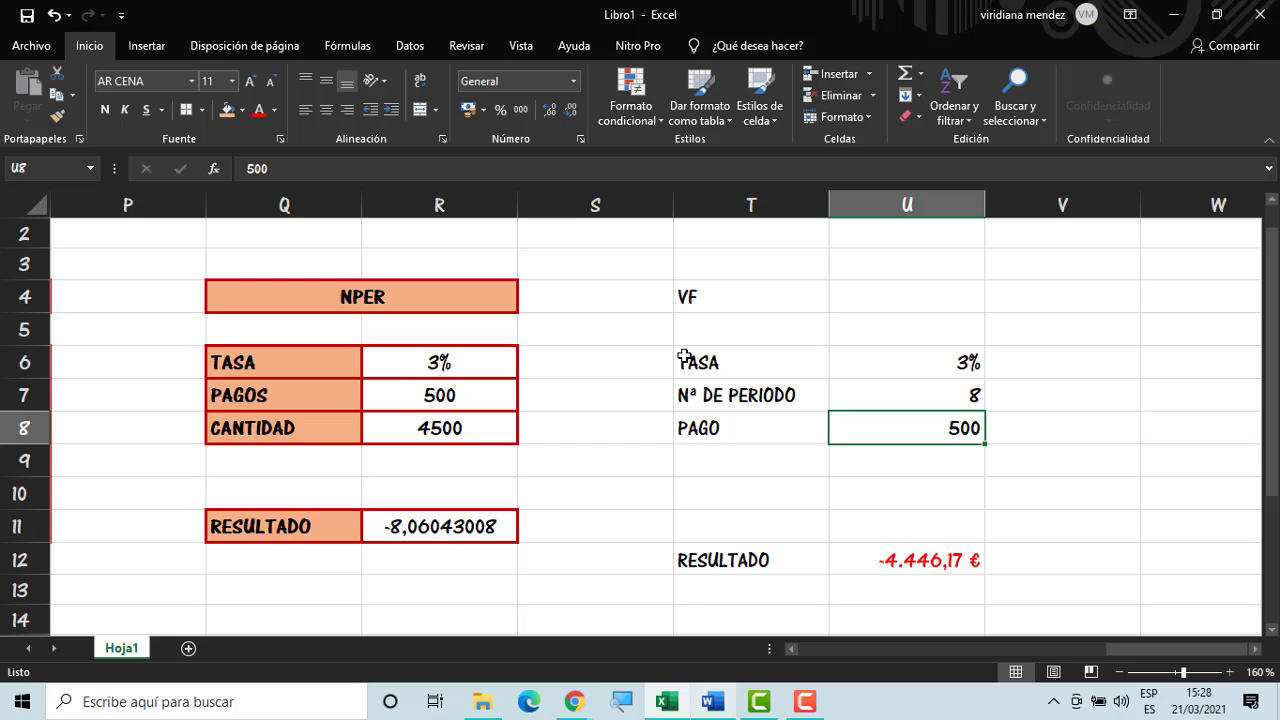
Apply red borders to all cells of the VF input block T6:U8
left_click_drag(694, 360, 848, 428)
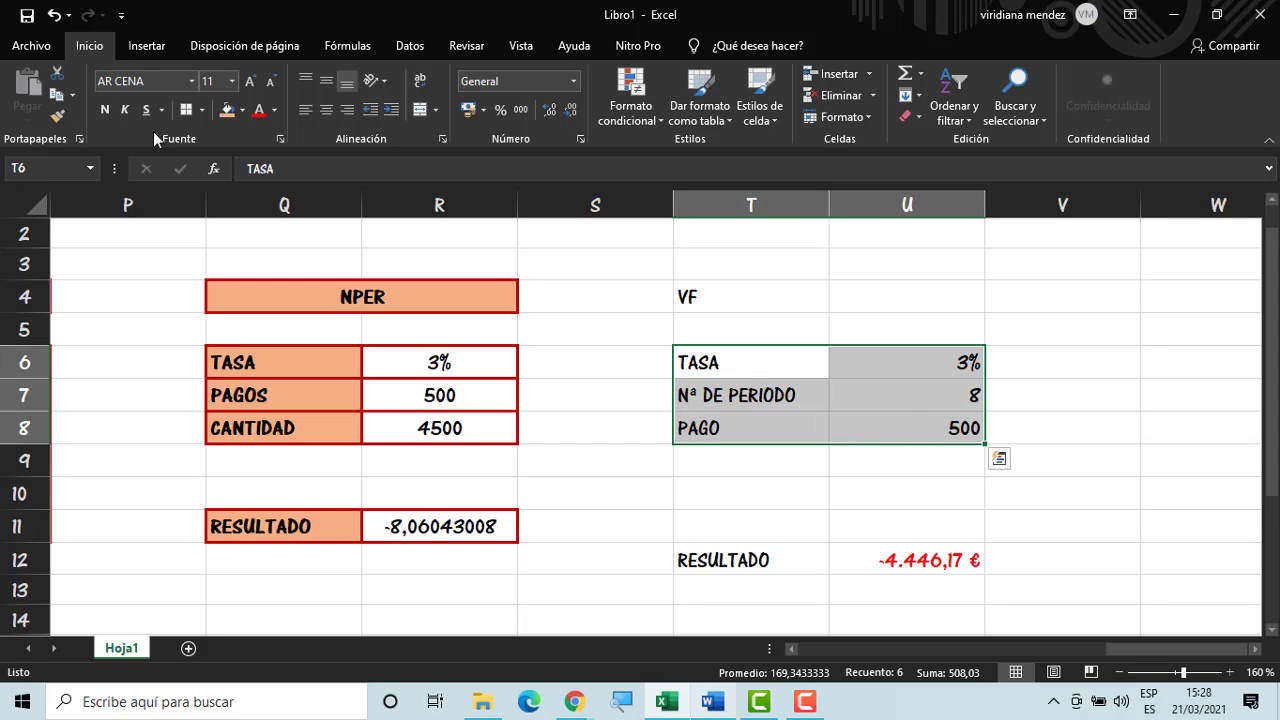
left_click(181, 118)
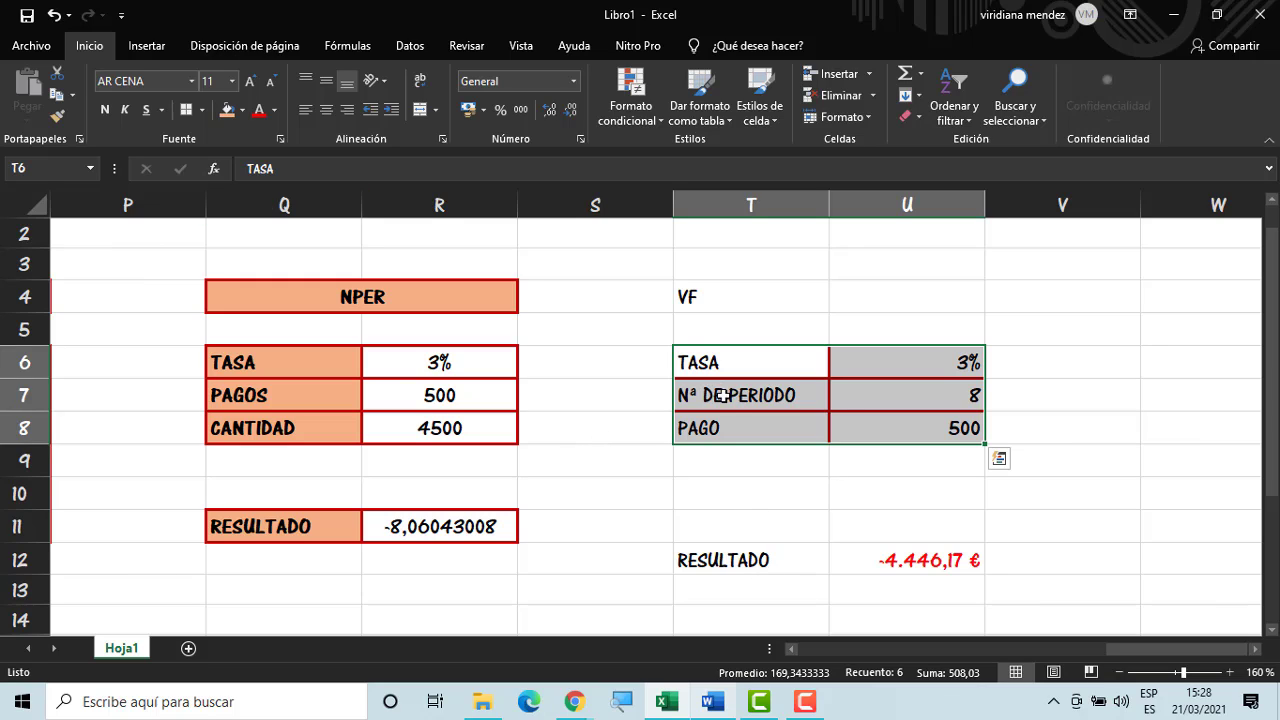
left_click(746, 494)
Merge and center the VF title across T4:U4 and give it an orange fill, bold text and red borders
left_click_drag(777, 297, 900, 297)
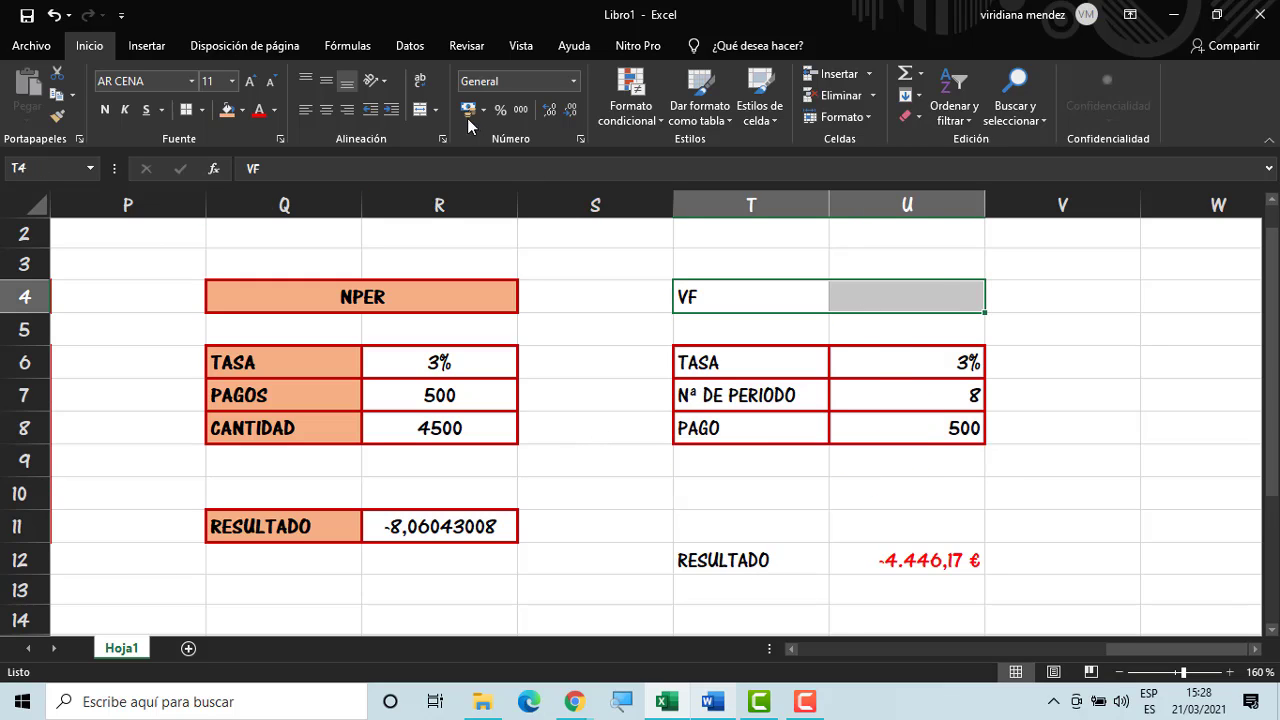
left_click(422, 110)
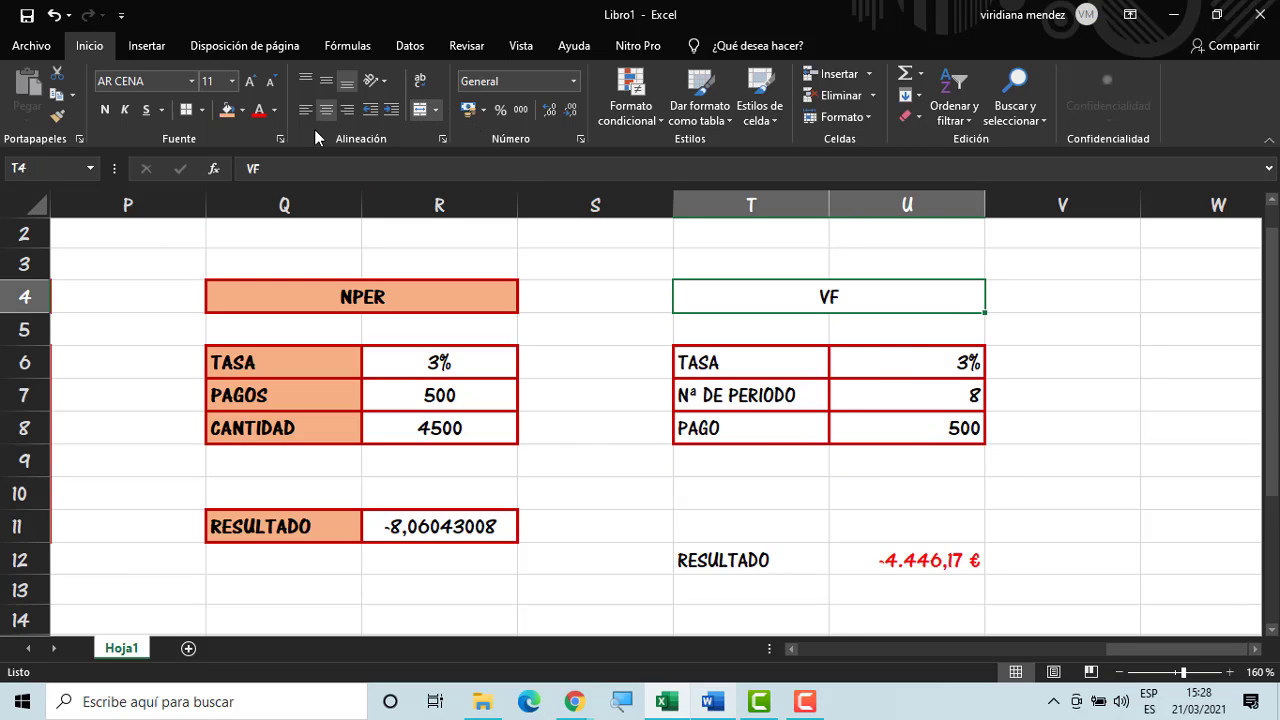
left_click(226, 110)
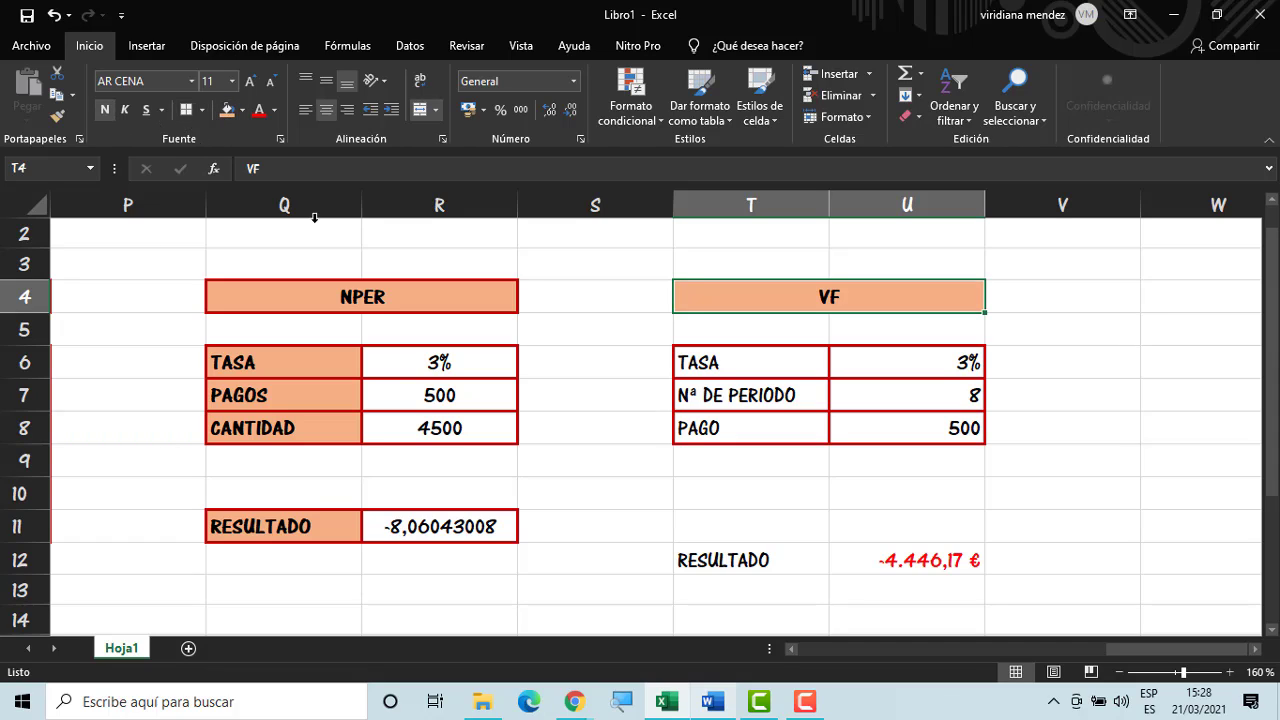
left_click(766, 470)
Give the VF labels in T6:T8 an orange fill and bold text
left_click_drag(789, 366, 797, 426)
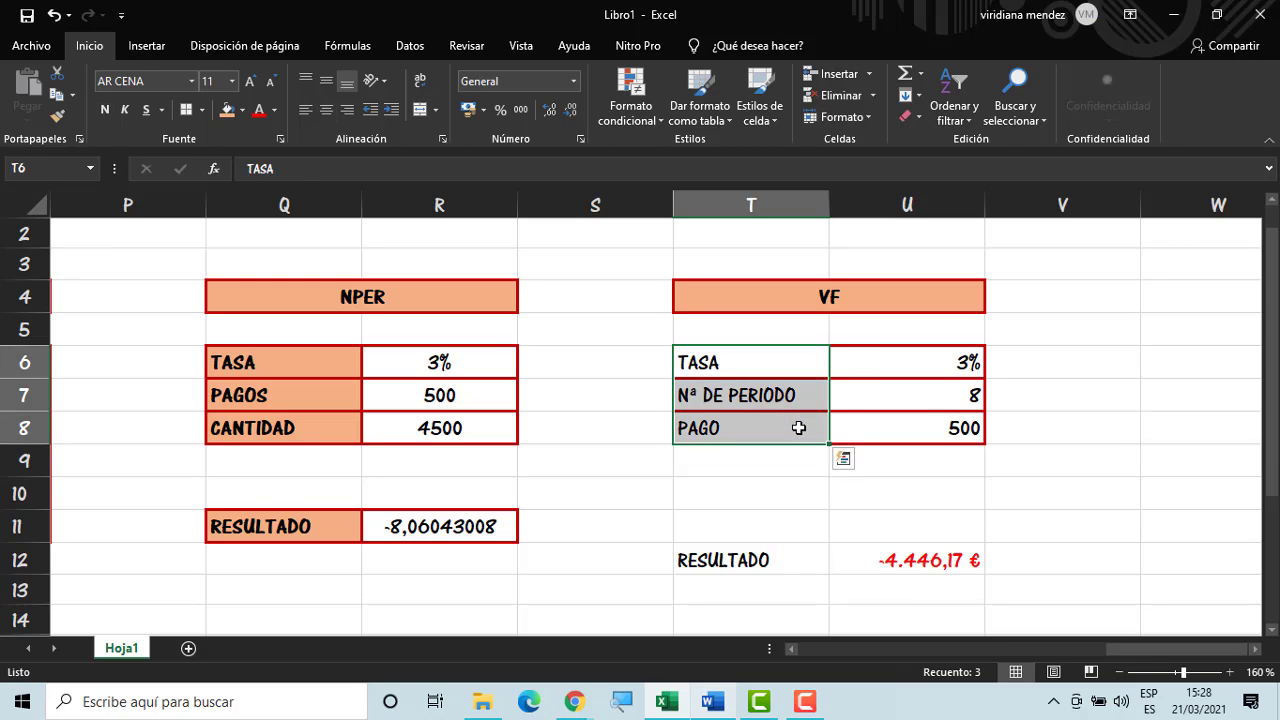
left_click(226, 110)
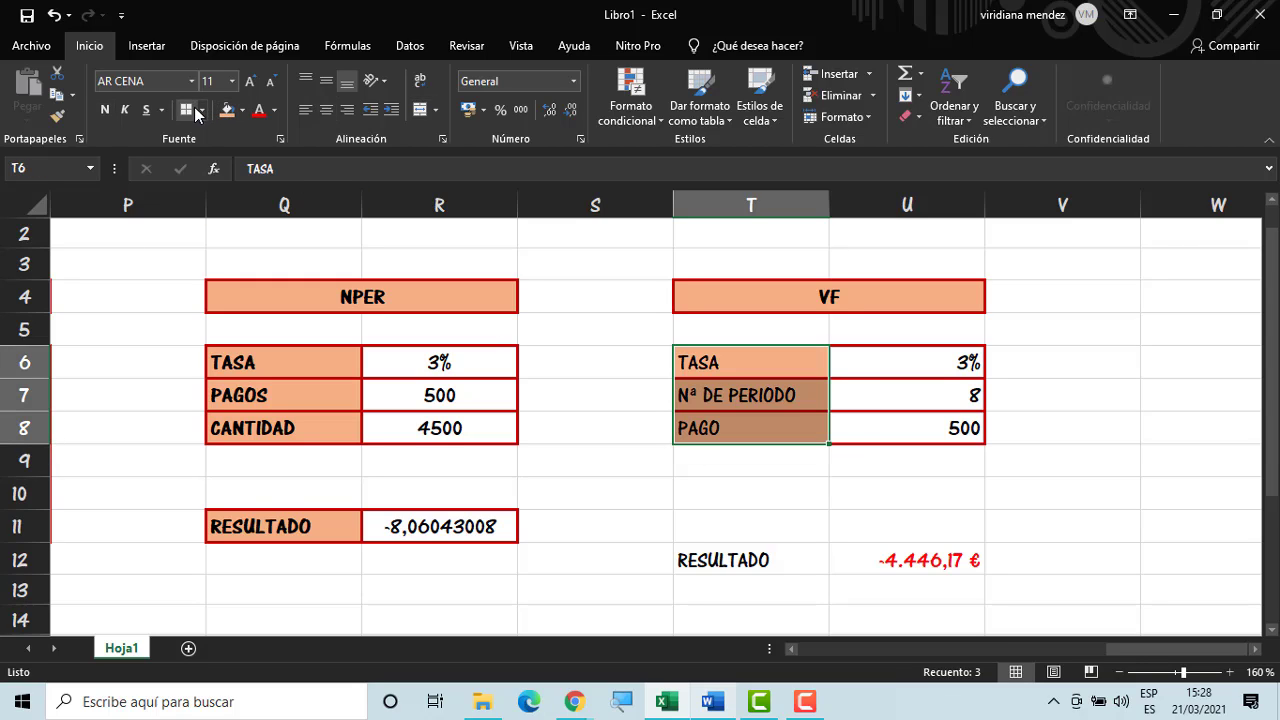
left_click(656, 511)
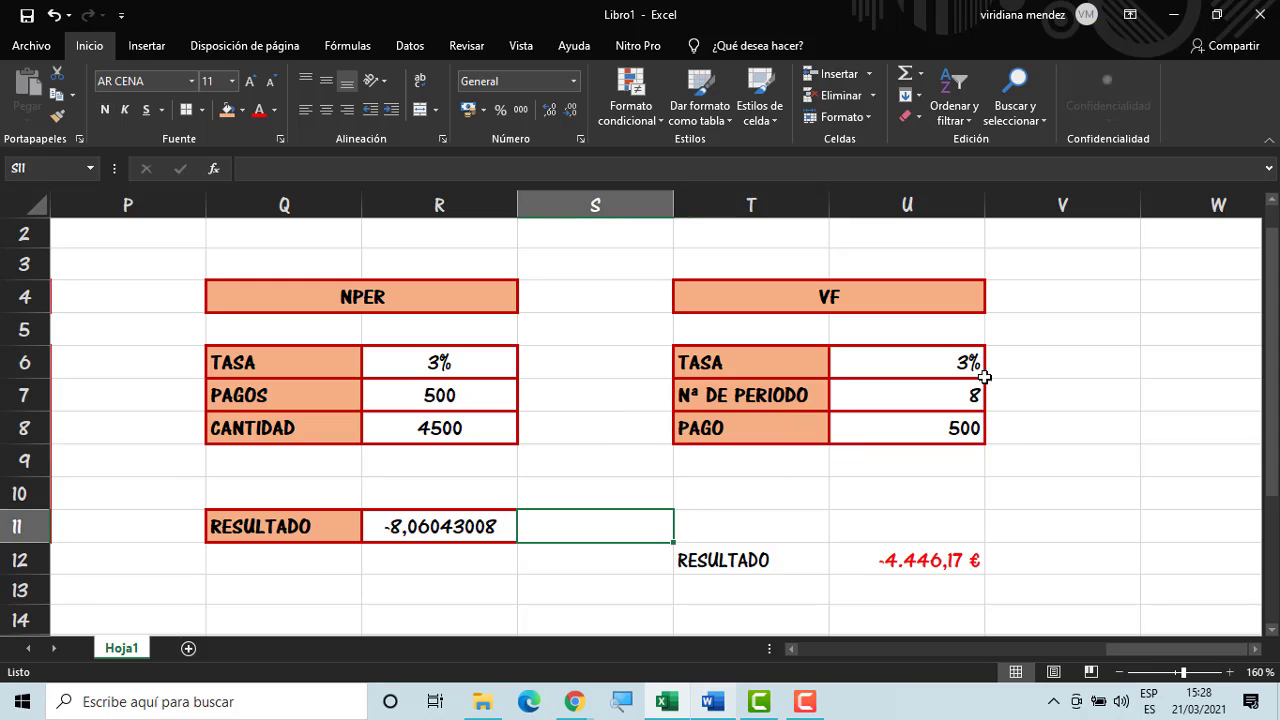
Center the VF values and result in U6:U12 horizontally
left_click_drag(966, 363, 944, 556)
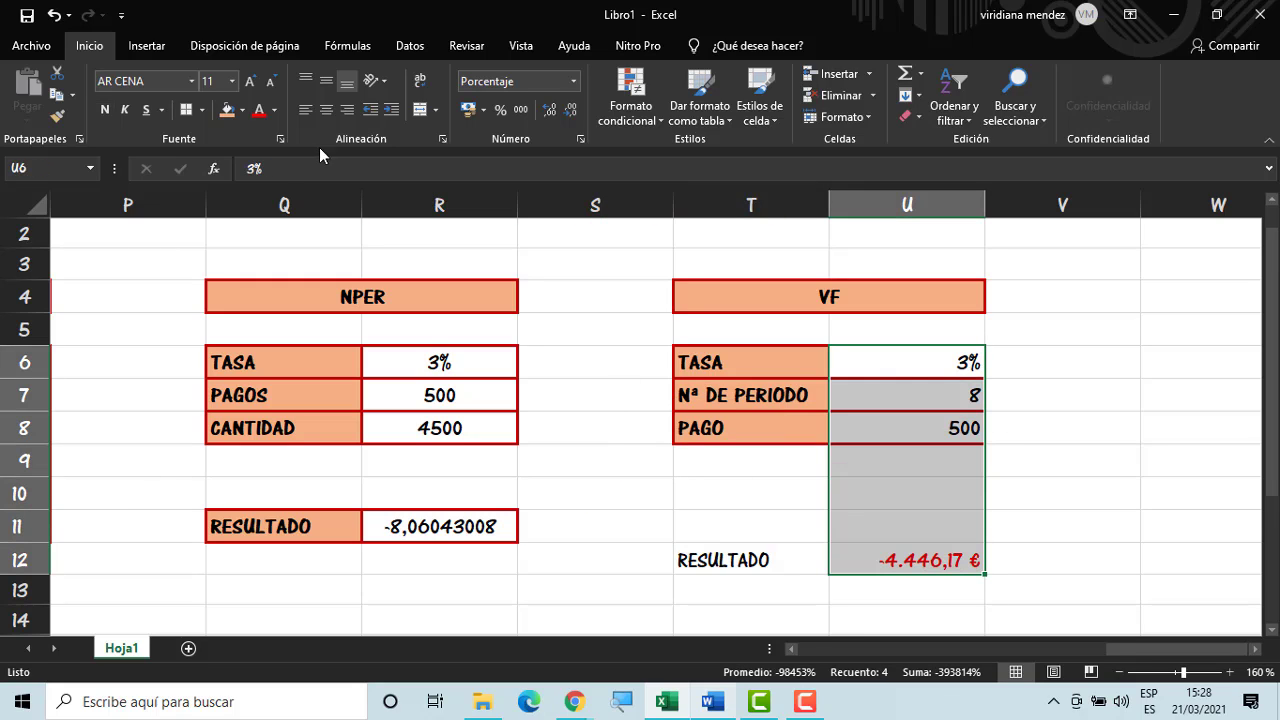
left_click(327, 109)
left_click(600, 492)
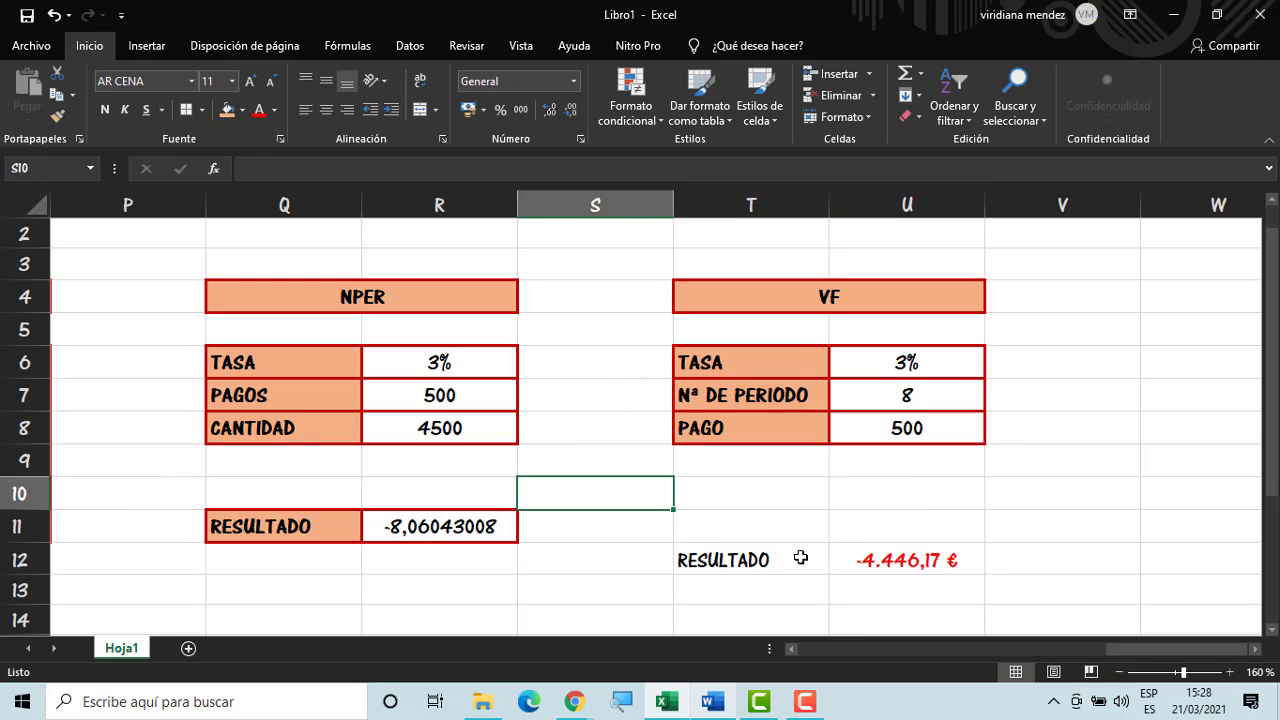
Apply red borders to the VF result row T12:U12 and make the RESULTADO label in T12 bold
left_click_drag(803, 557, 860, 556)
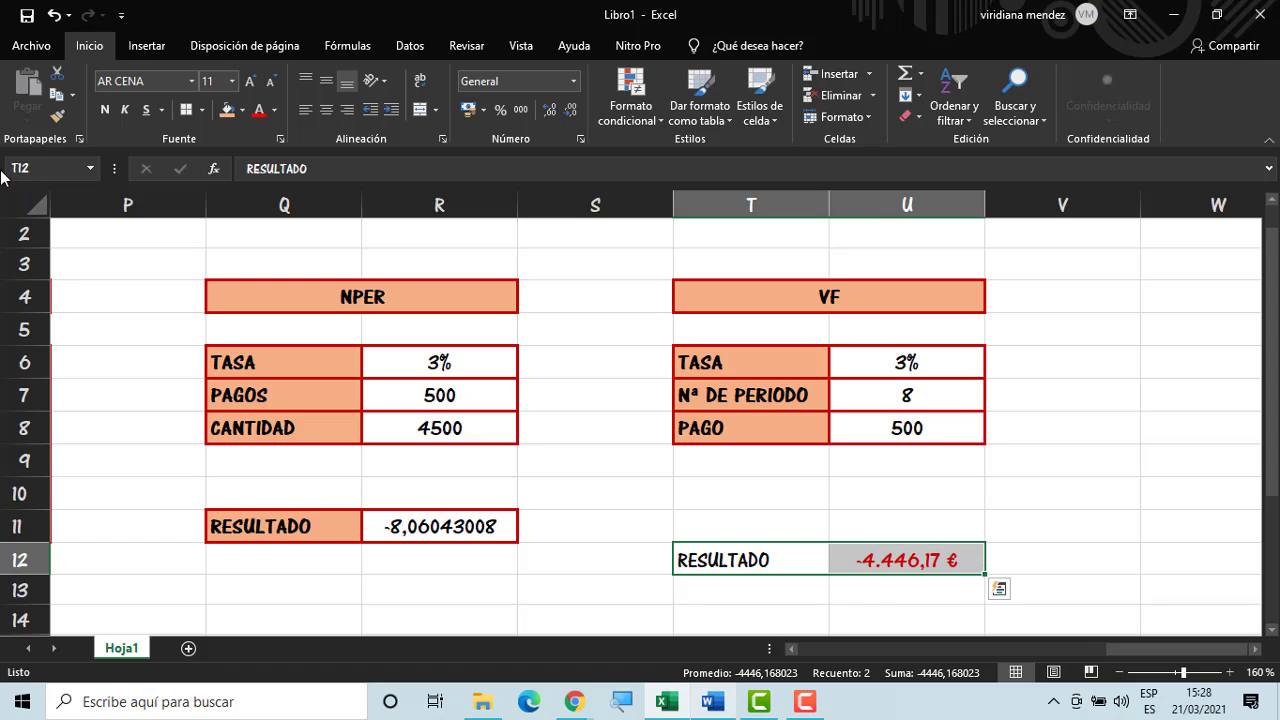
left_click(186, 112)
left_click(695, 555)
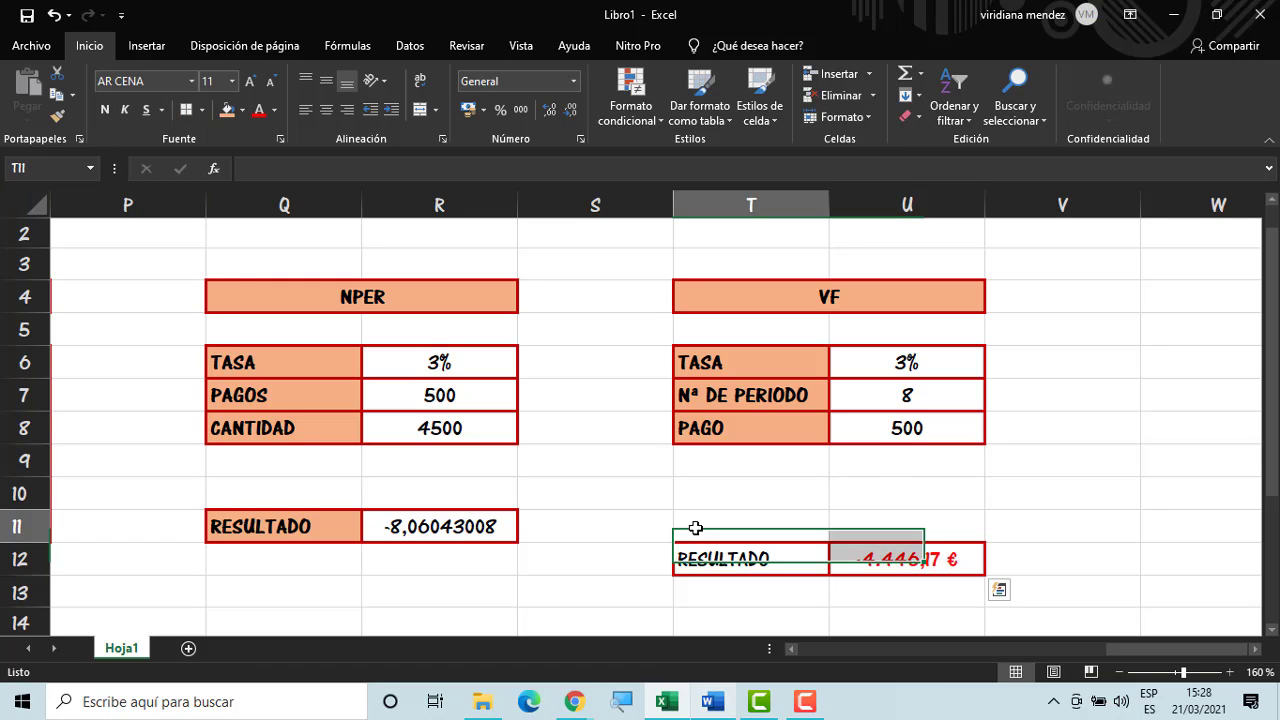
left_click(105, 109)
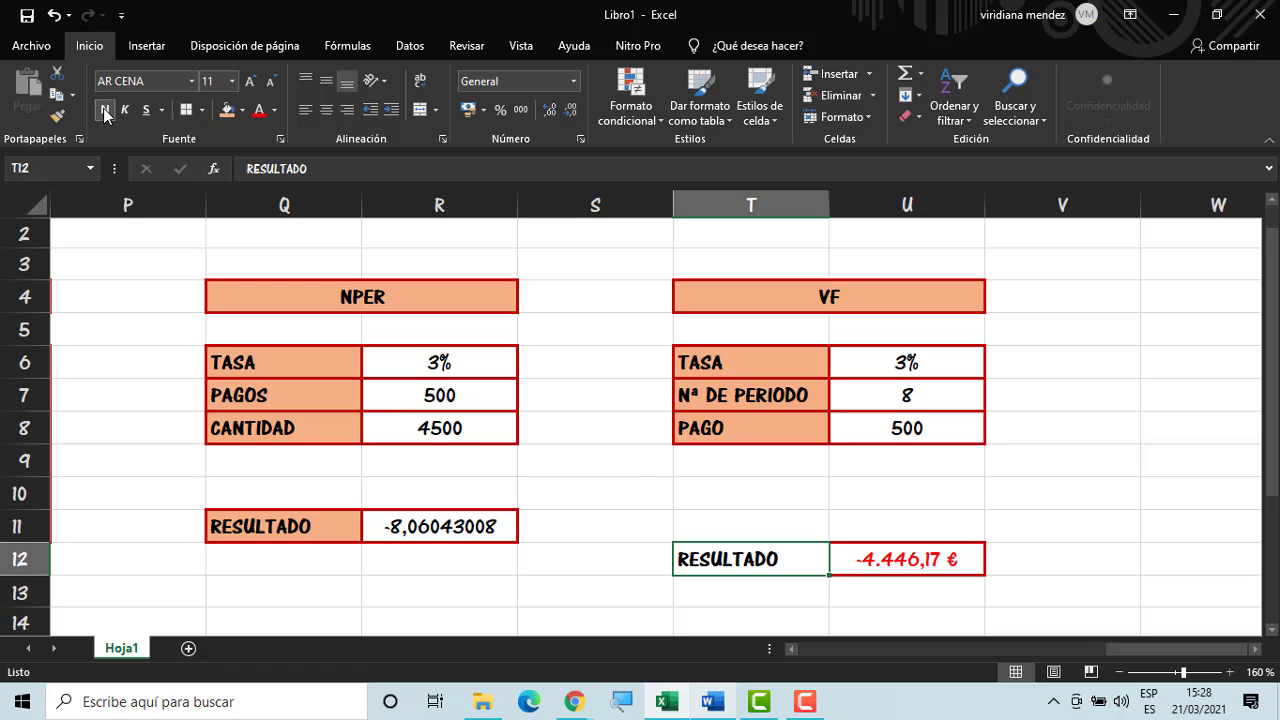
left_click(702, 466)
left_click(955, 511)
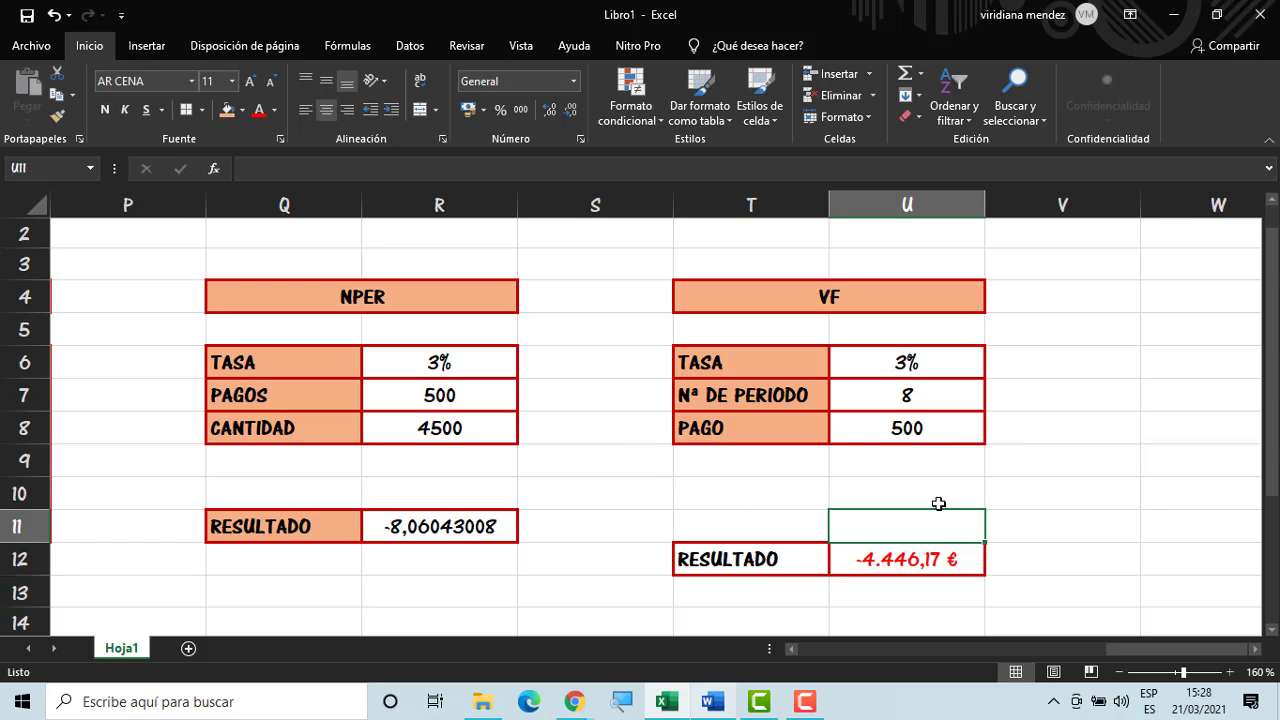
Try applying the format of the NPER result cell R11 to the VF result in U12, and undo it
left_click(946, 556)
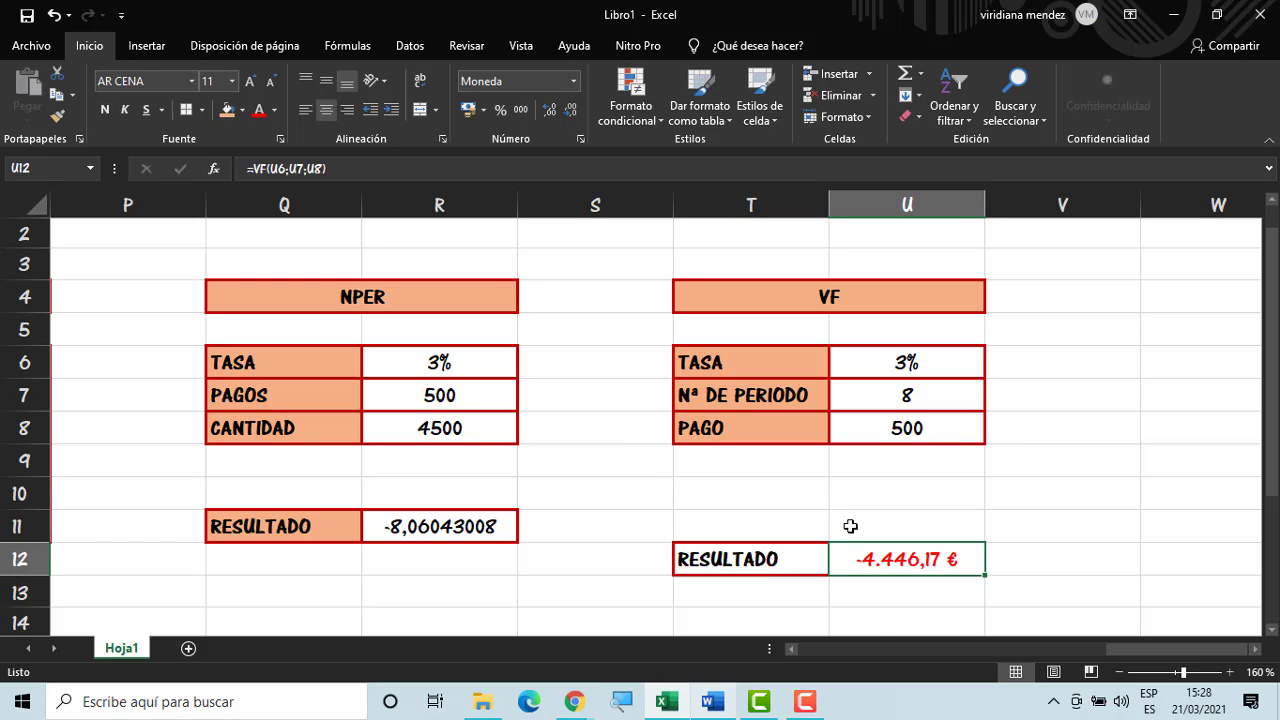
left_click(485, 524)
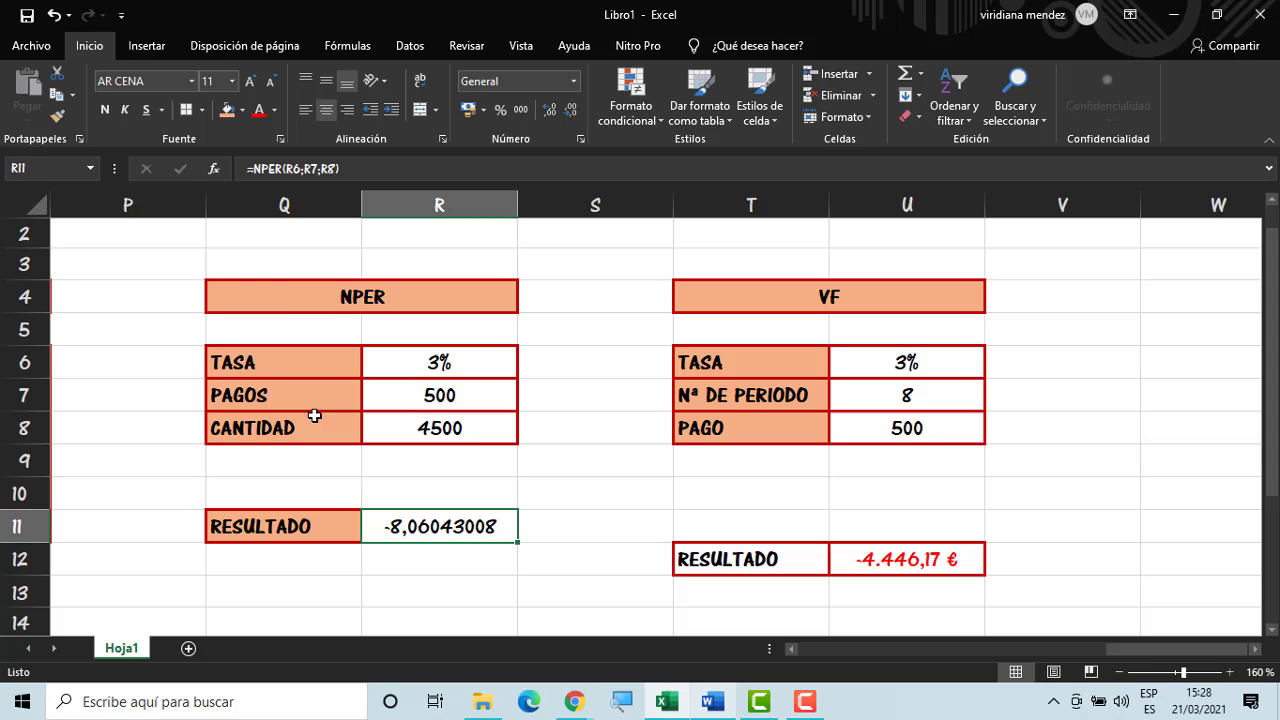
left_click(57, 116)
left_click(948, 556)
left_click(1022, 480)
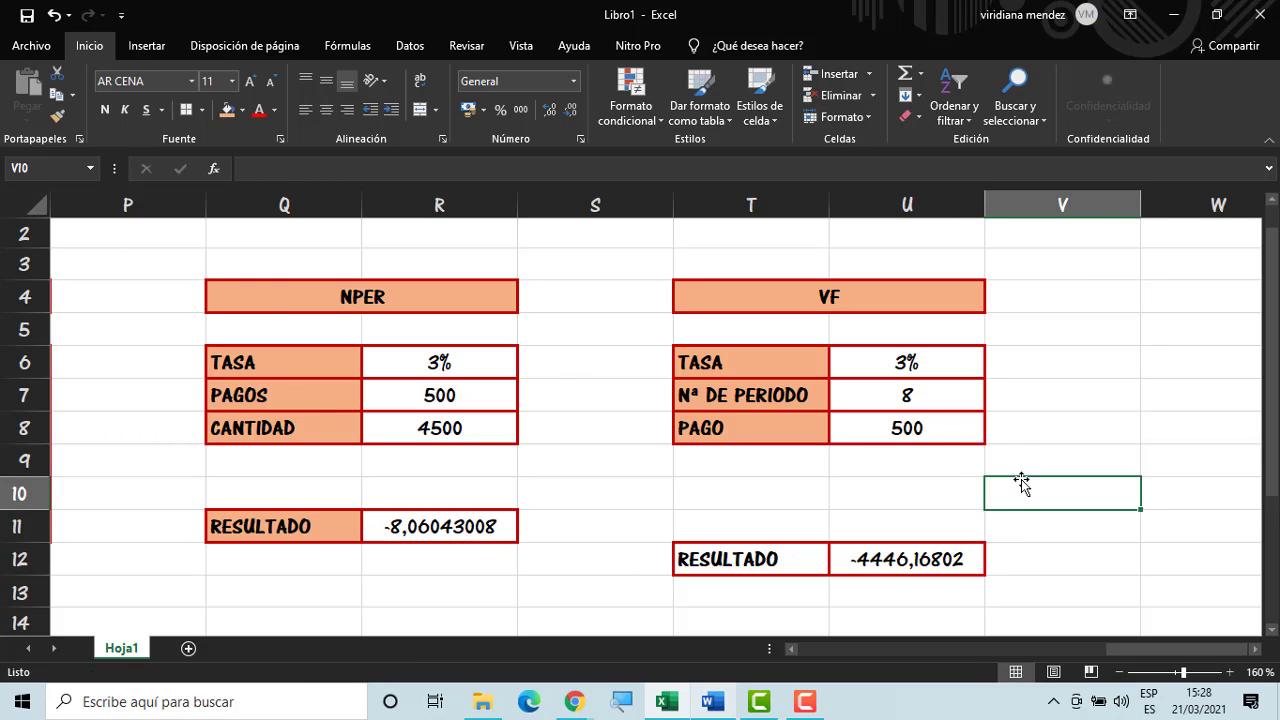
left_click(933, 503)
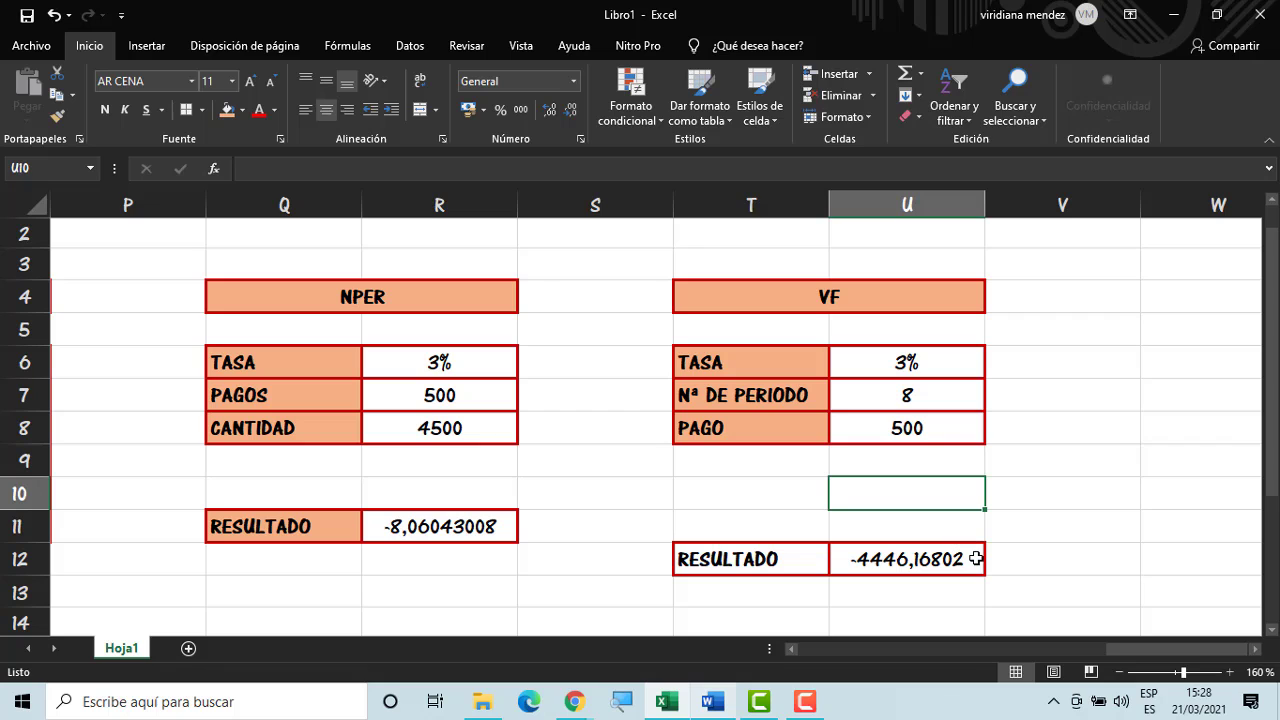
key("ctrl+z")
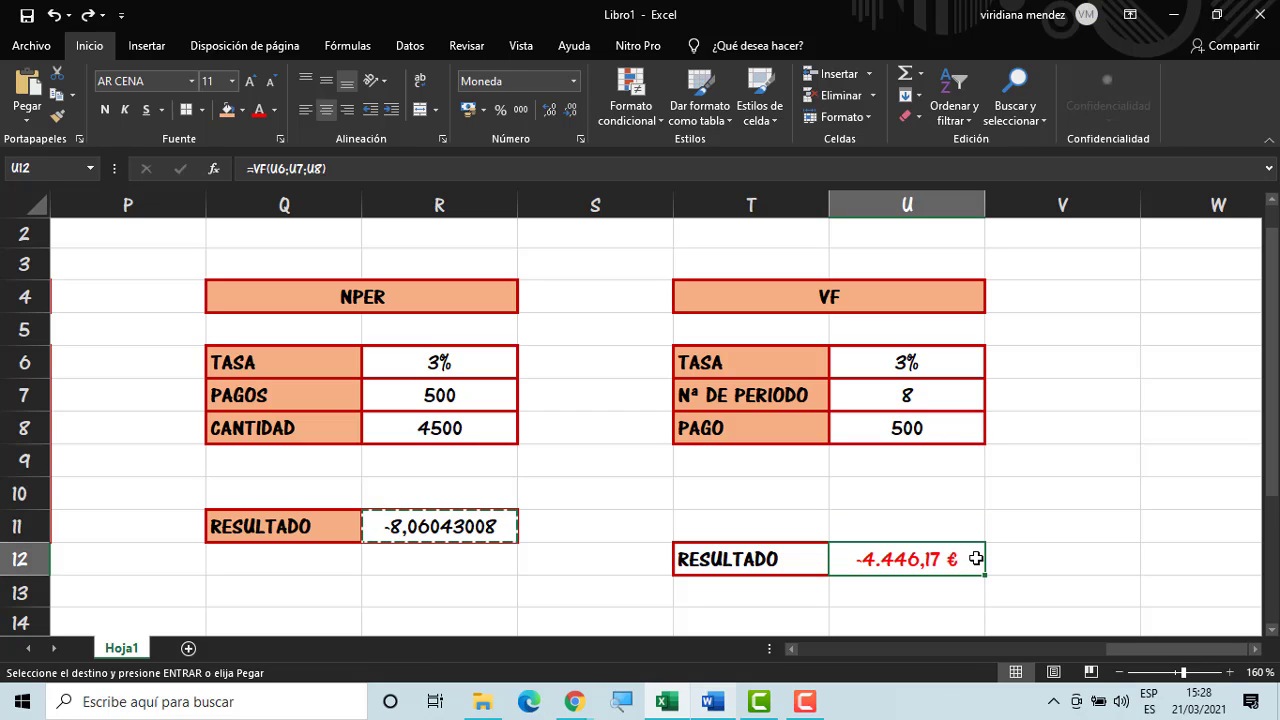
Copy the dollar currency format of the PAGO PRIN result in F11 onto the VF result in U12
left_click_drag(1157, 649, 949, 639)
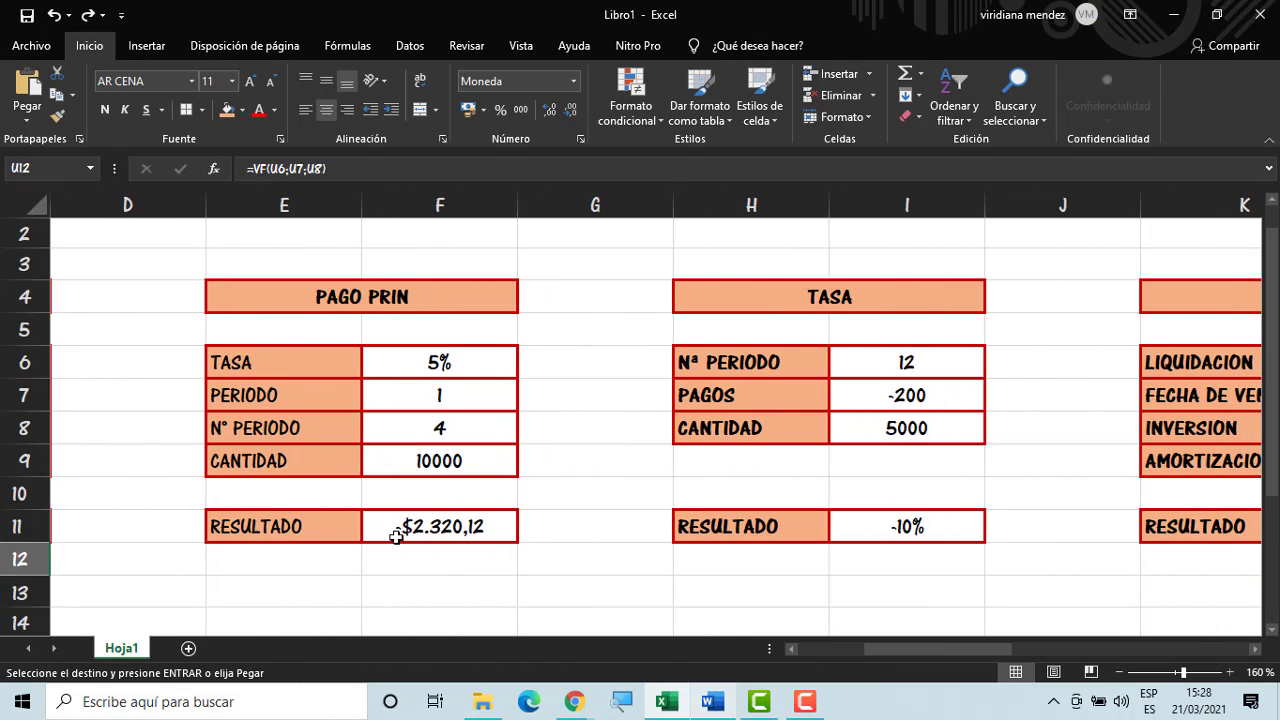
left_click(436, 535)
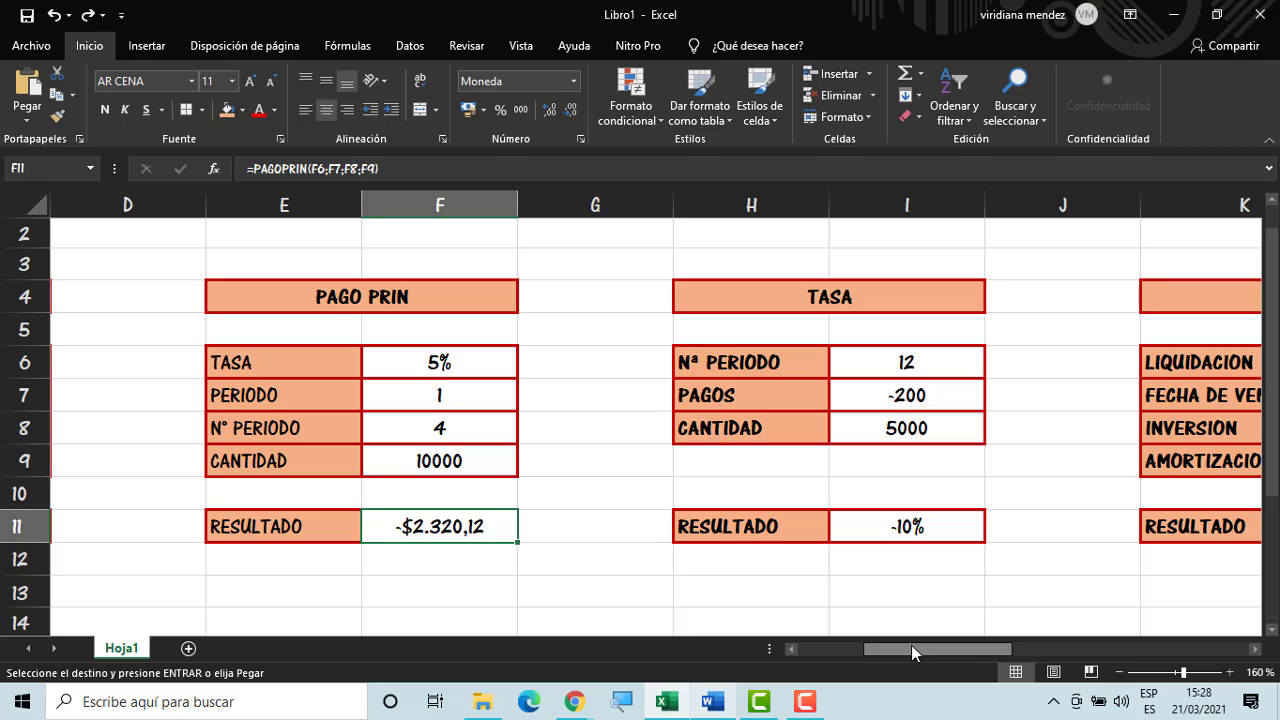
left_click_drag(911, 645, 1175, 637)
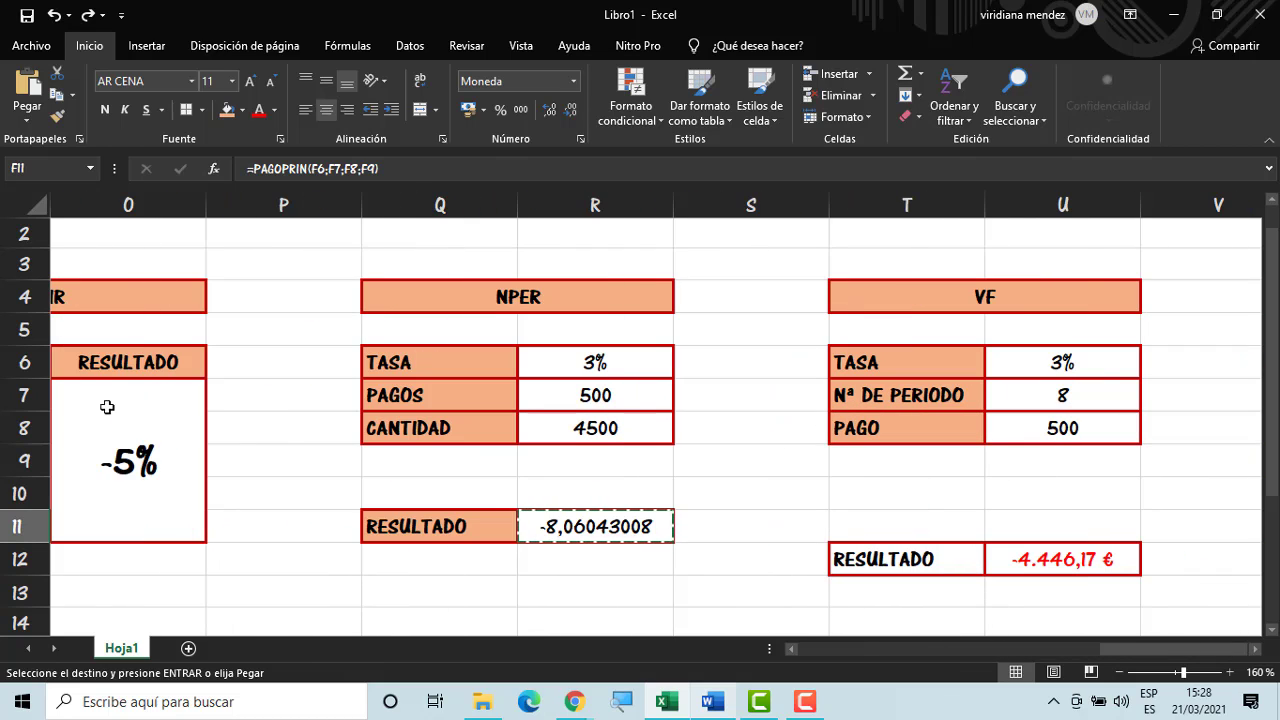
left_click(57, 116)
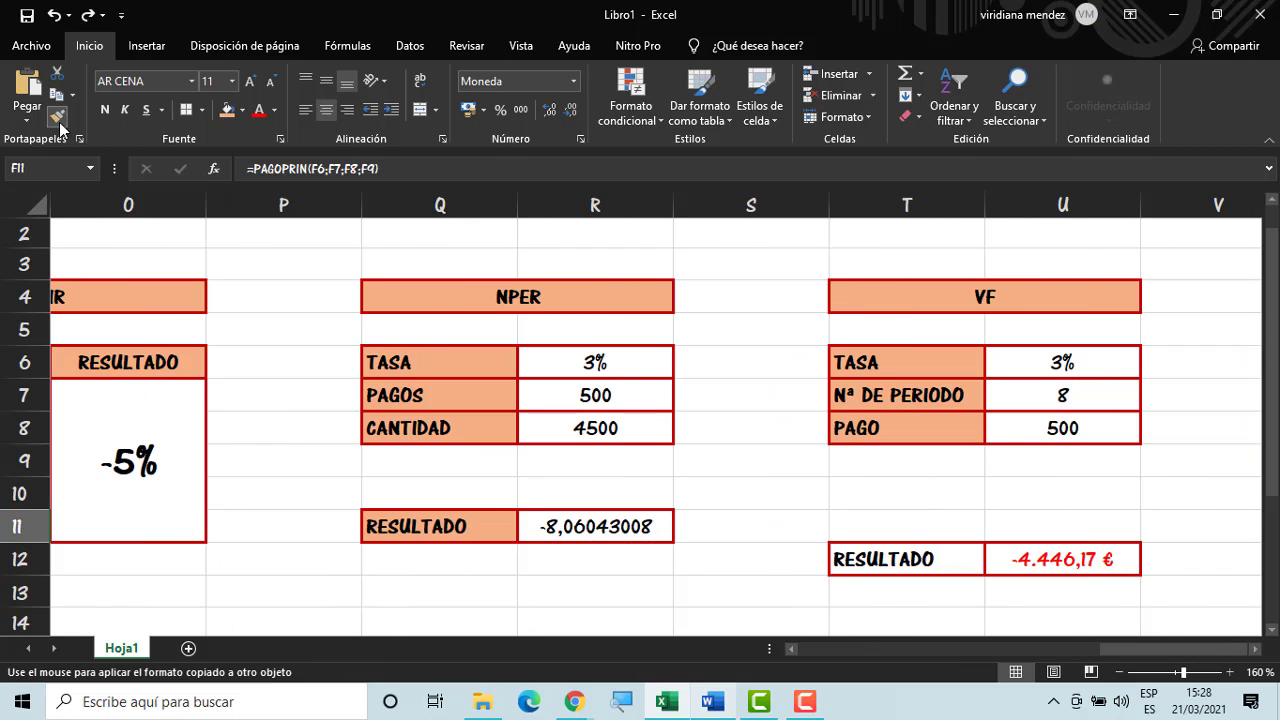
left_click(1130, 566)
left_click(1168, 520)
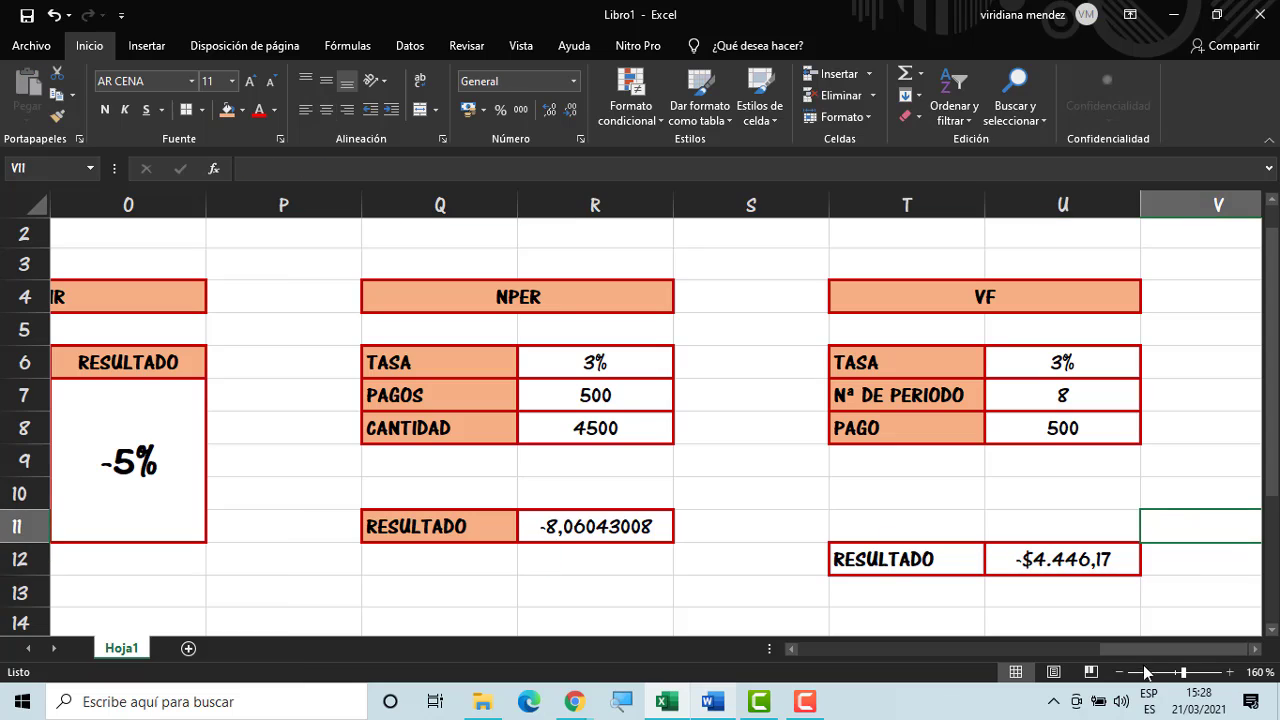
left_click(1255, 649)
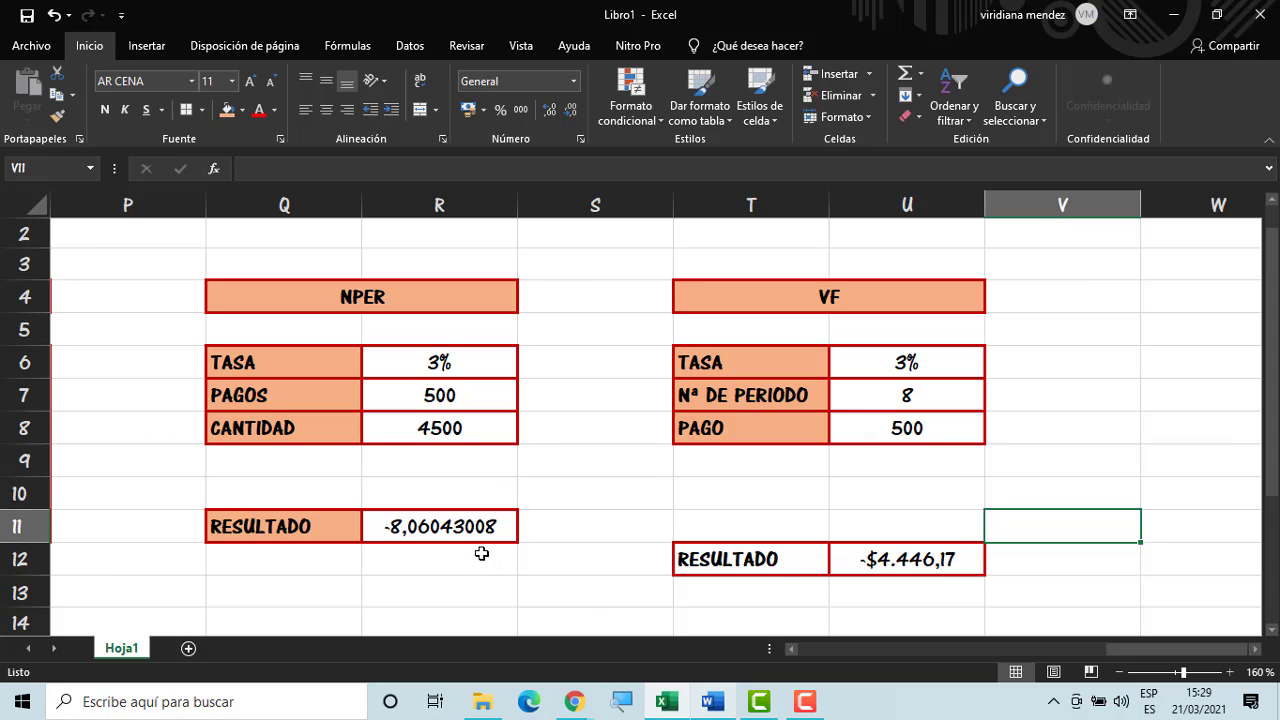
left_click_drag(447, 256, 414, 560)
left_click(972, 240)
left_click_drag(970, 263, 866, 551)
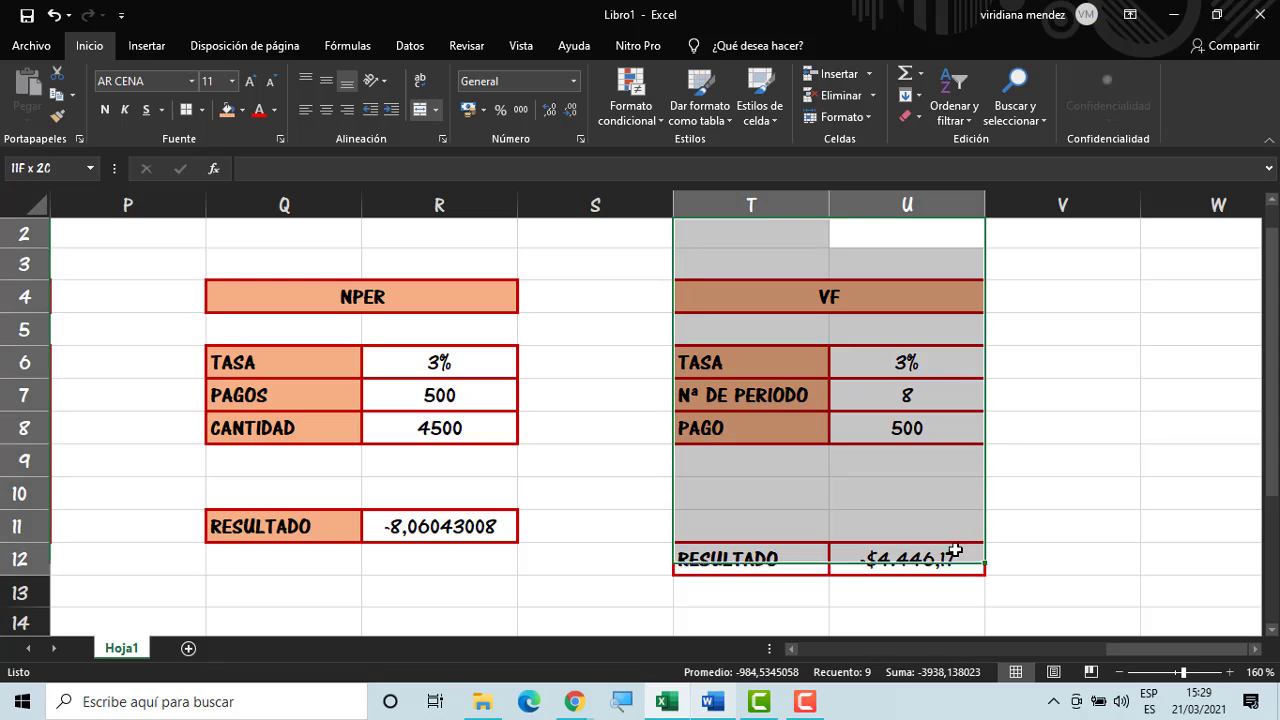
Fill the VF table's RESULTADO label cell T12 with the same orange as the other labels
left_click(768, 578)
left_click(775, 564)
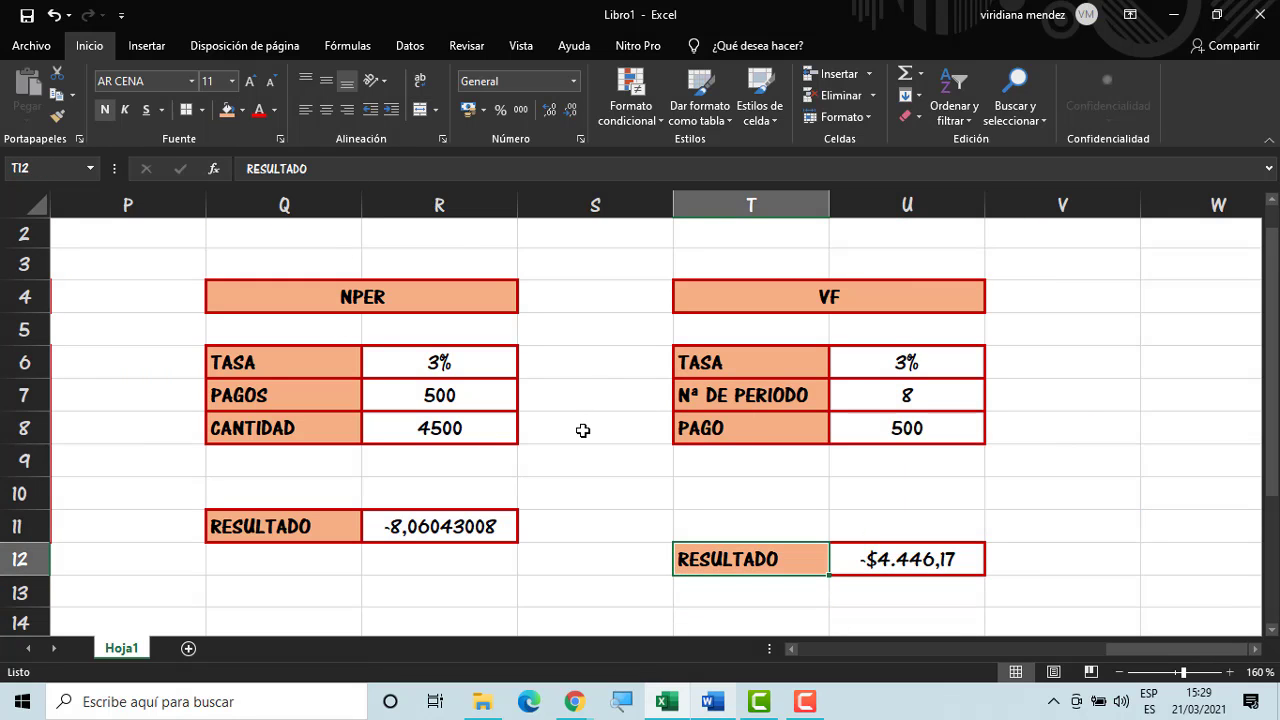
left_click(583, 428)
left_click(808, 500)
left_click(988, 494)
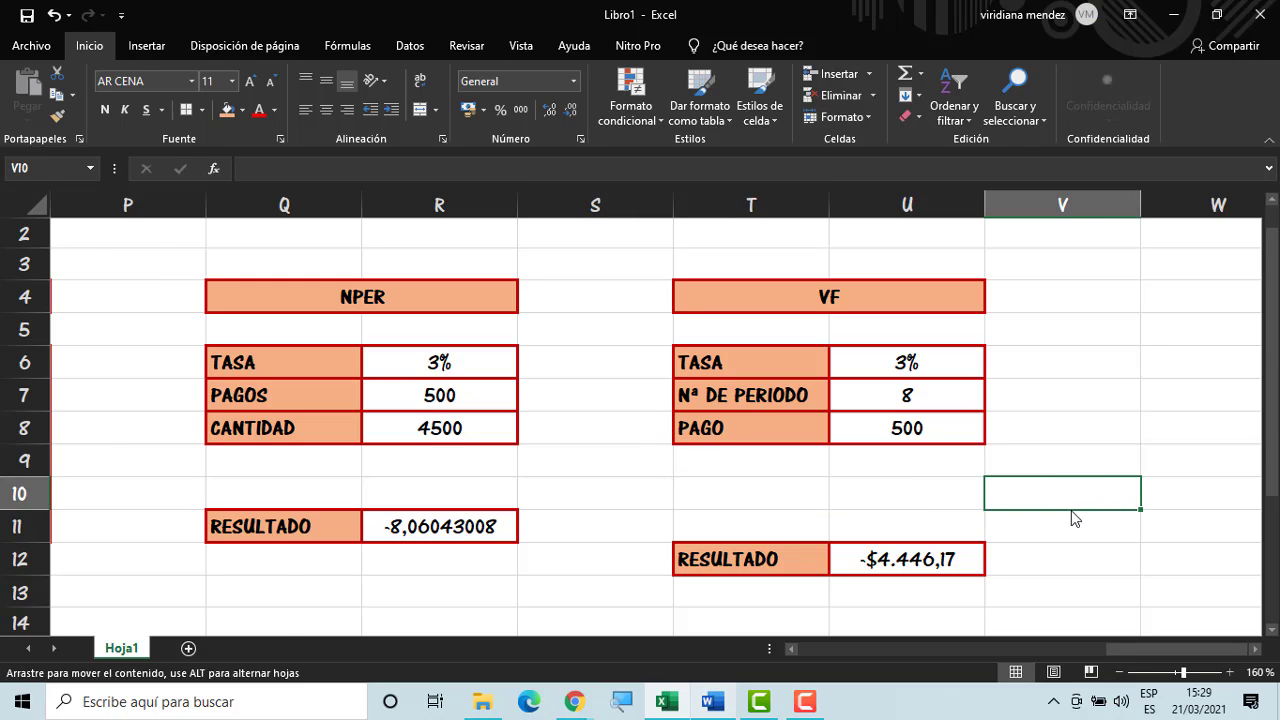
left_click(1074, 548)
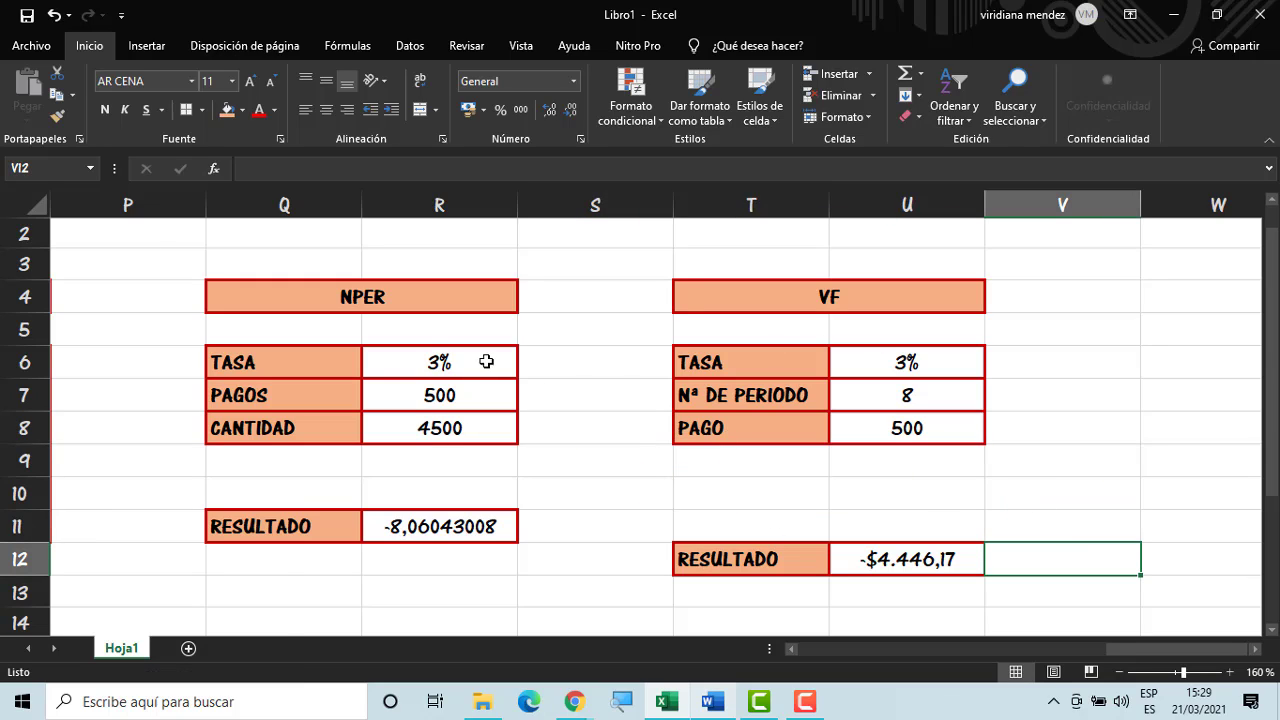
left_click(1031, 487)
Set the VF table's number of periods in U7 to 8,06043008
left_click(897, 398)
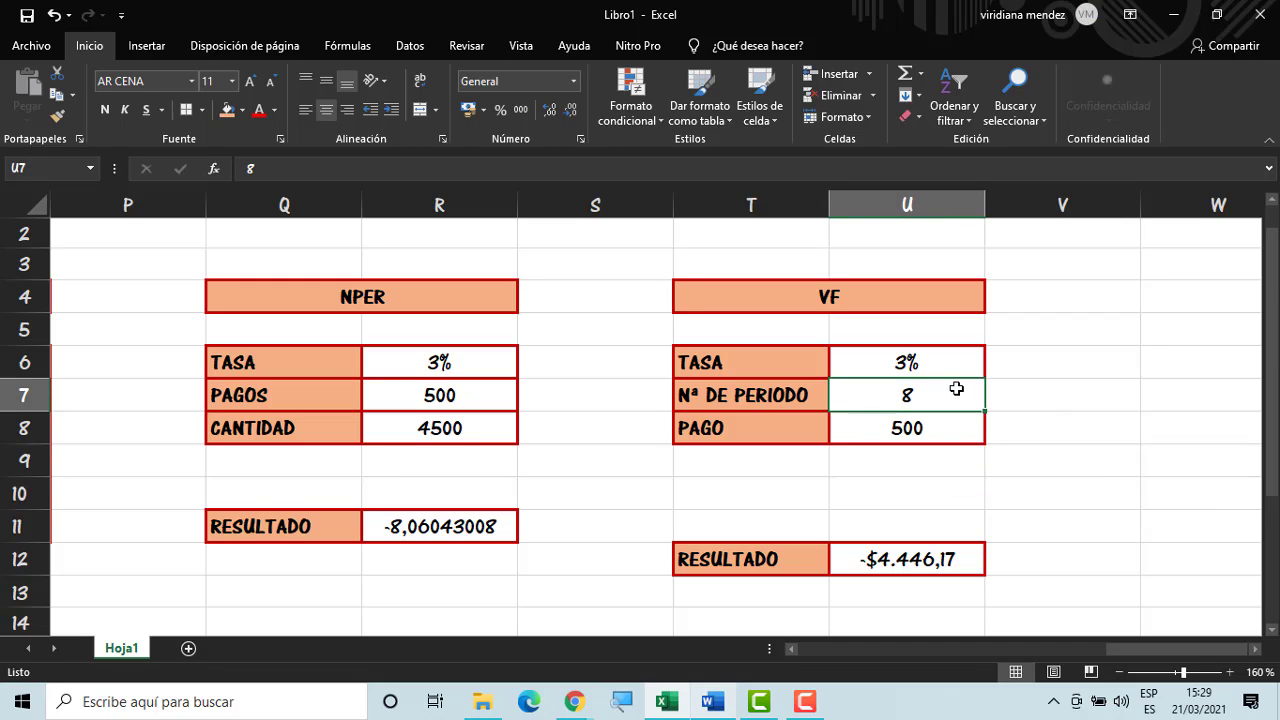
double_click(956, 389)
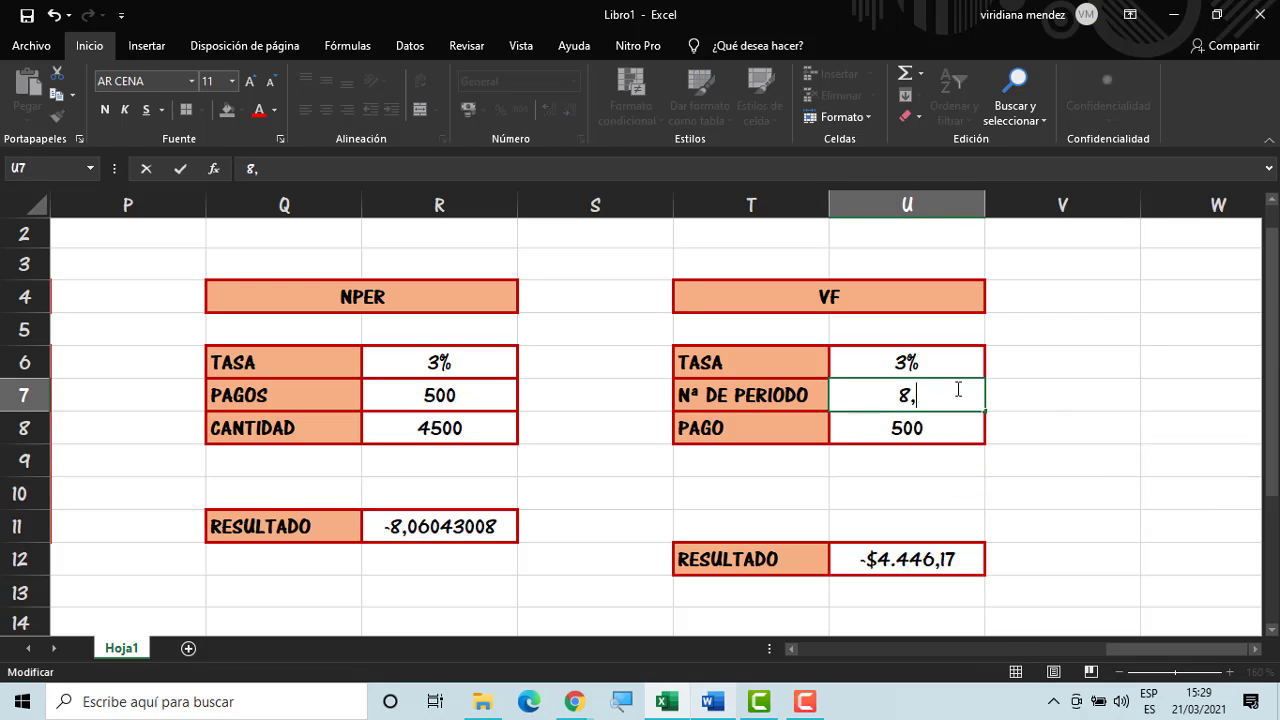
type(",0604")
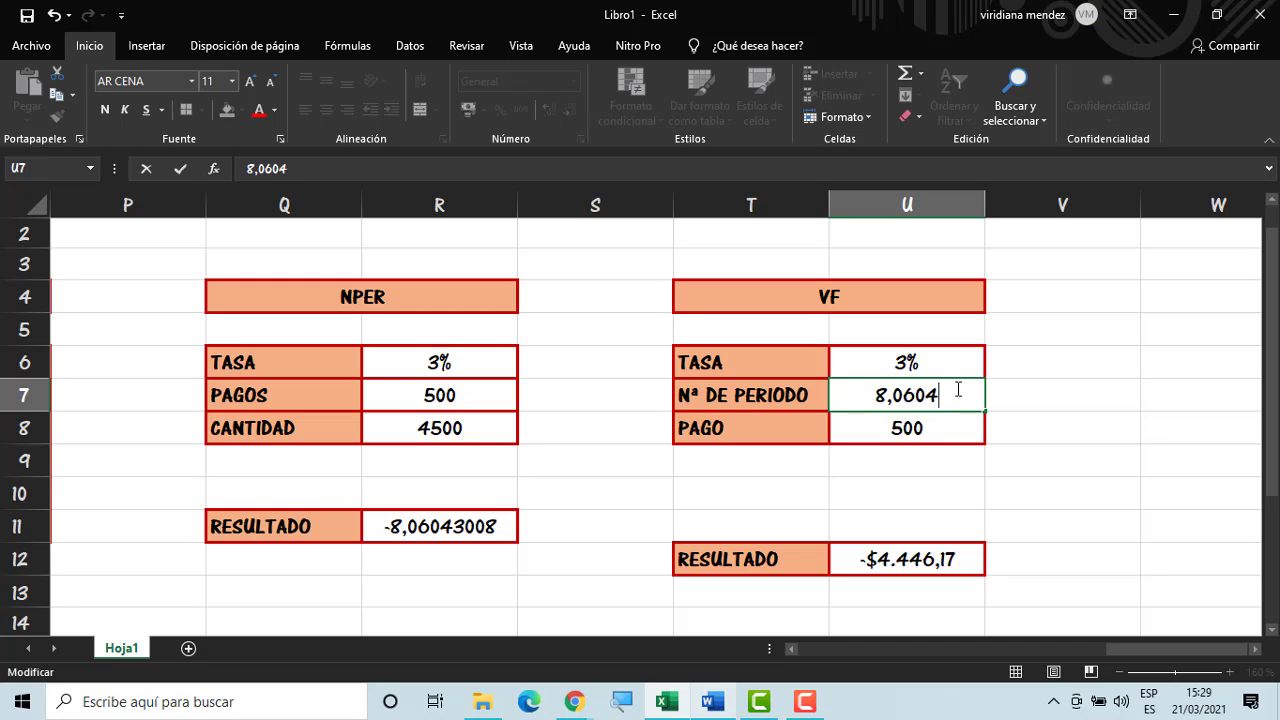
type("3008")
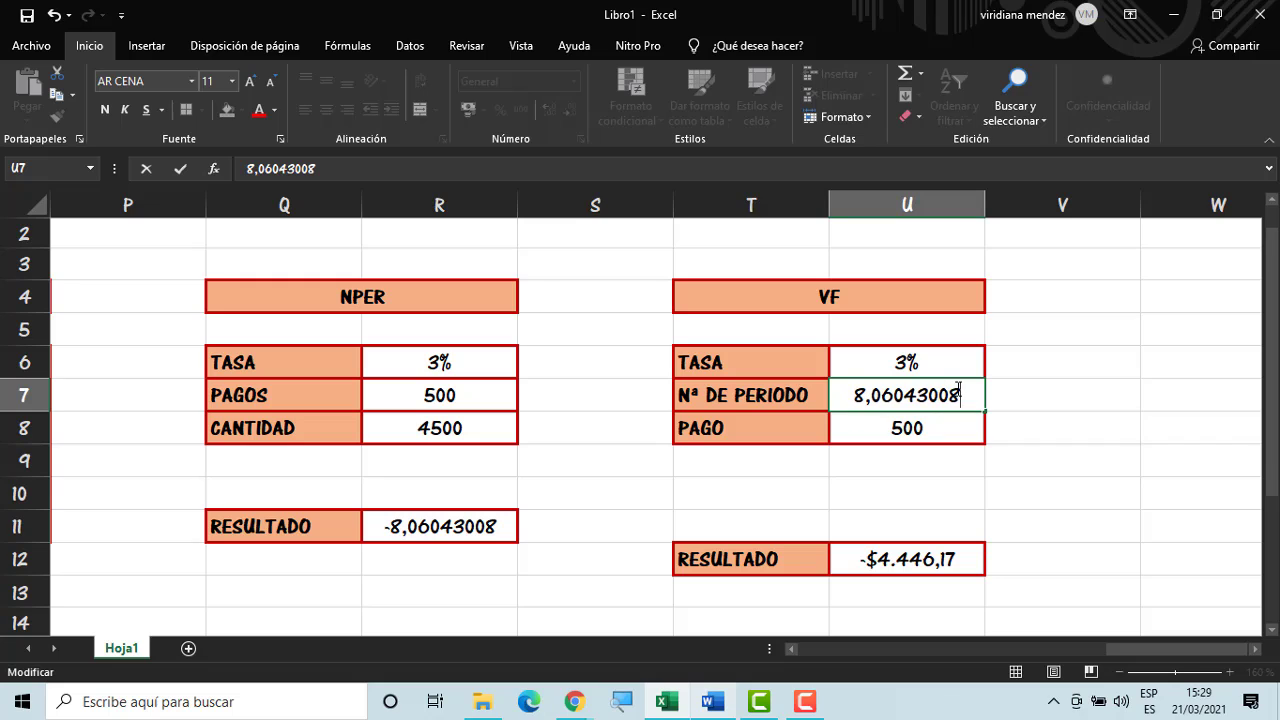
key("Return")
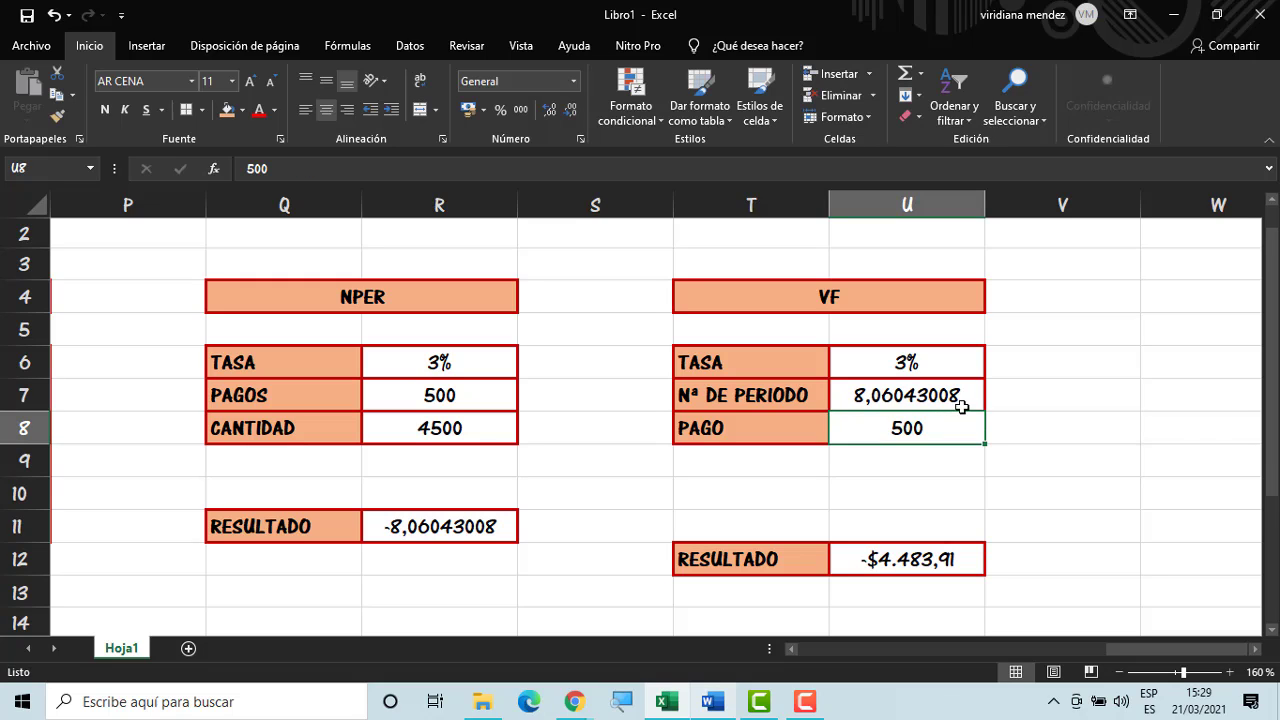
left_click(1003, 397)
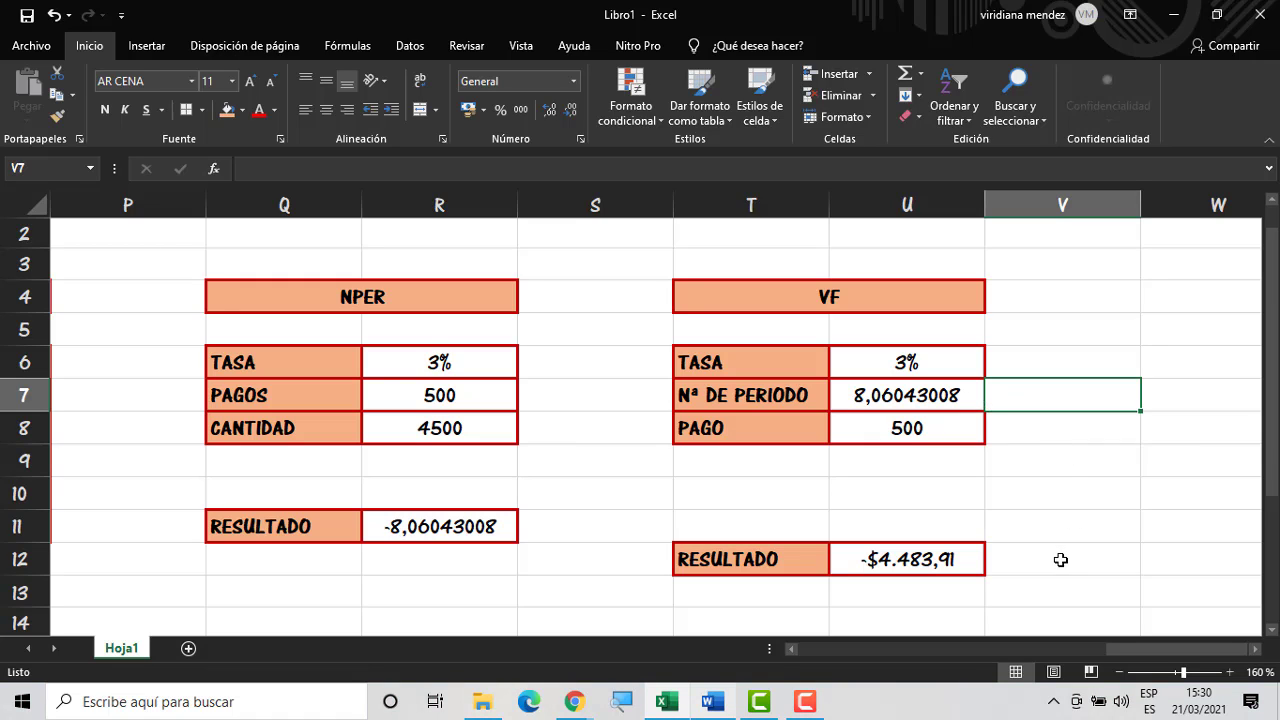
left_click(1061, 462)
left_click(1061, 560)
left_click(940, 472)
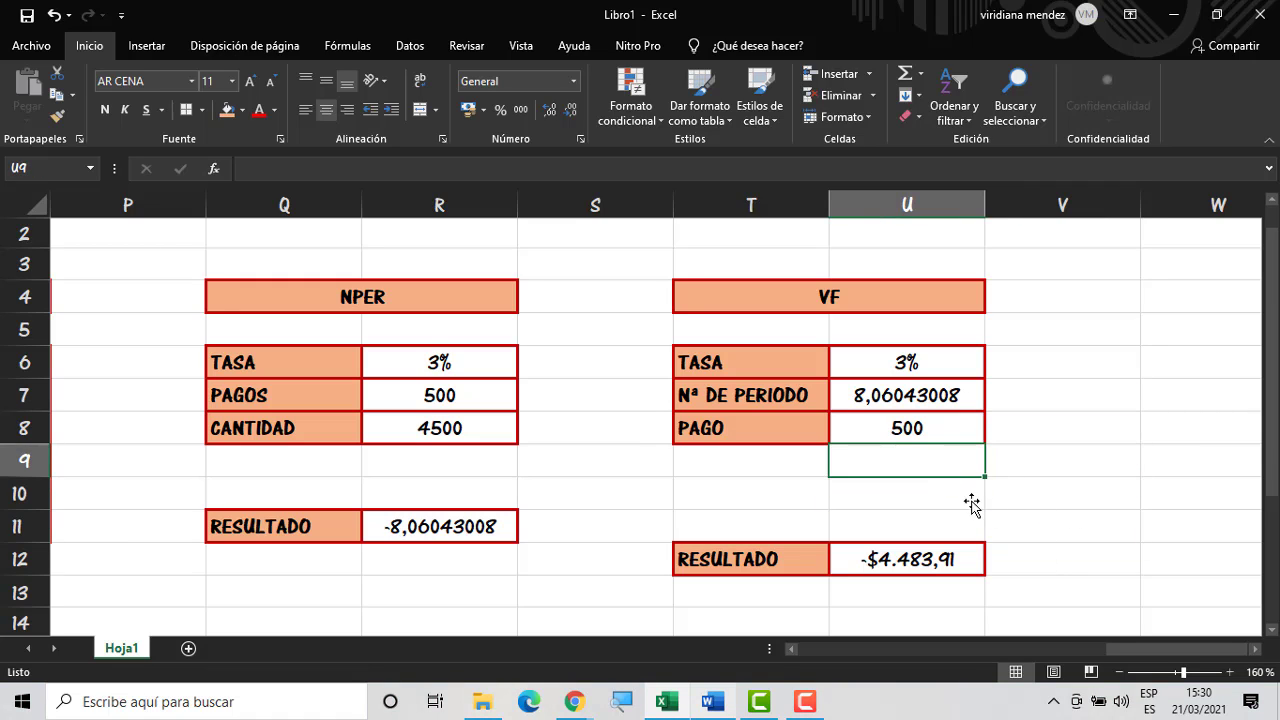
left_click(1052, 522)
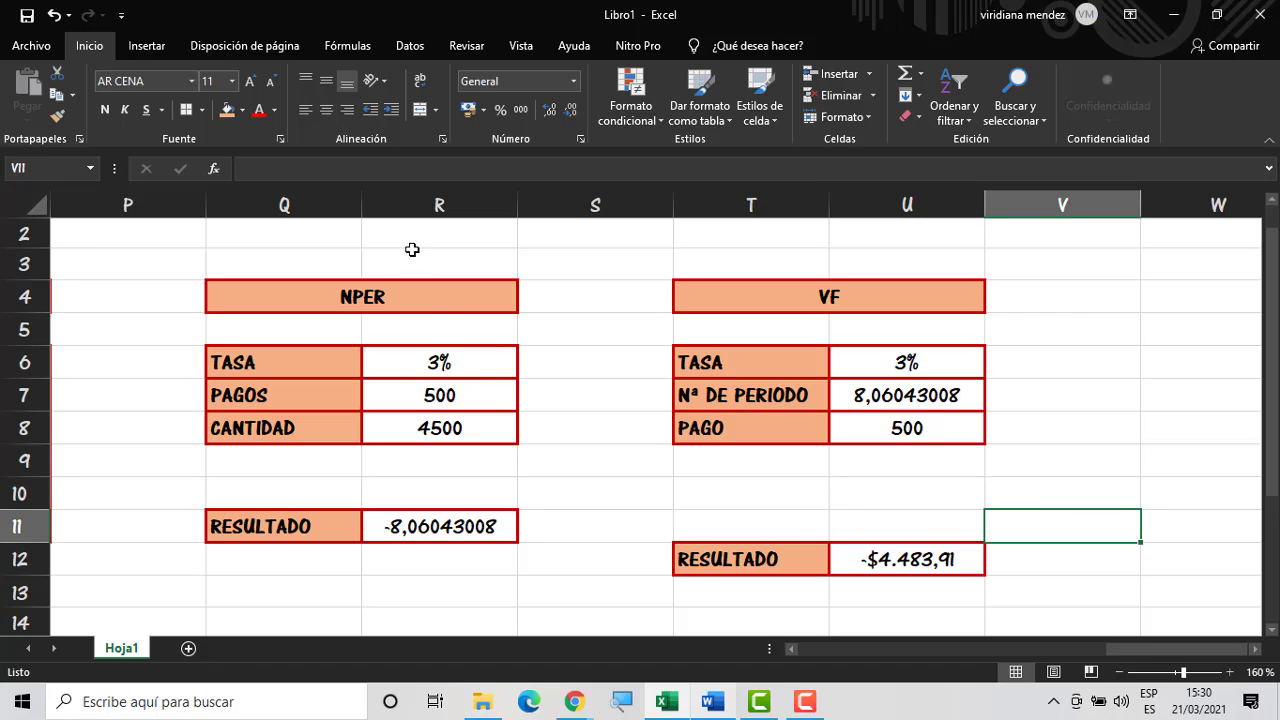
left_click_drag(412, 249, 911, 574)
left_click(1031, 500)
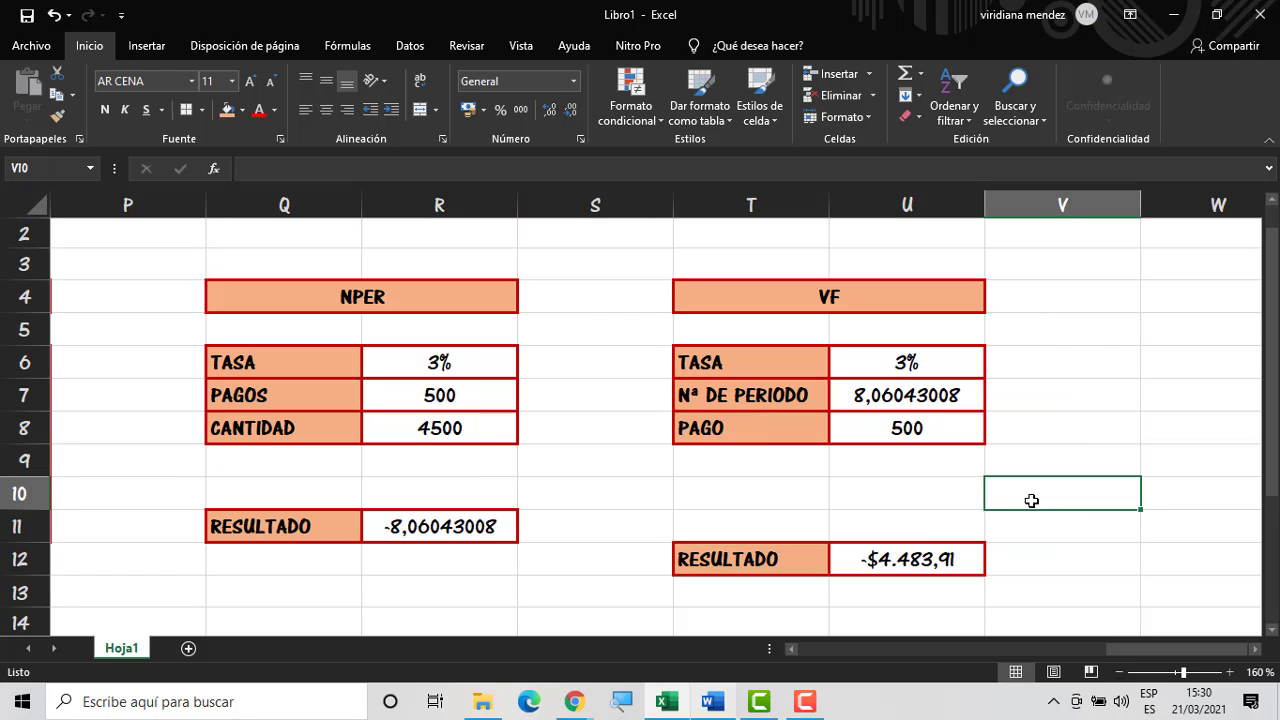
left_click(500, 432)
left_click(590, 505)
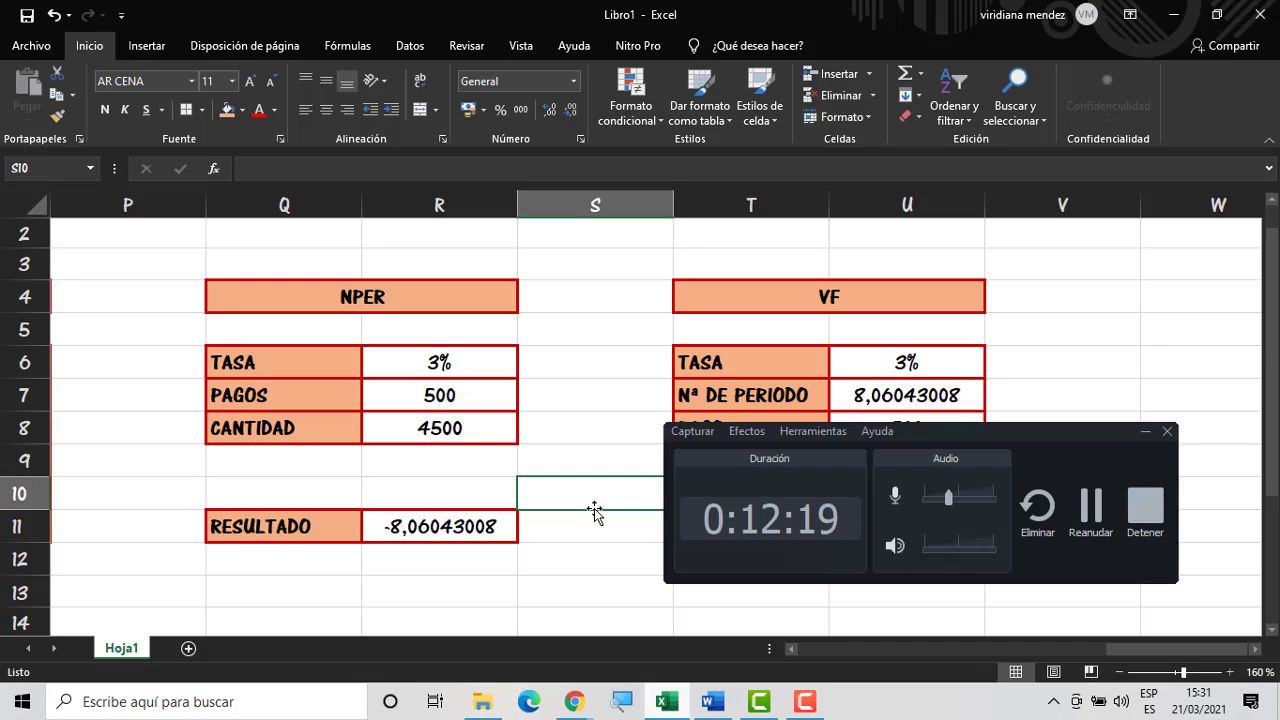
Rename the worksheet Hoja1 as FINANCIERA
right_click(124, 655)
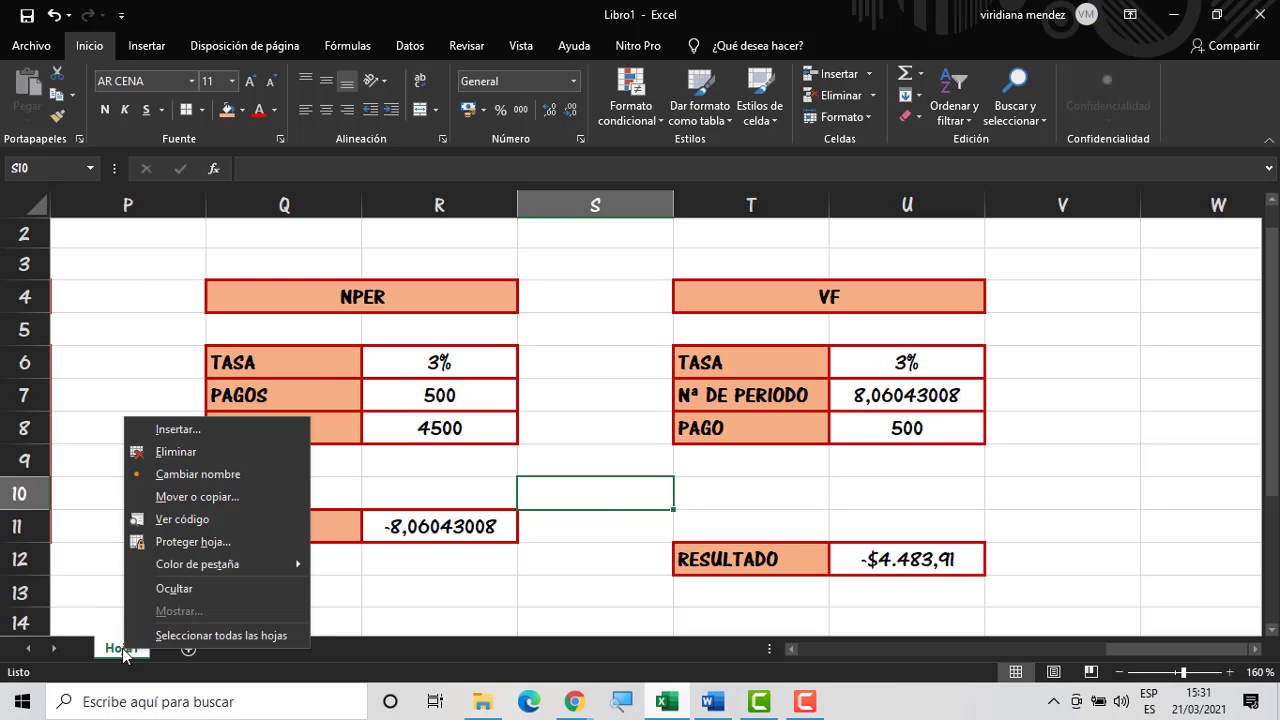
left_click(199, 472)
type("F")
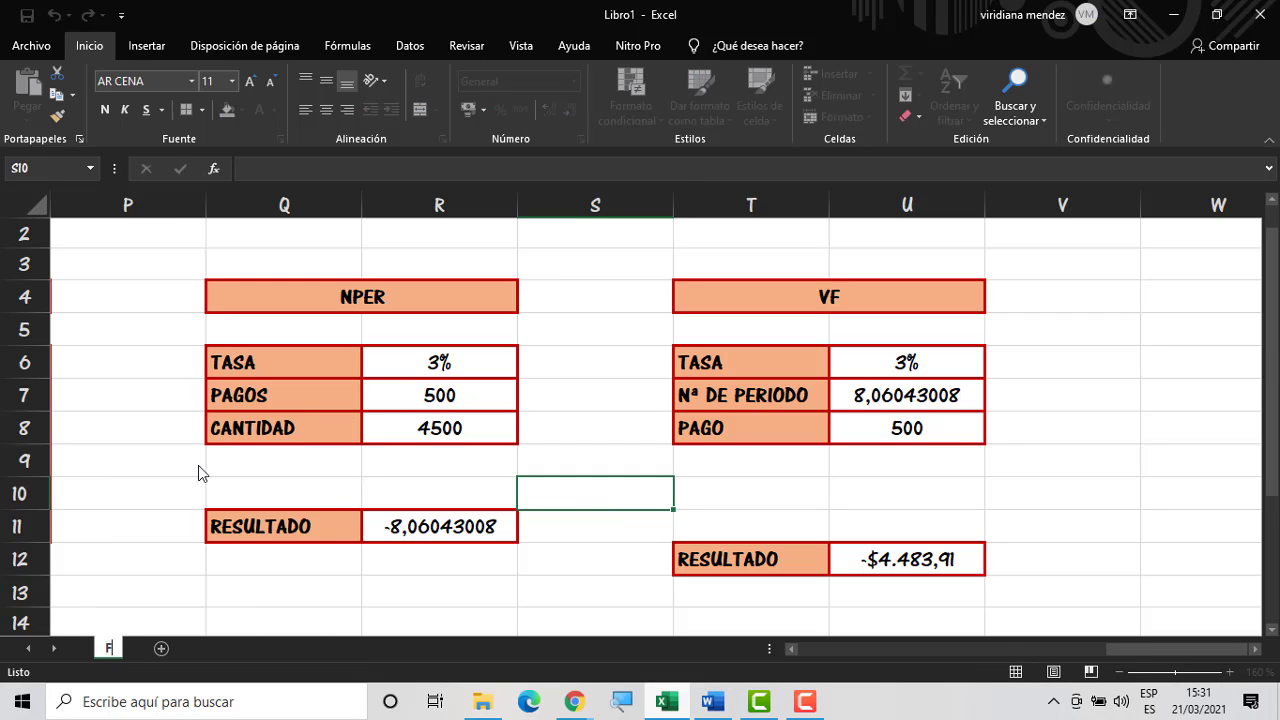
type("INANCIERA")
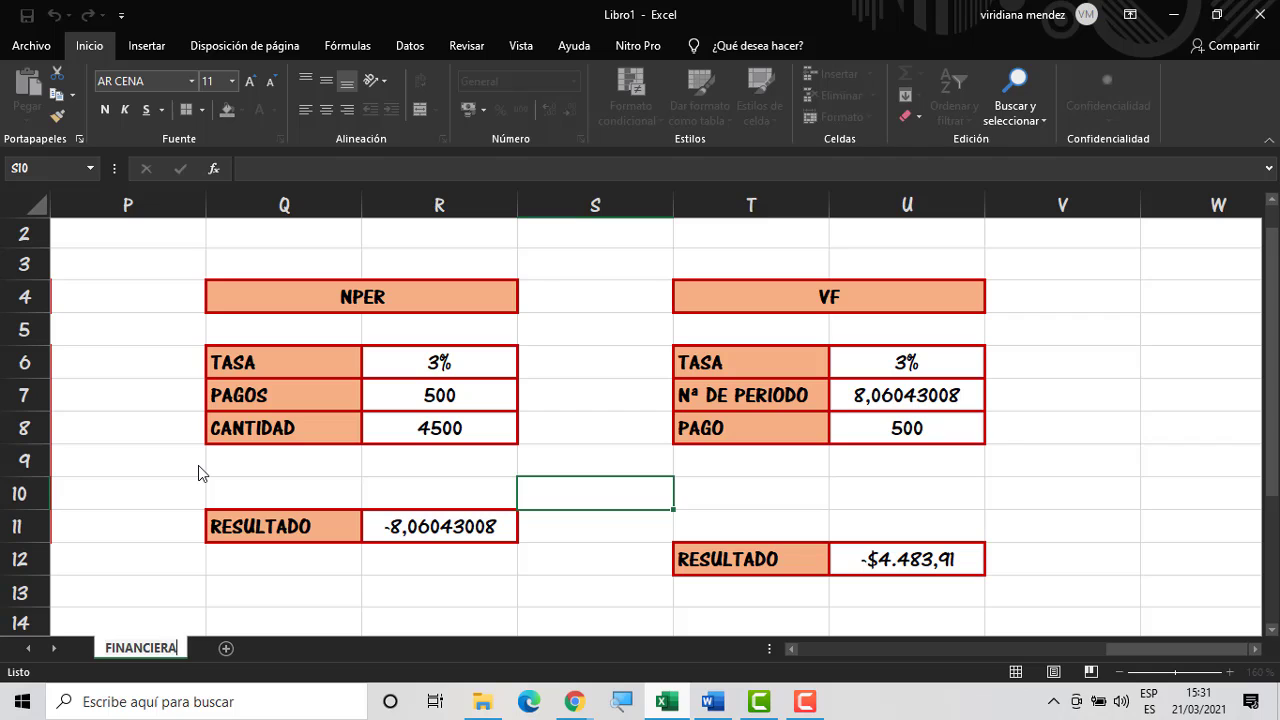
left_click(198, 466)
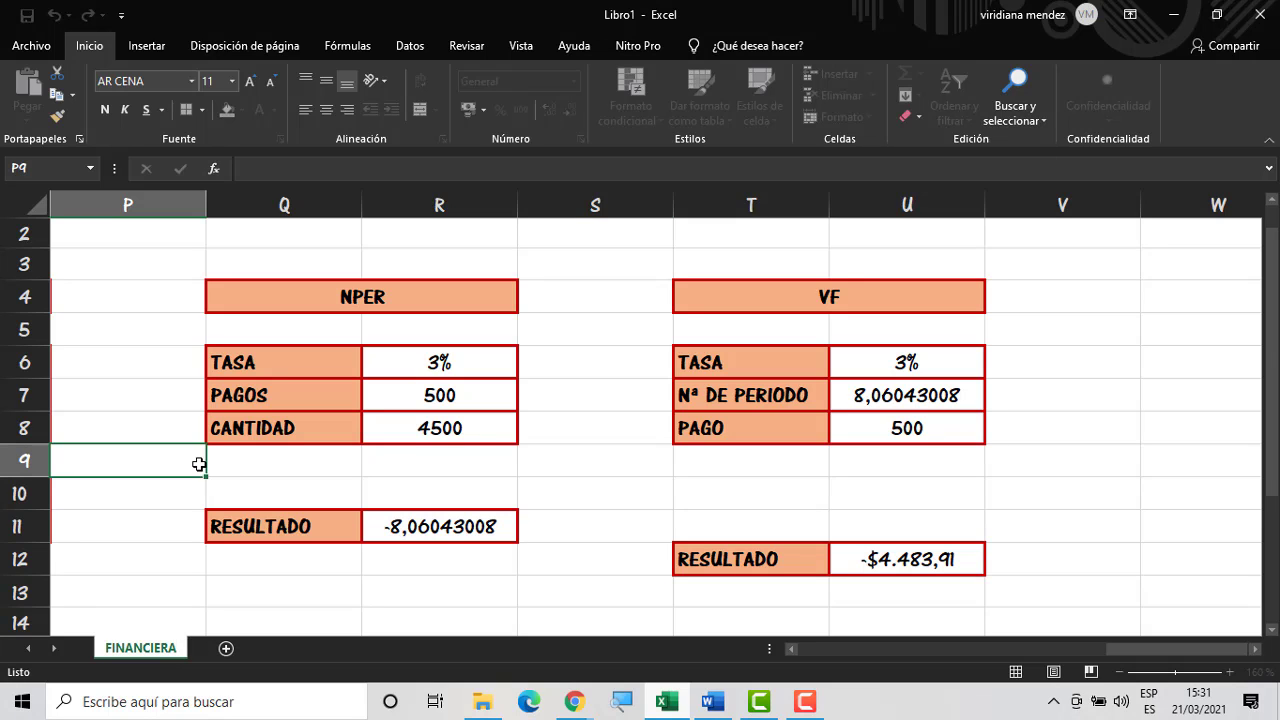
Add a new worksheet after FINANCIERA and name it ESTADISTICA
left_click(226, 649)
right_click(229, 651)
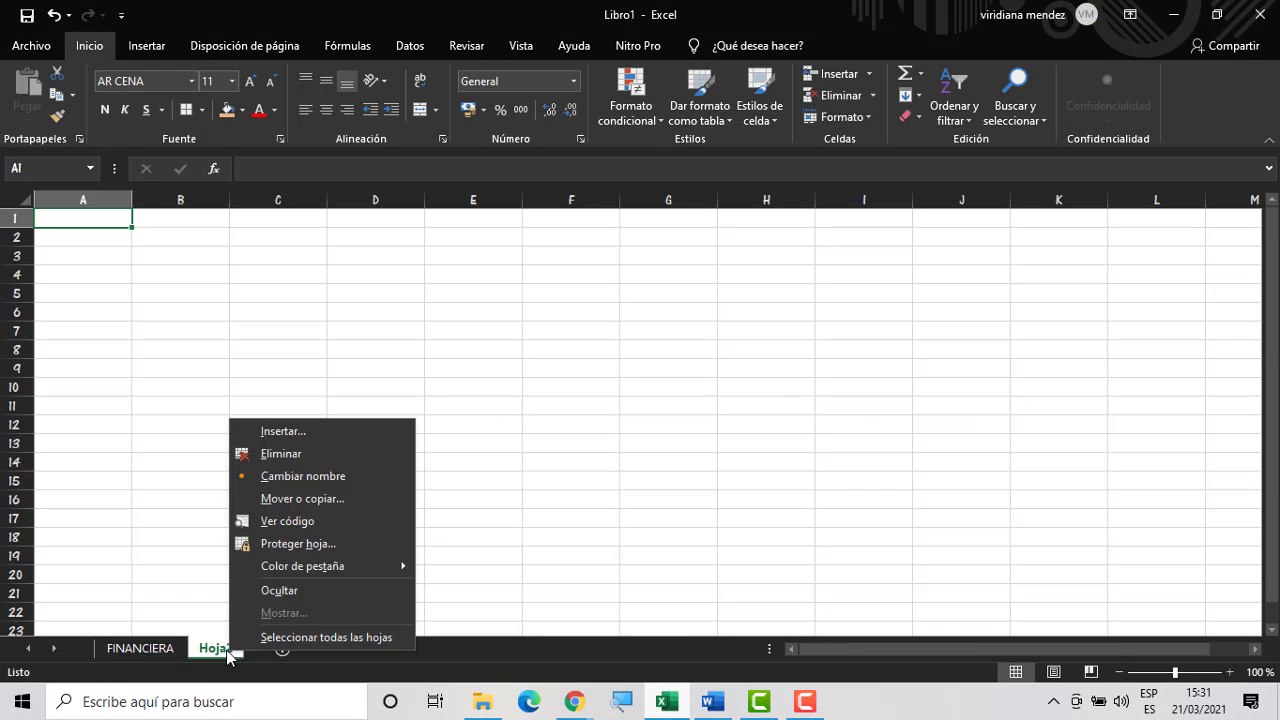
left_click(330, 474)
type("ES")
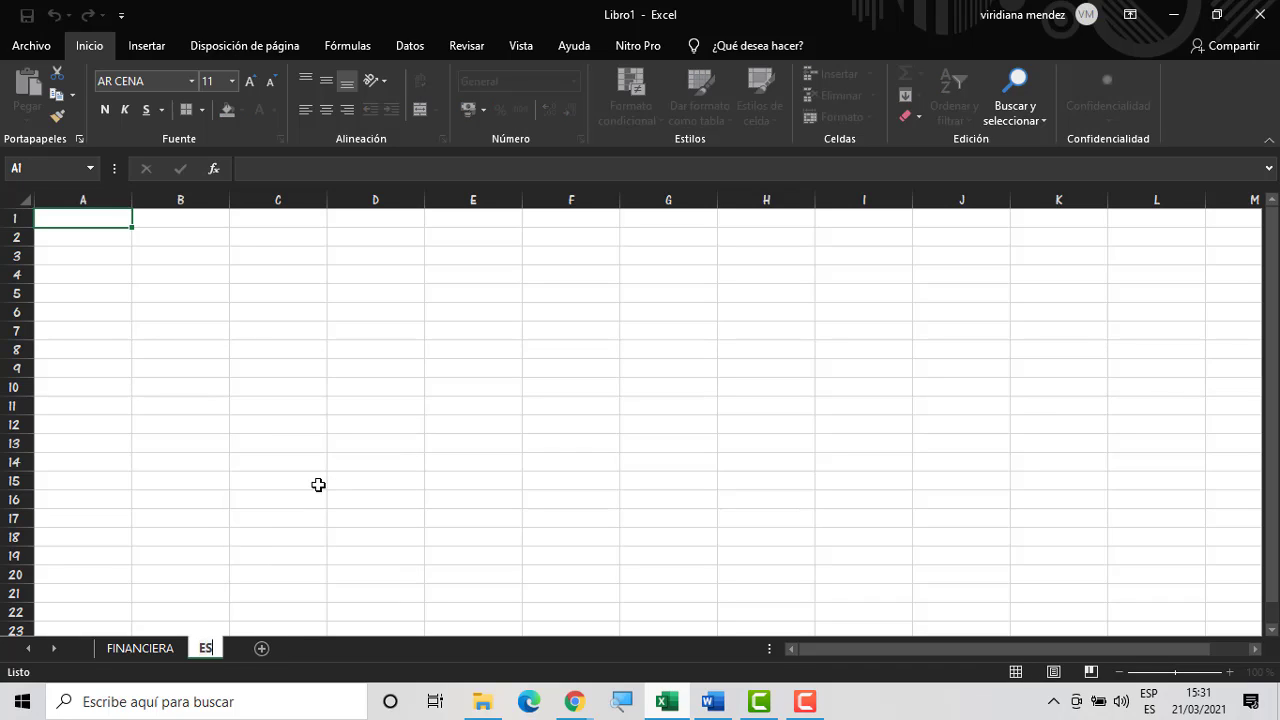
type("TADISTICA")
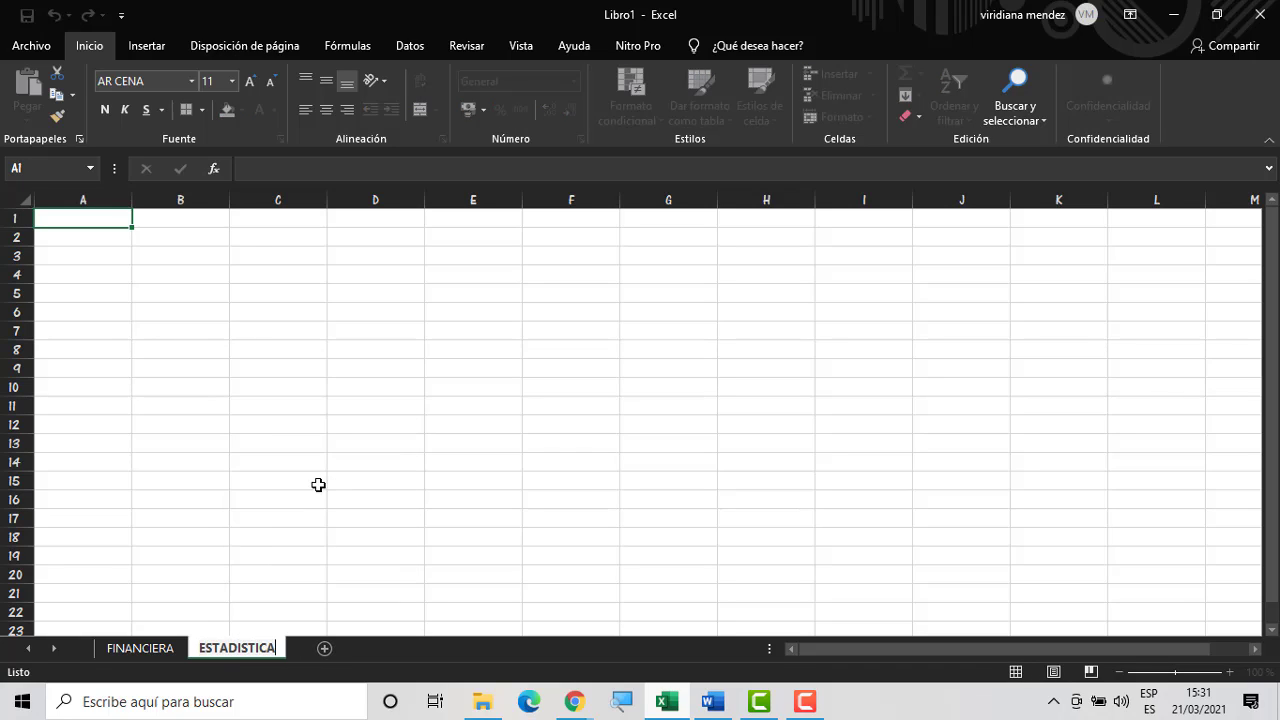
left_click_drag(387, 555, 423, 591)
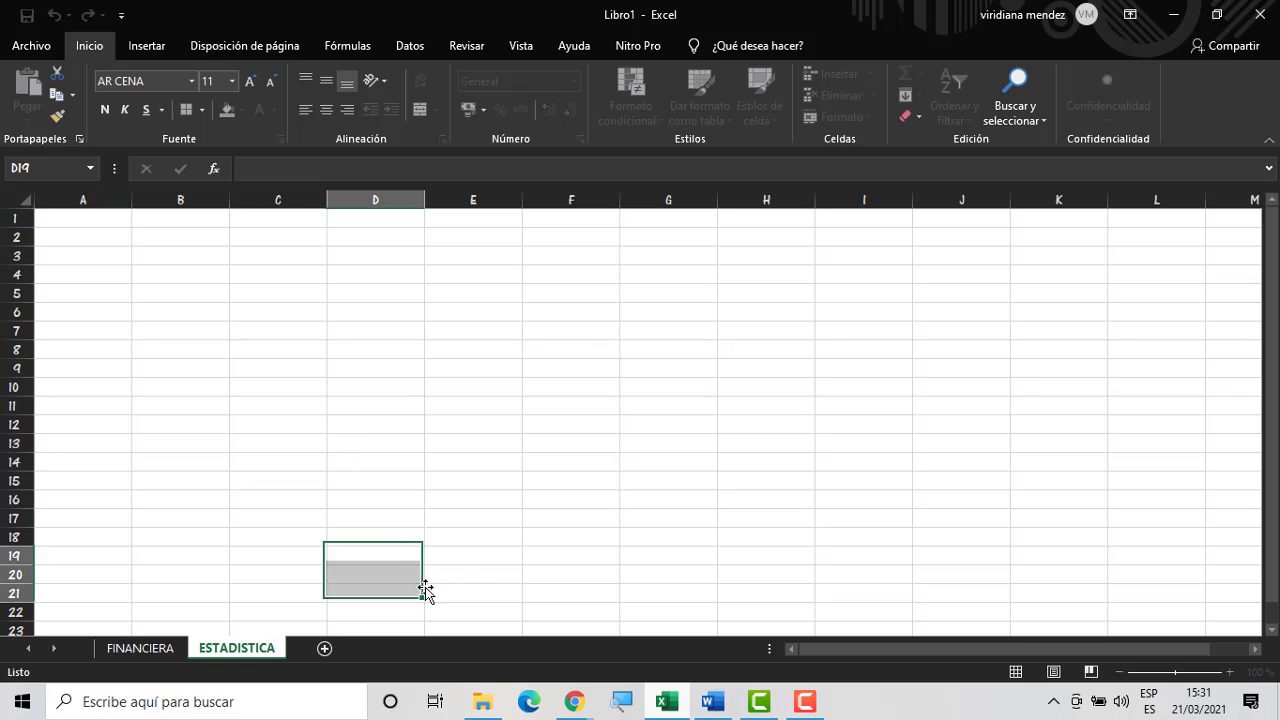
Enter the title INCRIPCIONES ANUALES in cell B2 of the ESTADISTICA sheet
left_click(183, 263)
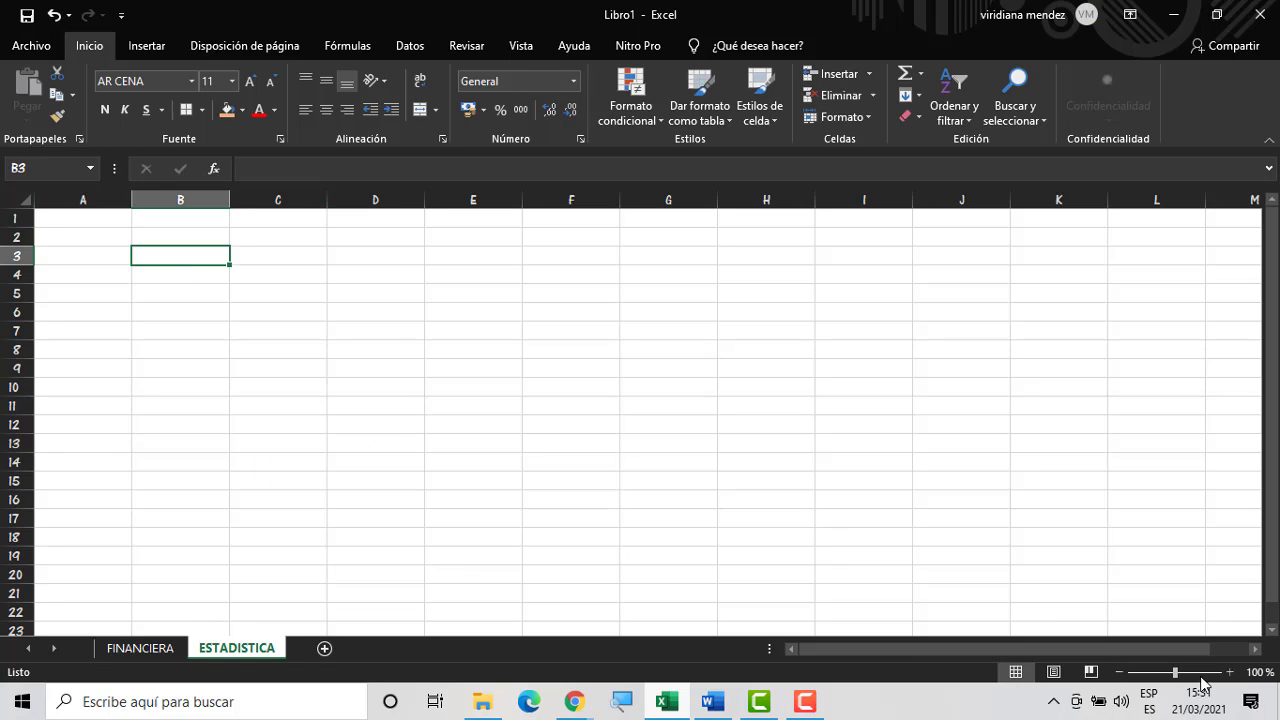
left_click(1232, 672)
left_click(1232, 672)
left_click(1232, 672)
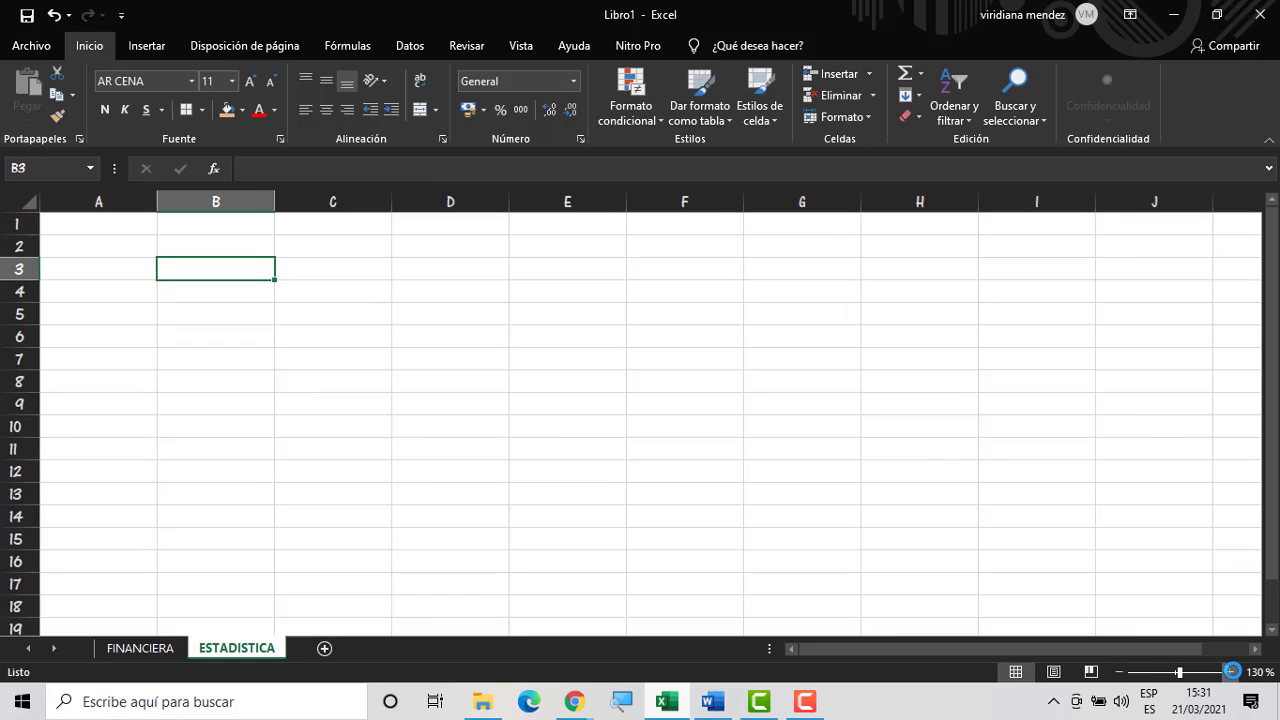
left_click(1232, 672)
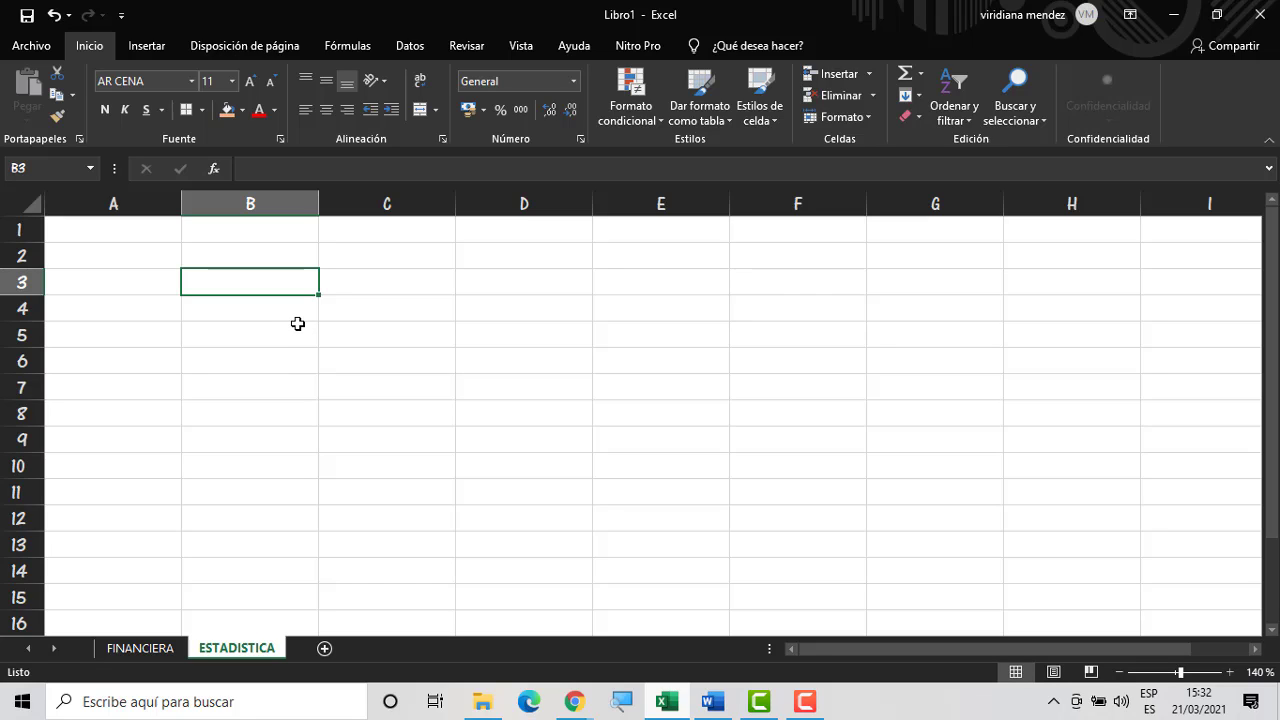
left_click(255, 262)
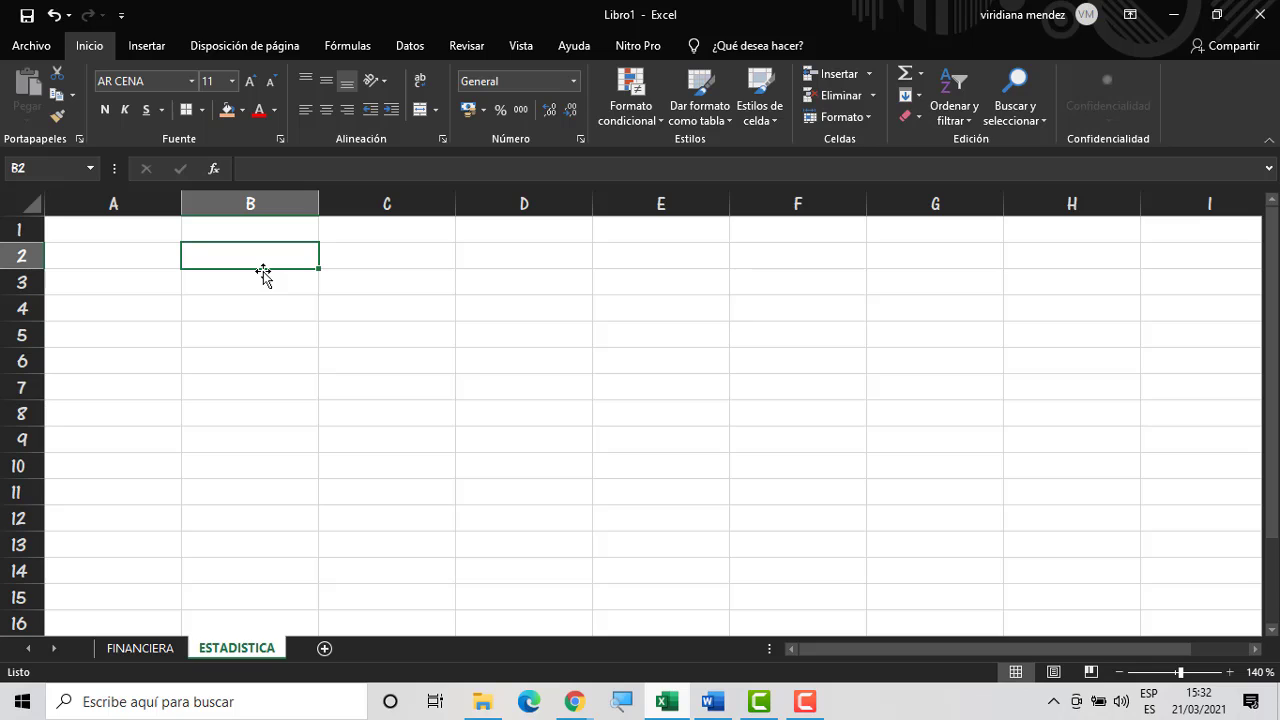
left_click(1229, 672)
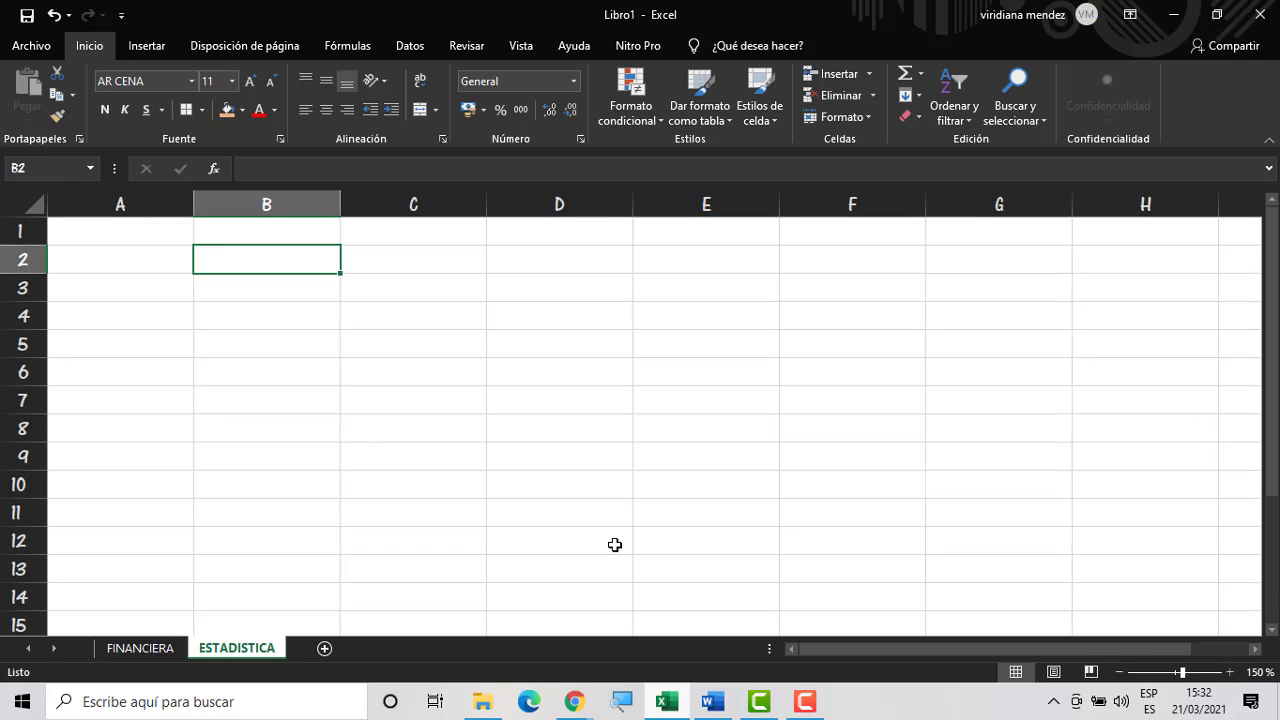
type("INCRIPCIONES")
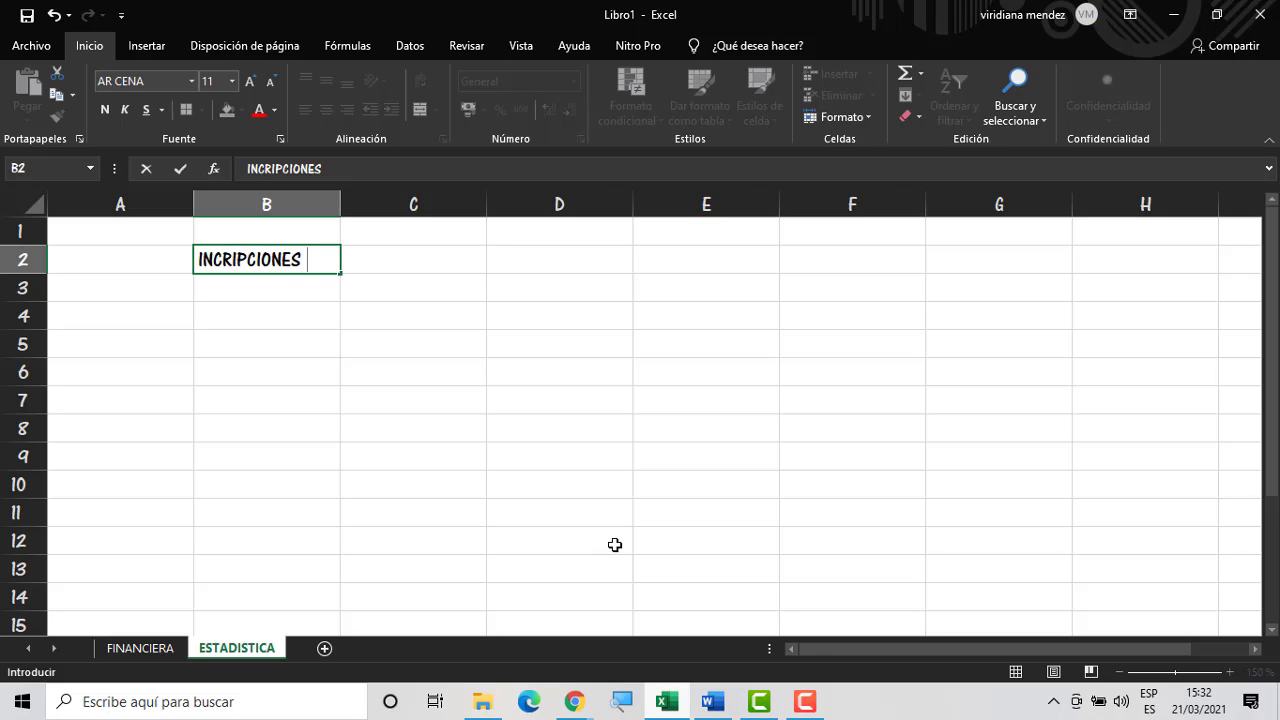
type(" ANUALES")
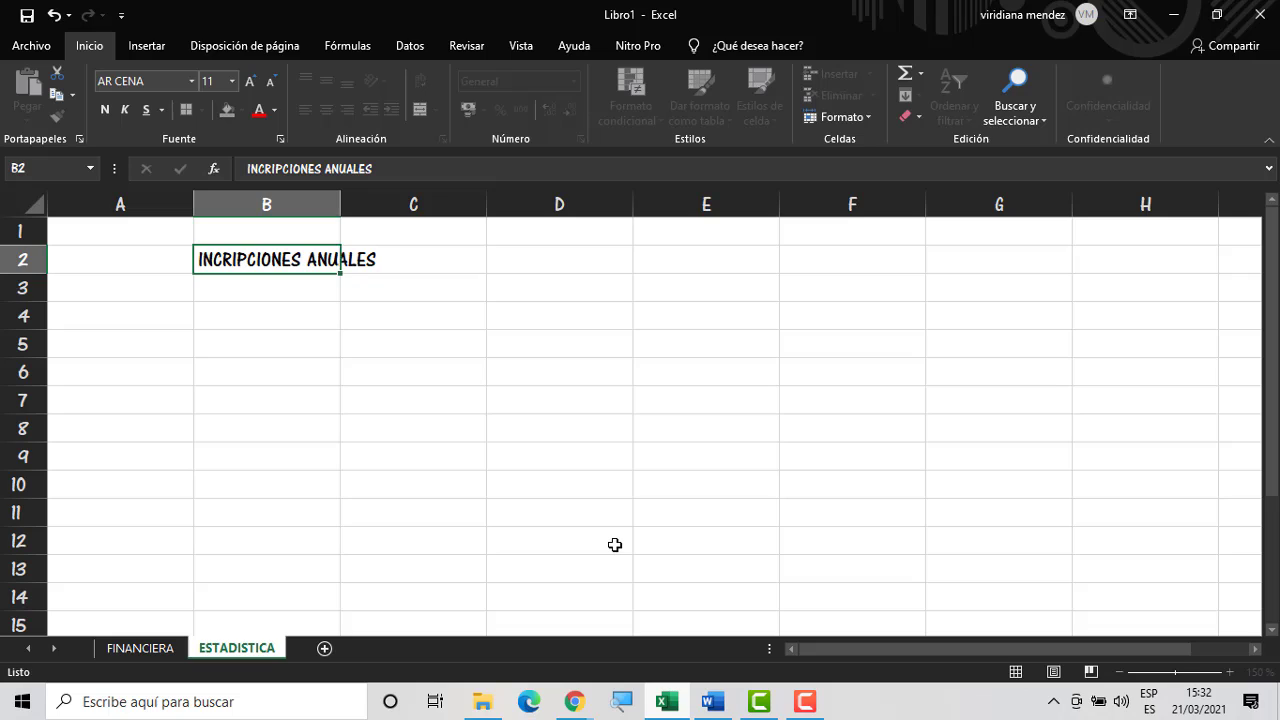
key("Return")
key("Return")
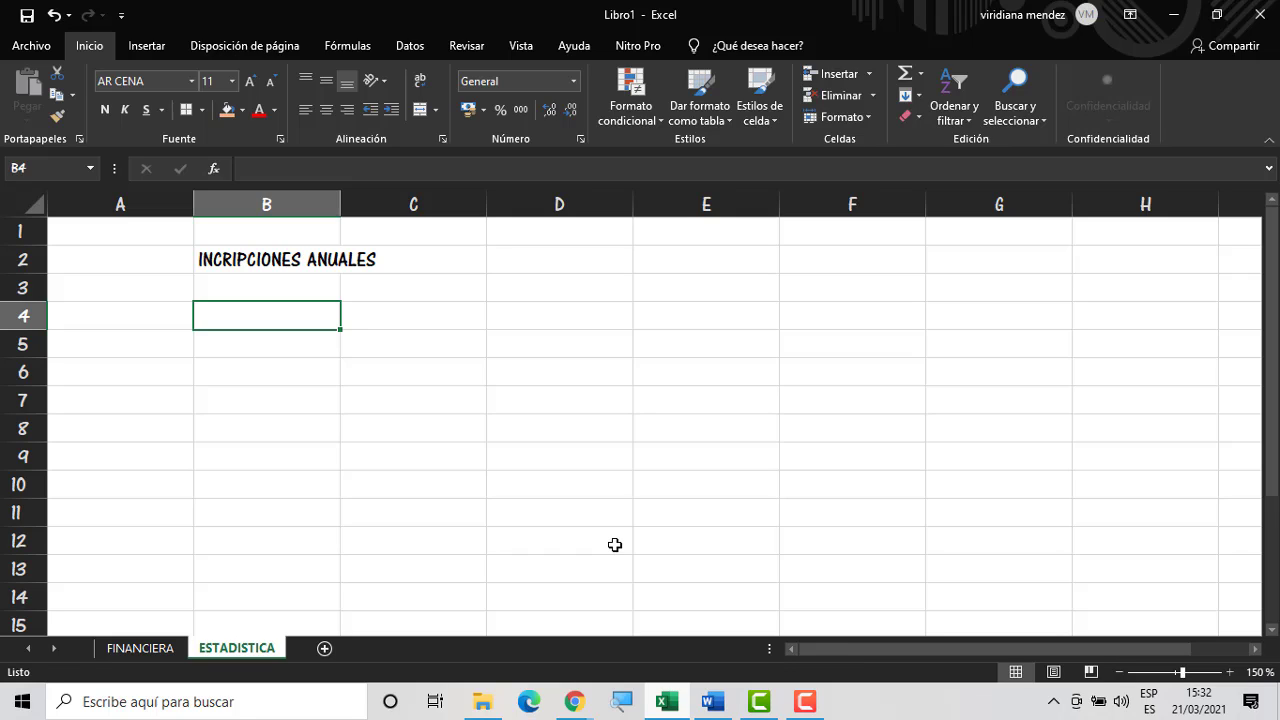
Enter 2001 and 2002 in B4 and B5 and extend the year series down to 2010 in B13
type("2001")
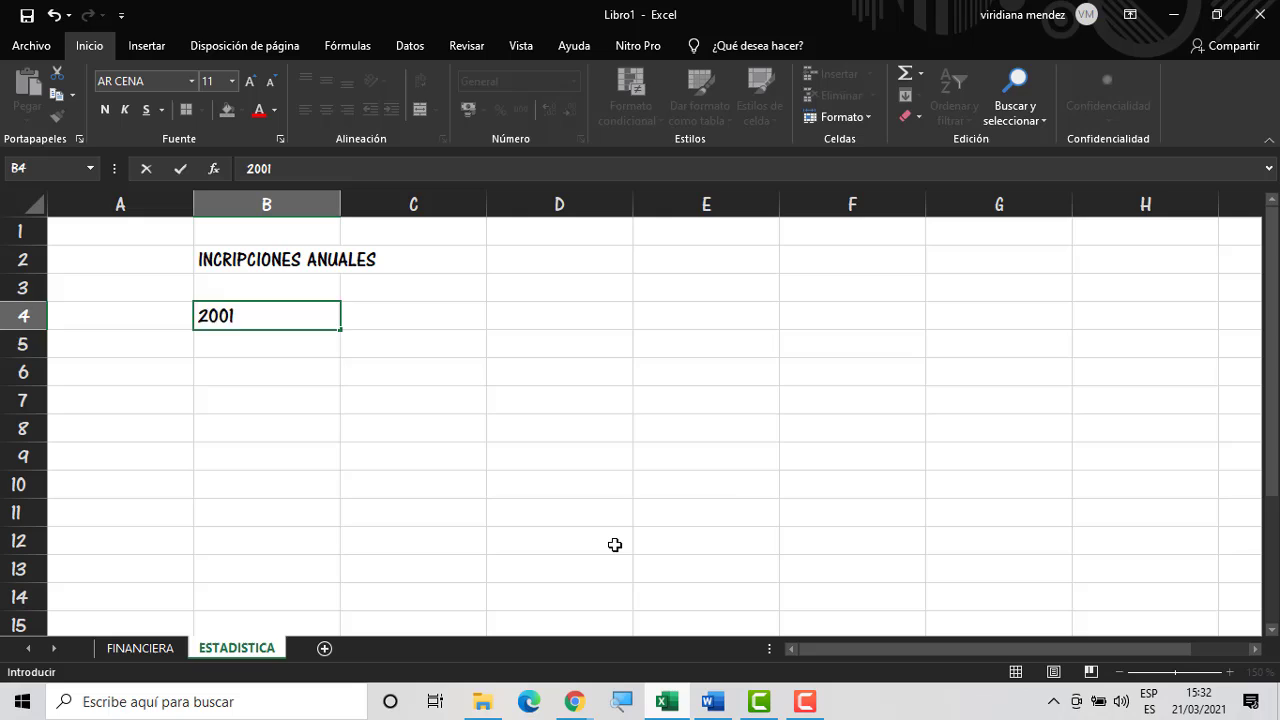
key("Return")
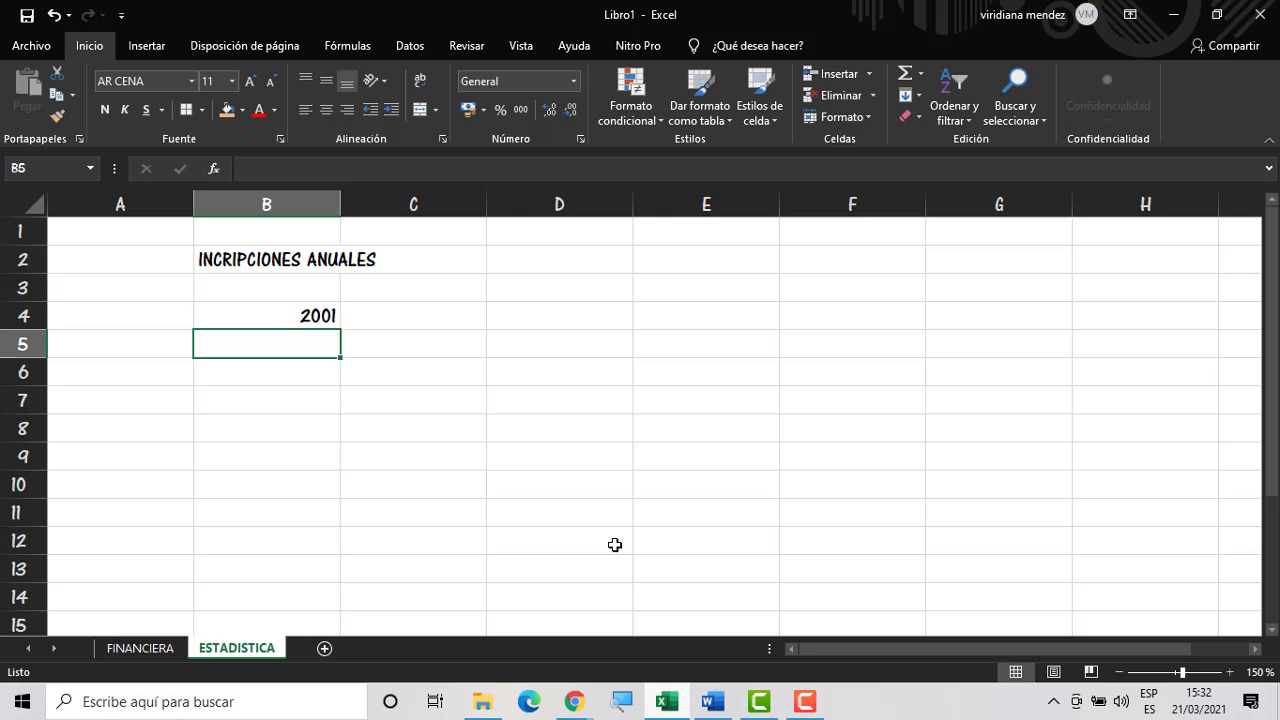
type("200")
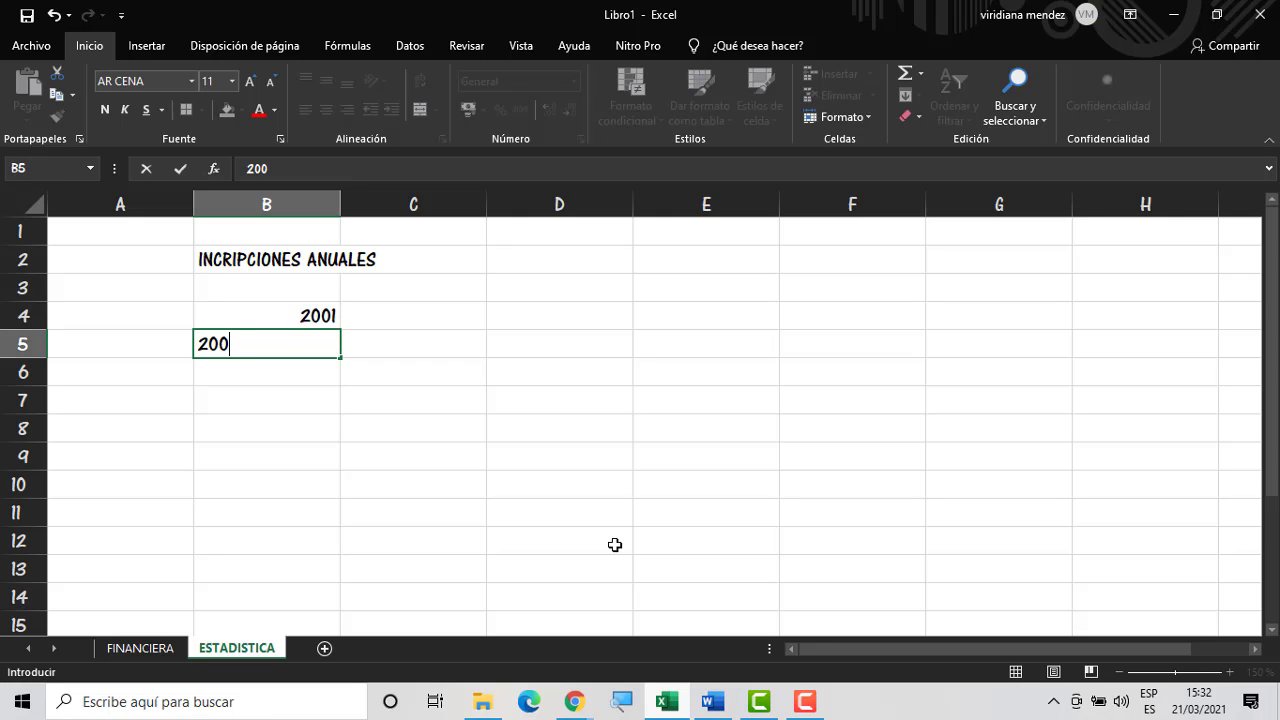
type("2")
key("Return")
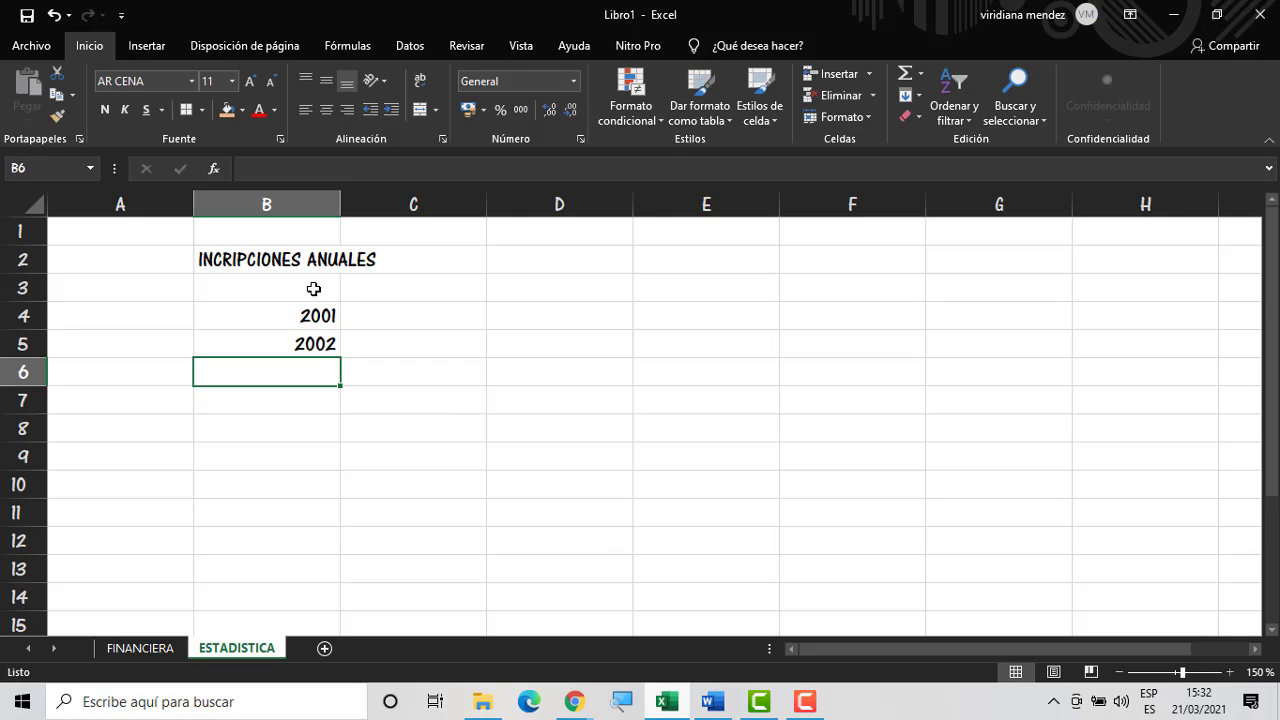
left_click_drag(309, 313, 340, 574)
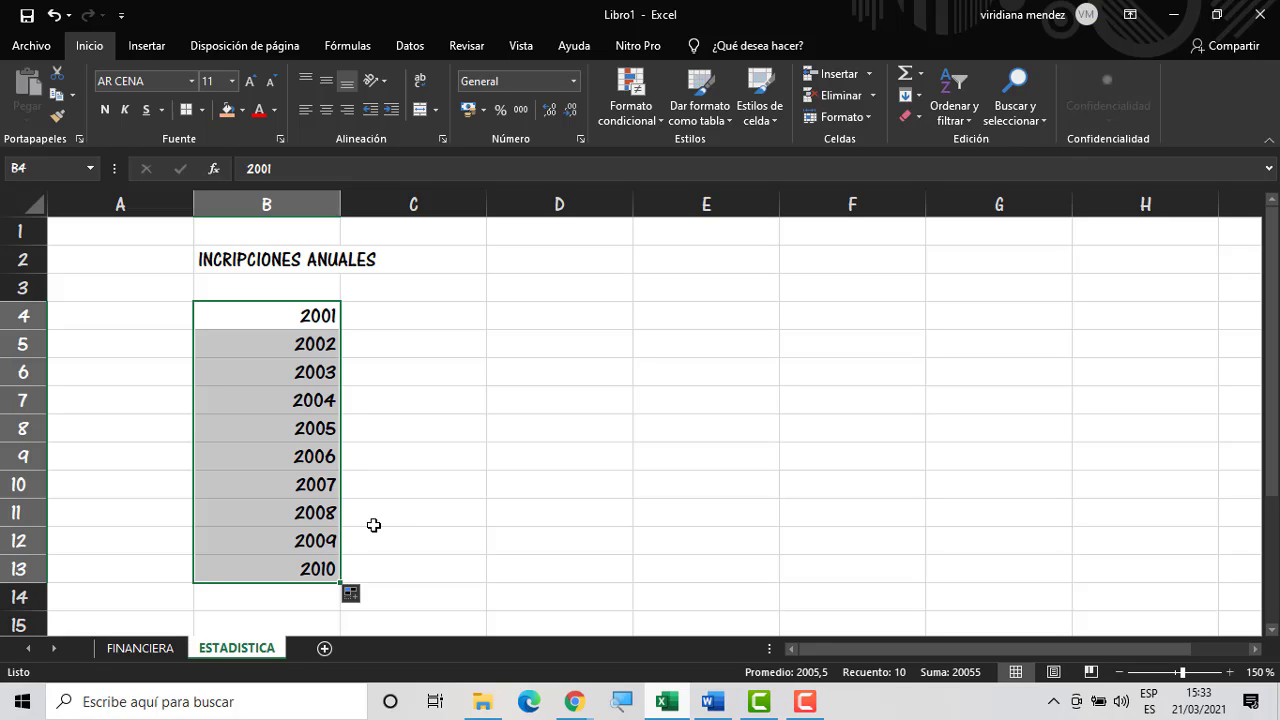
left_click(412, 490)
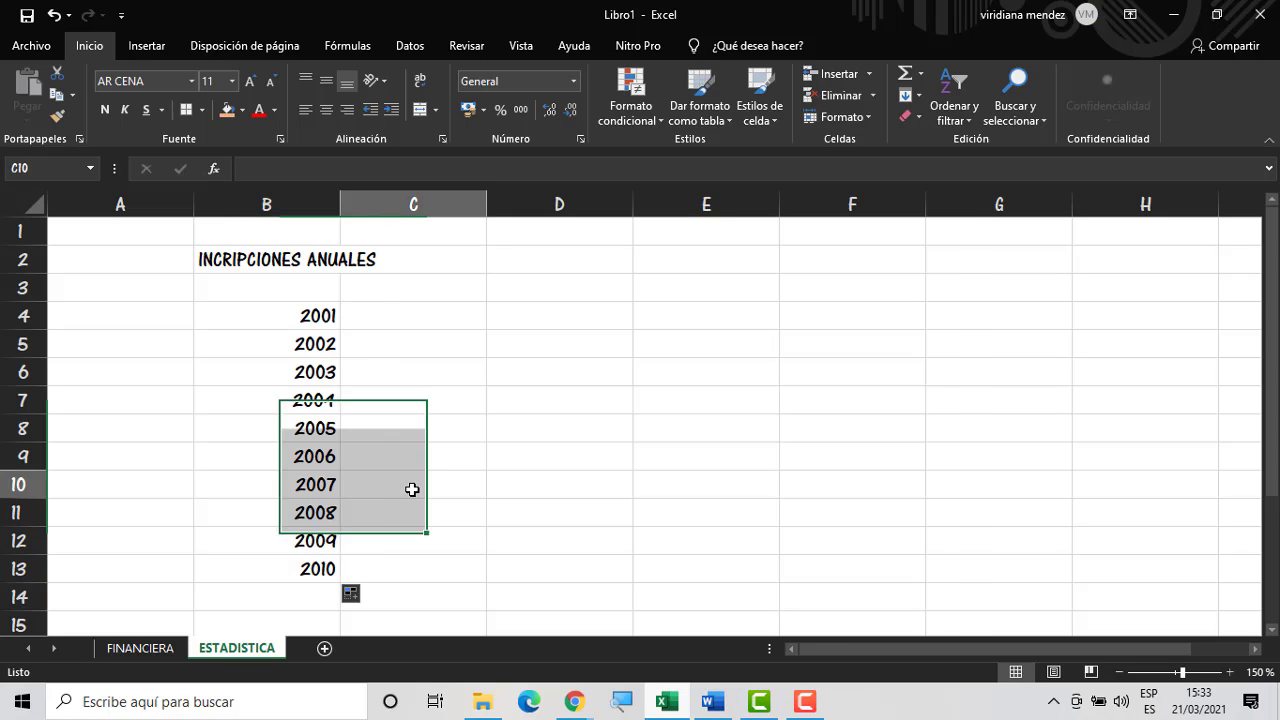
left_click(403, 316)
Insert an empty row at row 3, between the title and the list of years
left_click(258, 288)
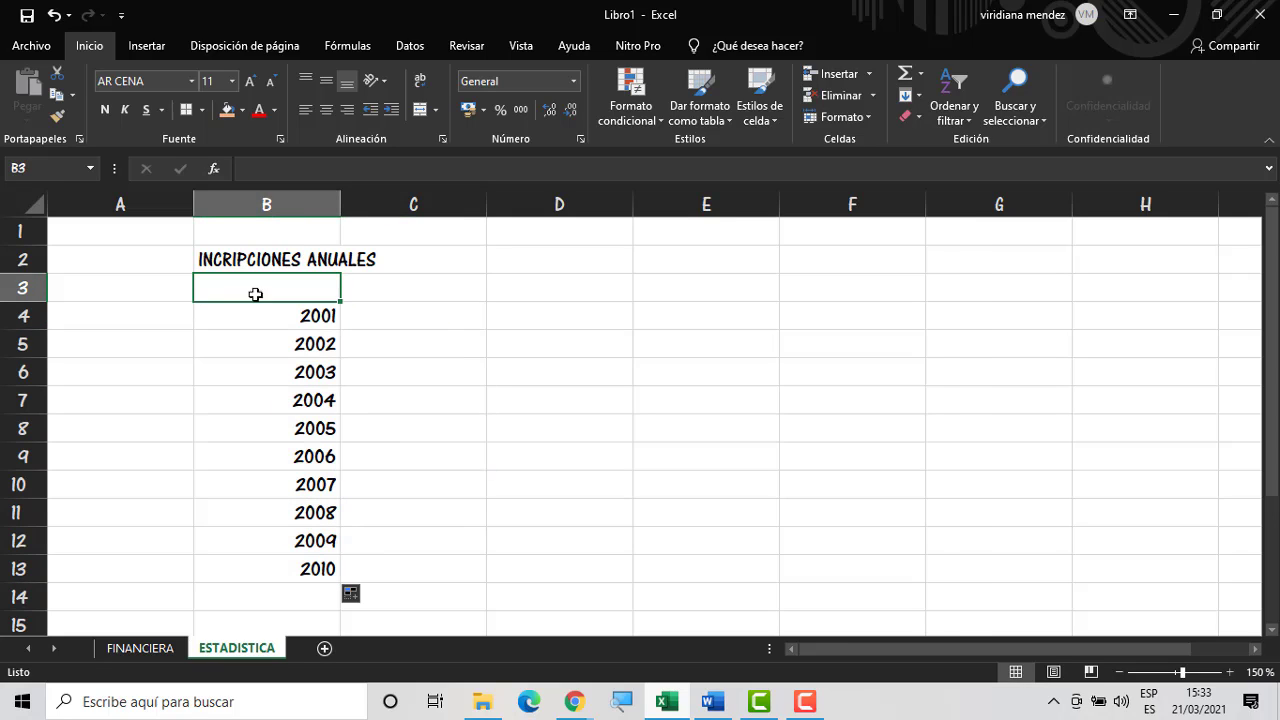
right_click(24, 288)
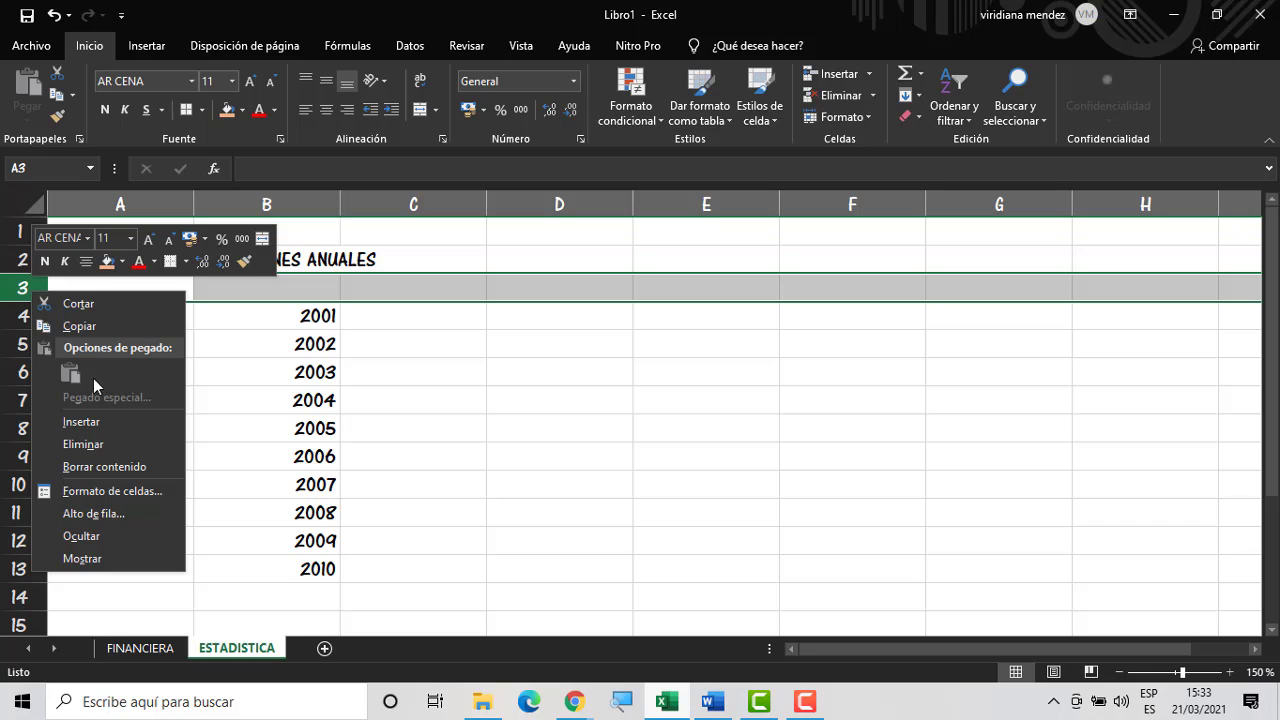
left_click(104, 420)
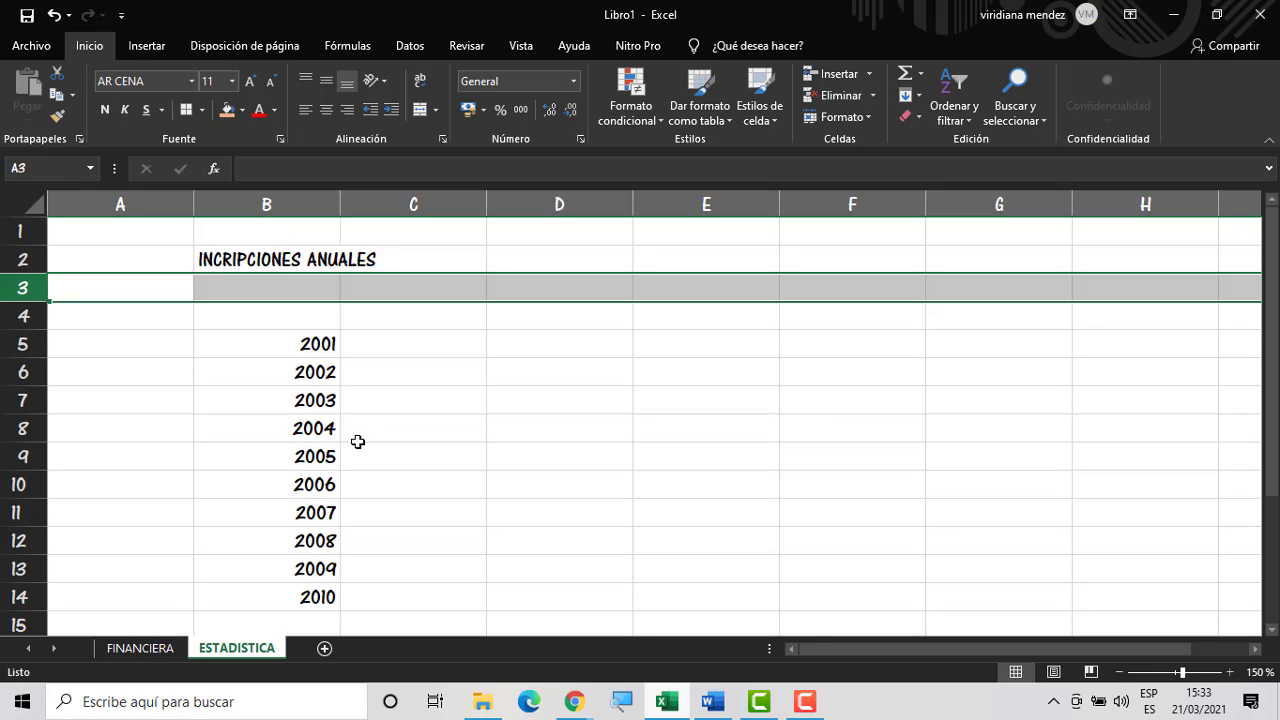
Enter the column headings AÑO in B4 and NIVEL in C4
left_click(337, 321)
type("AÑO")
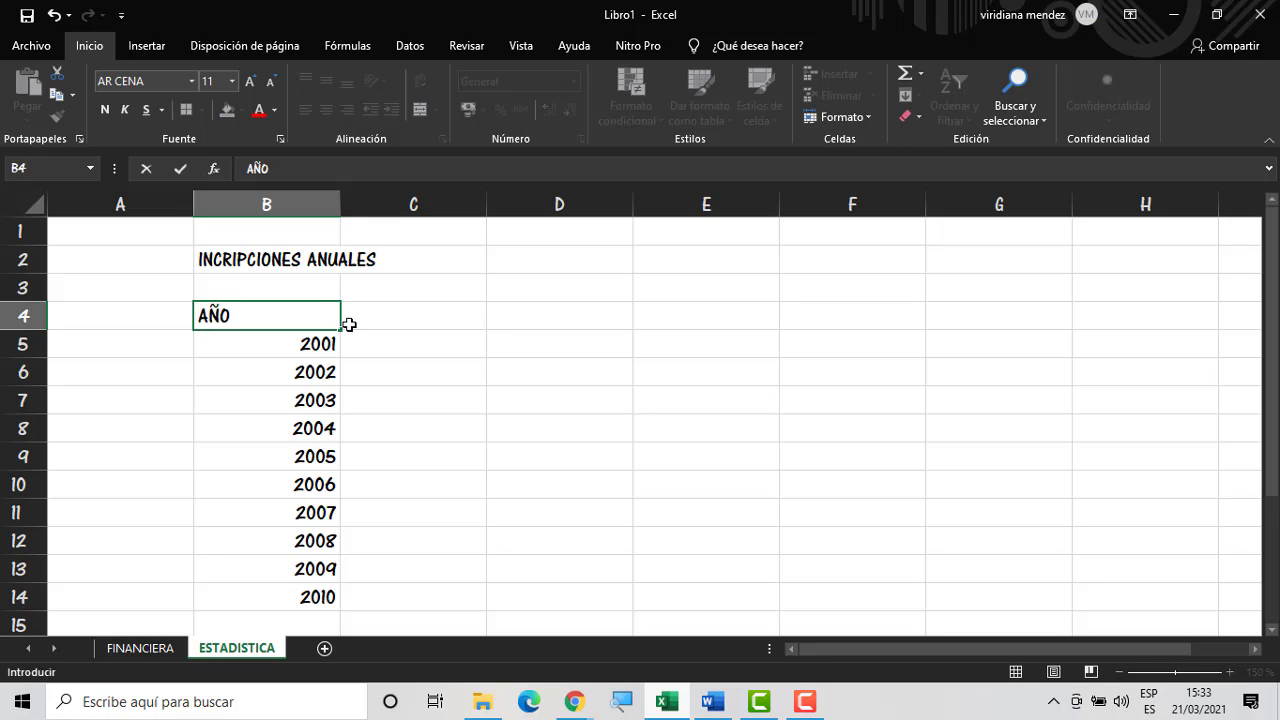
left_click(349, 324)
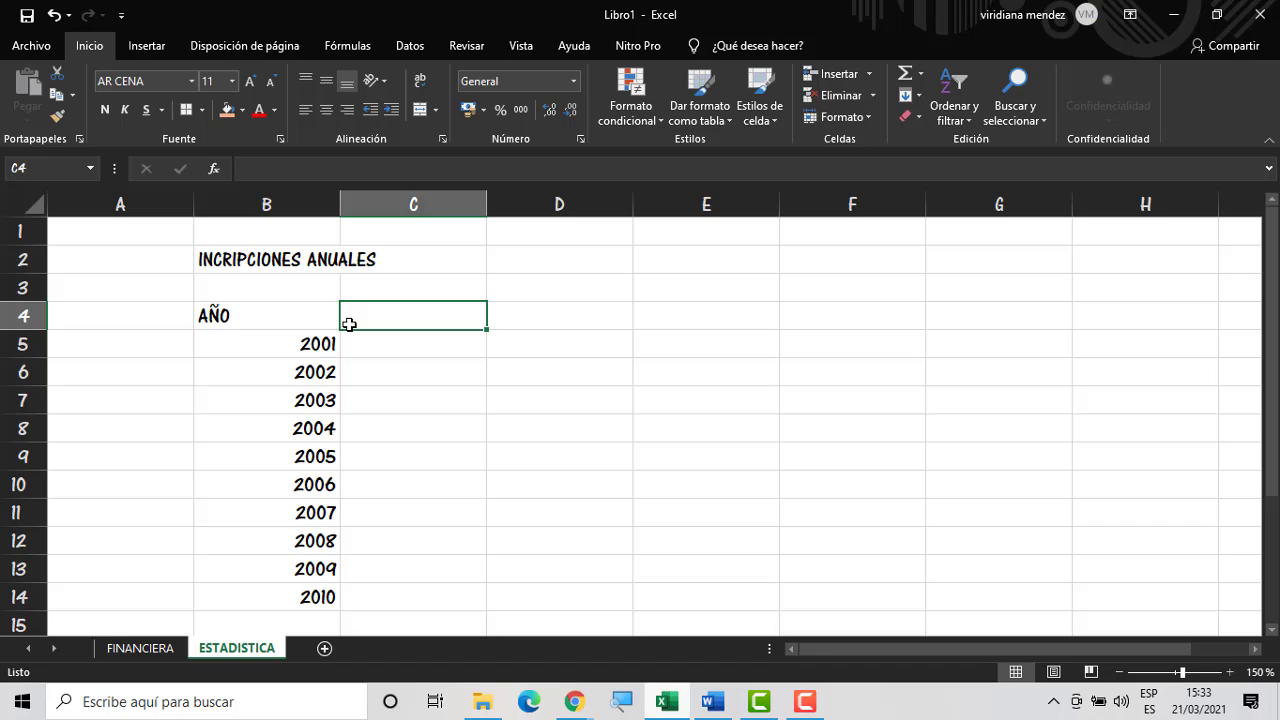
type("NIVEL")
key("Tab")
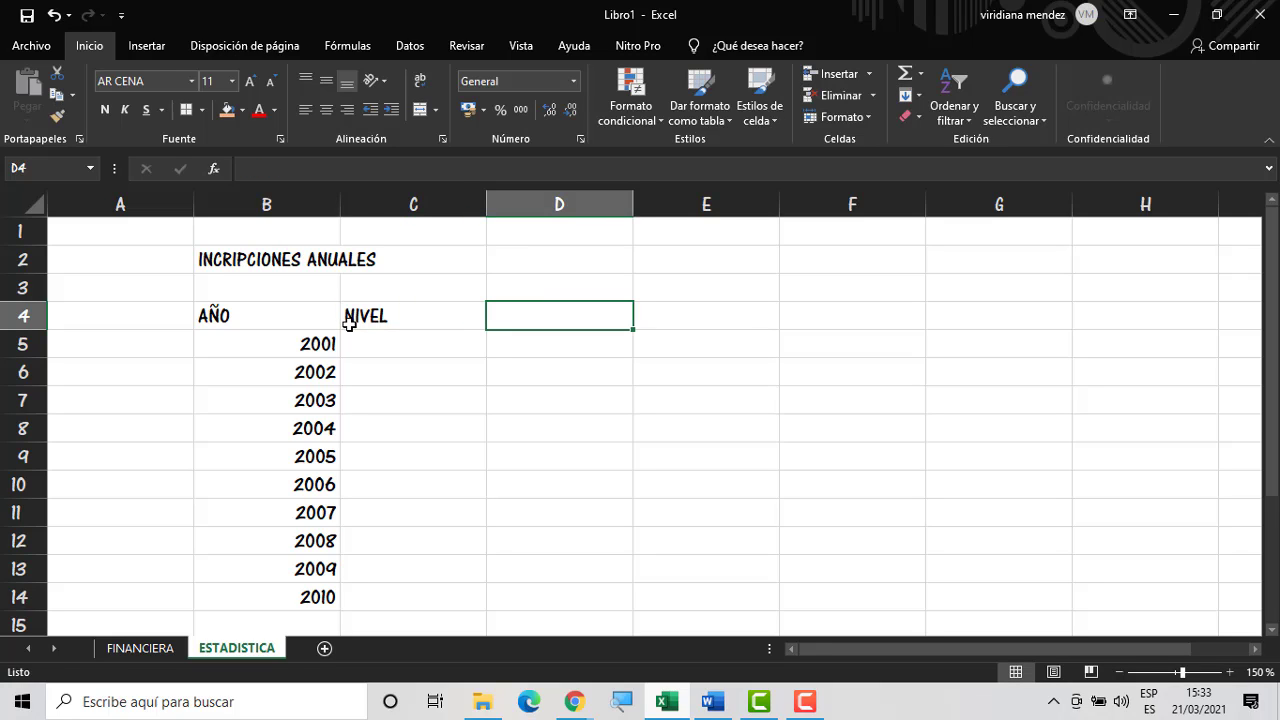
Enter the column heading Nº INSCRIPCIONES in D4
type("INSCRI")
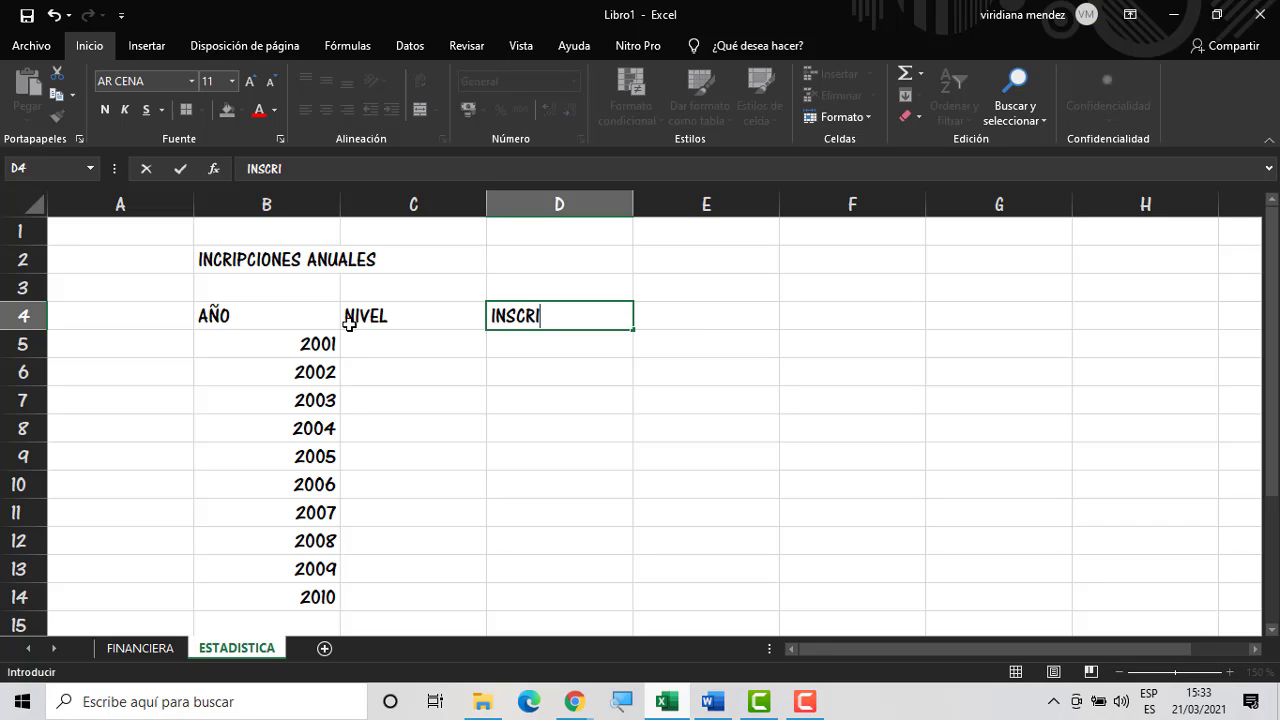
type("PCIONES")
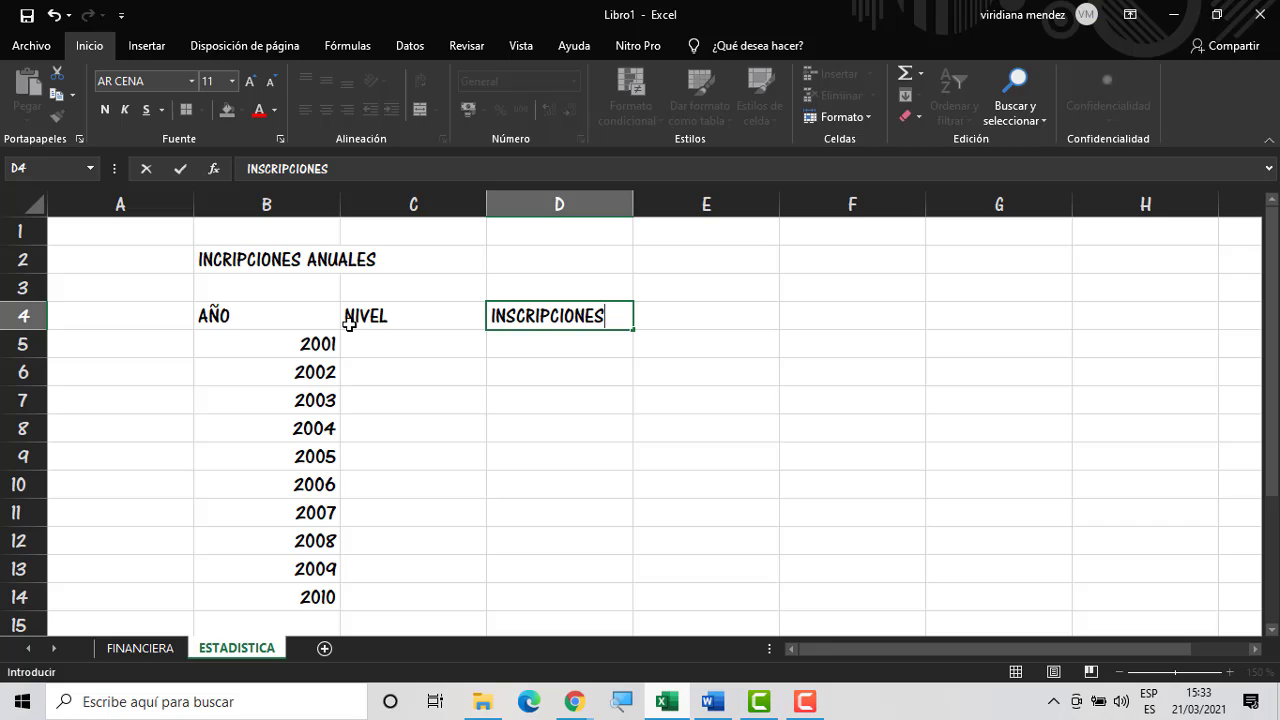
left_click(489, 317)
type("ª")
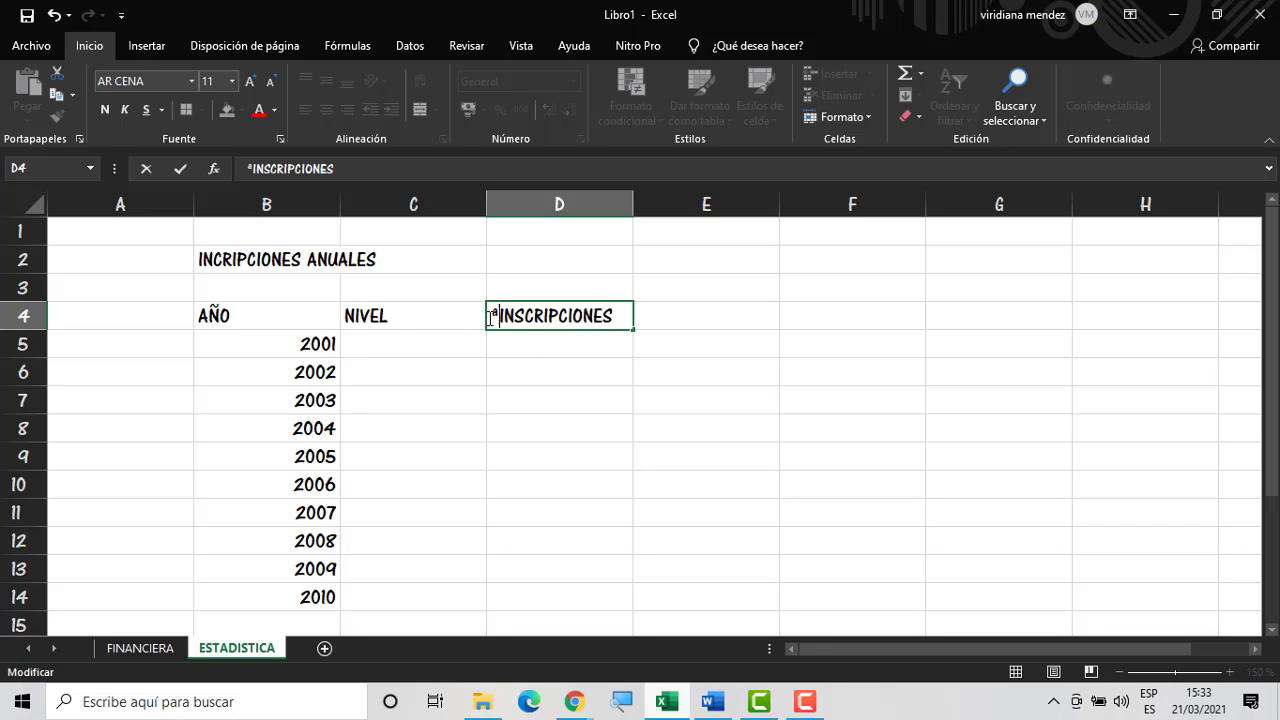
key("BackSpace")
type("N")
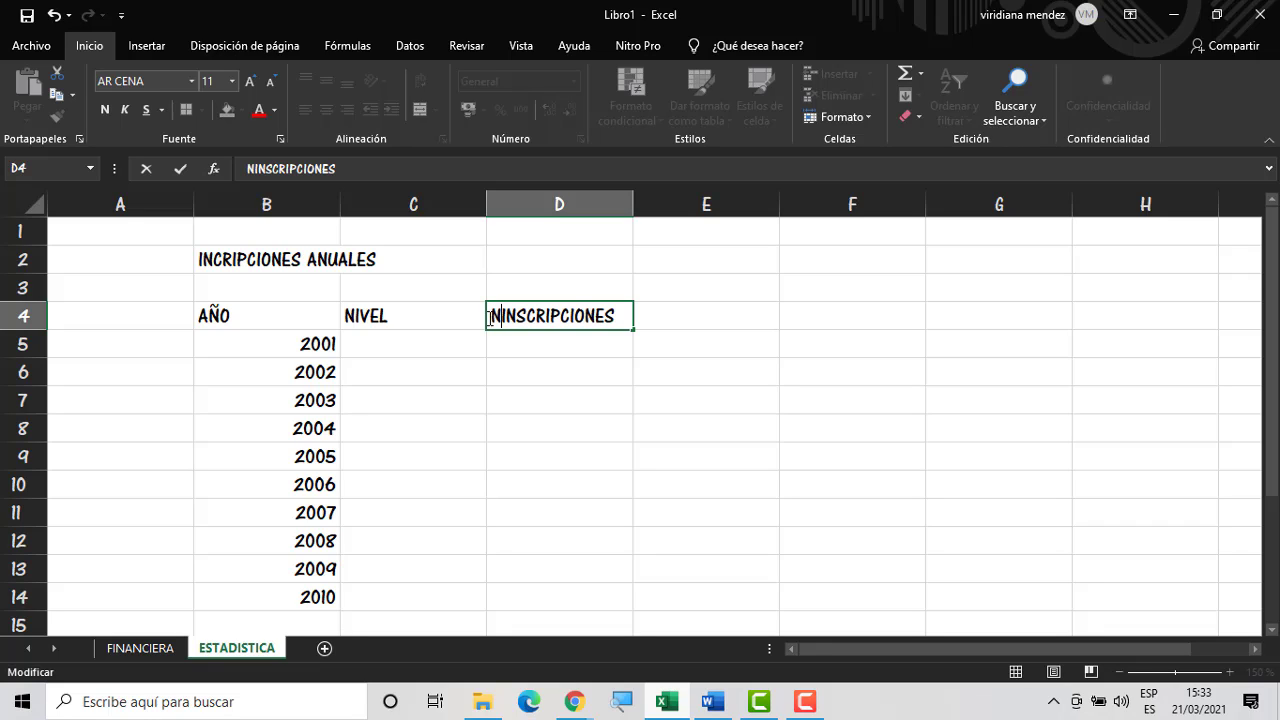
type("º")
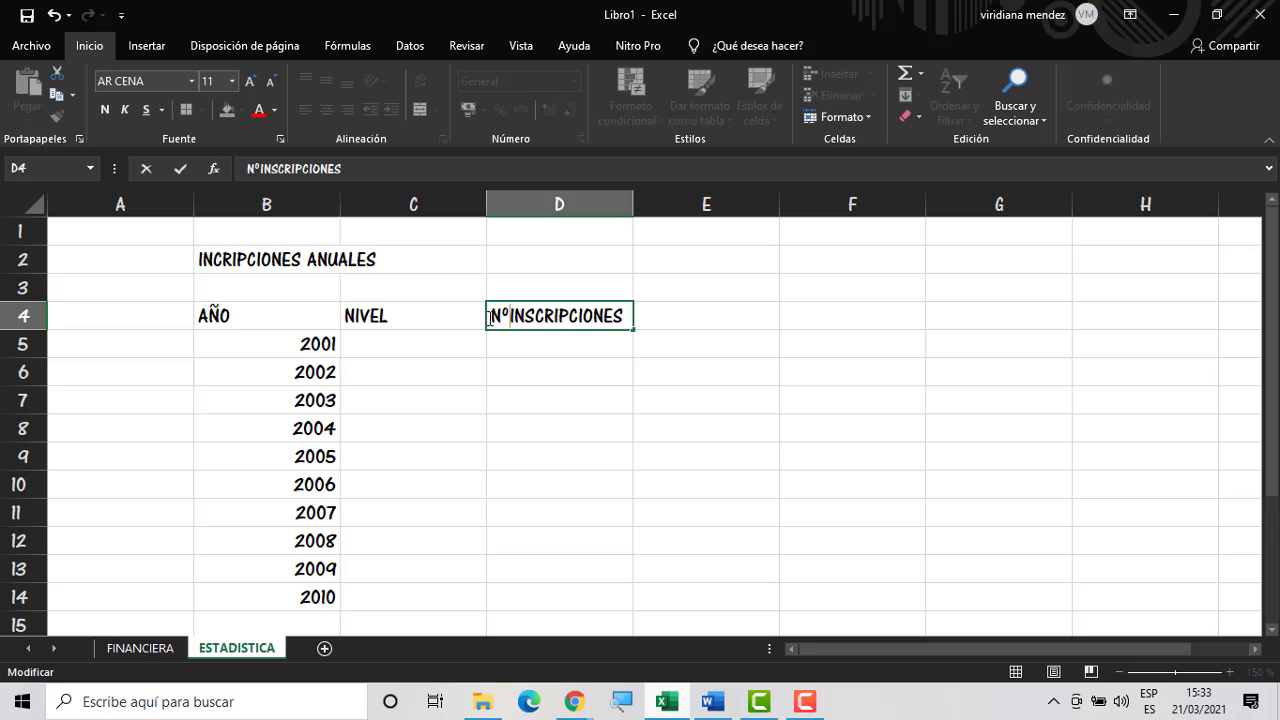
left_click(543, 341)
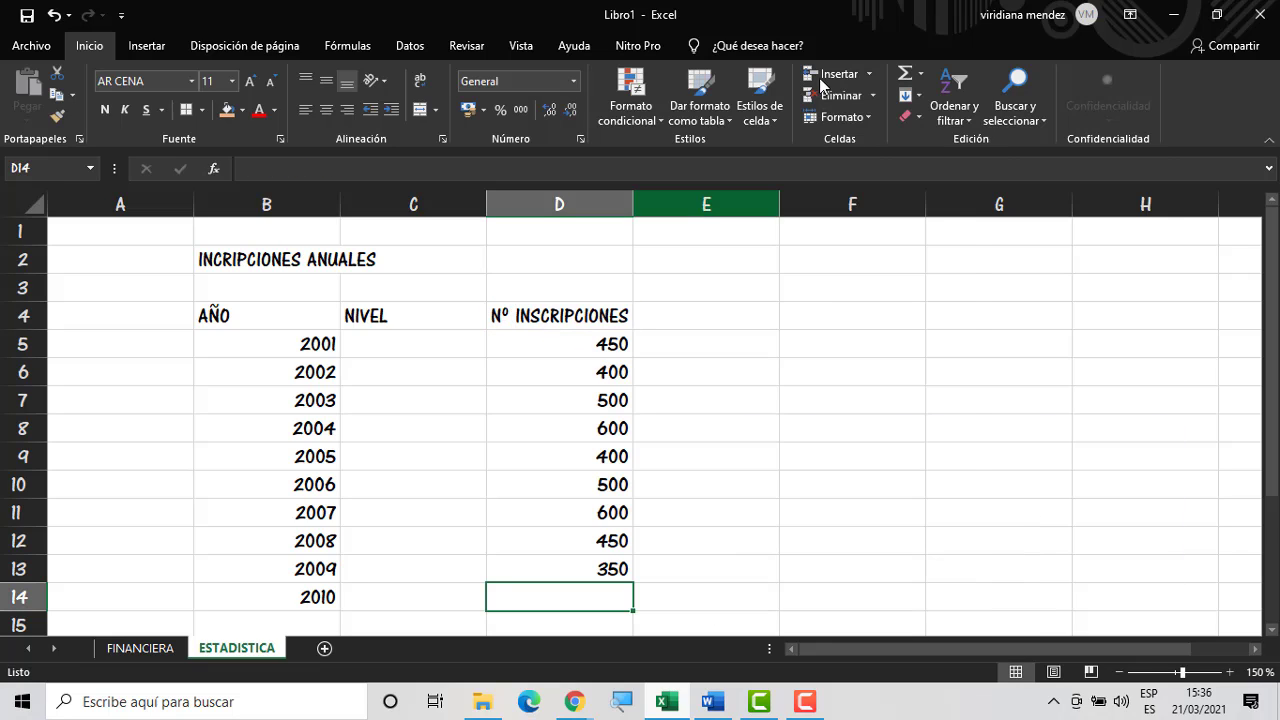
Enter PREPARATORIA in C5 and copy it down the NIVEL column to C14
left_click(463, 341)
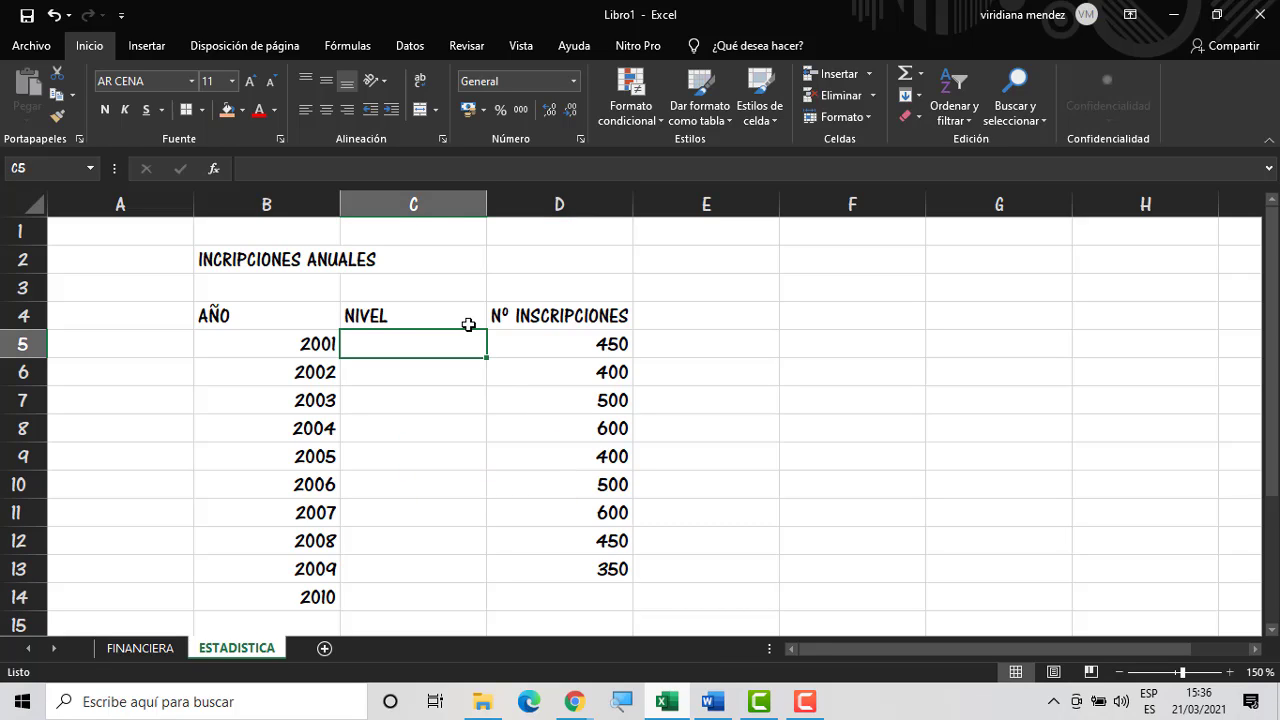
type("P")
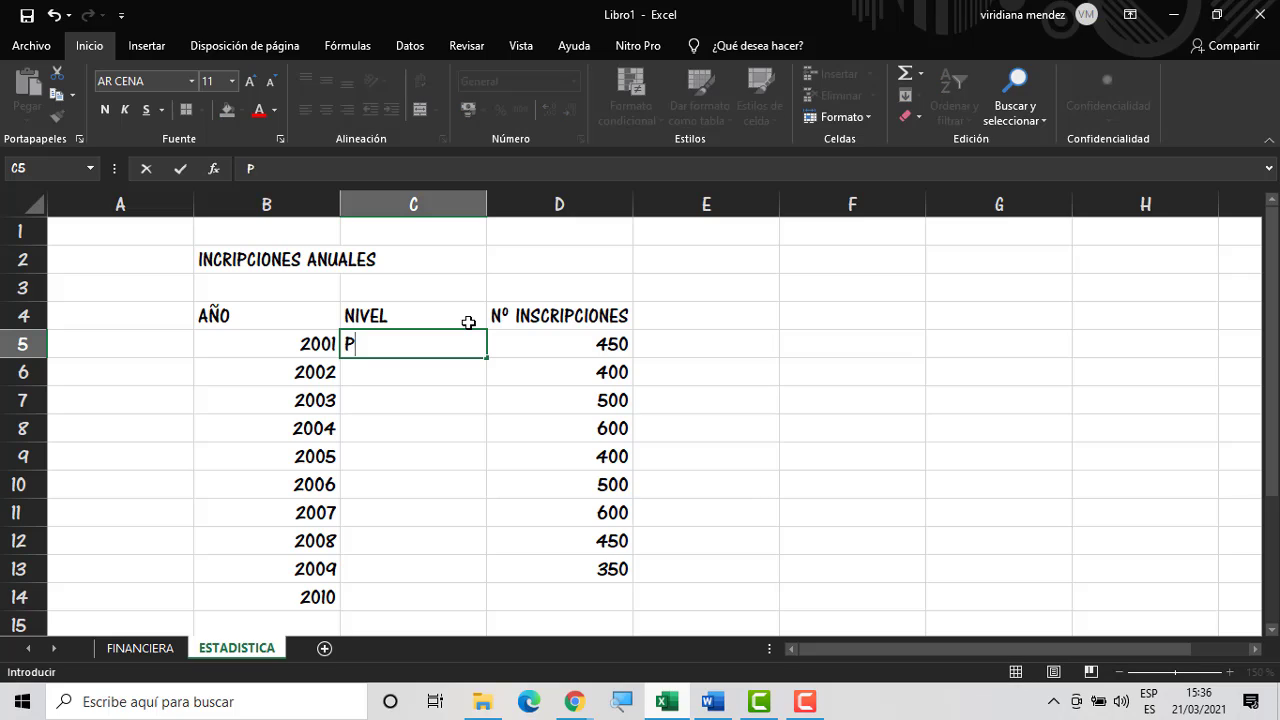
type("REPARATOR")
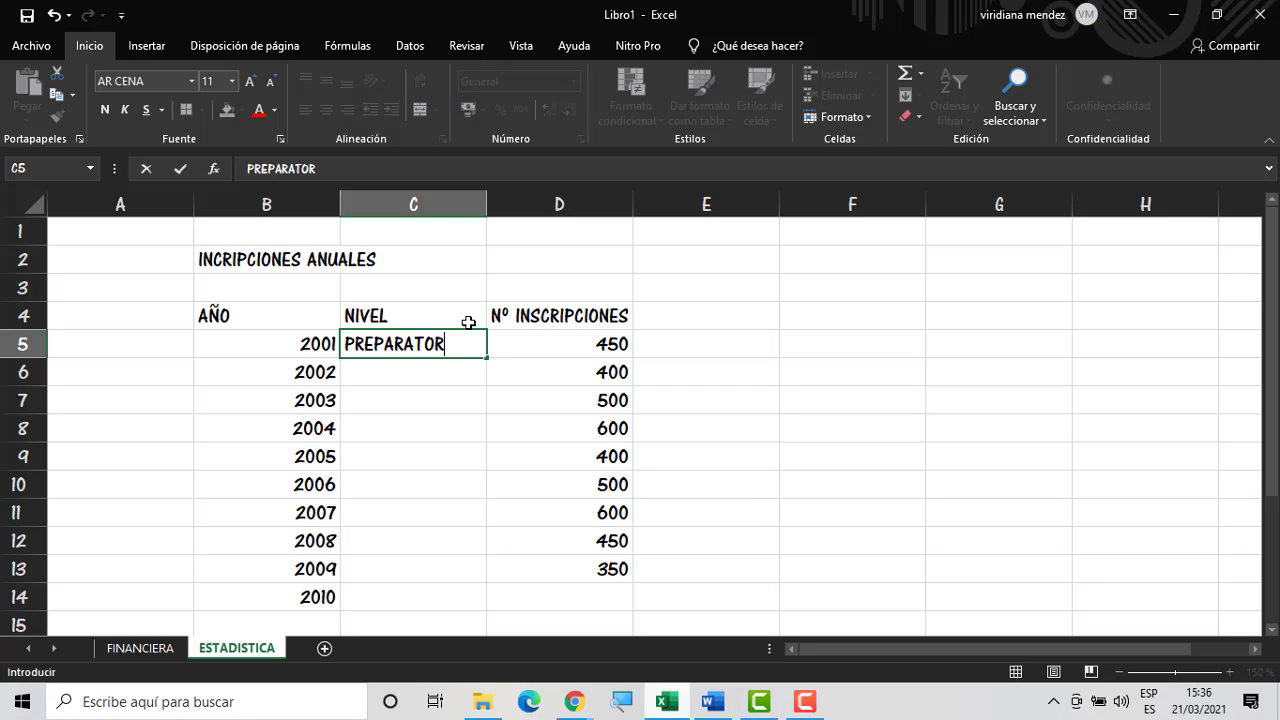
type("IA")
key("Return")
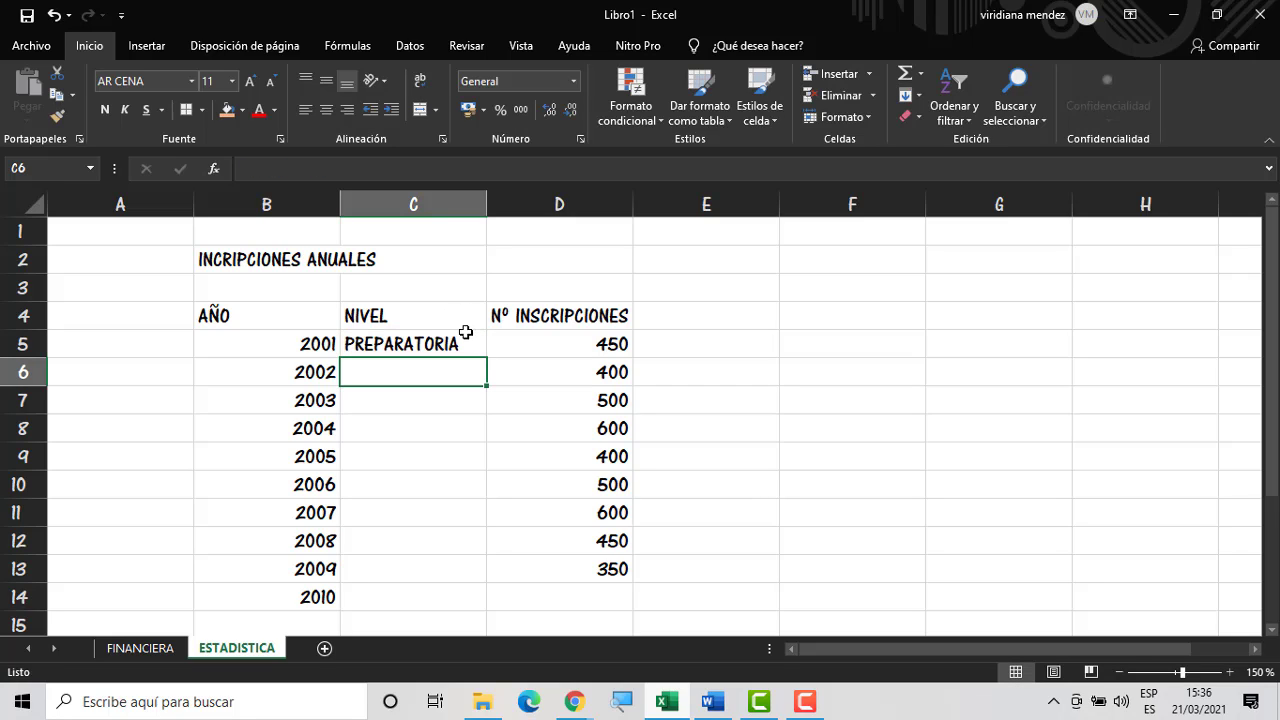
left_click(470, 342)
left_click_drag(487, 357, 457, 597)
left_click(530, 598)
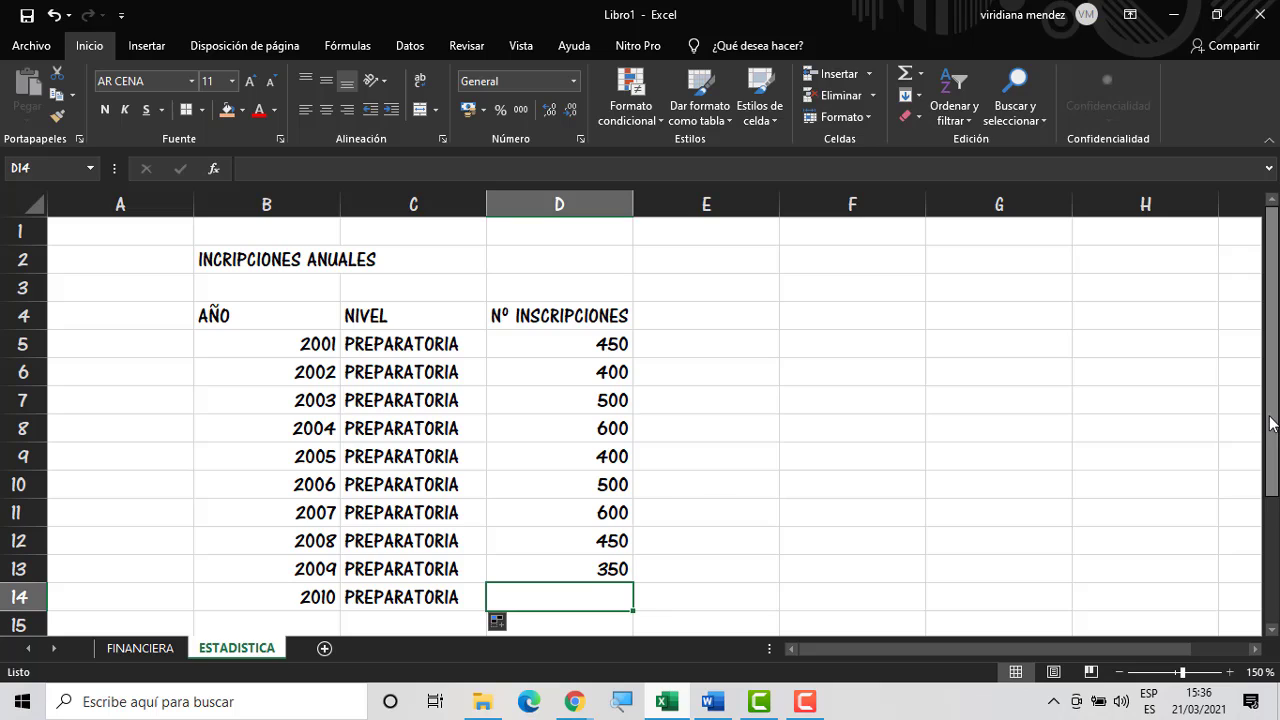
Merge and center the title across B2:D2 and give it a light orange fill and a red border
left_click(346, 262)
left_click_drag(305, 261, 528, 252)
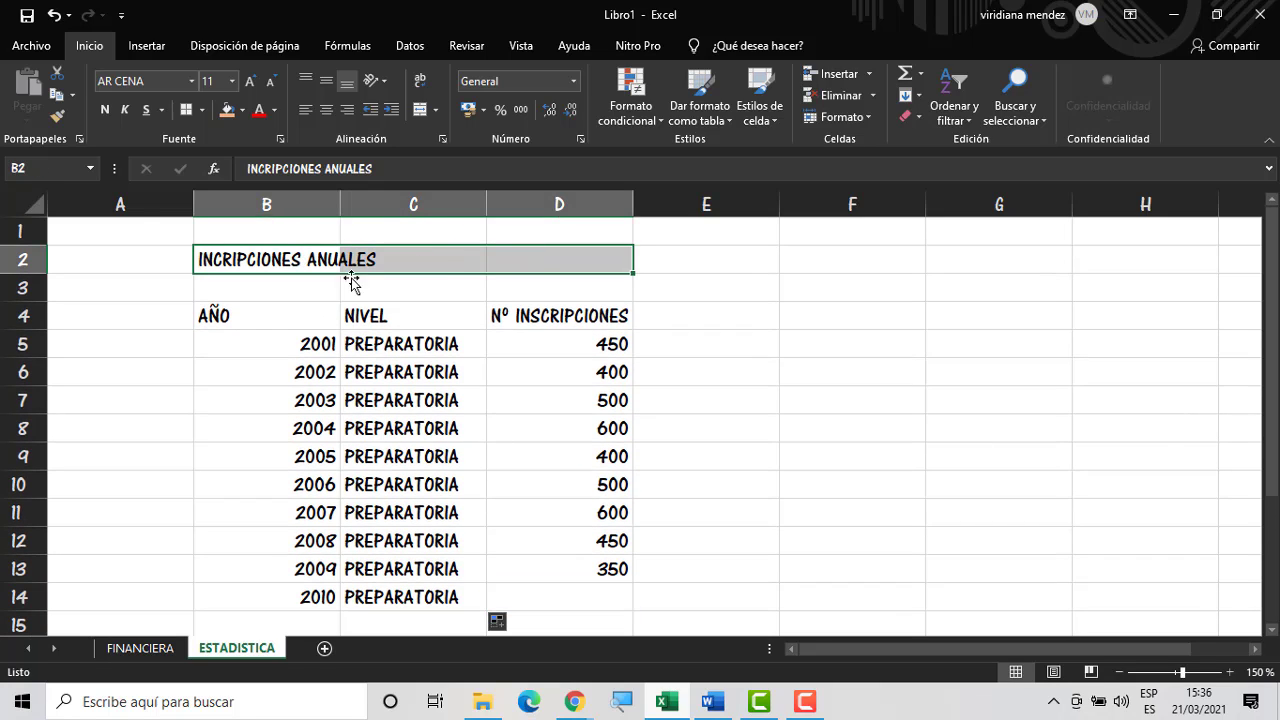
left_click(420, 109)
left_click(228, 109)
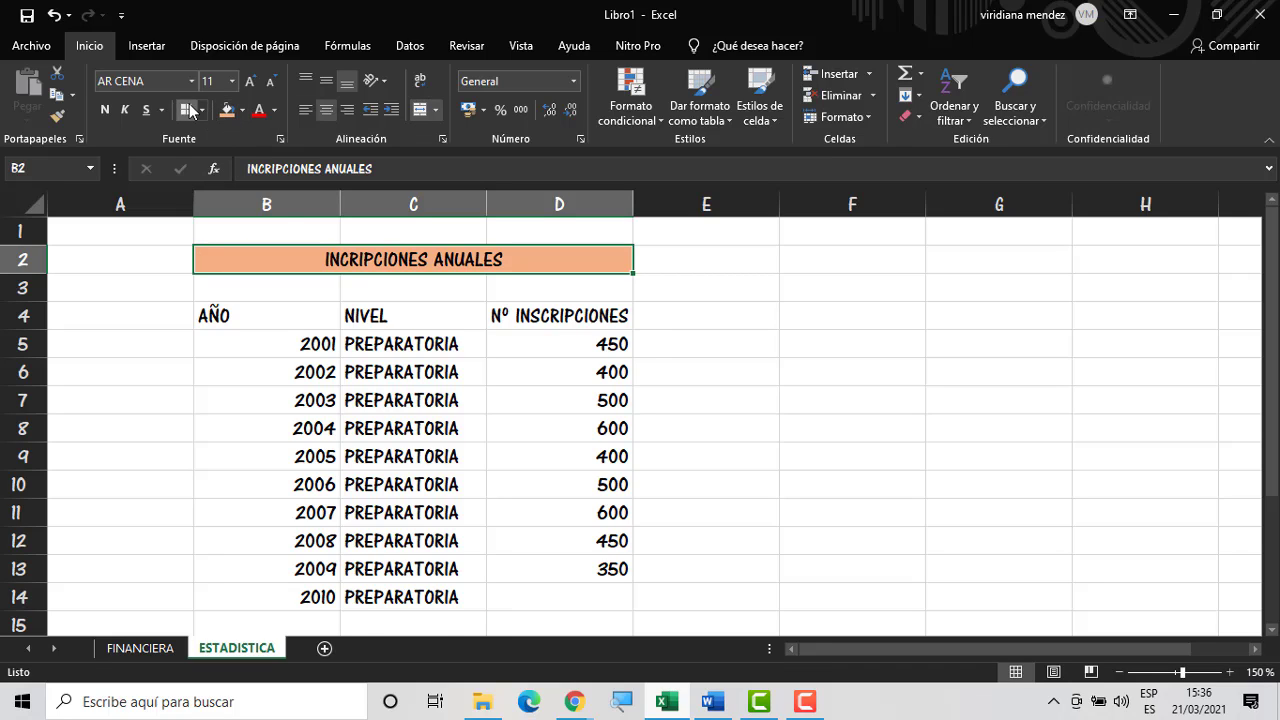
left_click(186, 109)
Apply red borders to all cells of the table B4:D14 and center their contents
left_click(358, 326)
left_click_drag(314, 316, 543, 603)
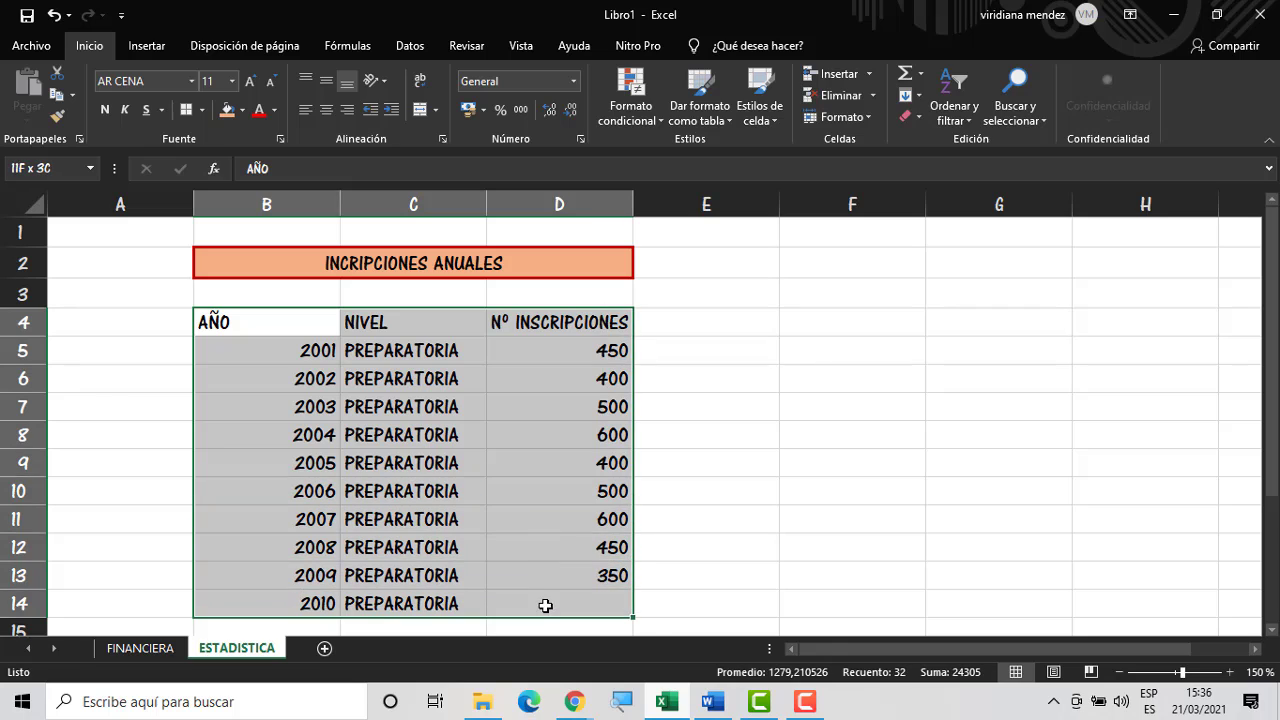
left_click(186, 109)
left_click(325, 110)
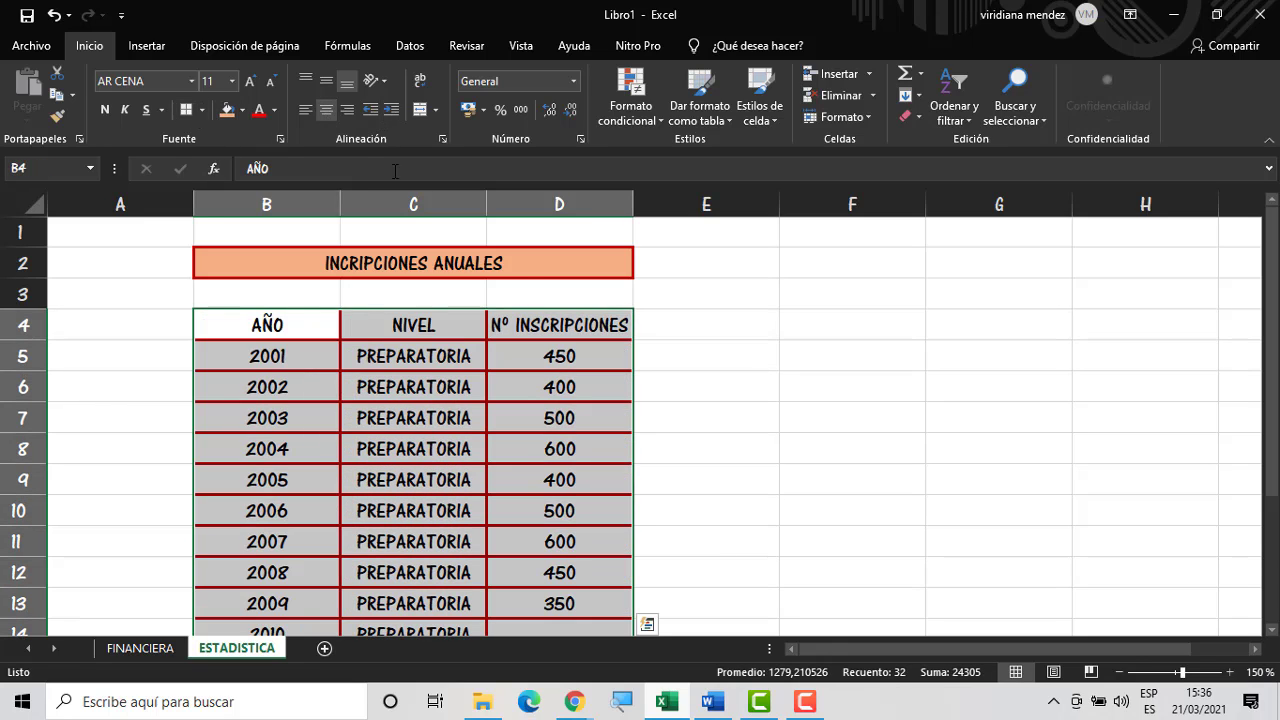
left_click(714, 414)
Make the headings in B4:D4 bold with the light orange fill, and widen column D to fit its heading
left_click_drag(263, 315, 525, 323)
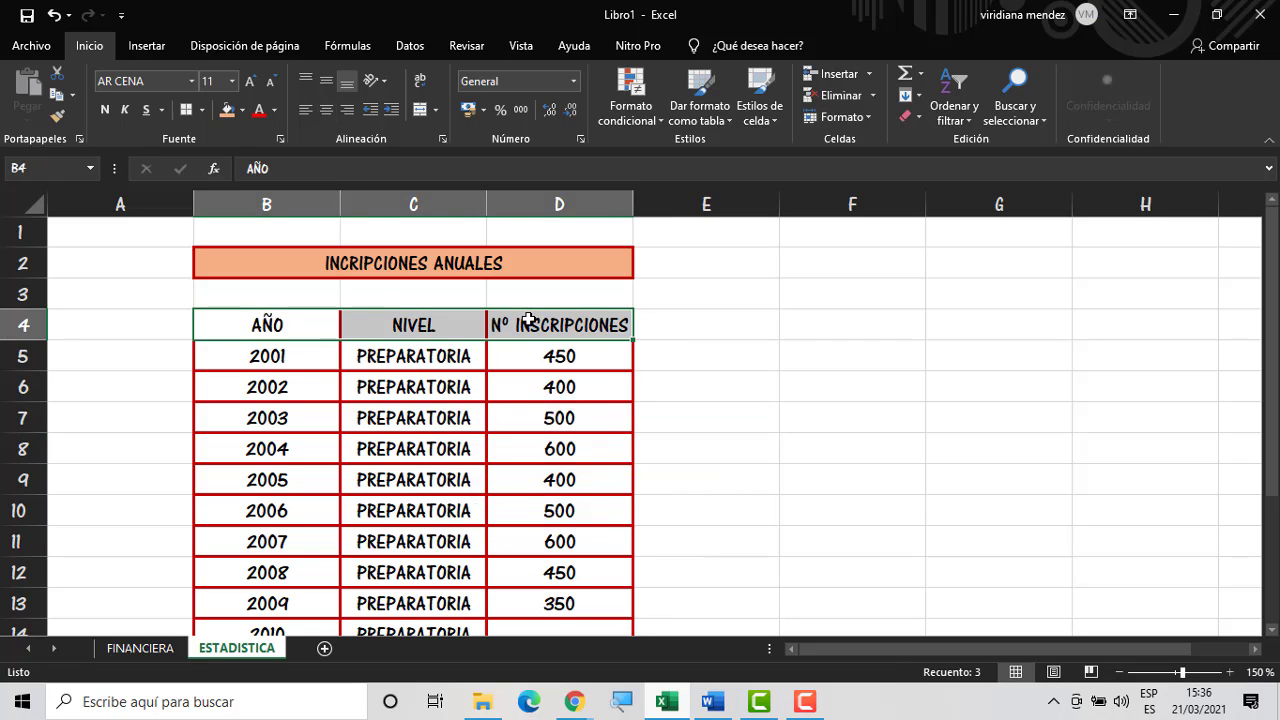
left_click(105, 110)
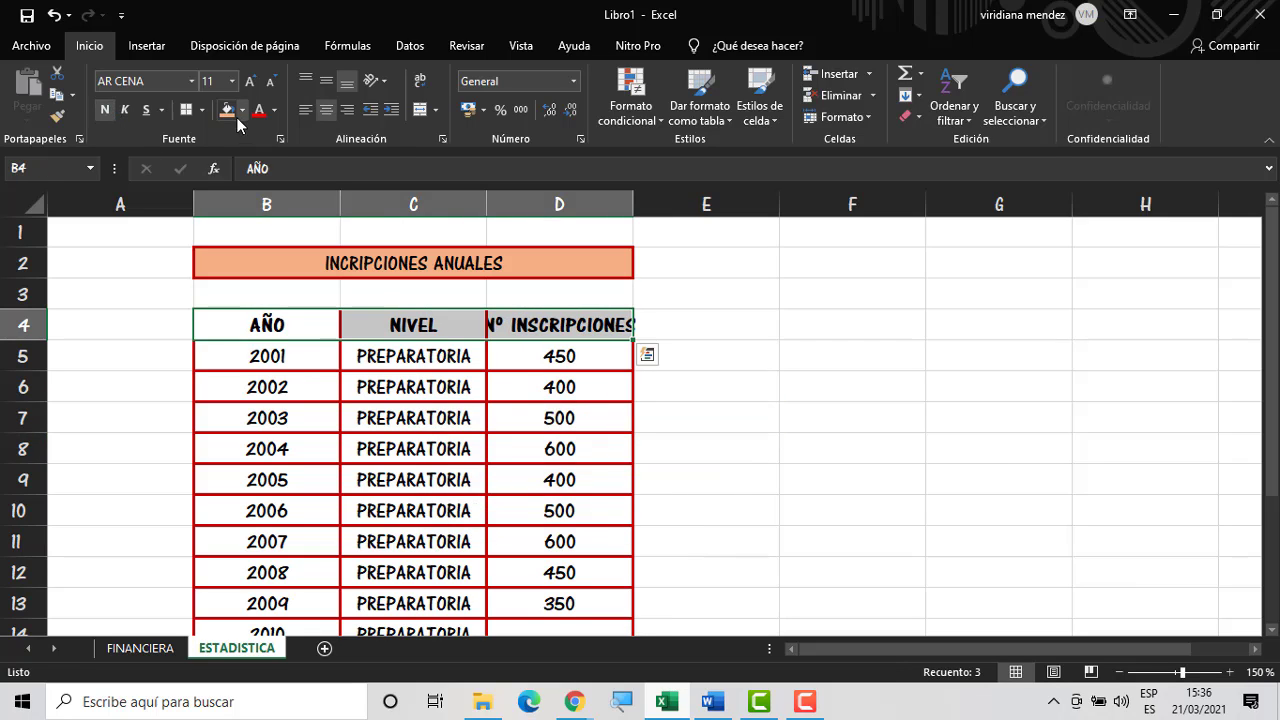
left_click(226, 110)
left_click(644, 292)
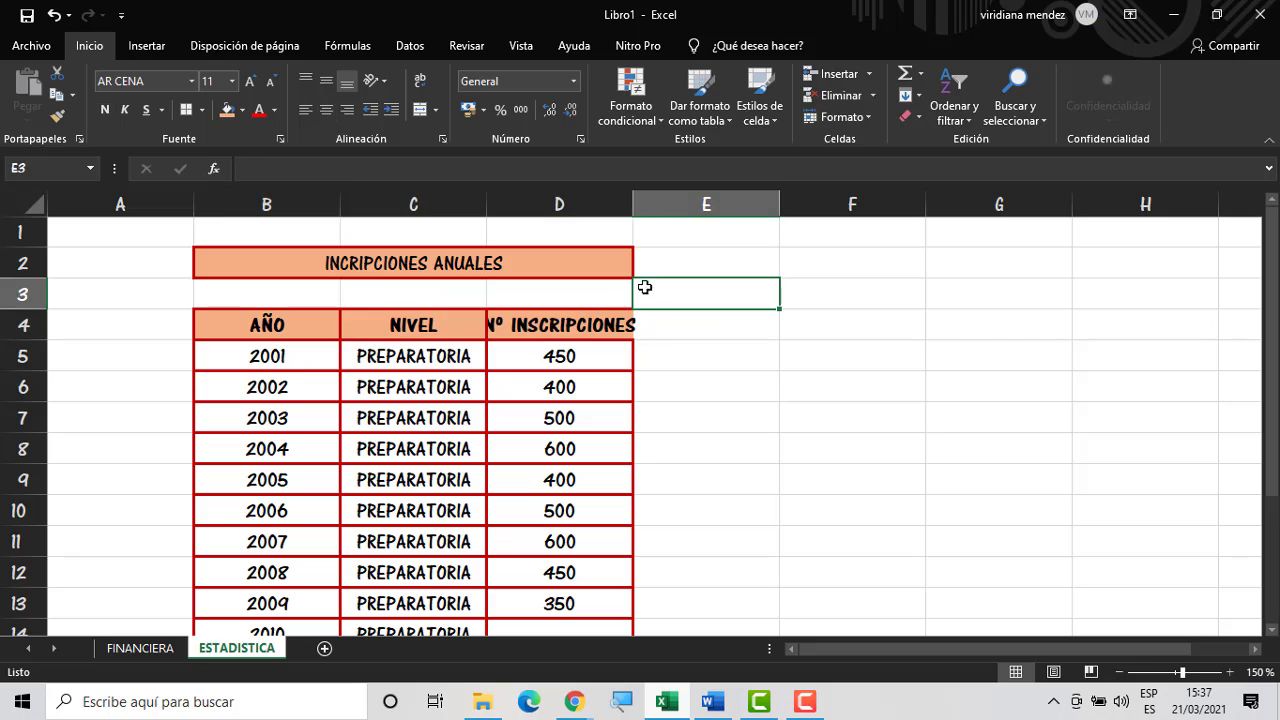
left_click_drag(634, 207, 650, 216)
left_click(706, 350)
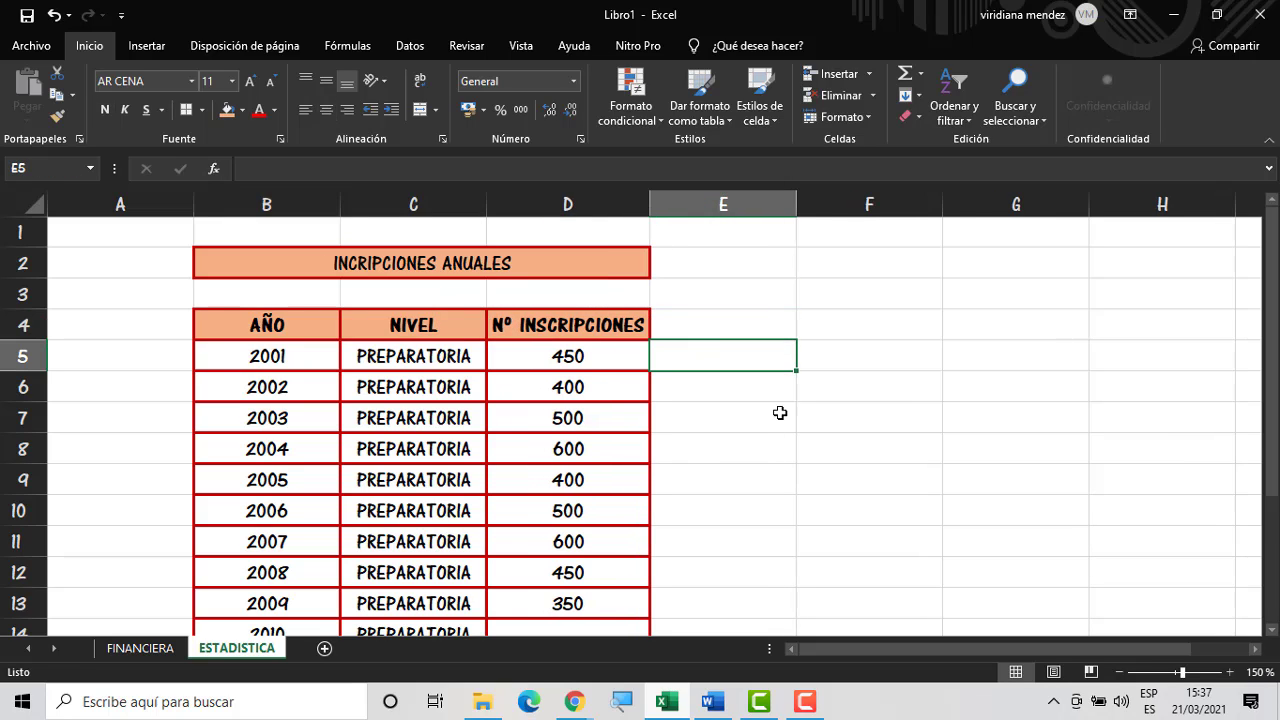
mouse_move(1270, 430)
left_mouse_down()
mouse_move(1270, 548)
mouse_move(1272, 468)
left_mouse_up()
left_click(572, 501)
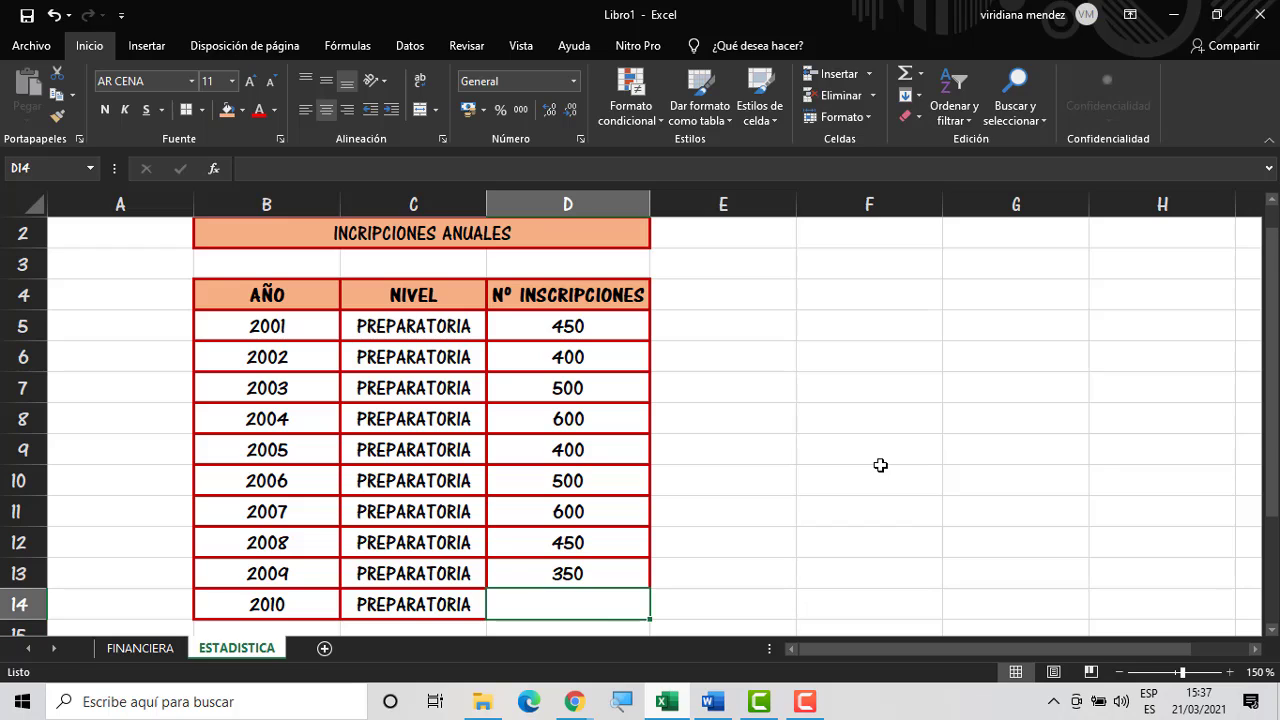
left_click(598, 572)
left_click_drag(607, 491, 609, 334)
left_click(697, 417)
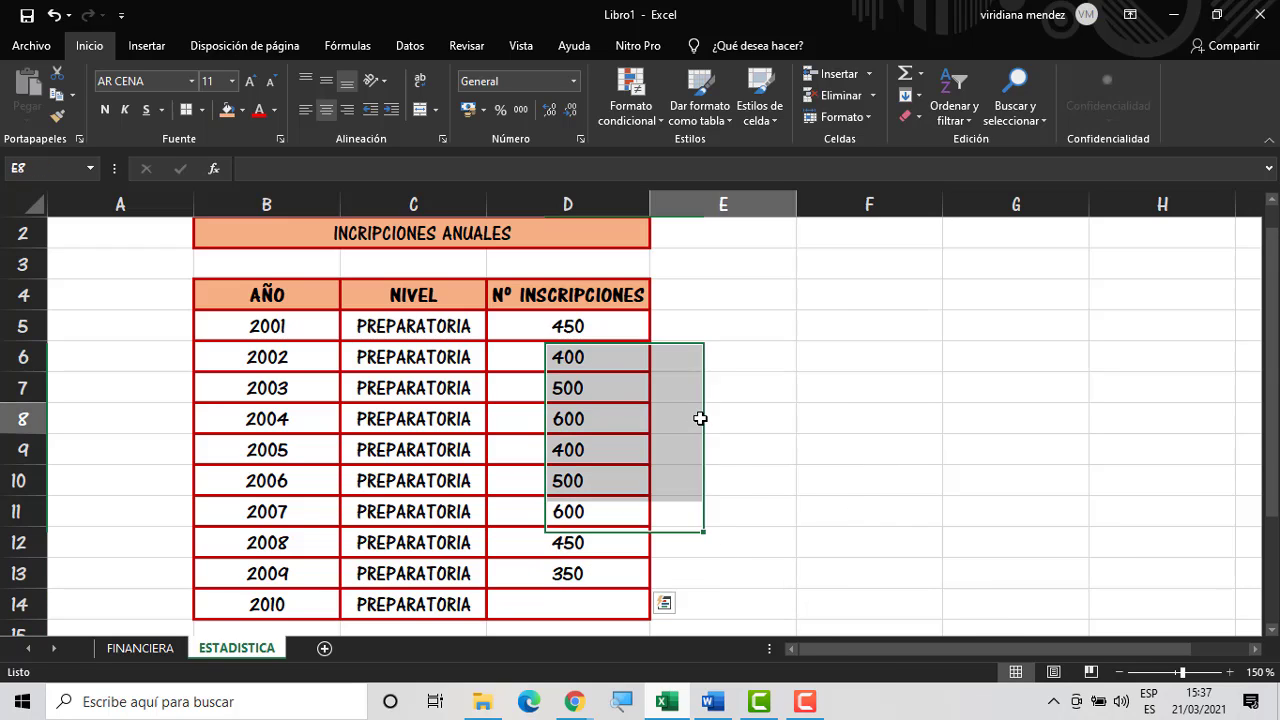
left_click(580, 602)
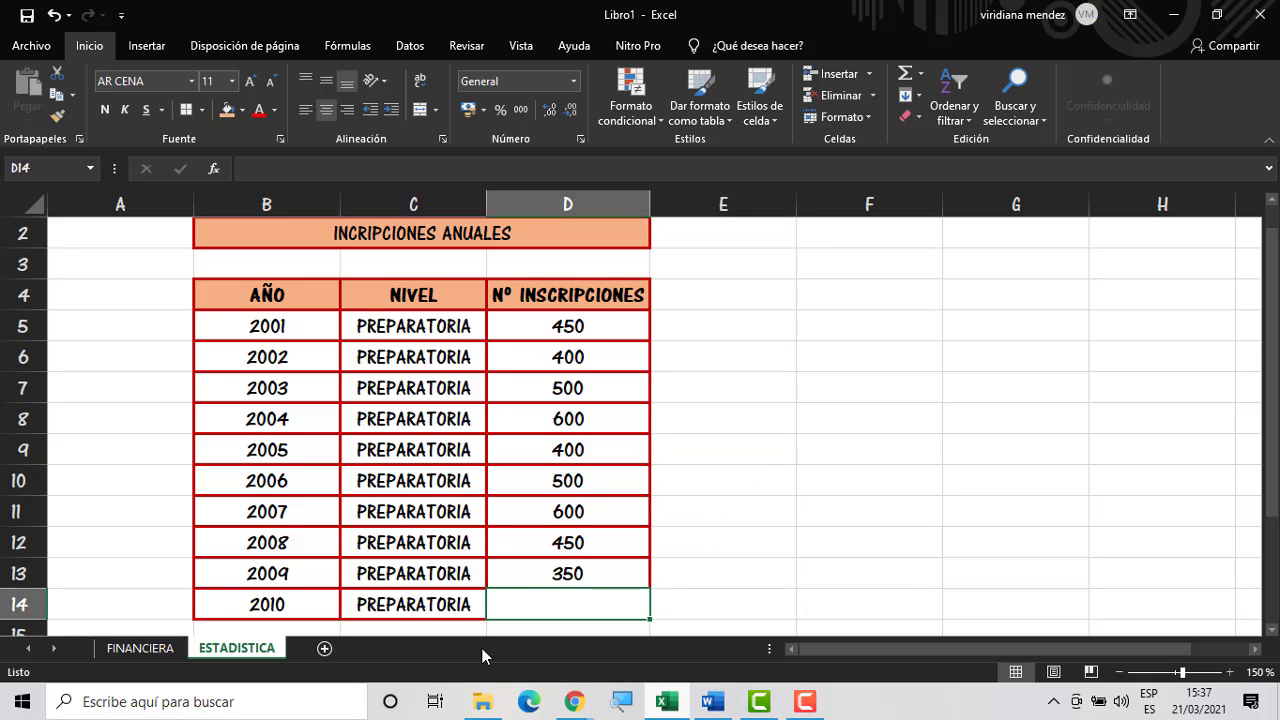
Change the years in B5 and B6 to 2011 and 2012 and extend the series down to 2020 in B14
left_click(306, 332)
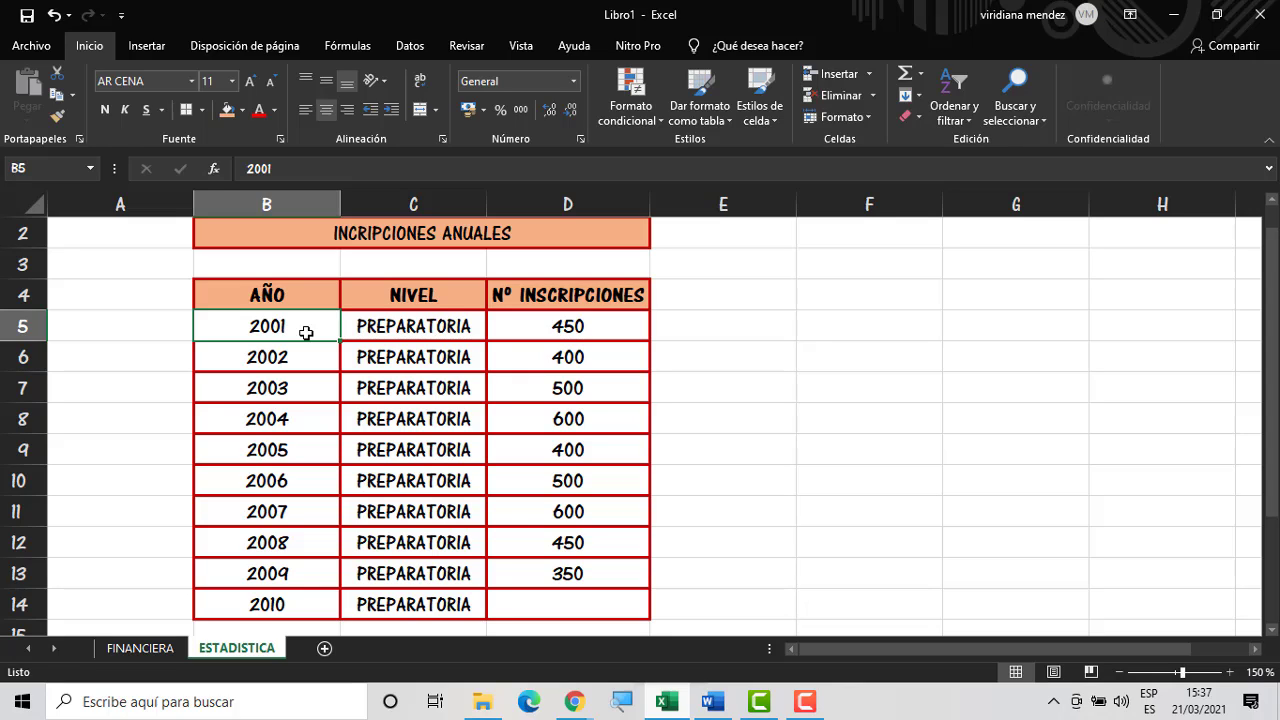
type("20")
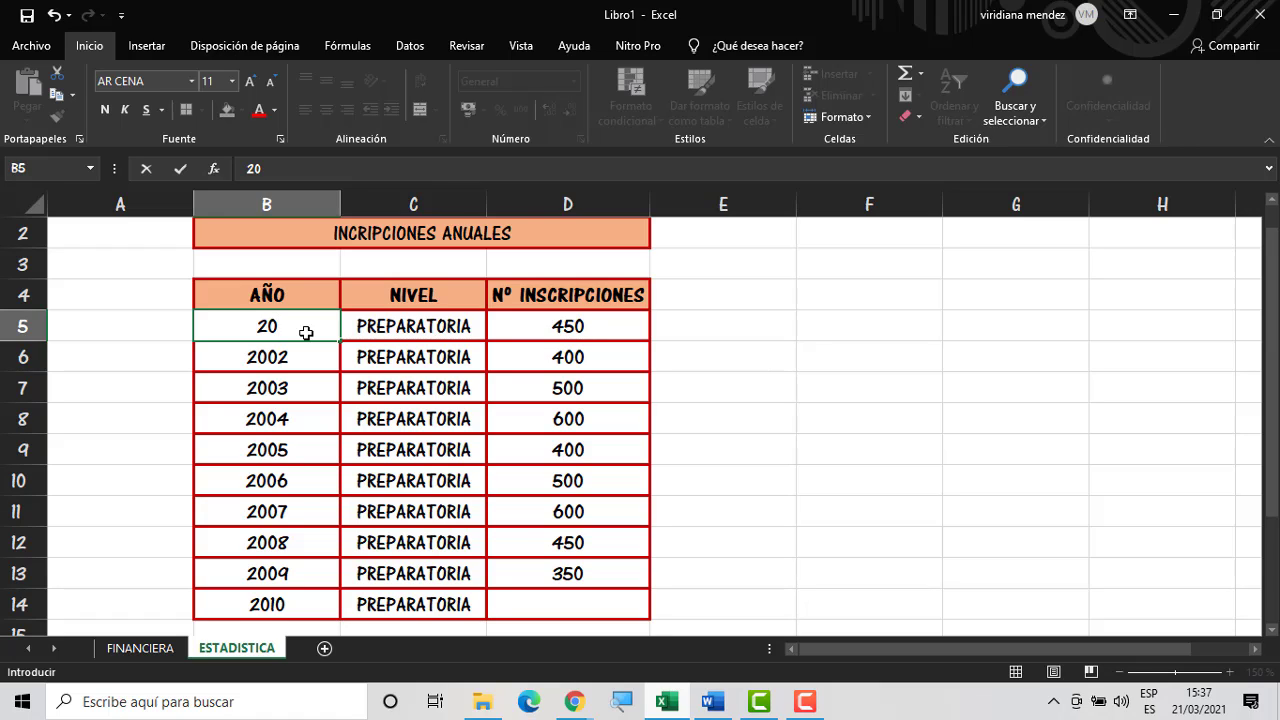
type("11")
key("Return")
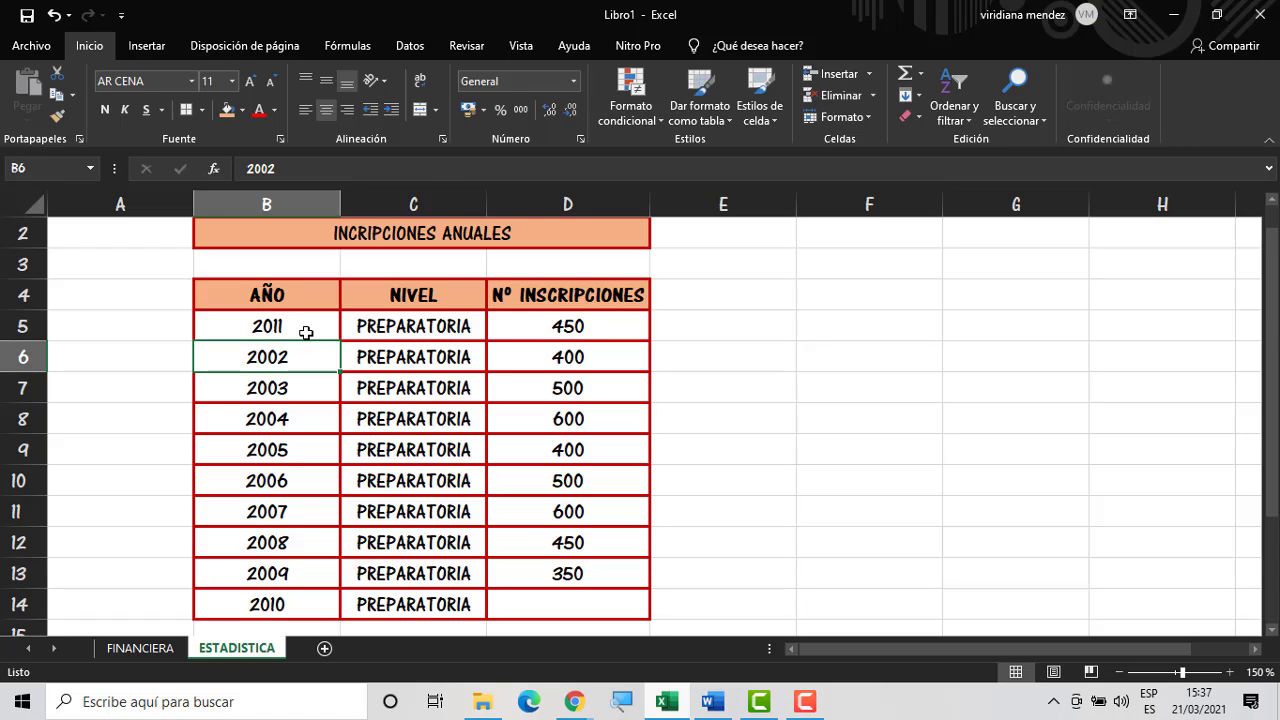
type("2012")
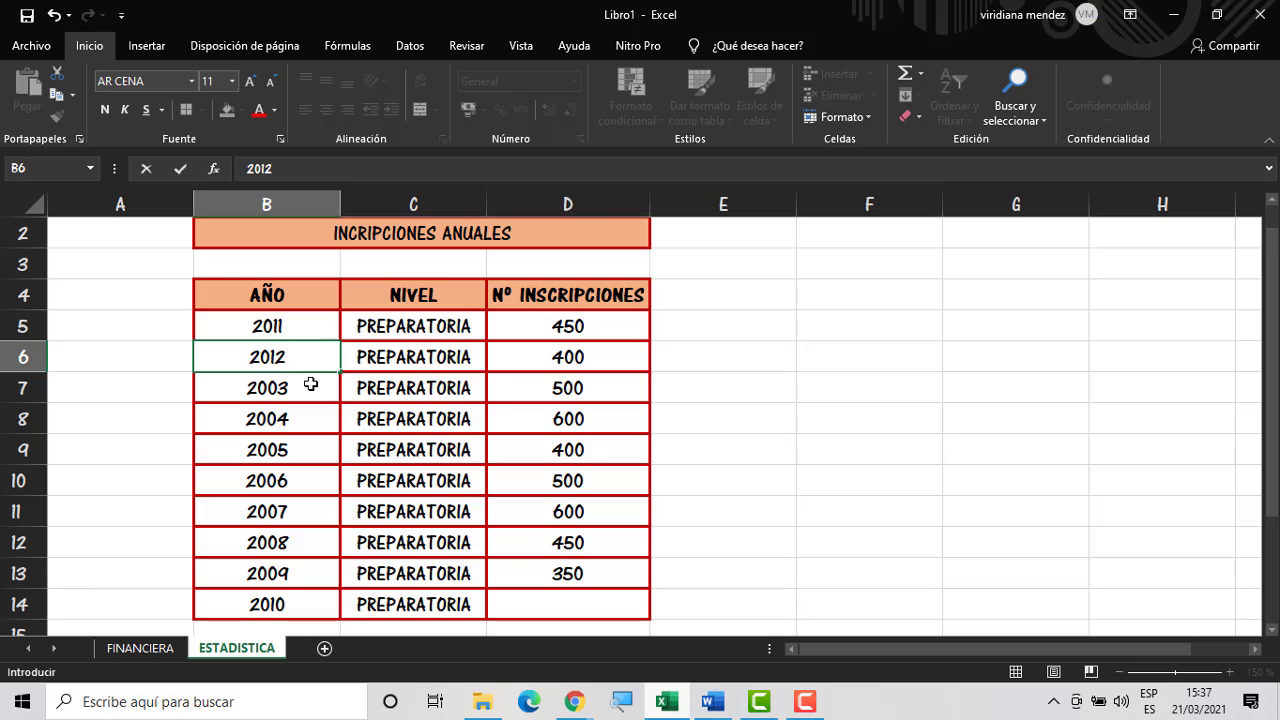
key("Return")
left_click_drag(316, 323, 307, 619)
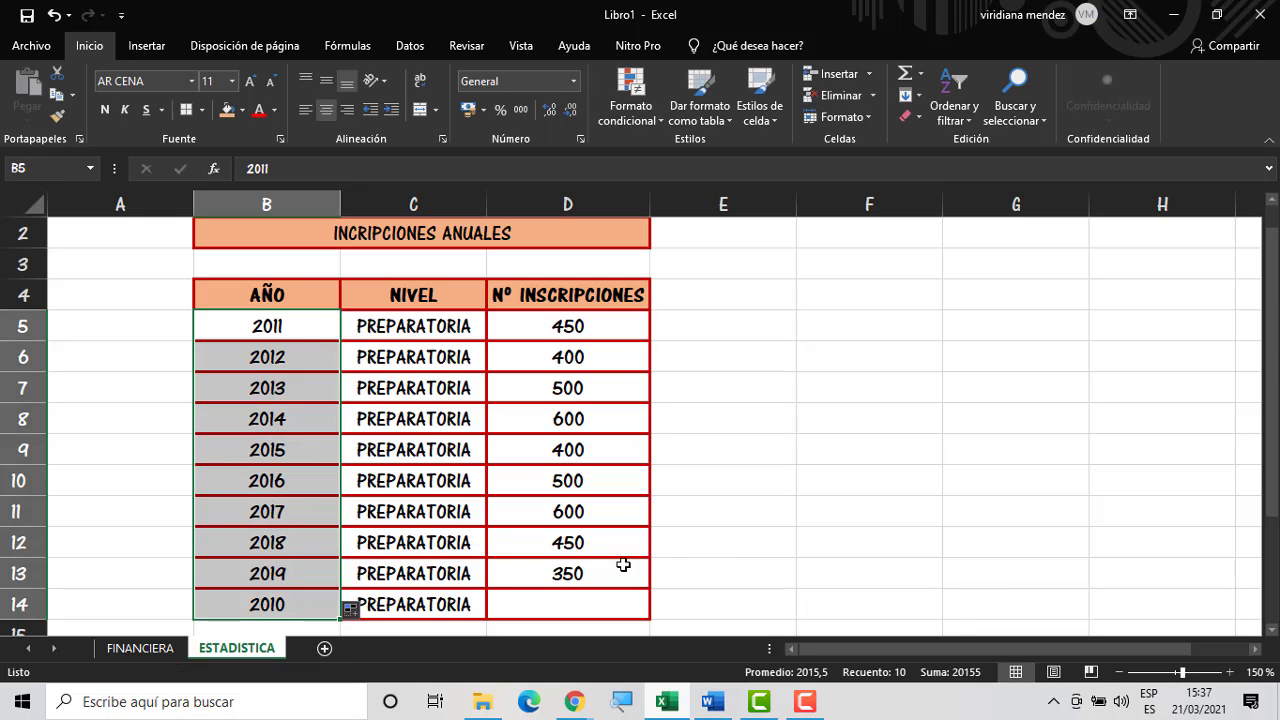
left_click(722, 540)
left_click(304, 598)
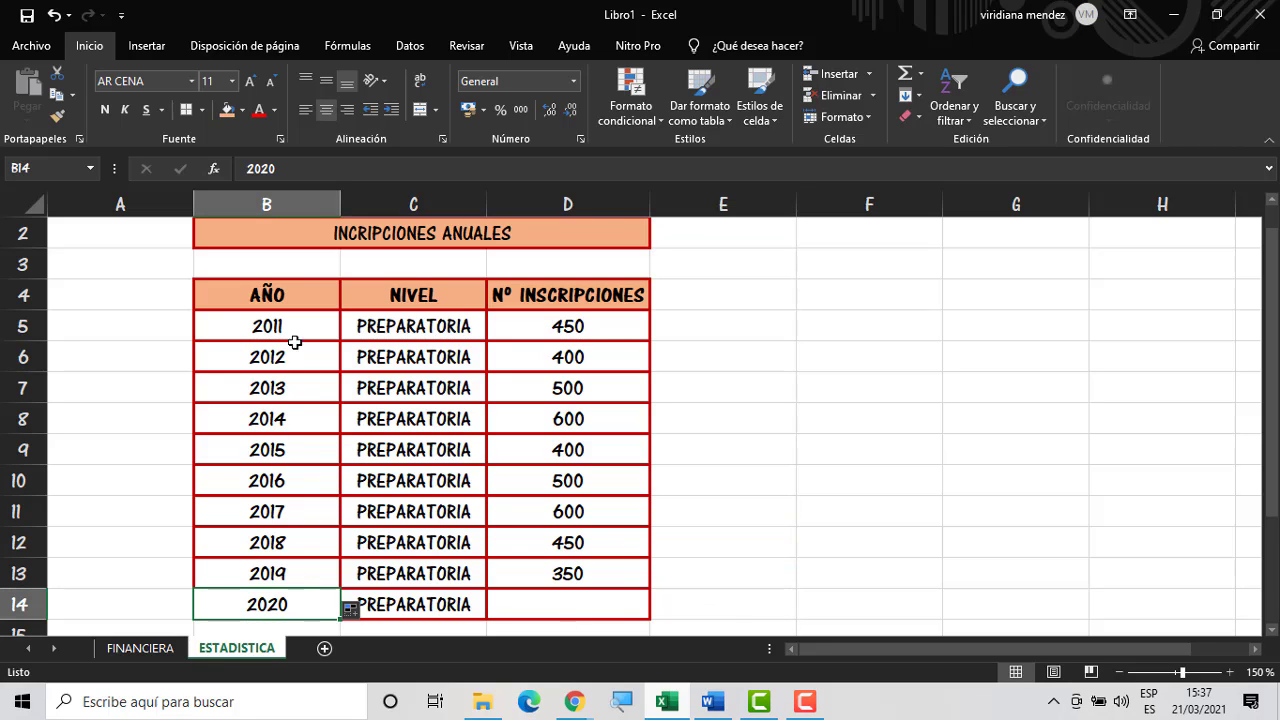
Start a formula with the PRONOSTICO function in D14, the enrolment cell for 2020
left_click(524, 608)
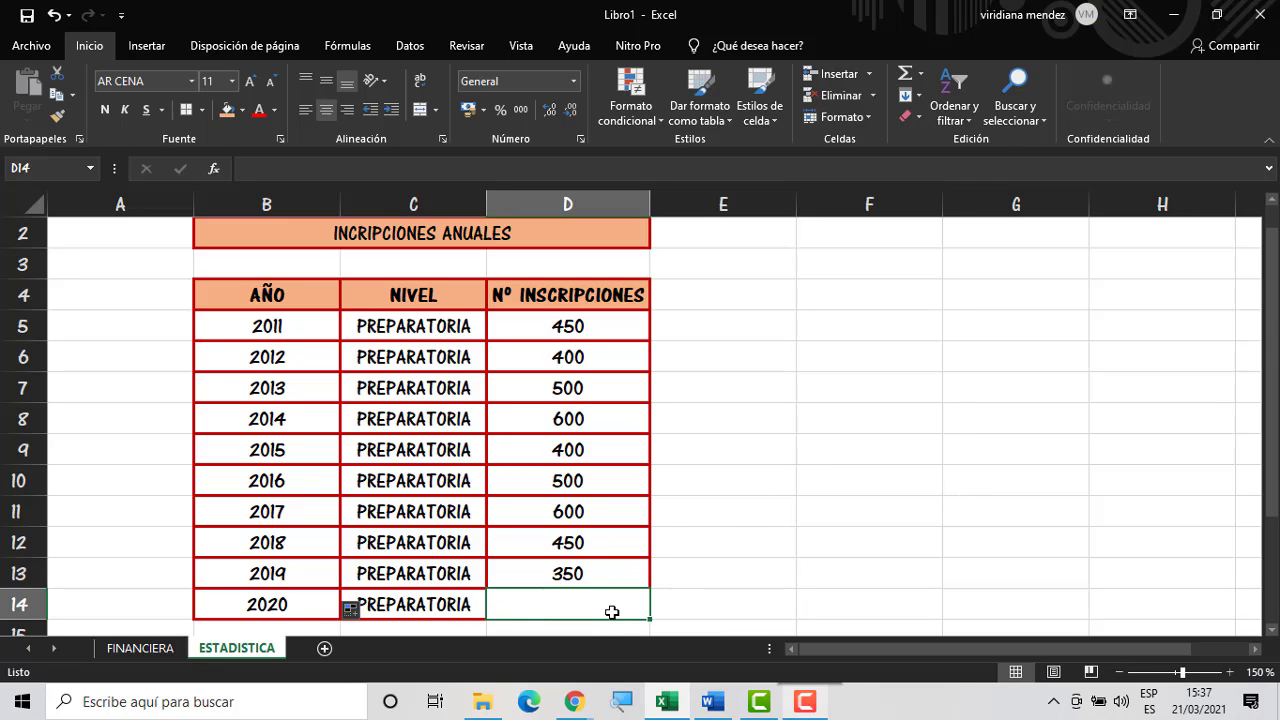
type("=")
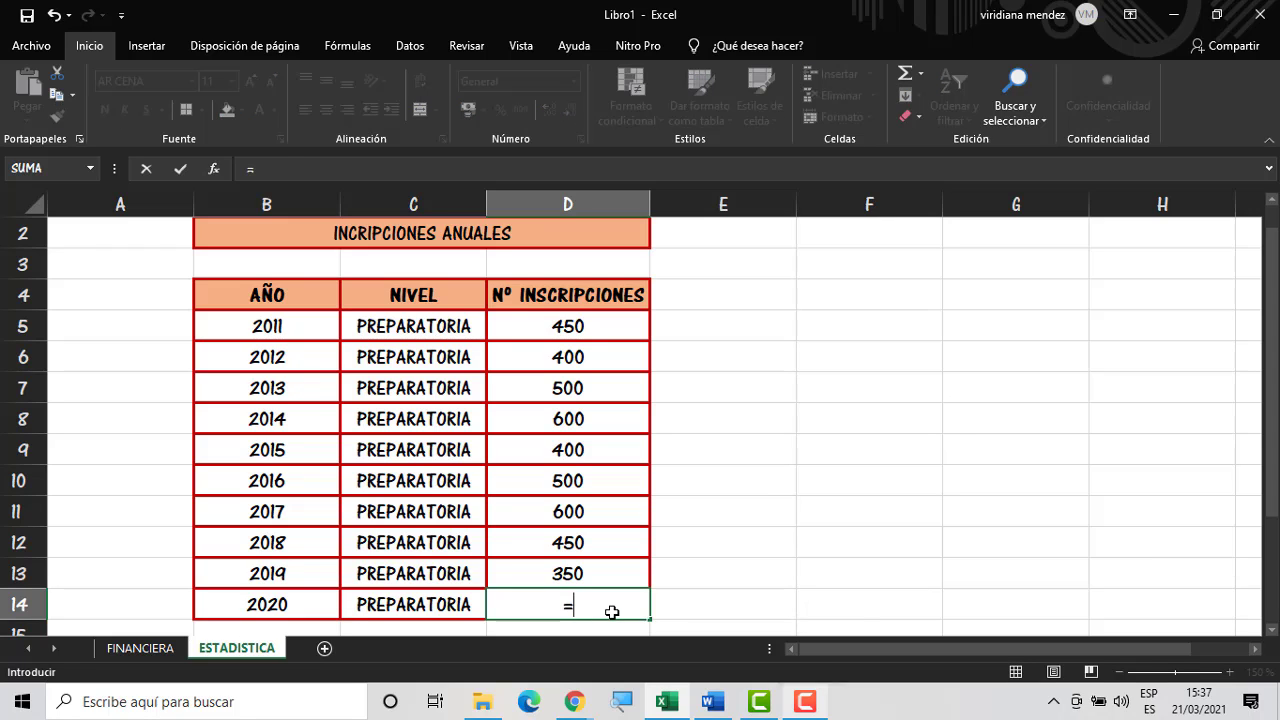
type("PRON")
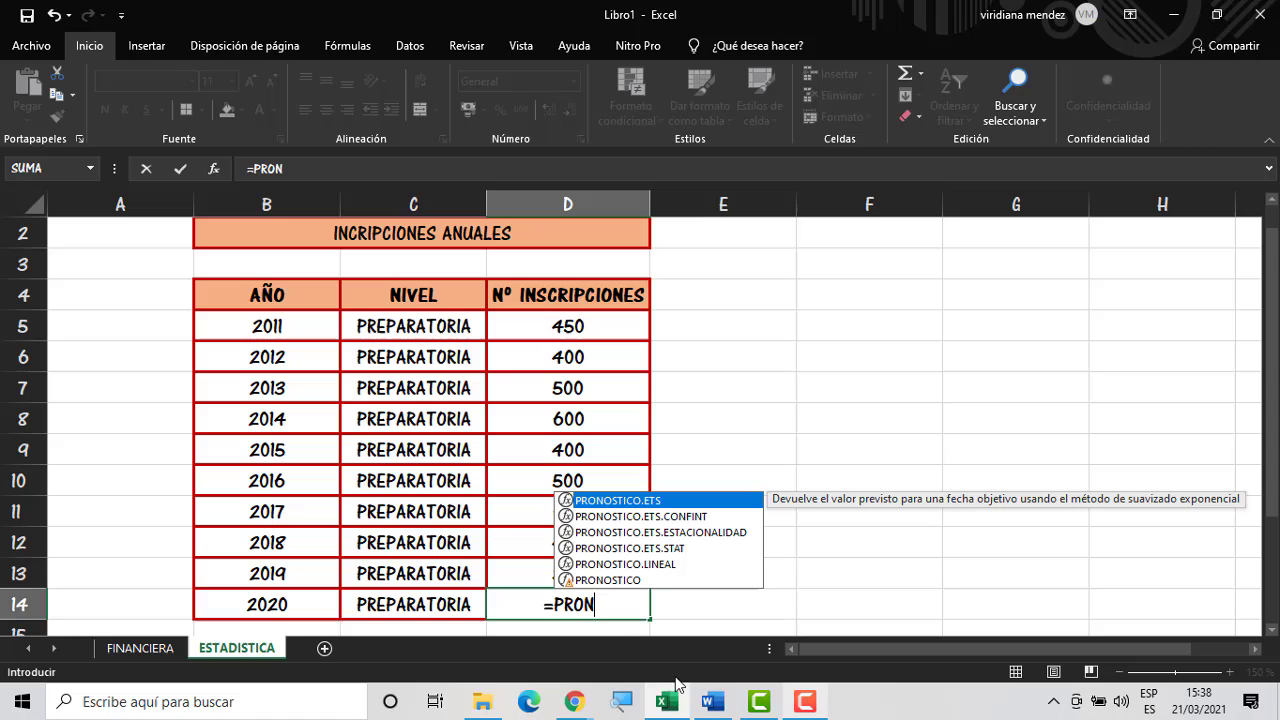
double_click(610, 580)
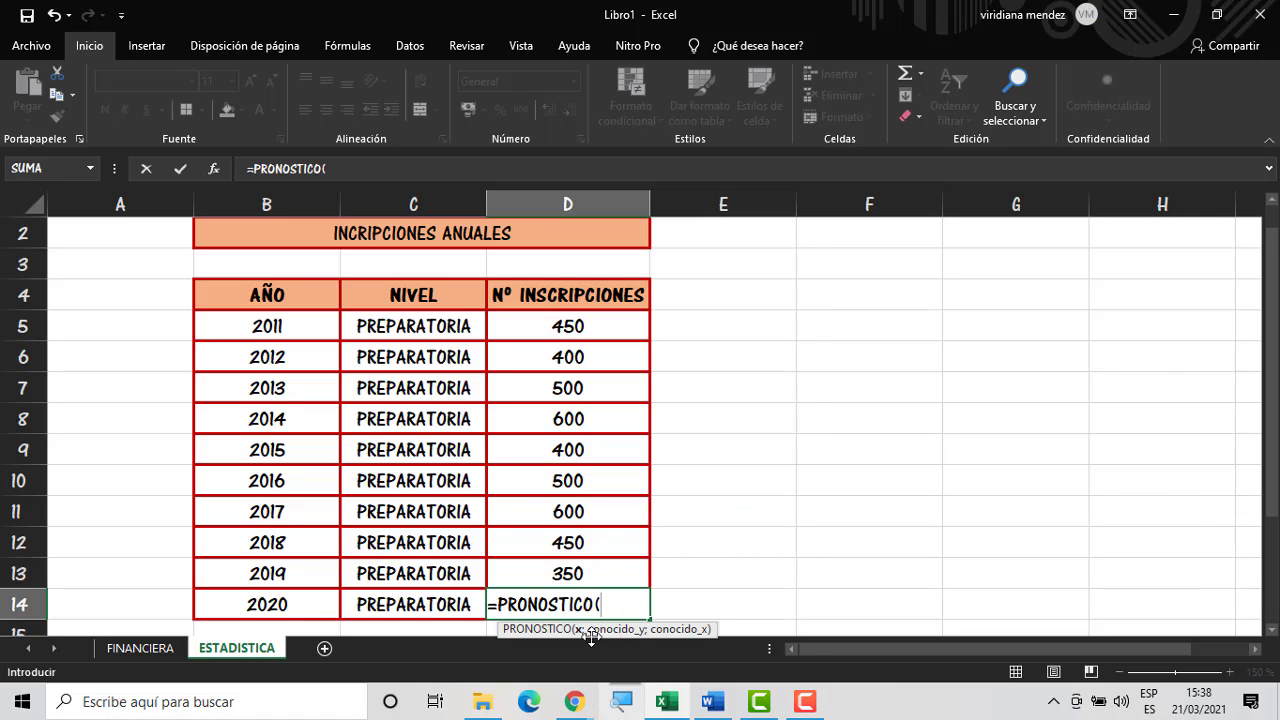
left_click(318, 609)
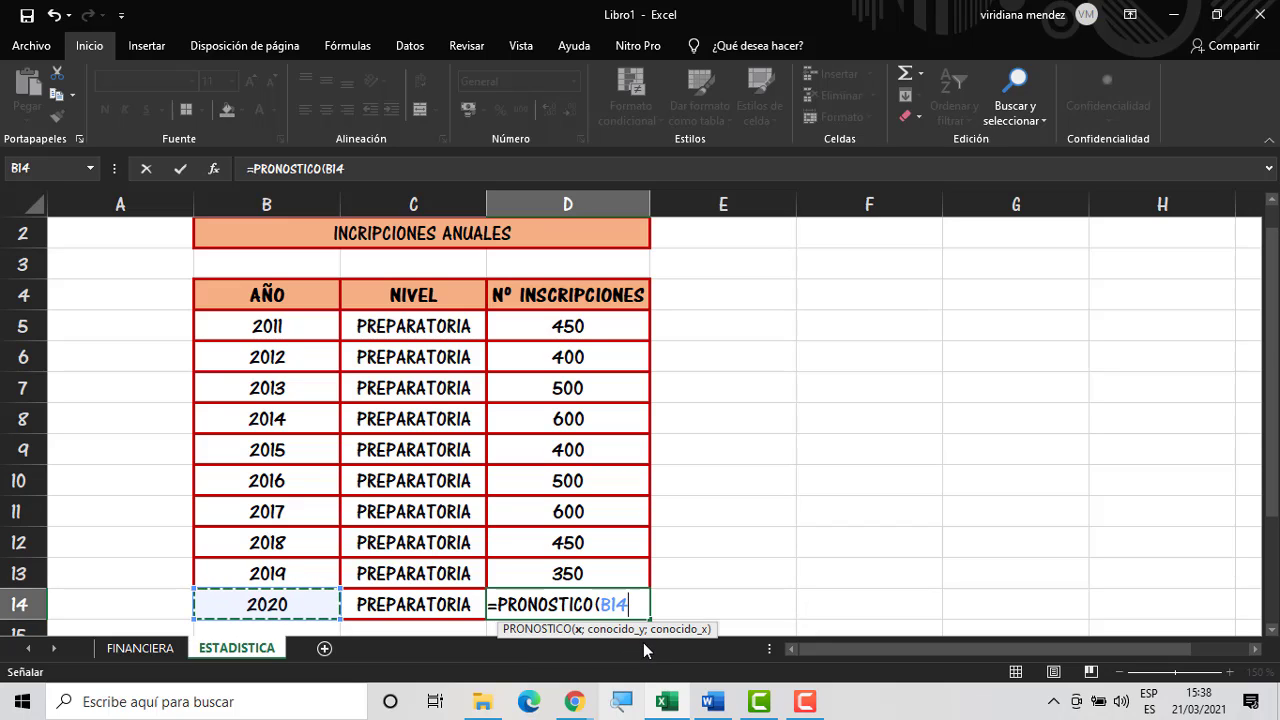
left_click_drag(589, 329, 581, 508)
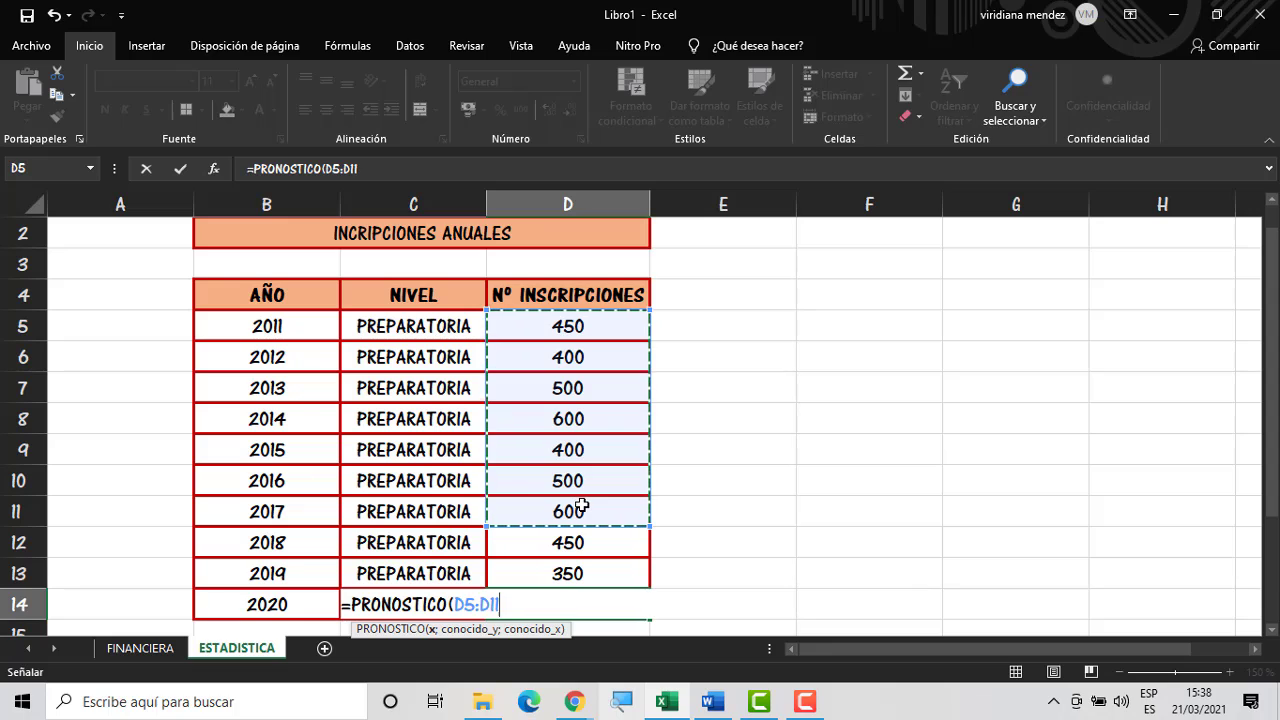
key("BackSpace")
key("BackSpace")
key("BackSpace")
key("BackSpace")
key("BackSpace")
key("BackSpace")
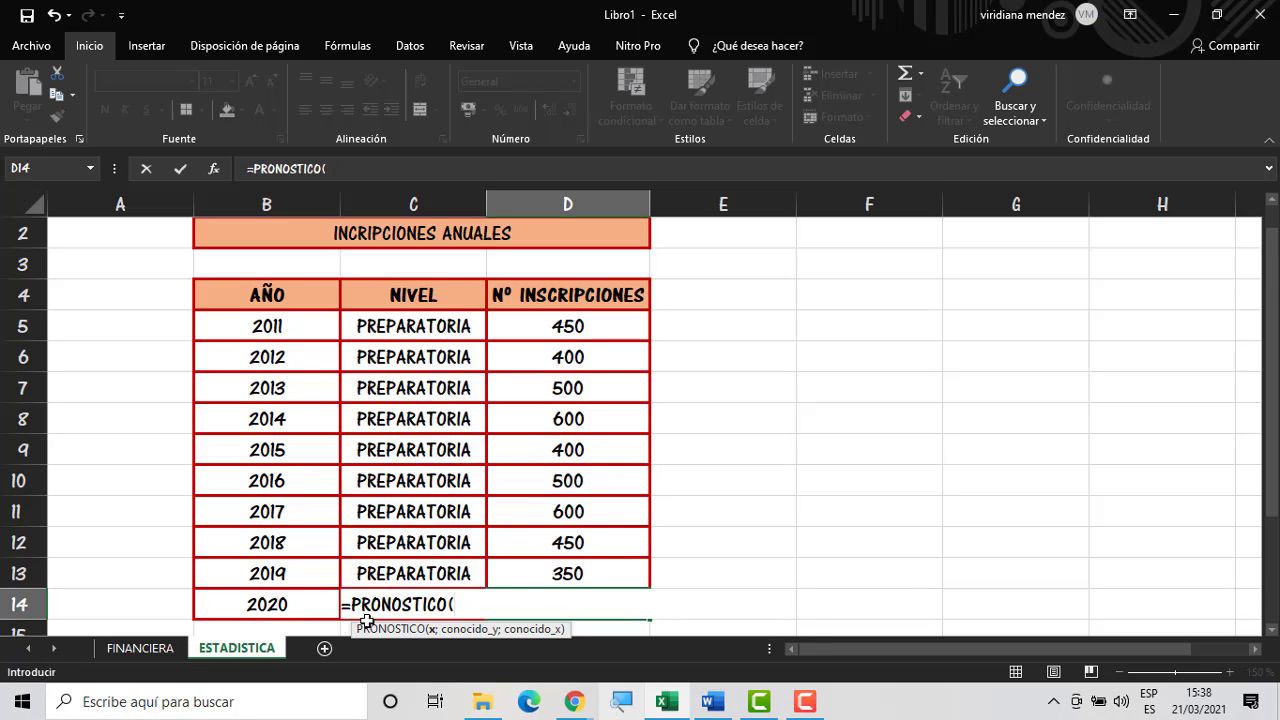
Complete the PRONOSTICO formula in D14 with B14 as x, D5:D13 as conocido_y and B5:B13 as conocido_x
left_click(259, 612)
type(";")
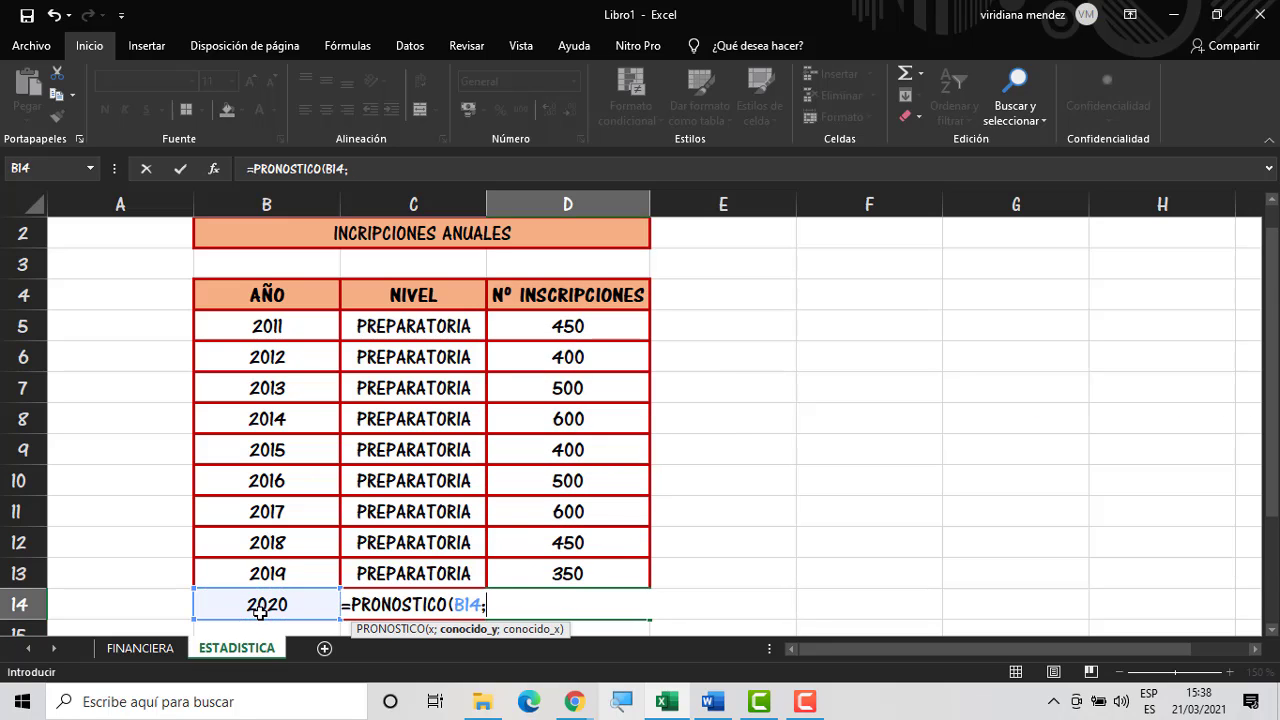
left_click(606, 332)
left_click_drag(606, 332, 586, 570)
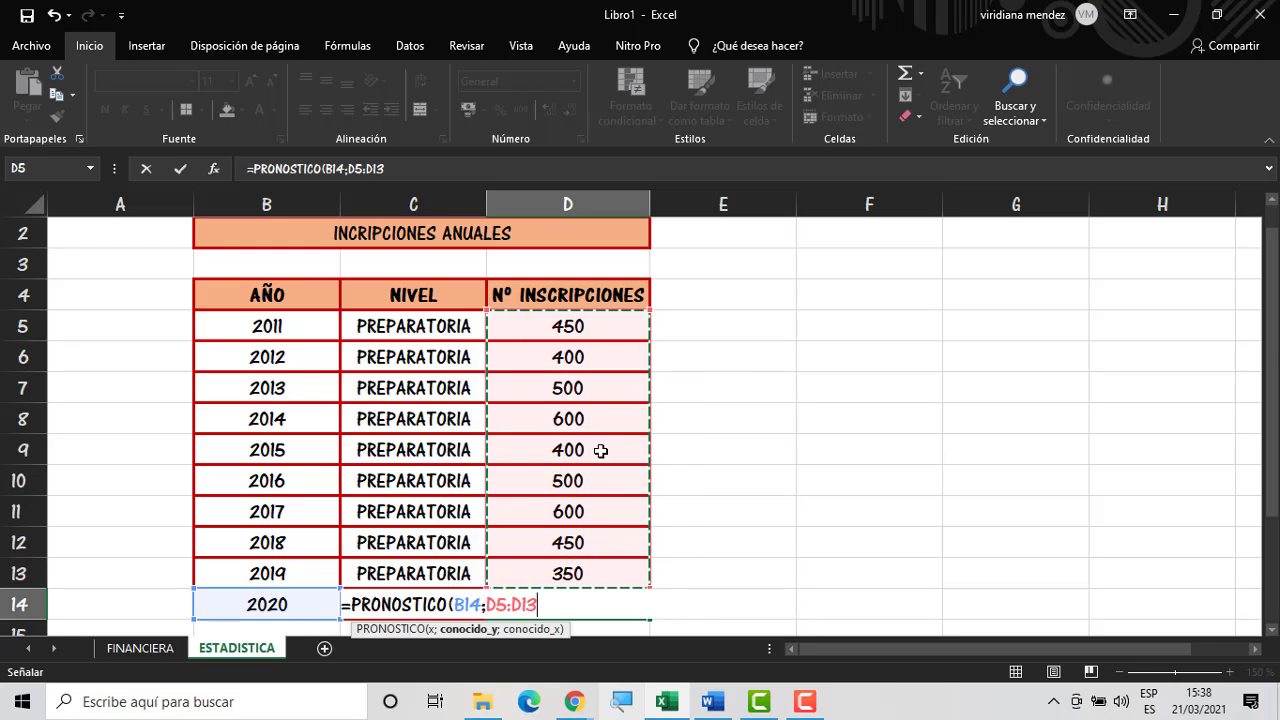
type(";")
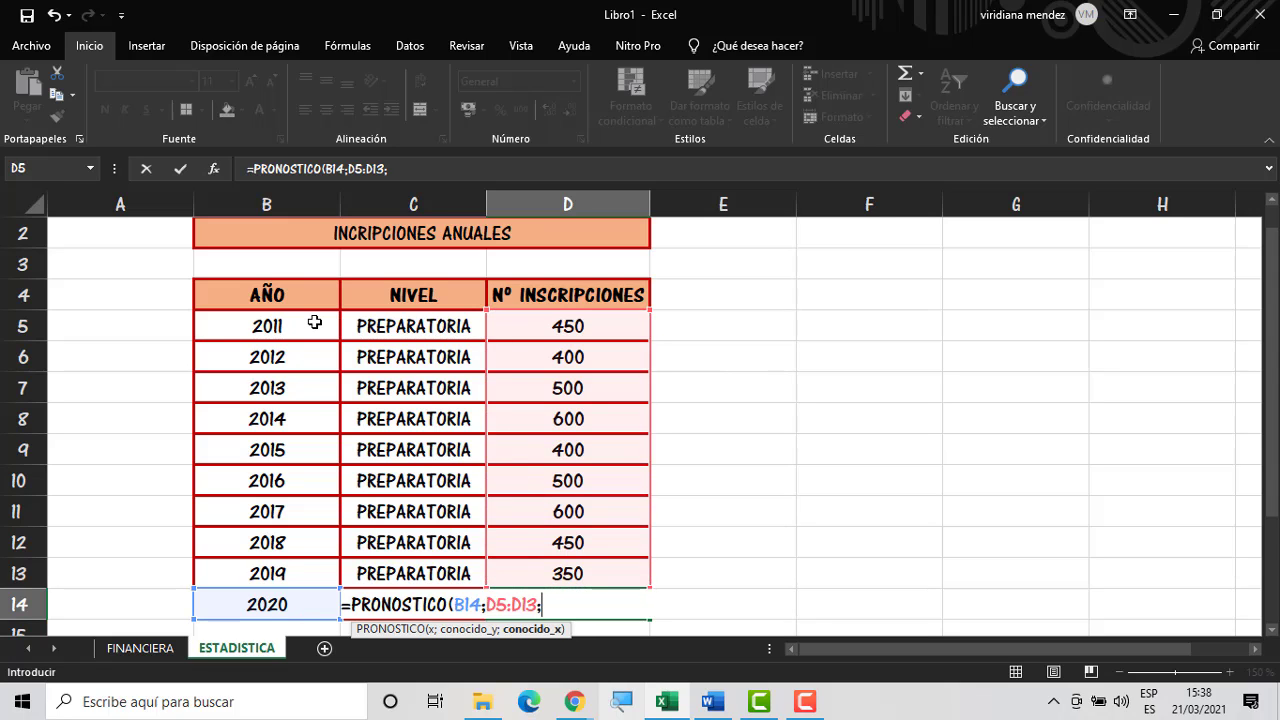
left_click_drag(314, 322, 300, 568)
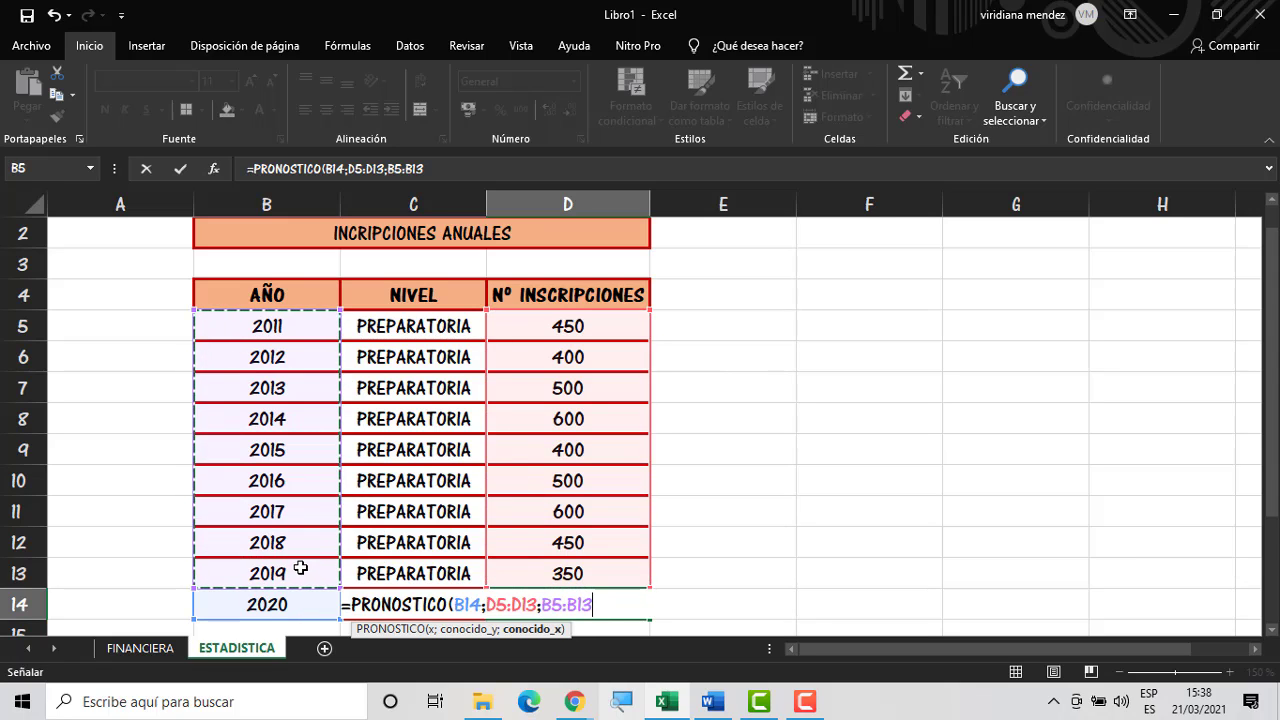
key("Return")
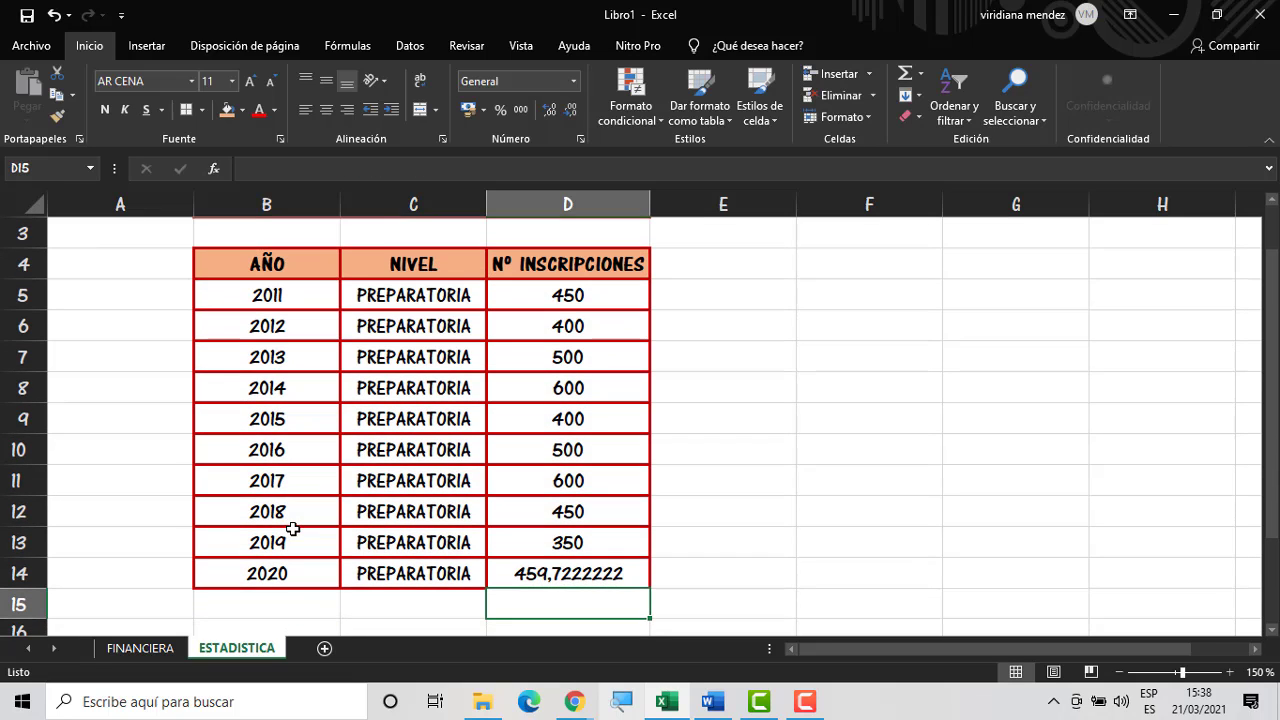
left_click(575, 576)
left_click(741, 552)
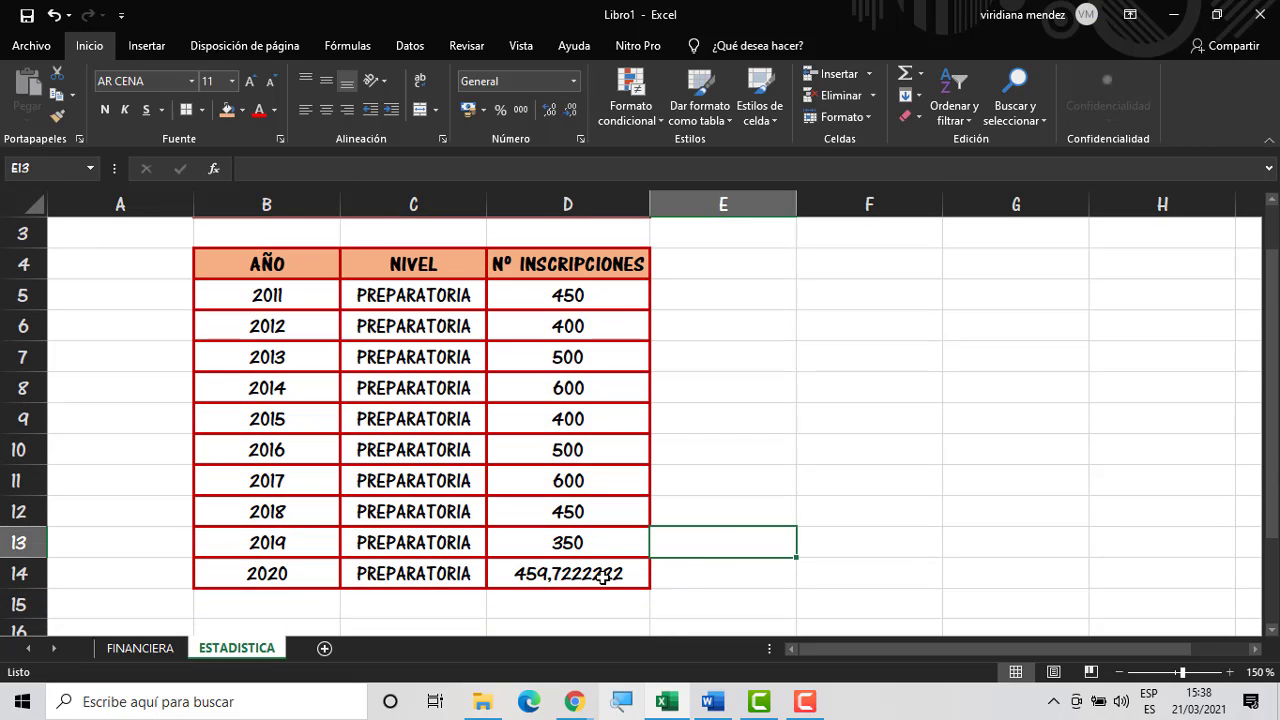
Examine the 2020 enrolment forecast and its PRONOSTICO formula in D14
left_click(603, 576)
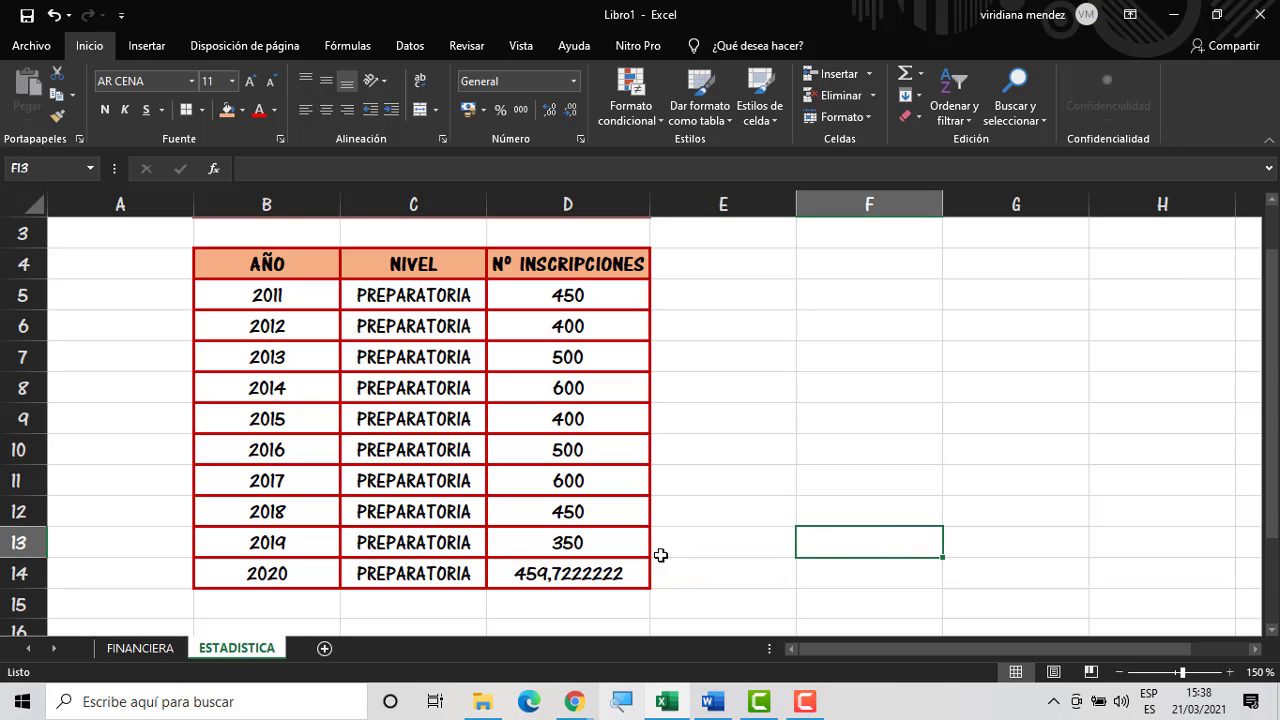
left_click(571, 595)
left_click(588, 572)
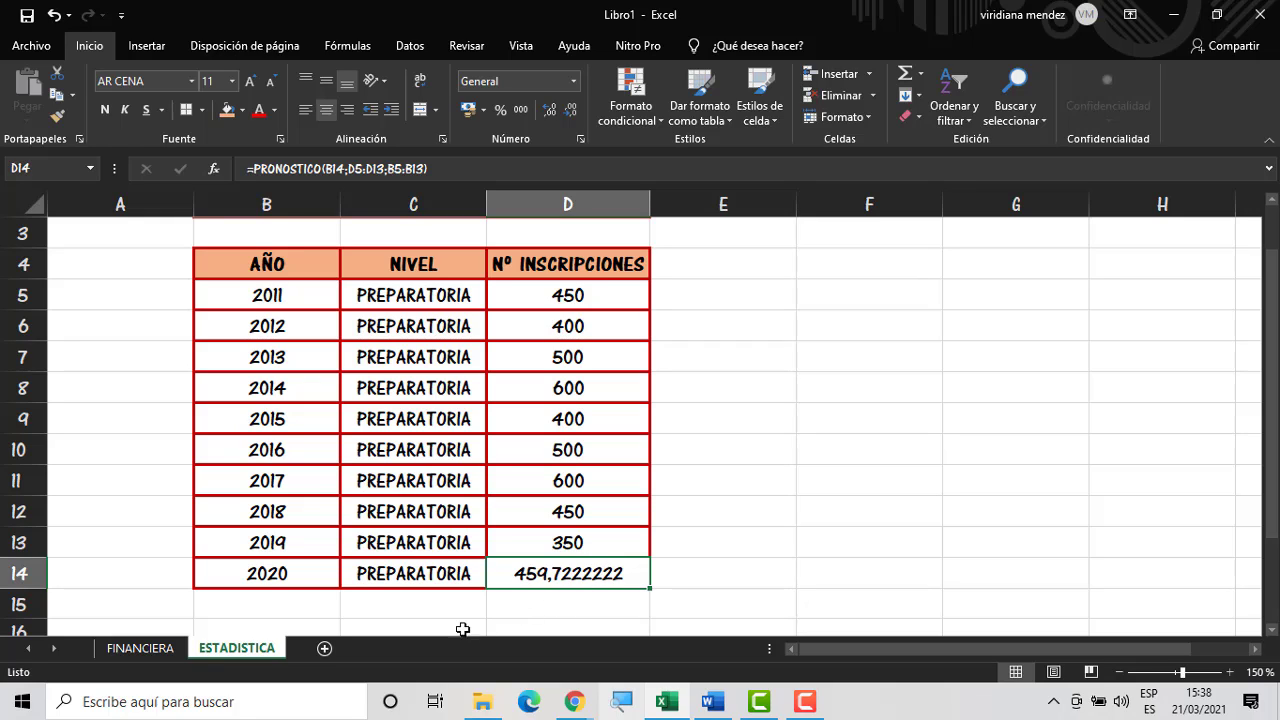
left_click(778, 440)
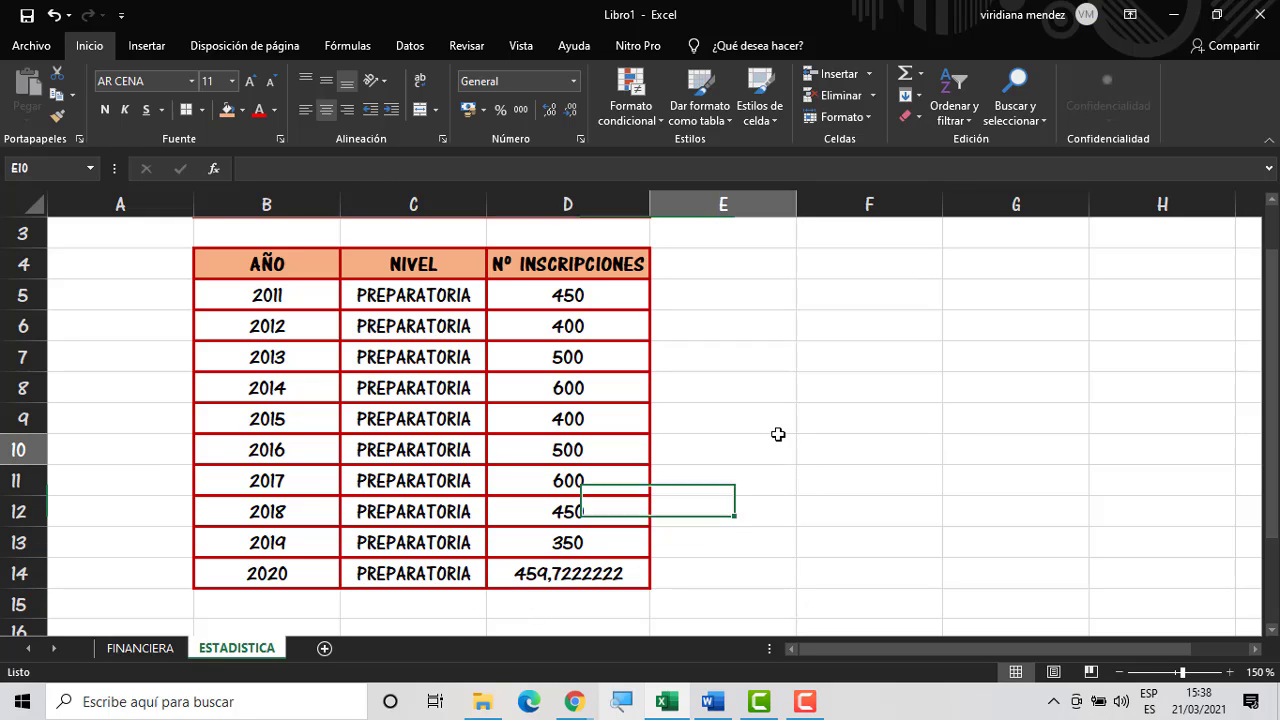
left_click(624, 578)
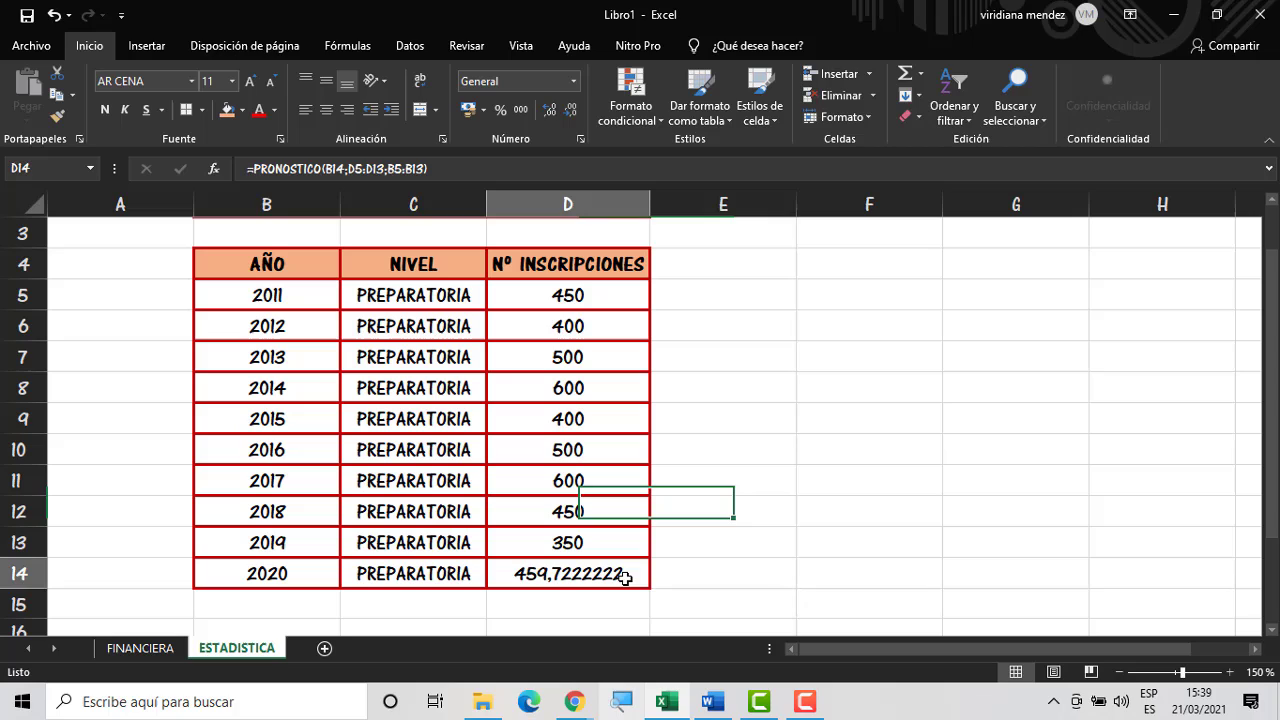
left_click(723, 540)
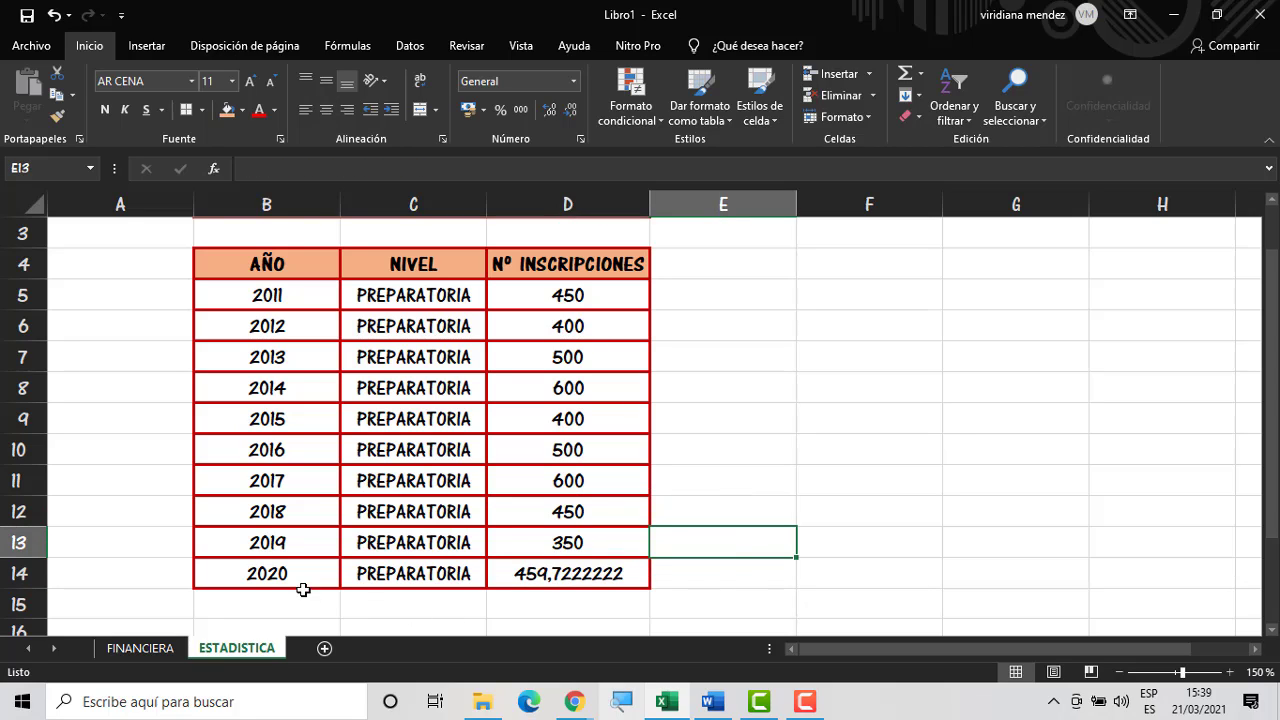
left_click(783, 510)
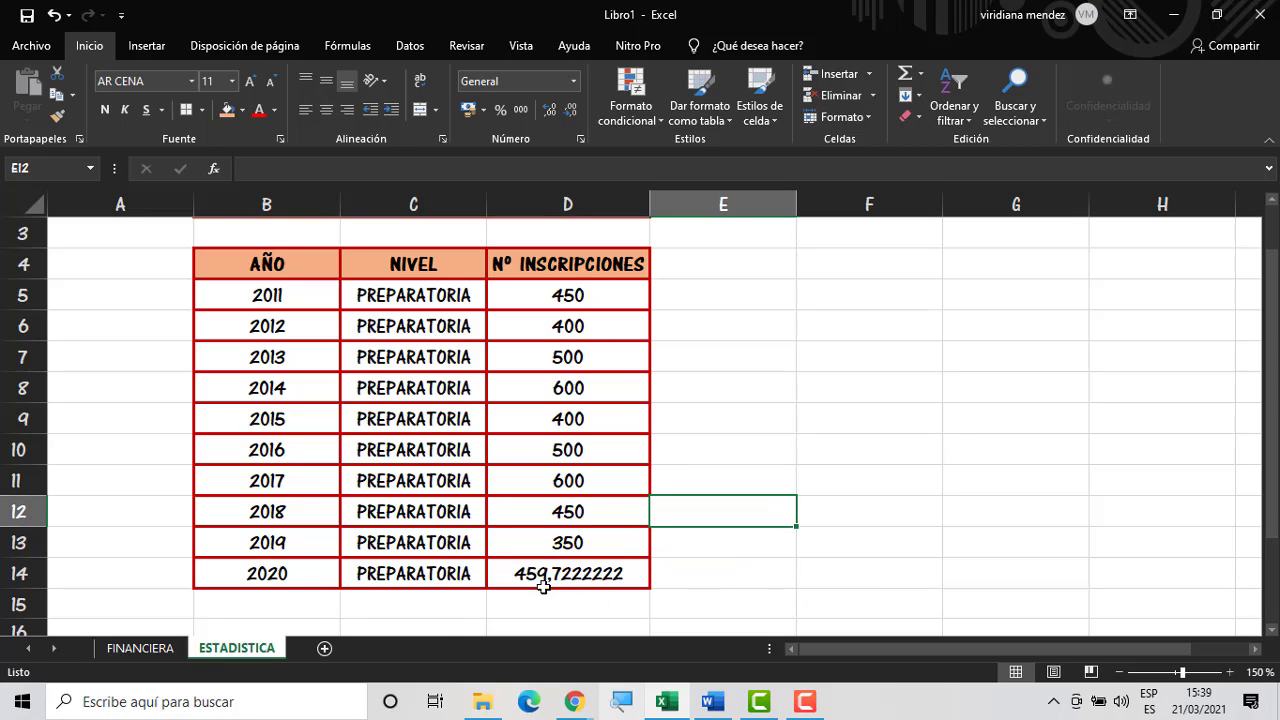
mouse_move(520, 585)
left_mouse_down()
mouse_move(517, 603)
mouse_move(550, 584)
left_mouse_up()
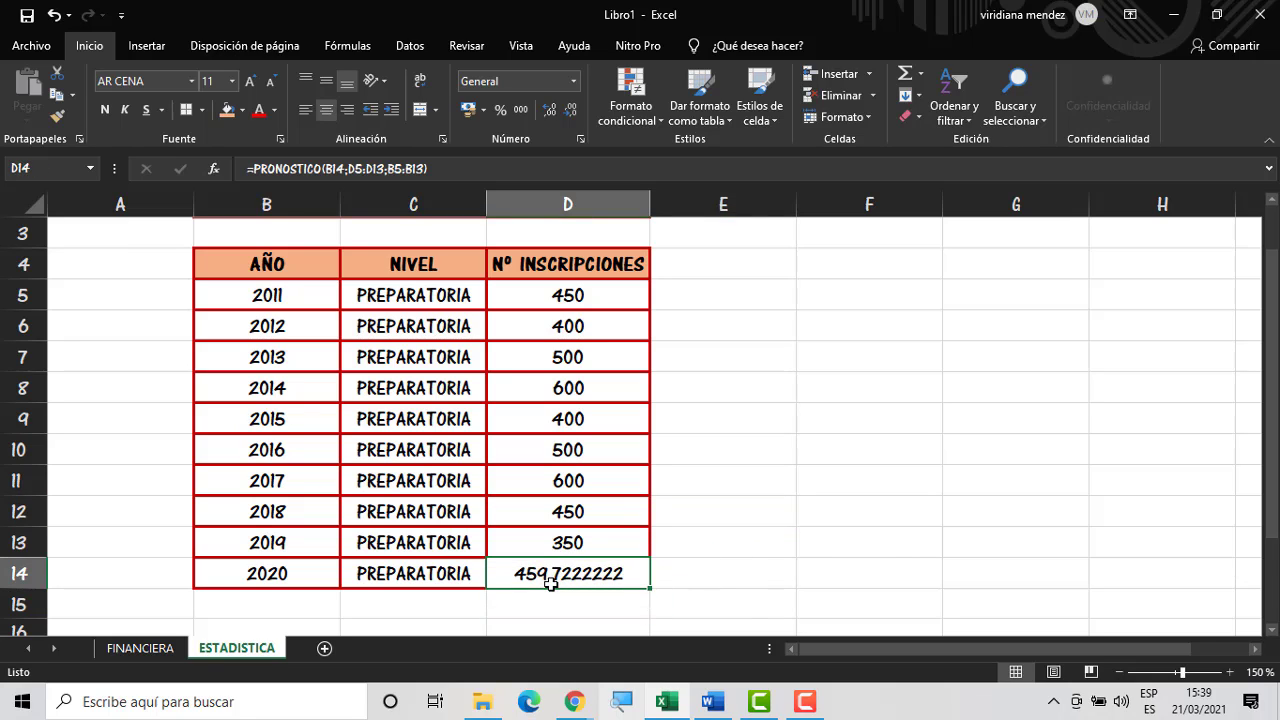
left_click(987, 552)
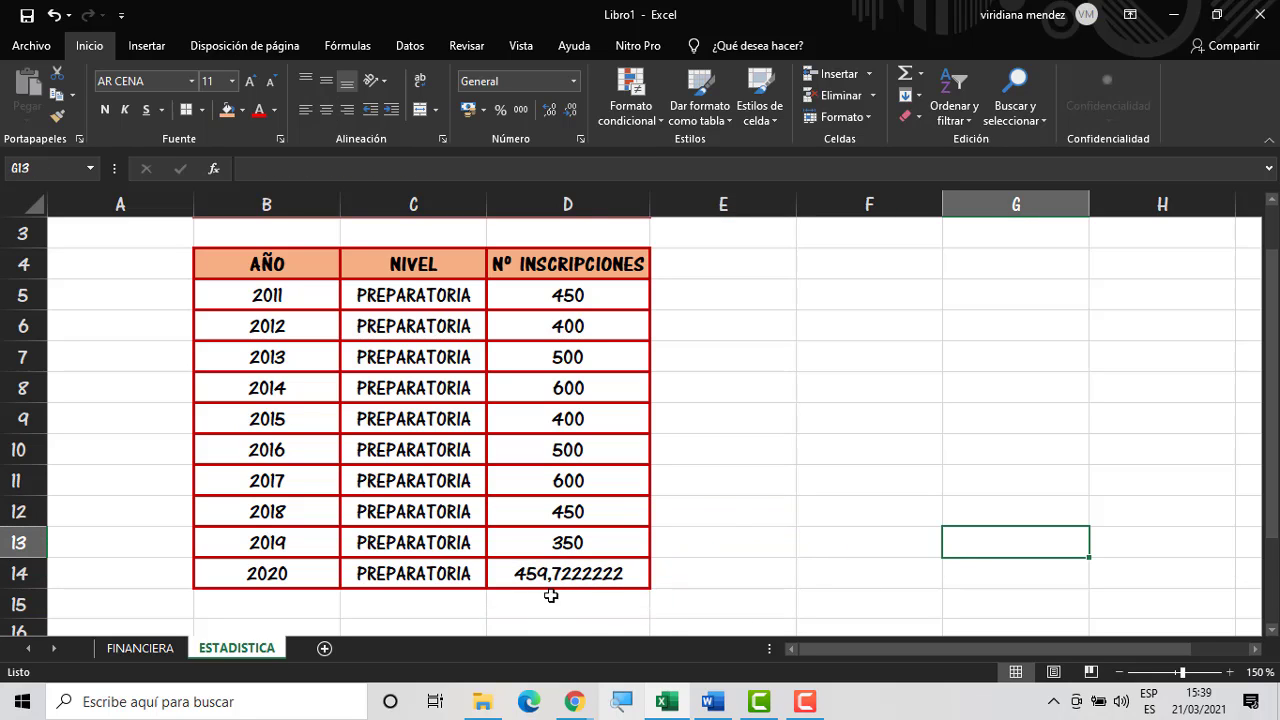
left_click(737, 491)
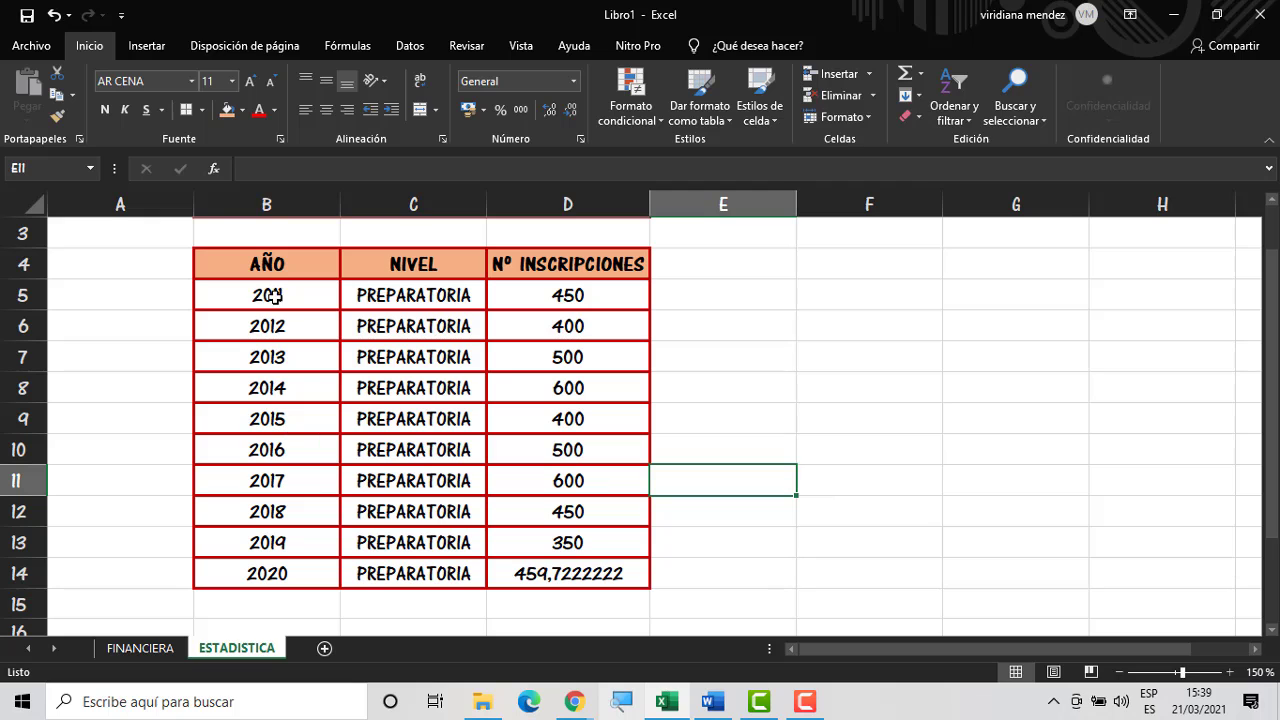
Enter the title ALUMNOS INSCRITOS in G2 for a new table and widen column G to fit it
left_click_drag(1272, 432, 1277, 406)
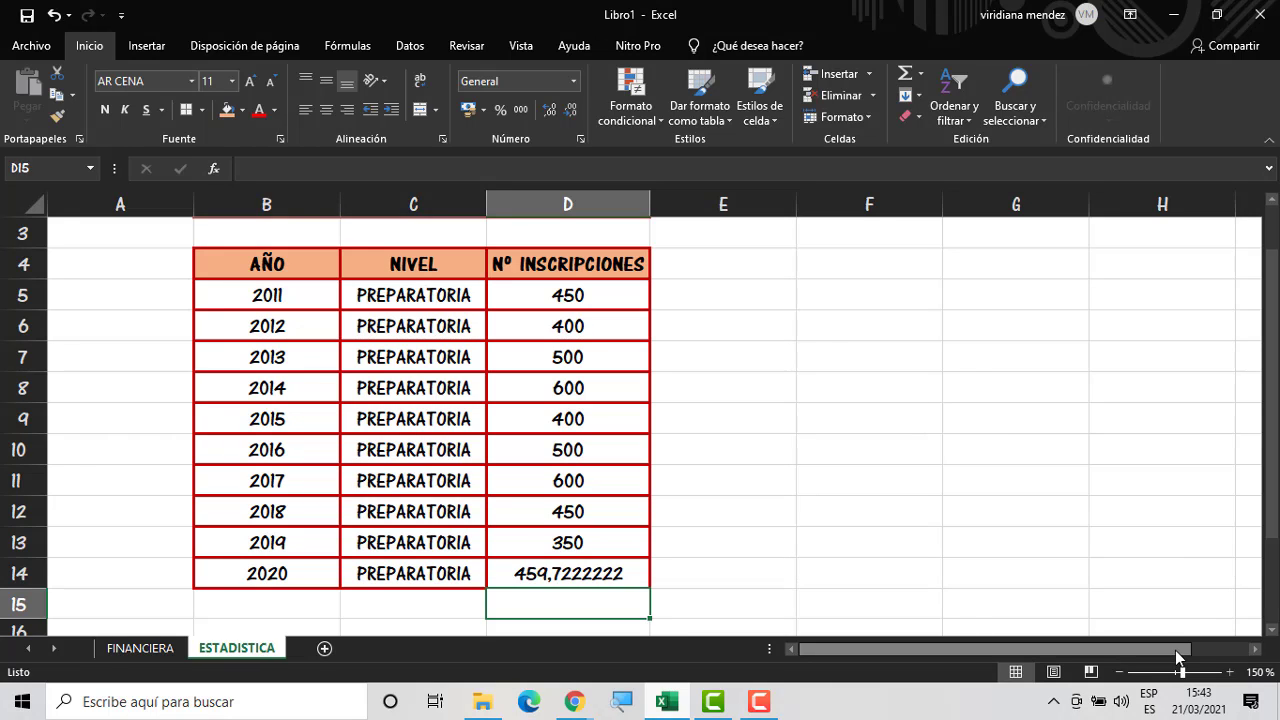
left_click_drag(1175, 650, 1245, 651)
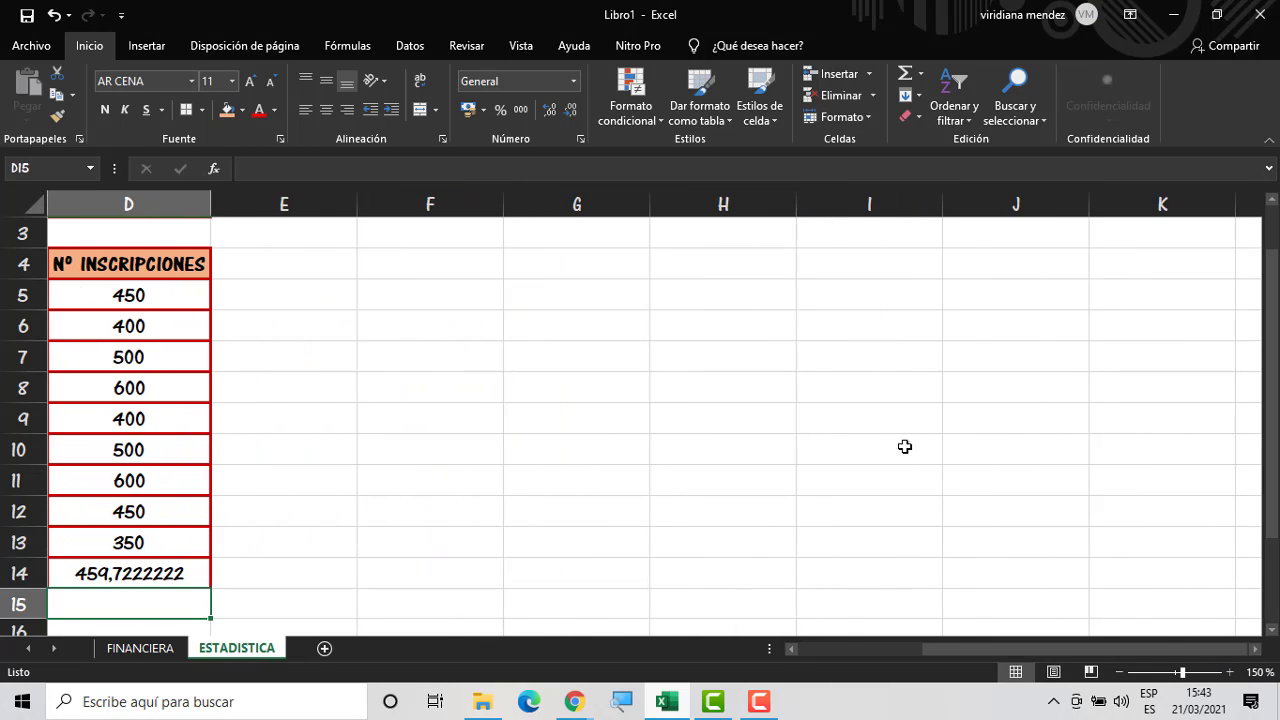
left_click_drag(1270, 441, 1270, 399)
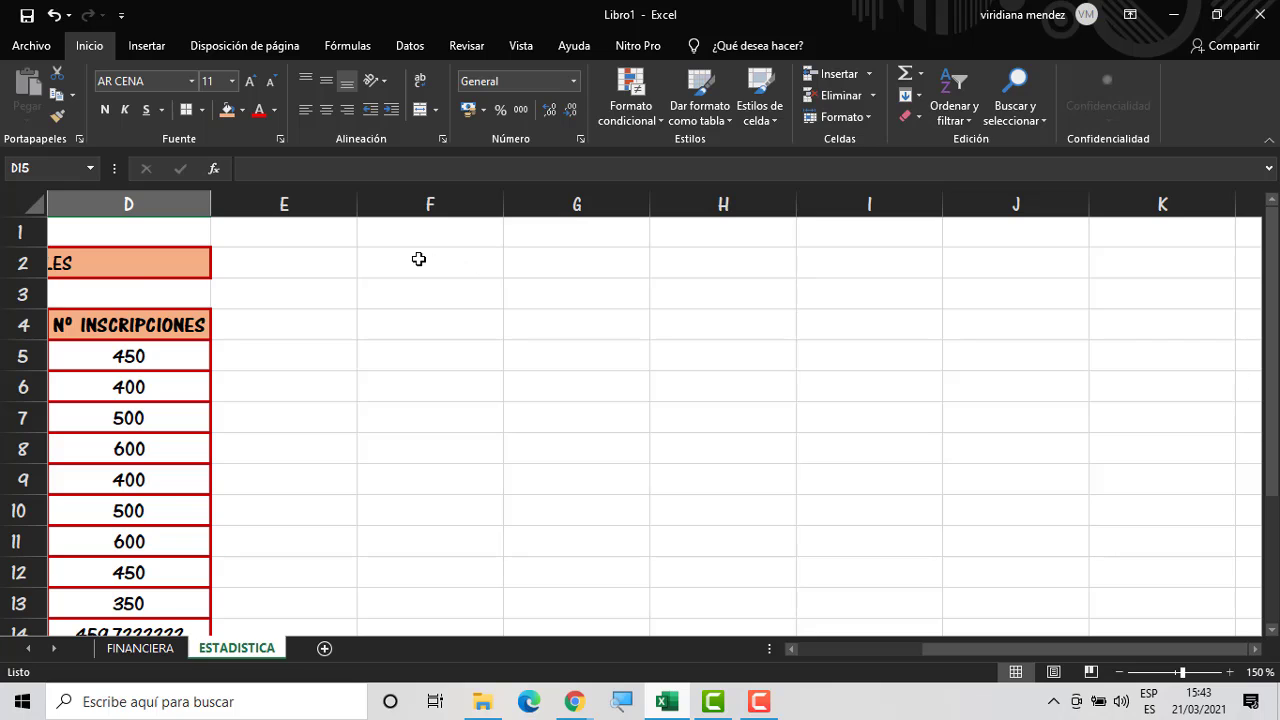
left_click(1022, 651)
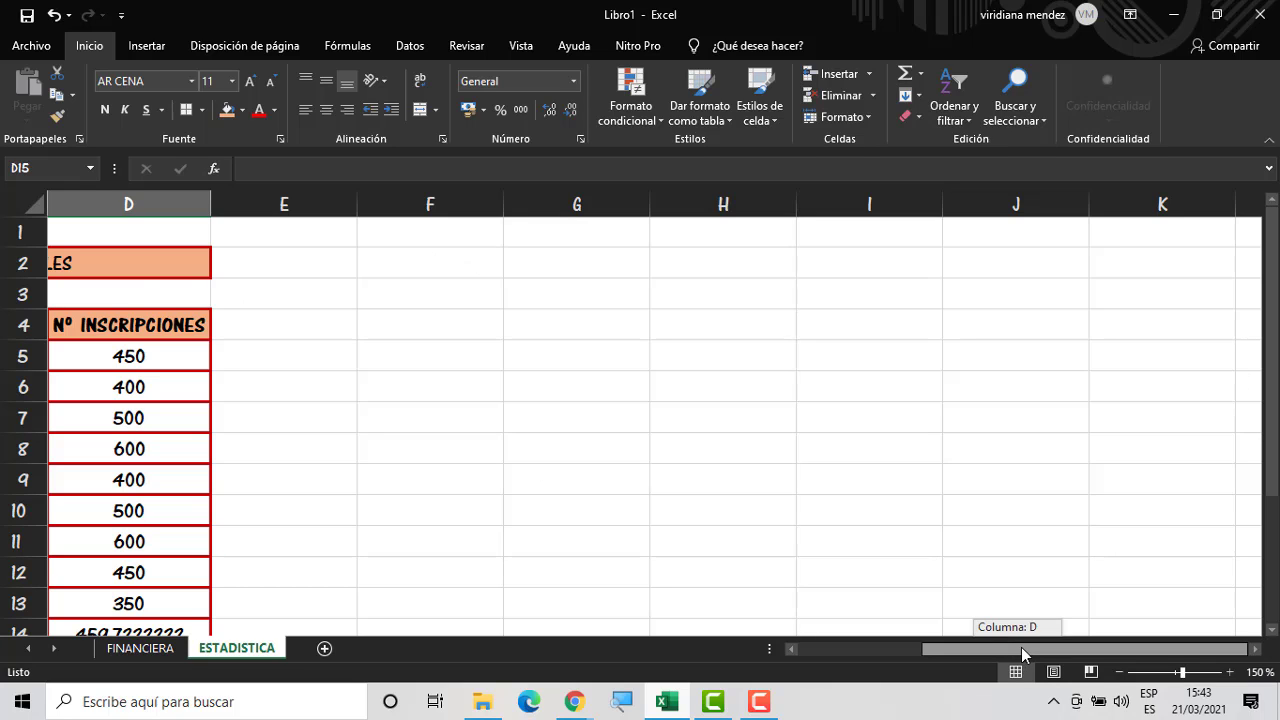
left_click(1254, 651)
left_click(1254, 651)
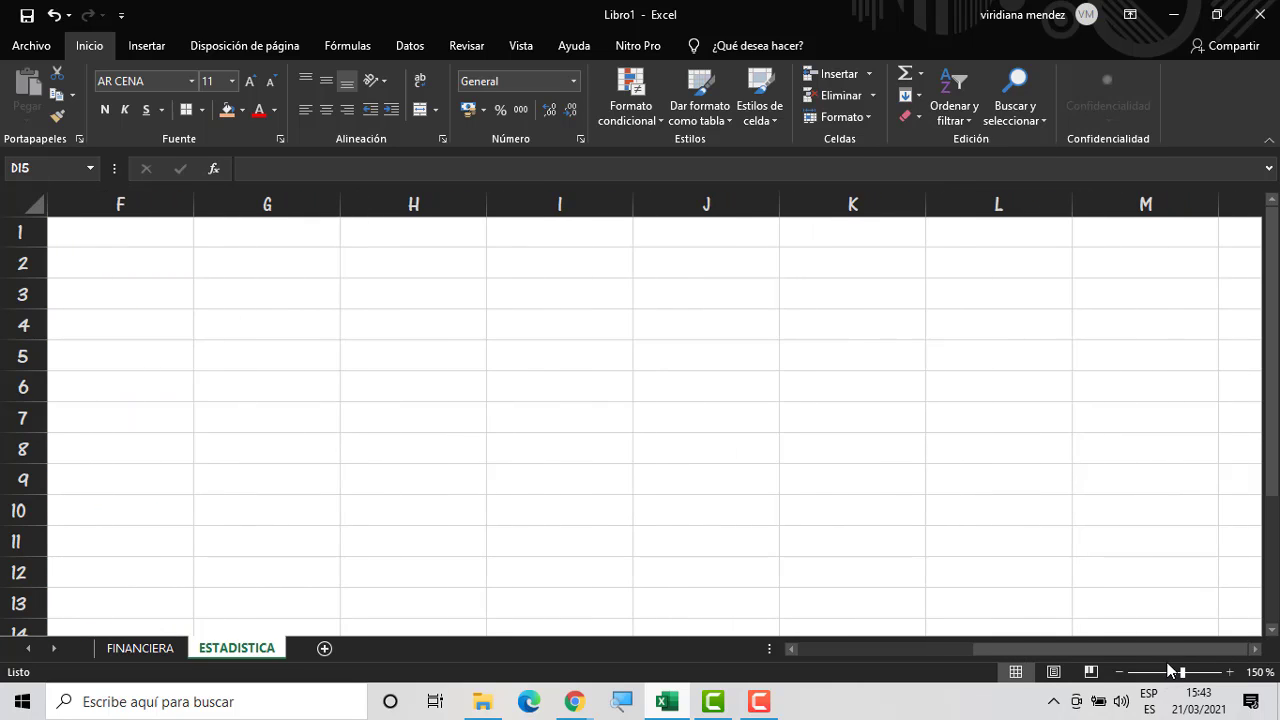
left_click_drag(1163, 645, 1120, 648)
left_click(366, 264)
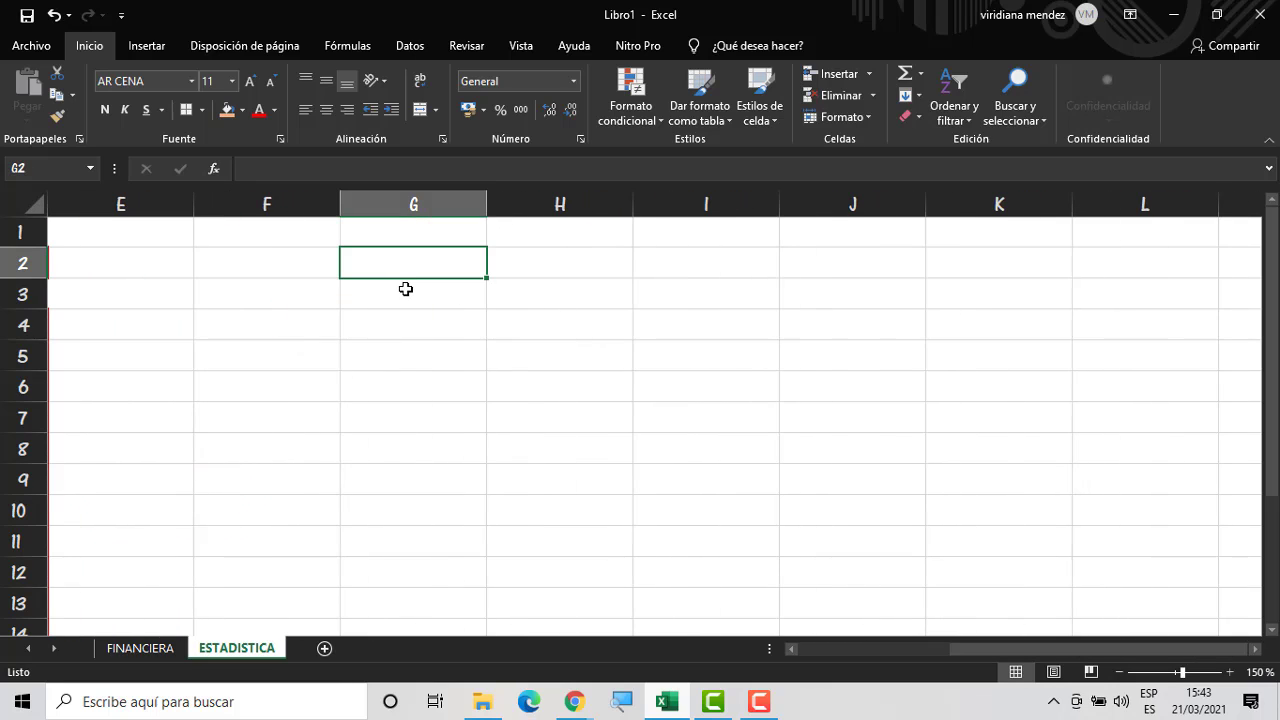
type("ALUMNOS ")
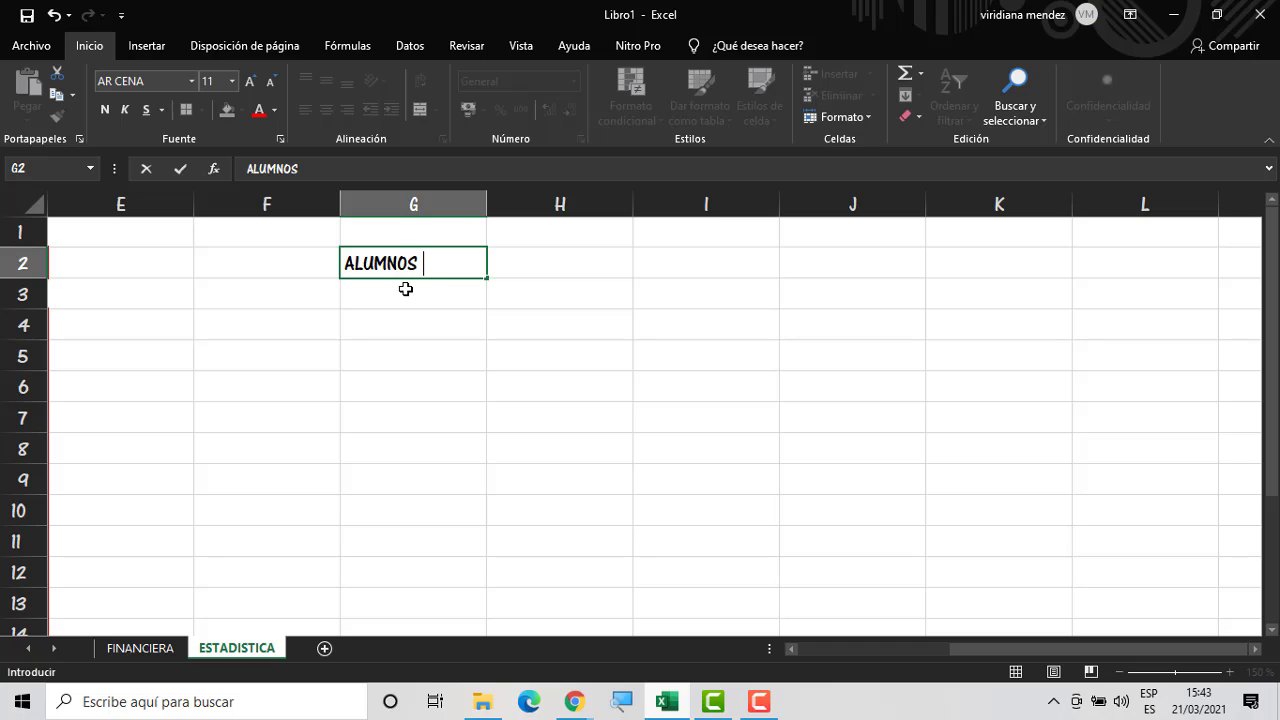
type("INSCR")
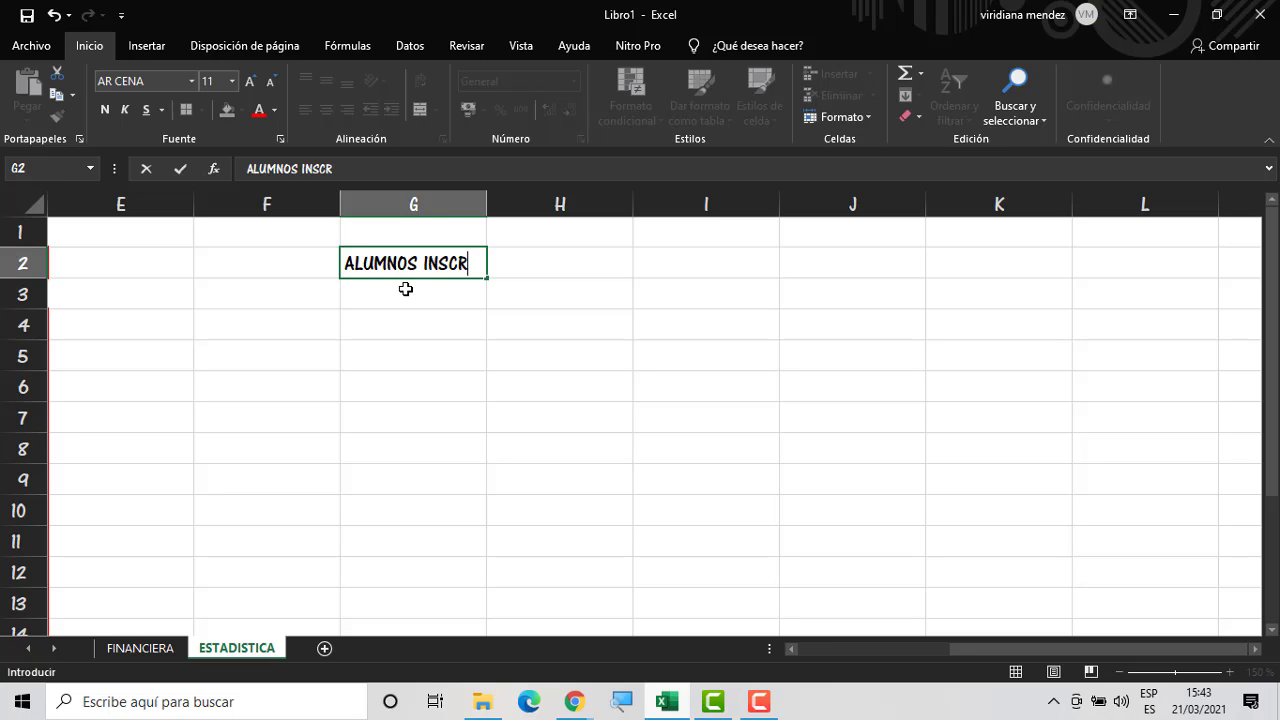
type("ITOS")
key("Return")
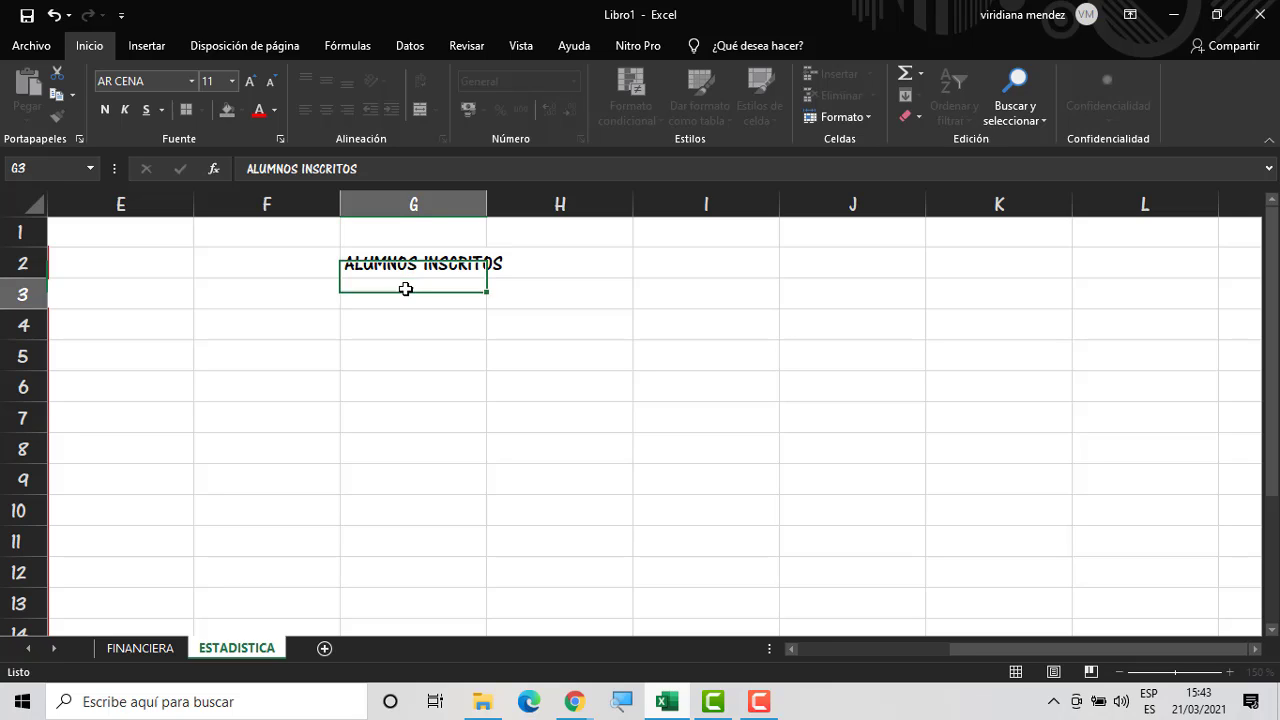
key("Return")
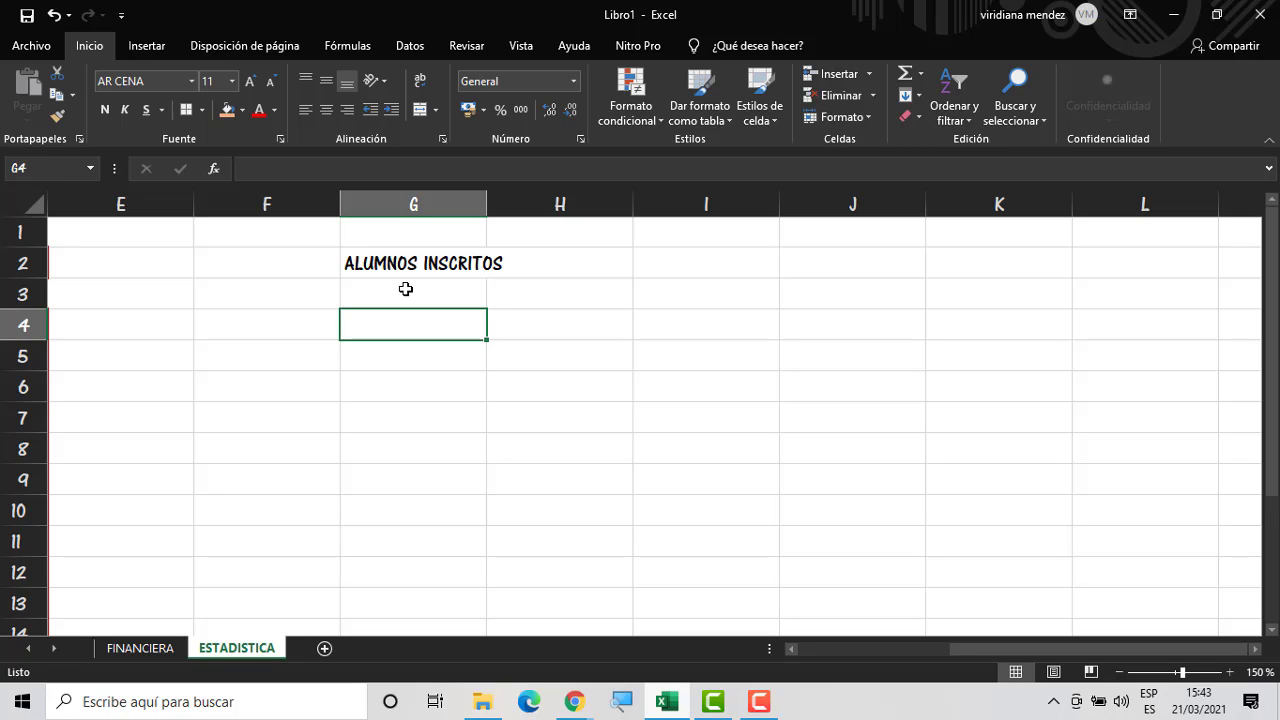
left_click_drag(487, 209, 519, 209)
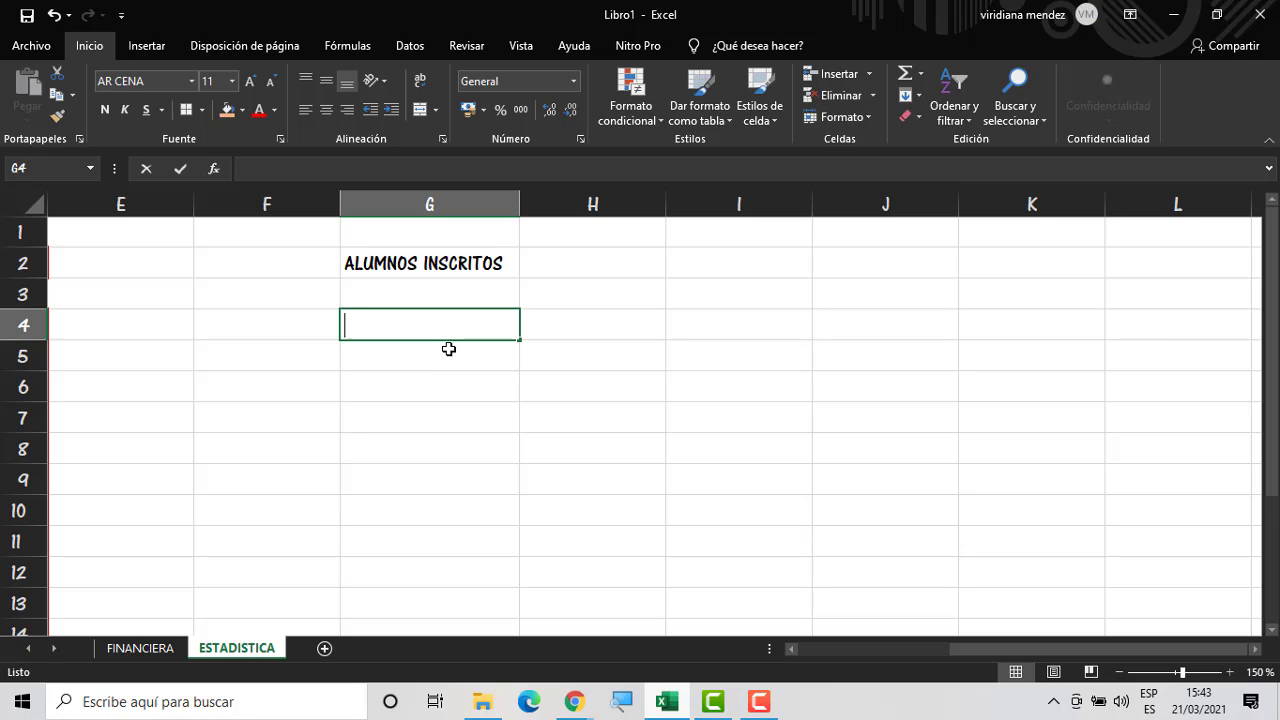
Enter the heading Nº in G4 as the new table's first column
type("N")
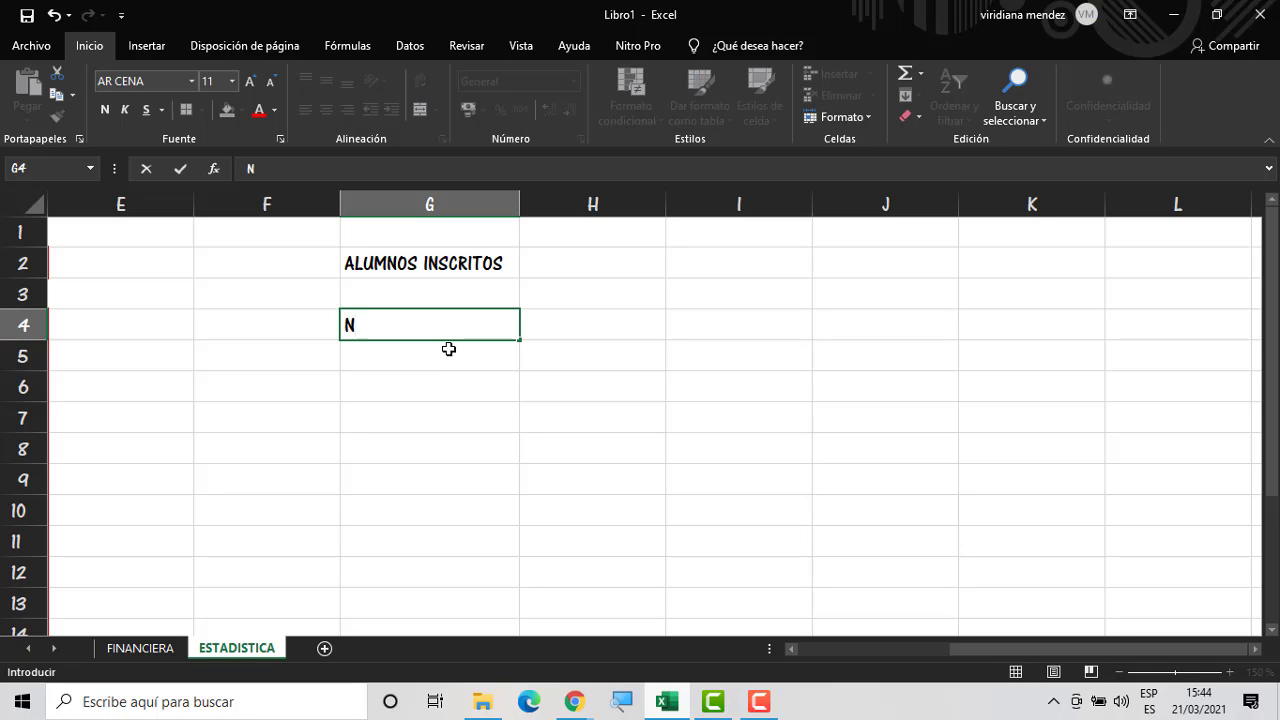
type("ª")
key("BackSpace")
key("Tab")
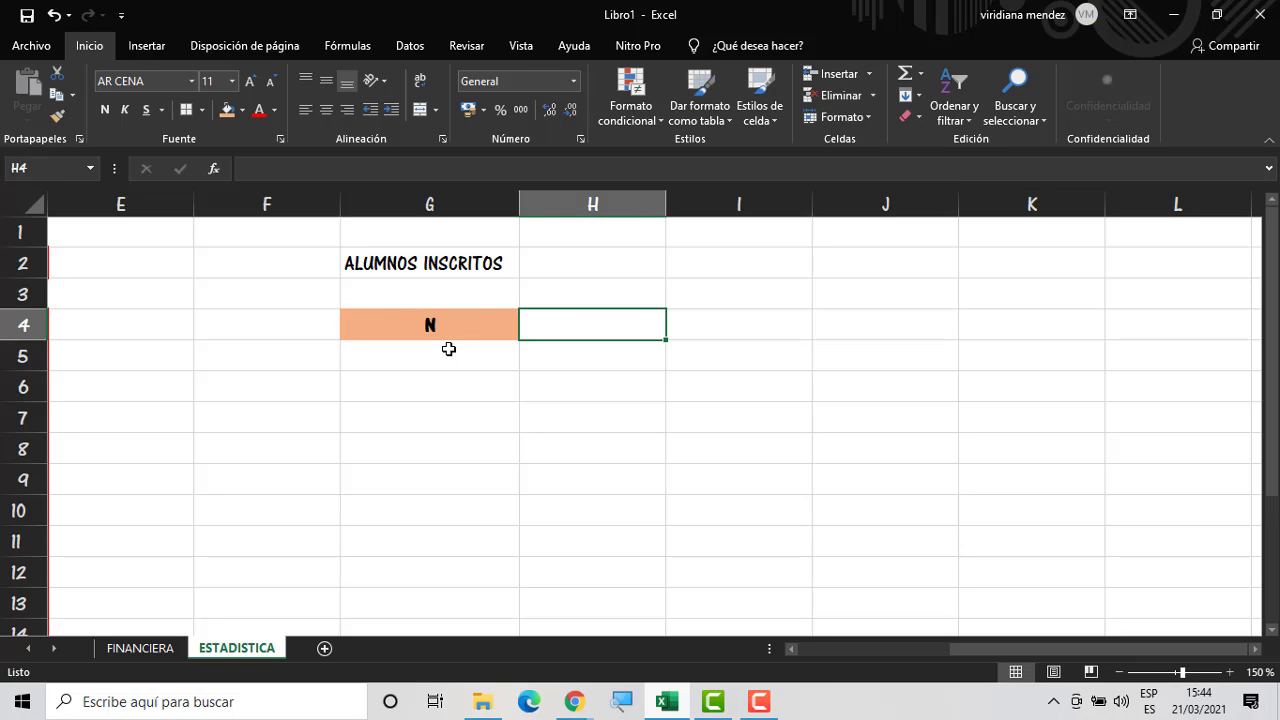
double_click(499, 325)
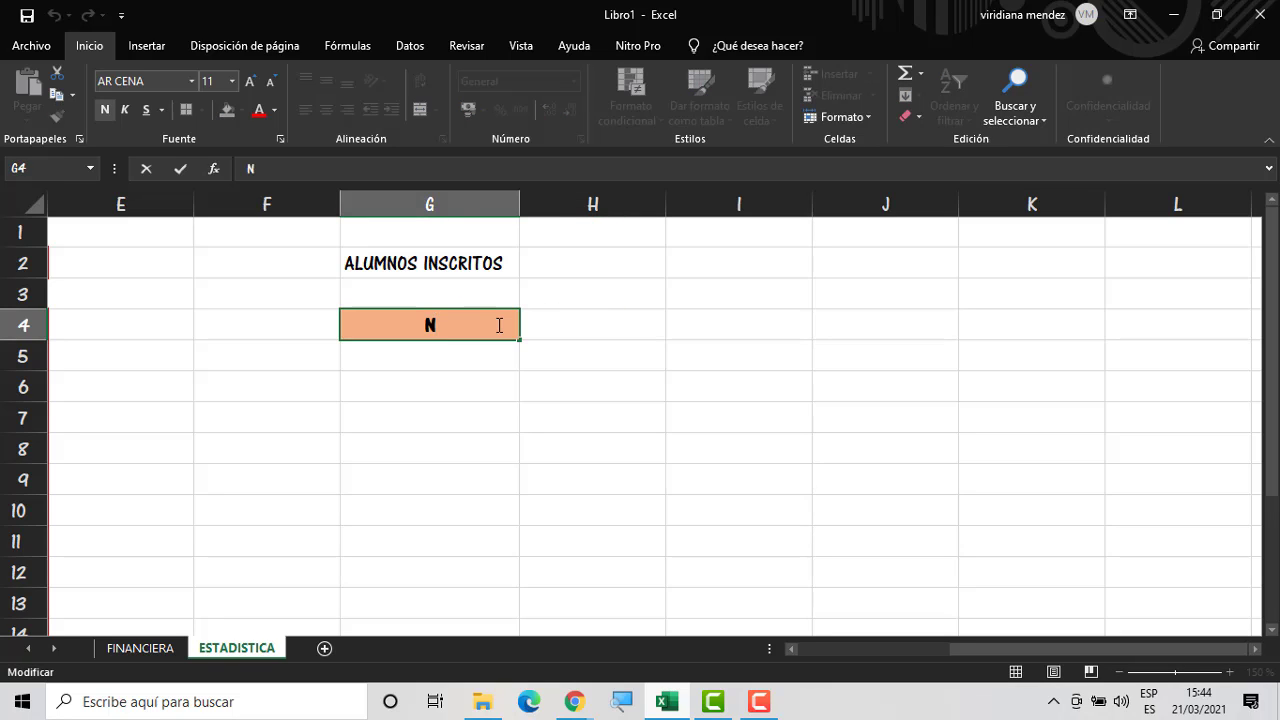
type("ª")
key("Return")
Add the headings ALUMNO in H4 and GENERO in I4
left_click(586, 325)
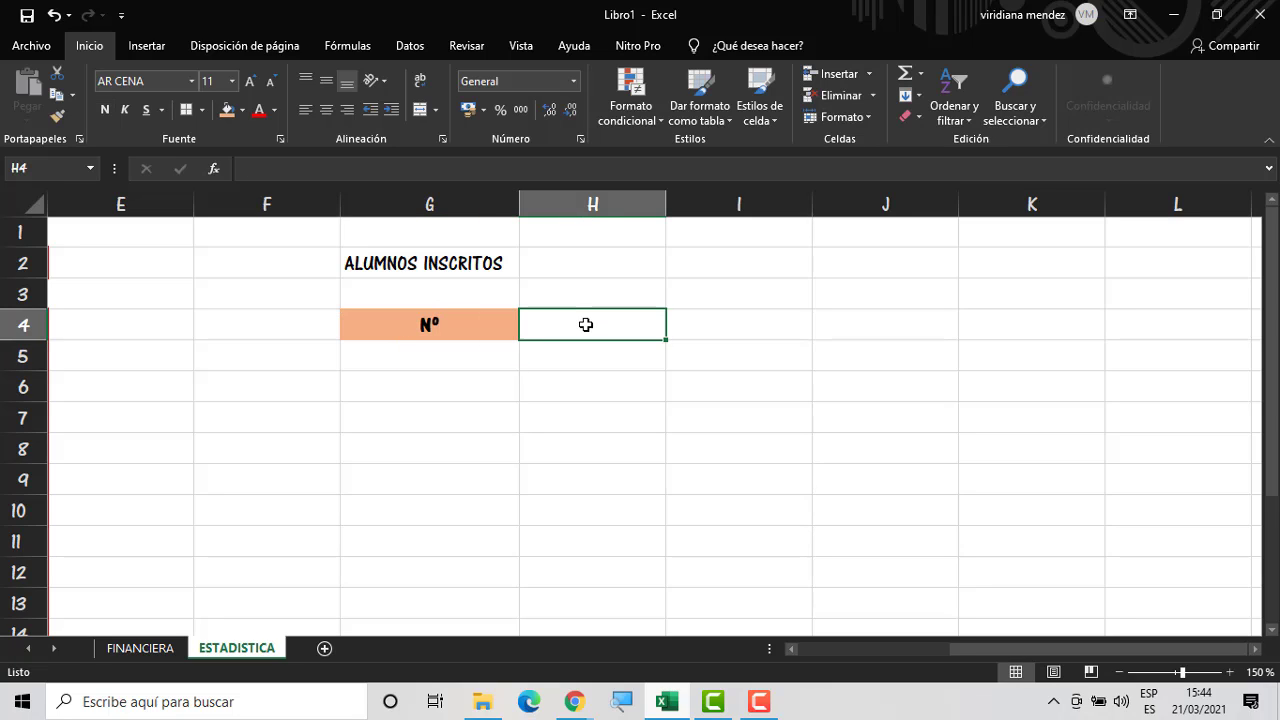
type("AA")
key("BackSpace")
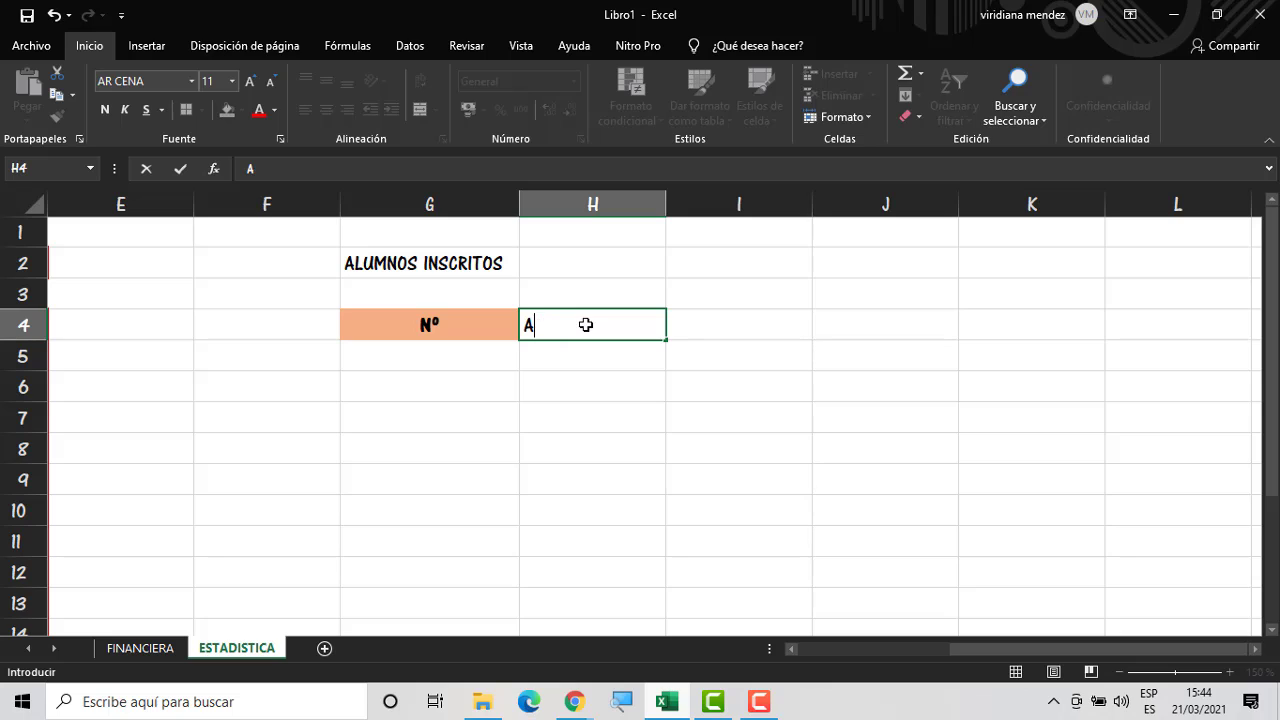
type("LUMNO")
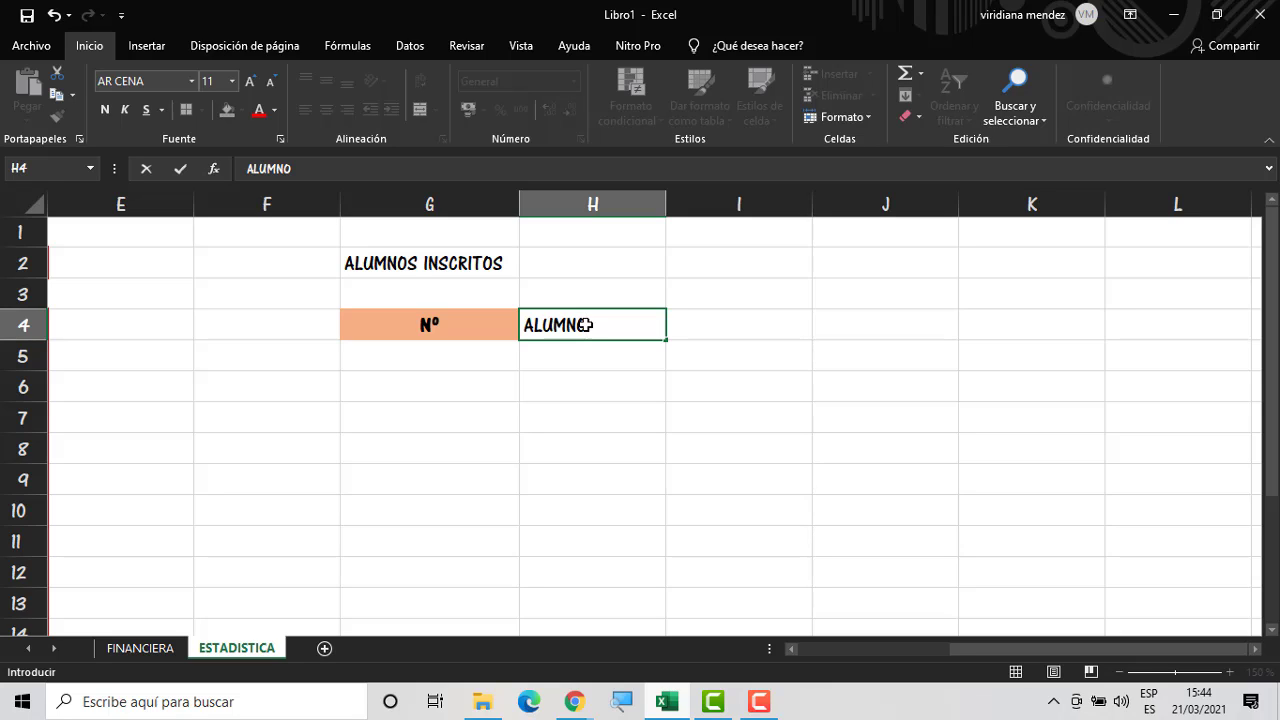
key("Tab")
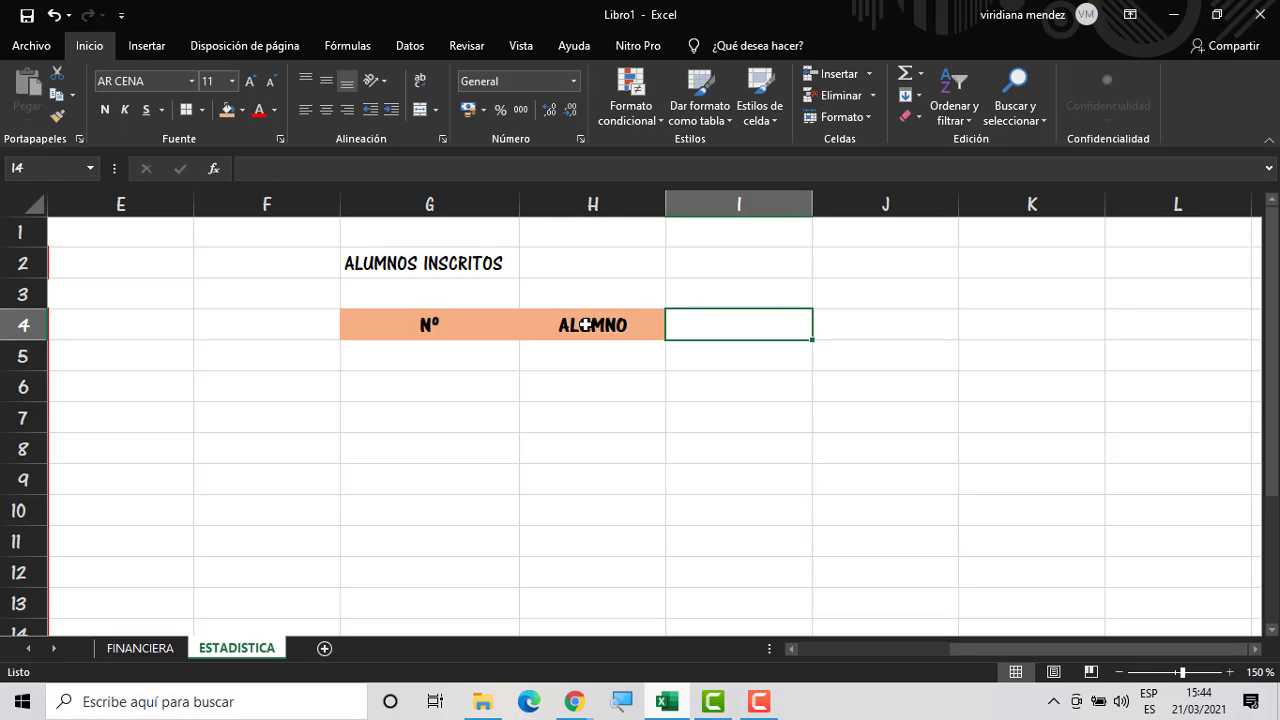
type("GENERO")
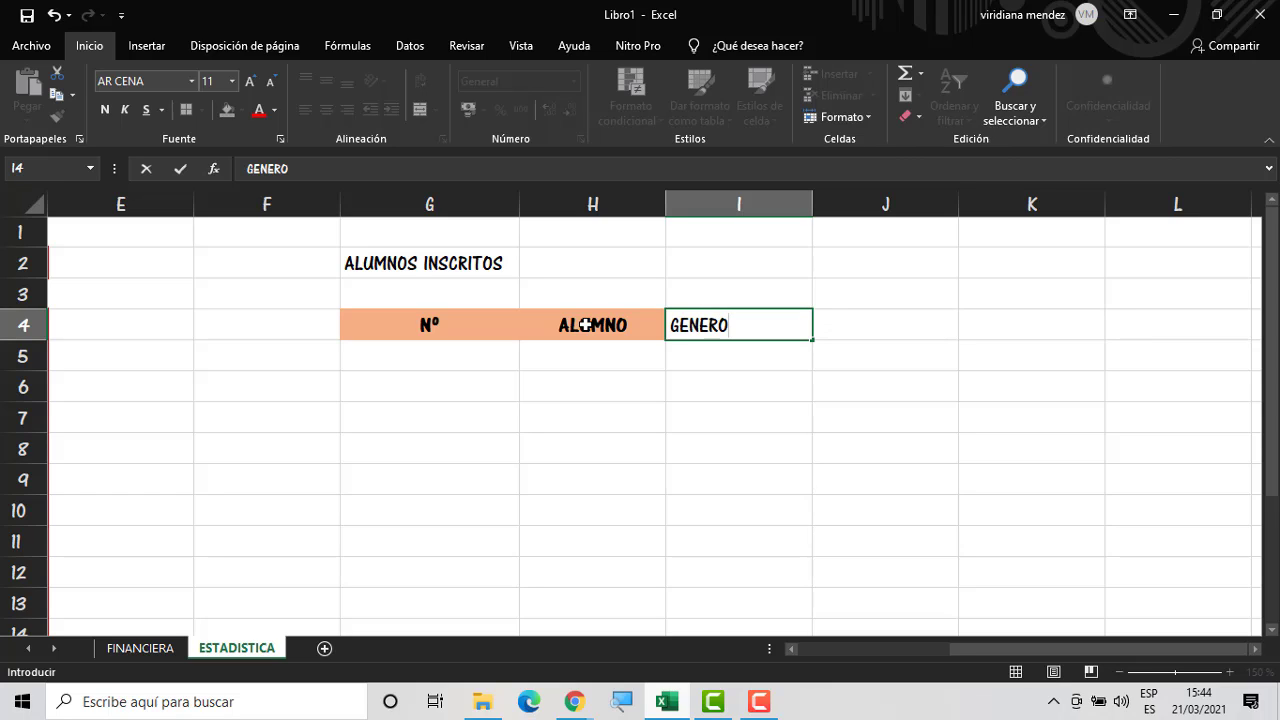
key("Tab")
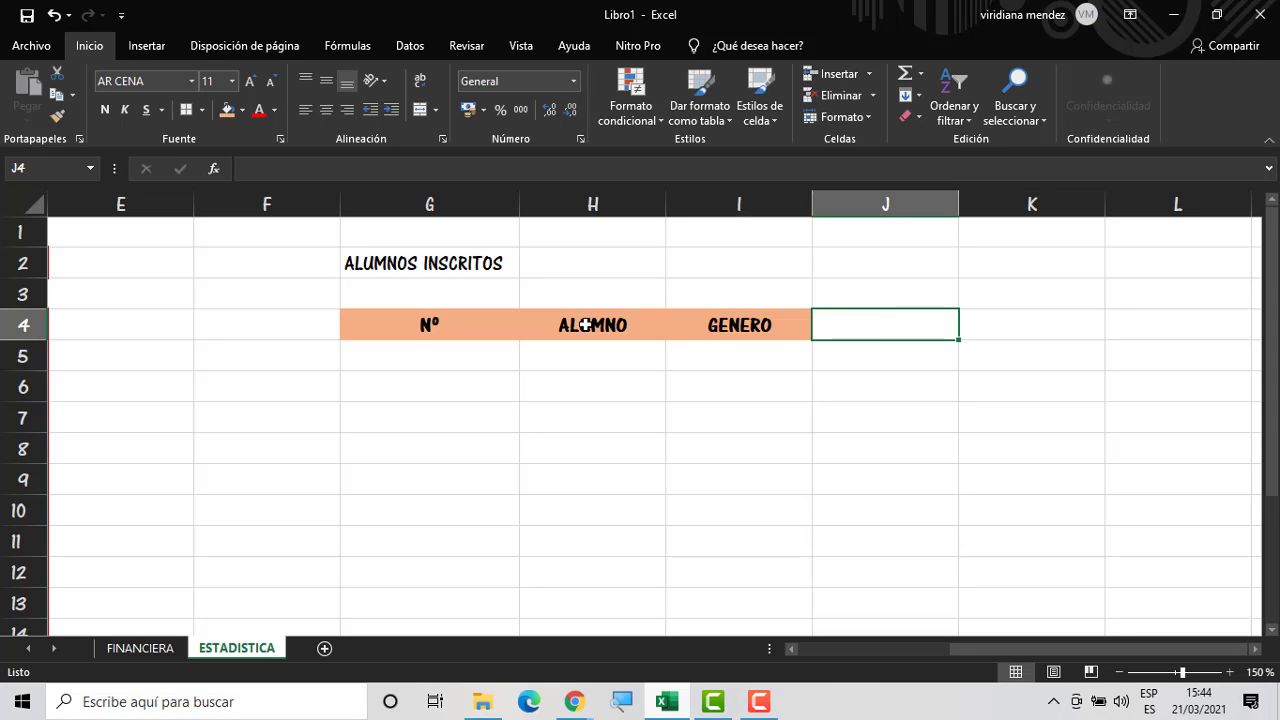
Enter the group heading MATERIAS in J3, one row above the column headings
key("Up")
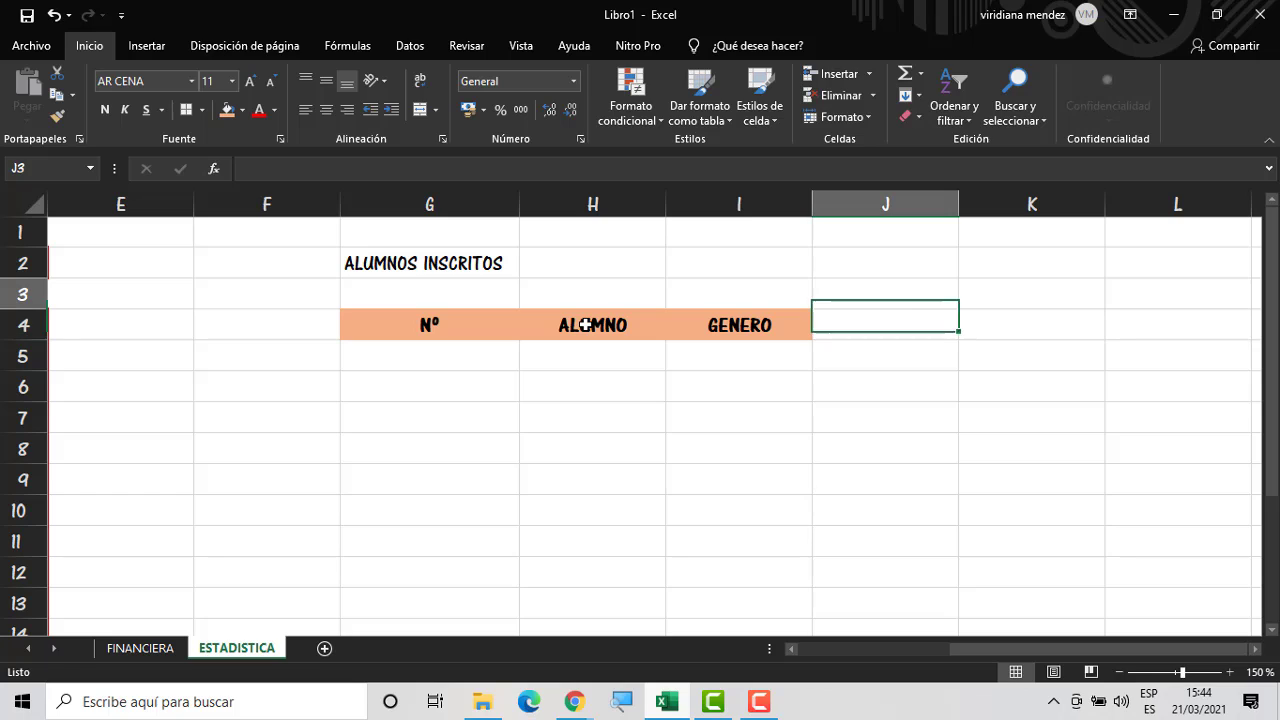
type("MATERIS")
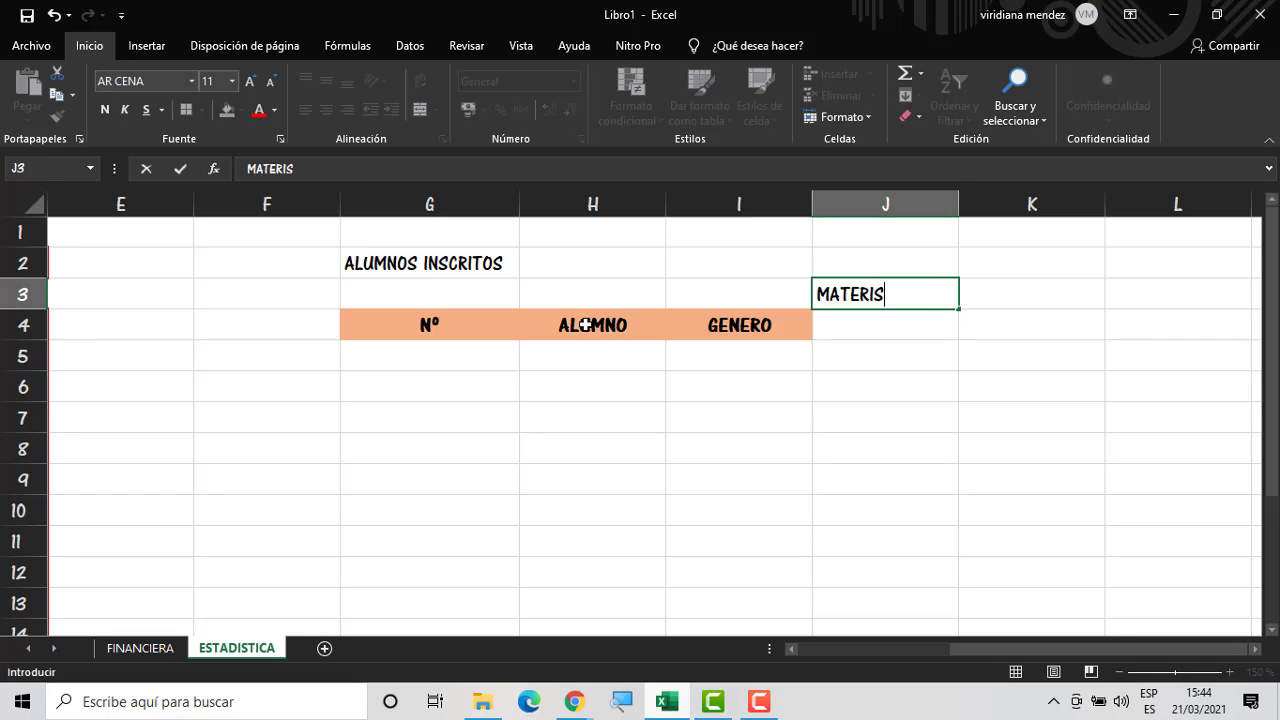
key("BackSpace")
type("AS")
key("Return")
Add the subject headings ESPAÑOL in J4 and MATEMATICAS in K4 under MATERIAS
type("ESPAÑOL")
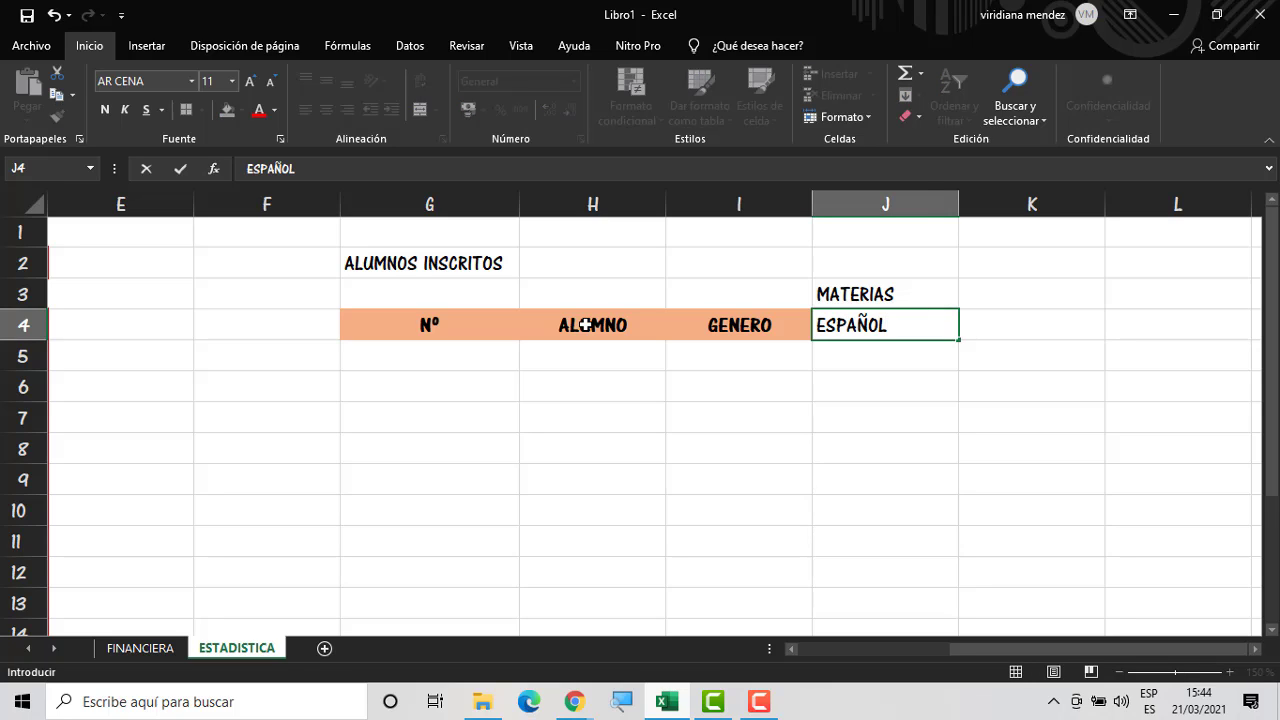
key("Tab")
type("M")
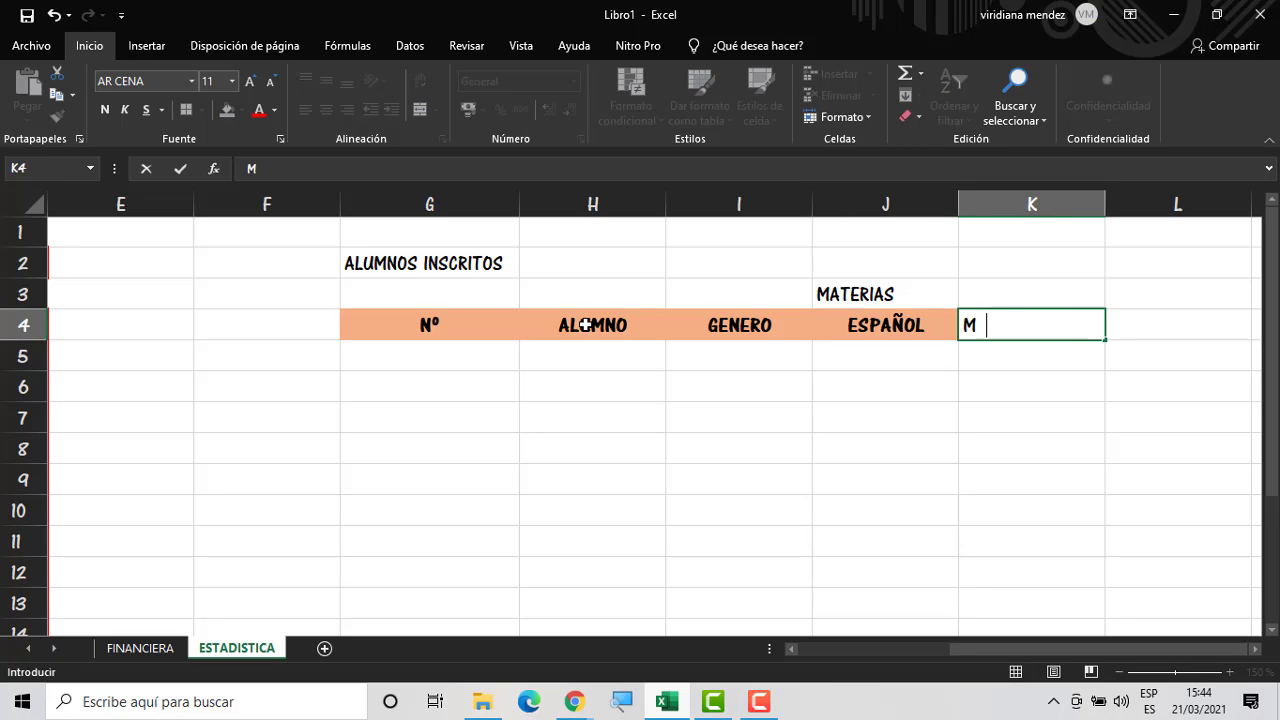
type("ATEMA TICAS")
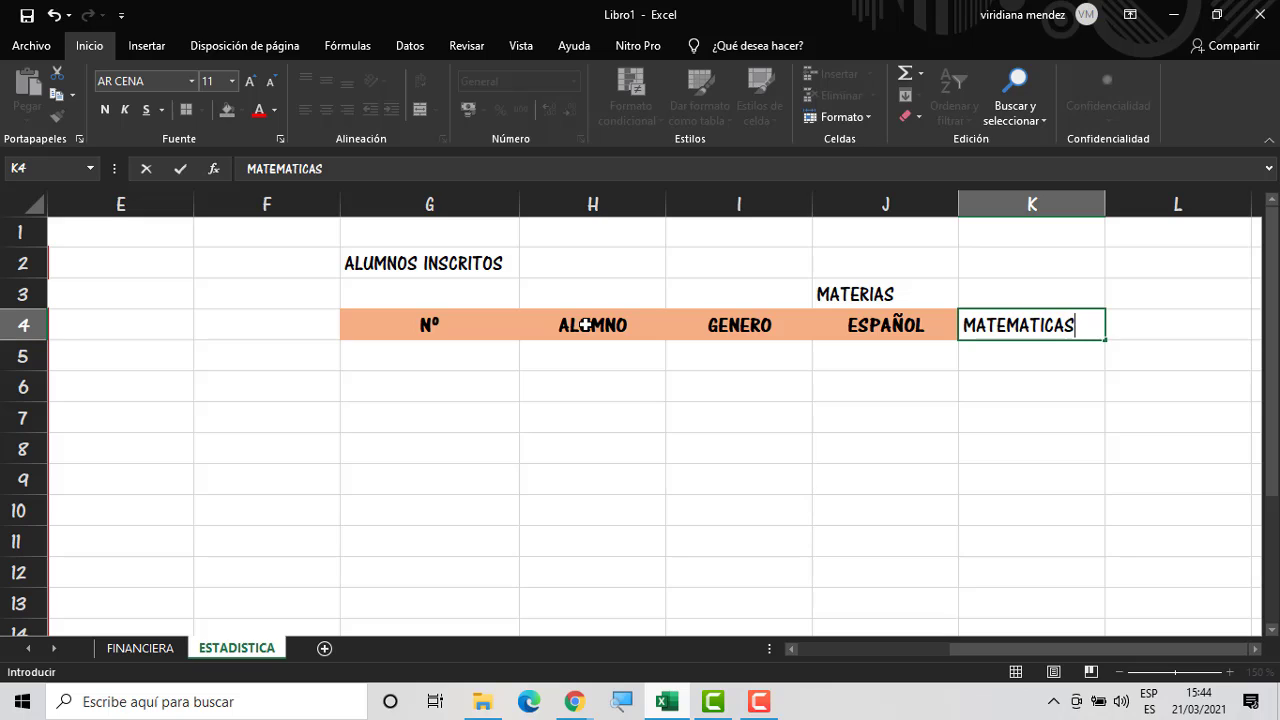
key("Tab")
Complete the subject headings with GEOGRAFIA in L4, HISTORIA in M4 and CIVISMO in N4
type("GEOGRAF")
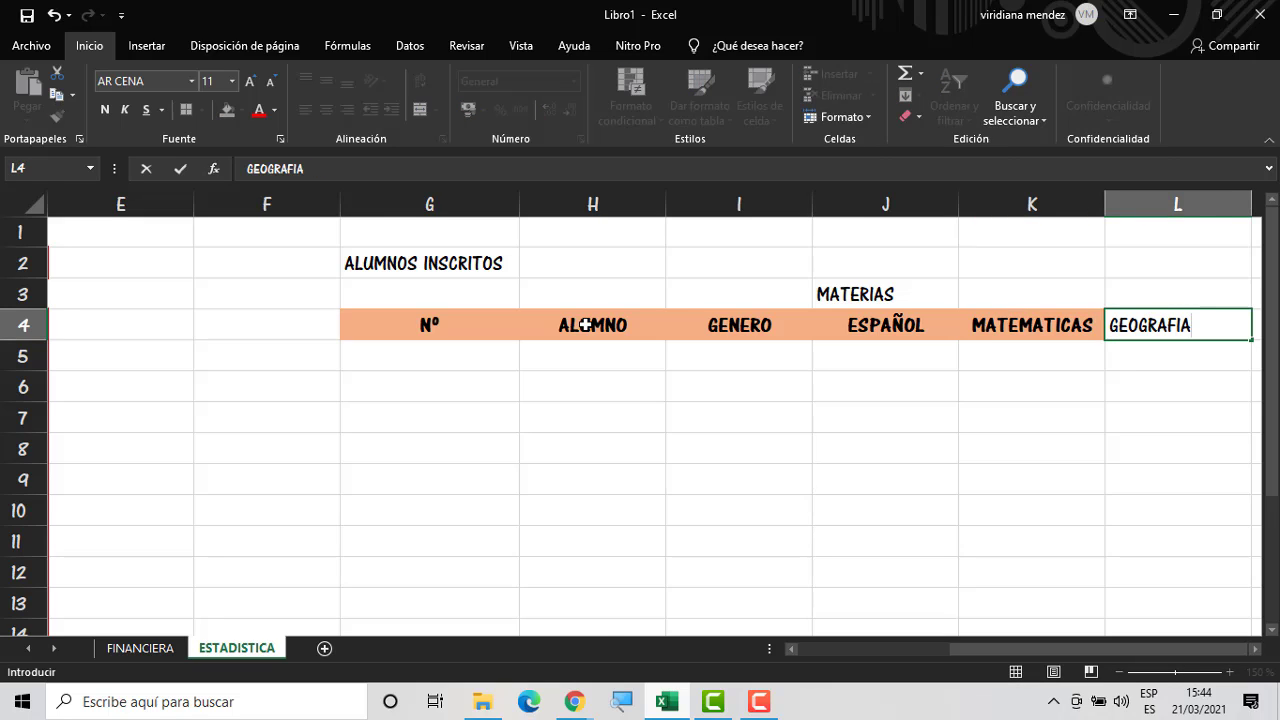
key("Tab")
type("HISTO")
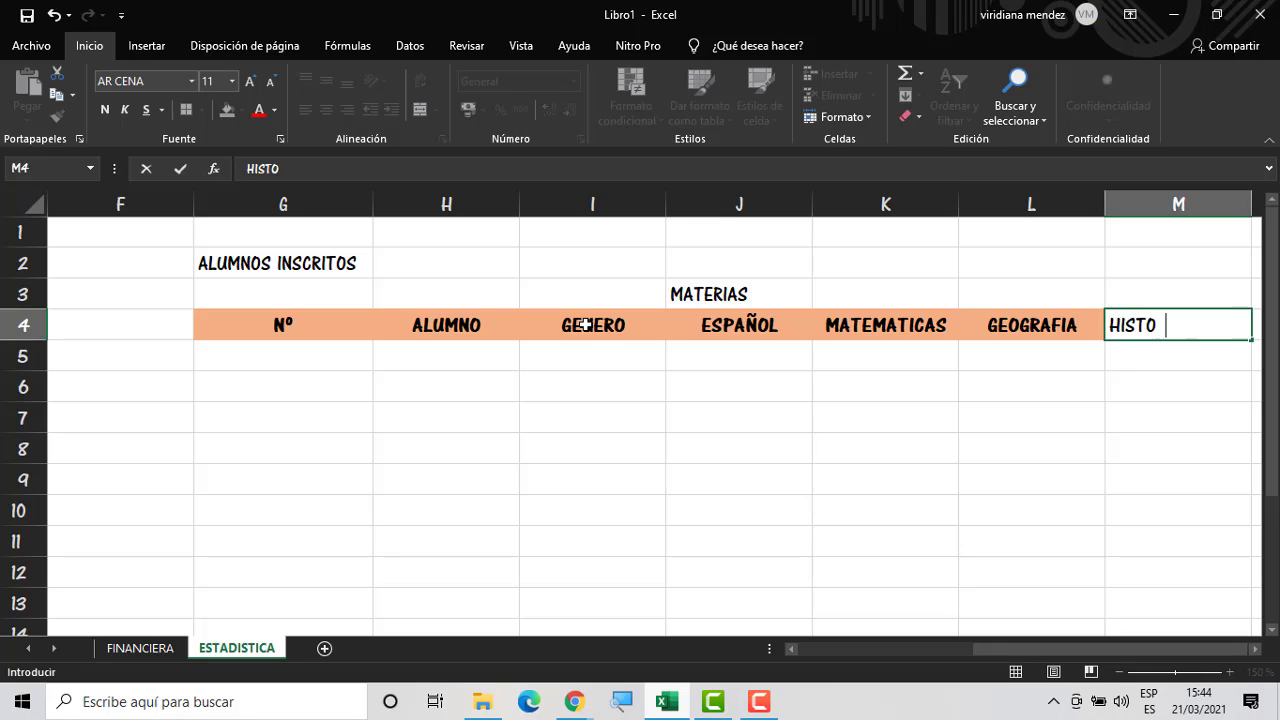
key("Tab")
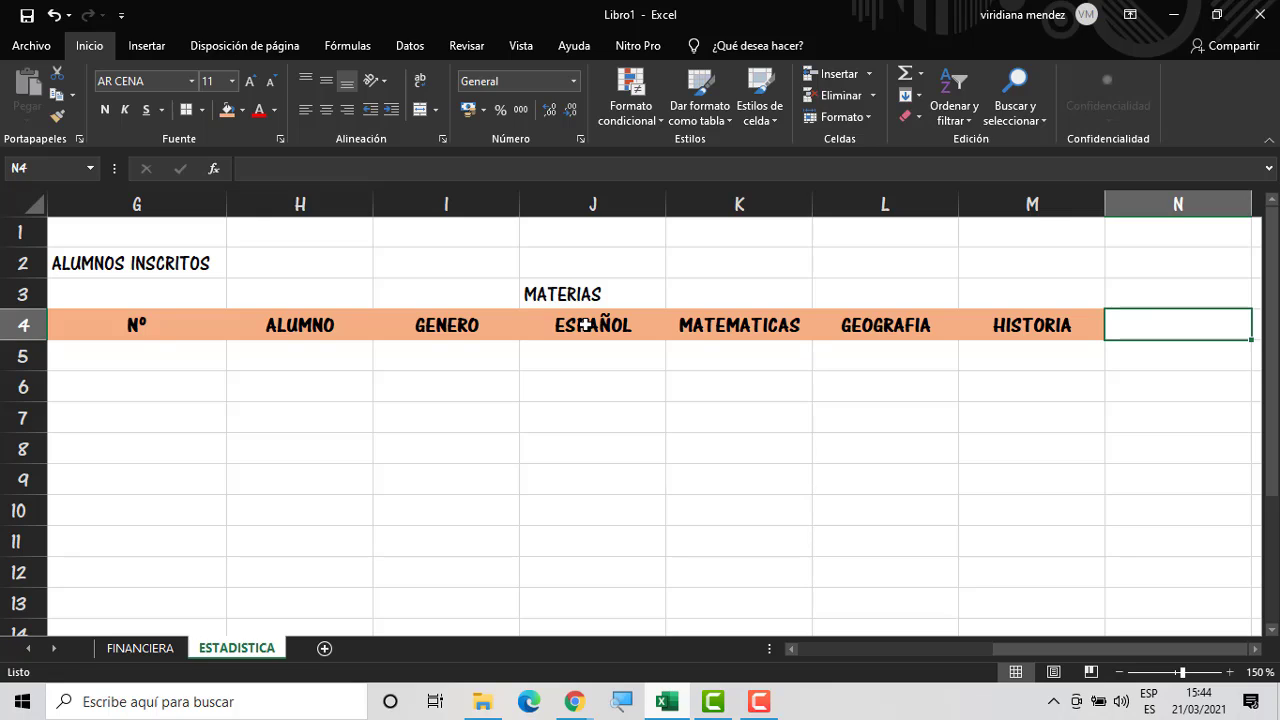
type("CI")
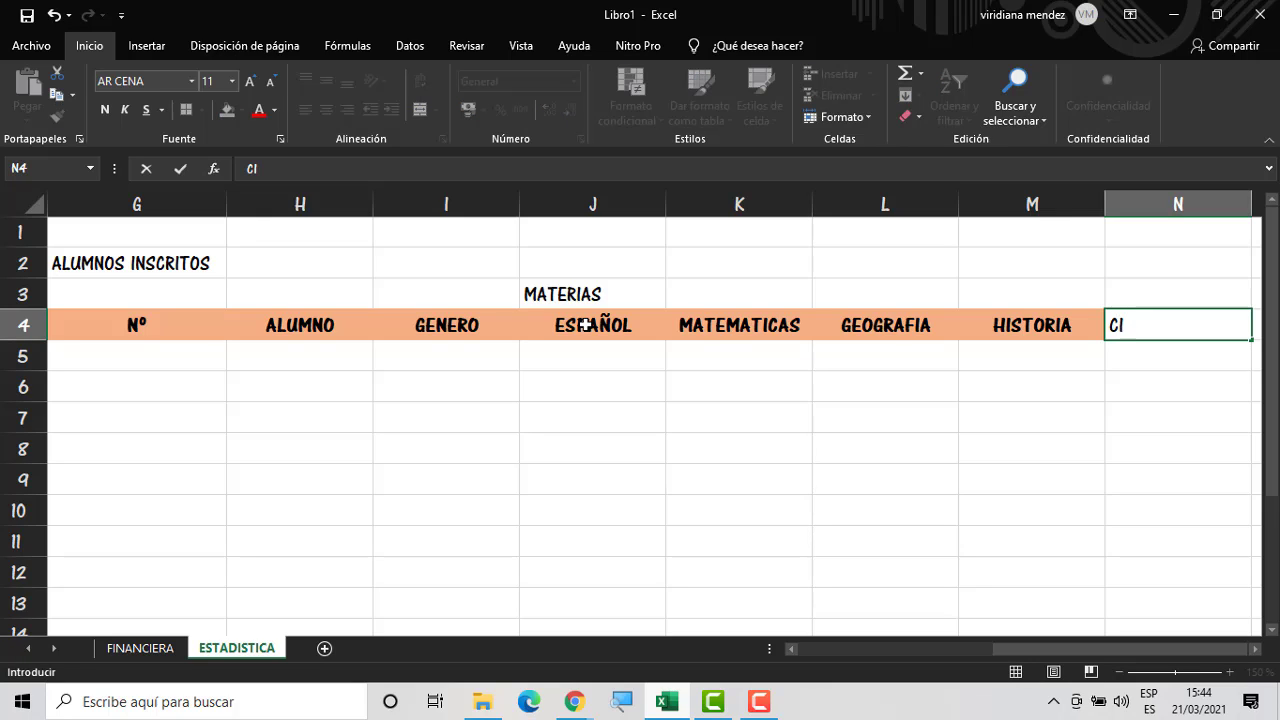
type("B")
key("BackSpace")
type("VISMO")
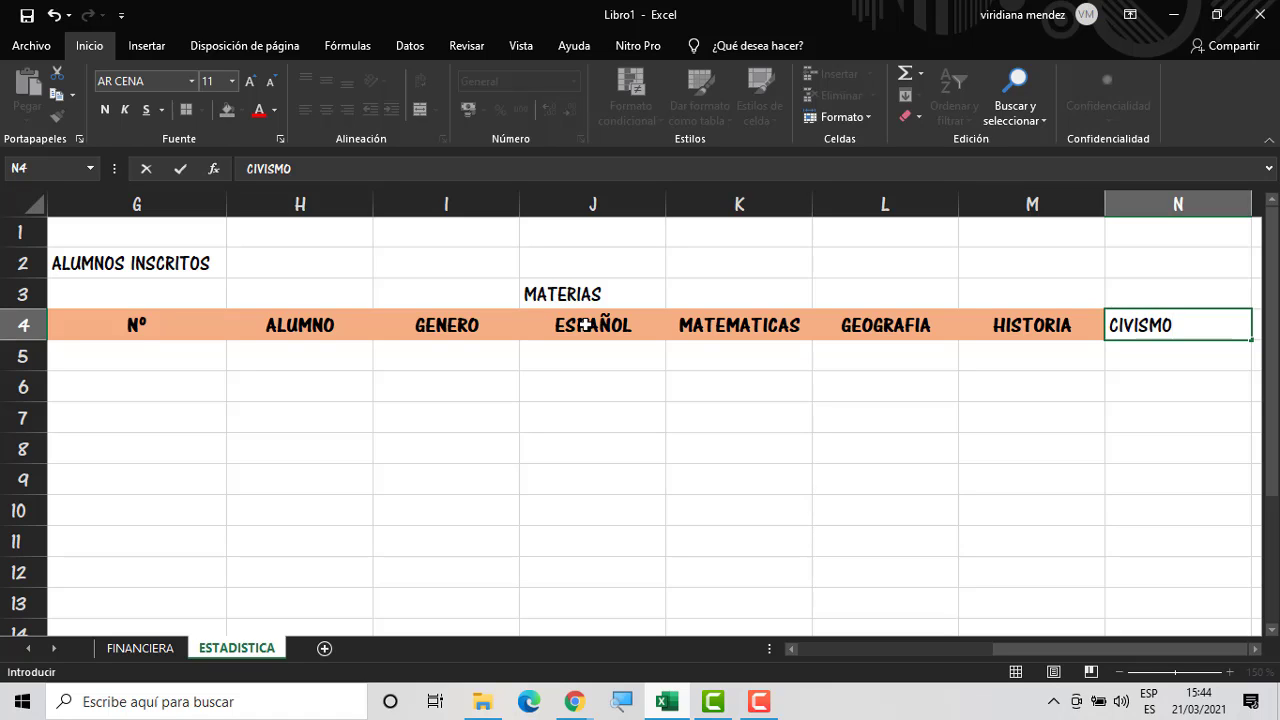
key("Return")
Enter the first student numbers in the Nº column: 1 in G5 and 2 in G6
key("Left")
key("Left")
key("Left")
key("Left")
key("Left")
key("Left")
key("Left")
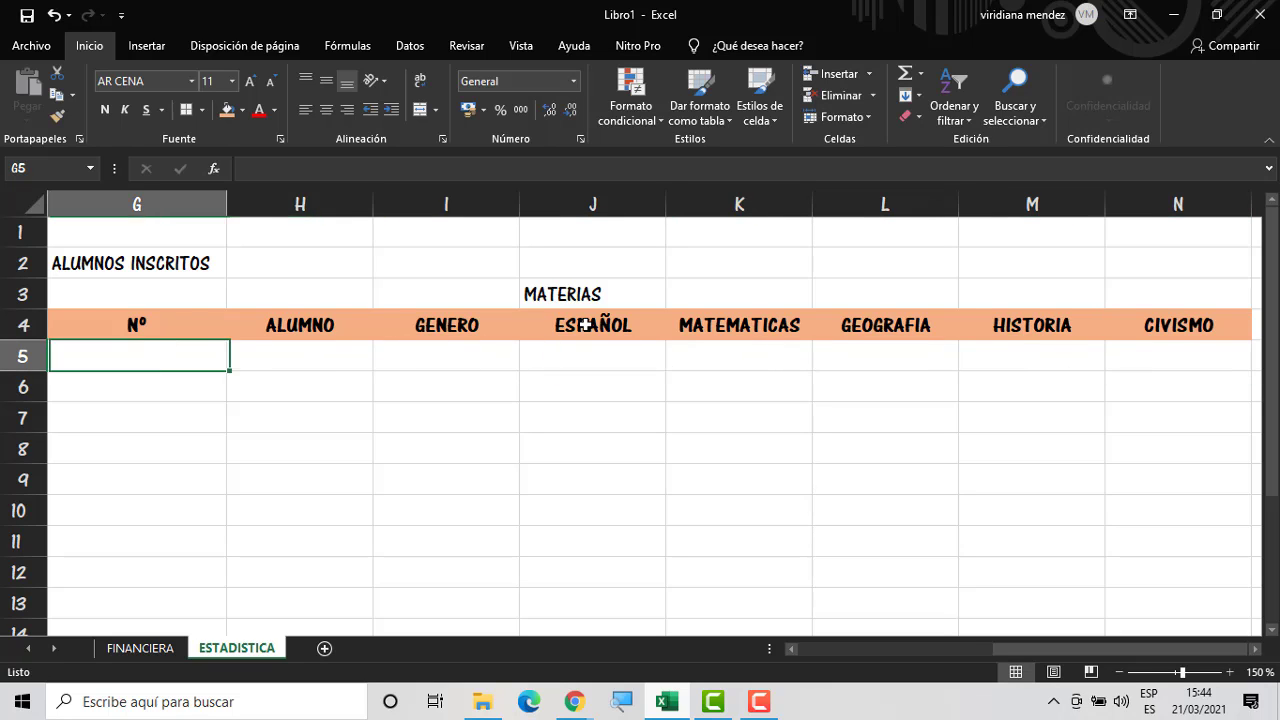
key("Left")
key("Right")
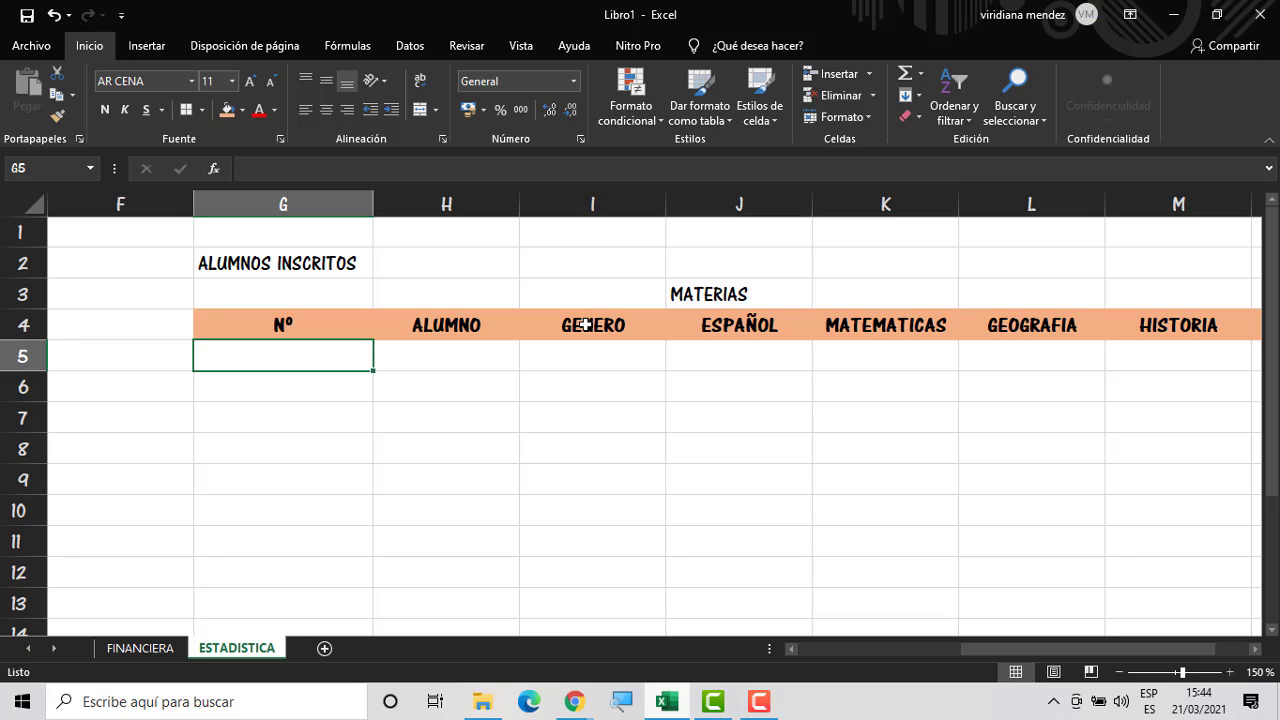
type("1")
key("Return")
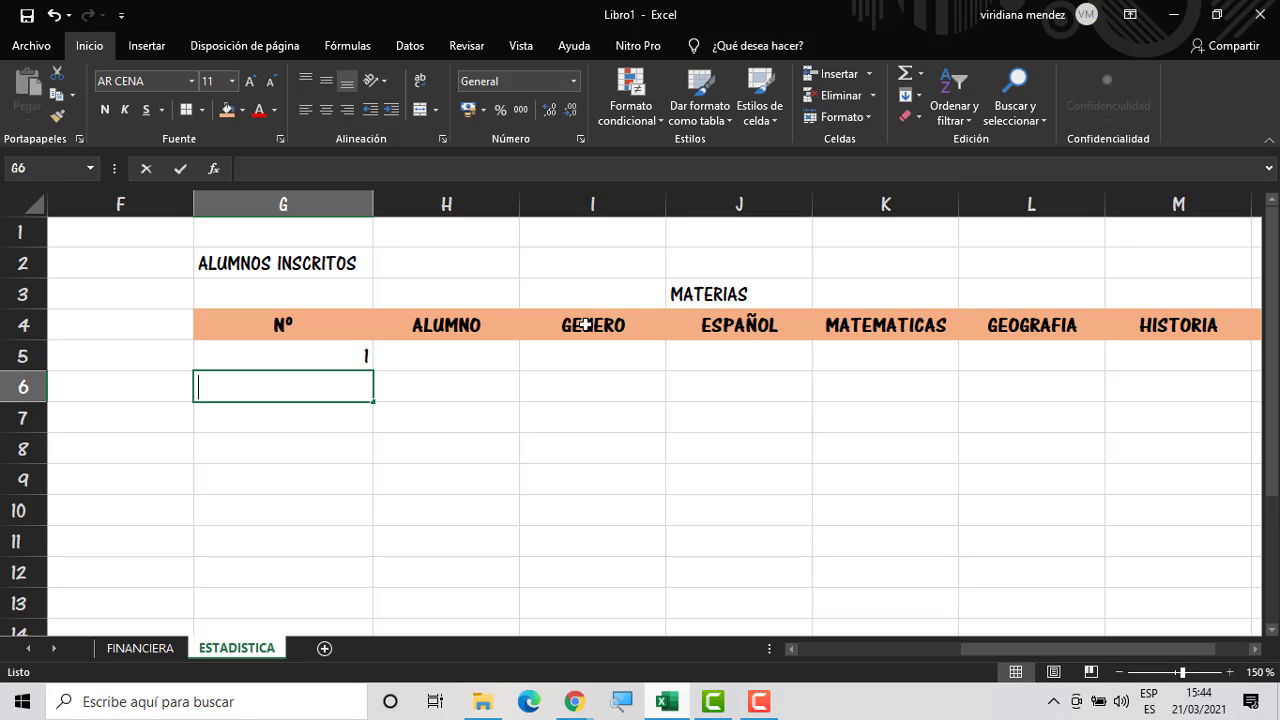
type("2")
key("Return")
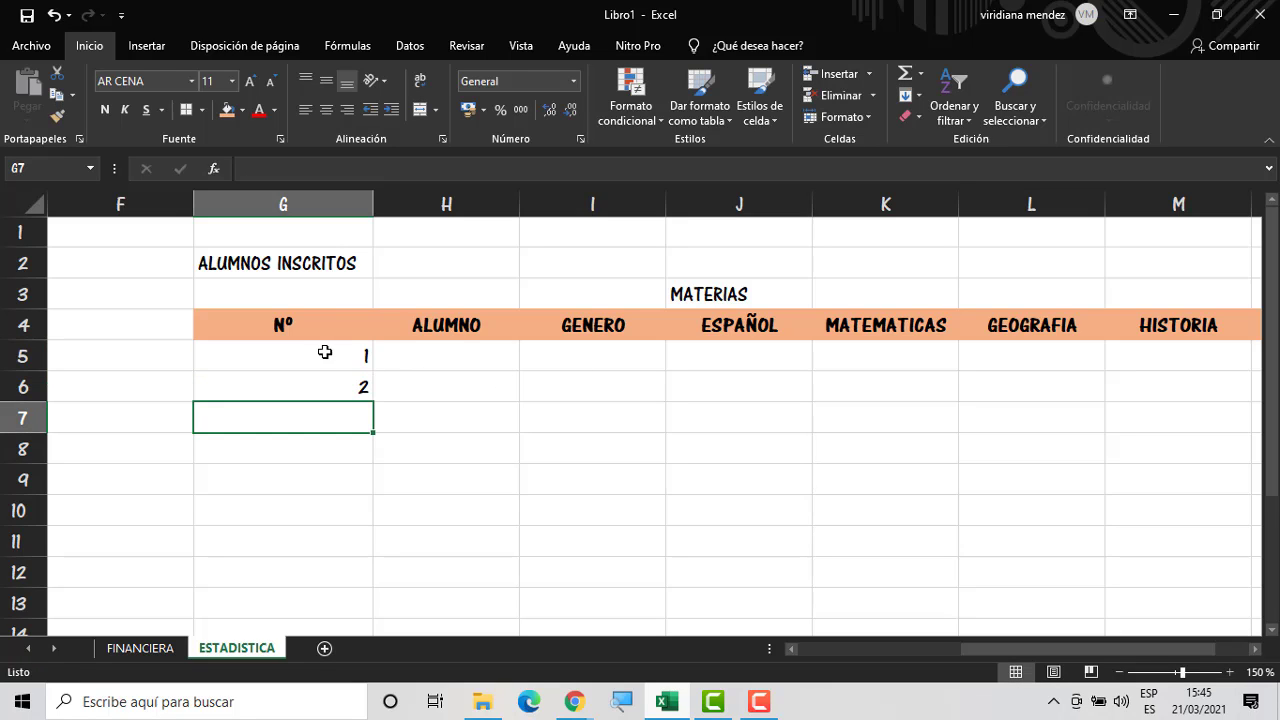
Fill the numbering series from G5:G6 down to 15 in G19 and narrow column G to suit the numbers
left_click_drag(313, 362, 340, 354)
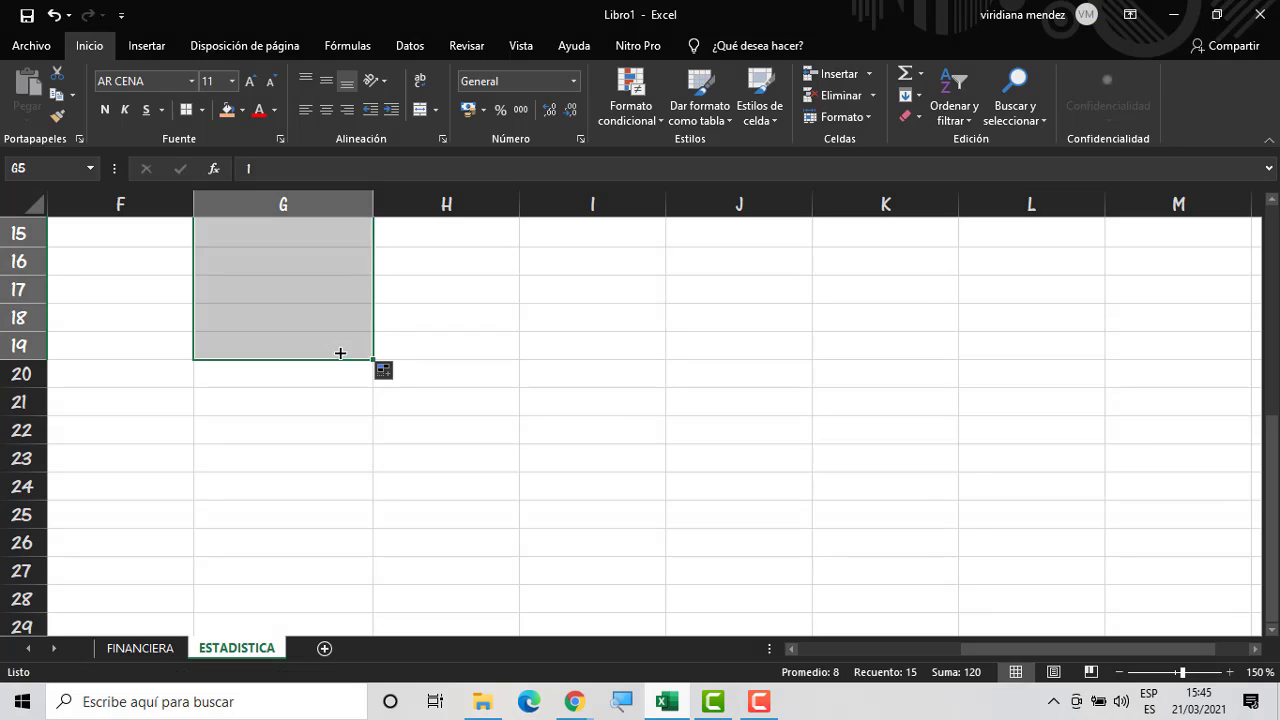
left_click(903, 512)
left_click_drag(1270, 522, 1275, 330)
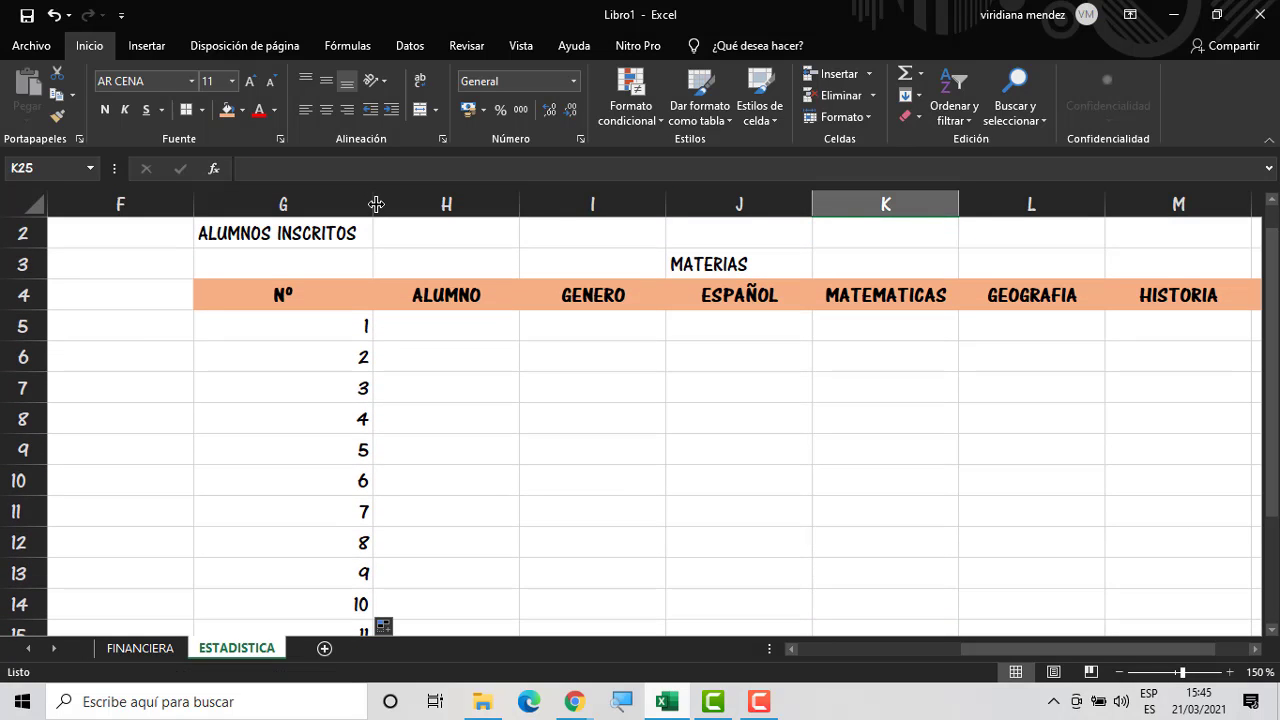
left_click_drag(373, 204, 243, 214)
Enter ALUMNO 1 in H5 and fill the series down to ALUMNO 15 in H19
left_click(355, 334)
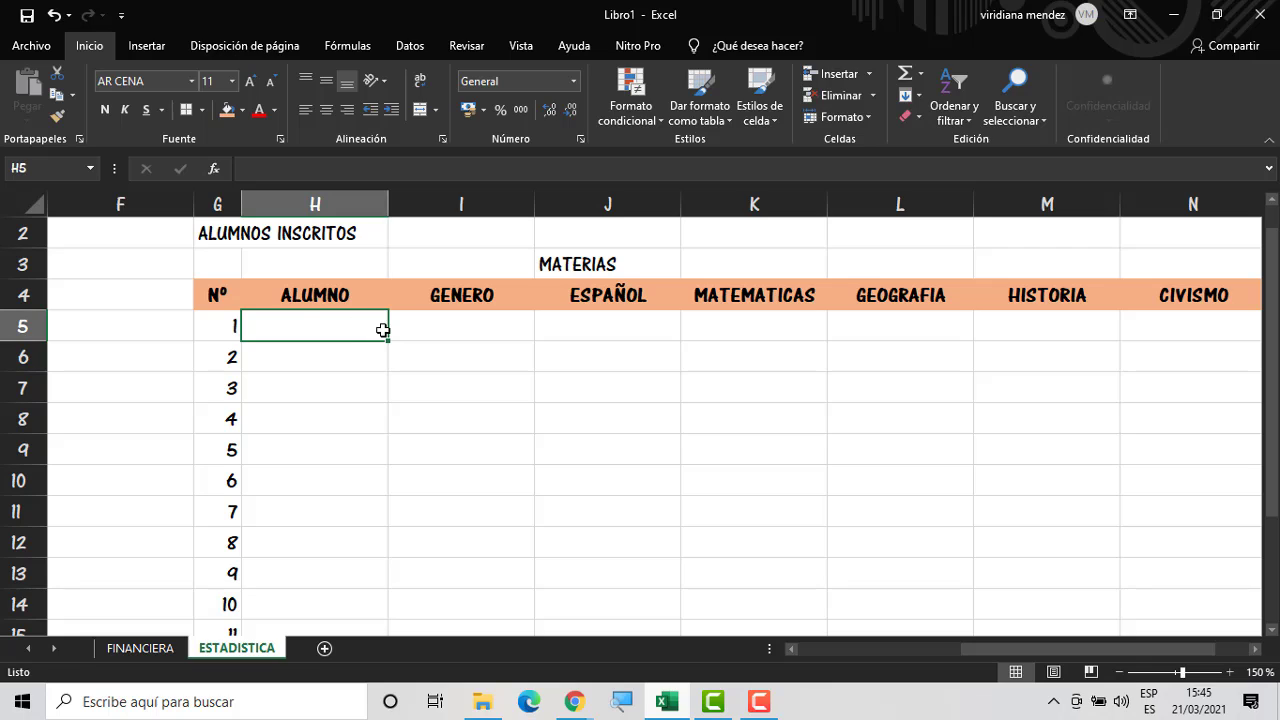
type("ALUMN")
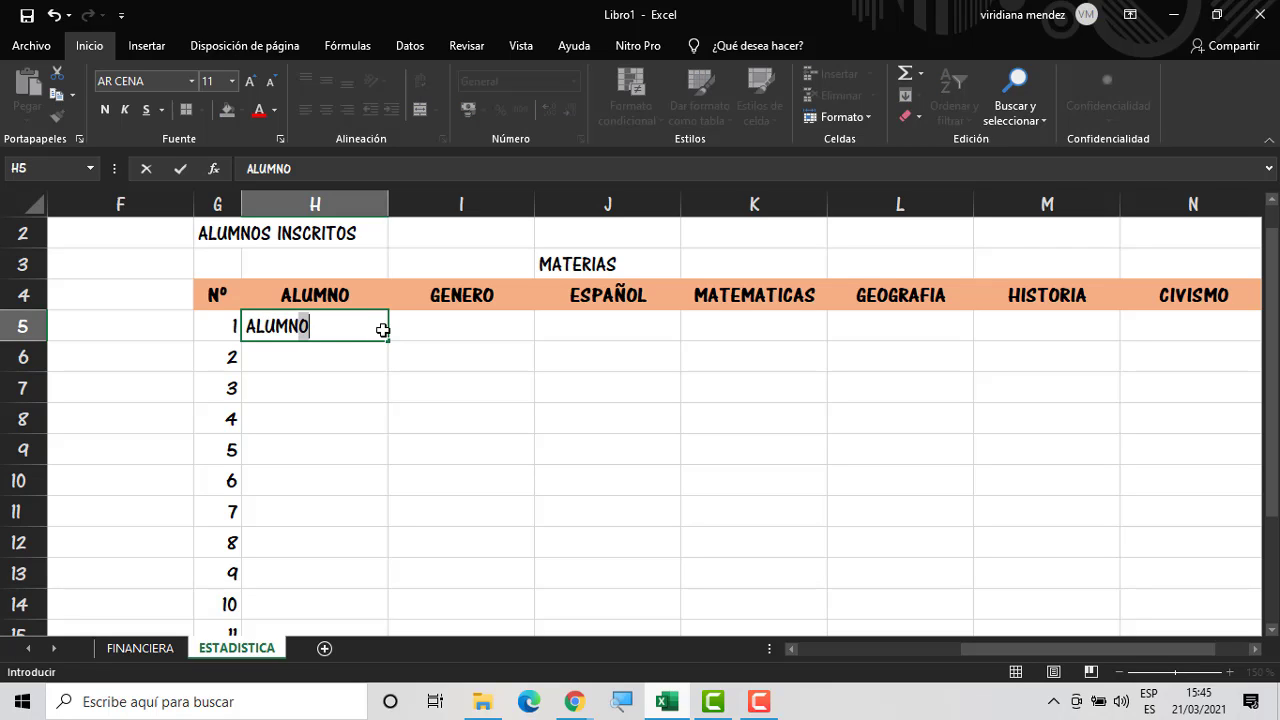
type("O 1")
key("Return")
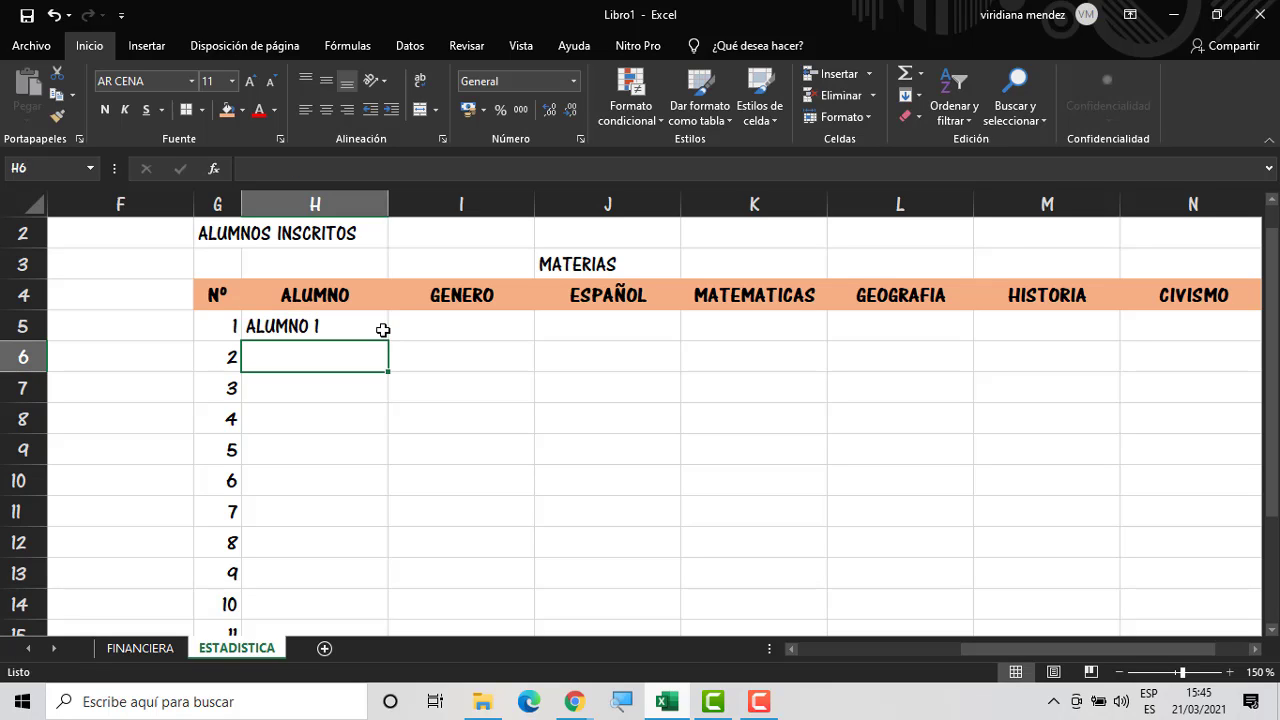
left_click(381, 330)
left_click(387, 345)
left_click(375, 329)
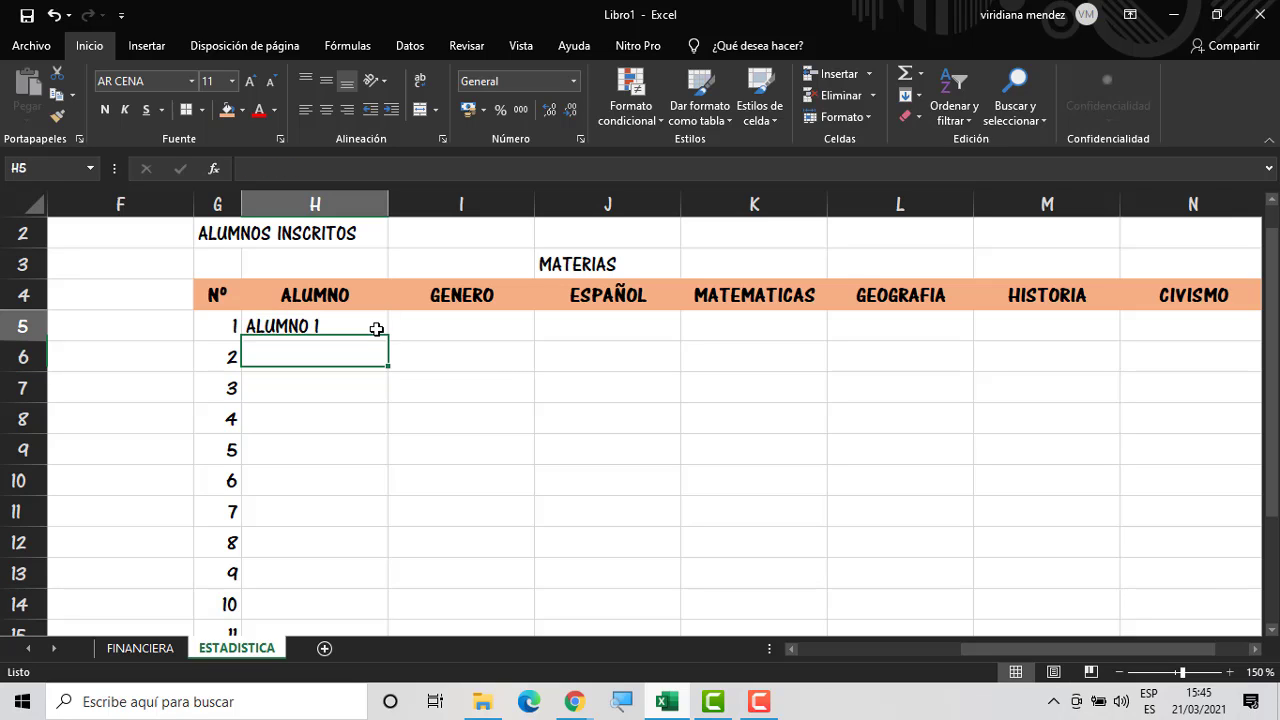
left_click_drag(389, 342, 371, 594)
left_click(472, 531)
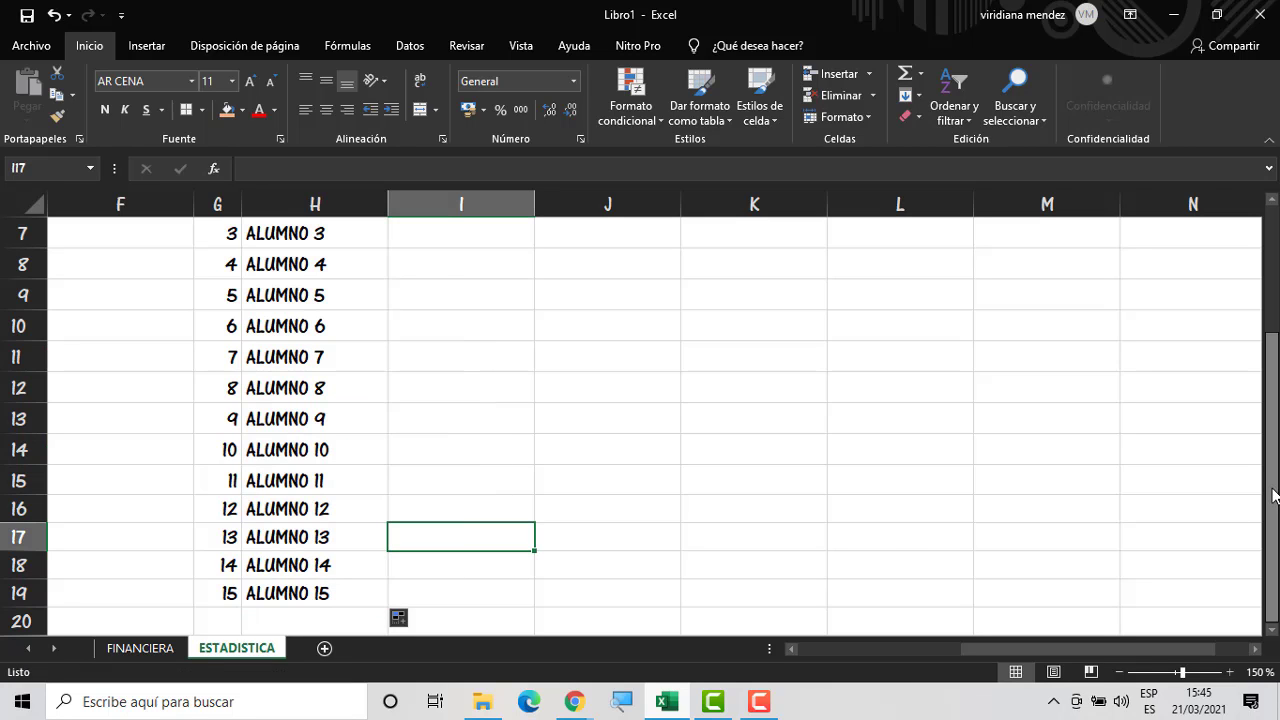
Narrow the ALUMNO column H slightly so it sits closer to its entries
left_click_drag(1272, 500, 1272, 360)
left_click(335, 364)
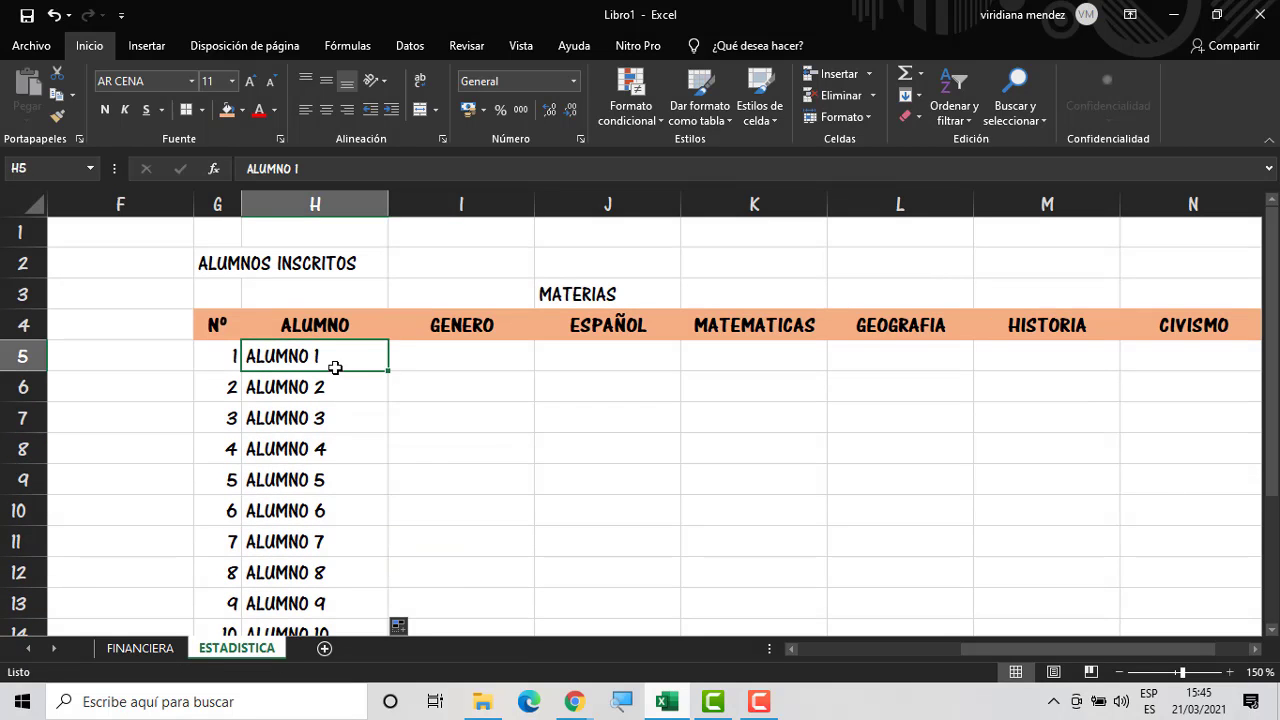
left_click_drag(386, 202, 371, 202)
left_click(414, 392)
Enter the genders of the first three students in I5:I7: HOMBRE, MUJER, HOMBRE
left_click(431, 355)
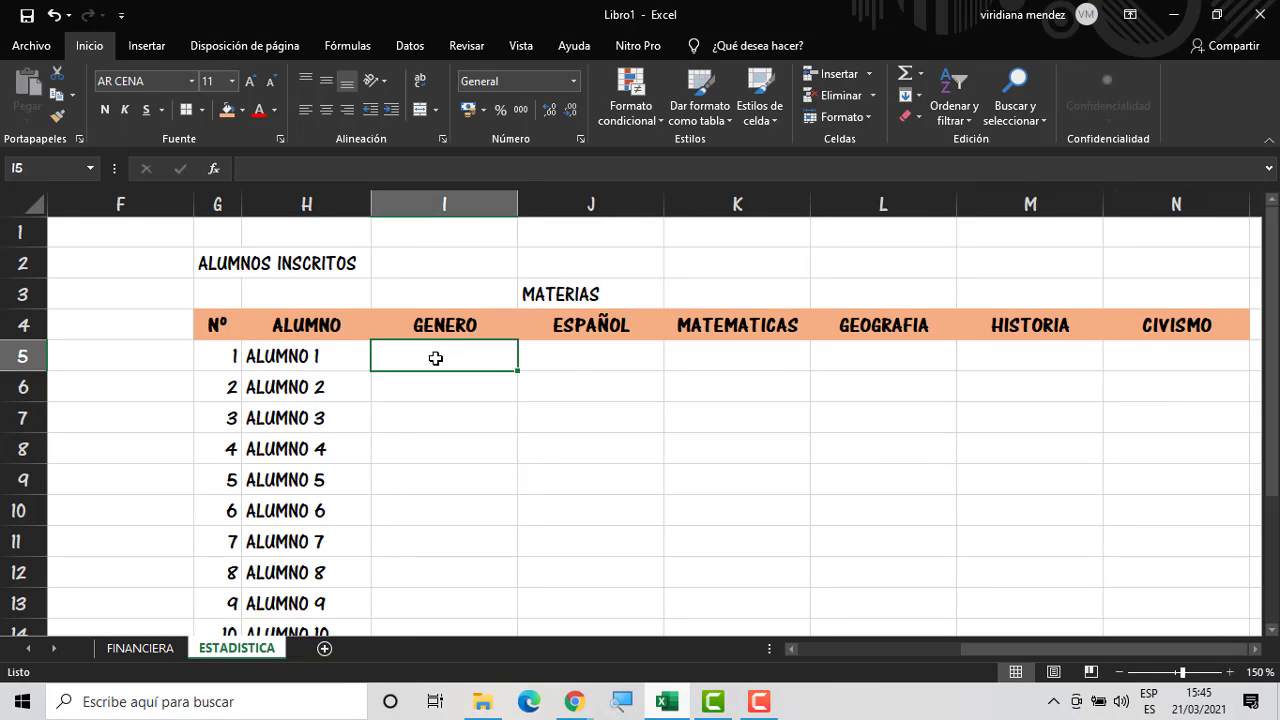
type("H")
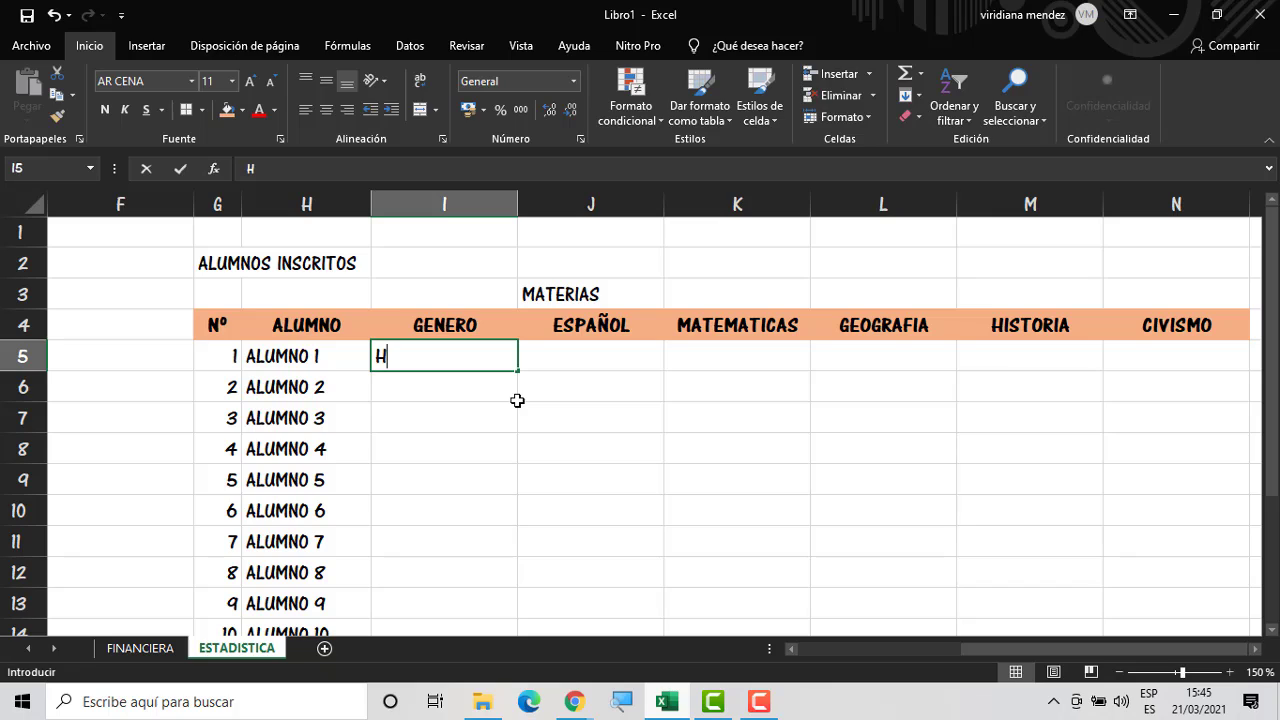
type("OMBRE")
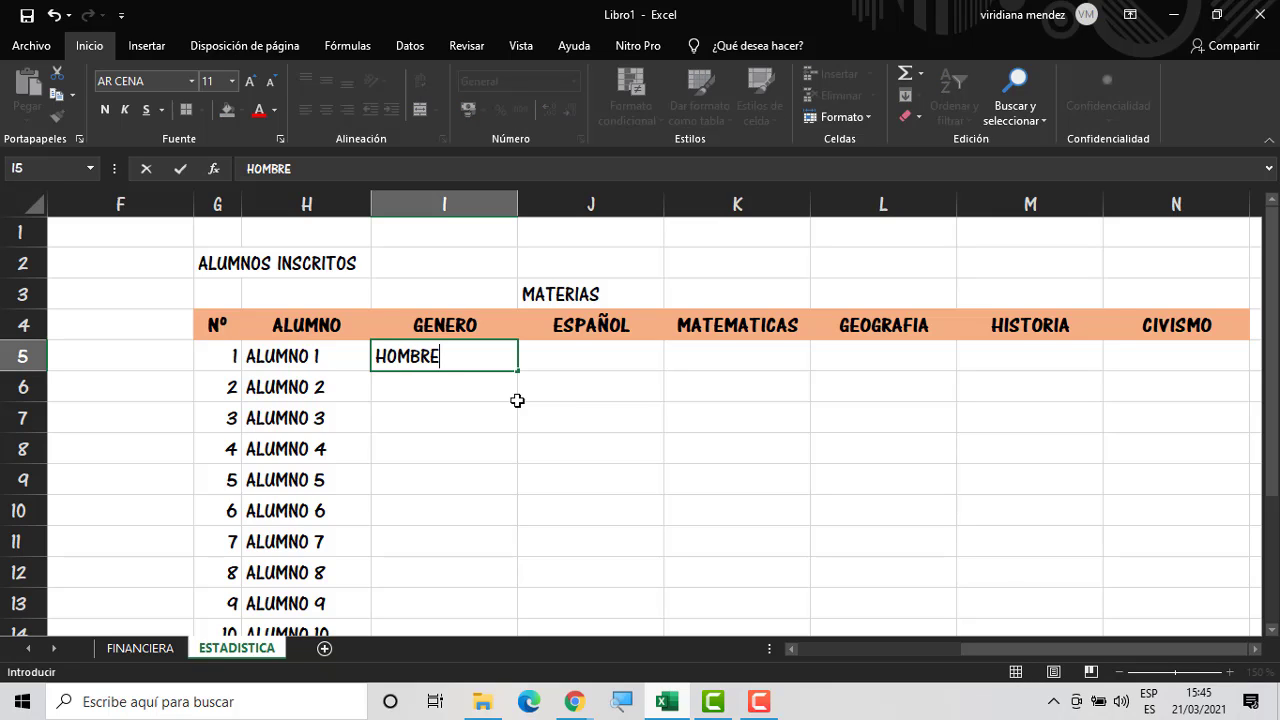
key("Return")
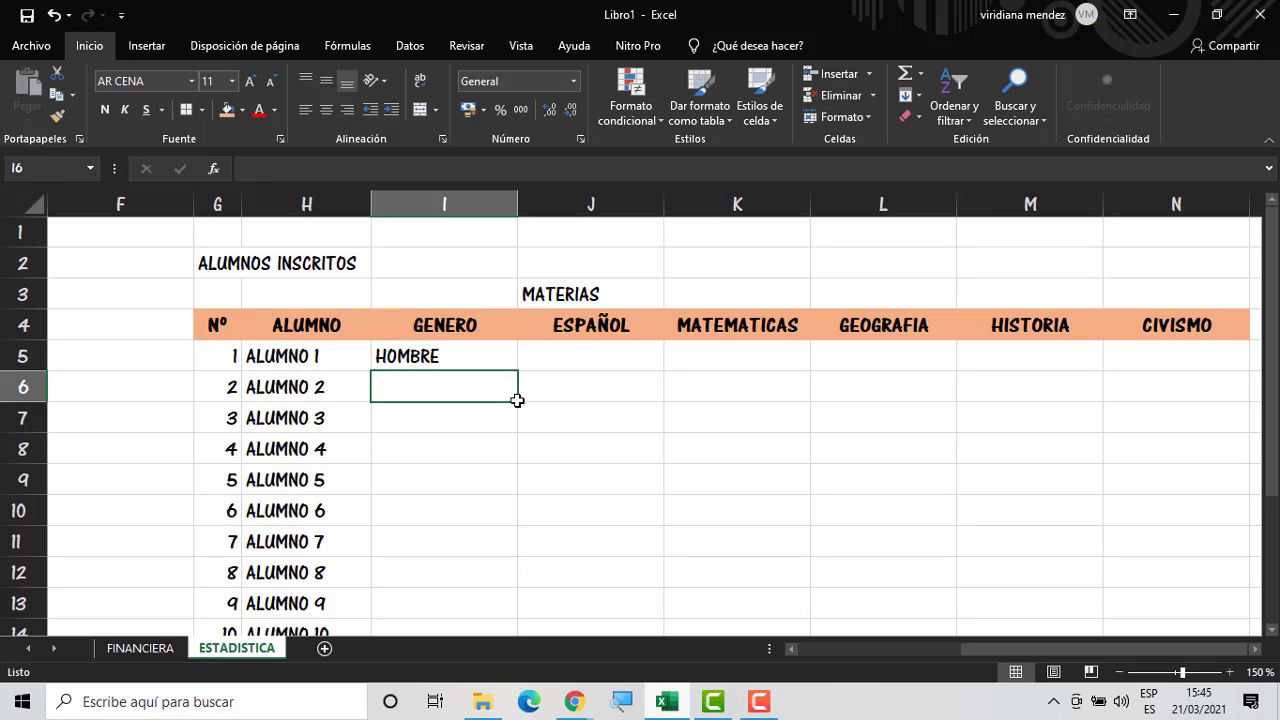
type("MUJER")
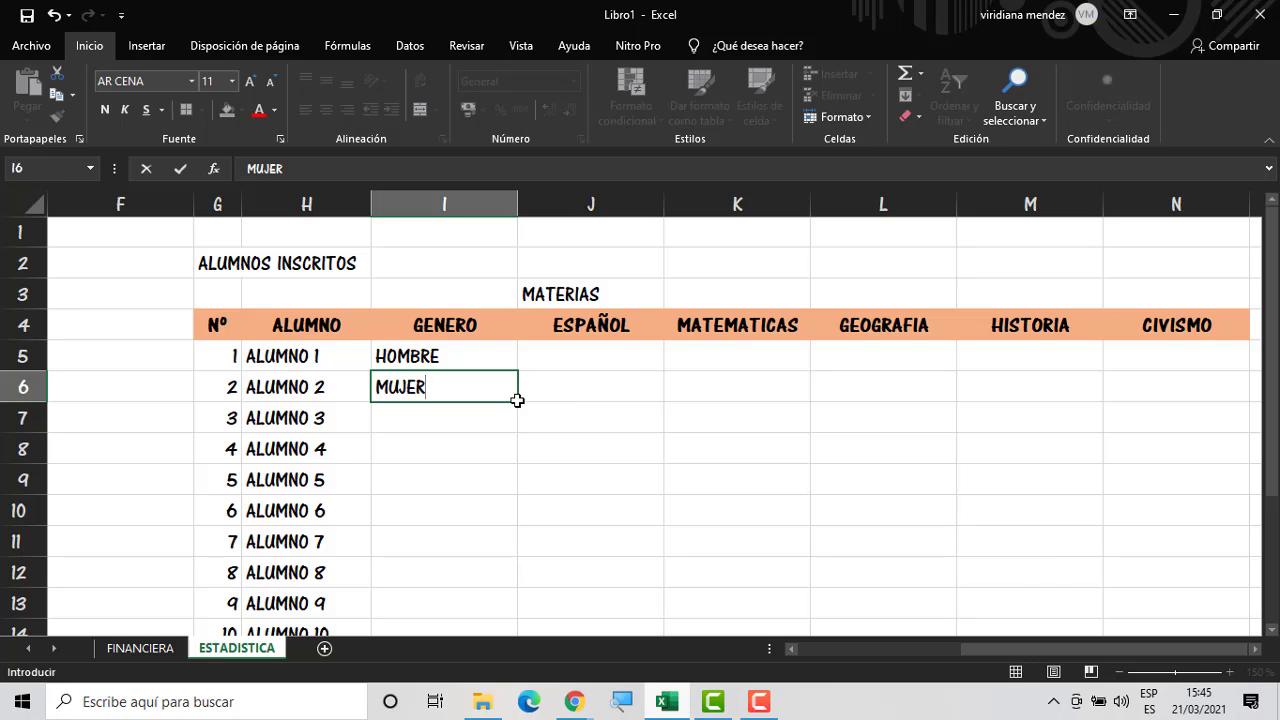
key("Return")
type("HOMBRE")
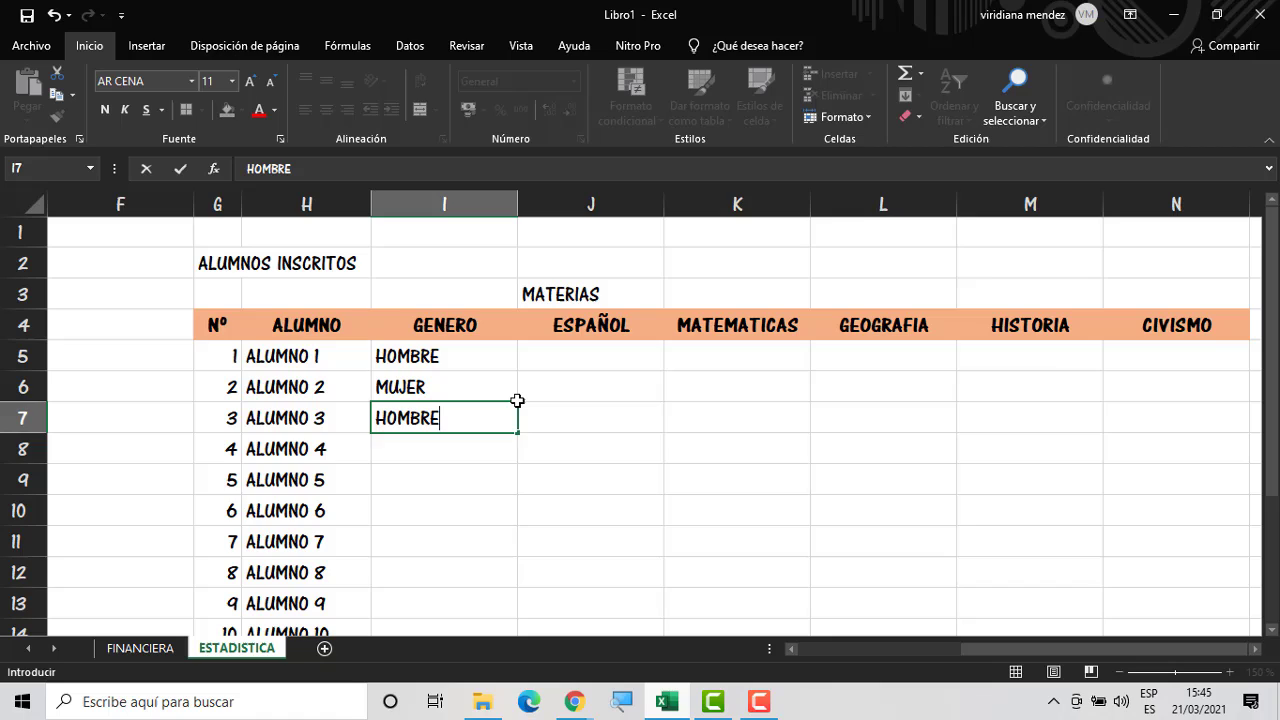
key("Return")
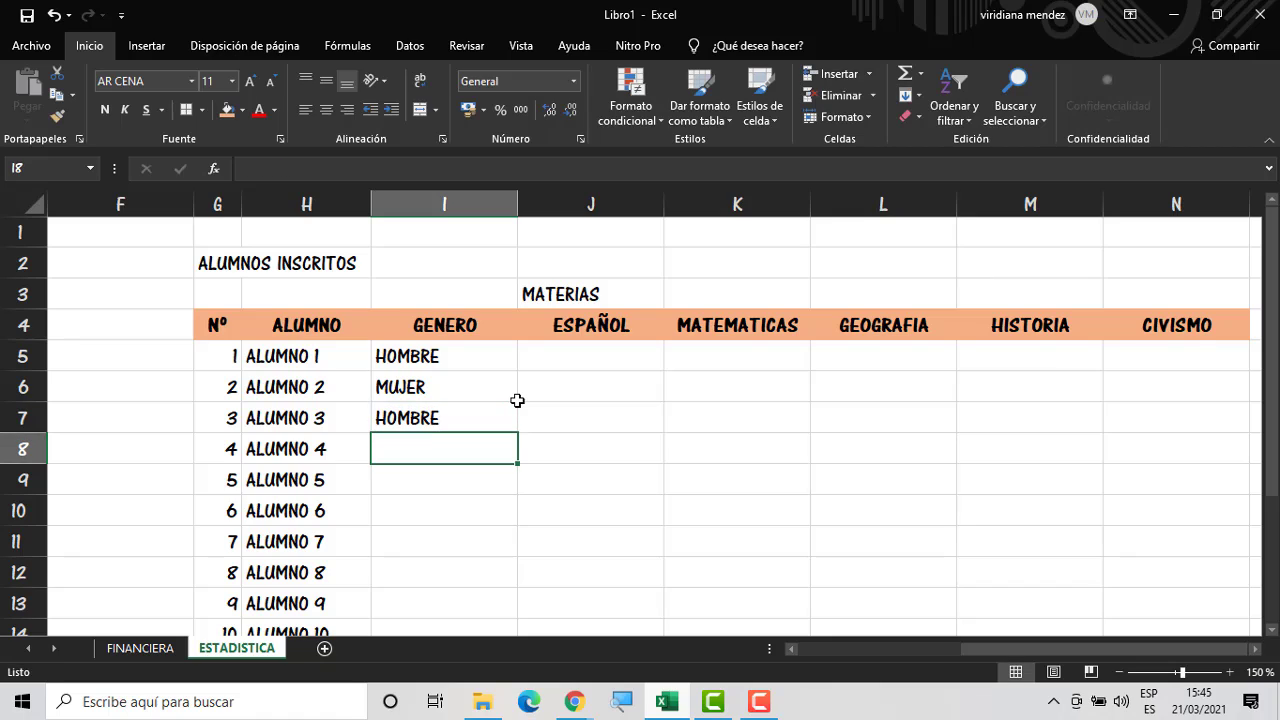
Enter the gender HOMBRE for ALUMNO 4 in I8 and MUJER for ALUMNO 5 in I9
type("HOBRE")
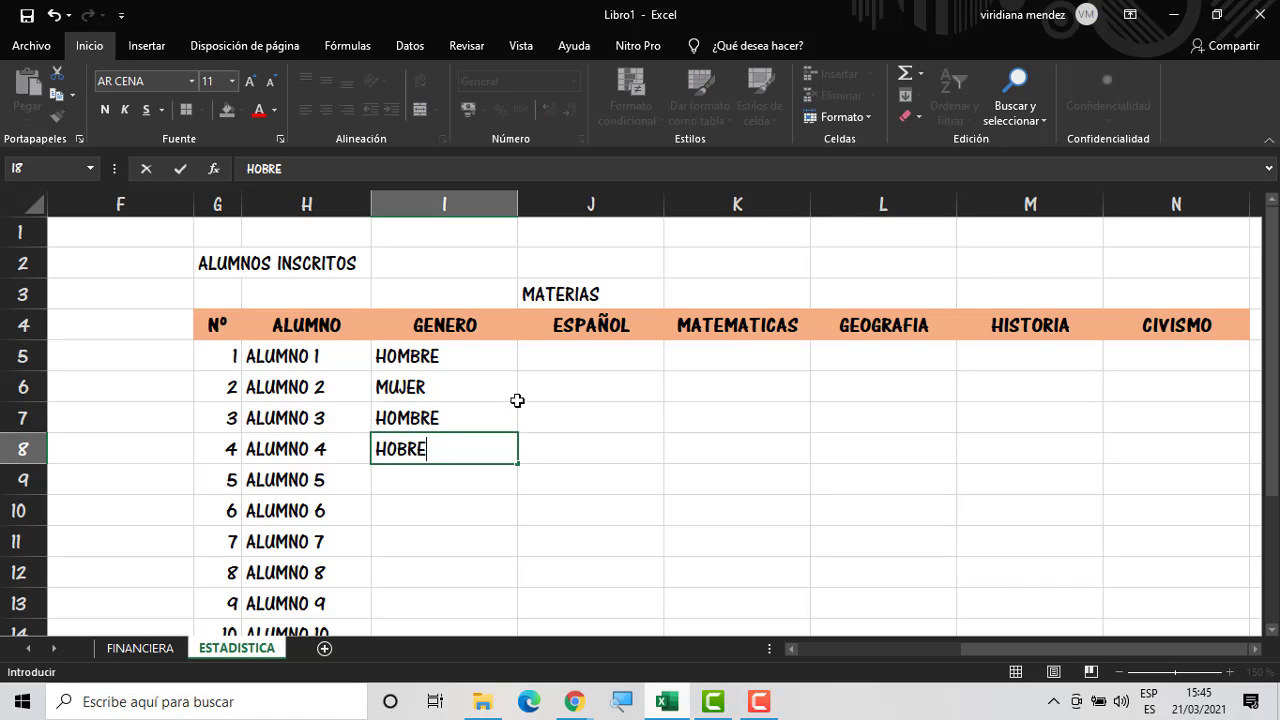
key("BackSpace")
key("BackSpace")
key("BackSpace")
type("MB")
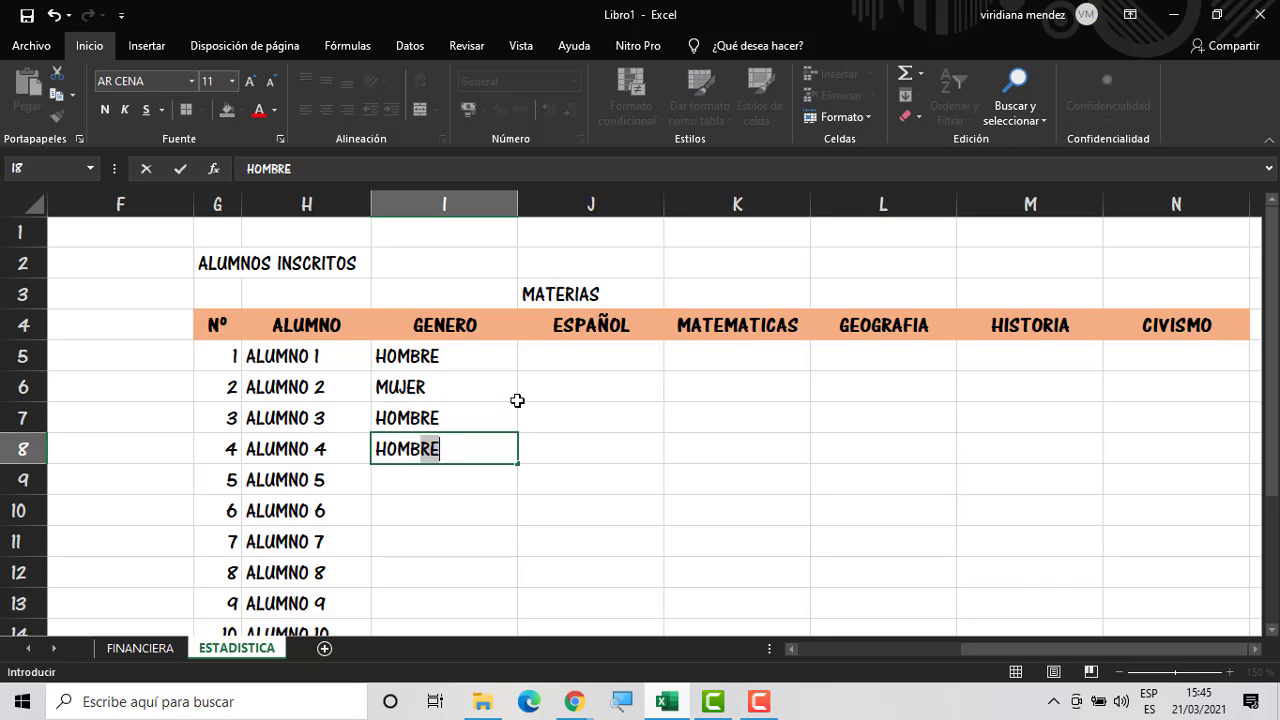
key("Return")
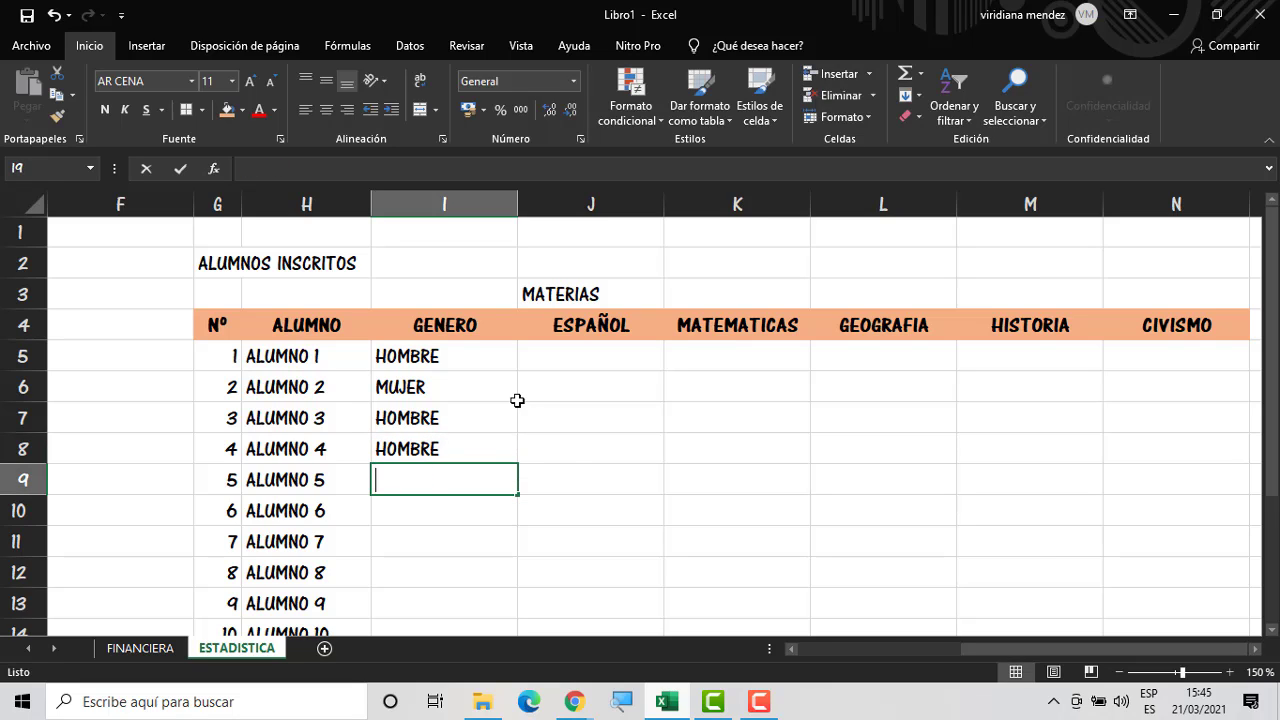
type("M")
key("Return")
Enter HOMBRE for students 6 to 8 in I10:I12 and MUJER for student 9 in I13
type("H")
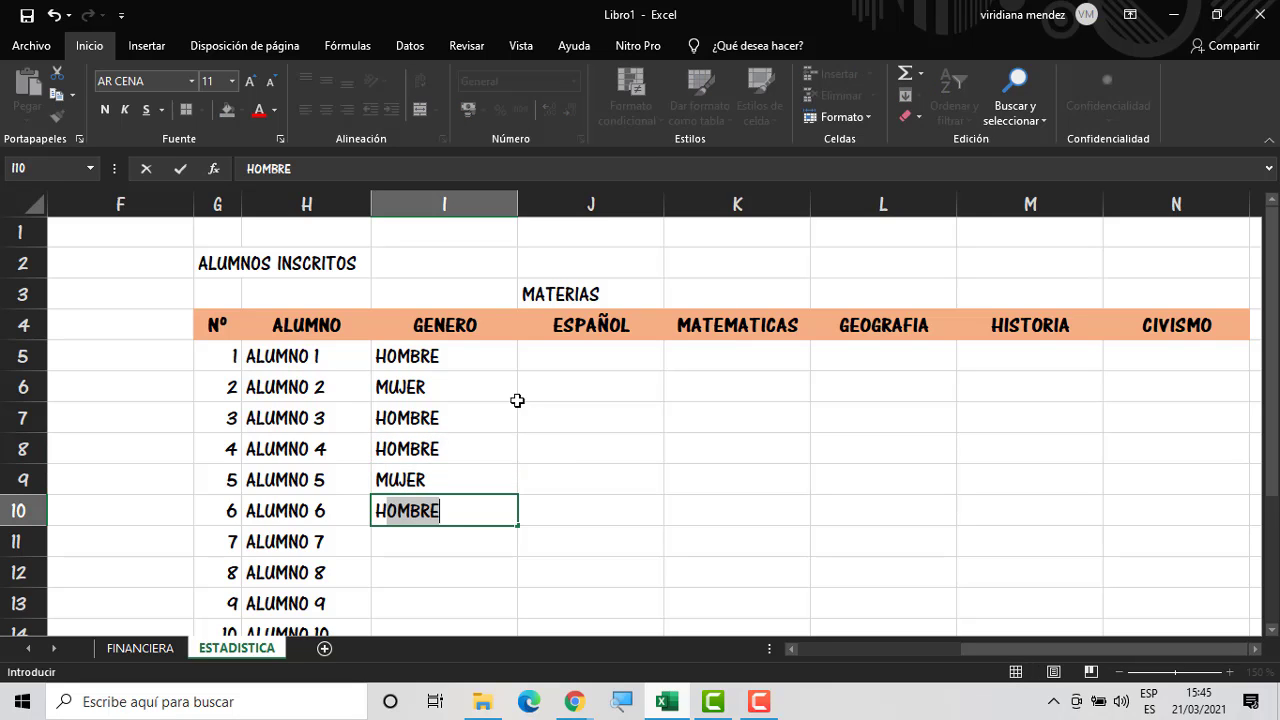
key("Return")
type("H")
key("Return")
type("H")
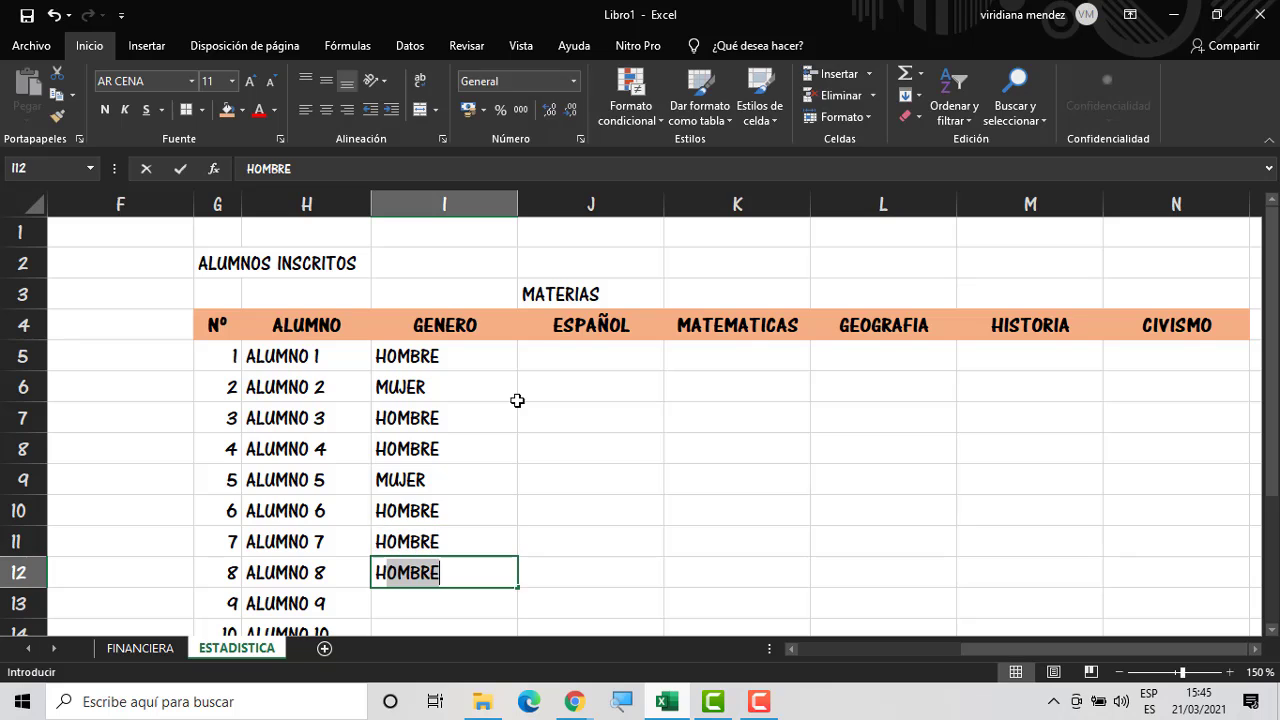
key("Return")
type("M")
key("Return")
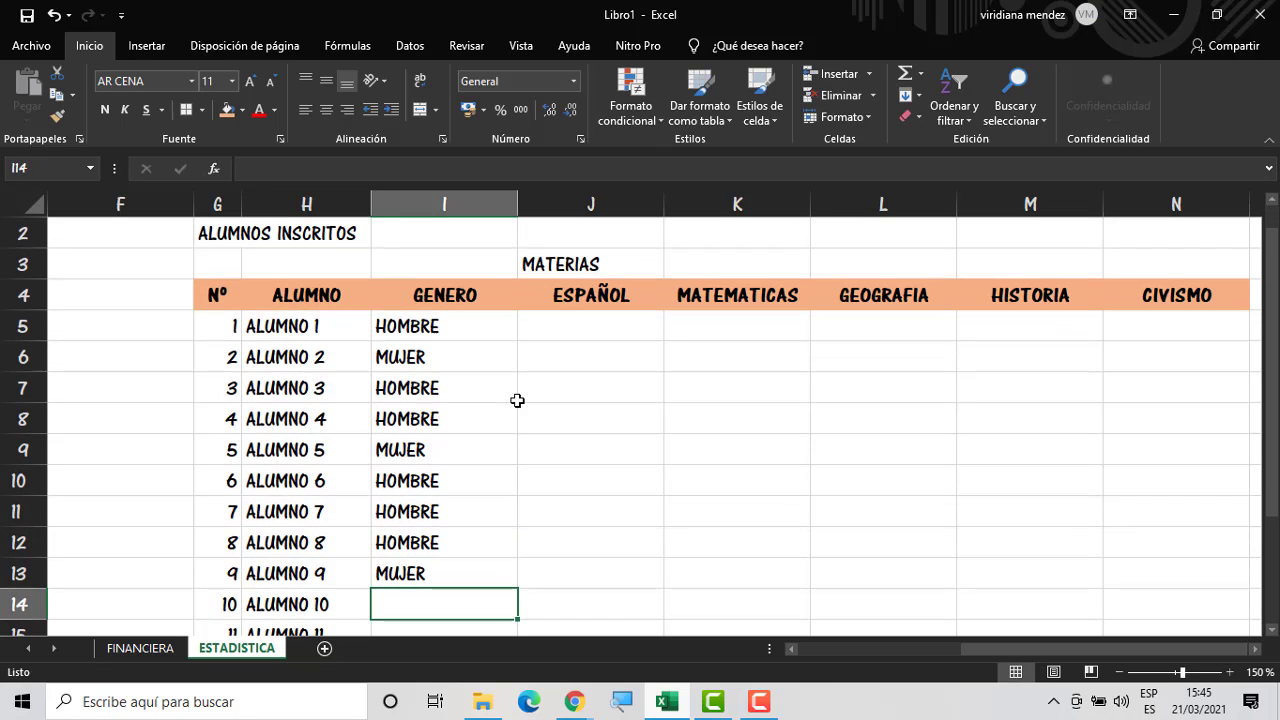
Enter the genders of students 10 to 12 in I14:I16: MUJER, HOMBRE, MUJER
type("M")
key("Return")
type("H")
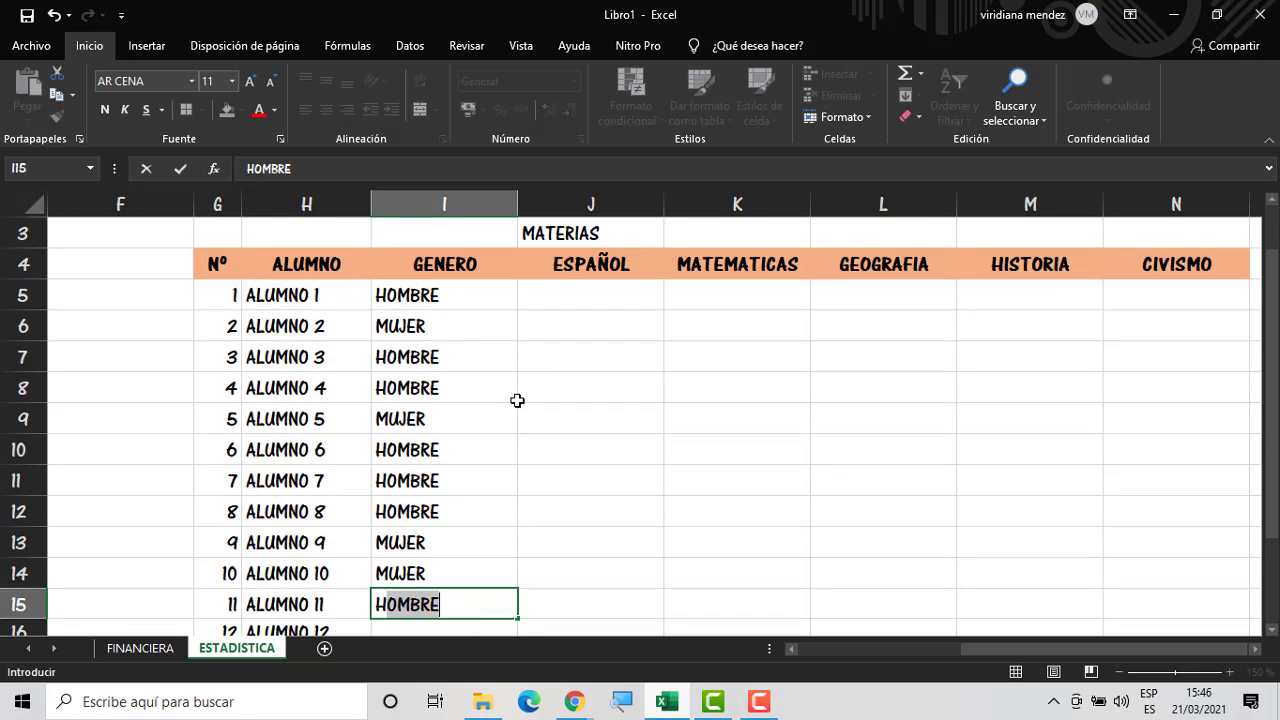
key("Return")
type("M")
key("Return")
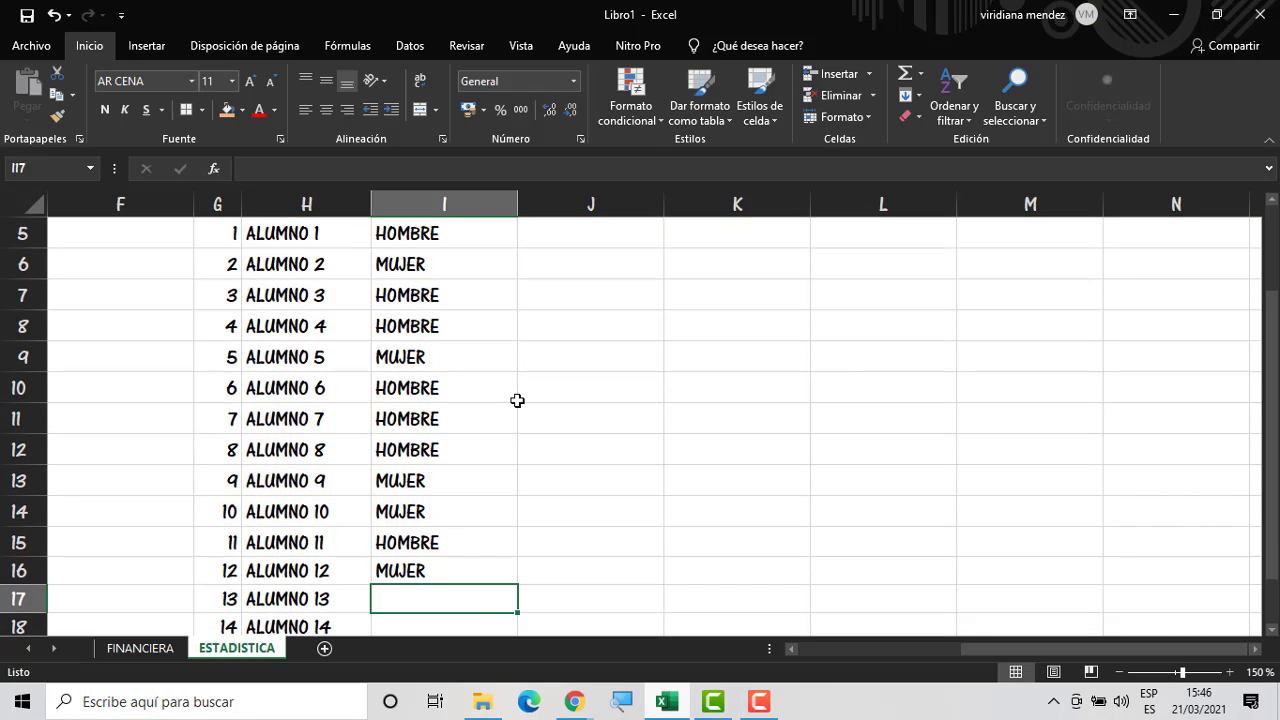
Enter the genders of students 13 to 15 in I17:I19: HOMBRE, MUJER, MUJER
type("HOMBRE")
key("Return")
type("M")
key("Return")
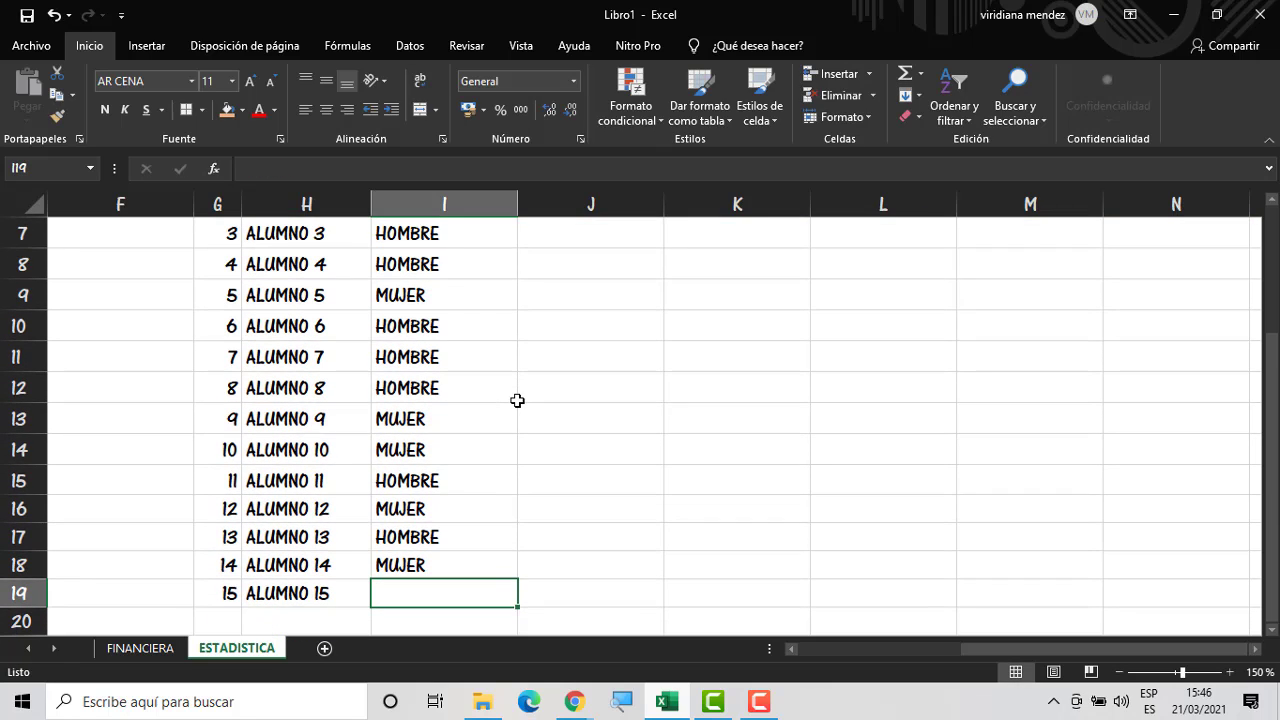
type("MUJER")
key("Return")
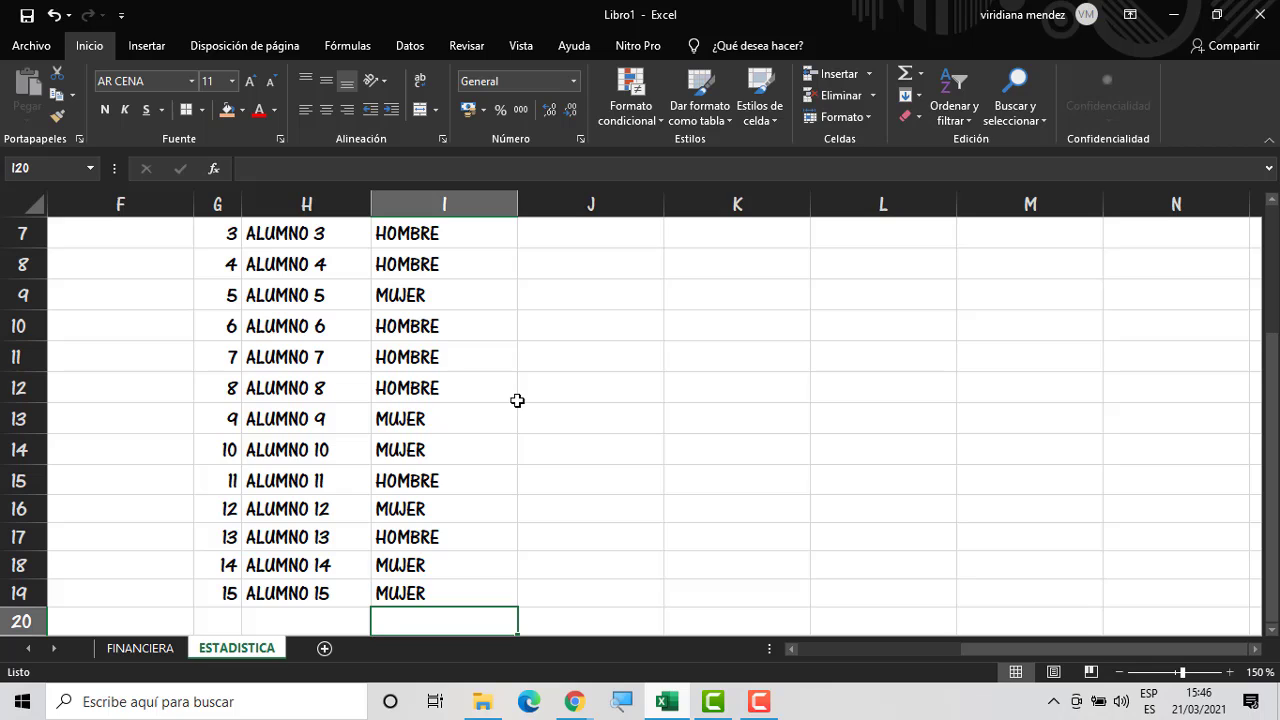
Enter ALUMNO 1's grades in J5:K5: 9 for ESPAÑOL and 8 for MATEMATICAS
left_click_drag(1274, 457, 1274, 435)
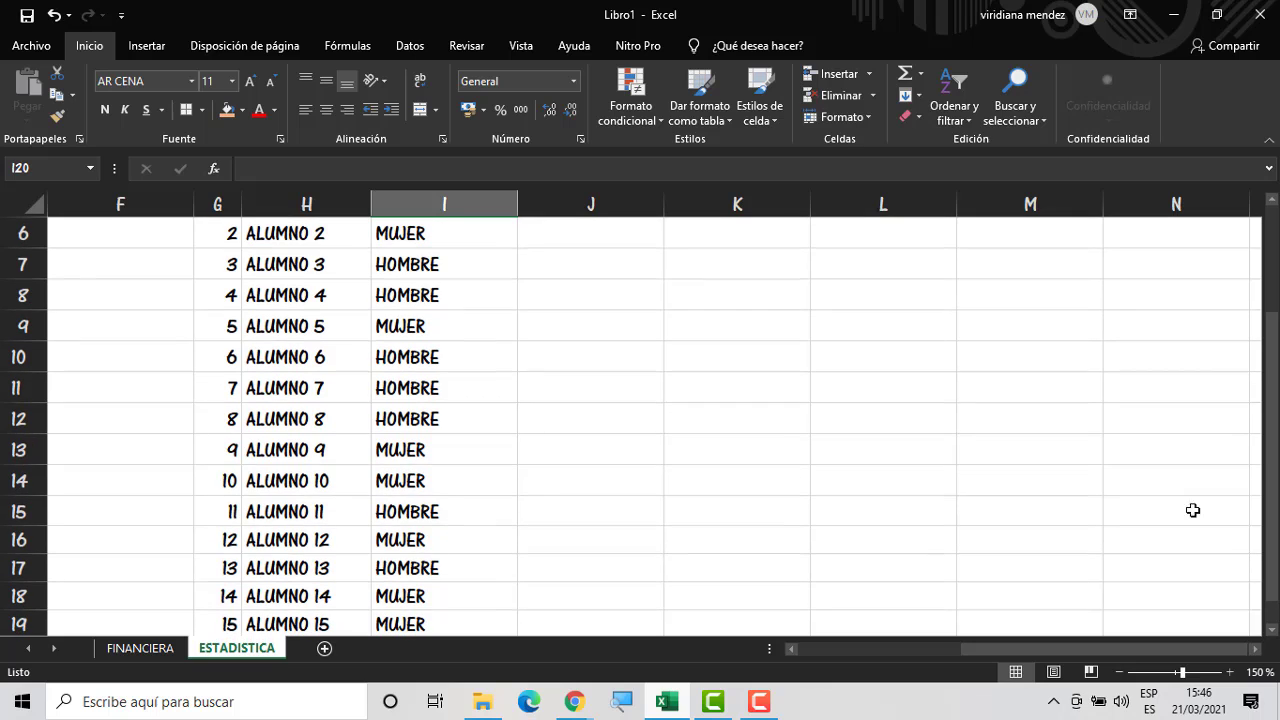
left_click(1119, 672)
left_click(1119, 672)
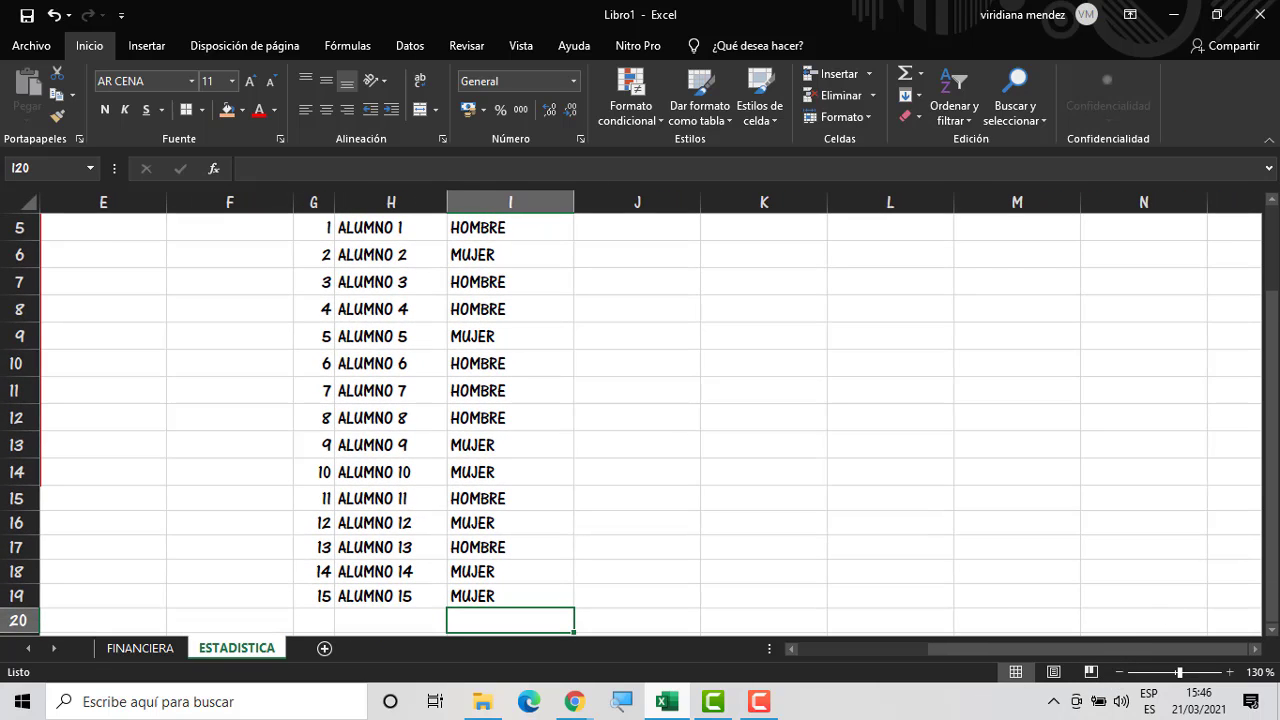
left_click_drag(1276, 486, 1276, 465)
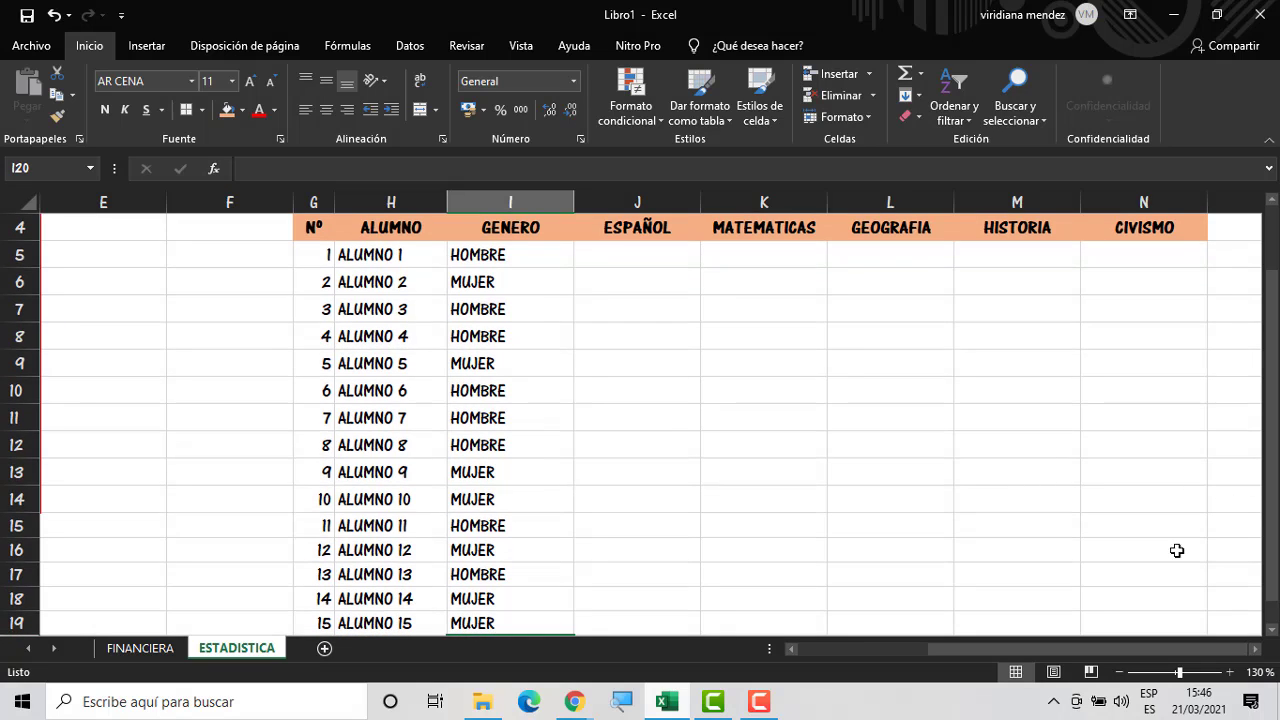
left_click(1252, 650)
left_click(520, 269)
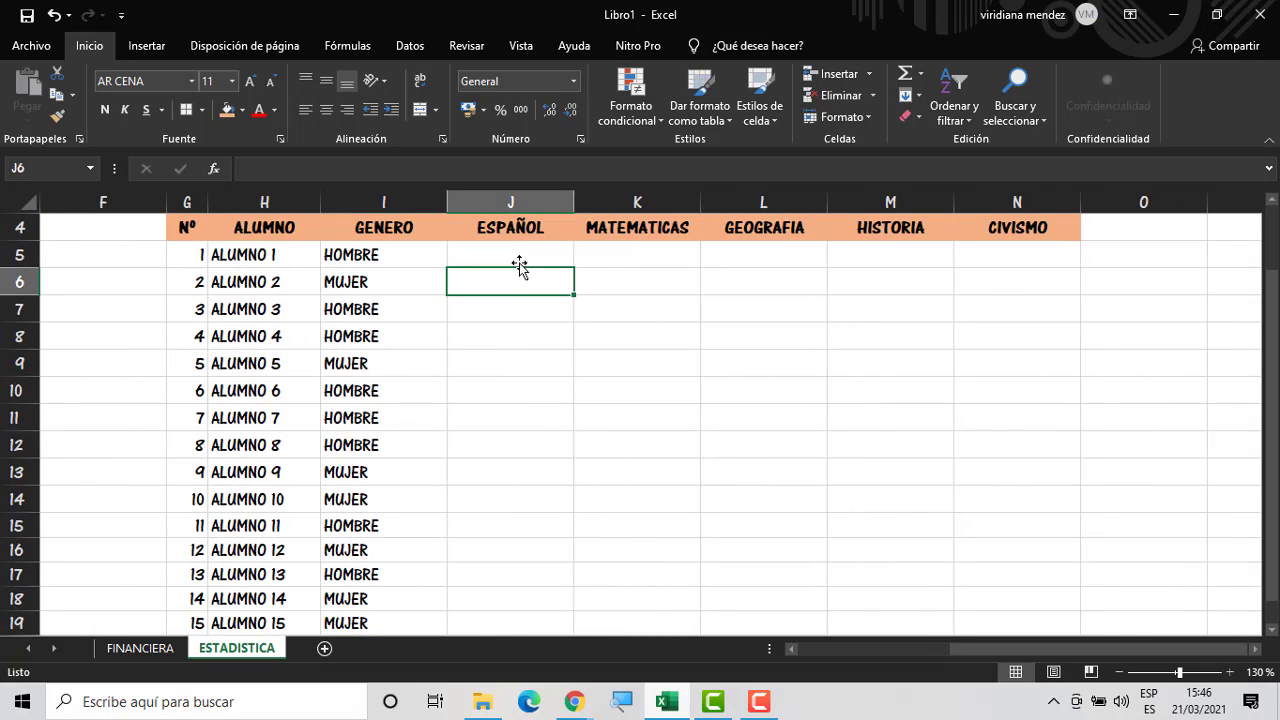
left_click(520, 259)
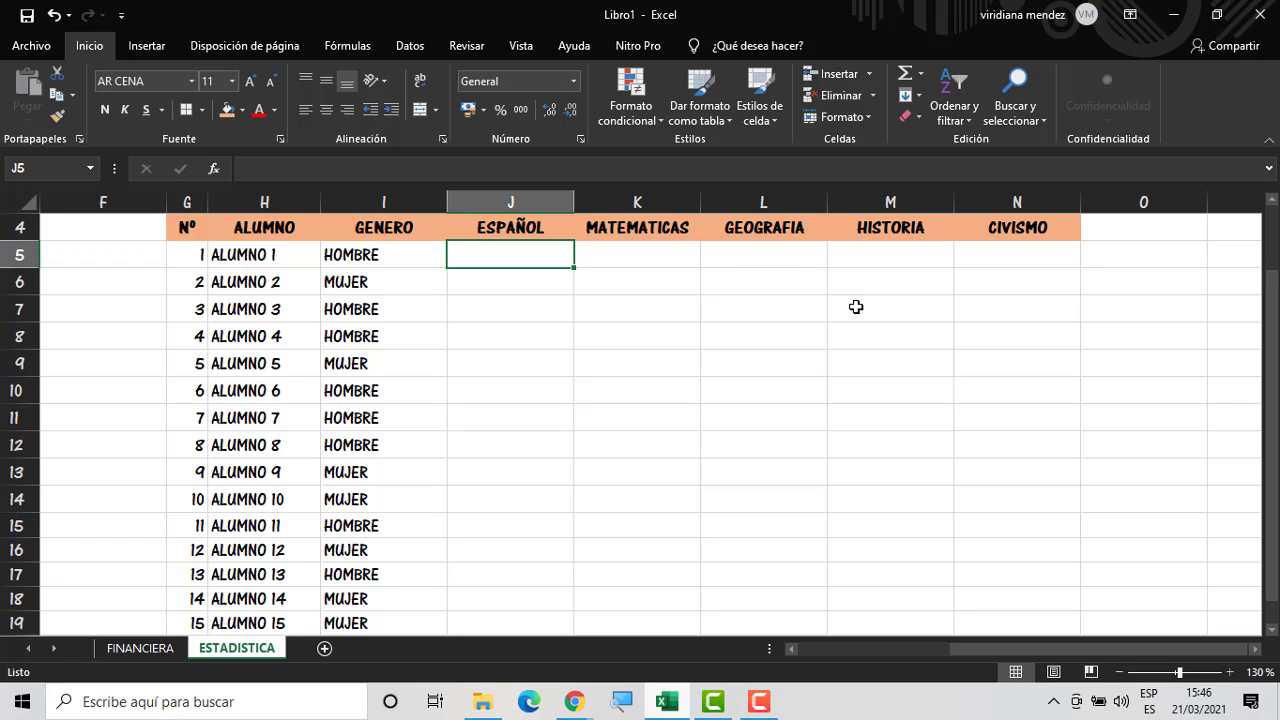
type("9")
key("Tab")
type("9")
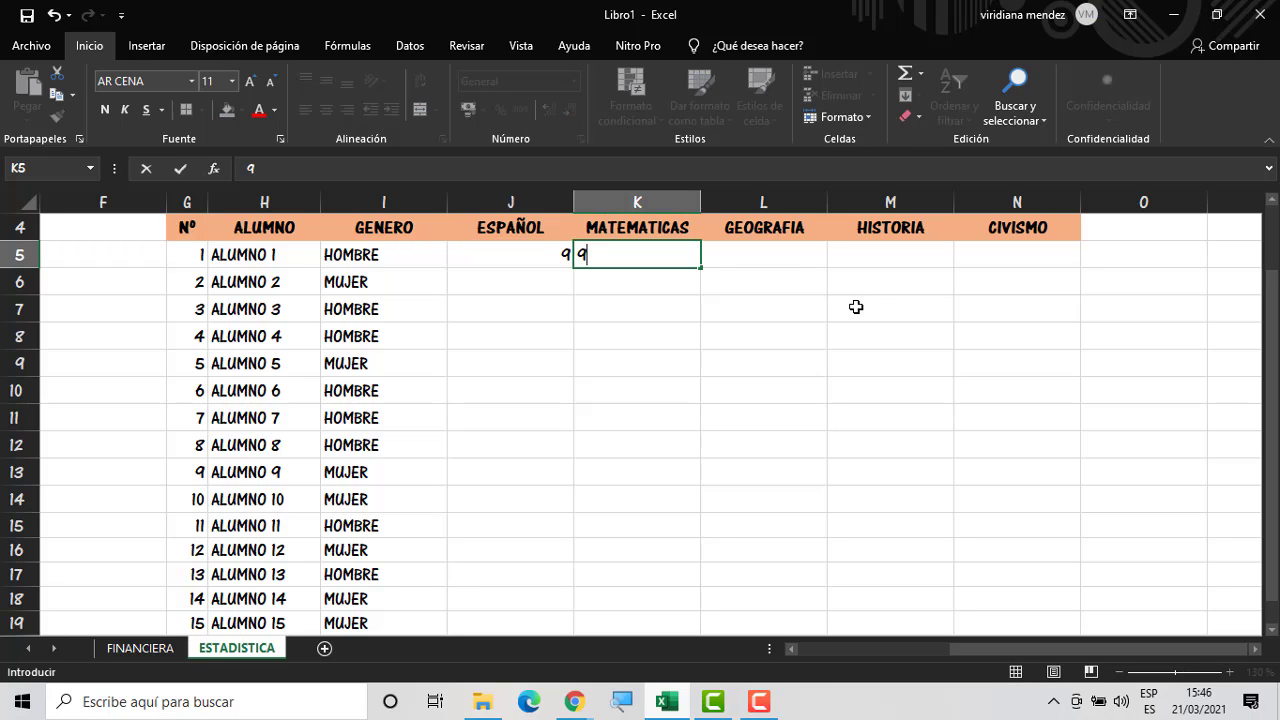
key("Tab")
key("shift+Tab")
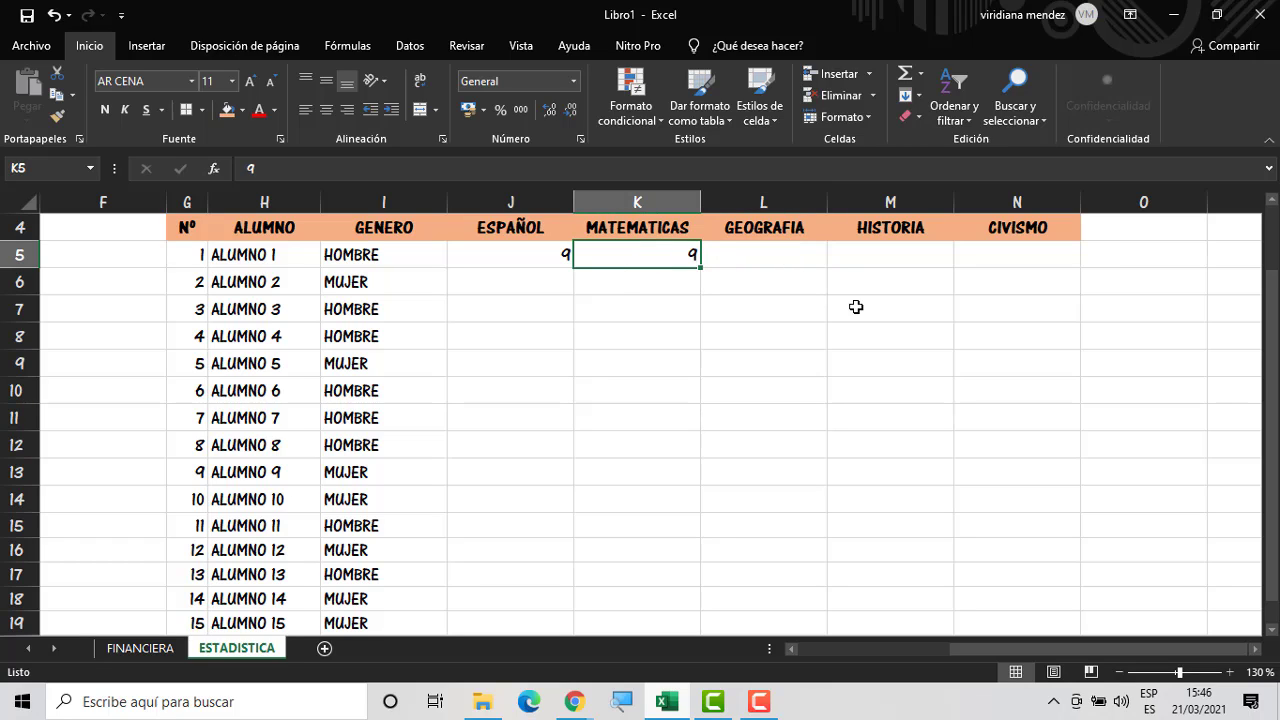
key("Tab")
Enter ALUMNO 1's remaining grades in L5:N5: 9 for GEOGRAFIA, 8 for HISTORIA and 8 for CIVISMO
type("9")
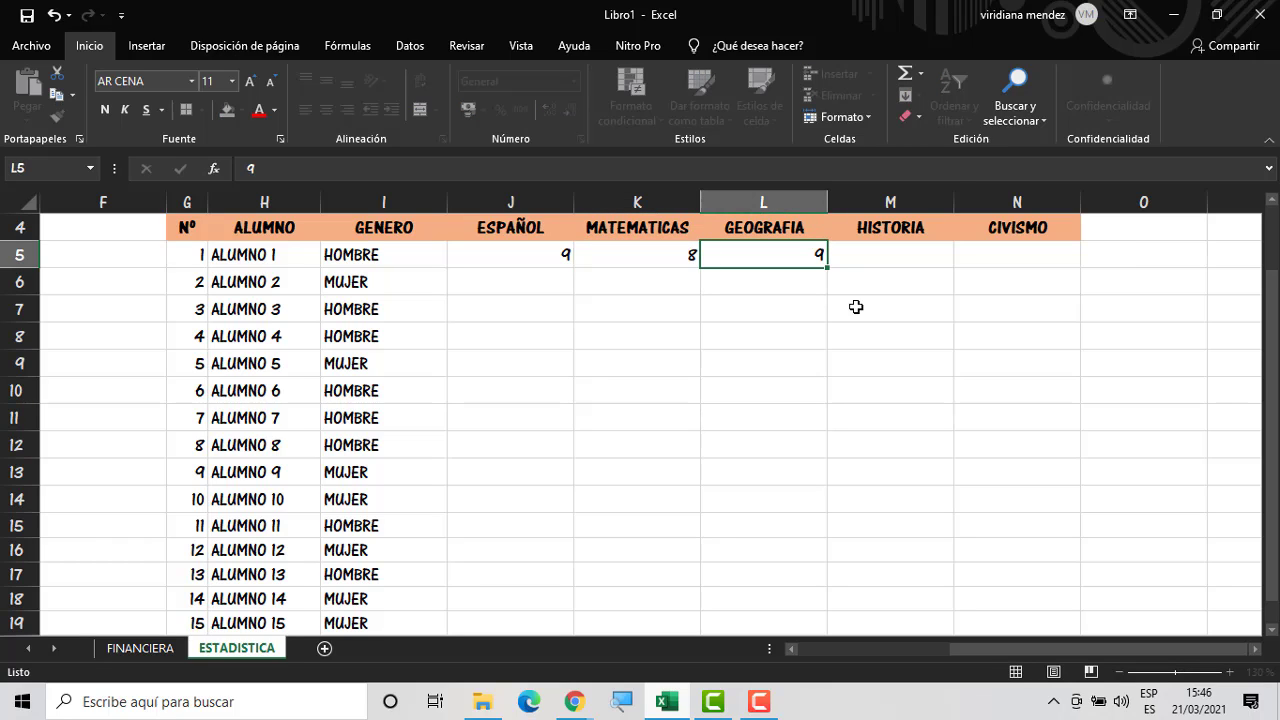
key("Tab")
type("8")
key("Tab")
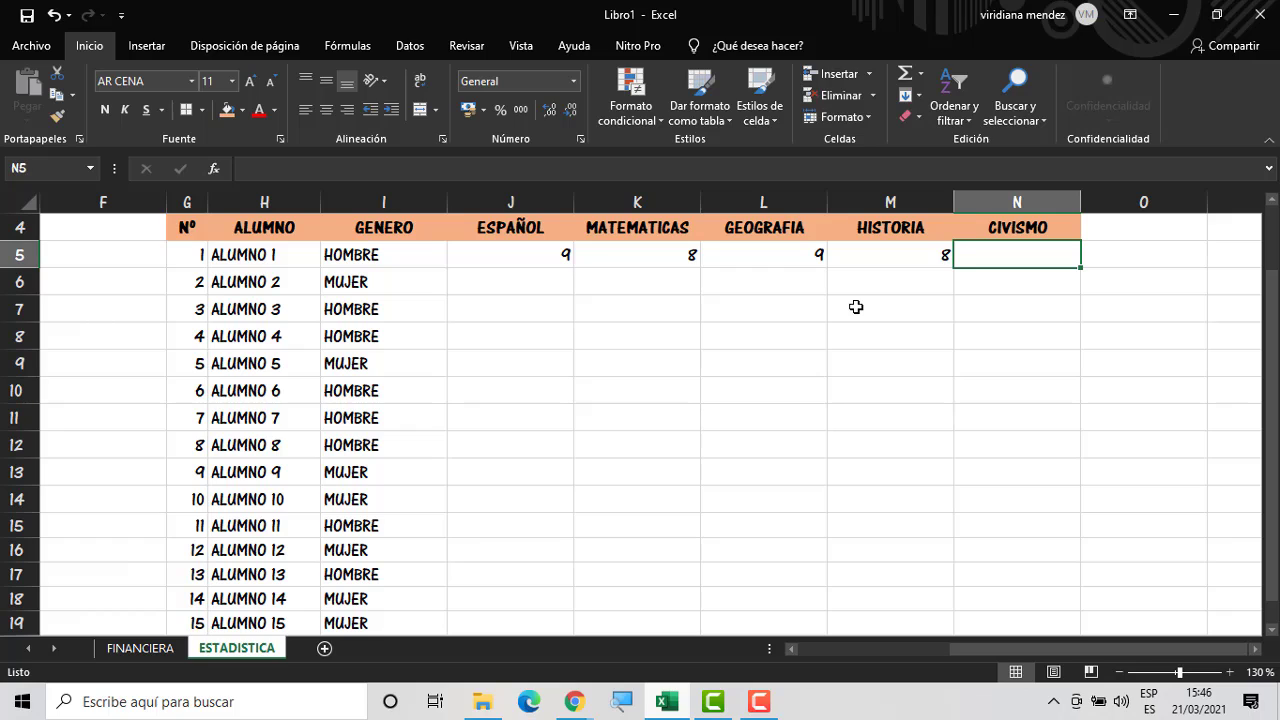
type("8")
key("Return")
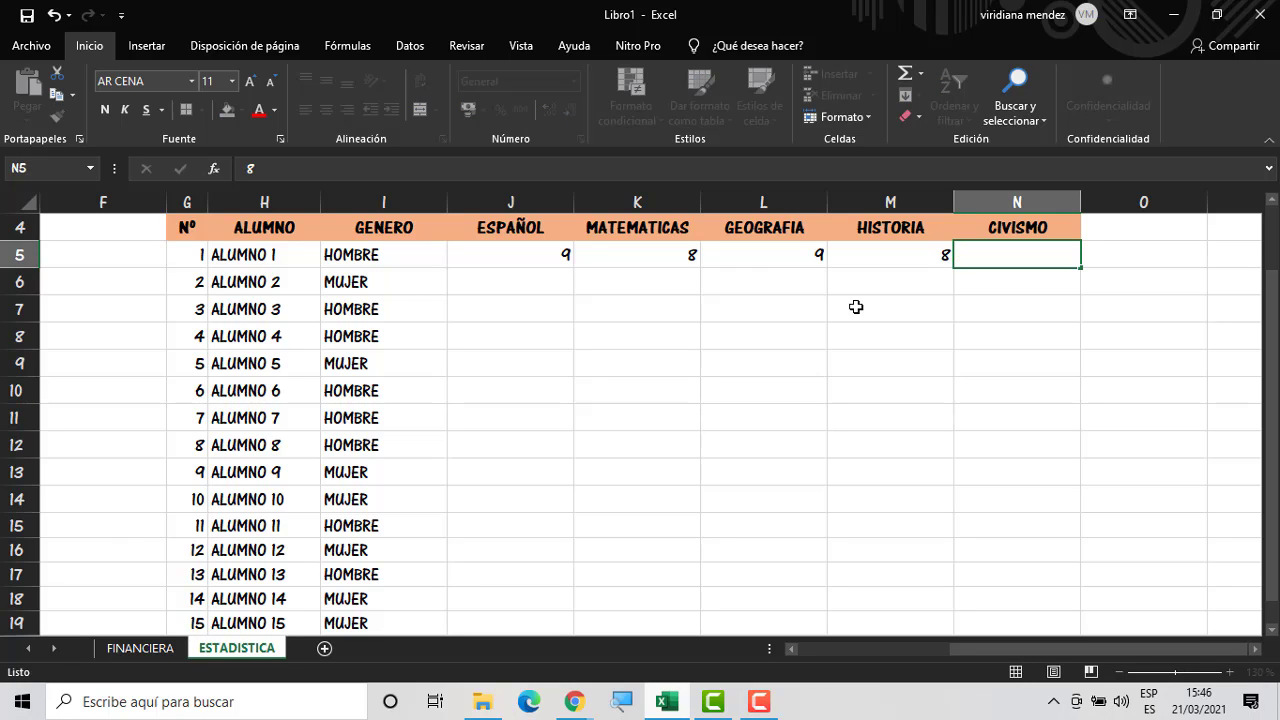
Enter the grade 7 for ALUMNO 2 in all five subjects, J6:N6
type("7")
key("ctrl+Return")
key("Left")
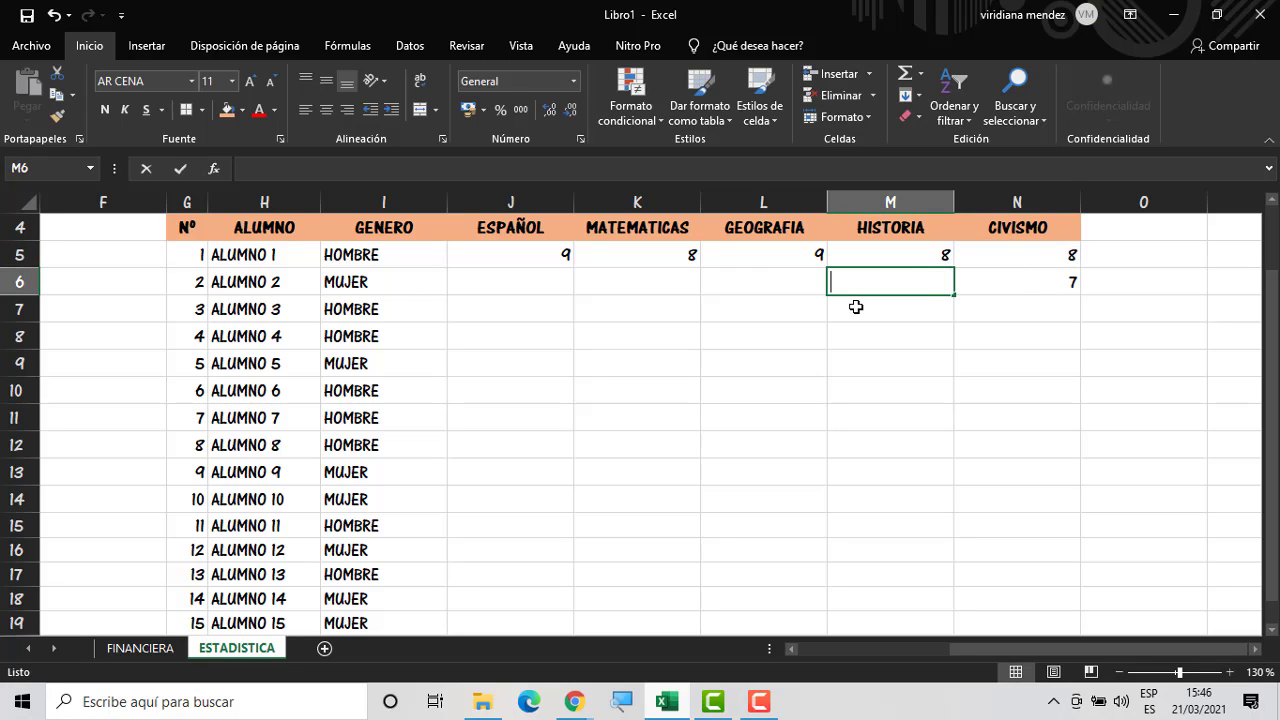
type("7")
key("Left")
type("7")
key("Left")
type("7")
key("ctrl+Return")
key("Left")
type("7")
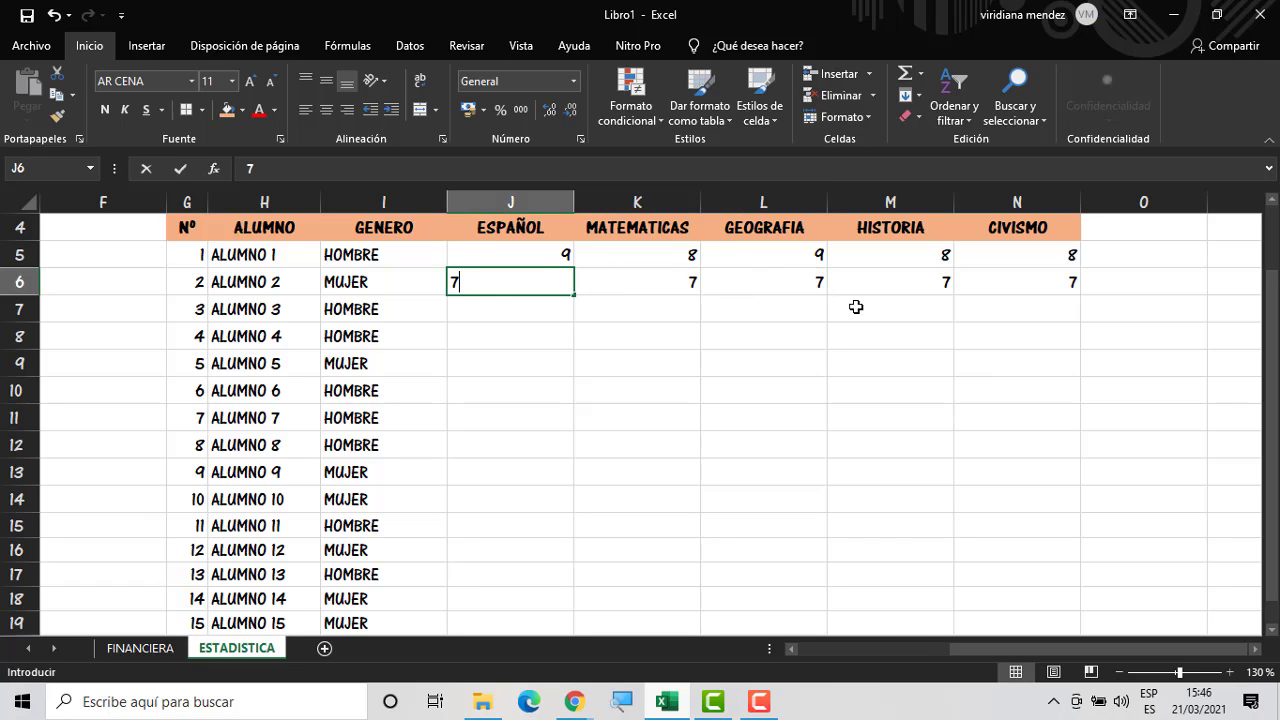
key("Return")
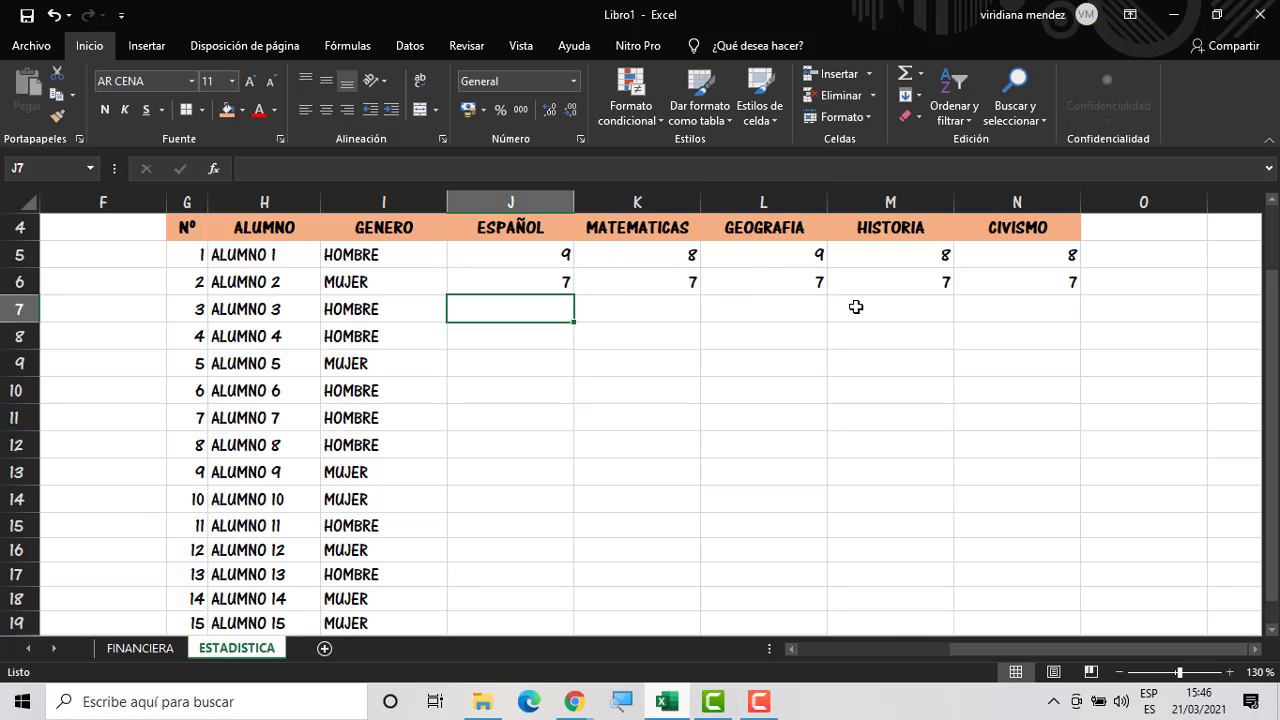
Enter the grade 6 for ALUMNO 3 in all five subjects, J7:N7
type("6")
key("Right")
type("6")
key("Right")
type("6")
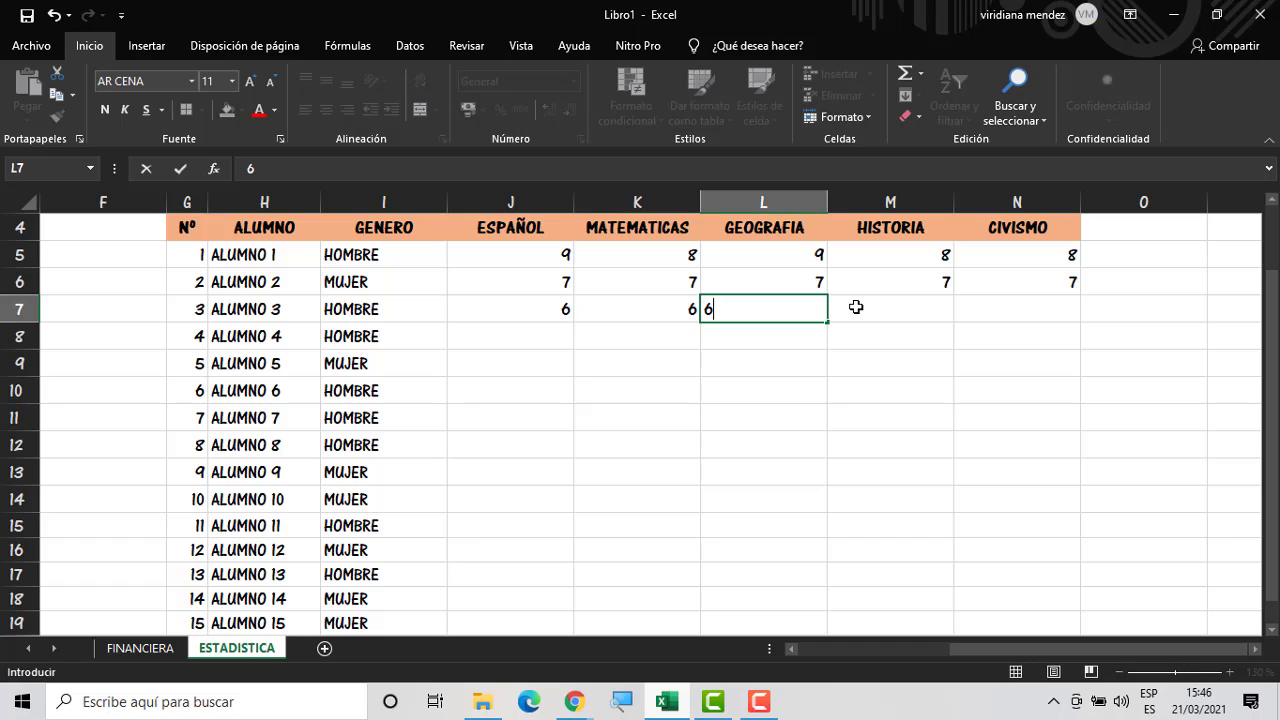
key("Right")
type("6")
key("Right")
type("6")
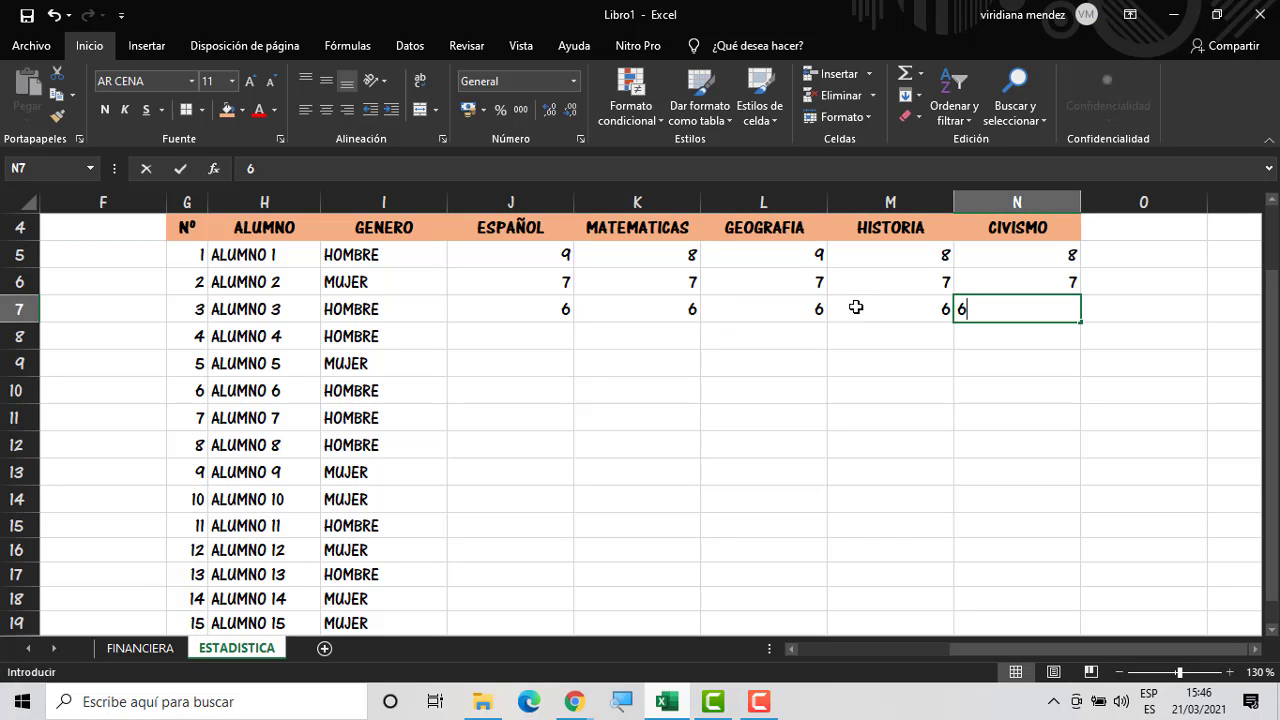
key("ctrl+Return")
key("Return")
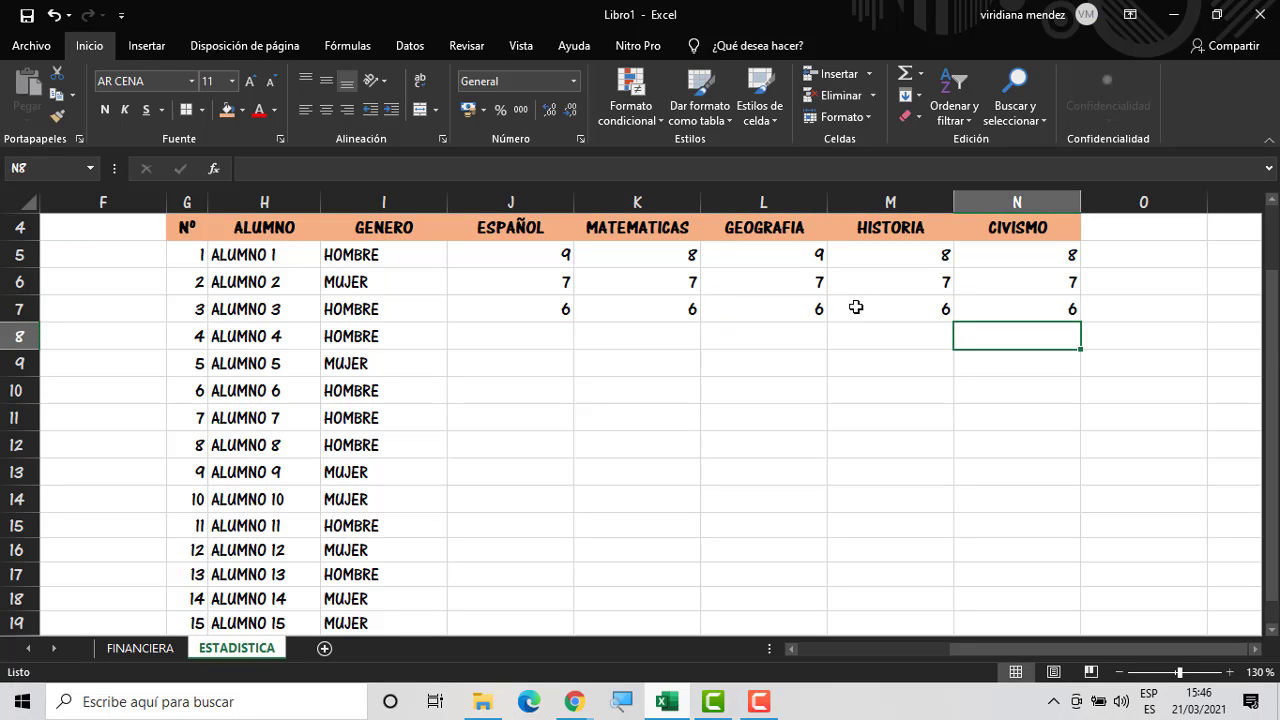
Enter ALUMNO 4's grades in row 8: 6 for CIVISMO, 7 for HISTORIA and 7 for GEOGRAFIA
type("6")
key("Left")
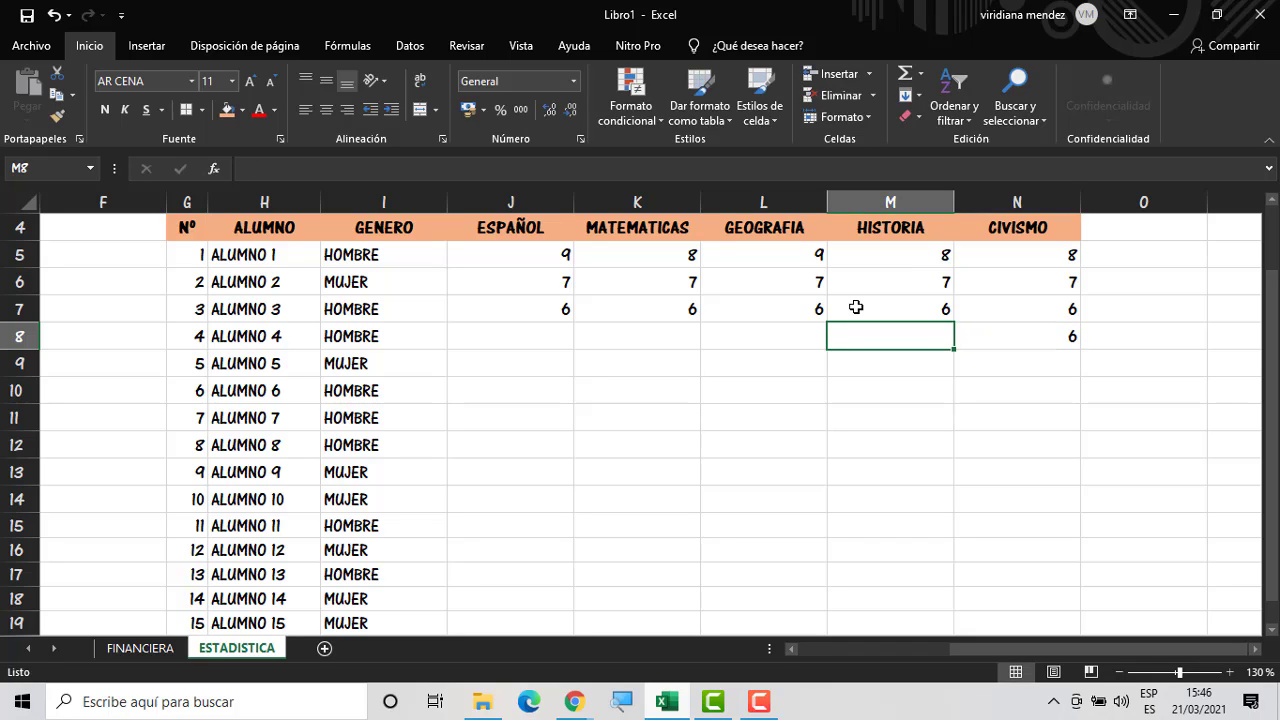
type("7")
key("Left")
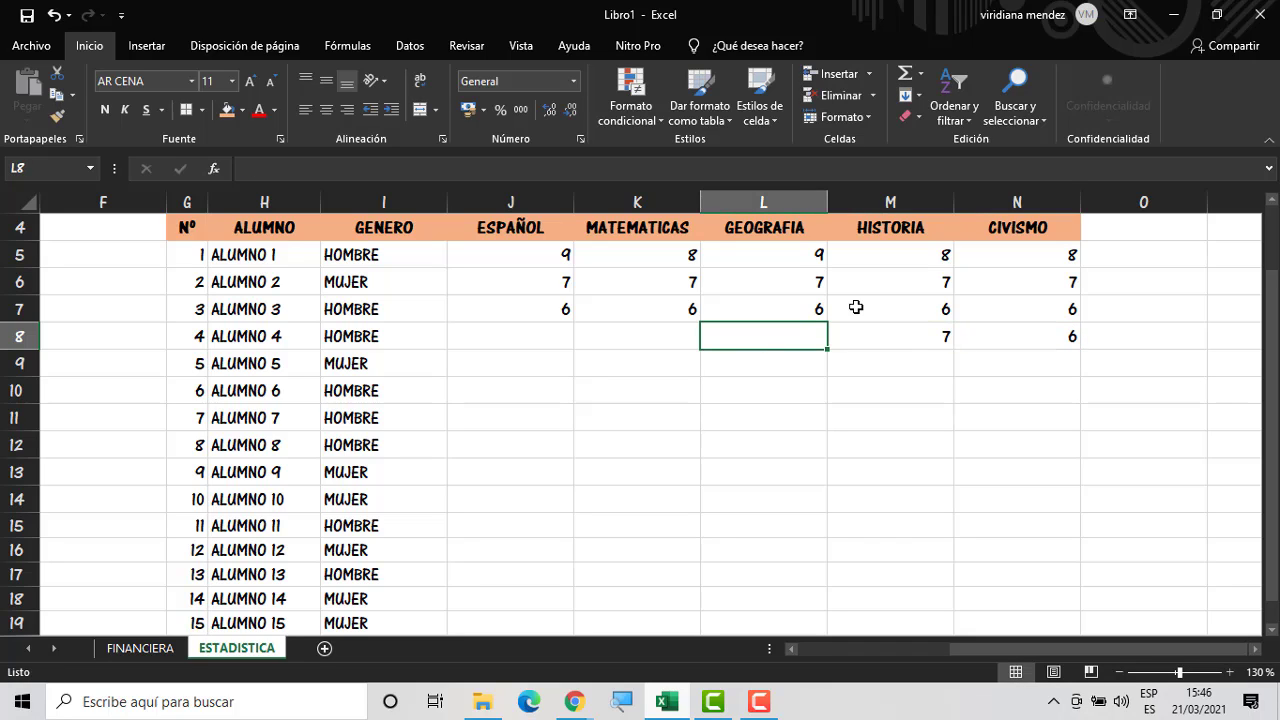
type("7")
key("Left")
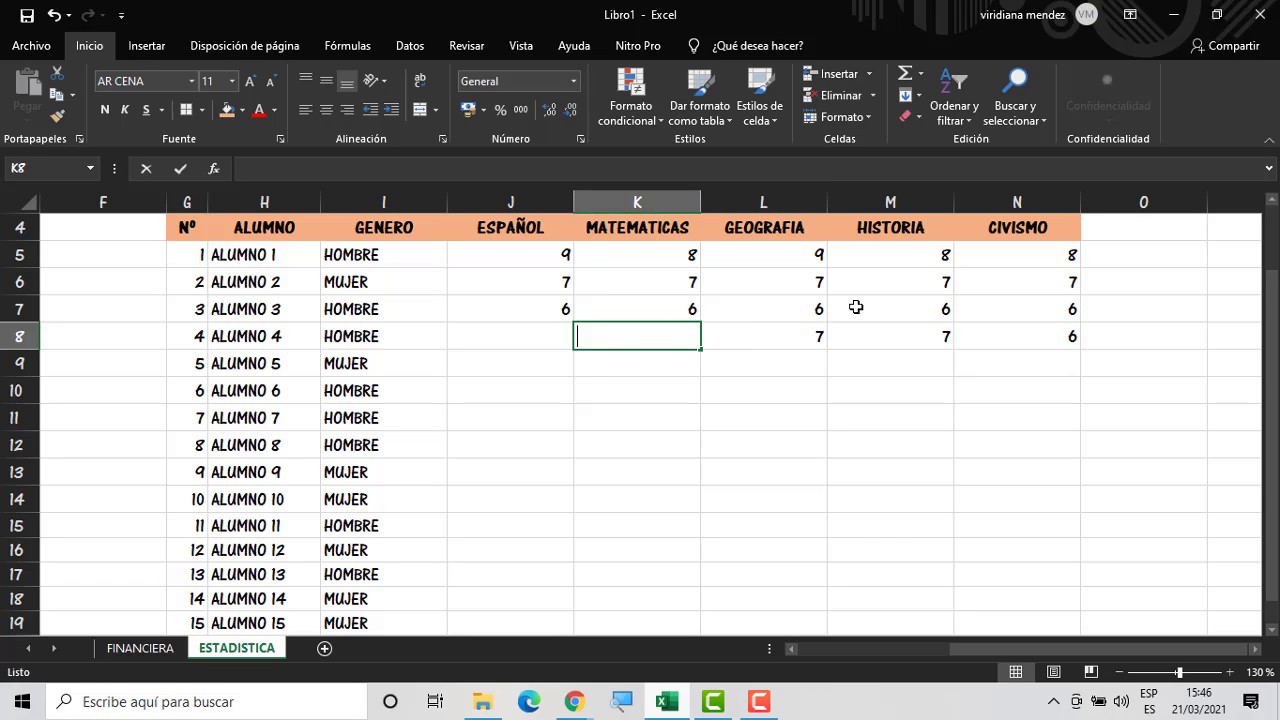
Complete the grades for ALUMNO 4 with 6 in MATEMATICAS and 8 in ESPAÑOL
type("6")
key("Left")
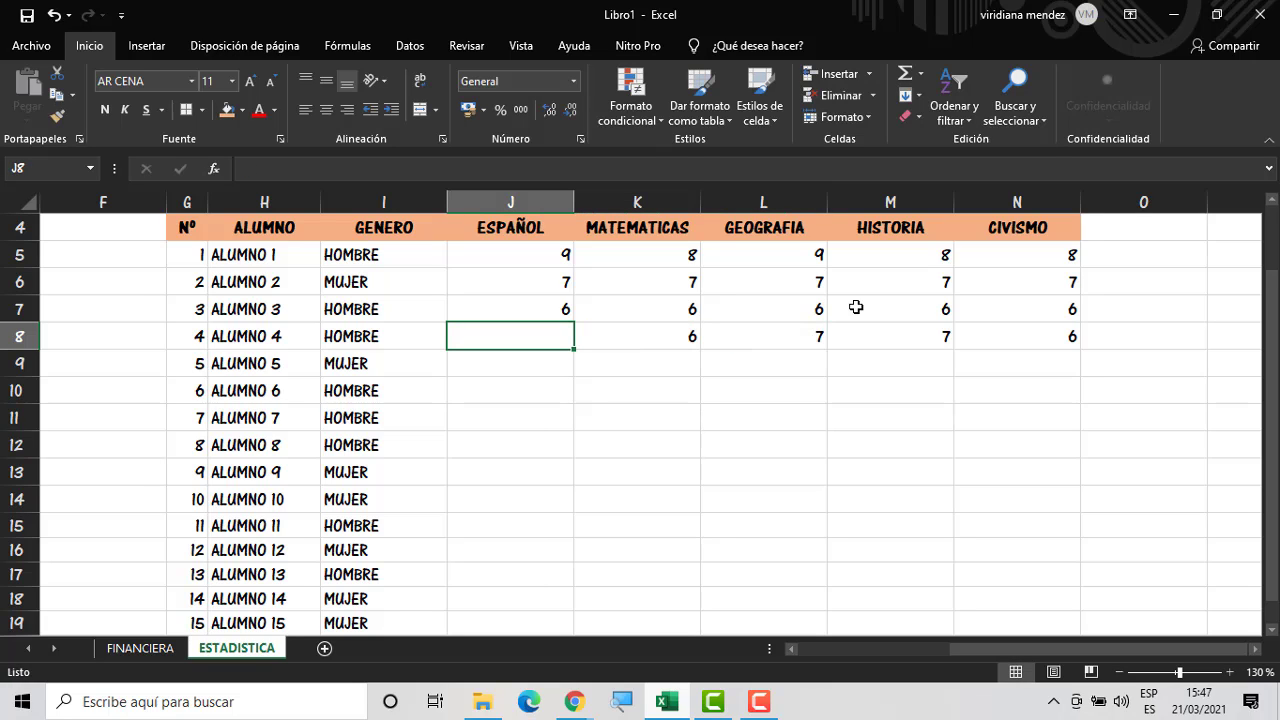
type("8")
key("Return")
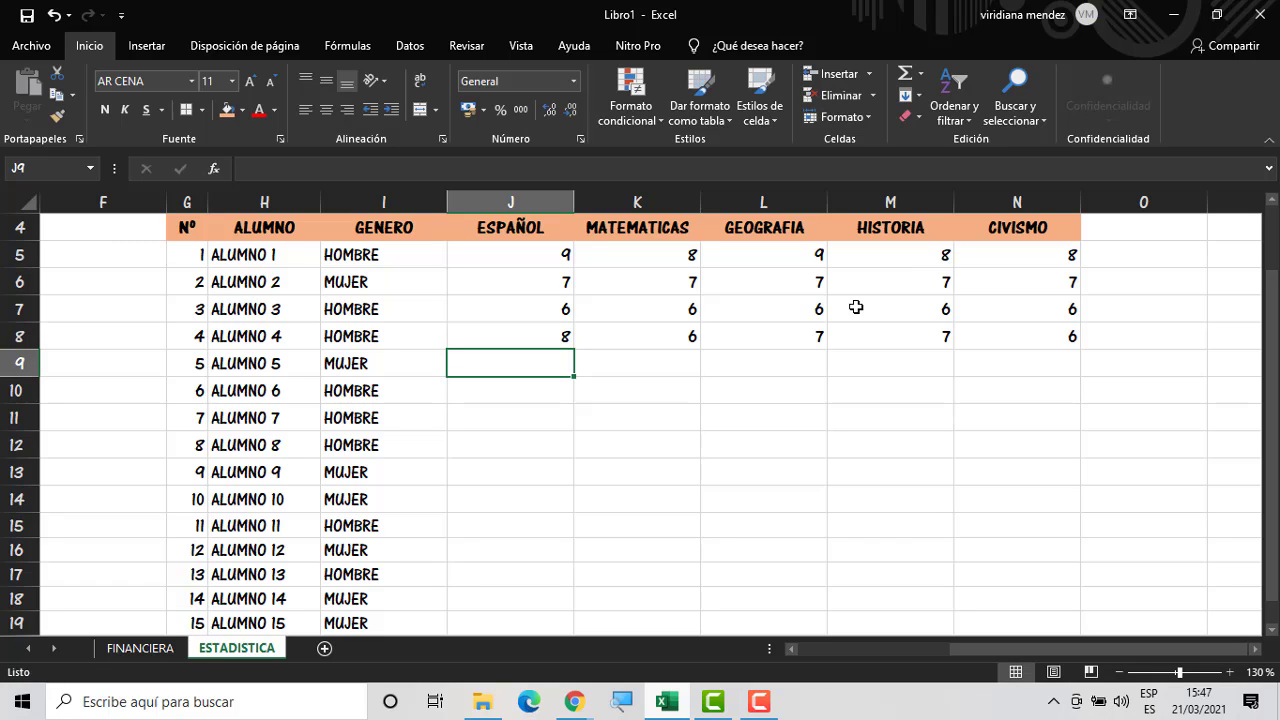
Enter a grade of 8 for ALUMNO 5 in all five subjects, from ESPAÑOL to CIVISMO
type("8")
key("Tab")
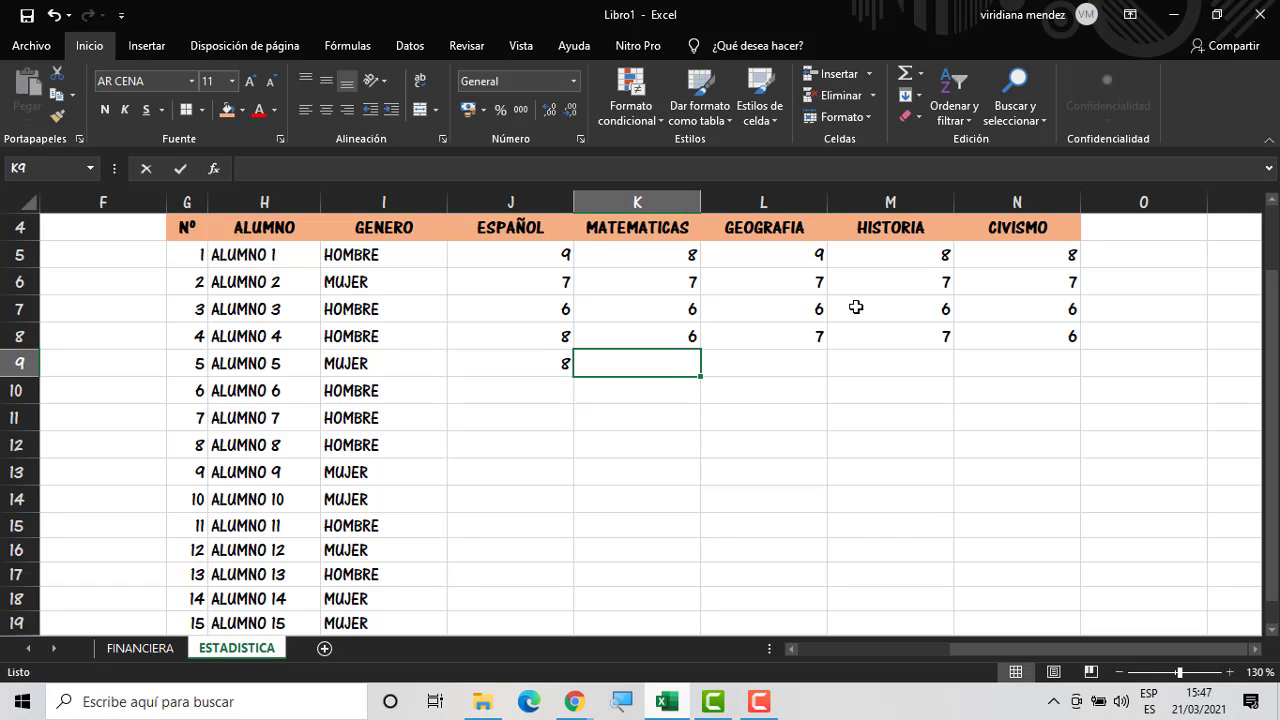
type("8")
key("Tab")
type("8")
key("Tab")
type("8")
key("Tab")
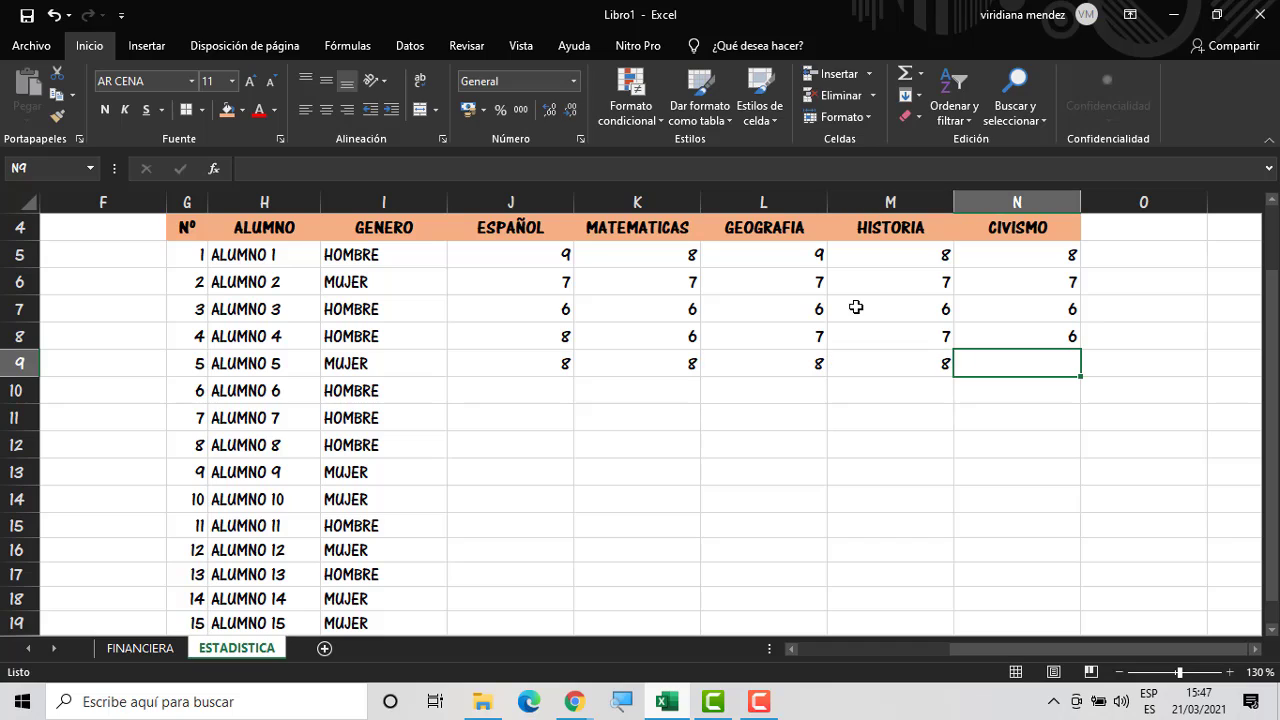
type("8")
key("Return")
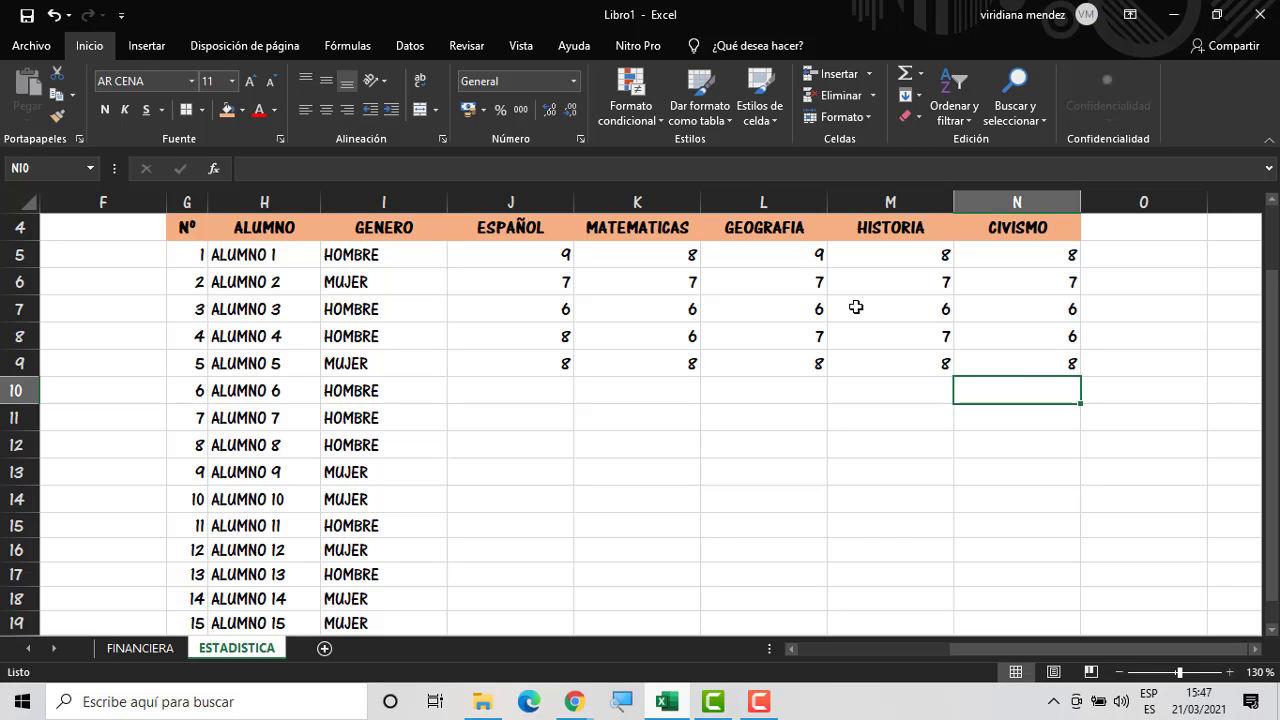
Fill in the grades for ALUMNO 6: 9 in MATEMATICAS and 10 in ESPAÑOL, GEOGRAFIA, HISTORIA and CIVISMO
type("10")
key("Left")
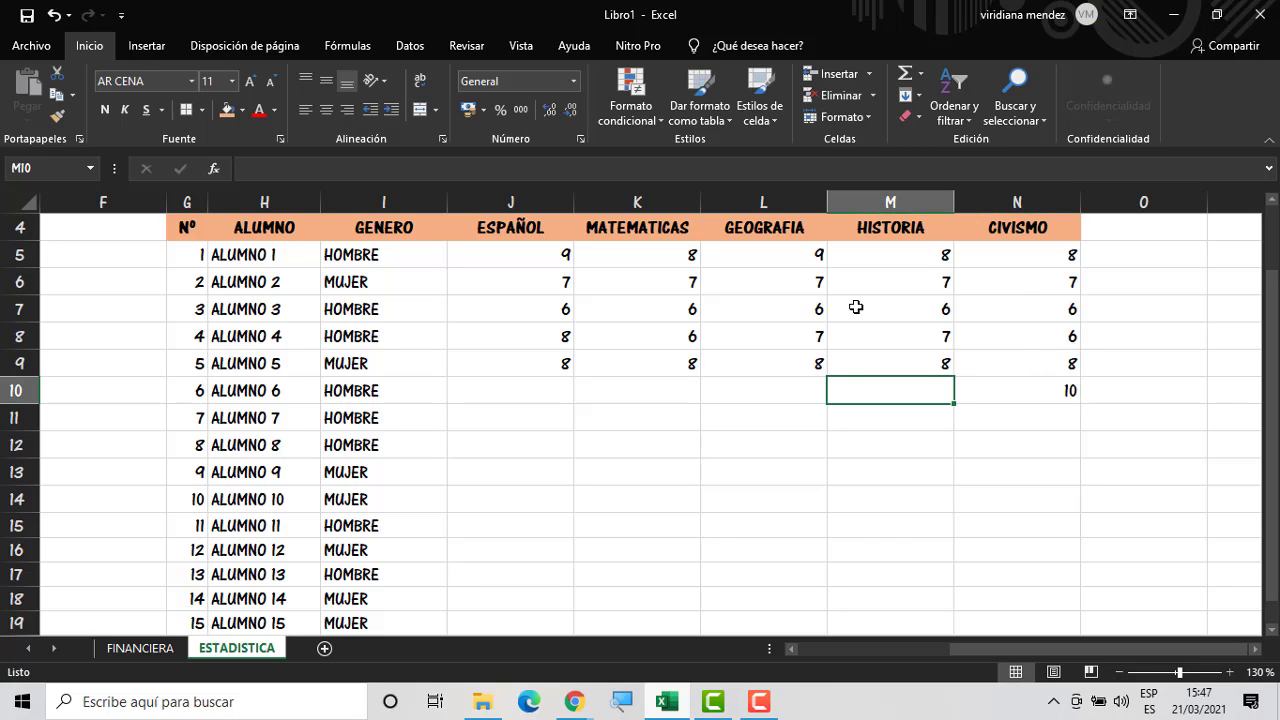
type("10")
key("Left")
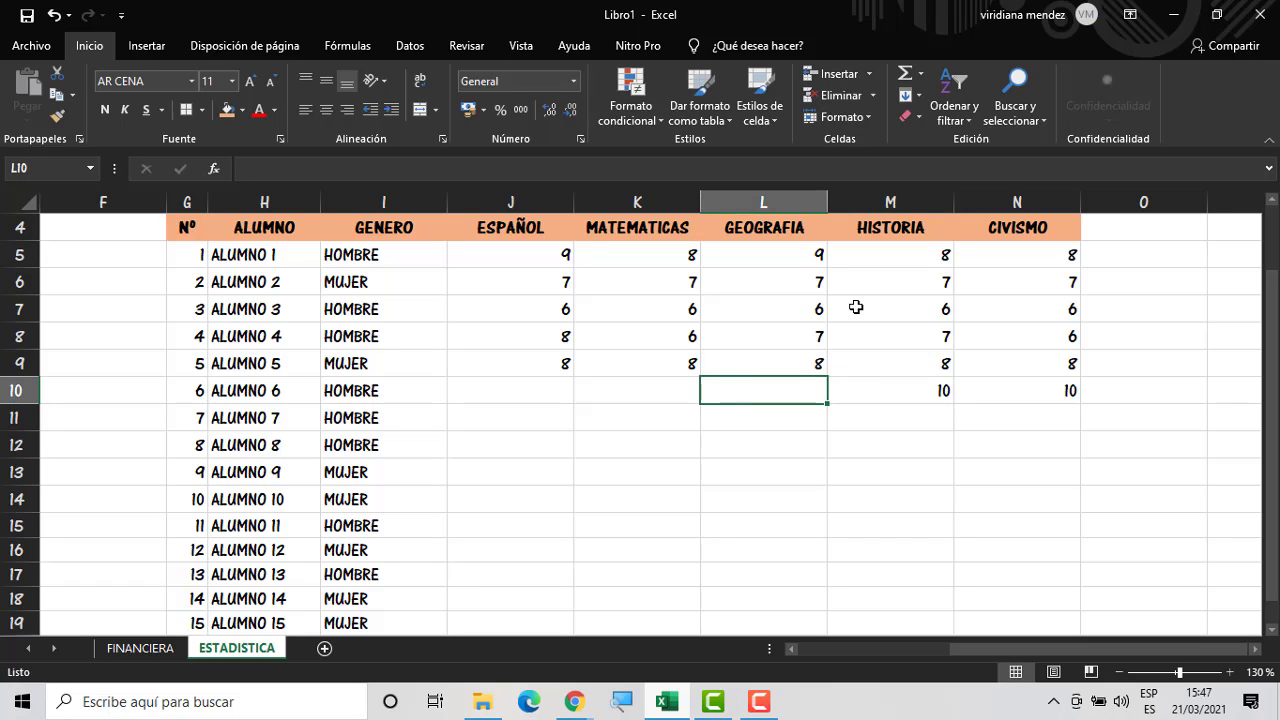
type("10")
key("Left")
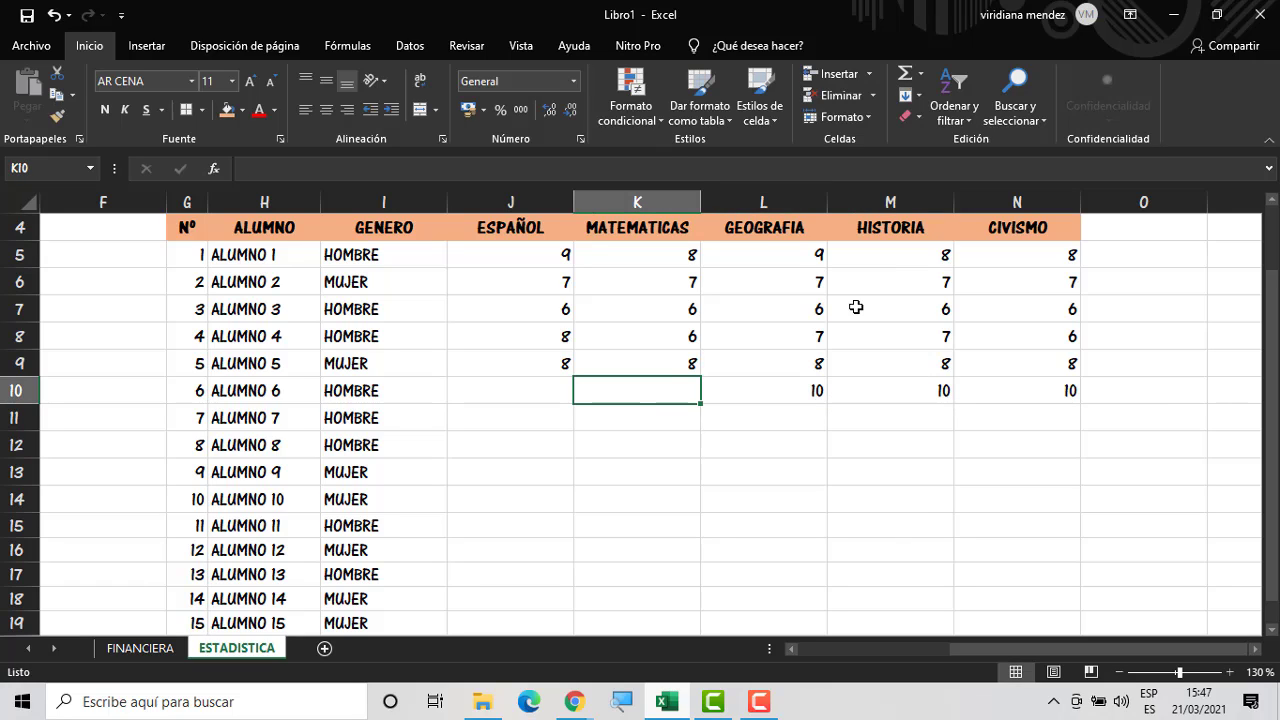
type("9")
key("Left")
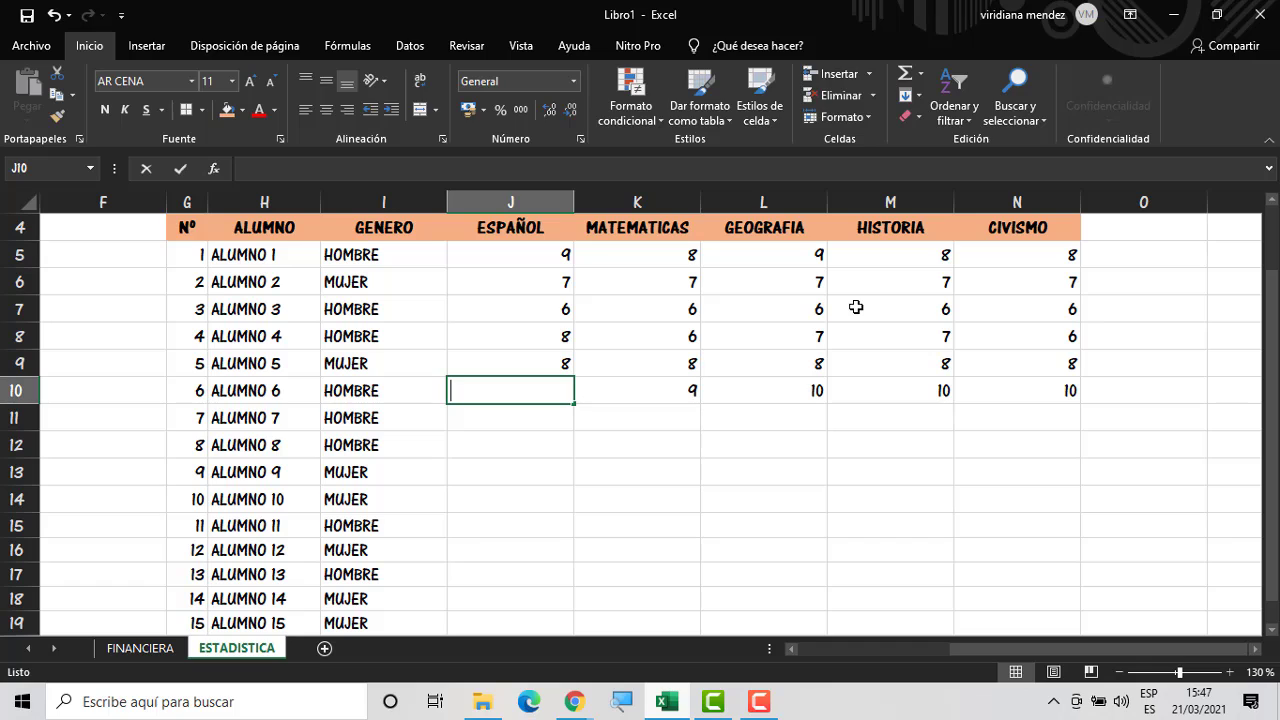
type("10")
key("Right")
Enter a grade of 10 for ALUMNO 7 in every subject from ESPAÑOL to CIVISMO
key("Down")
key("Left")
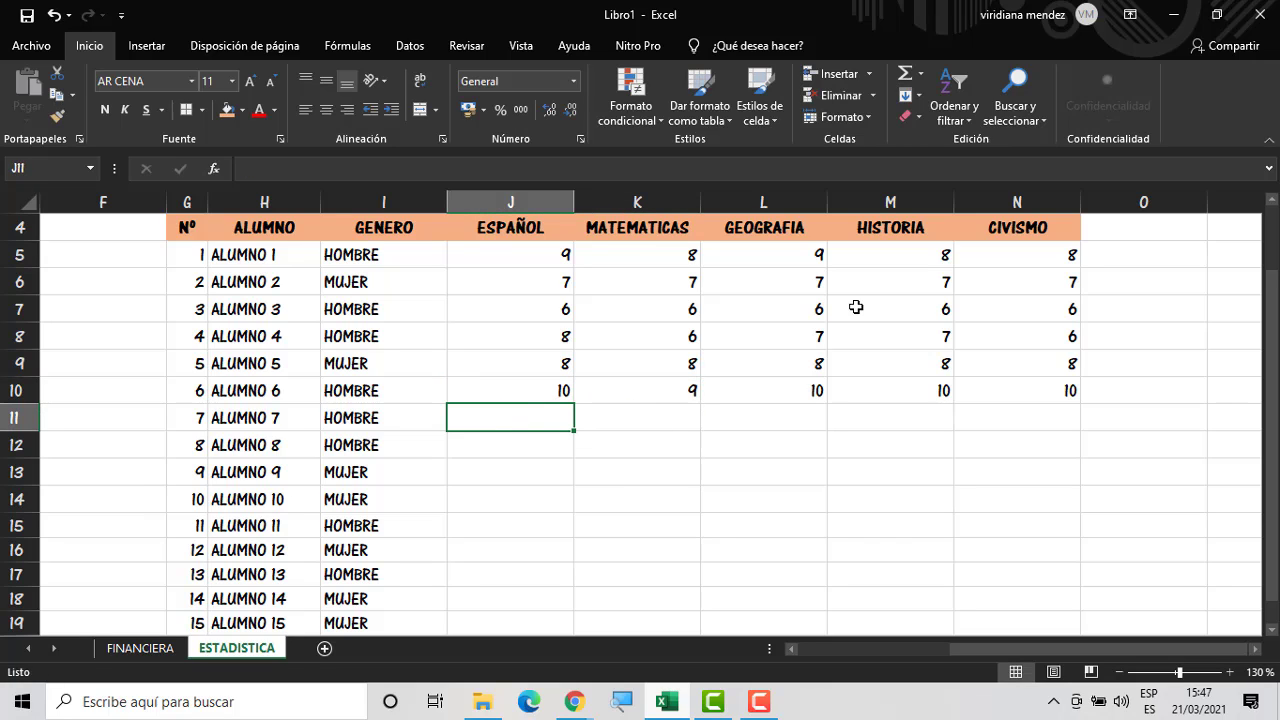
type("10")
key("Right")
type("10")
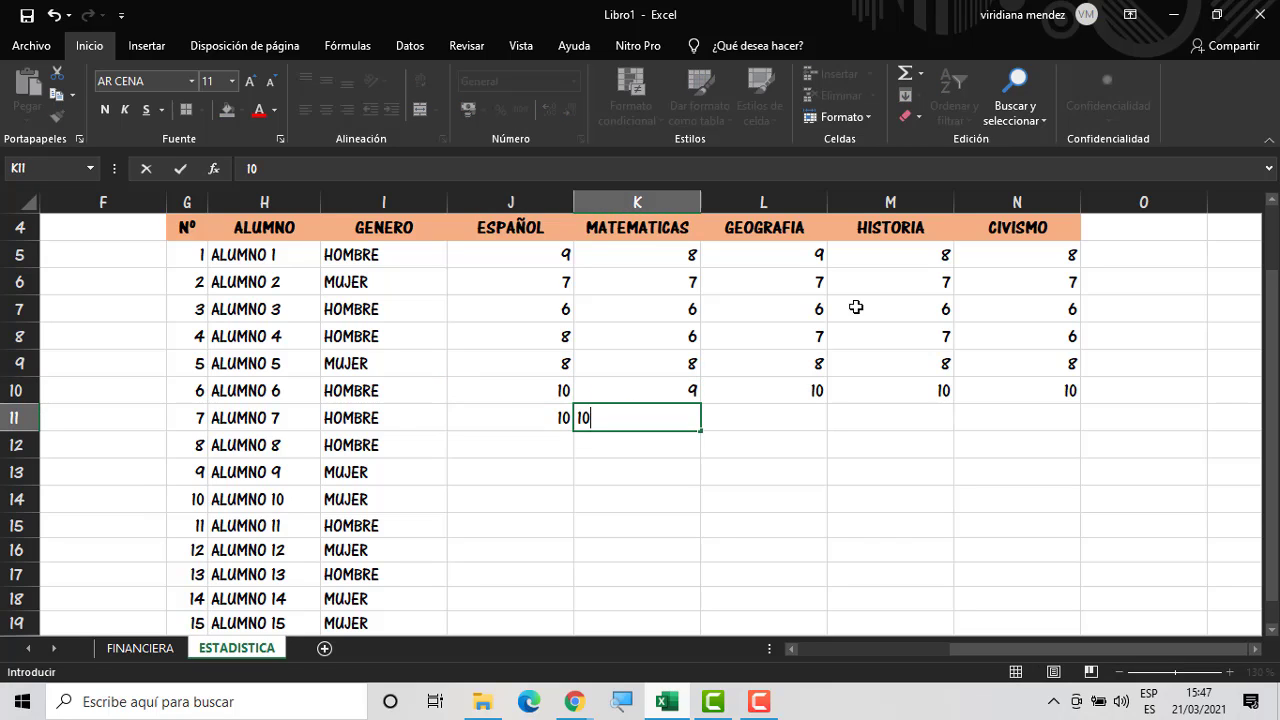
key("Right")
type("10")
key("Right")
type("10")
key("Right")
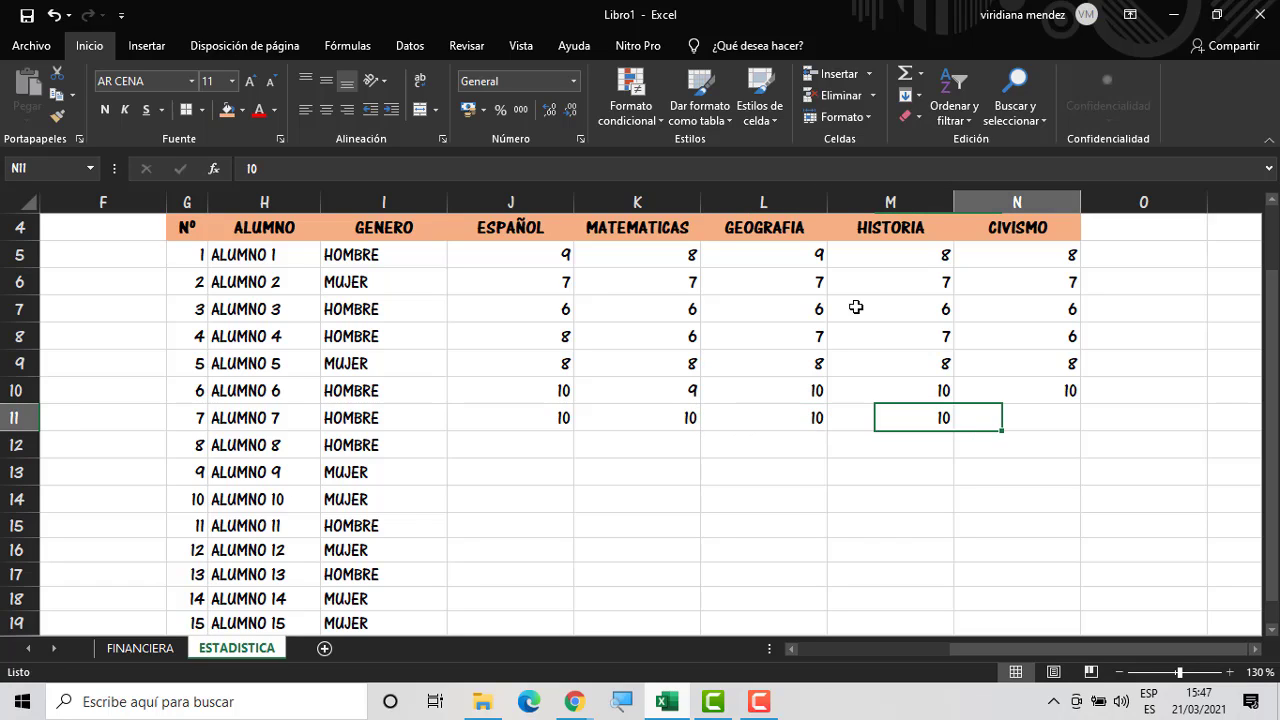
type("1")
key("Return")
Enter a grade of 9 for ALUMNO 8 in every subject from ESPAÑOL to CIVISMO
key("Left")
key("Left")
key("Left")
key("Left")
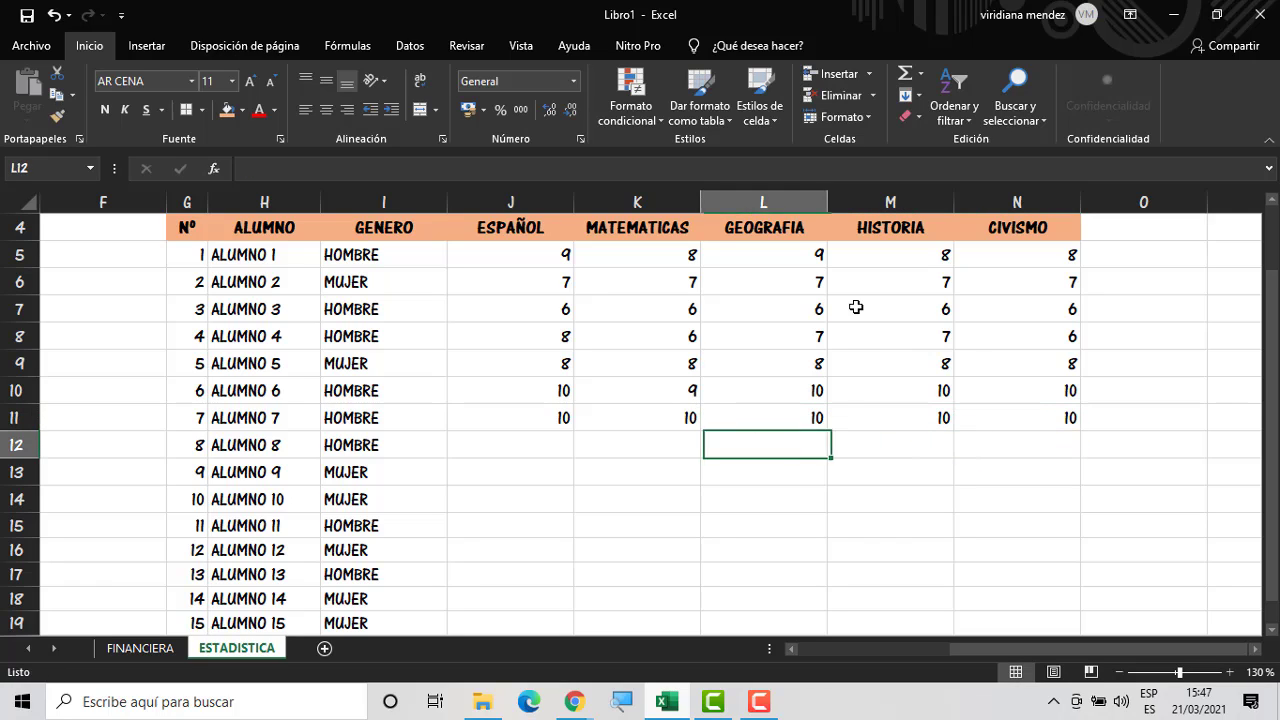
type("9")
key("Right")
type("9")
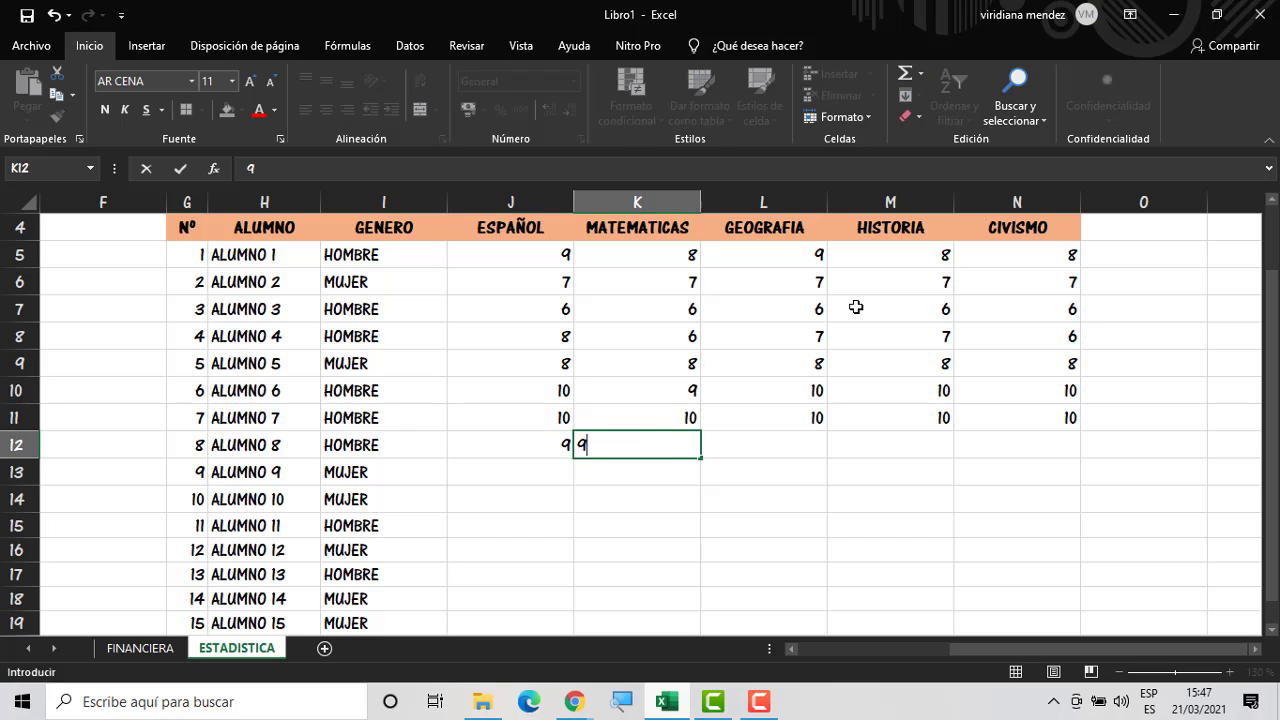
key("Right")
type("9")
key("Right")
type("9")
key("Right")
type("9")
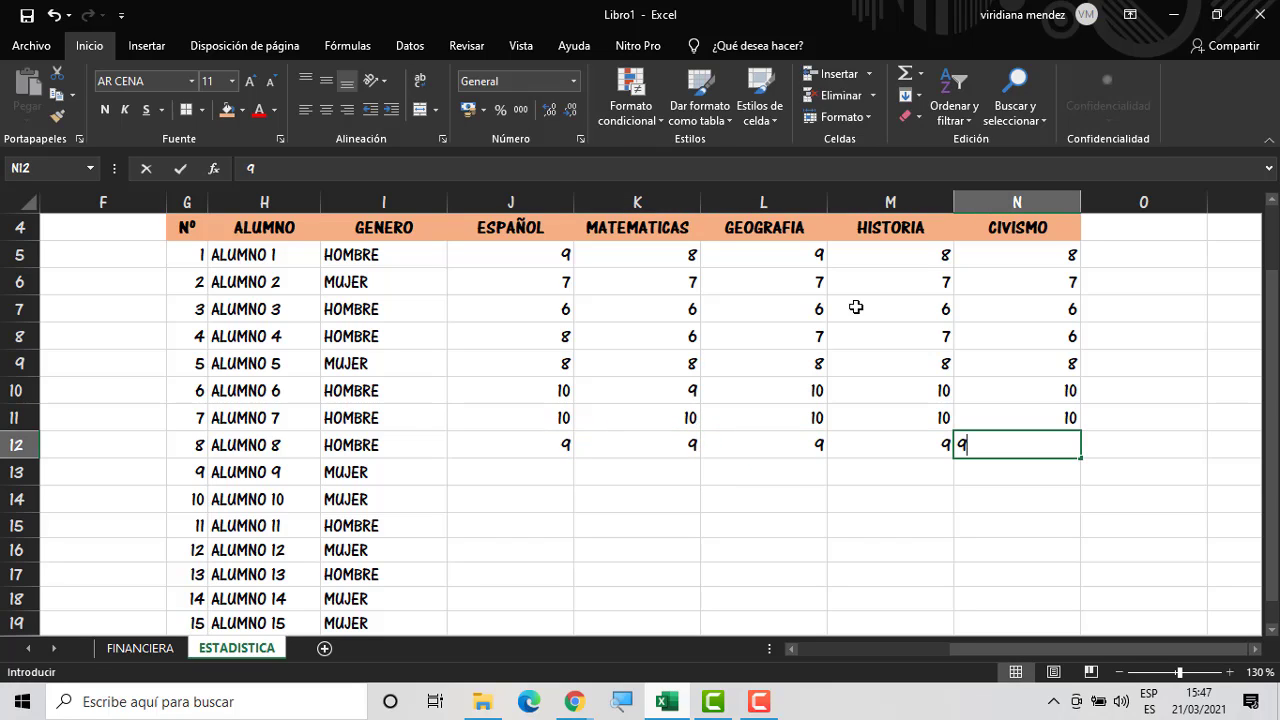
key("Return")
Fill in the grades for ALUMNO 9: 6 in ESPAÑOL and 8 in each of the other four subjects
key("Left")
key("Left")
key("Left")
key("Left")
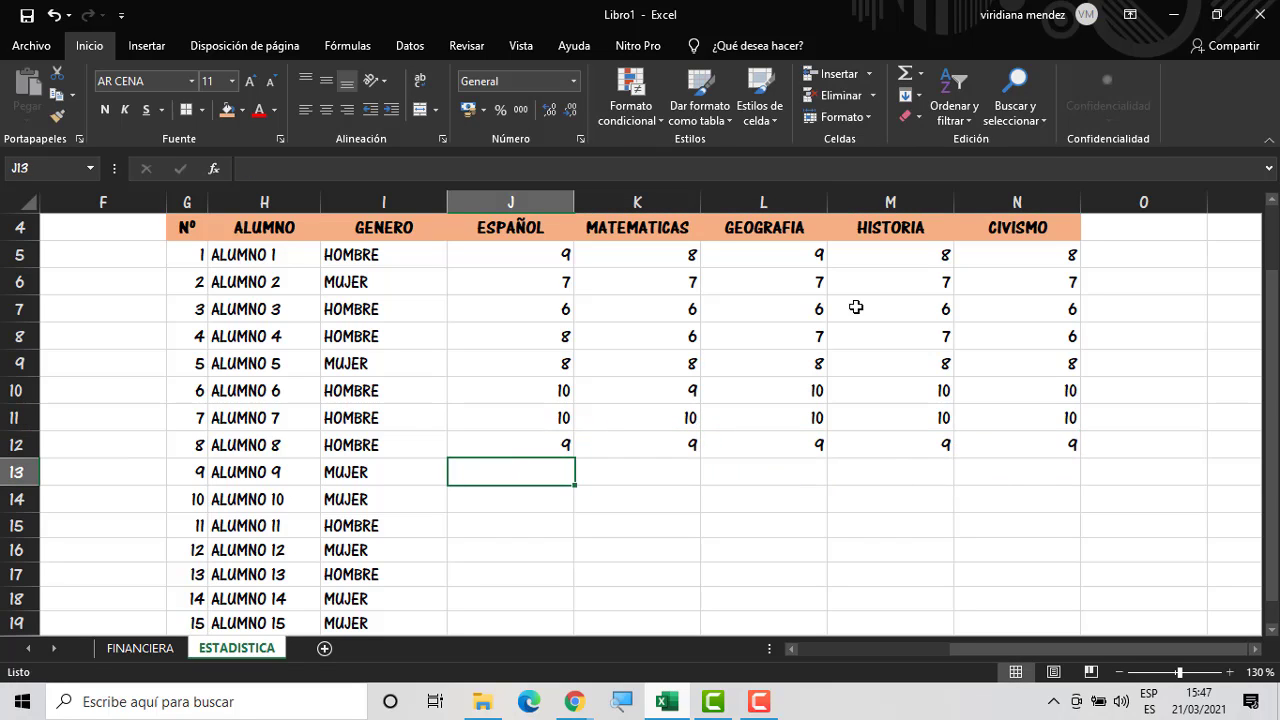
type("6")
key("Right")
type("8")
key("Right")
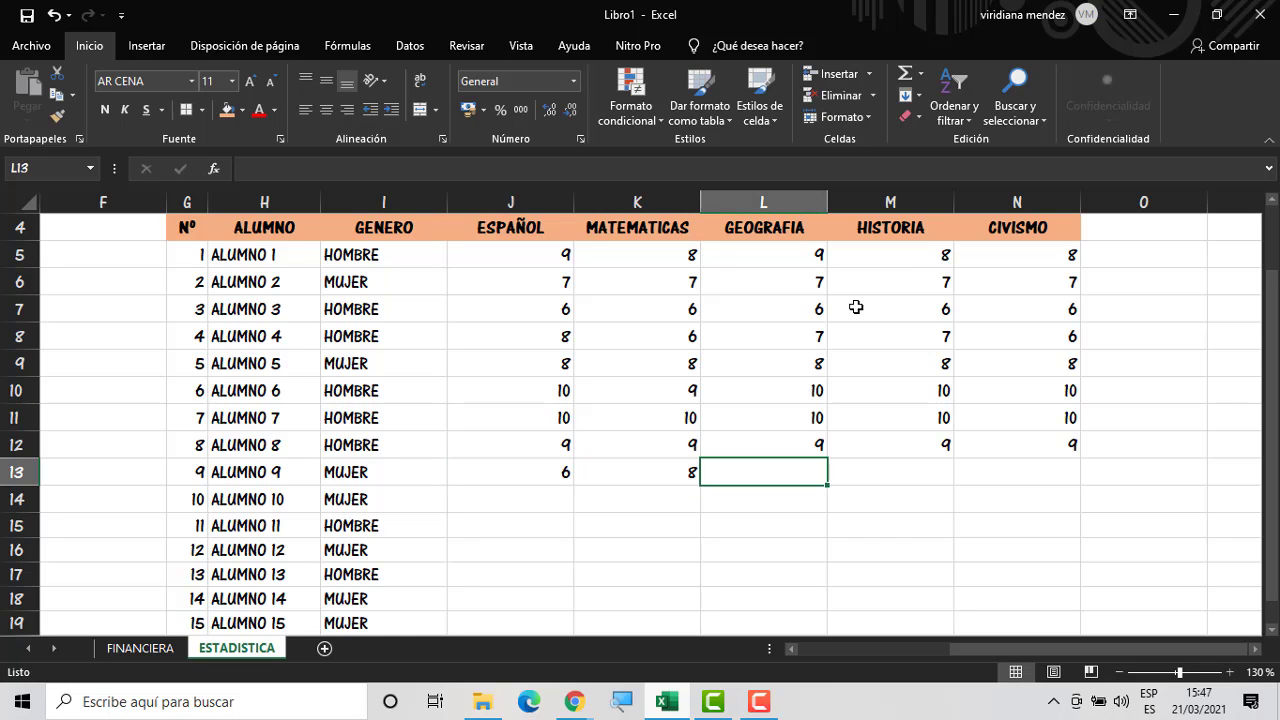
type("8")
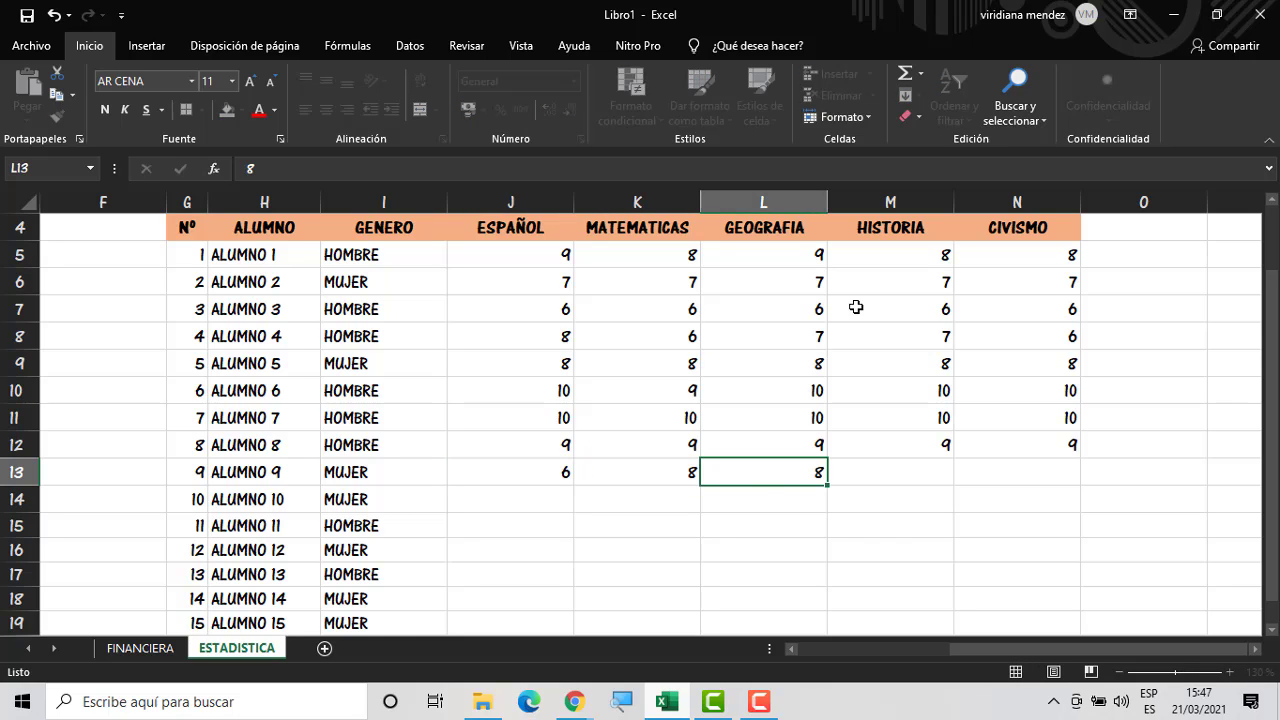
key("Right")
type("8")
key("Right")
type("8")
key("Return")
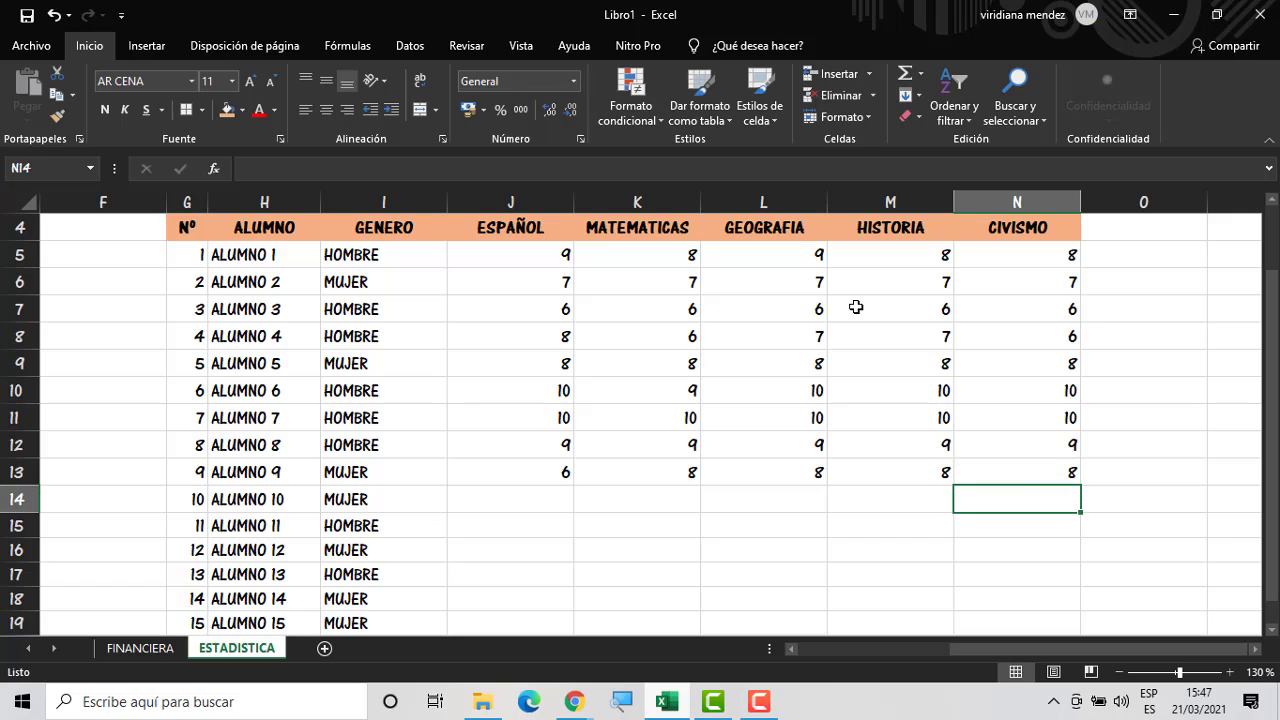
Fill in the grades for ALUMNO 10: 6 in CIVISMO and 5 in each of the other four subjects
type("6")
key("Left")
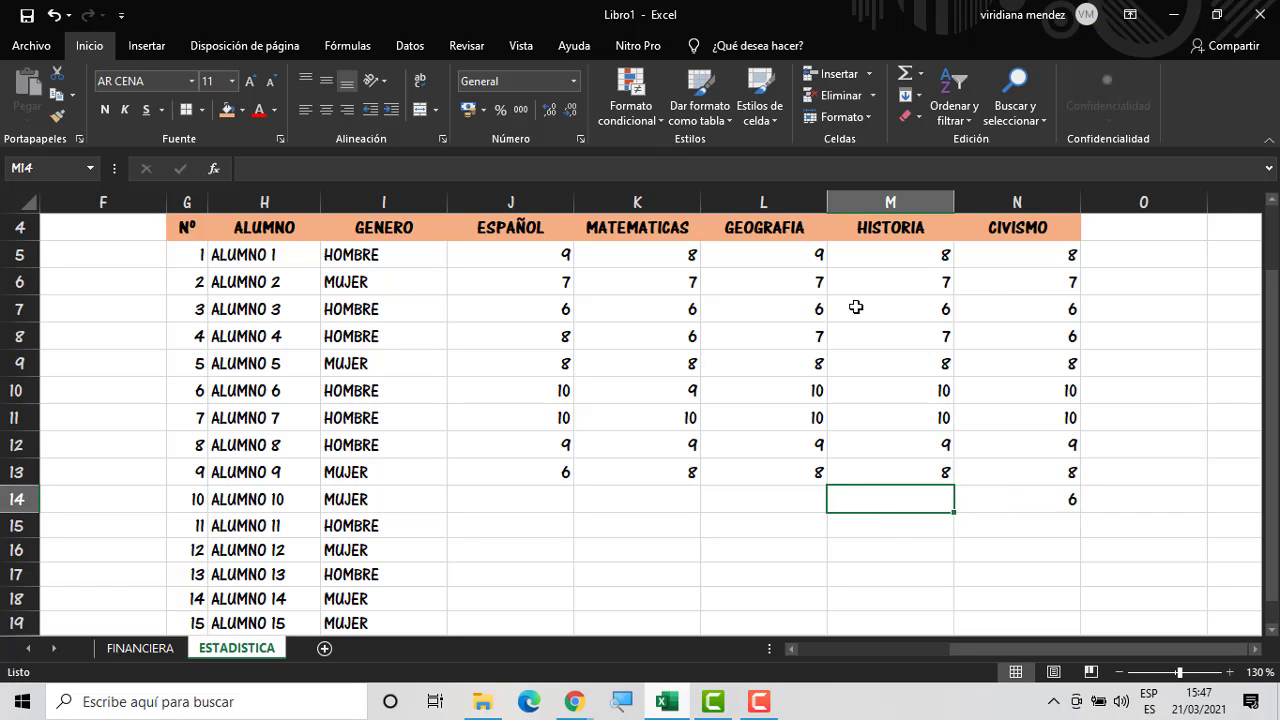
type("5")
key("Left")
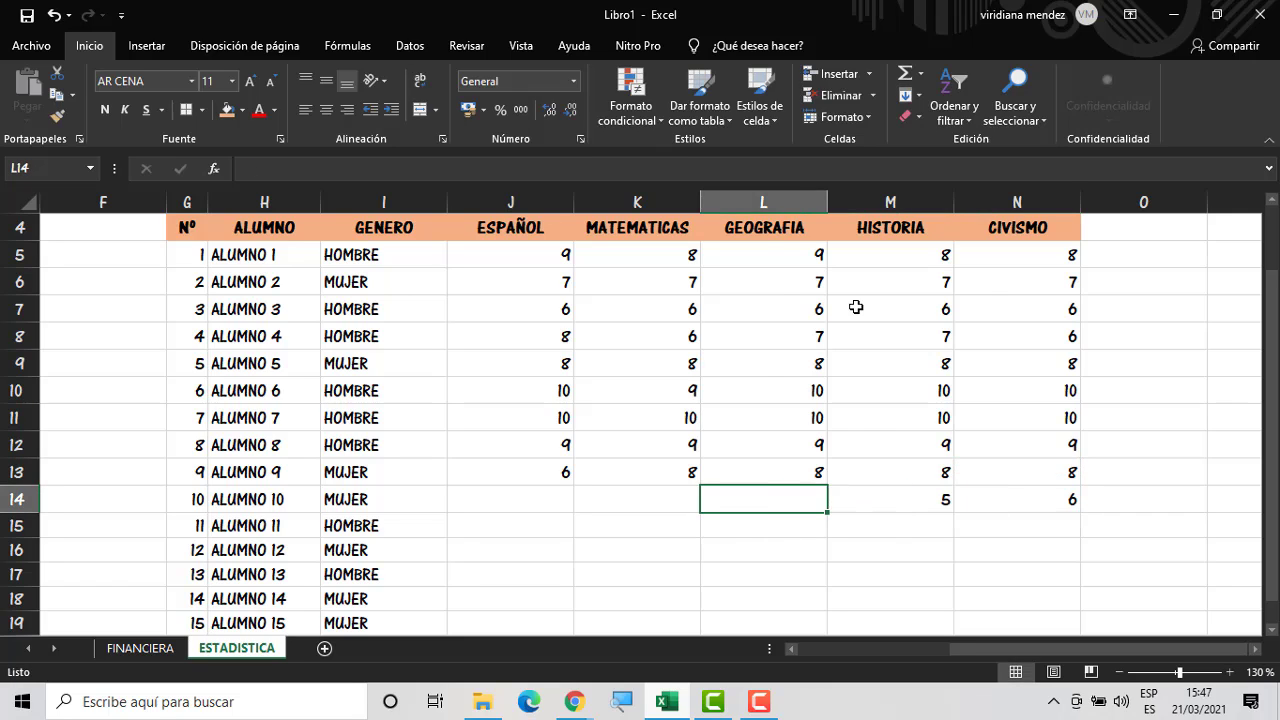
type("5")
key("Left")
type("5")
key("Left")
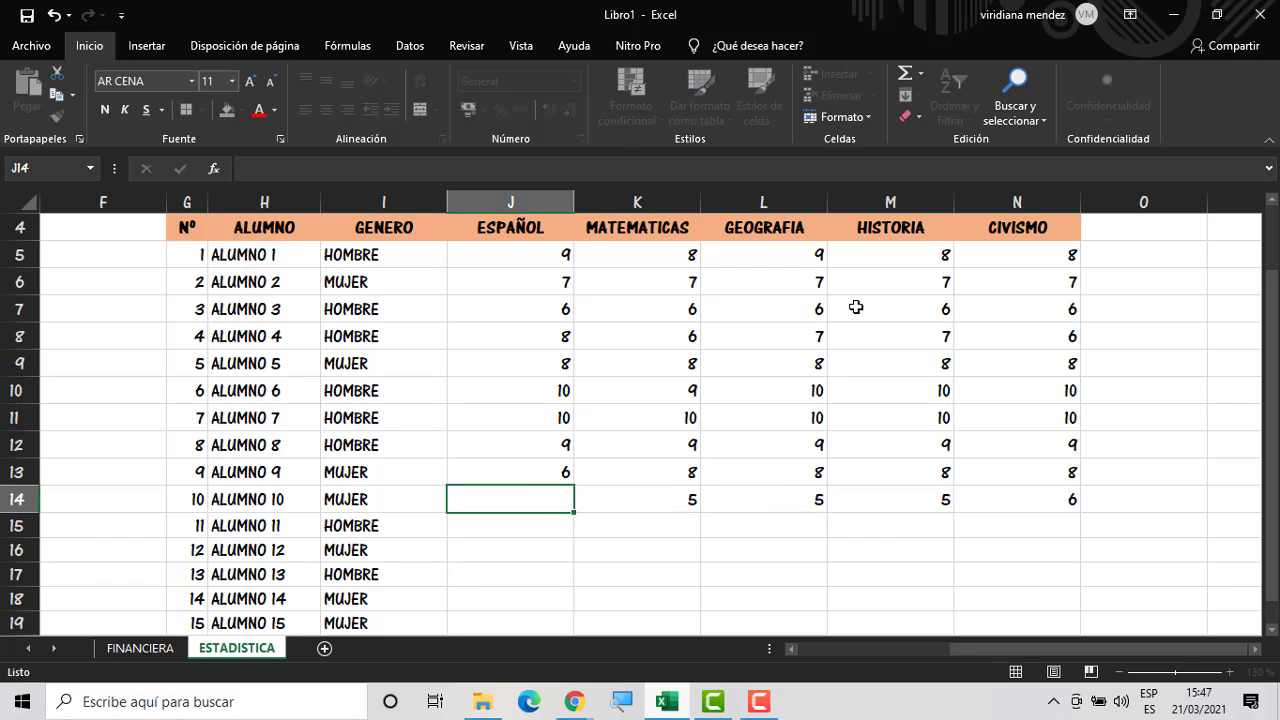
type("5")
key("Return")
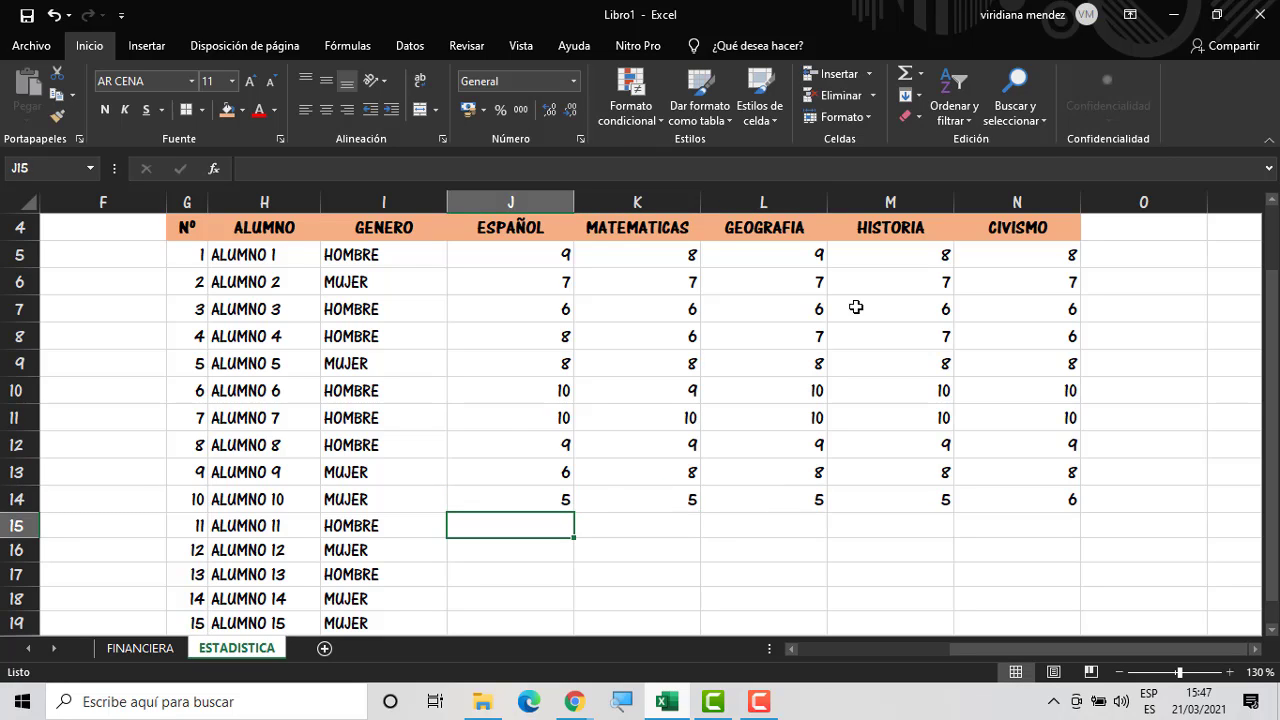
Fill in the grades for ALUMNO 11: 9 in ESPAÑOL, 8 in MATEMATICAS, and 10 in GEOGRAFIA, HISTORIA and CIVISMO
type("9")
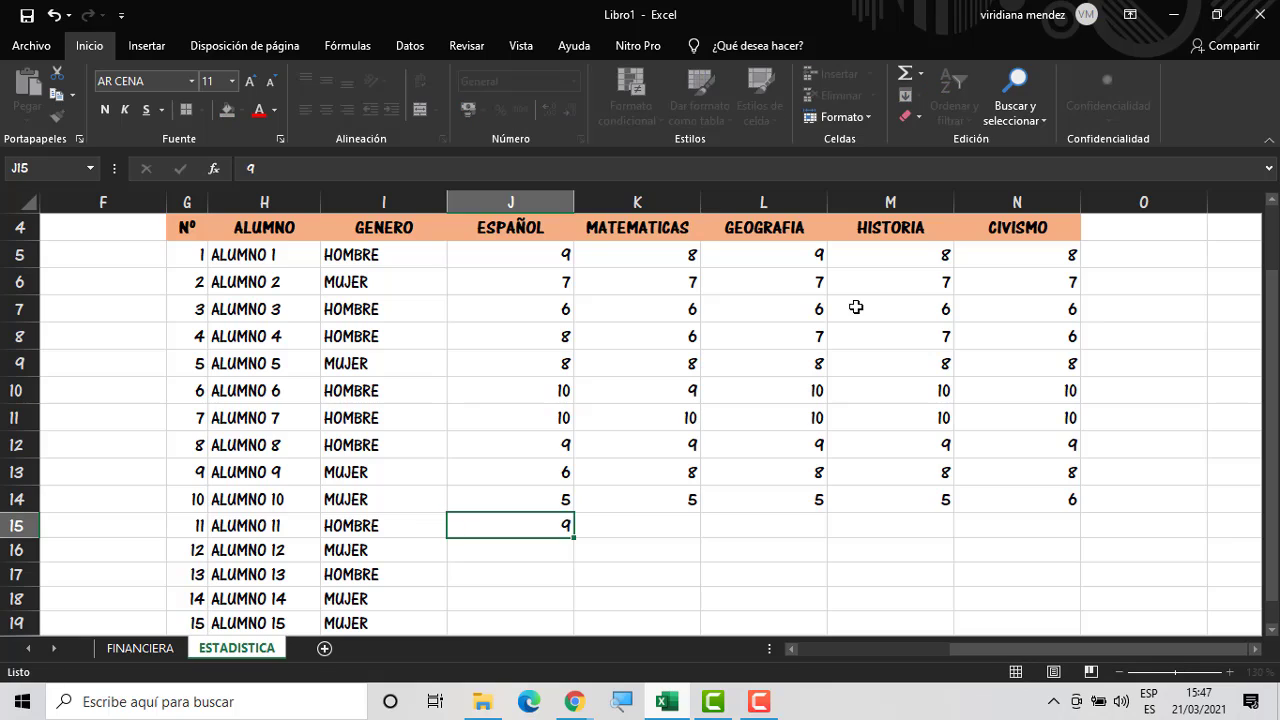
key("Right")
type("8")
key("Right")
type("10")
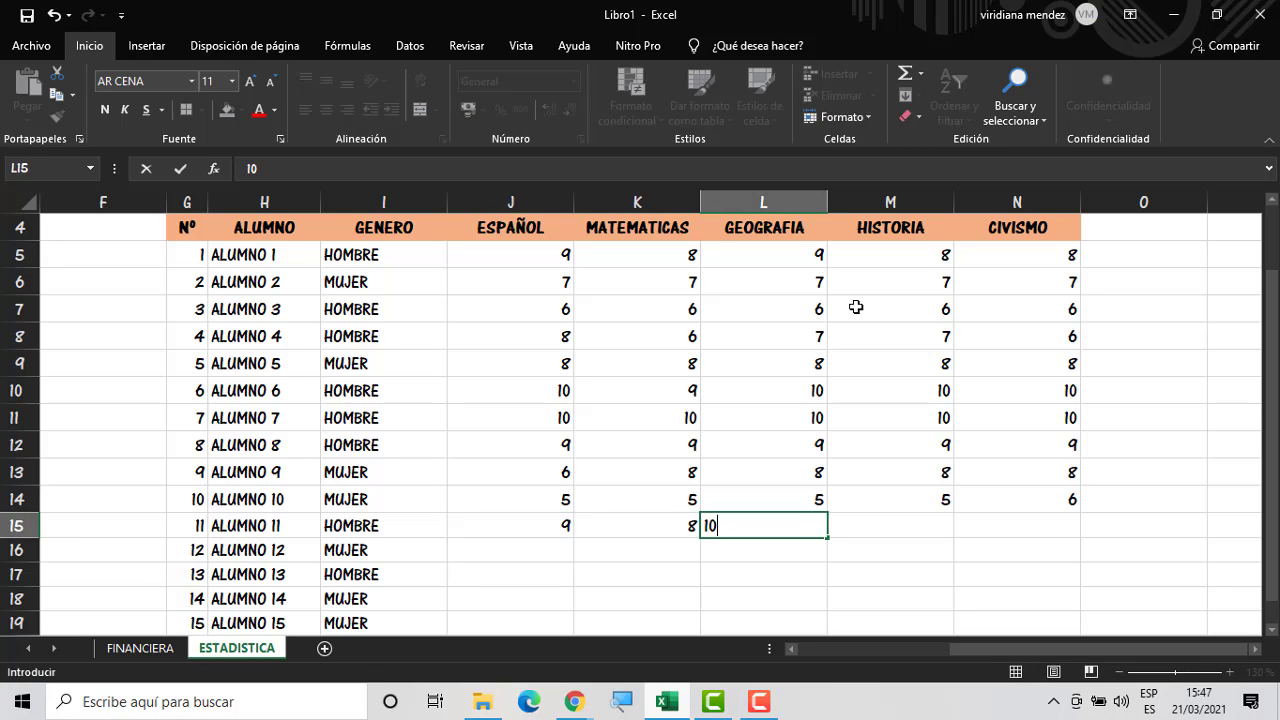
key("Right")
type("10")
key("Right")
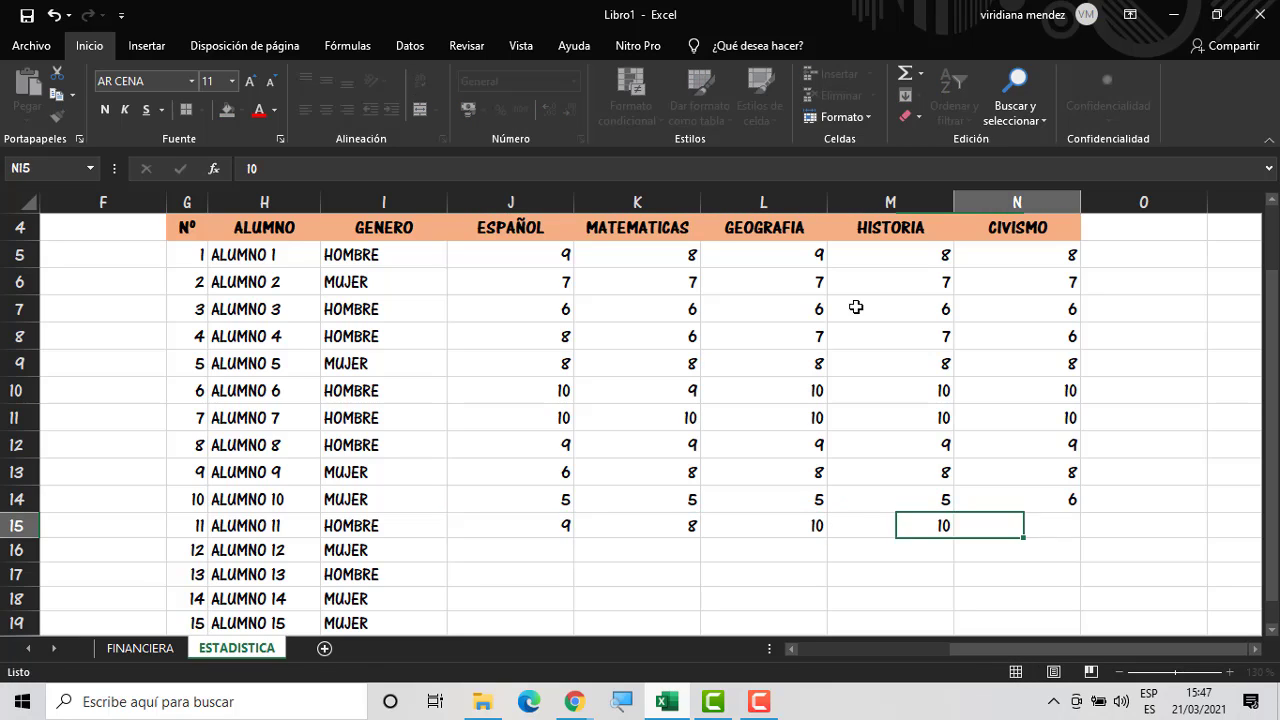
type("10")
key("Return")
Fill in the grades for ALUMNO 12: 9 in CIVISMO and 8 in each of the other four subjects
key("Left")
key("Left")
key("Left")
key("Left")
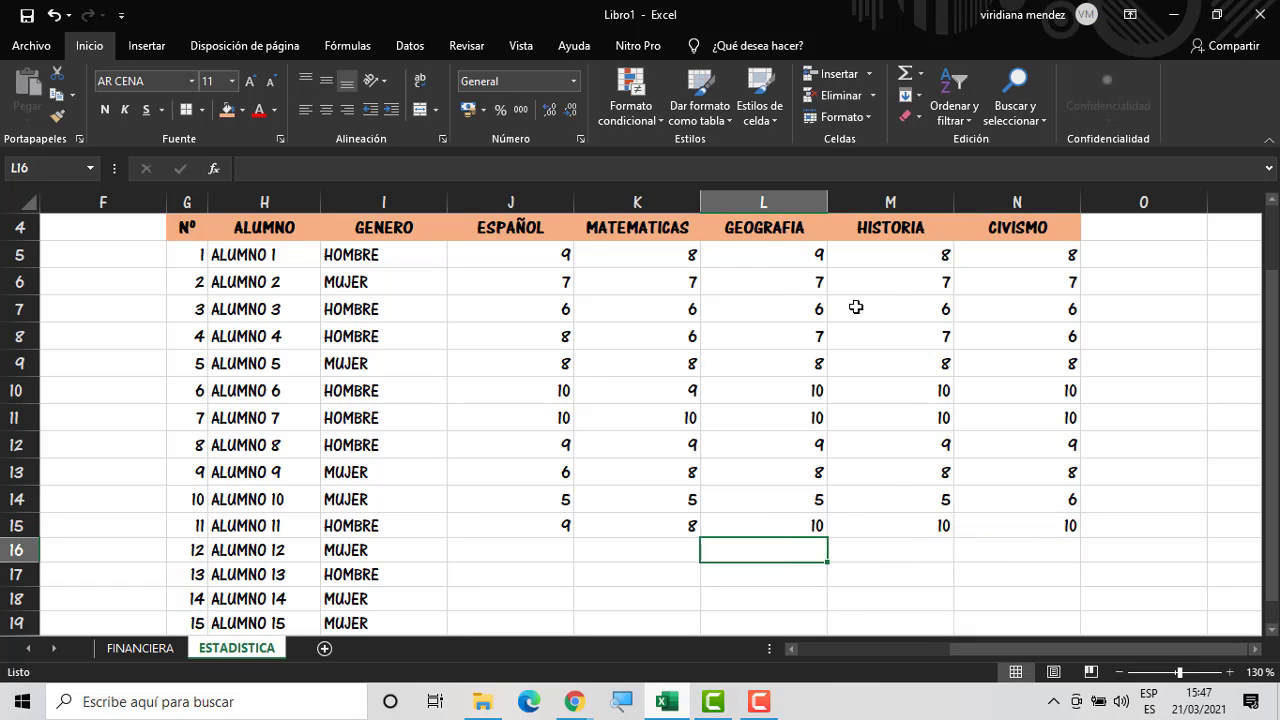
type("8")
key("Right")
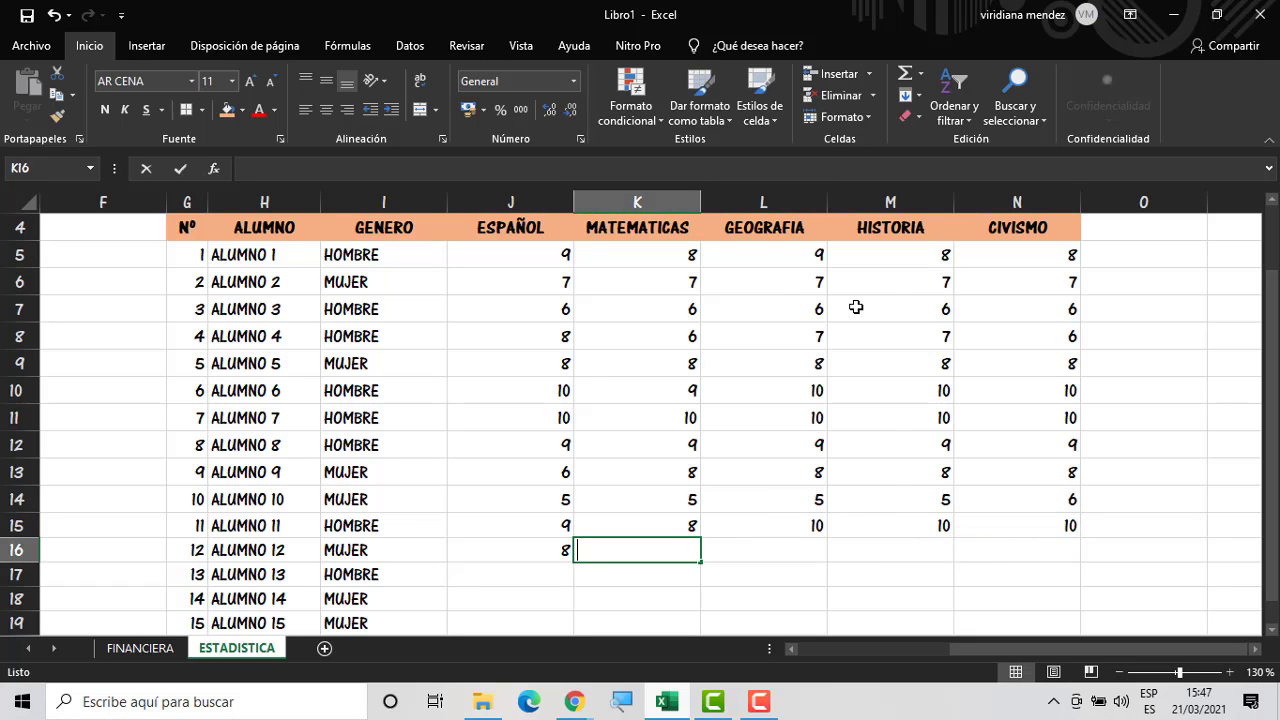
type("8")
key("Right")
type("8")
key("Right")
type("8")
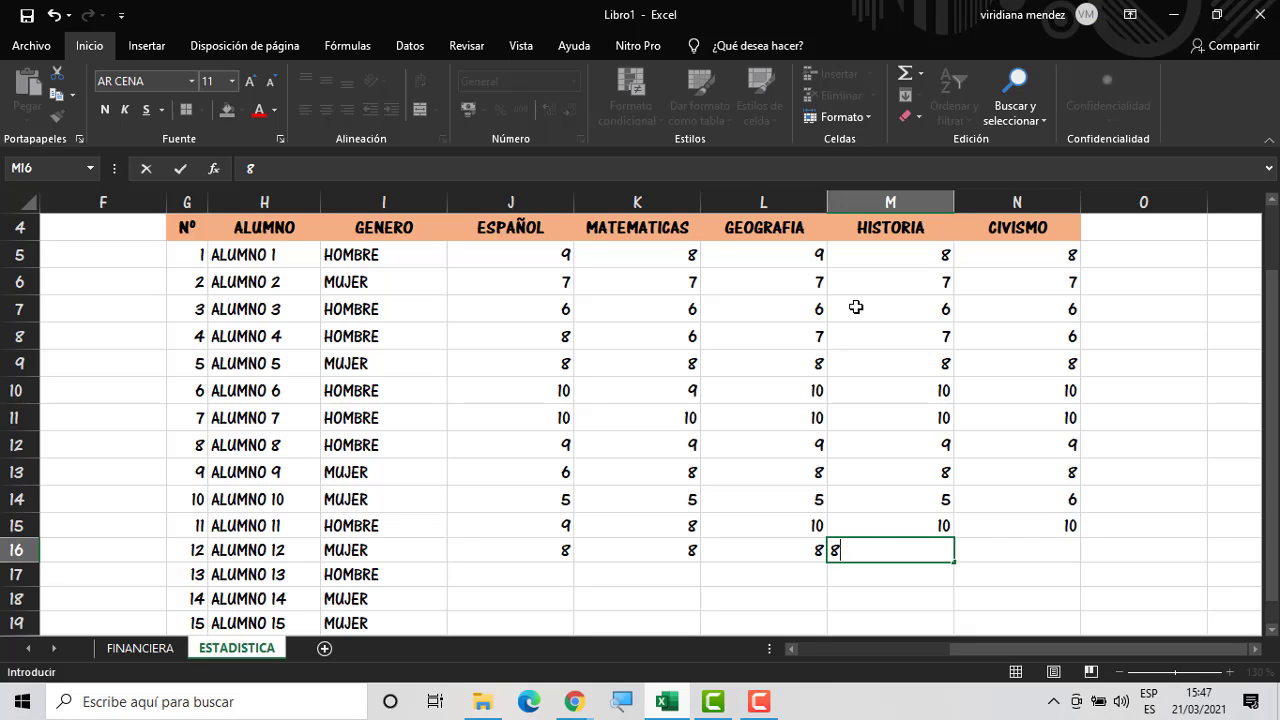
key("Right")
type("9")
key("Return")
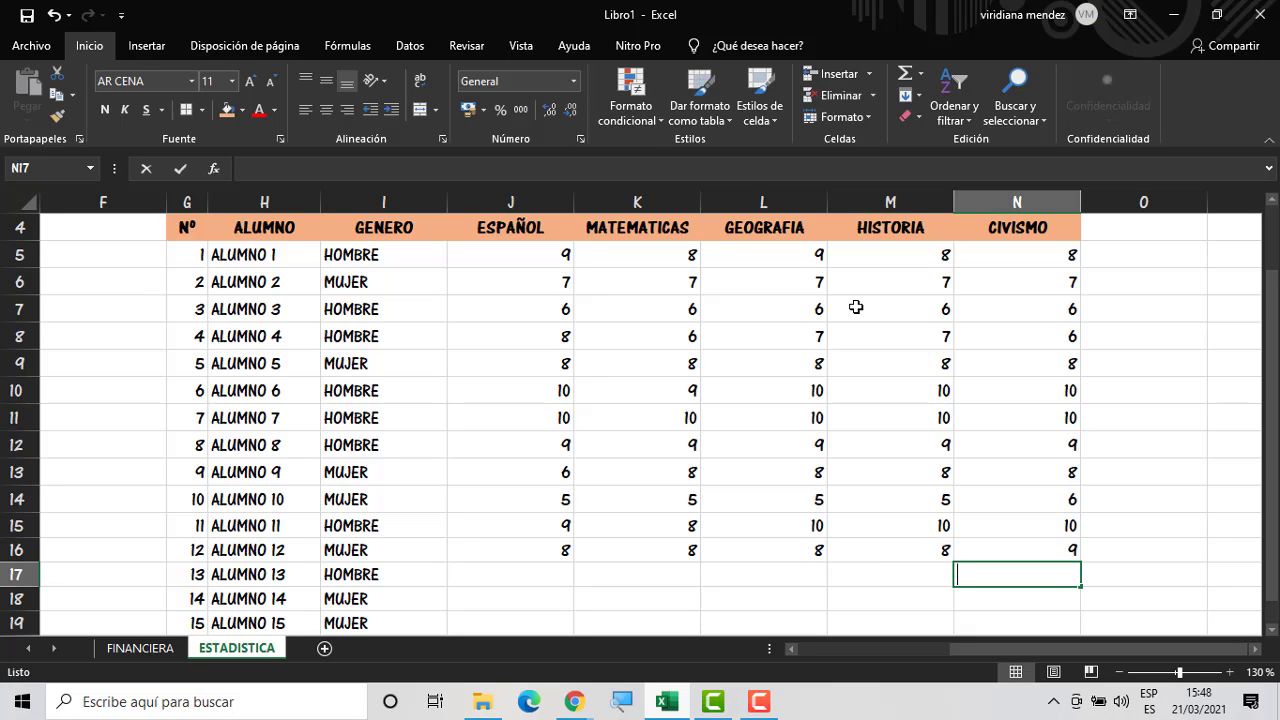
Fill in the grades for ALUMNO 13: 9 in CIVISMO and 8 in each of the other four subjects
type("9")
key("Left")
type("8")
key("Left")
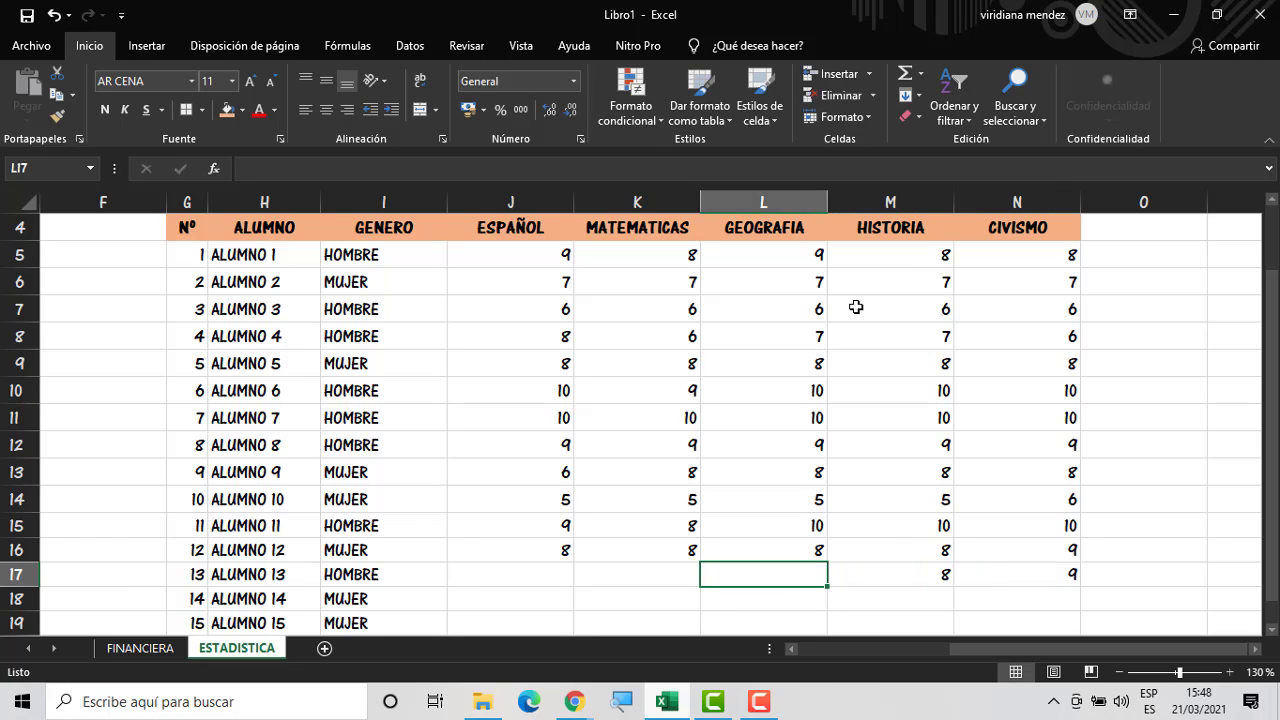
type("8")
key("Left")
type("8")
key("Left")
type("8")
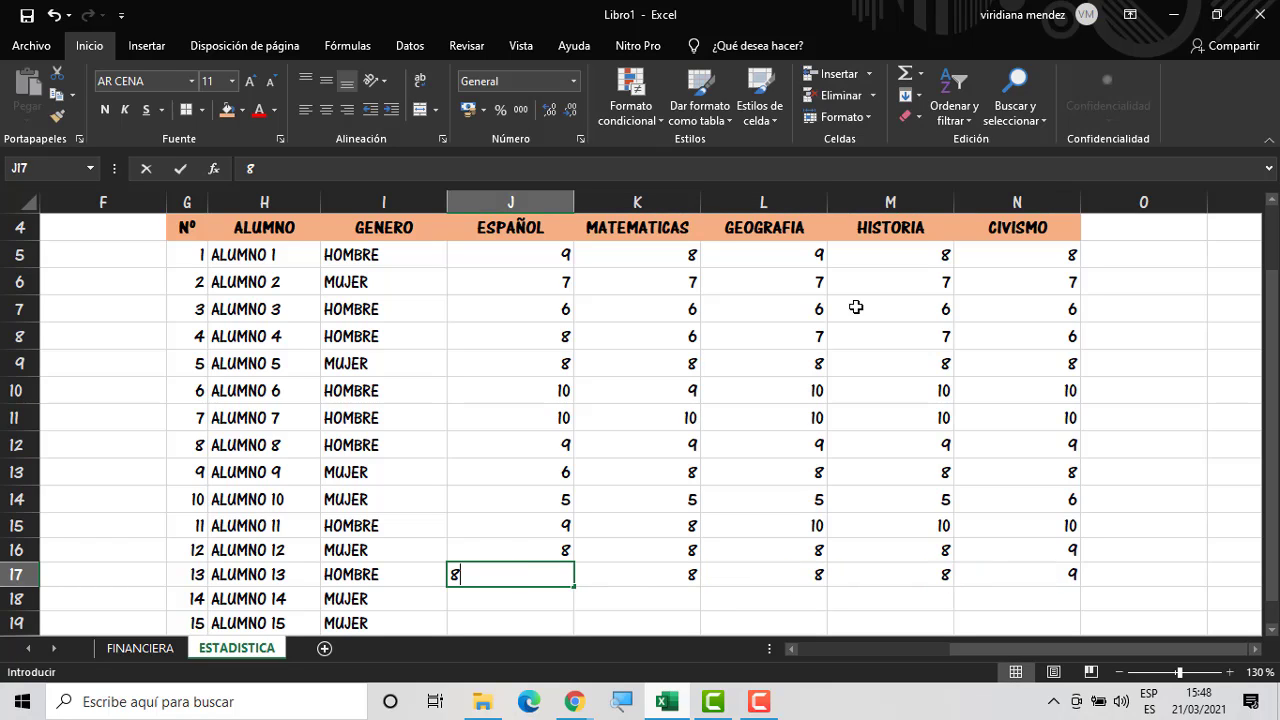
key("Return")
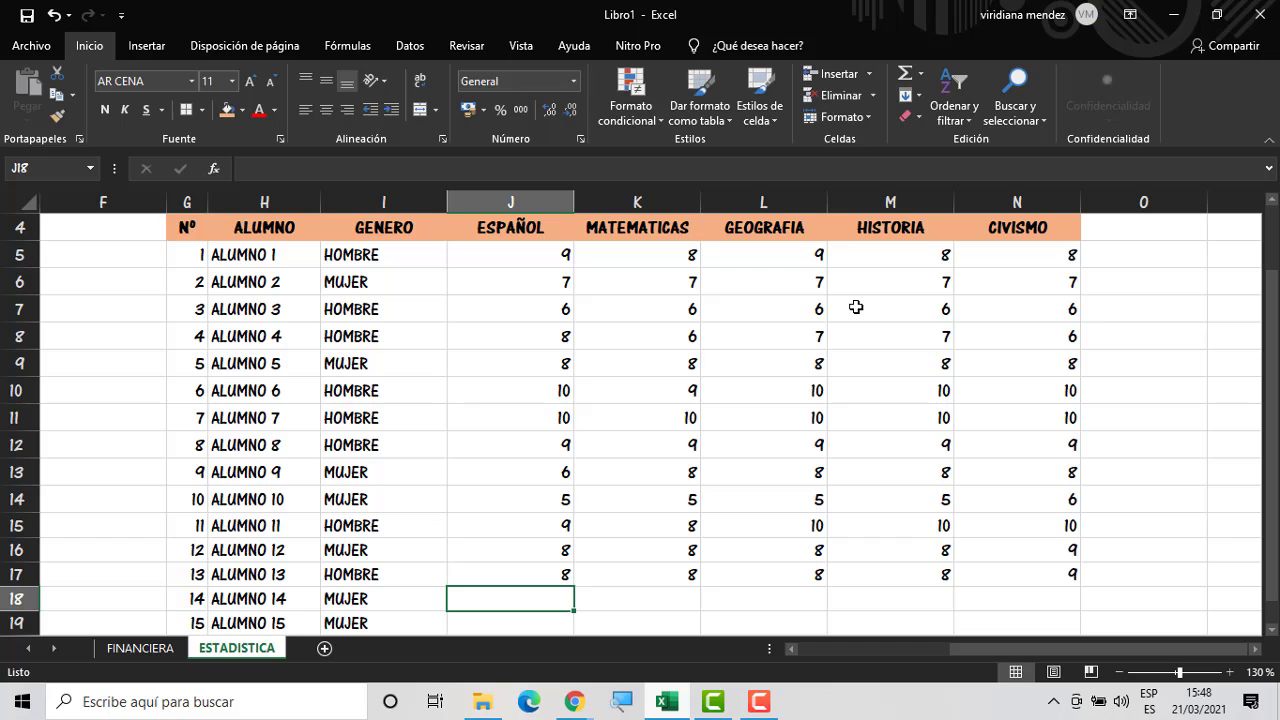
Fill in the grades for ALUMNO 14: 7 in ESPAÑOL and GEOGRAFIA, 6 in MATEMATICAS, and 8 in HISTORIA and CIVISMO
type("7")
key("Right")
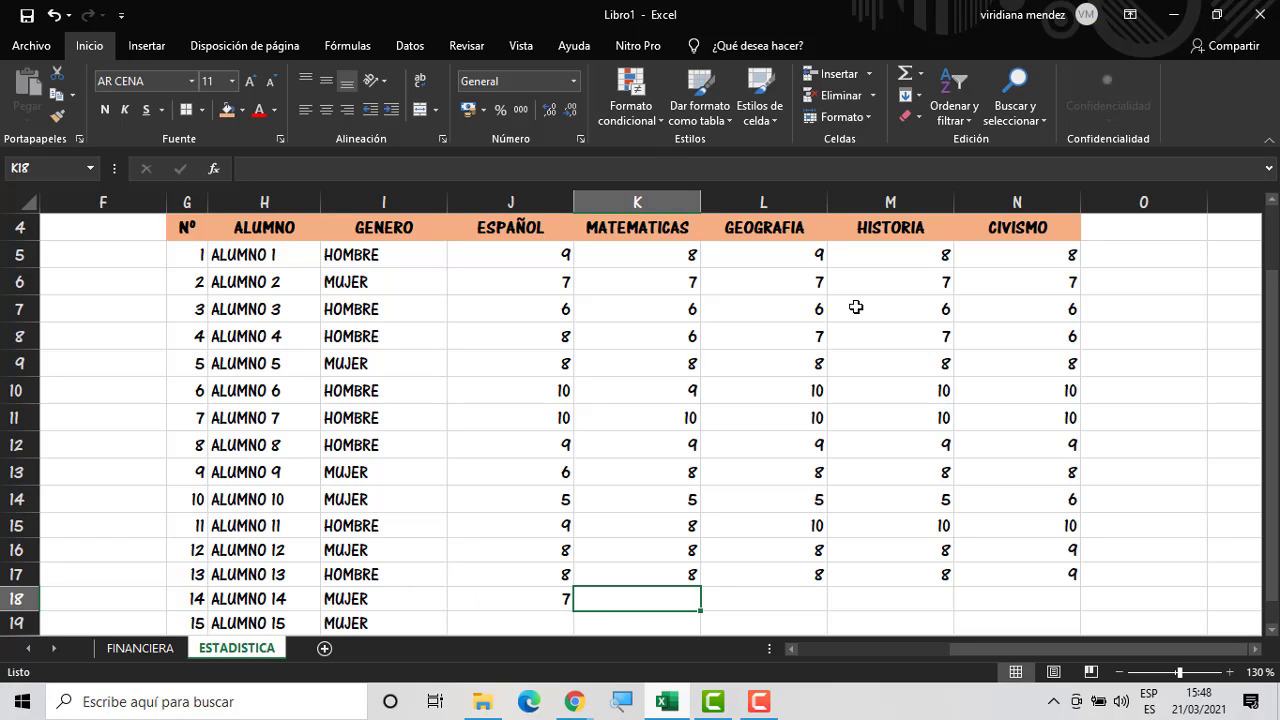
type("6")
key("Right")
type("7")
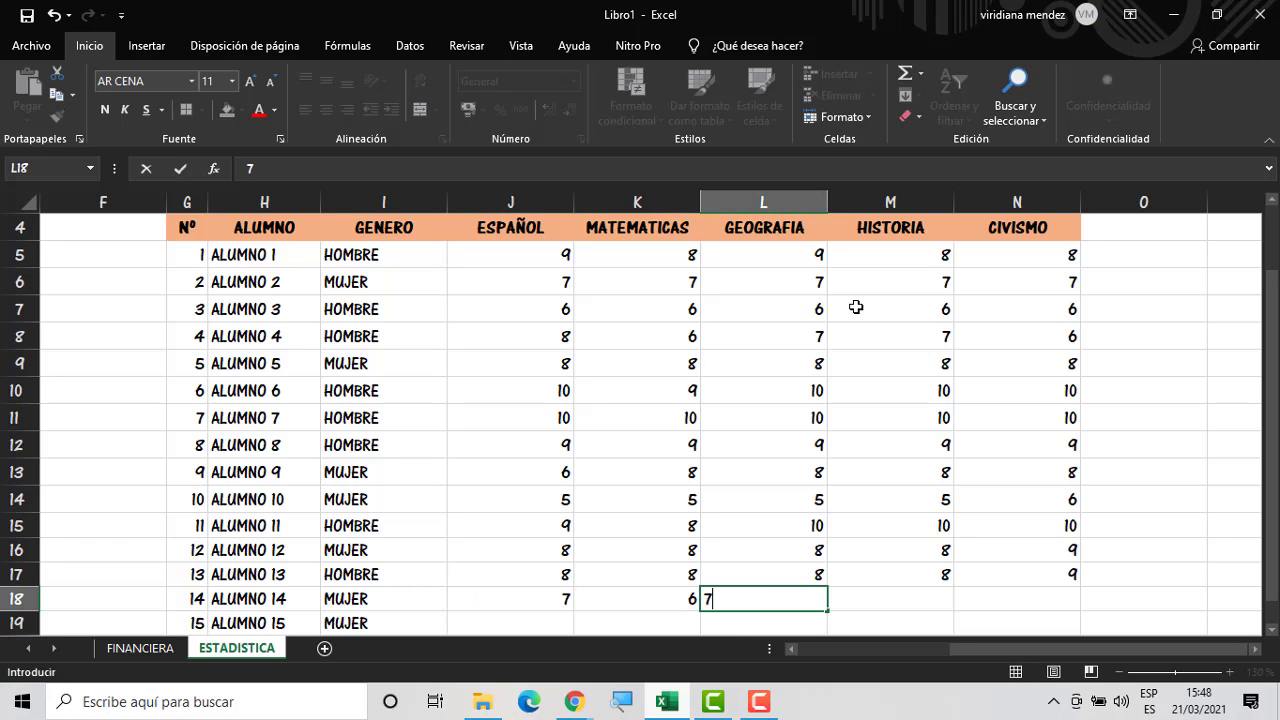
key("Right")
type("8")
key("Right")
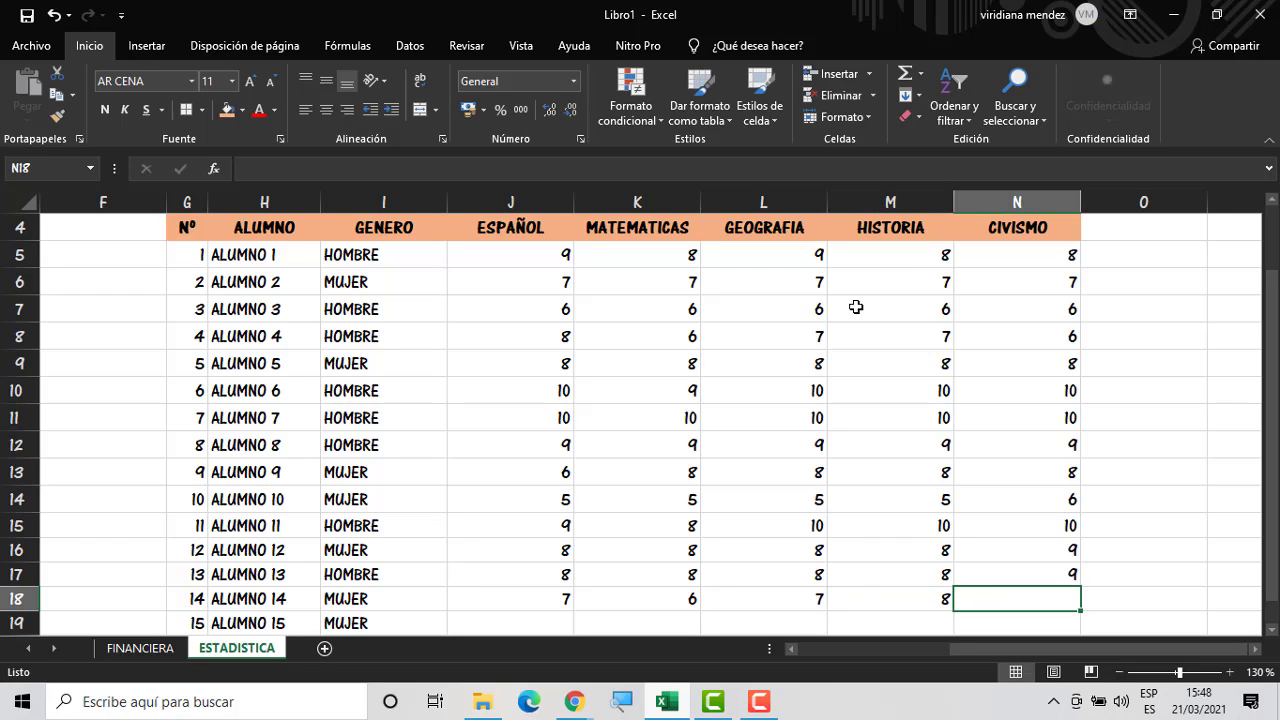
type("8")
key("Return")
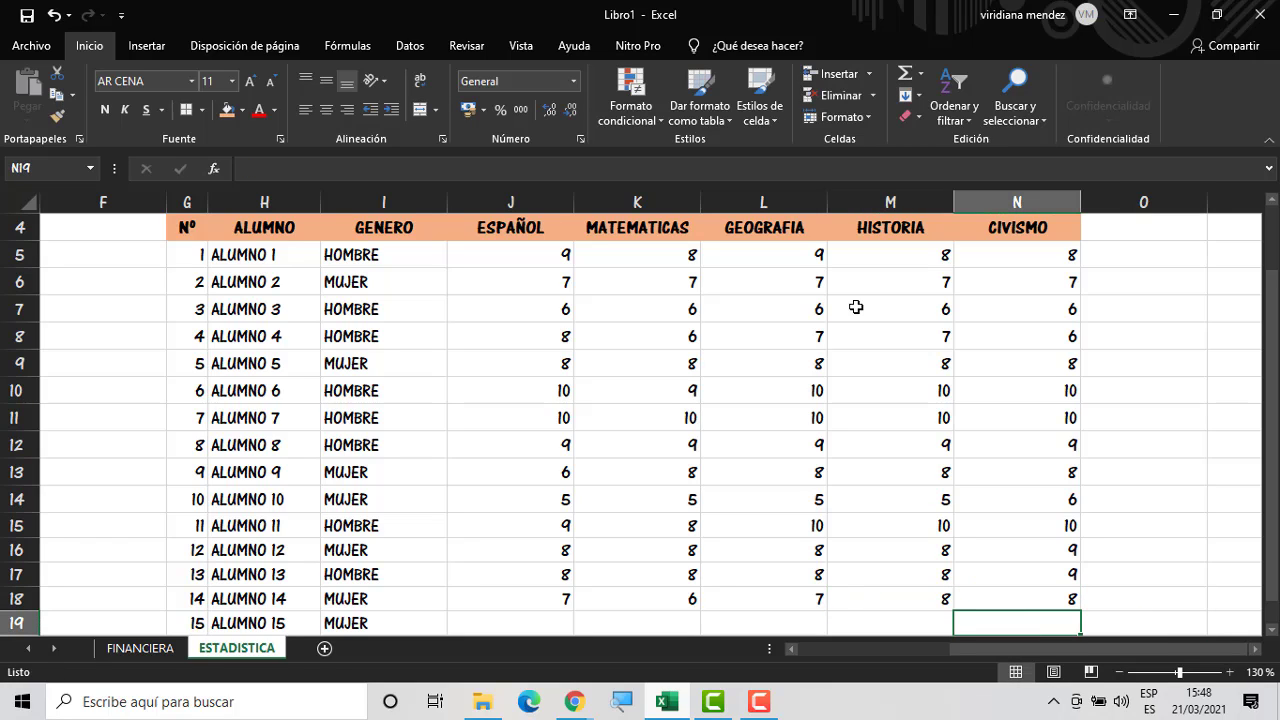
Fill in the grades for ALUMNO 15: 10 in ESPAÑOL and GEOGRAFIA, and 9 in MATEMATICAS, HISTORIA and CIVISMO
type("9")
key("Left")
type("9")
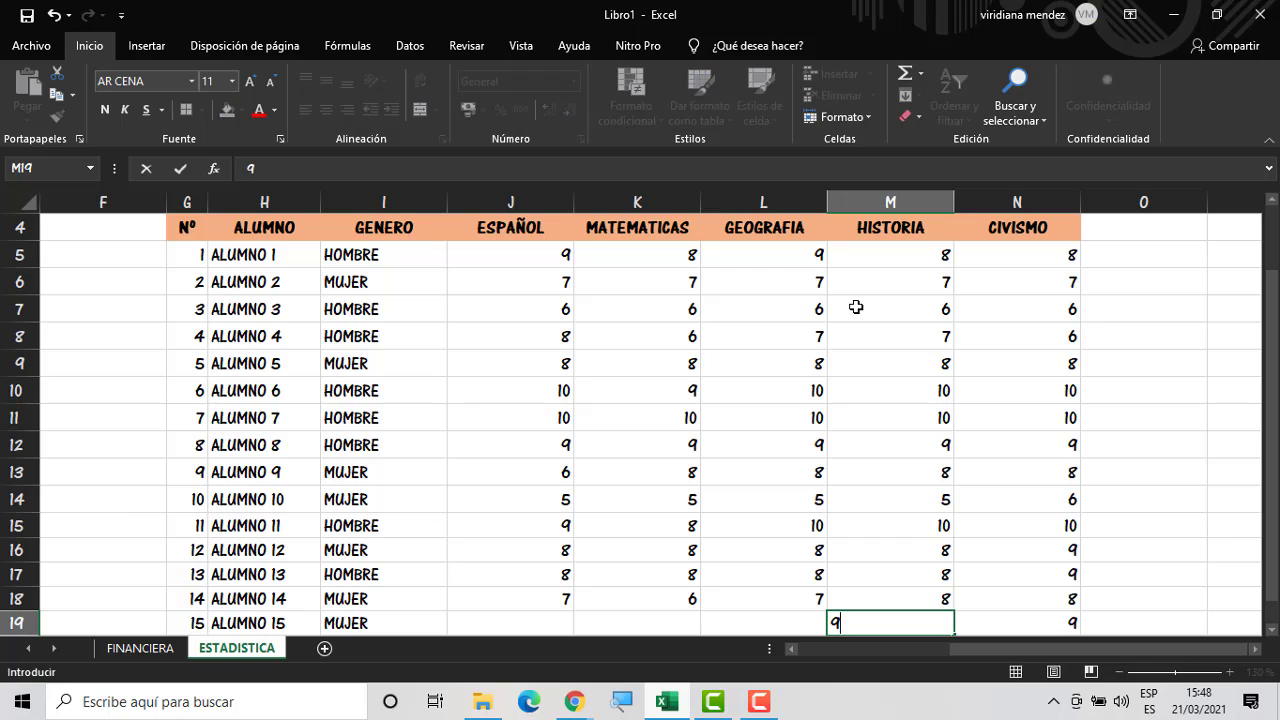
key("Left")
type("10")
key("Left")
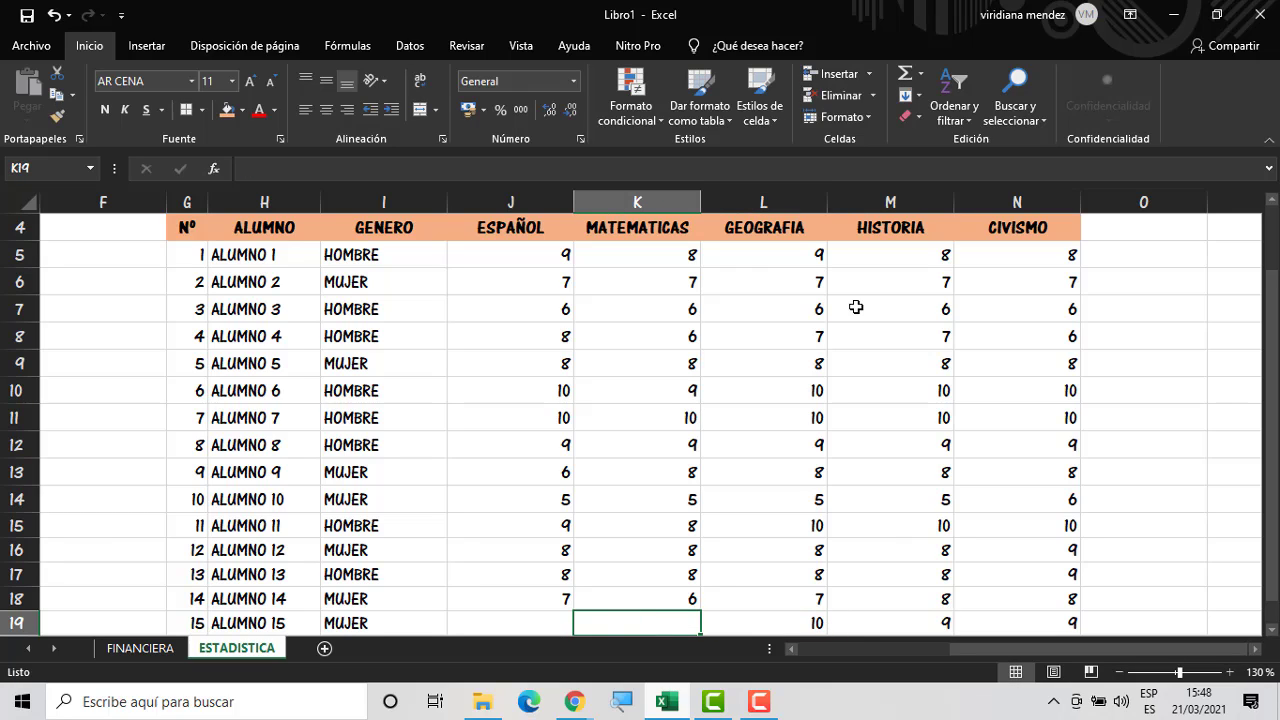
type("9")
key("Left")
type("10")
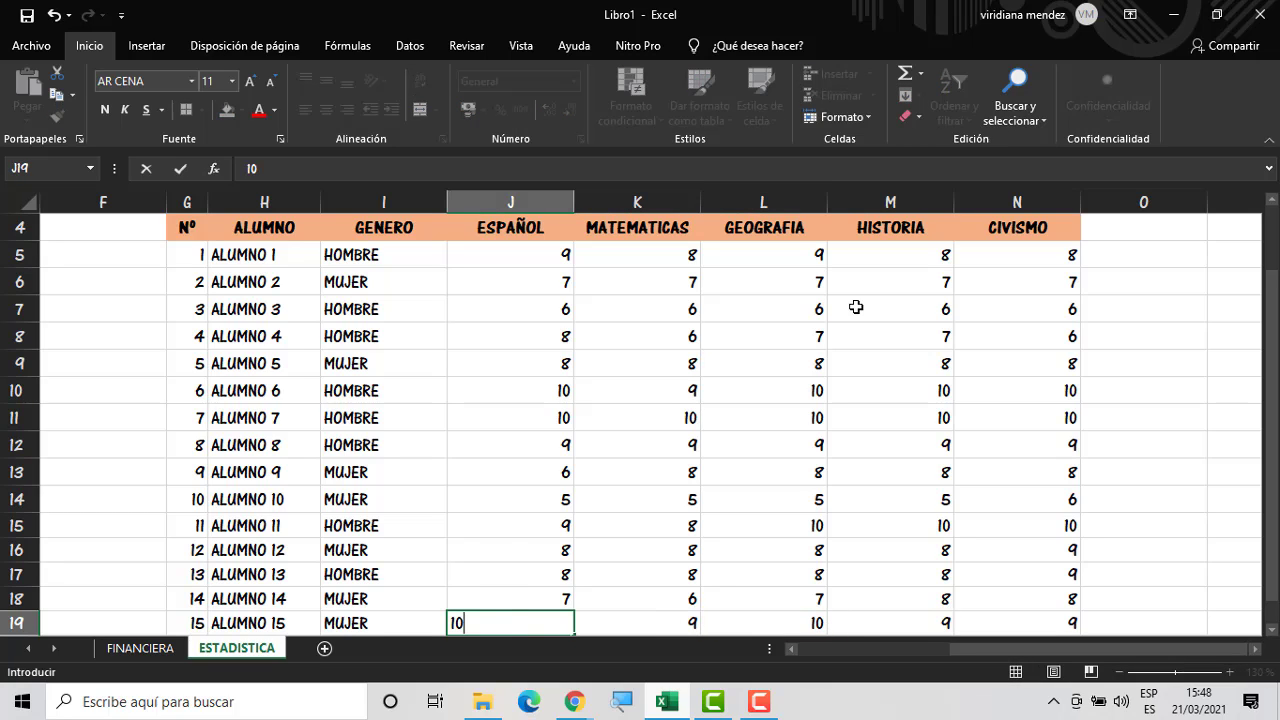
key("Return")
key("Up")
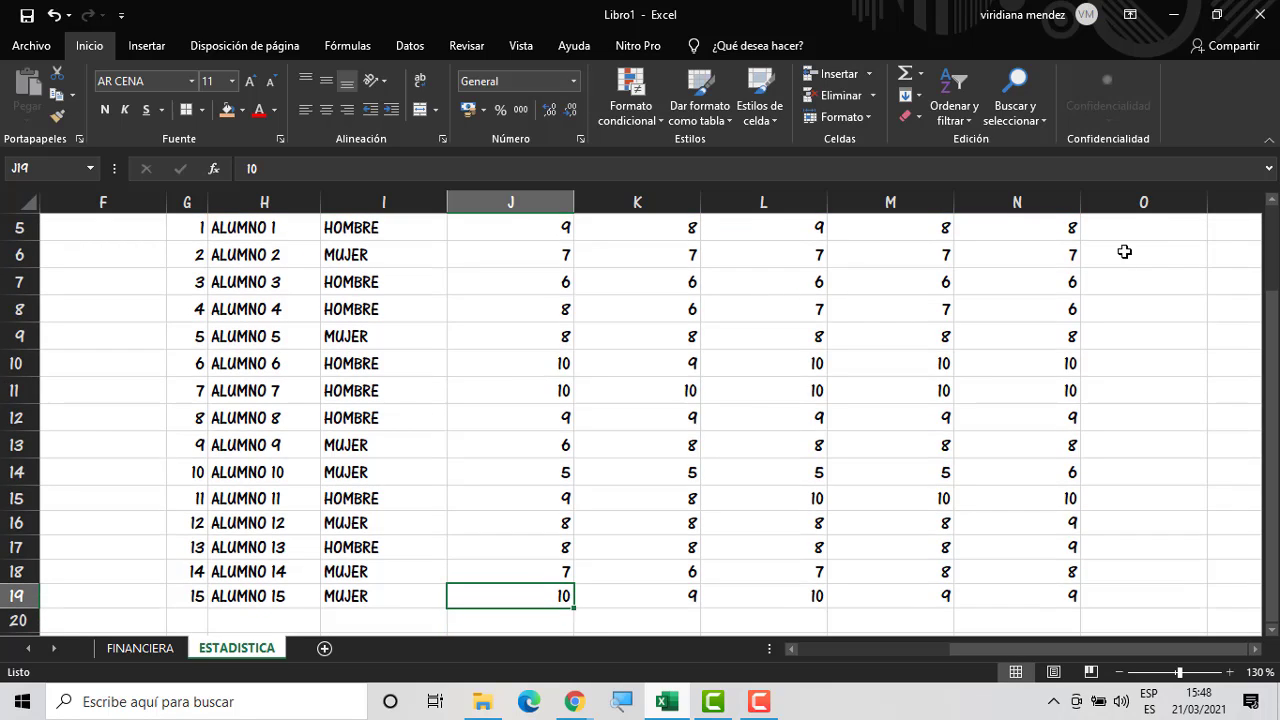
Add the column header CALIFICACION in cell O4, beside CIVISMO
left_click(1272, 199)
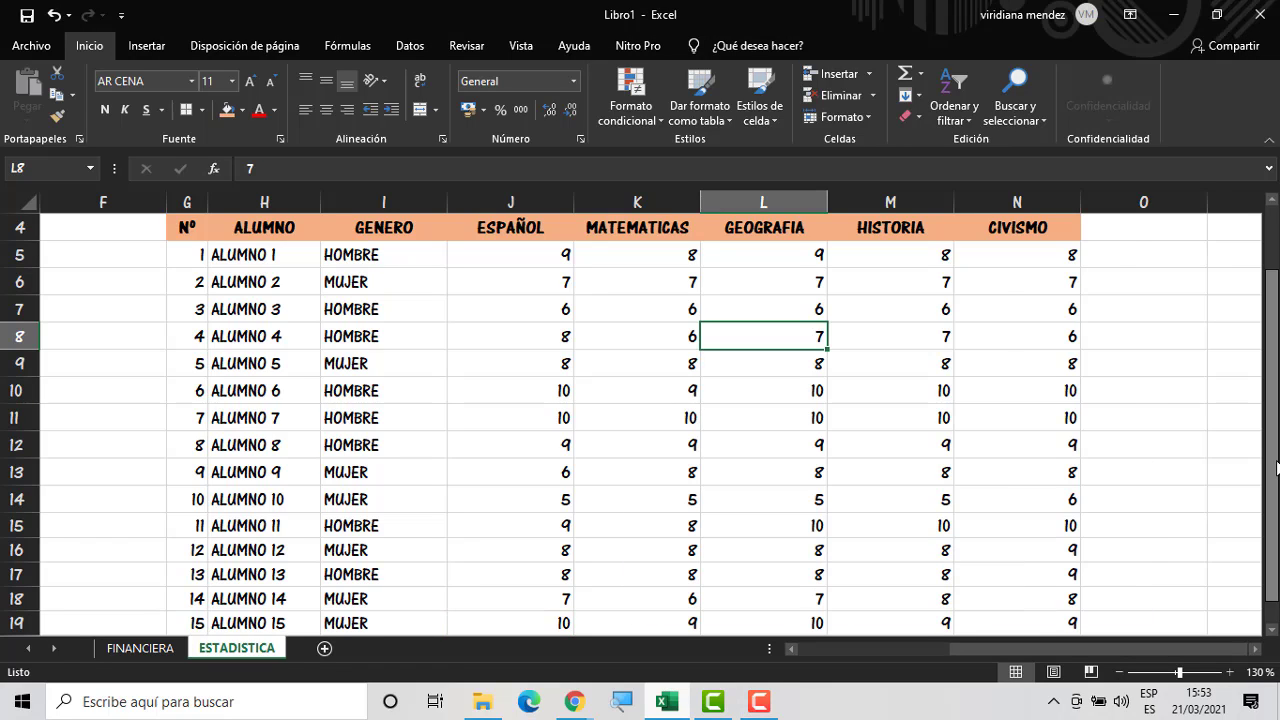
left_click_drag(1272, 470, 1272, 456)
left_click(1075, 288)
left_click(1132, 260)
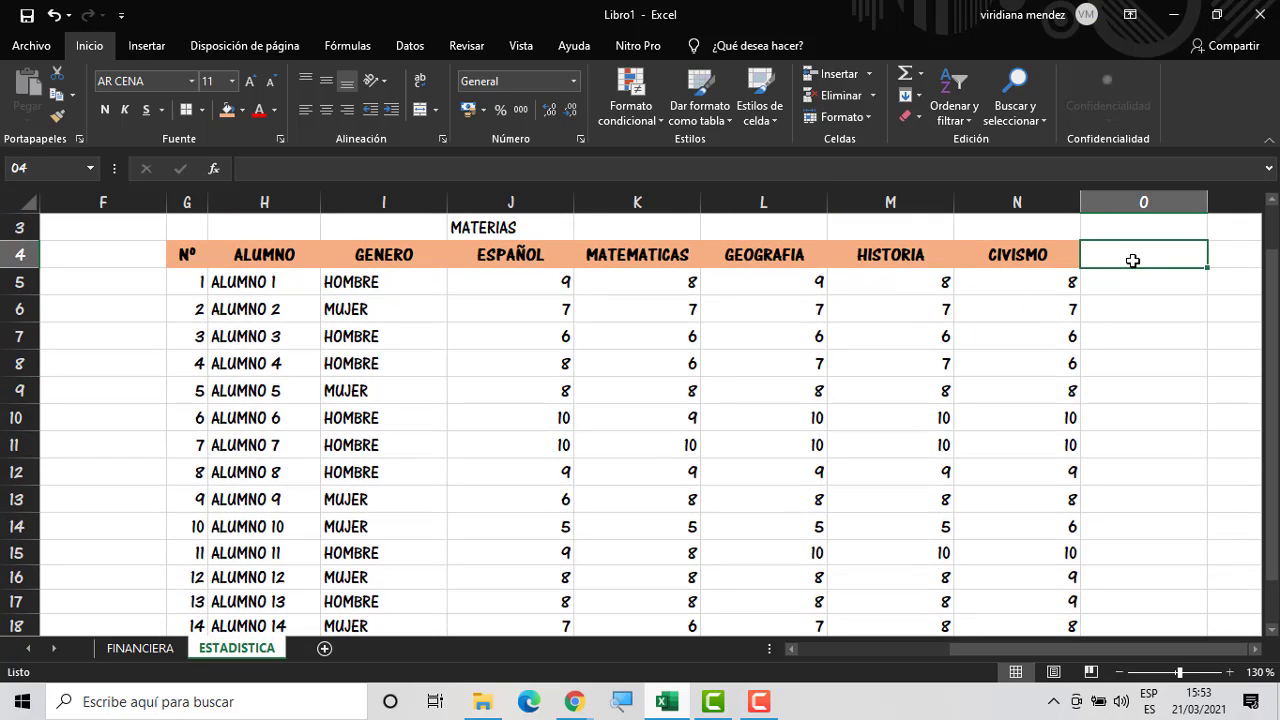
type("CAL")
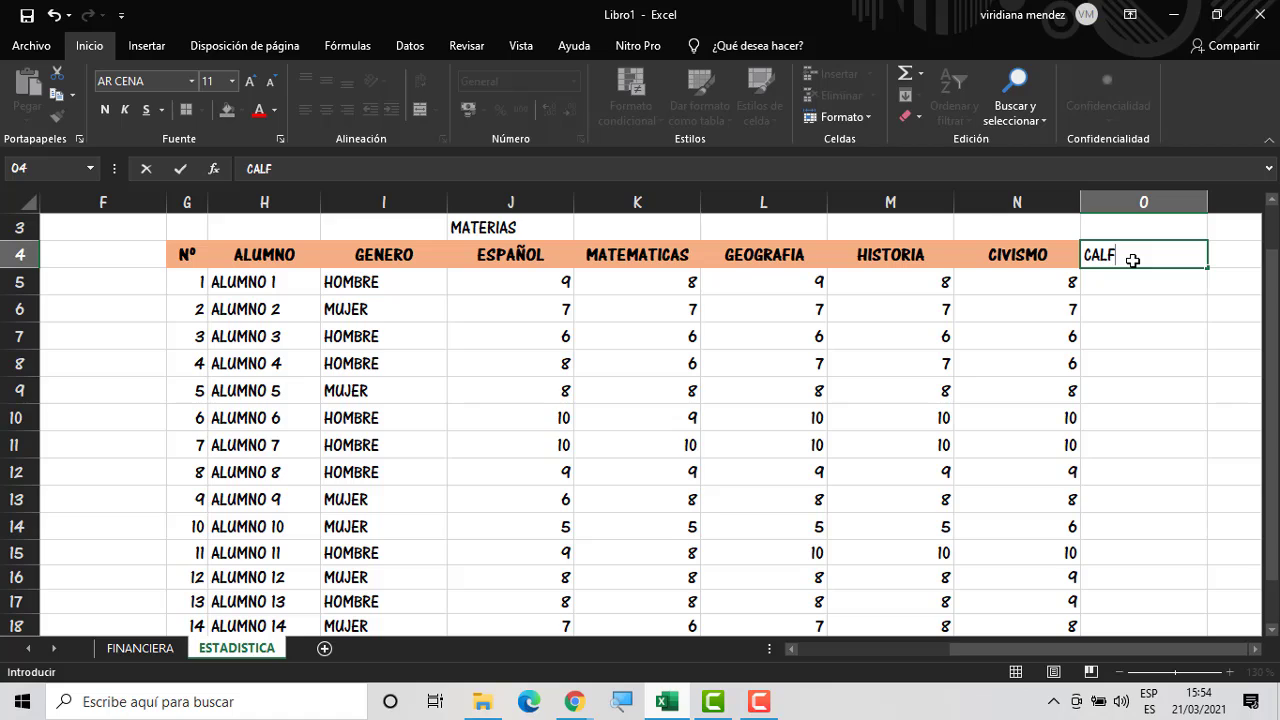
type("IFICACION")
key("Return")
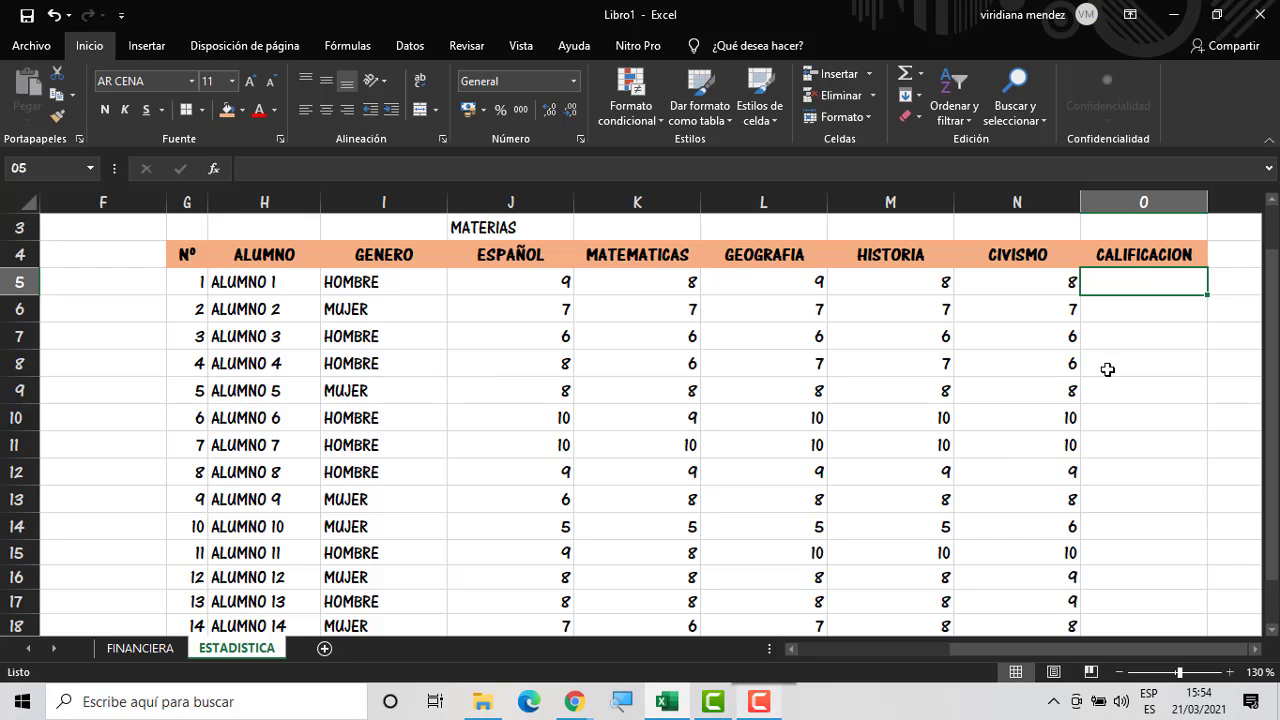
Calculate ALUMNO 1's average grade in cell O5 with the formula =PROMEDIO(J5:N5)
type("=PRO")
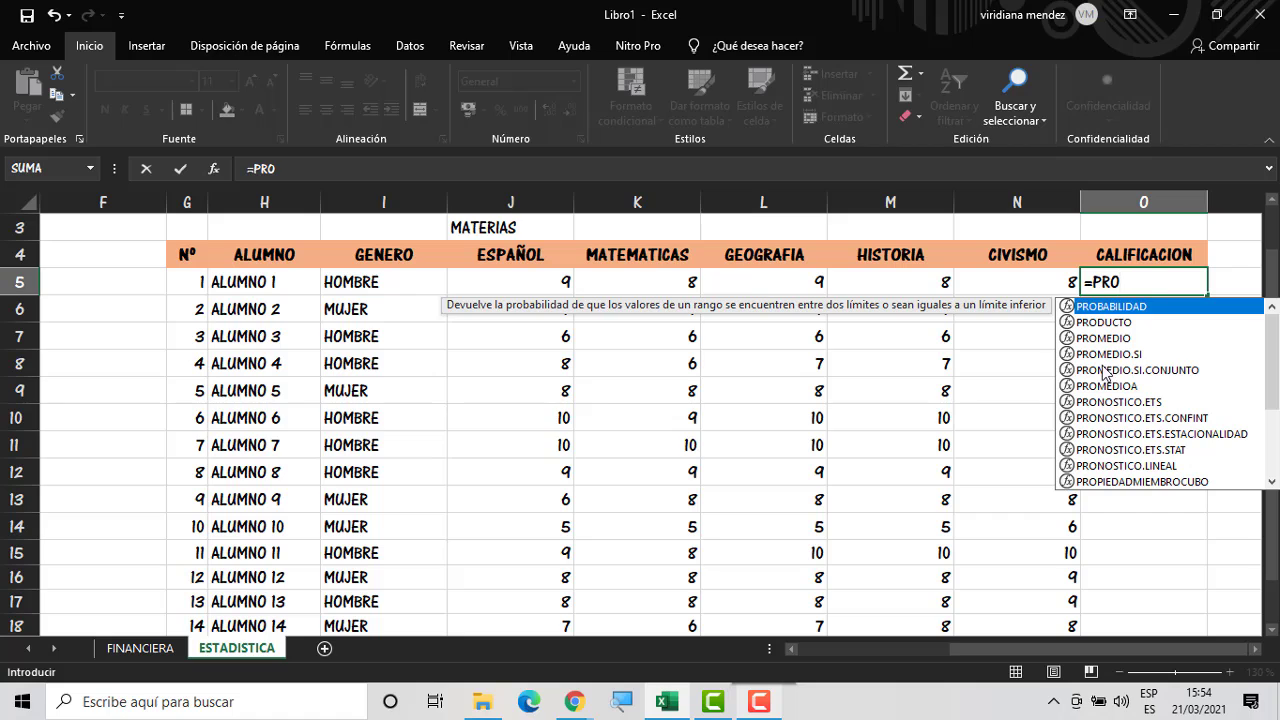
double_click(1148, 340)
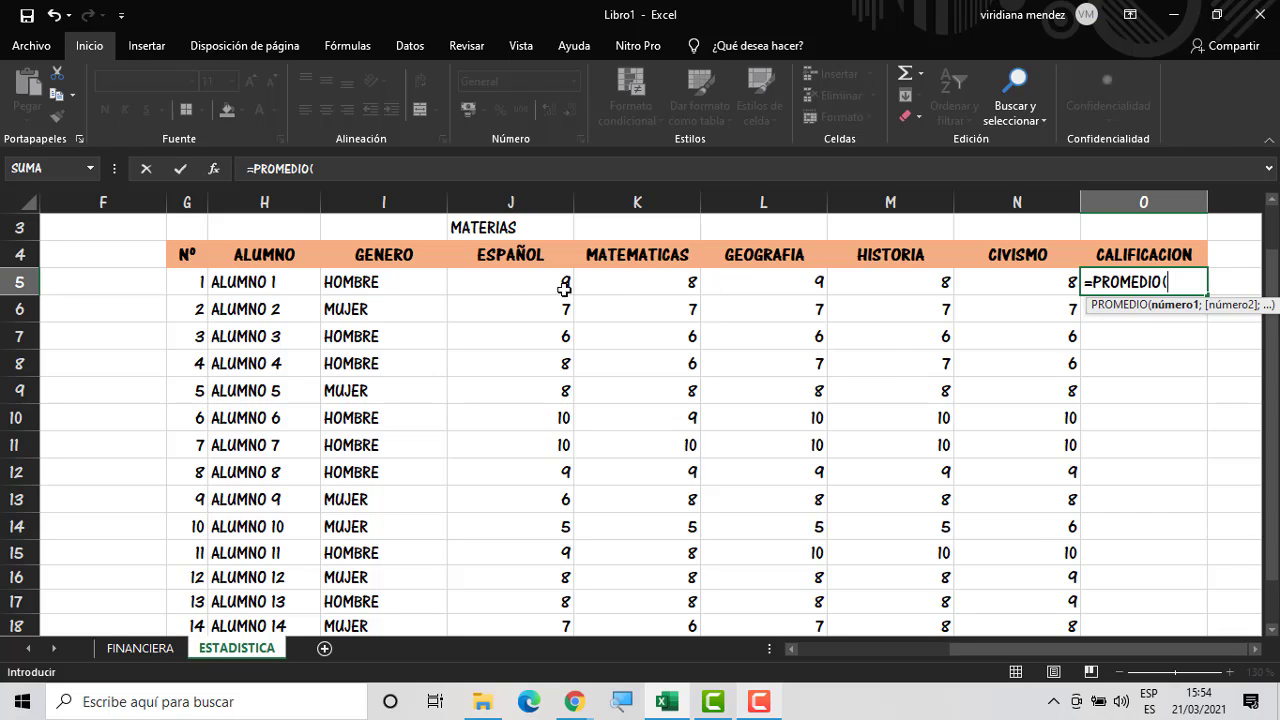
left_click_drag(561, 287, 995, 280)
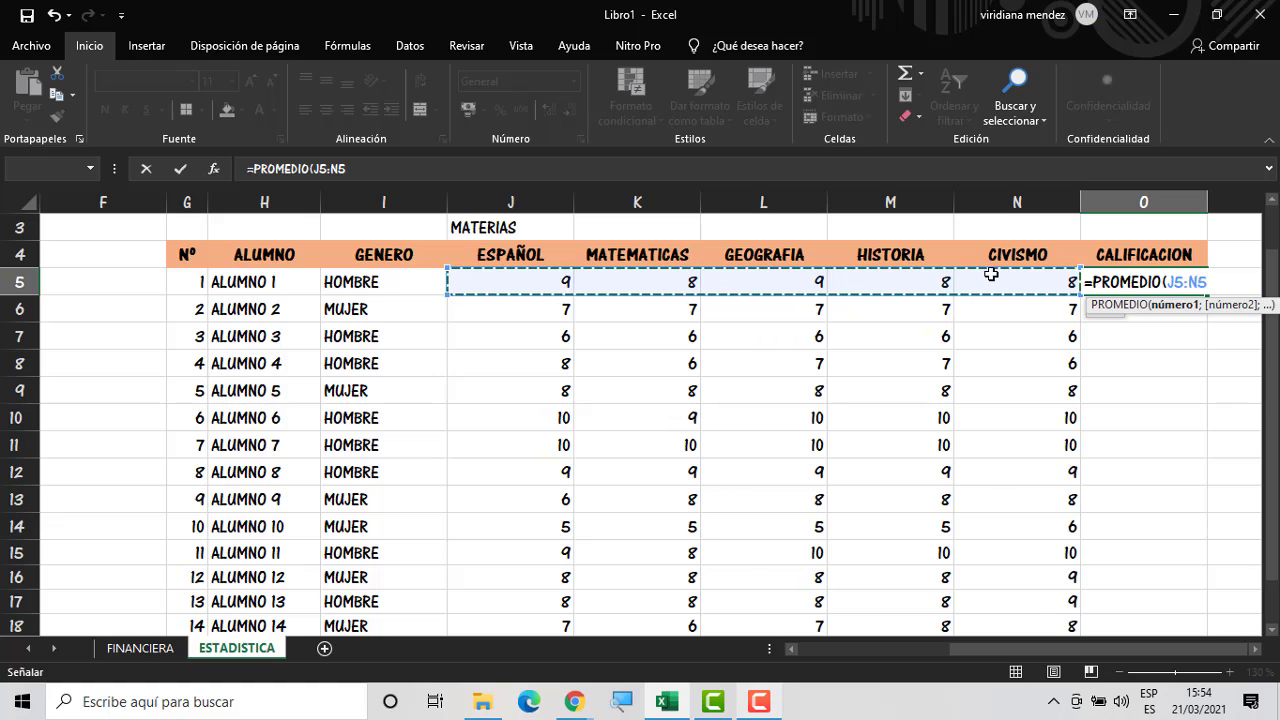
key("Return")
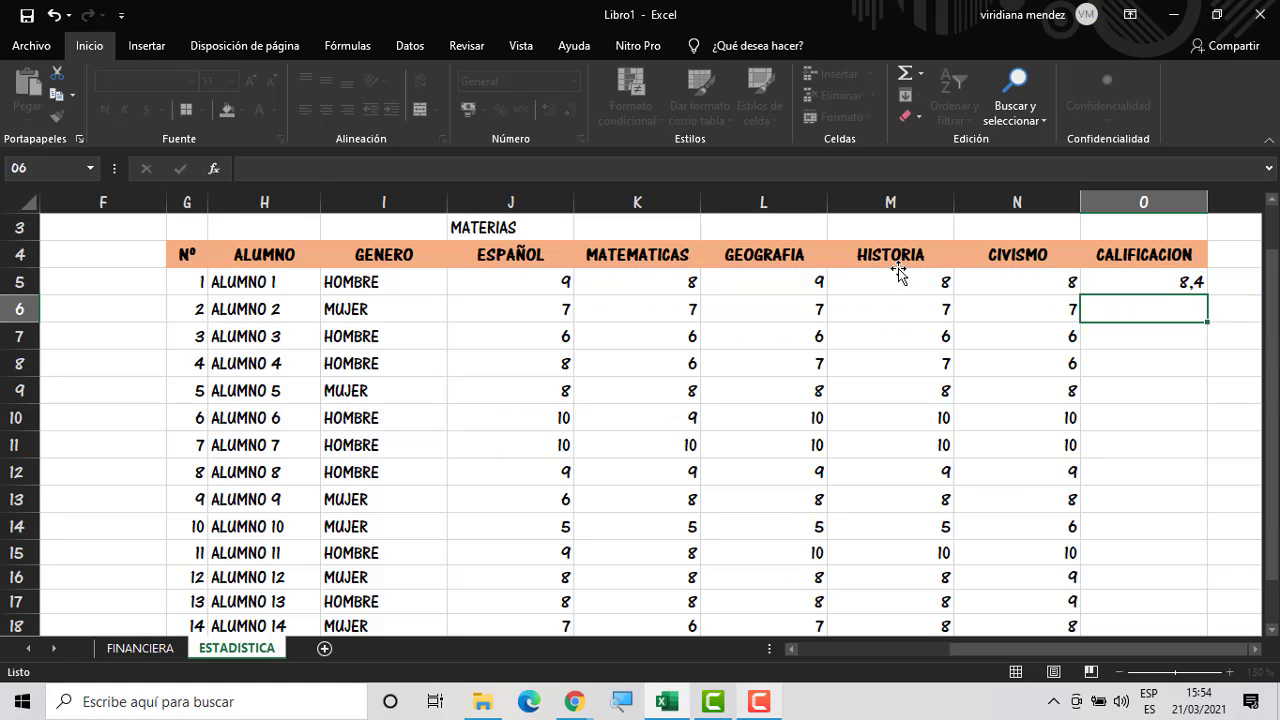
Copy the average formula from O5 down to O19 for all students and center the CALIFICACION values
left_click(1195, 281)
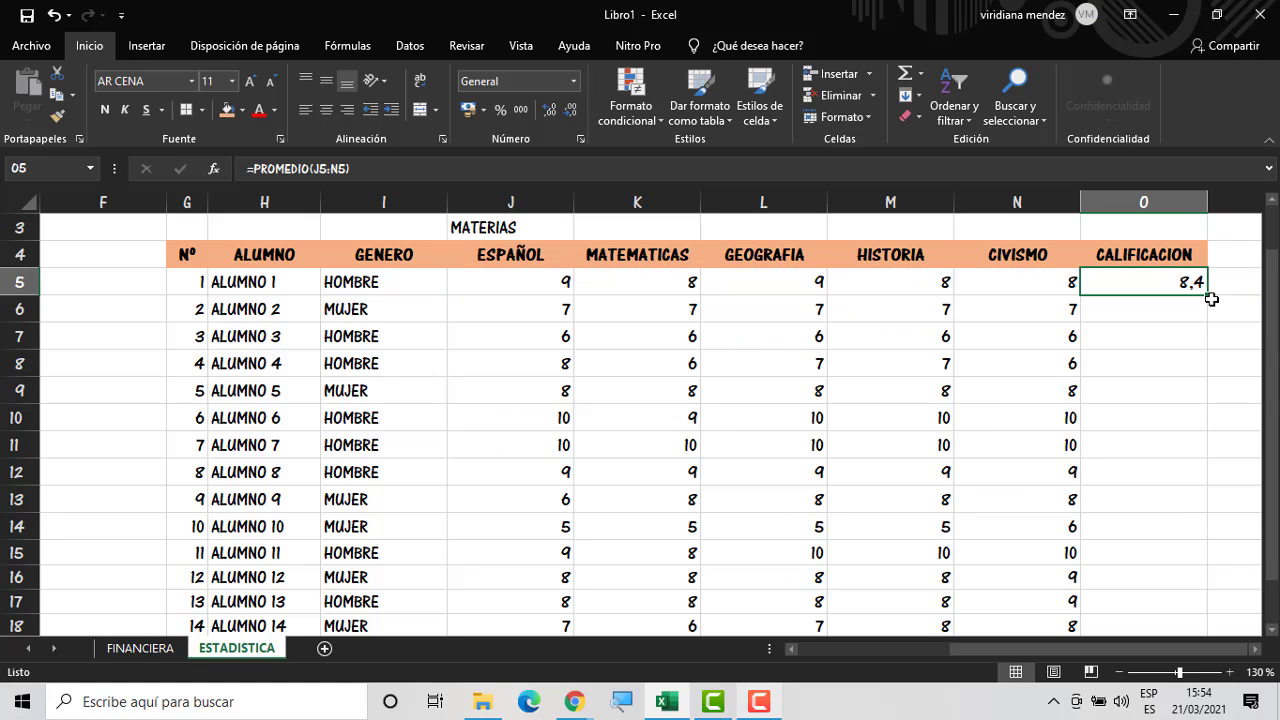
left_click_drag(1210, 297, 1157, 320)
left_click(1253, 533)
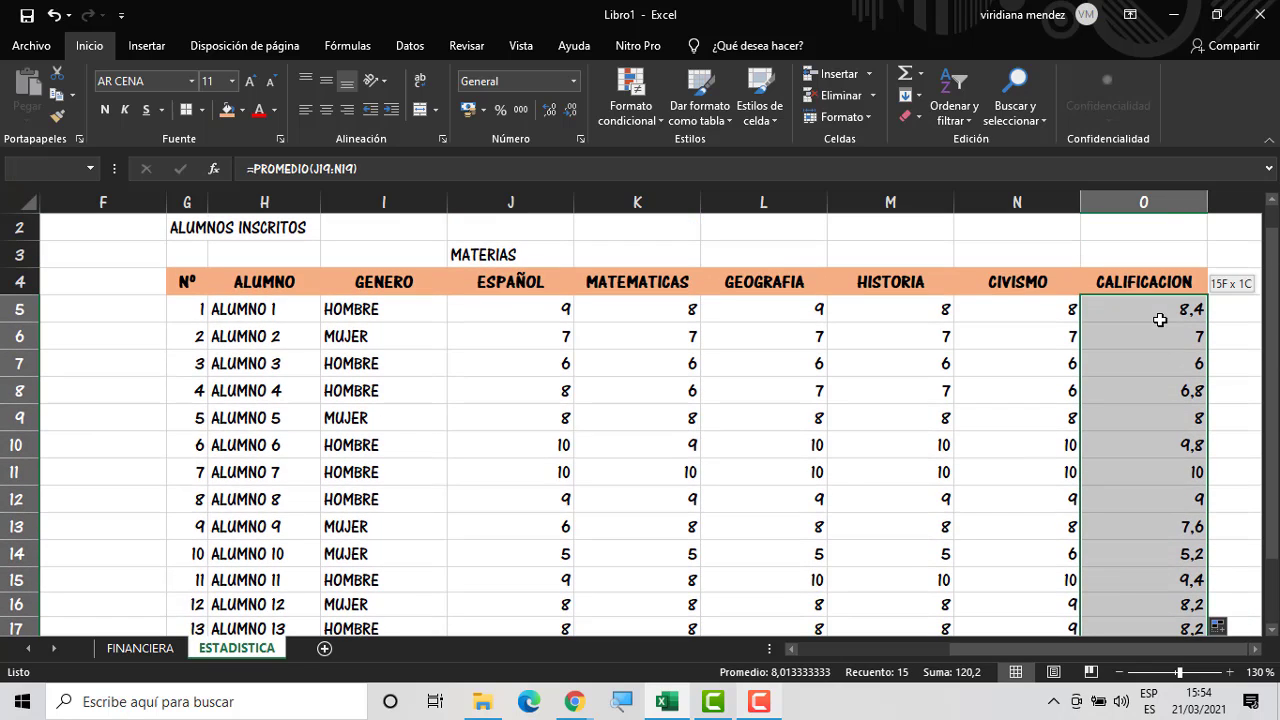
left_click(326, 109)
Apply red borders around all cells of the student table, G4:O19, including the header row
scroll(929, 520, "down", 3)
left_click(929, 520)
left_click(1163, 429)
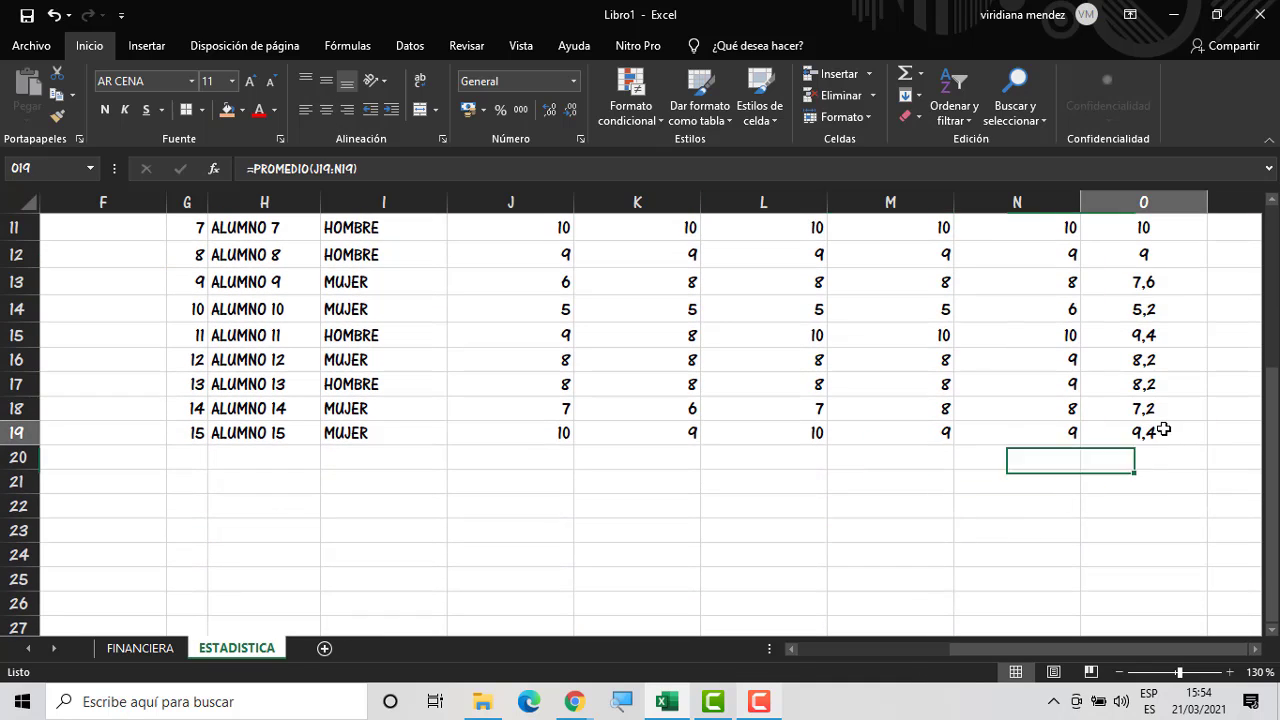
left_click_drag(1163, 429, 189, 309)
left_click(185, 110)
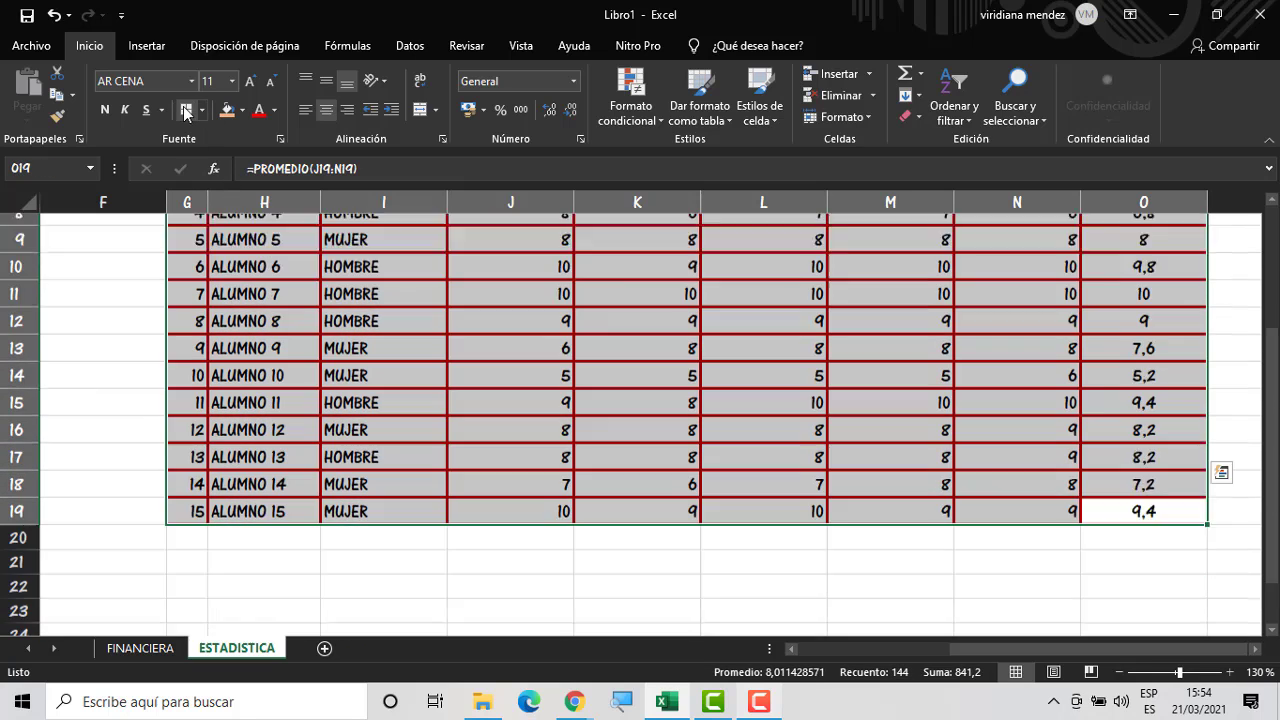
scroll(849, 567, "down", 1)
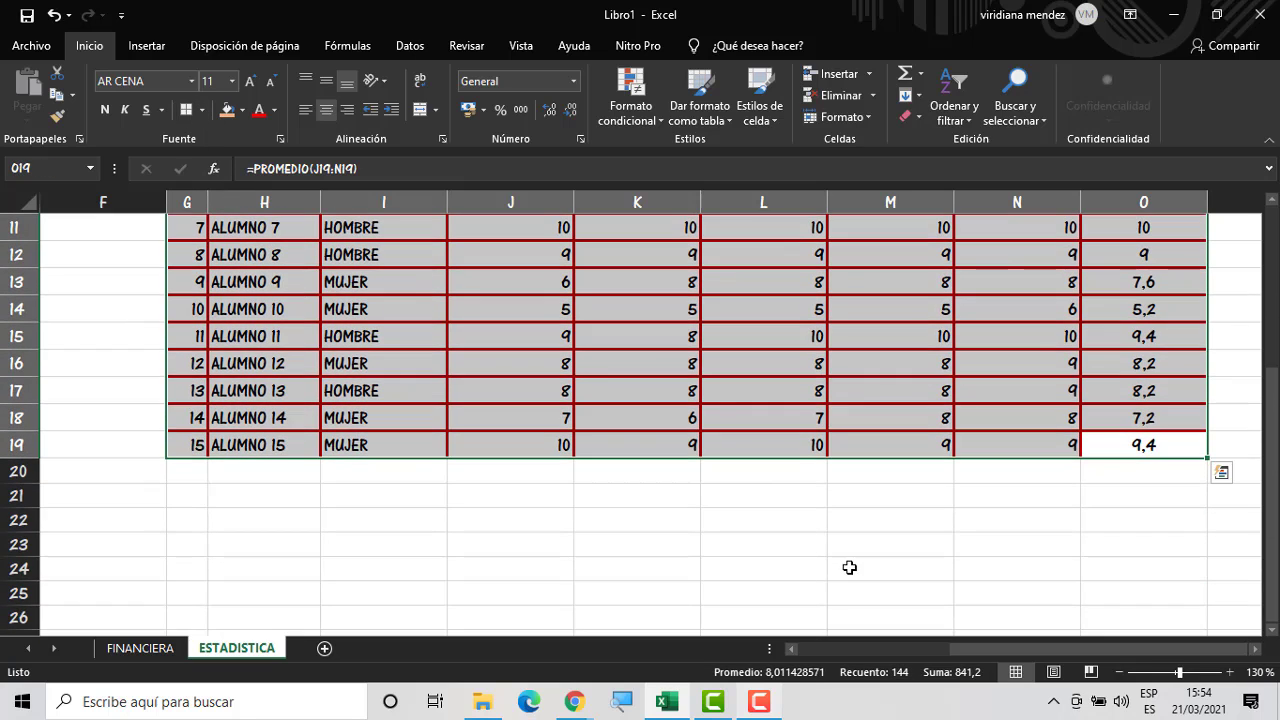
Center the contents of the whole student table, G4:O19, horizontally
key("Return")
left_click(327, 108)
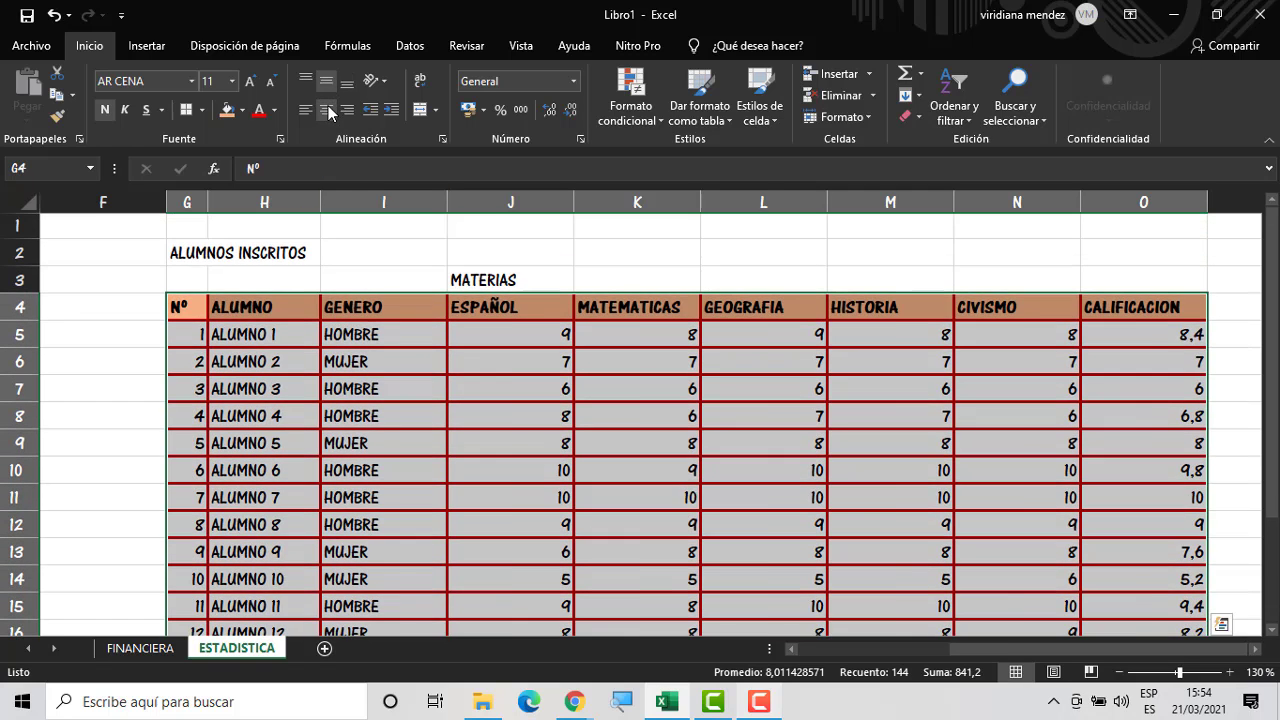
left_click(371, 275)
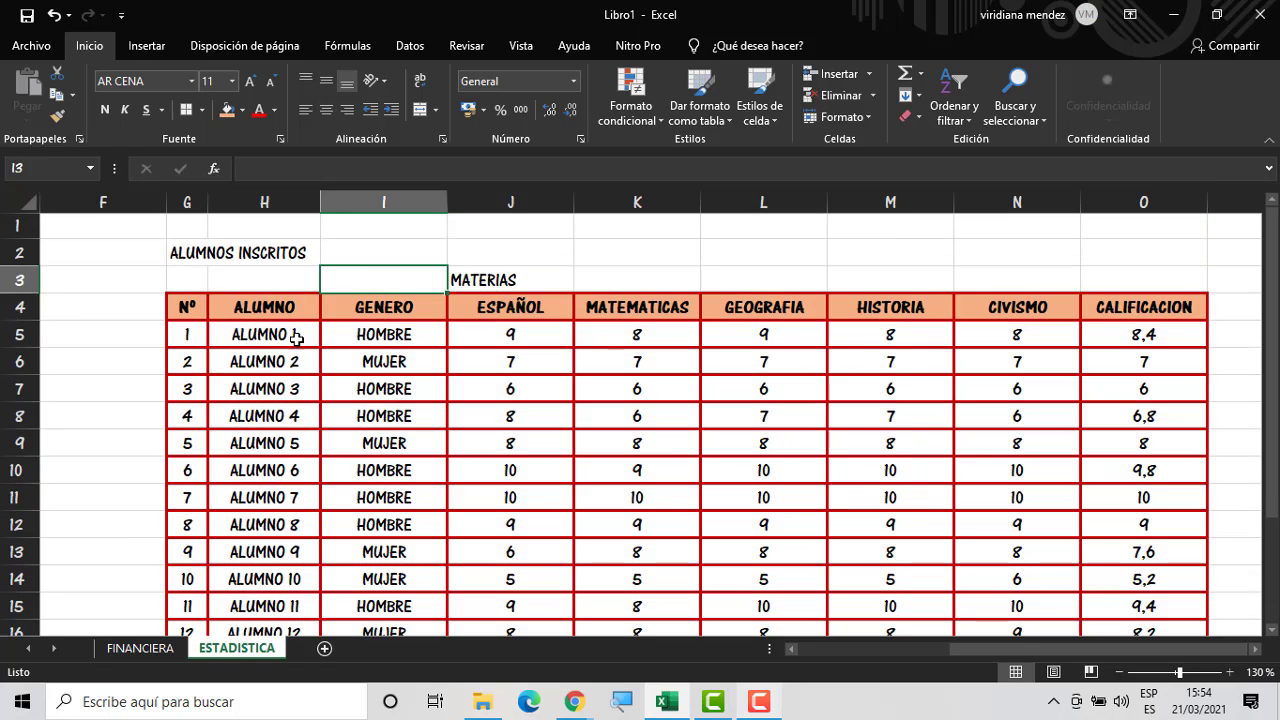
left_click_drag(286, 334, 295, 549)
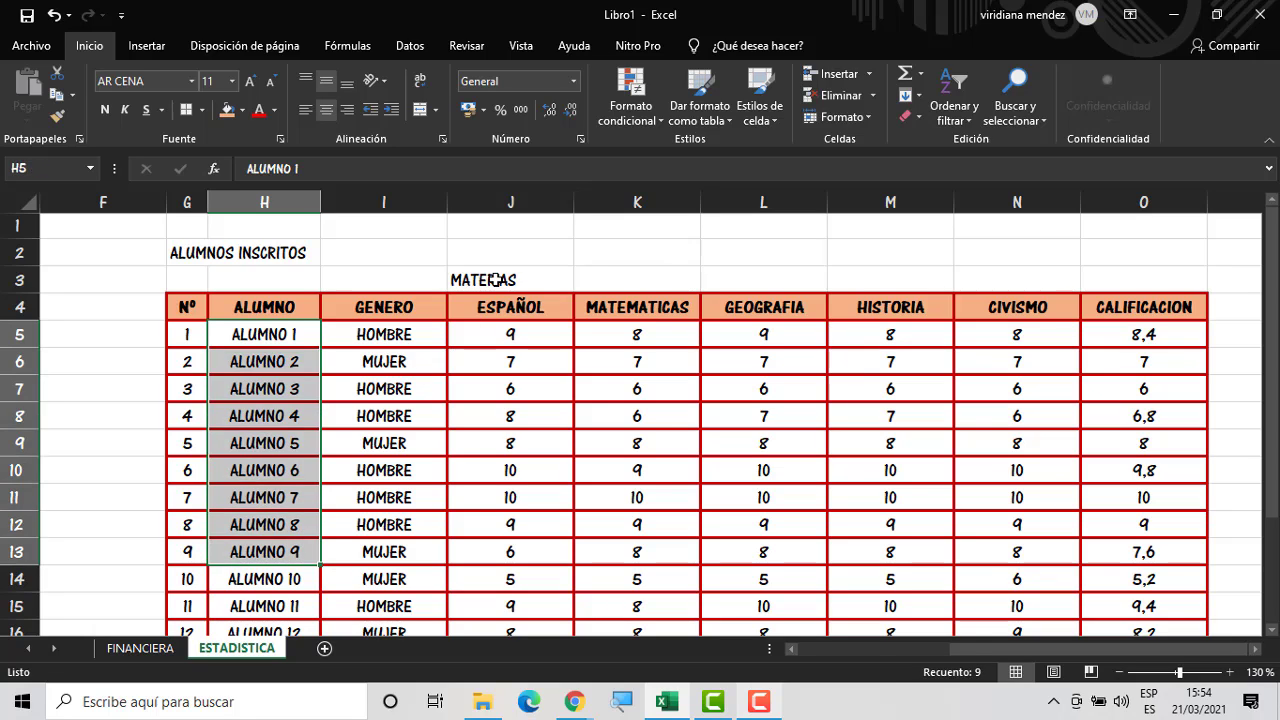
Merge and center MATERIAS across J3:N3 and format it with the light orange fill and bold text
left_click(497, 280)
left_click_drag(447, 283, 966, 286)
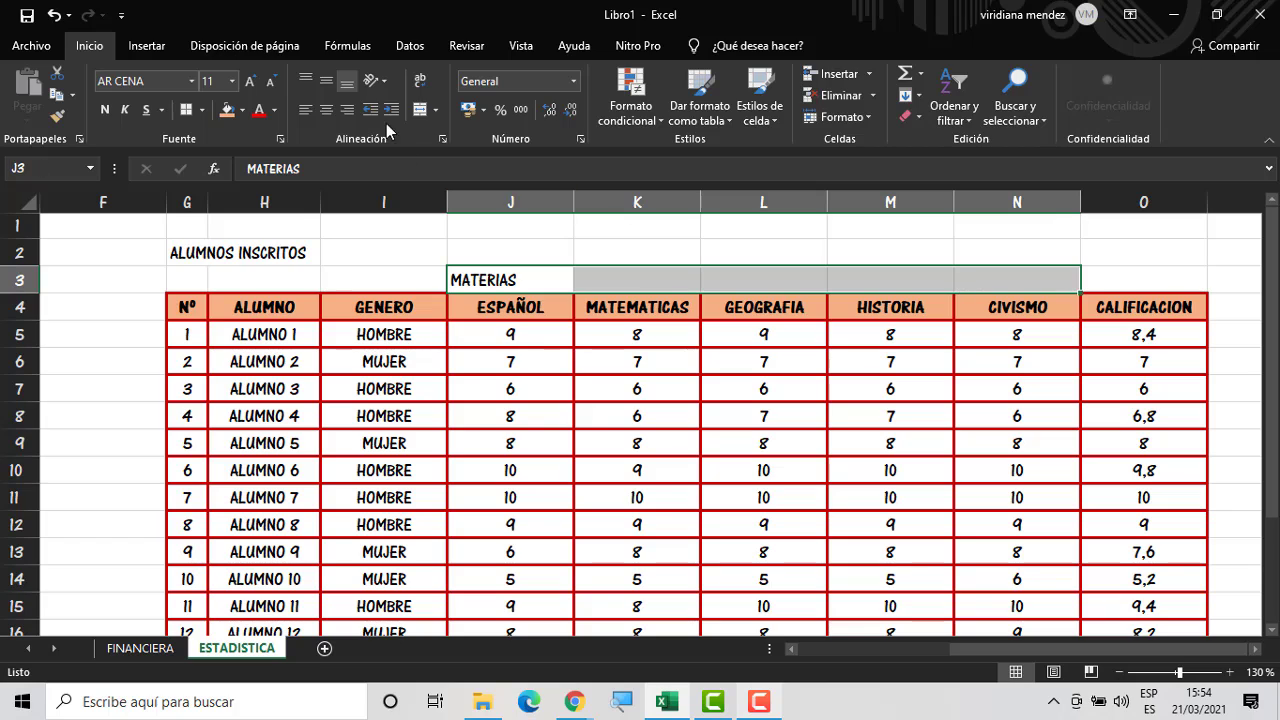
left_click(420, 109)
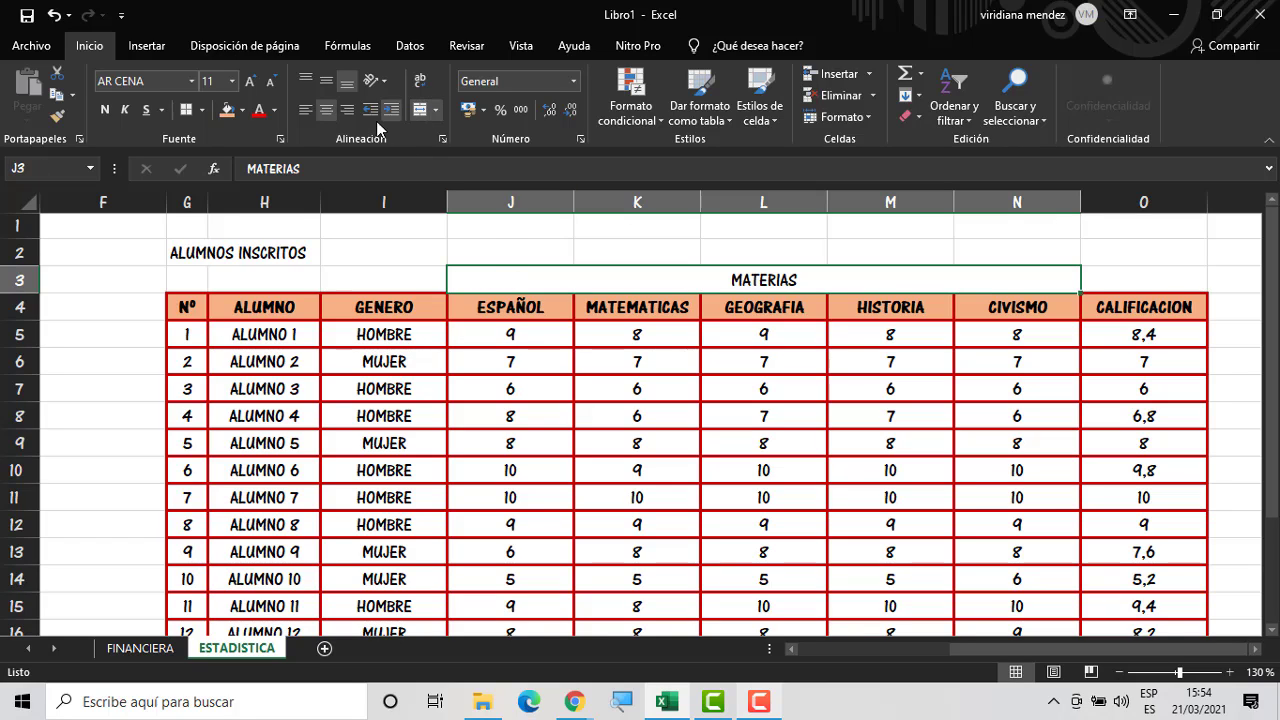
left_click(225, 111)
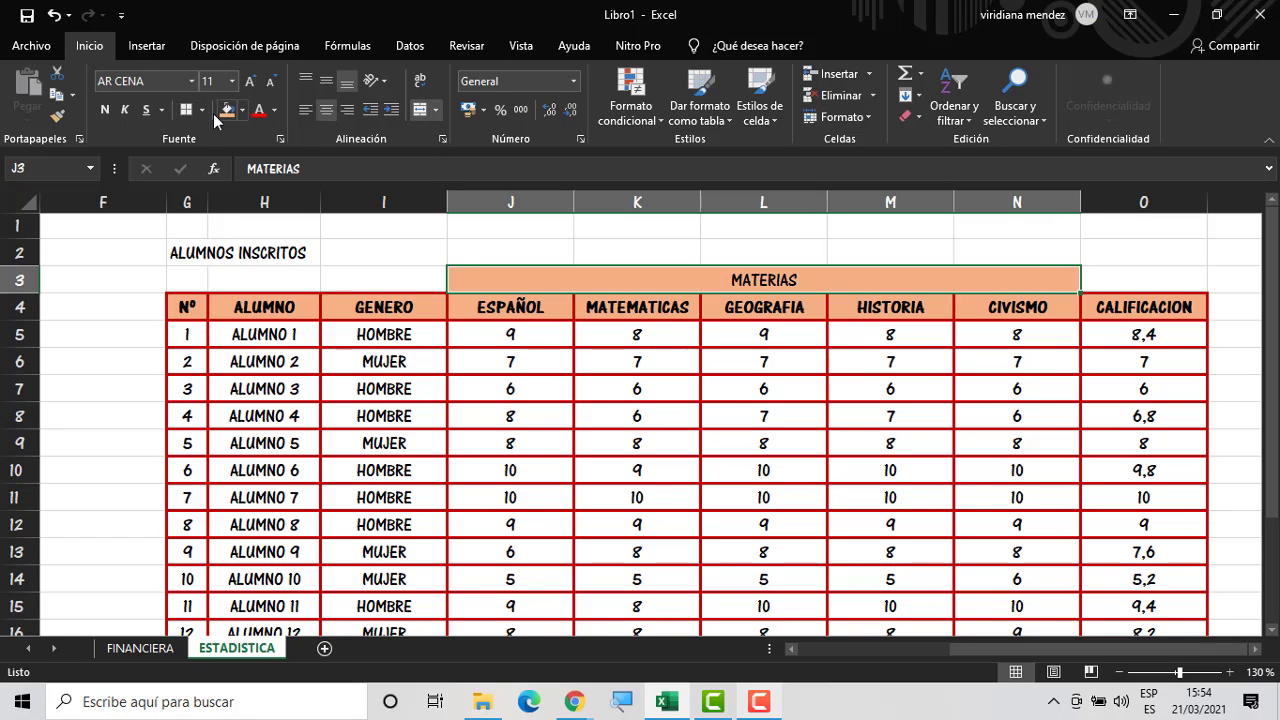
left_click(112, 115)
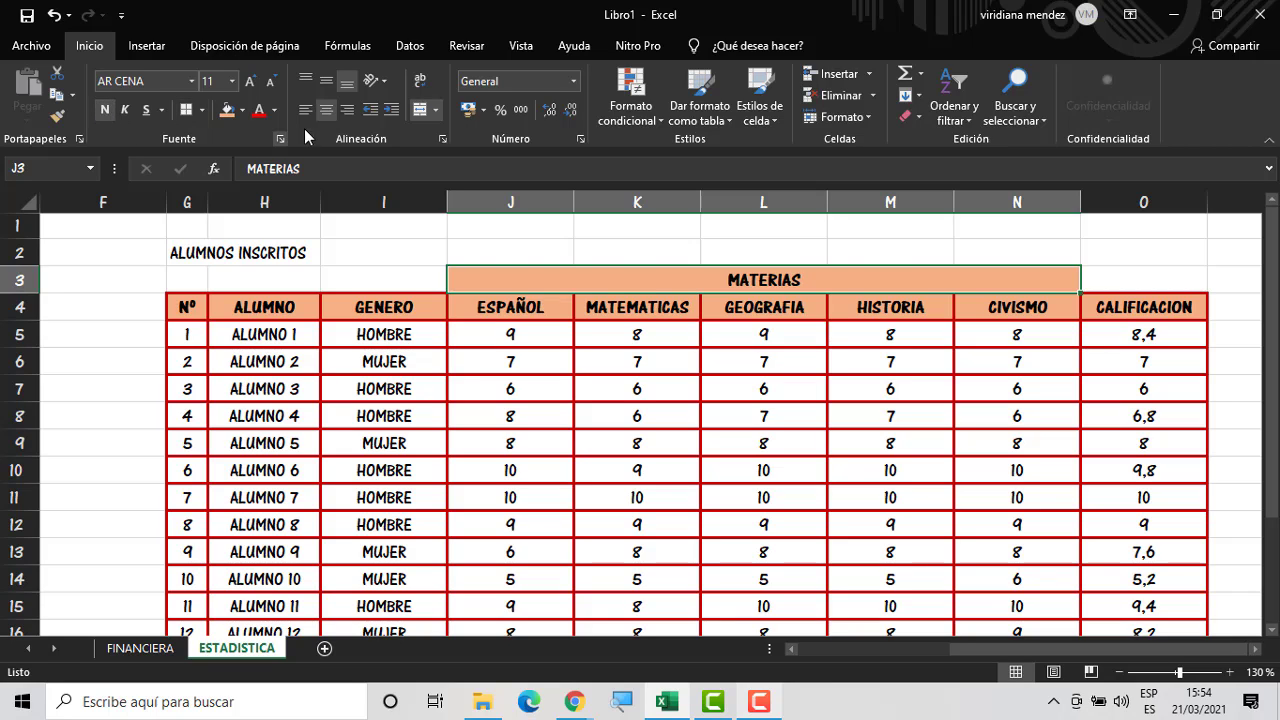
left_click(432, 254)
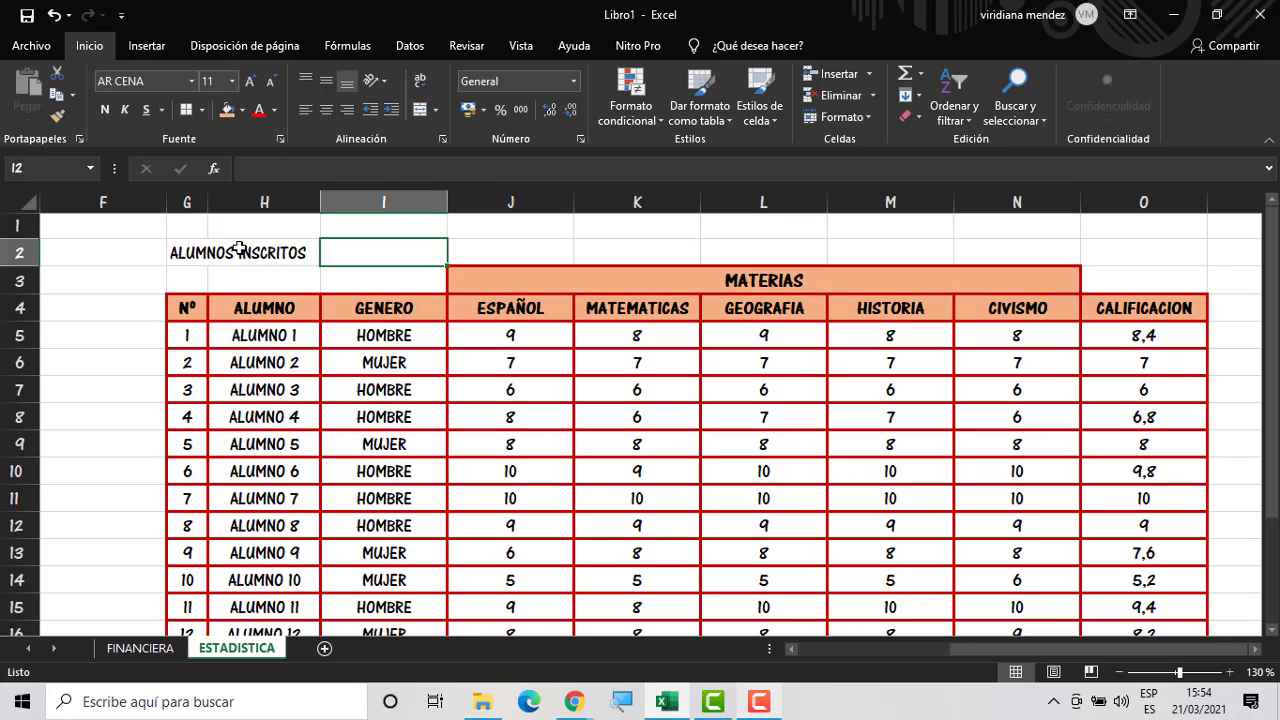
Merge and center the title ALUMNOS INSCRITOS across G2:H2
left_click(240, 250)
left_click_drag(197, 250, 354, 254)
left_click(356, 254)
left_click_drag(187, 251, 328, 247)
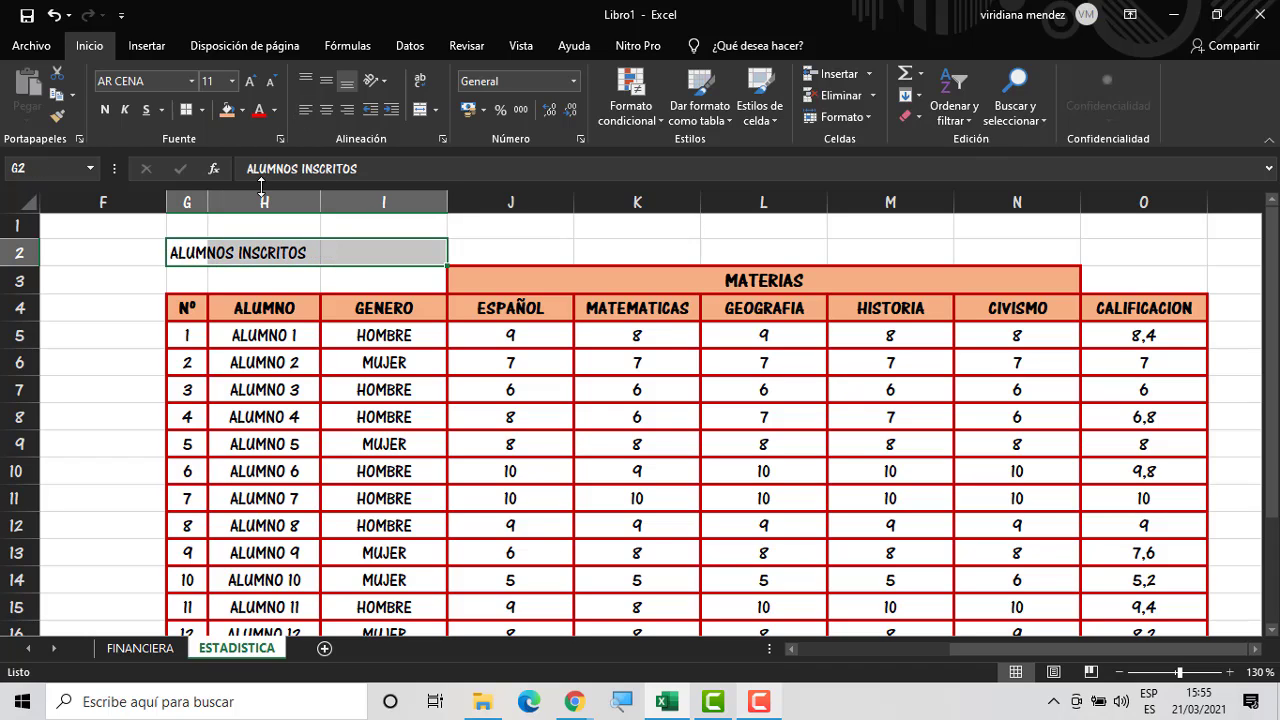
left_click(270, 255)
left_click_drag(197, 252, 234, 257)
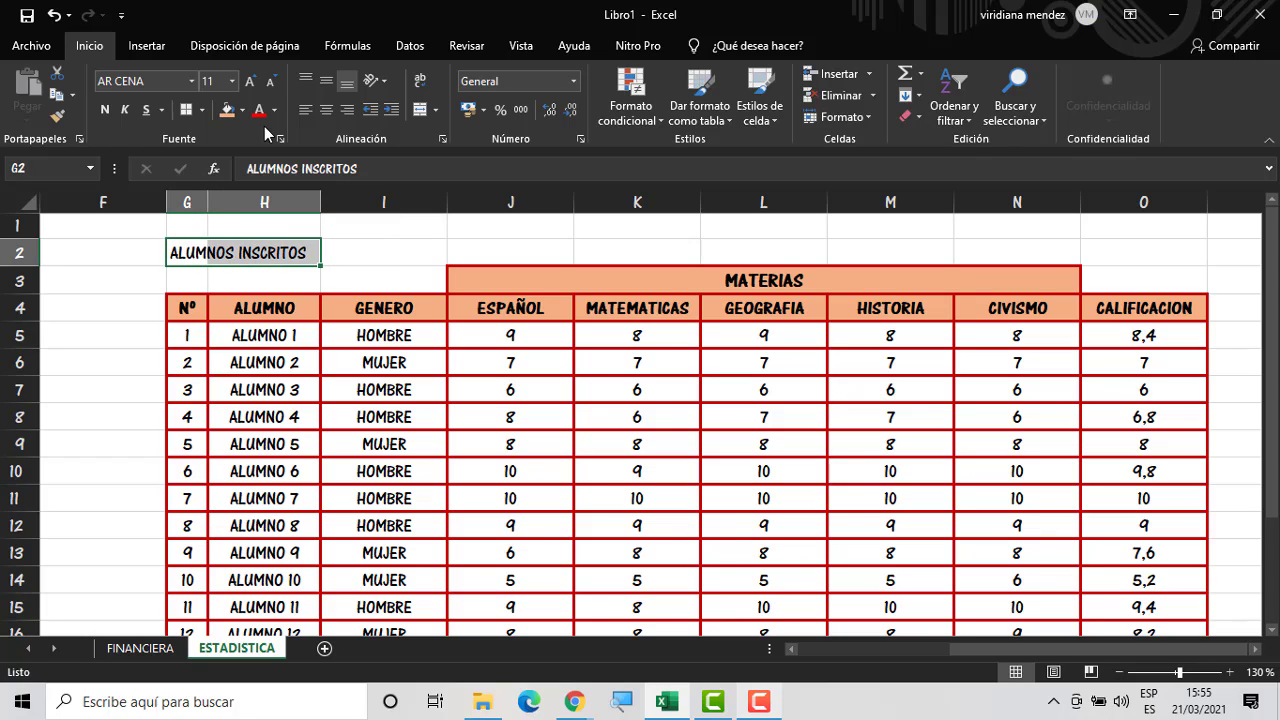
left_click(427, 112)
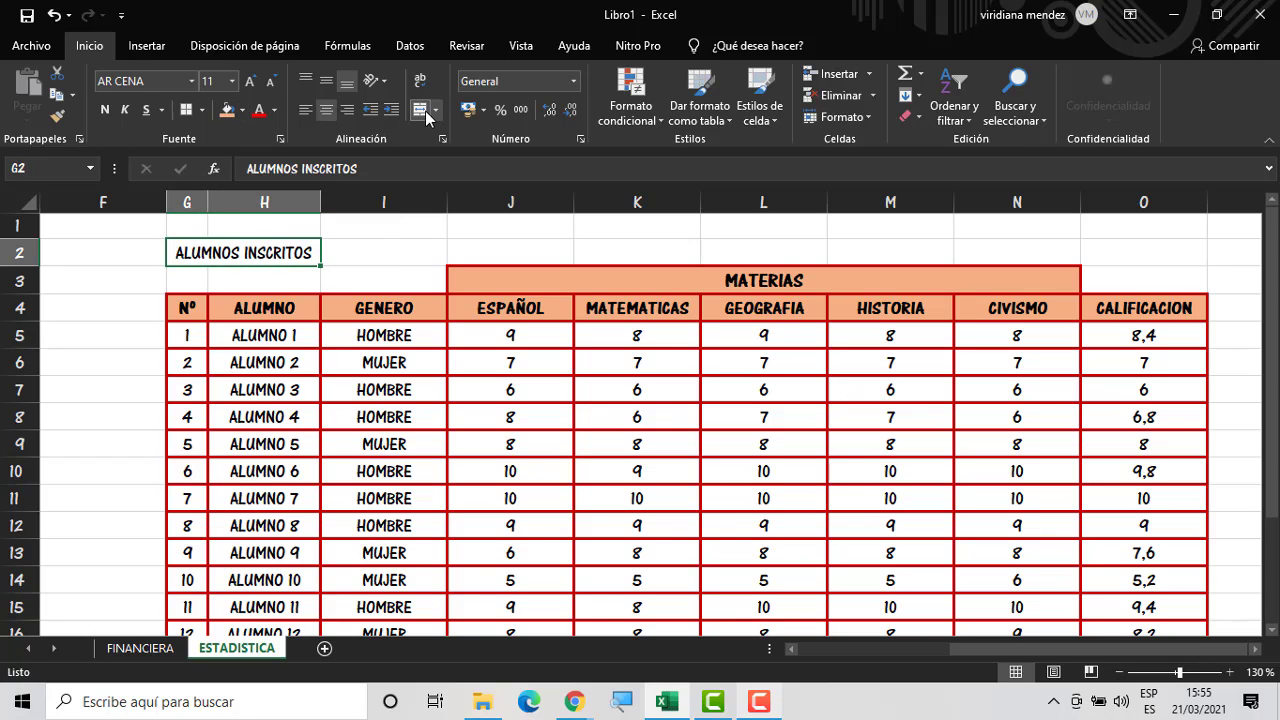
Format the ALUMNOS INSCRITOS title with the light orange fill and bold text
left_click(220, 114)
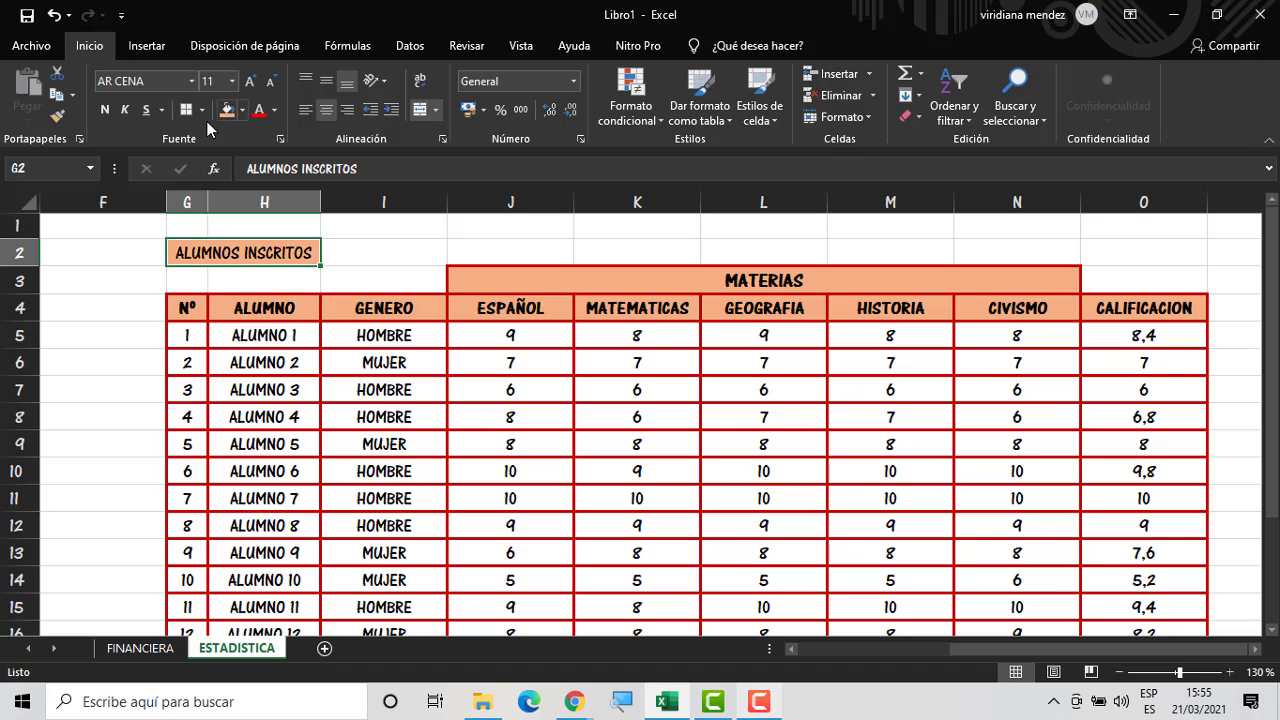
left_click(105, 111)
left_click(355, 258)
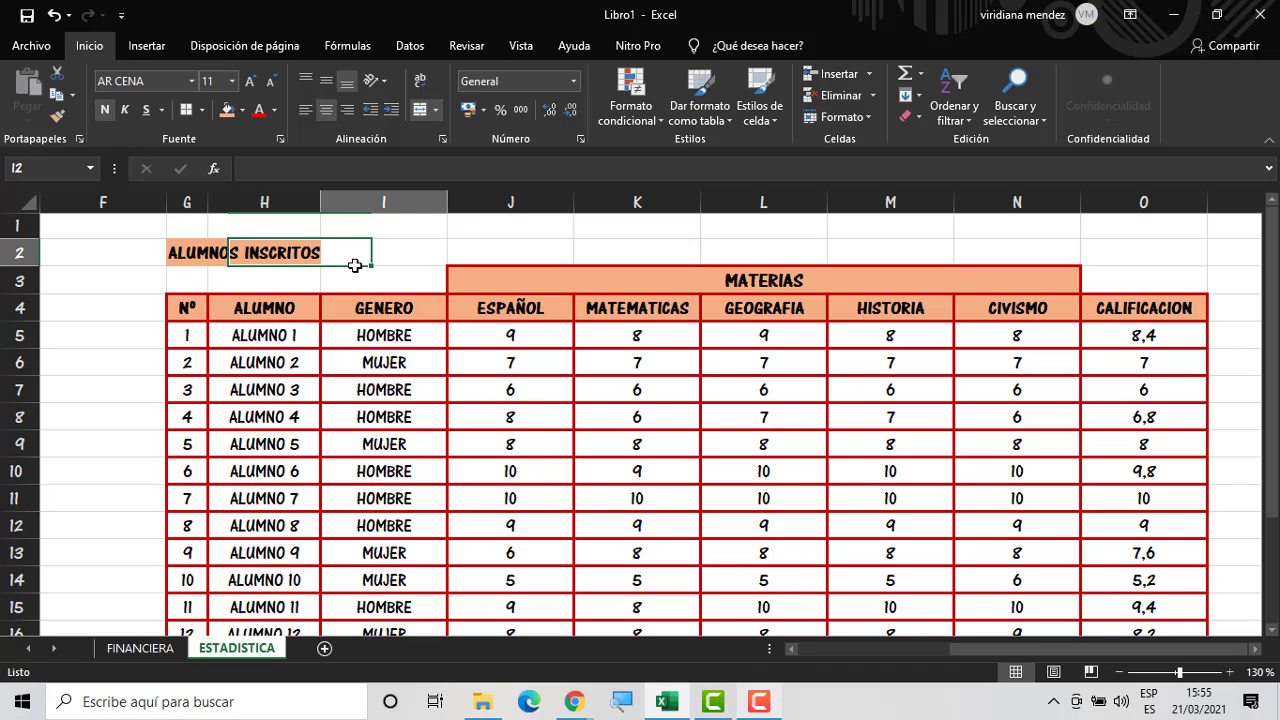
left_click(350, 340)
left_click(306, 251)
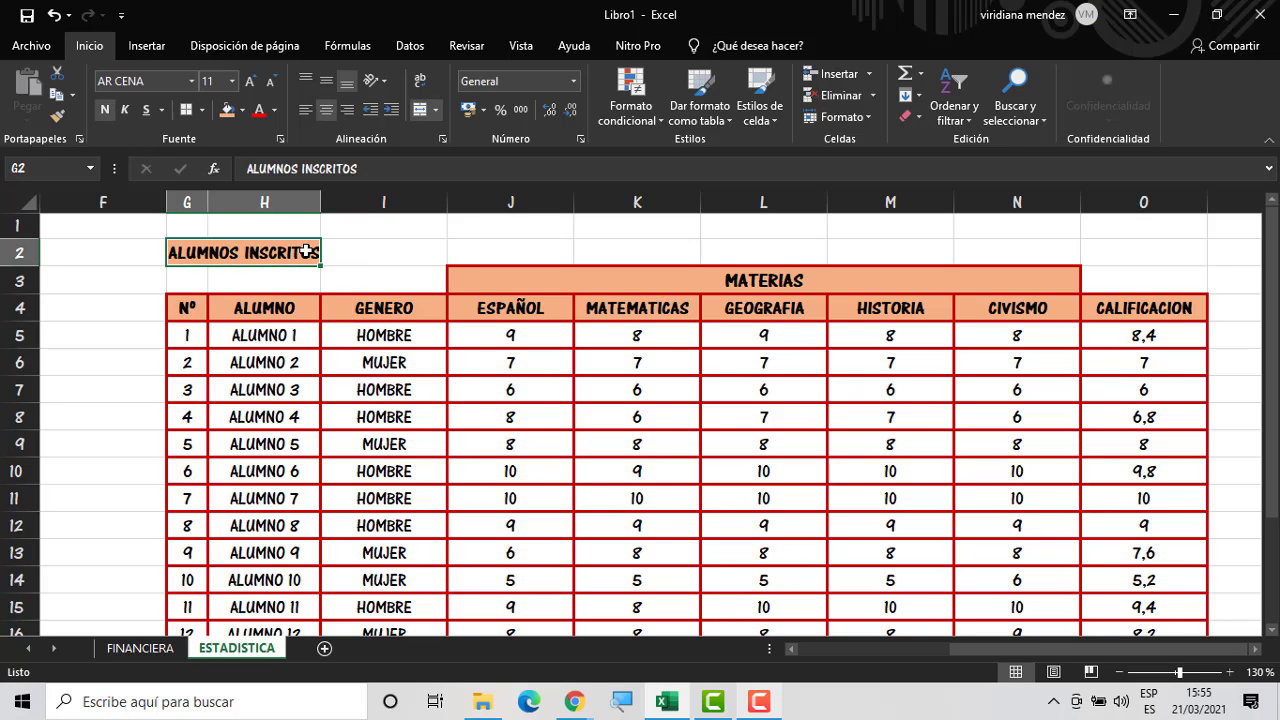
Try a red font color on the ALUMNOS INSCRITOS title and undo the change
left_click(364, 282)
left_click(294, 254)
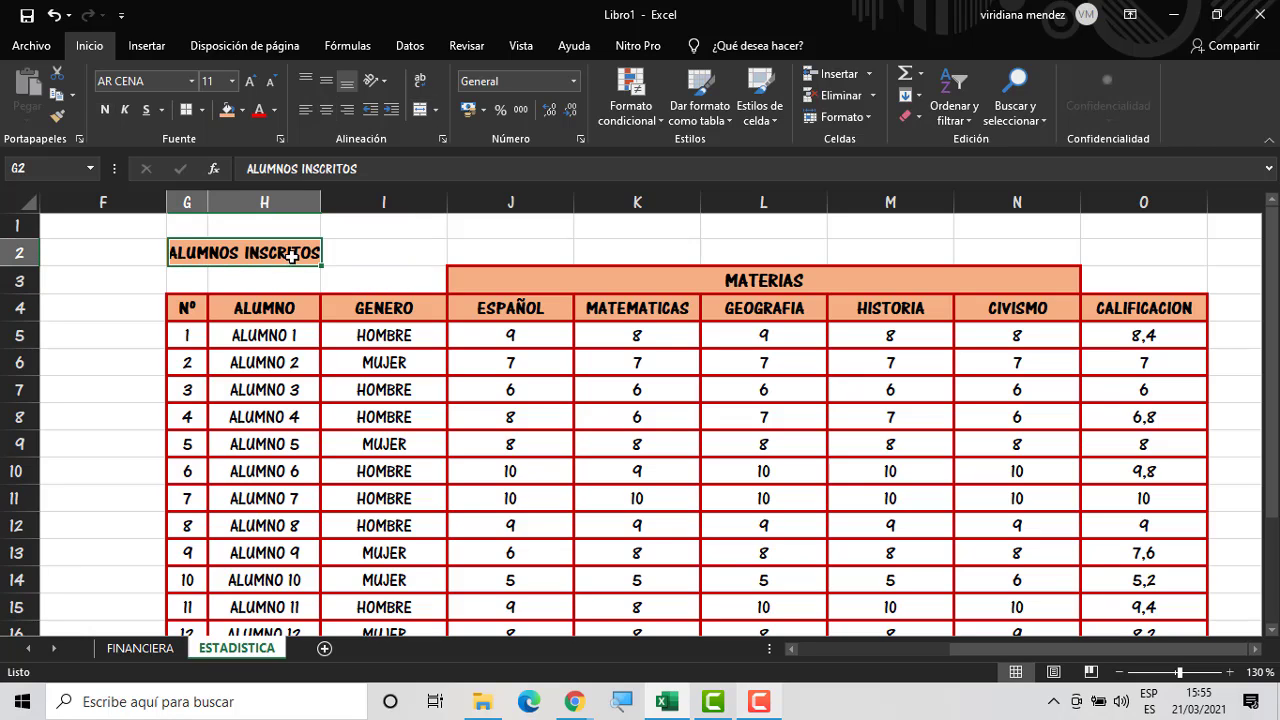
left_click(261, 112)
left_click(354, 257)
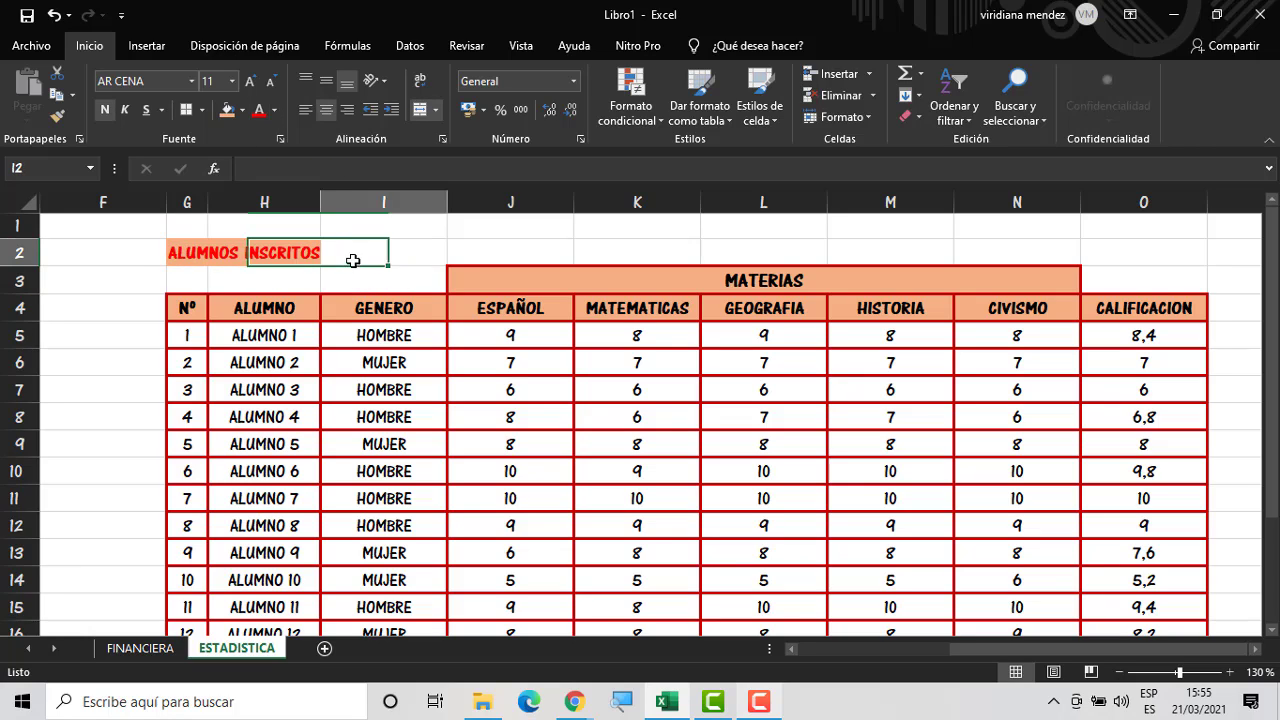
left_click(310, 254)
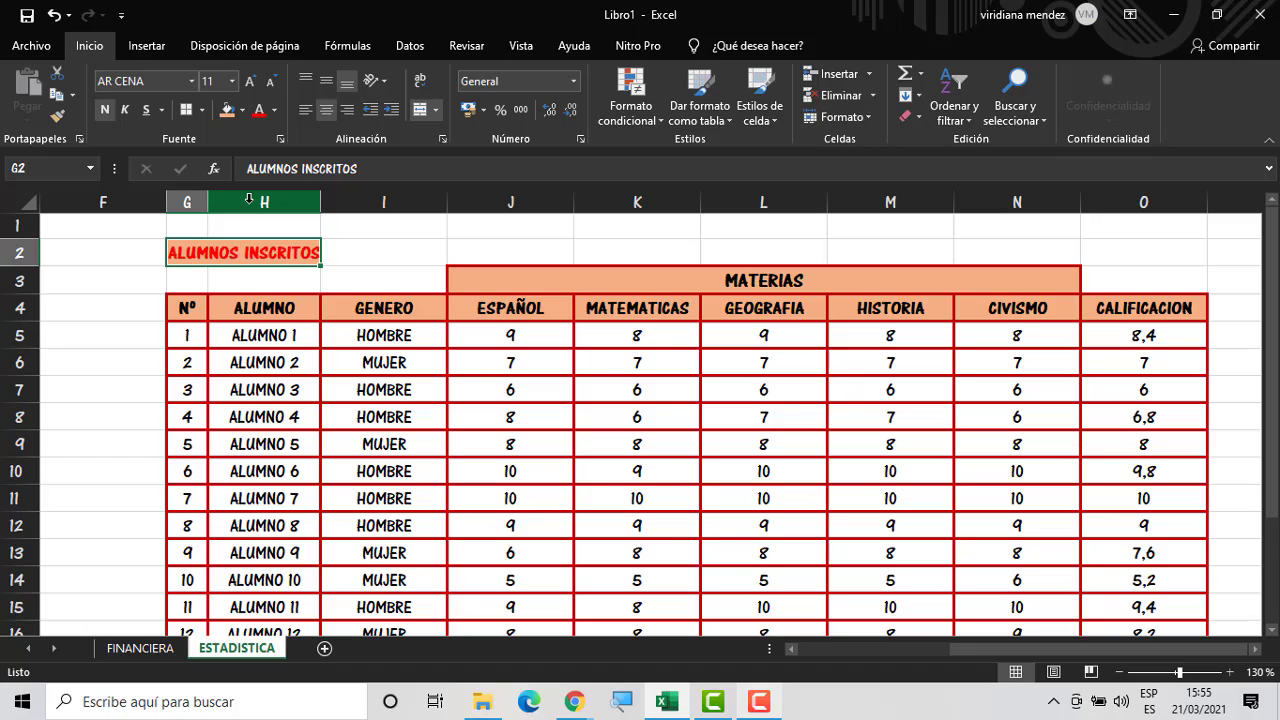
key("ctrl+z")
left_click(368, 276)
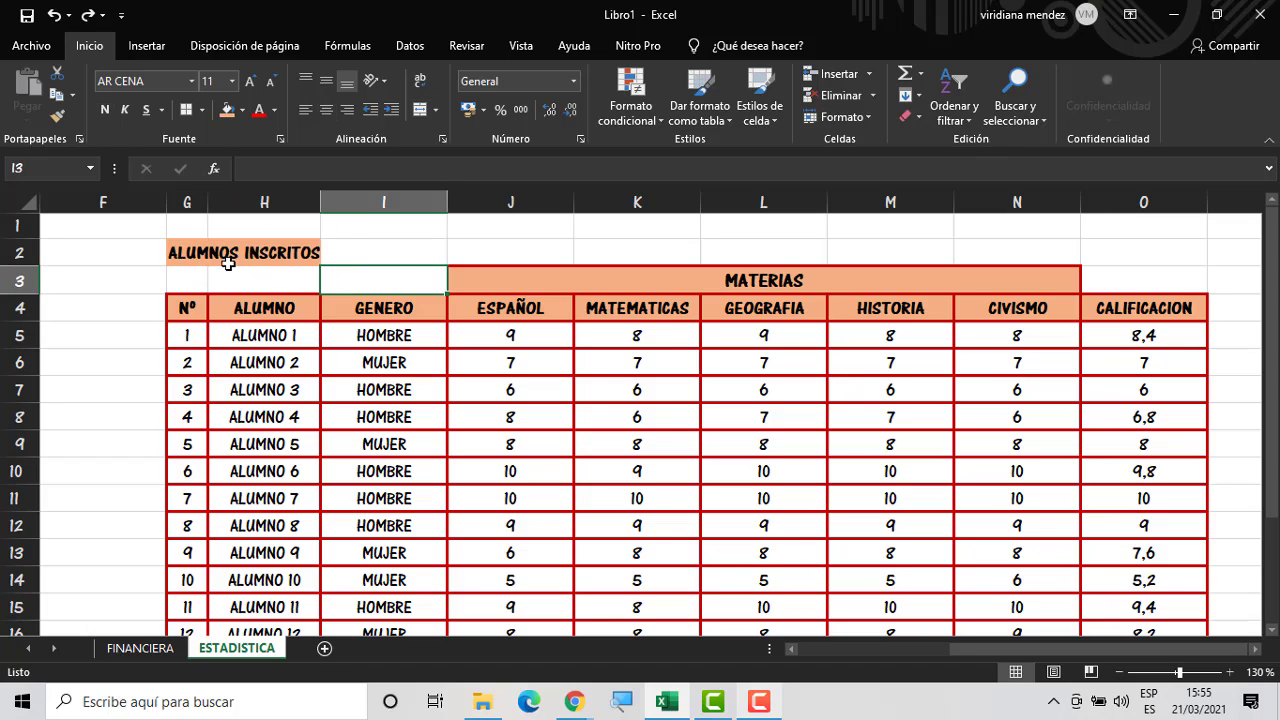
Merge and center the ALUMNOS INSCRITOS title across G1:H2 and align it vertically to the middle
left_click_drag(184, 260, 263, 229)
left_click(422, 117)
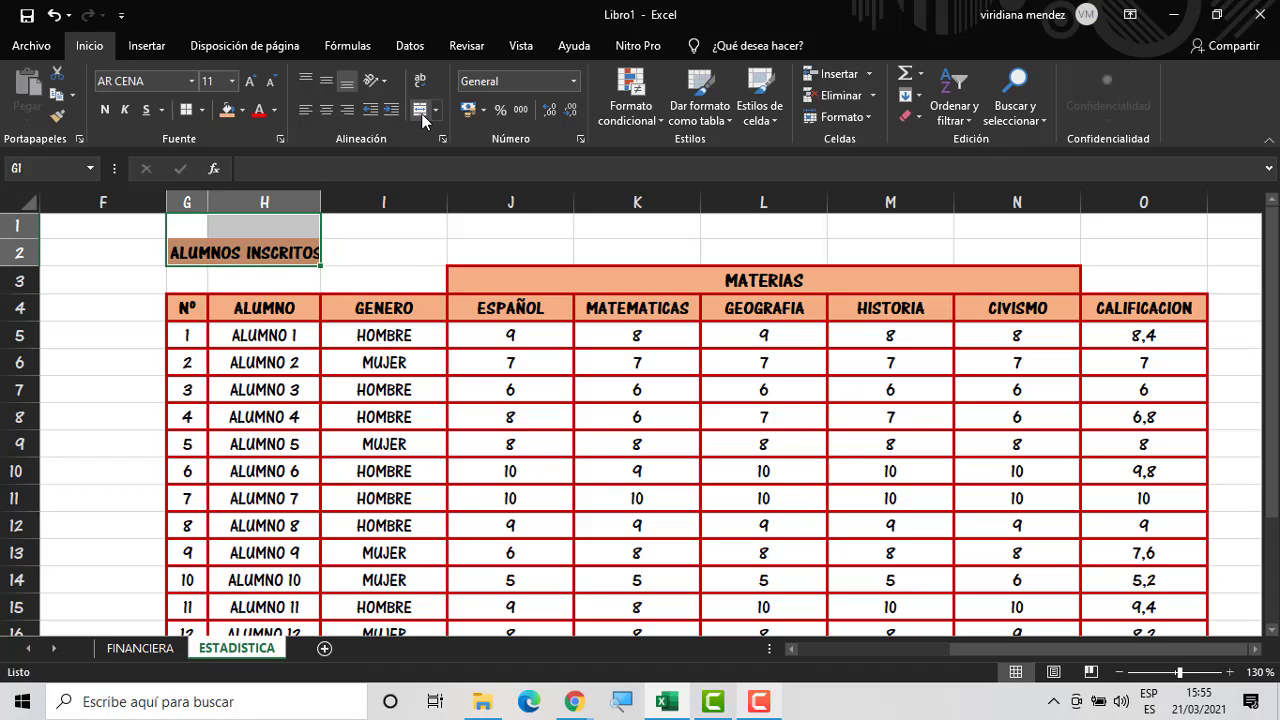
left_click(326, 80)
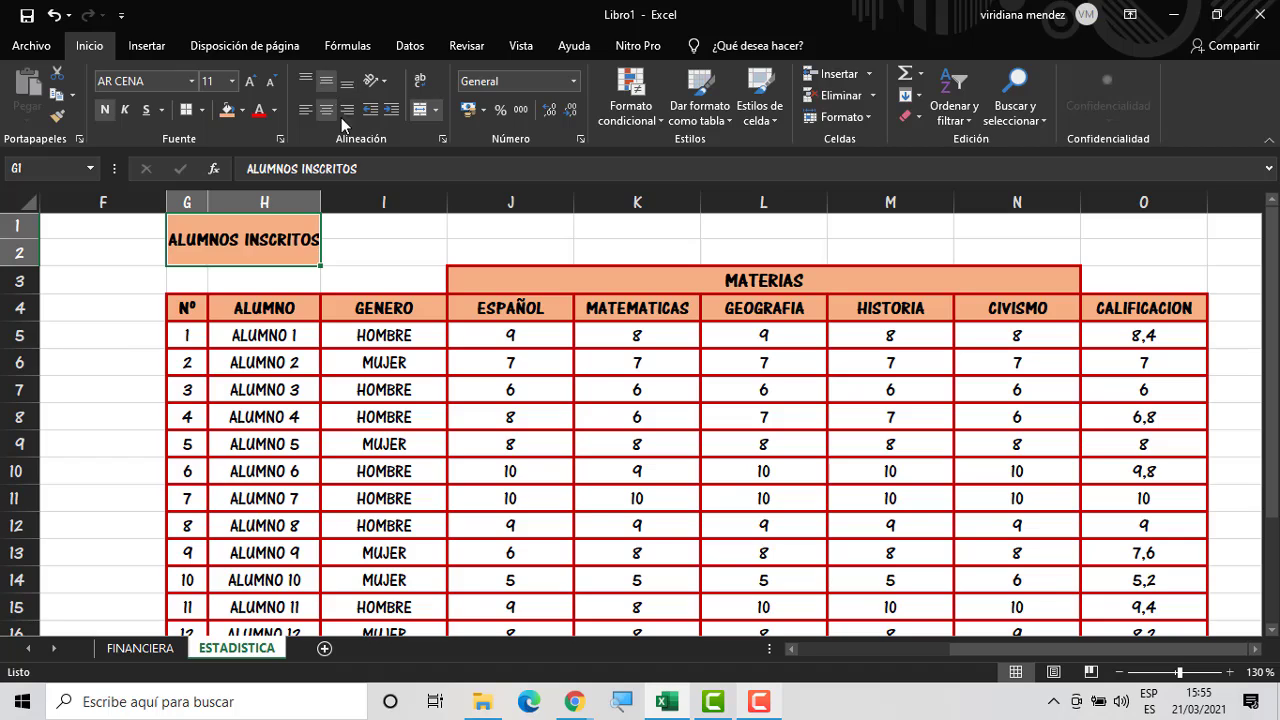
left_click(634, 446)
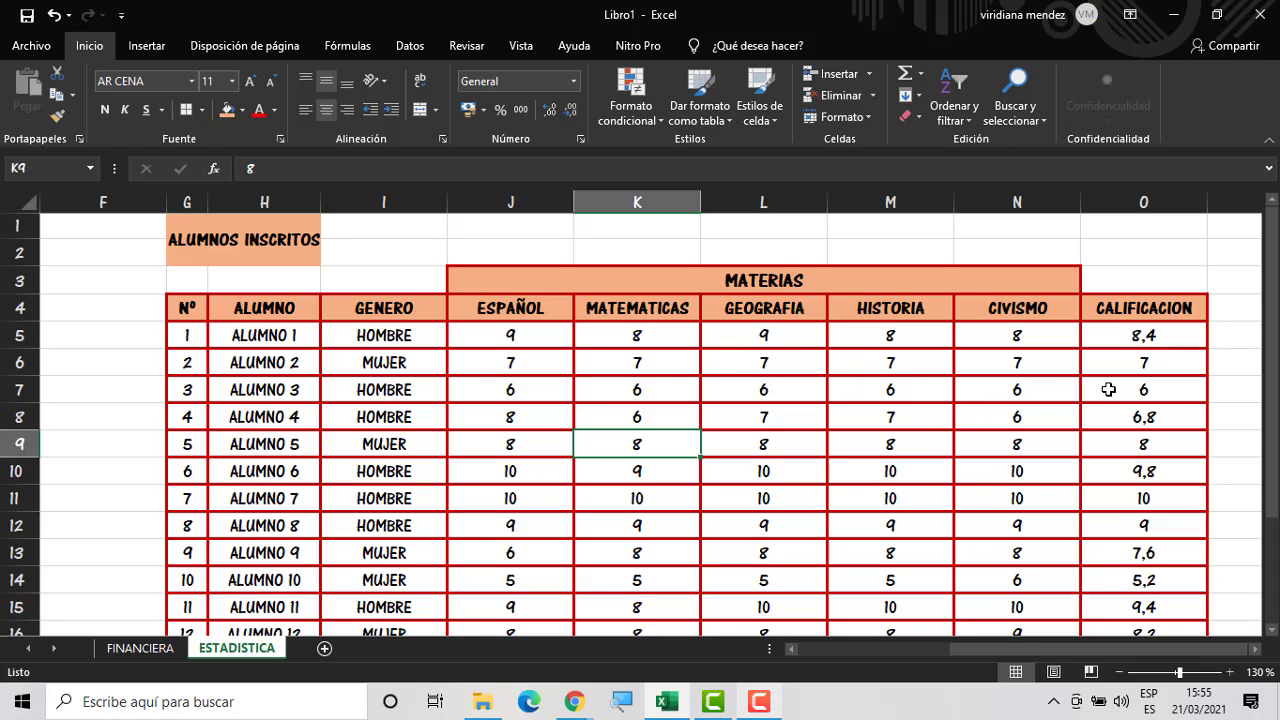
Review the grades table and the average formula in O5 of the CALIFICACION column
left_click(977, 556)
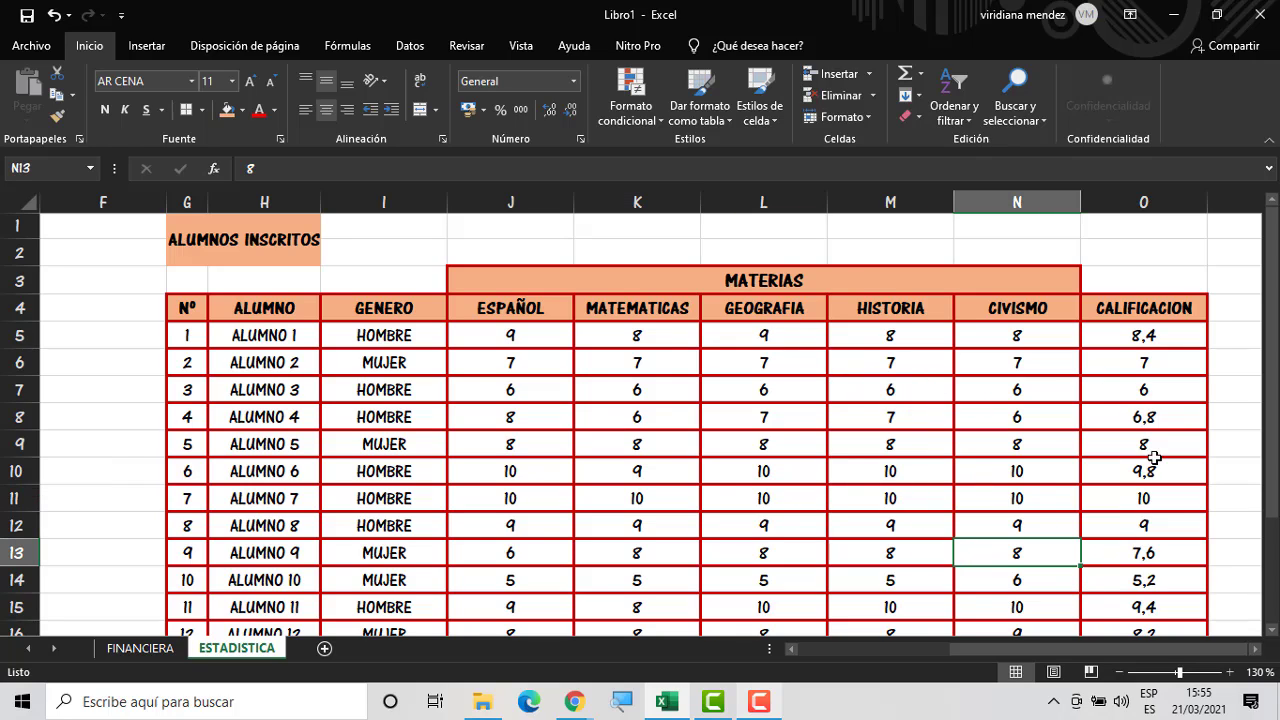
mouse_move(1272, 376)
left_mouse_down()
mouse_move(1270, 396)
mouse_move(1265, 363)
left_mouse_up()
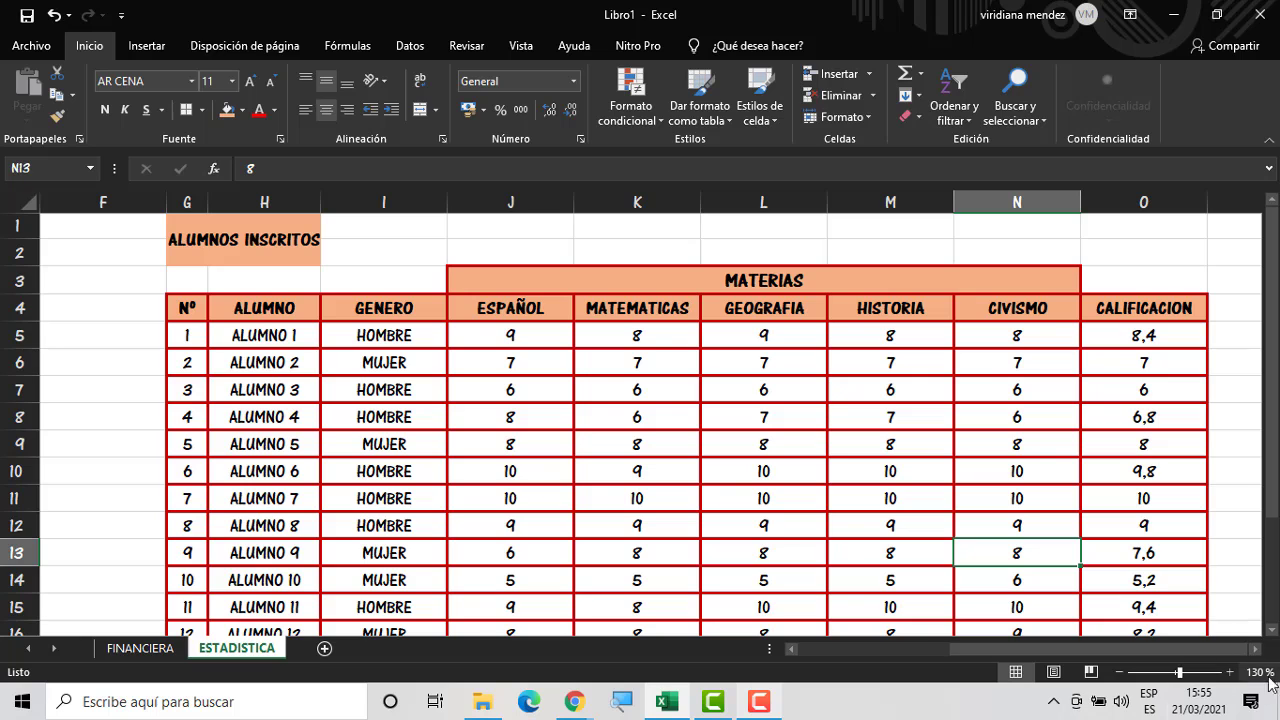
left_click(1254, 649)
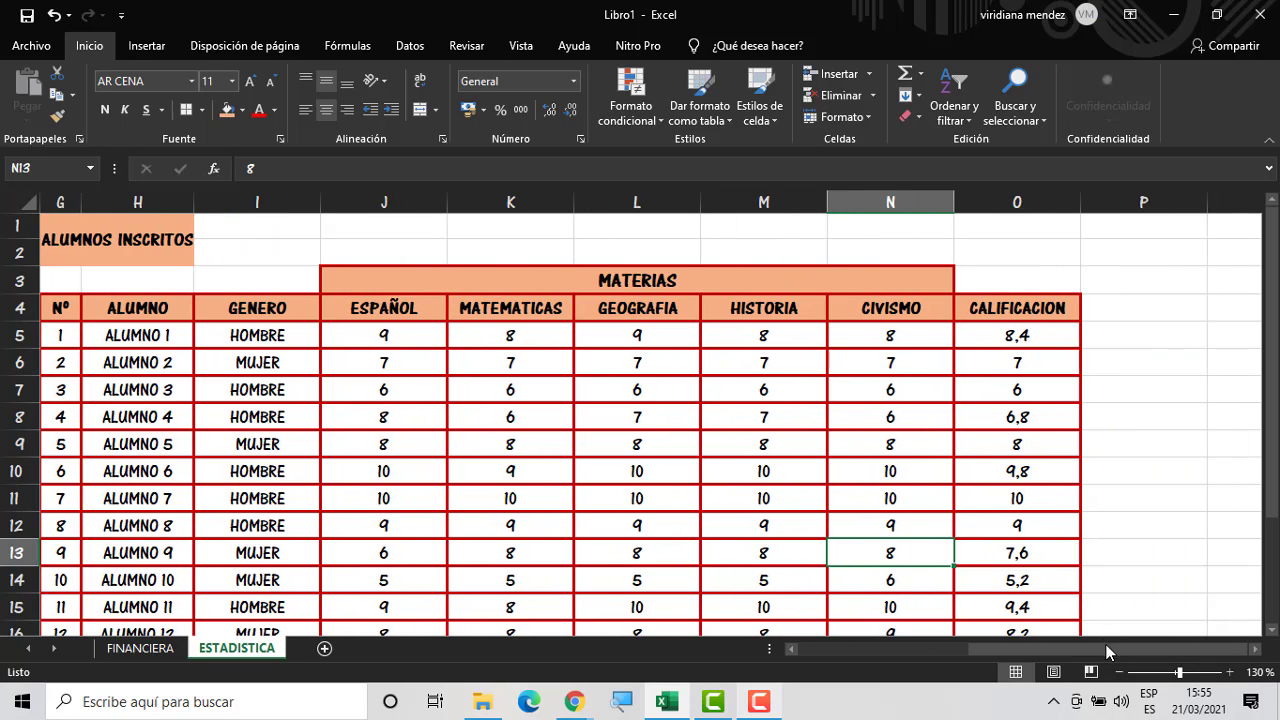
left_click_drag(1107, 647, 1099, 647)
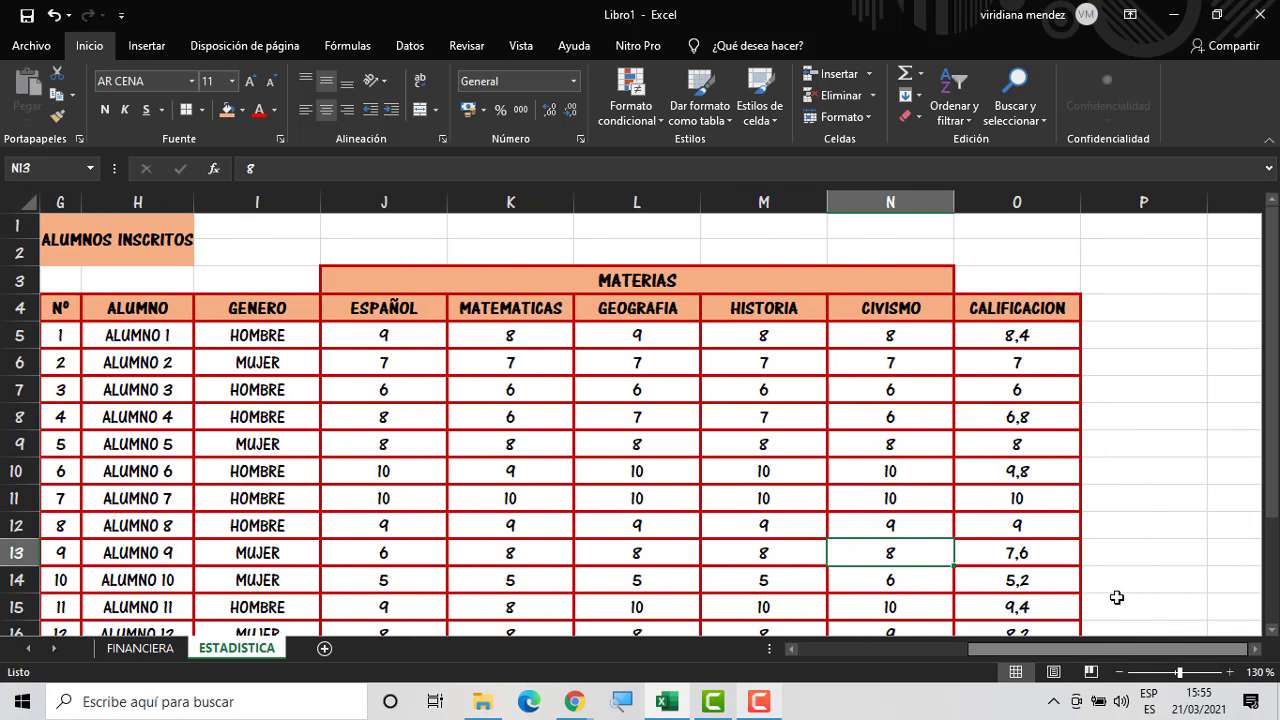
left_click(1053, 316)
left_click(1047, 335)
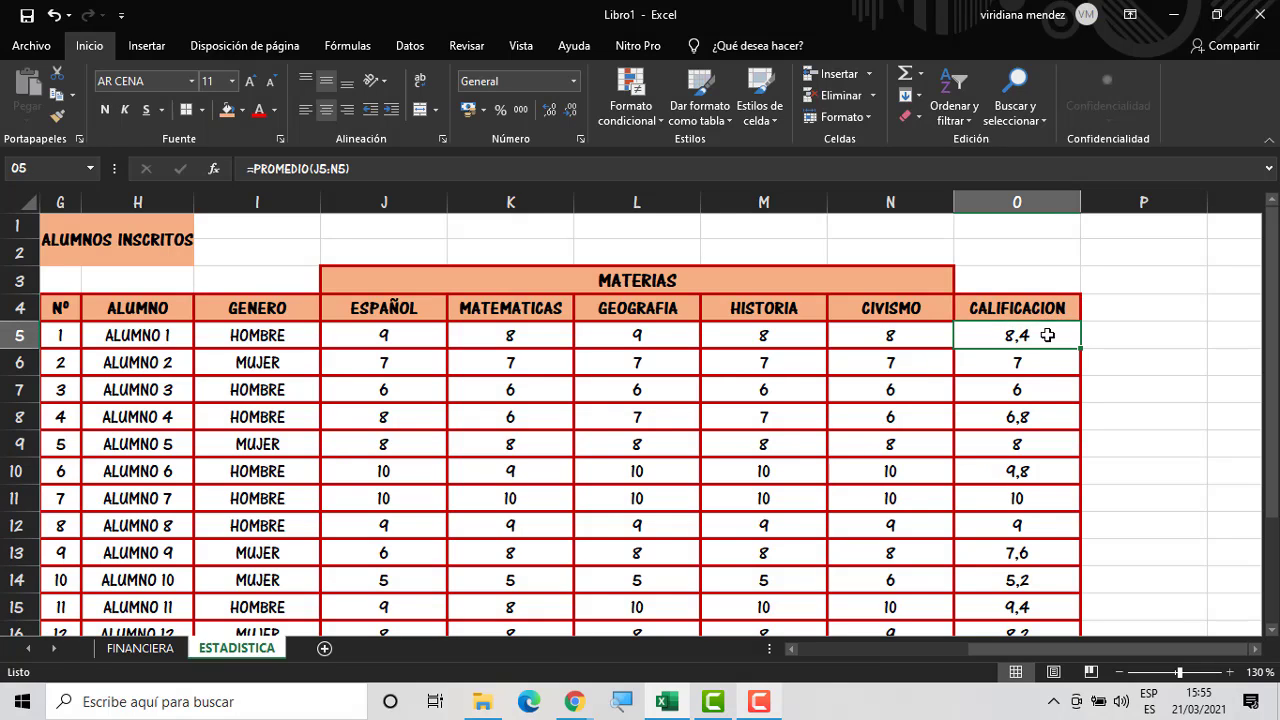
left_click(1118, 342)
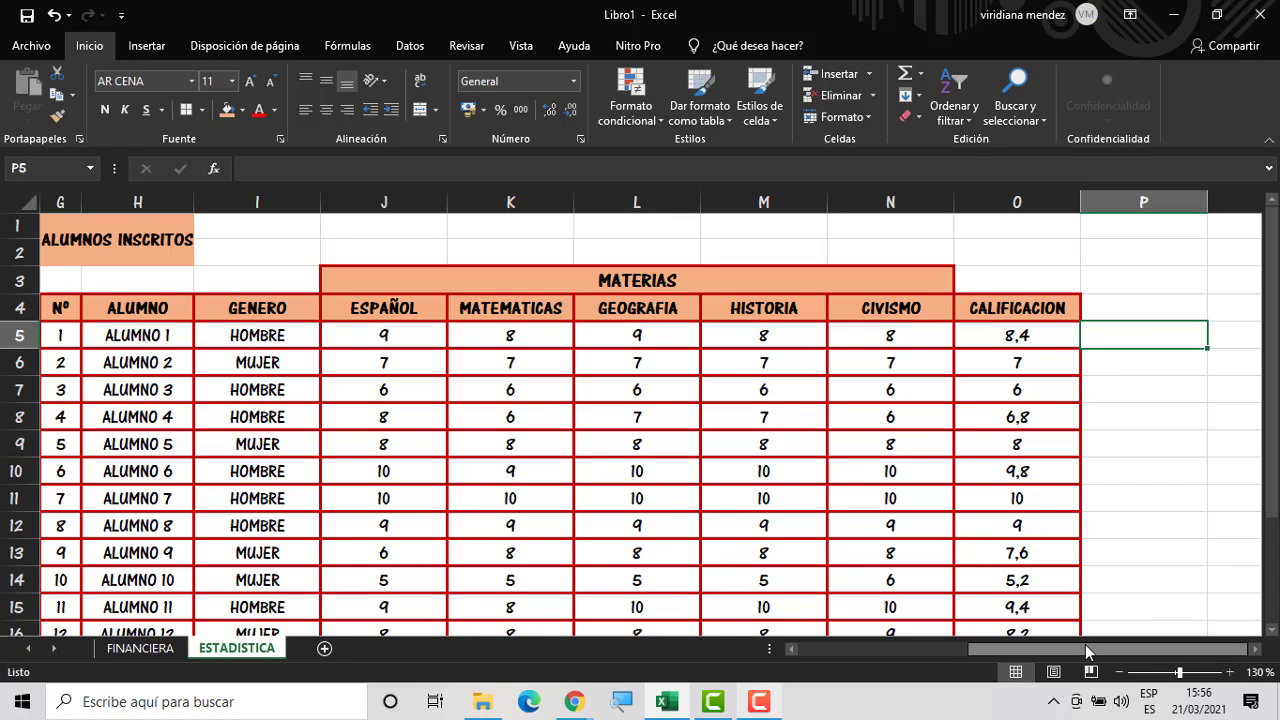
left_click(1022, 333)
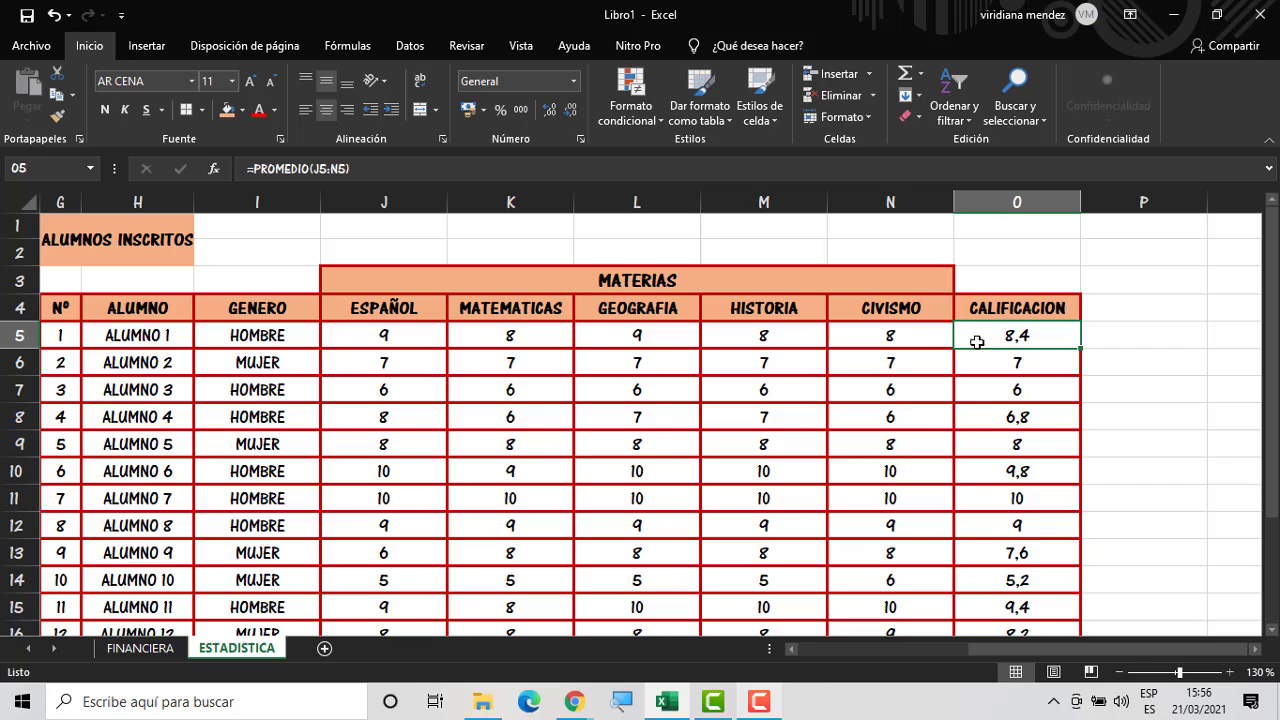
Enter the heading PROMEDIO in O3 above CALIFICACION and center it horizontally
left_click(1172, 309)
left_click(1253, 652)
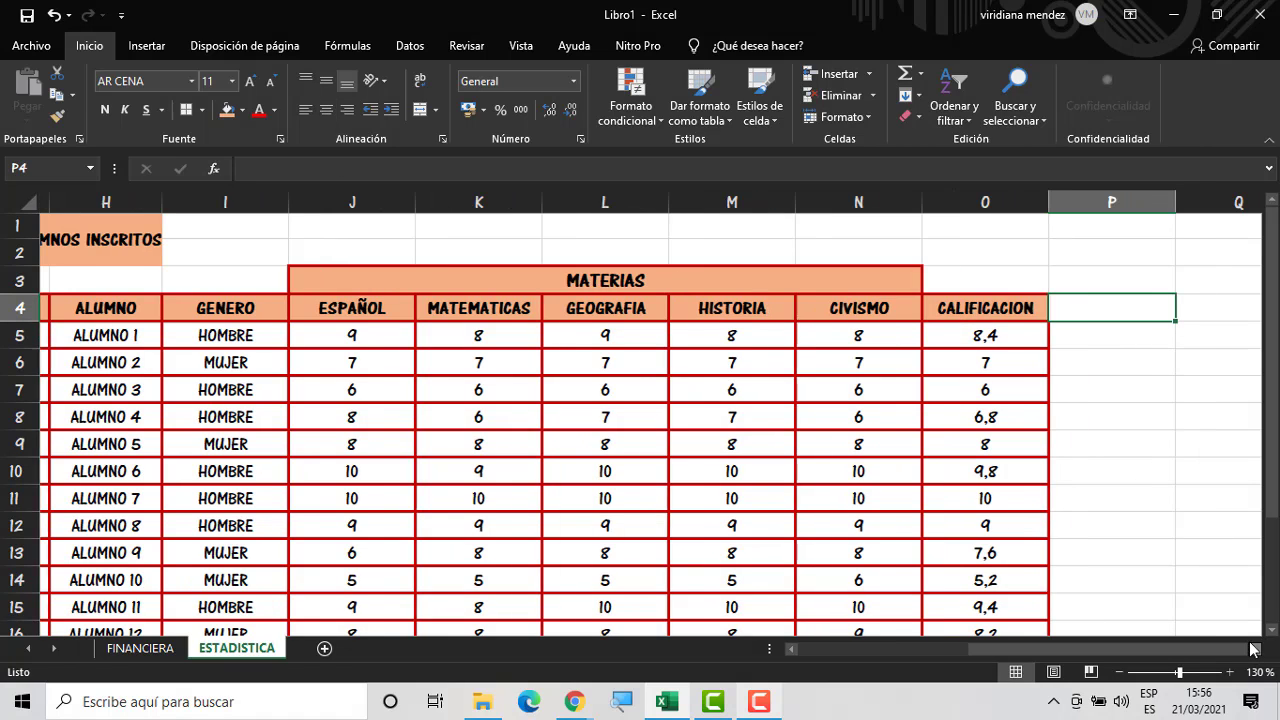
left_click(960, 281)
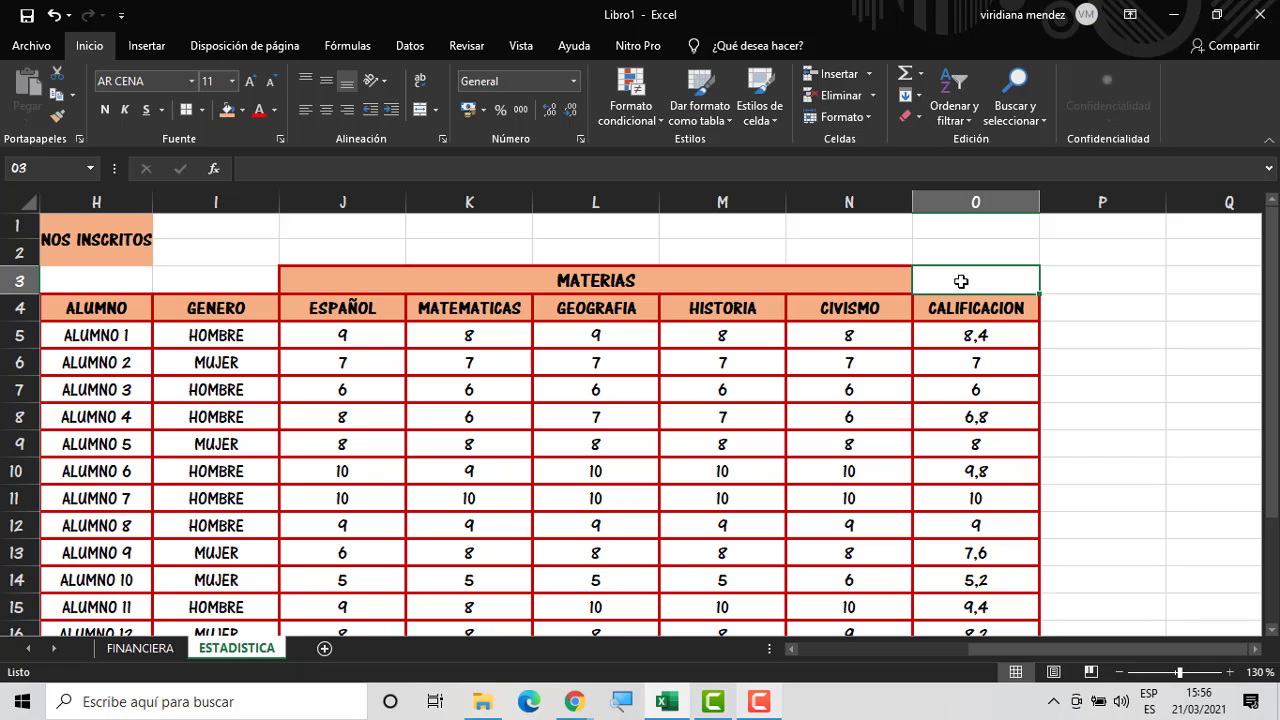
type("PROMEDIO")
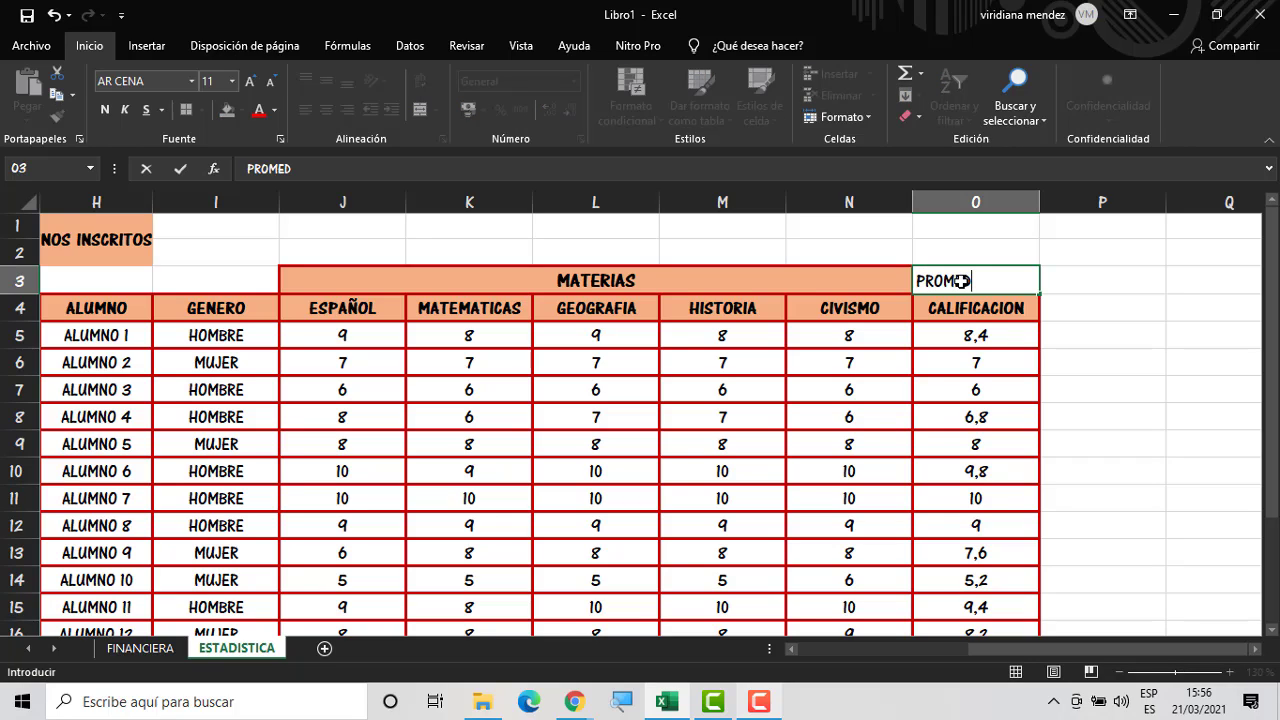
left_click(1078, 424)
left_click(1003, 283)
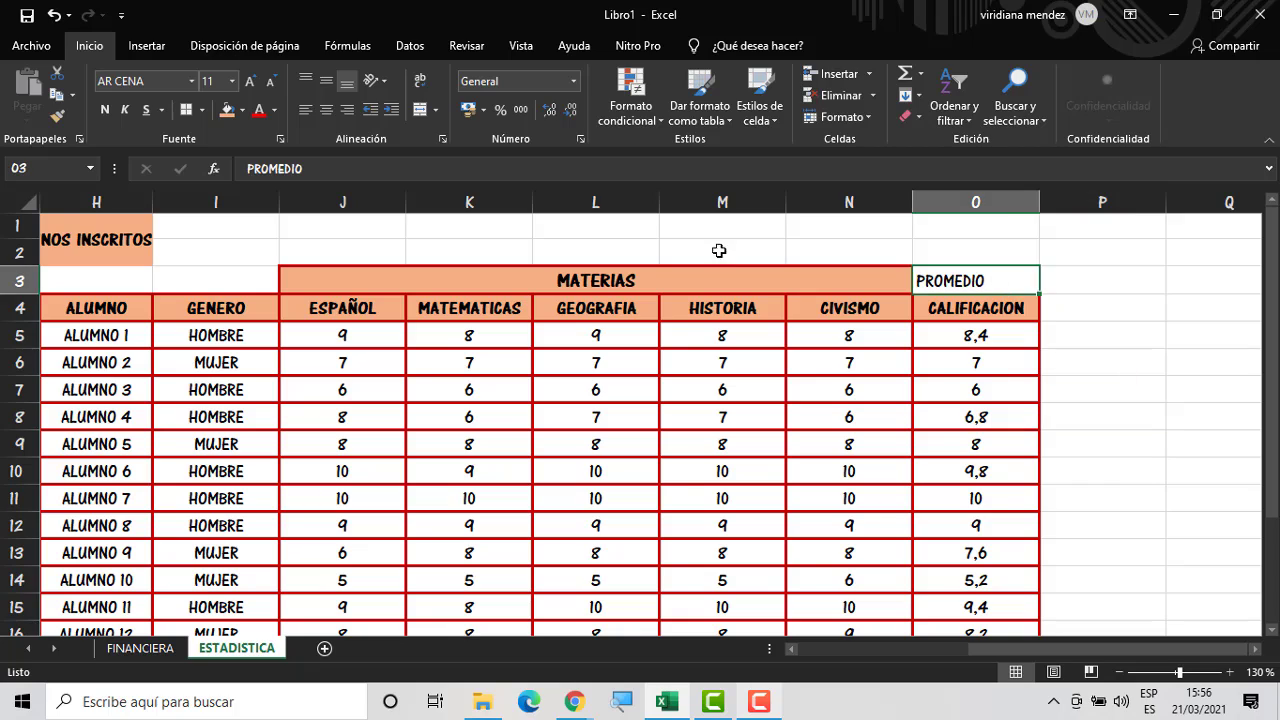
left_click(326, 109)
Enter the heading PROMEDIO SI in P3 and fill the CALIFICACION header from O4 into P4
left_click(1088, 286)
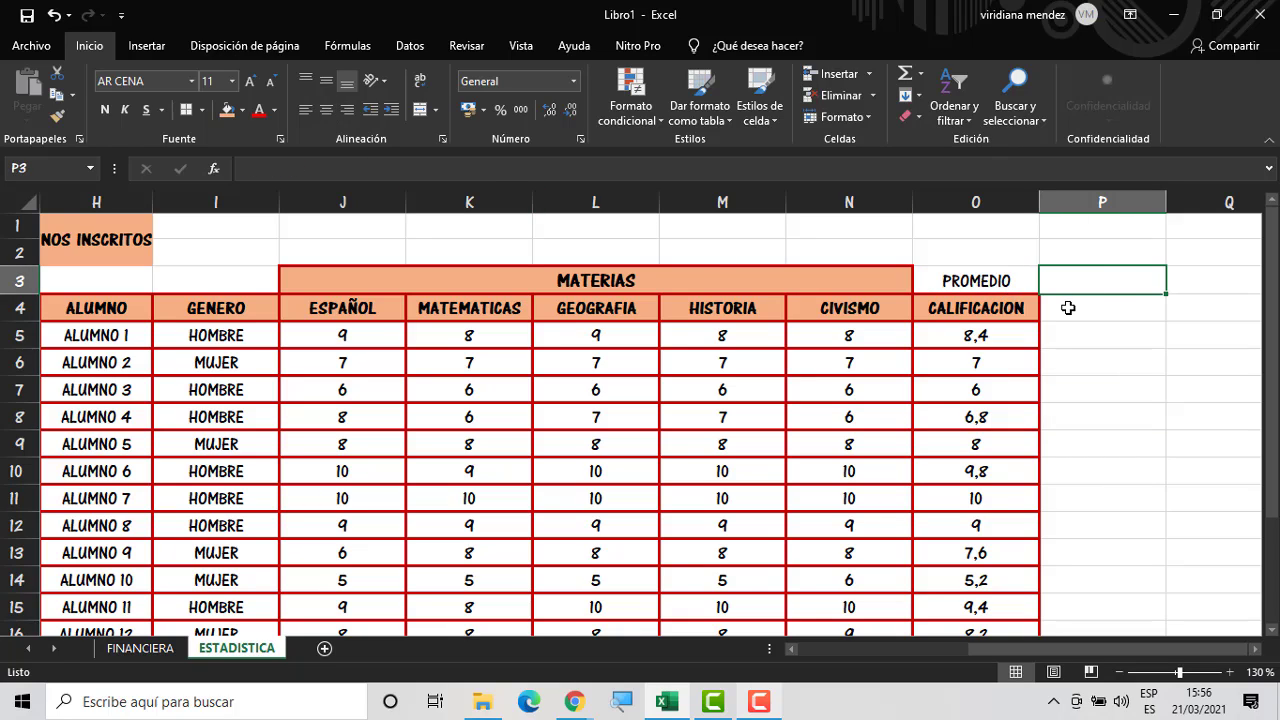
type("PROMEDIO SI")
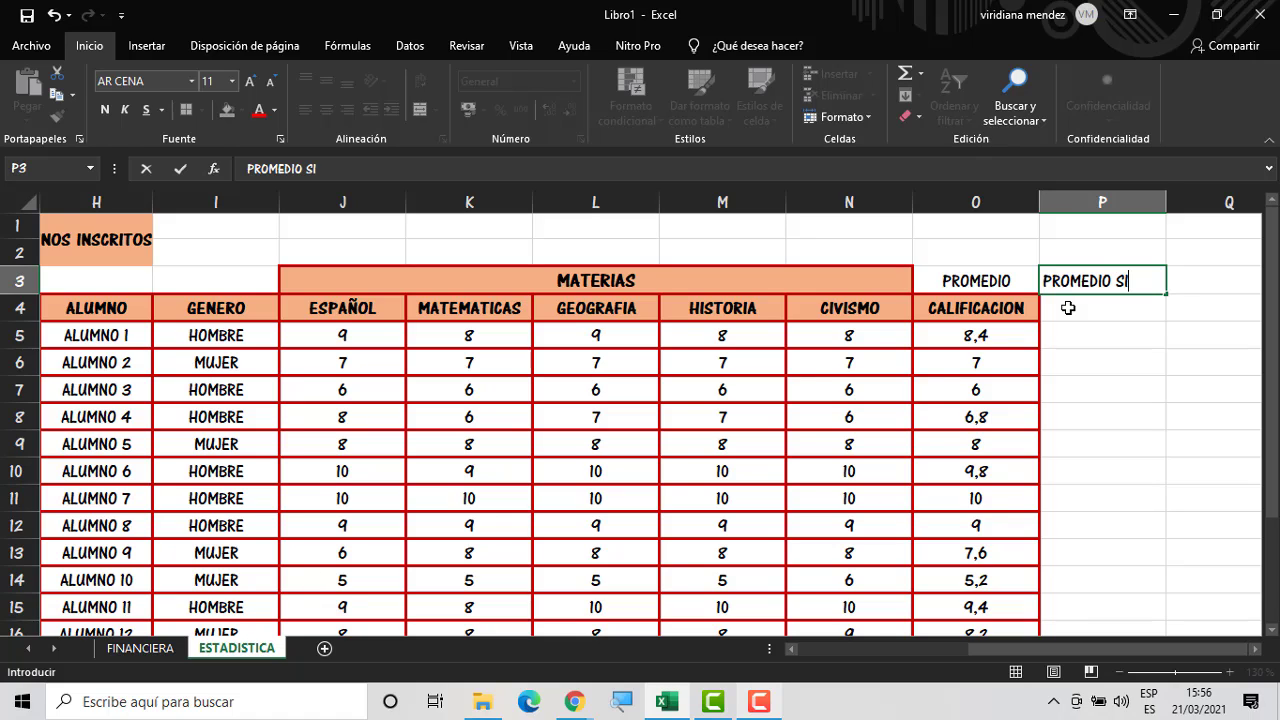
key("Return")
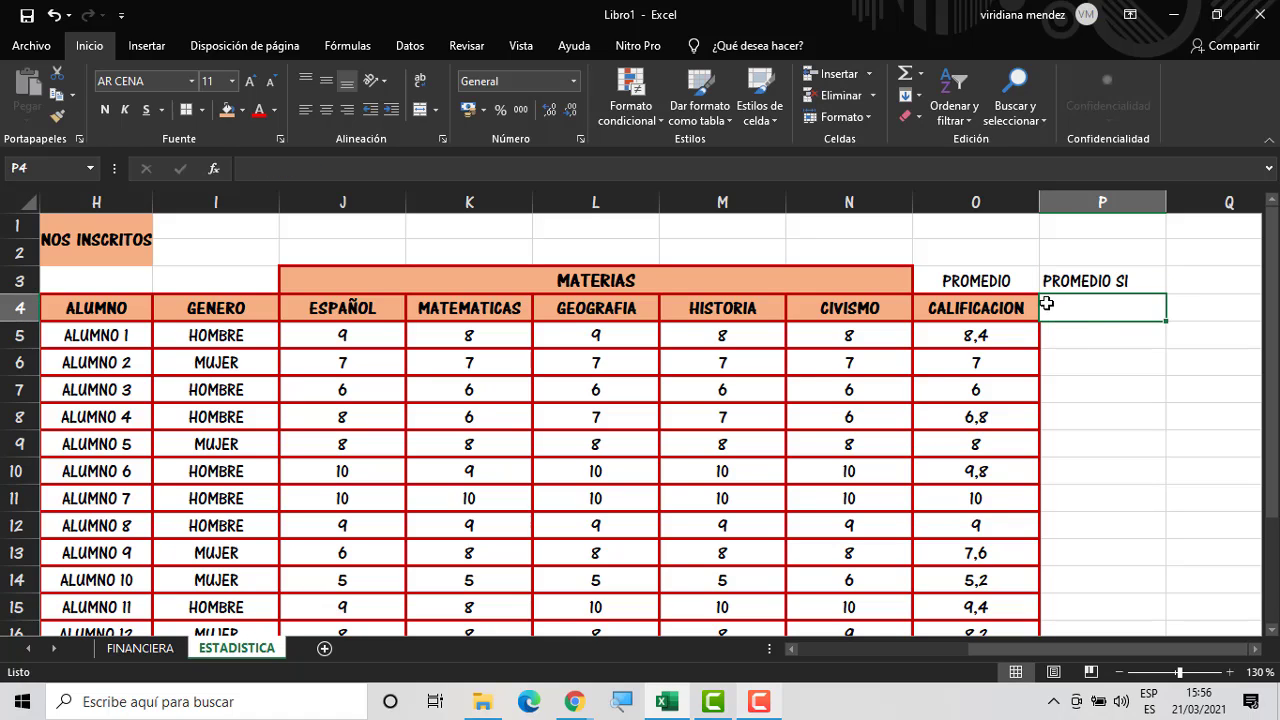
left_click(1020, 305)
left_click_drag(1040, 320, 1112, 330)
Enter the conditional average =PROMEDIO.SI(J5:N5;">6") in P5 for the first student
left_click(1115, 344)
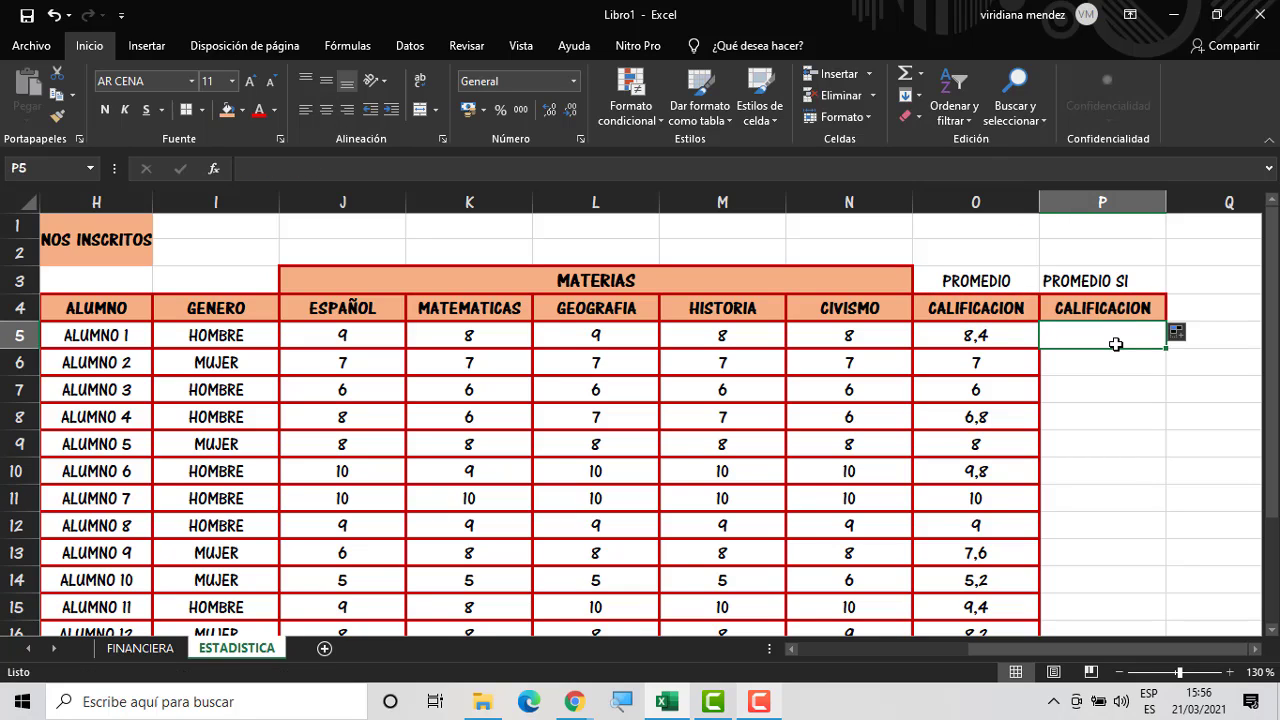
type("=")
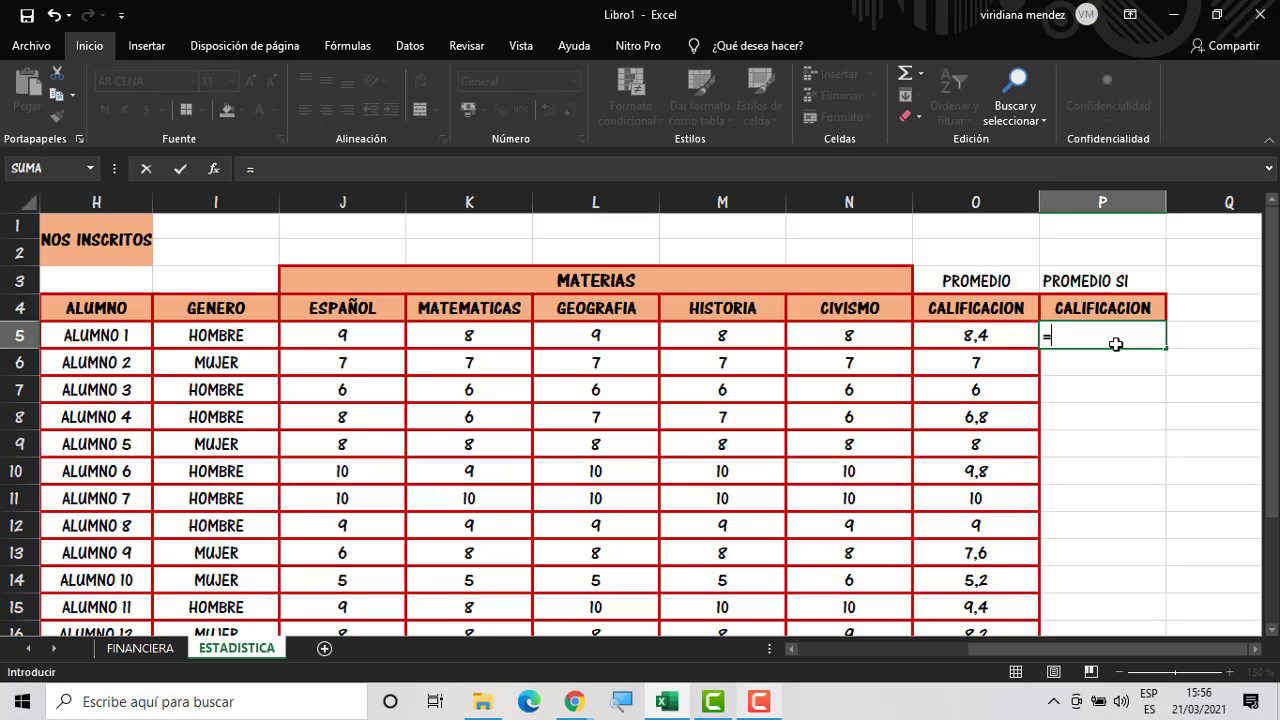
type("PR")
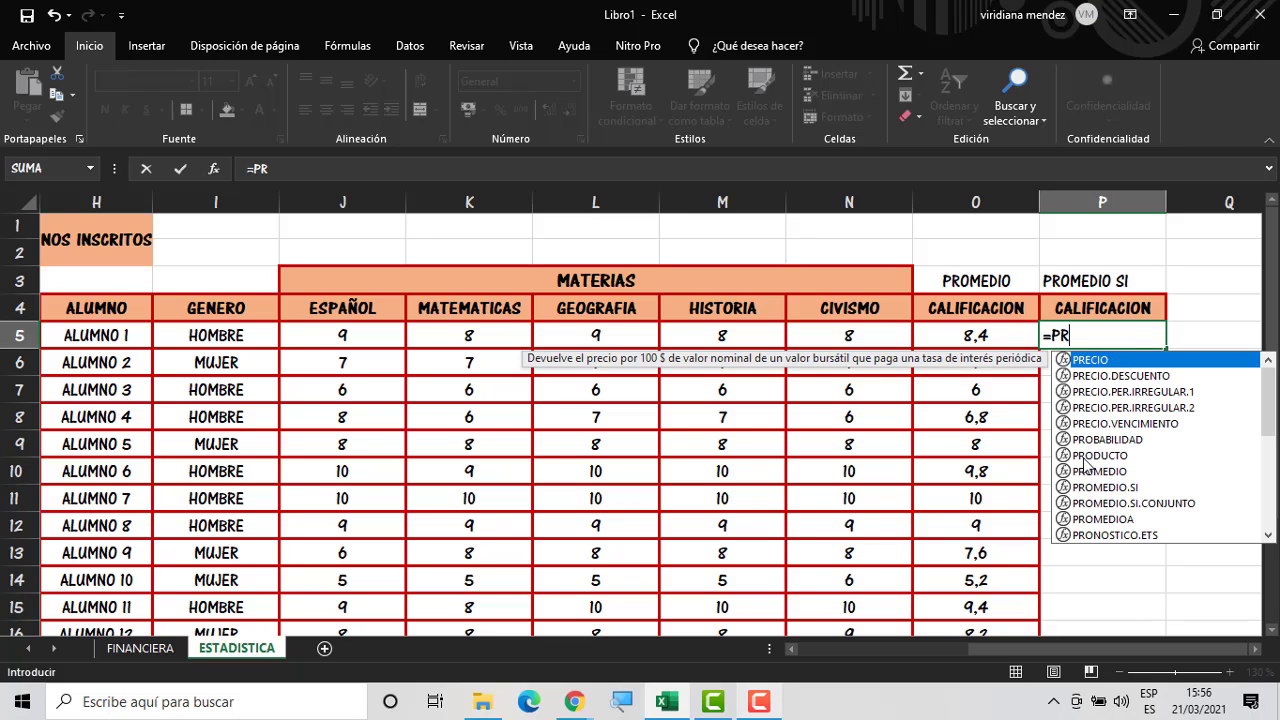
double_click(1110, 488)
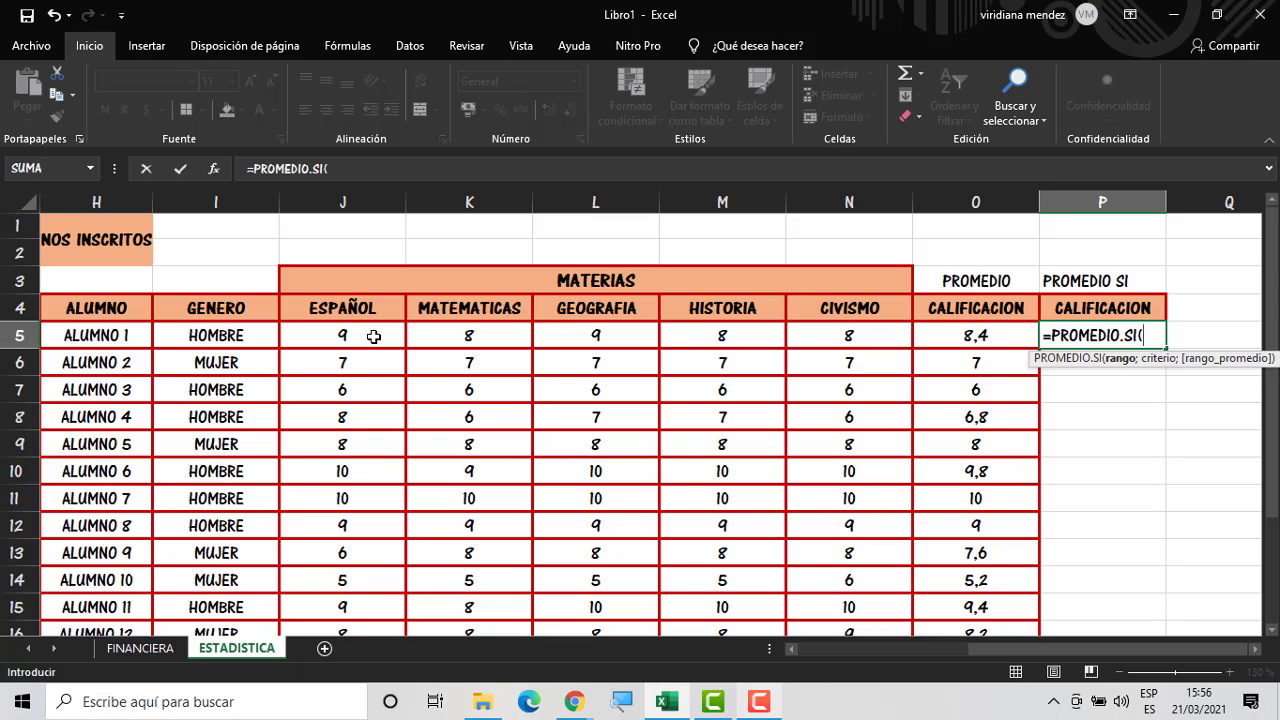
left_click_drag(373, 336, 829, 337)
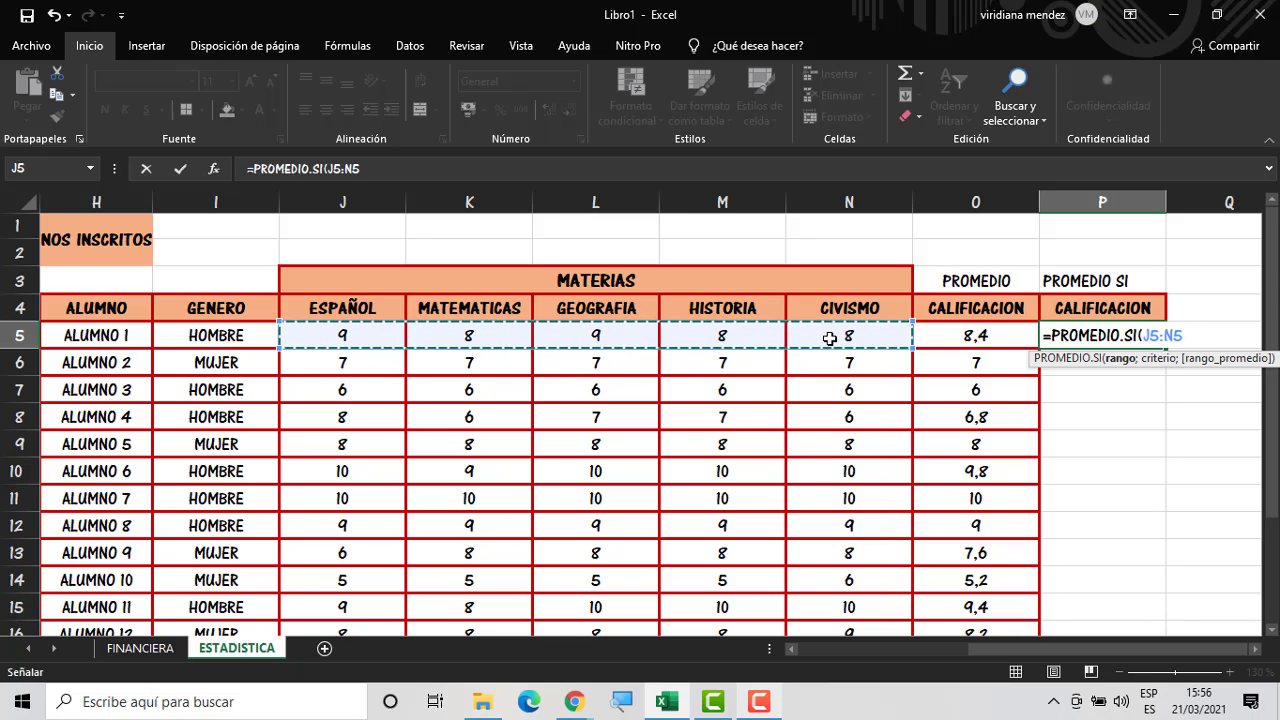
type(";")
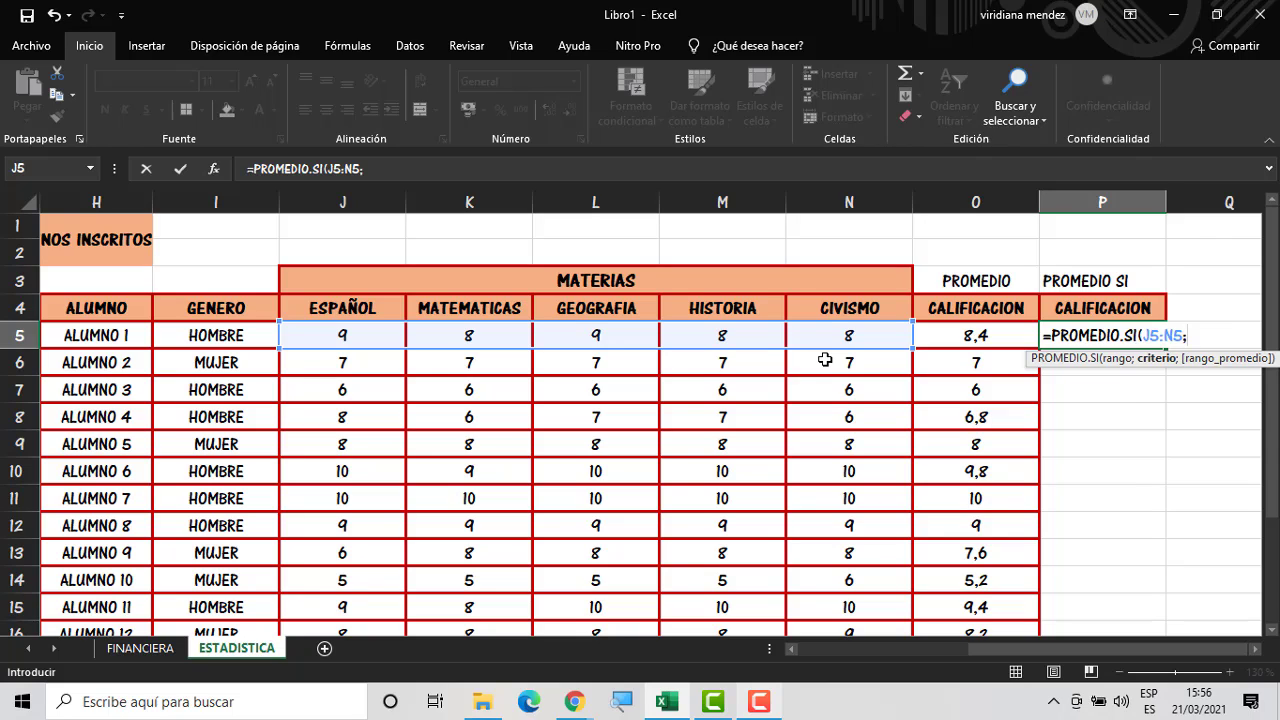
type("<")
key("BackSpace")
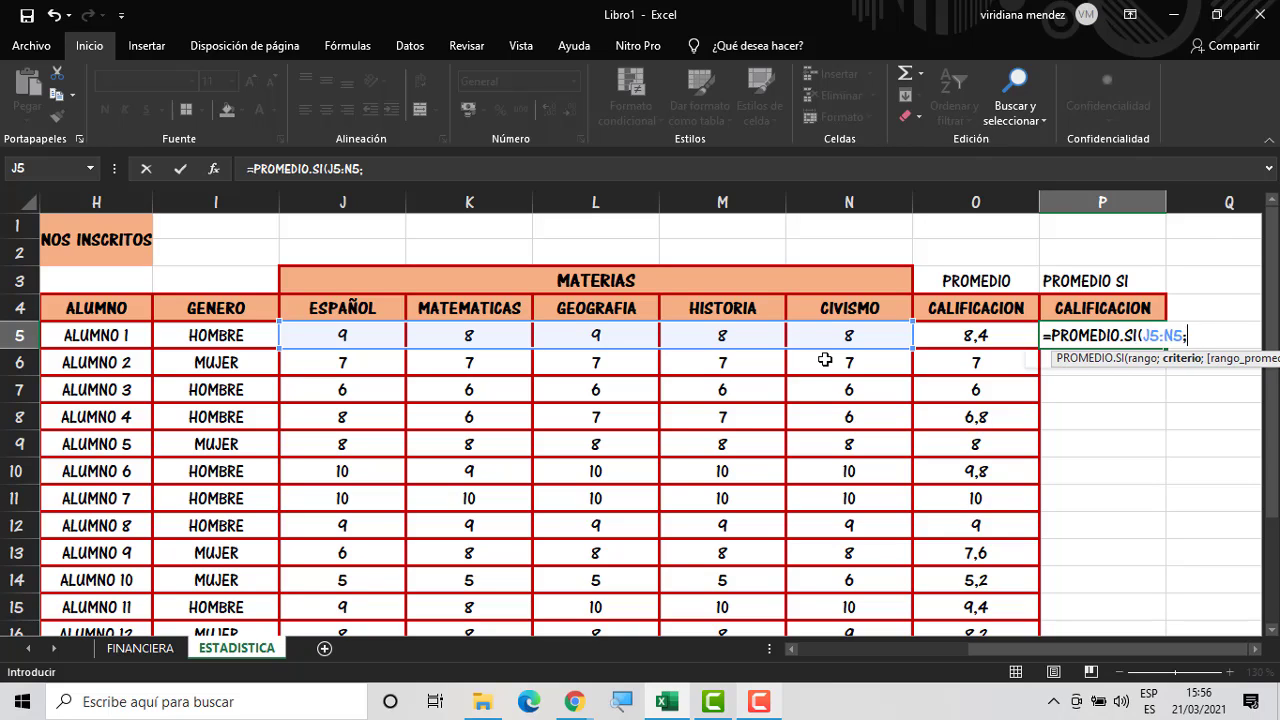
type(">6")
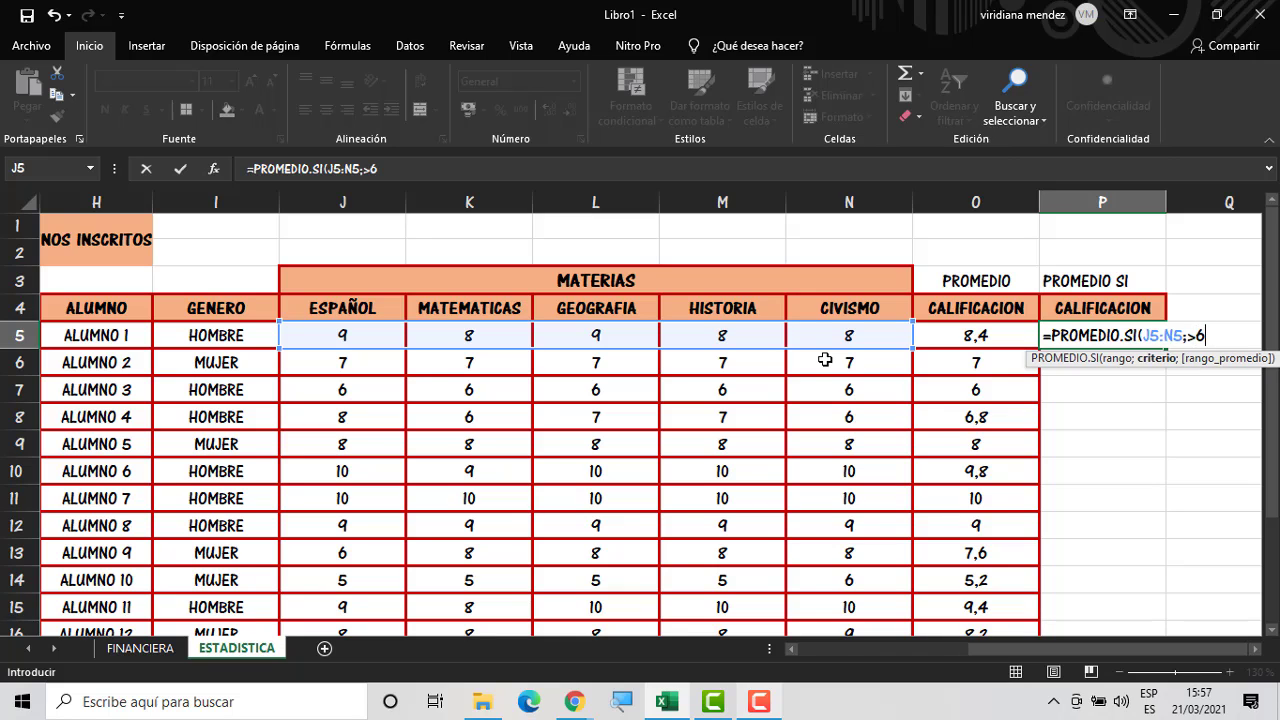
key("Return")
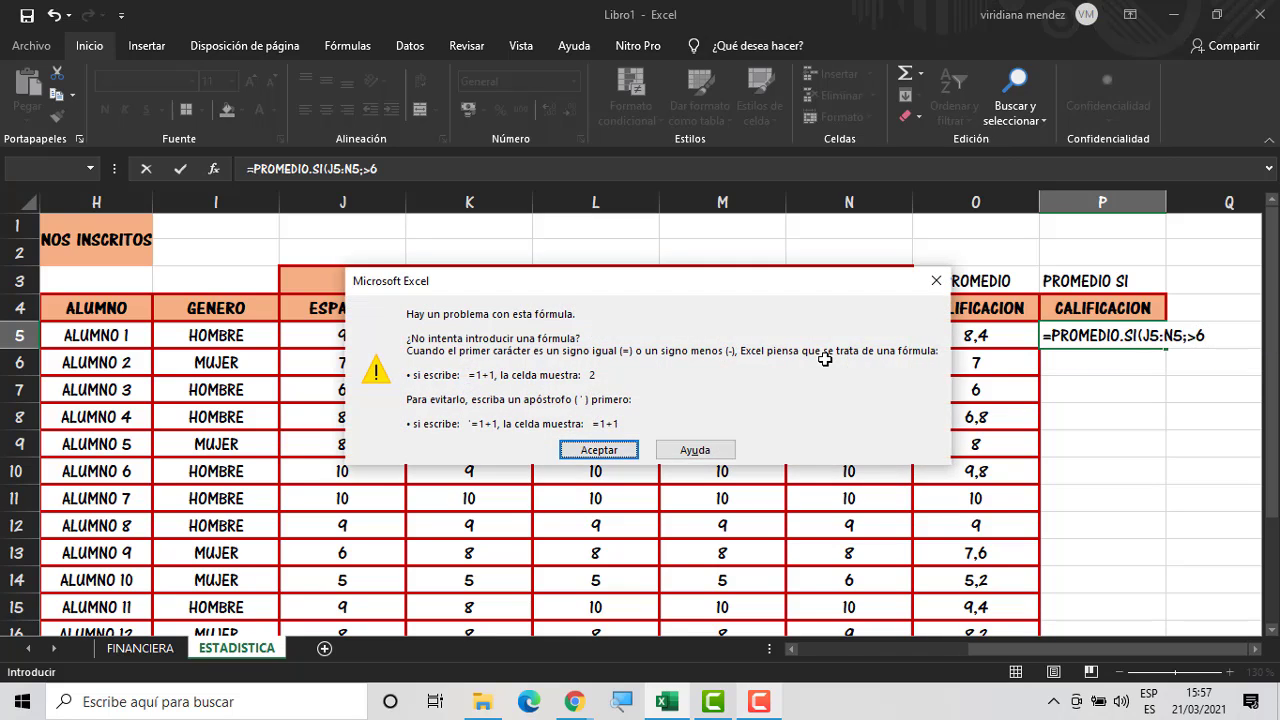
left_click(625, 449)
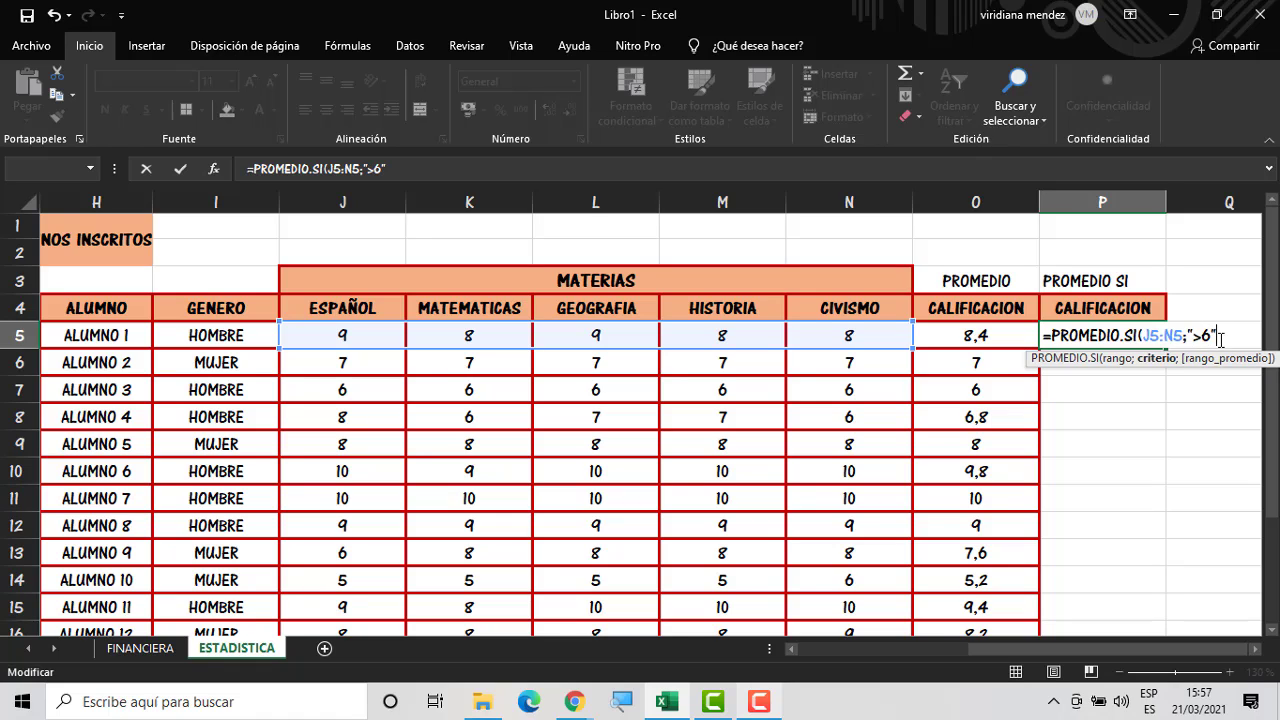
key("Return")
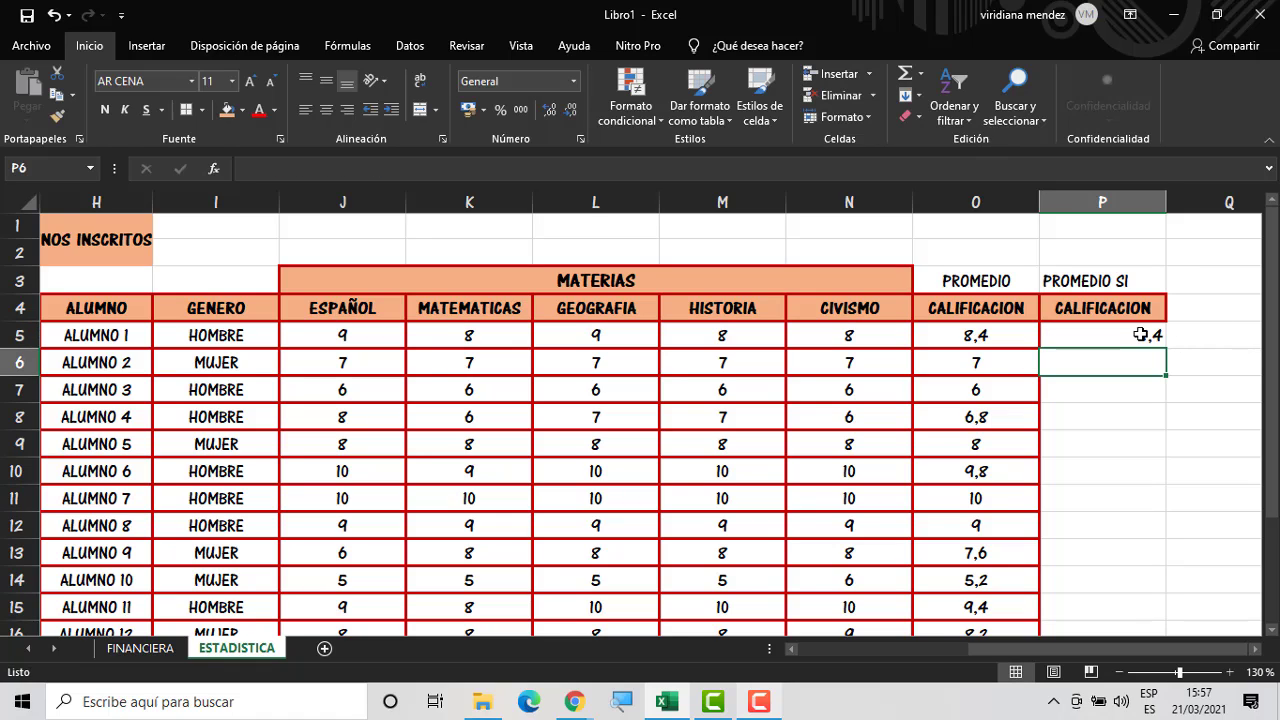
Fill the PROMEDIO.SI formula from P5 down to P19 and center P5:P19 horizontally
left_click(1142, 335)
left_click_drag(1166, 351, 1149, 591)
left_click(1189, 523)
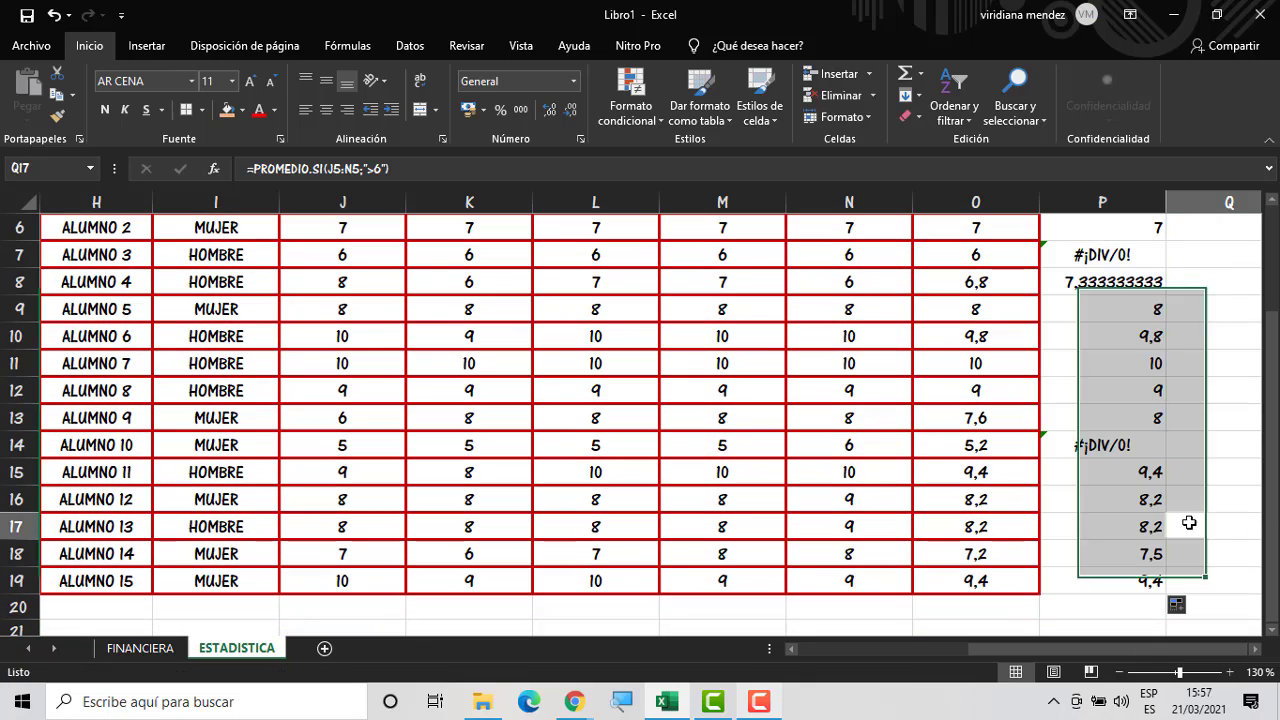
left_click_drag(1060, 580, 1150, 309)
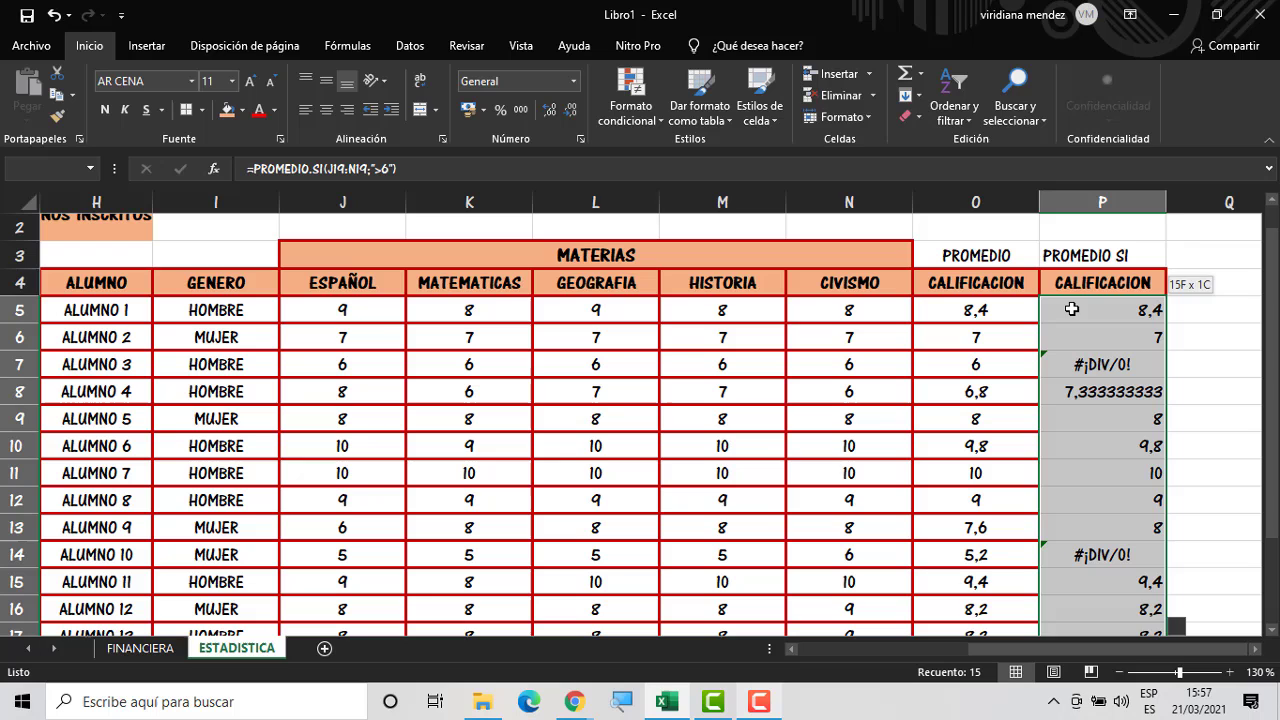
left_click(328, 116)
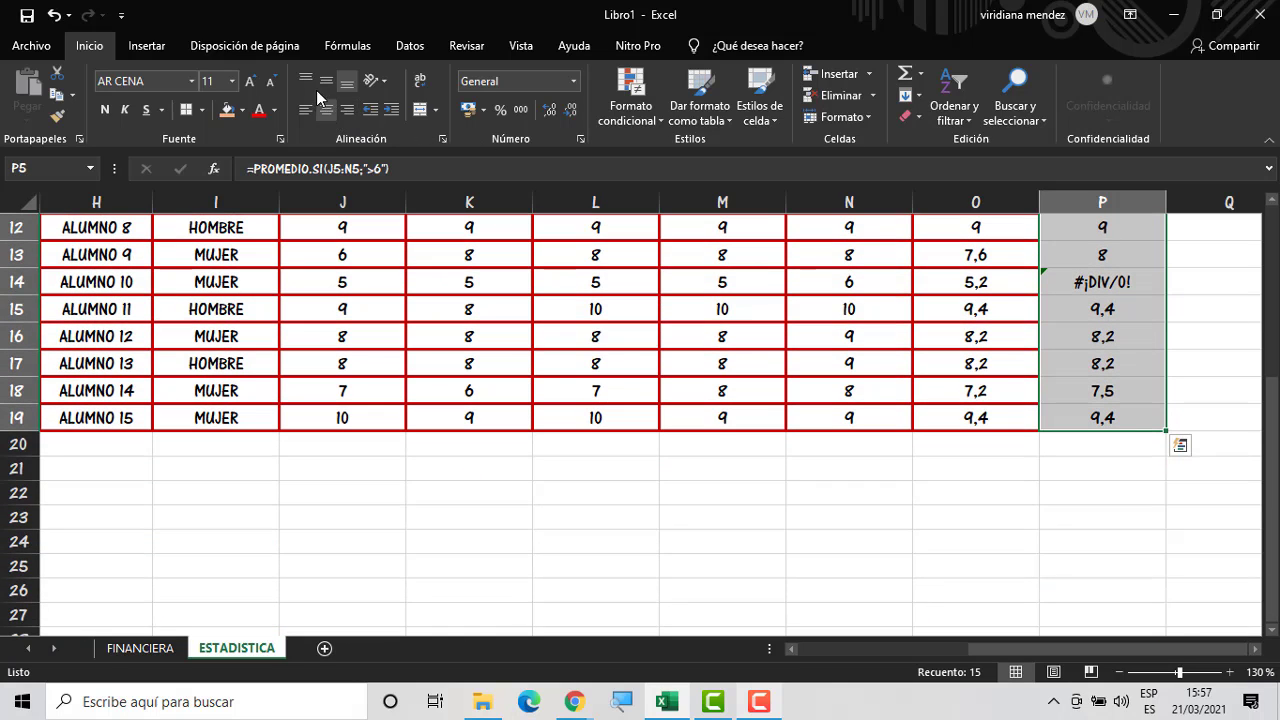
Align the PROMEDIO.SI results in P5:P19 vertically to the middle of their cells
left_click(326, 82)
scroll(1258, 511, "up", 4)
left_click(1211, 473)
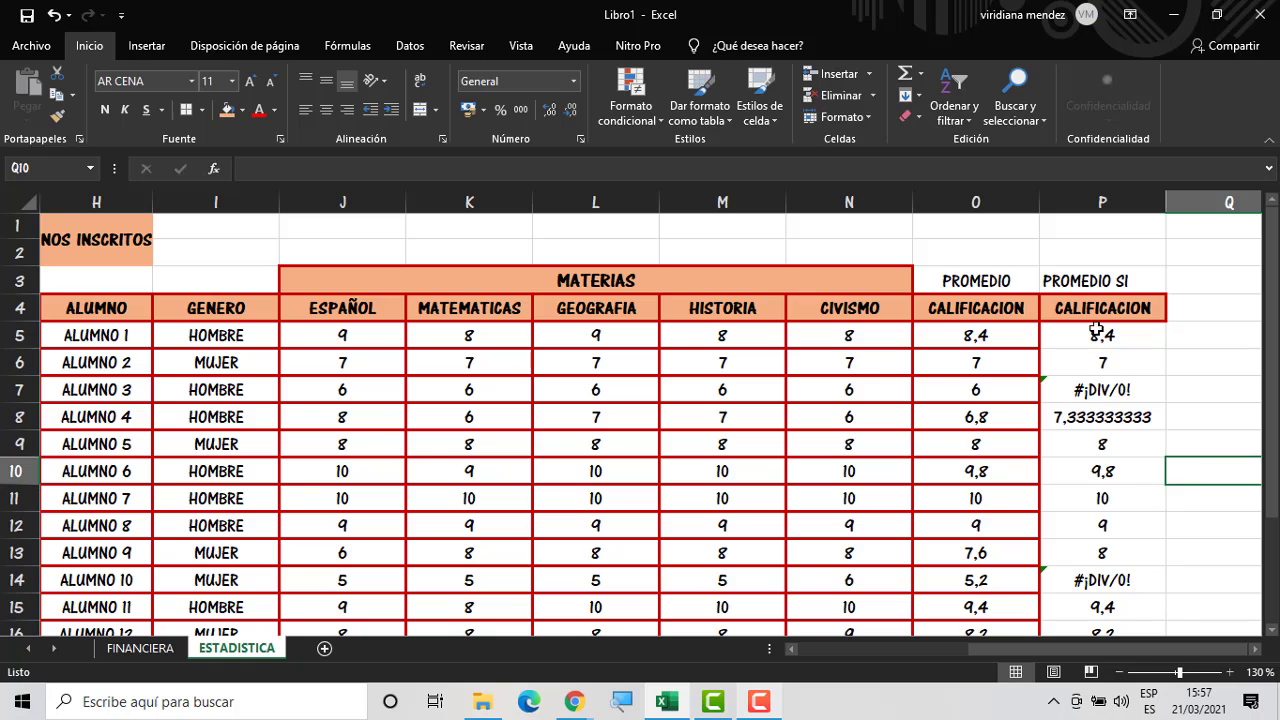
Apply the table's thick red borders to the conditional averages in P5:P19
left_click_drag(1097, 334, 1100, 583)
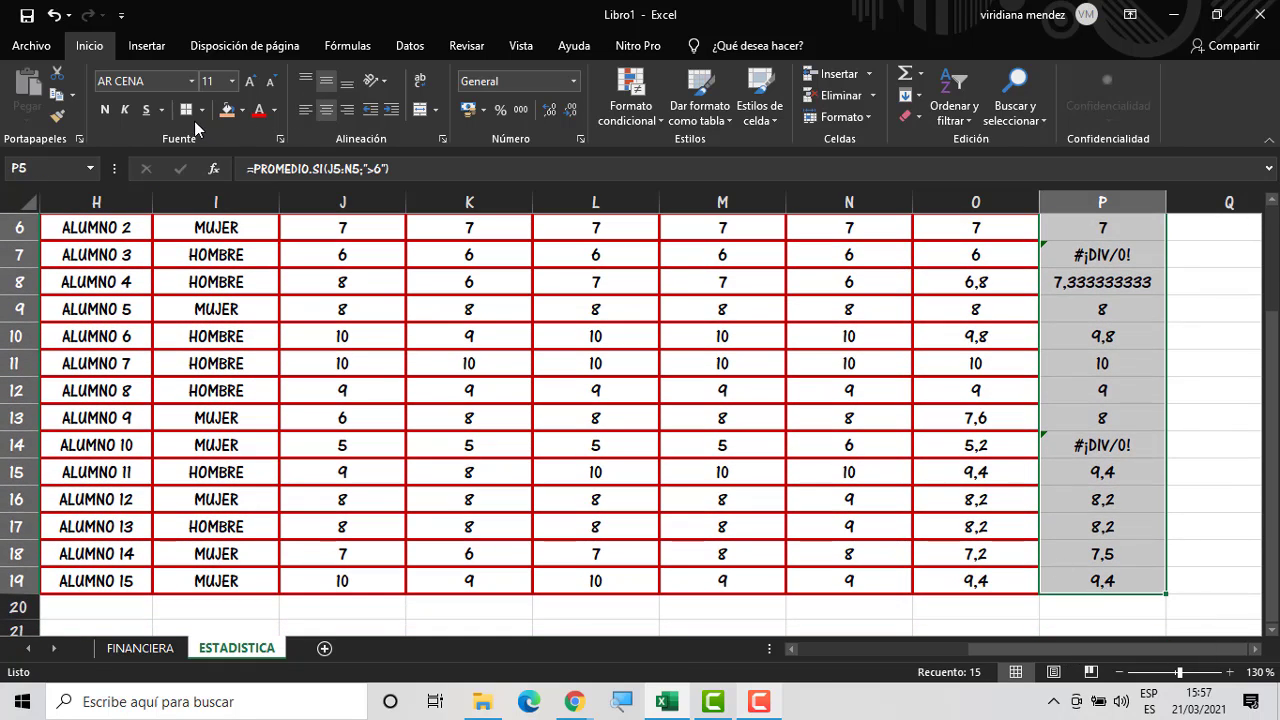
scroll(1206, 420, "up", 2)
left_click(1185, 418)
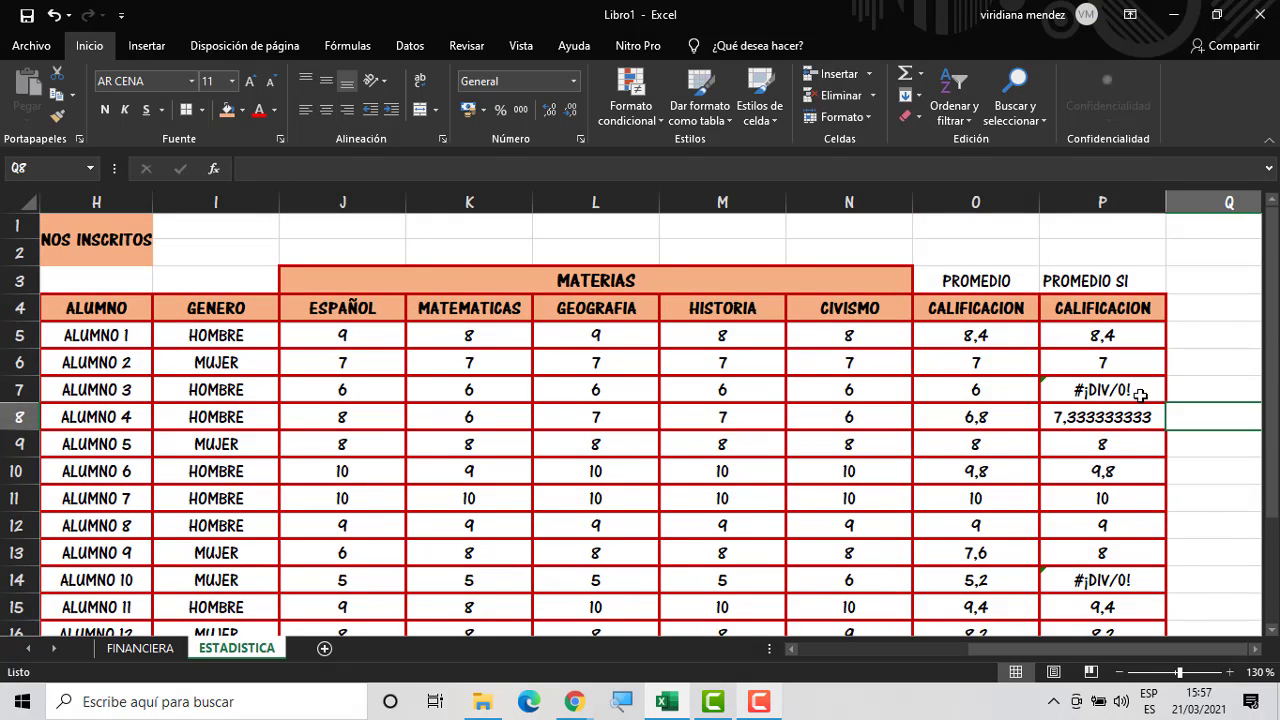
left_click(1222, 380)
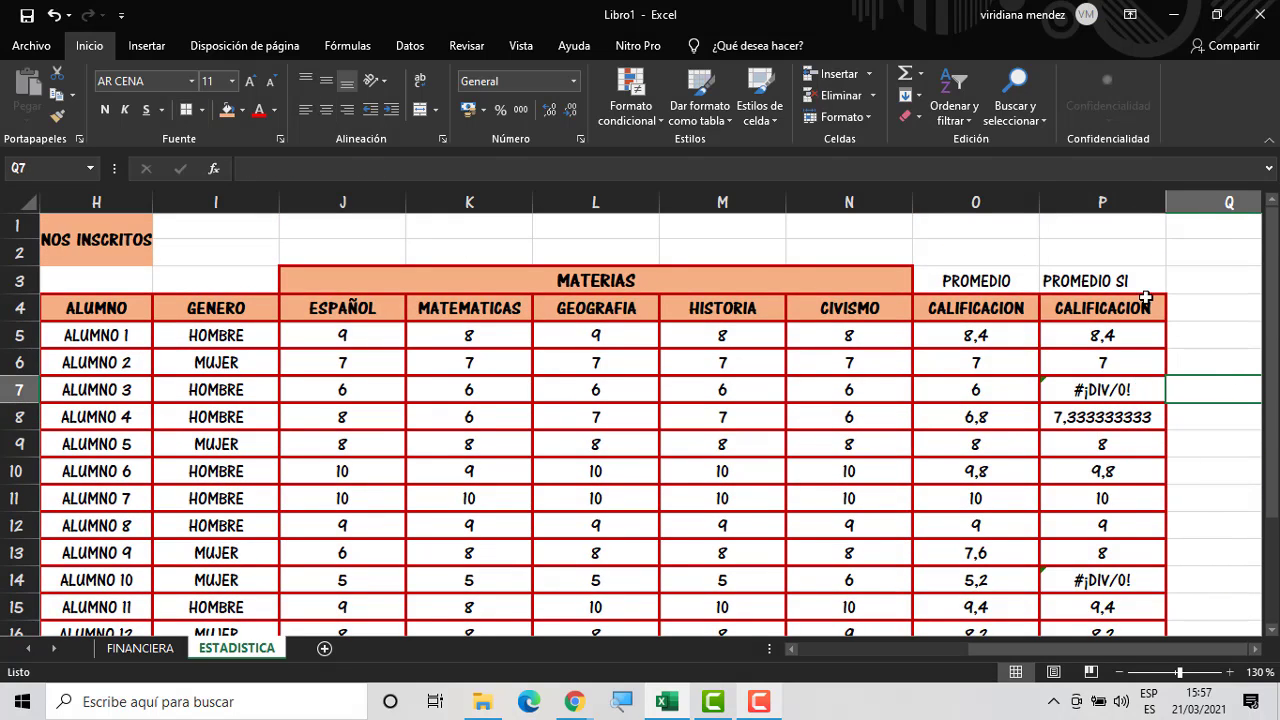
Center the PROMEDIO SI heading in P3 horizontally
left_click(950, 282)
left_click(1088, 281)
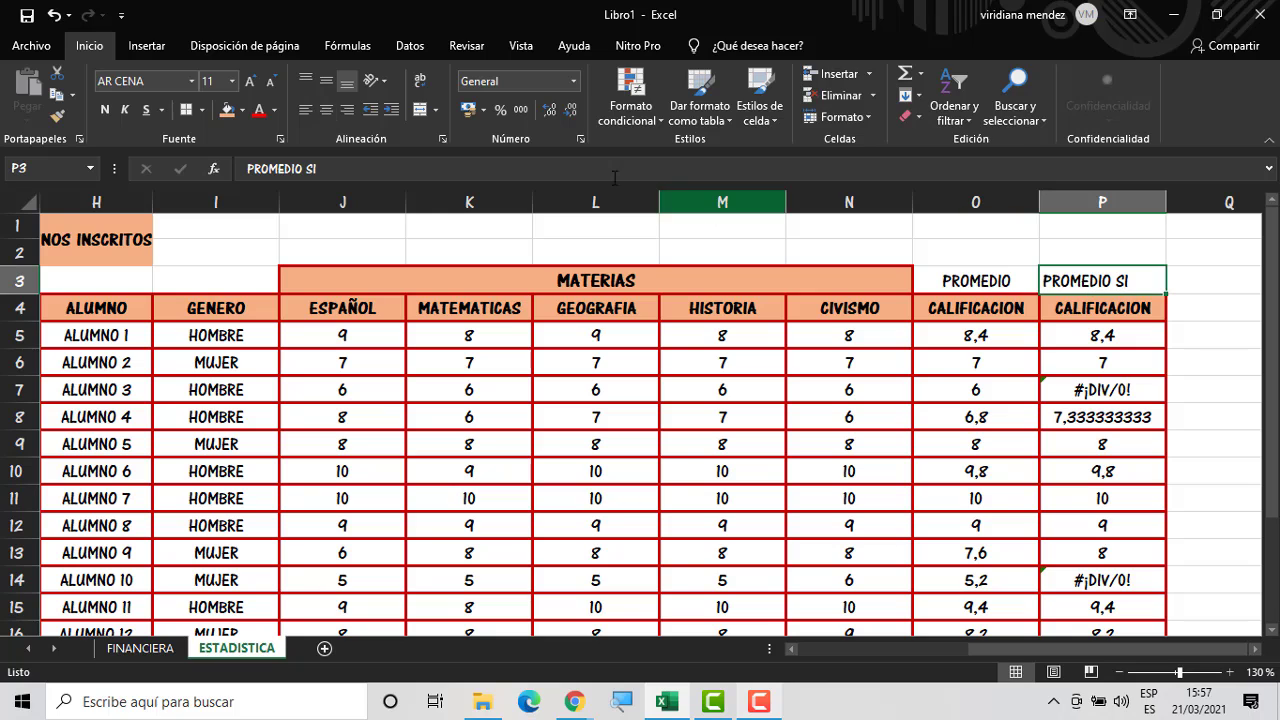
left_click(1248, 462)
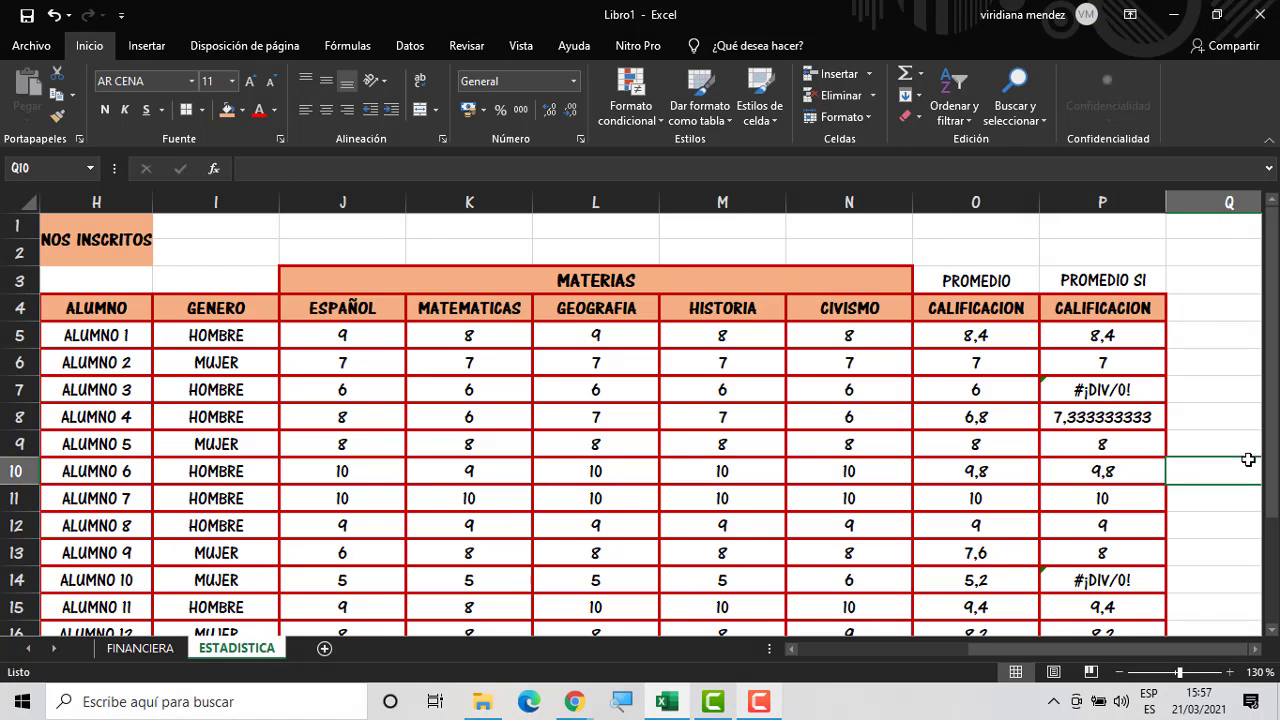
Enter the label ALUMNOS REPROBADOS in H21 below the grades table
left_click_drag(1207, 647, 1207, 649)
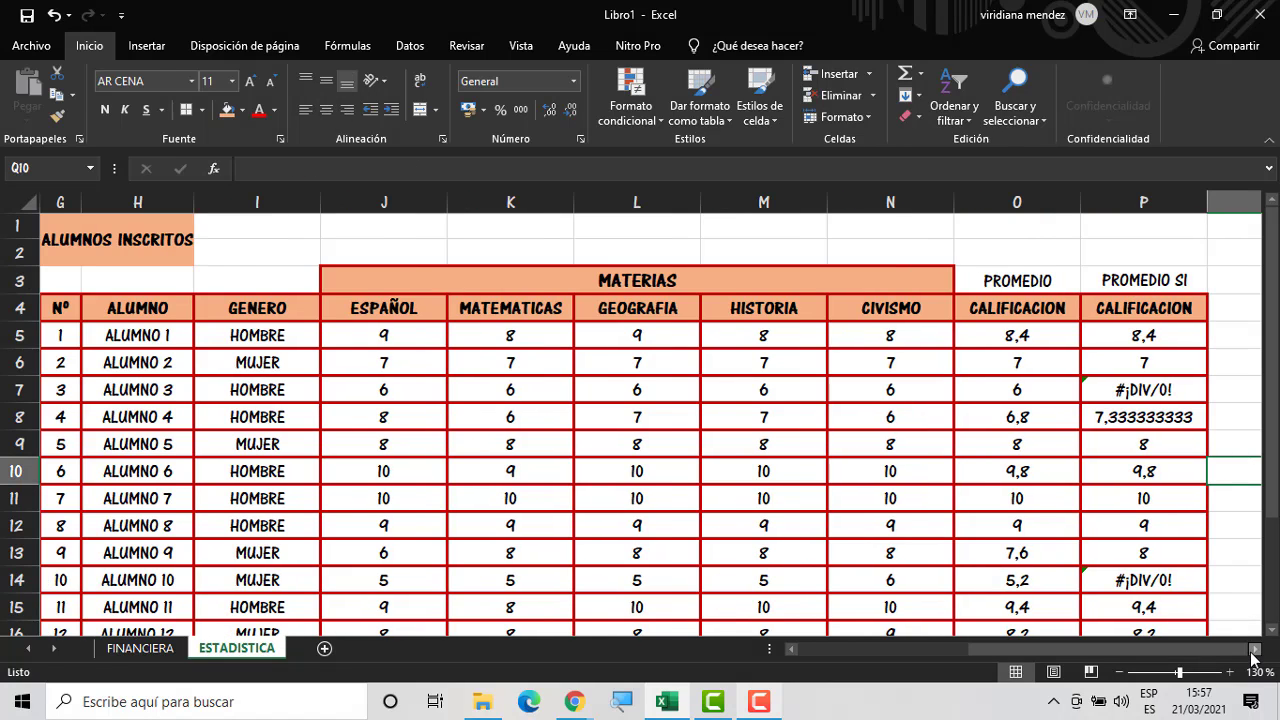
left_click(1254, 650)
left_click(1254, 650)
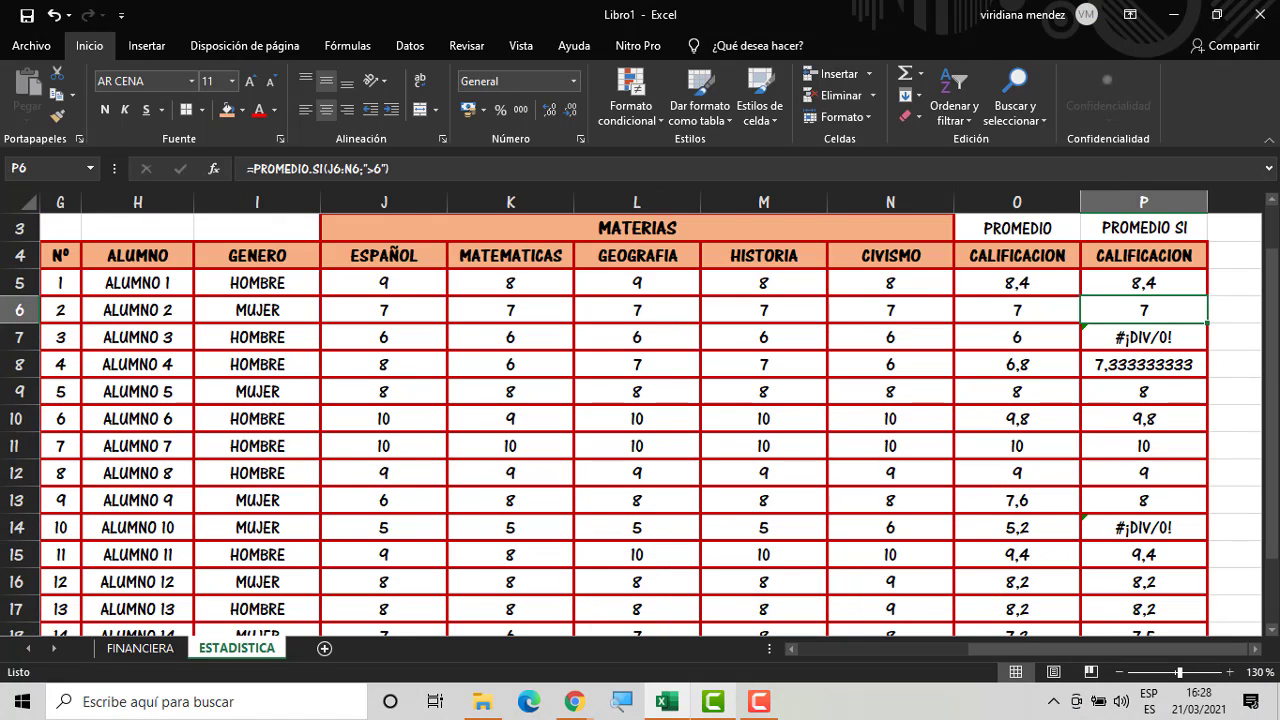
left_click_drag(1273, 515, 1275, 580)
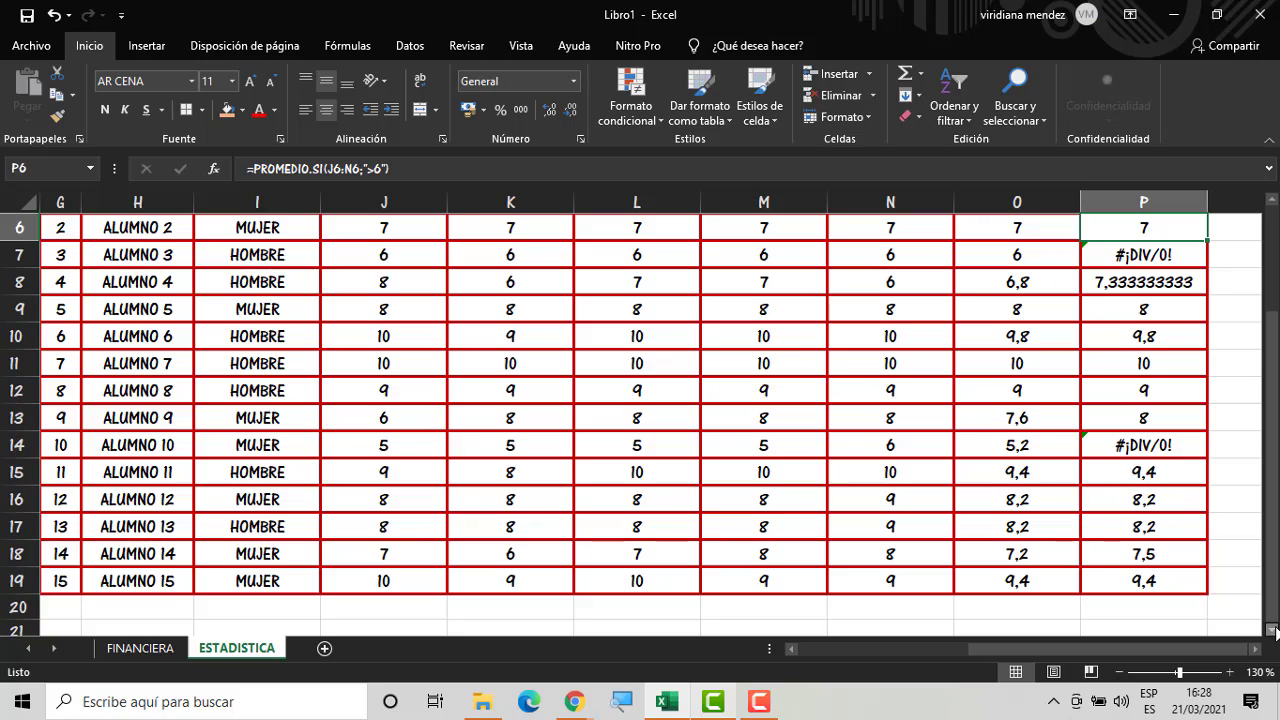
left_click(1274, 630)
left_click(1274, 630)
left_click(1274, 630)
left_click_drag(1183, 647, 1137, 652)
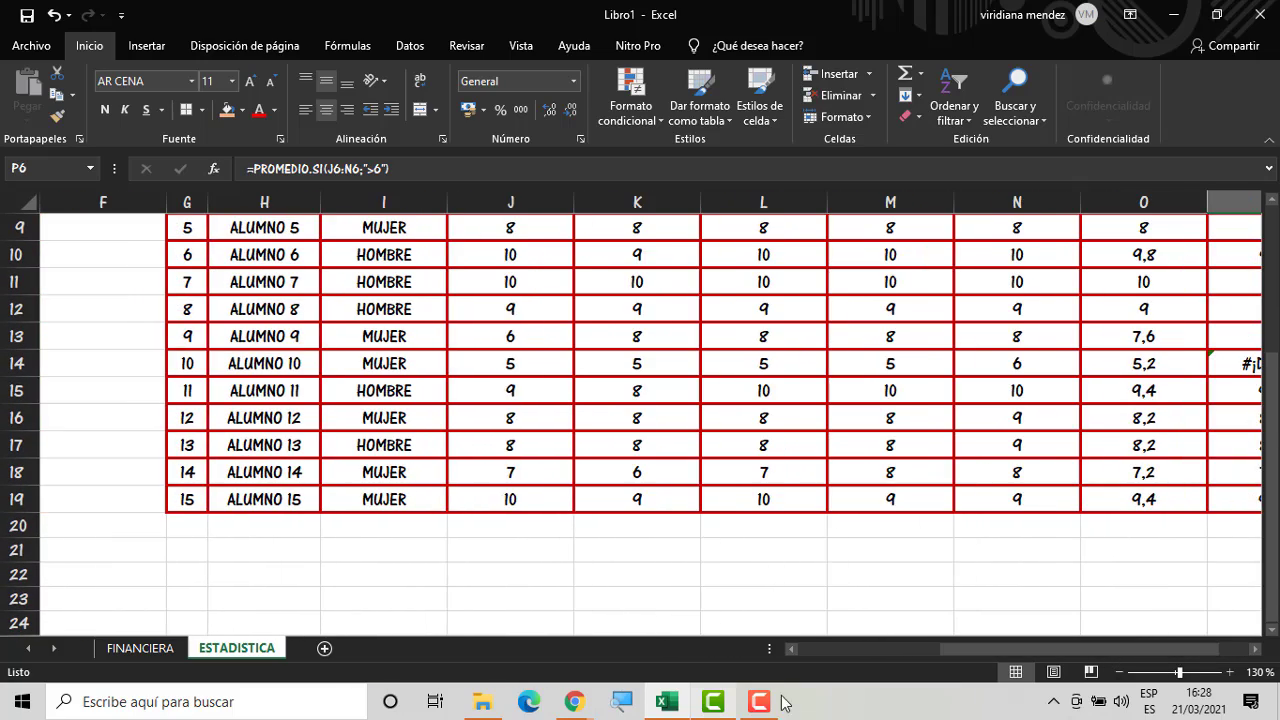
left_click(270, 553)
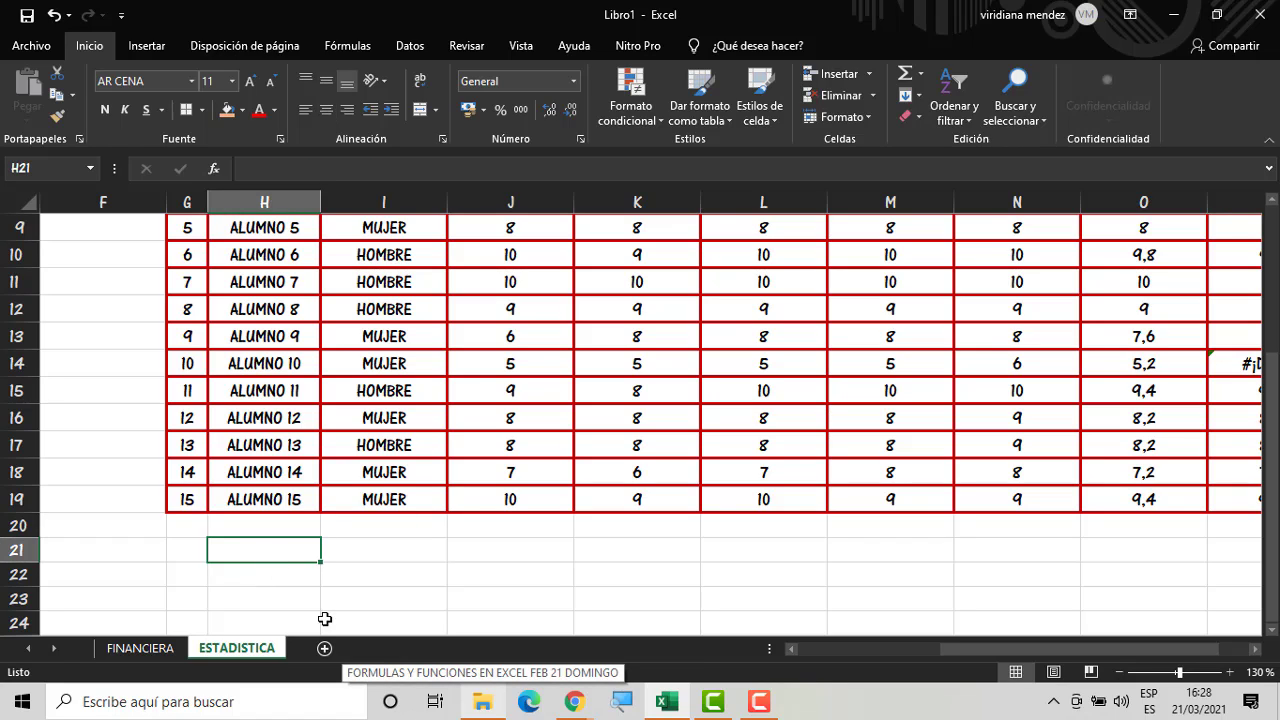
type("ALUMNOS ")
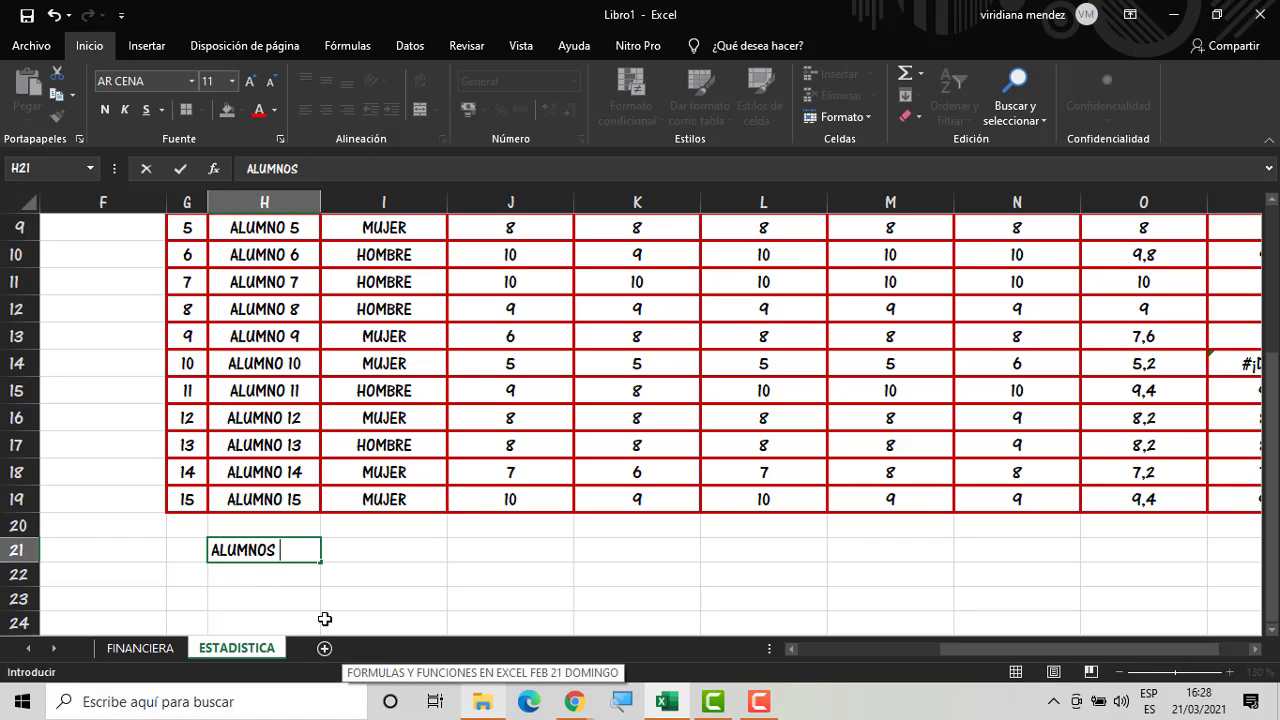
type("REPROBADOS")
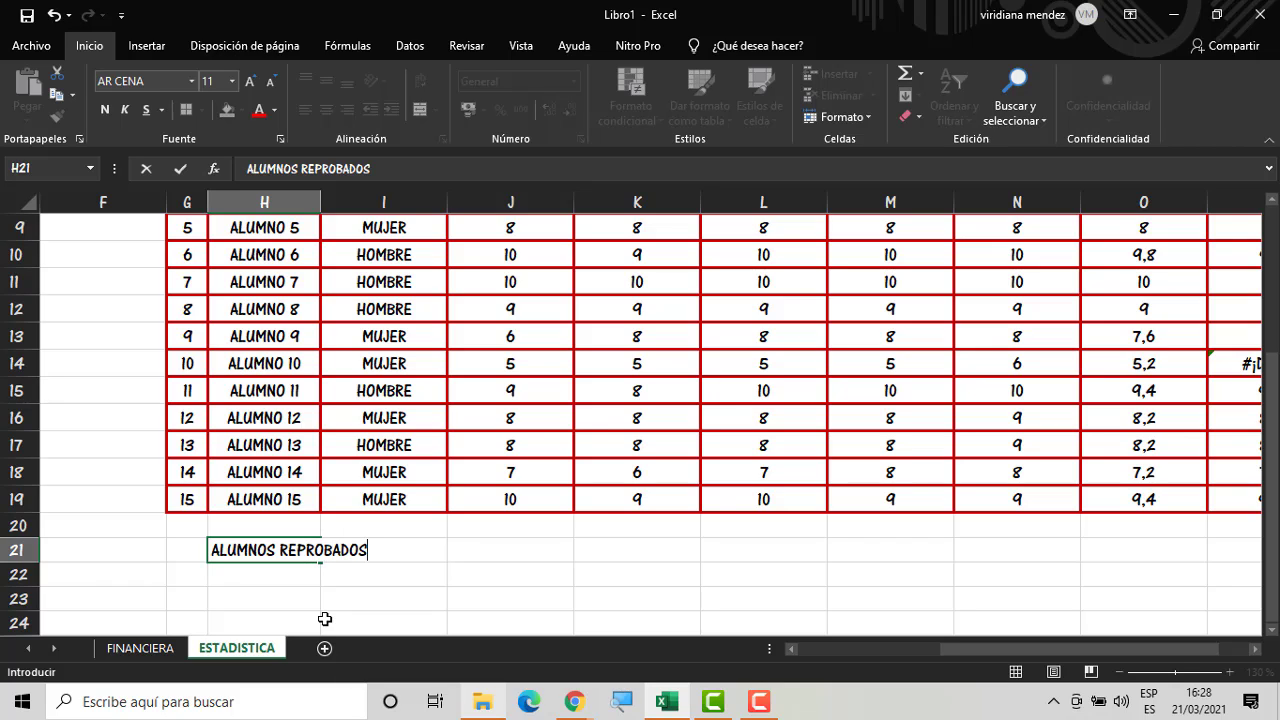
key("Return")
Enter the label ALUMNOS APROBADOS in H22
type("ALUMNOS ")
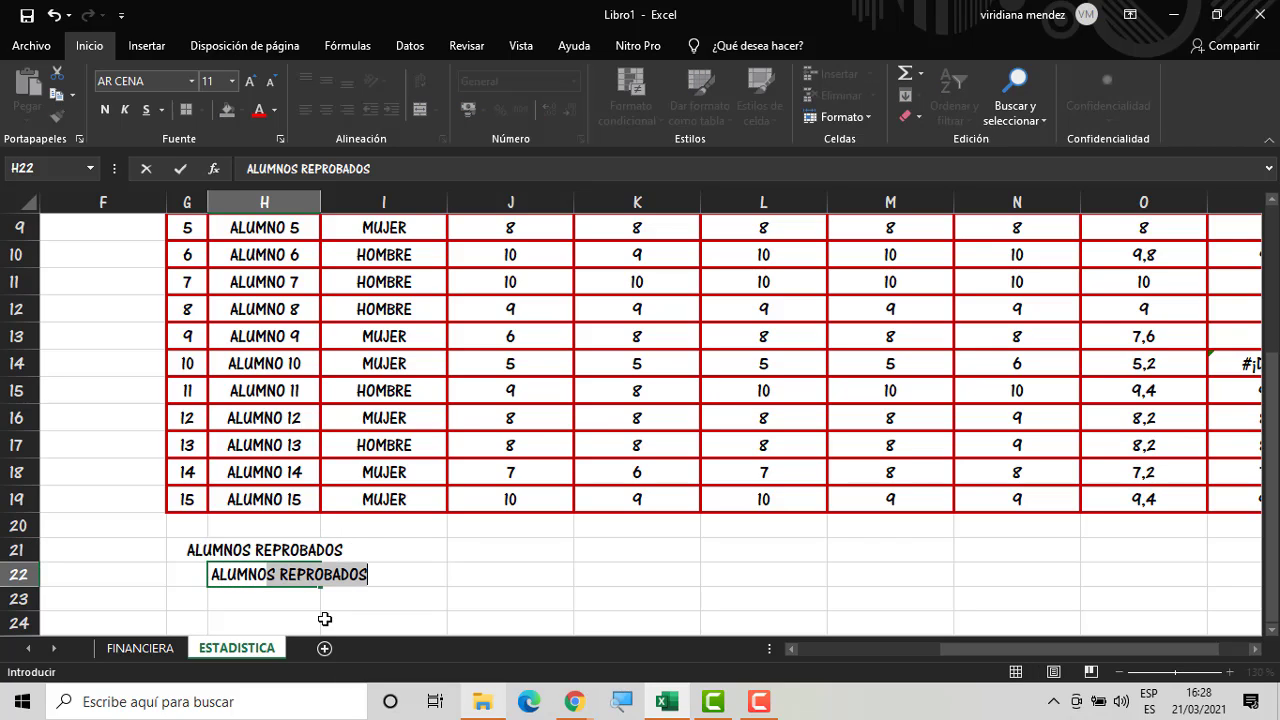
type("AP")
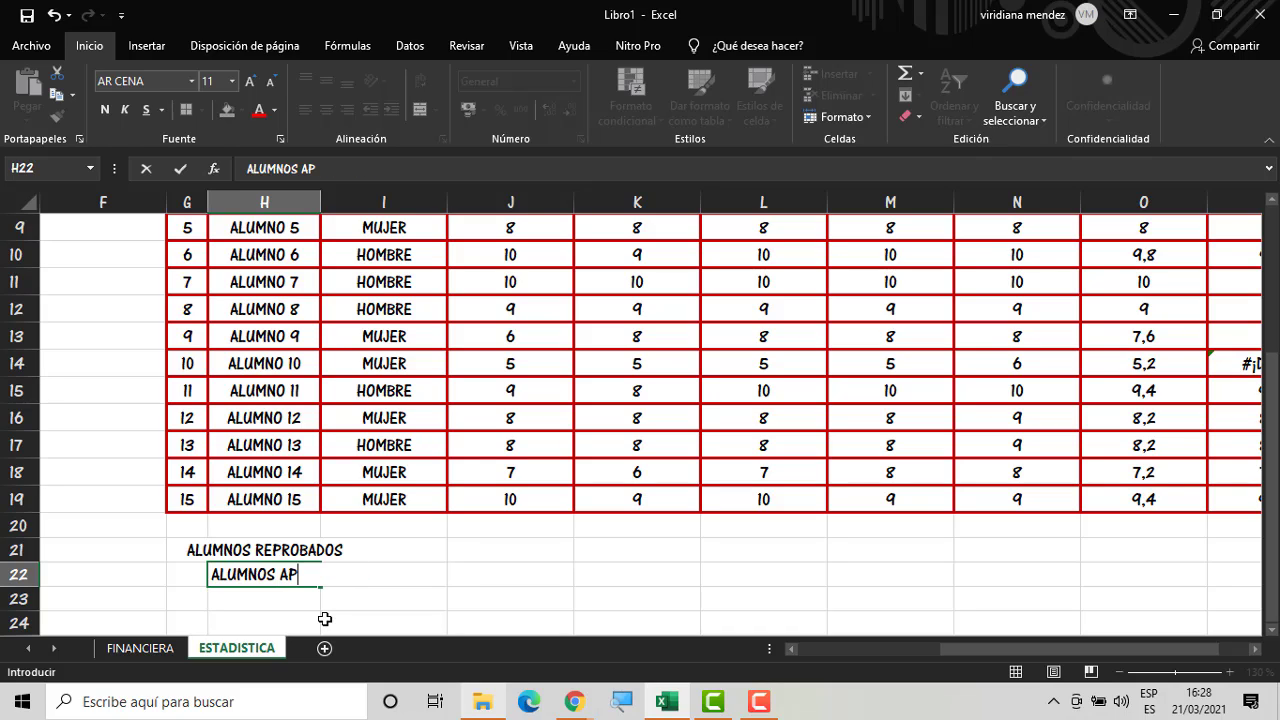
type("ROBADOS")
key("Return")
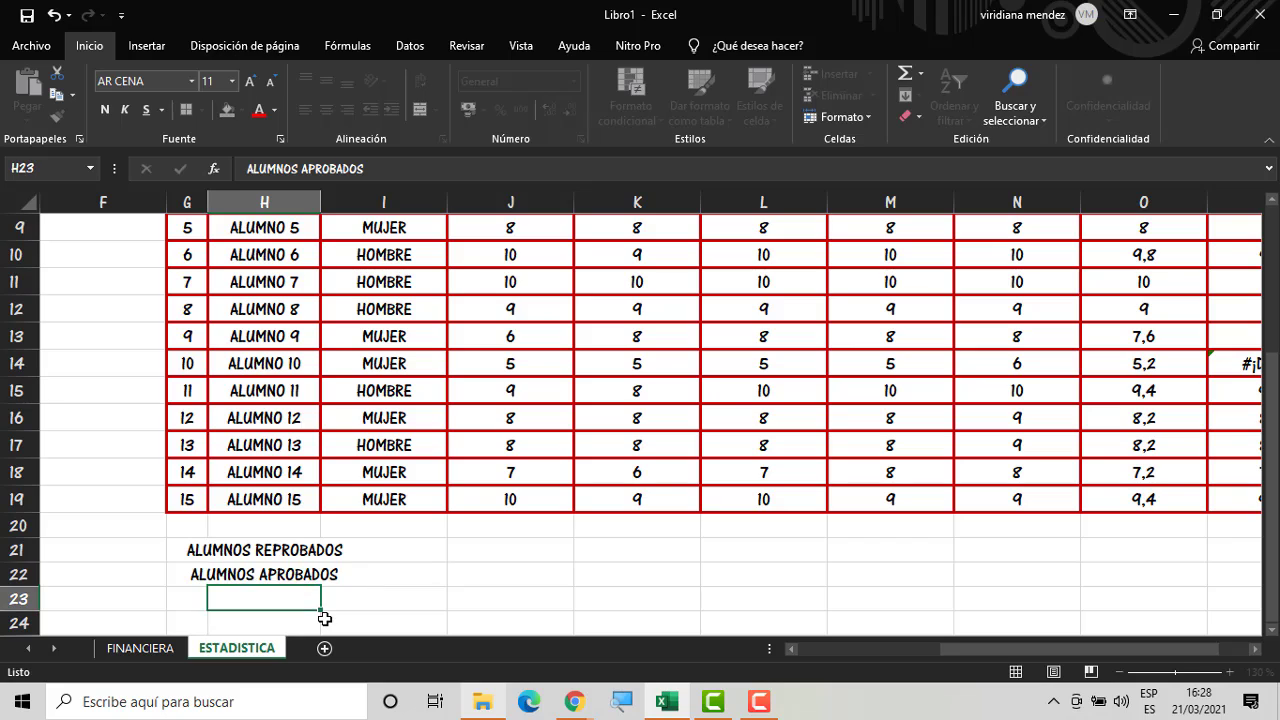
Merge each label in H21 and H22 across columns H and I, and apply thick red borders to H21:J22
left_click_drag(304, 556, 470, 575)
left_click(295, 588)
left_click(420, 109)
left_click(420, 109)
left_click(494, 567)
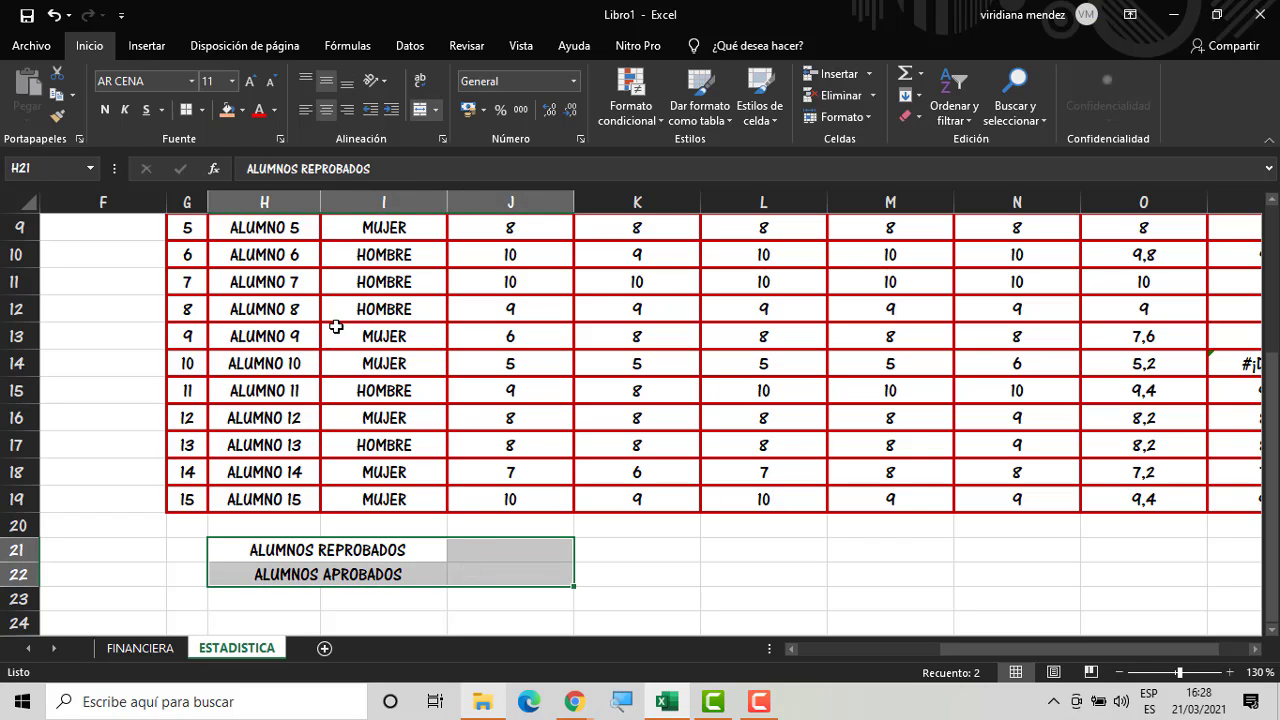
left_click(186, 109)
left_click(616, 604)
Fill the ALUMNOS REPROBADOS and ALUMNOS APROBADOS labels with the orange header color and make them bold
left_click_drag(425, 553, 431, 569)
left_click(228, 112)
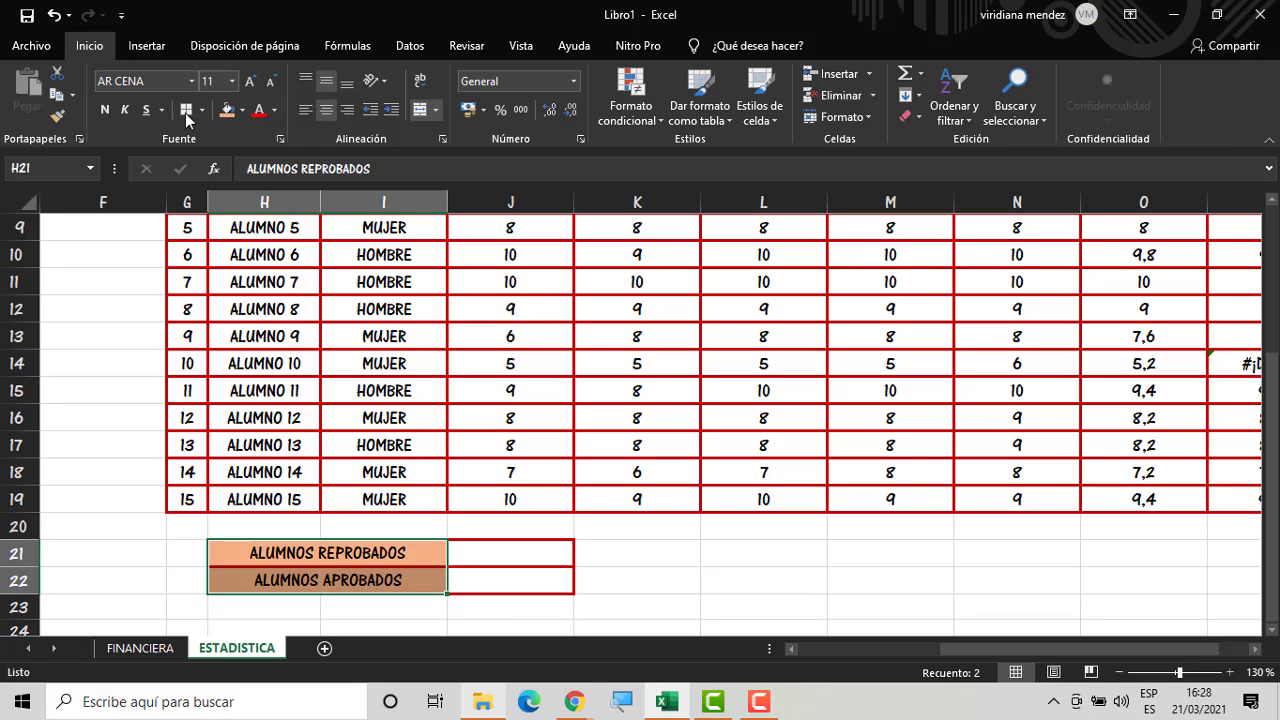
left_click(105, 109)
left_click(640, 624)
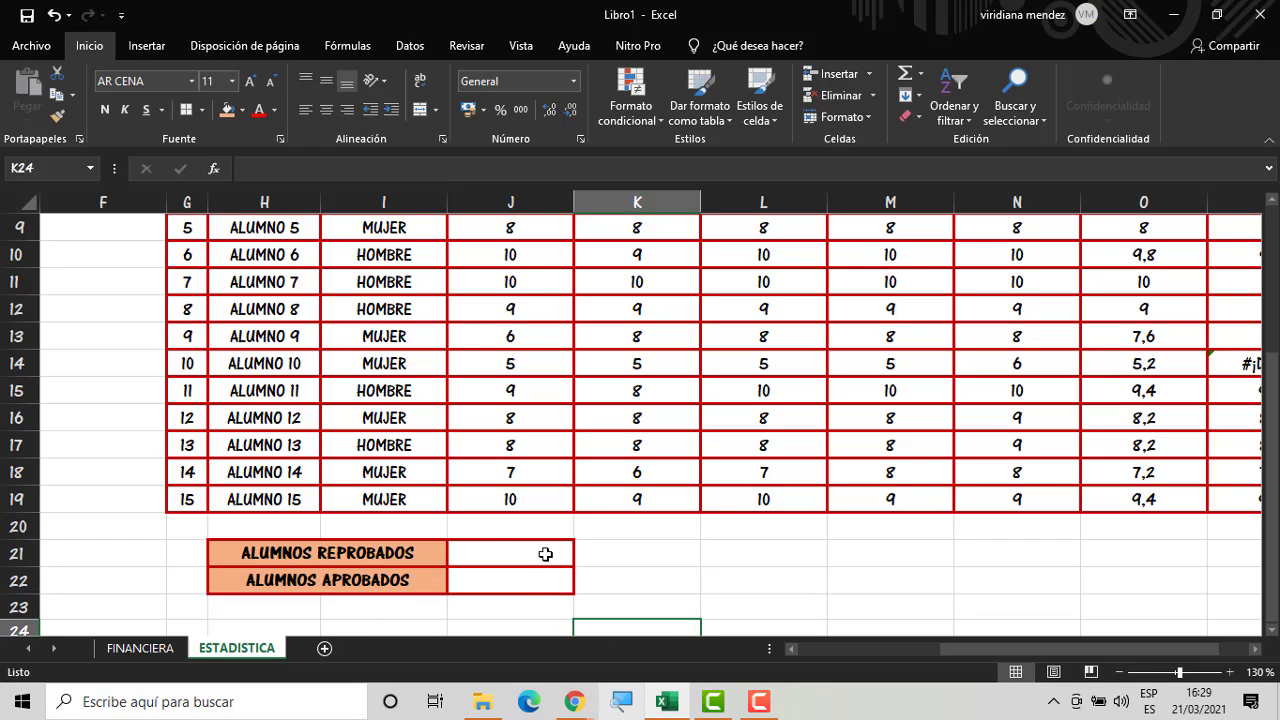
Center the empty result cells J21:J22 horizontally
left_click_drag(543, 554, 543, 574)
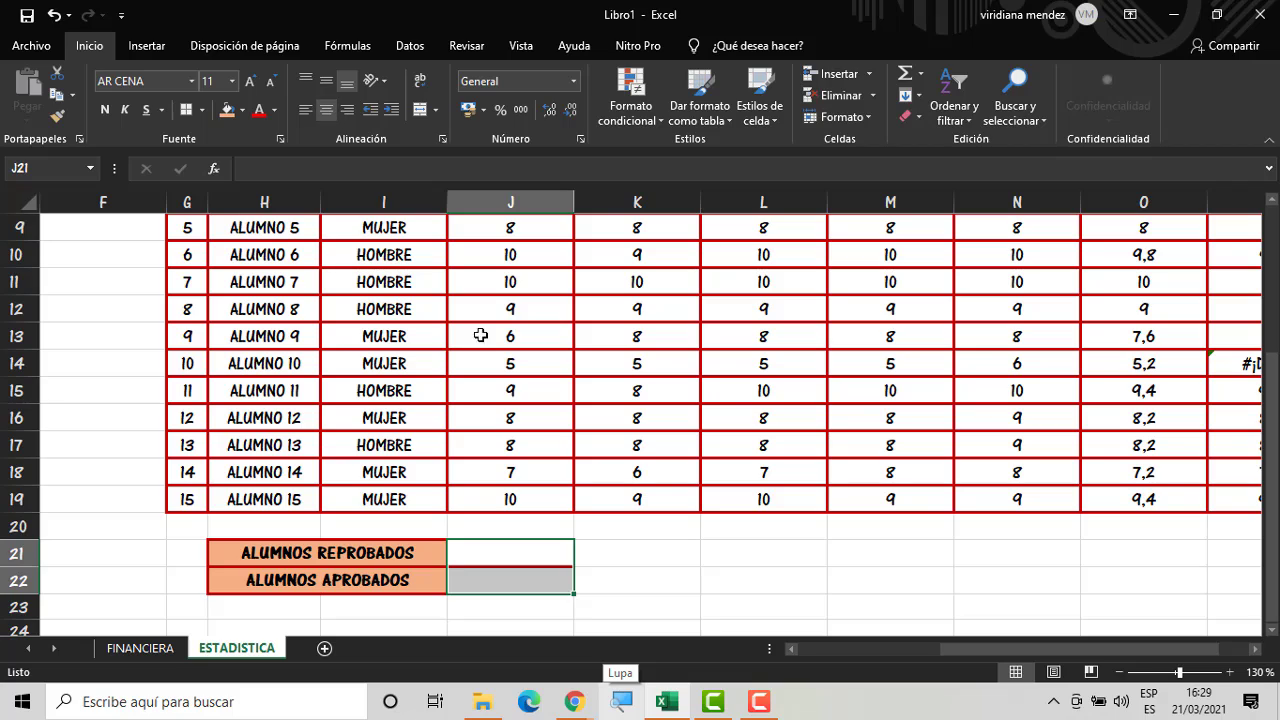
left_click(663, 586)
Begin a CONTAR formula in J21 beside ALUMNOS REPROBADOS
left_click(563, 549)
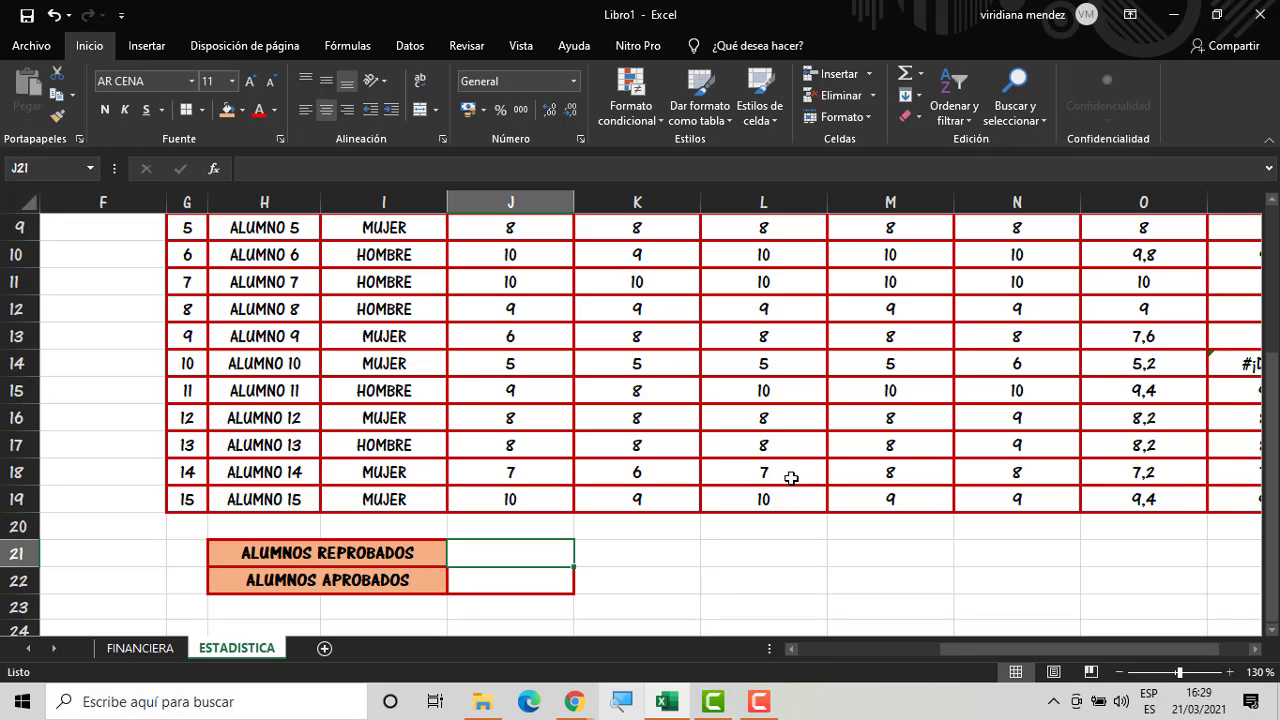
type("=")
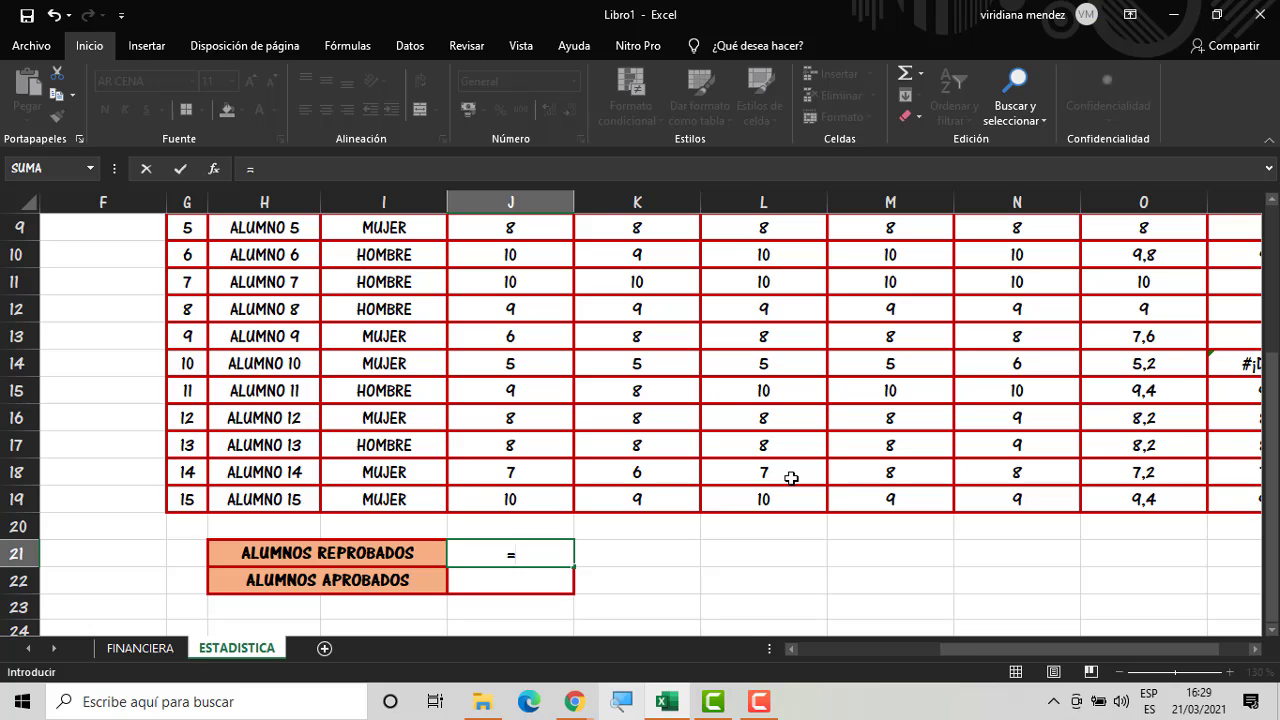
type("CONTAR")
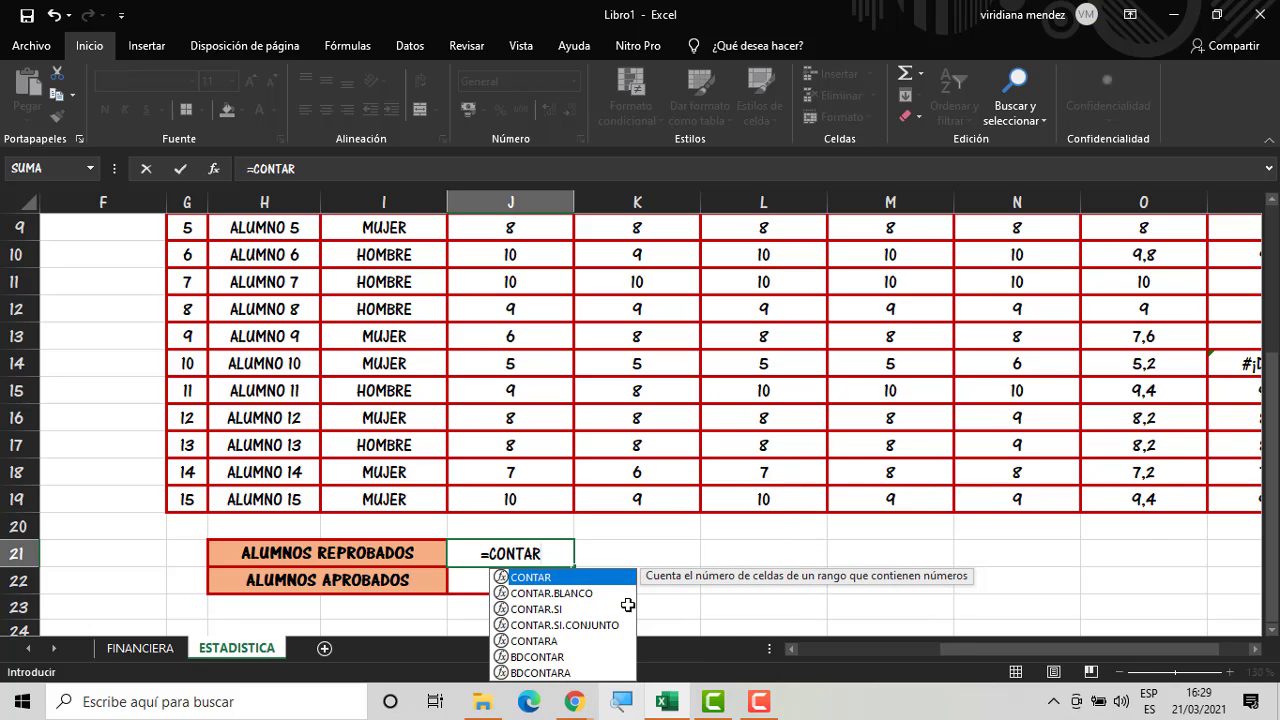
double_click(530, 625)
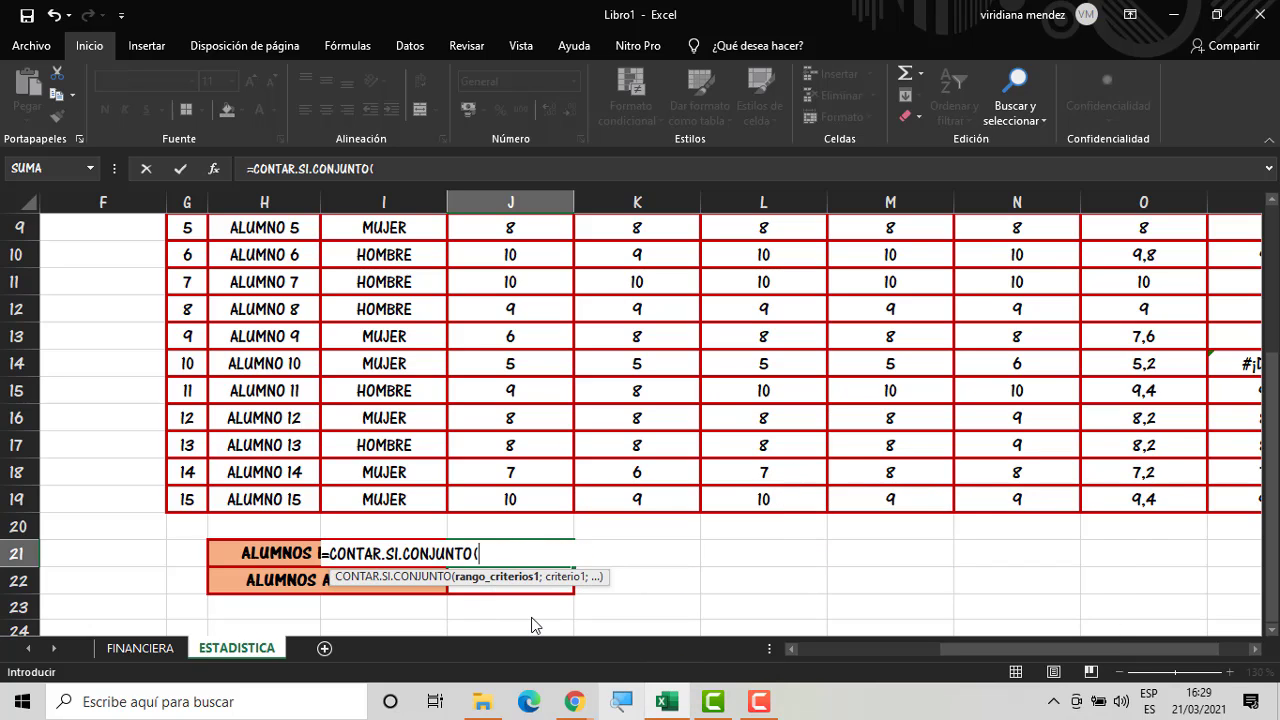
key("BackSpace")
key("BackSpace")
key("BackSpace")
key("BackSpace")
key("BackSpace")
key("BackSpace")
key("BackSpace")
key("BackSpace")
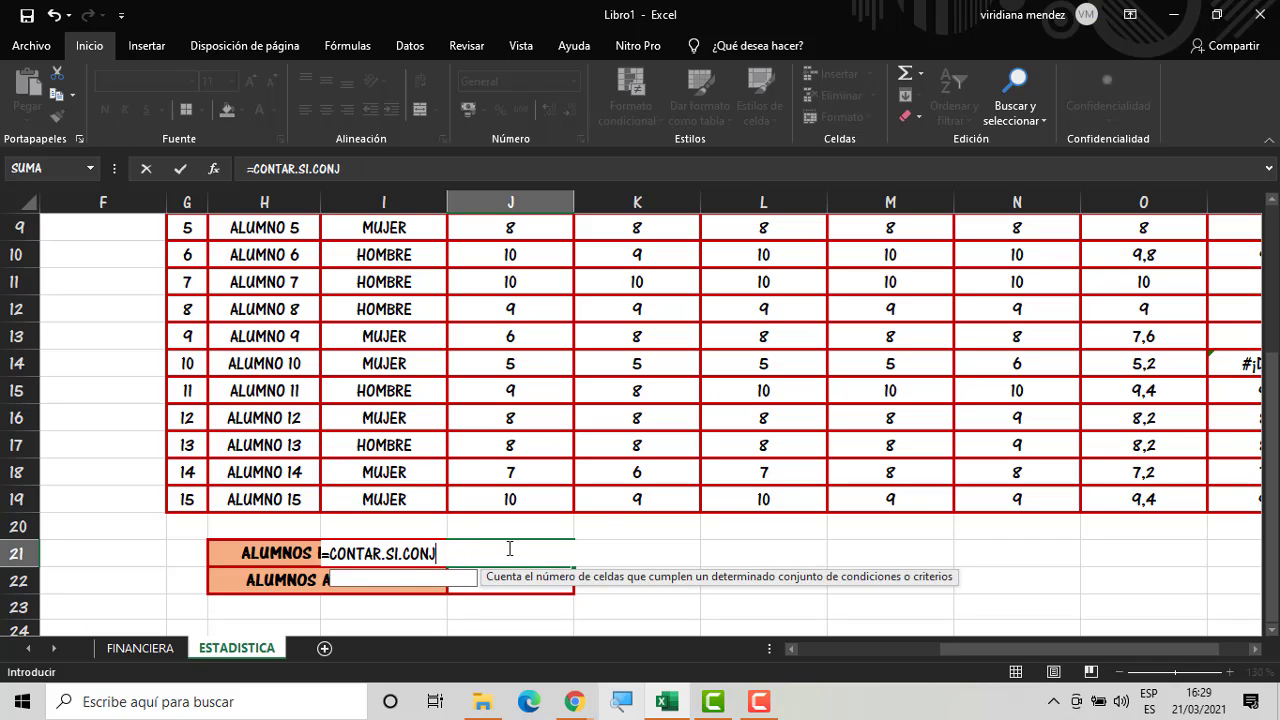
key("BackSpace")
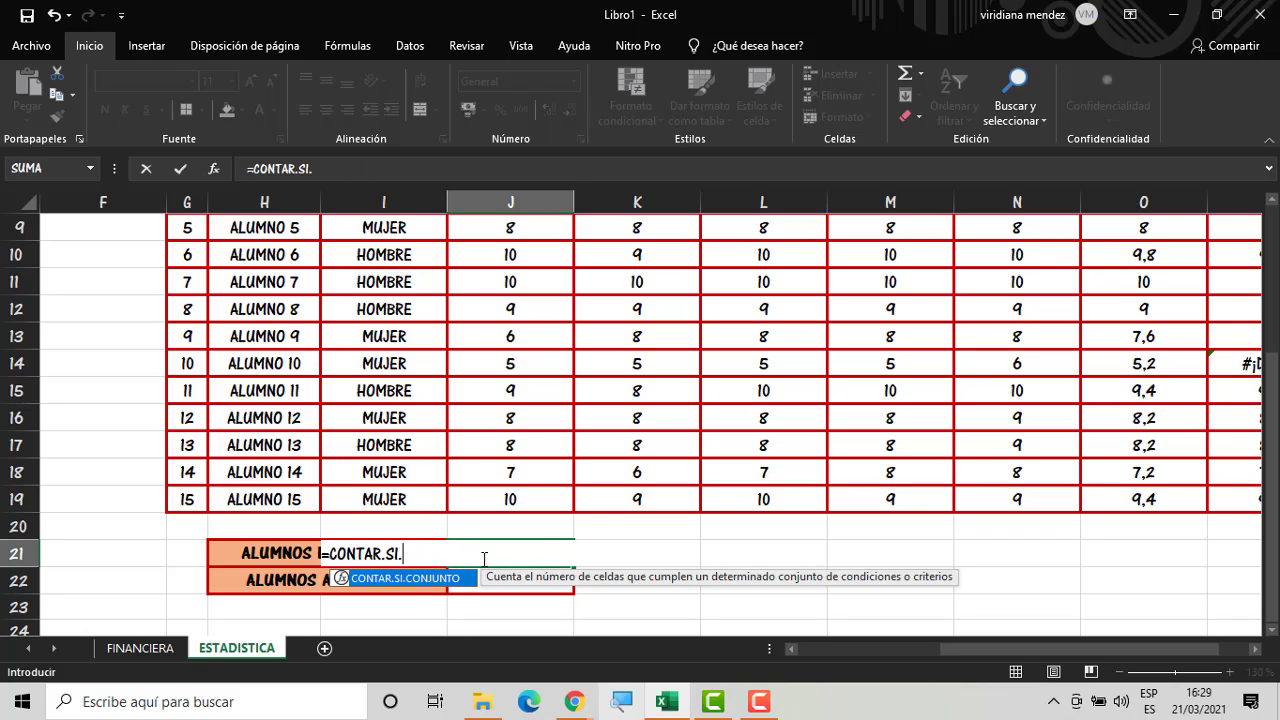
key("BackSpace")
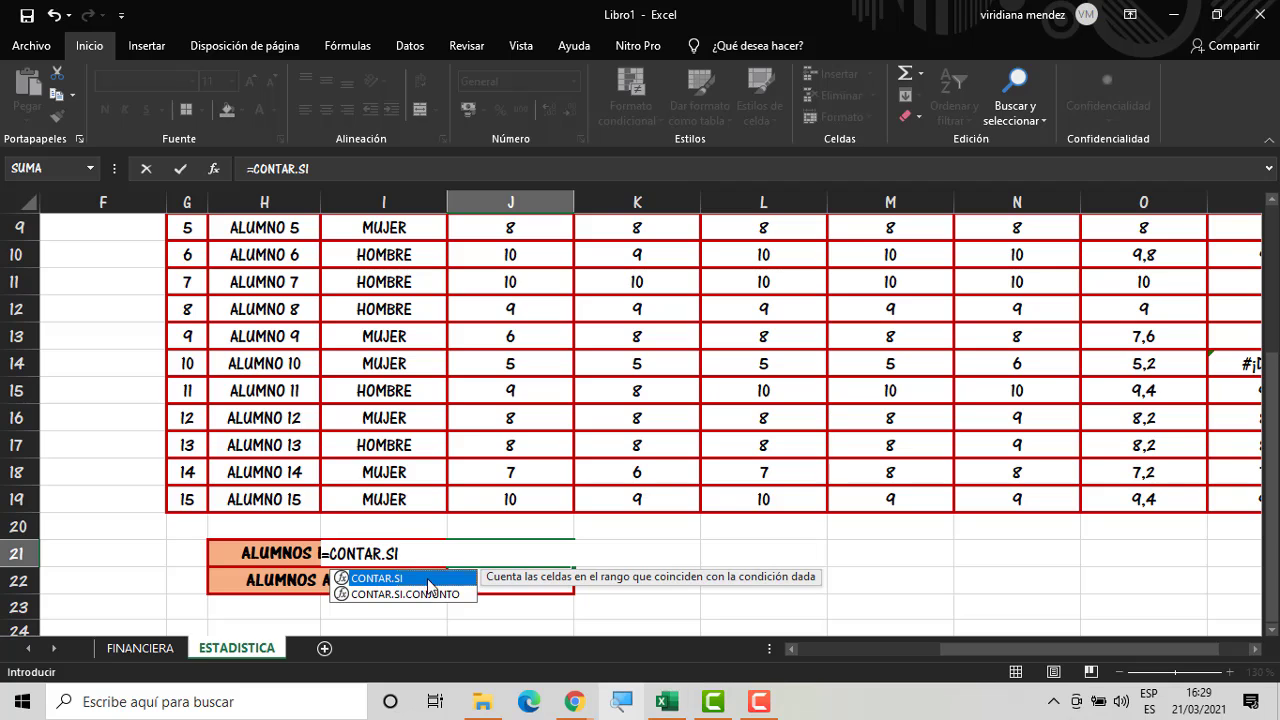
Complete the formula in J21 as =CONTAR.SI(O5:O19;">6") using the averages in the PROMEDIO column
double_click(430, 576)
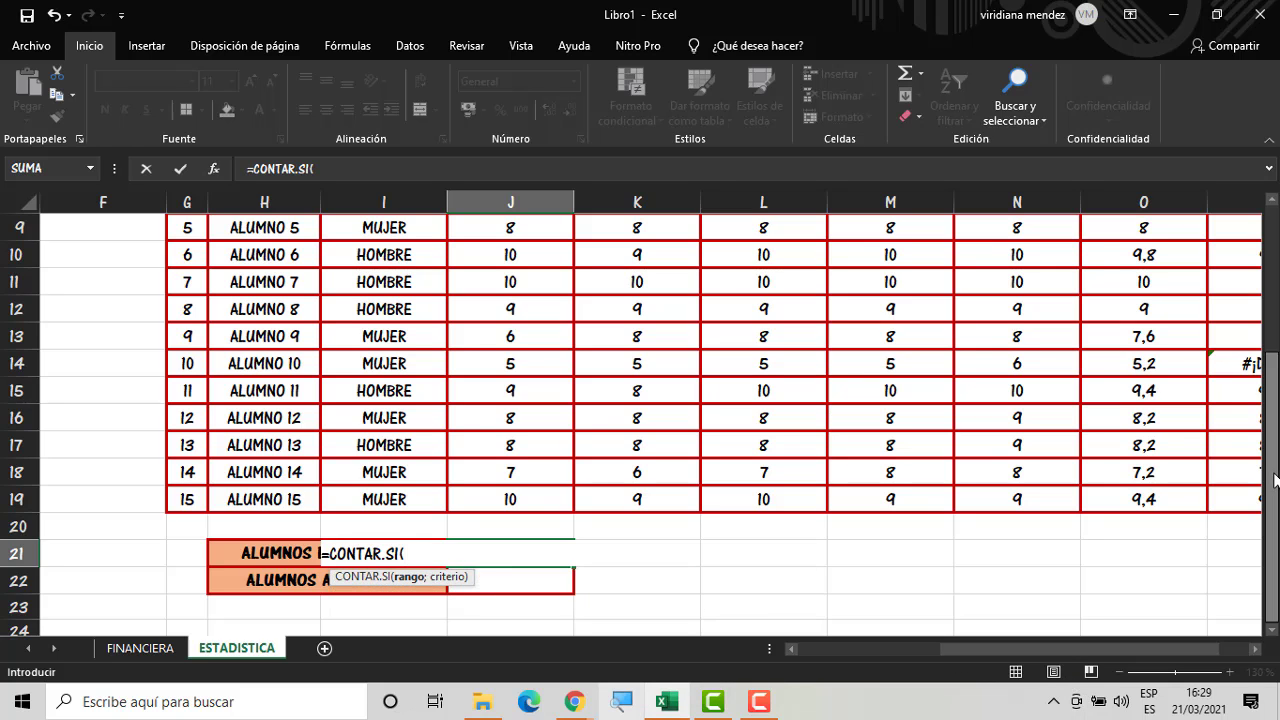
left_click_drag(1270, 474, 1270, 462)
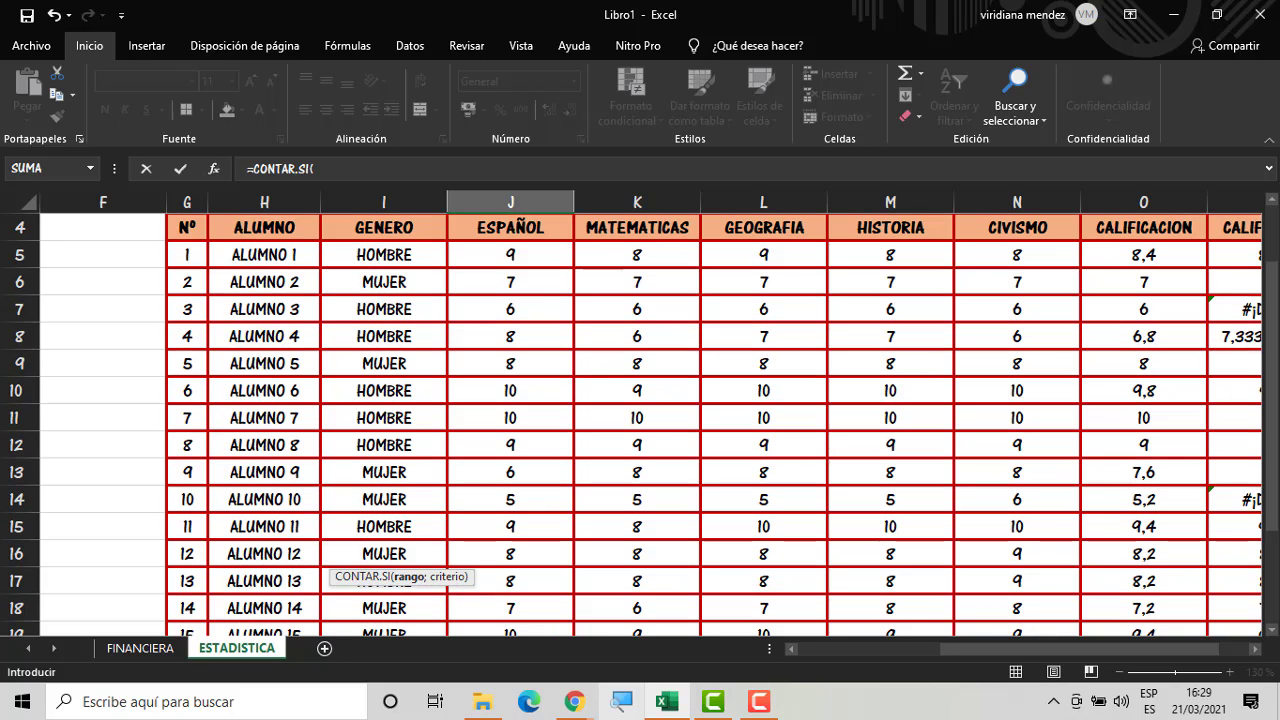
left_click_drag(1142, 258, 1138, 585)
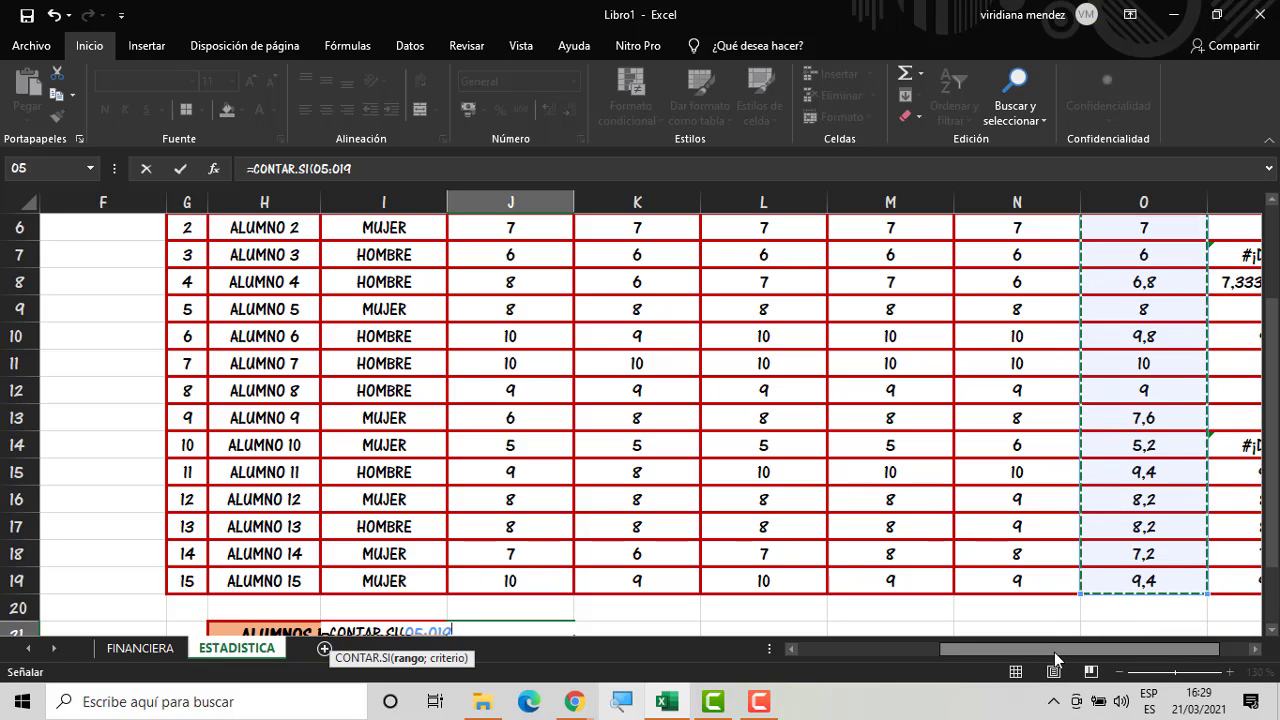
type(";")
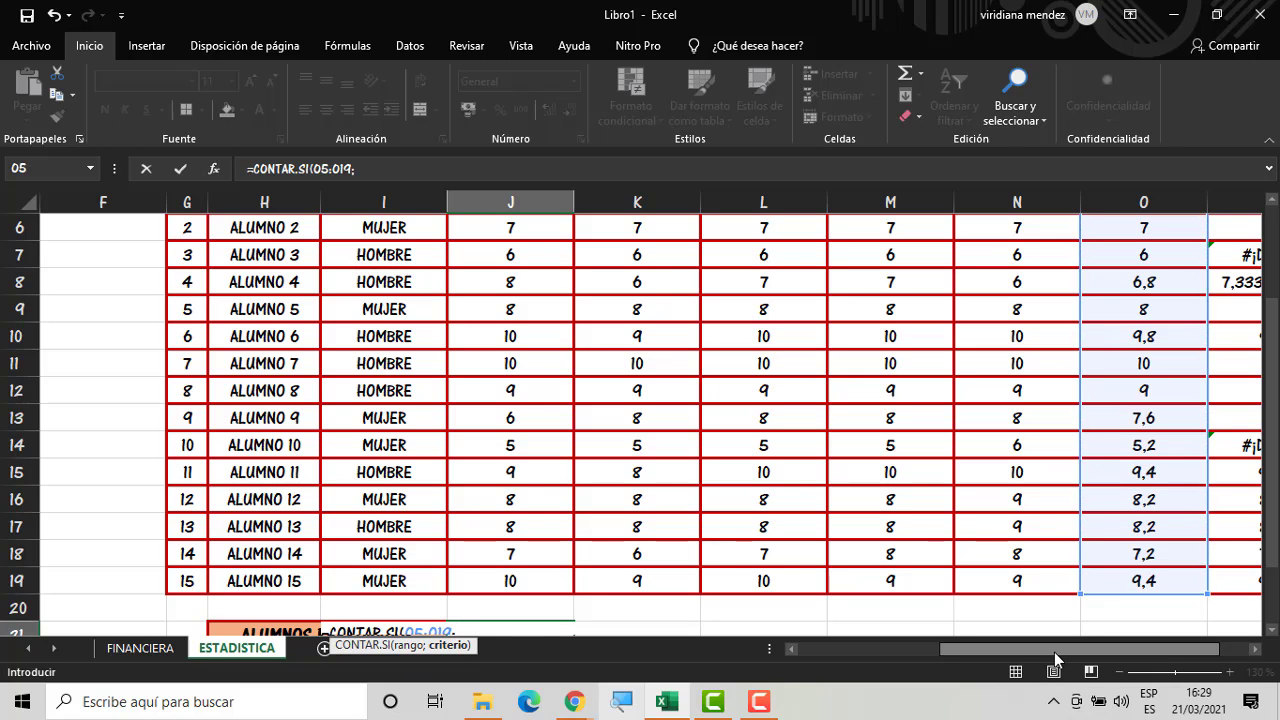
left_click(1272, 631)
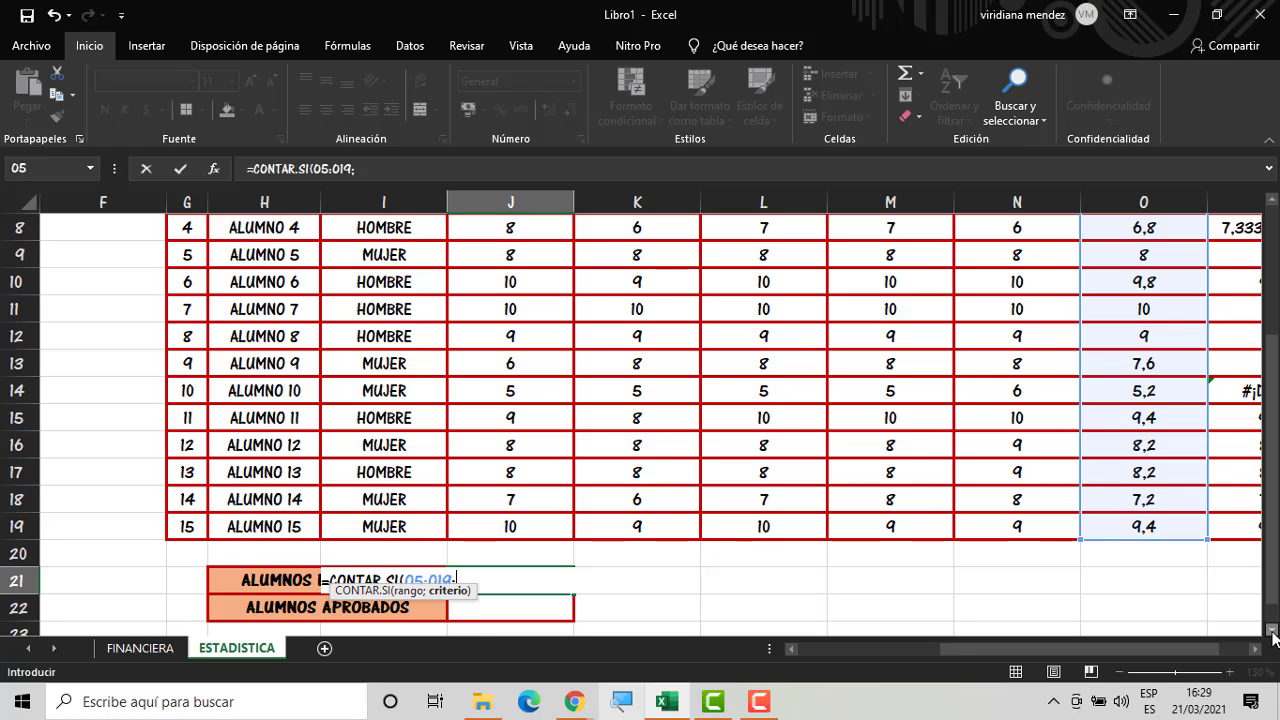
type("\"")
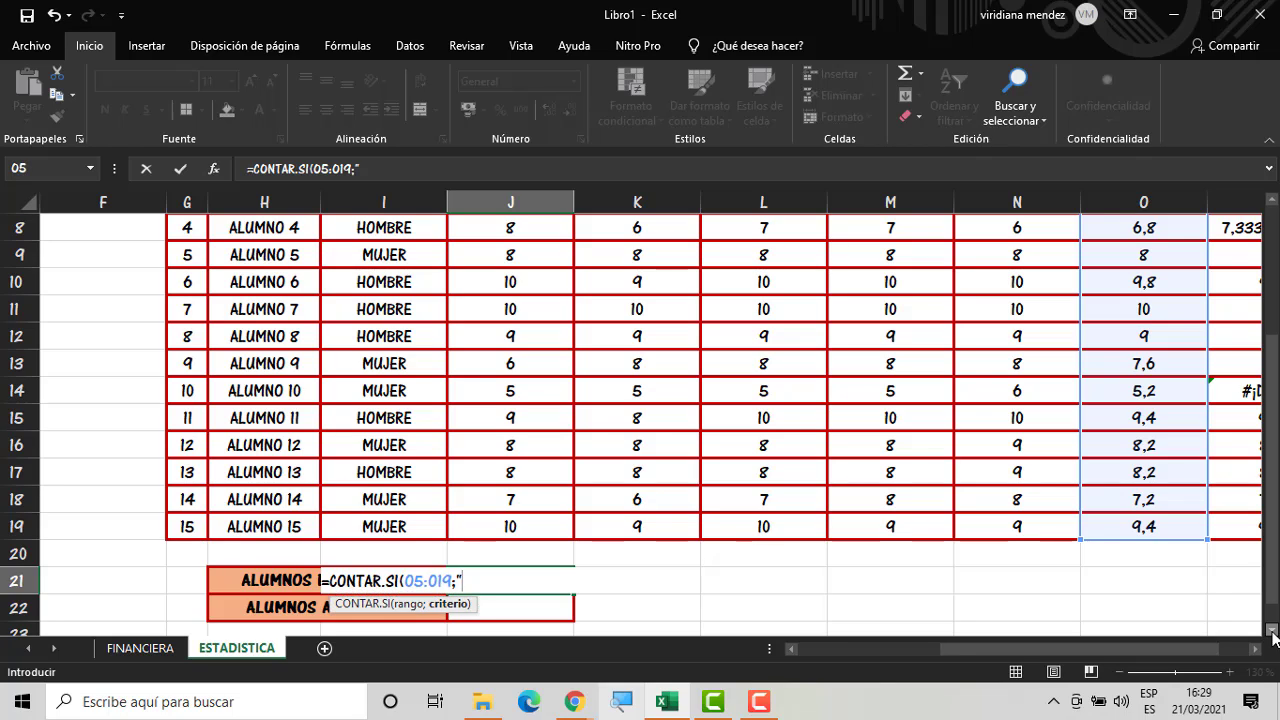
type(">")
type("6")
type("<2")
key("BackSpace")
key("BackSpace")
type("\"")
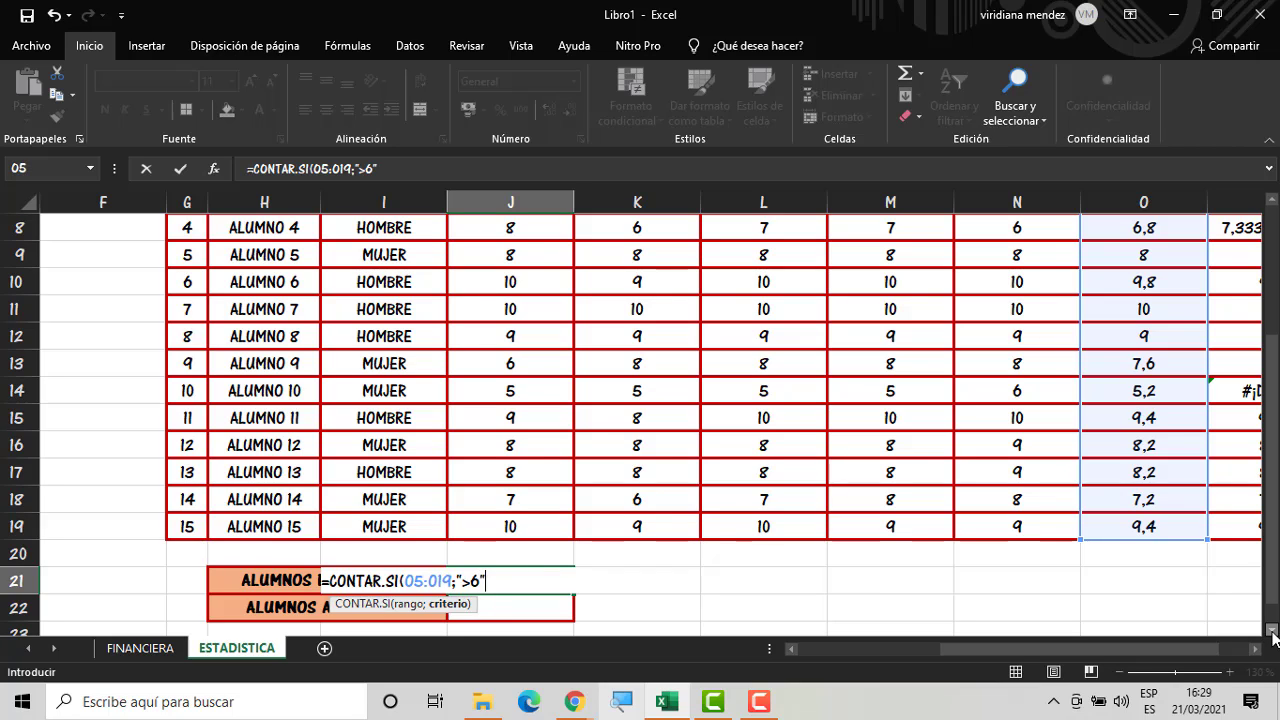
key("Return")
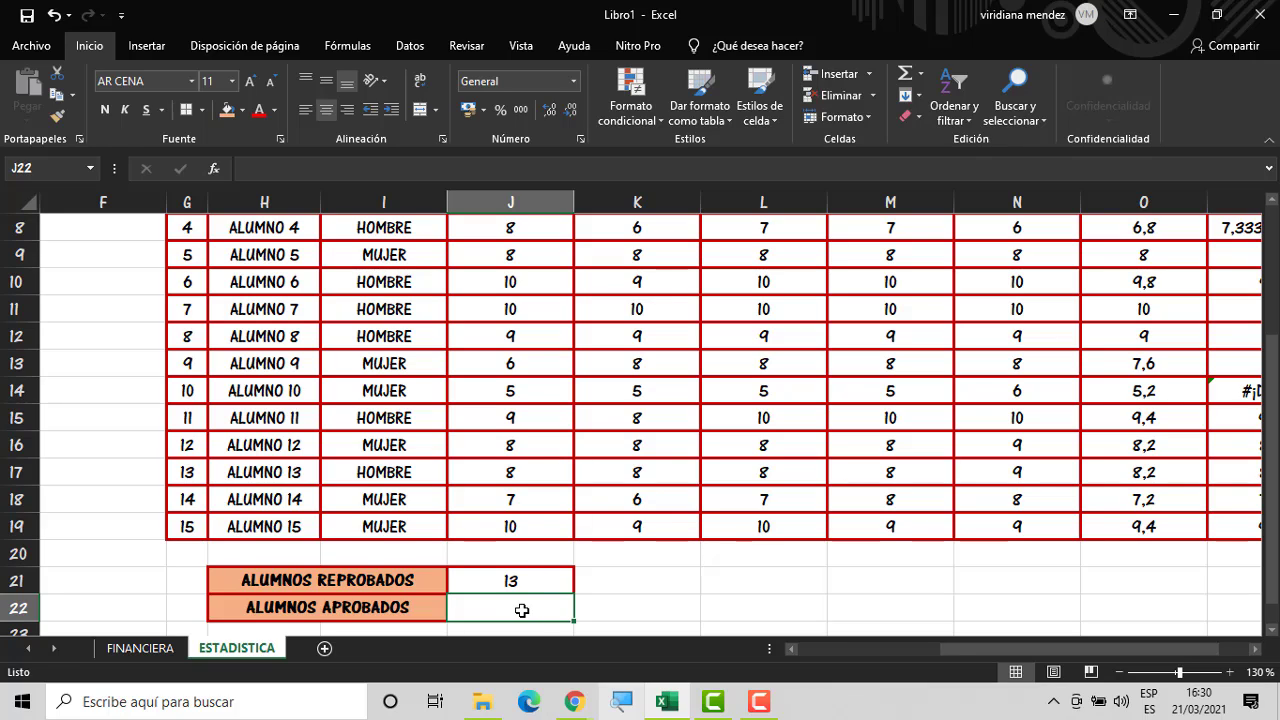
Enter the formula =CONTAR.SI(O5:O19; "<7") in J22 beside ALUMNOS APROBADOS, using the averages in the PROMEDIO column
type("=")
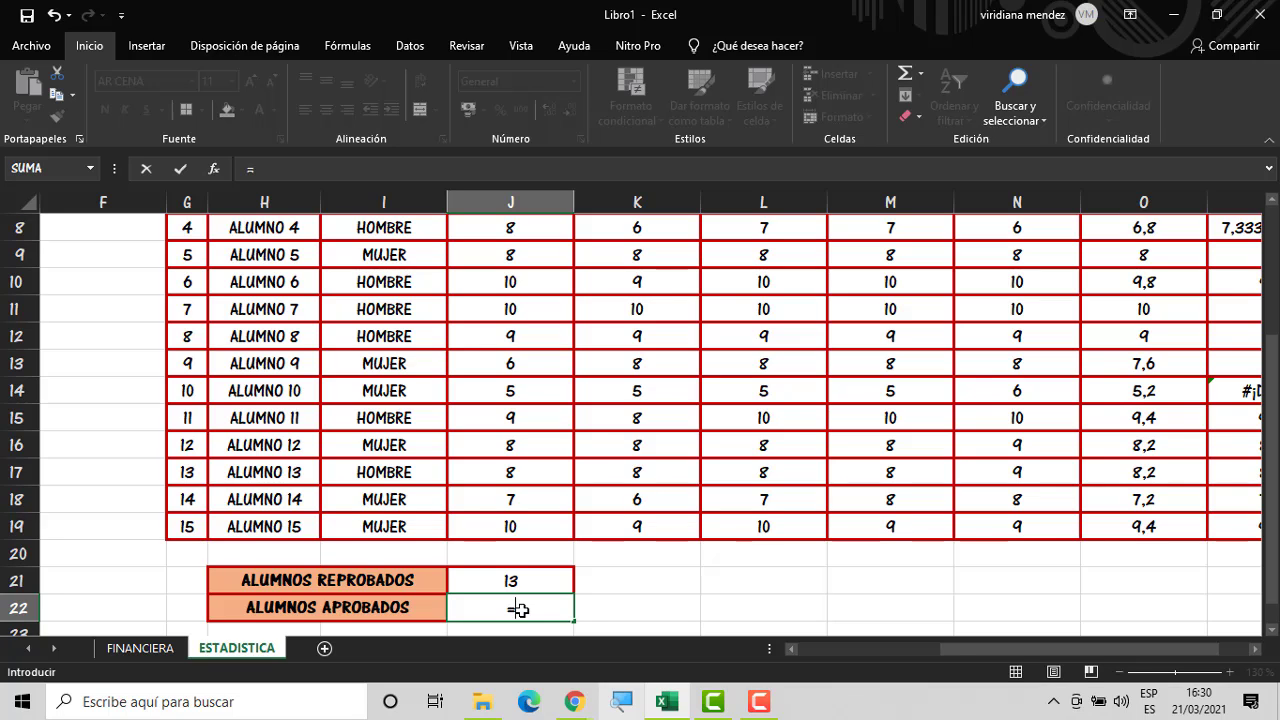
type("CON")
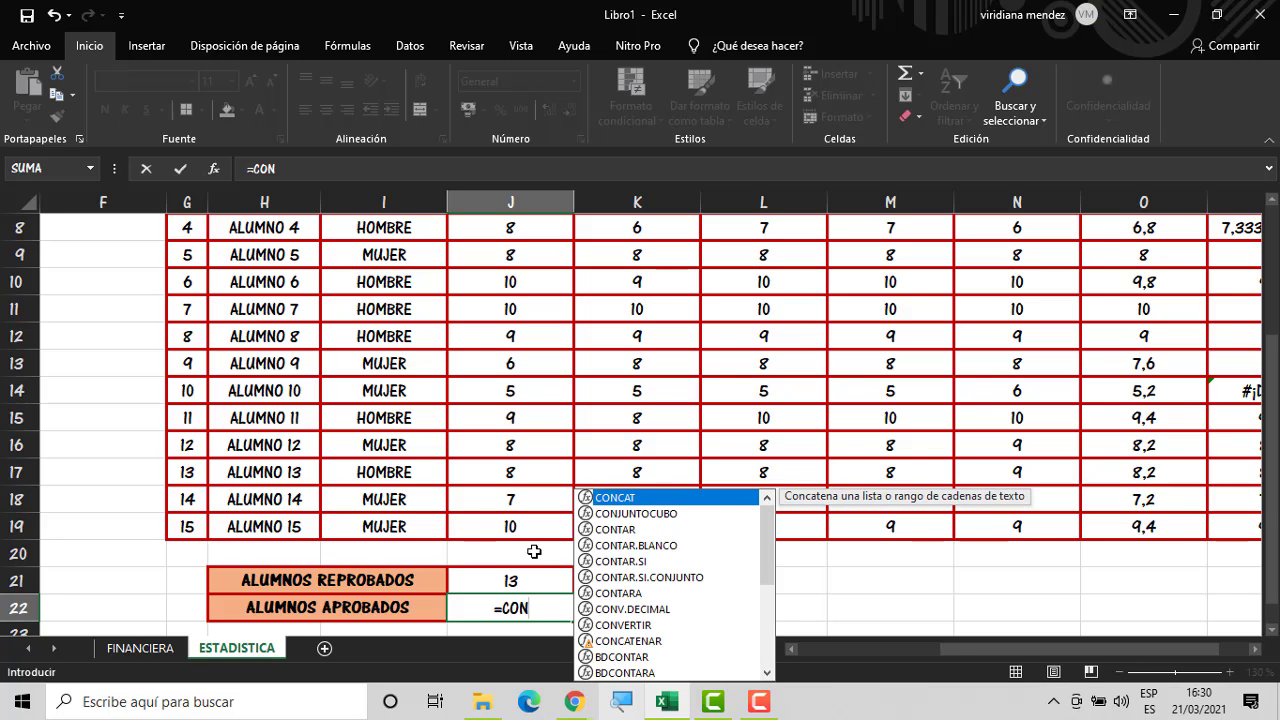
double_click(621, 561)
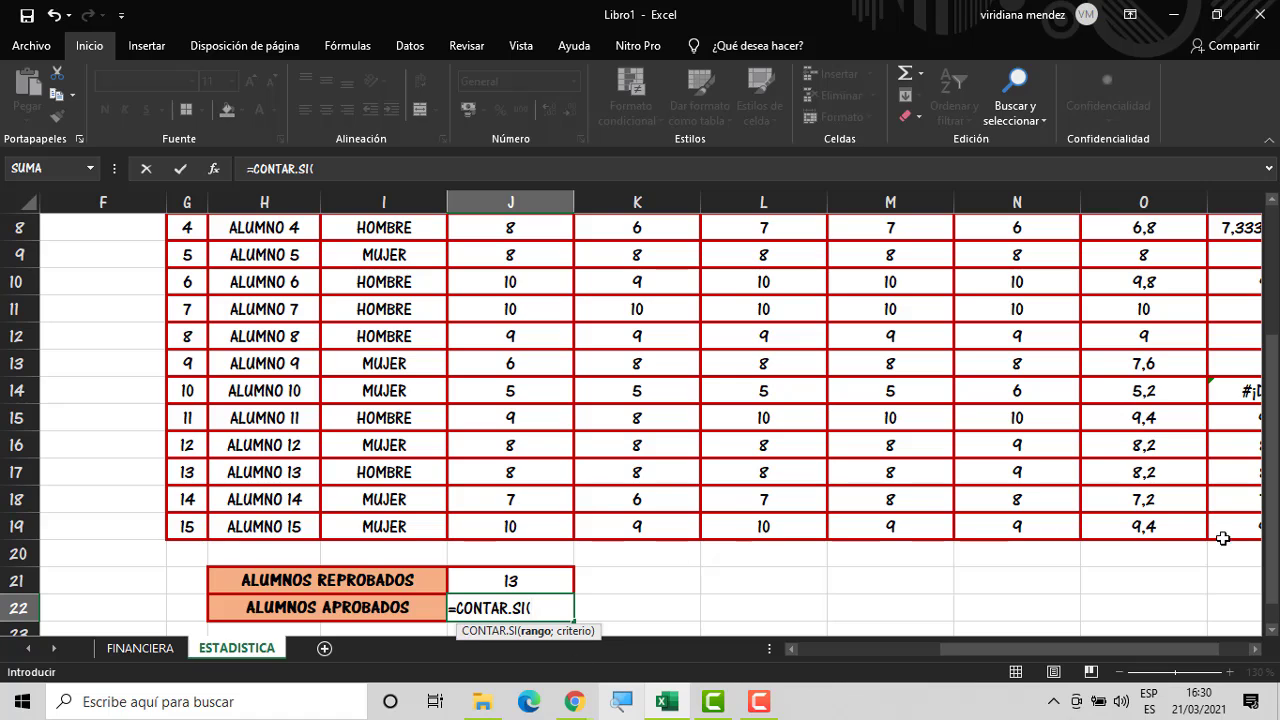
left_click(1161, 528)
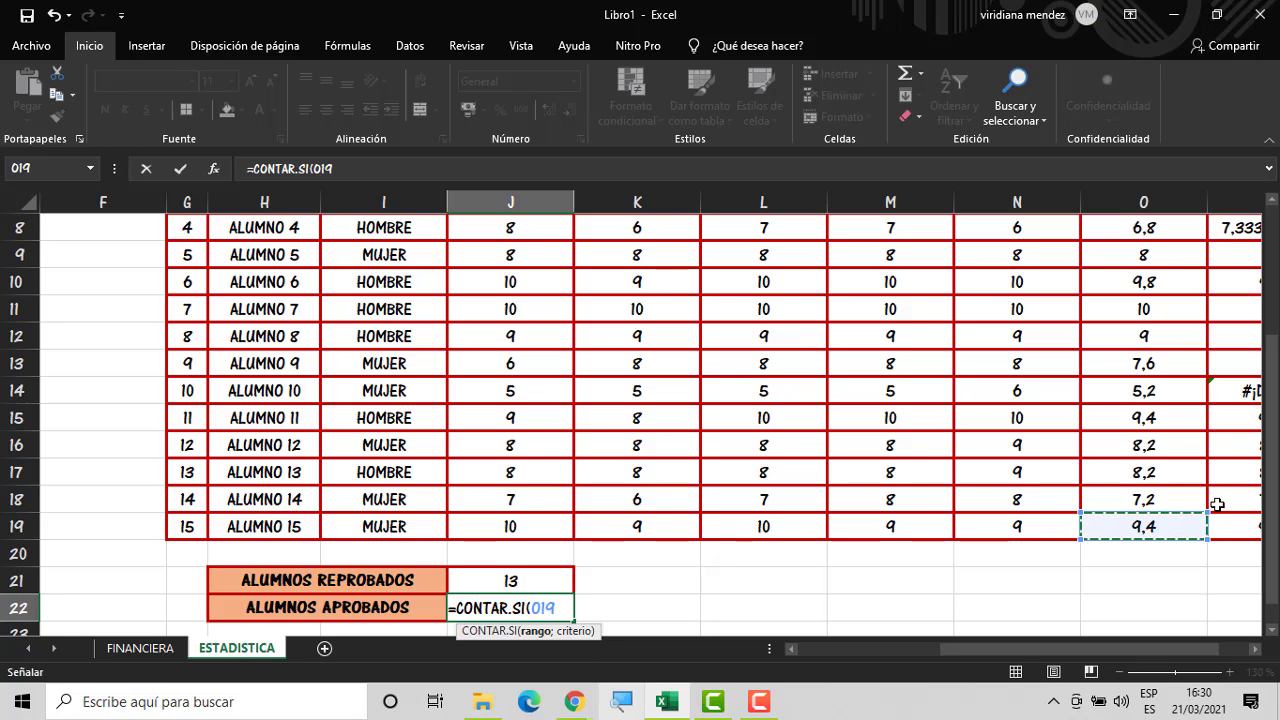
left_click_drag(1165, 522, 1161, 338)
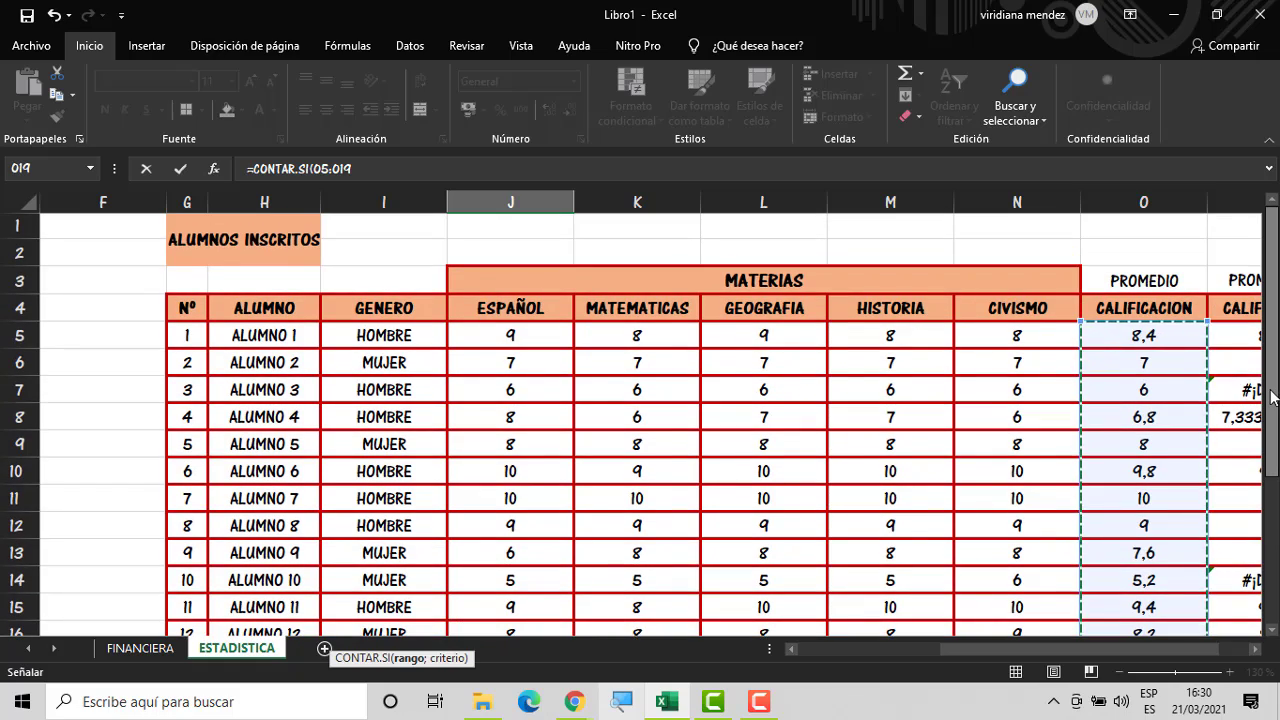
left_click_drag(1270, 413, 1272, 561)
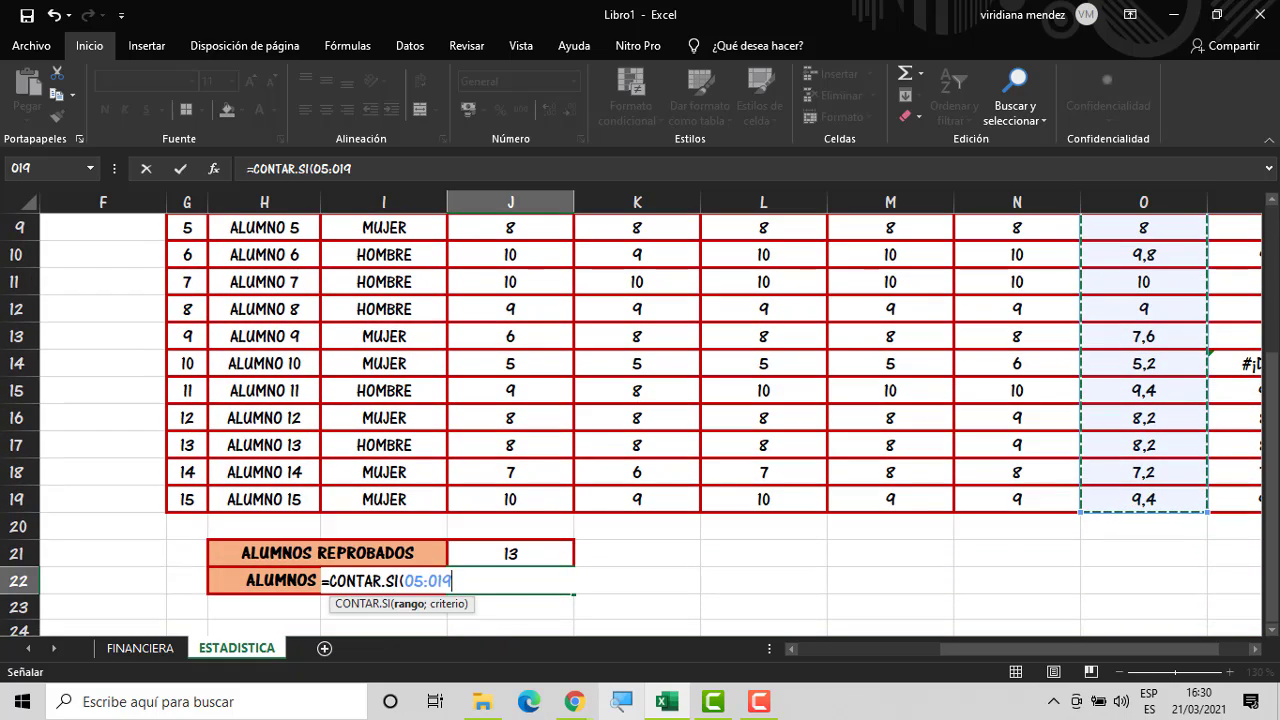
type("; ")
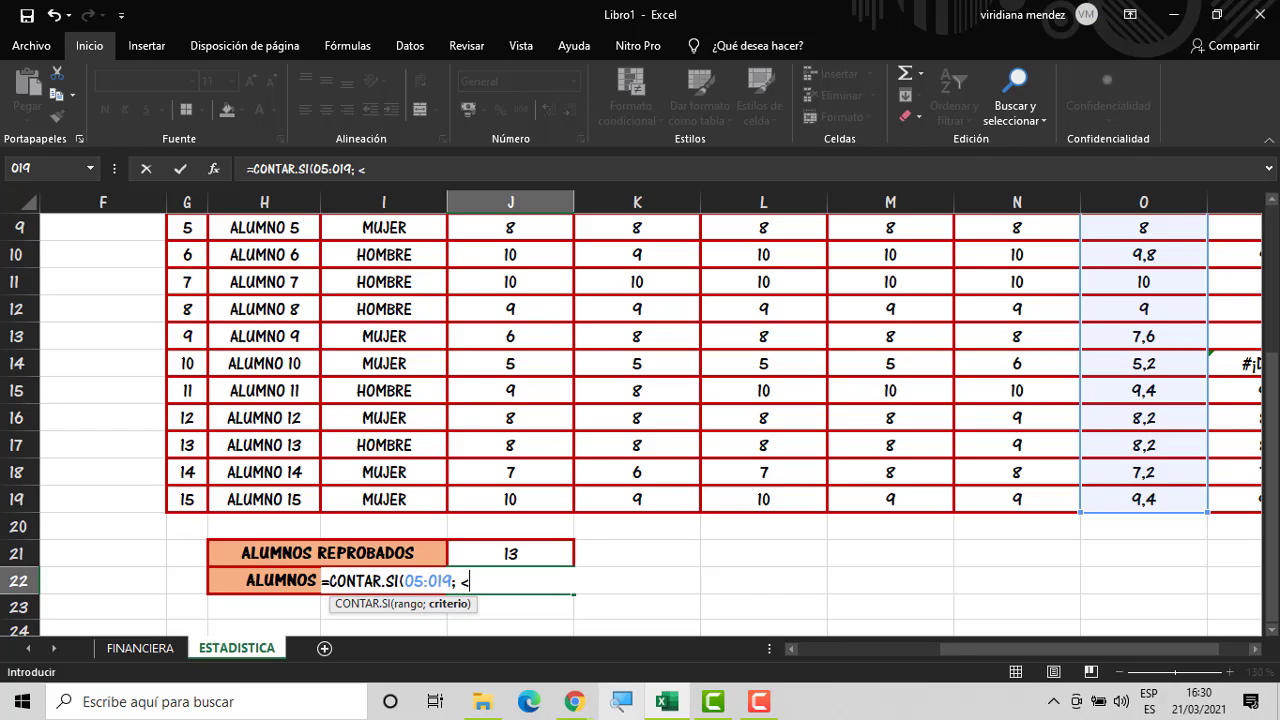
type("<7")
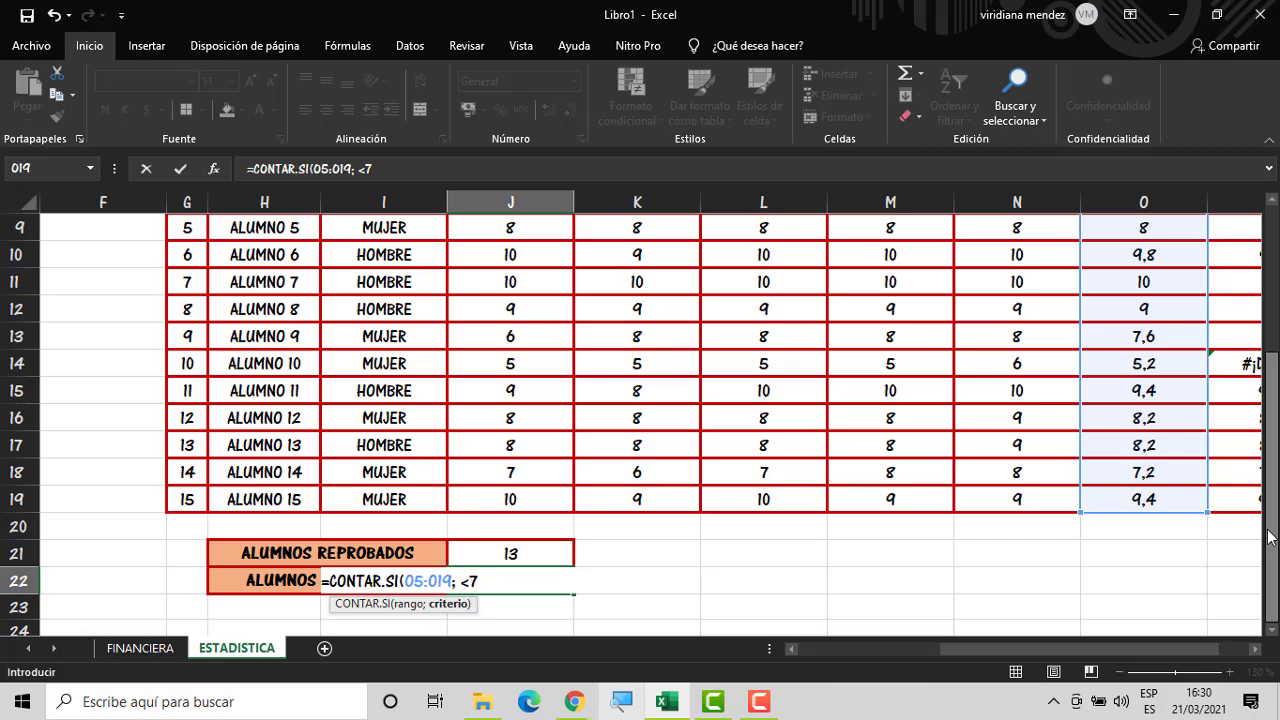
type("\"")
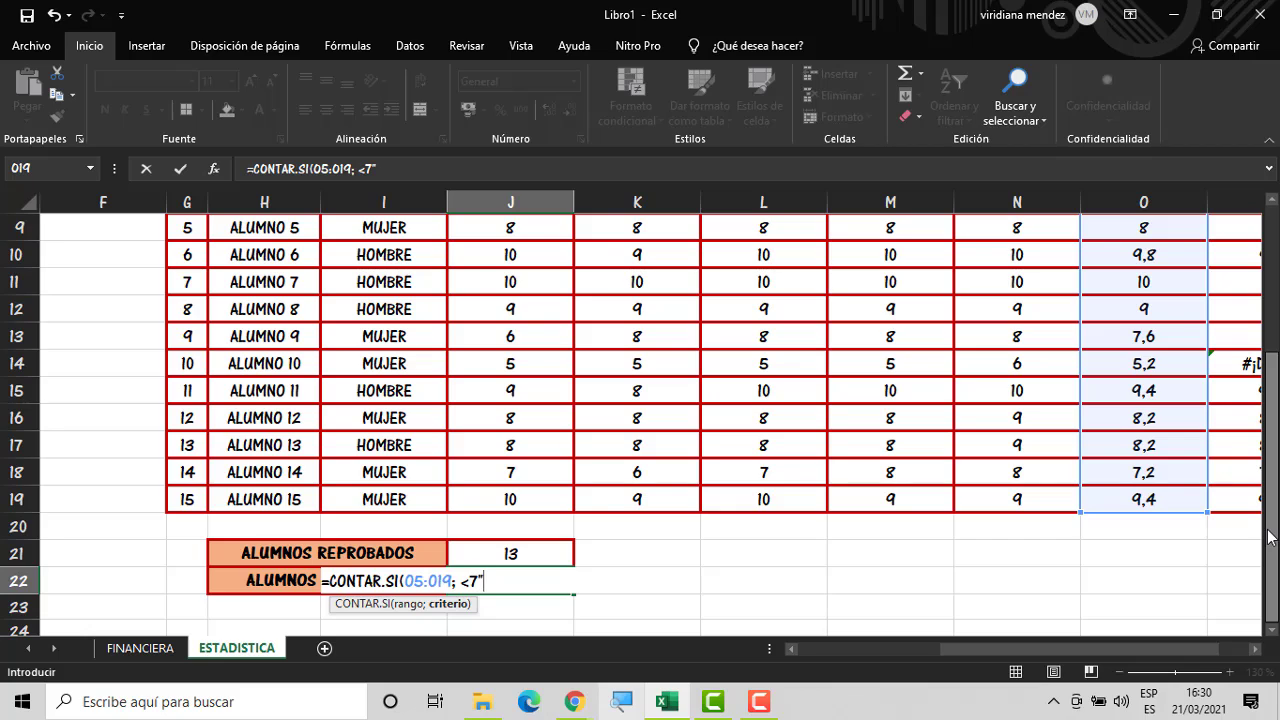
left_click(461, 581)
type("\"")
key("Return")
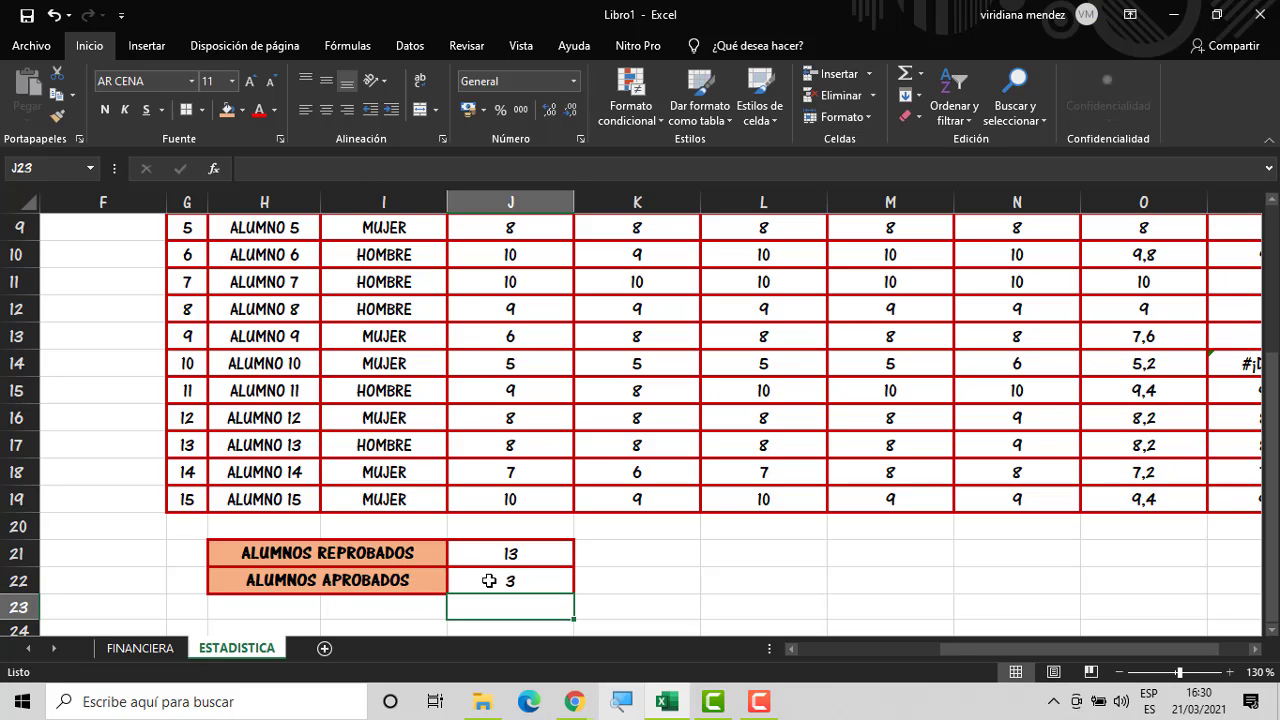
Change the criterion of the CONTAR.SI formula in J22 to "<6"
left_click(489, 581)
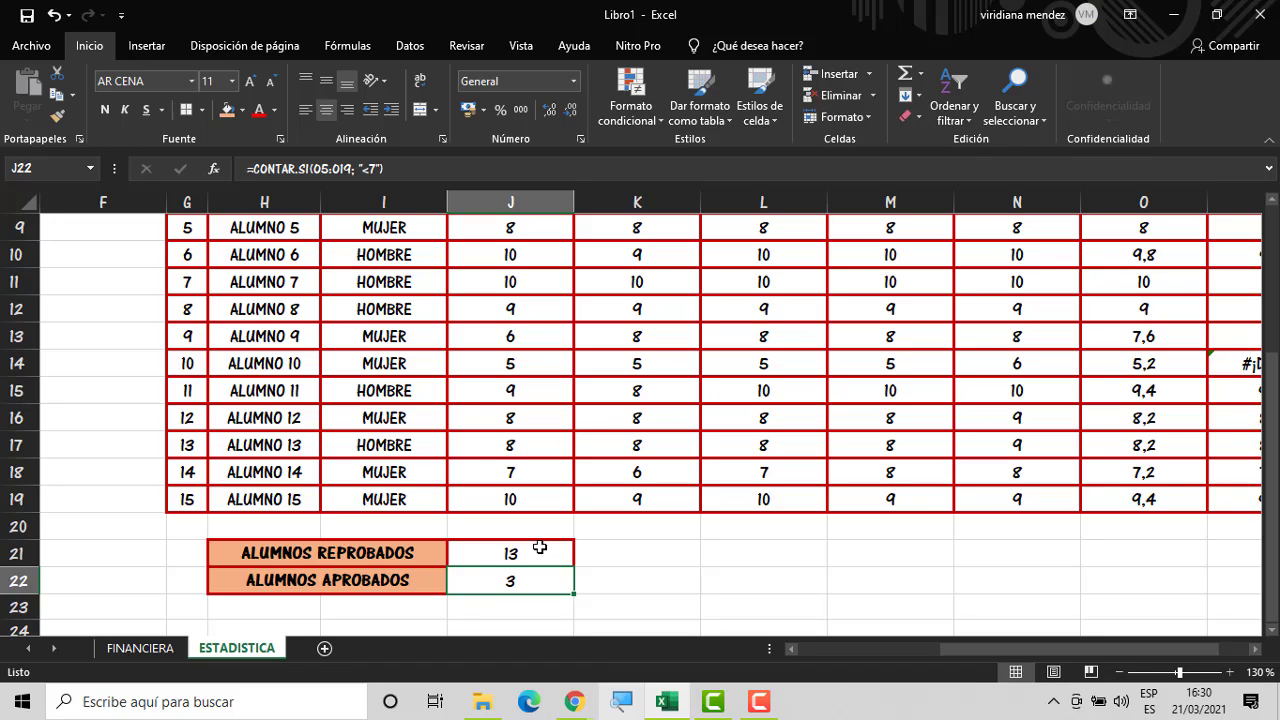
left_click(539, 548)
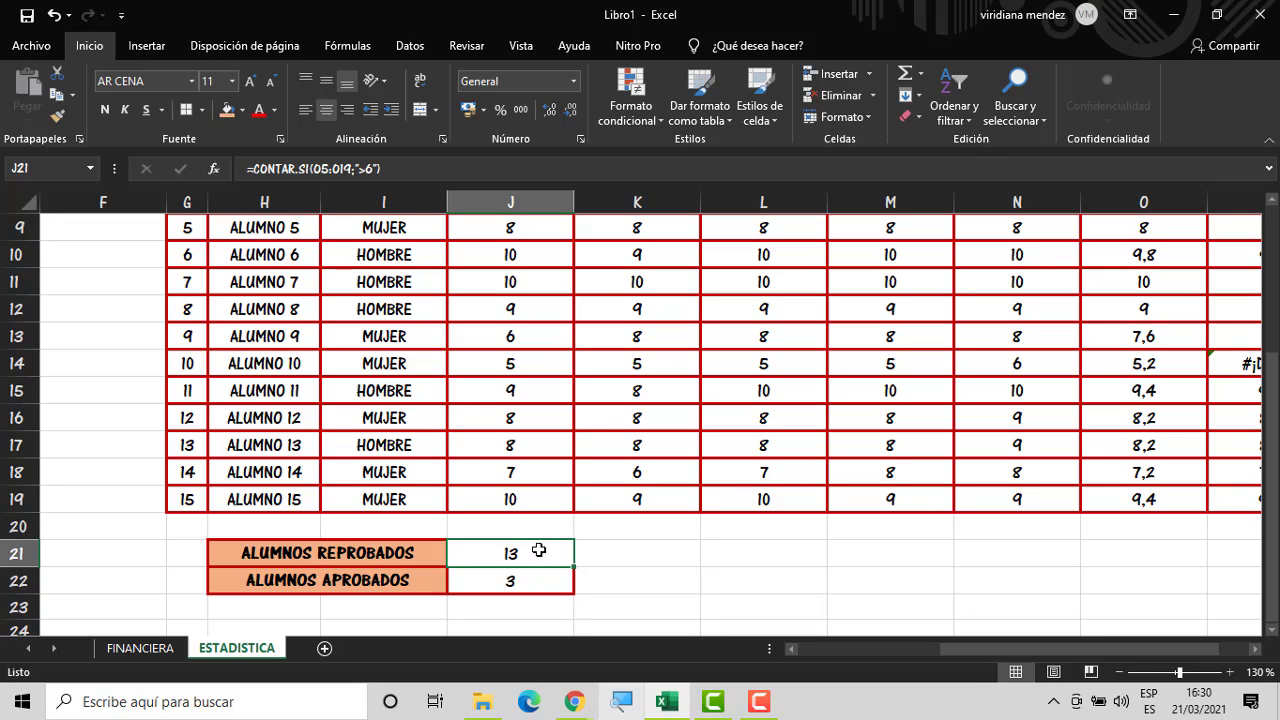
double_click(528, 589)
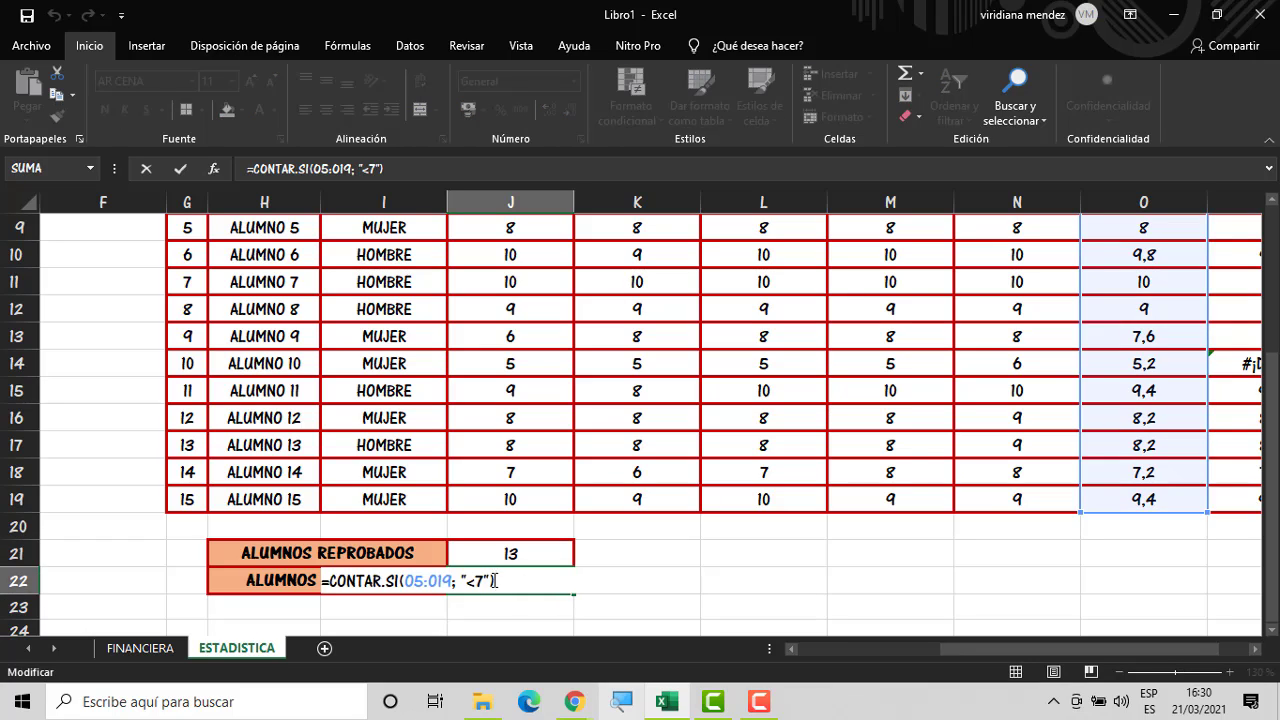
left_click(486, 581)
key("BackSpace")
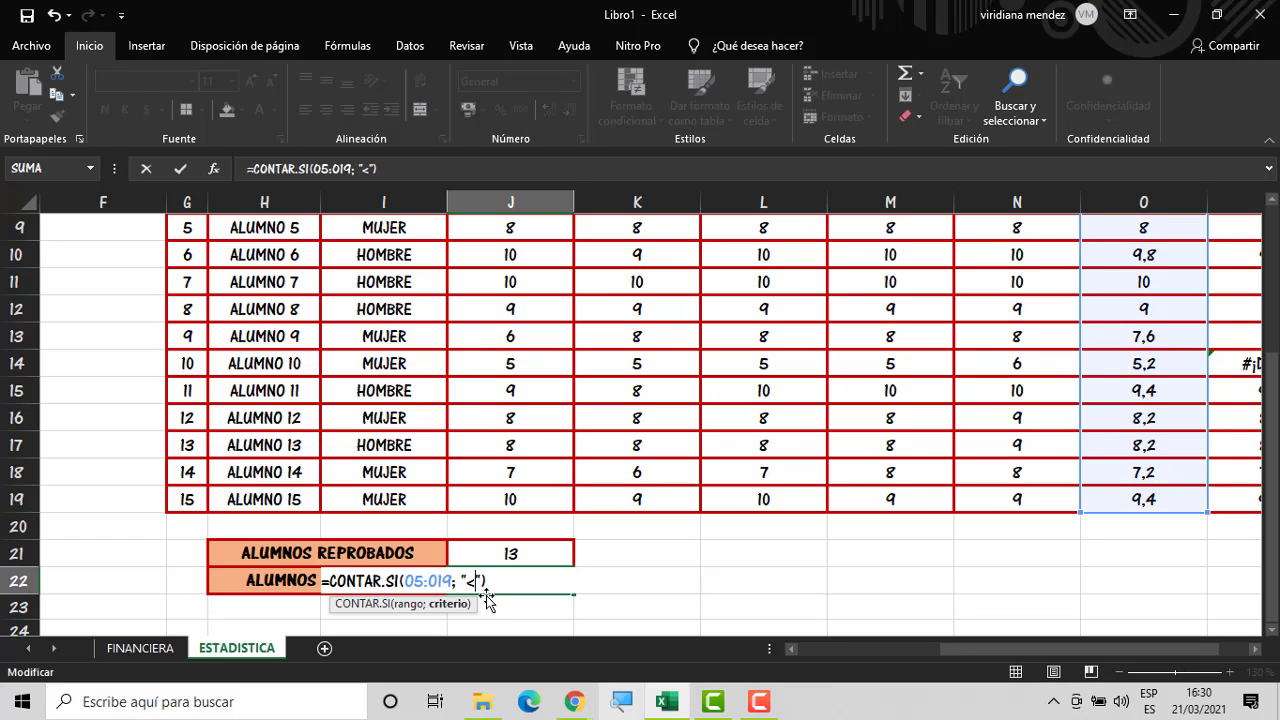
type("6")
key("Return")
left_click(505, 580)
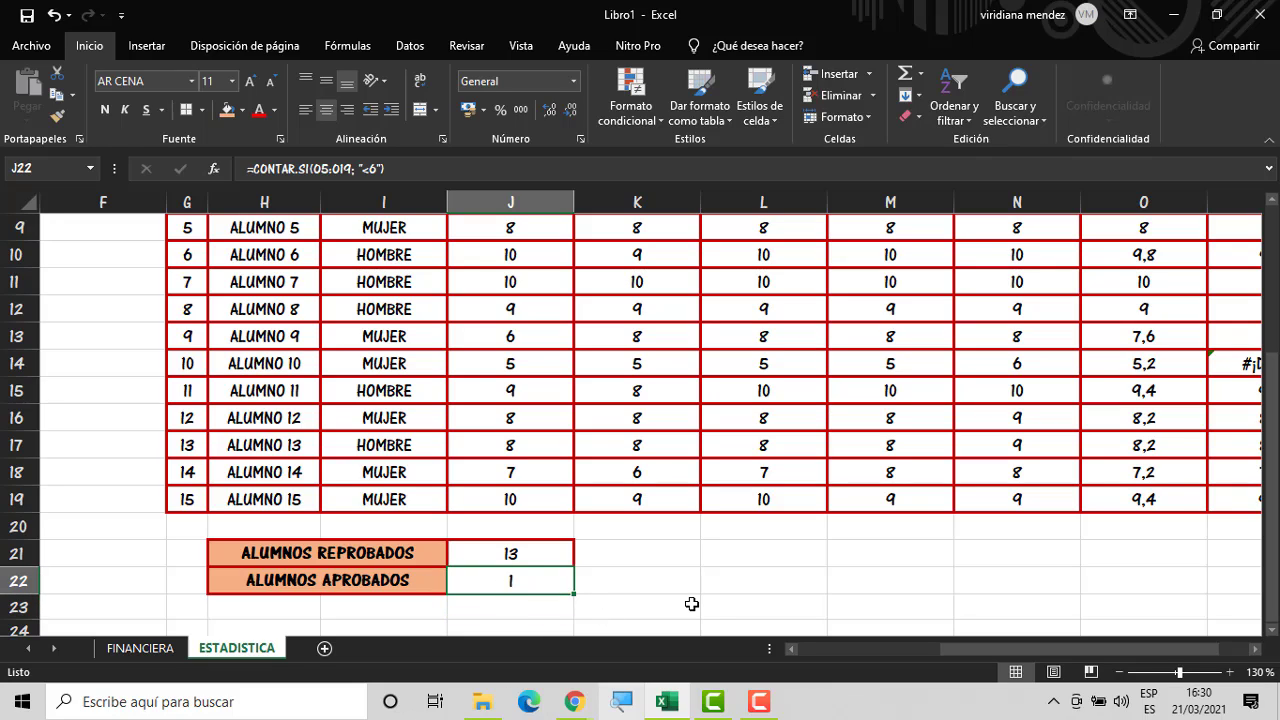
Compare the CONTAR.SI formulas in J21 and J22, and set the criterion in J21 to ">6,9"
left_click(553, 554)
left_click(540, 578)
left_click(538, 553)
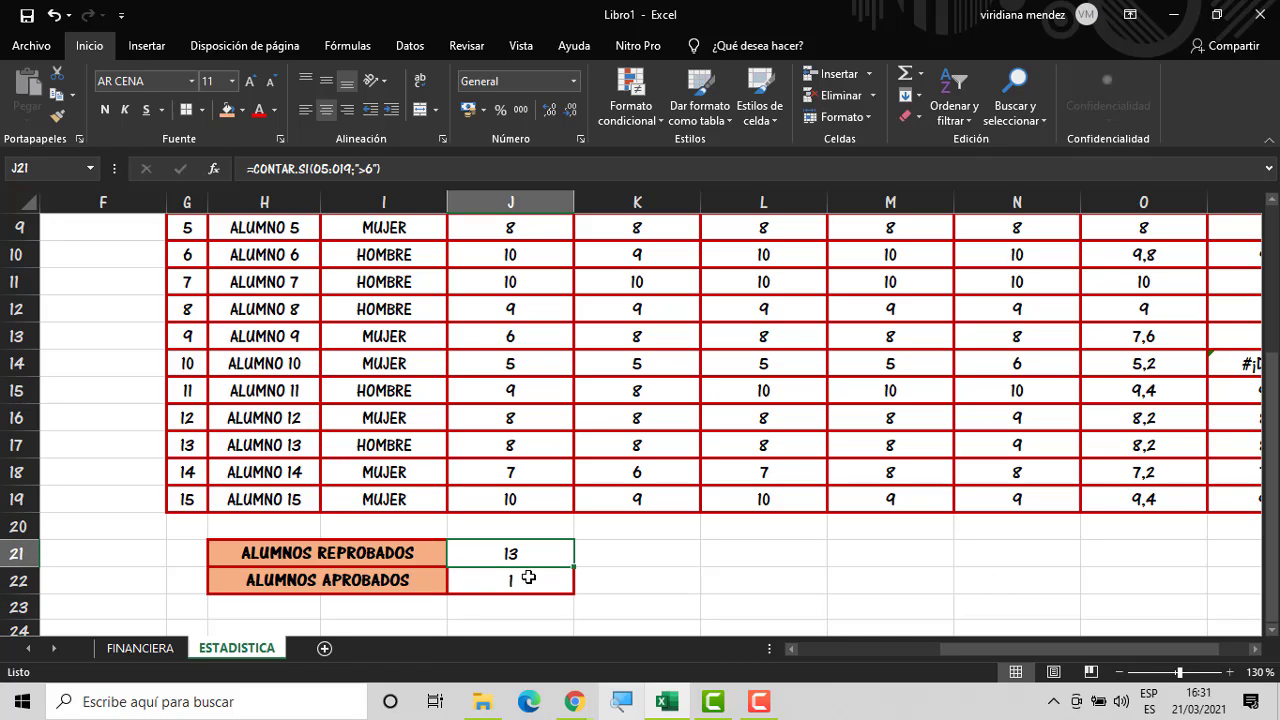
left_click(530, 579)
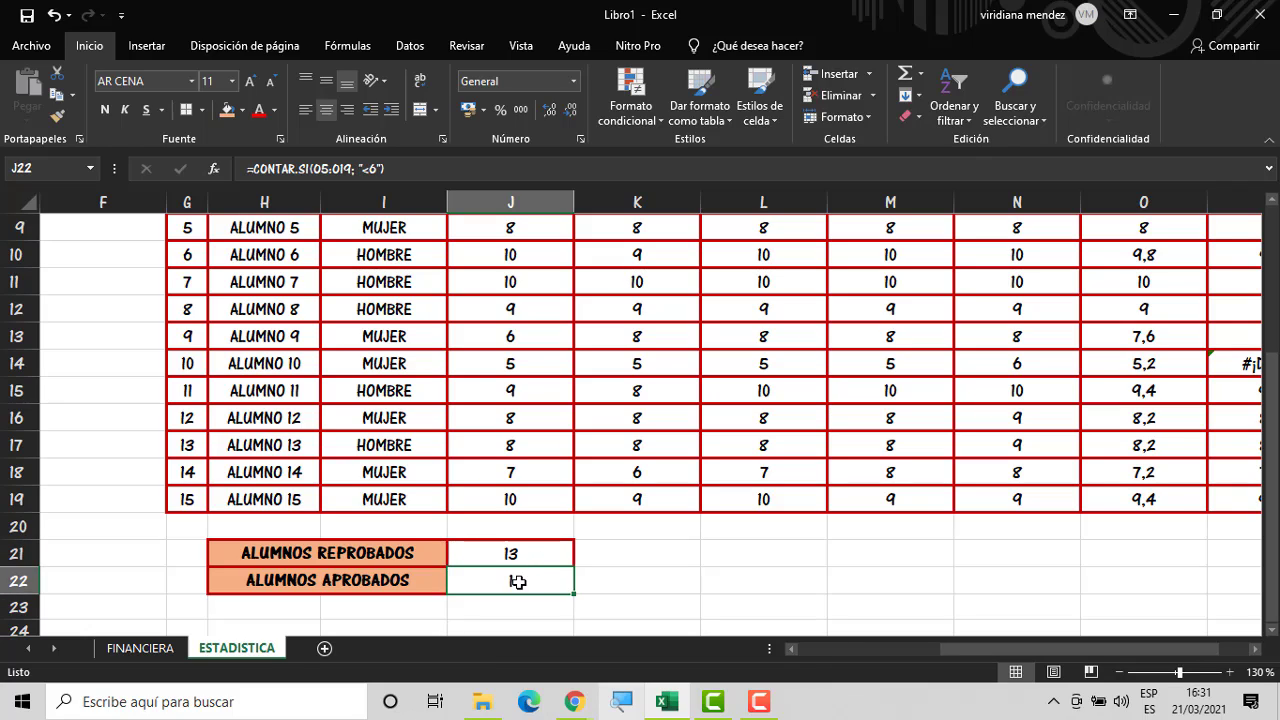
left_click(531, 557)
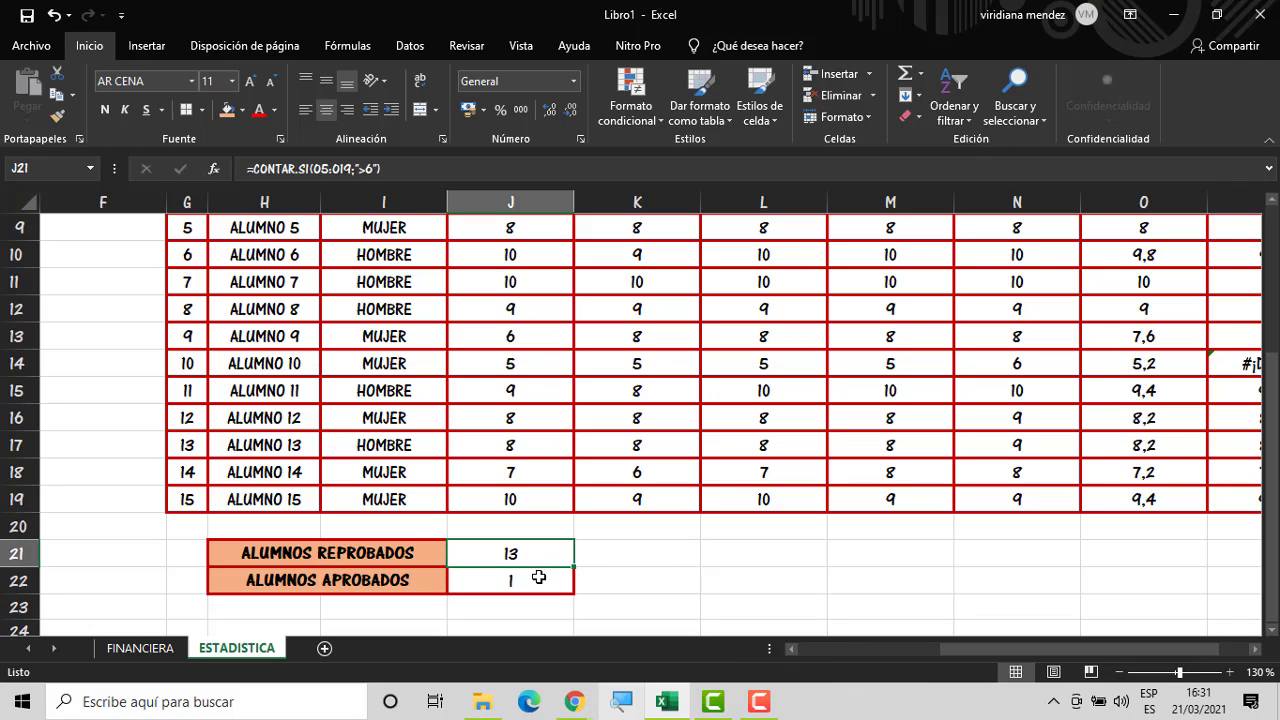
left_click(538, 577)
left_click_drag(1275, 580, 1270, 608)
double_click(544, 556)
left_click(474, 555)
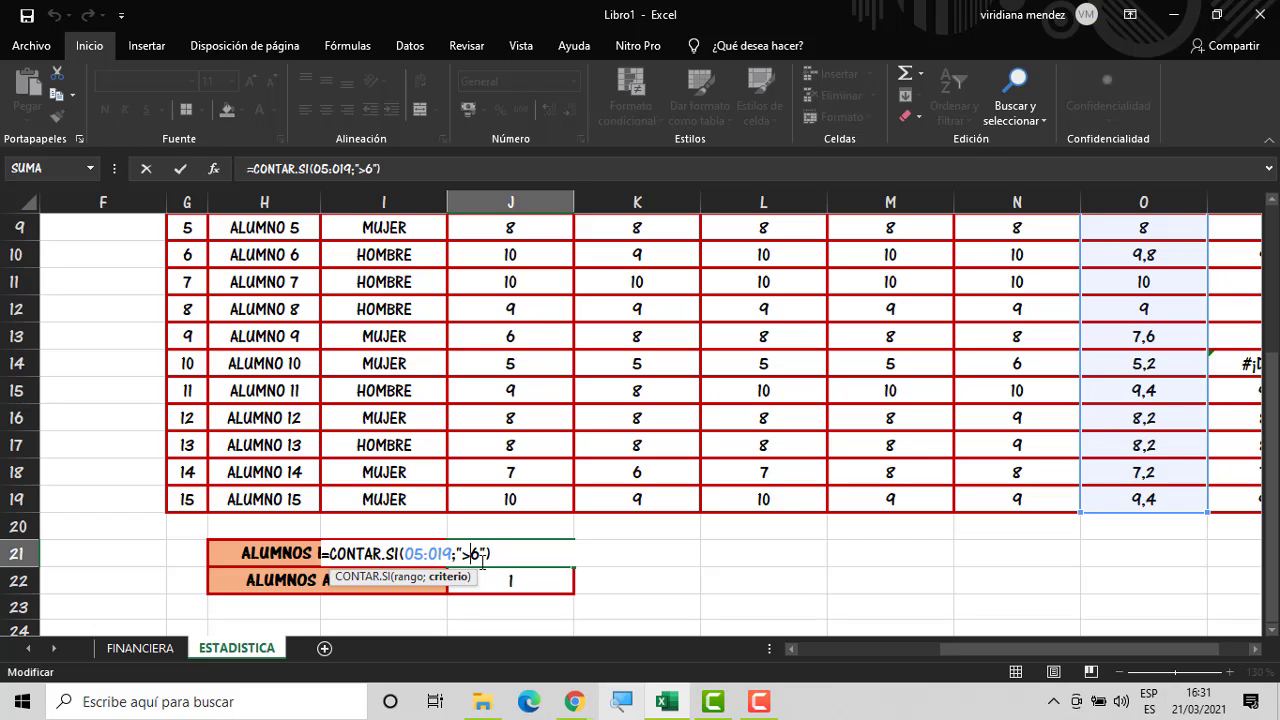
type(",9")
key("Return")
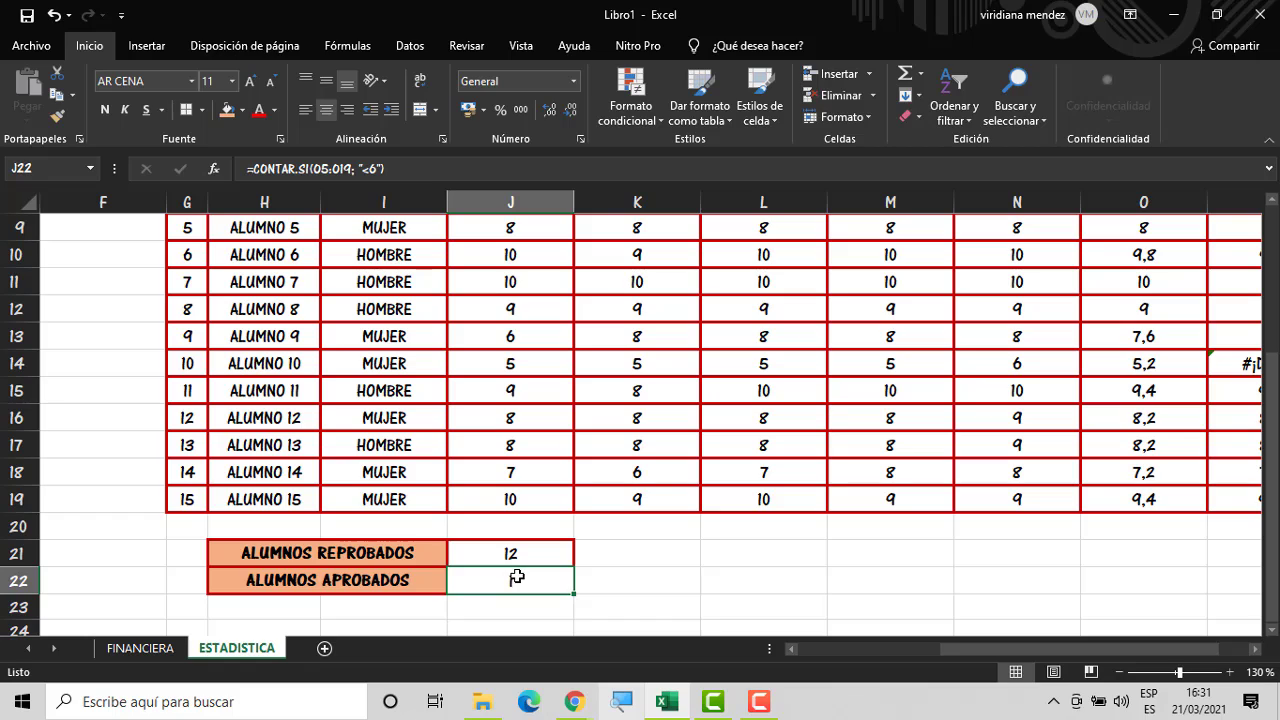
Set the criterion of the CONTAR.SI formula in J22 to "<6,9"
double_click(519, 583)
left_click(485, 582)
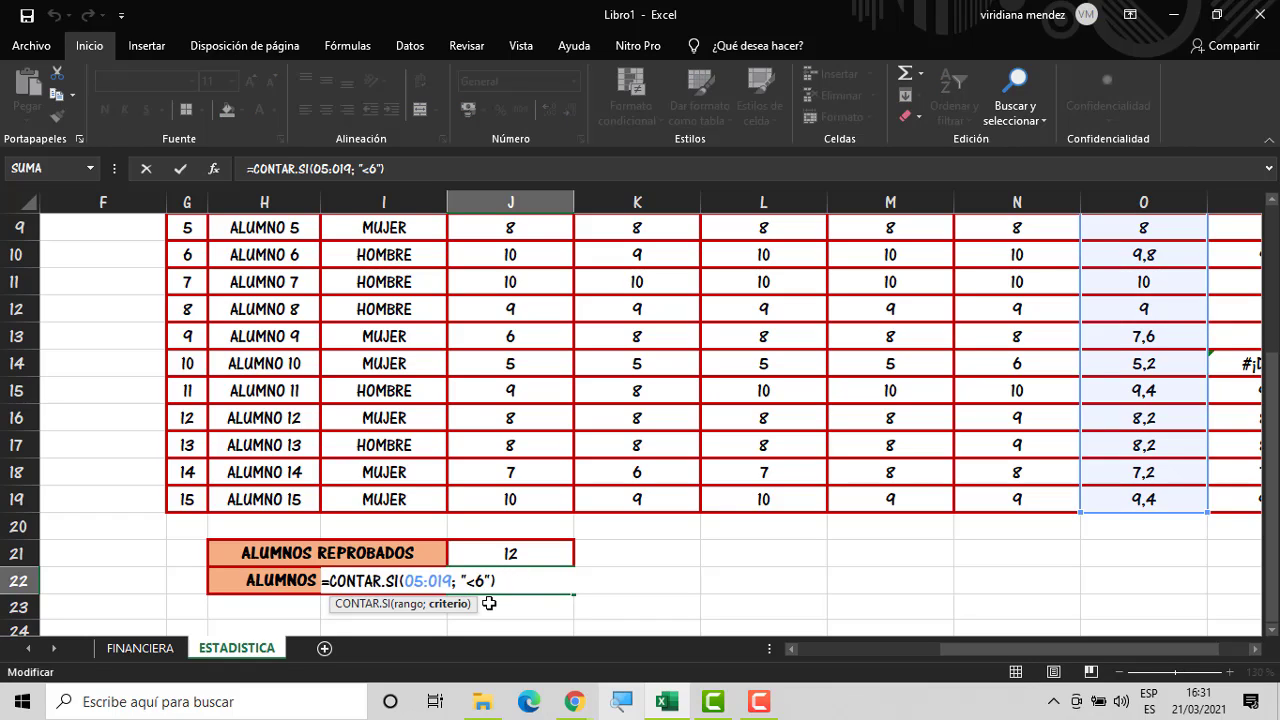
type(",9")
key("Return")
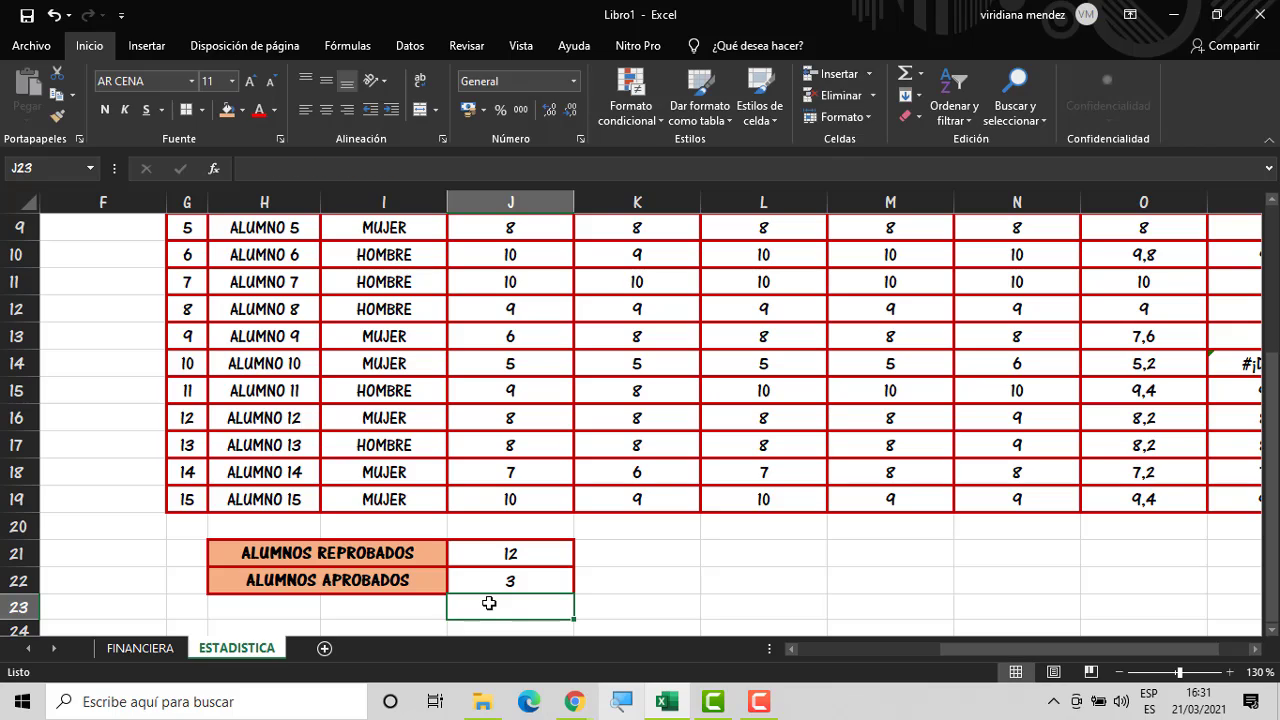
left_click(811, 575)
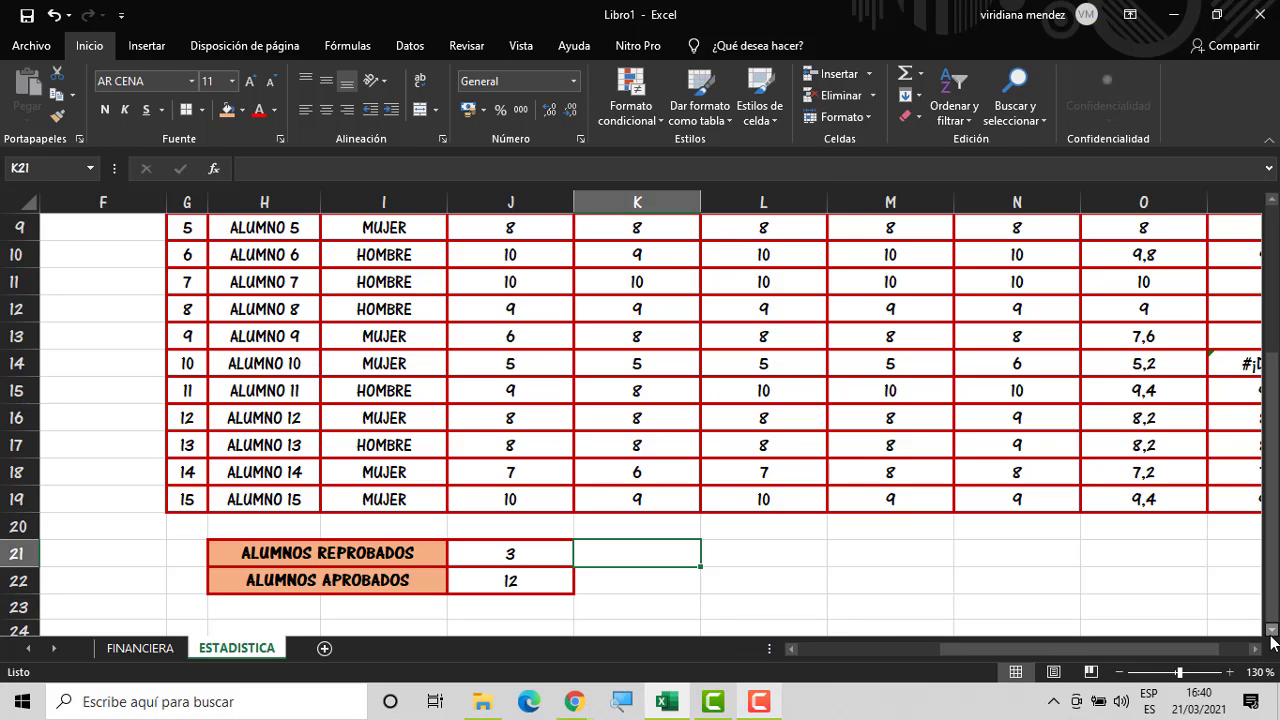
Enter the formula =FRECUENCIA(I5:I19;I17) in J24 below the counts, using the GENERO column as data
left_click(1271, 630)
scroll(1274, 600, "down", 2)
left_click(307, 504)
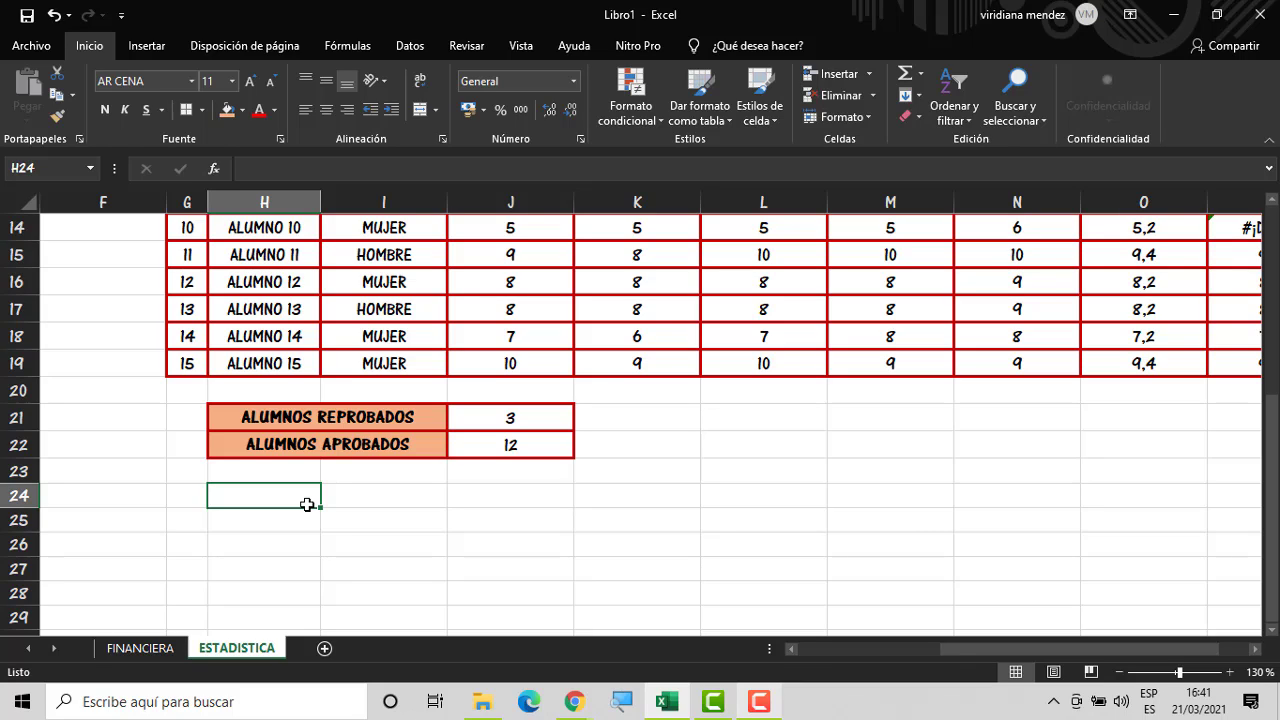
left_click(460, 493)
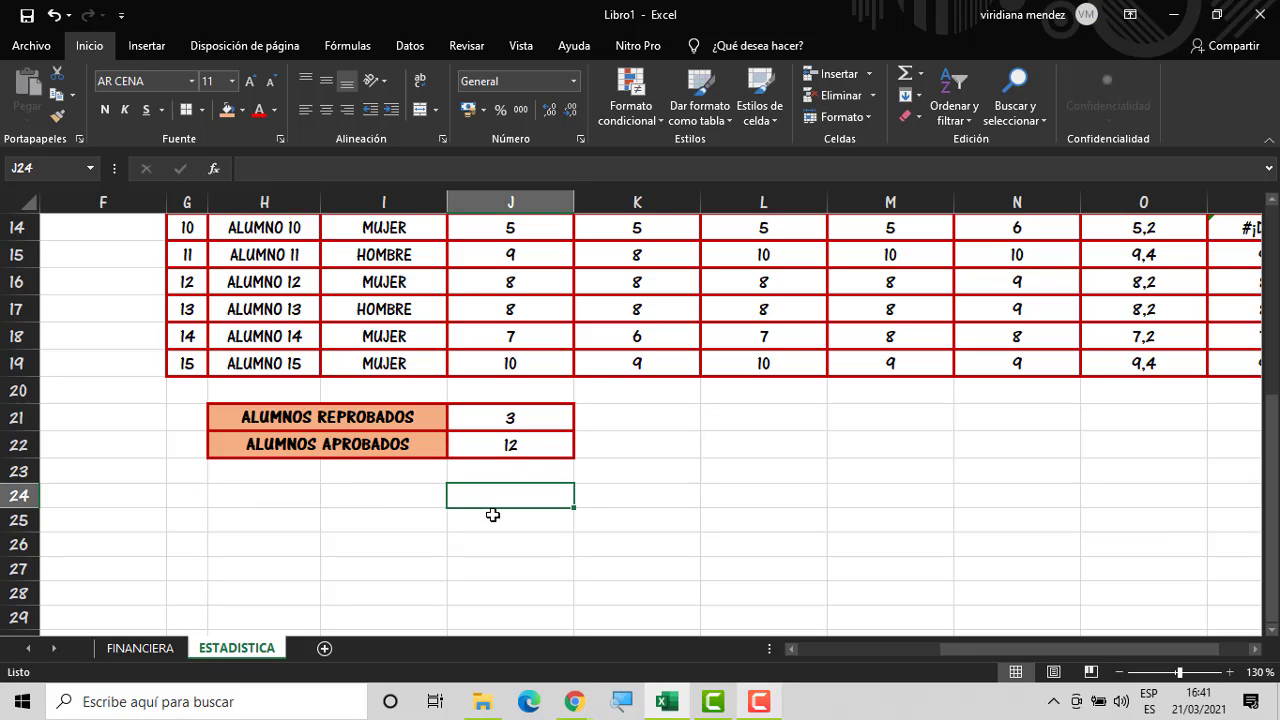
type("=FRE")
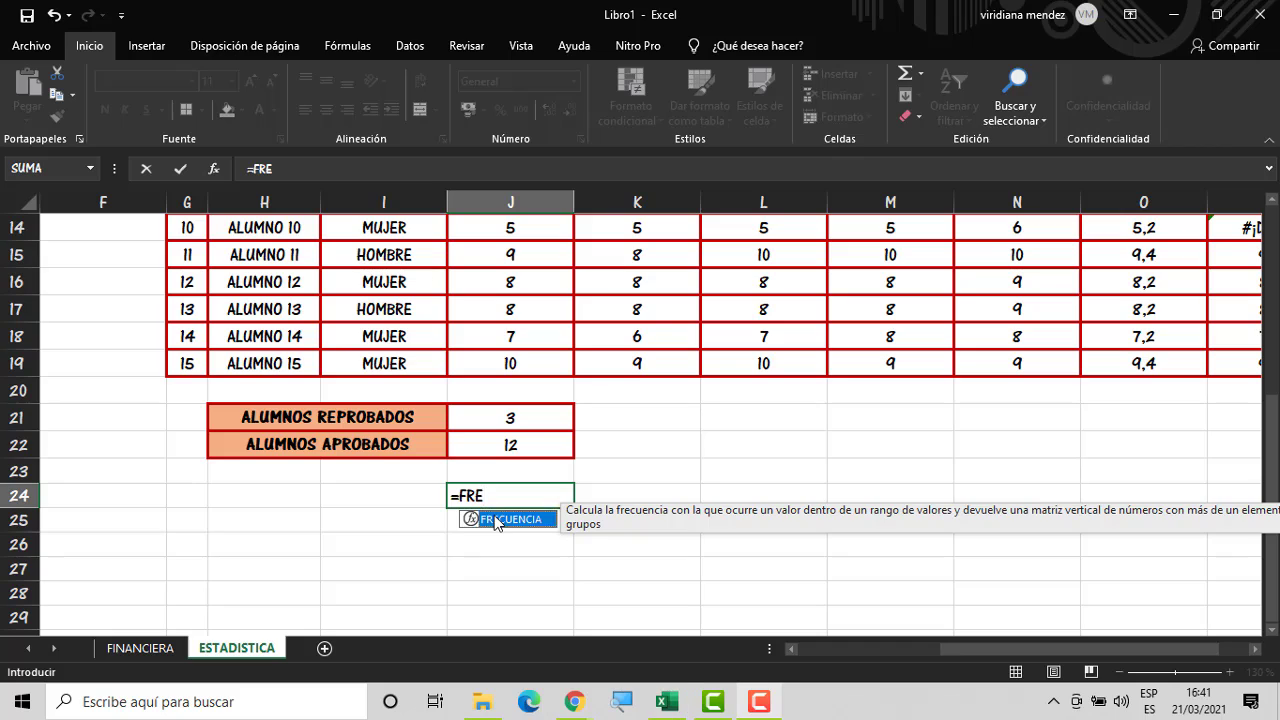
double_click(495, 518)
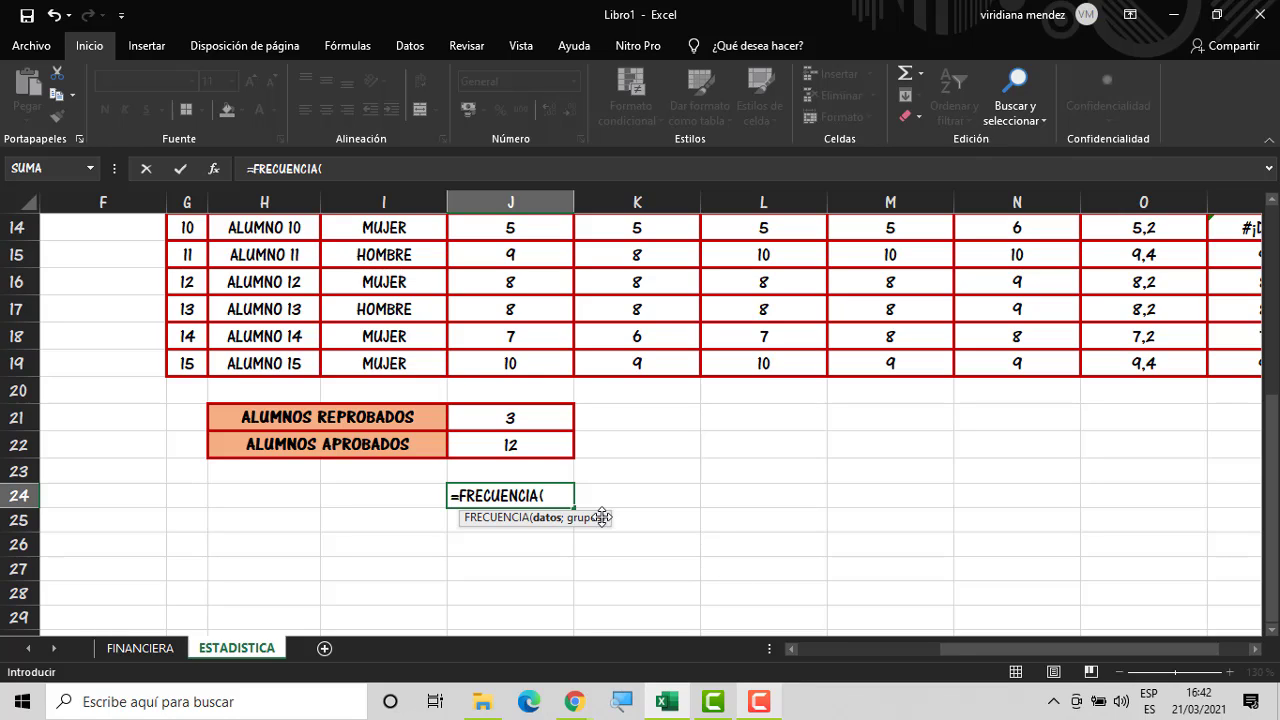
left_click(405, 363)
mouse_move(407, 354)
left_mouse_down()
mouse_move(418, 214)
mouse_move(407, 185)
mouse_move(417, 357)
mouse_move(409, 334)
left_mouse_up()
left_click_drag(1271, 418, 1274, 597)
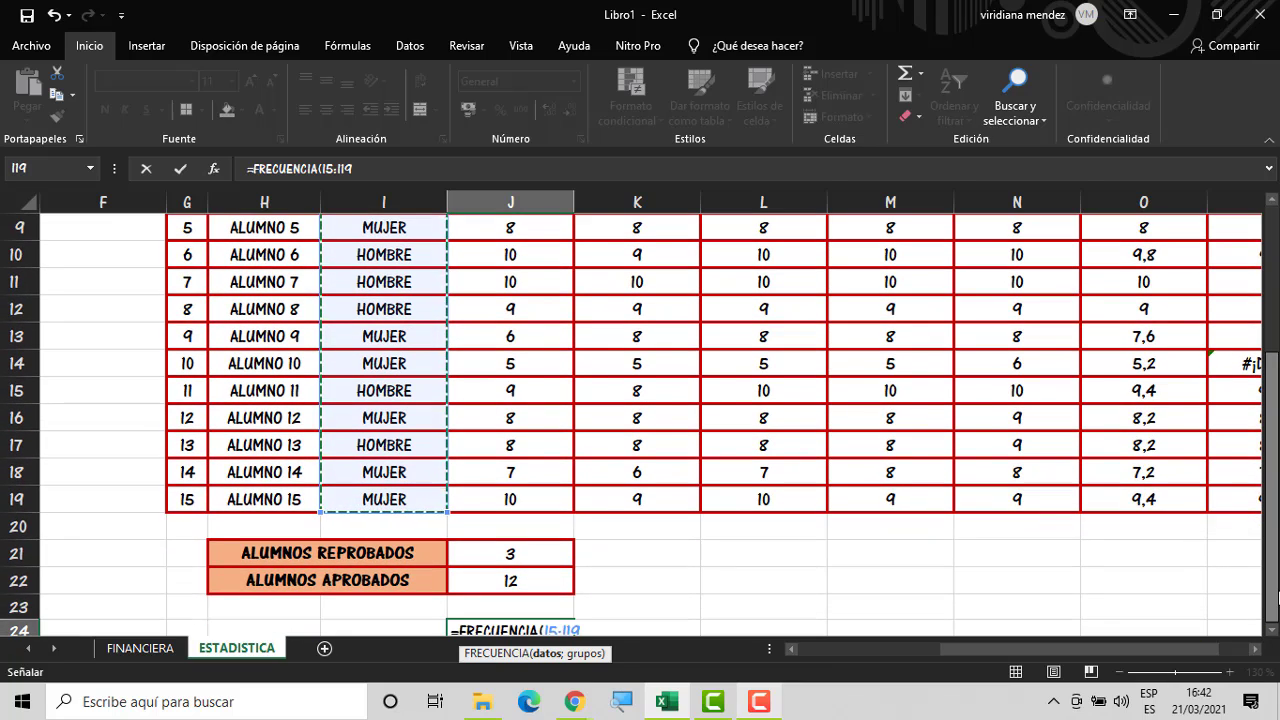
type(";")
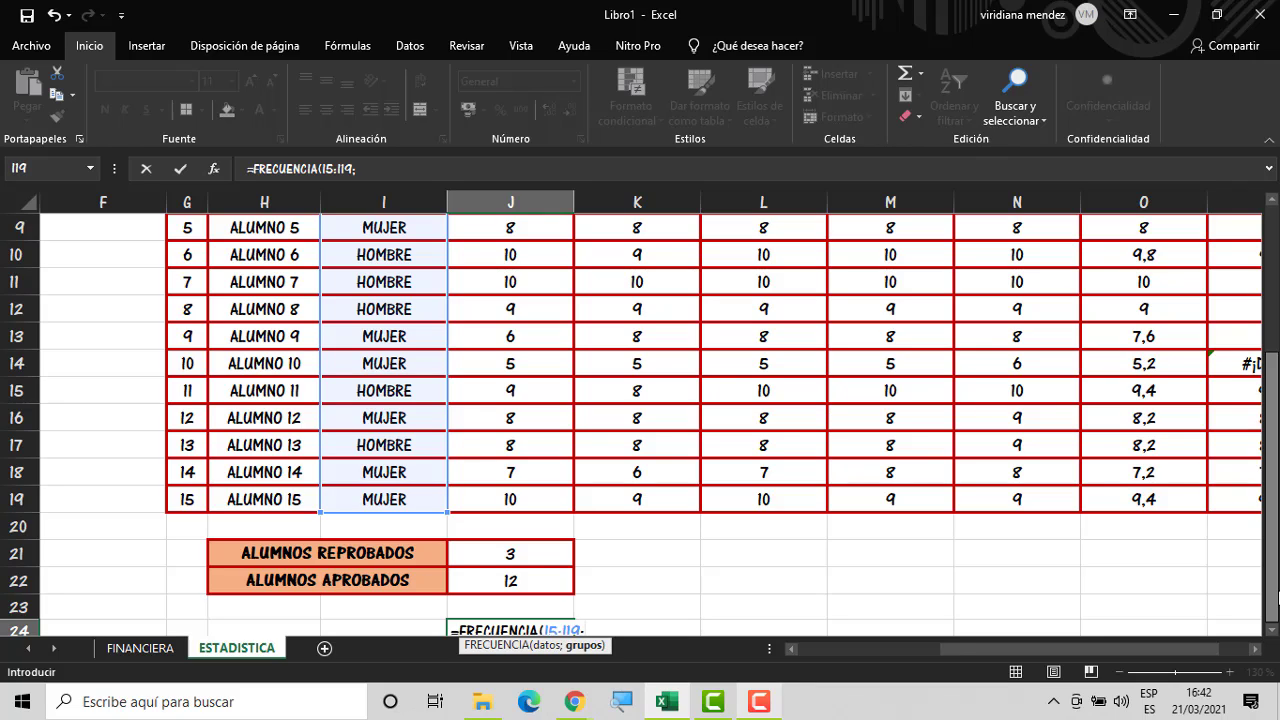
left_click(398, 444)
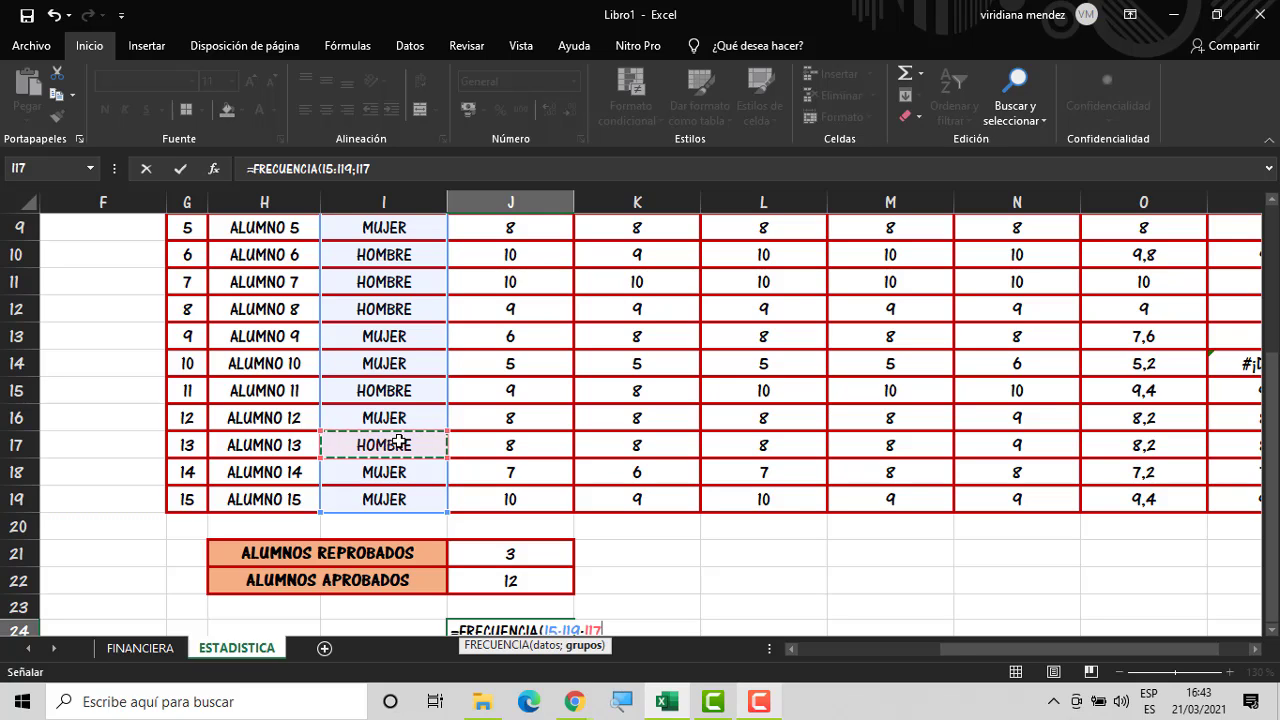
key("Return")
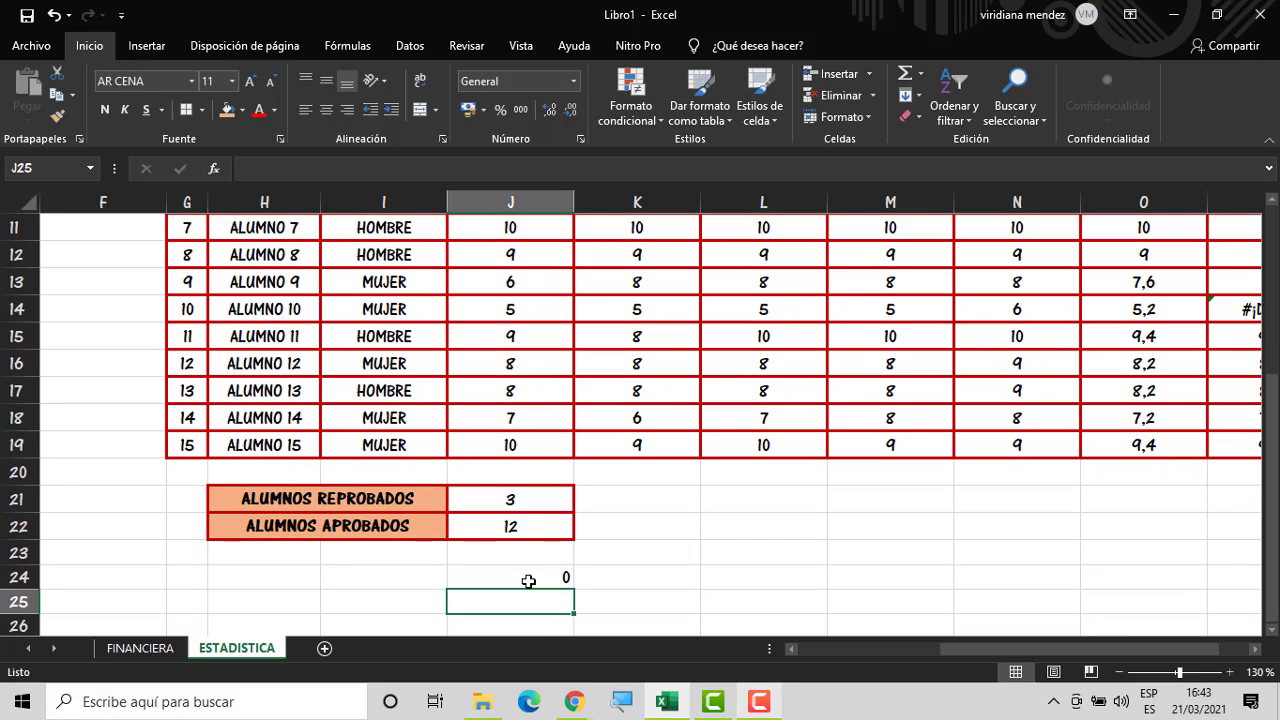
Try replacing the groups argument of the FRECUENCIA formula in J24 with the text "HOMBRE"
left_click(523, 578)
left_click(394, 577)
left_click(548, 575)
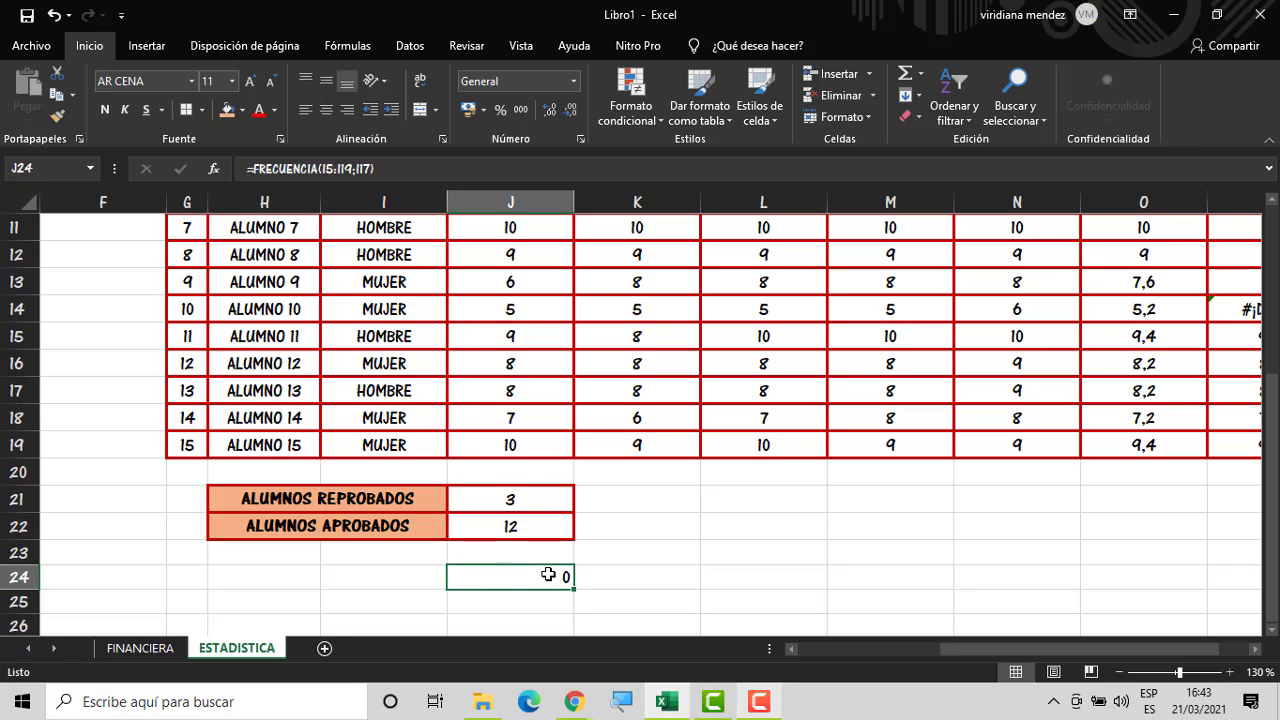
double_click(548, 575)
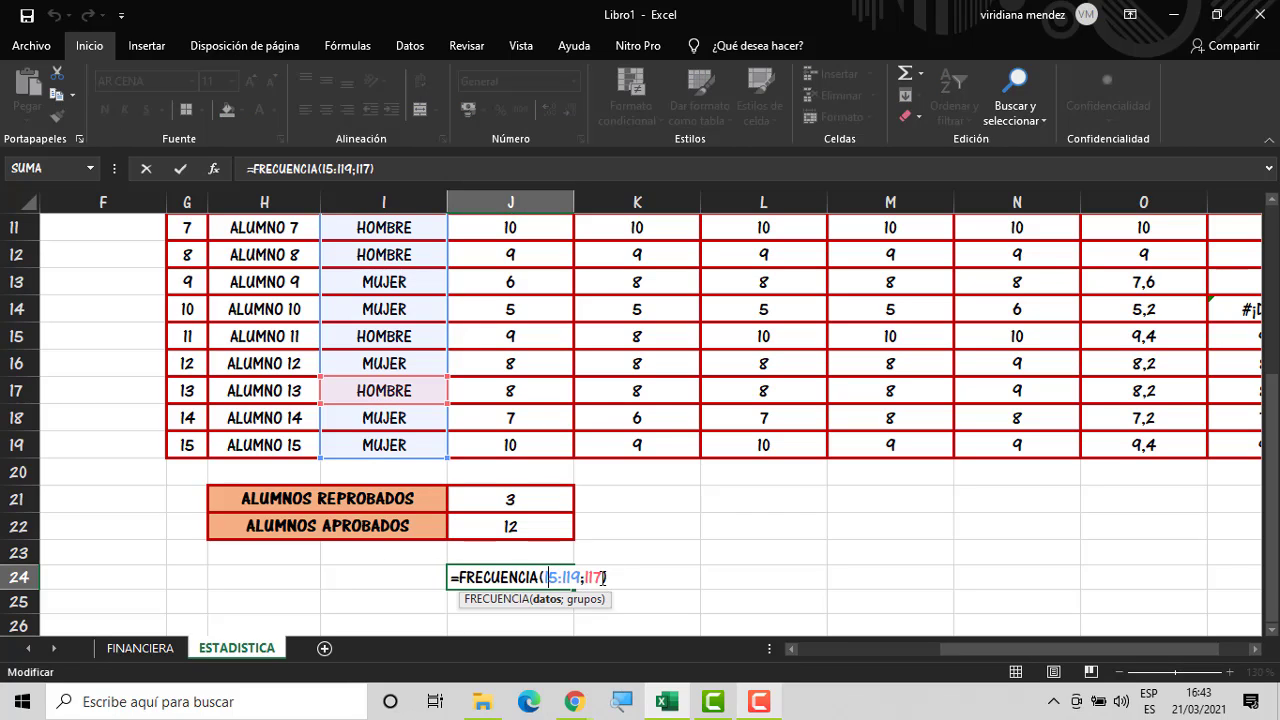
left_click(604, 580)
key("BackSpace")
key("BackSpace")
key("BackSpace")
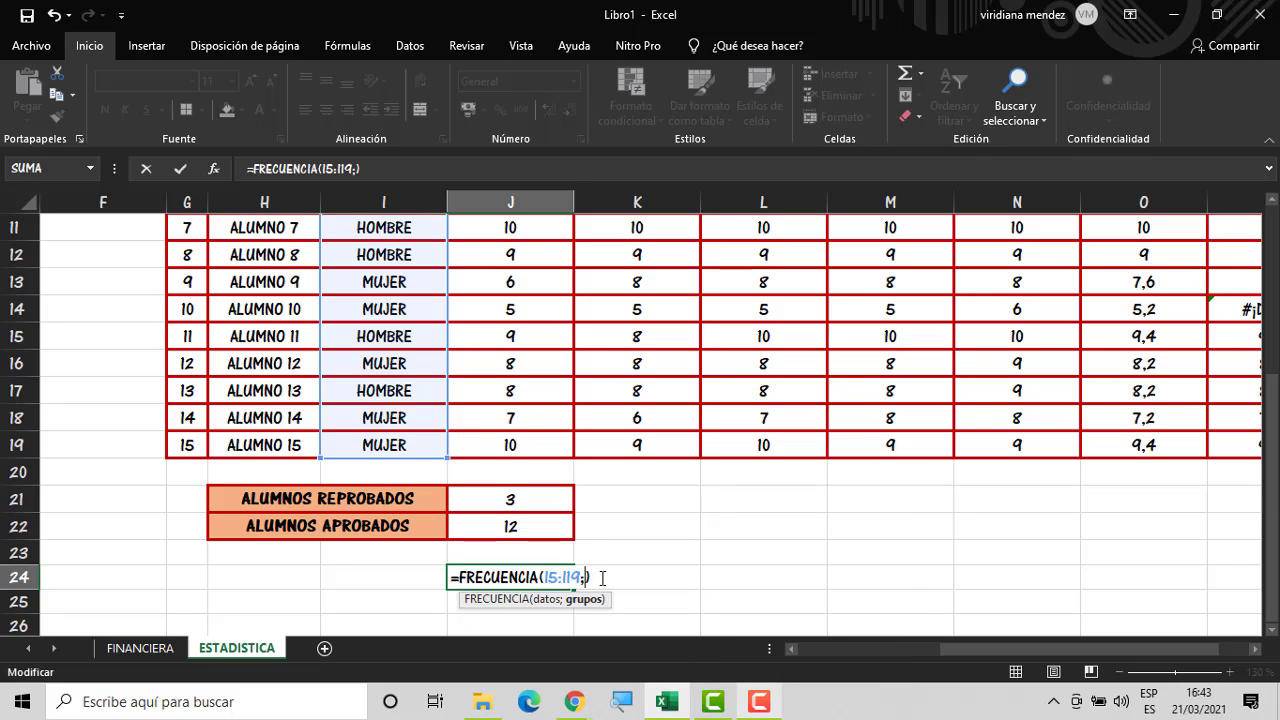
type("\"HOMBRES")
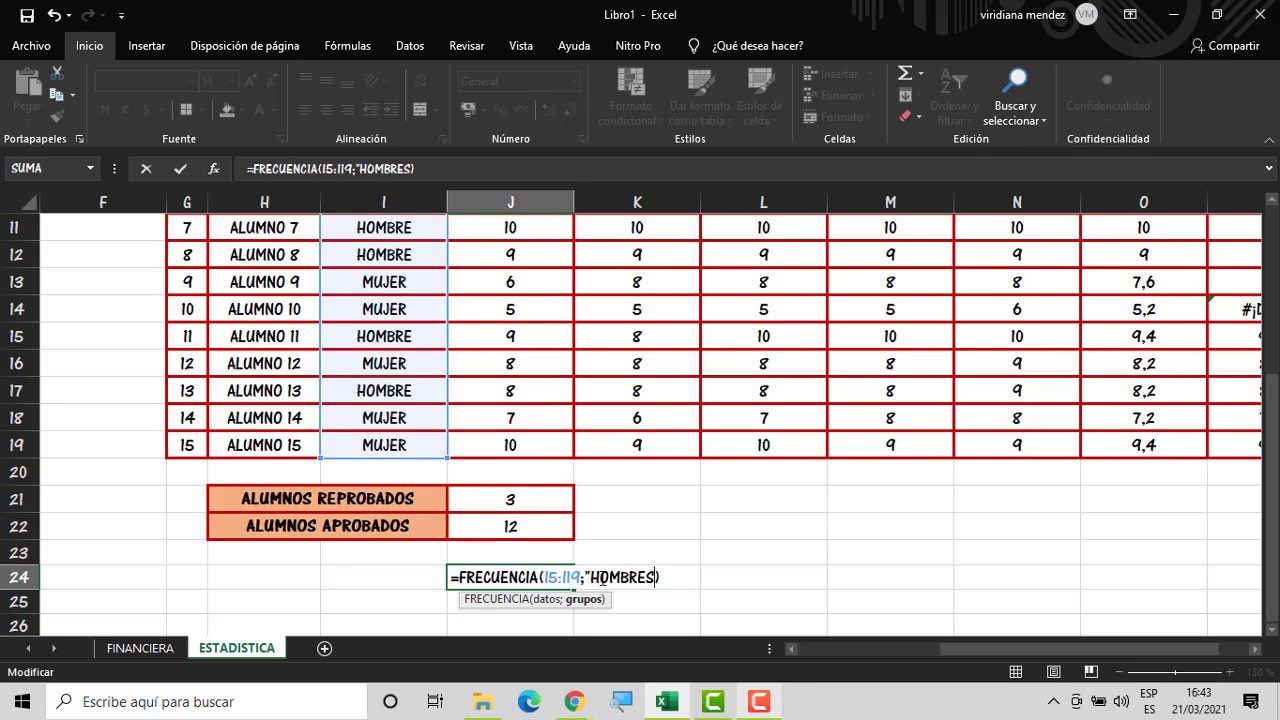
key("BackSpace")
type("\"")
key("Return")
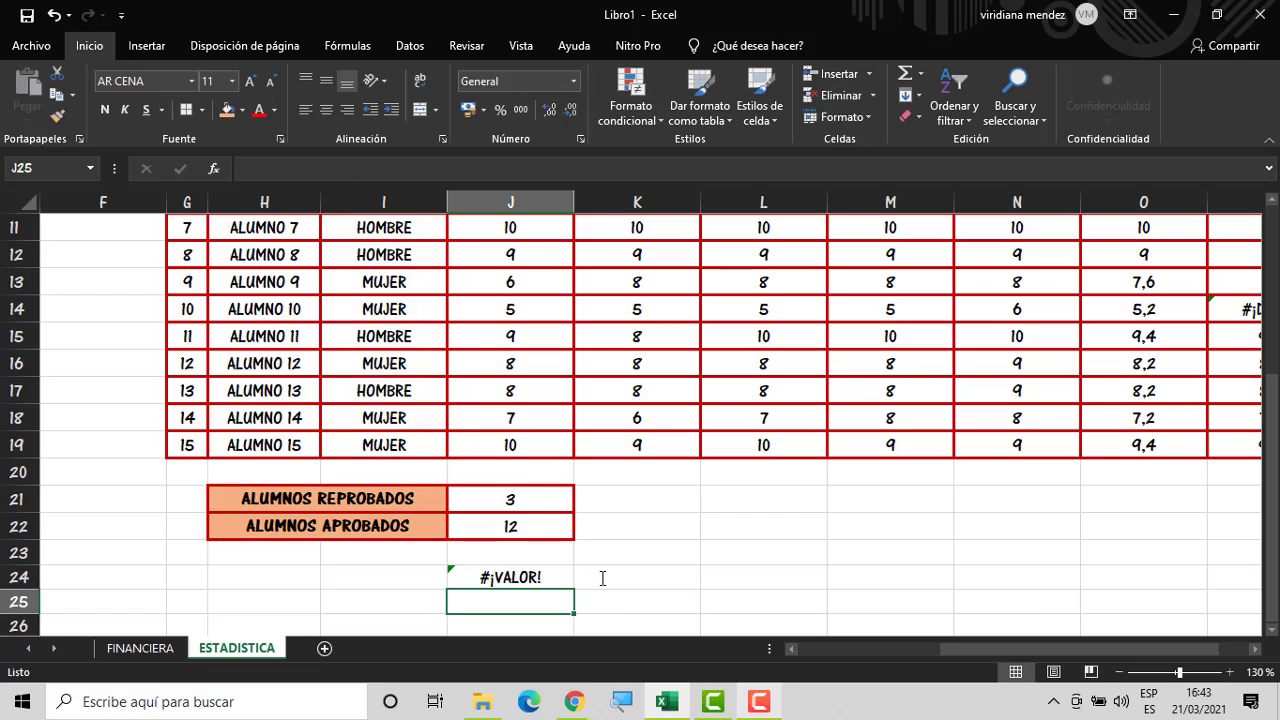
Change the formula in J24 to =FRECUENCIA(O5:O19;O11:O13), using the CALIFICACION column as data
double_click(526, 578)
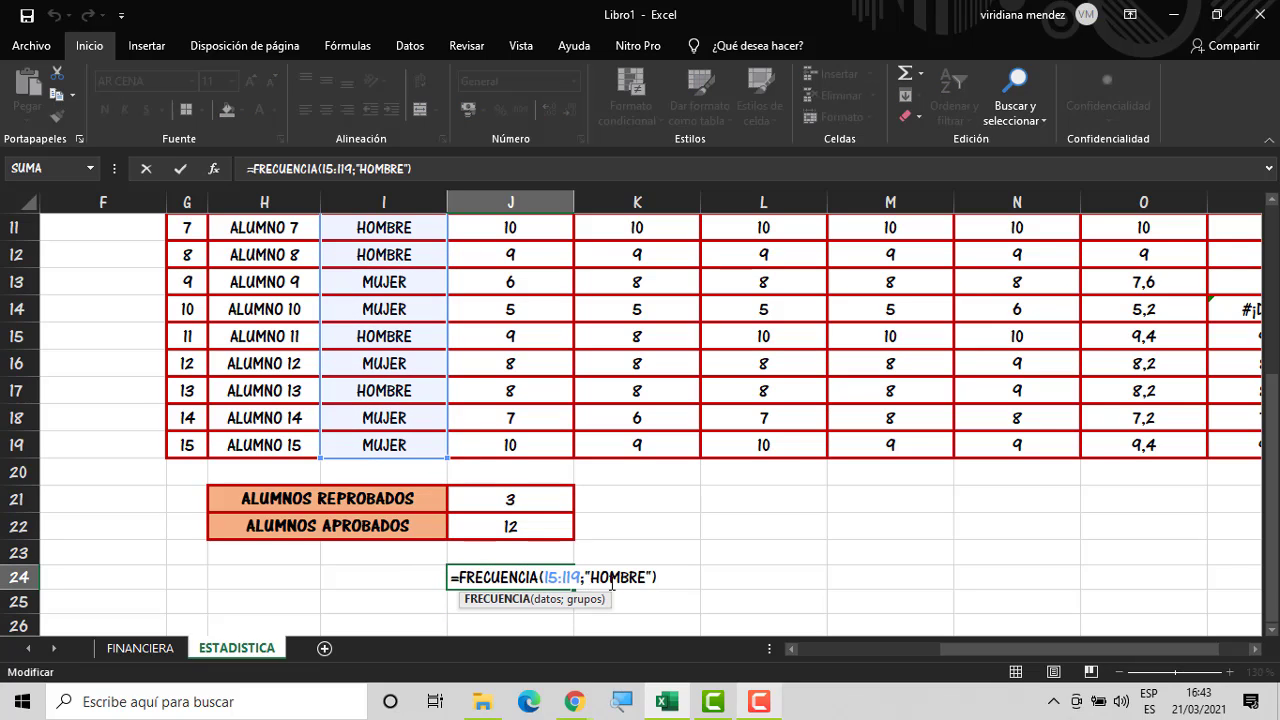
left_click(650, 580)
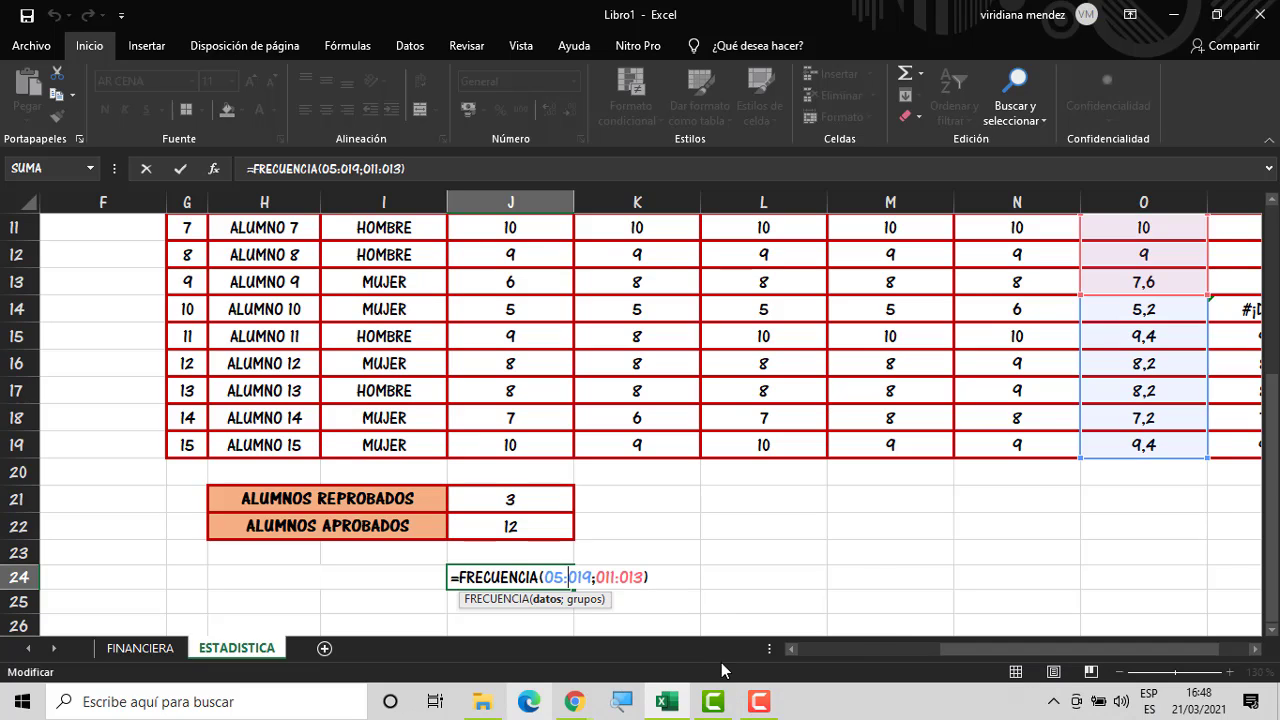
left_click(760, 712)
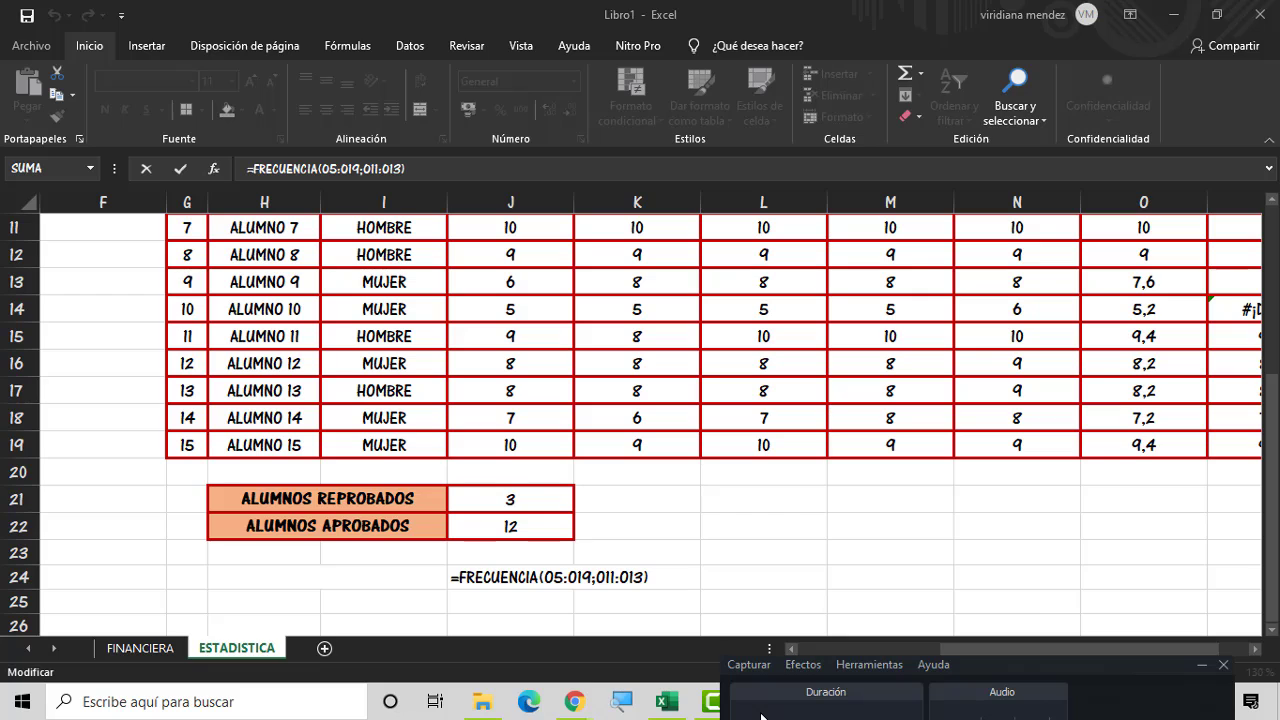
left_click_drag(1166, 669, 1215, 718)
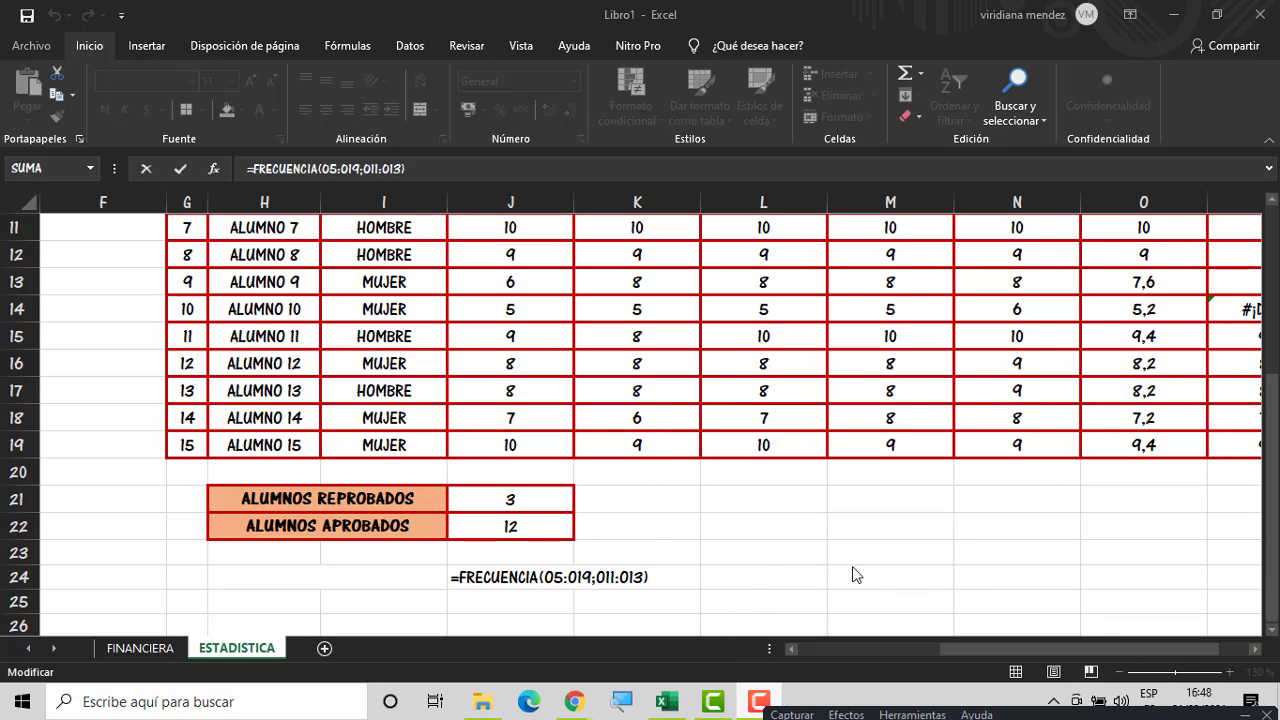
left_click(656, 577)
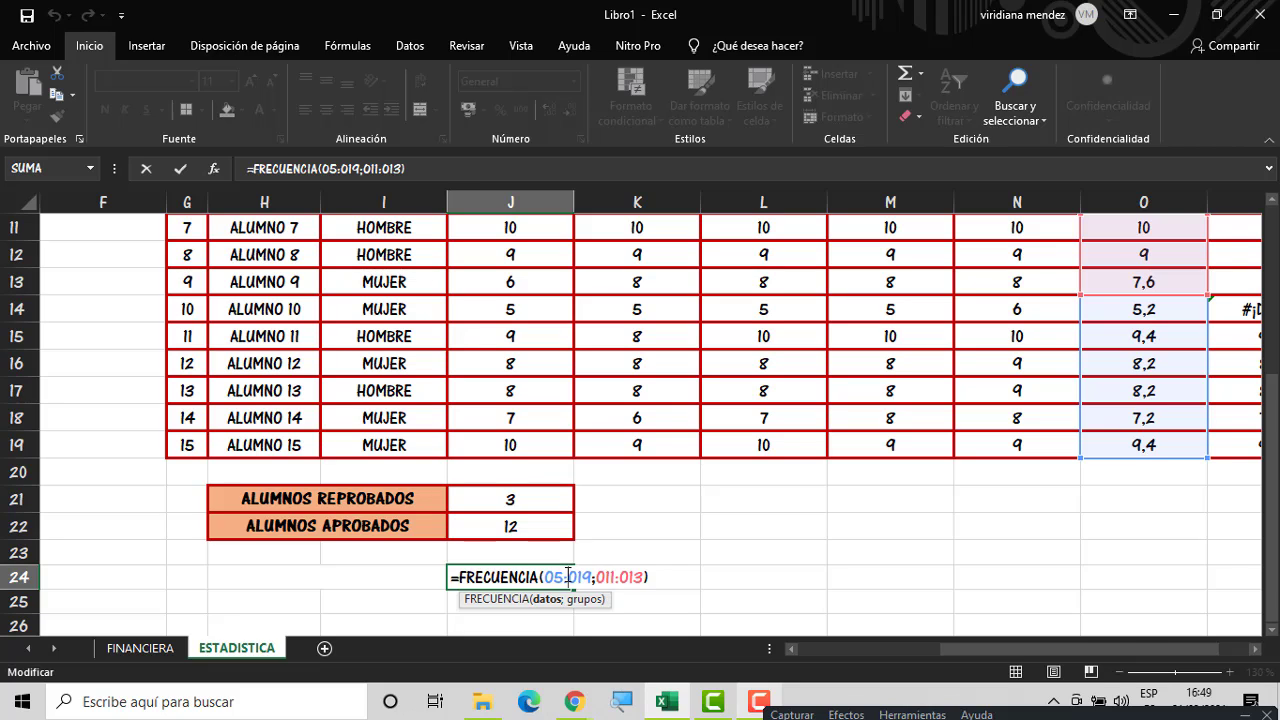
key("ctrl+shift+Return")
Enter the label MAYORES DE 7.6 in H24 beside the FRECUENCIA result
key("Left")
type("MAYO")
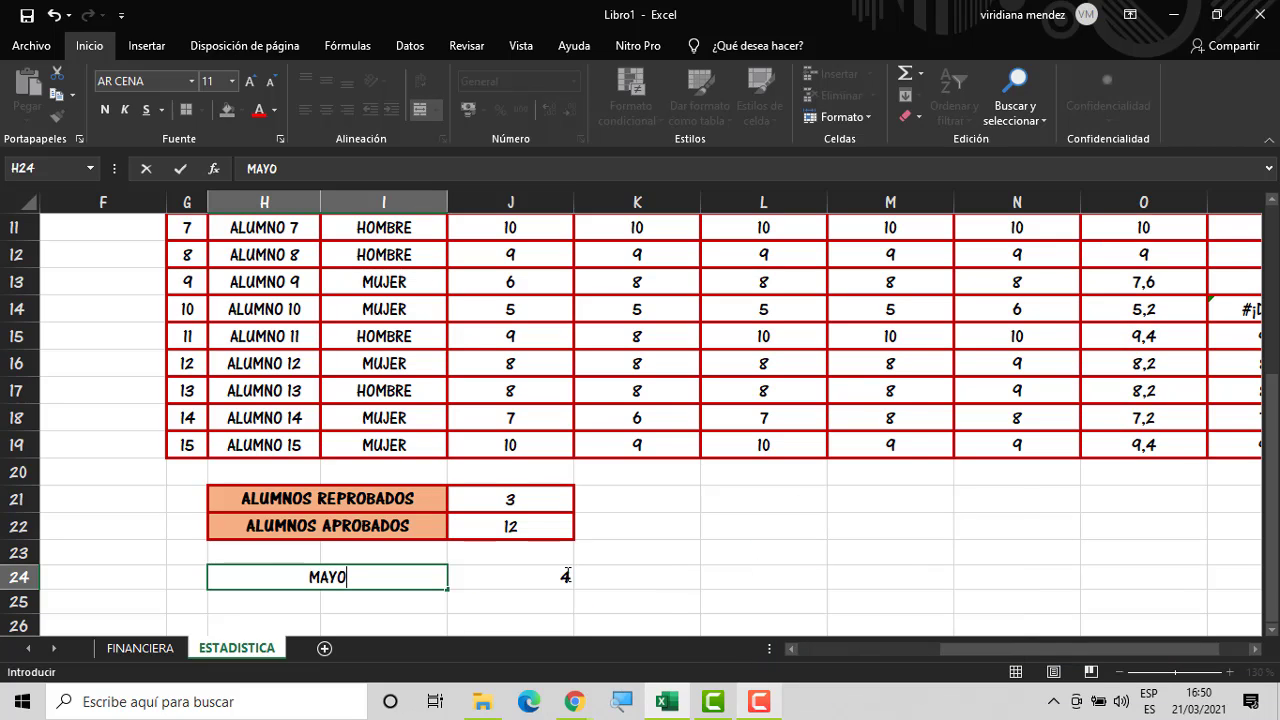
type("RES")
key("BackSpace")
key("BackSpace")
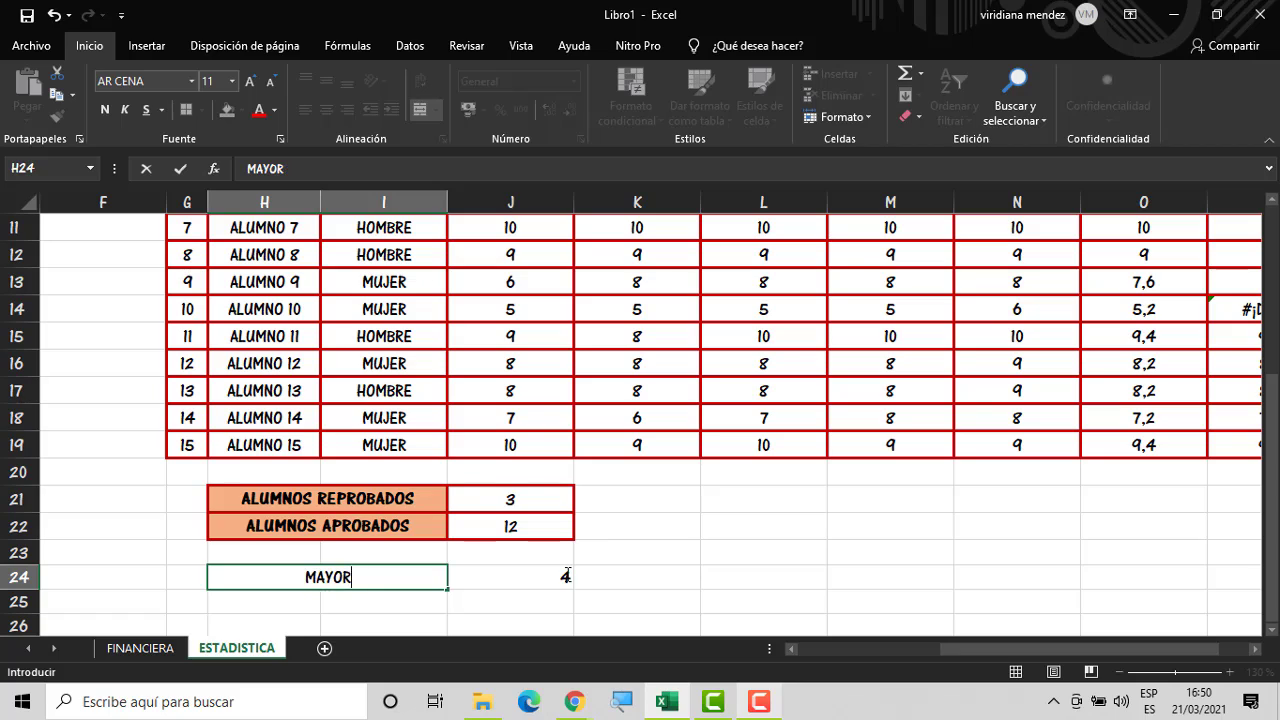
type("ES DE ")
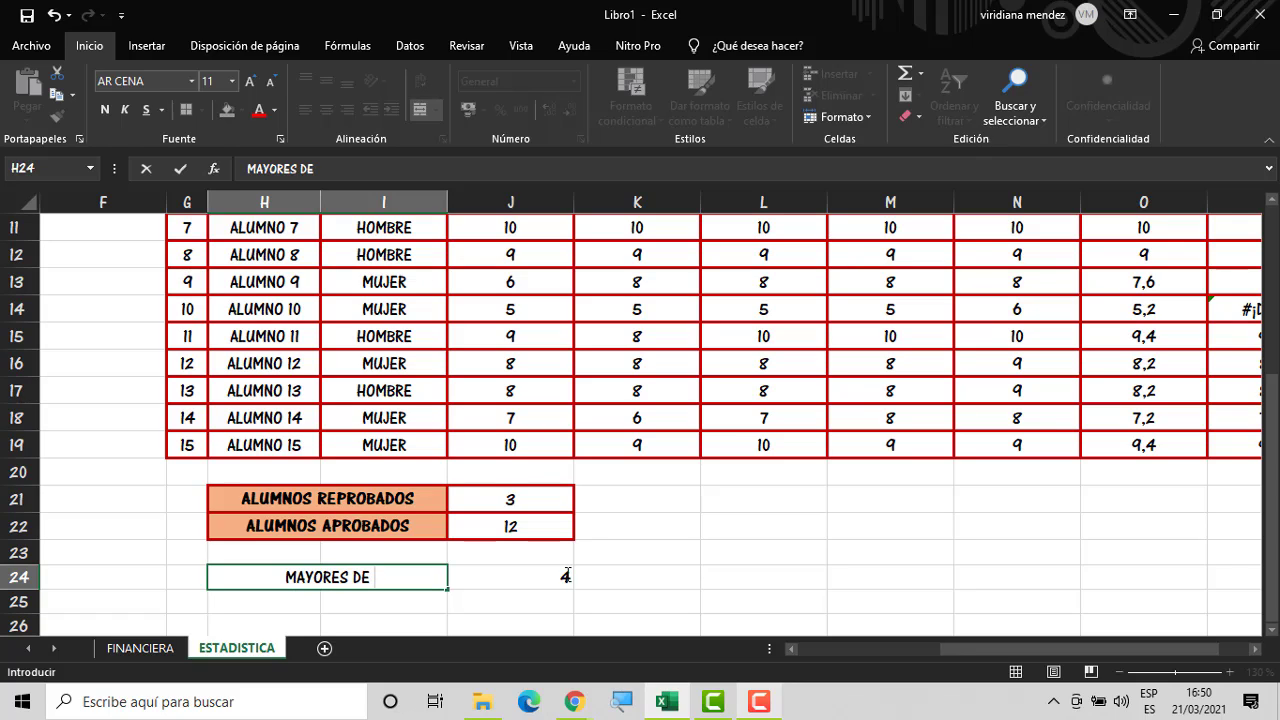
type("7")
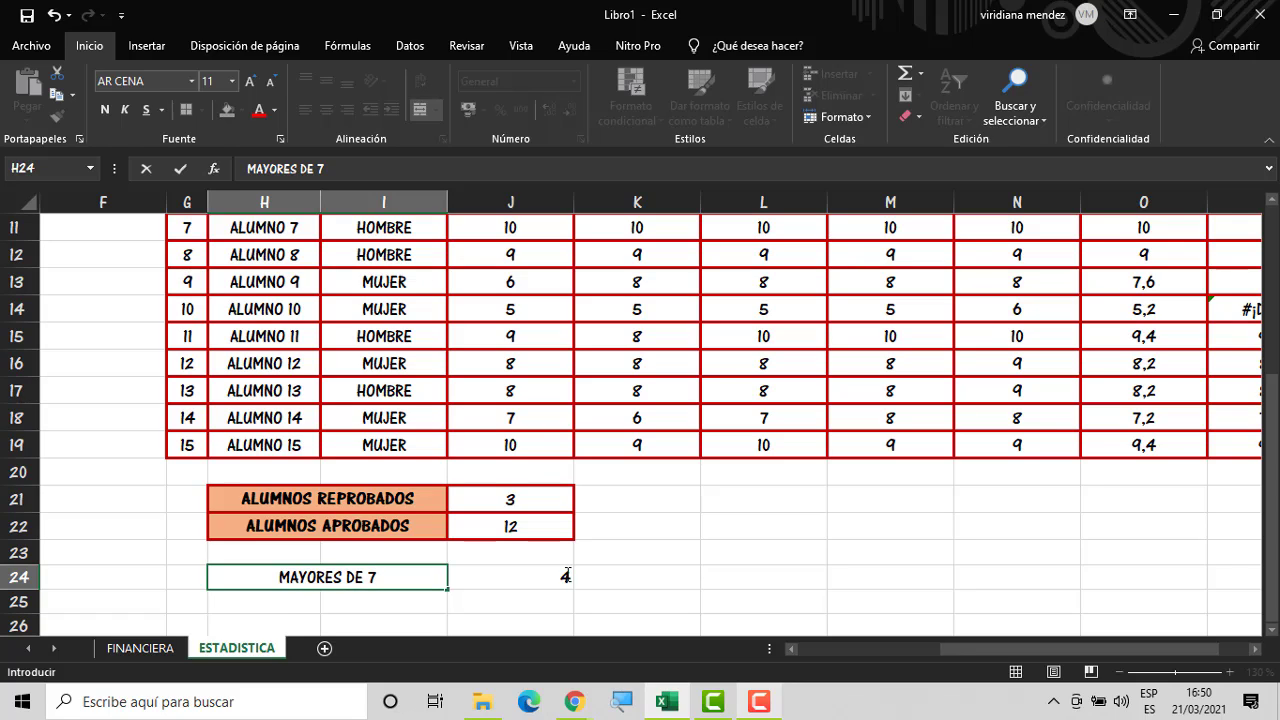
type(".6")
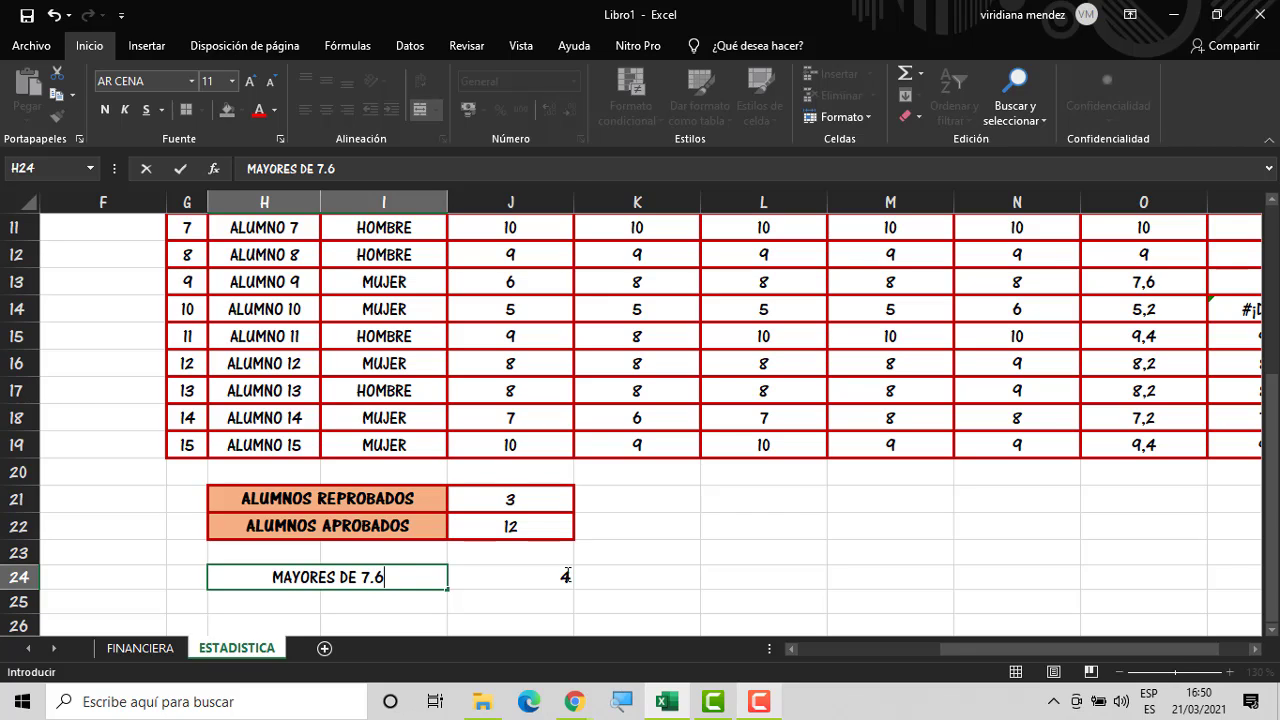
left_click(567, 575)
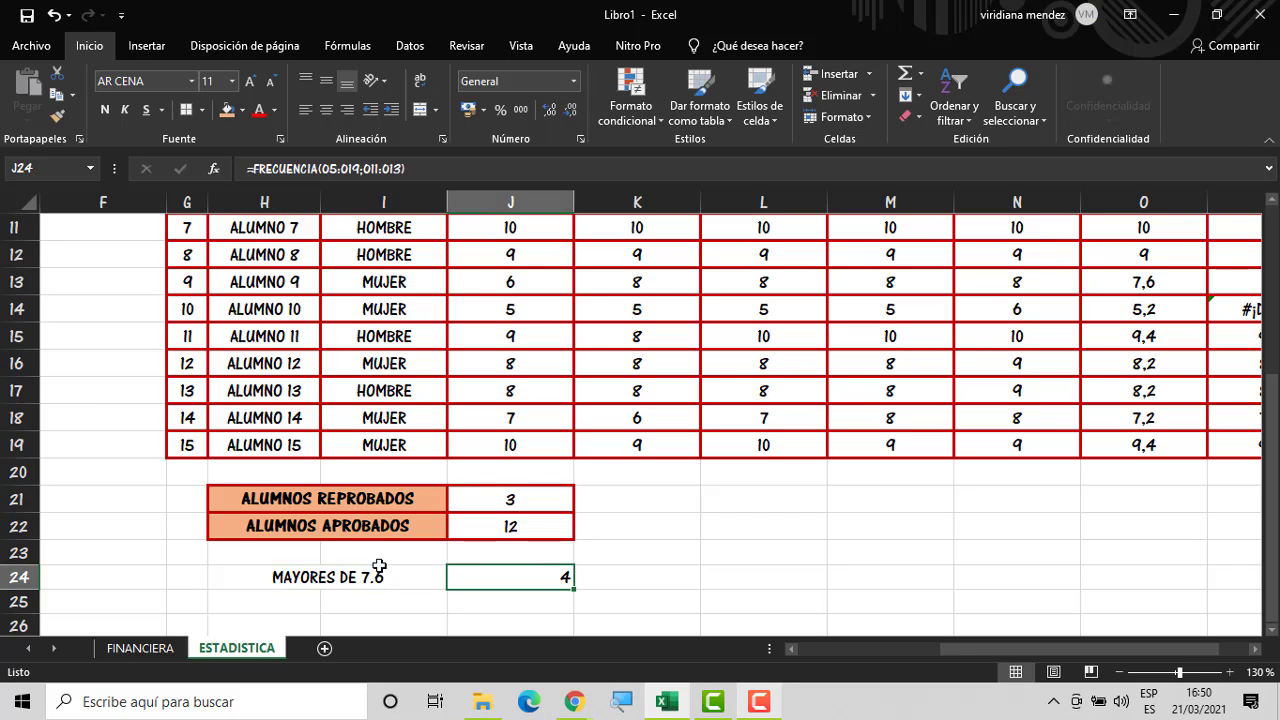
Apply the red borders to H24:J24 and center the contents of that row
left_click_drag(400, 577, 560, 577)
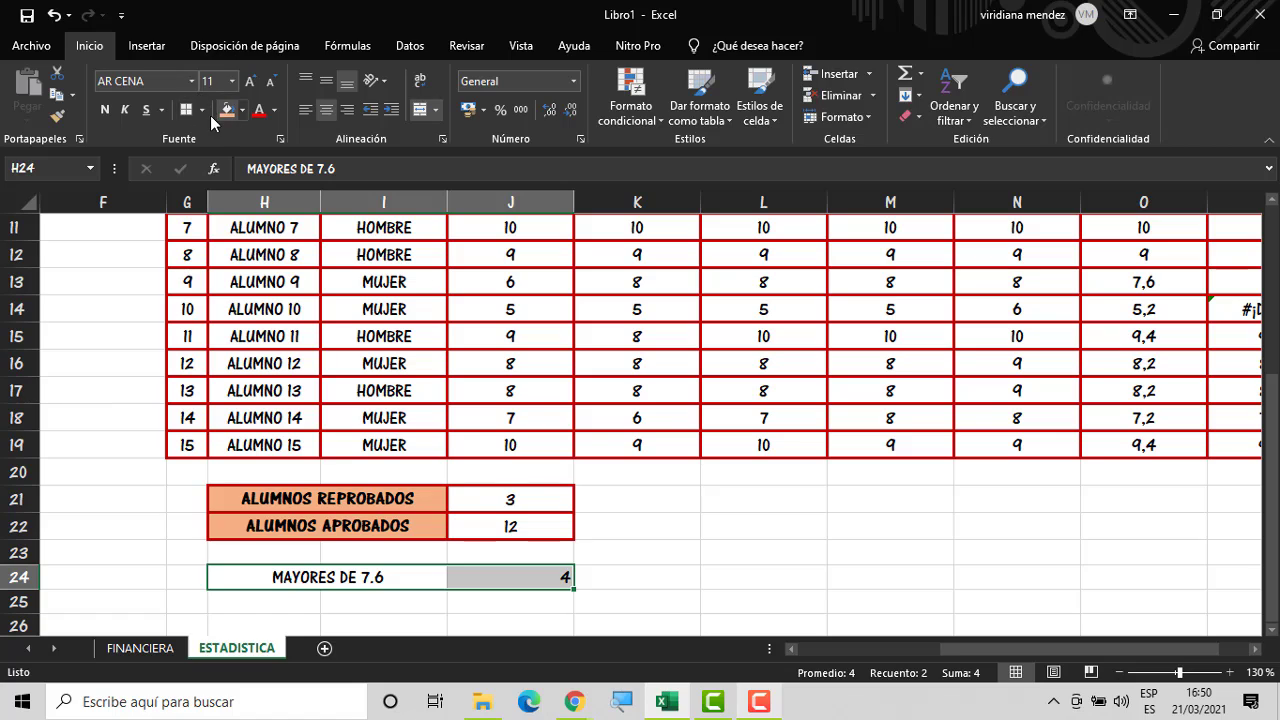
left_click(191, 112)
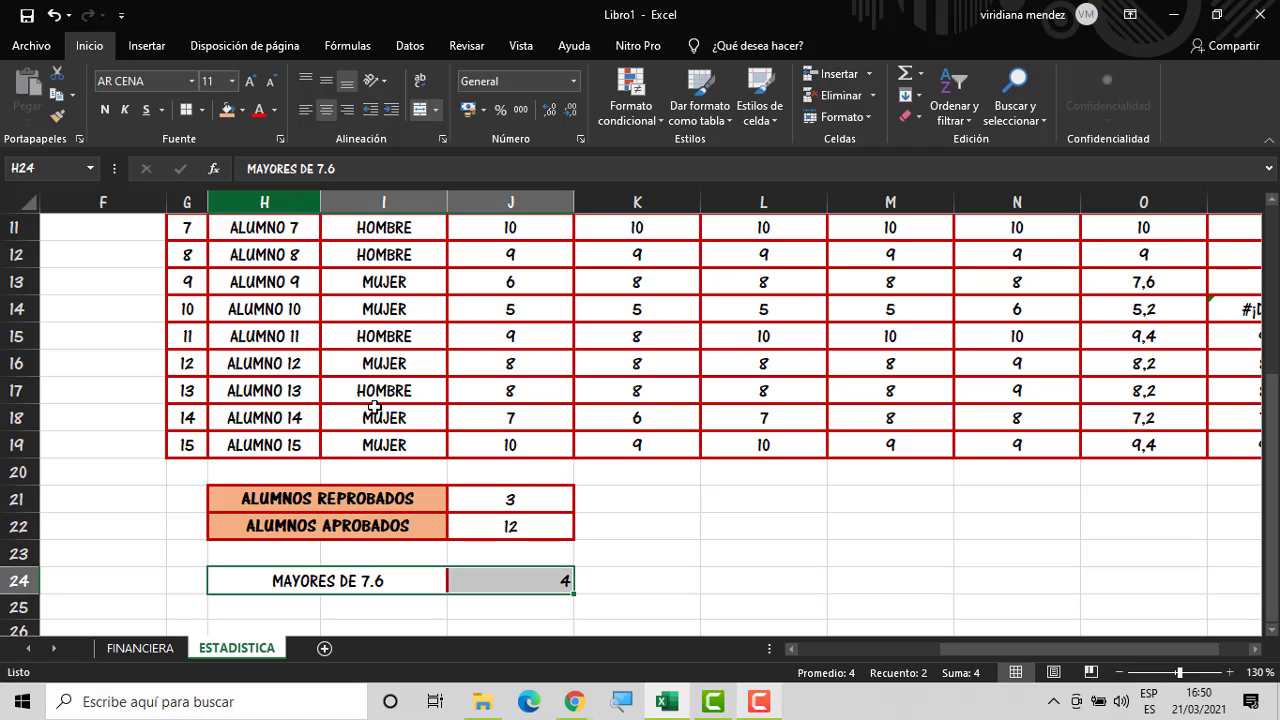
left_click(321, 113)
left_click(321, 113)
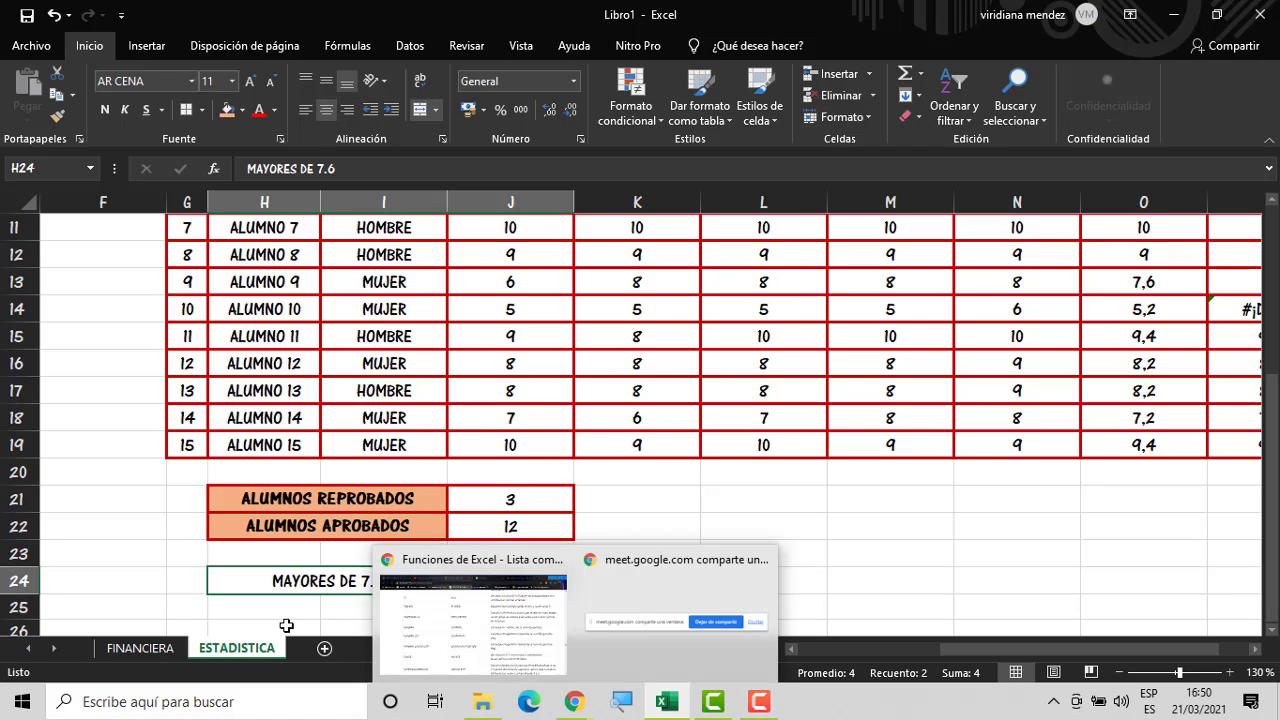
Fill the MAYORES DE 7.6 label cell with orange and make its text bold
left_click(255, 627)
left_click(322, 580)
left_click(227, 110)
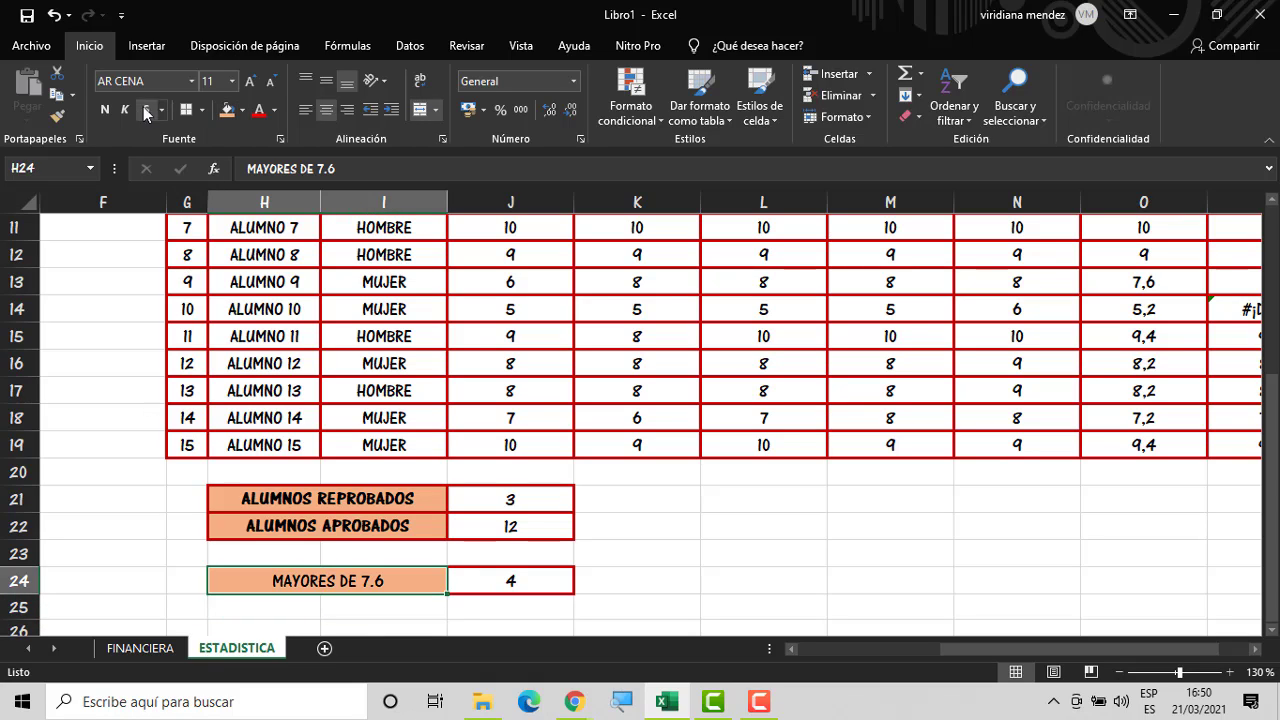
left_click(105, 110)
left_click(677, 533)
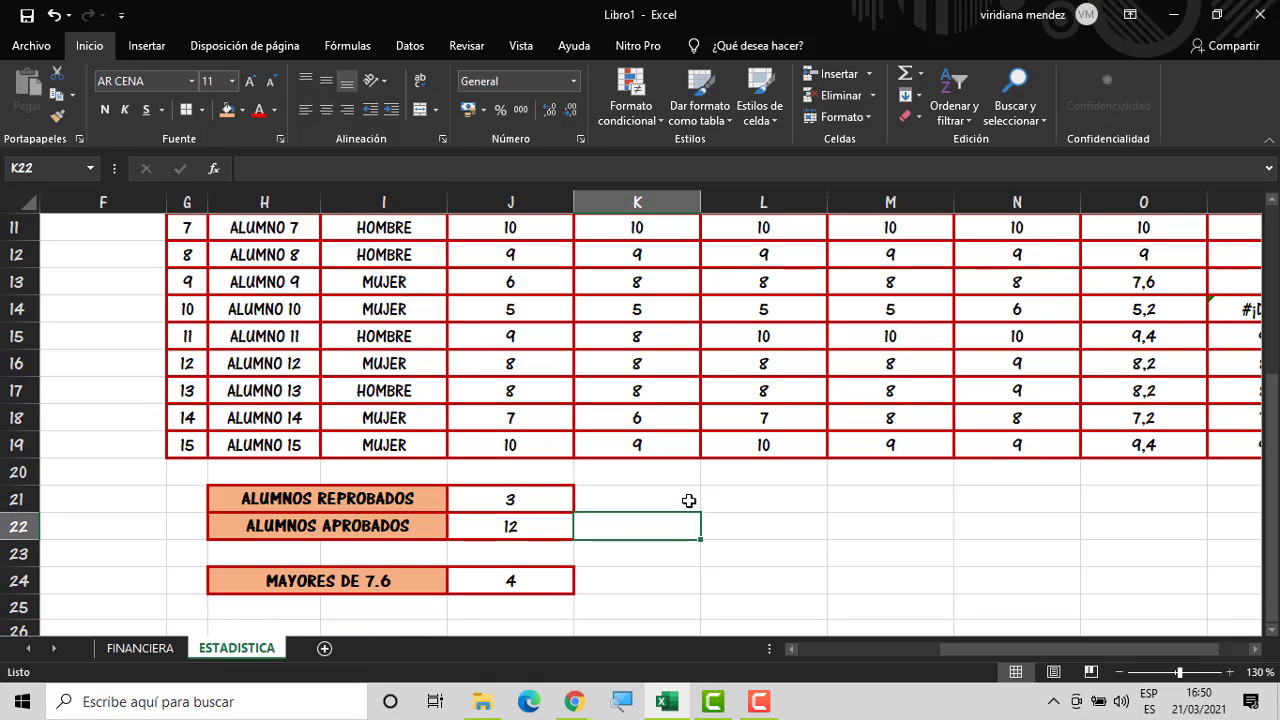
Enter the labels MUJERES in L21 and HOMBRES in L22
left_click(720, 503)
type("M")
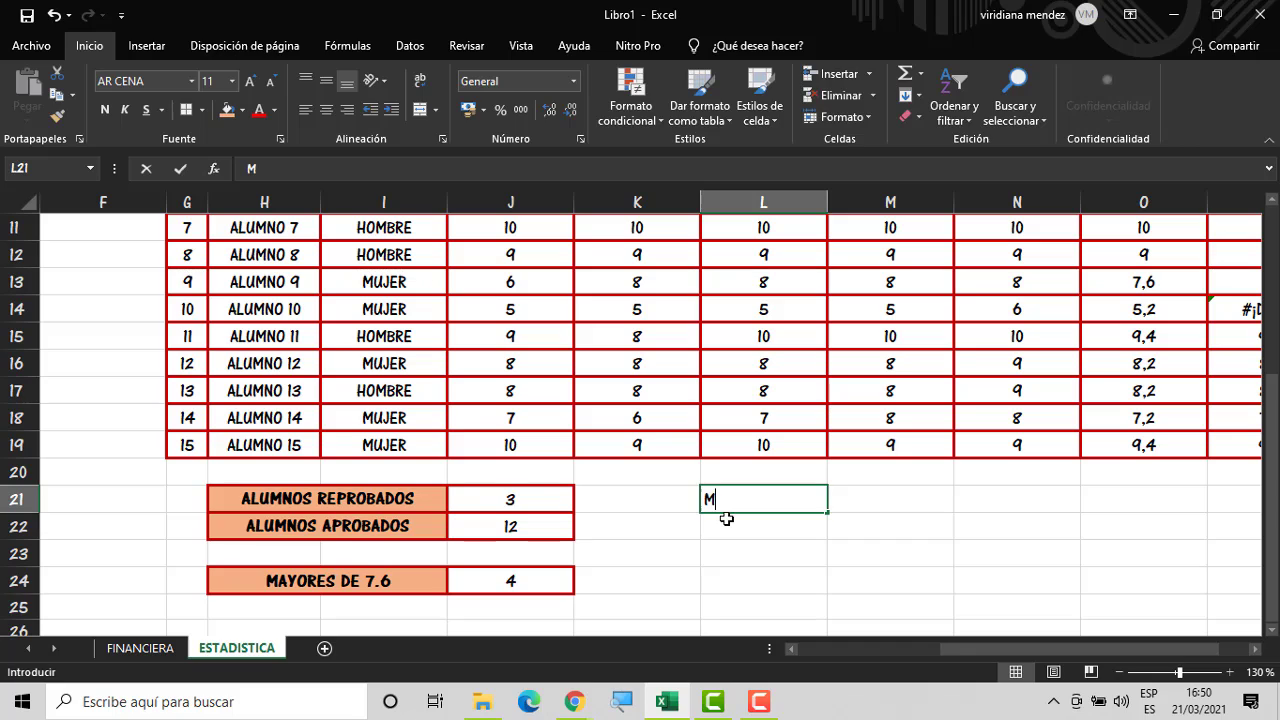
type("UJERES")
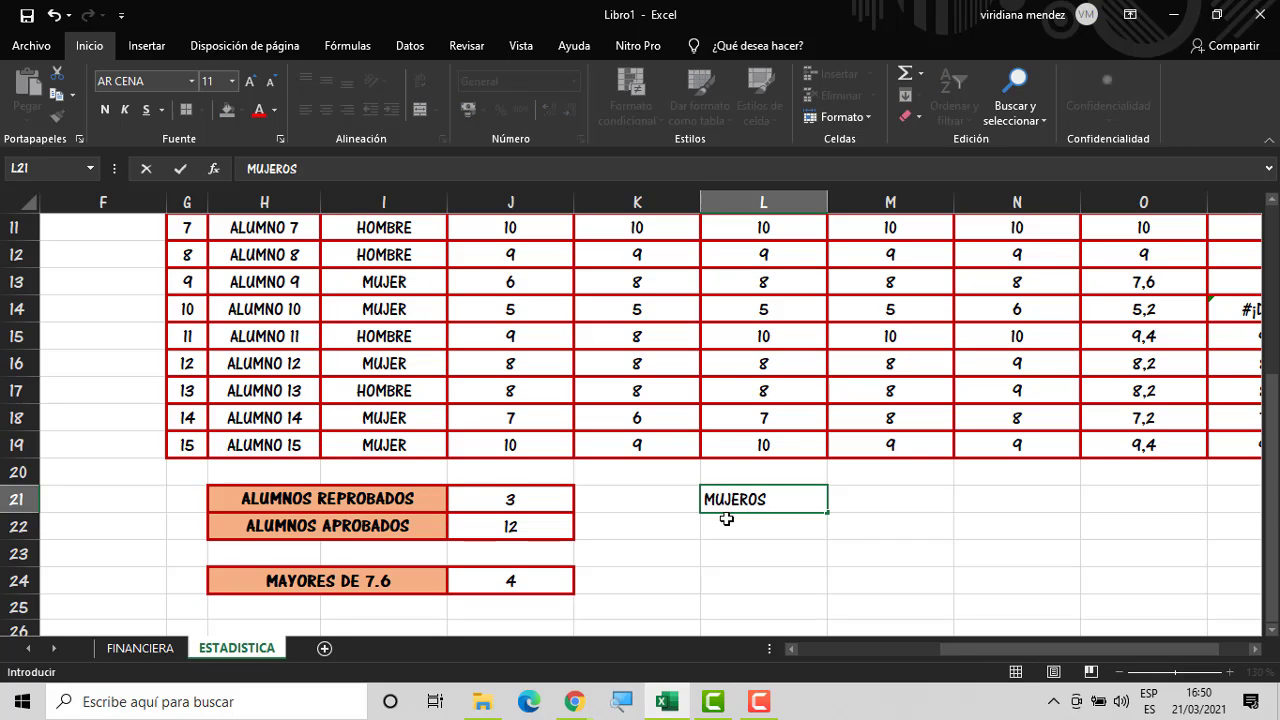
key("BackSpace")
type("S")
key("Return")
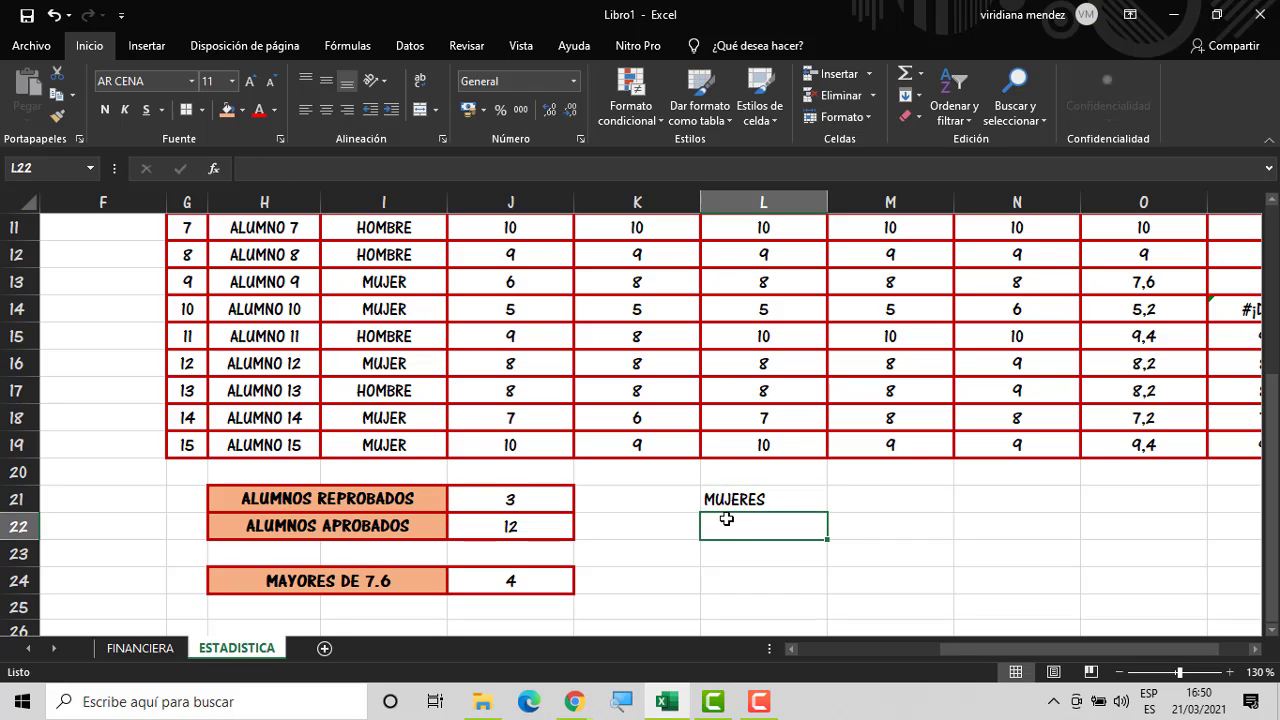
type("HOMBRES")
key("Return")
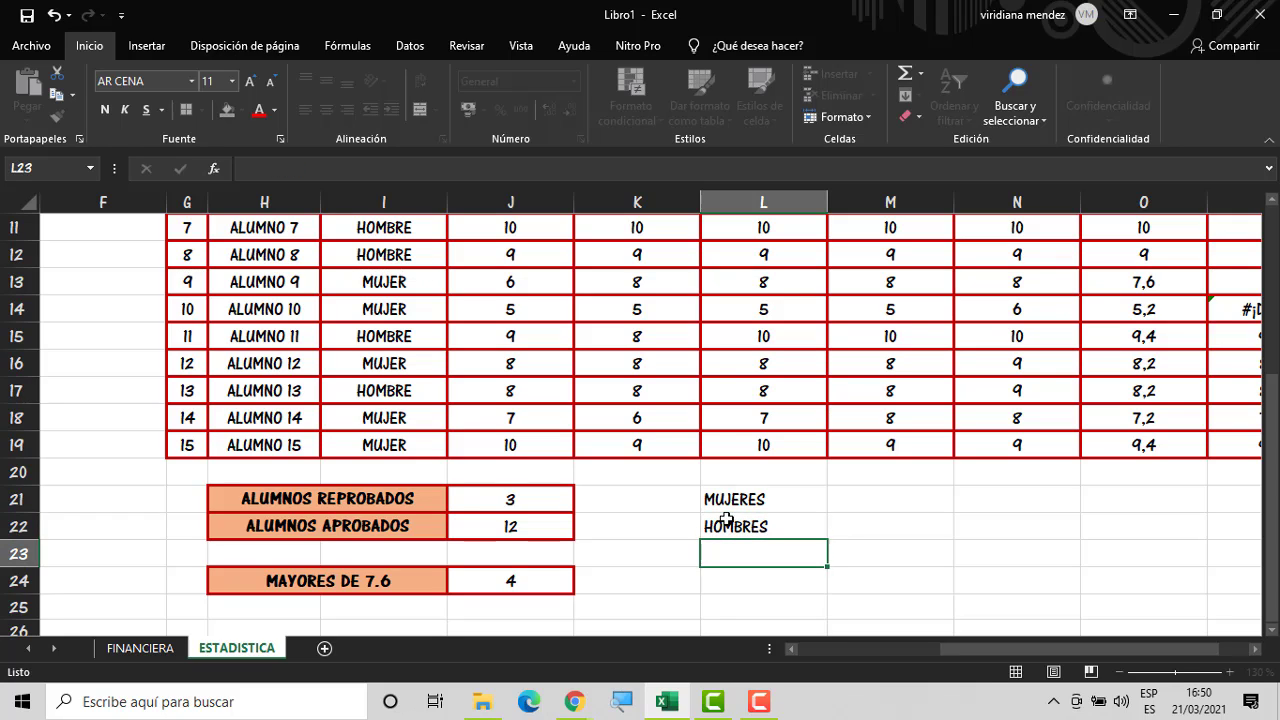
Enter the formula =CONTAR.SI(I5:I19;"=HOMBRE") in M21 to count the men in the GENERO column
left_click(843, 505)
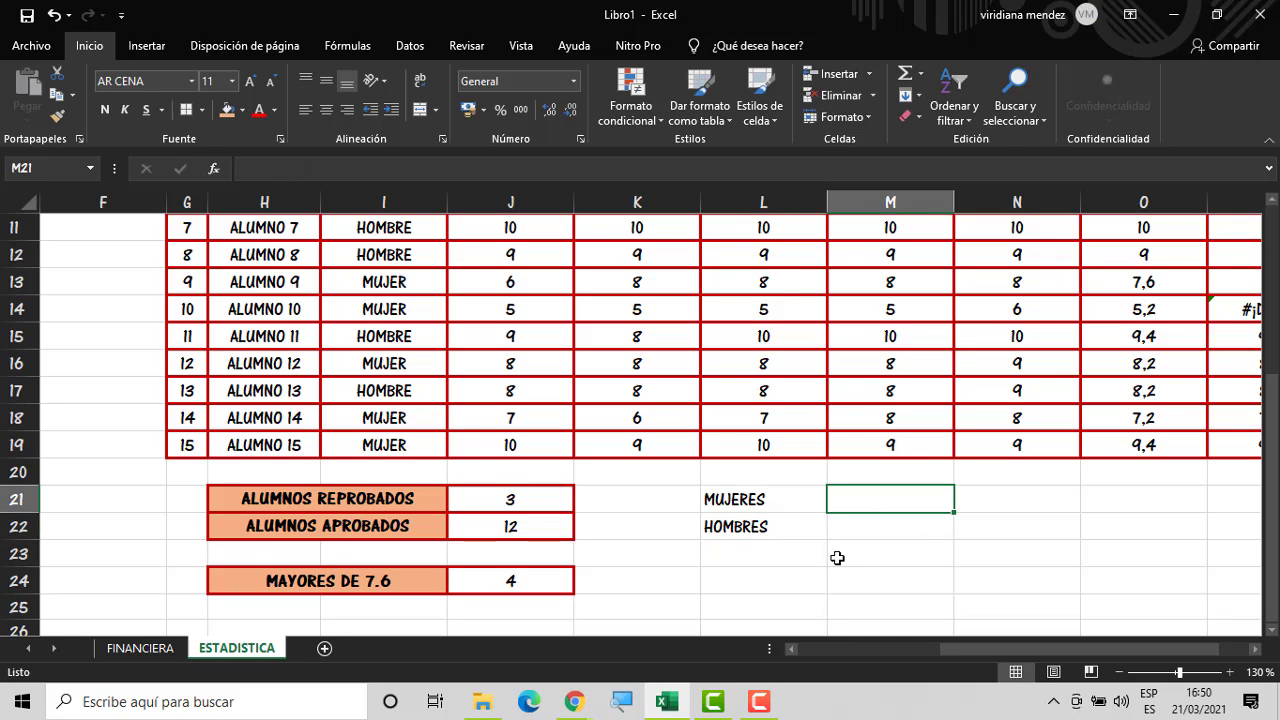
type("=")
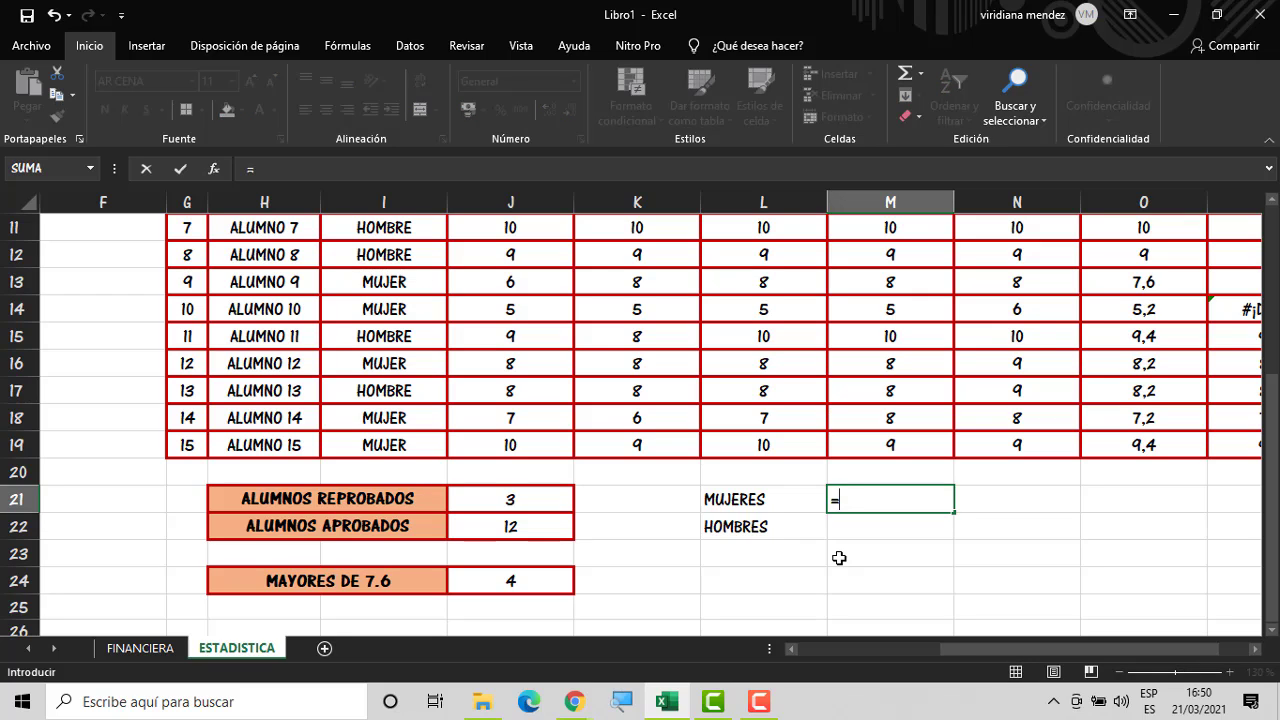
type("CONT")
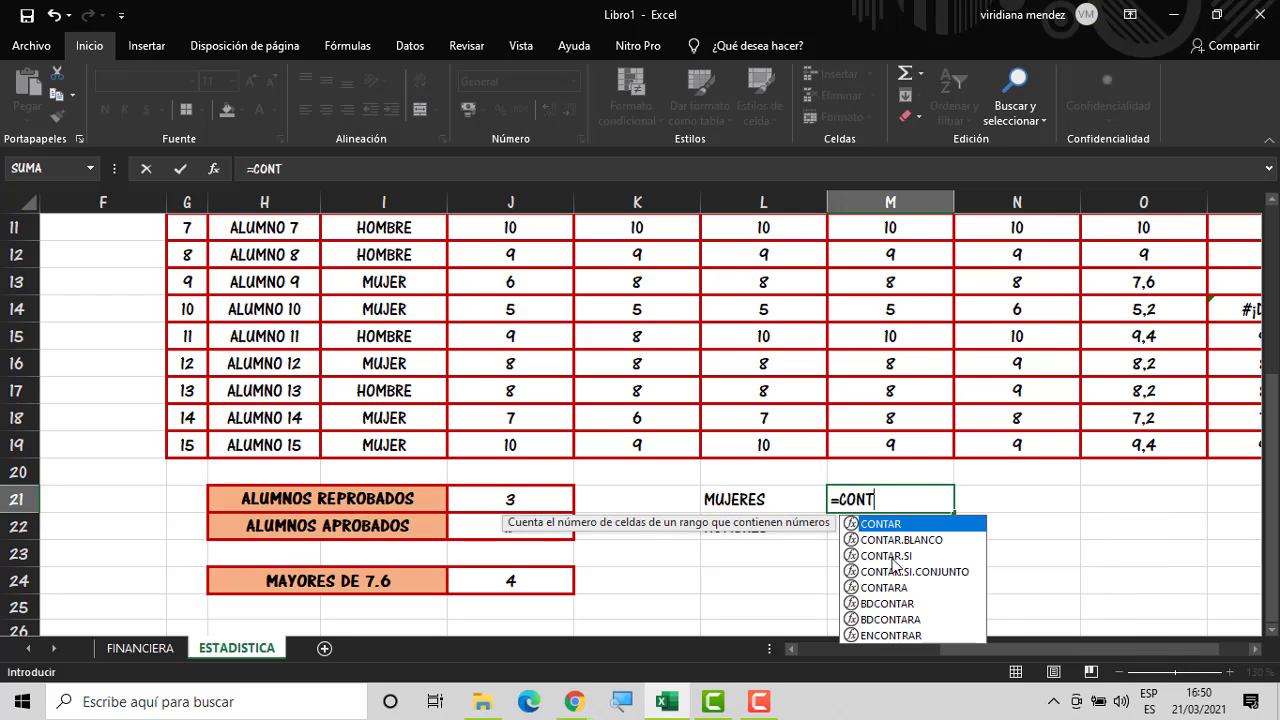
double_click(893, 565)
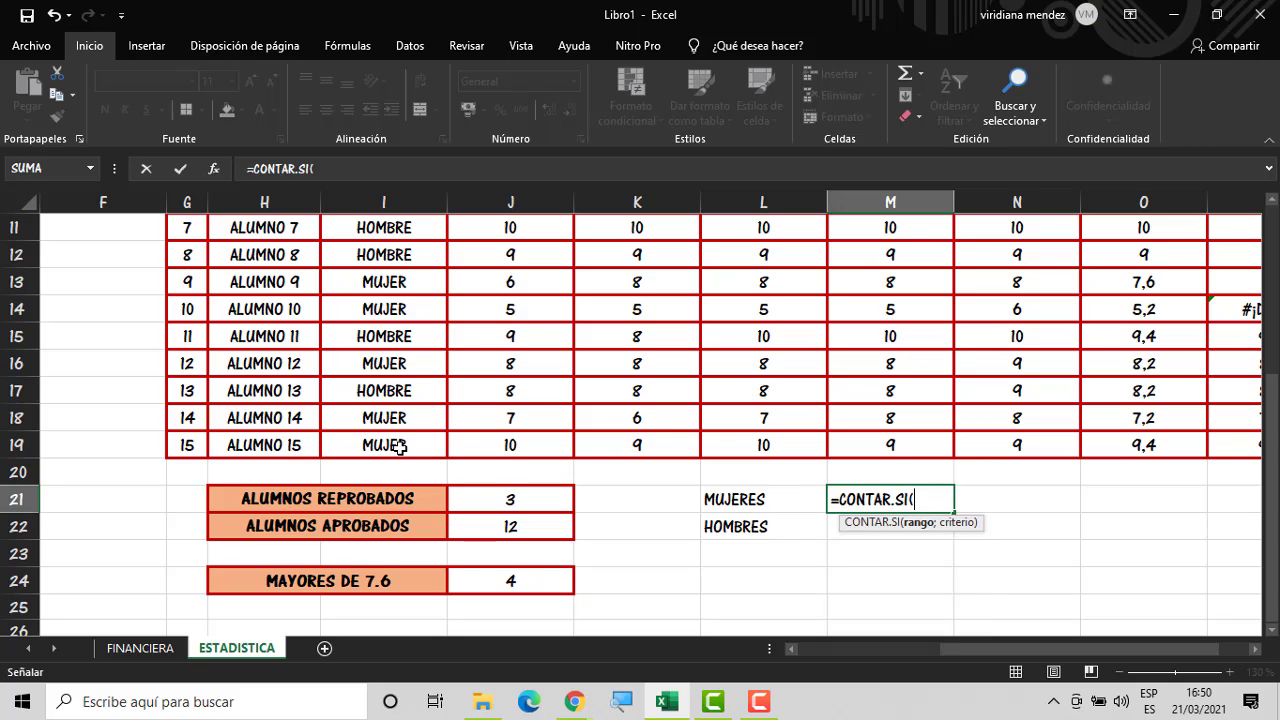
left_click_drag(398, 447, 390, 260)
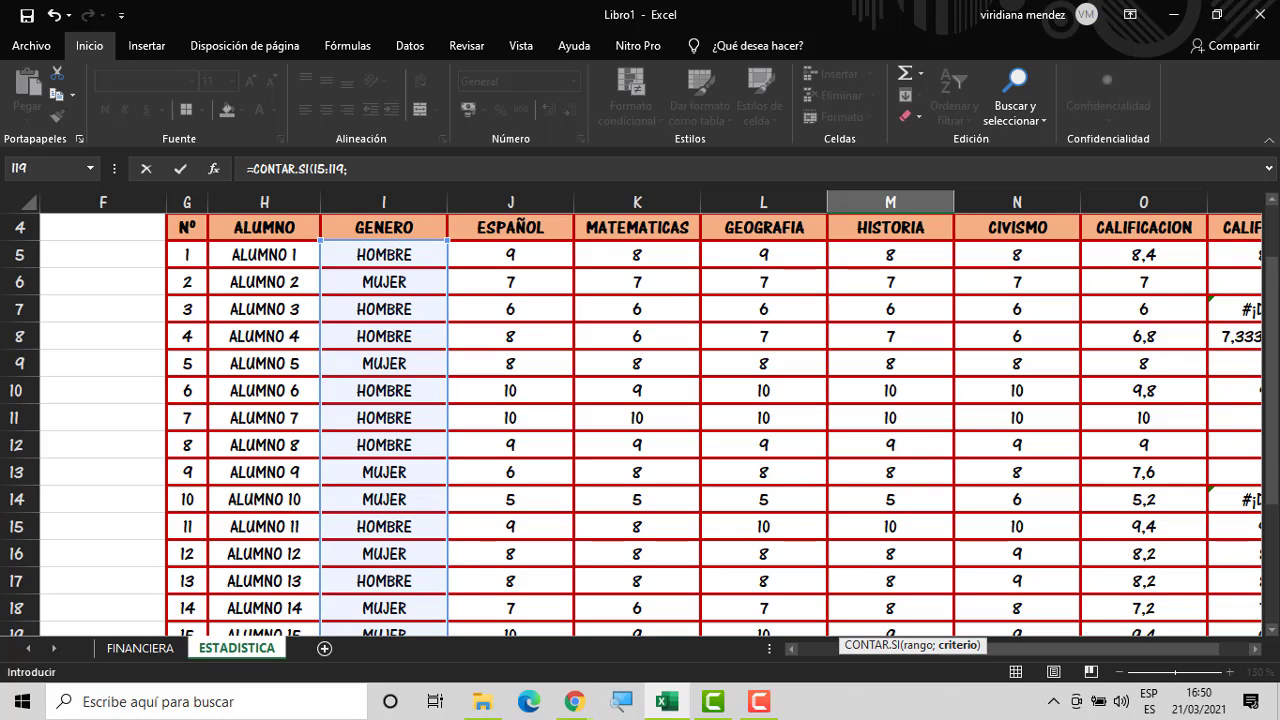
left_click_drag(1275, 466, 1276, 545)
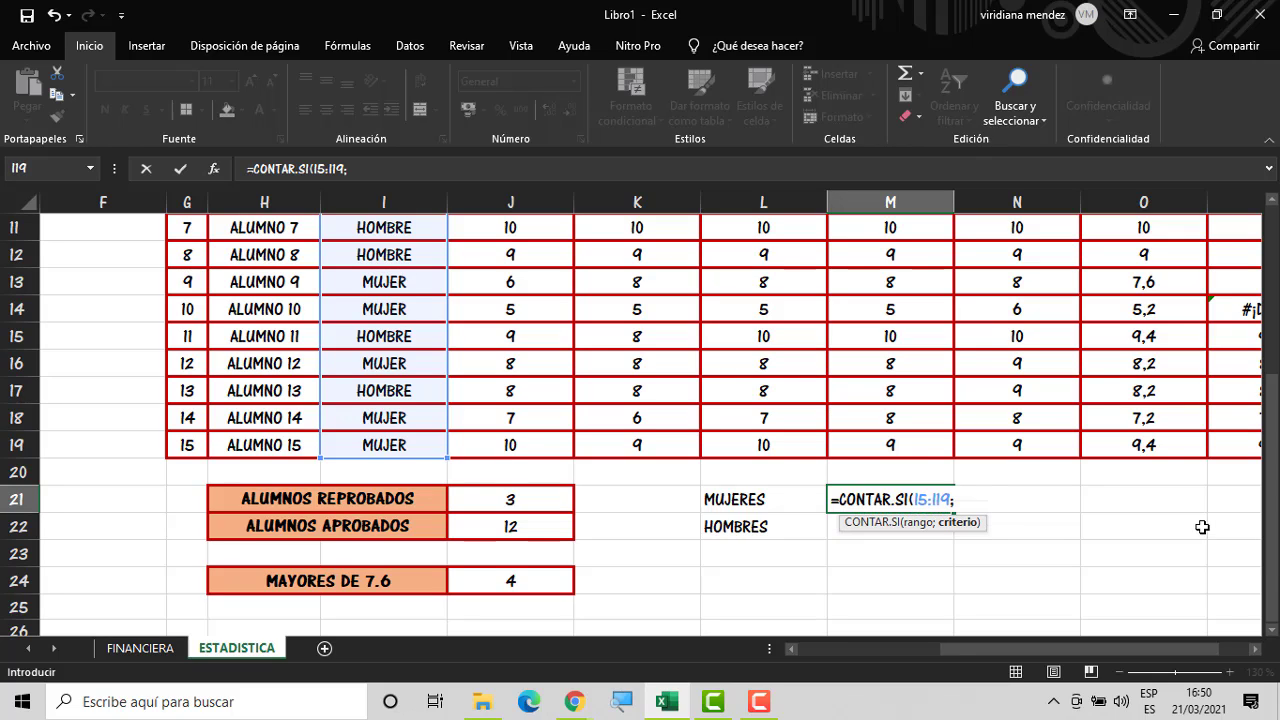
type("\"=HOMBRE")
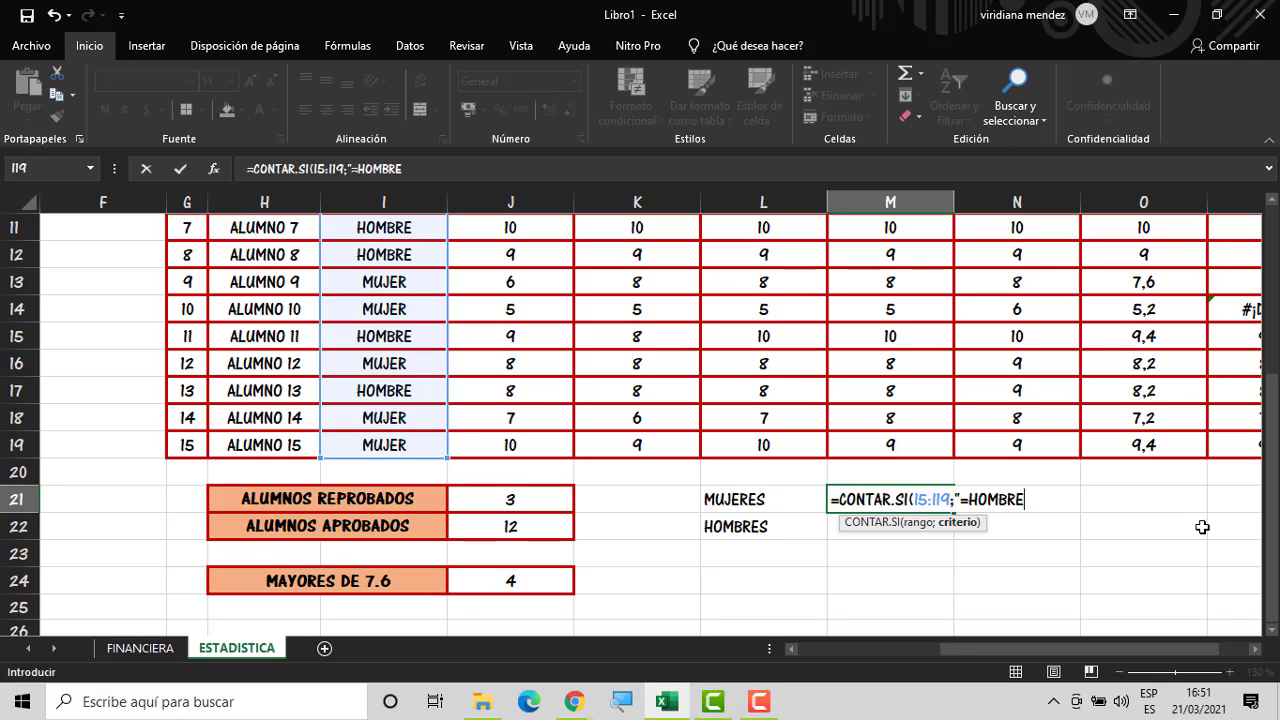
type("\"")
key("Return")
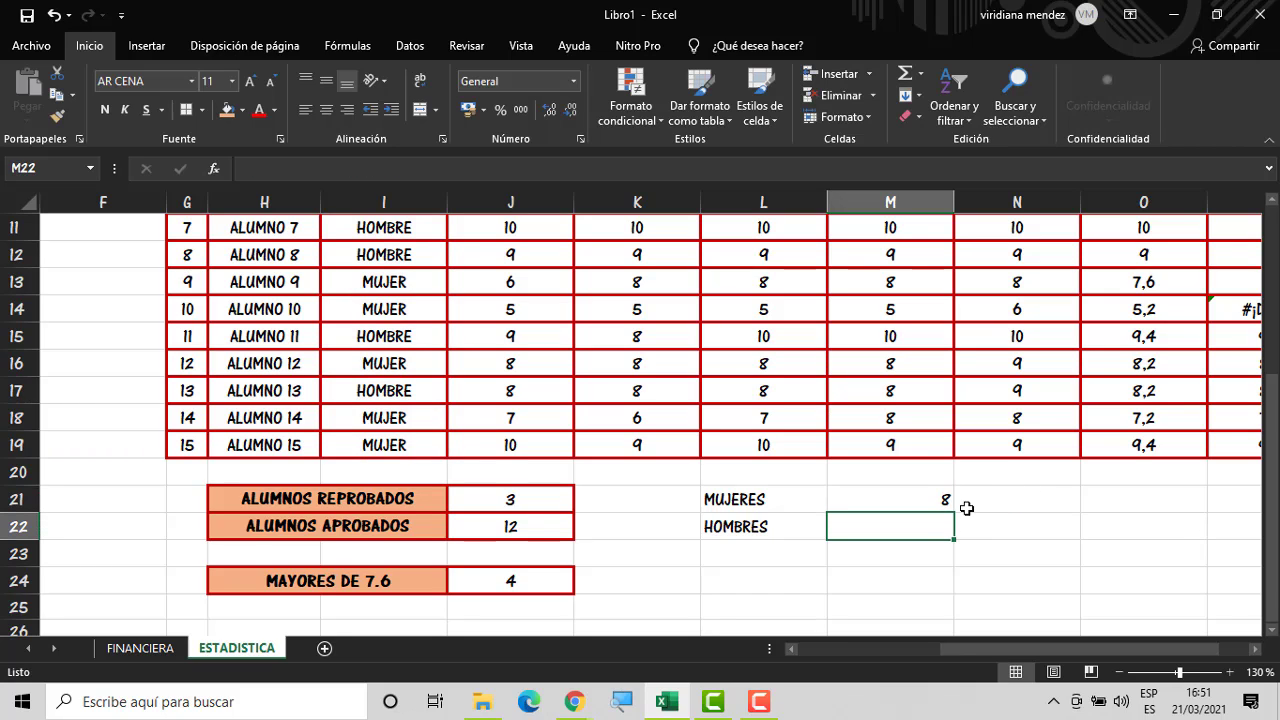
Move the HOMBRE count formula from M21 to M22 and paste a copy of it back into M21
left_click(946, 500)
left_click_drag(953, 503, 950, 528)
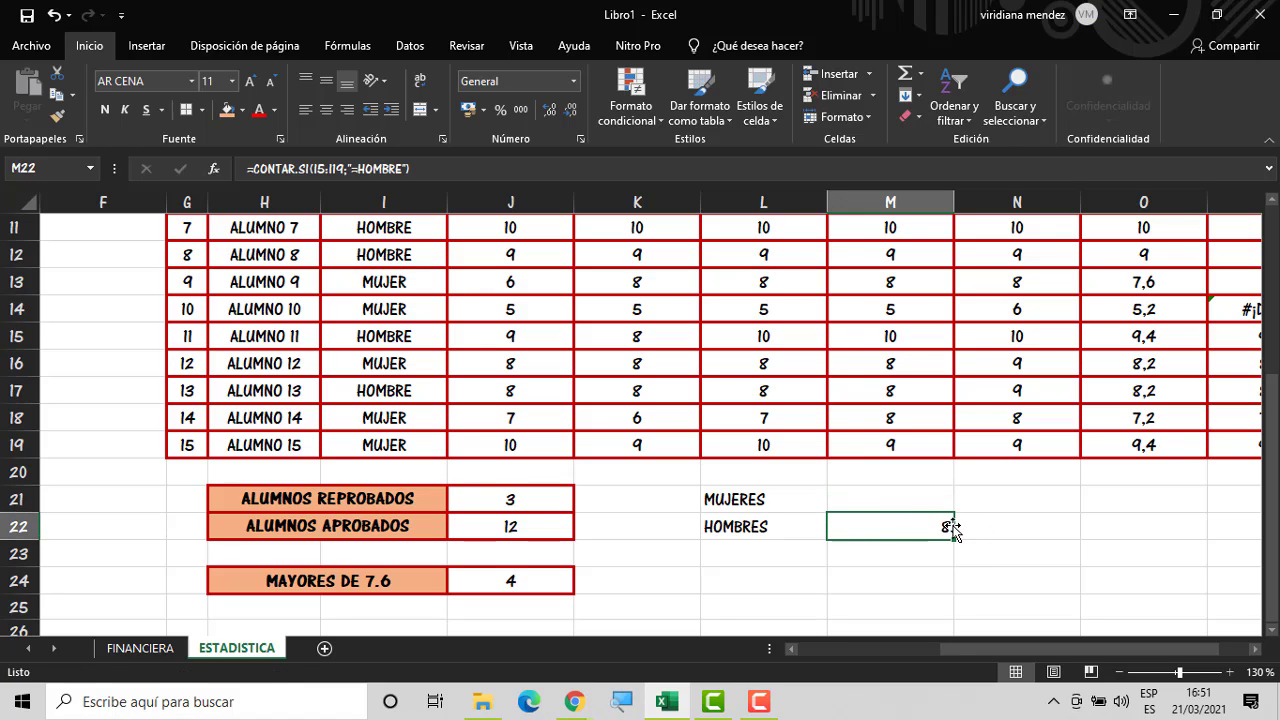
left_click(954, 527)
key("ctrl+c")
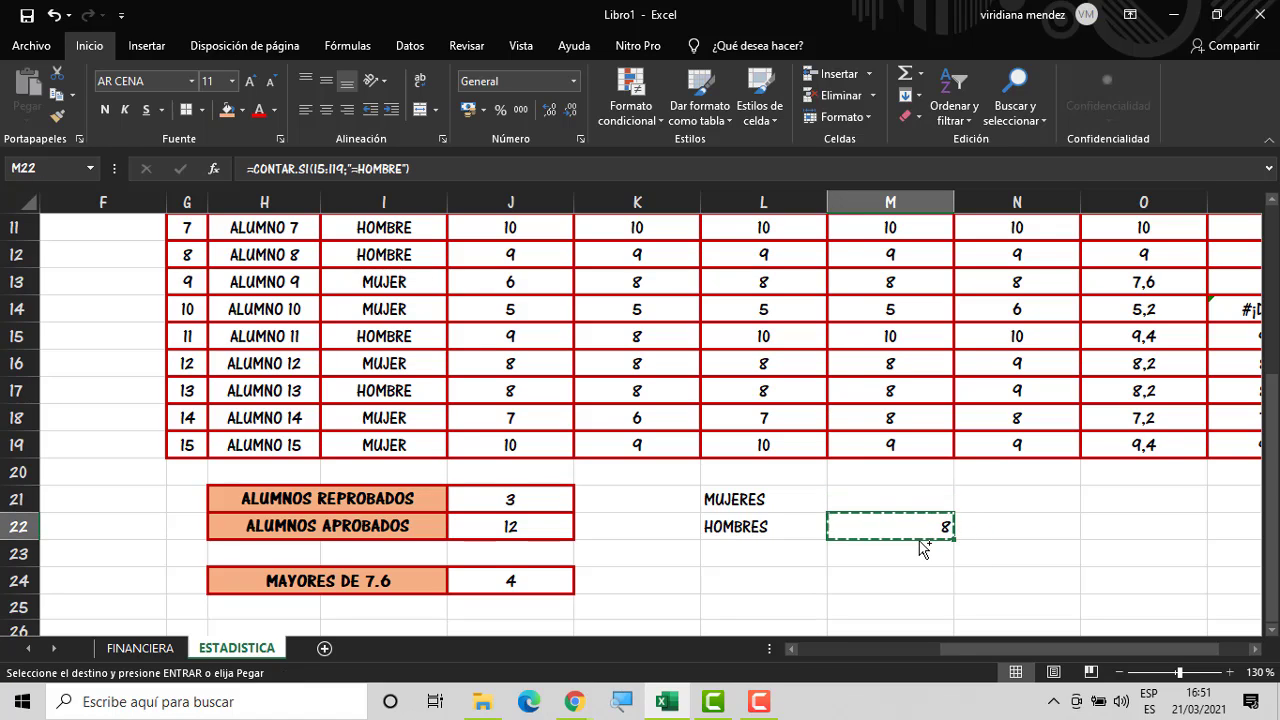
double_click(931, 494)
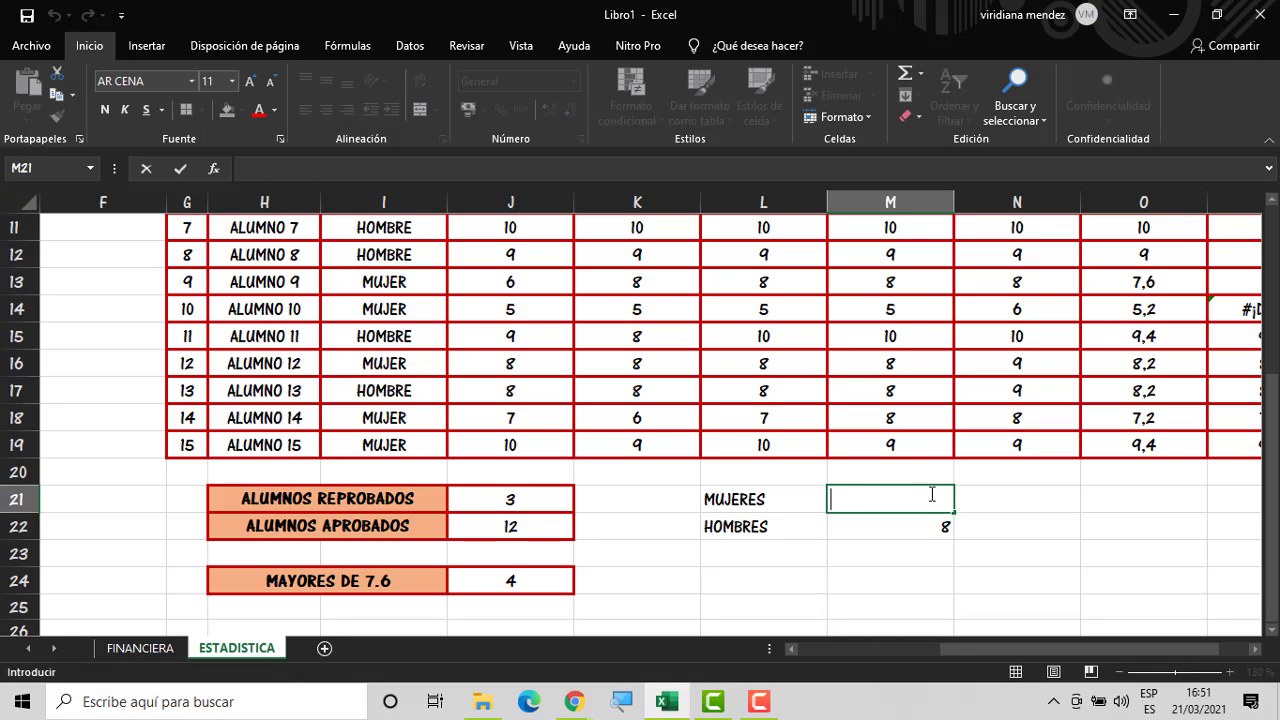
left_click(934, 524)
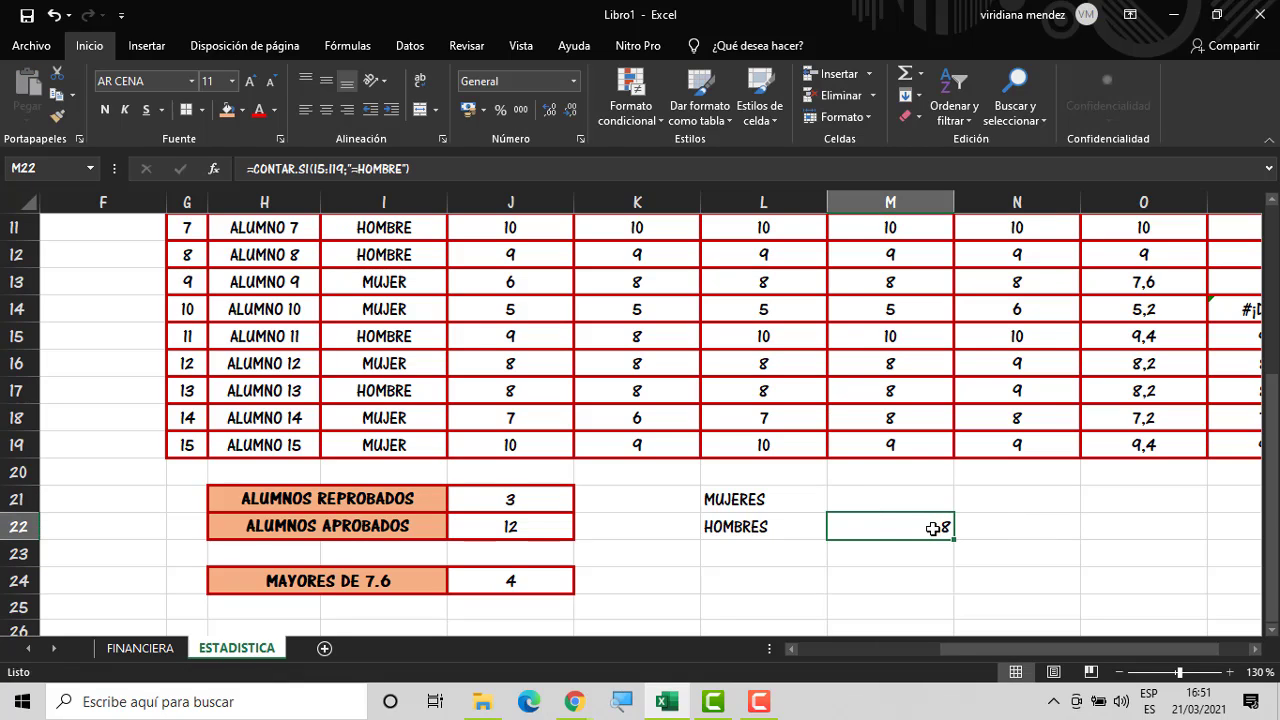
key("ctrl+c")
left_click(929, 503)
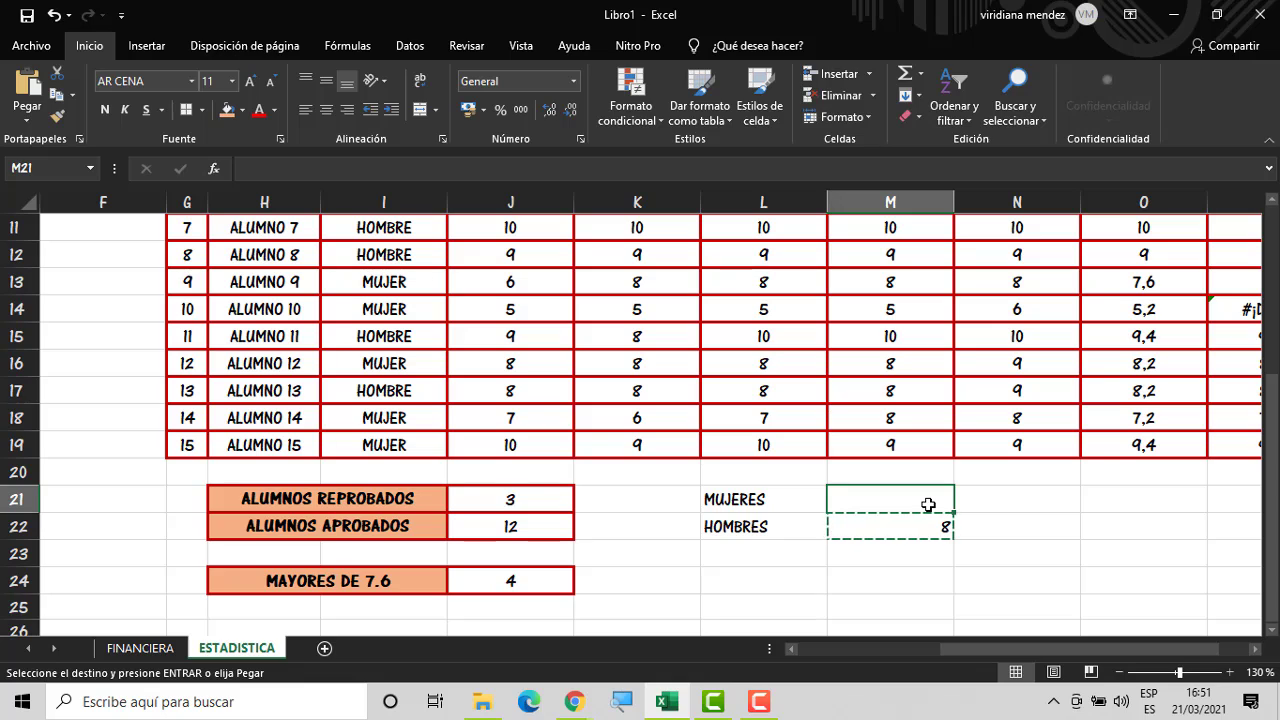
key("ctrl+v")
key("Escape")
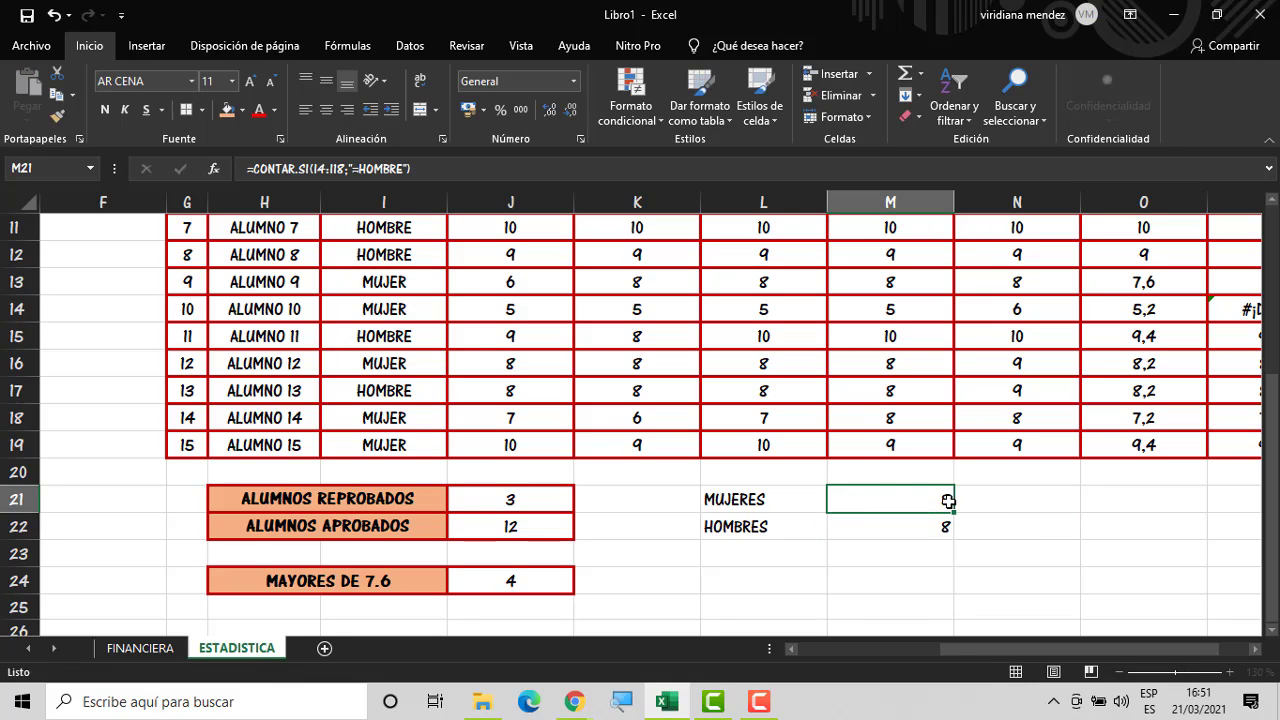
Change the criterion of the M21 formula to "=MUJER" so it reads =CONTAR.SI(I4:I18;"=MUJER")
double_click(948, 501)
left_click(1024, 499)
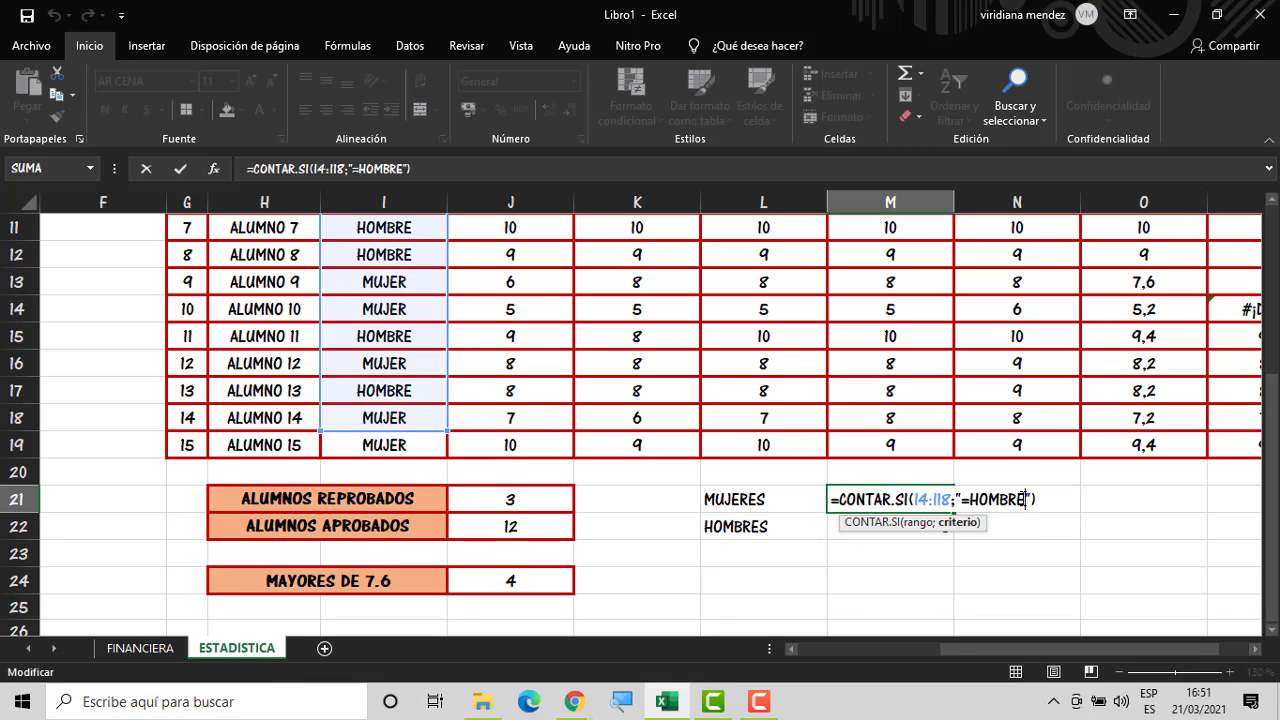
key("BackSpace")
key("BackSpace")
key("BackSpace")
key("BackSpace")
key("BackSpace")
key("BackSpace")
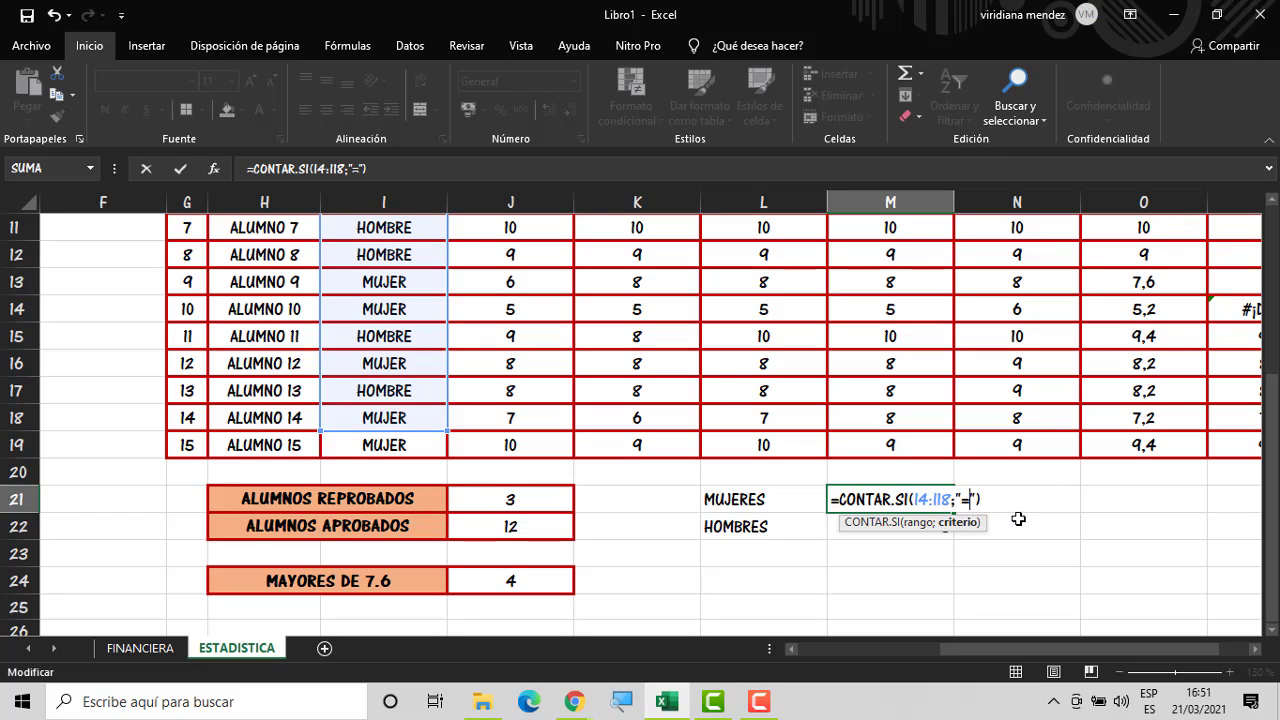
type("MUJER")
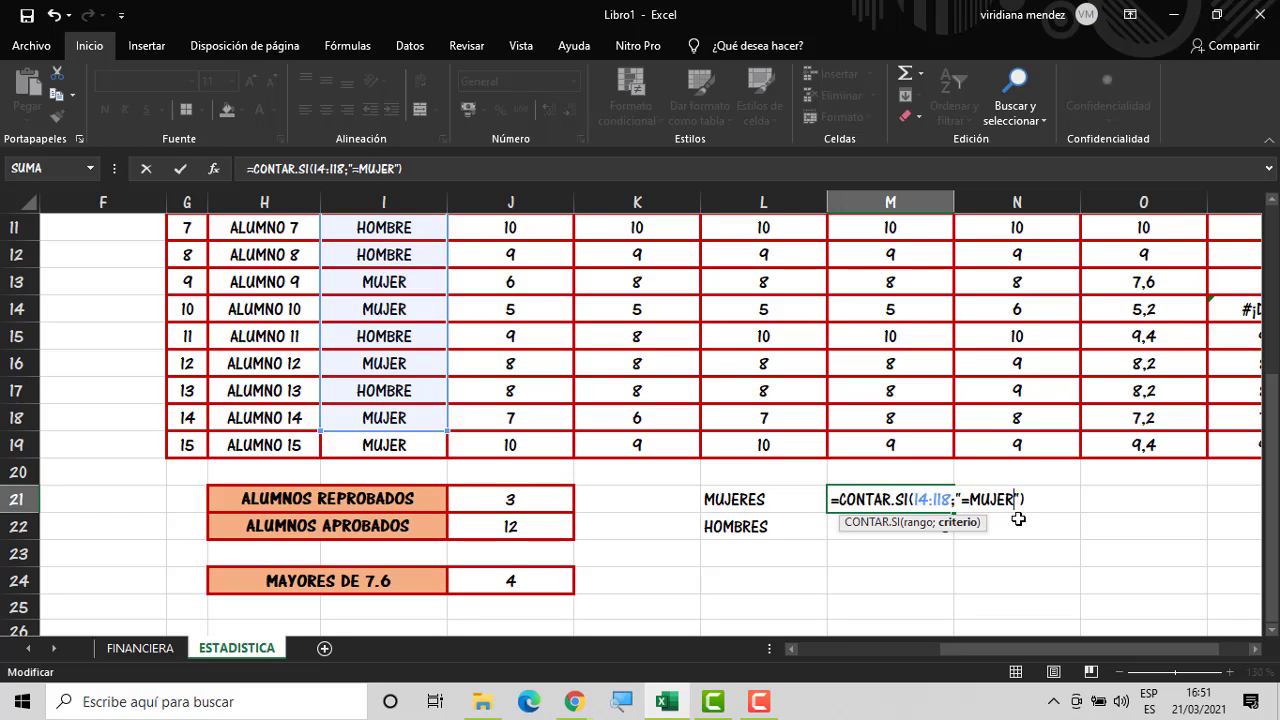
key("Return")
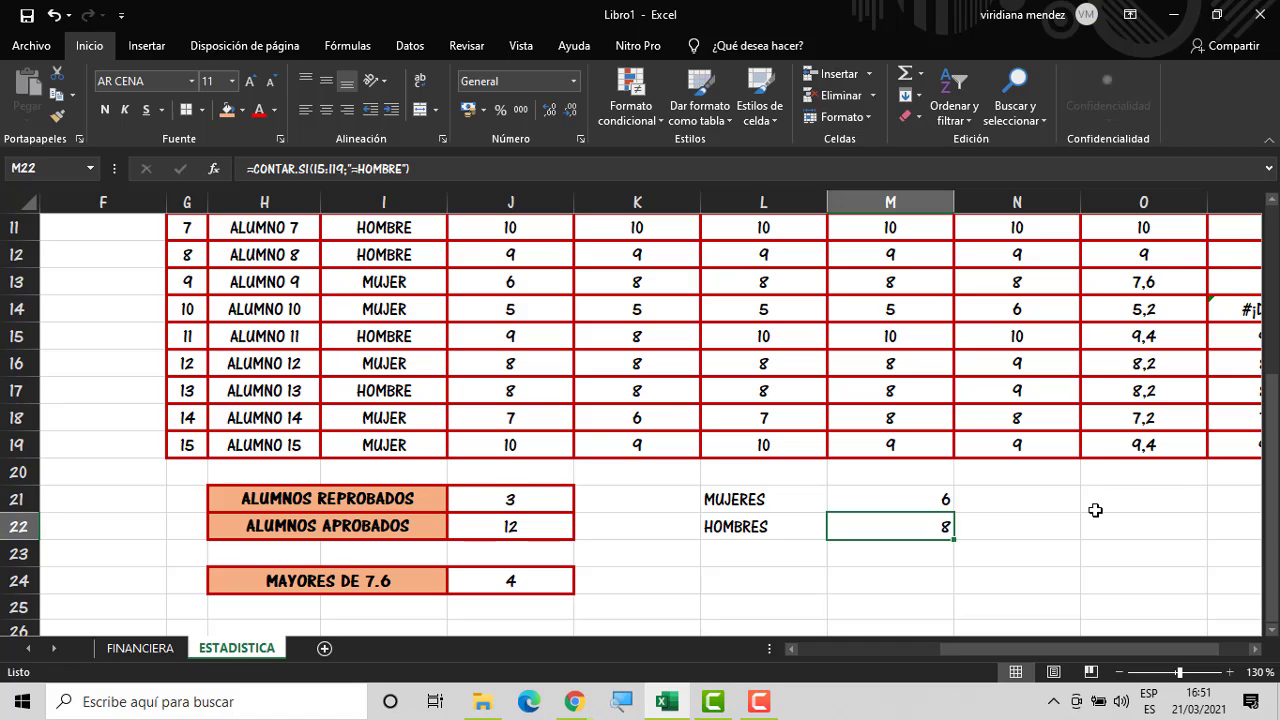
Apply the red borders to the MUJERES and HOMBRES block in L21:M22
left_click(1094, 506)
left_click_drag(775, 507, 890, 530)
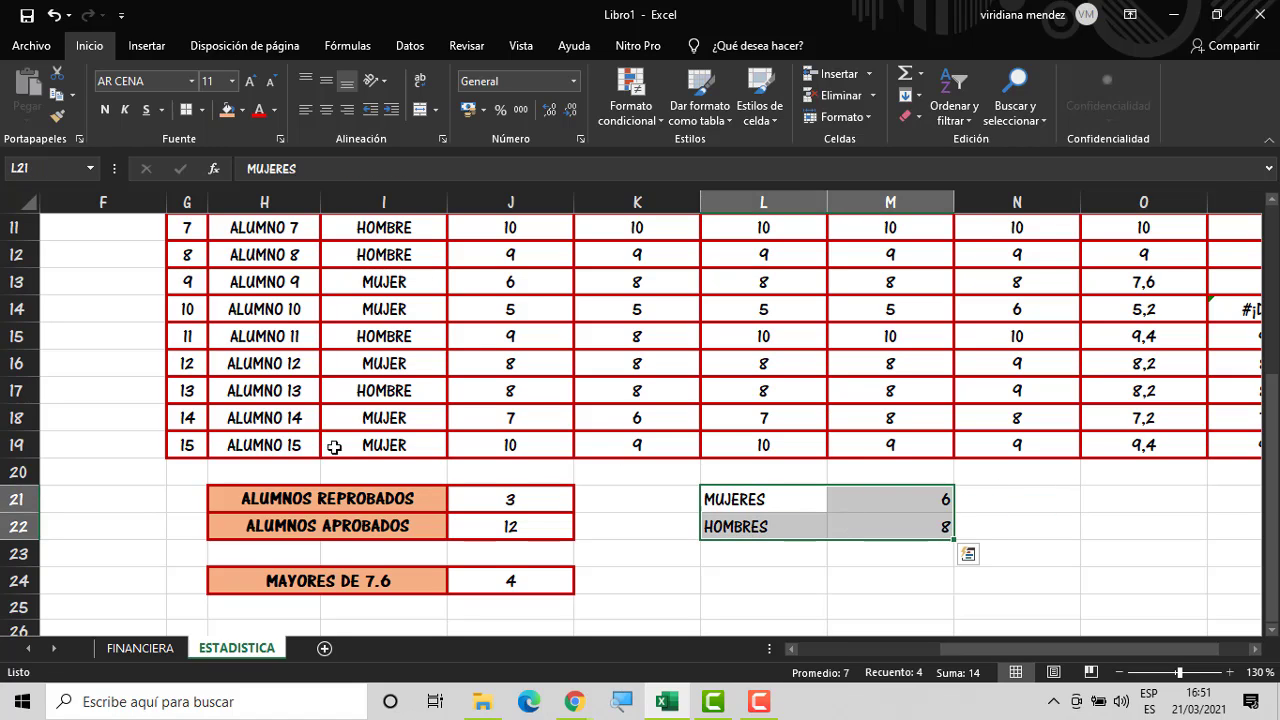
left_click(182, 110)
left_click(660, 526)
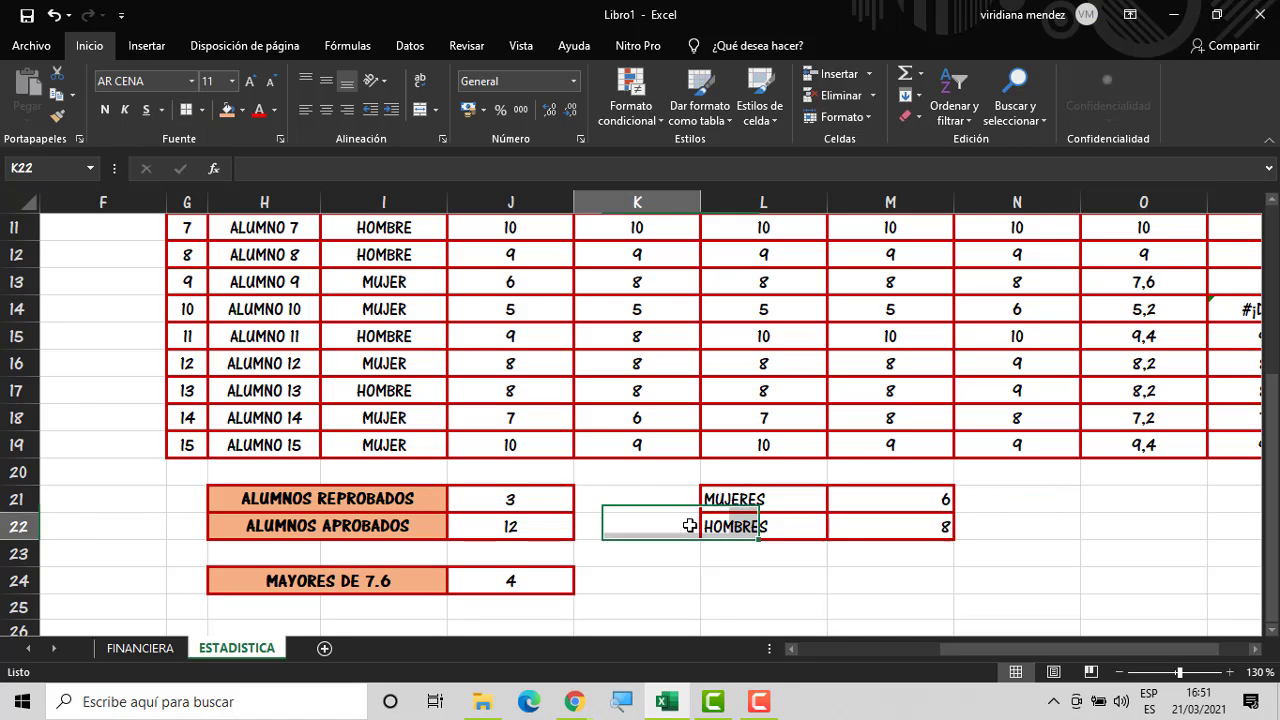
Make the MUJERES and HOMBRES labels in L21:L22 bold and fill them with orange
left_click_drag(780, 493, 780, 515)
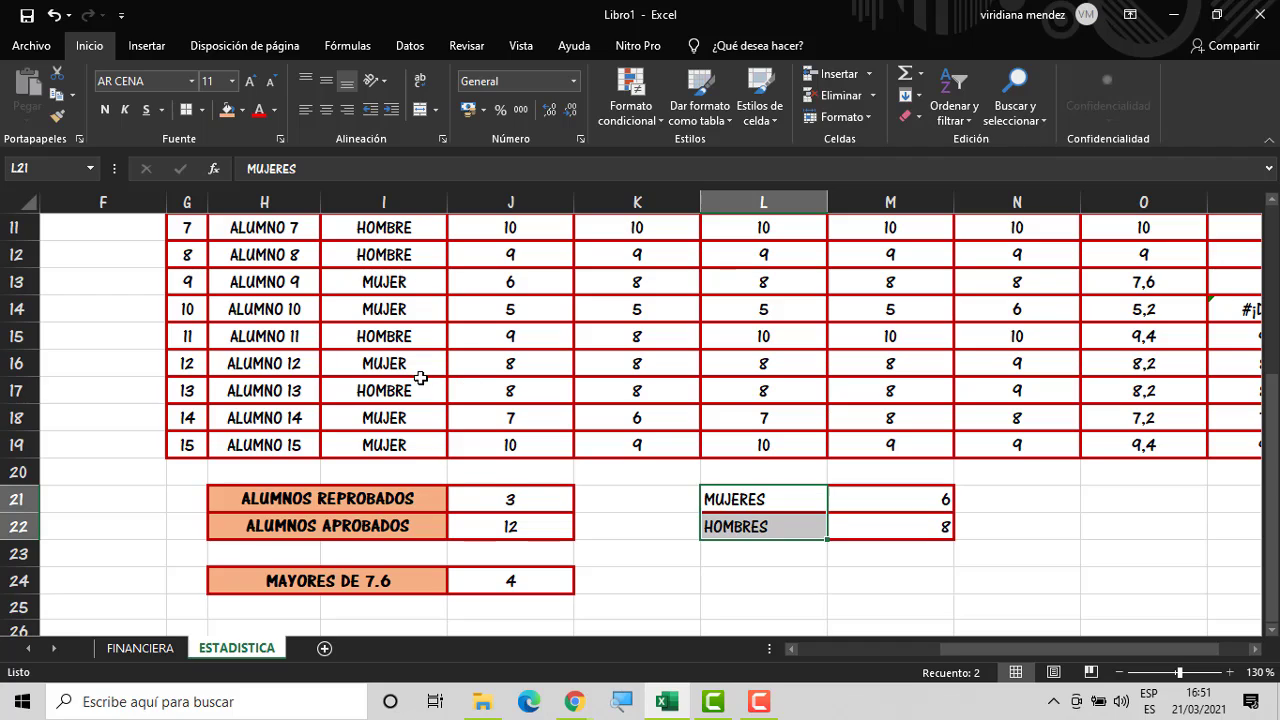
left_click(104, 110)
left_click(738, 598)
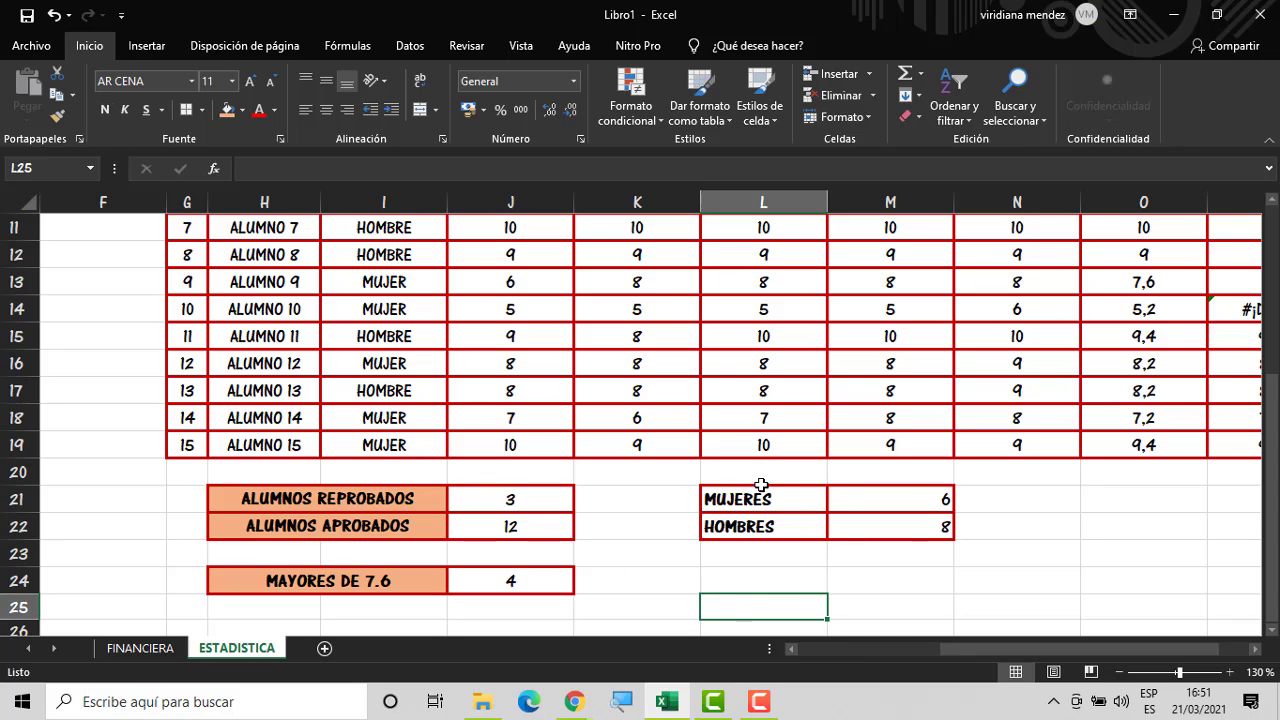
left_click_drag(752, 499, 749, 535)
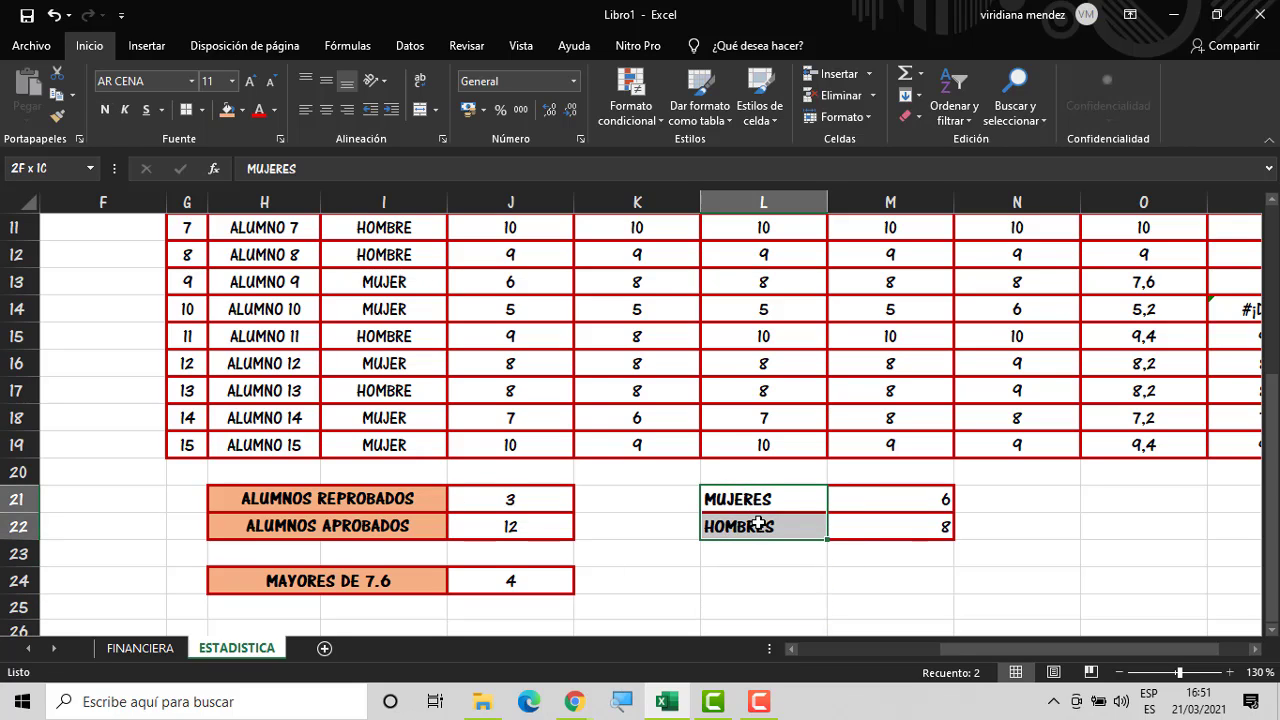
left_click(228, 110)
left_click(750, 578)
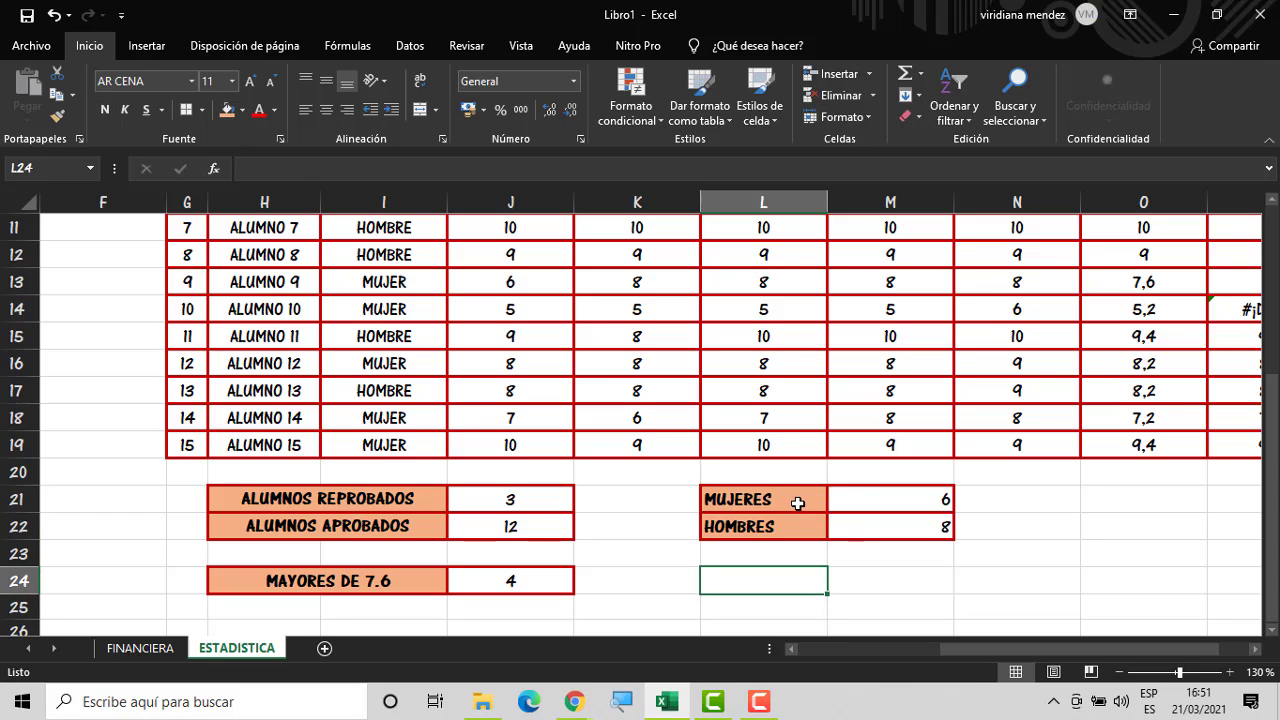
Center the women and men counts in M21:M22
left_click_drag(797, 503, 887, 527)
left_click(894, 572)
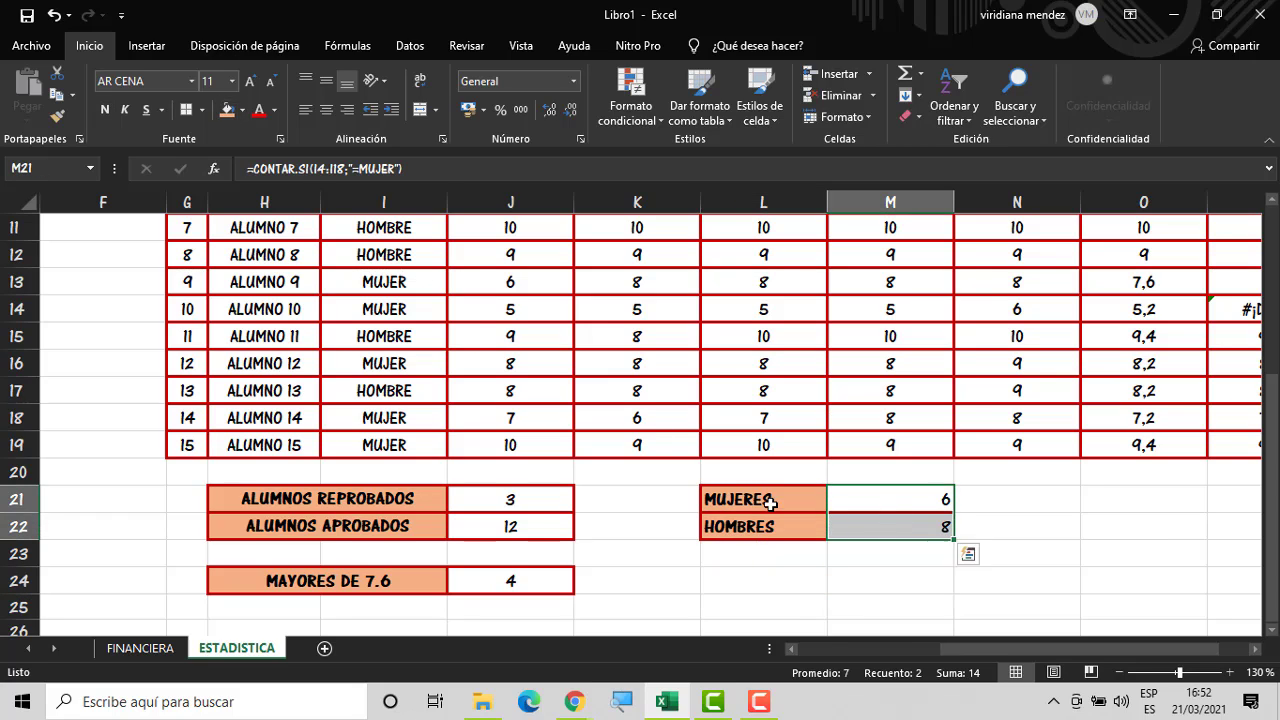
left_click(331, 116)
left_click(794, 600)
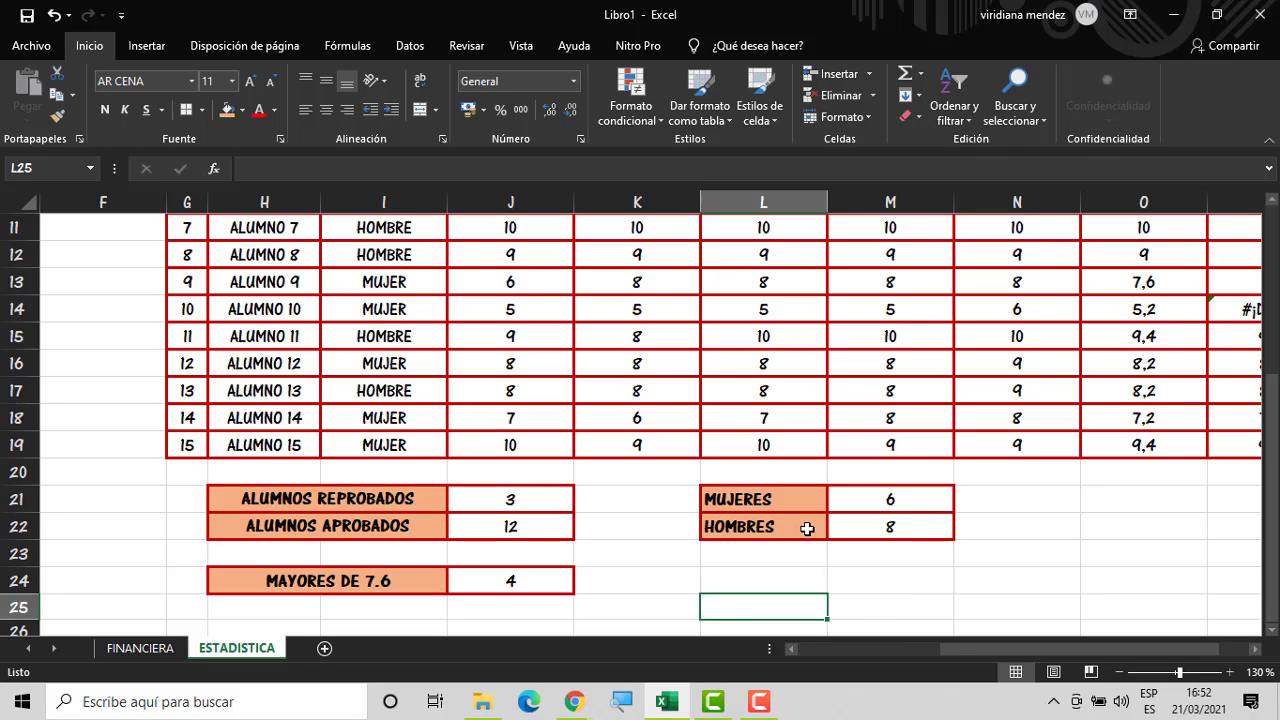
Enter the label CALIFICACION MAXIMA in L24 and merge and center it across L24:M24
left_click(765, 582)
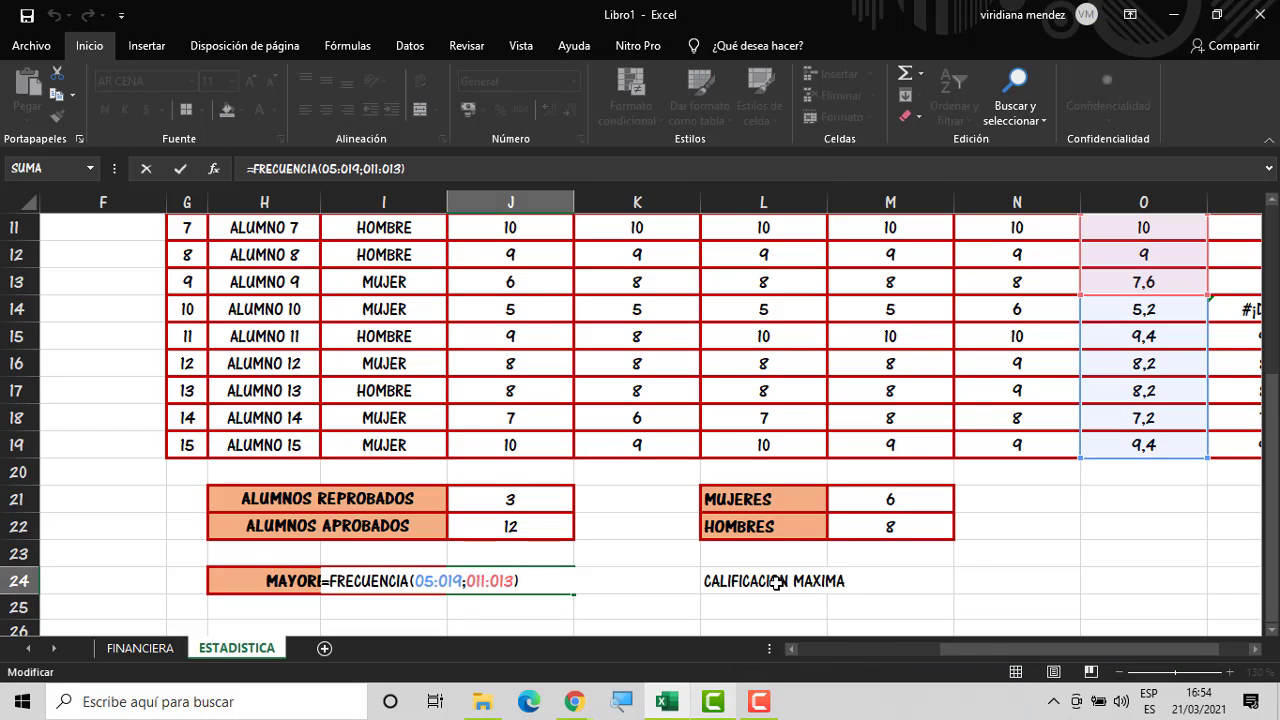
key("Return")
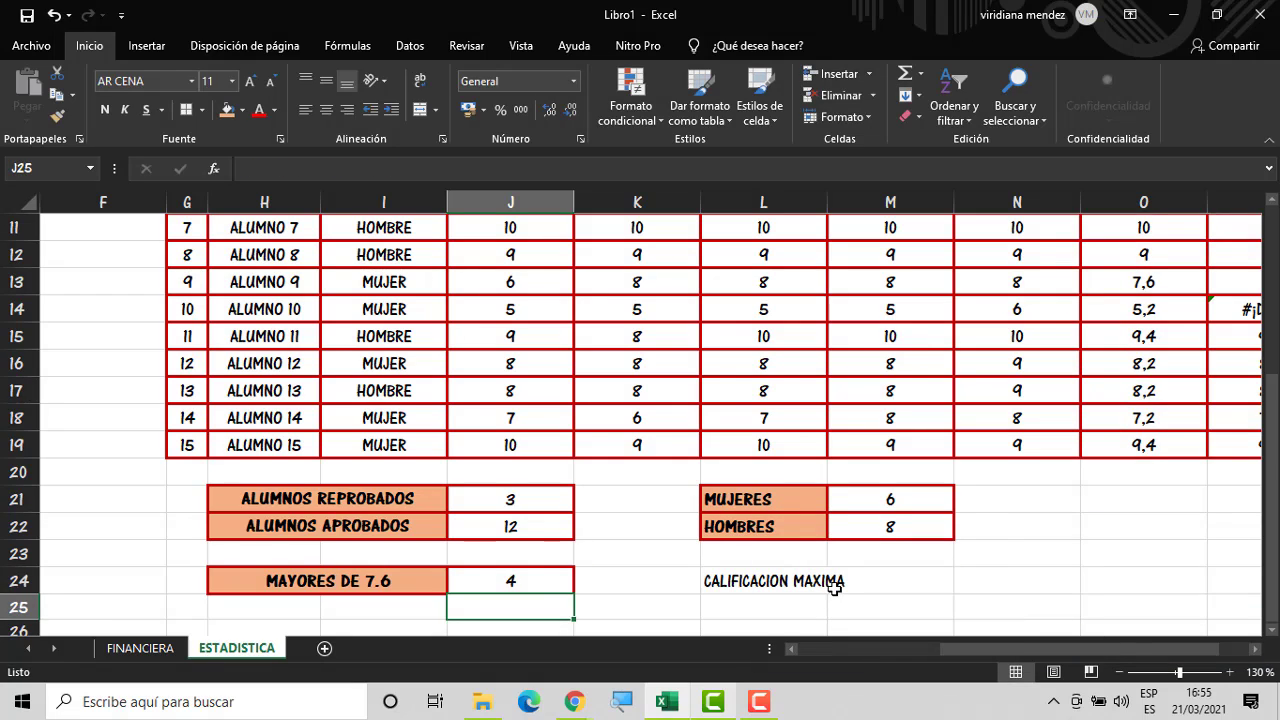
left_click(833, 580)
left_click(820, 583)
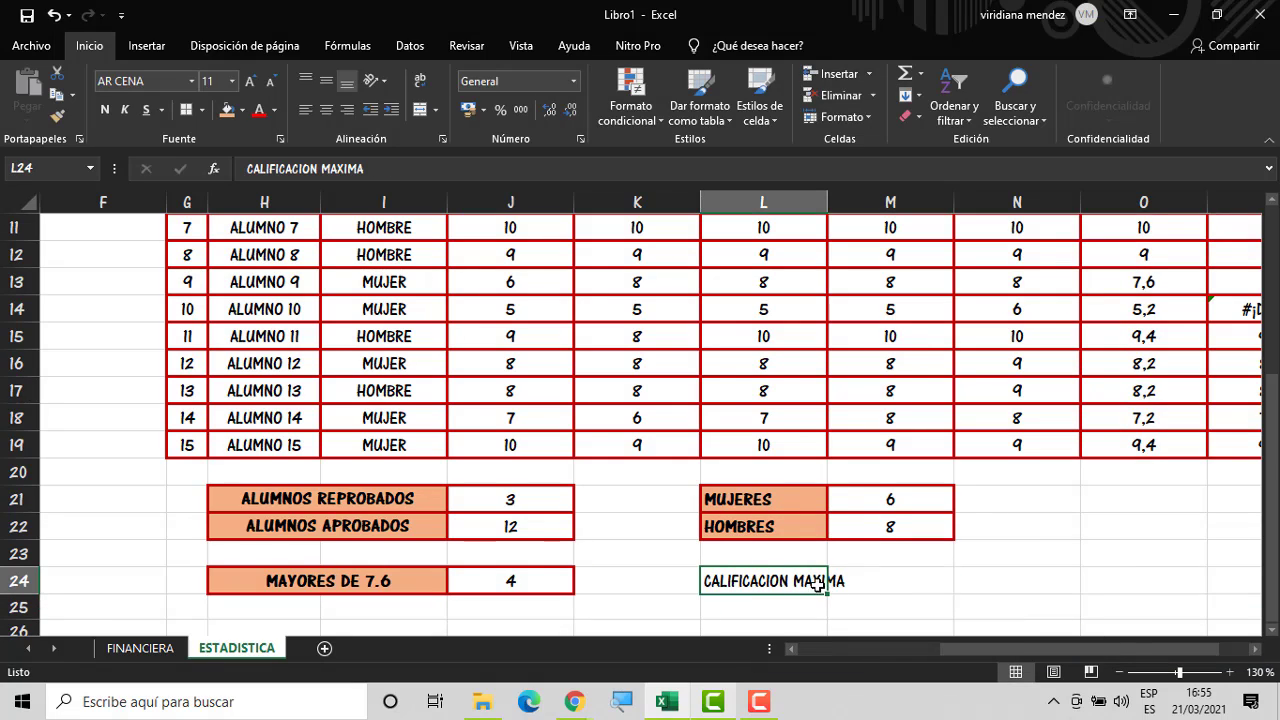
left_click_drag(817, 583, 831, 581)
left_click(833, 581)
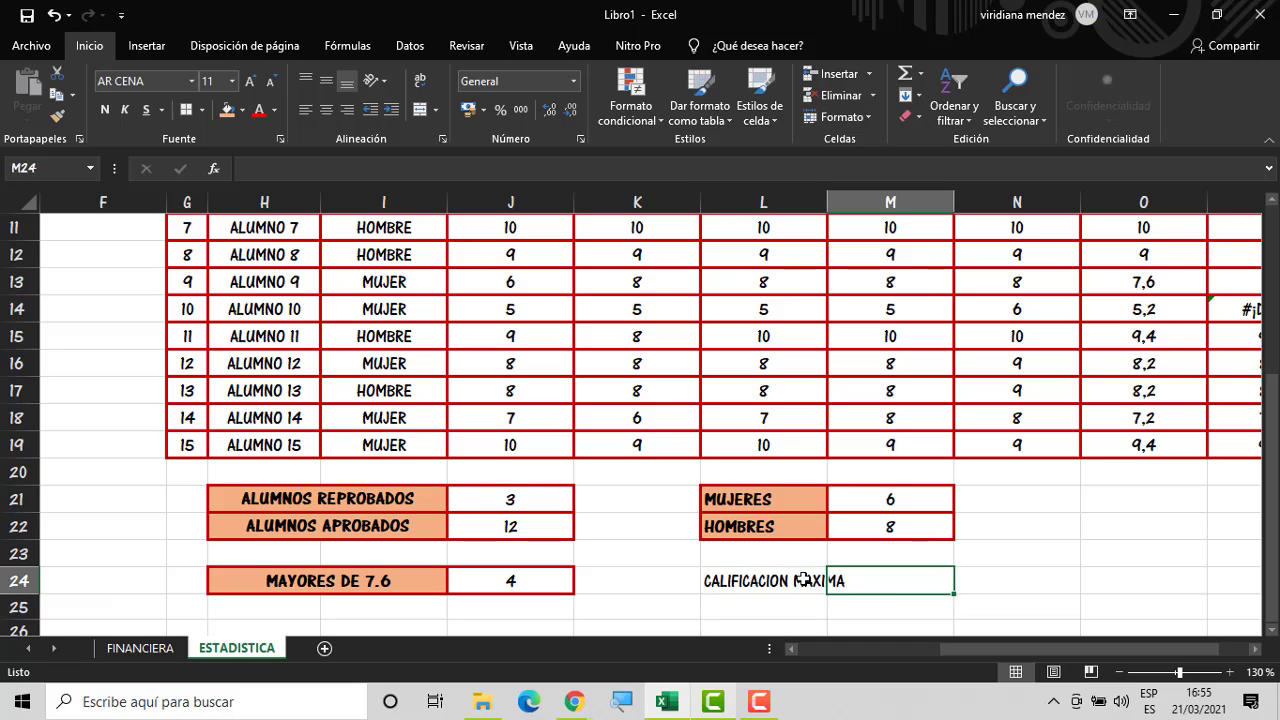
left_click(789, 580)
left_click(830, 579)
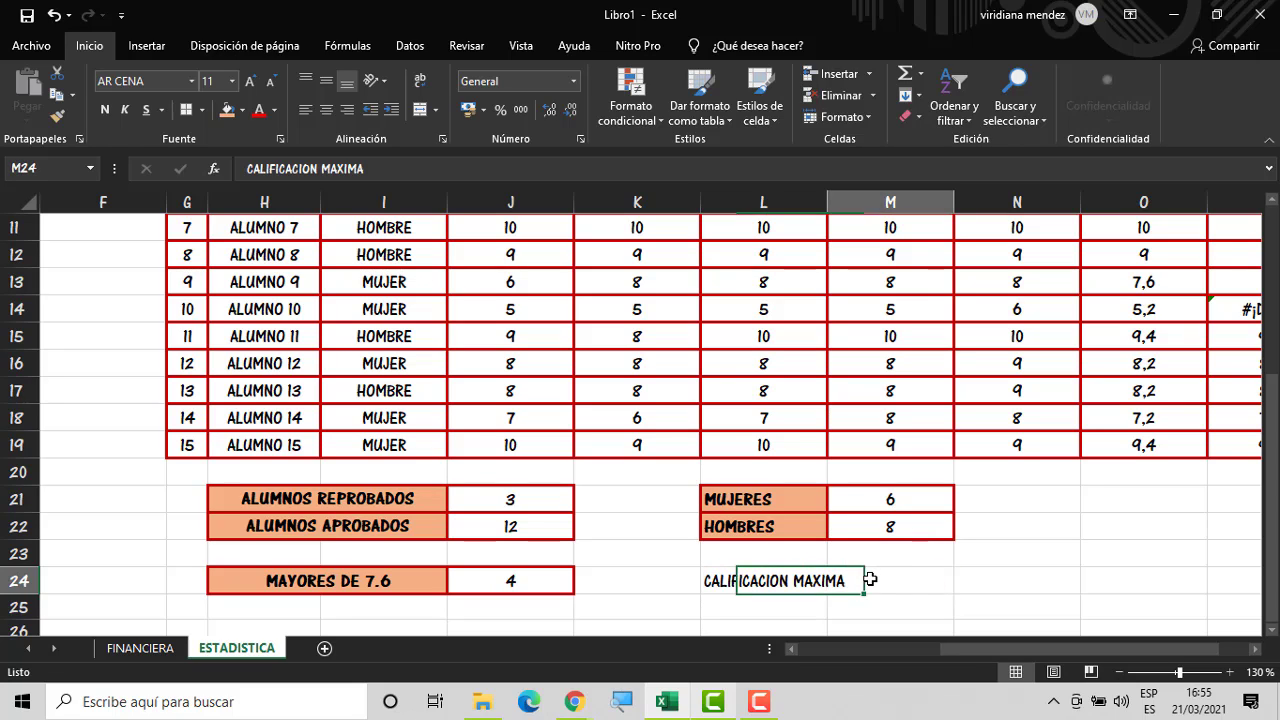
left_click(813, 583)
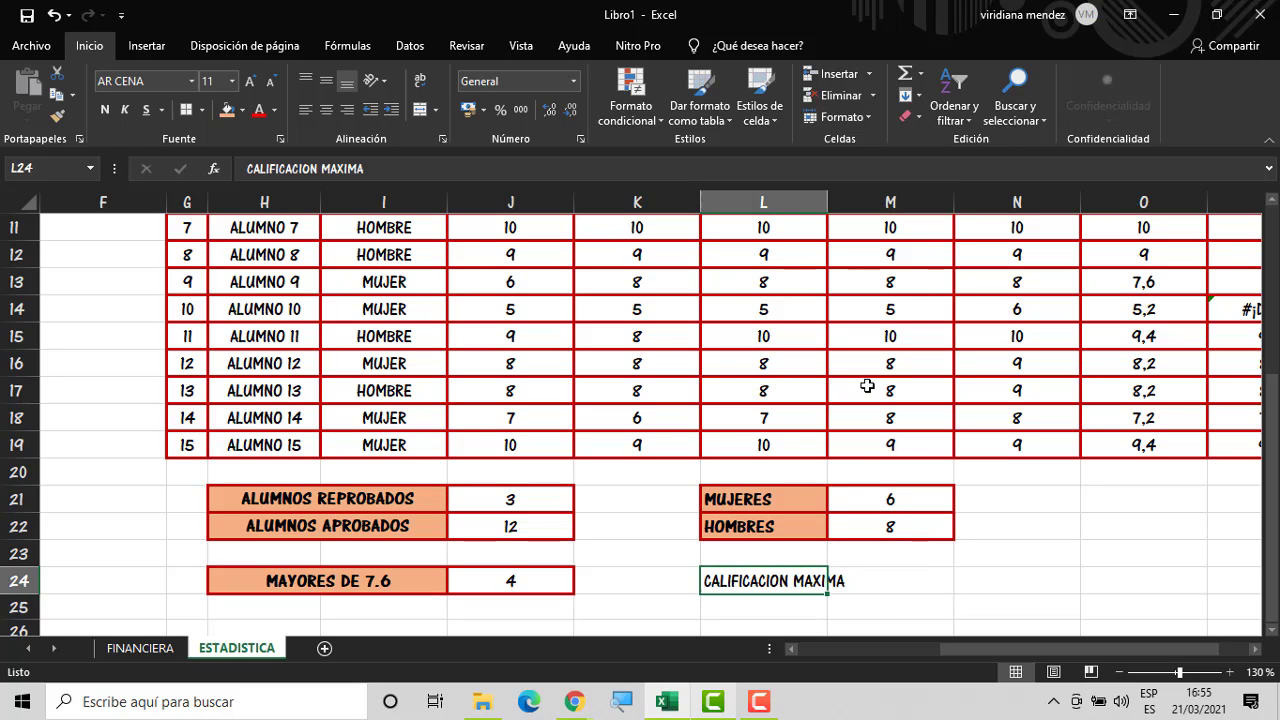
left_click_drag(812, 580, 838, 581)
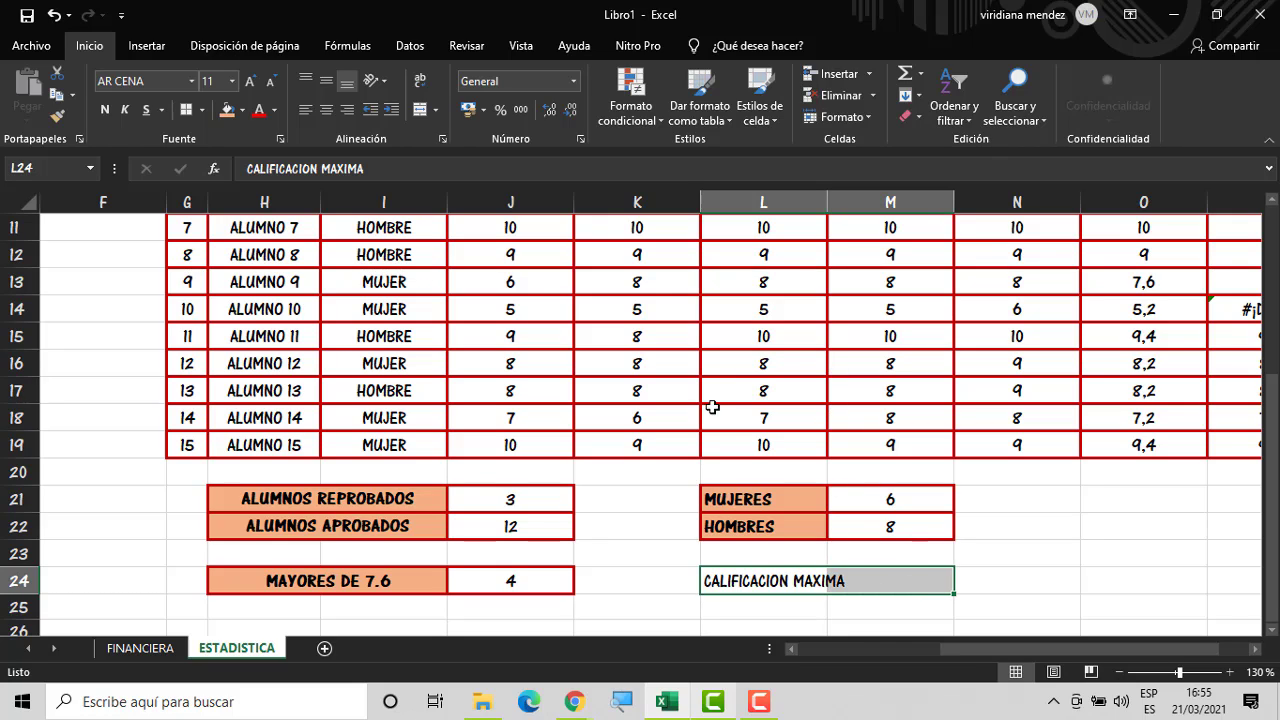
left_click(418, 109)
left_click(1015, 583)
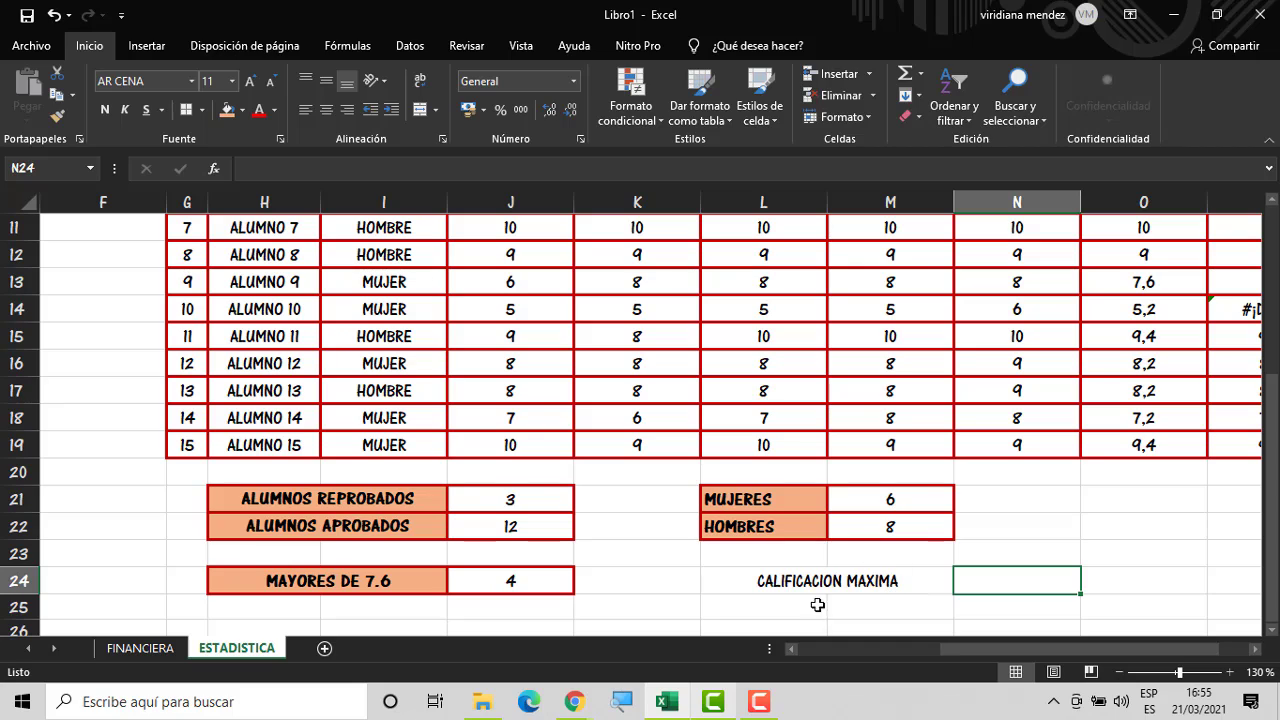
Apply the red borders to L24:N24 and center the contents of that row
left_click_drag(936, 590, 975, 580)
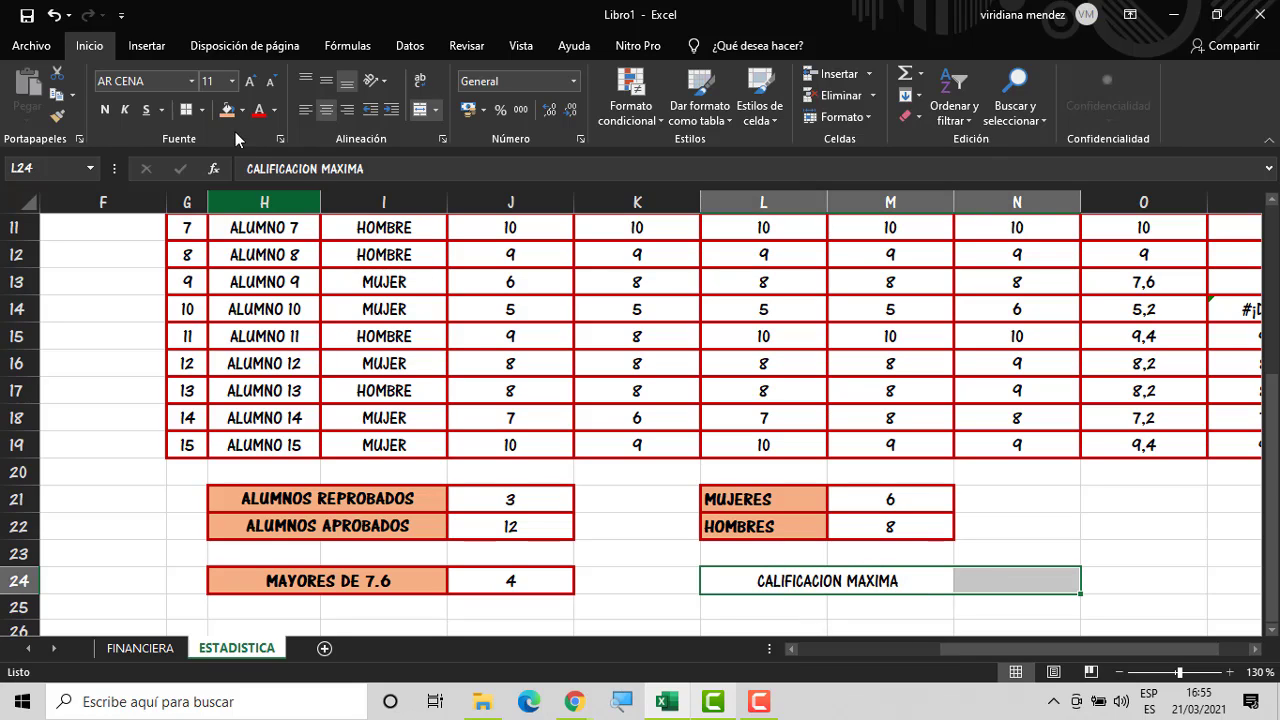
left_click(186, 109)
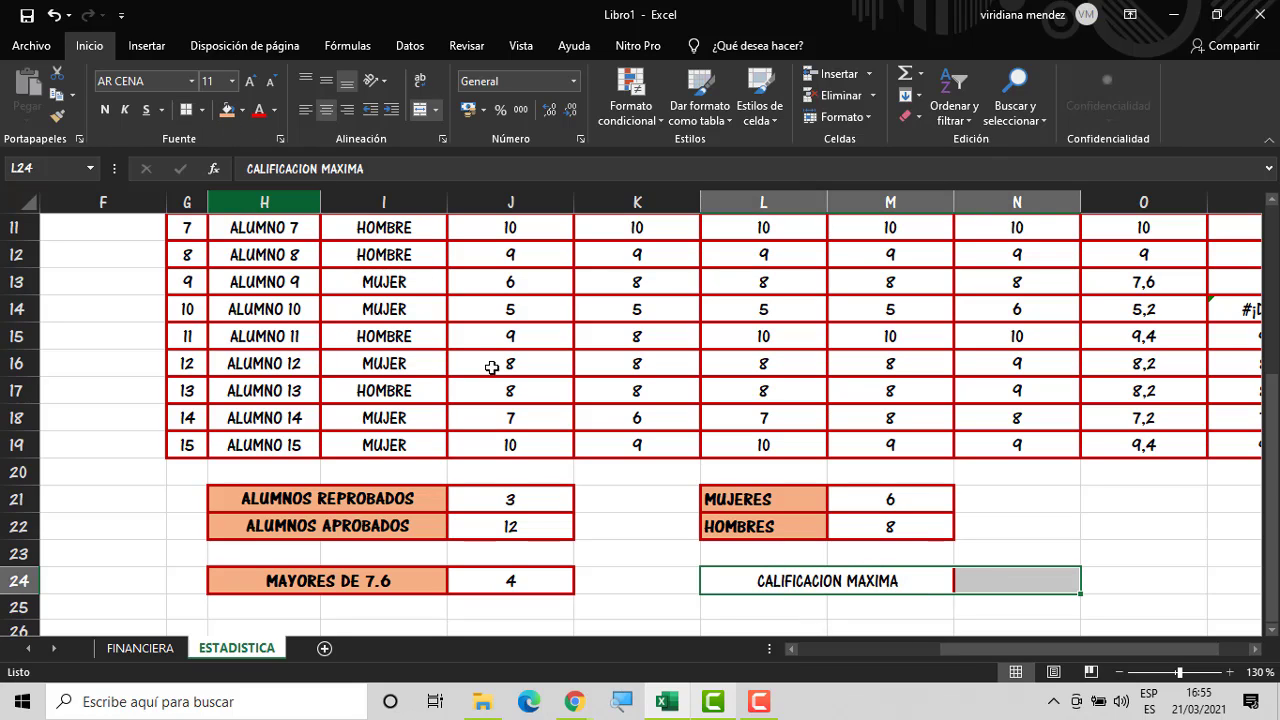
left_click(332, 113)
left_click(331, 112)
Fill the CALIFICACION MAXIMA label cell with orange and make its text bold
left_click(859, 586)
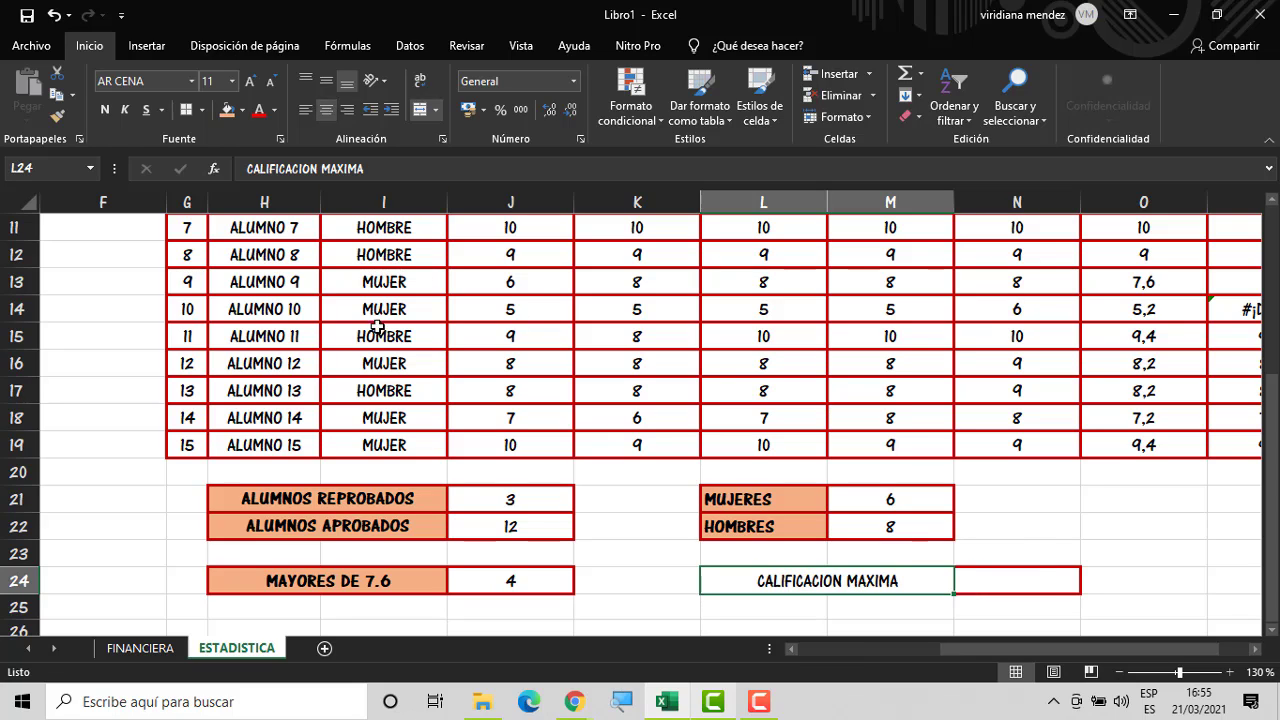
left_click(226, 109)
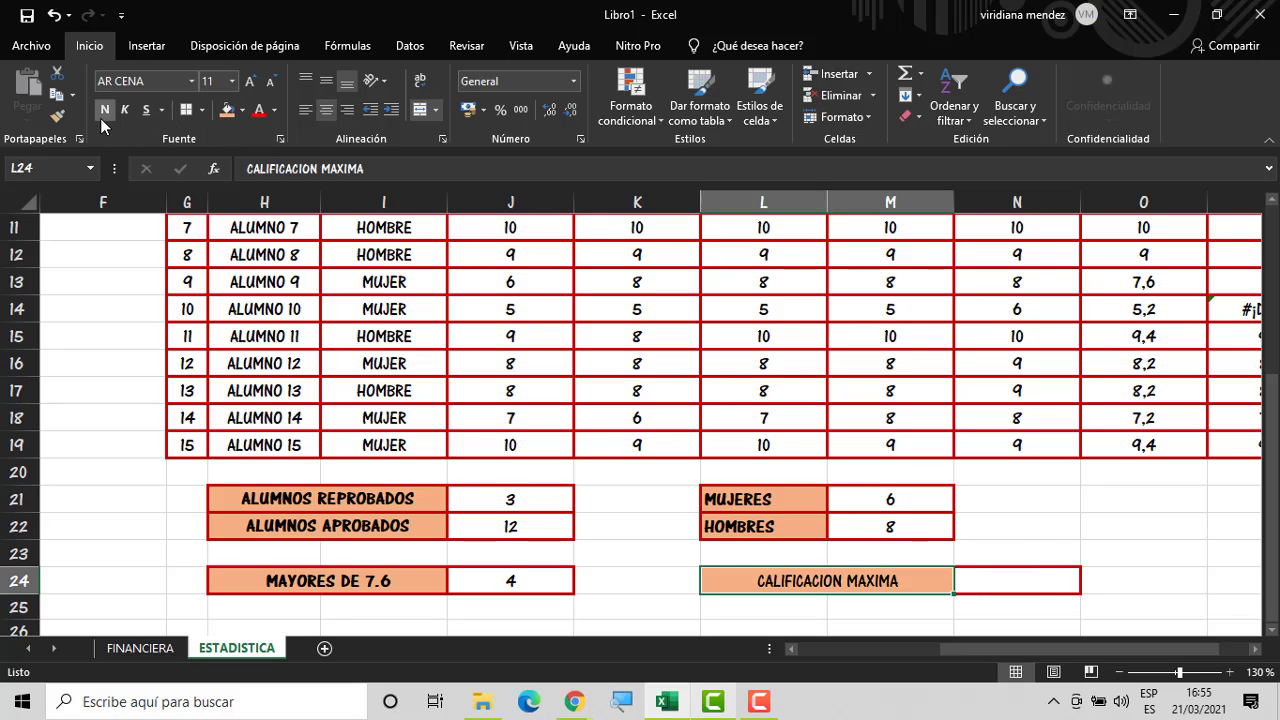
left_click(105, 109)
Enter a MAX formula in N24 over the student grades in column O to get the highest grade
left_click(1032, 575)
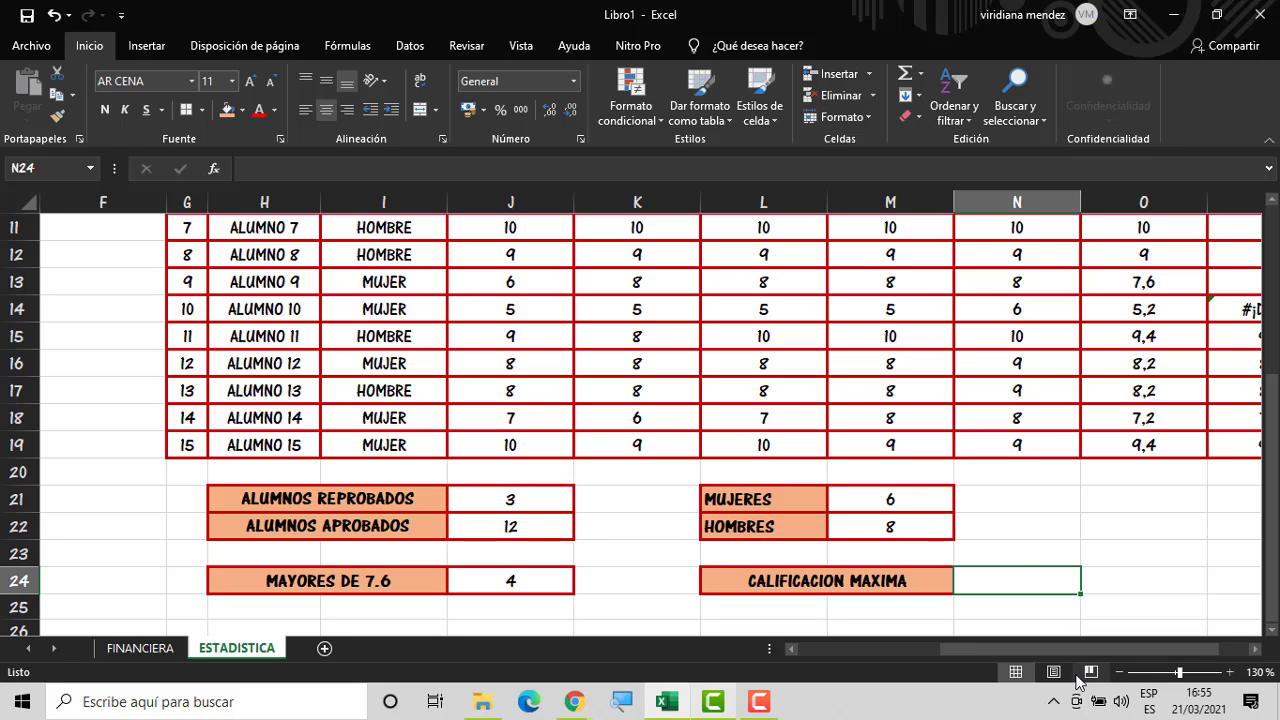
type("=M")
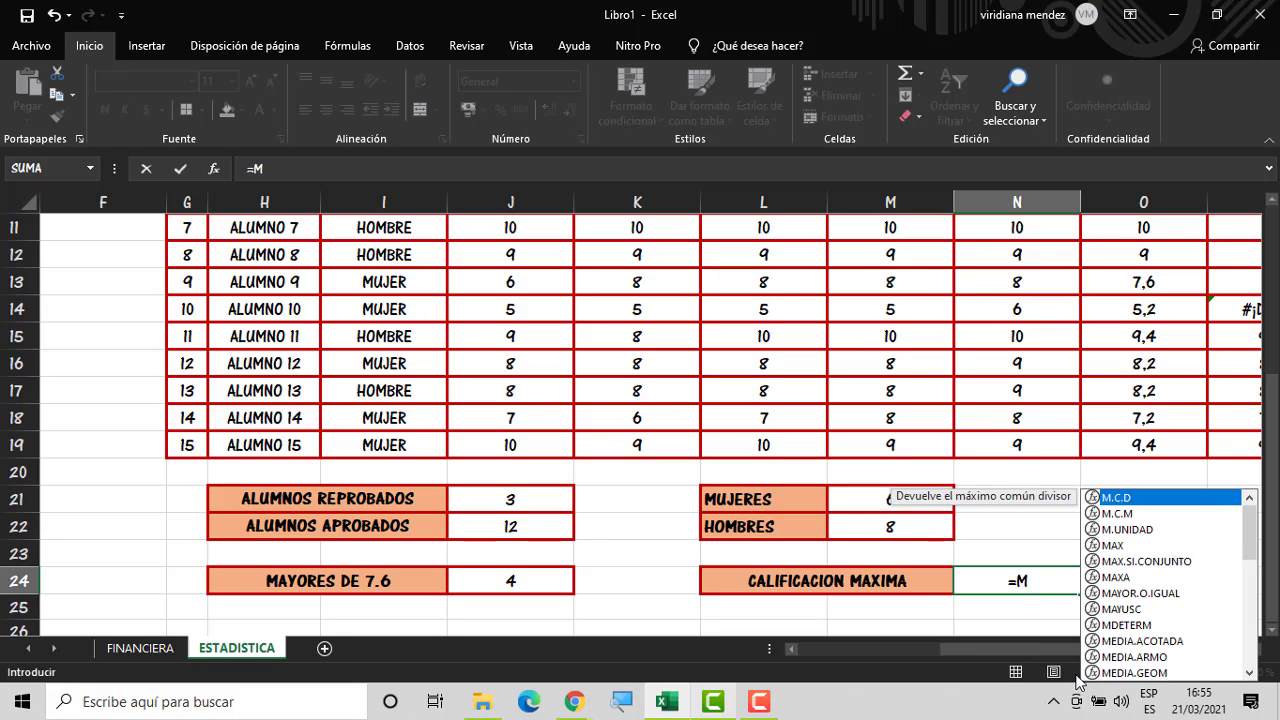
type("A")
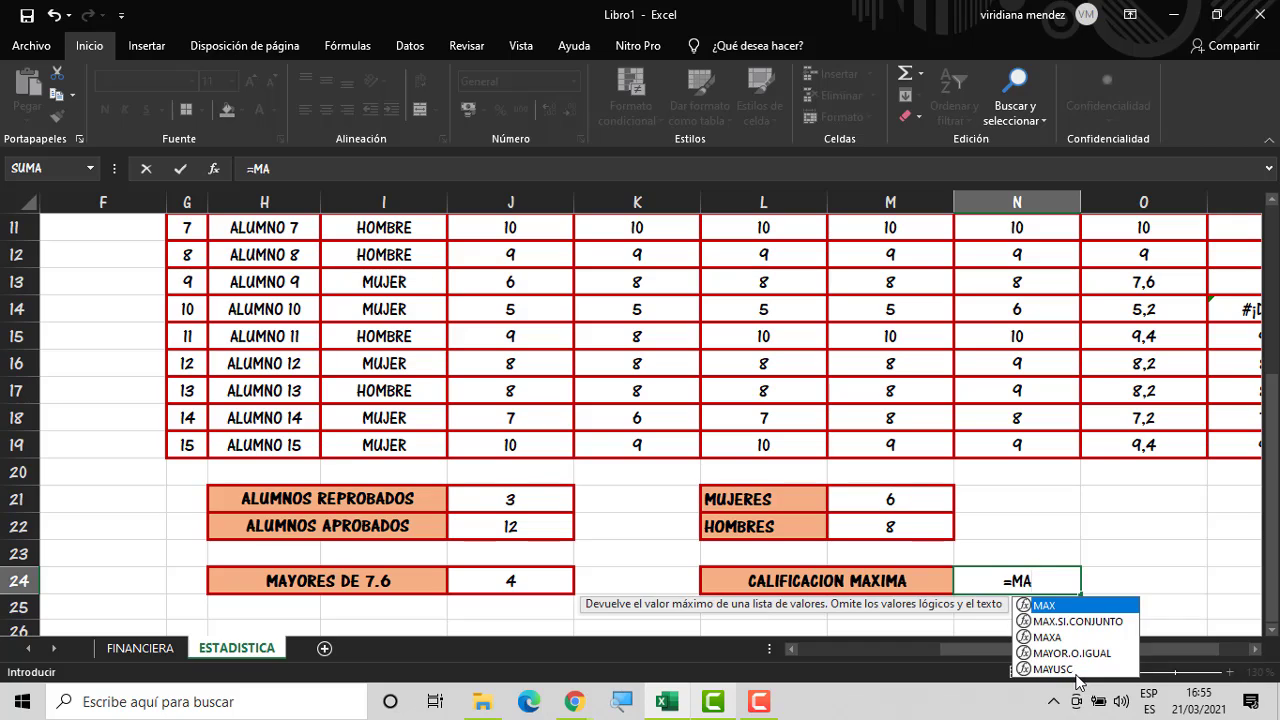
double_click(1060, 604)
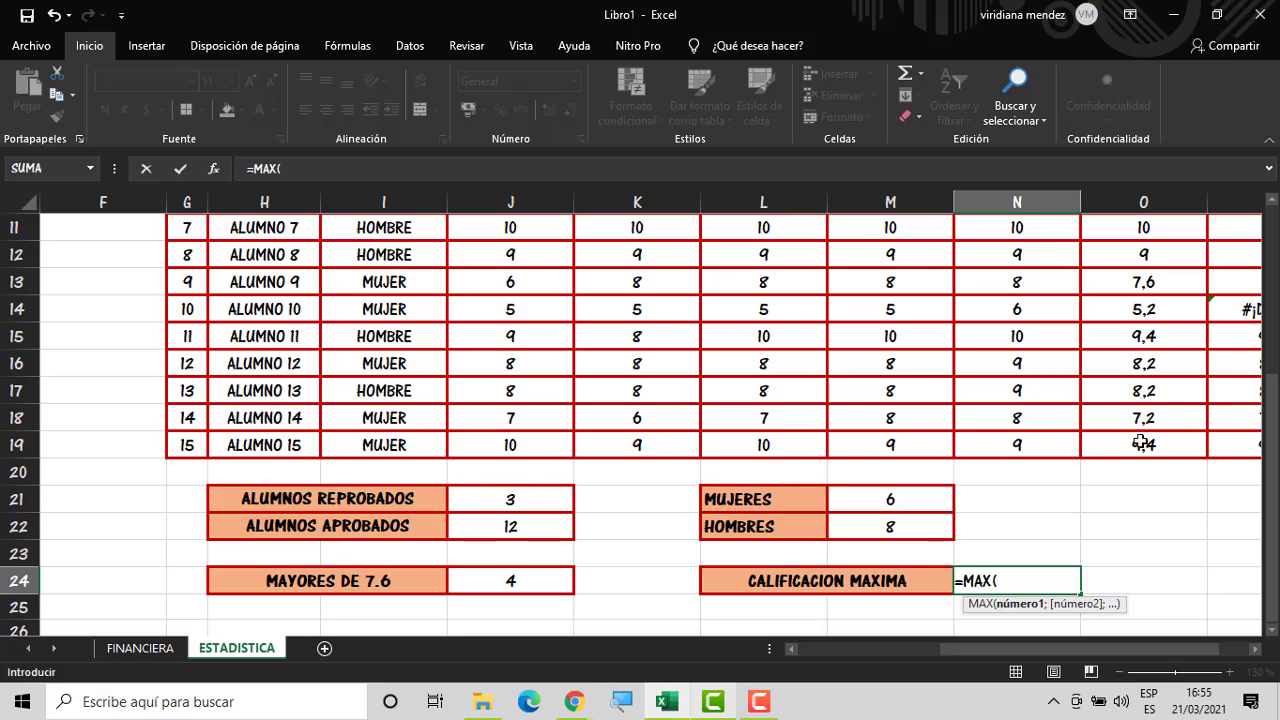
left_click_drag(1140, 448, 1137, 315)
key("Return")
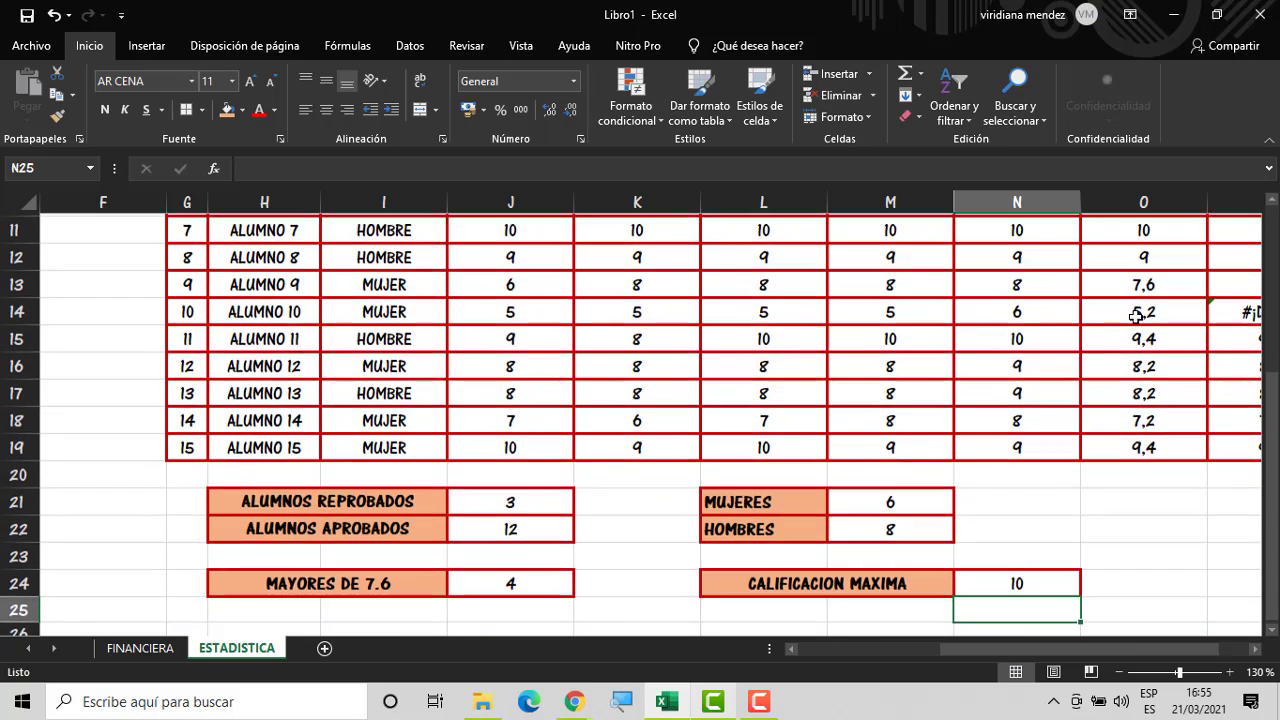
Merge and center cells L25:M25 below the CALIFICACION MAXIMA label
left_click(1008, 573)
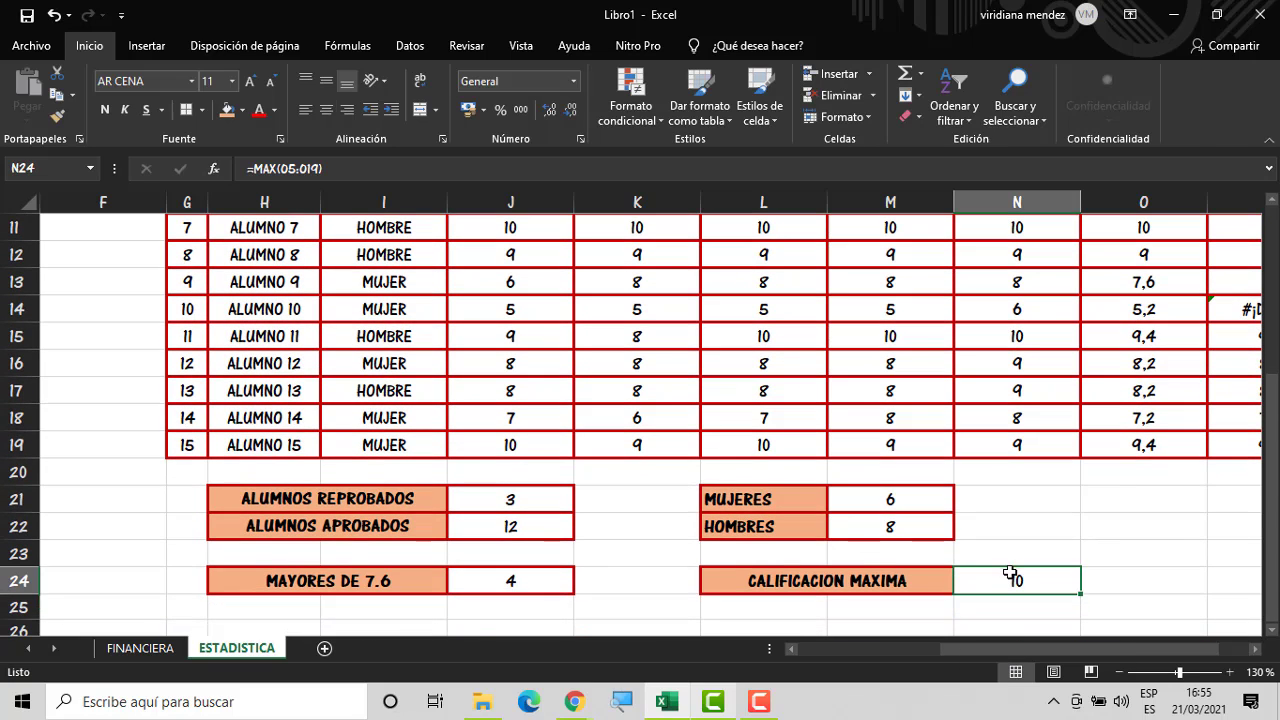
left_click(830, 608)
left_click(792, 615)
left_click_drag(792, 615, 835, 608)
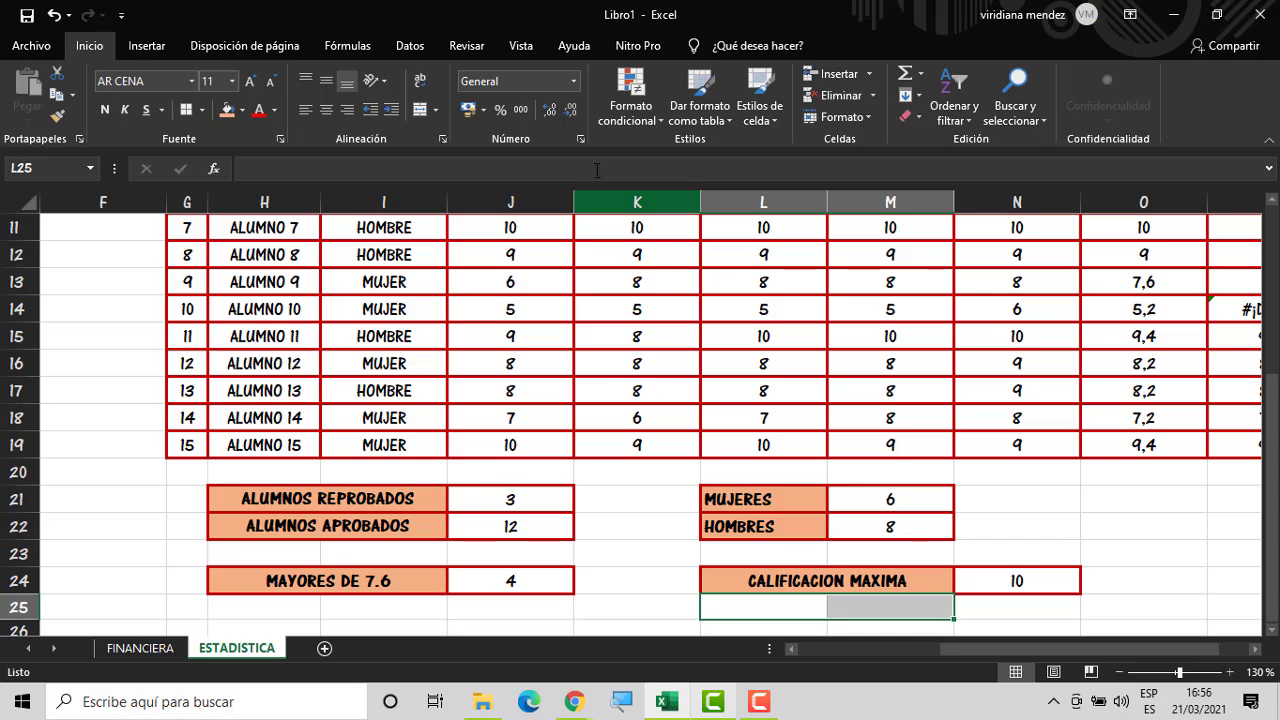
left_click(420, 113)
left_click(994, 608)
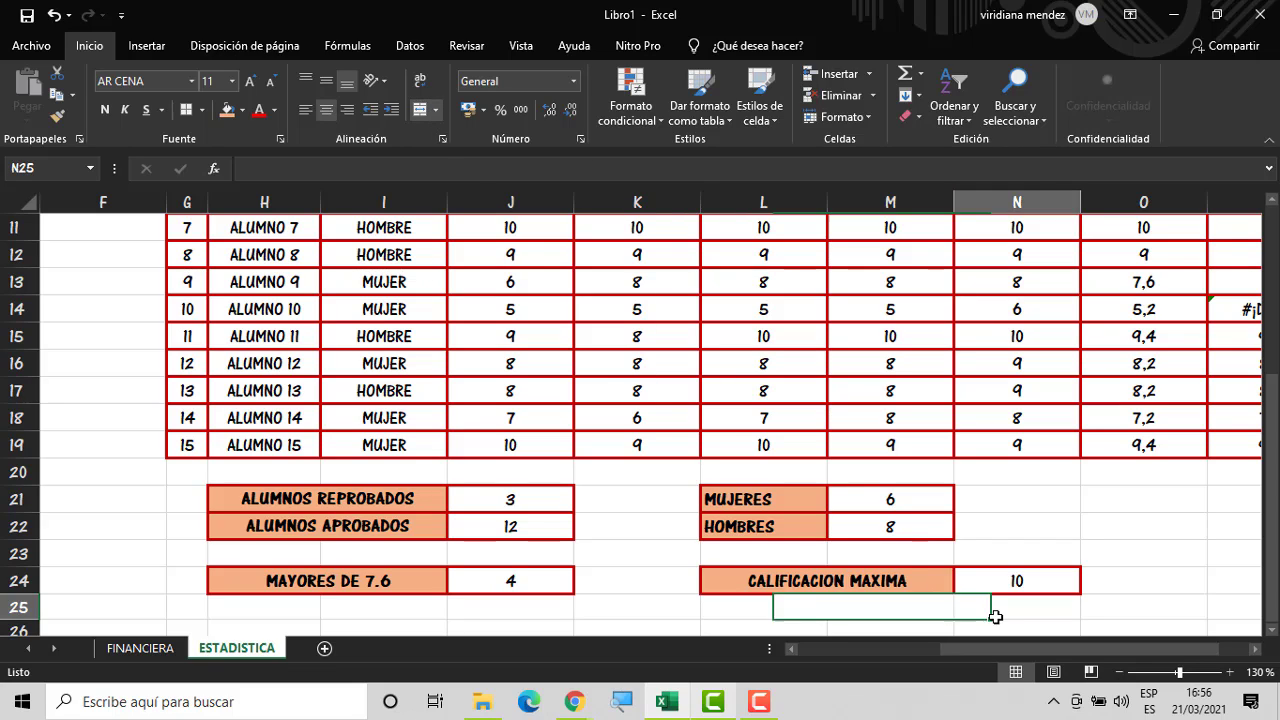
Fill the CALIFICACION MAXIMA label and its MAX formula from row 24 down into L25 and N25
left_click(945, 586)
left_click_drag(952, 595, 958, 610)
left_click(948, 604)
left_click(947, 589)
left_click(1014, 608)
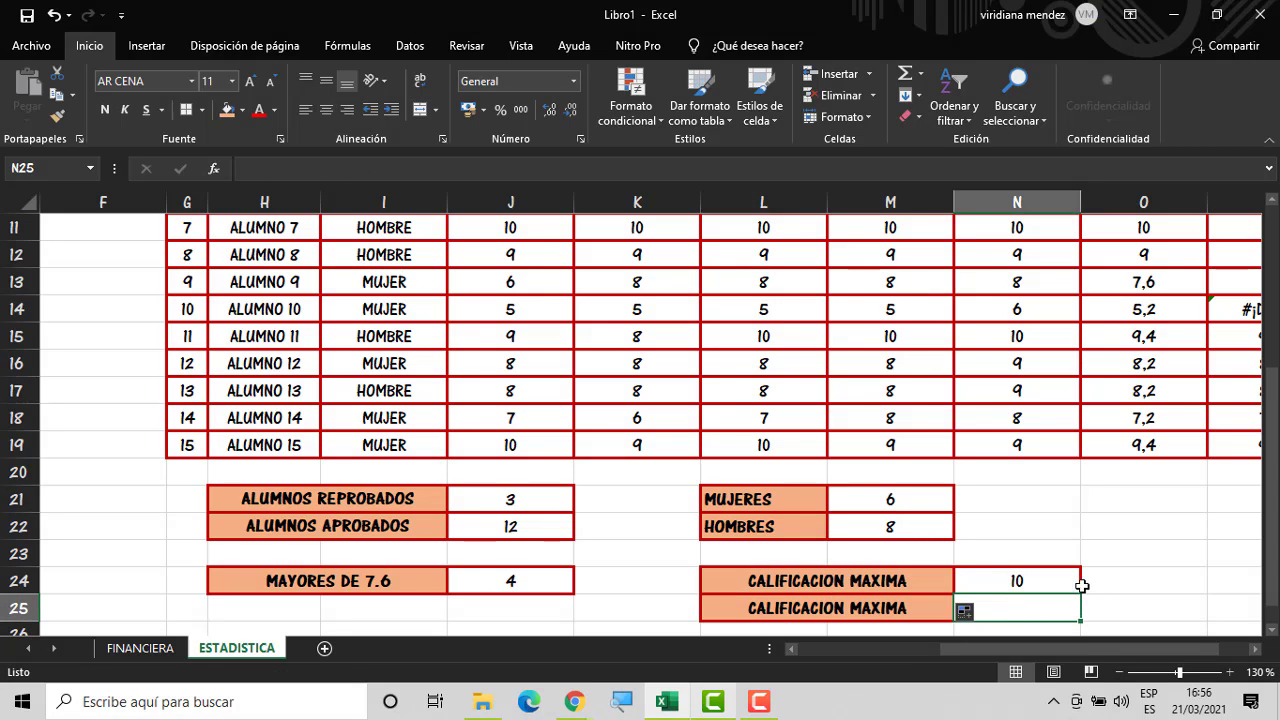
left_click(1071, 580)
left_click_drag(1080, 594, 1075, 609)
left_click(1100, 580)
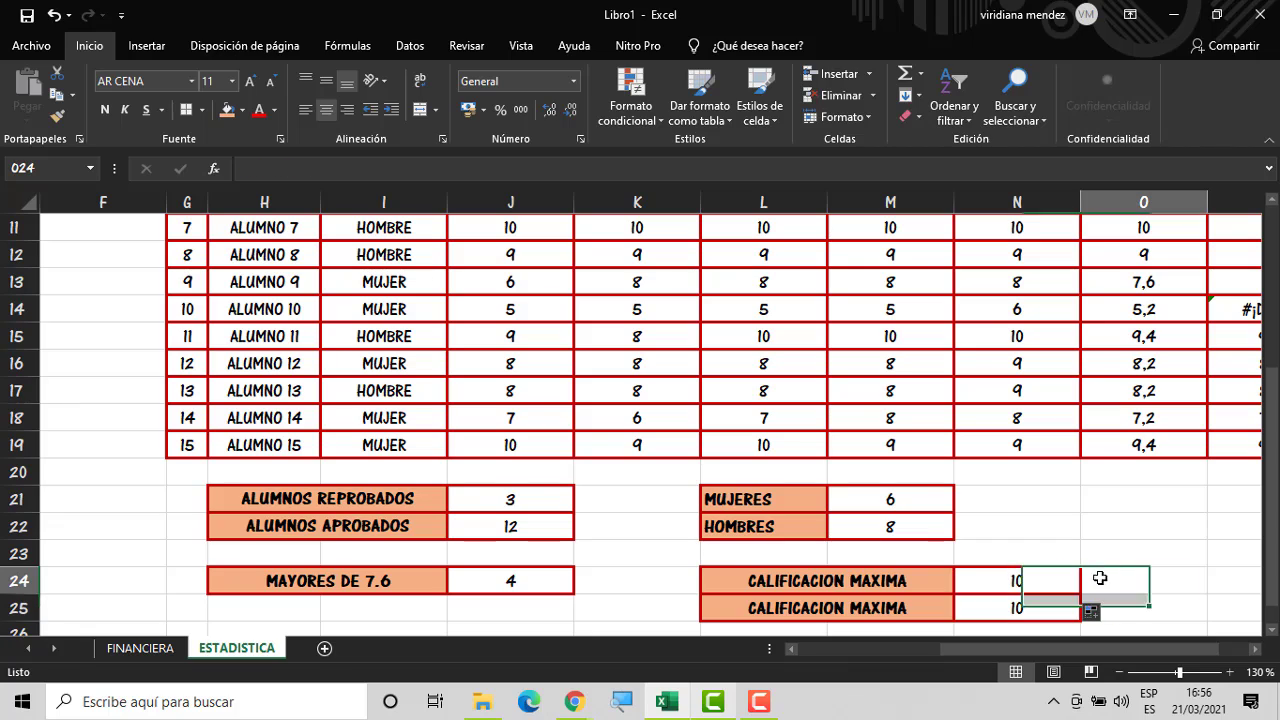
Change the copied label in L25 to CALIFICACION MINIMA
left_click(921, 610)
double_click(921, 610)
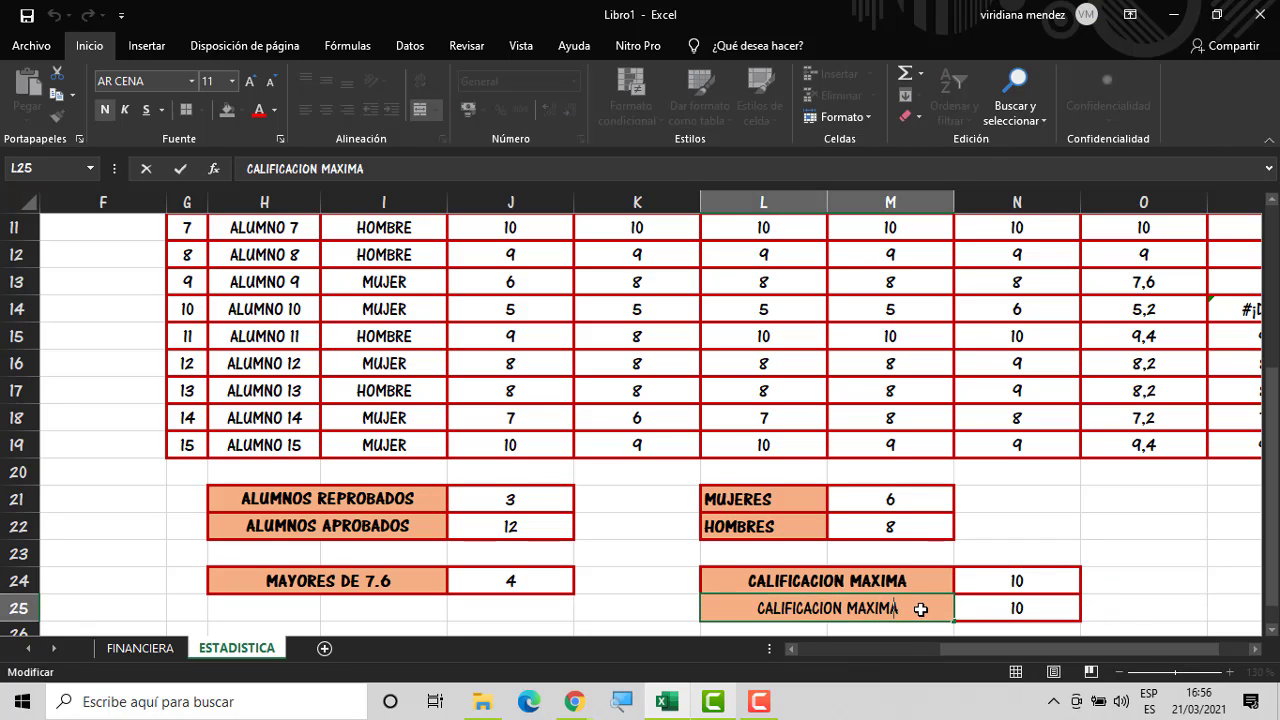
key("BackSpace")
key("BackSpace")
key("BackSpace")
key("BackSpace")
key("BackSpace")
type("INIMA")
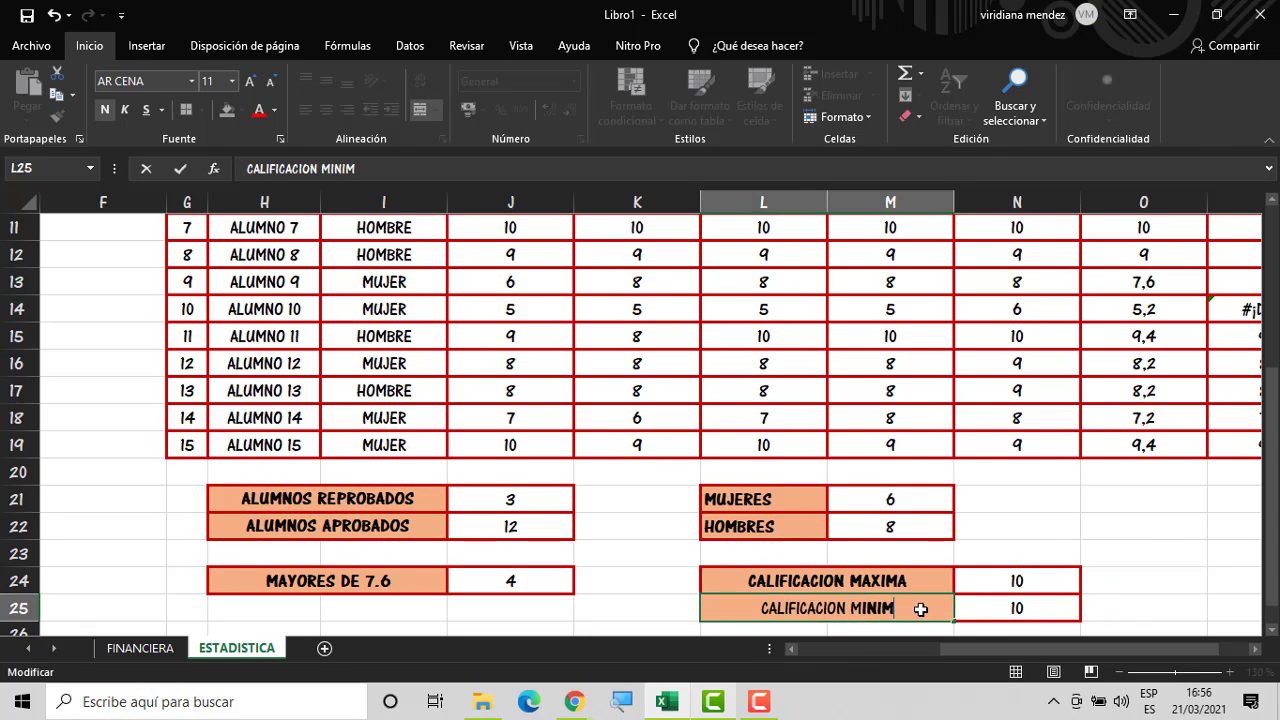
Replace MAX with MIN in the N25 formula so that it reads =MIN(O6:O20)
left_click(1056, 607)
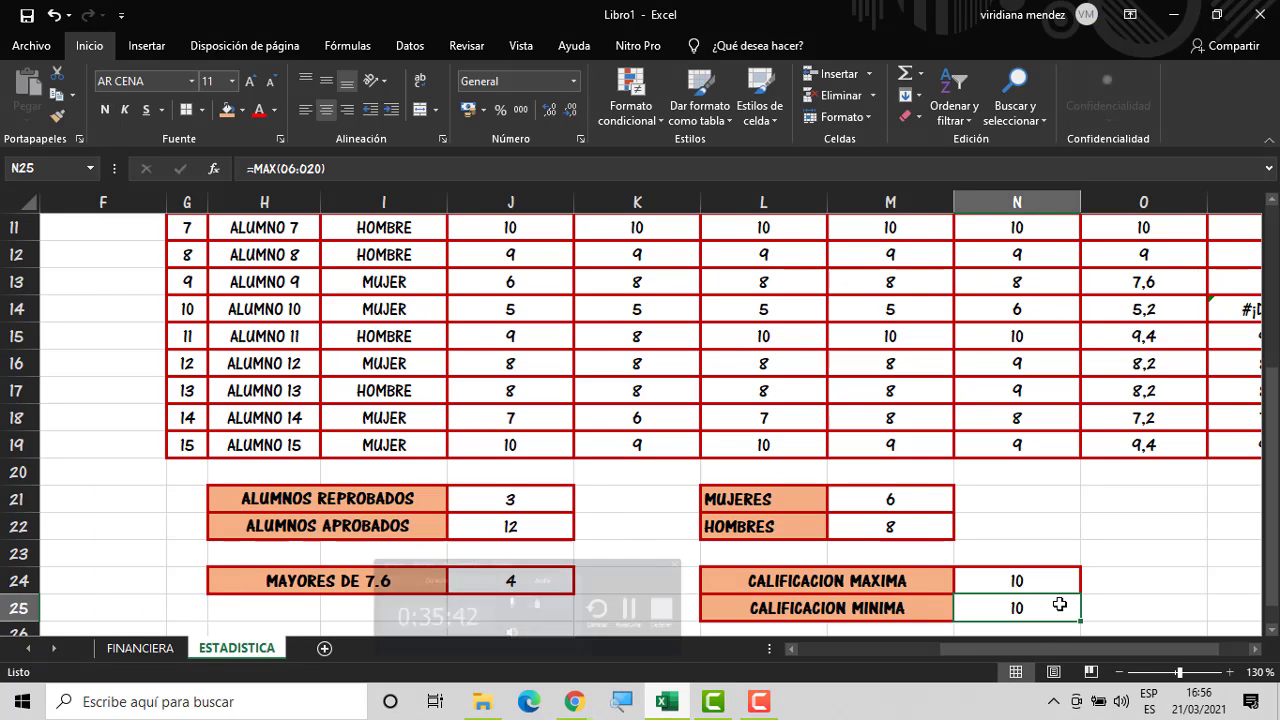
double_click(1059, 604)
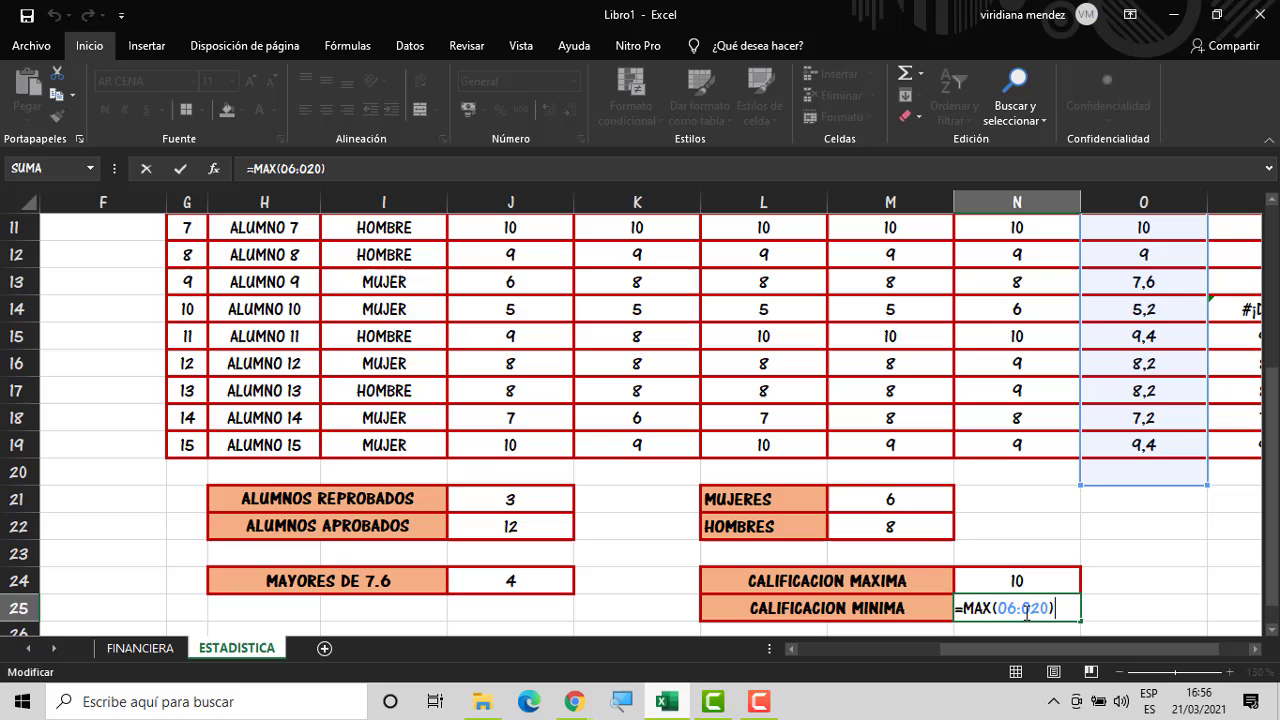
left_click(999, 611)
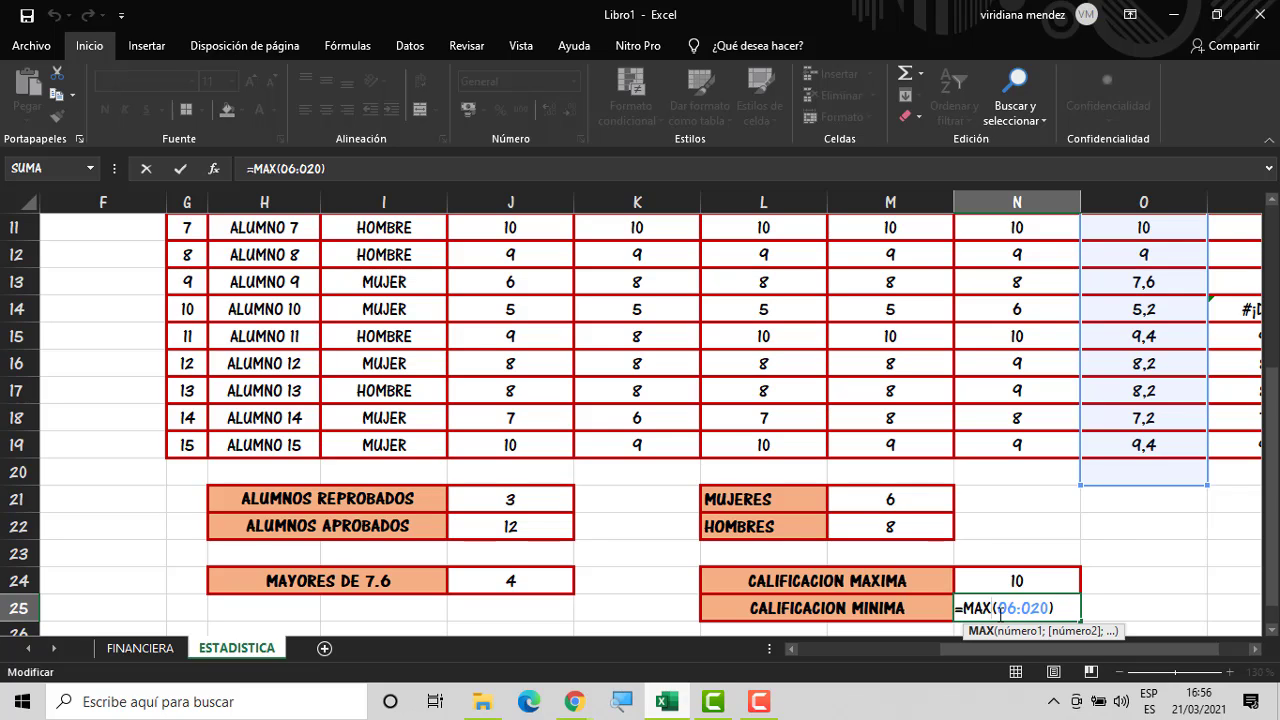
key("BackSpace")
key("BackSpace")
type("IN")
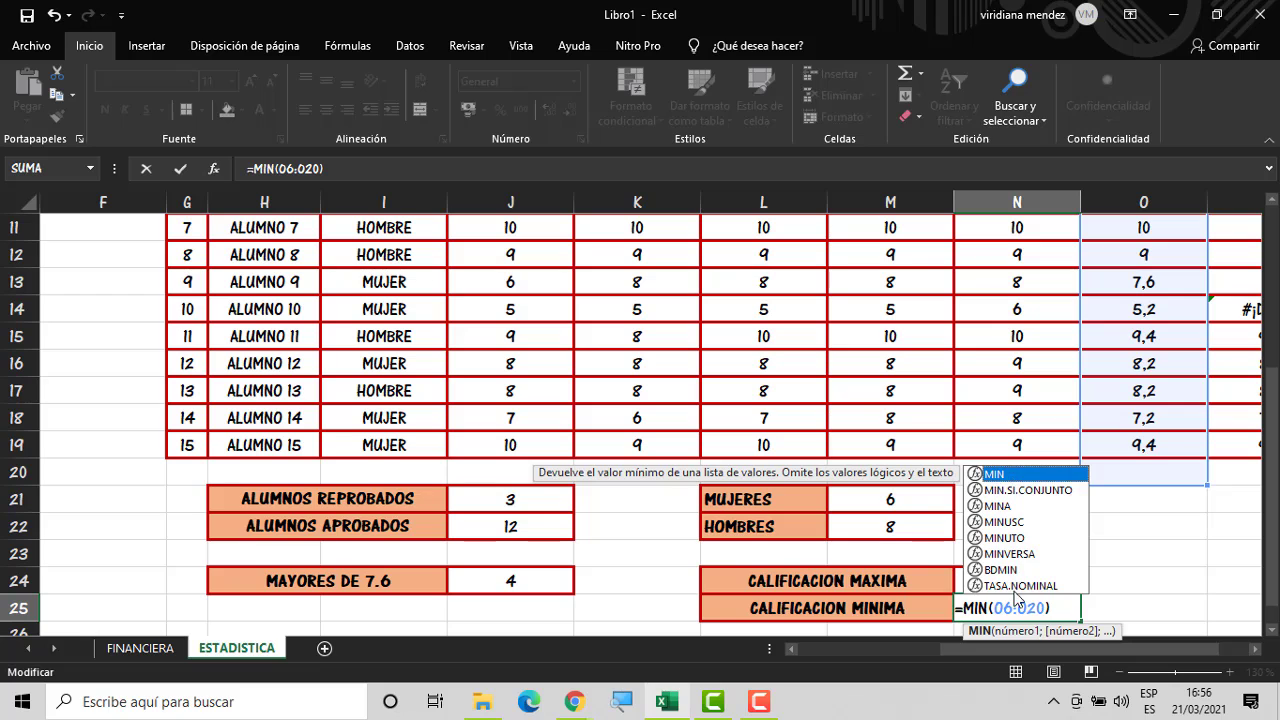
left_click(1055, 607)
key("Return")
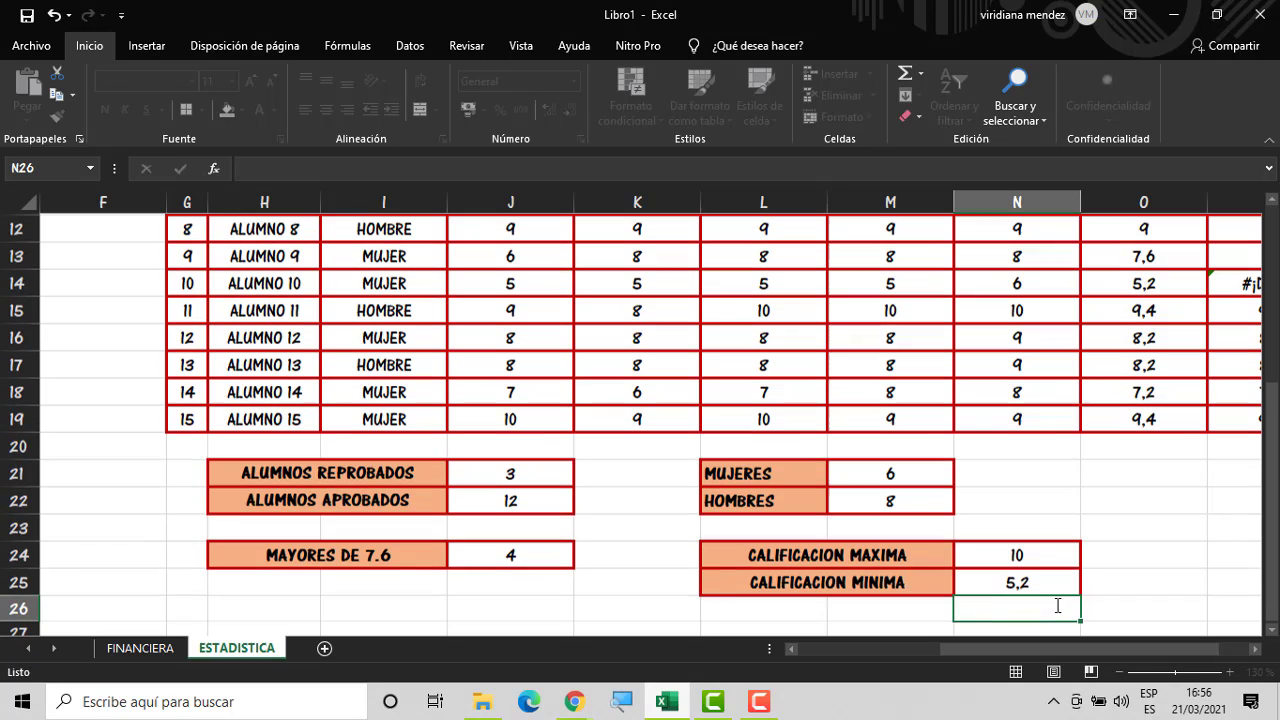
left_click(1057, 583)
left_click(1119, 607)
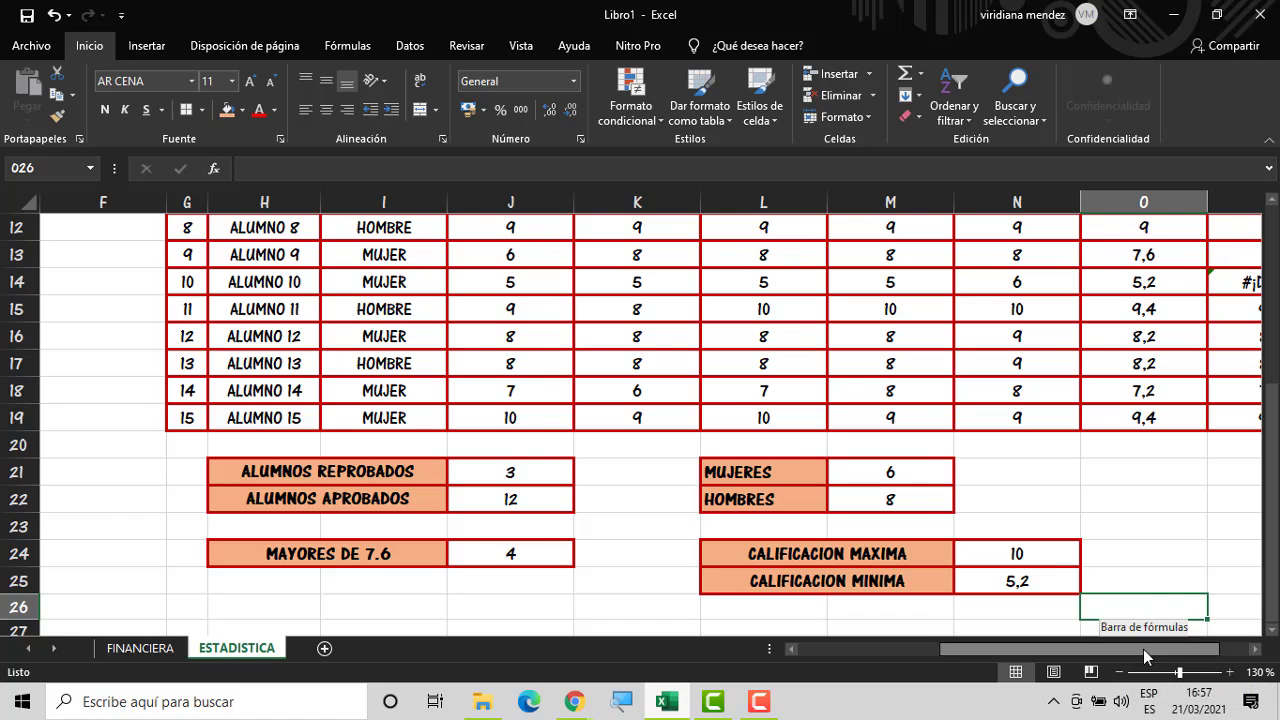
Enter the label MEDIANA in L26 under CALIFICACION MINIMA
left_click(1193, 546)
left_click(1097, 623)
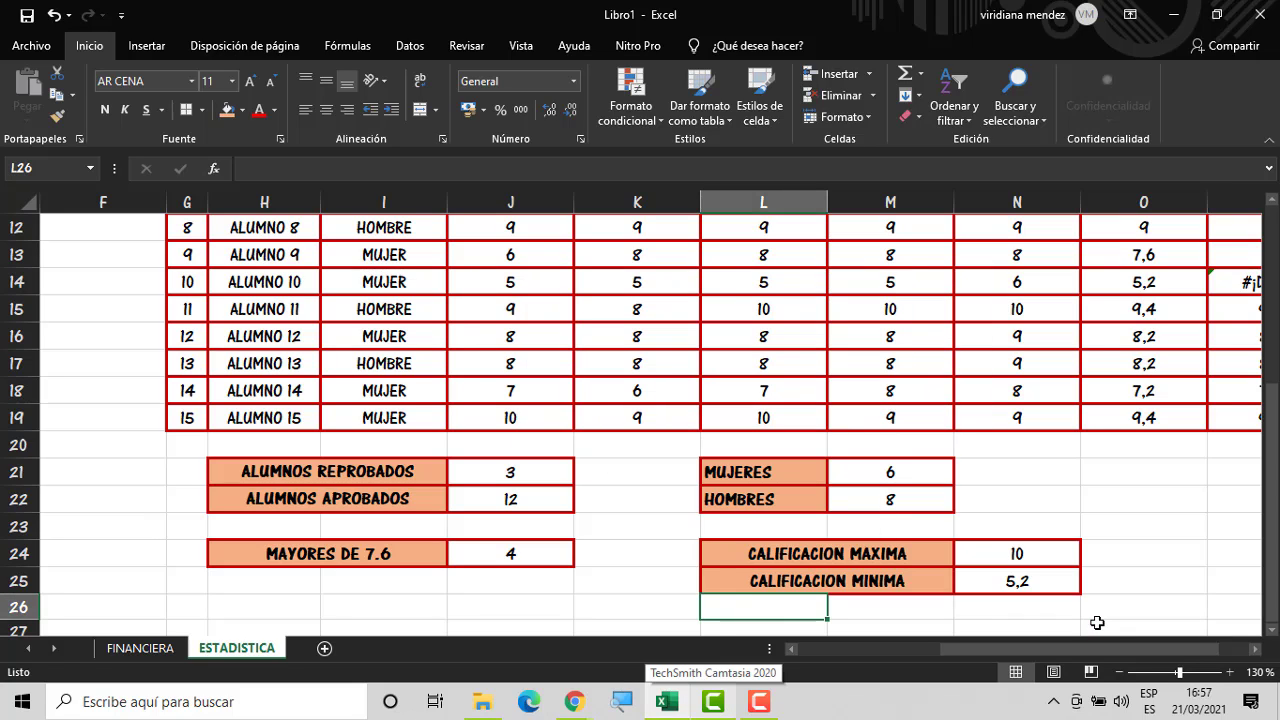
type("MEDIA")
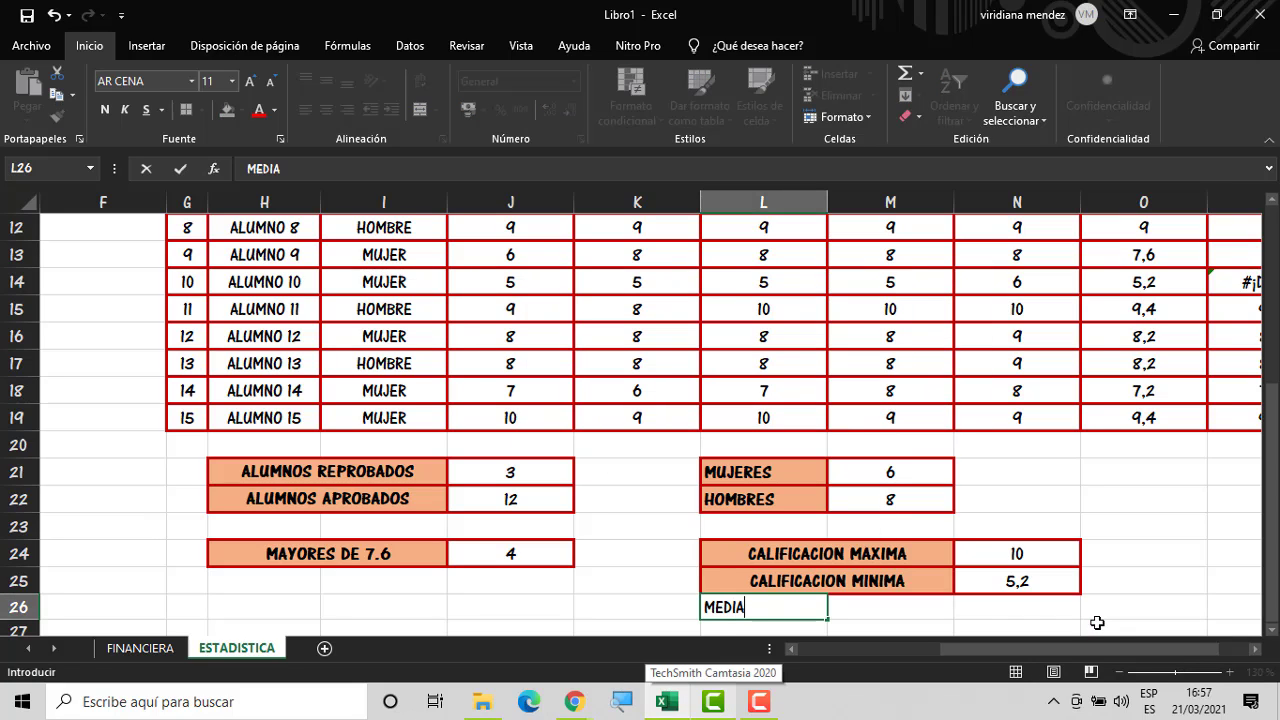
type("NA")
key("Return")
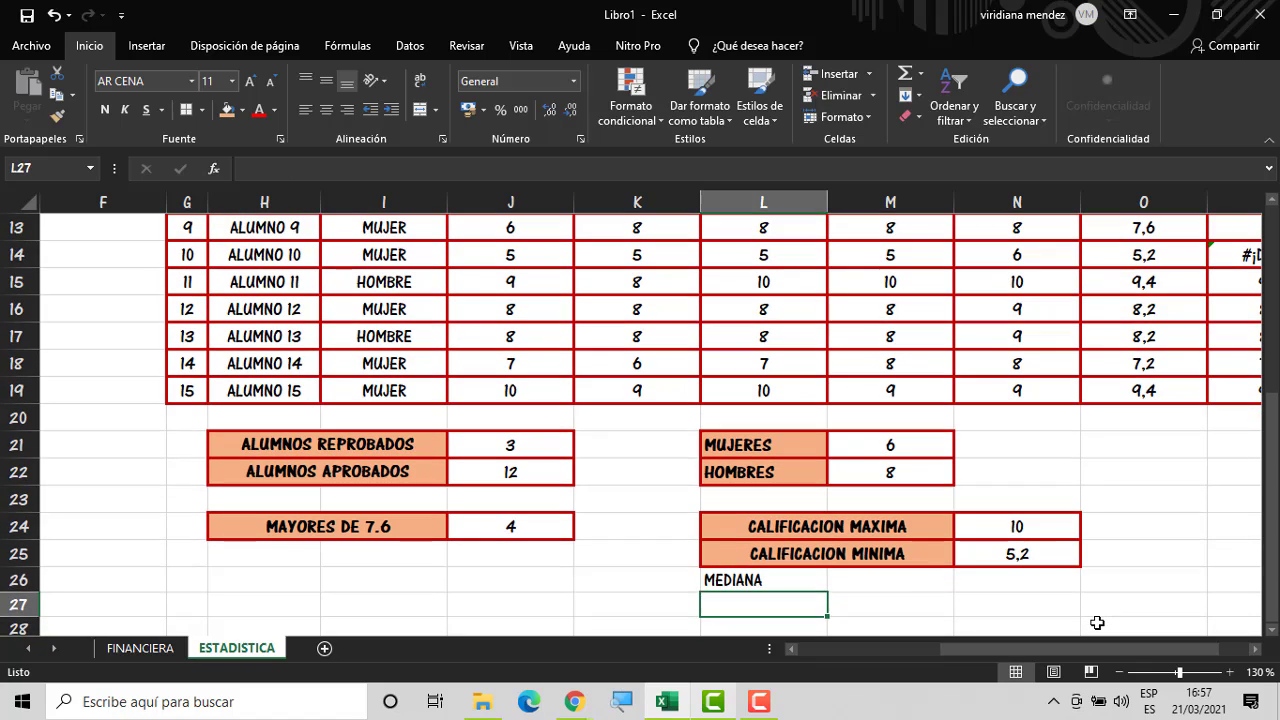
key("Up")
key("Right")
key("Right")
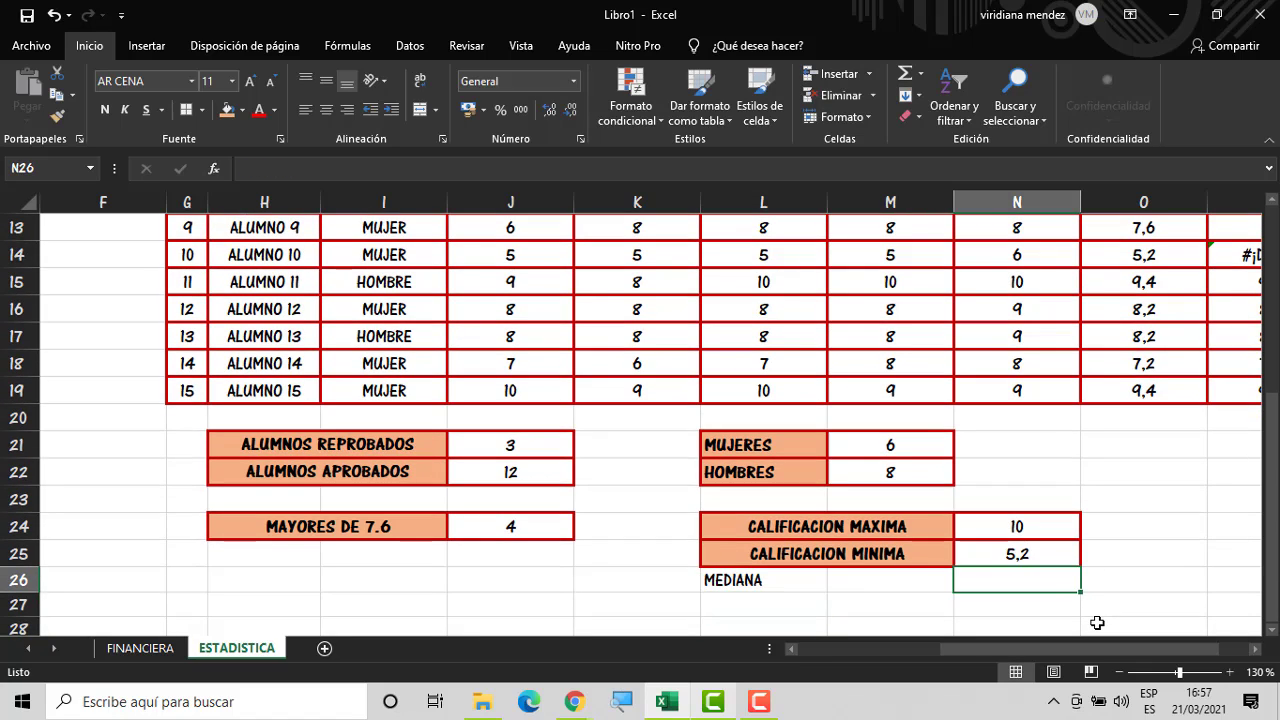
Merge and center MEDIANA across L26:M26, make it bold with orange fill, and apply the red borders to L26:N26
left_click_drag(815, 583, 890, 580)
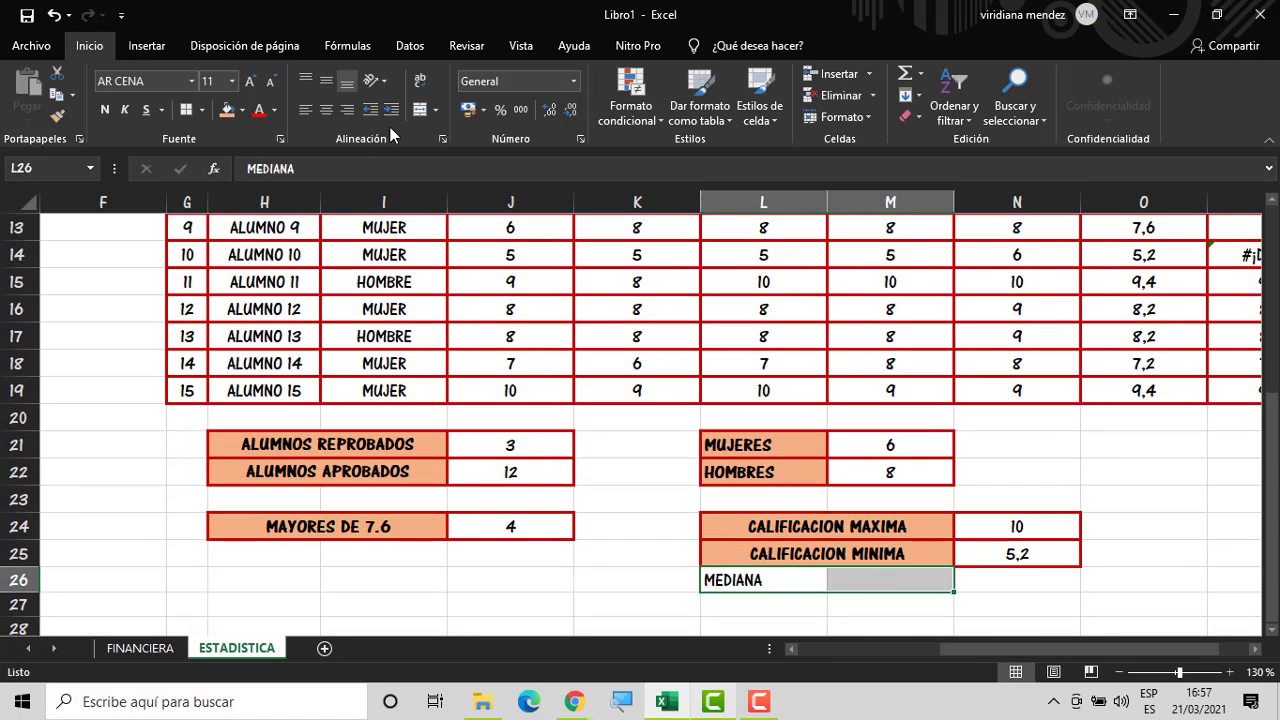
left_click(420, 109)
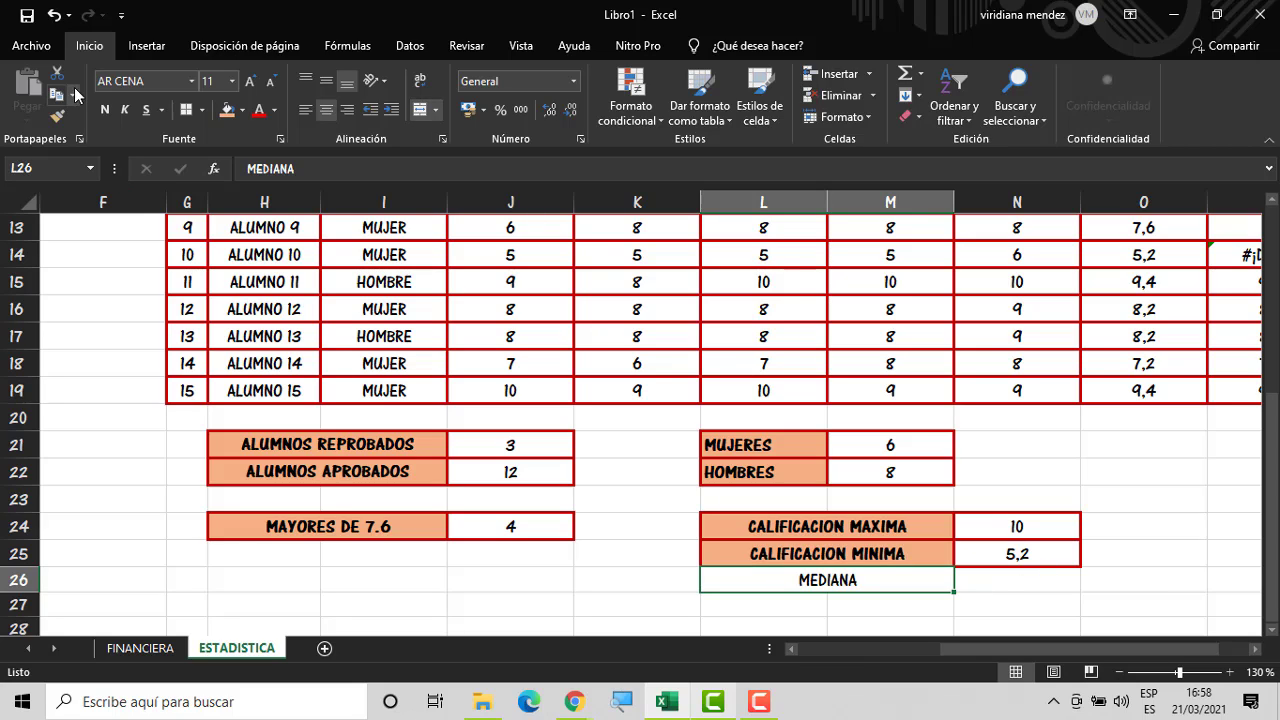
left_click(103, 109)
left_click(227, 110)
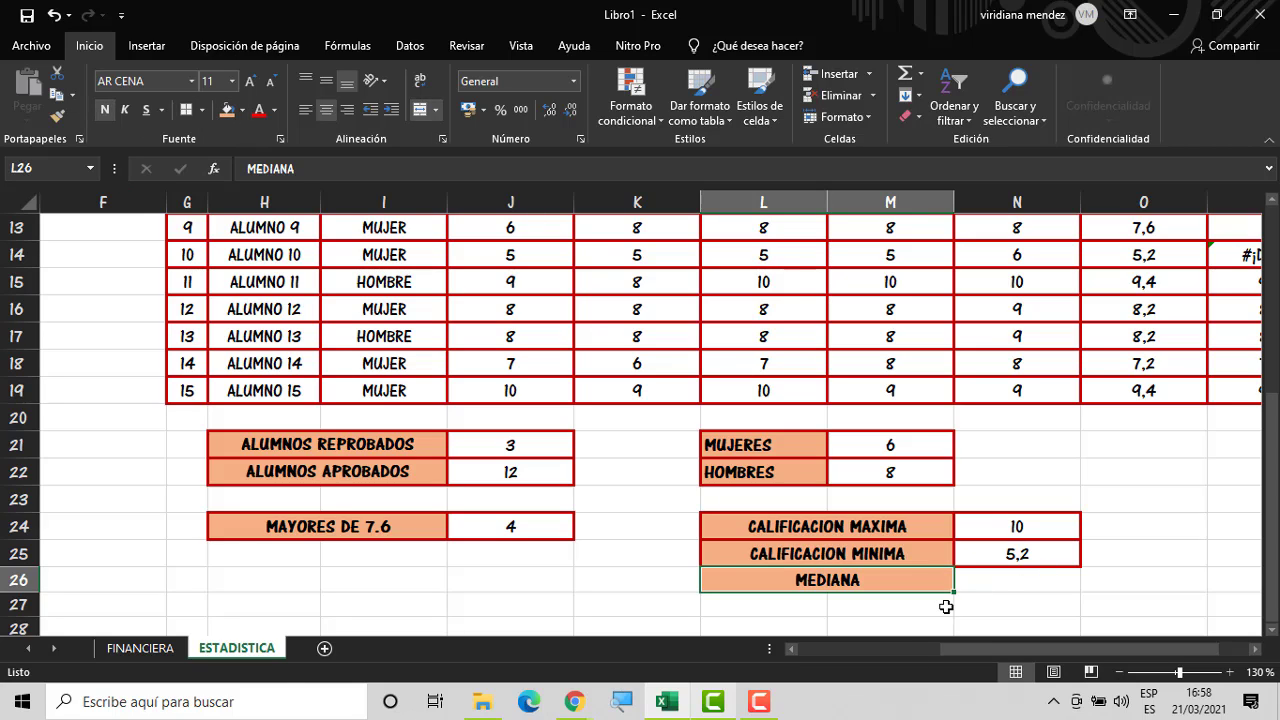
left_click_drag(946, 606, 962, 583)
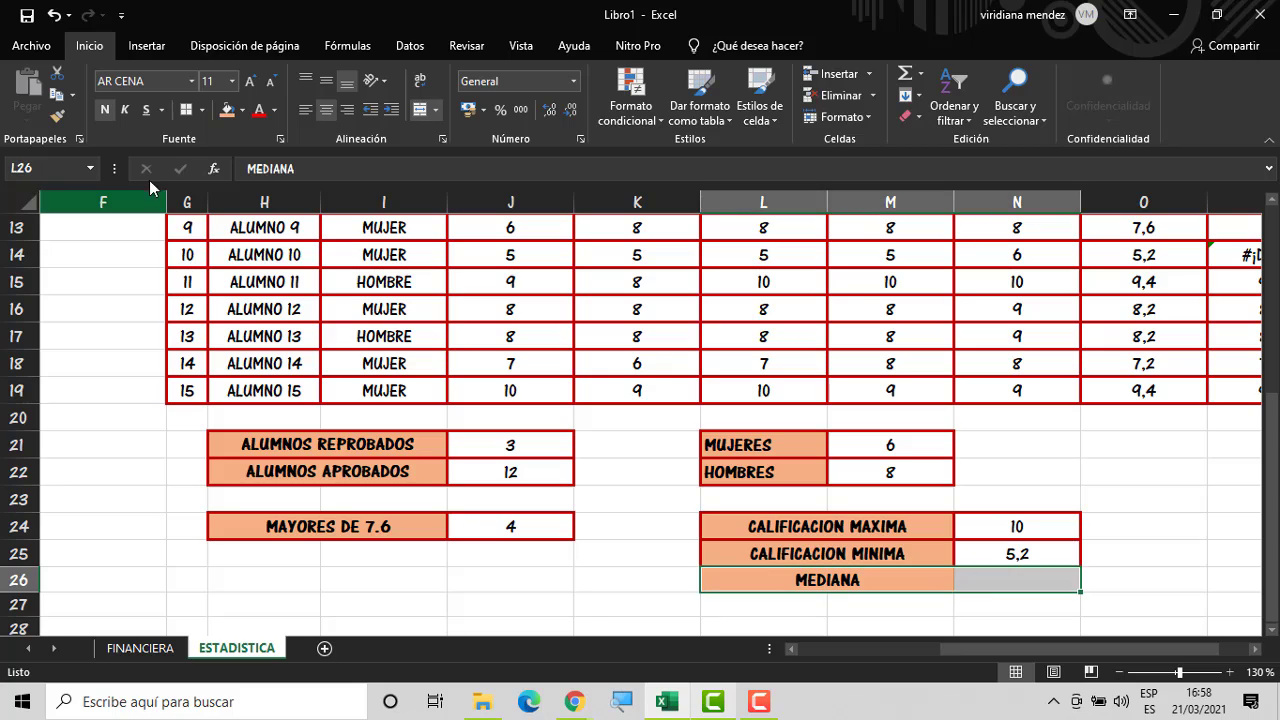
Enter the formula =MEDIANA(O5:O19) in N26 to calculate the median of the students' average grades
left_click(1027, 580)
type("=MEDI")
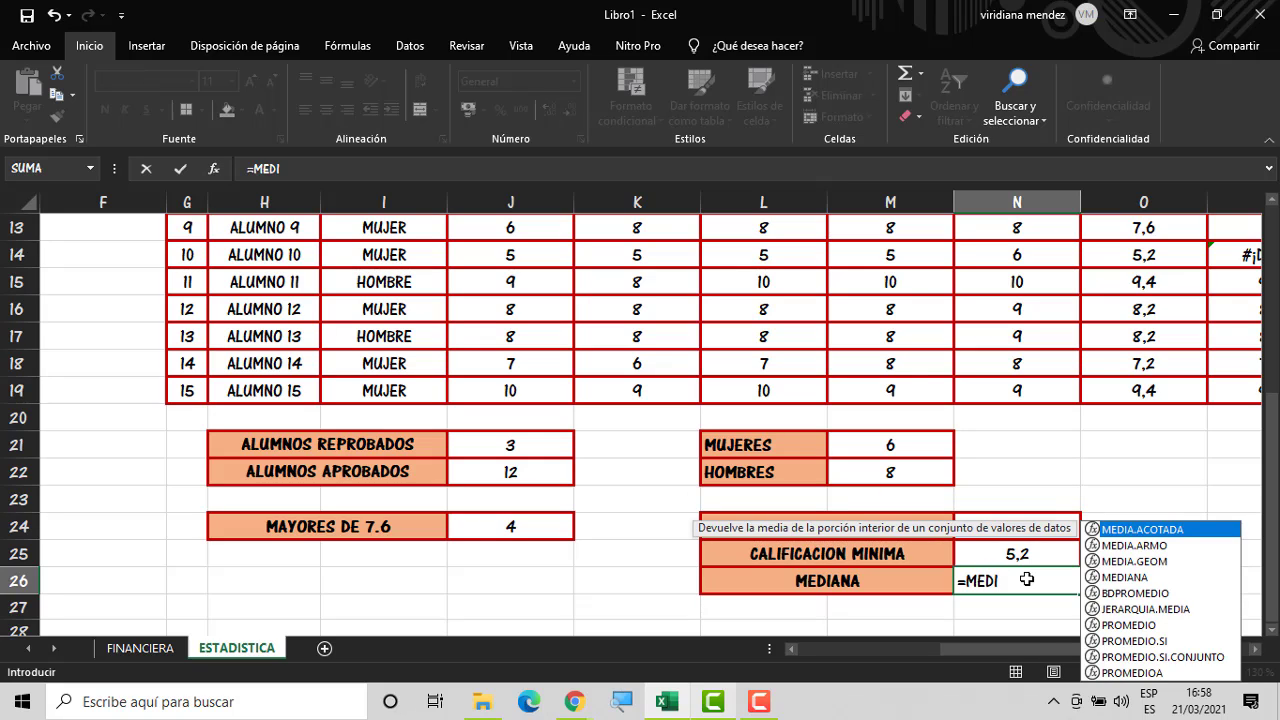
double_click(1124, 578)
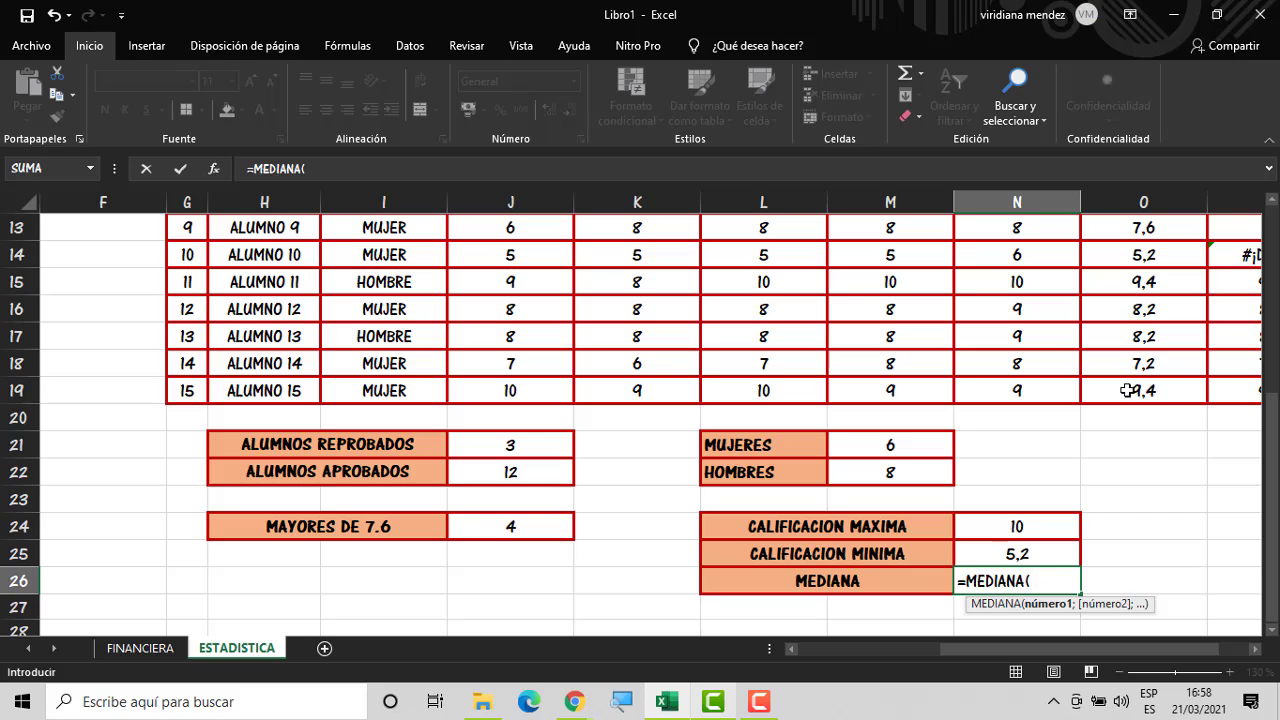
left_click_drag(1127, 390, 1130, 322)
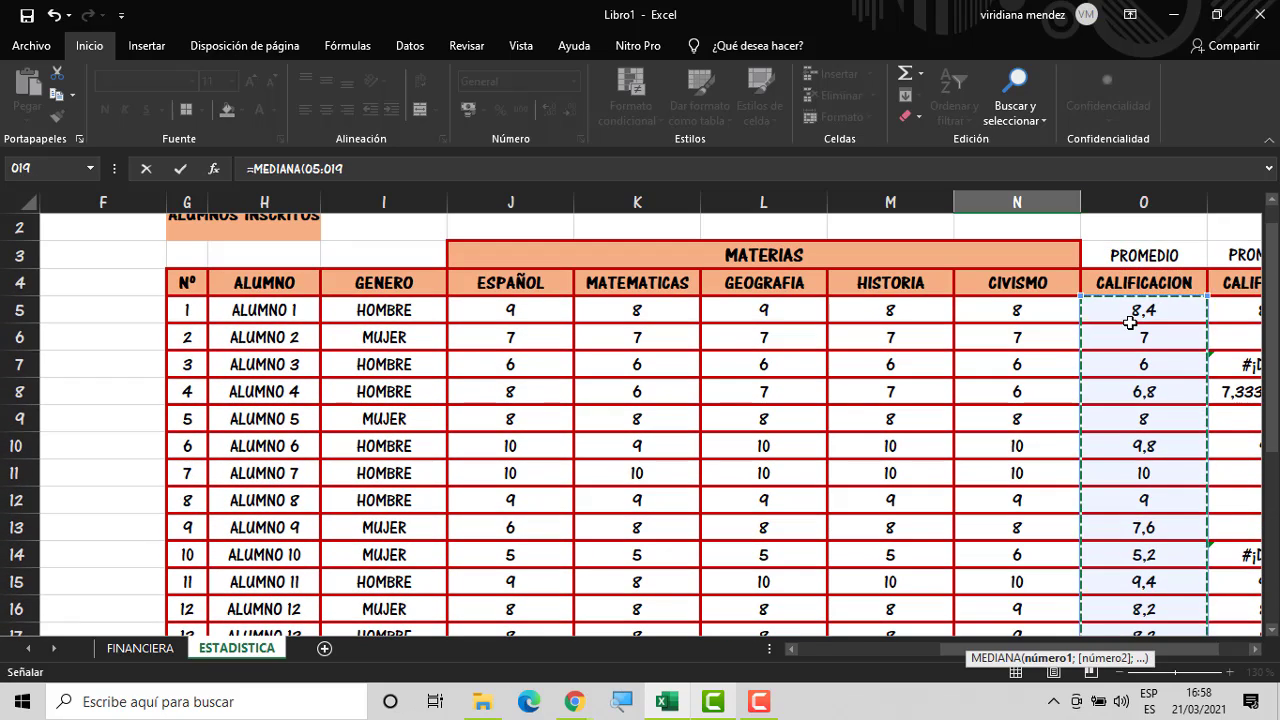
key("Return")
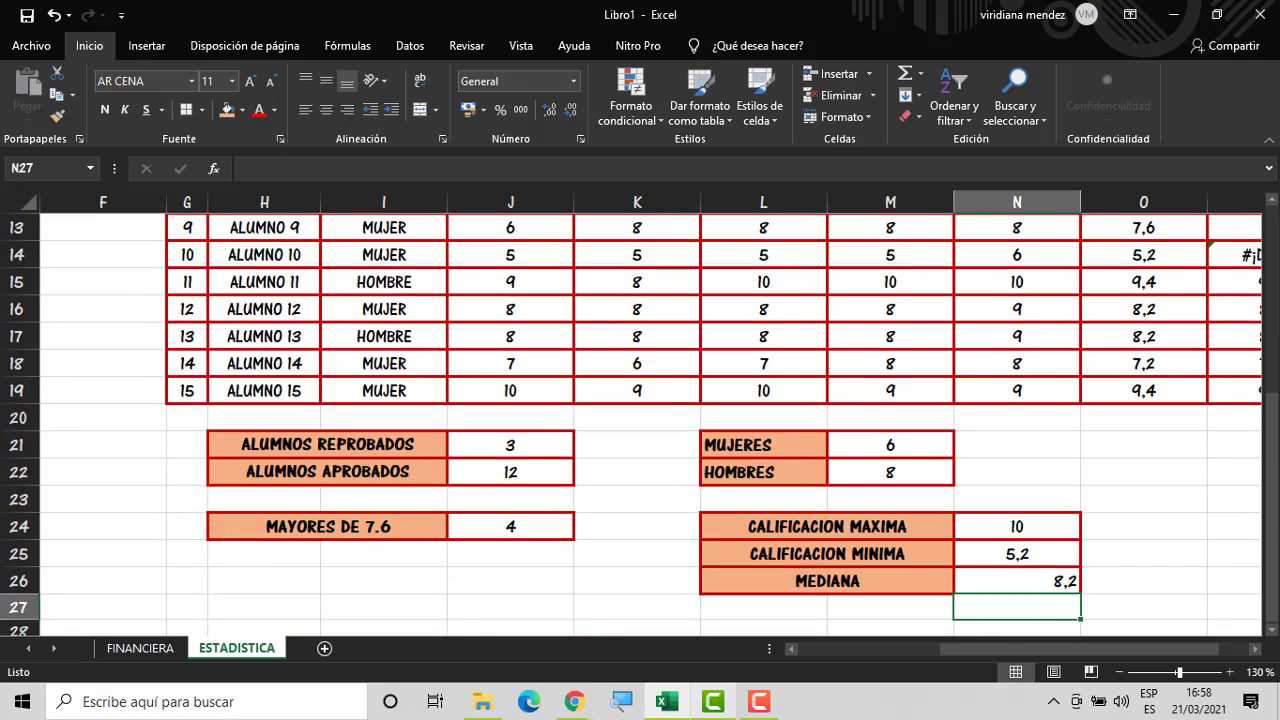
Center the median result in N26 and review its MEDIANA formula
left_click(1058, 583)
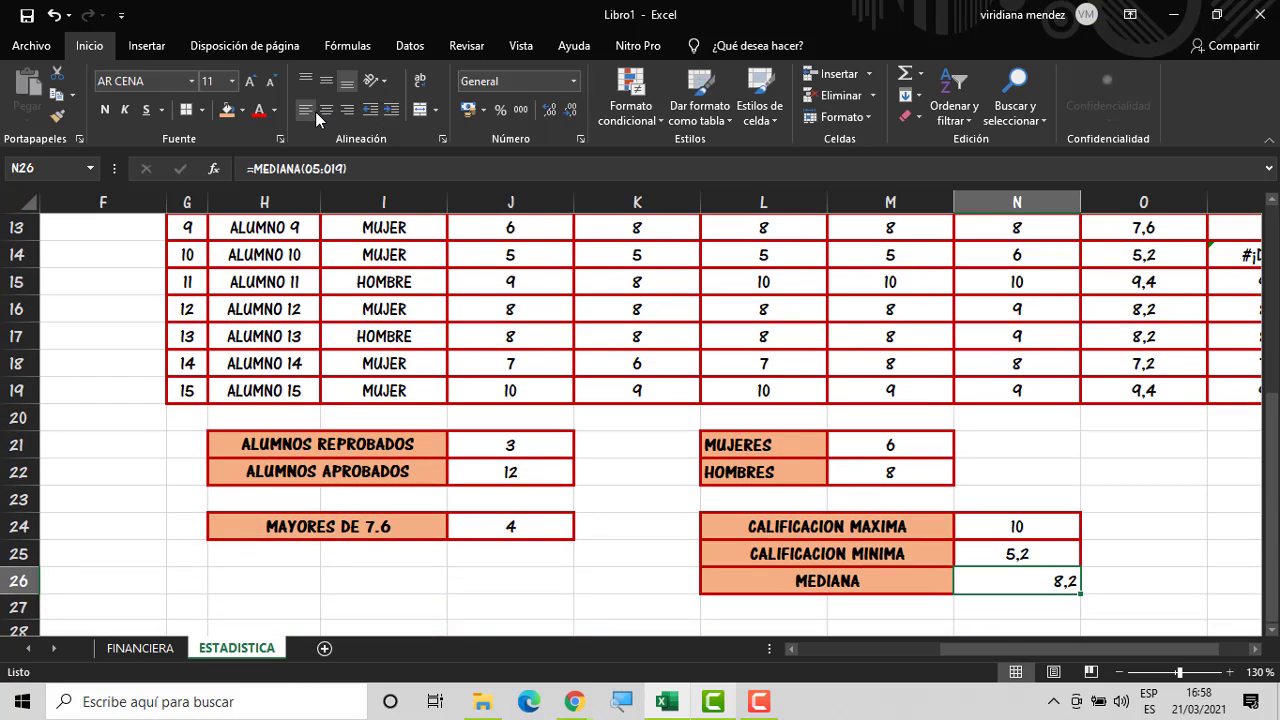
double_click(1034, 583)
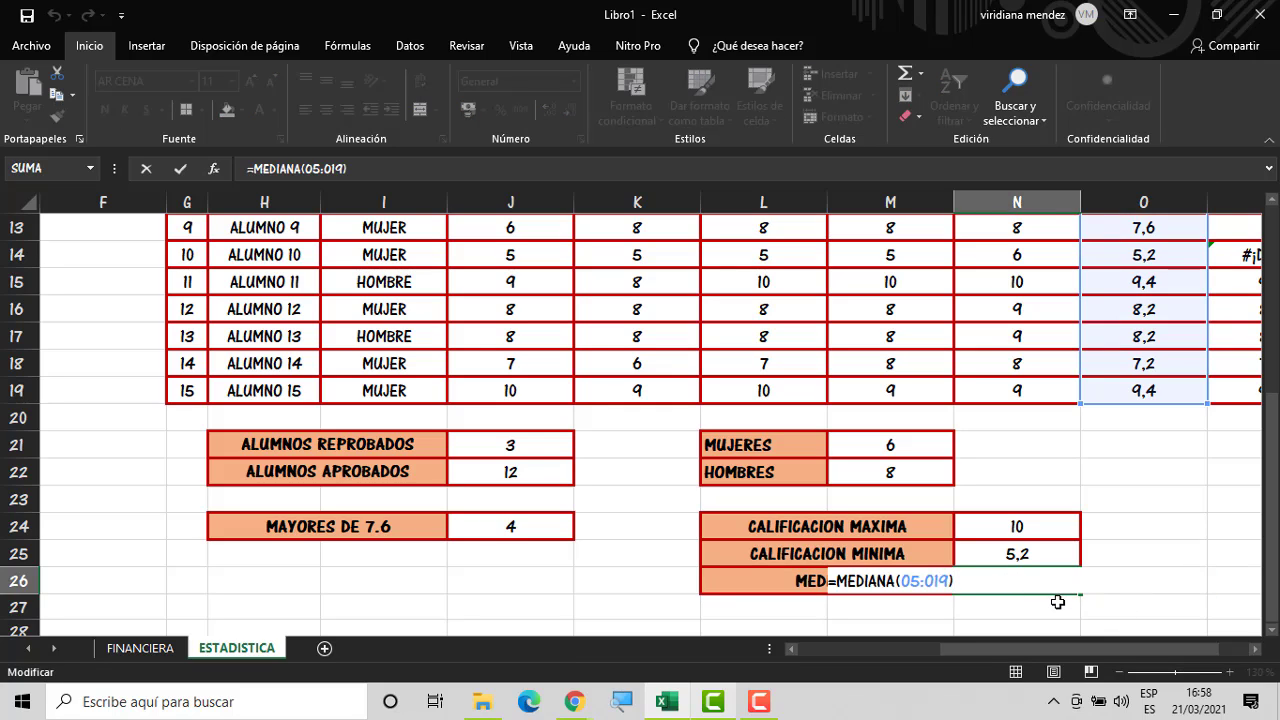
key("Return")
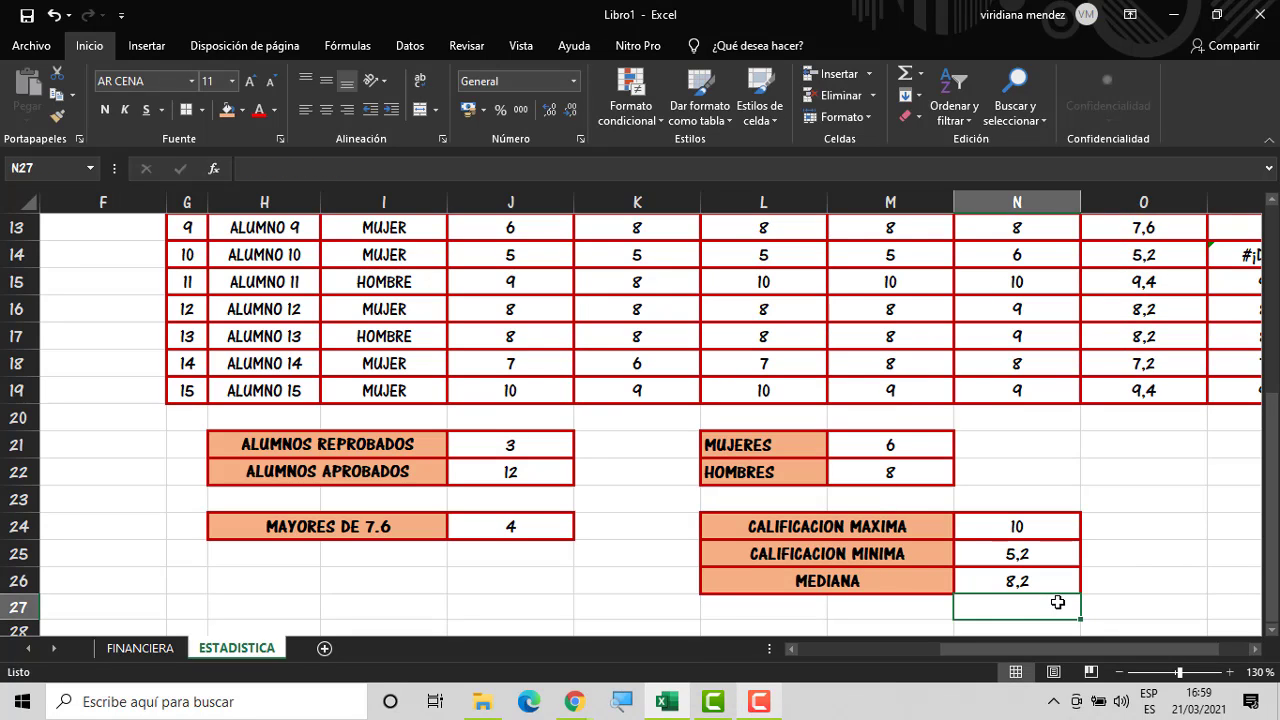
Merge and center L27:M27 and enter the label MAXA there
left_click(913, 614)
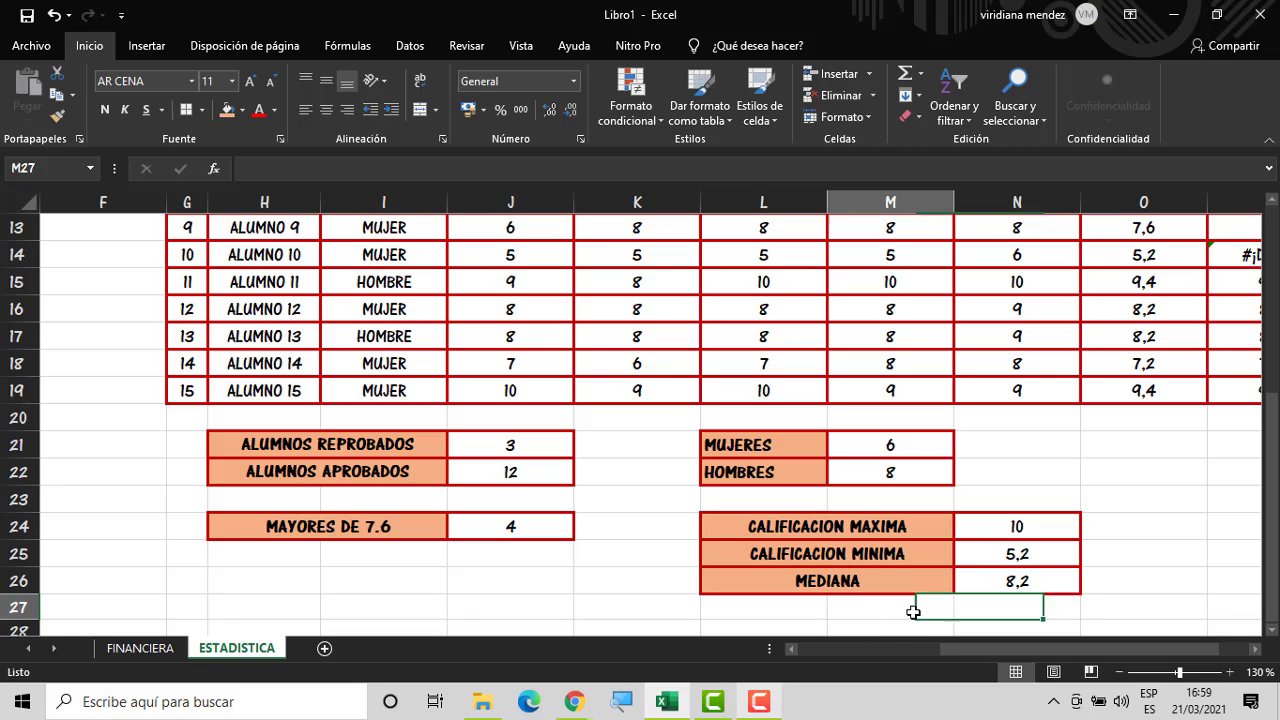
left_click_drag(820, 613, 854, 606)
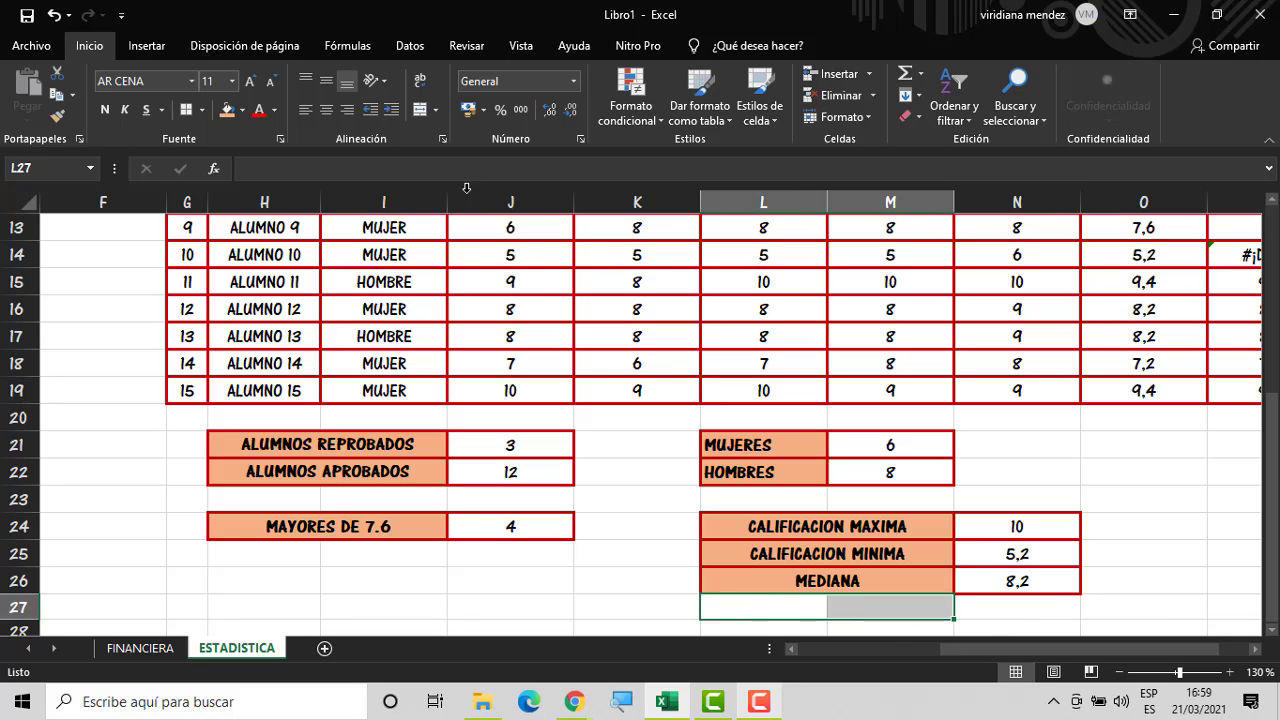
left_click(419, 109)
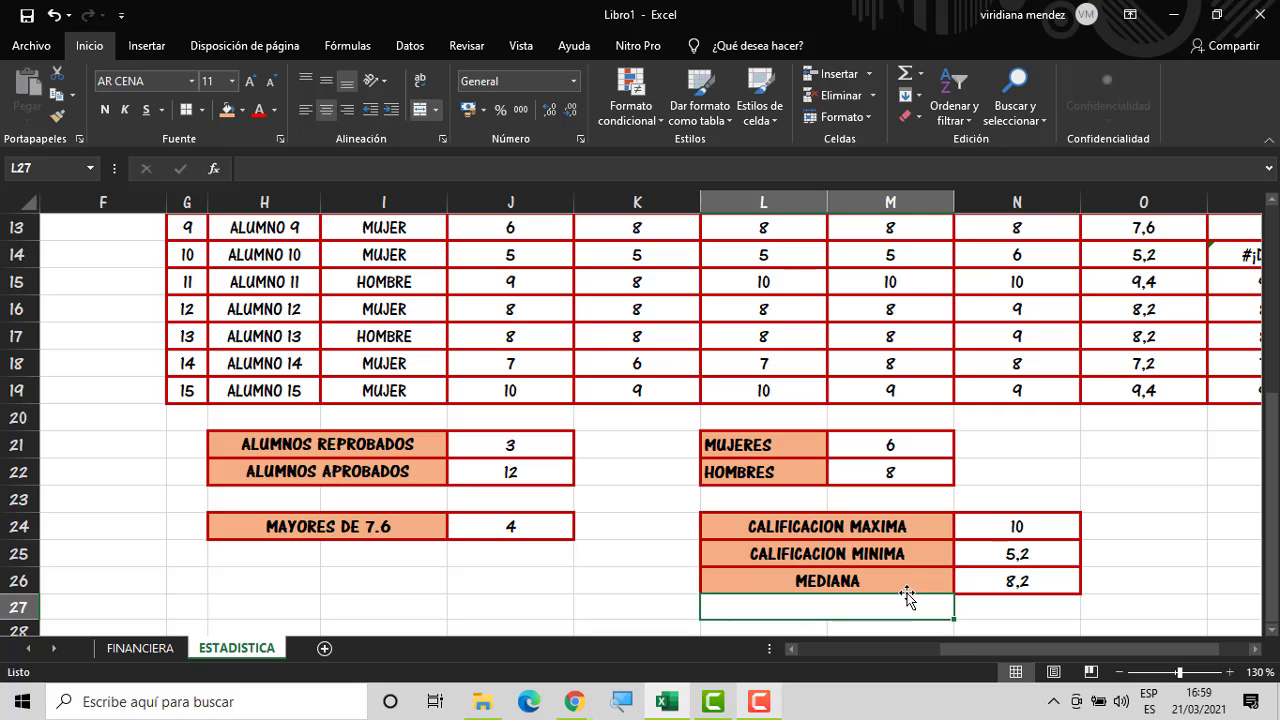
type("MAXA")
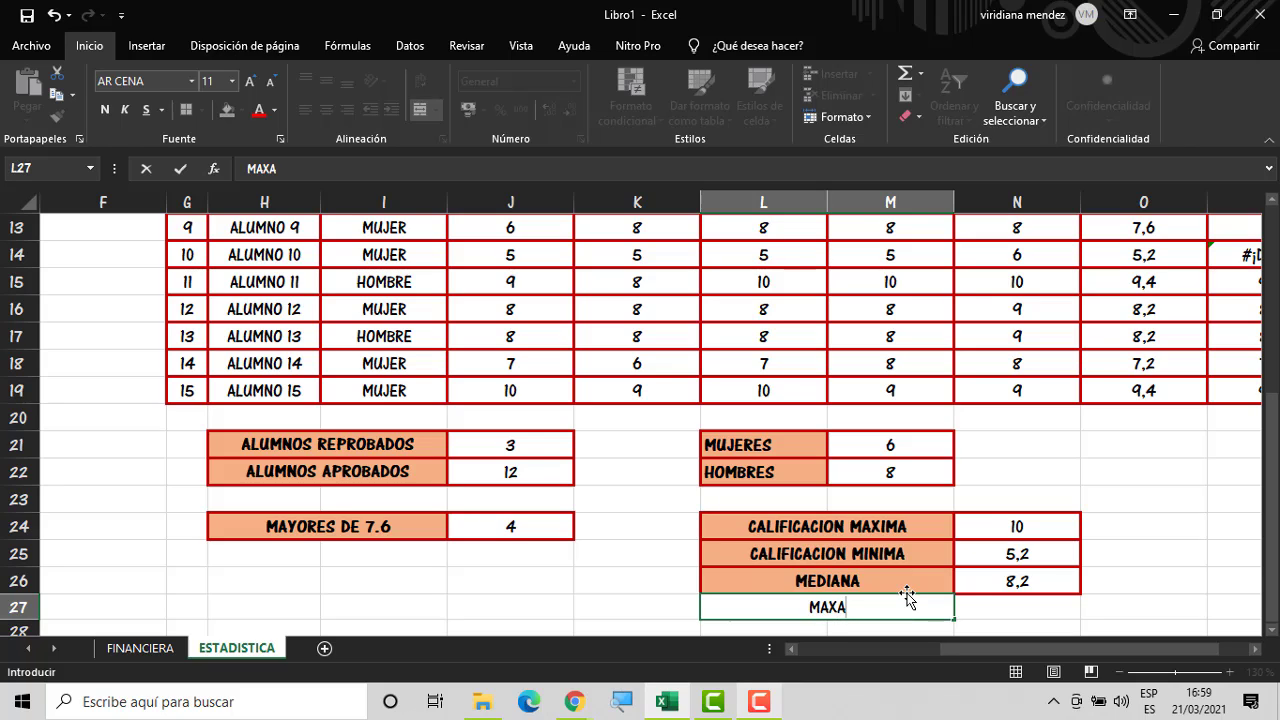
Enter the formula =MAXA(I5:I19) in N27 over the students' gender column and review it
left_click(986, 611)
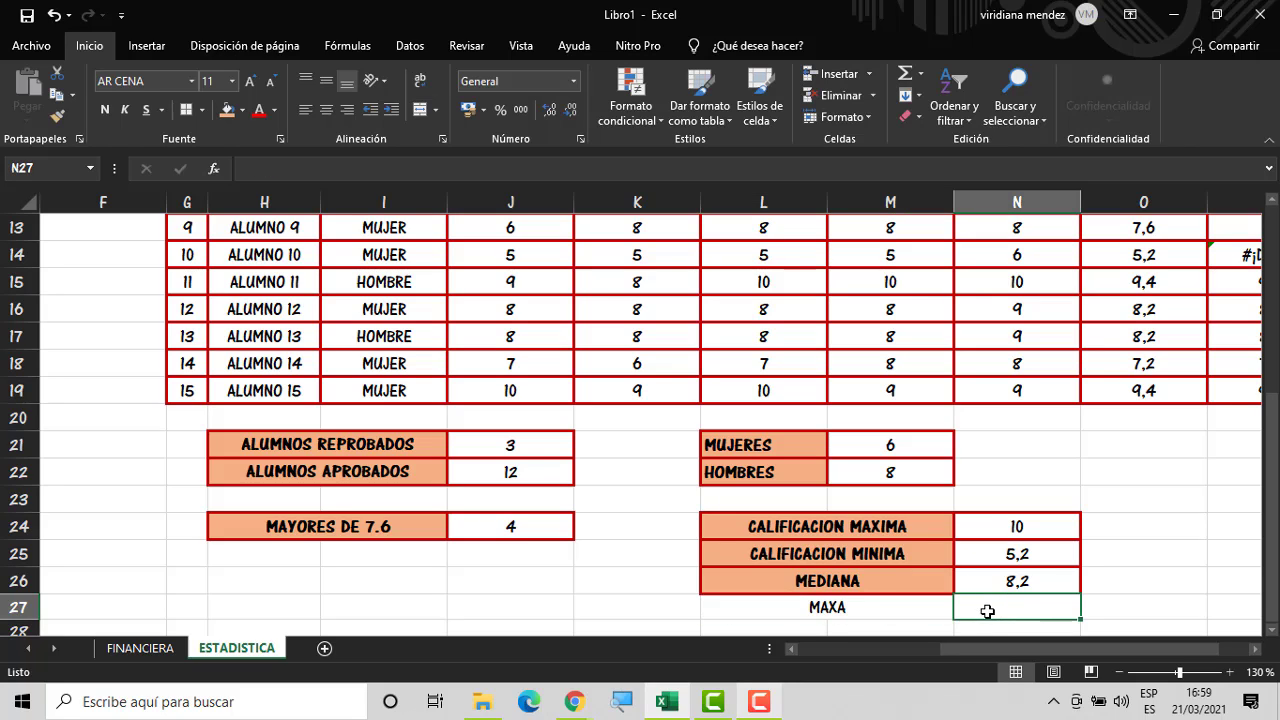
type("=M")
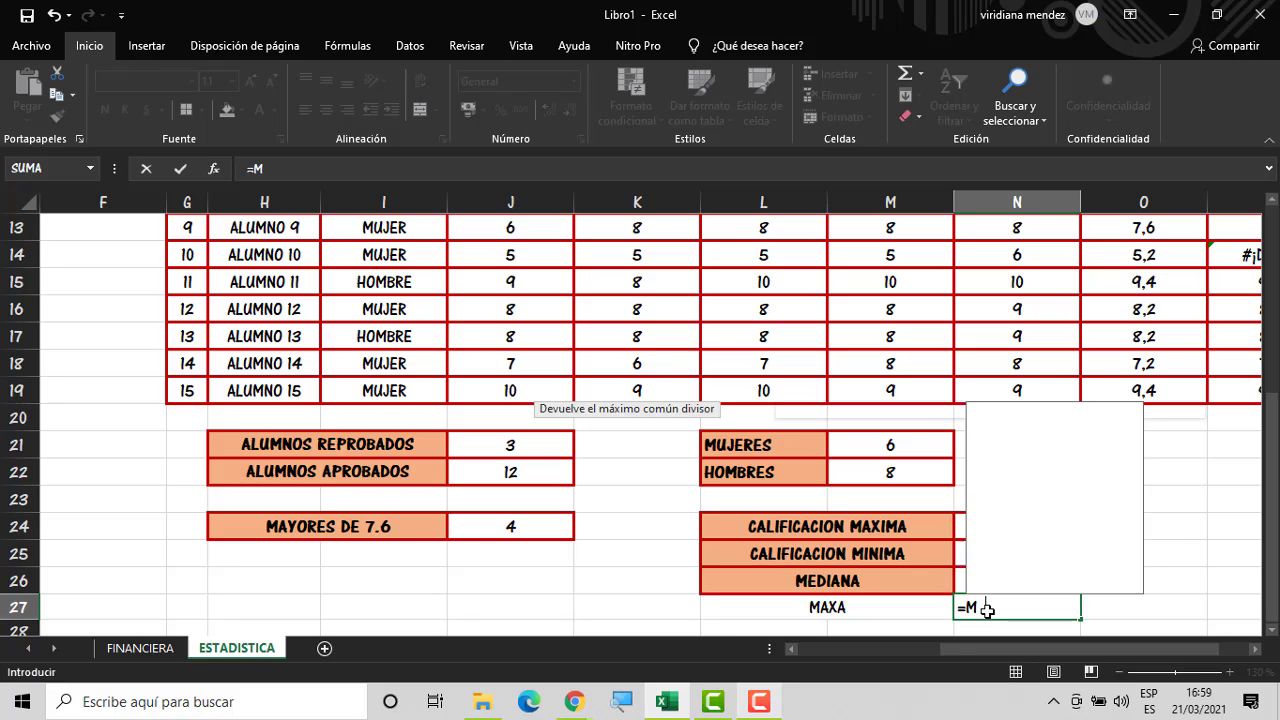
type("A")
double_click(1008, 554)
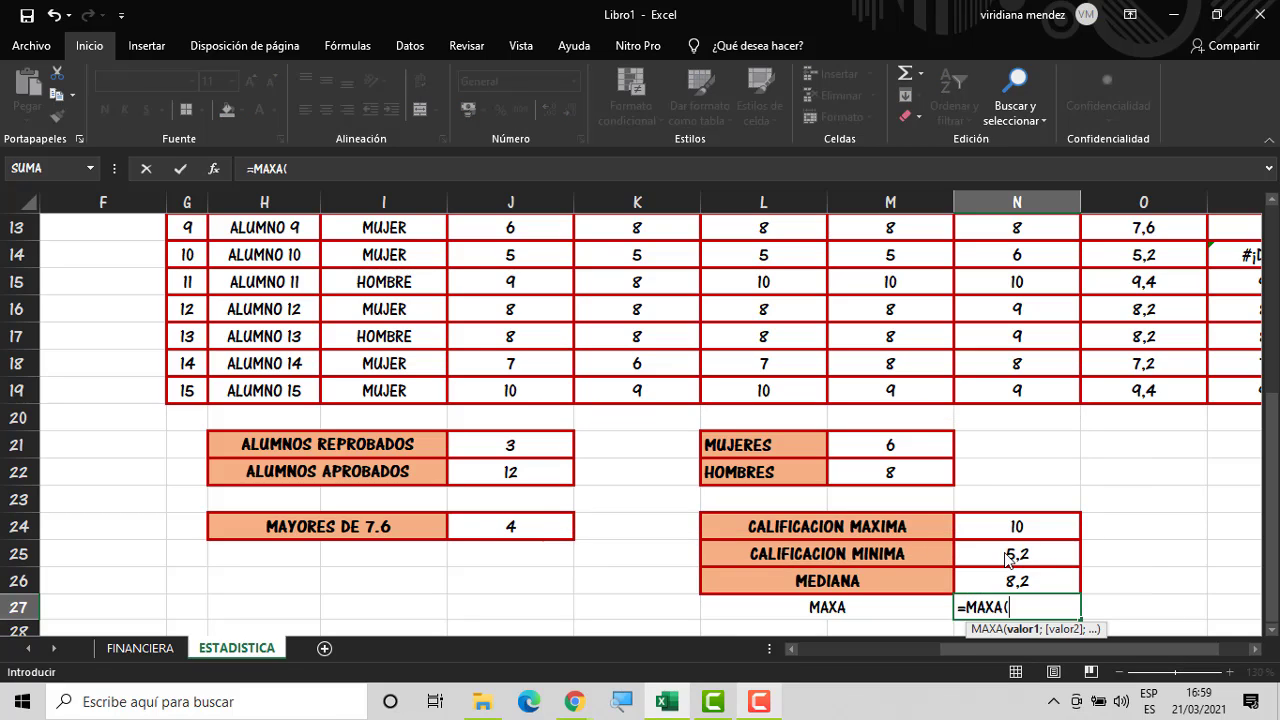
left_click_drag(429, 396, 390, 296)
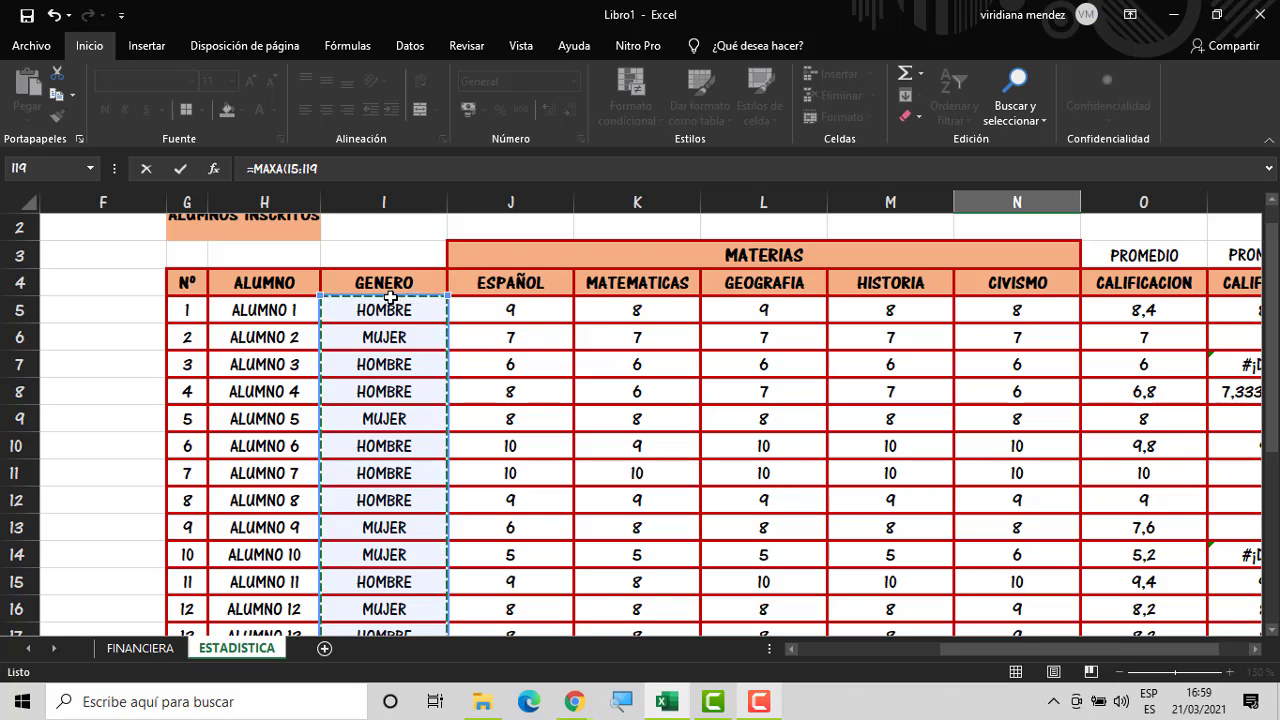
key("Return")
left_click(992, 580)
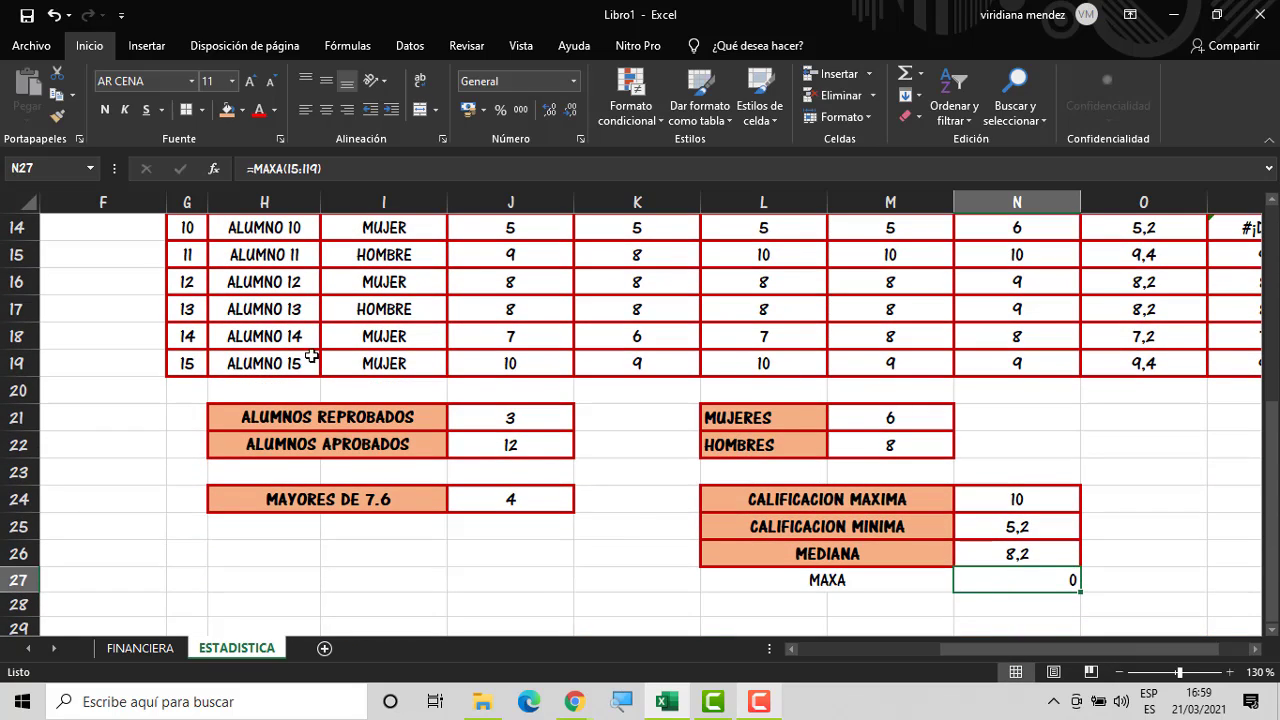
Try replacing the gender of ALUMNO 14 in I18 with 1, and undo both that entry and the MAXA formula in N27
left_click(407, 342)
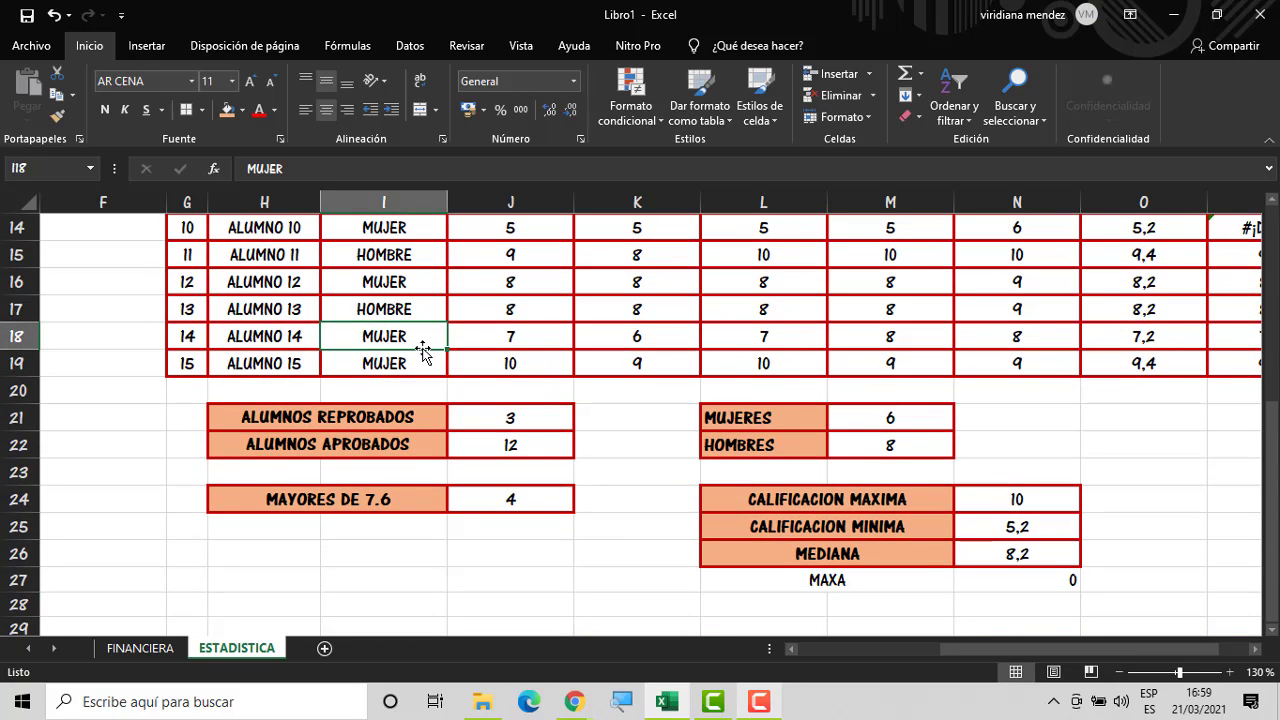
type("1")
key("Return")
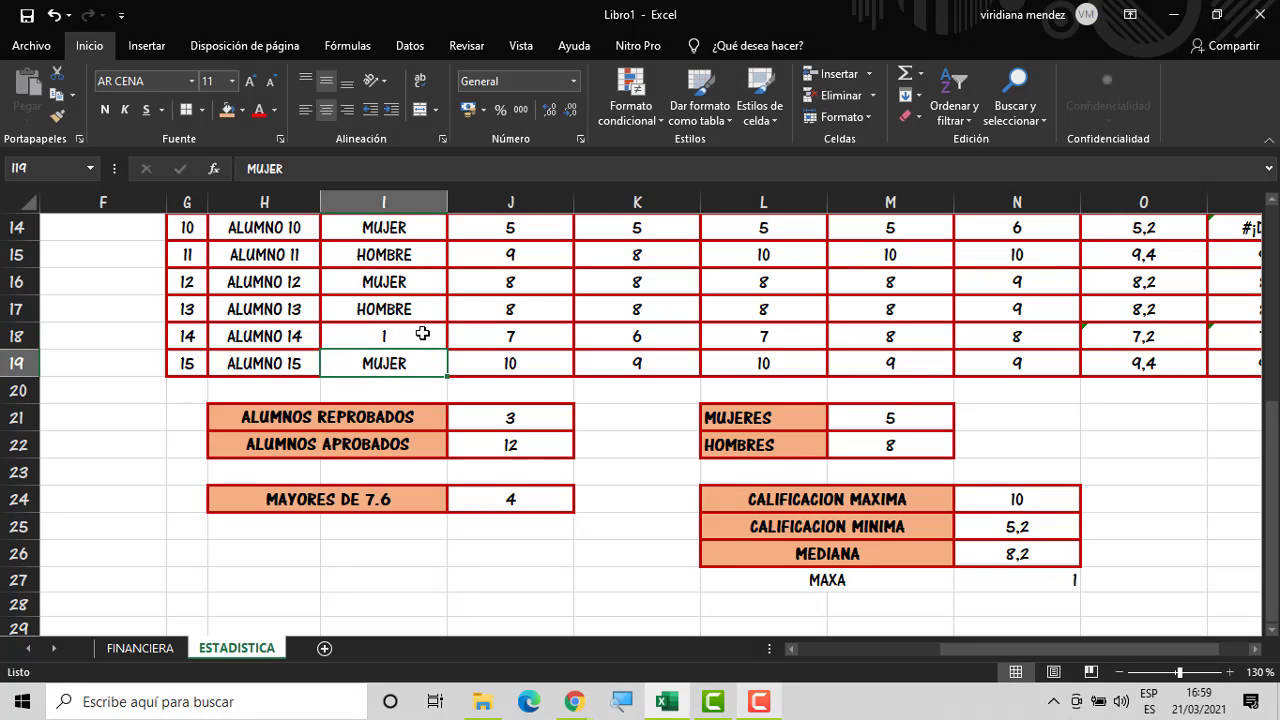
left_click(417, 334)
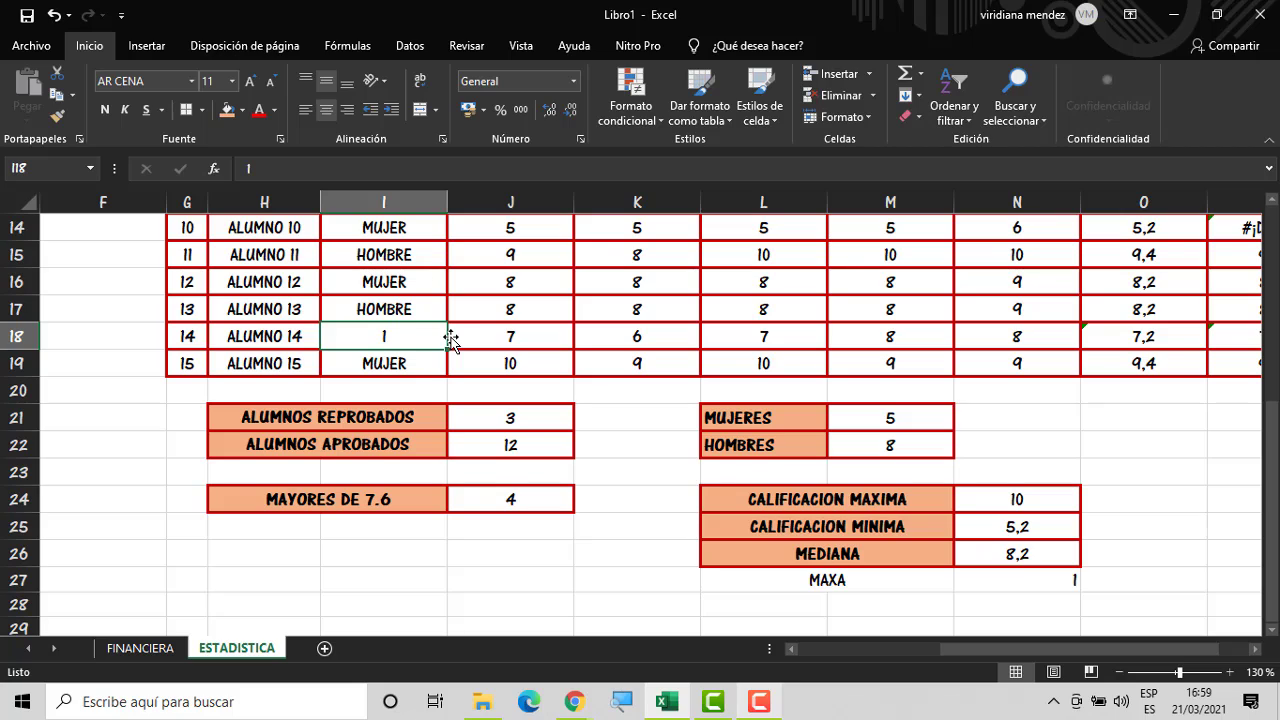
key("ctrl+z")
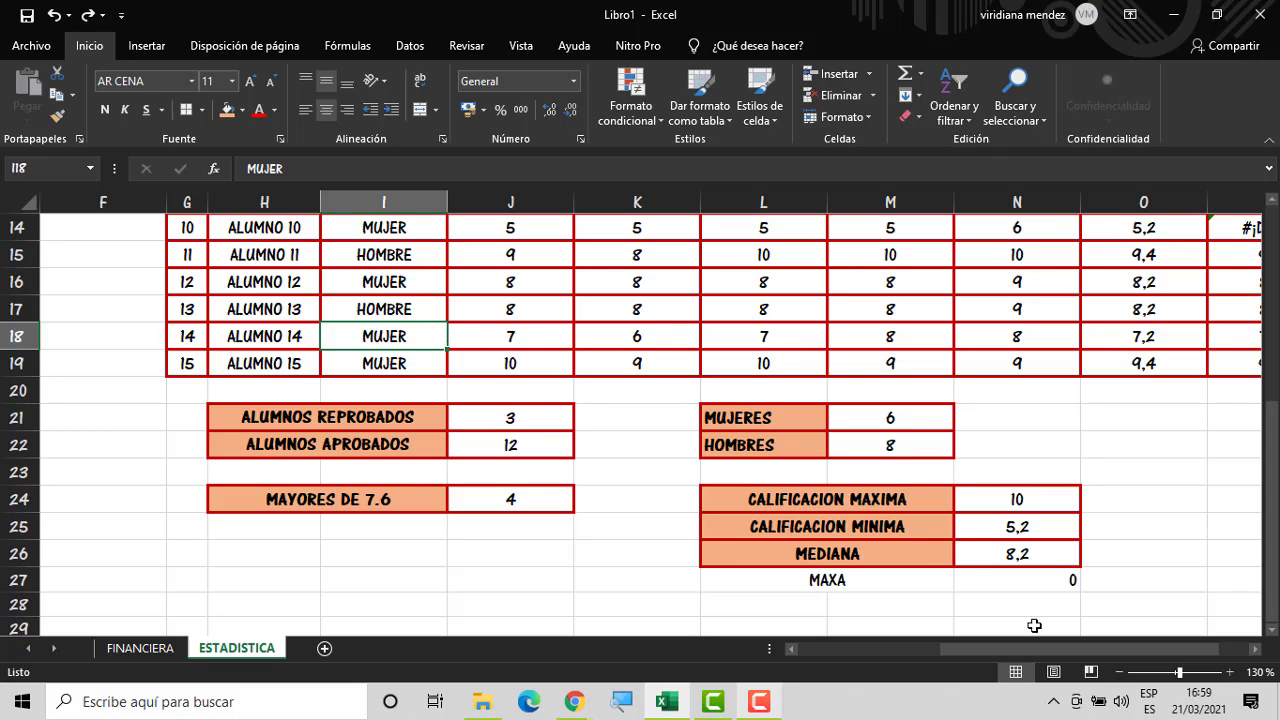
key("ctrl+z")
Replace the MAXA label in the merged cell L27:M27 with MODA
left_click(843, 584)
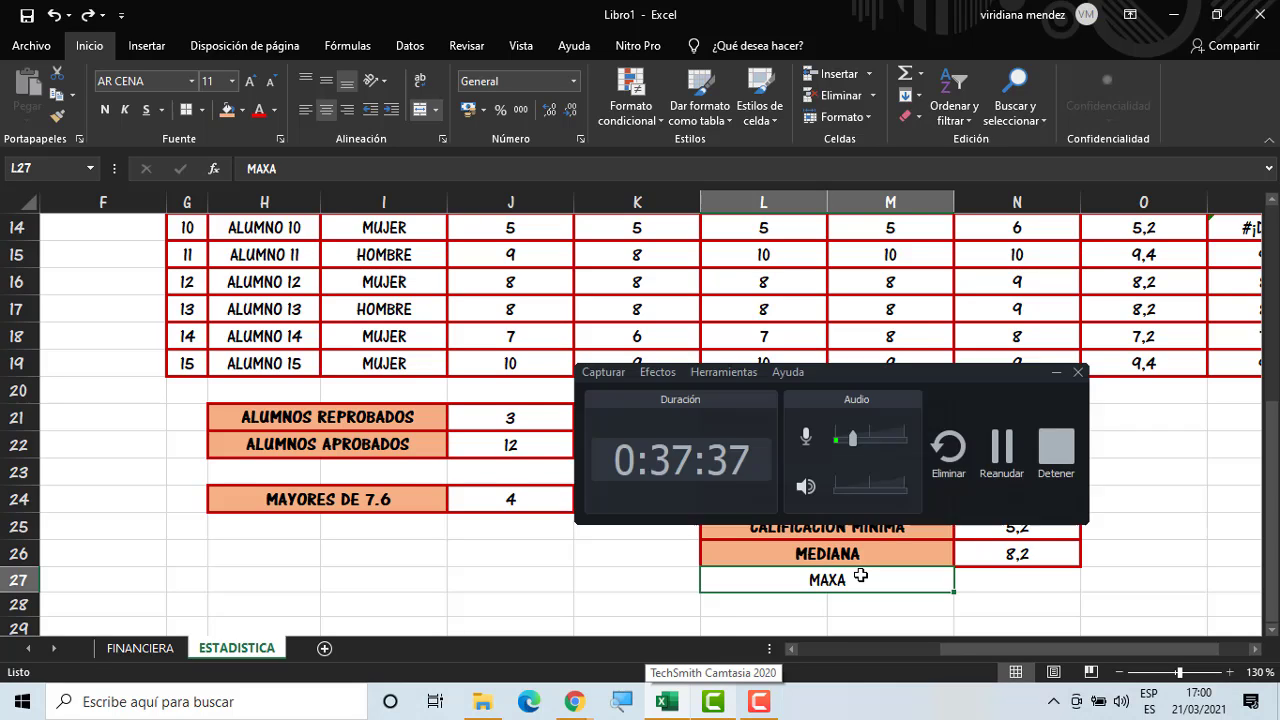
type("MODA")
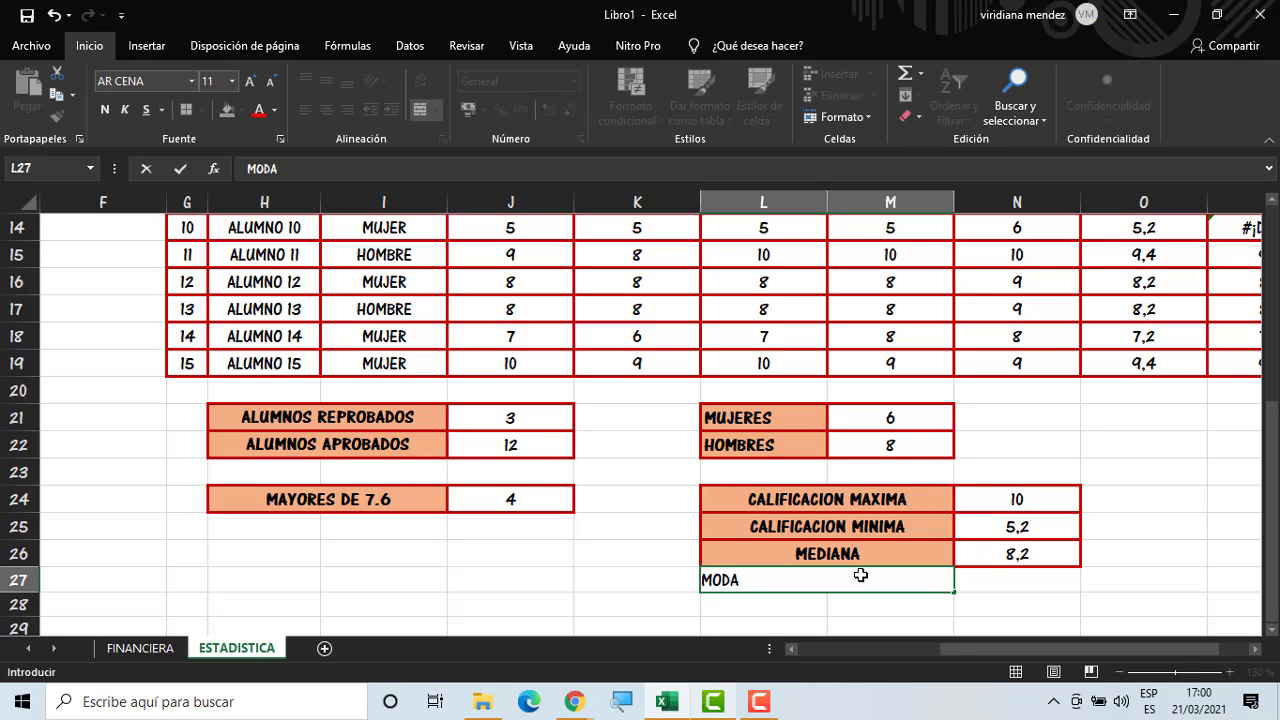
key("Tab")
Enter =MODA(O5:O19) in N27 to get the mode of the average grades, and center the result
type("=MODA")
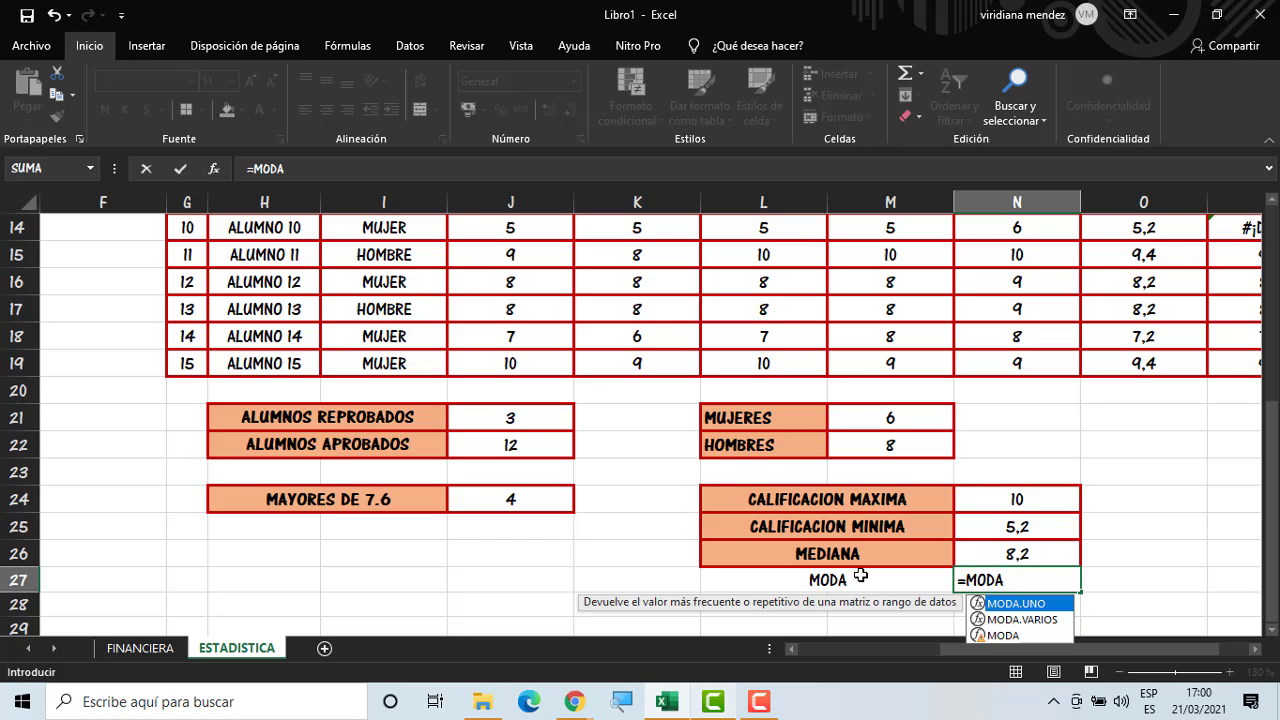
double_click(1010, 636)
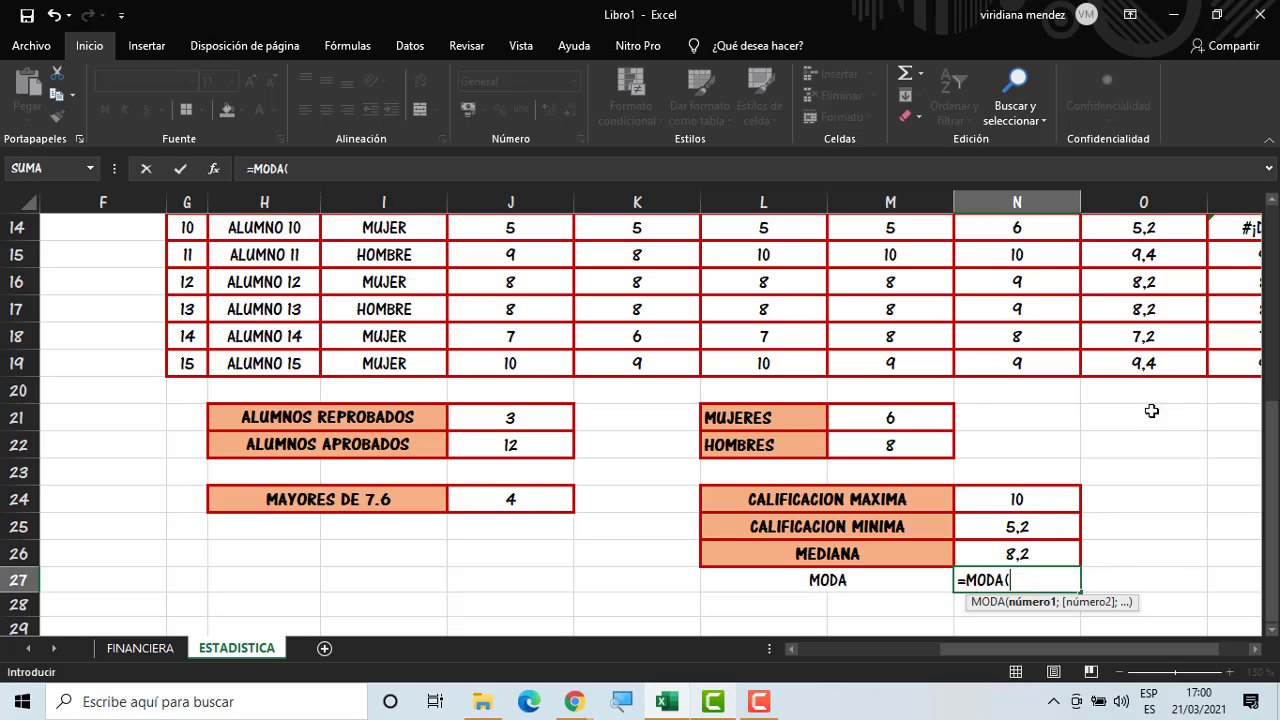
left_click_drag(1152, 364, 1141, 336)
key("Return")
left_click(1050, 581)
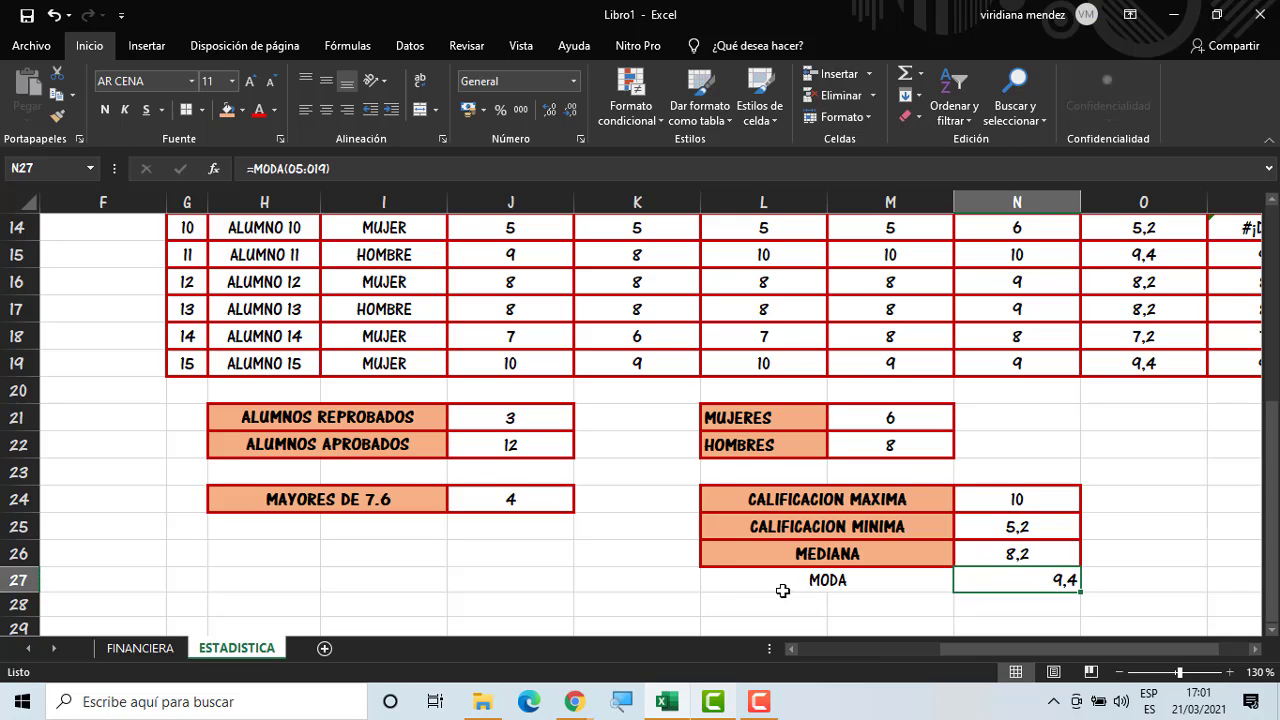
left_click(325, 115)
left_click(1234, 499)
Apply the red borders to L27:N27 and give the MODA label orange fill and bold text
left_click_drag(1271, 520, 1254, 486)
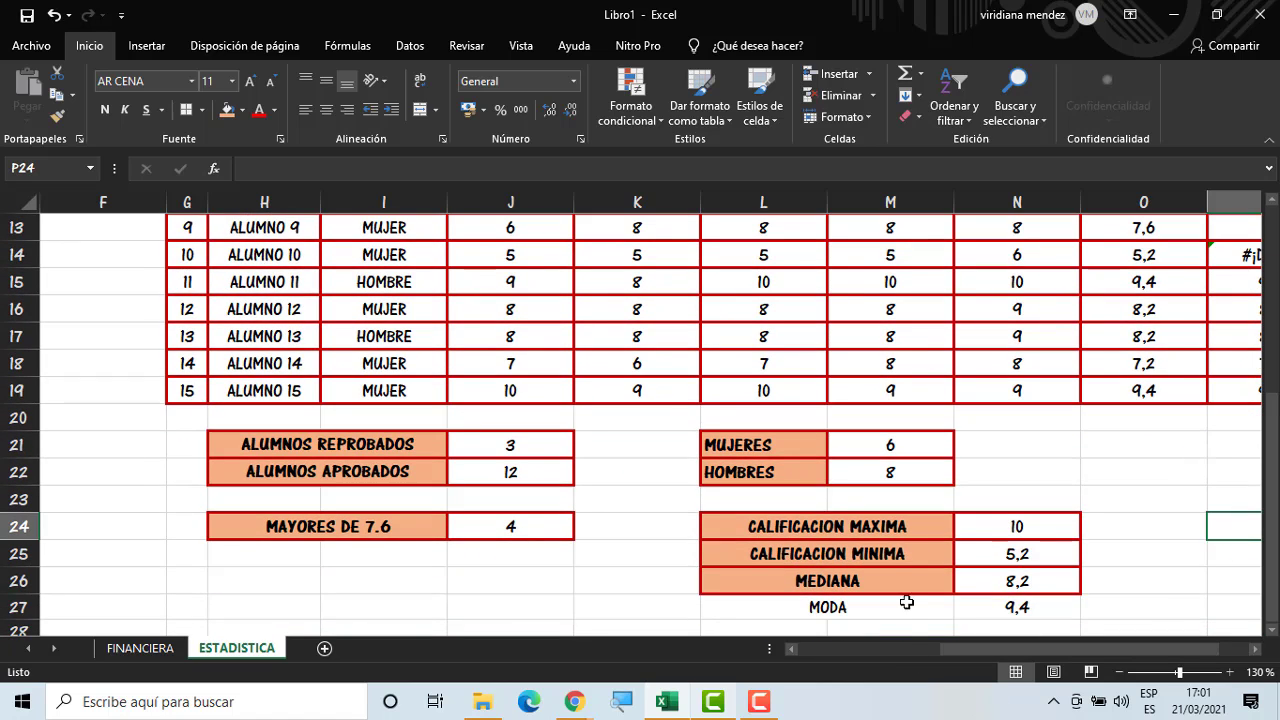
left_click_drag(906, 602, 1010, 605)
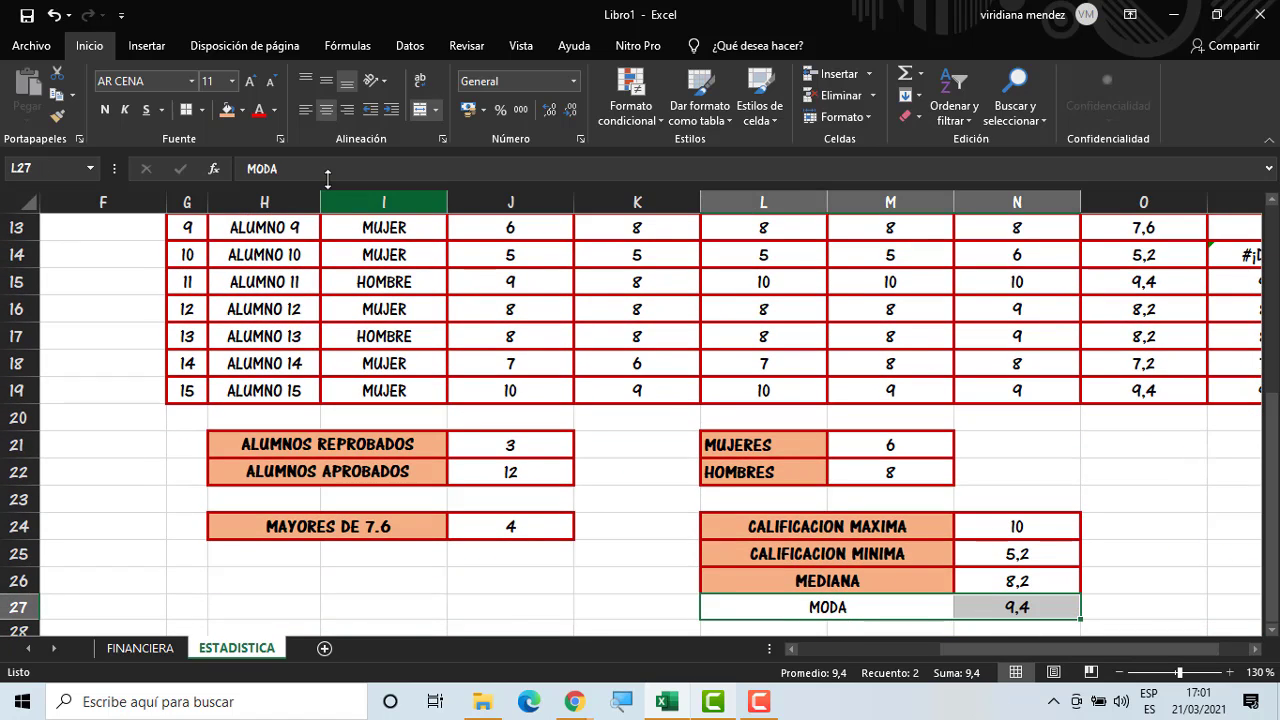
left_click(190, 110)
left_click(1176, 610)
left_click(836, 606)
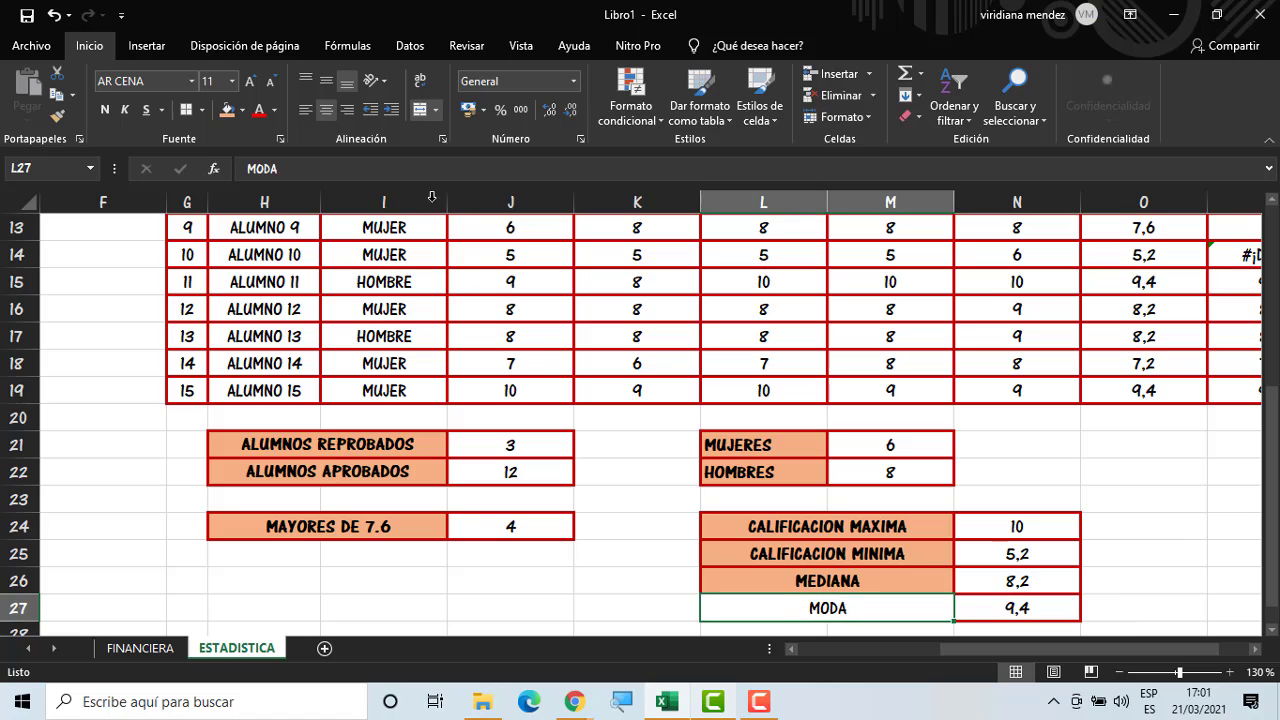
left_click(227, 110)
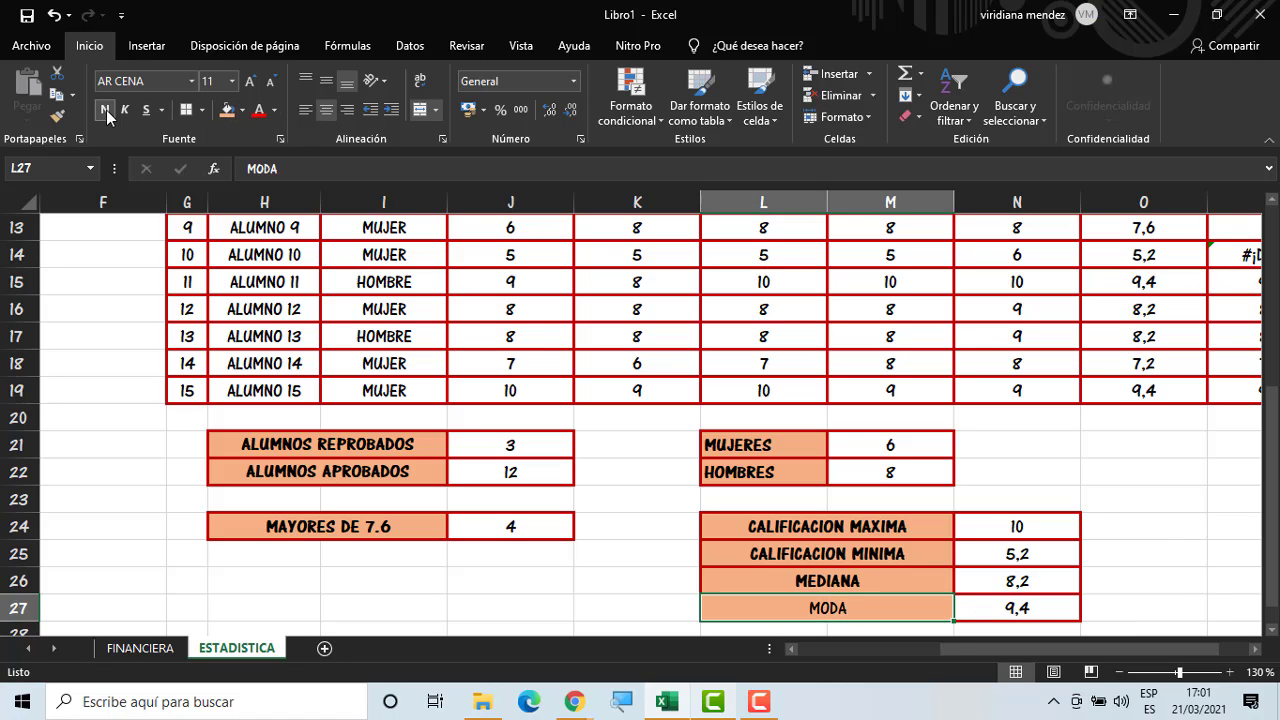
left_click(105, 110)
left_click(1143, 553)
Enter the label NORMALIZACION in L28, below MODA
left_click(1273, 631)
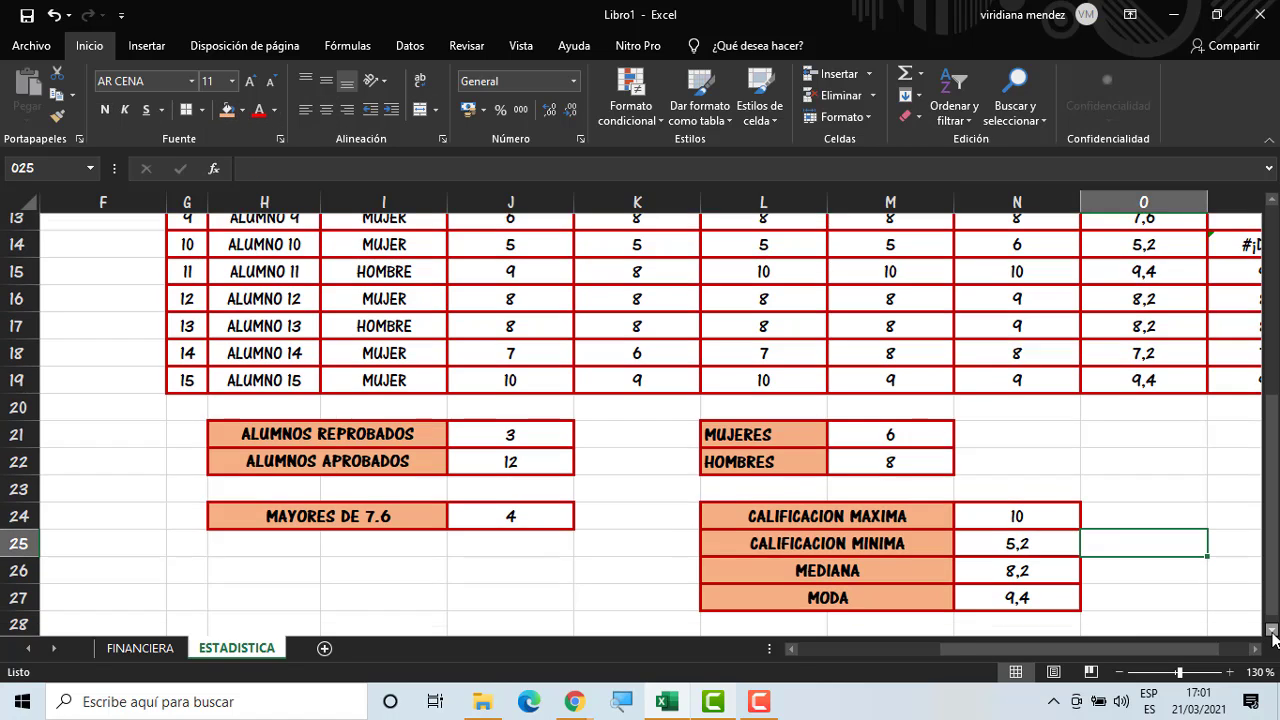
left_click(1273, 631)
left_click(1273, 631)
left_click(1273, 631)
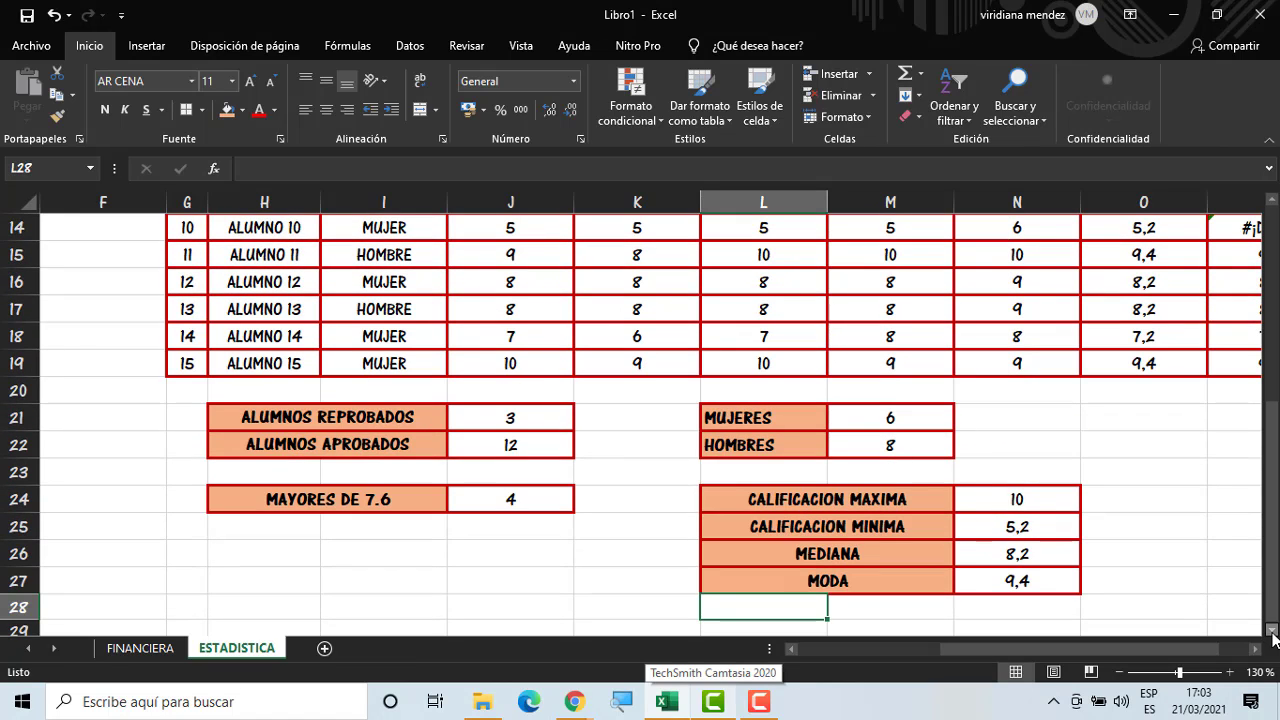
type("NOMR")
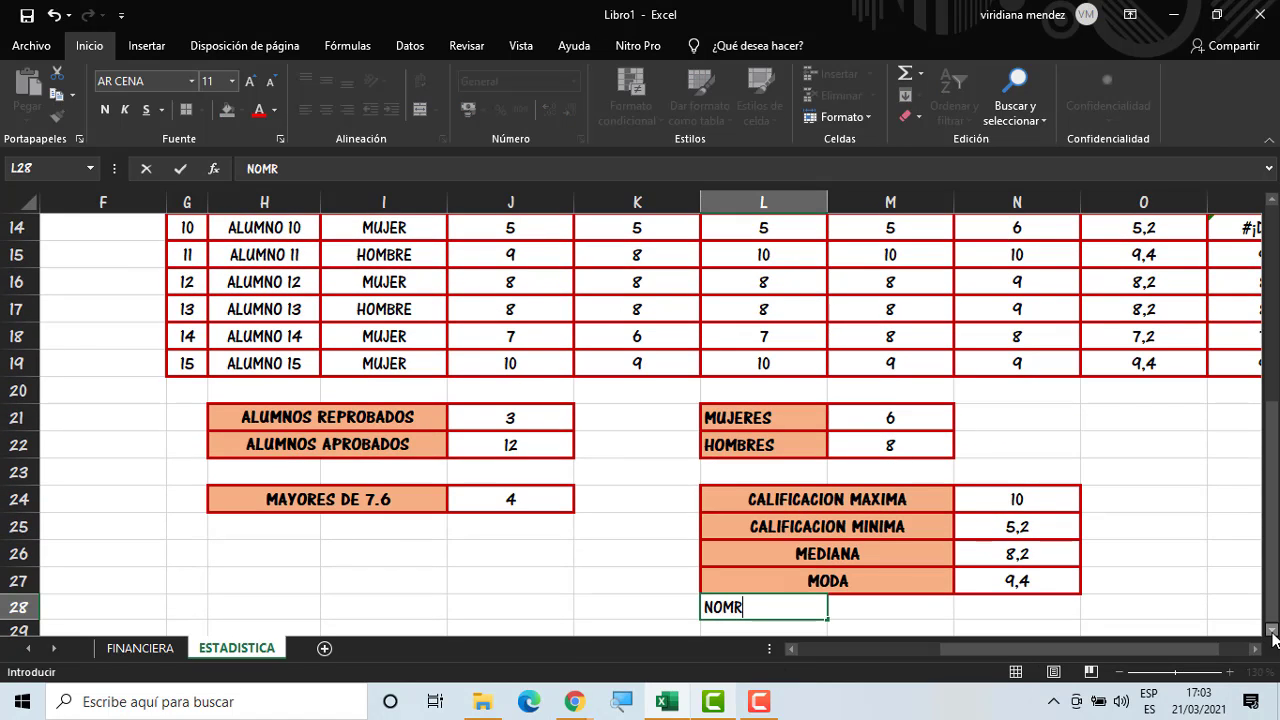
key("BackSpace")
key("BackSpace")
type("RMALIZACION")
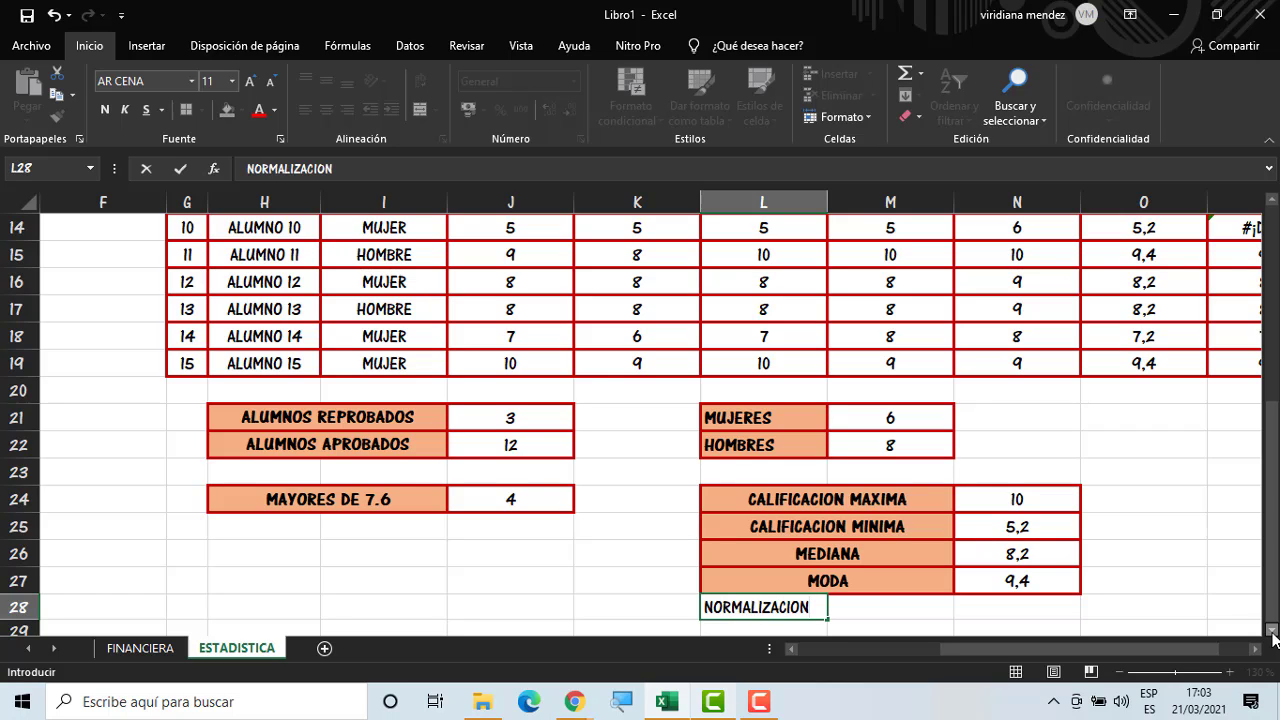
key("Tab")
Enter the formula =NORMALIZACION(O11;N26;1) in N28, using the grade in O11, the MEDIANA cell as mean and 1 as standard deviation
key("Tab")
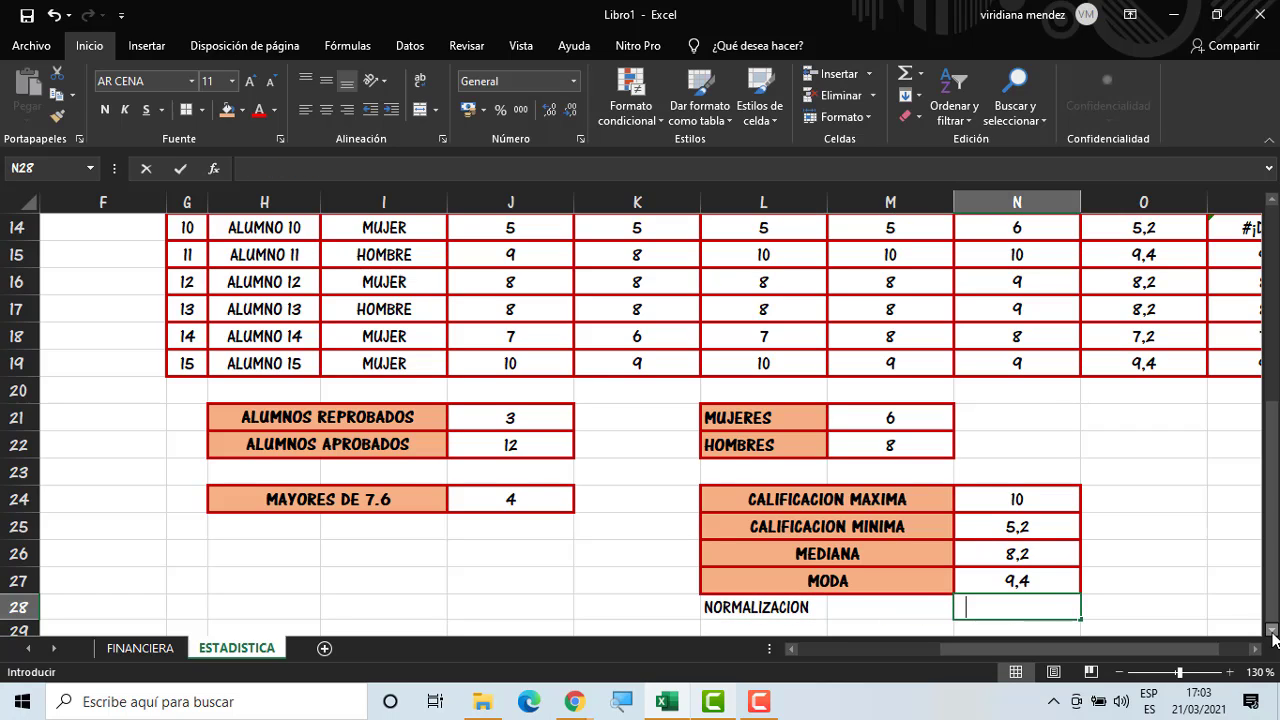
type("=NOR")
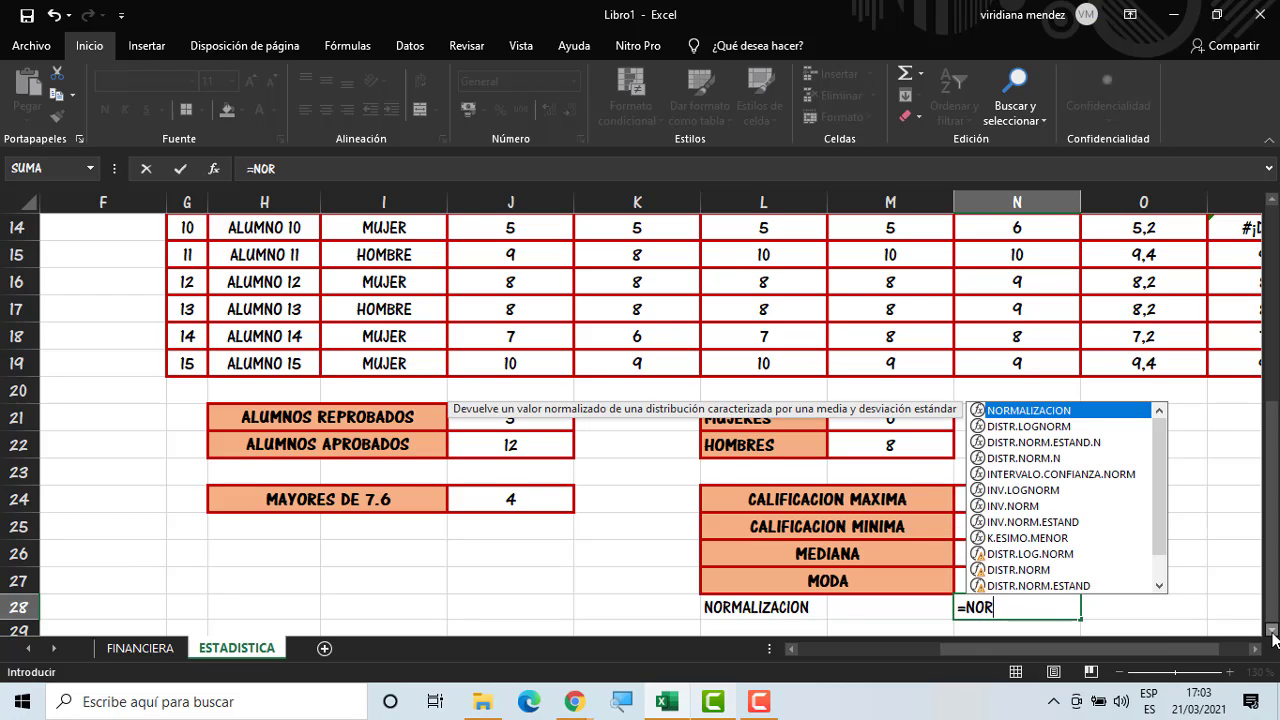
double_click(1087, 416)
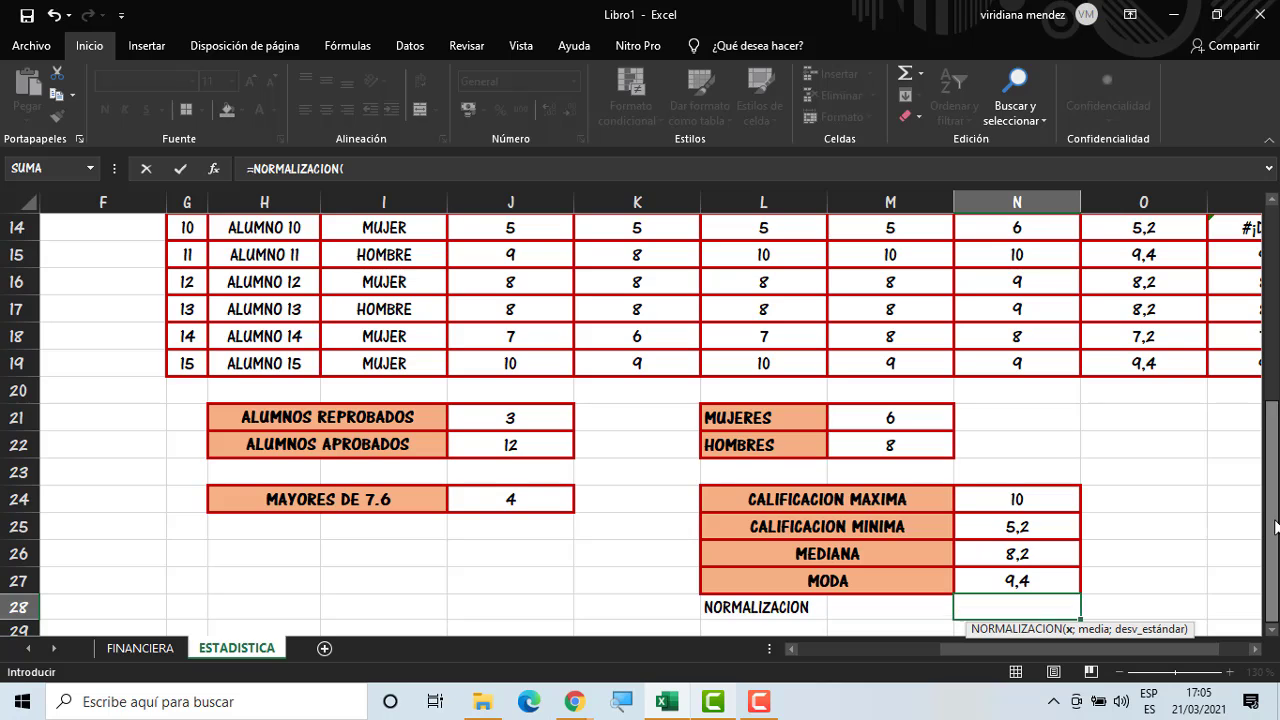
left_click_drag(1275, 527, 1277, 489)
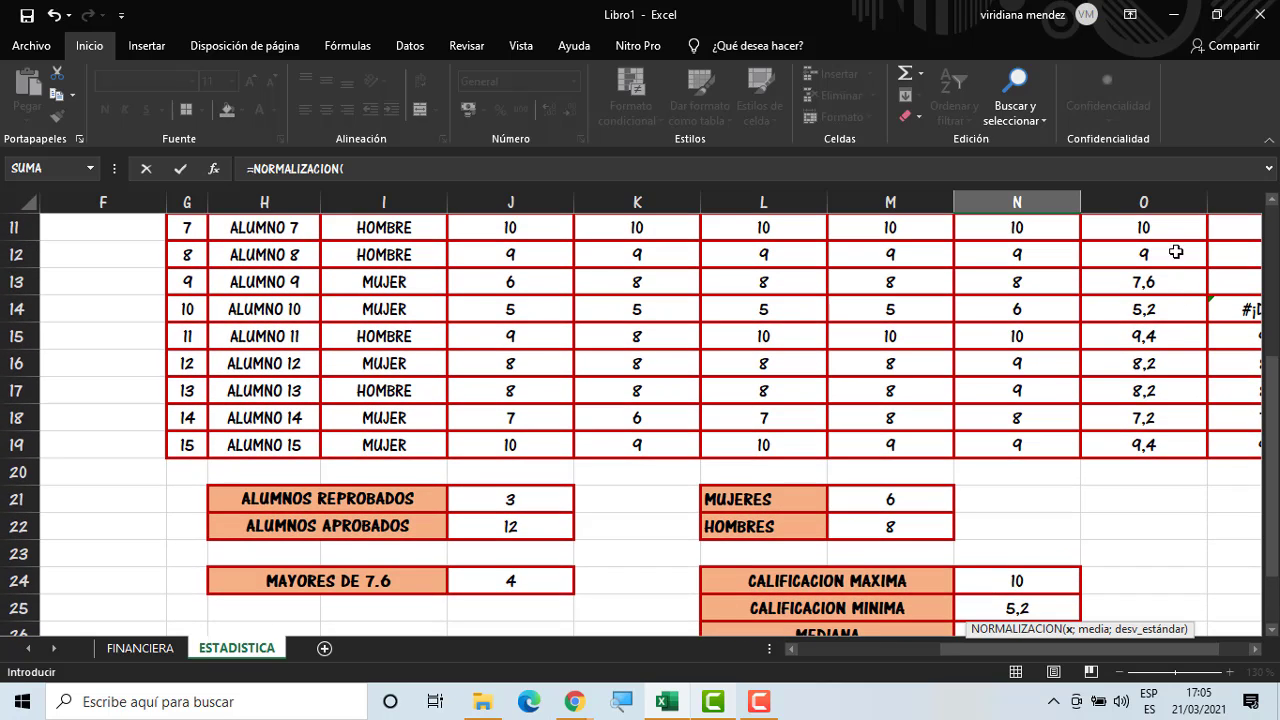
left_click(1165, 228)
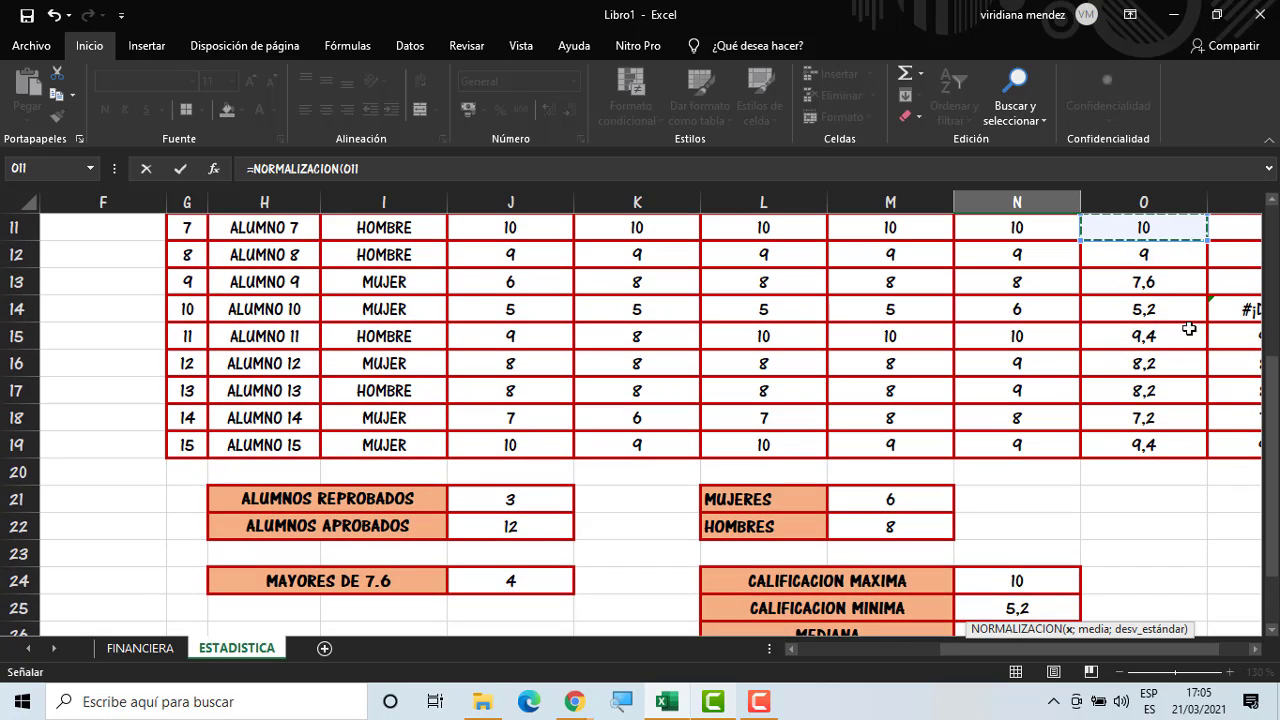
left_click_drag(1273, 493, 1275, 562)
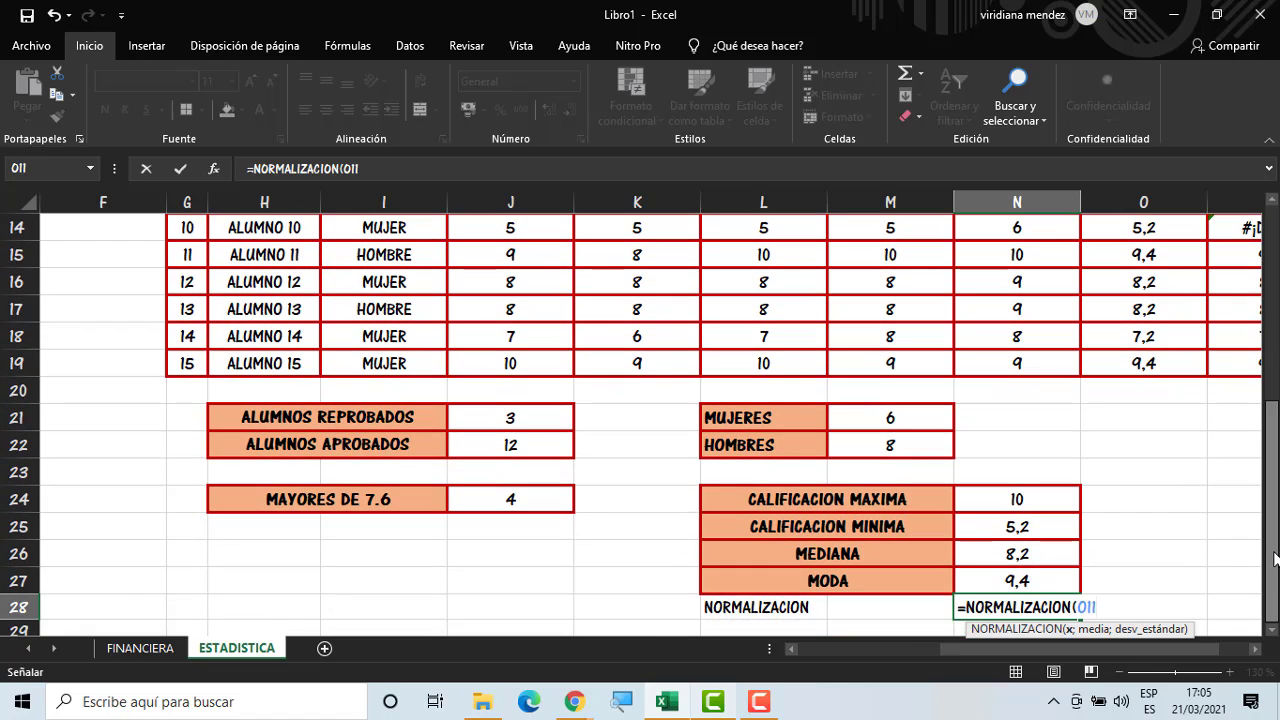
type(";")
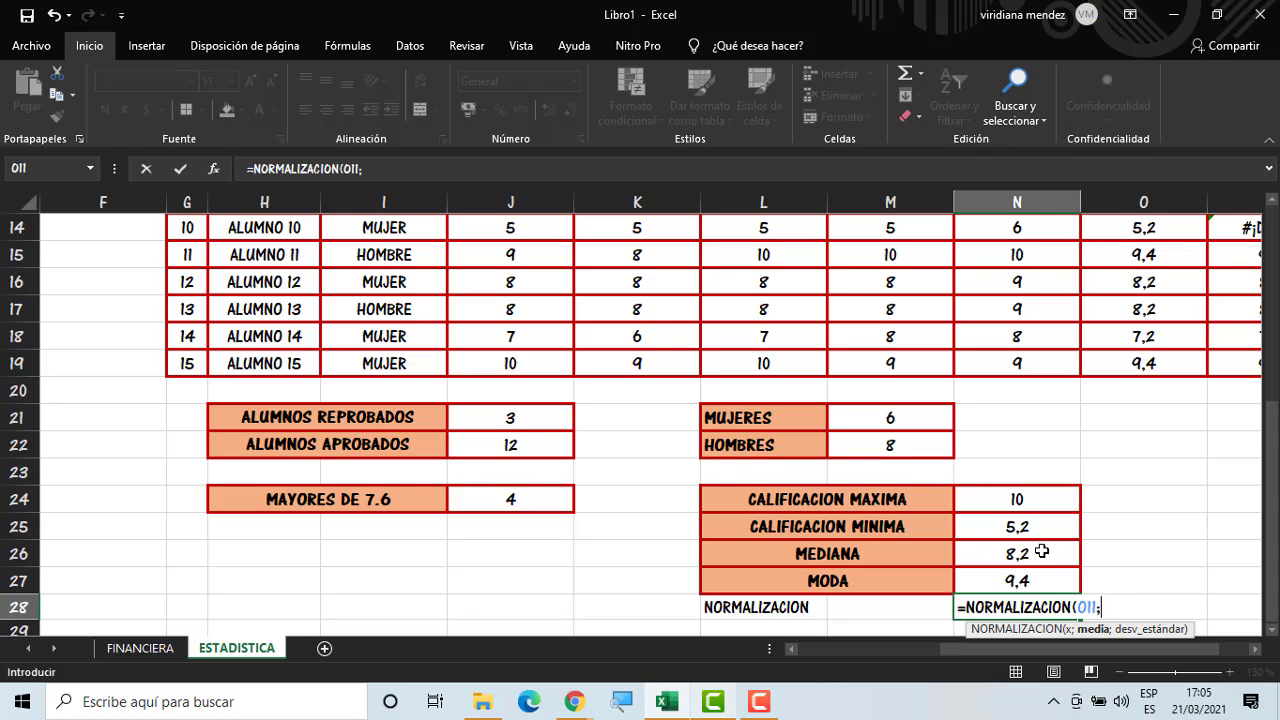
left_click(1041, 551)
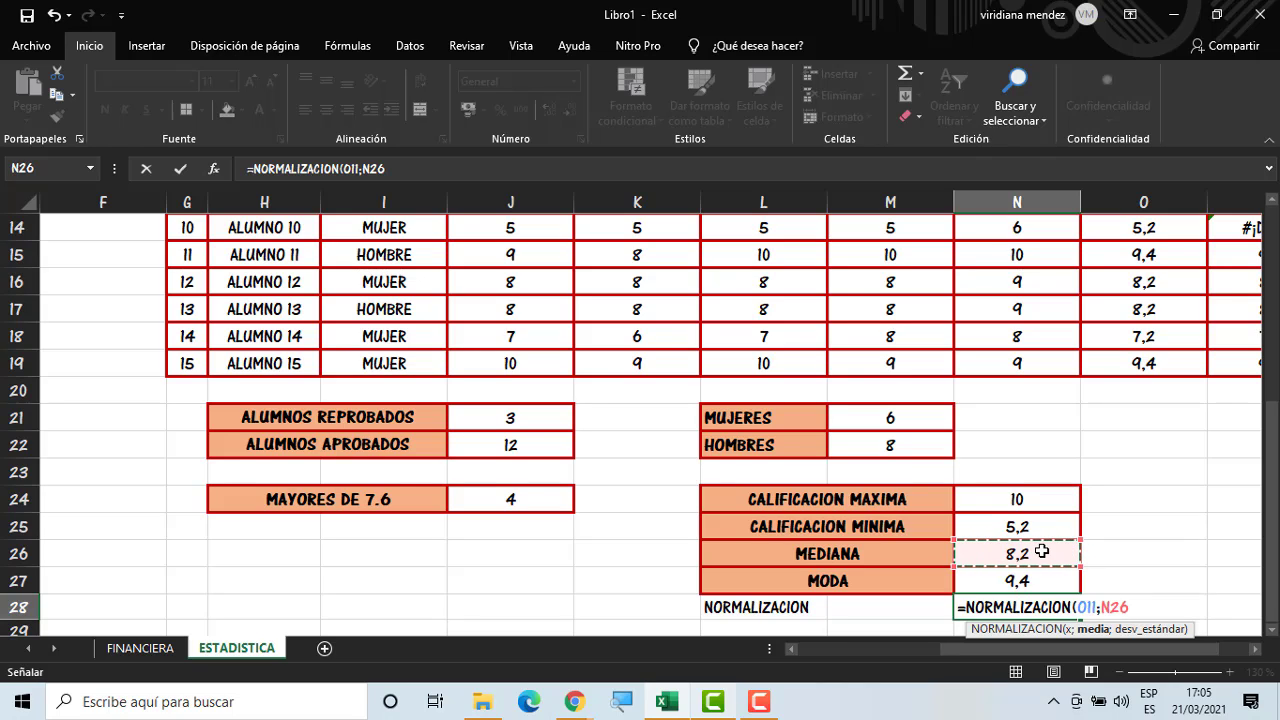
type(";")
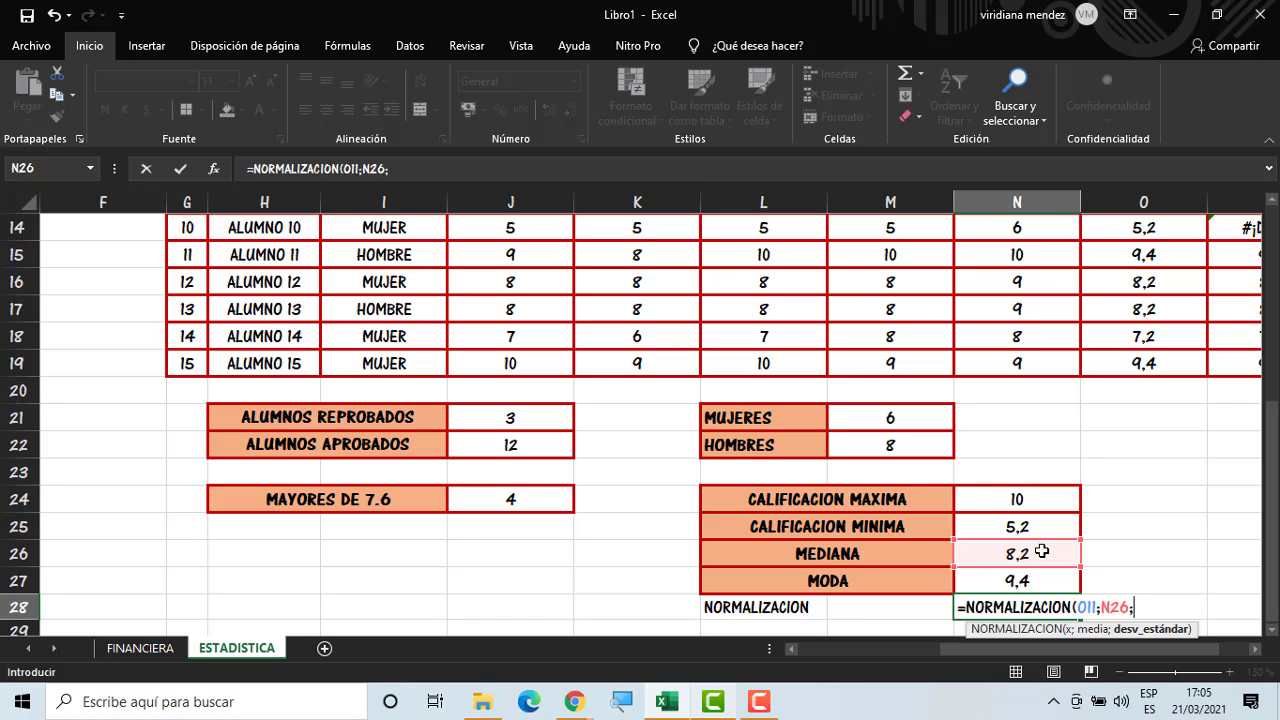
type("1")
type(")")
key("Return")
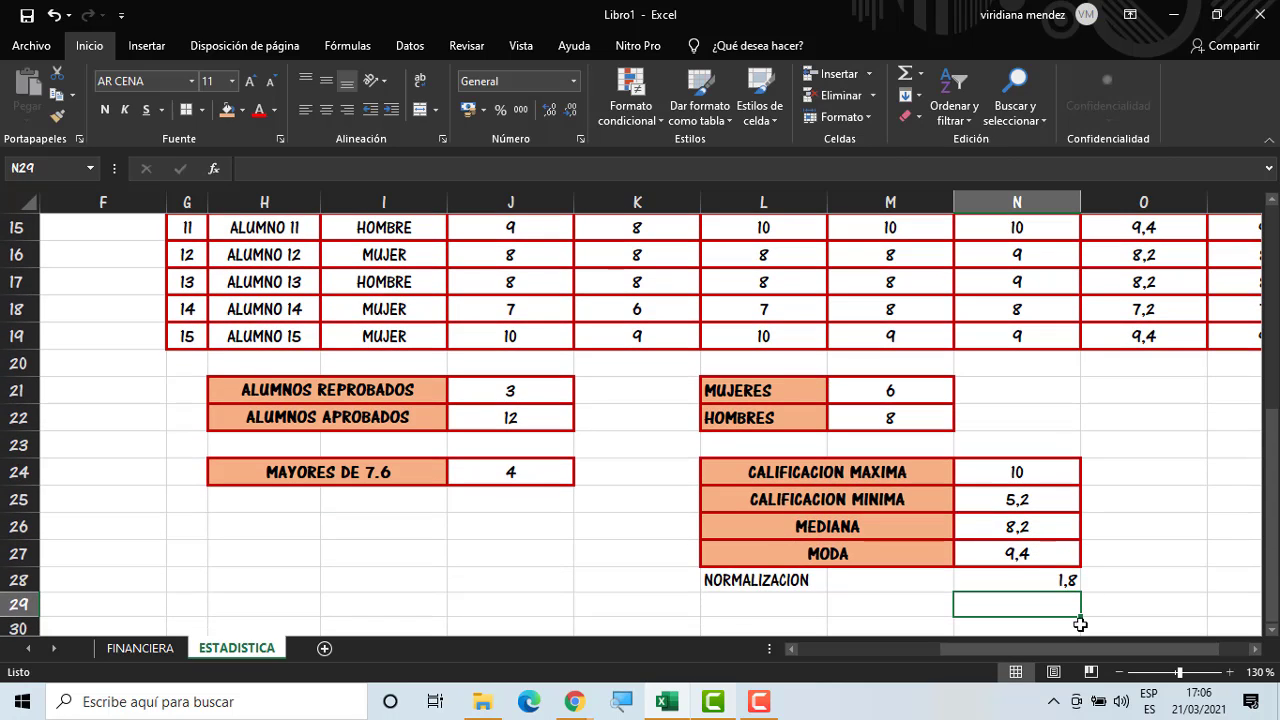
left_click(1055, 584)
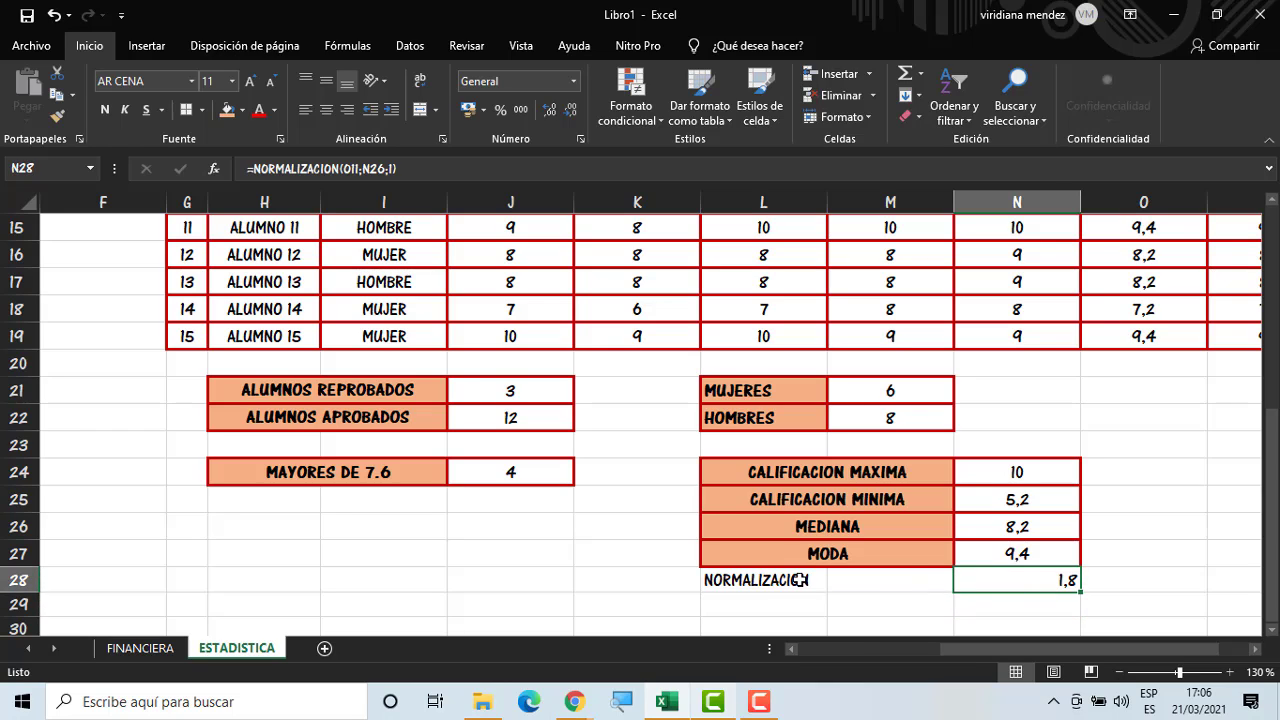
Merge and center the NORMALIZACION label across L28:M28, with orange fill and bold text
left_click_drag(823, 581, 850, 578)
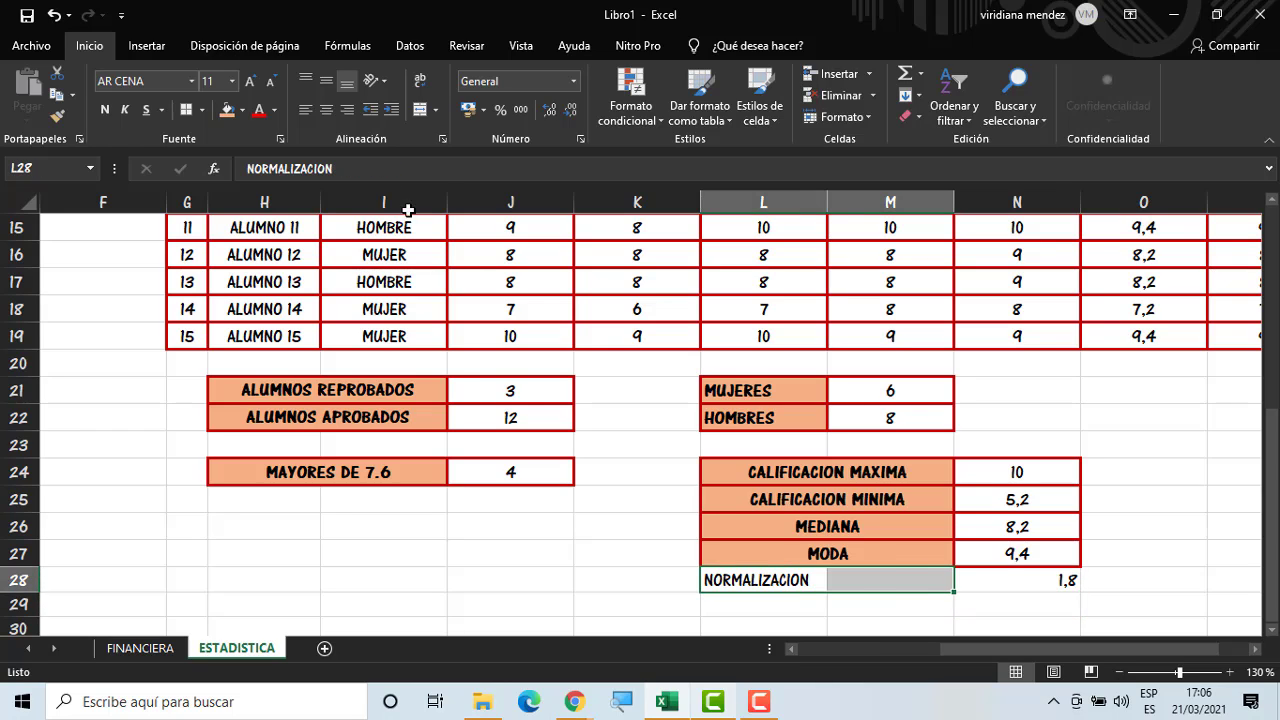
left_click(323, 114)
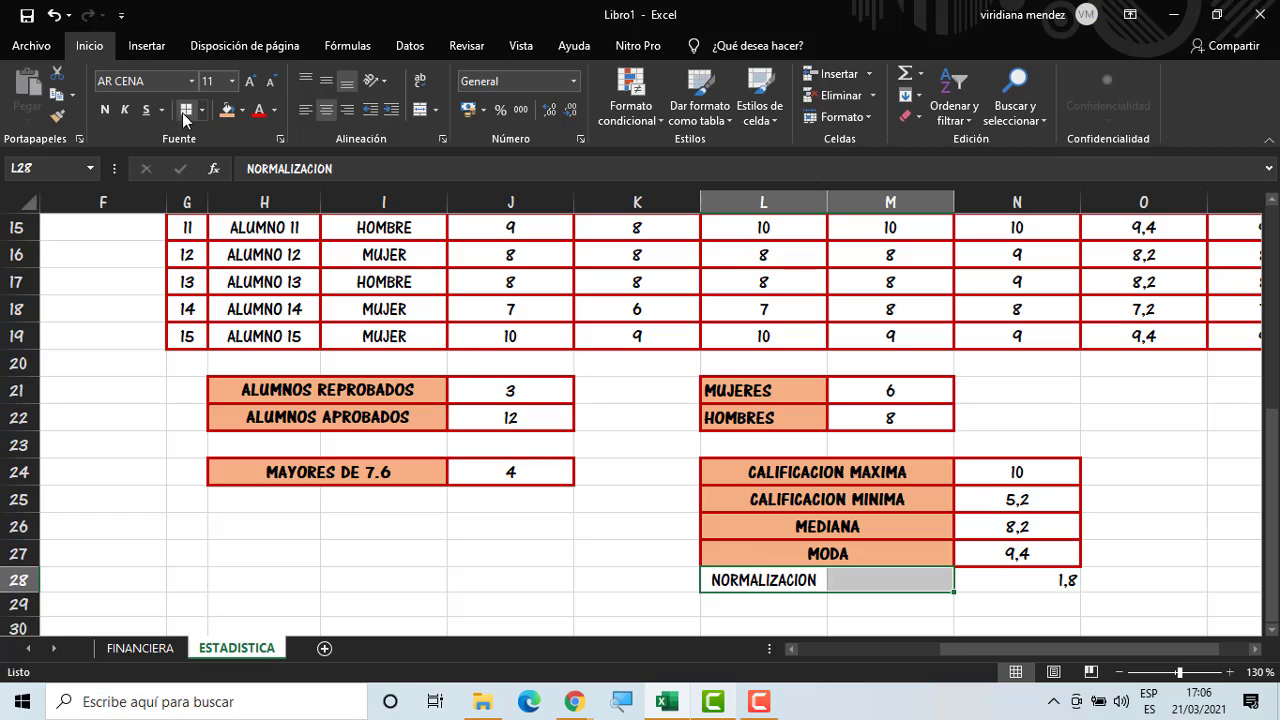
left_click(225, 112)
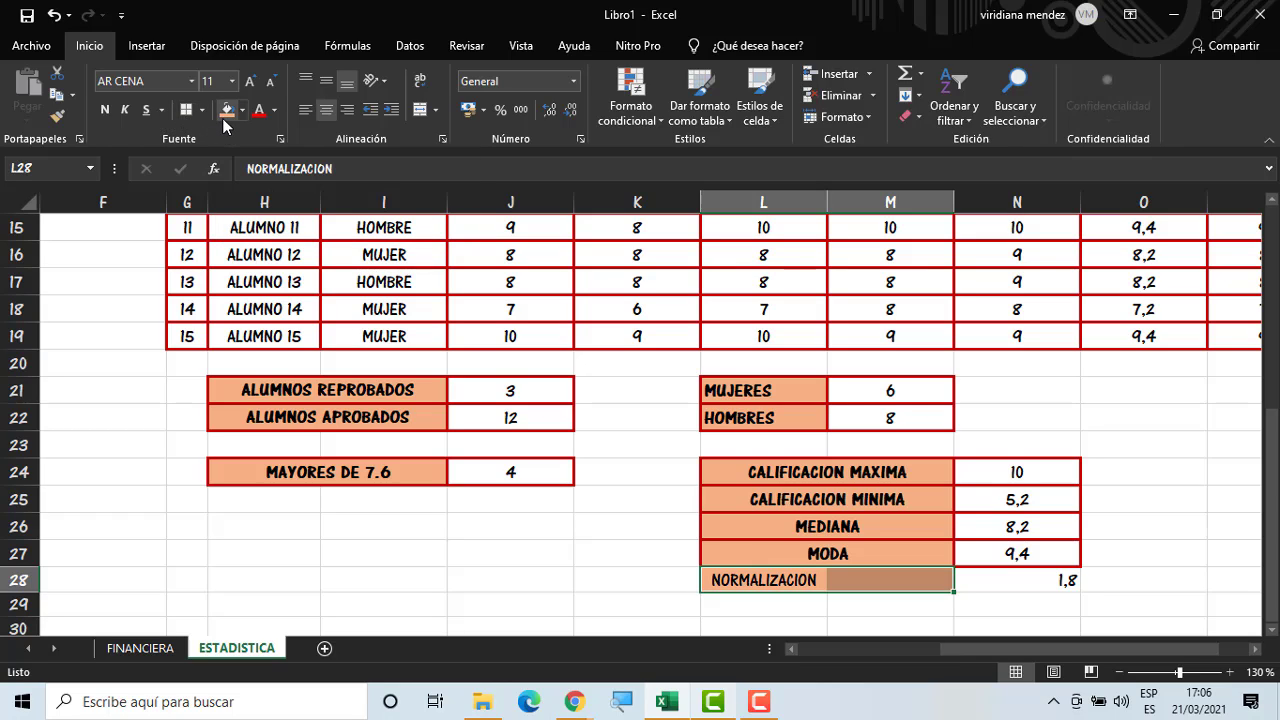
left_click(420, 110)
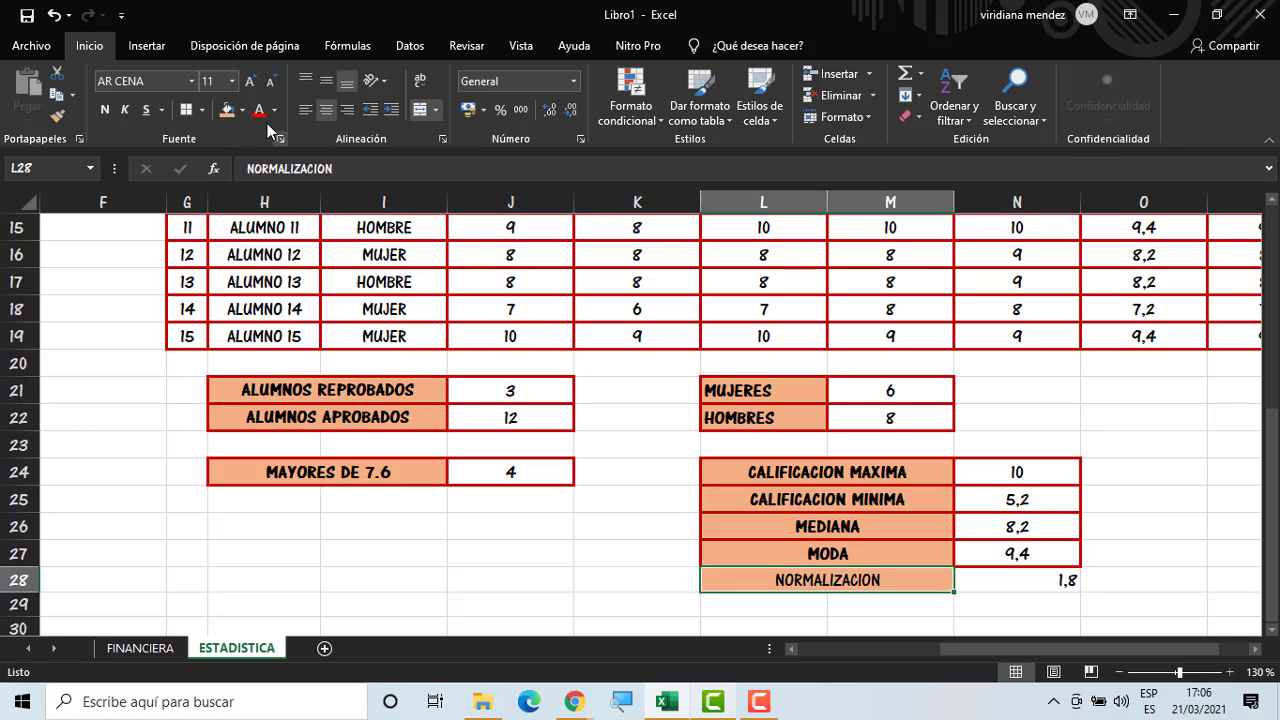
left_click(110, 111)
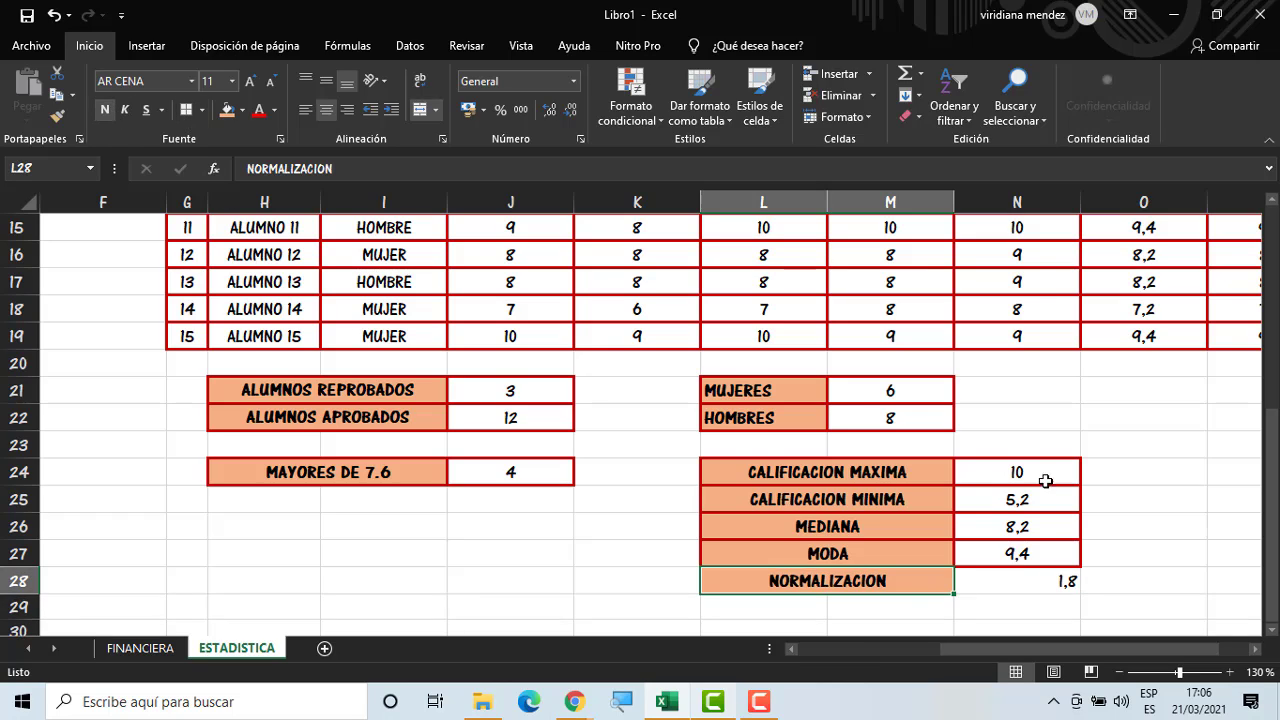
Center the NORMALIZACION result in N28 and give the cell the same red borders
left_click(1020, 576)
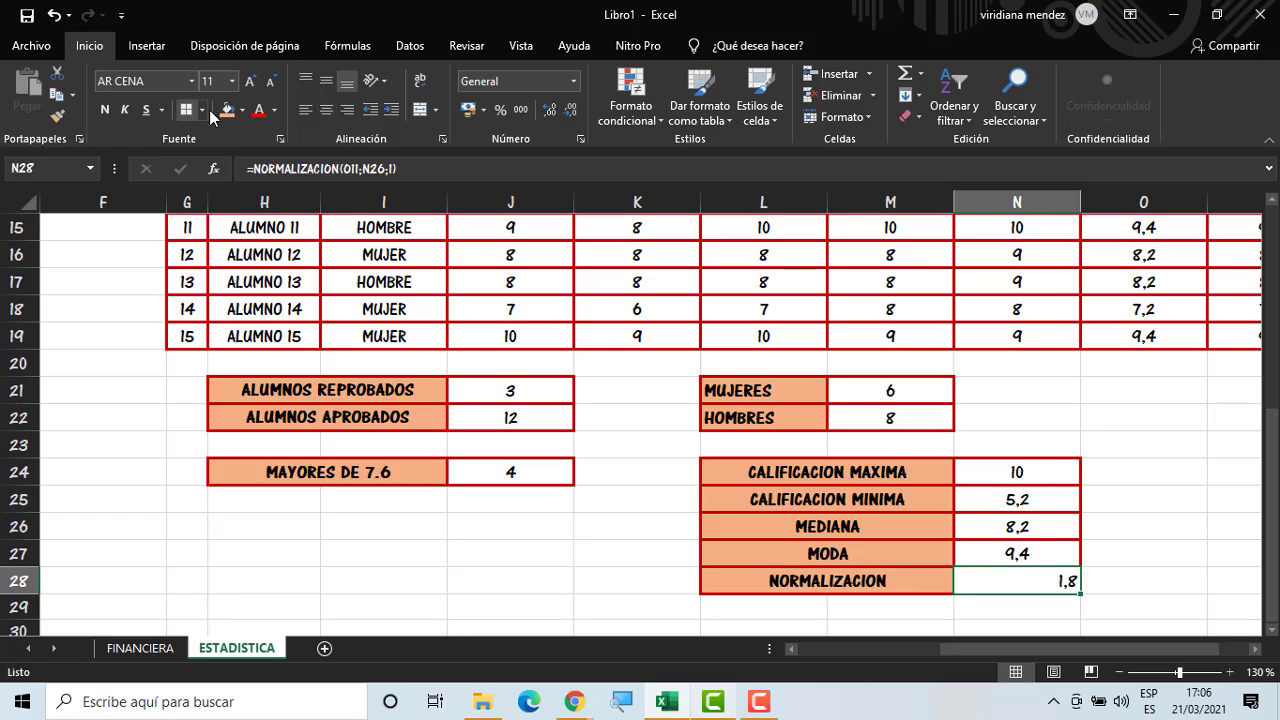
left_click(321, 116)
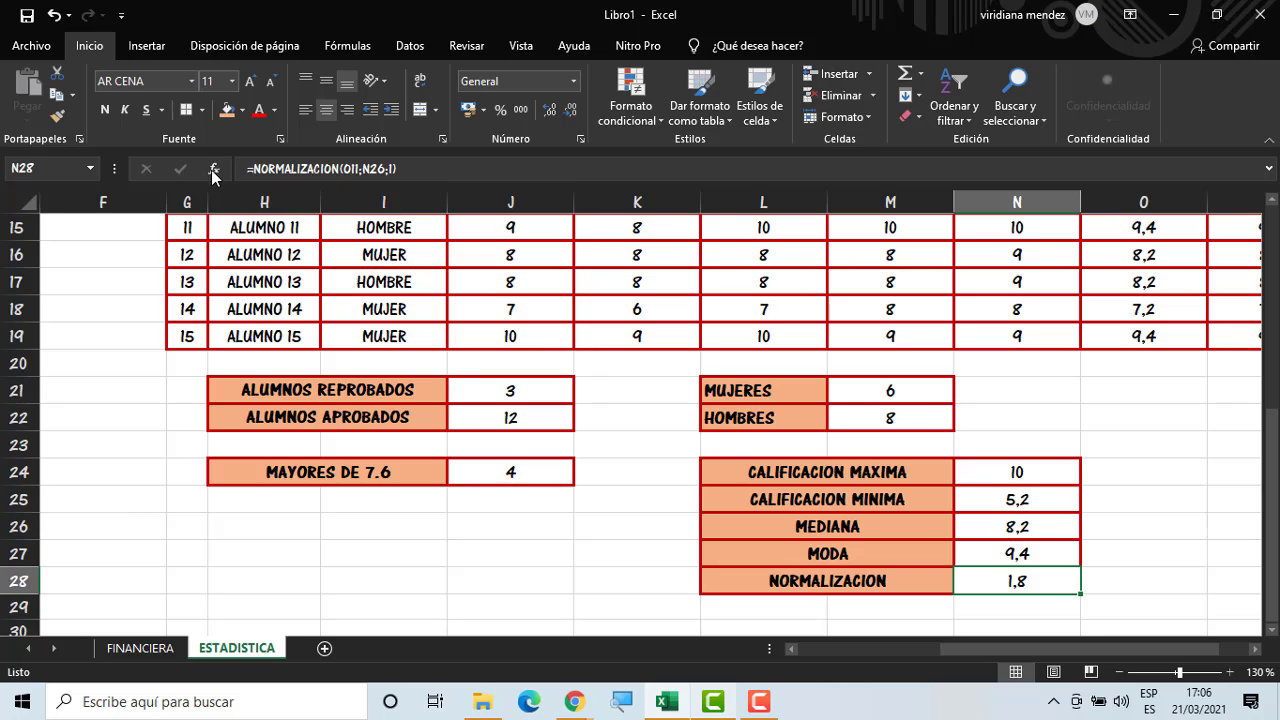
left_click(980, 606)
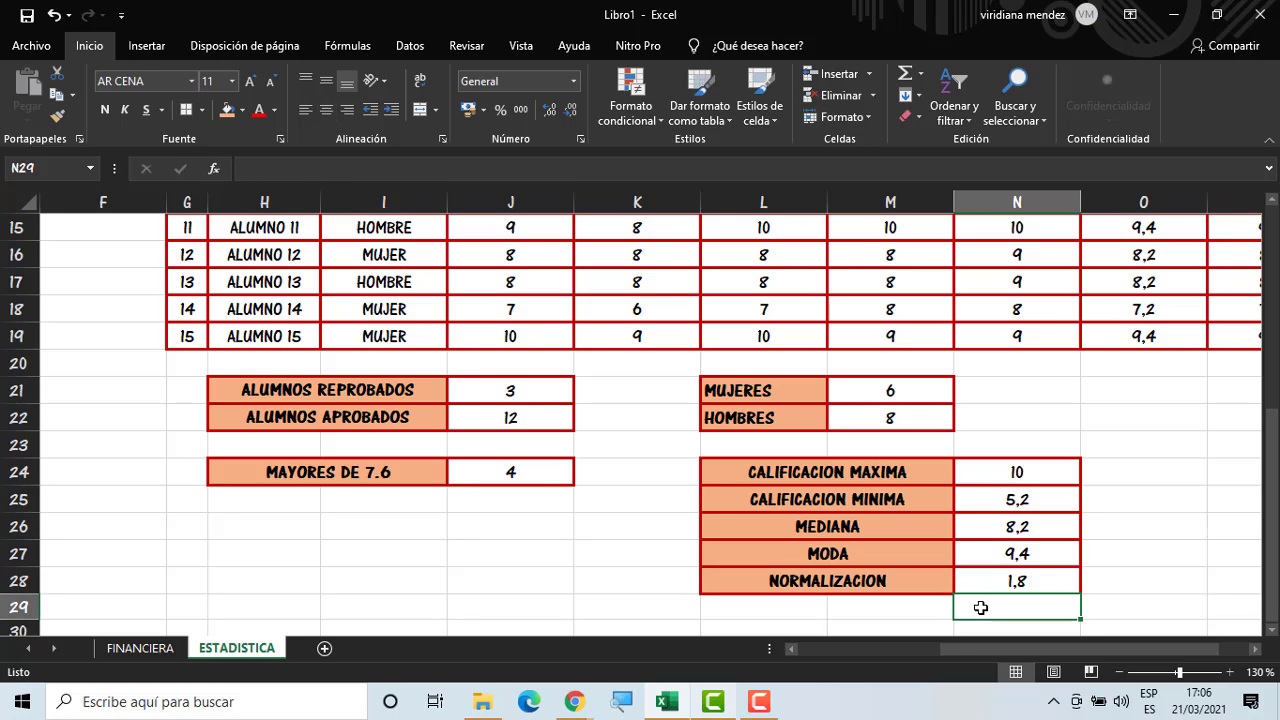
Enter the label DESVIACION in L29, below NORMALIZACION
key("Up")
key("F2")
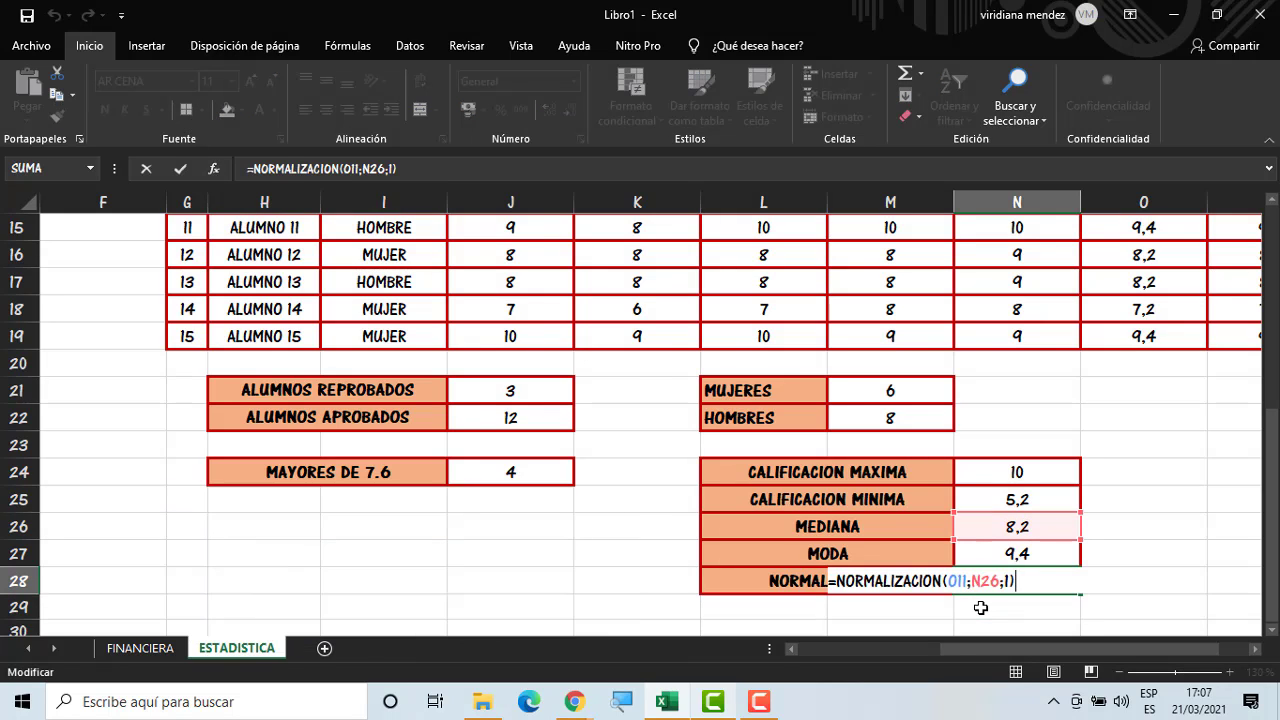
key("Return")
key("Left")
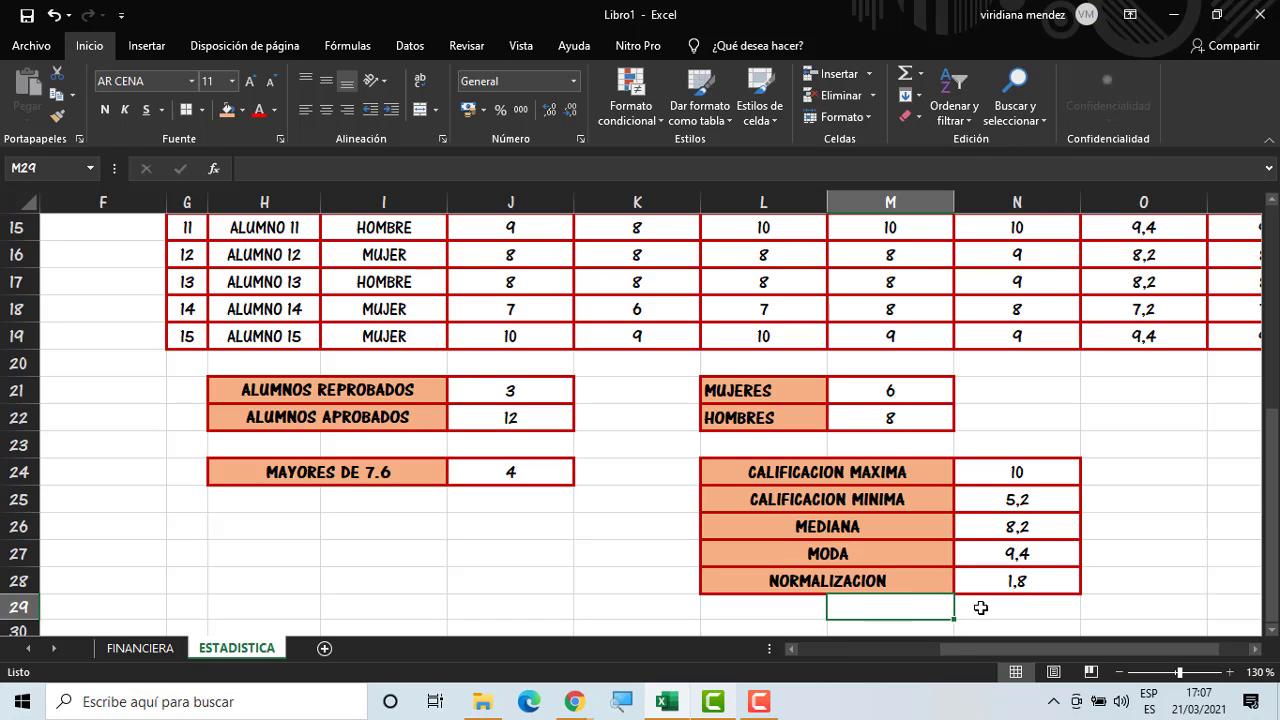
key("Left")
type("DES")
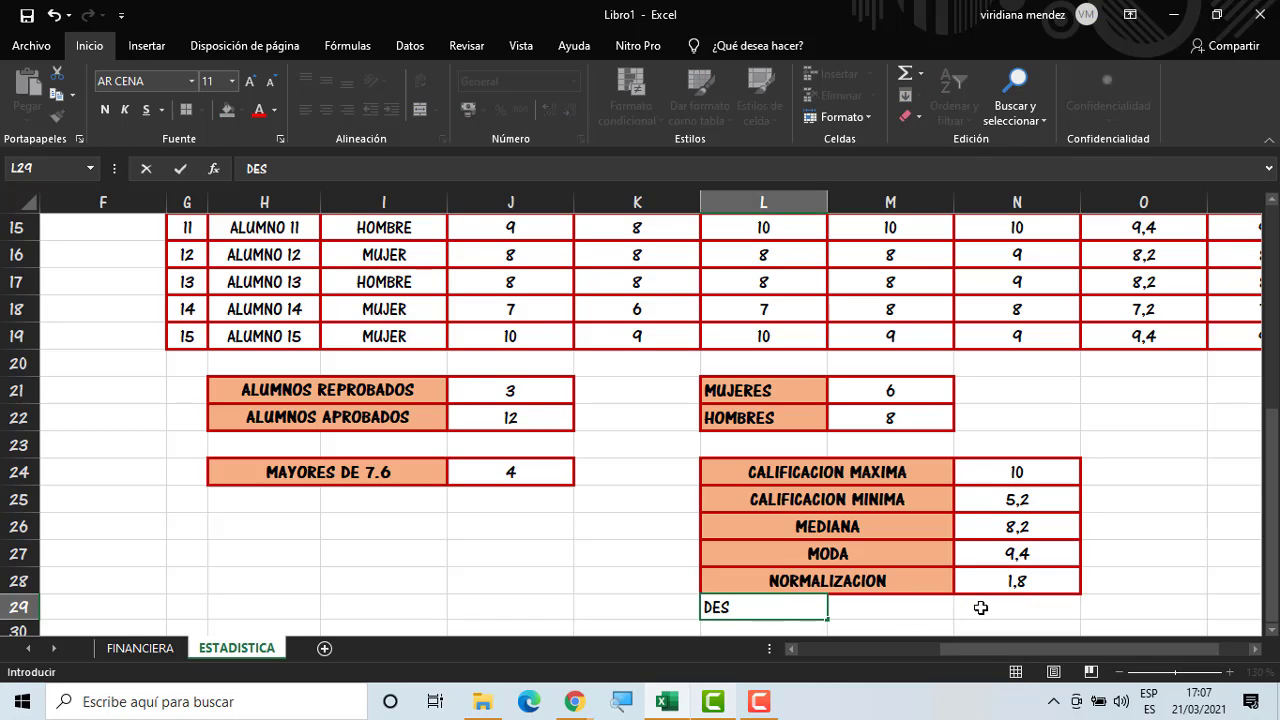
type("VIACION")
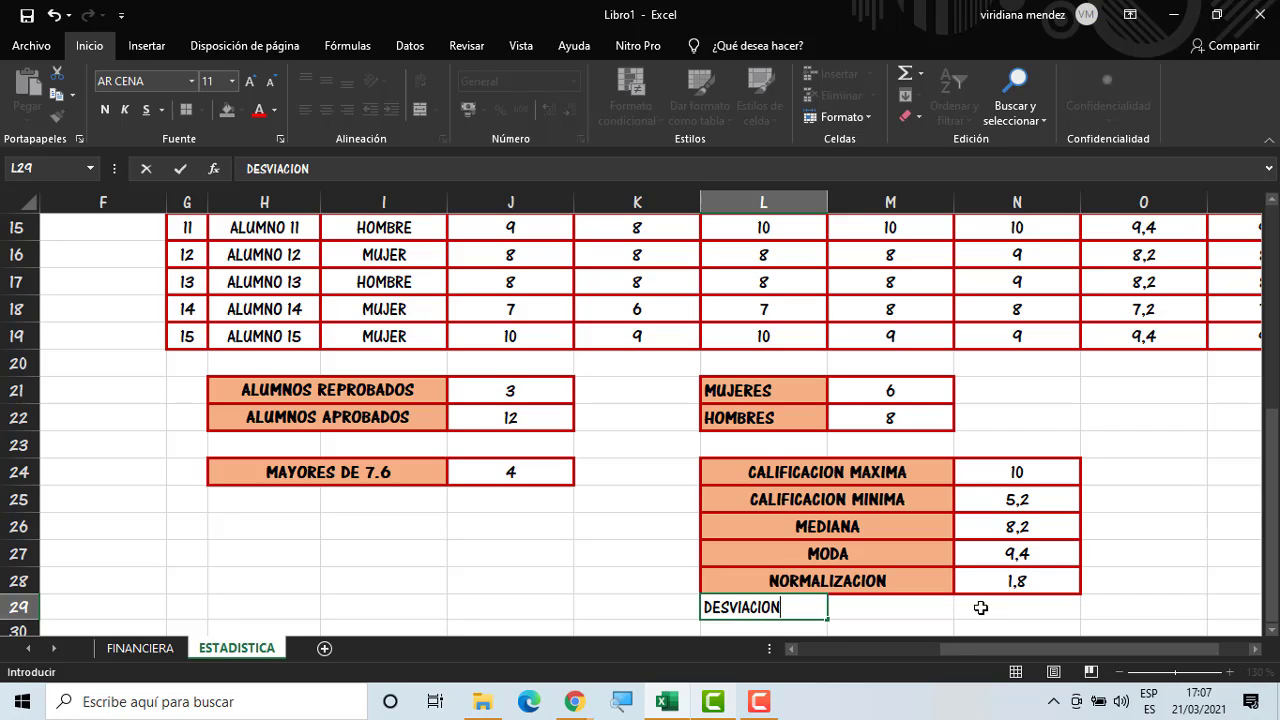
Enter =DESVEST(O5:O19) in N29 to get the standard deviation of the average grades
left_click(981, 607)
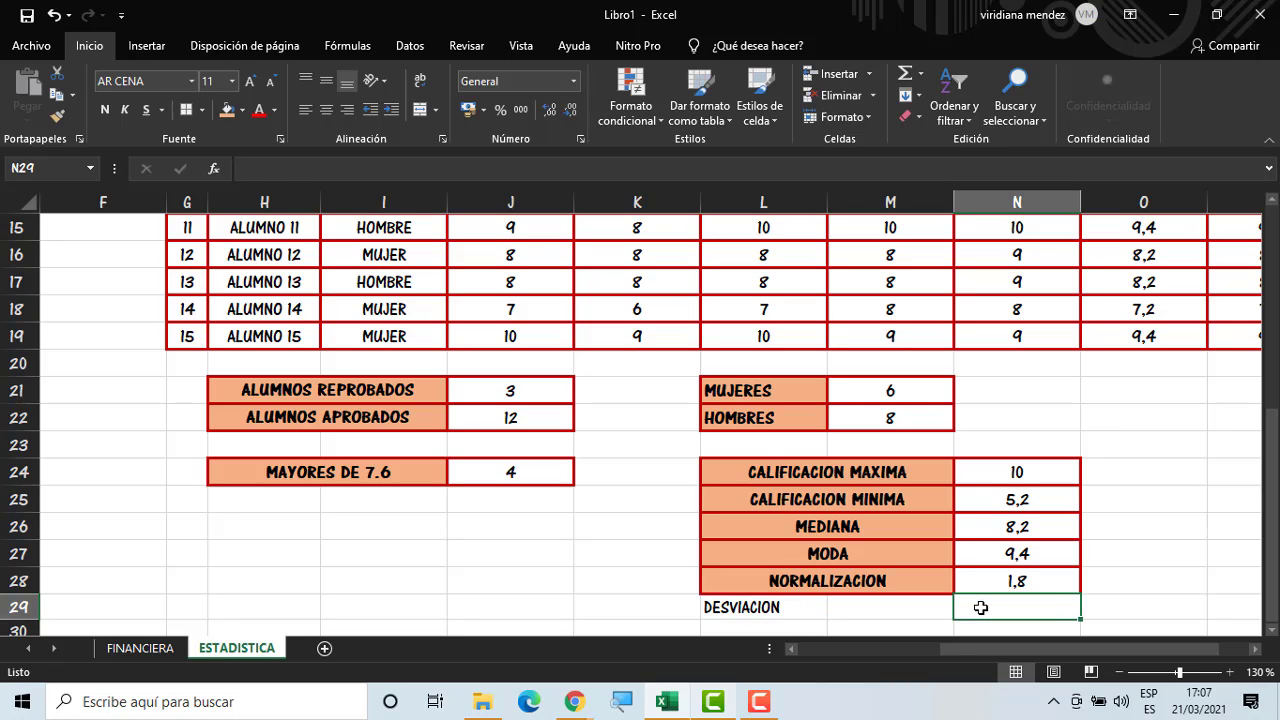
type("=DES")
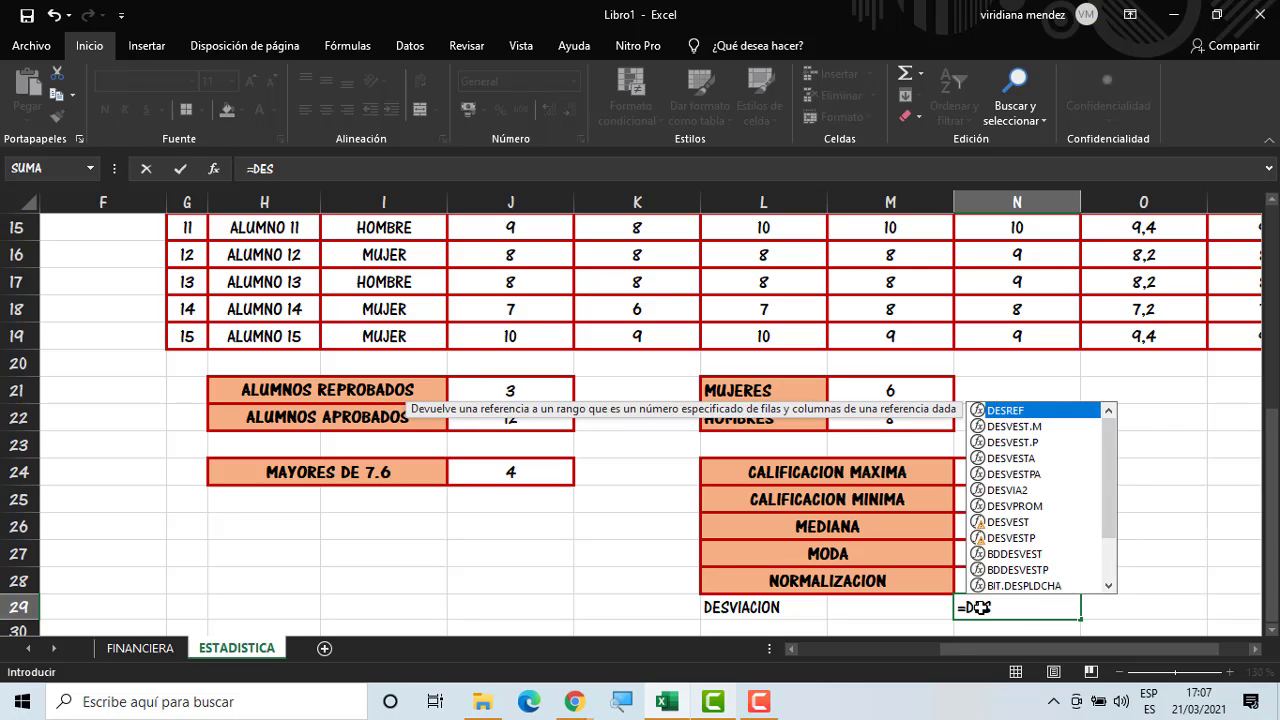
left_click(1012, 522)
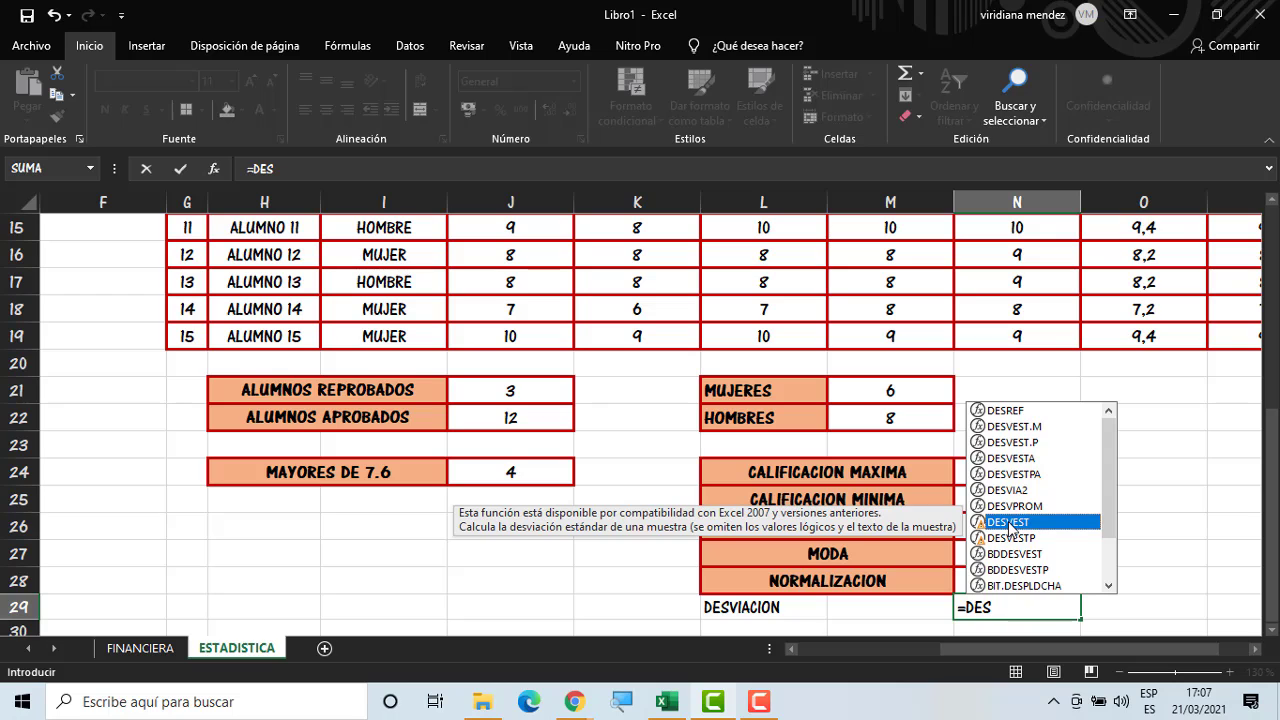
double_click(1011, 522)
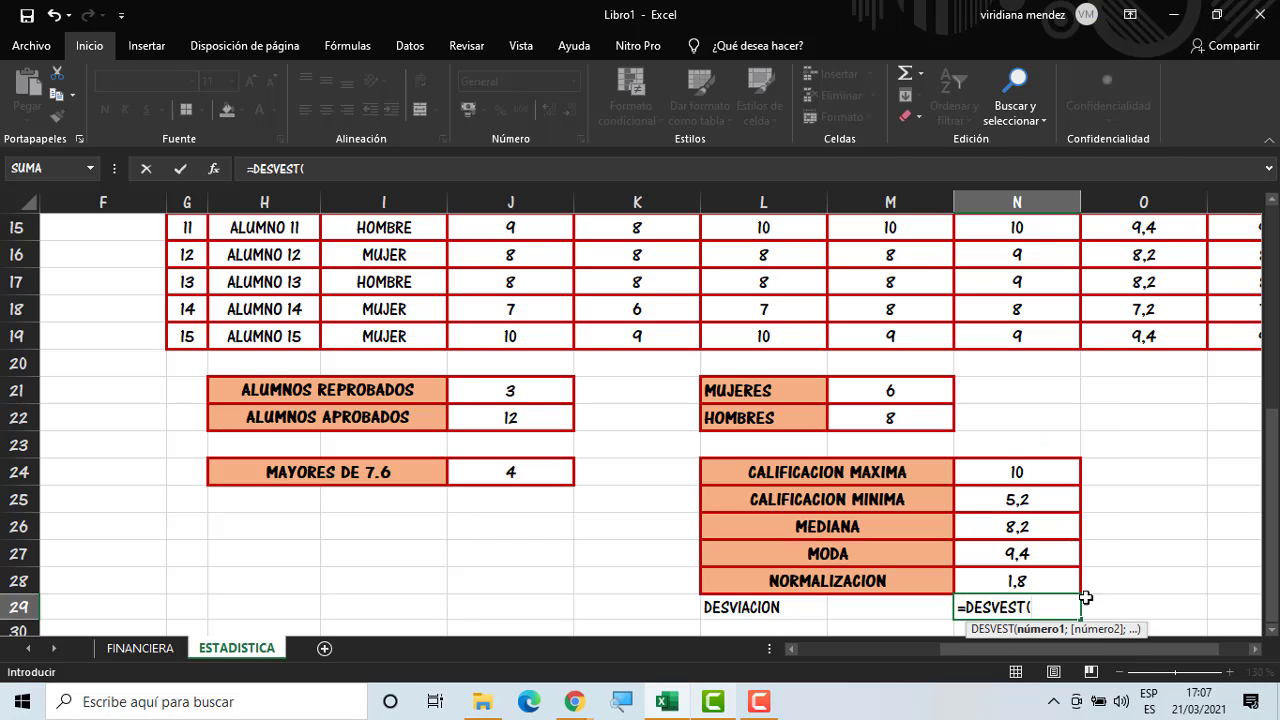
mouse_move(1128, 340)
left_mouse_down()
mouse_move(1162, 177)
mouse_move(1142, 332)
left_mouse_up()
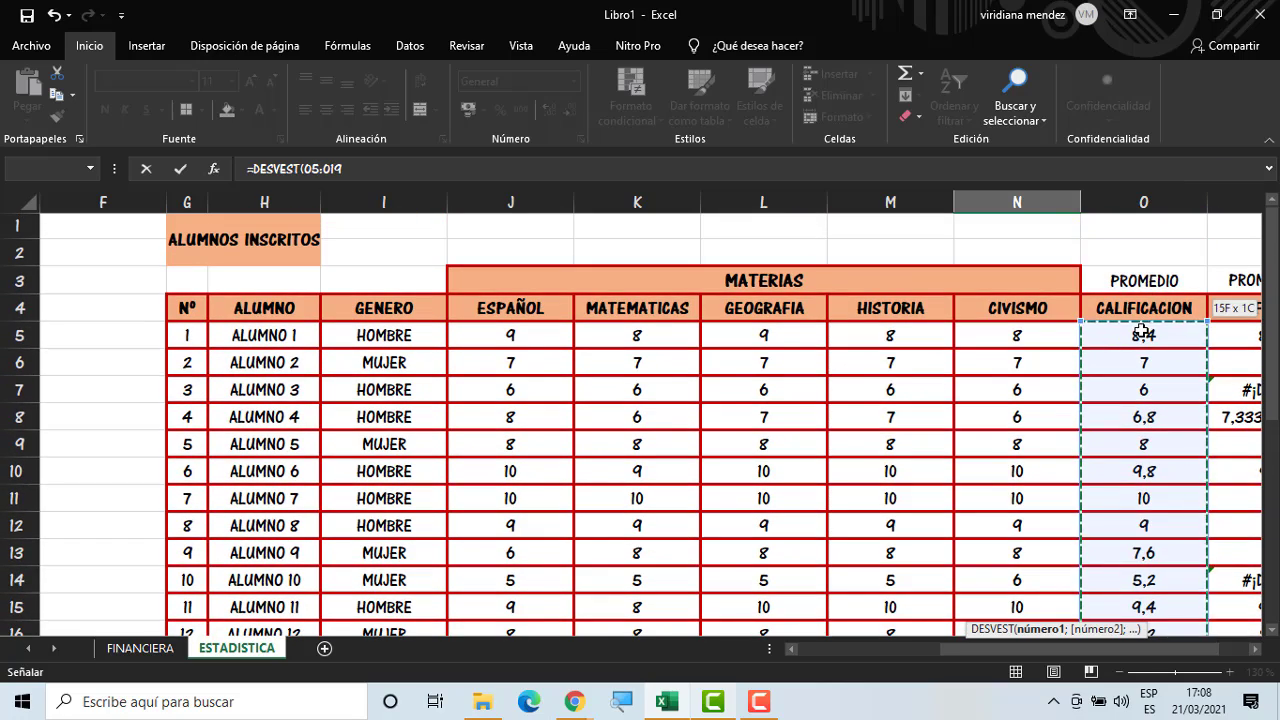
key("Return")
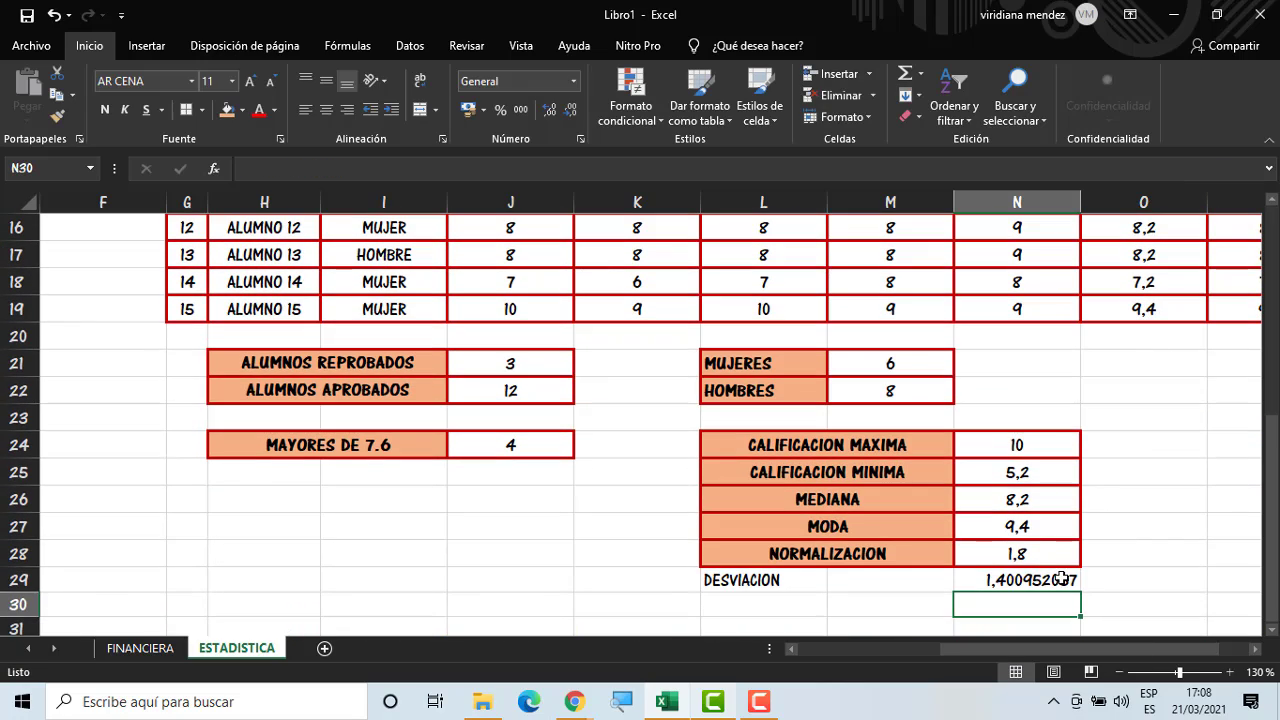
Select the DESVIACION label together with the empty cell beside it, L29:M29
left_click(1060, 578)
left_click_drag(814, 586, 857, 586)
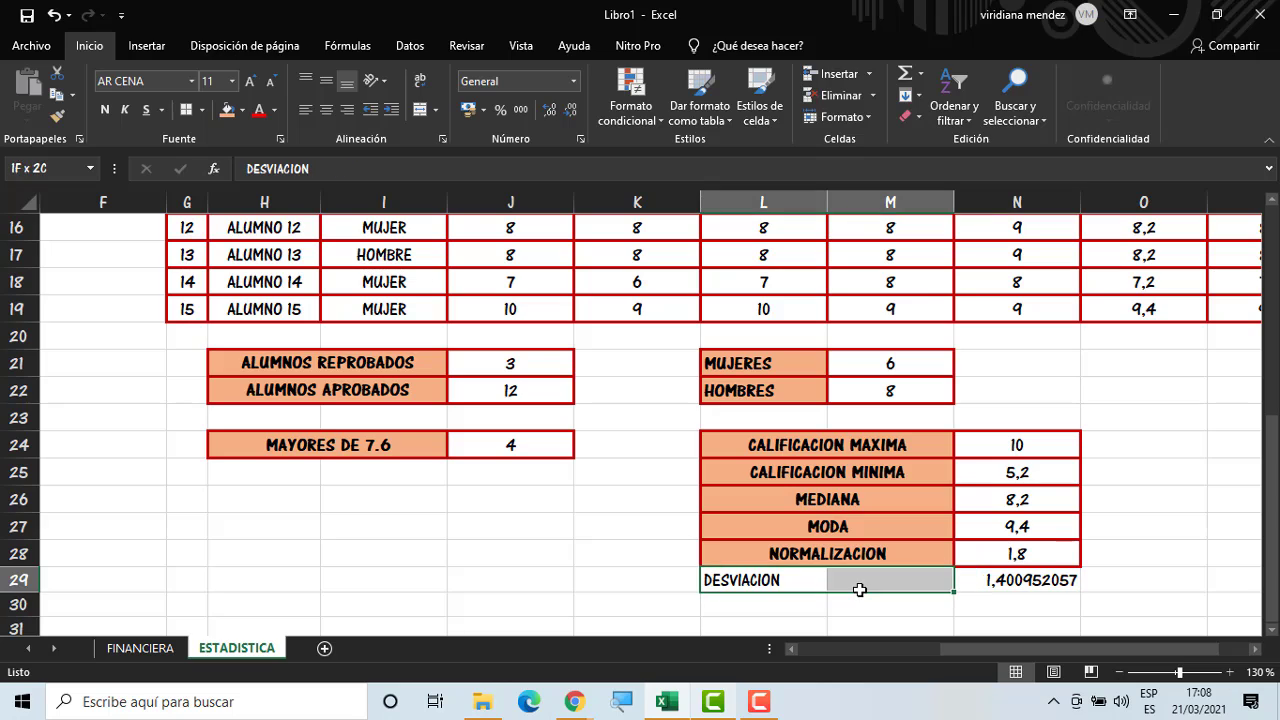
Merge and centre the DESVIACION label across L29:M29, with orange fill and bold text
left_click(326, 111)
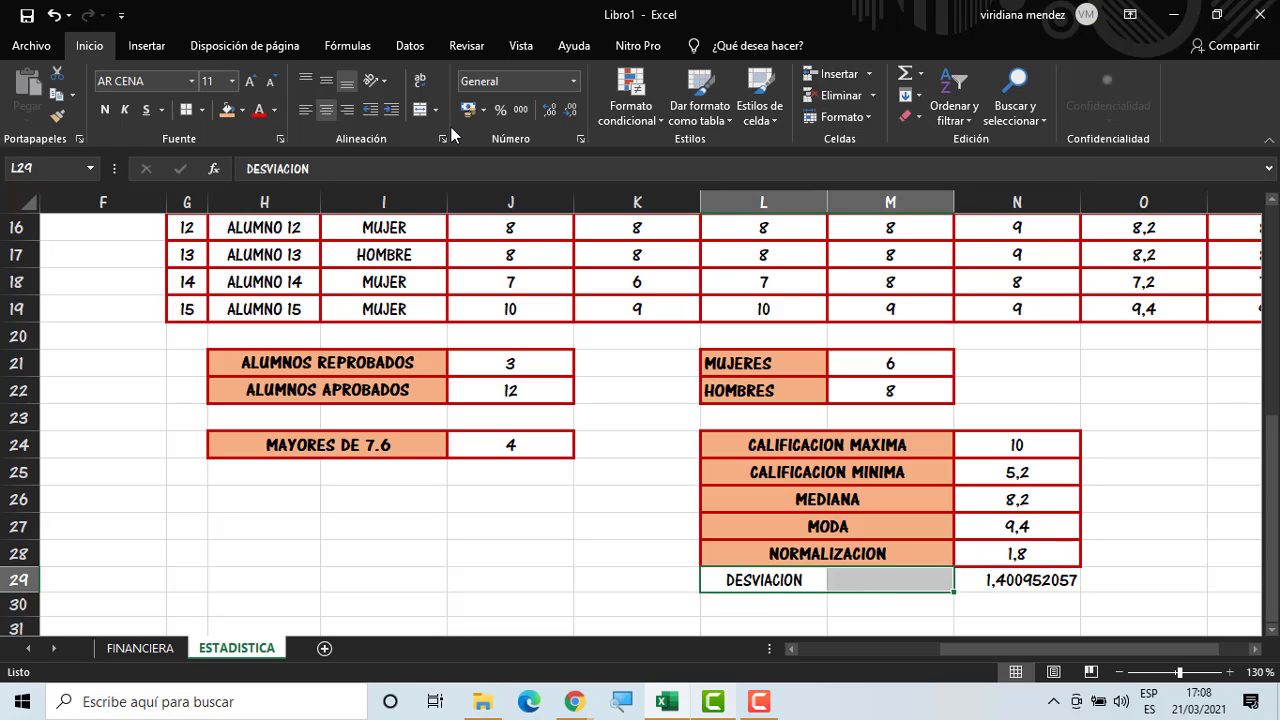
left_click(420, 110)
left_click(226, 111)
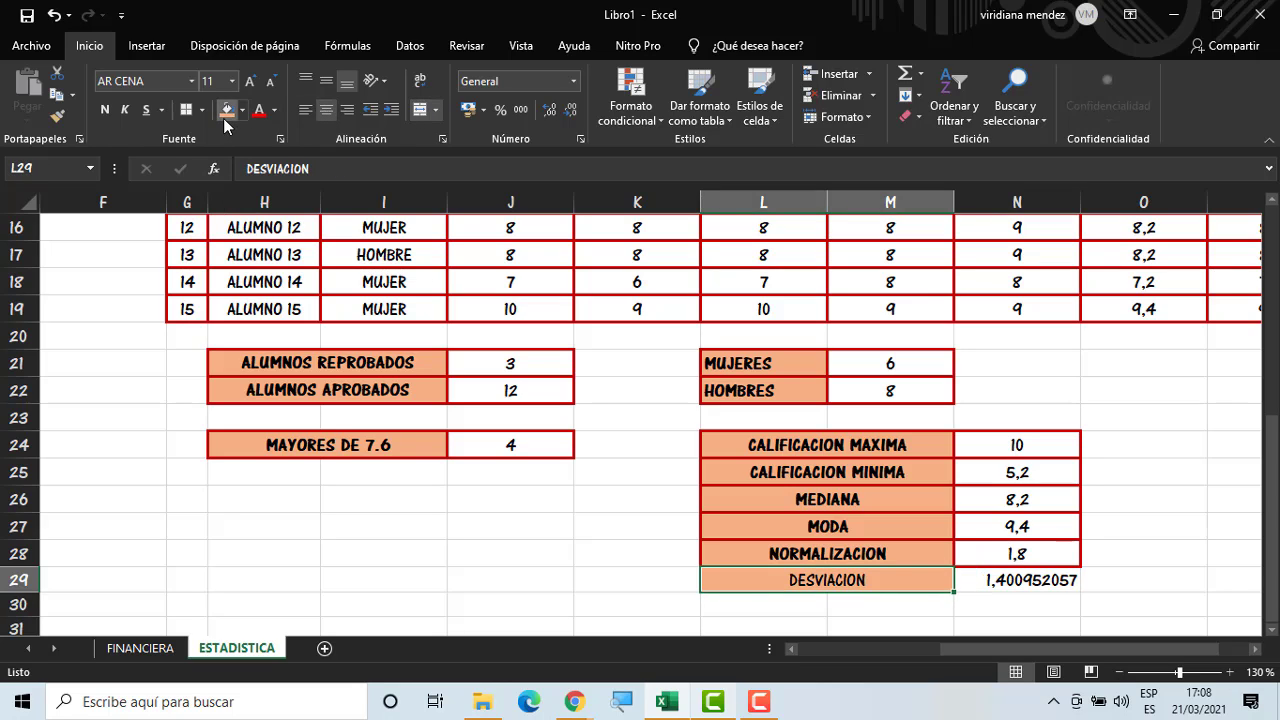
left_click(104, 113)
left_click(594, 558)
Add red borders around L29:N29 and centre the deviation value in N29
left_click_drag(828, 588, 998, 589)
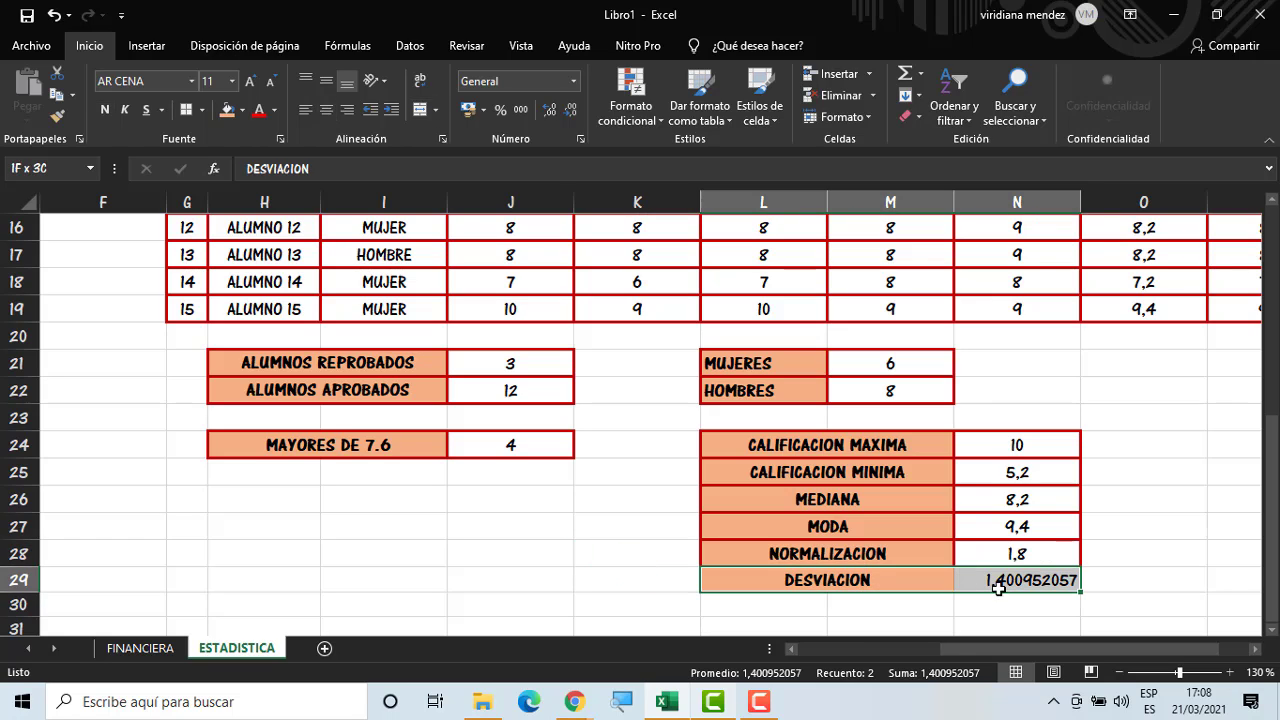
left_click(186, 111)
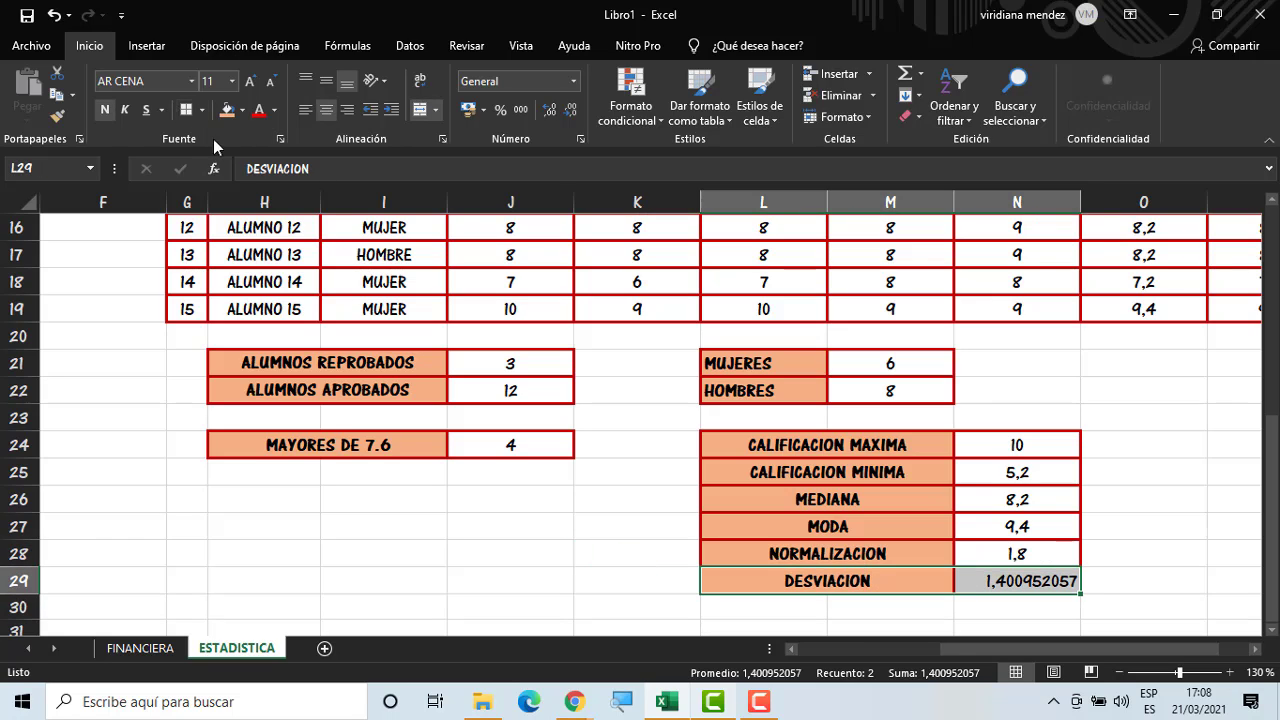
left_click(1025, 582)
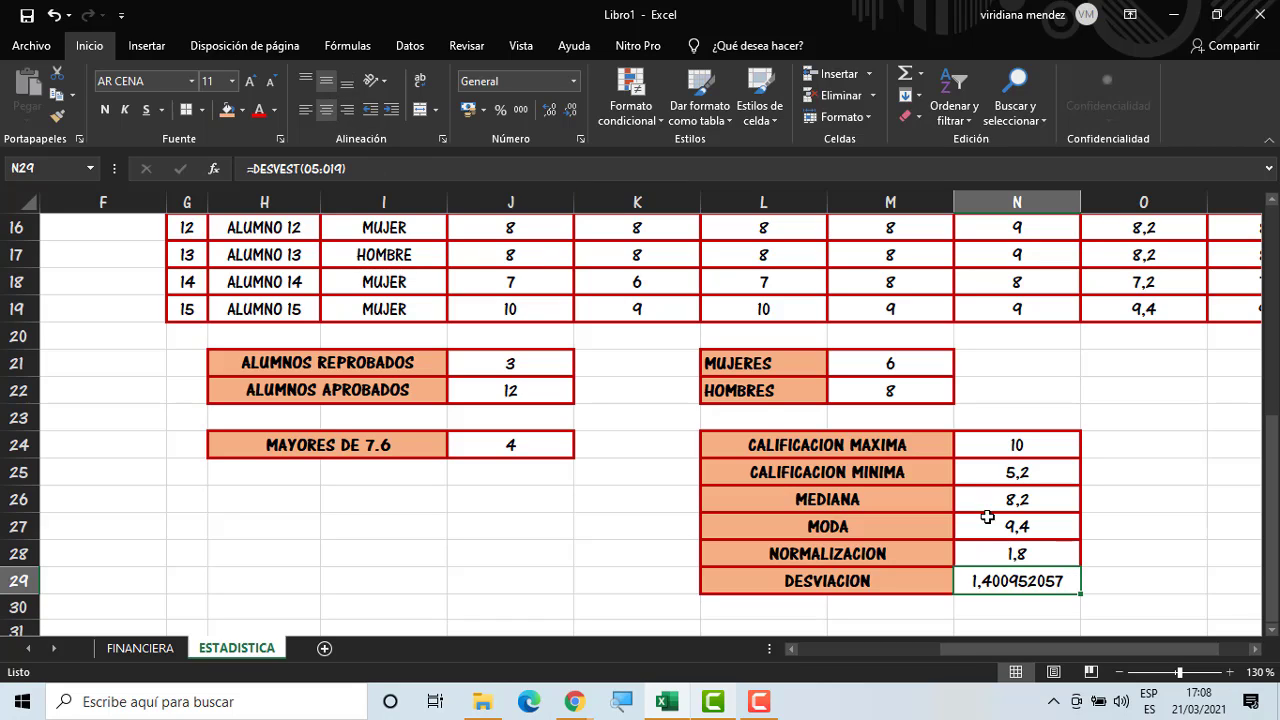
Replace the arguments of the normalization formula in N28 so that it reads =NORMALIZACION(N24;N26;N29)
double_click(1069, 553)
key("BackSpace")
key("BackSpace")
key("BackSpace")
key("BackSpace")
key("BackSpace")
key("BackSpace")
key("BackSpace")
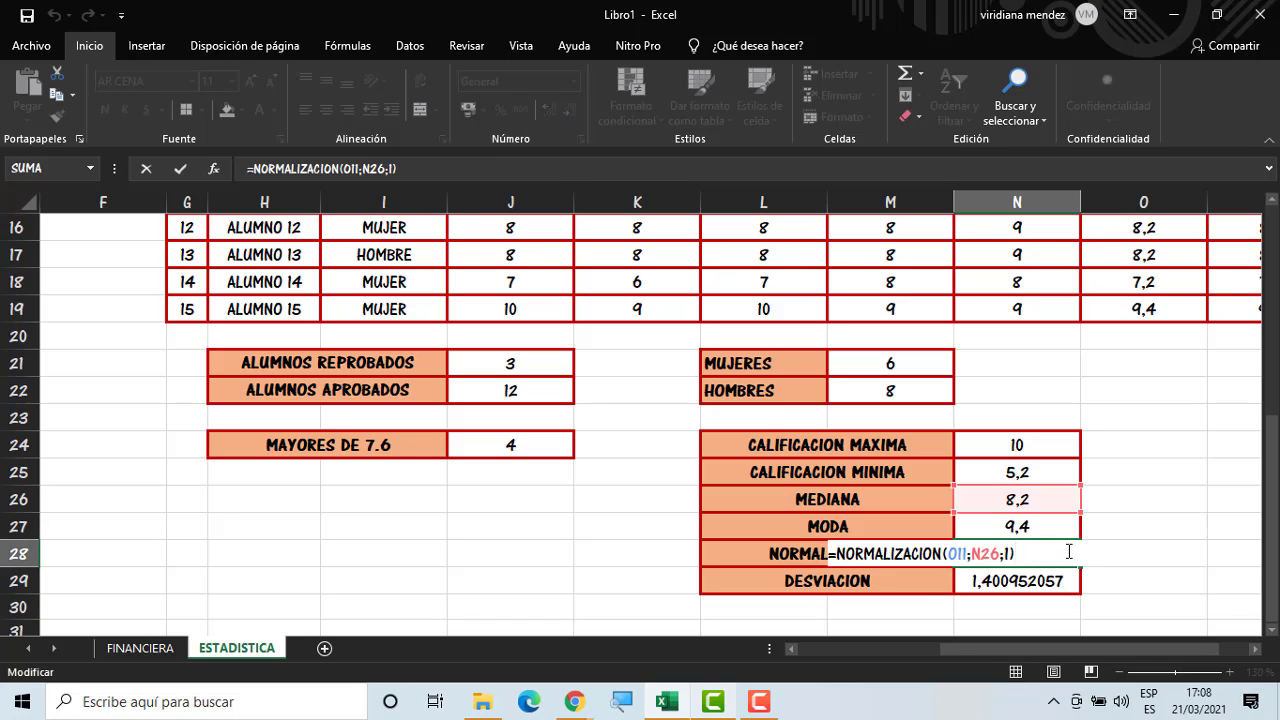
key("BackSpace")
key("BackSpace")
key("BackSpace")
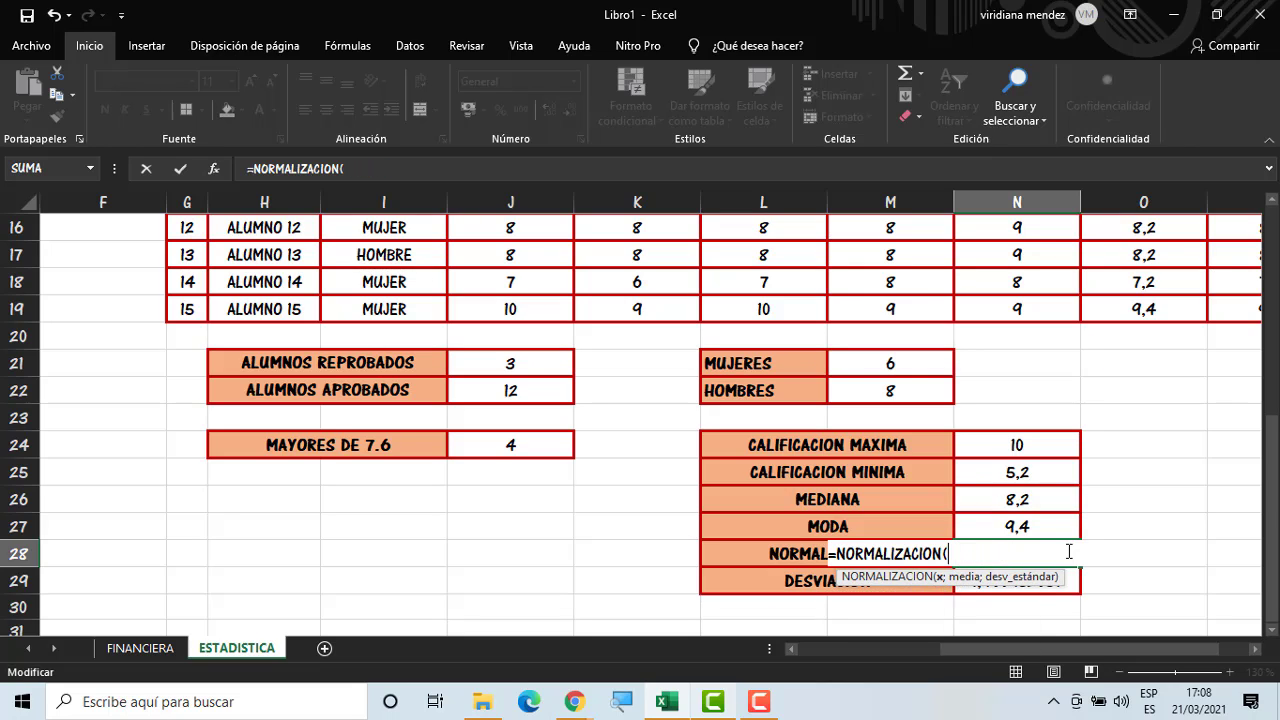
left_click(1068, 442)
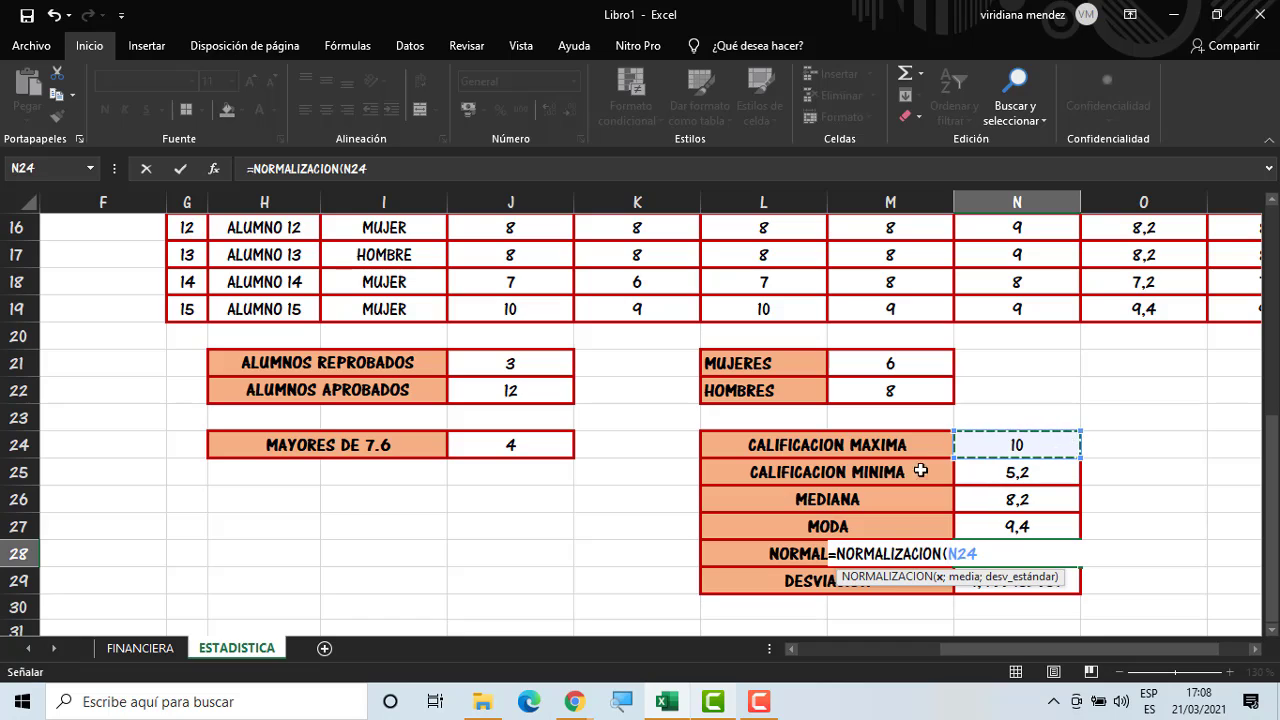
type(";")
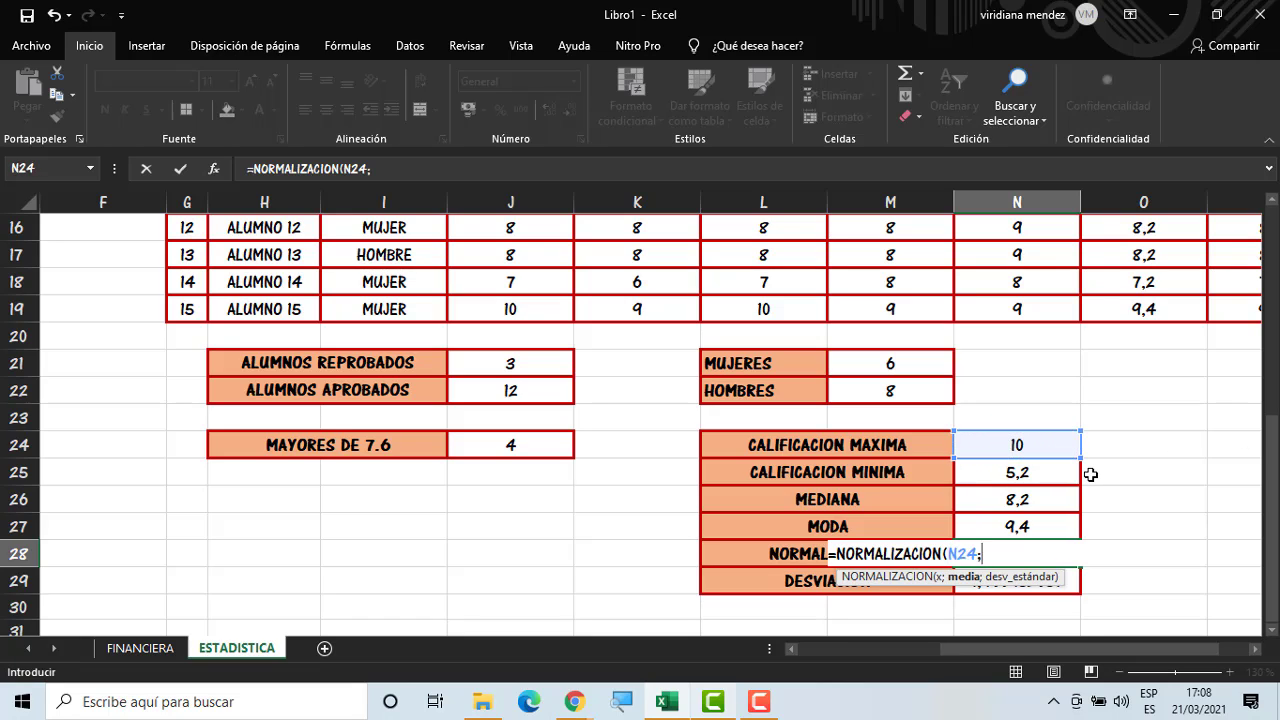
left_click(1046, 497)
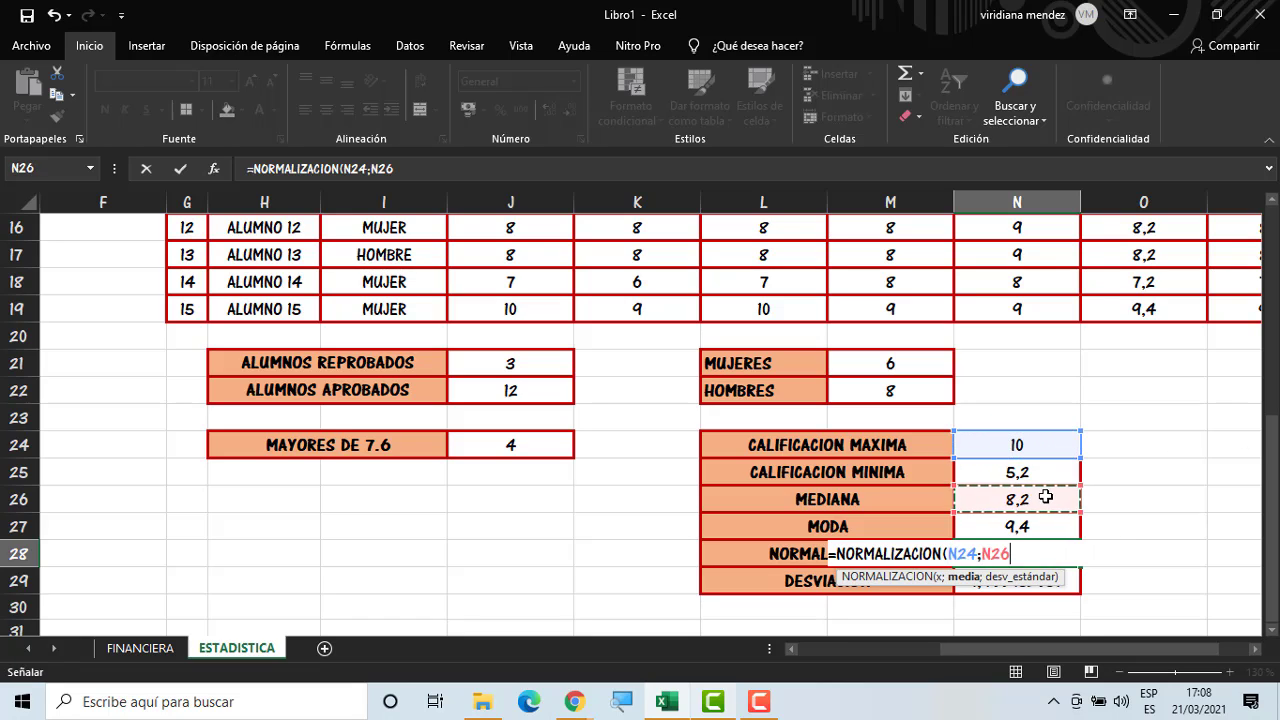
type(";")
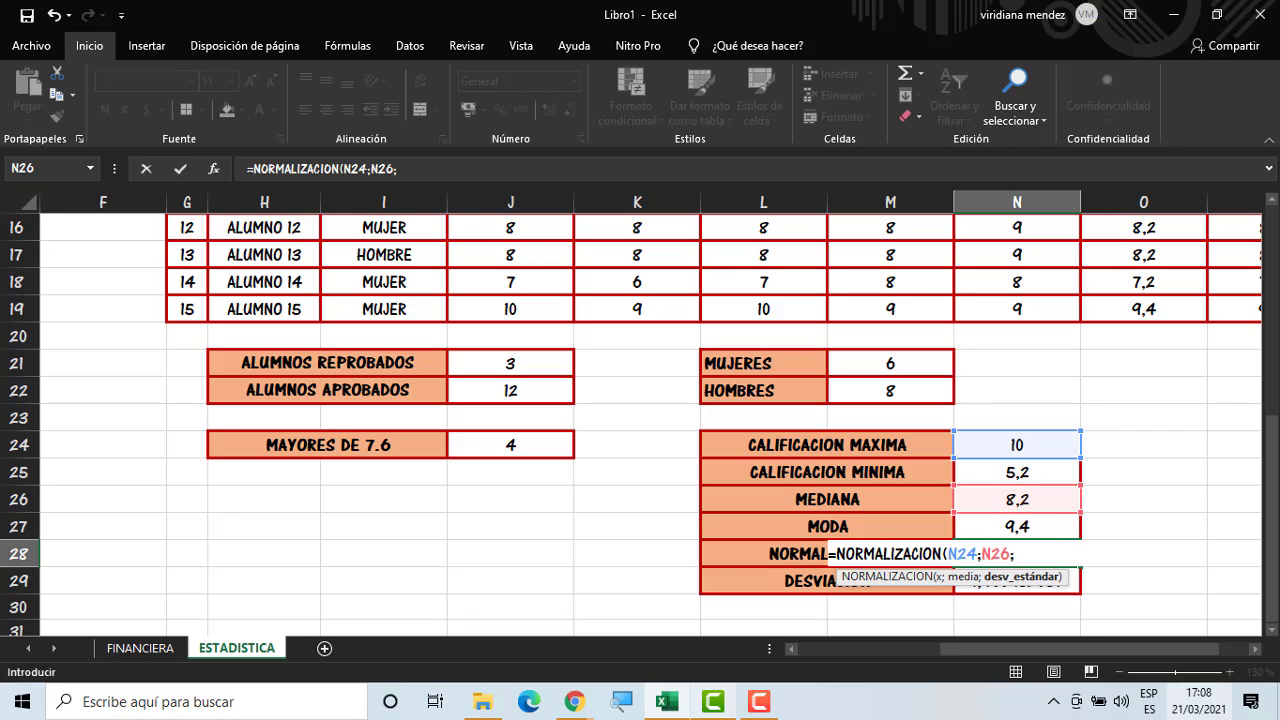
left_click(1075, 586)
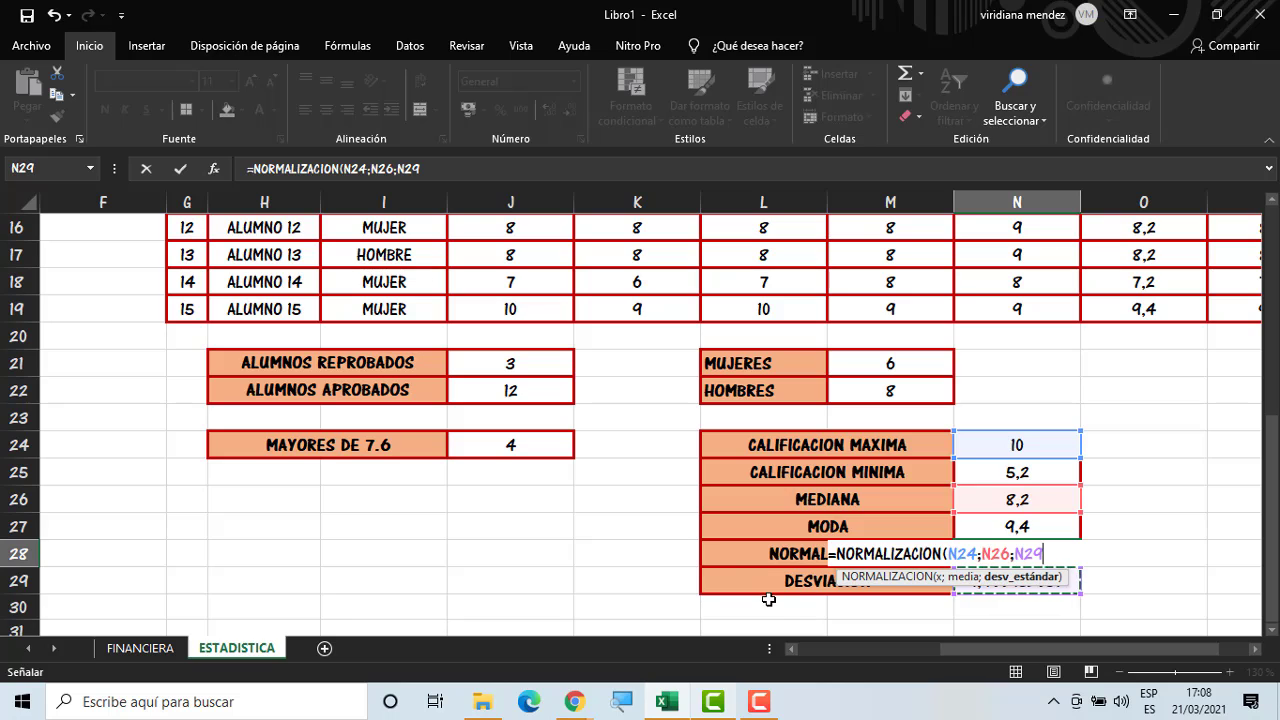
key("Return")
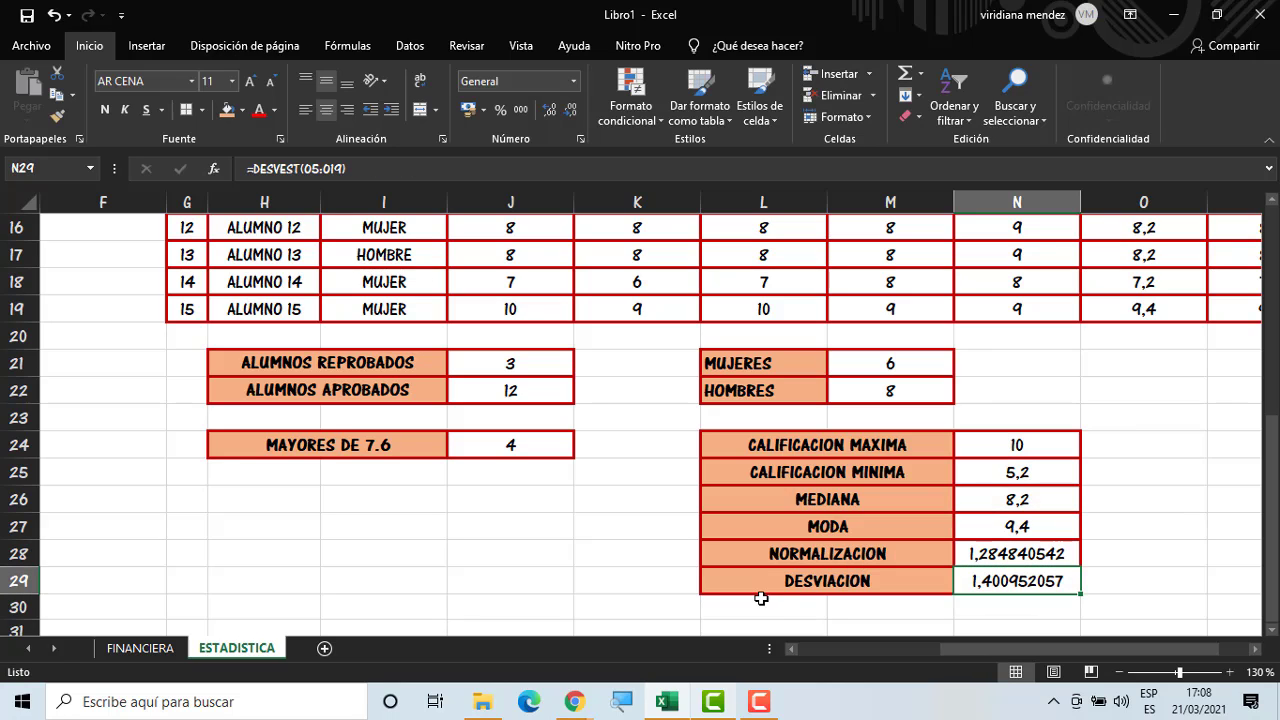
left_click(1073, 554)
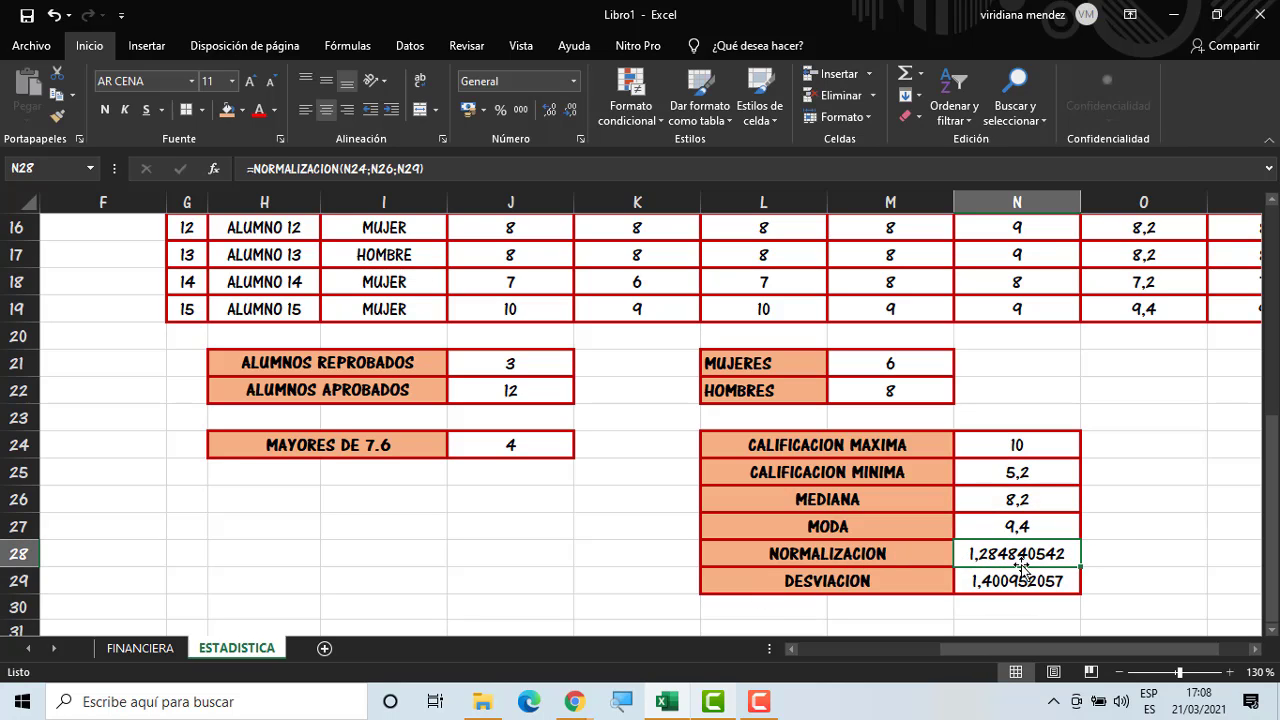
left_click(1140, 527)
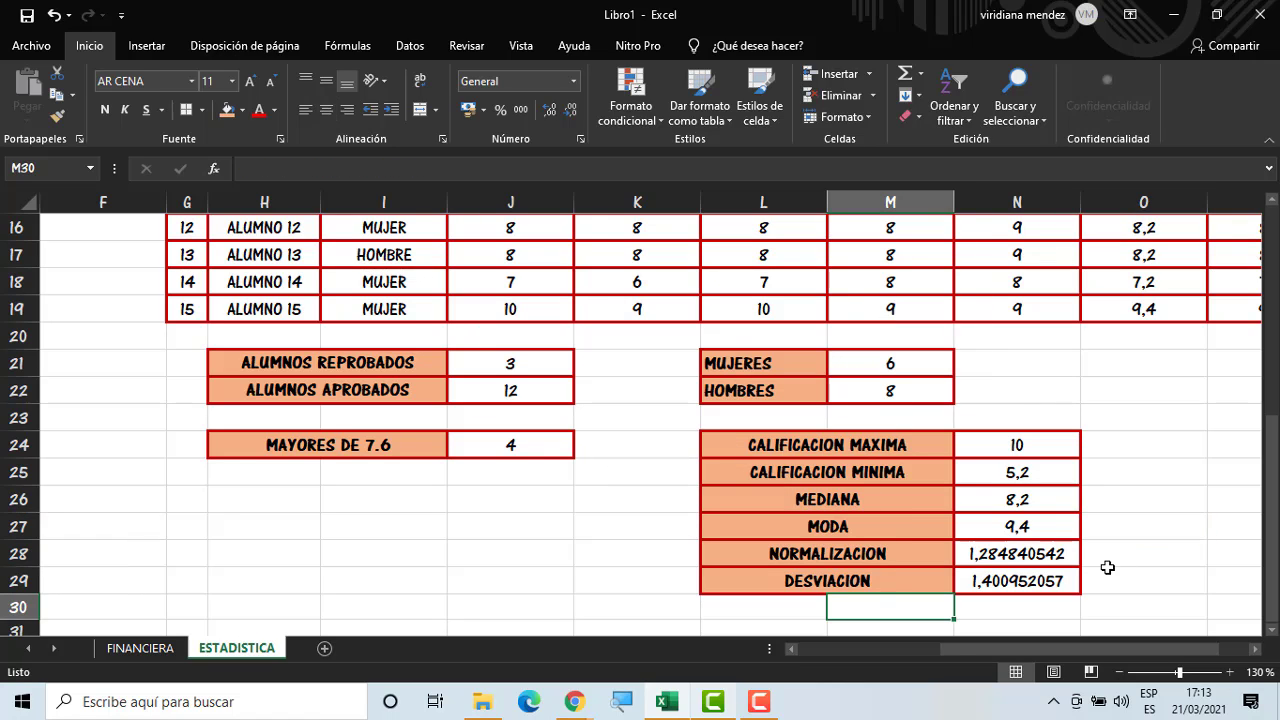
Enter the label PEARSON in cell L30, below DESVIACION
key("Left")
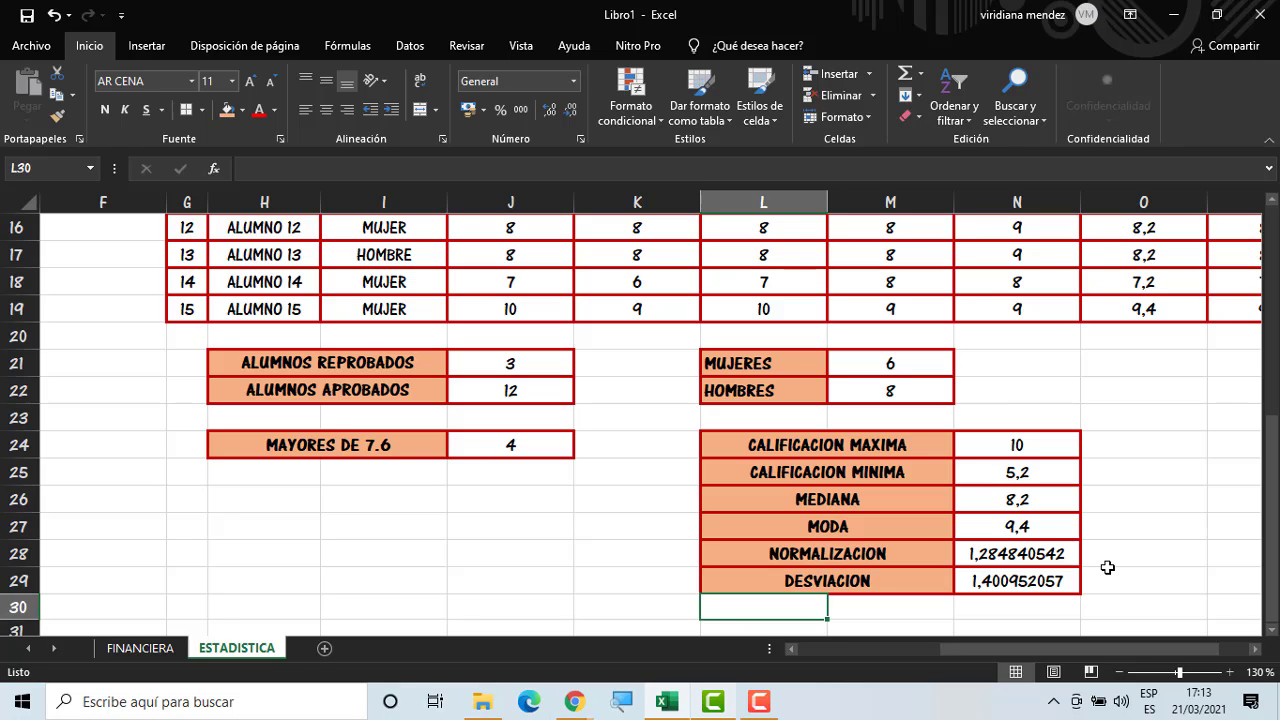
type("PE")
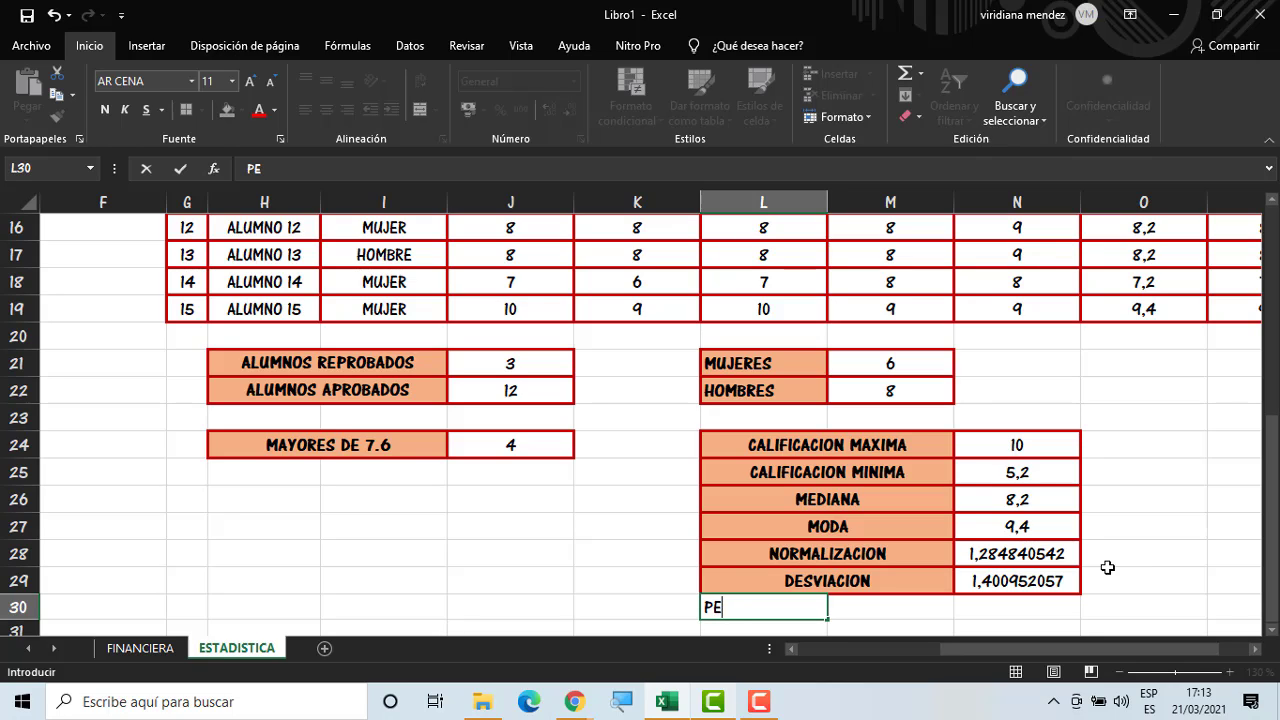
type("ARSON")
key("Tab")
key("Left")
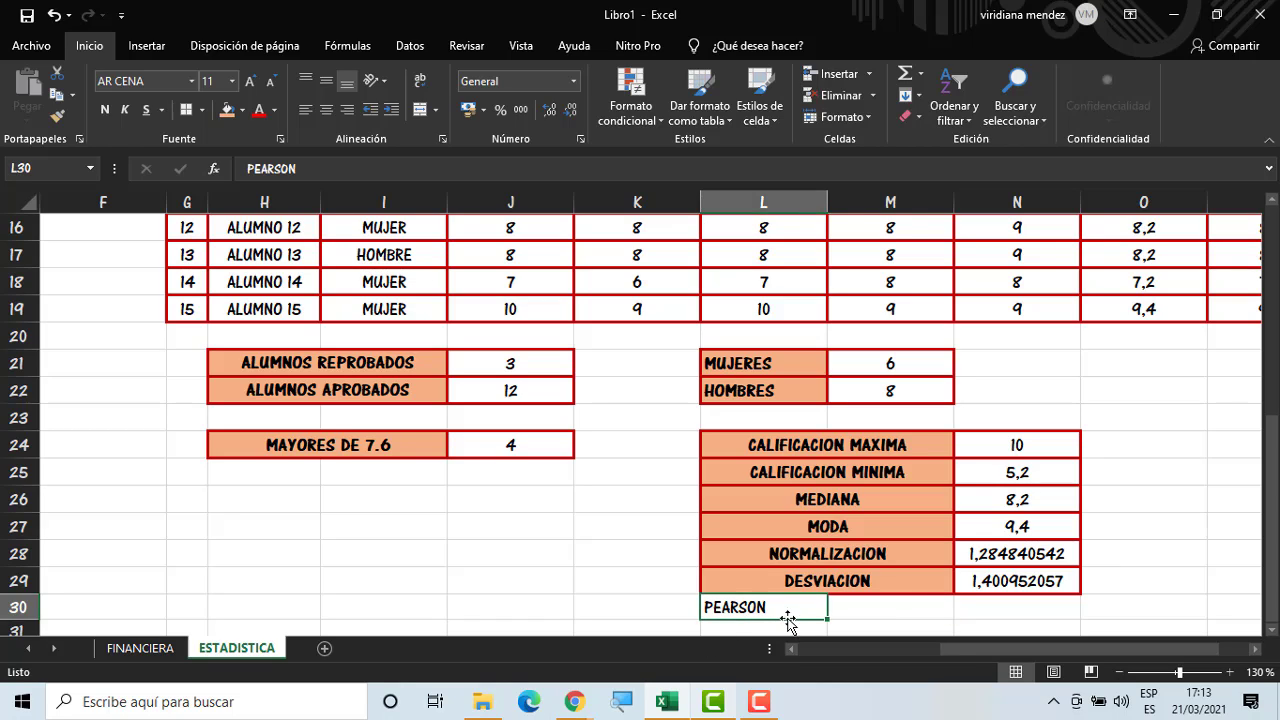
Merge and centre the PEARSON label across L30:M30, with orange fill and bold text
left_click(857, 610)
left_click_drag(815, 607, 906, 608)
left_click(420, 109)
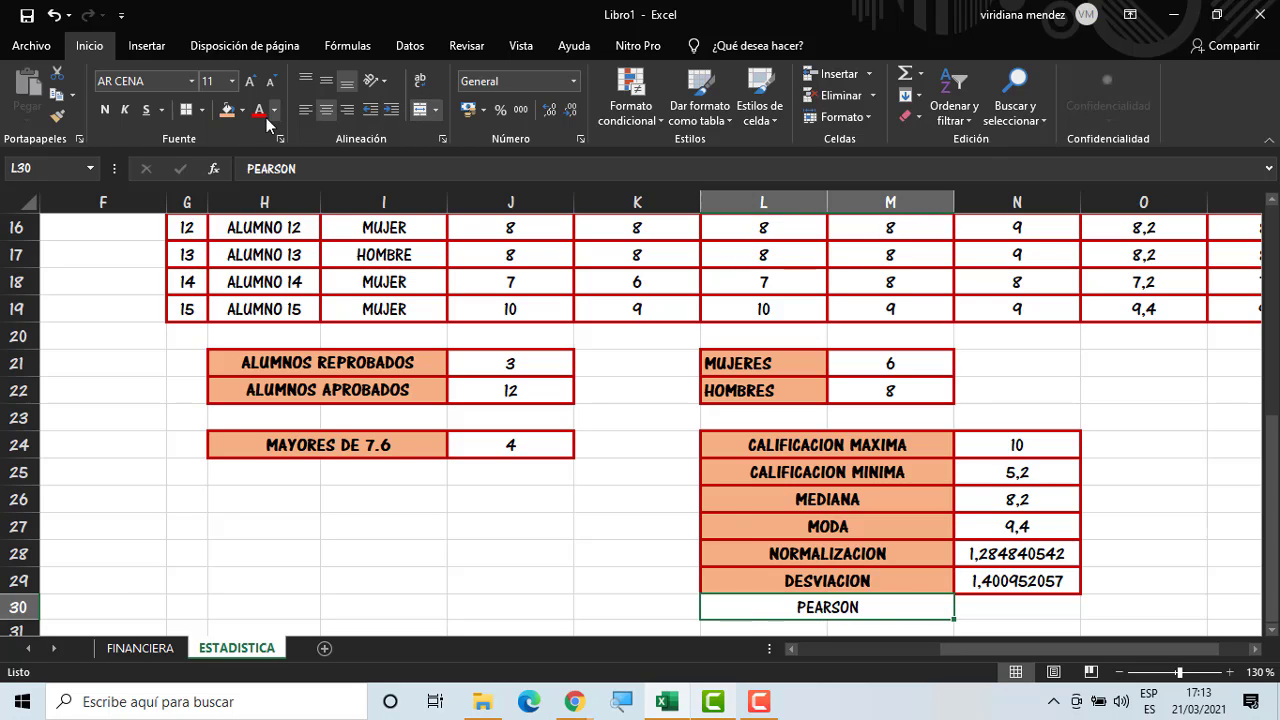
left_click(228, 109)
left_click(104, 109)
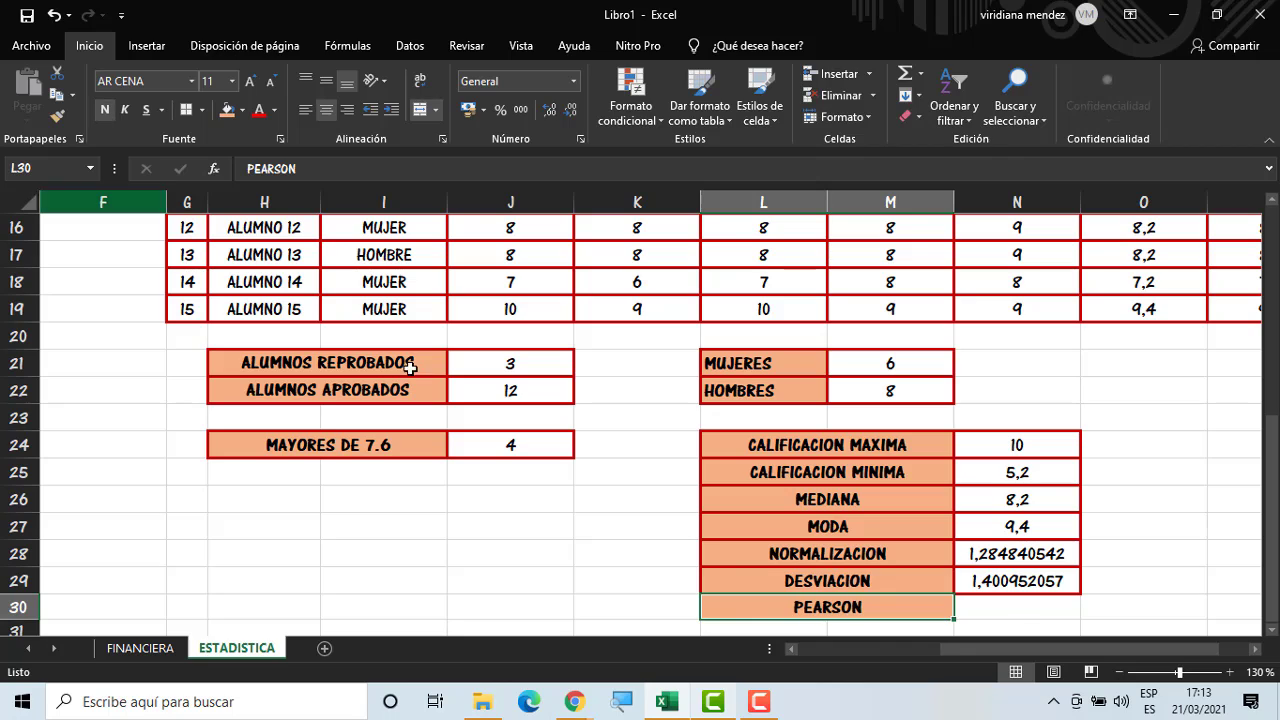
Try to calculate the Pearson coefficient in N30 from the maximum and minimum grades with =PEARSON(N24;N25)
left_click(1016, 613)
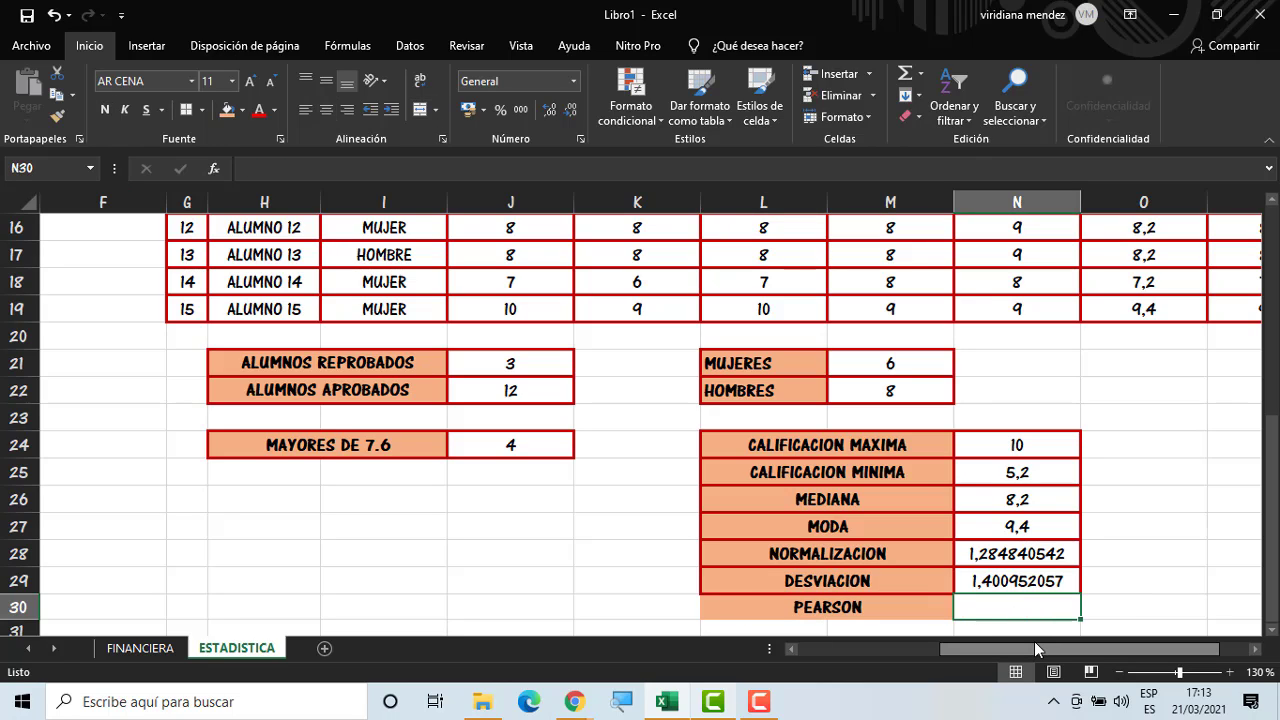
type("=")
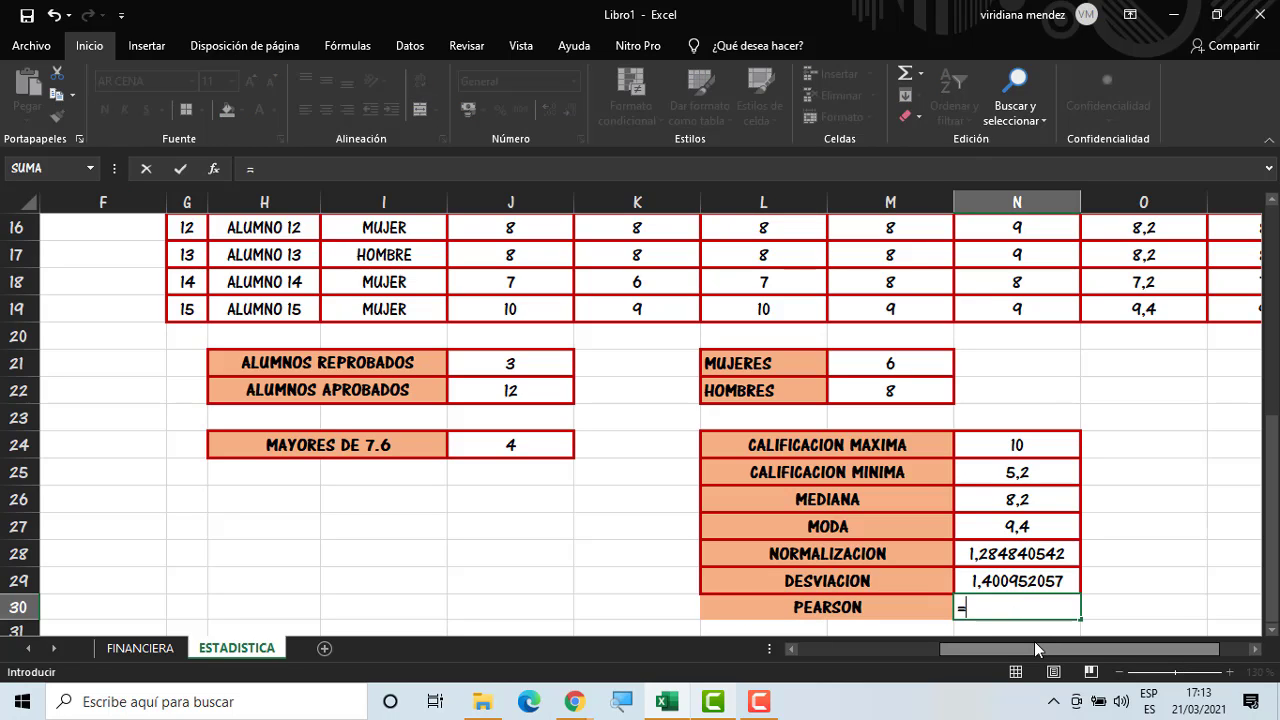
type("PE")
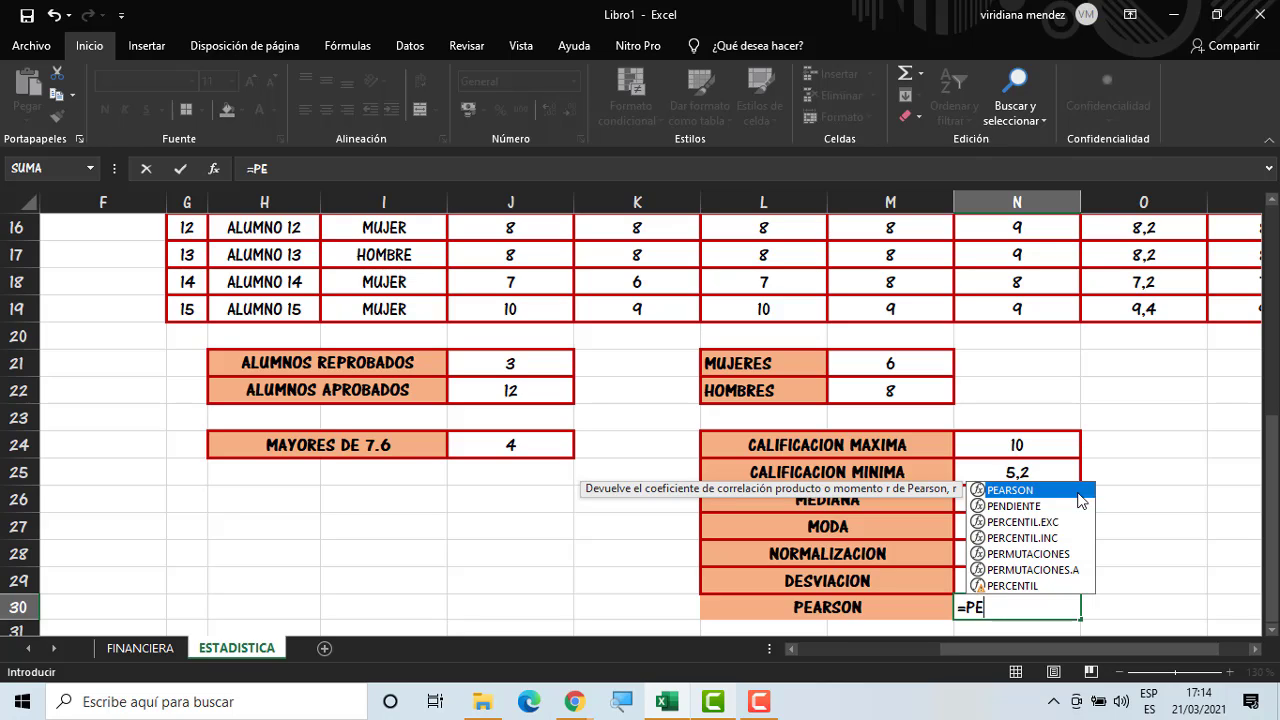
double_click(1079, 492)
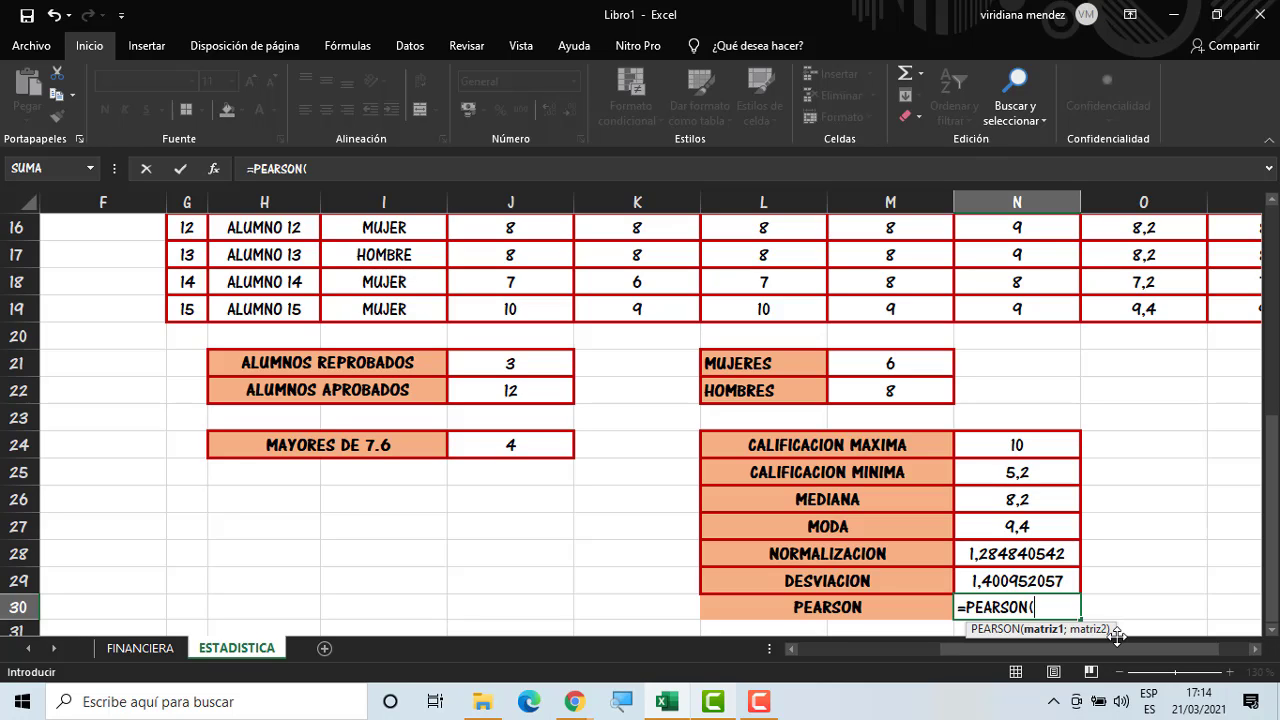
left_click(1035, 452)
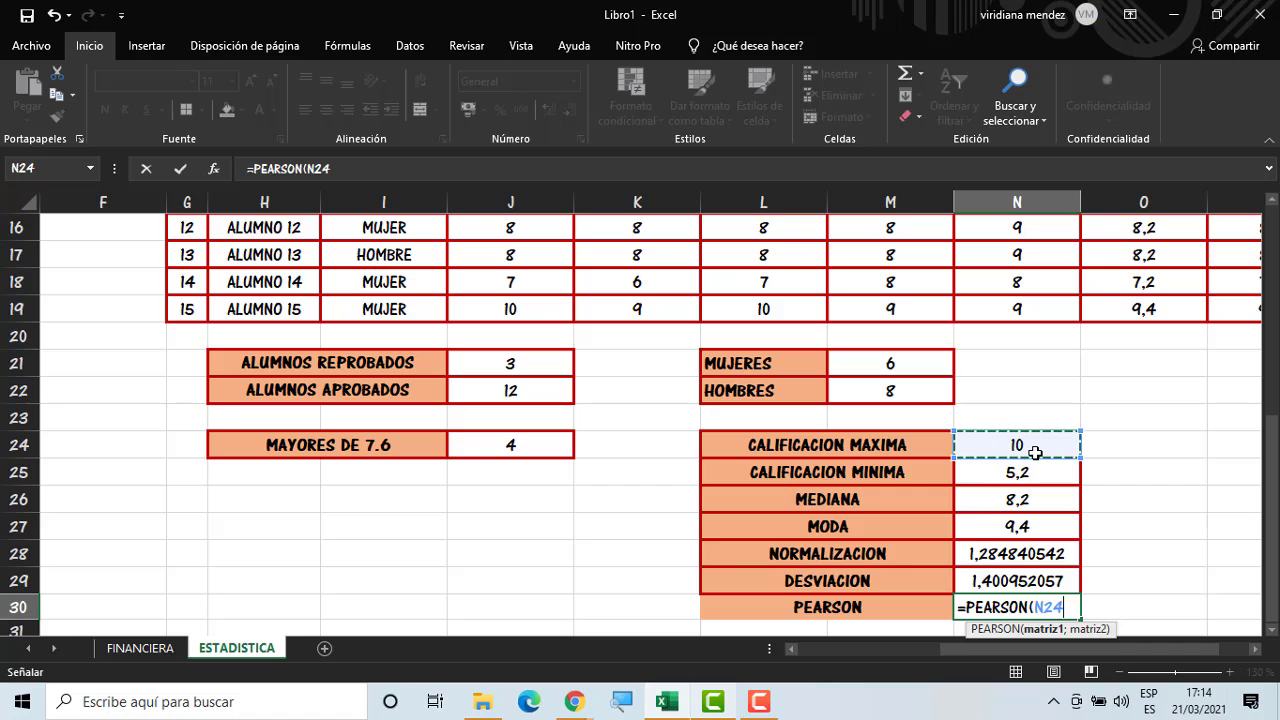
type(";")
left_click(1026, 473)
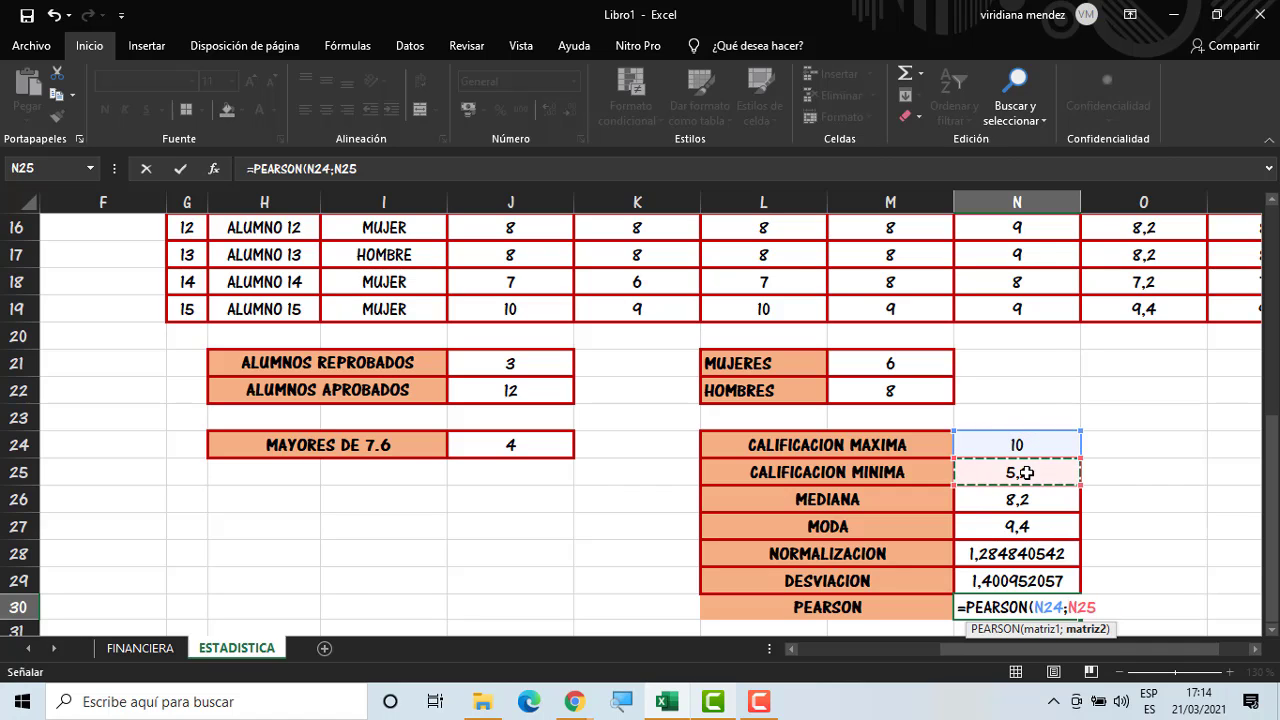
key("Return")
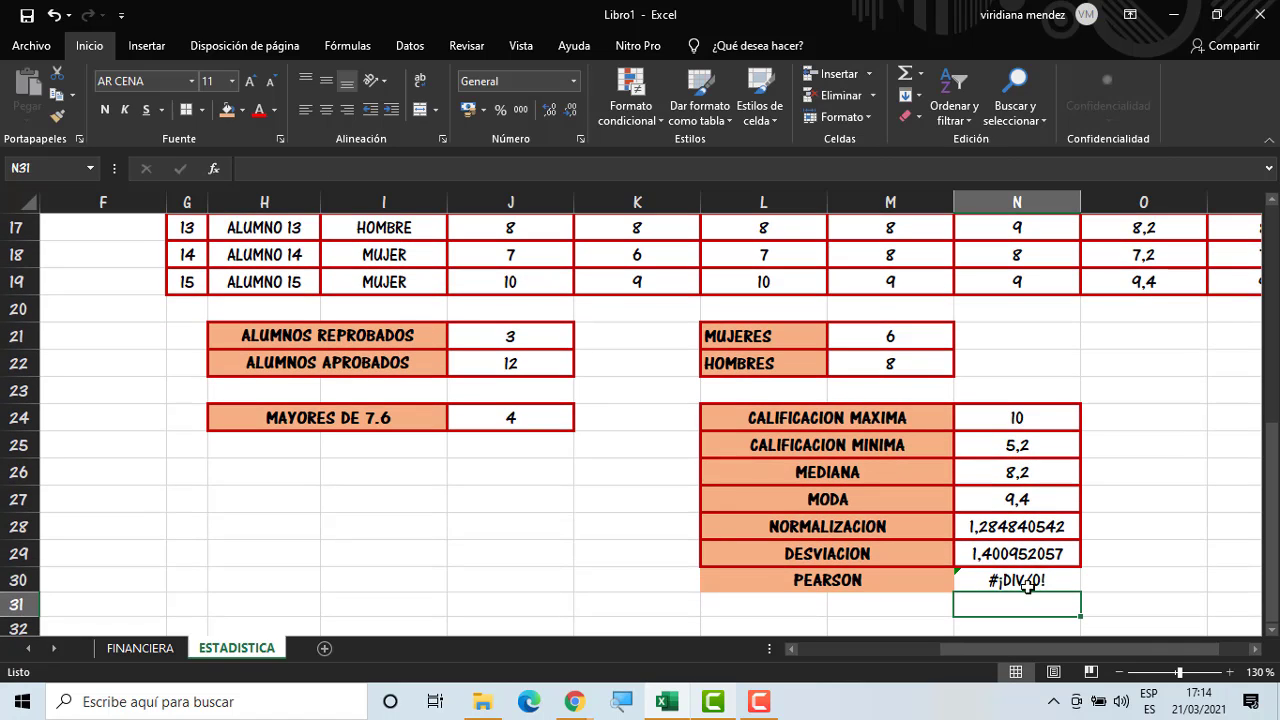
left_click(1006, 585)
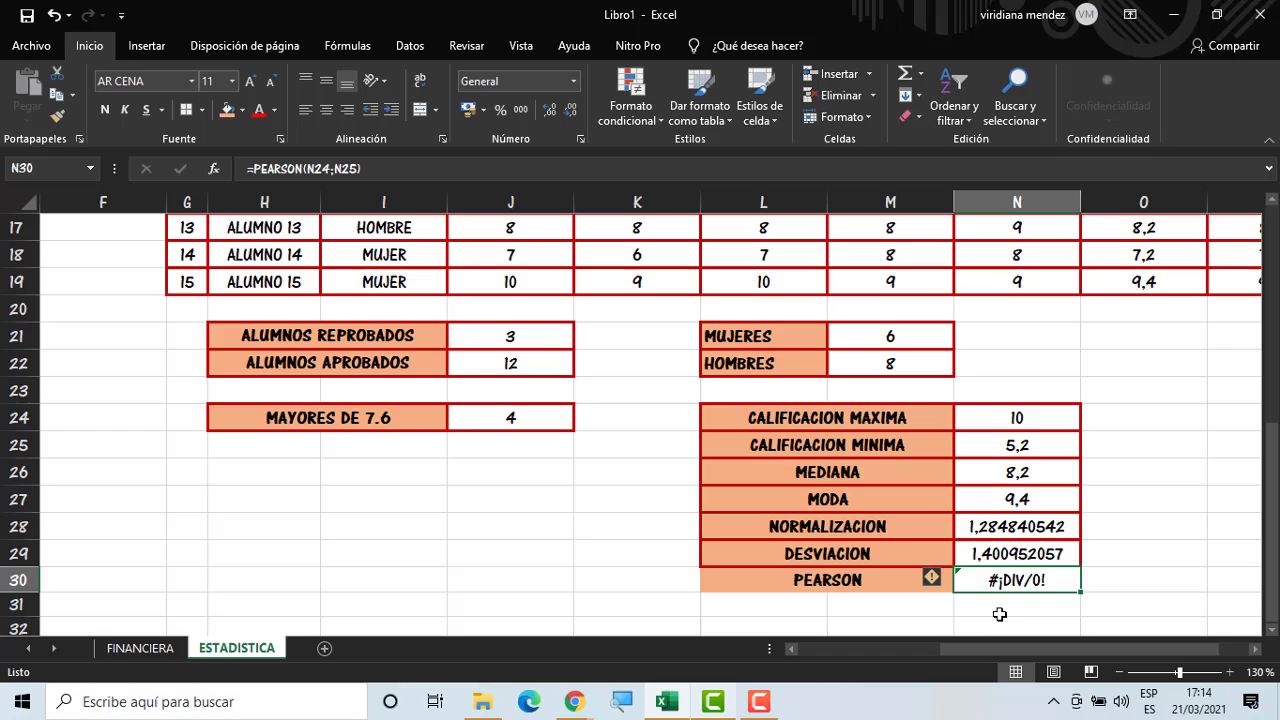
Swap the arguments of the Pearson formula in N30 to make it =PEARSON(N25;N24)
double_click(1052, 576)
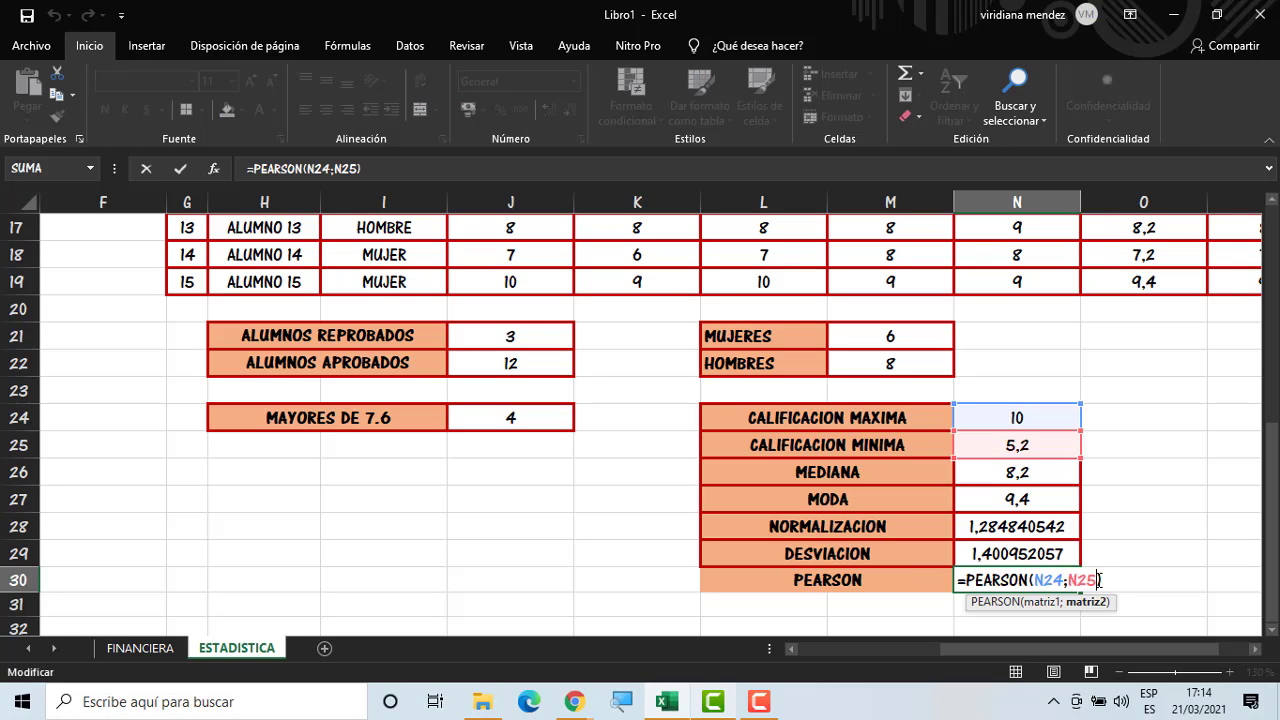
key("BackSpace")
key("BackSpace")
key("BackSpace")
key("BackSpace")
key("BackSpace")
key("BackSpace")
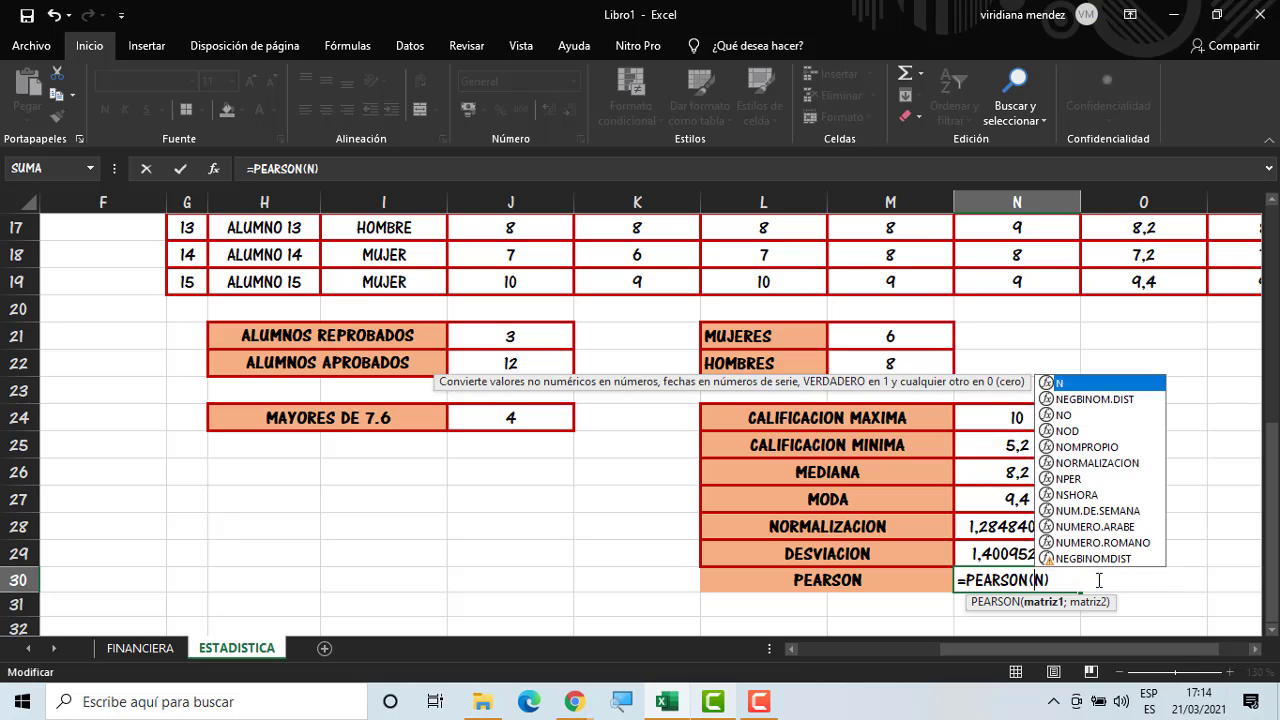
key("BackSpace")
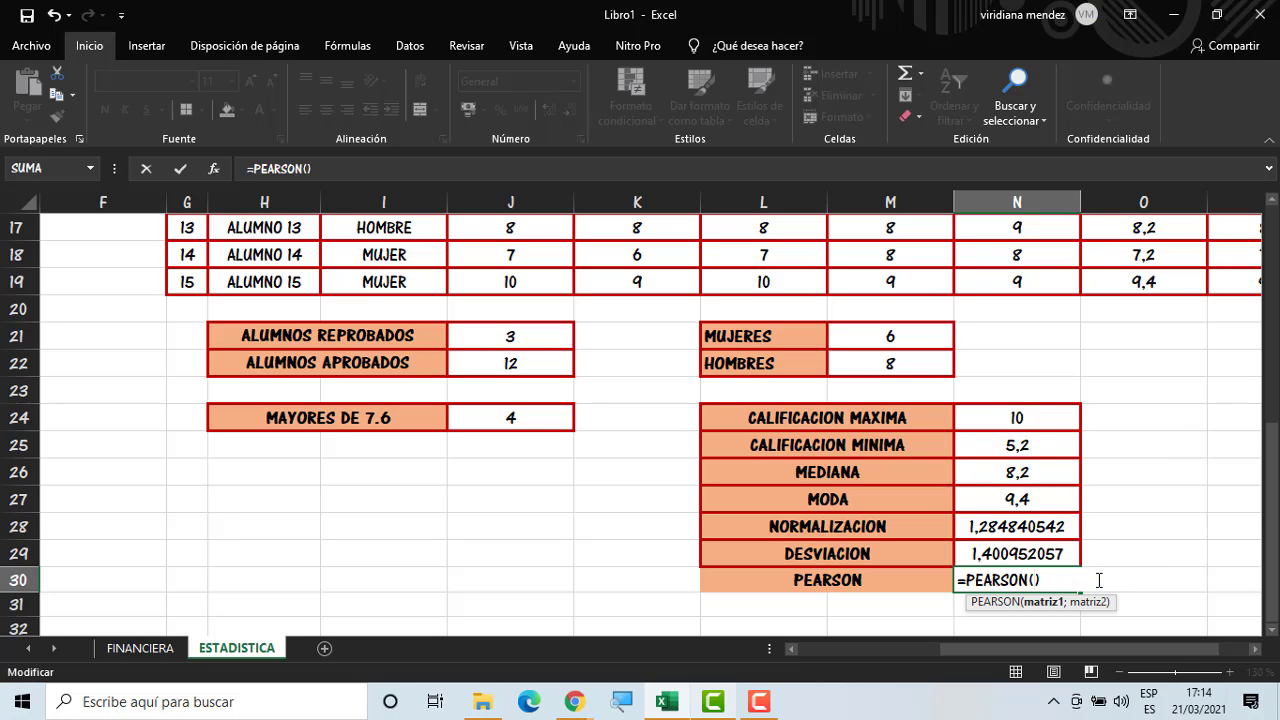
left_click(1039, 448)
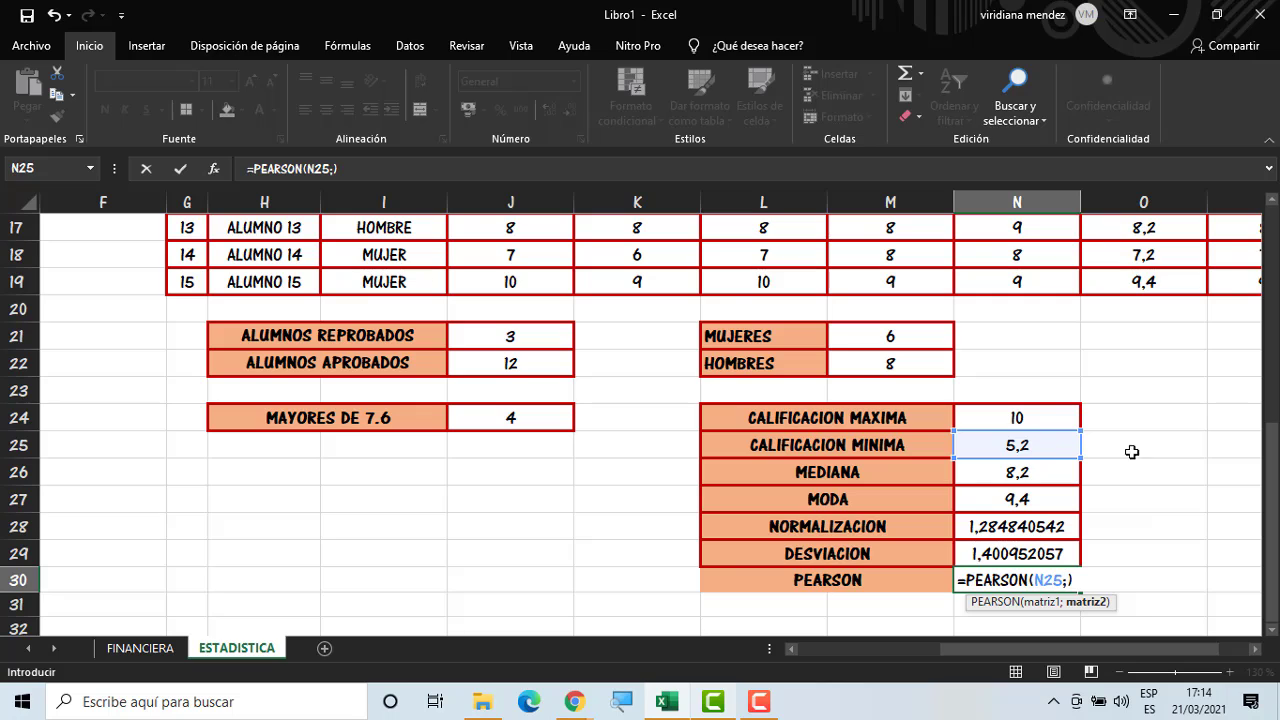
left_click(1075, 416)
key("Return")
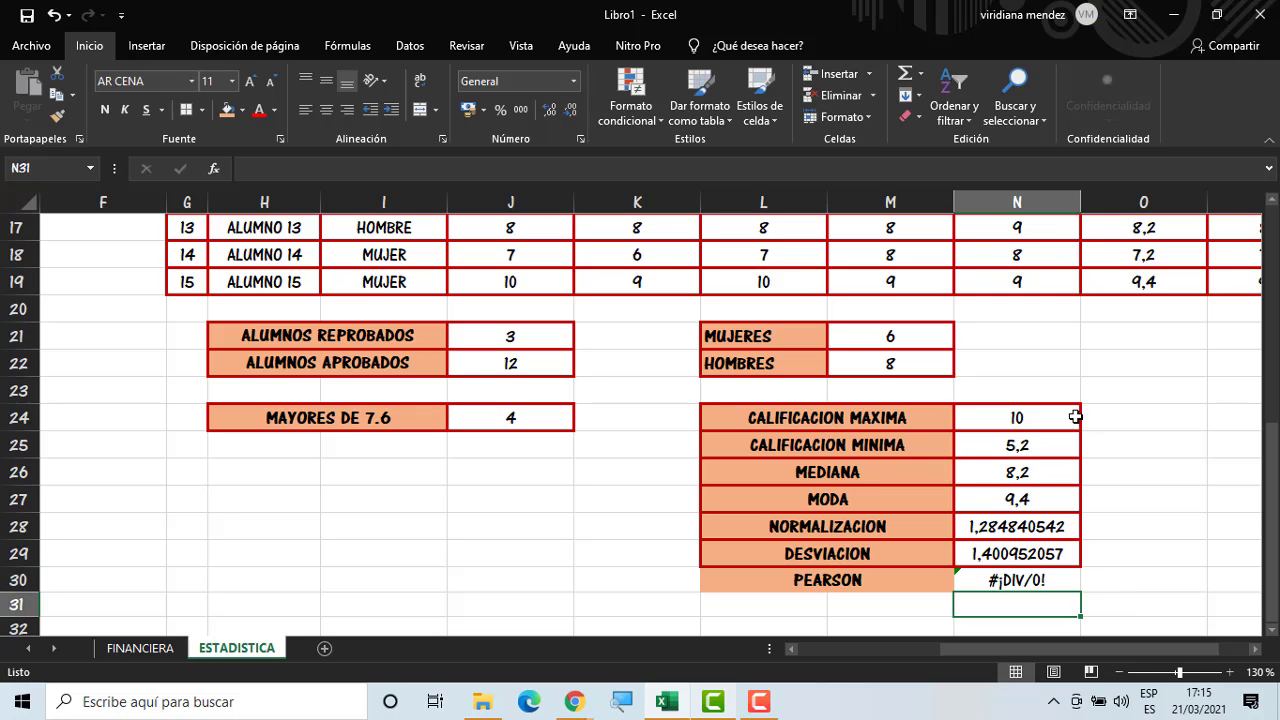
Remove both cell references from the Pearson formula in N30, leaving the parentheses empty
left_click(1045, 580)
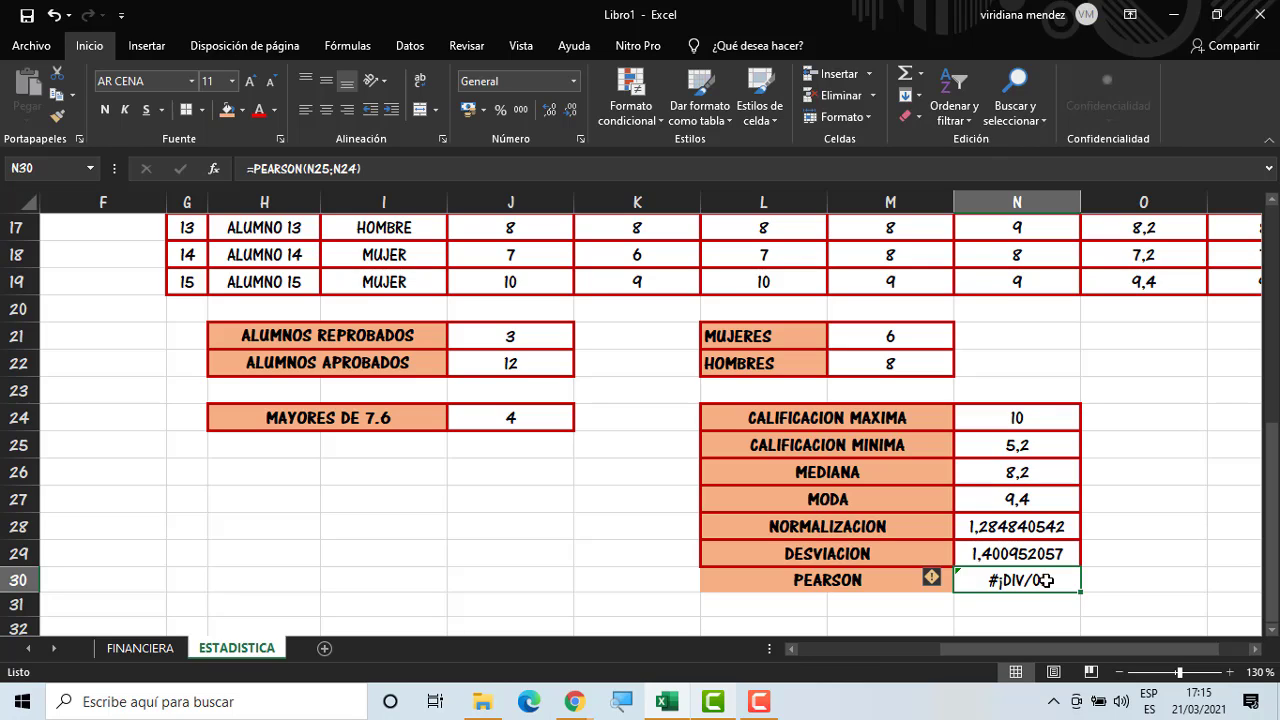
double_click(1050, 580)
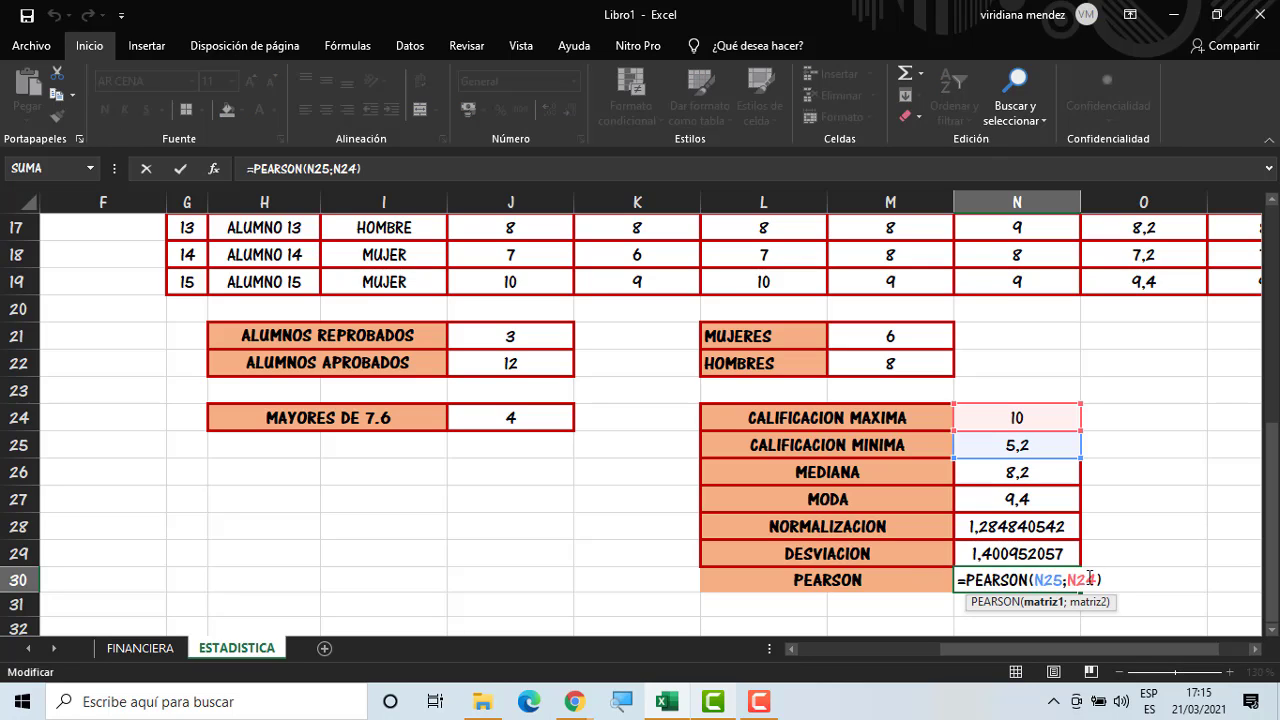
left_click(1093, 580)
key("BackSpace")
key("BackSpace")
key("BackSpace")
key("BackSpace")
key("BackSpace")
key("BackSpace")
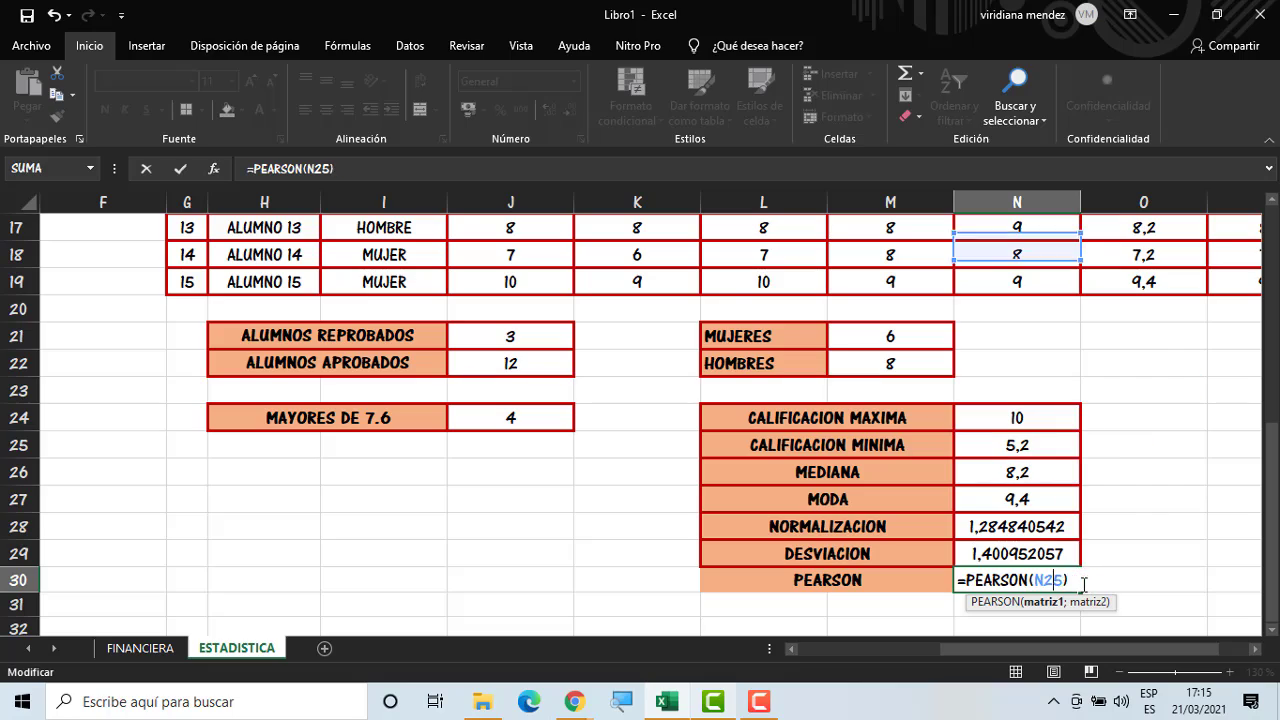
key("BackSpace")
Try to calculate the Pearson coefficient in N30 from the subject grades of ALUMNO 10 and ALUMNO 7 with =PEARSON(J14:N14;J11:N11)
left_click_drag(1270, 485, 1270, 322)
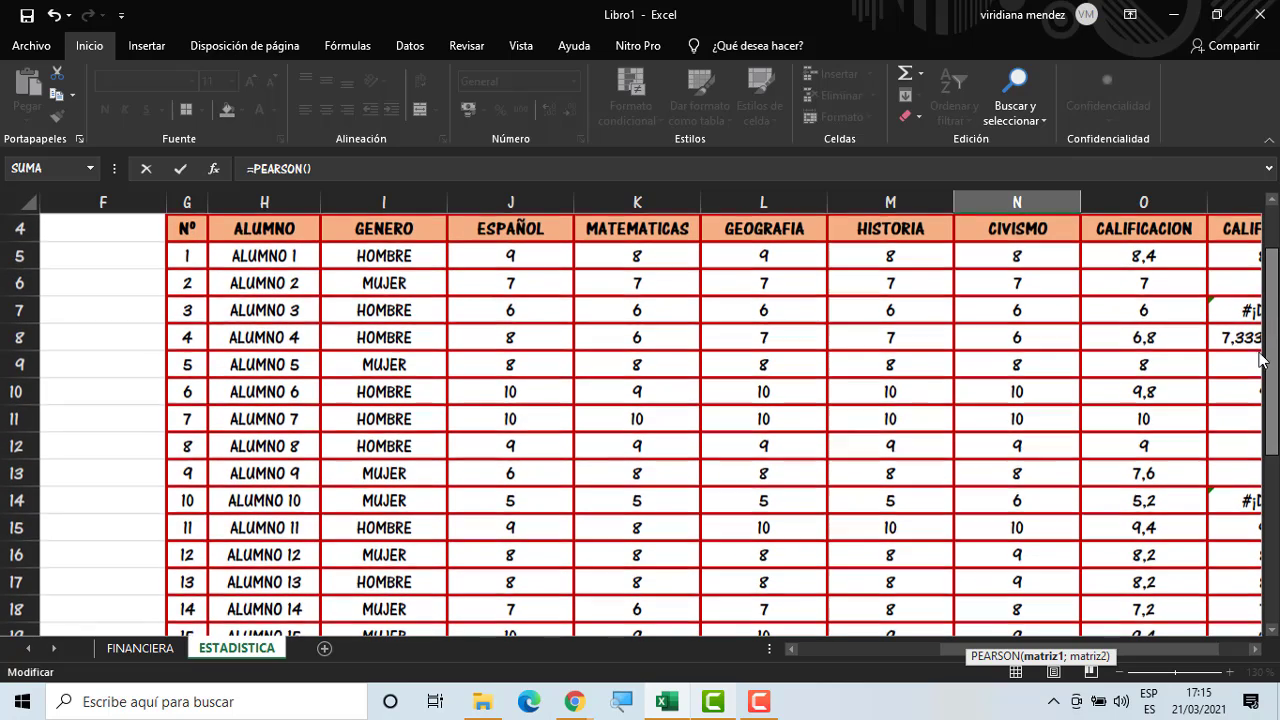
left_click_drag(1133, 651, 1155, 648)
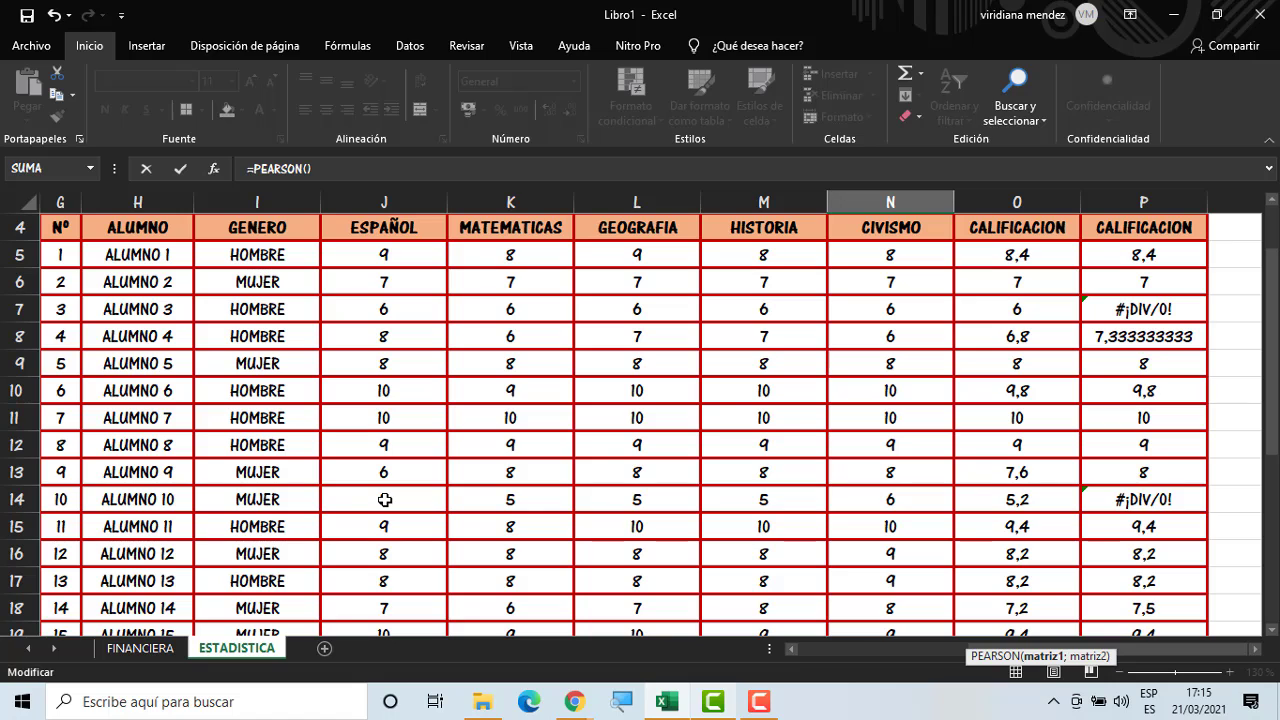
left_click_drag(385, 499, 917, 503)
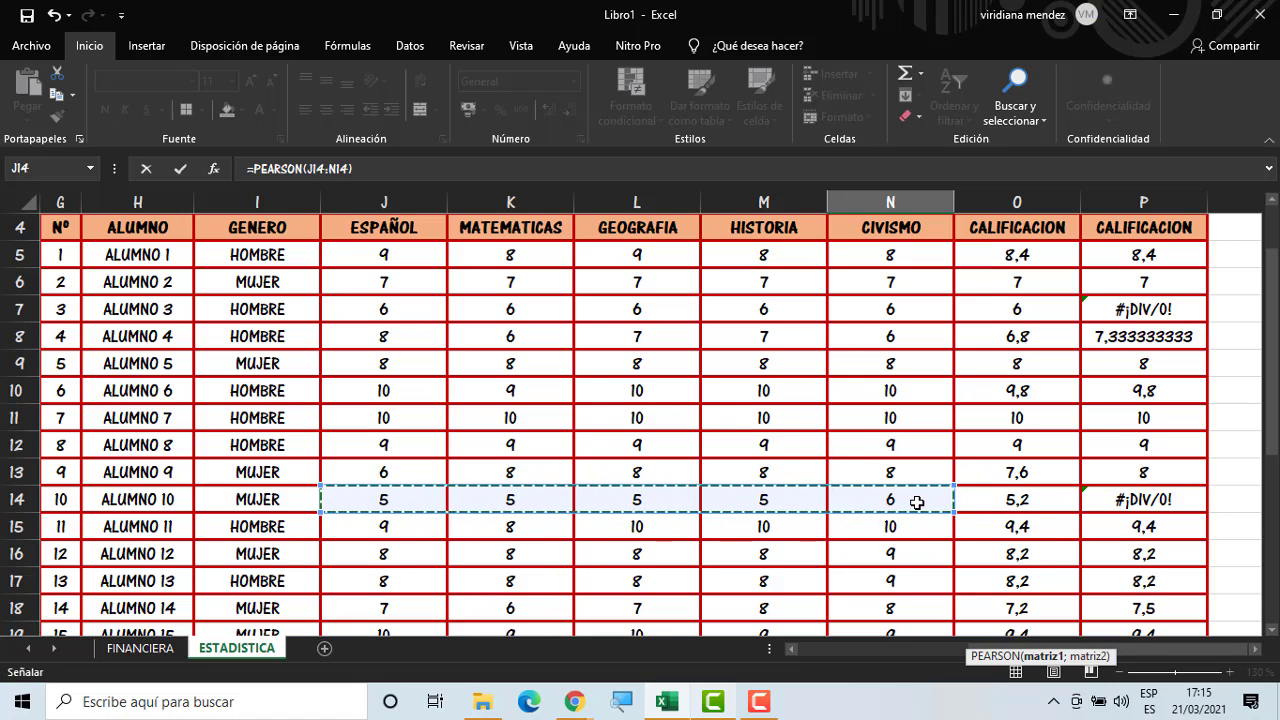
type(";")
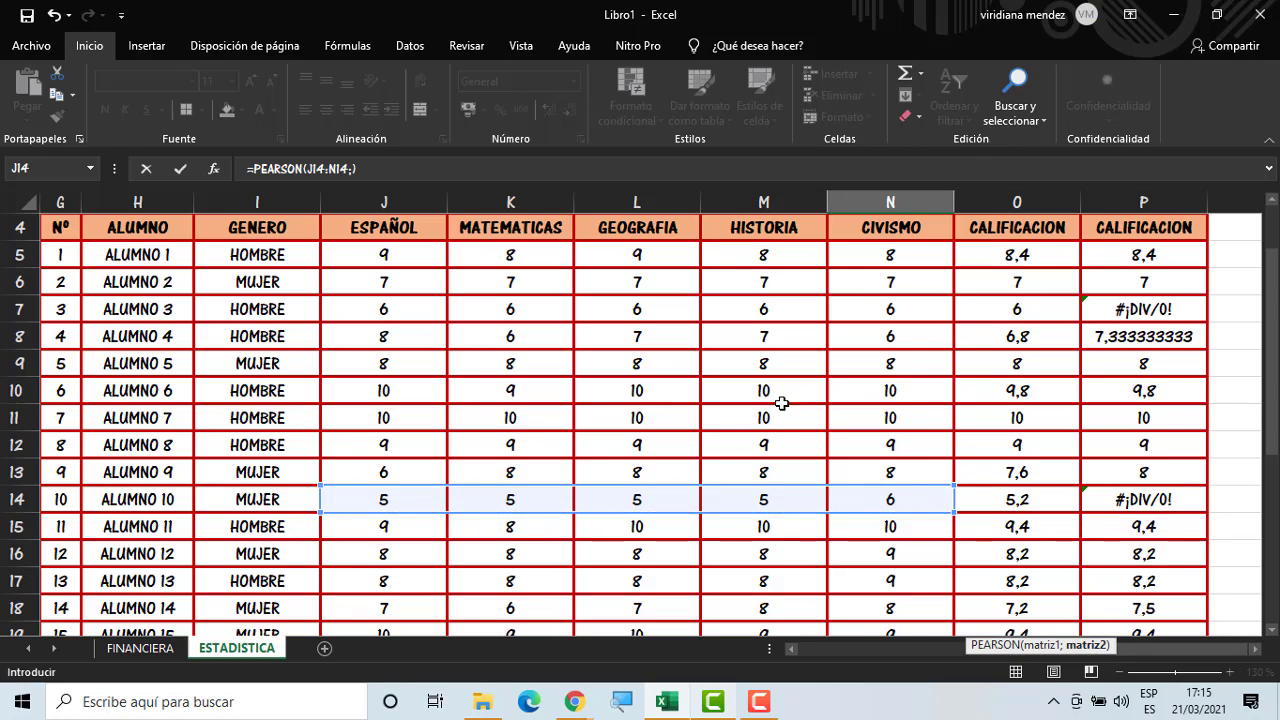
left_click(390, 418)
left_click_drag(507, 431, 945, 414)
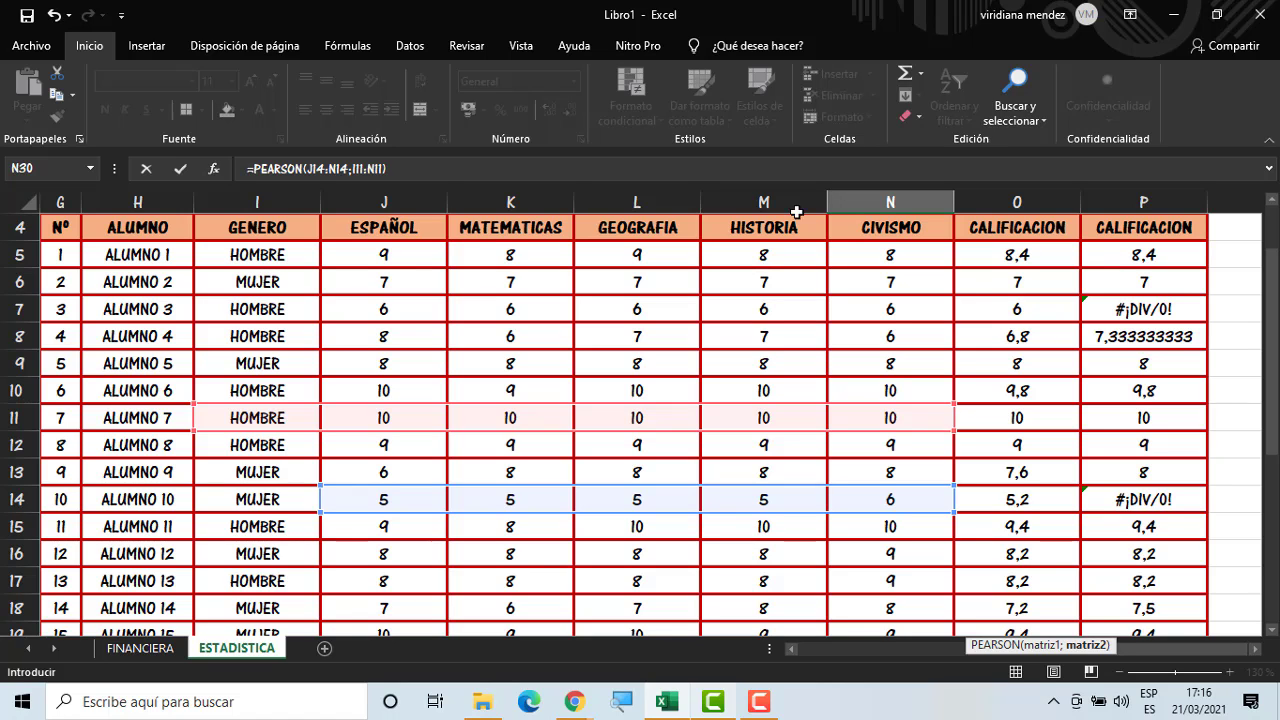
left_click_drag(244, 418, 323, 420)
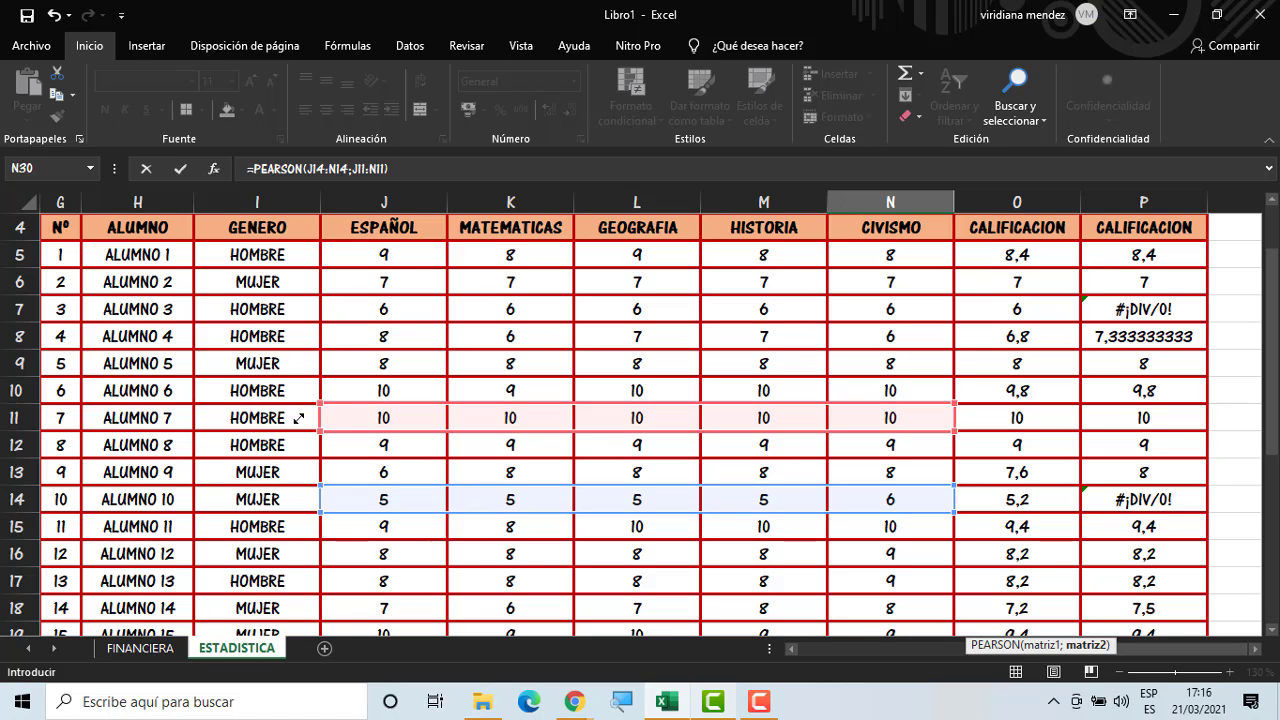
key("Return")
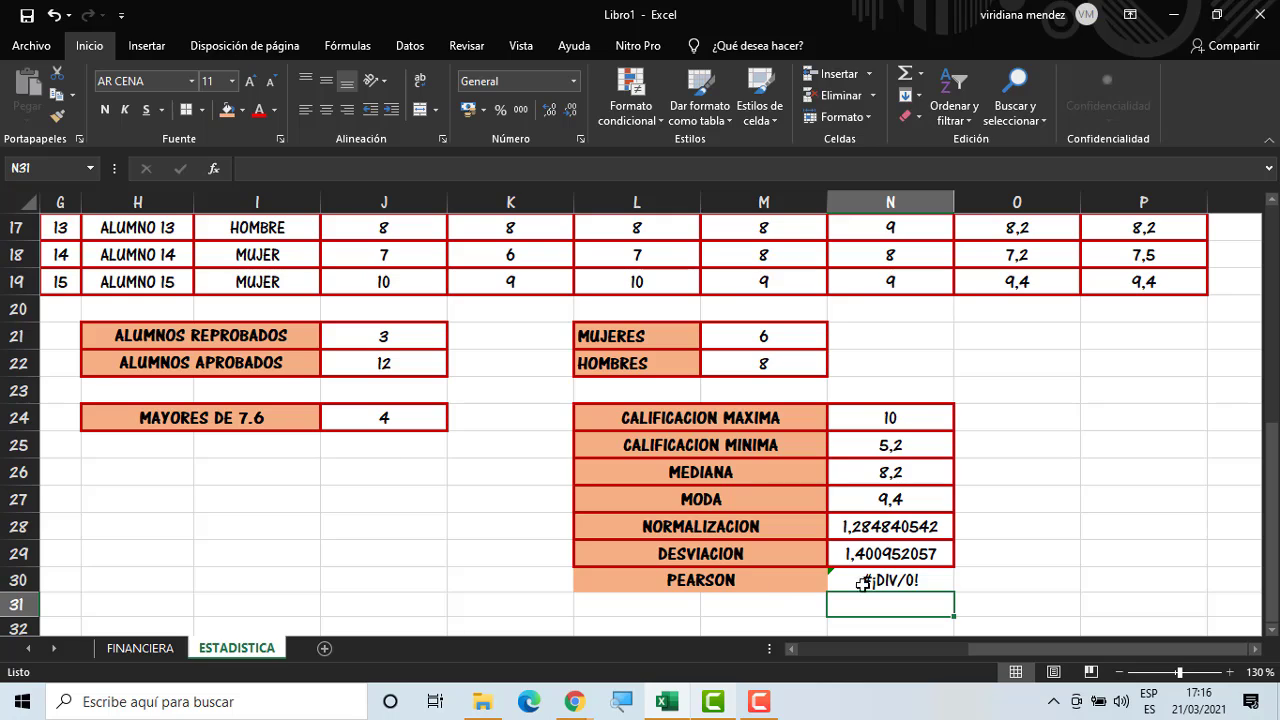
Swap the two ranges of the Pearson formula in N30 to make it =PEARSON(J11:N11;J14:N14)
left_click(830, 582)
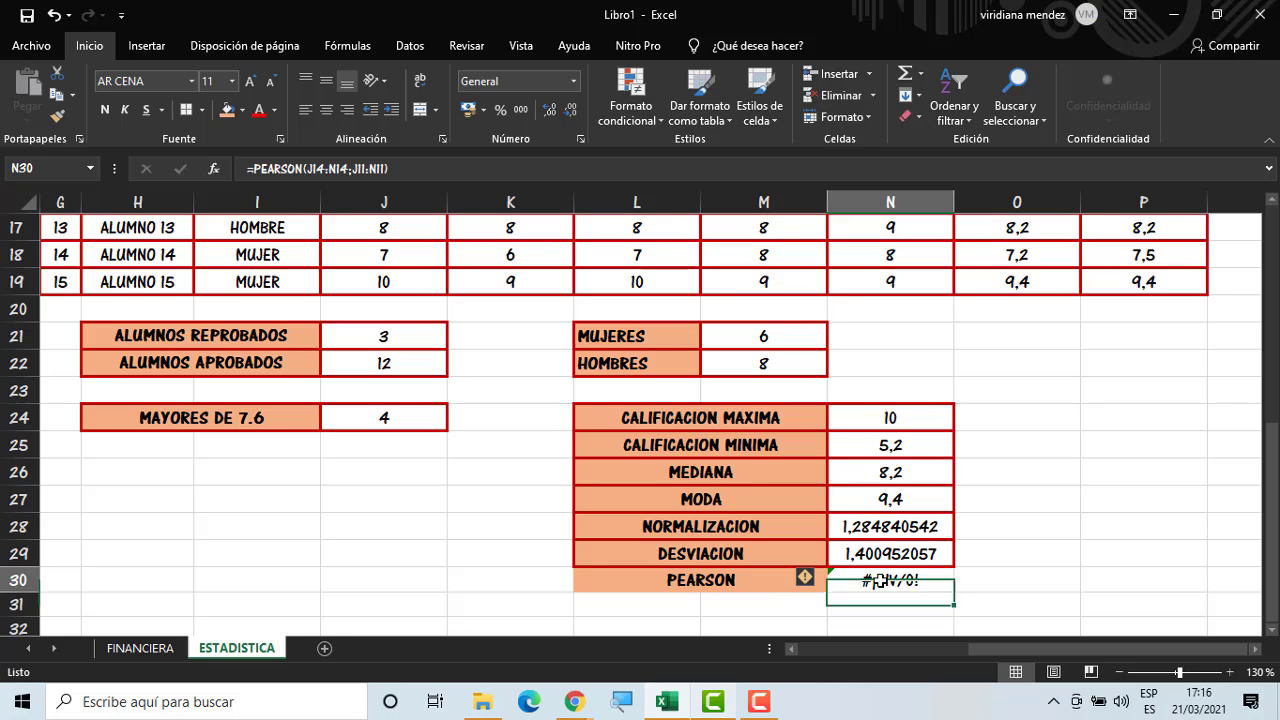
left_click(815, 585)
left_click(878, 585)
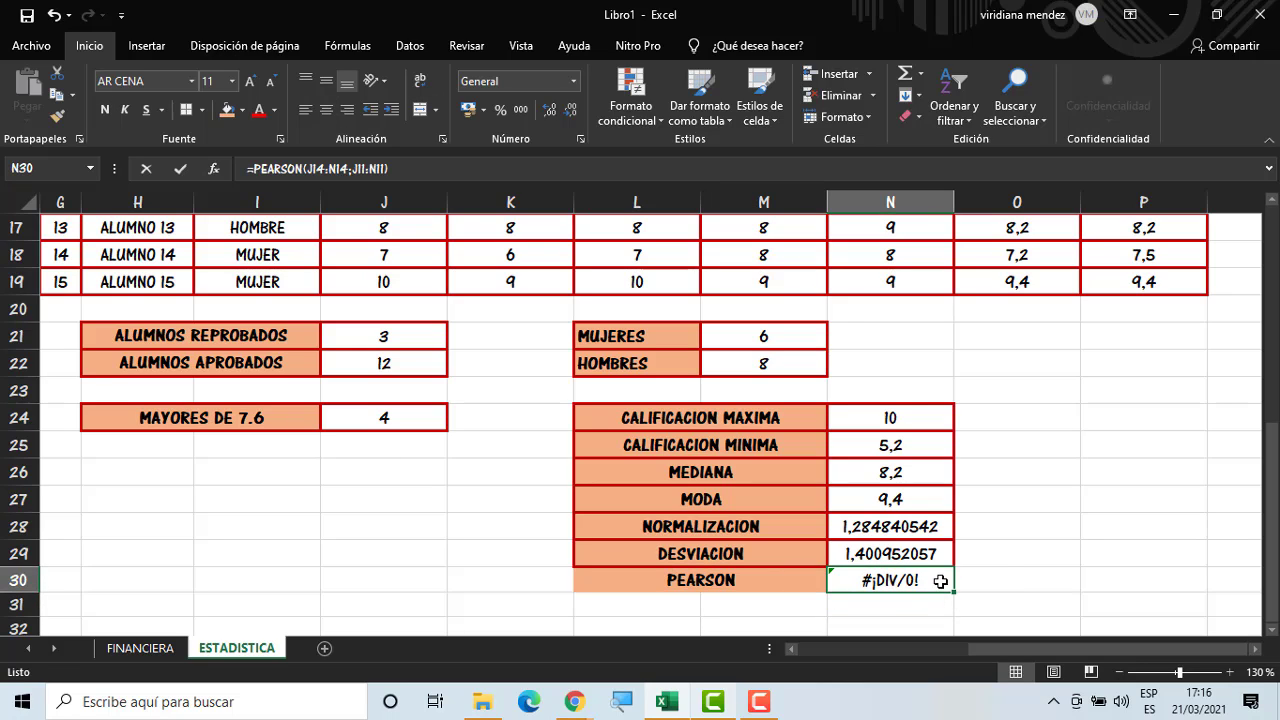
double_click(940, 584)
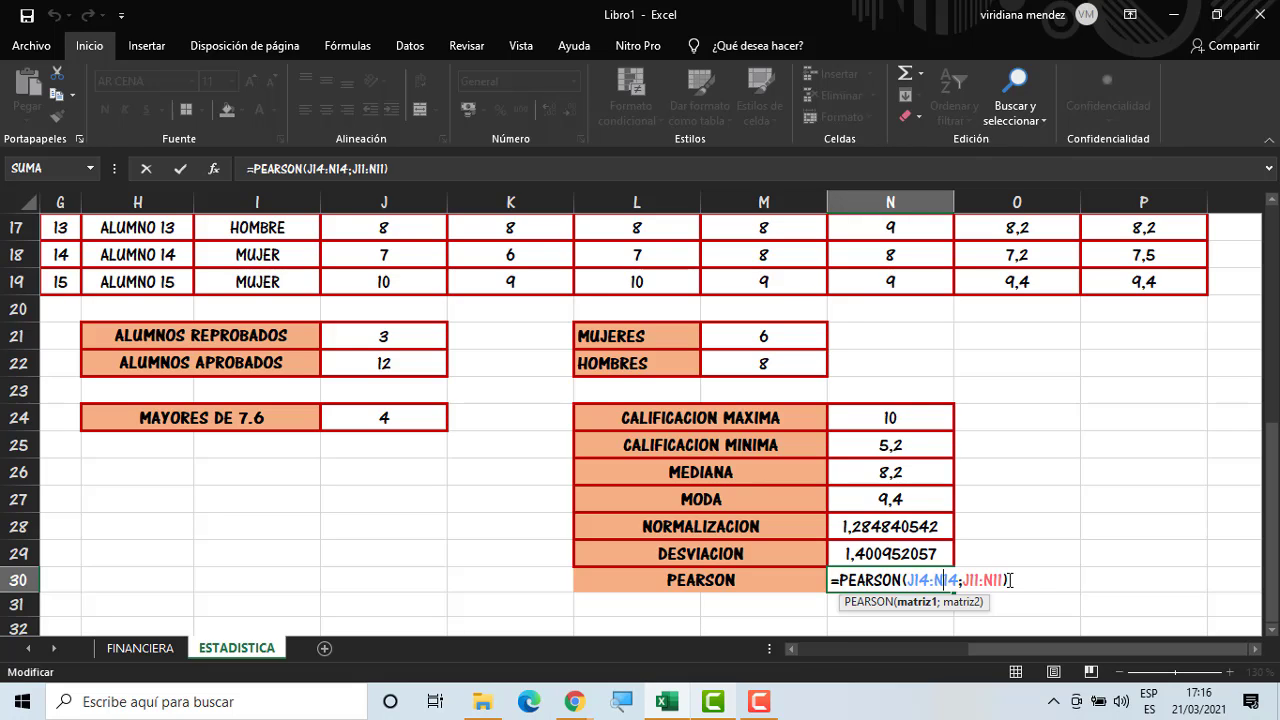
left_click(966, 584)
left_click_drag(964, 582, 1006, 582)
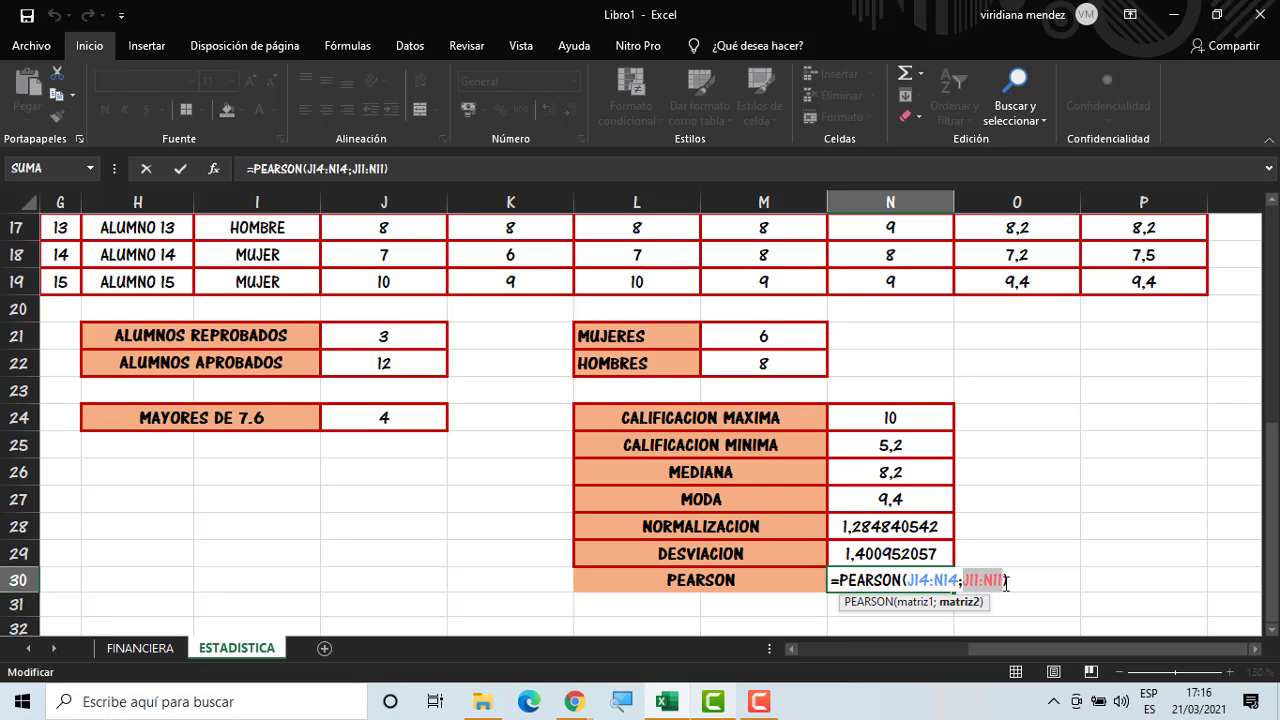
key("ctrl+x")
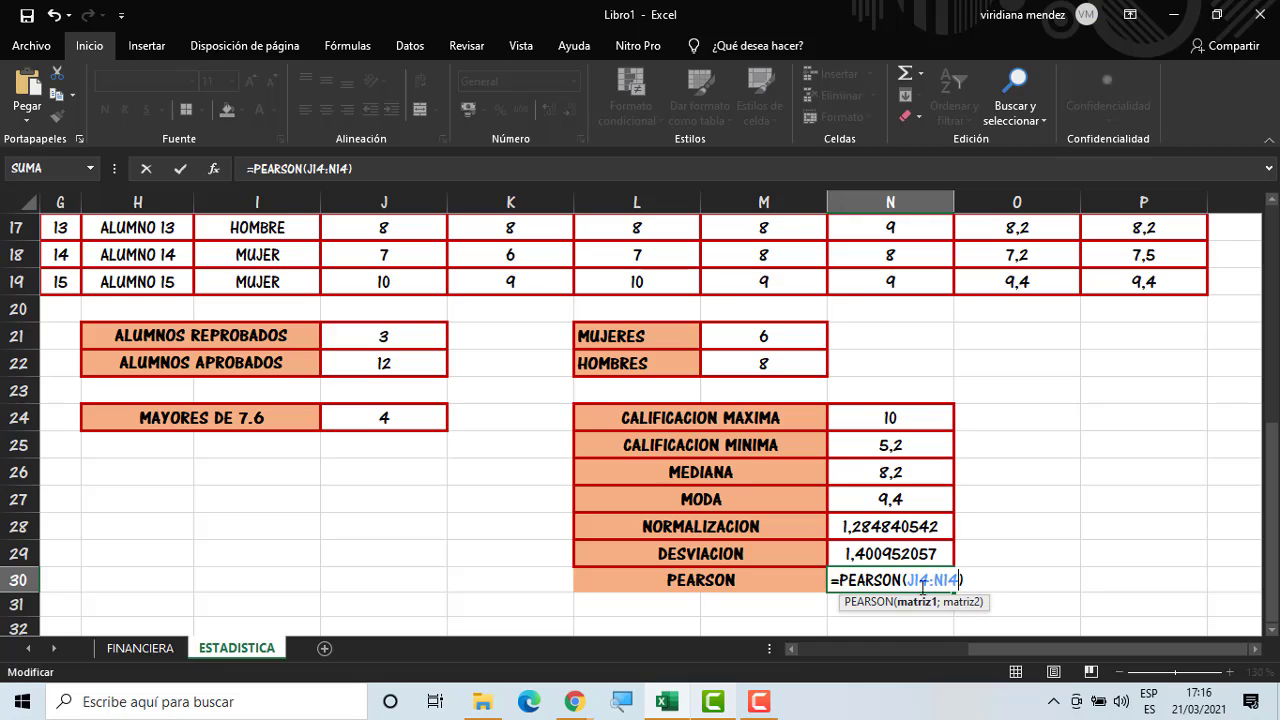
type(";")
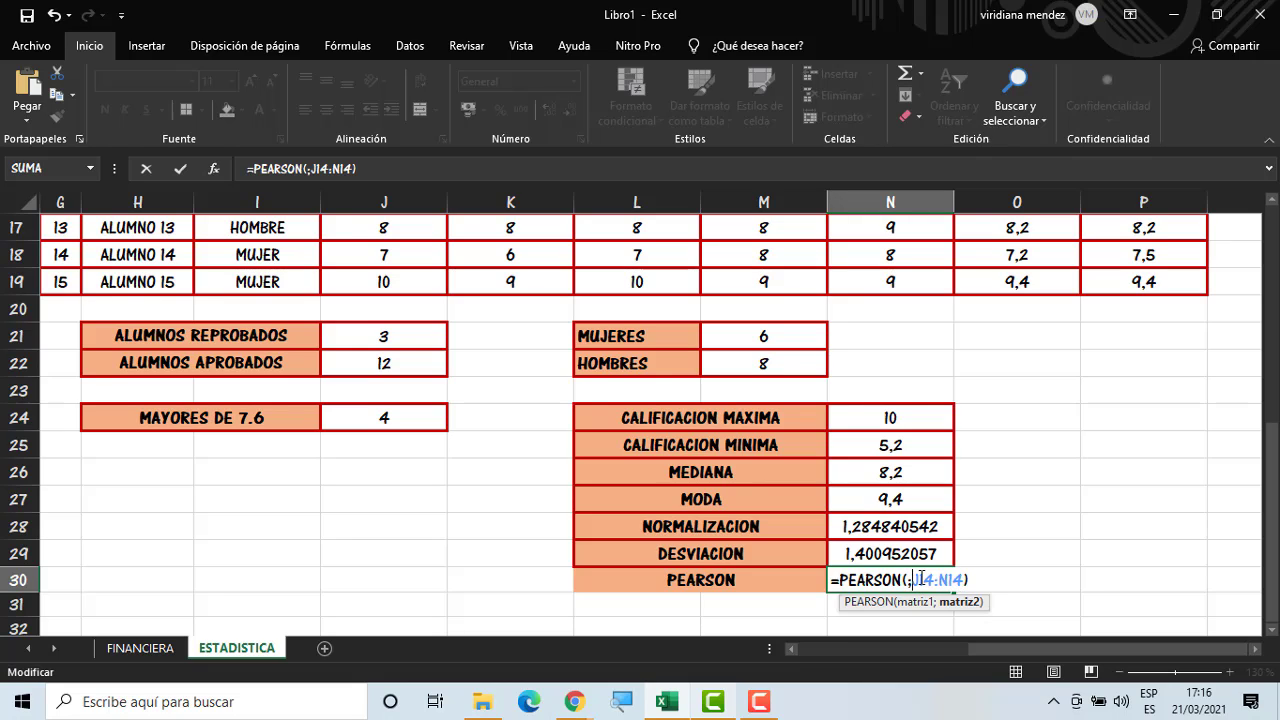
key("Left")
key("ctrl+v")
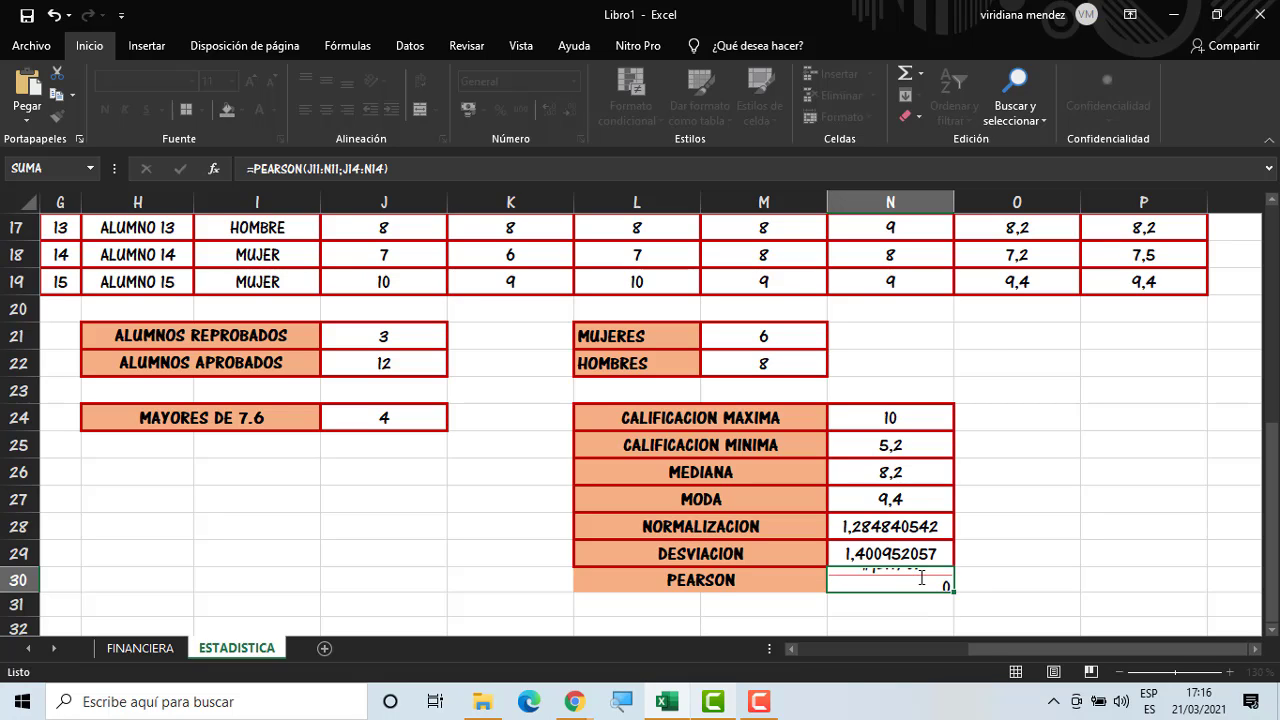
key("Return")
Move the first range of the Pearson formula to the grades of ALUMNO 9, making it =PEARSON(J13:N13;J14:N14)
double_click(931, 578)
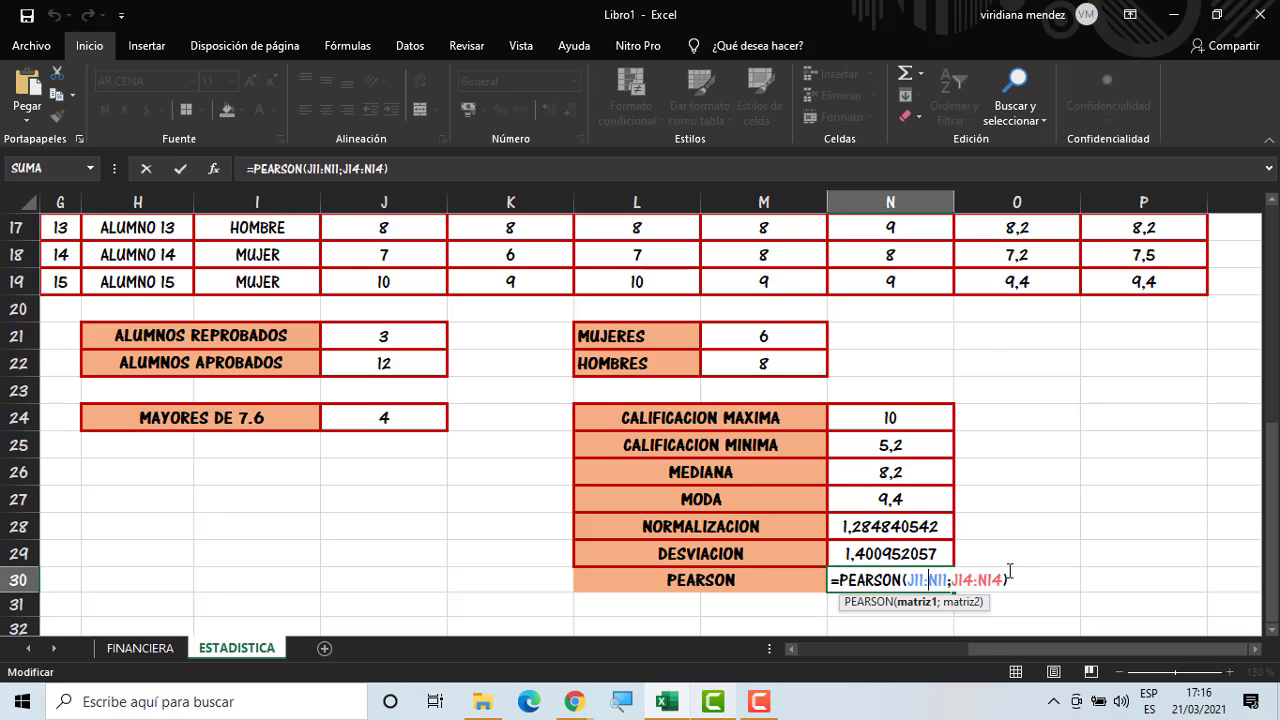
left_click_drag(1271, 510, 1271, 428)
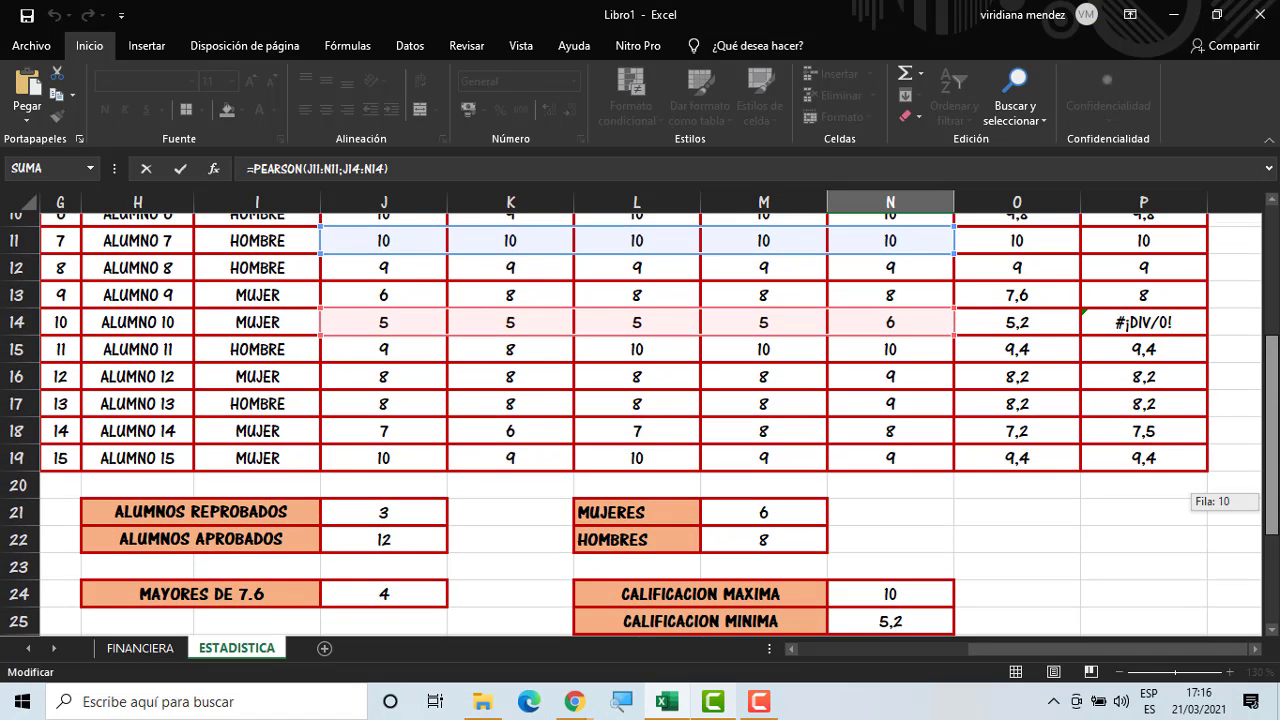
left_click_drag(1271, 428, 1272, 486)
left_click_drag(899, 329, 898, 375)
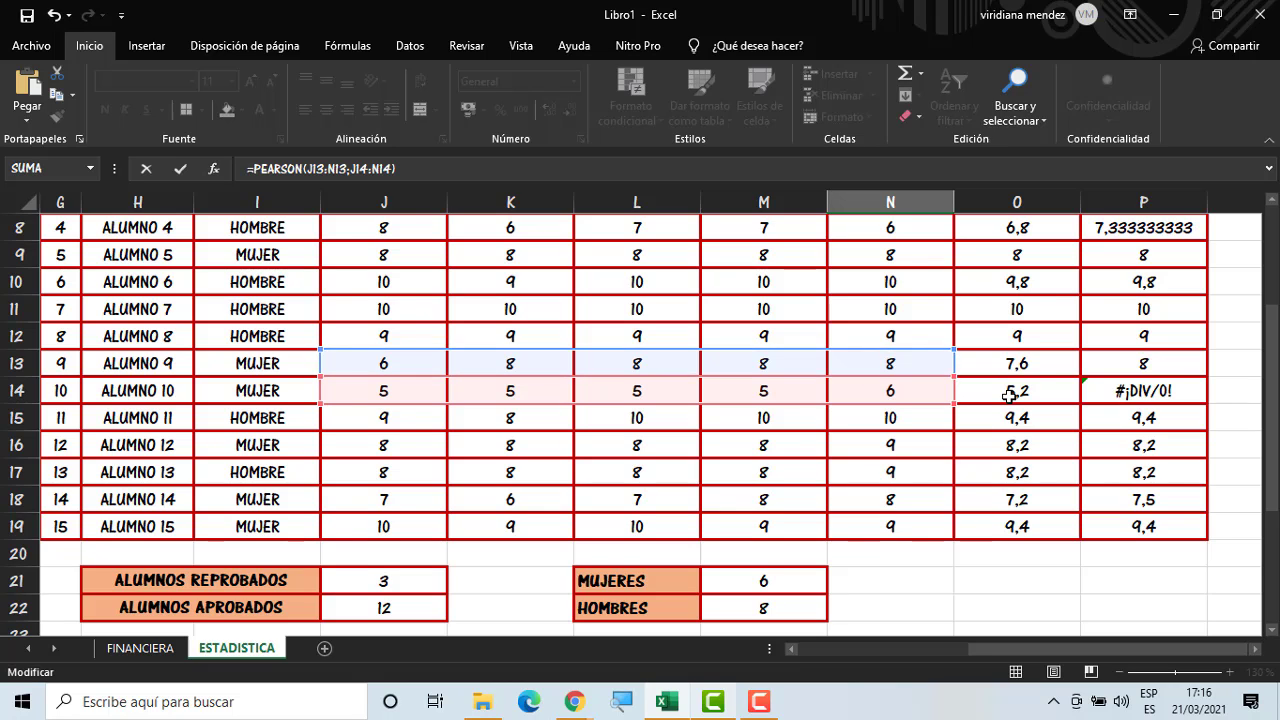
key("Return")
Centre the Pearson value in N30 and apply the red borders to the PEARSON row L30:N30
left_click(928, 578)
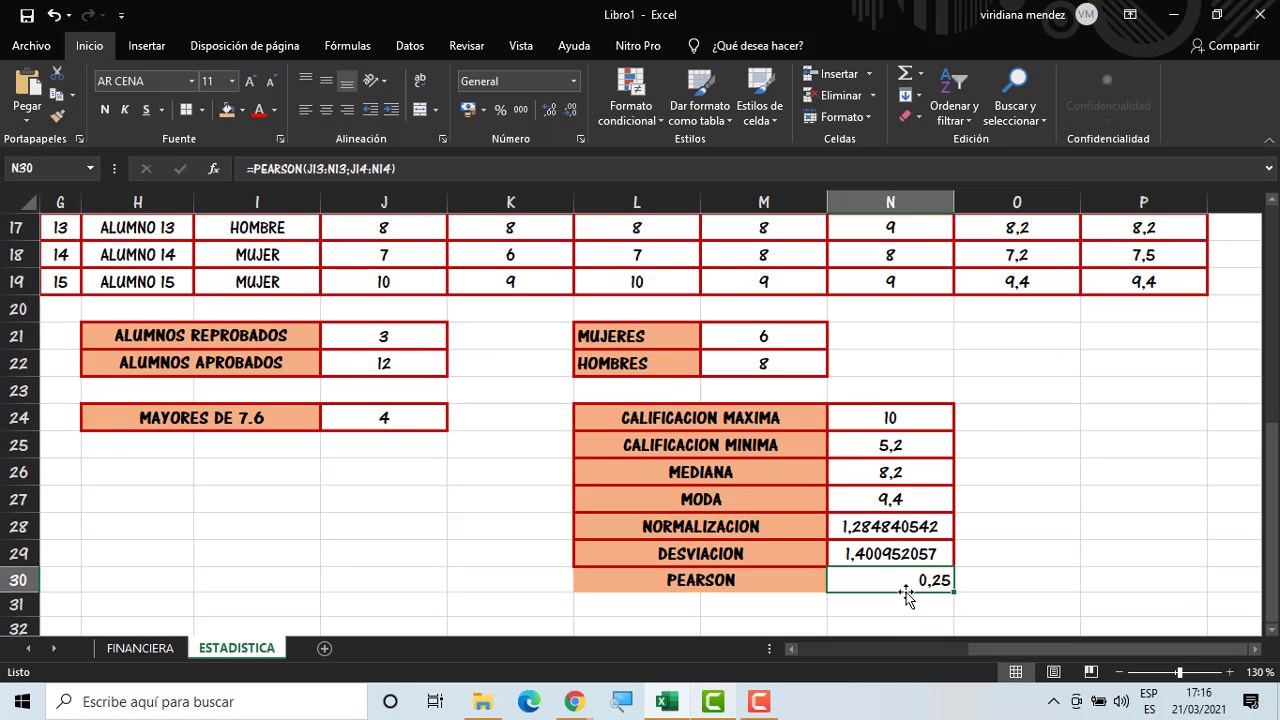
left_click(1071, 610)
left_click_drag(766, 579, 877, 578)
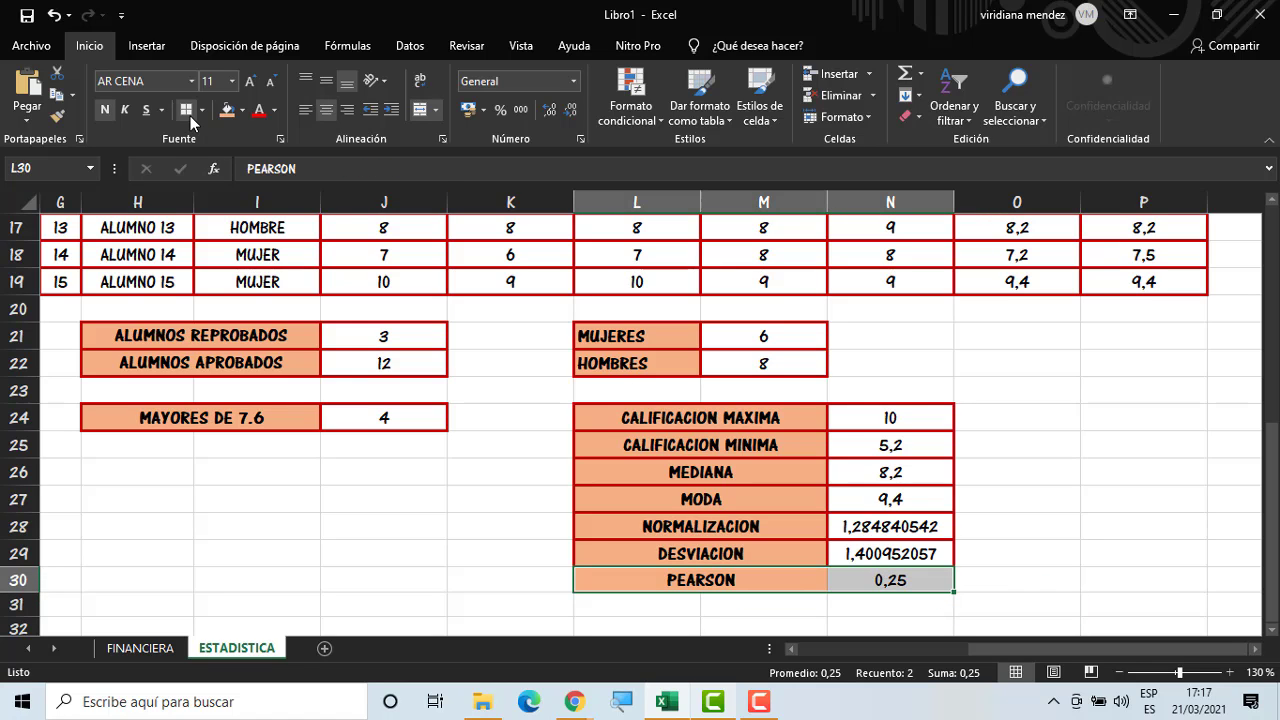
left_click(996, 505)
left_click_drag(1278, 582, 1272, 562)
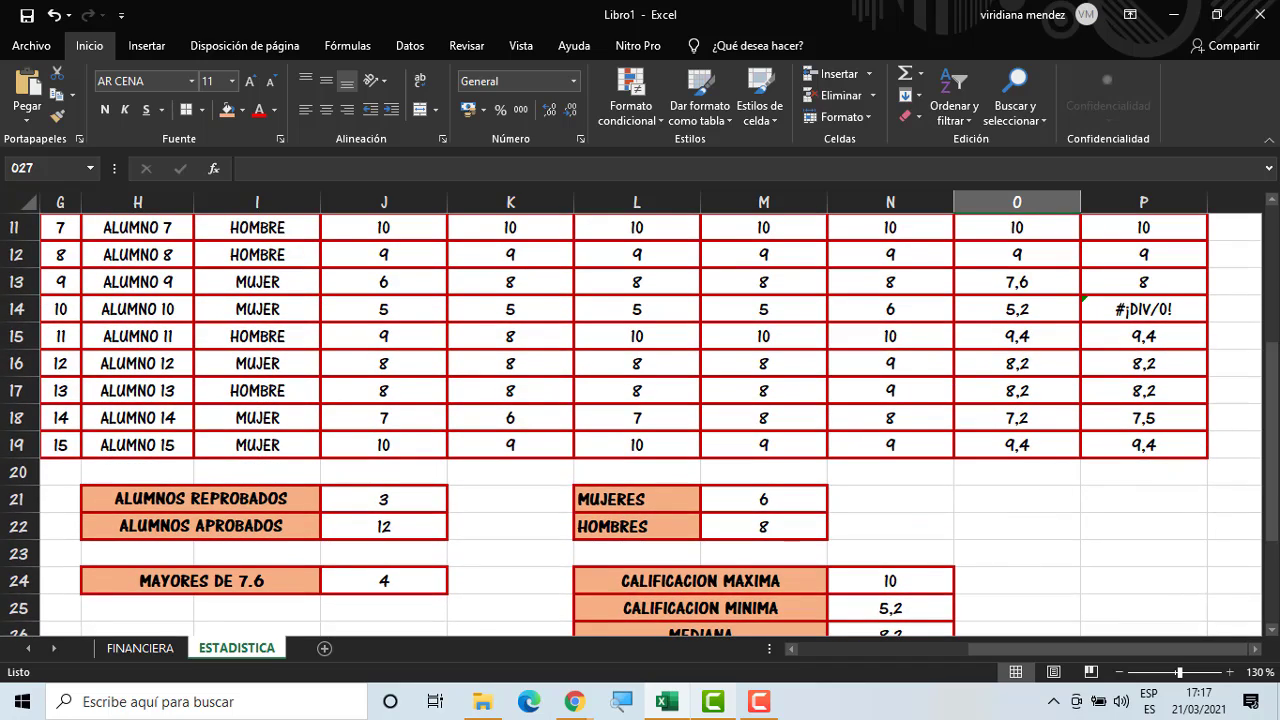
left_click_drag(1272, 380, 1272, 488)
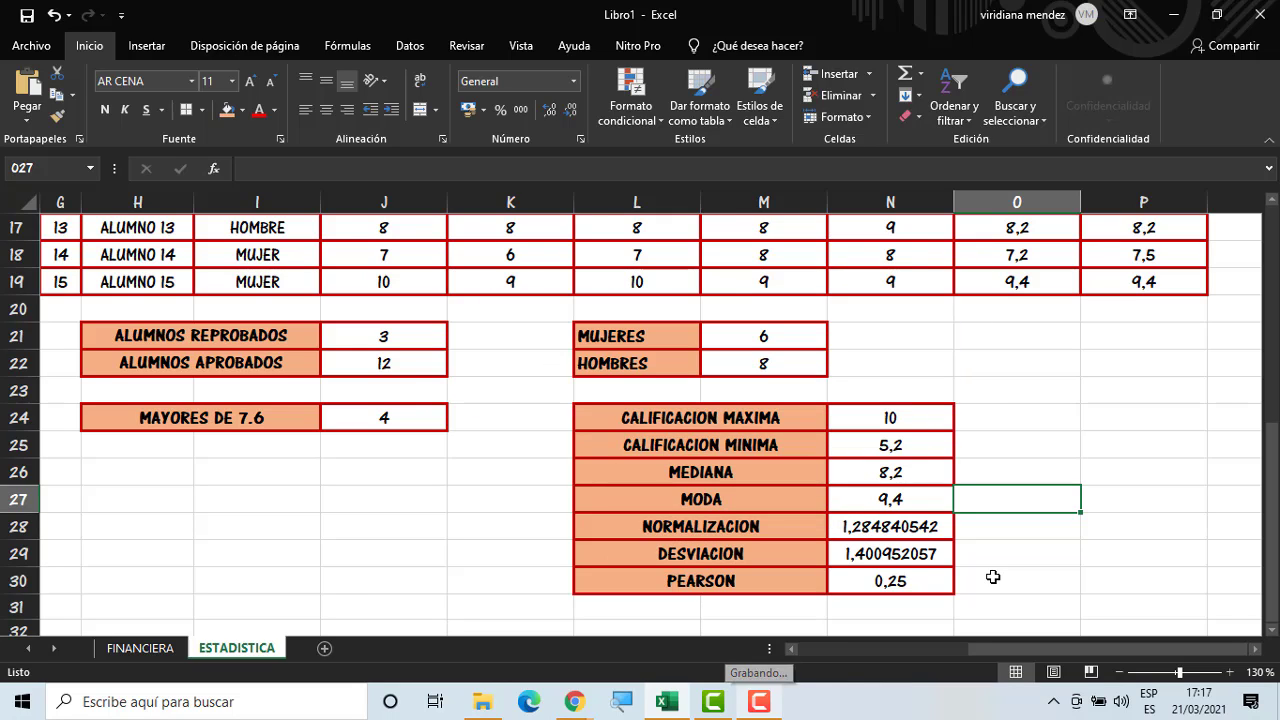
left_click(905, 583)
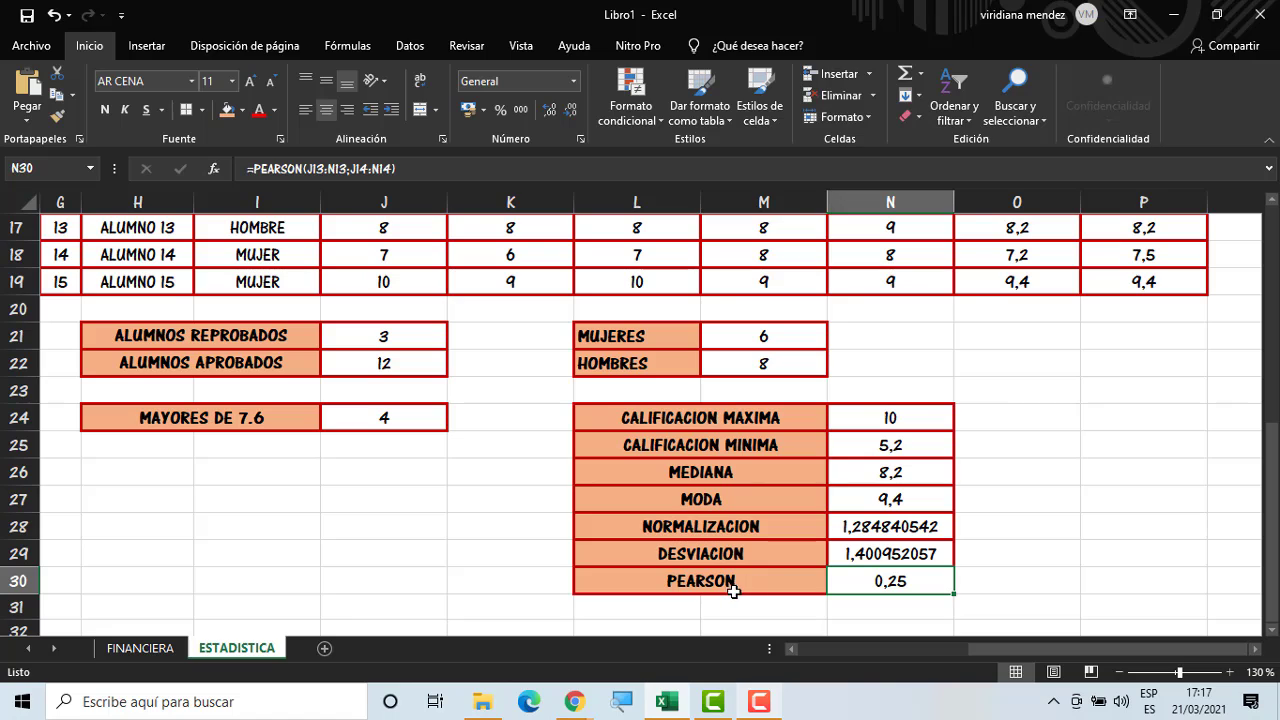
left_click(745, 590)
left_click(903, 588)
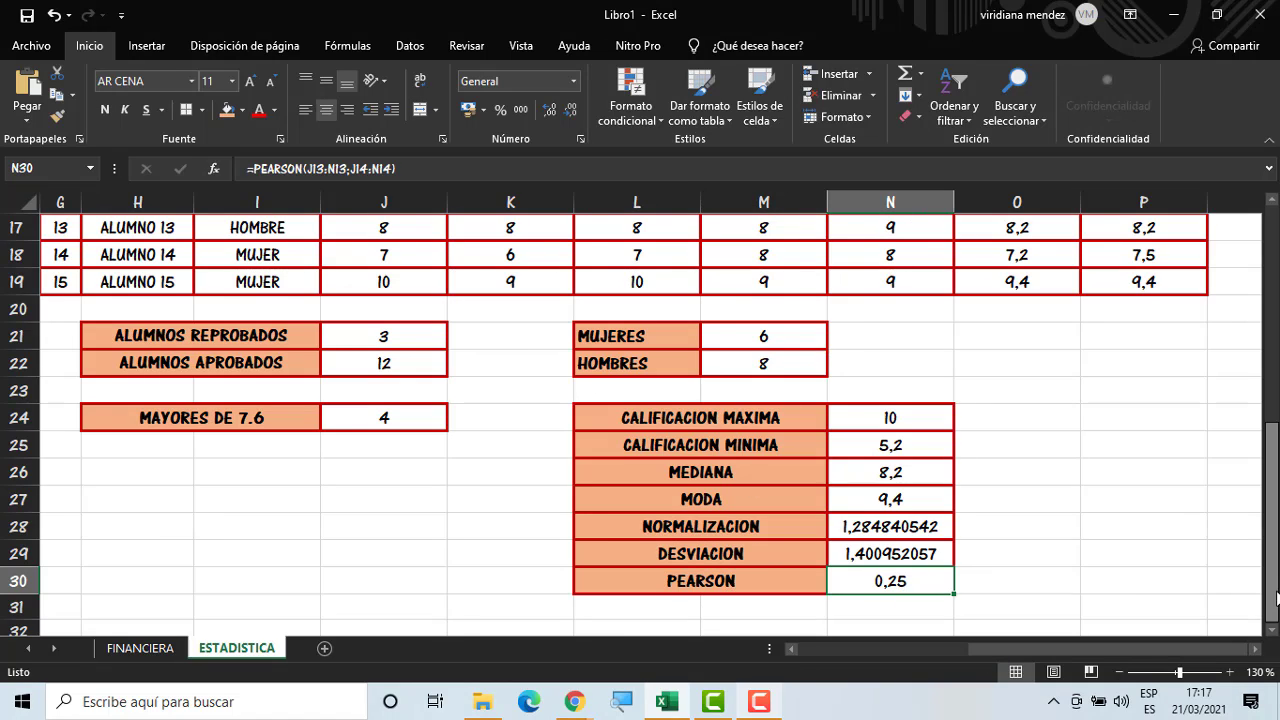
mouse_move(1270, 555)
left_mouse_down()
mouse_move(1272, 453)
mouse_move(1272, 550)
left_mouse_up()
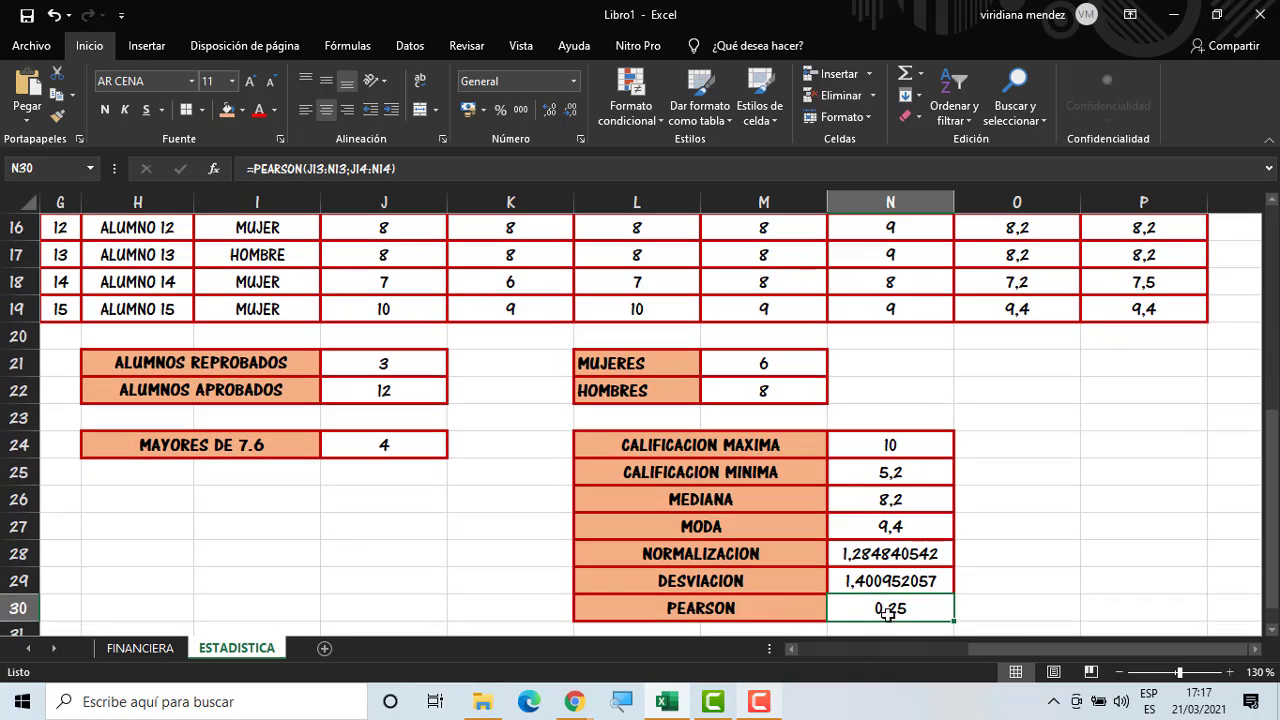
left_click(1052, 586)
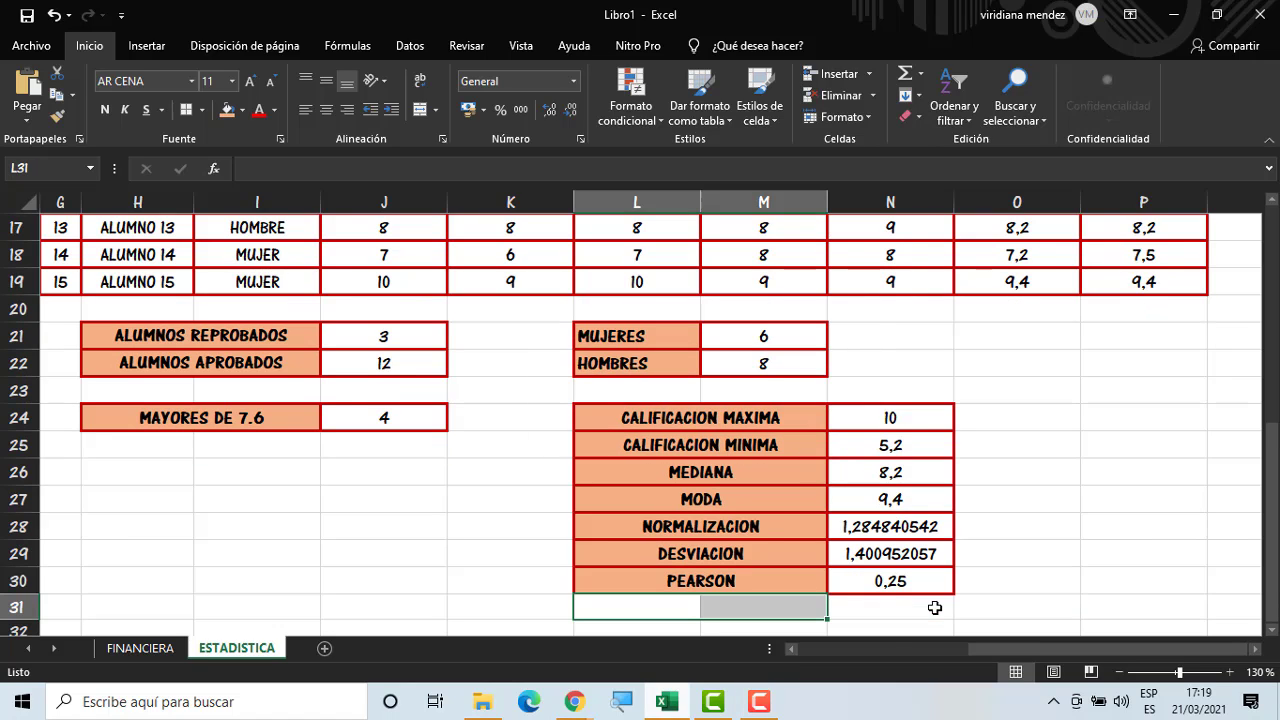
Fill L31:M31 orange, merge and centre it, and apply the red borders to it and to N31
left_click(226, 109)
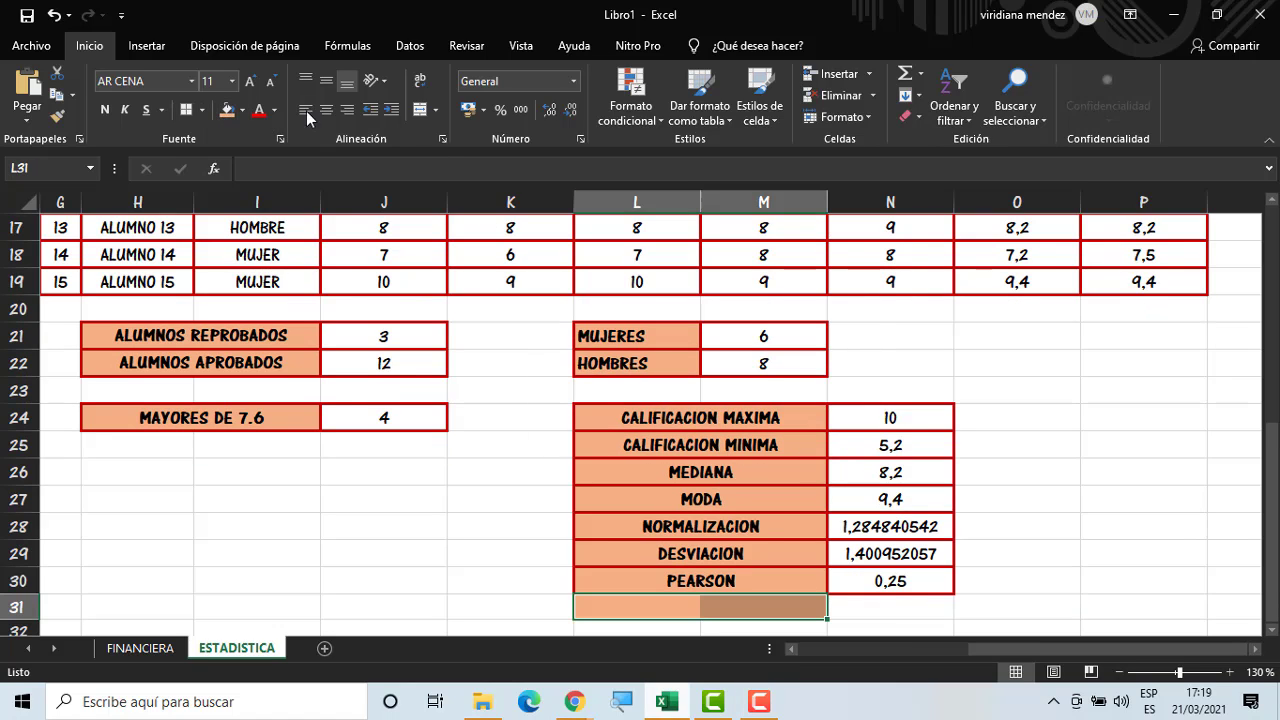
left_click(418, 112)
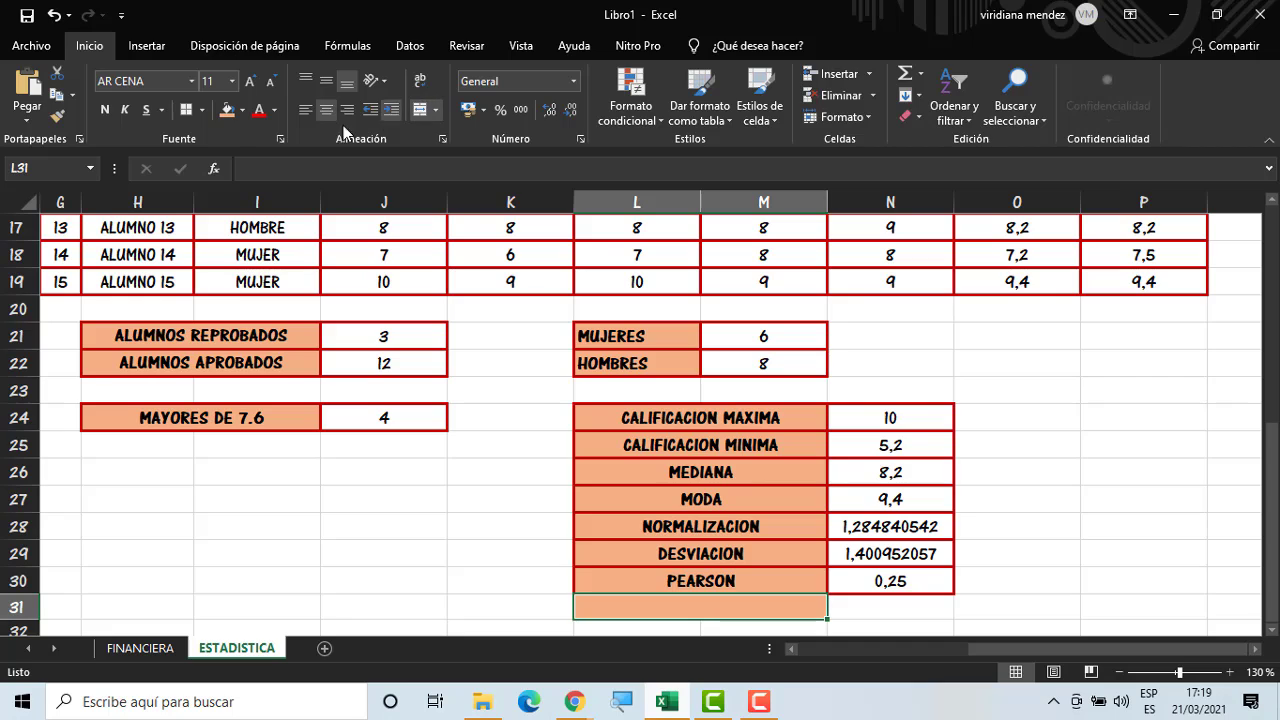
left_click(188, 112)
left_click(855, 613)
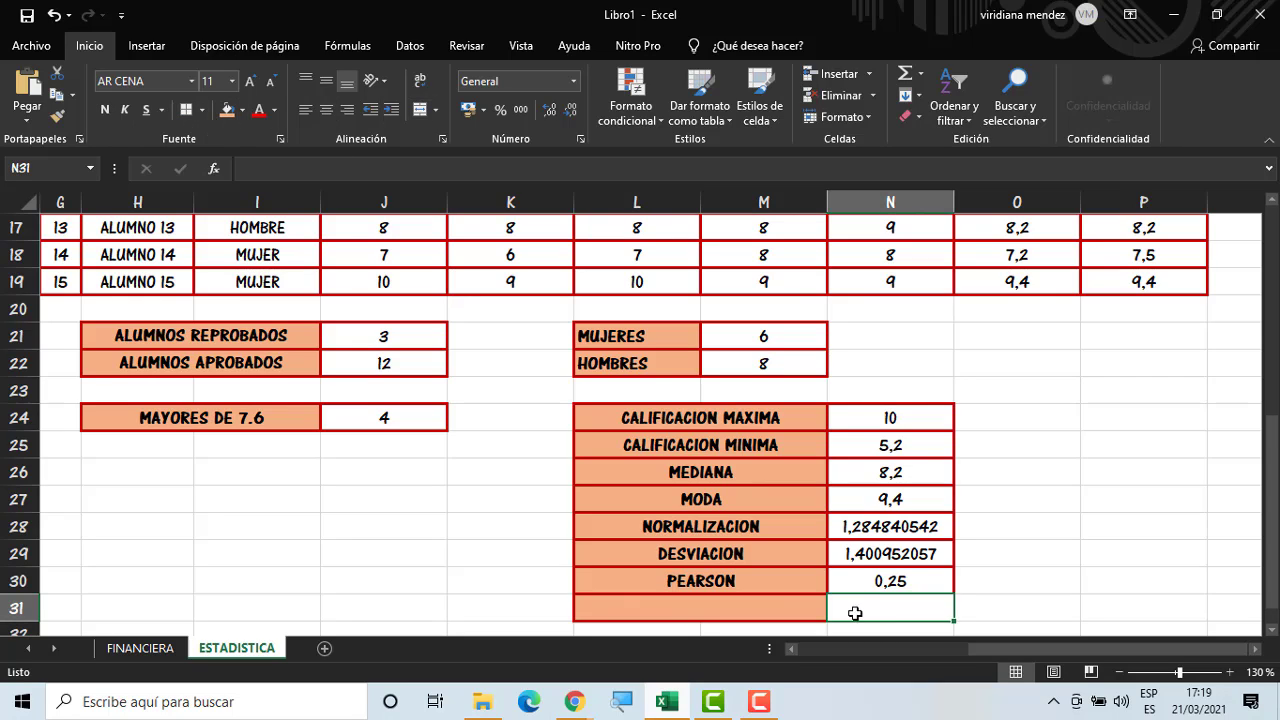
left_click(188, 110)
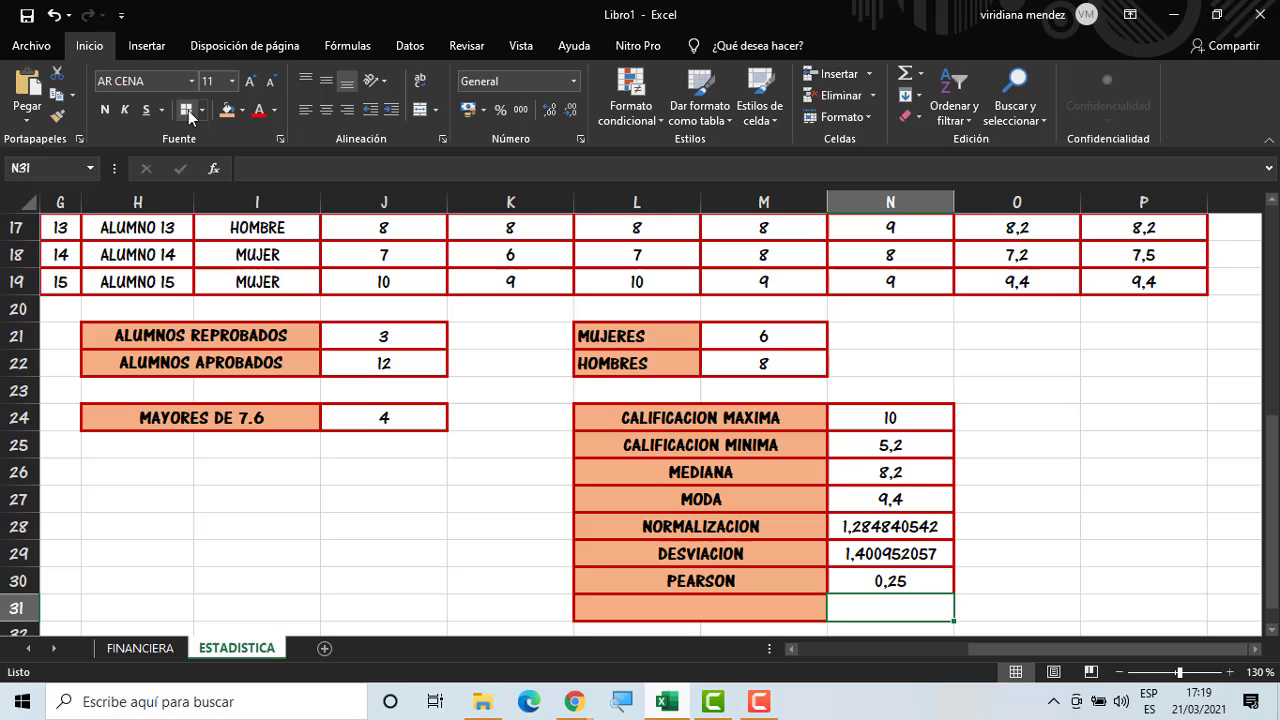
Enter the label POISSON DISTRIBUCION in the merged cell L31
left_click(815, 606)
type("PO")
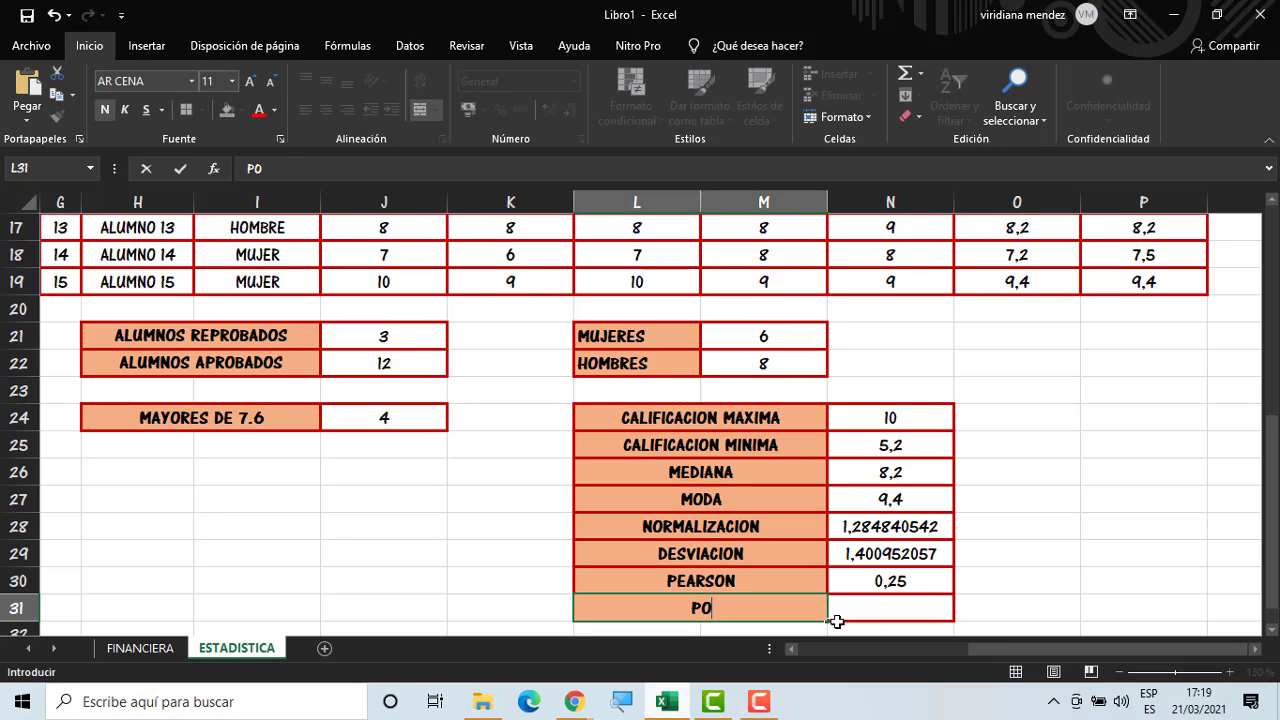
type("ISSON D")
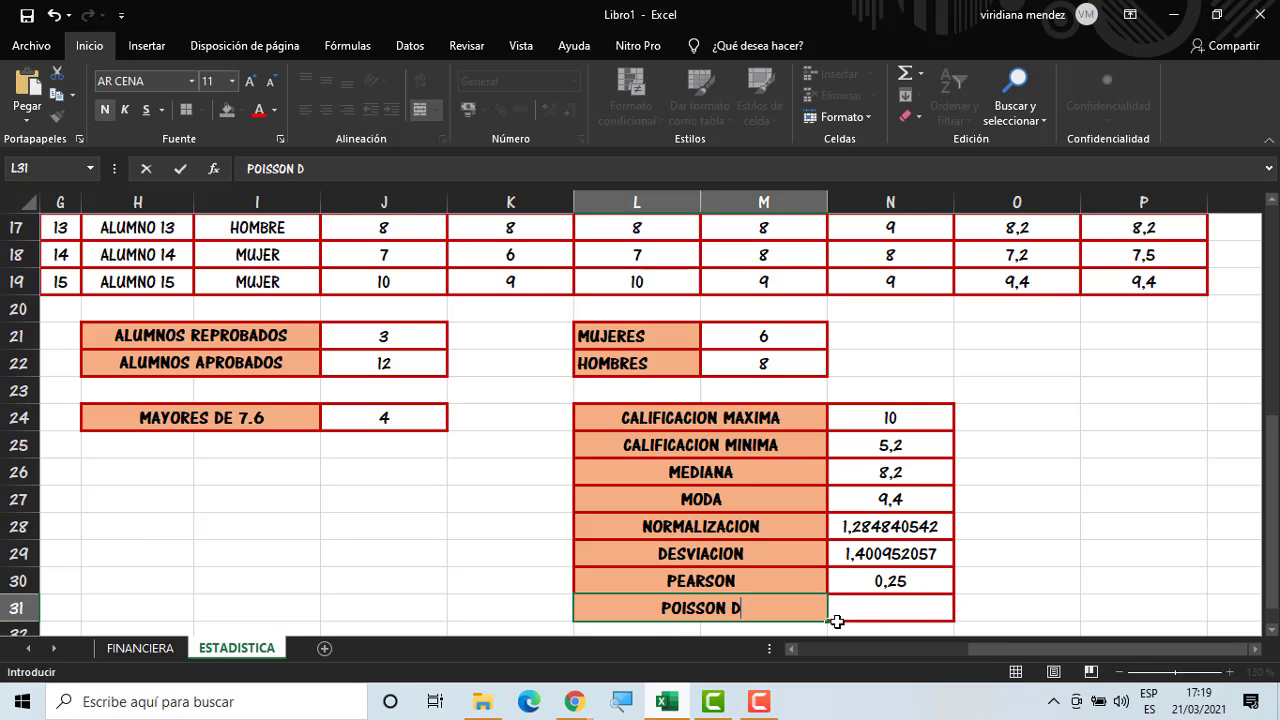
type("ISTRIBUCION")
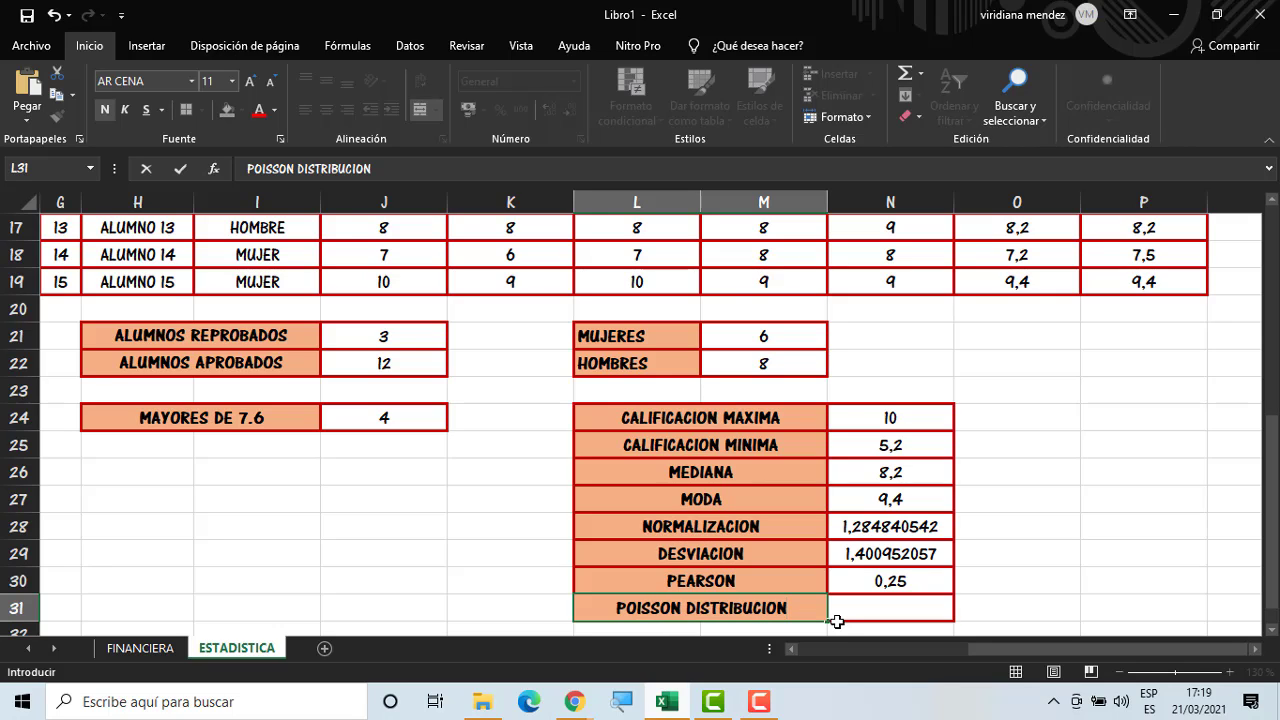
Calculate the cumulative Poisson distribution in N31 with =POISSON.DIST(15;N26;VERDADERO)
left_click(914, 610)
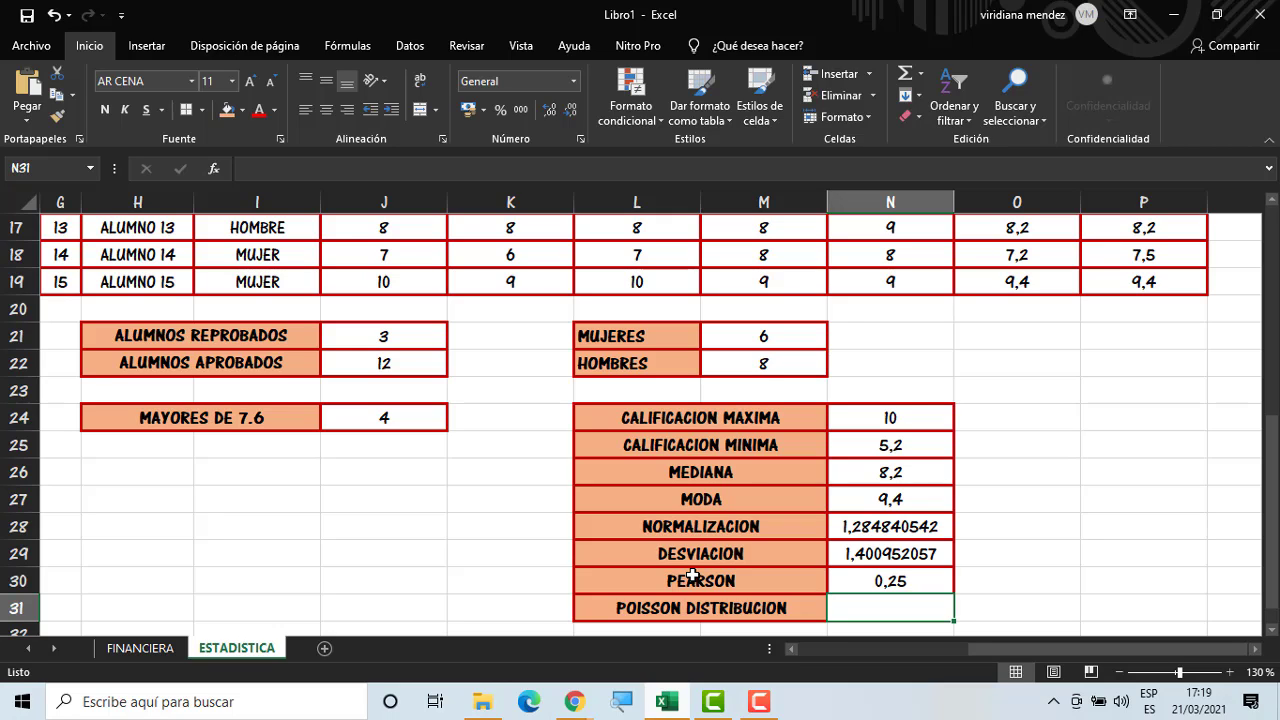
type("=PO")
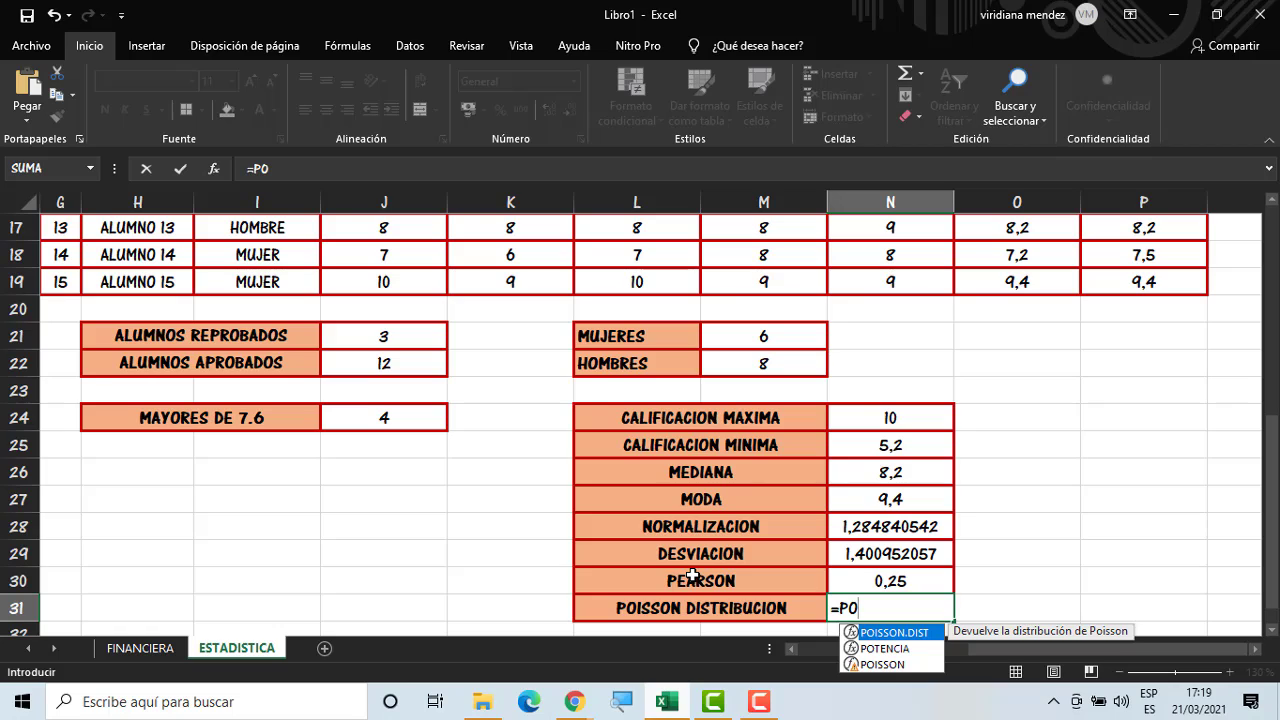
double_click(918, 634)
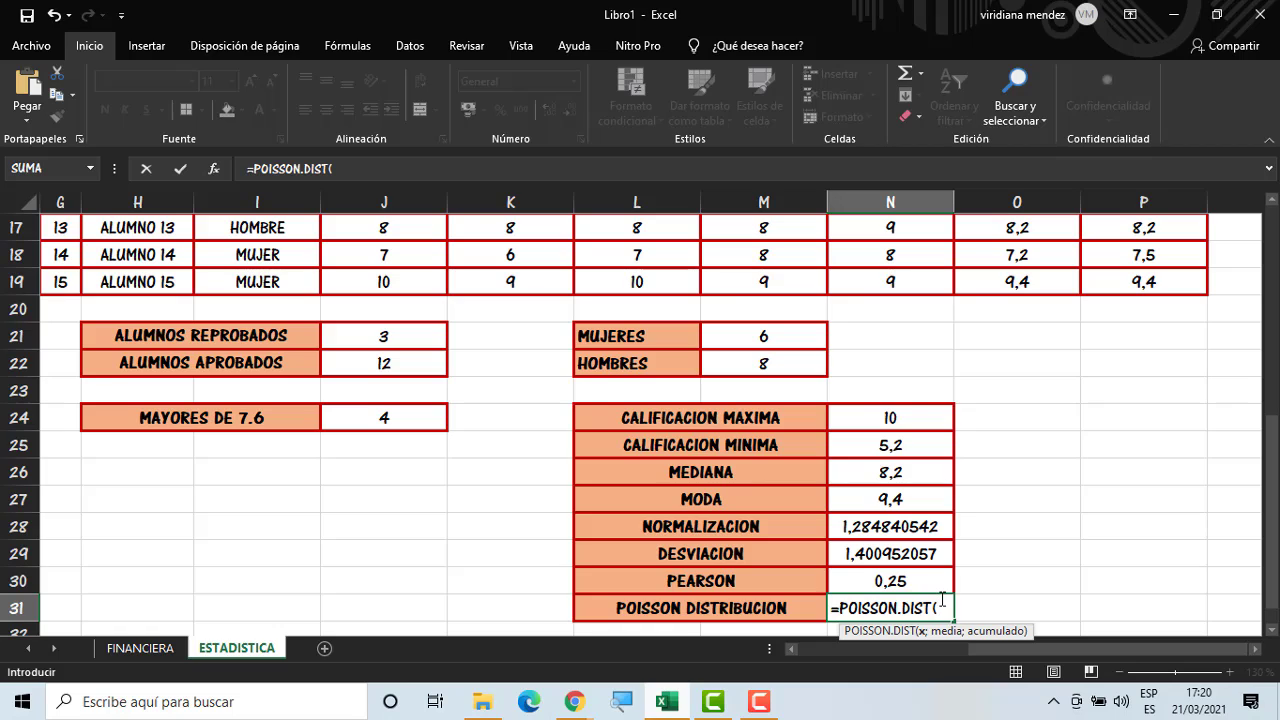
type("15;")
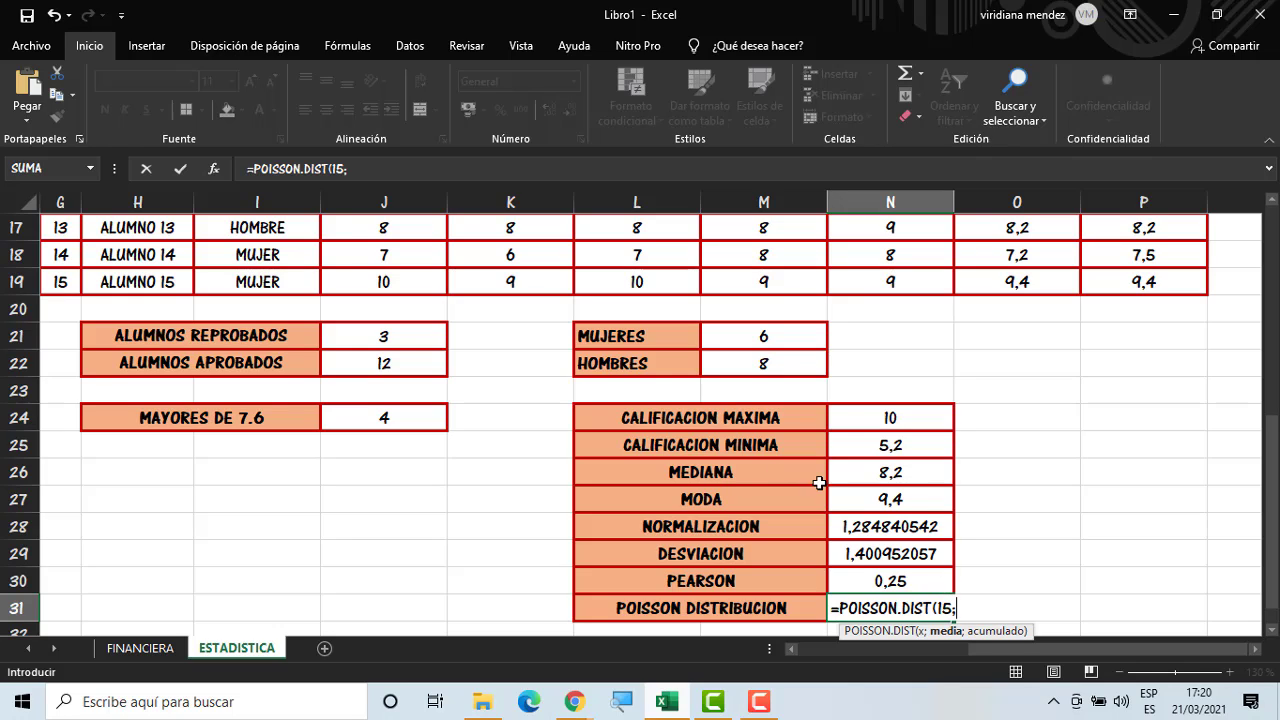
left_click(851, 477)
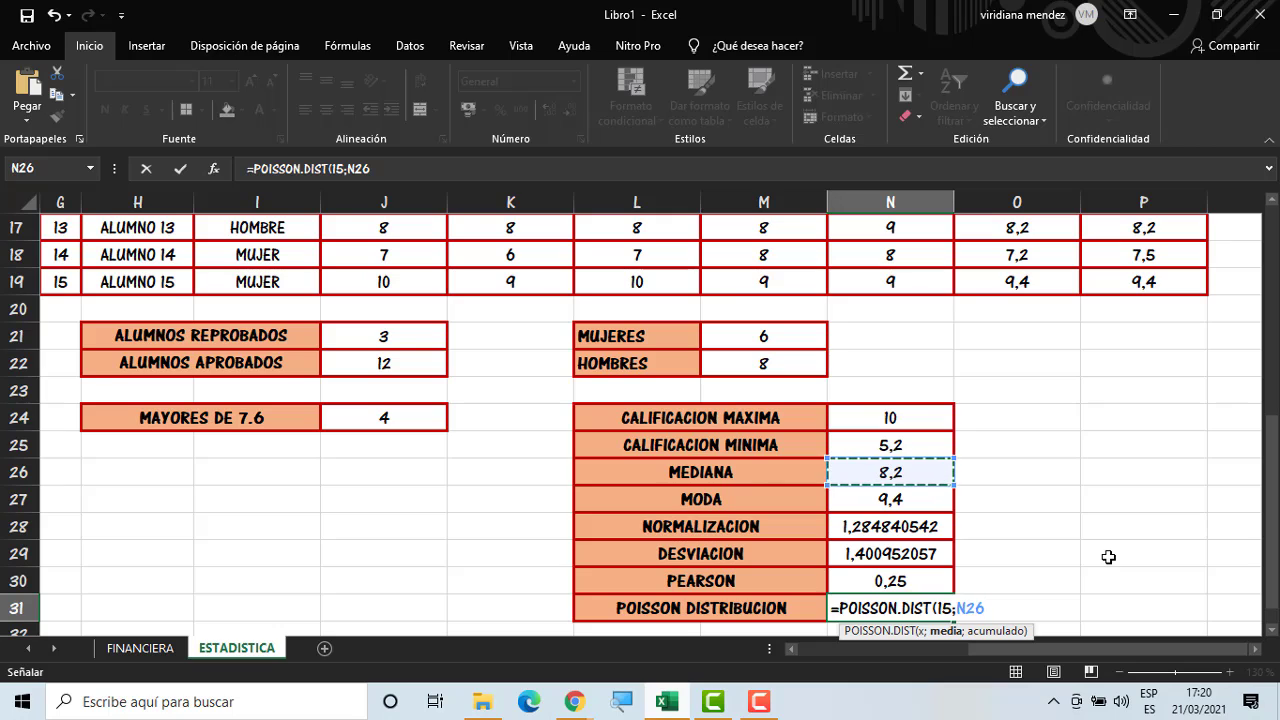
type(";")
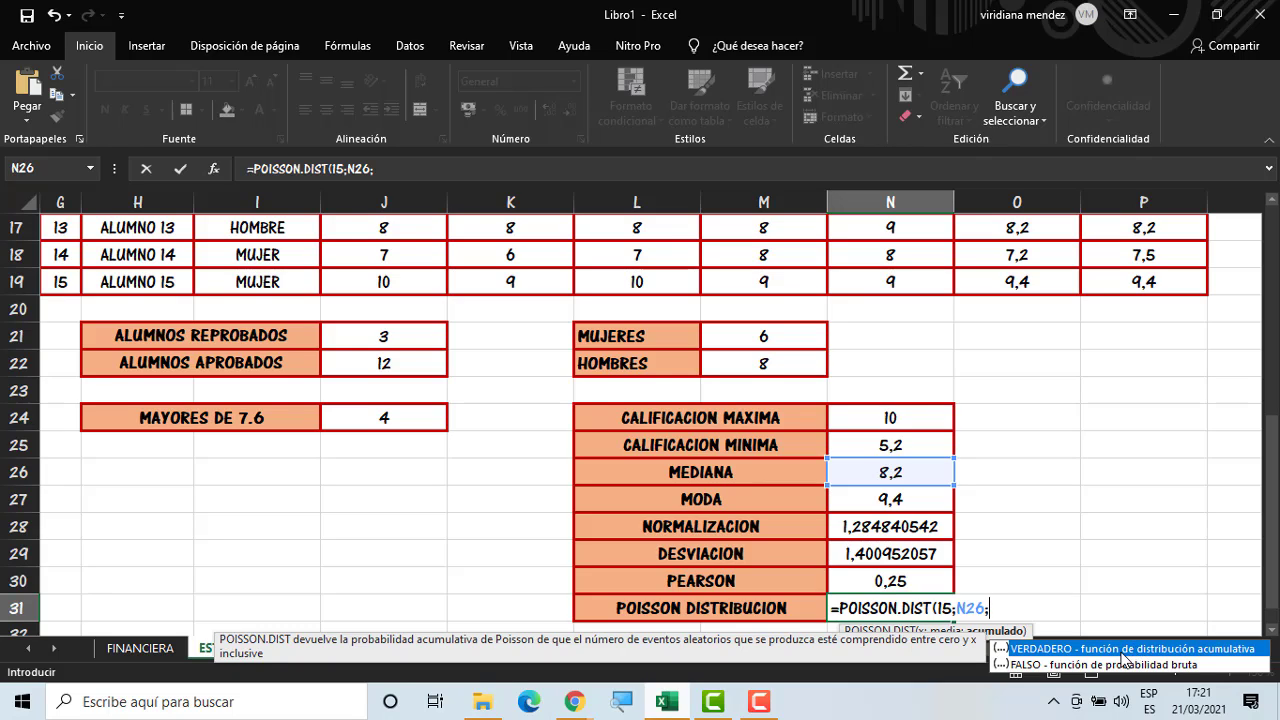
double_click(1043, 650)
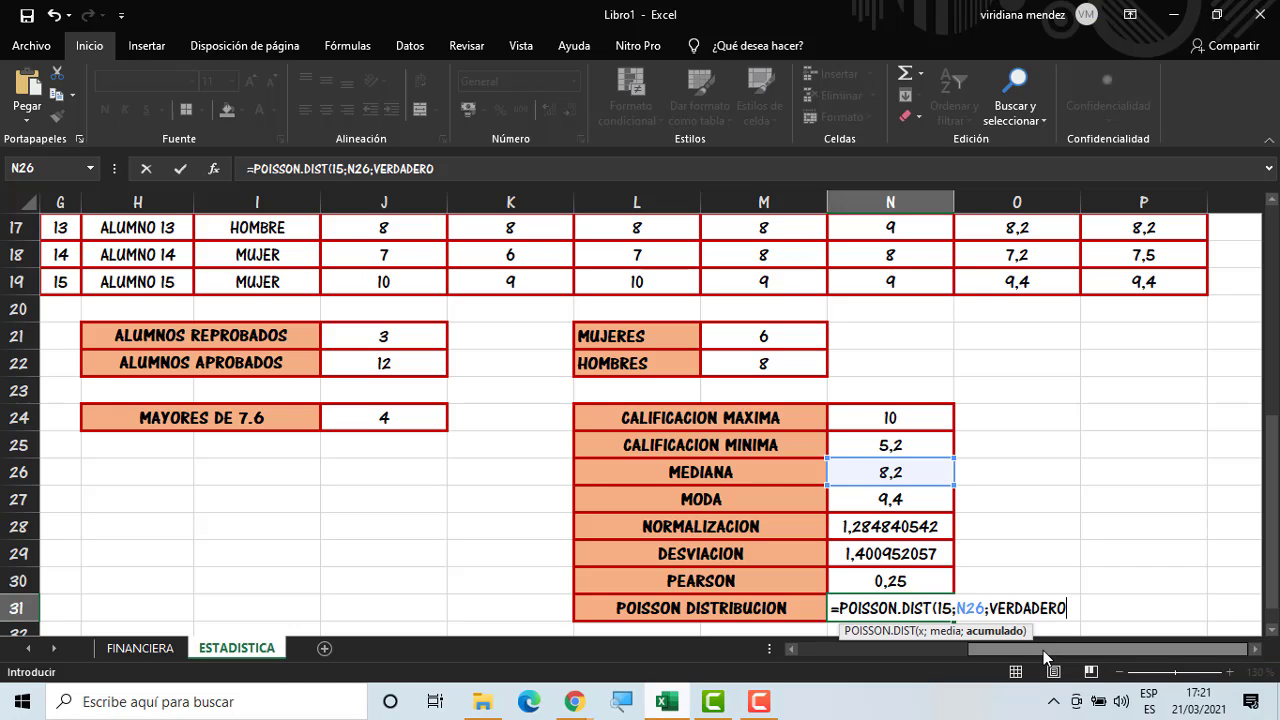
key("Return")
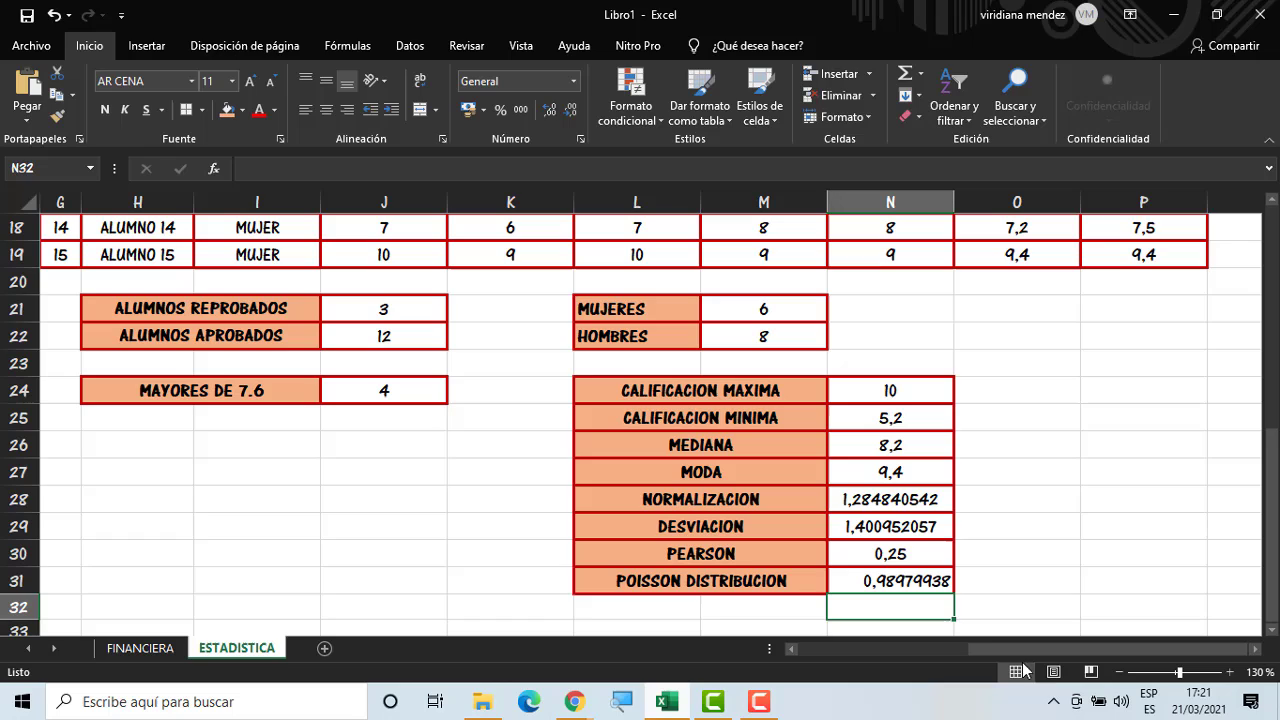
Centre the Poisson value in N31
left_click(886, 578)
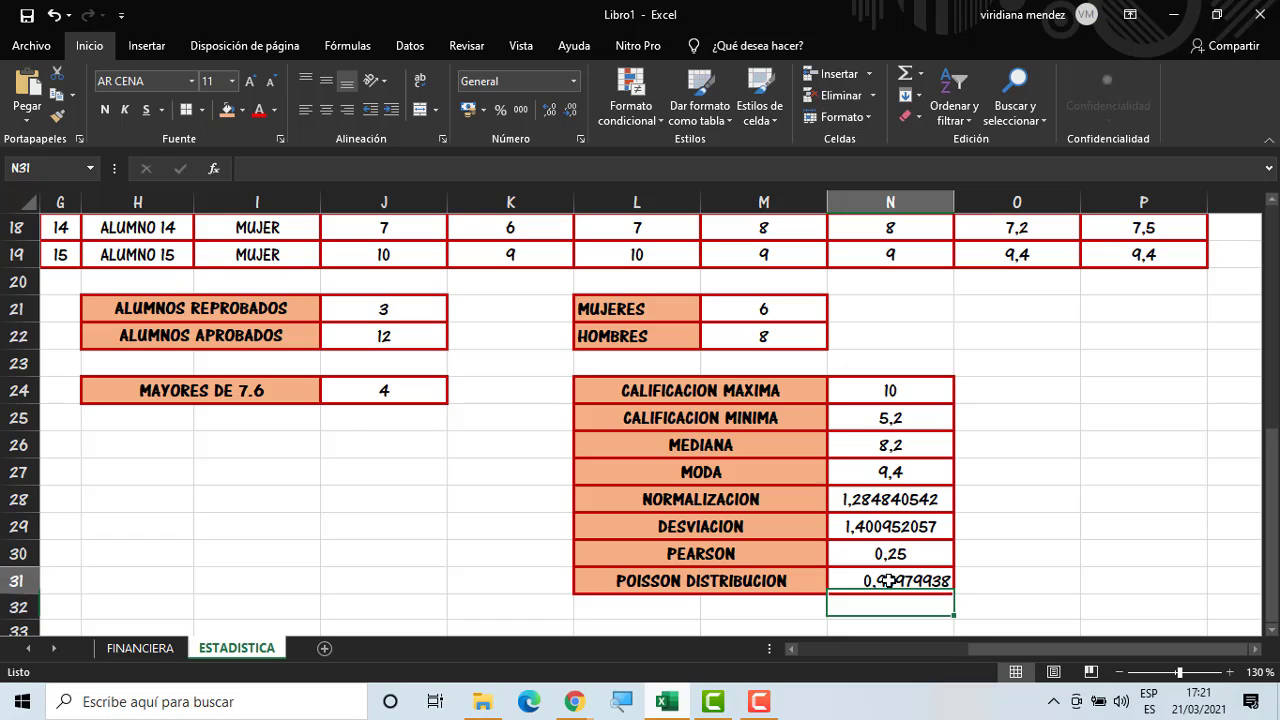
left_click(326, 109)
left_click(993, 478)
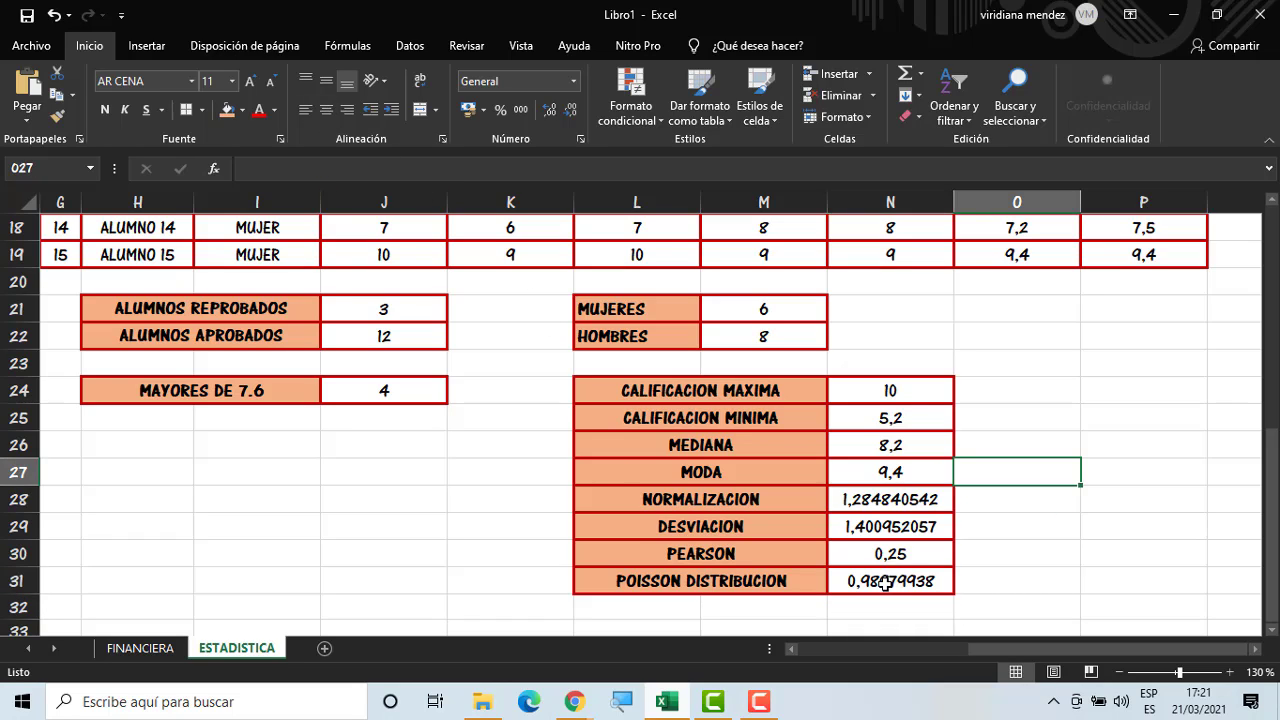
Change the cumulative argument of the Poisson formula in N31 to FALSO
left_click(912, 583)
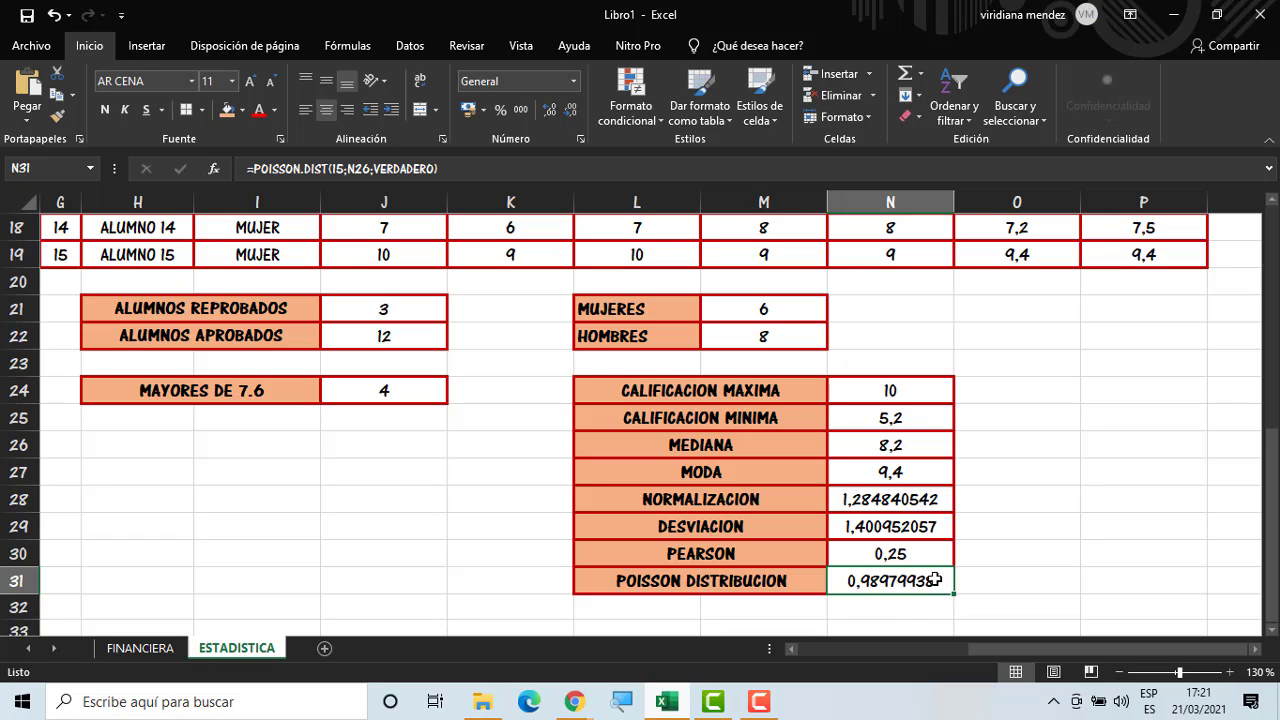
double_click(932, 579)
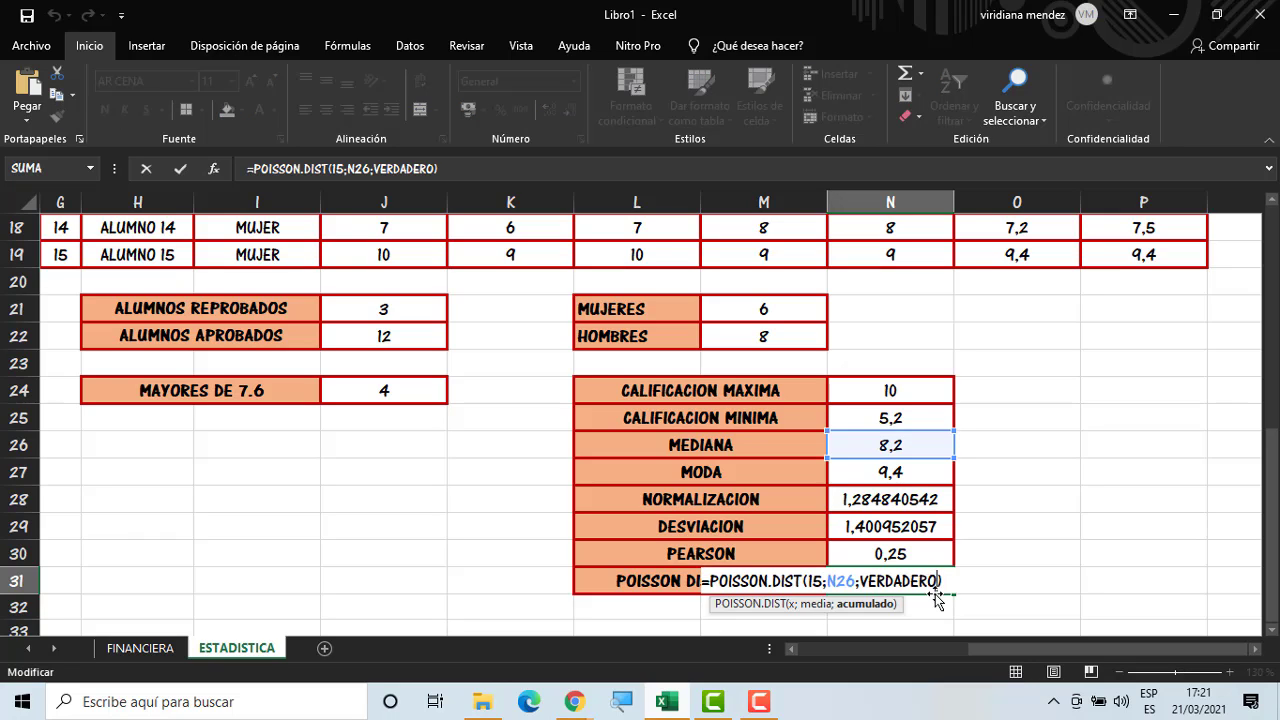
key("BackSpace")
key("BackSpace")
key("BackSpace")
key("BackSpace")
key("BackSpace")
key("BackSpace")
key("BackSpace")
key("BackSpace")
key("BackSpace")
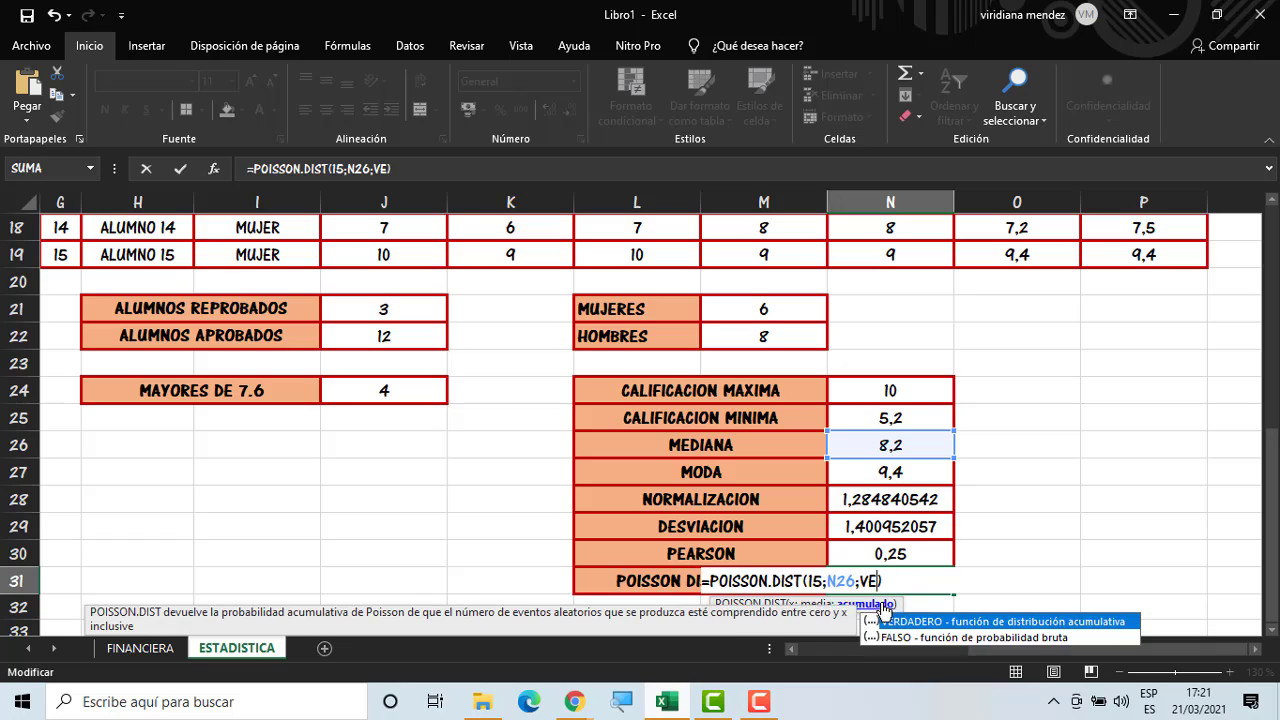
double_click(913, 637)
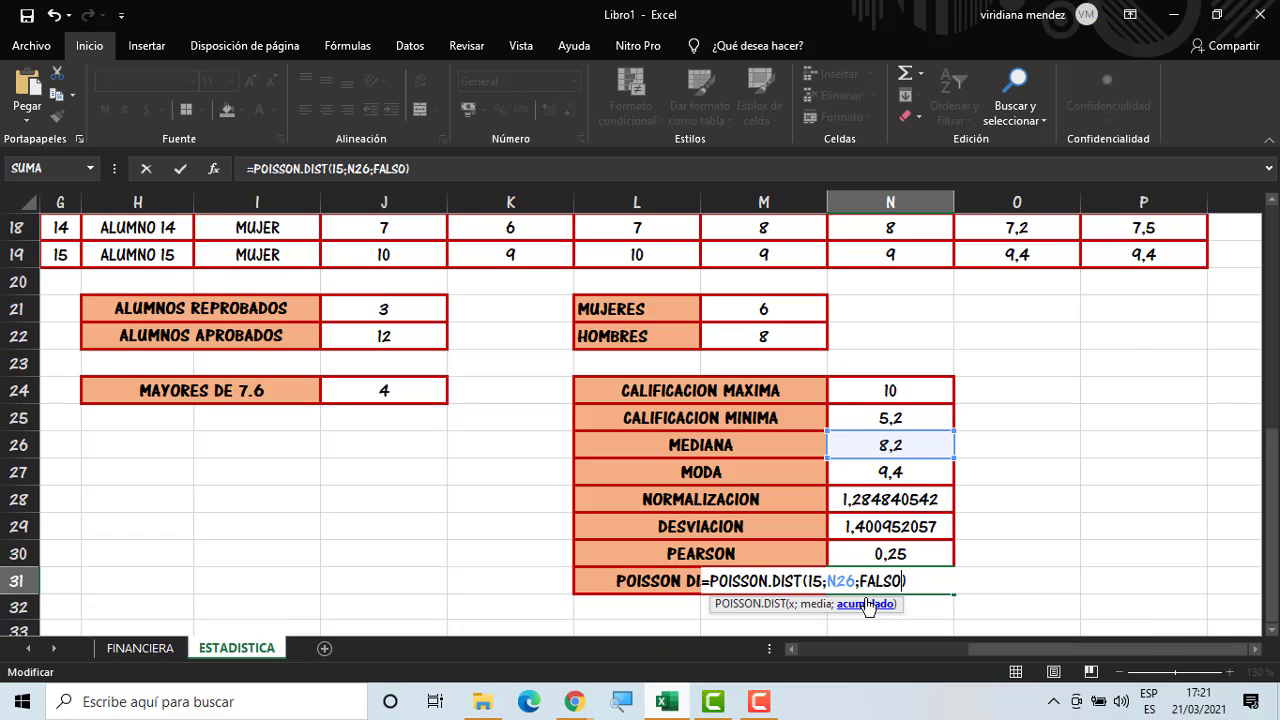
key("Return")
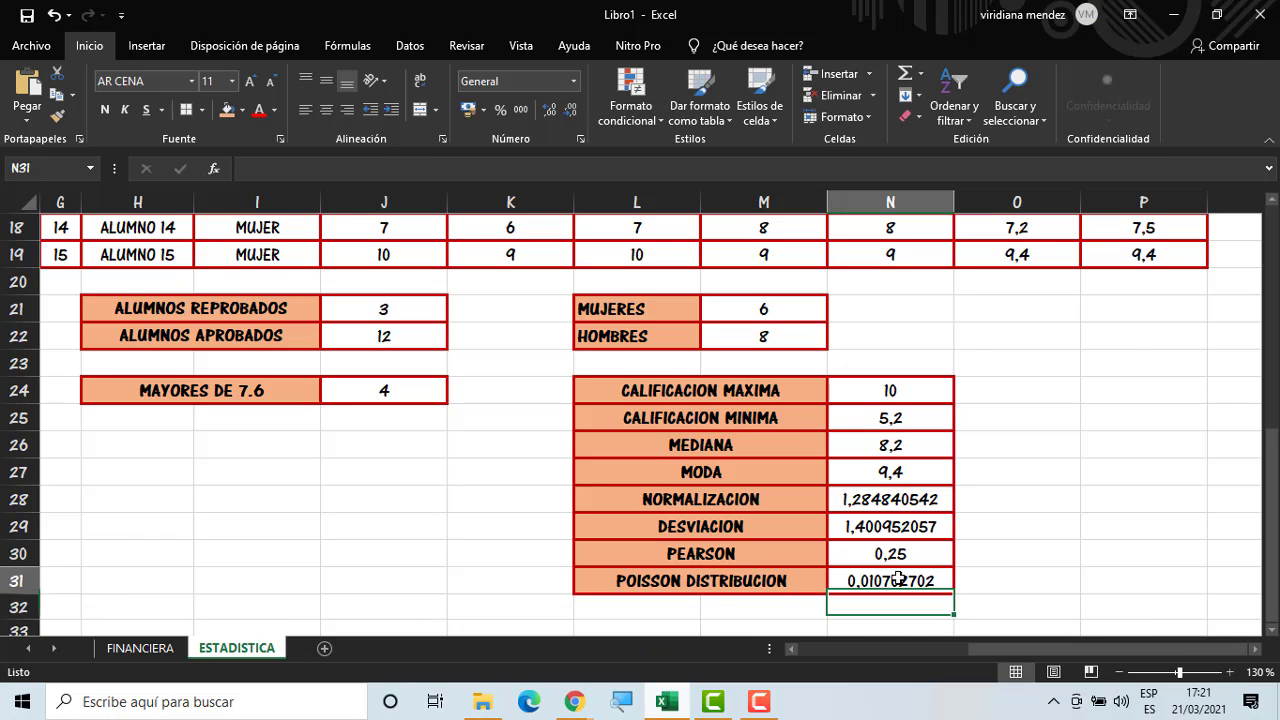
Set the cumulative argument of the Poisson formula in N31 back to VERDADERO
left_click(900, 580)
double_click(946, 582)
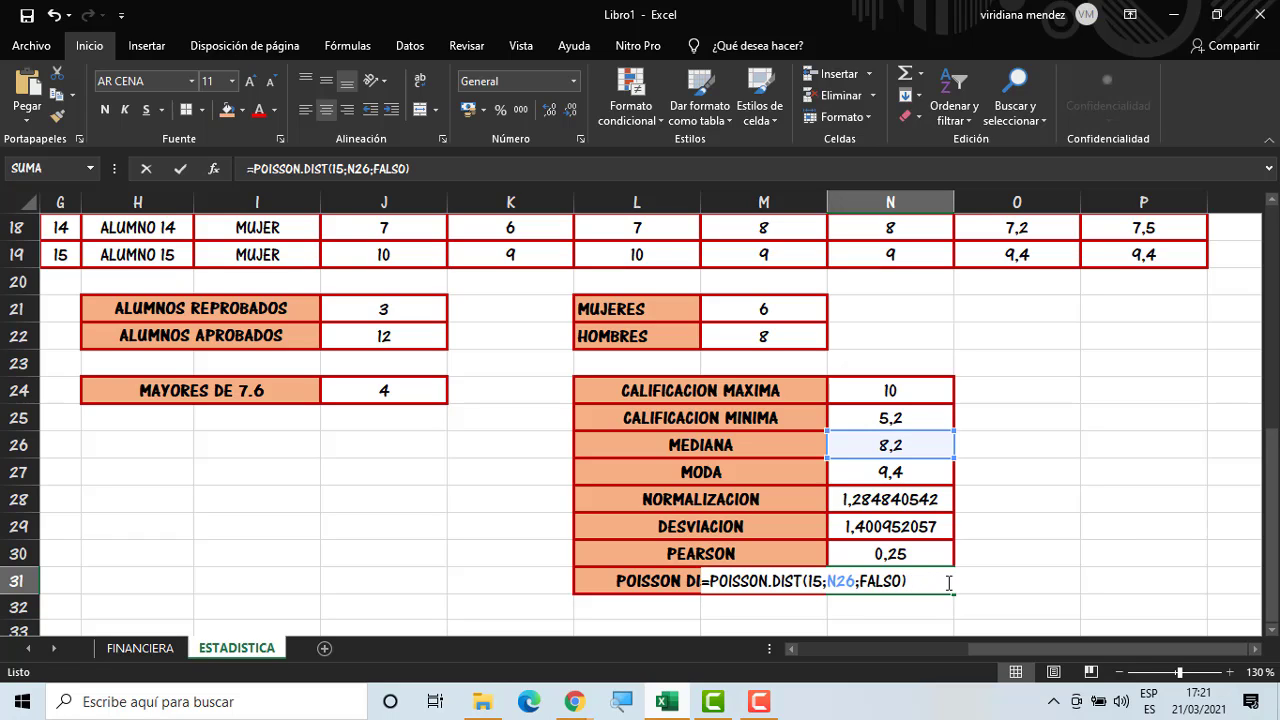
key("BackSpace")
key("BackSpace")
key("BackSpace")
key("BackSpace")
key("BackSpace")
key("BackSpace")
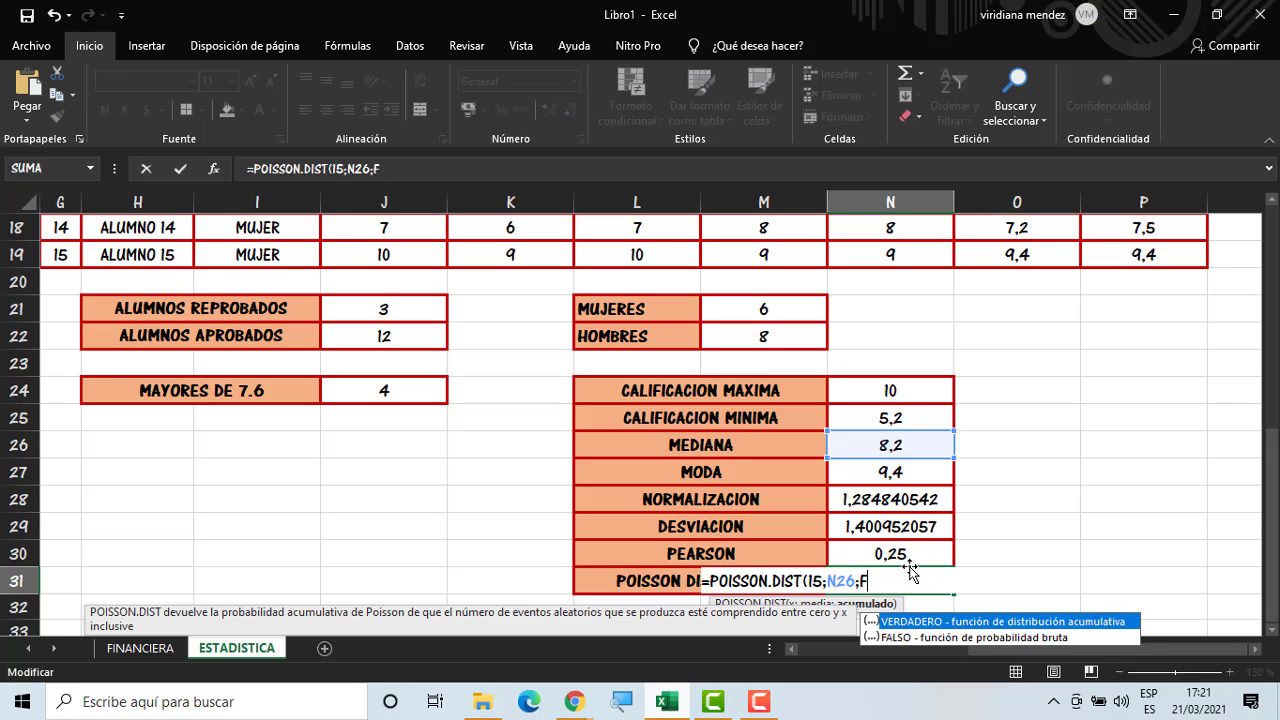
double_click(950, 622)
key("Return")
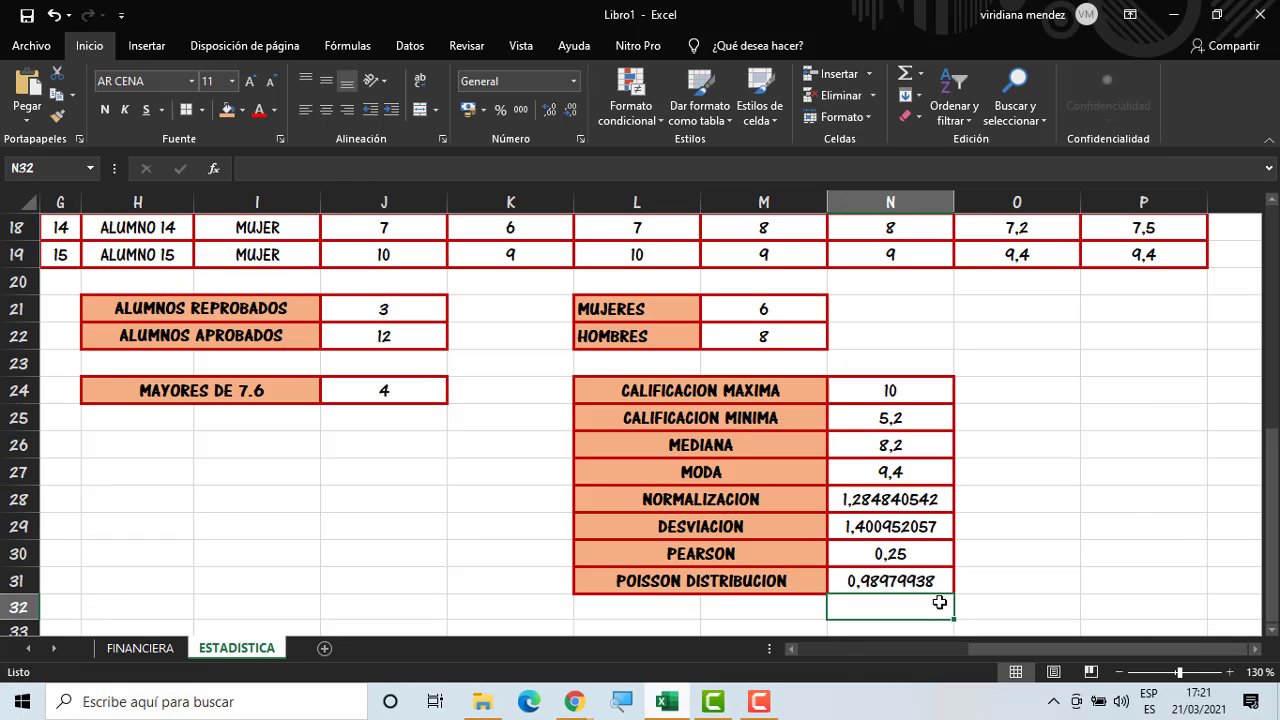
left_click(946, 585)
left_click(1010, 580)
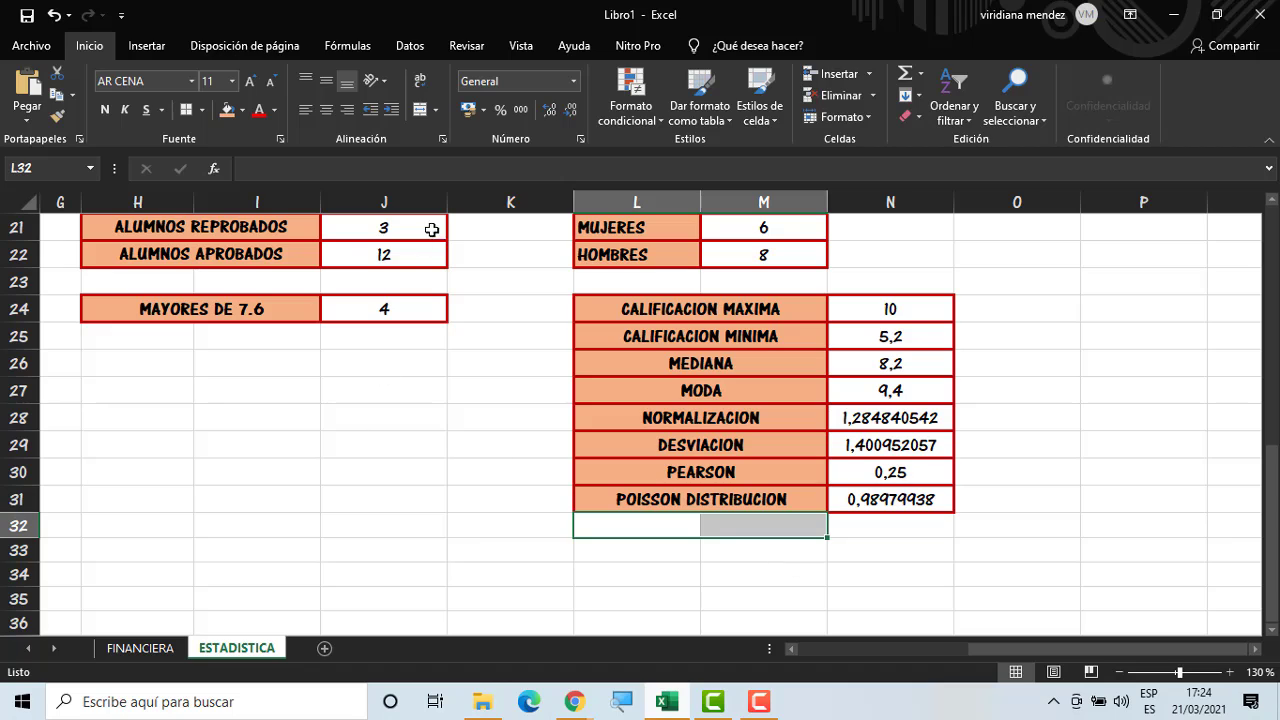
Merge and centre L32:M32, fill it orange, and give it bold text and the red borders
left_click(420, 110)
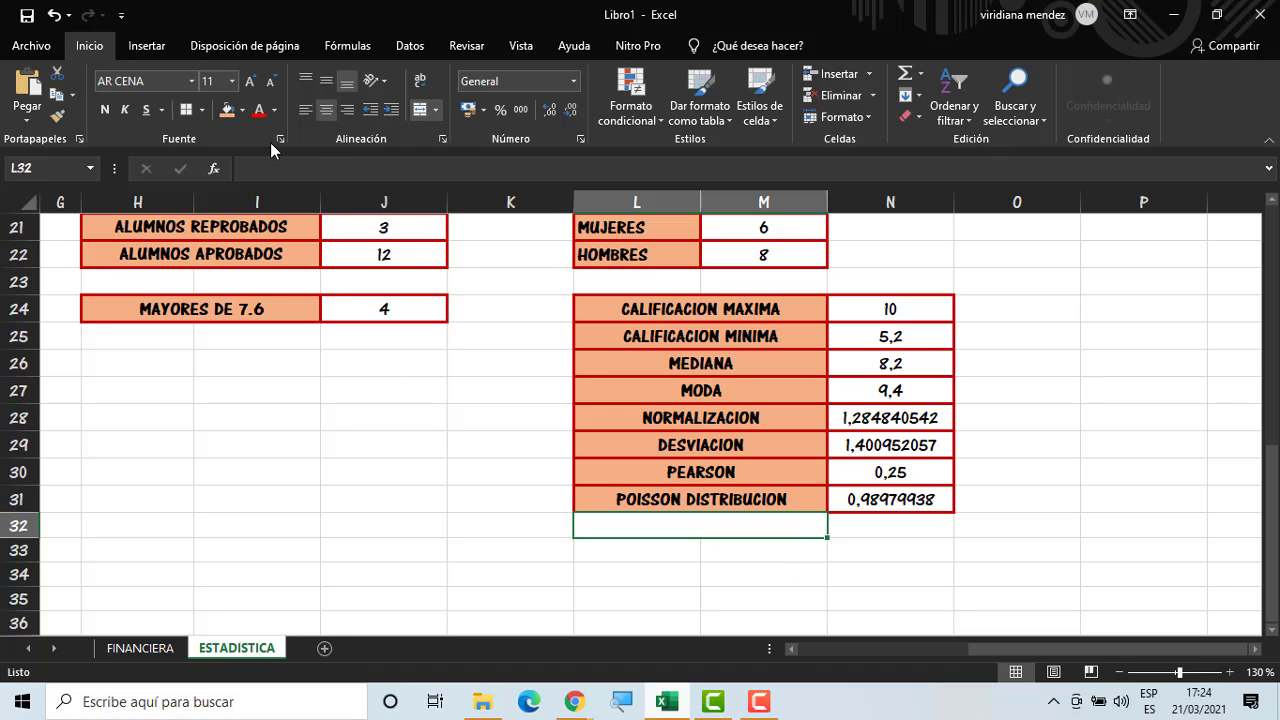
left_click(225, 110)
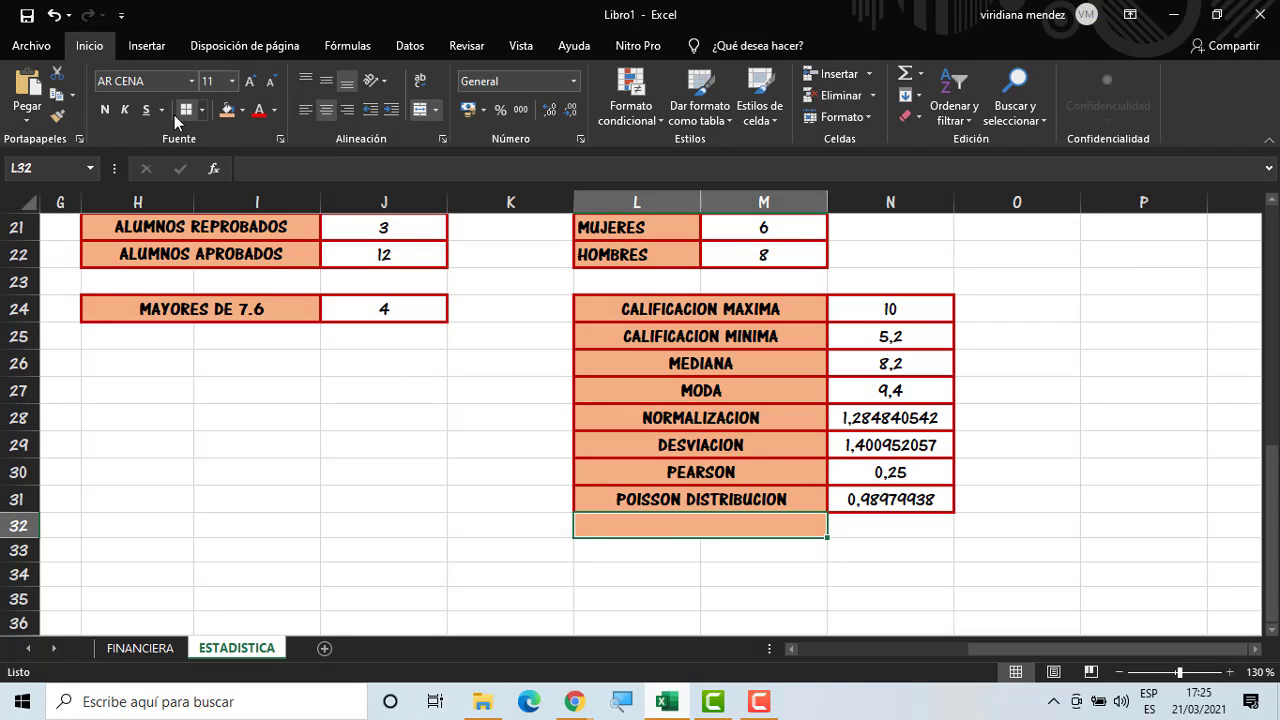
left_click(104, 110)
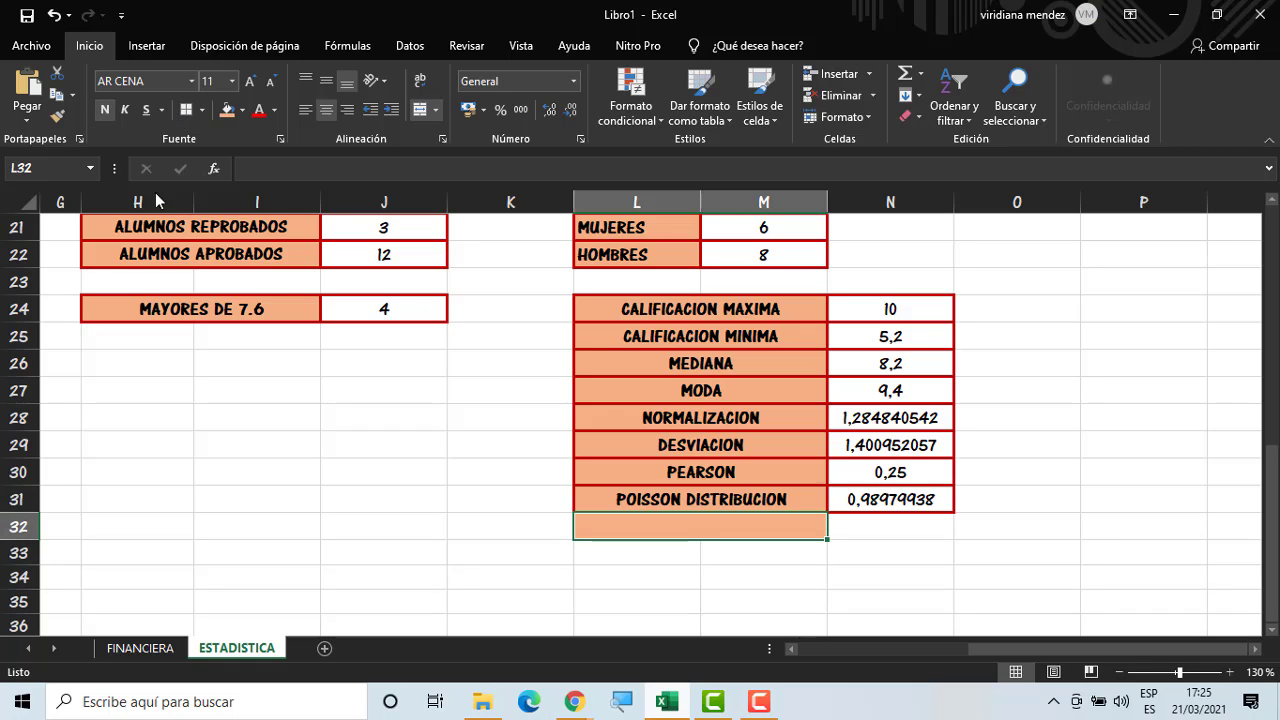
Enter the label TENDENCIA in the merged cell L32 and apply the red borders to N32
left_click(521, 504)
left_click(603, 526)
type("TEN")
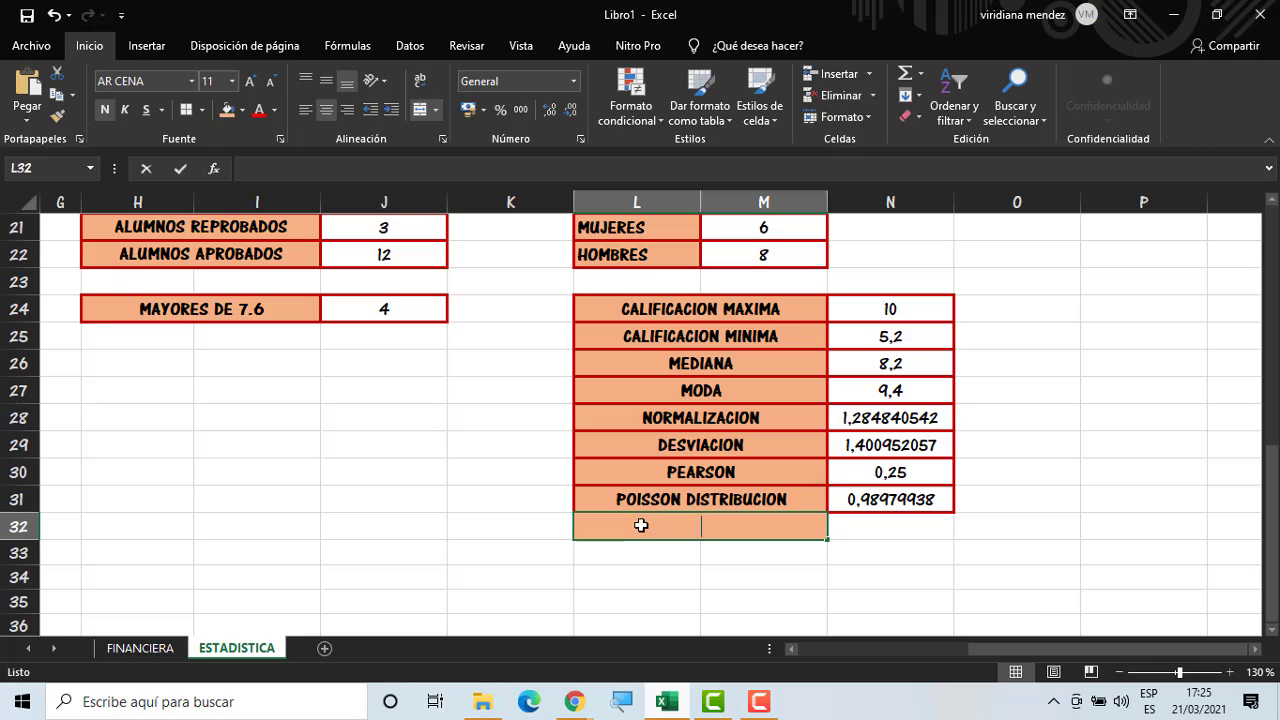
type("DENCUA")
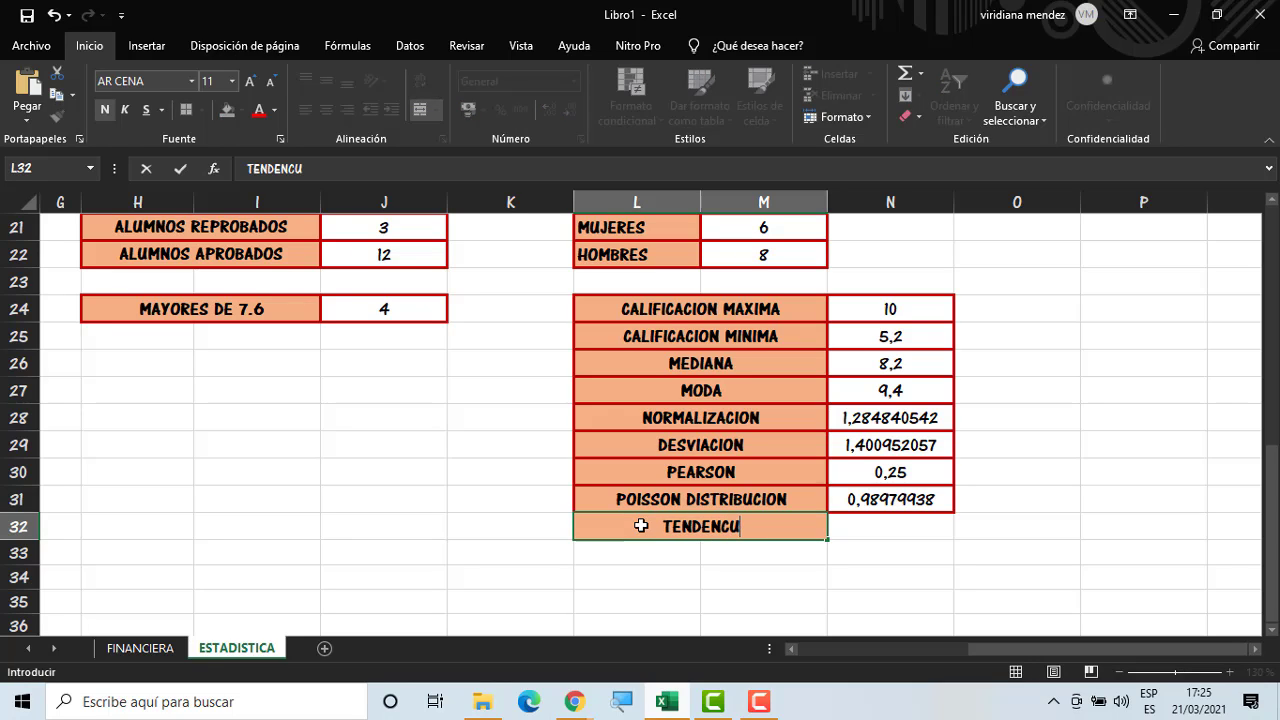
key("BackSpace")
key("BackSpace")
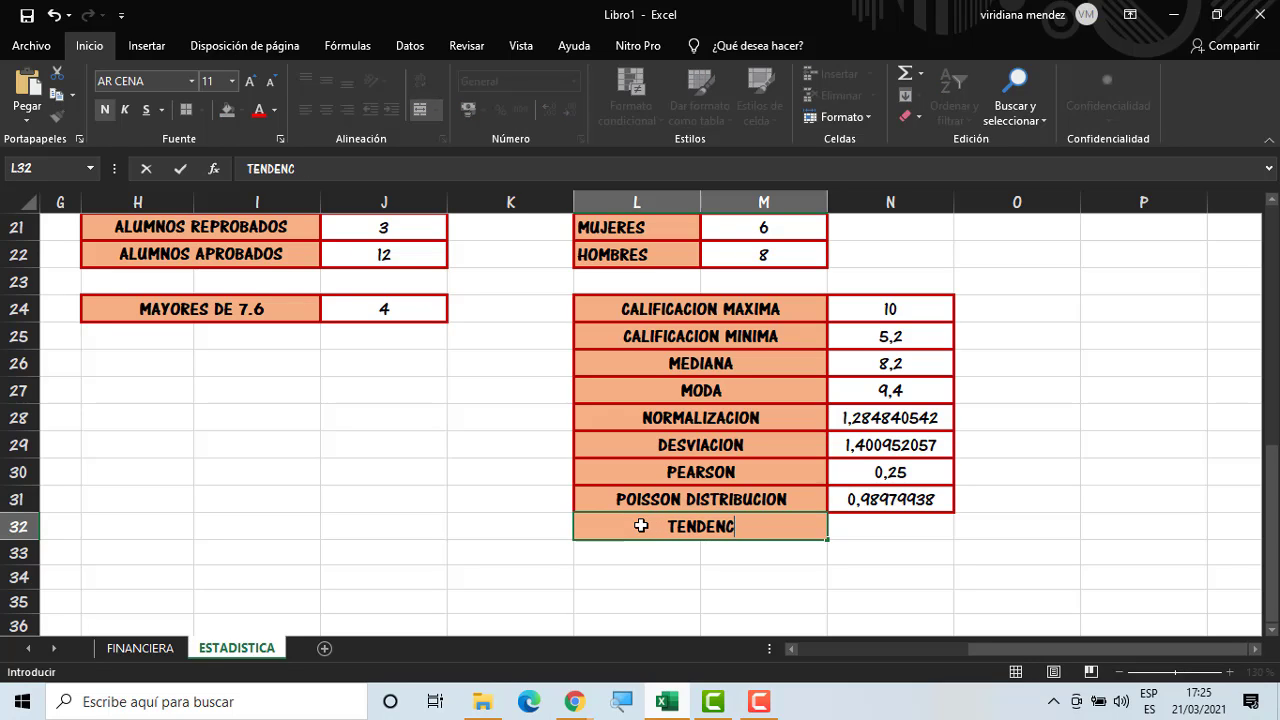
type("IA")
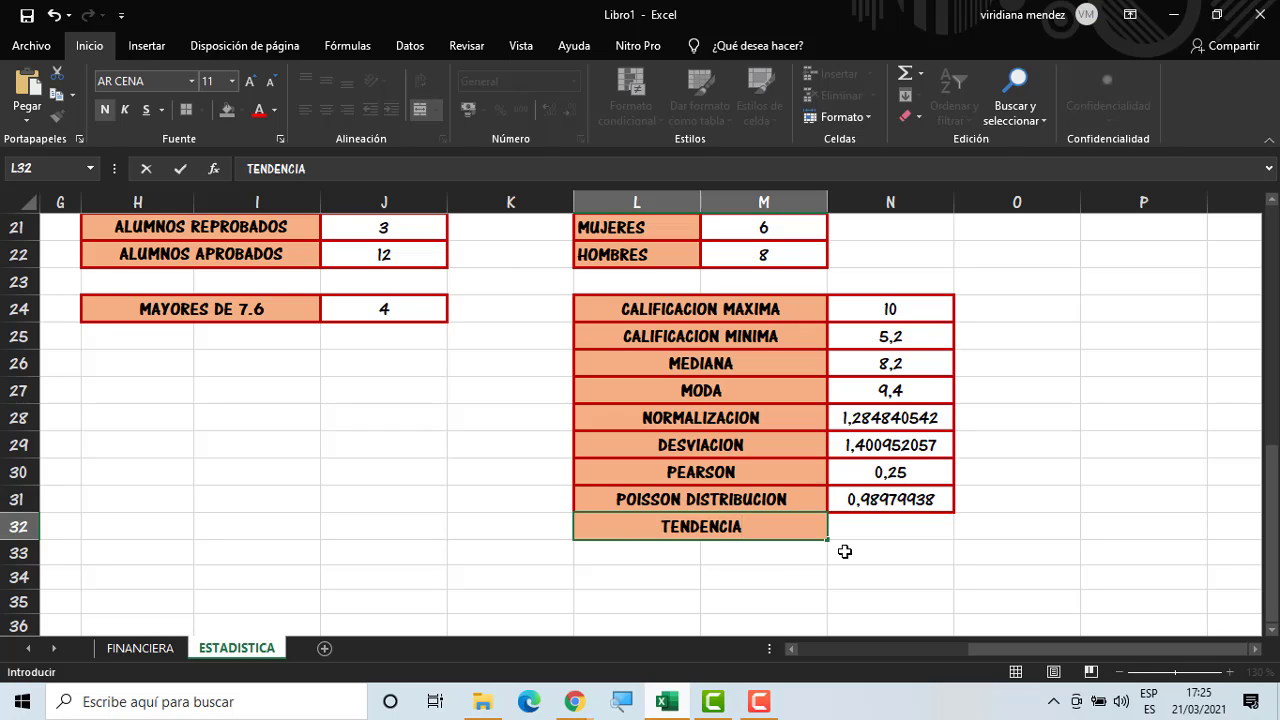
left_click(877, 532)
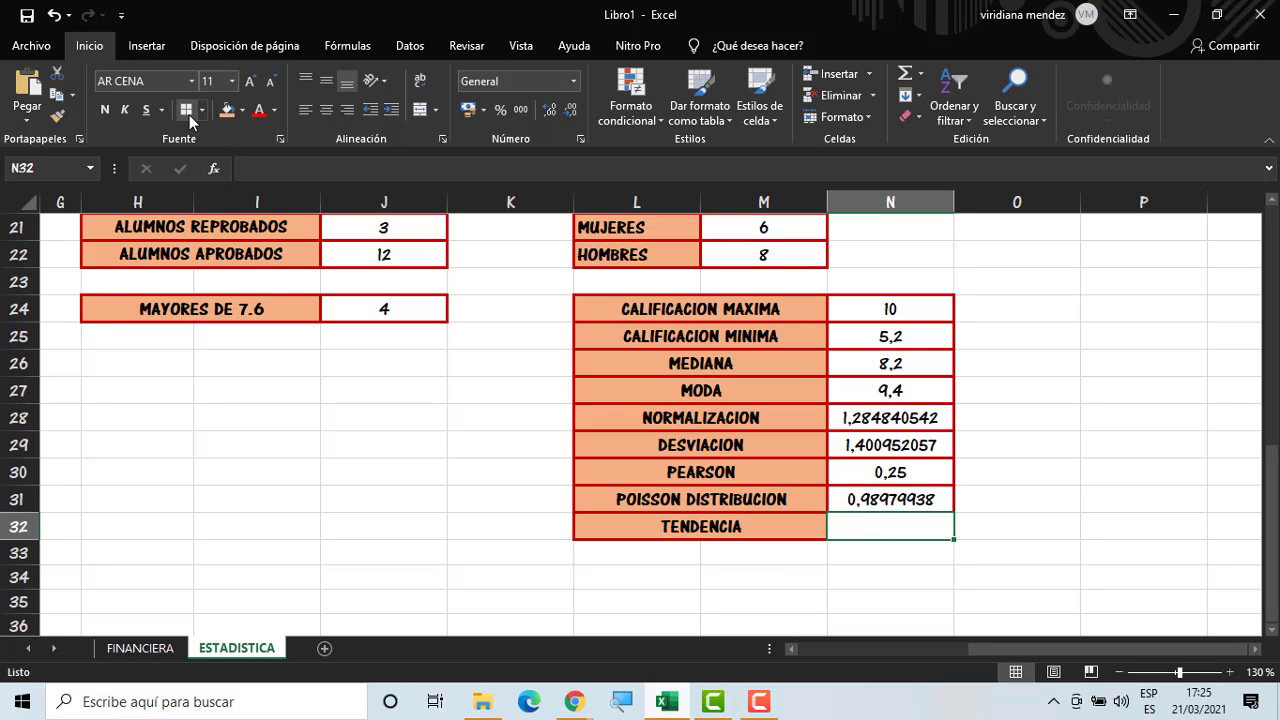
left_click(489, 467)
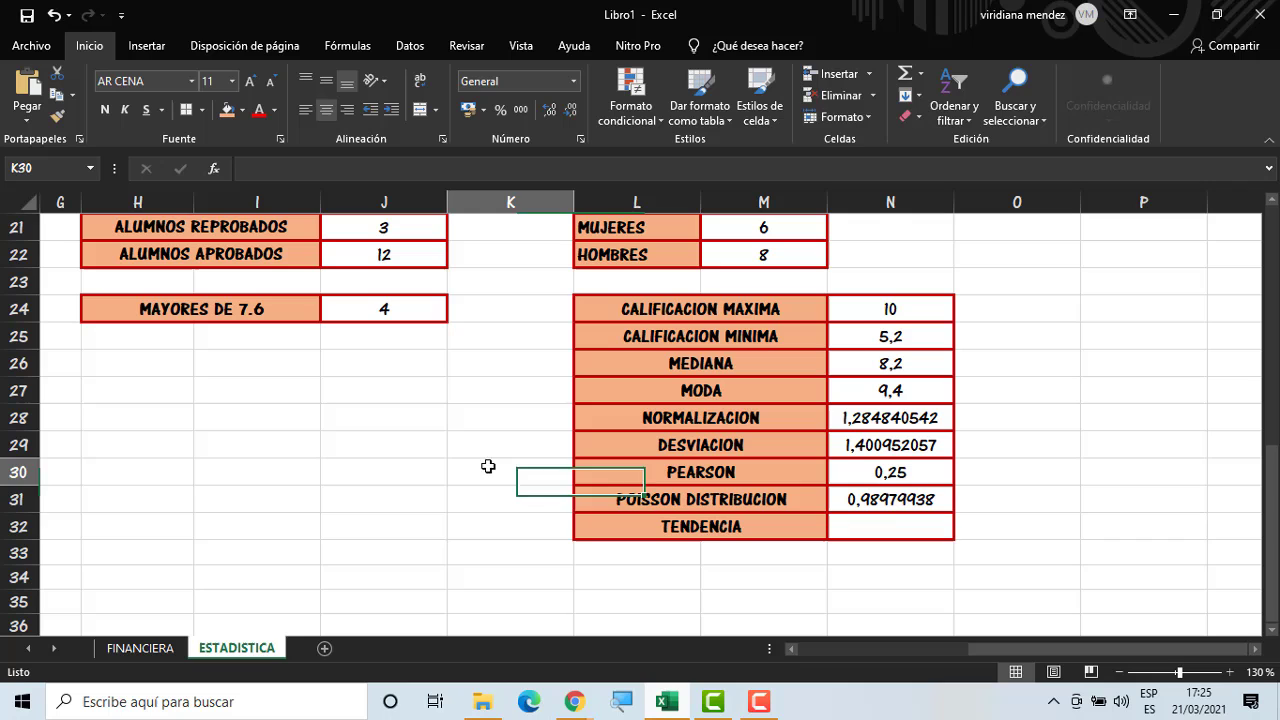
Calculate the trend in N32 with the formula =TENDENCIA(O5:O19)
left_click(891, 539)
left_click_drag(1019, 645, 826, 640)
left_click_drag(1272, 452, 1272, 502)
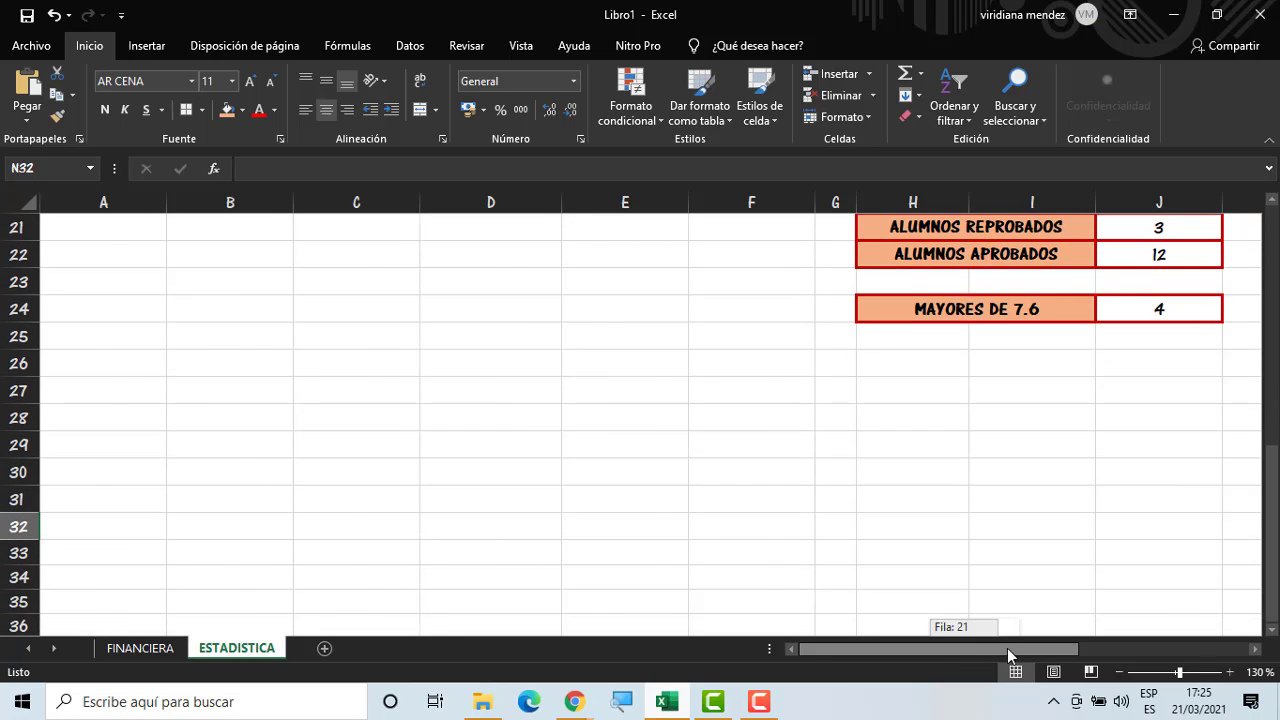
left_click_drag(1007, 648, 1178, 648)
left_click_drag(1272, 600, 1272, 526)
type("=")
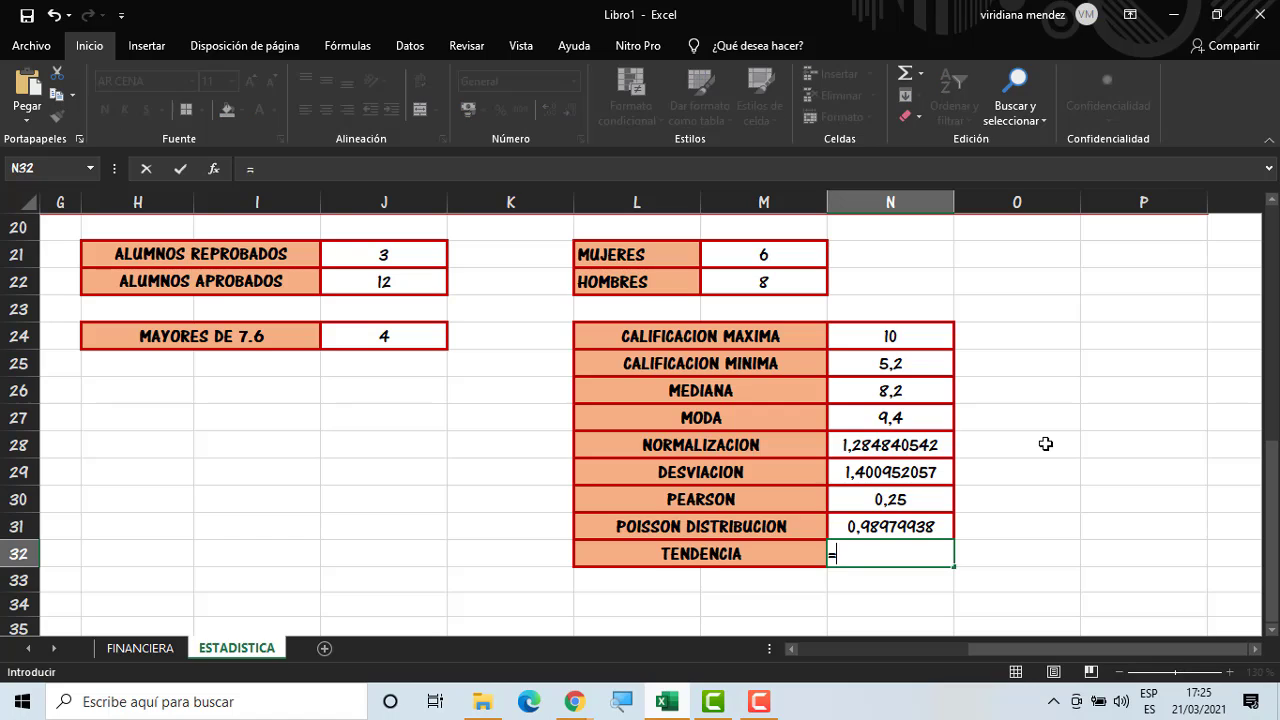
type("TEN")
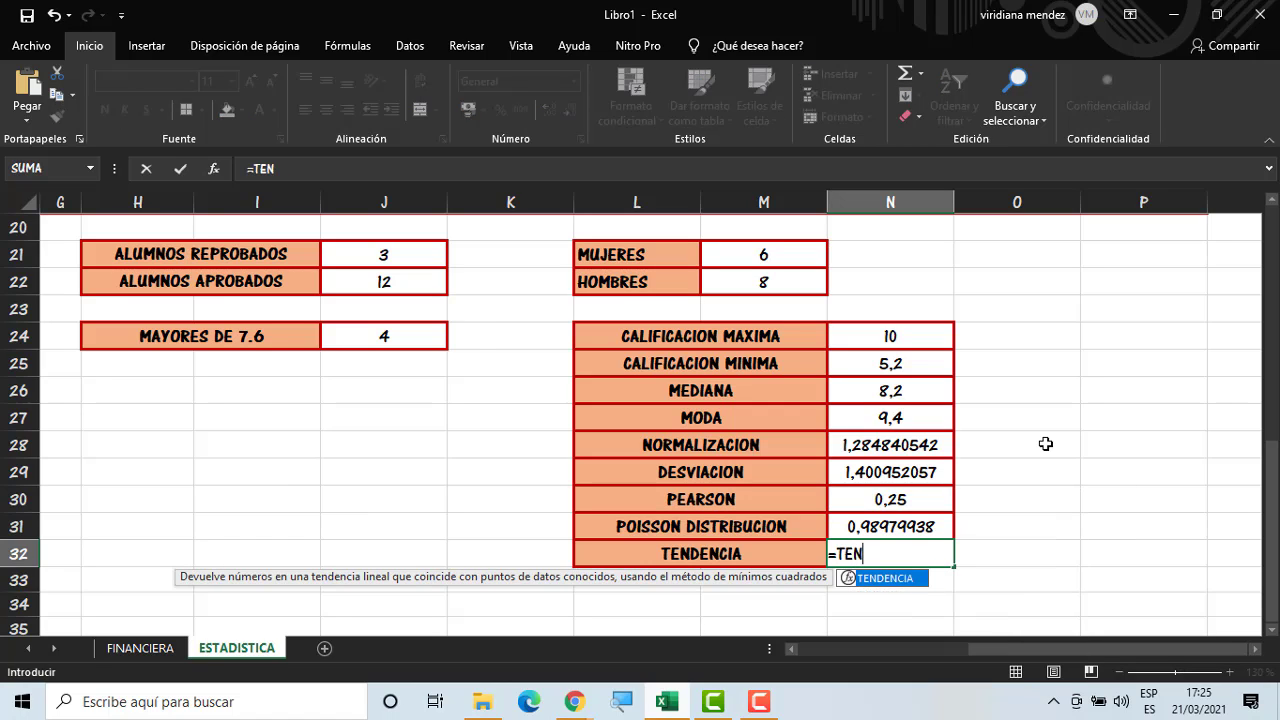
type("DE")
double_click(870, 578)
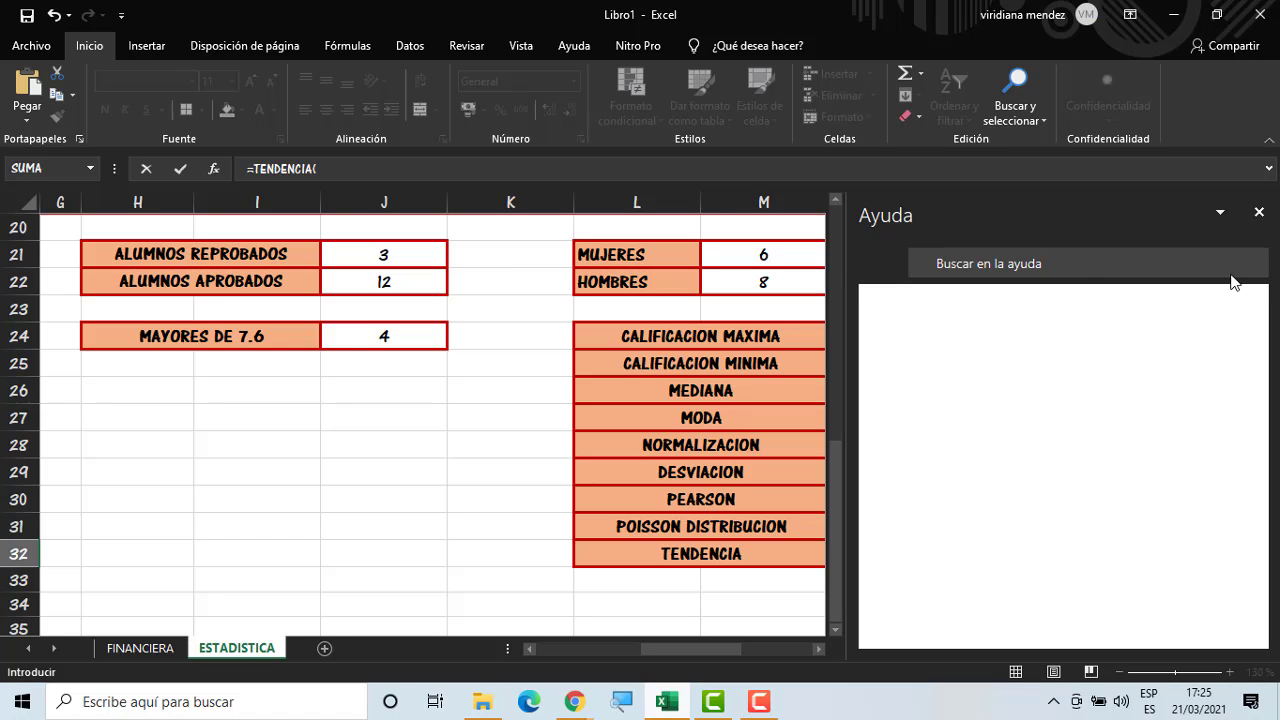
left_click(1264, 216)
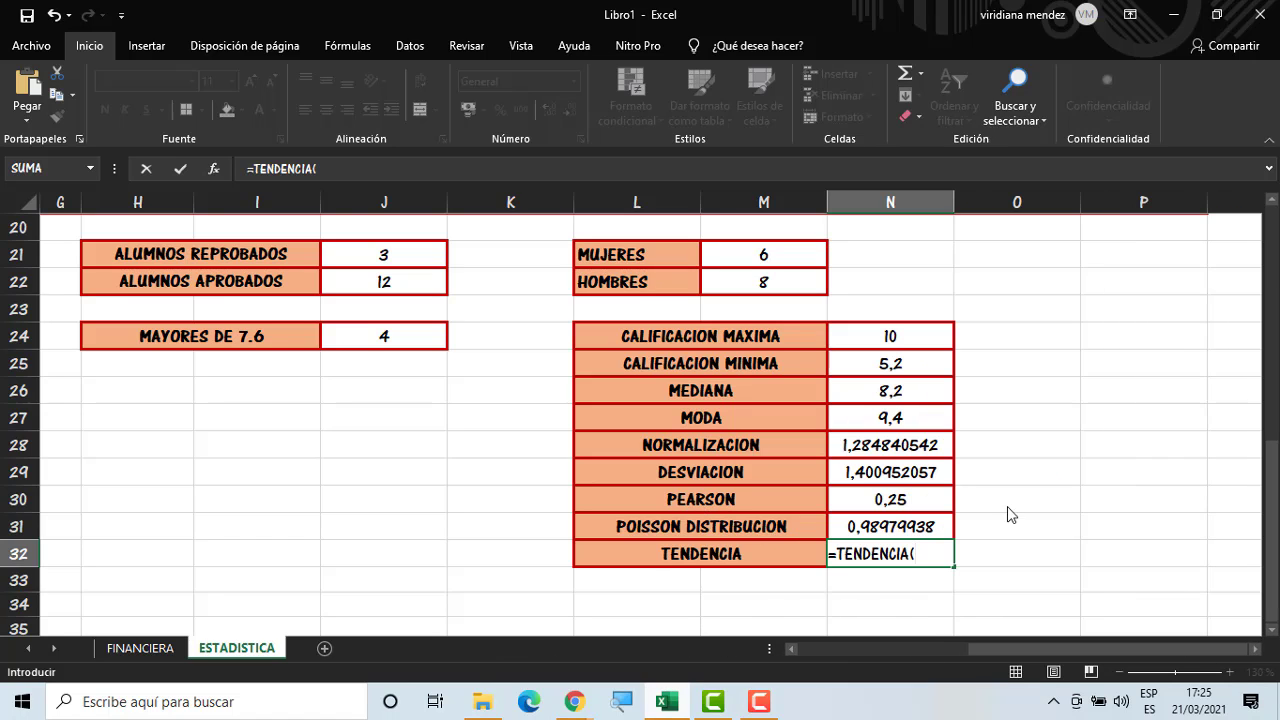
left_click(922, 556)
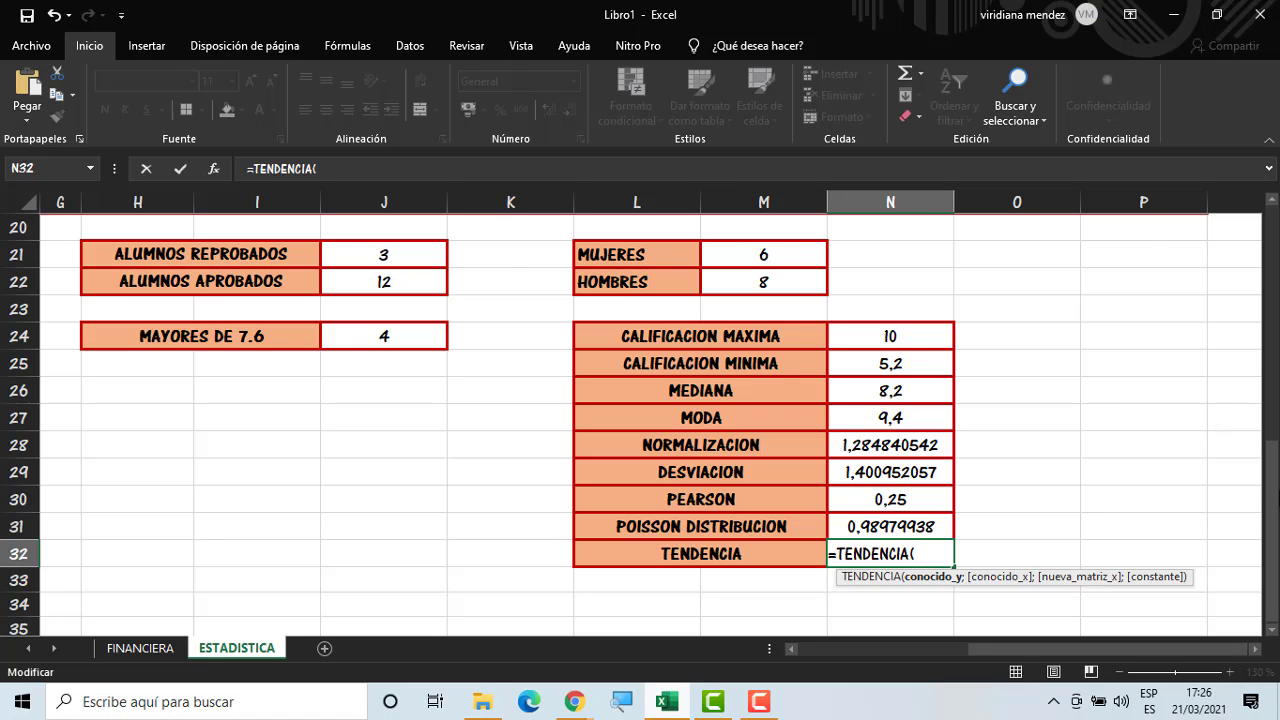
left_click_drag(1272, 453, 1275, 272)
left_click_drag(966, 290, 1030, 588)
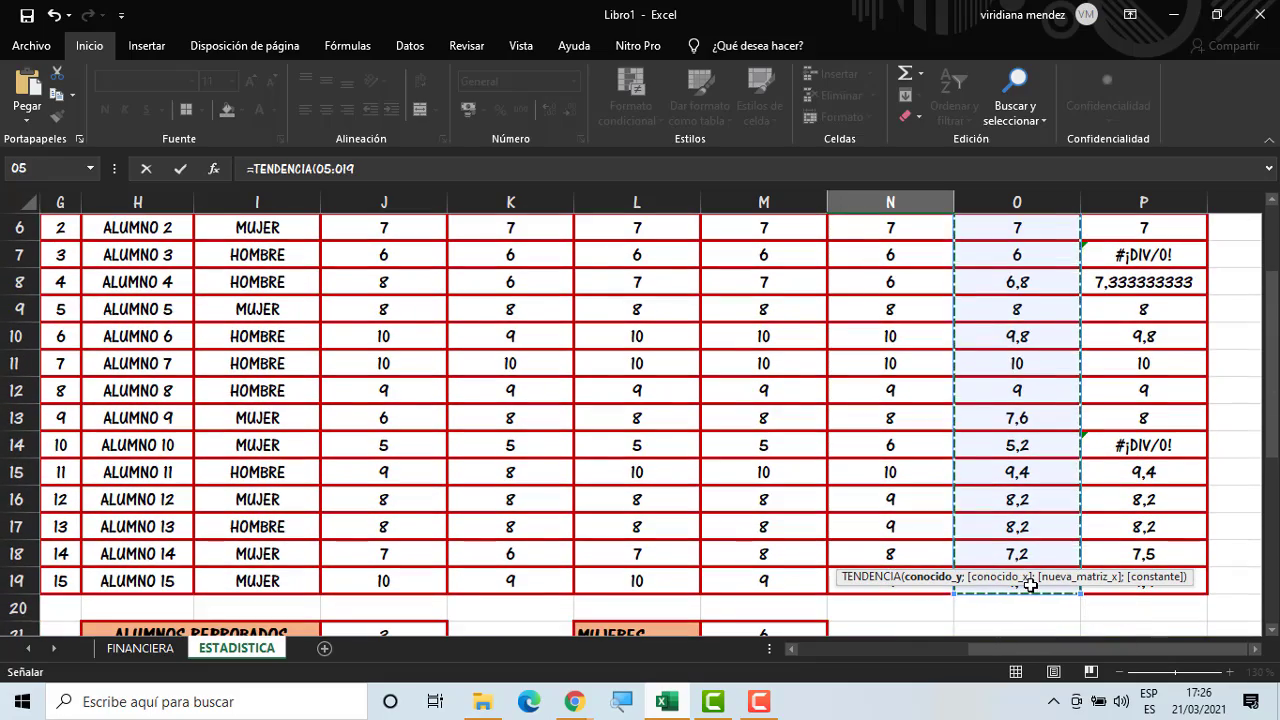
key("Return")
left_click(902, 586)
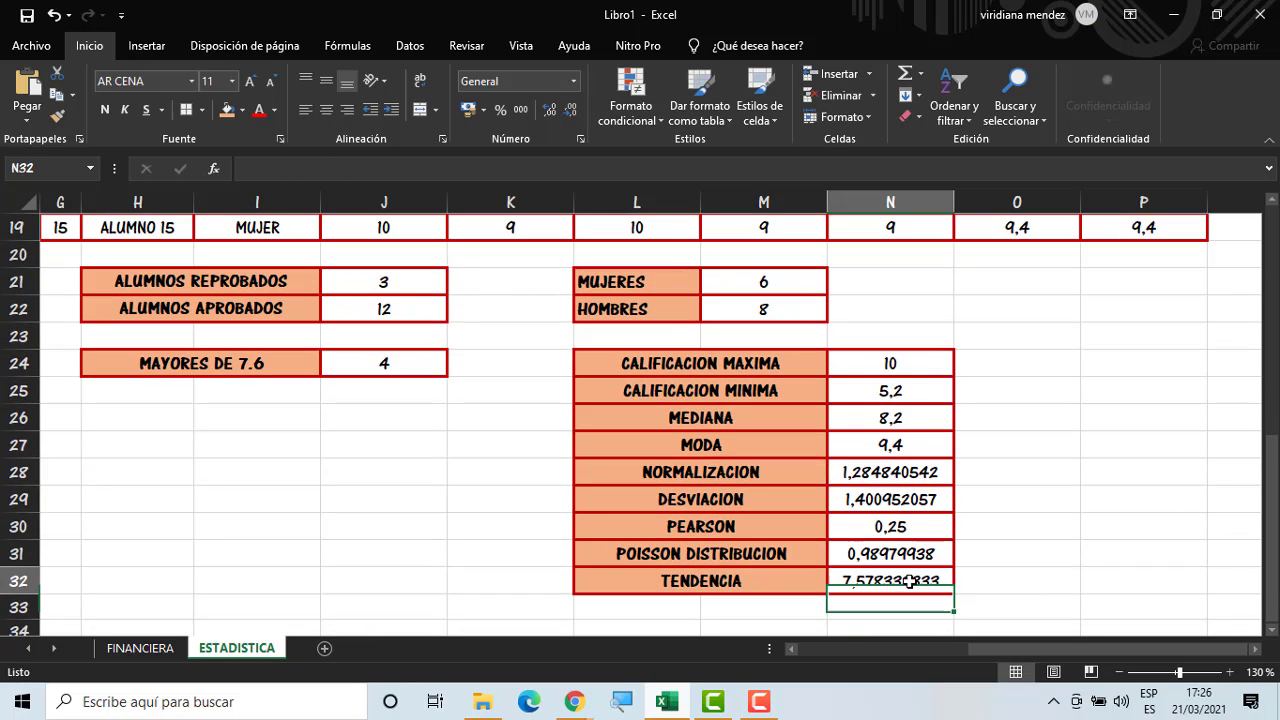
left_click(875, 612)
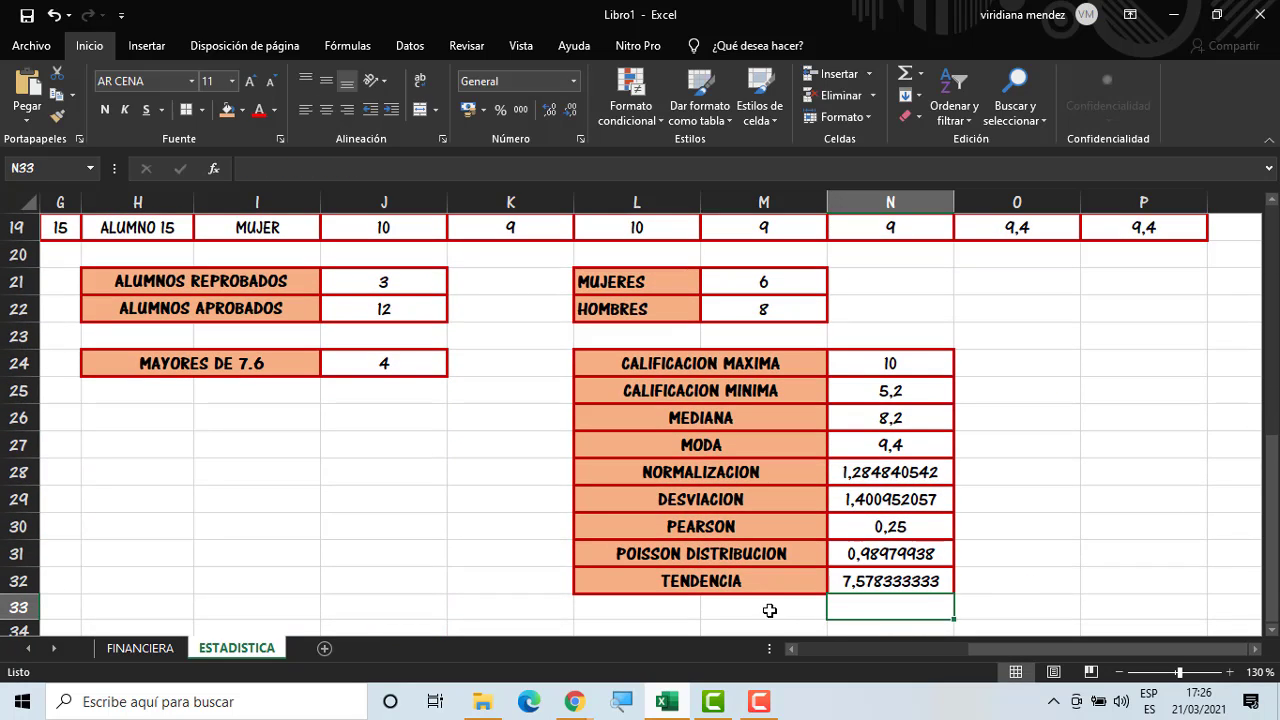
left_click(769, 611)
left_click(870, 606)
left_click(875, 580)
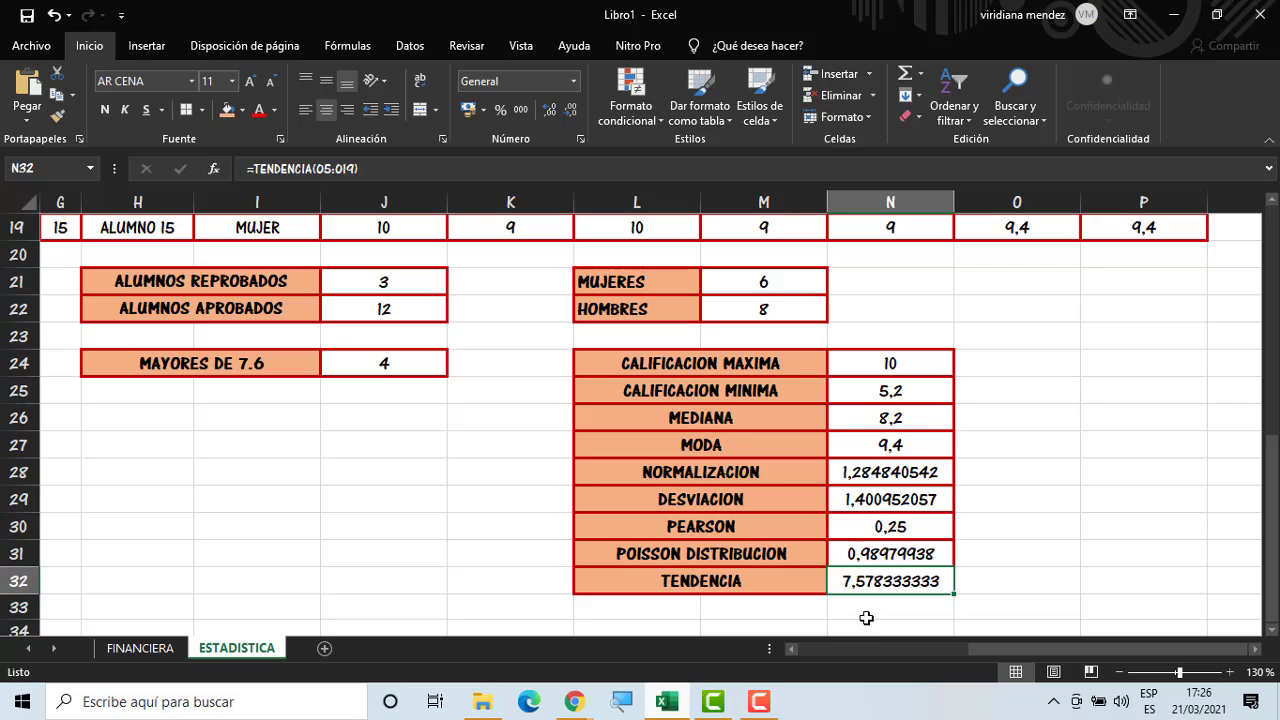
left_click(865, 614)
left_click(930, 586)
Enter the label VARIANZA in L33, below the TENDENCIA row
left_click(1017, 621)
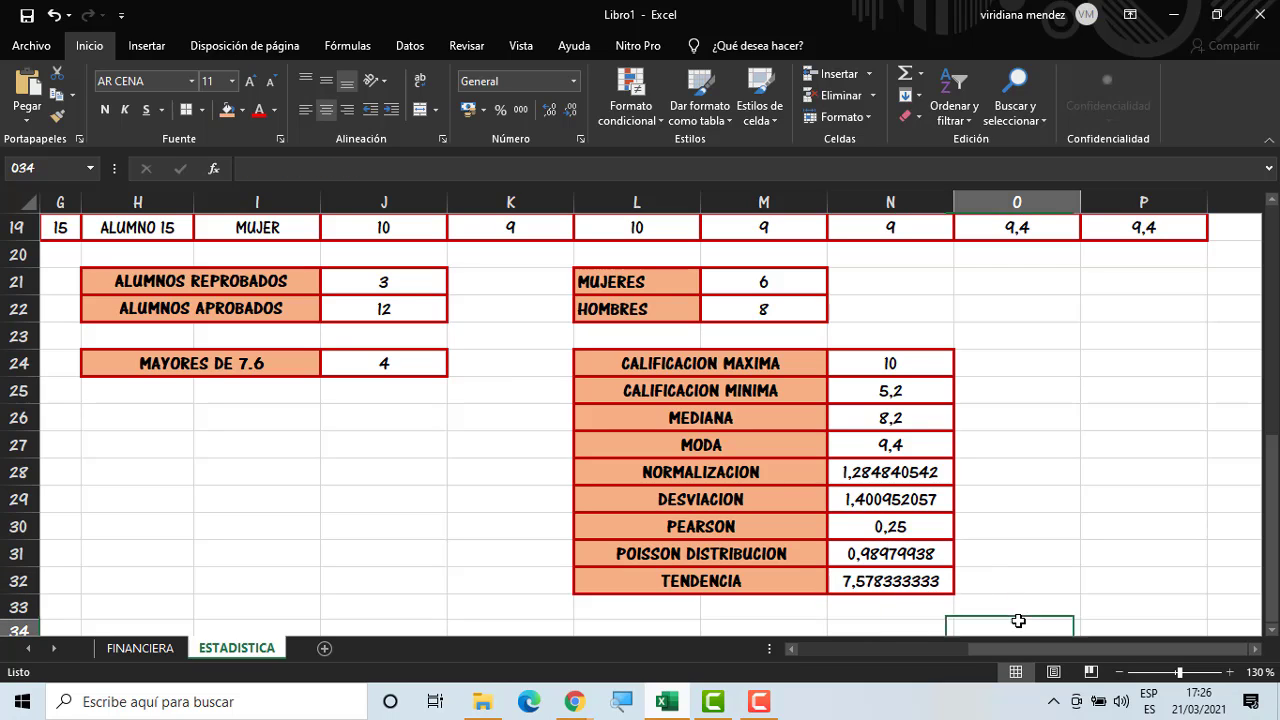
key("Left")
key("Left")
key("Left")
key("Up")
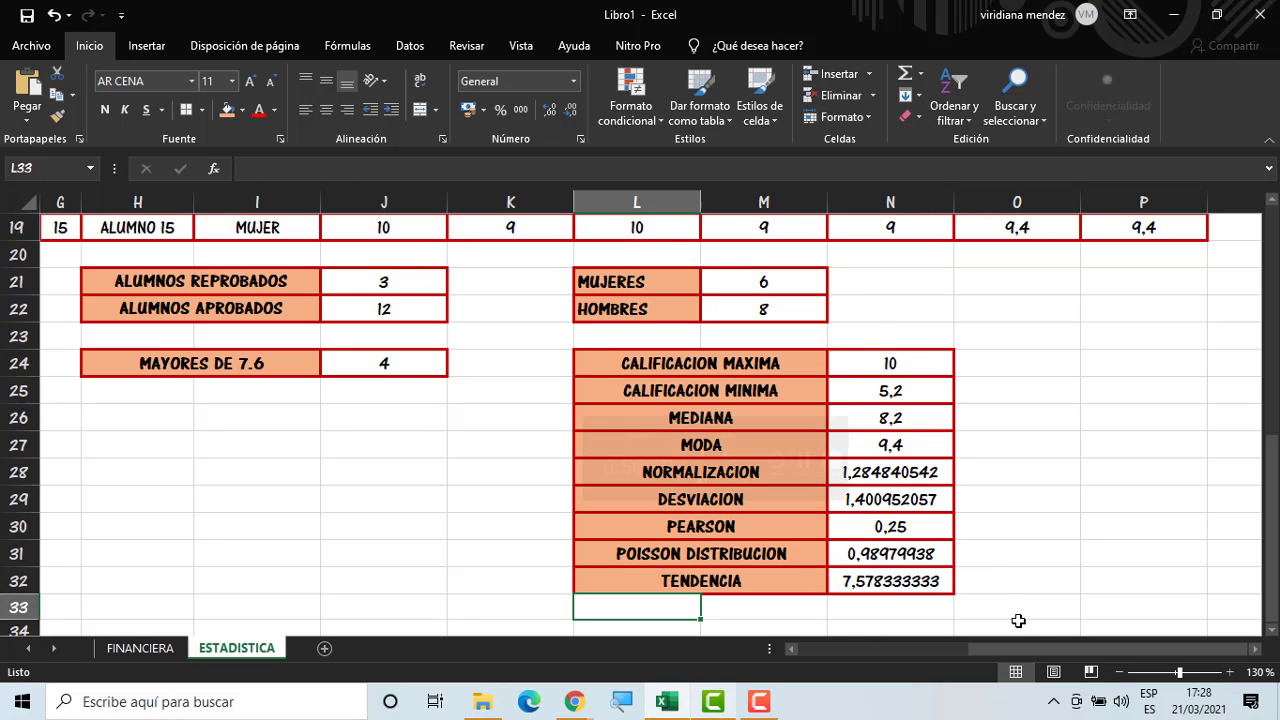
type("VARIANZA")
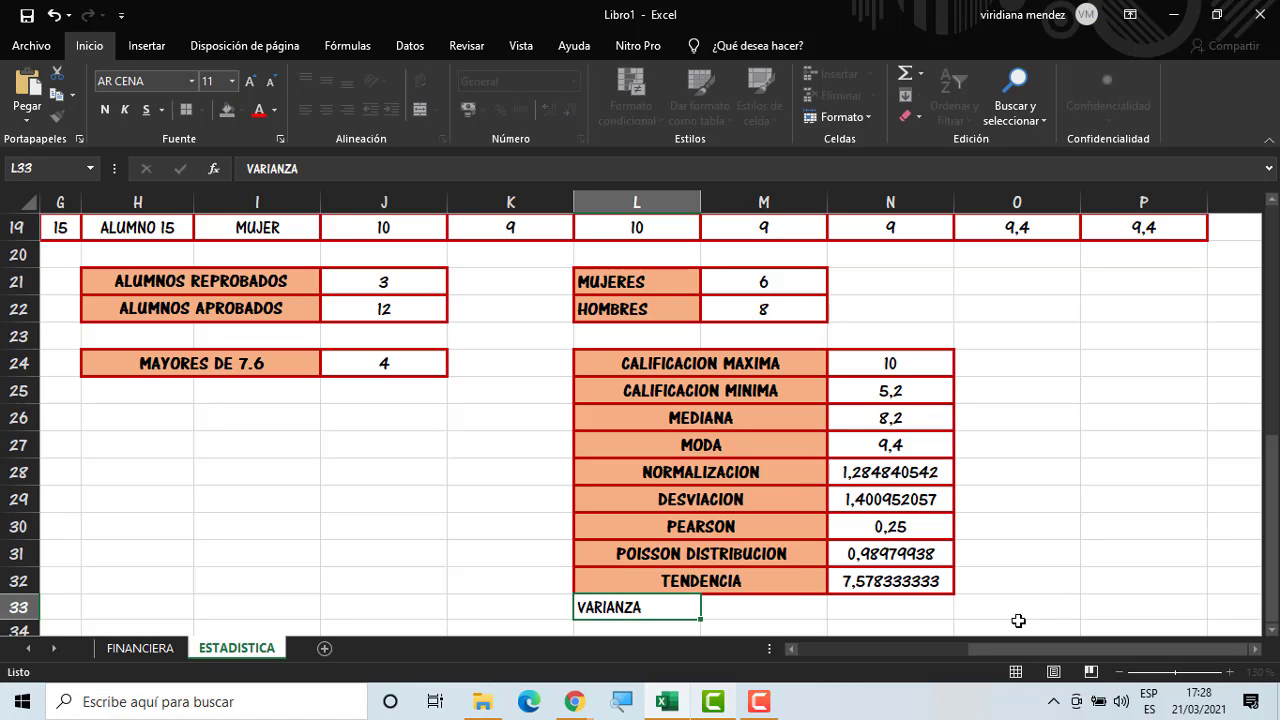
key("Right")
key("Right")
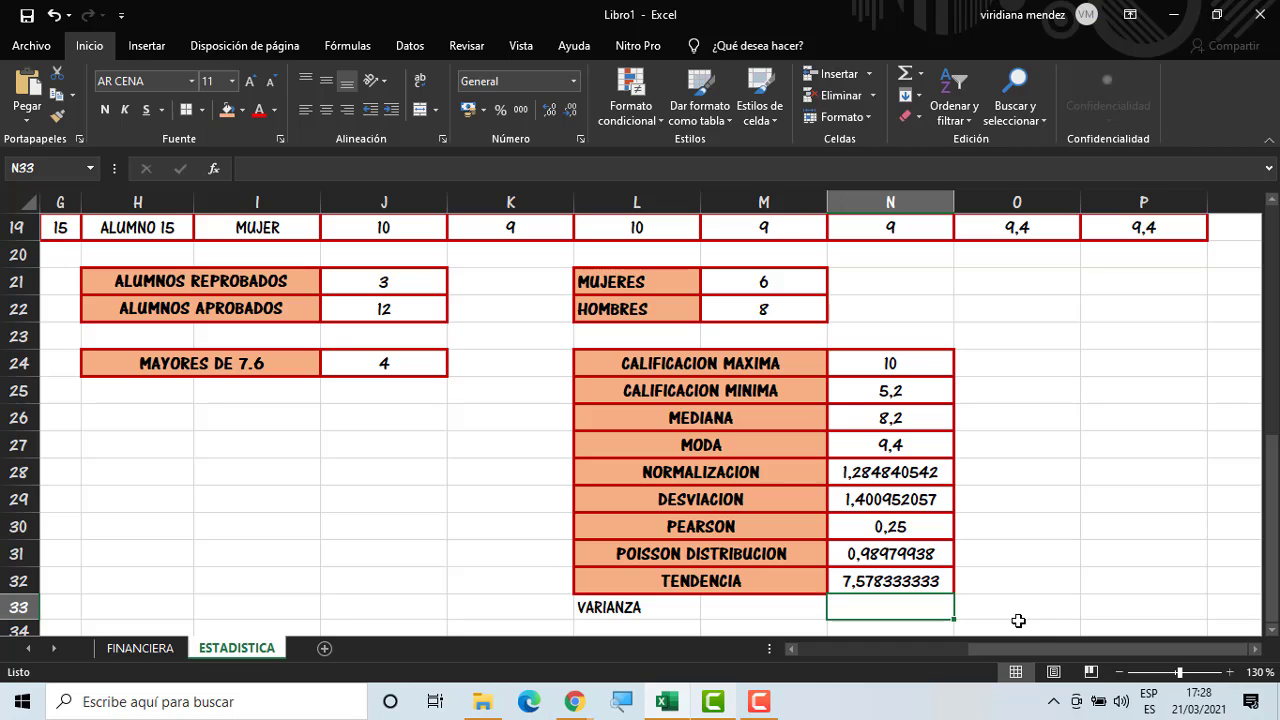
Fill L33:M33 orange, merge and centre it, and give it bold text with the red borders
left_click_drag(677, 612, 728, 608)
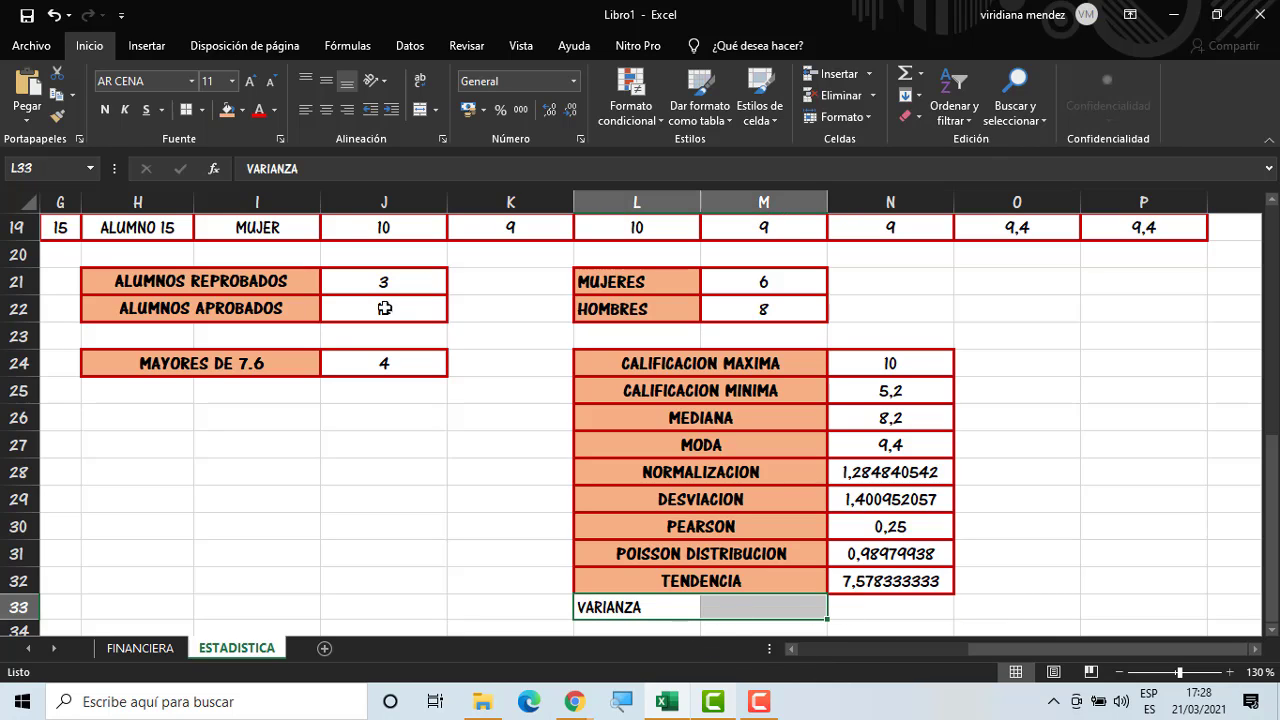
left_click(227, 110)
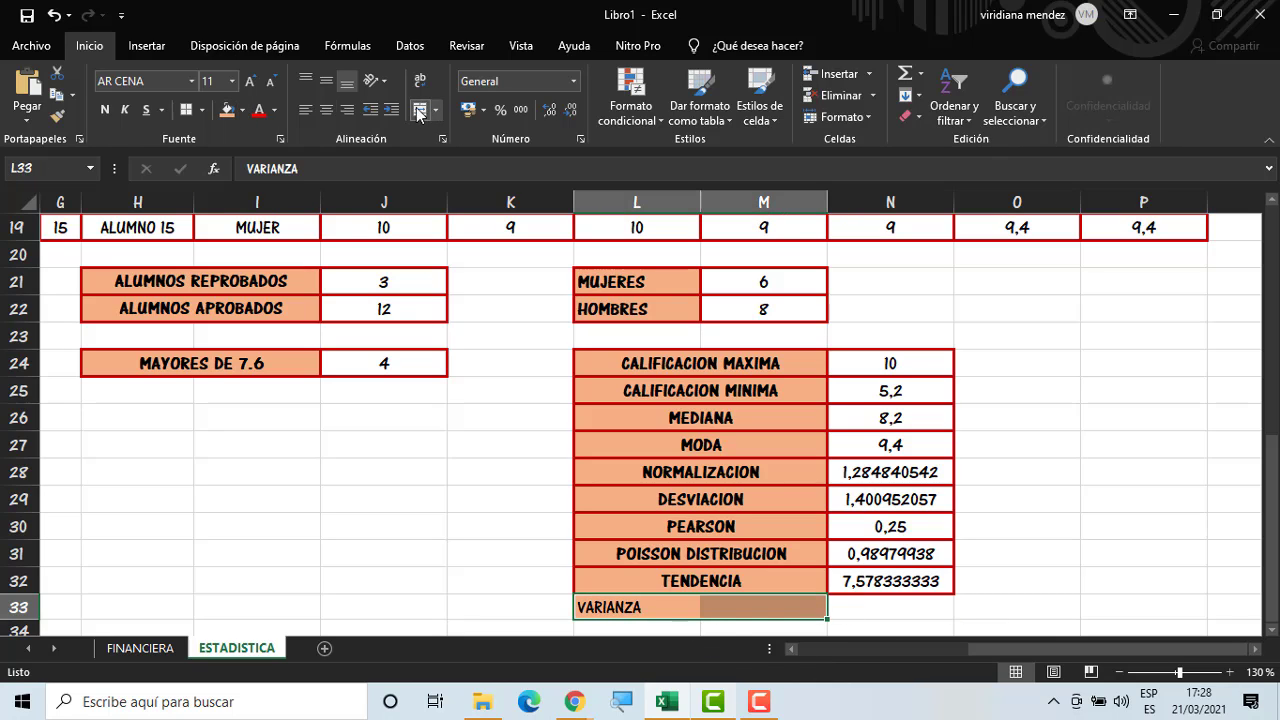
left_click(420, 110)
left_click(105, 110)
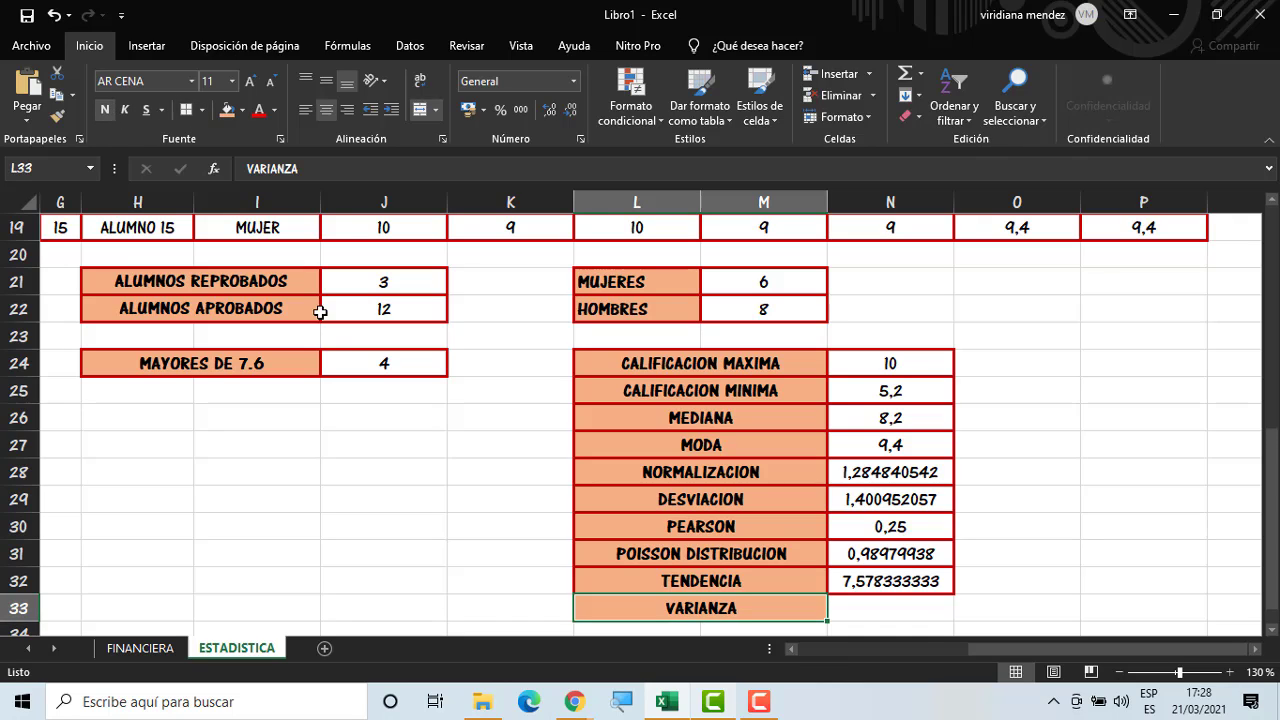
Centre N33 with red borders and calculate the variance there with VARA over the average grades in column O
left_click(906, 616)
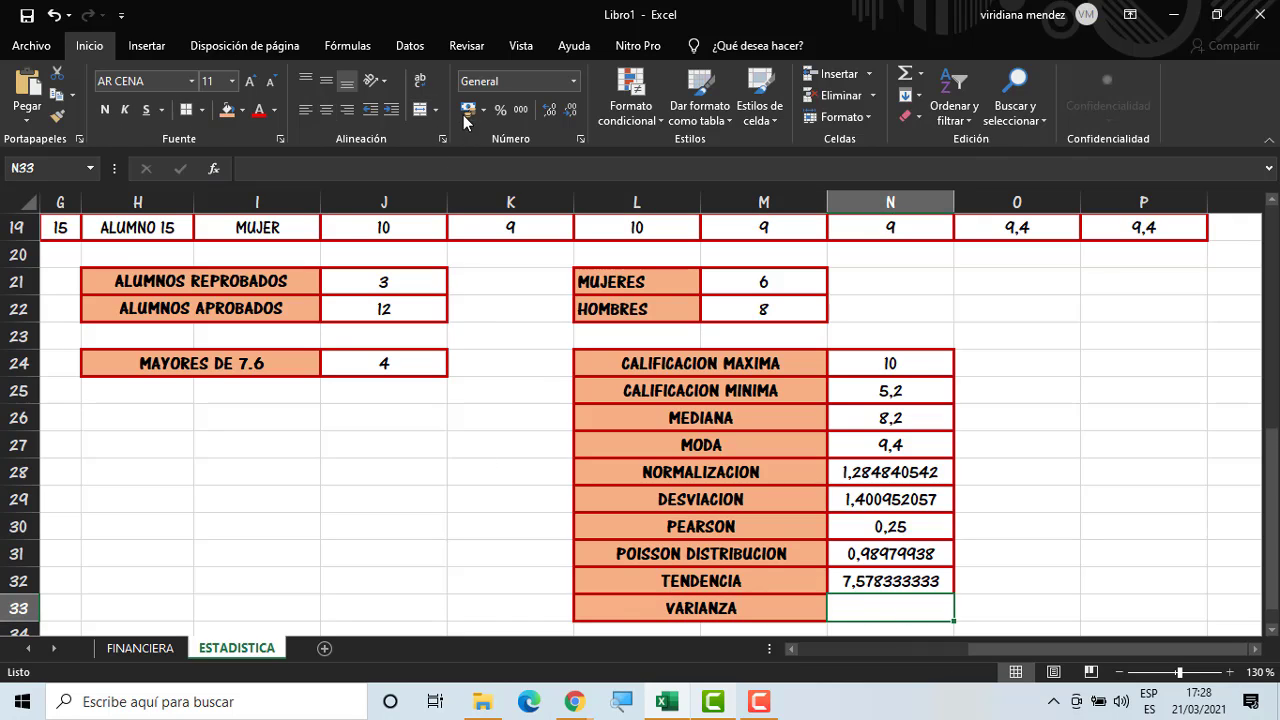
left_click(326, 110)
type("=VARA")
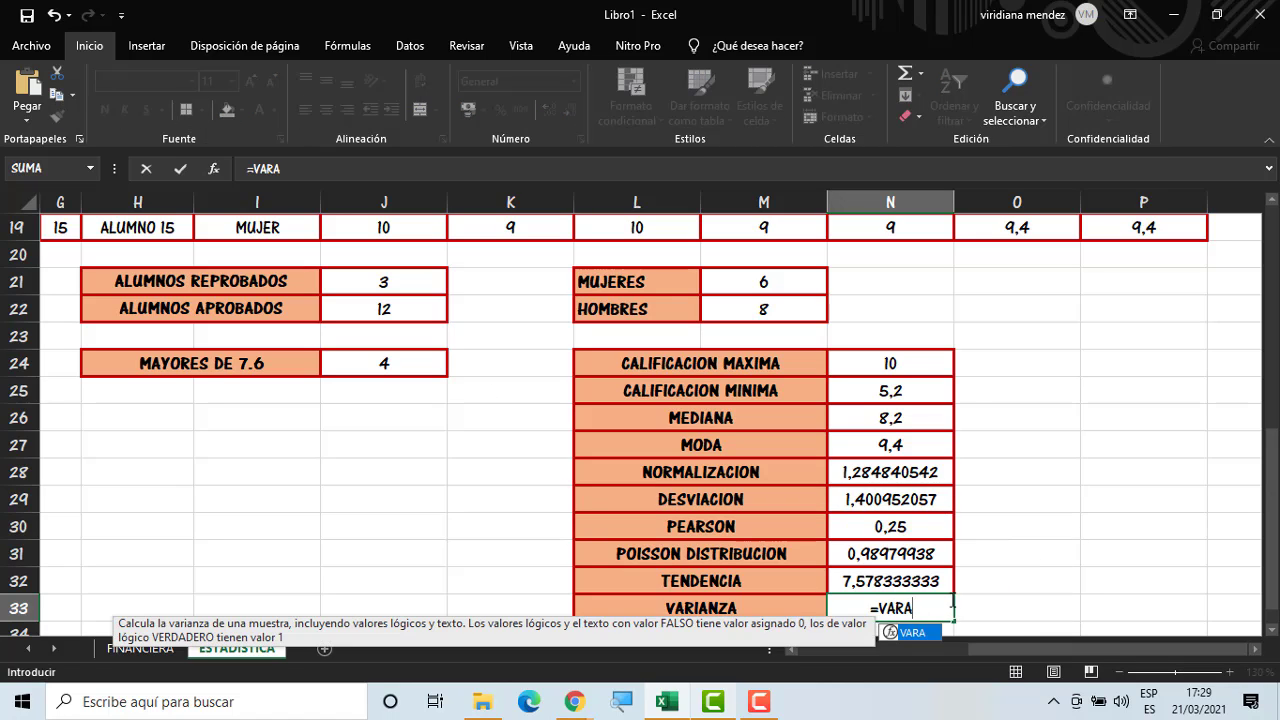
double_click(933, 631)
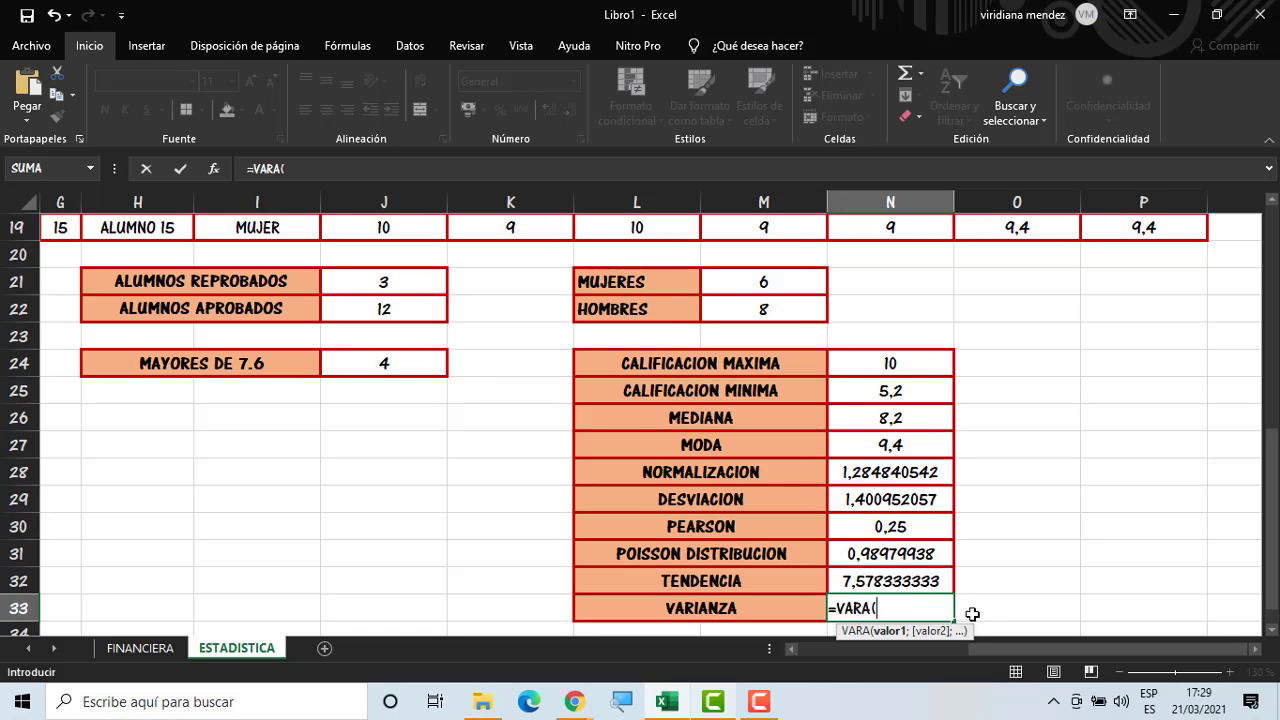
left_click_drag(1272, 488, 1272, 277)
left_click_drag(1060, 311, 1049, 588)
key("Return")
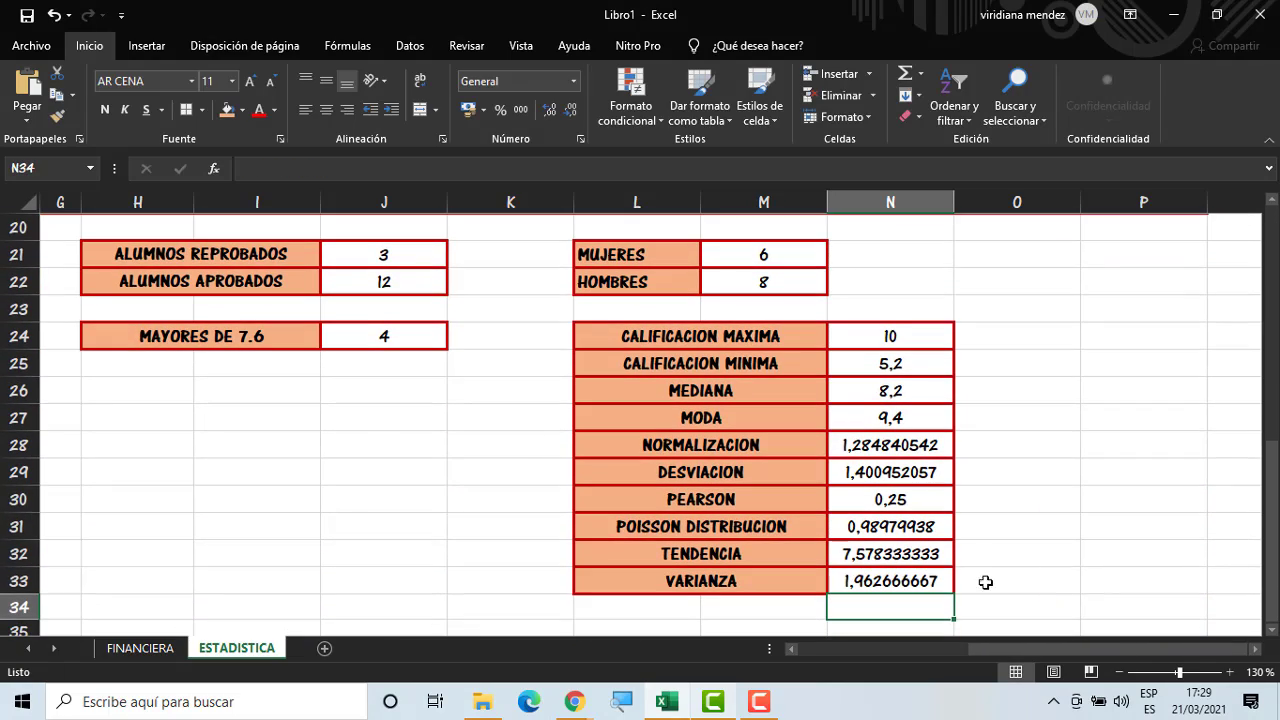
left_click(903, 581)
left_click(1136, 582)
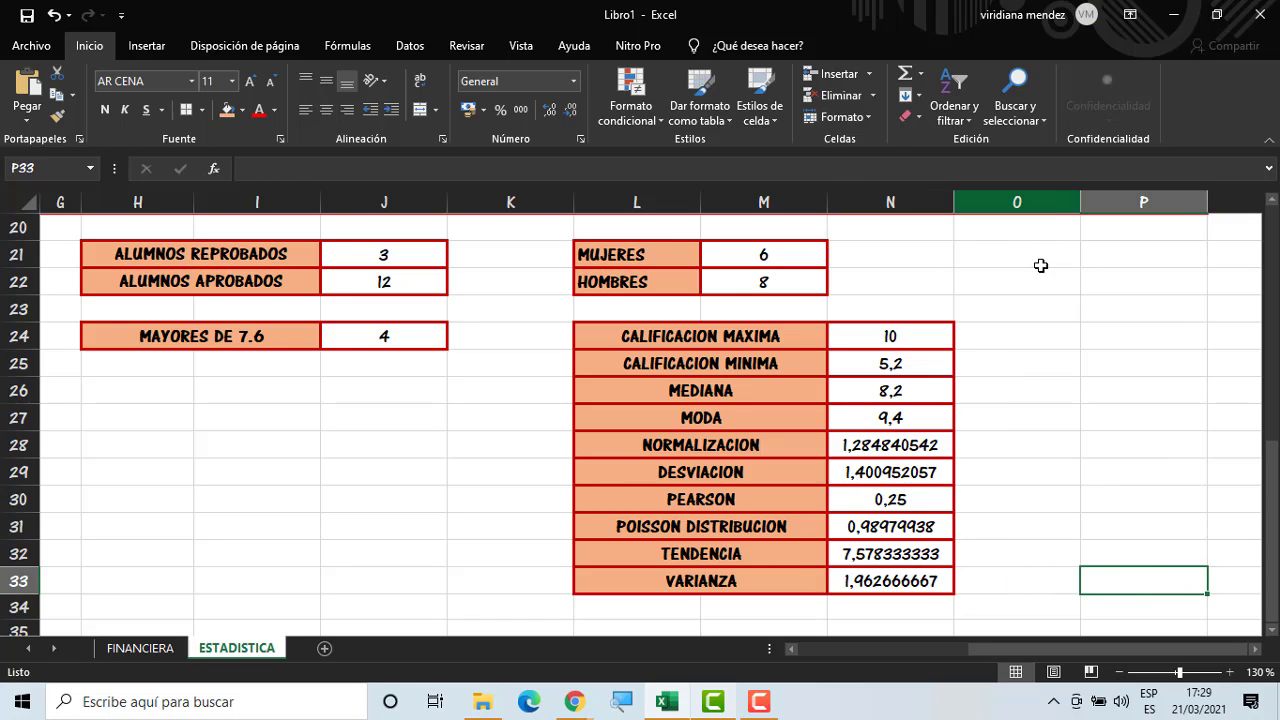
left_click(1024, 591)
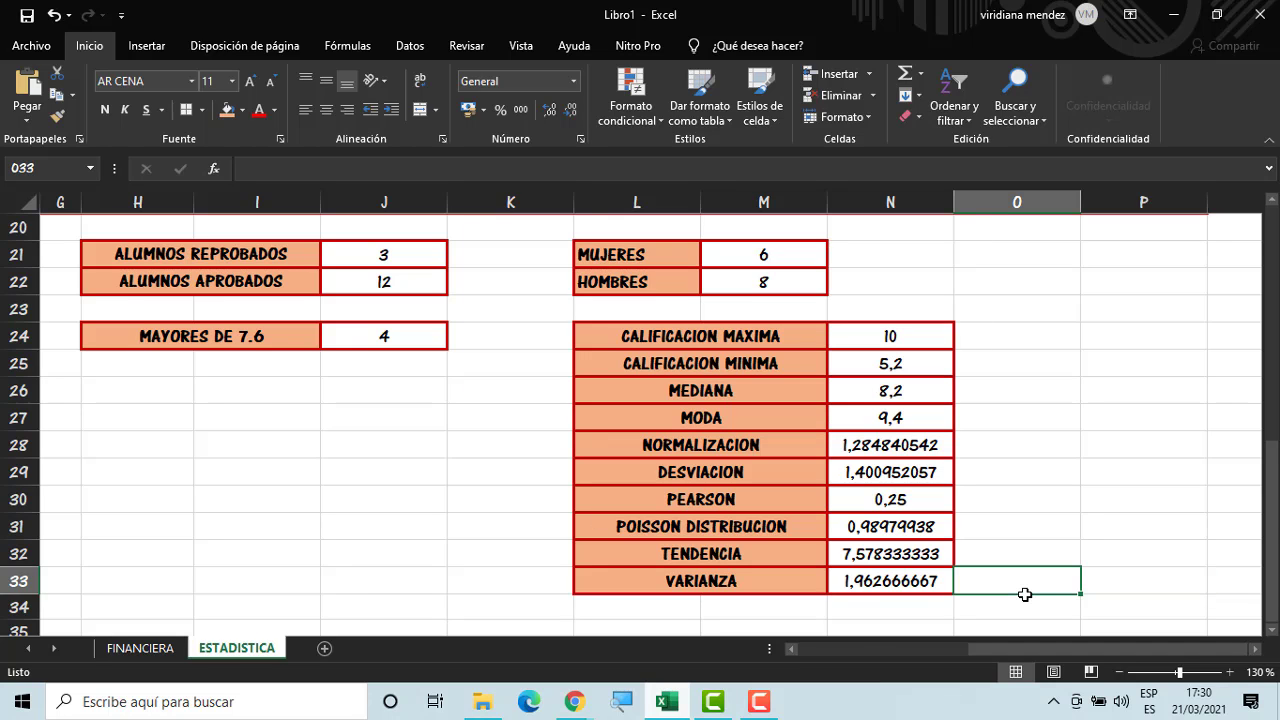
Examine the whole ESTADISTICA sheet at 60 % zoom, including the inscriptions, grades and statistics tables
left_click_drag(1274, 514, 1272, 372)
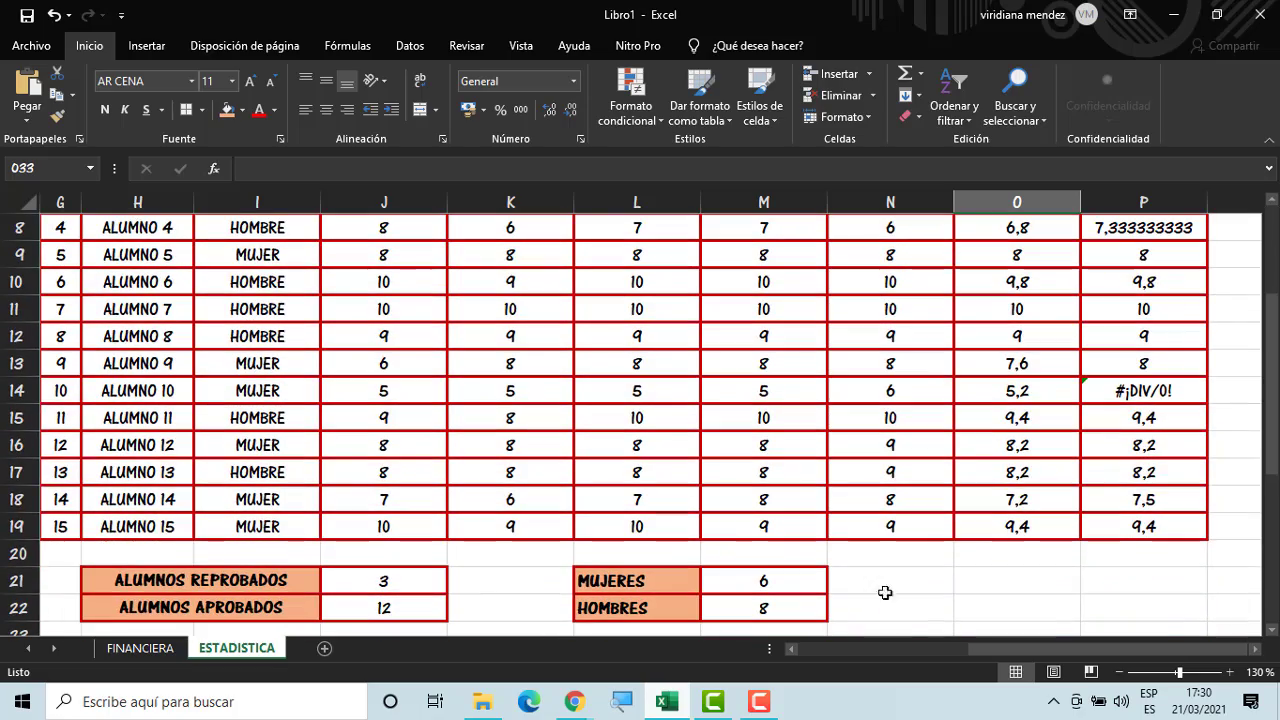
left_click(1120, 672)
left_click(1120, 672)
left_click(1120, 672)
left_click(1120, 672)
left_click(1120, 672)
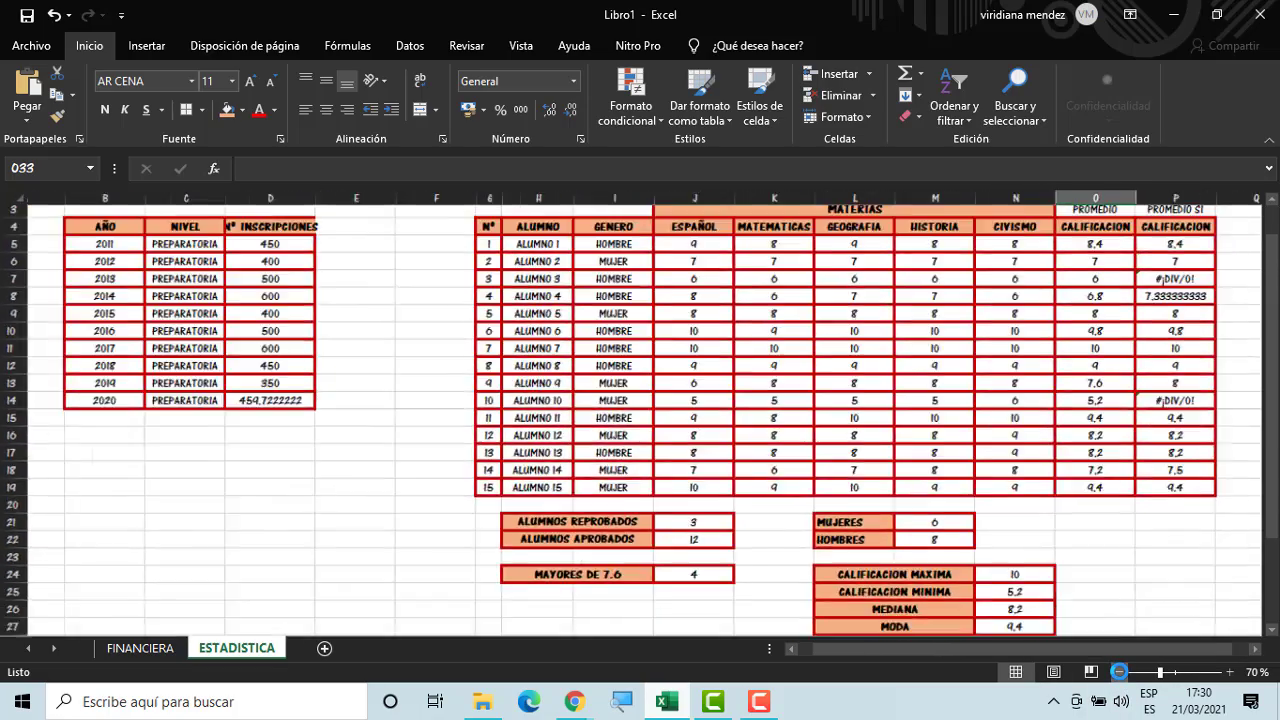
left_click(1120, 672)
left_click(1120, 672)
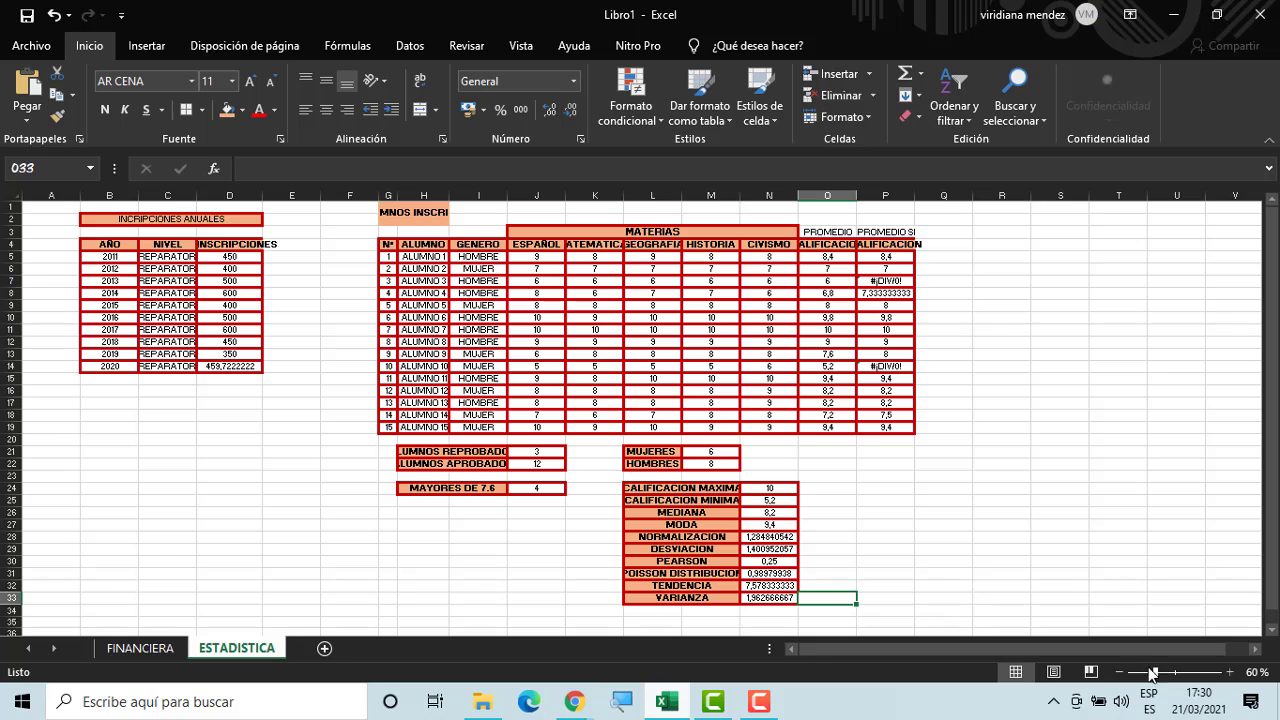
left_click_drag(1170, 655, 1182, 654)
left_click(1120, 538)
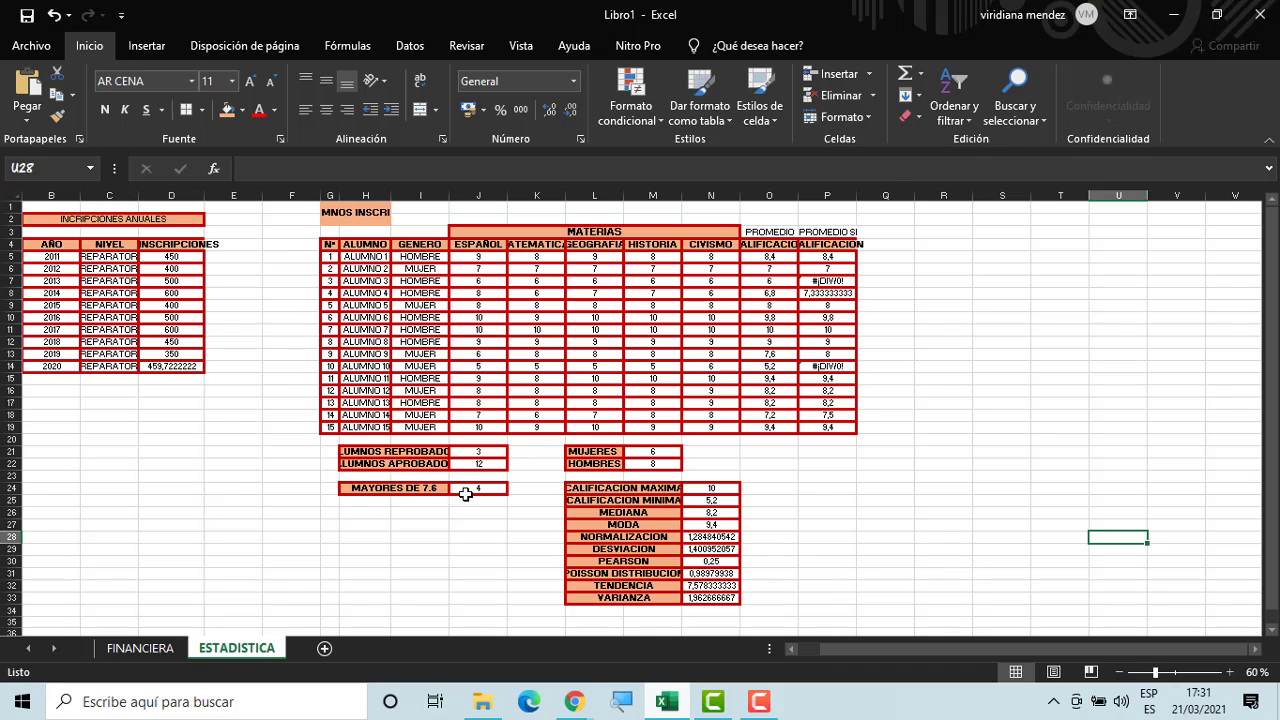
Insert a 3D pie chart from the failed and passed students range H21:J22 and place it beside the MUJERES/HOMBRES table, over columns O to S
left_click_drag(419, 452, 457, 466)
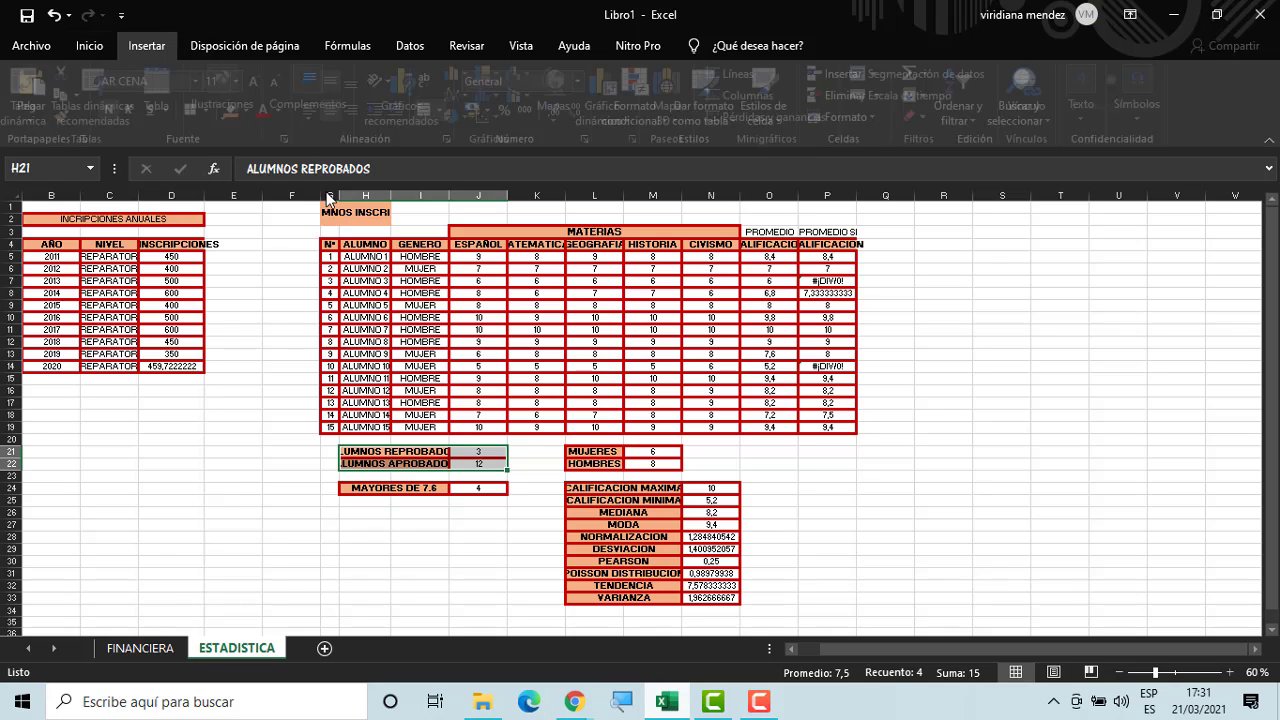
left_click(474, 118)
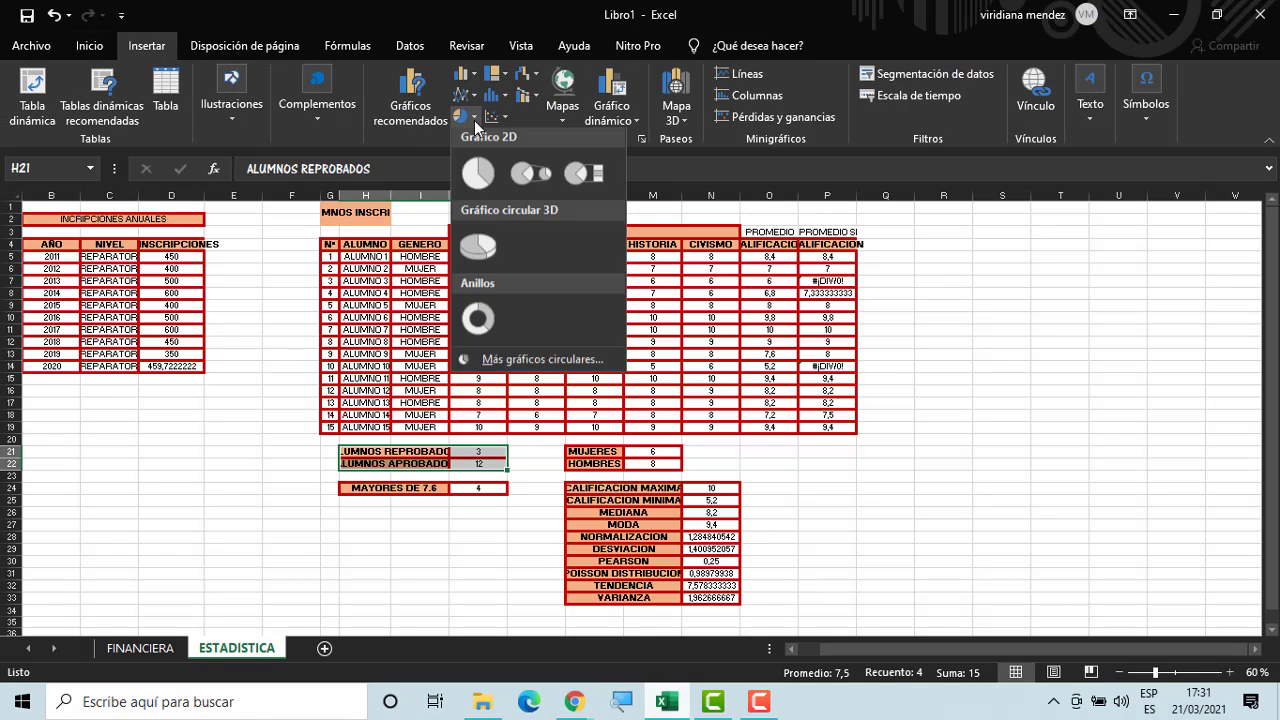
left_click(499, 244)
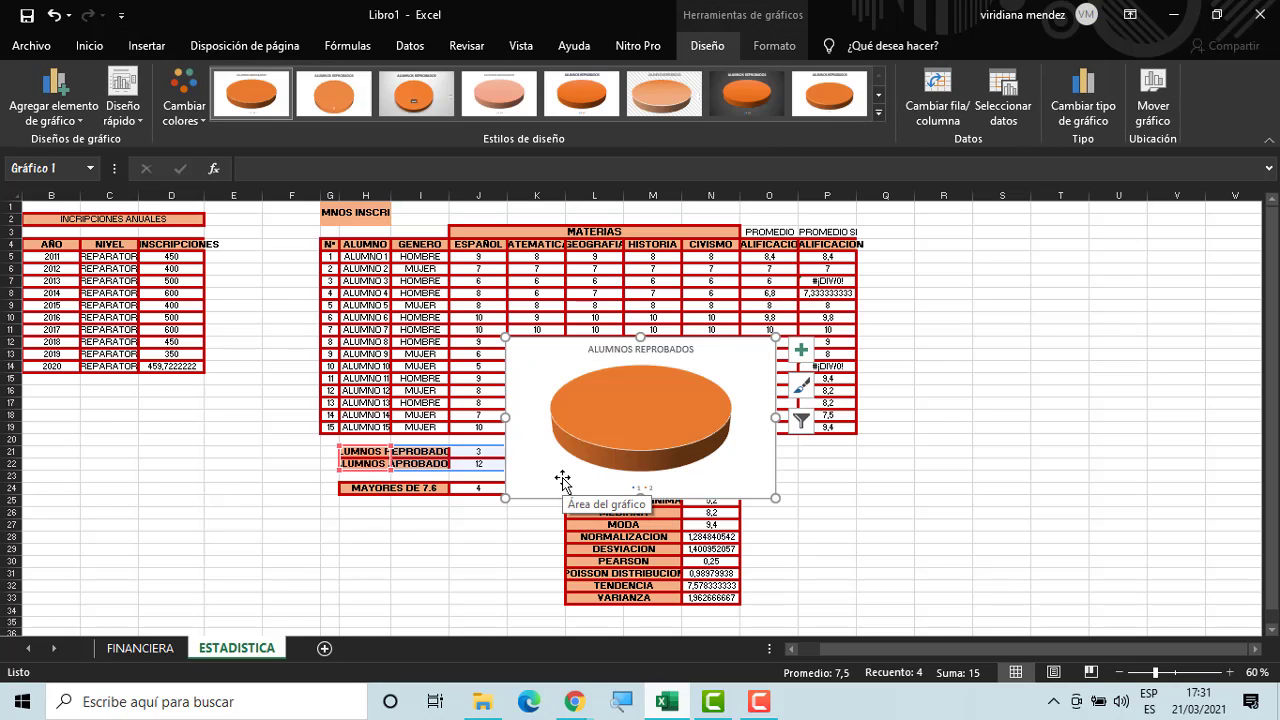
left_click_drag(563, 480, 824, 480)
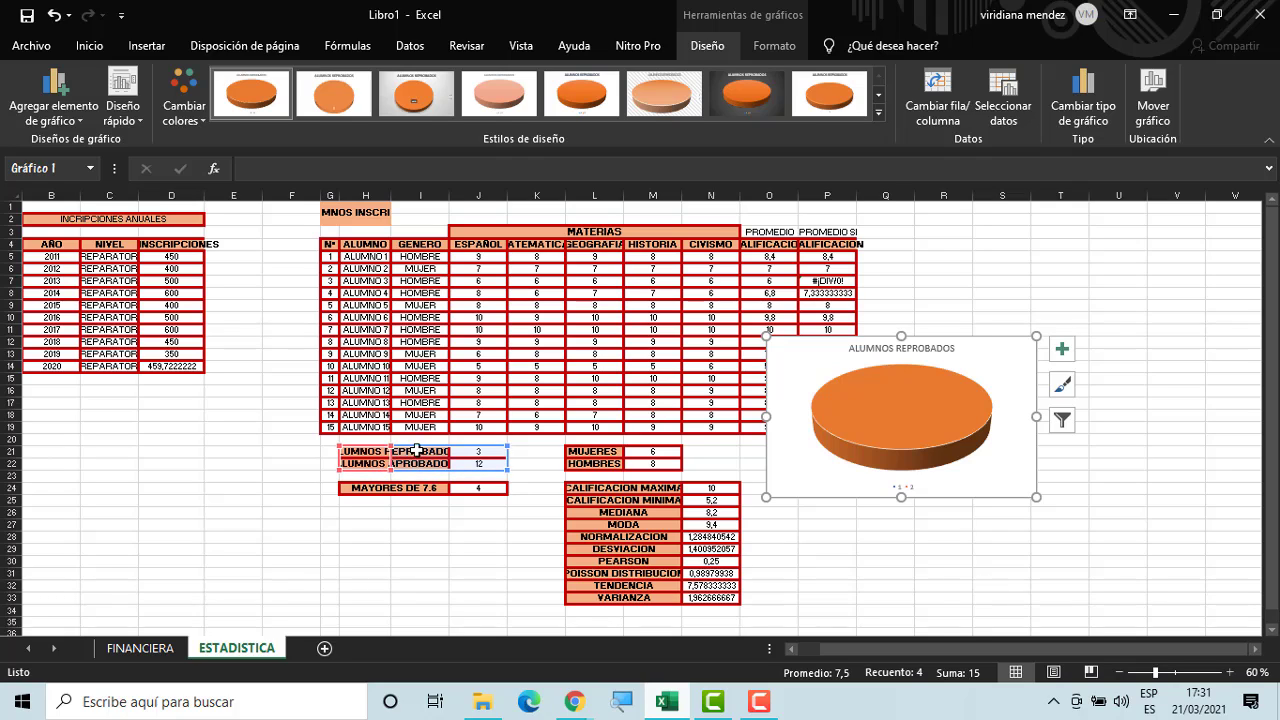
Restrict the pie chart's data values to J21:J22 and deselect the chart
left_click_drag(443, 447, 512, 447)
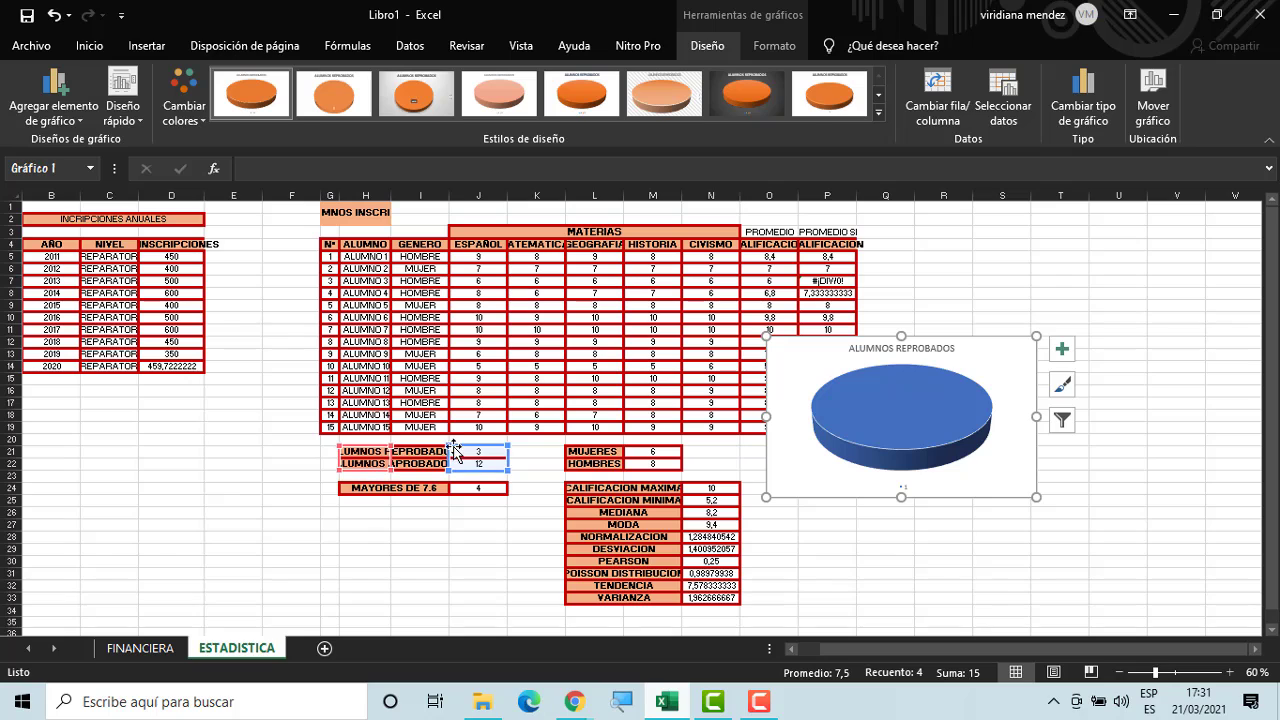
left_click(400, 463)
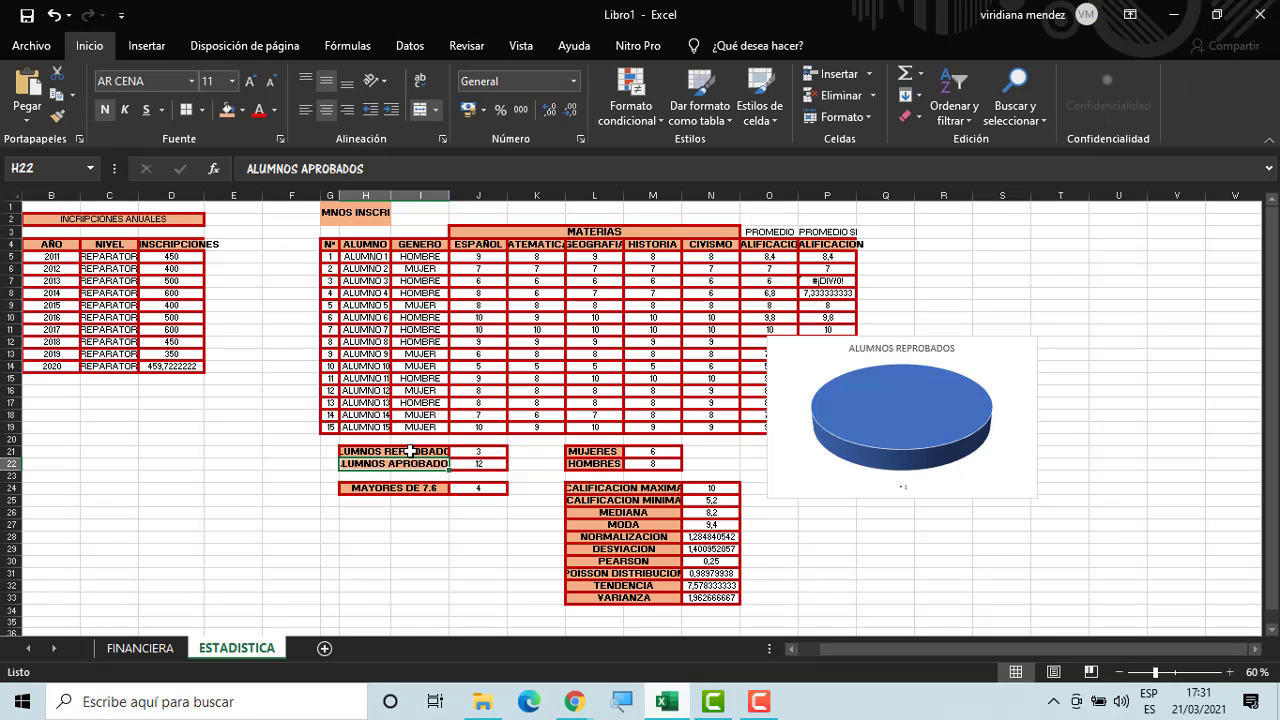
left_click(466, 453)
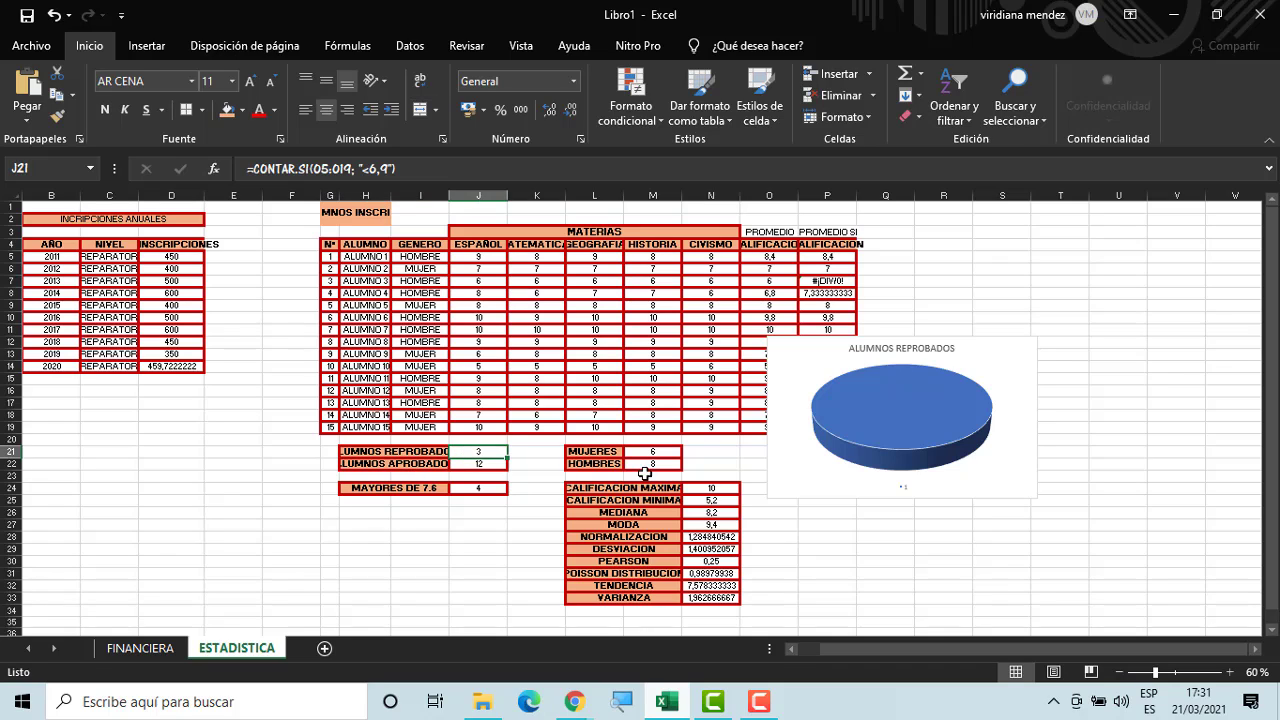
left_click(776, 442)
left_click(776, 508)
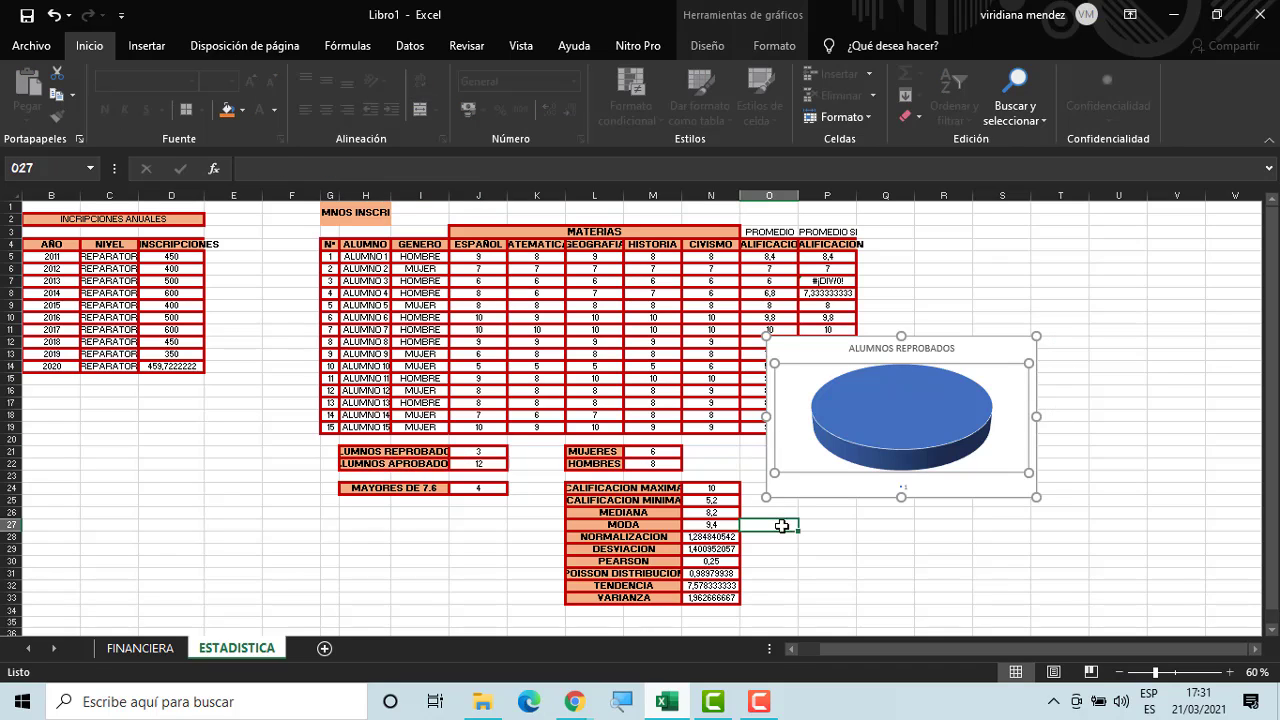
Undo the last chart edit and move the pie chart diagonally down beside the statistics table, over columns P to T
left_click(781, 487)
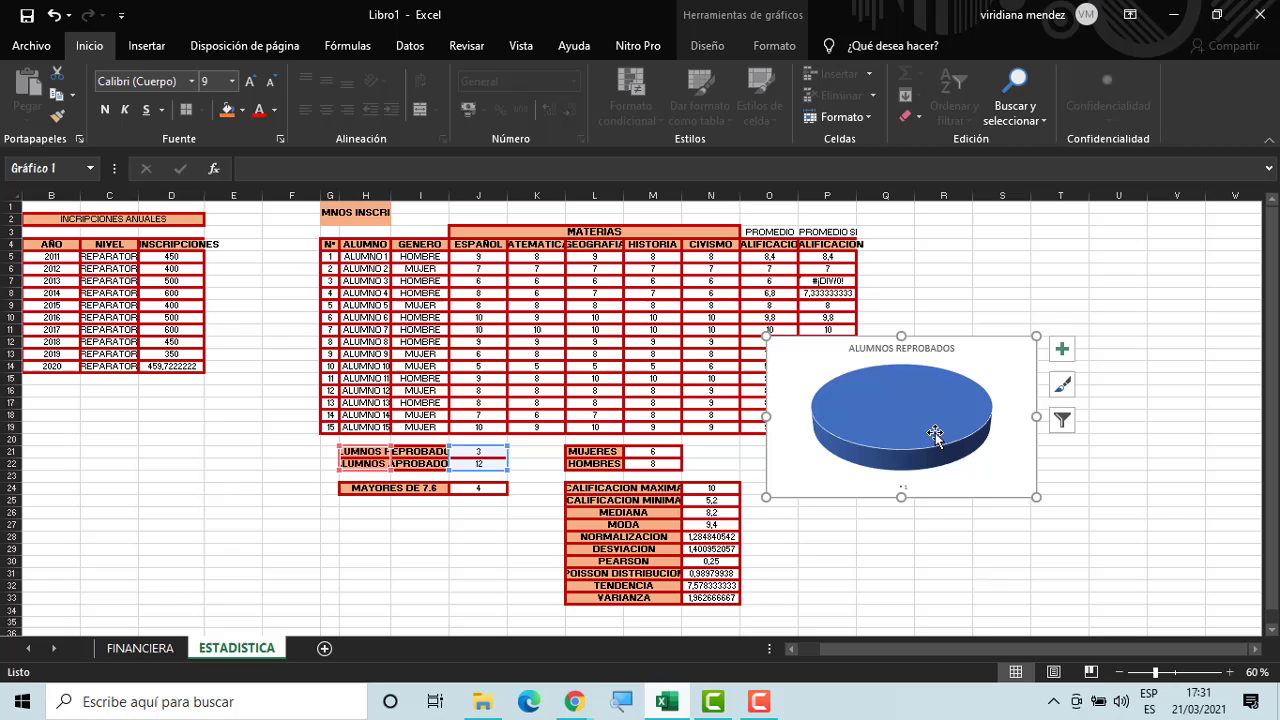
left_click(789, 480)
key("ctrl+z")
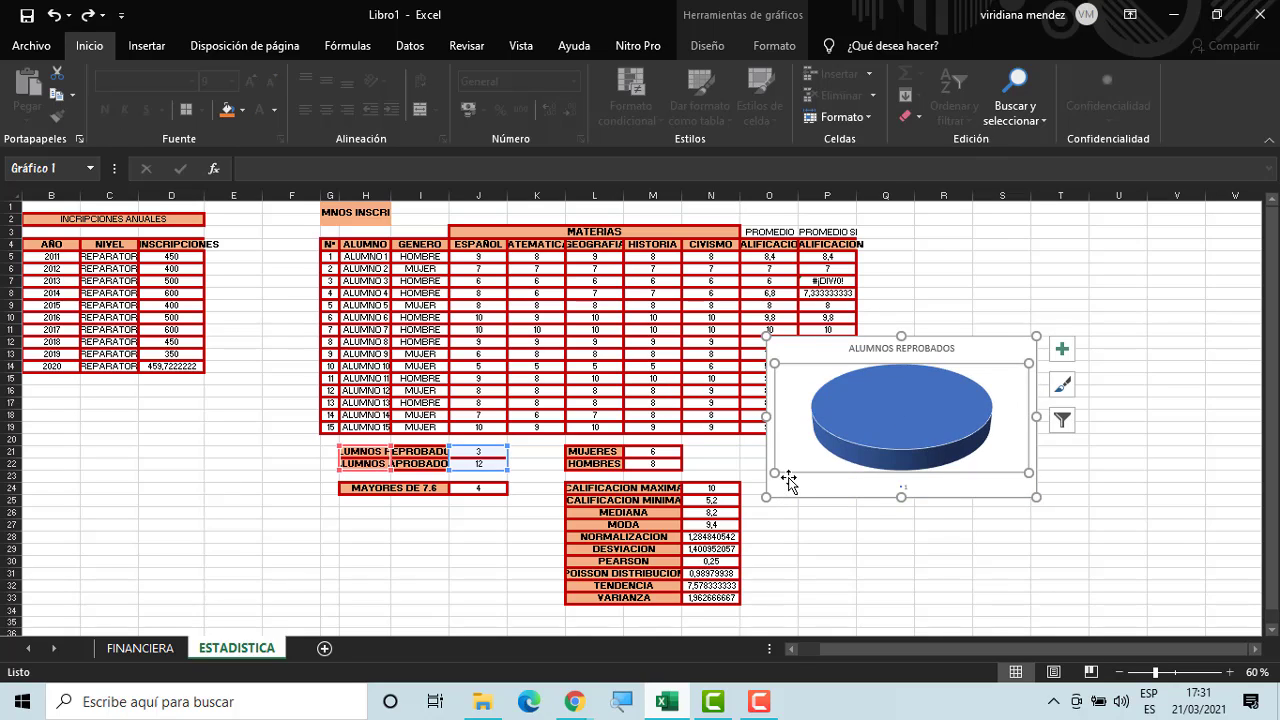
left_click(790, 501)
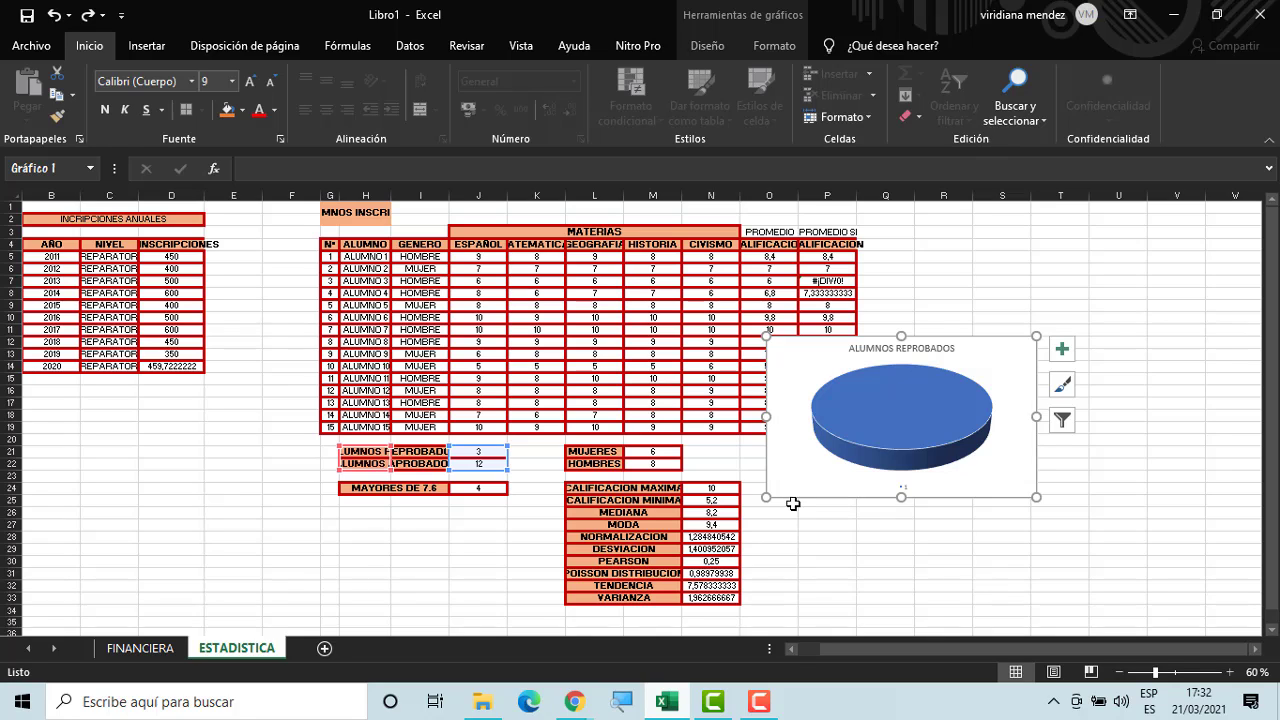
left_click_drag(800, 500, 840, 559)
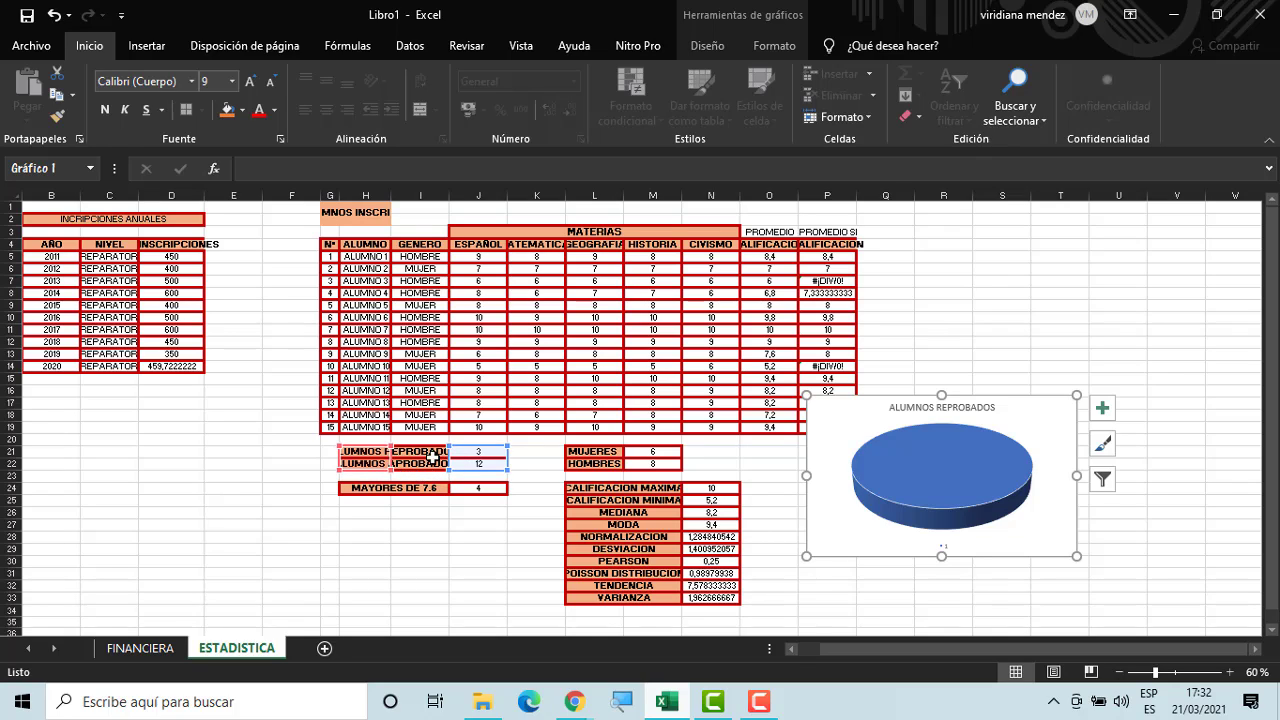
Try to adjust the pie chart's source range over the failed and passed students table, H21:J22
left_click_drag(391, 454, 389, 447)
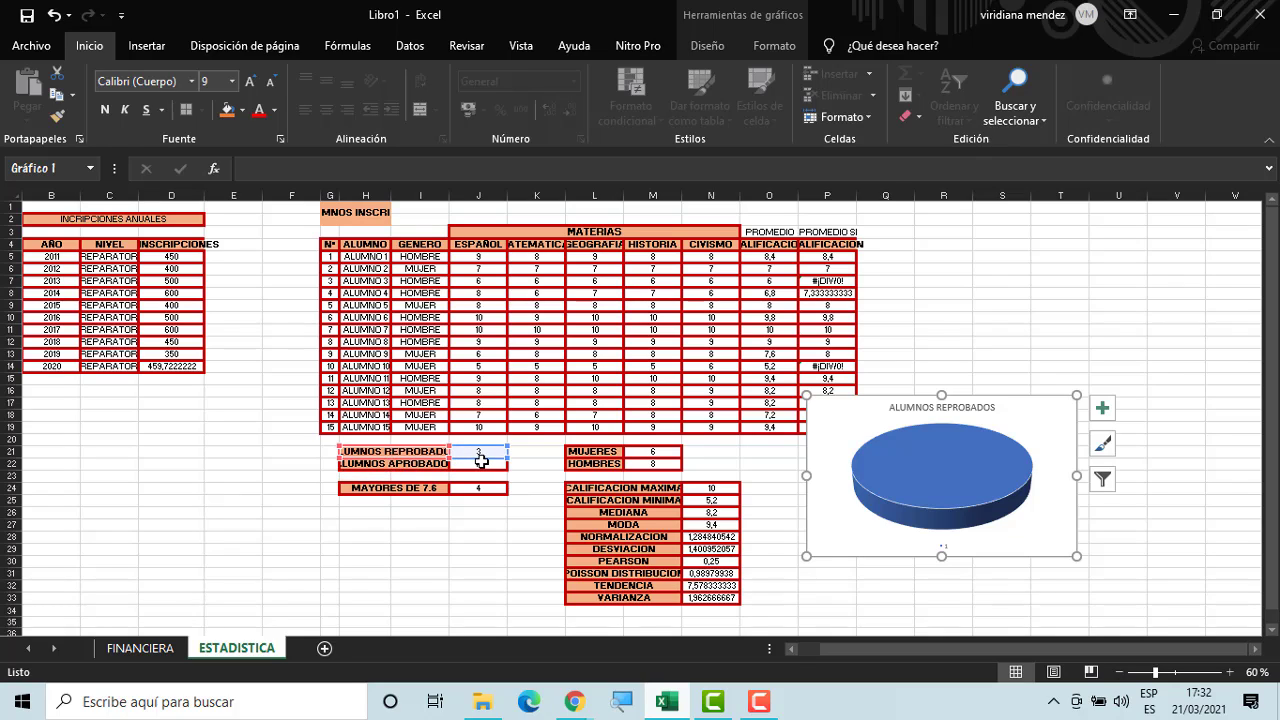
left_click_drag(478, 458, 445, 470)
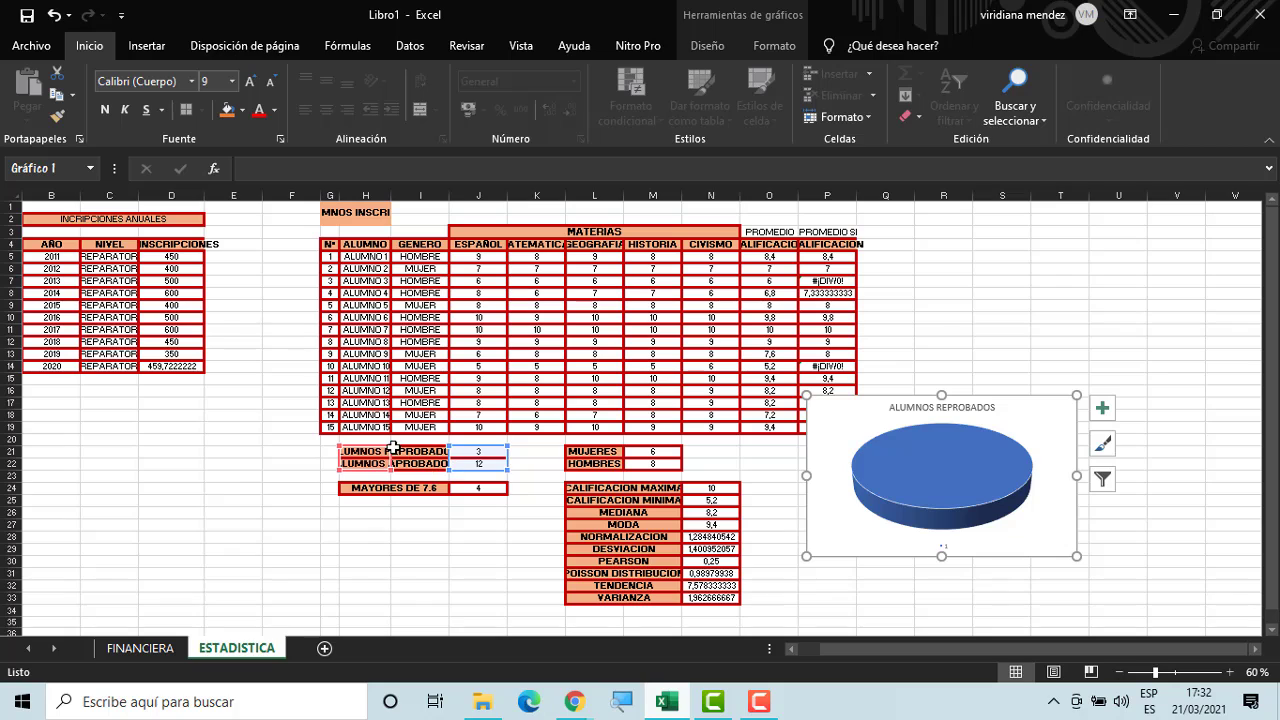
left_click(456, 480)
left_click(412, 460)
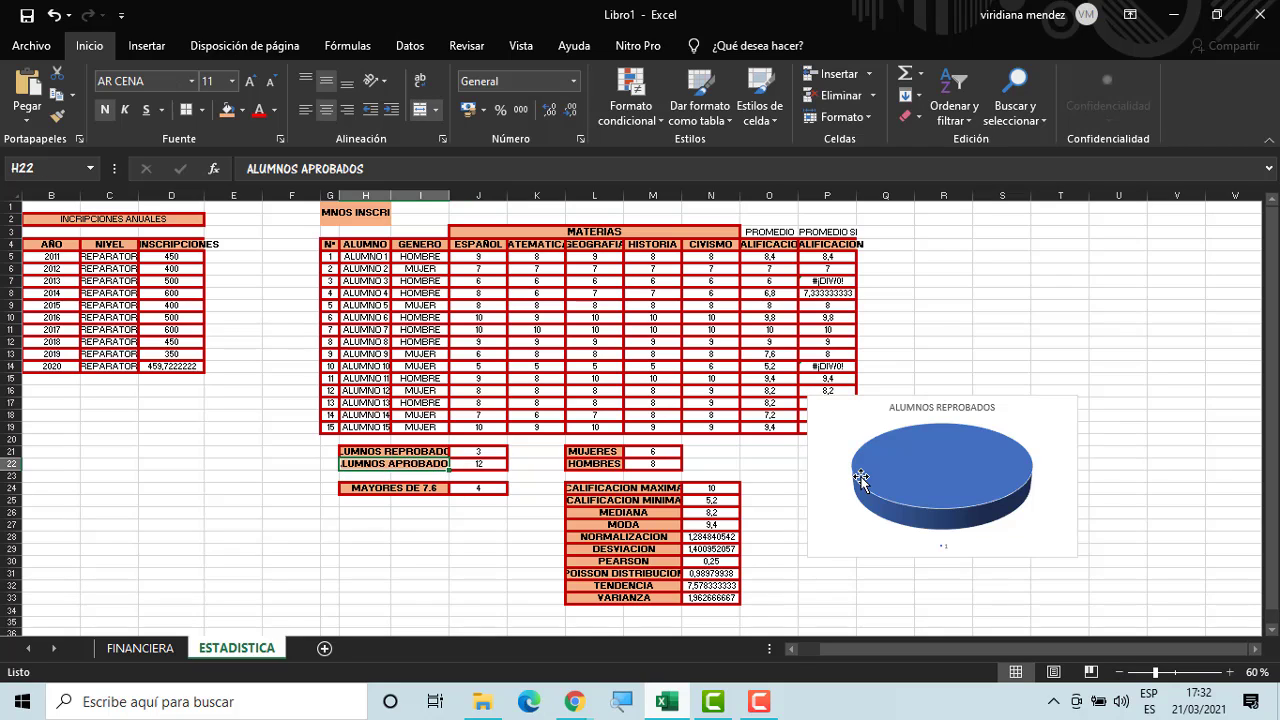
left_click(829, 443)
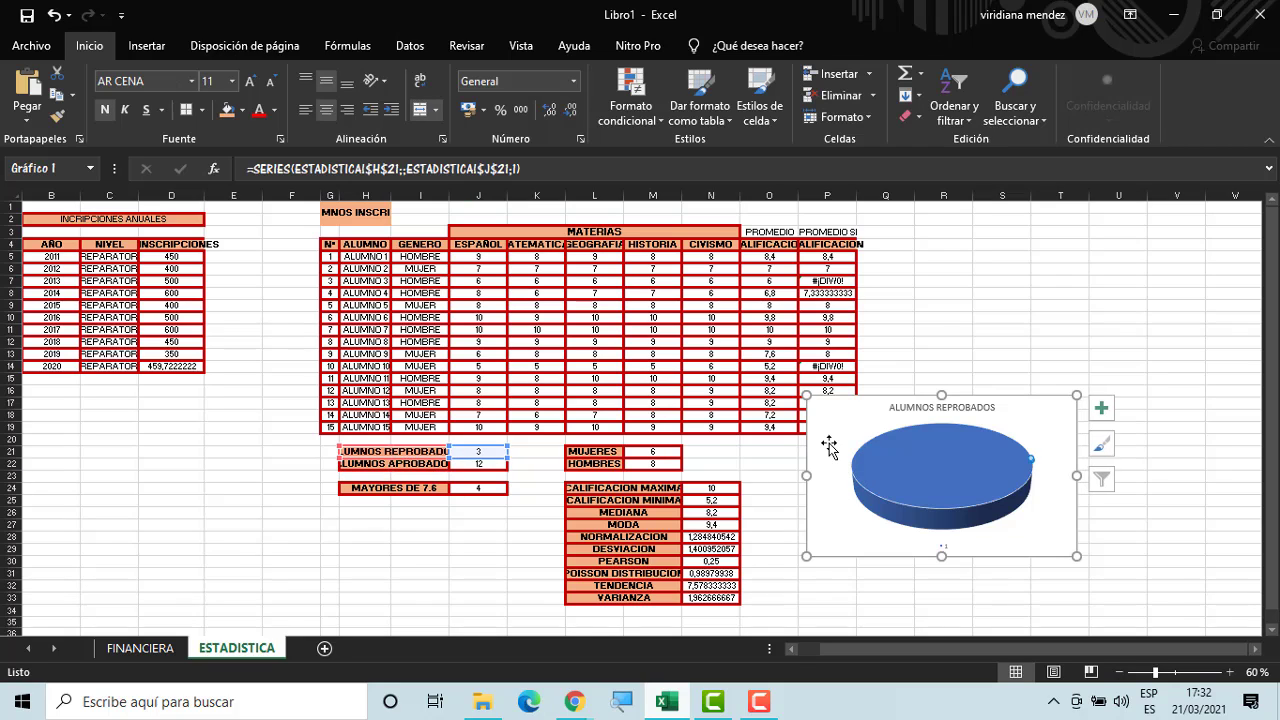
left_click(418, 464)
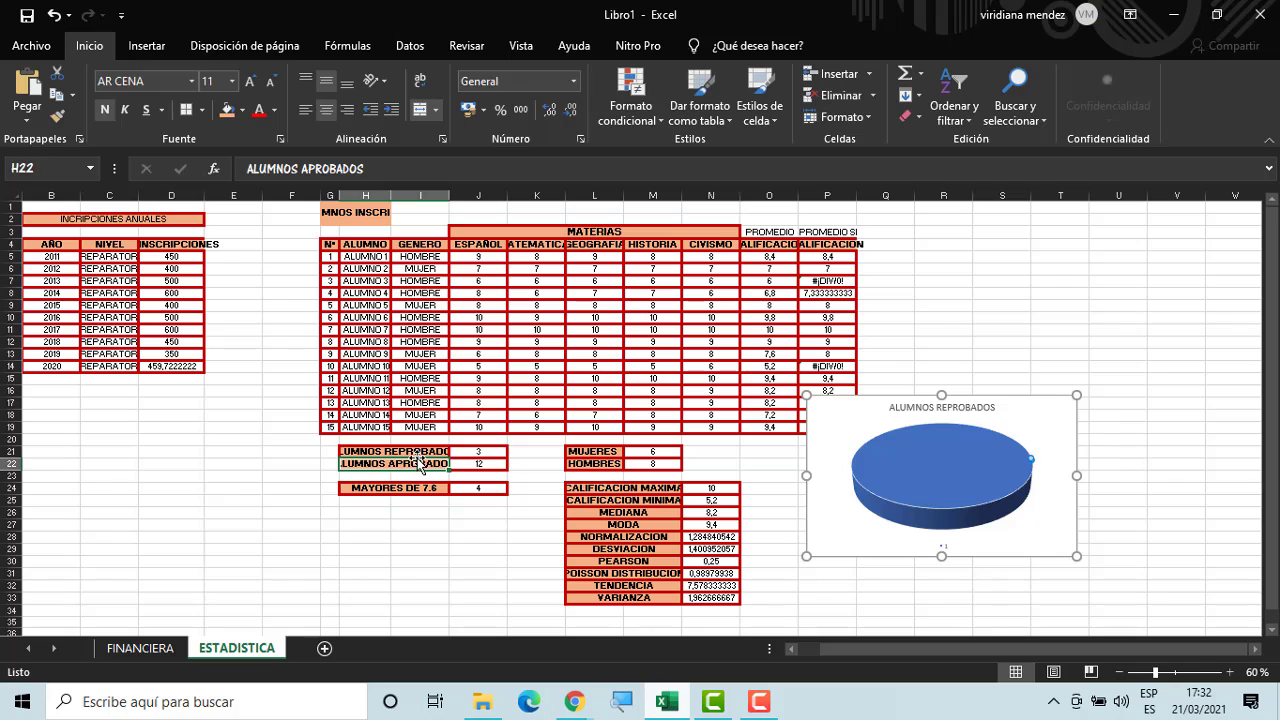
Switch rows and columns in the pie chart's data source so ALUMNOS REPROBADOS and ALUMNOS APROBADOS become the categories
left_click(840, 416)
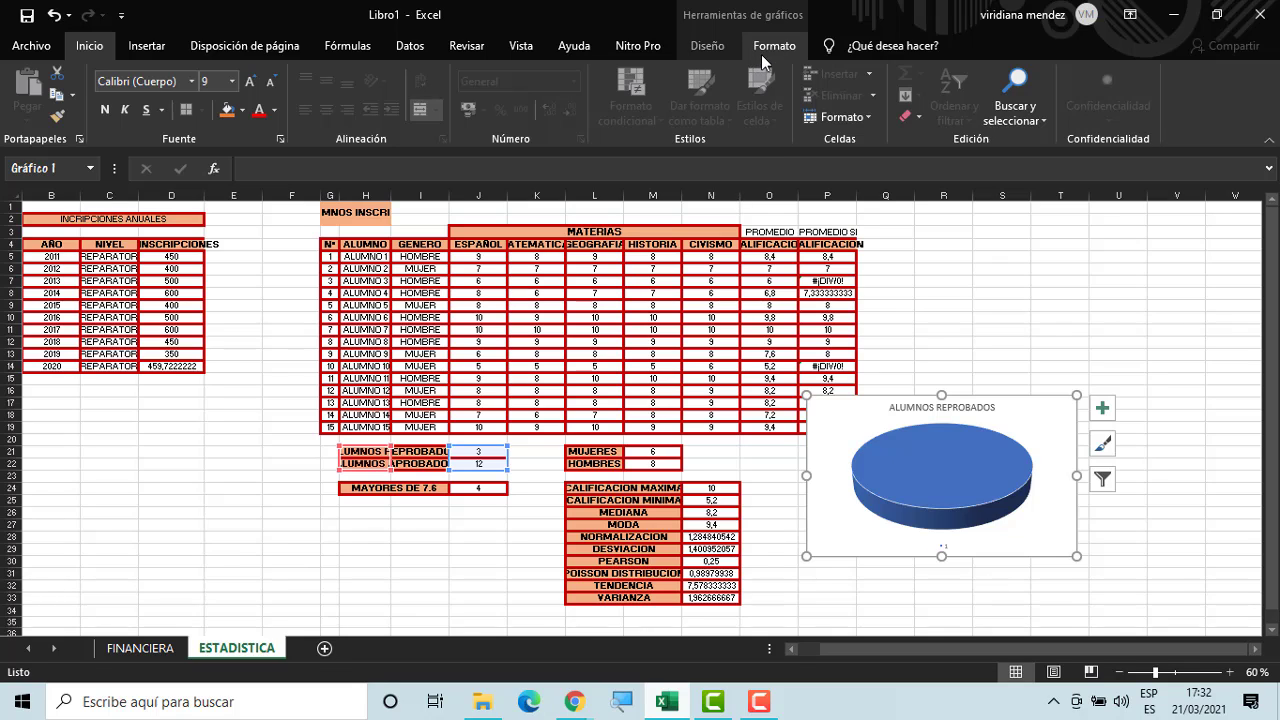
left_click(786, 45)
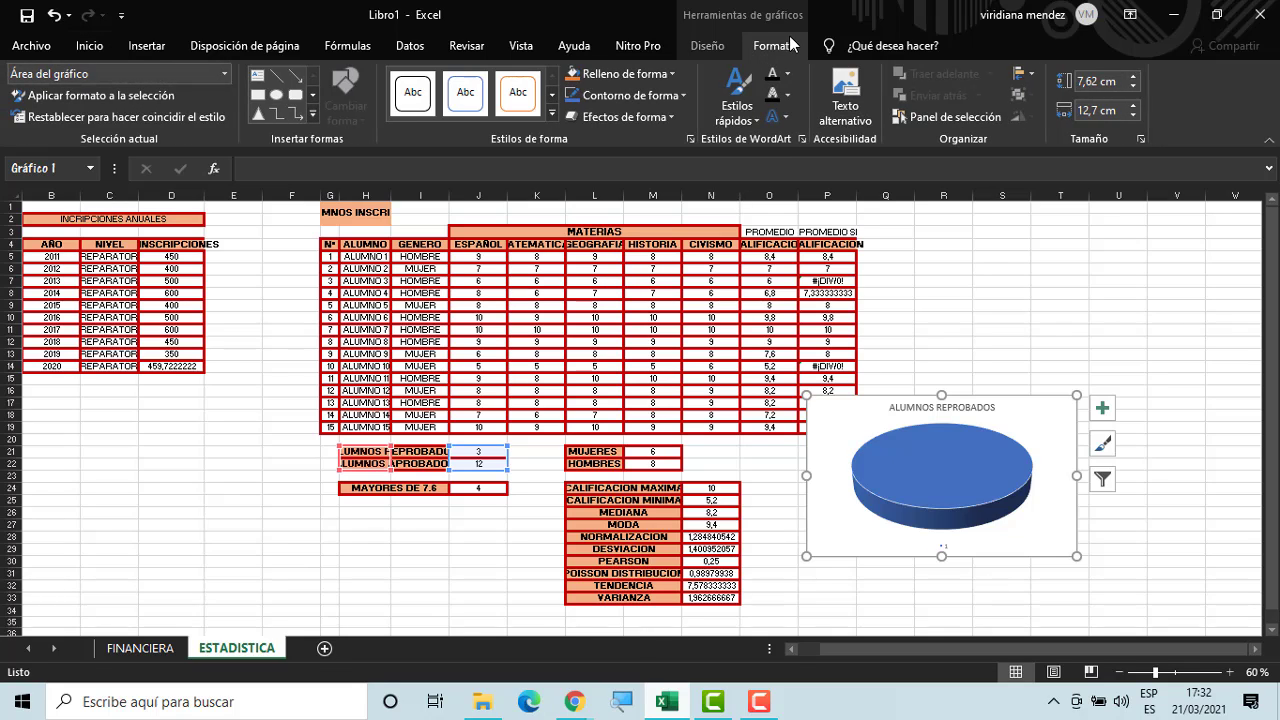
left_click(719, 51)
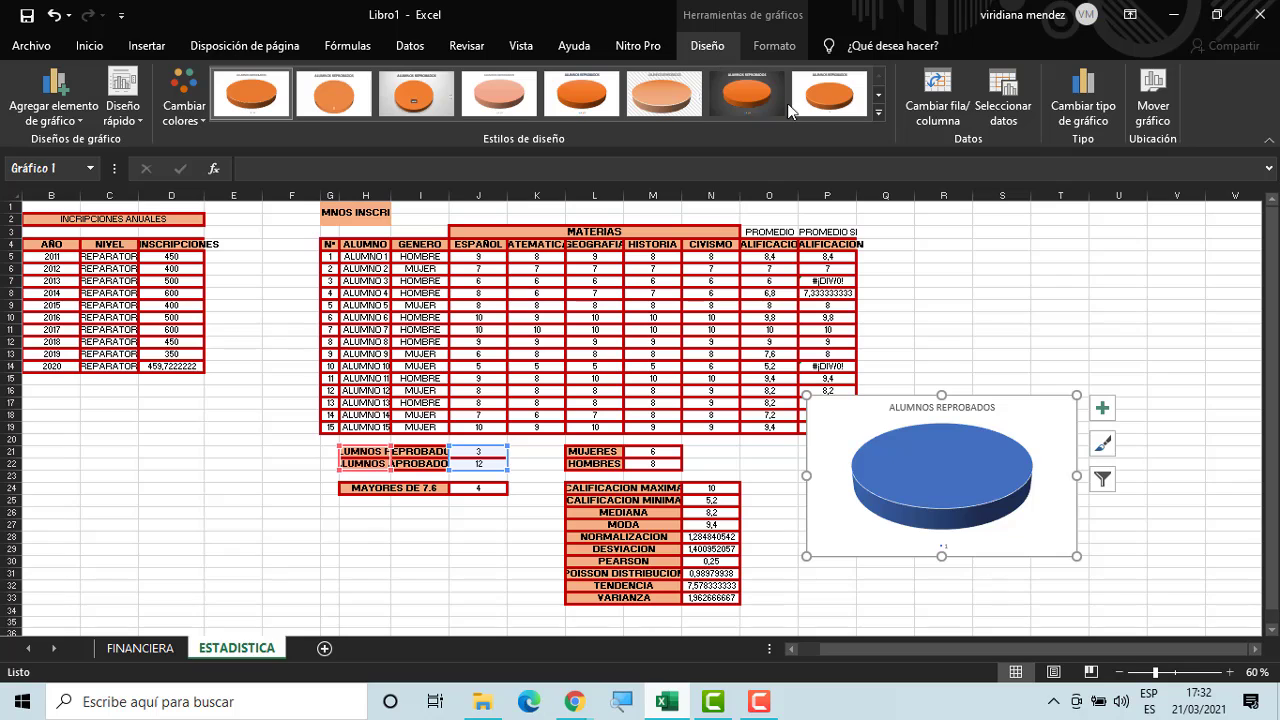
left_click(1003, 113)
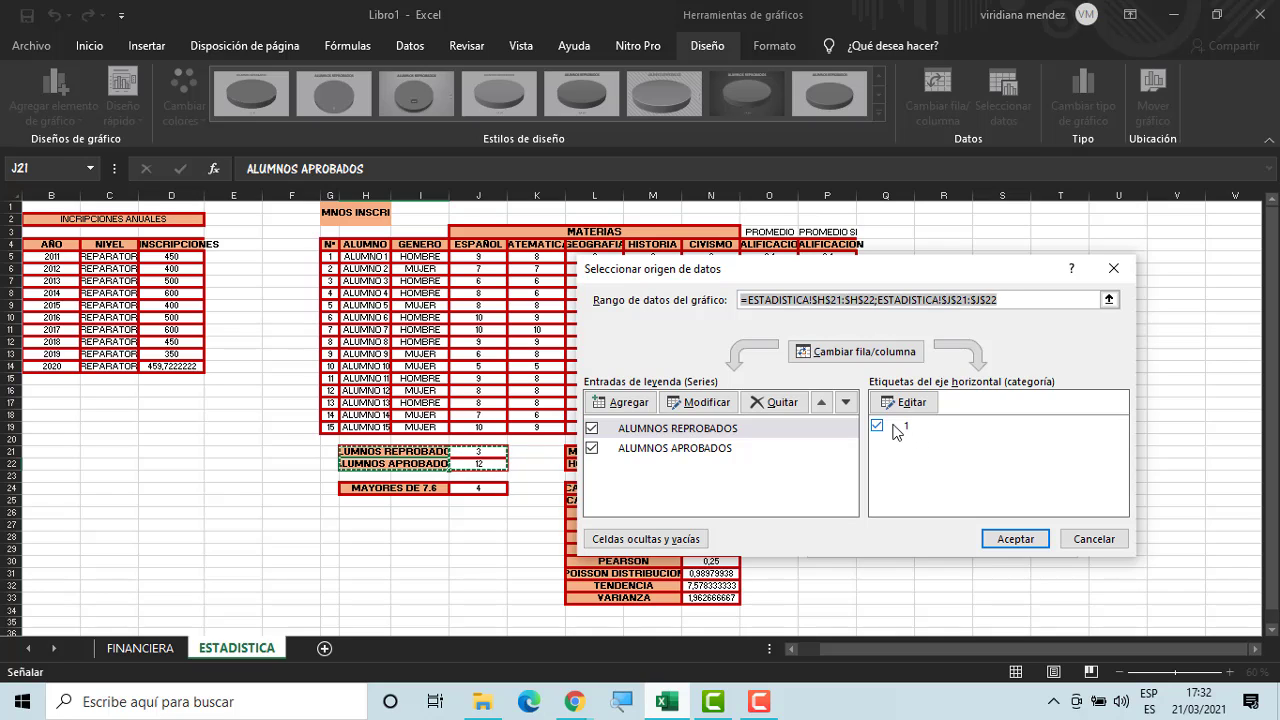
left_click(900, 352)
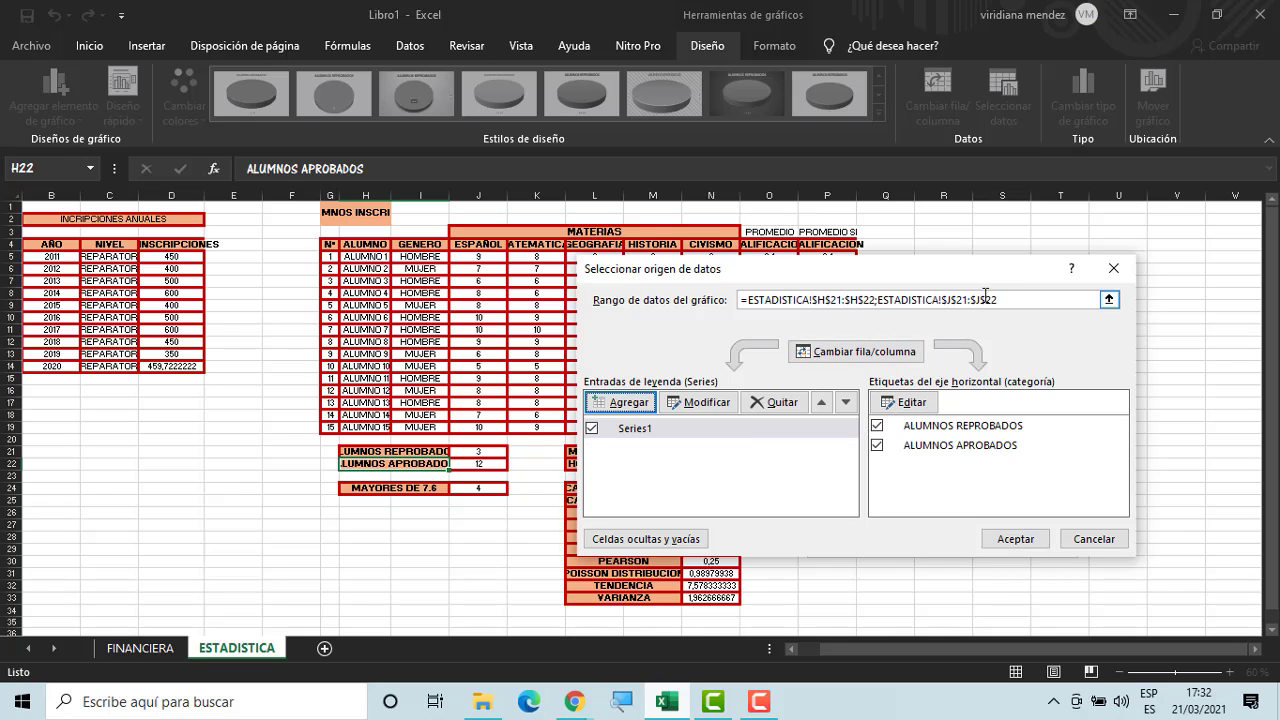
left_click_drag(996, 284, 576, 263)
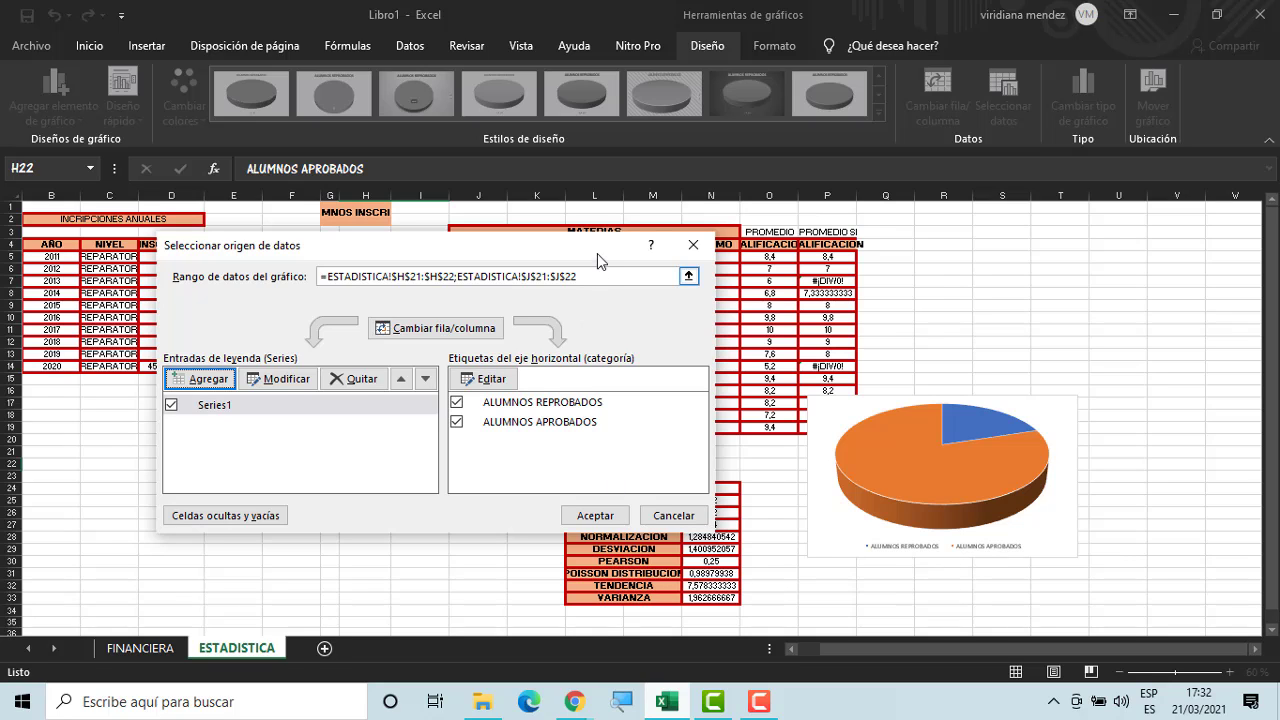
left_click_drag(597, 253, 548, 575)
left_click_drag(548, 567, 588, 273)
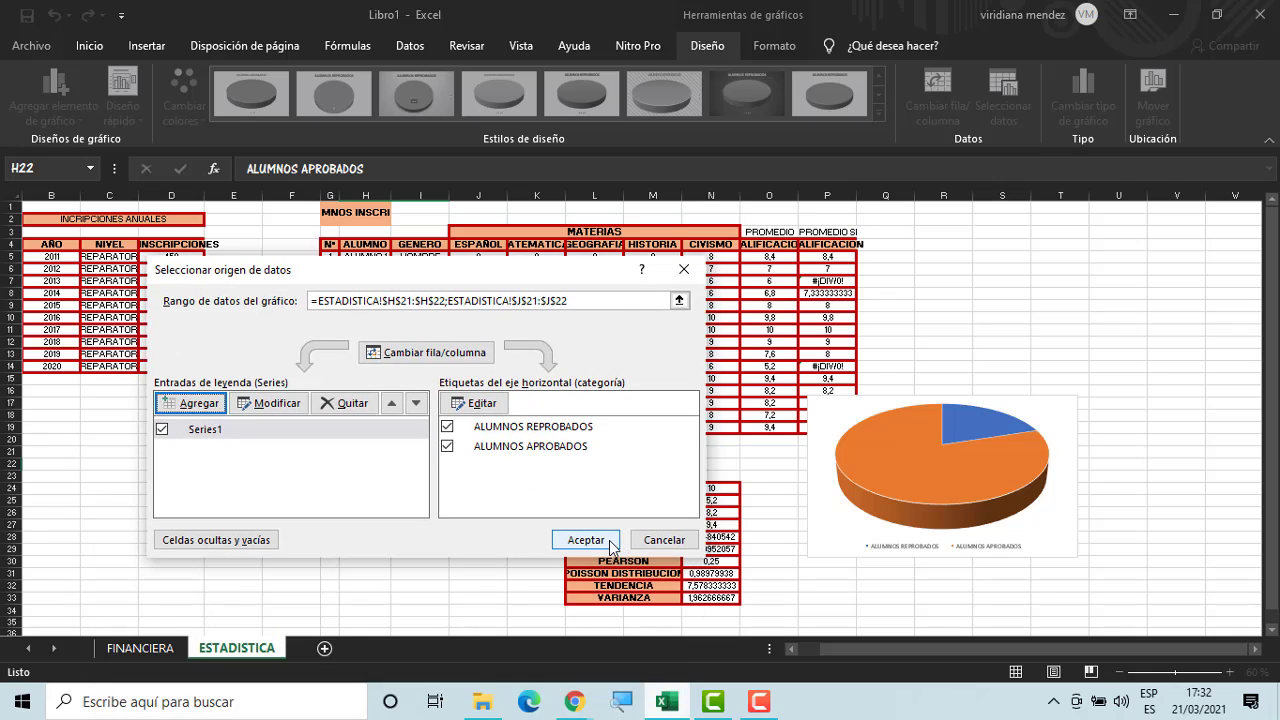
left_click(612, 545)
left_click(809, 586)
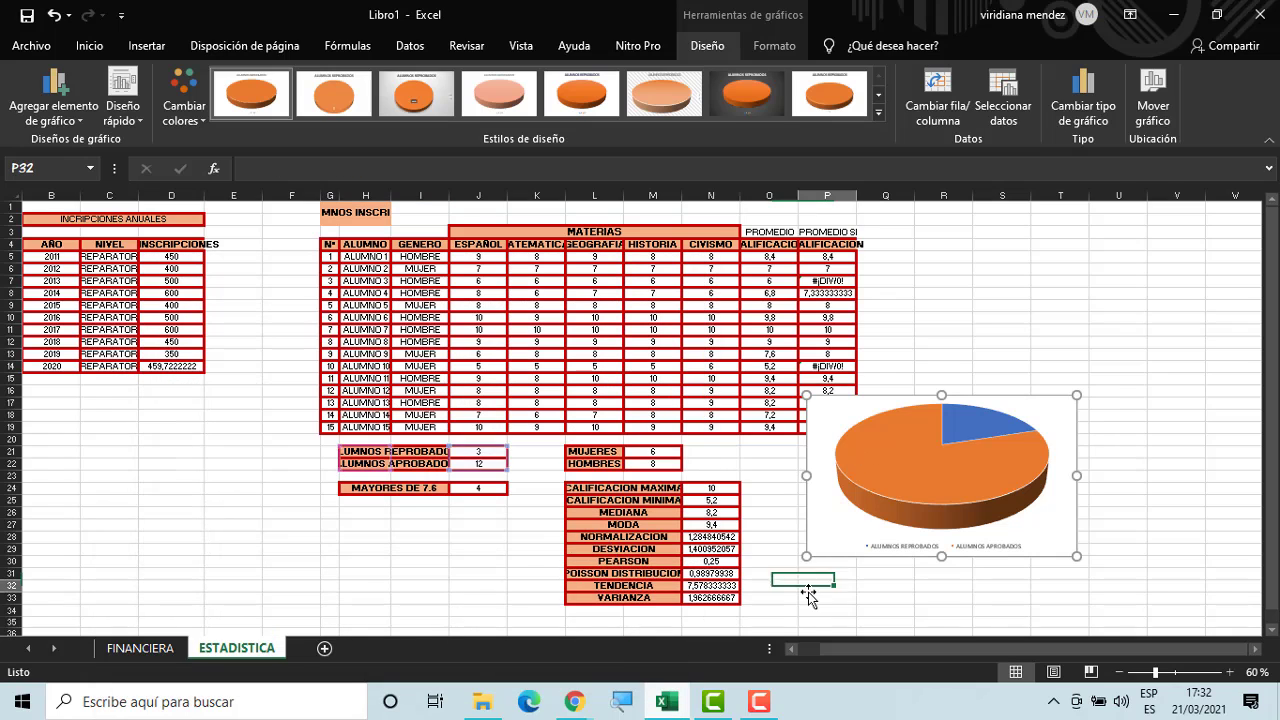
Enlarge the pie chart to span about columns P to V and rows 10 to 29
left_click(811, 537)
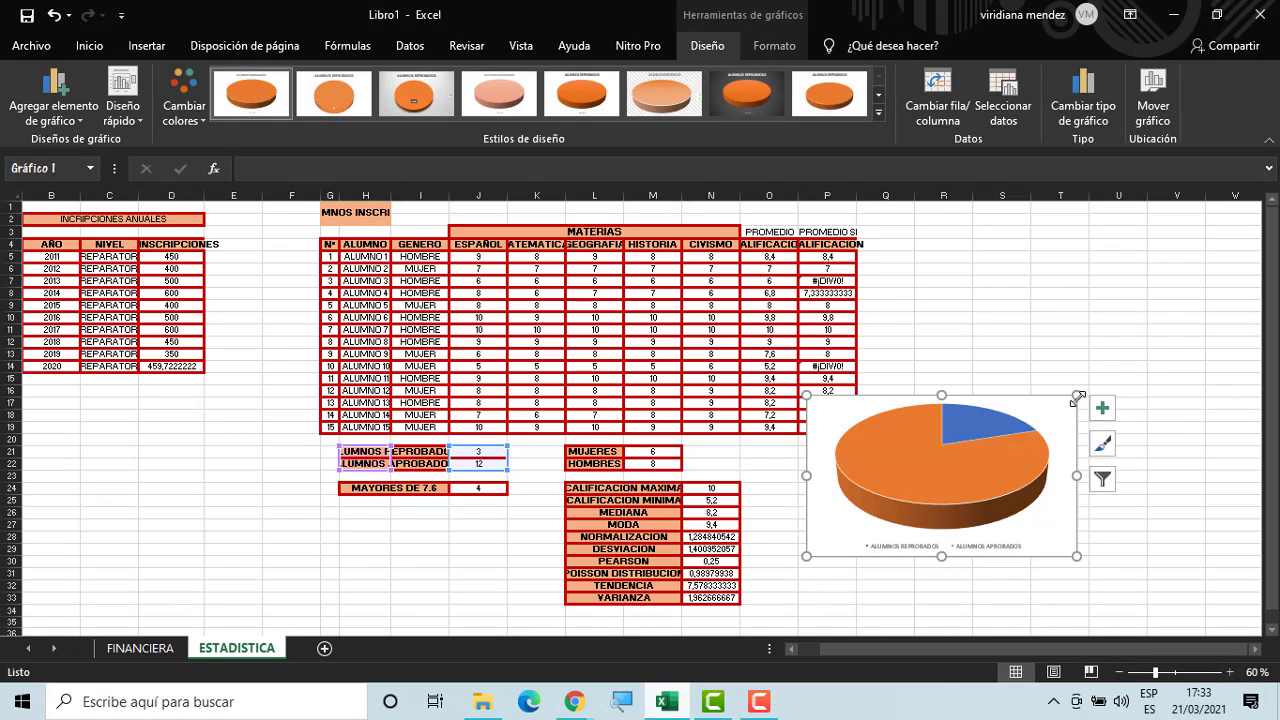
left_click_drag(1076, 396, 1212, 313)
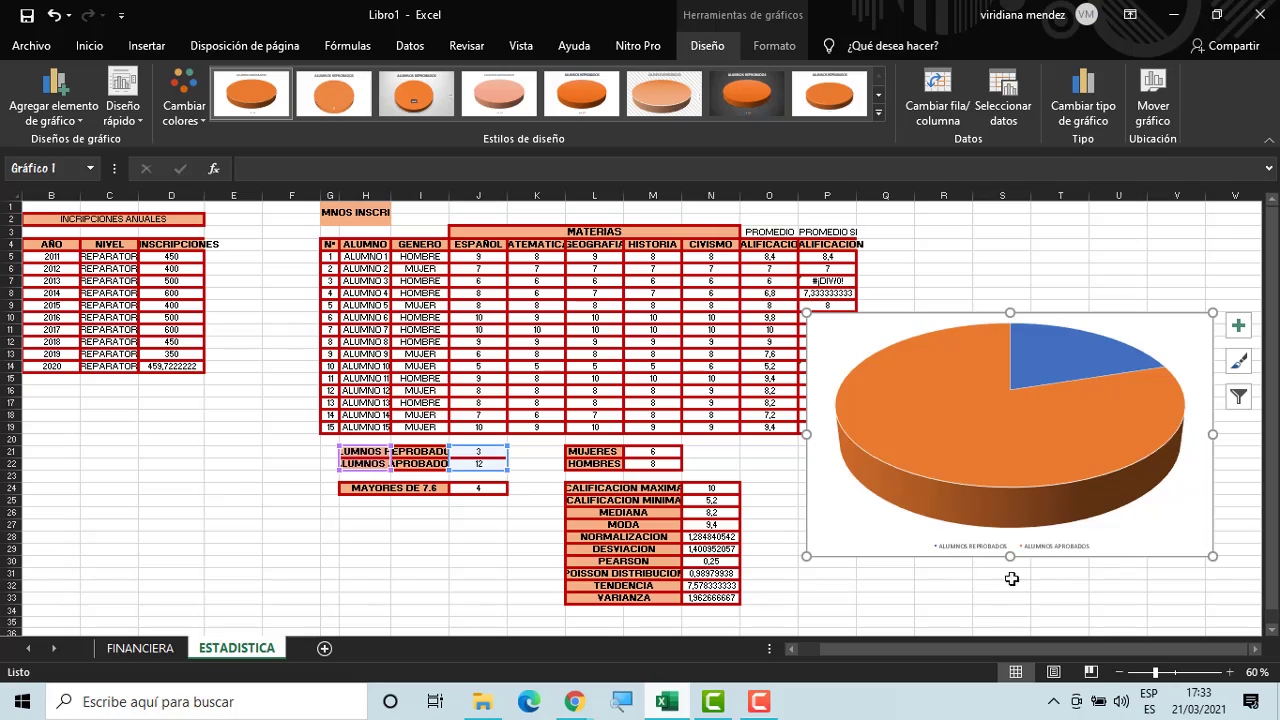
left_click(1226, 672)
left_click(1226, 672)
left_click(1226, 672)
left_click(1226, 672)
left_click(1226, 672)
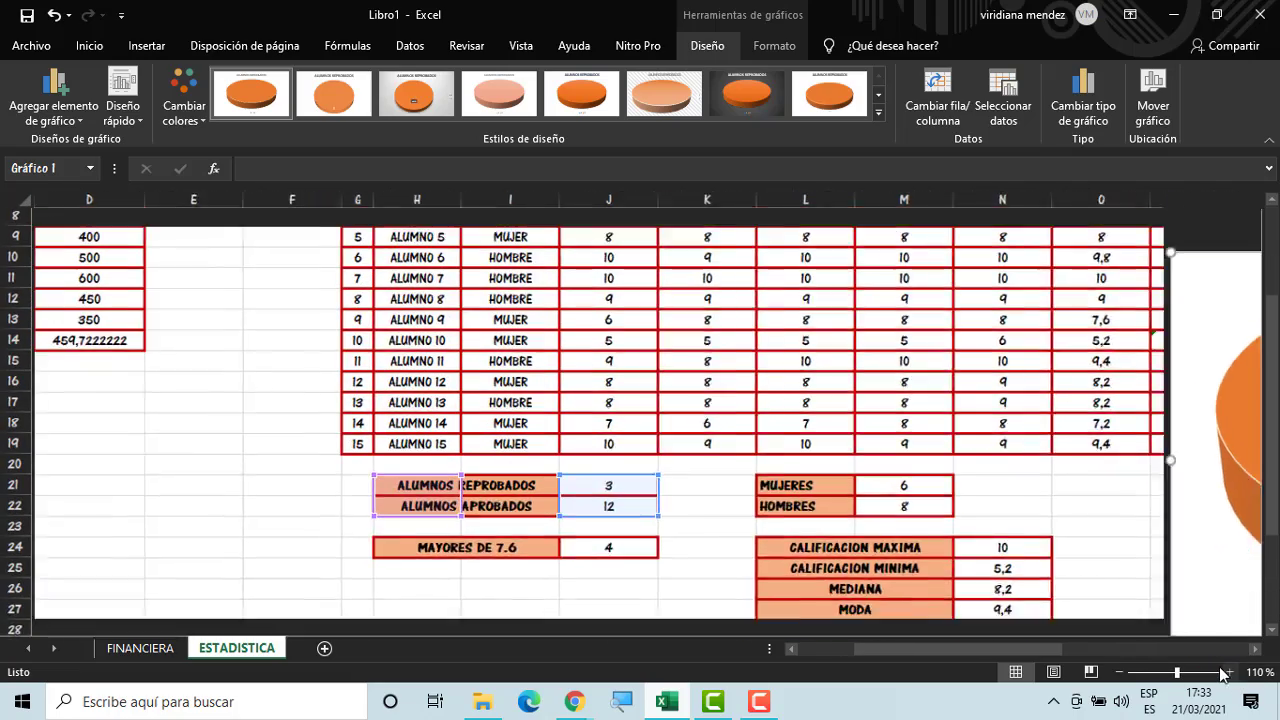
left_click_drag(986, 646, 1116, 648)
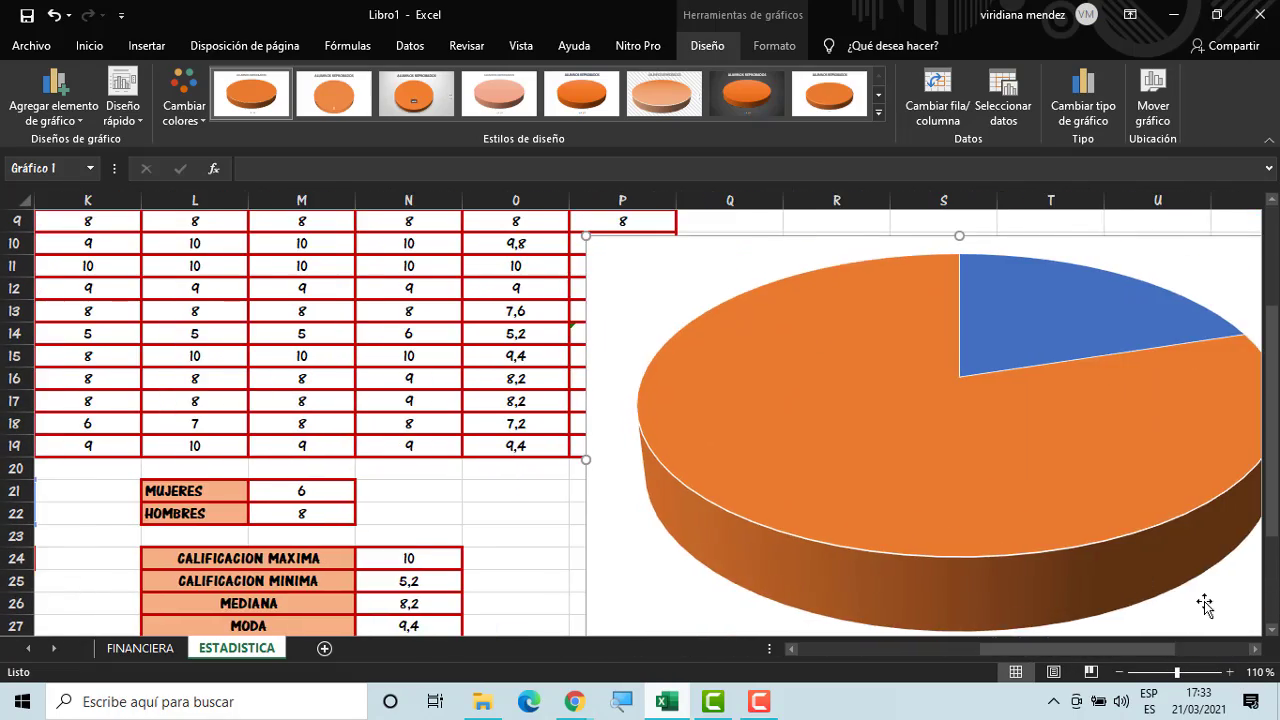
Shift the pie inside its chart area and move the whole chart over columns N to U
left_click_drag(974, 497, 960, 486)
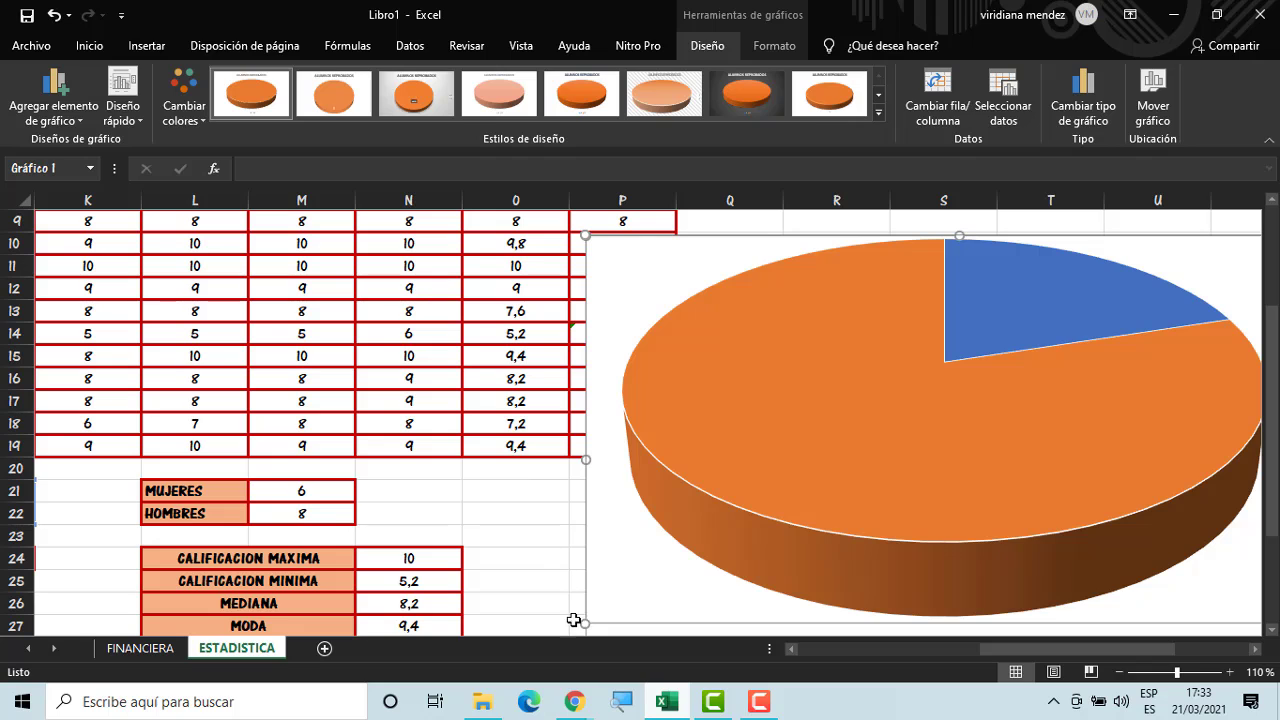
left_click_drag(589, 626, 396, 440)
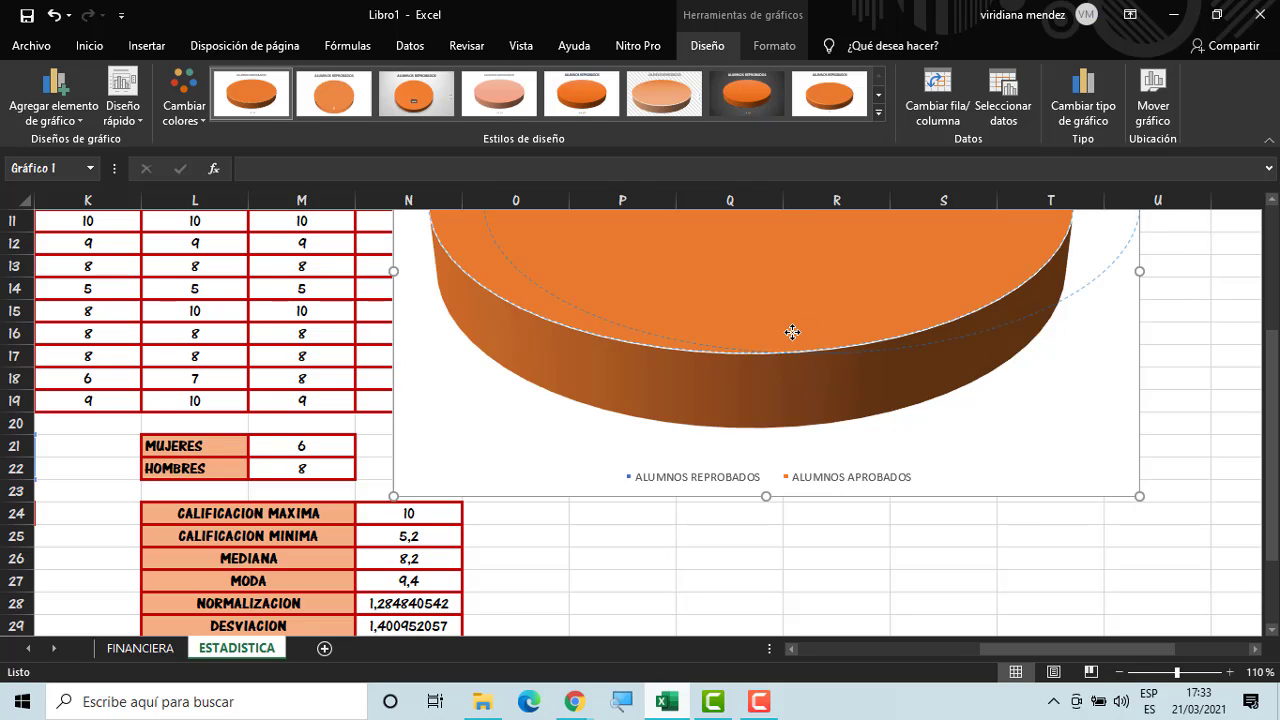
left_click_drag(792, 331, 773, 346)
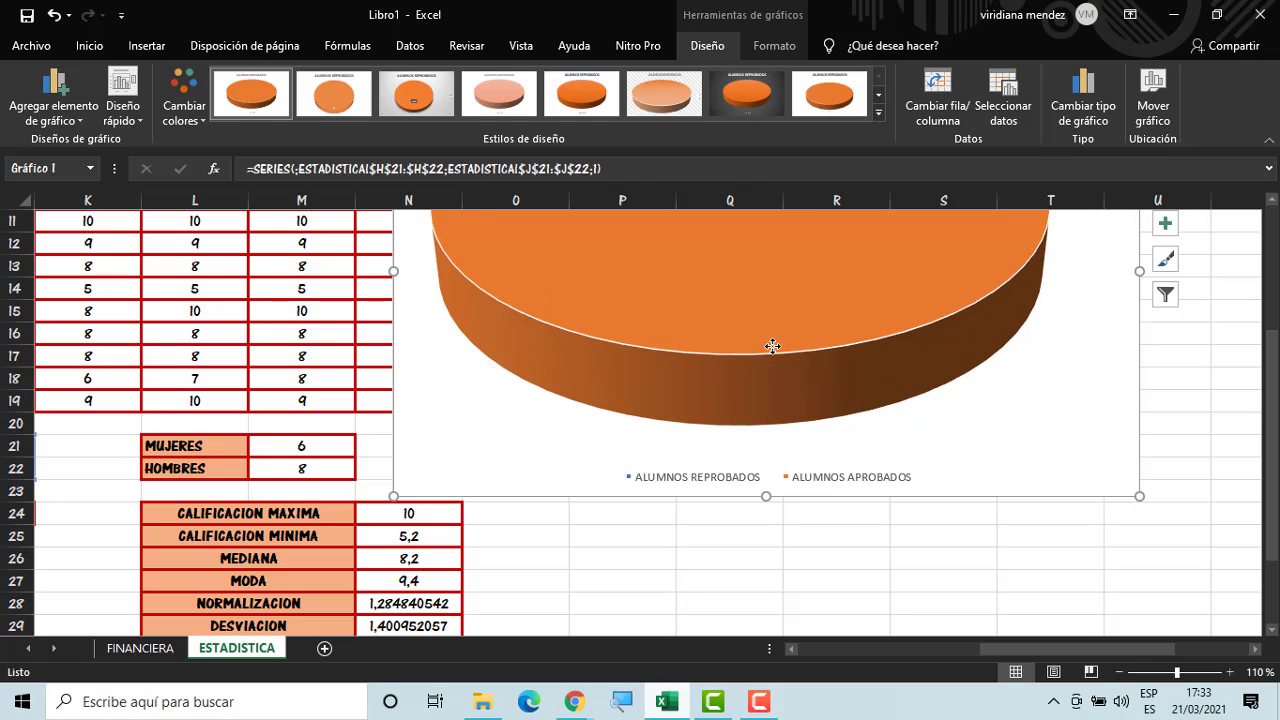
left_click(870, 540)
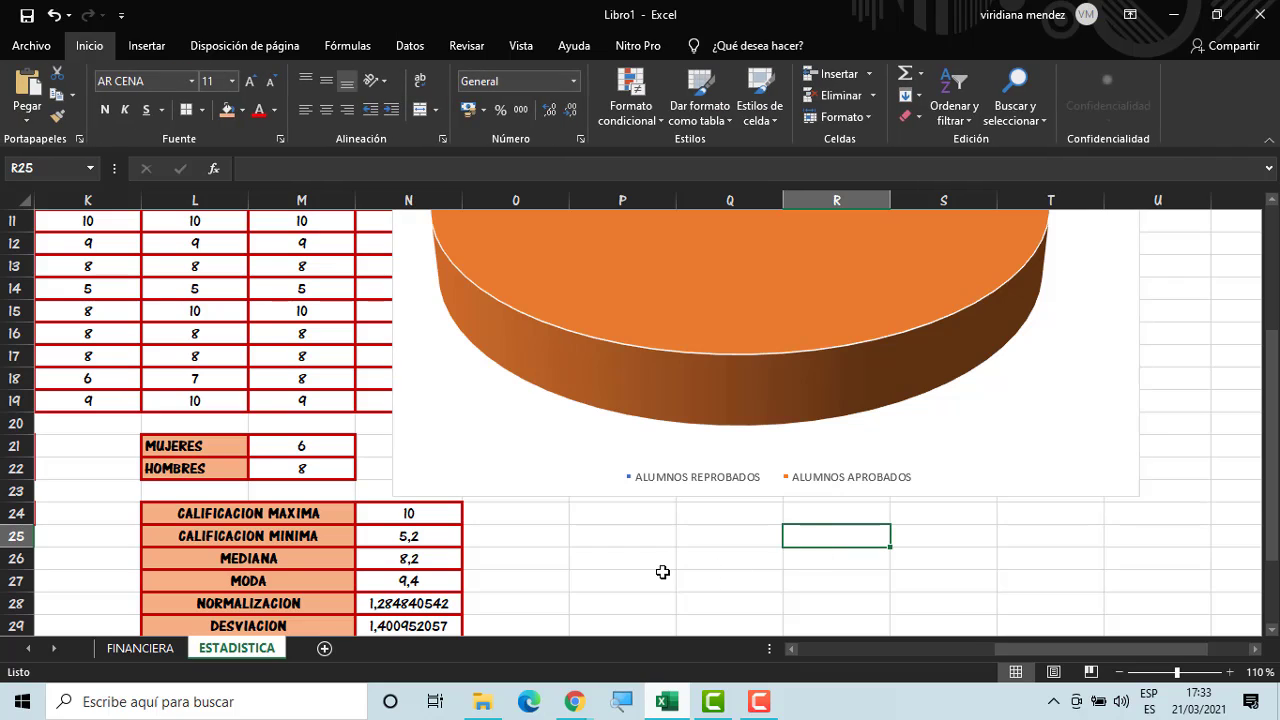
Undo the last plot area change and the chart move, and deselect the chart
key("ctrl+z")
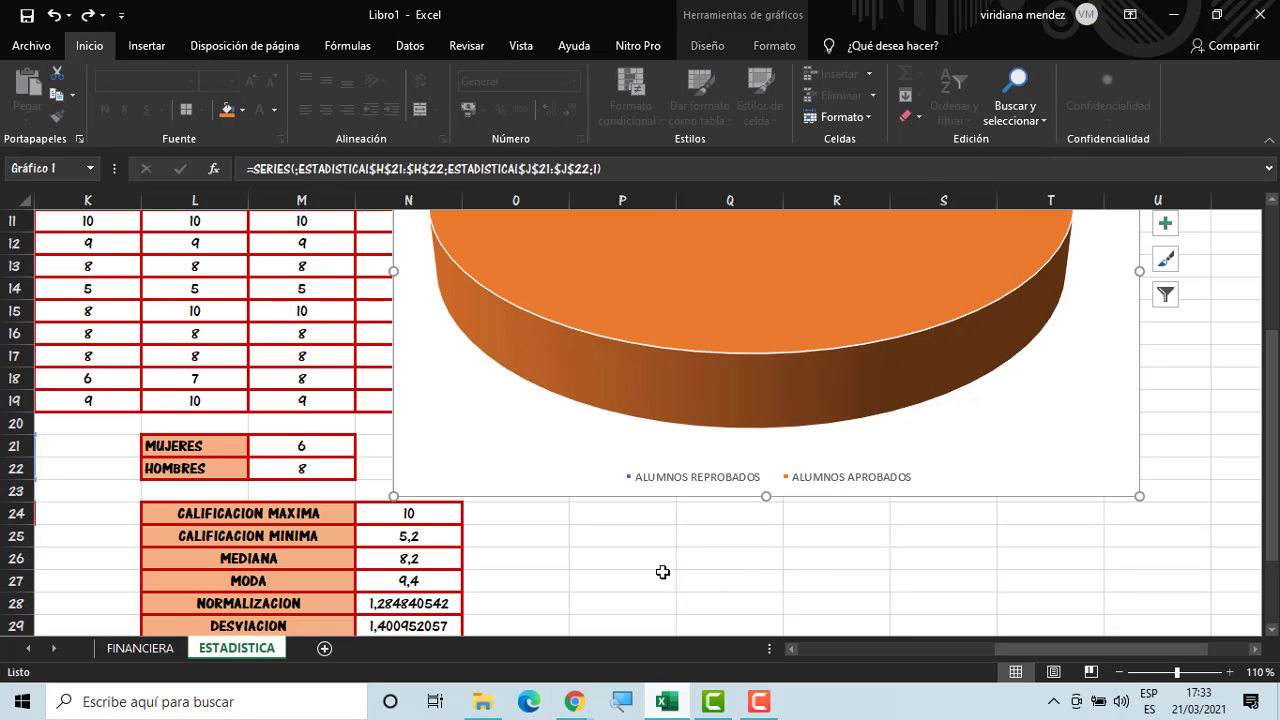
key("ctrl+z")
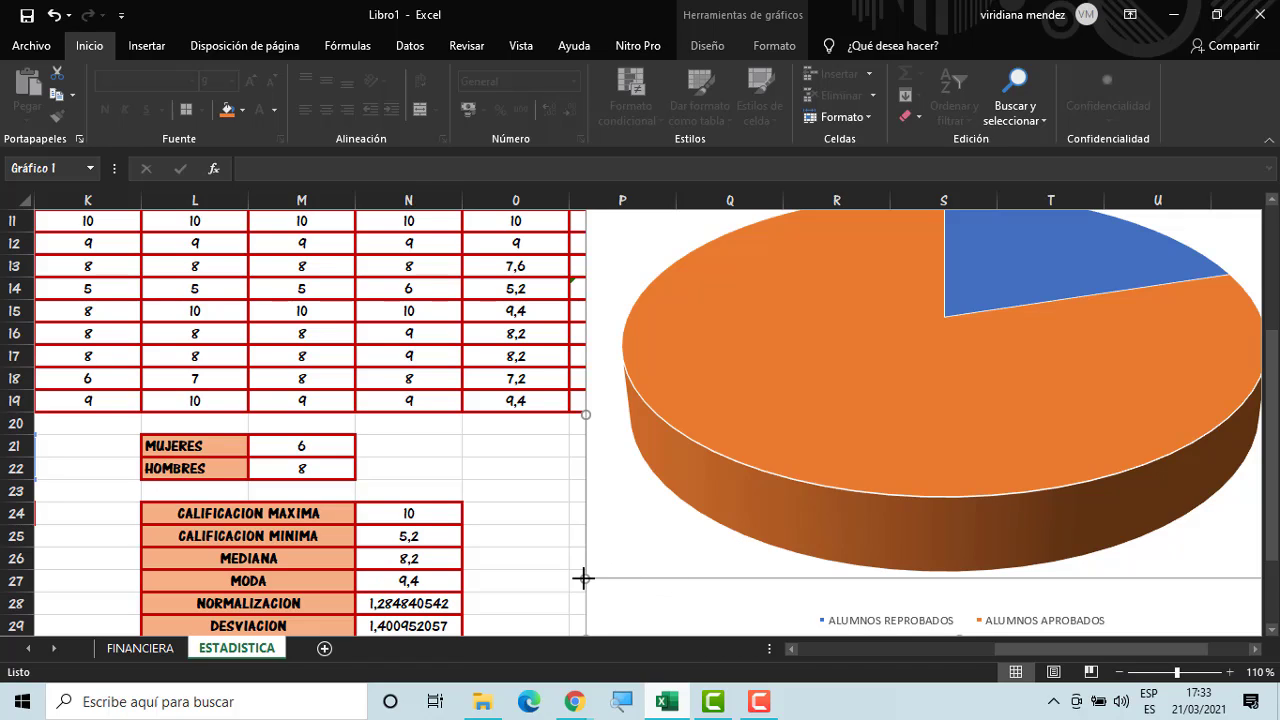
left_click(515, 535)
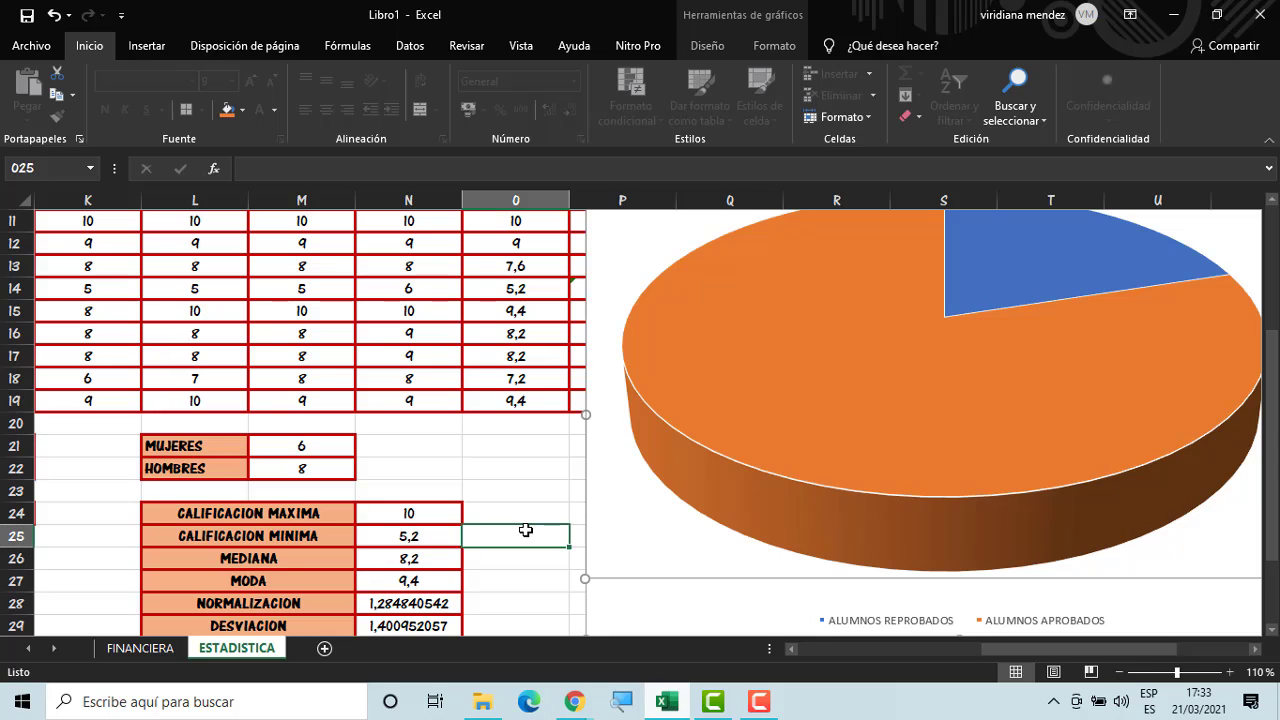
left_click(632, 568)
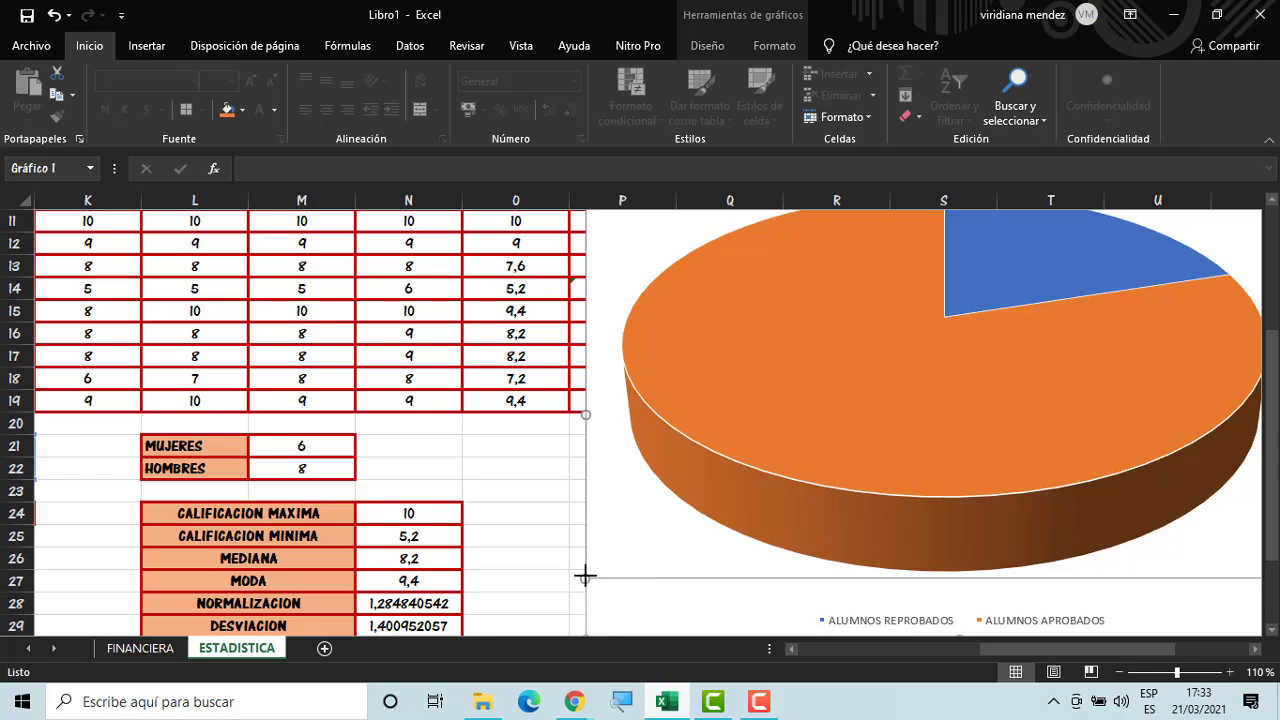
left_click(511, 580)
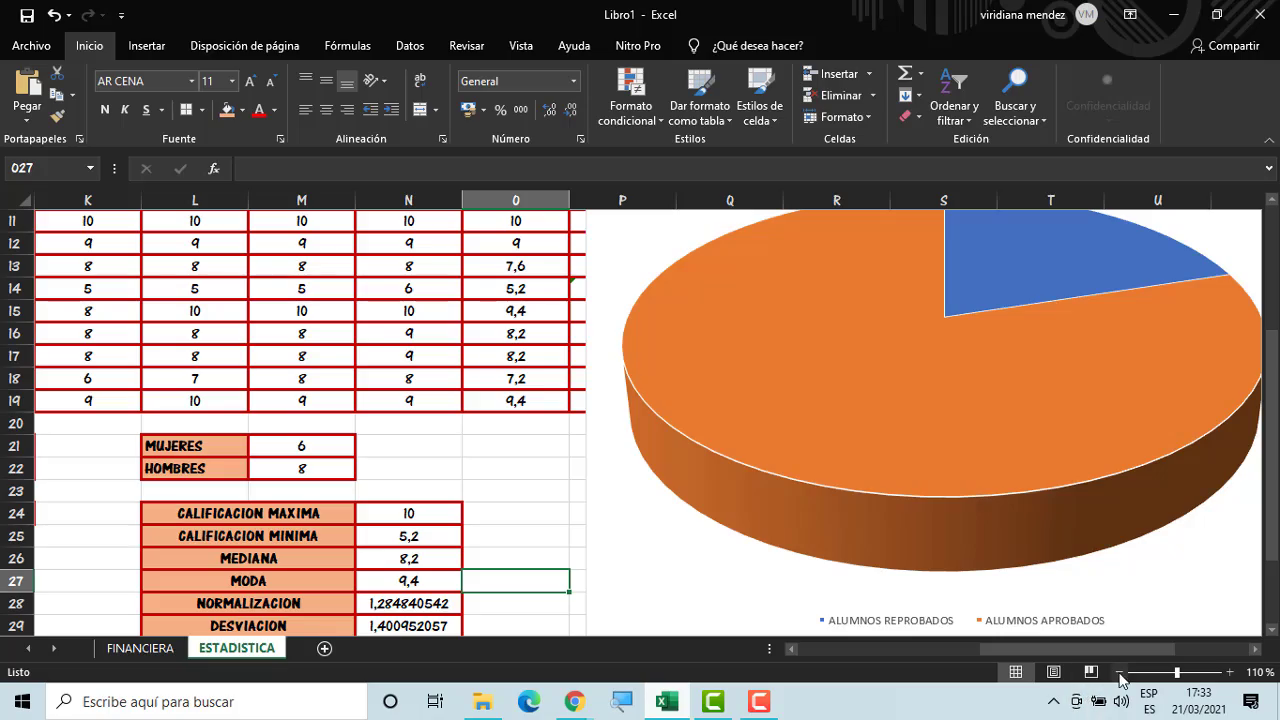
Move the pie chart clear of the grades table and delete it from the sheet
left_click(1118, 672)
left_click(1118, 672)
left_click(1118, 672)
left_click(1118, 672)
left_click(1118, 672)
left_click(1118, 672)
left_click(1118, 672)
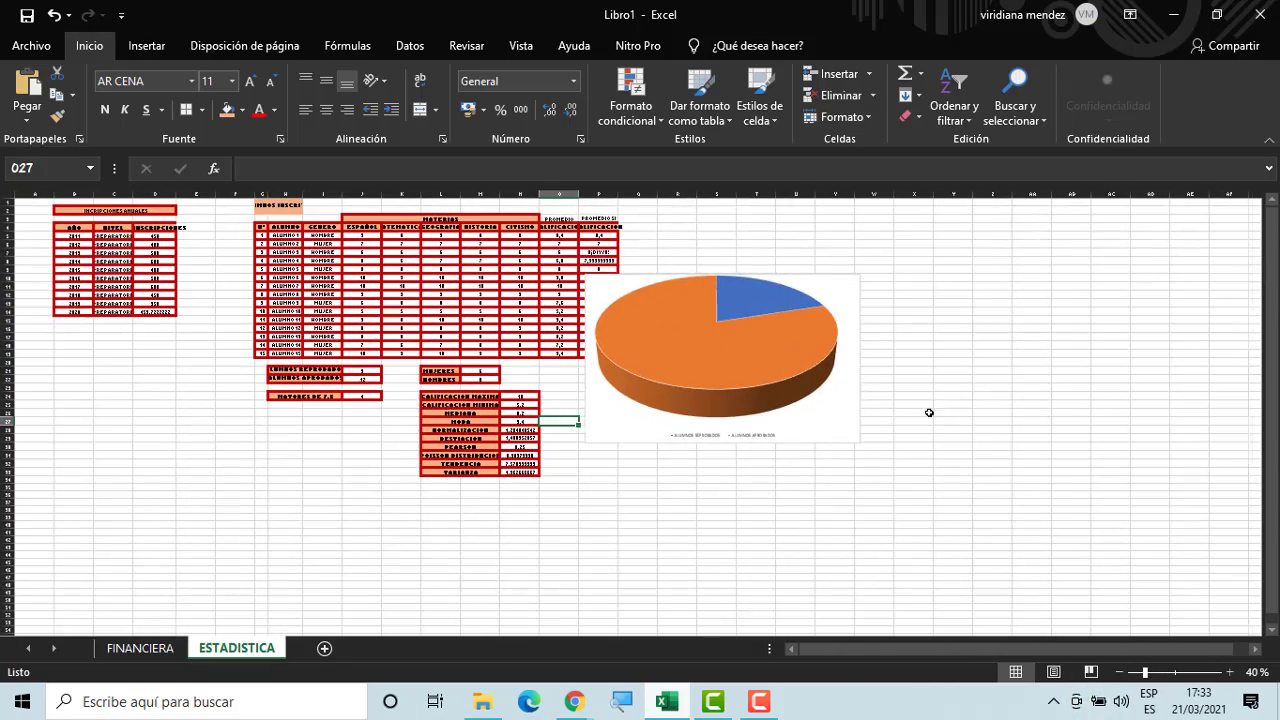
left_click(841, 395)
left_click_drag(850, 415, 900, 487)
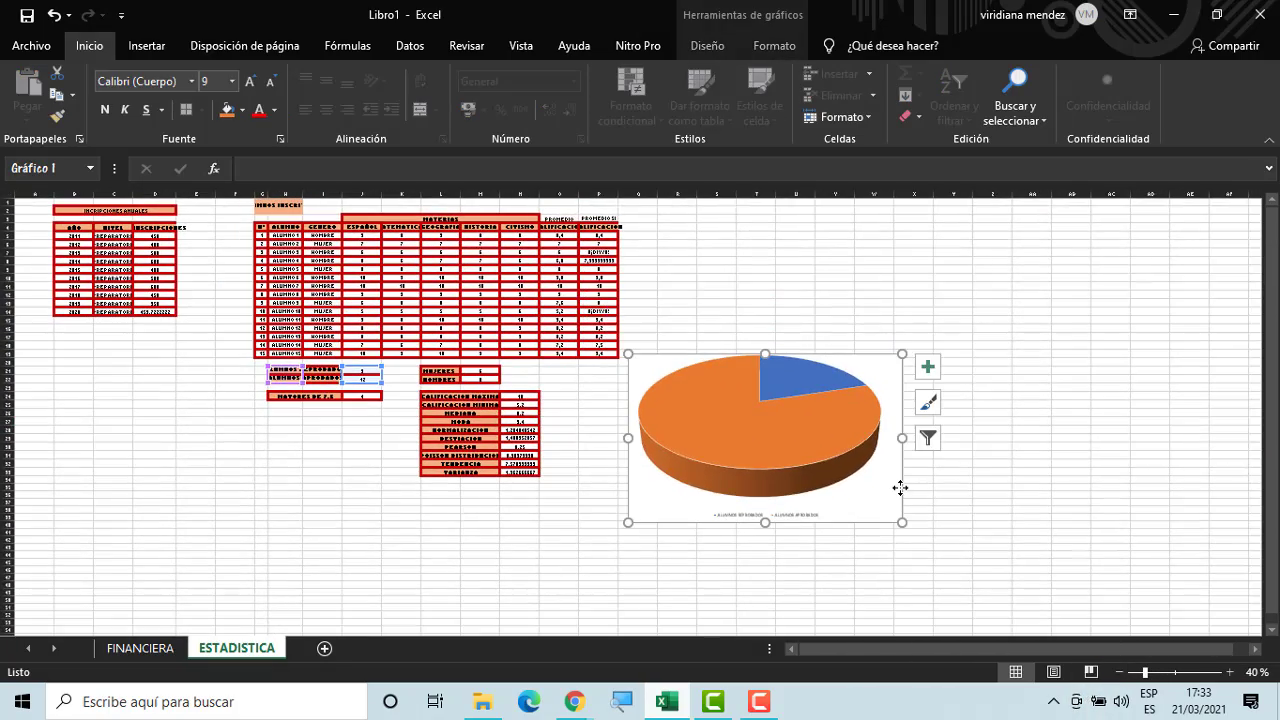
key("Delete")
left_click(716, 429)
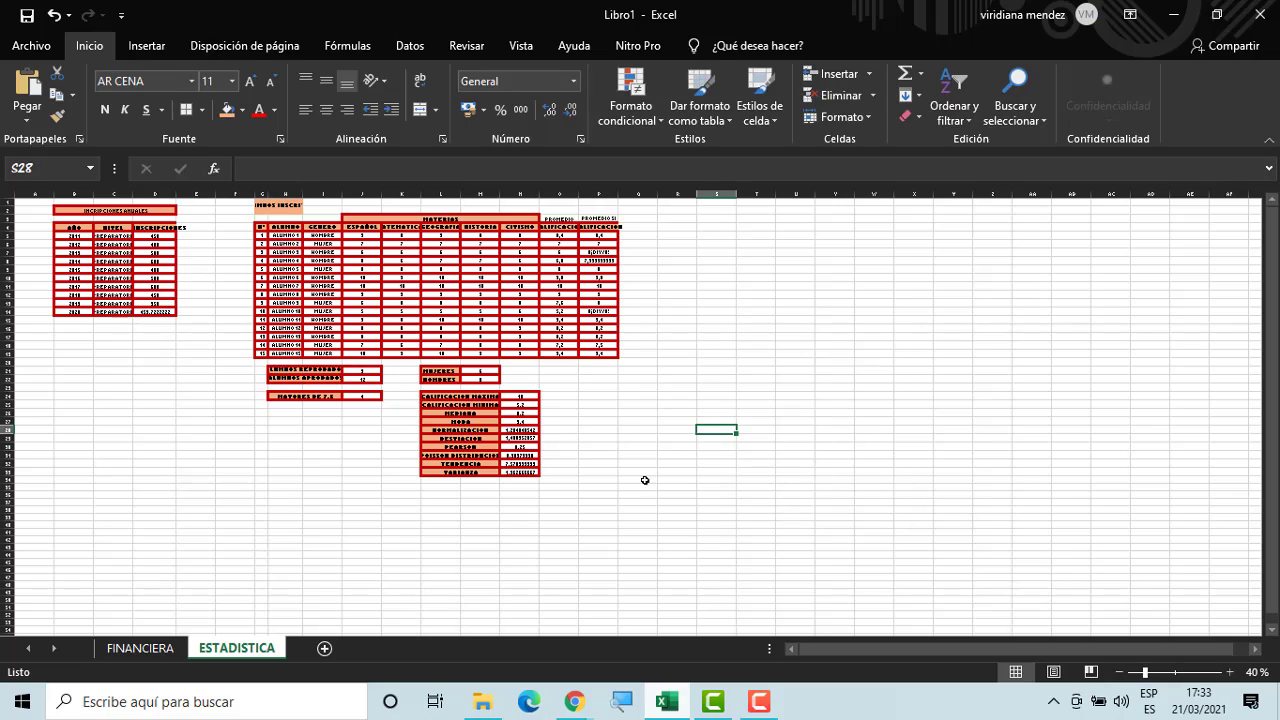
Insert a 3-D pie chart from the failed and passed students' data in H21:J22 and move it over columns C to H
left_click(298, 449)
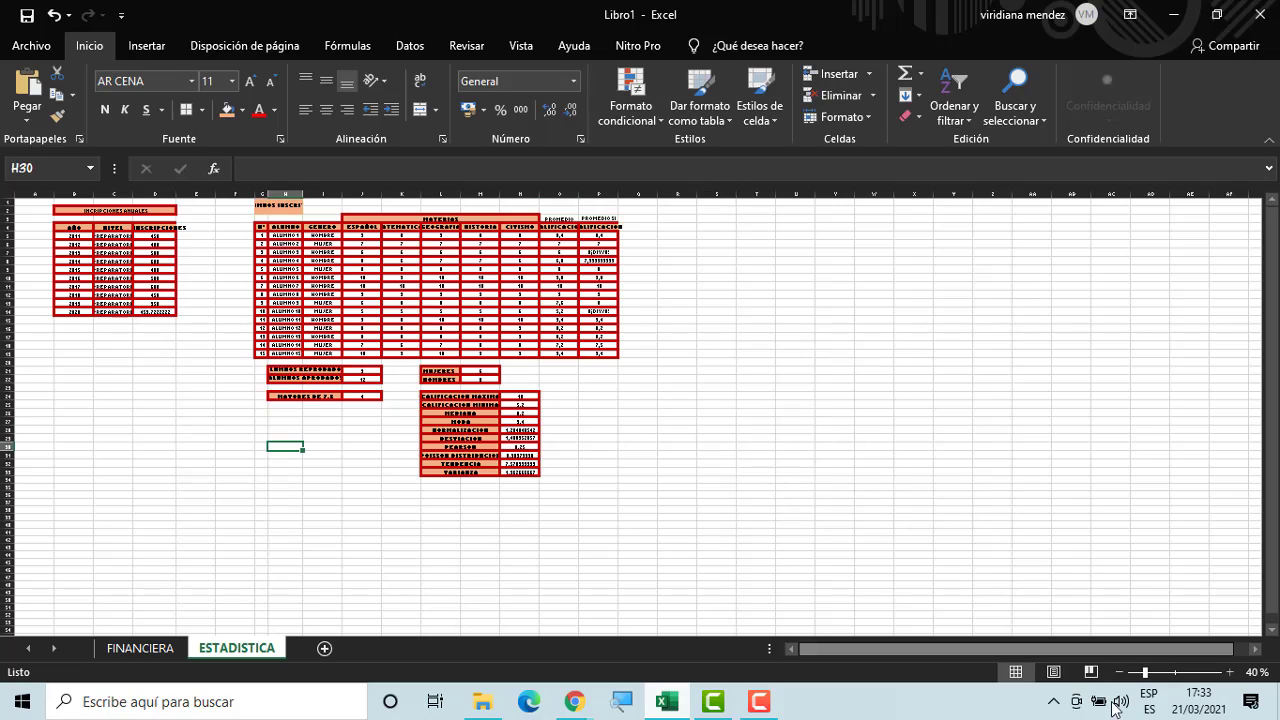
left_click(1229, 672)
left_click(1229, 672)
left_click(1229, 672)
left_click(1229, 672)
left_click(1229, 672)
left_click(1229, 672)
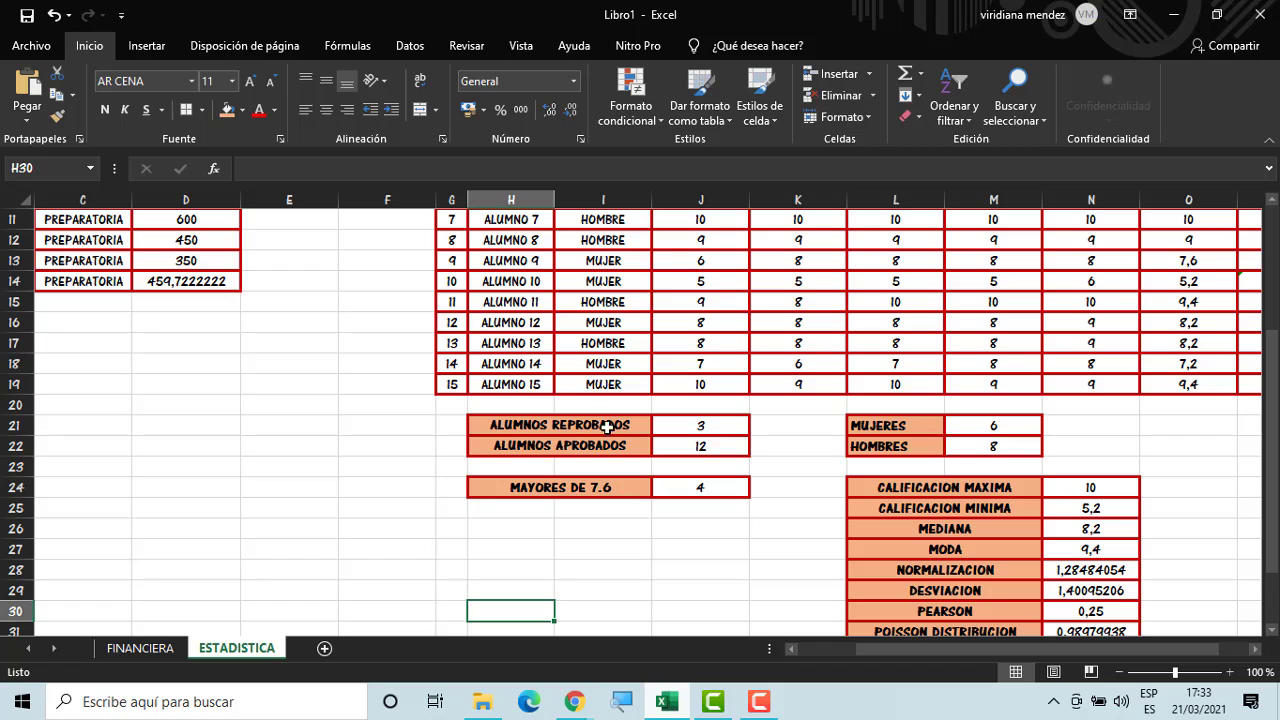
left_click_drag(607, 427, 700, 446)
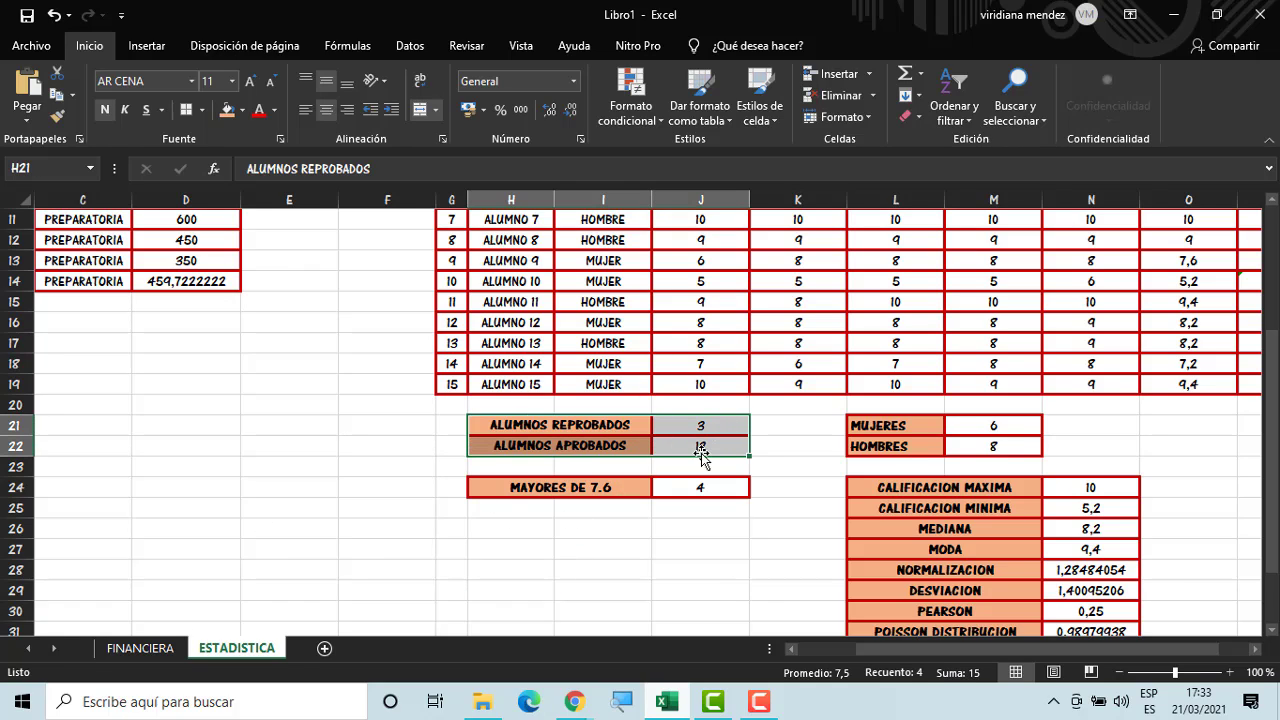
left_click(627, 431)
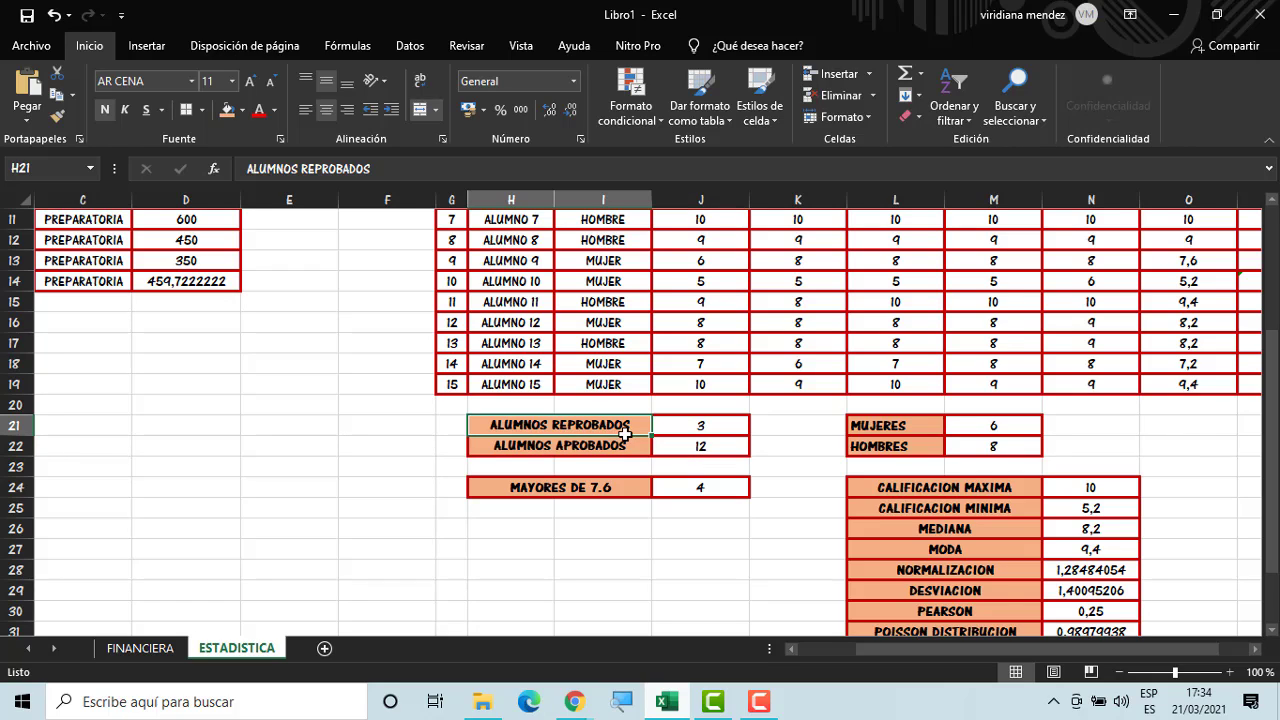
left_click_drag(622, 445, 663, 428)
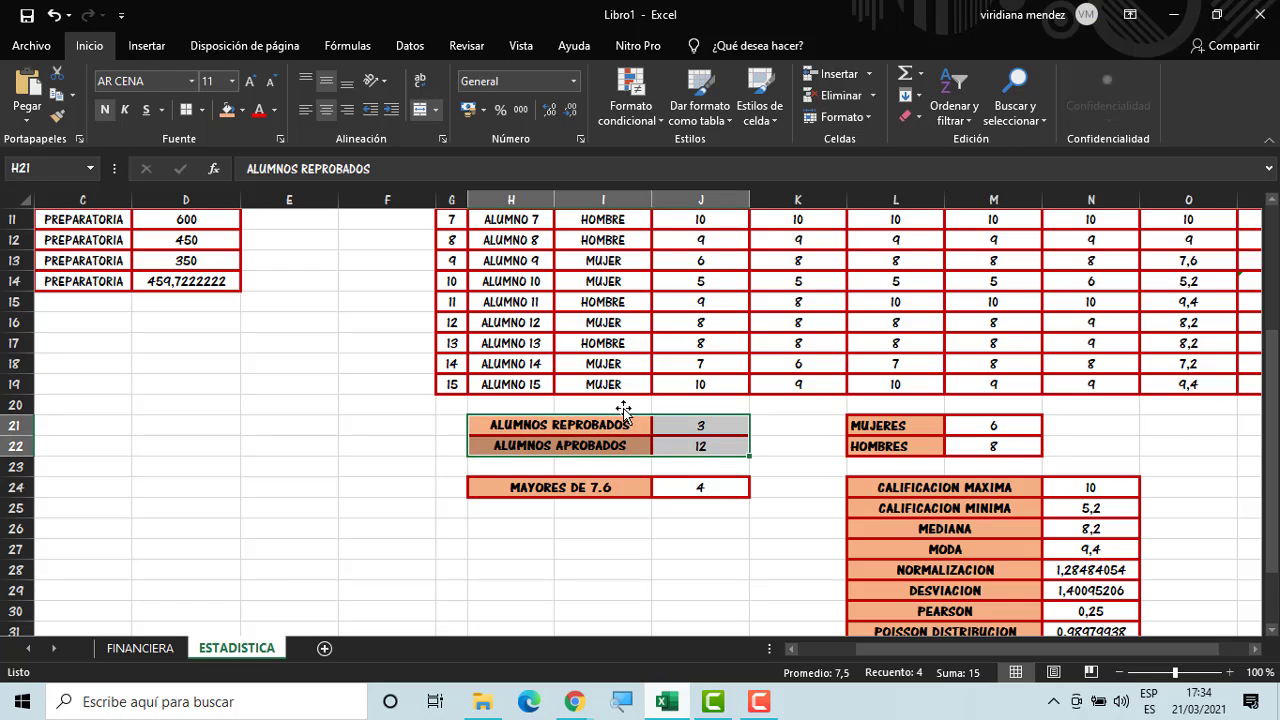
left_click(146, 45)
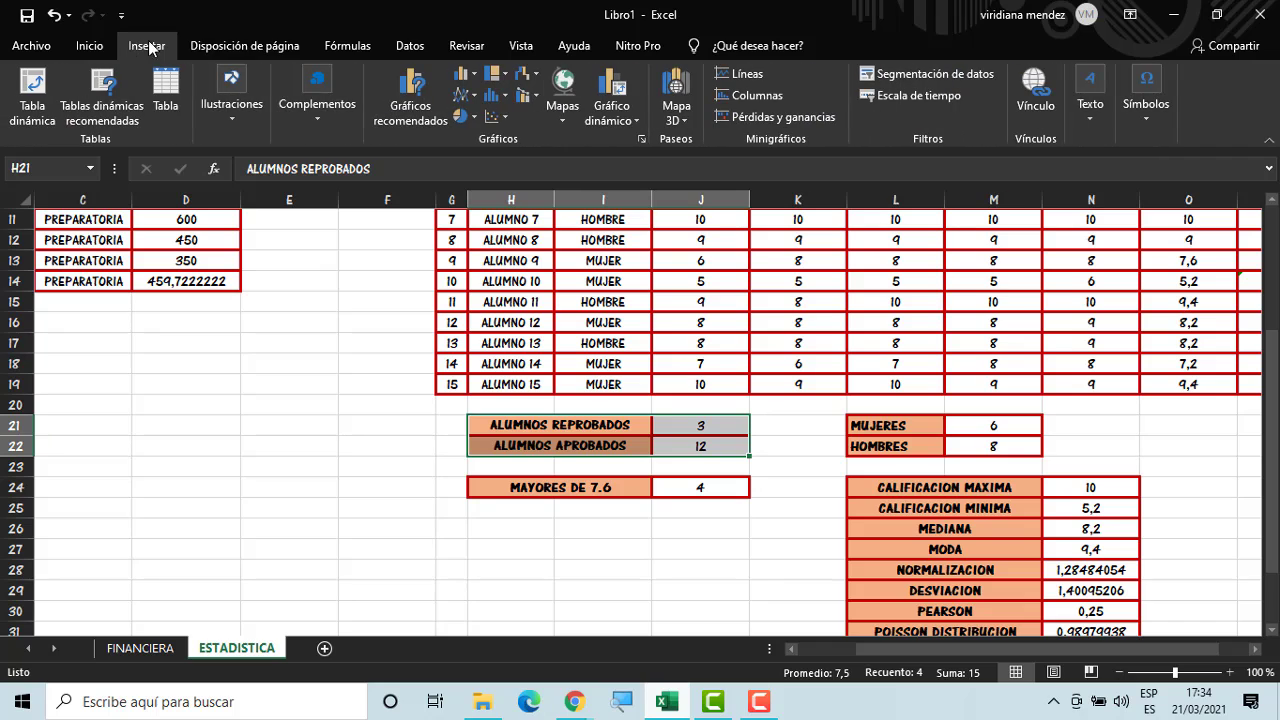
left_click(477, 119)
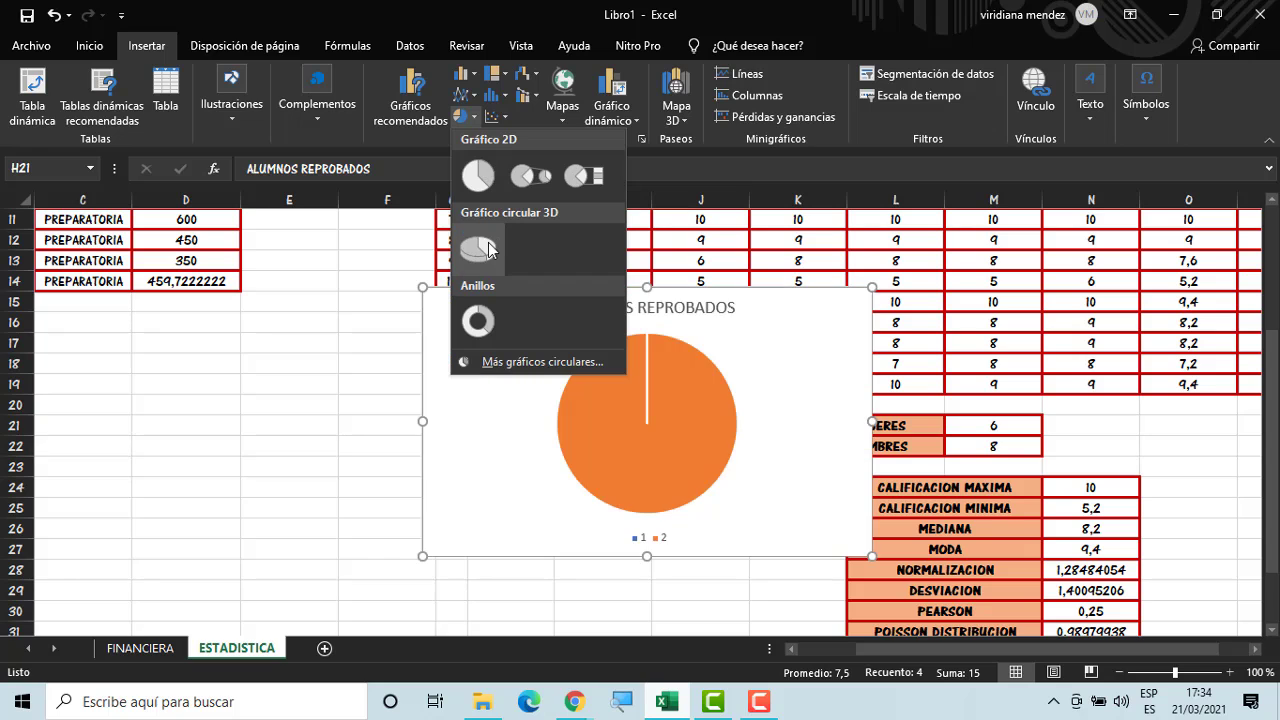
left_click(488, 246)
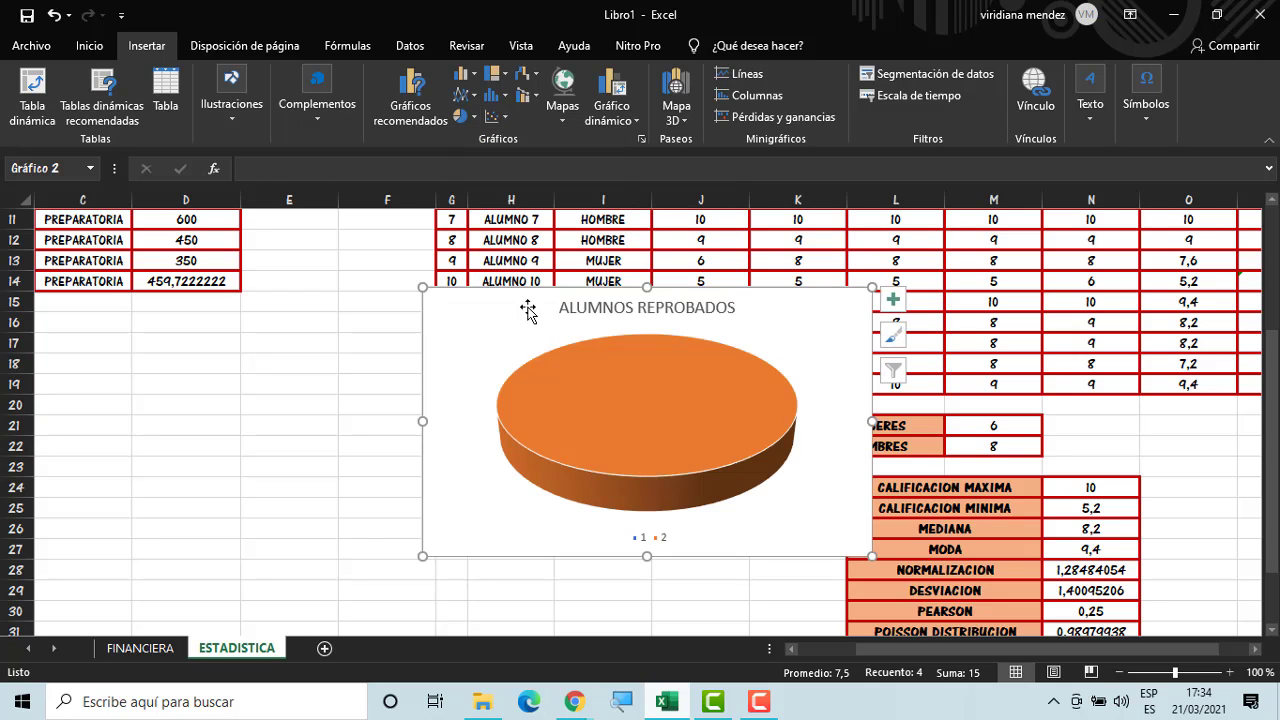
mouse_move(823, 331)
left_mouse_down()
mouse_move(788, 410)
mouse_move(484, 320)
mouse_move(477, 345)
mouse_move(497, 378)
left_mouse_up()
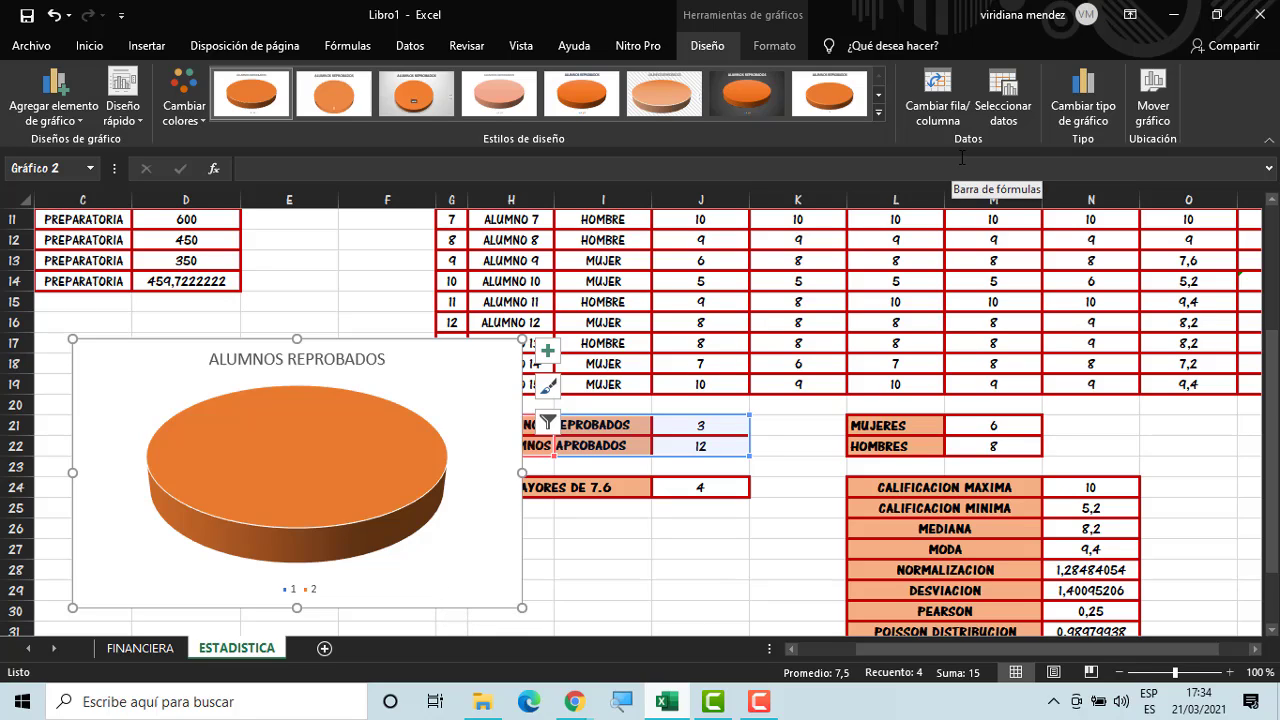
Swap the rows and columns in the pie chart's data source and exclude Series2
left_click(1008, 104)
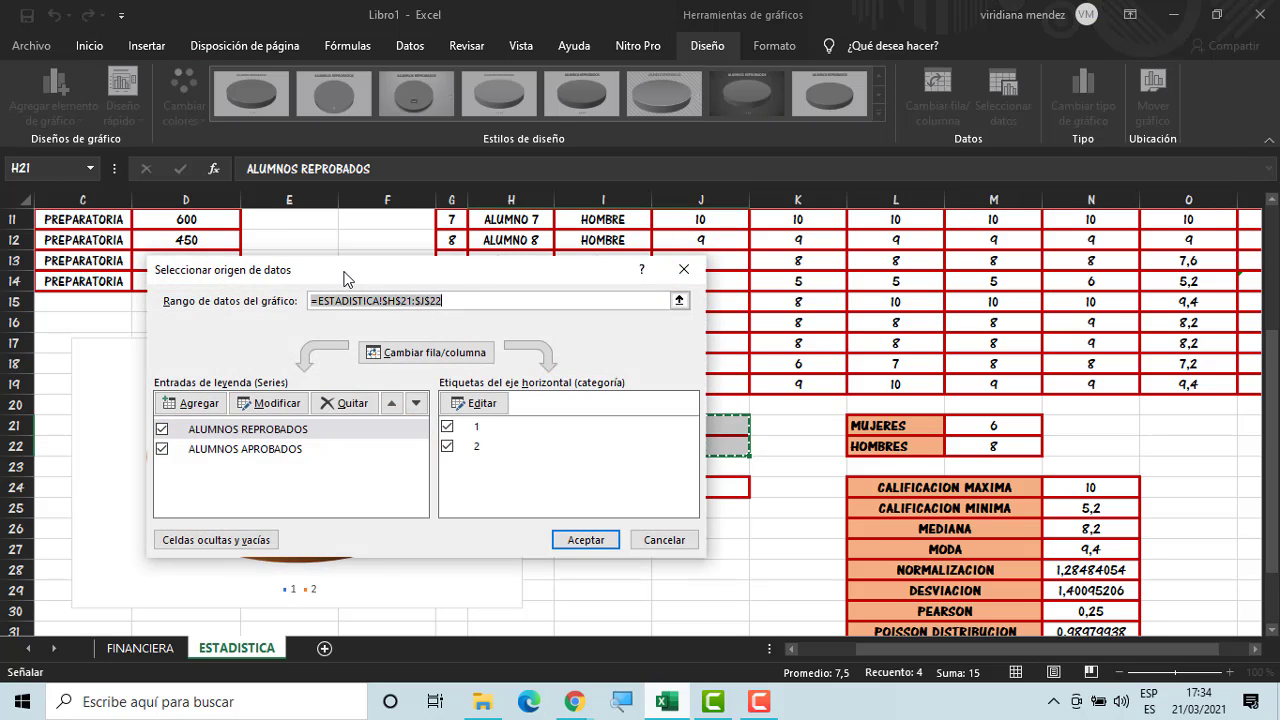
left_click_drag(346, 278, 755, 249)
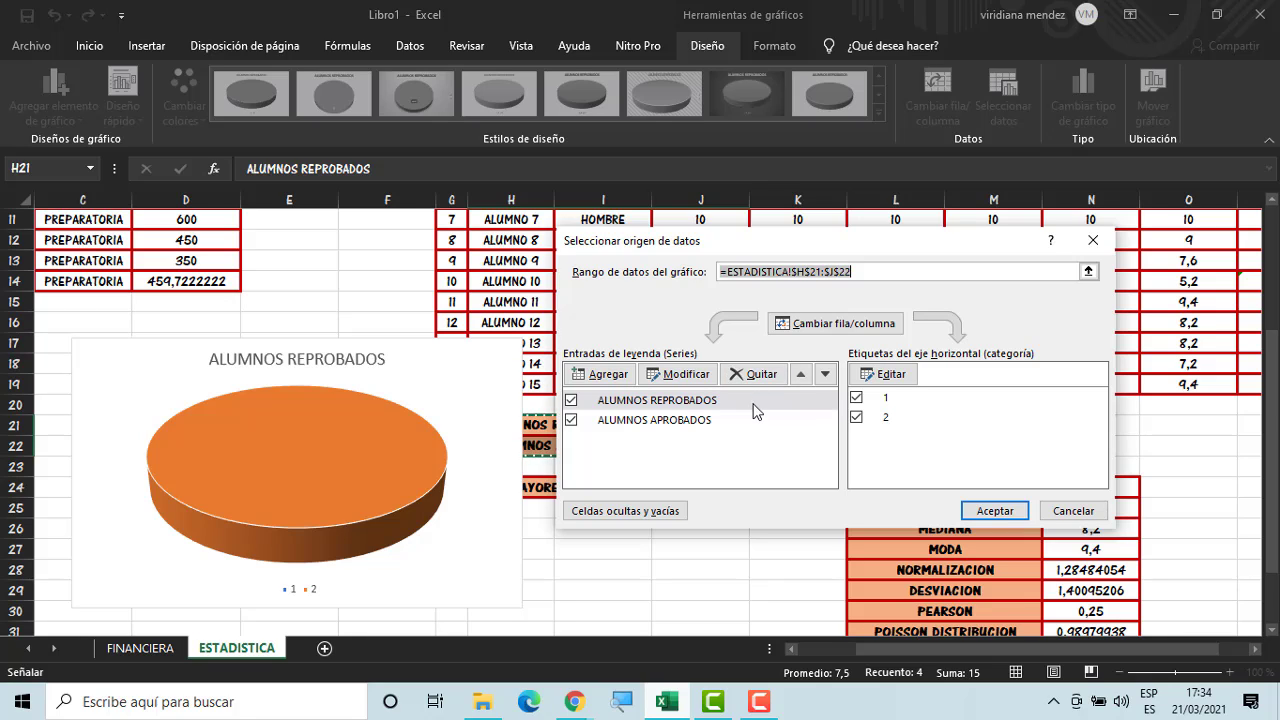
left_click(842, 331)
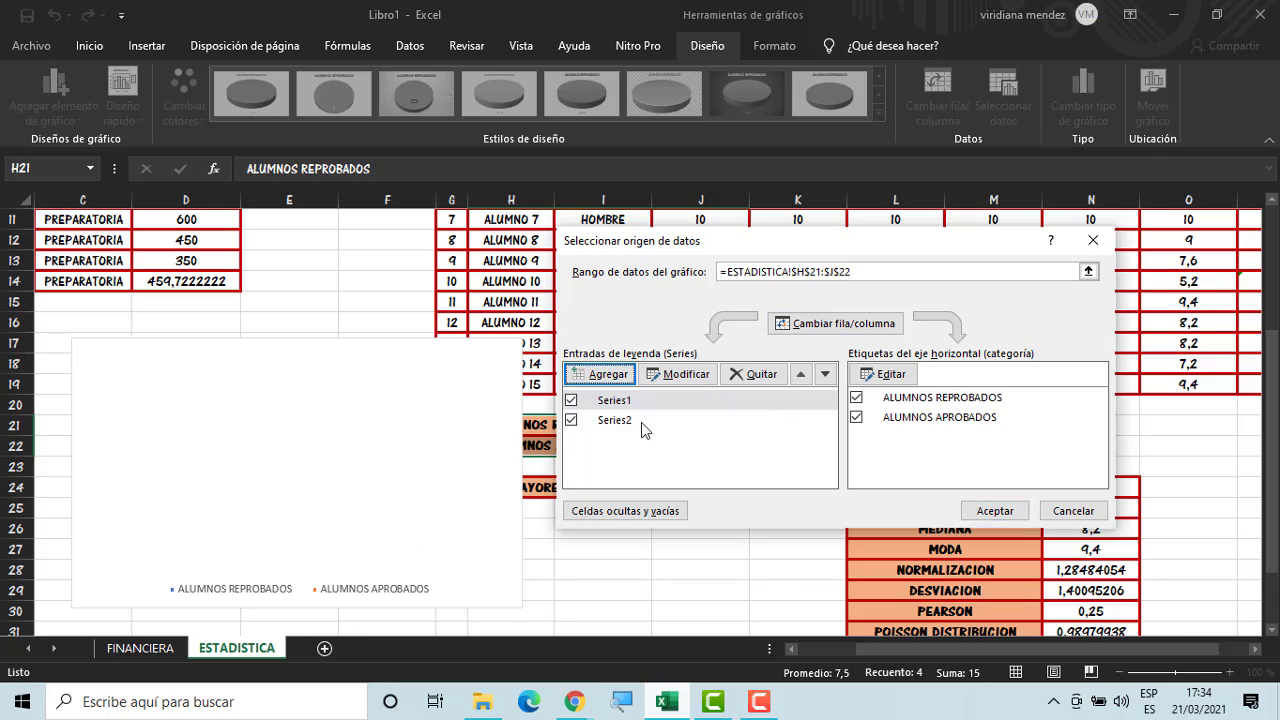
left_click(571, 421)
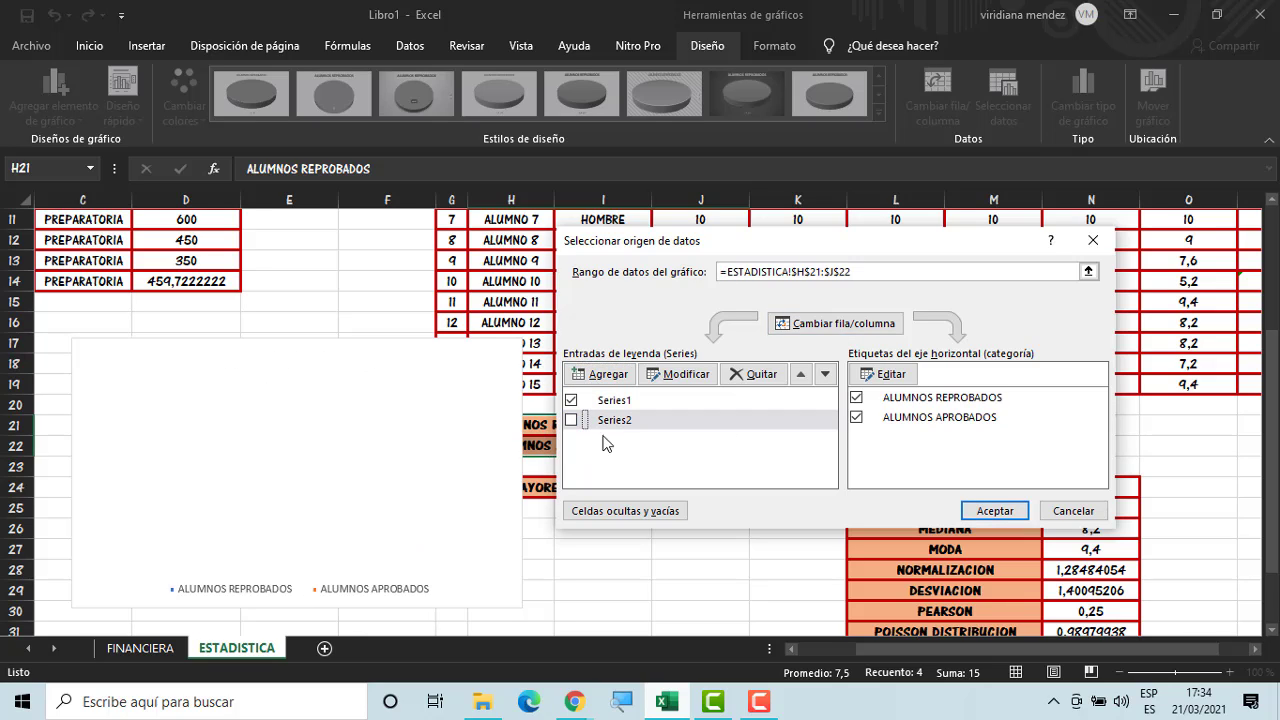
left_click(968, 506)
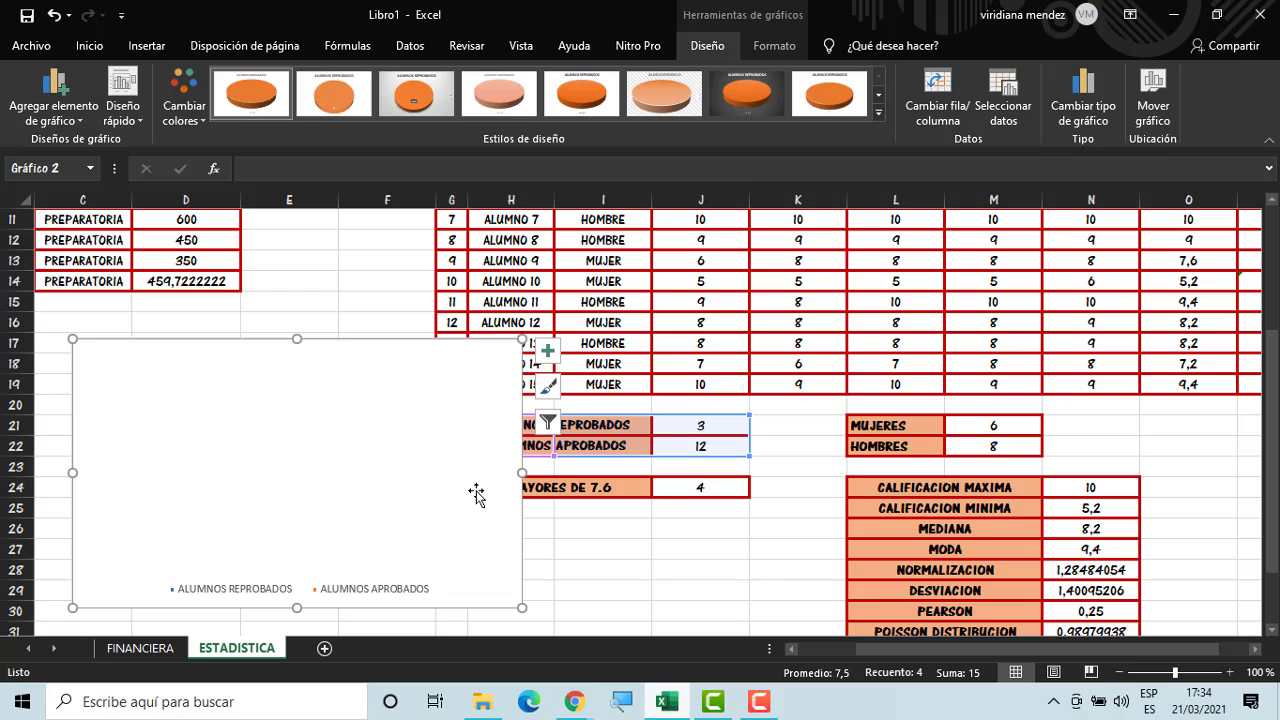
Restrict the chart's value range to the failed and passed counts in J21:J22
left_click(557, 524)
left_click(494, 502)
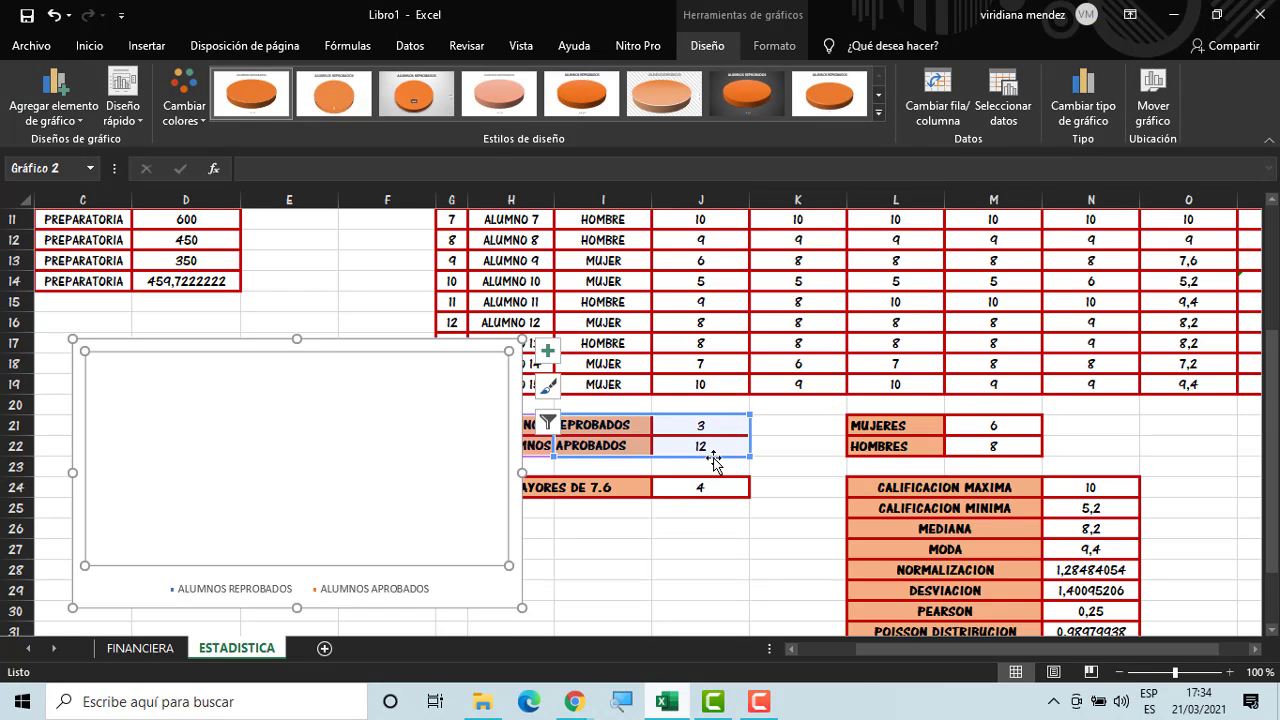
left_click_drag(750, 457, 768, 449)
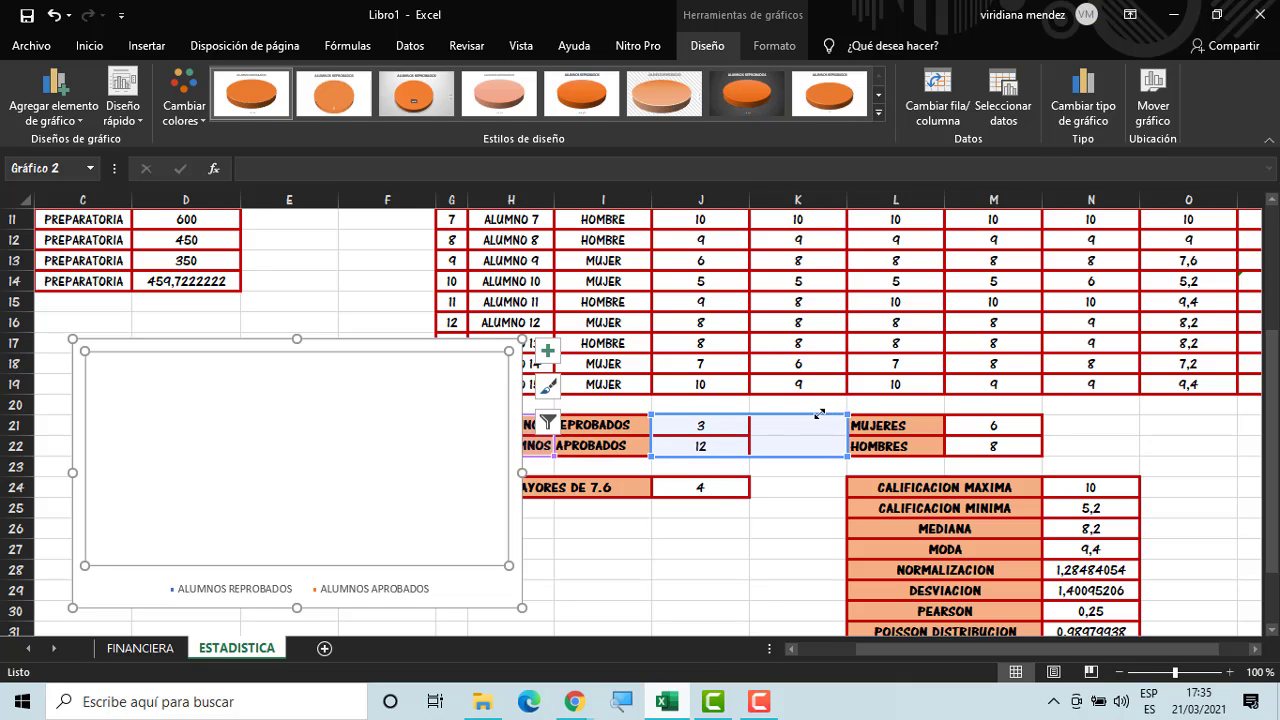
left_click_drag(819, 413, 750, 416)
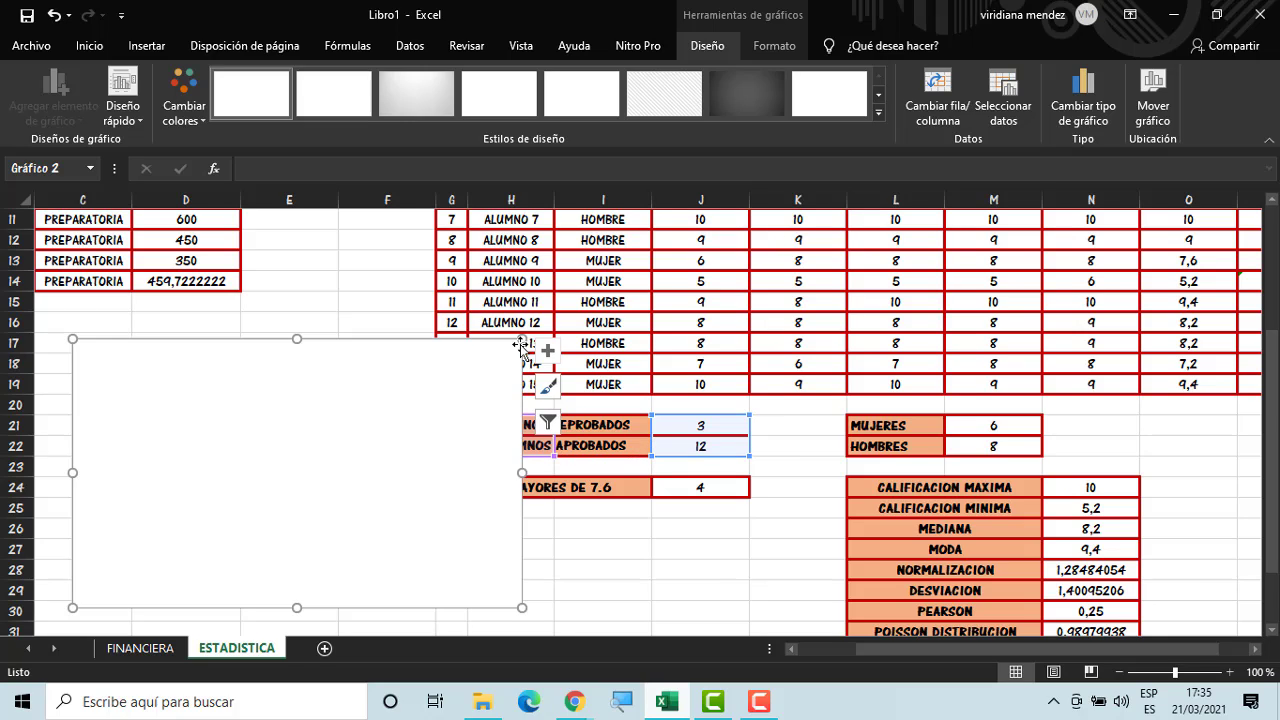
Move the blank chart clear of the failed and passed students' labels, ending at about column G between rows 15 and 28
left_click_drag(517, 360, 427, 360)
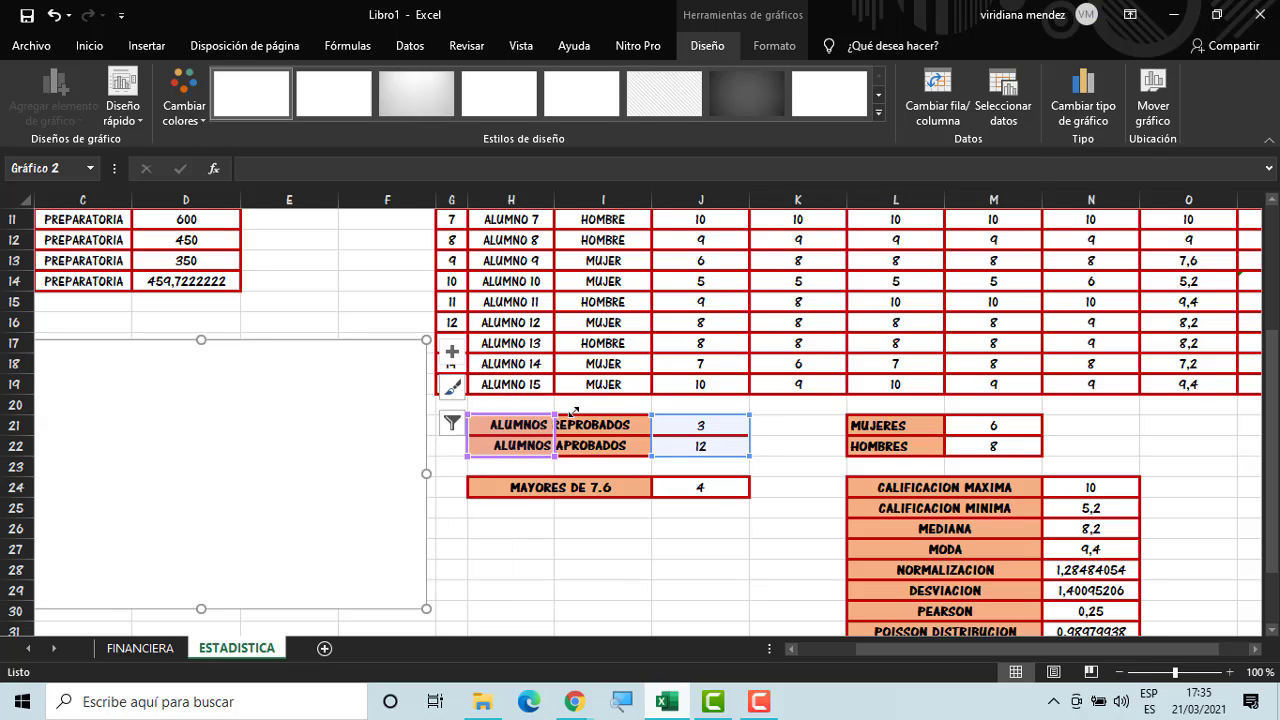
left_click(594, 428)
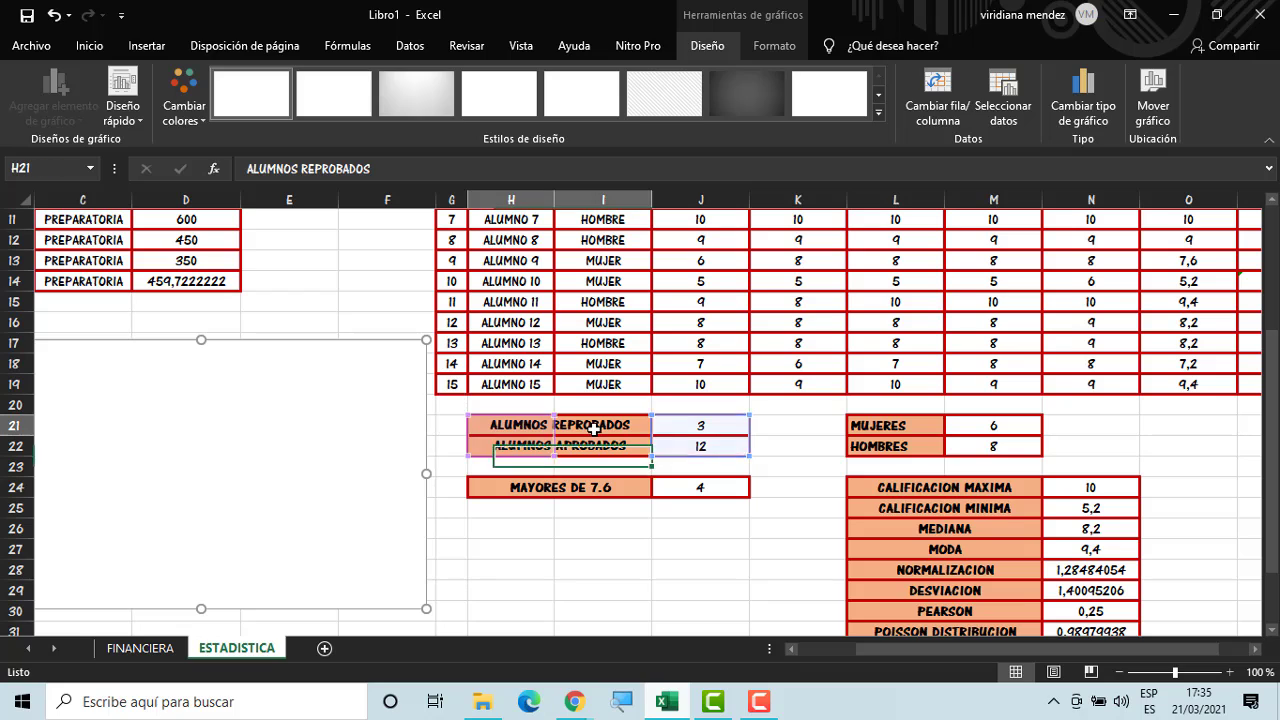
left_click(694, 429)
left_click(694, 446)
left_click(679, 429)
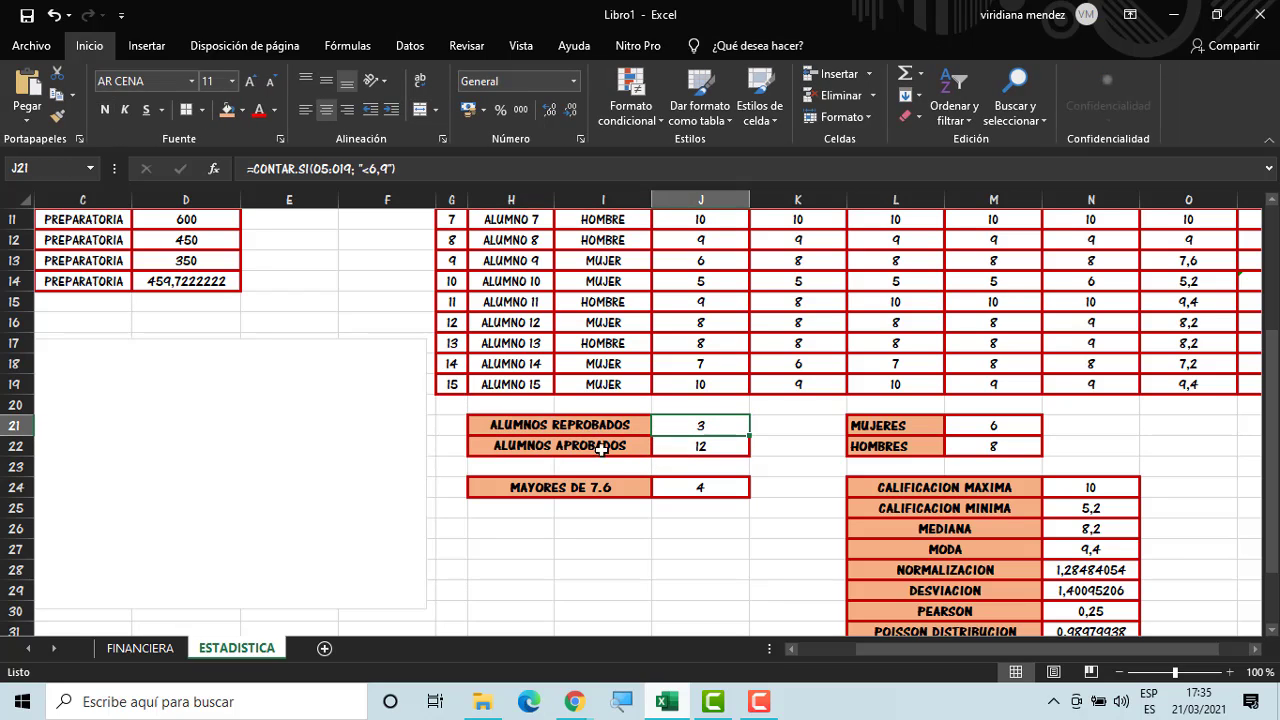
left_click(421, 449)
left_click_drag(432, 447, 444, 419)
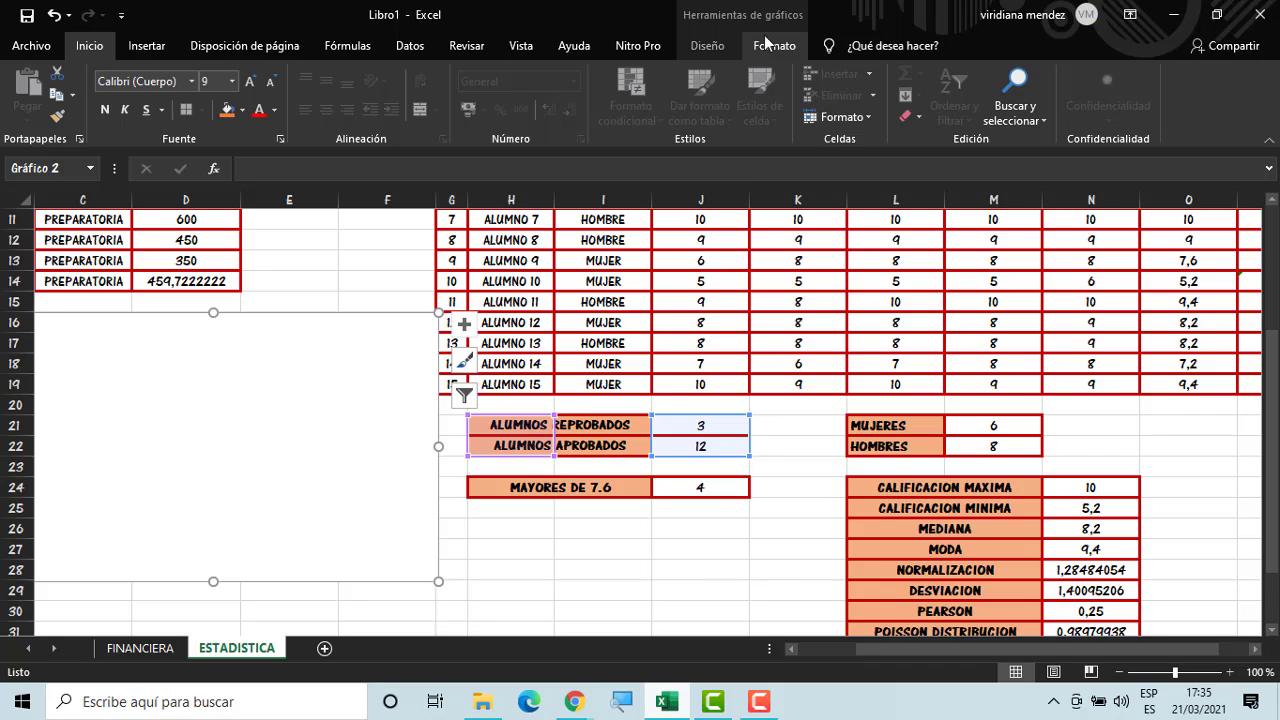
Include Series1 in the chart's data source so the failed and passed students are plotted
left_click(725, 44)
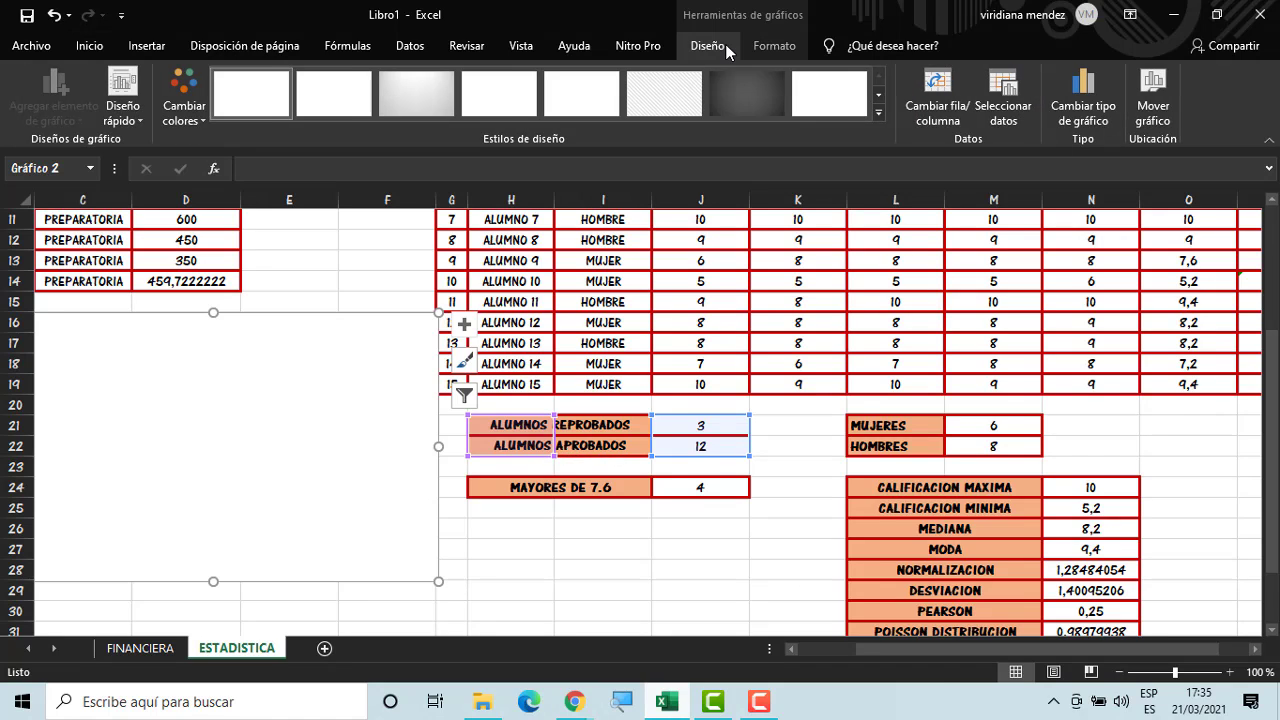
left_click(999, 110)
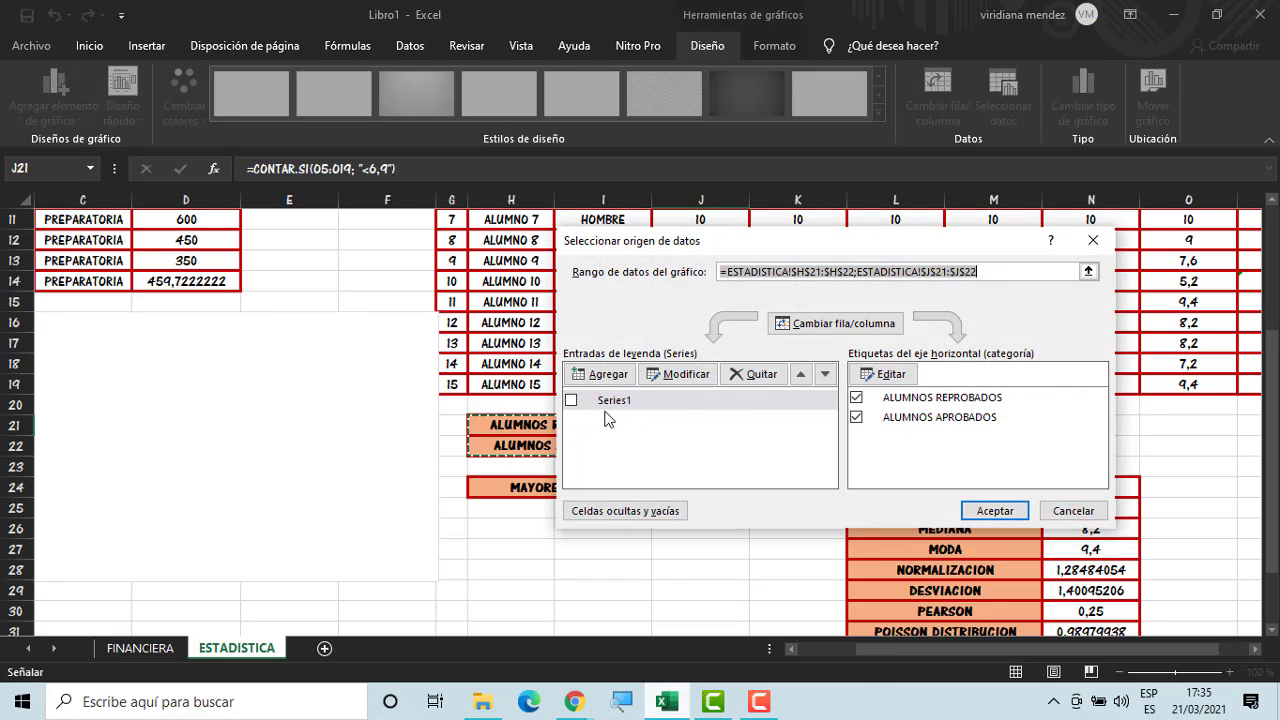
left_click(990, 512)
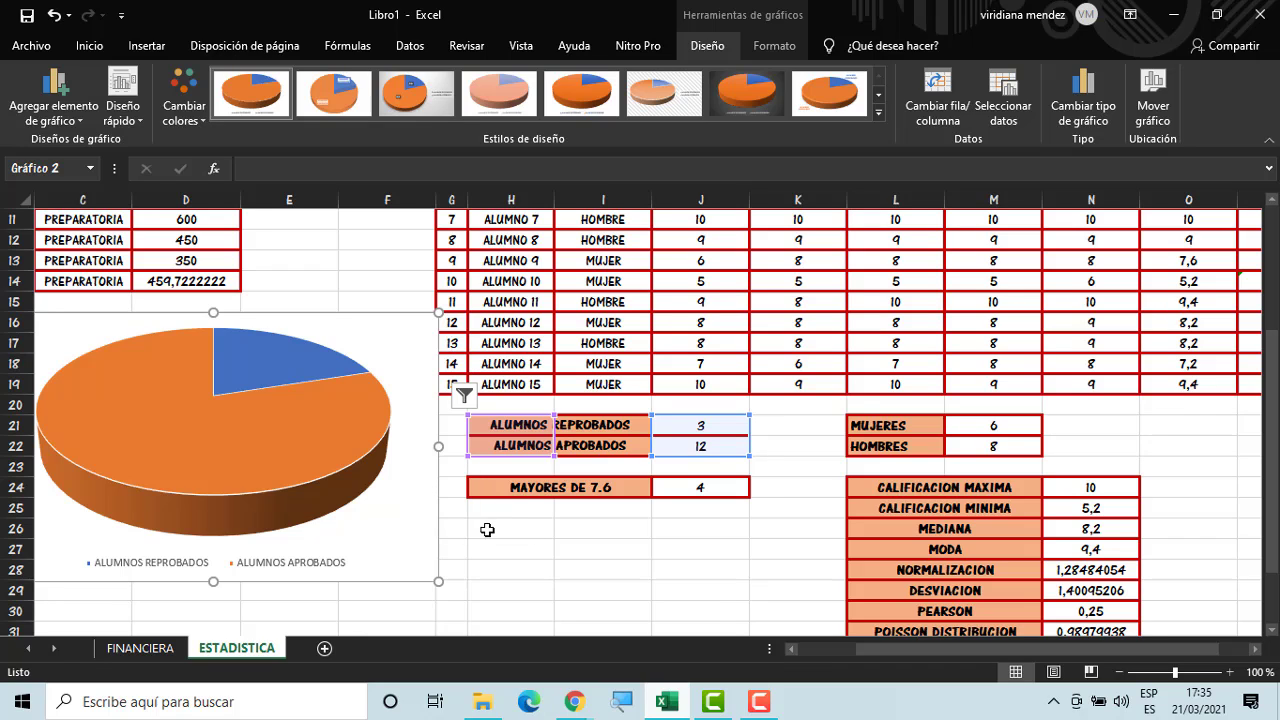
left_click(533, 541)
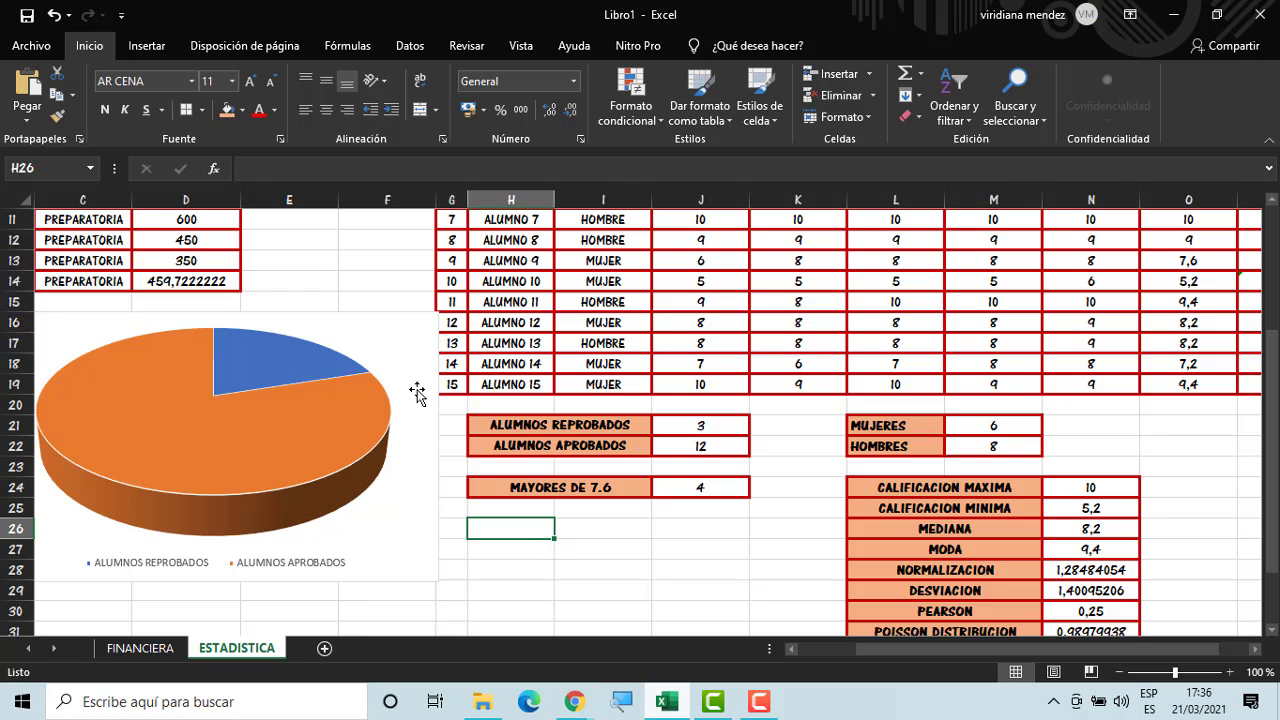
left_click(417, 390)
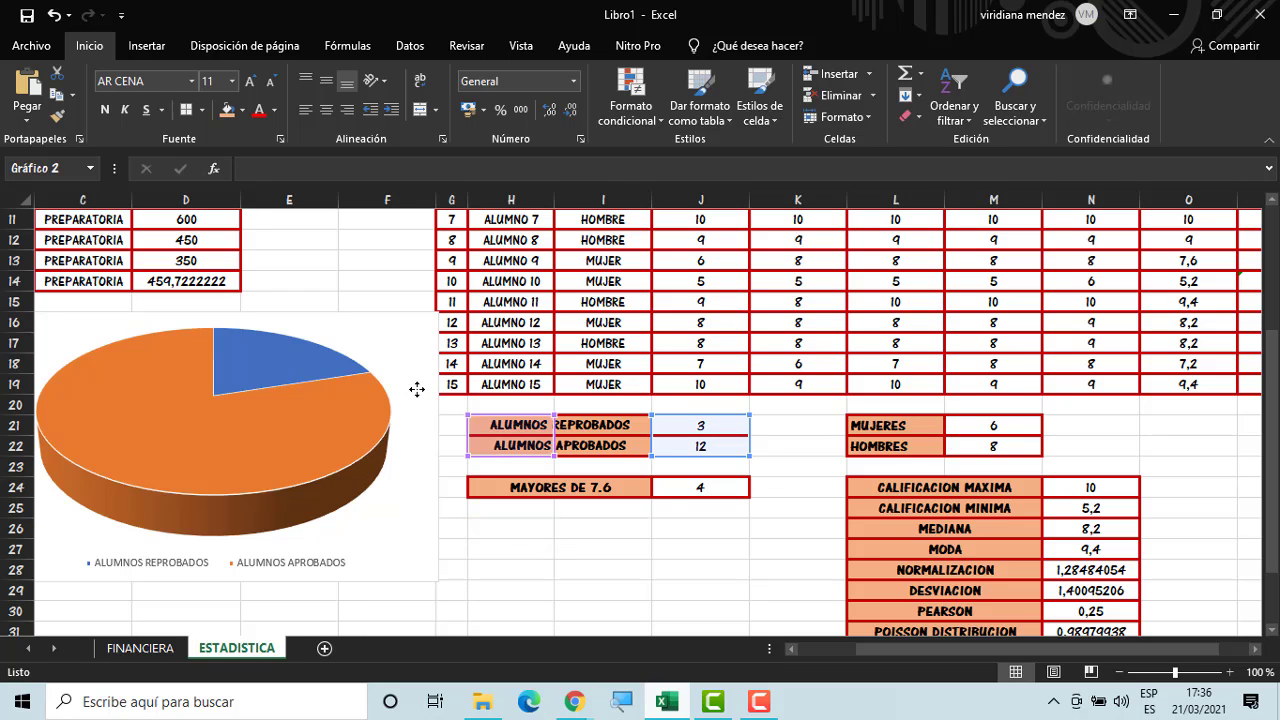
left_click(580, 566)
left_click(438, 511)
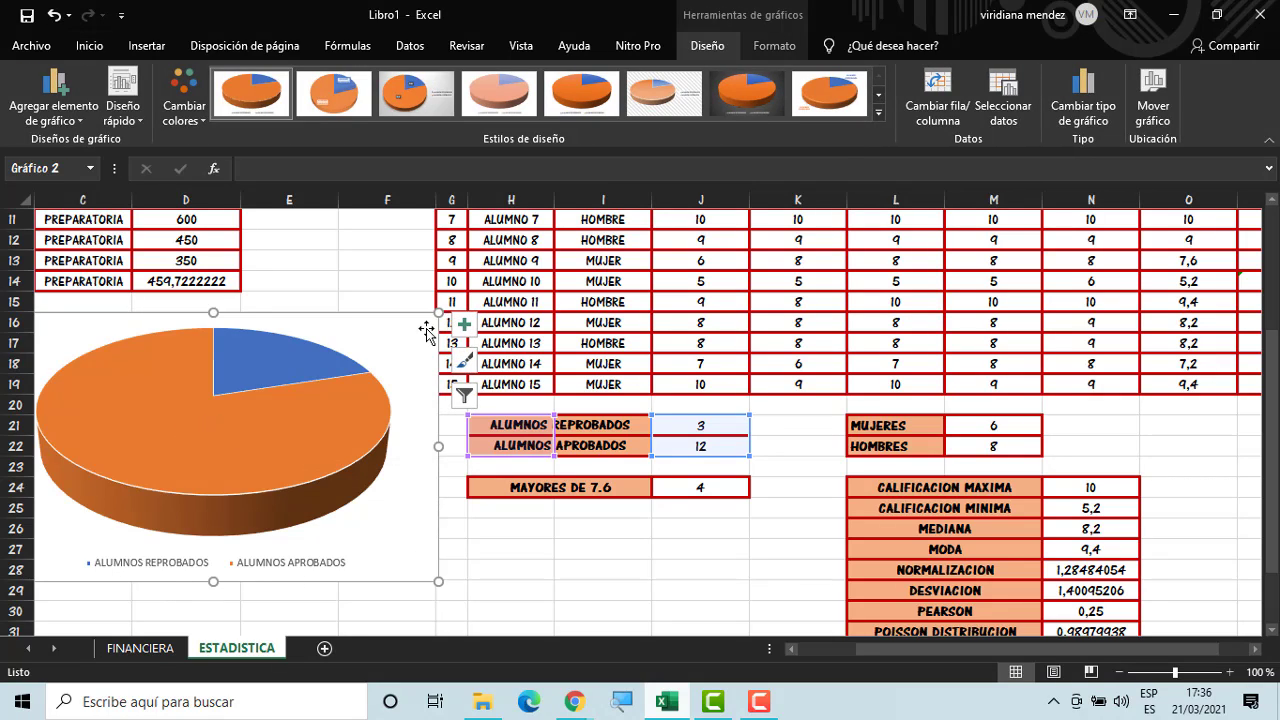
left_click_drag(433, 344, 447, 352)
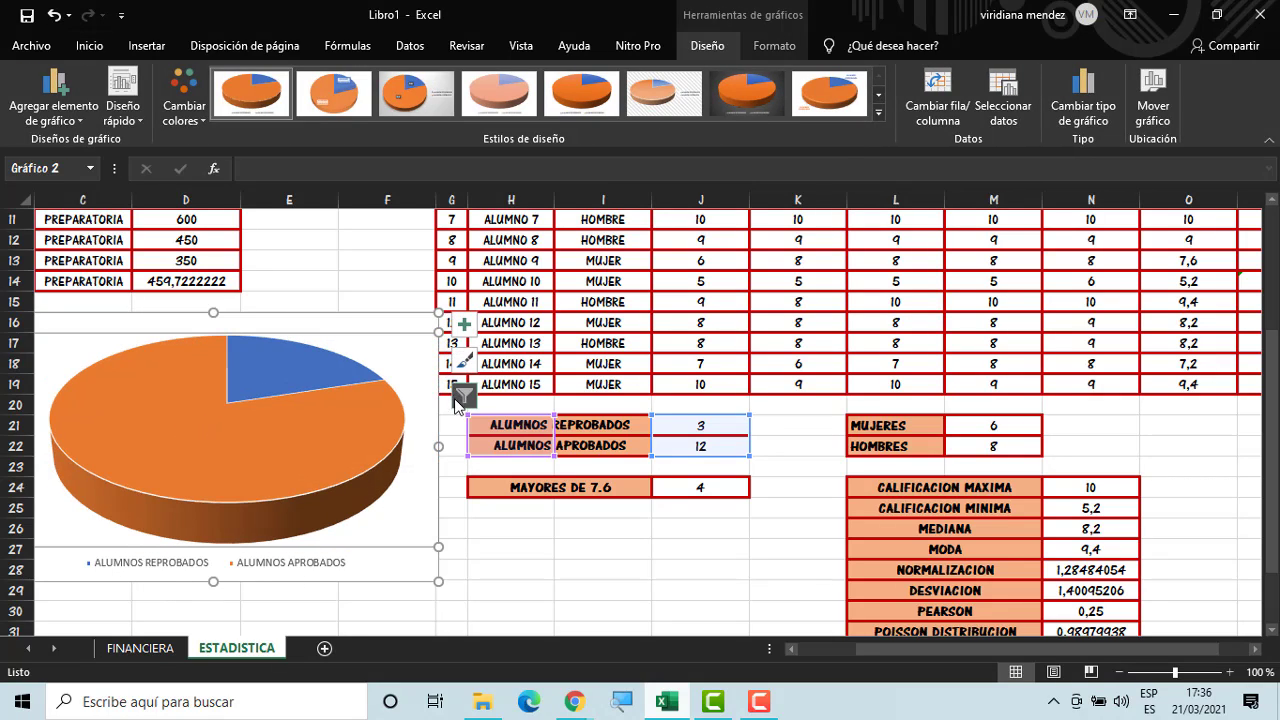
key("ctrl+z")
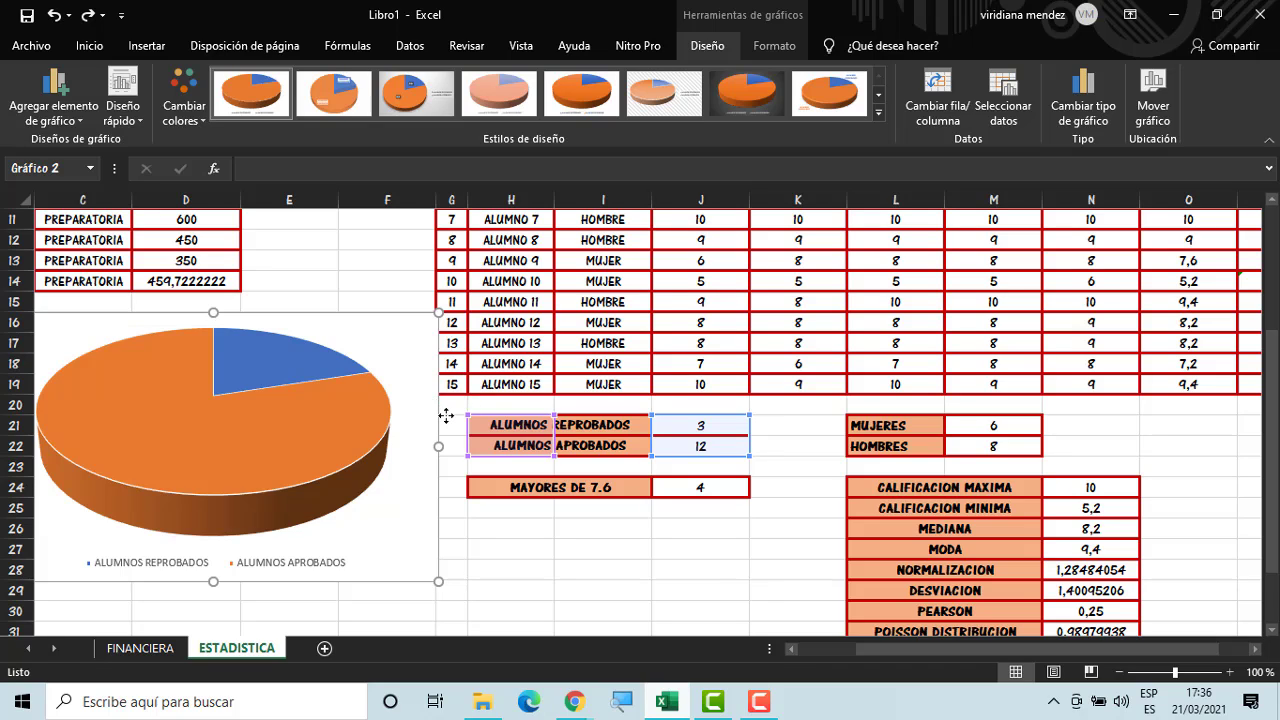
Move the pie chart to about rows 15 to 27 and apply the style with a grey gradient background and percentage labels
left_click_drag(437, 413, 462, 399)
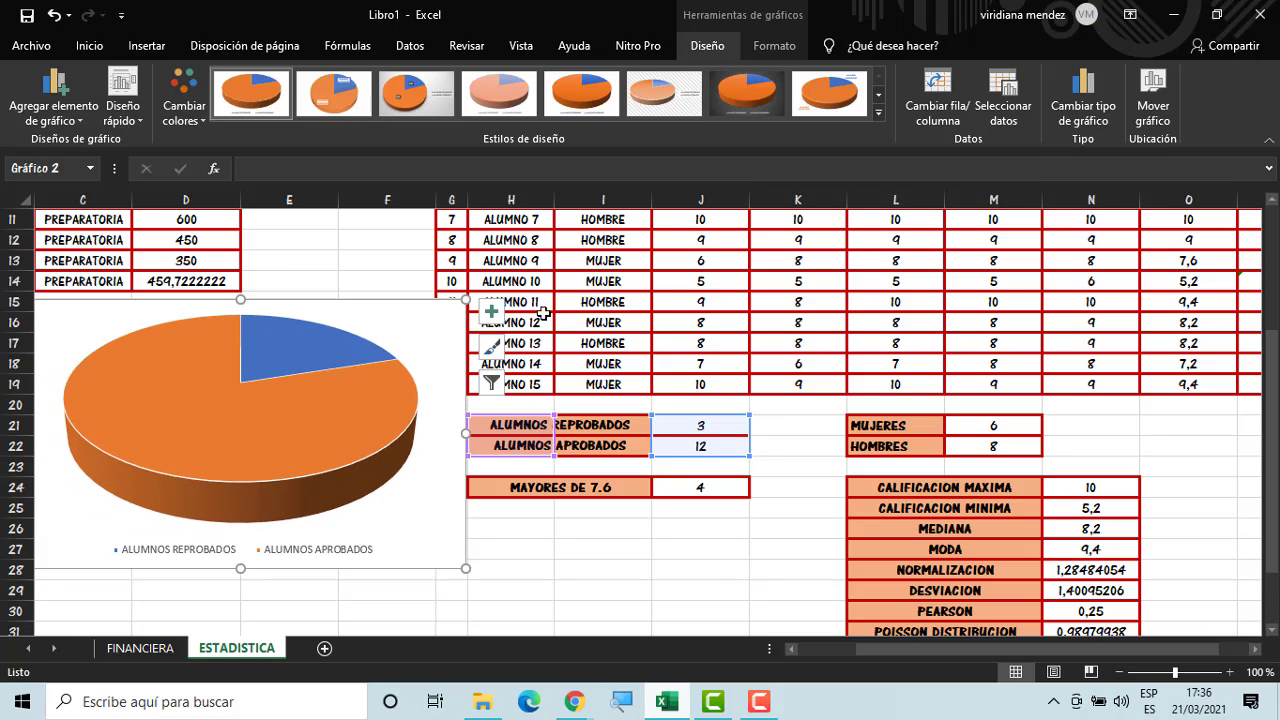
left_click(718, 100)
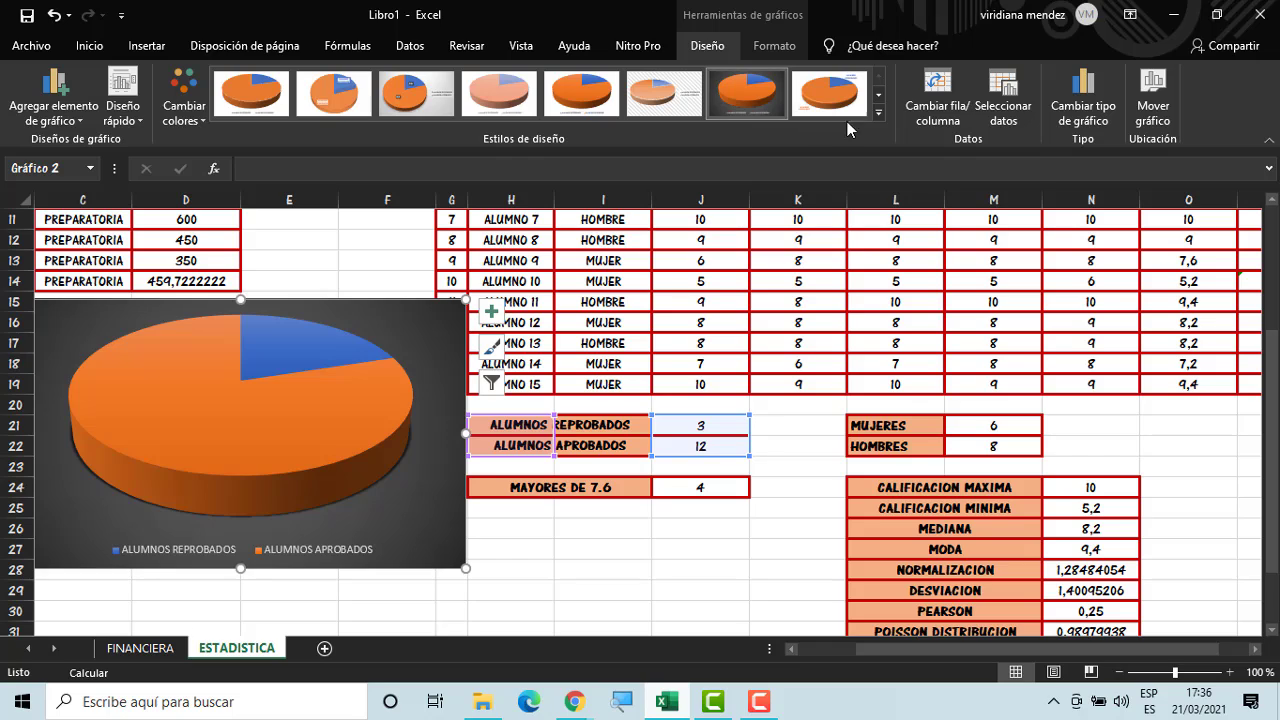
left_click(879, 114)
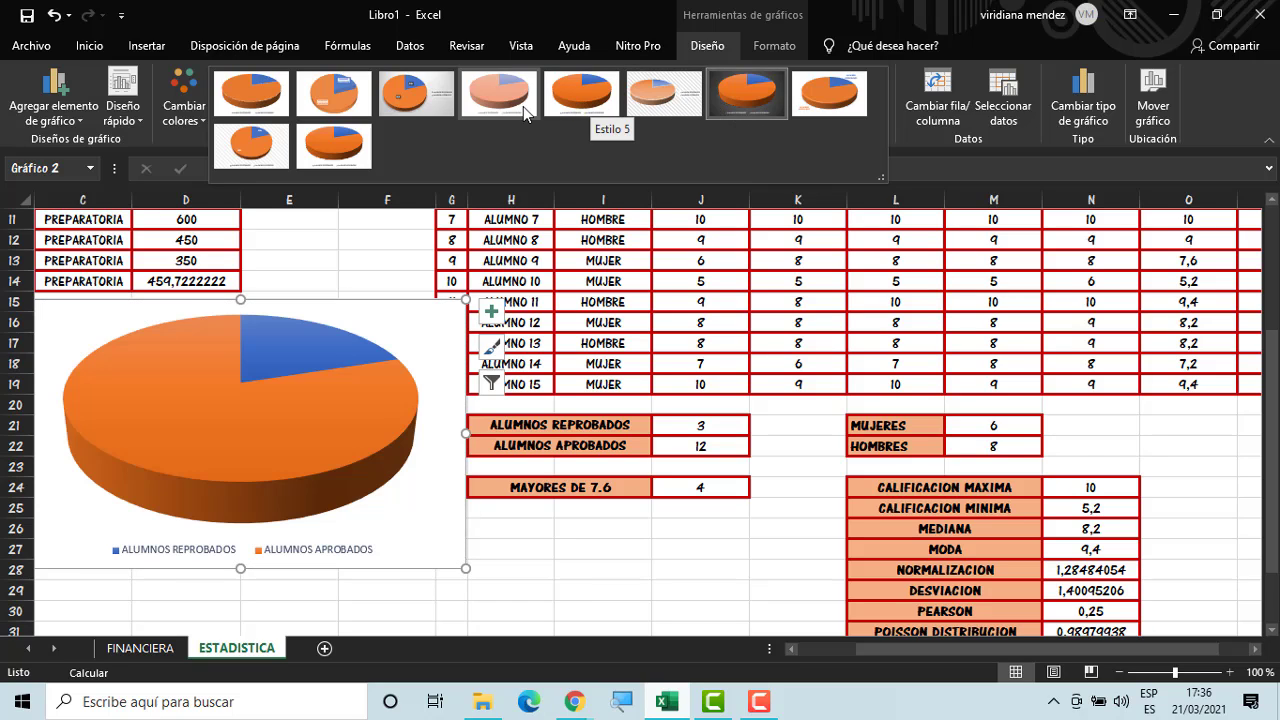
left_click(420, 97)
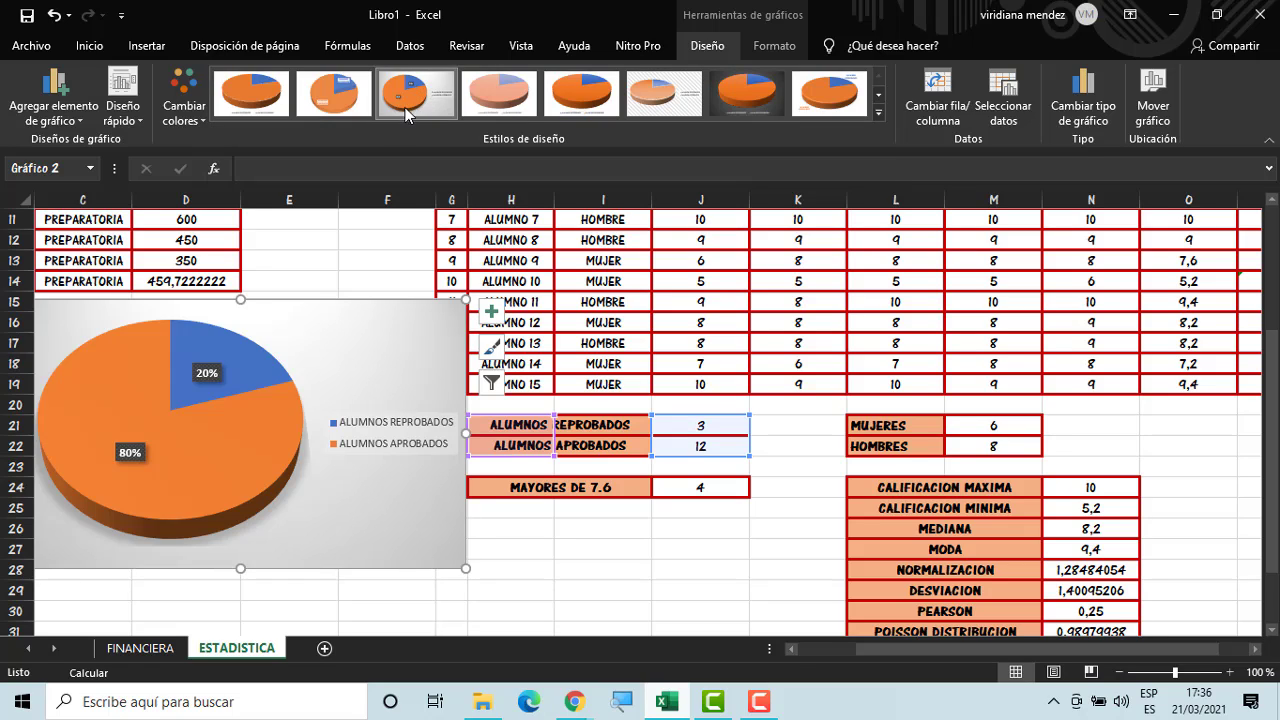
left_click(126, 112)
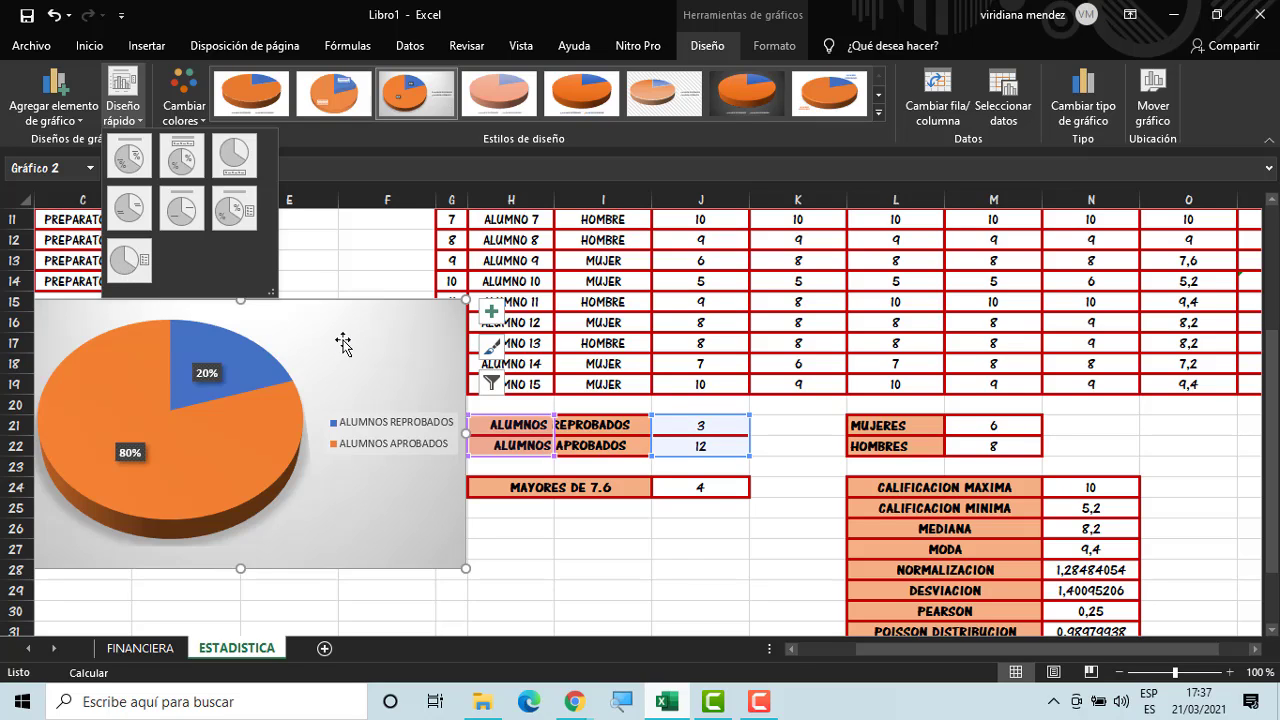
left_click(360, 271)
left_click(349, 254)
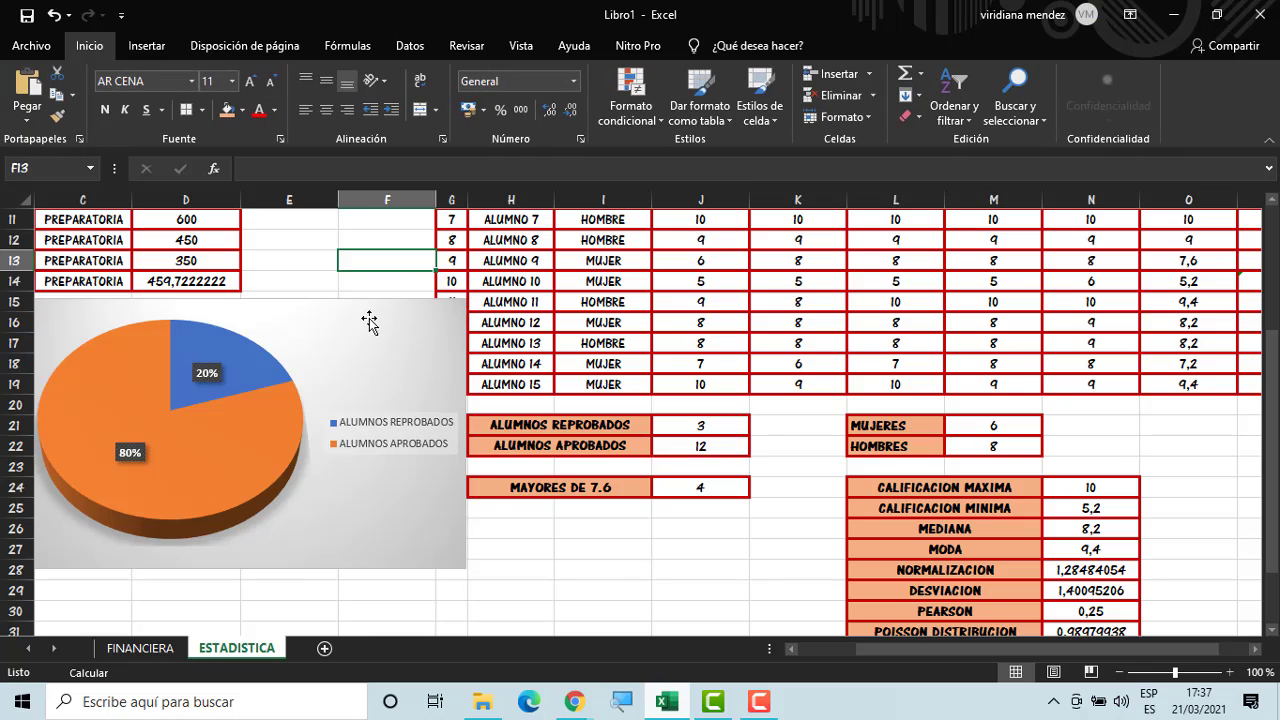
Shrink the failed and passed pie chart and place it below the MAYORES DE 7.6 row, about columns G to K, rows 26 to 36
left_click(389, 341)
left_click_drag(389, 341, 714, 543)
left_click_drag(364, 522, 441, 573)
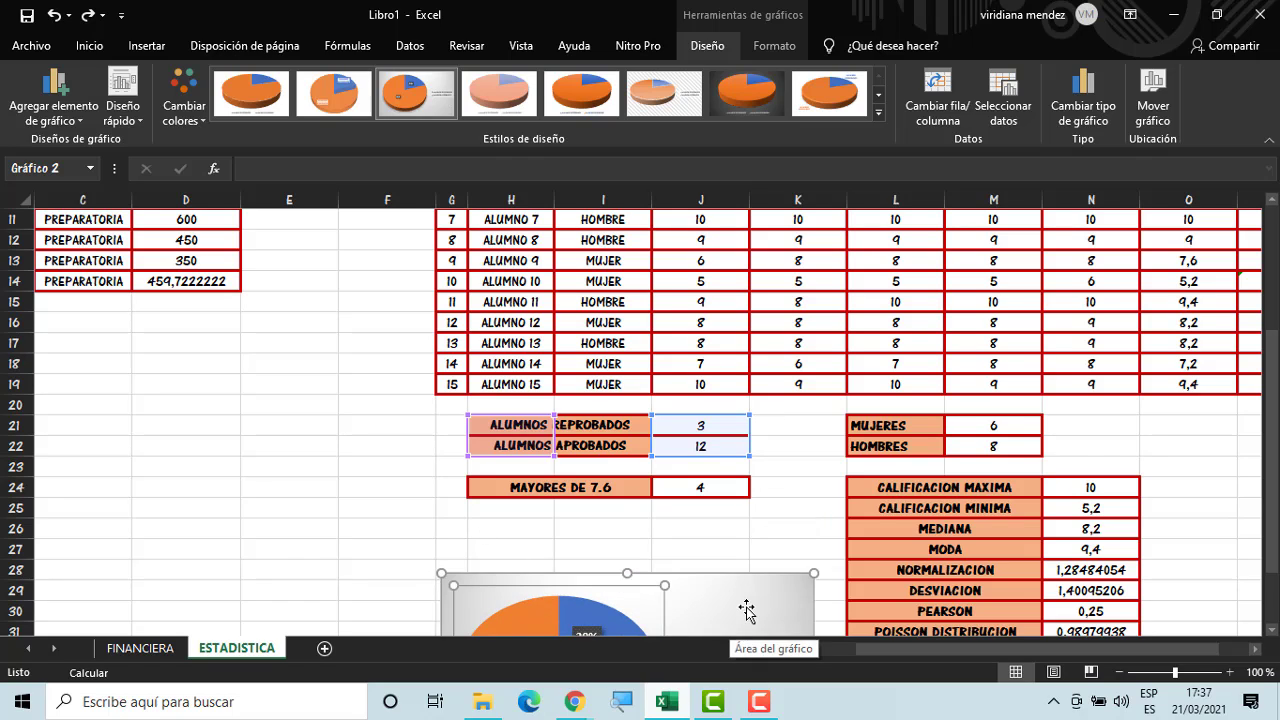
left_click_drag(746, 609, 748, 548)
left_click(798, 466)
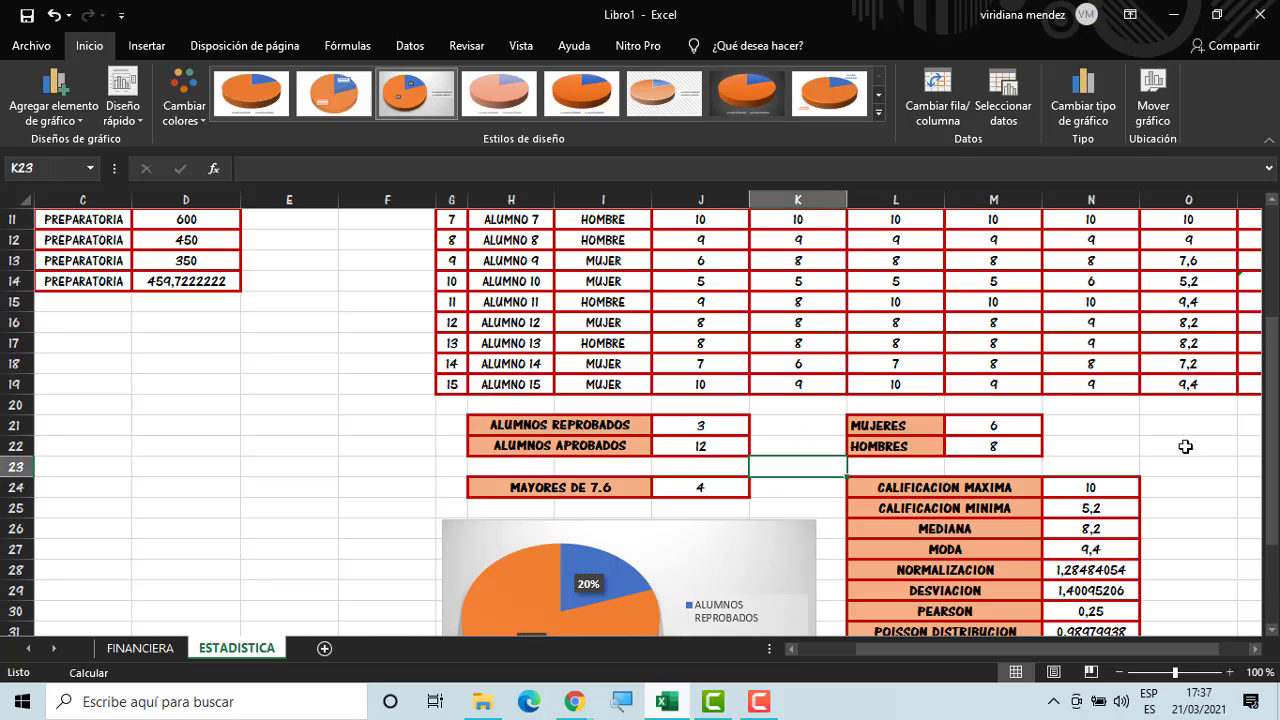
left_click_drag(1276, 447, 1276, 513)
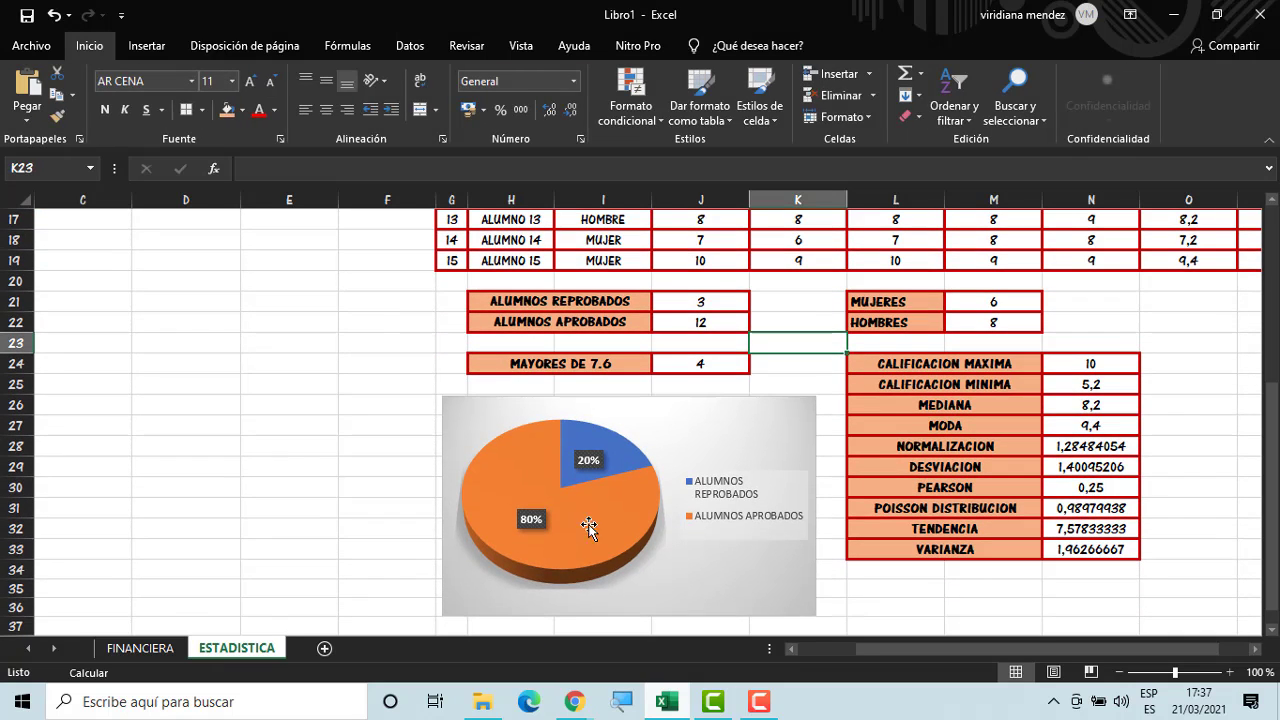
left_click(946, 589)
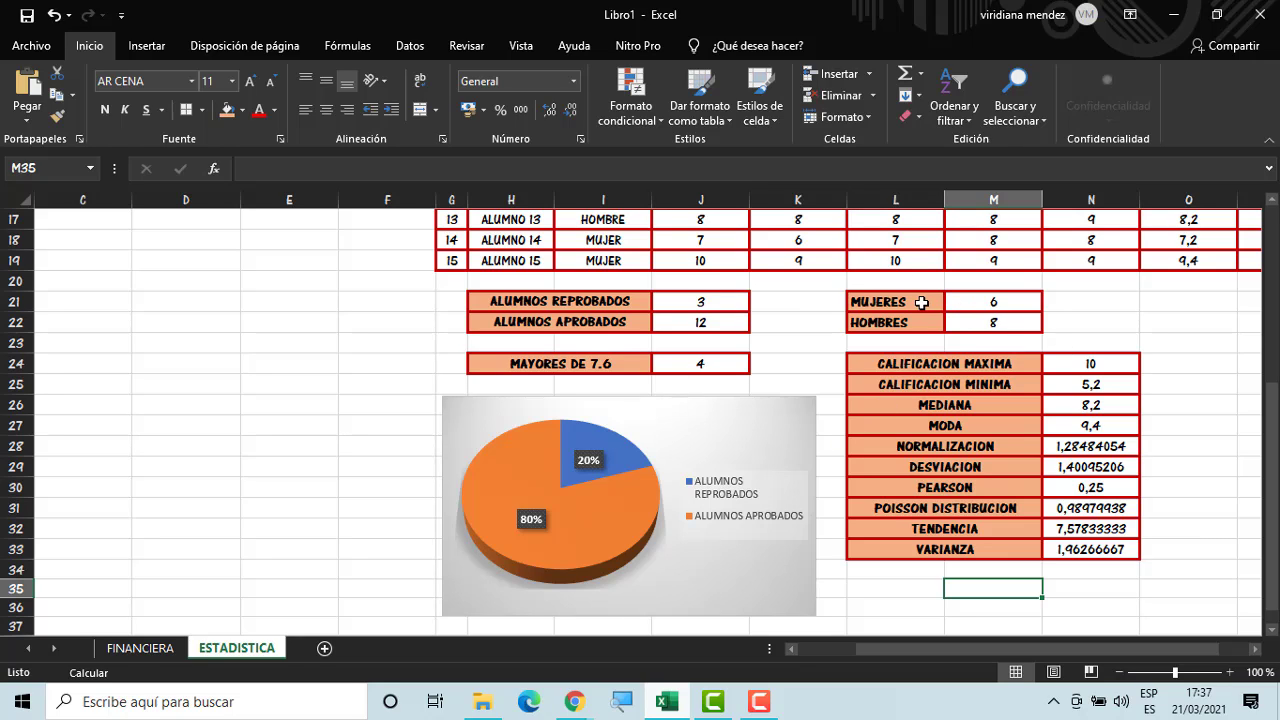
Insert a 3-D pie chart from the MUJERES and HOMBRES counts in L21:M22 and move it clear of those cells
left_click_drag(920, 302, 986, 326)
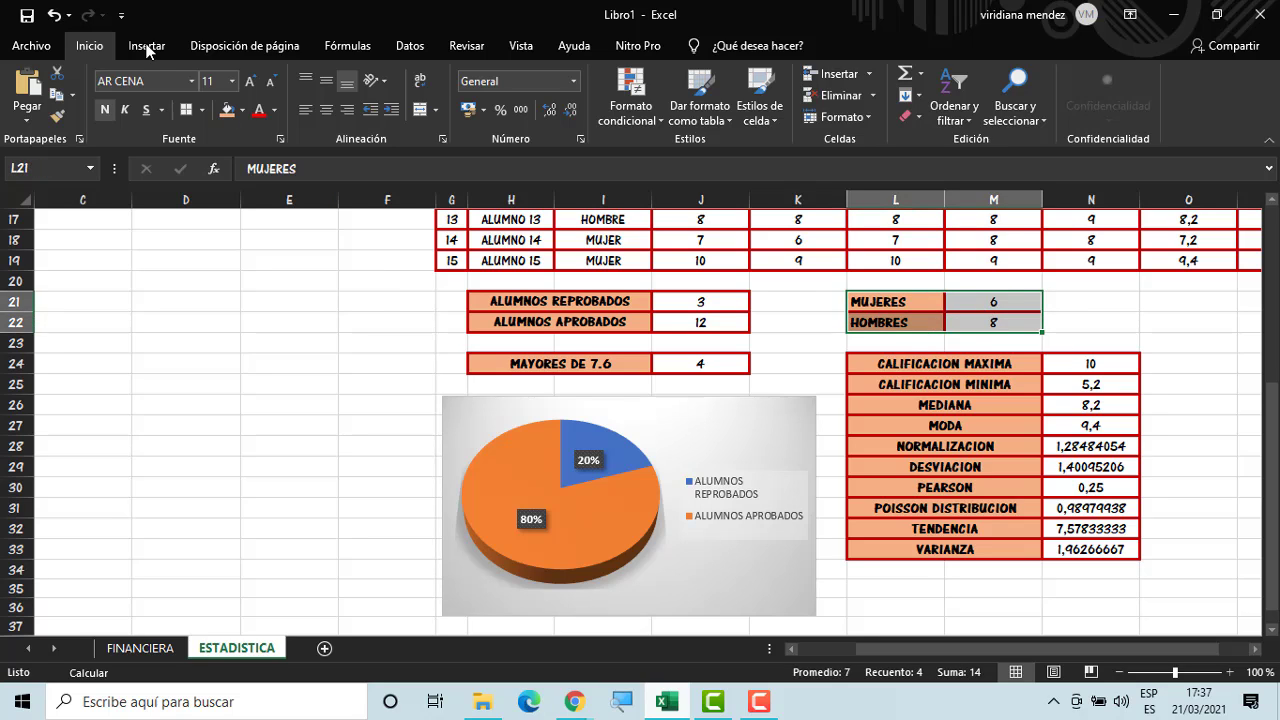
left_click(146, 46)
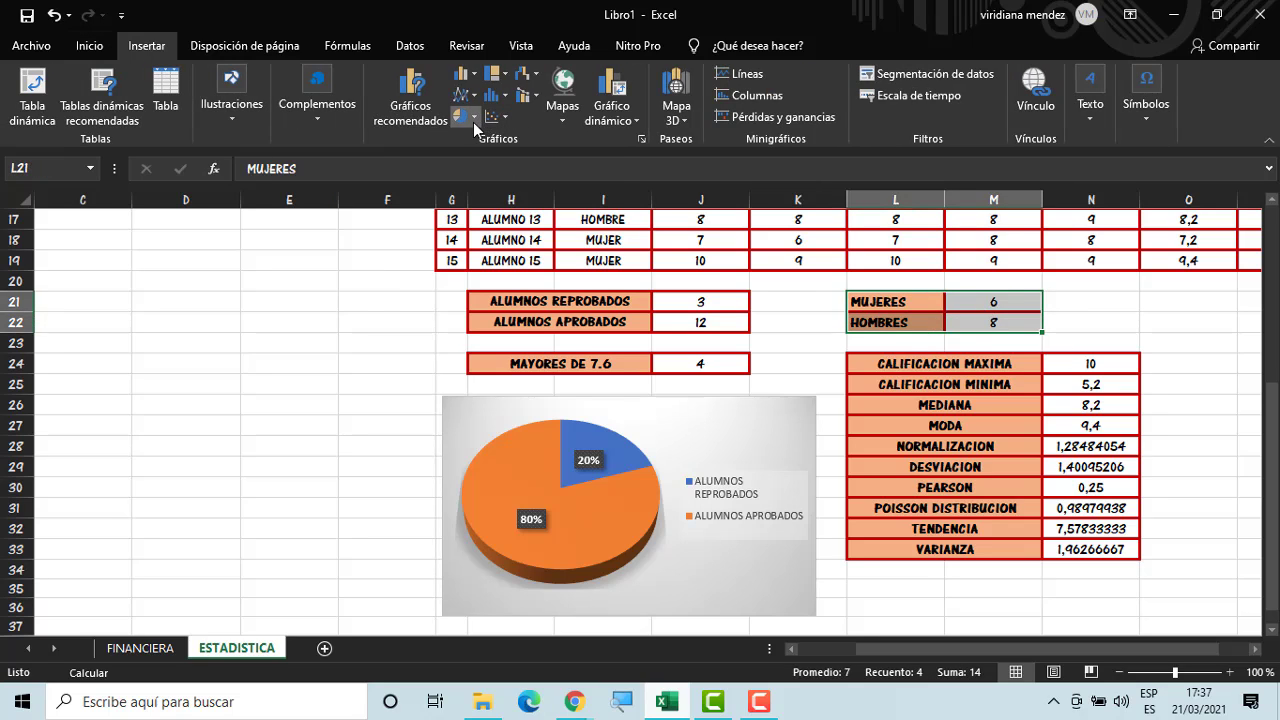
left_click(473, 120)
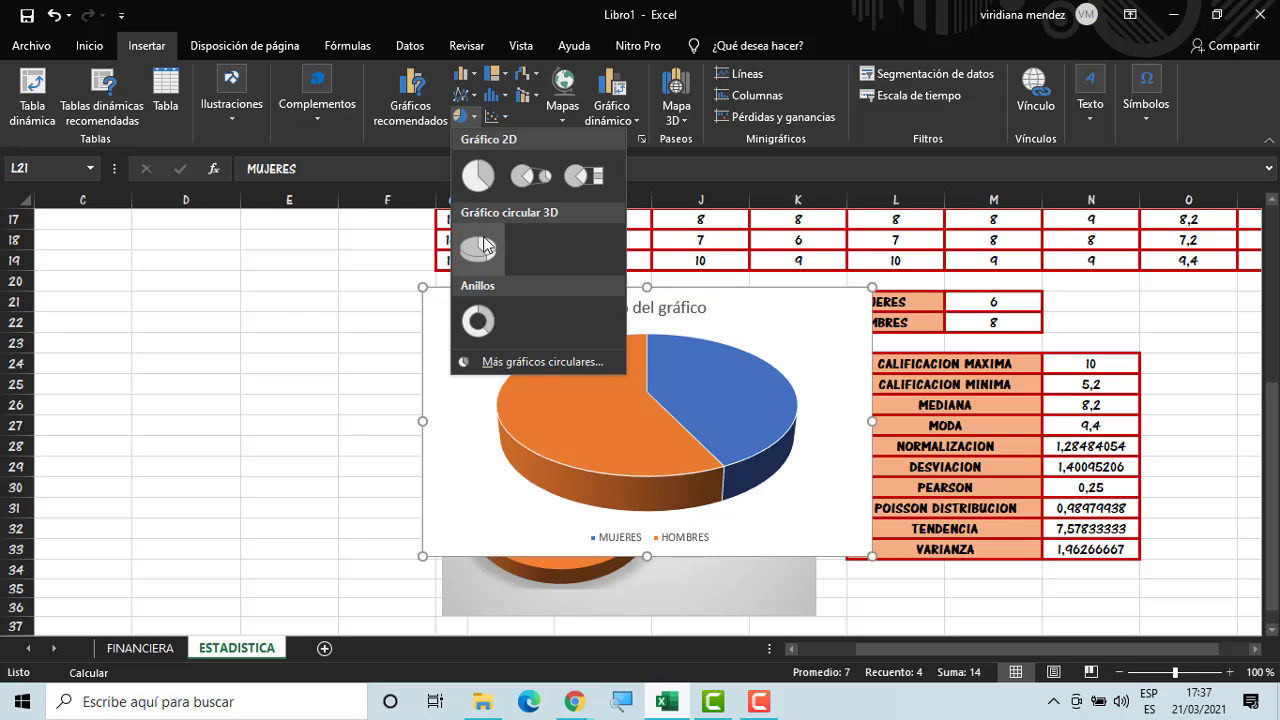
left_click(483, 246)
left_click_drag(760, 322, 490, 333)
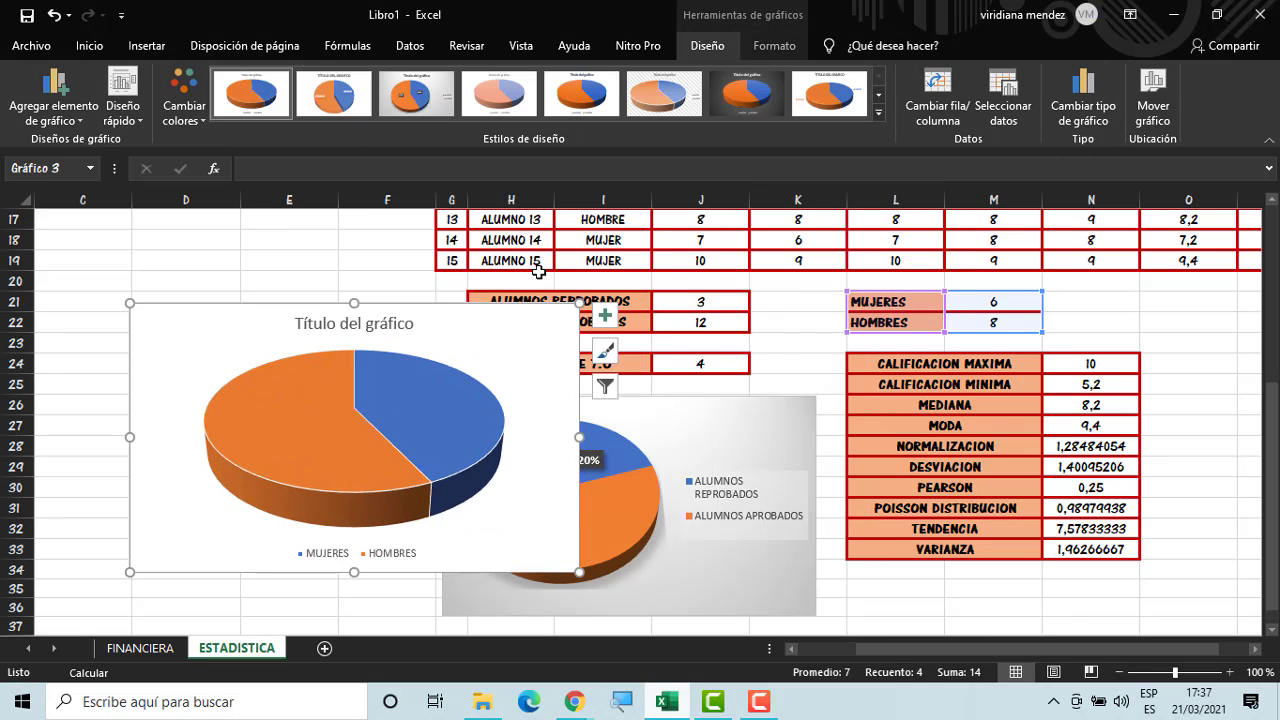
Give the new pie chart the dark gradient style and the layout with a title, percentage labels and a legend on the right
left_click(762, 96)
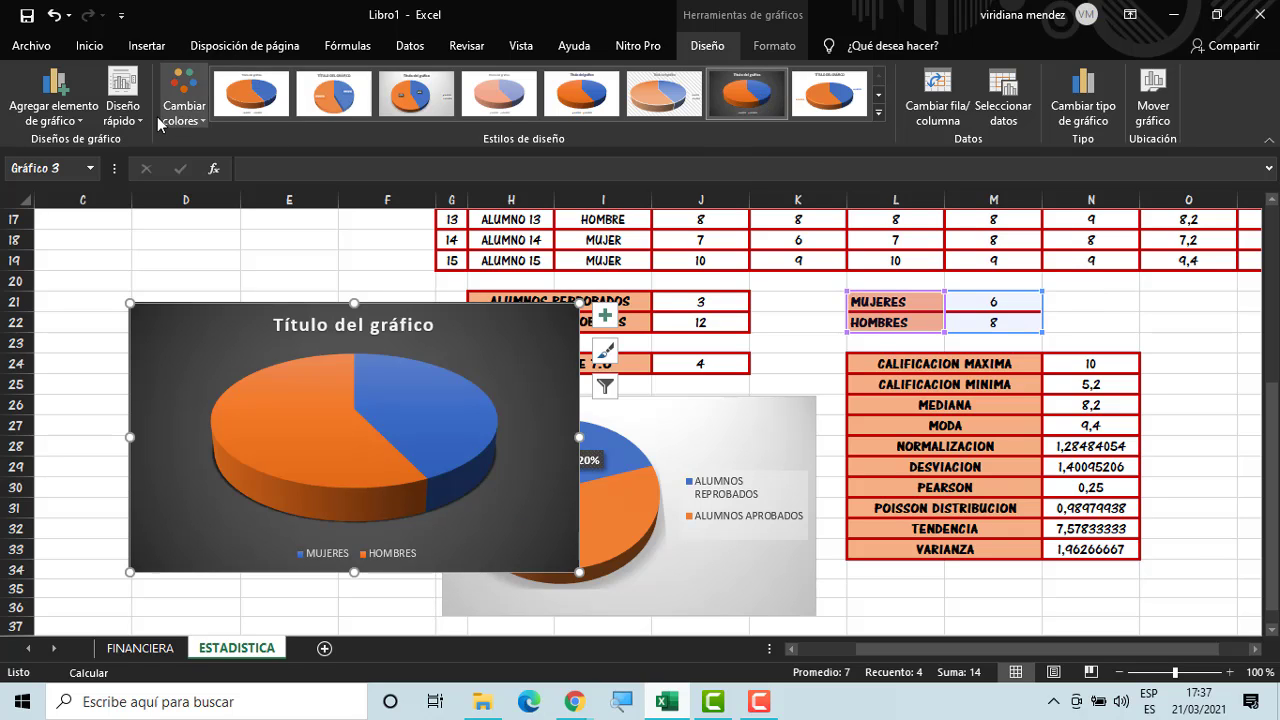
left_click(123, 108)
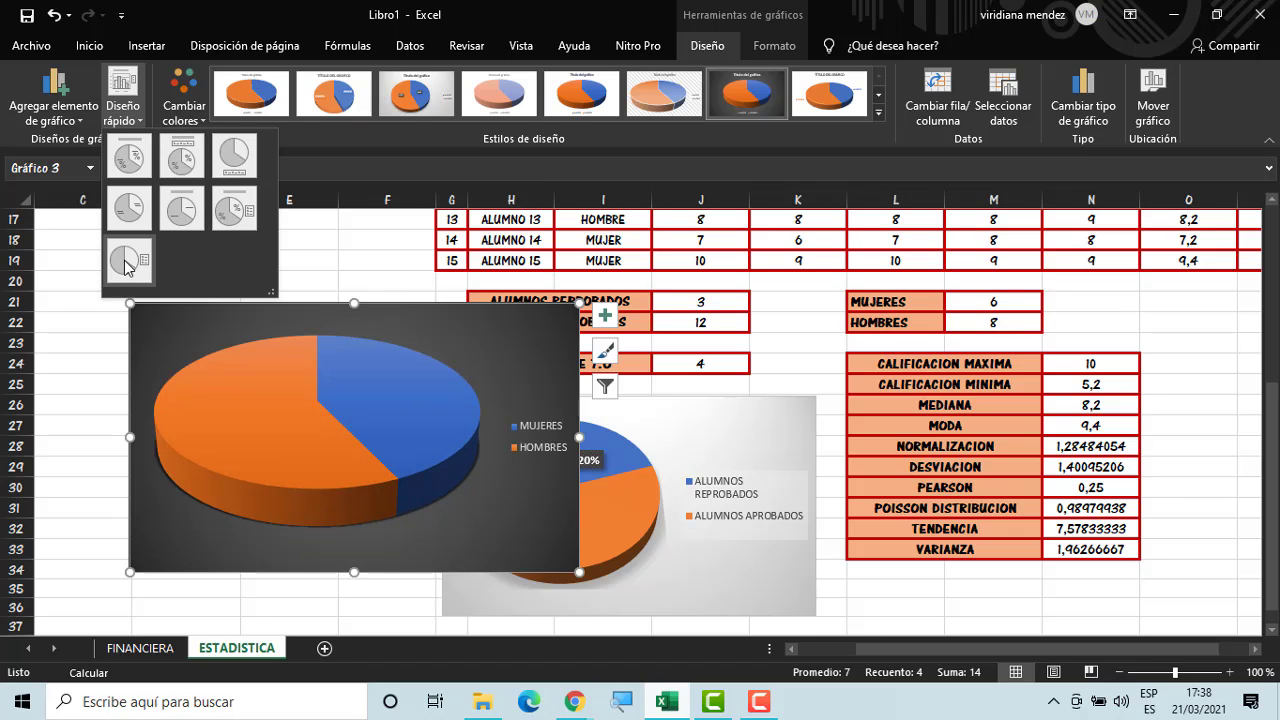
left_click(222, 220)
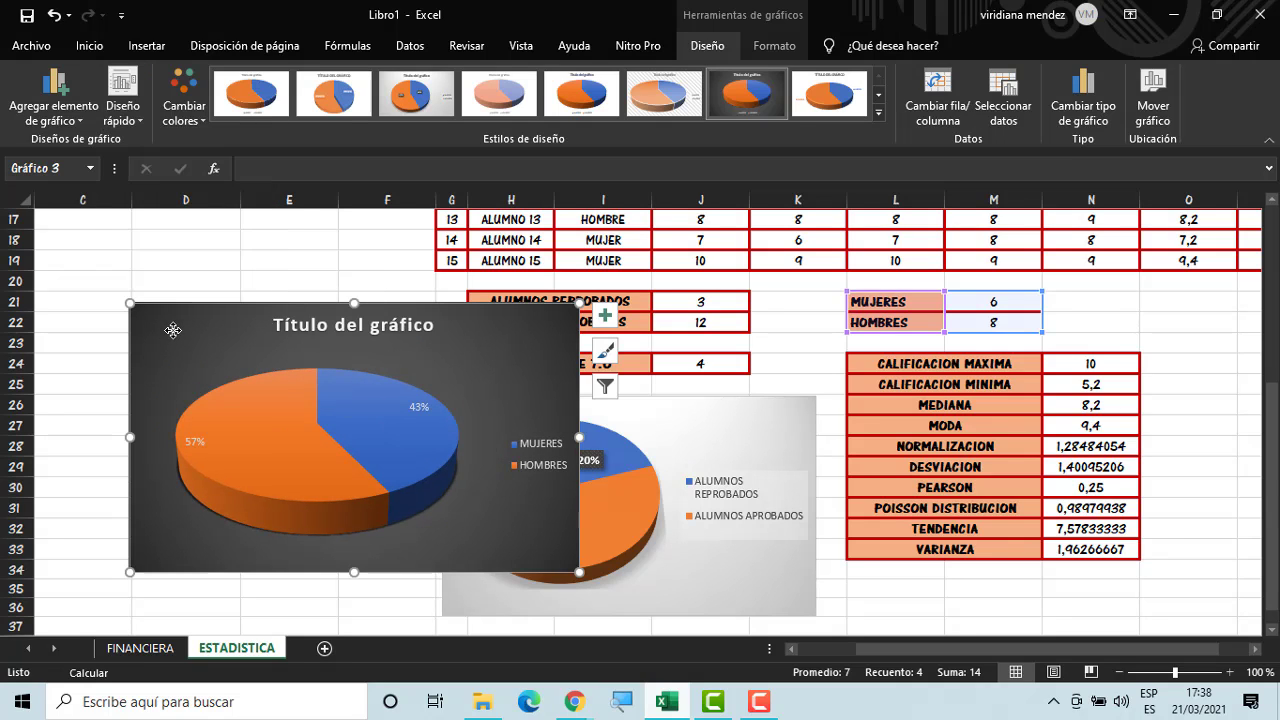
Move the women and men chart below the first pie chart and narrow it to about columns G to K, starting near row 38
left_click_drag(173, 330, 495, 628)
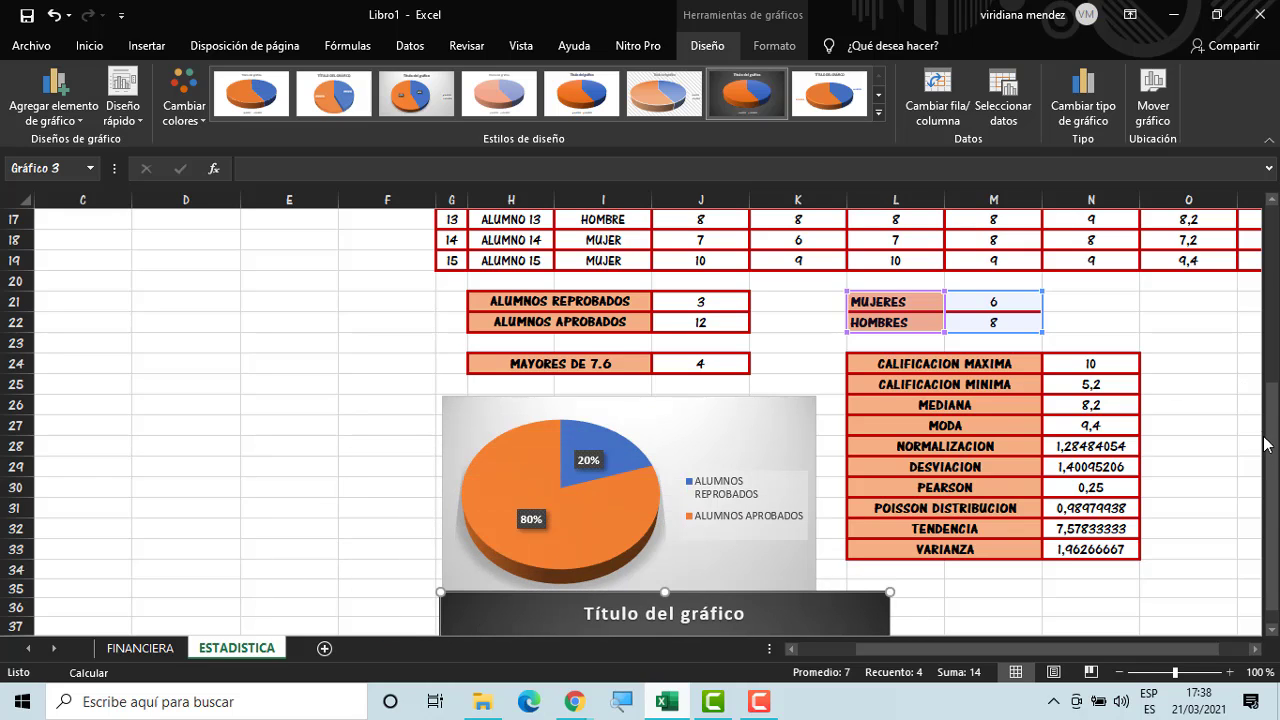
left_click_drag(1265, 444, 1265, 448)
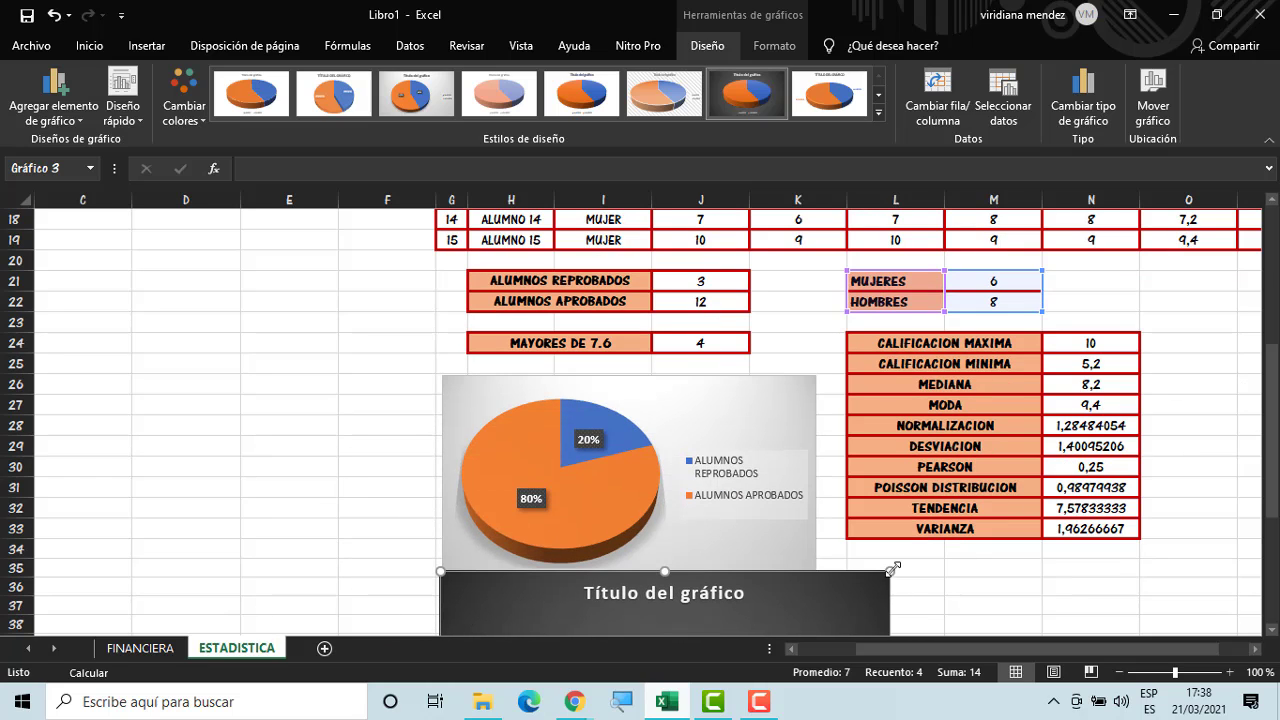
left_click_drag(893, 568, 823, 620)
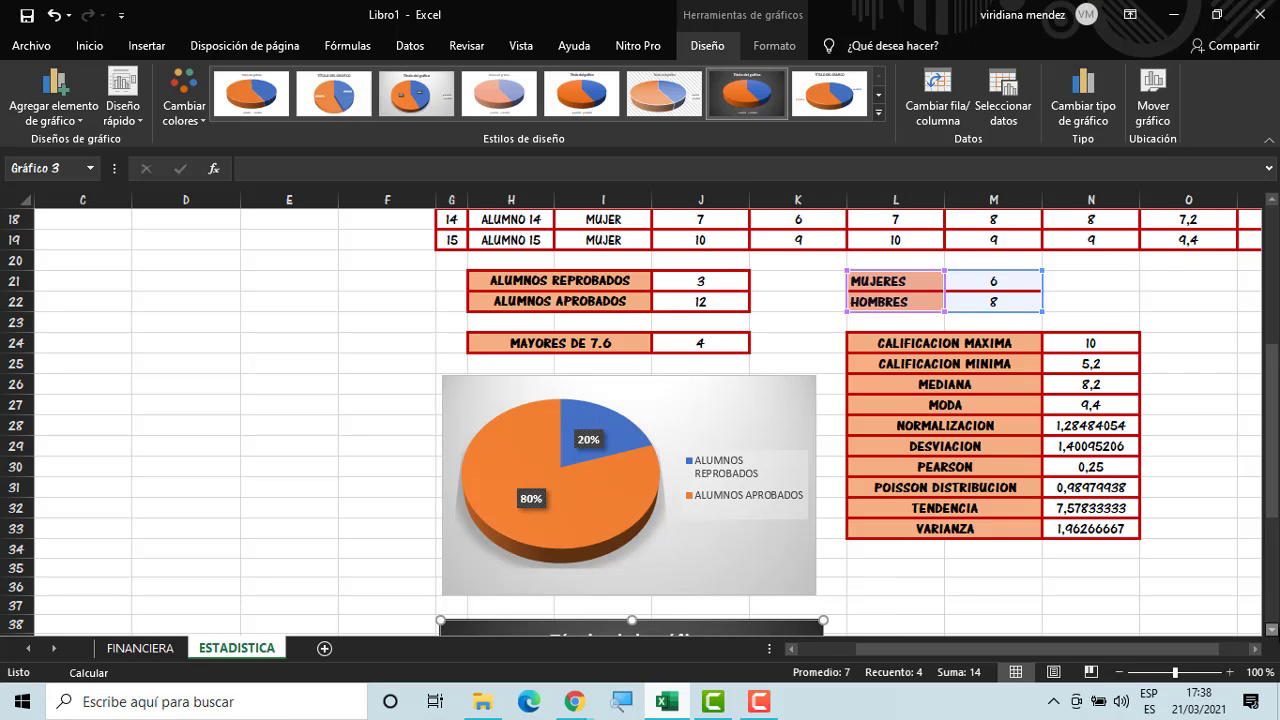
left_click_drag(1272, 629, 1272, 629)
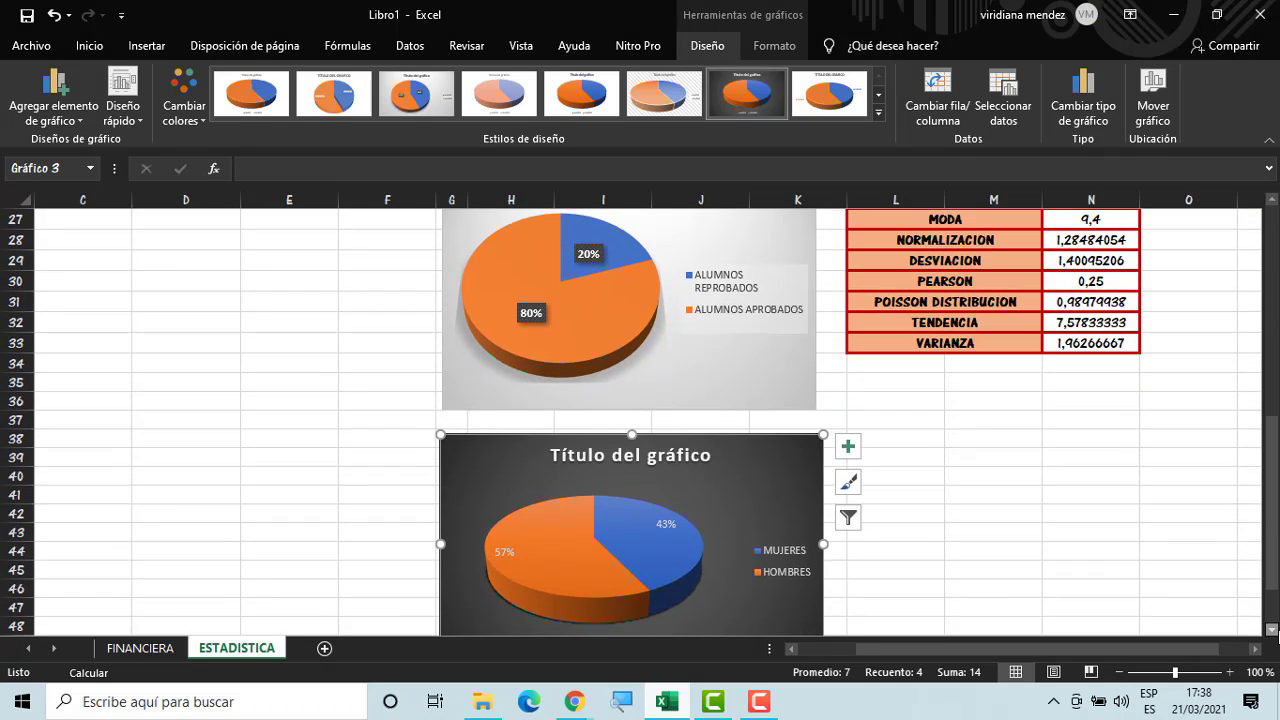
left_click_drag(809, 448, 806, 442)
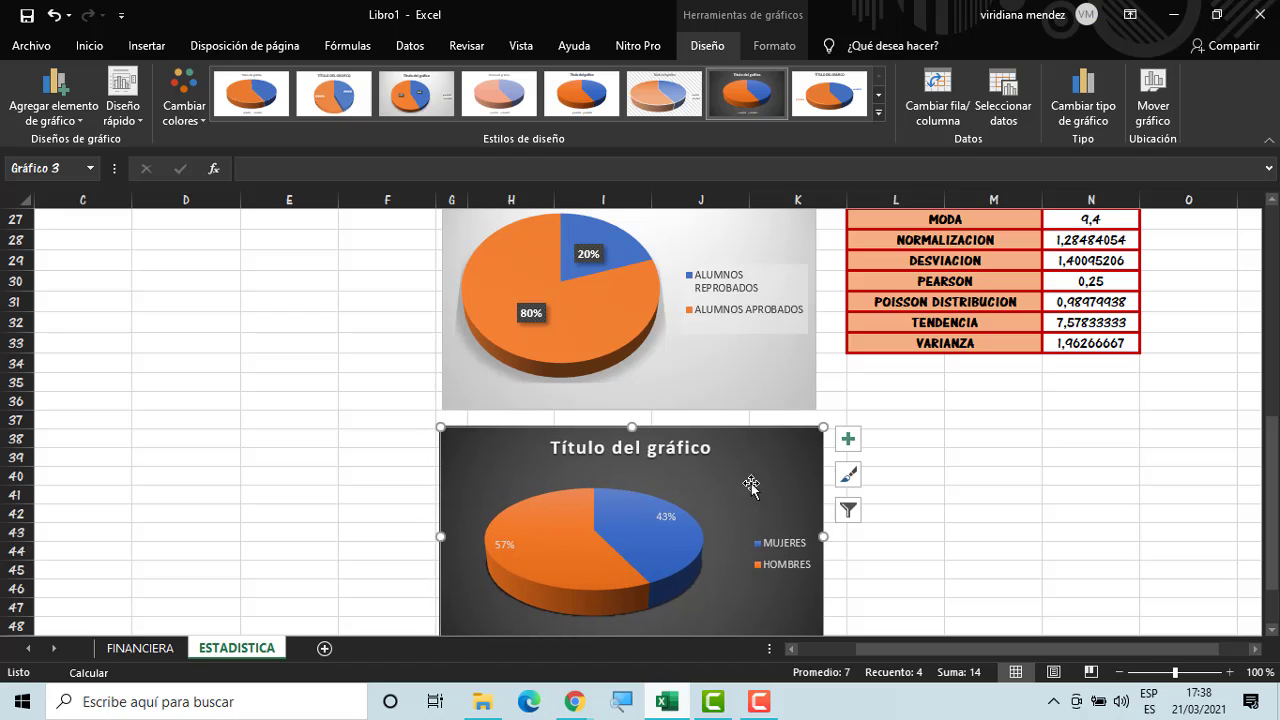
Replace the chart's placeholder title with HOMBRES Y MUJERES and close the title formatting options
left_click(671, 449)
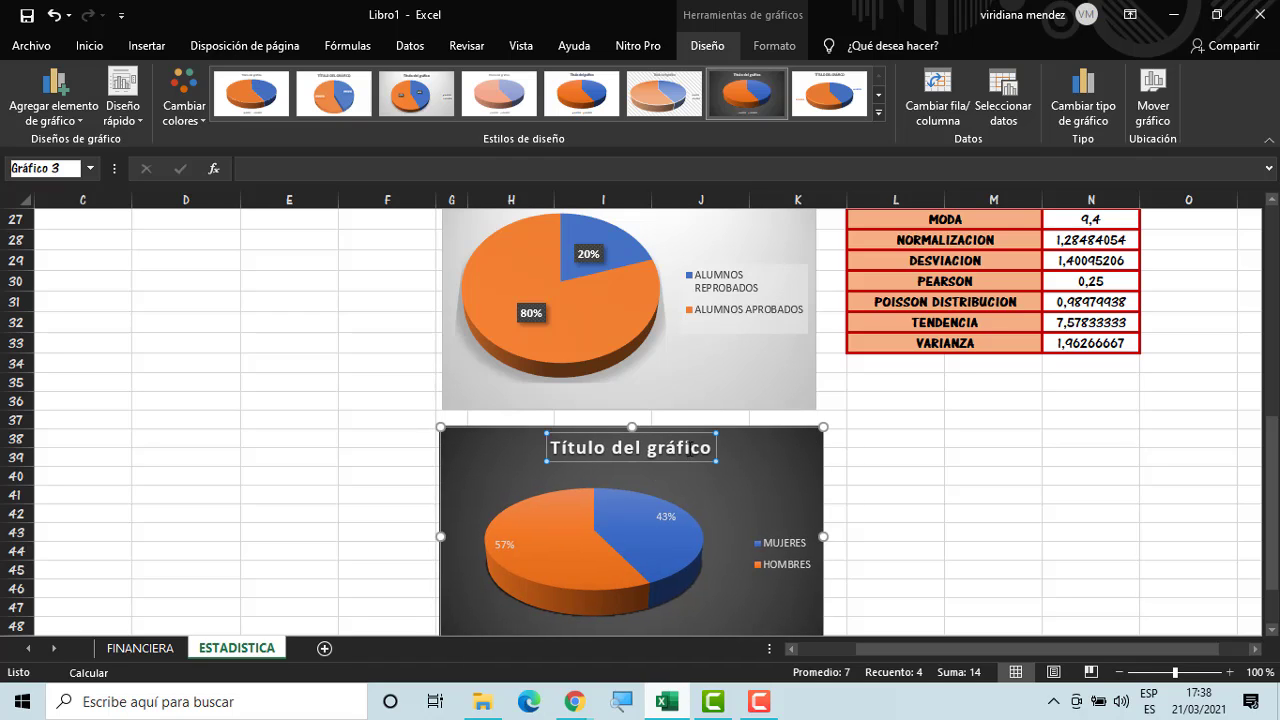
double_click(690, 449)
key("BackSpace")
key("BackSpace")
key("BackSpace")
key("BackSpace")
key("BackSpace")
key("BackSpace")
key("BackSpace")
key("BackSpace")
key("BackSpace")
key("BackSpace")
key("BackSpace")
key("BackSpace")
key("BackSpace")
key("BackSpace")
key("BackSpace")
key("BackSpace")
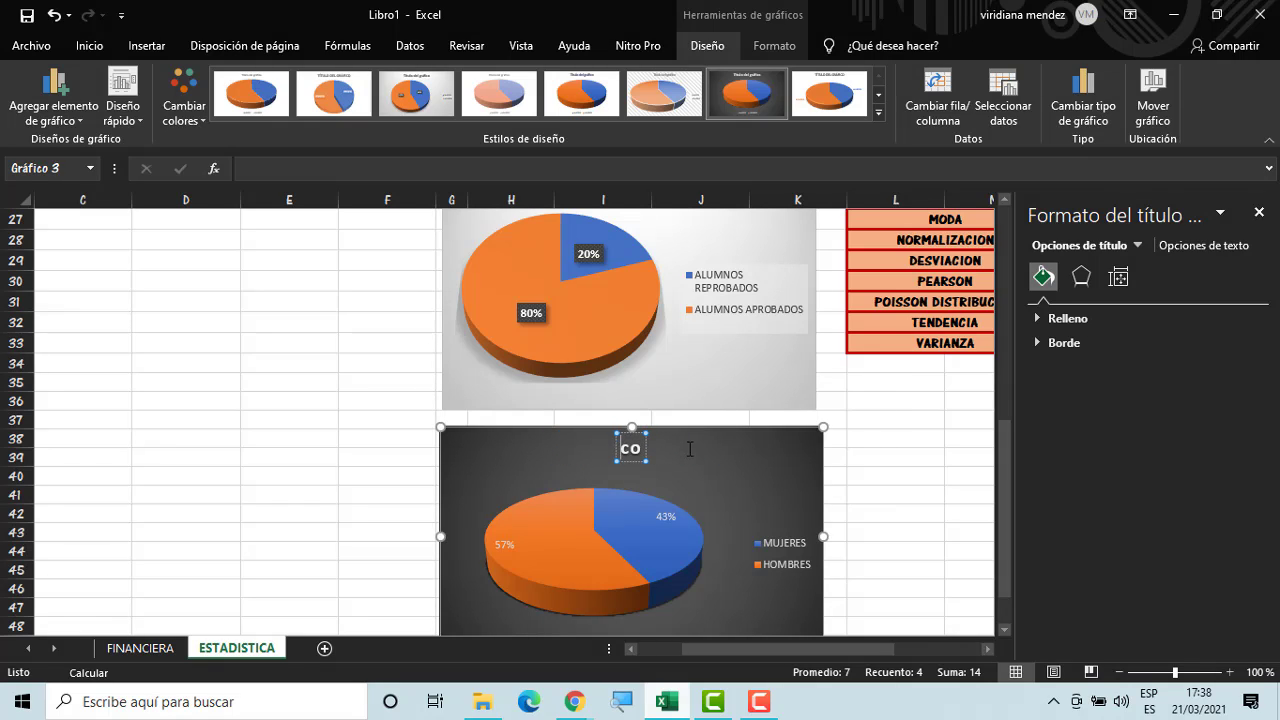
key("BackSpace")
key("BackSpace")
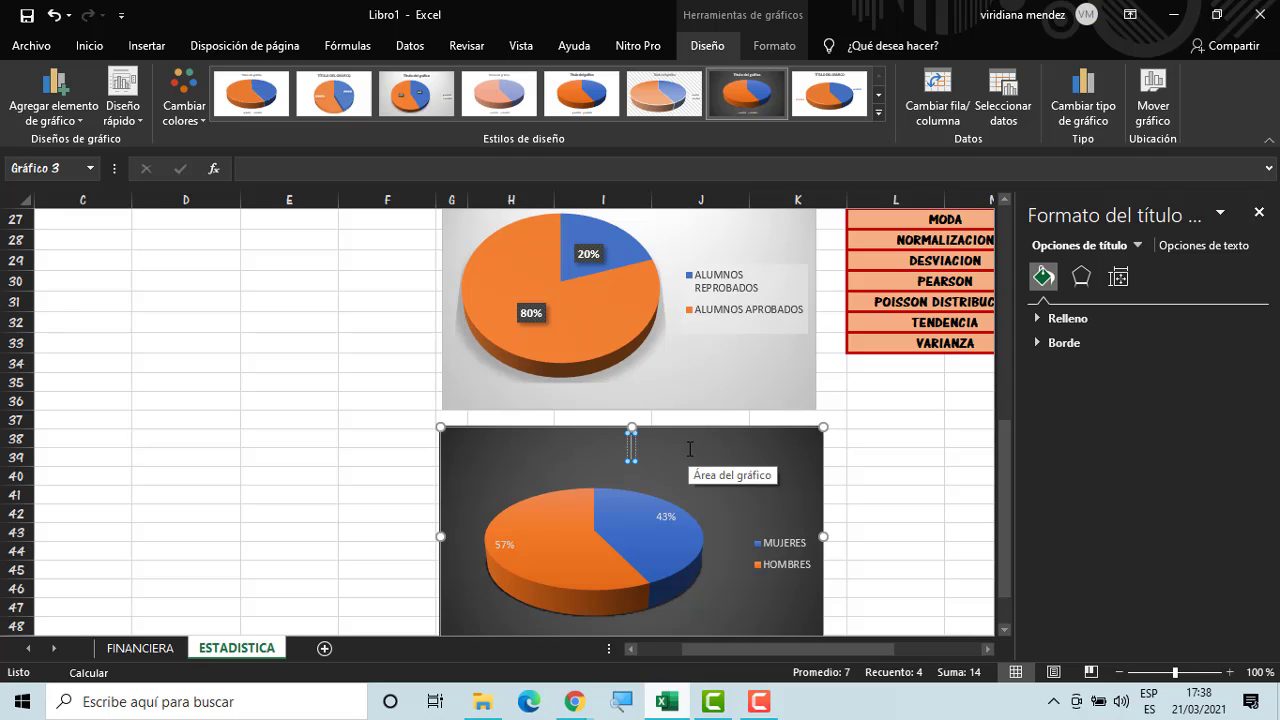
type("HOMBRES")
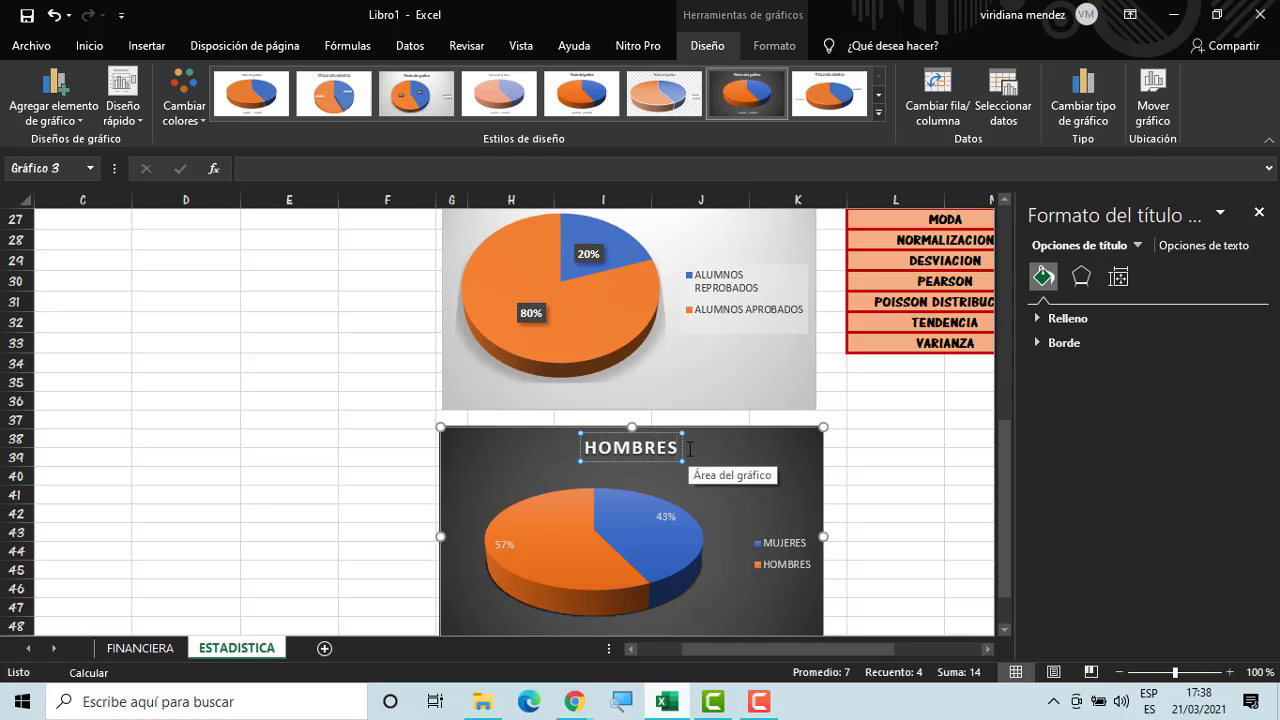
type(" Y MUJERES")
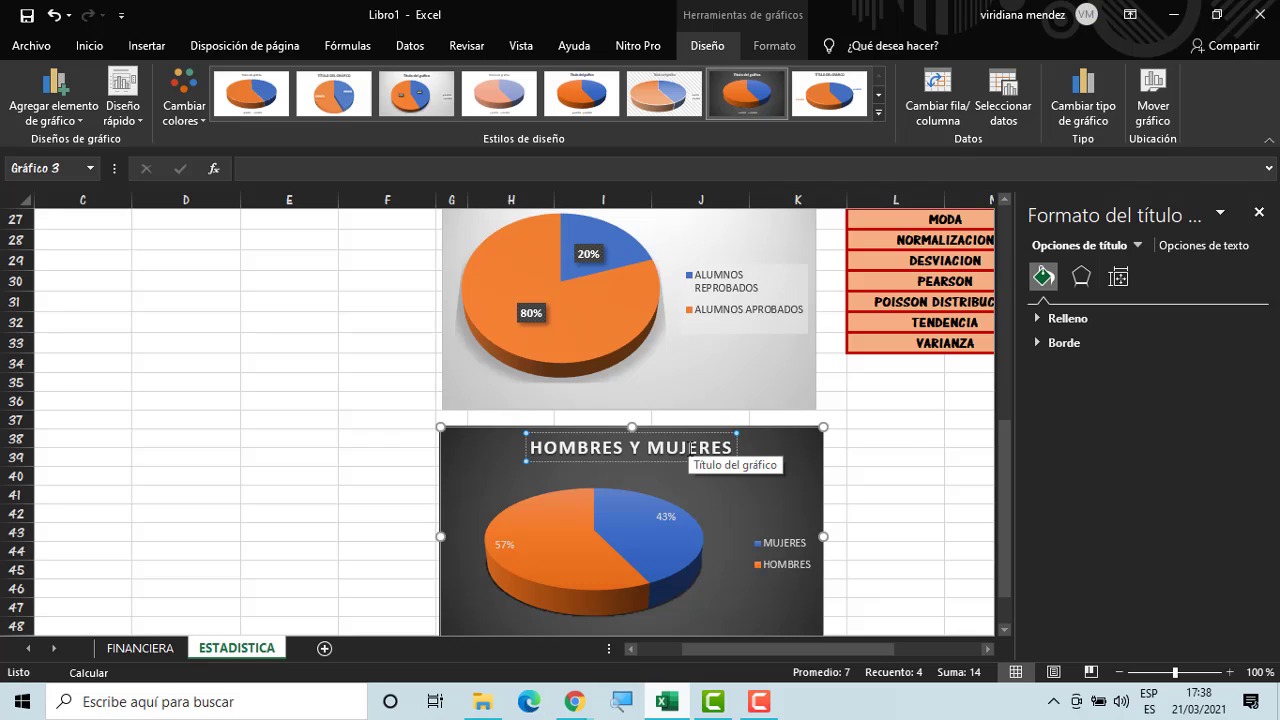
left_click(908, 436)
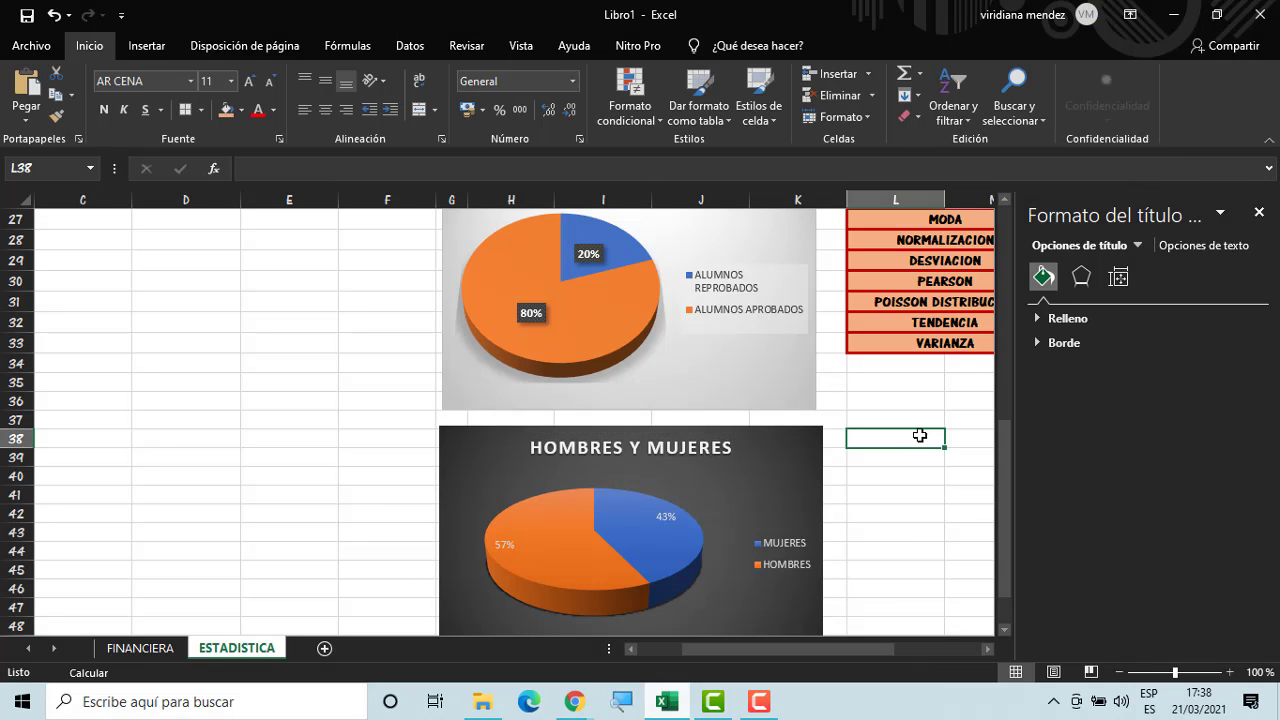
left_click(1261, 213)
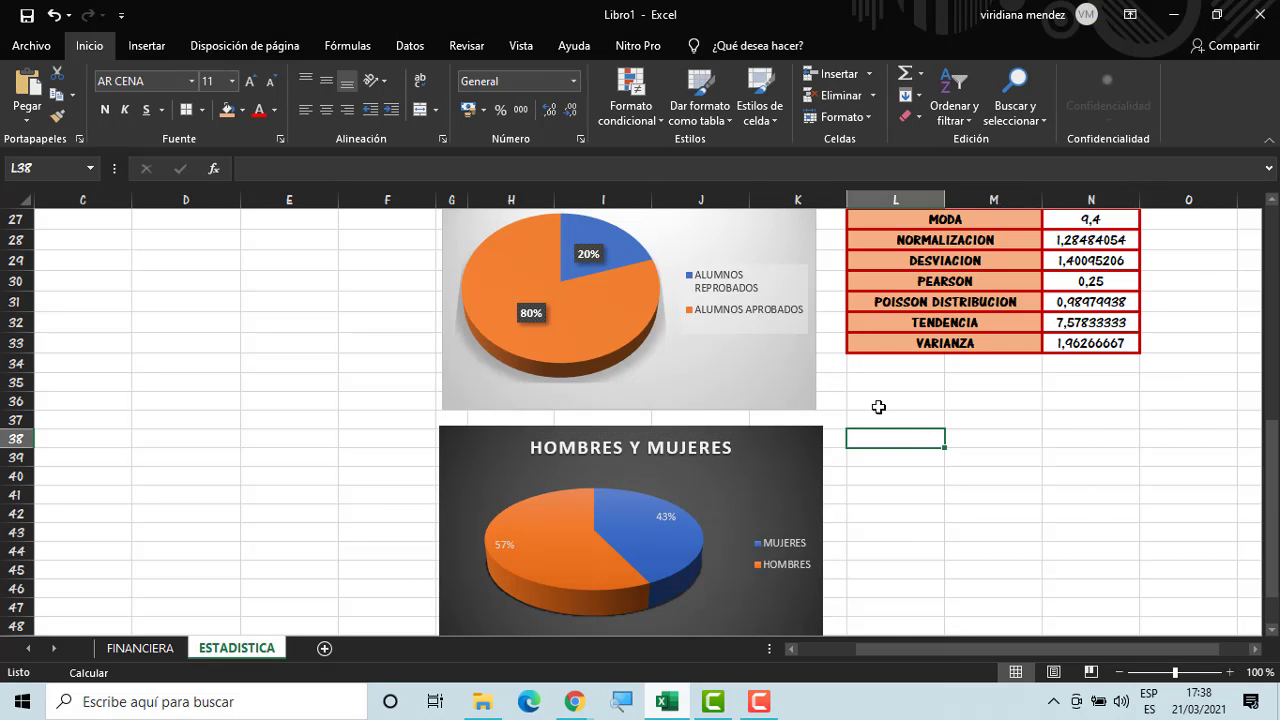
Add a new sheet after ESTADISTICA and name it INFORMACION
left_click_drag(1274, 505, 1272, 391)
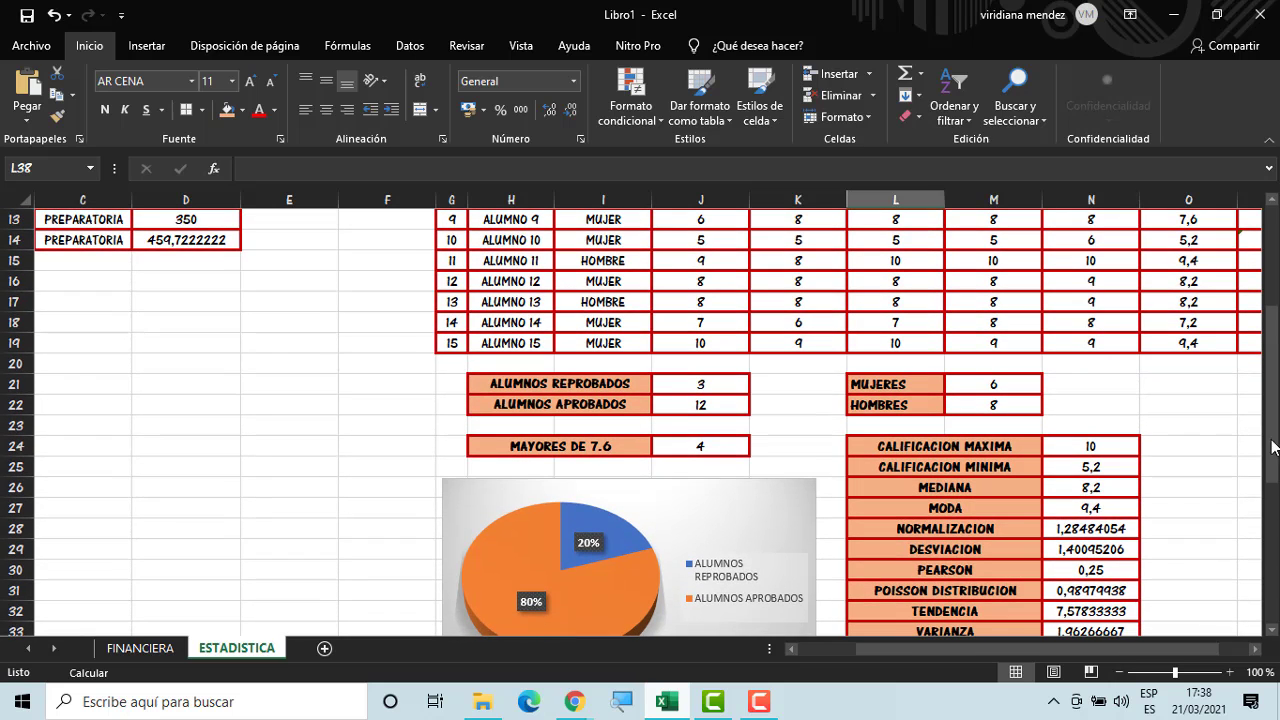
left_click_drag(1273, 447, 1273, 508)
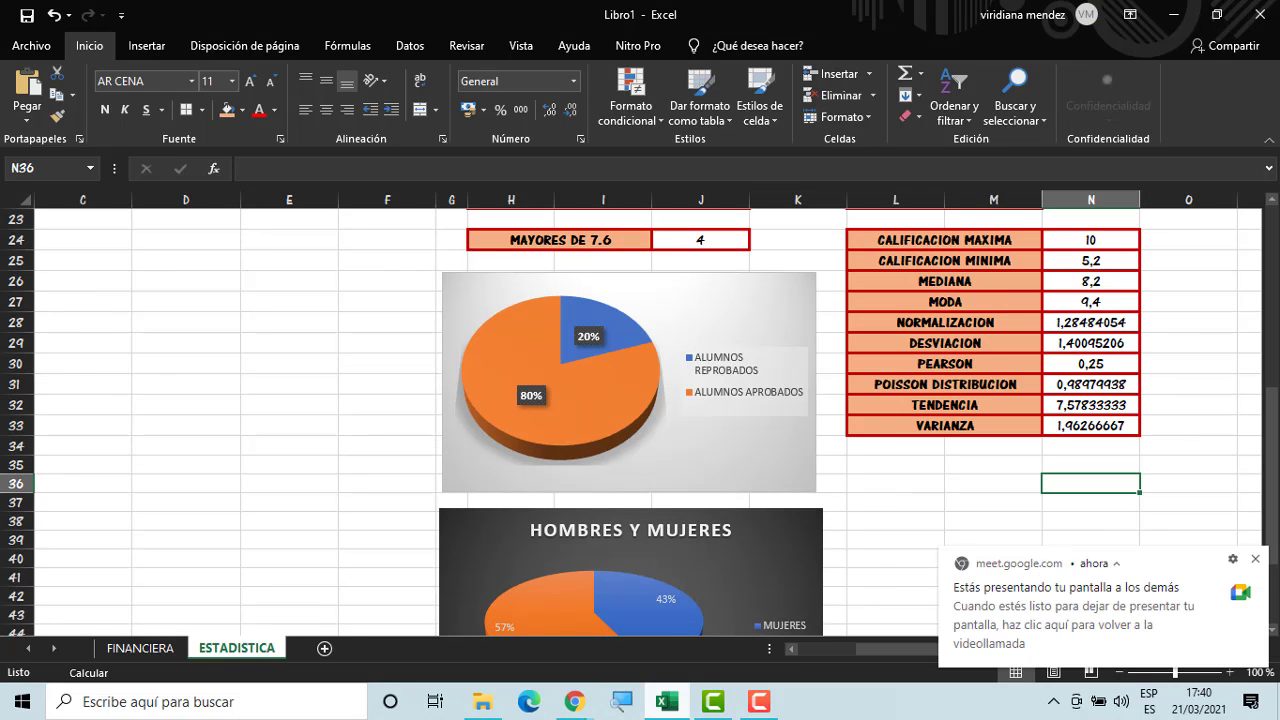
left_click(323, 648)
right_click(323, 655)
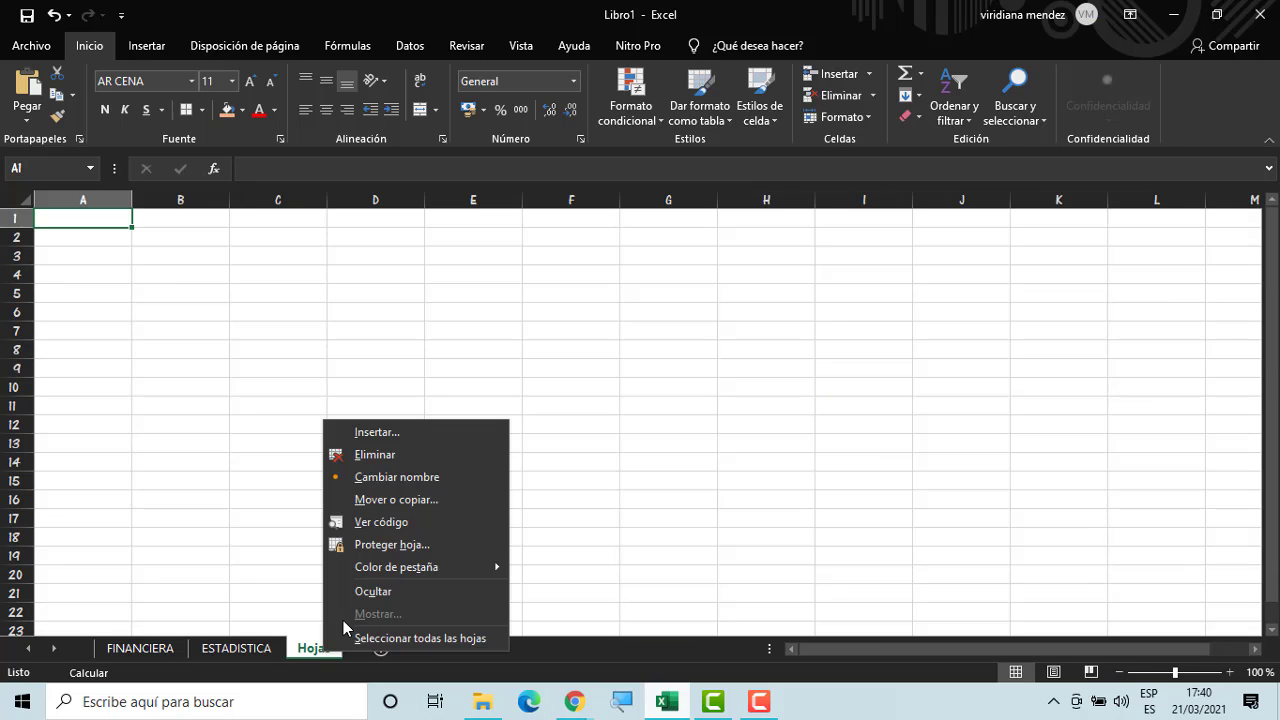
left_click(402, 483)
type("IN")
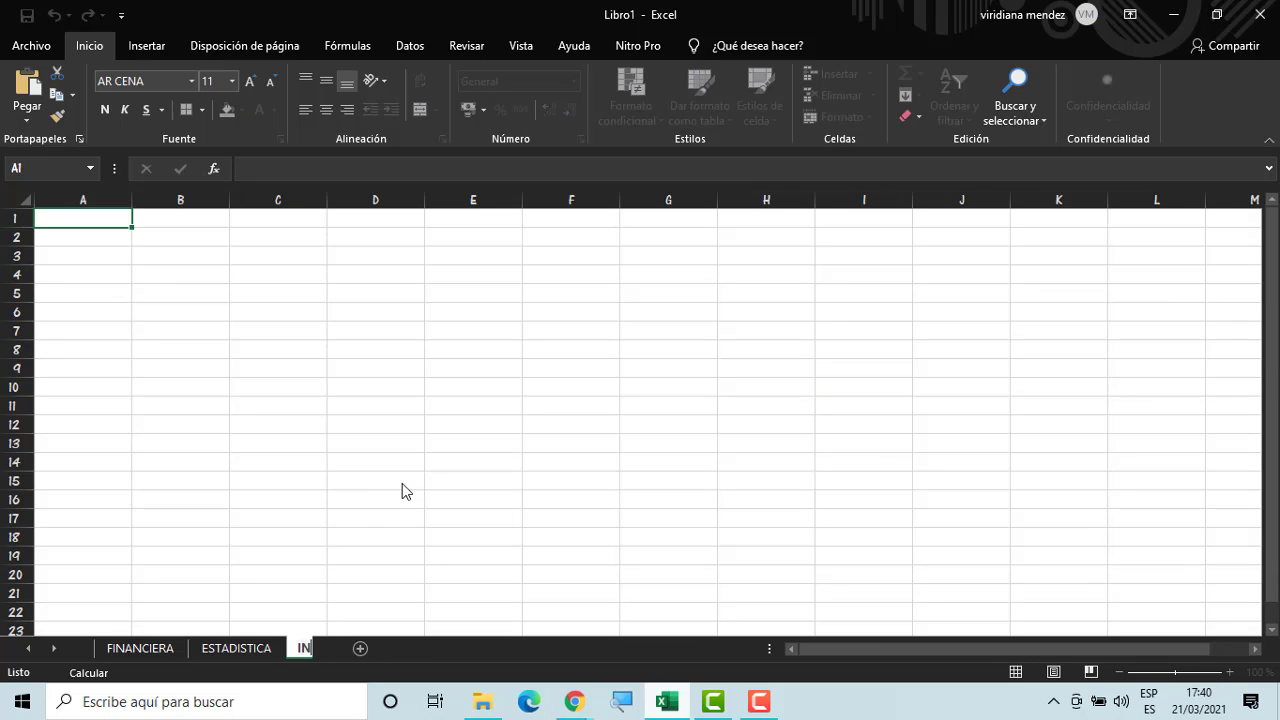
type("FORMACION")
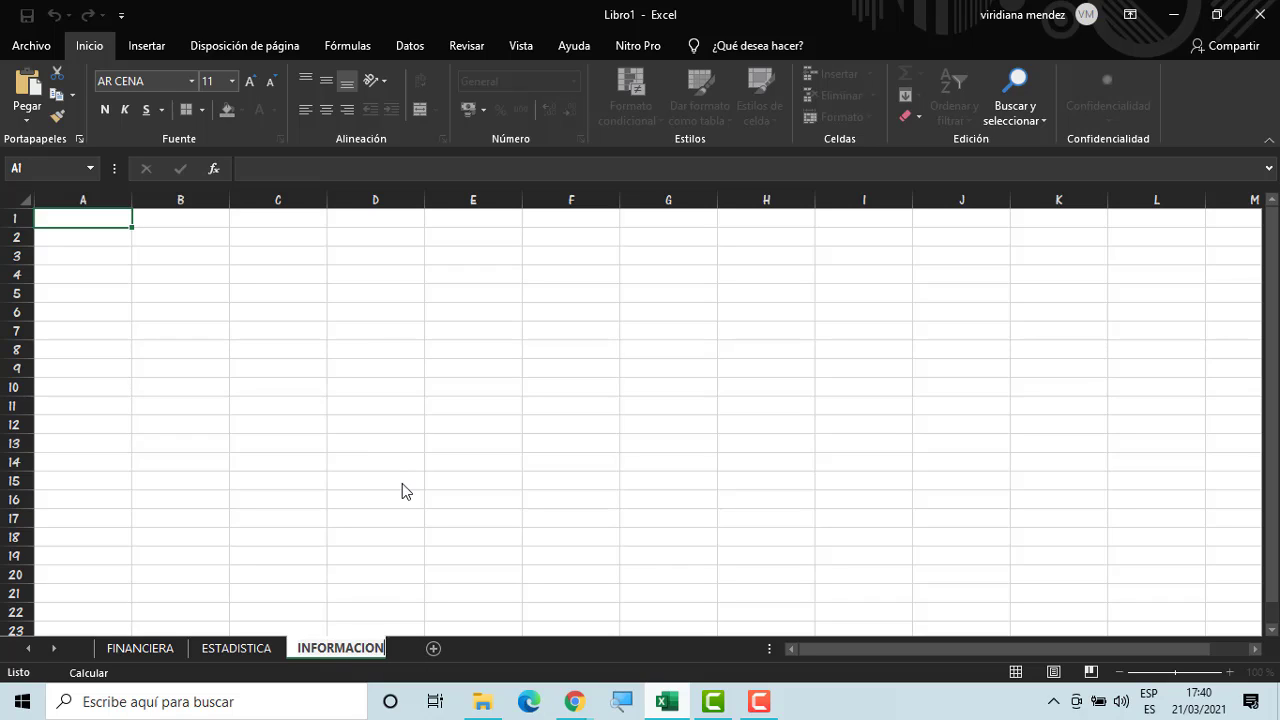
key("Return")
left_click(402, 483)
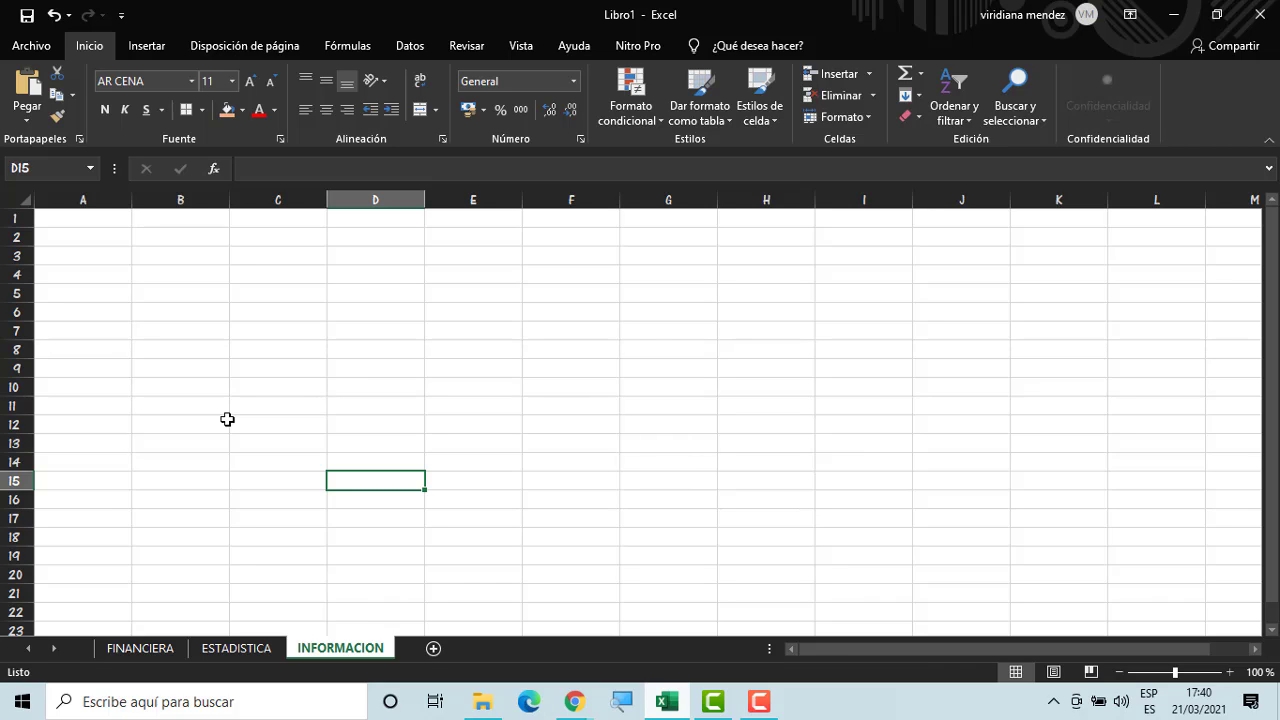
Enter the heading PRODUCTOS in cell B2 of the INFORMACION sheet and go to B4
left_click(222, 244)
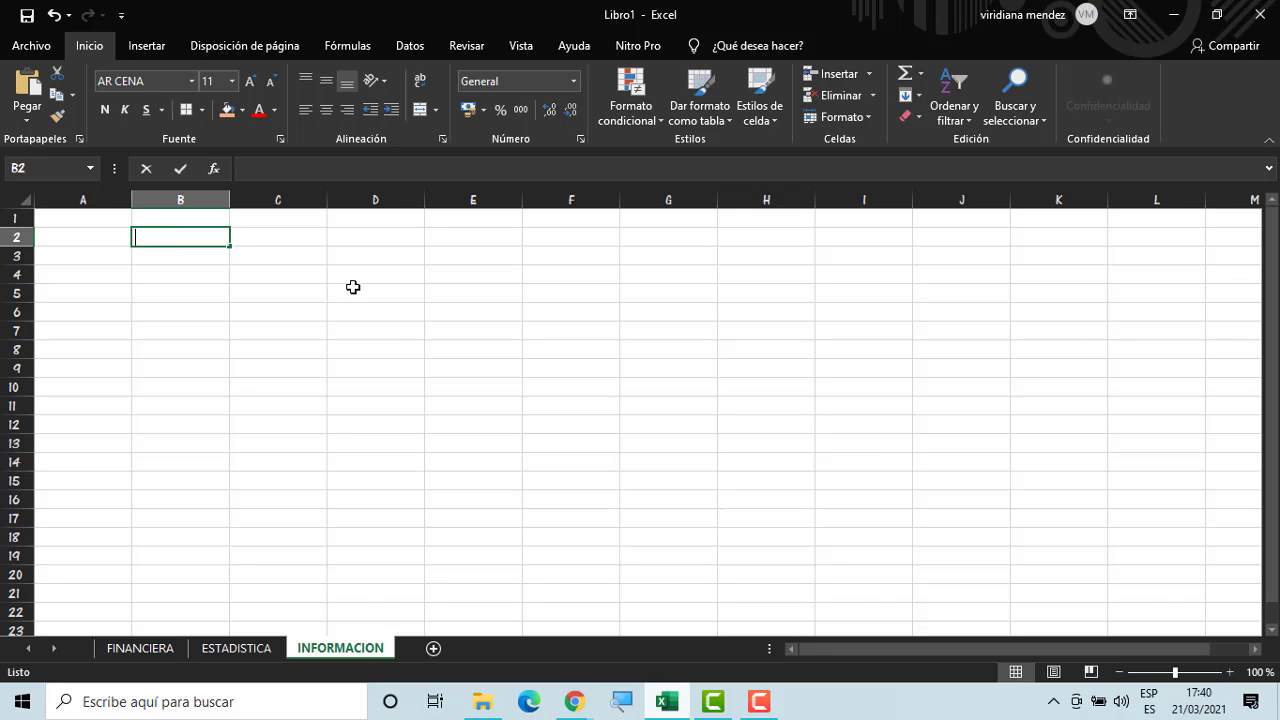
type("PRODUC")
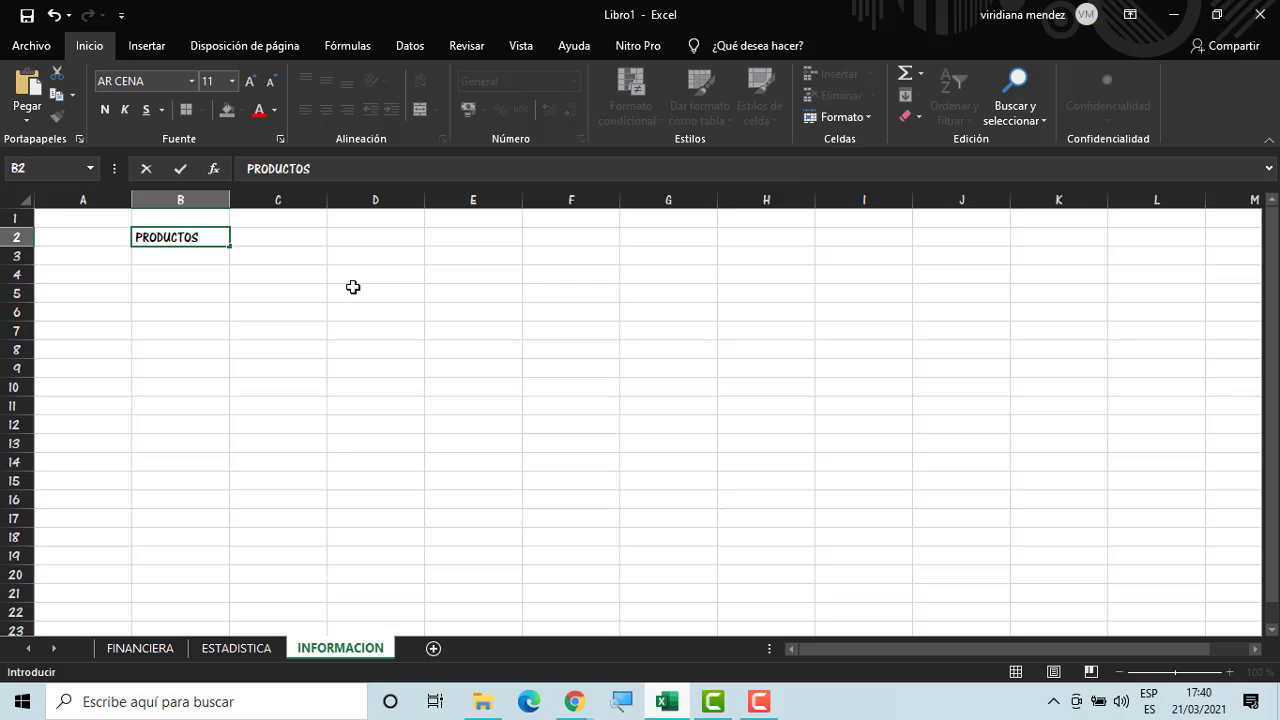
type("TOS")
key("Return")
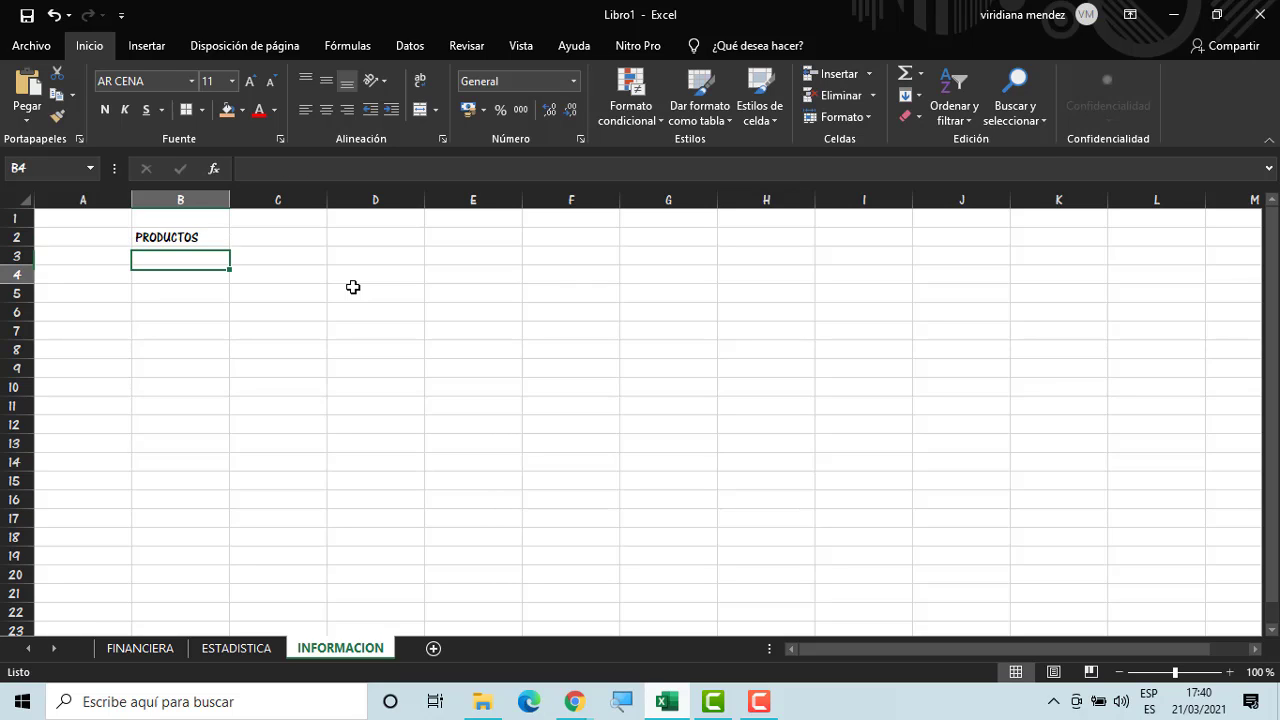
key("Return")
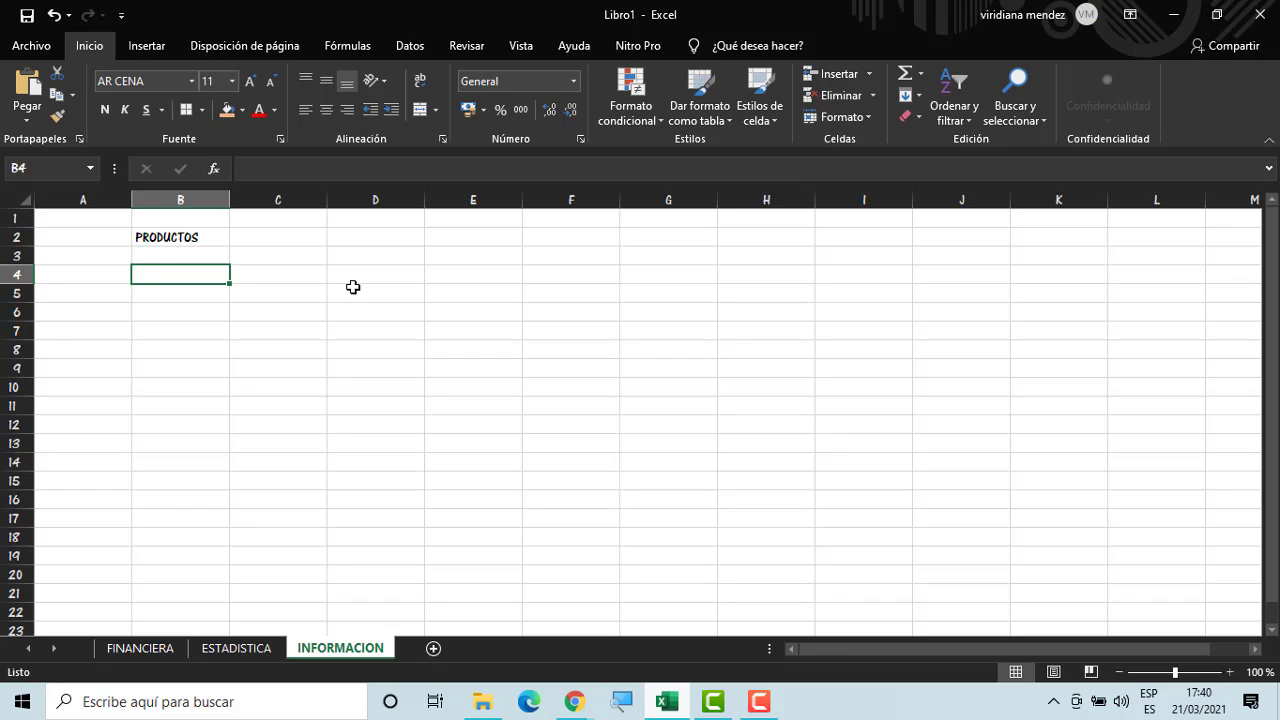
type("0")
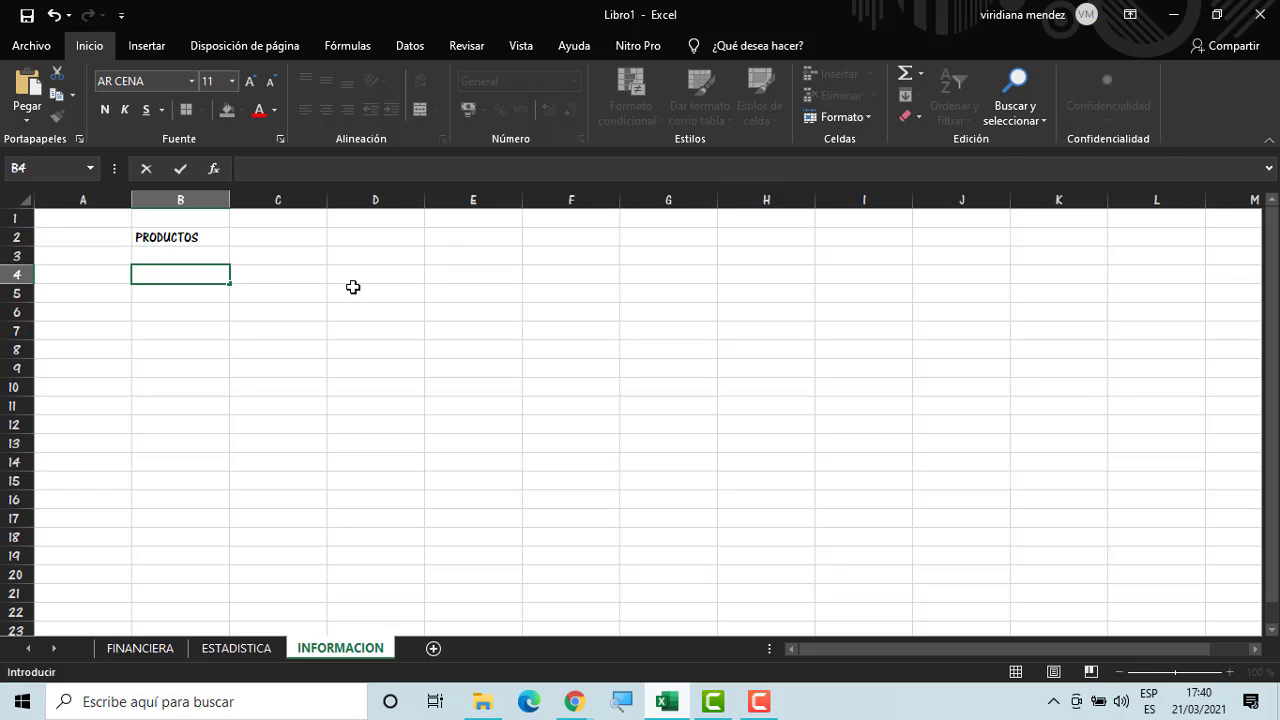
key("Up")
key("Down")
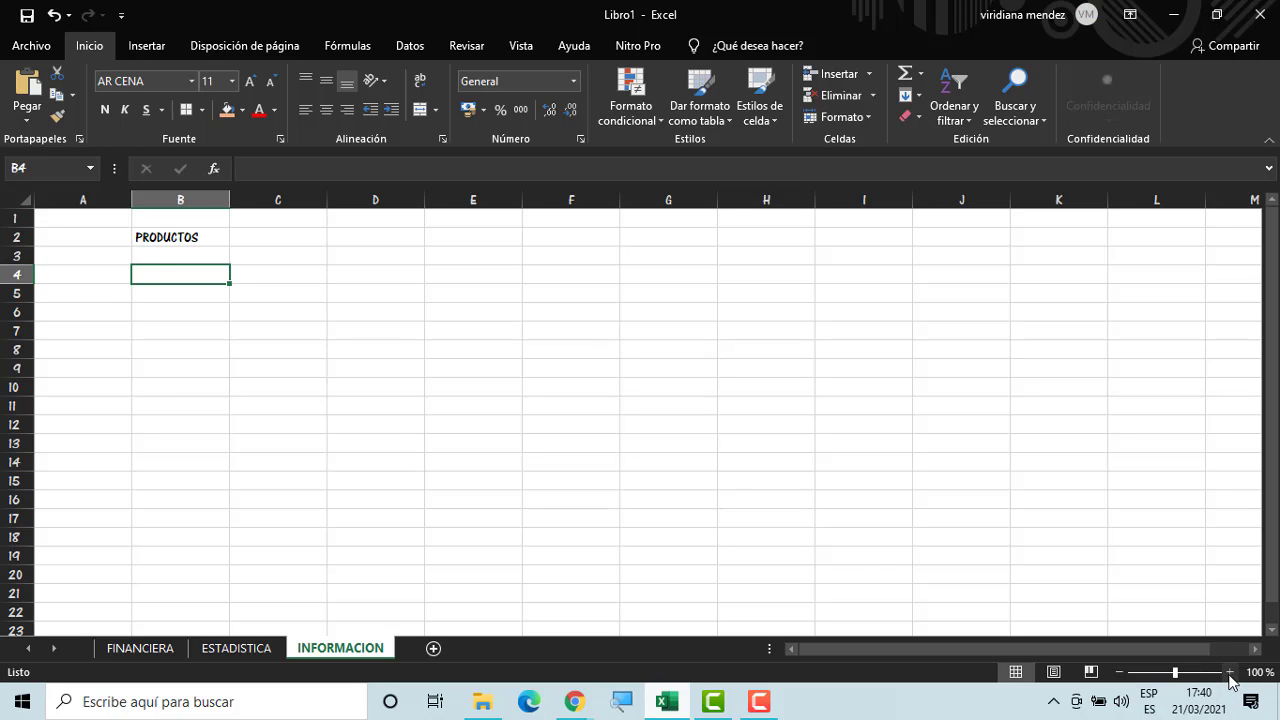
Enter 1 and 2 in cells B4 and B5 and fill the number series down to 13 in B16
left_click(1229, 672)
left_click(1229, 672)
left_click(1229, 672)
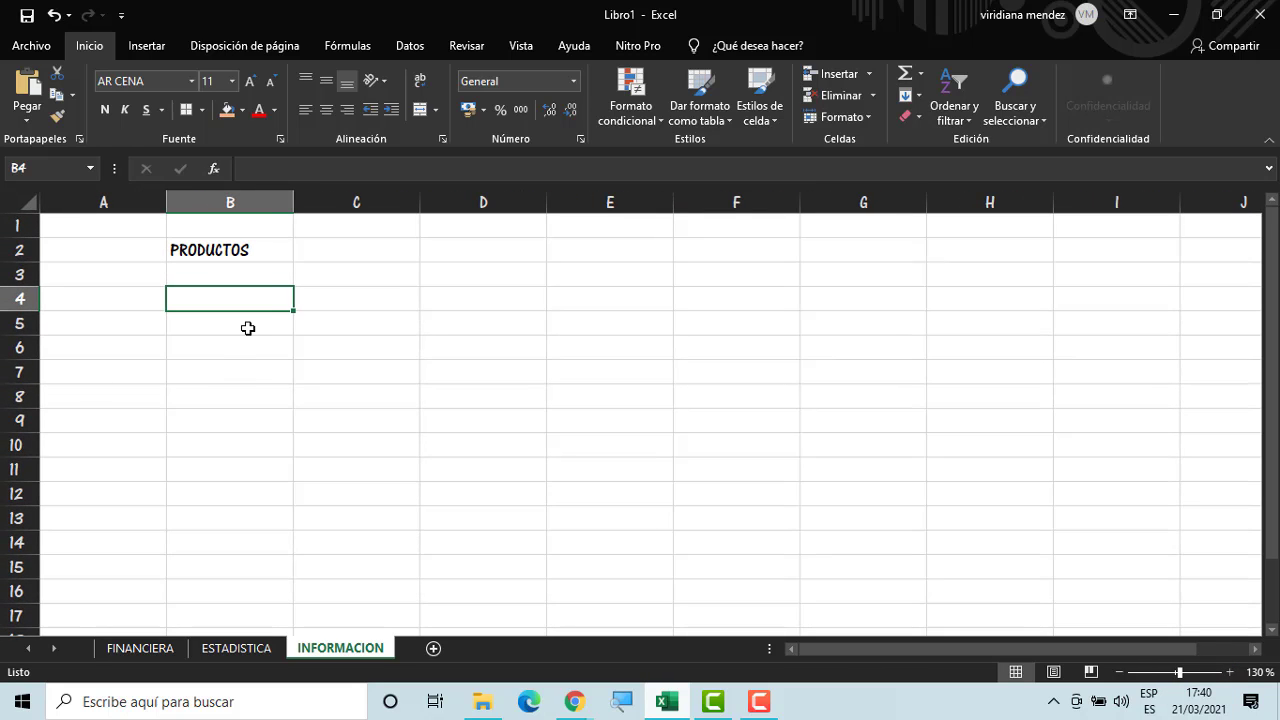
type("1")
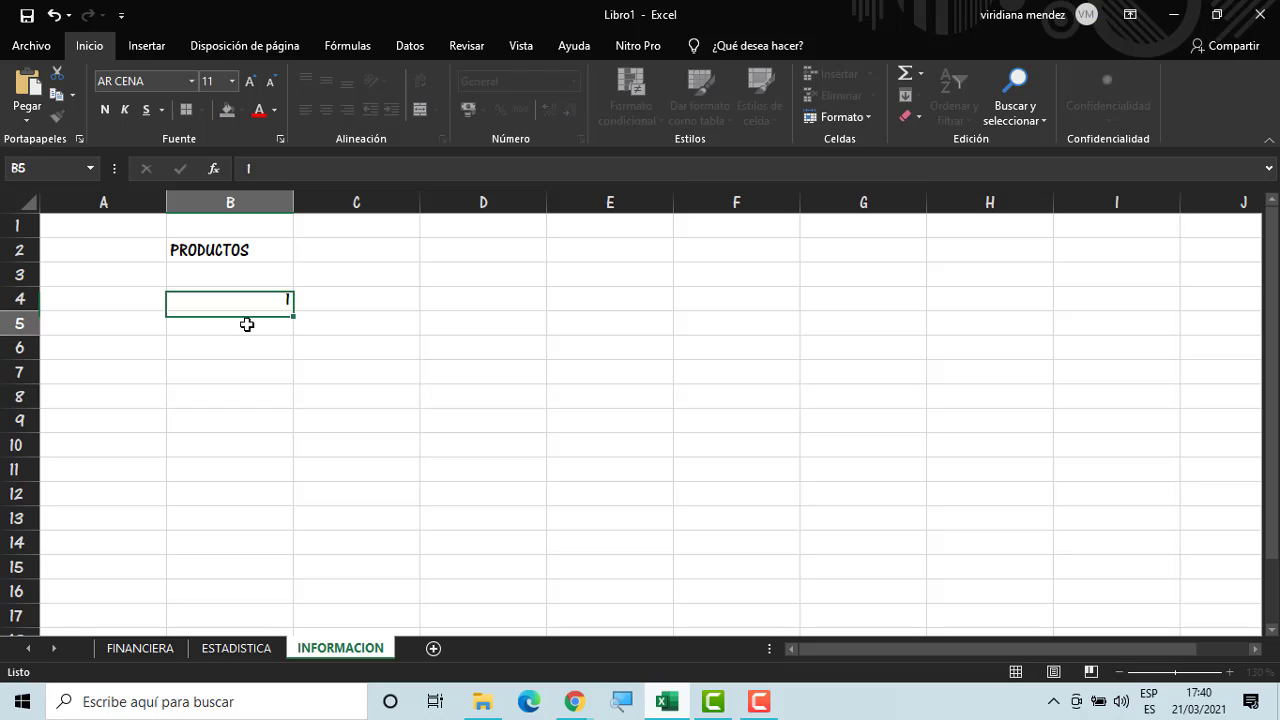
key("Return")
type("2")
key("Return")
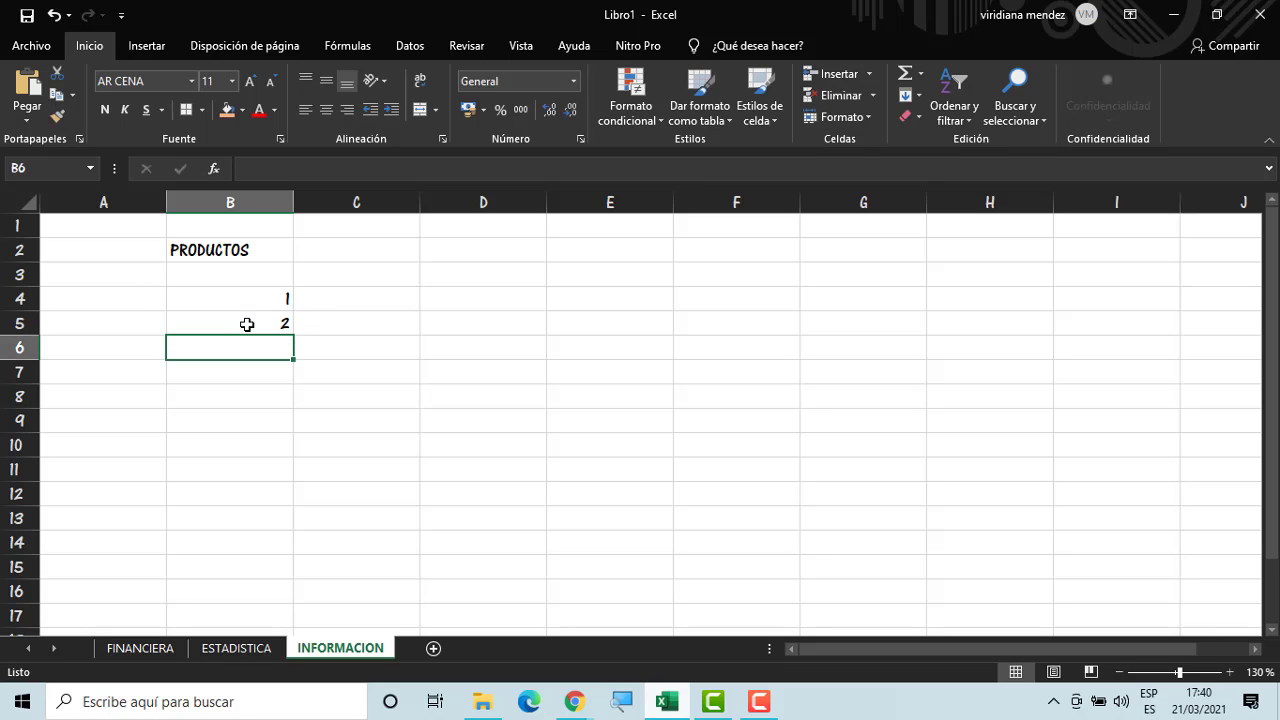
left_click_drag(249, 300, 260, 605)
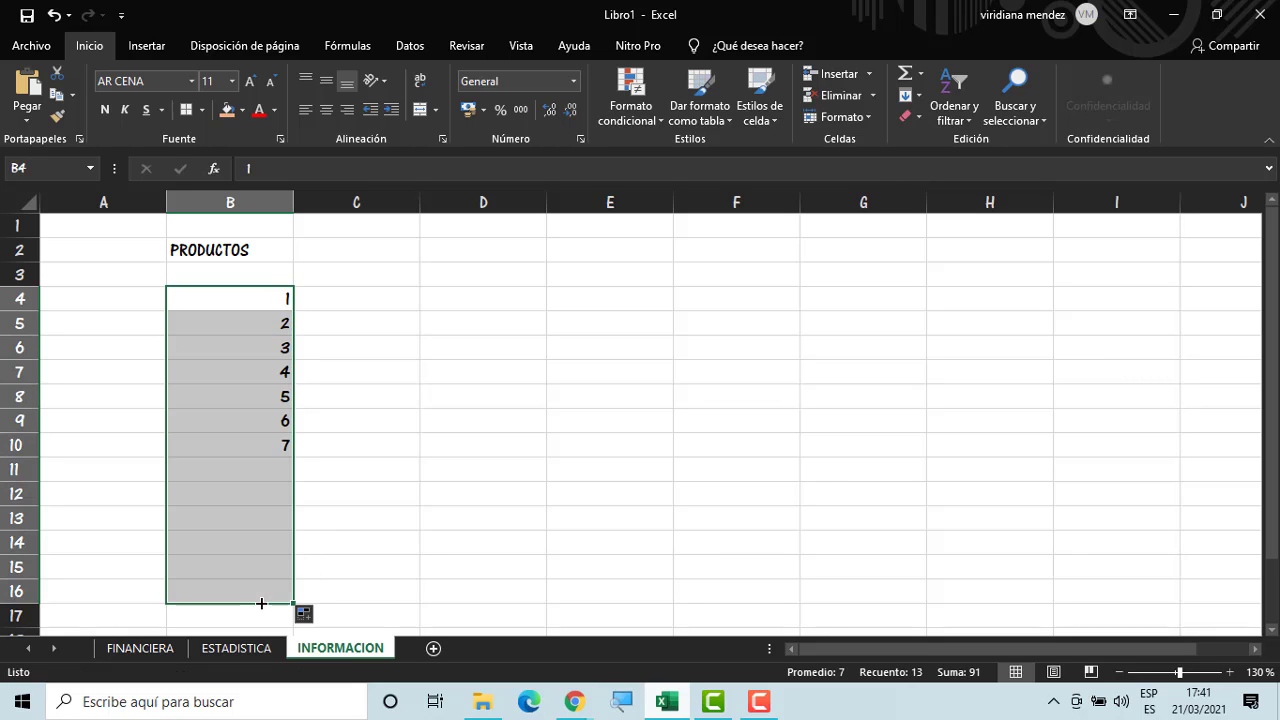
Insert a blank row at row 3 and enter the heading ID in cell B4 above the numbers
left_click(257, 292)
left_click(20, 274)
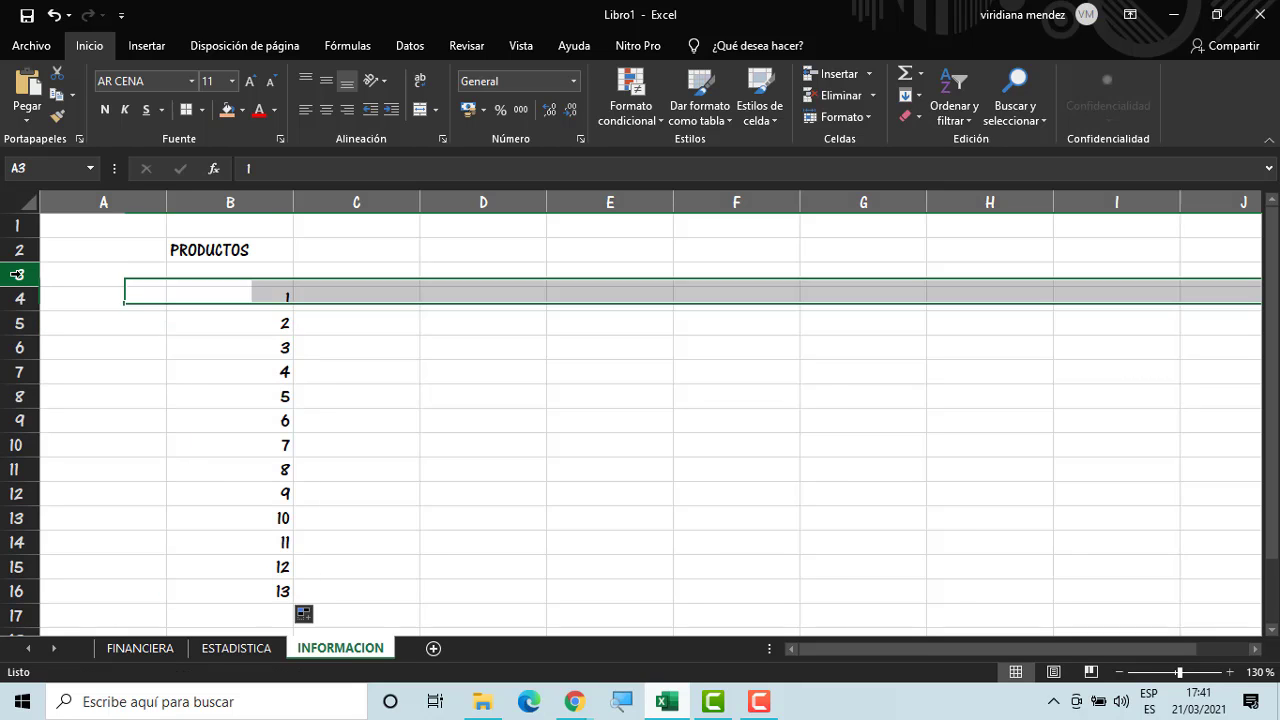
right_click(22, 276)
left_click(72, 404)
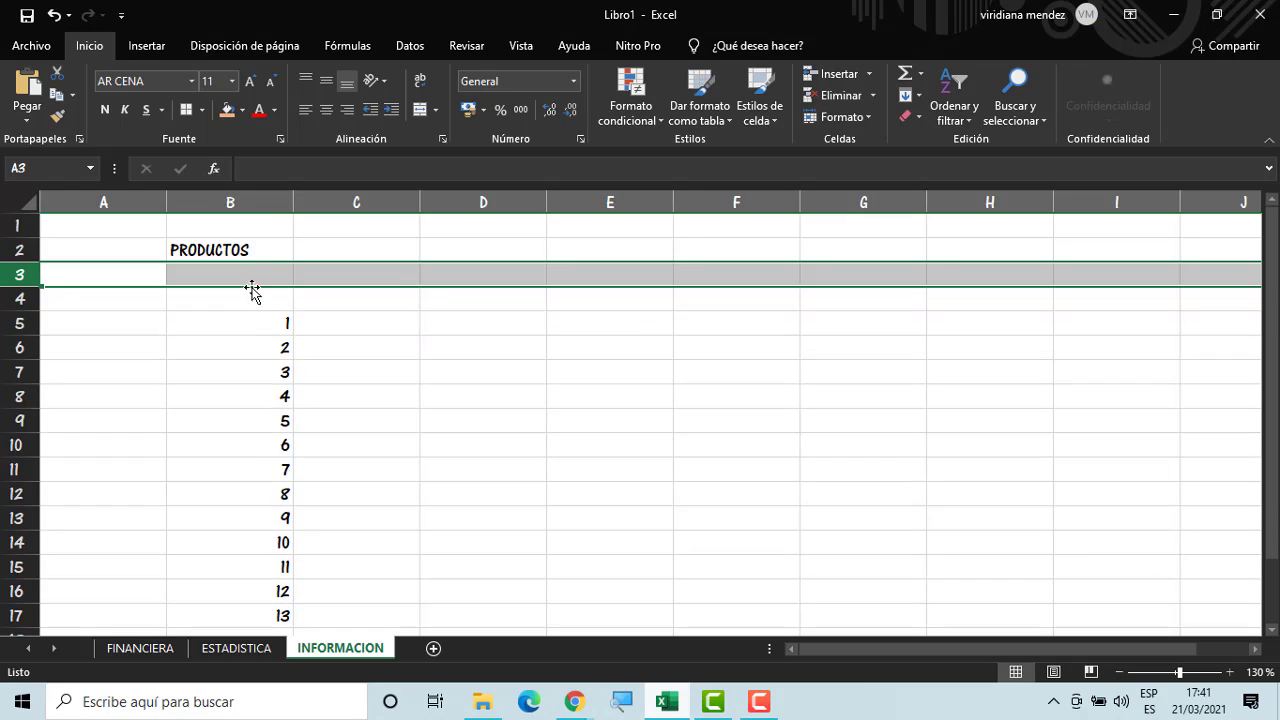
left_click(254, 308)
type("I")
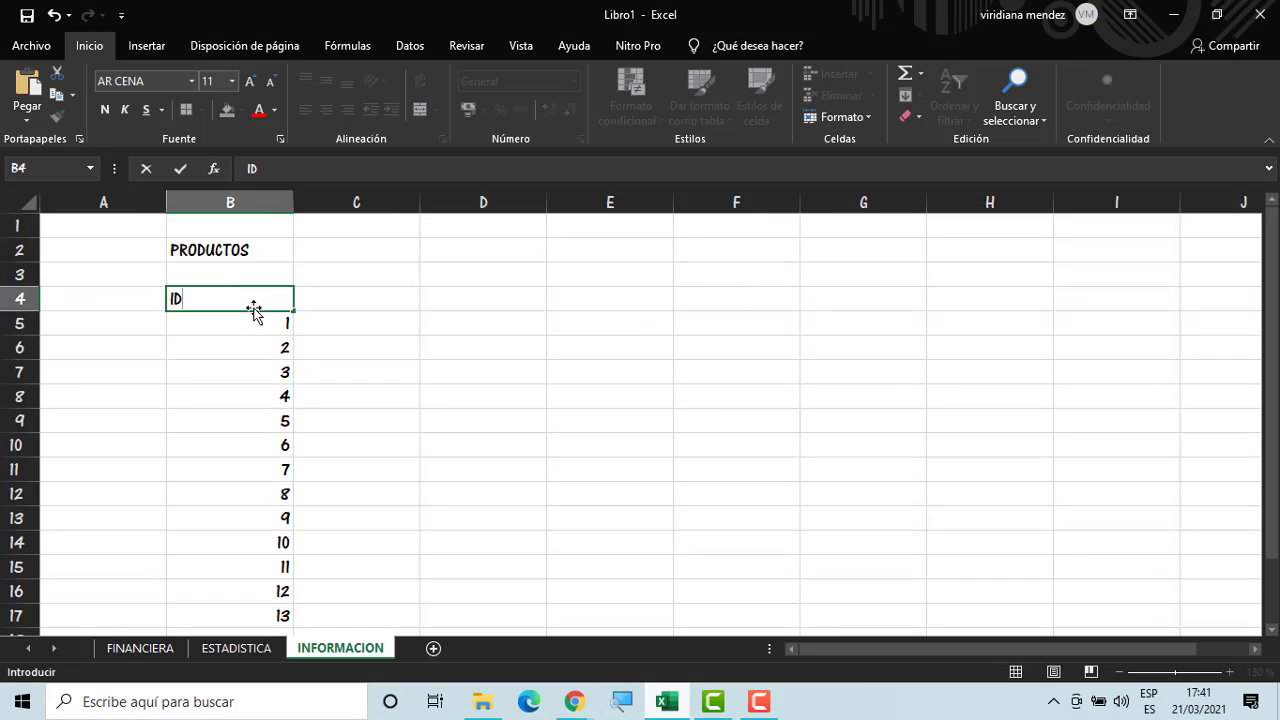
type("D")
key("Return")
Center the ID heading in B4 and the numbers in B5:B17 horizontally
left_click(266, 301)
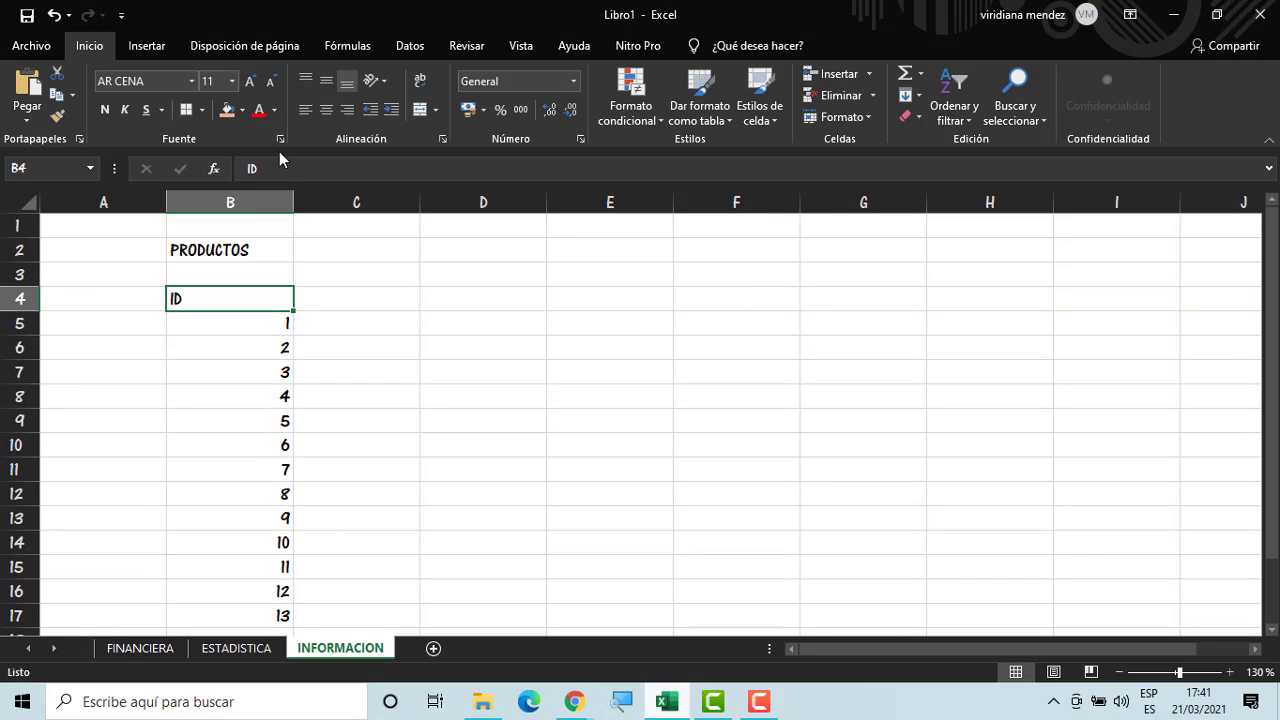
left_click(326, 109)
left_click(383, 306)
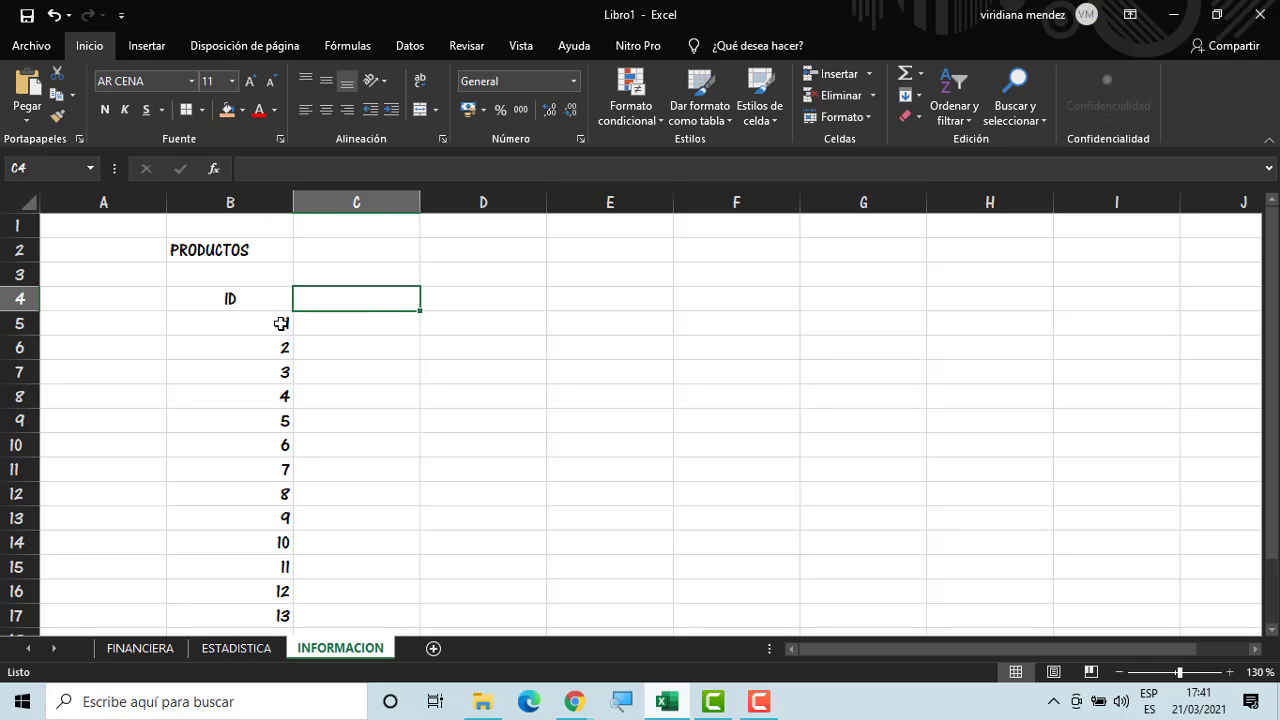
left_click(280, 323)
left_click_drag(265, 413, 271, 541)
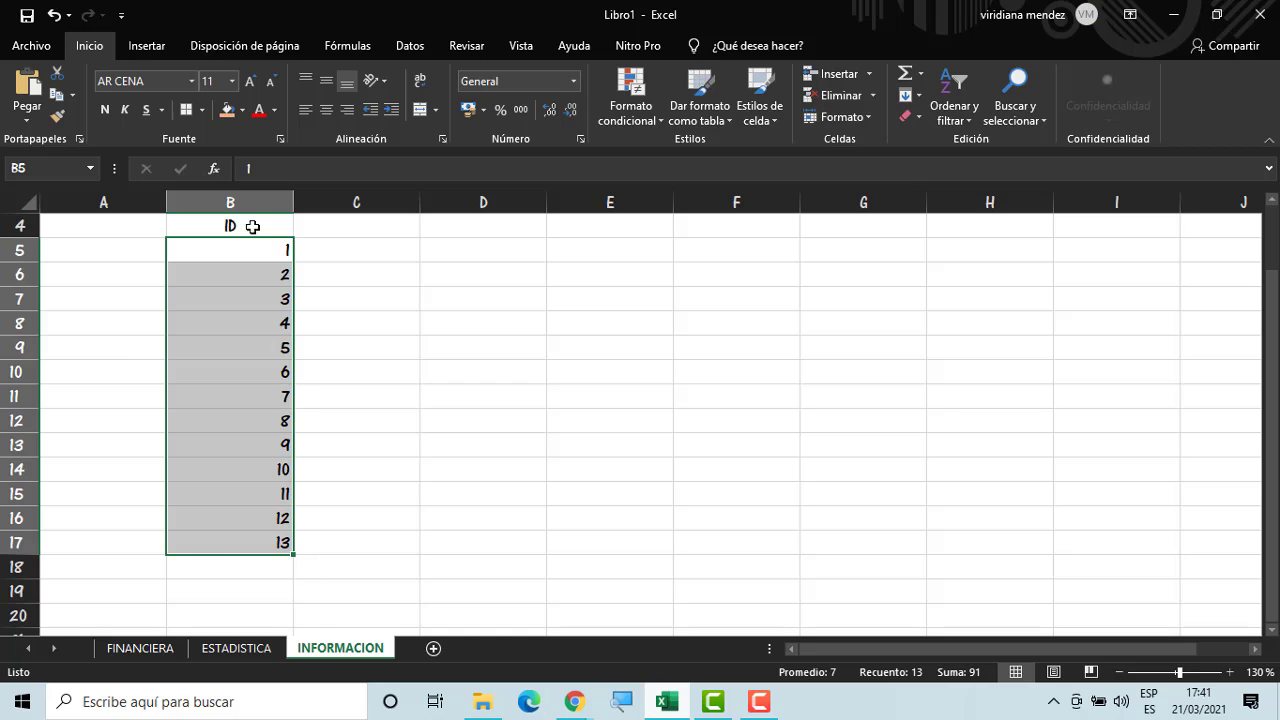
left_click(322, 110)
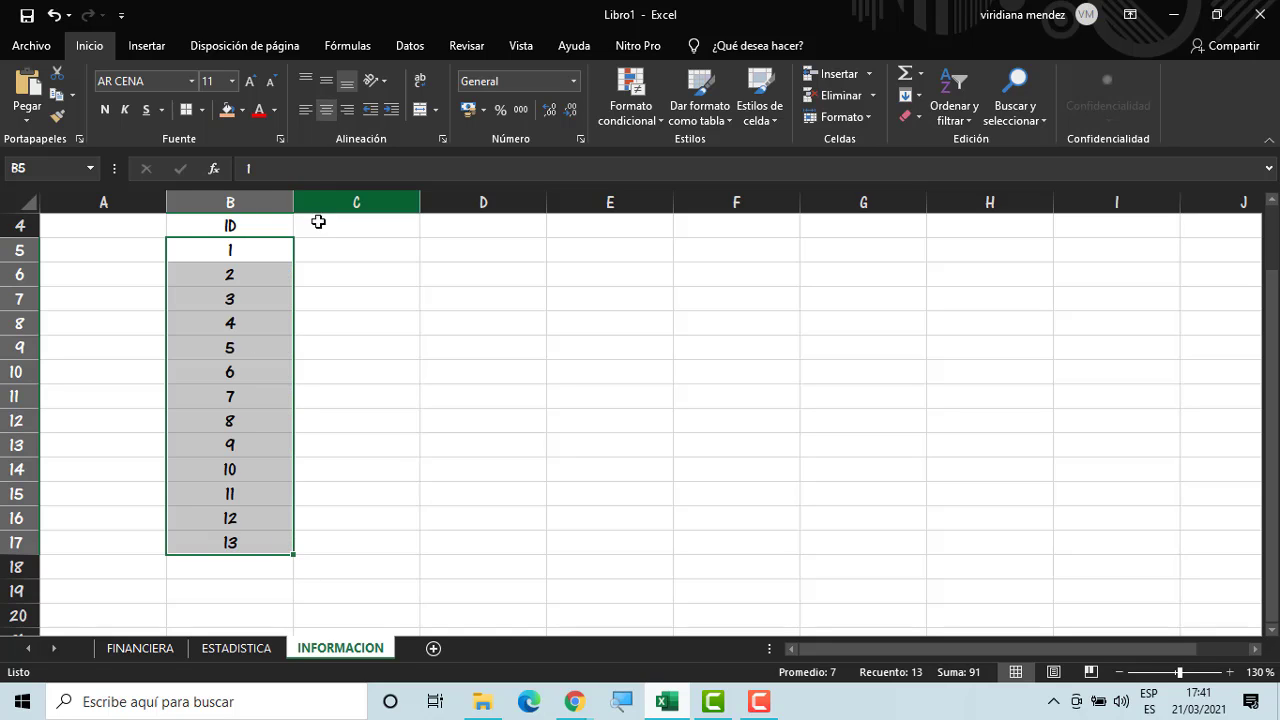
Enter the products PAPA SAL, PAPA ADOBADA and PAPA LIMON in cells C5 to C7
left_click(363, 246)
left_click_drag(1271, 397, 1271, 364)
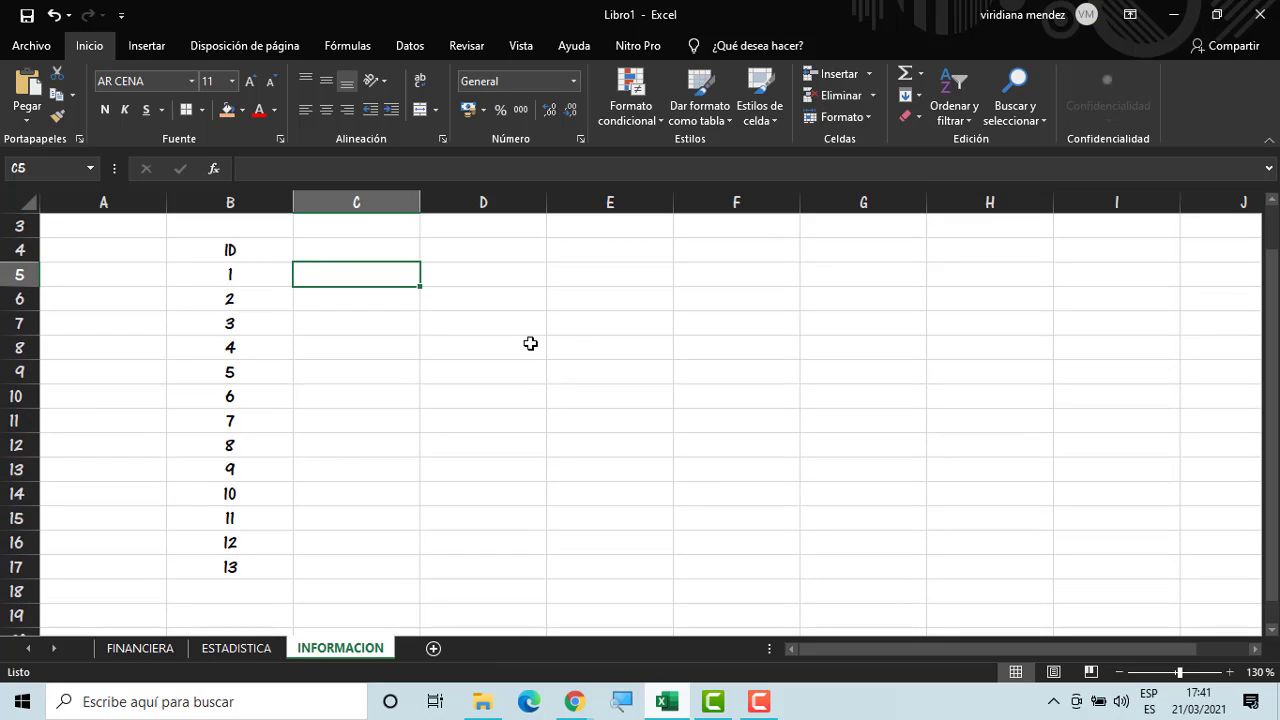
type("PAPA")
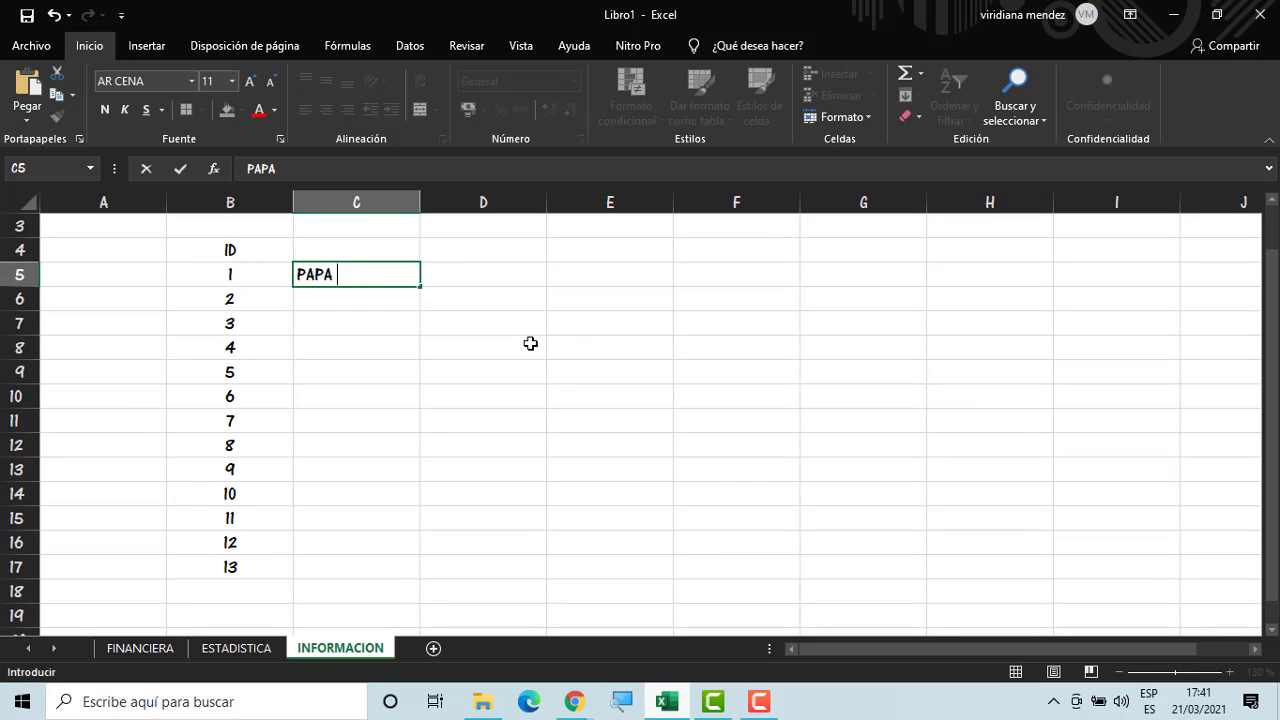
type(" SAL")
key("Return")
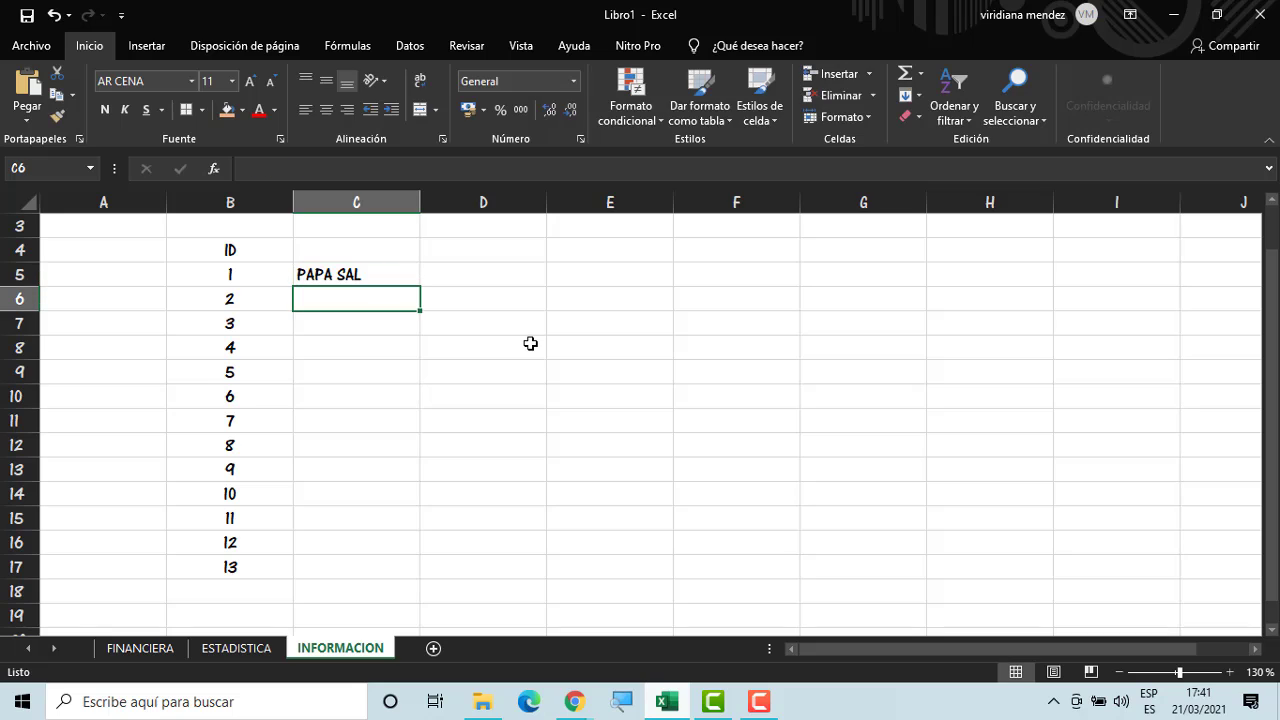
type("PAPA ADOBADA")
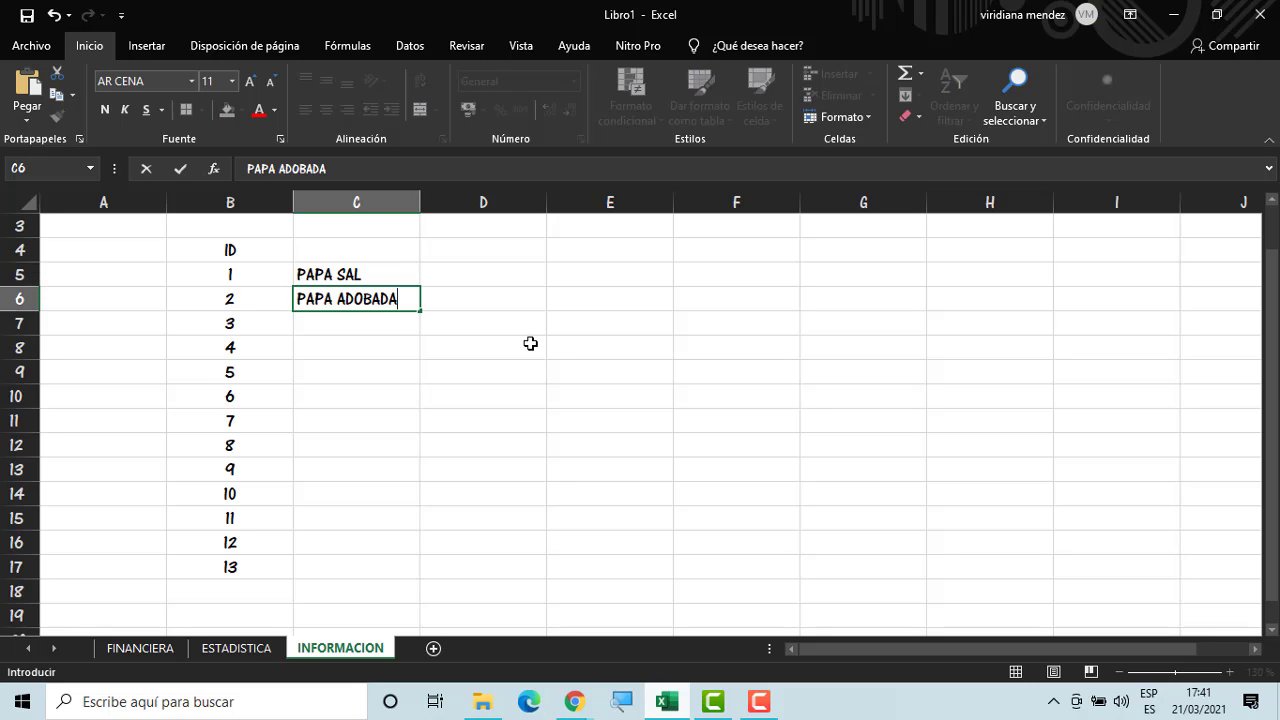
key("Return")
type("P")
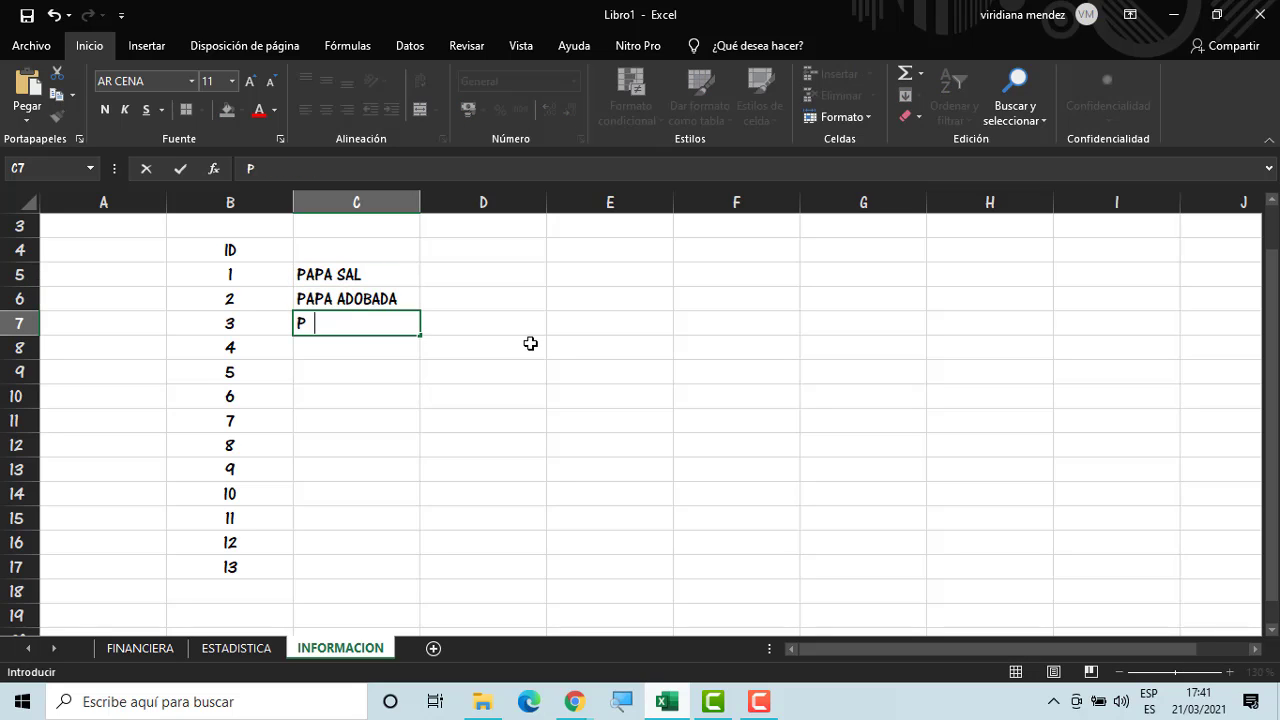
type("APA LIMON")
key("Return")
Enter the products PAPA FLAMINHOT and PAPA ESPECIAS in cells C8 and C9
type("PAPA")
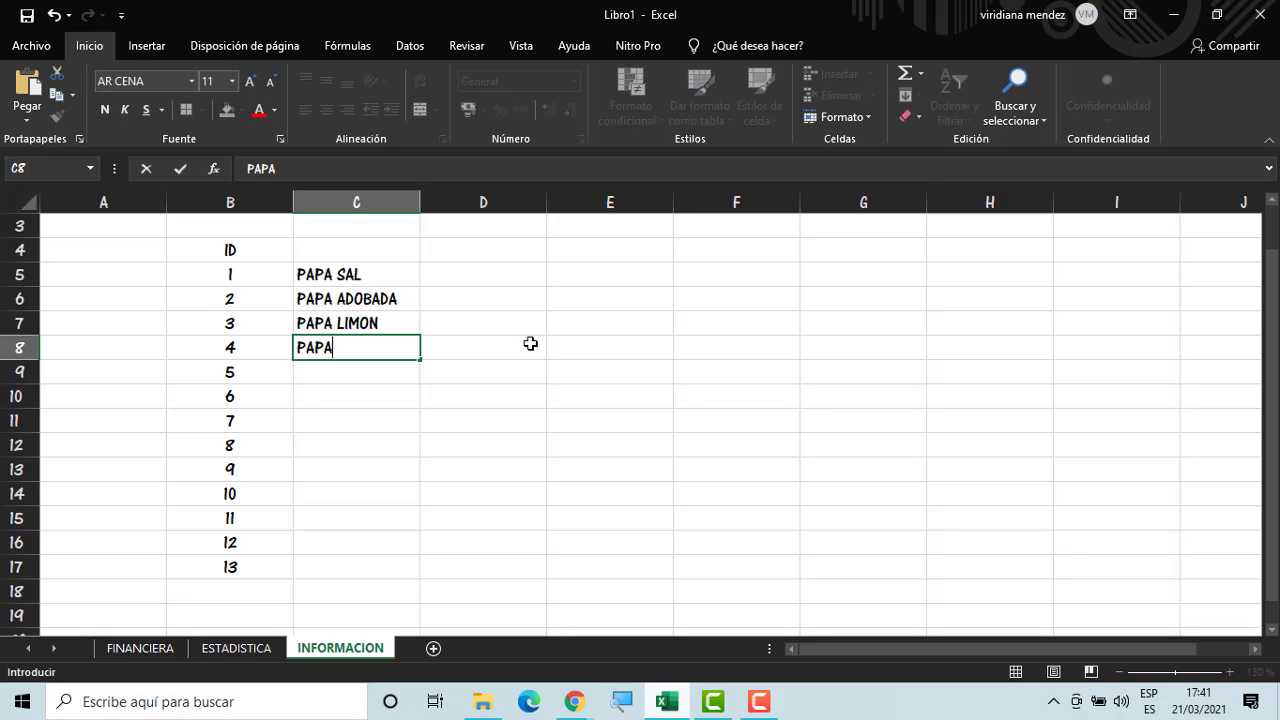
type(" FLAMIN")
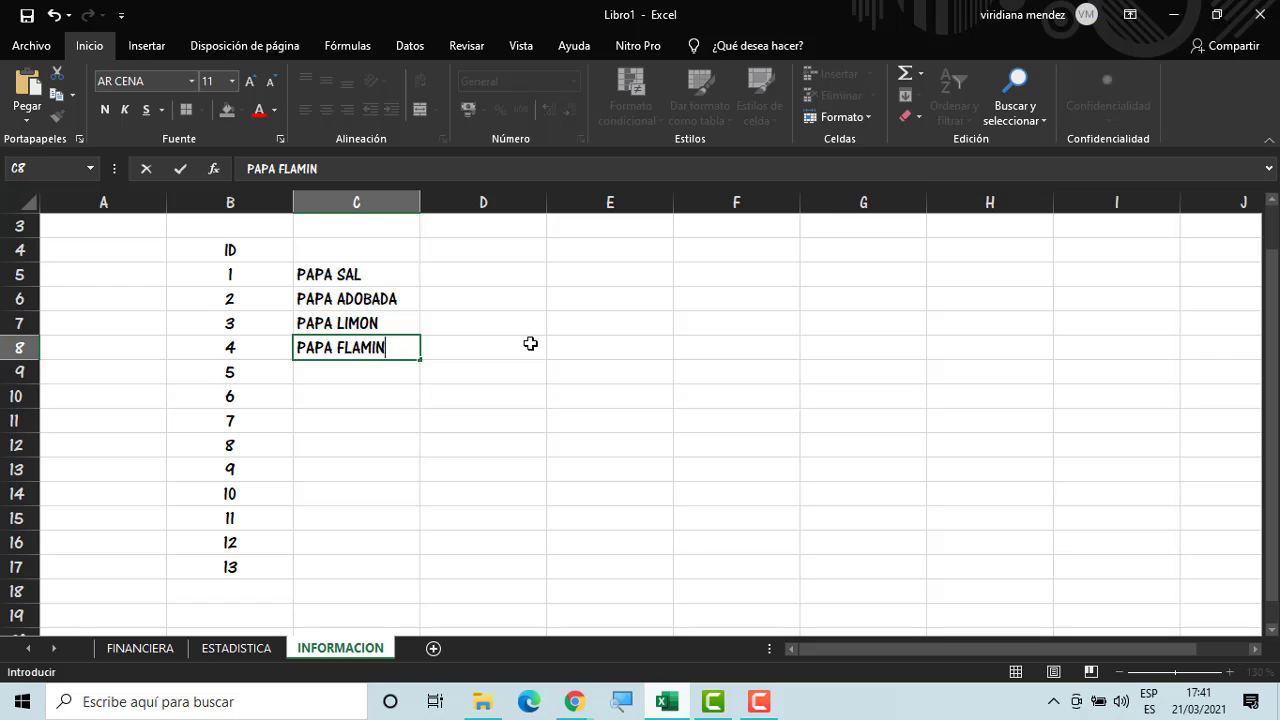
type("HOT")
key("Return")
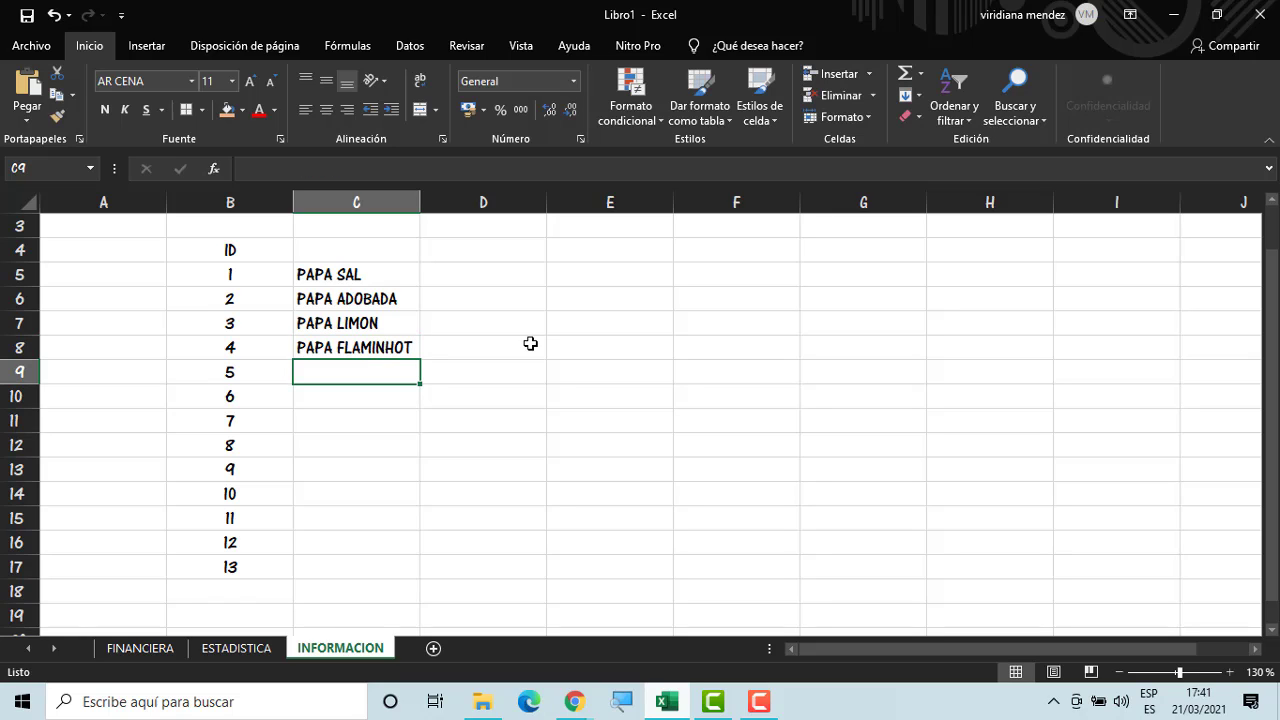
type("PAPA ESPE")
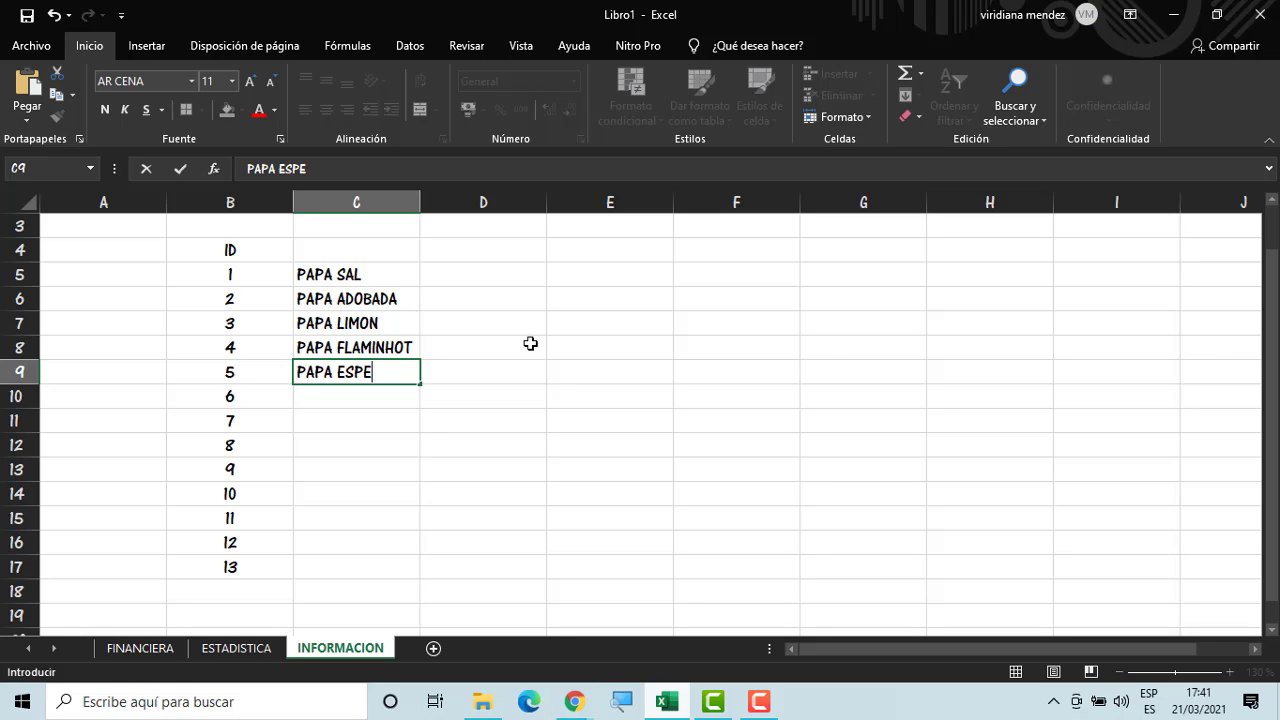
type("CIAS")
key("Return")
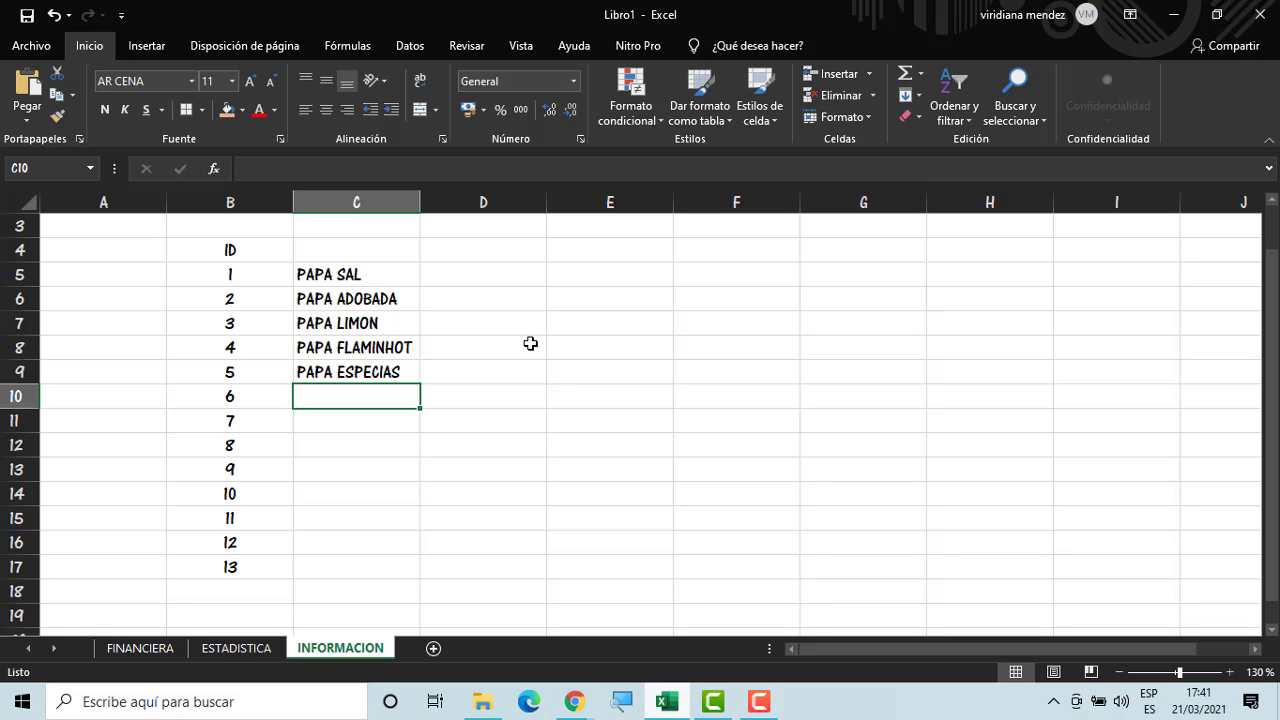
Enter the products RUFFLES QUESO and RUFFLES SAL in cells C10 and C11
type("RUF ")
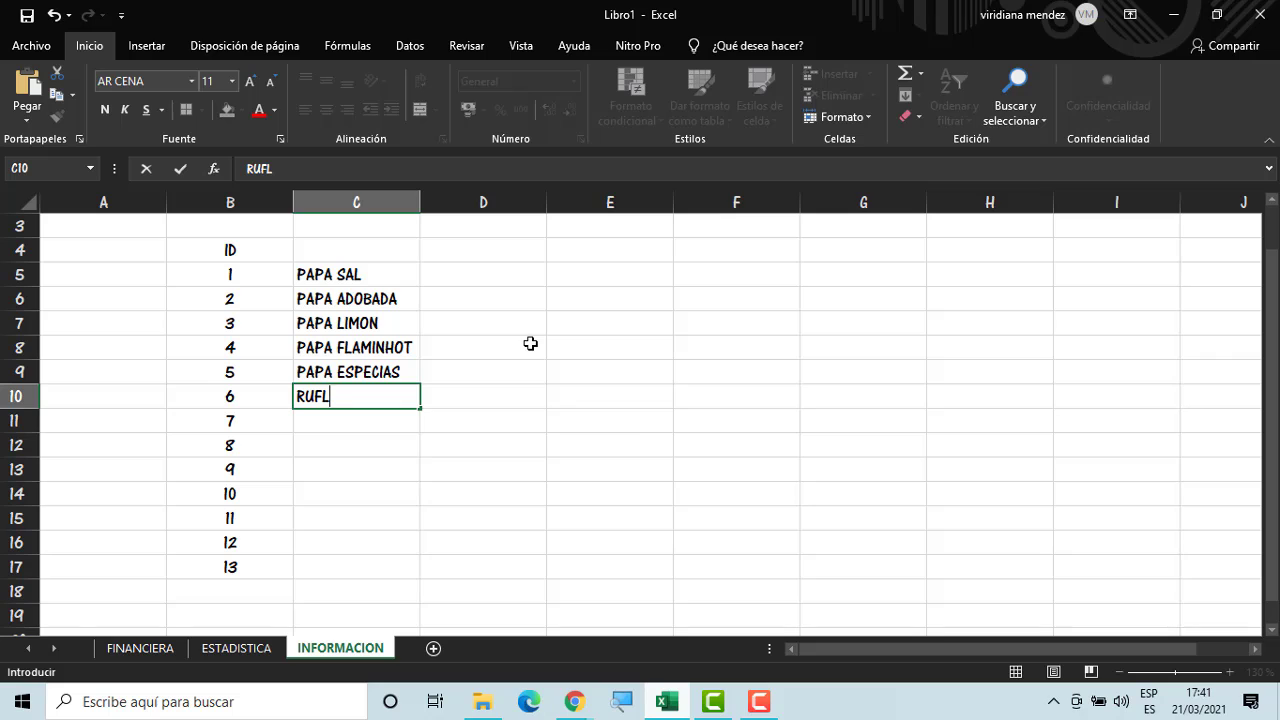
type("FLES QUESO")
key("Return")
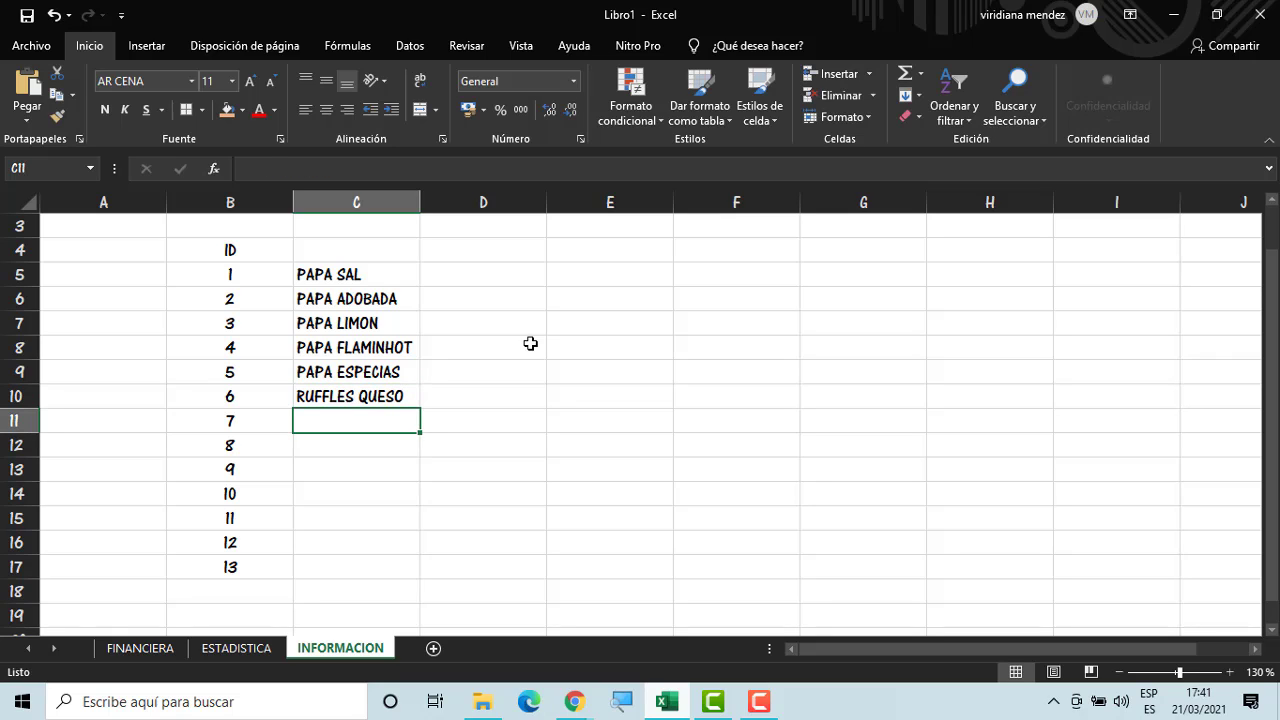
type("RUFL")
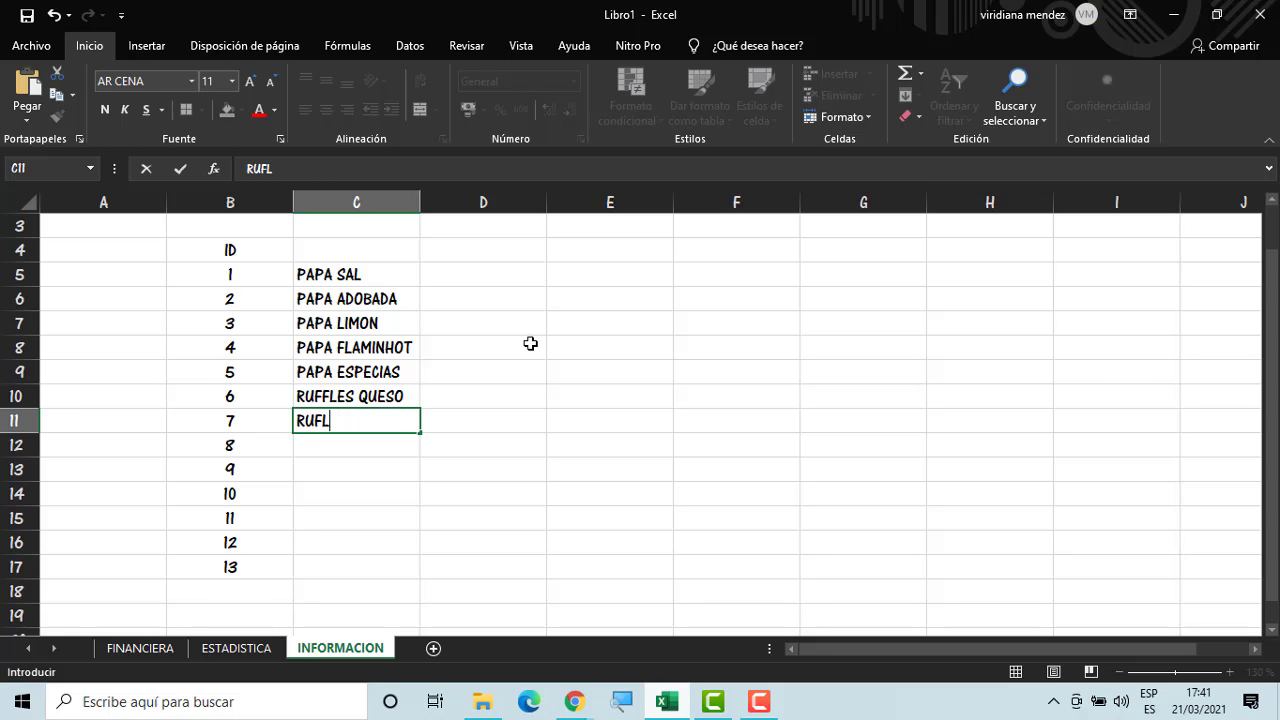
key("BackSpace")
type("F")
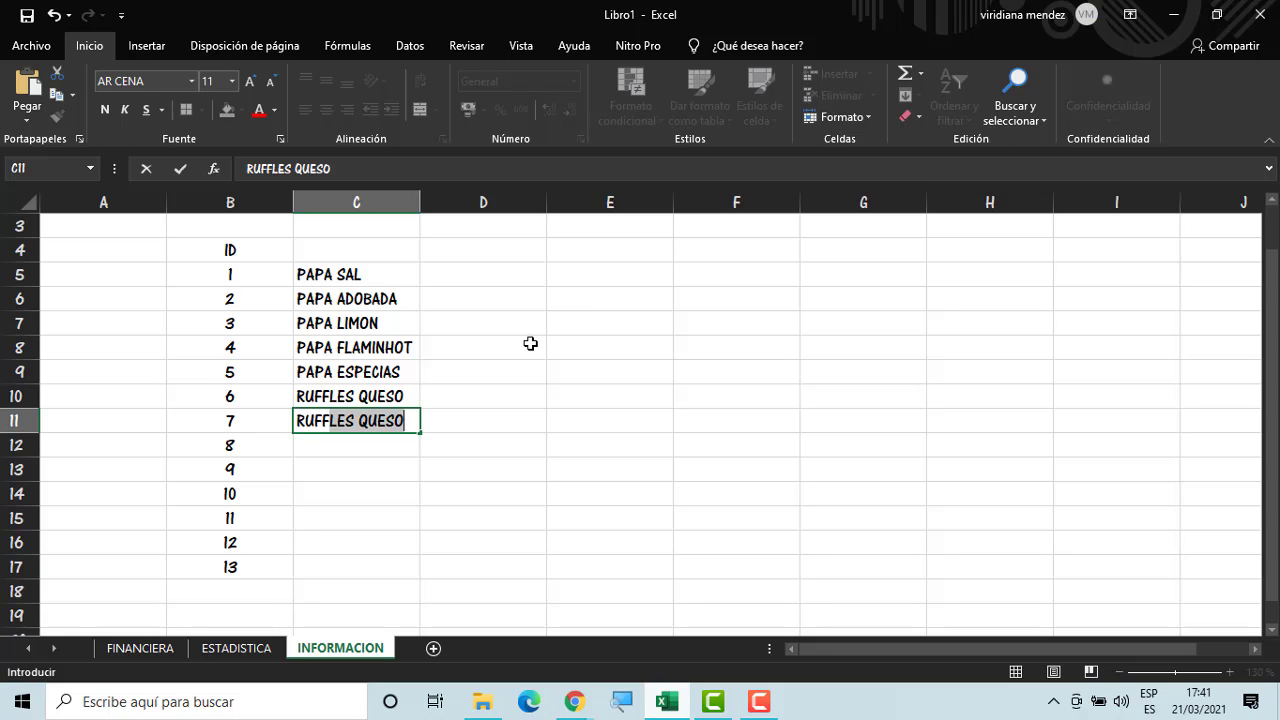
type("LES SAL")
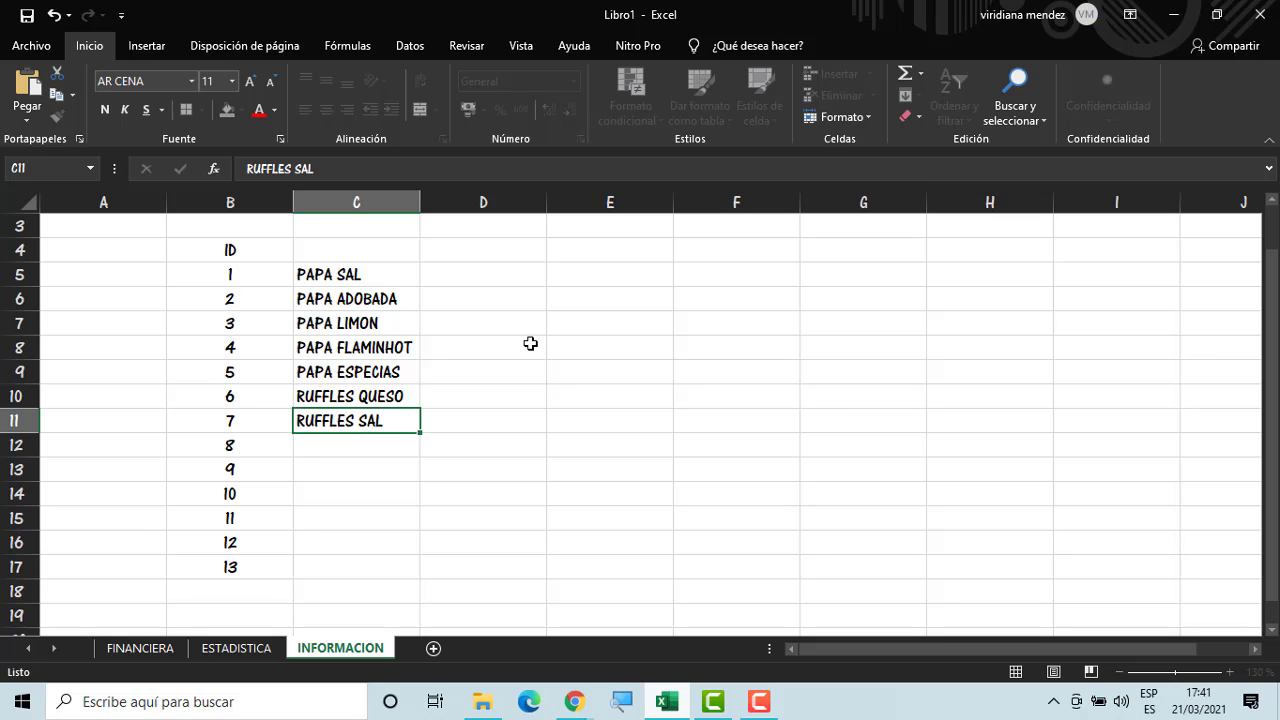
key("Return")
Enter the products RUFFLES BOTANERO and RUFFLES FLAMINHOT in cells C12 and C13
type("RUFFLES ")
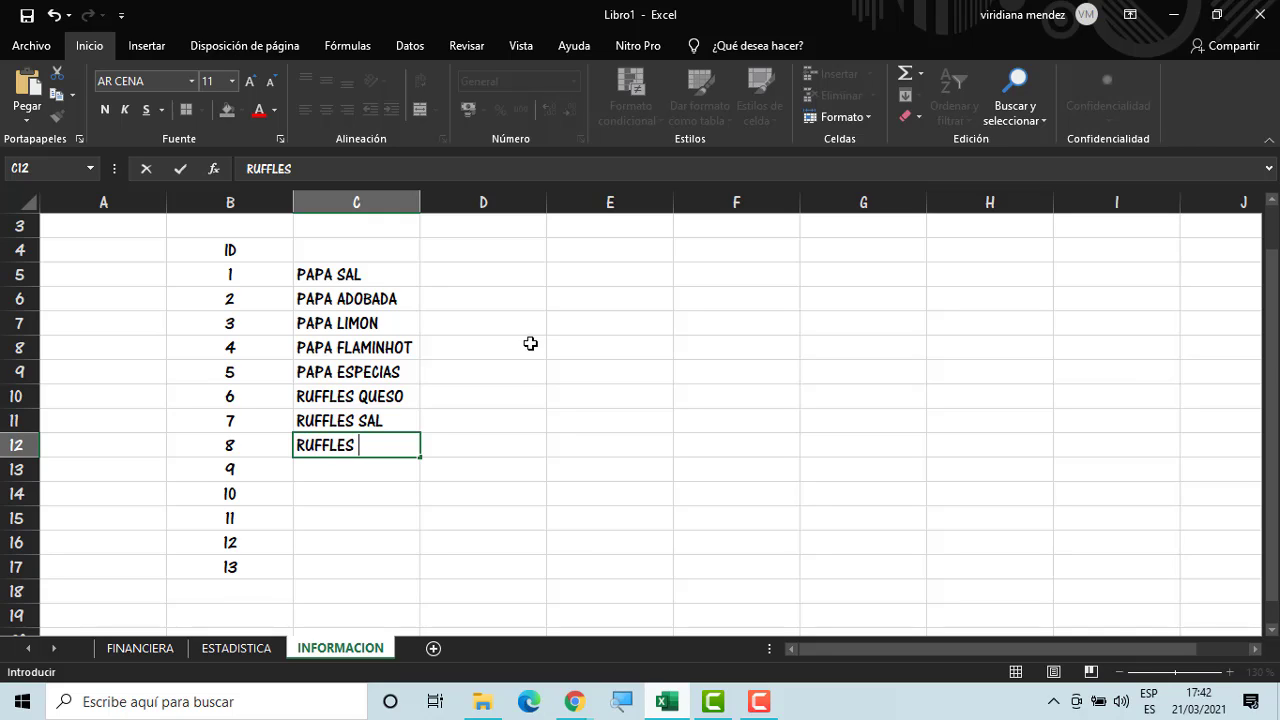
type("BOTANERA")
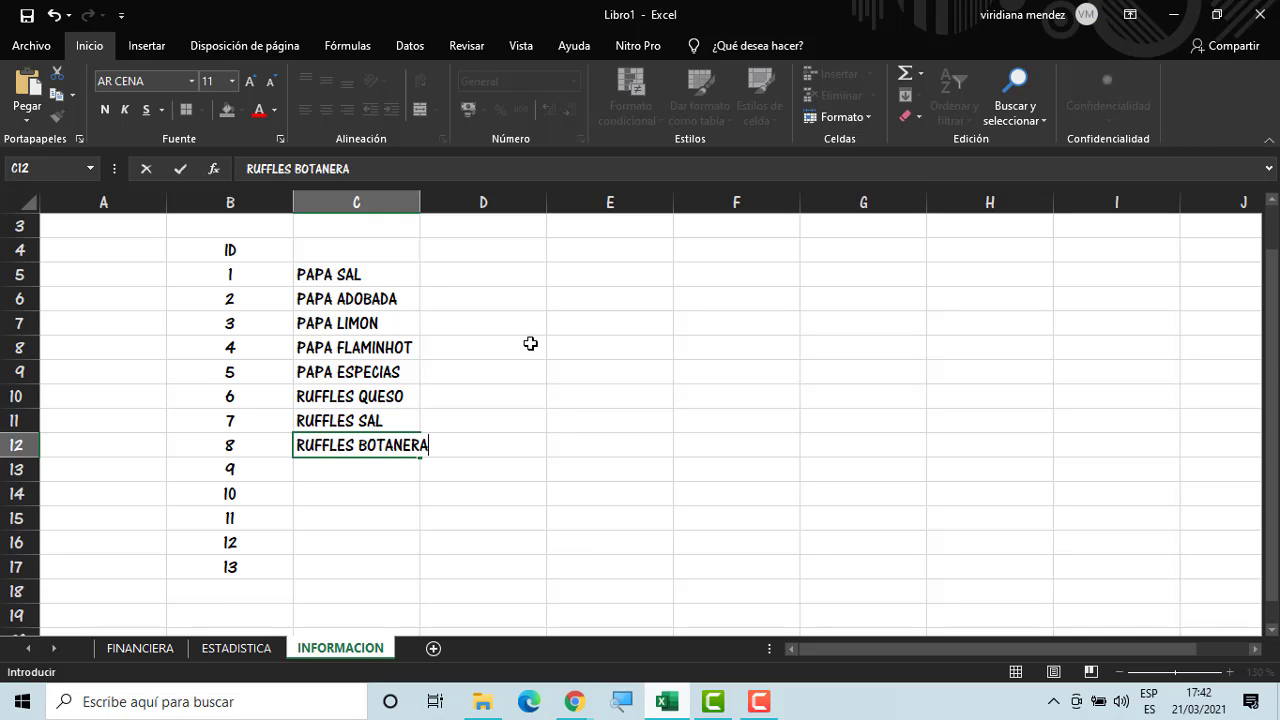
key("BackSpace")
type("O")
key("Return")
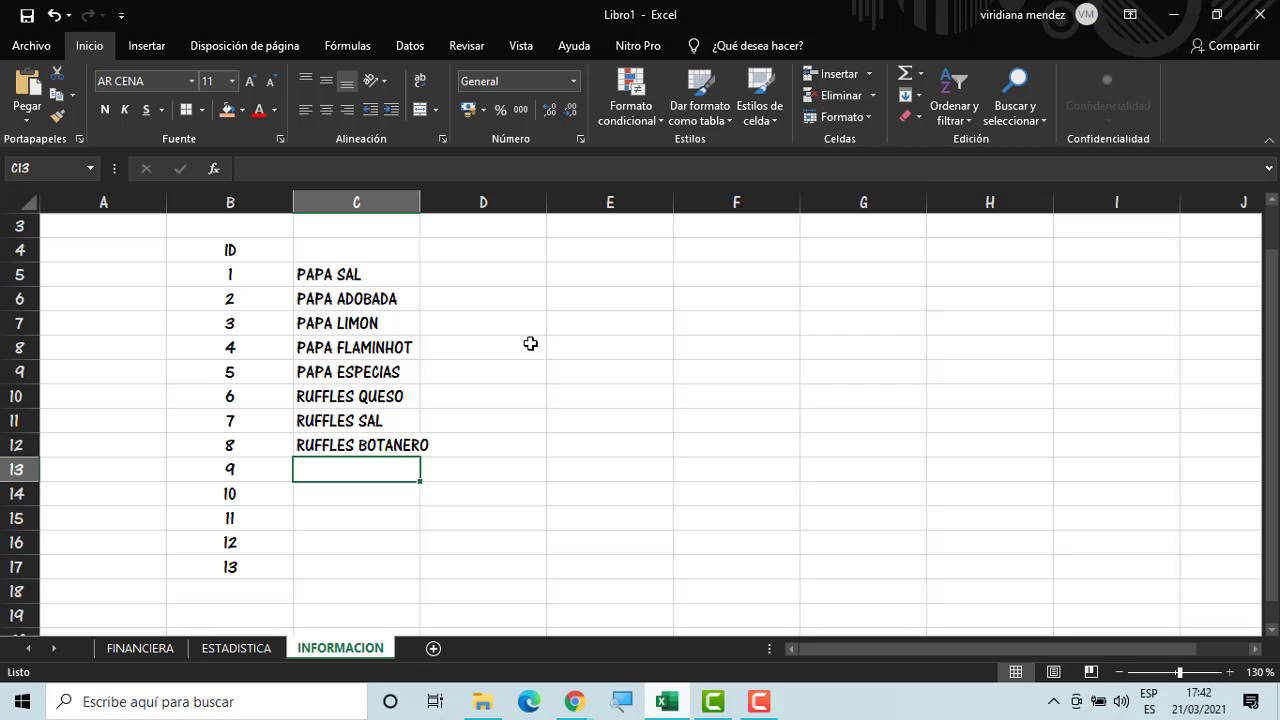
type("RU")
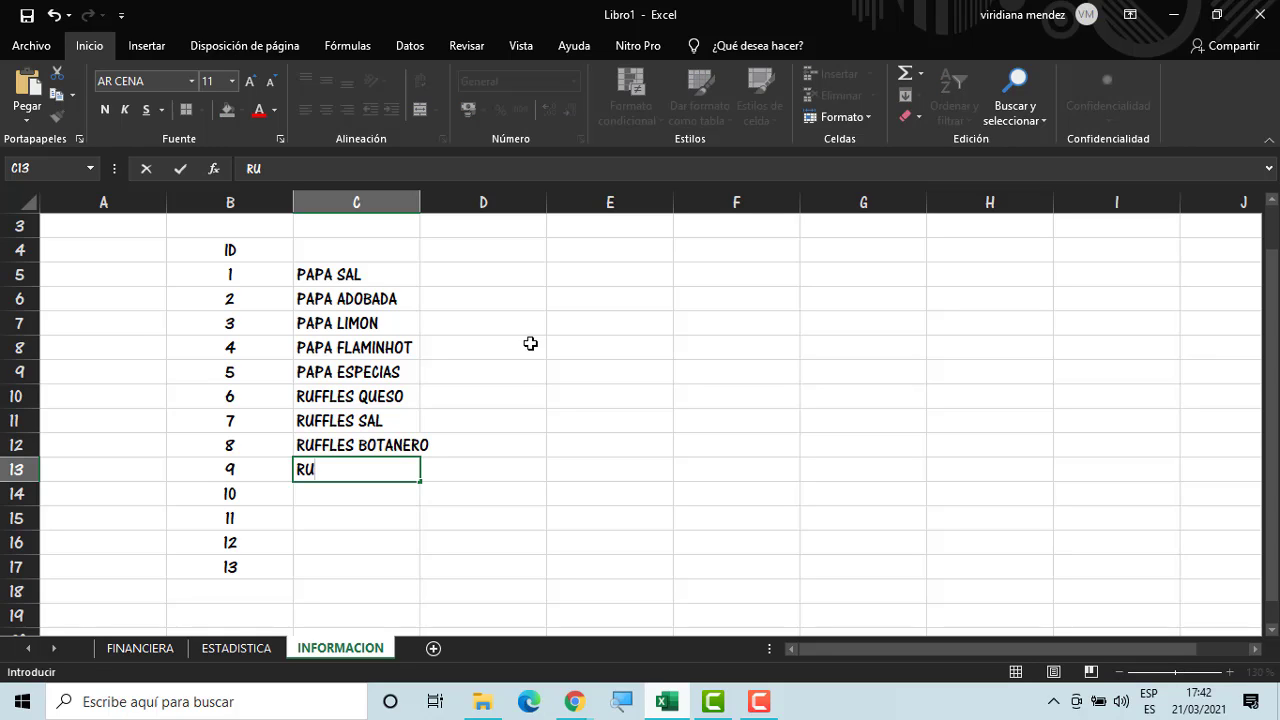
type("FFLES FL")
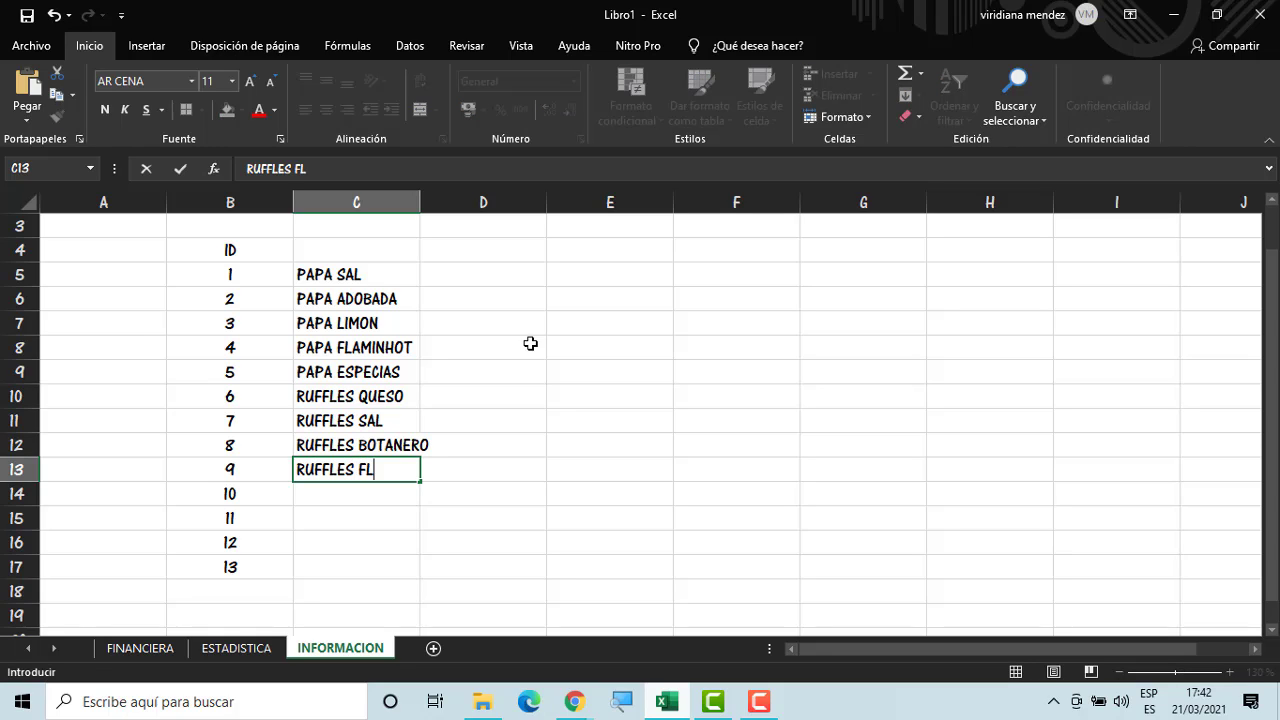
type("AMINHOT")
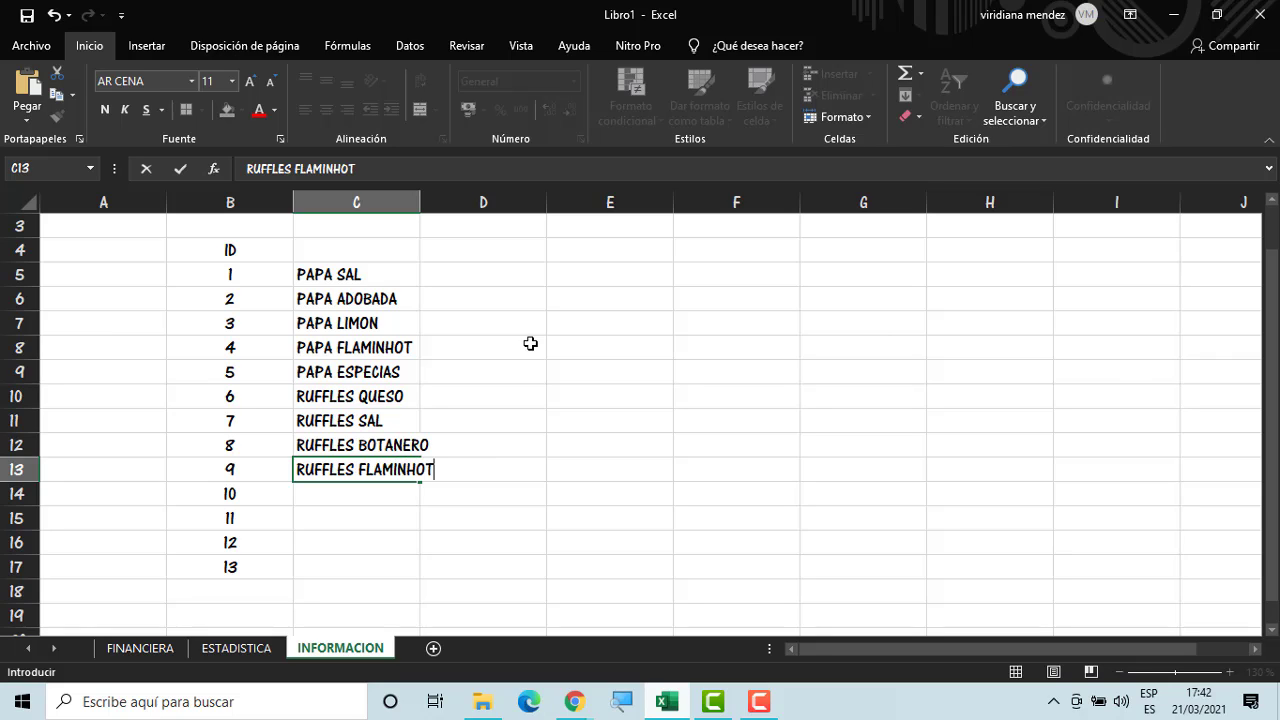
key("Return")
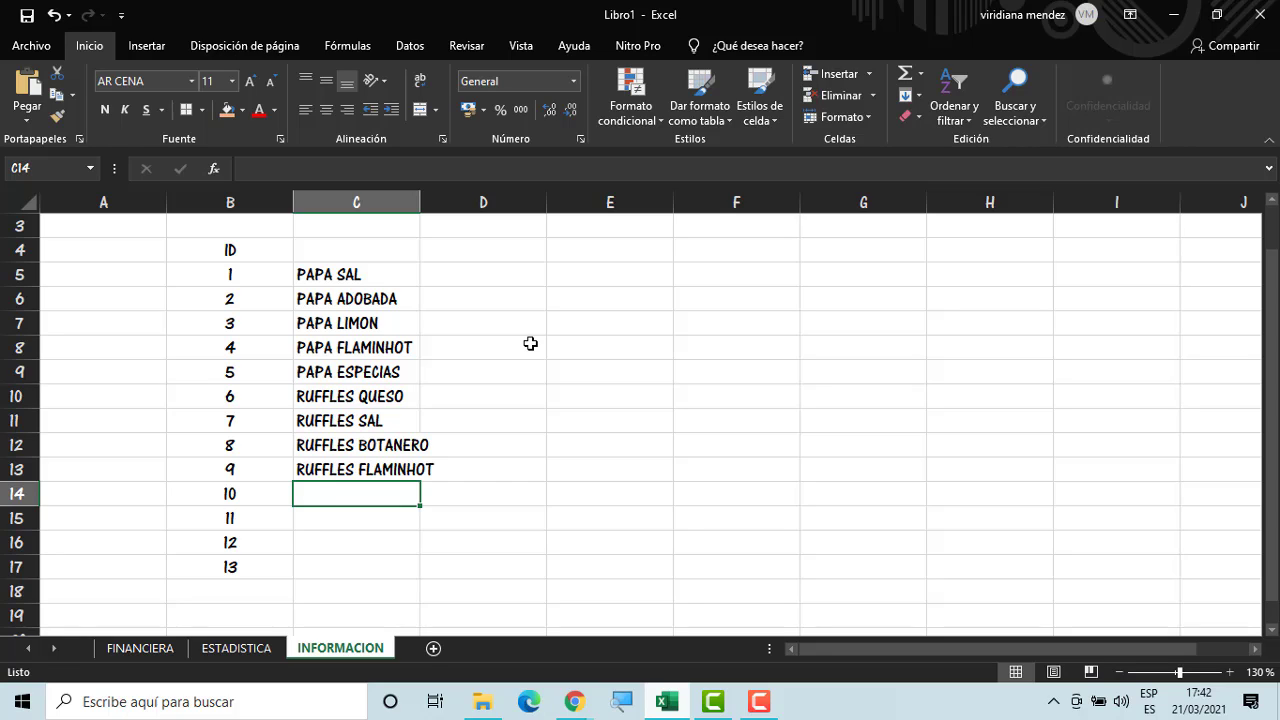
Enter the products DORITOS NACHO and DORITOS INCOGNITA in cells C14 and C15
type("DORITOS")
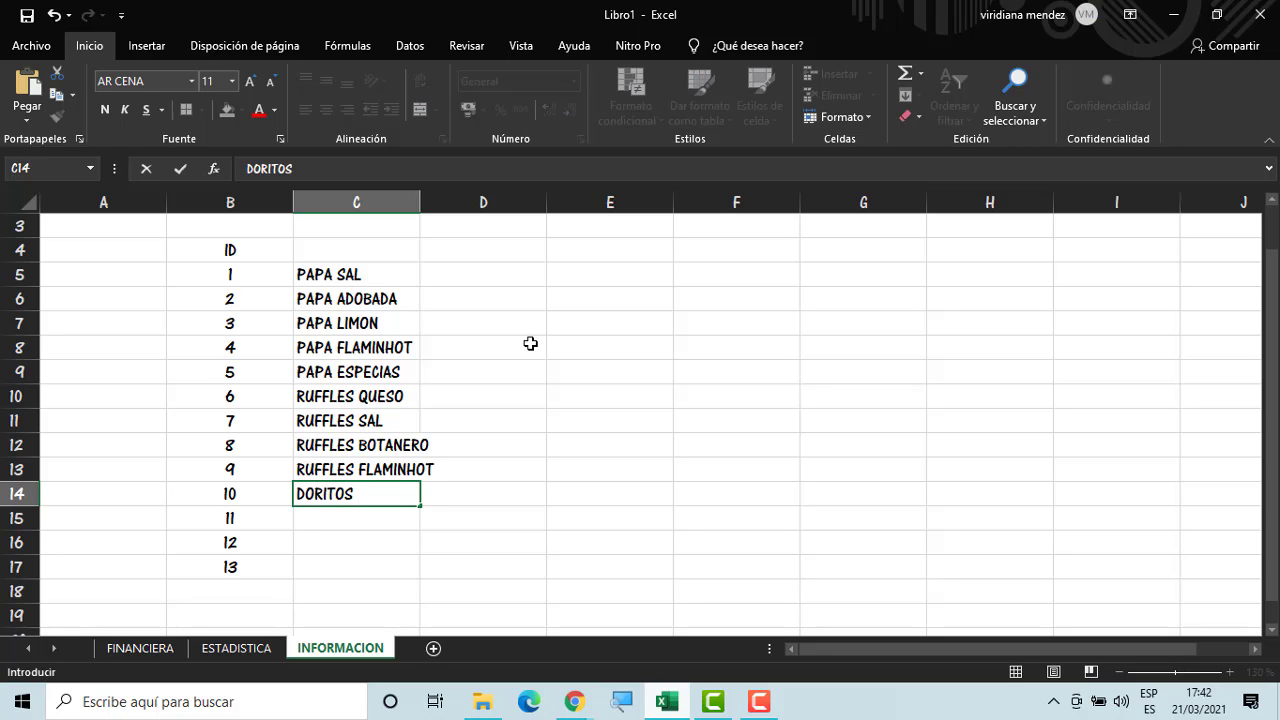
type(" NACHO")
key("Return")
type("D")
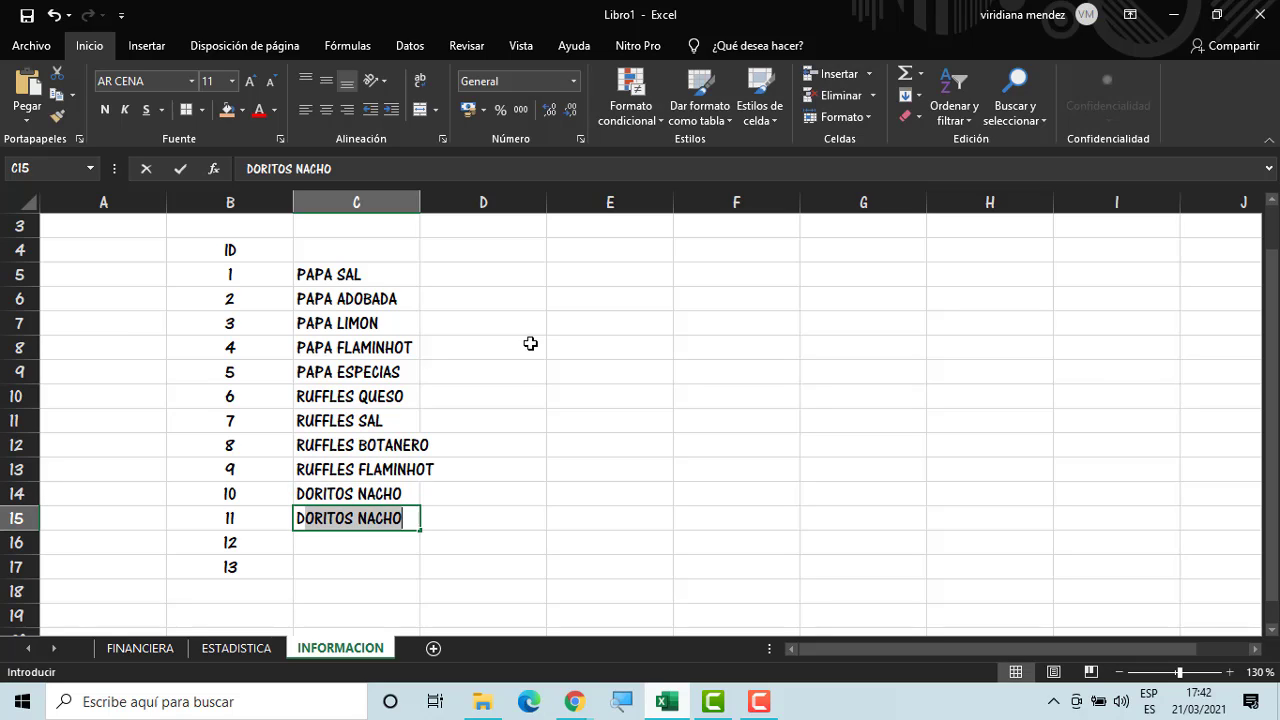
type("ORITOS ")
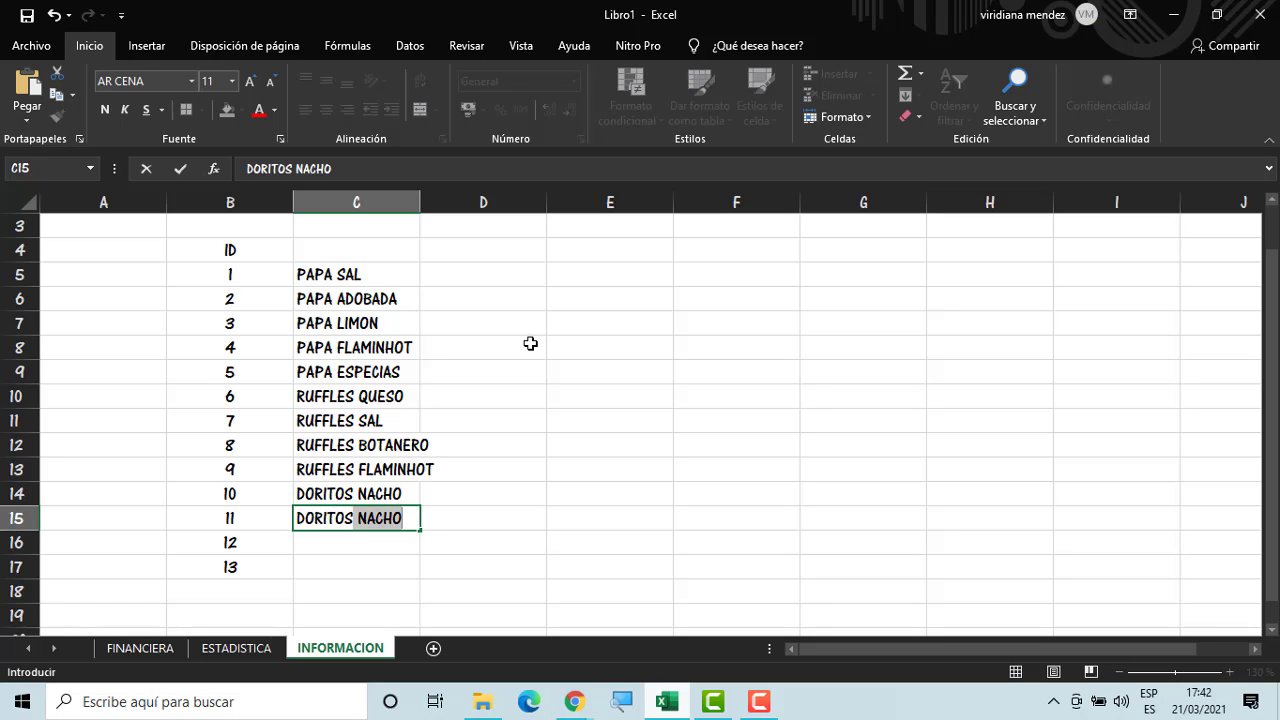
type("IN")
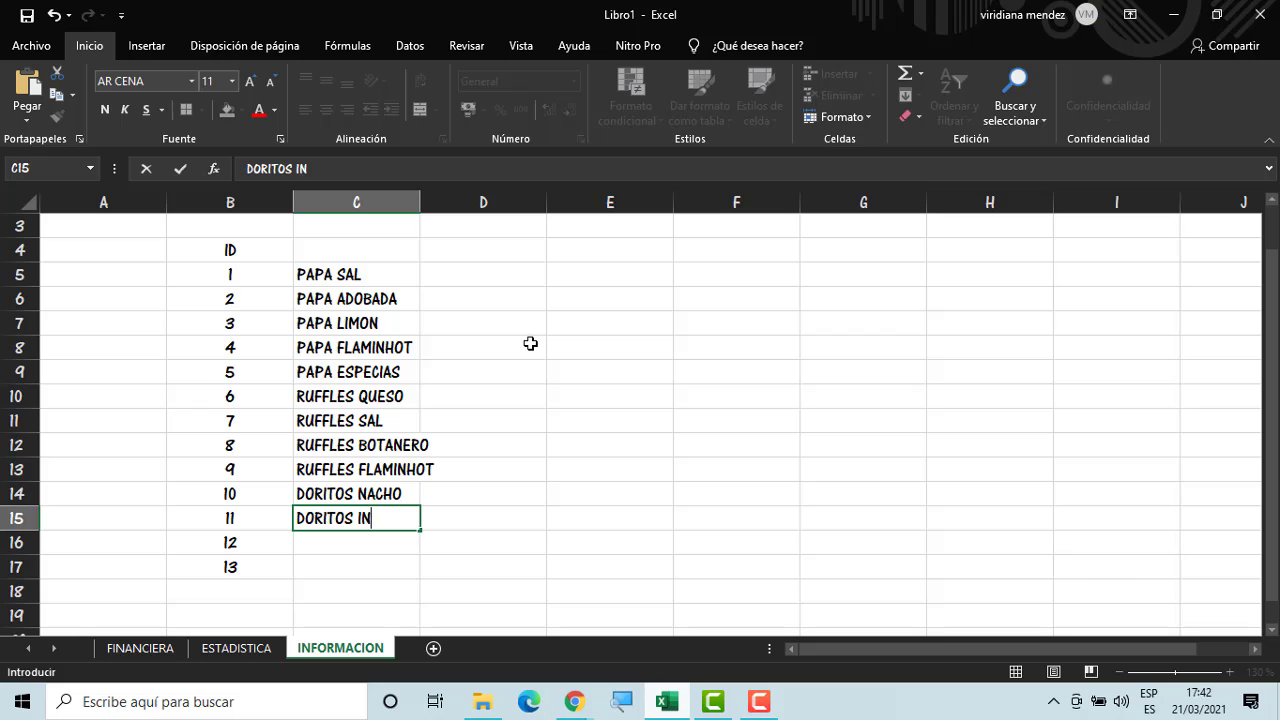
type("COGNITA")
key("Return")
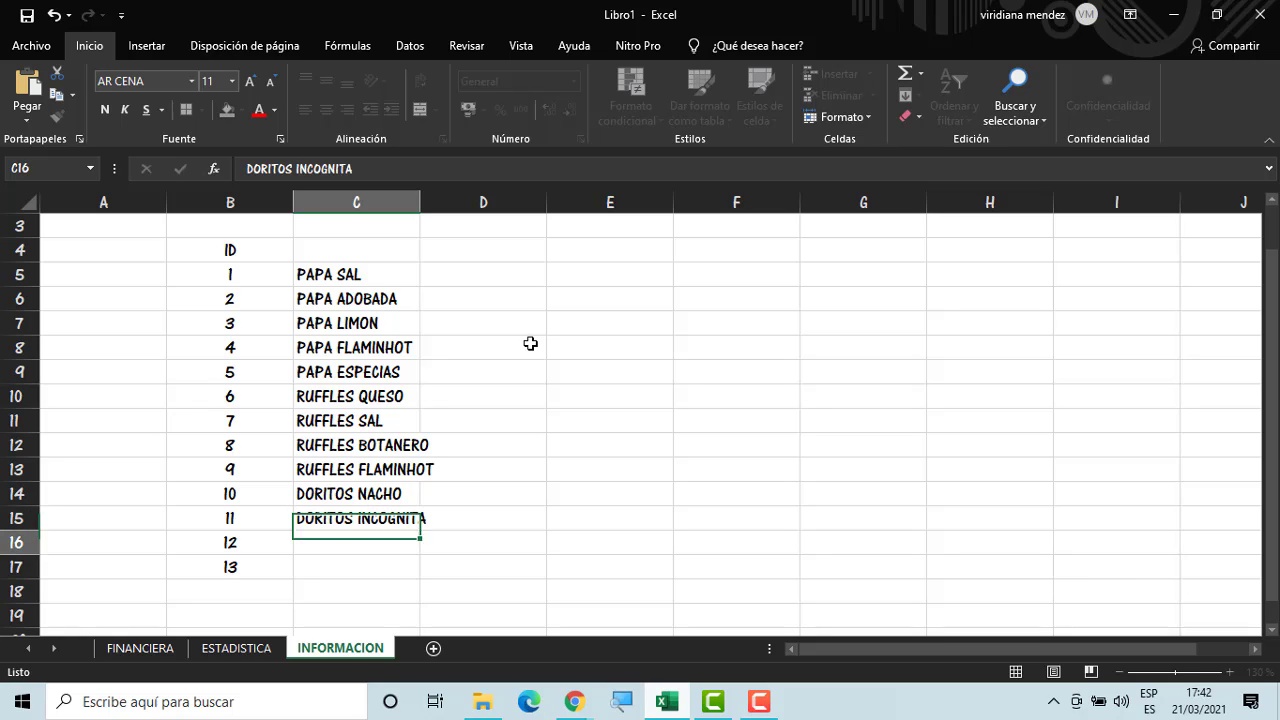
Enter the products DORITOS 3D and DORITOS PIZZEROLA in cells C16 and C17, and widen column C to fit the names
type("DORITOS ")
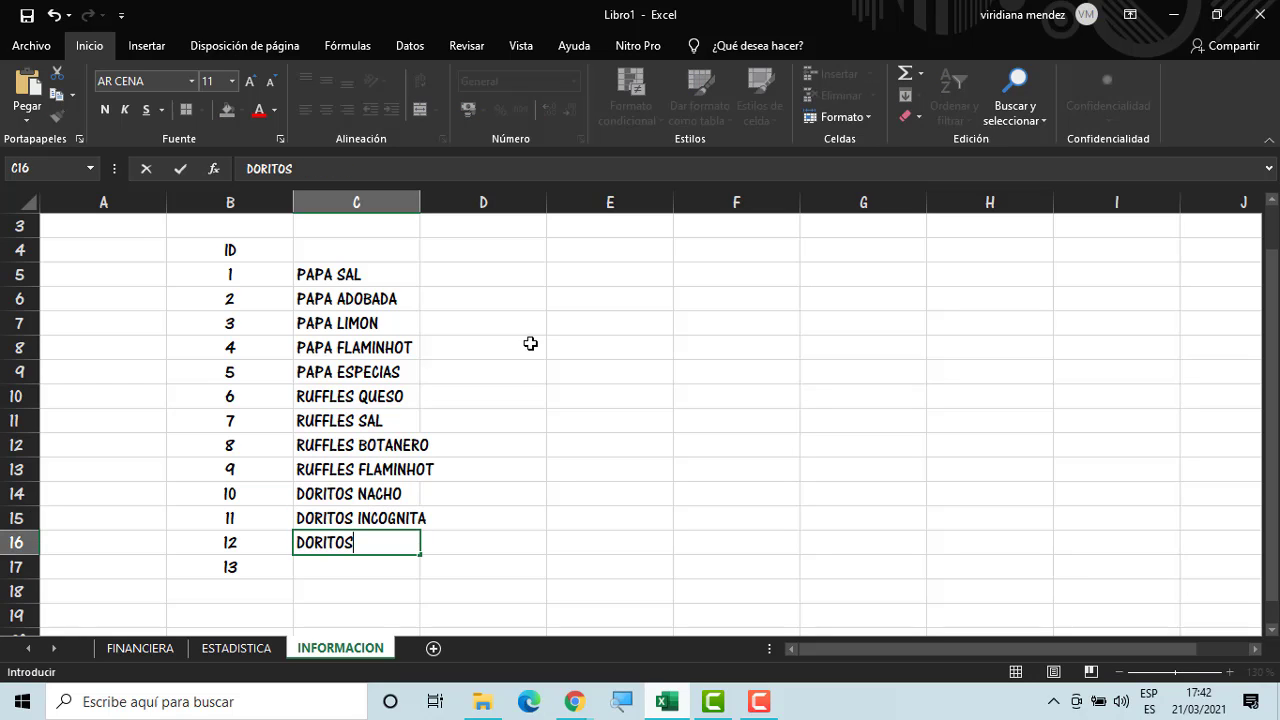
type("3D")
key("Return")
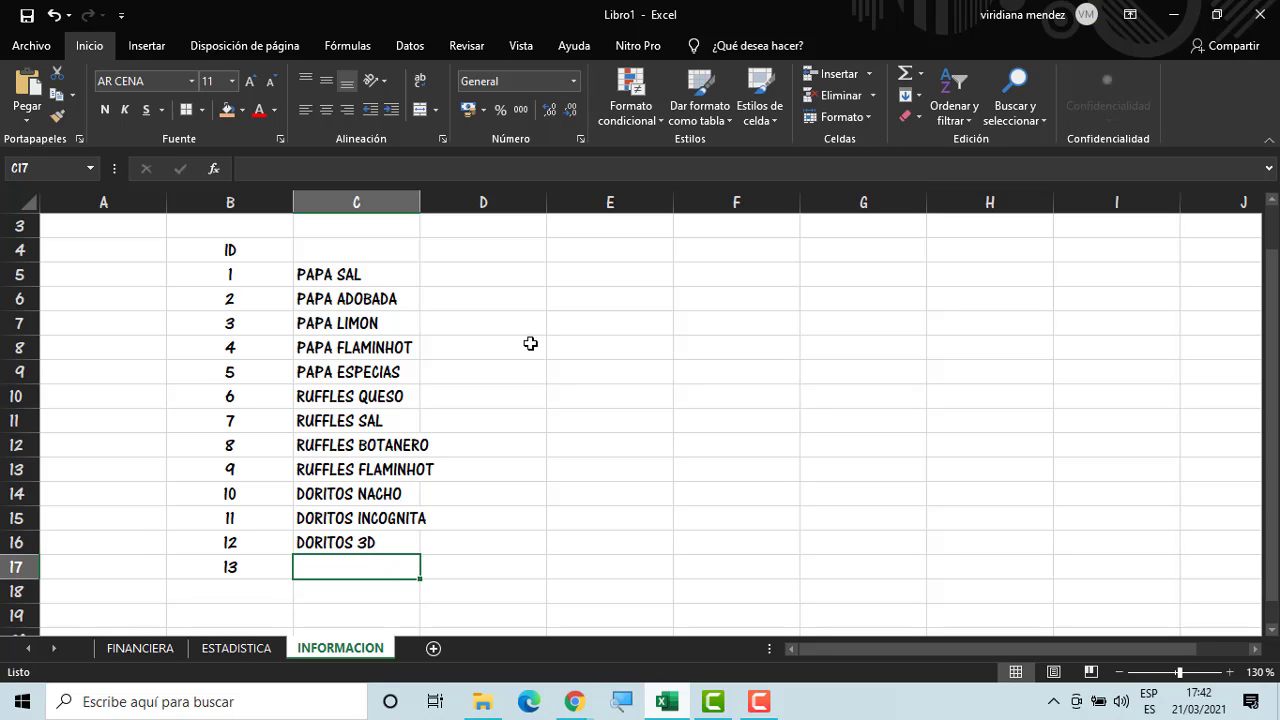
type("DORITOS")
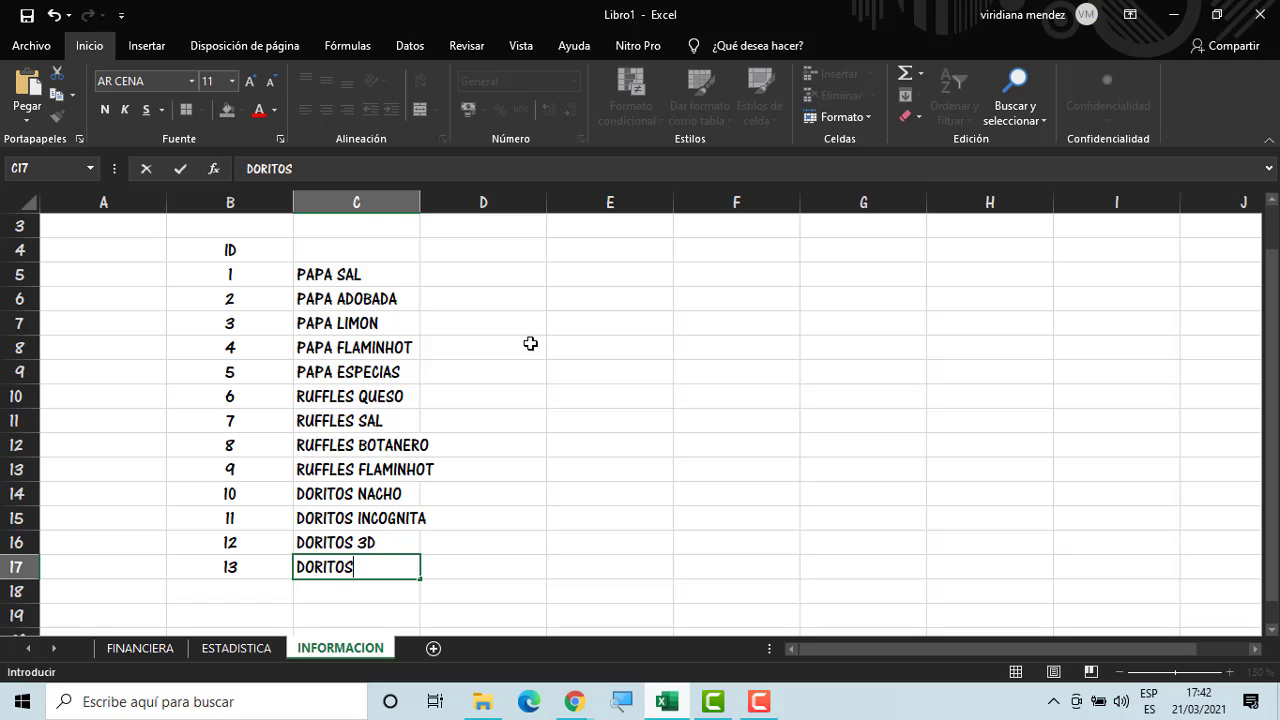
type(" PIZZEROLA")
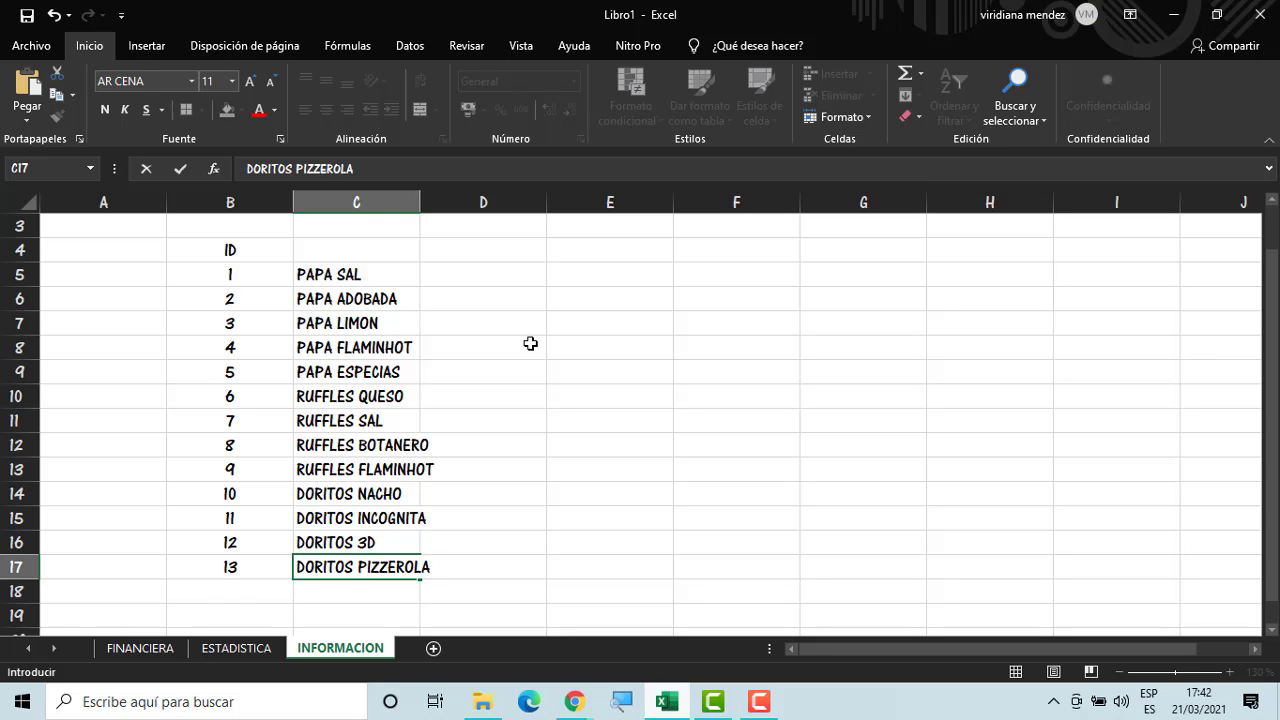
key("Return")
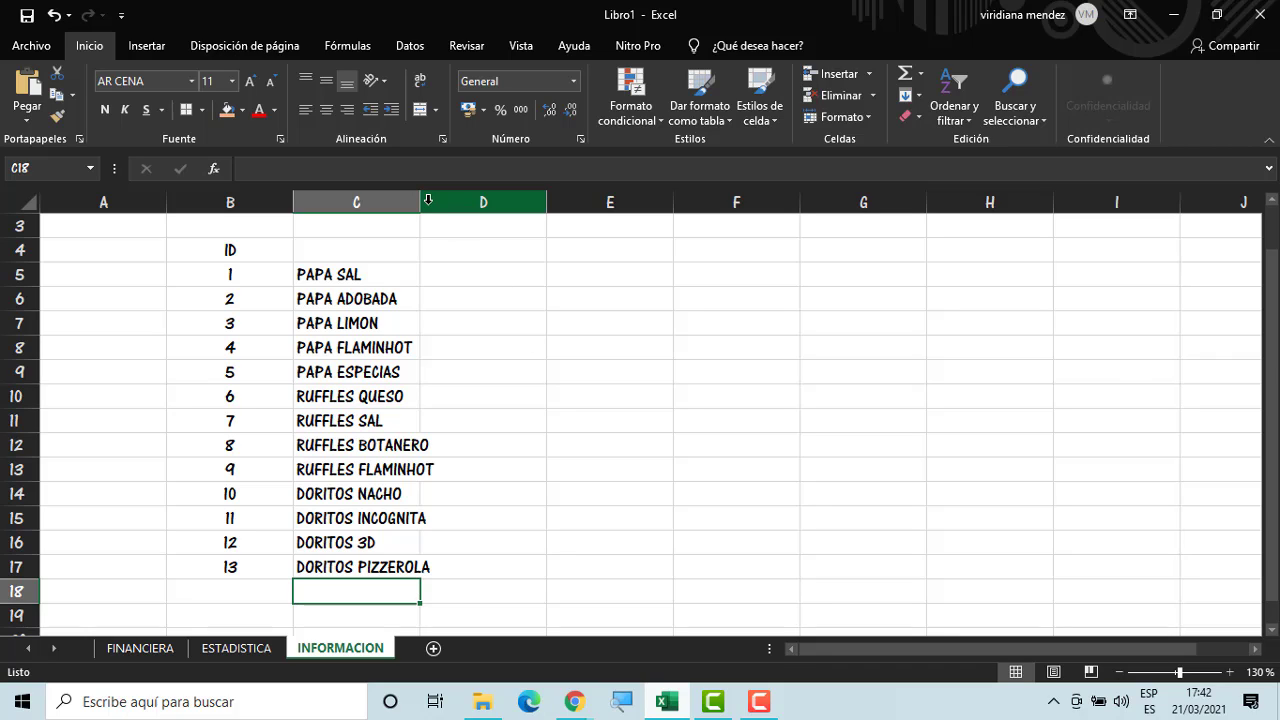
left_click_drag(421, 206, 436, 206)
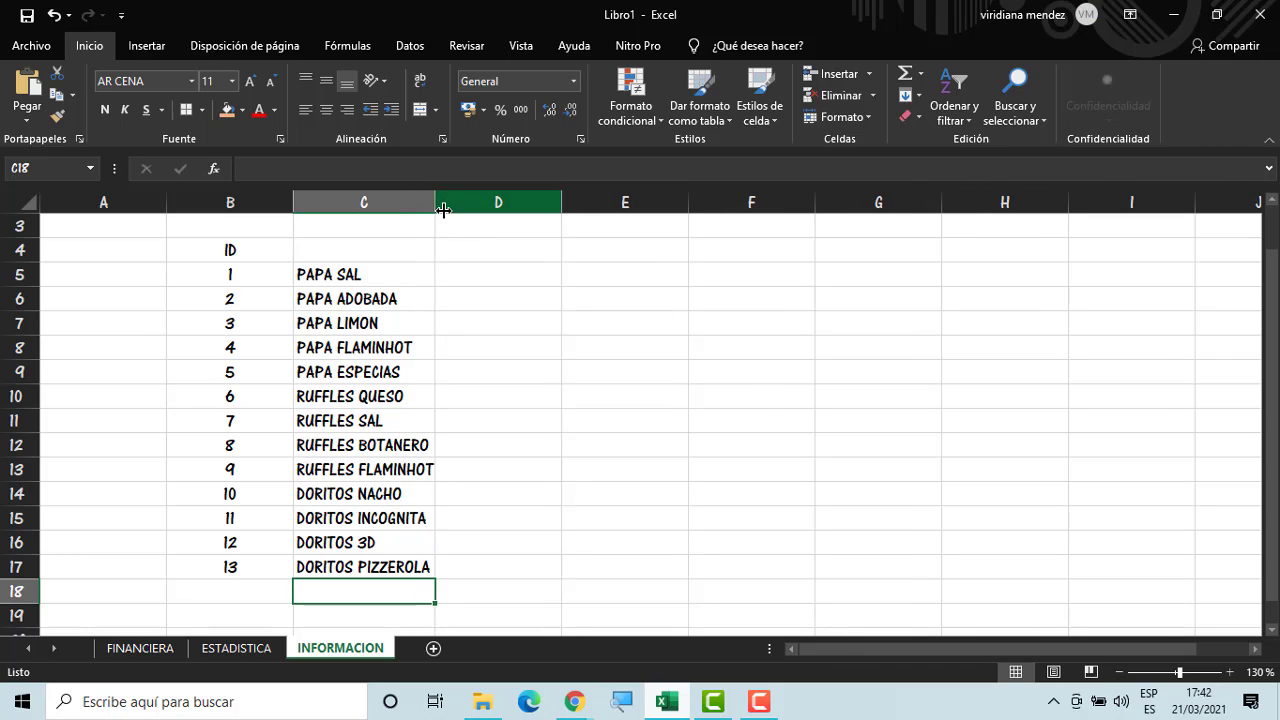
left_click(466, 326)
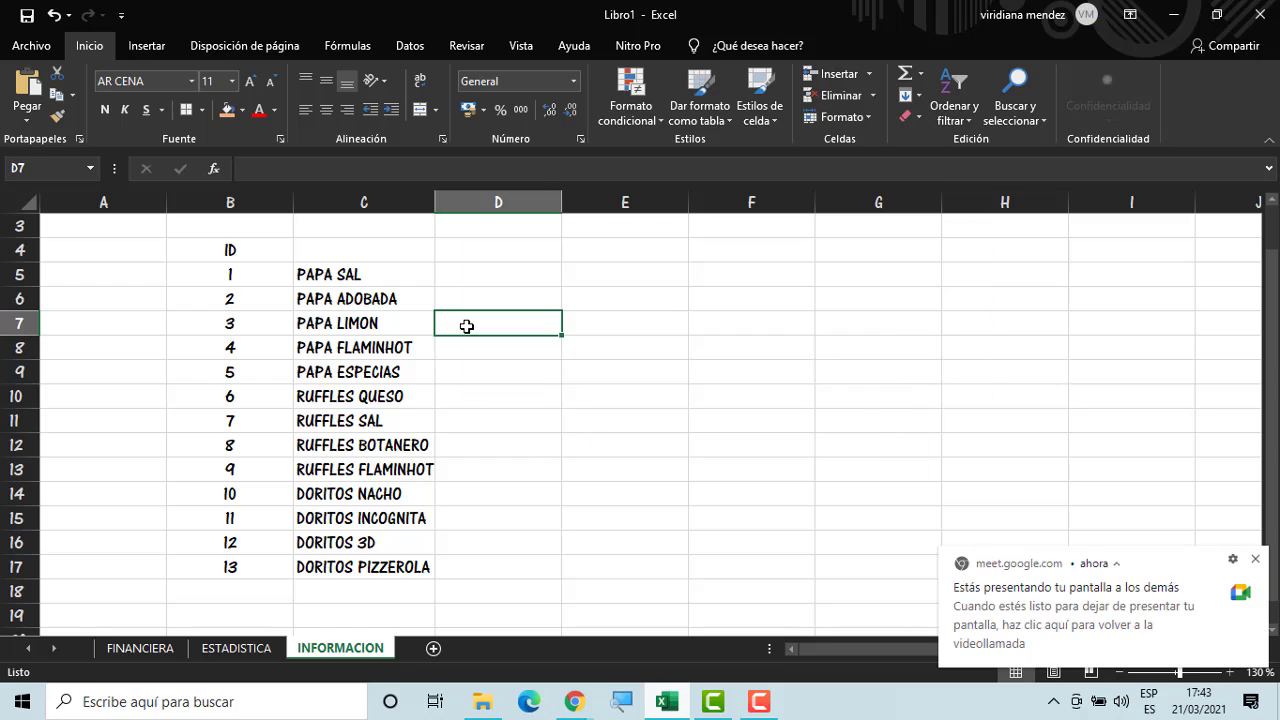
Enter the column headings PRODUCTO, CANTIDAD and PRECIO in cells C4 to E4
left_click(432, 259)
type("PRODUCTO")
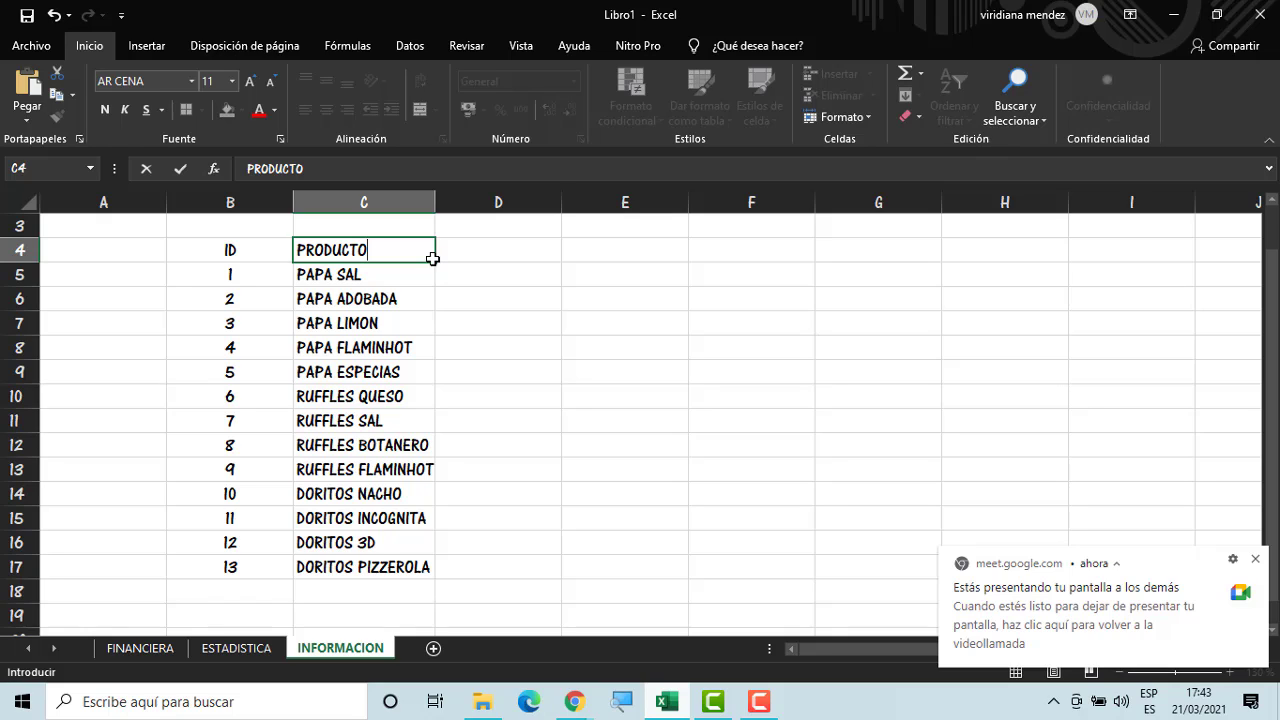
key("Tab")
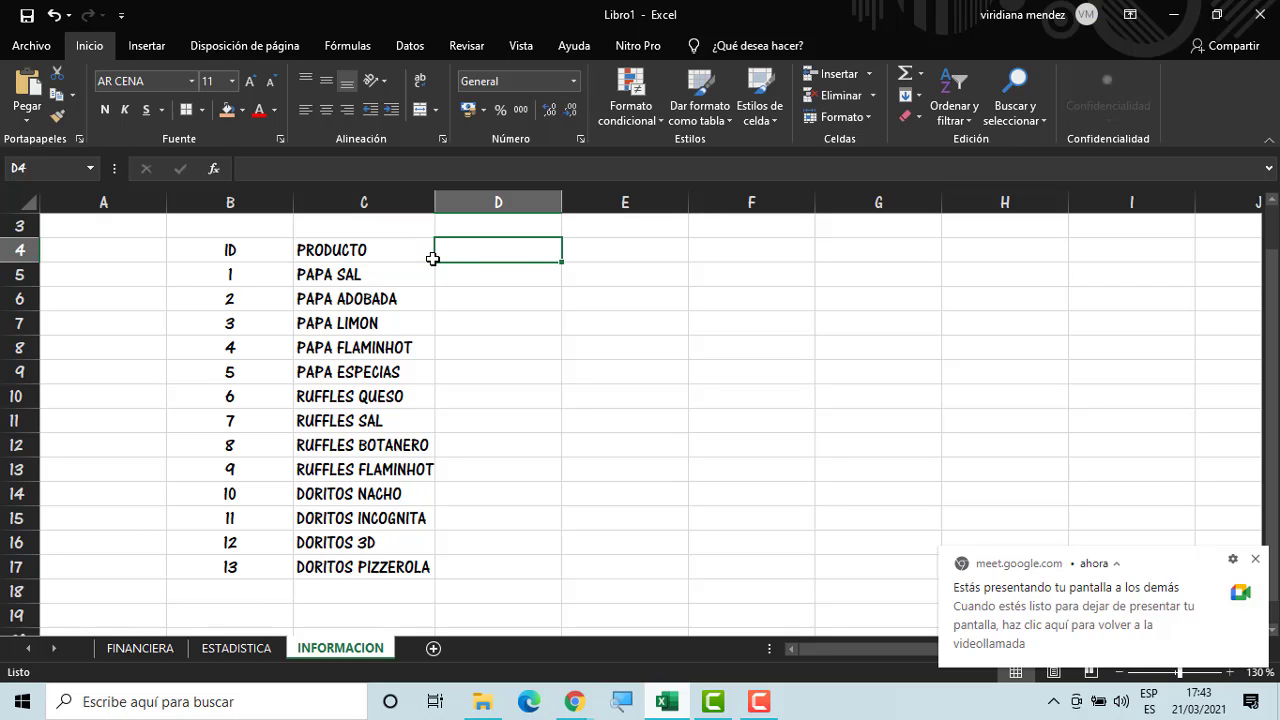
type("CAN")
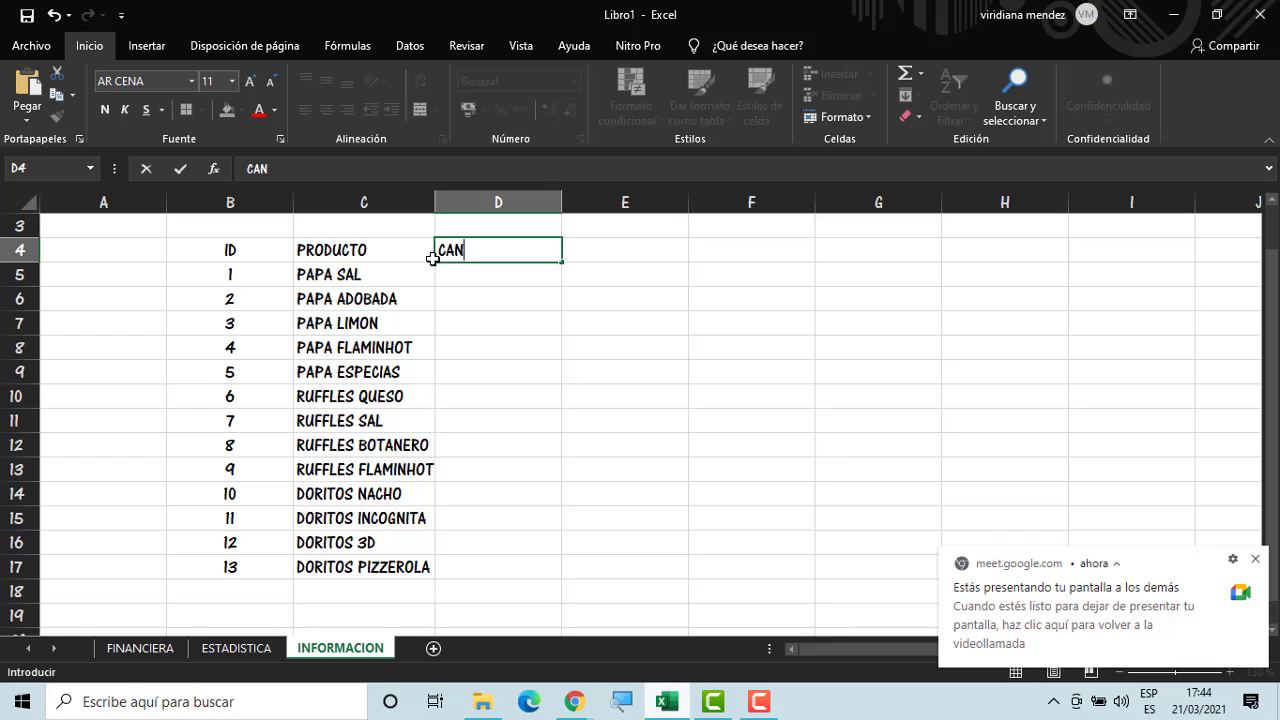
type("TIDAD")
key("Tab")
type("PREC")
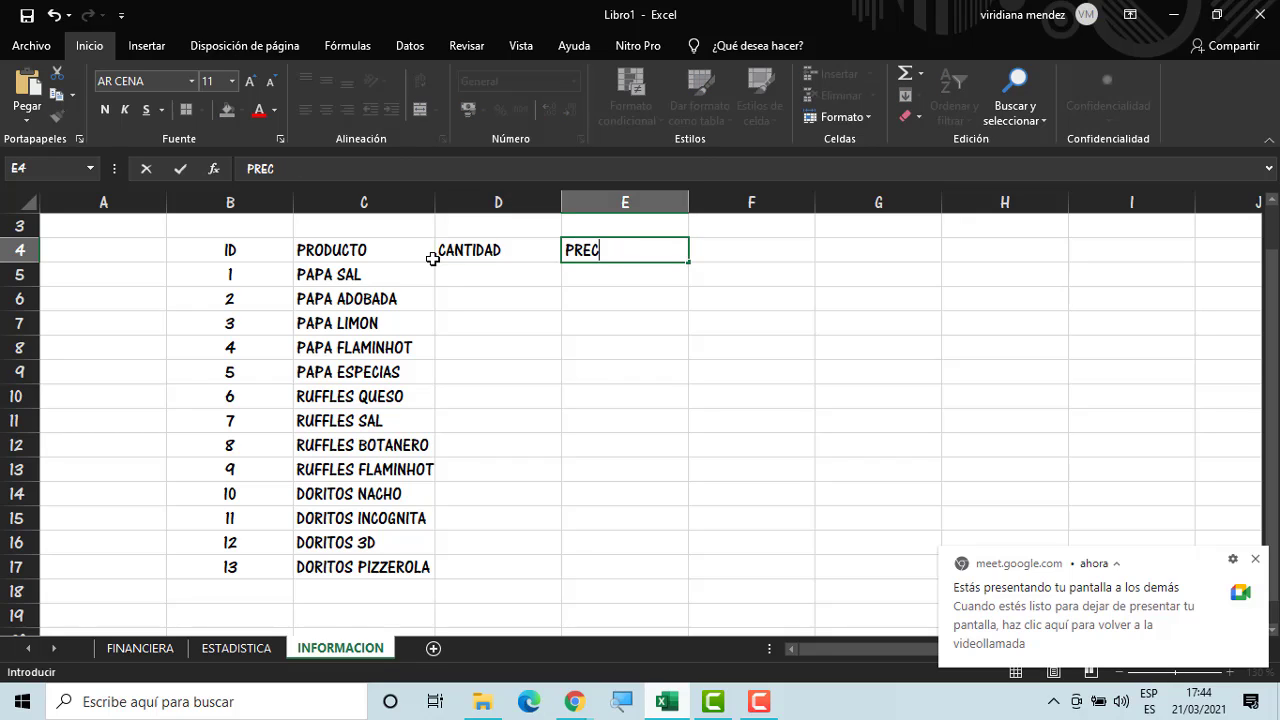
type("IO")
key("Return")
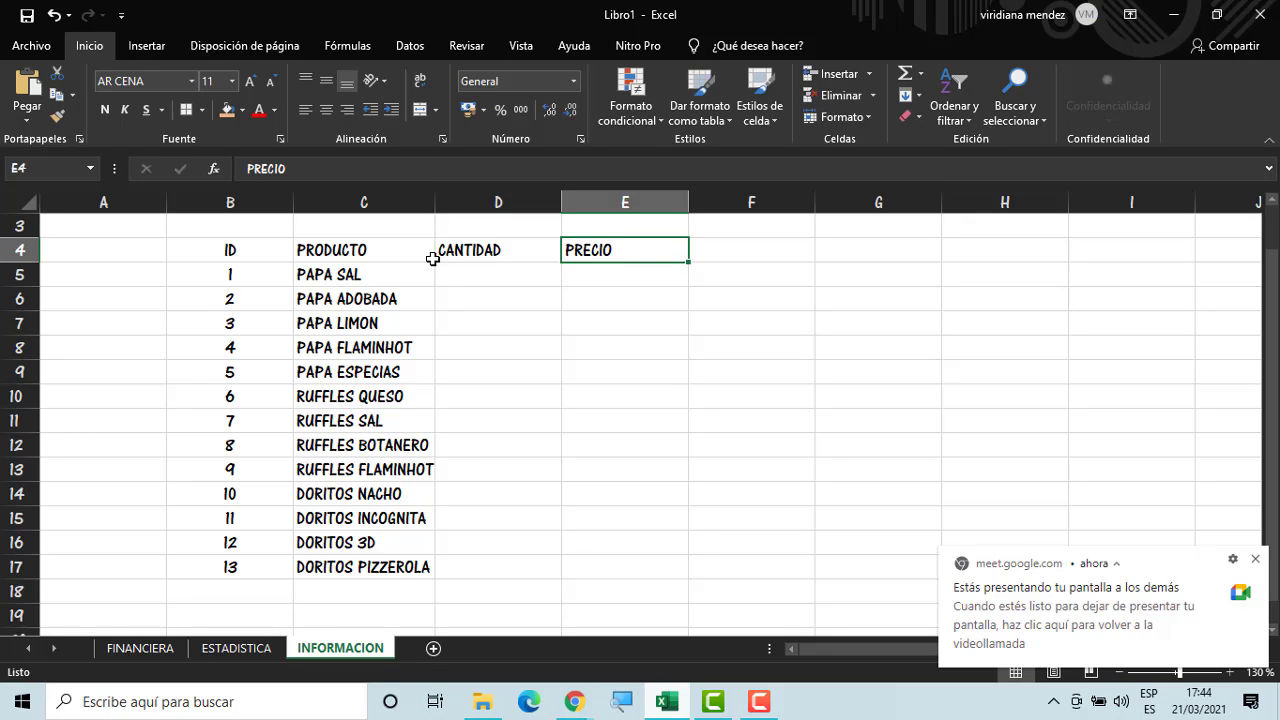
Enter a quantity of 48 for both PAPA SAL and PAPA ADOBADA in cells D5 and D6
key("Left")
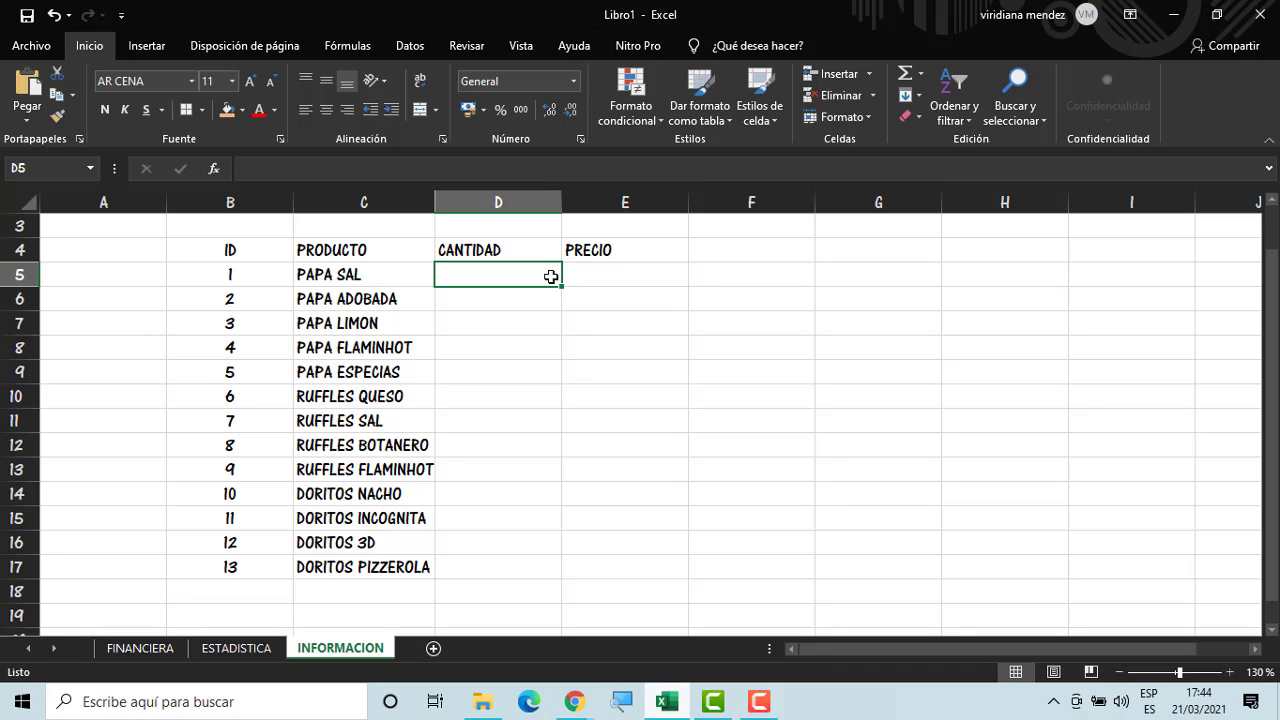
left_click(529, 327)
left_click(524, 291)
left_click(531, 278)
type("48")
key("Return")
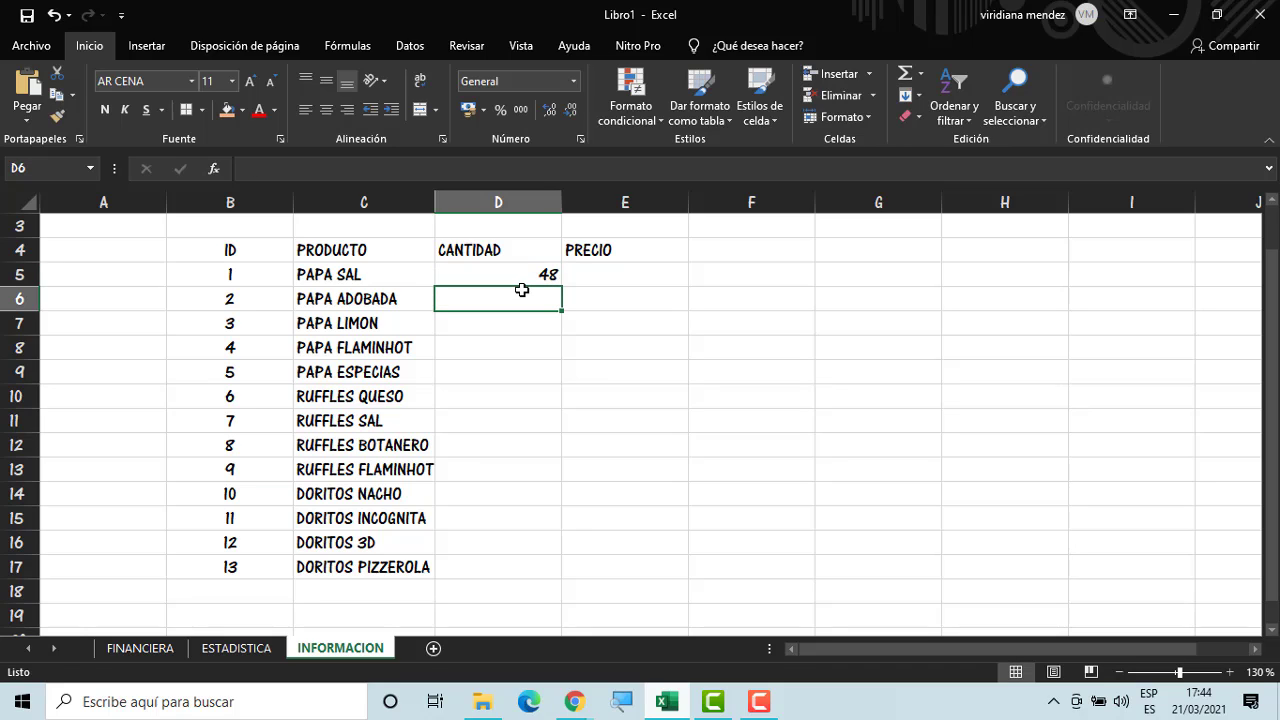
type("48")
key("Return")
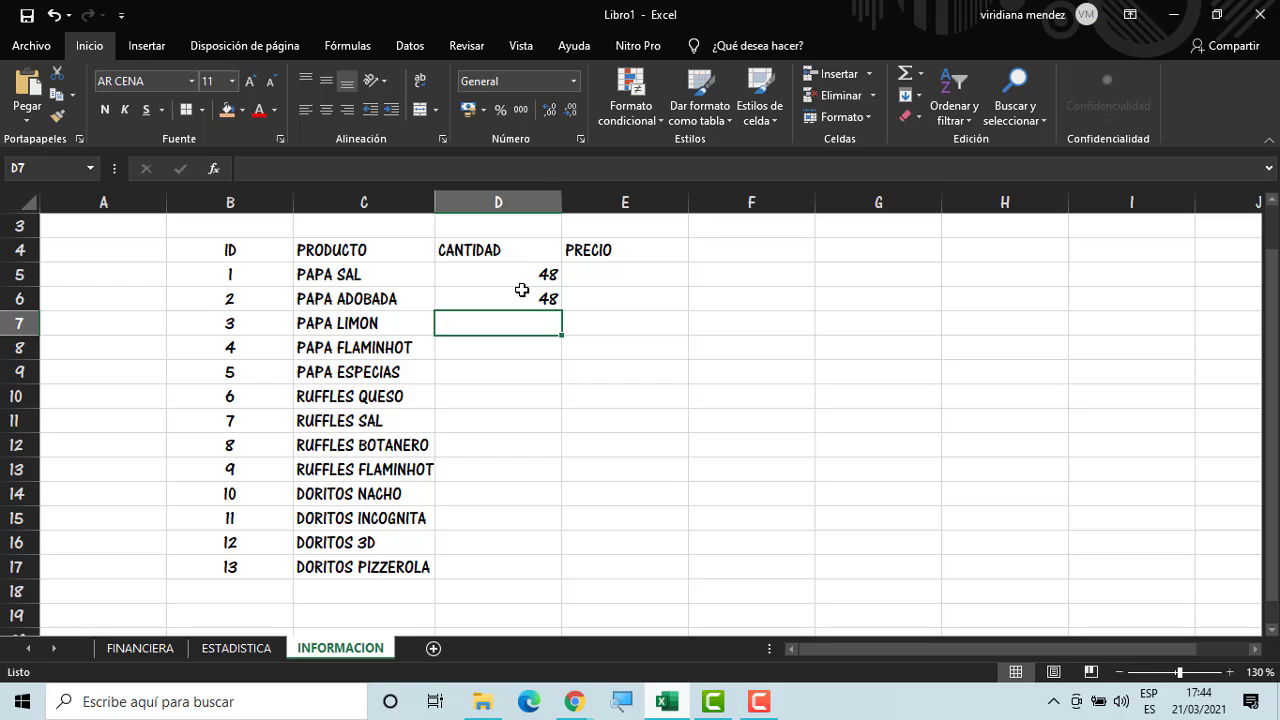
Enter the quantities 67, 24 and 30 in cells D7 to D9 for the remaining PAPA products
type("67")
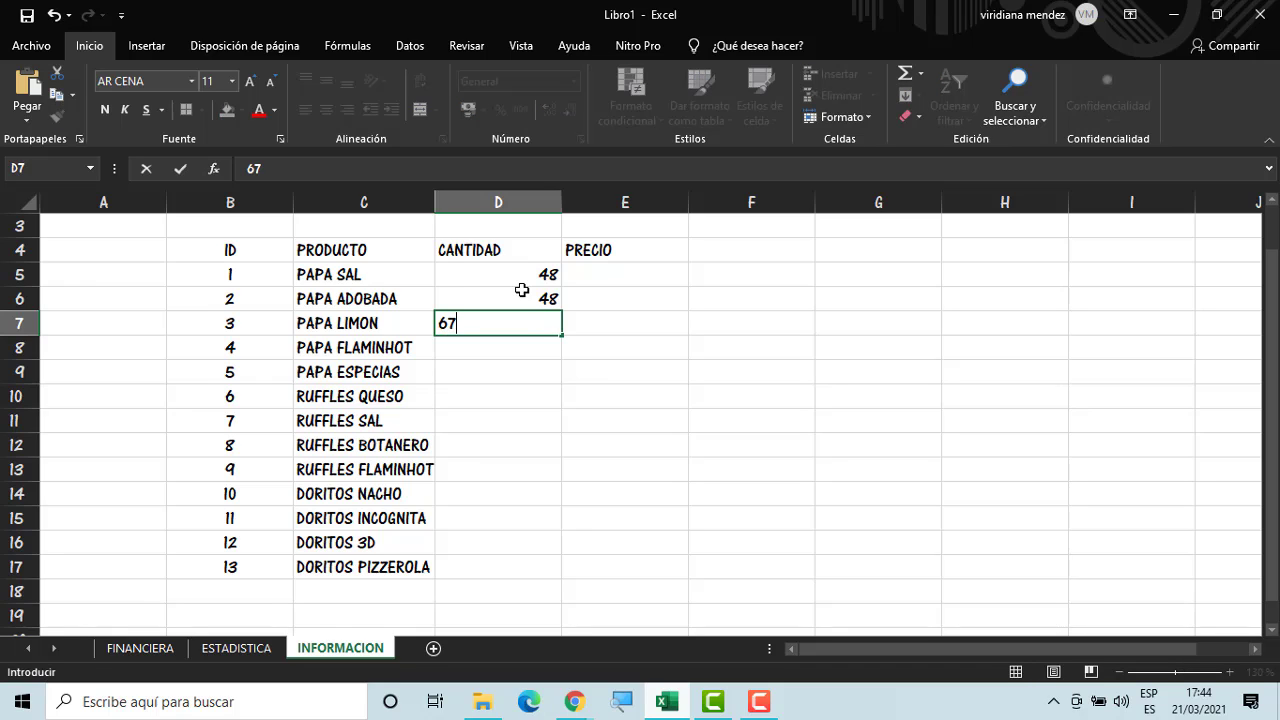
key("Return")
type("24")
key("Return")
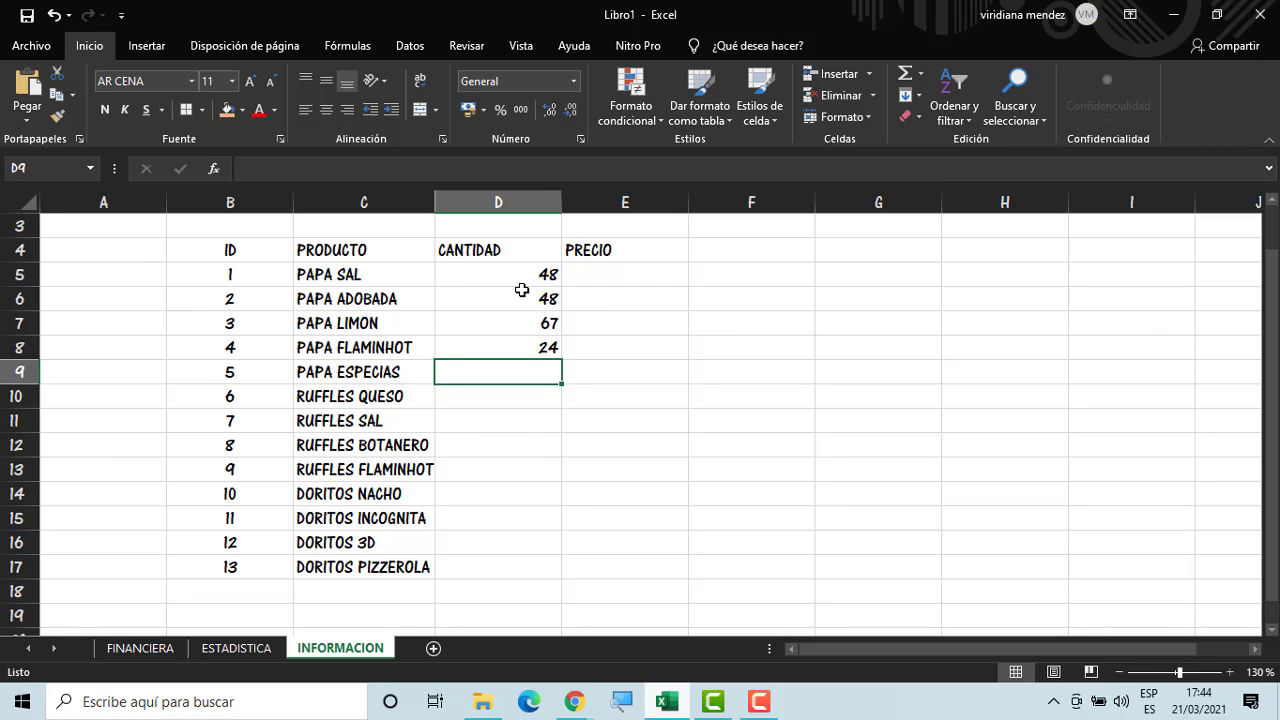
type("30")
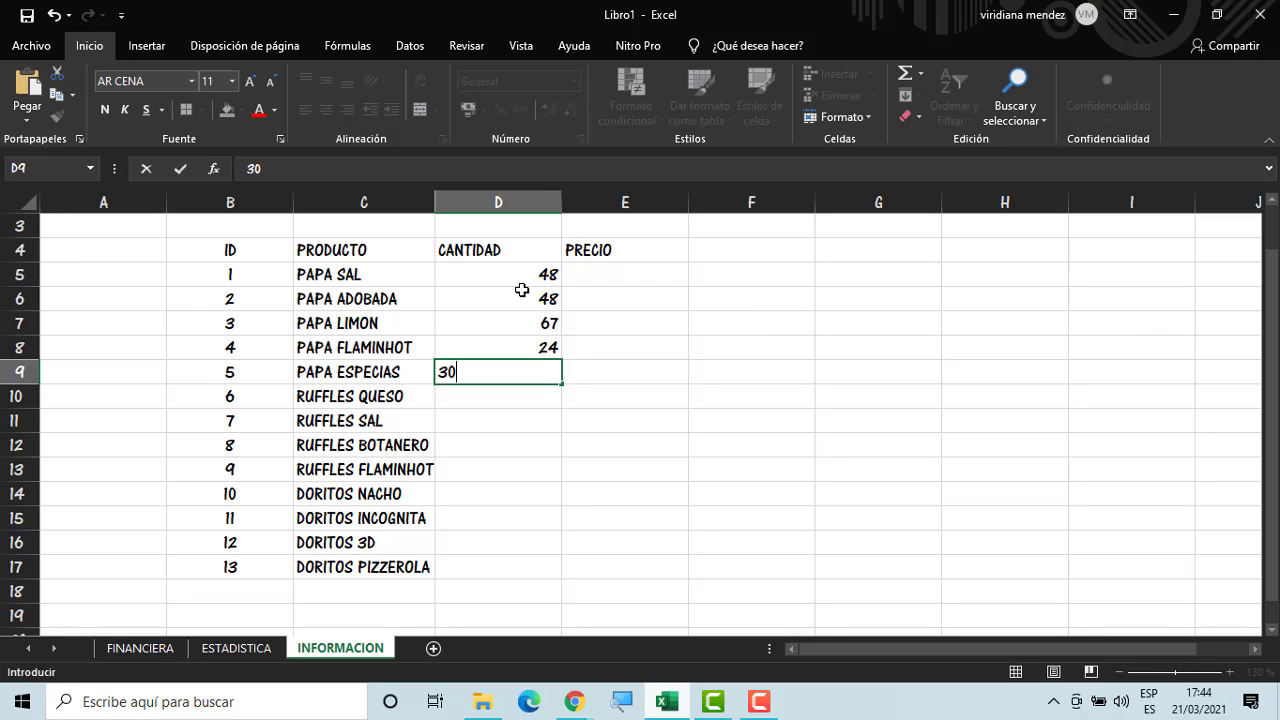
key("Return")
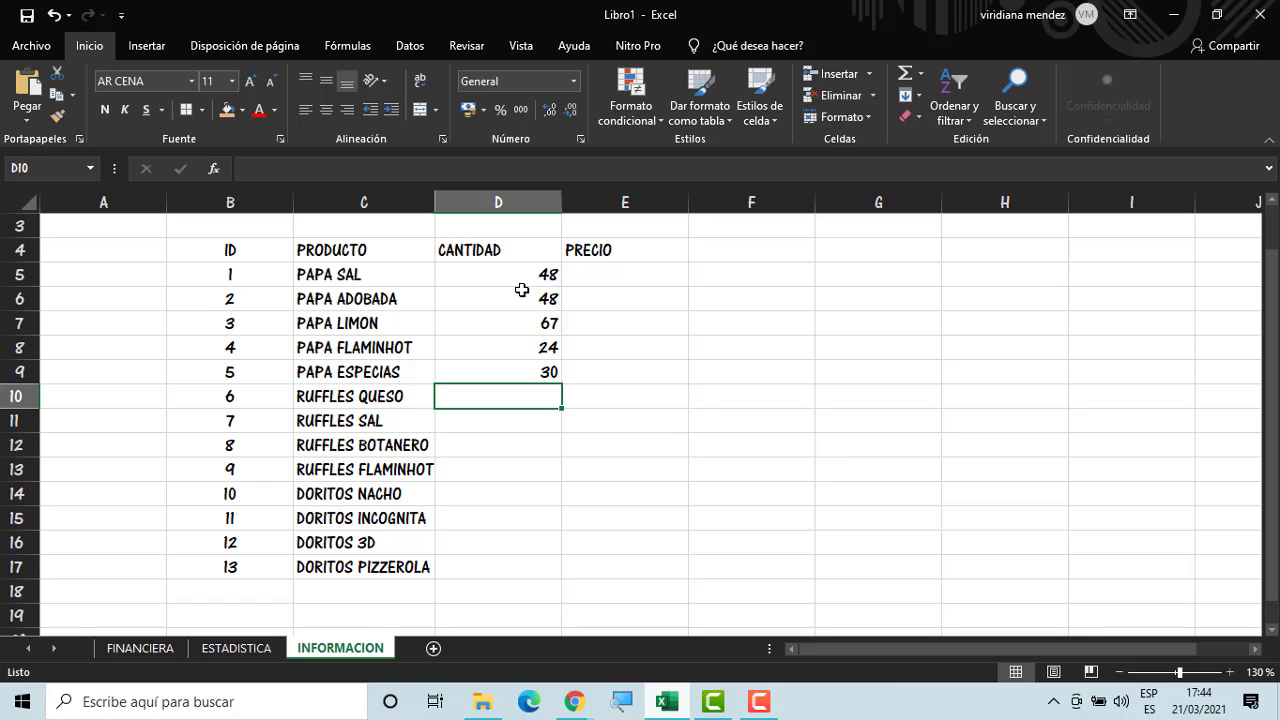
Enter the quantities 48, 48, 24 and 25 in cells D10 to D13 for the RUFFLES products
type("48")
key("Return")
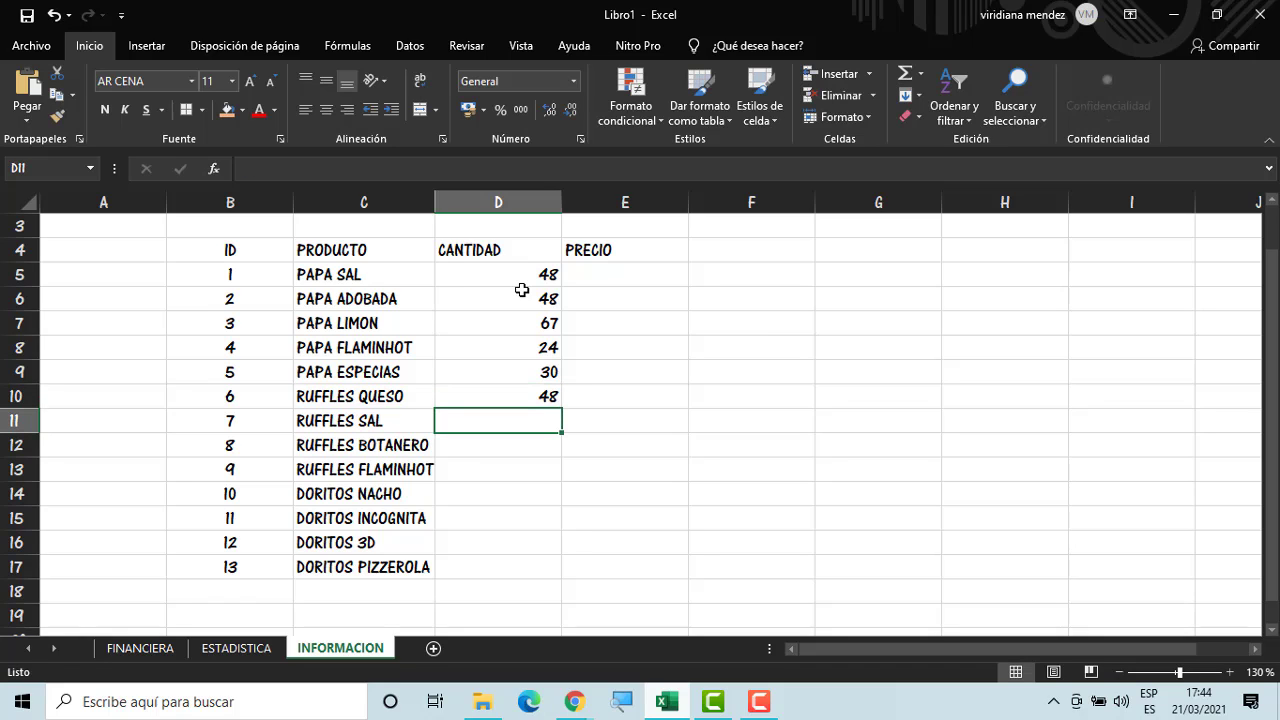
type("48")
key("Return")
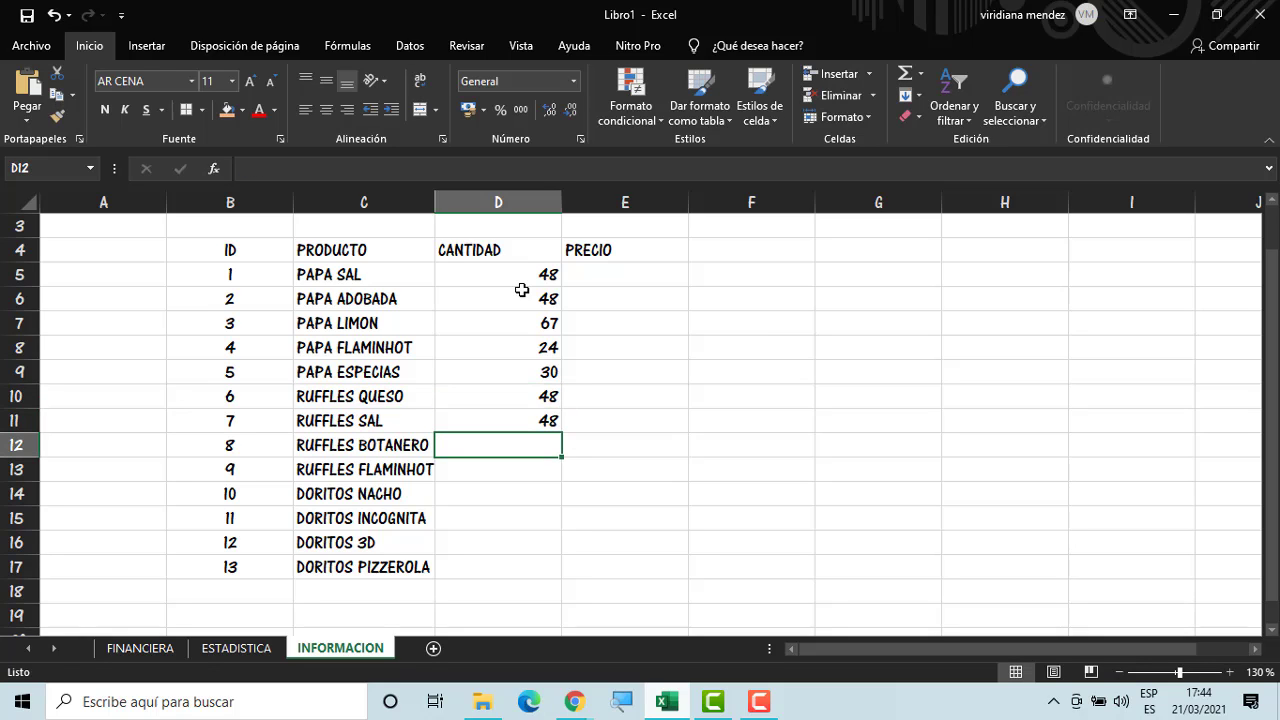
type("24")
key("Return")
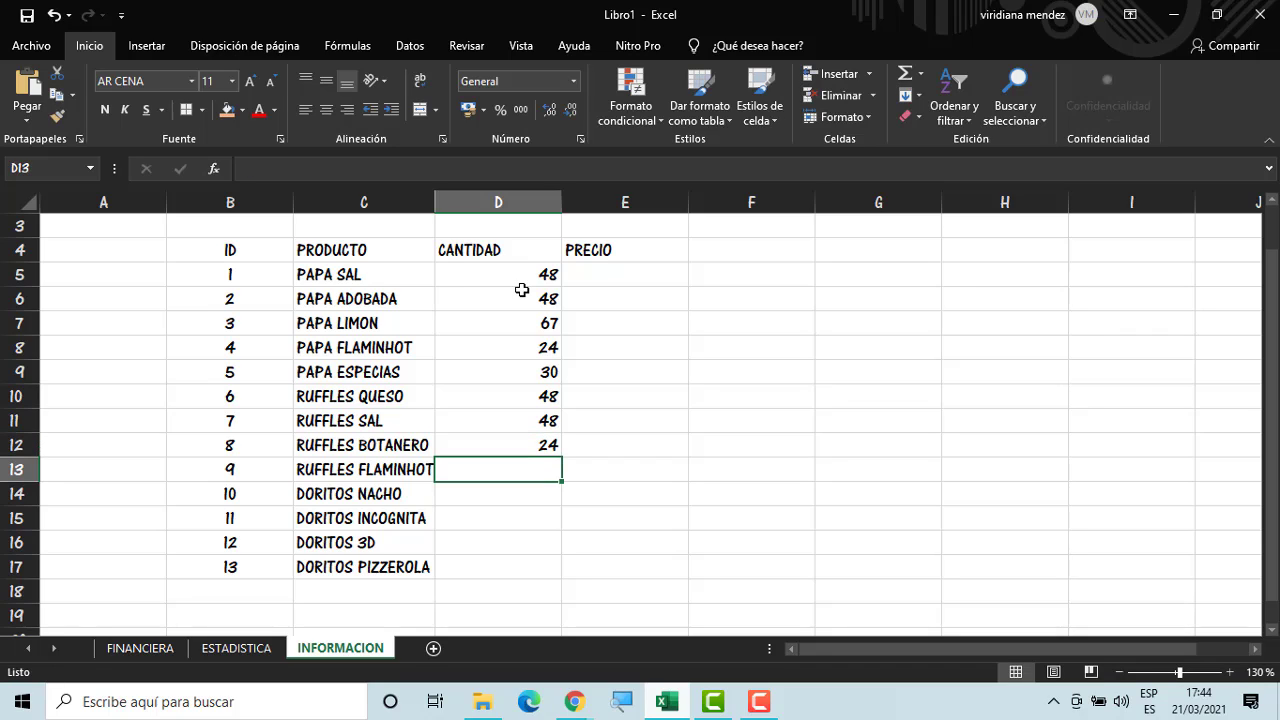
type("25")
key("Return")
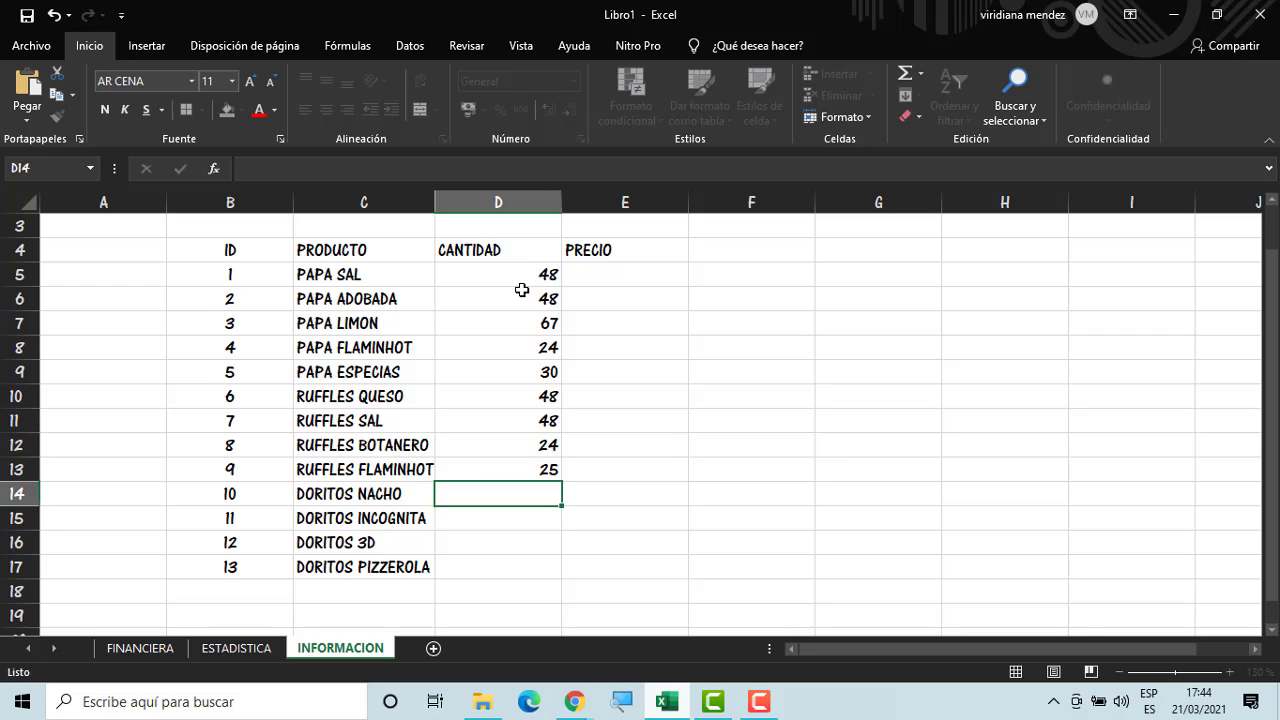
Enter the quantities 48, 24, 35 and 24 in cells D14 to D17 for the DORITOS products
type("48")
key("Return")
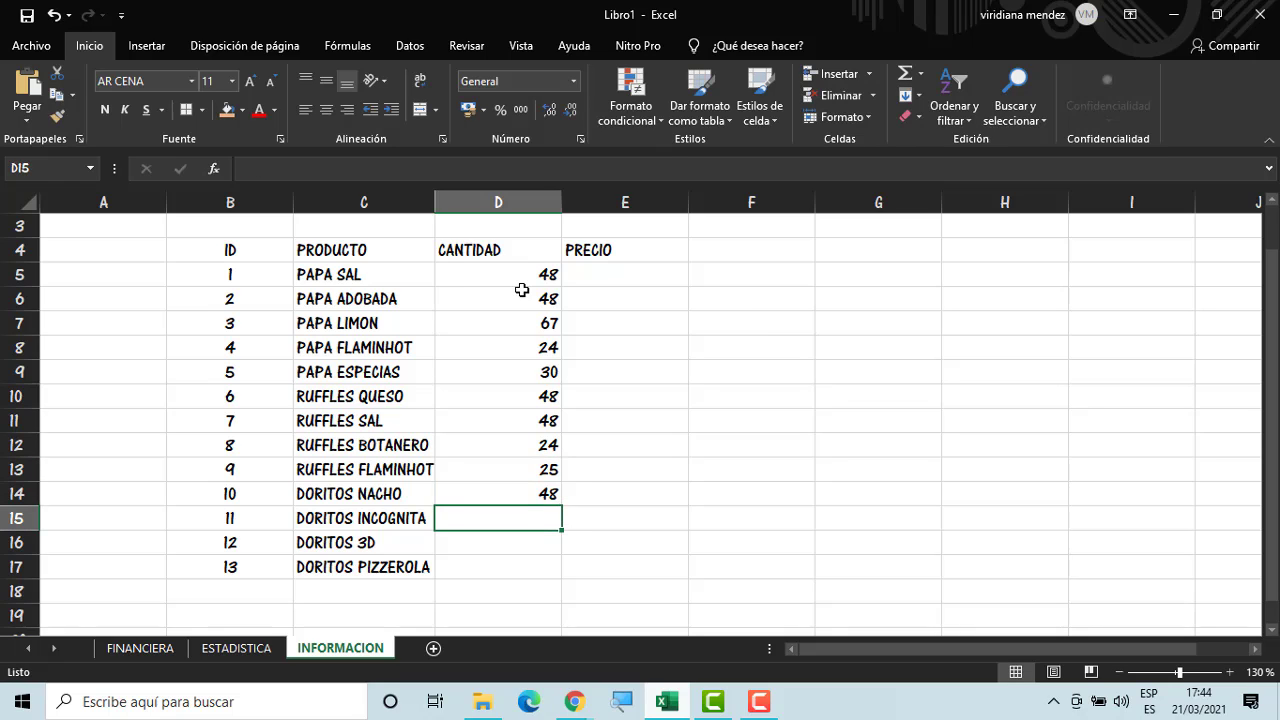
type("24")
key("Return")
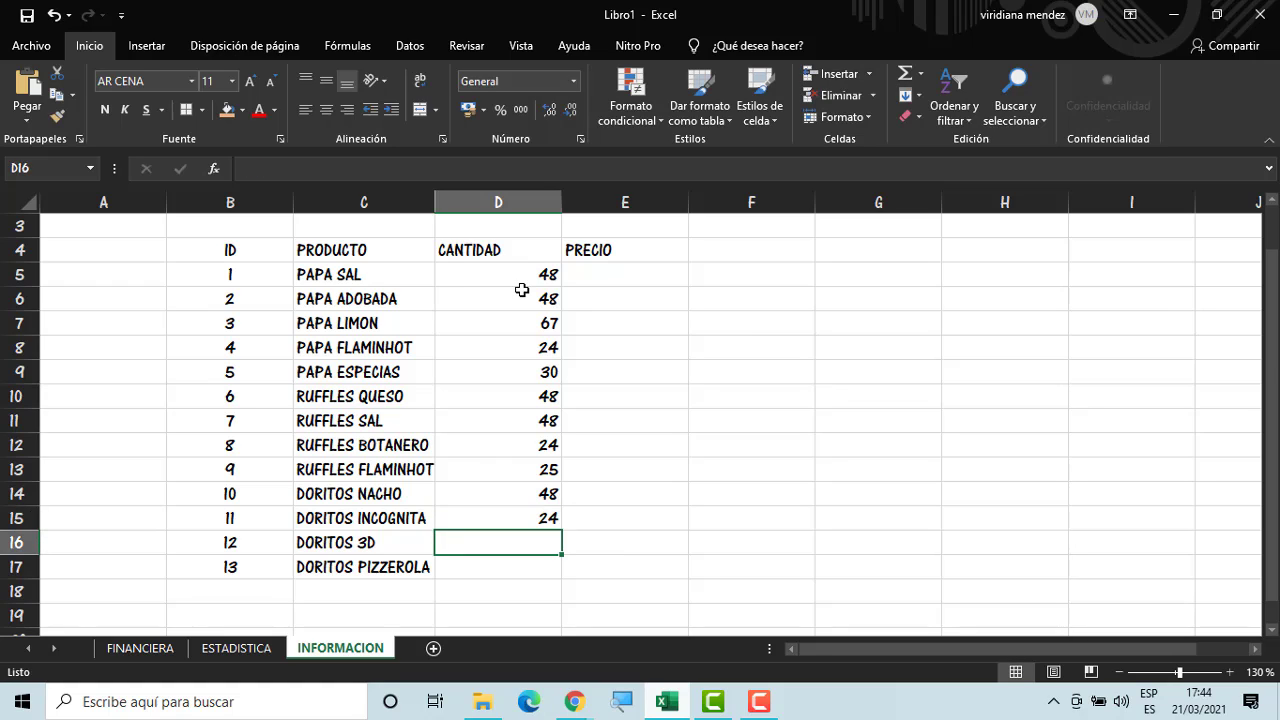
type("35")
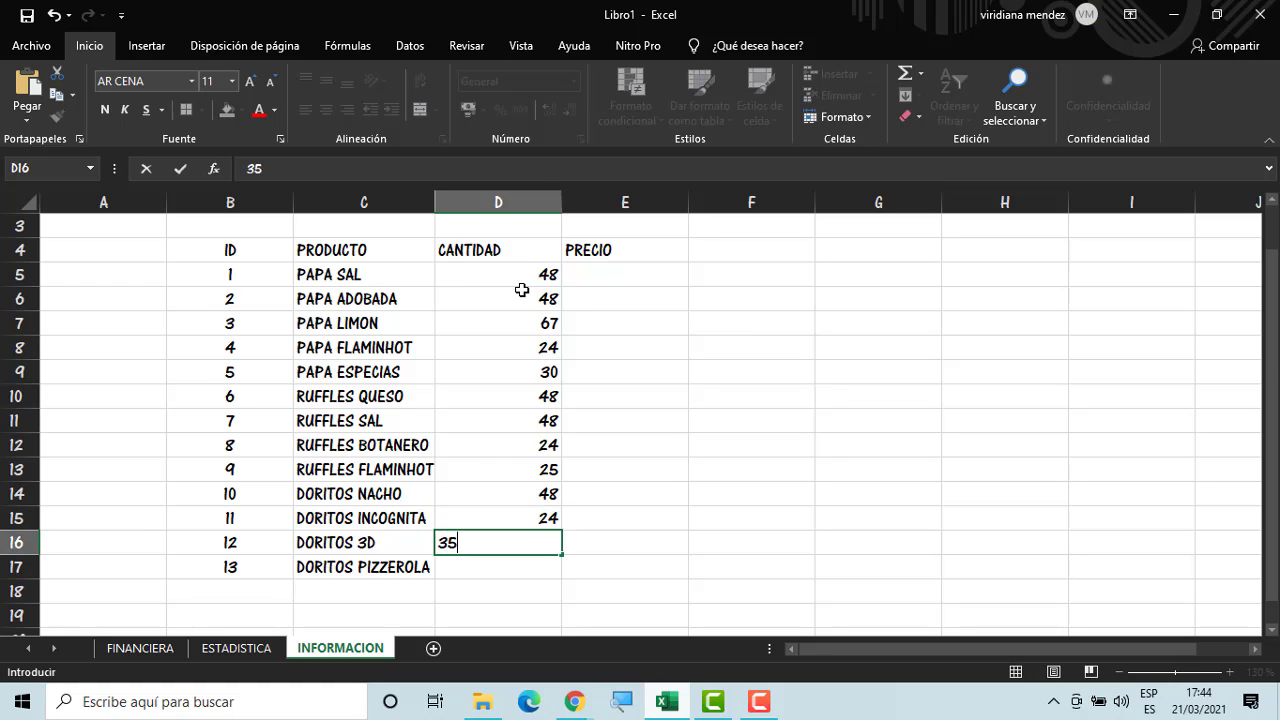
key("Return")
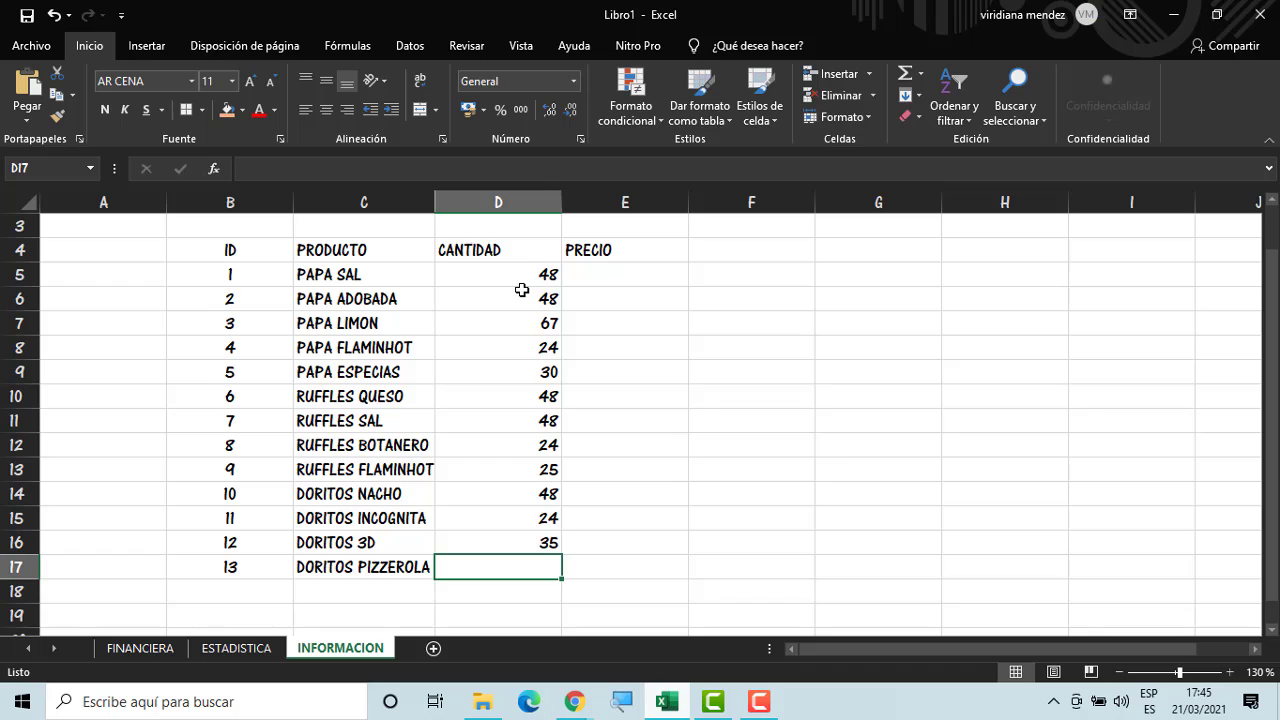
type("24")
key("Return")
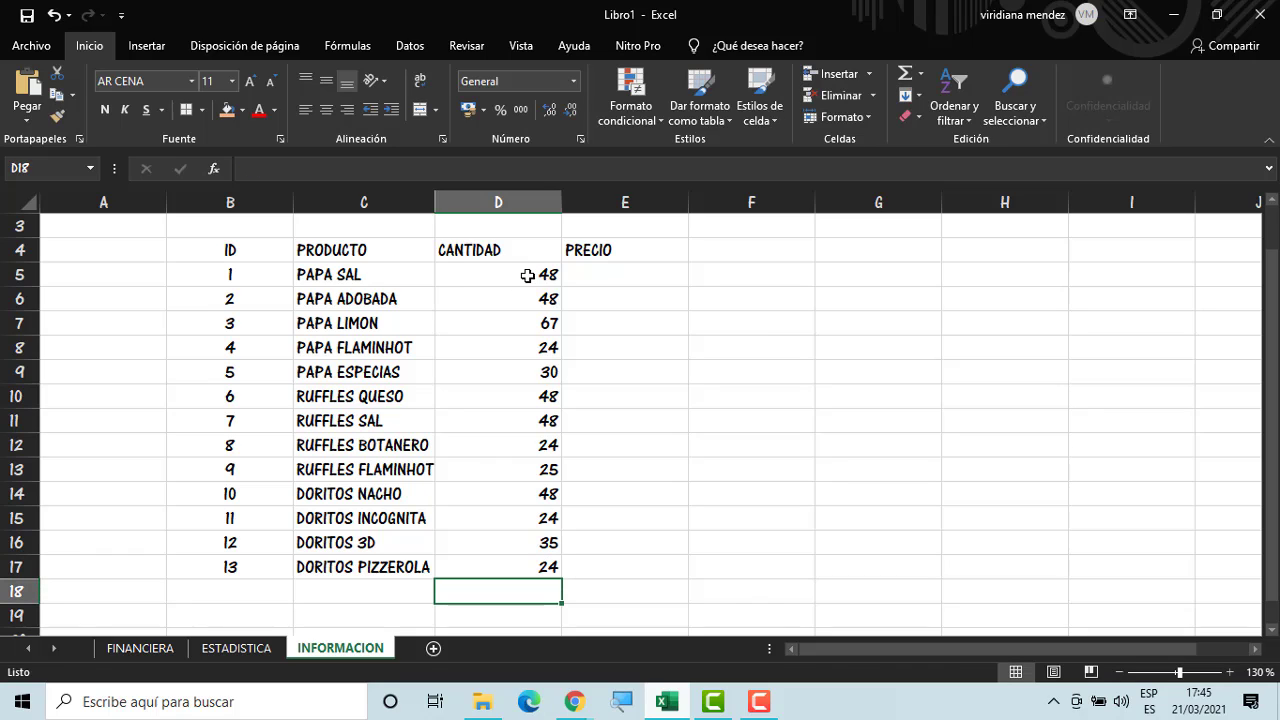
Center the CANTIDAD values in D5:D17 and the PRECIO column cells E4:E17 horizontally
left_click_drag(527, 275, 533, 568)
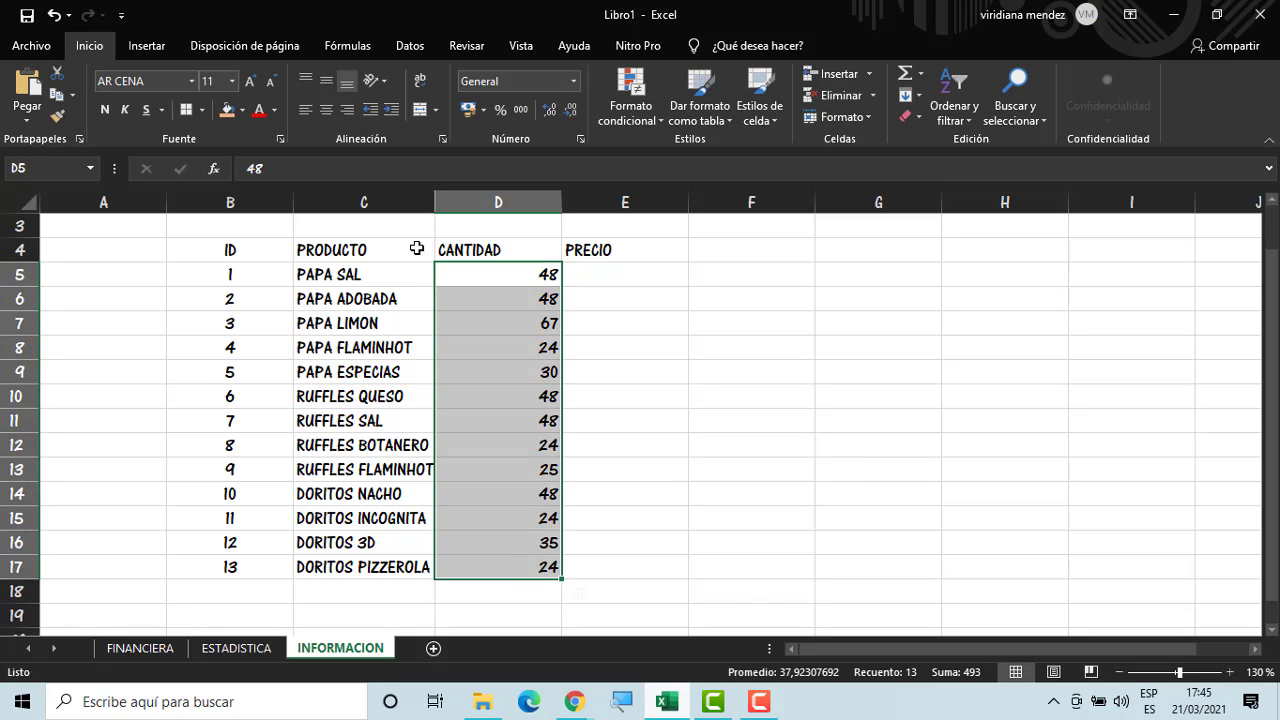
left_click(325, 111)
left_click_drag(634, 284, 608, 565)
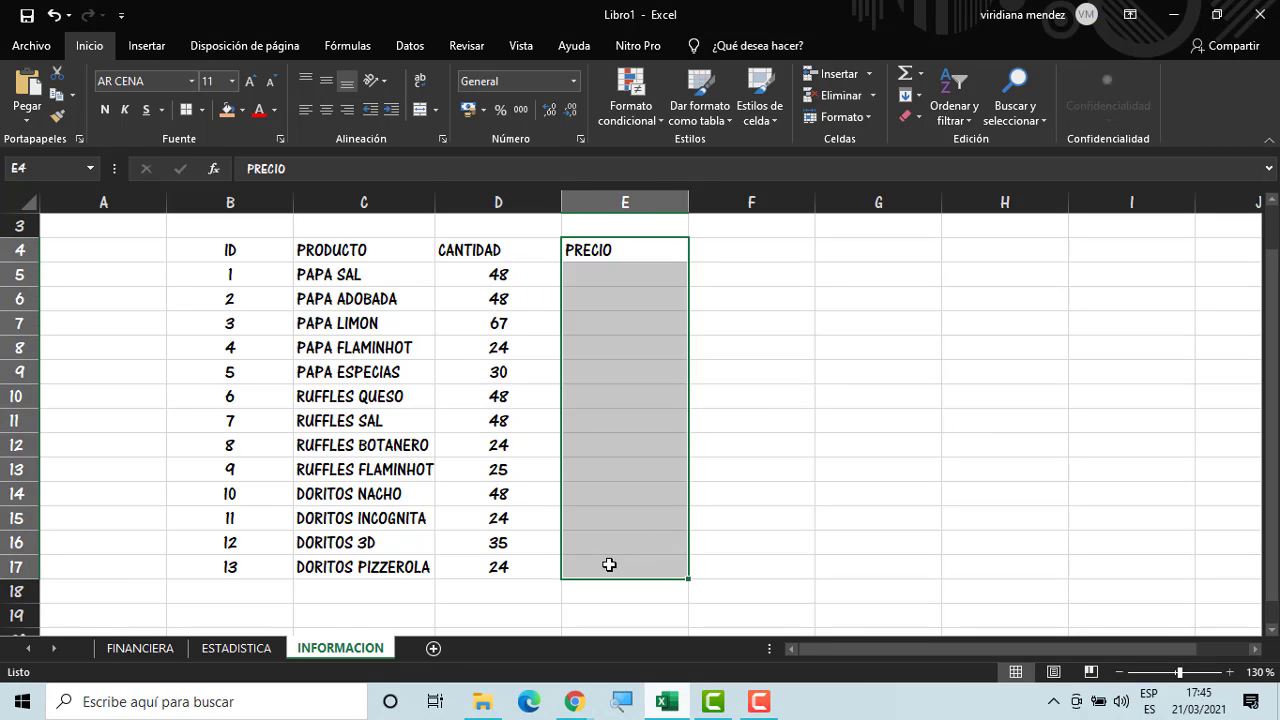
left_click(325, 111)
Enter a price of 10,50 for PAPA SAL in E5 and fill it down to E13 for all PAPA and RUFFLES products
left_click(589, 274)
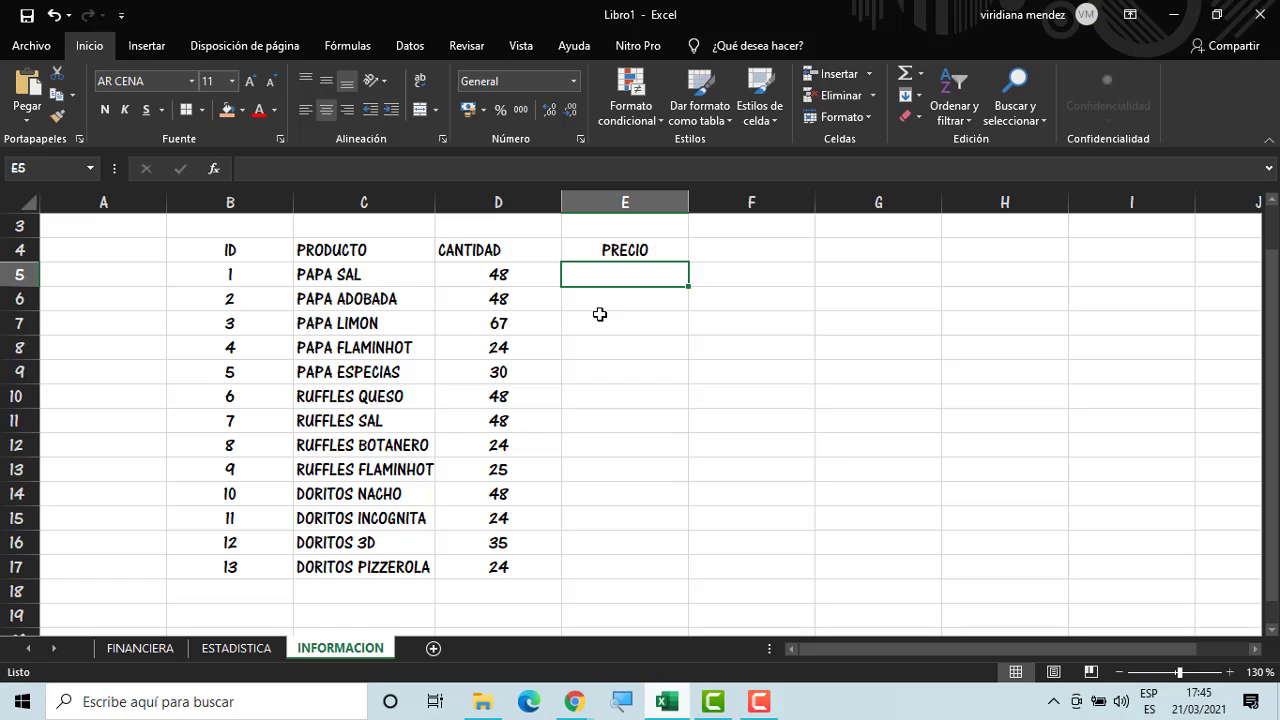
type("10")
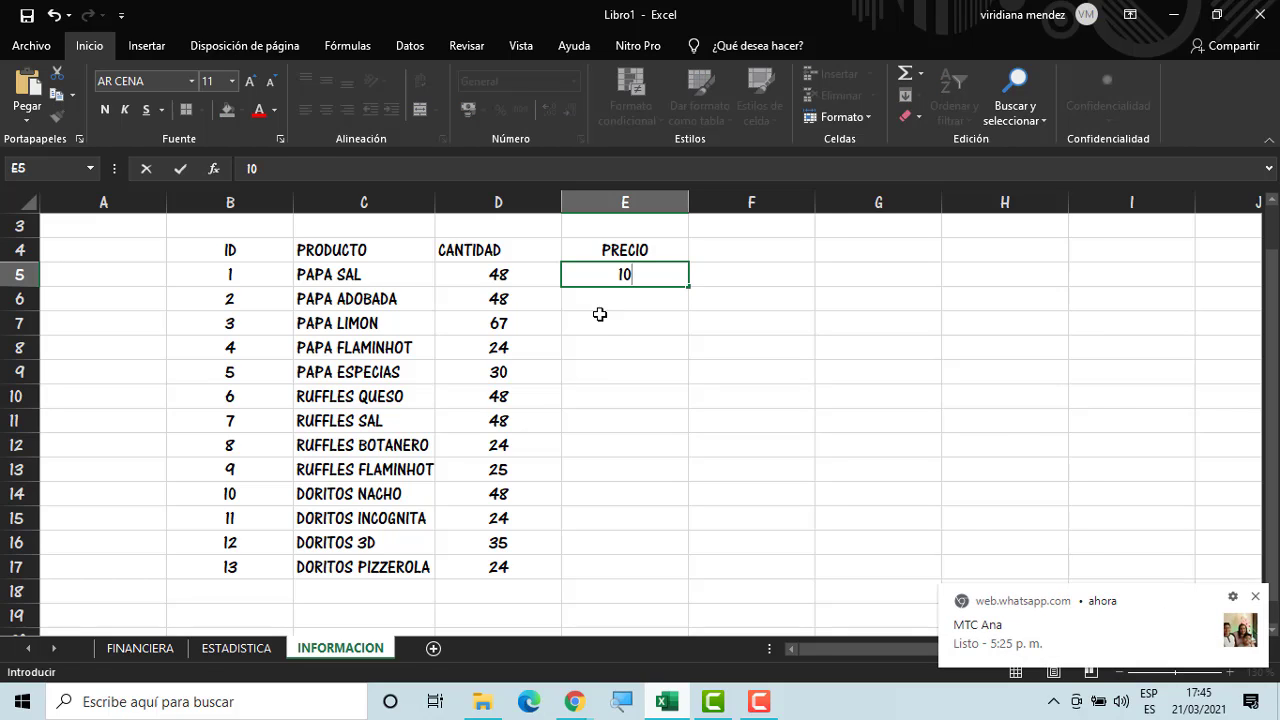
type(",0")
key("BackSpace")
type("50")
key("Return")
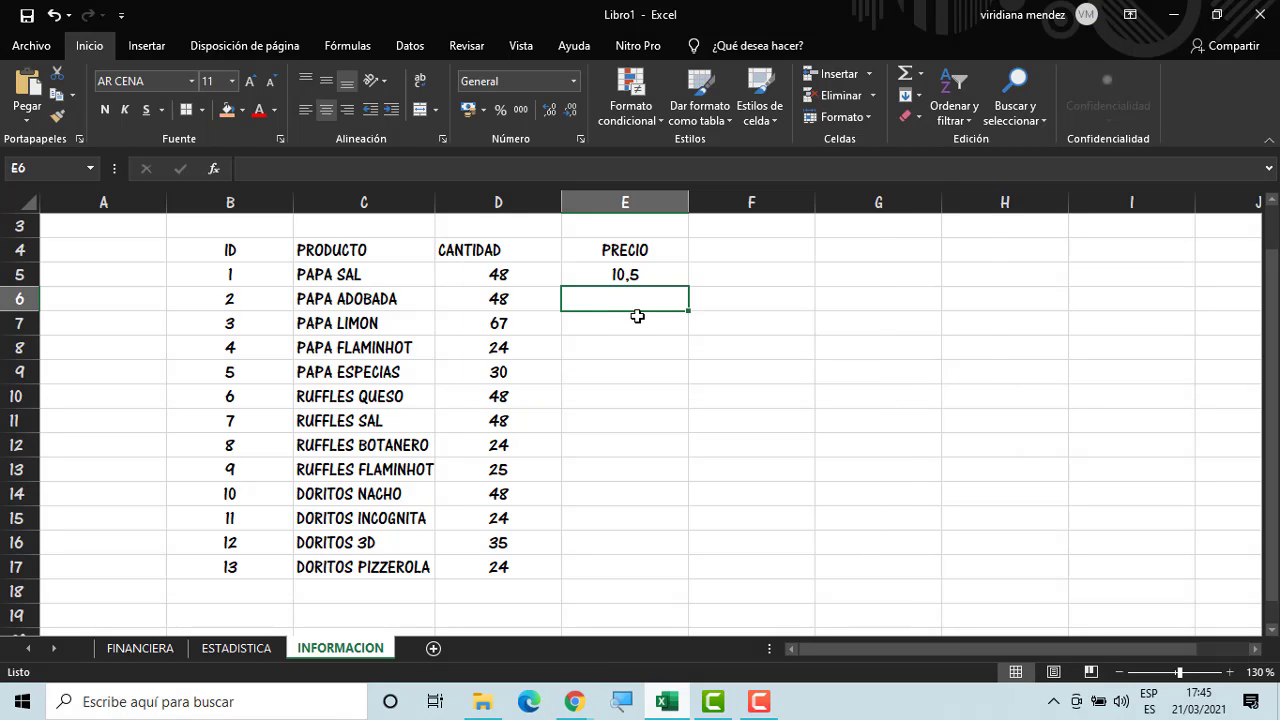
left_click(640, 278)
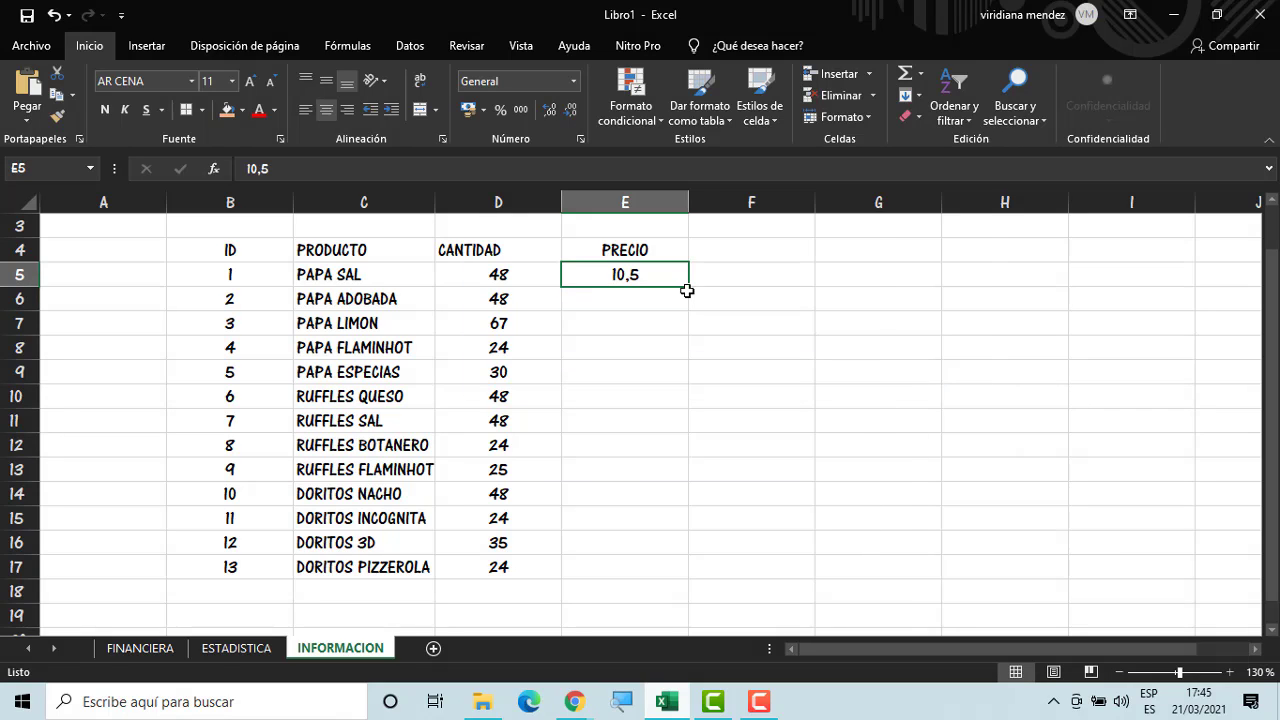
left_click_drag(688, 288, 672, 472)
Enter a price of 9,30 for DORITOS NACHO in E14 and fill it down to E17 for the other DORITOS products
left_click(652, 490)
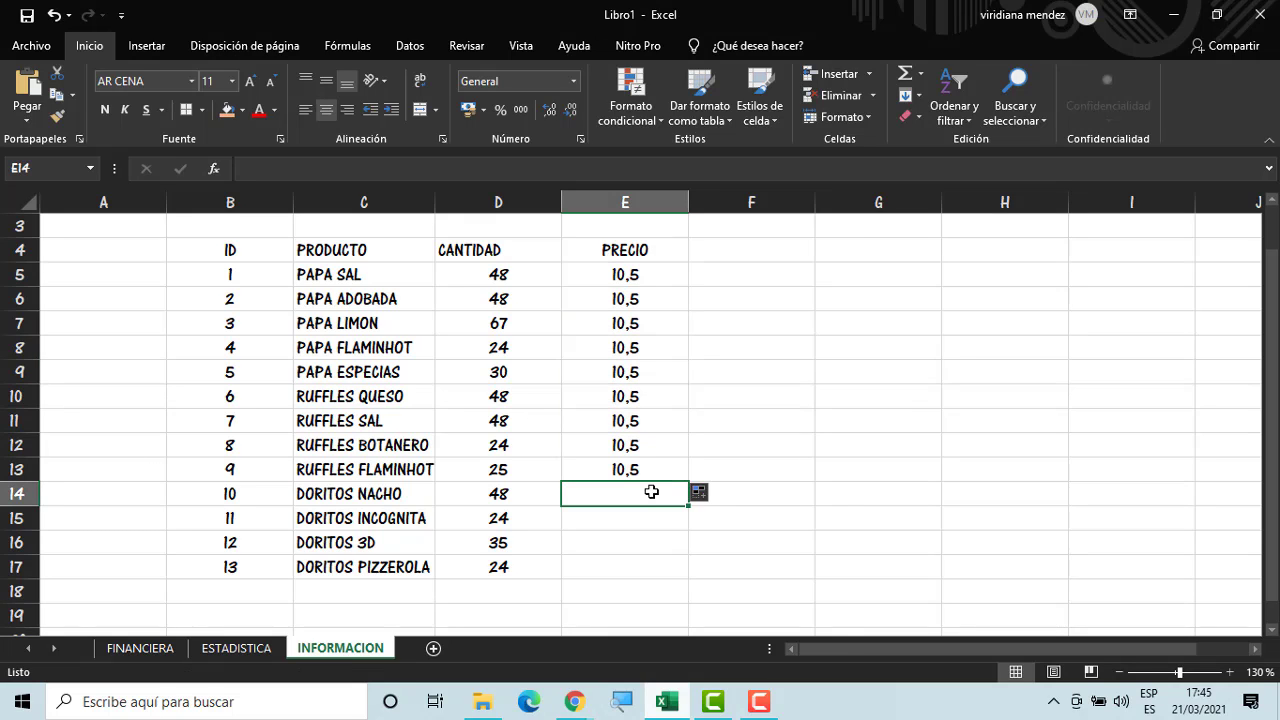
type("9,30")
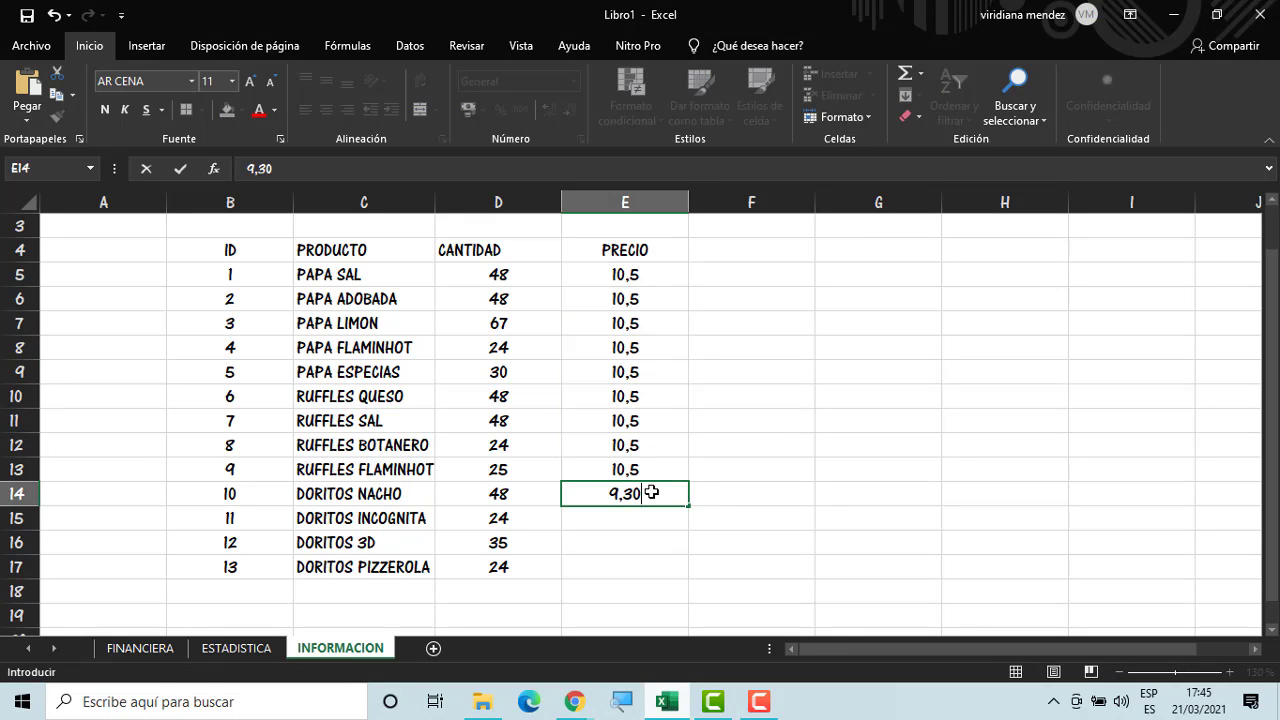
key("Return")
left_click(652, 492)
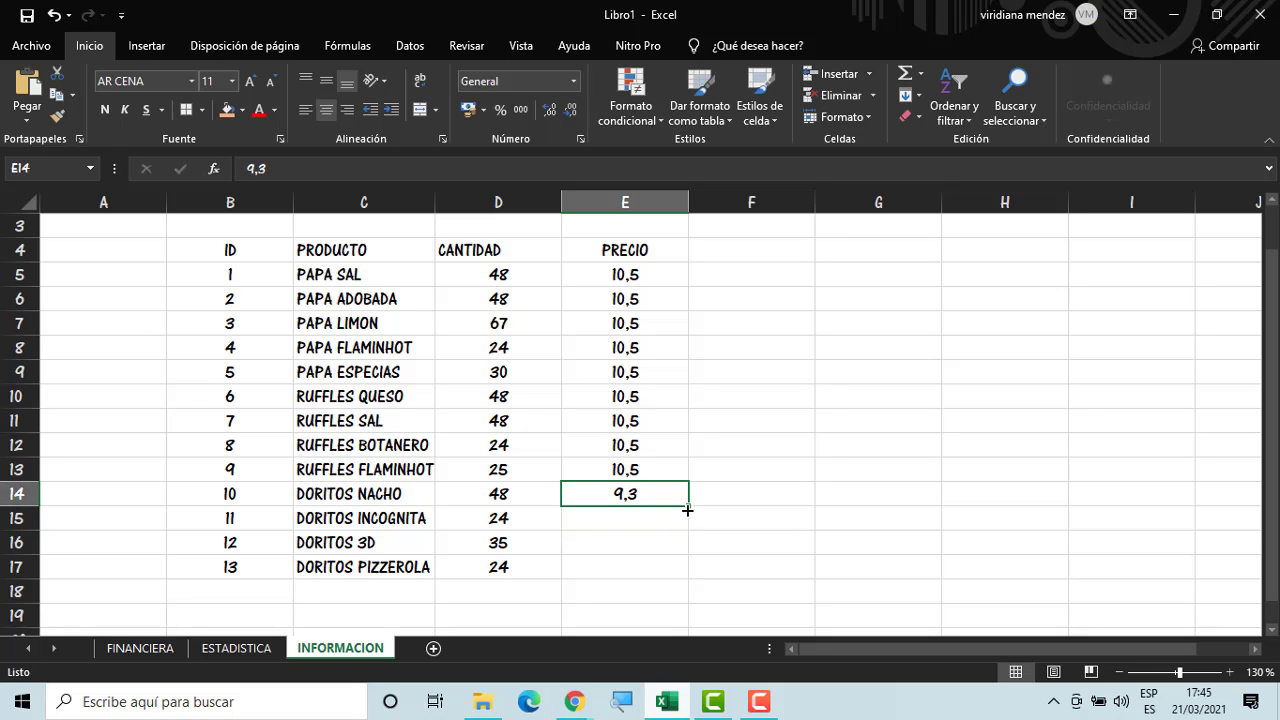
left_click(687, 513)
left_click(654, 491)
left_click_drag(691, 507, 671, 567)
left_click_drag(671, 584, 671, 584)
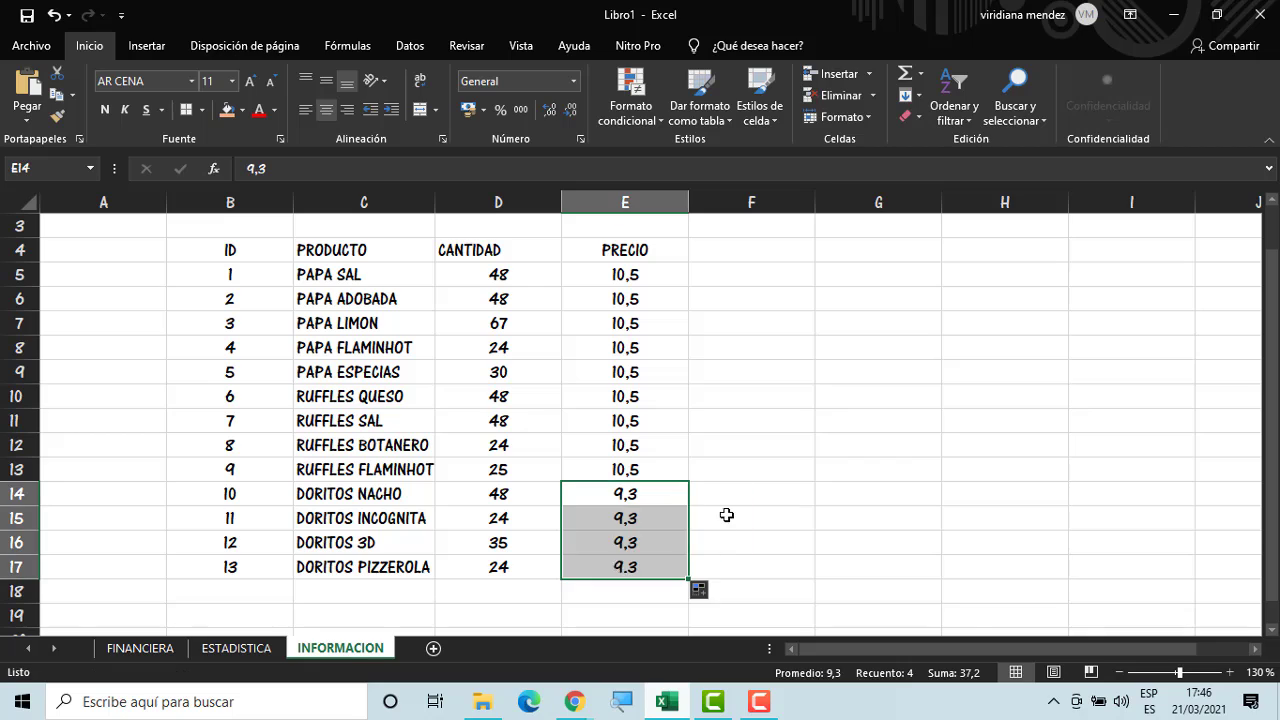
left_click(728, 514)
Show the DORITOS prices in E14:E17 with two decimal places
left_click(677, 497)
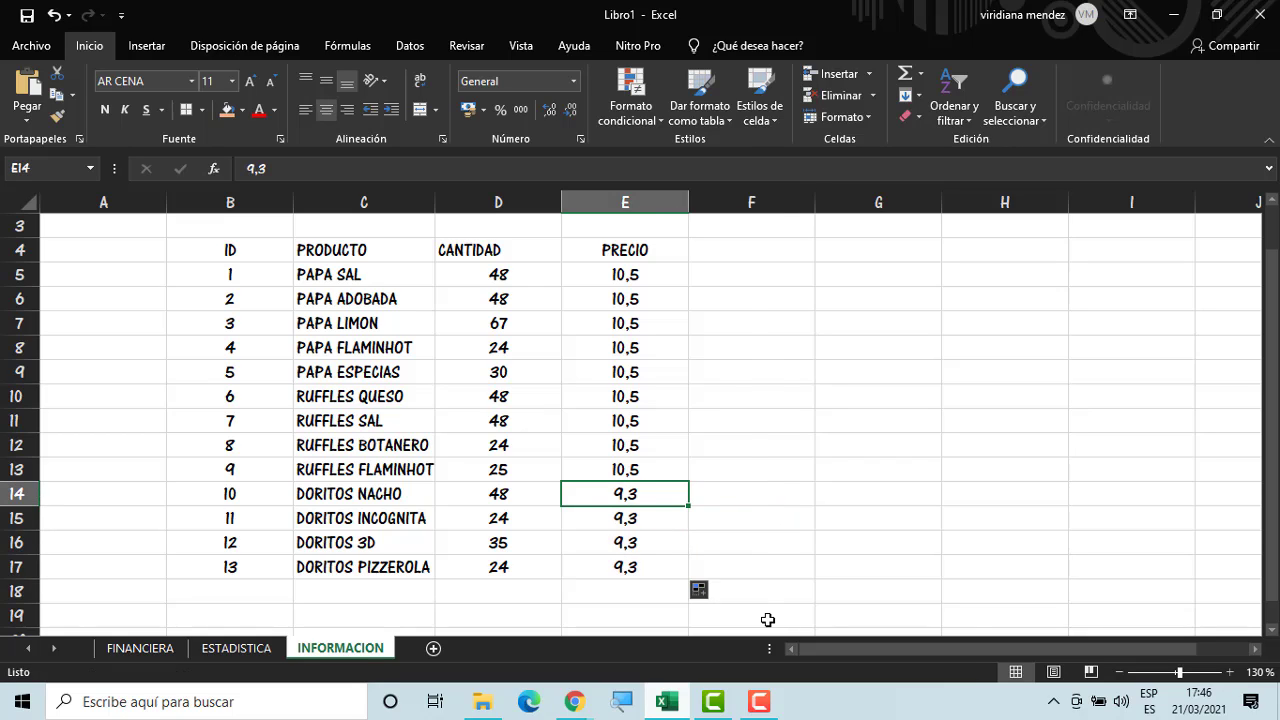
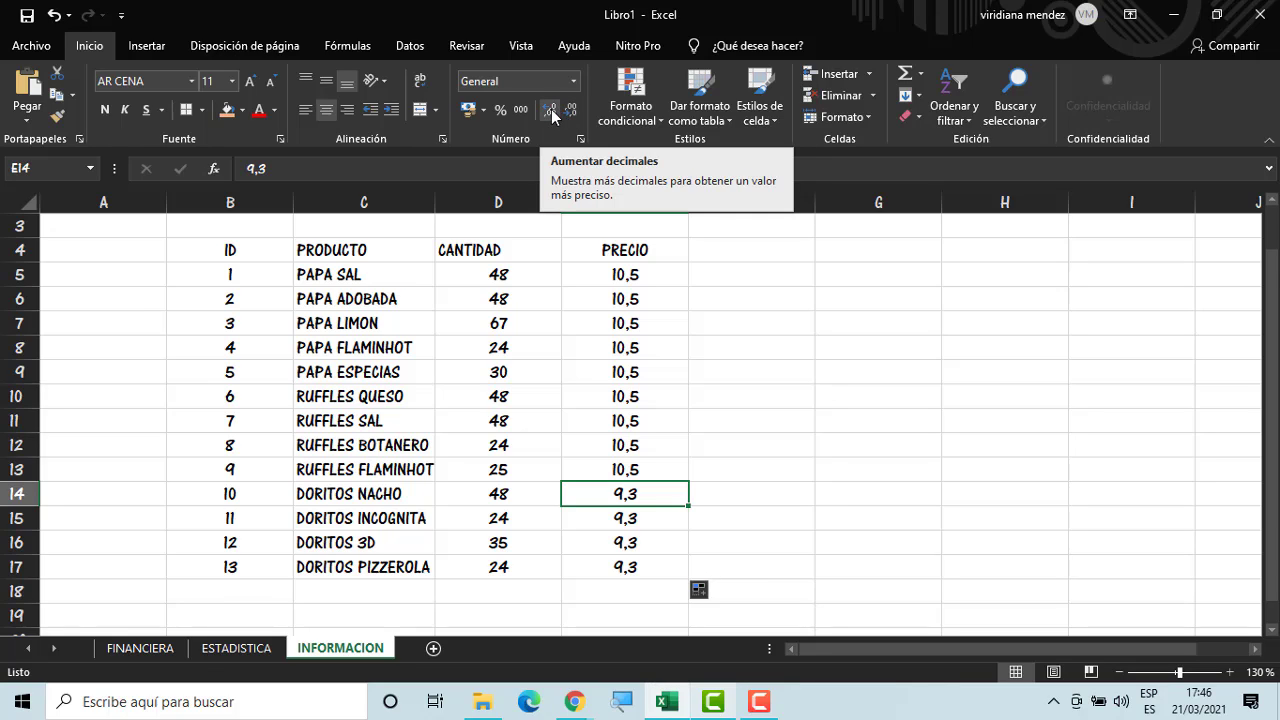
left_click(553, 116)
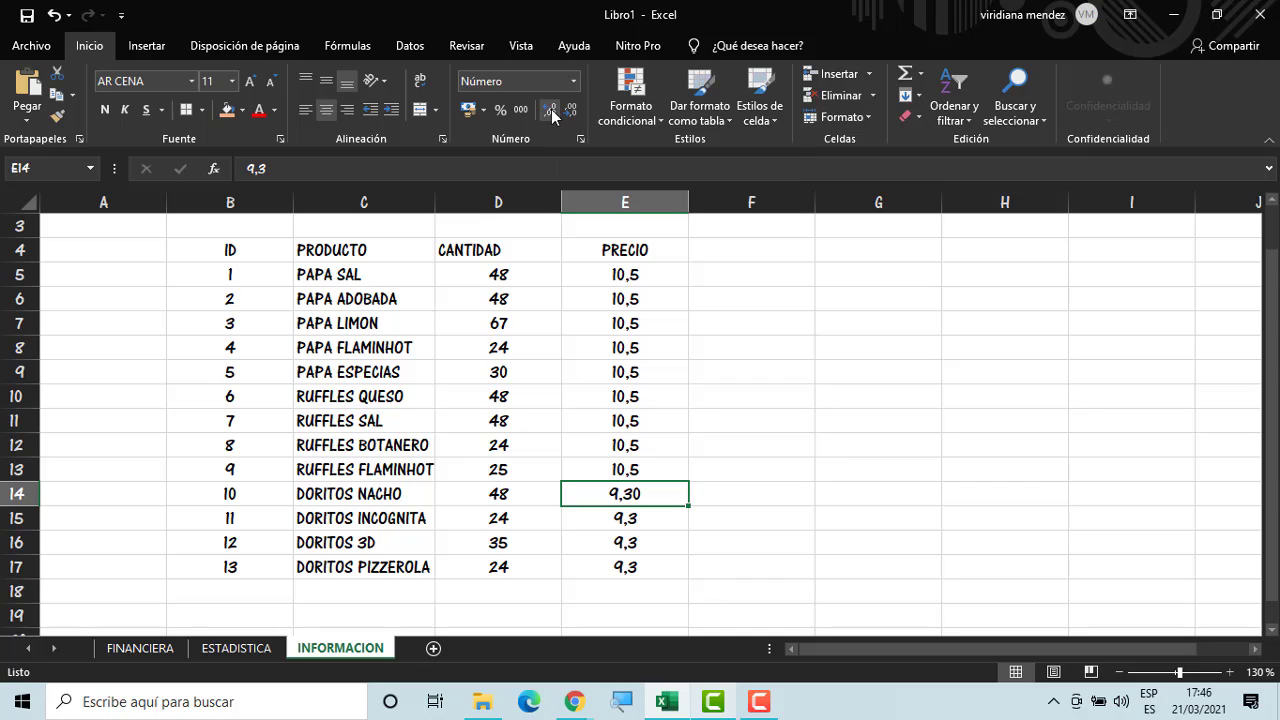
left_click(660, 514)
left_click_drag(654, 520, 643, 569)
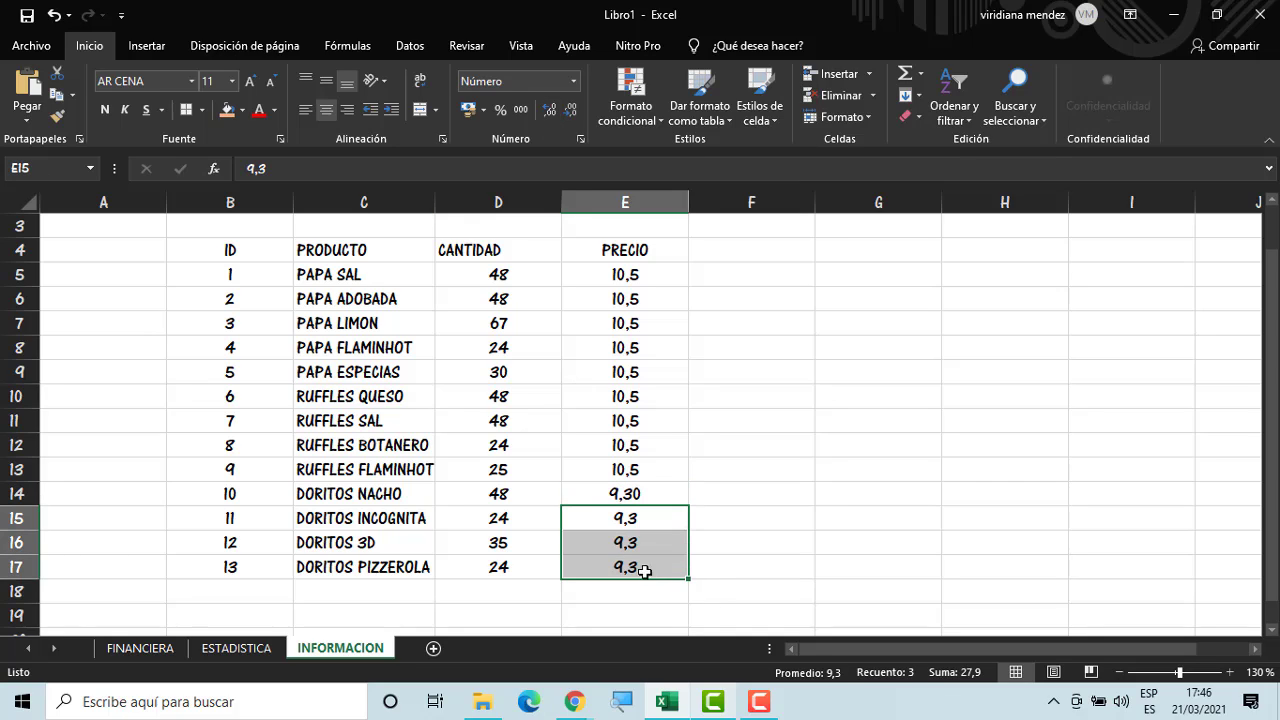
left_click(549, 111)
left_click(704, 466)
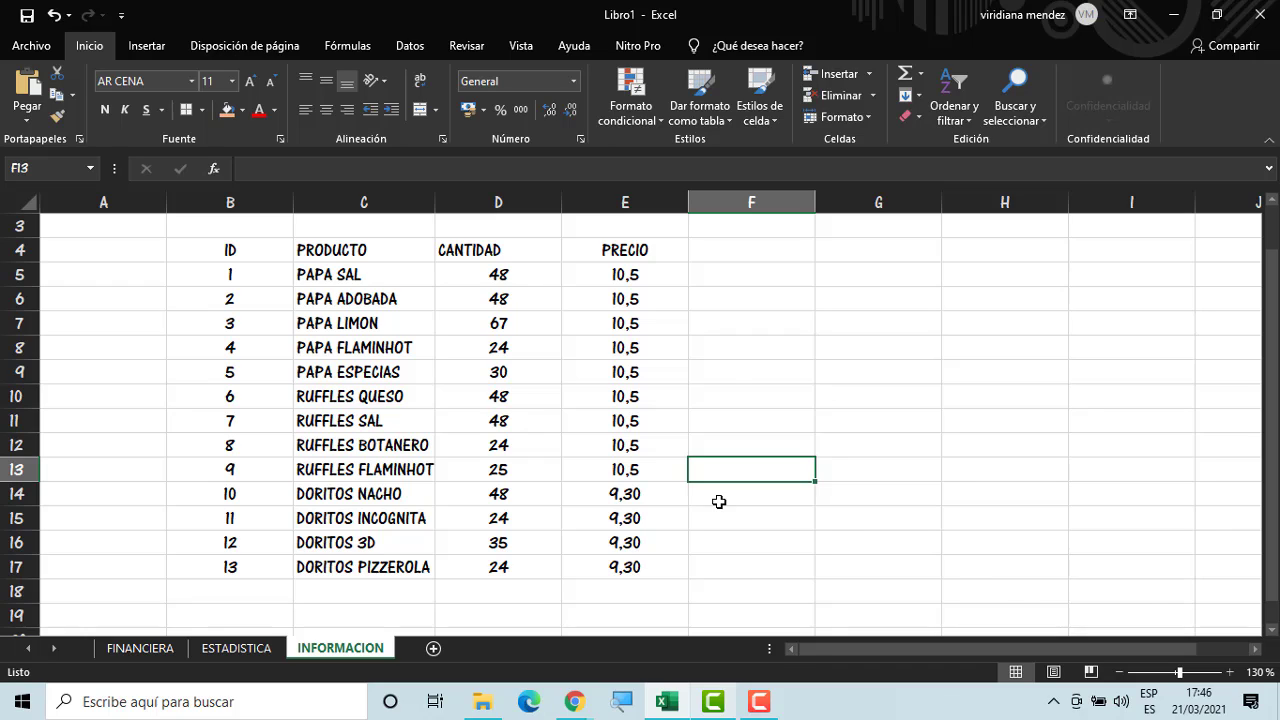
key("Down")
key("Right")
left_click(722, 280)
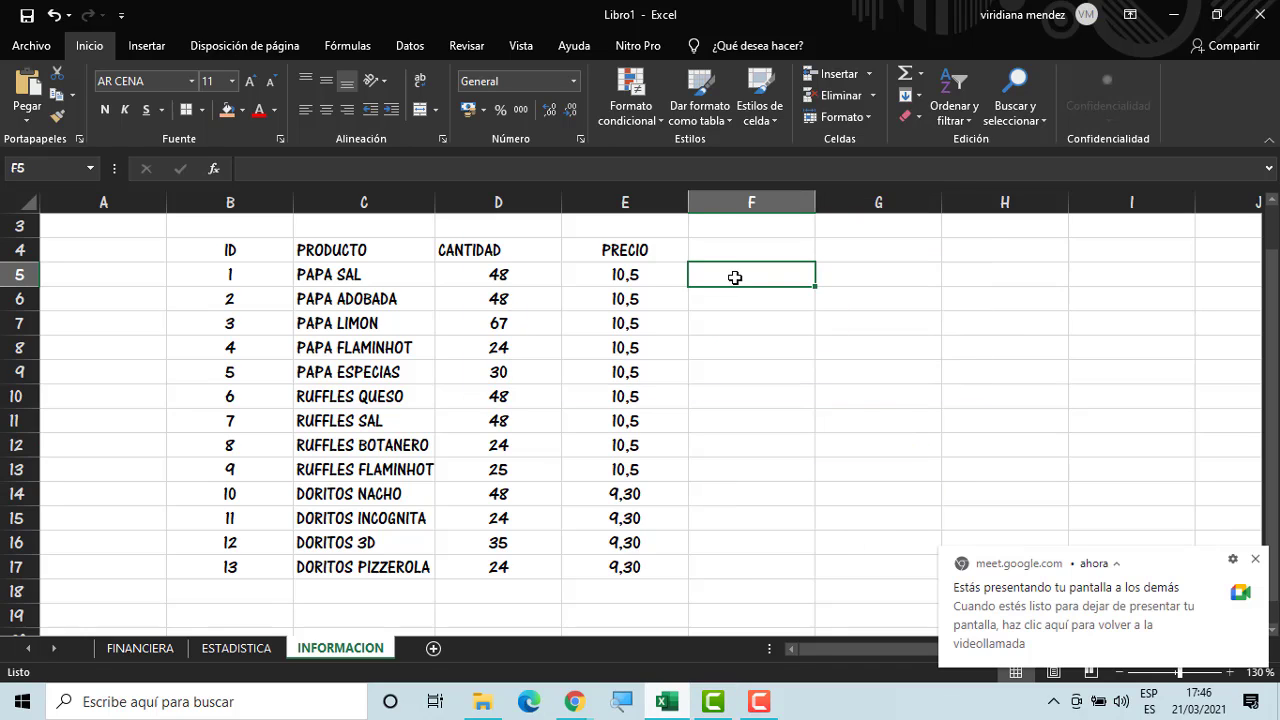
left_click_drag(266, 277, 252, 575)
left_click(252, 575)
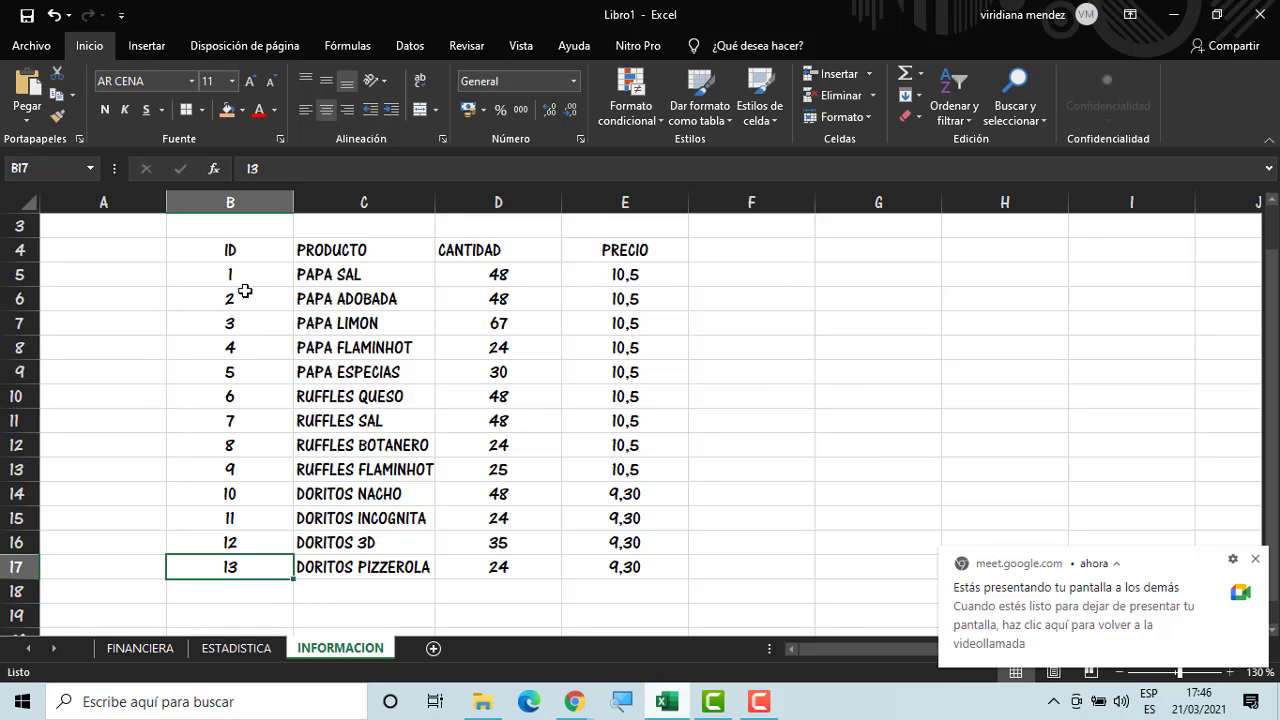
left_click_drag(245, 283, 222, 566)
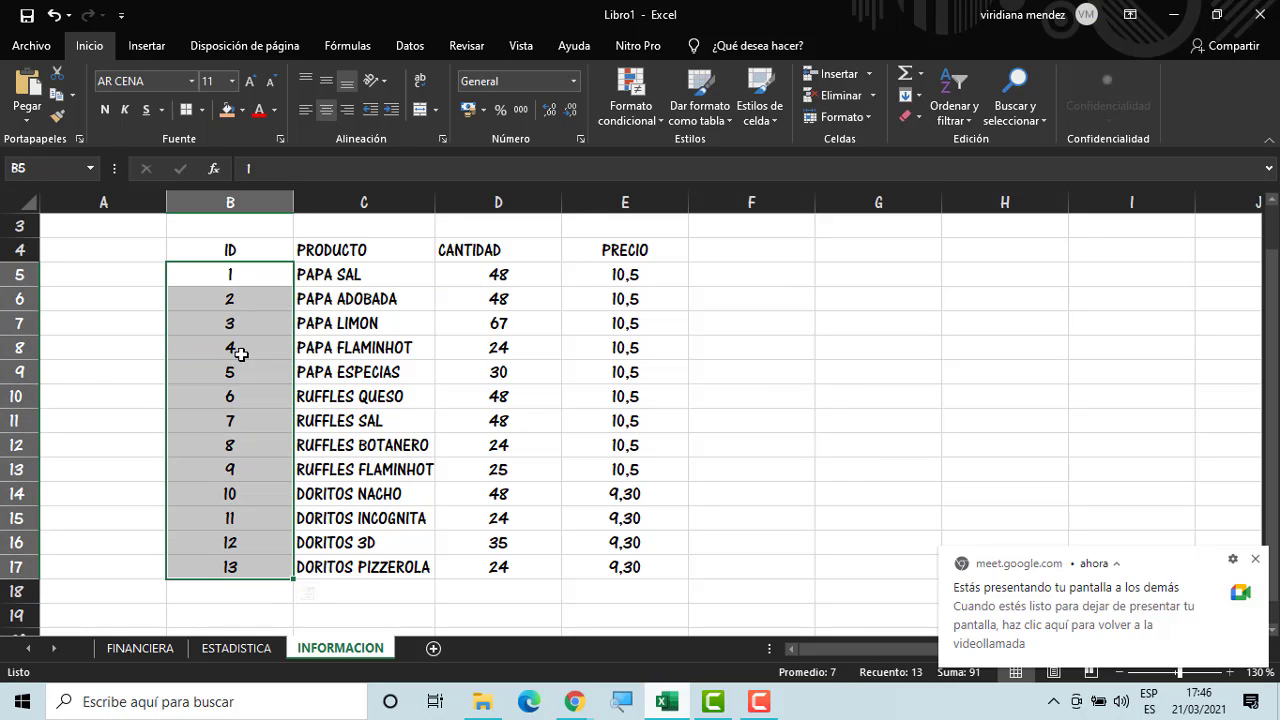
Edit the PAPA SAL ID in cell B5 to read 00001
left_click(195, 281)
double_click(203, 273)
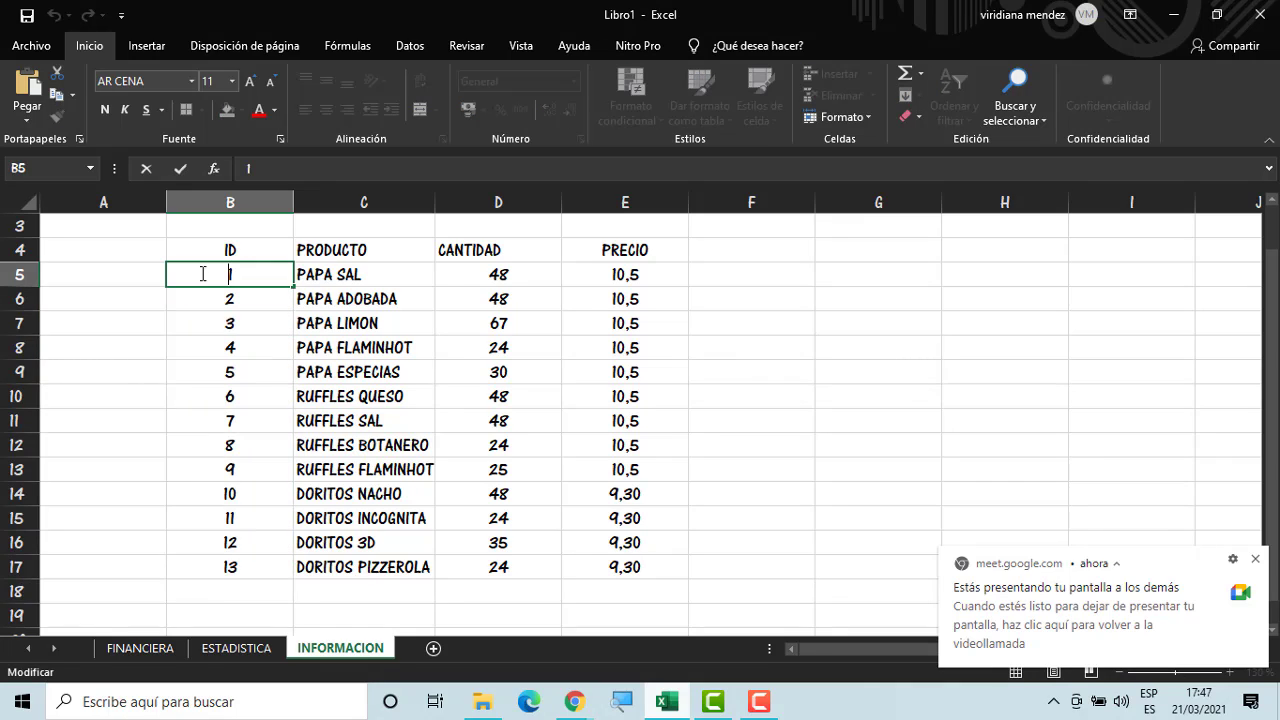
type("0000")
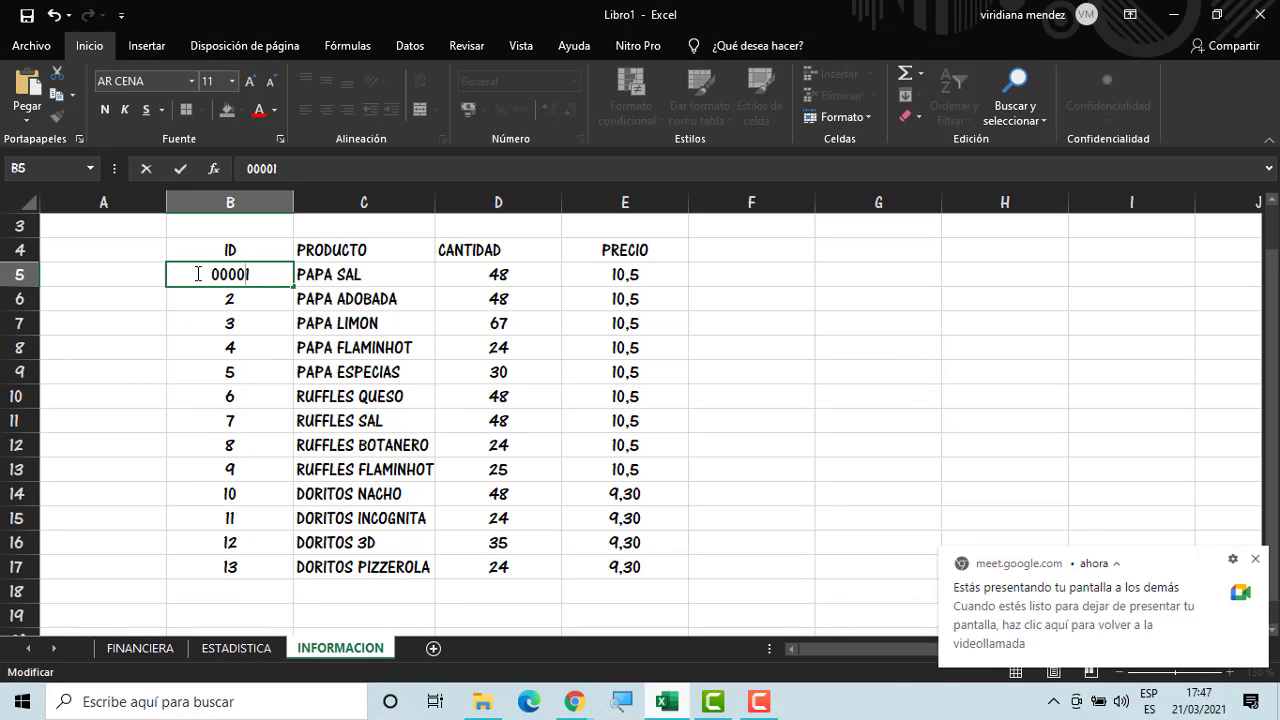
Try to enter IDs with leading zeros, 00001 in cell B5 and 00004 in cell B8
key("Return")
left_click(214, 280)
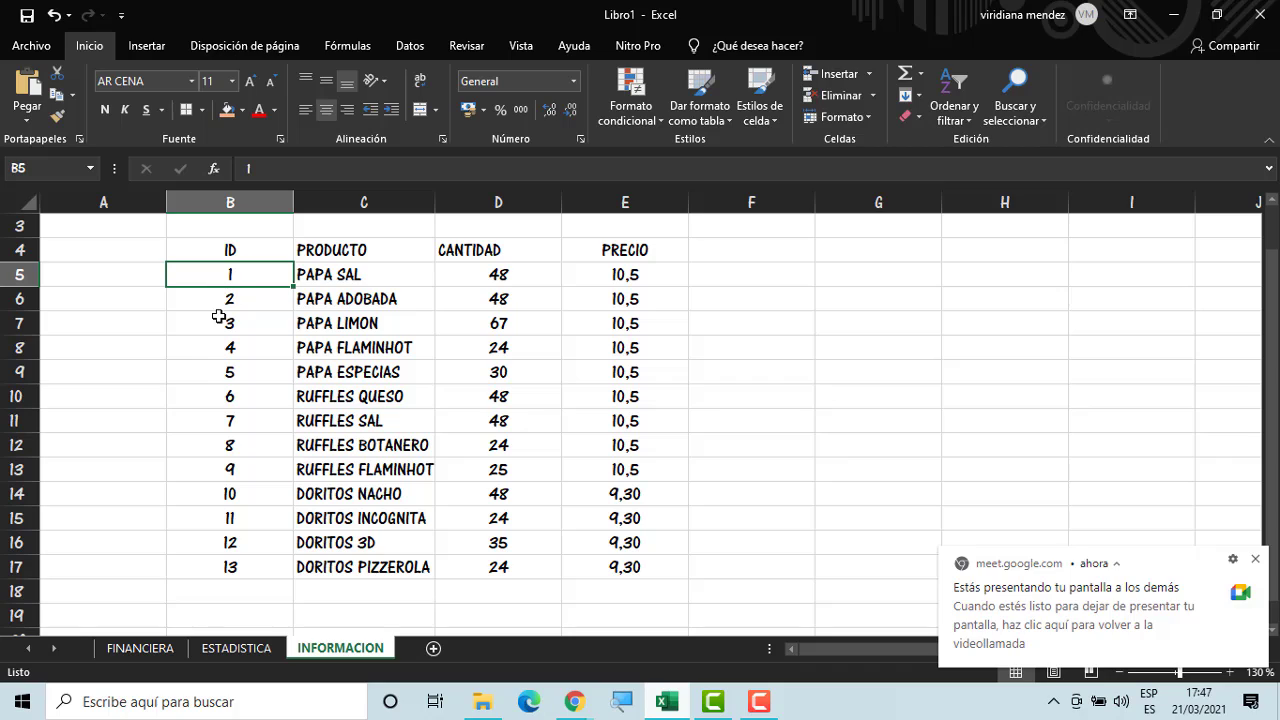
double_click(189, 354)
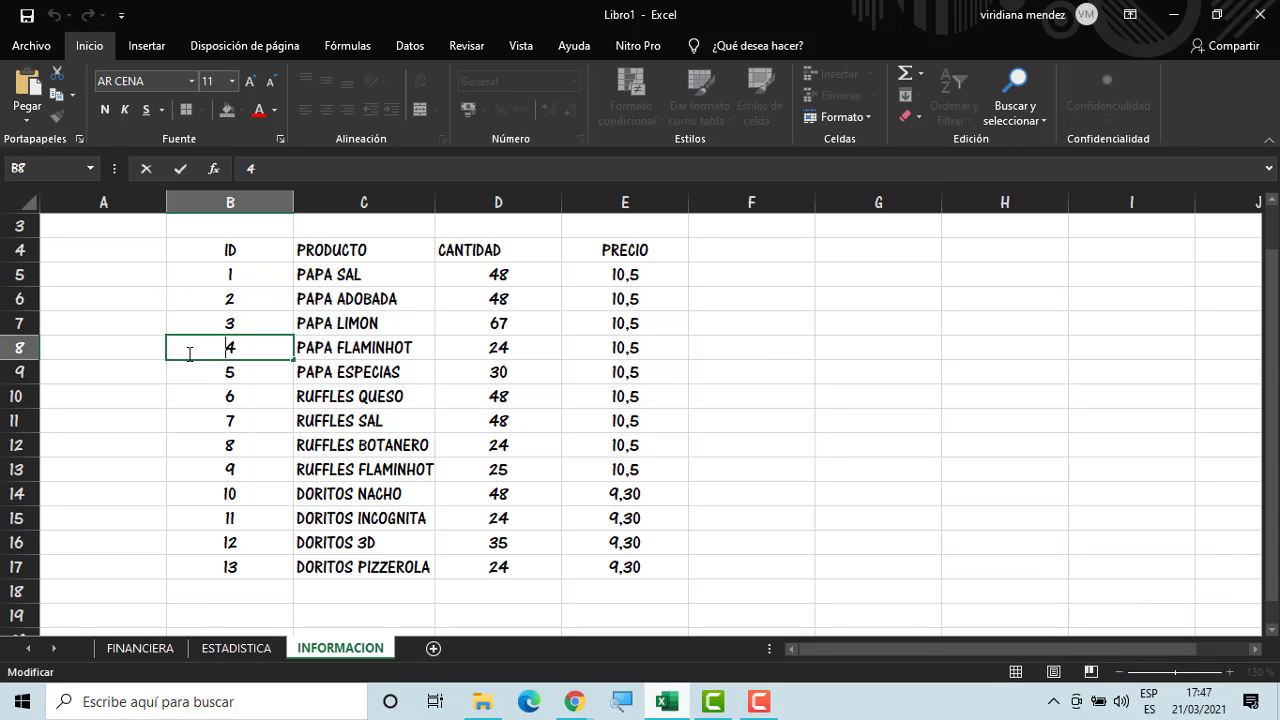
type("0000")
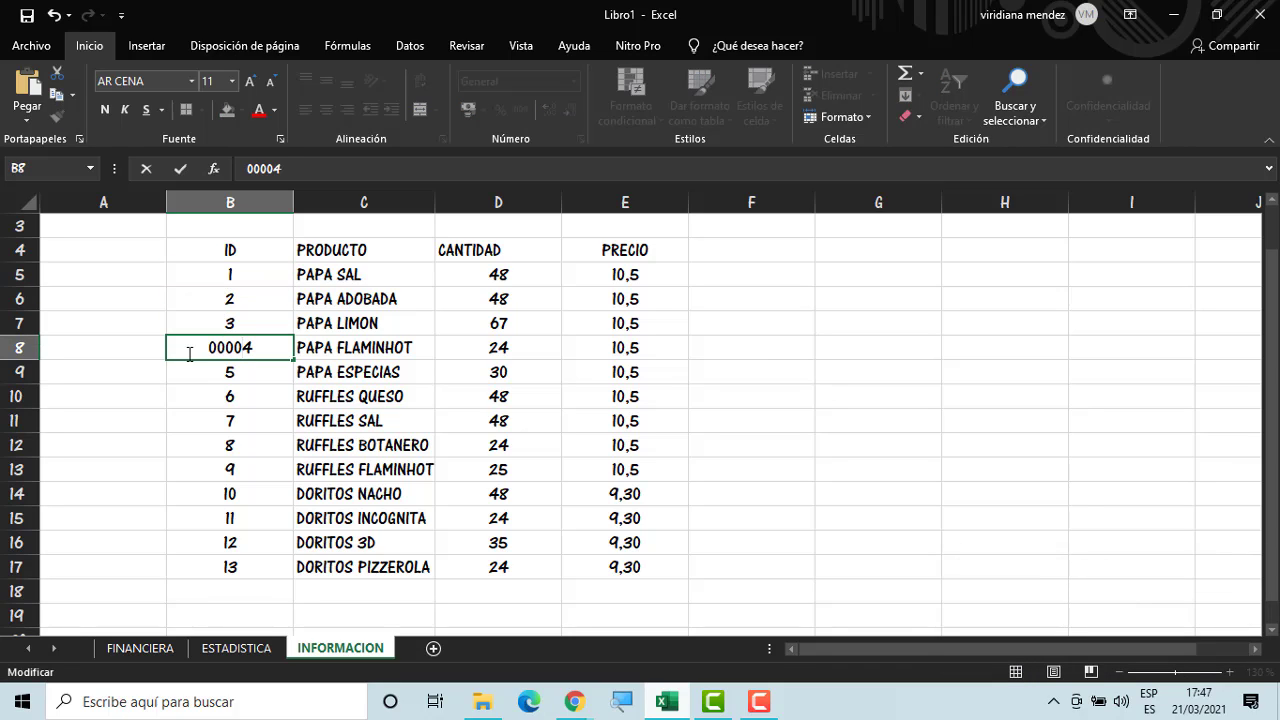
key("Return")
left_click(237, 268)
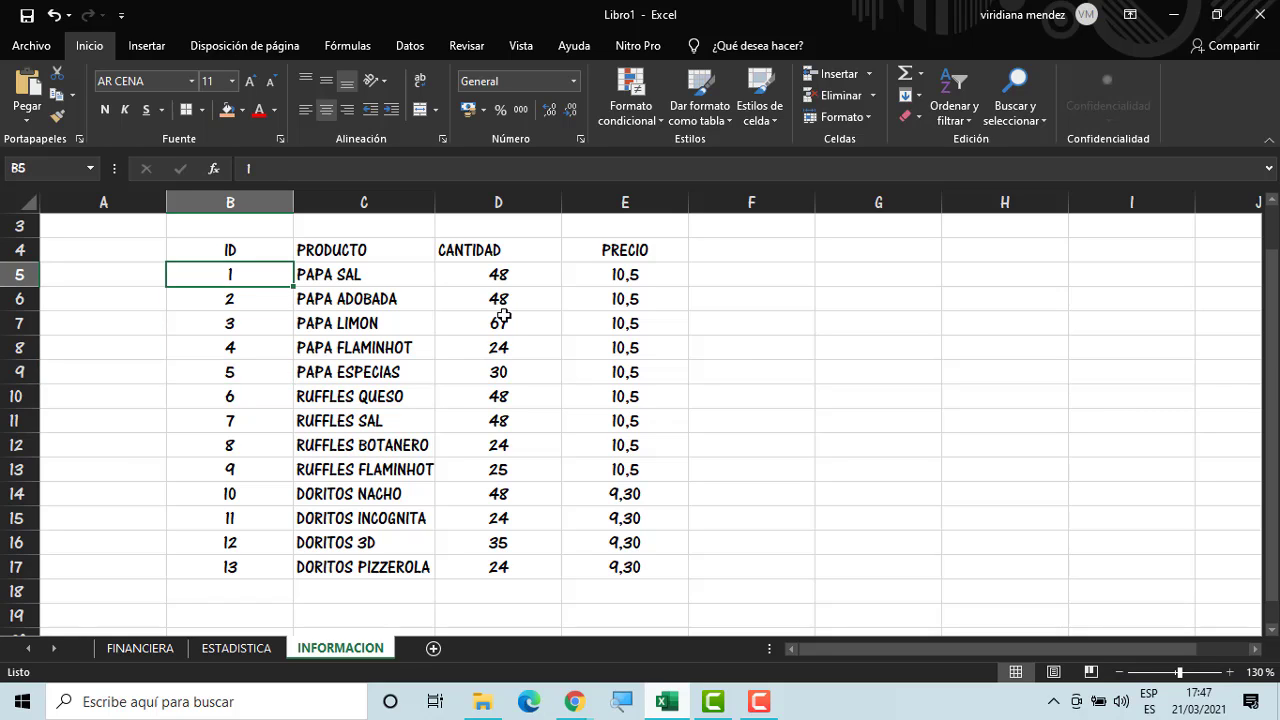
Apply the euro accounting format with two decimals to the ID cells B5:B17
left_click_drag(268, 273, 257, 563)
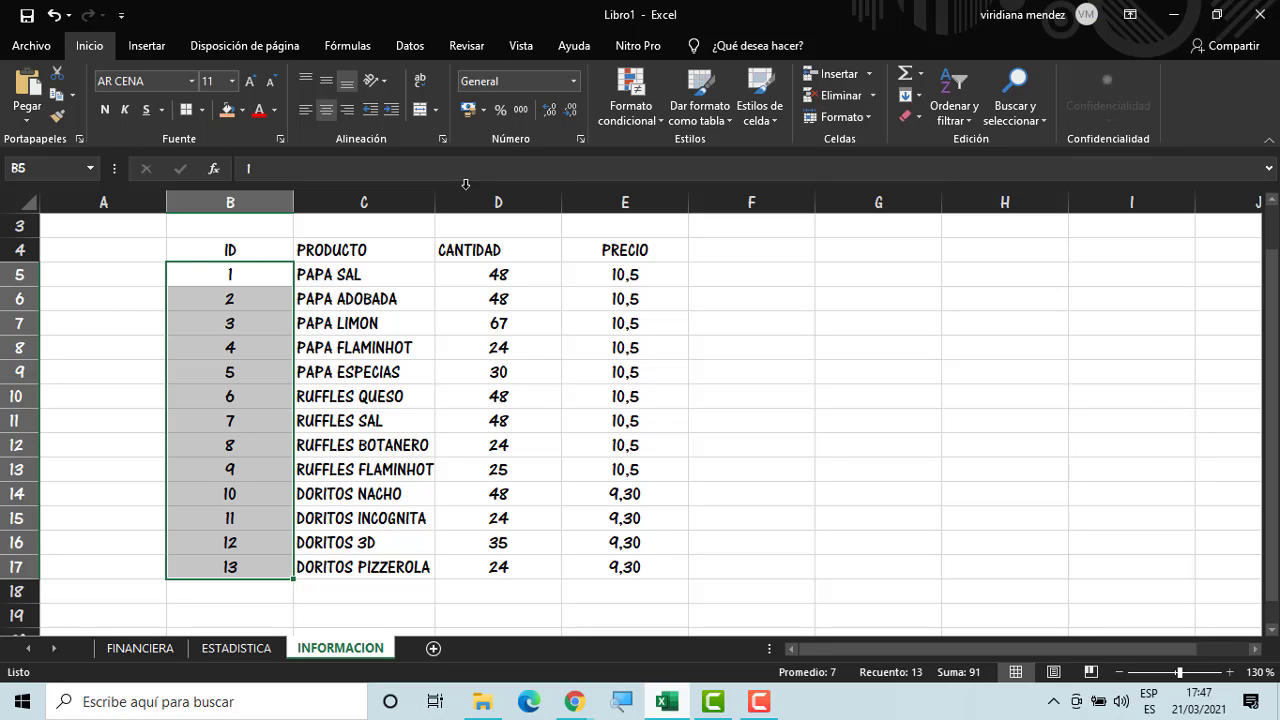
left_click(482, 110)
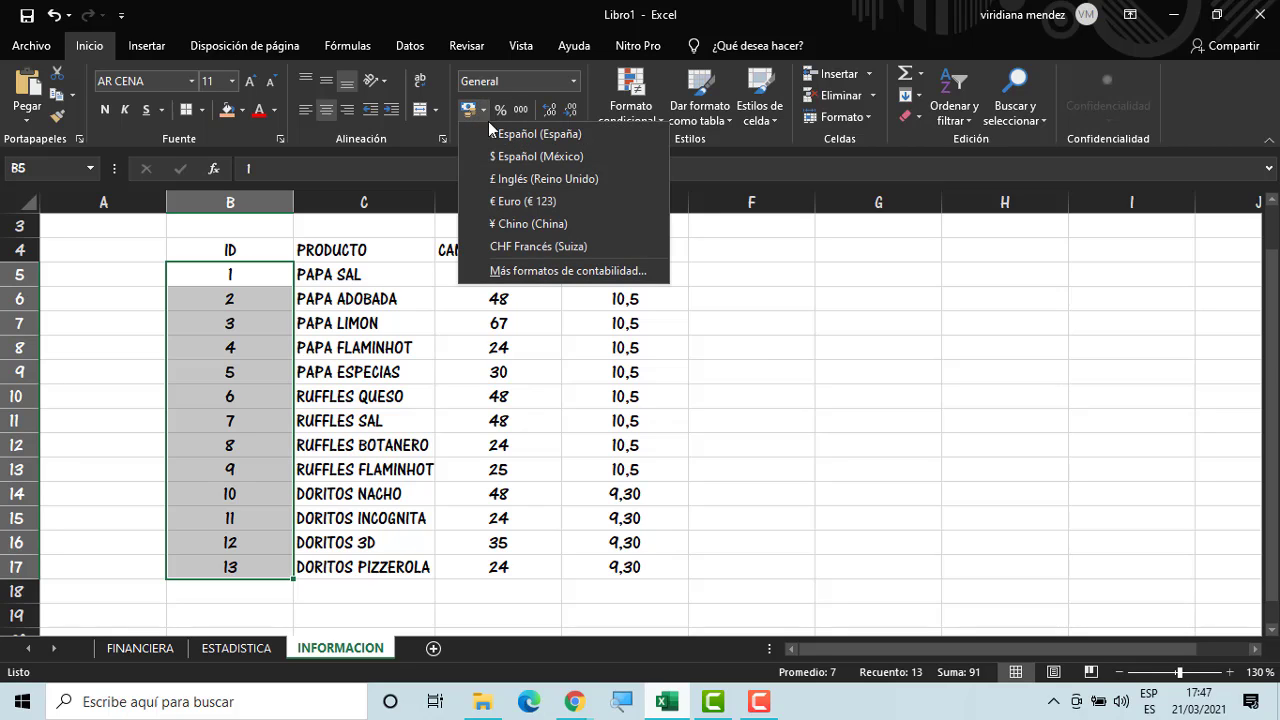
left_click(563, 271)
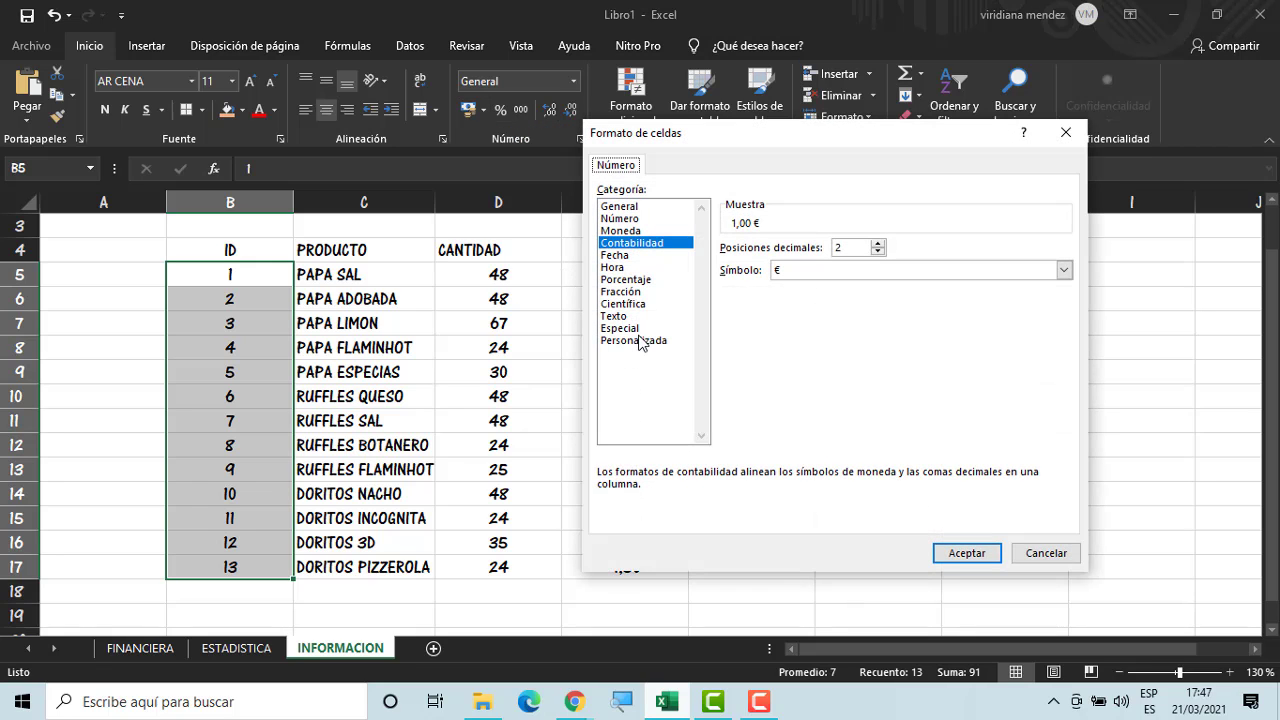
left_click(641, 341)
key("Return")
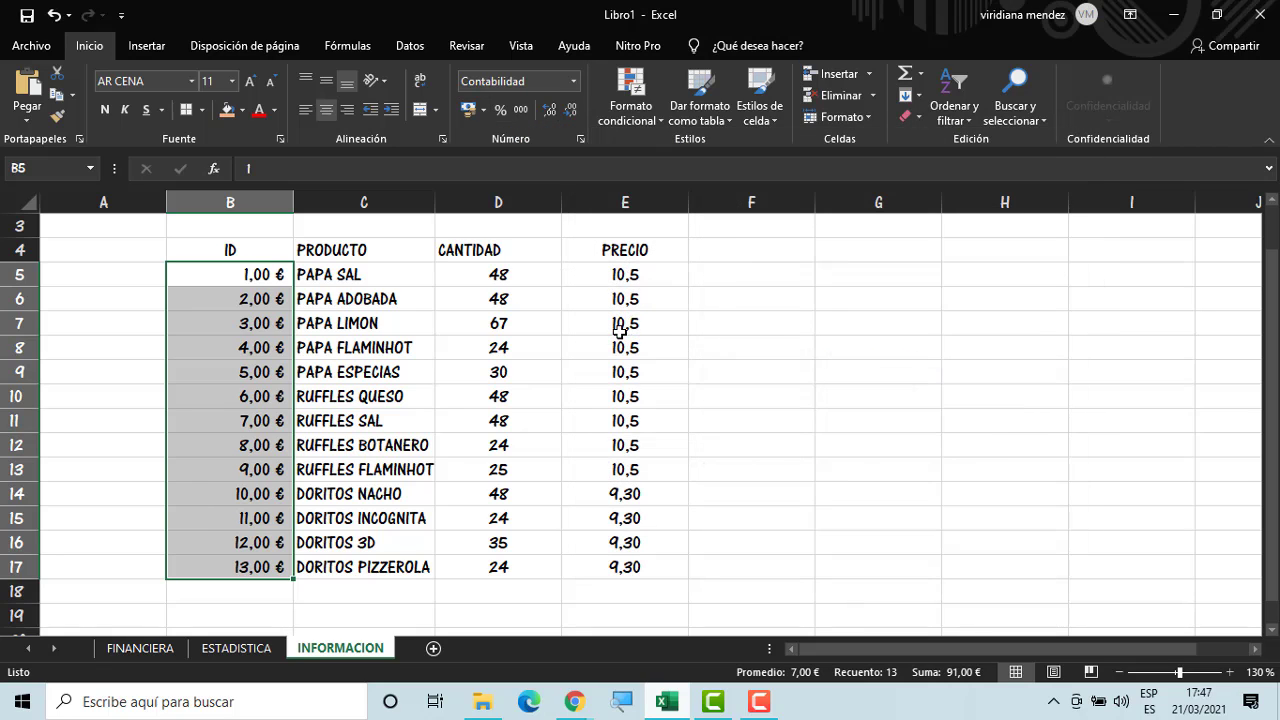
Apply the custom number format 00000 to the ID cells B5:B17
left_click(487, 112)
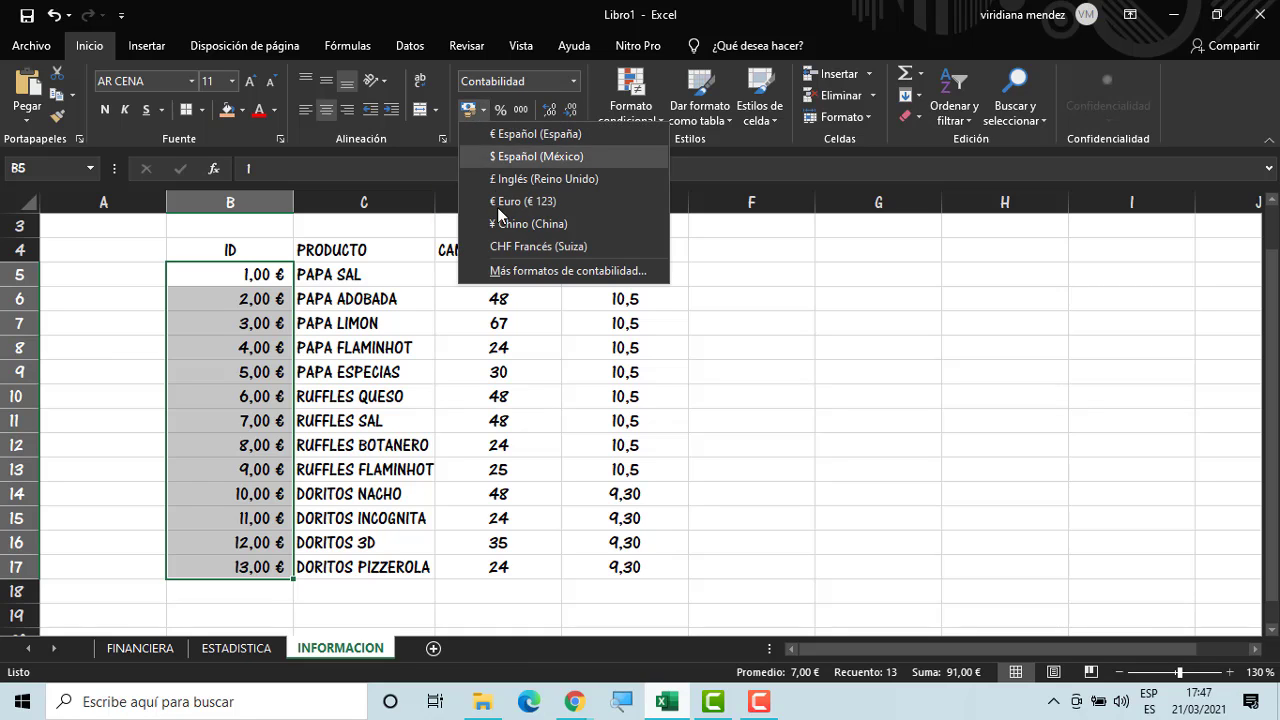
left_click(515, 270)
left_click(616, 341)
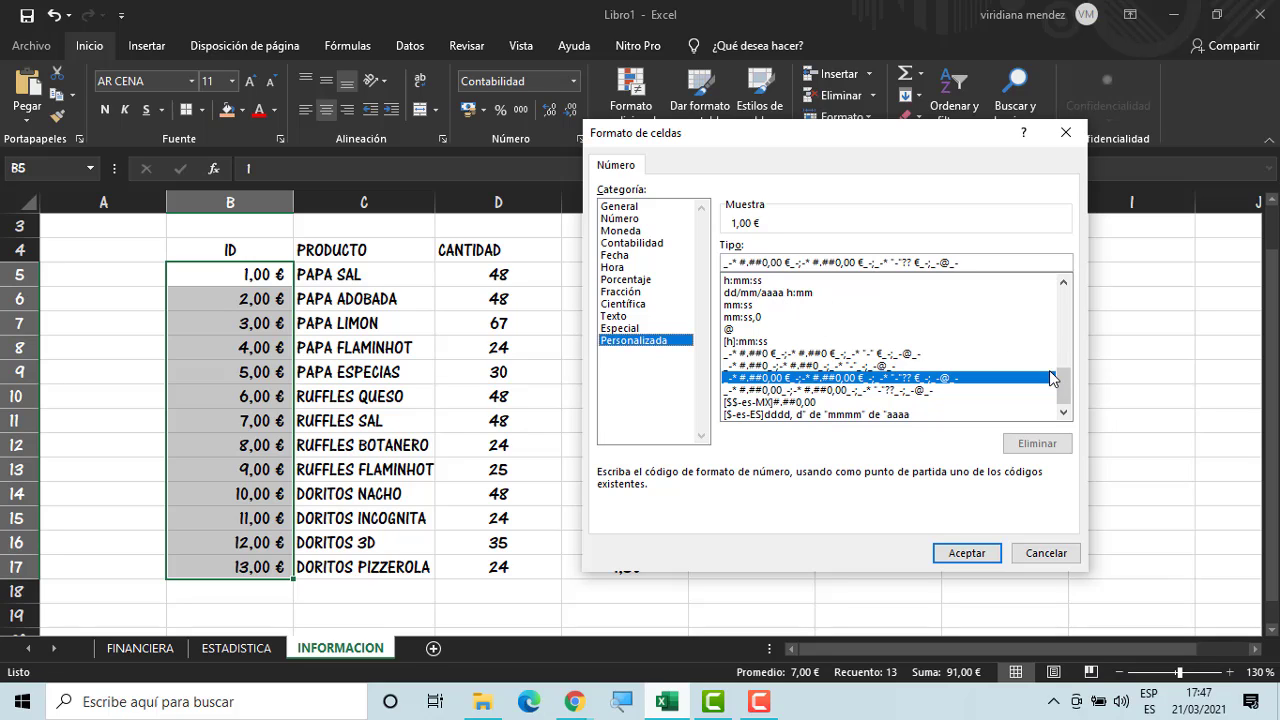
left_click_drag(1060, 382, 1056, 292)
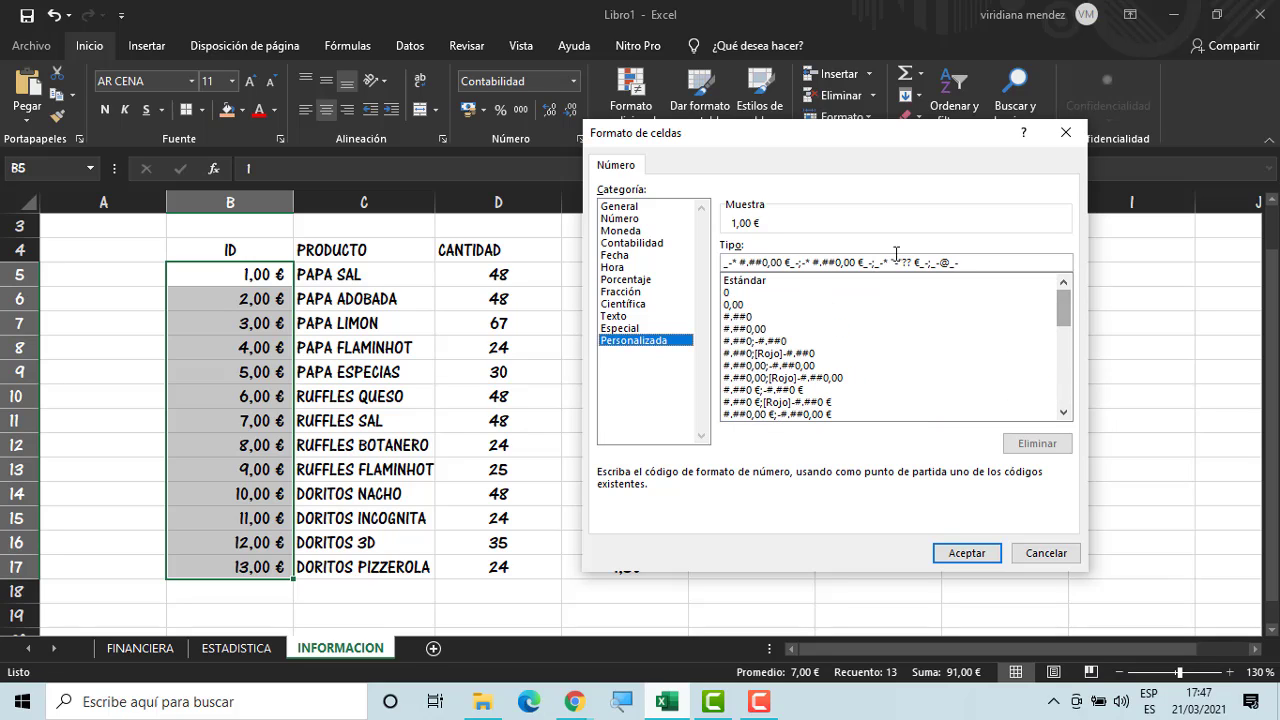
left_click(776, 281)
left_click(799, 263)
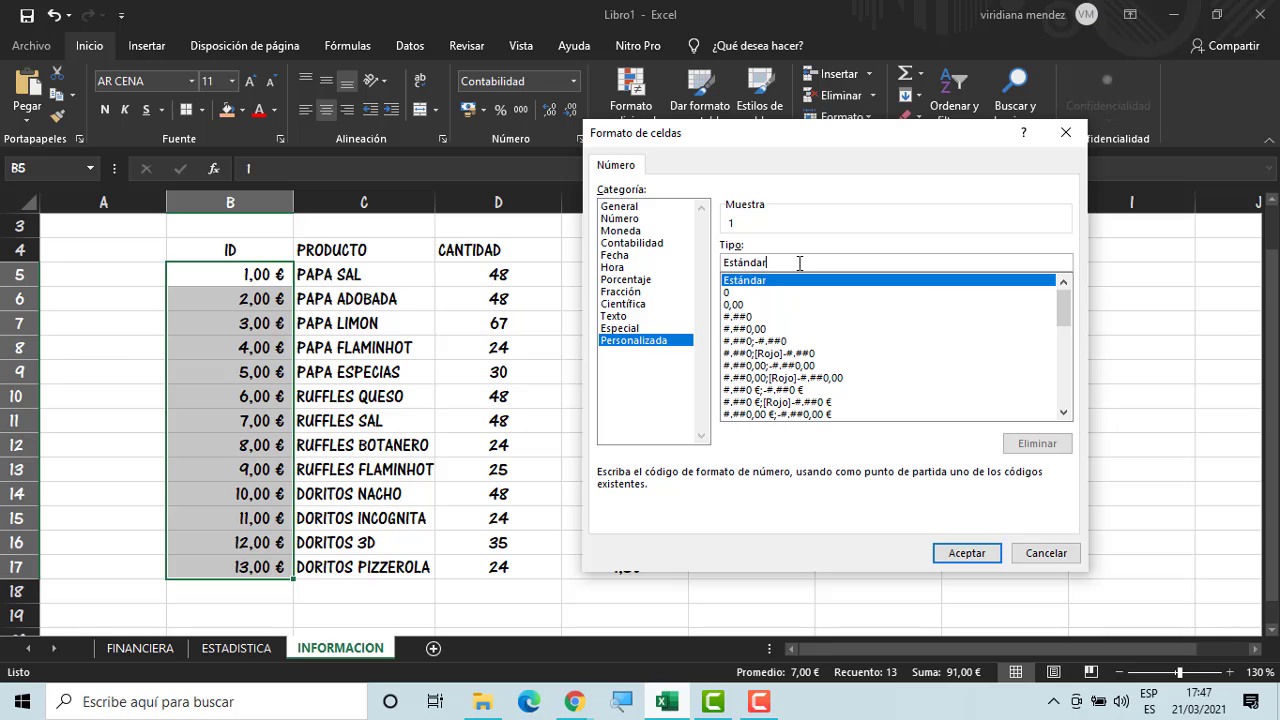
key("BackSpace")
key("BackSpace")
key("BackSpace")
key("BackSpace")
key("BackSpace")
key("BackSpace")
key("BackSpace")
key("BackSpace")
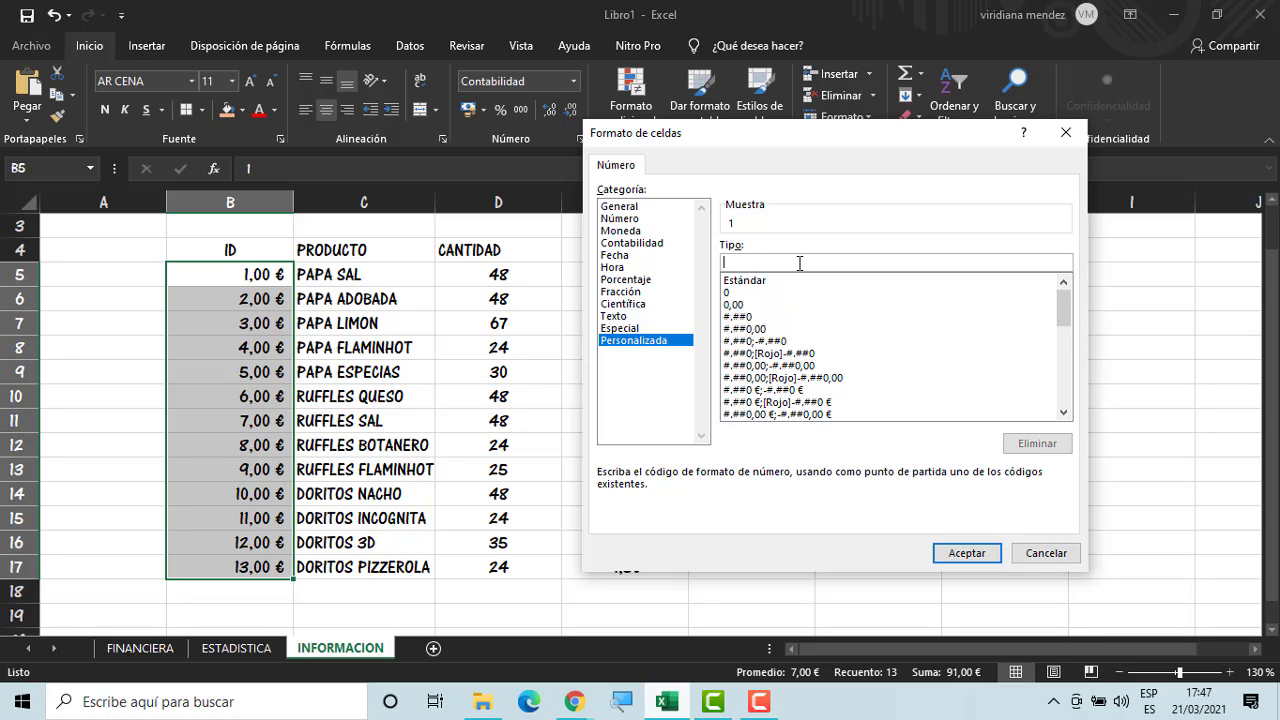
type("00000")
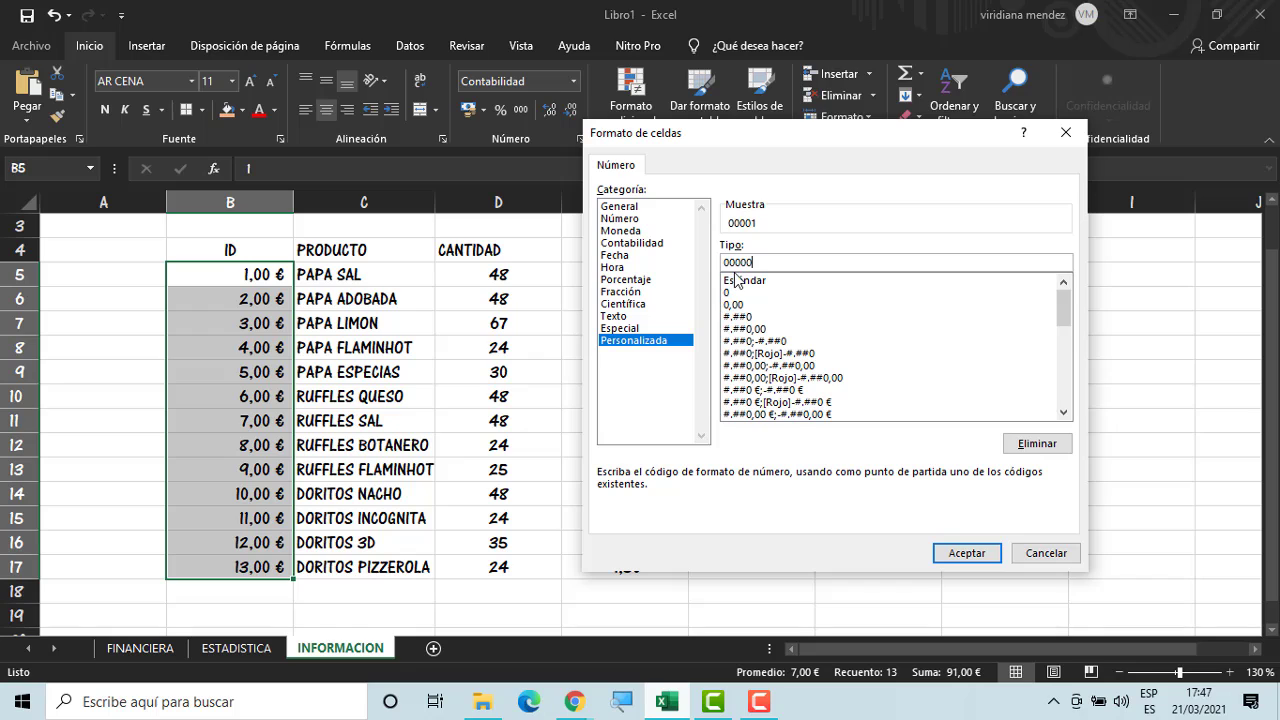
left_click(957, 555)
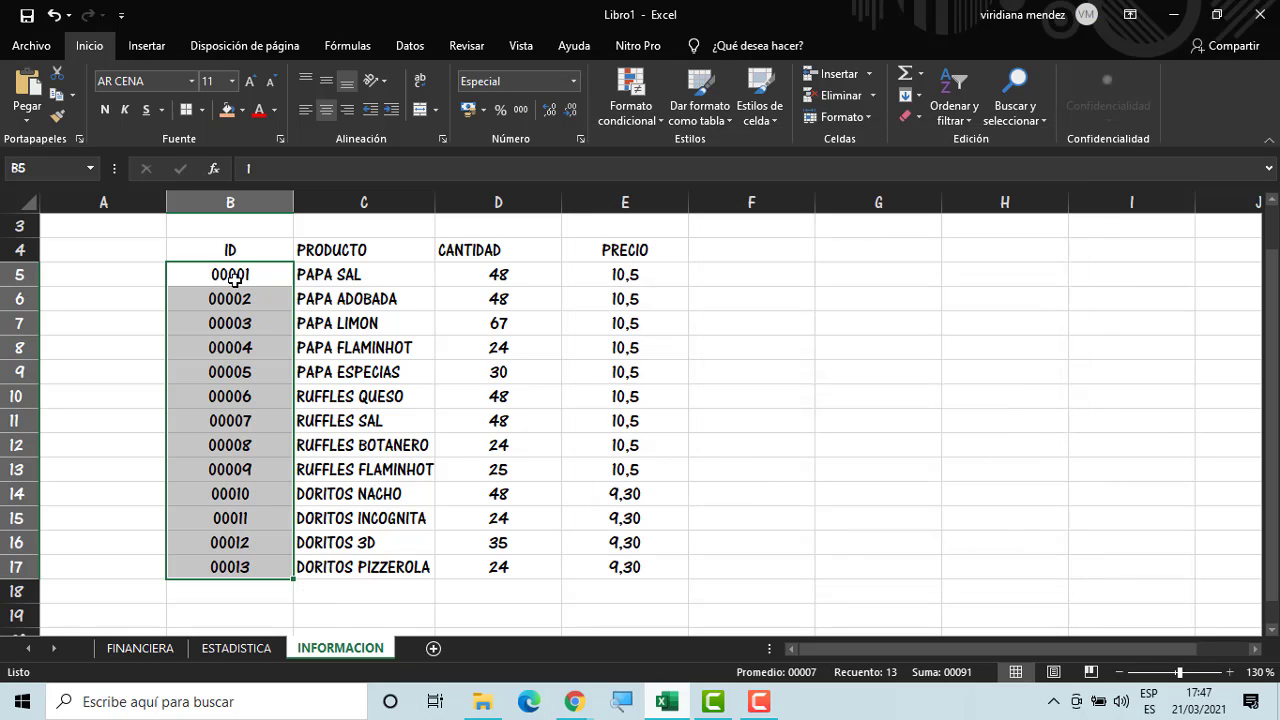
left_click(742, 538)
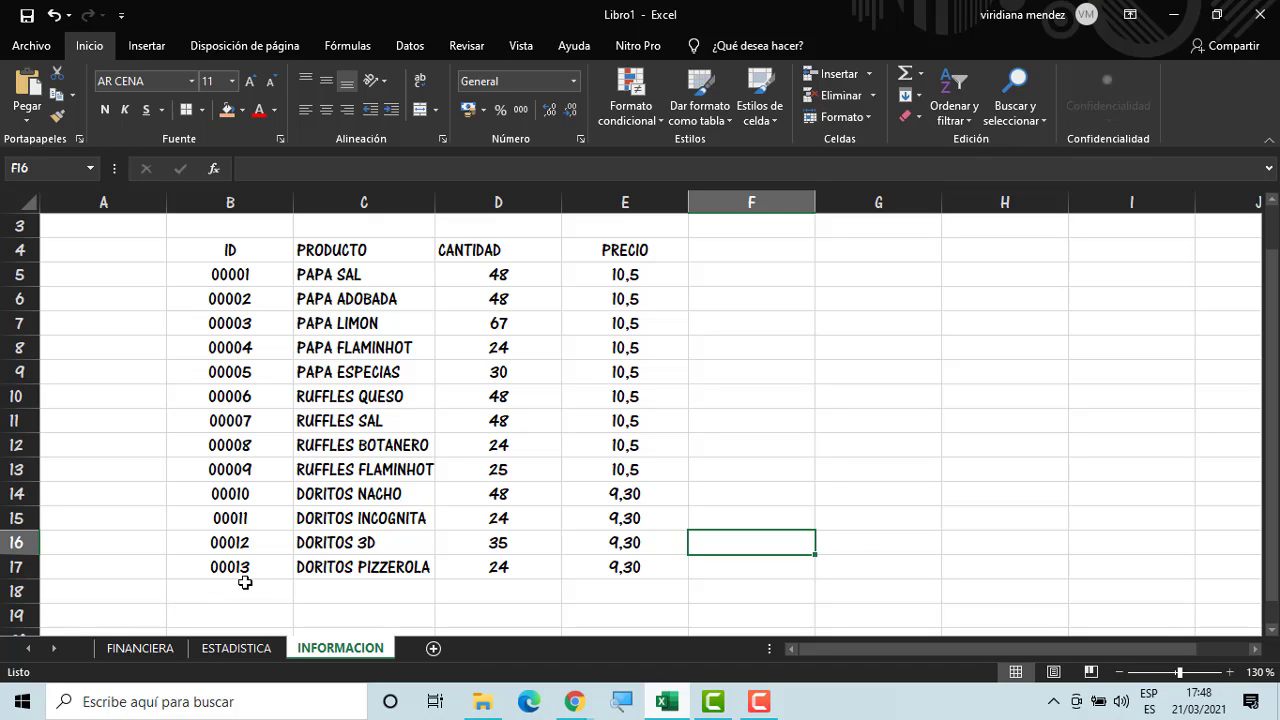
left_click(706, 375)
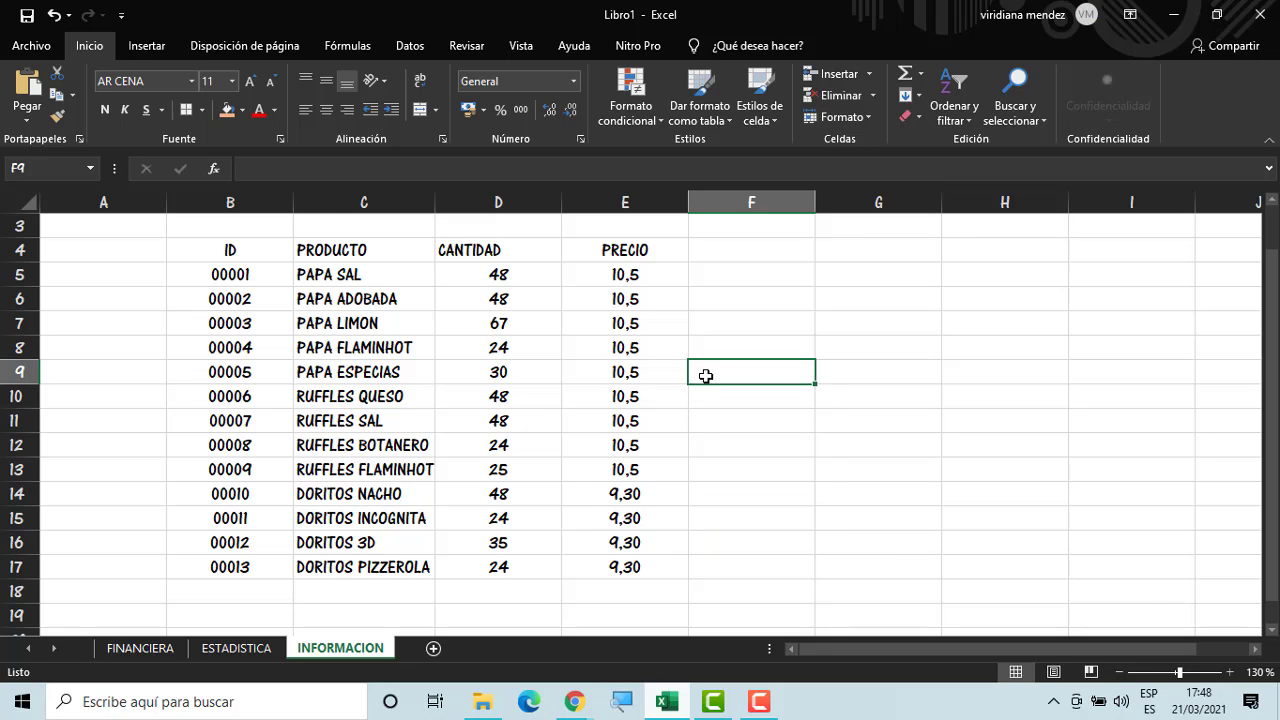
Show the prices in E5:E13 with two decimal places and dismiss the screen-sharing notification
left_click_drag(618, 276, 638, 445)
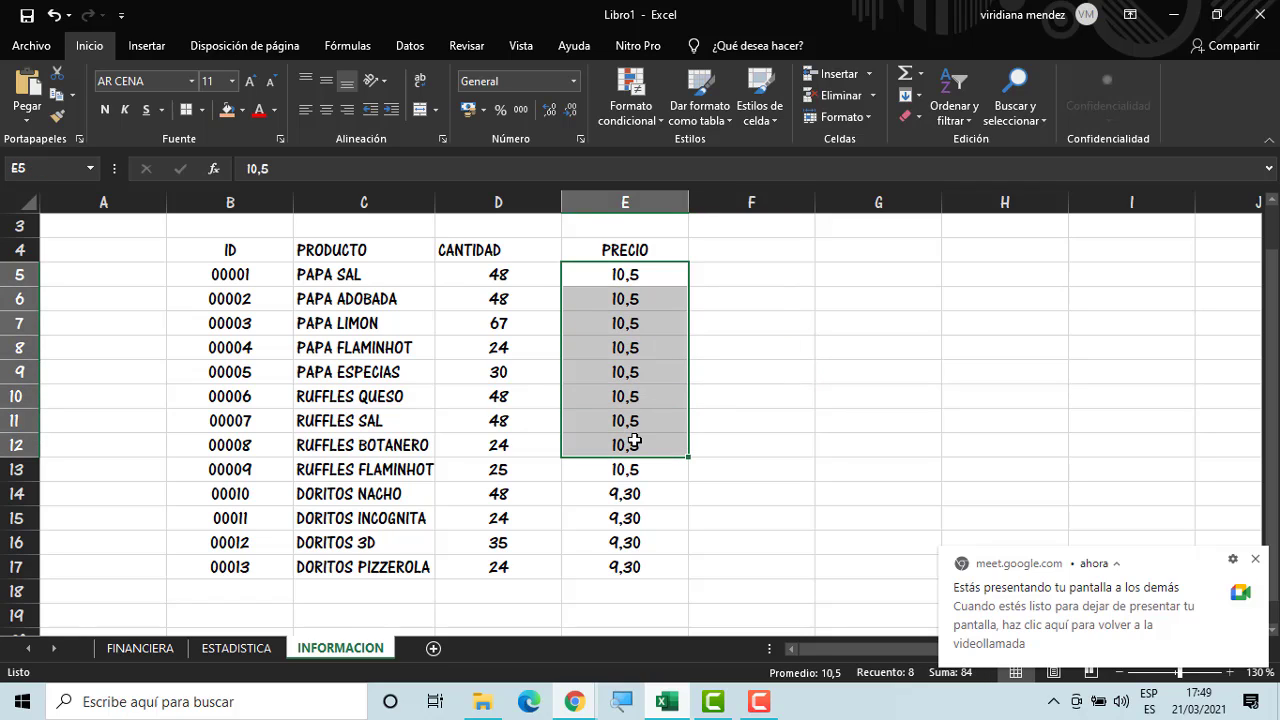
left_click(549, 110)
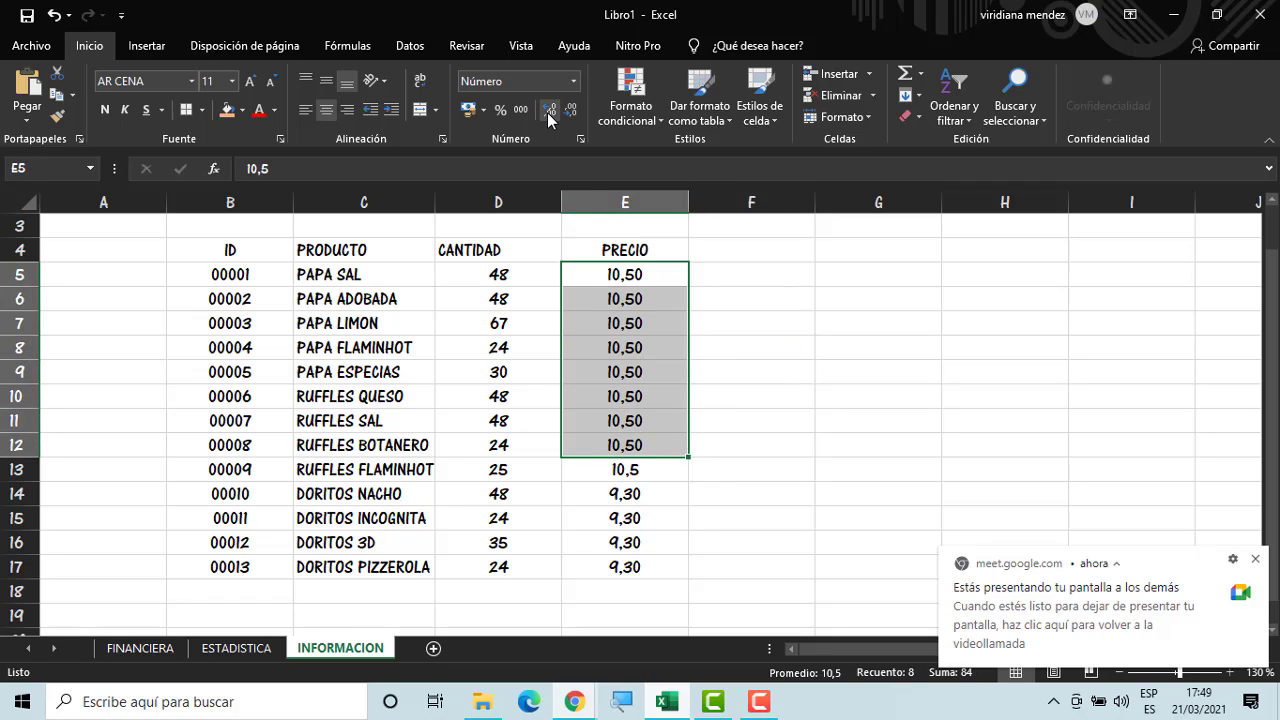
left_click(645, 472)
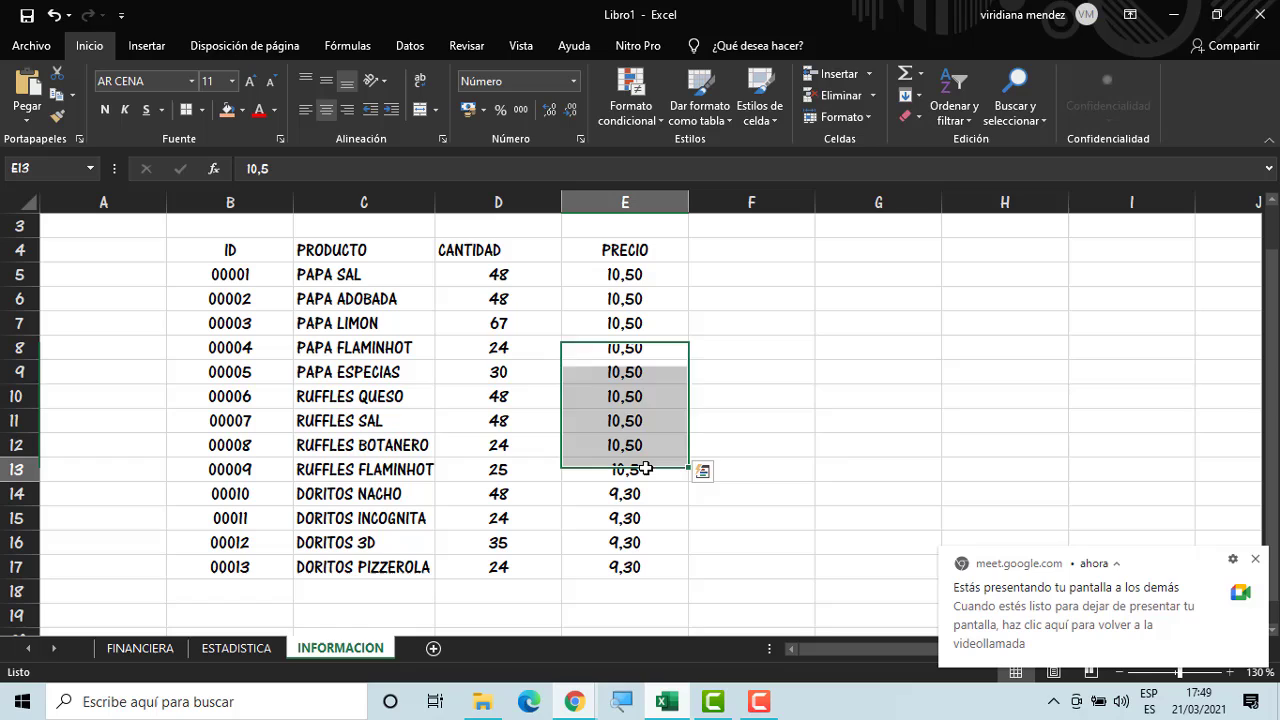
left_click(547, 112)
left_click(810, 446)
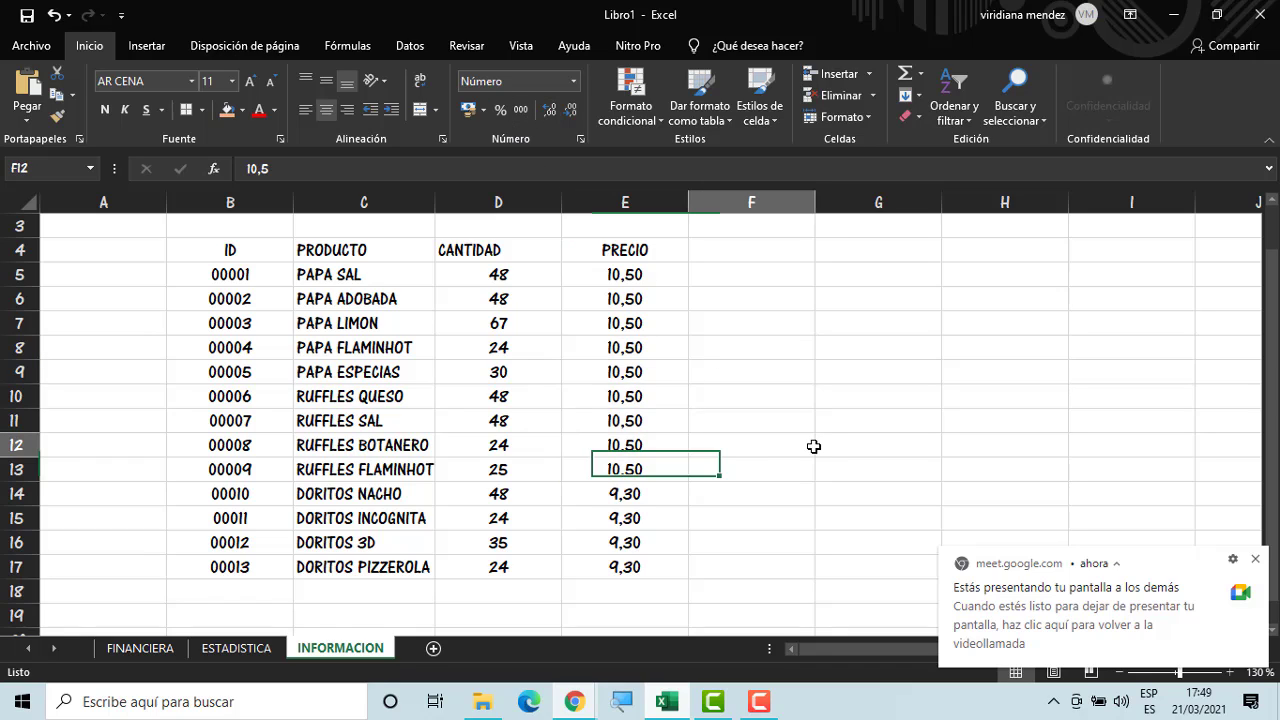
left_click(1256, 559)
Set the border line colour to blue and apply borders to every cell of the table B4:E17
left_click_drag(276, 252, 610, 570)
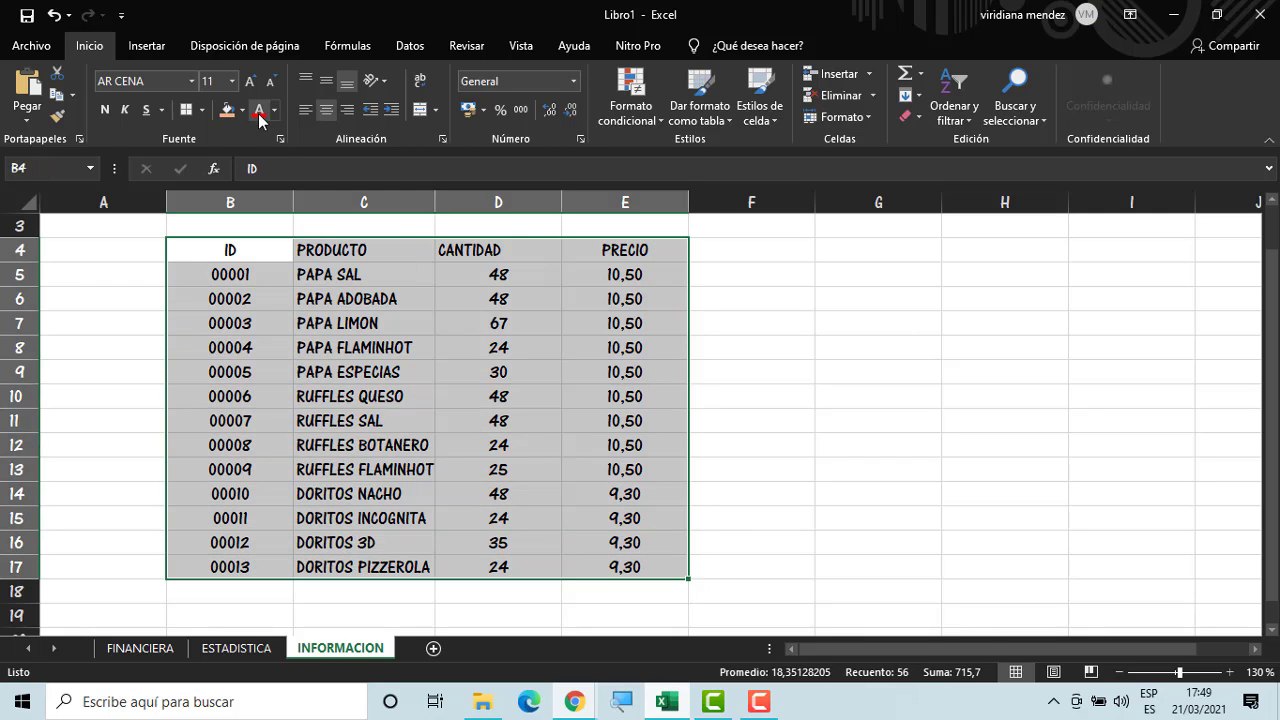
left_click(203, 110)
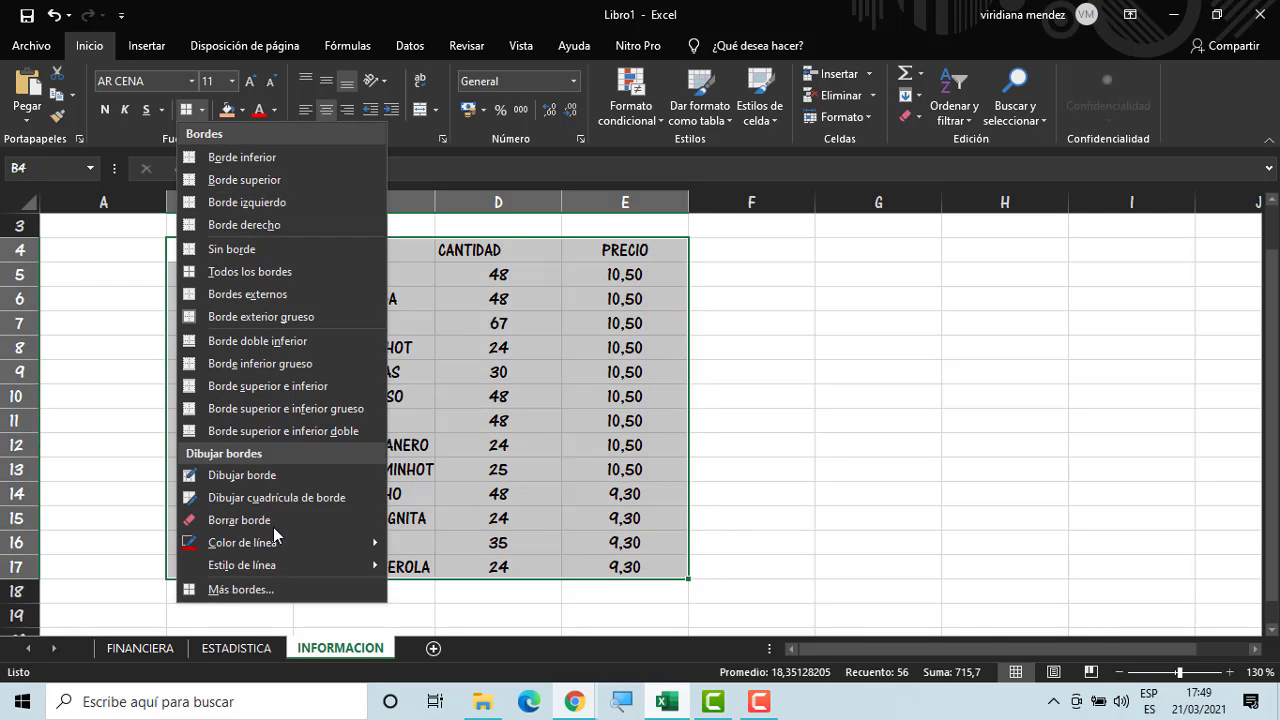
mouse_move(346, 547)
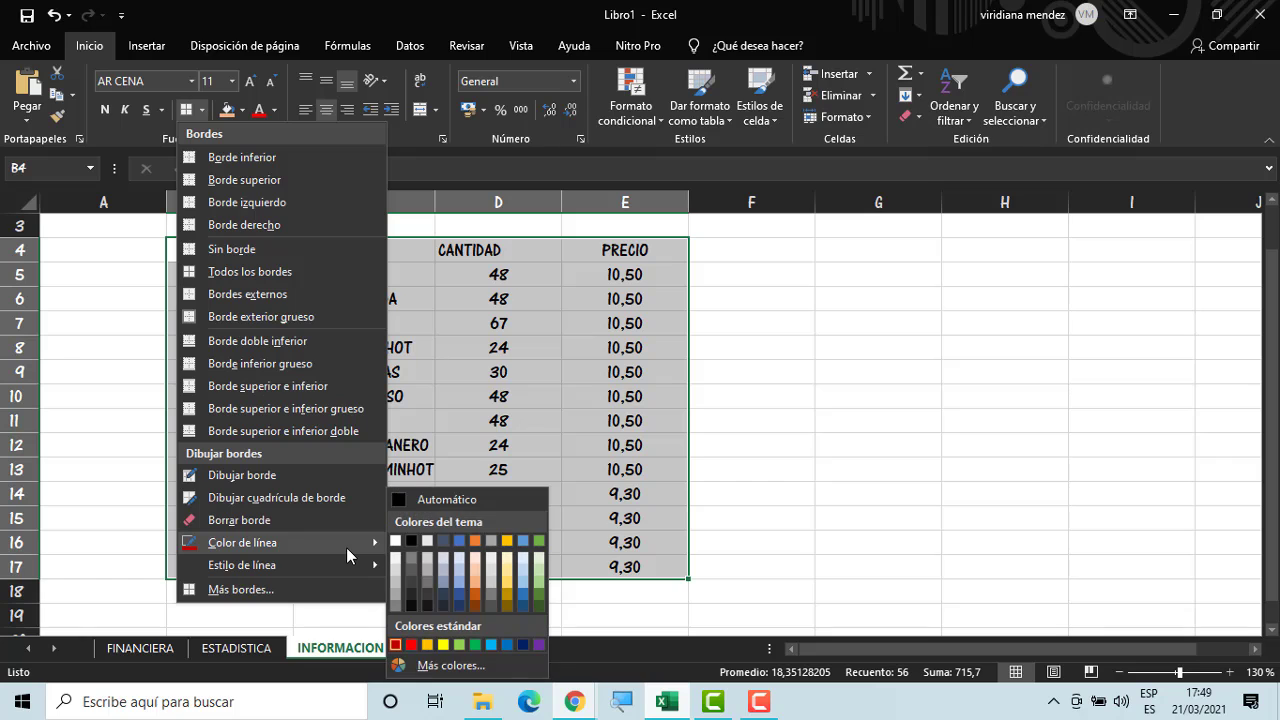
left_click(507, 646)
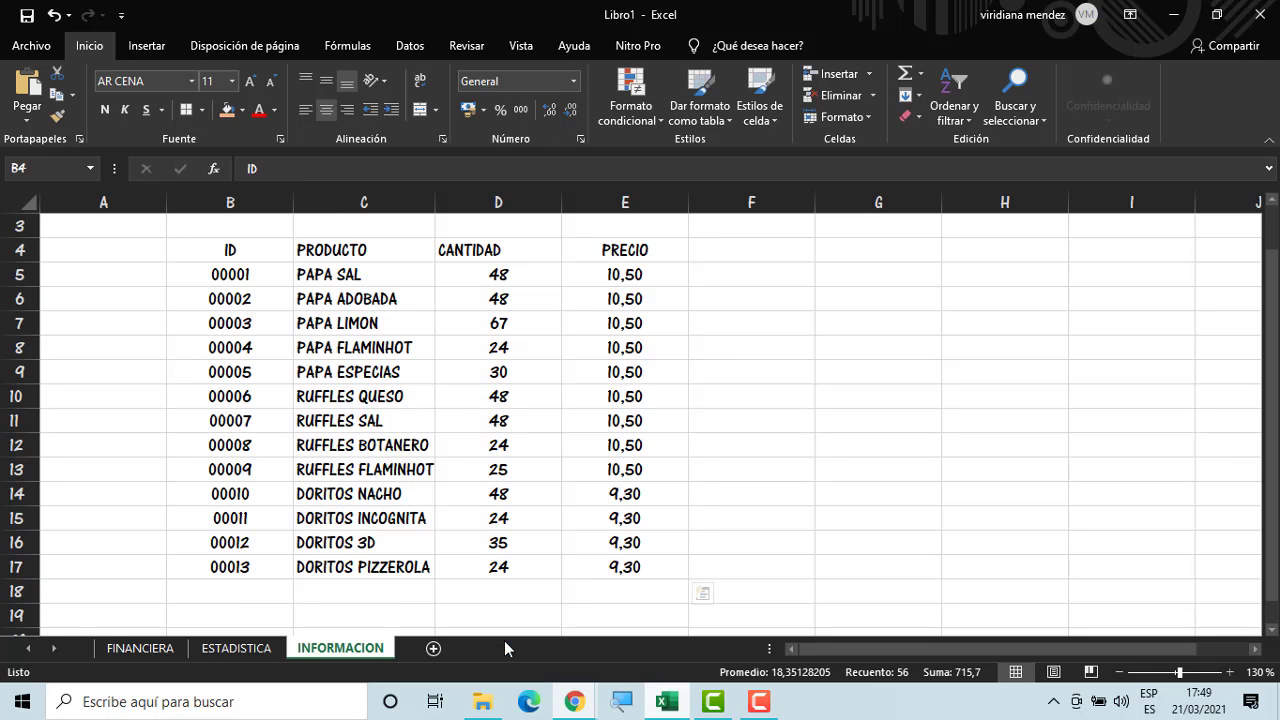
left_click(180, 109)
left_click(725, 356)
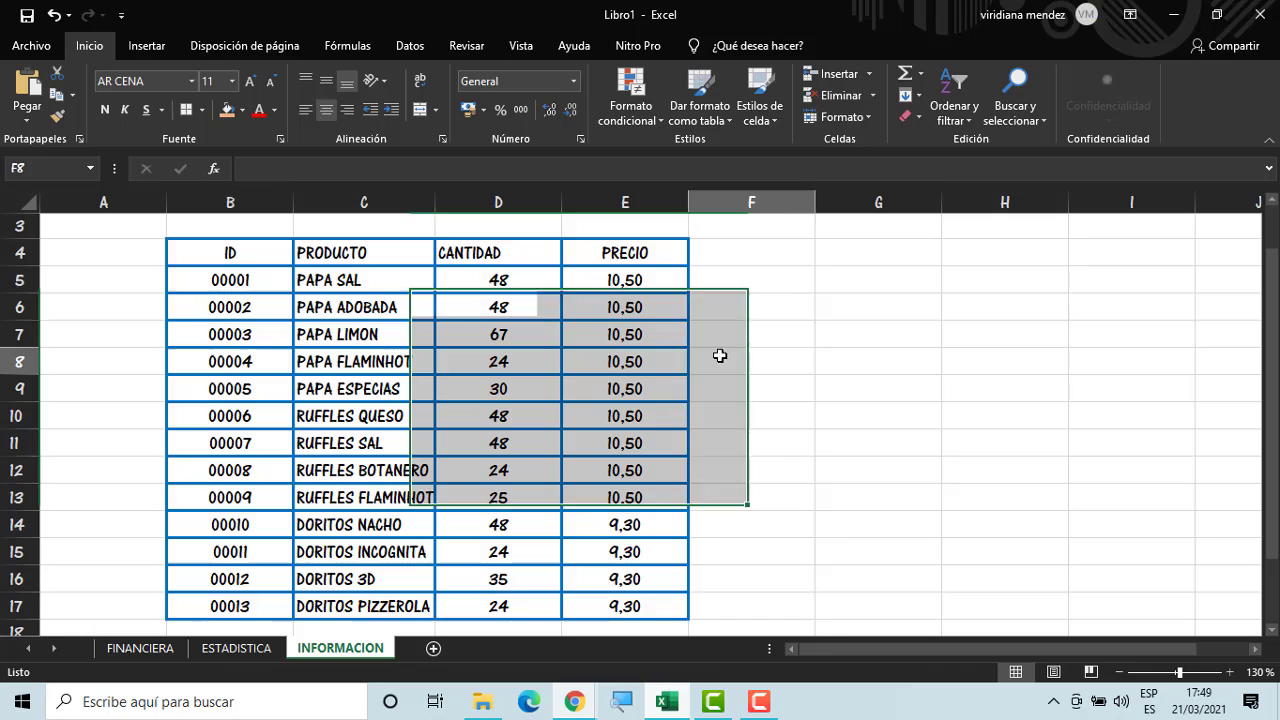
Format the header row B4:E4 with a light blue fill, bold text and centred alignment
left_click_drag(244, 258, 574, 262)
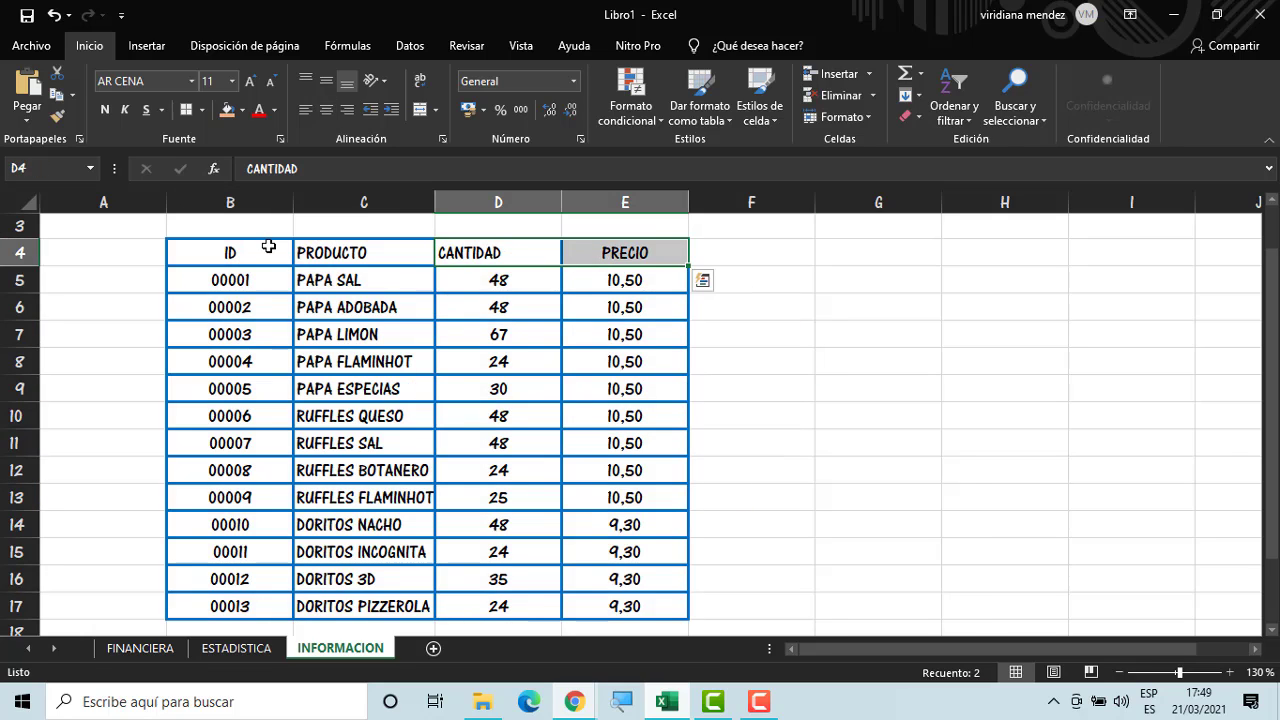
left_click_drag(268, 247, 600, 252)
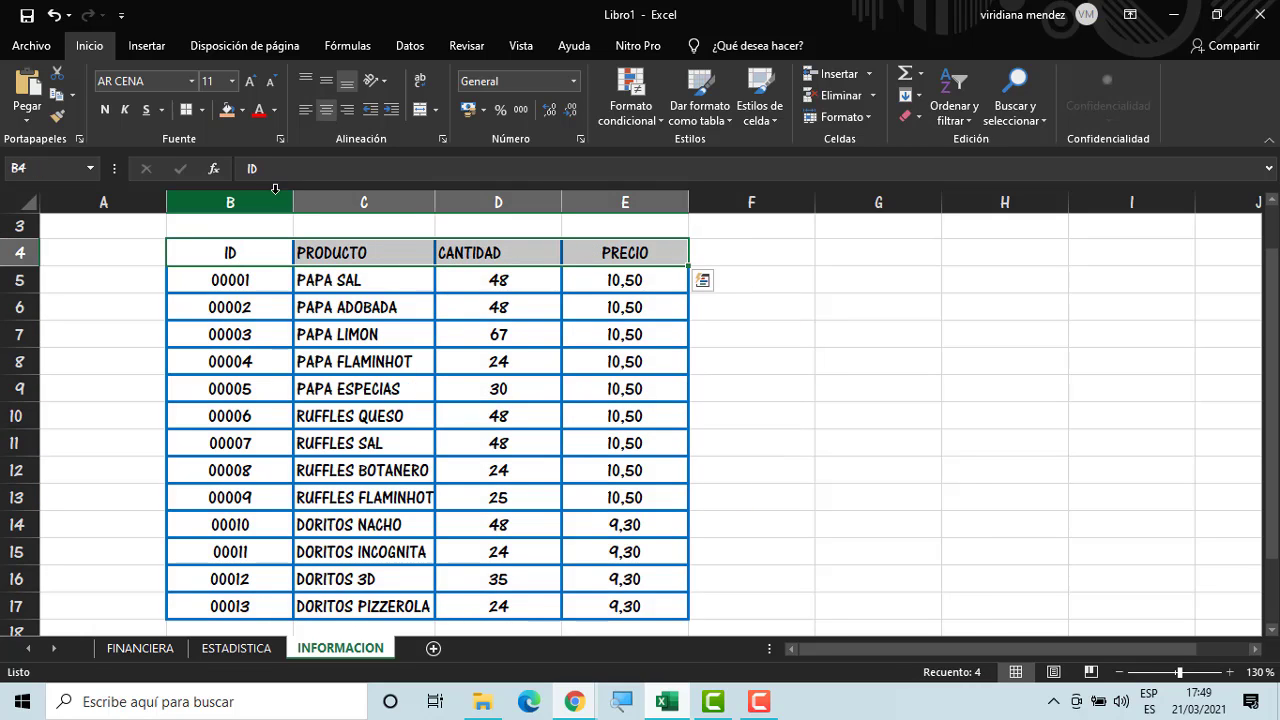
left_click(241, 110)
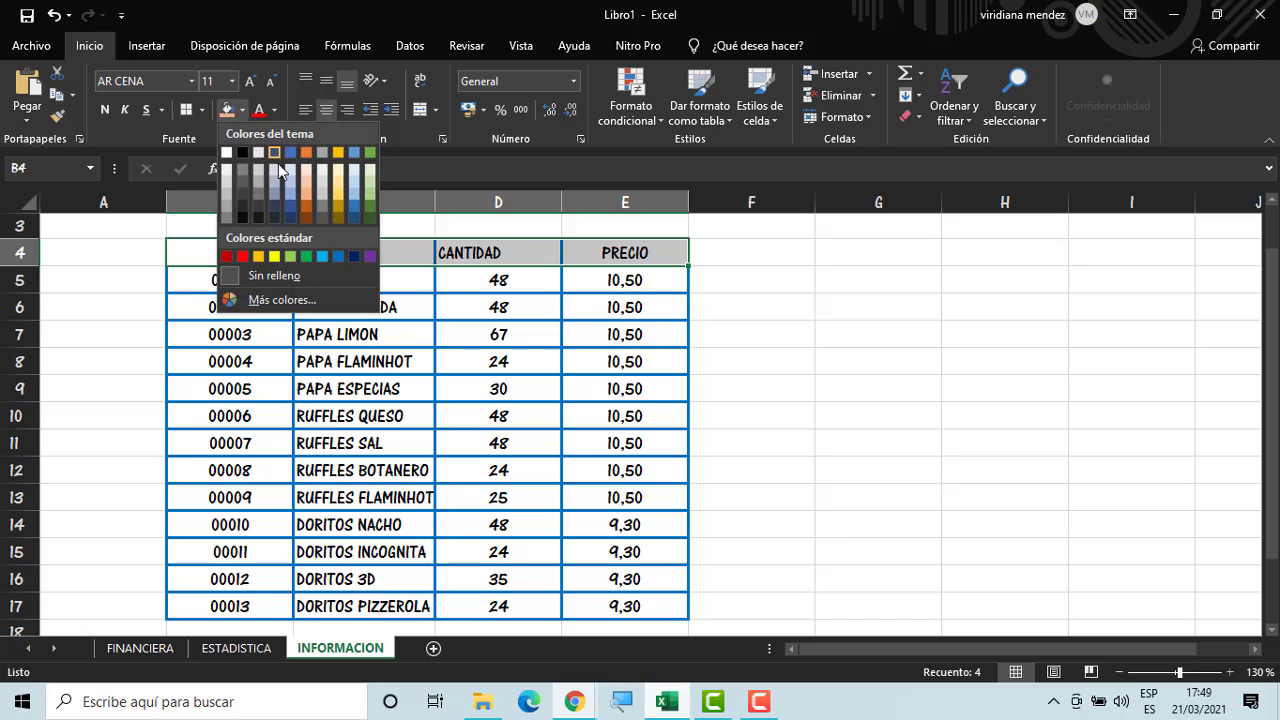
left_click(356, 192)
left_click(104, 109)
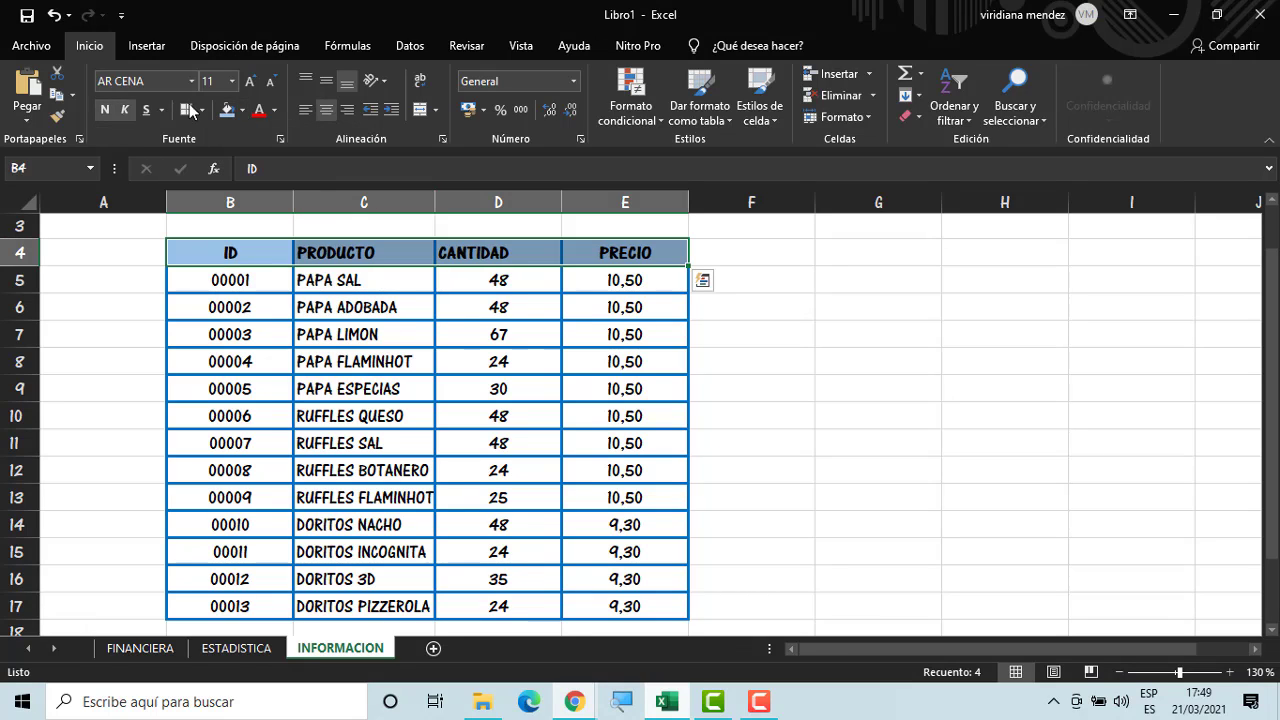
left_click(326, 109)
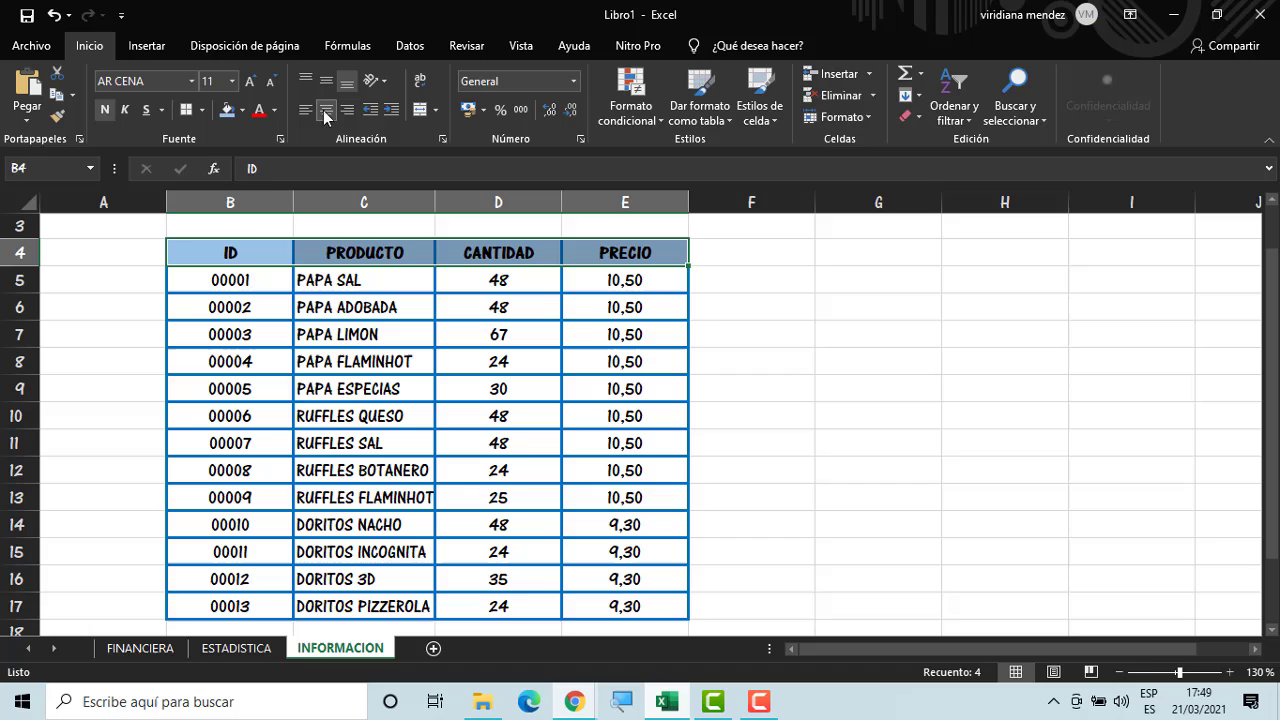
Give the ID cells B5:B17 the same light blue fill as the header and make them bold
left_click(245, 281)
left_click_drag(269, 284, 266, 606)
left_click(227, 108)
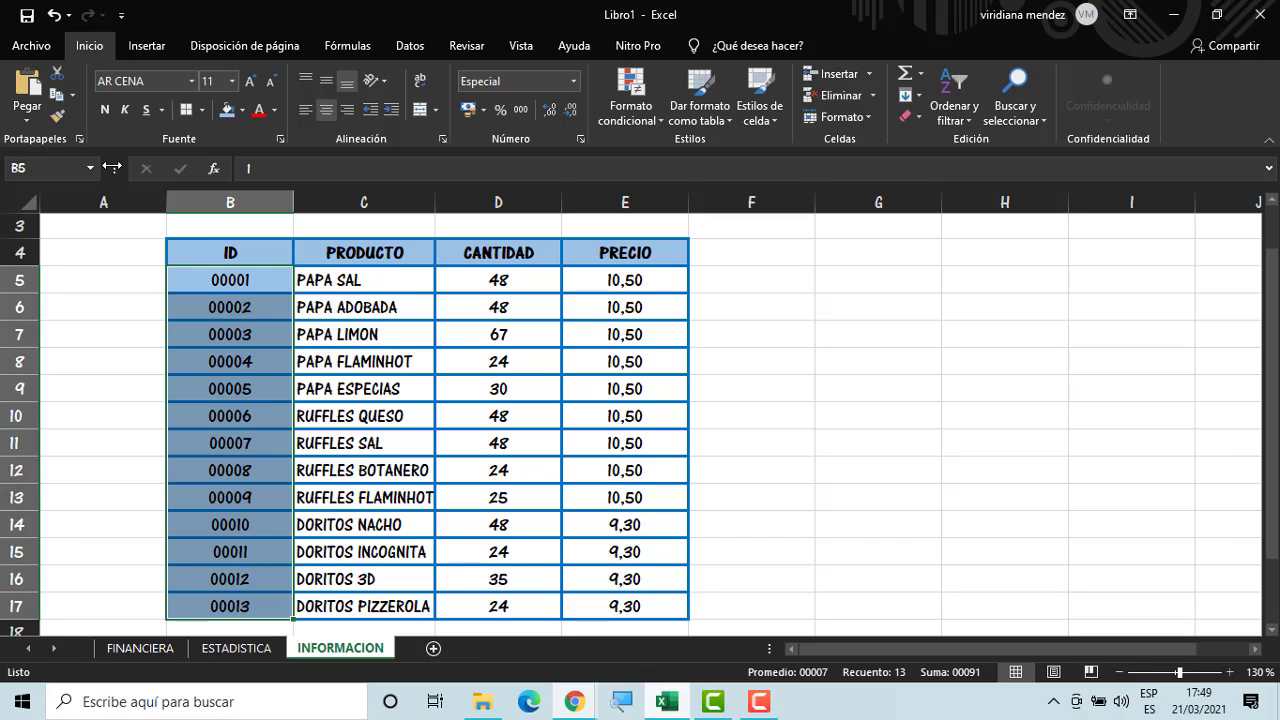
left_click(105, 110)
left_click(751, 386)
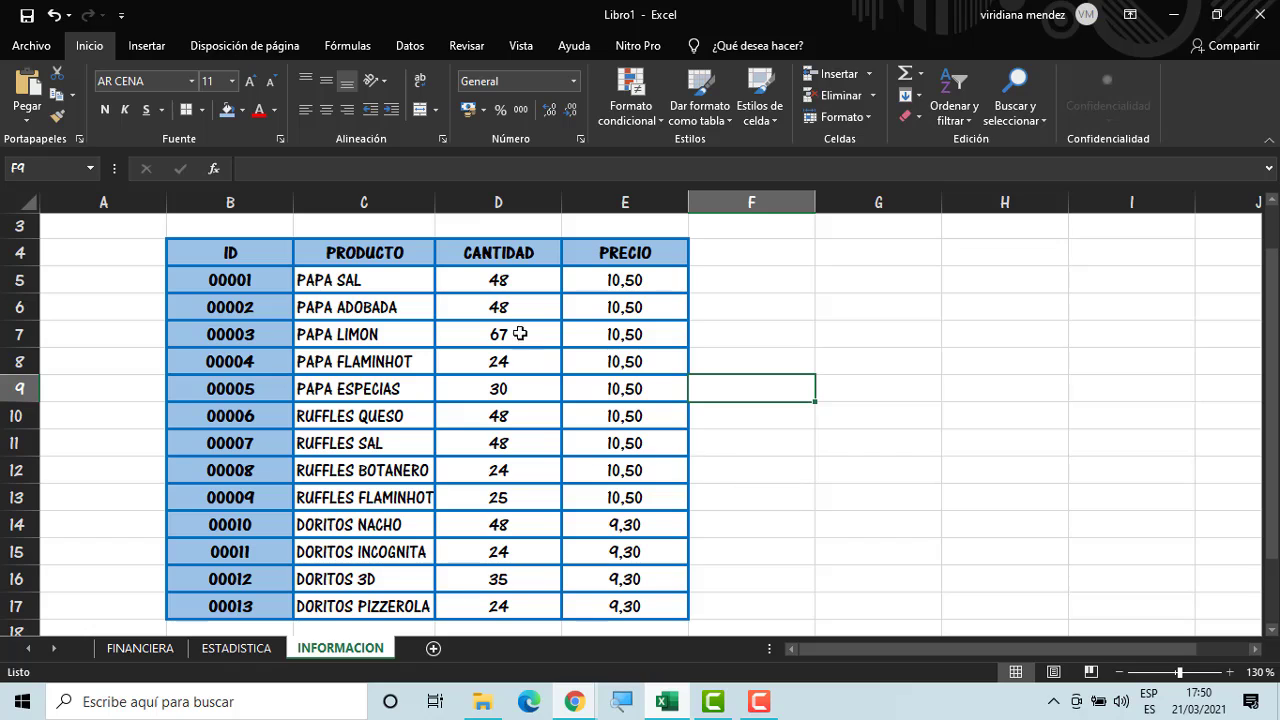
Format the prices in E5:E17 as currency (Moneda) with the symbol $ Español (México)
left_click_drag(662, 282, 668, 606)
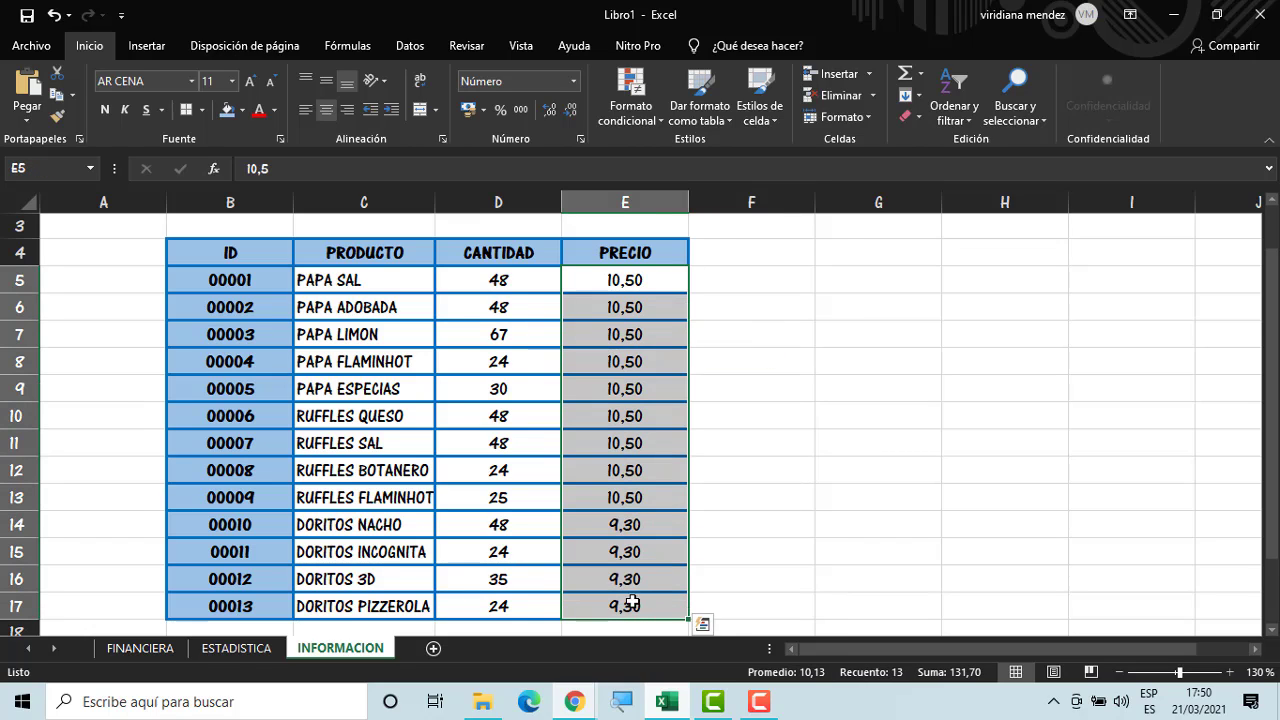
left_click(484, 109)
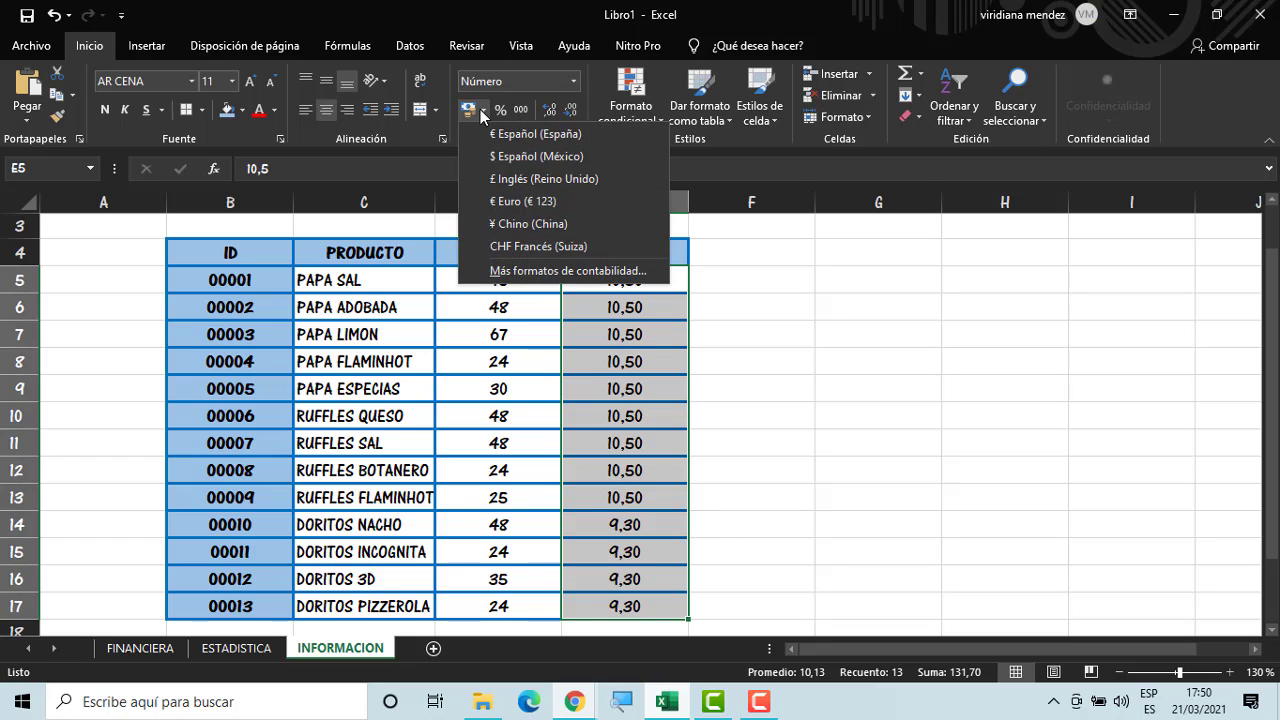
left_click(557, 271)
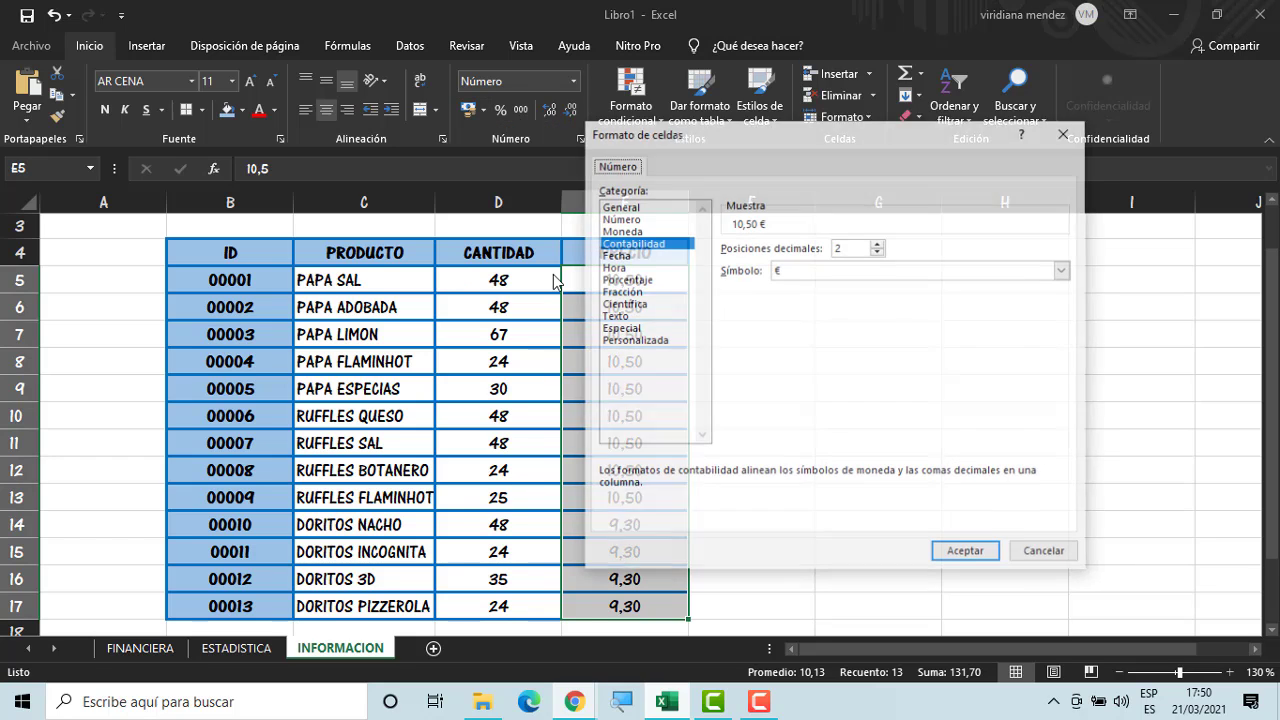
left_click(620, 230)
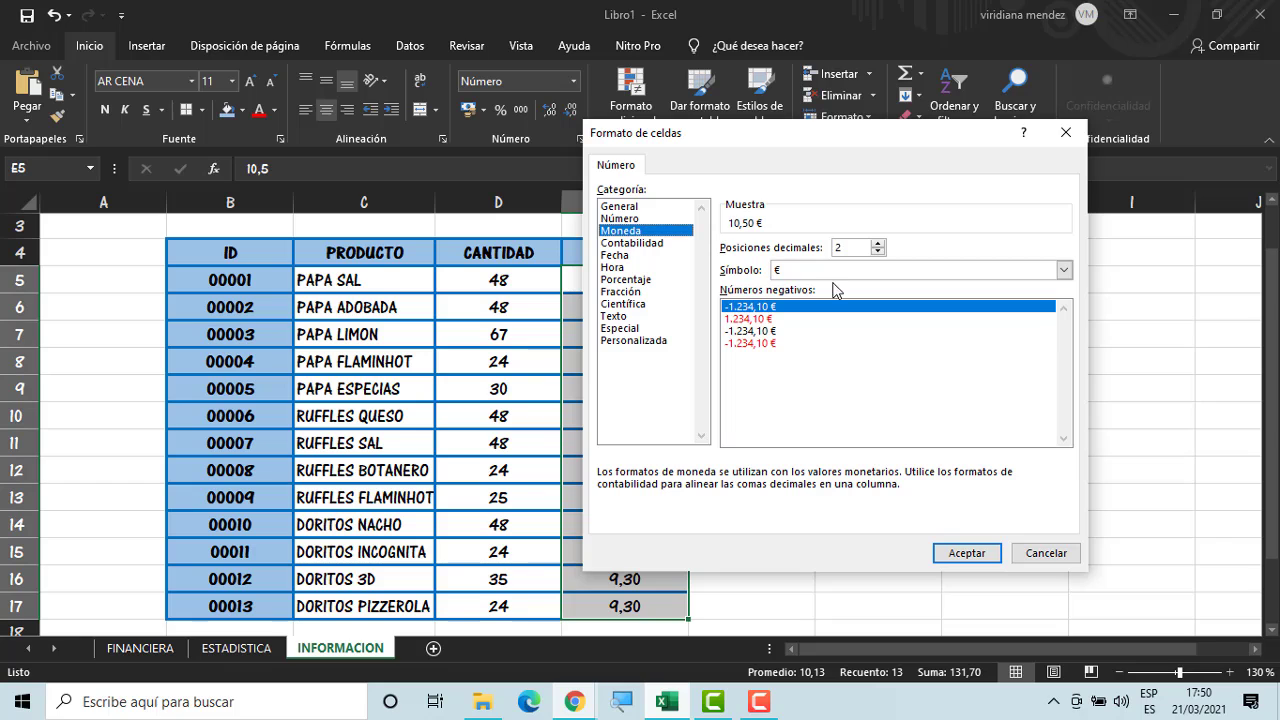
left_click(1064, 269)
left_click(1068, 478)
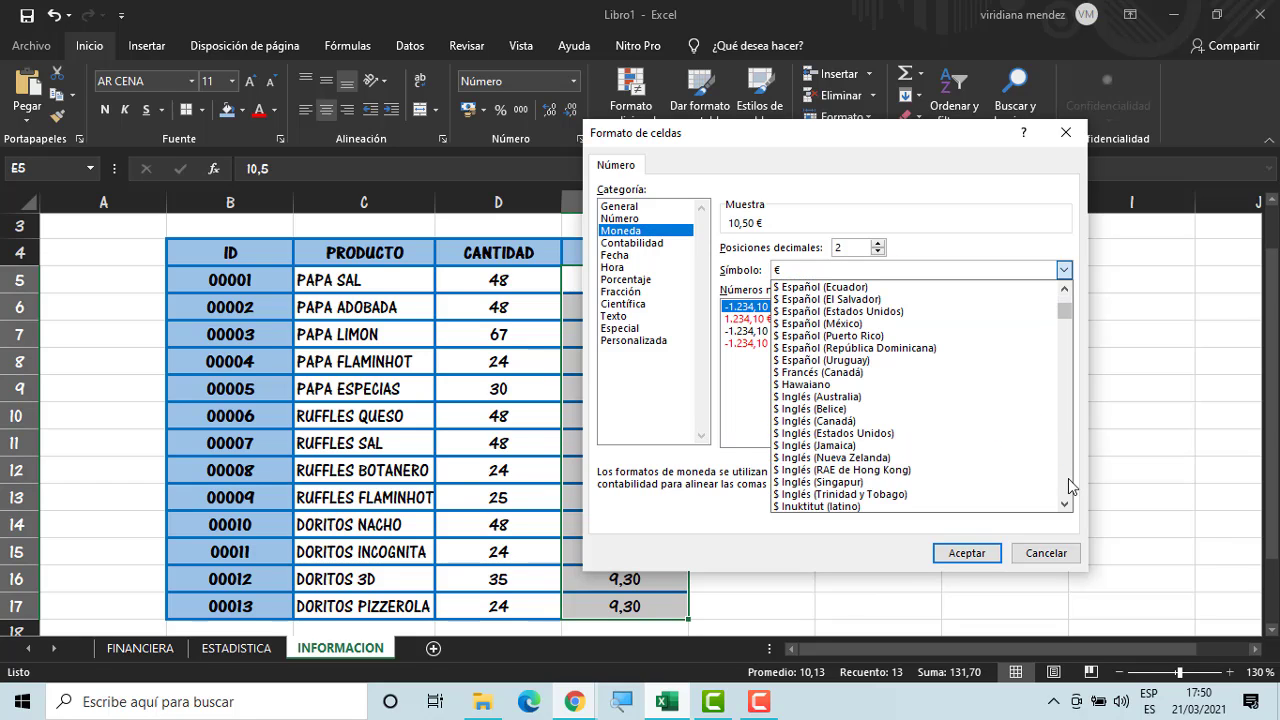
left_click(926, 325)
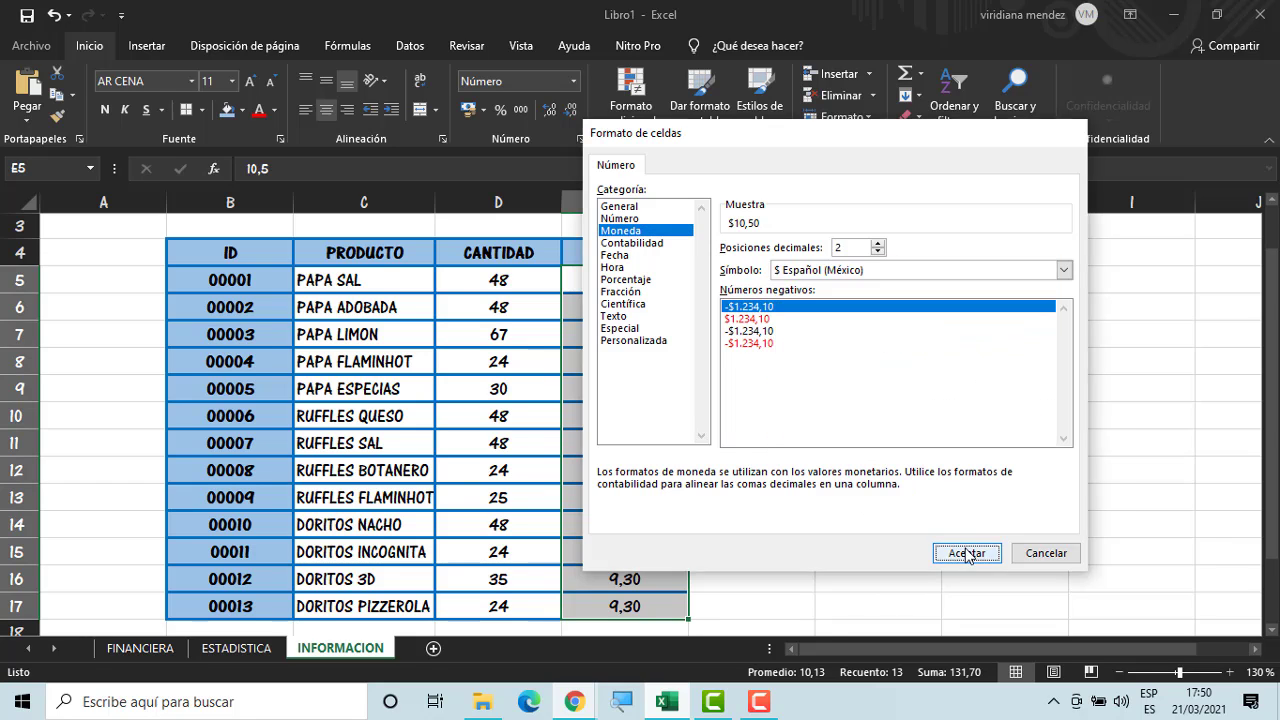
left_click(966, 553)
left_click(859, 477)
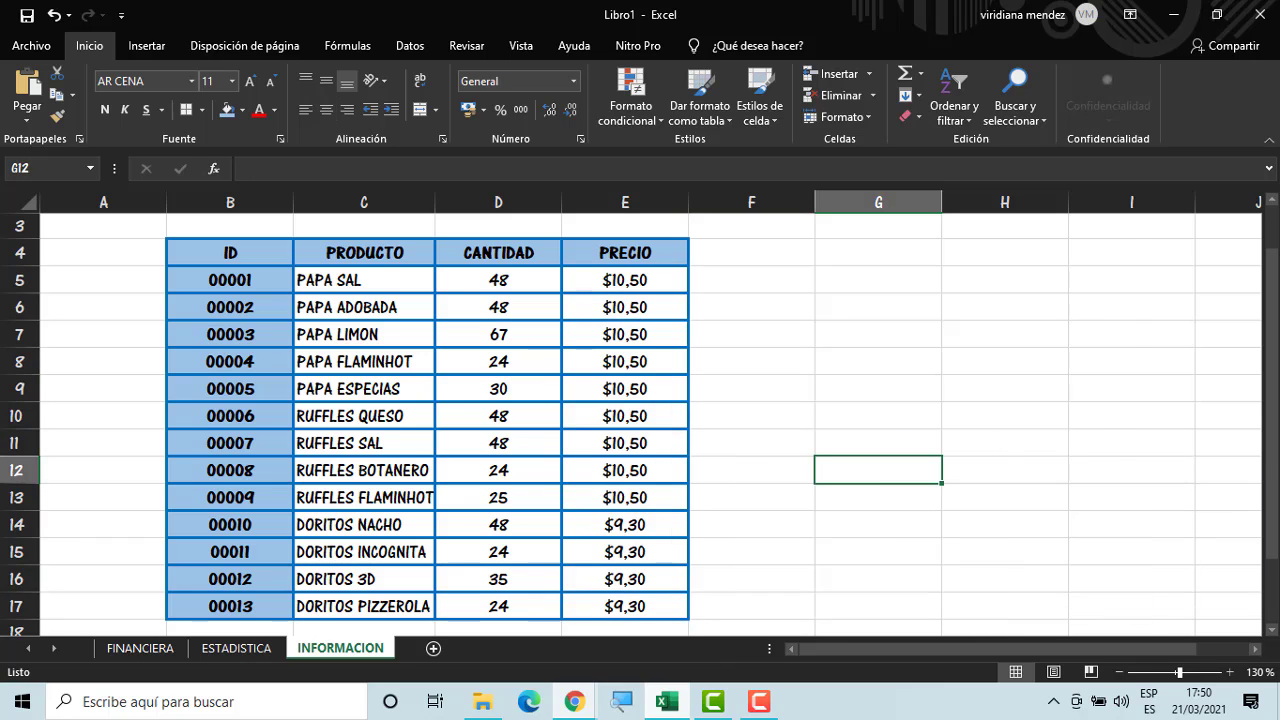
Make the PRODUCTOS title in B2 bold and enlarge it to font size 16
scroll(157, 288, "up", 1)
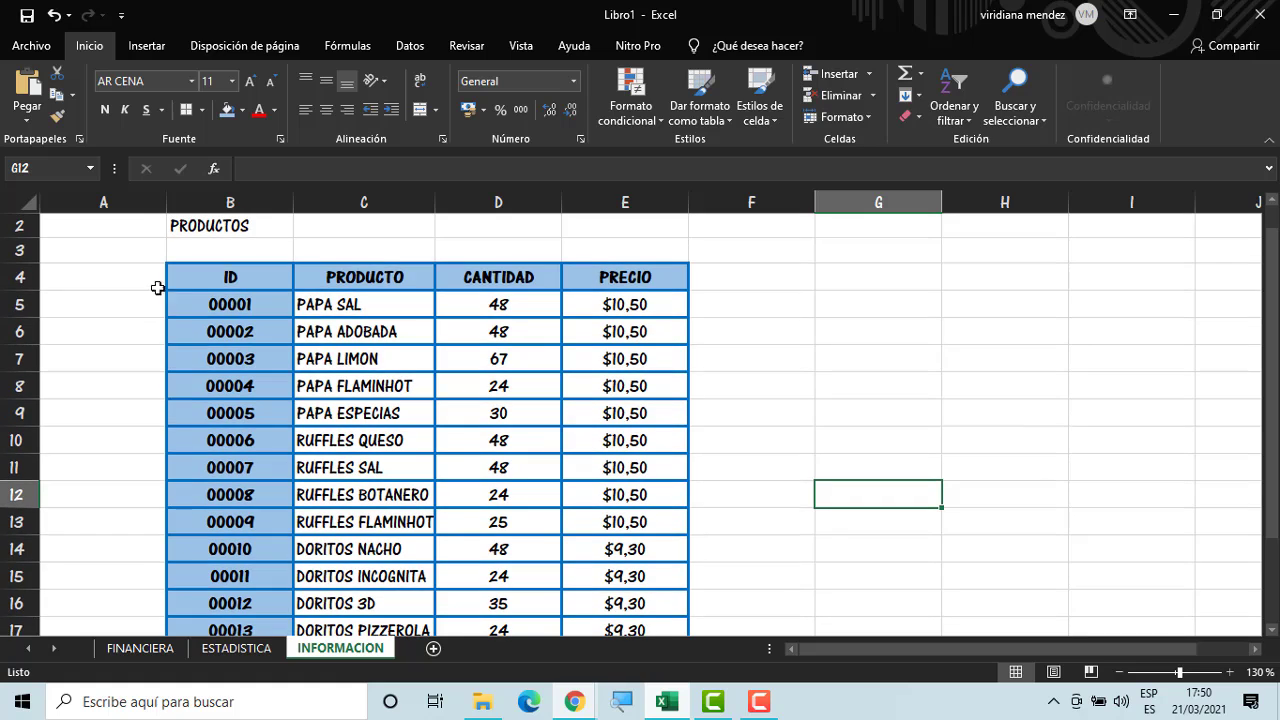
left_click(240, 226)
left_click(105, 109)
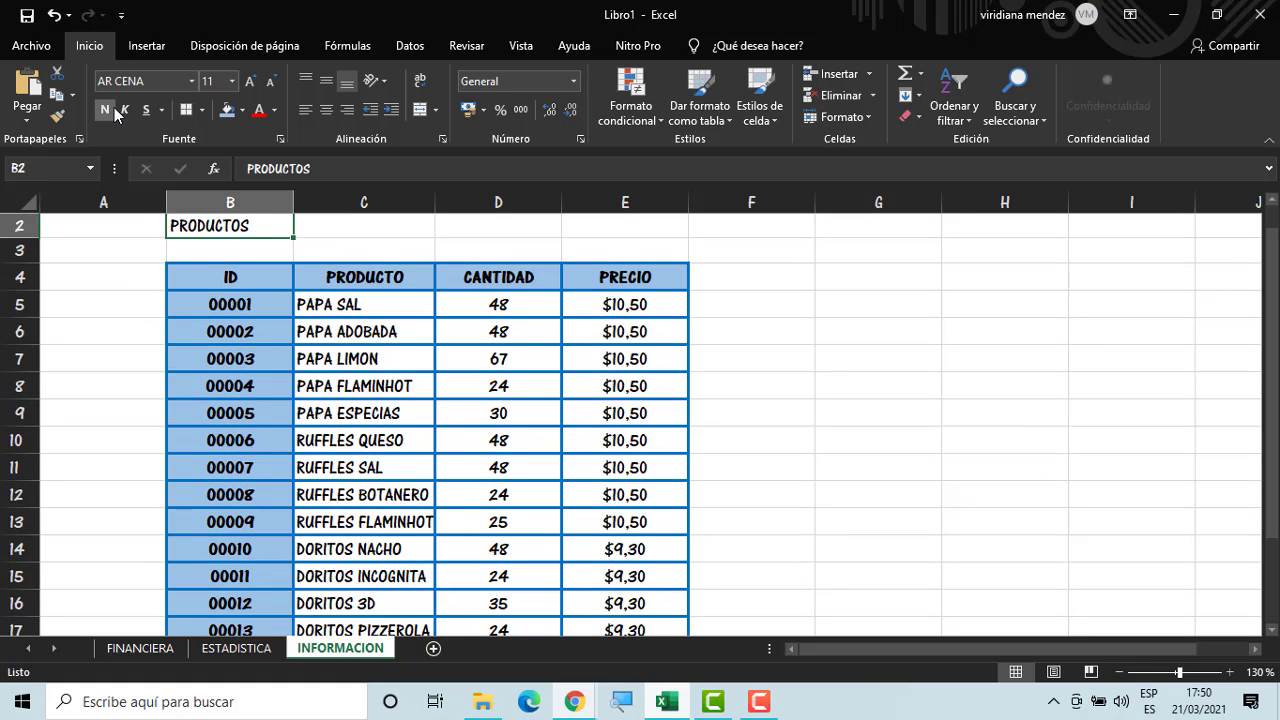
left_click(250, 80)
left_click(250, 80)
left_click(250, 80)
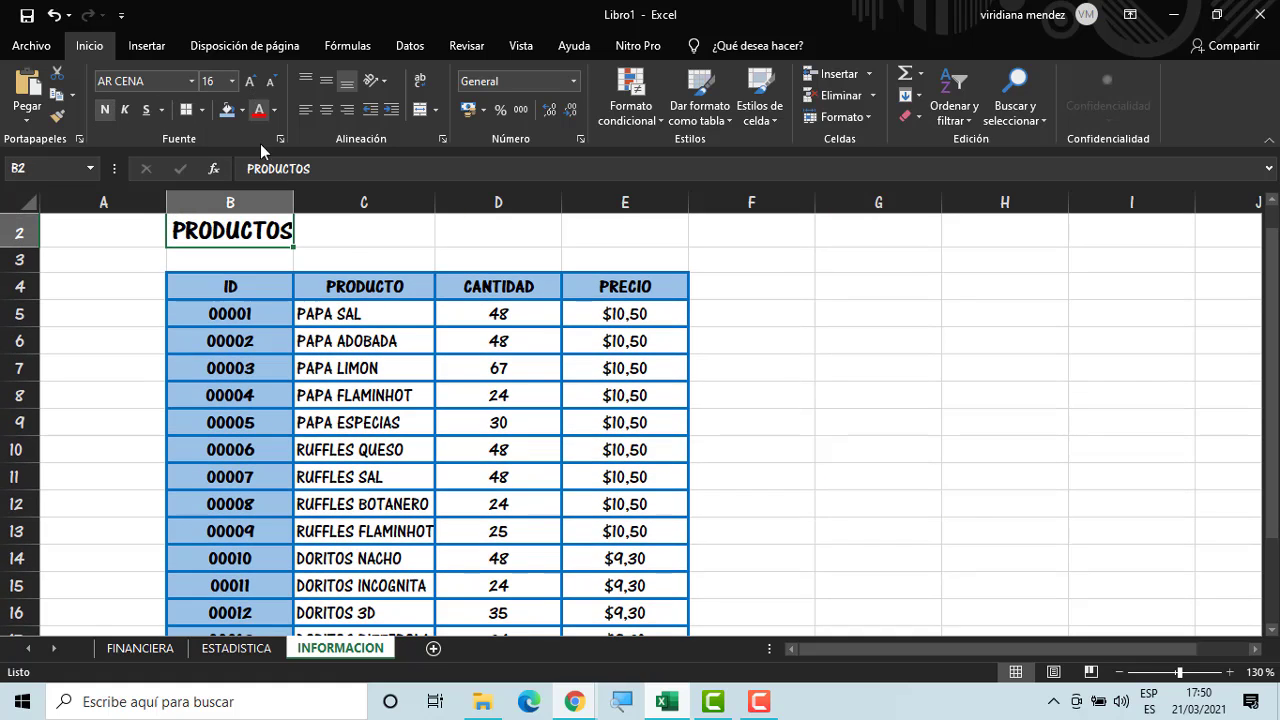
Merge and centre the PRODUCTOS title across B2:C2 and give it the light blue fill
left_click(334, 236)
left_click_drag(280, 230, 330, 230)
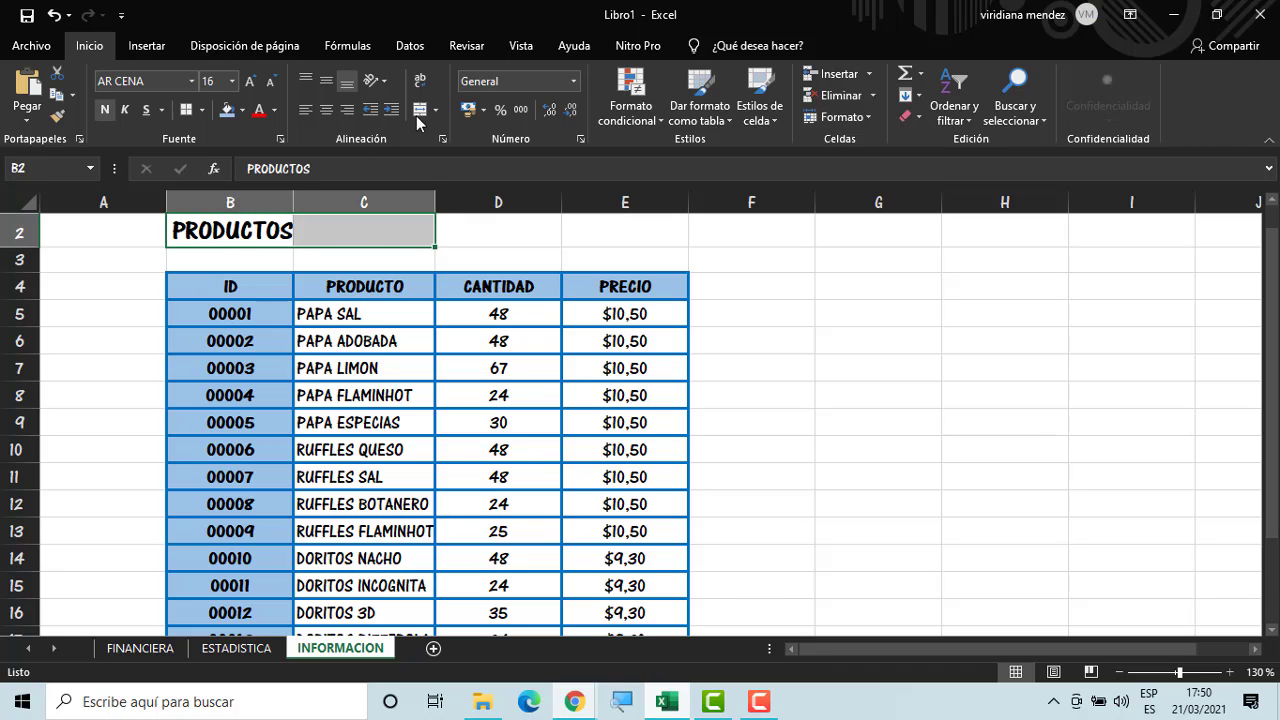
left_click(420, 109)
left_click(227, 109)
left_click(506, 254)
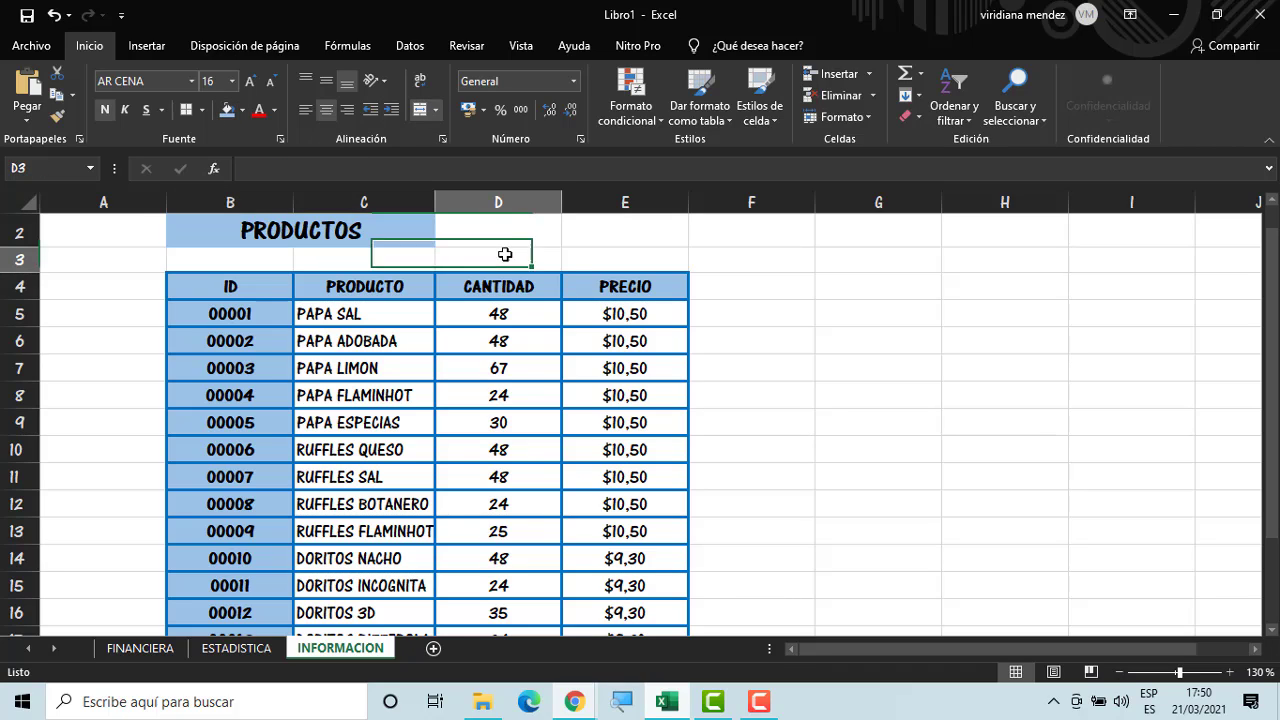
Enter the heading TOTAL GENERAL in cell G4
left_click(964, 380)
left_click(819, 337)
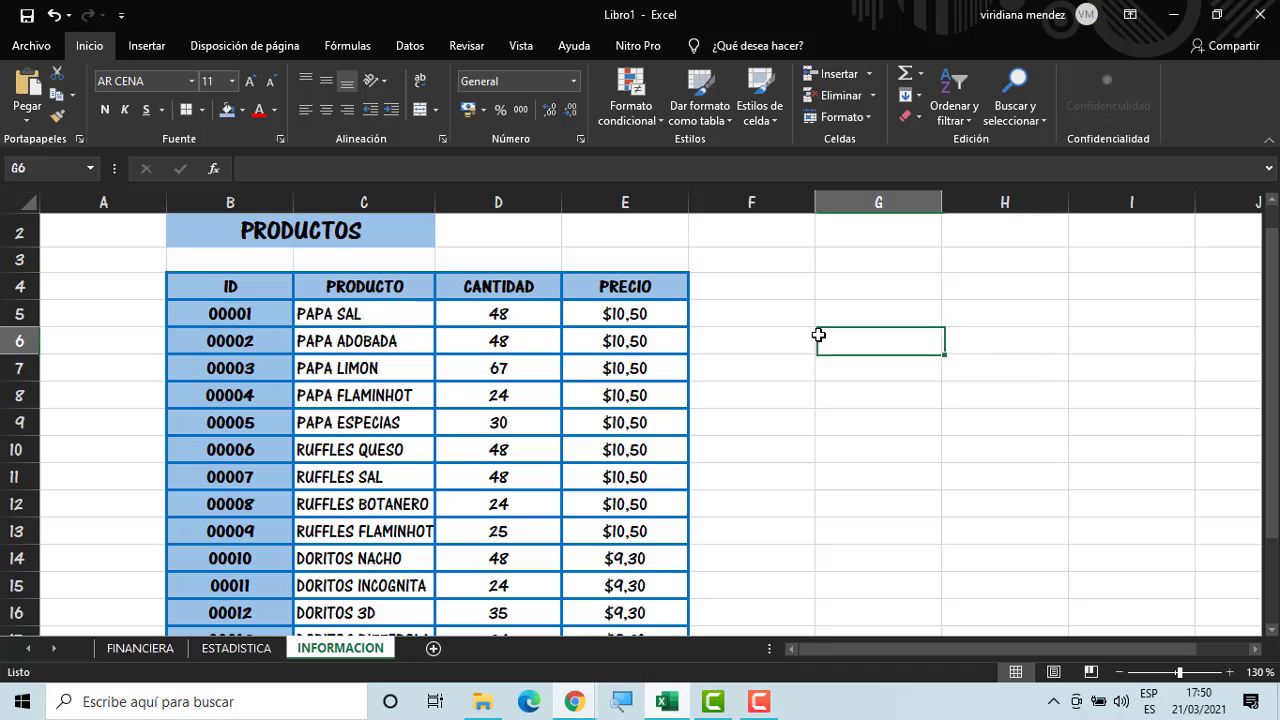
left_click(841, 300)
left_click(838, 288)
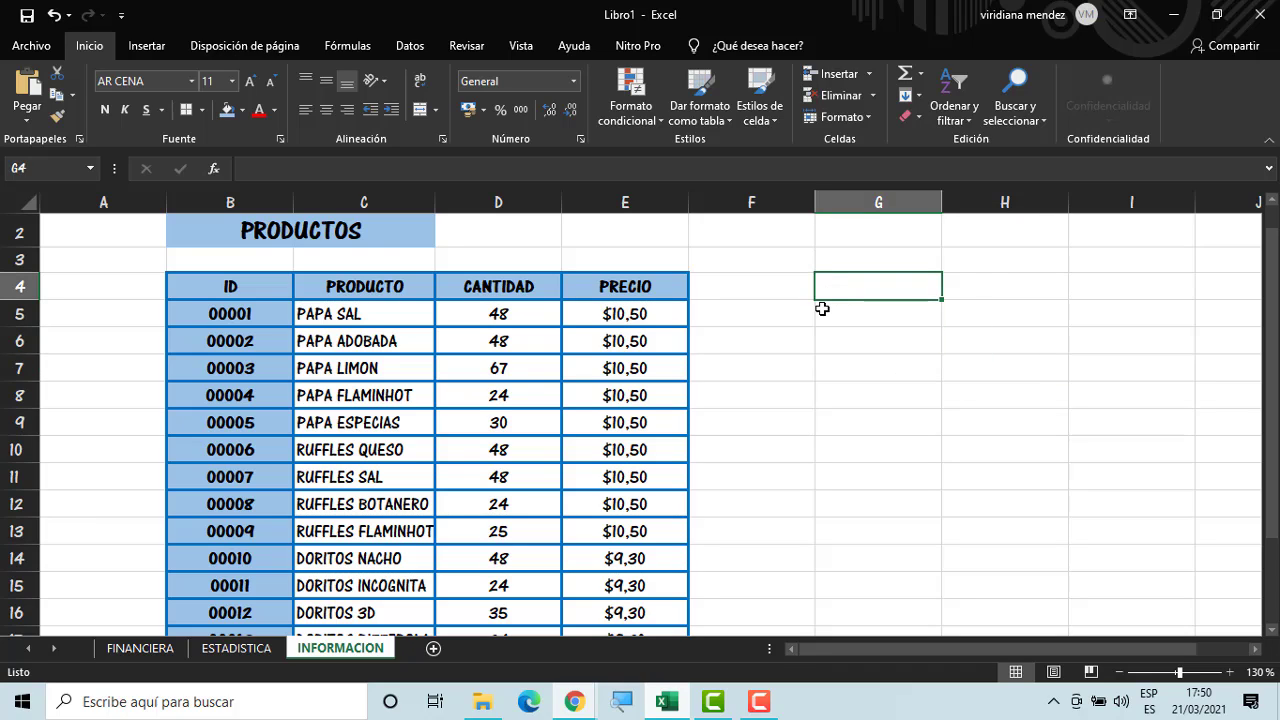
type("TOTAL")
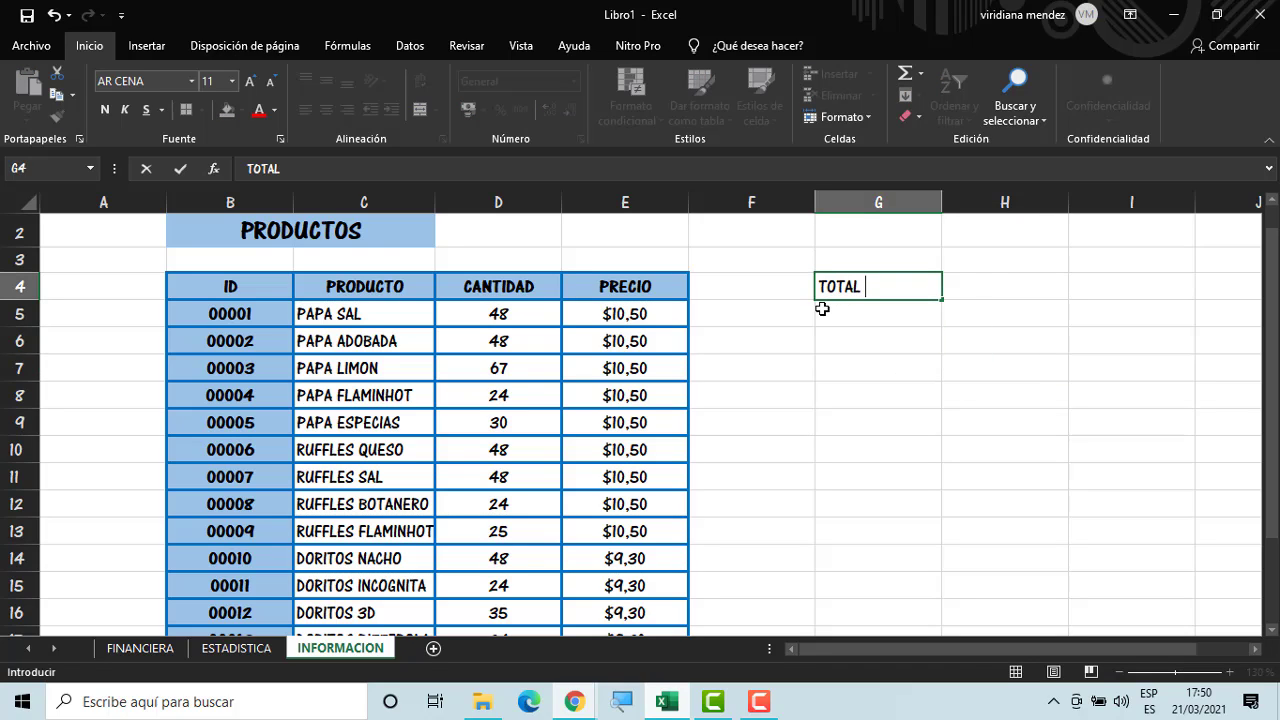
type(" GENE")
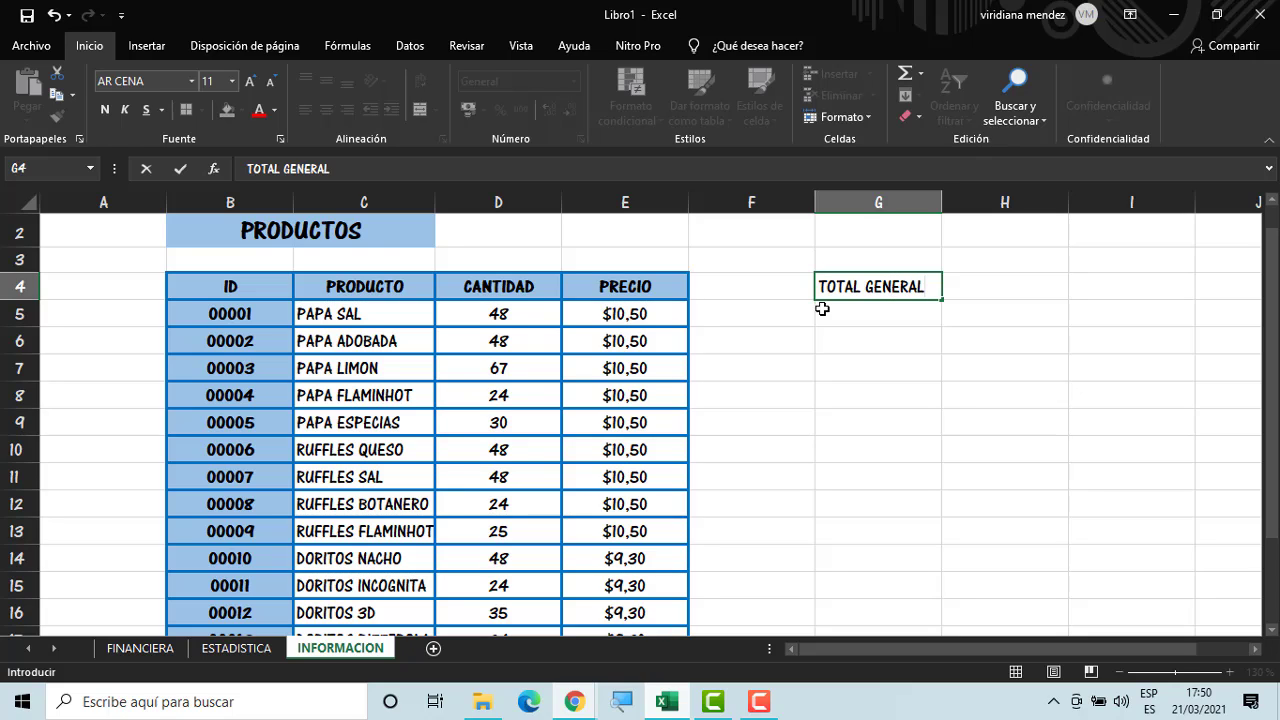
type("RAL")
key("Return")
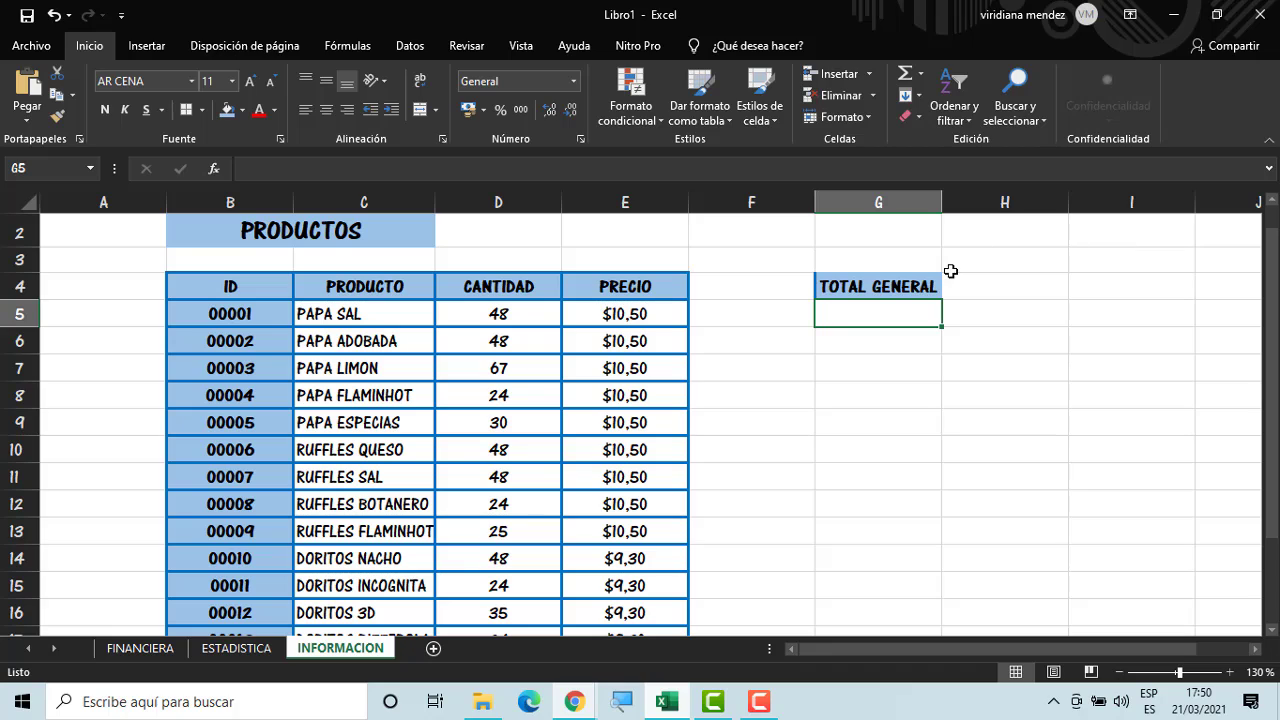
Merge and centre the TOTAL GENERAL heading across G4:H4 and merge G5:H7 beneath it into one cell
left_click_drag(930, 281, 1000, 286)
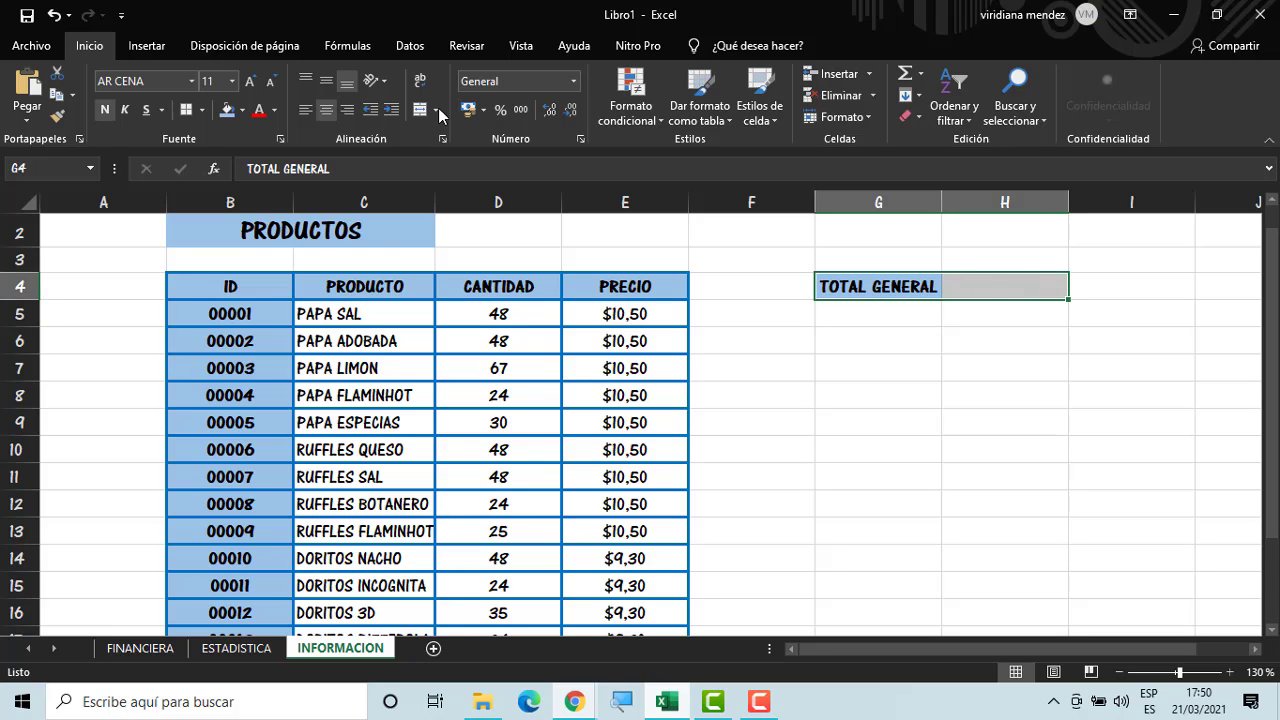
left_click(424, 109)
left_click_drag(877, 306, 1016, 374)
left_click(957, 365)
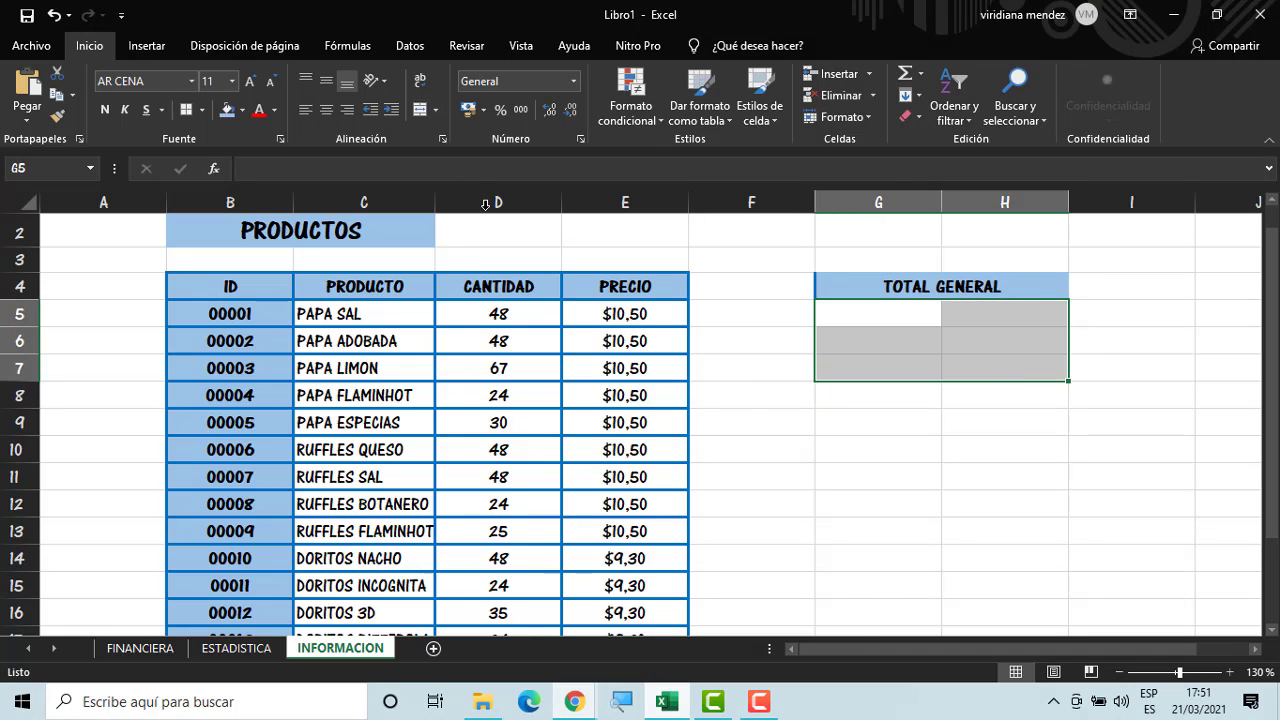
left_click(420, 115)
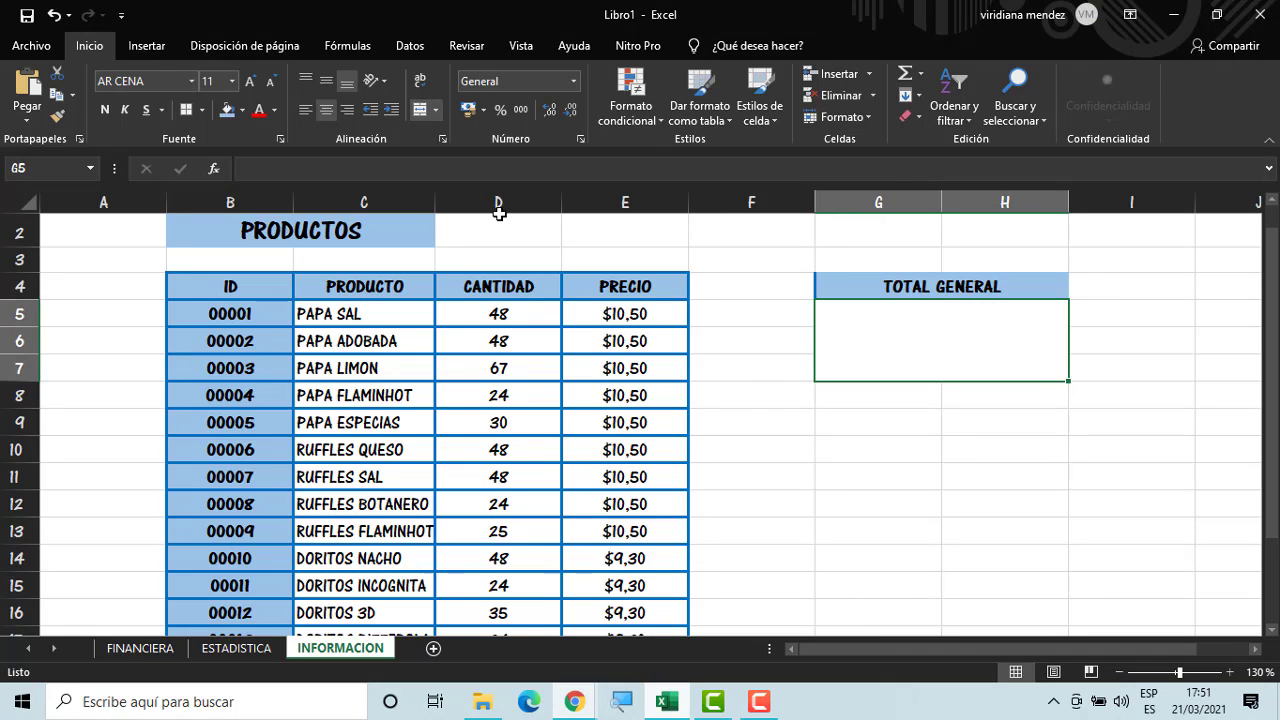
Apply blue borders to the merged cell G5:H7 and to its TOTAL GENERAL heading
left_click(187, 110)
left_click(820, 455)
left_click(1035, 284)
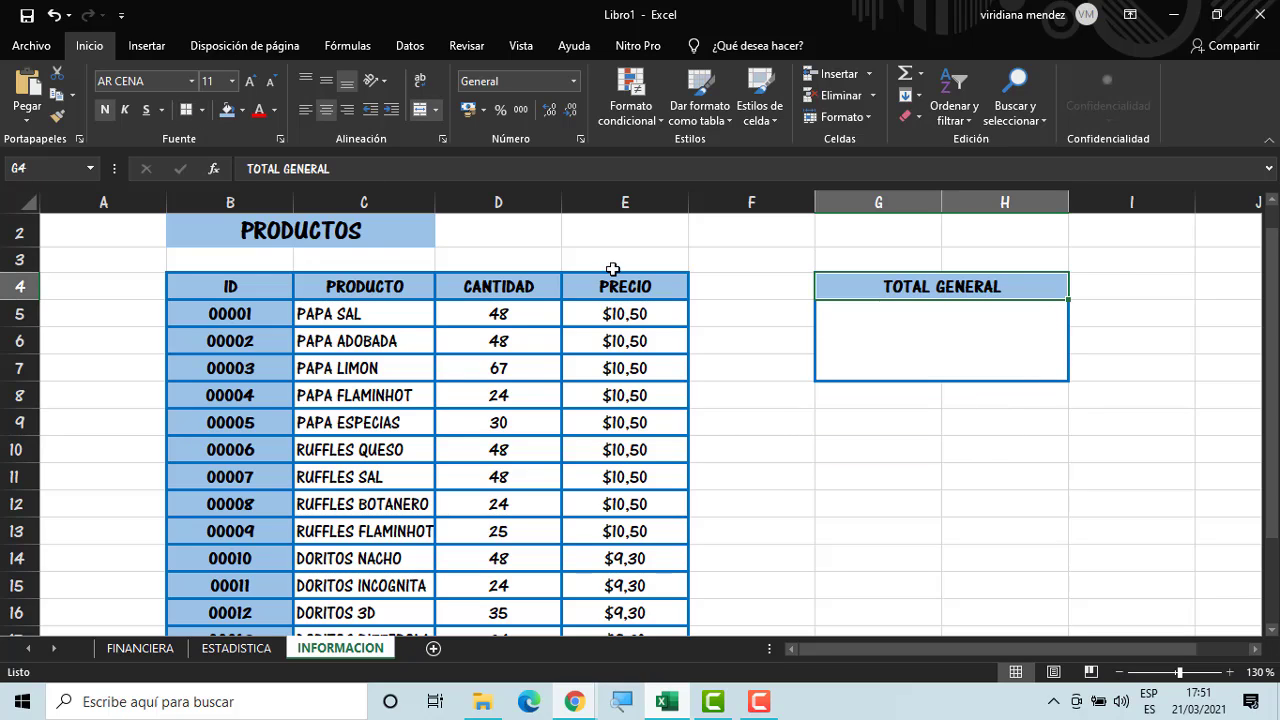
Begin a SUMAPRODUCTO formula in the merged cell under the TOTAL GENERAL heading
left_click(928, 357)
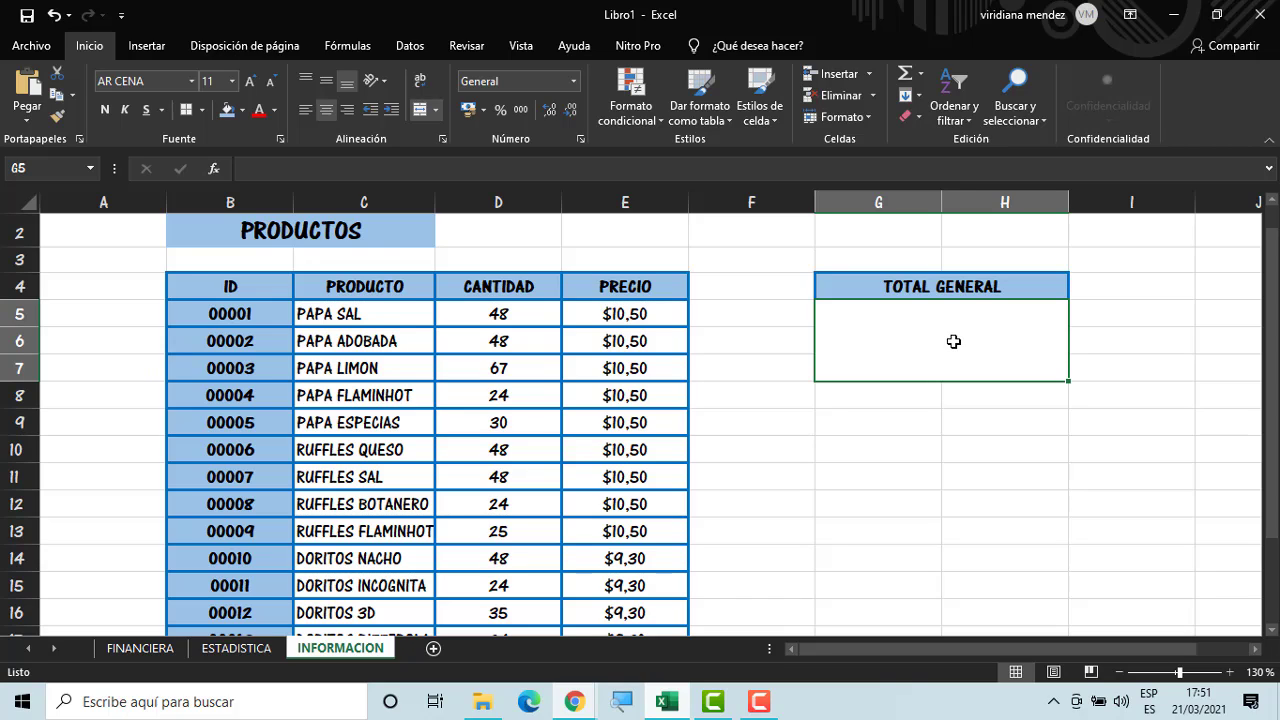
type("=")
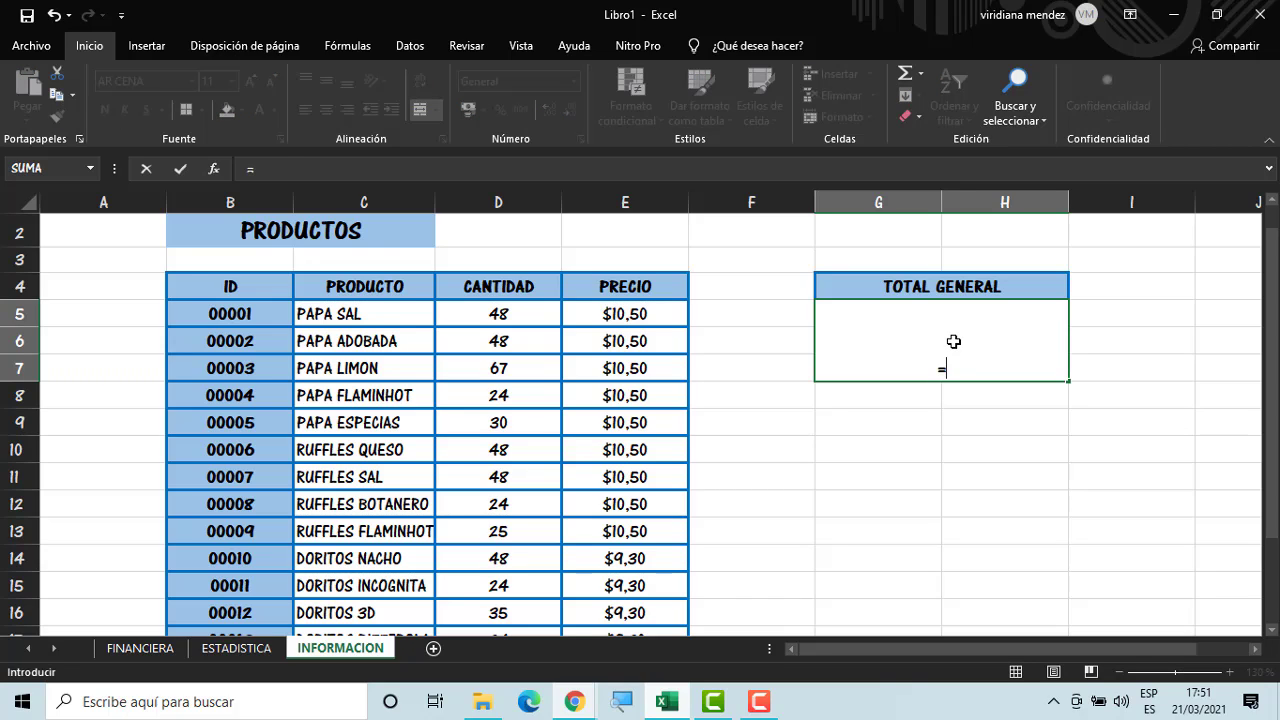
type("SUMa")
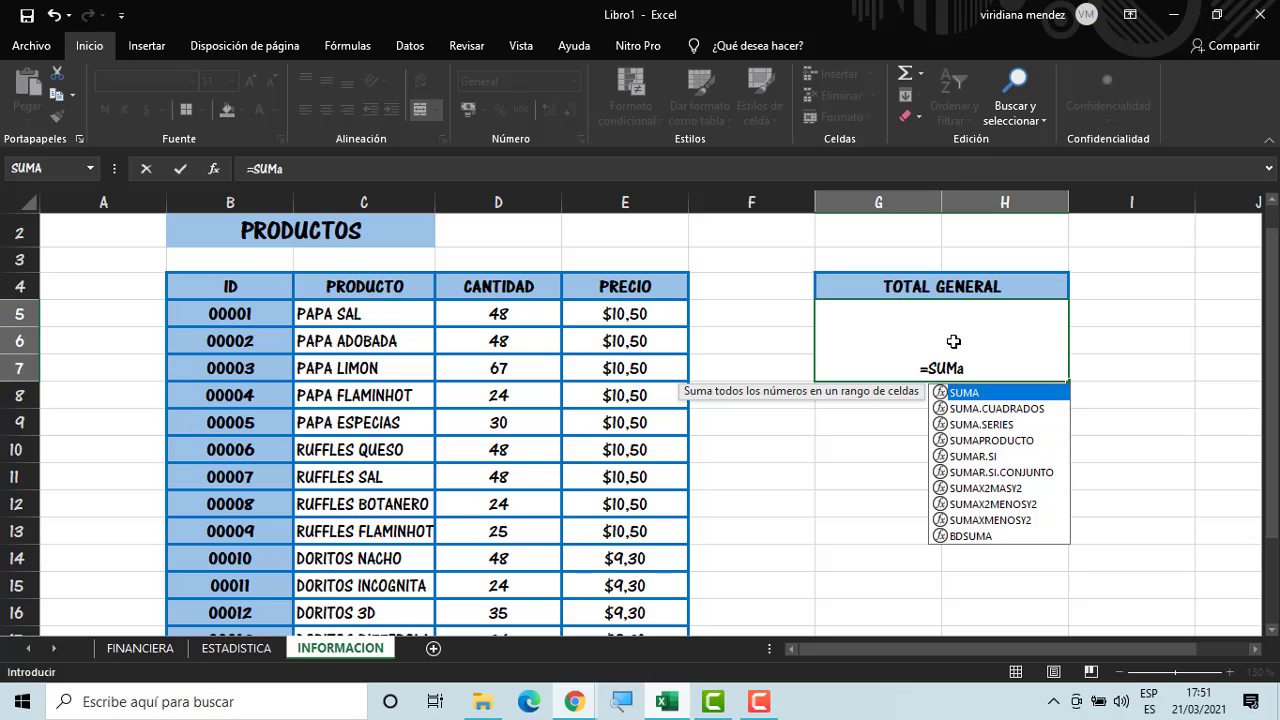
key("BackSpace")
type("A")
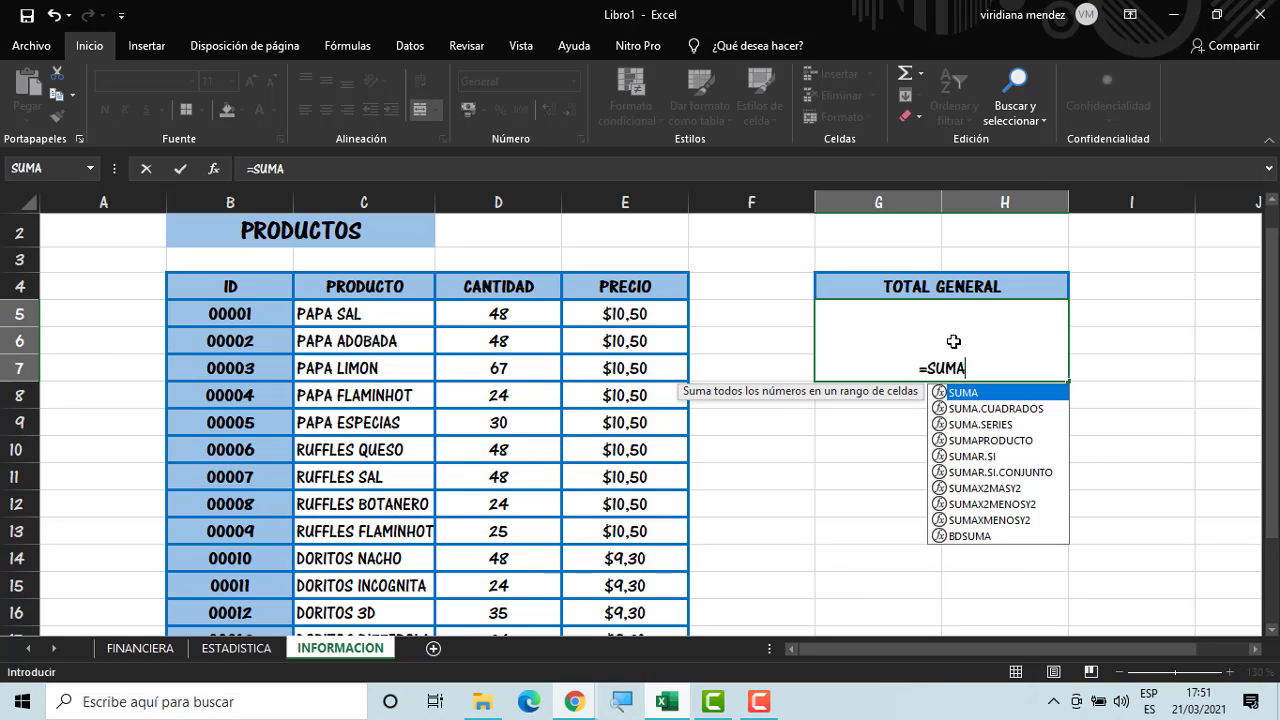
key("Escape")
type("pro")
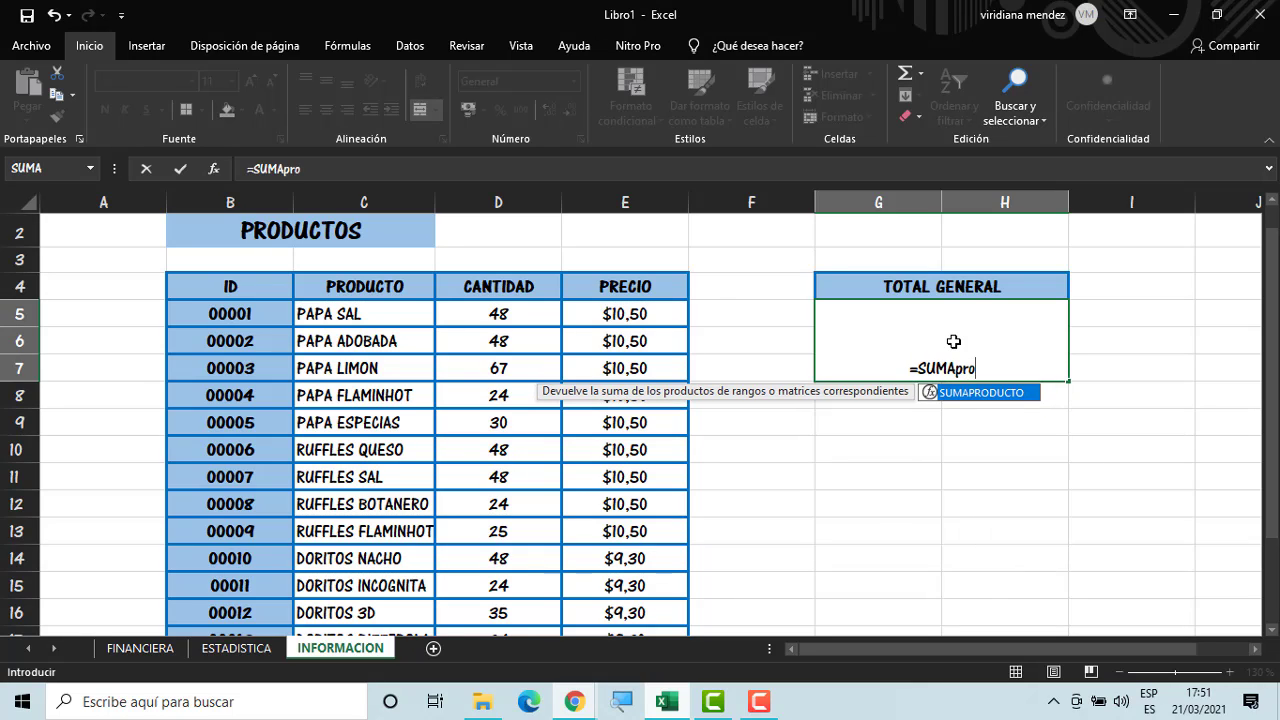
left_click(991, 388)
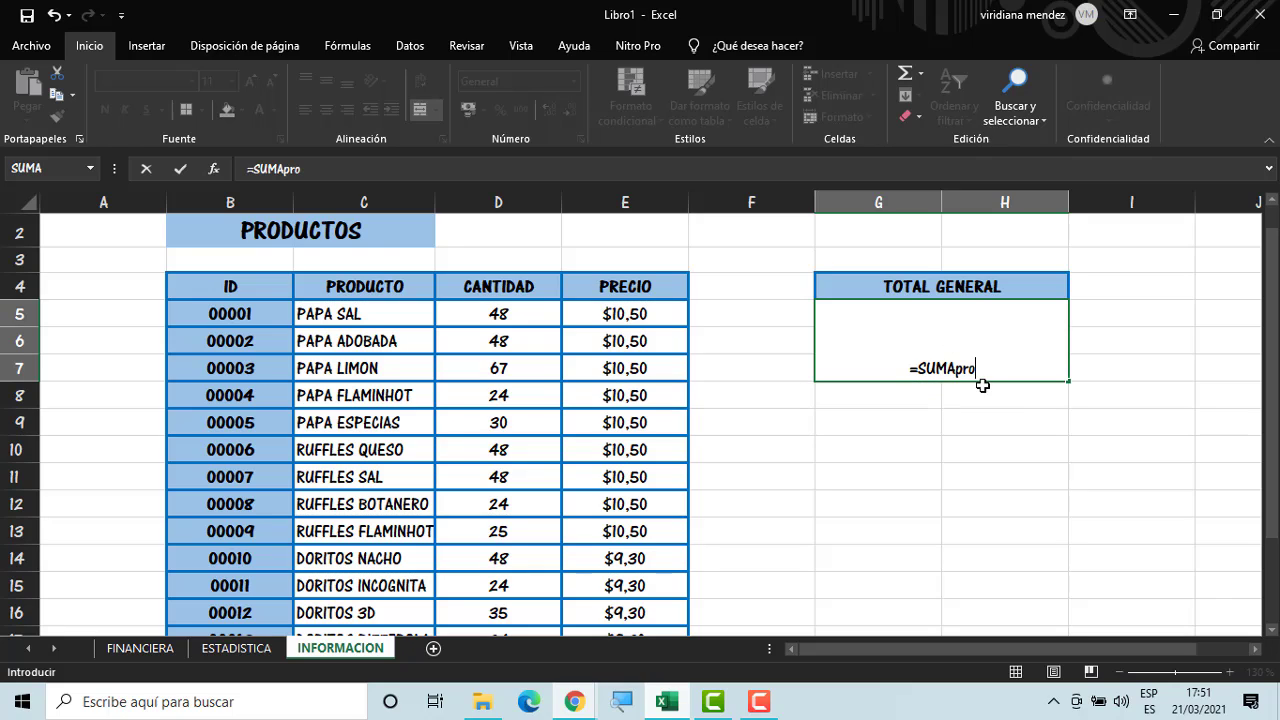
left_click(983, 370)
key("BackSpace")
key("BackSpace")
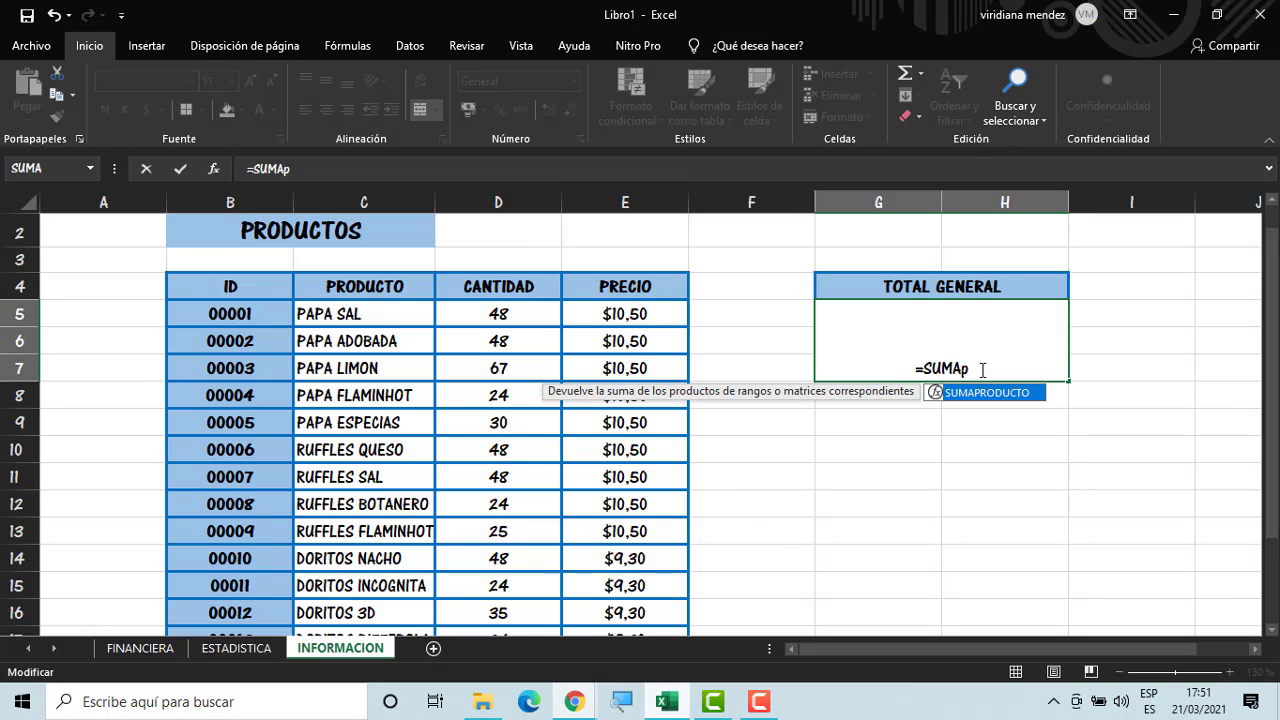
double_click(998, 393)
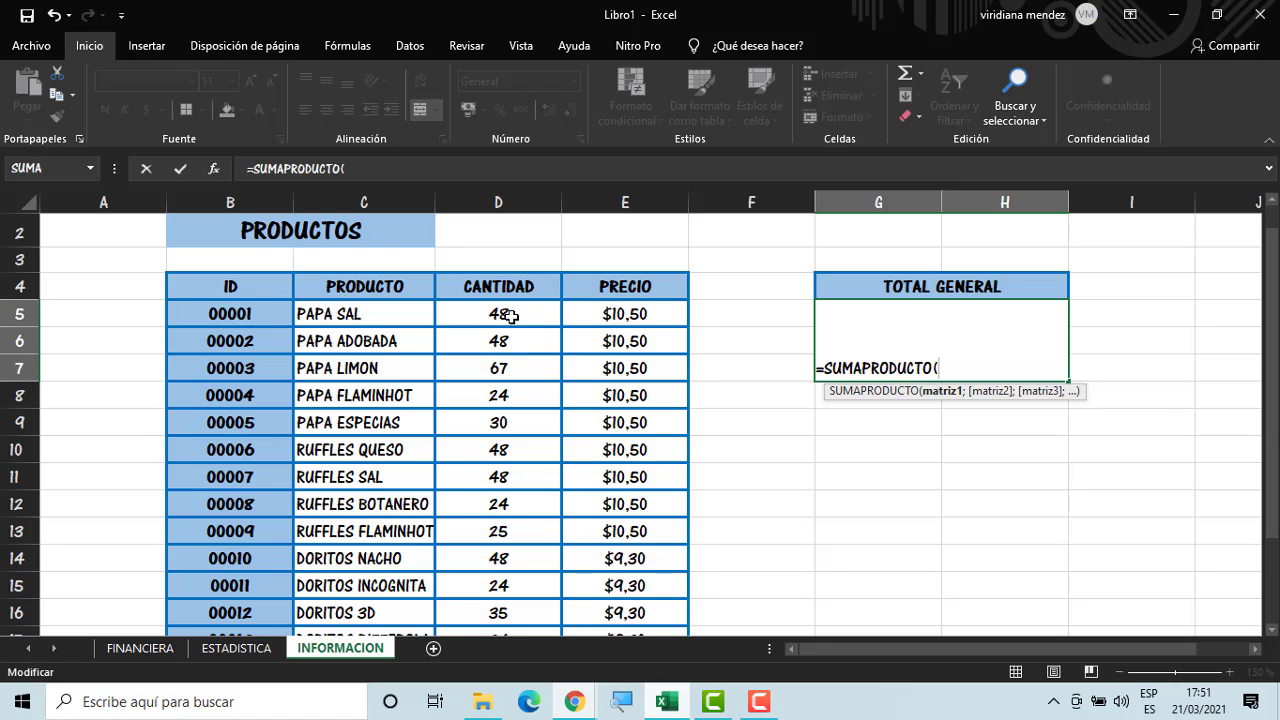
Complete the formula with the quantities D5:D17 and the prices E5:E17 as its two arrays
left_click_drag(510, 316, 521, 596)
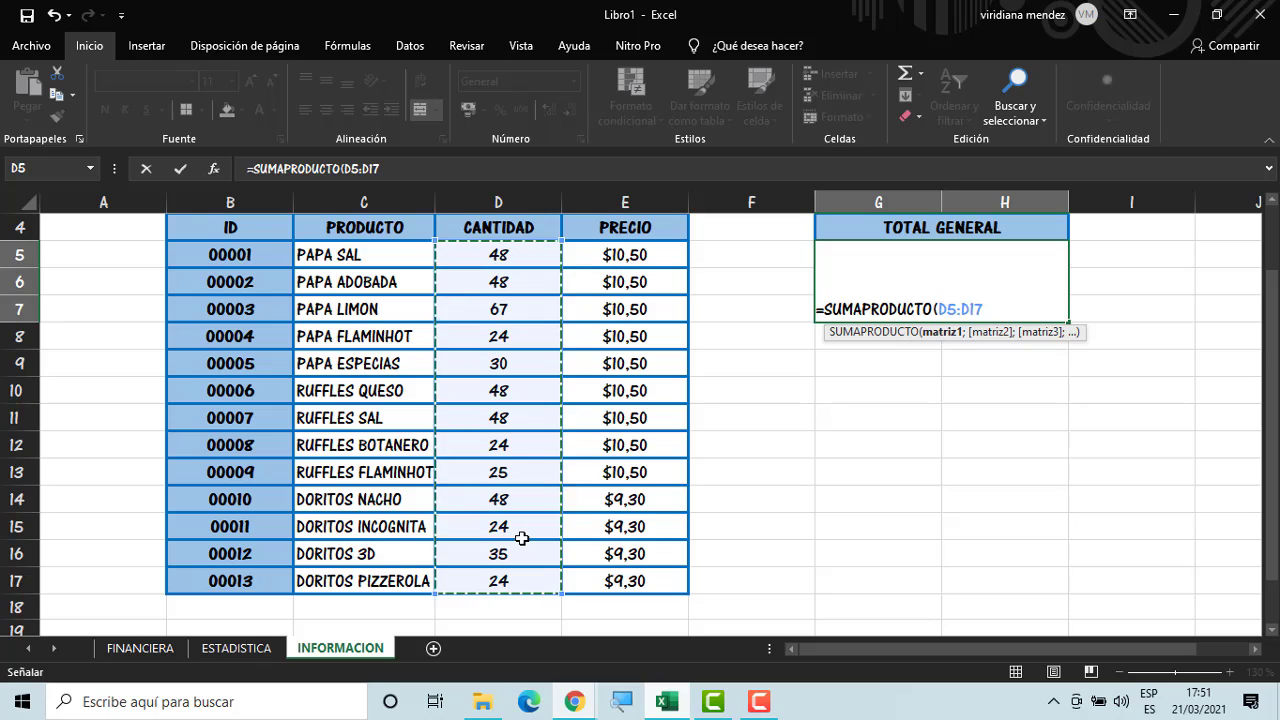
type(";")
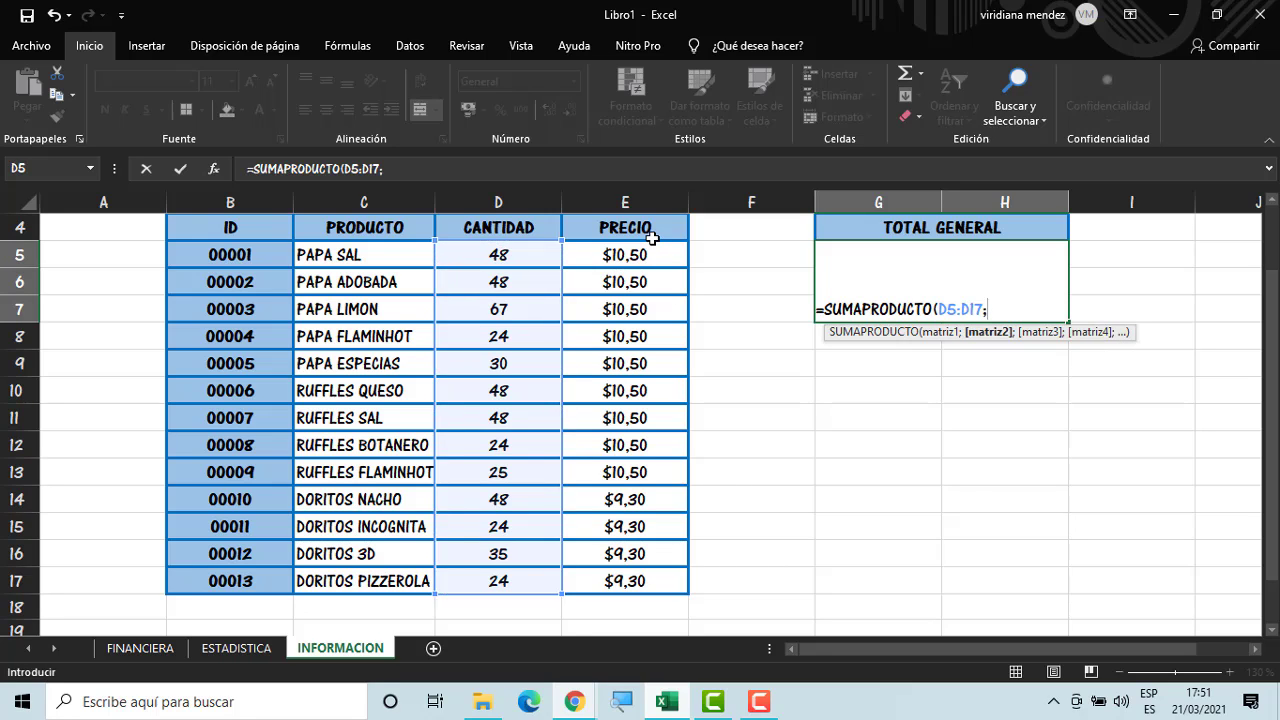
left_click_drag(653, 251, 675, 581)
key("Return")
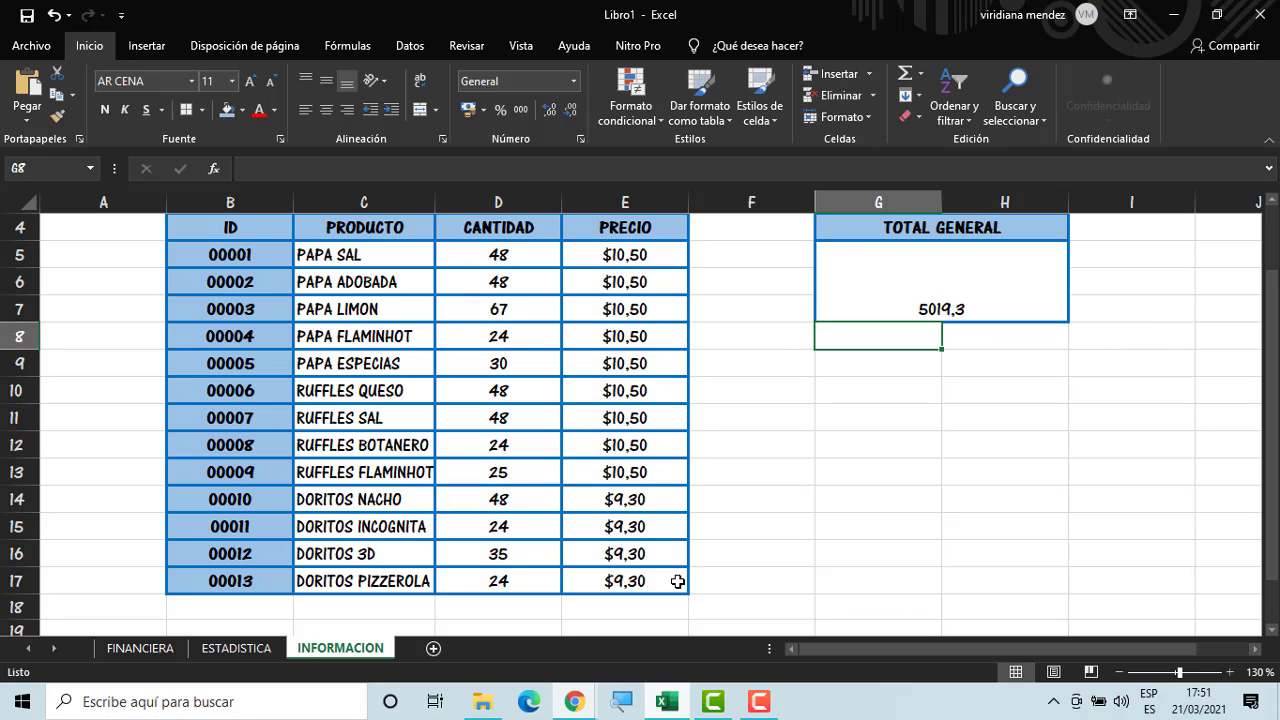
Centre the grand total vertically in its merged cell and enlarge it to font size 22
left_click(932, 277)
left_click_drag(1270, 400, 1270, 362)
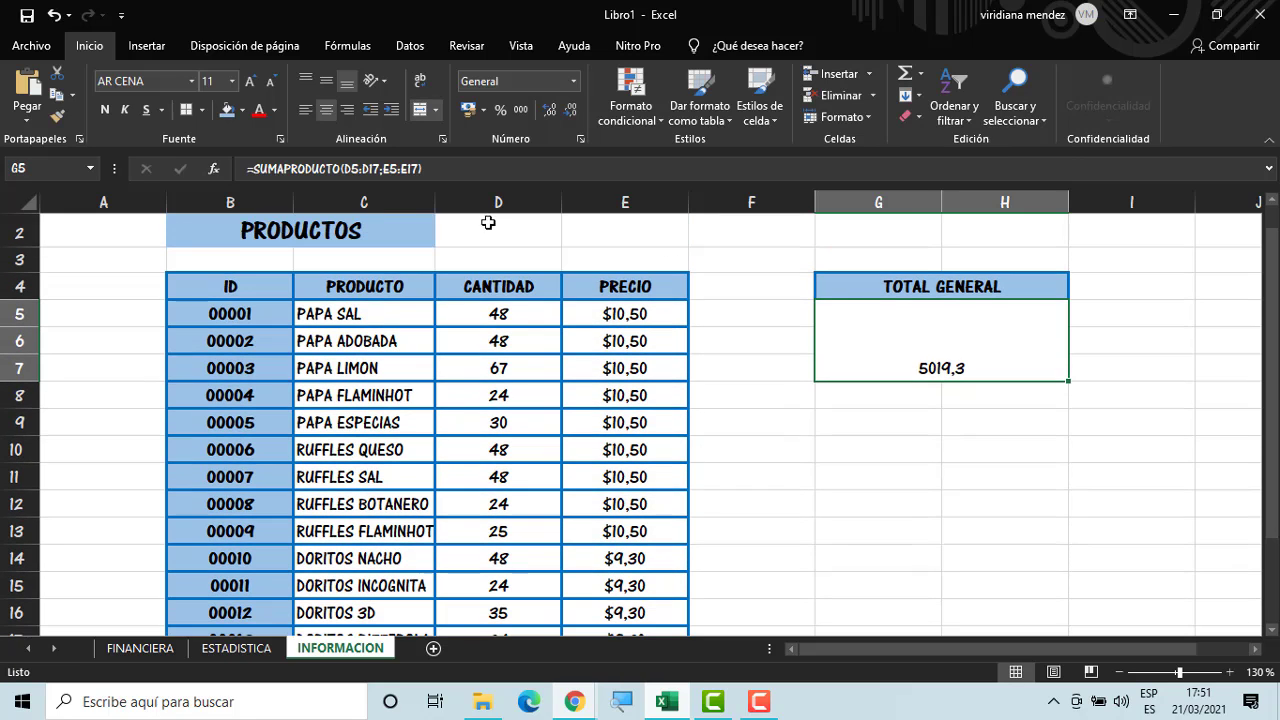
left_click(329, 89)
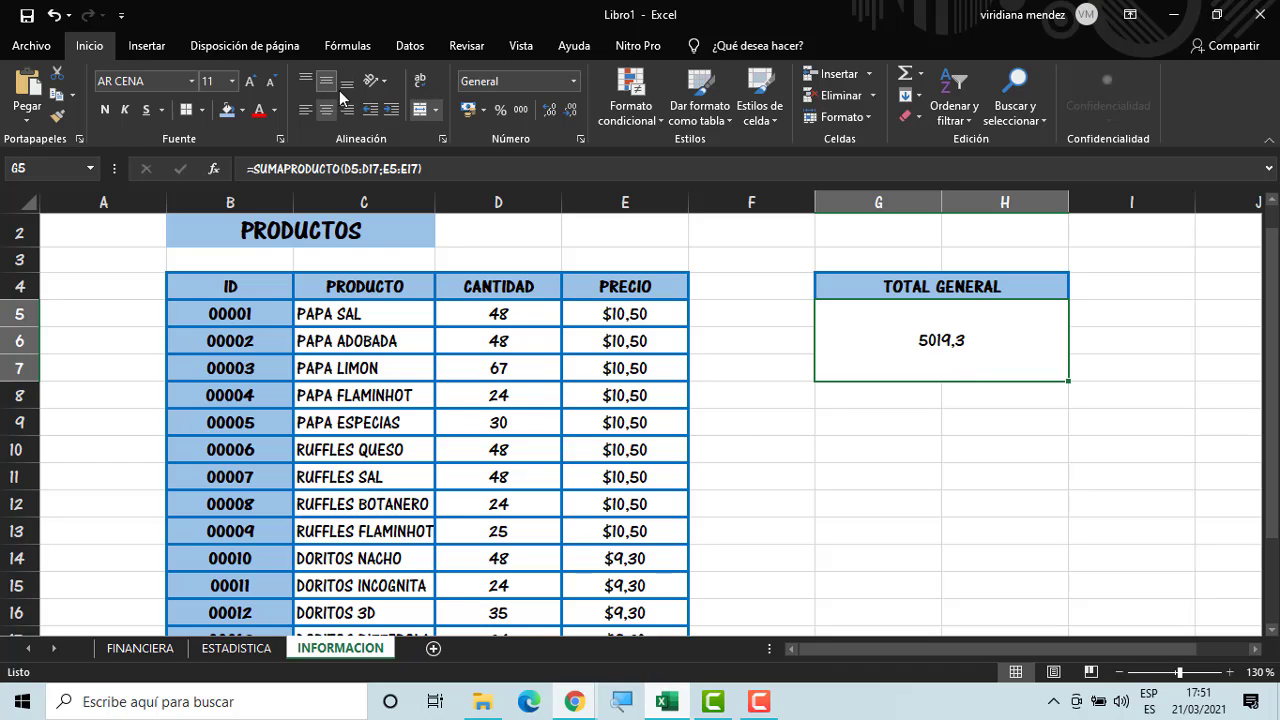
left_click(249, 84)
left_click(249, 84)
left_click(249, 84)
left_click(249, 84)
left_click(249, 84)
left_click(249, 84)
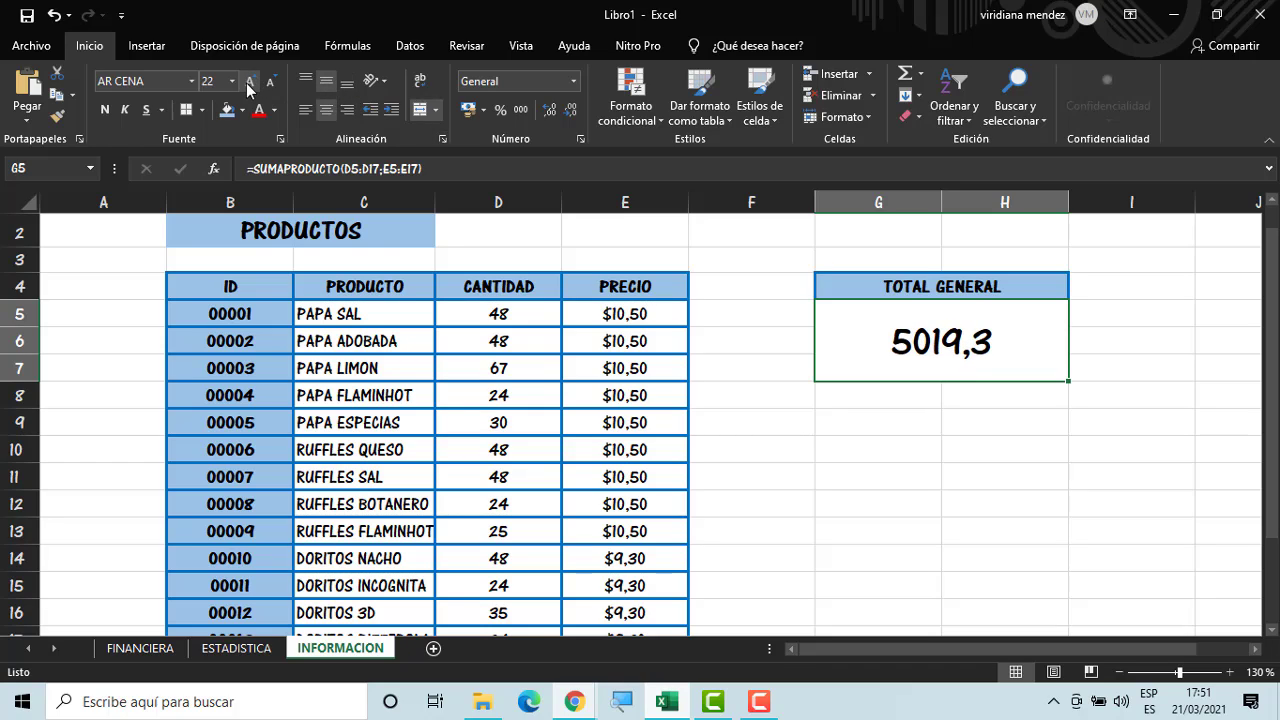
Enlarge the grand total to font size 28
left_click(249, 84)
left_click(249, 84)
left_click(249, 84)
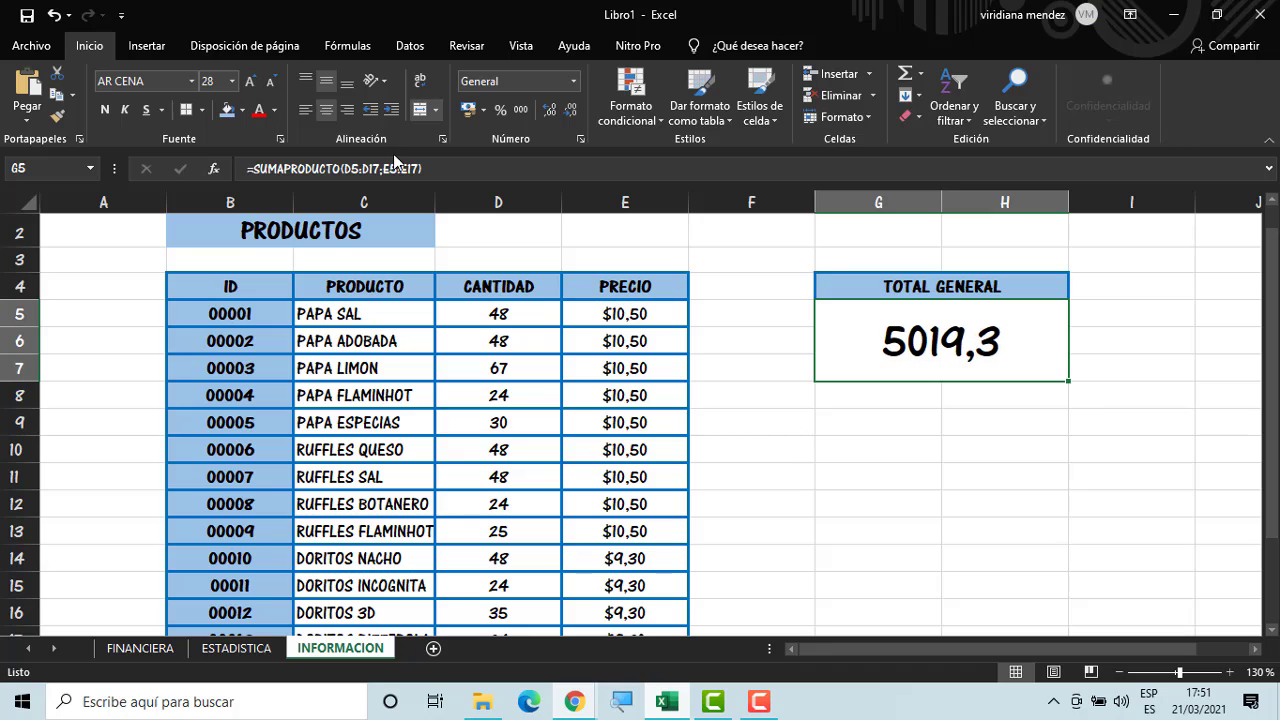
Copy the currency format of price cell E5 onto the grand total and merge G5:H7 again
left_click(662, 318)
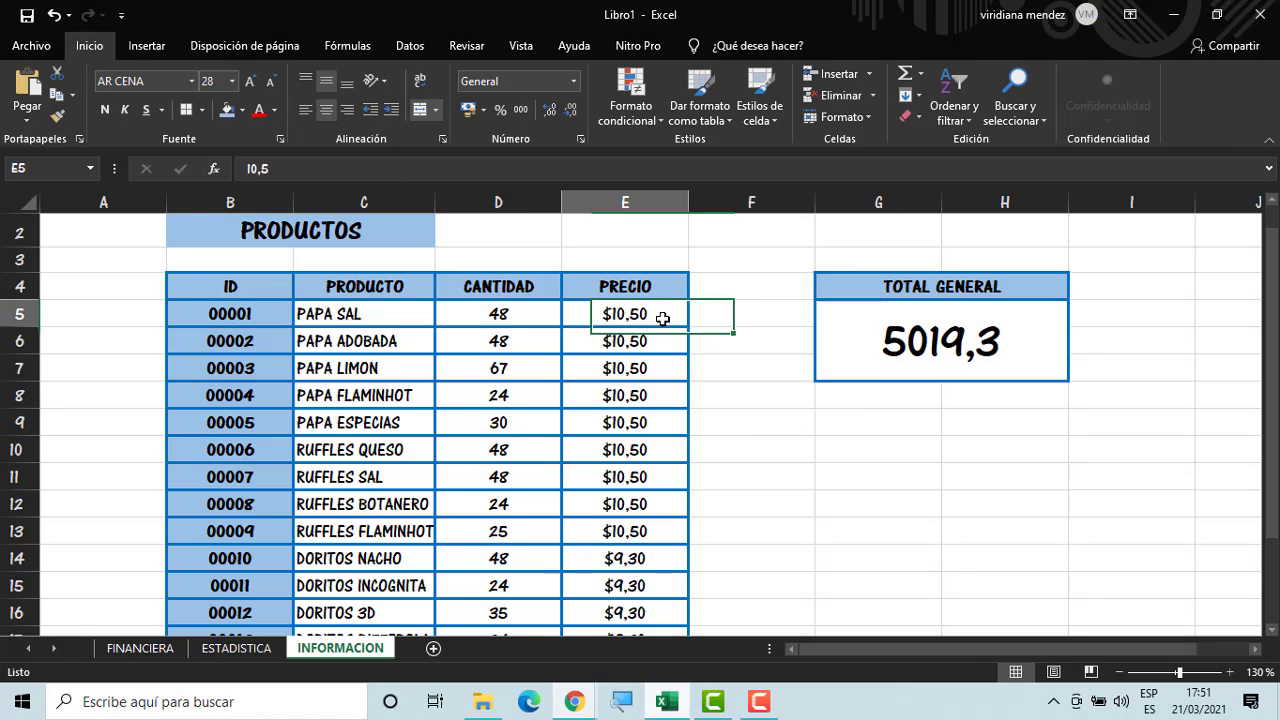
left_click(57, 116)
left_click(1050, 348)
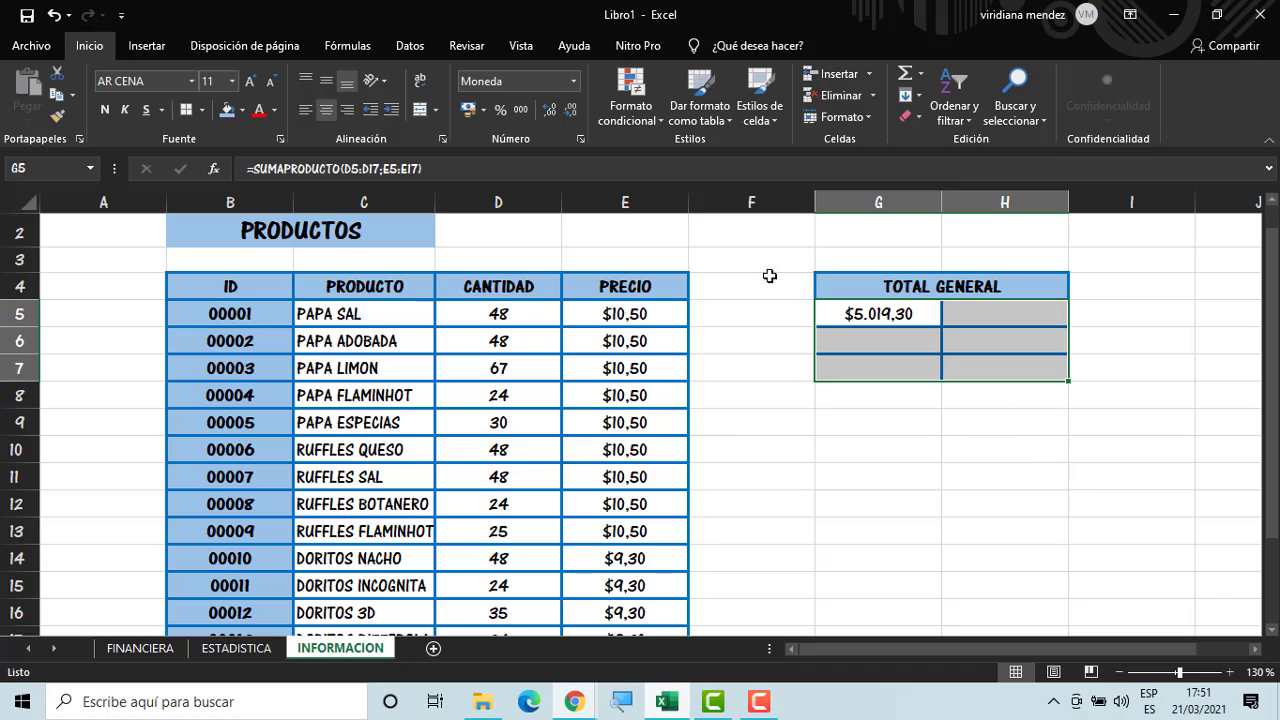
left_click(420, 112)
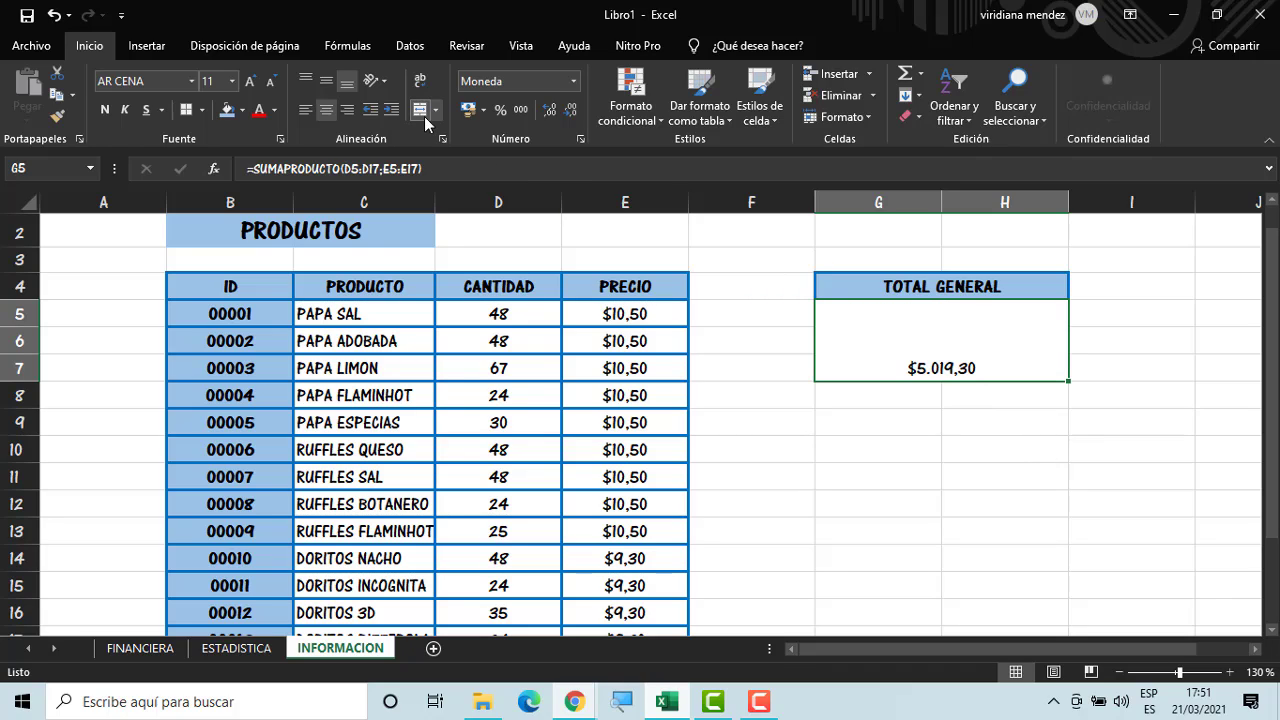
Centre the grand total vertically in its merged cell and enlarge its font beyond size 18
left_click(325, 82)
left_click(250, 81)
left_click(250, 81)
left_click(250, 81)
left_click(250, 81)
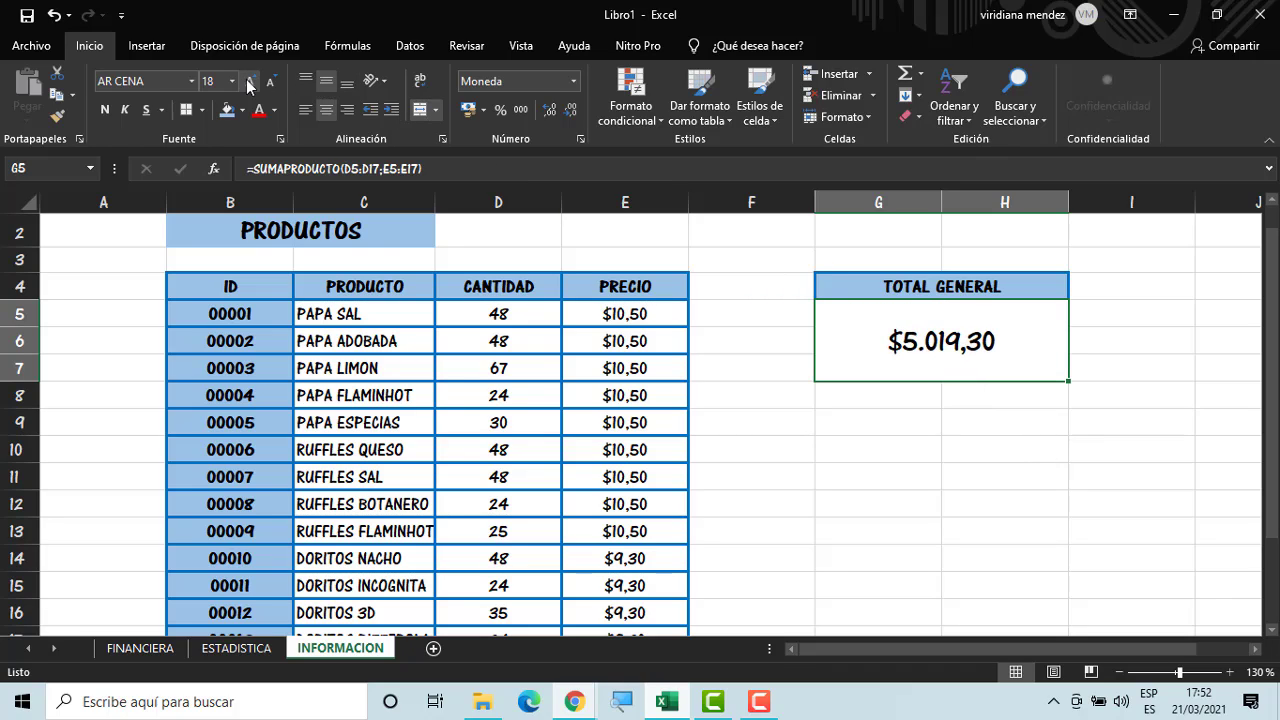
left_click(250, 81)
left_click(250, 81)
left_click(250, 81)
left_click(250, 81)
left_click(920, 474)
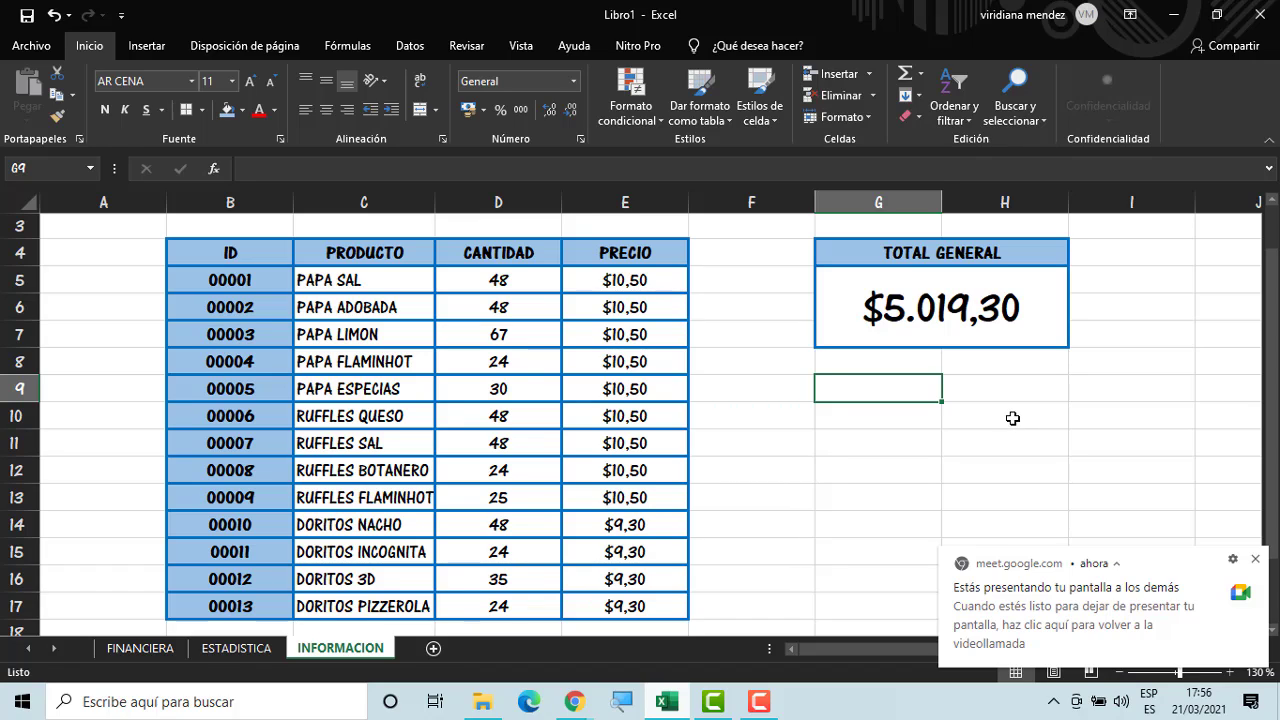
Enter the label CELDA in cell G9, below the TOTAL GENERAL box
type("CEL")
key("BackSpace")
key("BackSpace")
key("BackSpace")
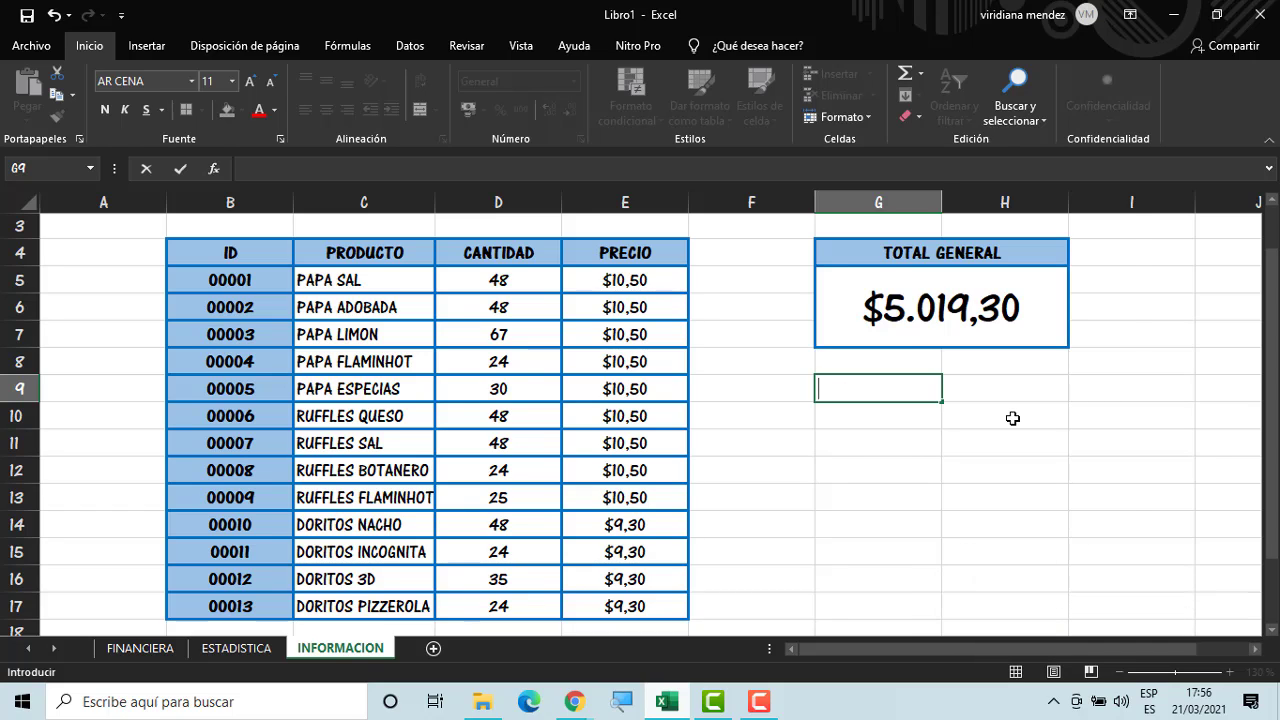
type("CELDA")
key("Tab")
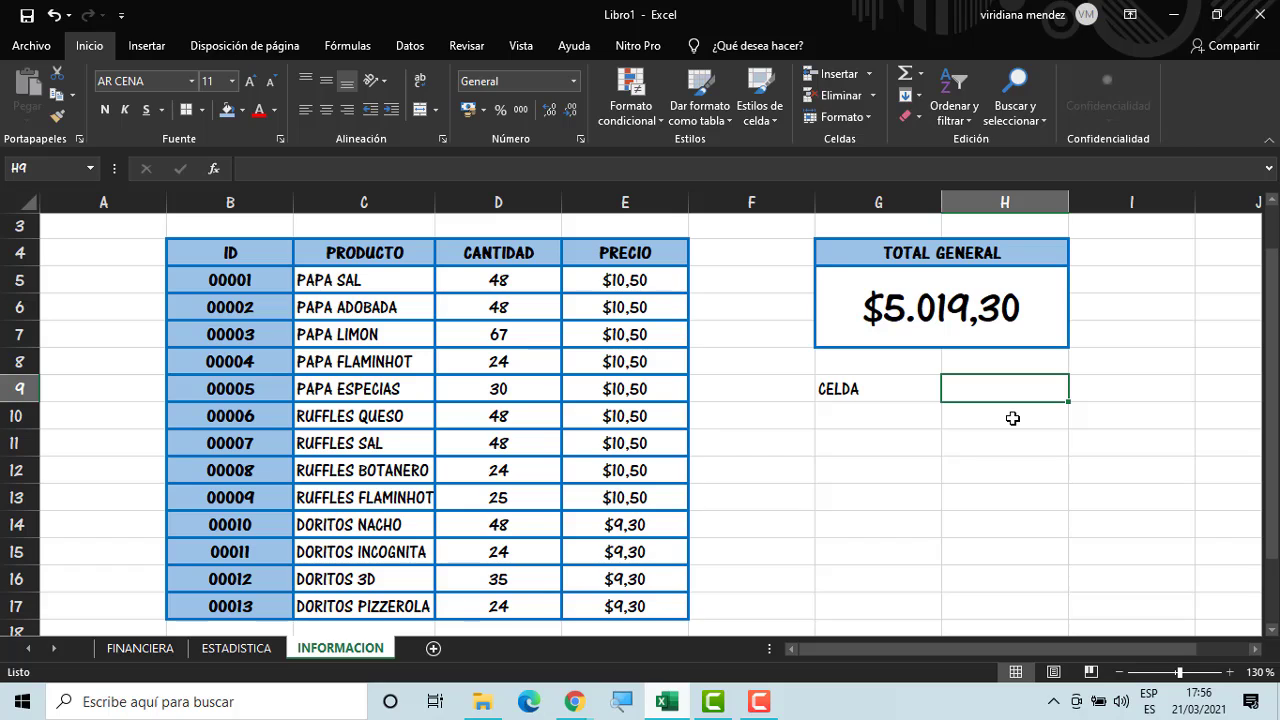
Enter the formula =CELDA("ancho";B5) in H9 to return the width of the first ID cell
type("=CELDA")
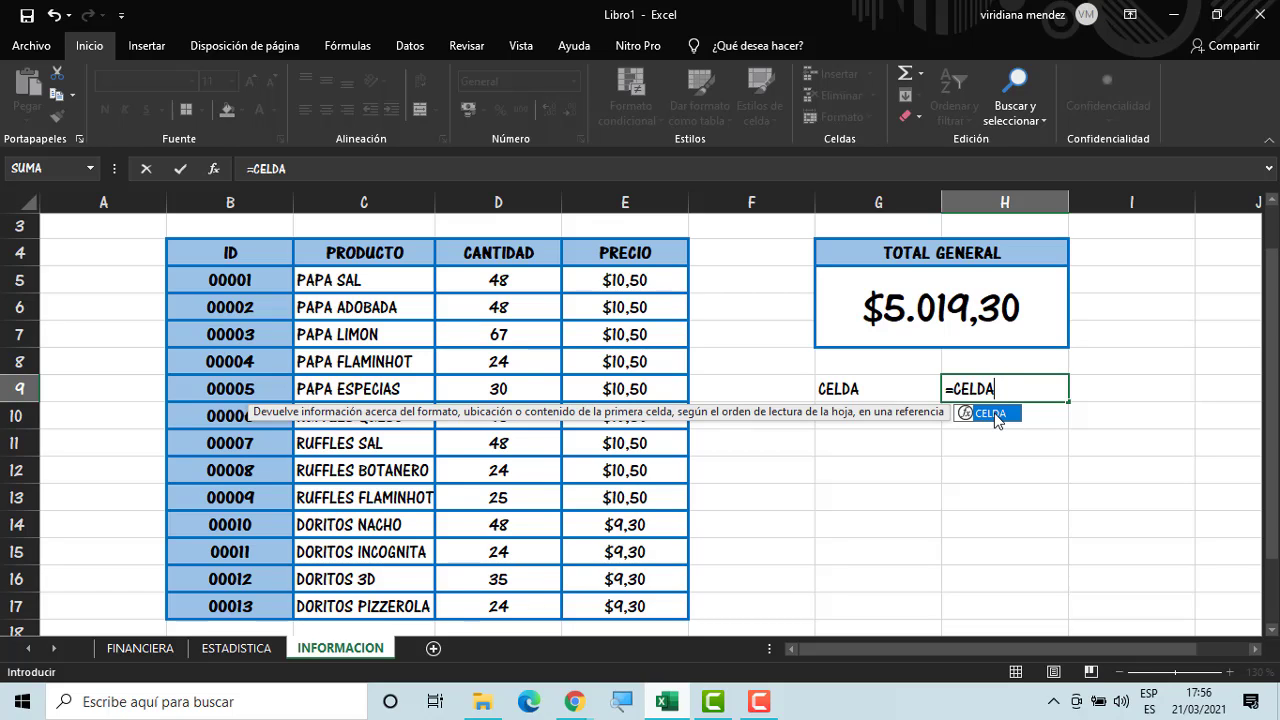
double_click(995, 414)
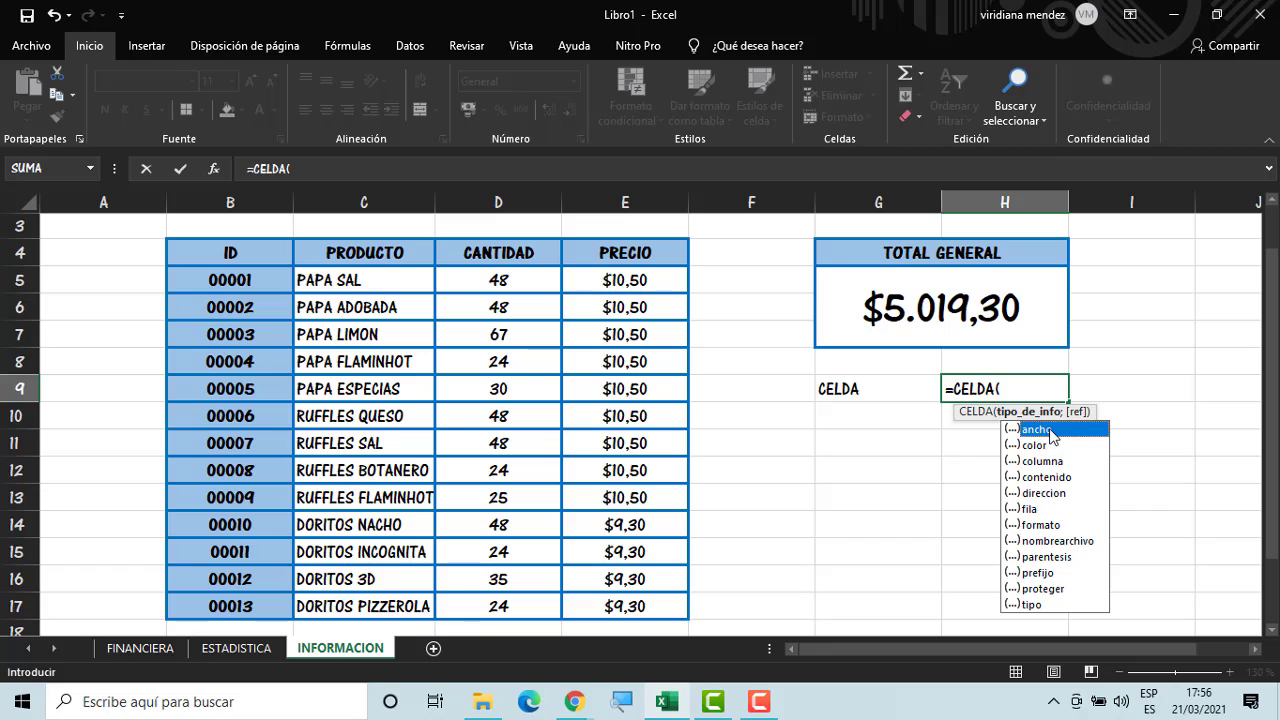
double_click(1049, 429)
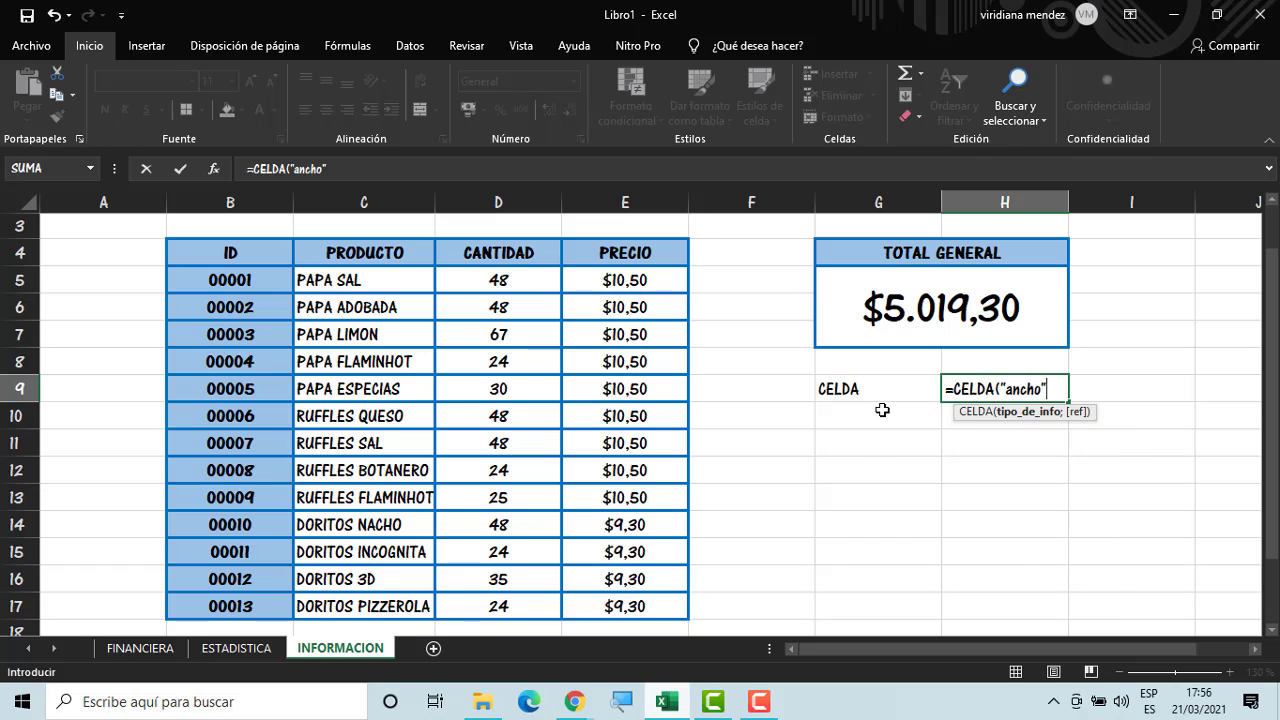
type(";")
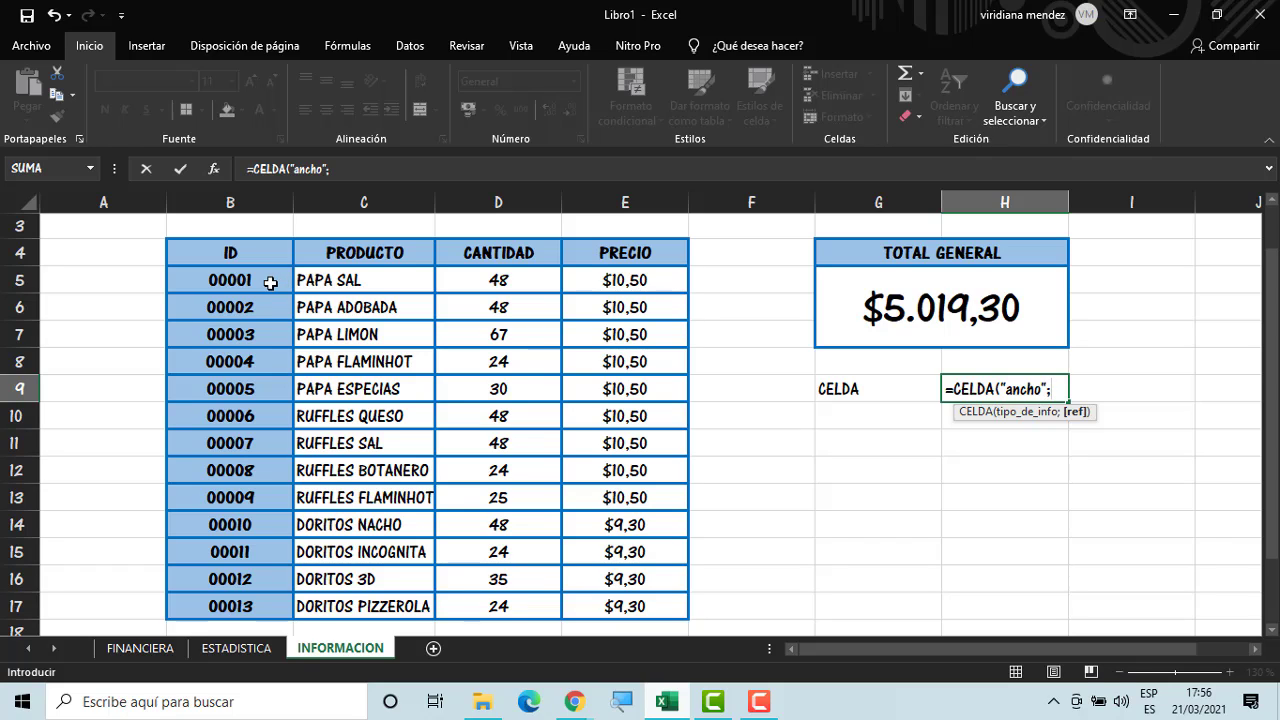
left_click(270, 284)
key("Return")
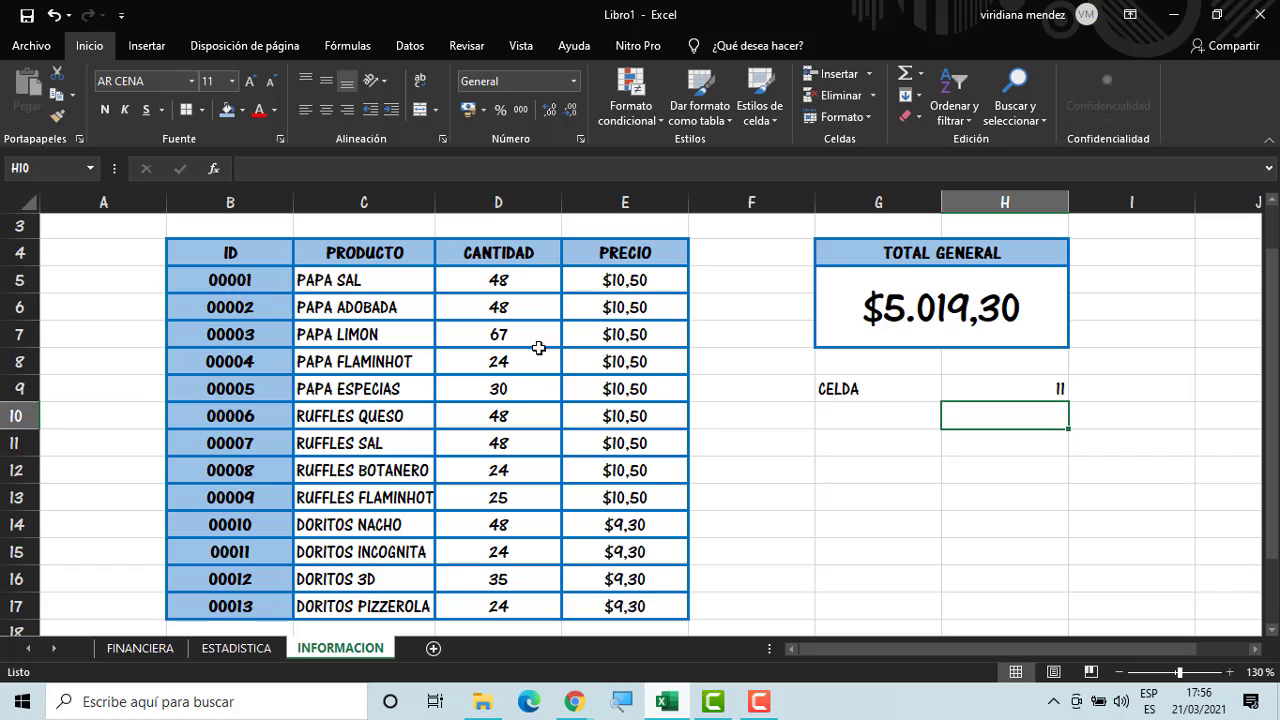
Replace the label in G9 with ANCHO
left_click(1025, 380)
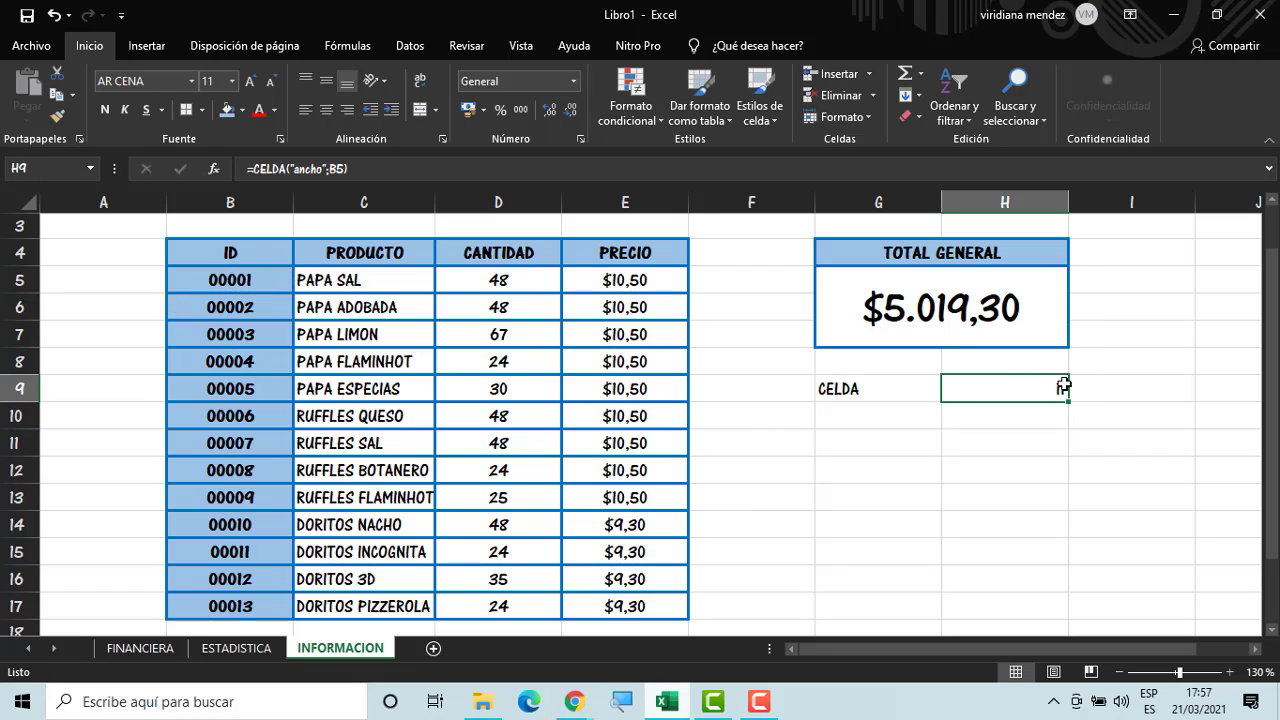
left_click_drag(868, 390, 951, 389)
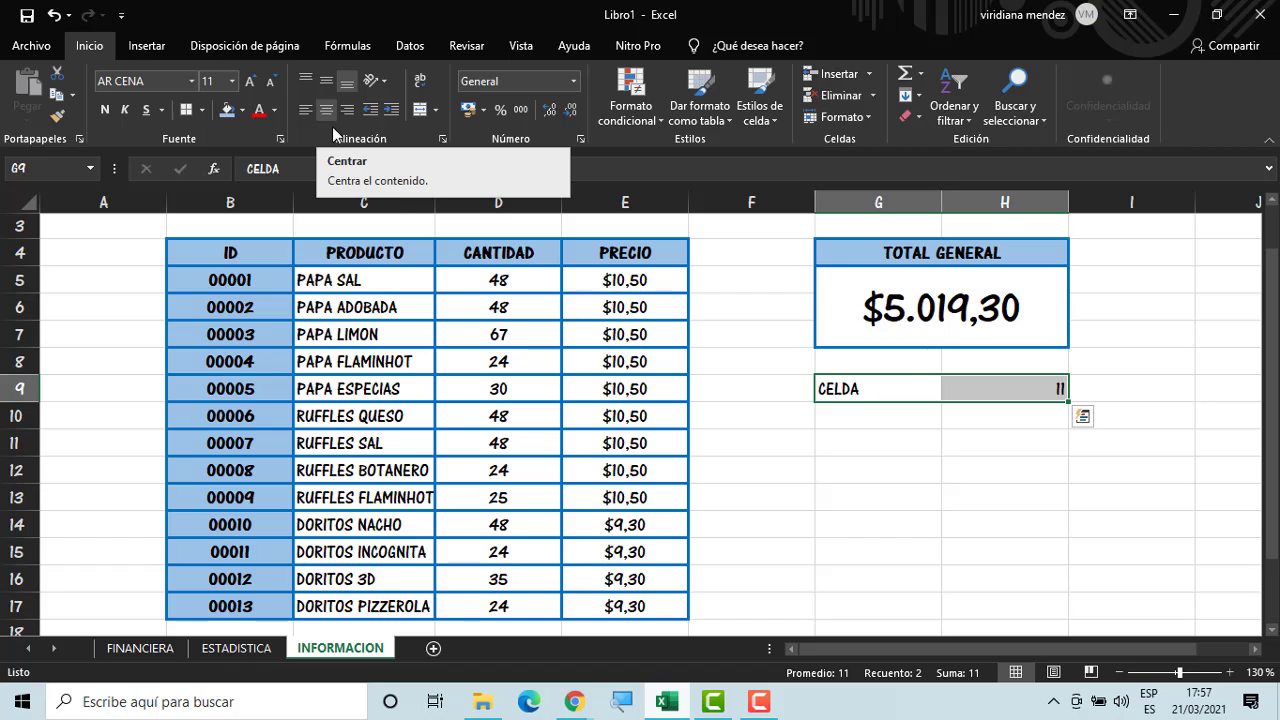
left_click(843, 420)
left_click(895, 385)
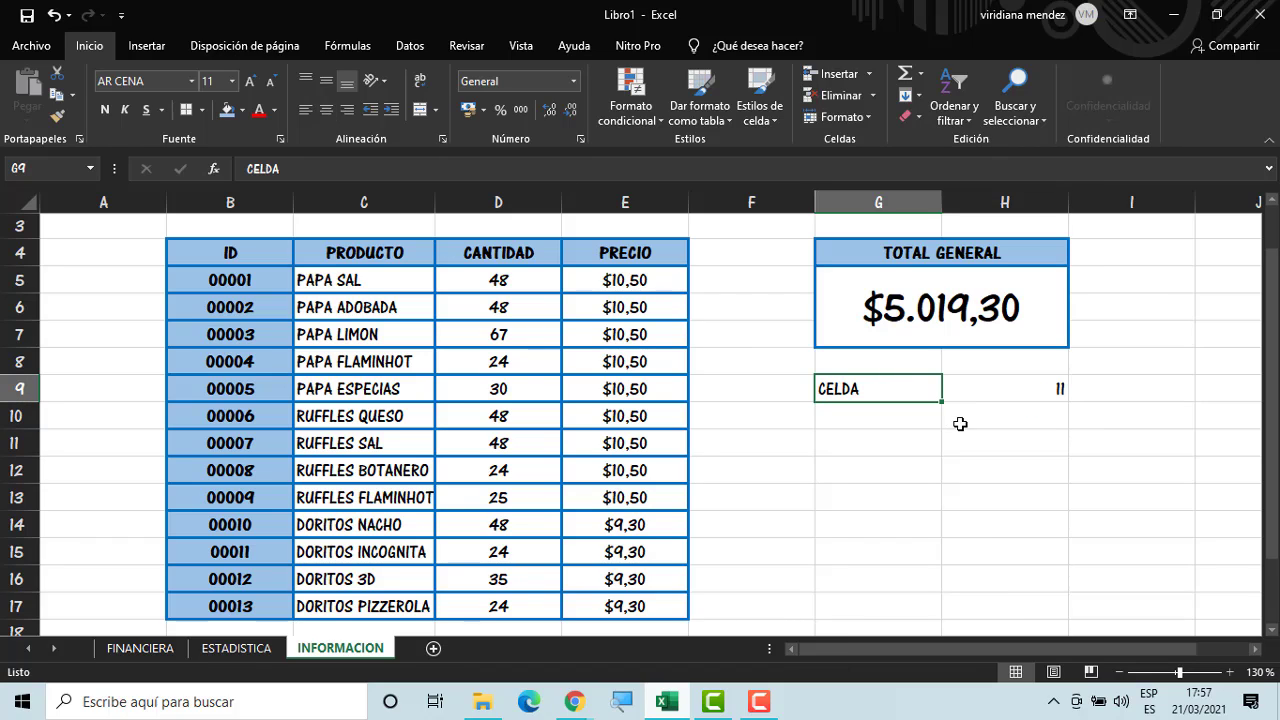
left_click(911, 418)
left_click(914, 391)
type("ANCHO")
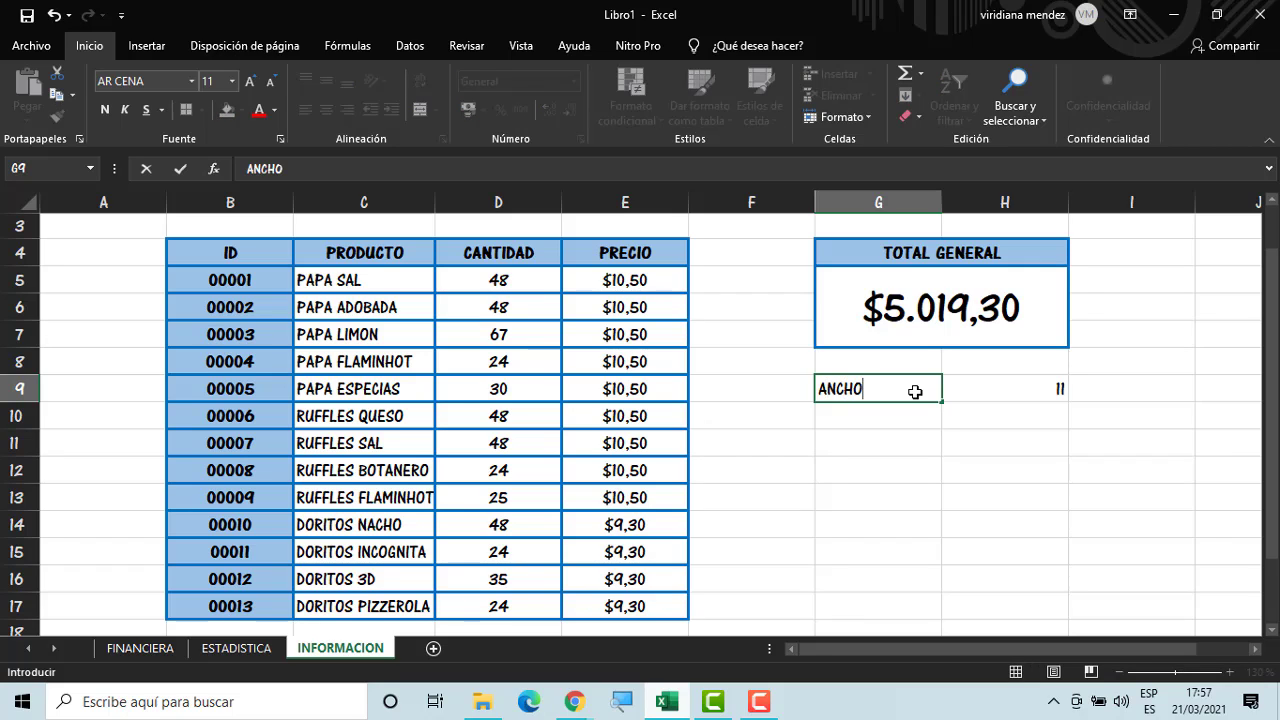
key("Up")
Enter the heading CELDA in G8 and merge and centre it across G8:H8
type("C")
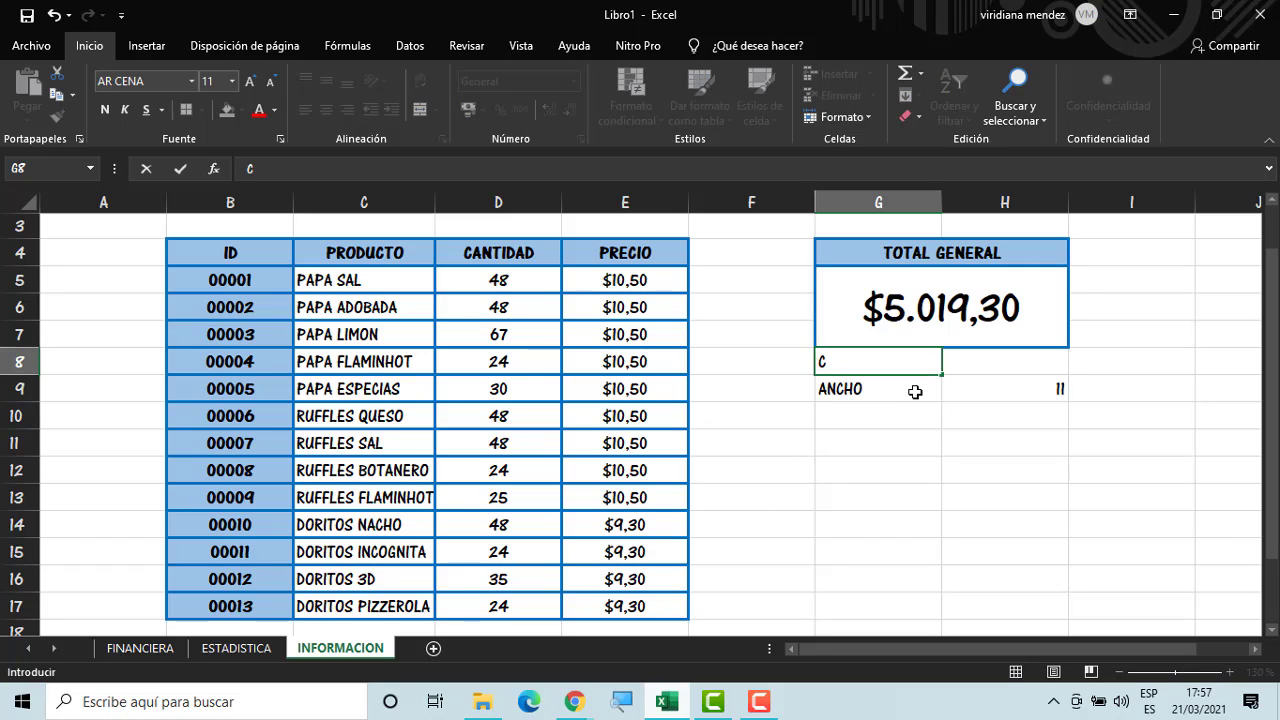
type("ELDAA")
key("BackSpace")
key("BackSpace")
type("A")
key("Return")
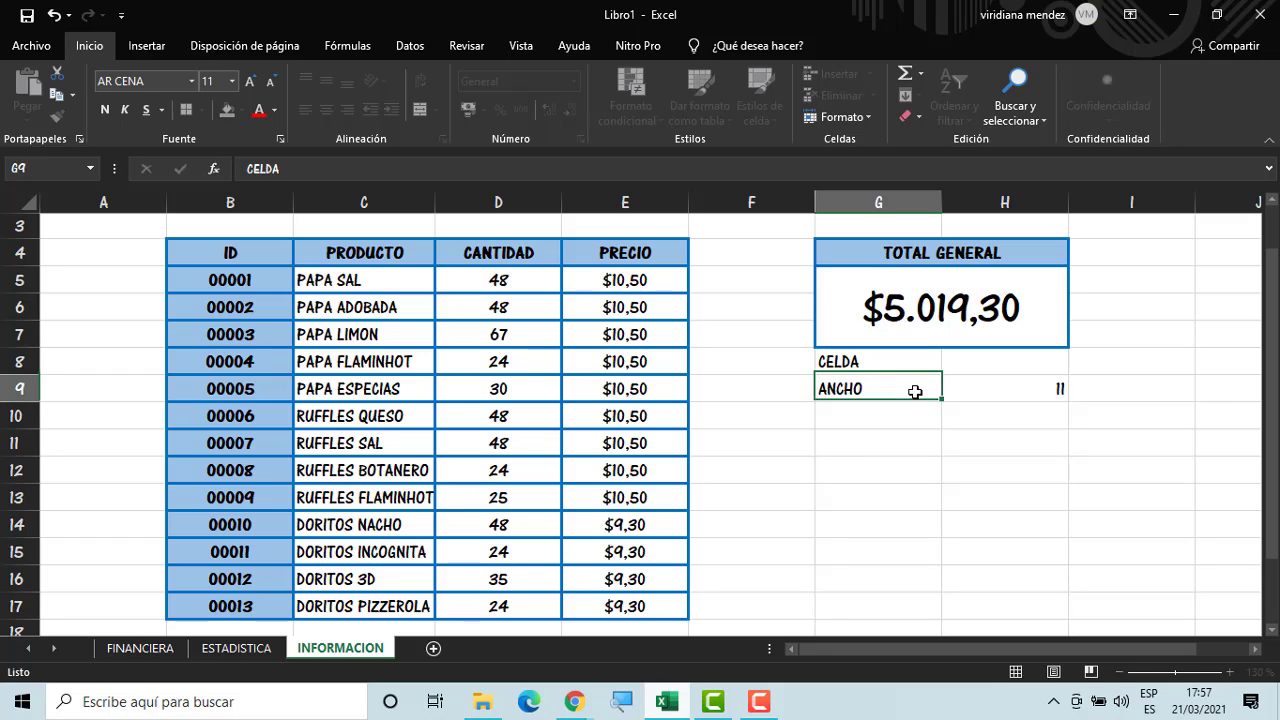
left_click_drag(889, 363, 946, 368)
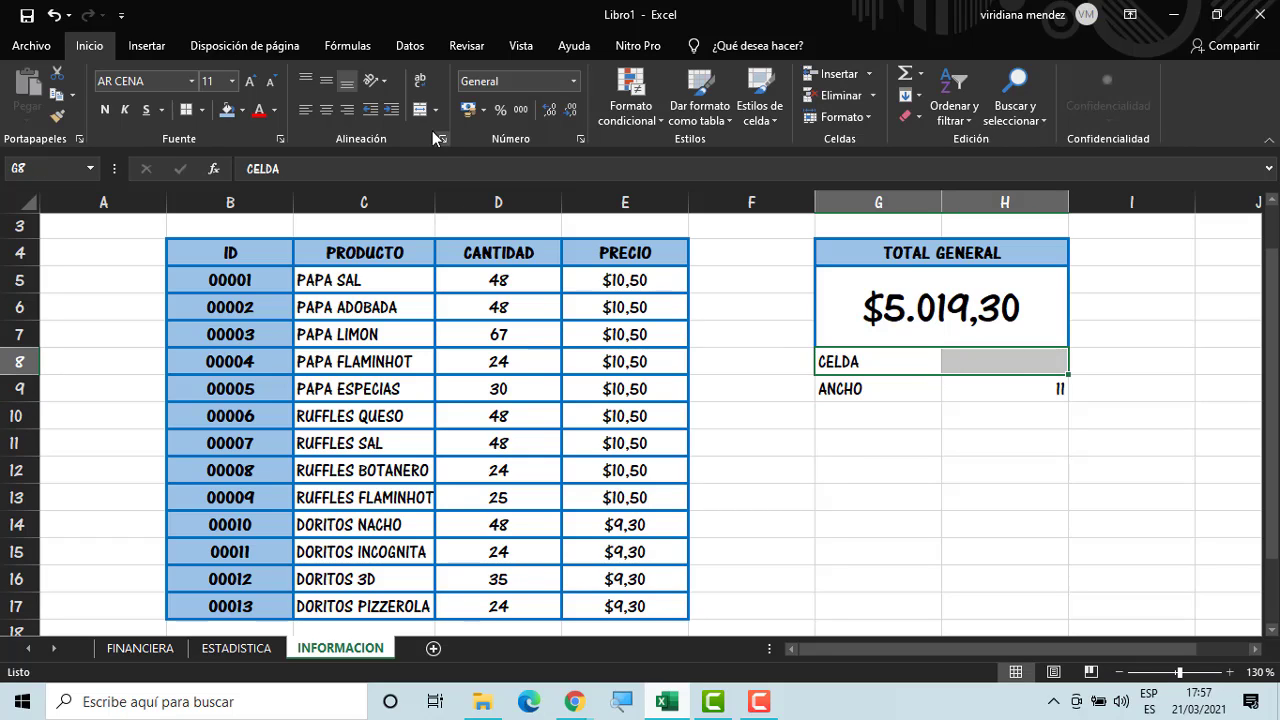
left_click(420, 109)
left_click(886, 523)
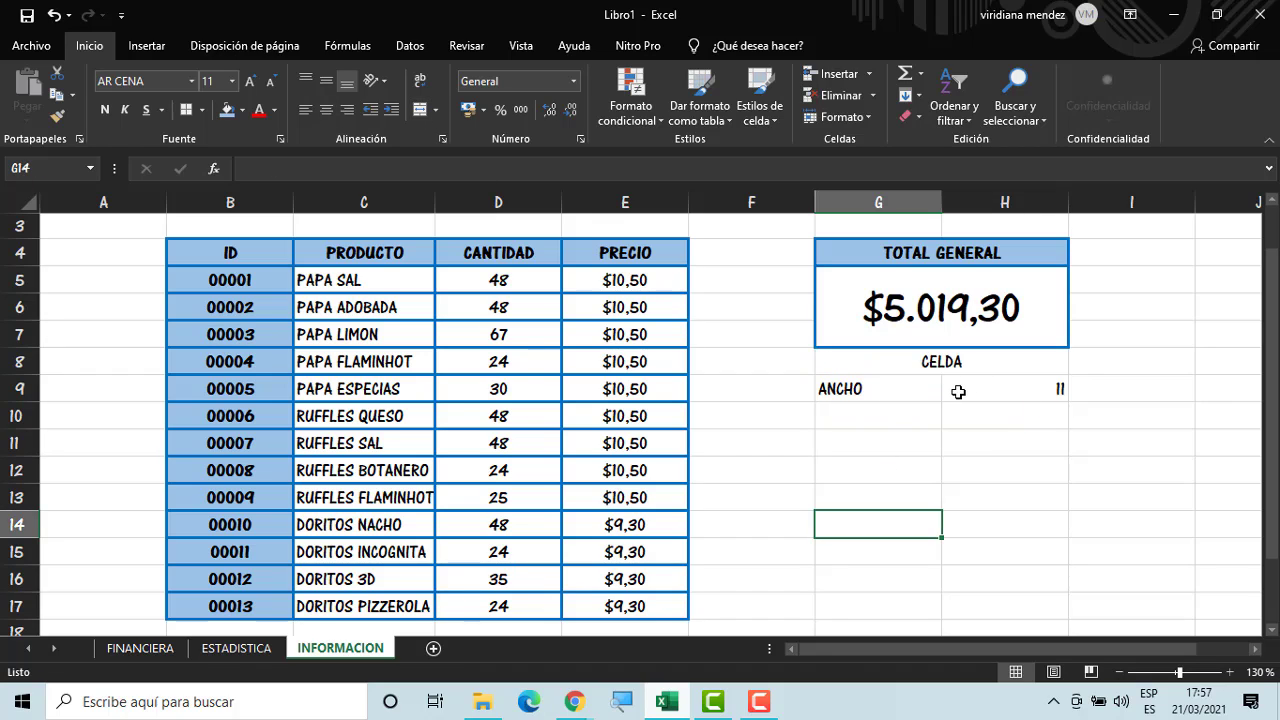
Fill the width formula from H9 down to H12 and rewrite the one in H10 as =CELDA("color";B5)
left_click(1040, 395)
left_click_drag(1067, 409, 1067, 480)
double_click(1043, 415)
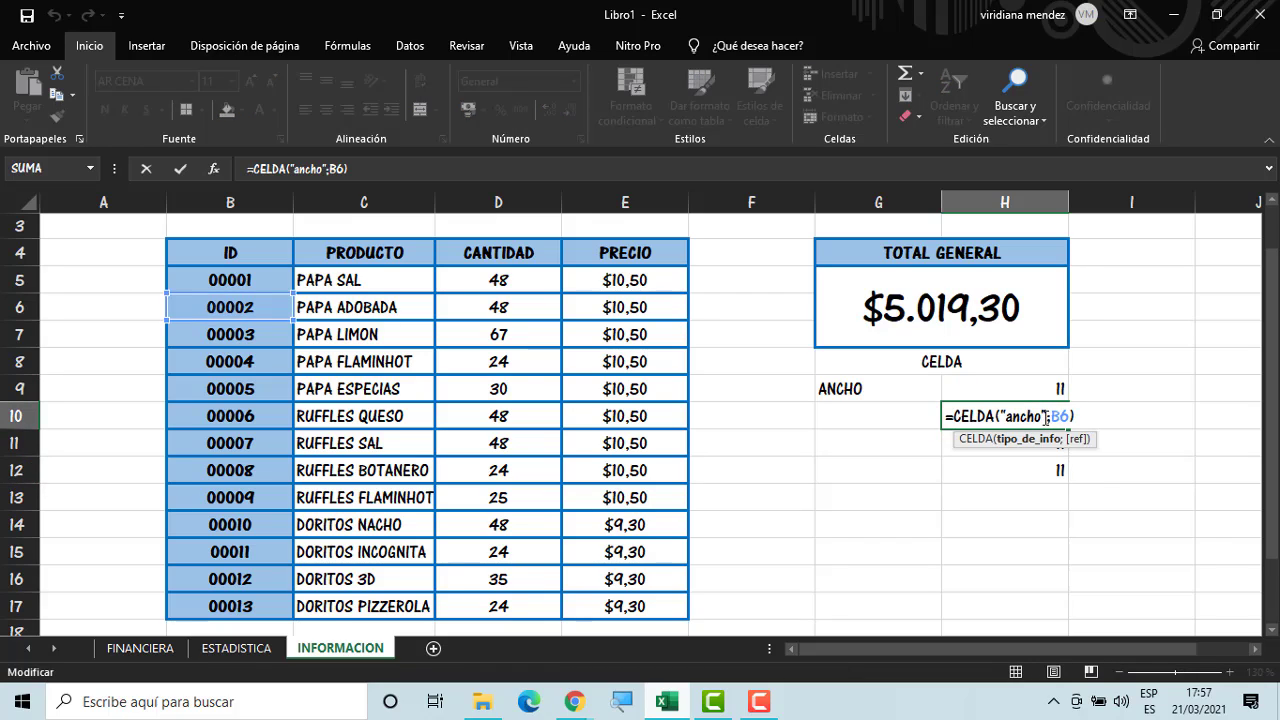
key("Left")
key("Left")
key("Left")
key("Left")
key("BackSpace")
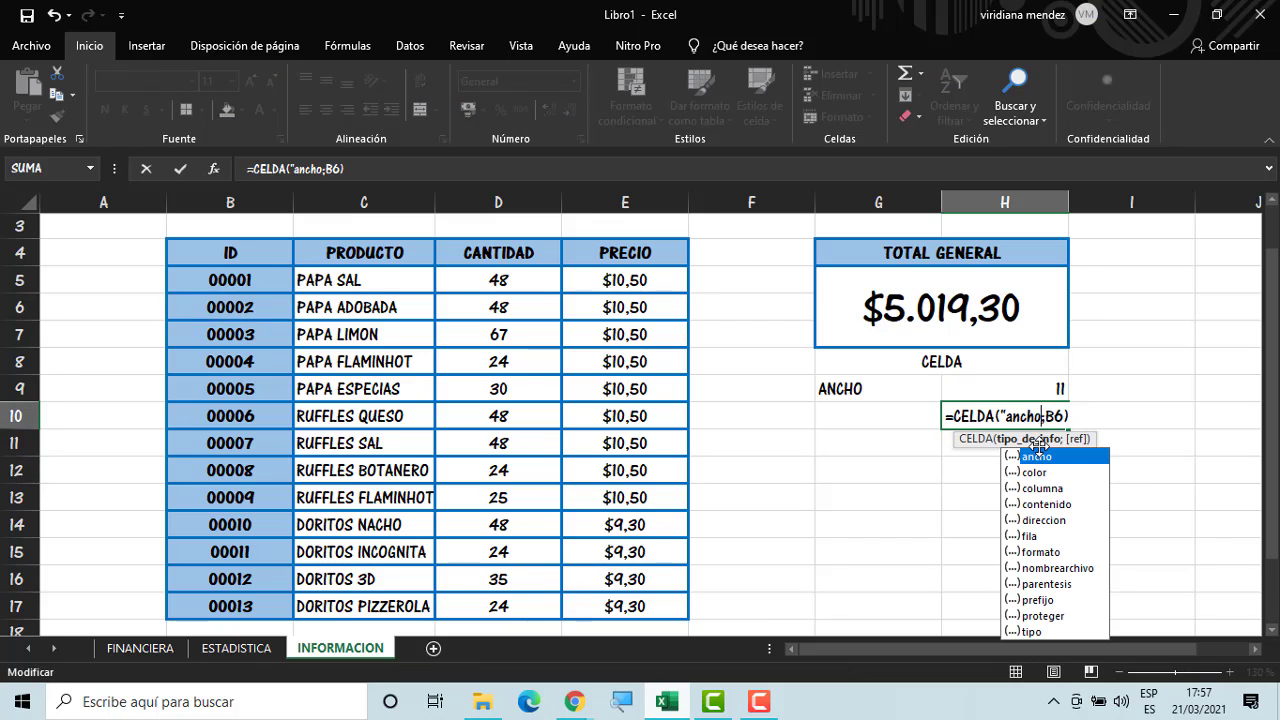
double_click(1031, 472)
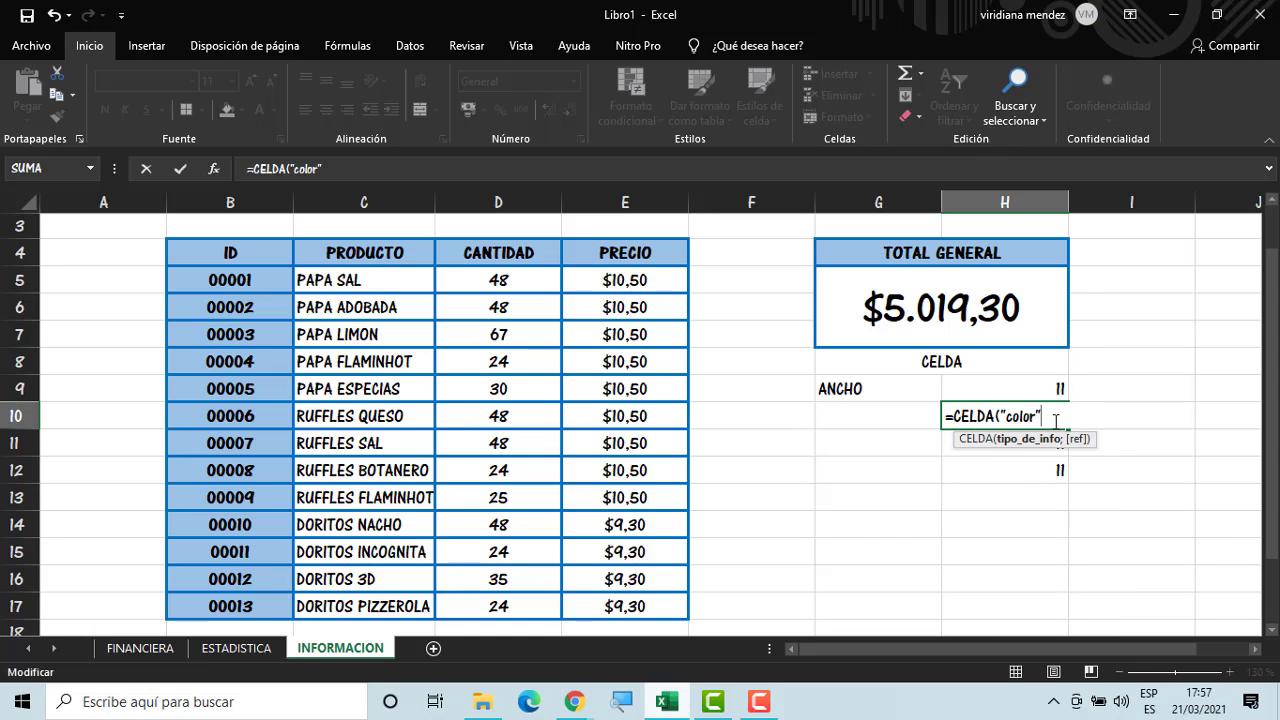
type(";")
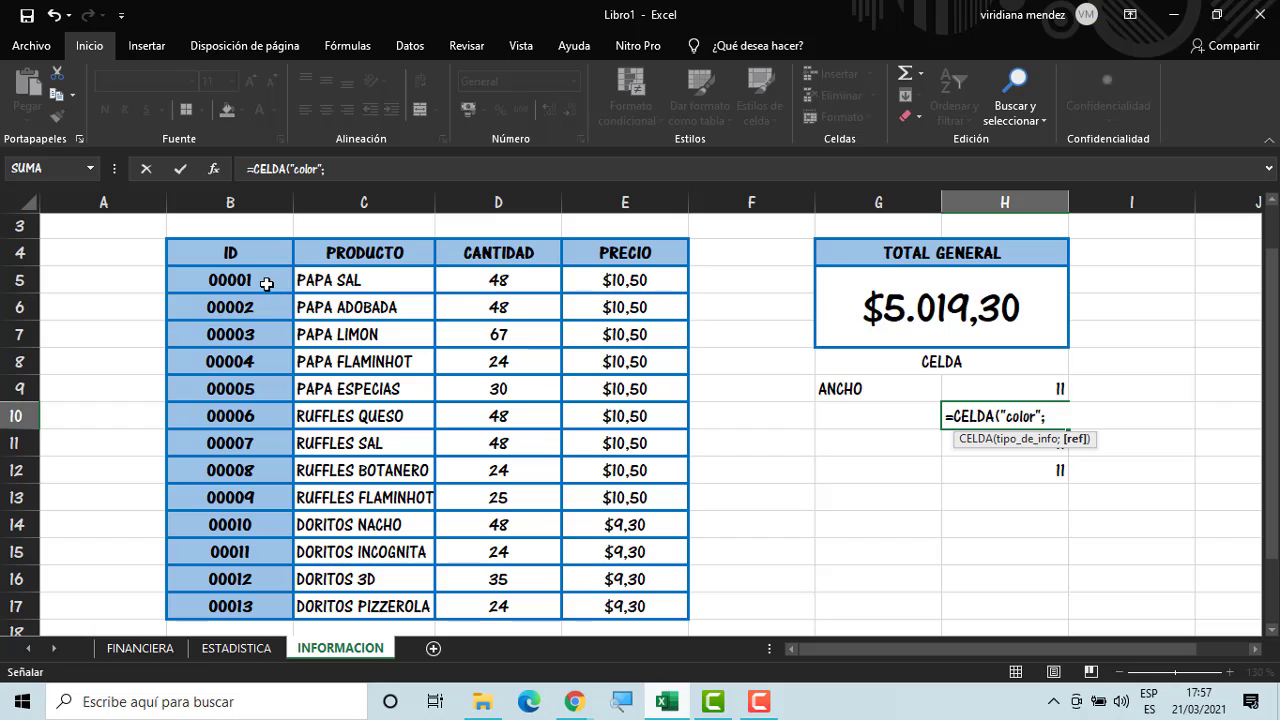
left_click(266, 284)
key("Return")
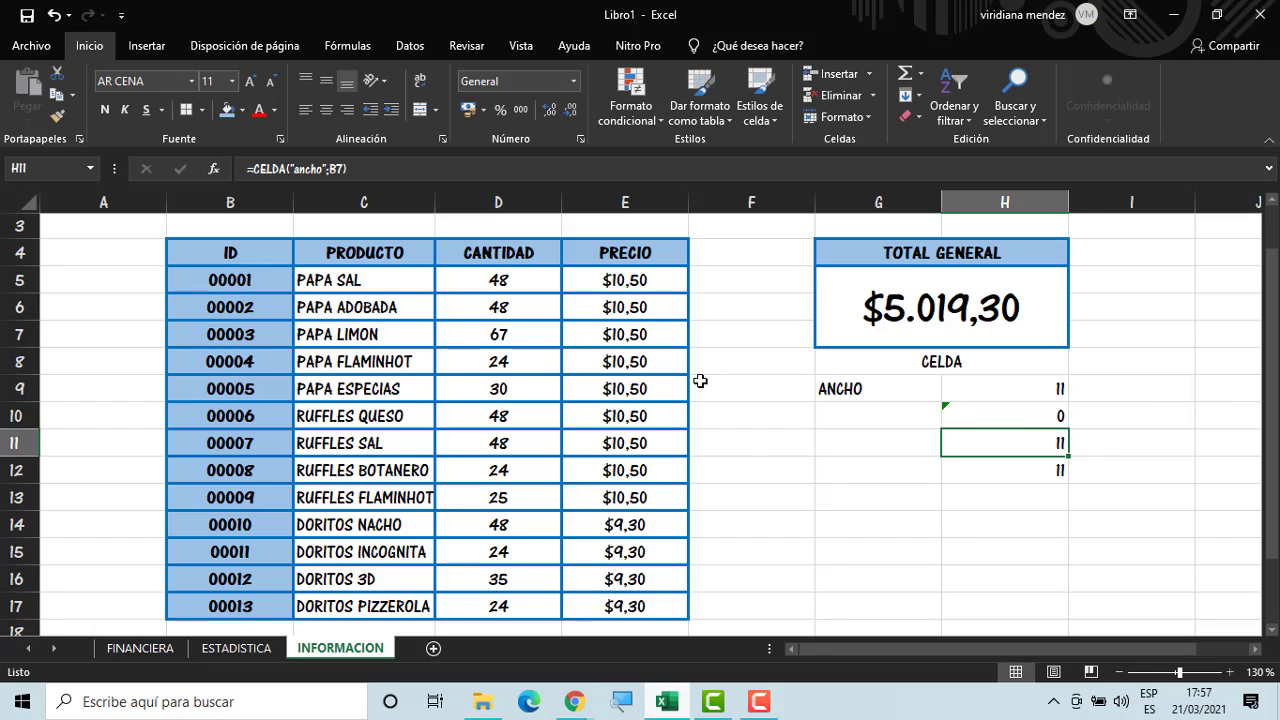
Label the colour result by entering COLOR in G10
left_click(998, 417)
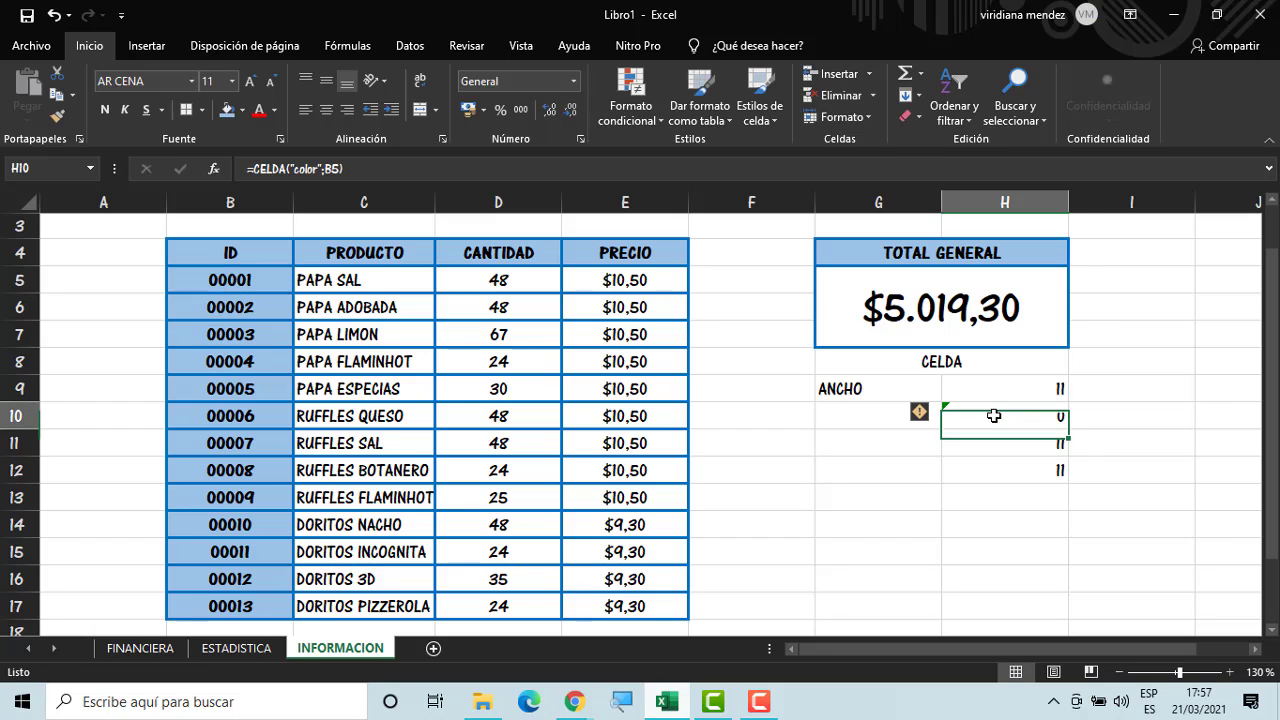
left_click(887, 417)
type("COLOR")
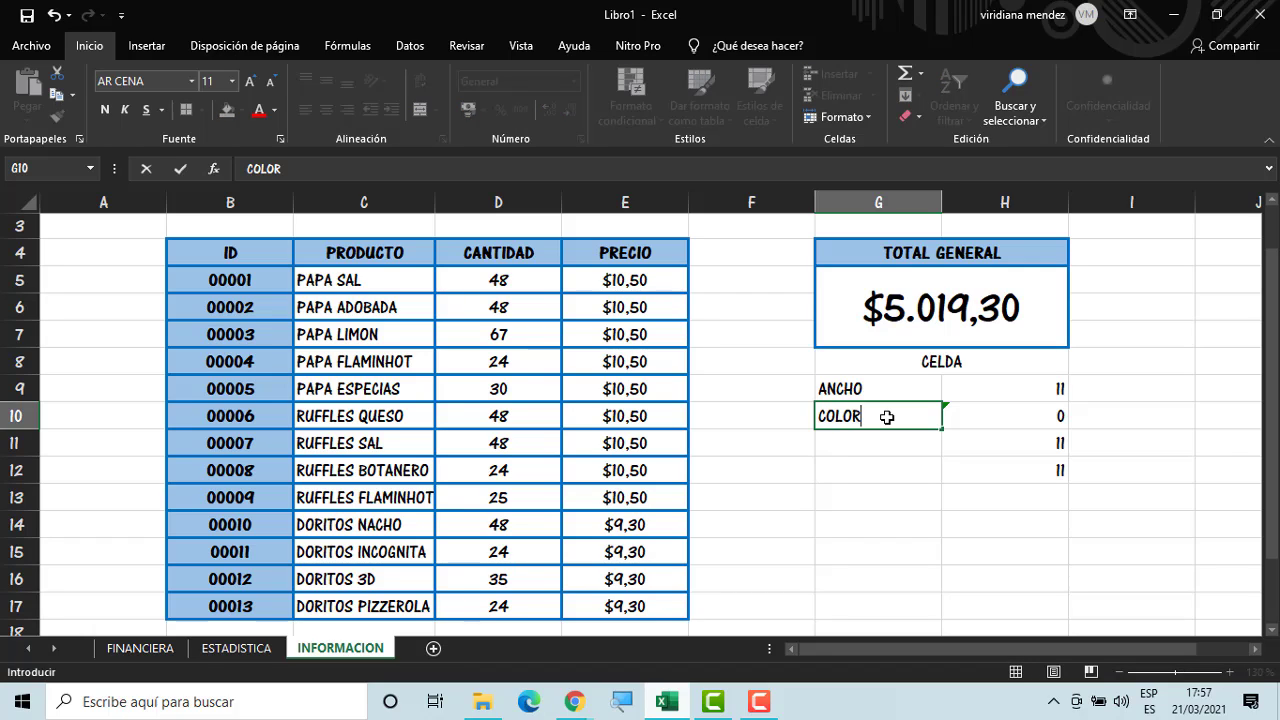
key("Return")
Change the font colour of the first ID in B5 to blue and dismiss the message notification
left_click(1010, 446)
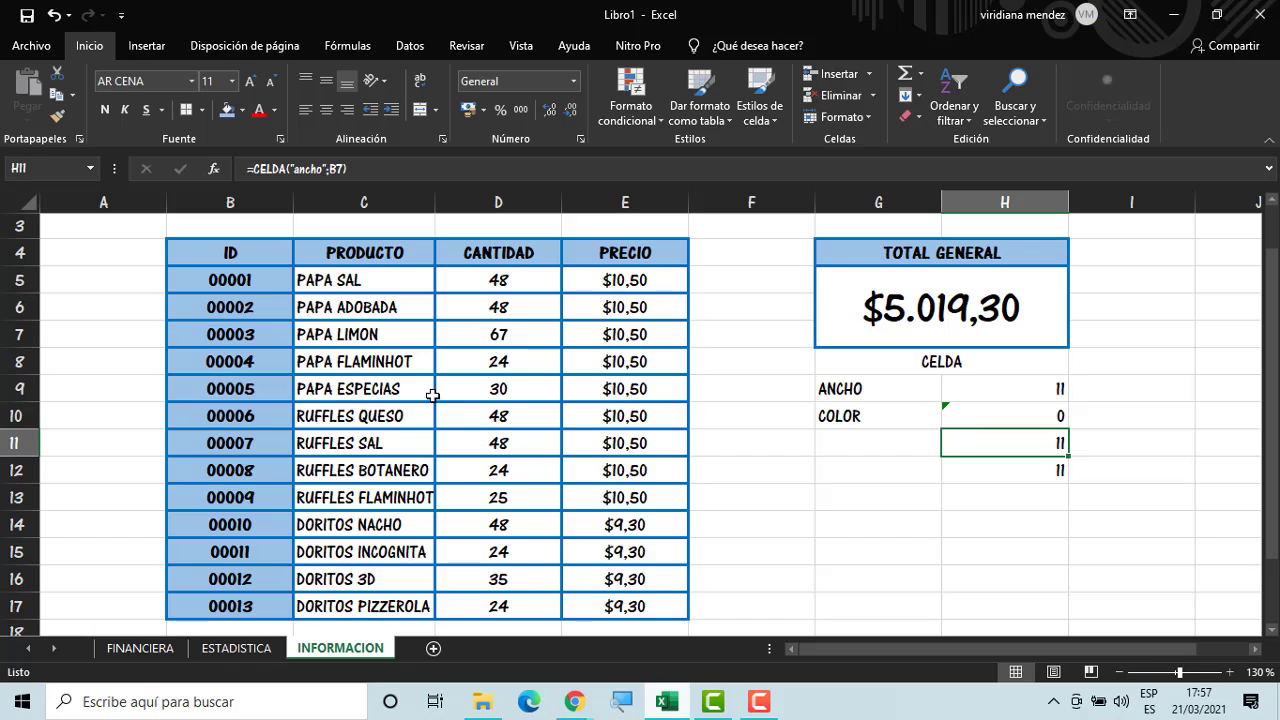
left_click(222, 283)
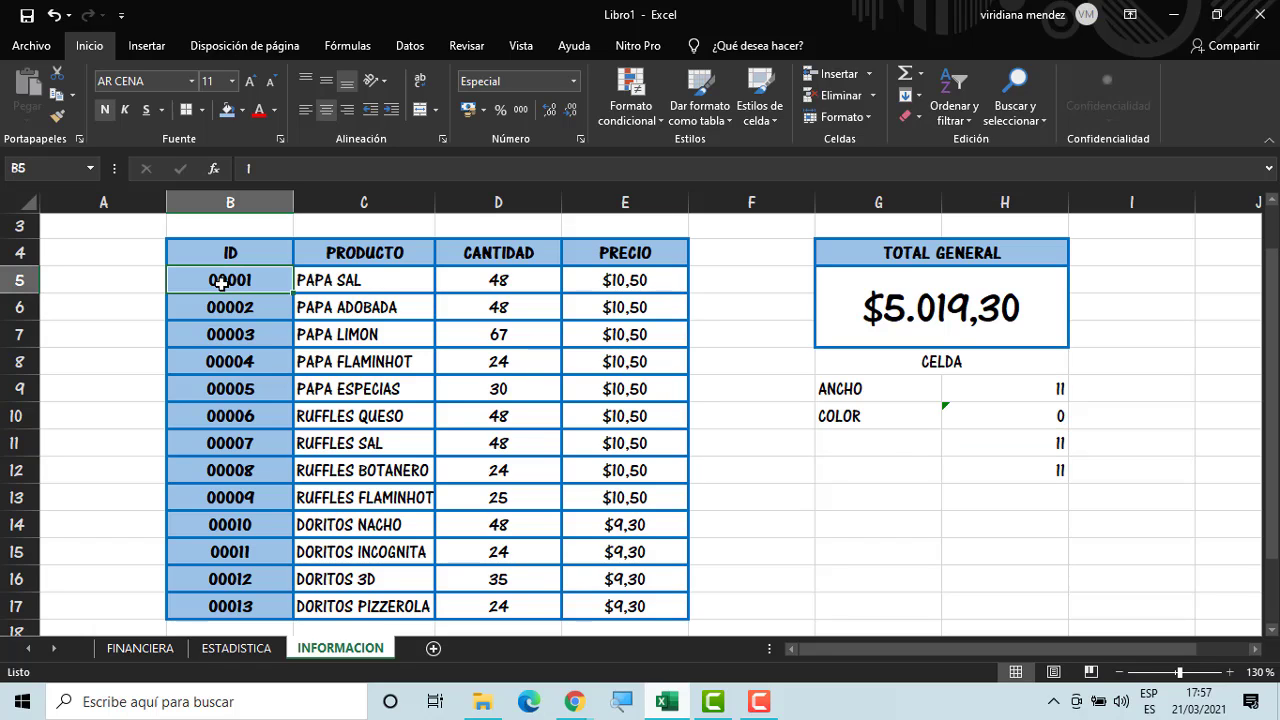
left_click(274, 110)
left_click(371, 281)
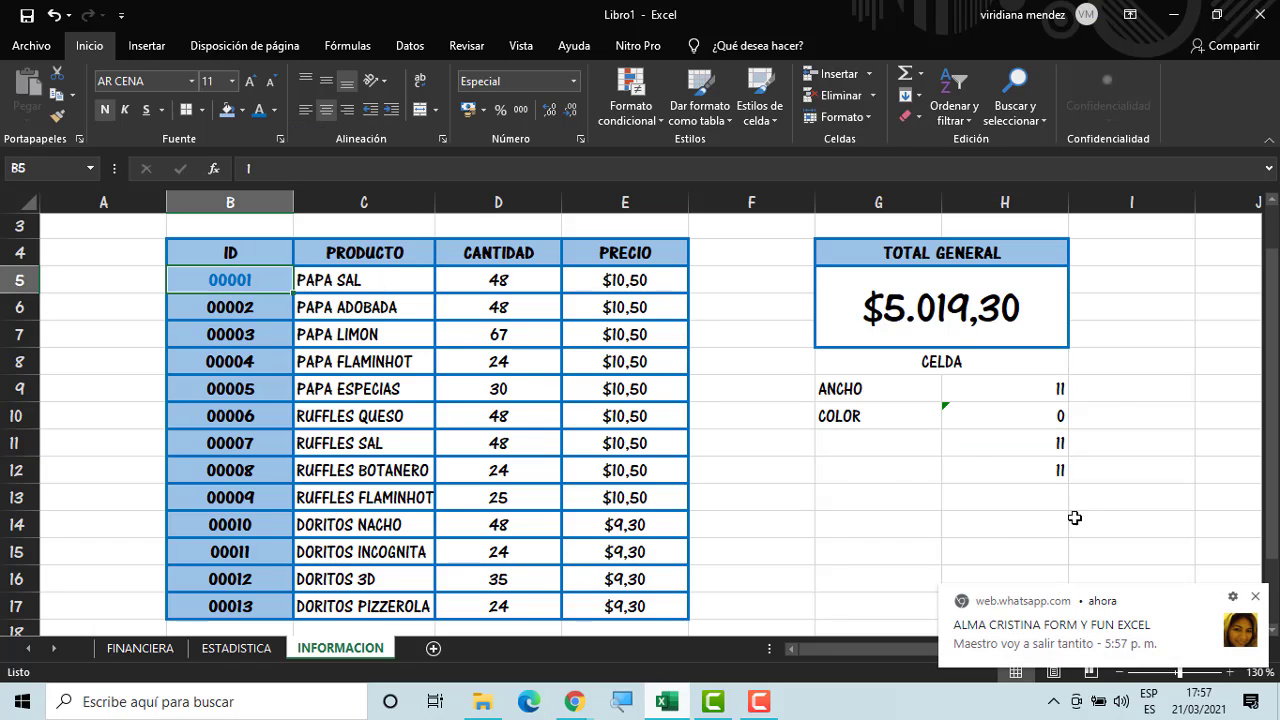
left_click(1257, 597)
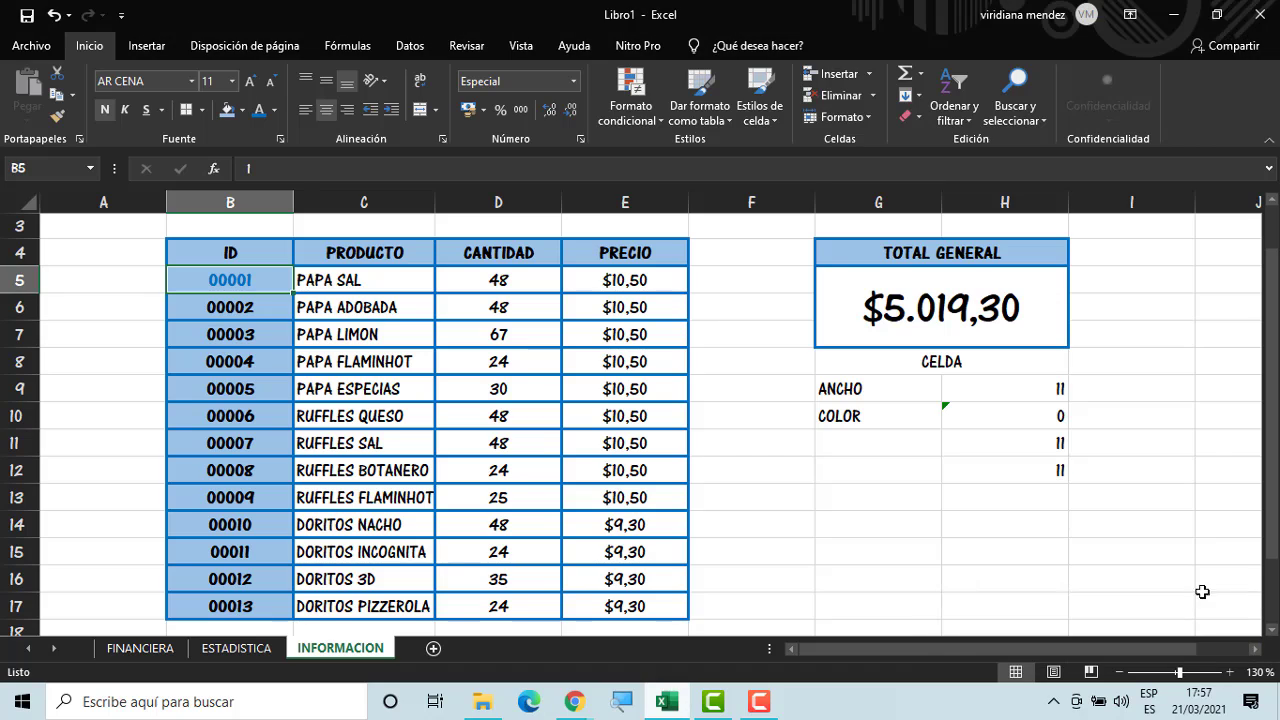
left_click(769, 492)
Examine the formula error options offered for the colour result in H10
left_click(1045, 413)
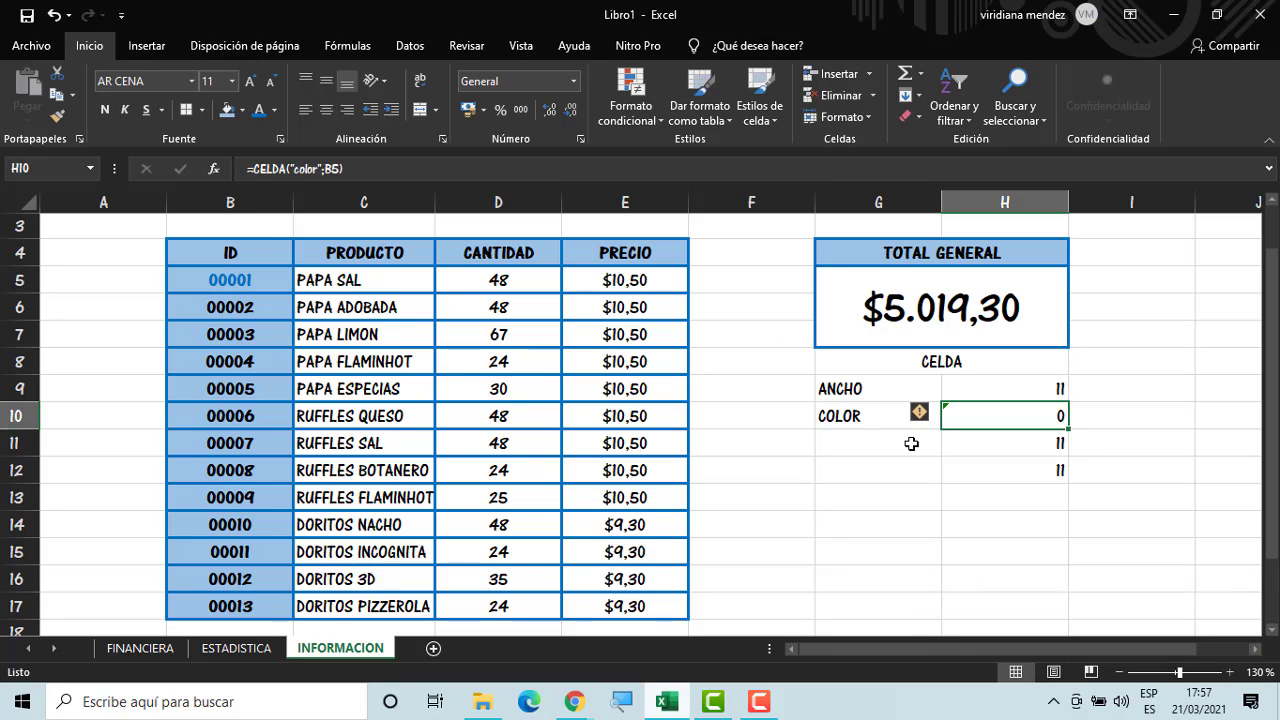
left_click(920, 412)
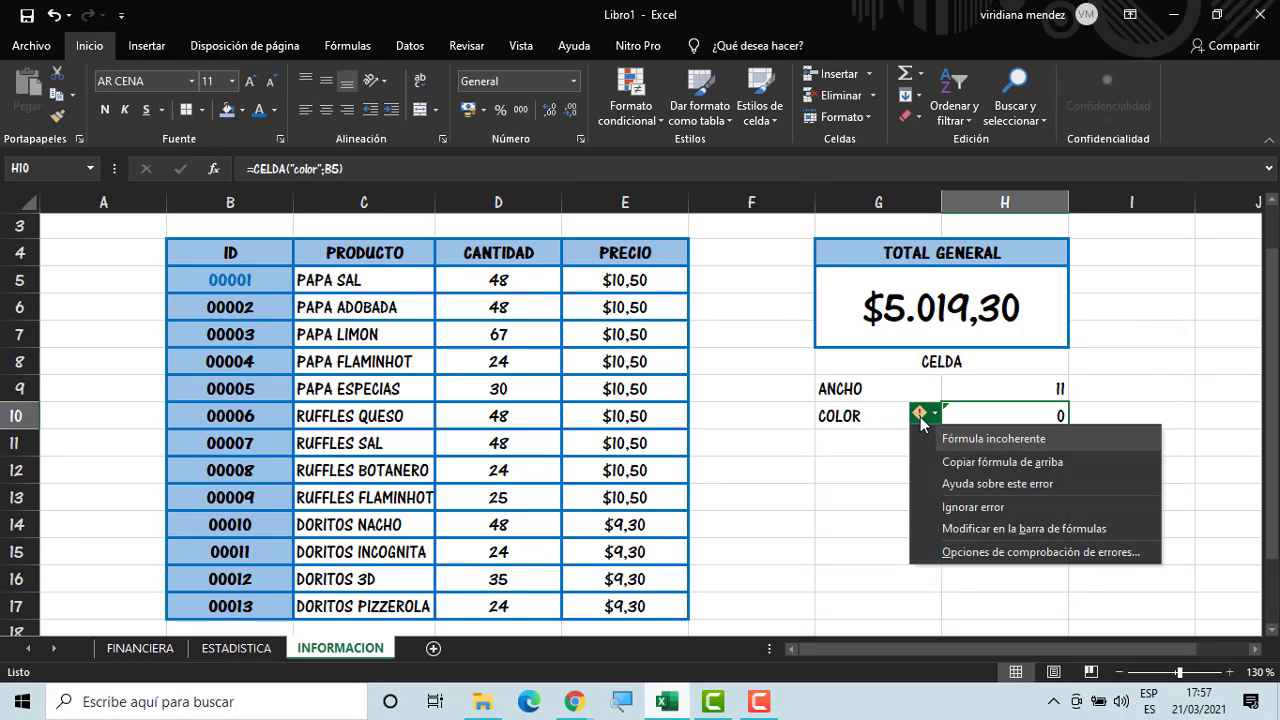
left_click(864, 465)
left_click(948, 413)
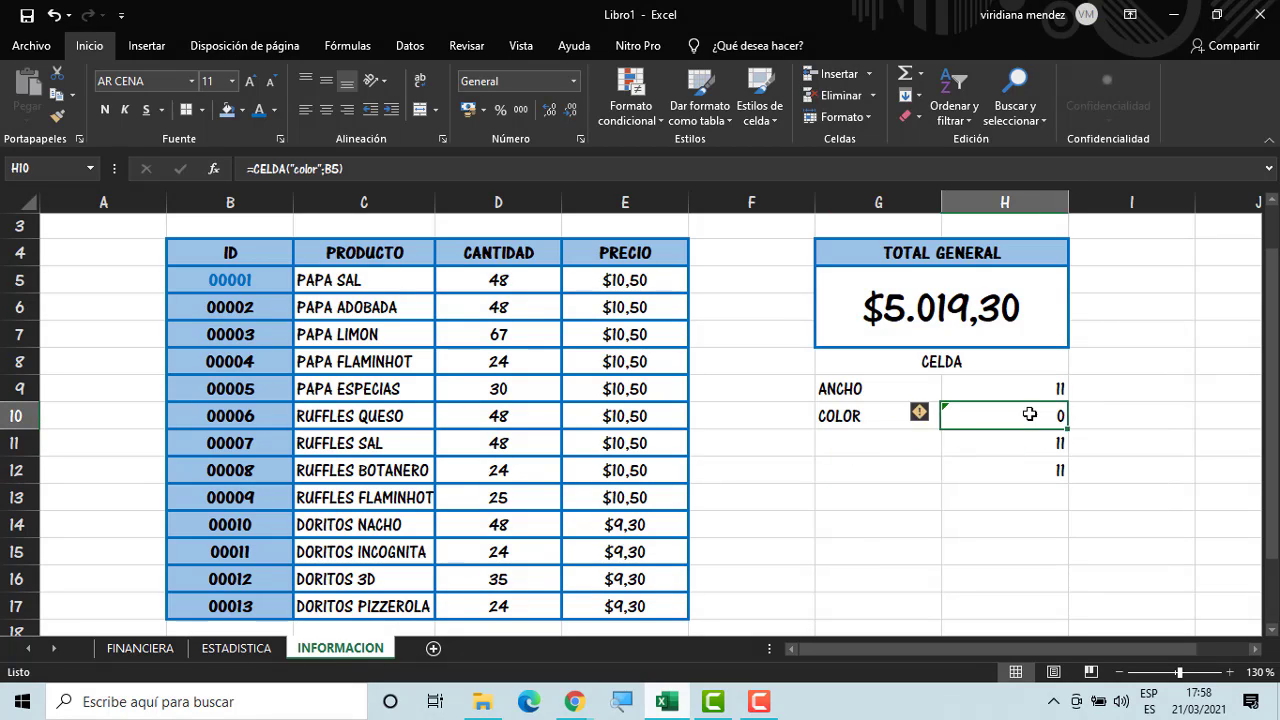
Review the colour formula in H10 and the reference it uses, keeping it as it is
double_click(1033, 417)
left_click(1040, 416)
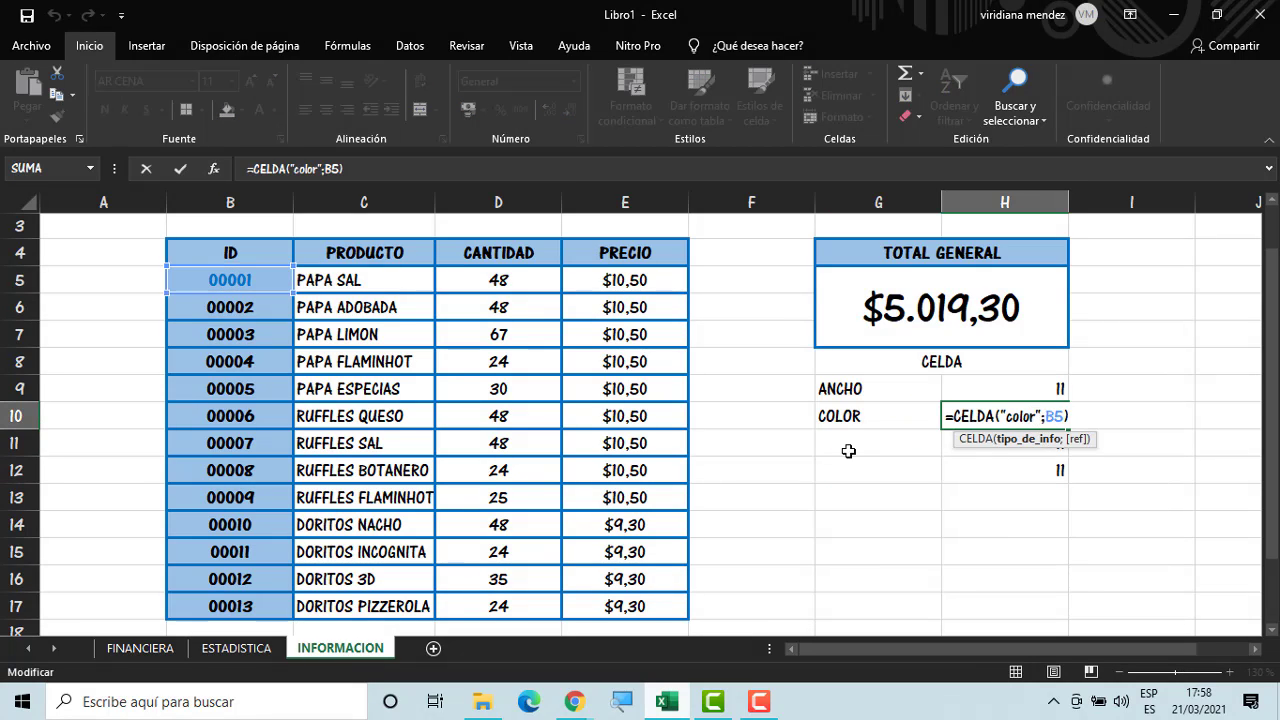
key("Return")
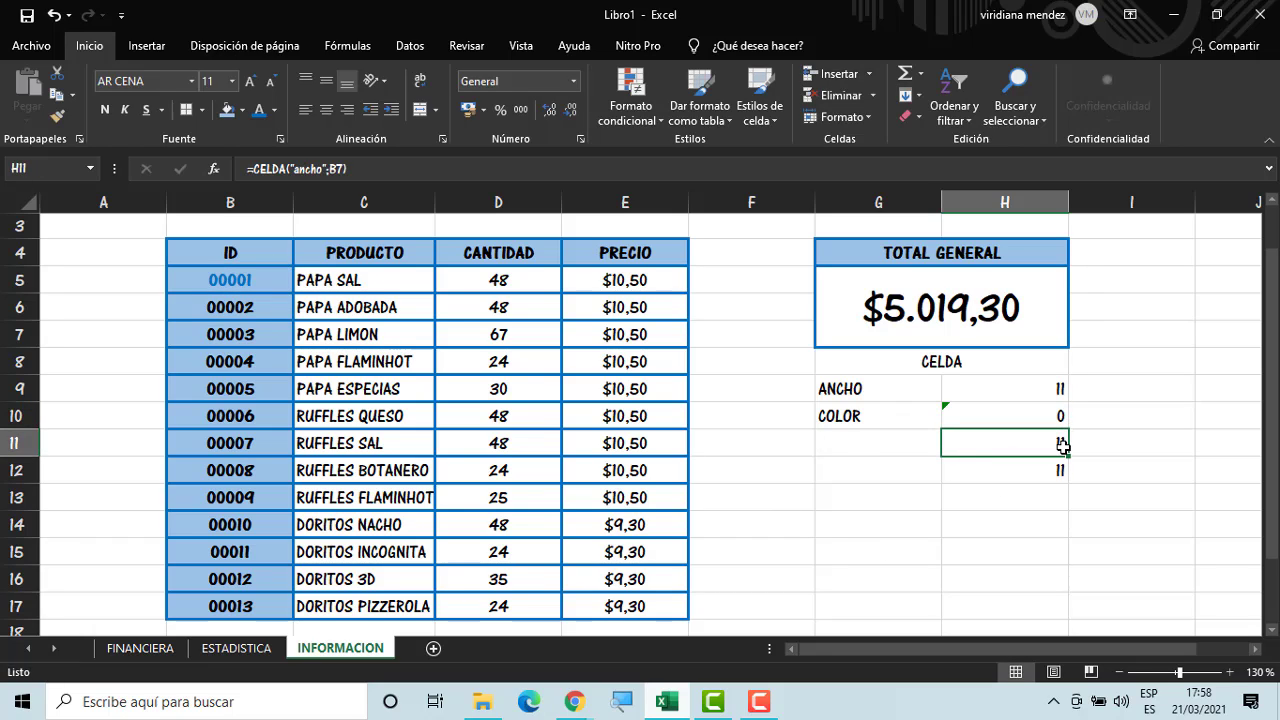
Rewrite the formula in H11 as =CELDA("columna";B5)
double_click(1062, 444)
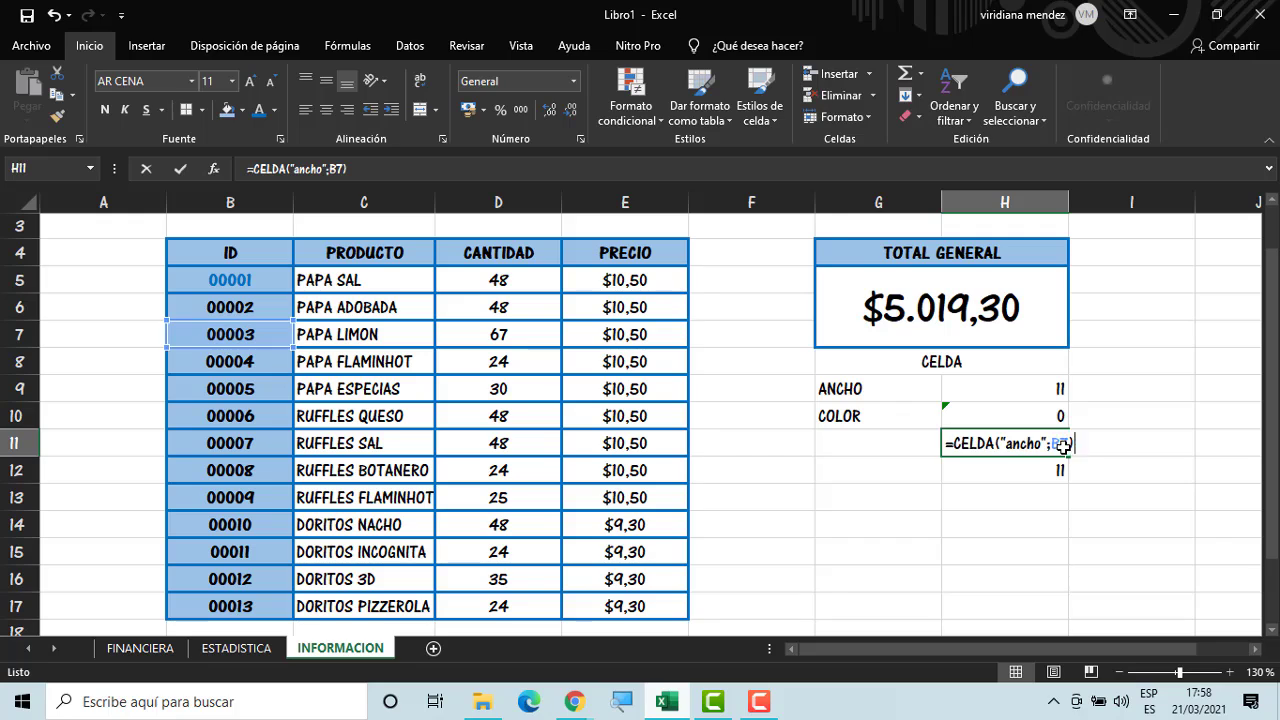
key("BackSpace")
key("BackSpace")
key("BackSpace")
key("BackSpace")
key("BackSpace")
key("BackSpace")
key("BackSpace")
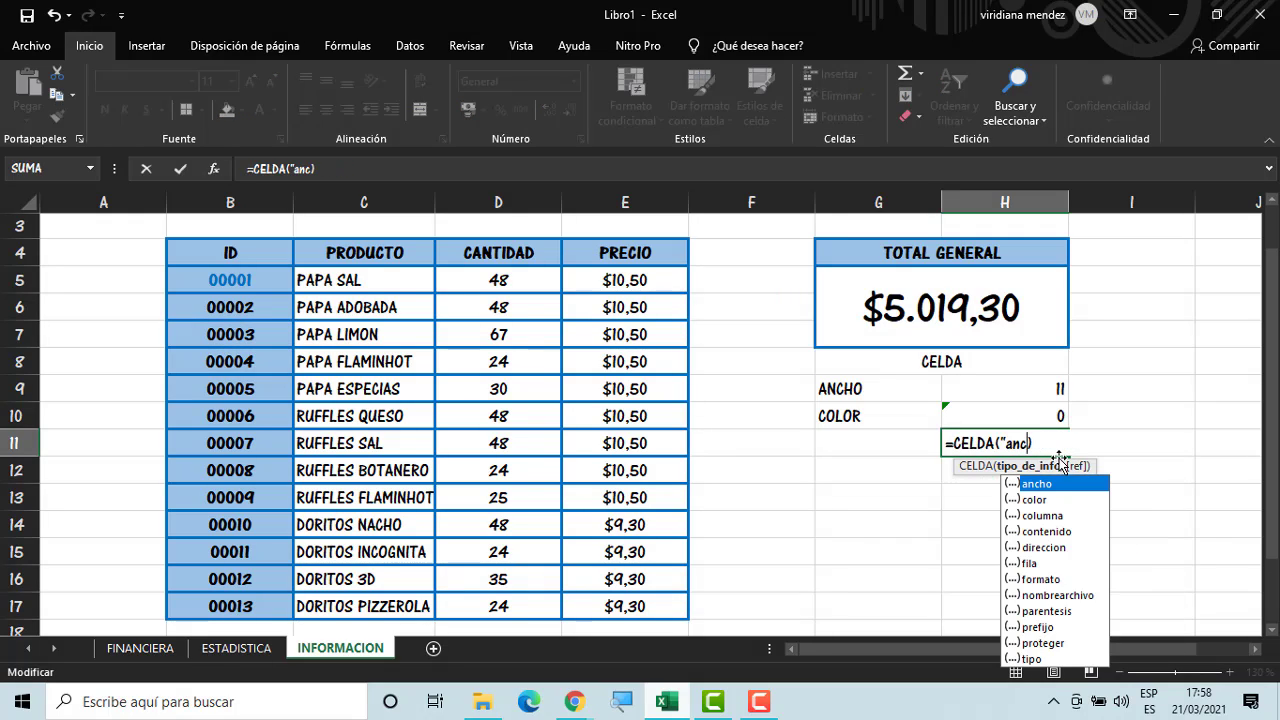
left_click(1045, 516)
double_click(1045, 516)
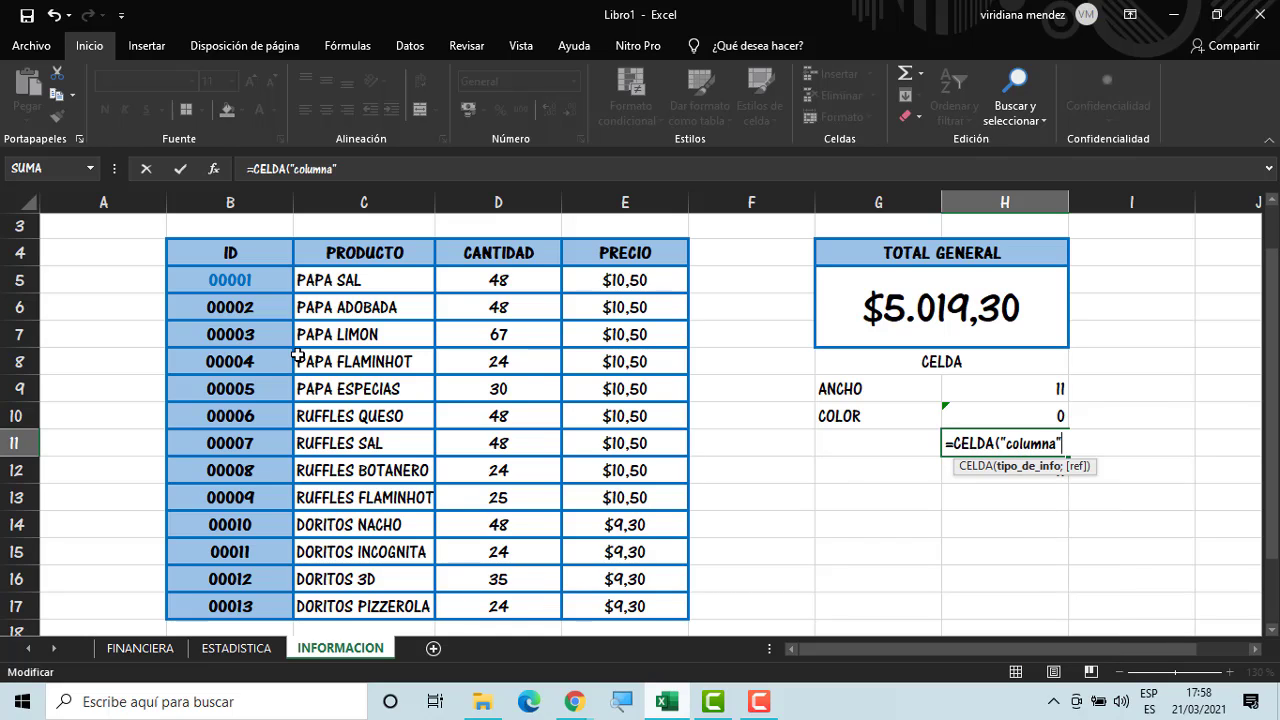
type(";")
left_click(230, 276)
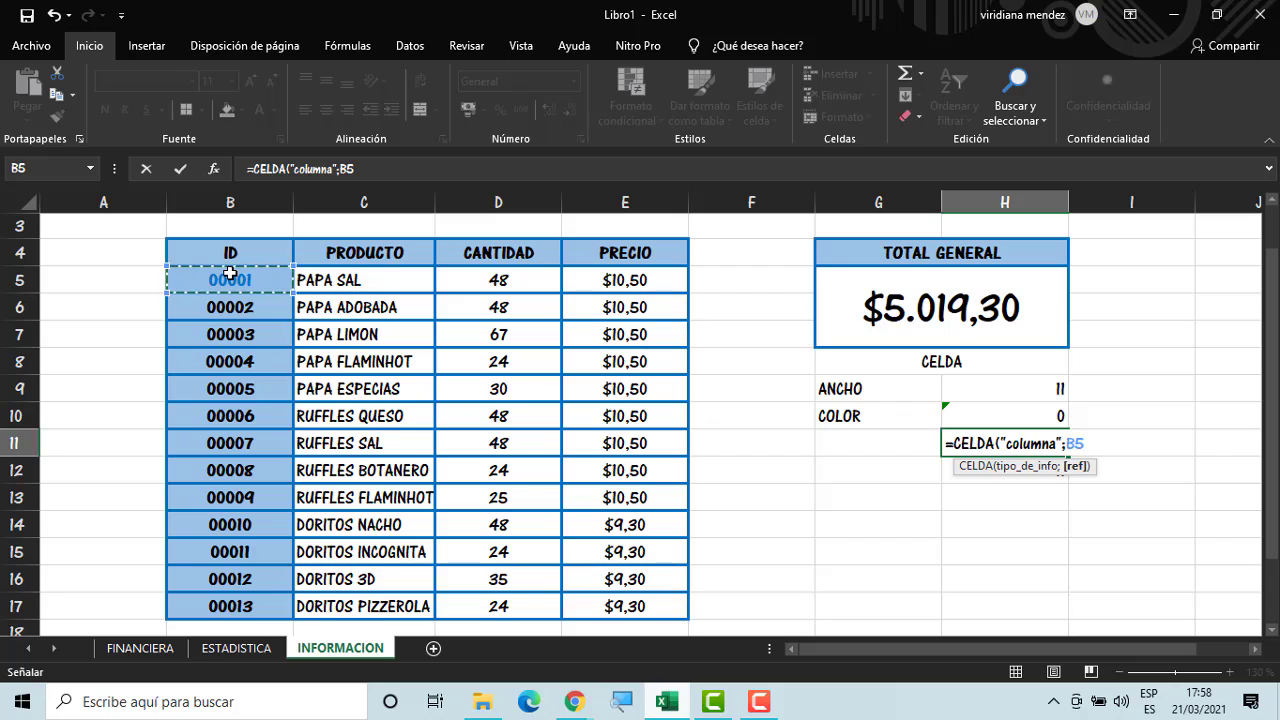
key("Return")
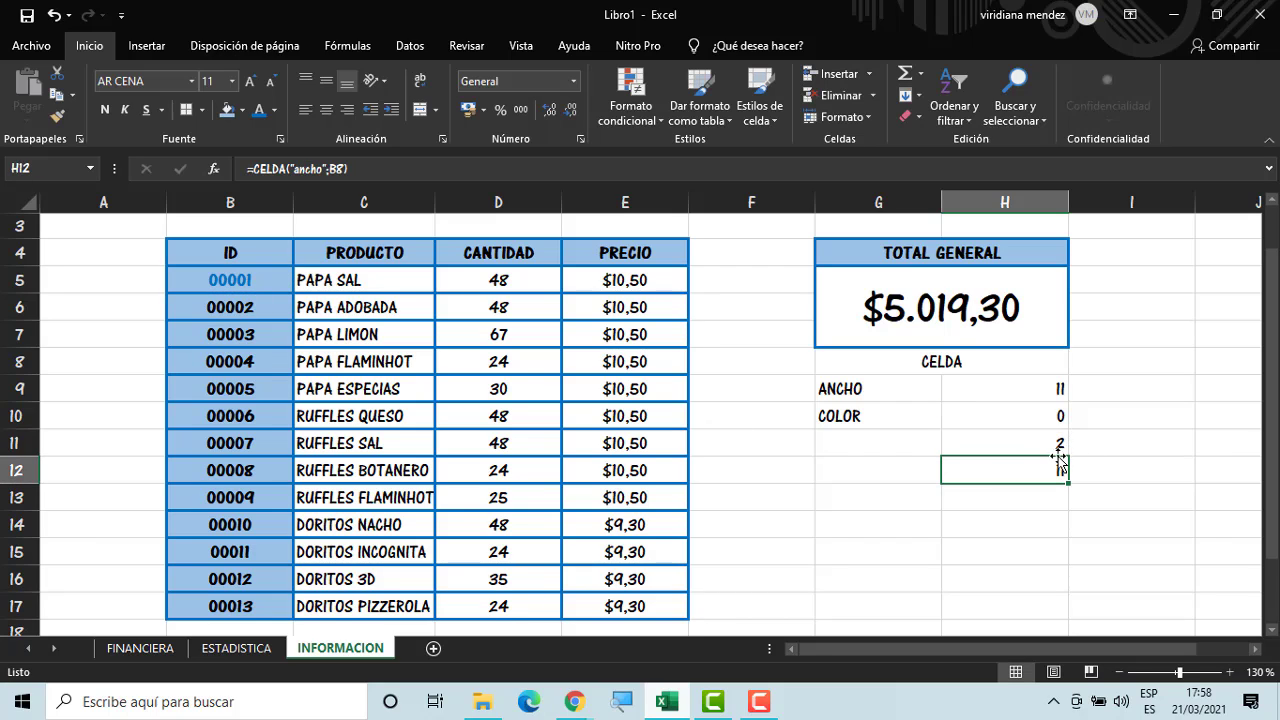
Label the column result by entering COLUMNA in G11
left_click(910, 438)
type("COLUMNA")
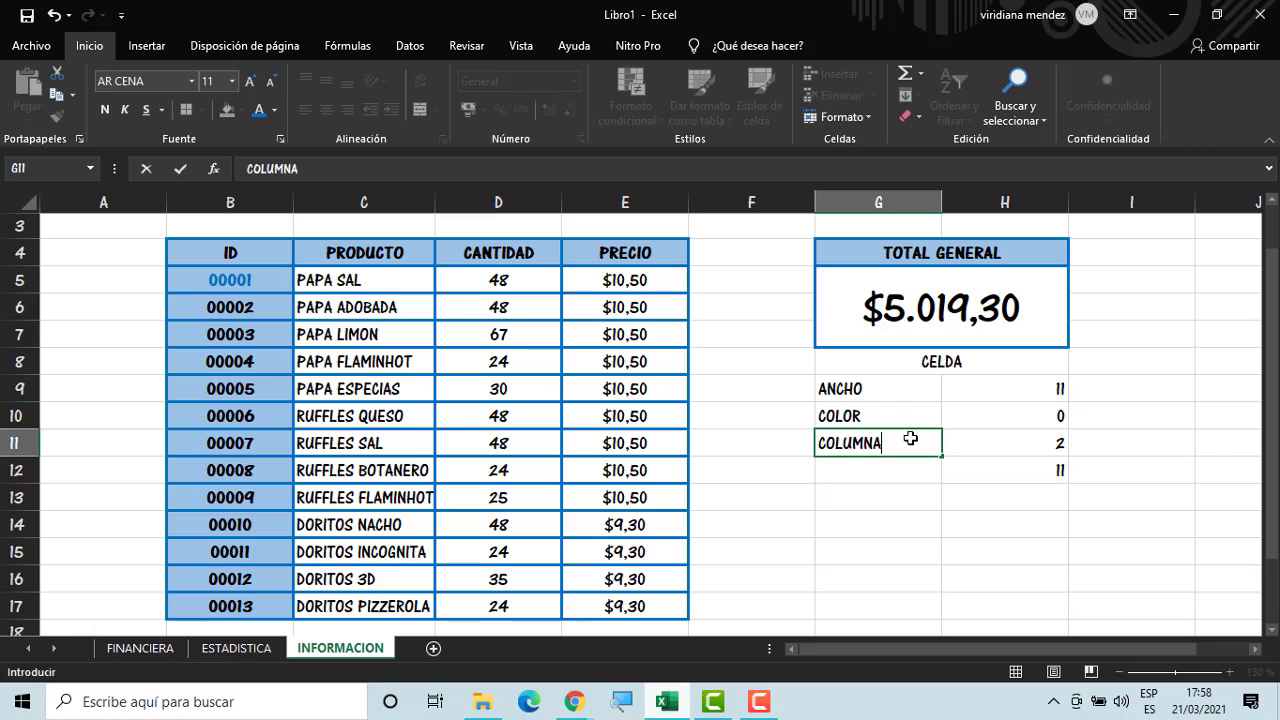
key("Return")
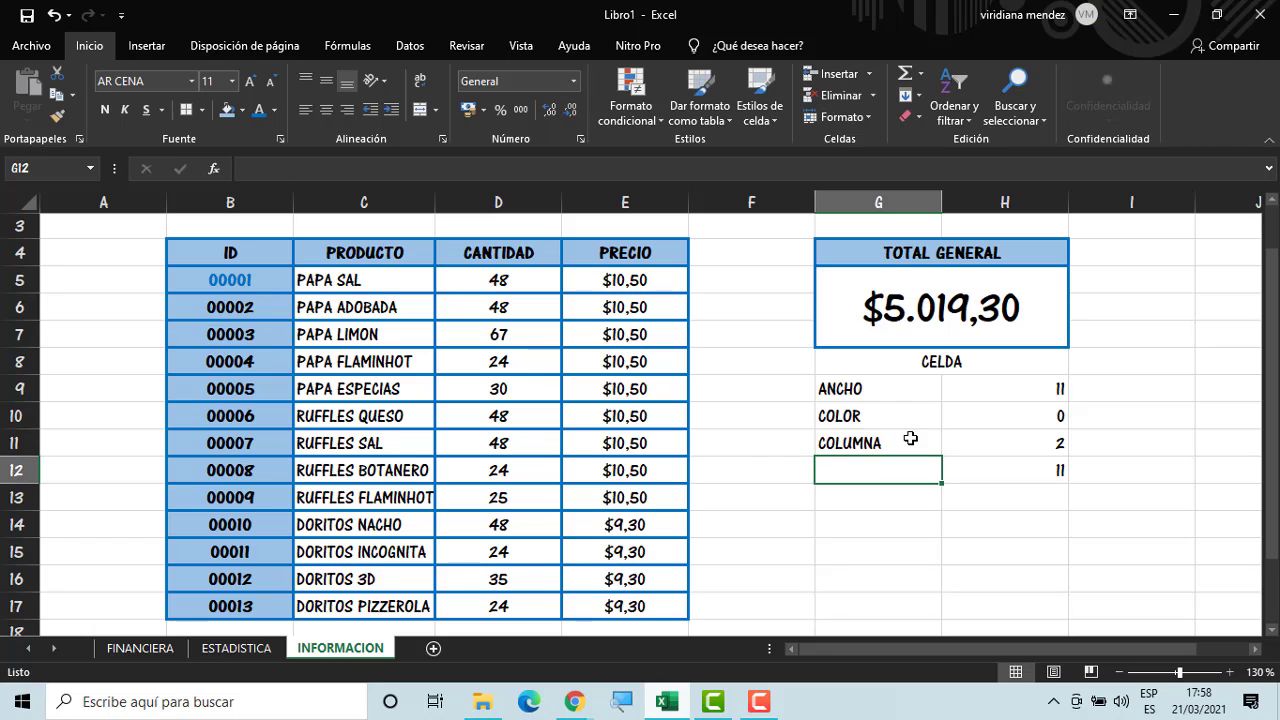
Rewrite the formula in H12 as =CELDA("contenido";B5)
left_click(1034, 465)
double_click(1062, 468)
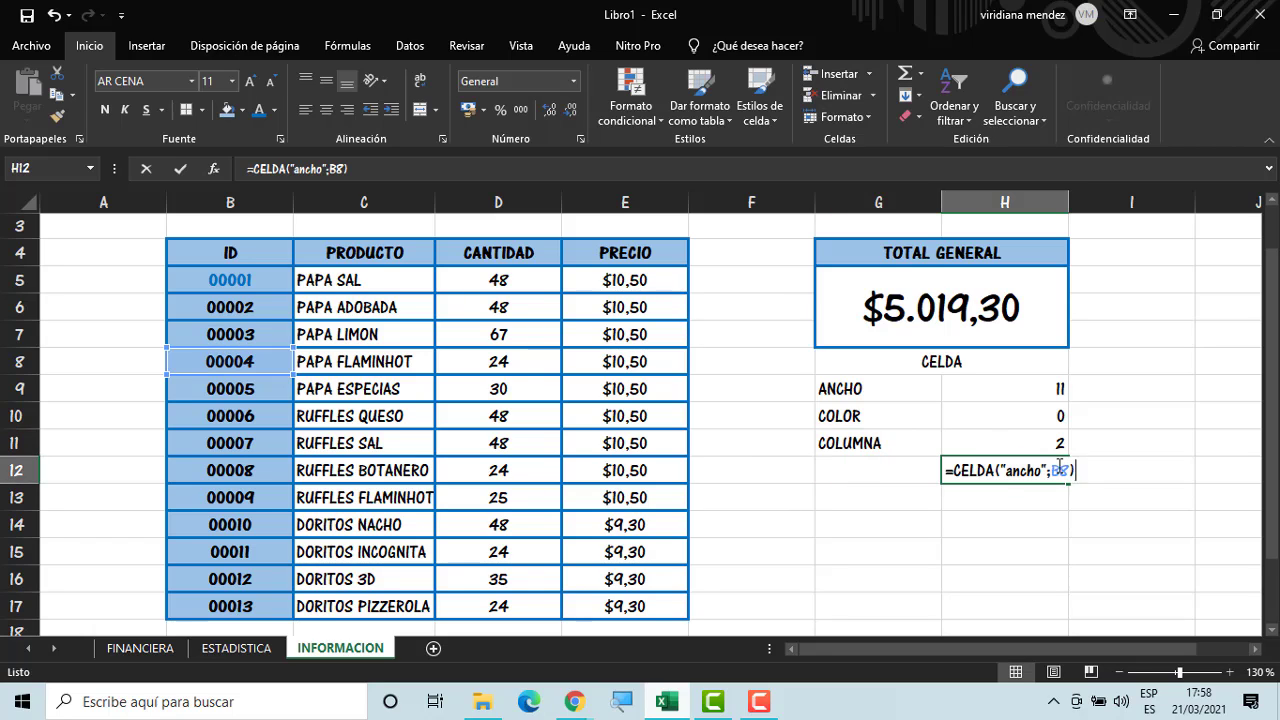
key("BackSpace")
key("BackSpace")
key("BackSpace")
key("BackSpace")
key("BackSpace")
key("BackSpace")
key("BackSpace")
key("BackSpace")
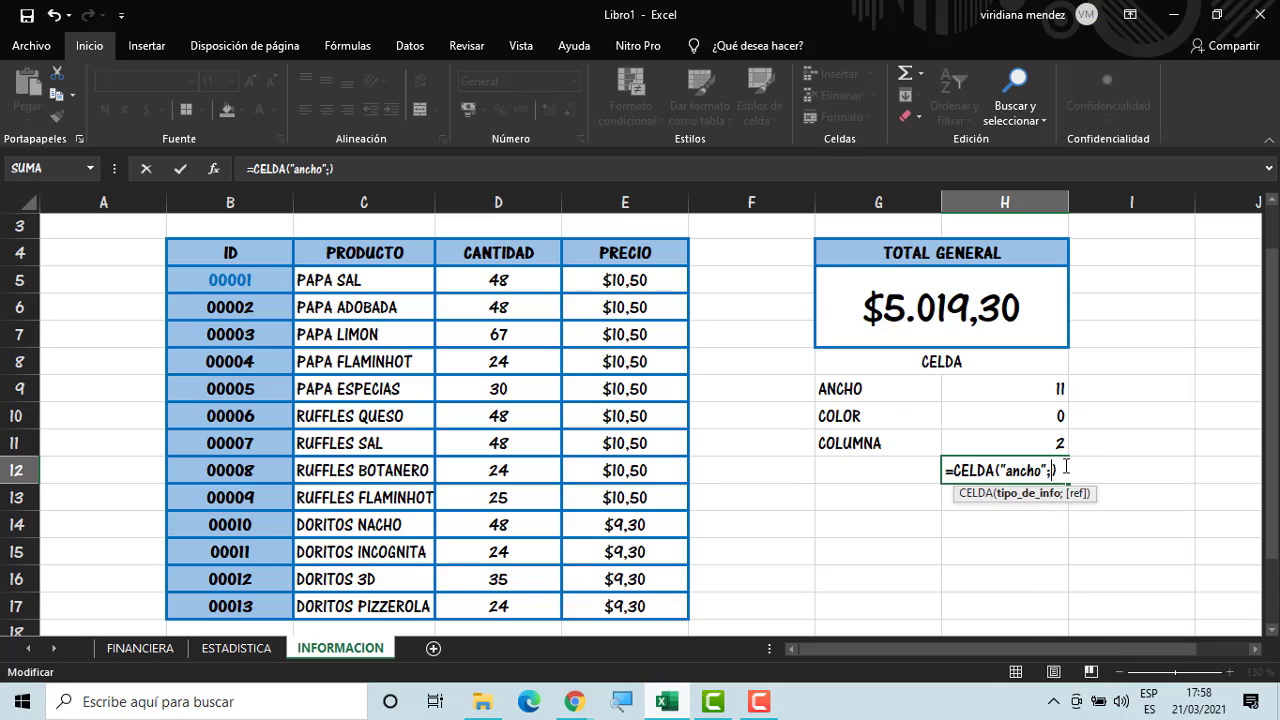
key("BackSpace")
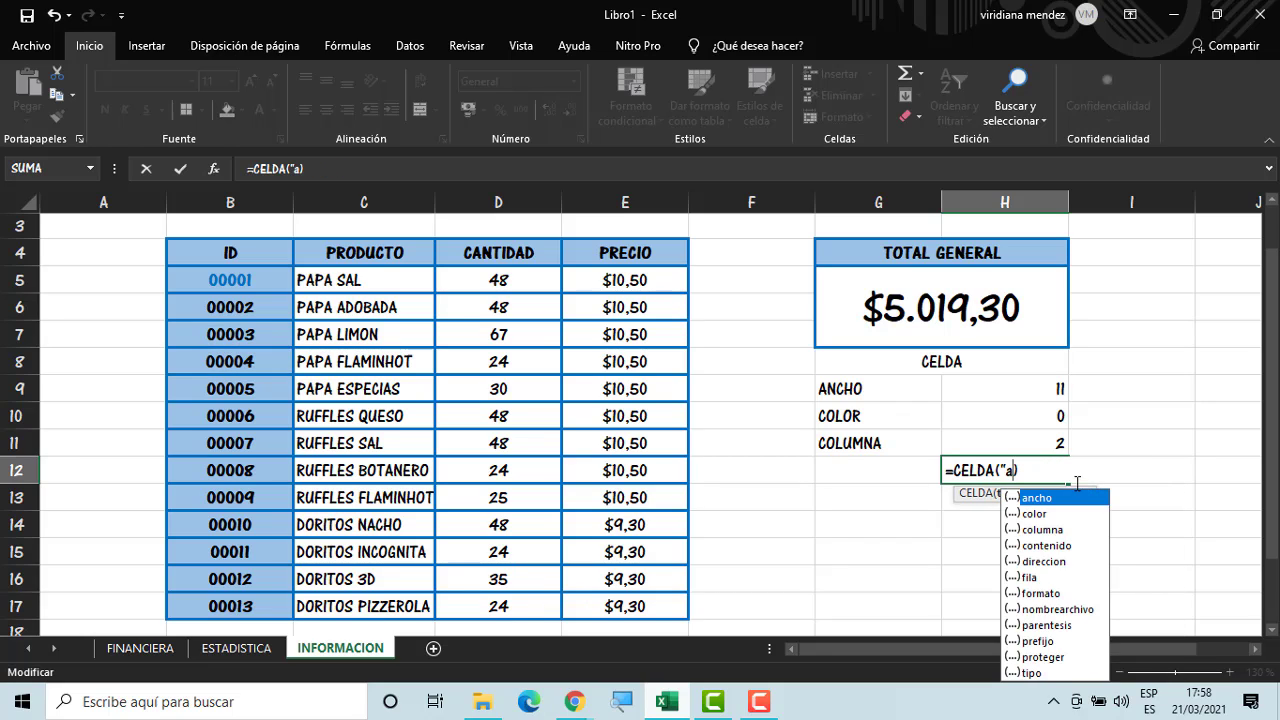
double_click(1046, 545)
type(";")
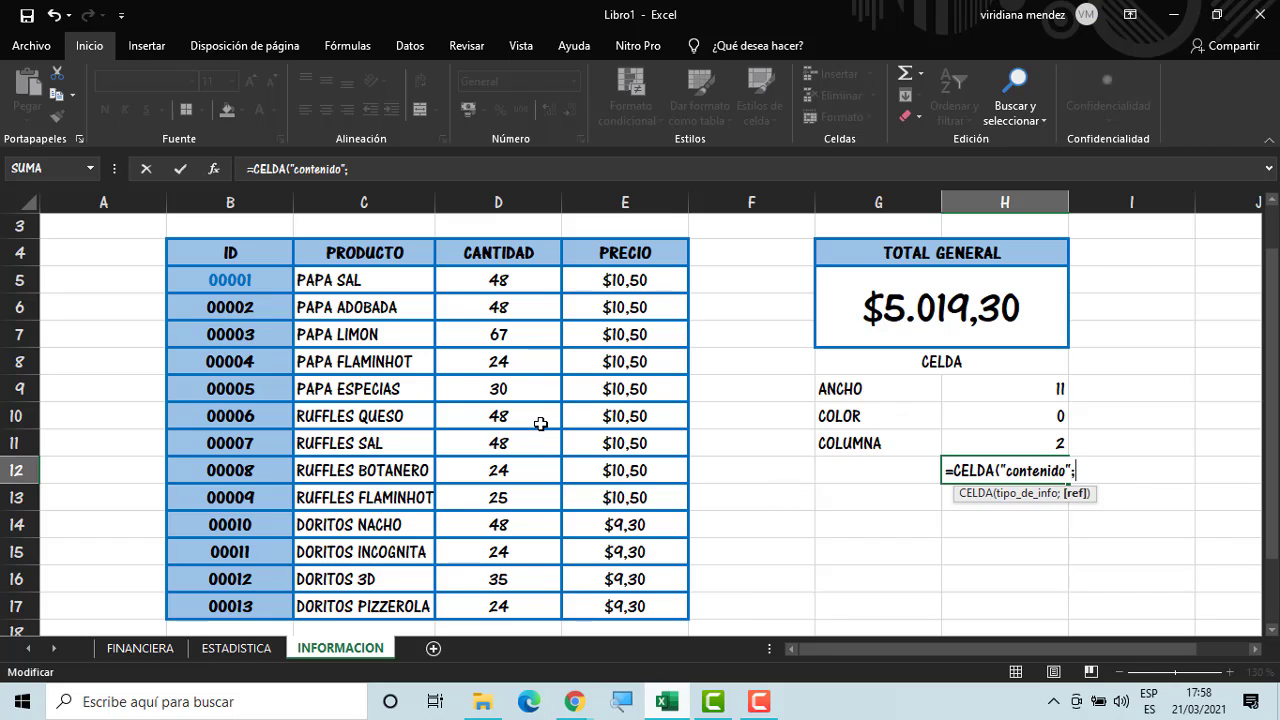
left_click(258, 290)
key("Return")
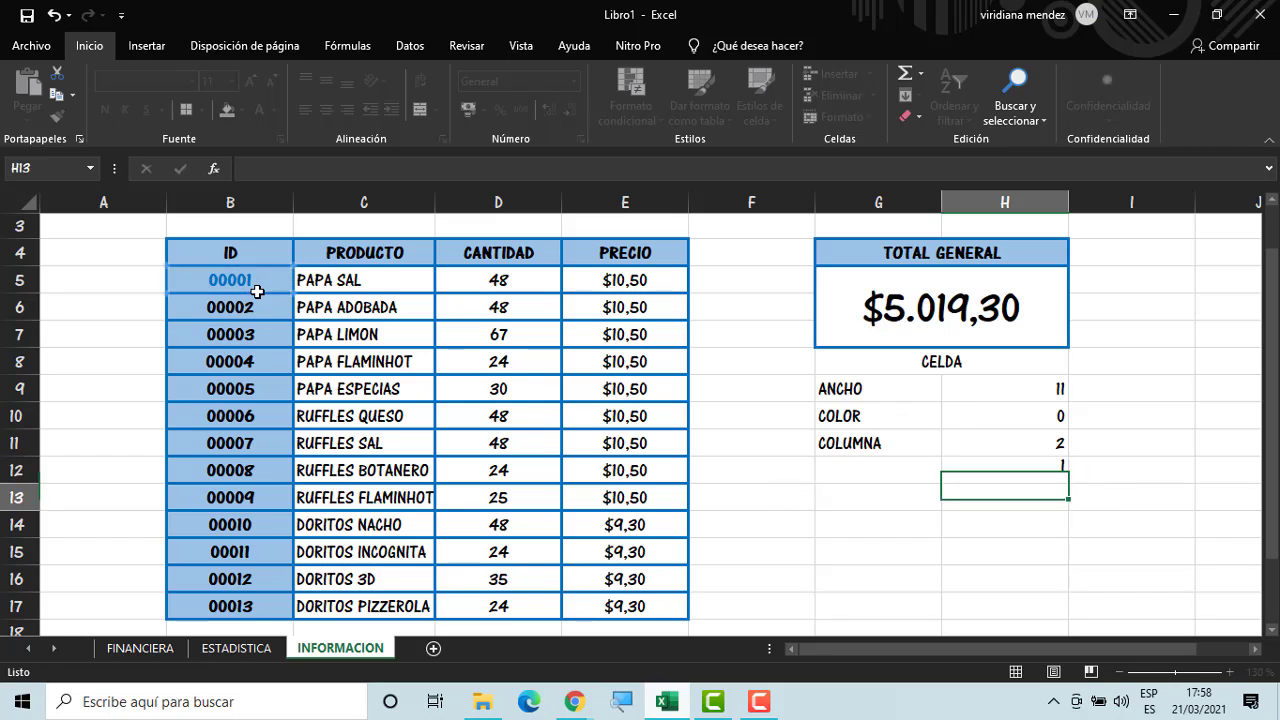
left_click(1006, 468)
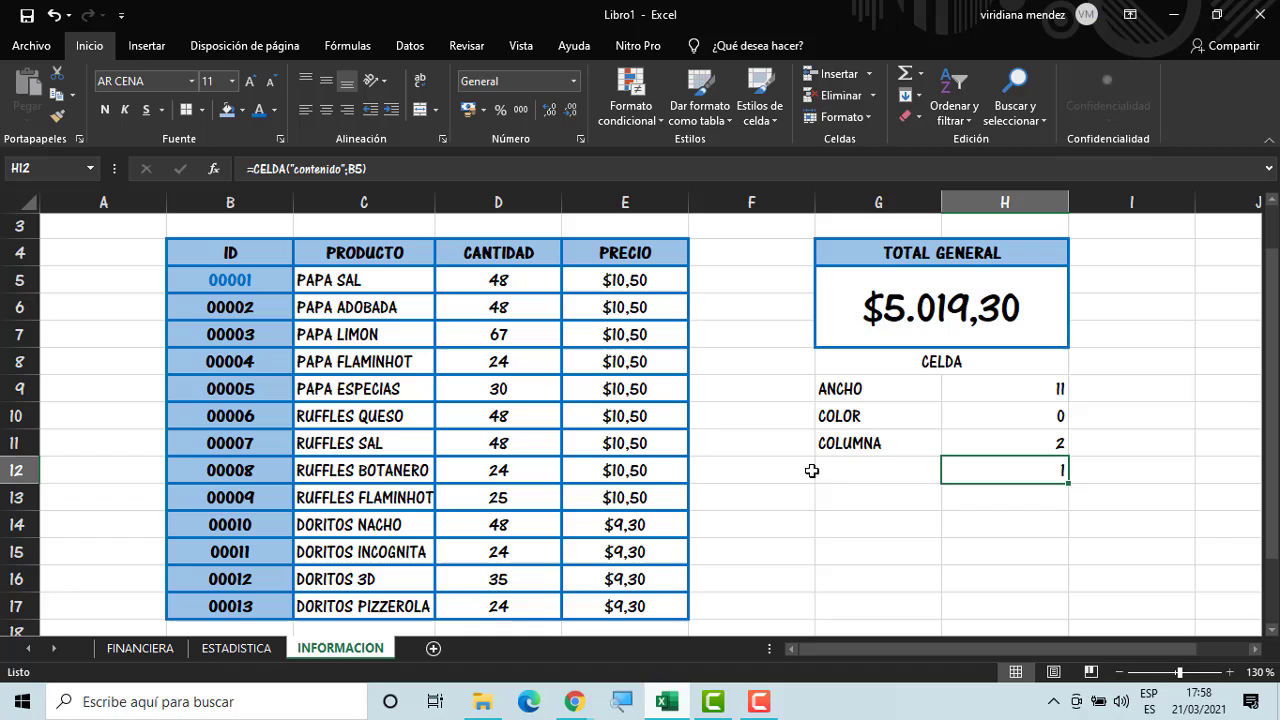
Label the content result by entering CONTENIDO in G12
left_click(916, 467)
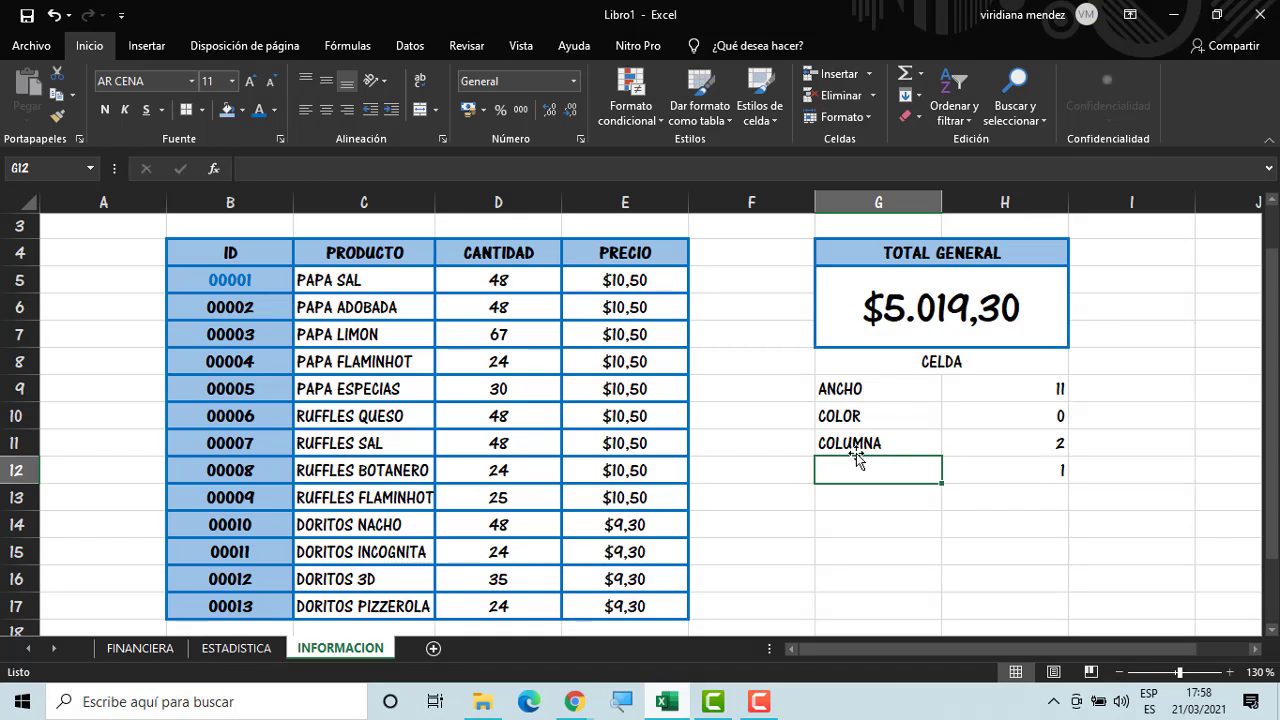
type("CONTE")
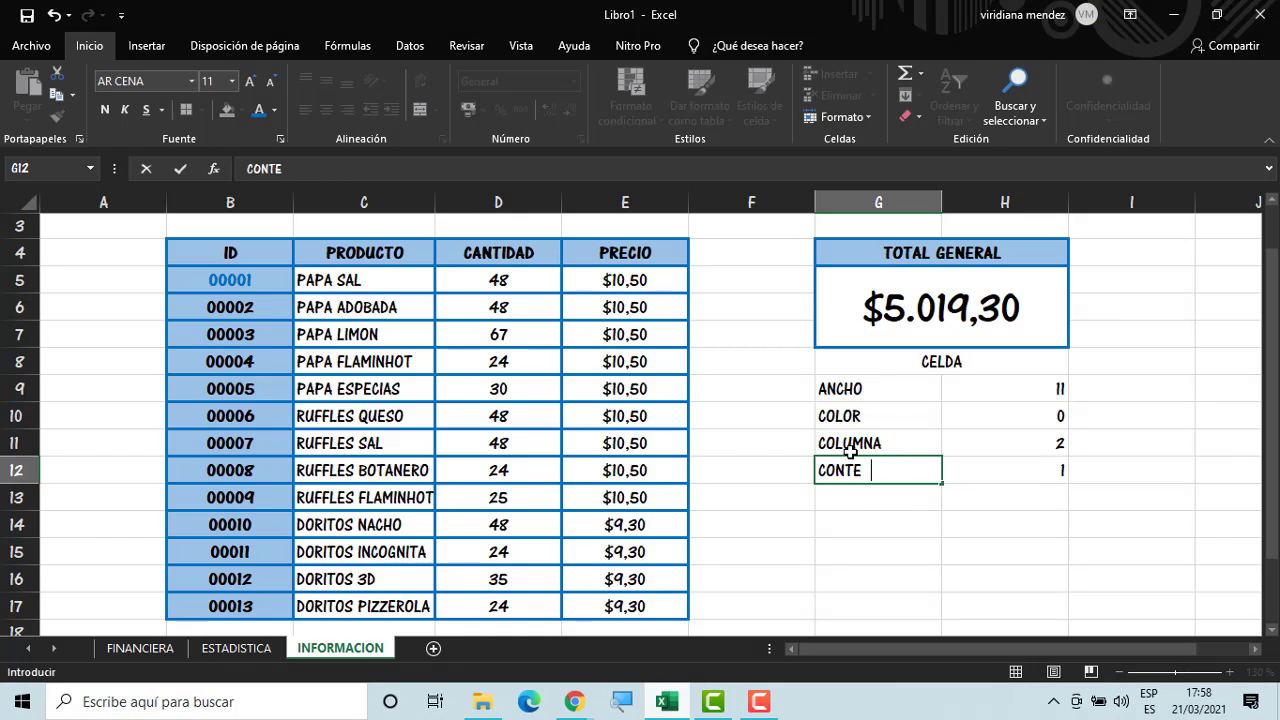
type("NDI")
type("O")
key("Return")
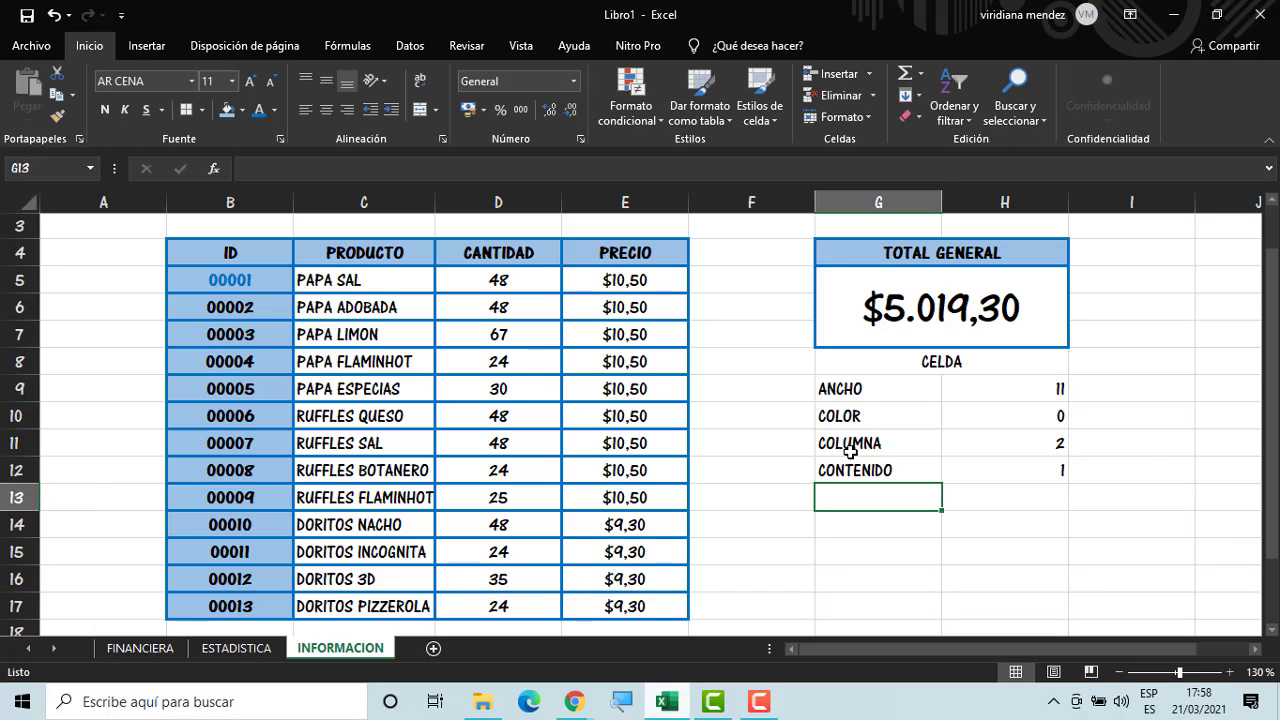
Fill the content formula from H12 down to H16 and rewrite the one in H13 as =CELDA("direccion";B5)
left_click(1058, 478)
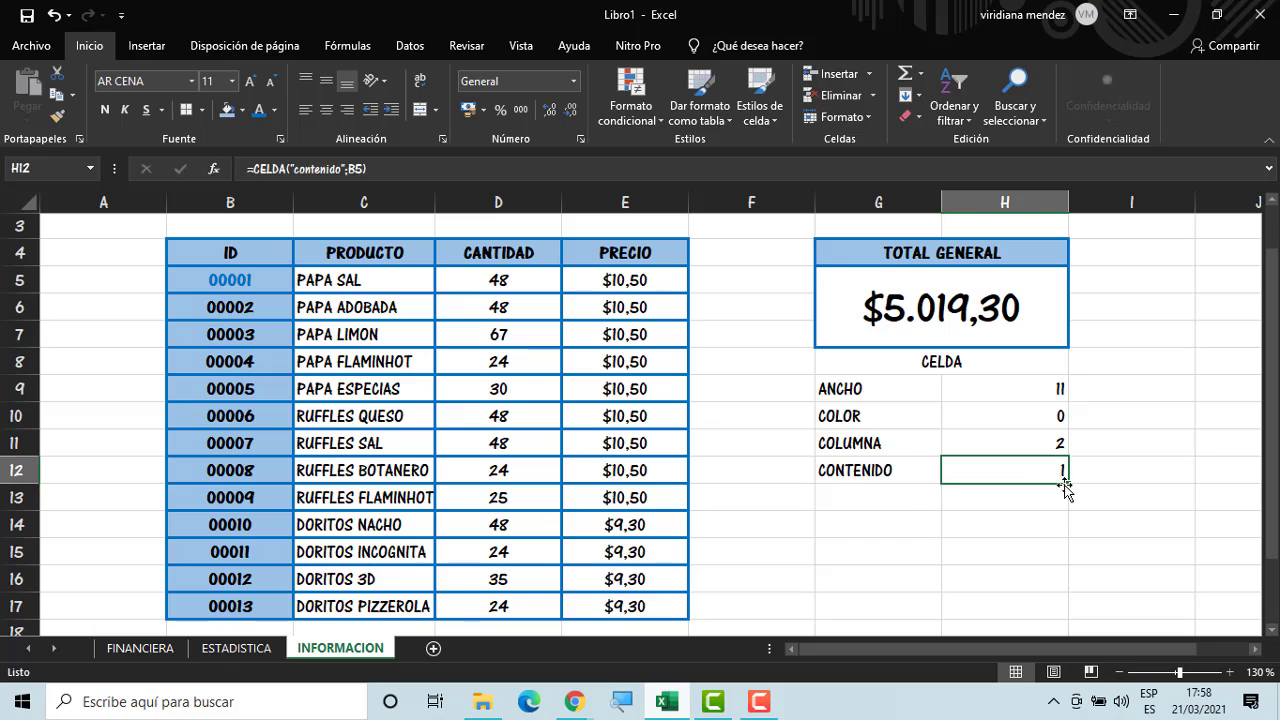
left_click_drag(1068, 484, 1058, 600)
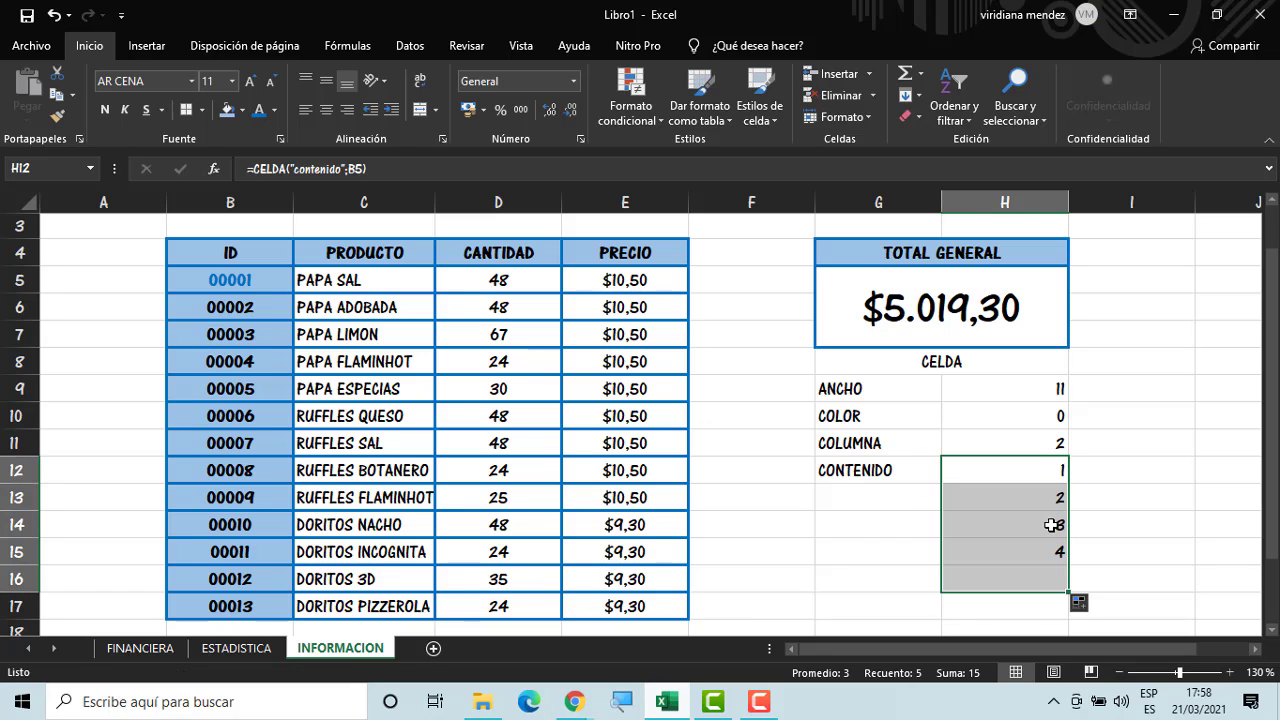
left_click(1060, 494)
double_click(1060, 494)
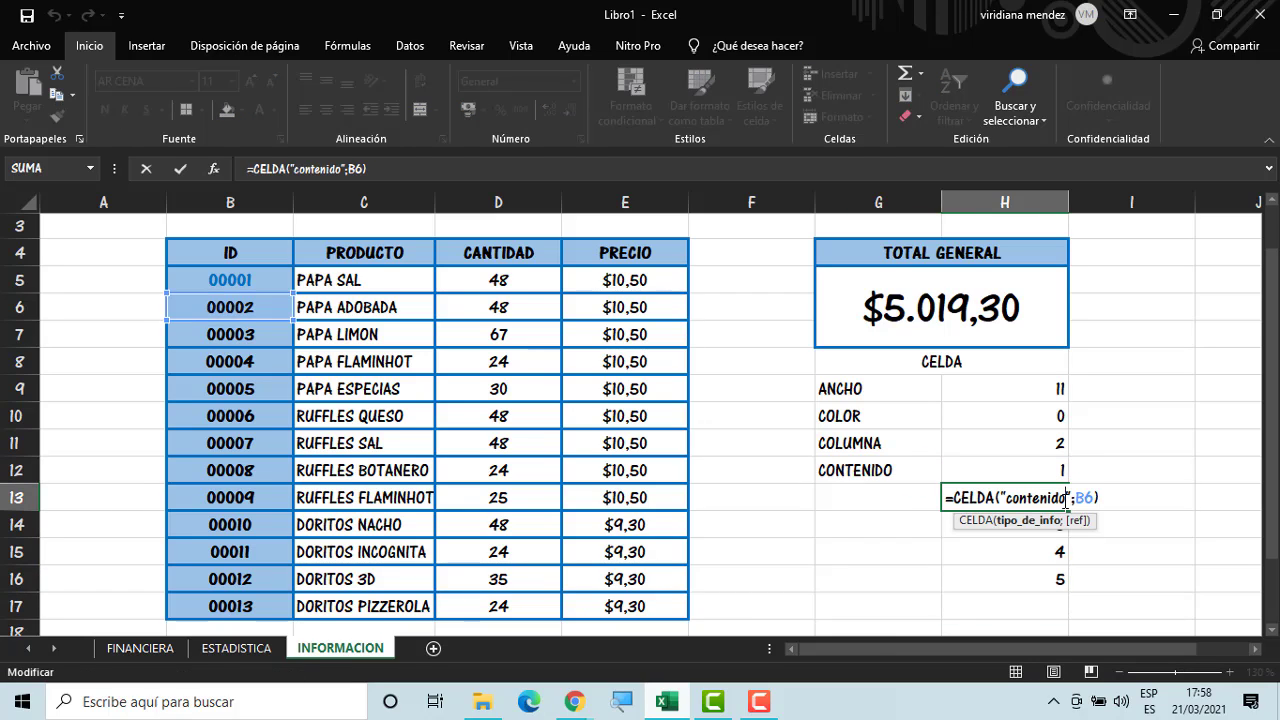
key("Left")
key("BackSpace")
key("BackSpace")
key("BackSpace")
key("BackSpace")
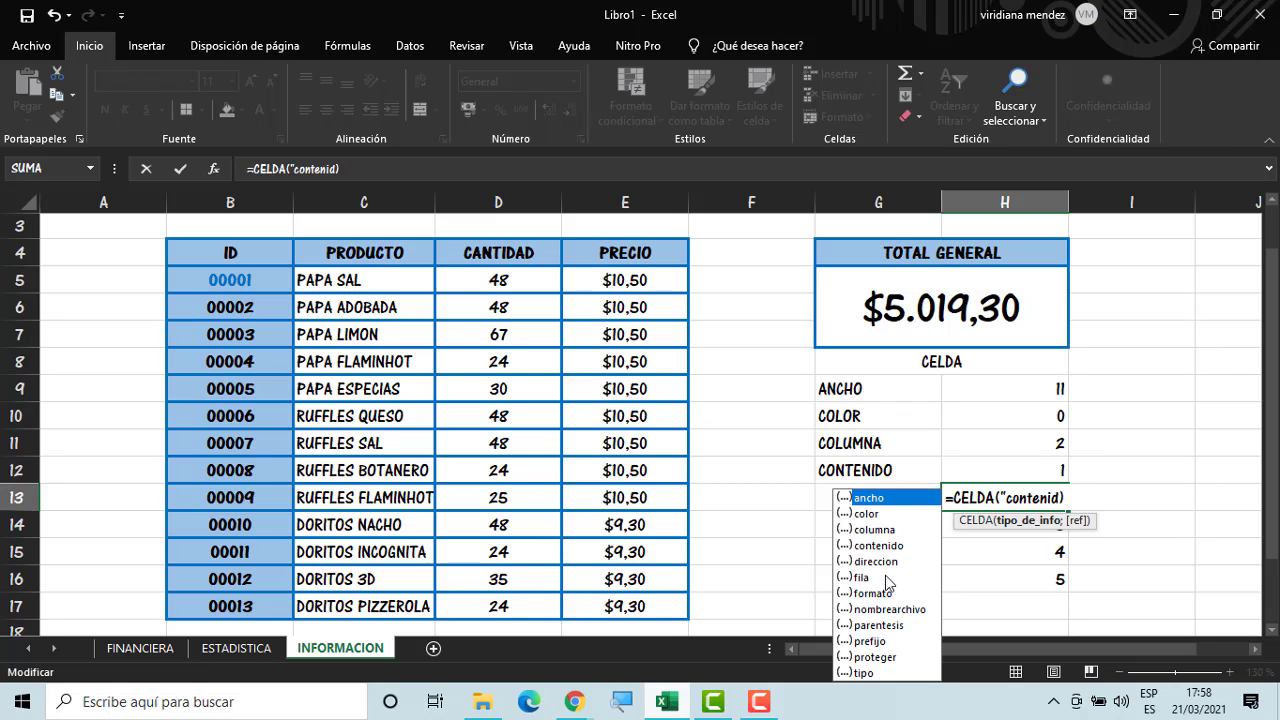
double_click(876, 561)
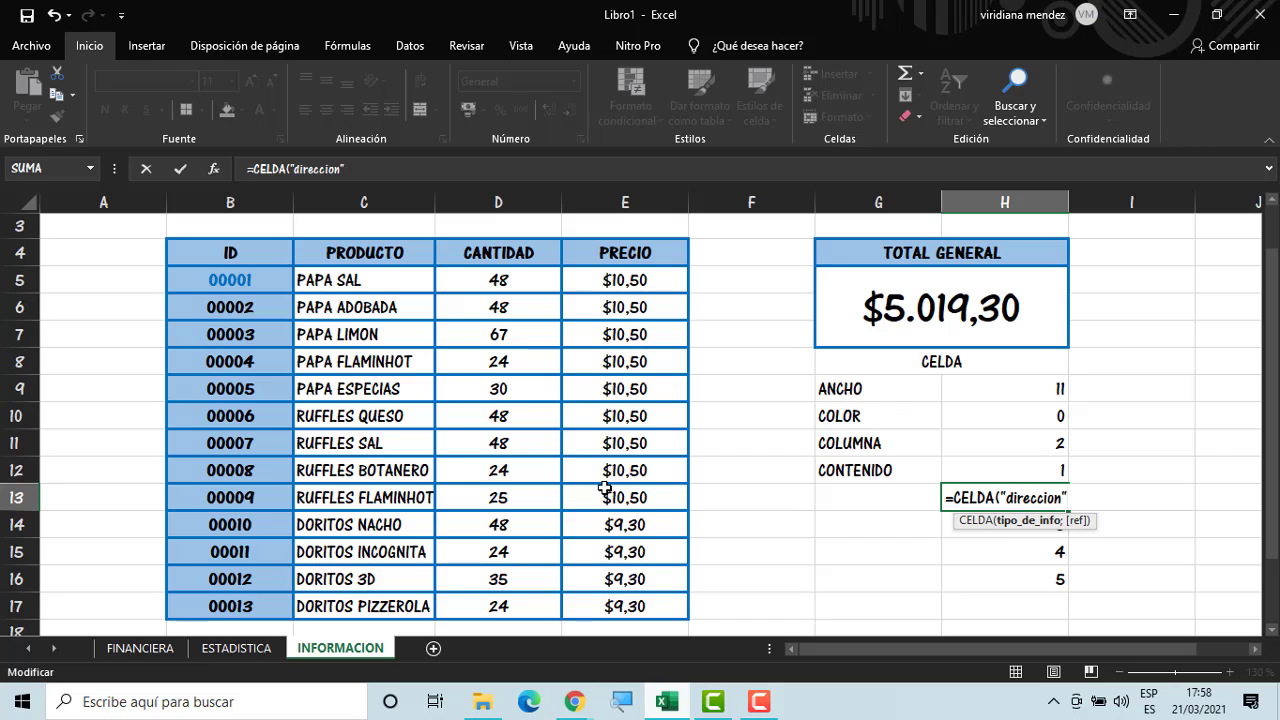
type(";")
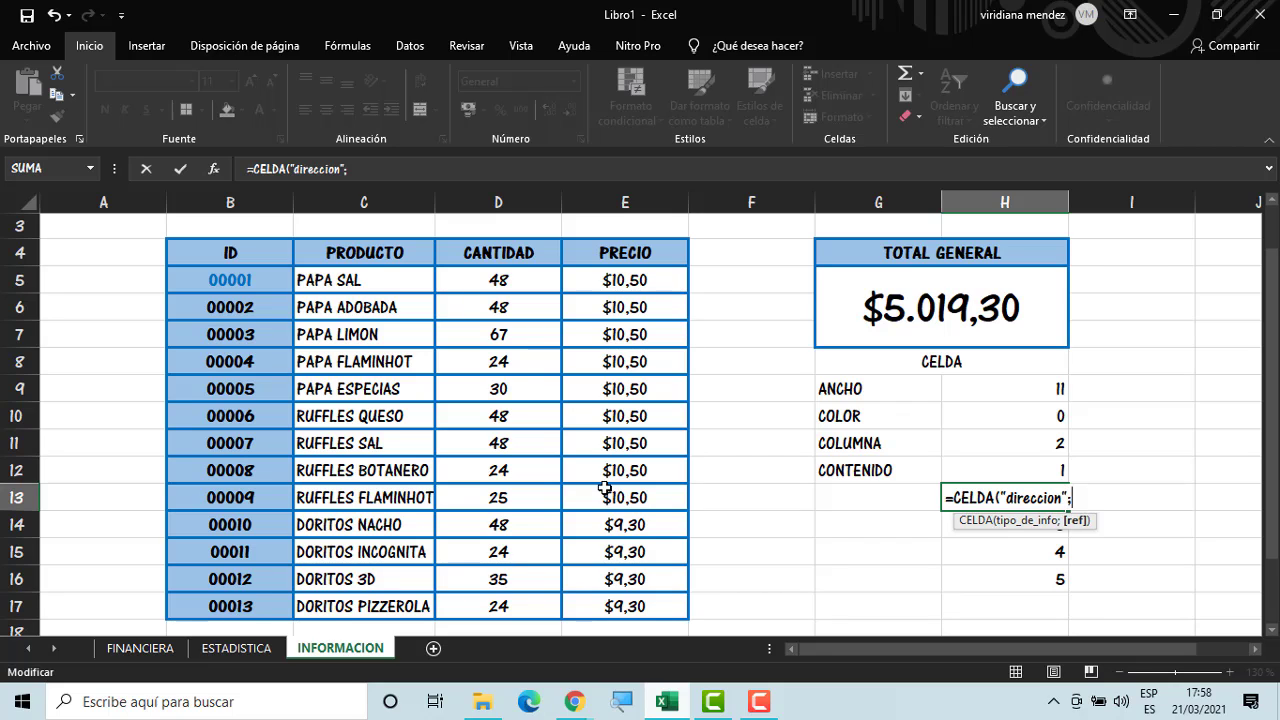
left_click(279, 280)
key("Return")
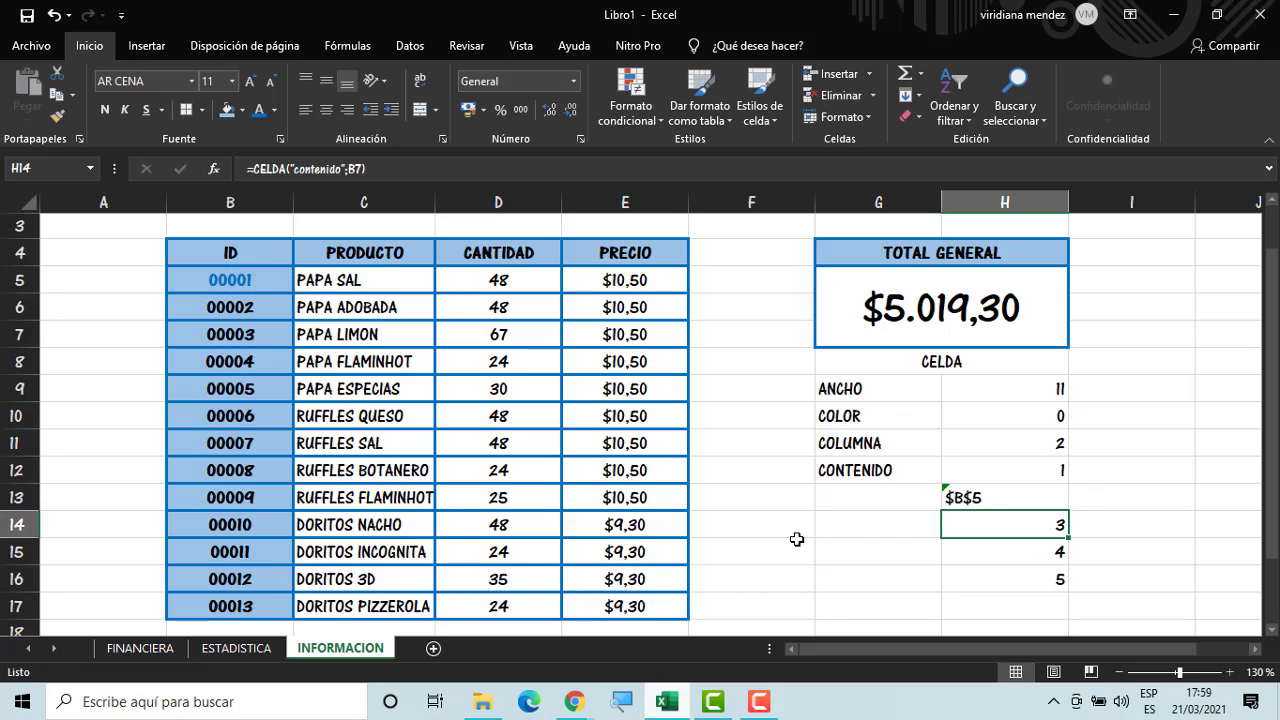
Label the address result by entering DIRECCION in G13
left_click(842, 496)
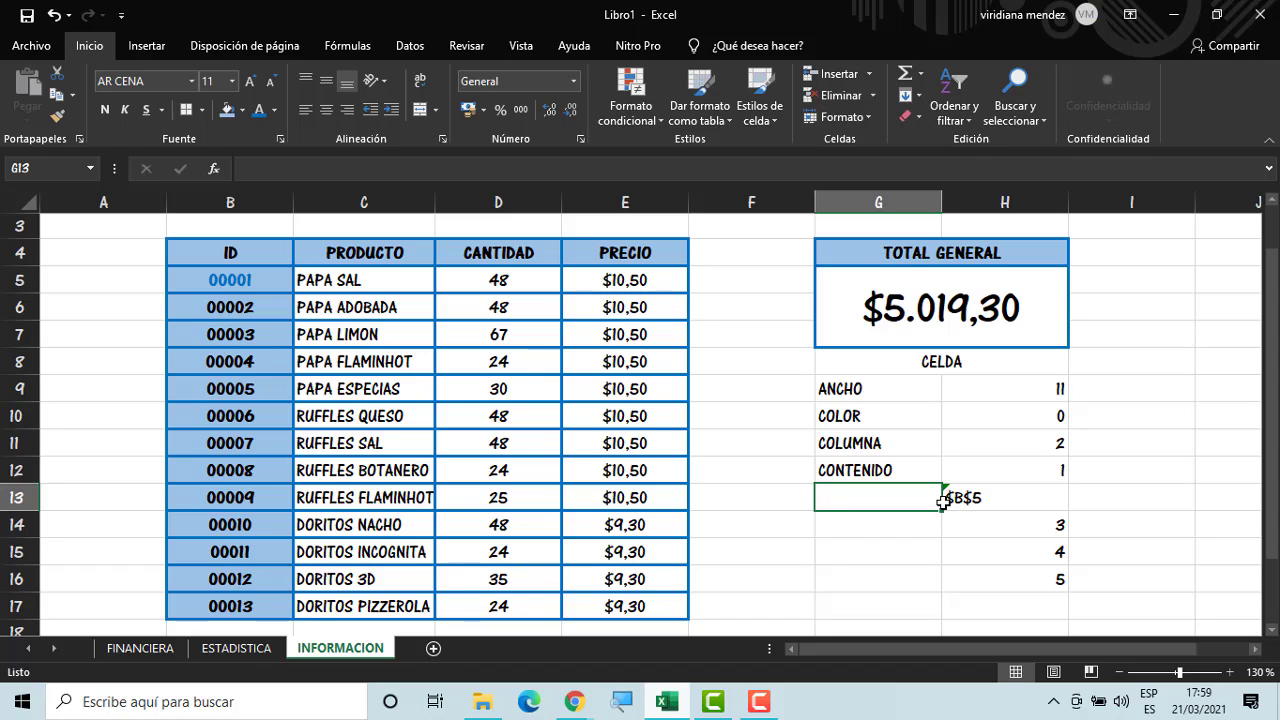
type("DIRECC")
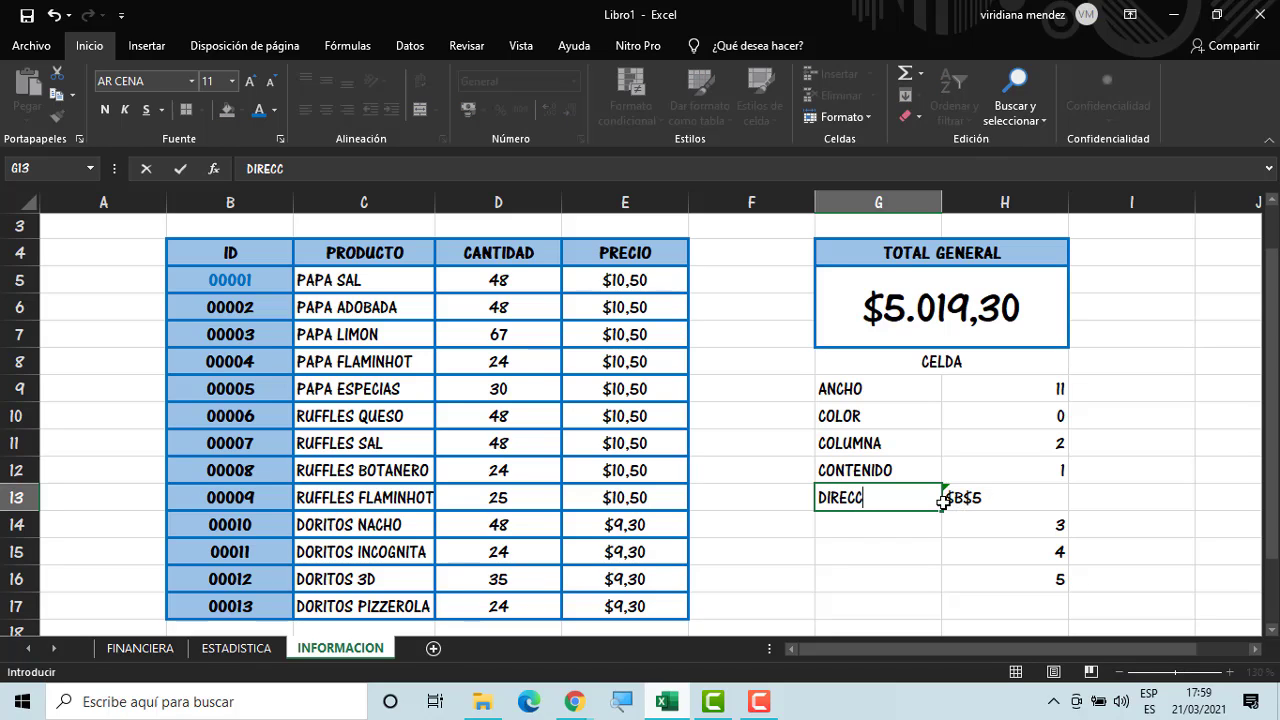
type("ION")
key("Return")
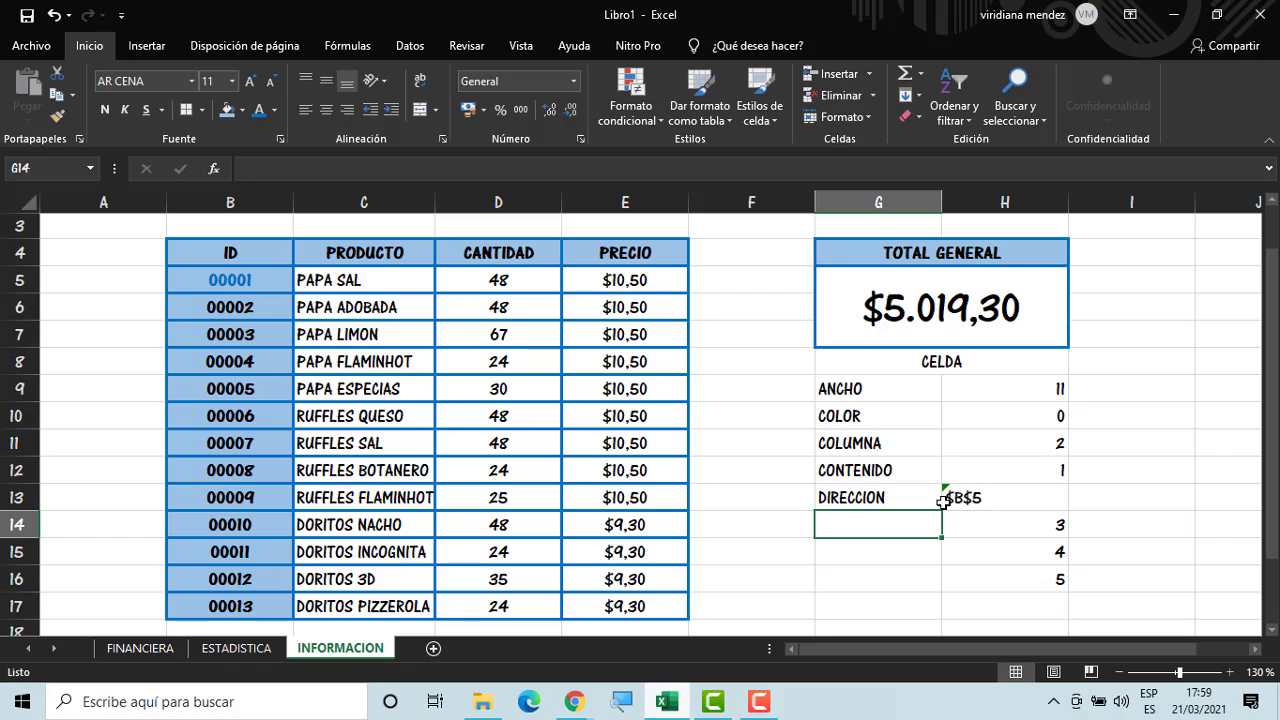
Align the address result in H13 to the right
left_click(970, 498)
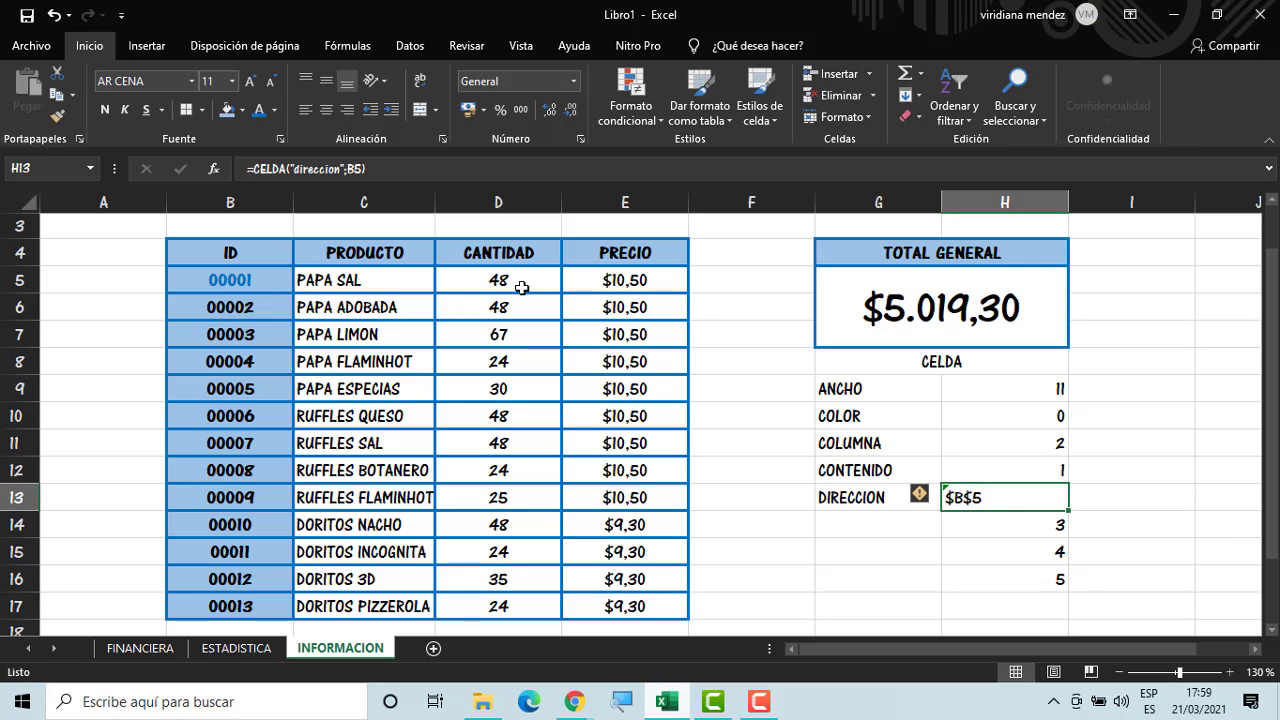
left_click(344, 114)
left_click(1131, 555)
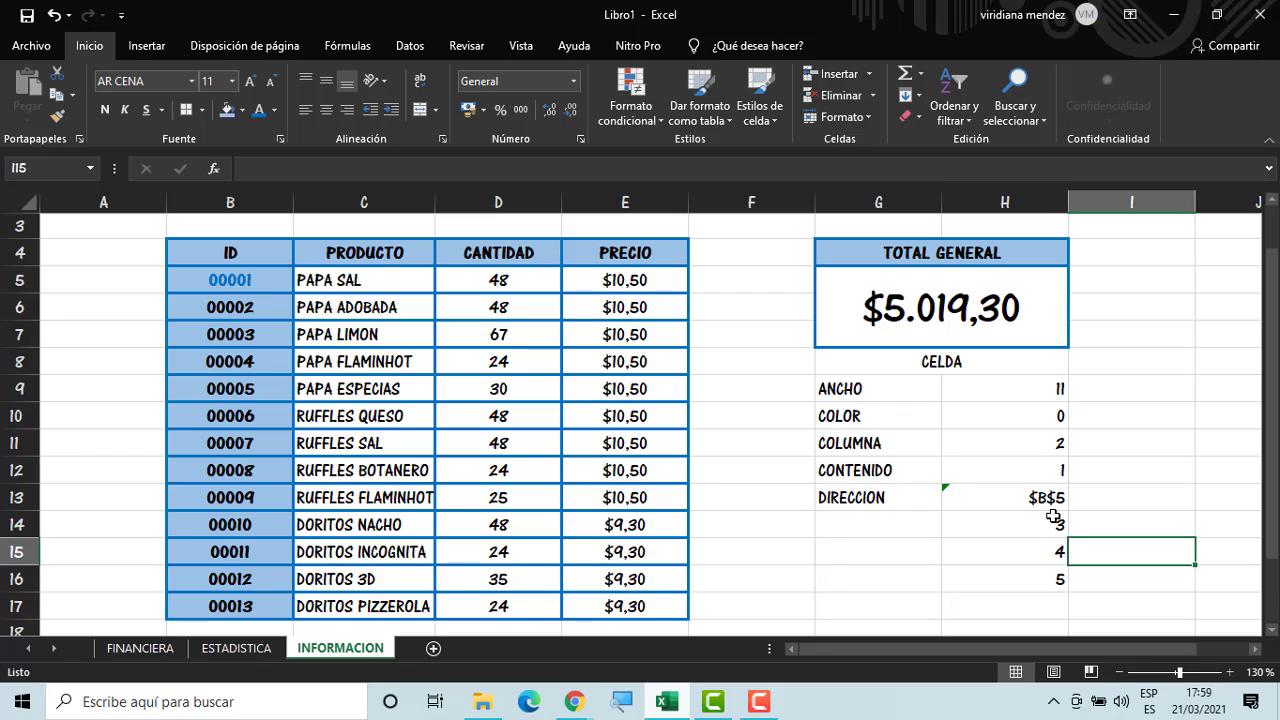
Rewrite the formula in H14 as =CELDA("formato";B5)
double_click(1053, 517)
left_click(1094, 524)
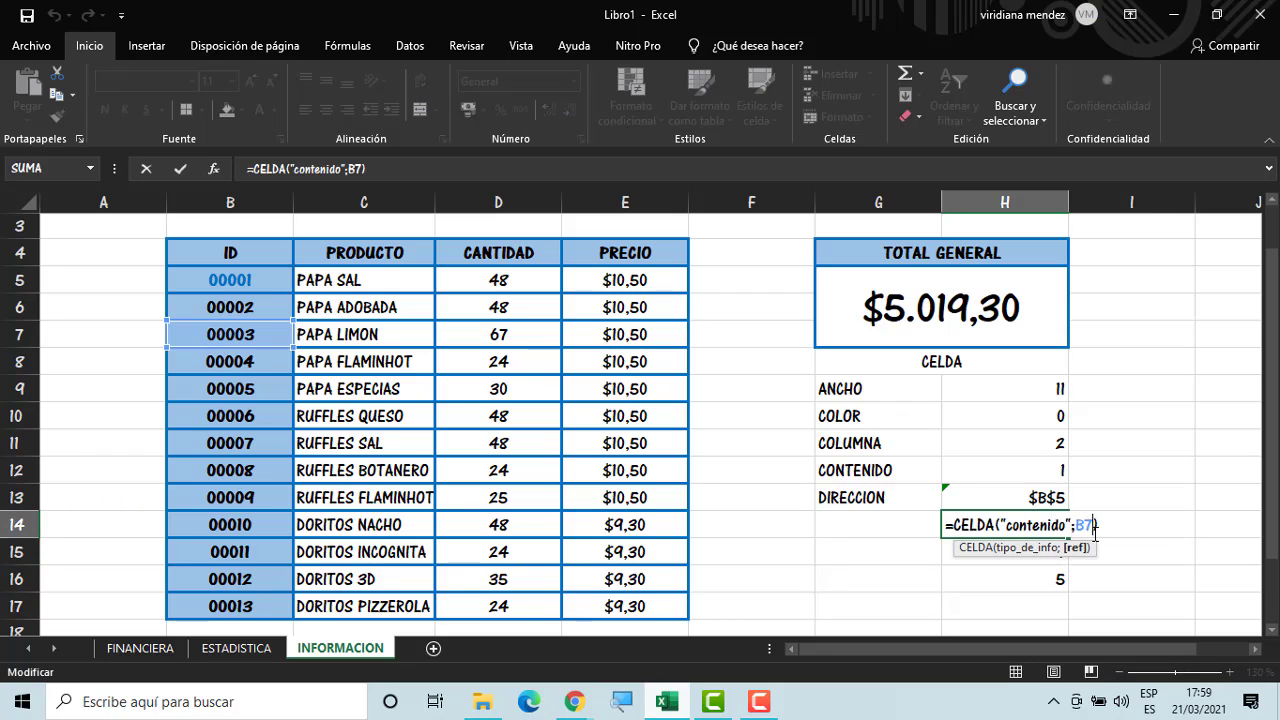
key("BackSpace")
key("BackSpace")
key("BackSpace")
key("BackSpace")
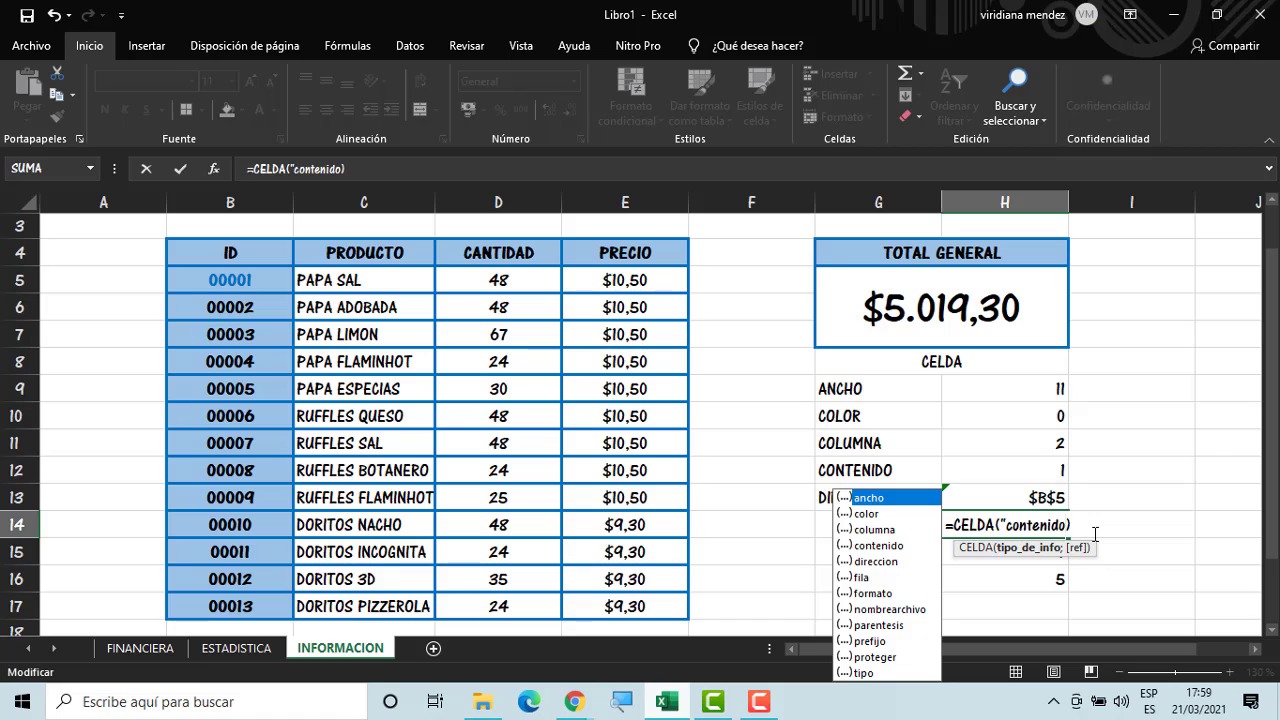
key("BackSpace")
left_click(884, 595)
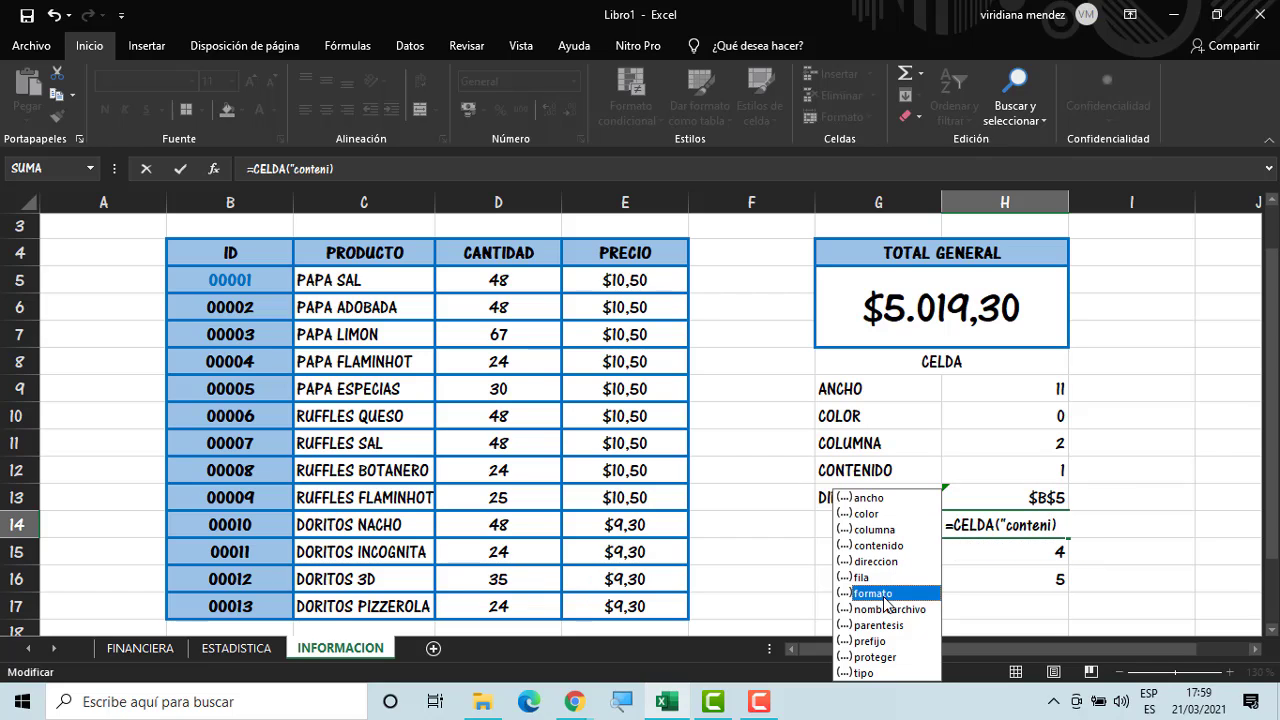
double_click(884, 595)
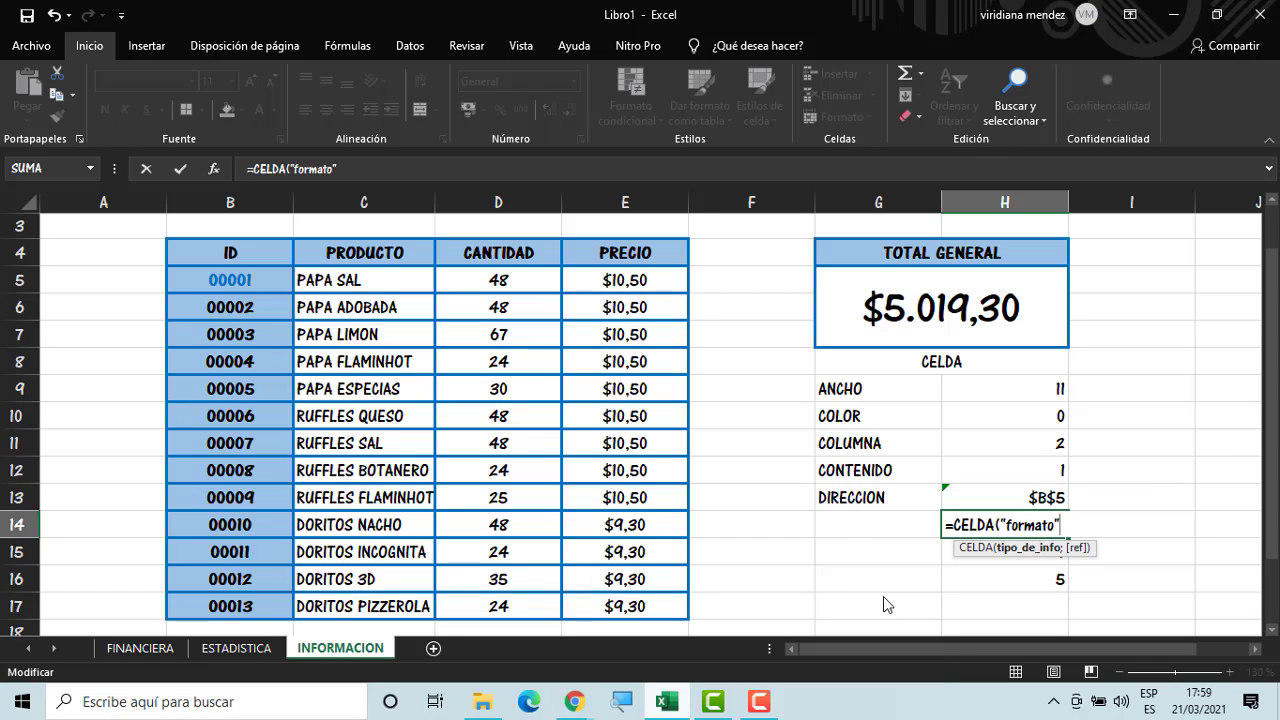
type(";")
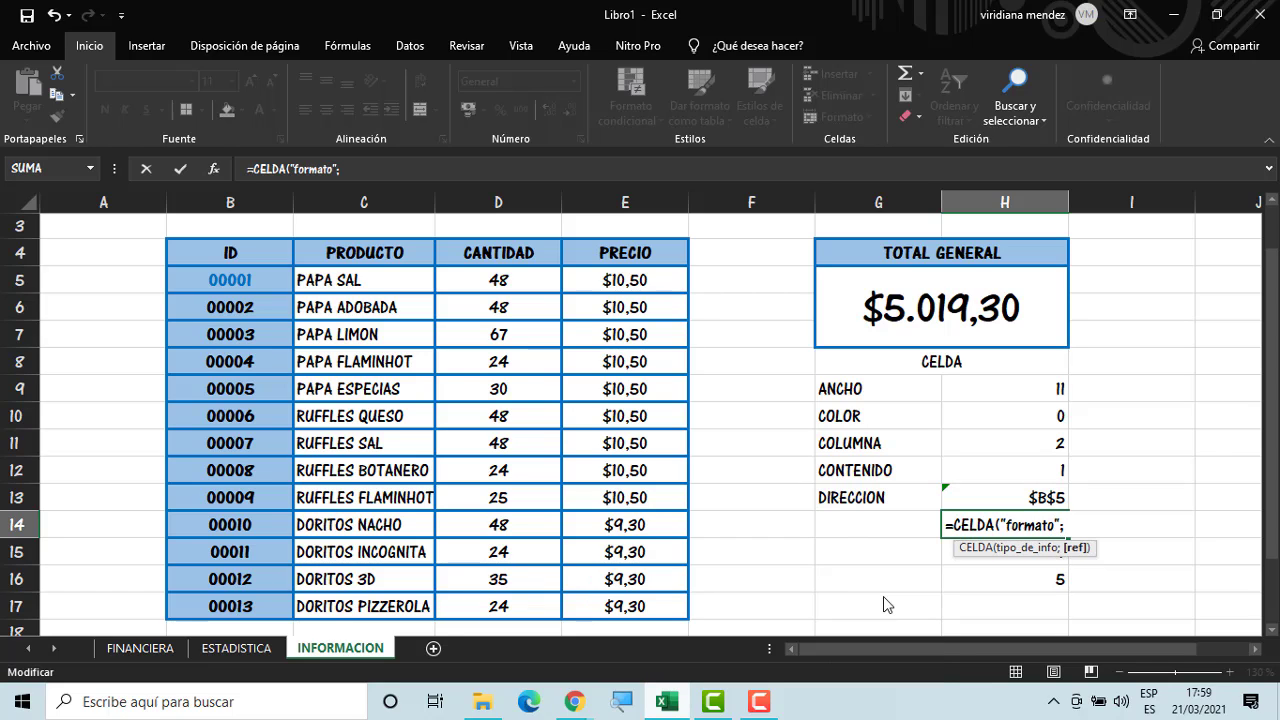
left_click(272, 281)
key("Return")
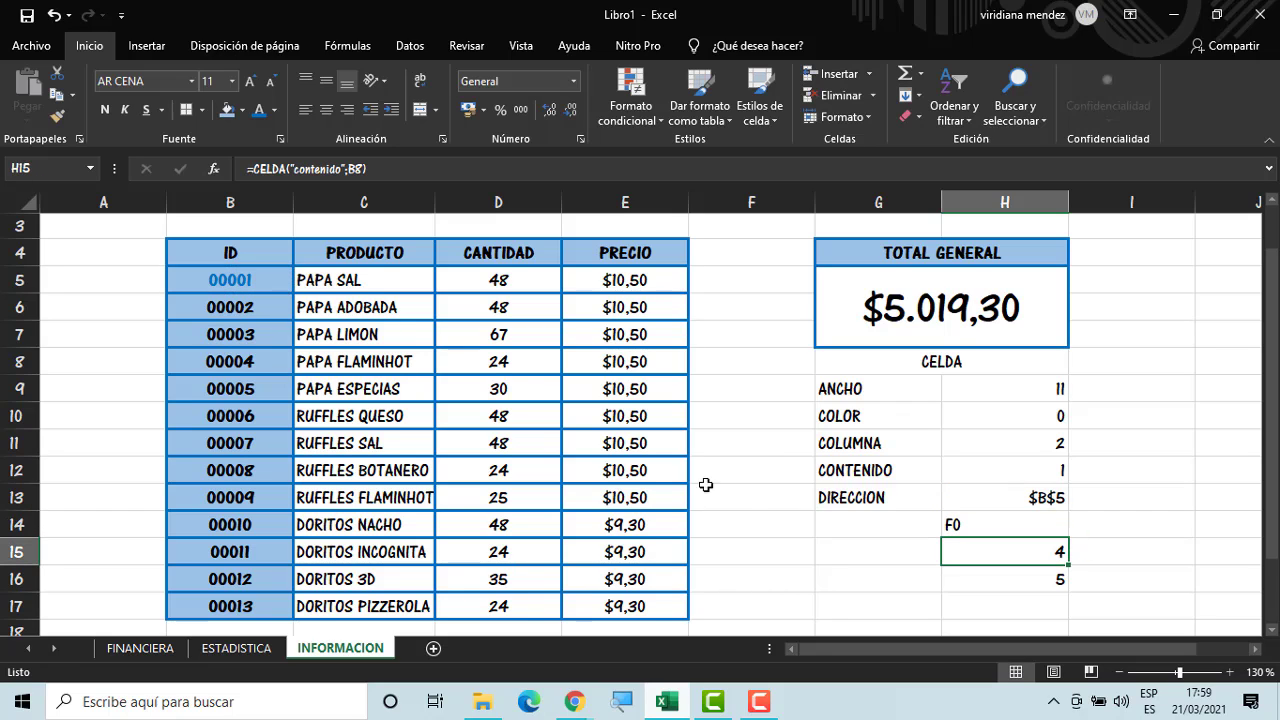
Label the format result by entering FORMATO in G14
left_click(885, 529)
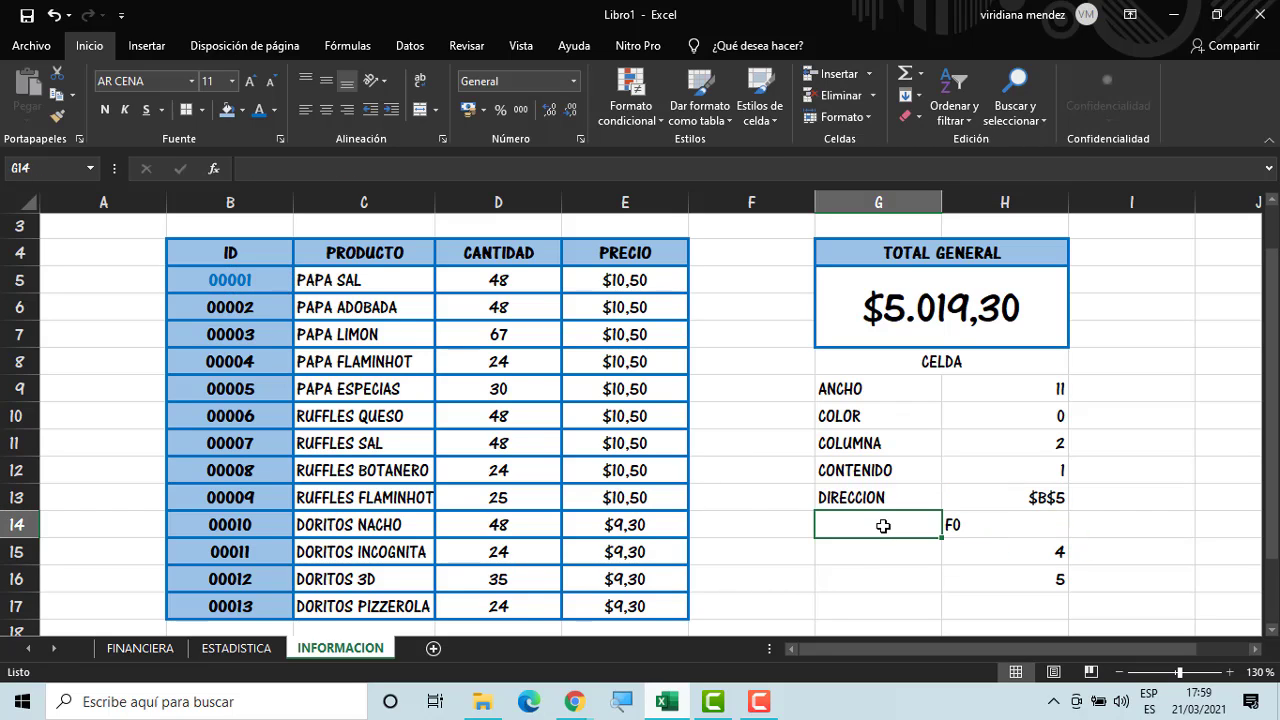
type("FORMATO")
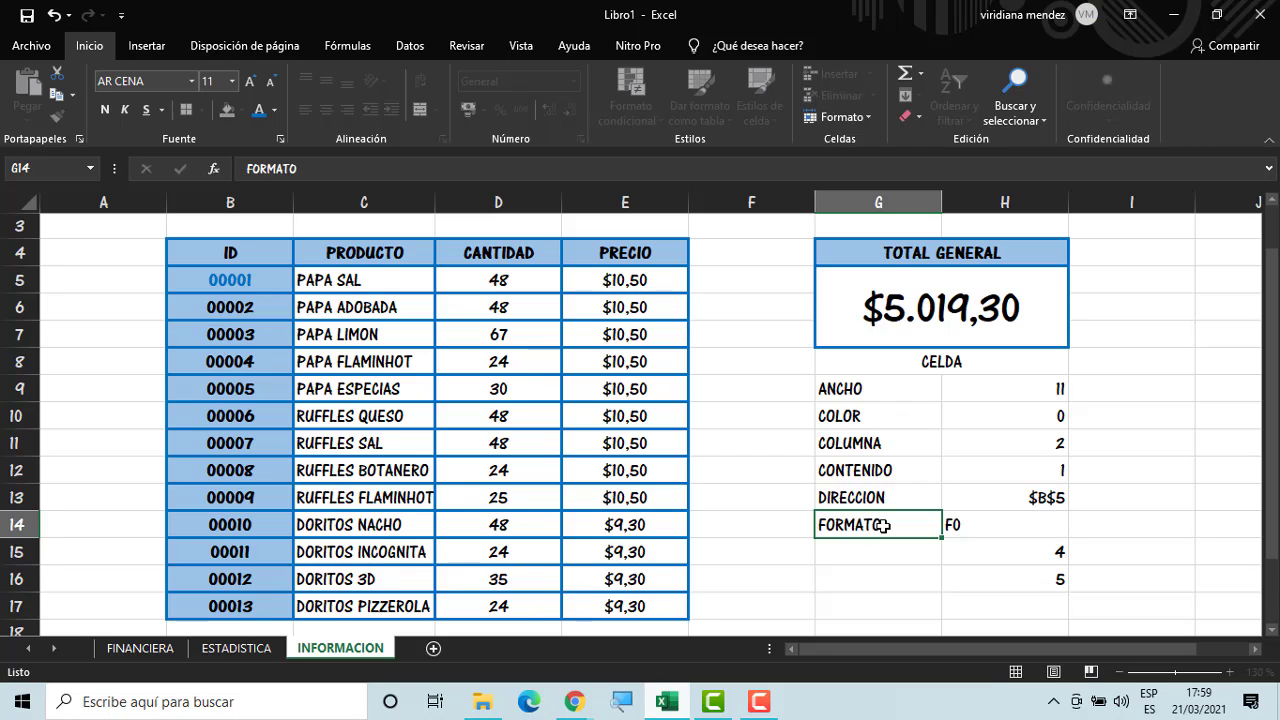
key("Return")
Rewrite the formula in H15 as =CELDA("proteger";B5)
double_click(1047, 552)
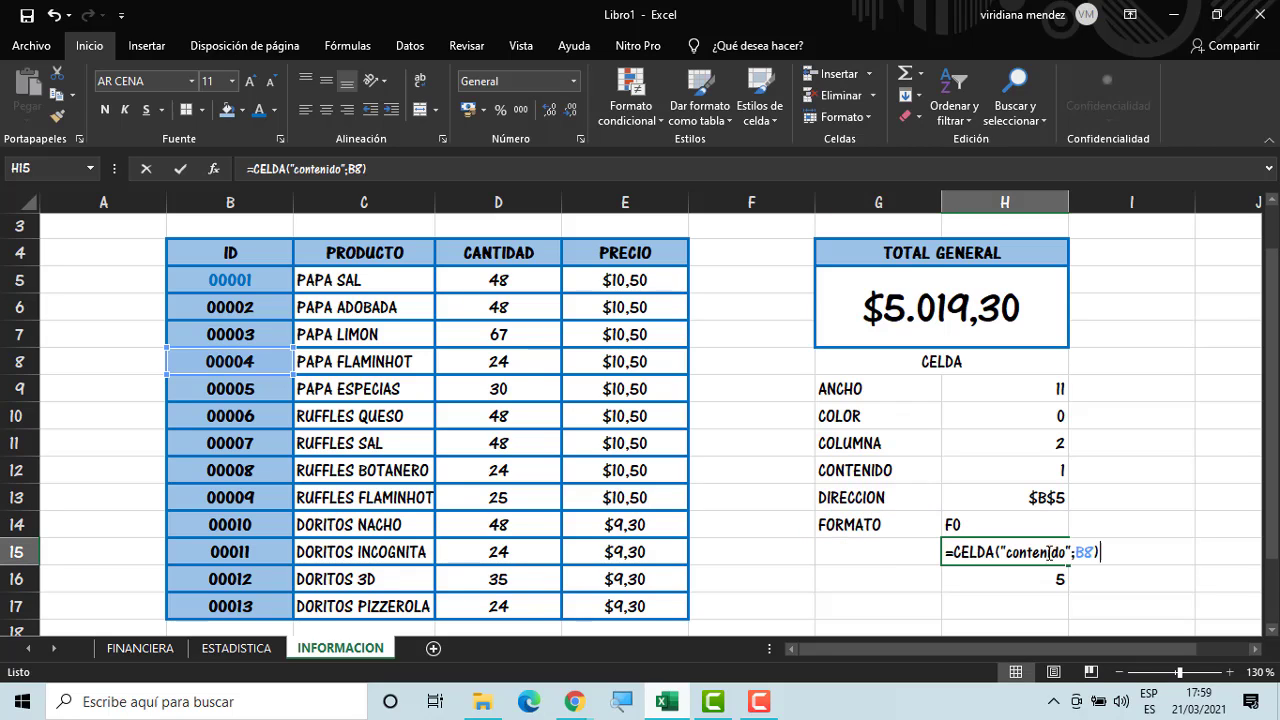
key("BackSpace")
key("BackSpace")
key("BackSpace")
key("BackSpace")
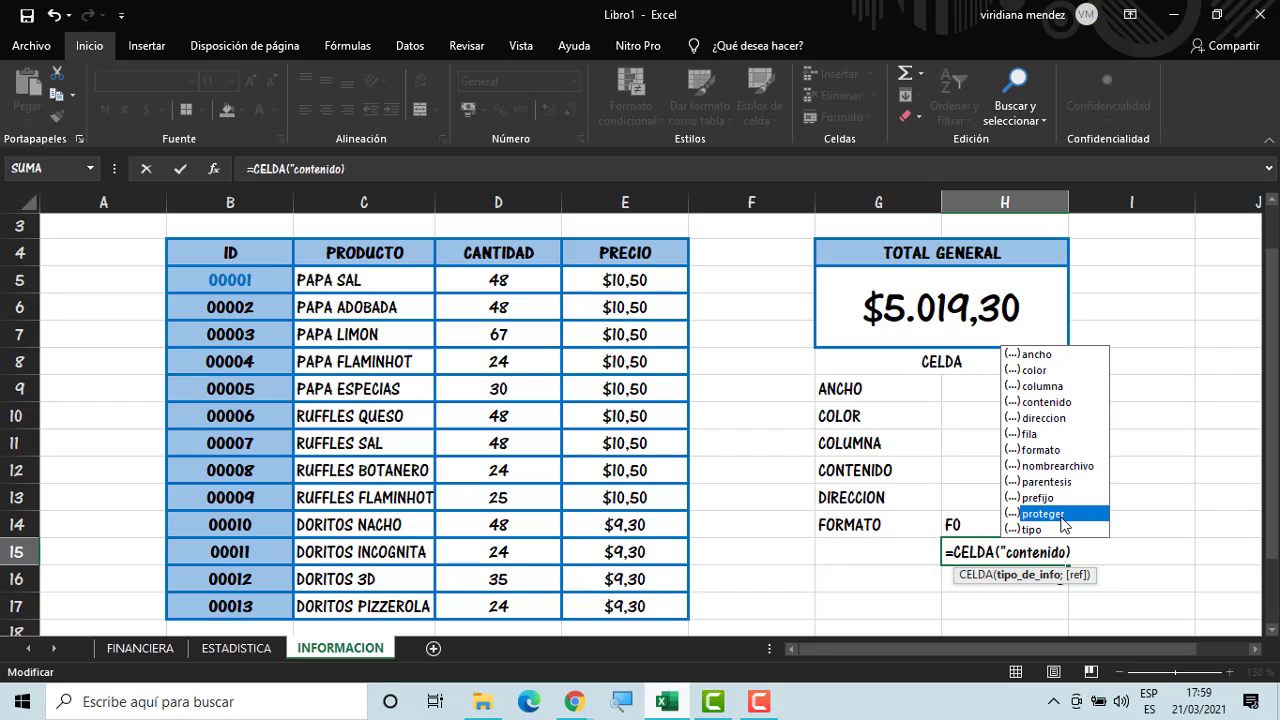
double_click(1043, 514)
type(";")
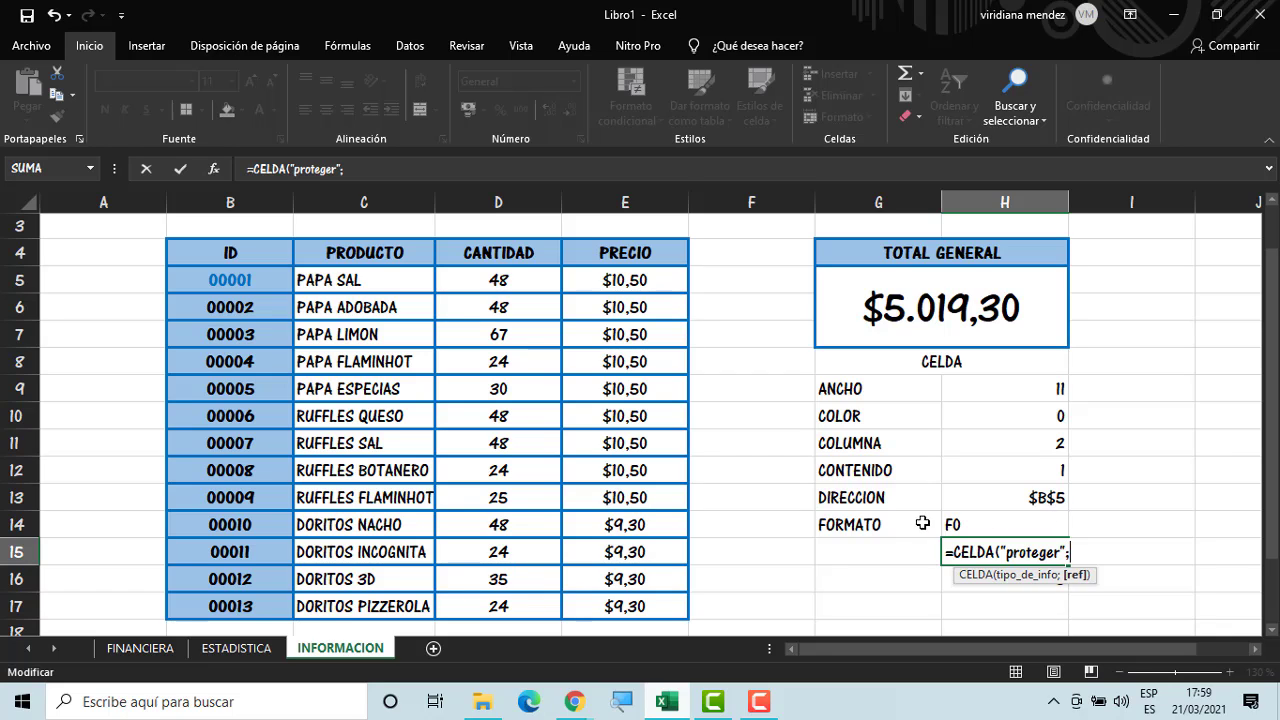
left_click(243, 280)
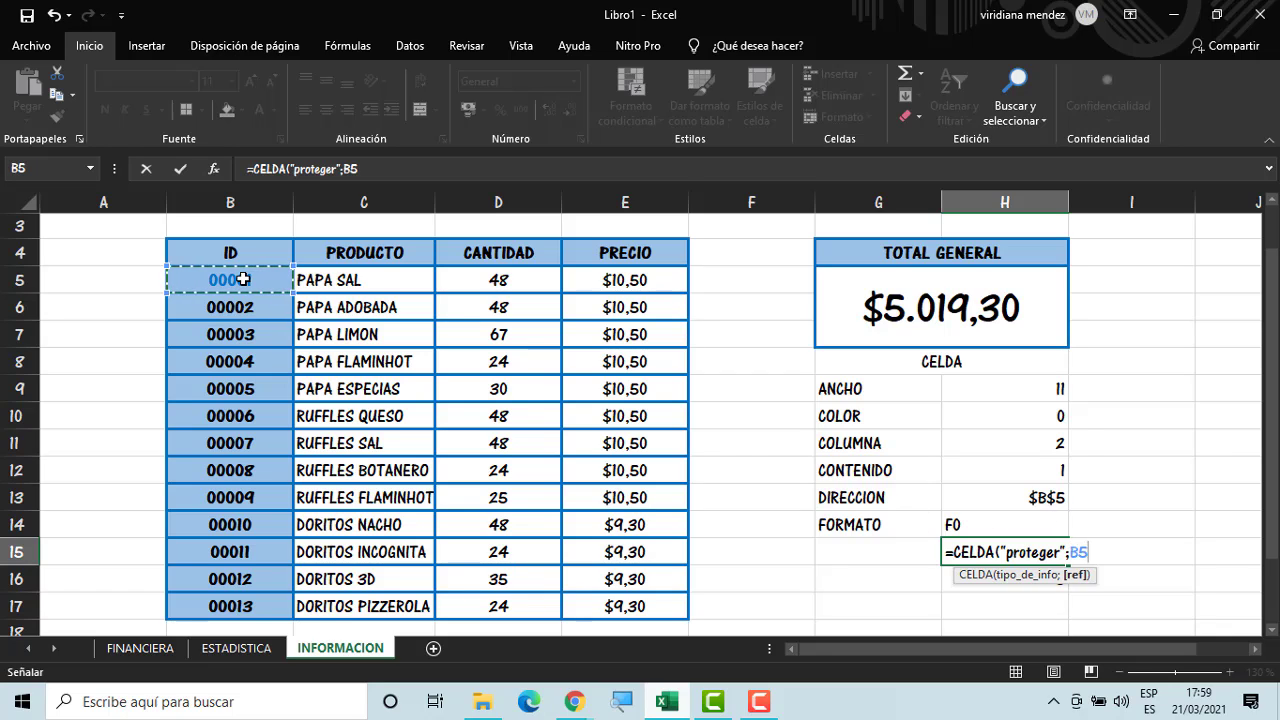
key("Return")
Label the protection result by entering PROTEGER in G15
left_click(928, 547)
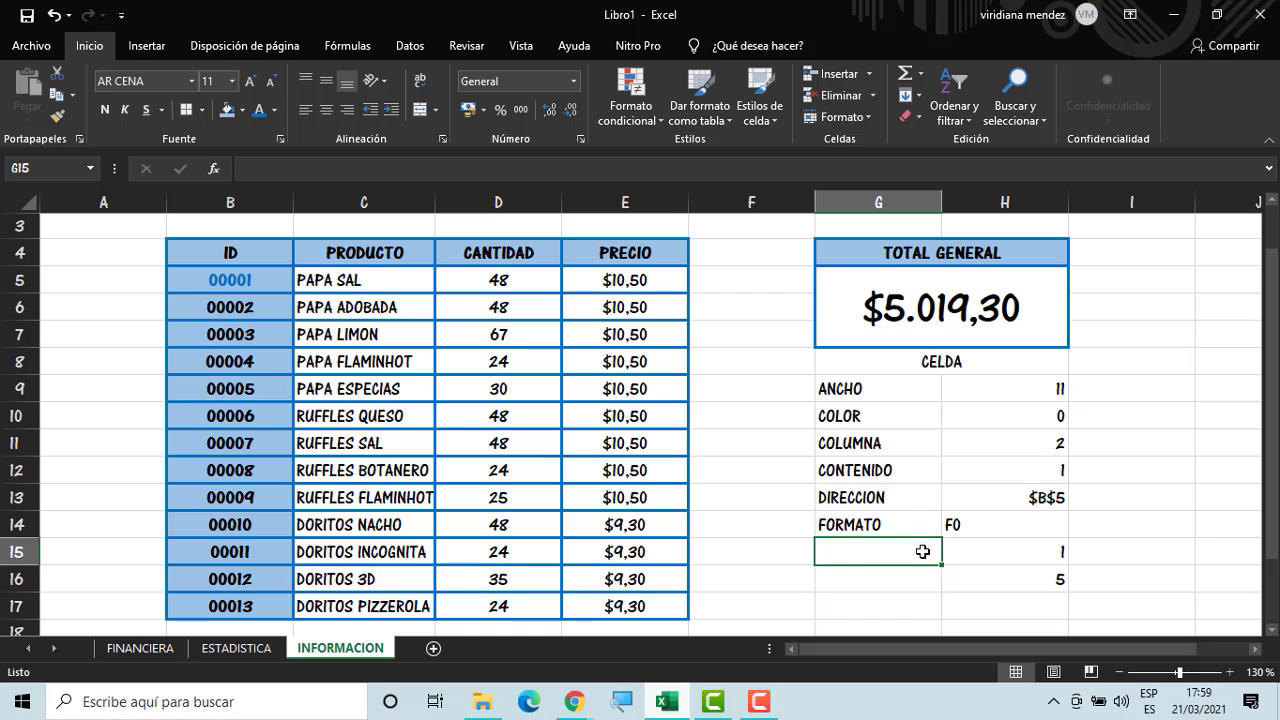
type("PROTE")
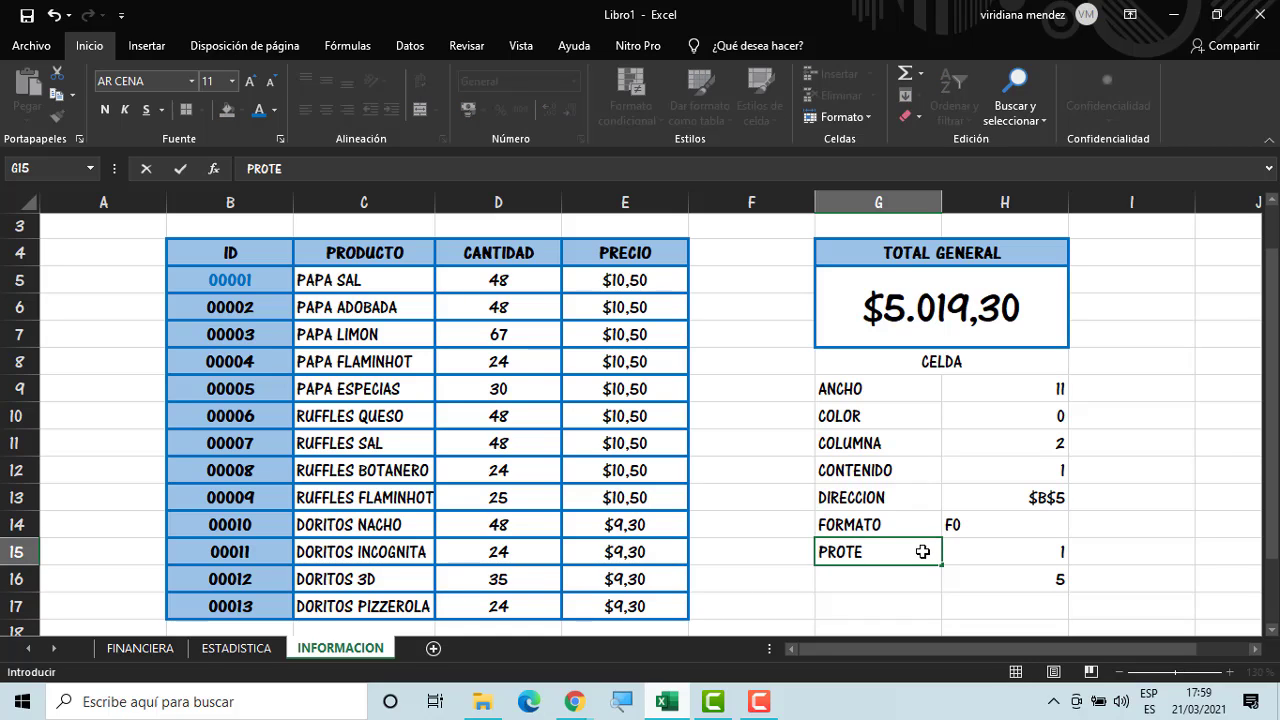
type("GER")
key("Return")
Clear the leftover content formula from H16
left_click(1041, 583)
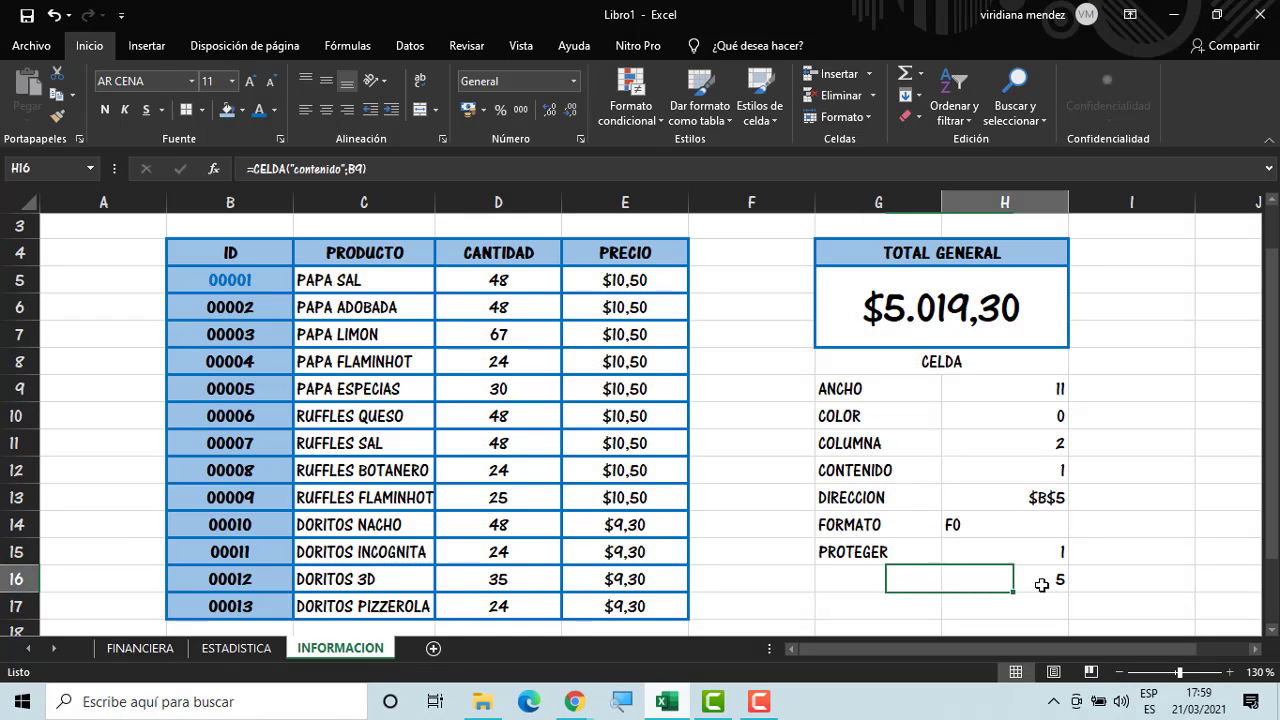
key("BackSpace")
left_click(1188, 528)
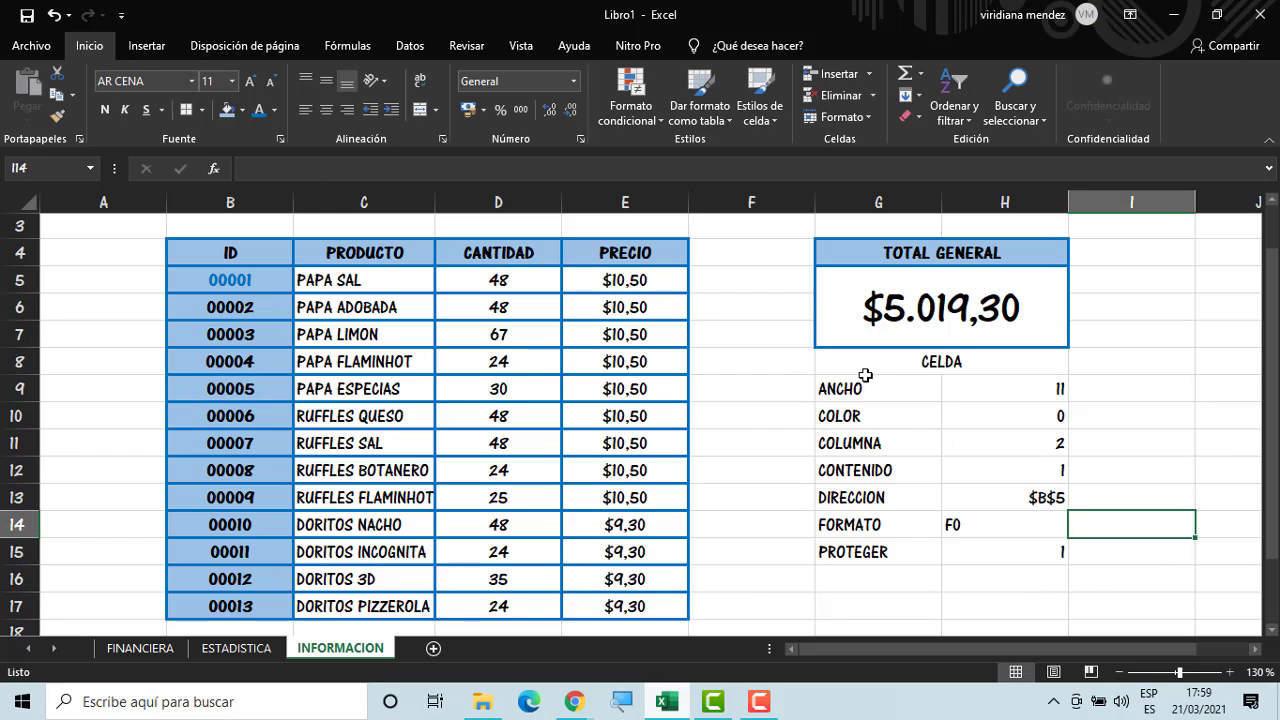
Center the contents of the CELDA block G8:H15 and apply blue borders to all its cells
left_click_drag(865, 371, 950, 556)
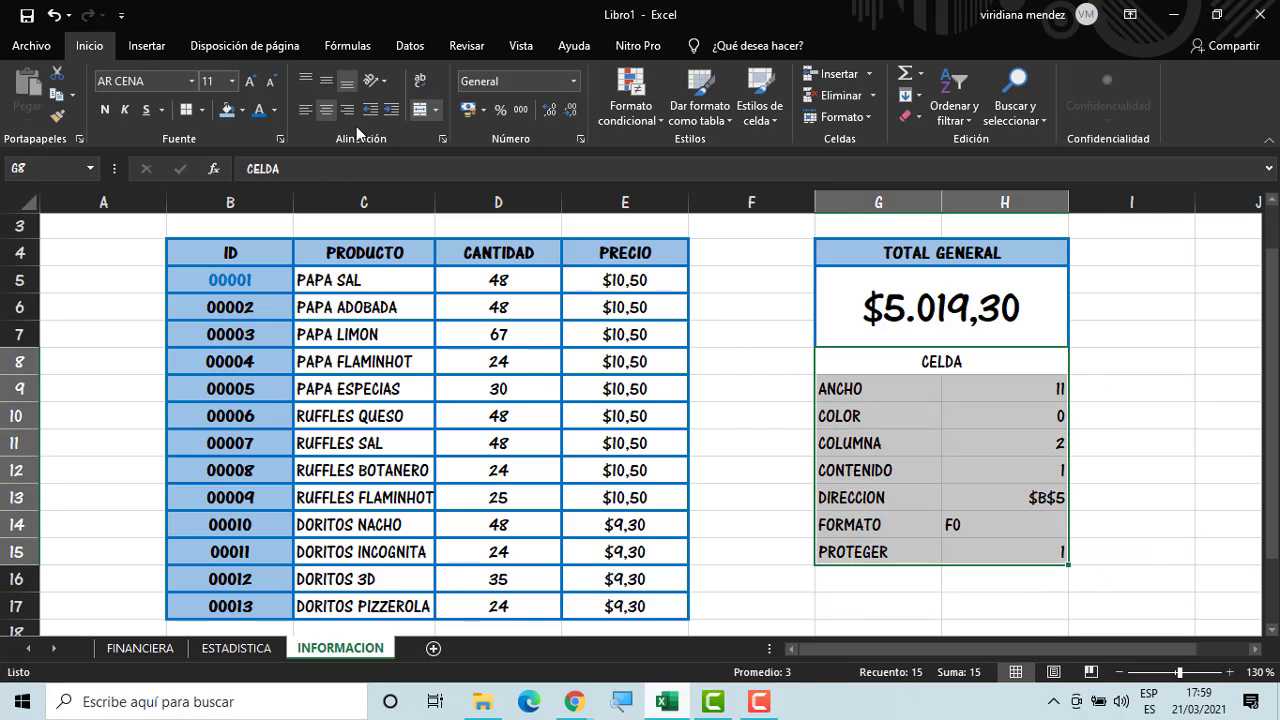
left_click(327, 113)
left_click(327, 113)
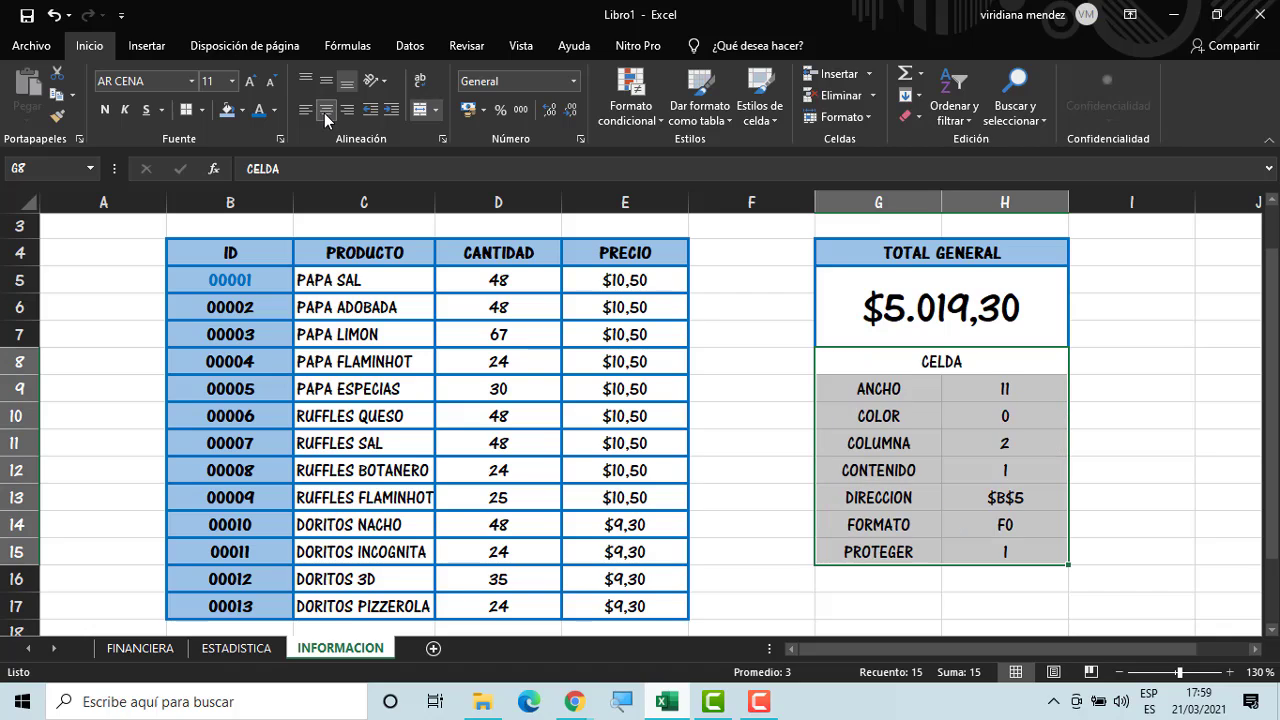
left_click(185, 112)
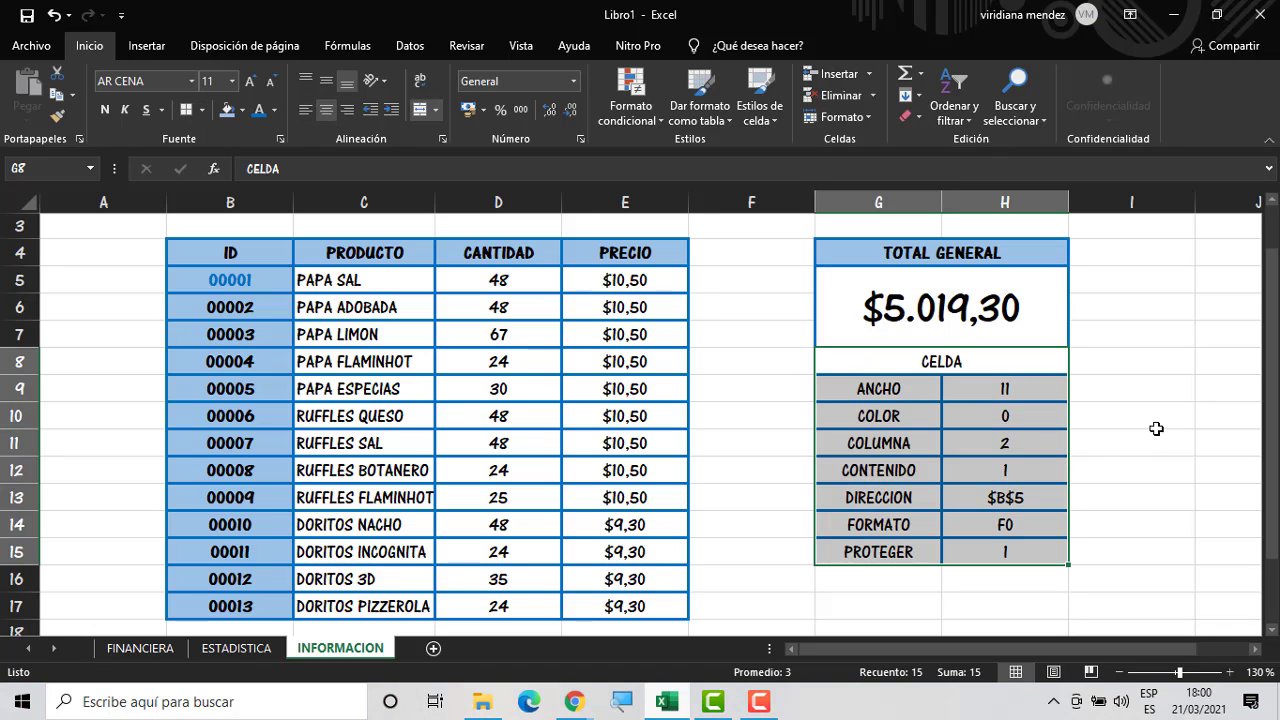
left_click(1122, 474)
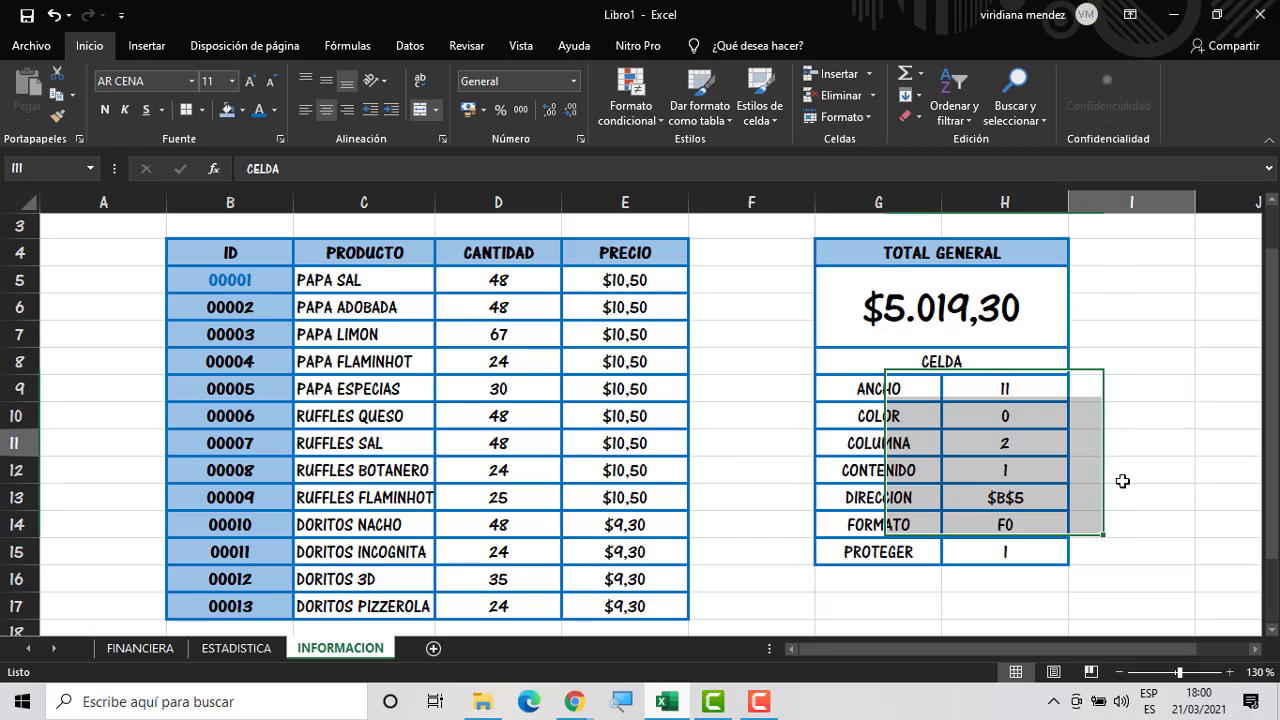
Format the merged CELDA heading in G8 with a light blue fill and bold text
left_click(961, 366)
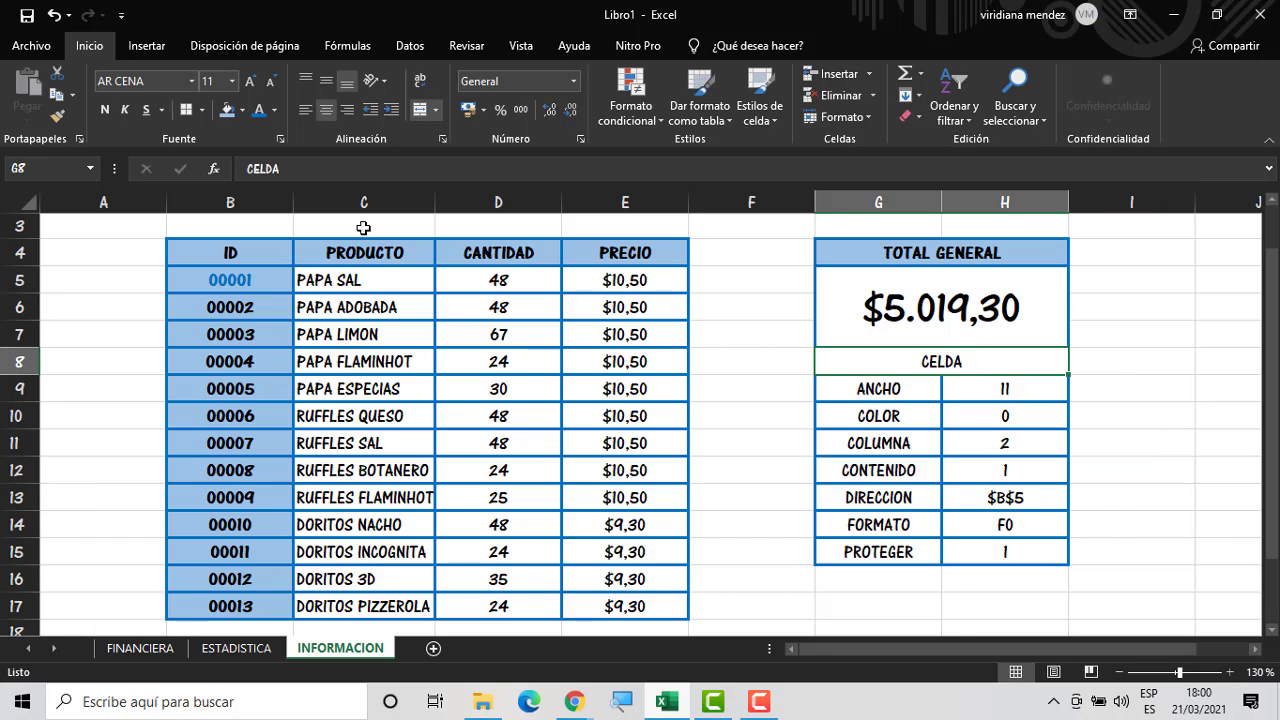
left_click(228, 110)
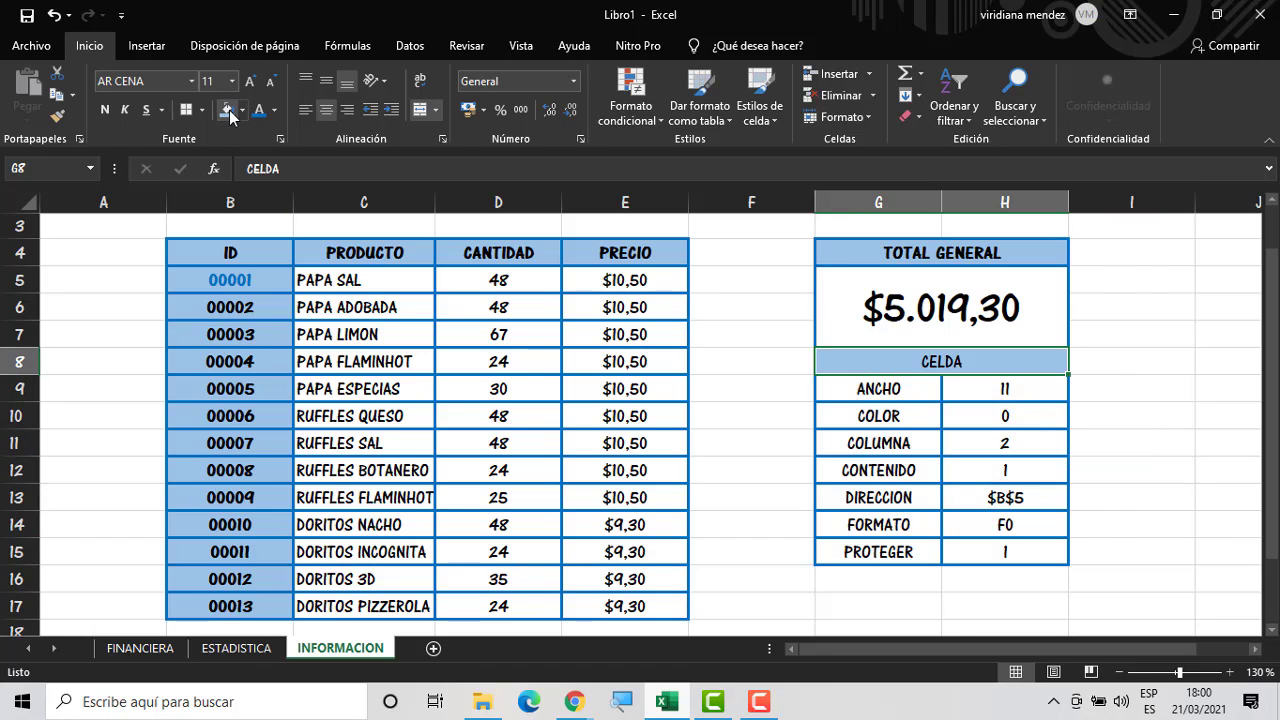
left_click(105, 111)
left_click(789, 409)
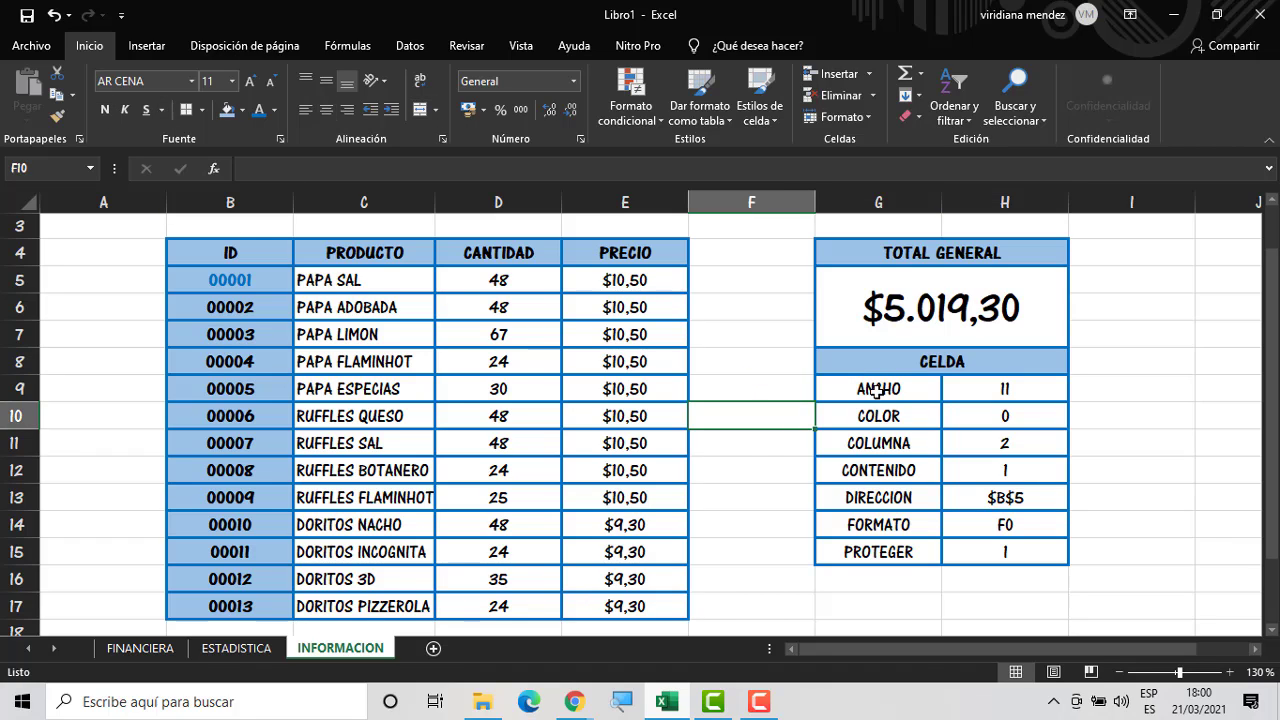
Format the labels in G9:G15, from ANCHO to PROTEGER, with a light blue fill and bold text
left_click_drag(876, 390, 886, 551)
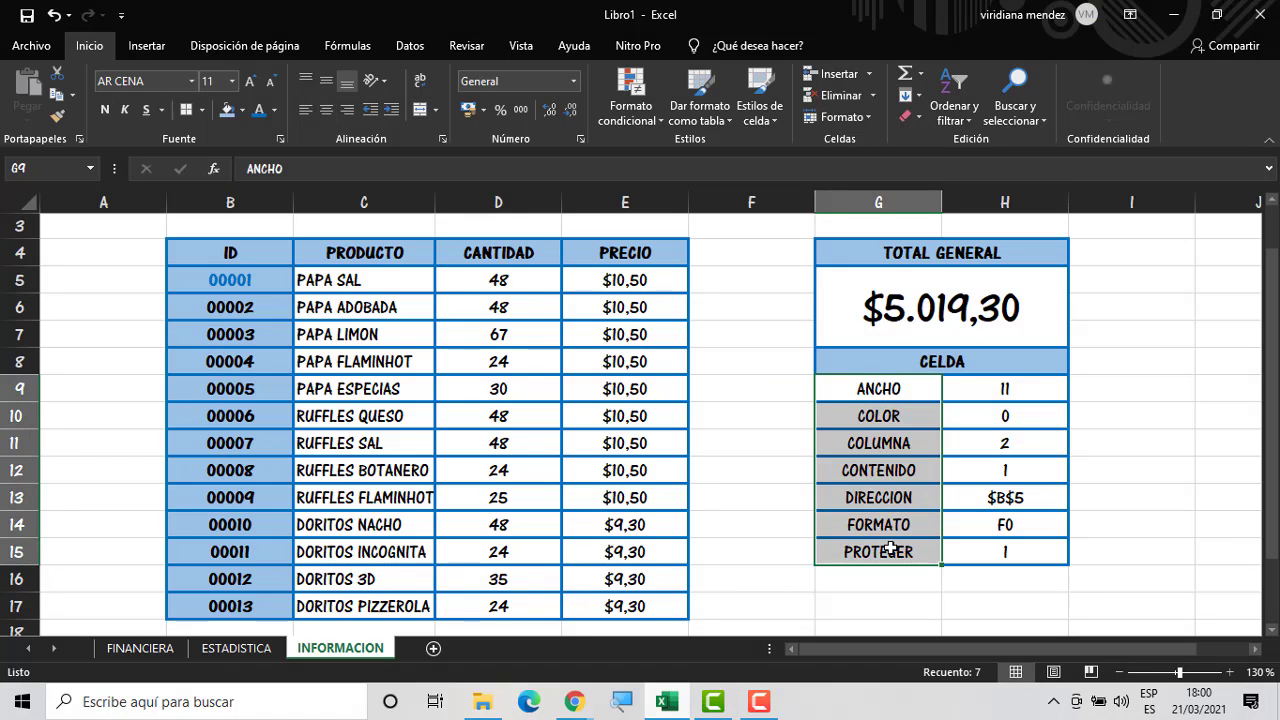
left_click(229, 110)
left_click(106, 111)
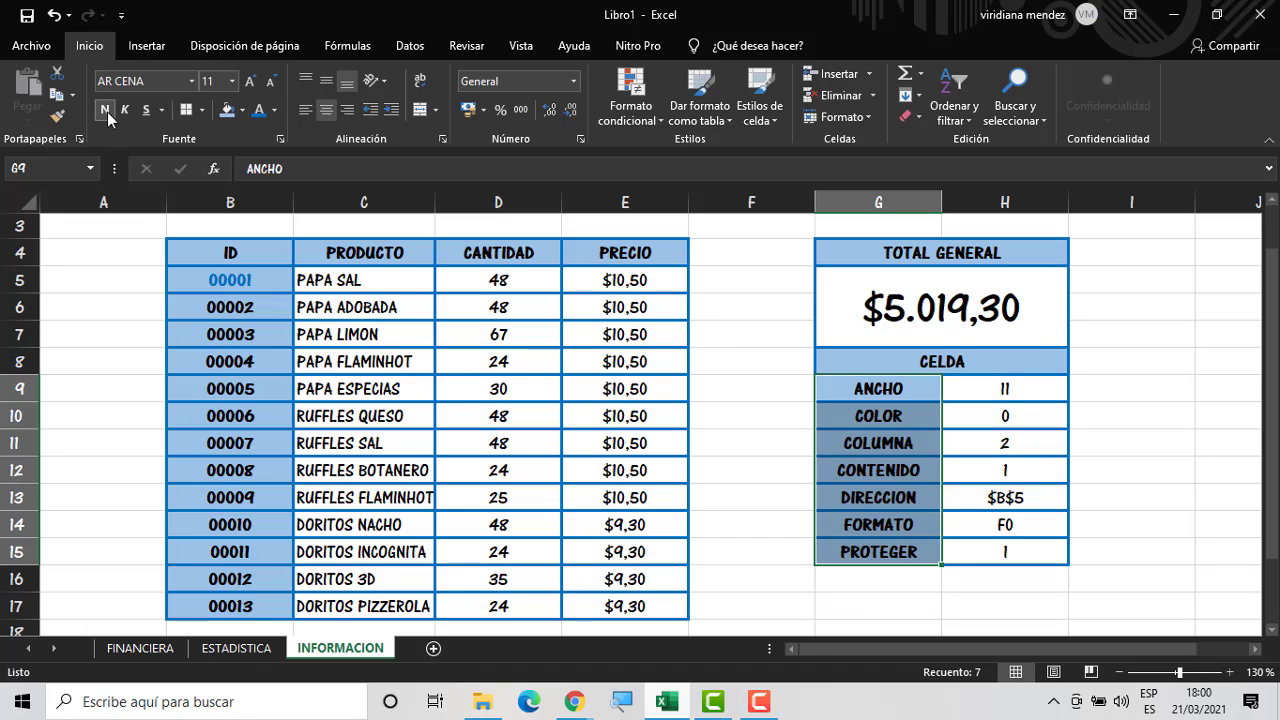
left_click(1141, 470)
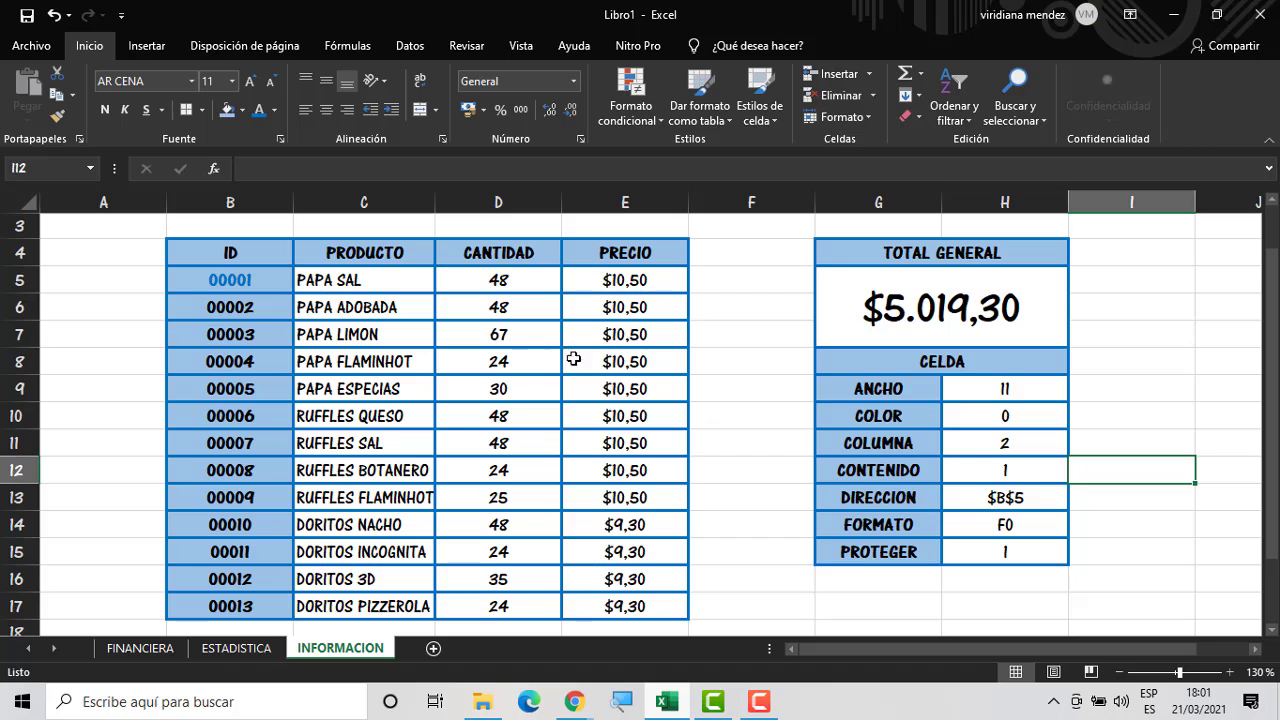
Enter the label ES FORMULA in G17, below the CELDA block
left_click(849, 575)
left_click(850, 598)
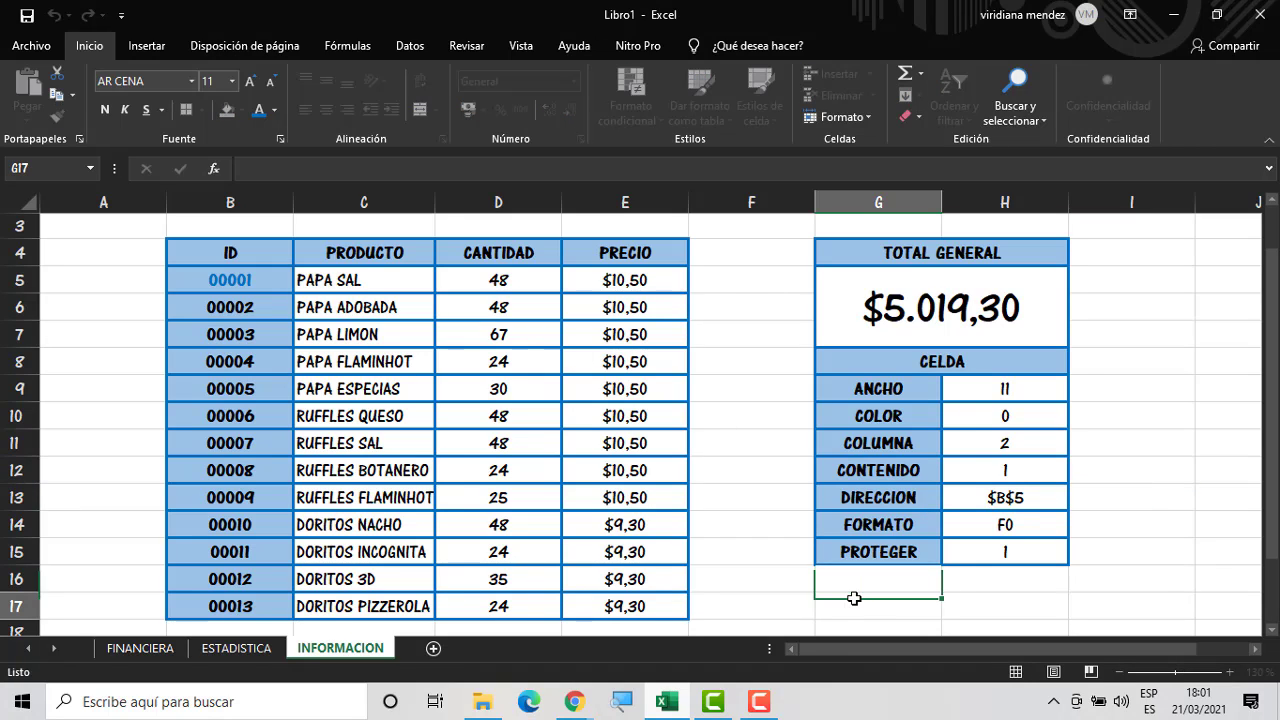
type("ES F")
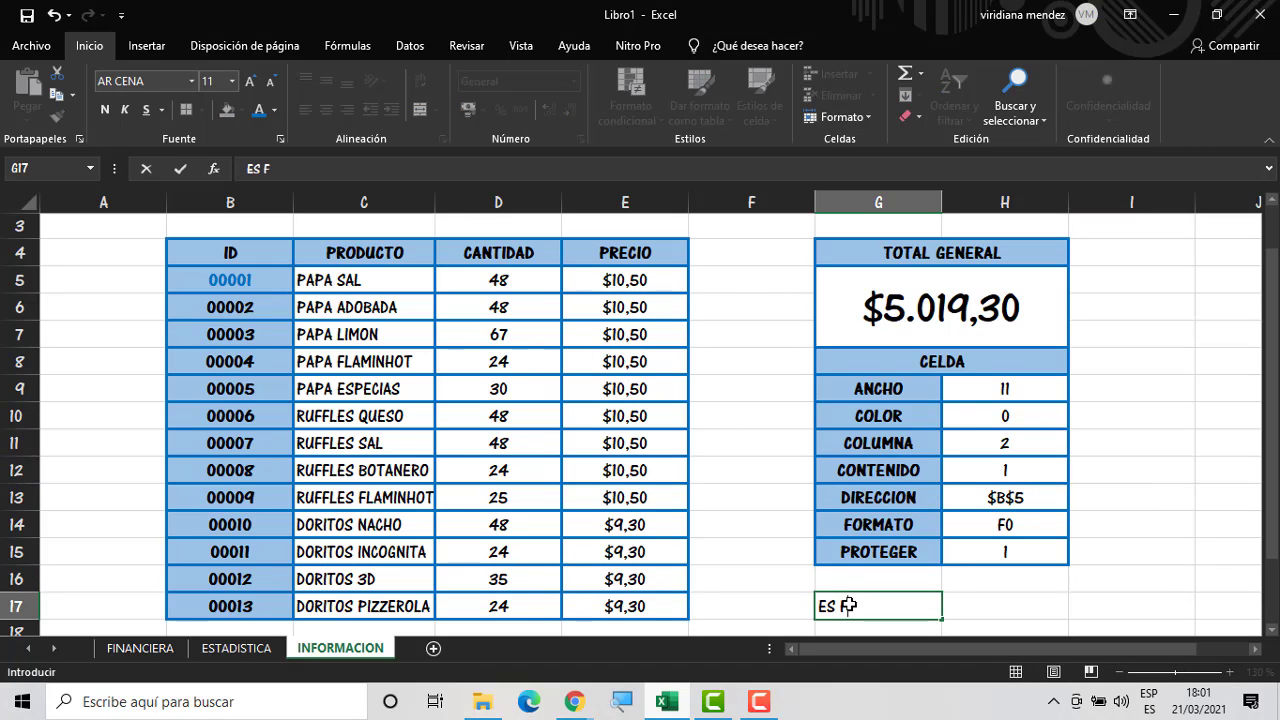
type("ORMULA")
key("Return")
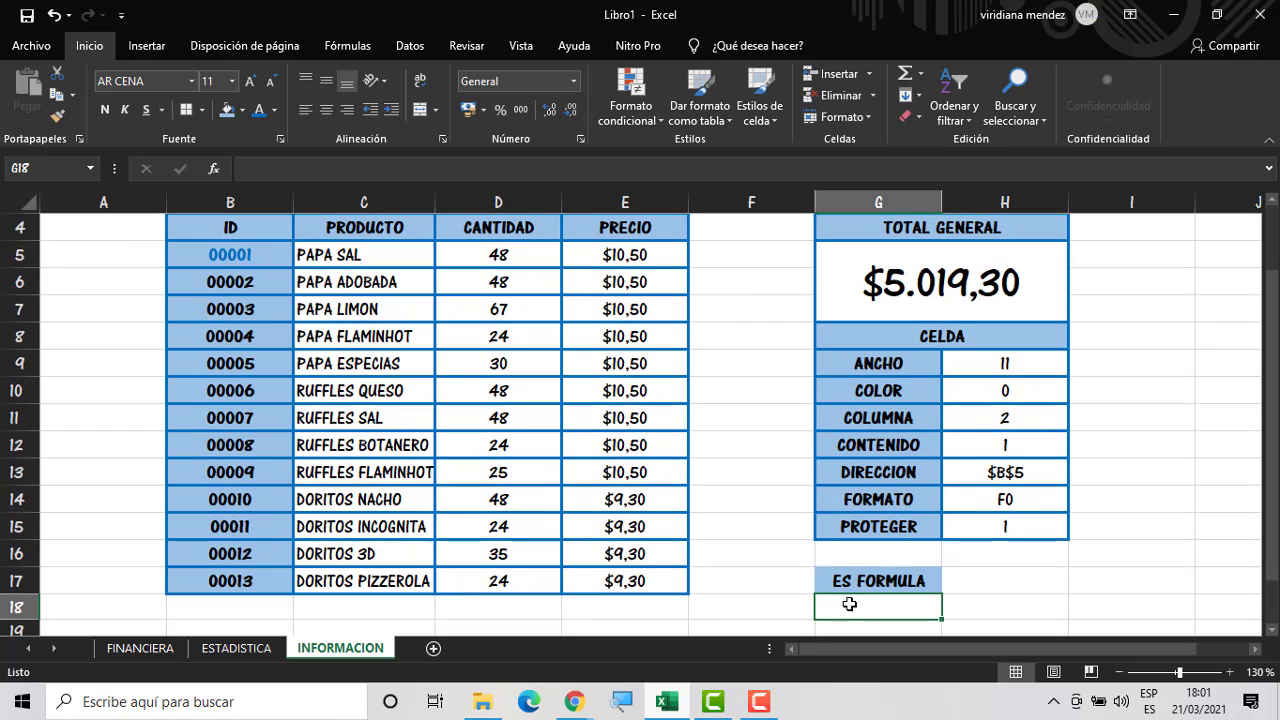
Check whether the TOTAL GENERAL cell holds a formula by entering =ESFORMULA(G5) in H17
key("Up")
key("Right")
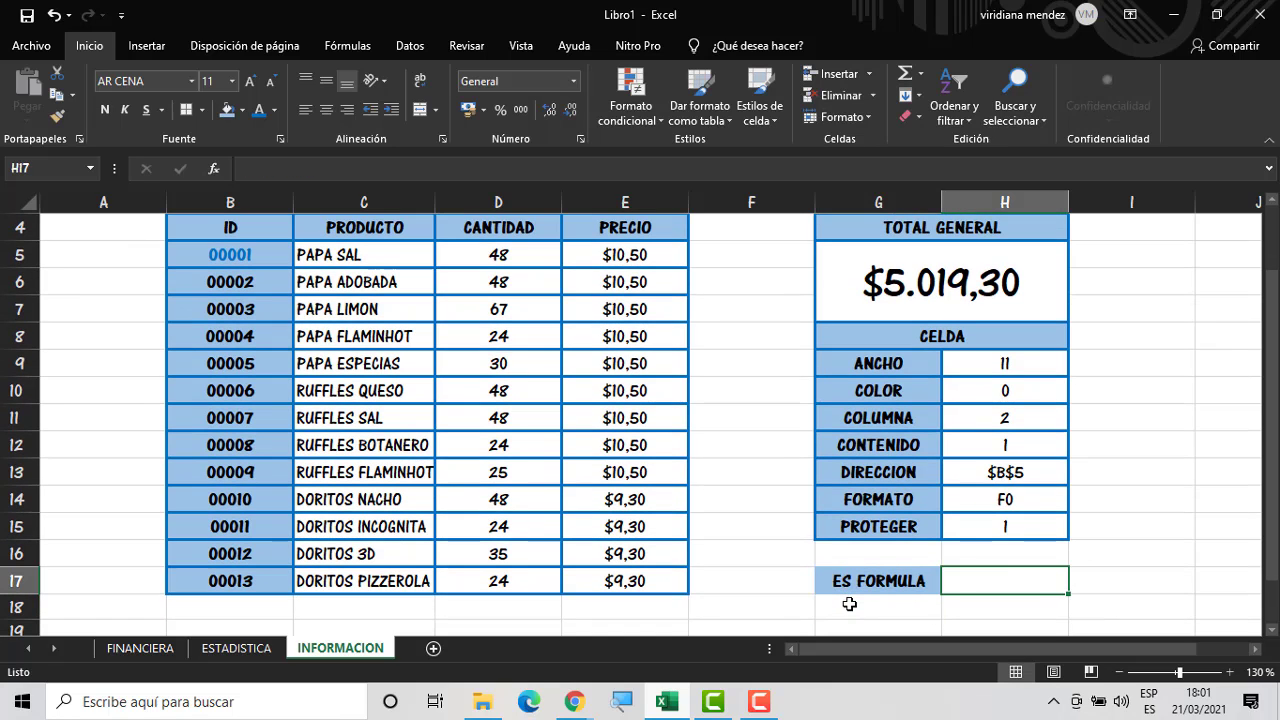
type("=ES")
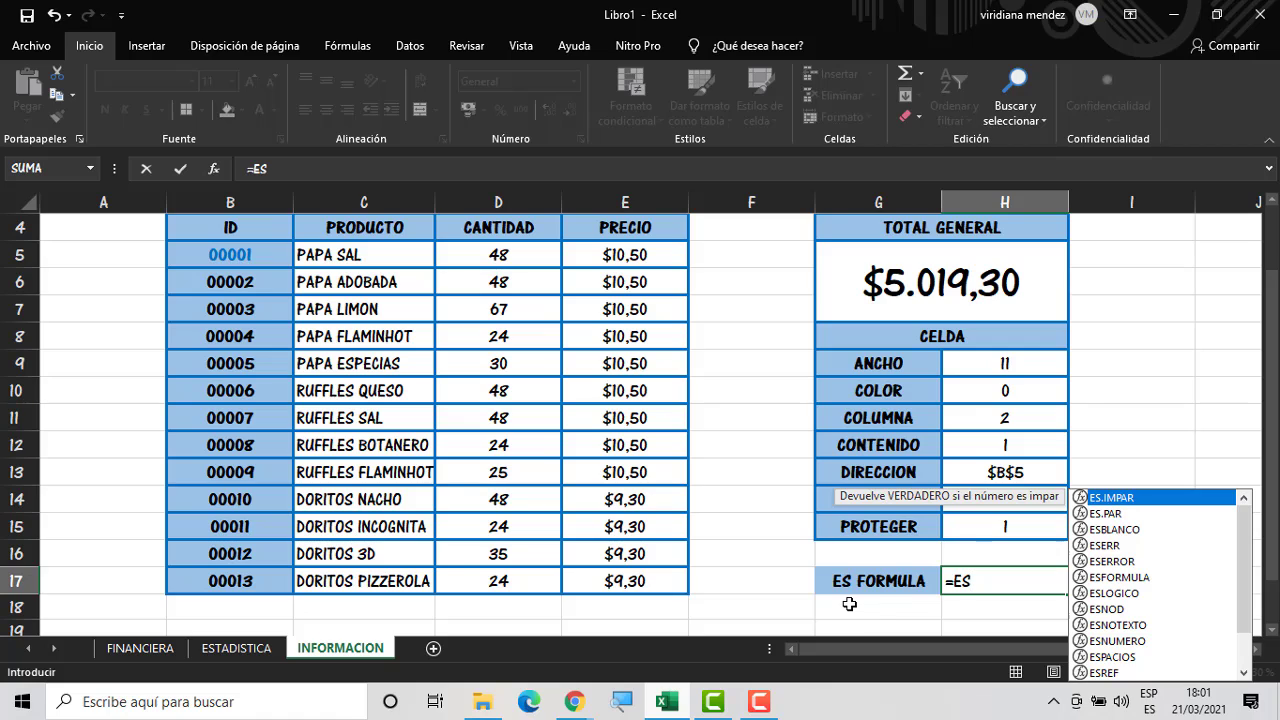
double_click(1118, 577)
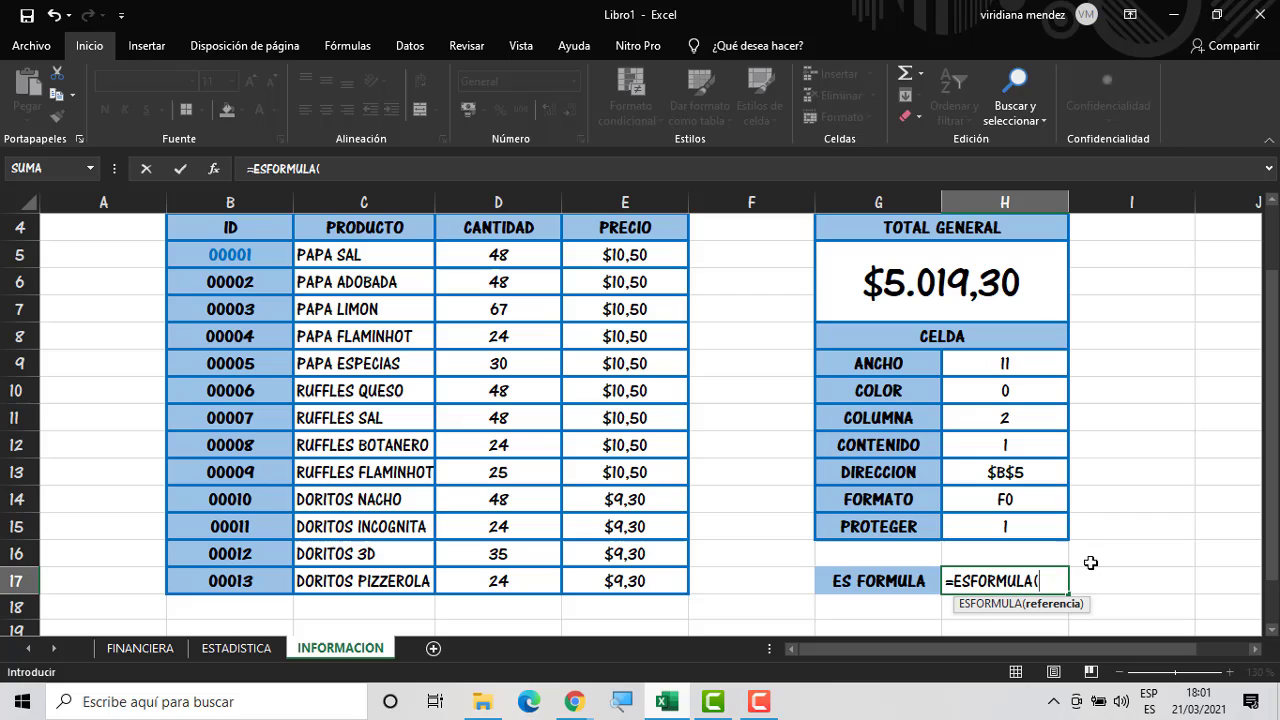
left_click(971, 304)
key("Return")
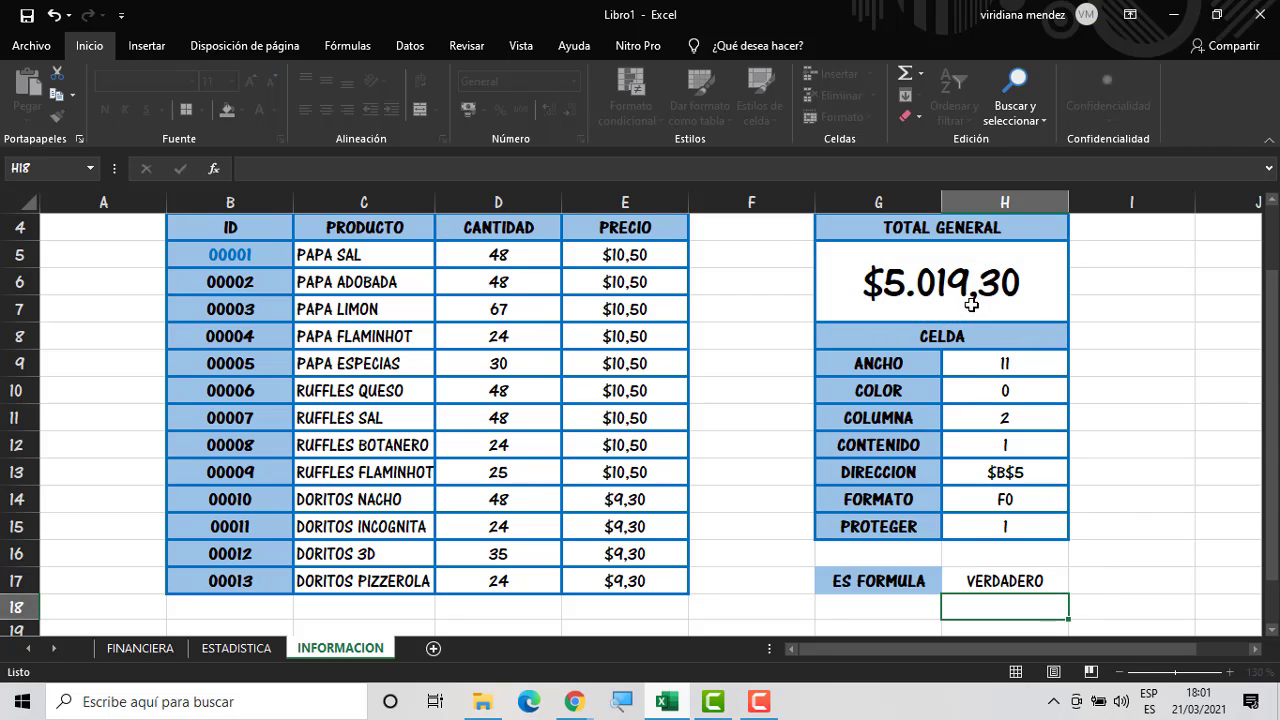
Point the ESFORMULA check in H17 at the ANCHO label in G9 instead
left_click(1064, 584)
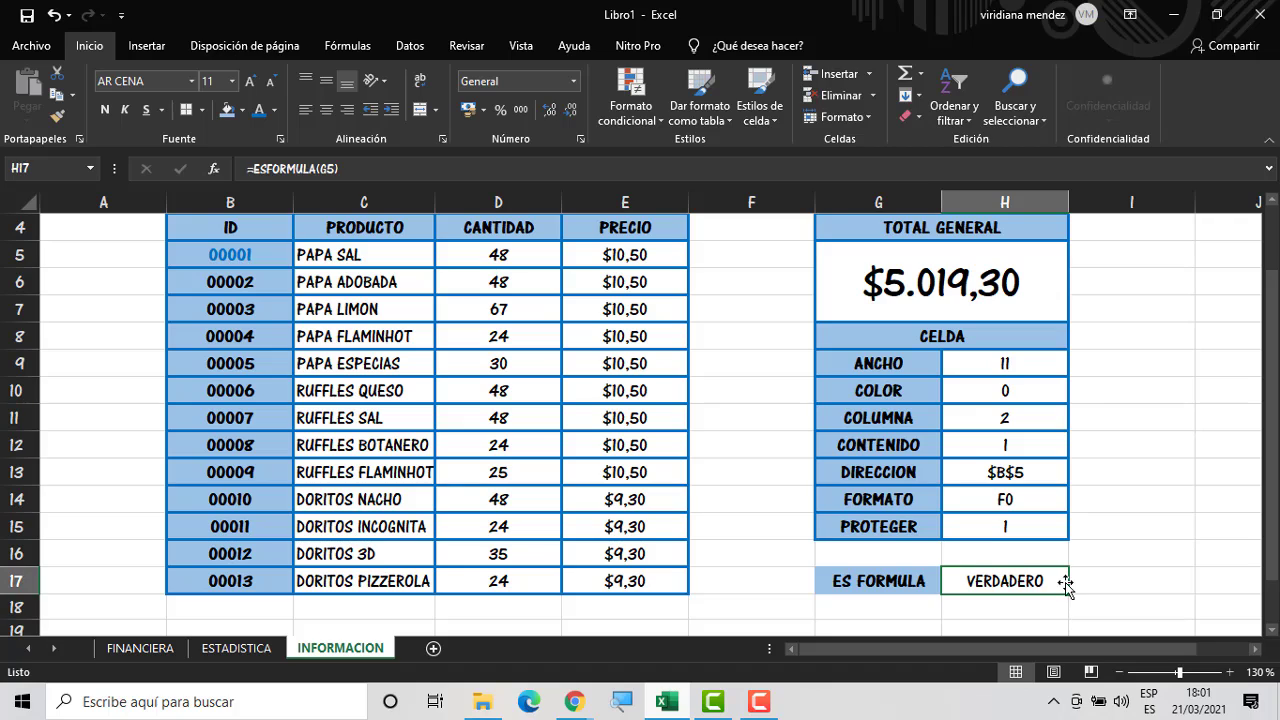
double_click(1064, 582)
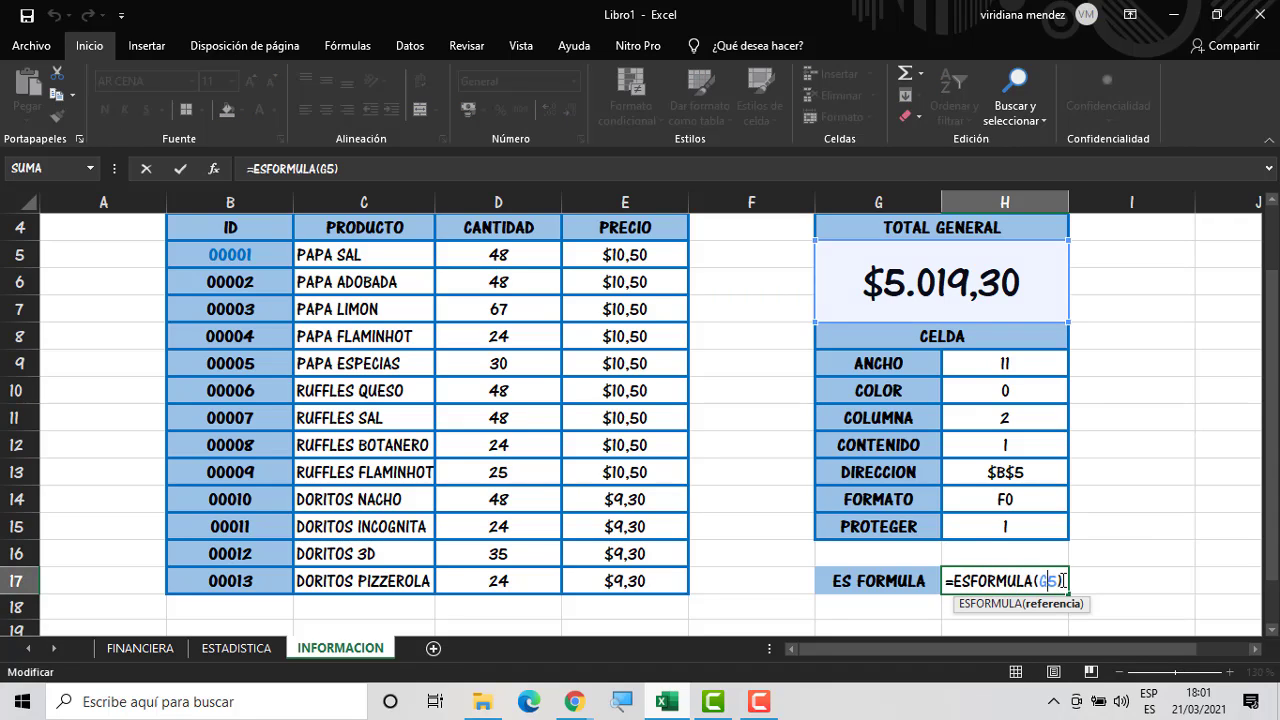
key("BackSpace")
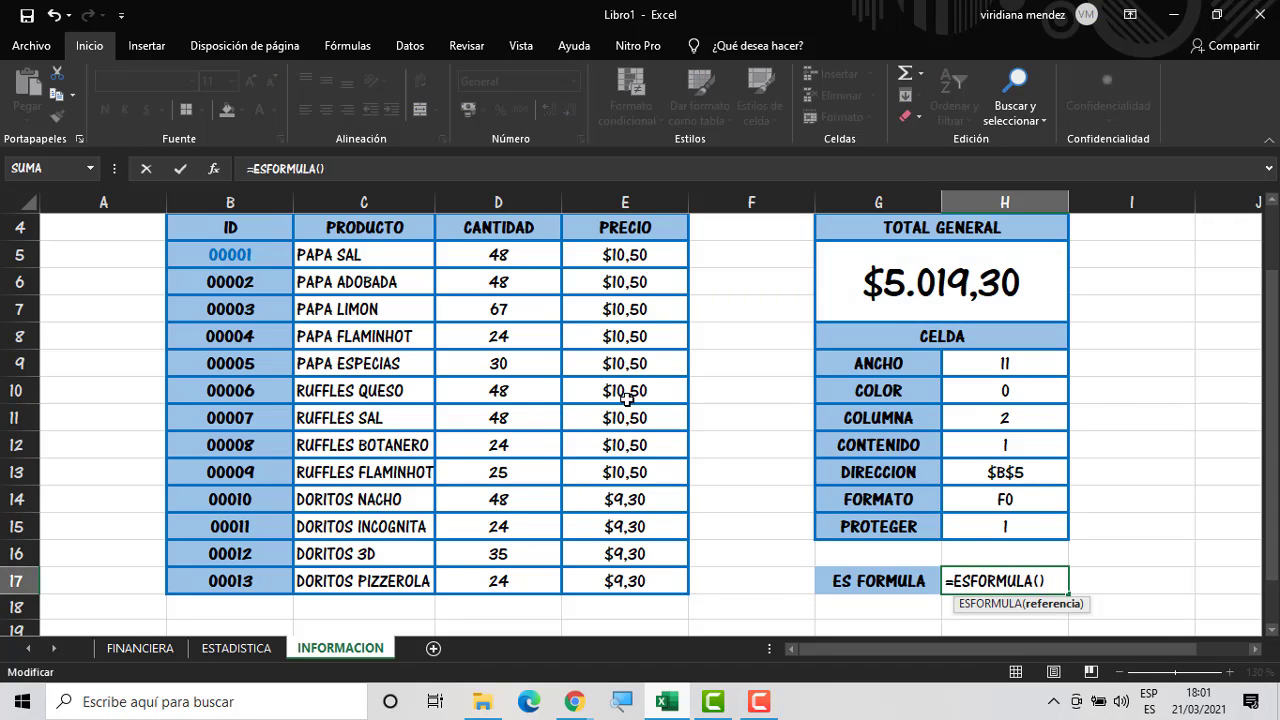
left_click(847, 362)
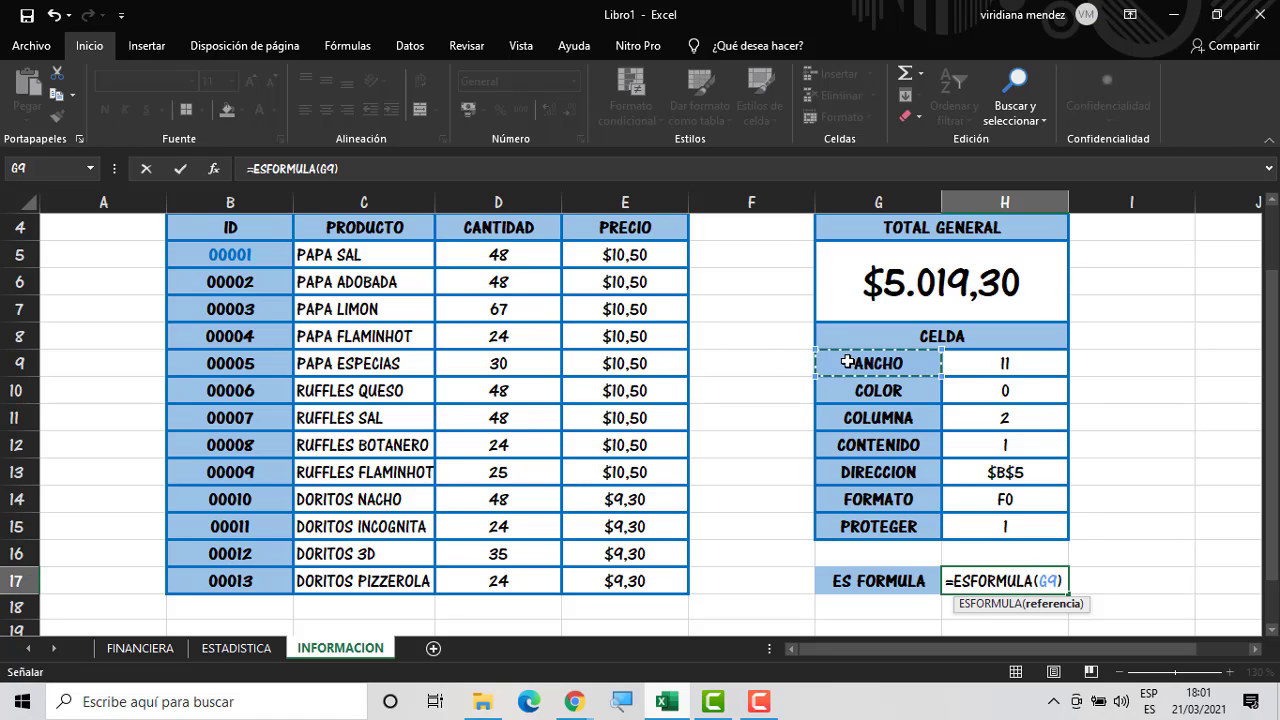
key("Return")
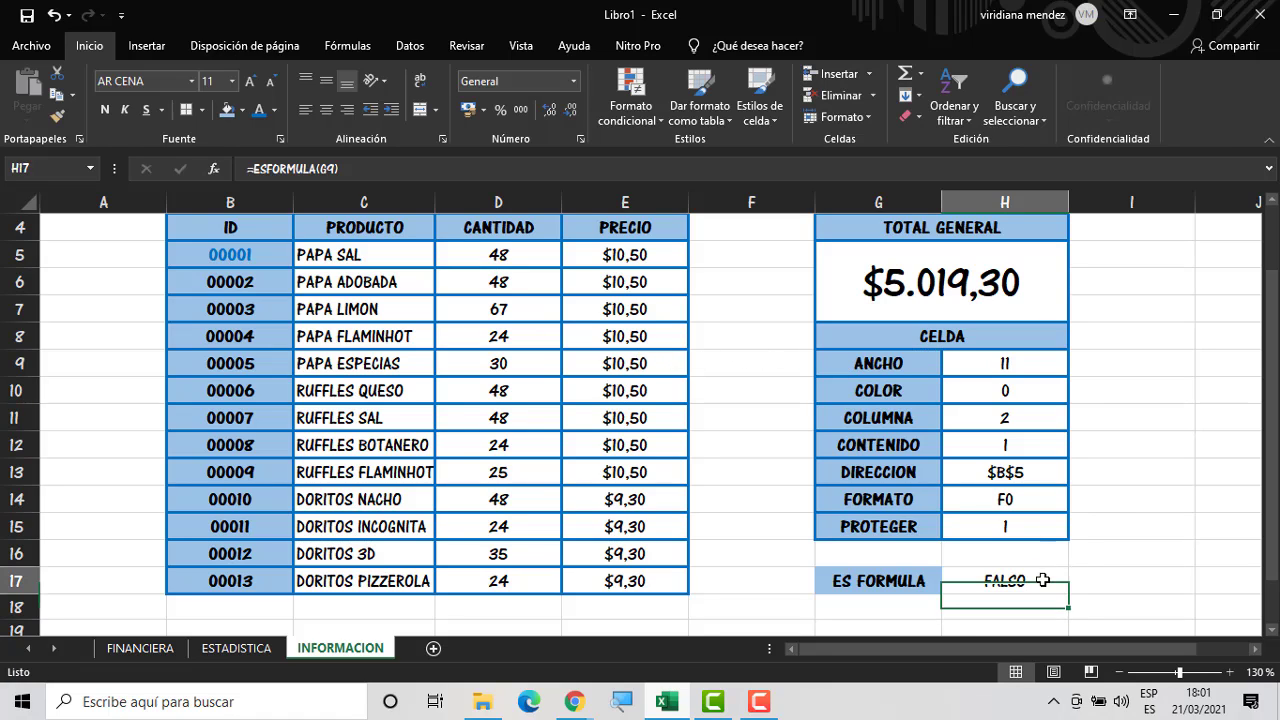
Restore the ESFORMULA check in H17 so that it references the TOTAL GENERAL cell G5
double_click(1046, 585)
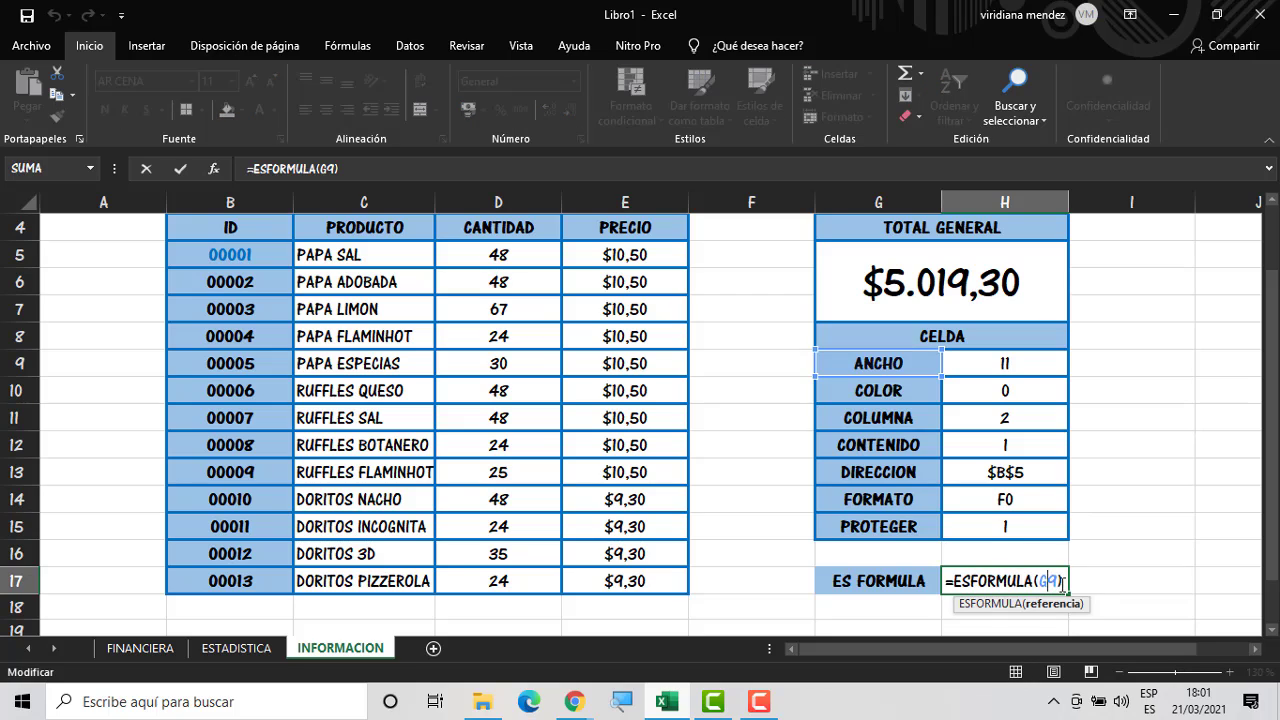
key("BackSpace")
key("BackSpace")
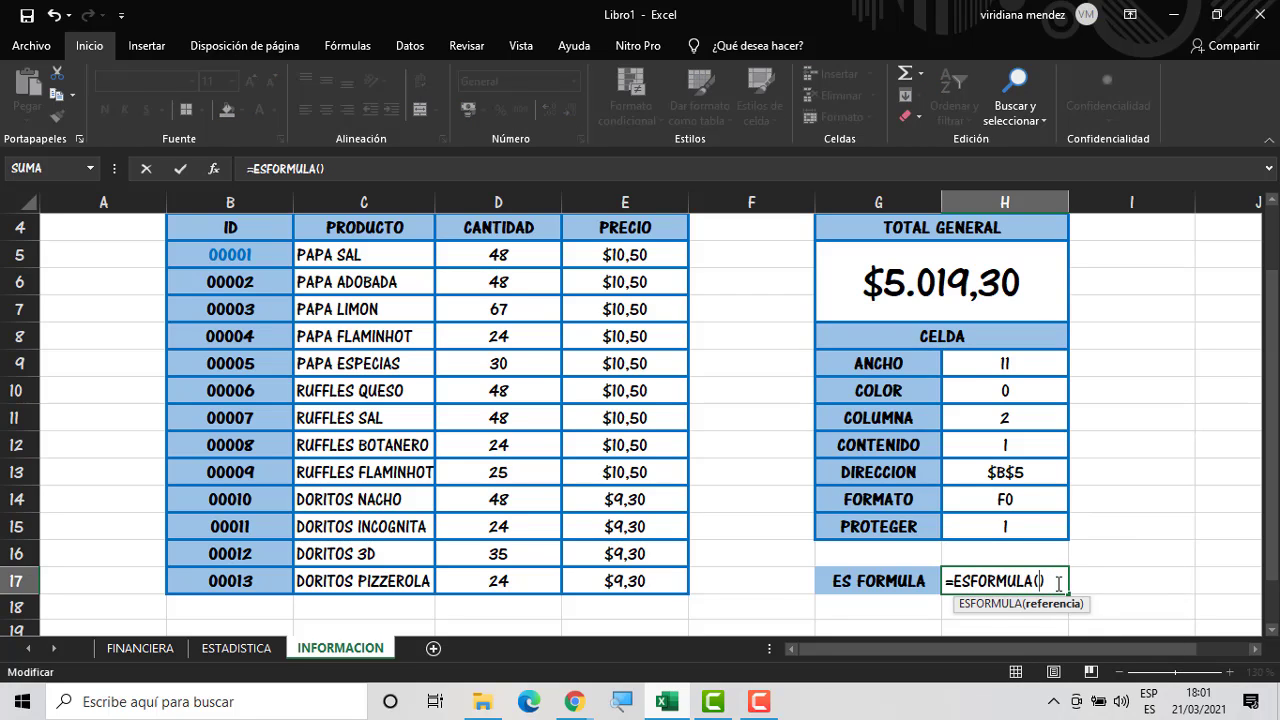
left_click(942, 296)
key("Return")
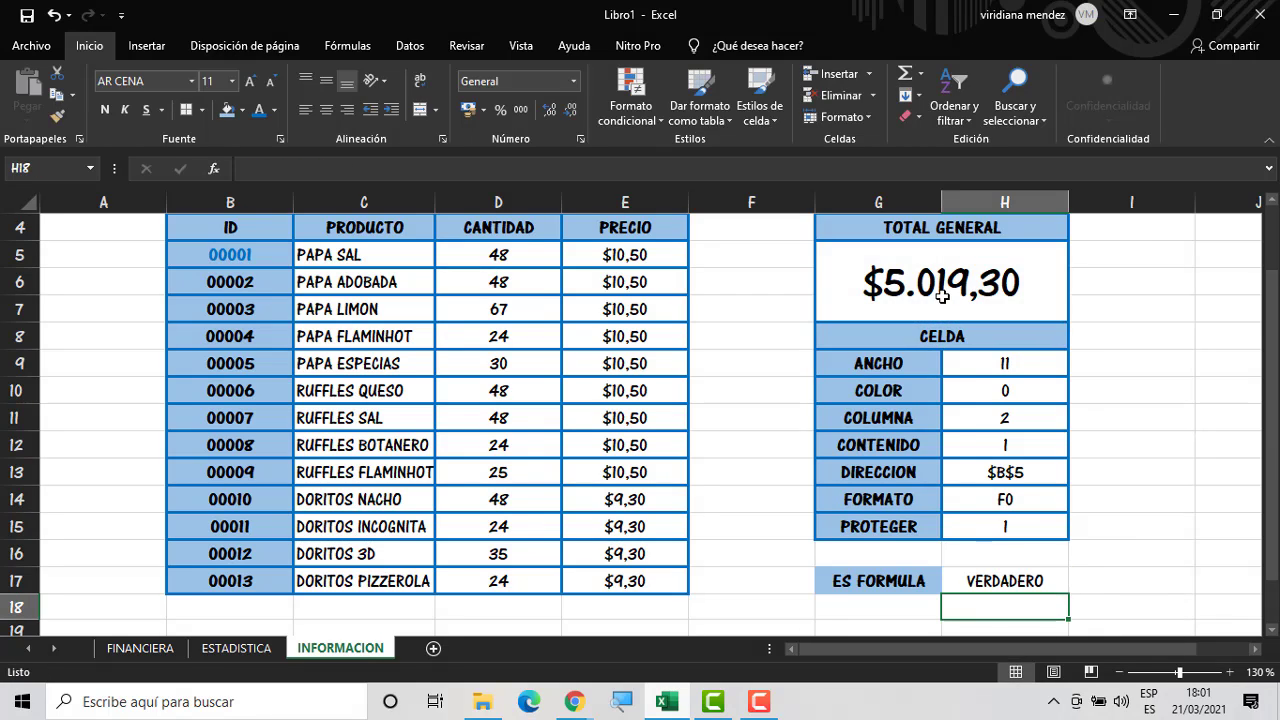
Apply blue borders to all cells in the range G17:H21
left_click_drag(927, 585, 993, 602)
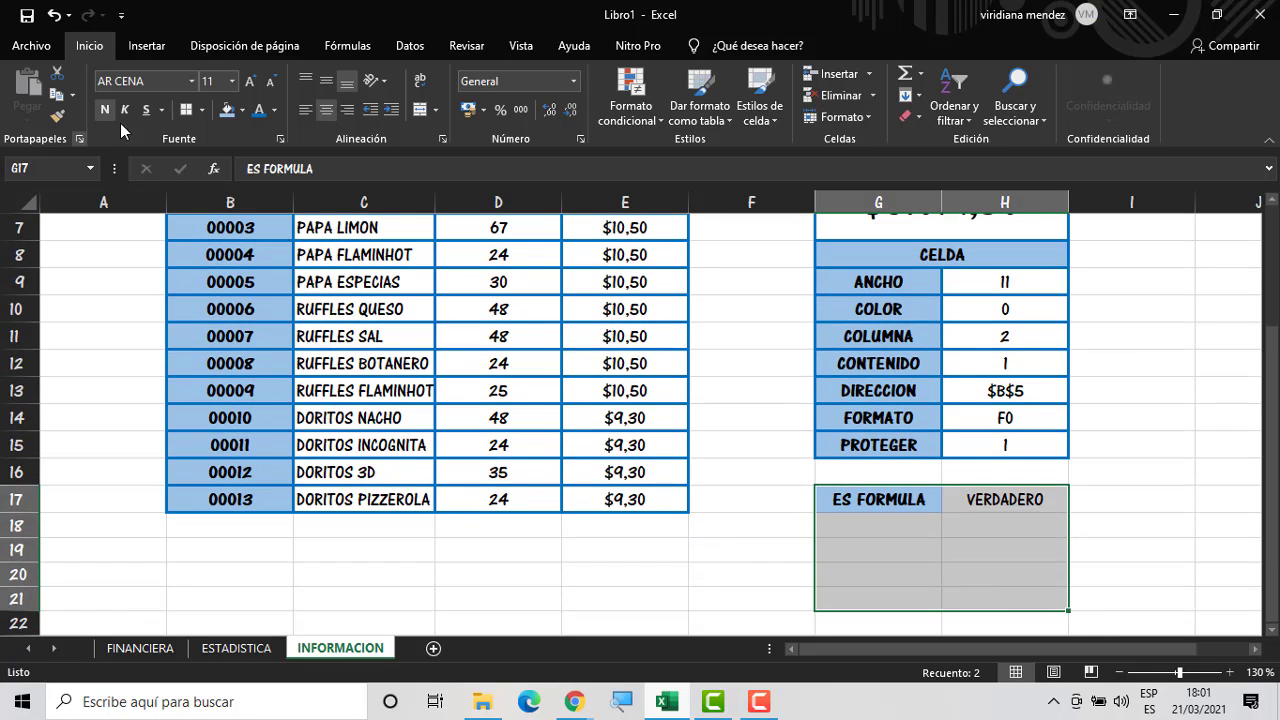
left_click(187, 110)
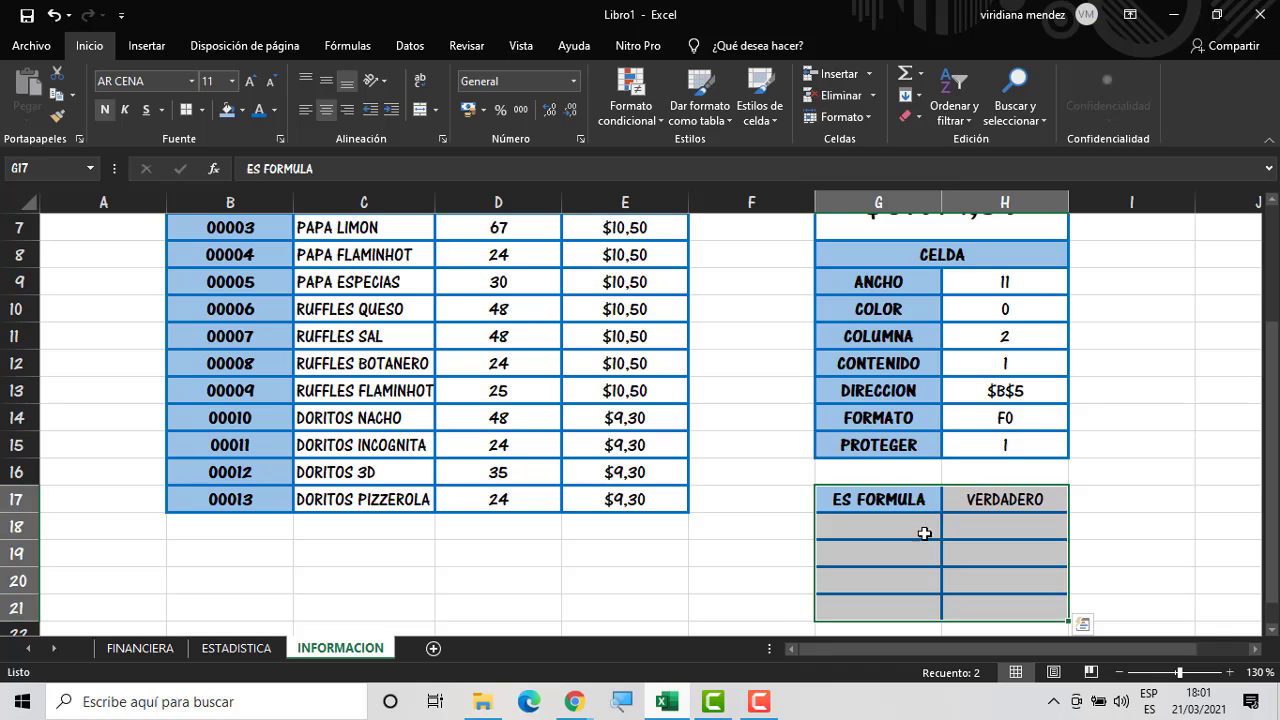
left_click(918, 529)
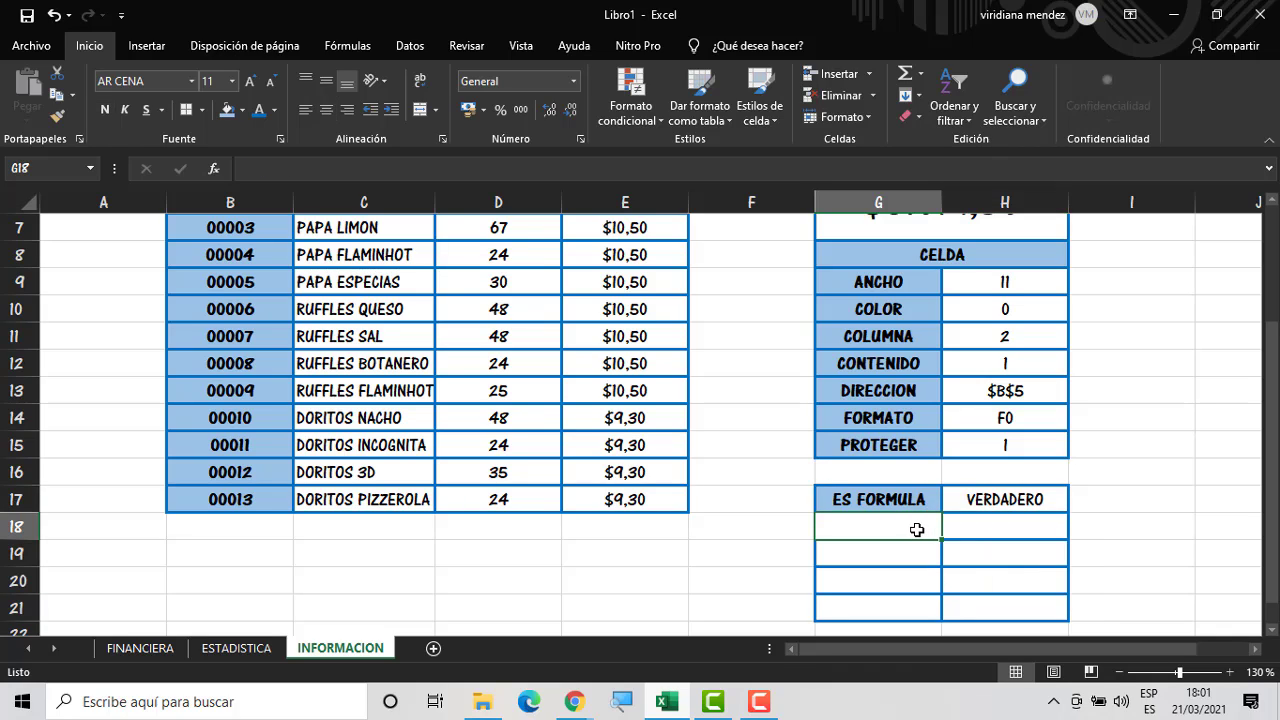
Format the empty label cells G18:G21 with a light blue fill, bold text and centred alignment
left_click_drag(908, 579, 870, 598)
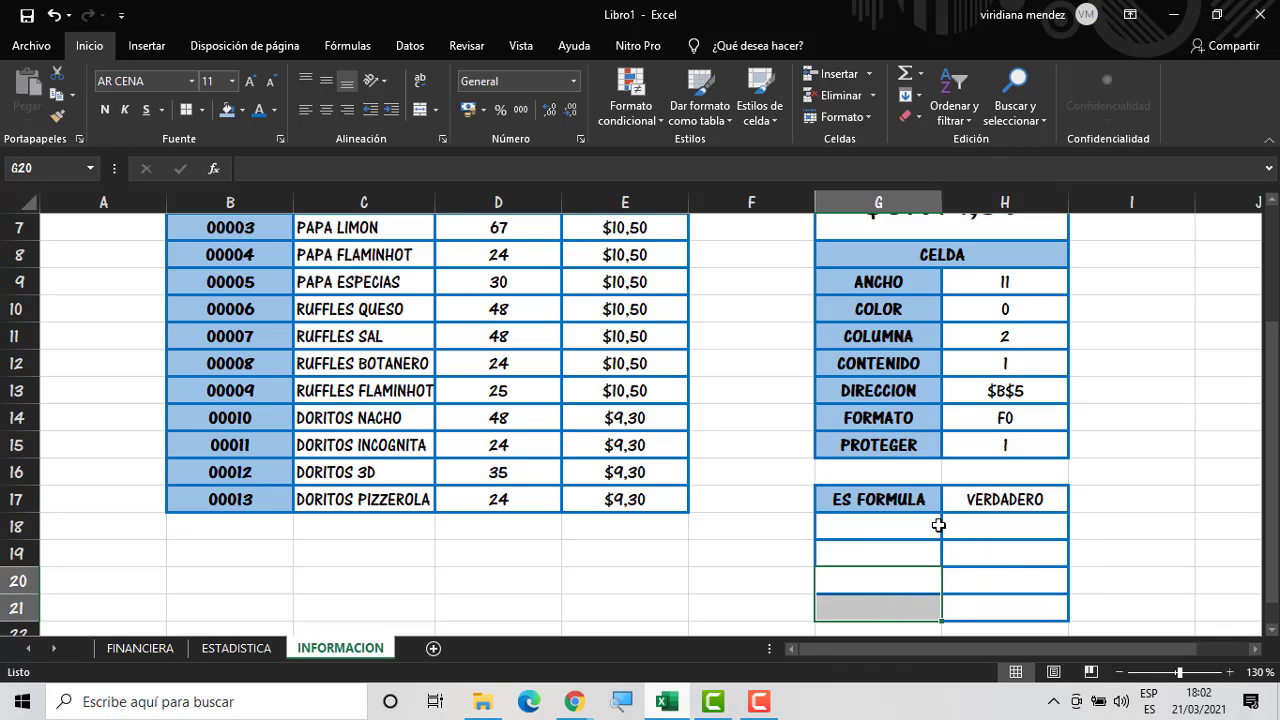
left_click_drag(928, 528, 915, 606)
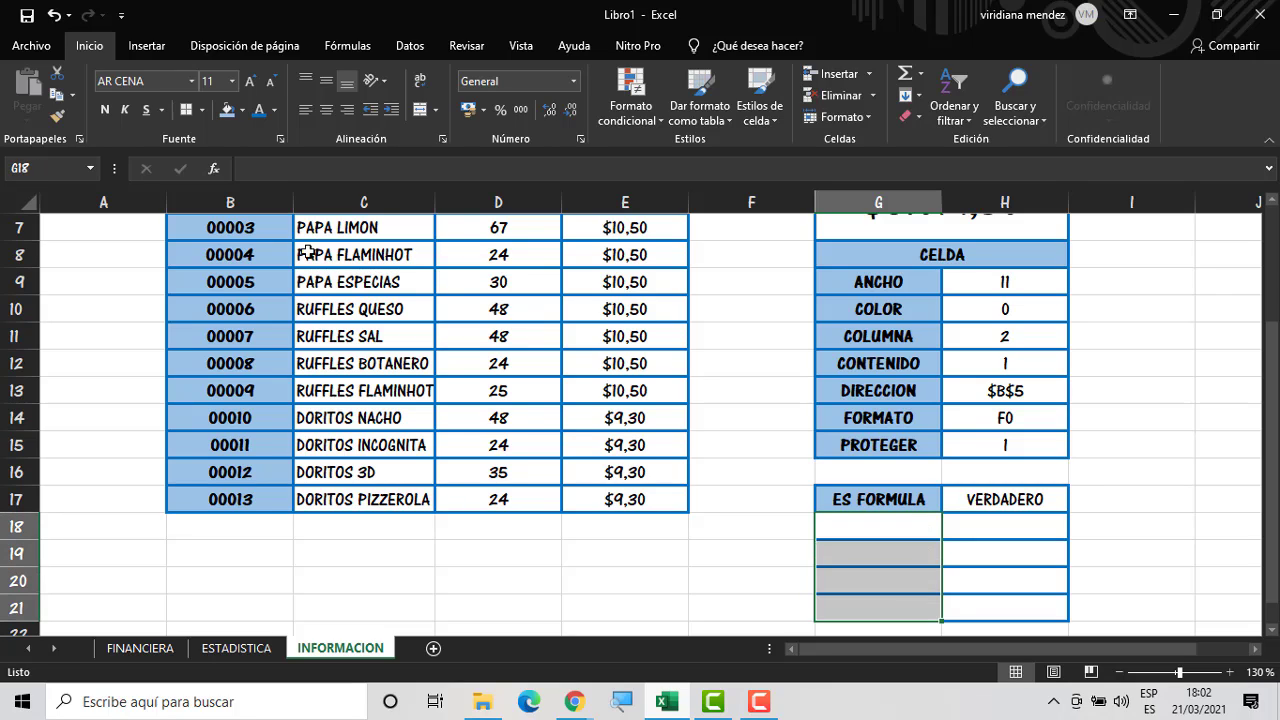
left_click(226, 110)
left_click(105, 109)
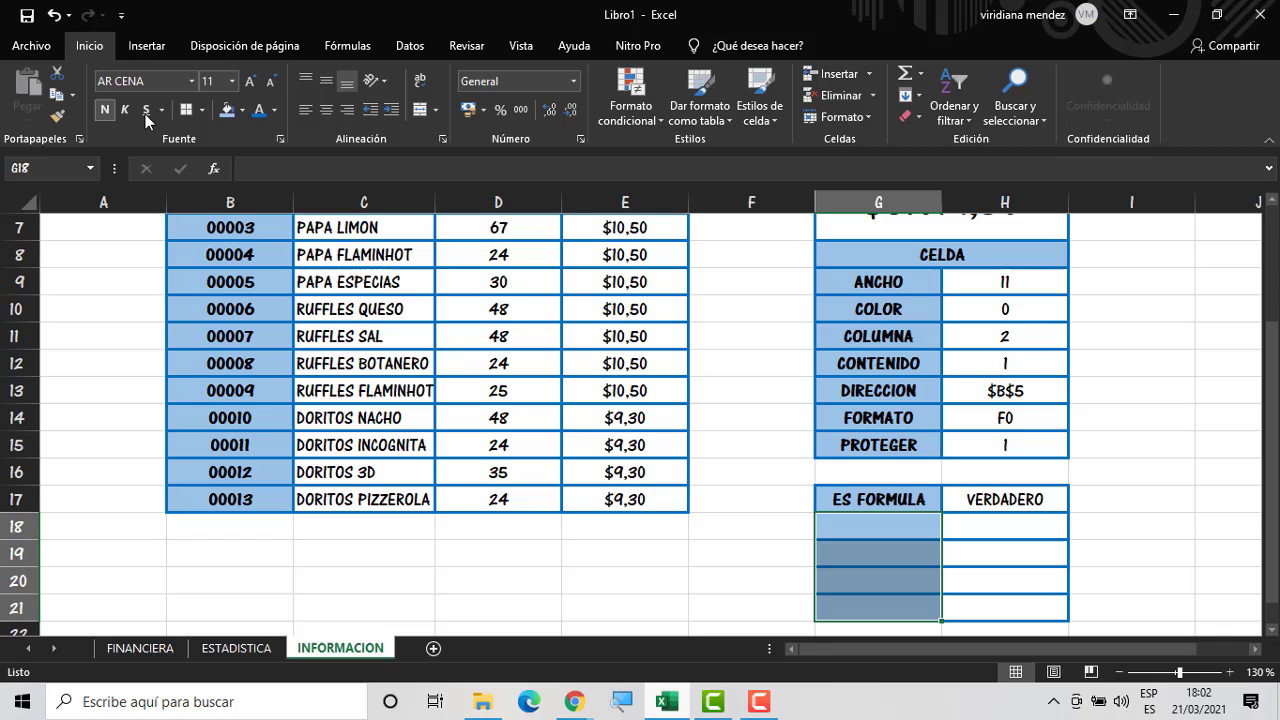
left_click(328, 116)
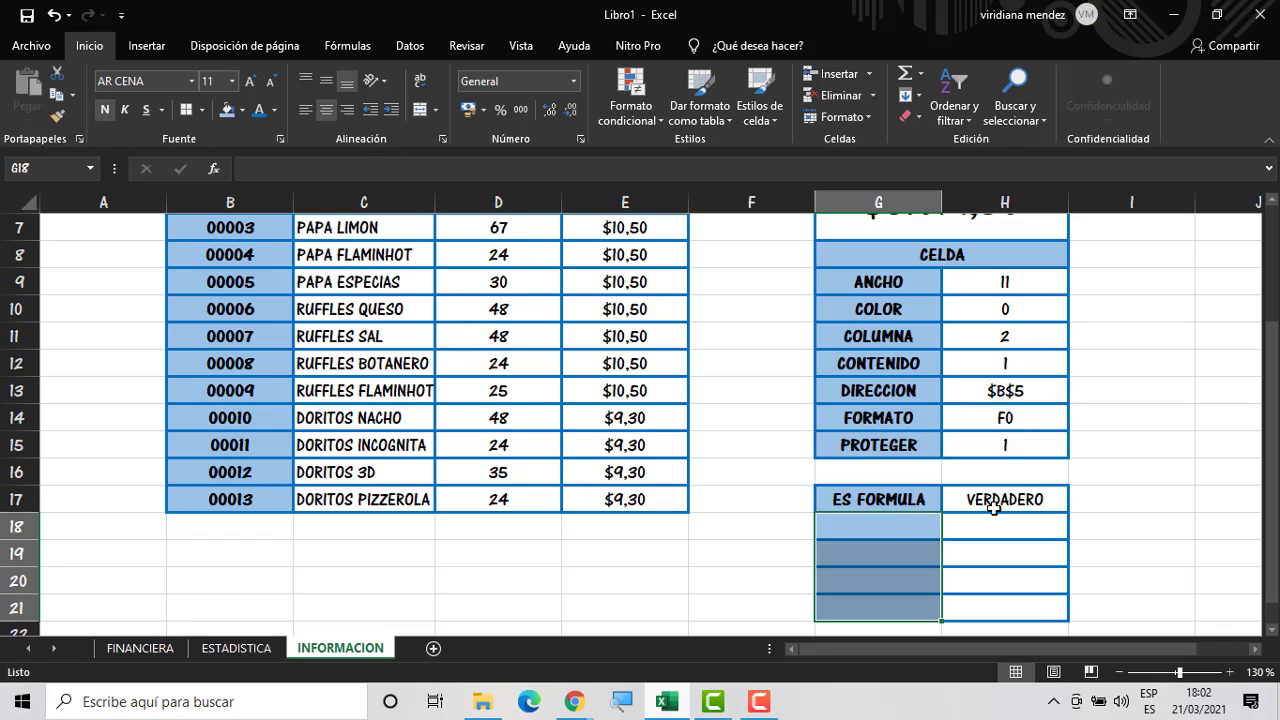
Enter the labels ES PAR in G18 and ES IMPAR in G19
left_click(903, 523)
type("ES")
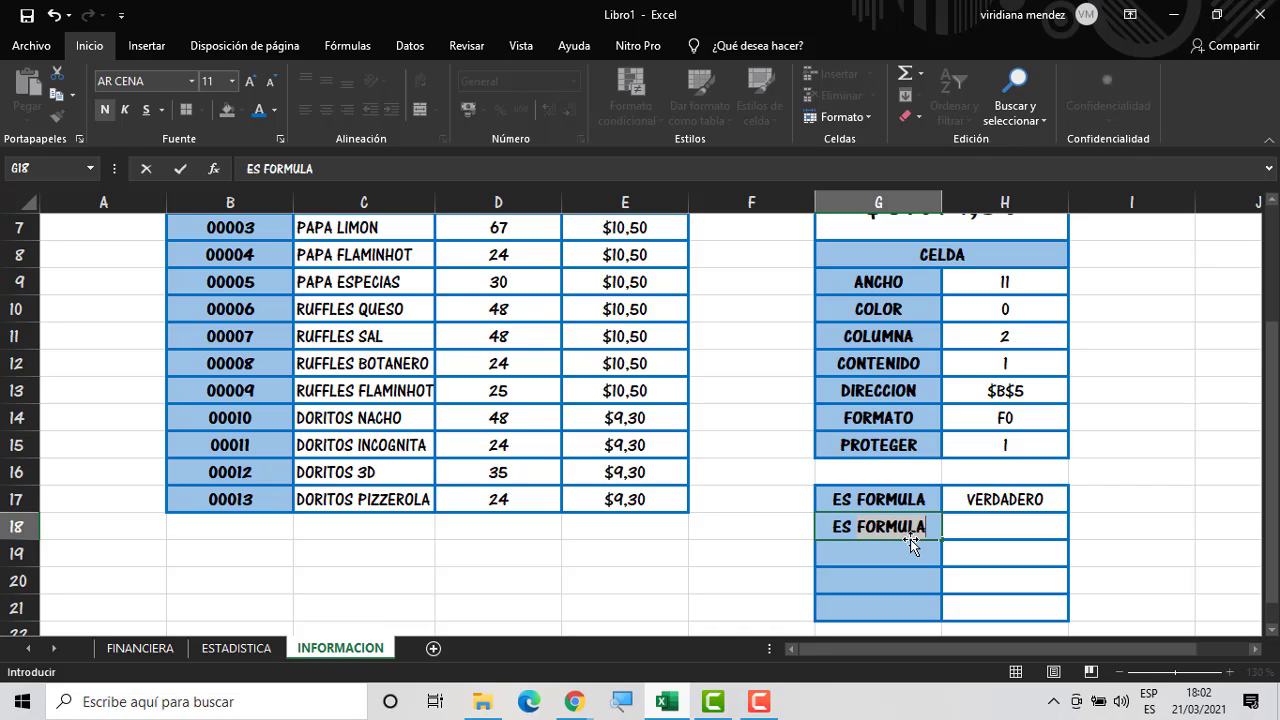
type(" PAR")
key("Return")
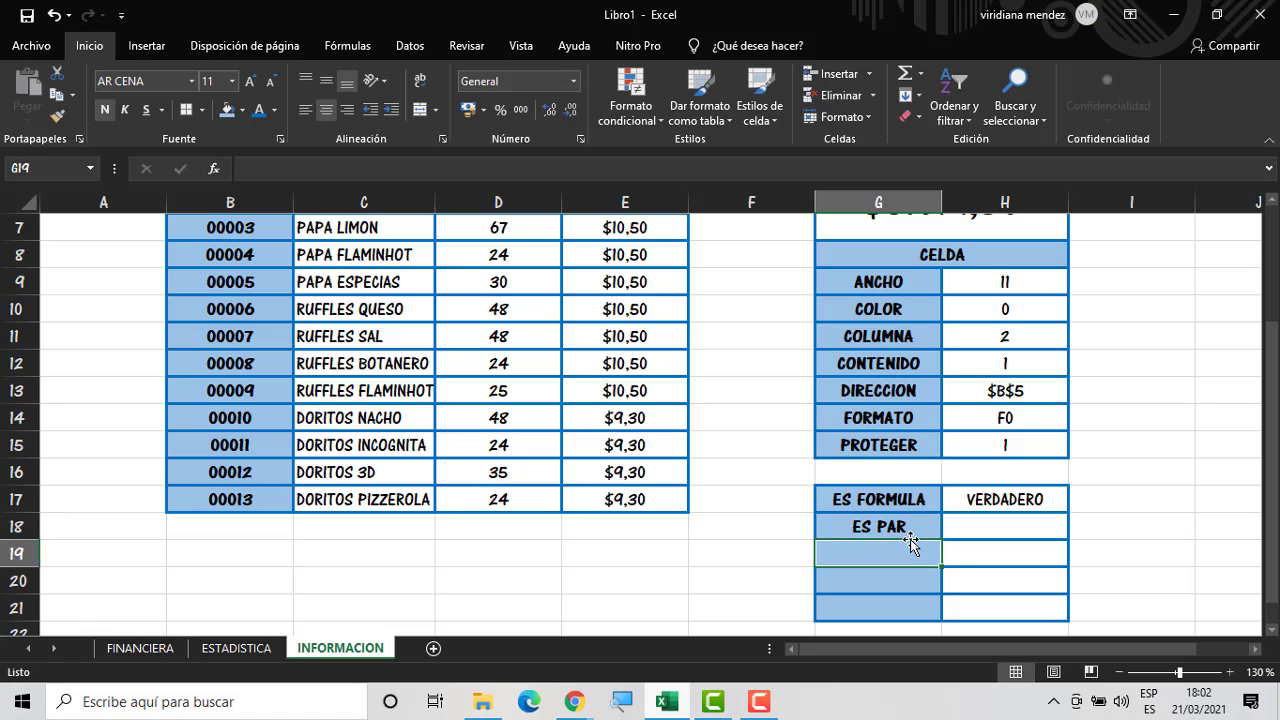
type("ES IMPAR")
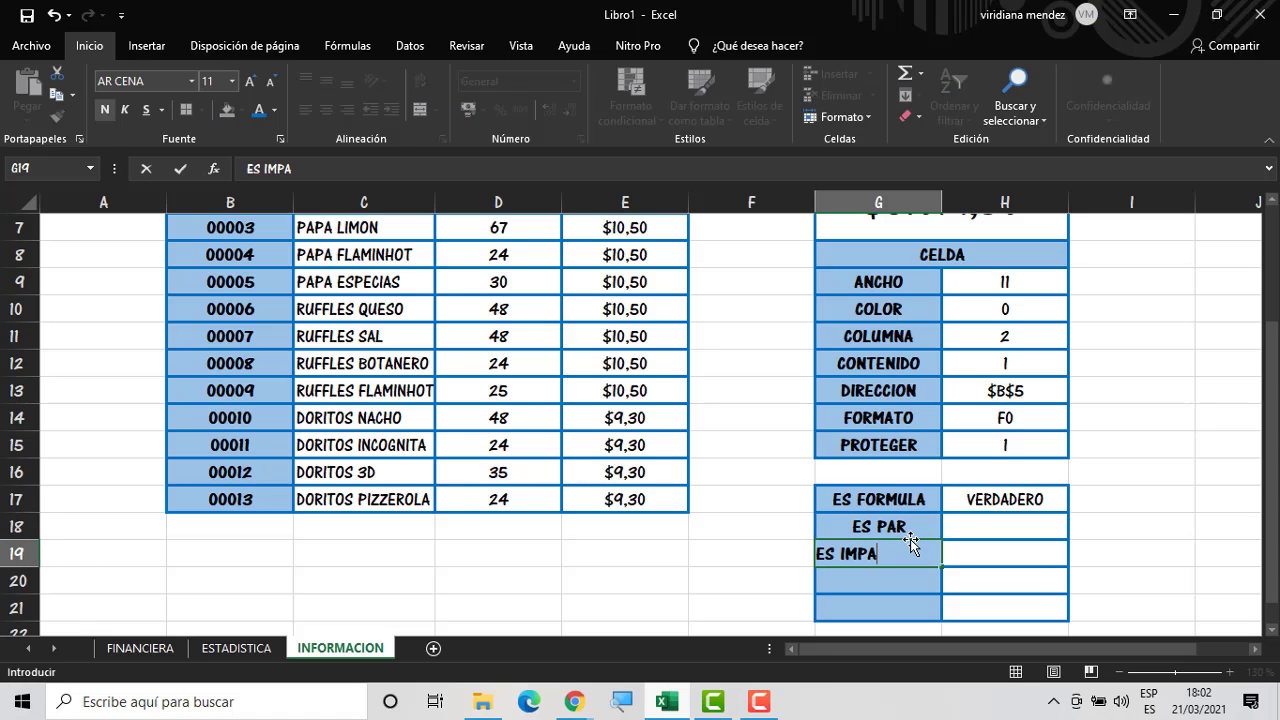
key("Return")
Check in H18 whether the COLUMNA result is even, using the ES.PAR function on H11
key("Up")
key("Up")
key("Right")
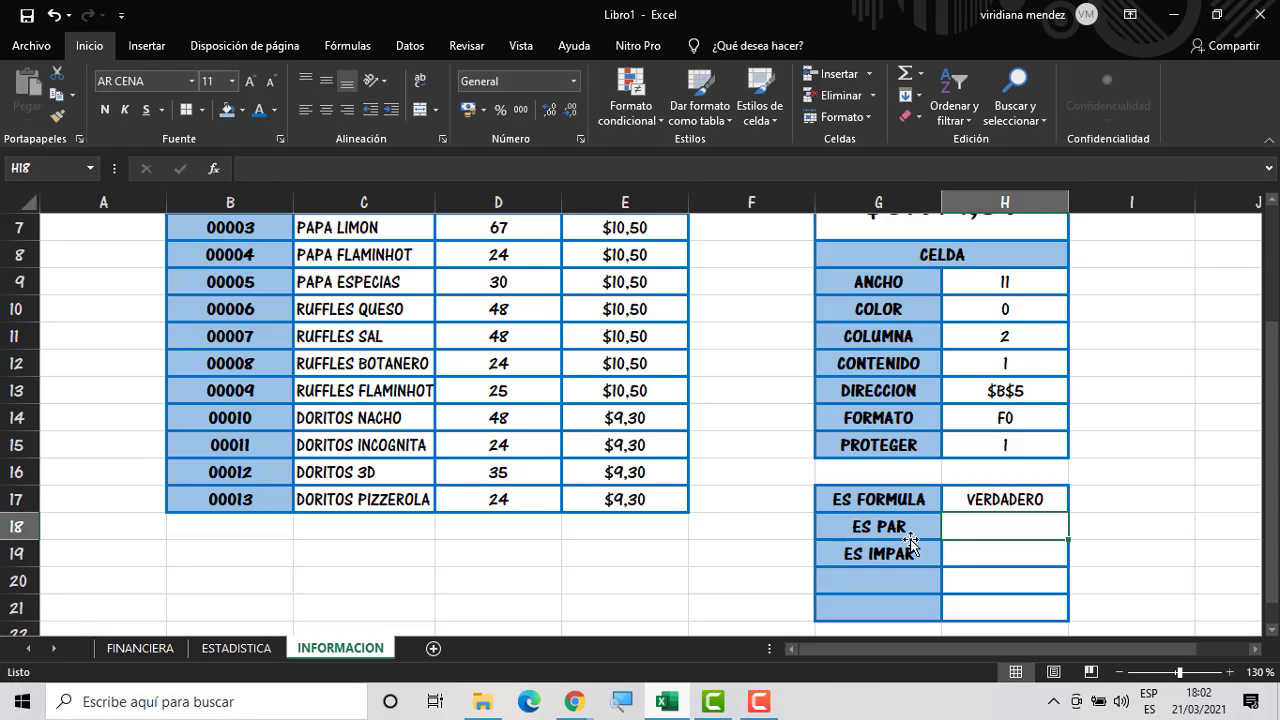
type("=PA")
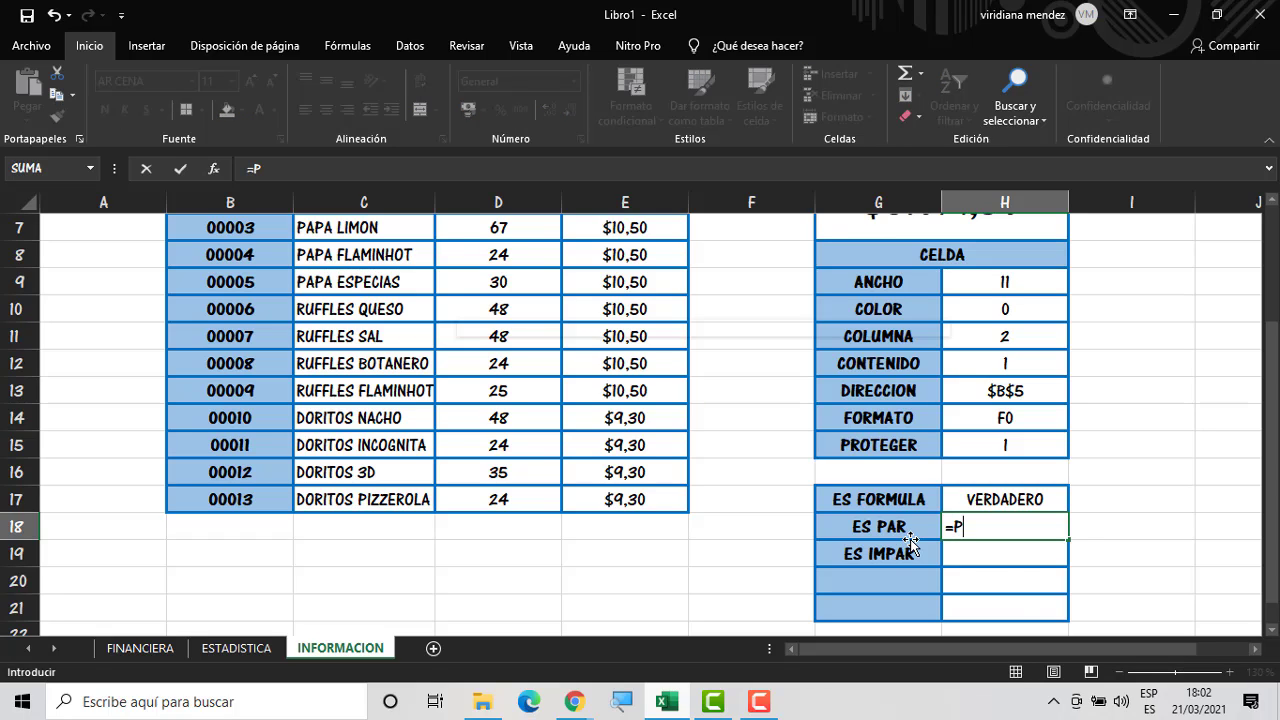
key("BackSpace")
key("BackSpace")
type("ES")
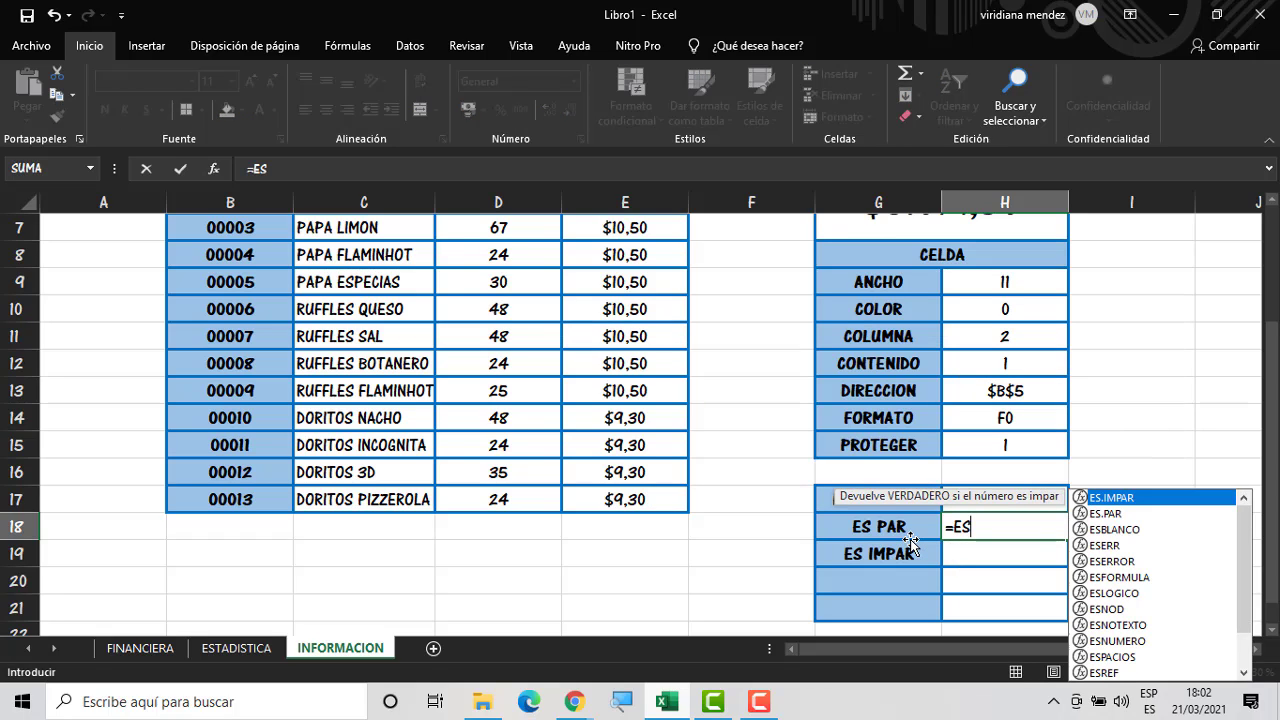
double_click(1118, 513)
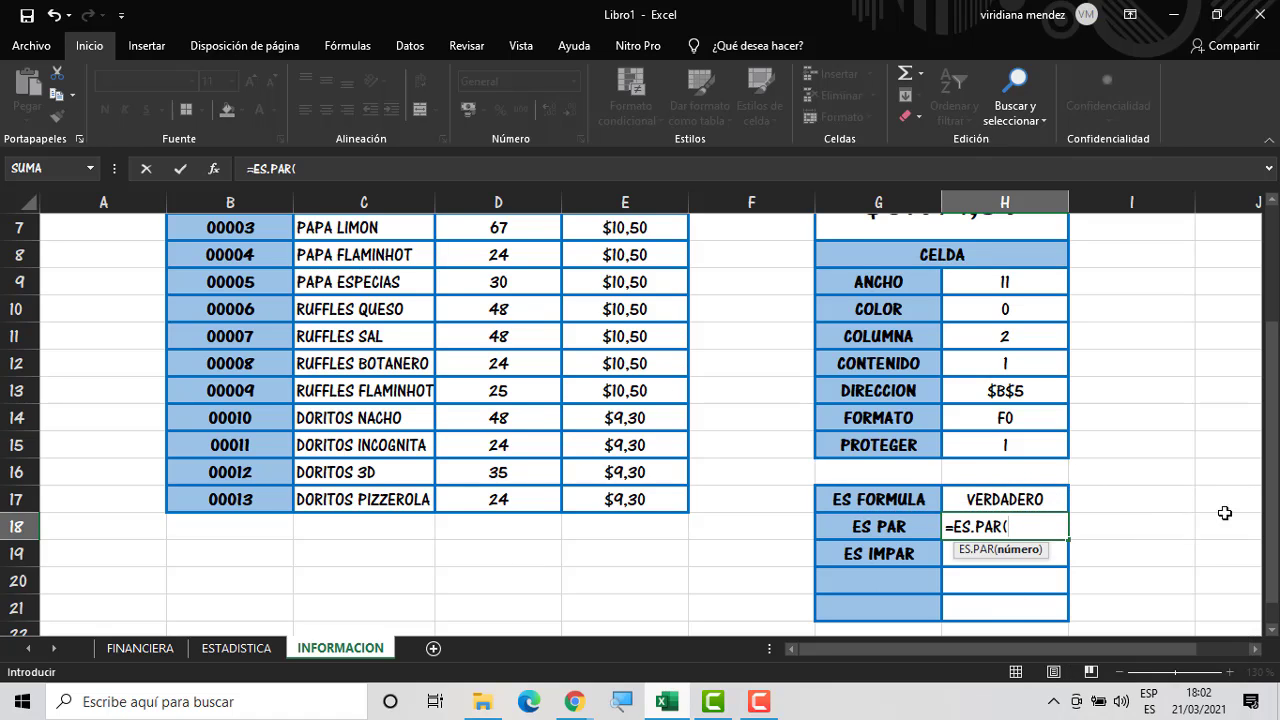
left_click(1006, 342)
key("Return")
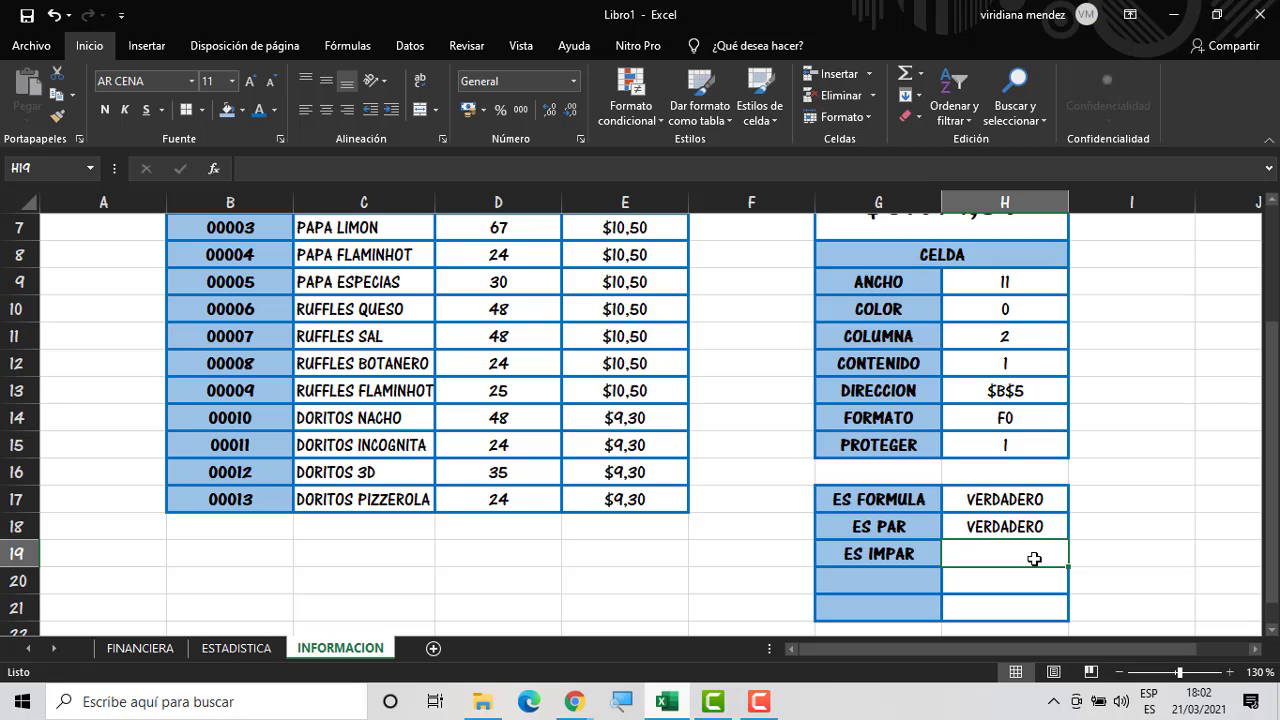
Check in H19 whether the COLUMNA result is odd, using the ES.IMPAR function on H11
type("=")
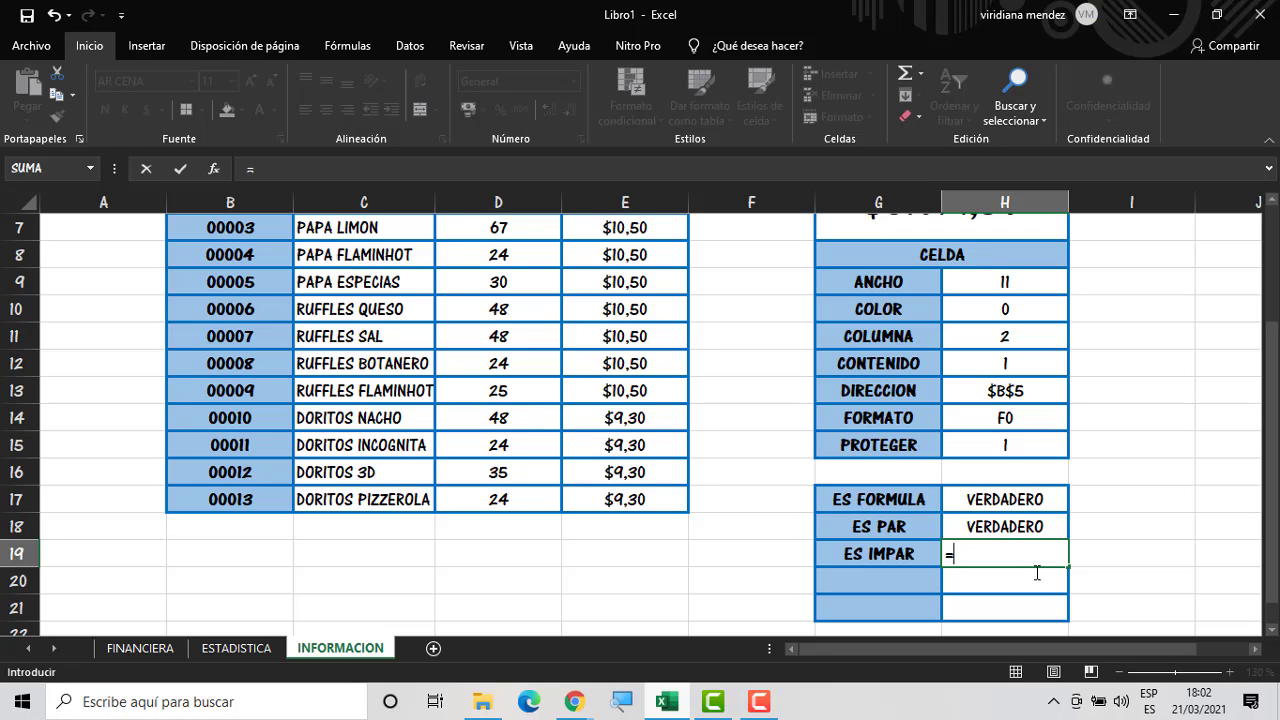
type("ES")
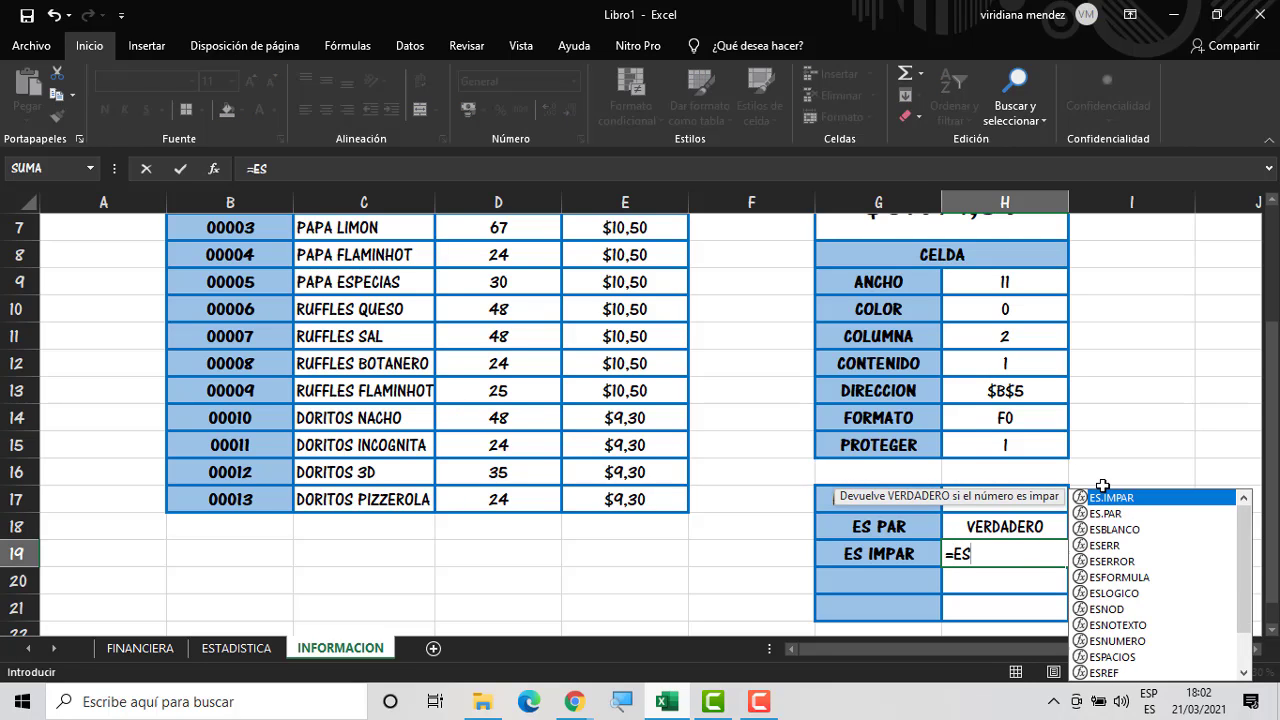
double_click(1118, 498)
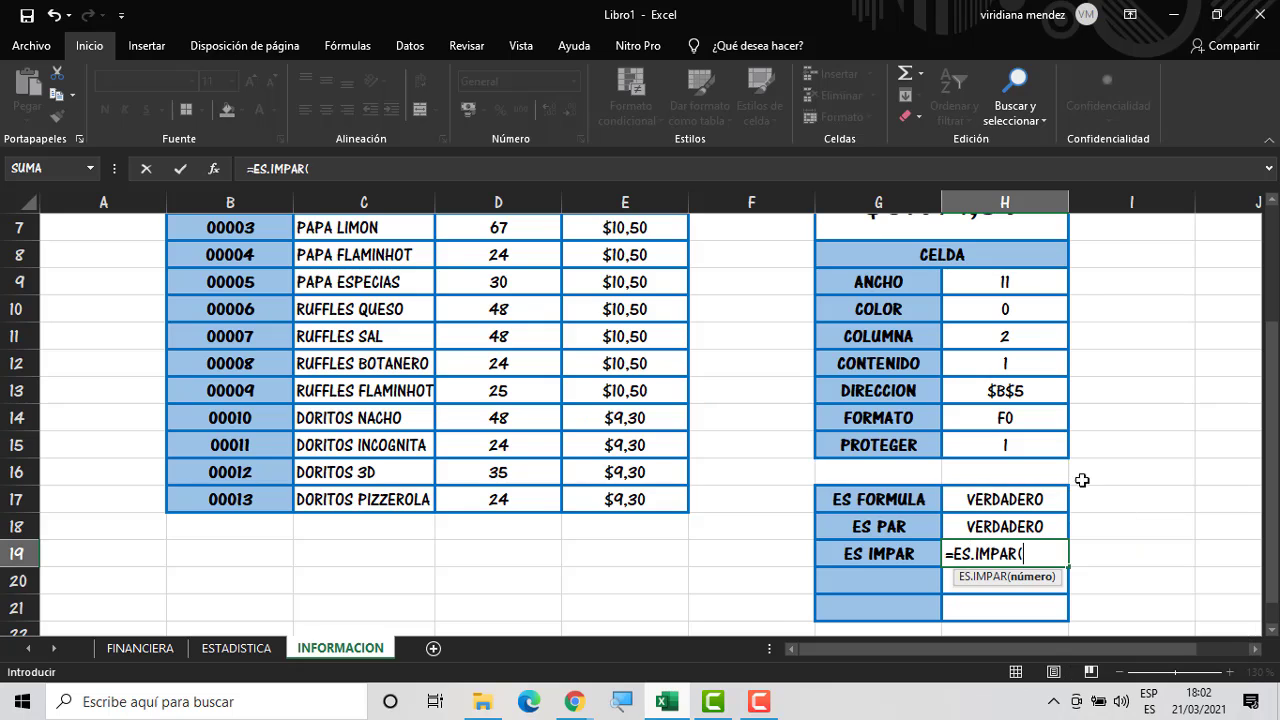
left_click(1032, 340)
key("Return")
left_click(1134, 470)
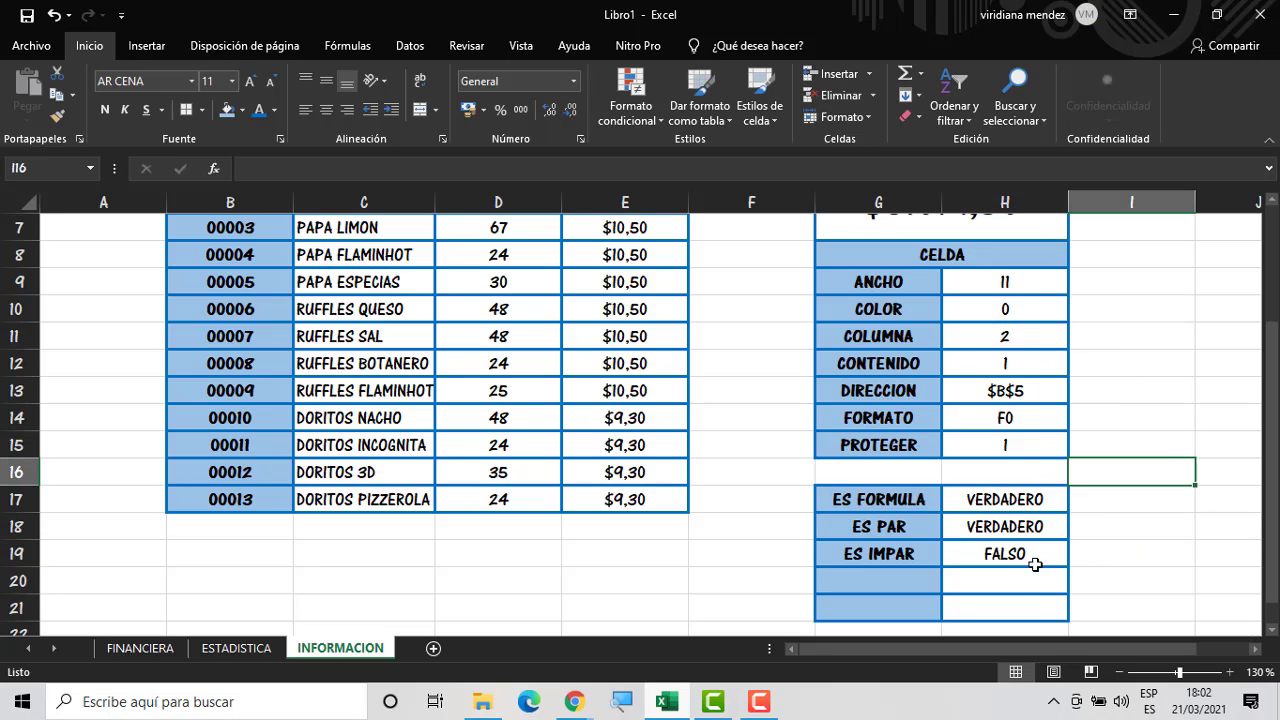
Enter the label ES BLANCO in G20
left_click(907, 580)
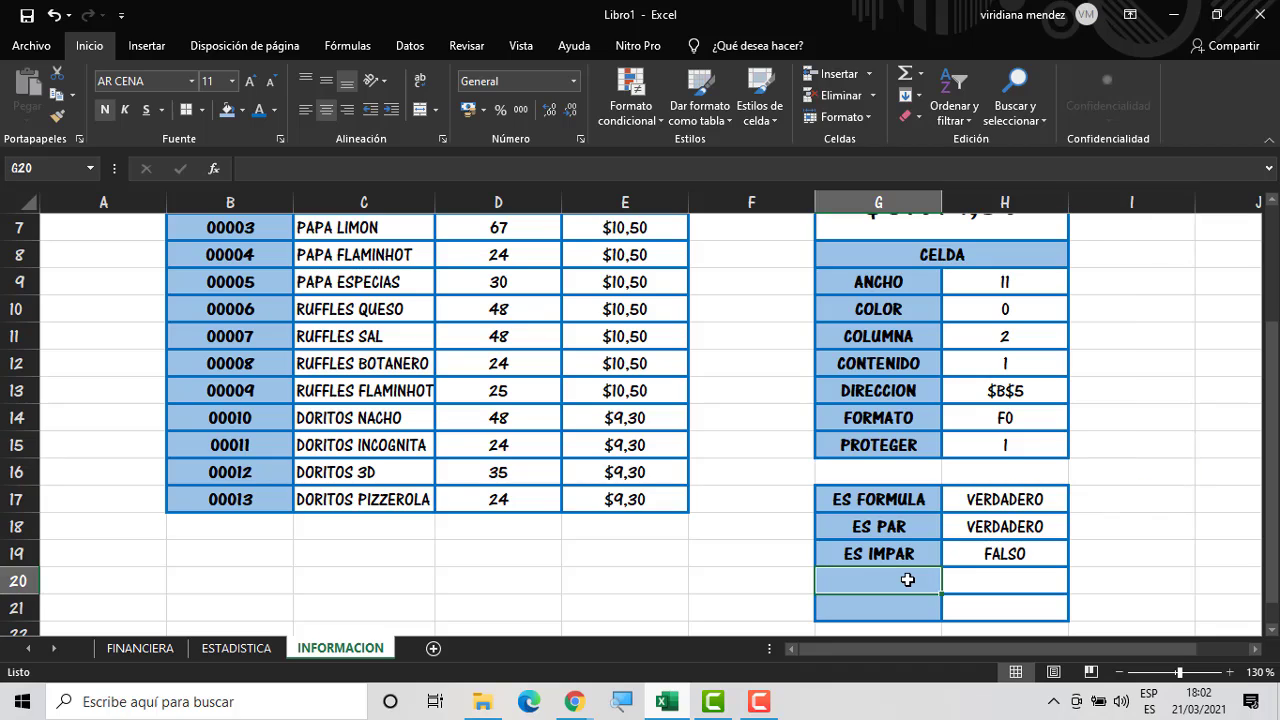
type("ES")
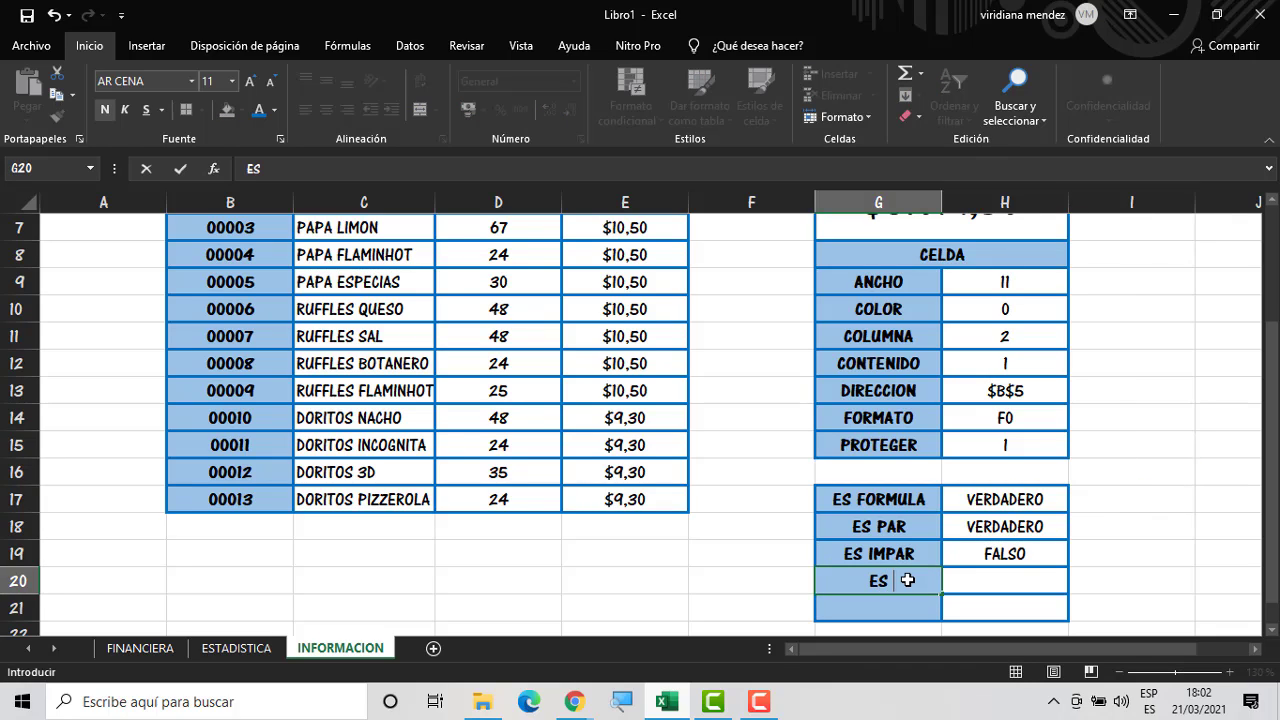
type(" BLANCO")
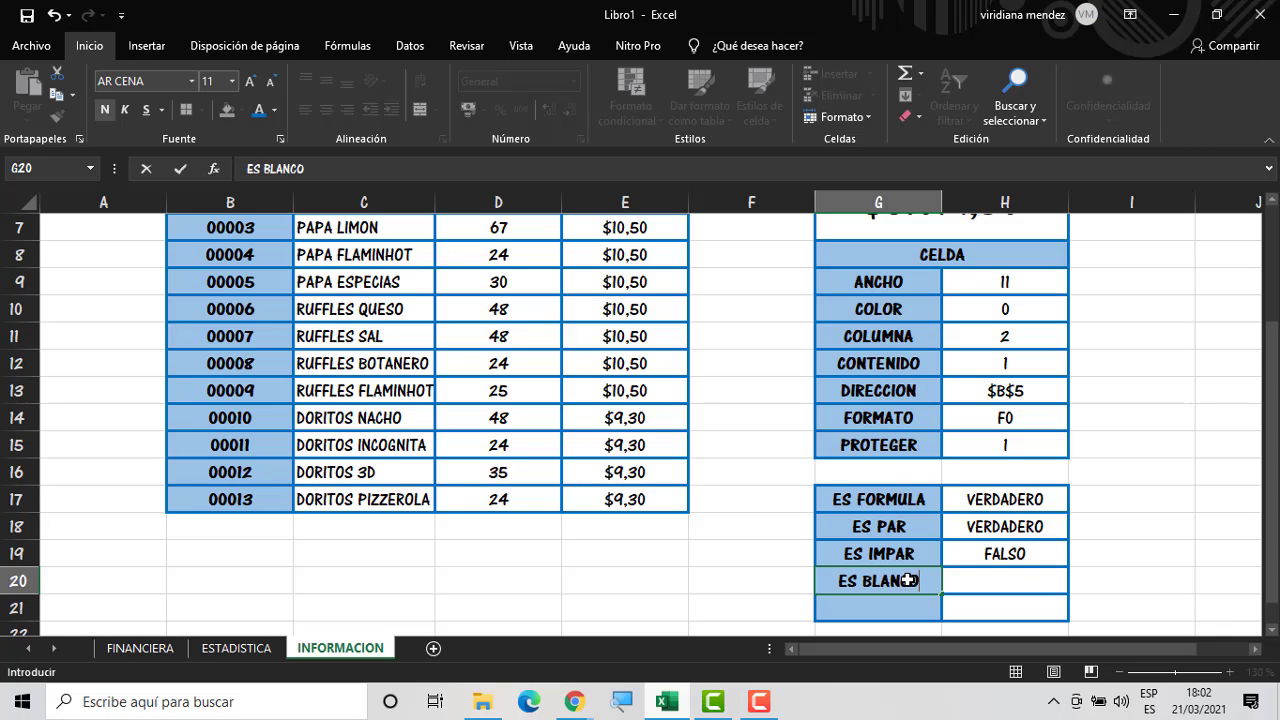
Check whether the ES IMPAR result cell is empty by entering =ESBLANCO(H19) in H20
left_click(1019, 574)
type("=")
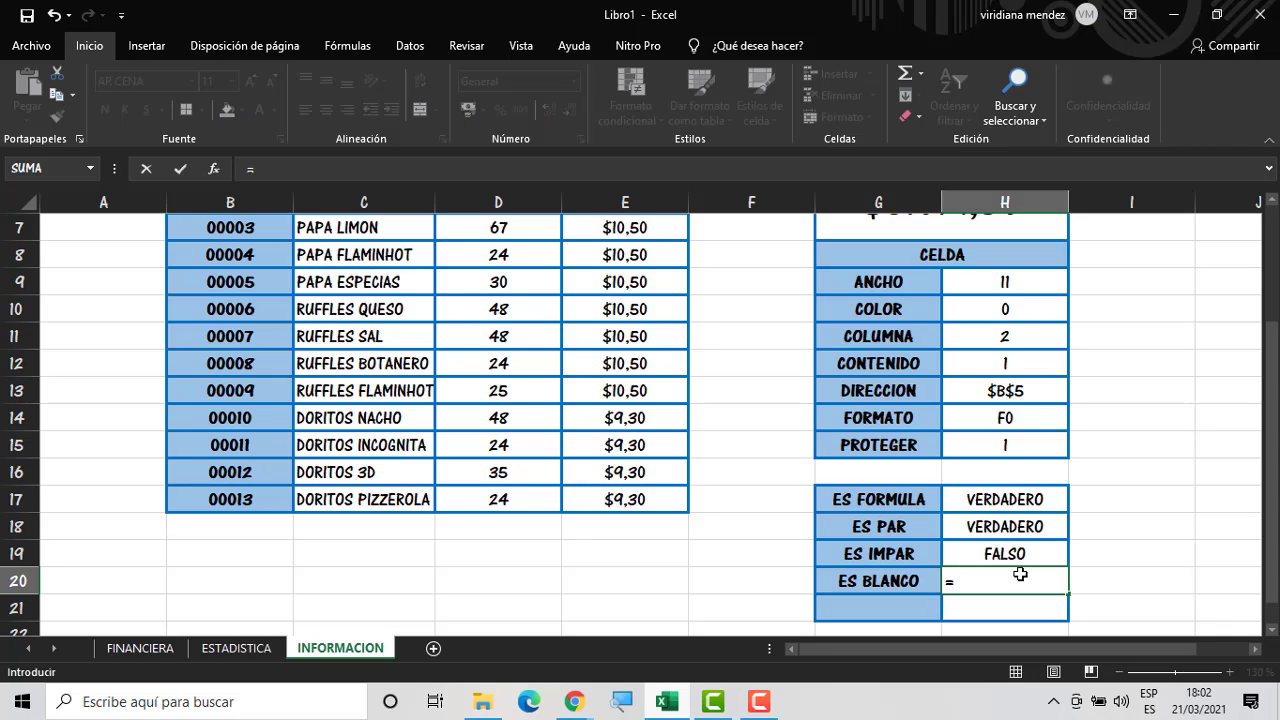
type("ES")
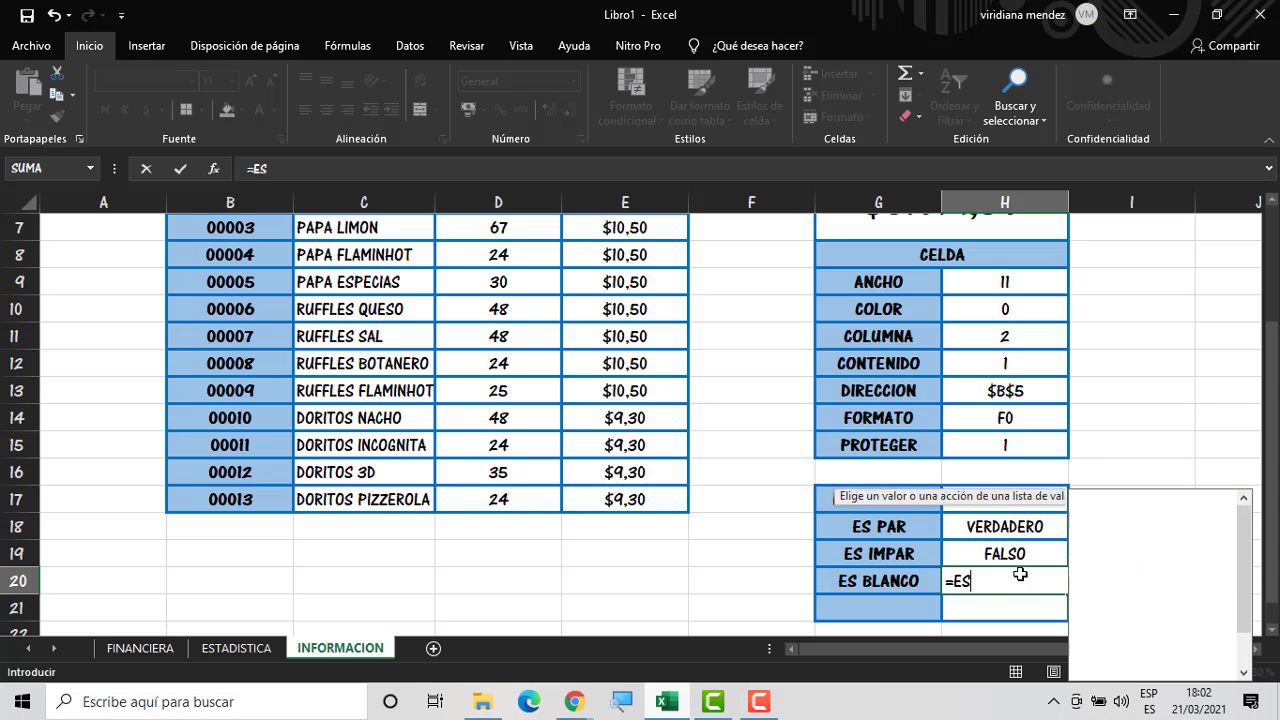
double_click(1114, 529)
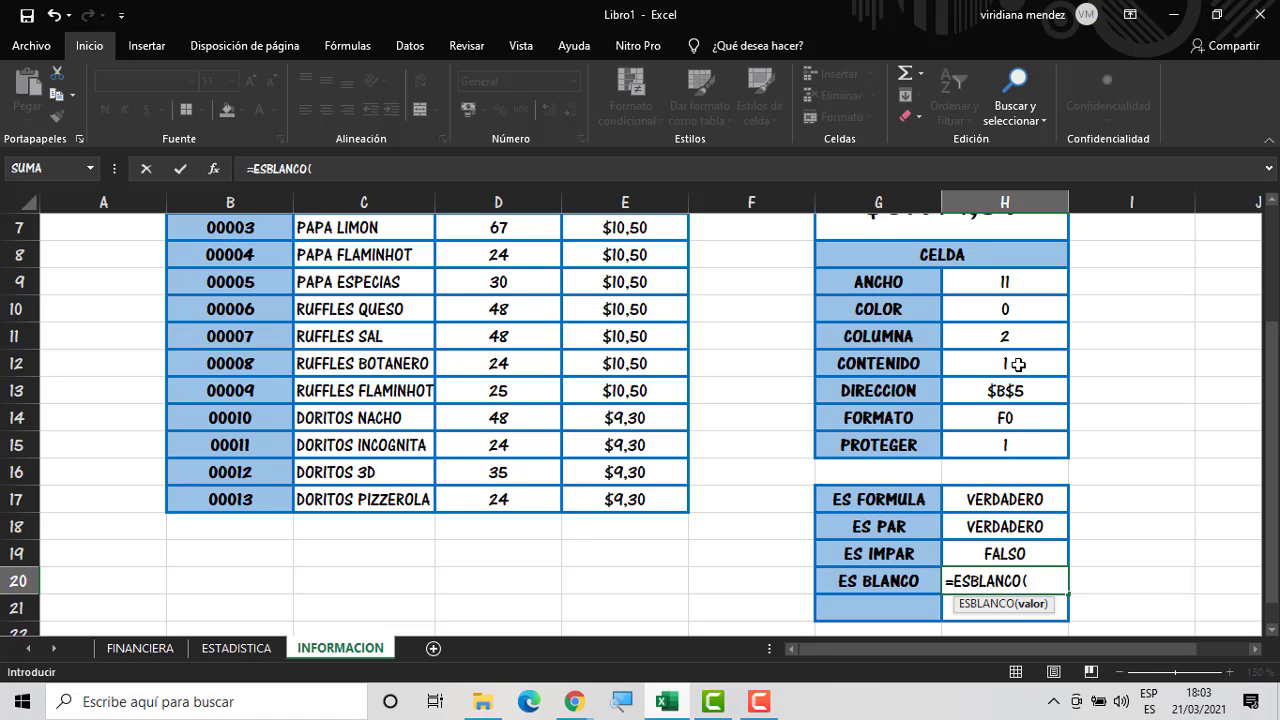
left_click(1005, 556)
key("Return")
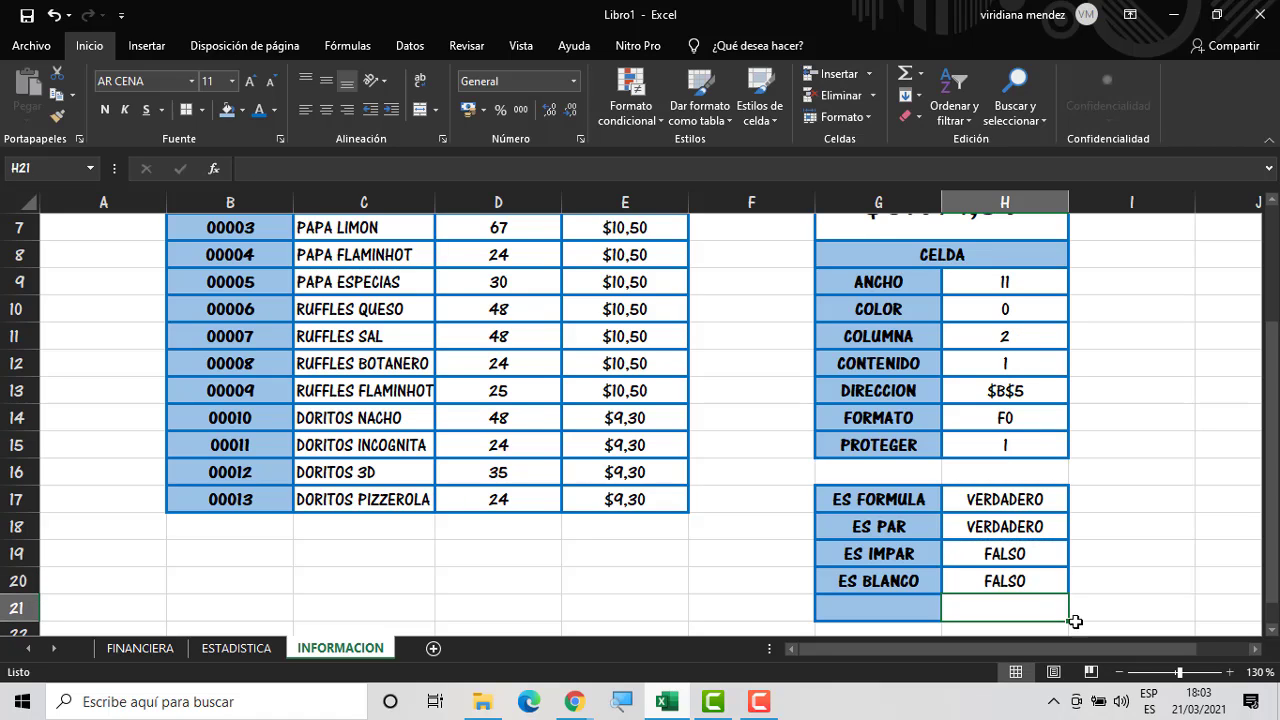
left_click(1041, 585)
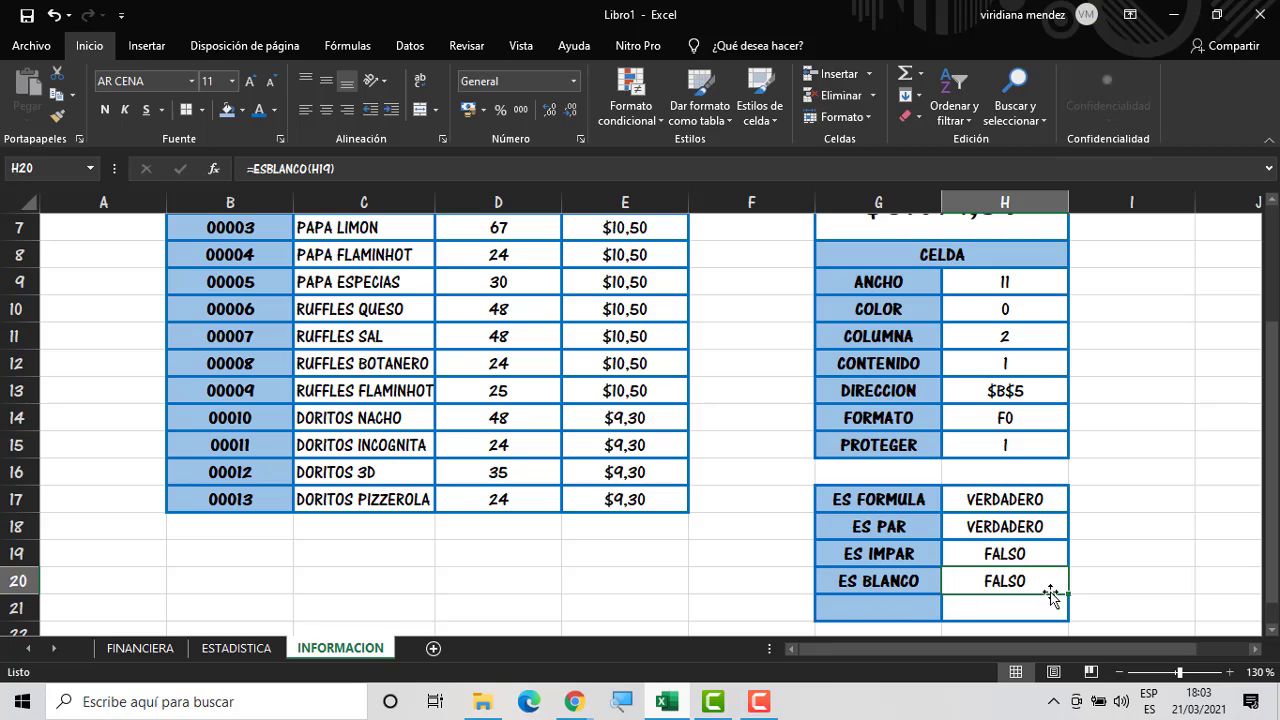
Check in H21 whether the CONTENIDO result is a logical value, using the ESLOGICO function on H12
left_click(914, 609)
left_click(971, 600)
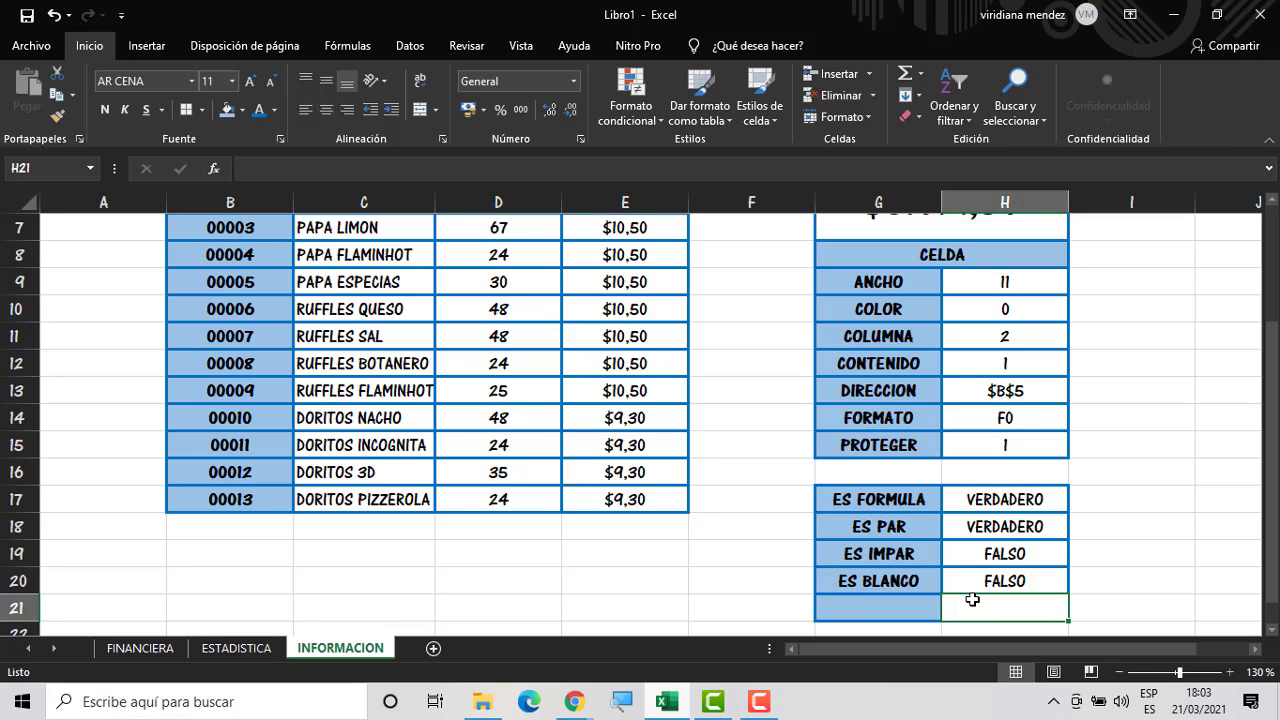
type("=ES")
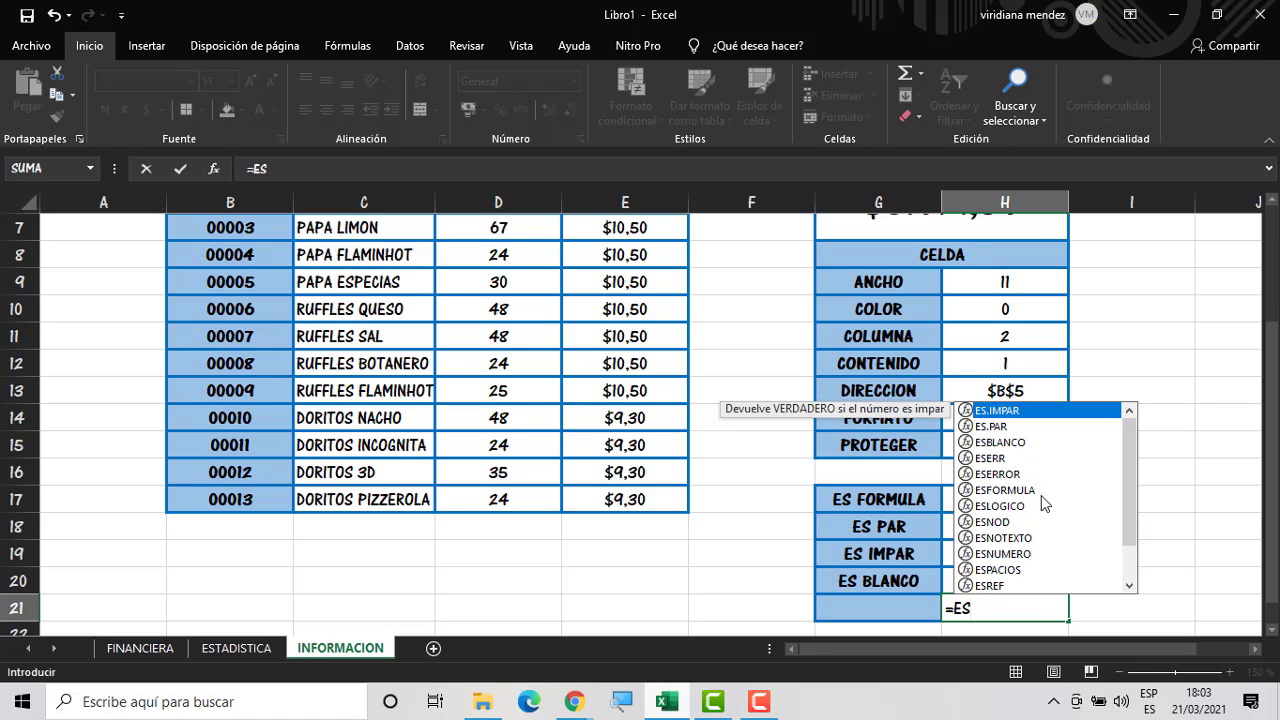
left_click(1025, 510)
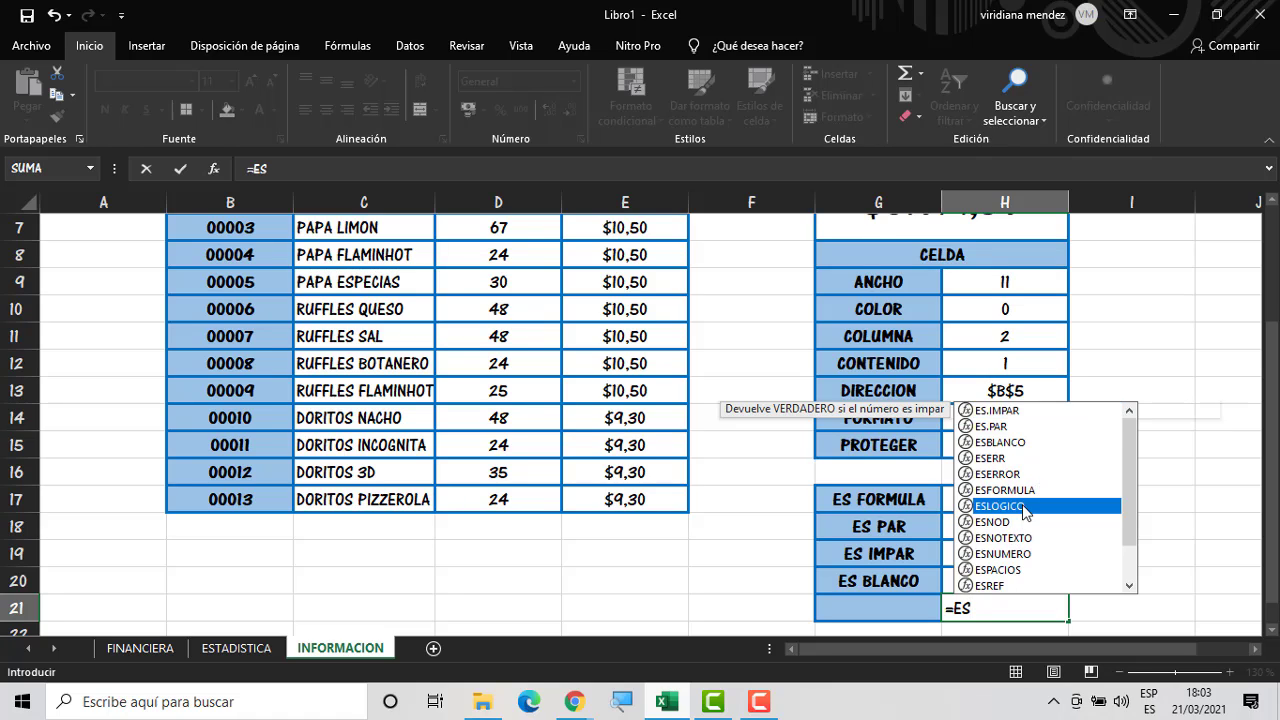
double_click(1000, 507)
left_click(1026, 364)
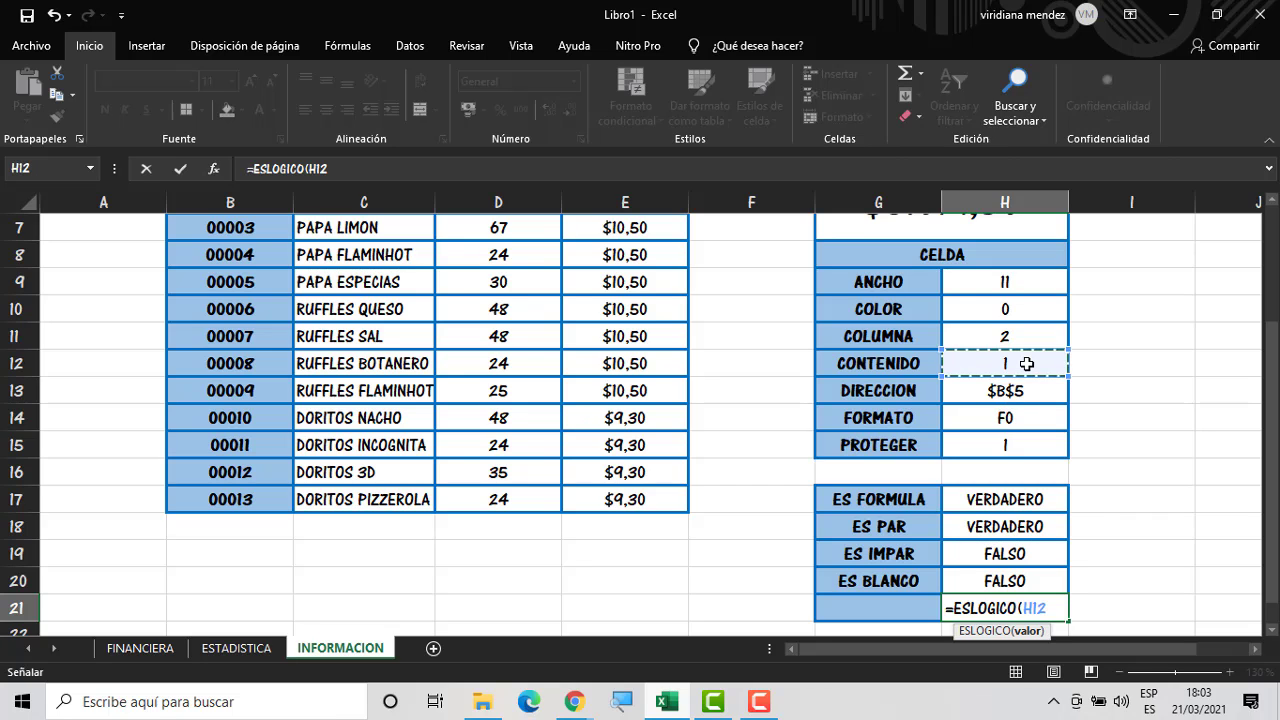
key("Return")
Enter the label ES LOGICO in G21
left_click(922, 588)
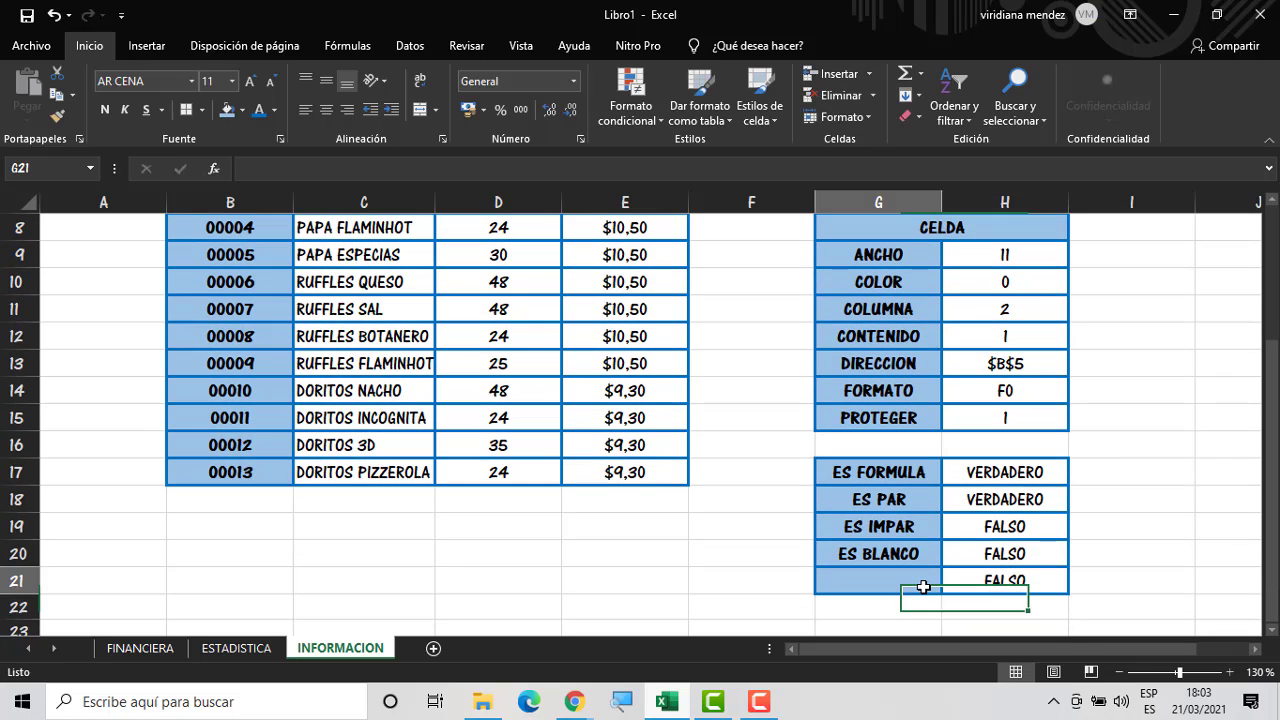
type("ES LOGI")
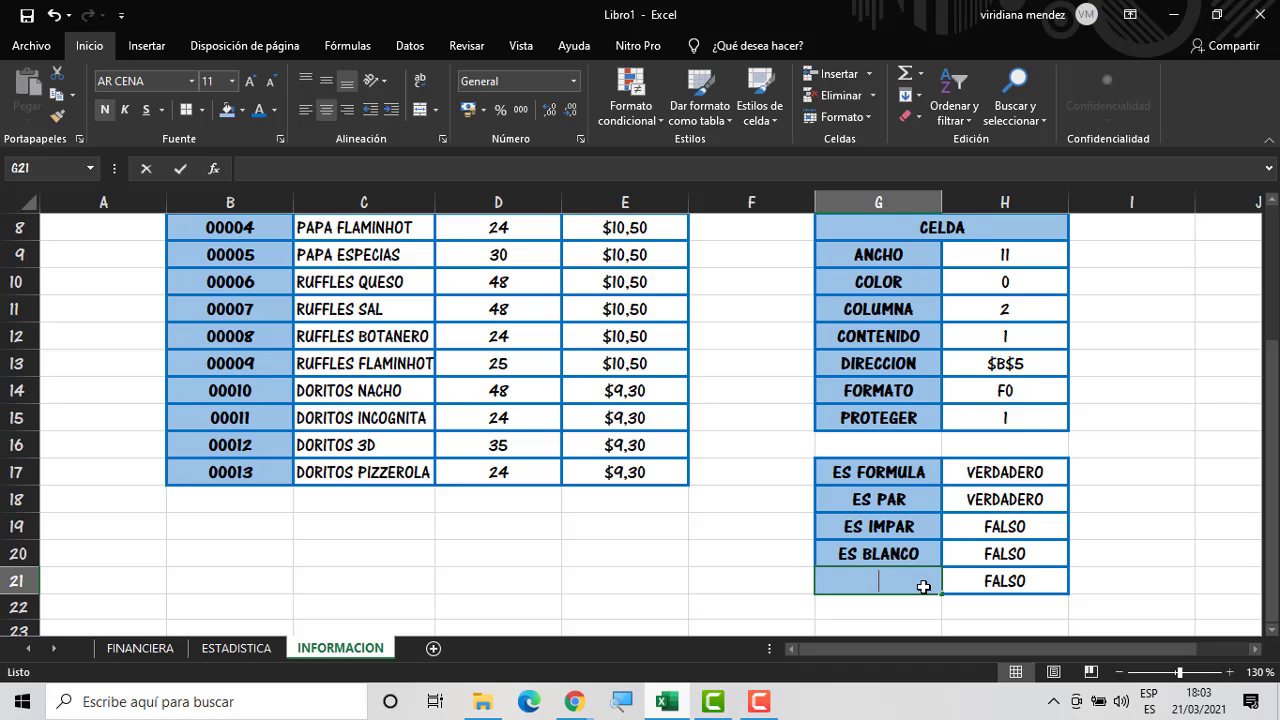
type("CO")
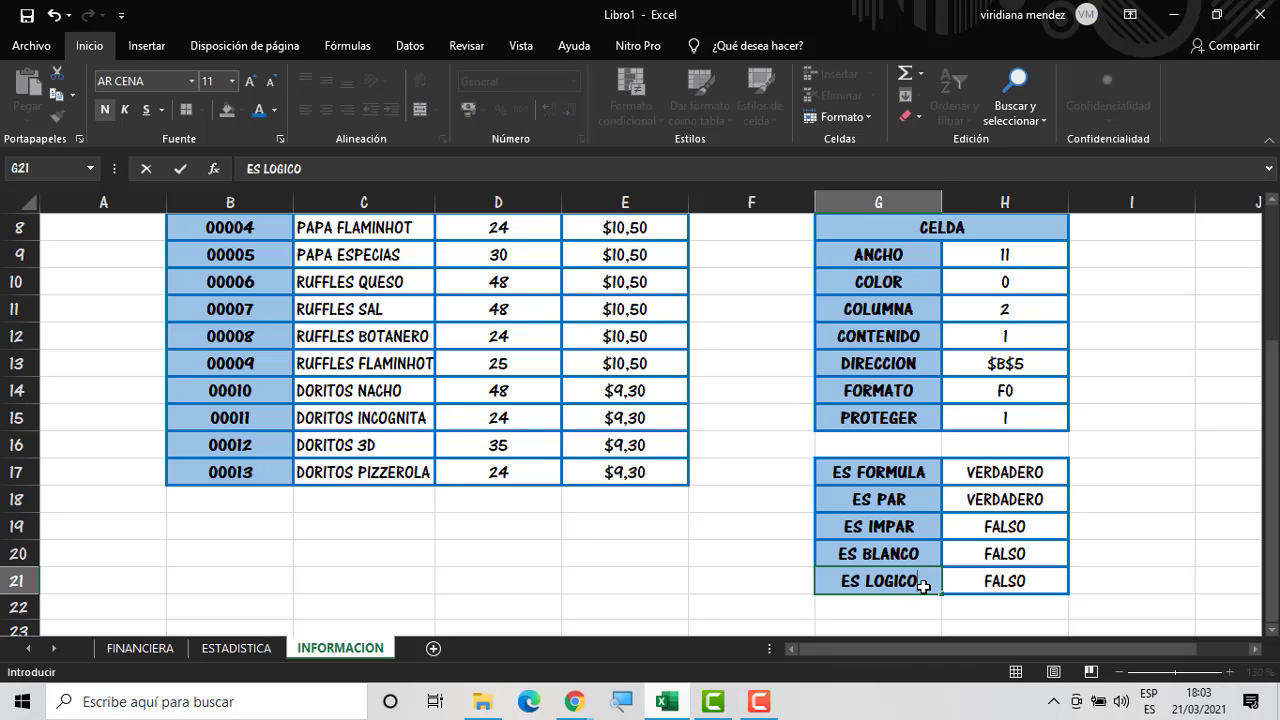
left_click(1178, 515)
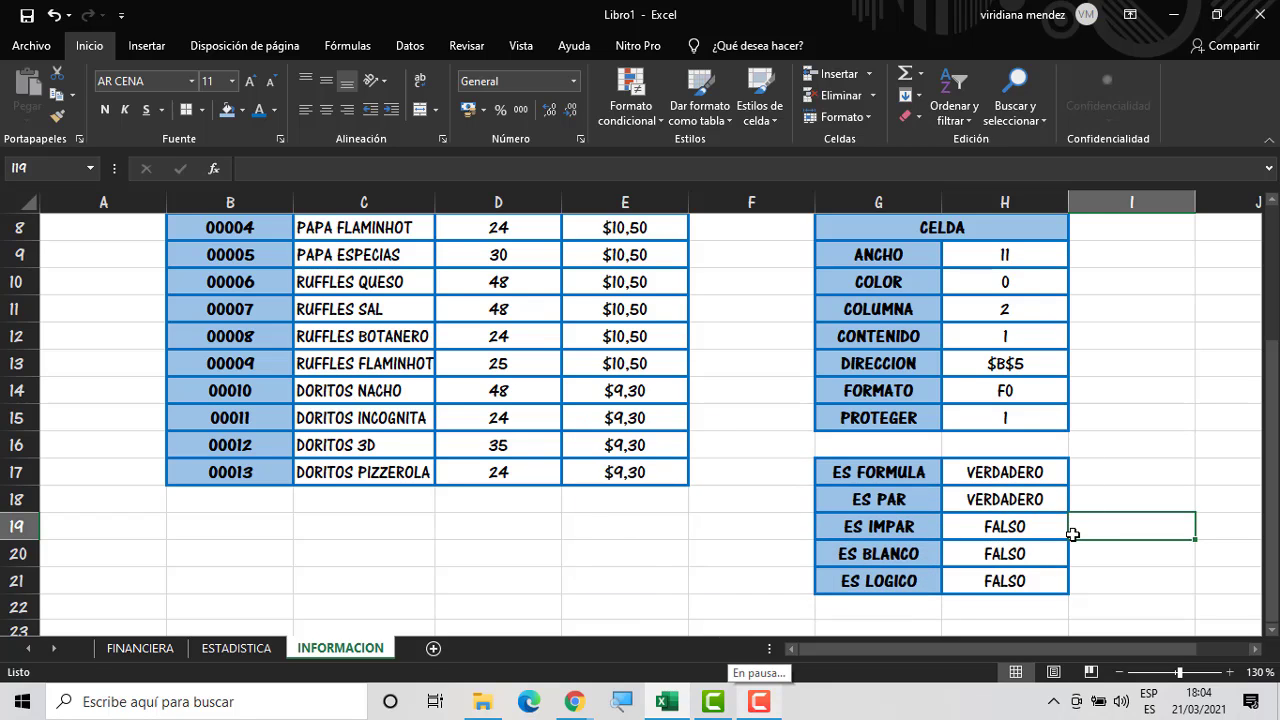
Add a new worksheet after INFORMACION and name it INGENIERIA
left_click(433, 648)
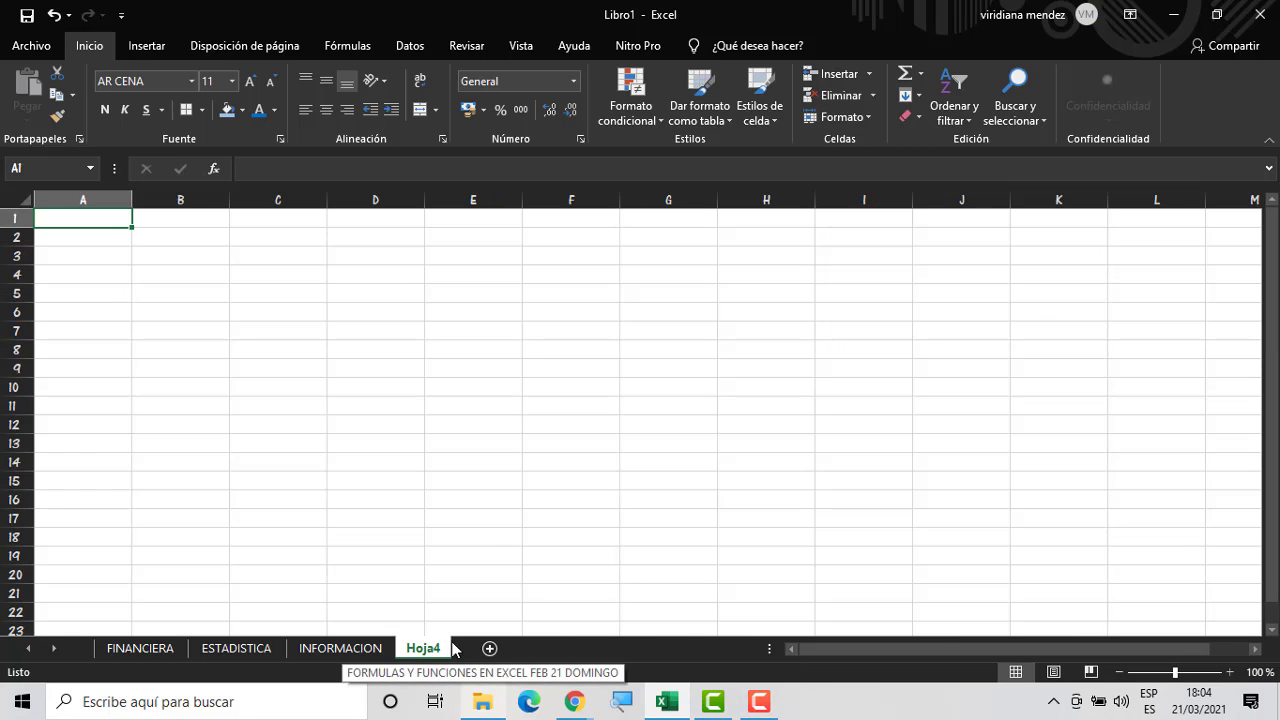
right_click(438, 648)
left_click(505, 474)
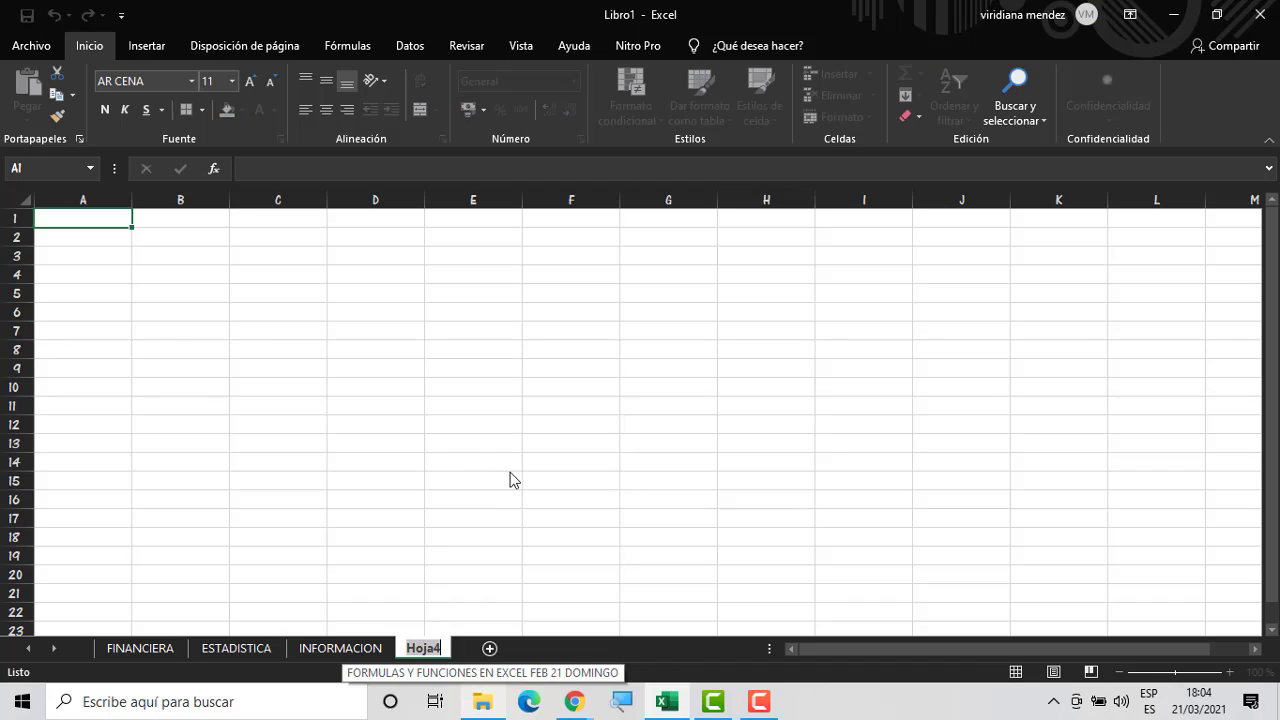
type("INGENI")
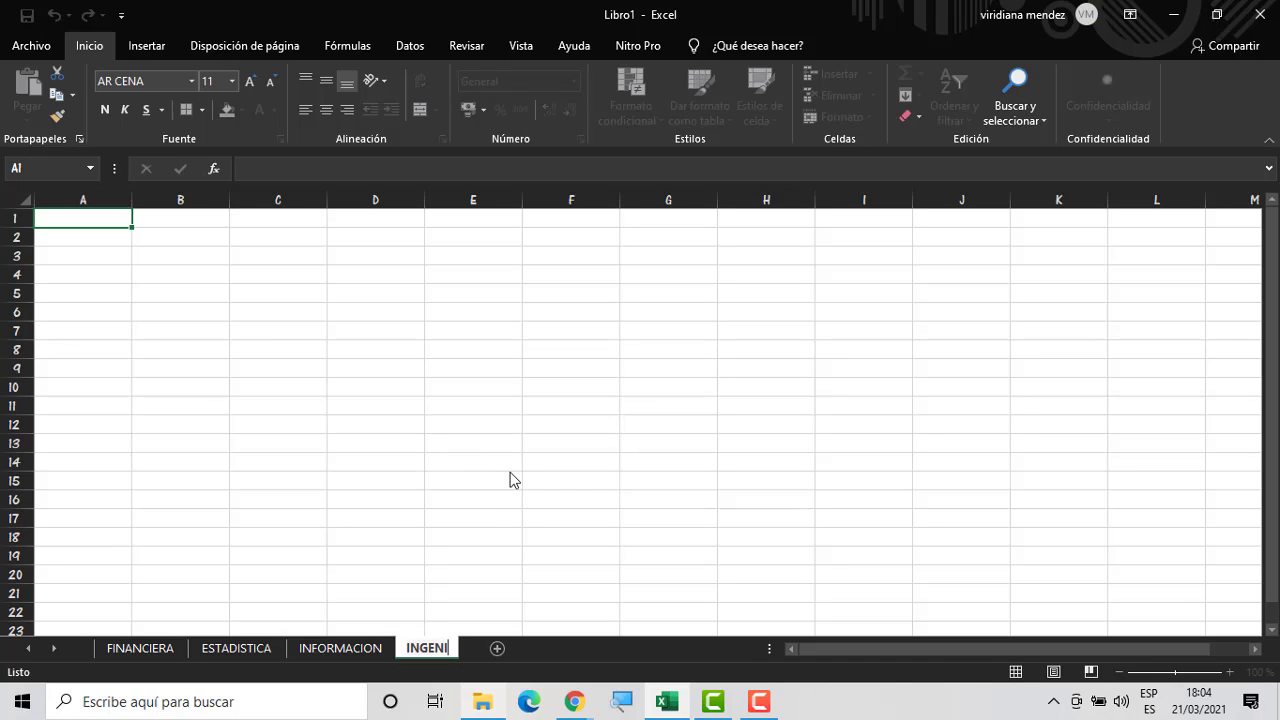
type("ERIA")
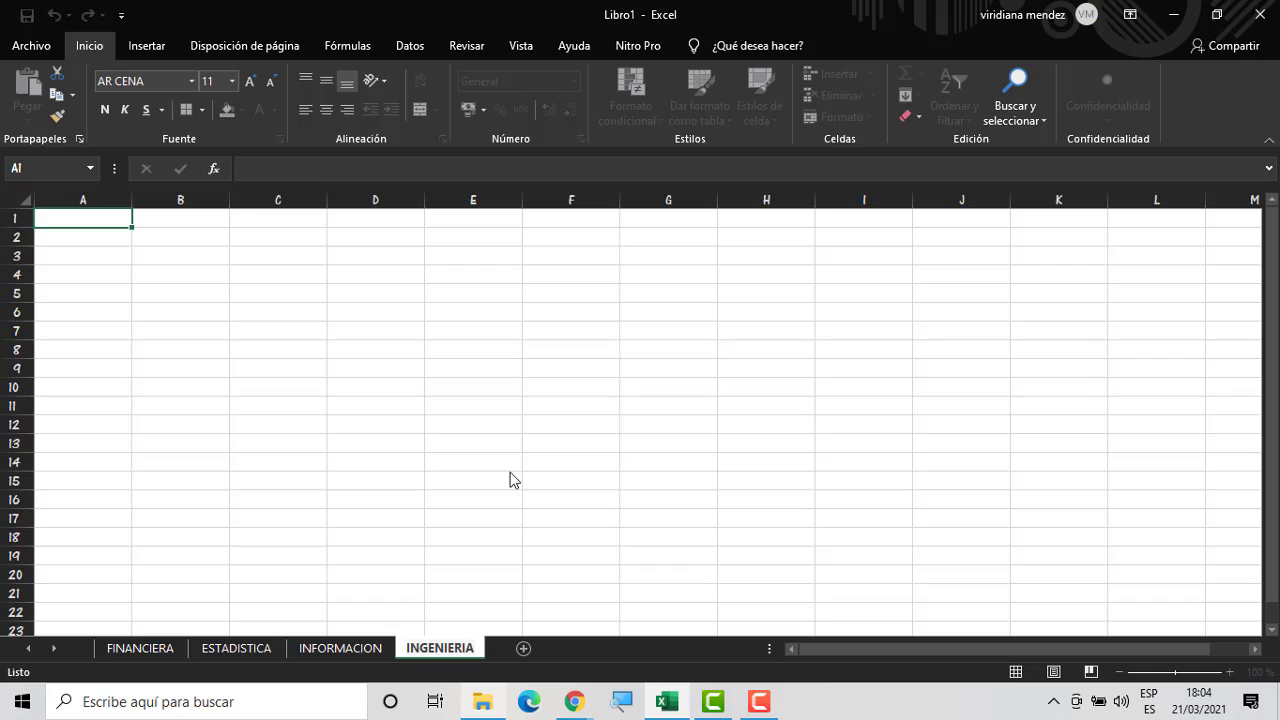
key("Return")
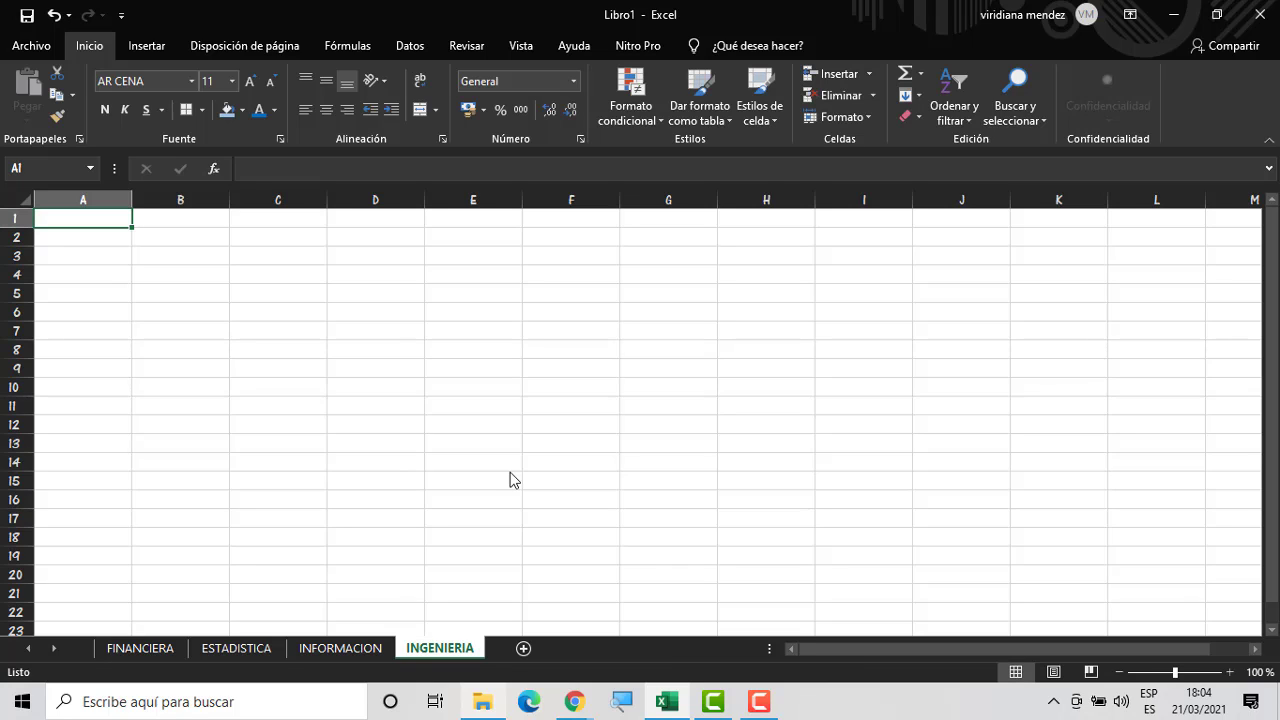
Enter the title FORMULAS Y FUNCIONES DE INGENIERIA in B2 of the INGENIERIA sheet
left_click(1230, 674)
left_click(1230, 674)
left_click(1230, 674)
left_click(1230, 674)
left_click(1230, 674)
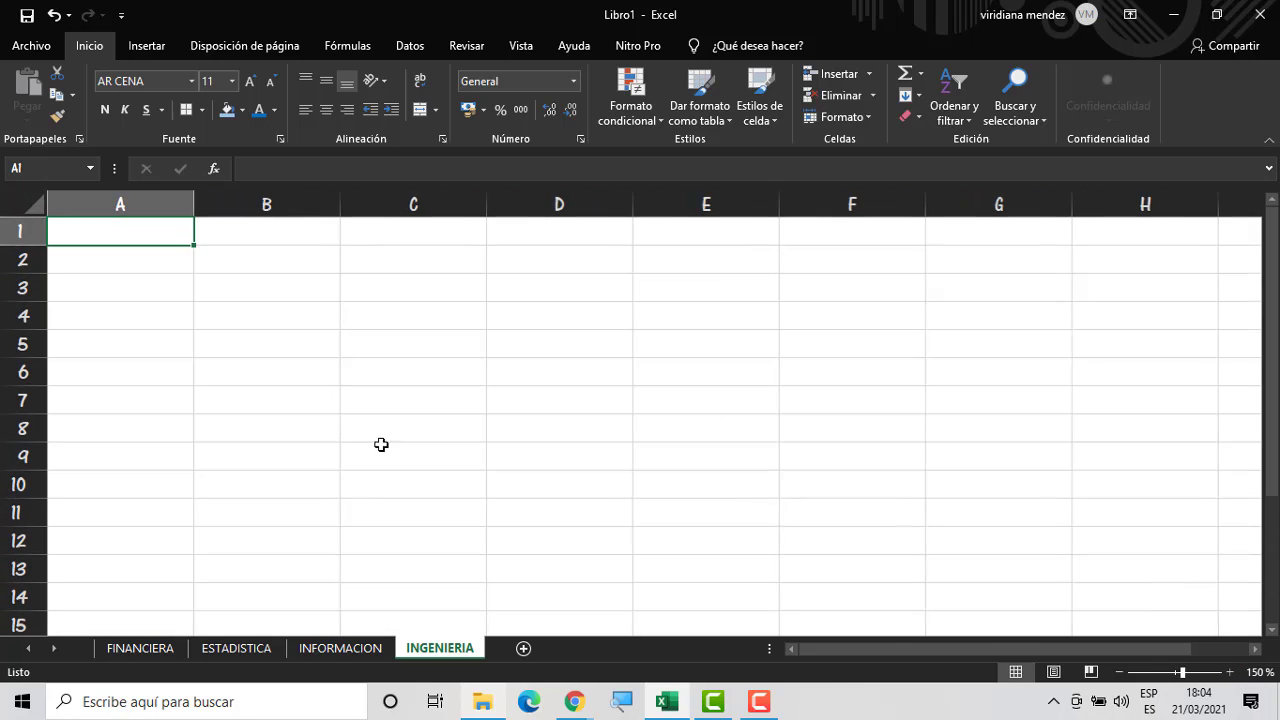
left_click(231, 262)
type("FORMUAS")
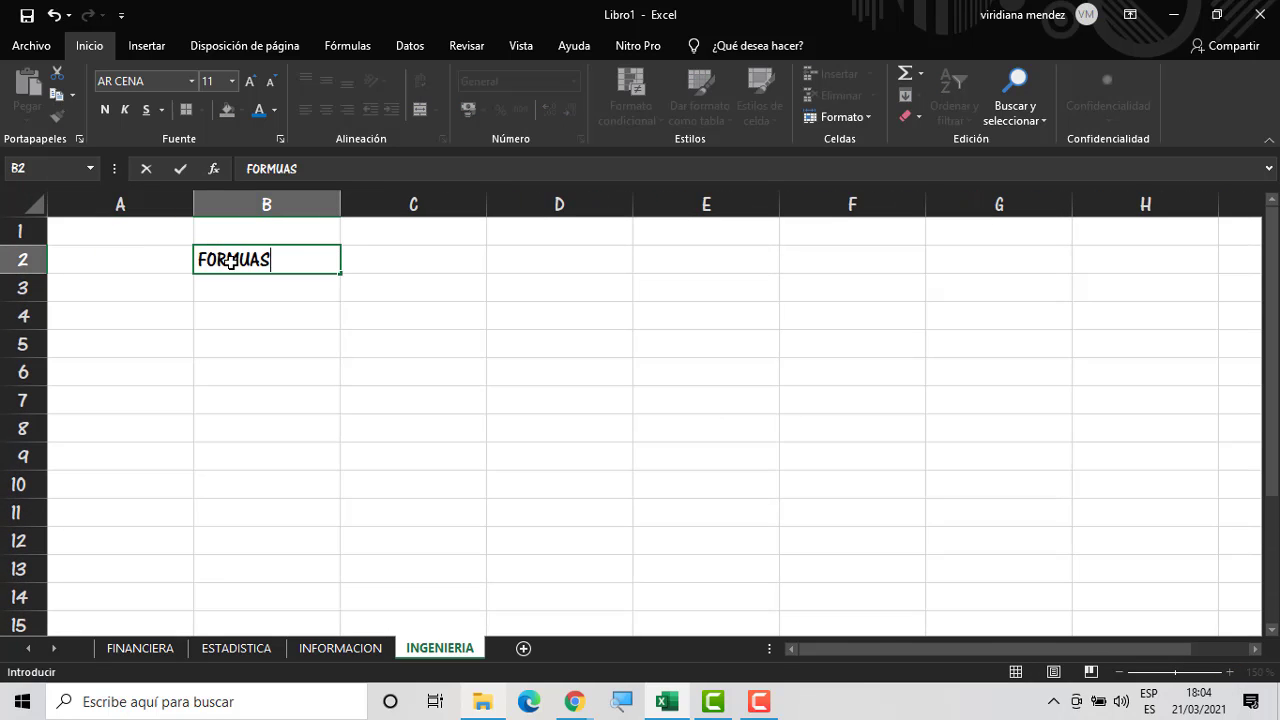
key("BackSpace")
key("BackSpace")
type("LAS Y FU")
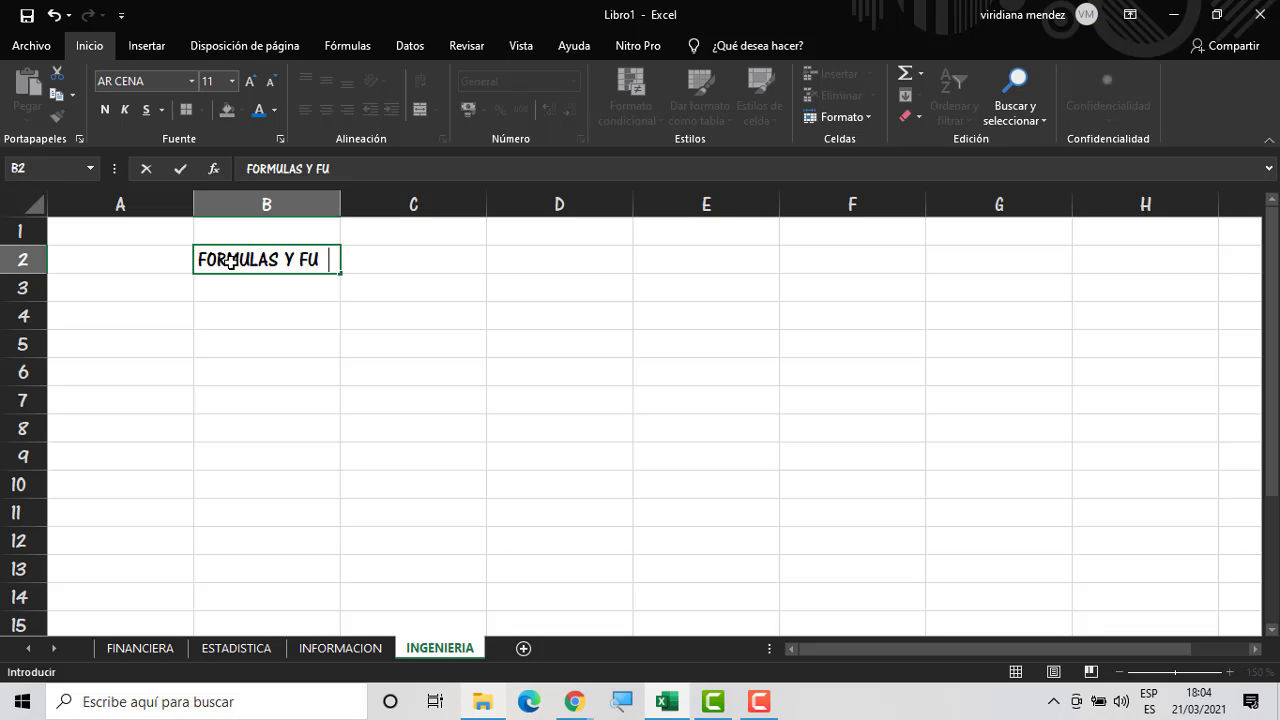
type("NCIONES DE IN")
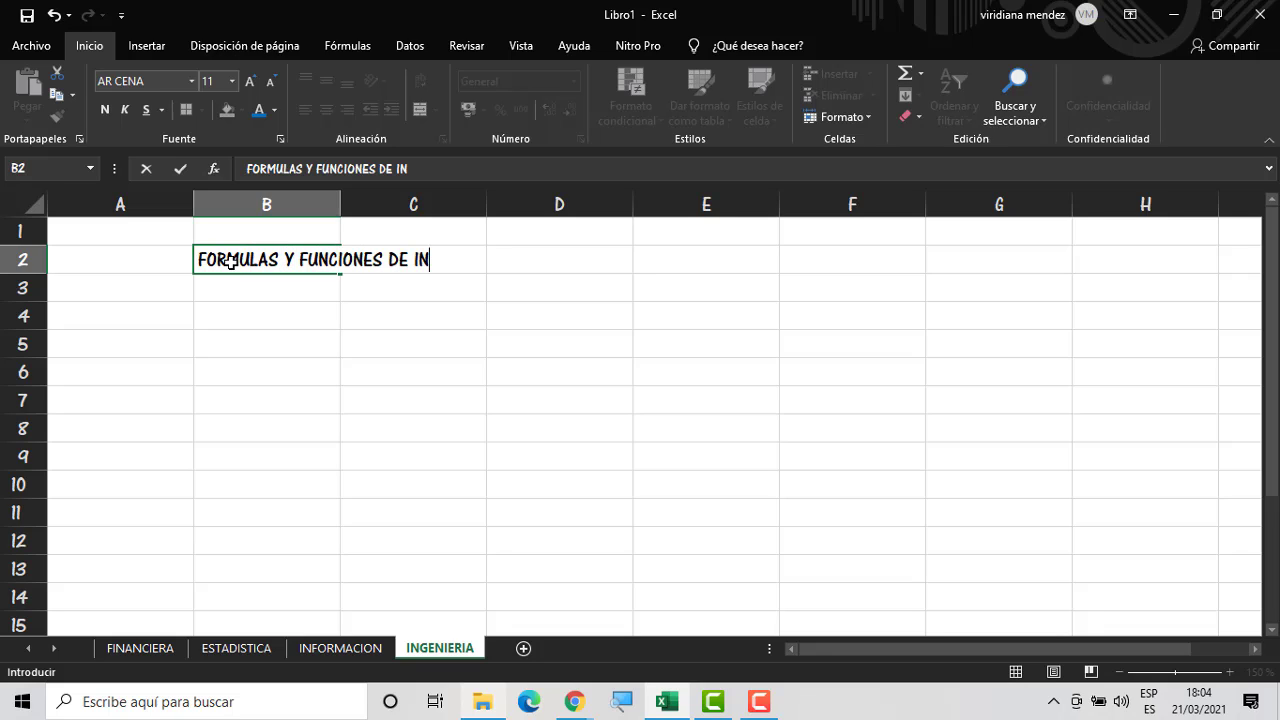
type("GENIERIA")
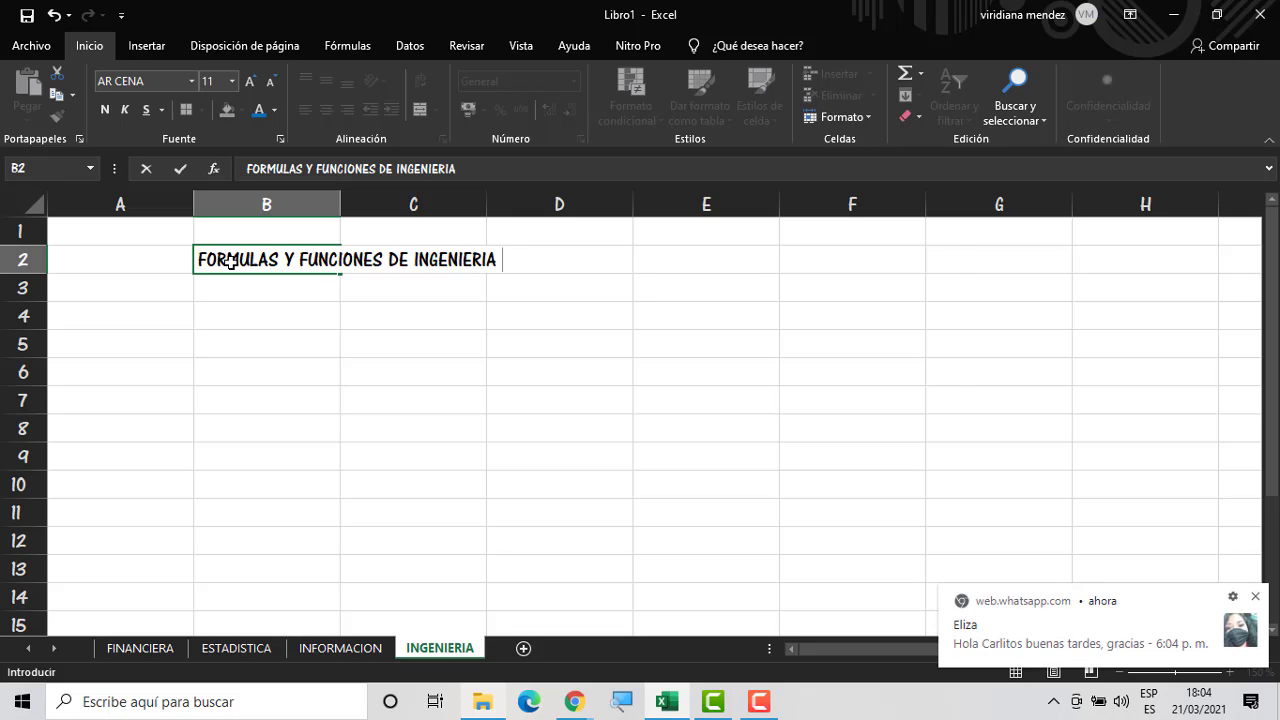
key("Return")
key("Return")
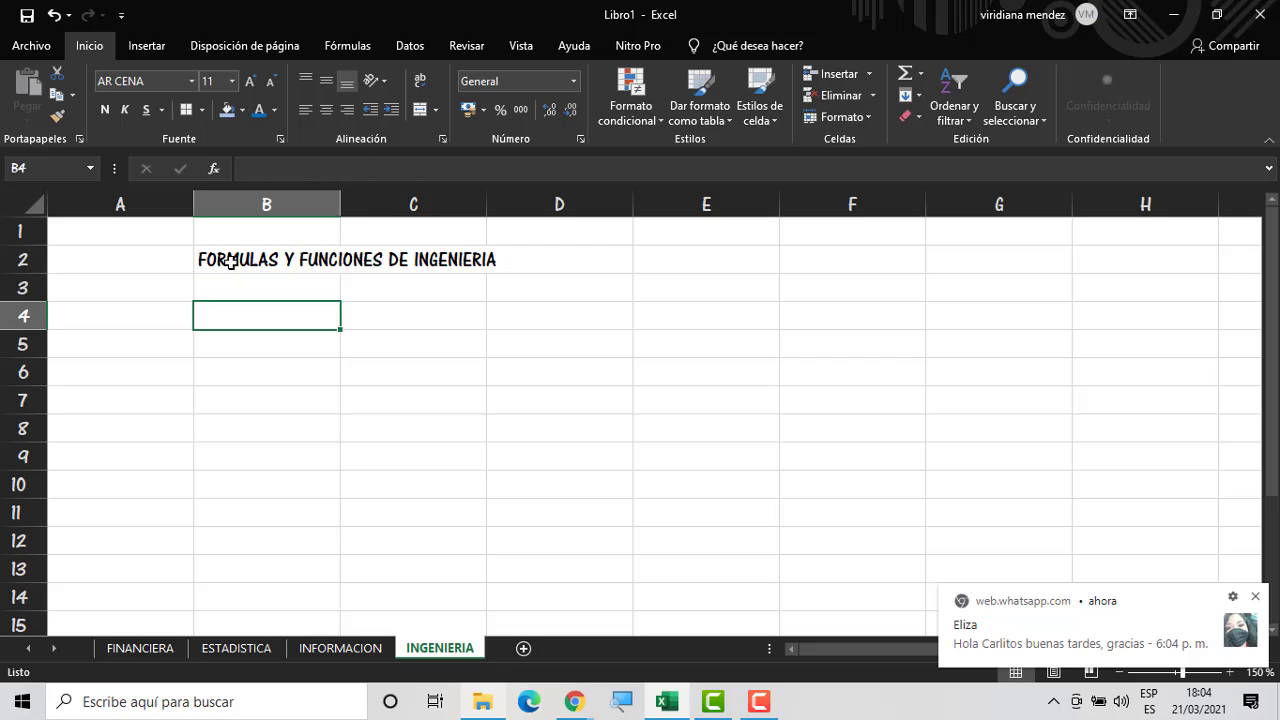
Enter the subtitle FORMULAS DE TECNOLOGIA O INFORMATICA in B4 and dismiss the chat notification
type("FORMULA")
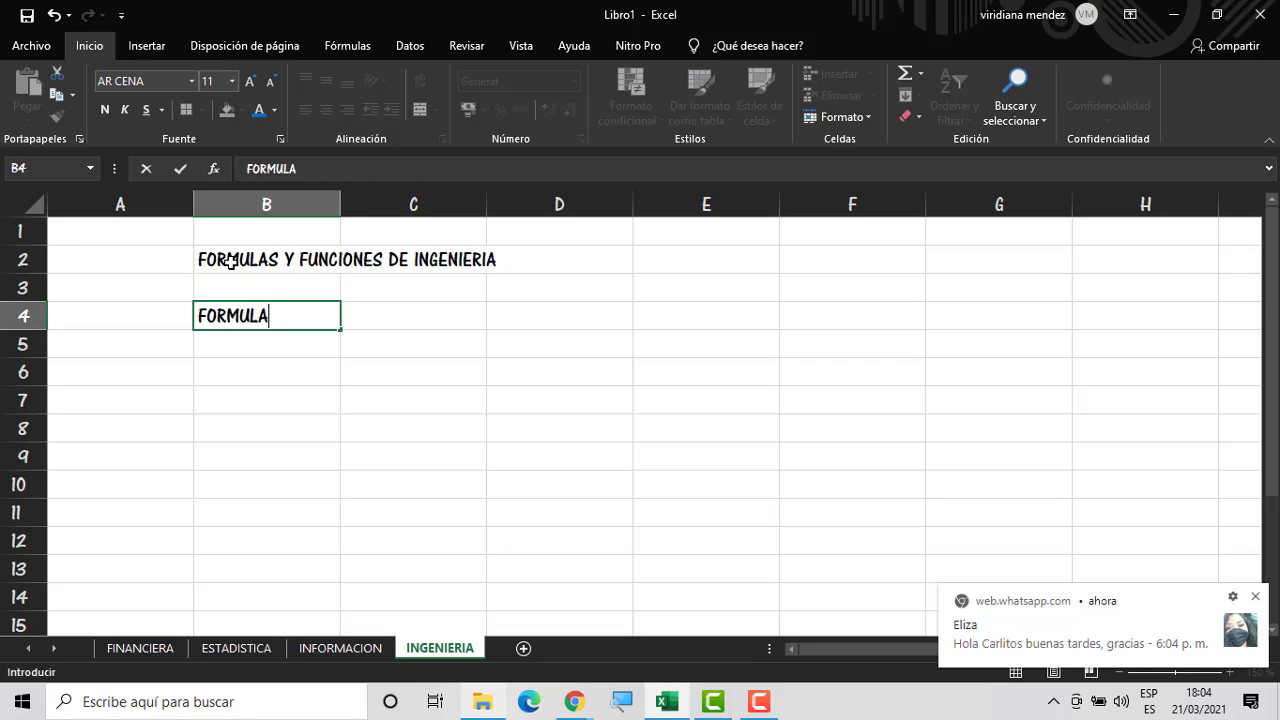
type("S DE TE")
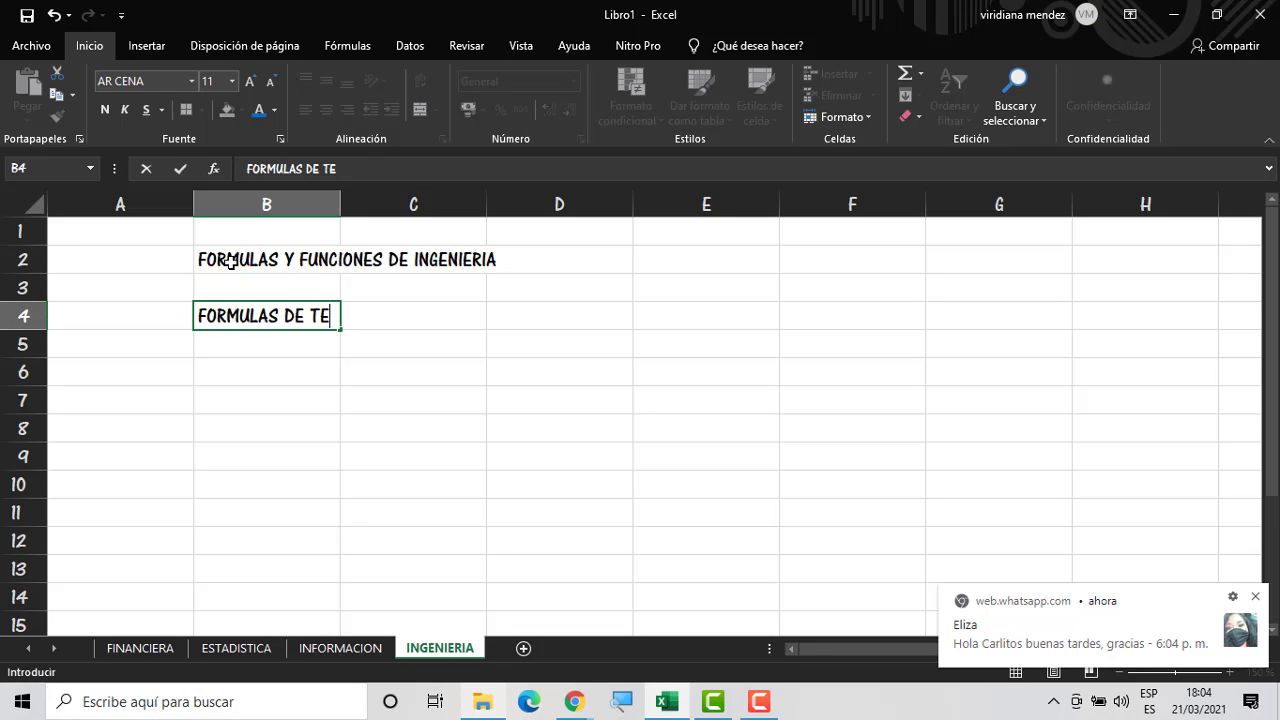
type("CNOLIGIA O")
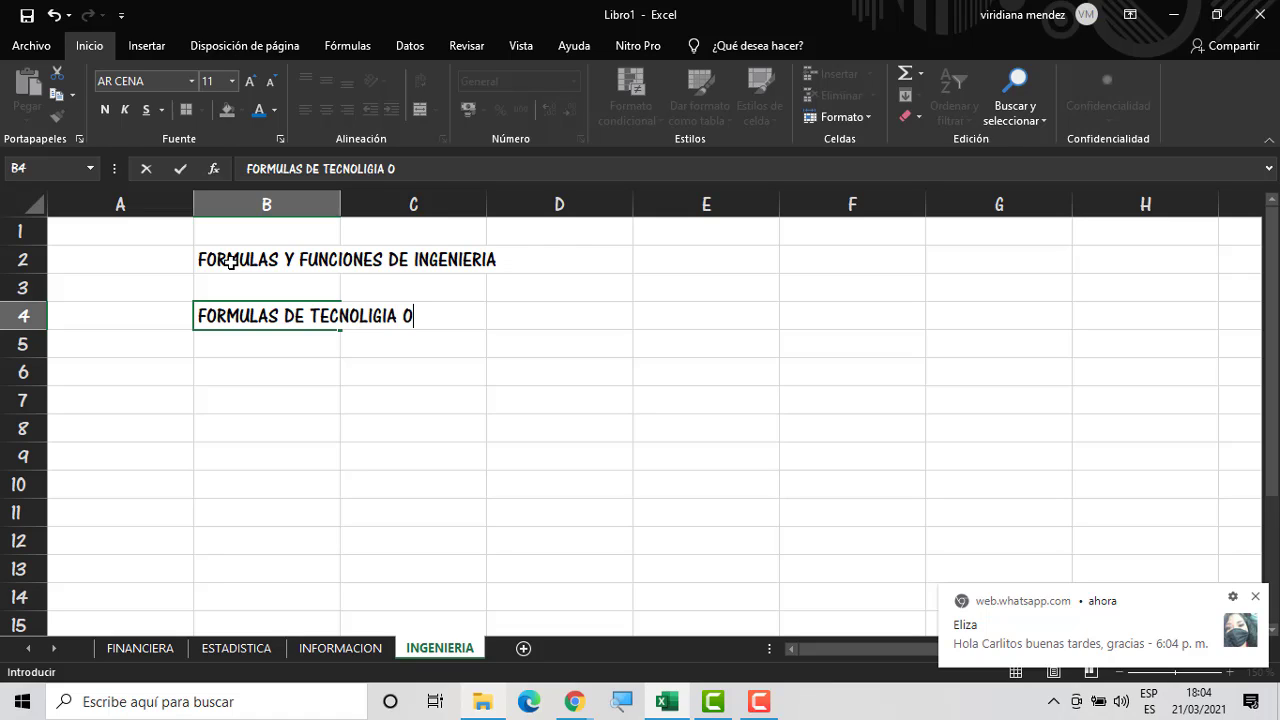
key("BackSpace")
key("BackSpace")
key("BackSpace")
key("BackSpace")
key("BackSpace")
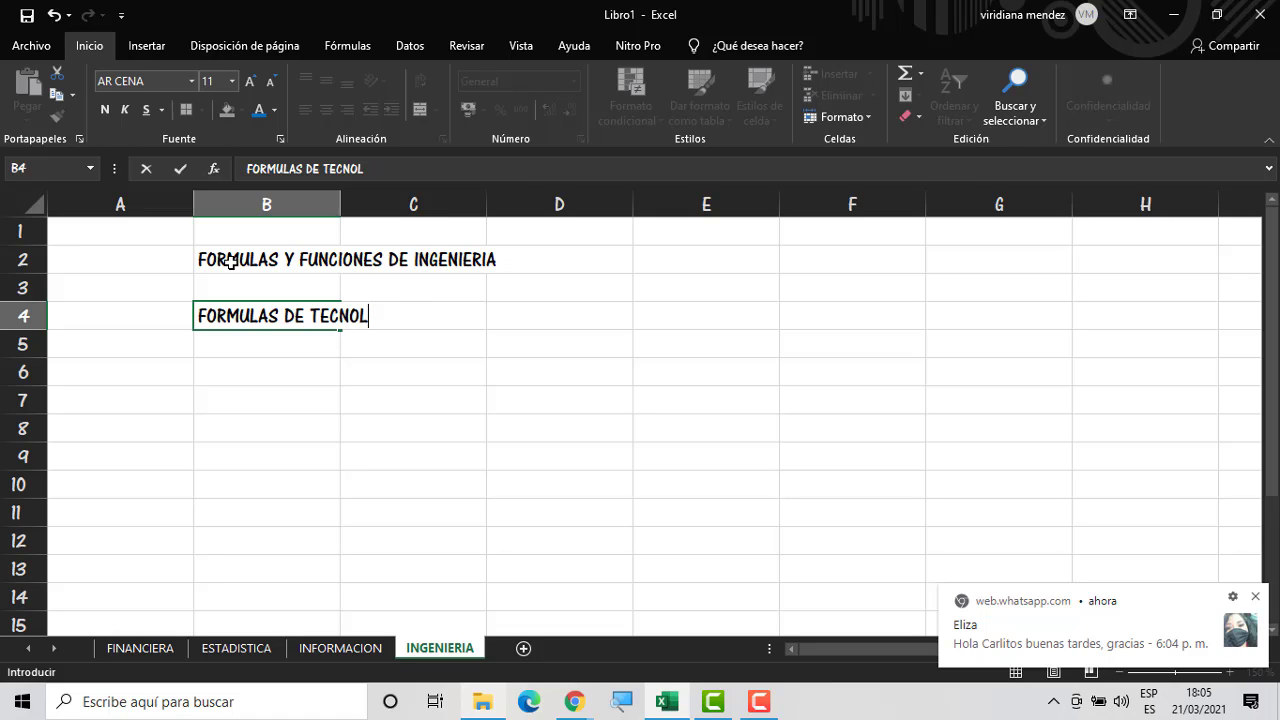
type("OGIA O")
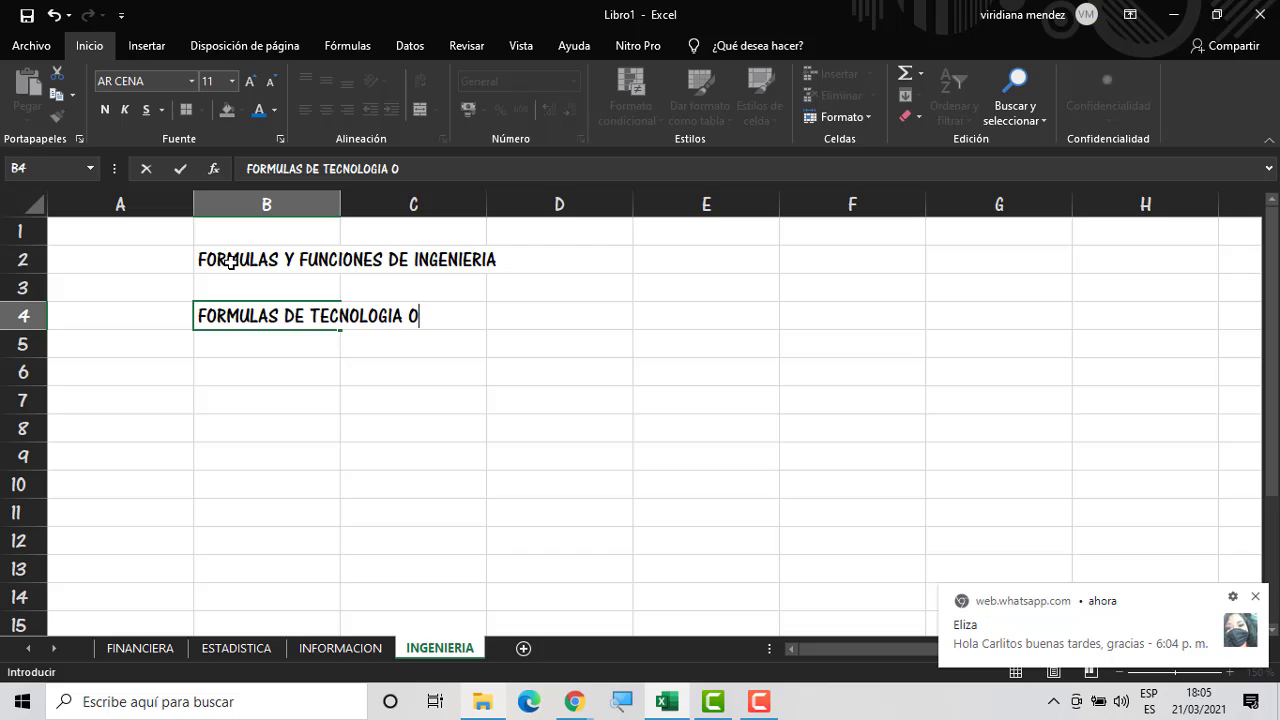
type(" INFORMATICA")
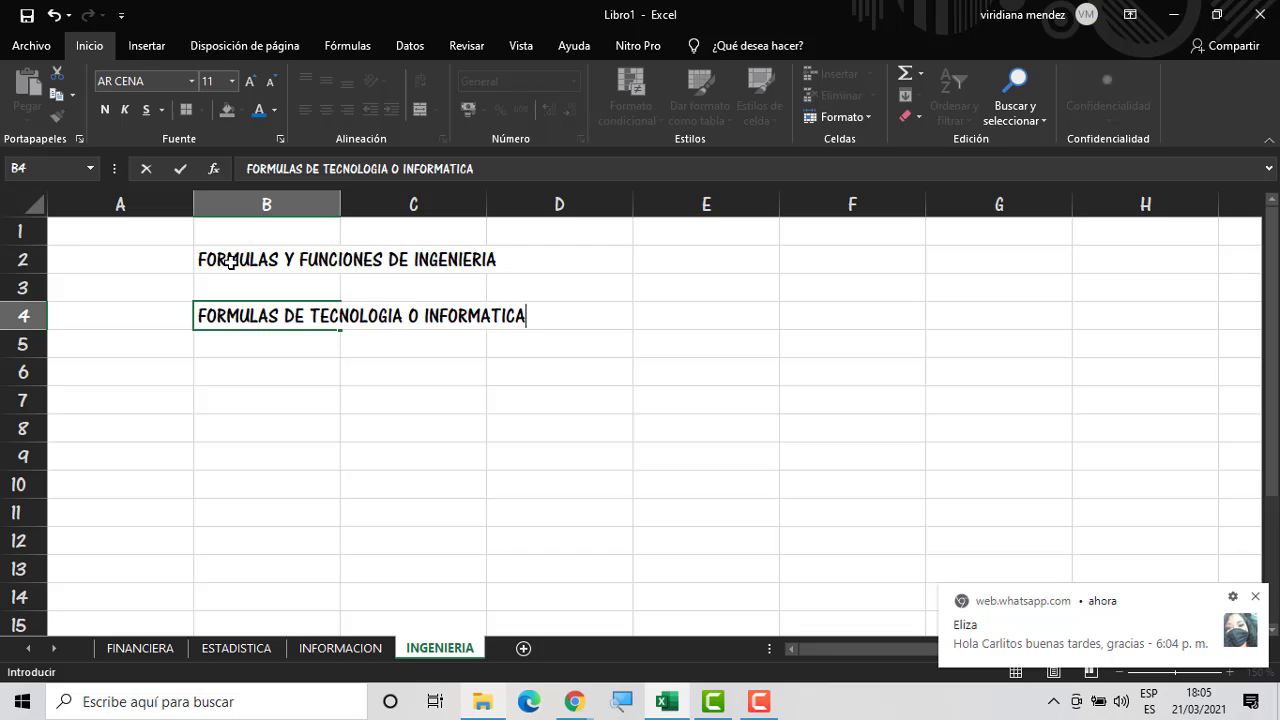
key("Return")
key("Return")
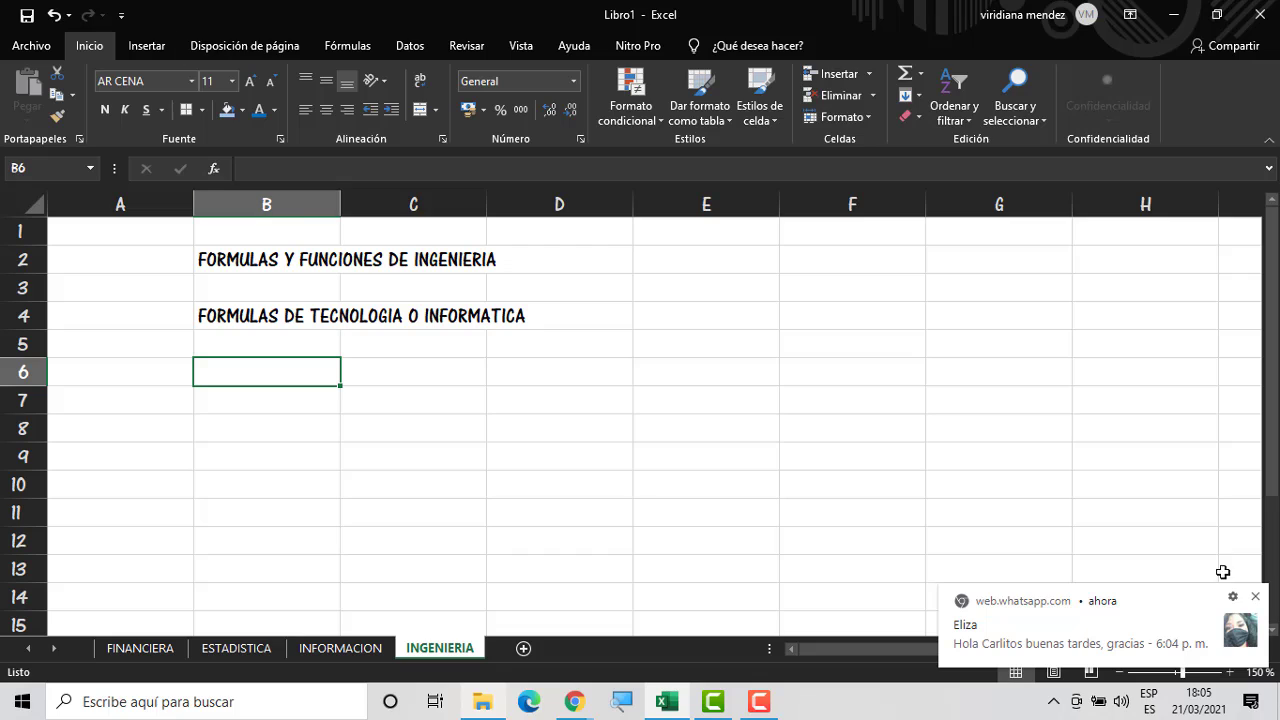
left_click(1257, 598)
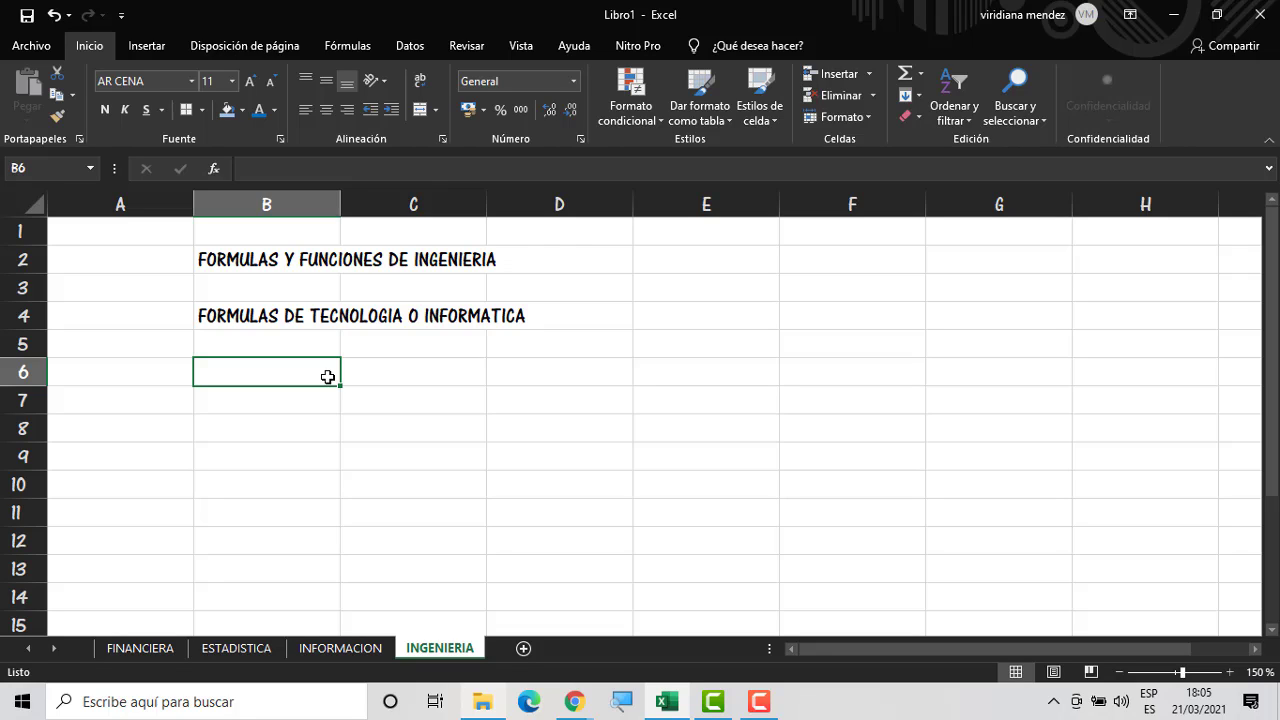
Enter the heading DECIMAL A BINARIO in B6
type("DECIMAL")
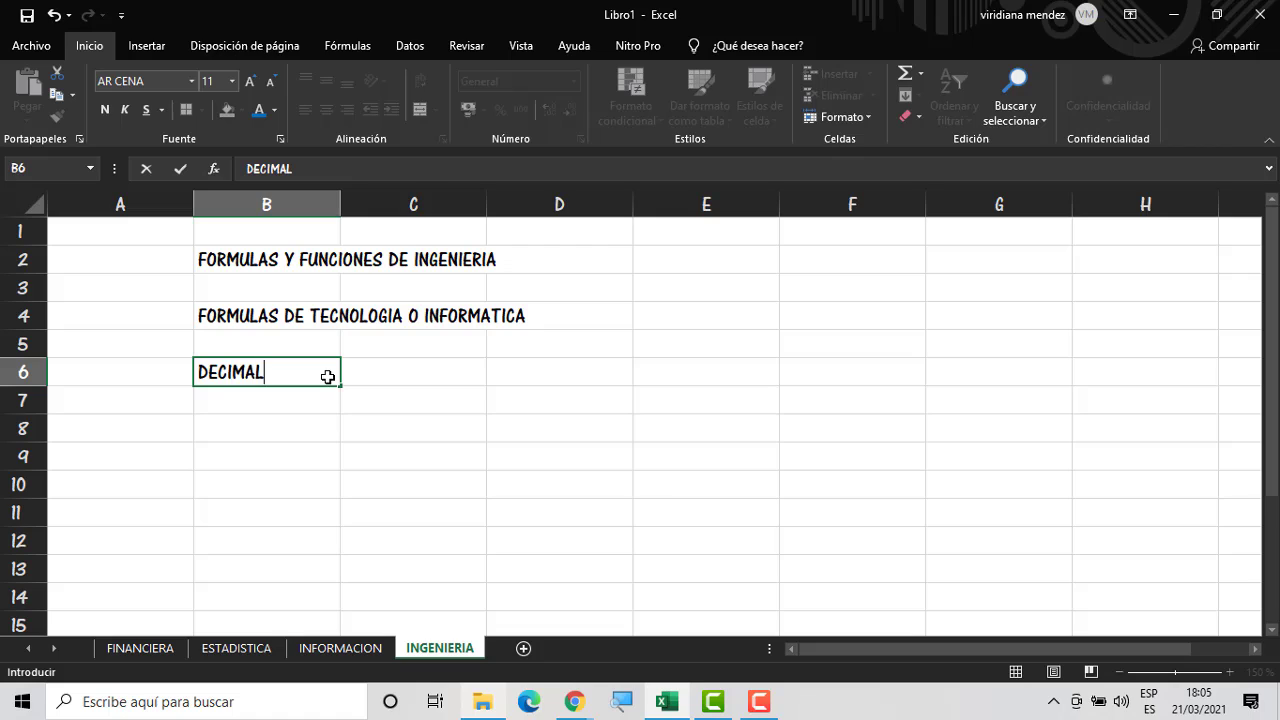
type("A")
key("BackSpace")
key("BackSpace")
key("BackSpace")
type("L A BINARIO")
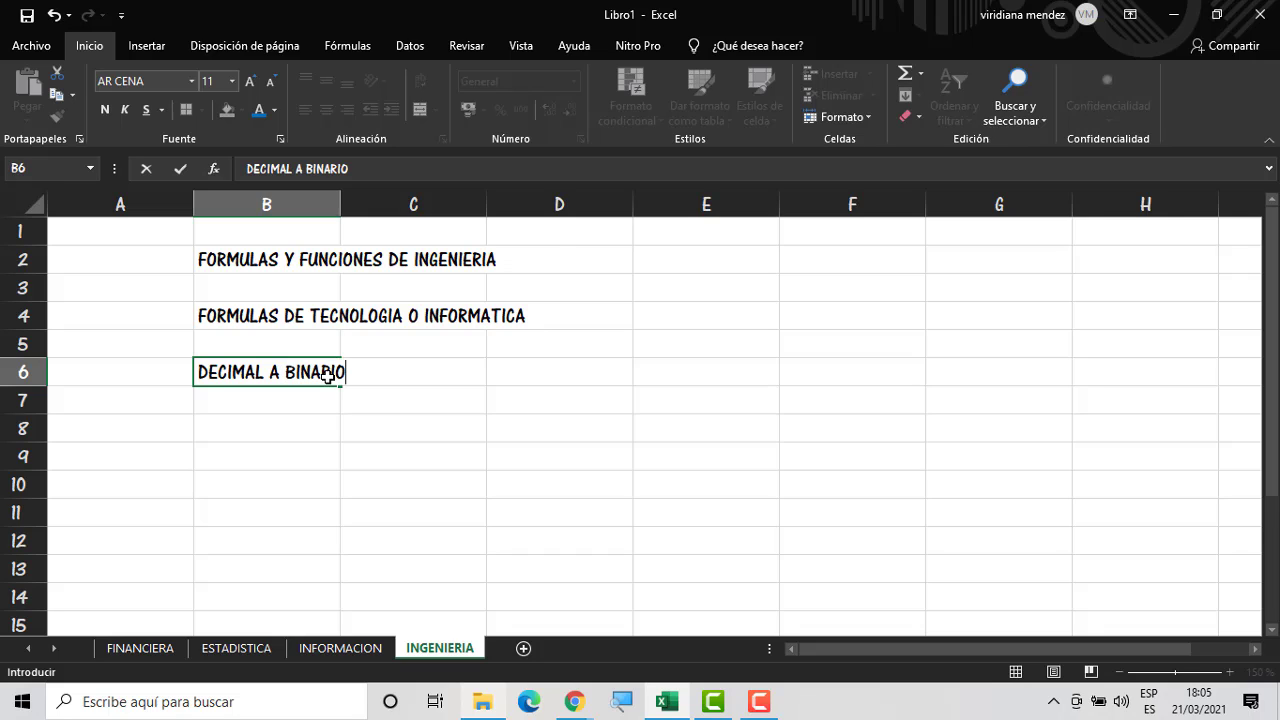
key("Return")
key("Return")
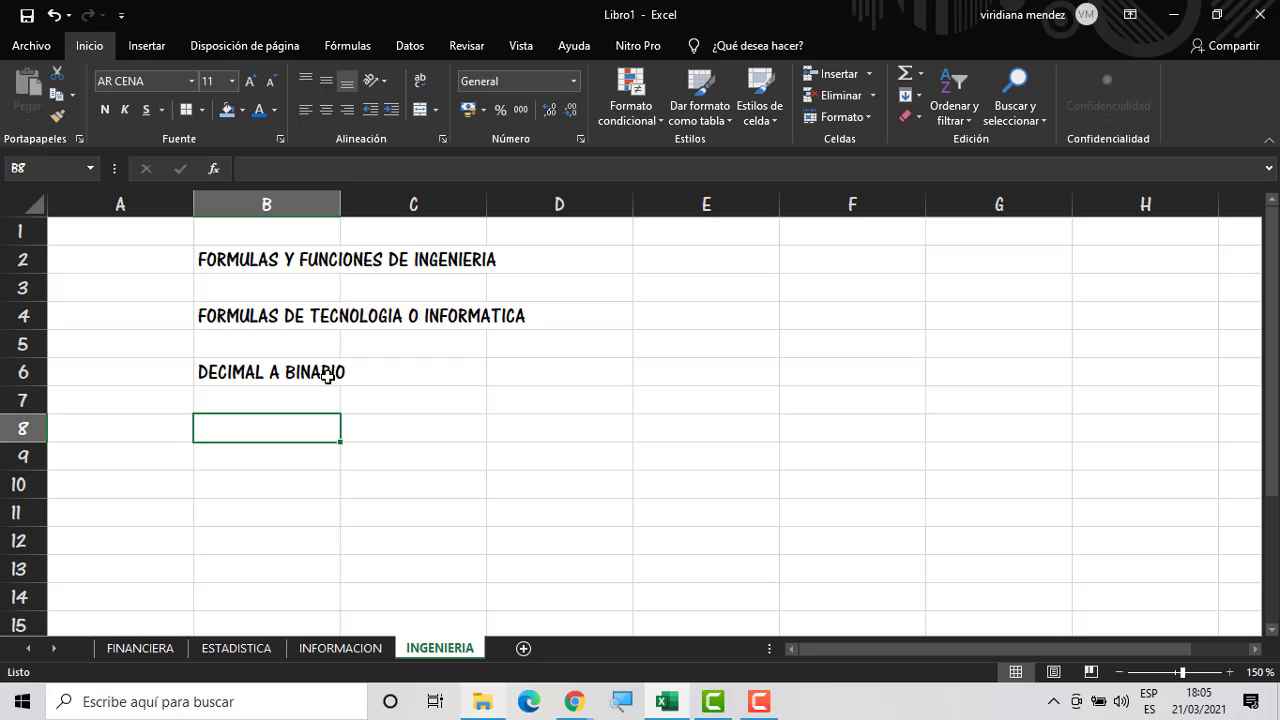
Enter 1, 2, 3 and 4 in B8:B11 and extend the number series down to 50 in B57
type("1")
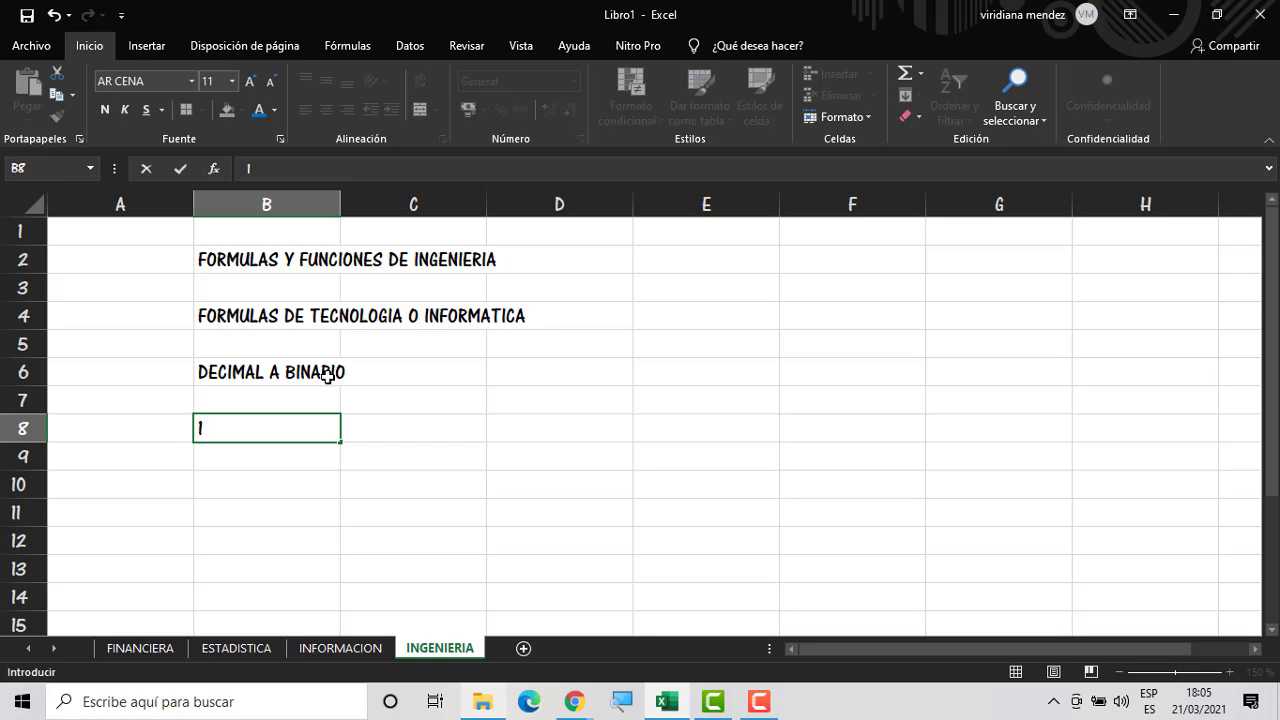
key("Return")
type("2")
key("Return")
type("3")
key("Return")
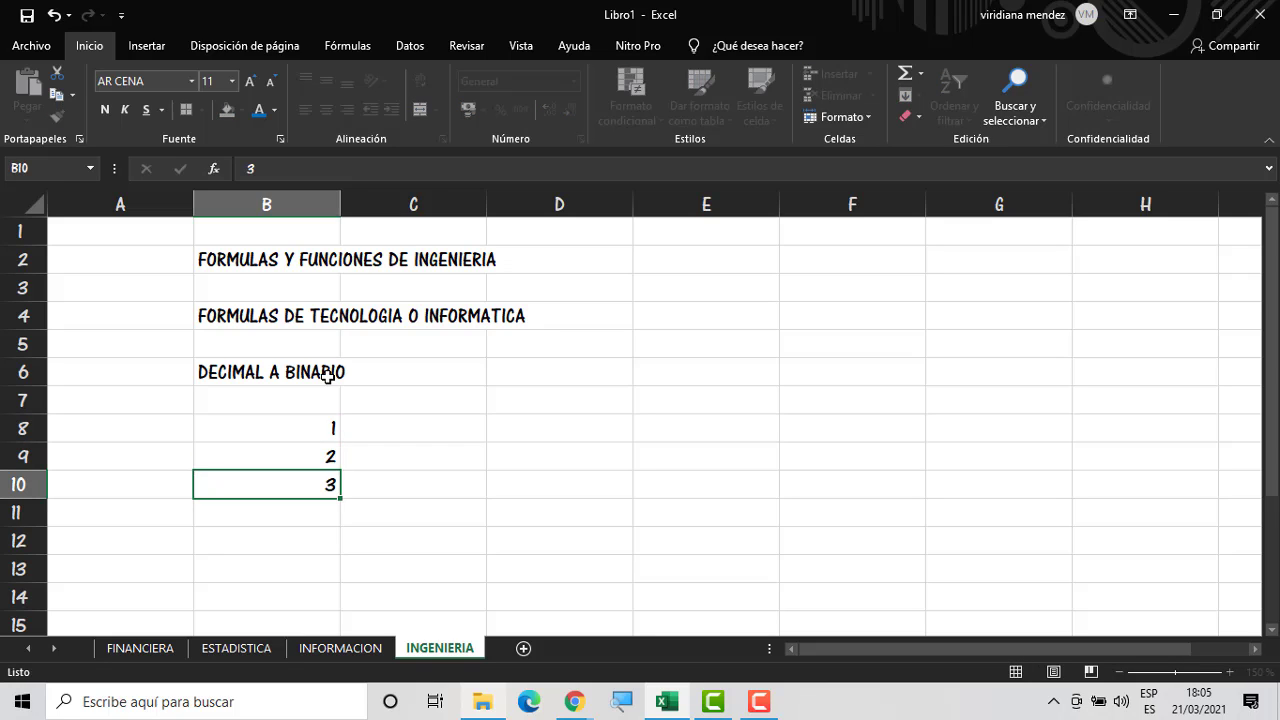
key("Return")
type("4")
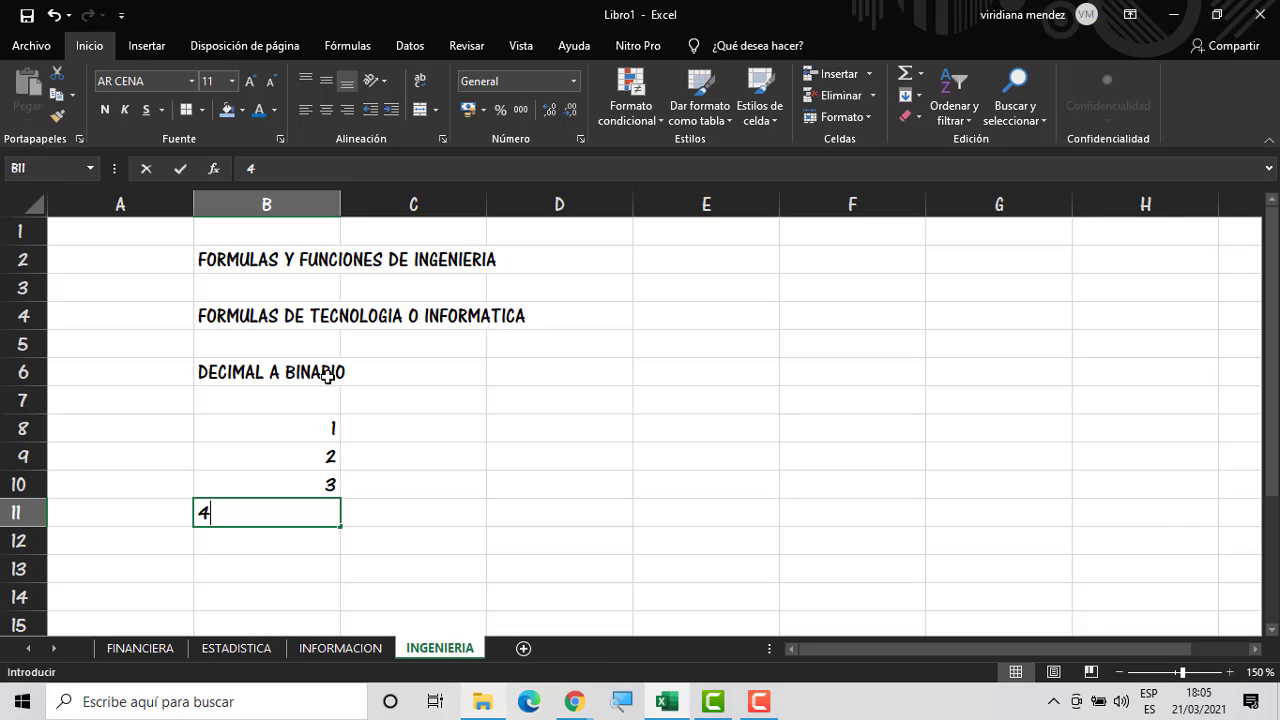
key("Return")
key("Up")
left_click_drag(308, 427, 300, 574)
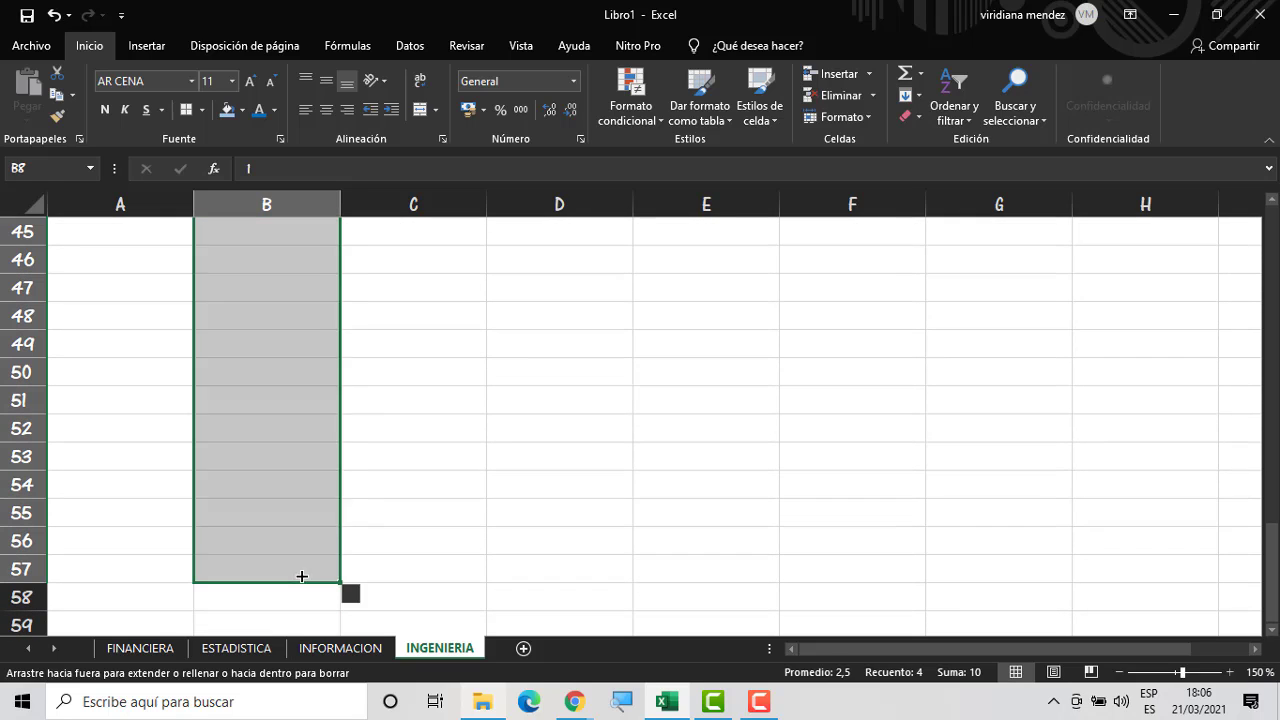
left_click(374, 571)
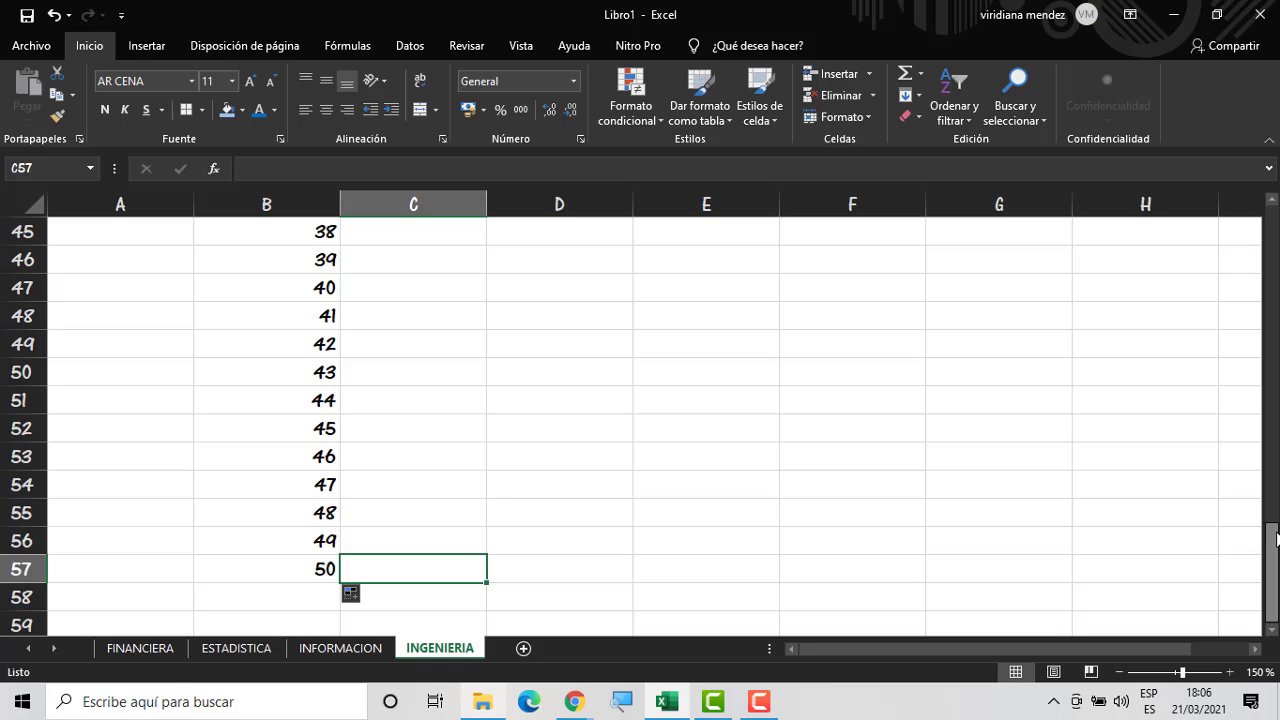
Enter the formula =DEC.A.BIN(B8) in C8 to convert the first decimal number to binary
left_click_drag(1272, 546, 1272, 250)
left_click(442, 368)
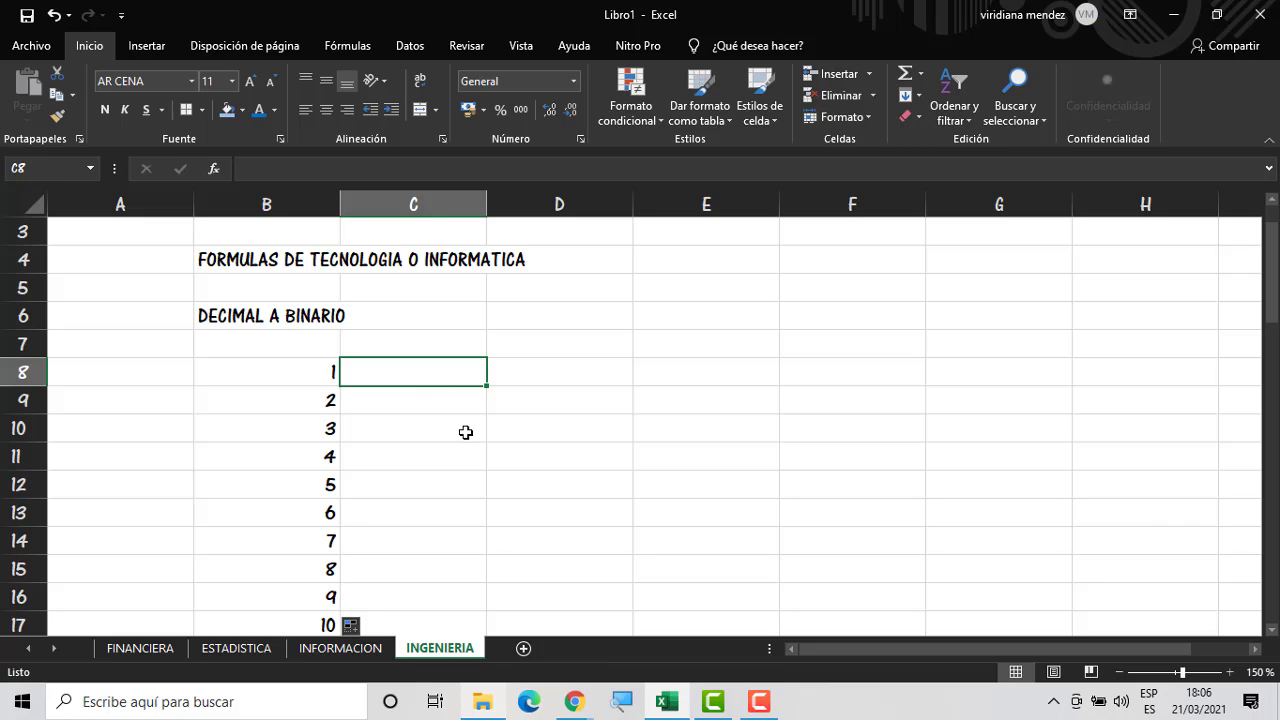
type("=")
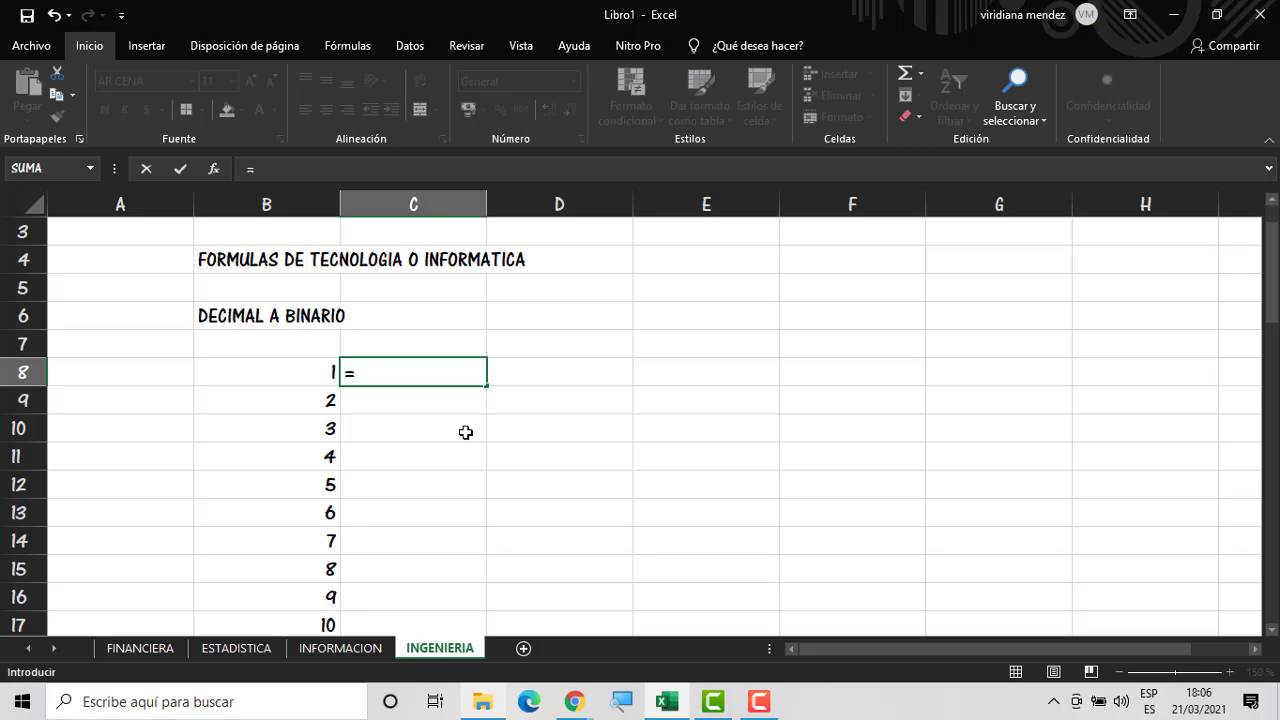
type("DE")
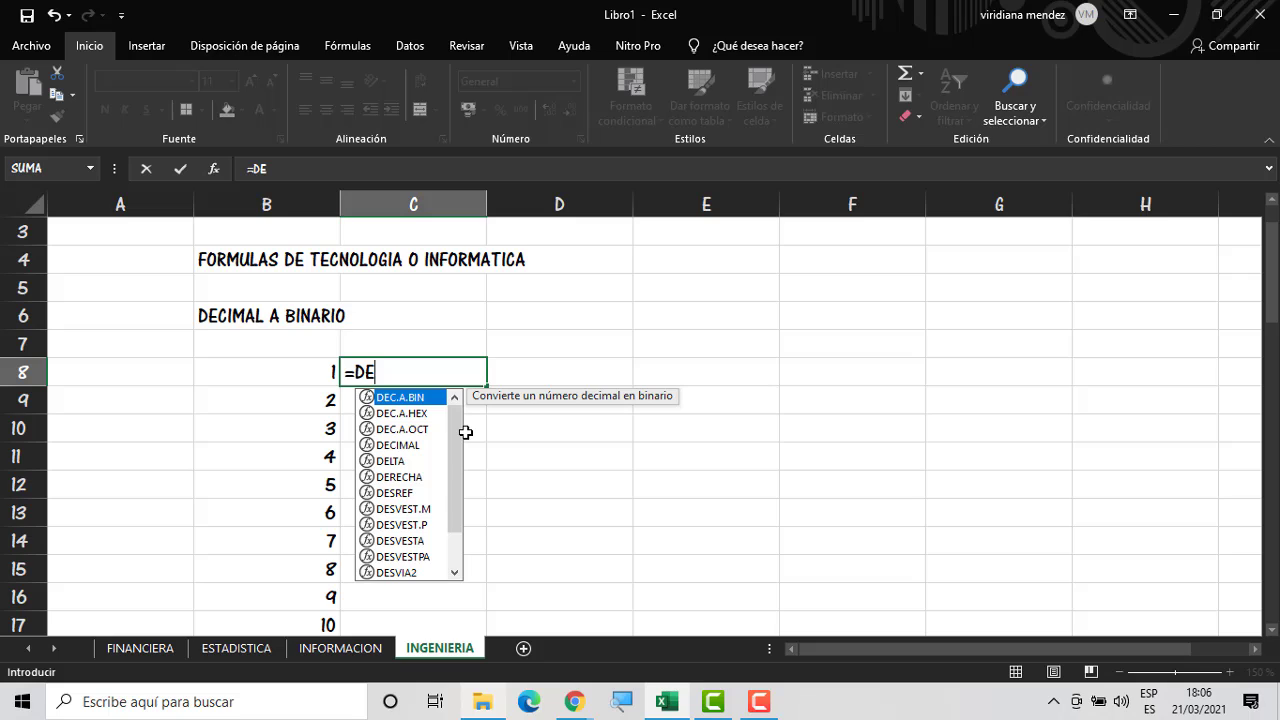
double_click(410, 397)
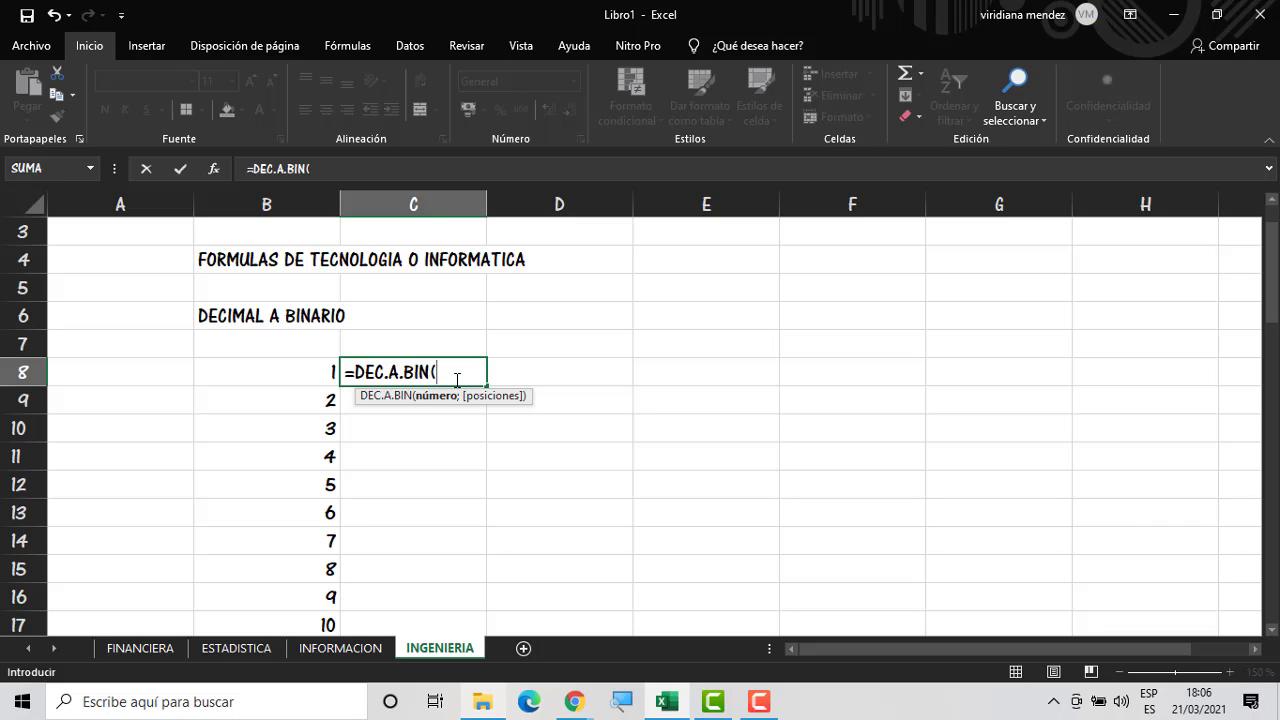
left_click(293, 370)
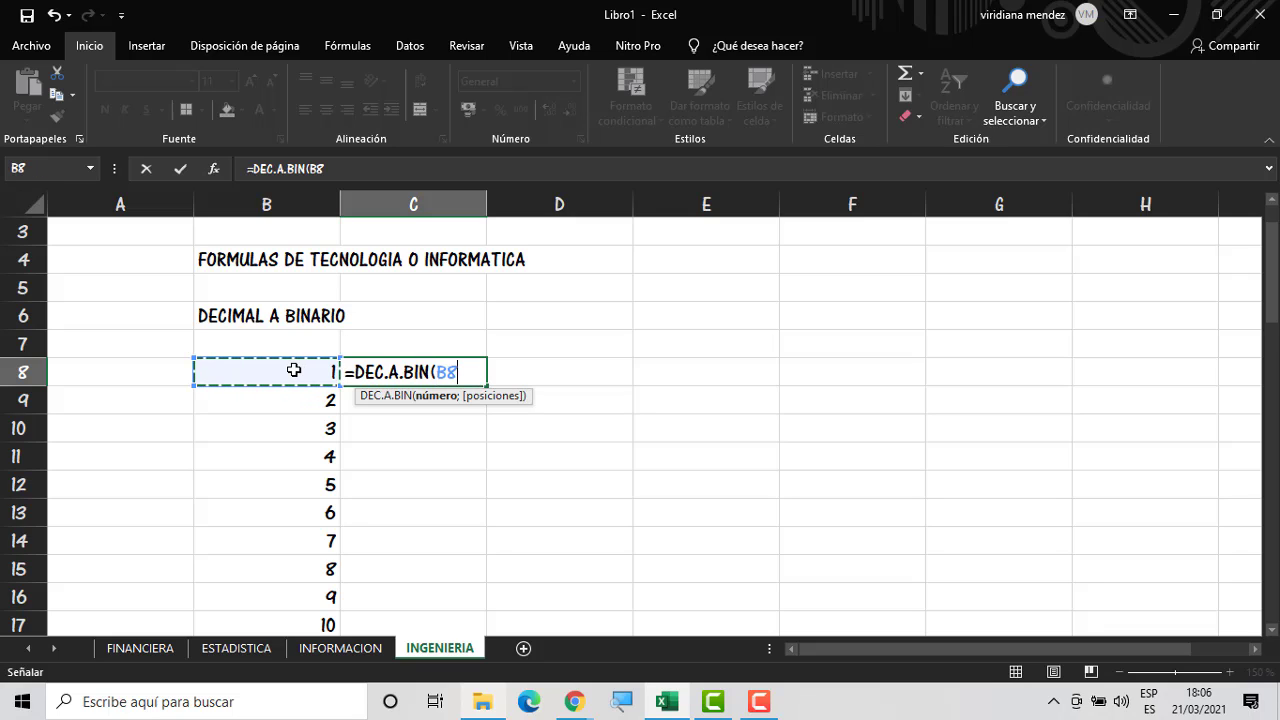
key("Return")
Copy the conversion formula from C8 down to C57 alongside the whole number series
left_click(421, 375)
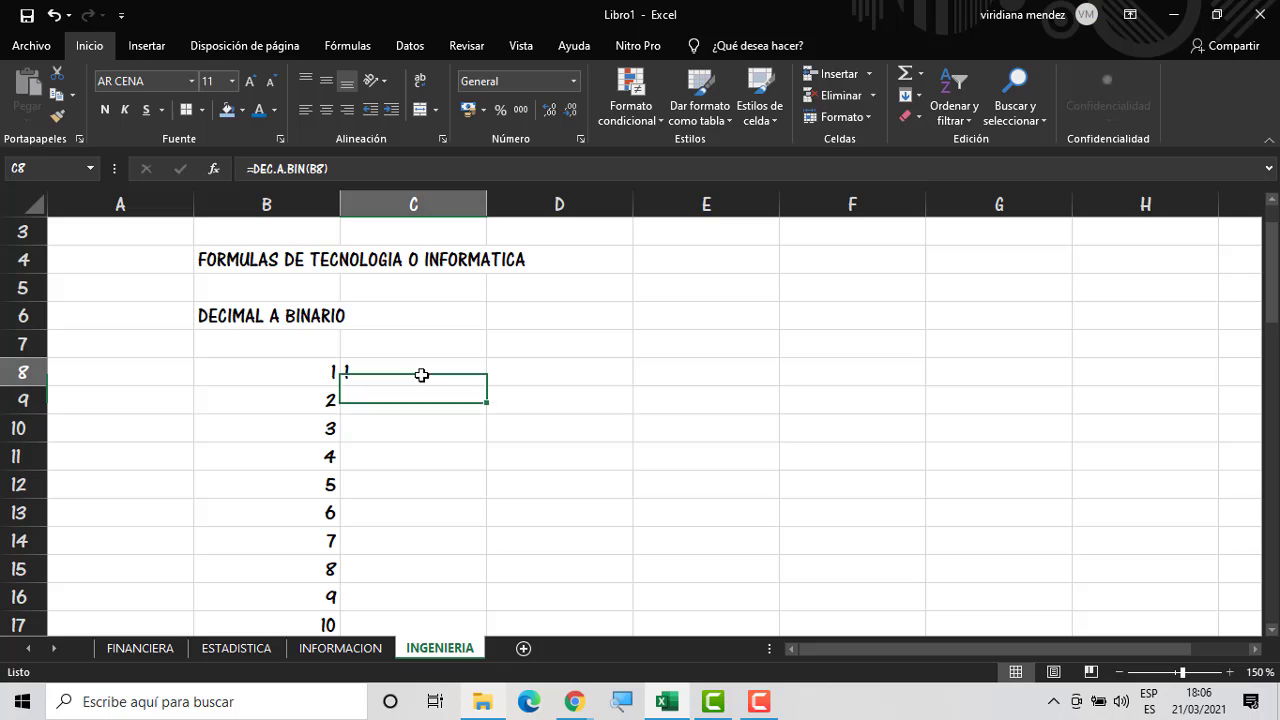
left_click_drag(488, 390, 446, 562)
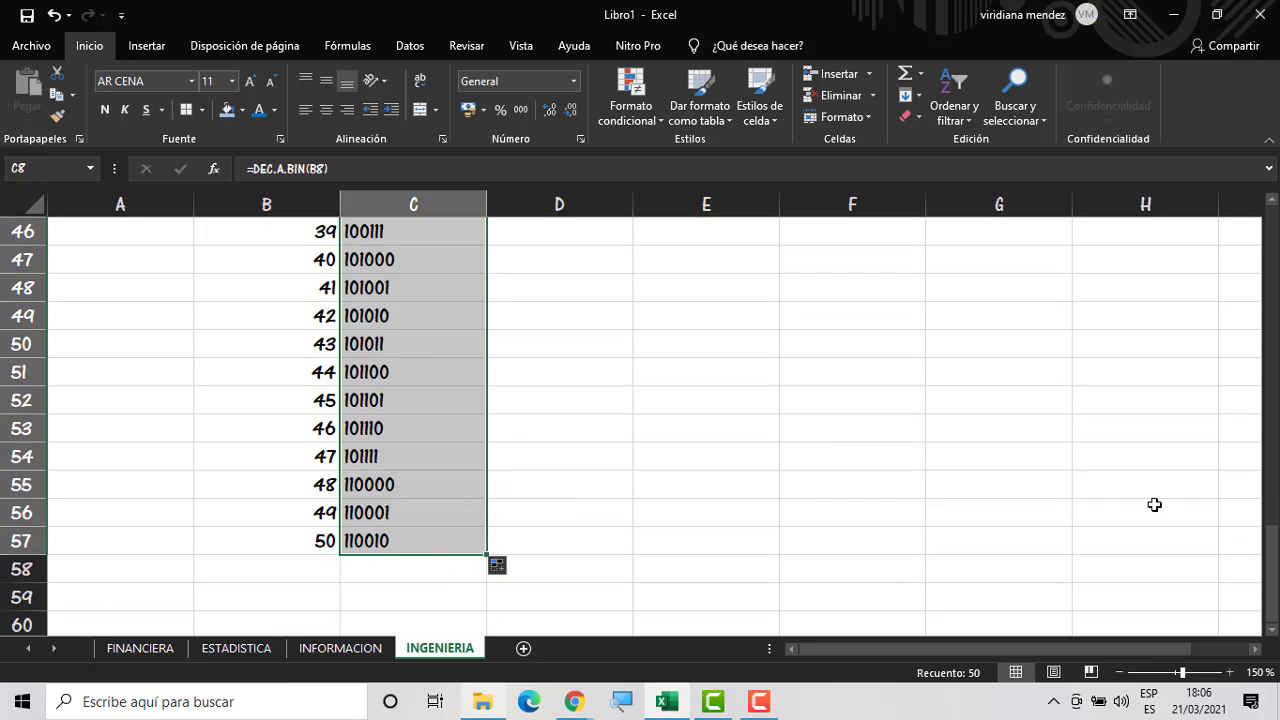
left_click_drag(1276, 531, 683, 342)
left_click(683, 342)
Insert a row above the number list and enter the headings DECIMAL in B8 and BINARIO in C8
left_click(300, 350)
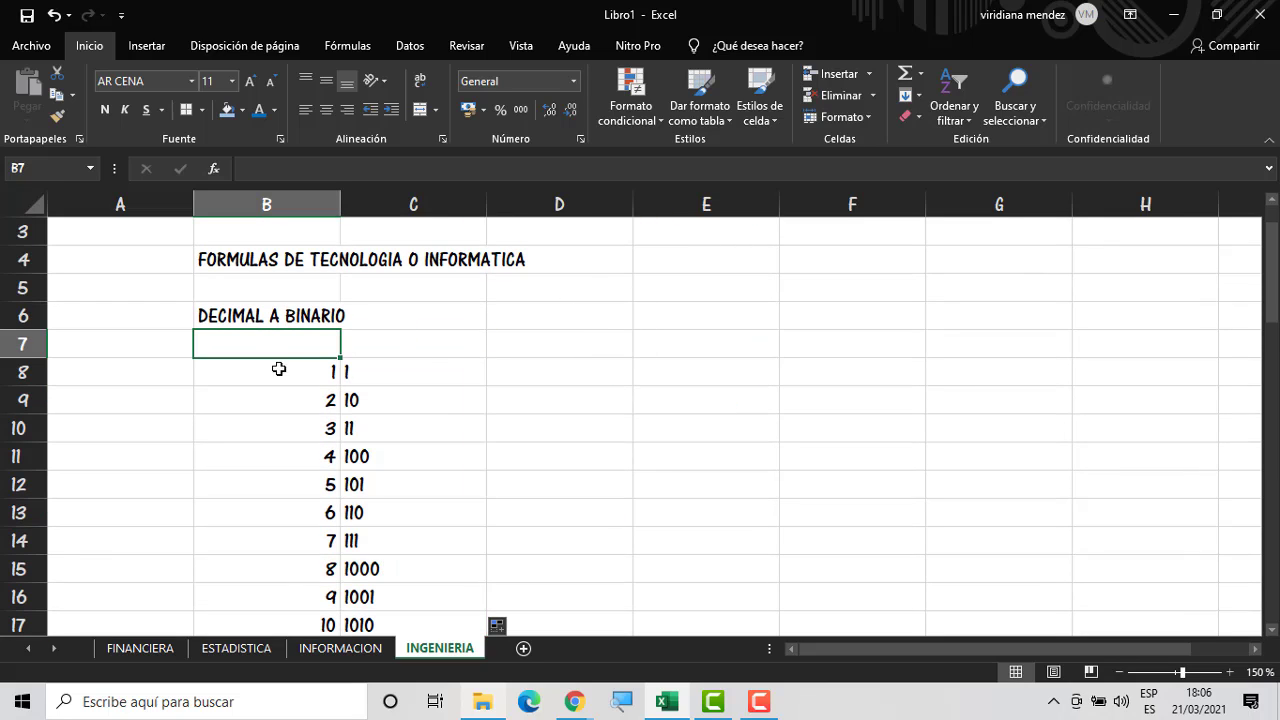
right_click(18, 347)
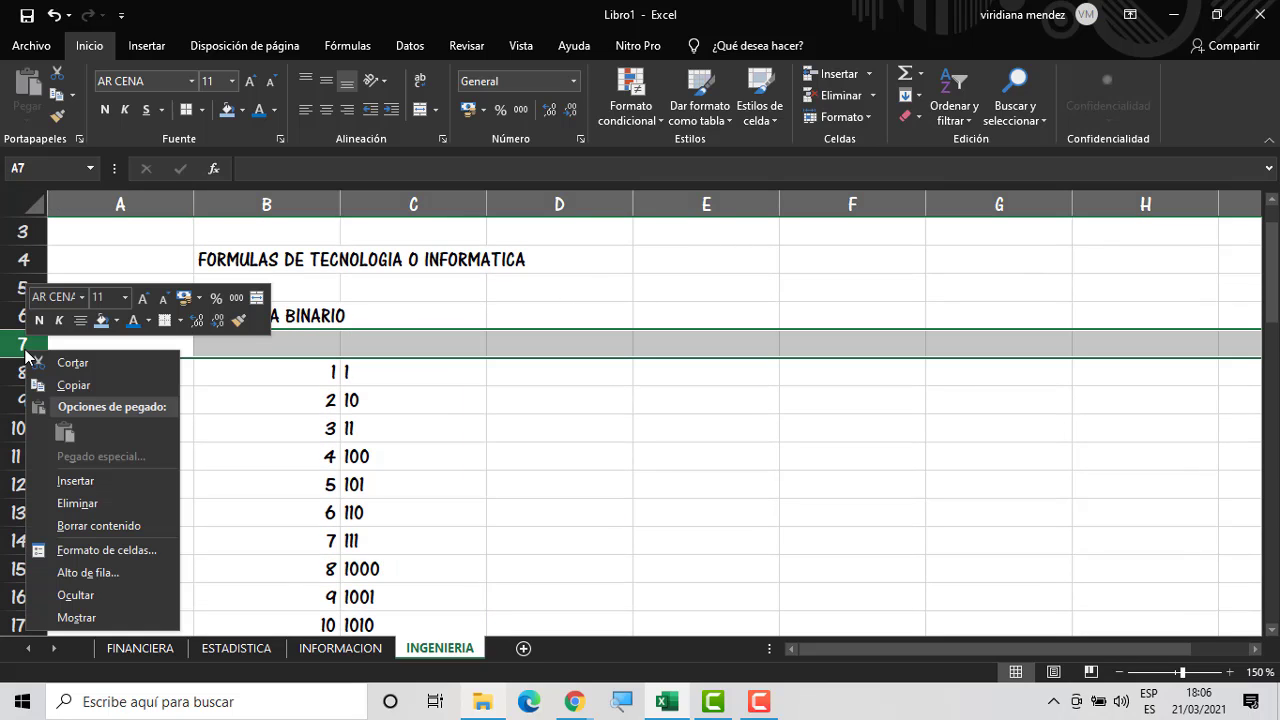
left_click(102, 488)
left_click(296, 379)
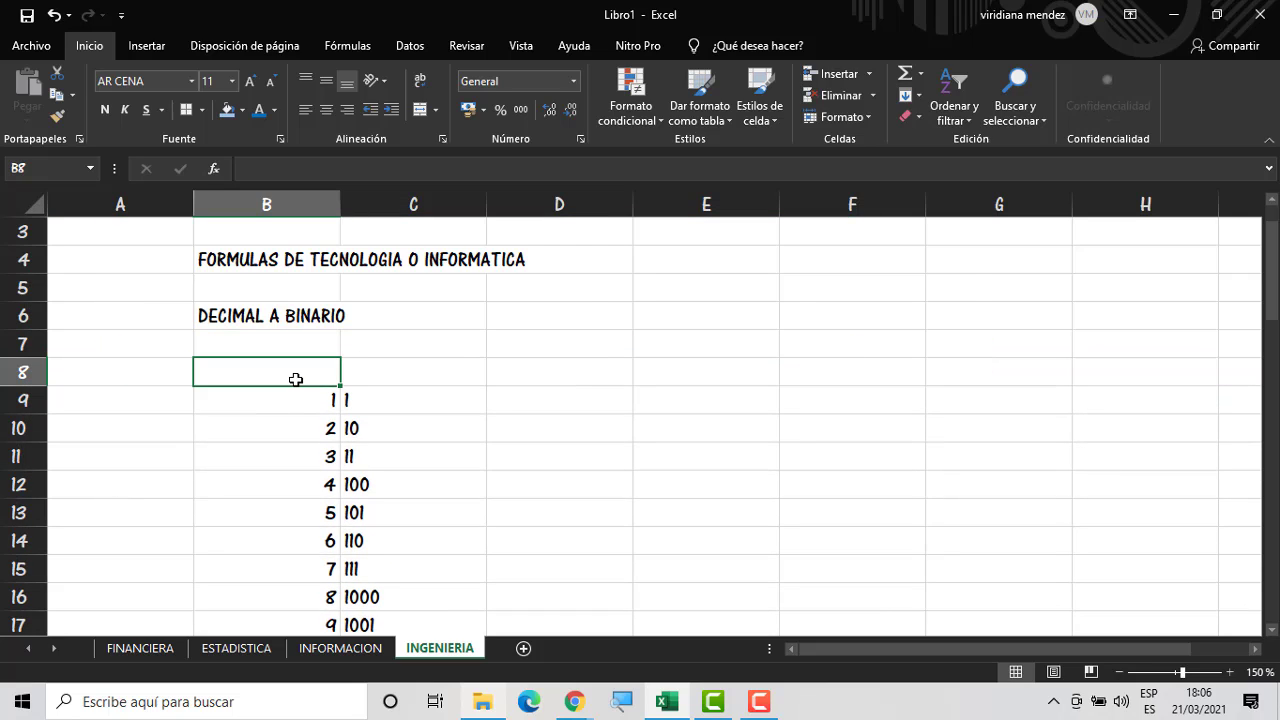
type("DECIMAL")
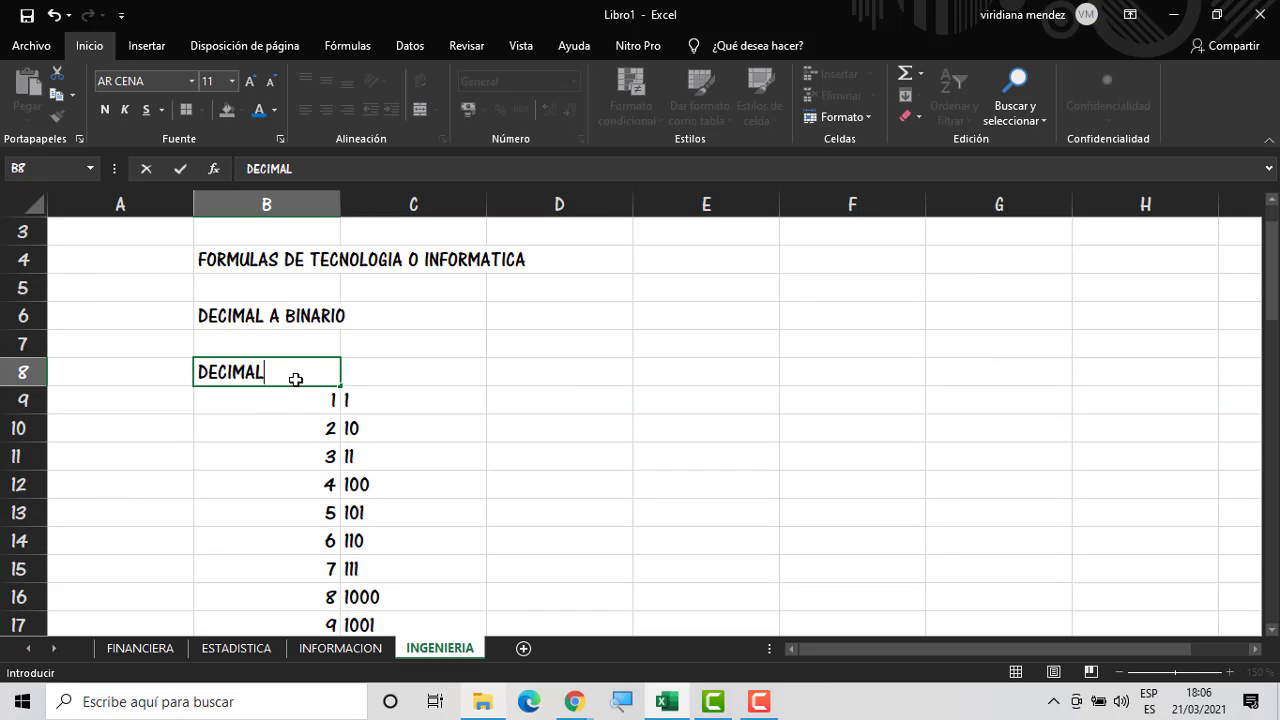
key("Tab")
type("BINAR")
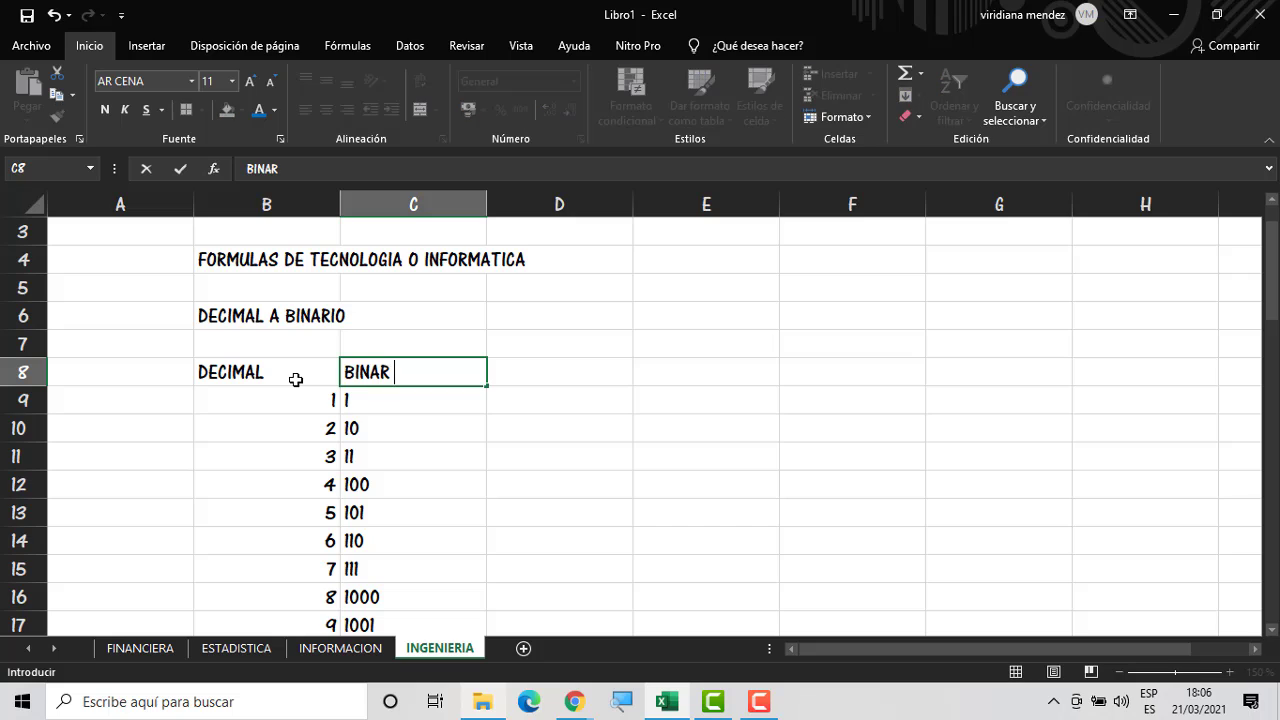
type("IO")
left_click(671, 523)
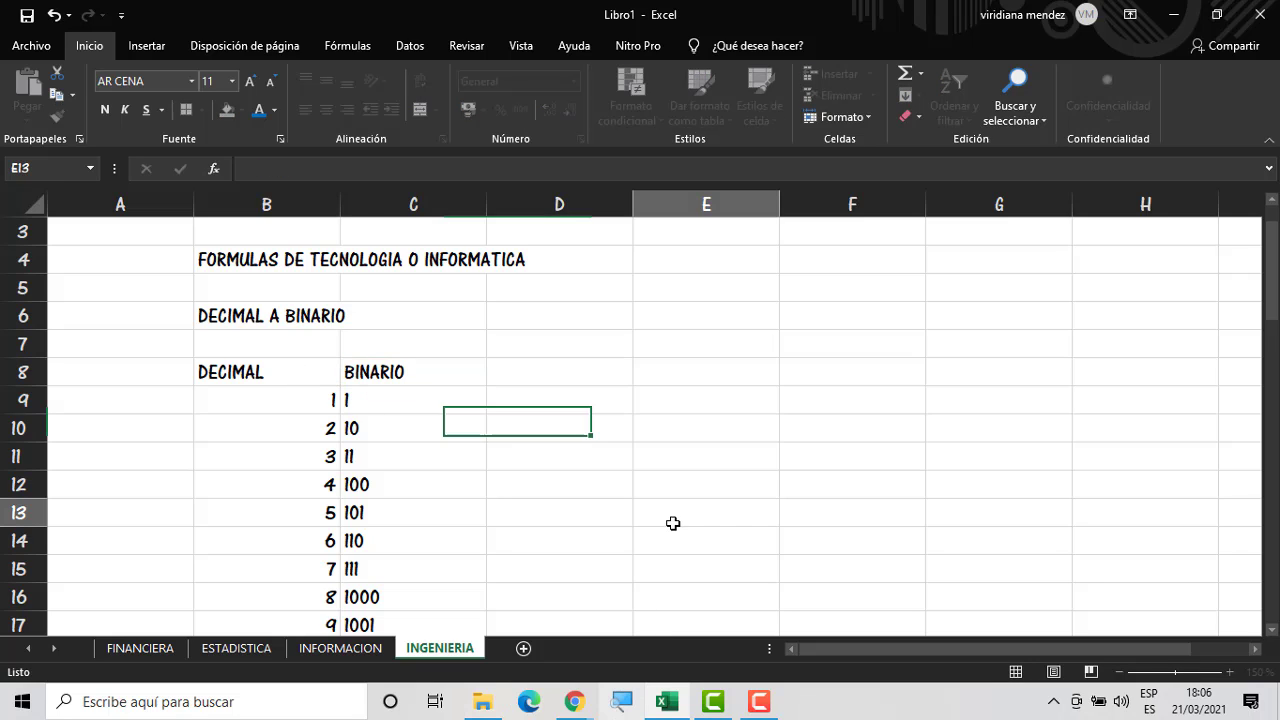
Center the DECIMAL and BINARIO headings and narrow columns B and C to suit the table
left_click_drag(307, 375, 370, 372)
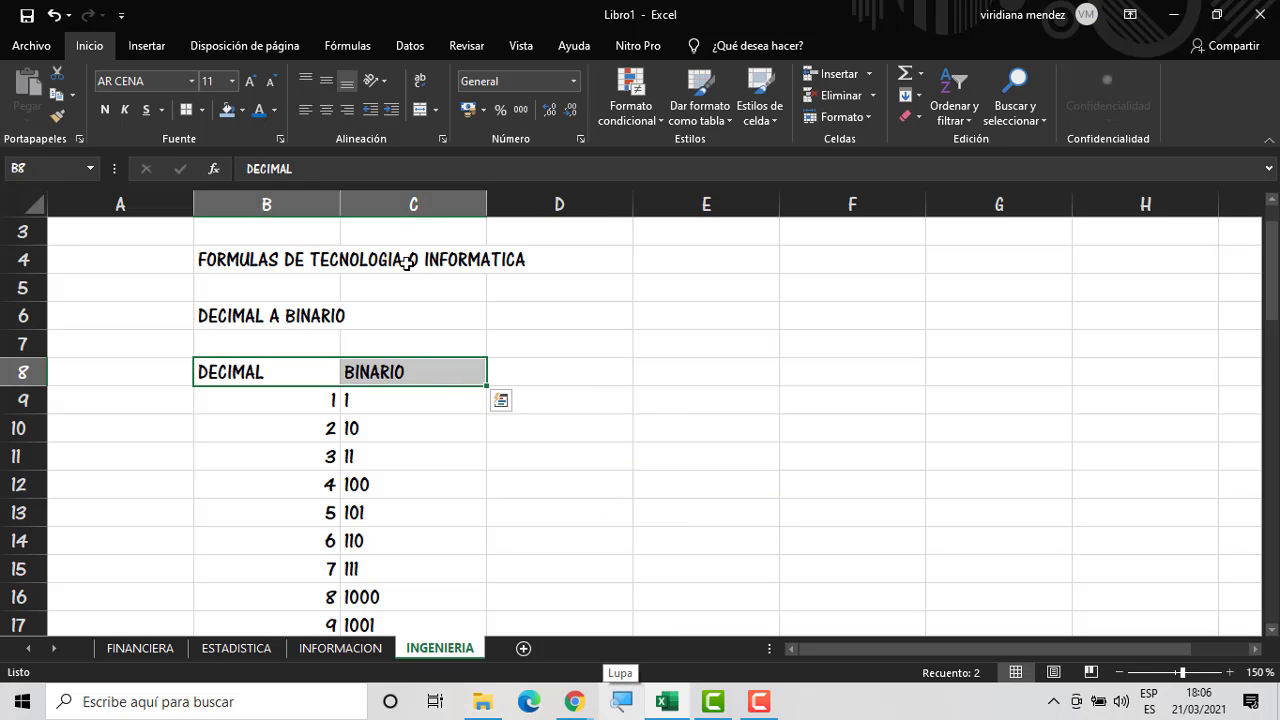
left_click(321, 116)
left_click(563, 380)
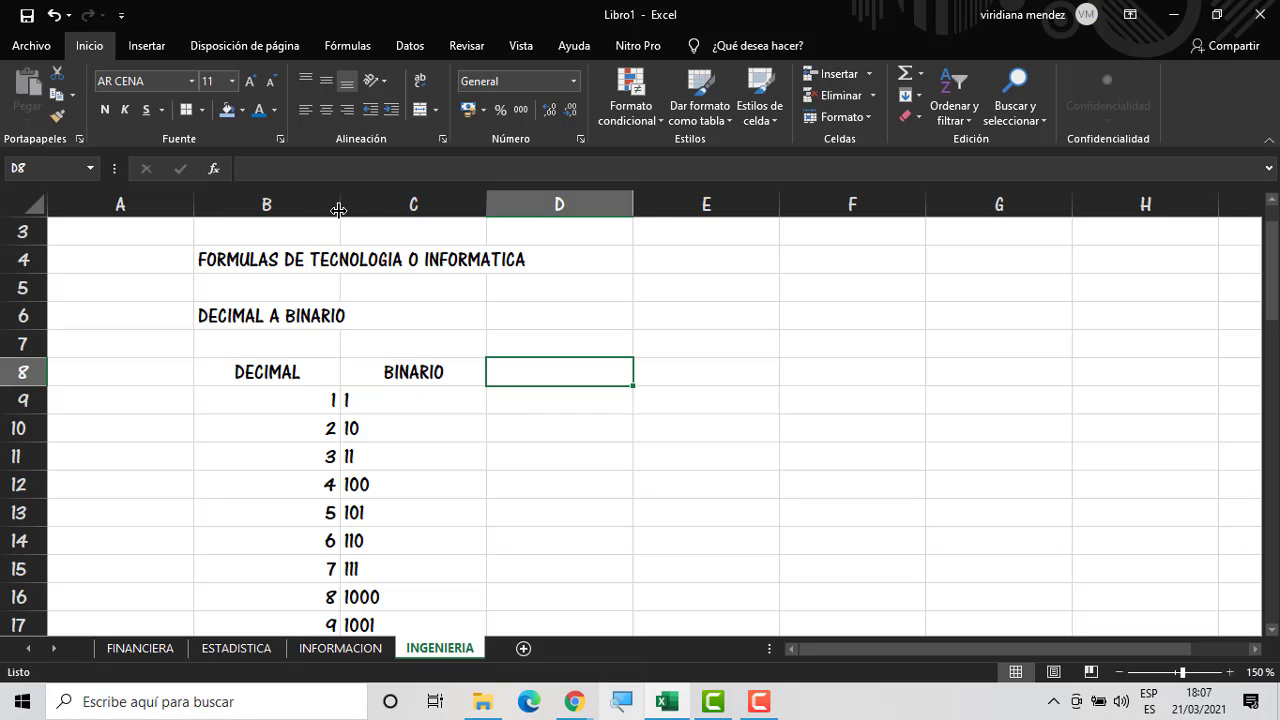
left_click_drag(340, 207, 289, 218)
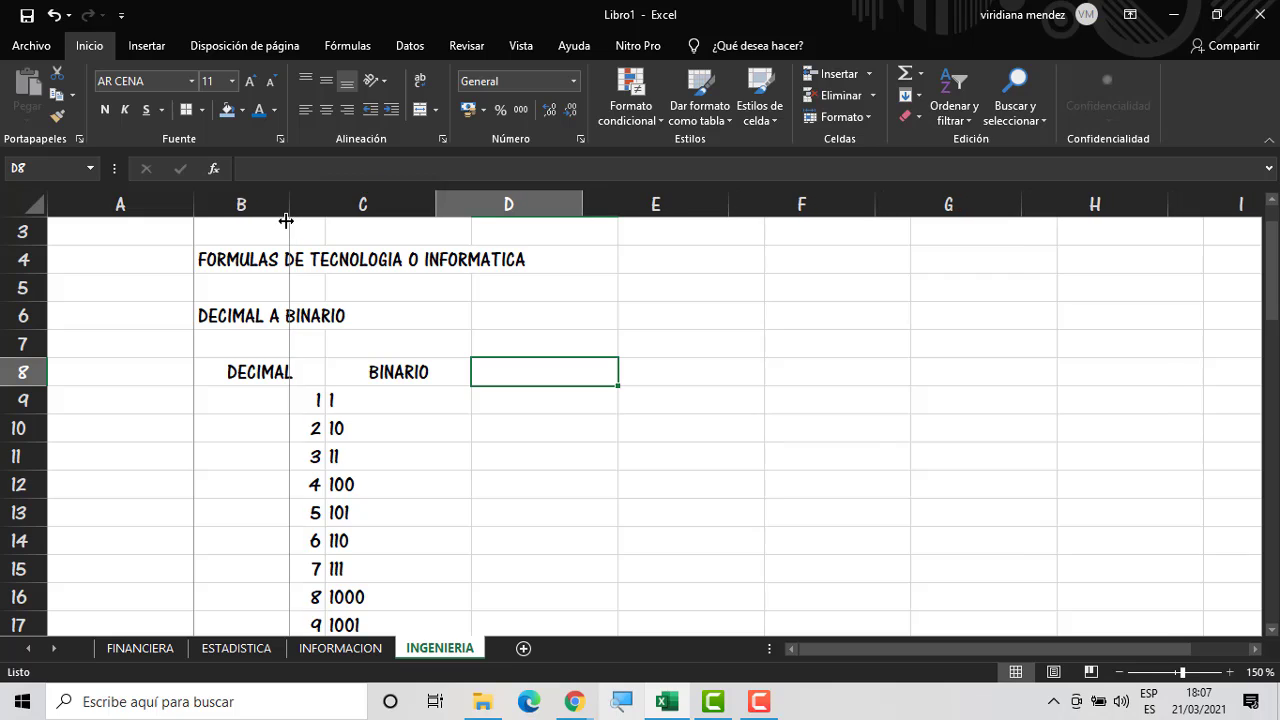
left_click(416, 204)
left_click_drag(441, 204, 408, 207)
left_click(462, 408)
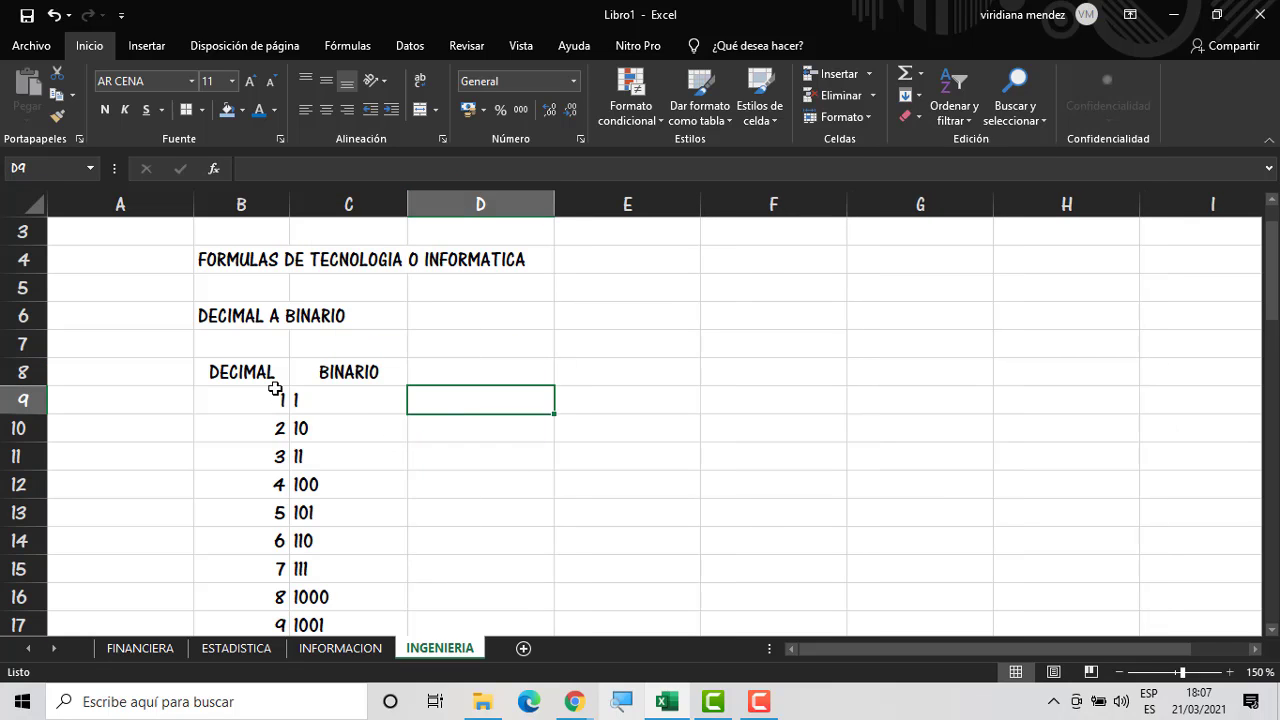
Center the contents of B8:C58 and apply blue borders to every cell of the table
left_click_drag(268, 370, 406, 583)
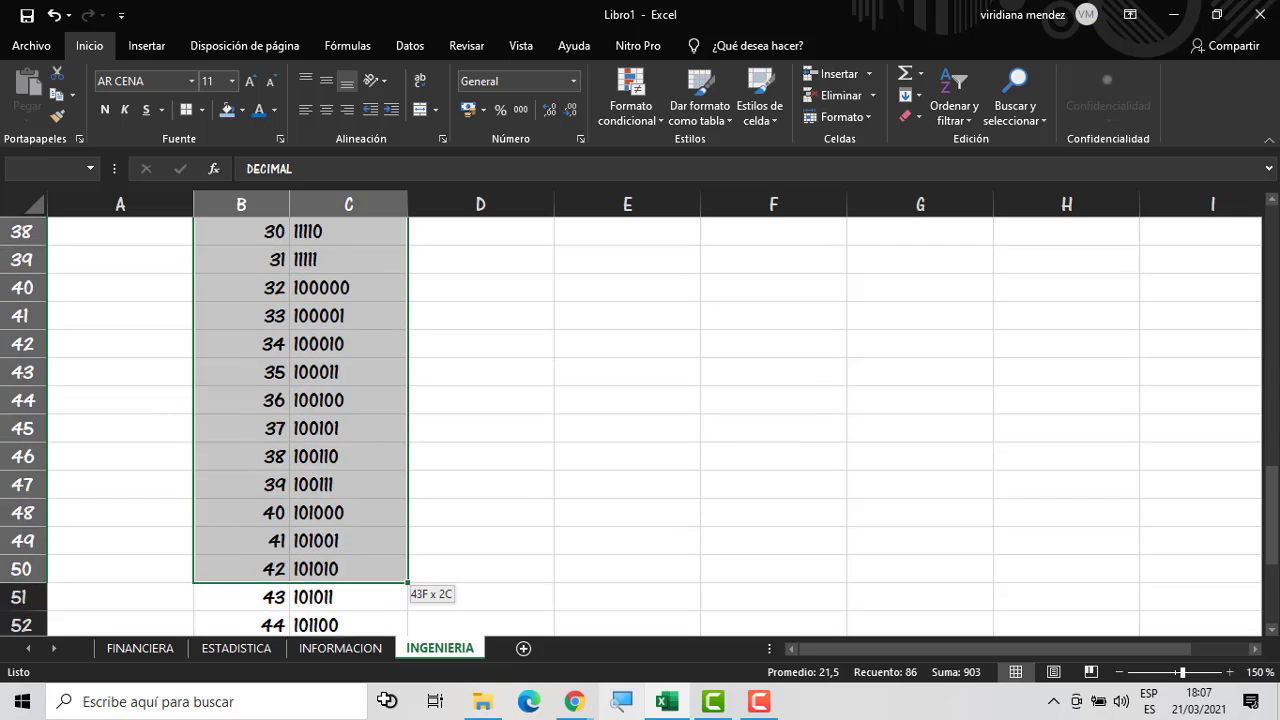
left_click_drag(387, 700, 355, 572)
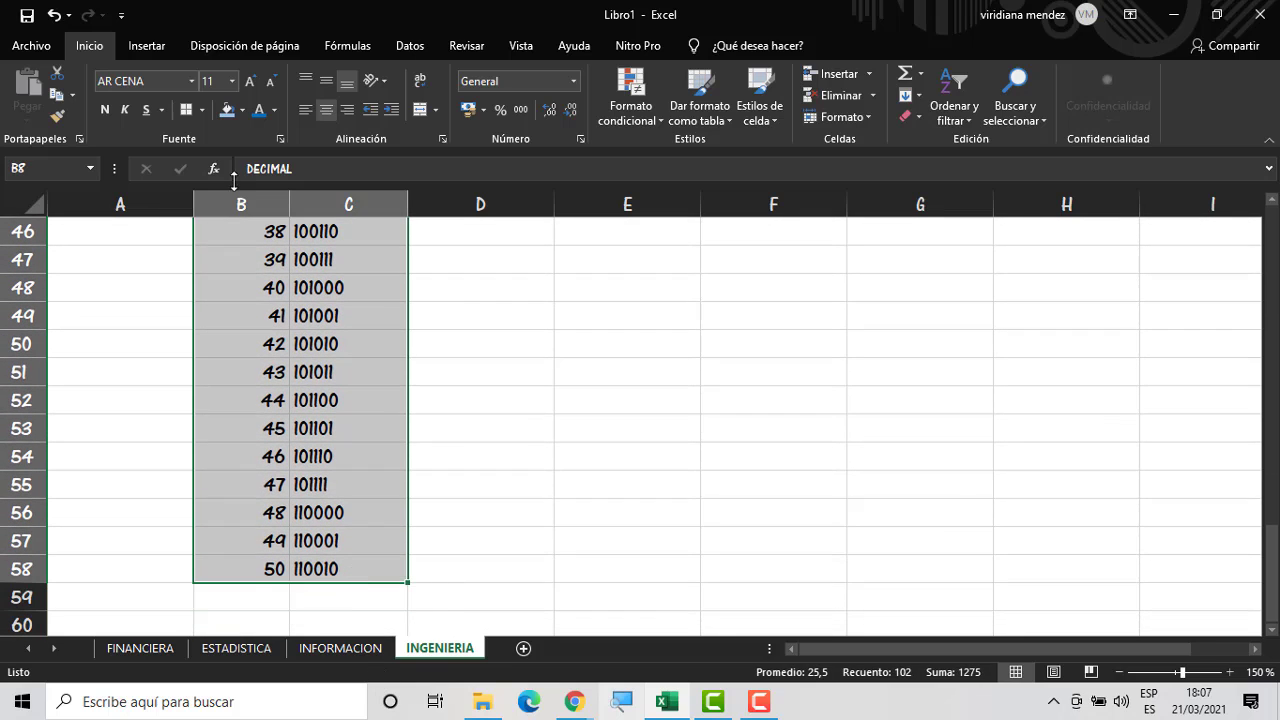
left_click(320, 119)
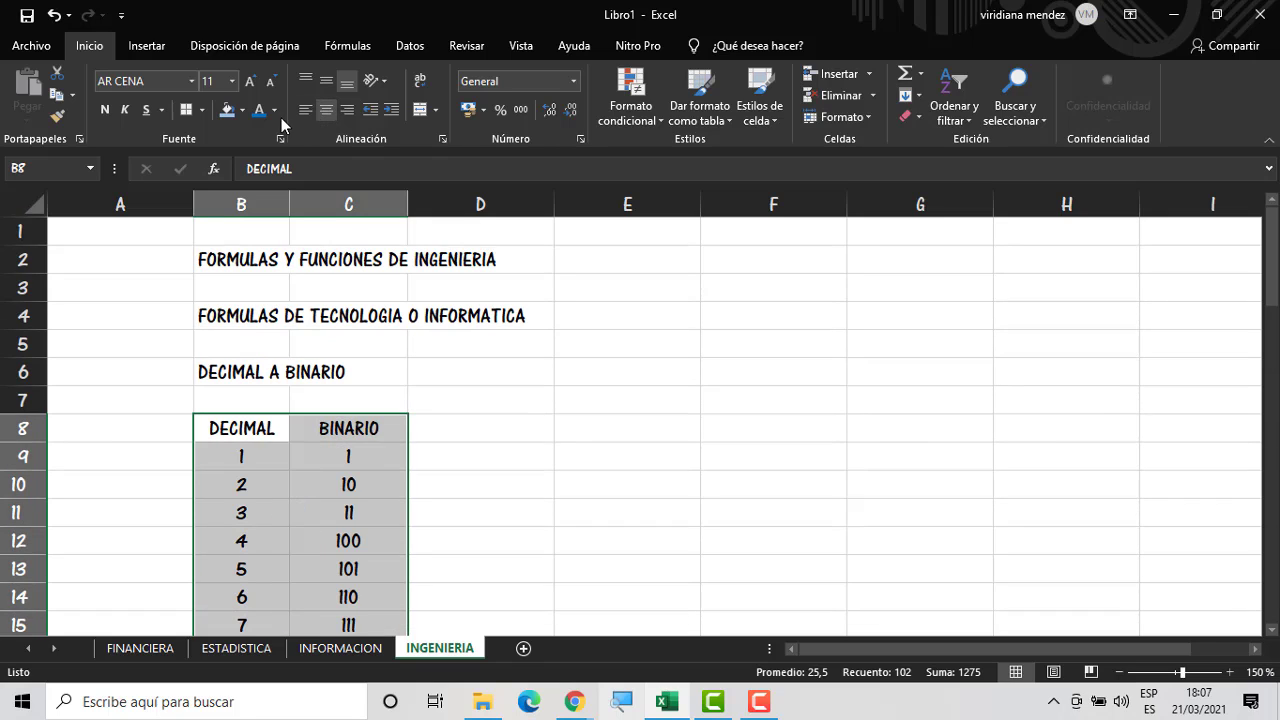
left_click(203, 112)
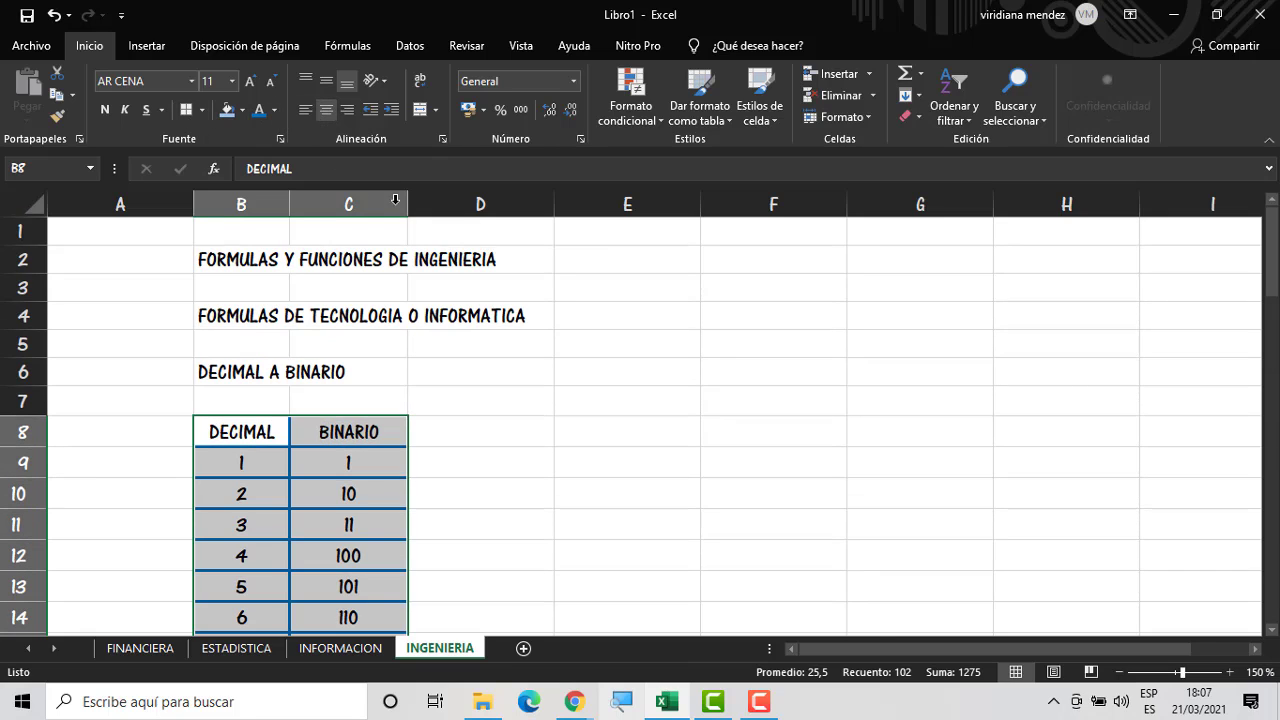
left_click(402, 391)
Fill the table headings in B8:C8 with light blue and make them bold
left_click(242, 434)
left_click(317, 429)
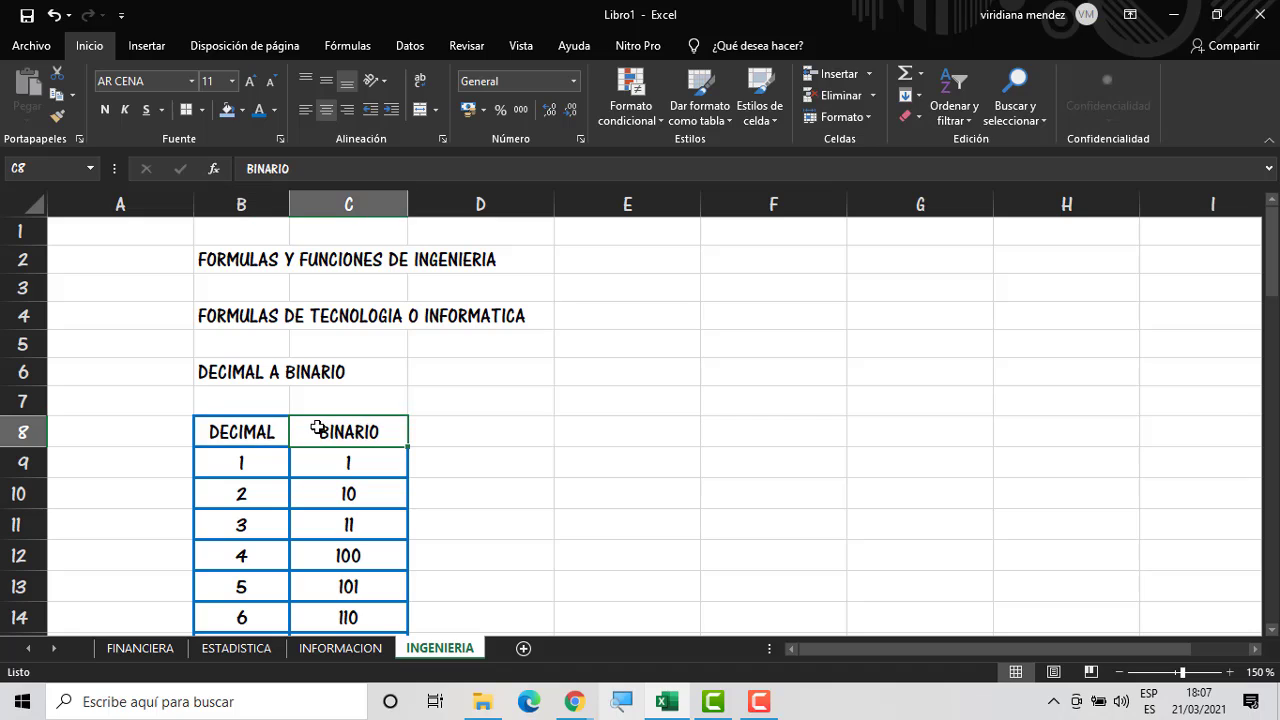
left_click(226, 110)
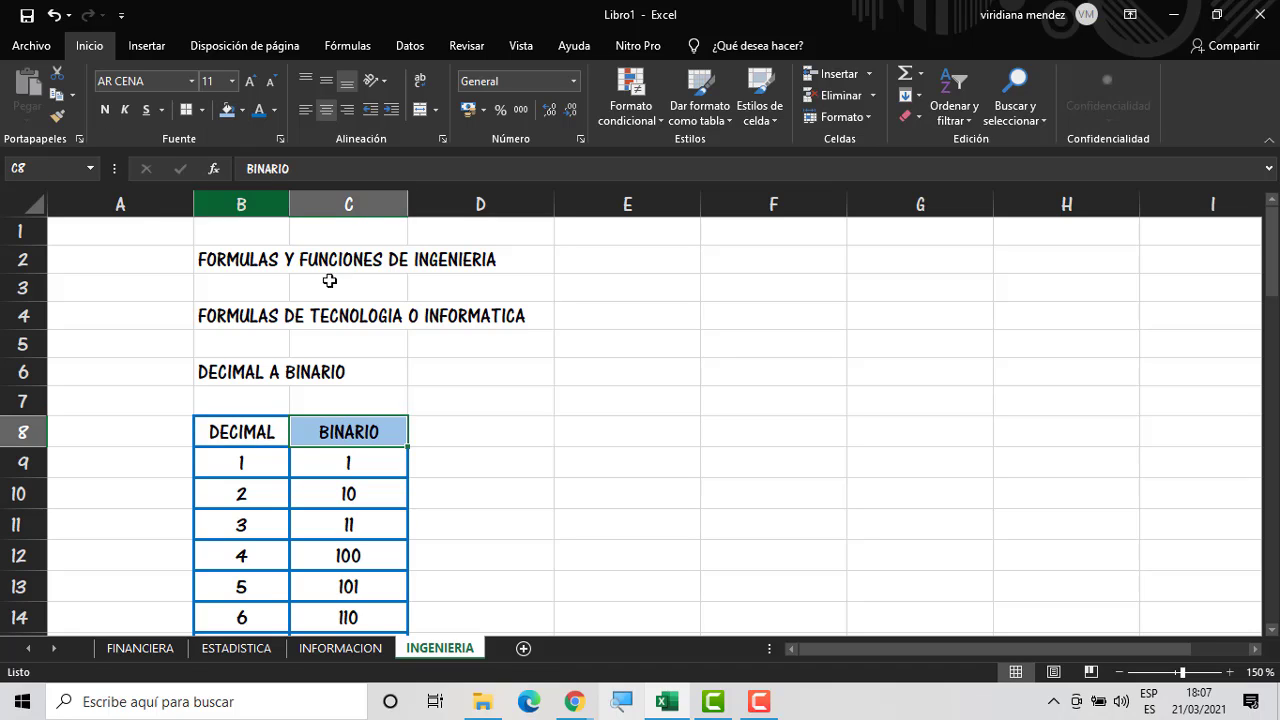
left_click(434, 392)
left_click_drag(245, 432, 371, 429)
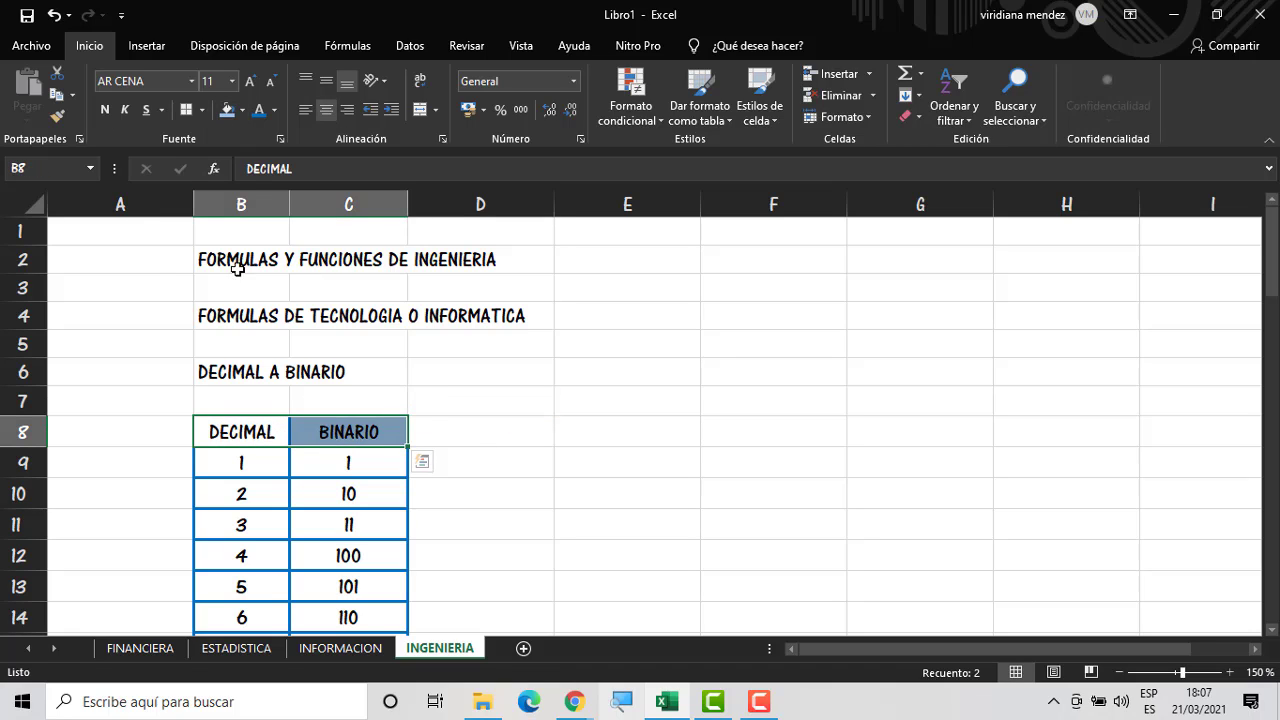
left_click(226, 110)
left_click(104, 110)
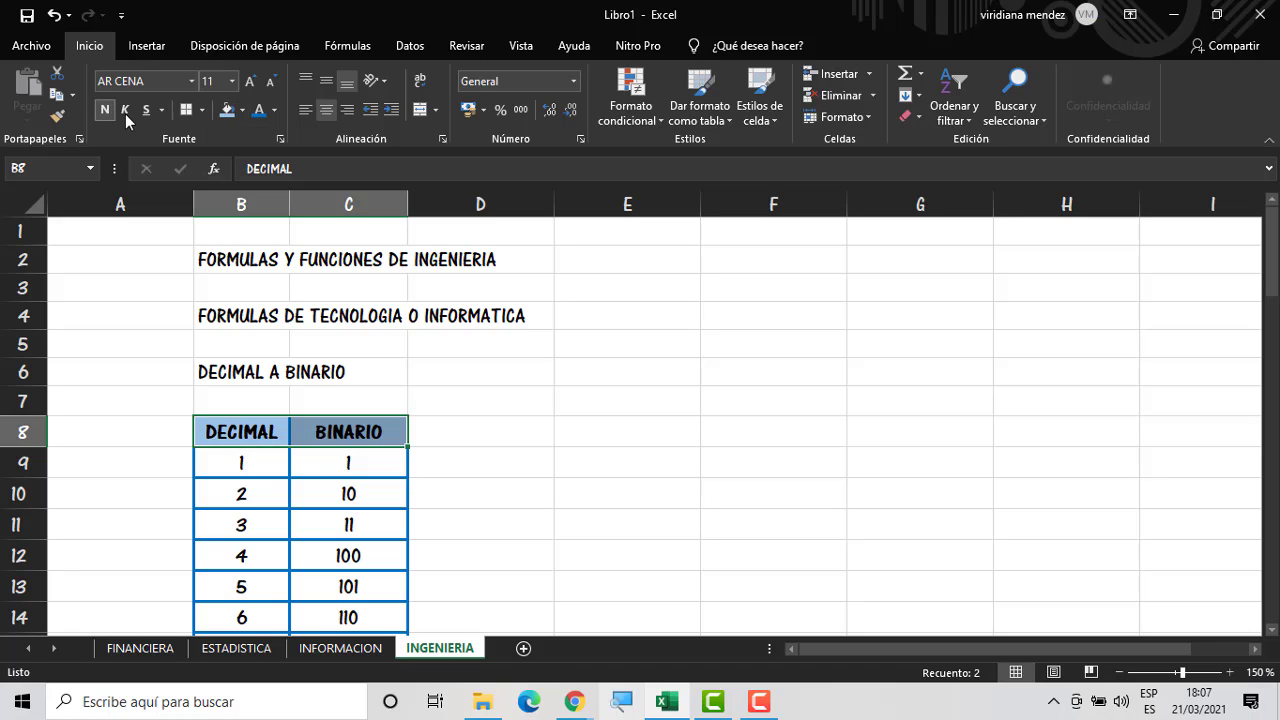
left_click(460, 364)
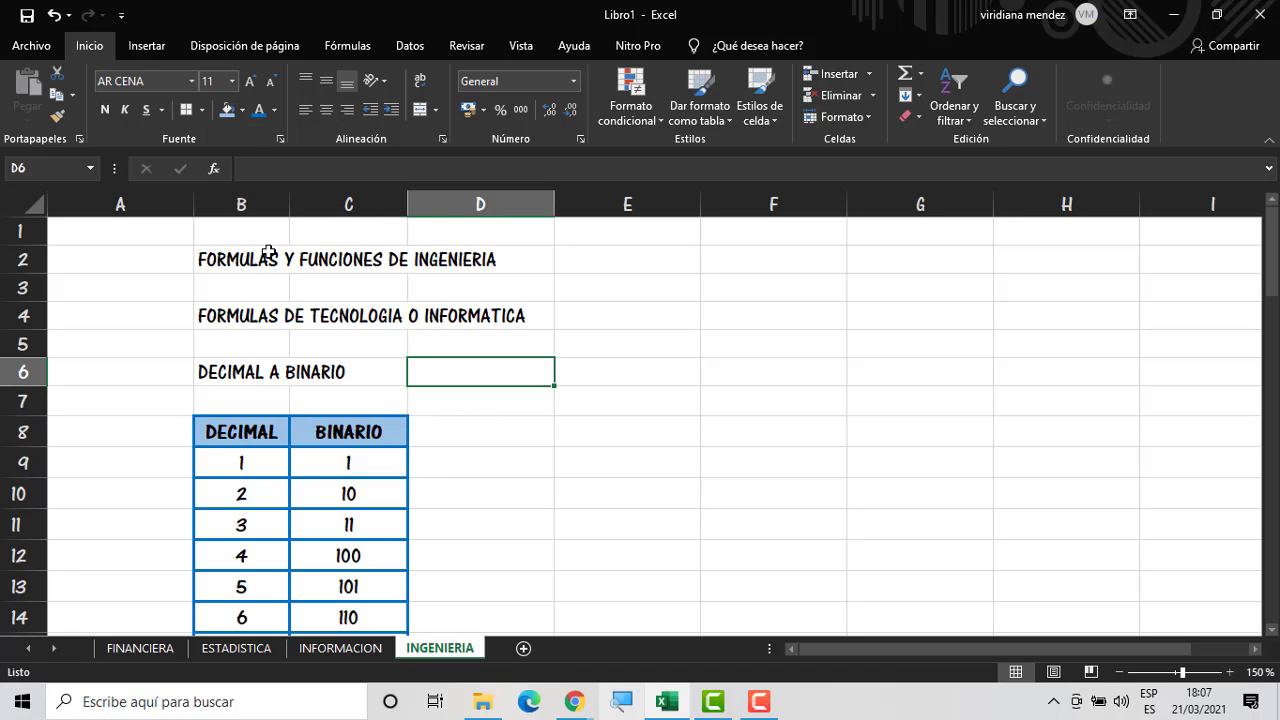
Merge and center the title across B2:D2, the subtitle across B4:D4 and the DECIMAL A BINARIO heading across B6:C6
left_click_drag(265, 256, 534, 256)
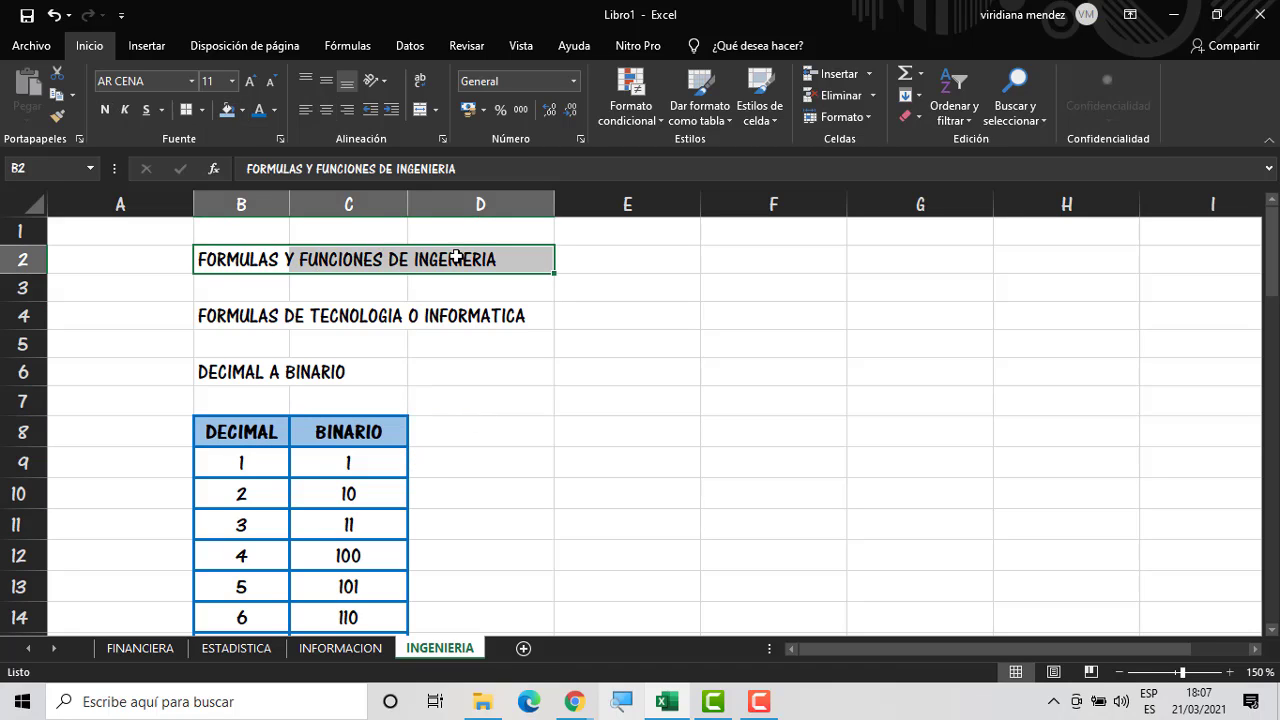
left_click(420, 110)
left_click_drag(240, 316, 470, 316)
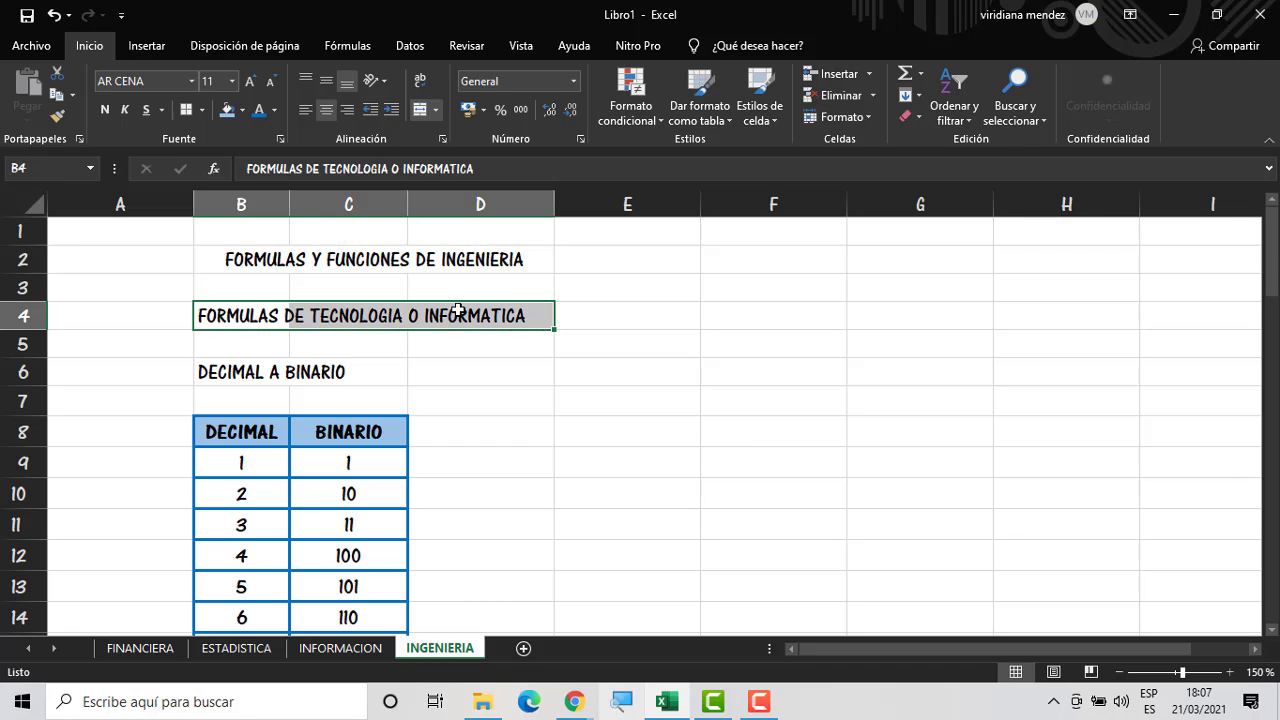
left_click(420, 110)
left_click_drag(245, 369, 297, 371)
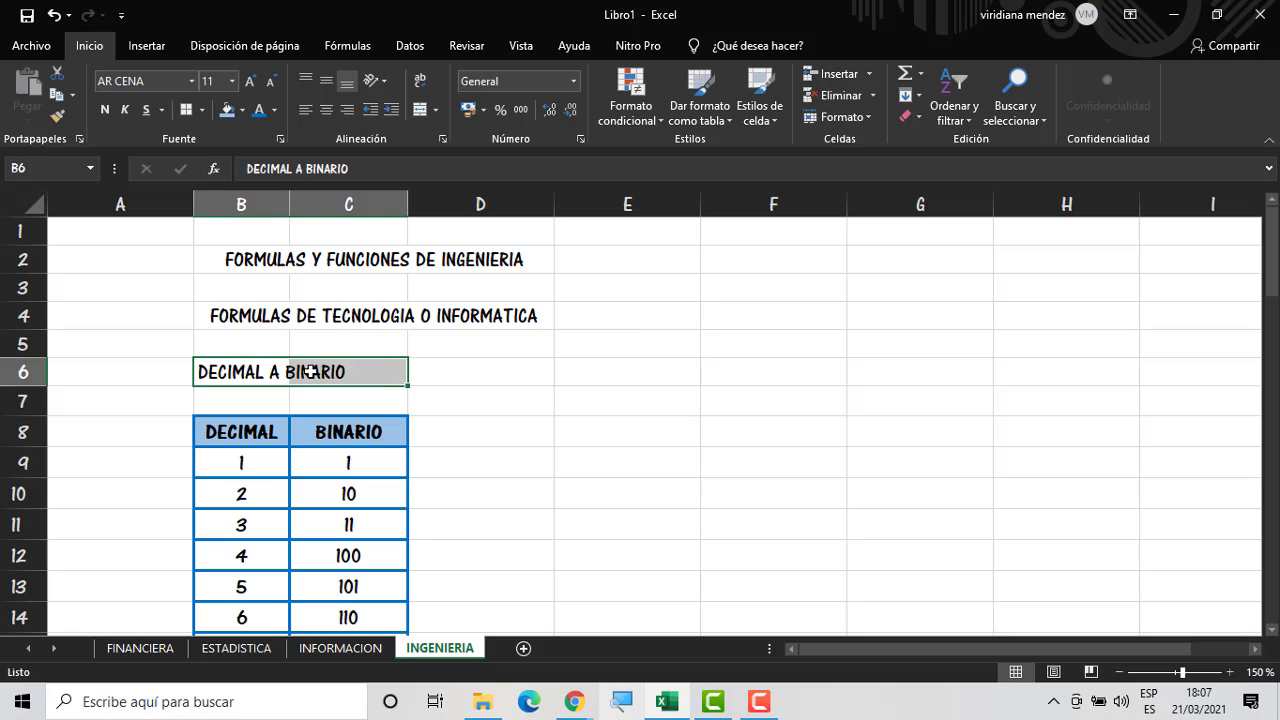
left_click(420, 110)
left_click(484, 398)
Apply blue borders to the merged title in row 2 and the merged subtitle in row 4
left_click(319, 258)
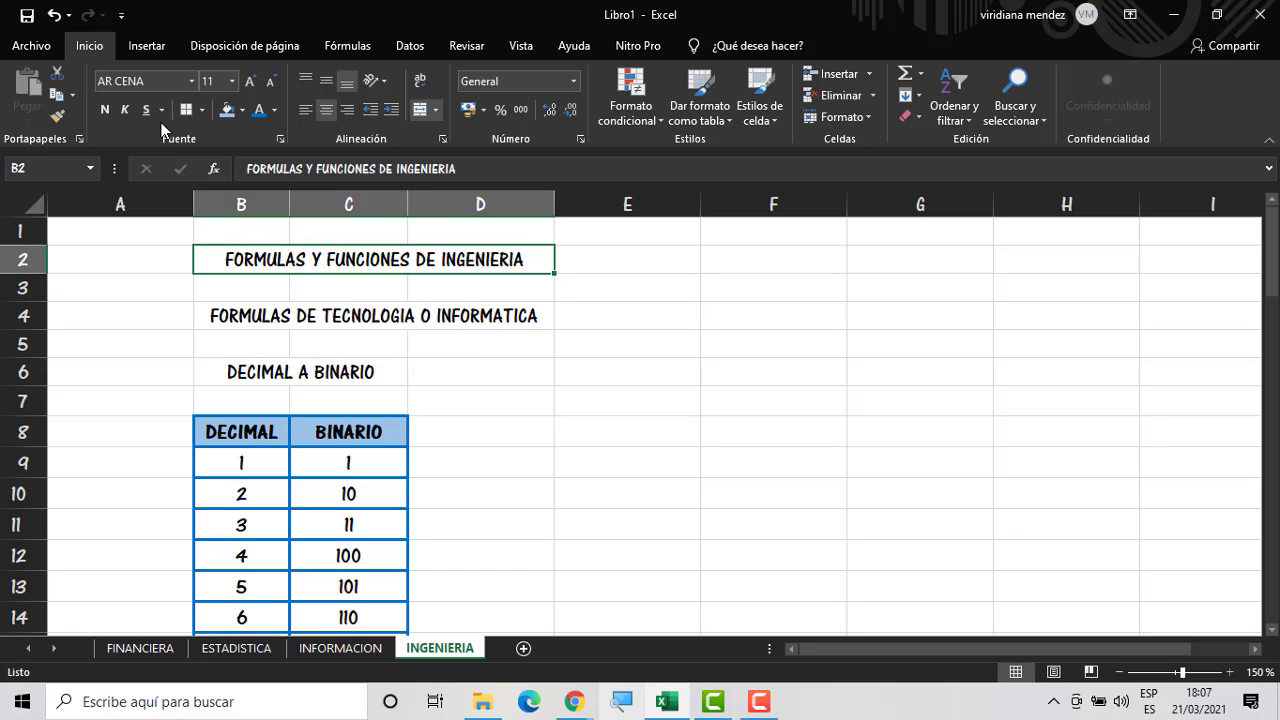
left_click(185, 111)
left_click(237, 325)
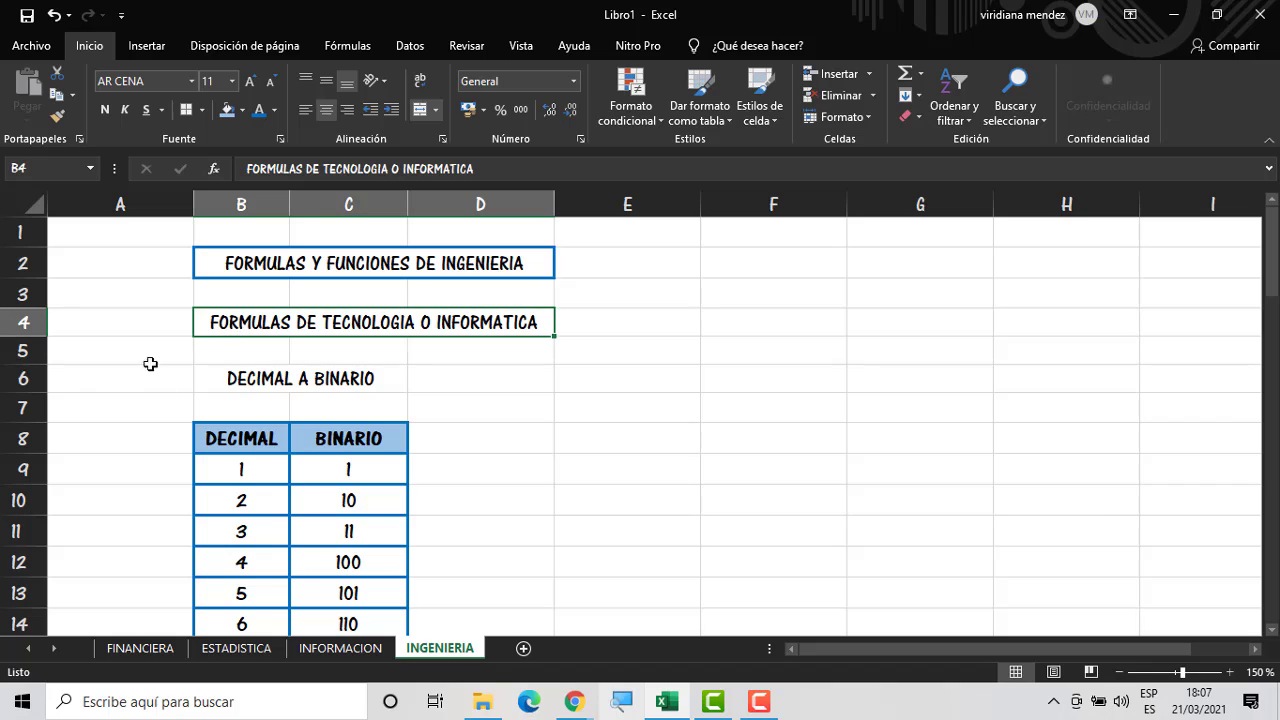
left_click(185, 111)
Fill the merged DECIMAL A BINARIO heading in row 6 with light blue and make it bold
left_click(265, 383)
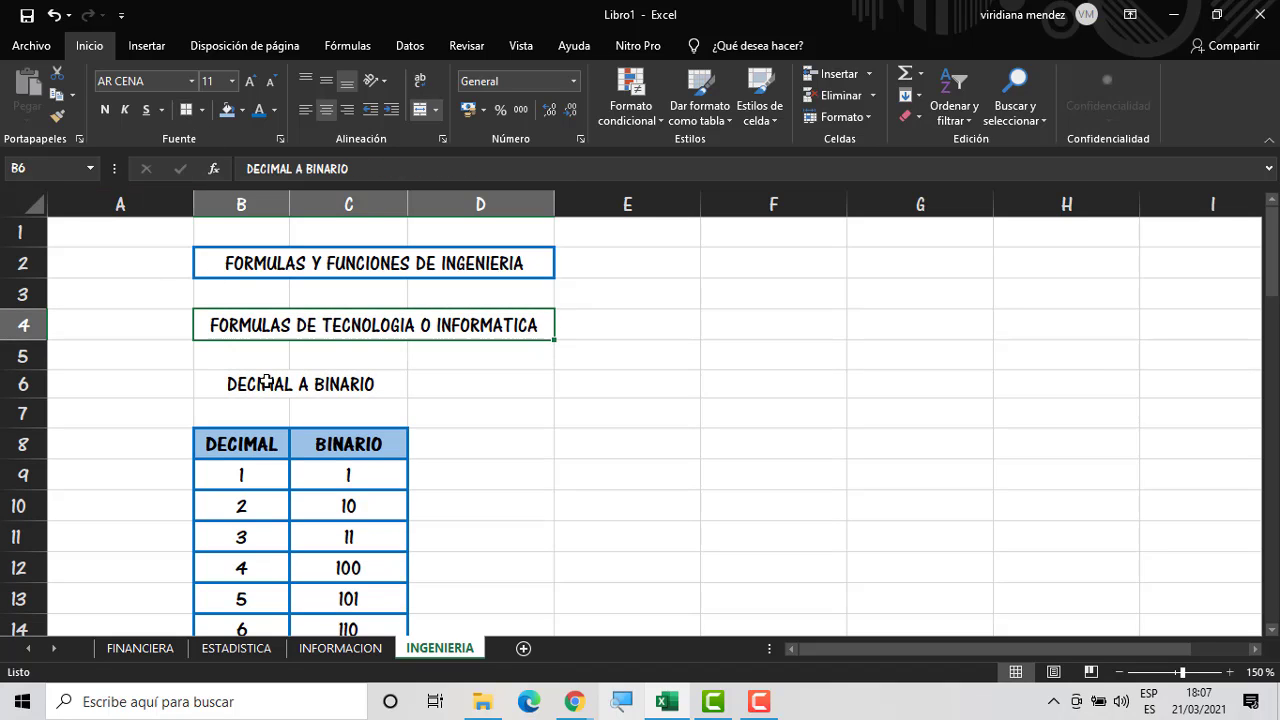
left_click(227, 110)
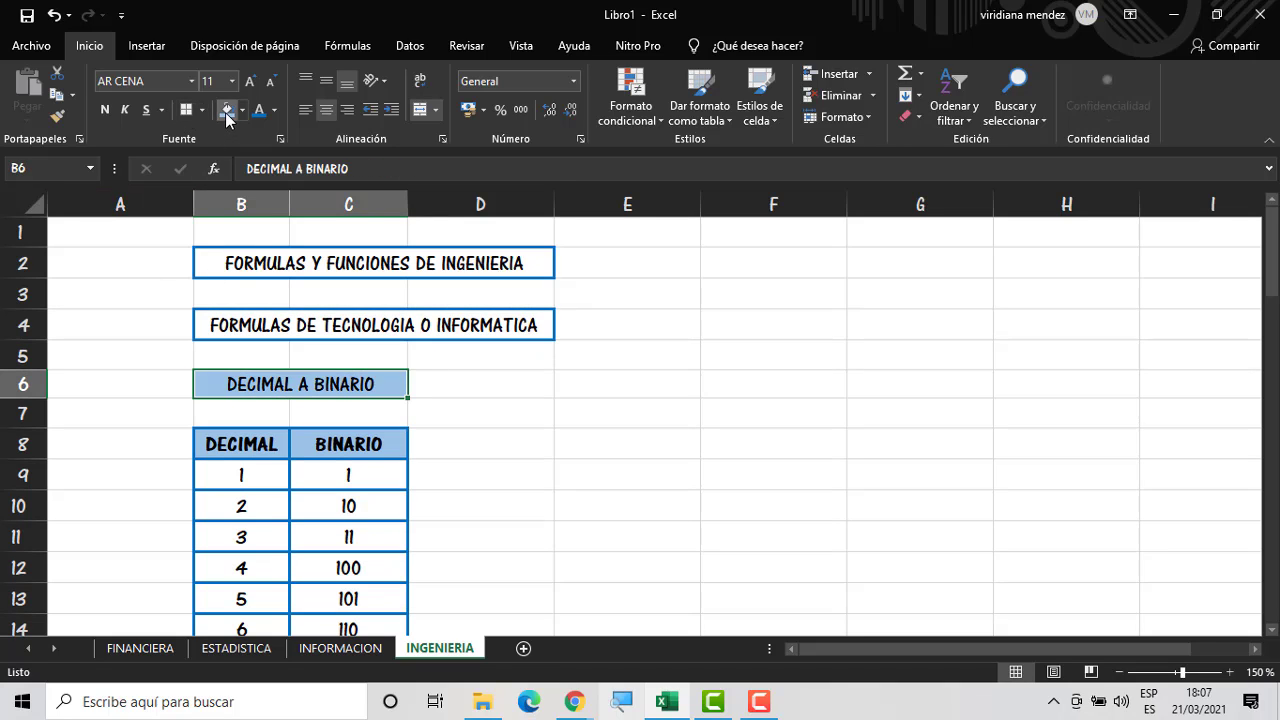
left_click(104, 110)
left_click(497, 415)
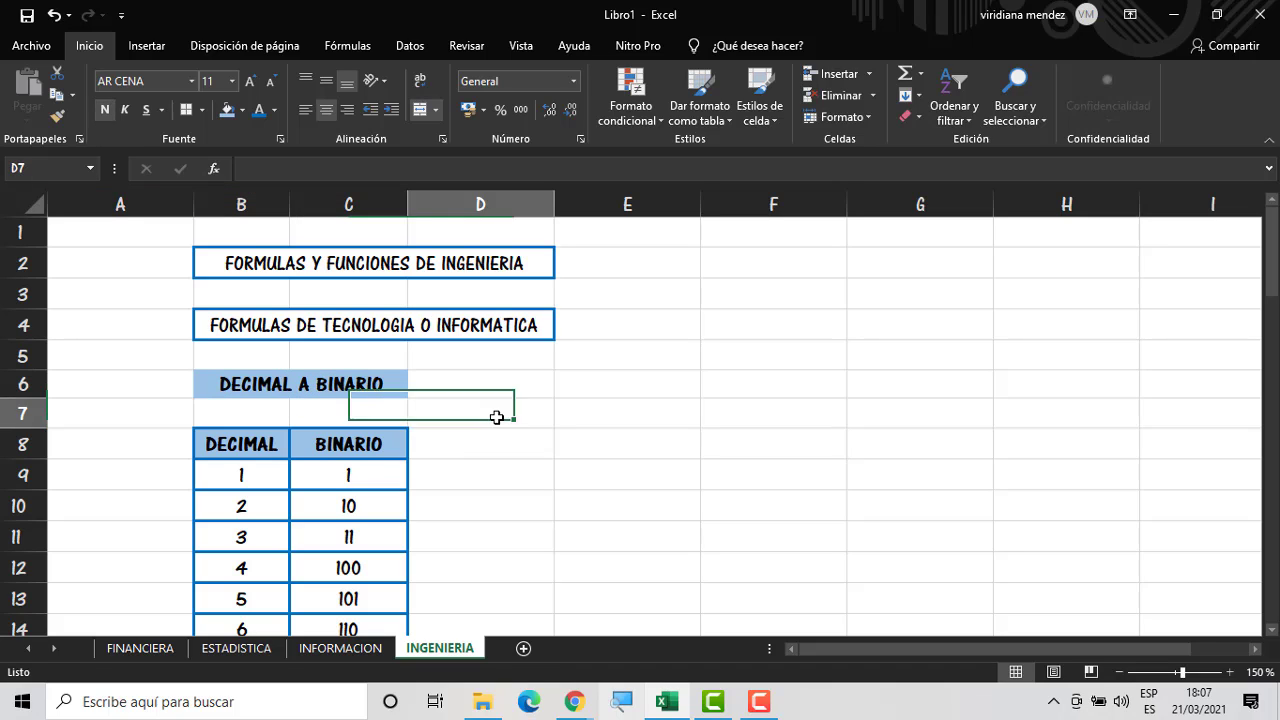
left_click(623, 510)
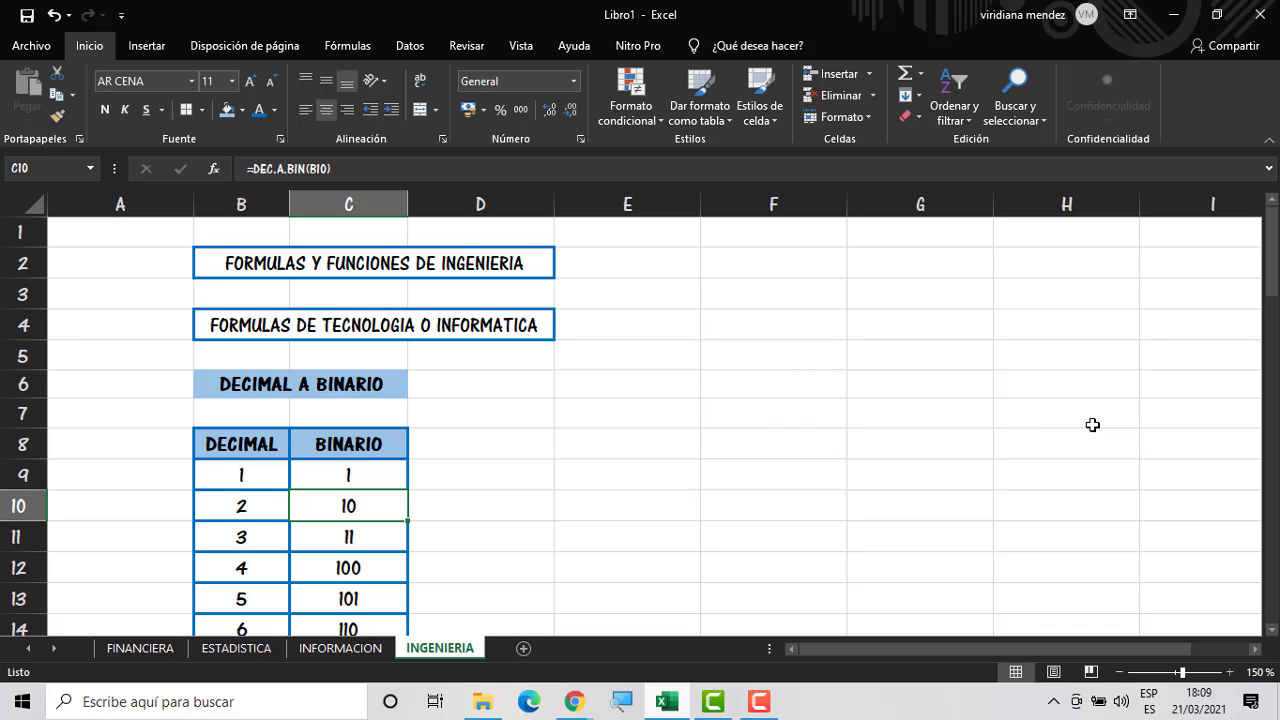
Review the decimal numbers and their binary equivalents in the conversion table
left_click_drag(1268, 292, 1268, 308)
left_click(232, 386)
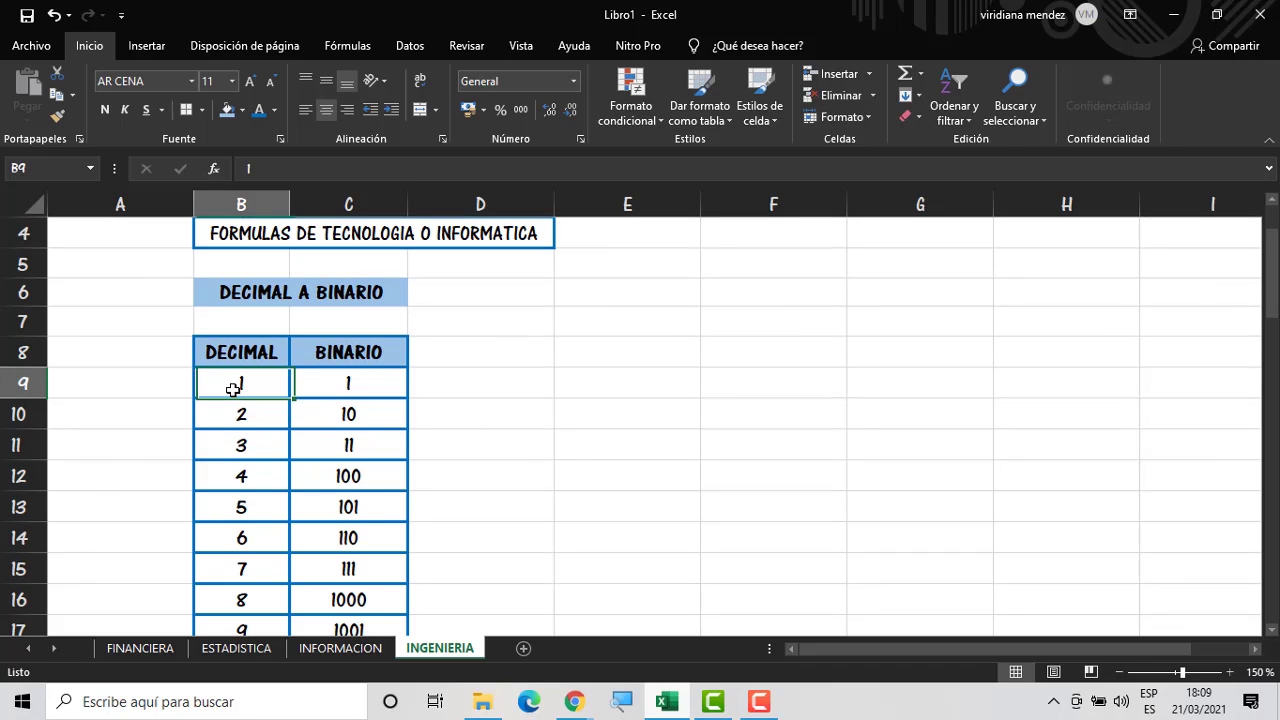
left_click(243, 409)
left_click(257, 440)
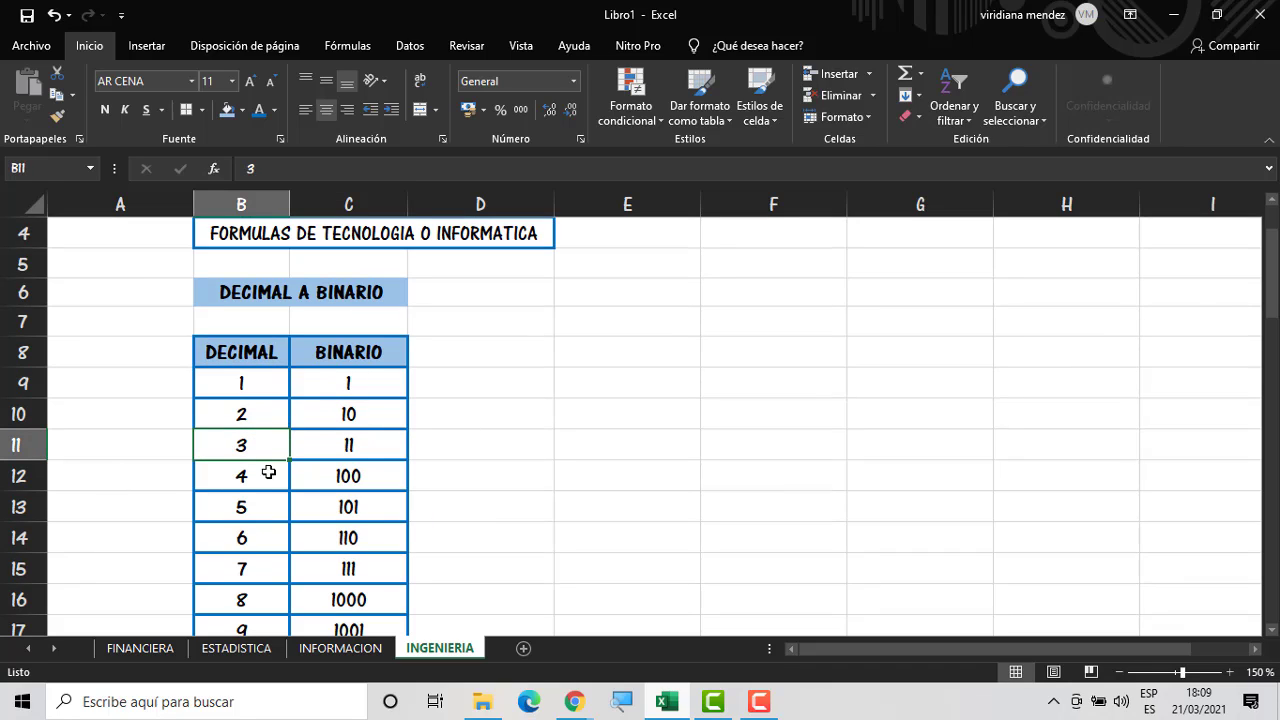
left_click(398, 447)
left_click(512, 440)
left_click(657, 383)
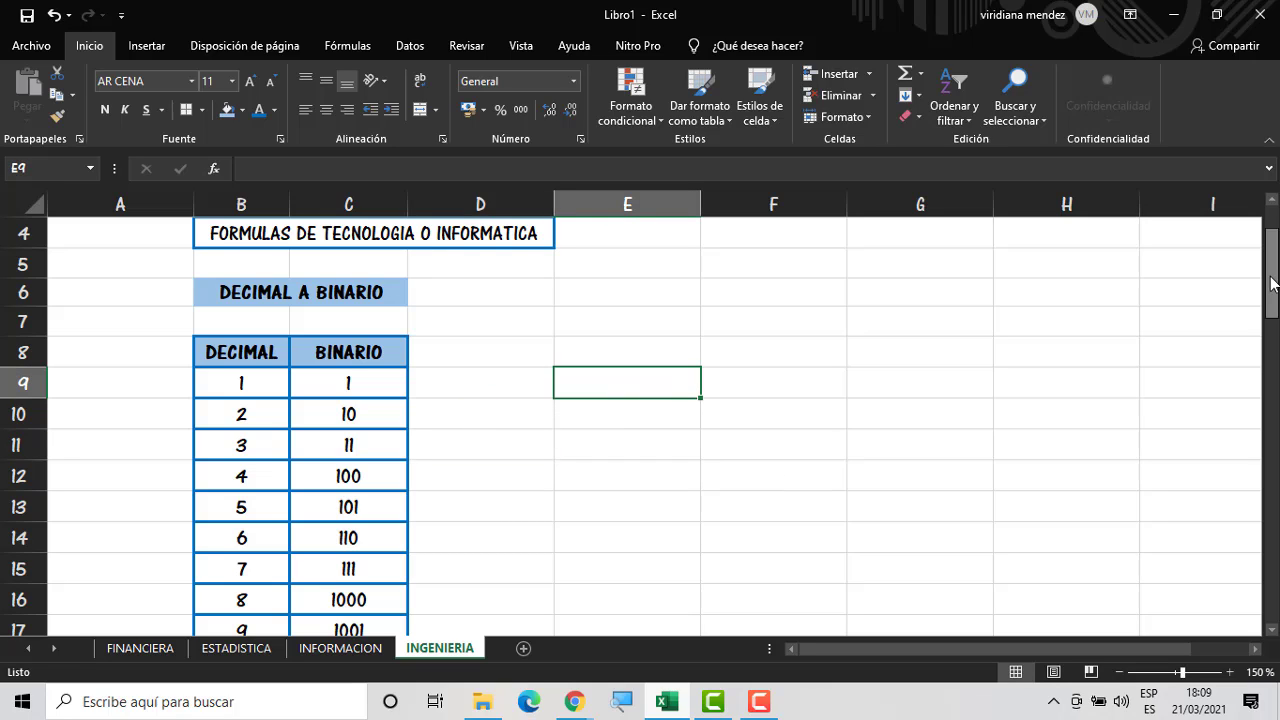
left_click_drag(1268, 258, 1262, 290)
left_click(266, 364)
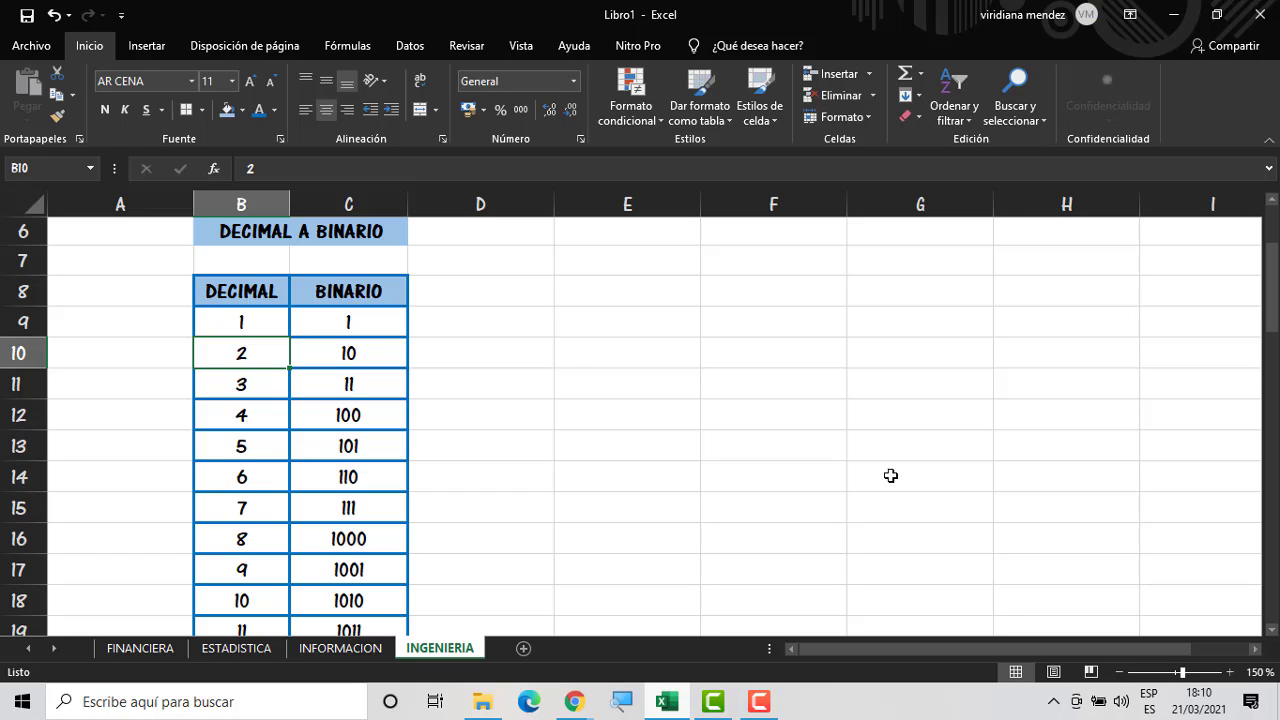
mouse_move(1272, 315)
left_mouse_down()
mouse_move(1272, 372)
mouse_move(1272, 310)
left_mouse_up()
left_click(322, 572)
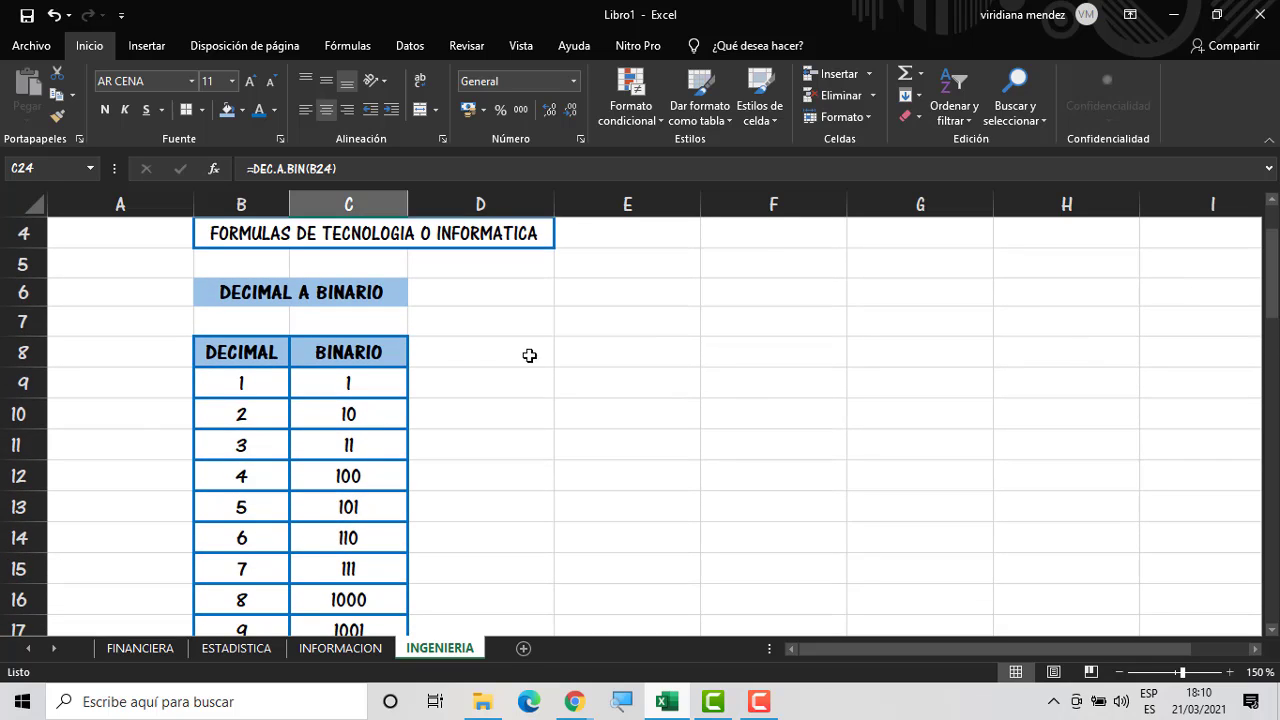
Fill the table rows for decimals 1 and 2, B9:C9 and B10:C10, with light blue
left_click(281, 387)
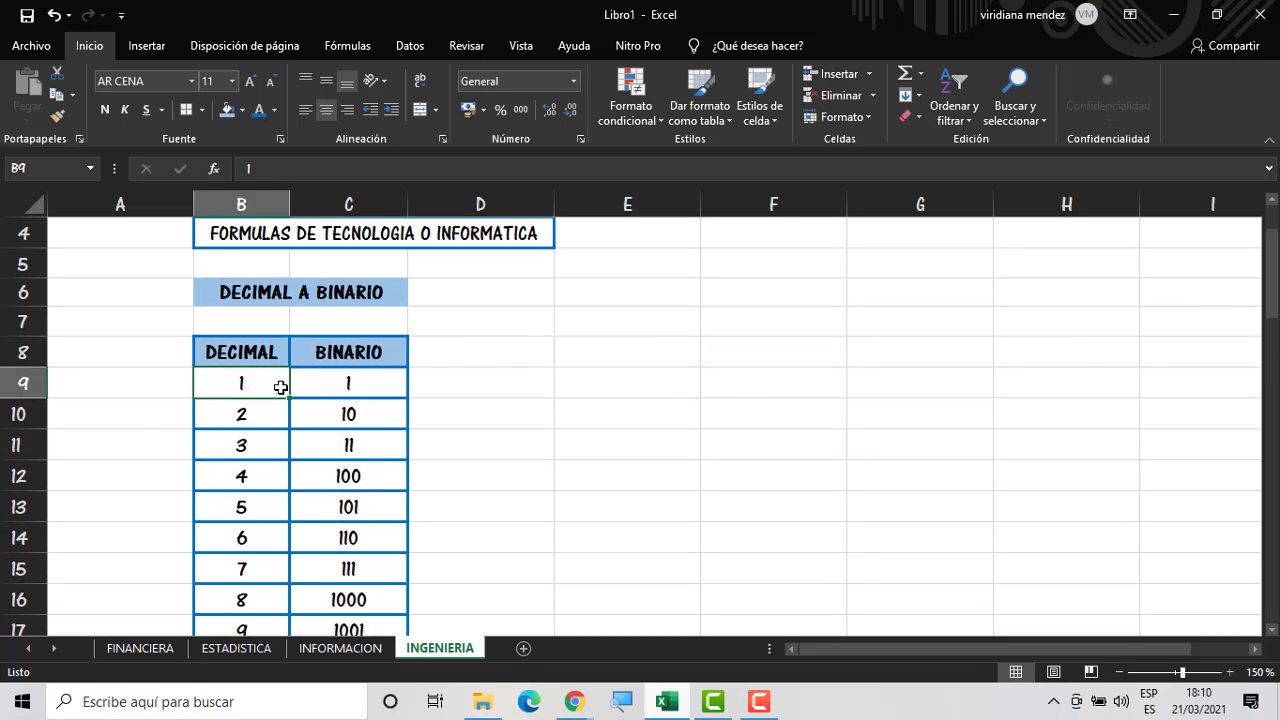
left_click_drag(290, 387, 313, 387)
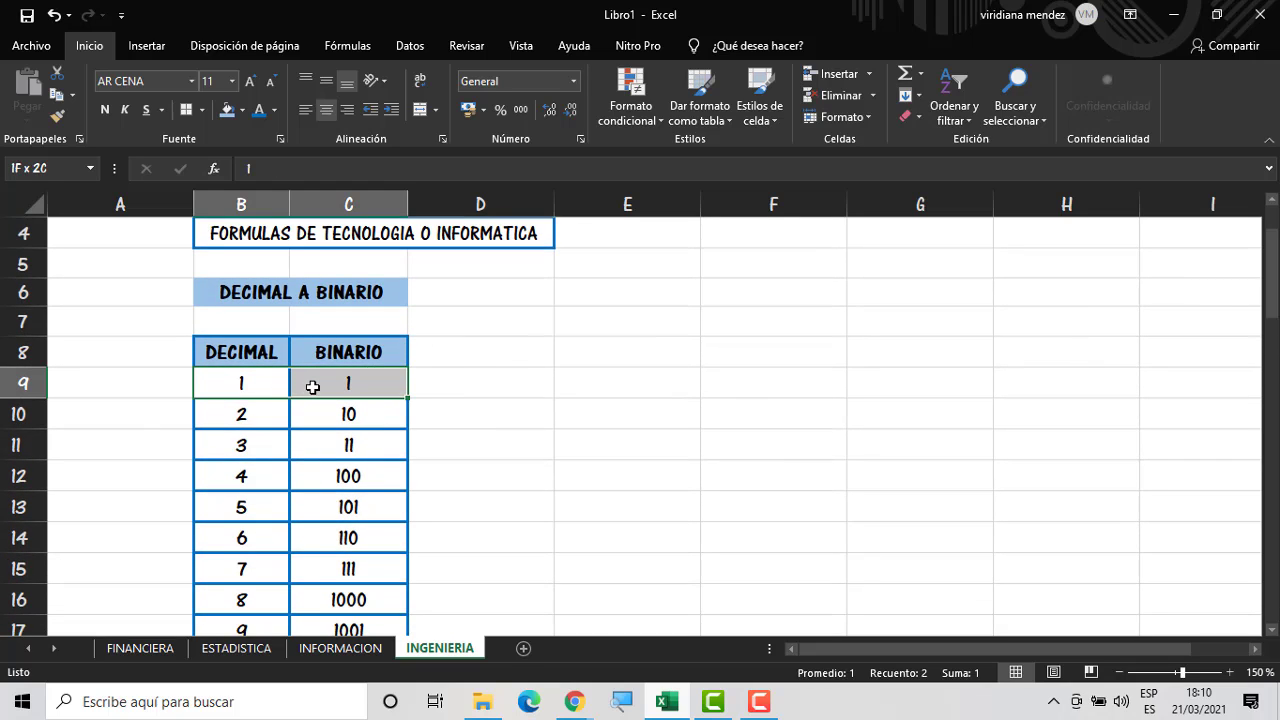
left_click(228, 118)
left_click(457, 405)
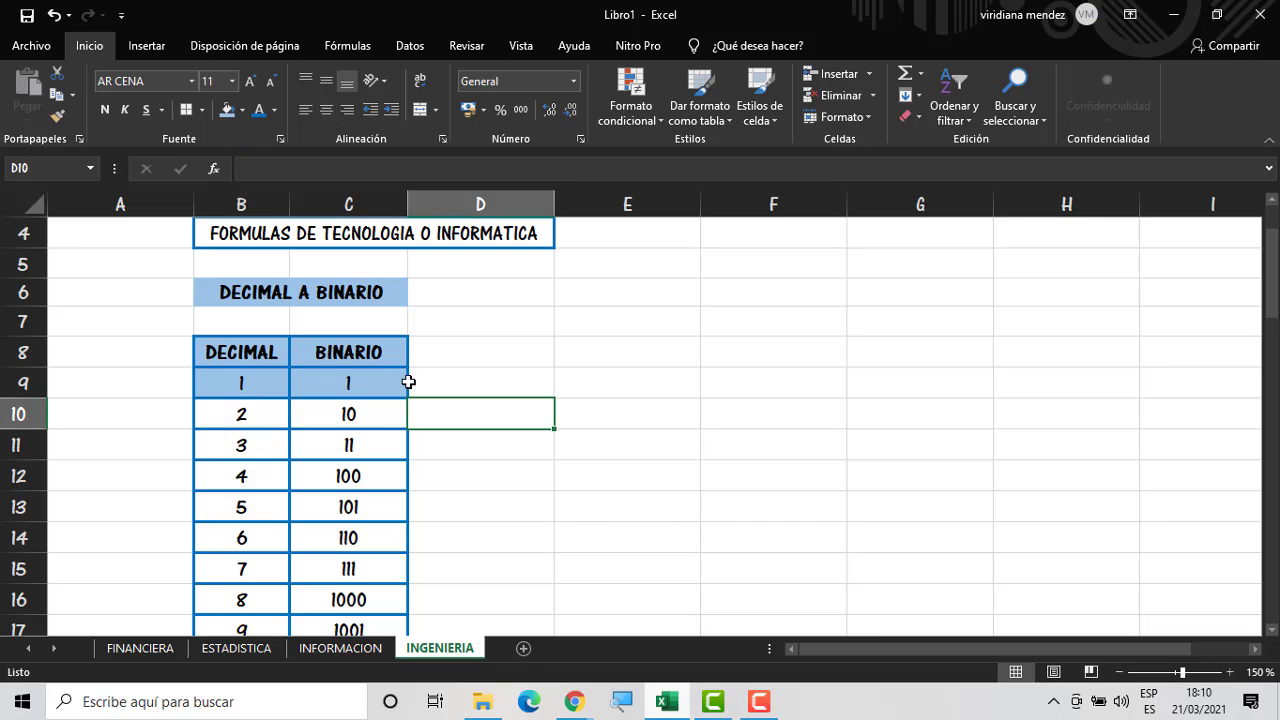
left_click_drag(259, 426, 351, 417)
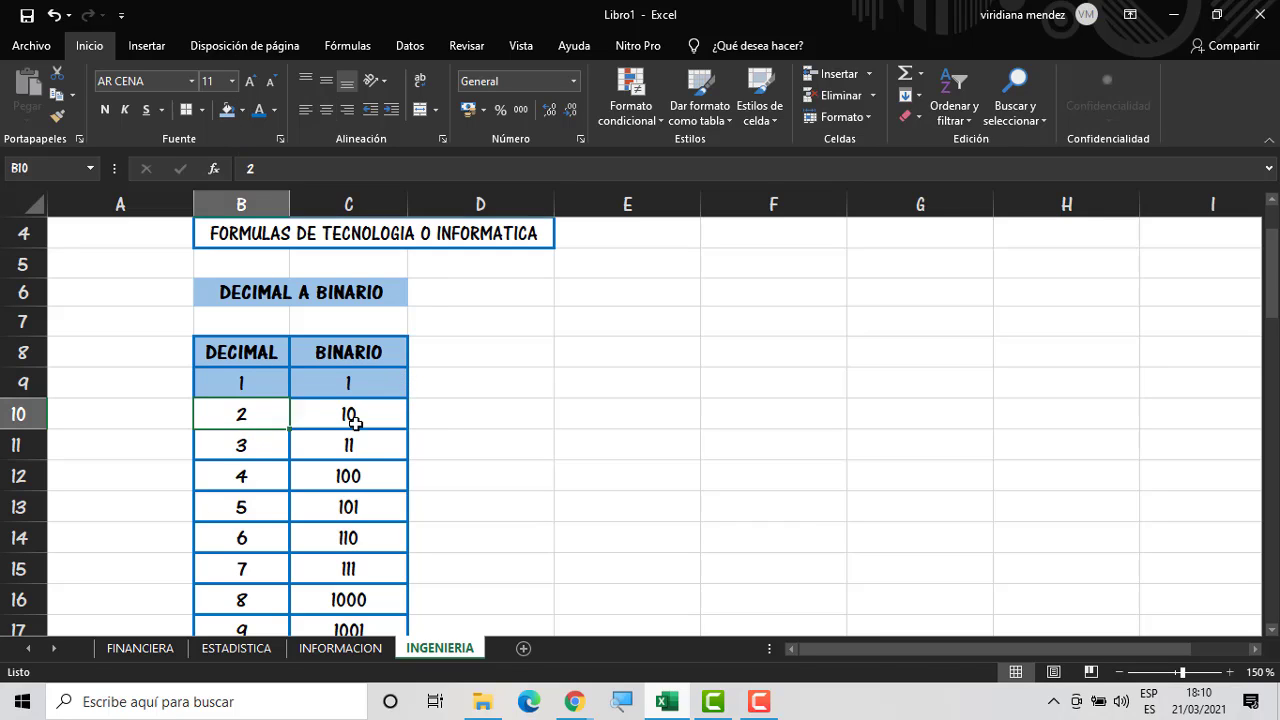
left_click(228, 118)
left_click(528, 414)
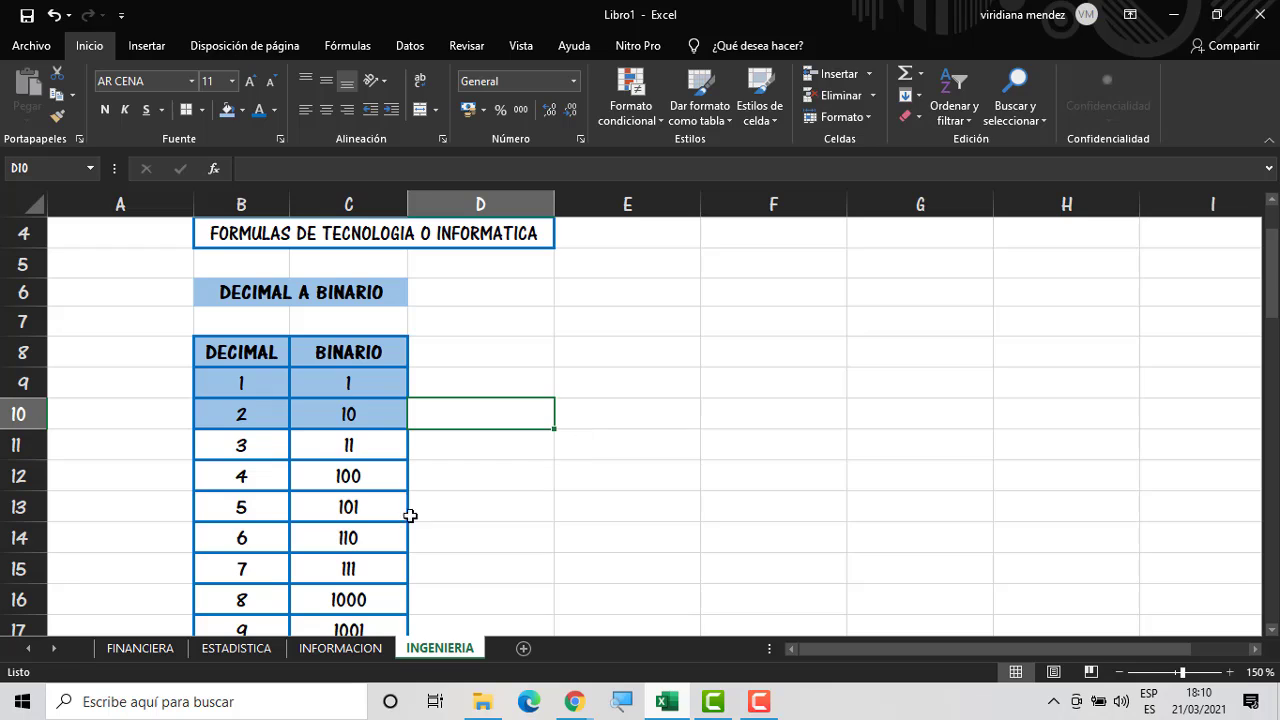
Fill the table rows for decimals 4 and 8, B12:C12 and B16:C16, with light blue
left_click_drag(258, 480, 303, 480)
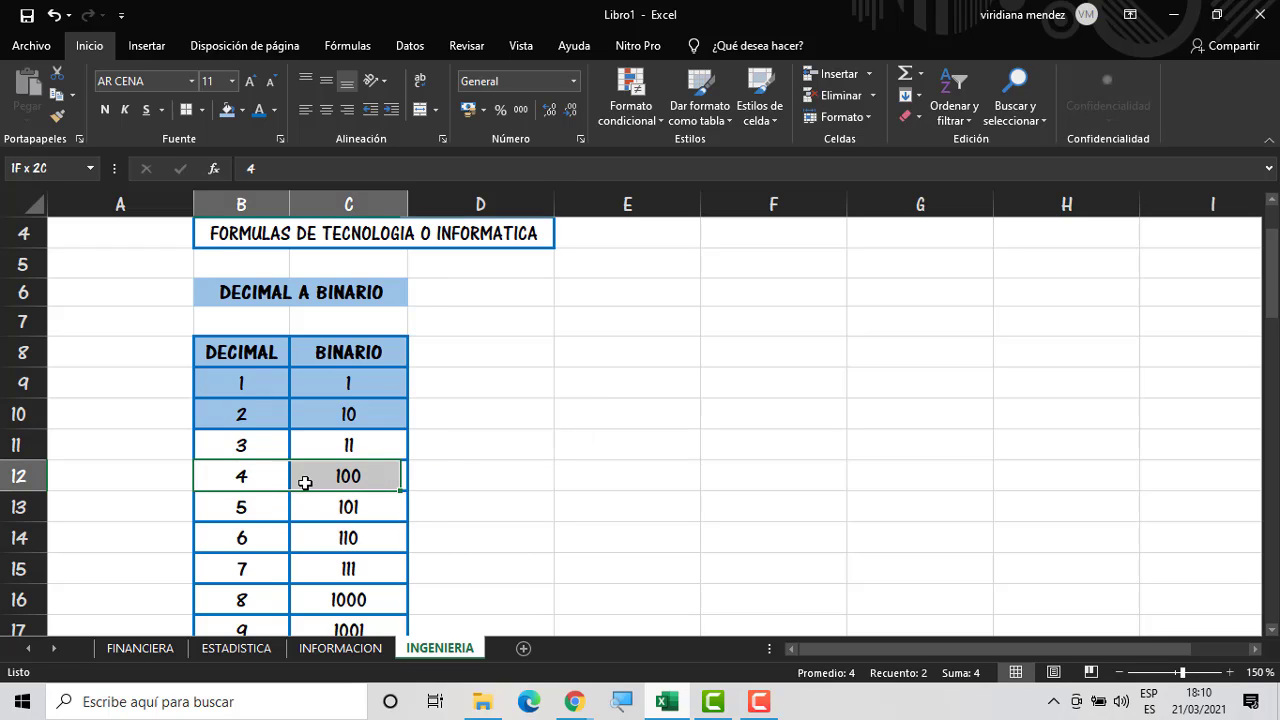
left_click(228, 116)
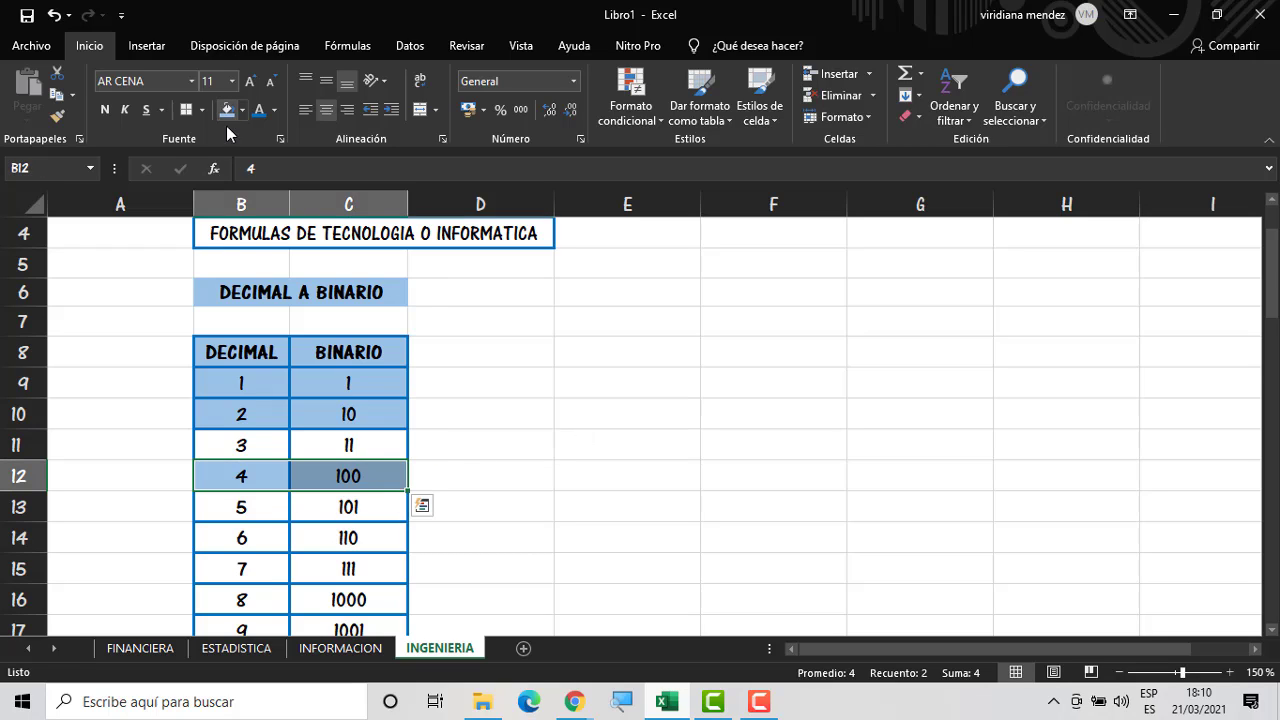
left_click(574, 417)
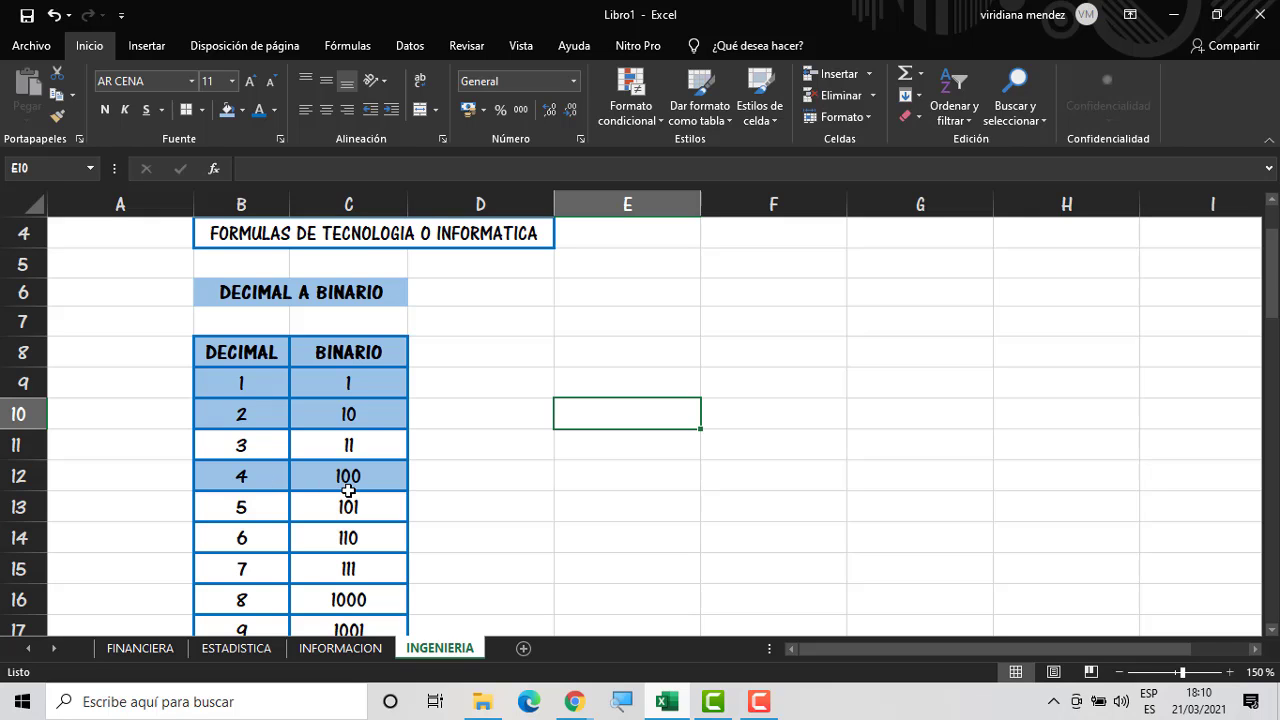
left_click_drag(1274, 300, 1274, 330)
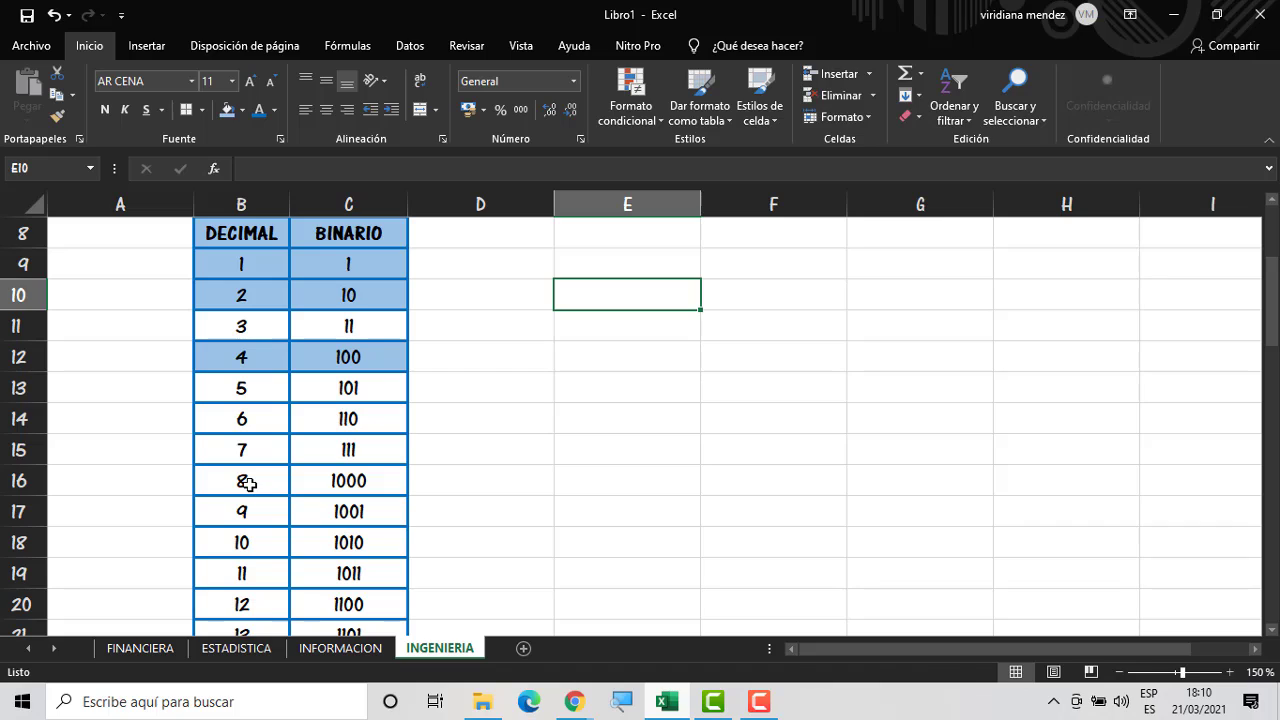
left_click_drag(240, 483, 342, 483)
left_click(229, 111)
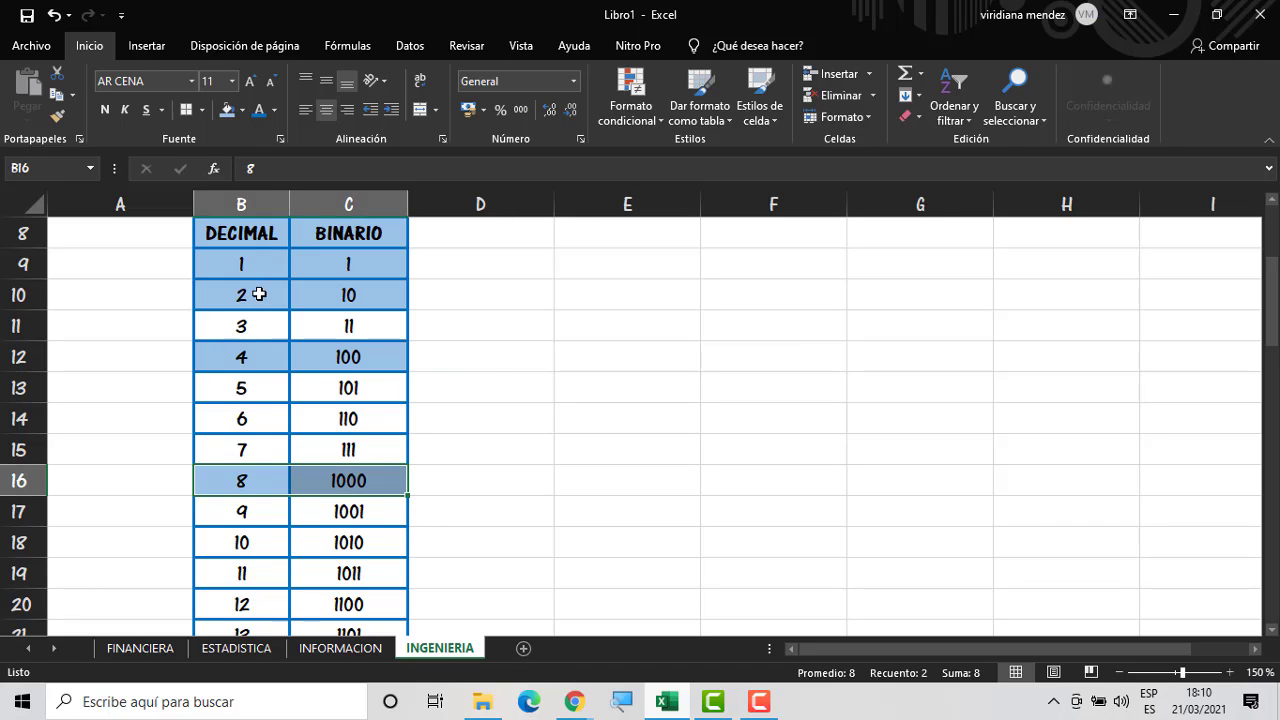
left_click(537, 451)
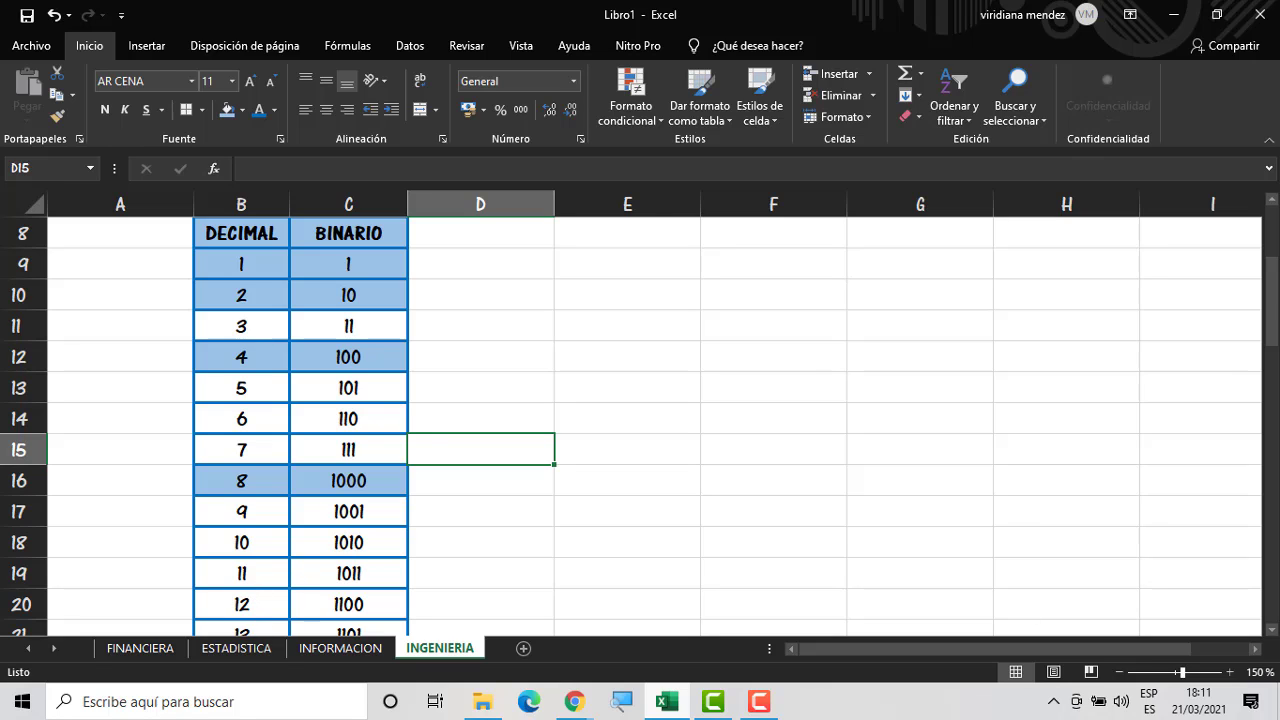
Fill the table rows for decimals 16 and 32, B24:C24 and B40:C40, with light blue
left_click_drag(1271, 295, 1271, 337)
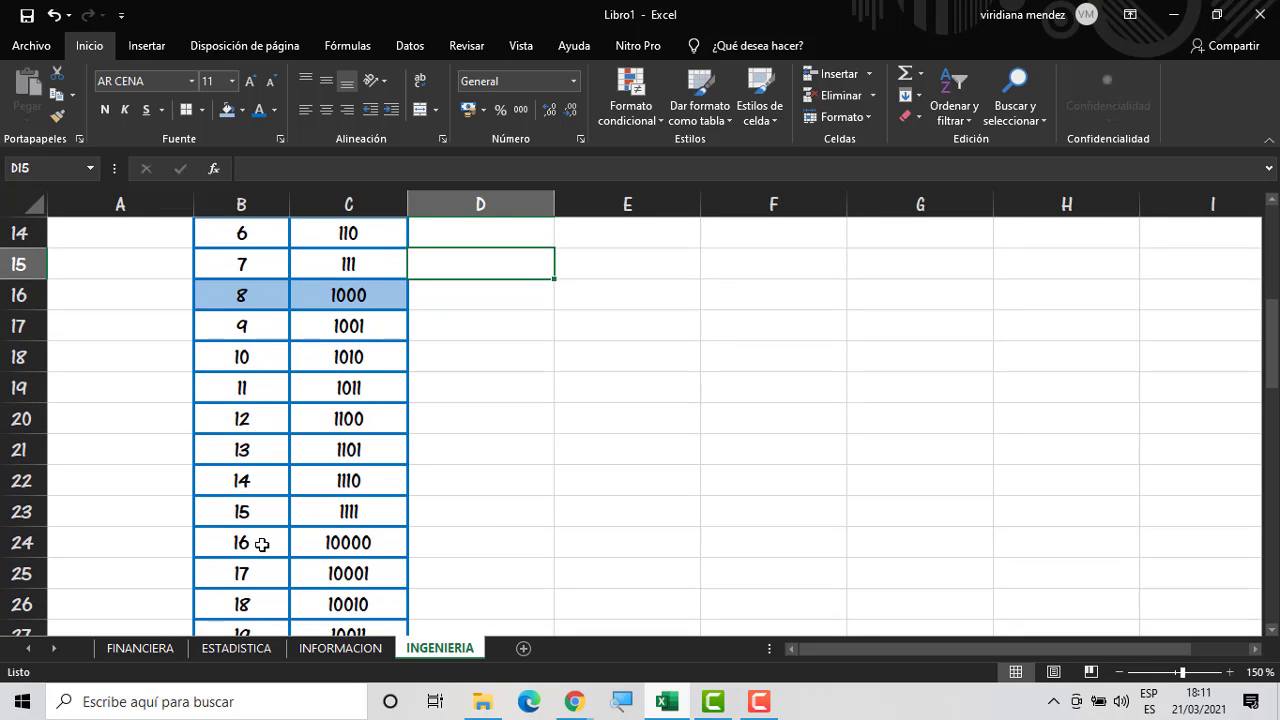
left_click_drag(261, 544, 310, 545)
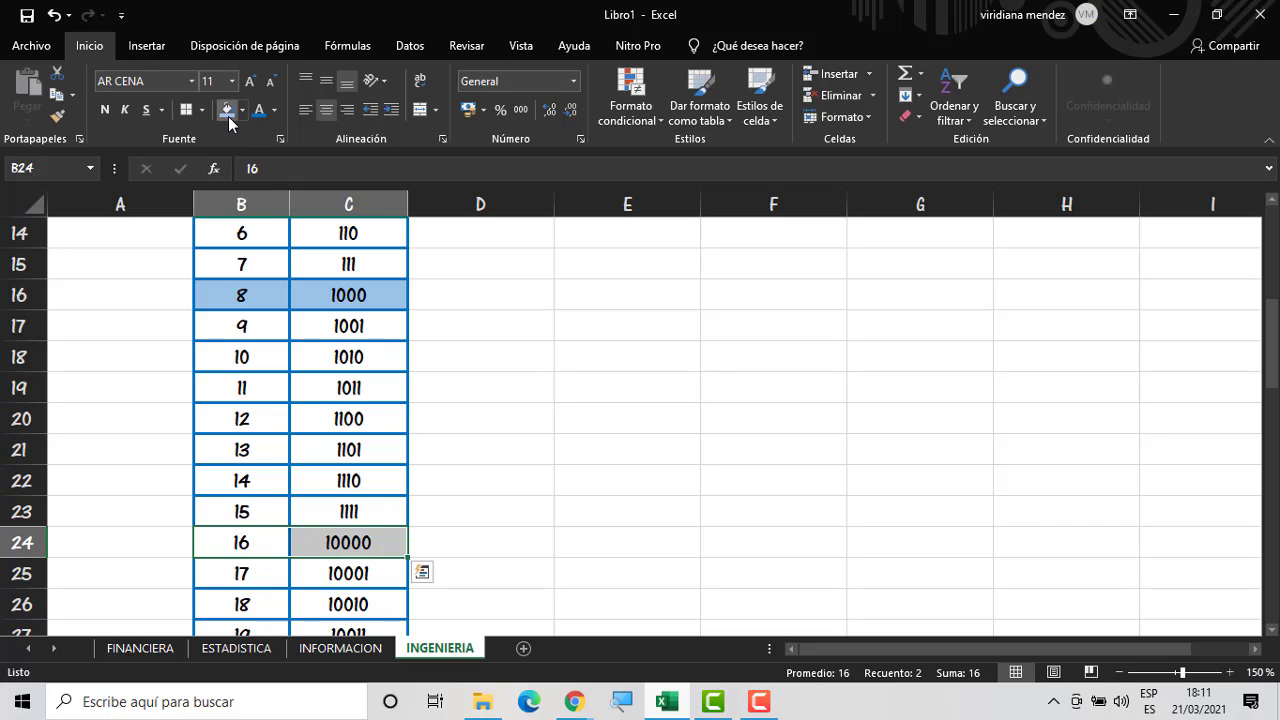
left_click(457, 378)
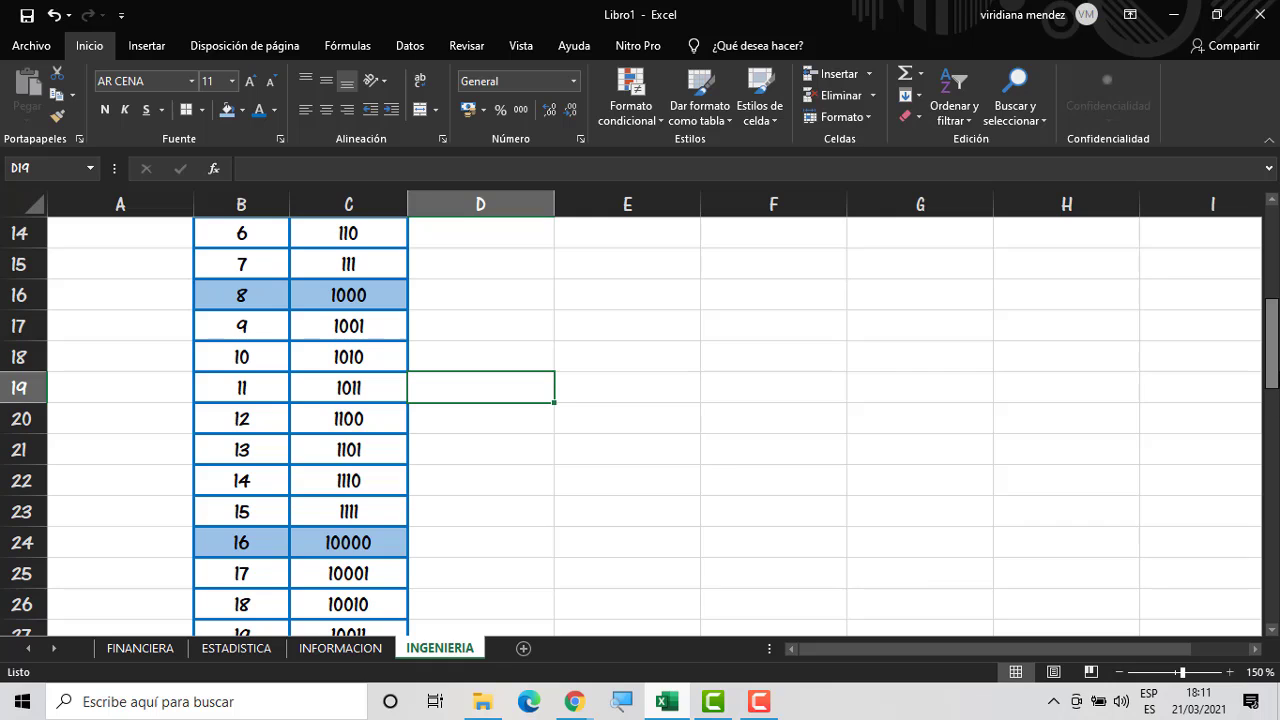
left_click_drag(1271, 312, 1271, 411)
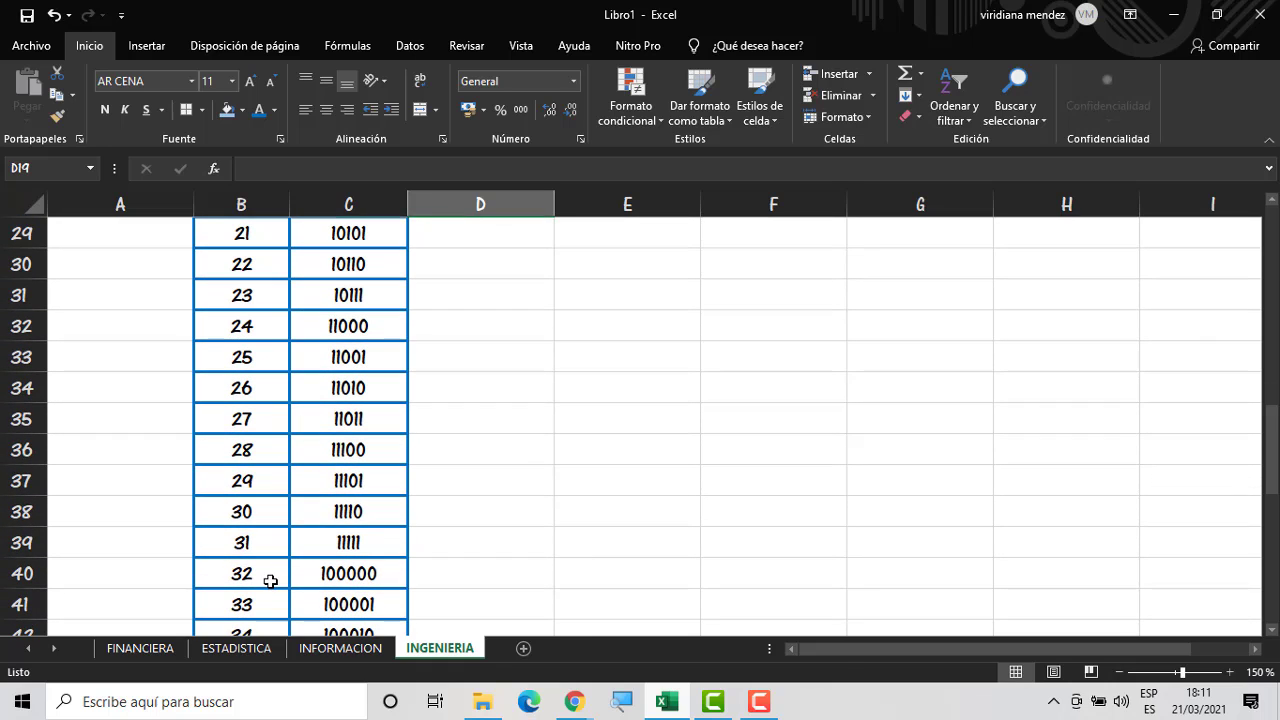
left_click_drag(270, 581, 314, 577)
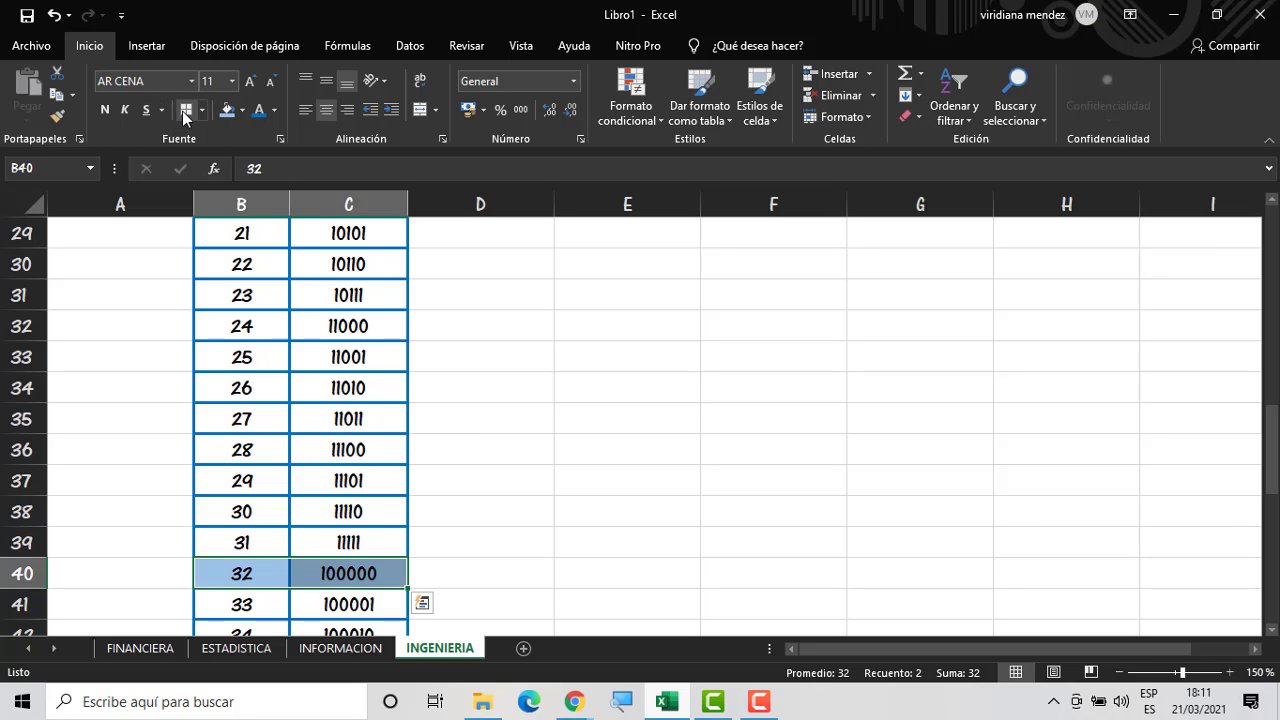
left_click(591, 451)
Replace the decimal in B41, just below 32, with 64
left_click_drag(1277, 421, 1268, 464)
left_click(260, 449)
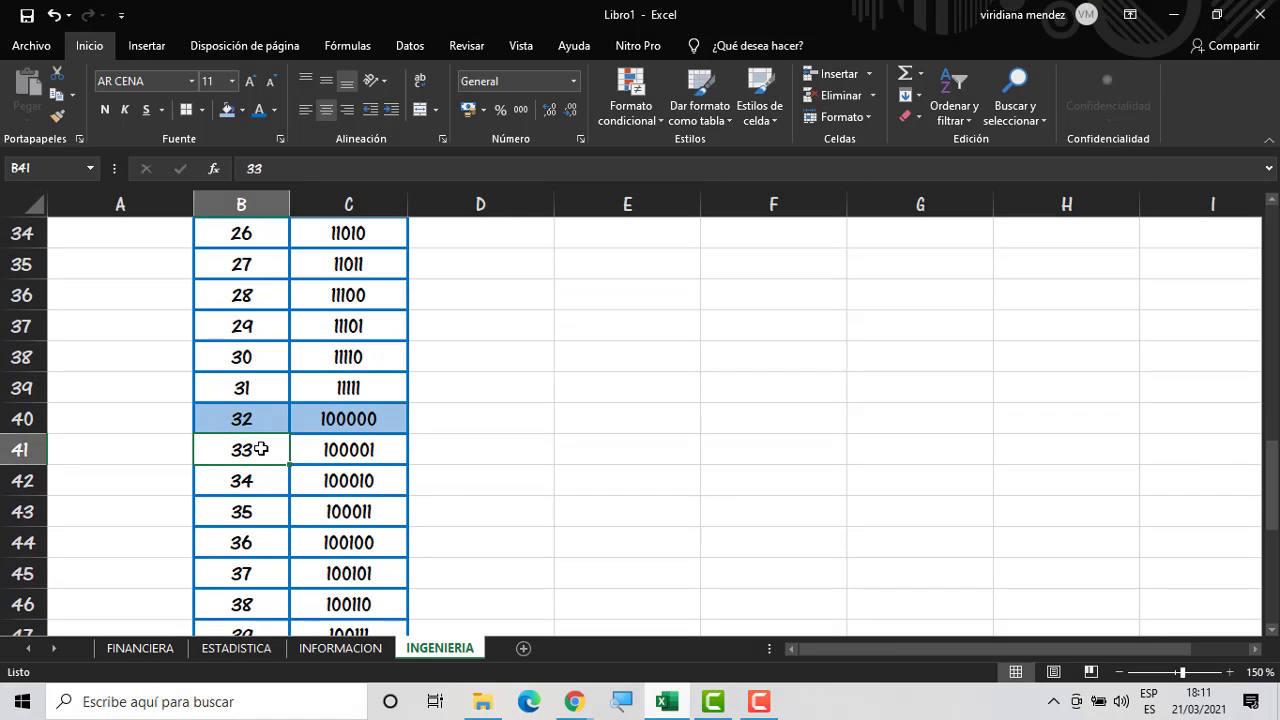
type("66")
key("BackSpace")
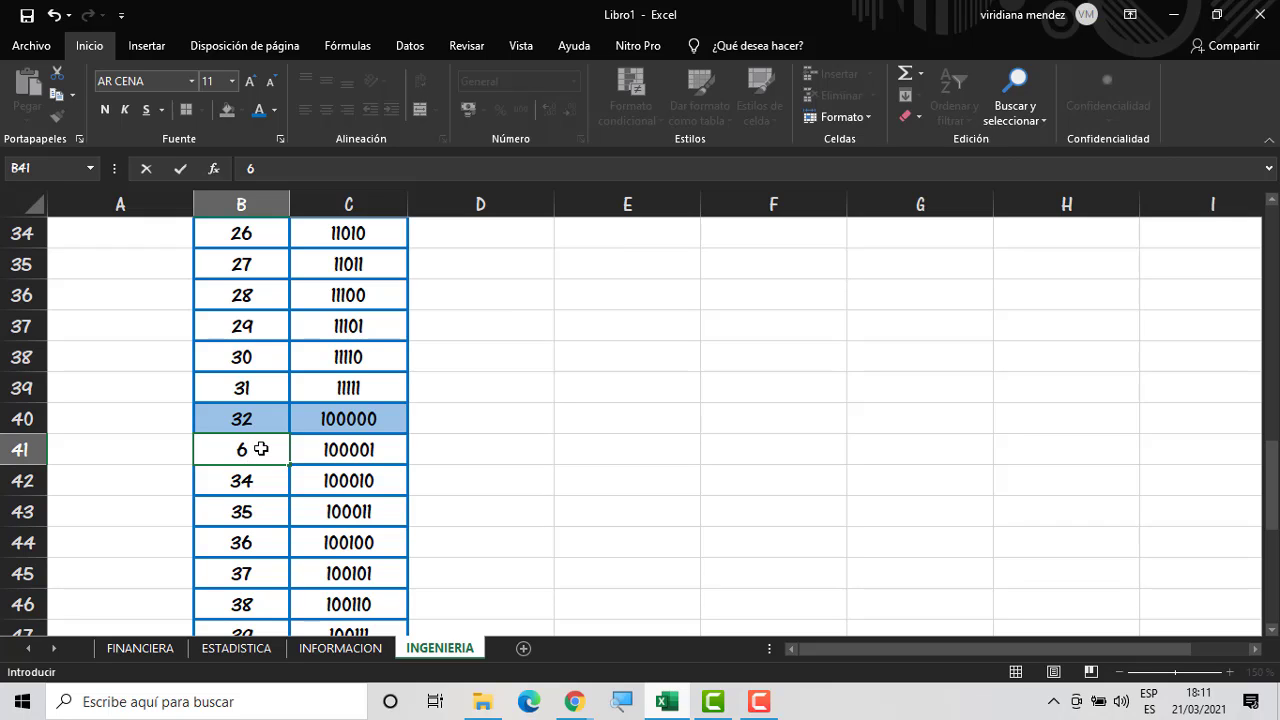
type("4")
key("Return")
Fill the binary cell C41 and the decimal cell B41 with light blue
left_click(310, 452)
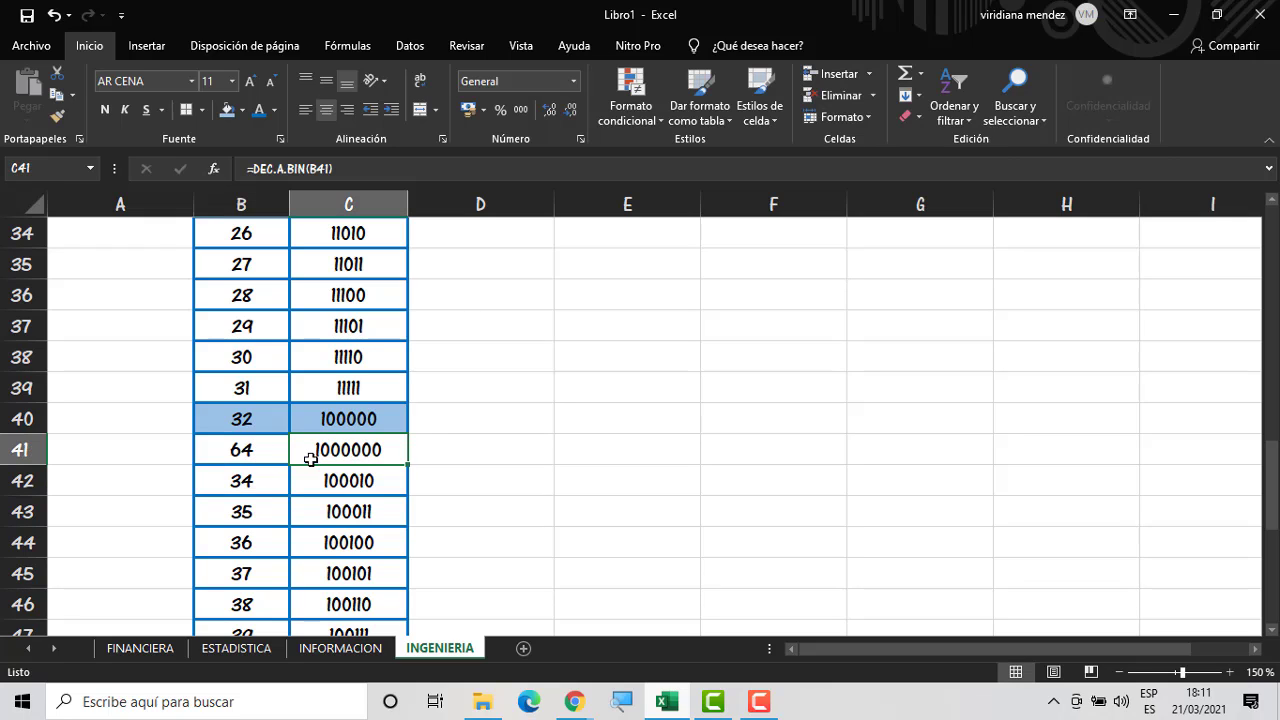
left_click(227, 109)
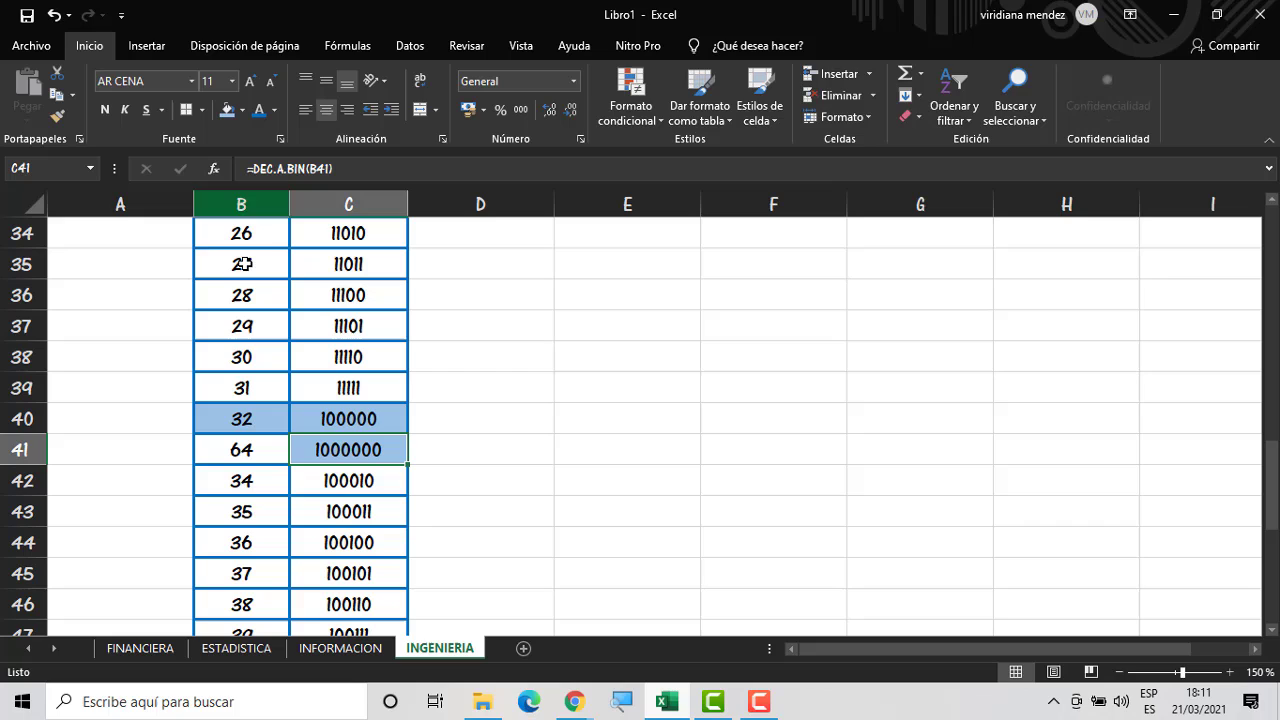
left_click(268, 453)
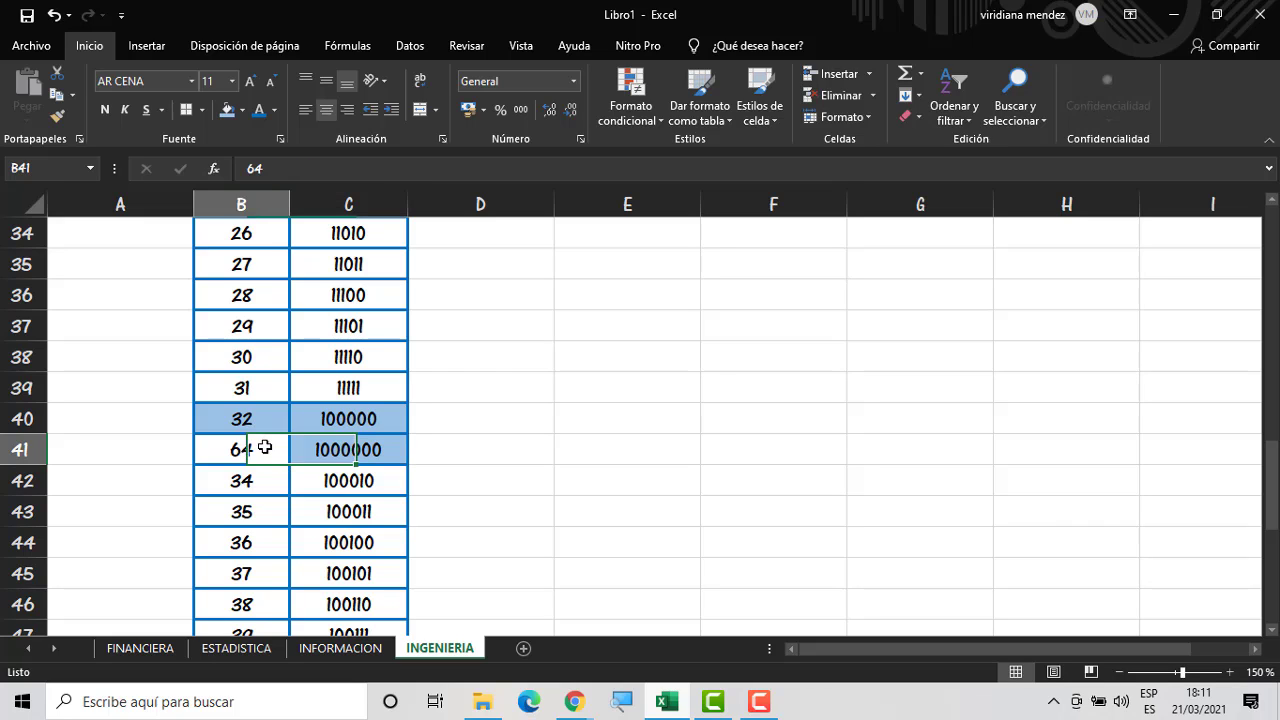
left_click(227, 109)
left_click(580, 385)
Add the column heading HEXADECIMAL in D8, beside BINARIO
left_click_drag(1272, 470, 1274, 441)
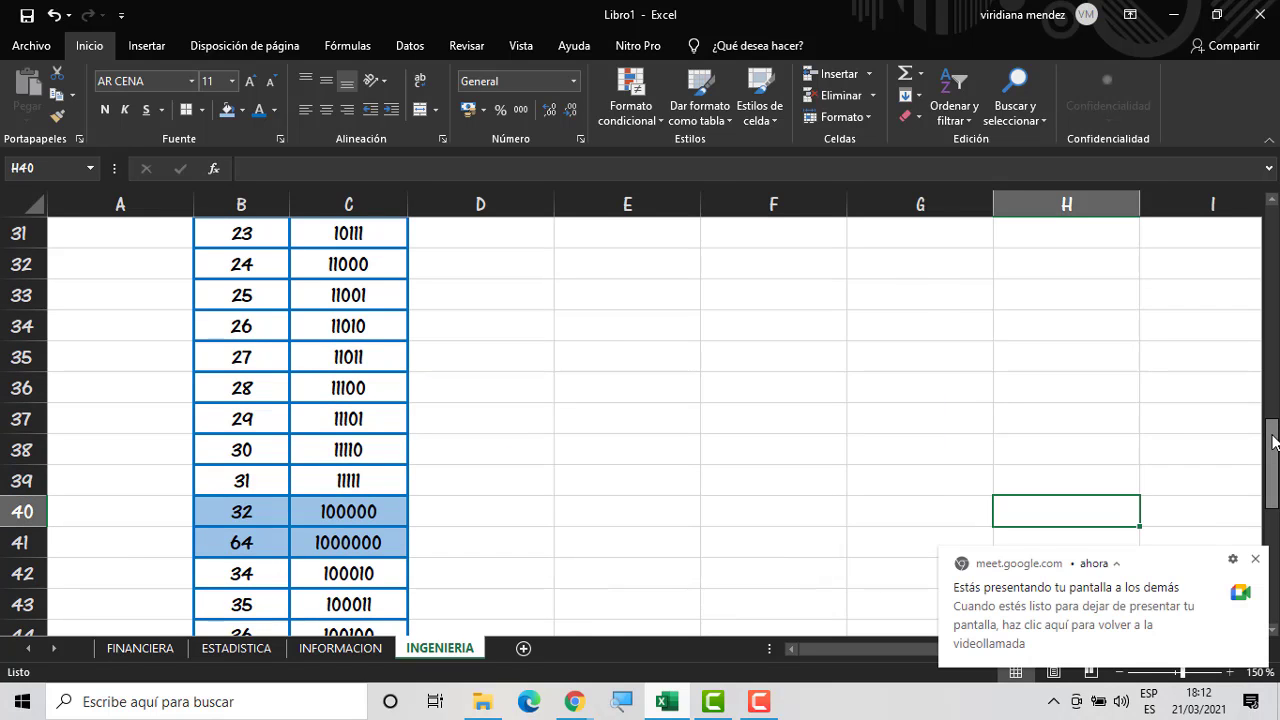
left_click_drag(1273, 441, 1276, 262)
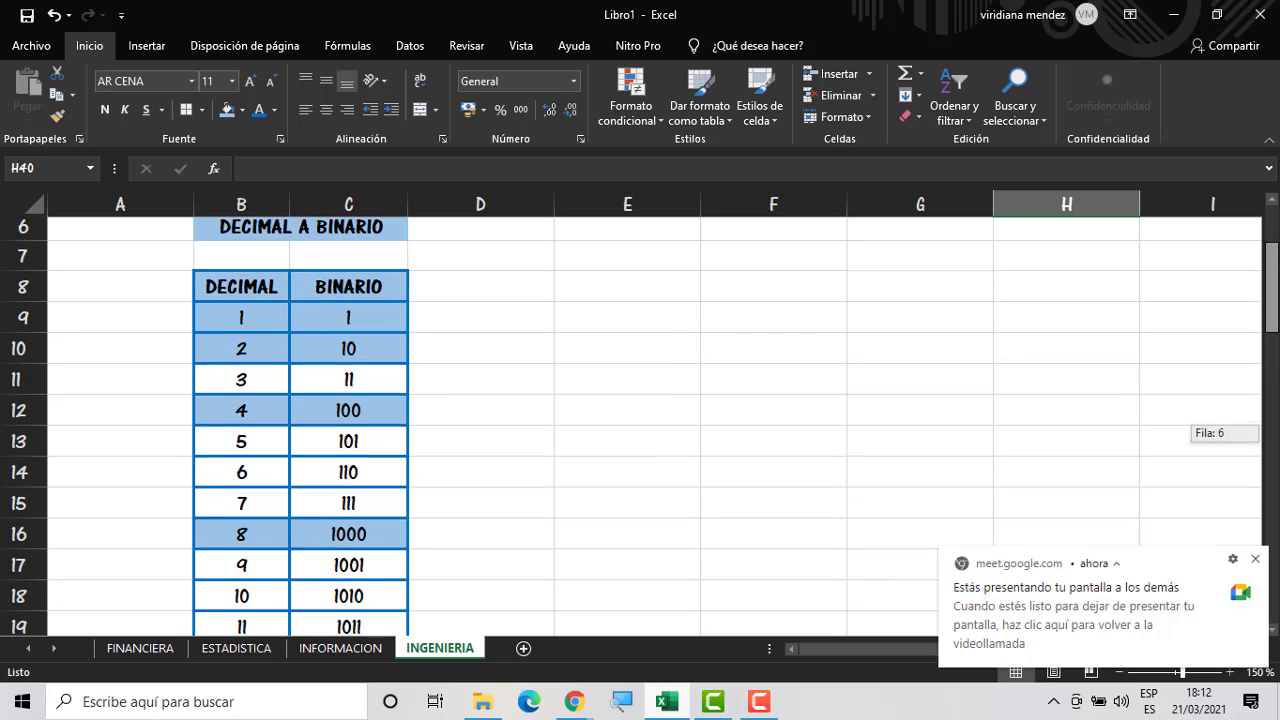
left_click(498, 286)
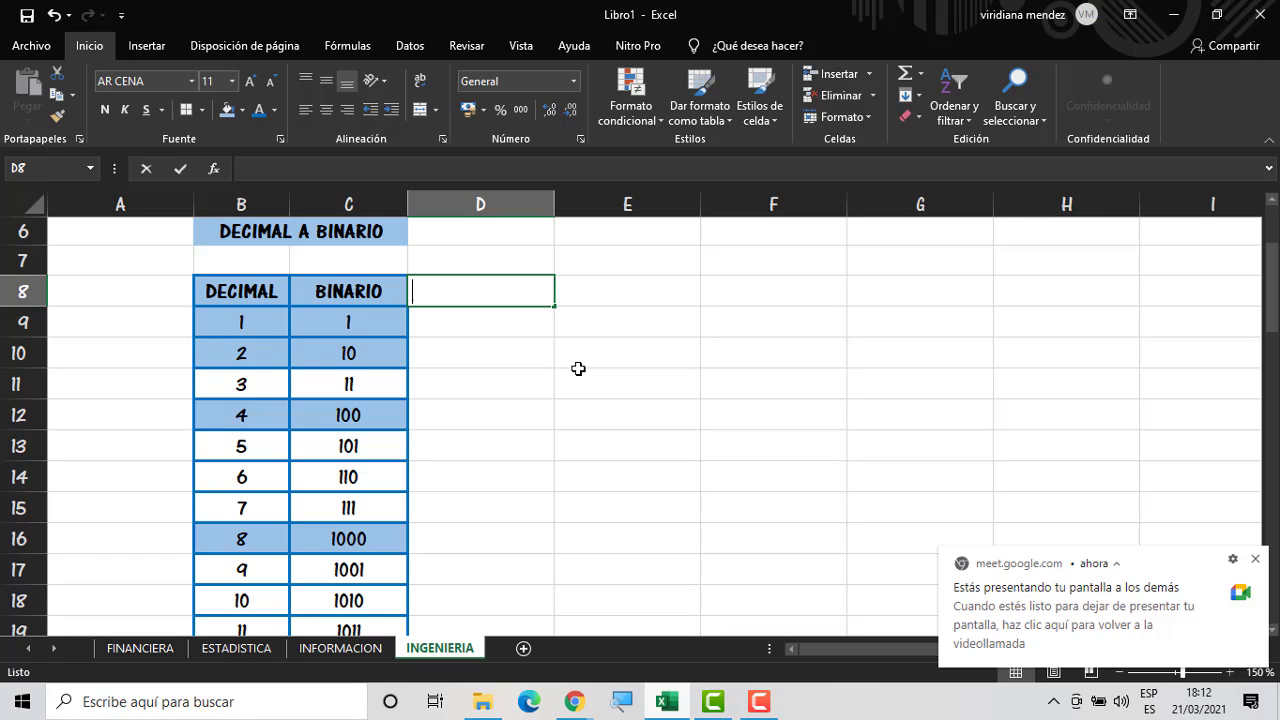
type("HEXADE")
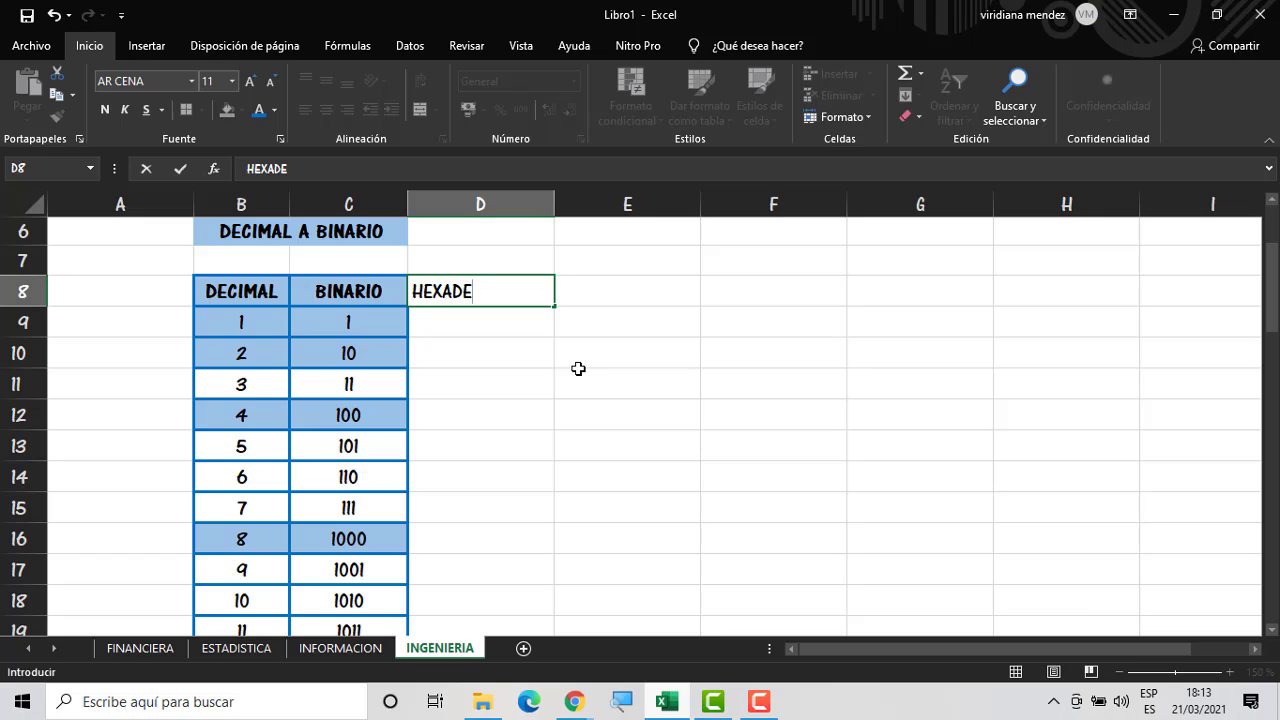
type("CIMAL")
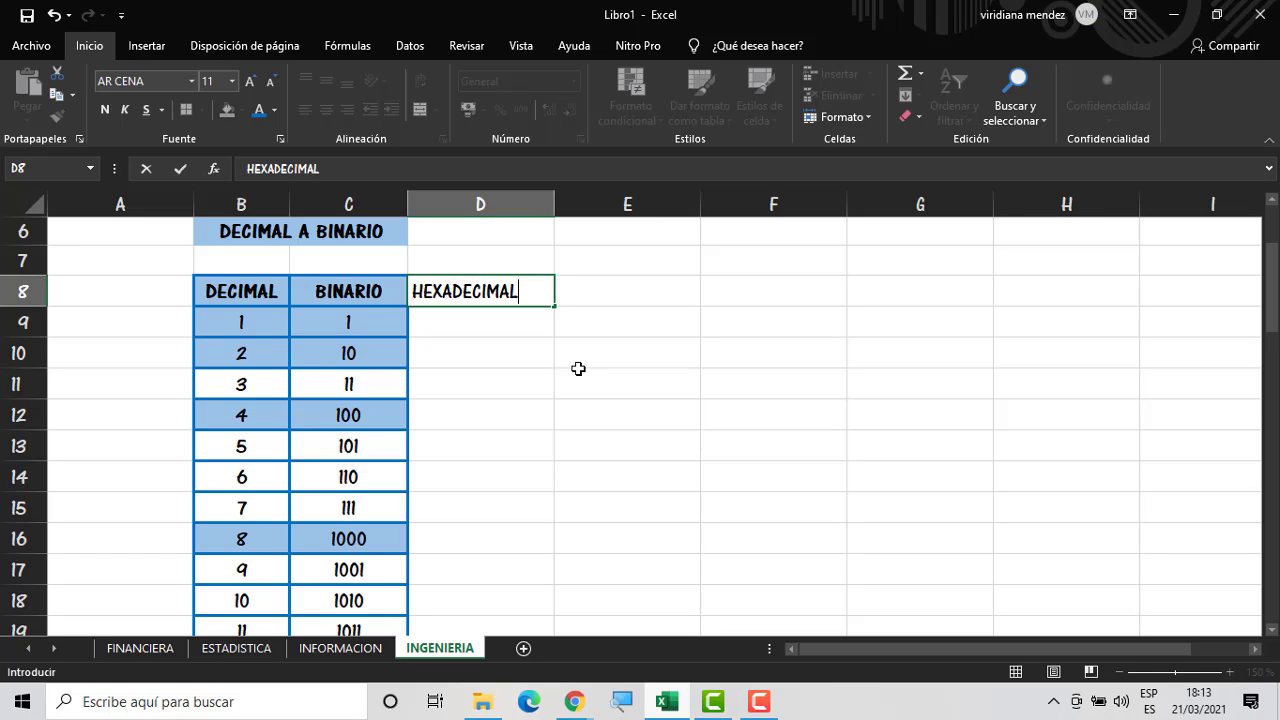
key("Return")
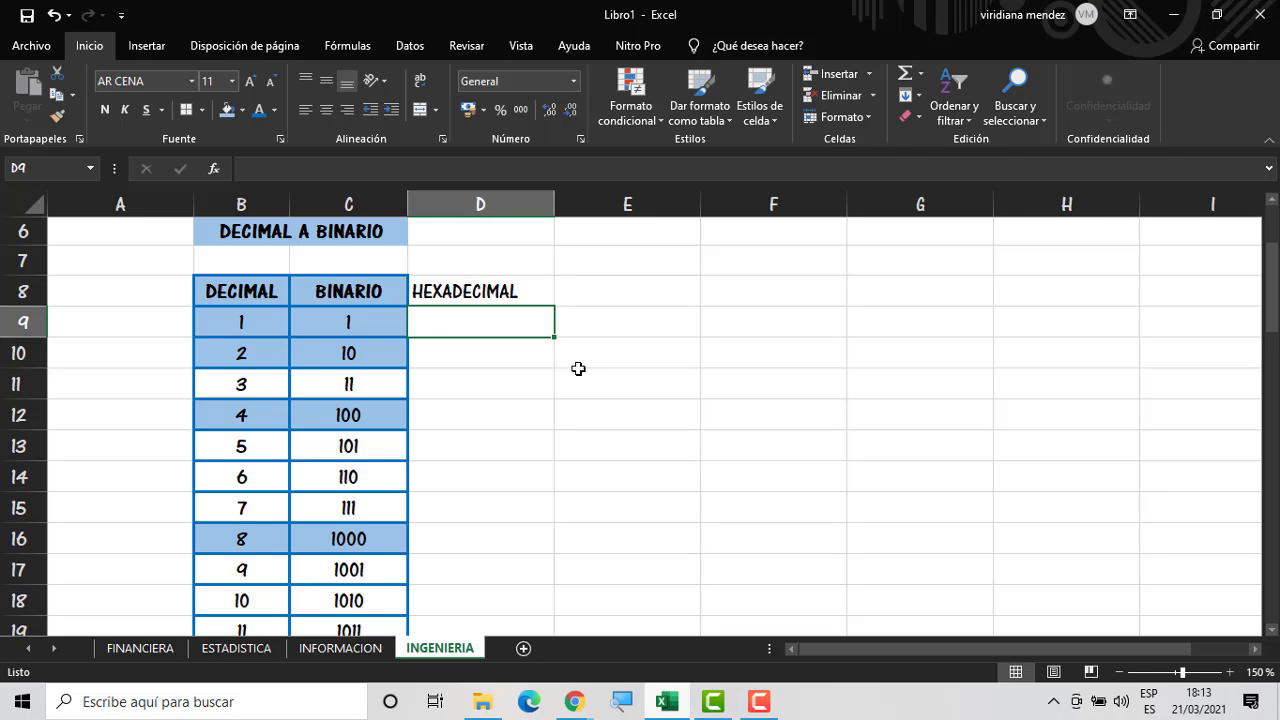
Convert the decimal in B9 to hexadecimal in D9 with =DEC.A.HEX(B9) and fill the formula down to D58
type("=")
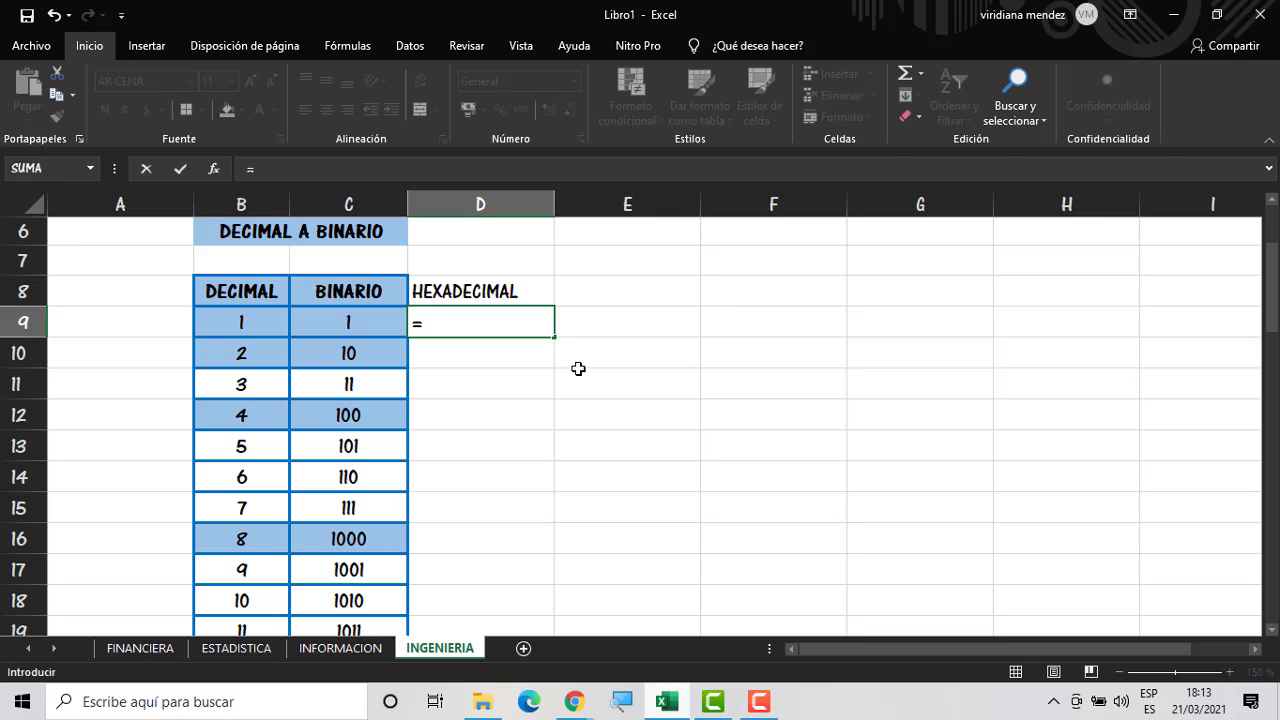
type("DEC")
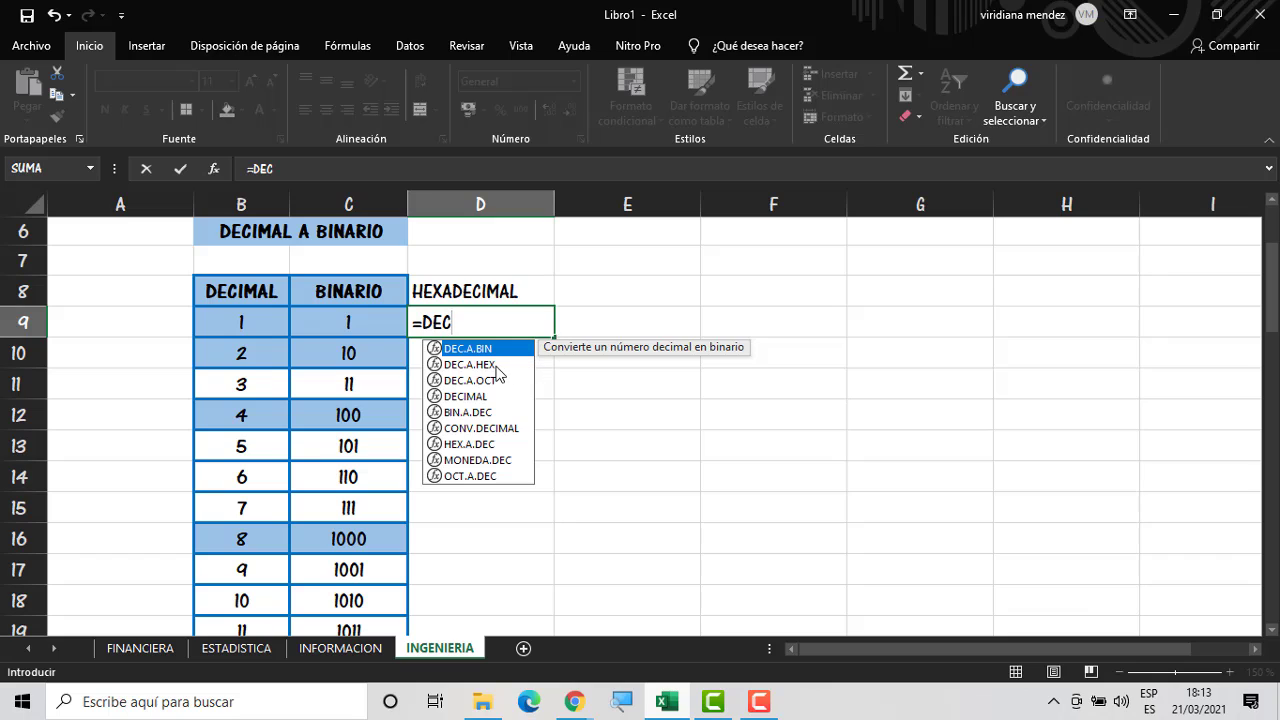
left_click(489, 368)
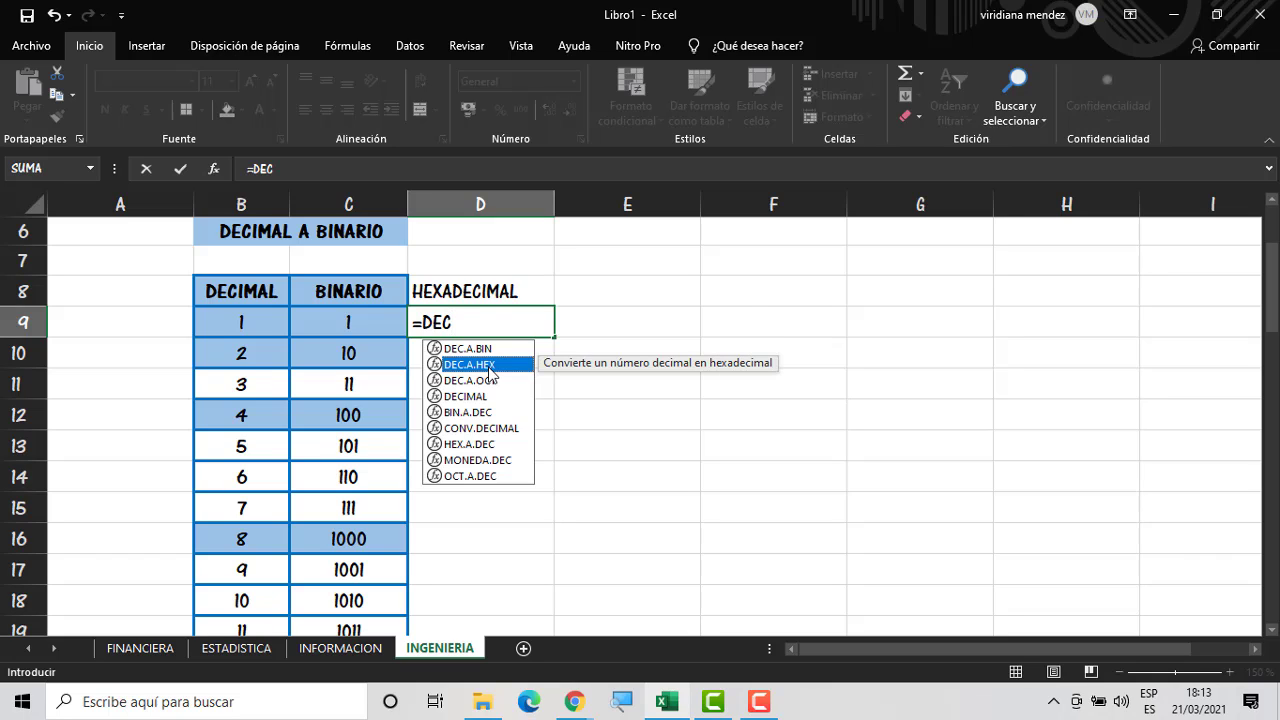
double_click(489, 365)
left_click(239, 331)
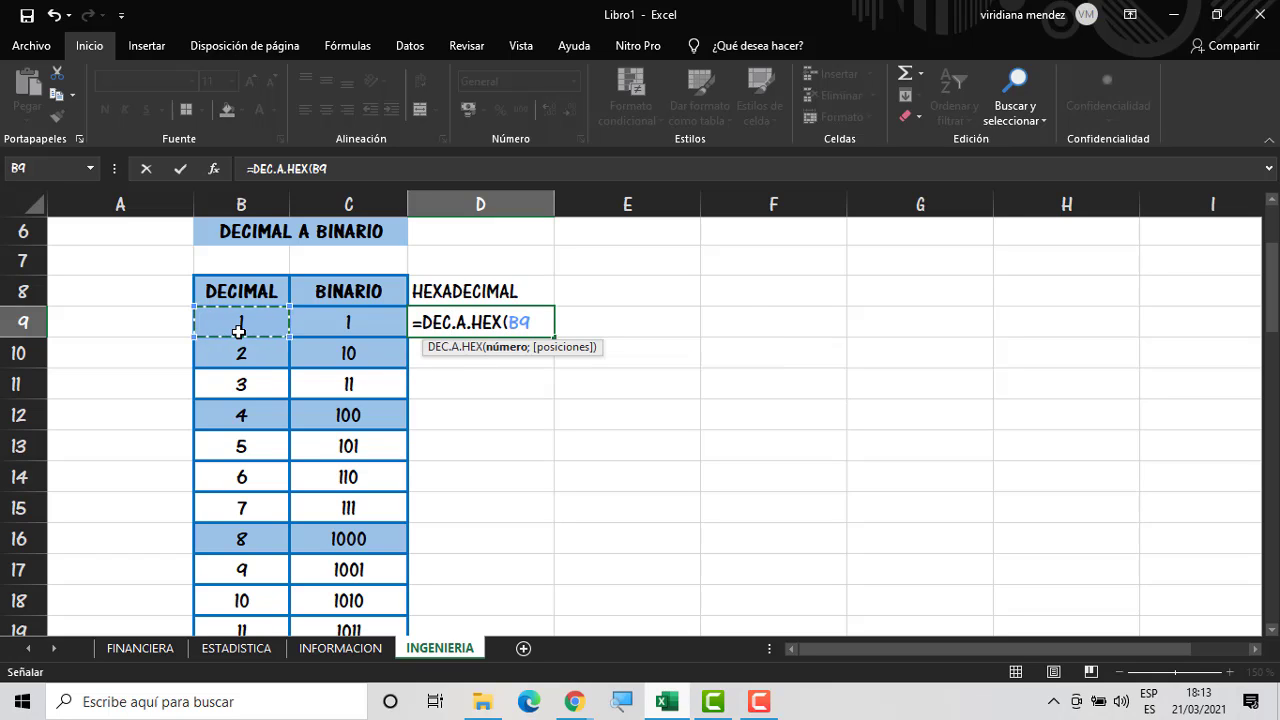
key("Return")
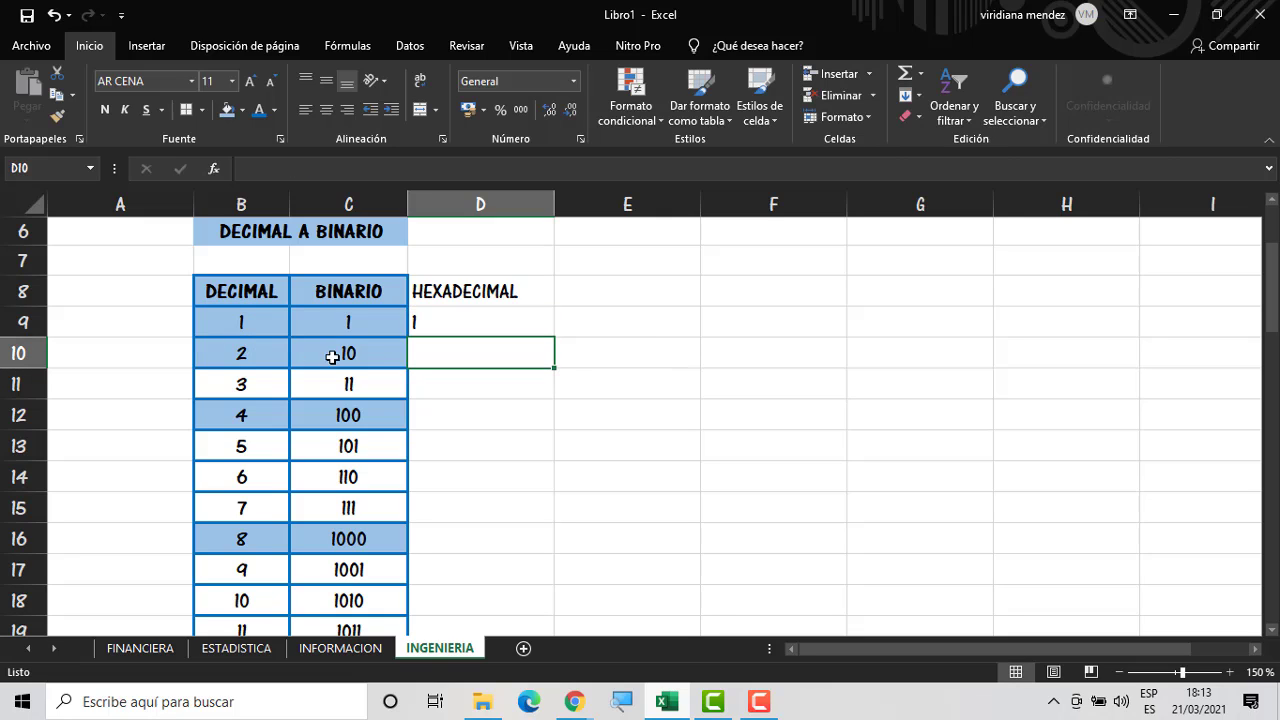
left_click(512, 328)
left_click_drag(558, 337, 533, 590)
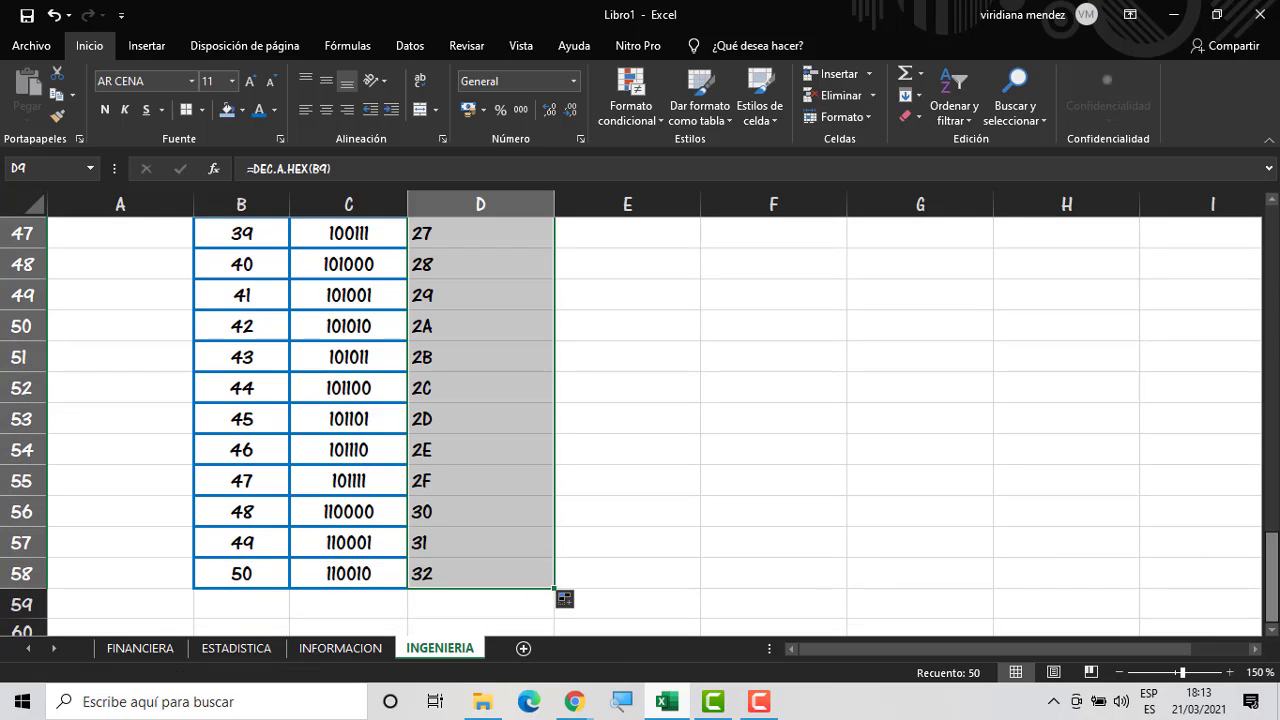
Center the hexadecimal values in D9:D58 and the HEXADECIMAL heading in D8
left_click_drag(1272, 560, 1272, 262)
left_click(324, 117)
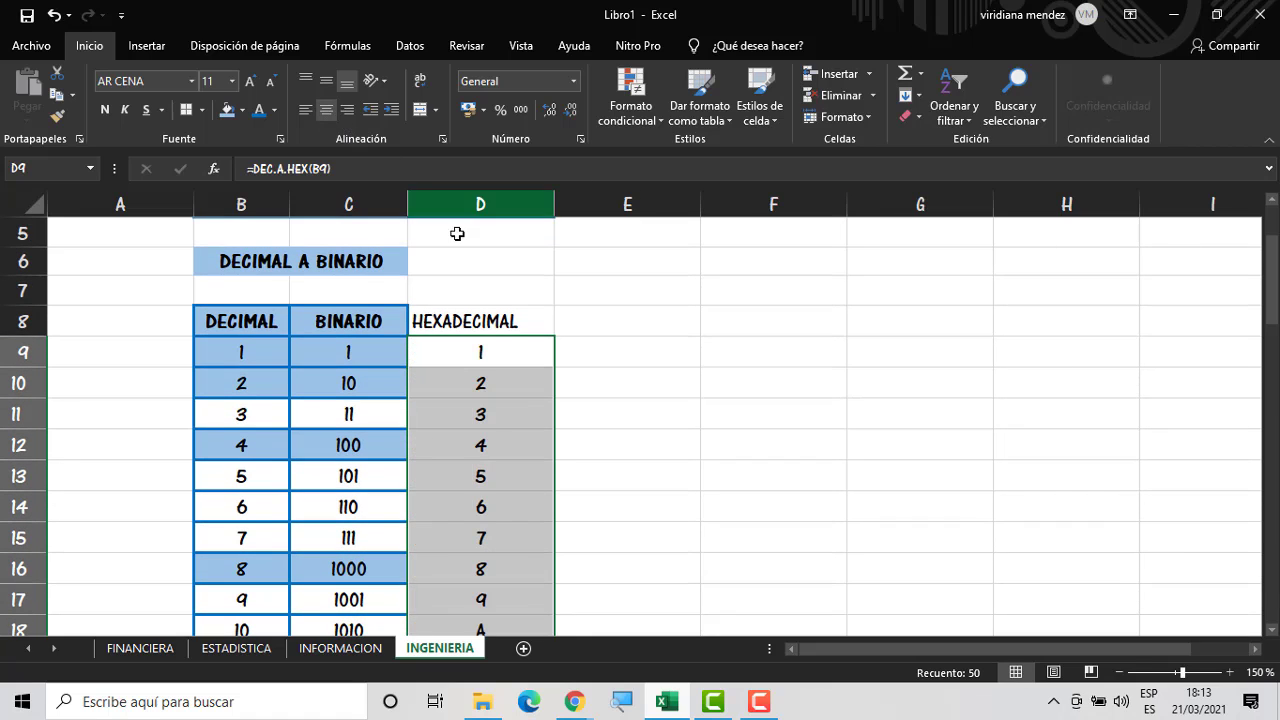
left_click(506, 322)
left_click(324, 117)
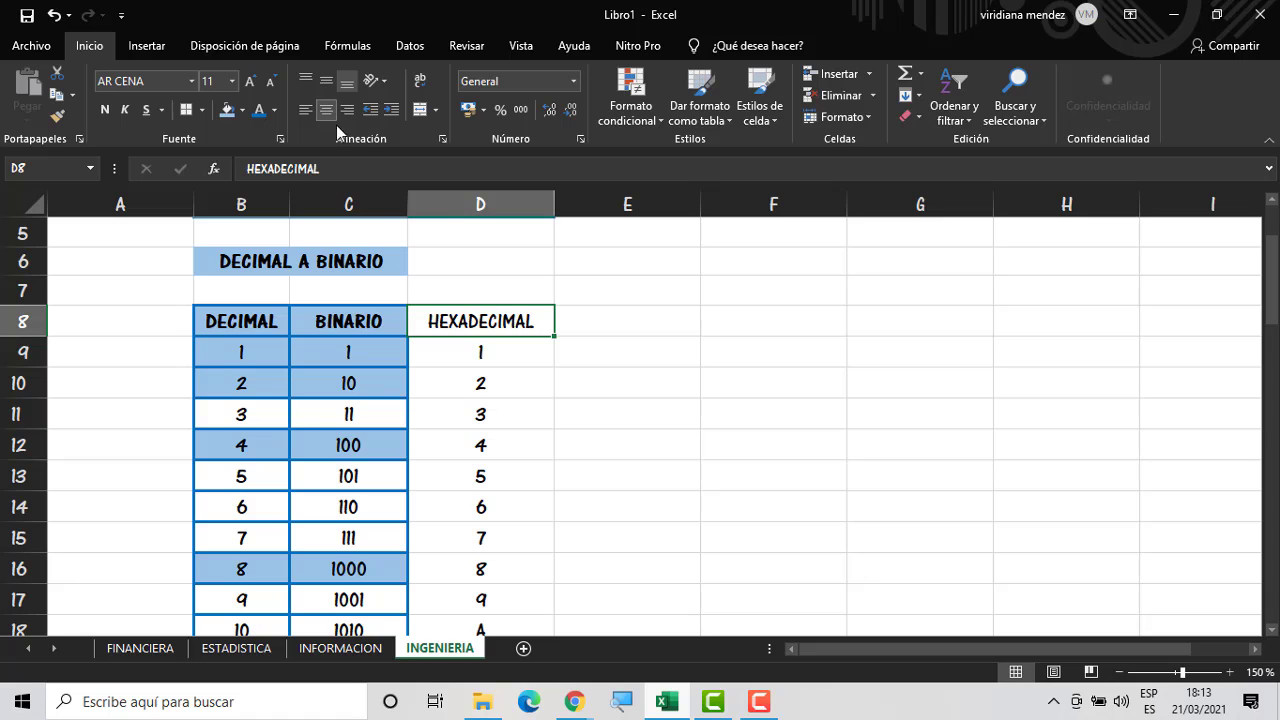
Apply blue borders to all cells of the hexadecimal column, D8:D58, matching the rest of the table
left_click_drag(540, 352, 491, 573)
left_click(183, 113)
scroll(674, 369, "up", 15)
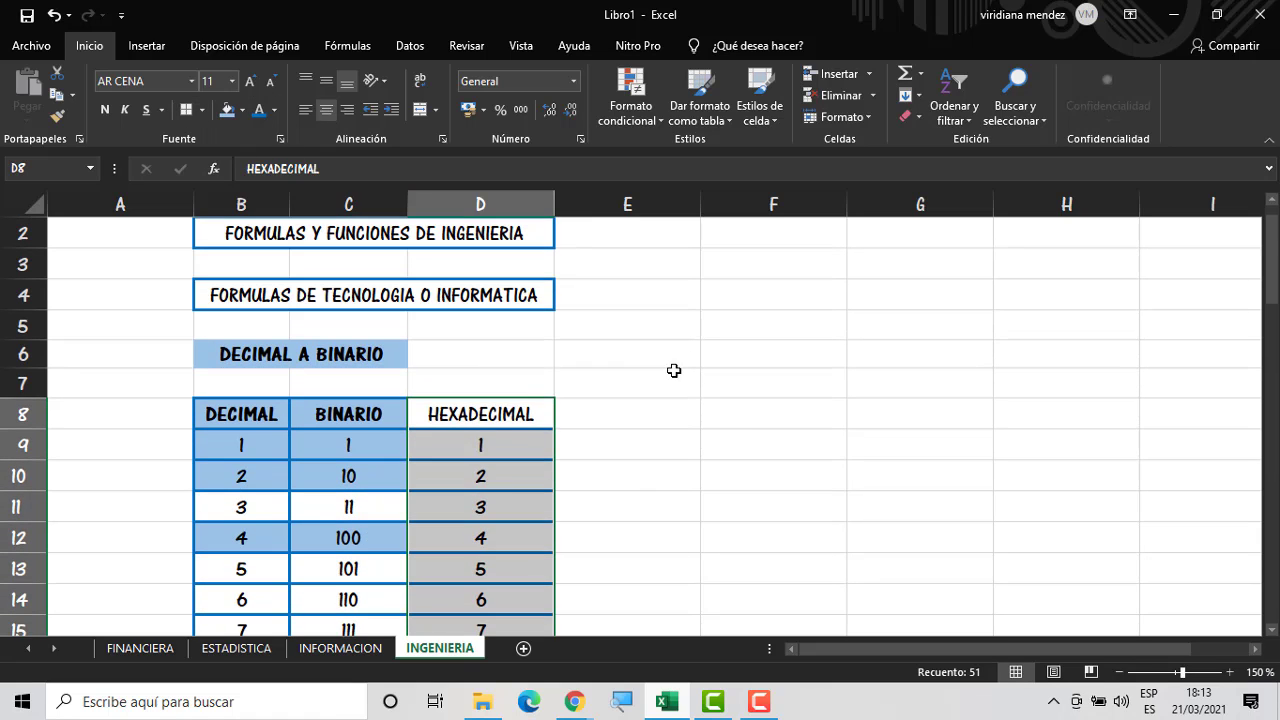
left_click(674, 380)
Fill the HEXADECIMAL heading in D8 with light blue and make it bold
left_click(414, 411)
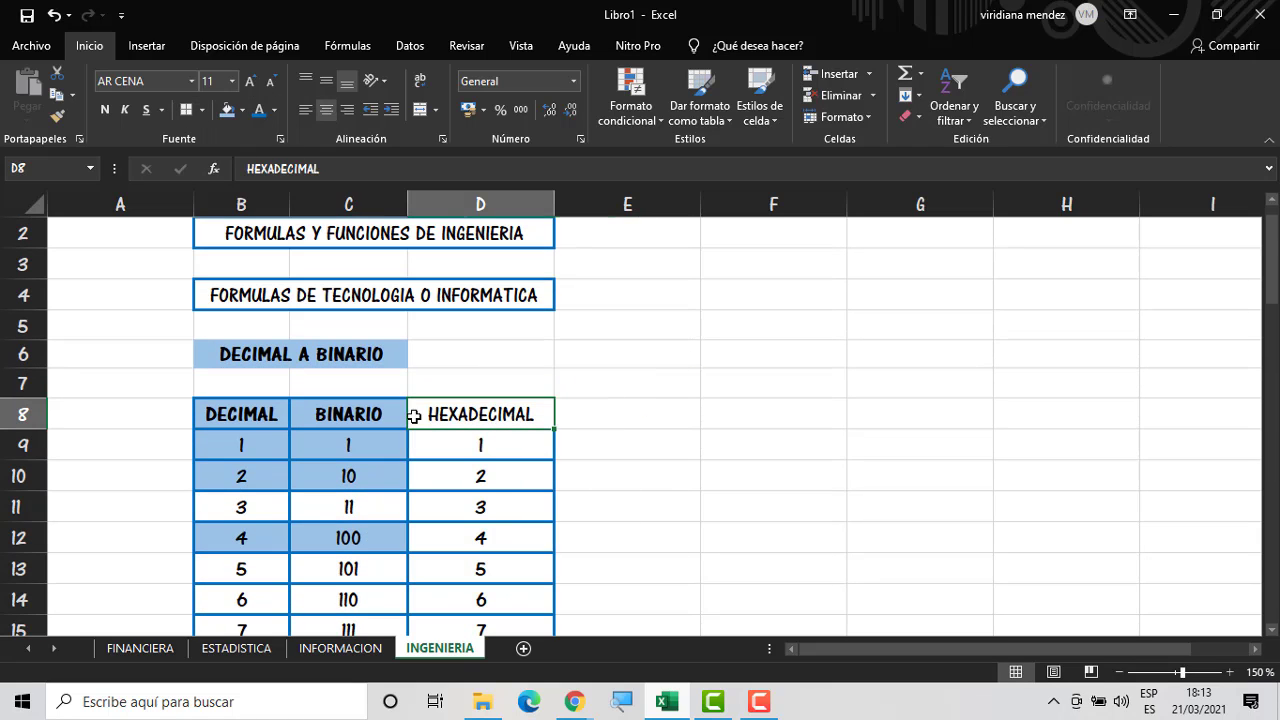
left_click(224, 111)
left_click(669, 392)
left_click_drag(1276, 300, 1276, 364)
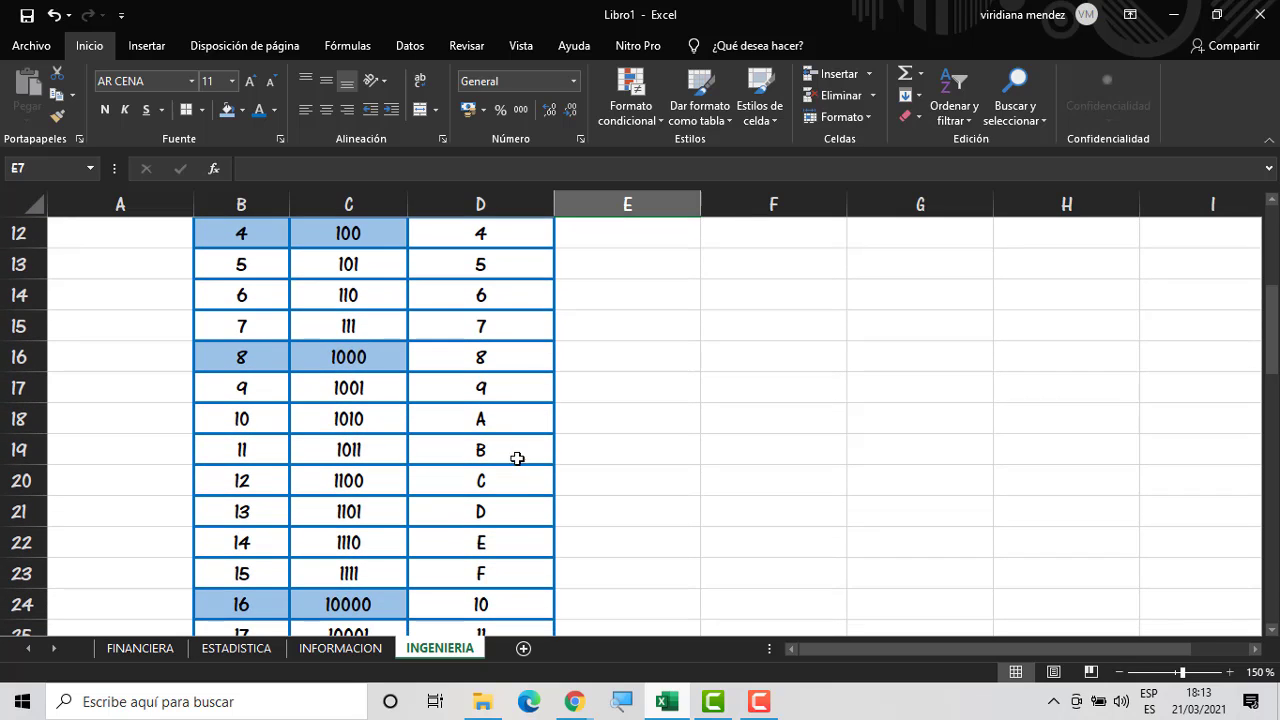
left_click_drag(1276, 333, 1274, 272)
left_click(522, 352)
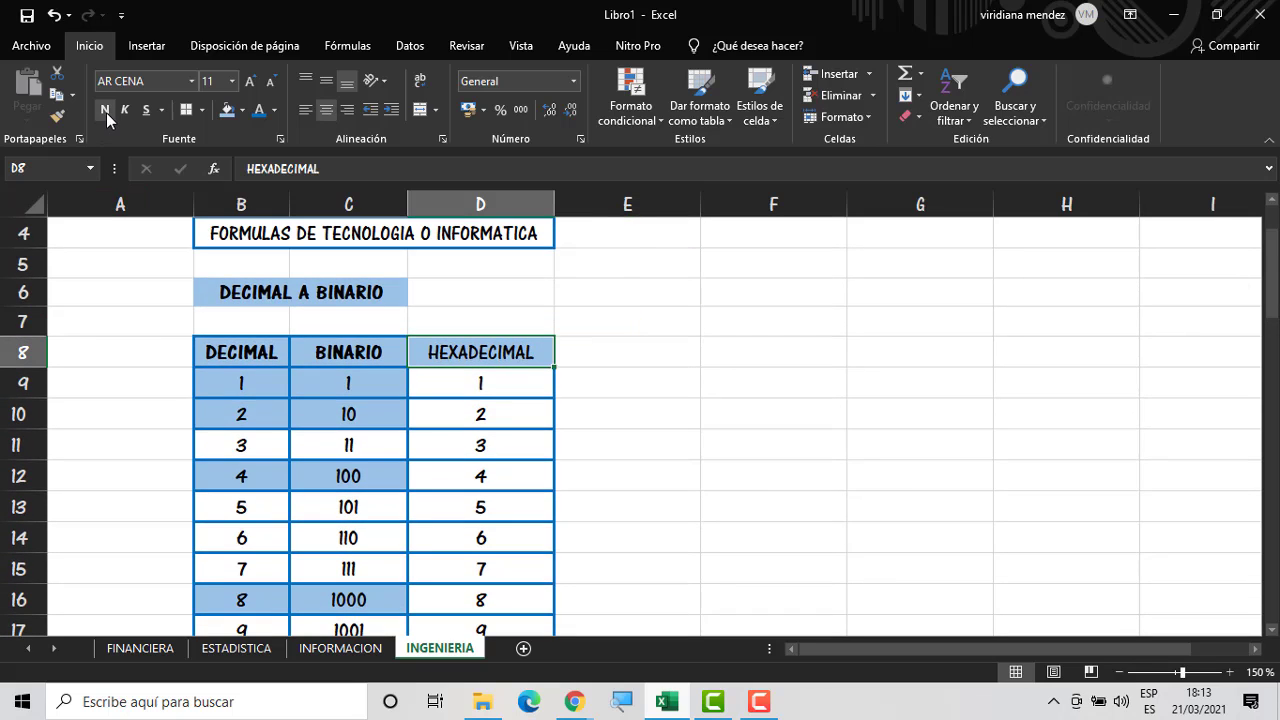
left_click(108, 116)
left_click(636, 362)
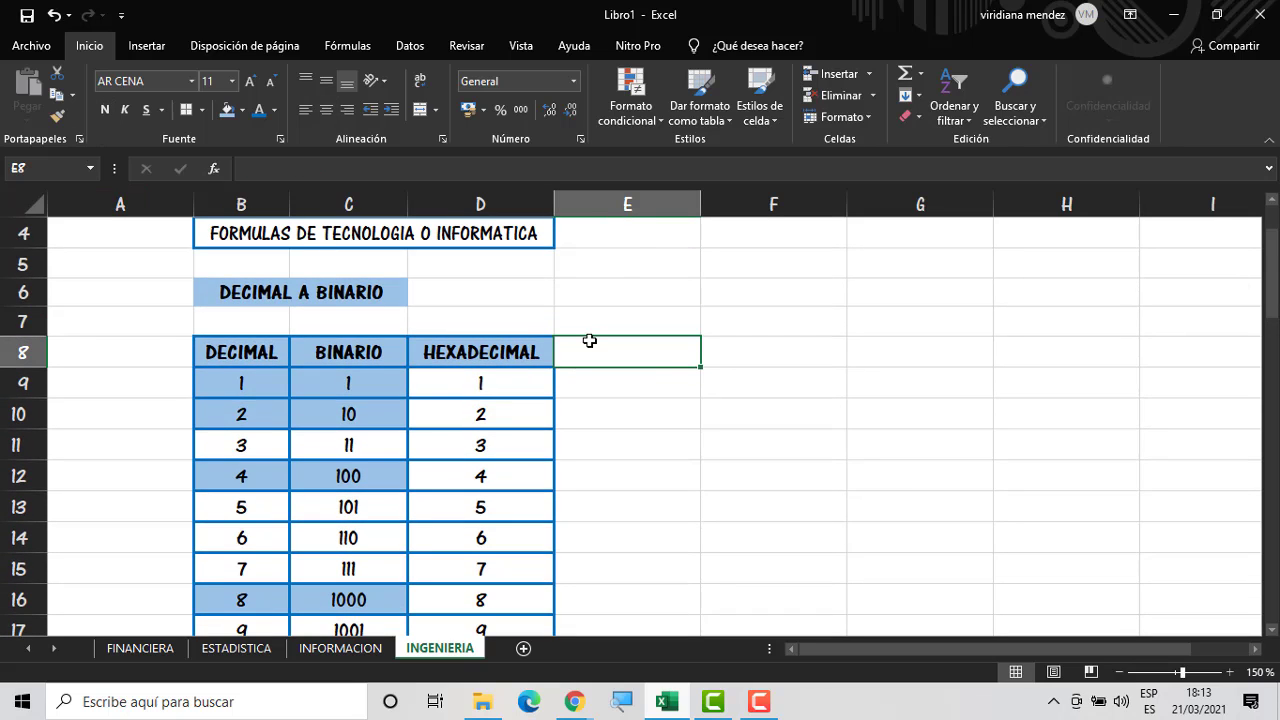
left_click(588, 382)
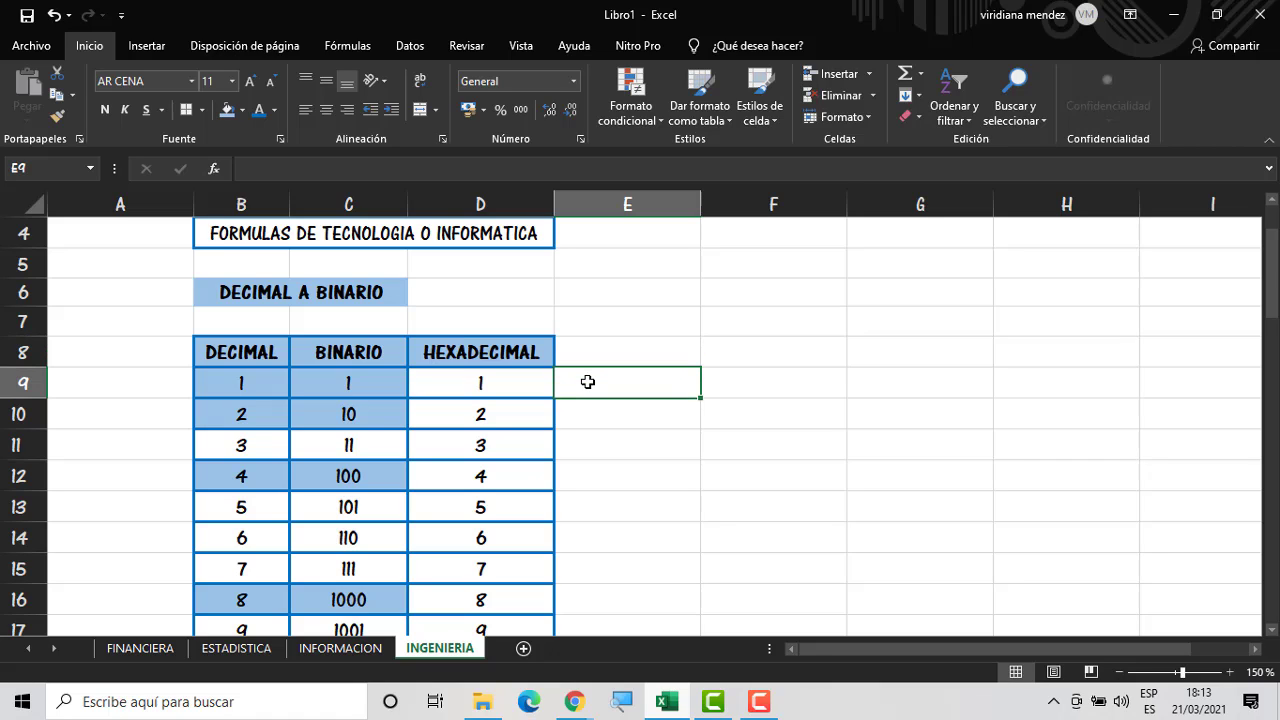
type("=")
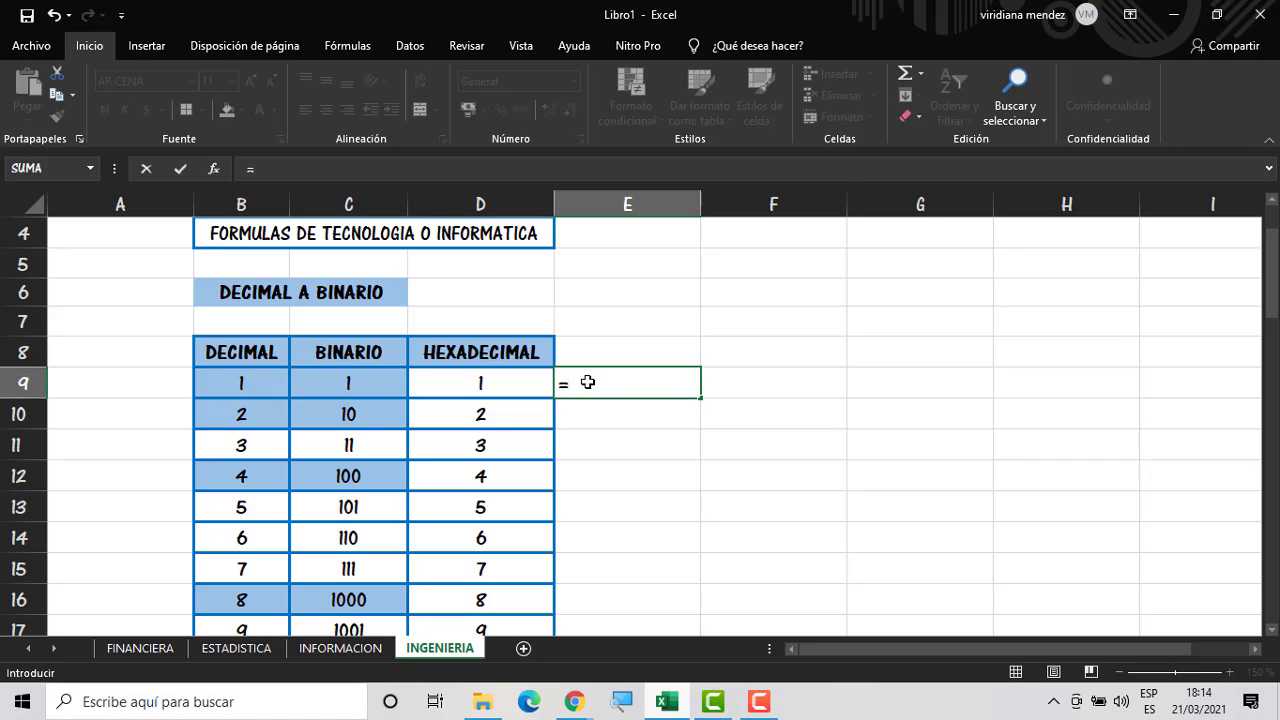
key("Escape")
Add the column heading OCTAL in E8, beside HEXADECIMAL
left_click(660, 357)
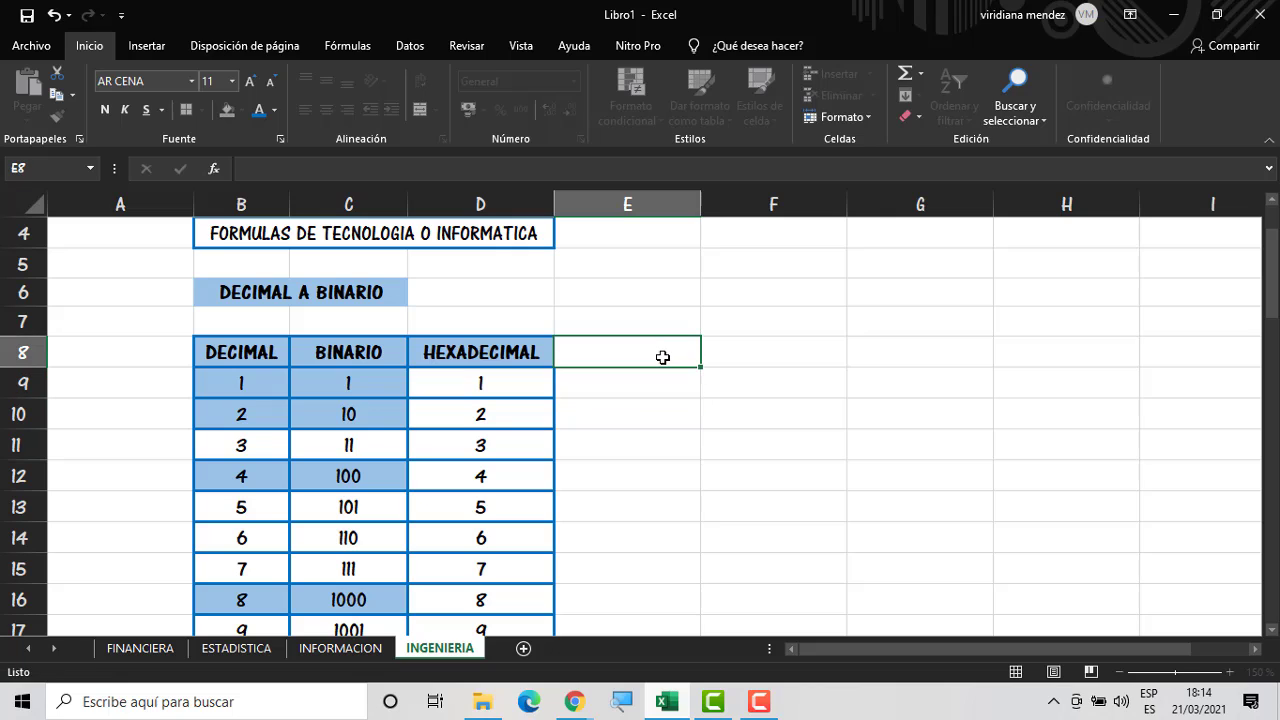
type("OCT")
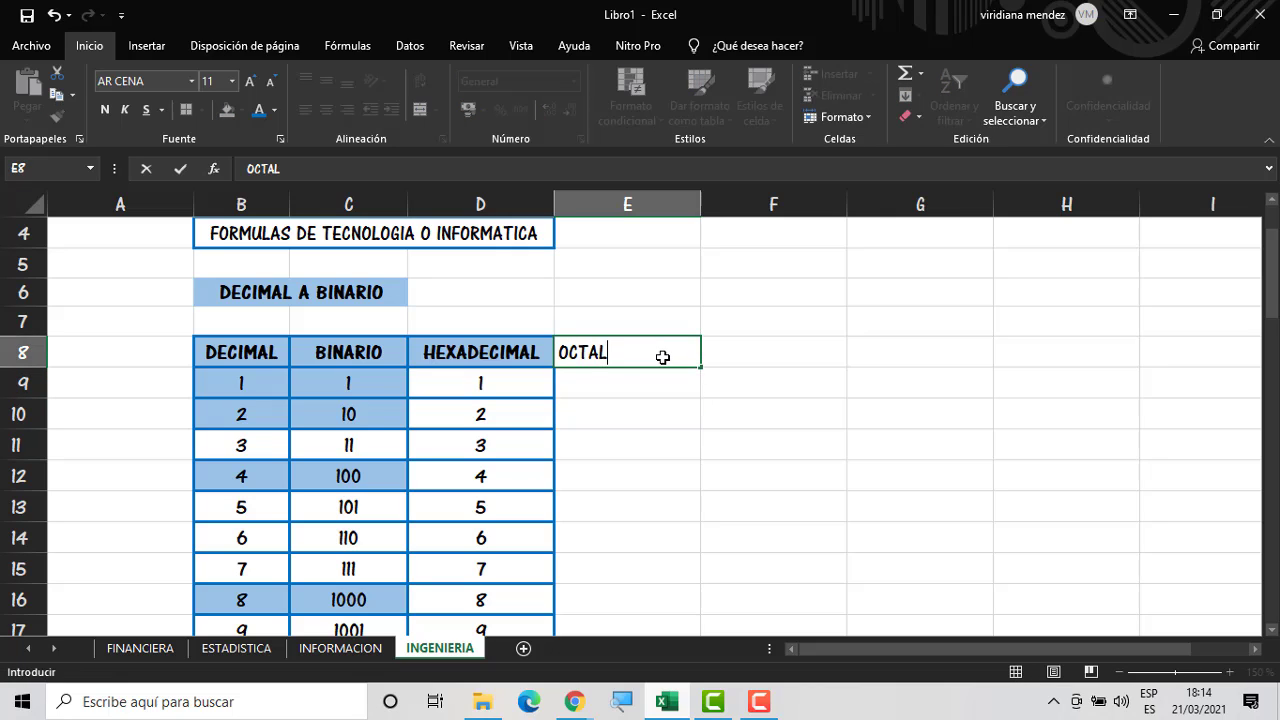
type("AL")
left_click(585, 378)
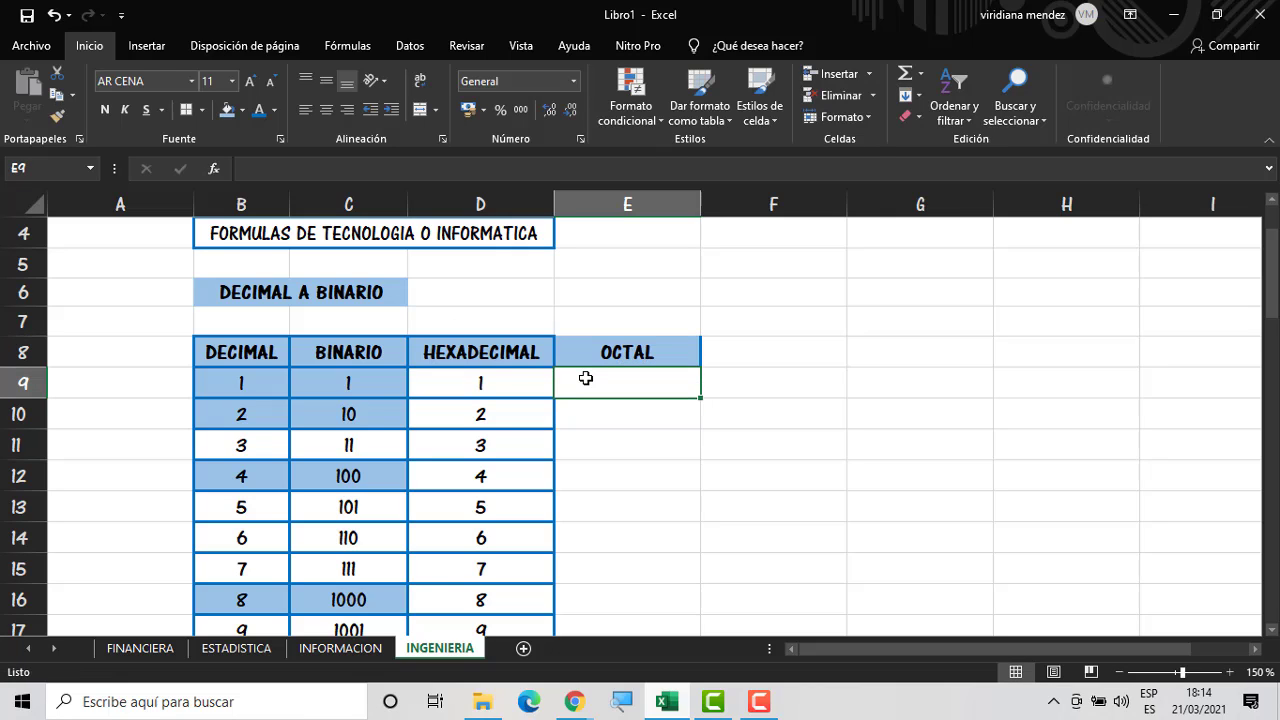
Enter the formula =DEC.A.OCT(B9) in cell E9 and fill it down the OCTAL column to E58
type("=oc")
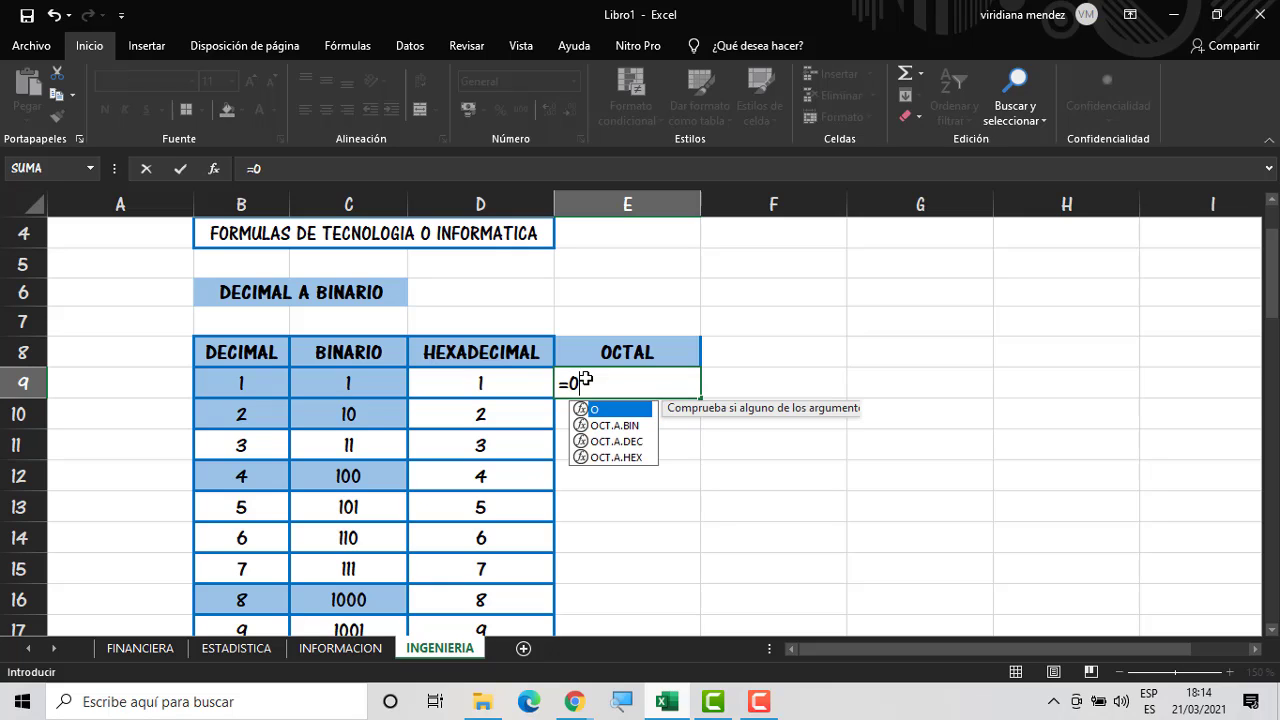
key("BackSpace")
key("BackSpace")
type("DEC")
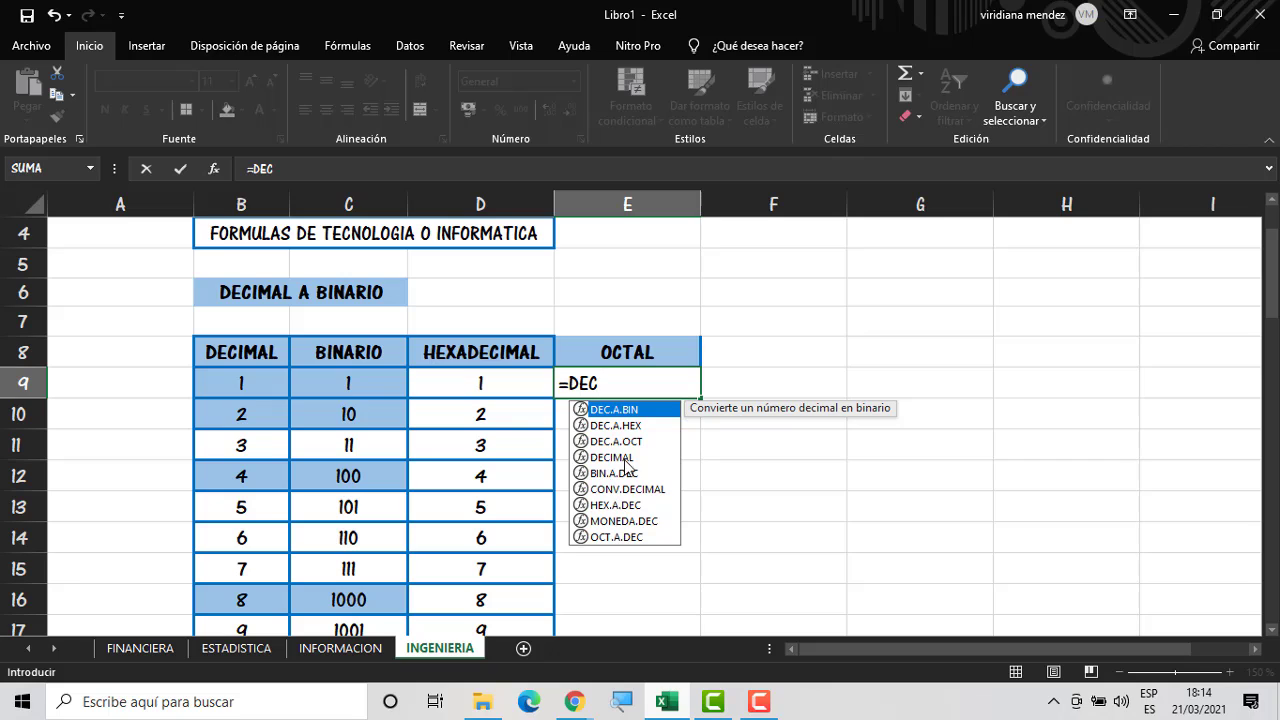
double_click(628, 441)
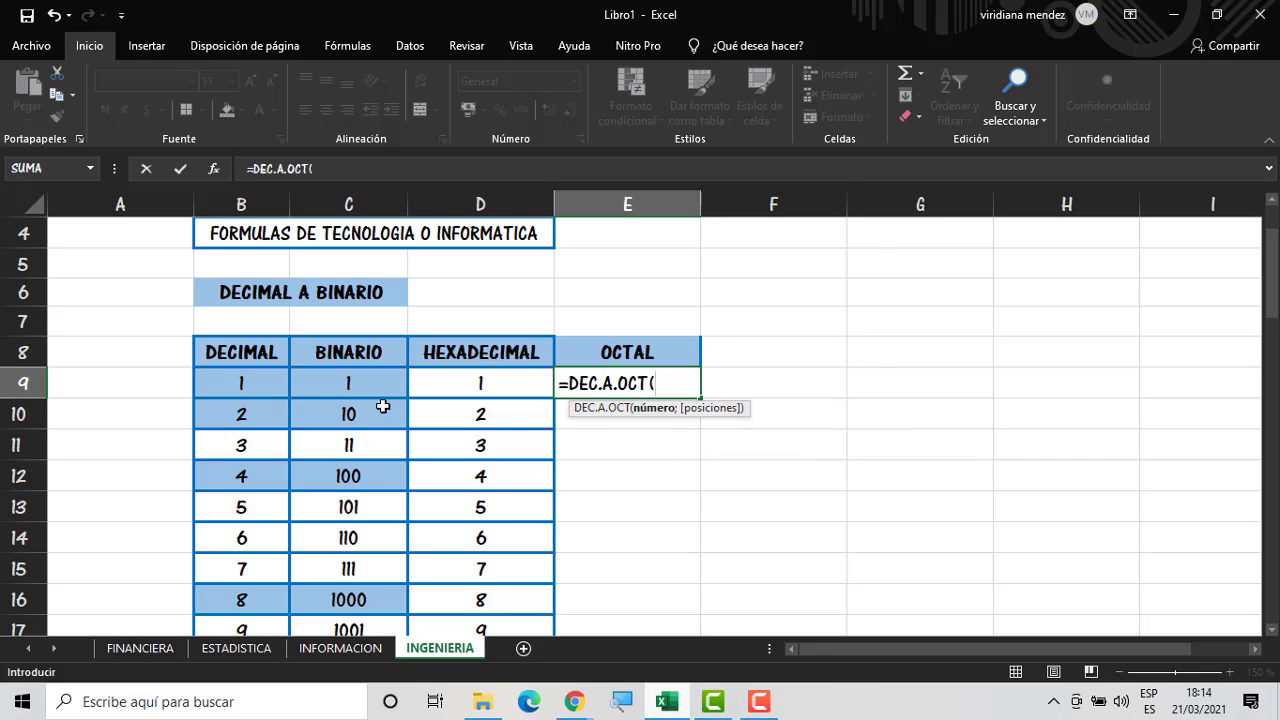
left_click(273, 383)
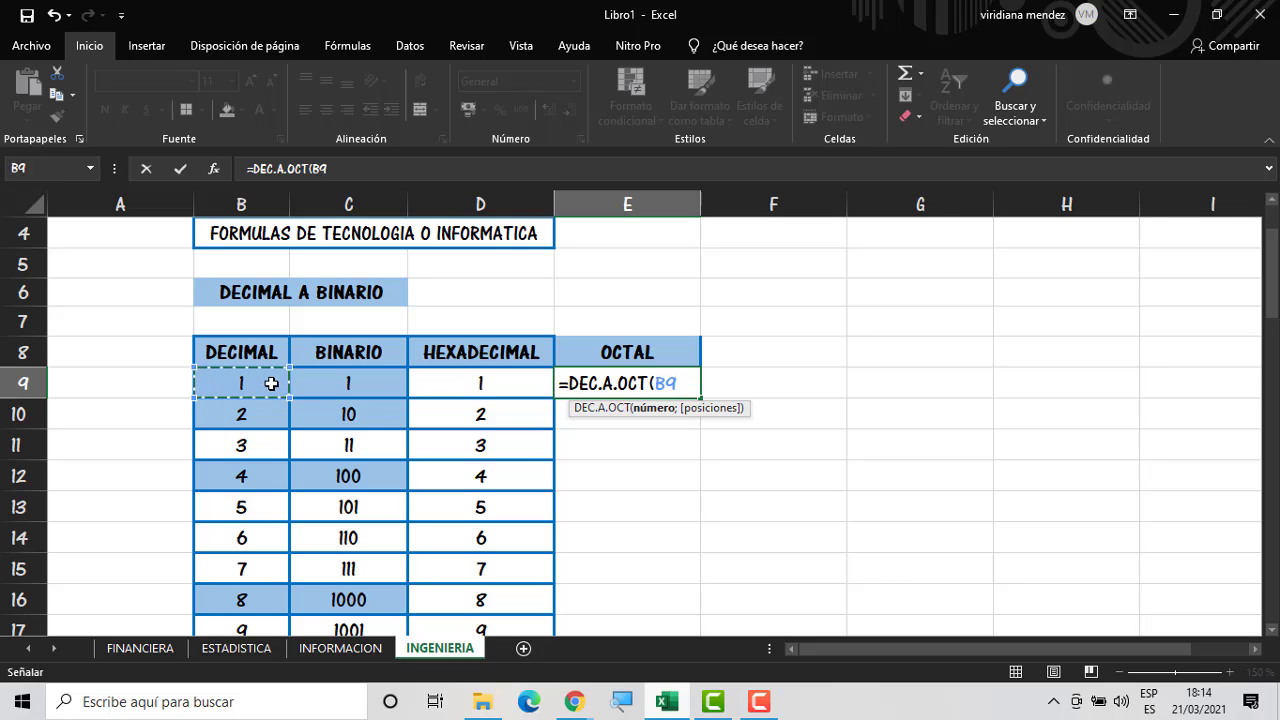
key("Return")
left_click(645, 378)
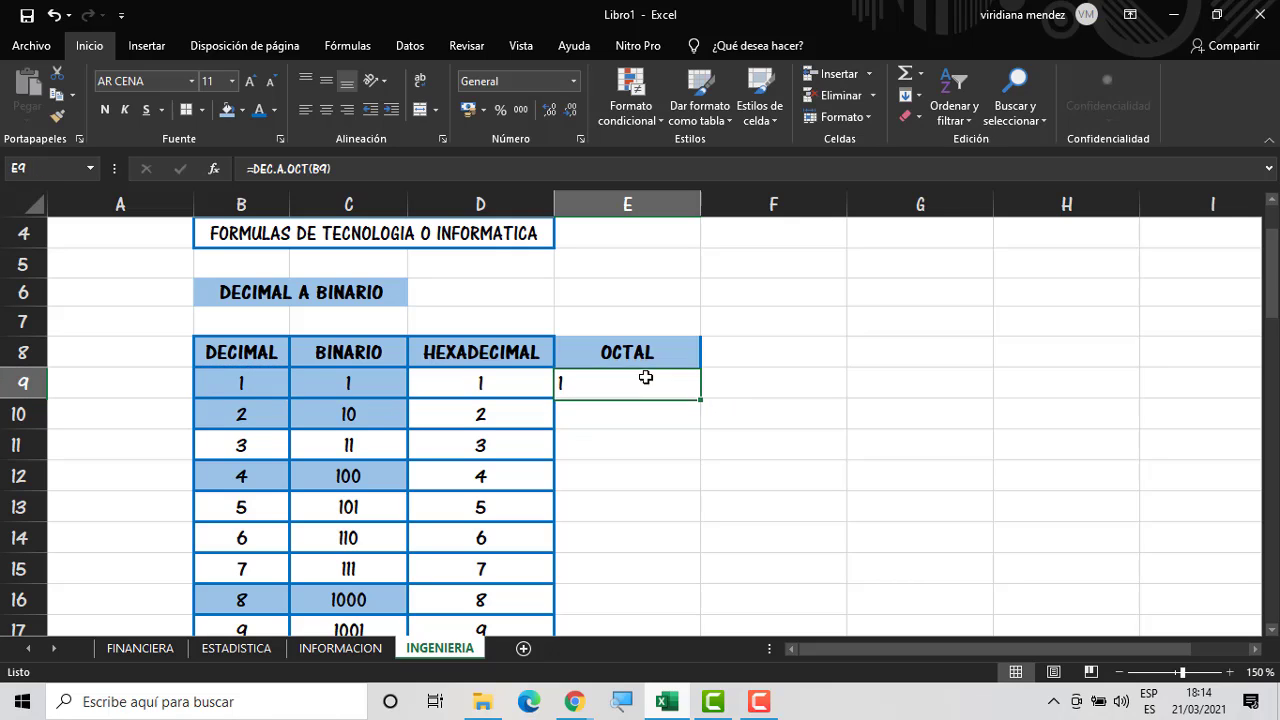
left_click_drag(698, 400, 634, 563)
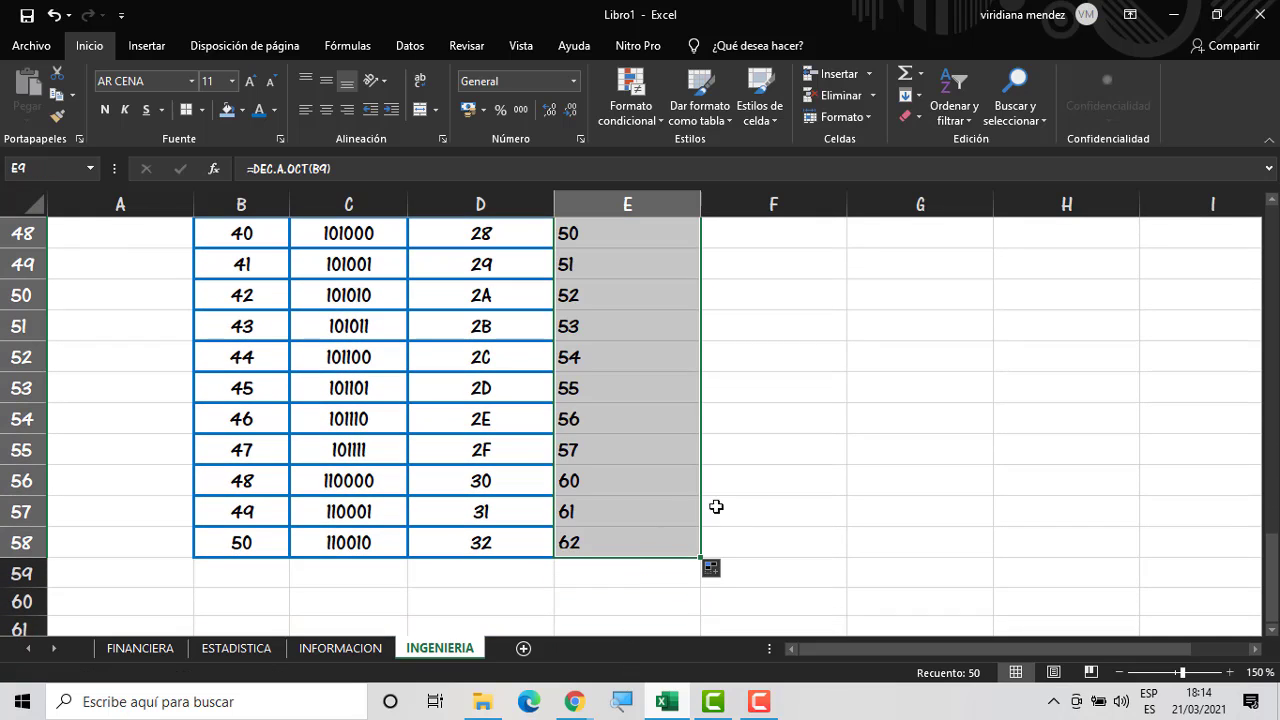
Center the octal results in E9:E58 and apply the table's blue borders to them and the OCTAL header
left_click_drag(1272, 578, 1272, 255)
scroll(834, 274, "down", 1)
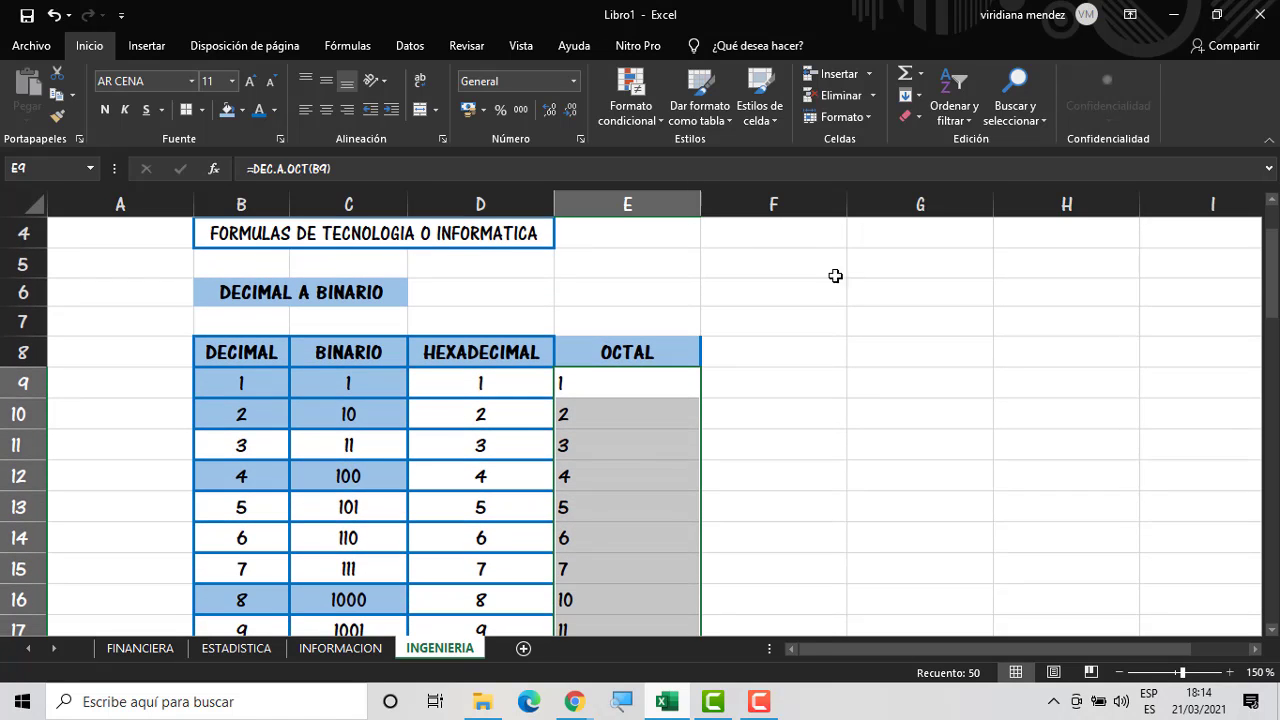
left_click(327, 110)
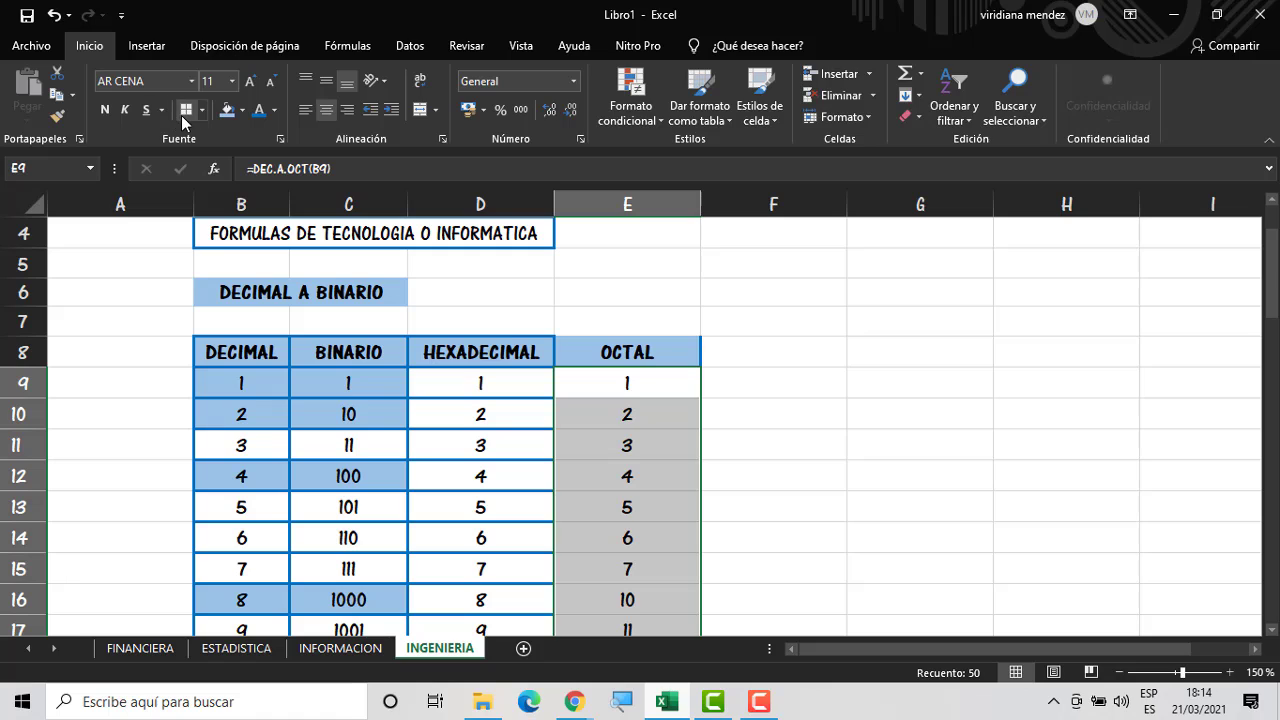
left_click(657, 351)
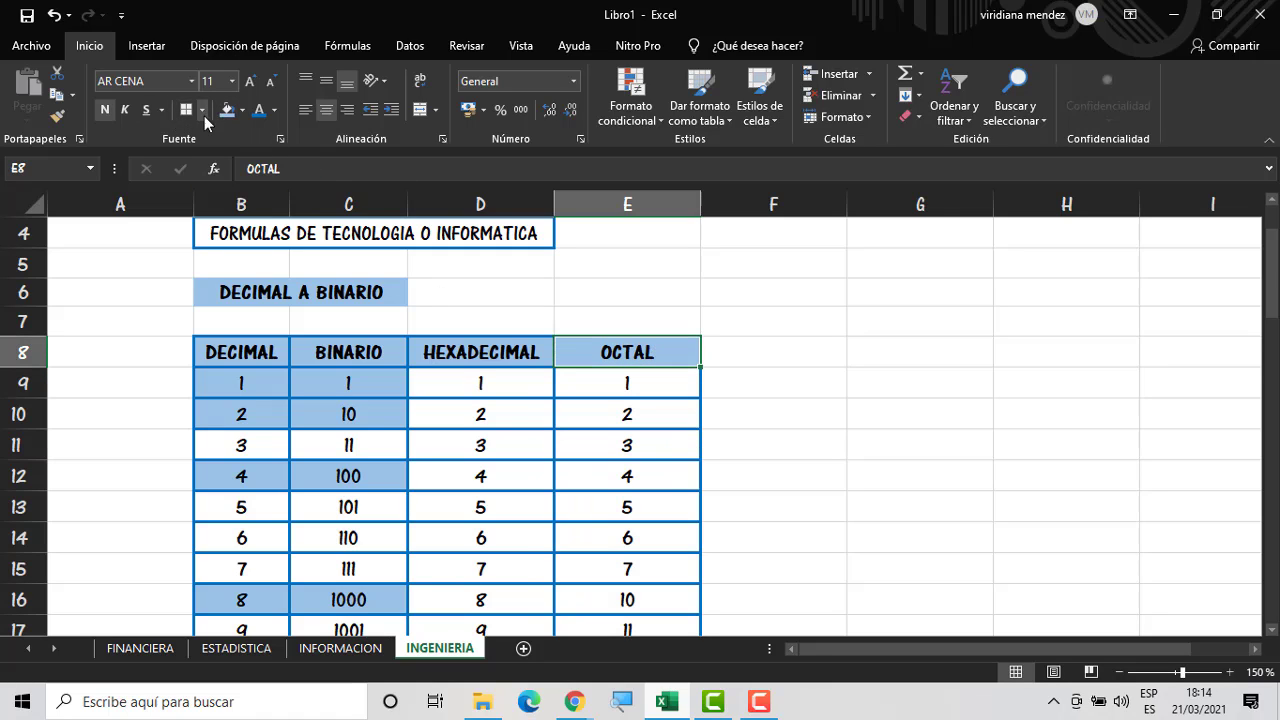
left_click(826, 414)
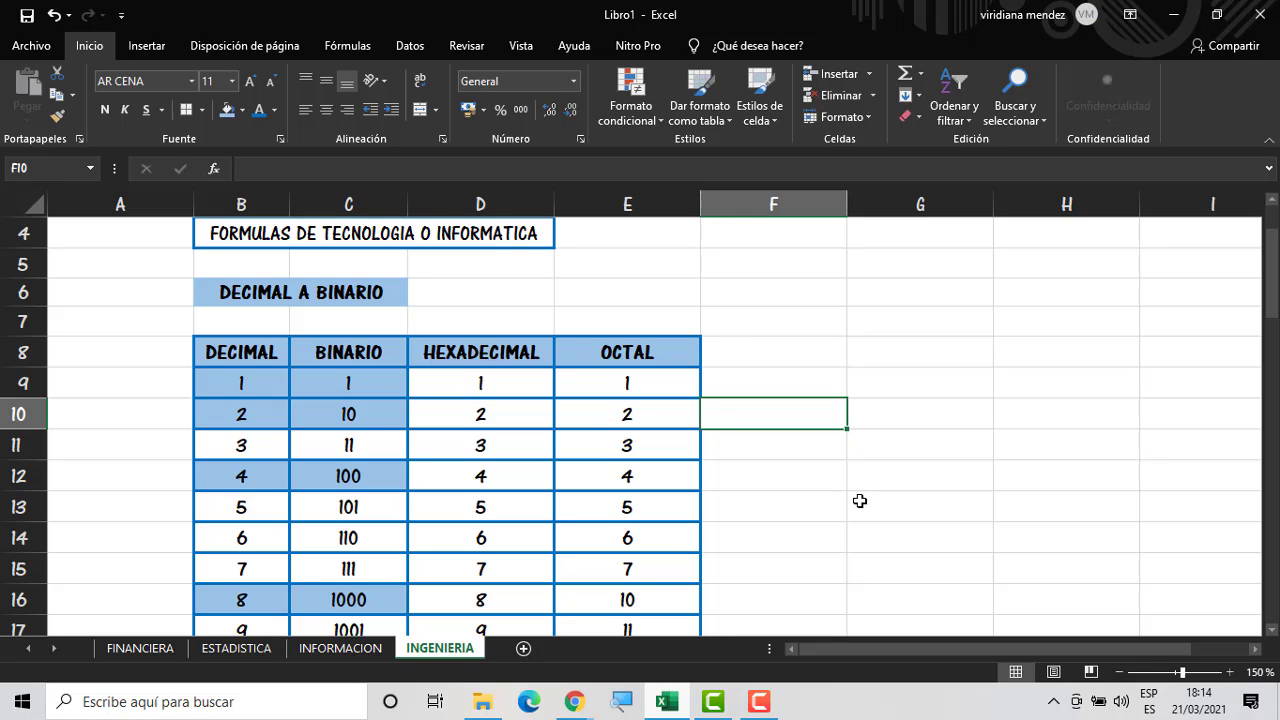
mouse_move(885, 648)
left_mouse_down()
mouse_move(931, 643)
mouse_move(902, 646)
left_mouse_up()
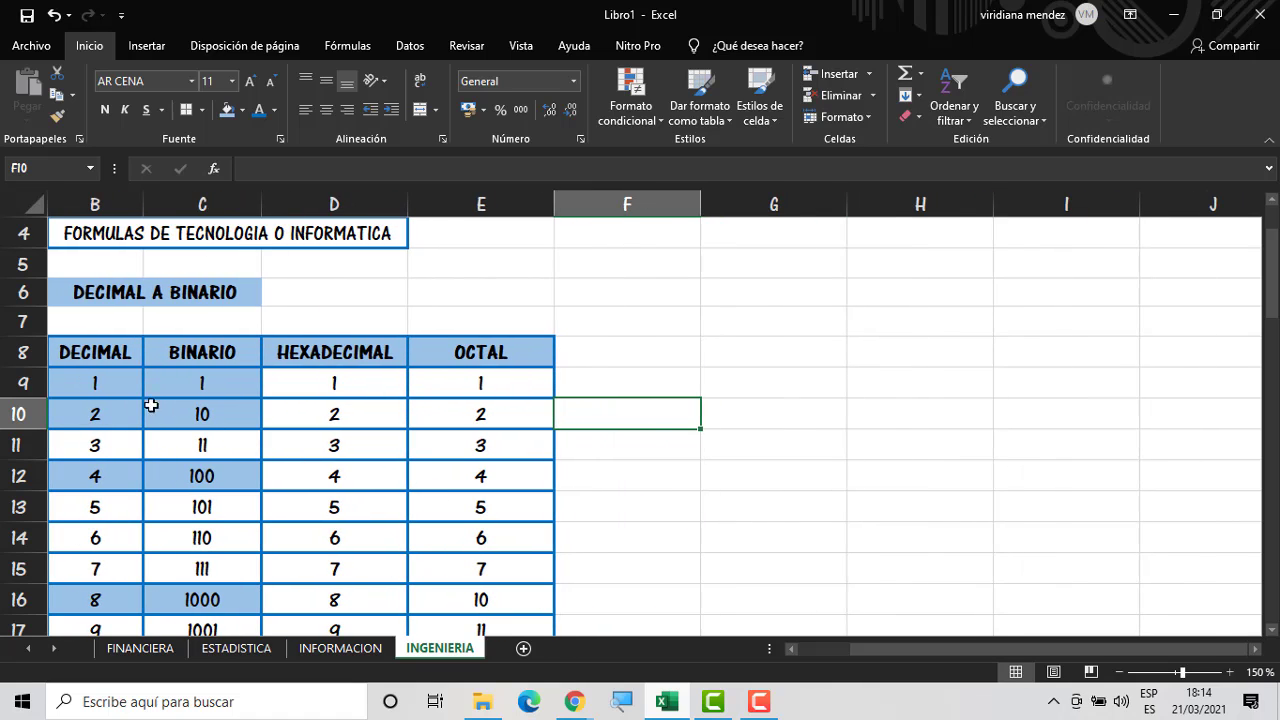
left_click(738, 456)
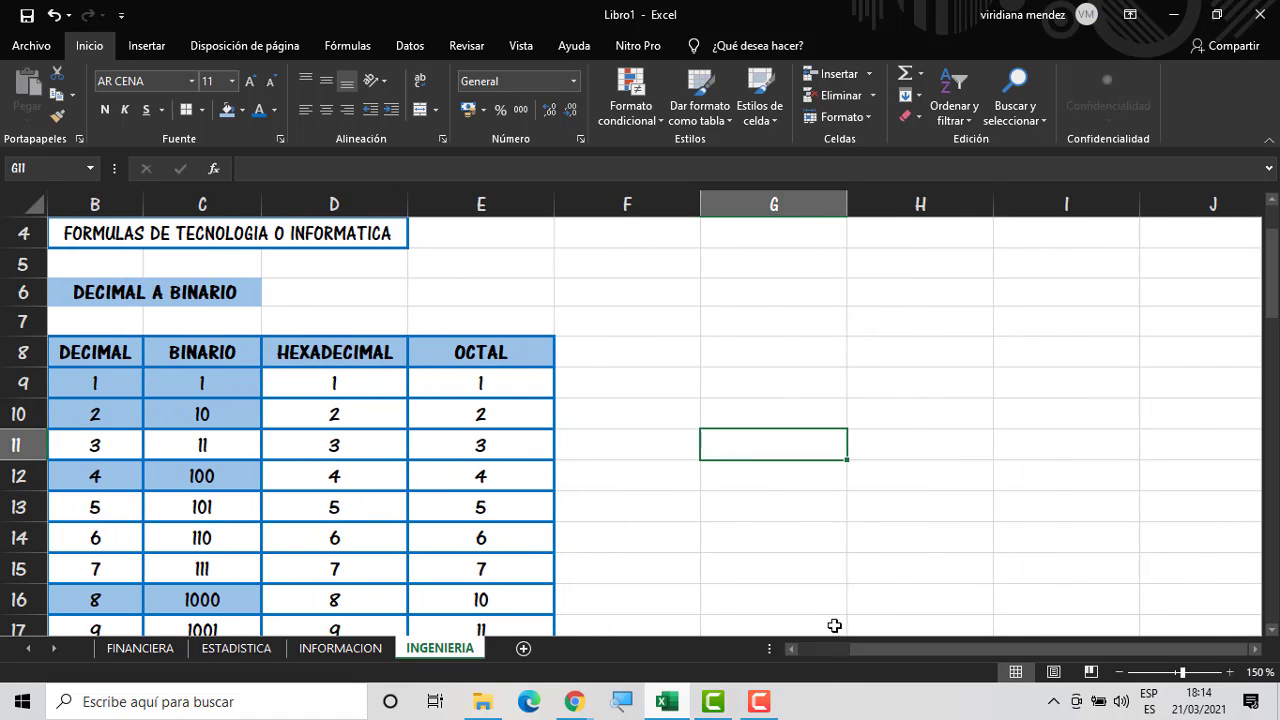
mouse_move(874, 653)
left_mouse_down()
mouse_move(851, 651)
mouse_move(870, 651)
left_mouse_up()
left_click(722, 423)
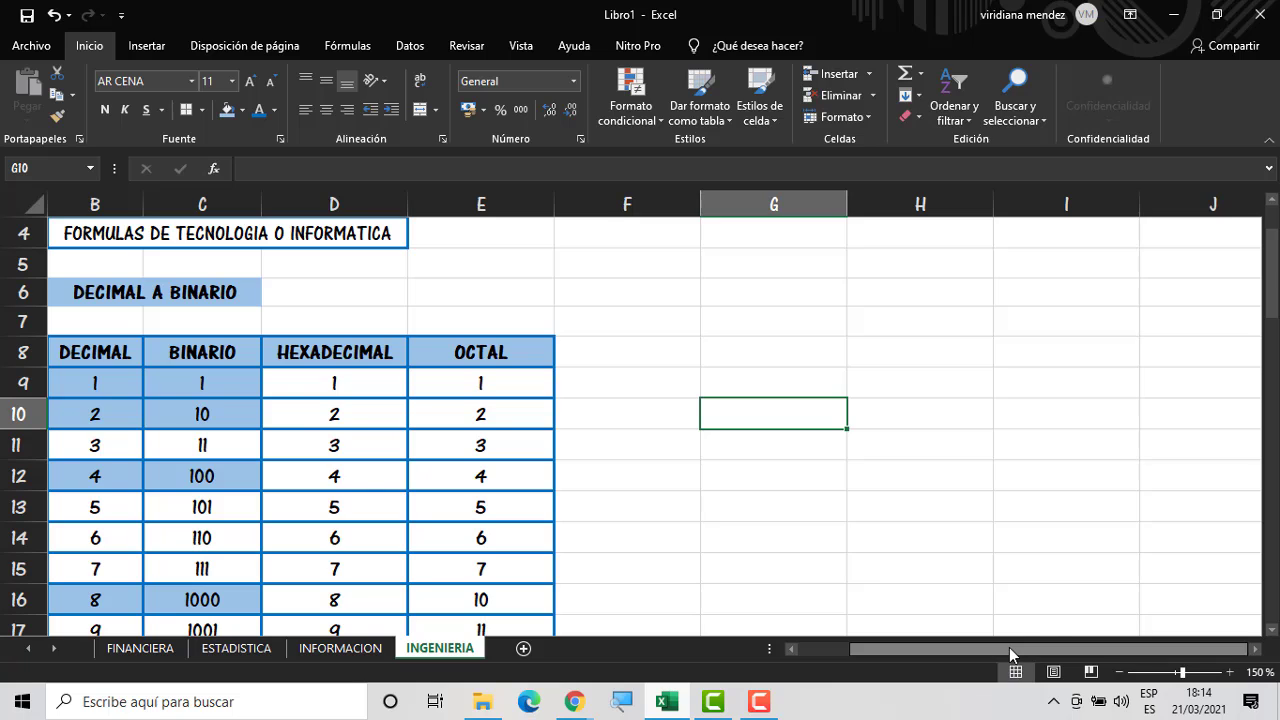
left_click_drag(1009, 647, 887, 640)
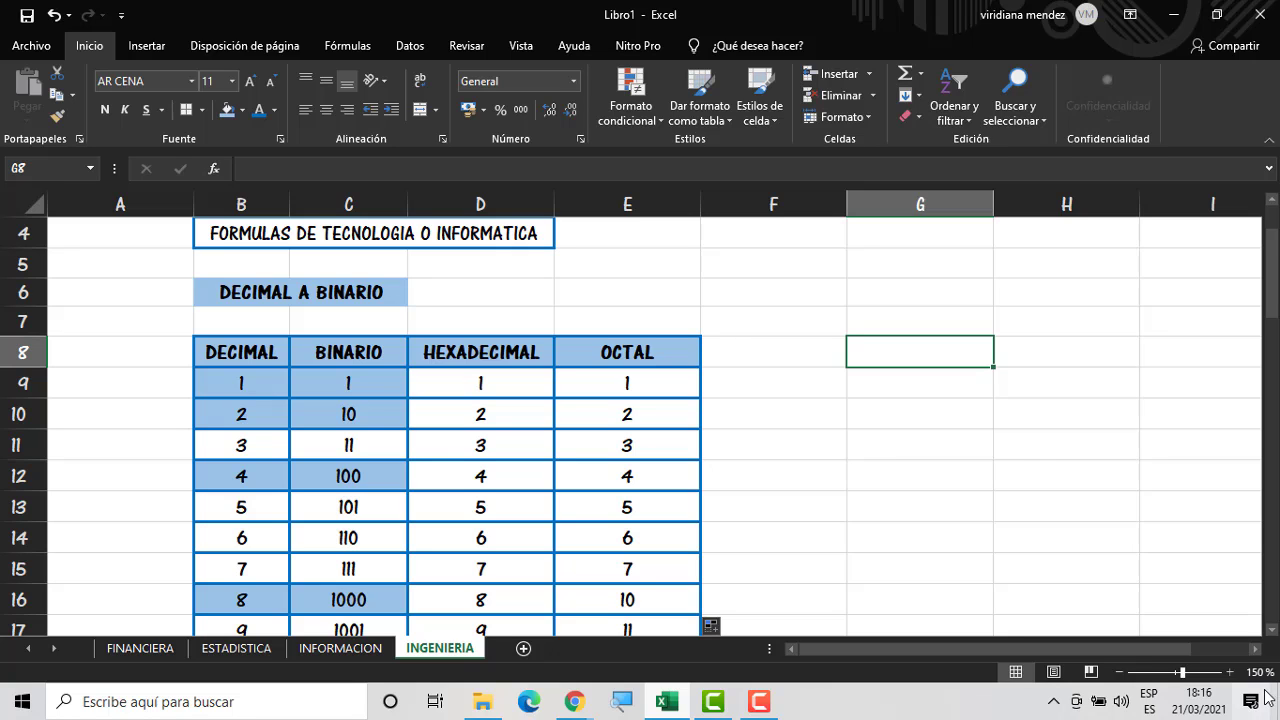
Enter the heading INTRODUCE EL DATO in cell G8, beside the conversion table
left_click(1254, 649)
left_click(1254, 649)
left_click(1254, 649)
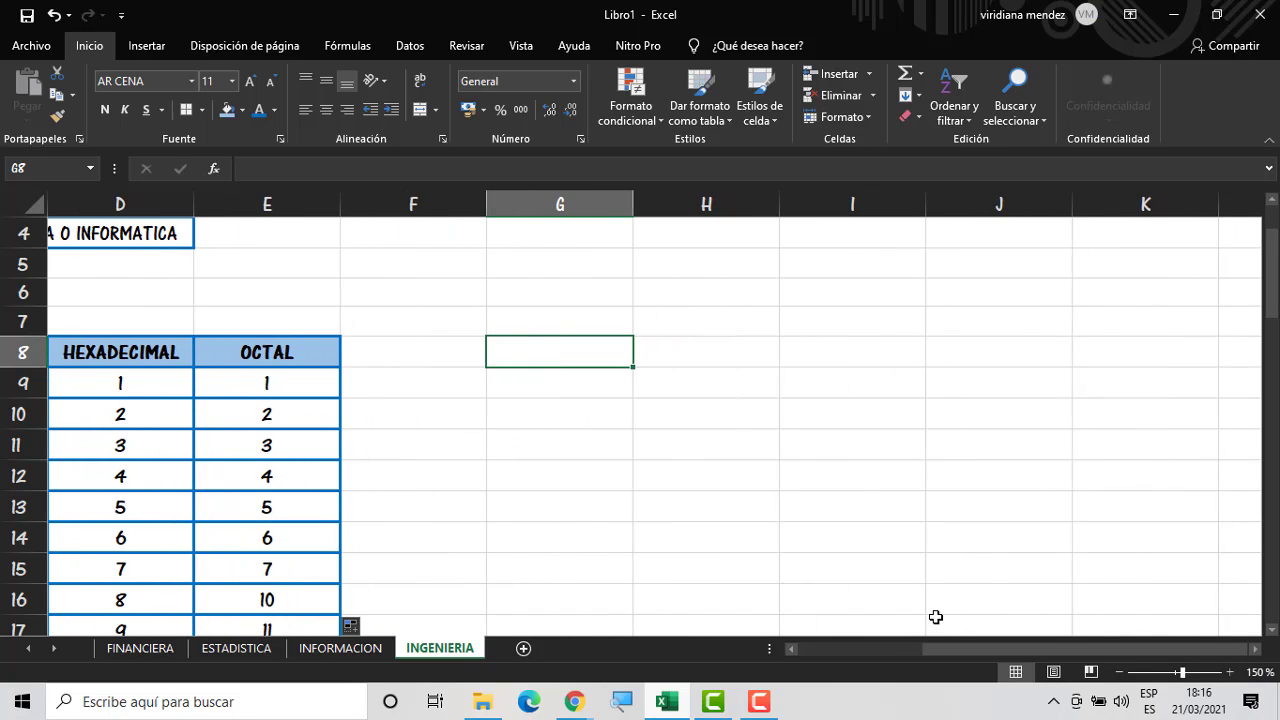
type("INTRO")
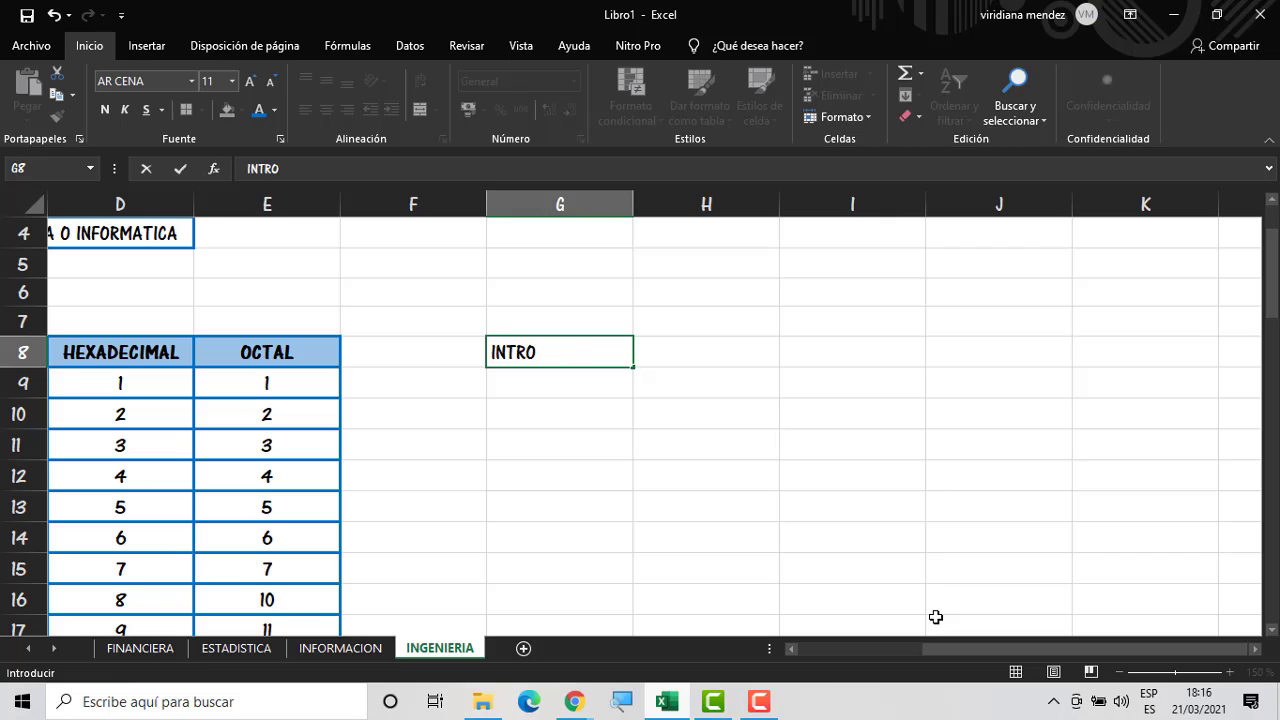
type("DUCE E")
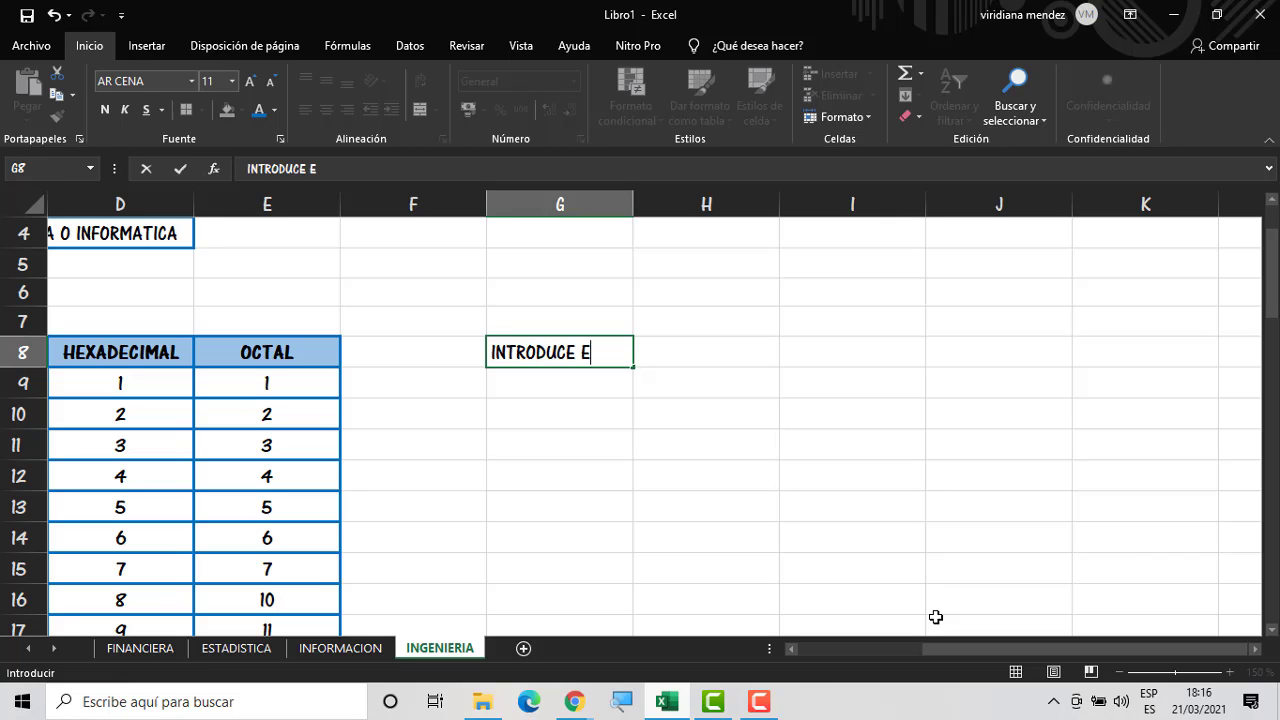
type("L DATO")
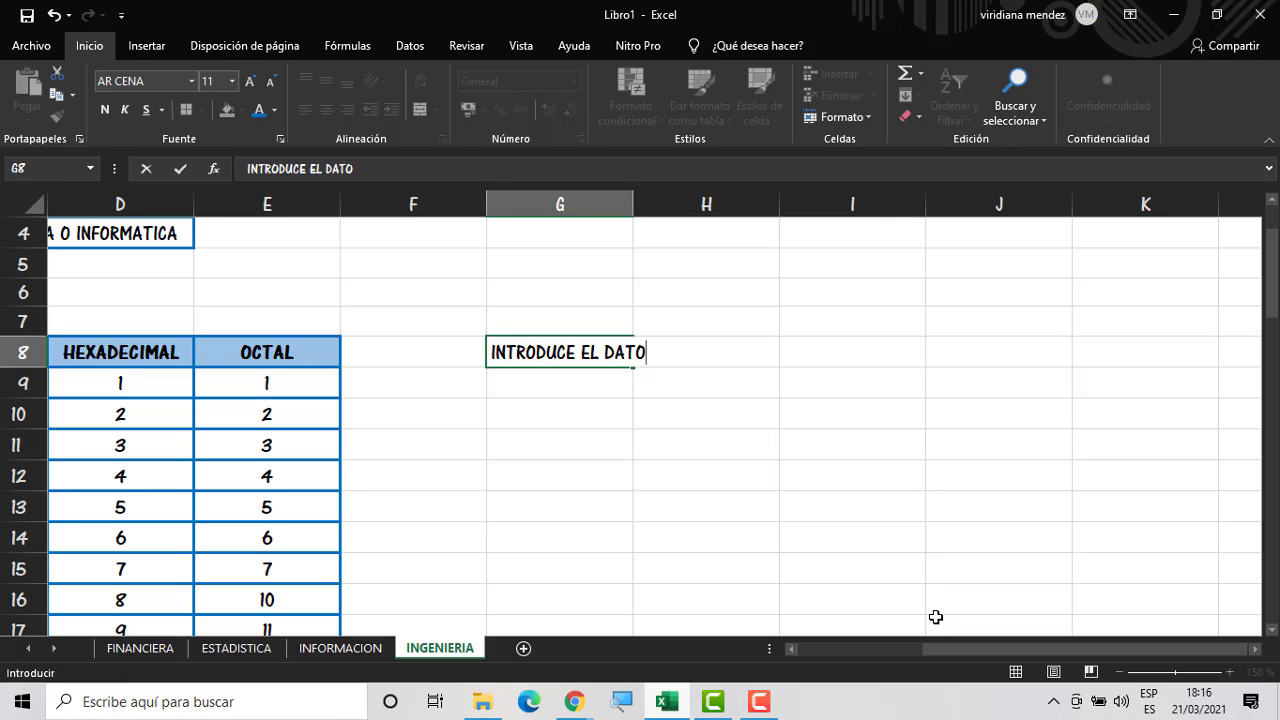
key("Return")
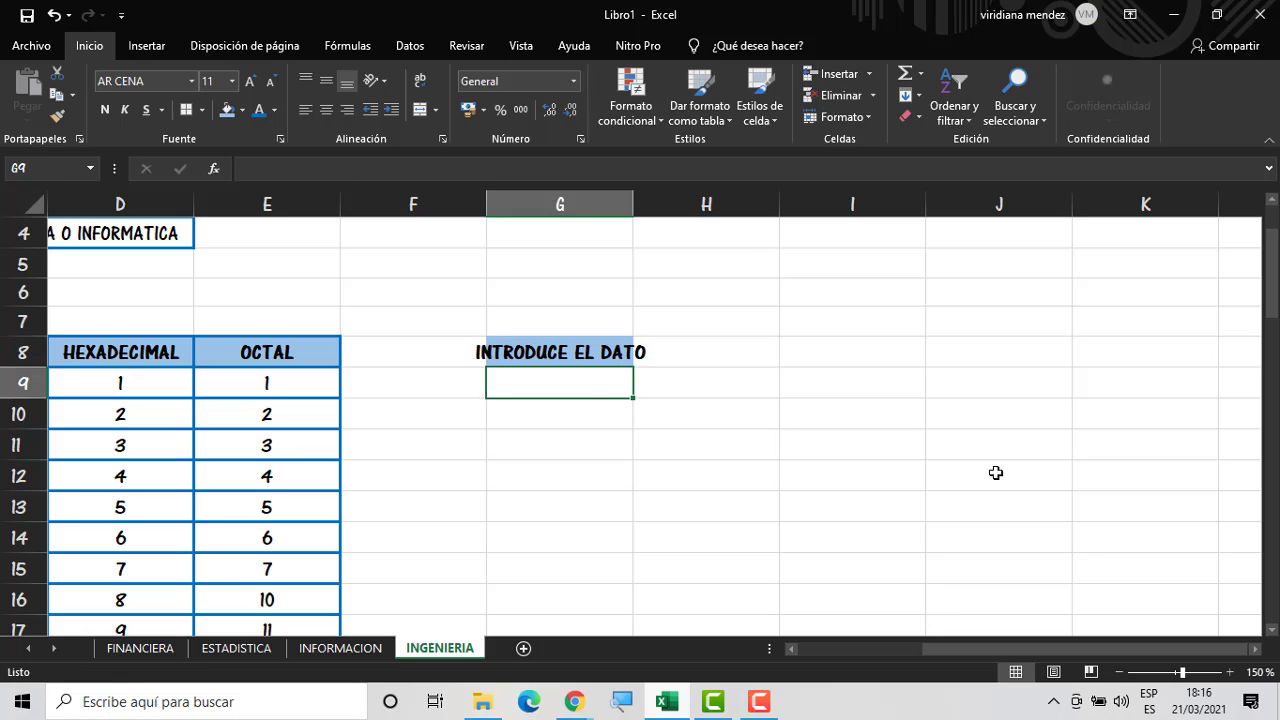
Merge and center the INTRODUCE EL DATO heading across G8:H8
left_click_drag(616, 358, 673, 364)
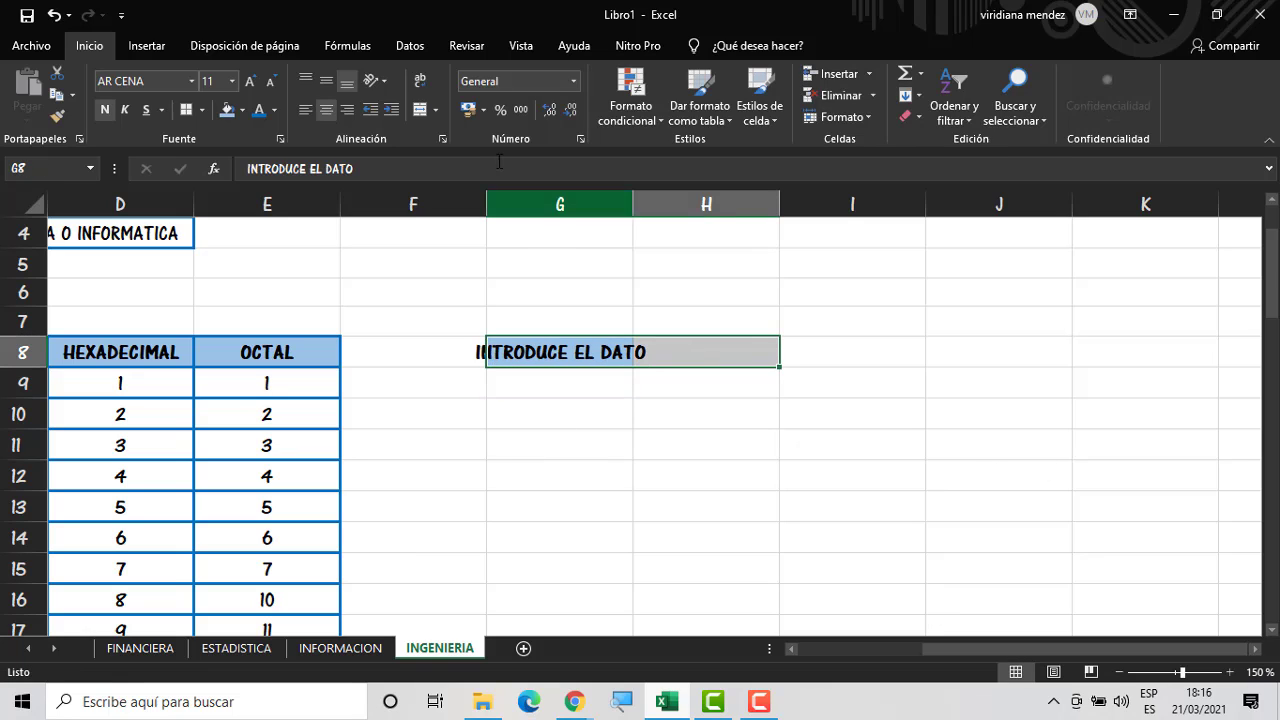
left_click(421, 112)
left_click(686, 446)
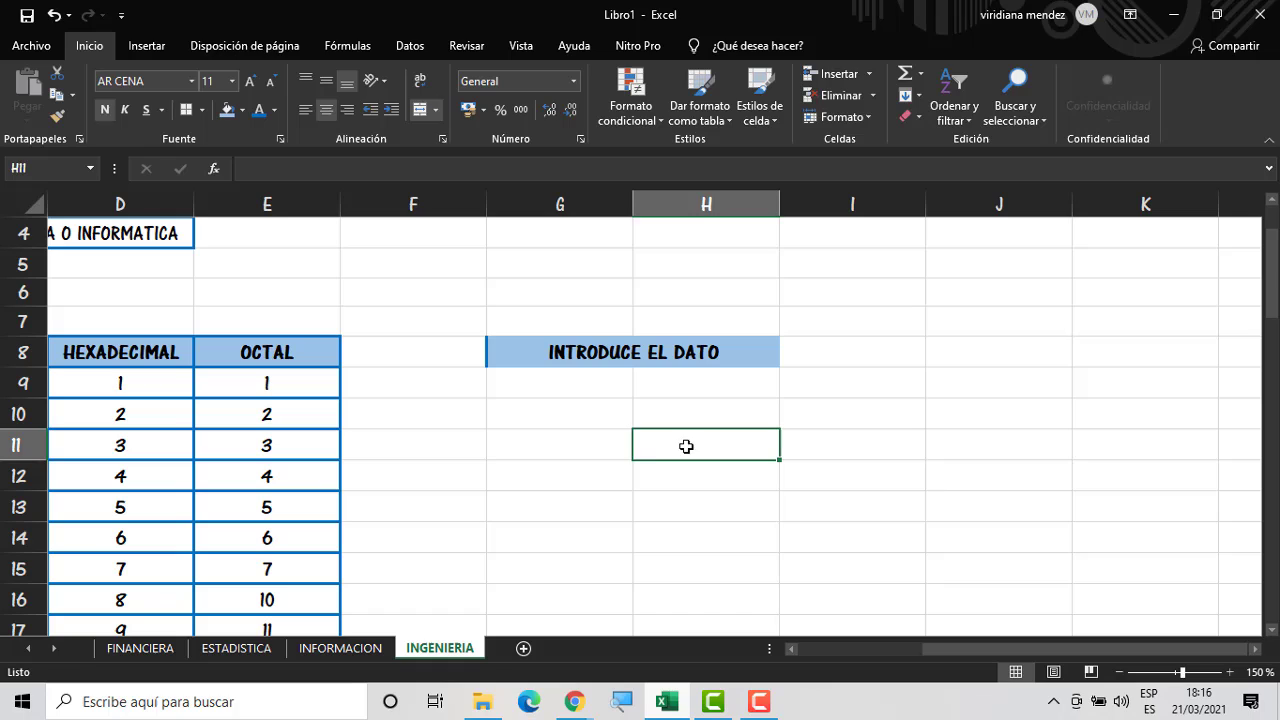
Enter the labels BIN, HEXADECIMAL and OCTAL in cells G10, G11 and G12 below the heading
left_click(590, 394)
left_click(586, 410)
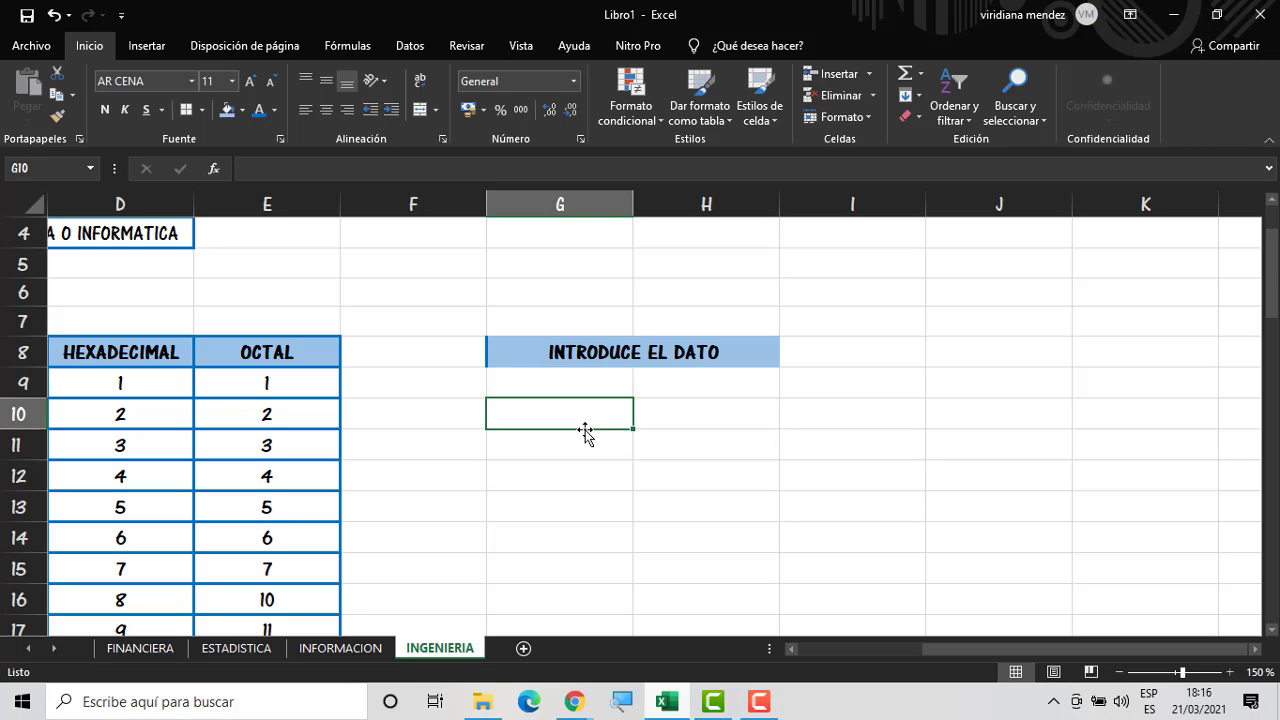
type("DEC")
key("BackSpace")
key("BackSpace")
key("BackSpace")
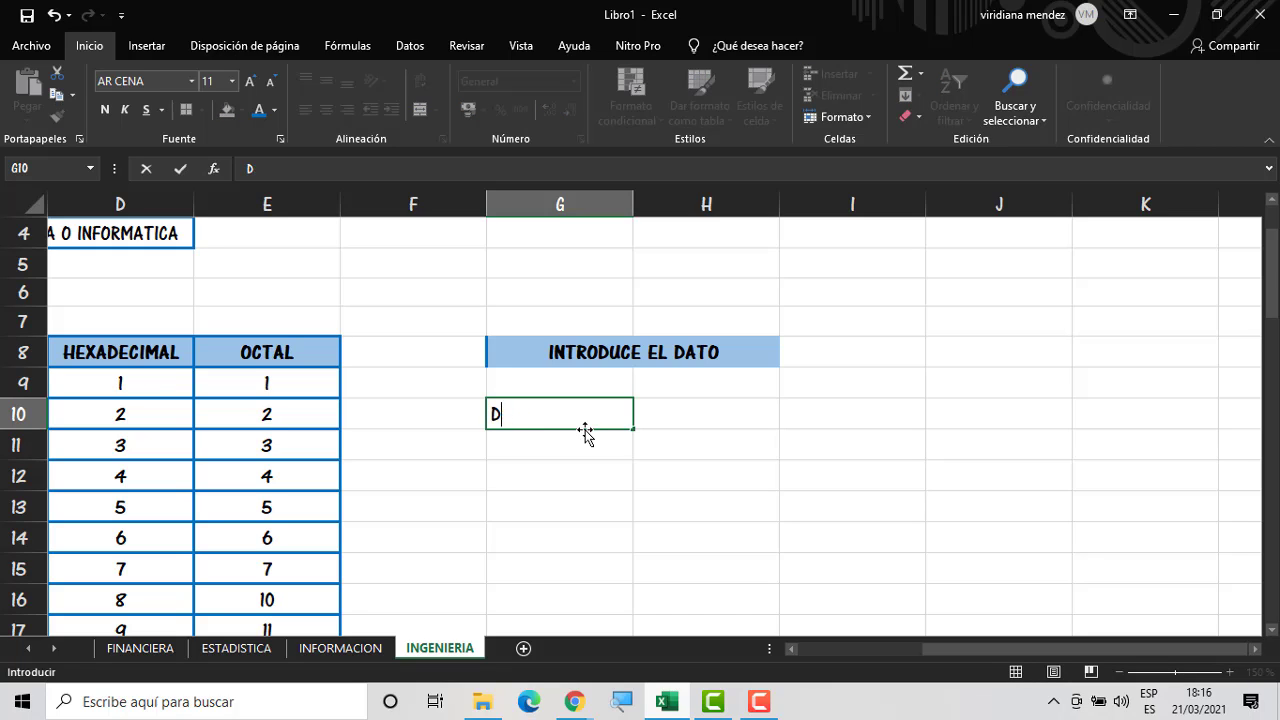
type("BIN")
key("Return")
type("H")
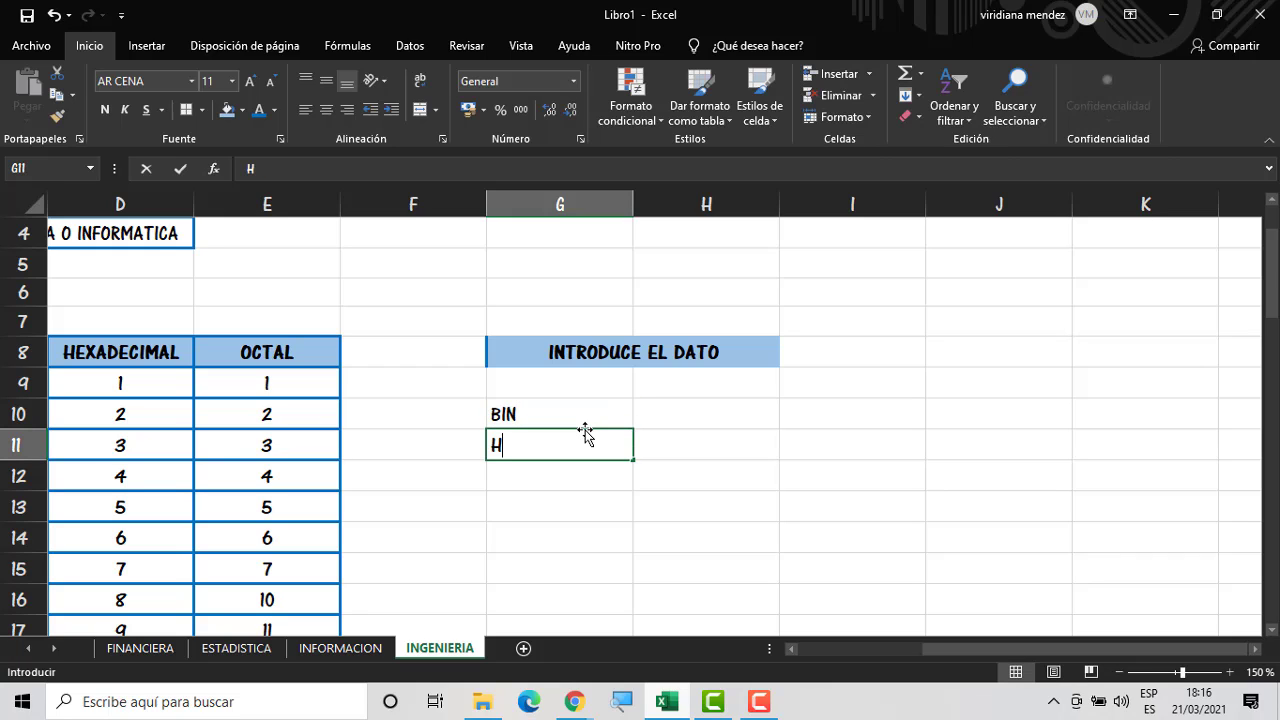
type("EXADECIMAL")
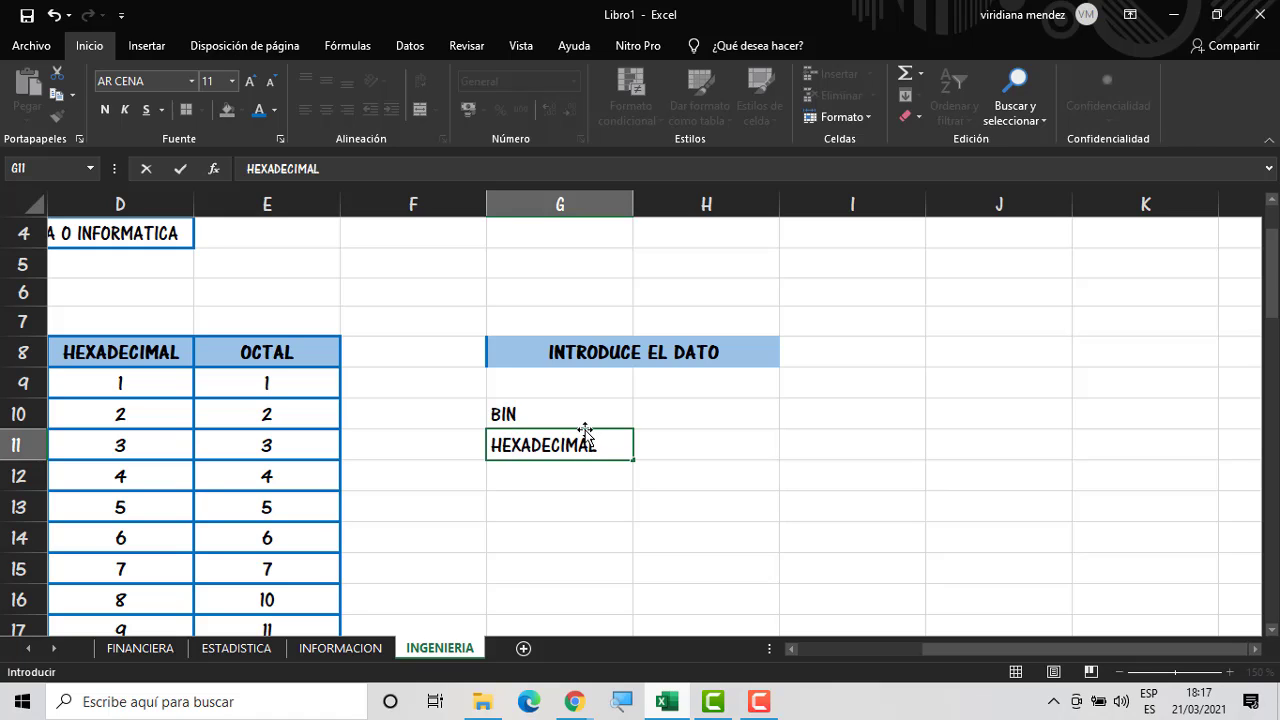
key("Return")
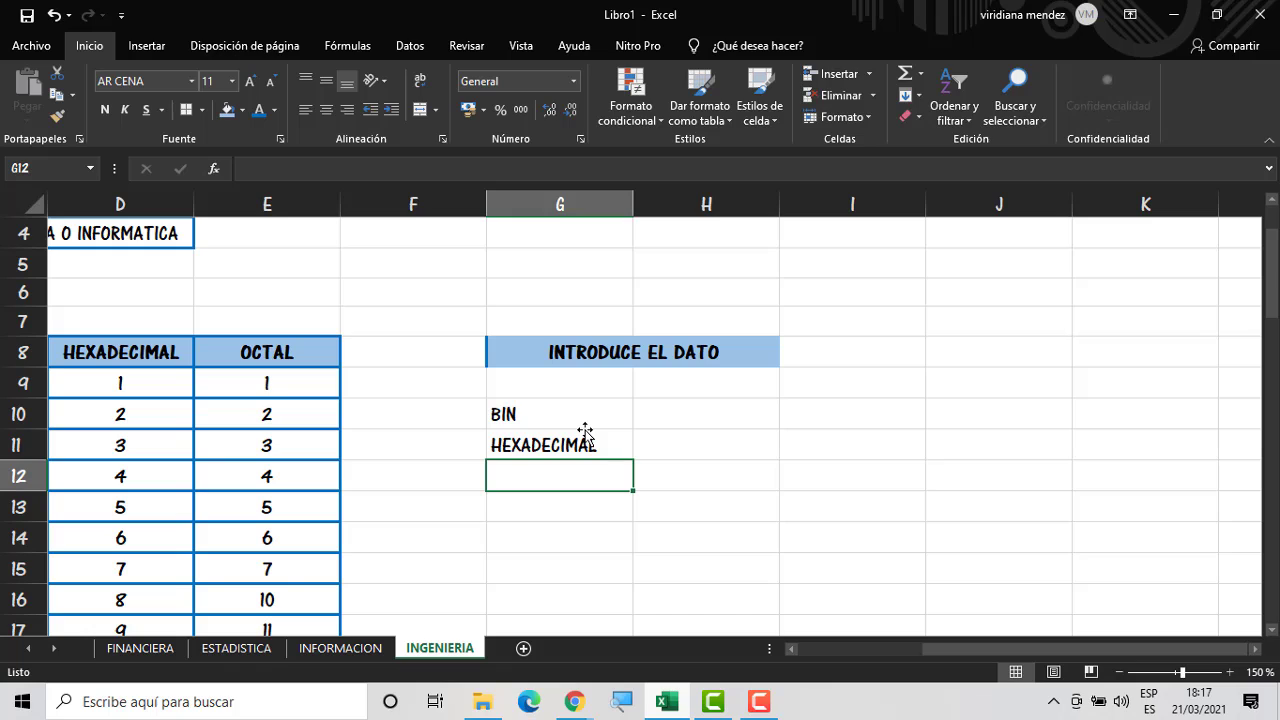
type("0 CTAL")
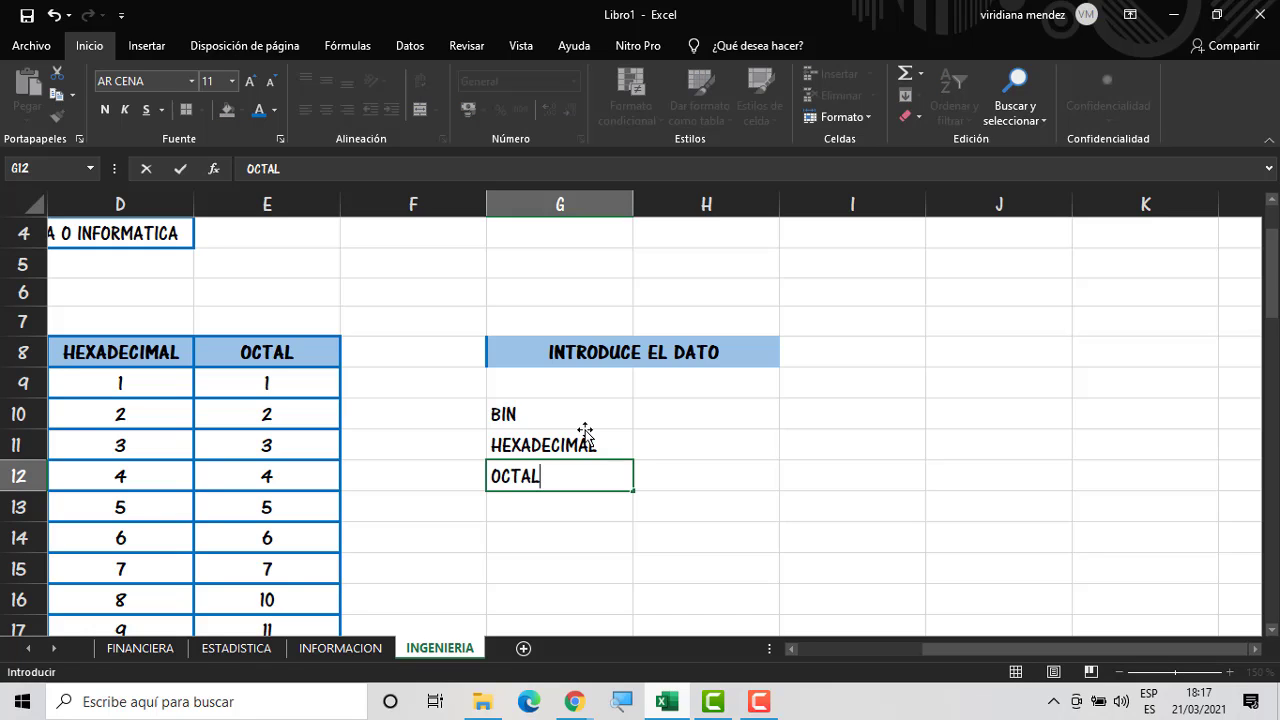
key("Return")
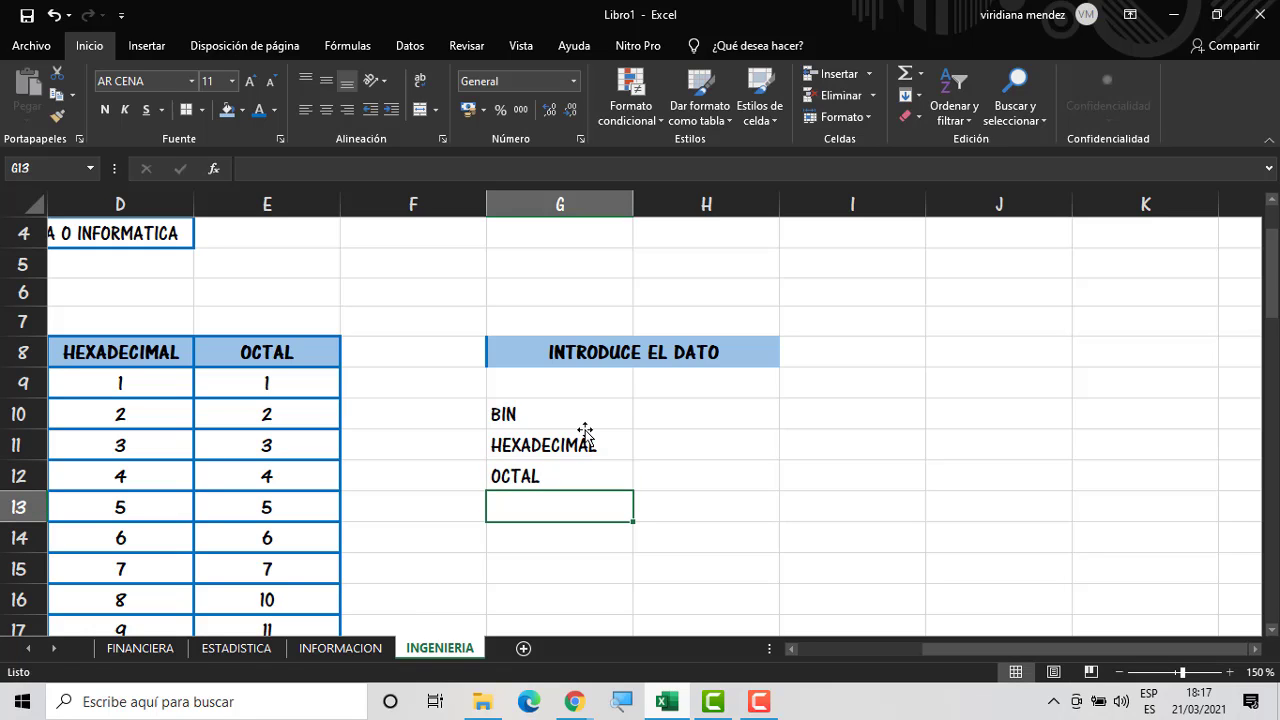
Enter the labels HEXADECIMAL in cell I10 and OCTAL in cell K10, in the same row as BIN
key("Up")
key("Up")
key("Up")
key("Right")
key("Right")
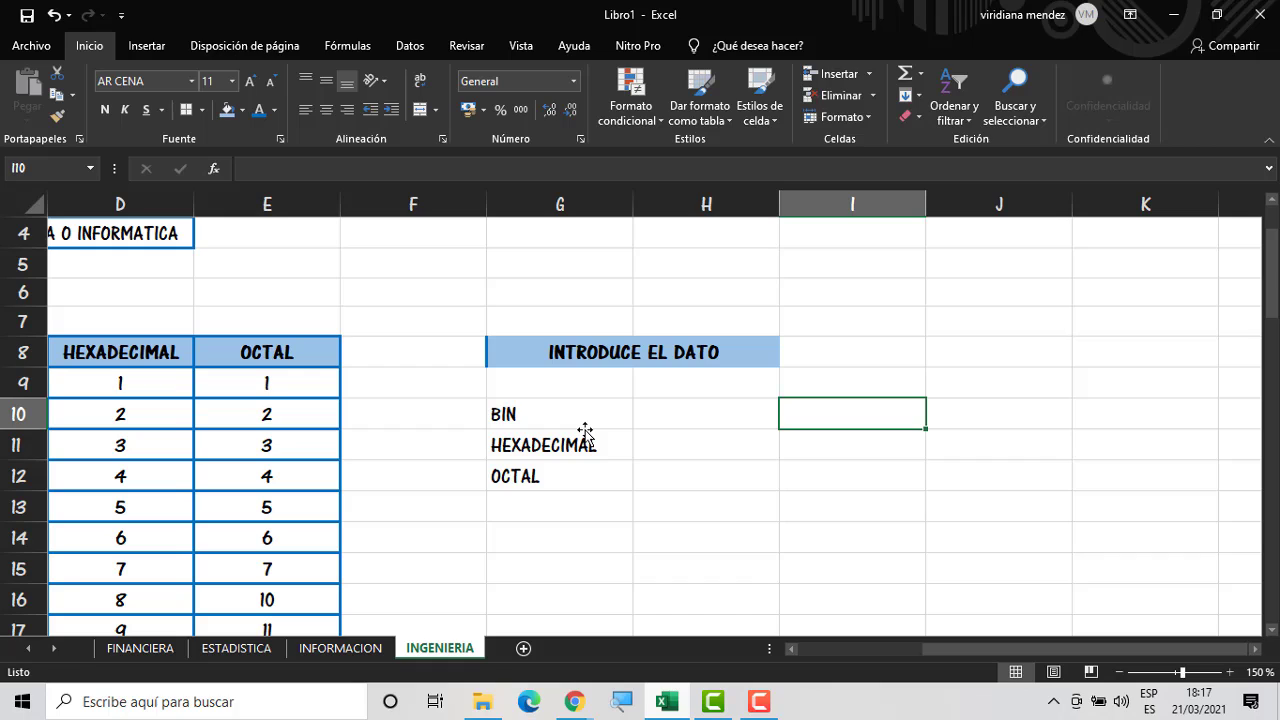
type("HE")
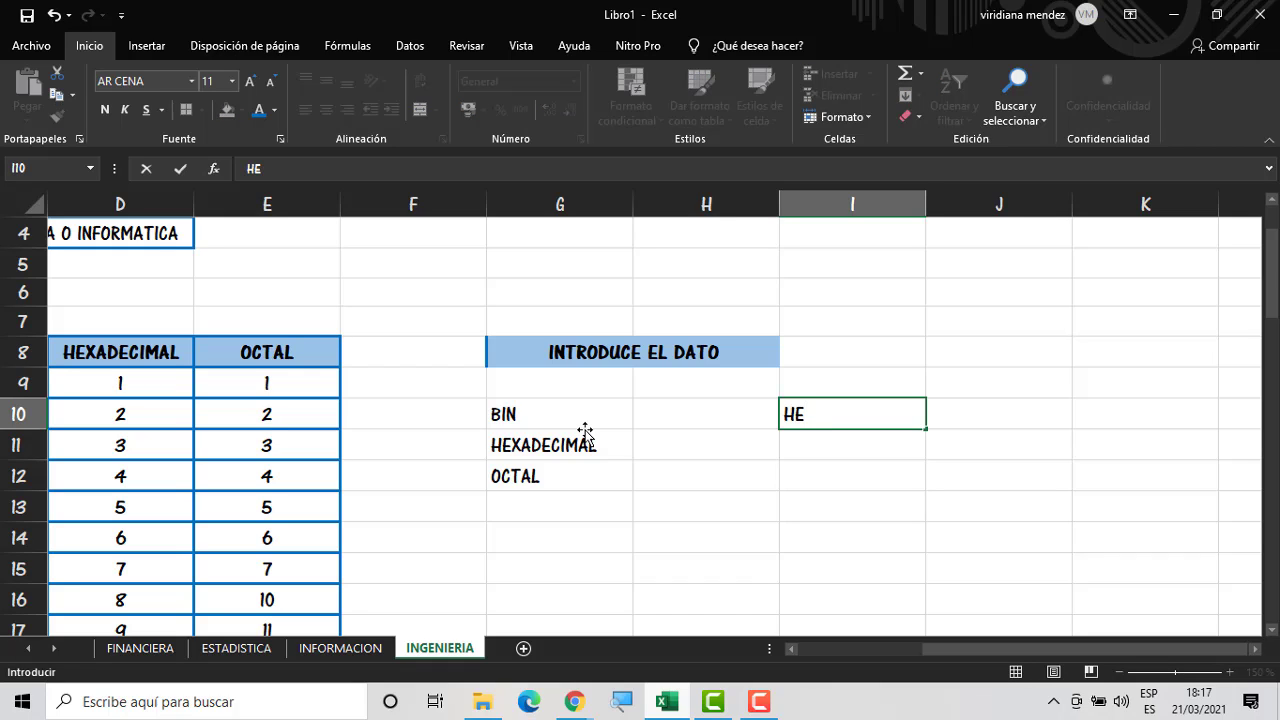
type("XADECIMAL")
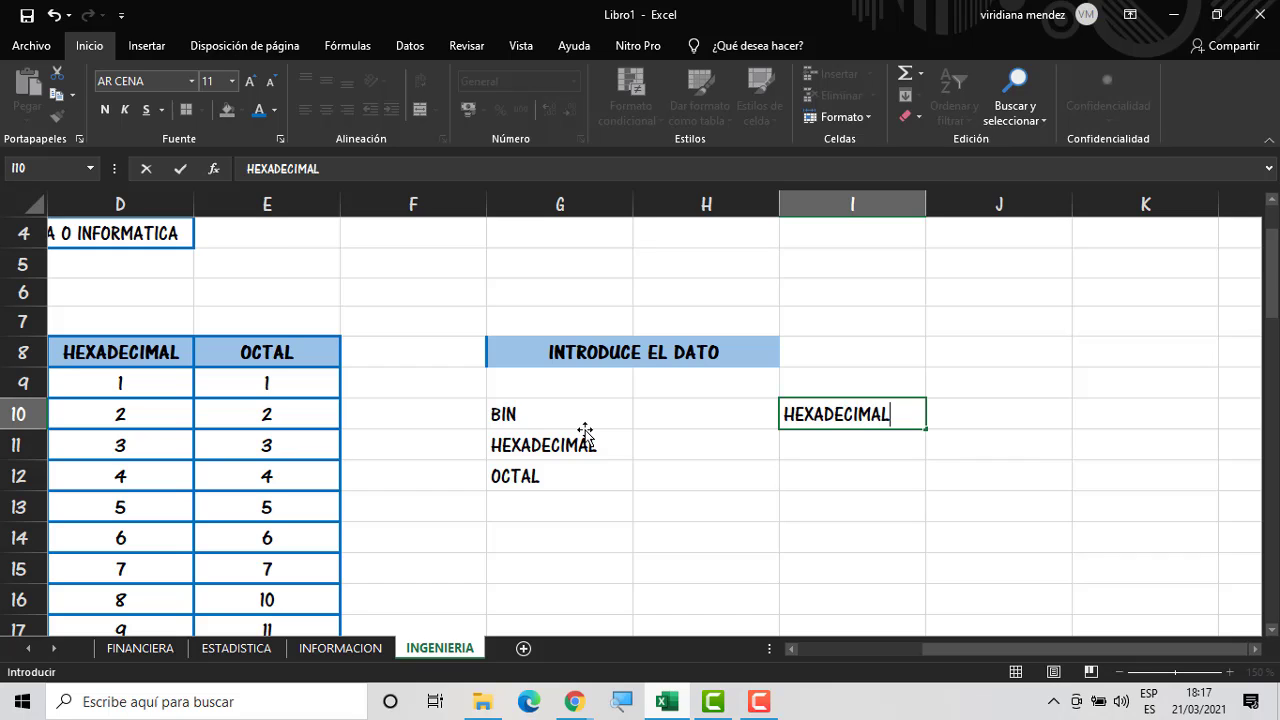
key("Tab")
key("Tab")
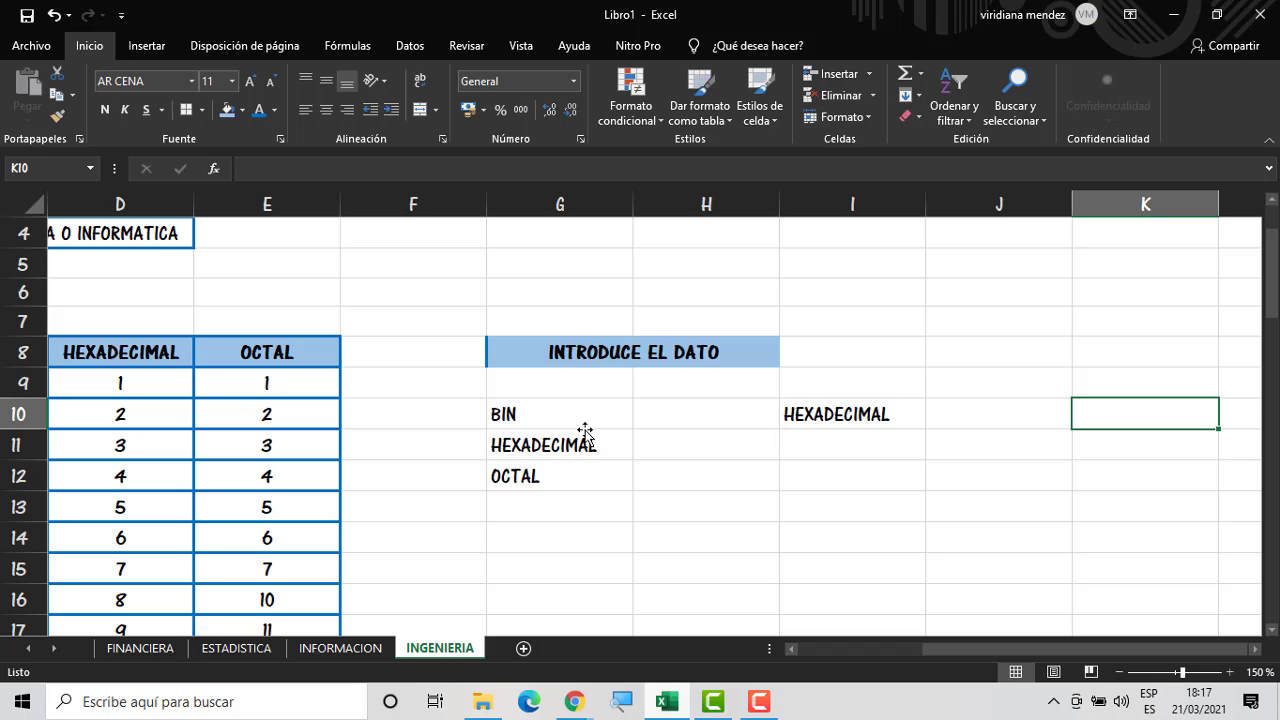
type("OCTAL")
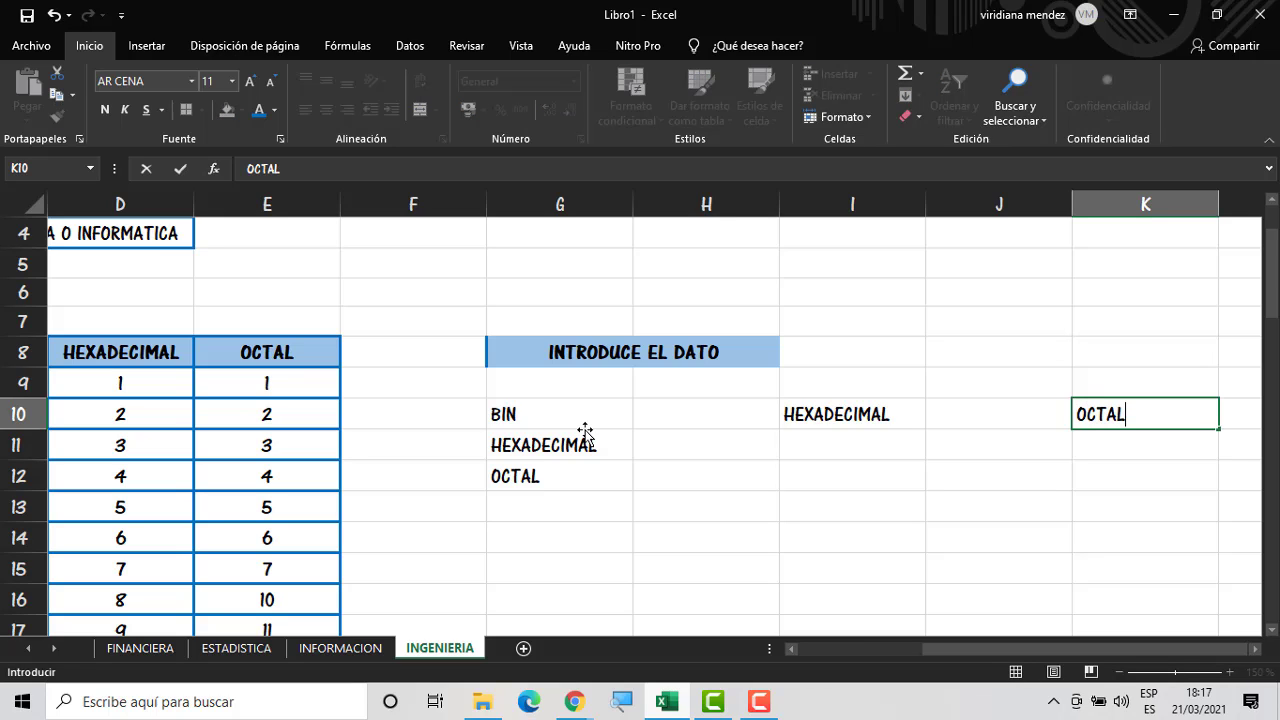
key("Return")
Enter the labels BIN in cell I11 and OCTAL in cell K11, in the same row as HEXADECIMAL
key("Left")
key("Left")
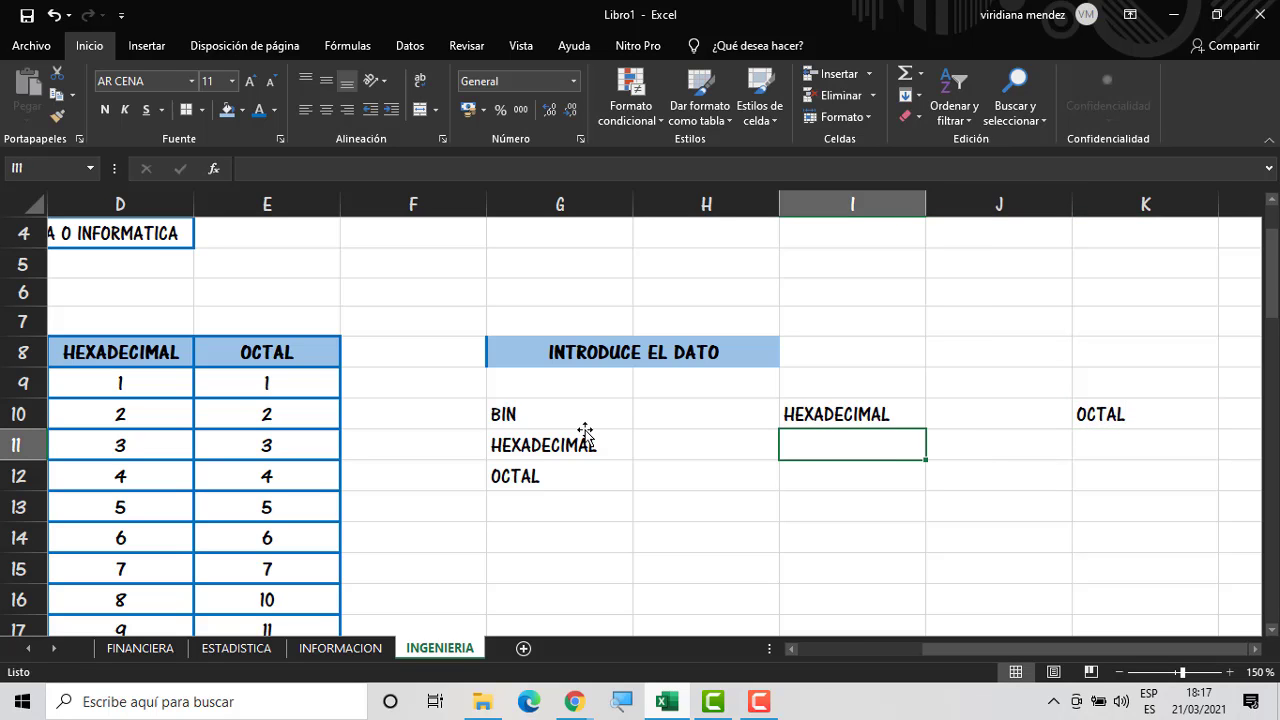
type("BIN")
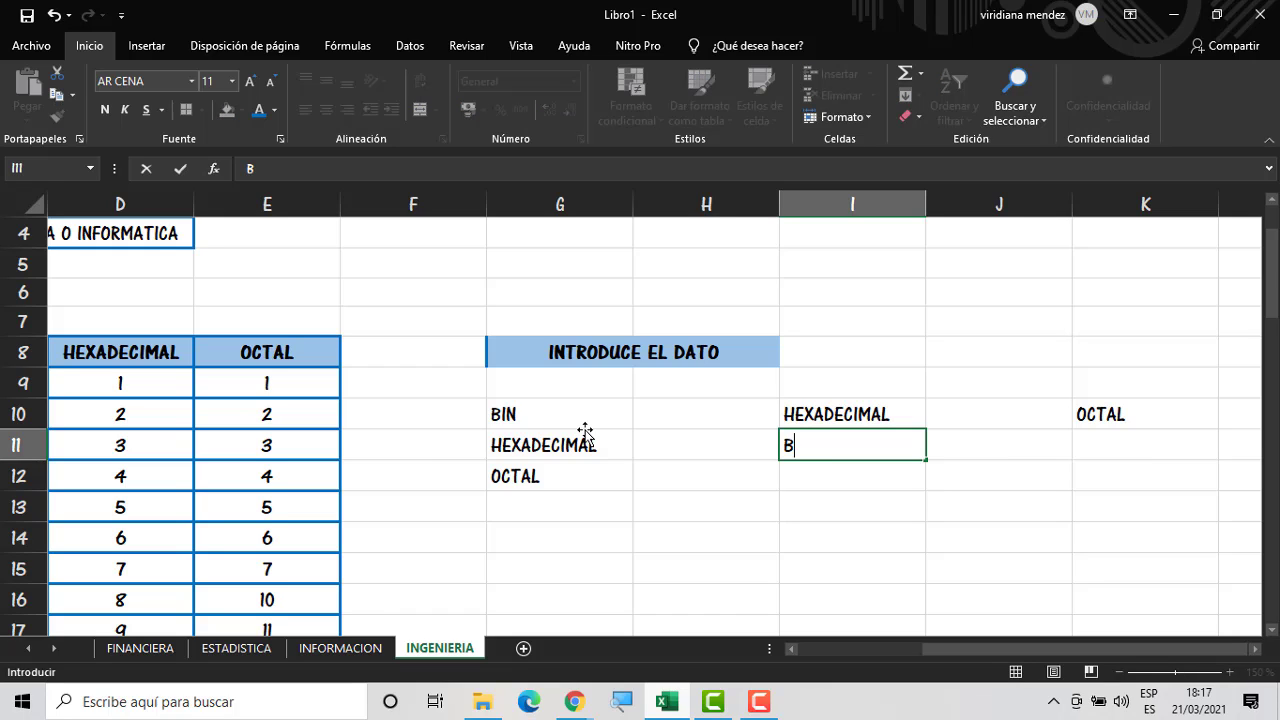
key("Right")
key("Right")
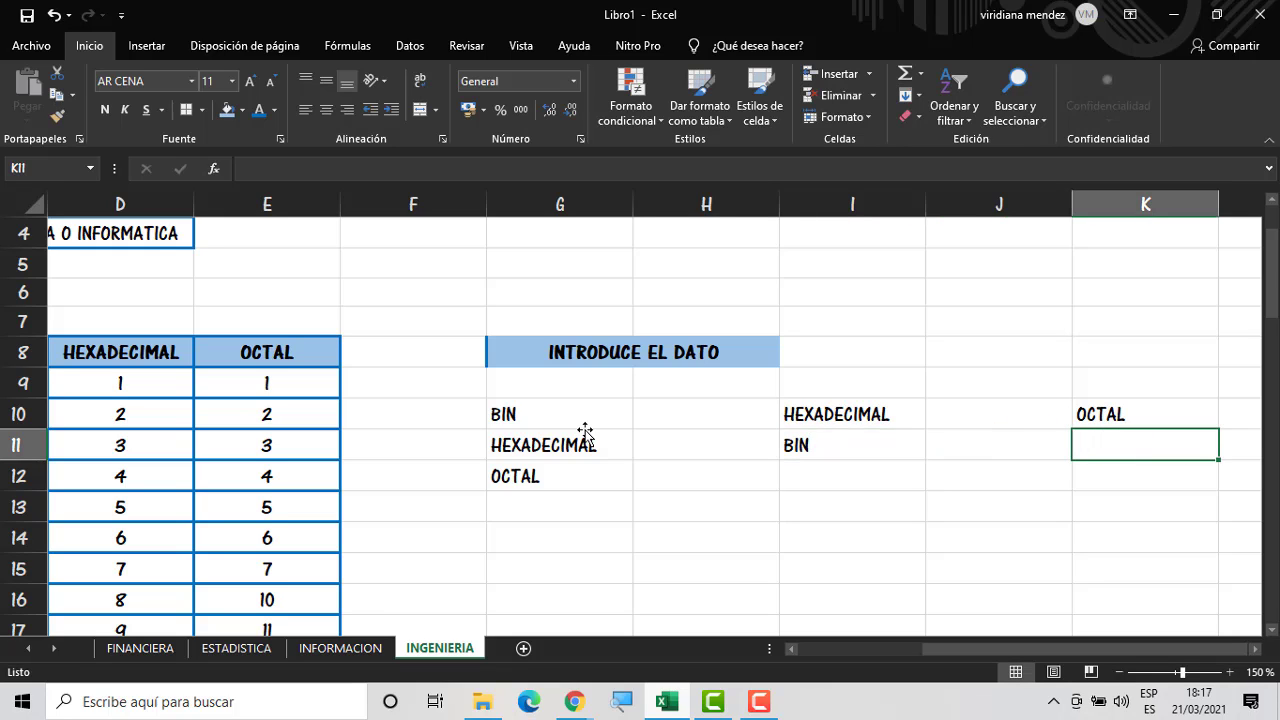
type("OCTAL")
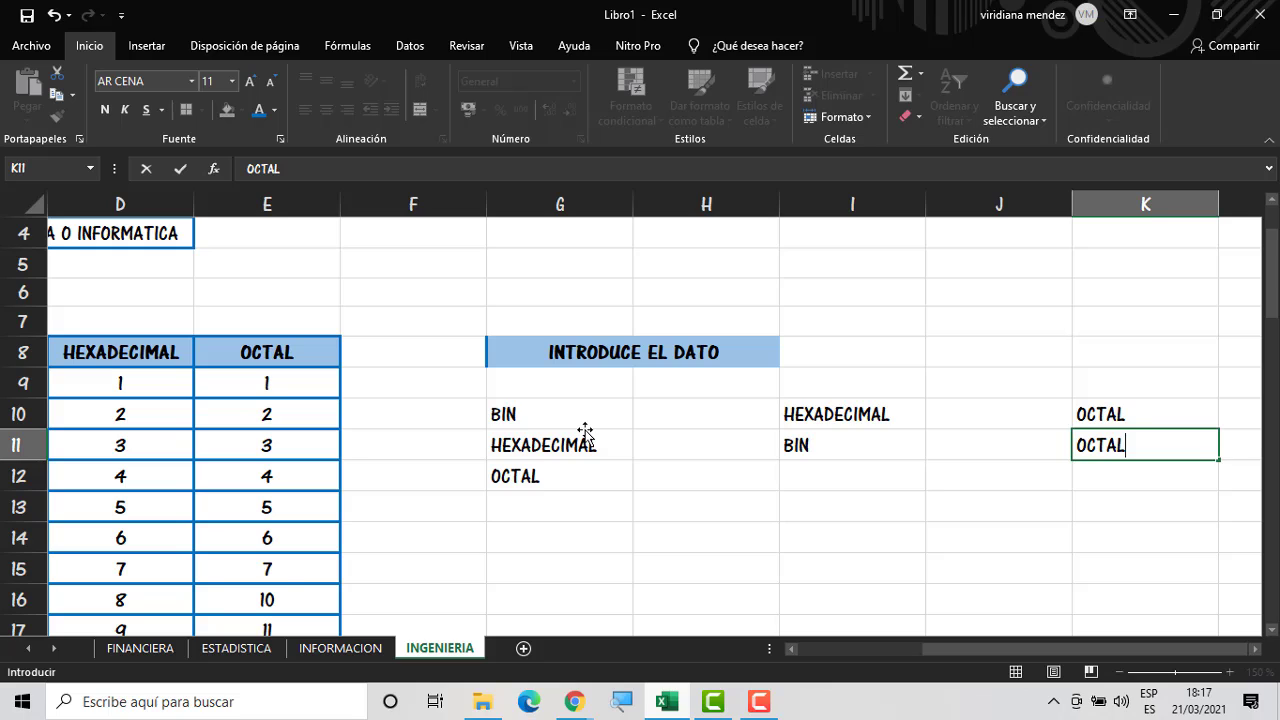
key("Return")
Enter the labels BIN in cell I12 and HEXADECIMAL in cell K12, in the same row as OCTAL
key("Left")
key("Left")
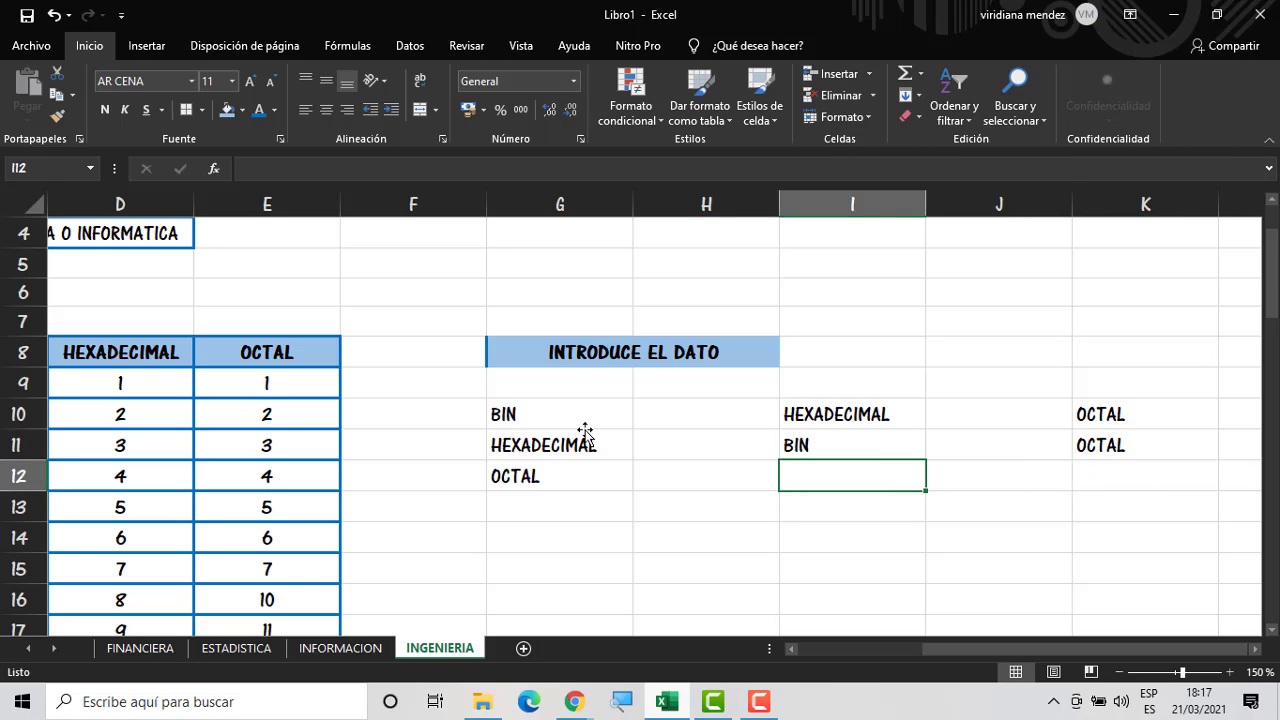
type("BIN")
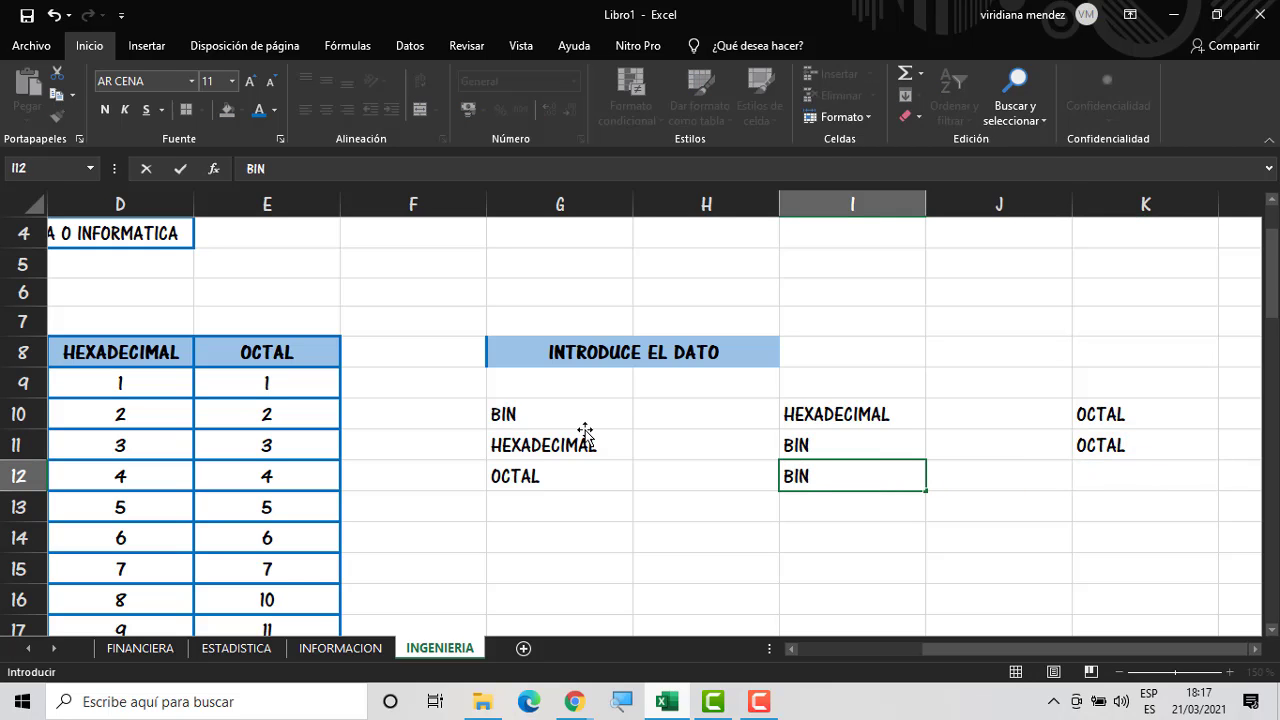
key("Right")
key("Right")
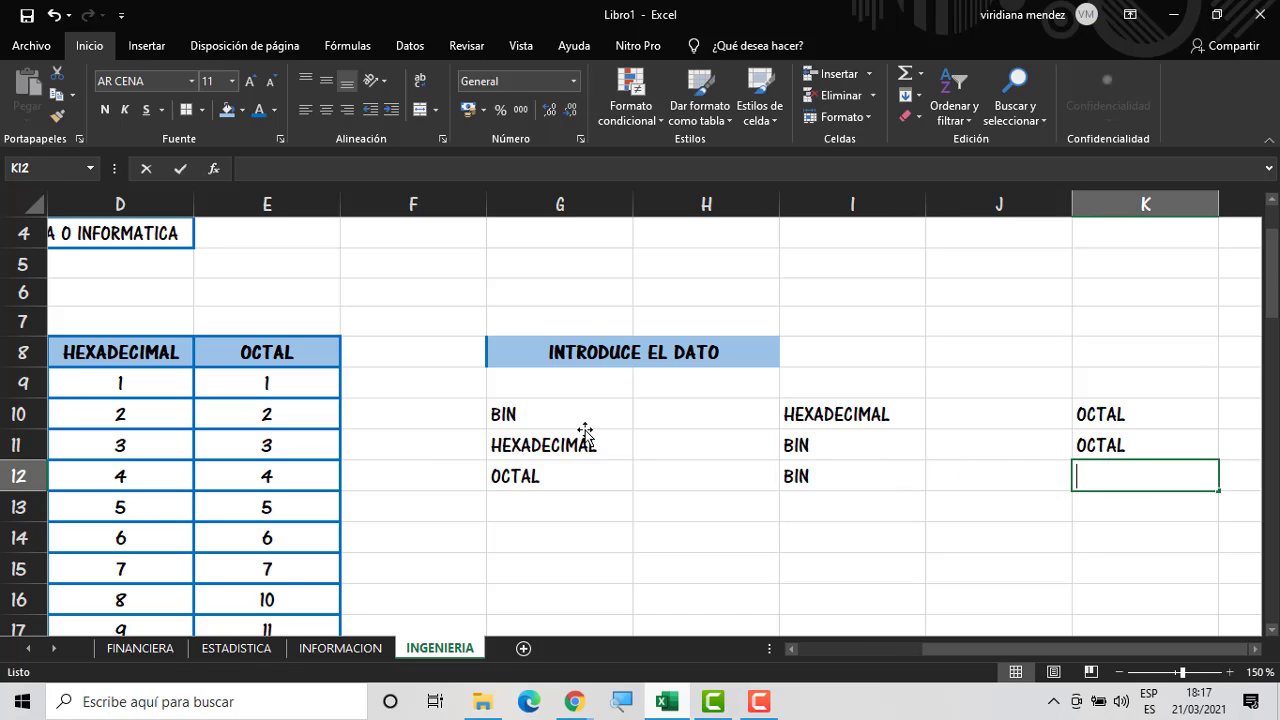
type("HEXADECI")
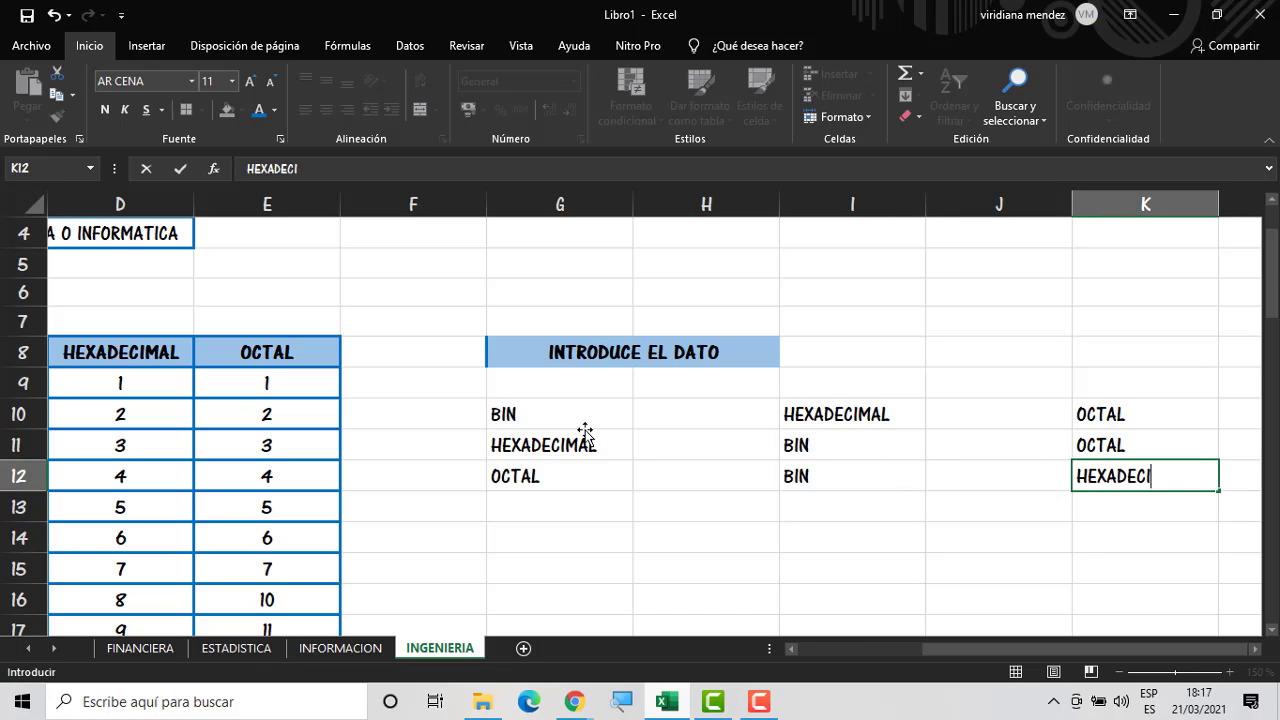
type("MAL")
left_click(675, 506)
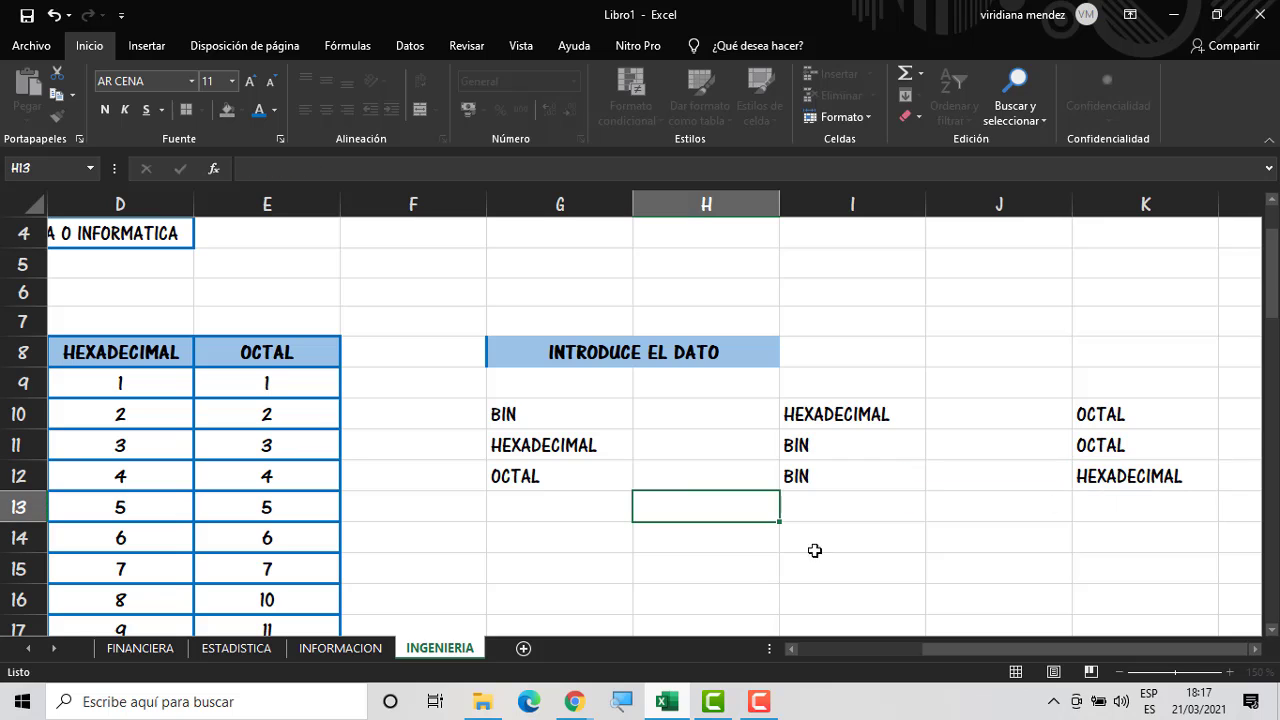
Merge and center cells I8:J8 beside the INTRODUCE EL DATO heading as the data entry box
left_click_drag(967, 647, 975, 646)
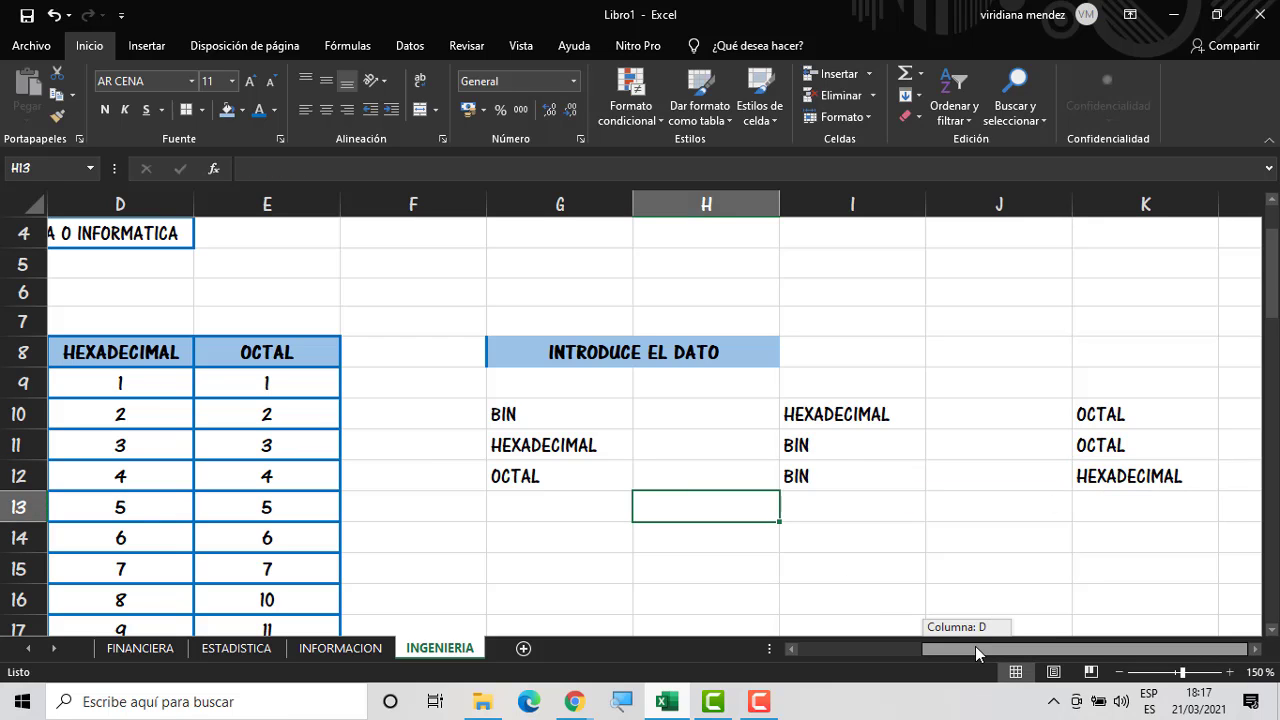
left_click(1256, 648)
left_click(1256, 648)
left_click(903, 571)
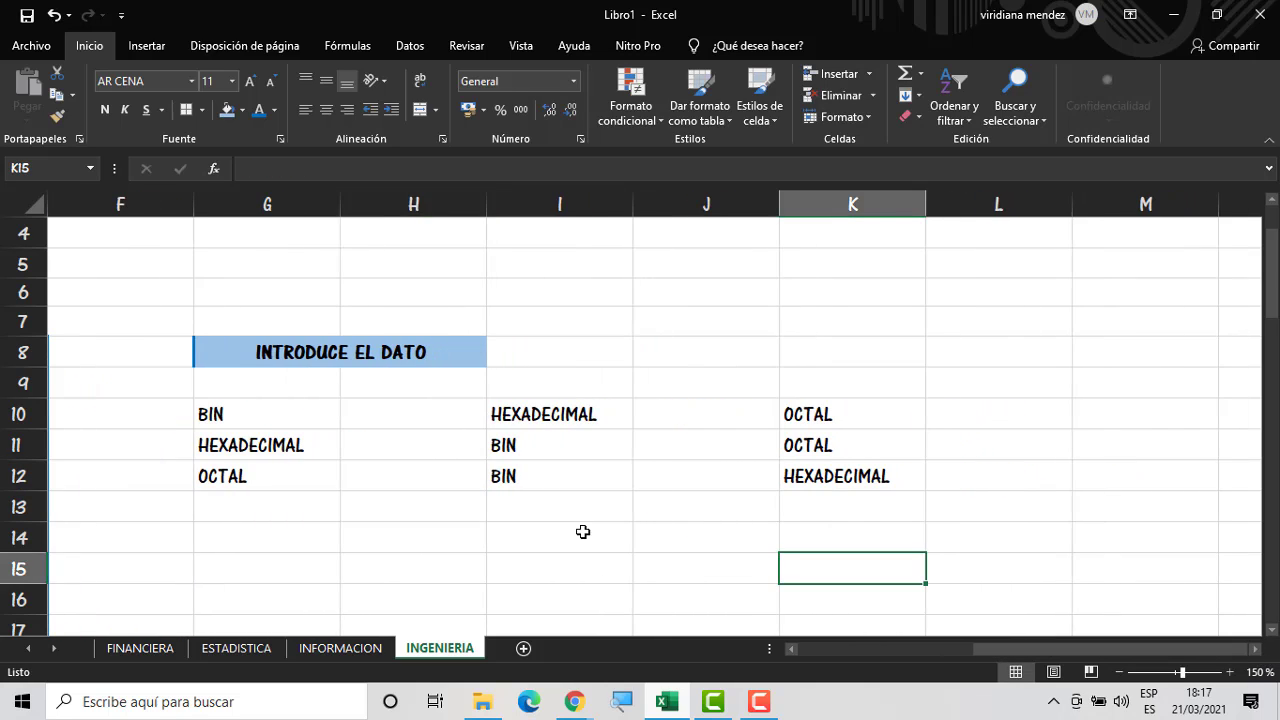
left_click(569, 347)
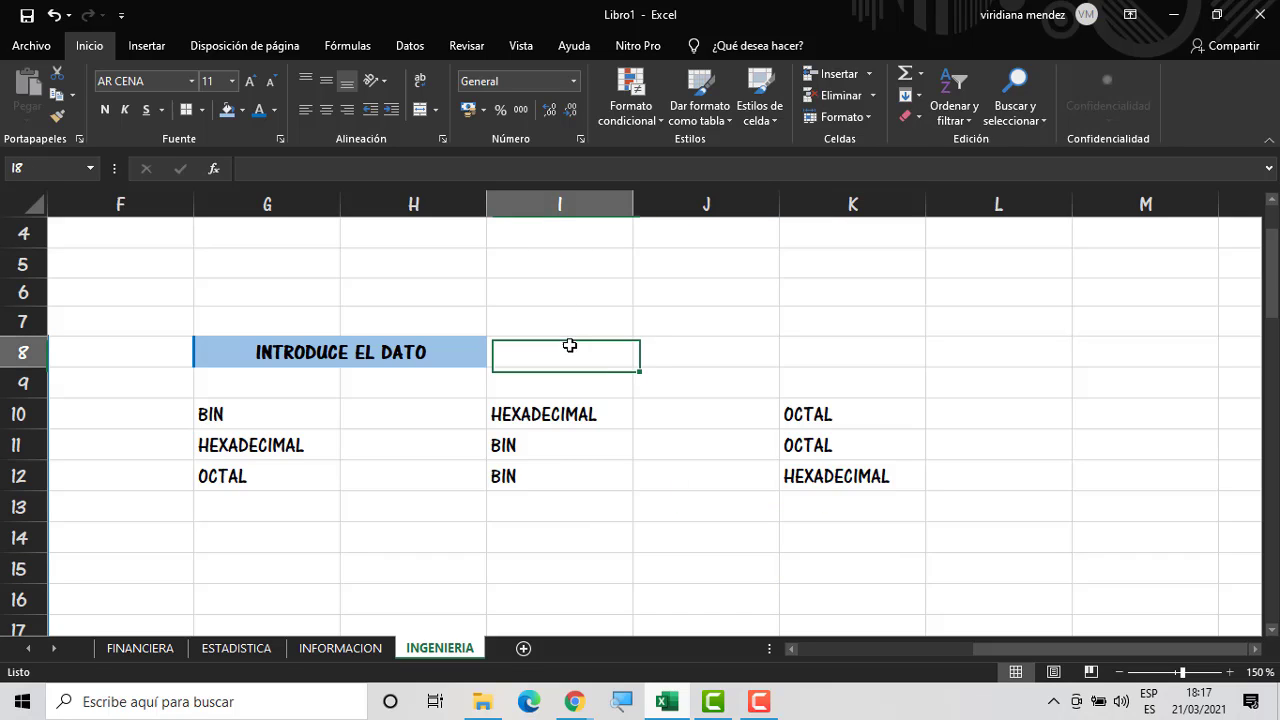
left_click_drag(608, 360, 788, 351)
left_click(817, 351)
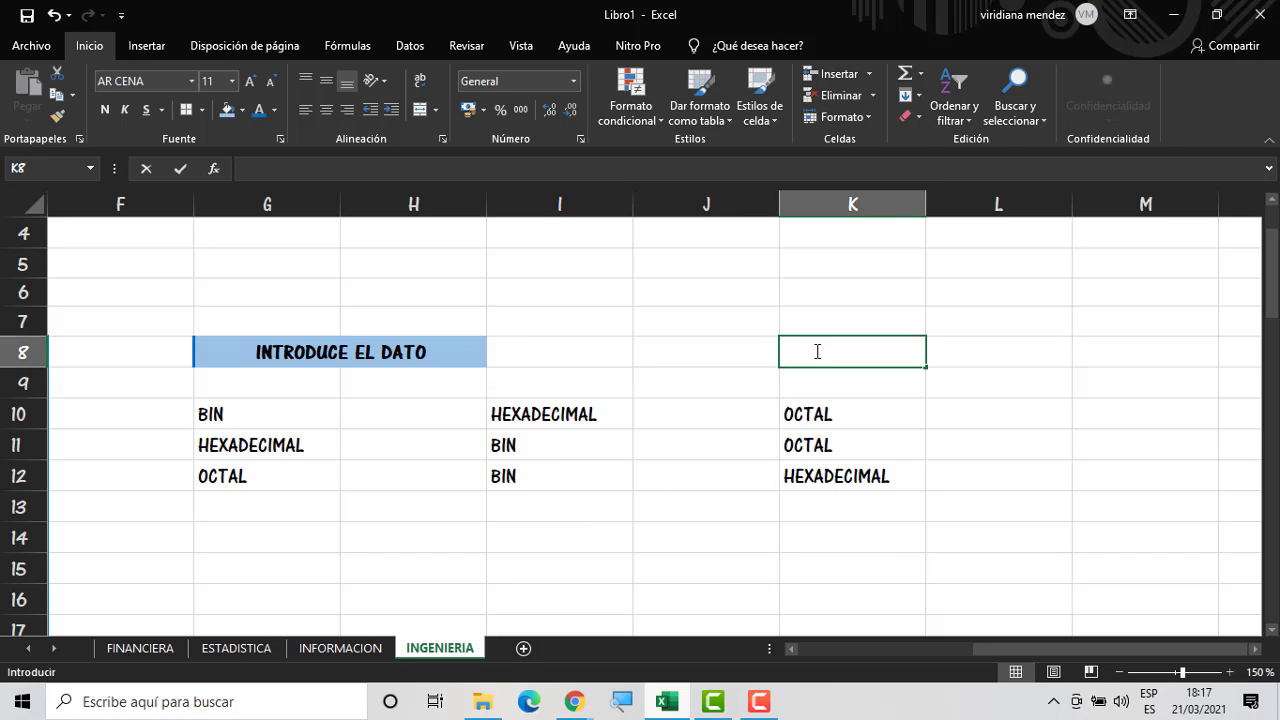
left_click(614, 352)
left_click_drag(620, 351, 668, 357)
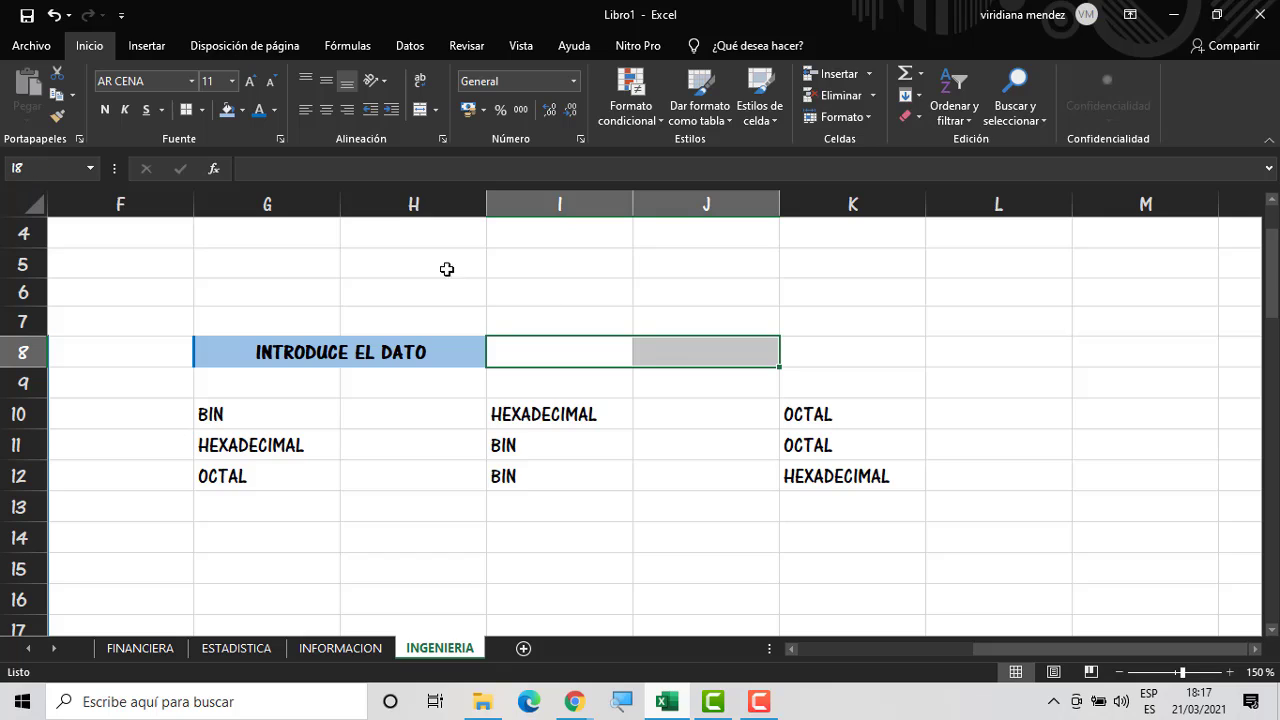
left_click(428, 108)
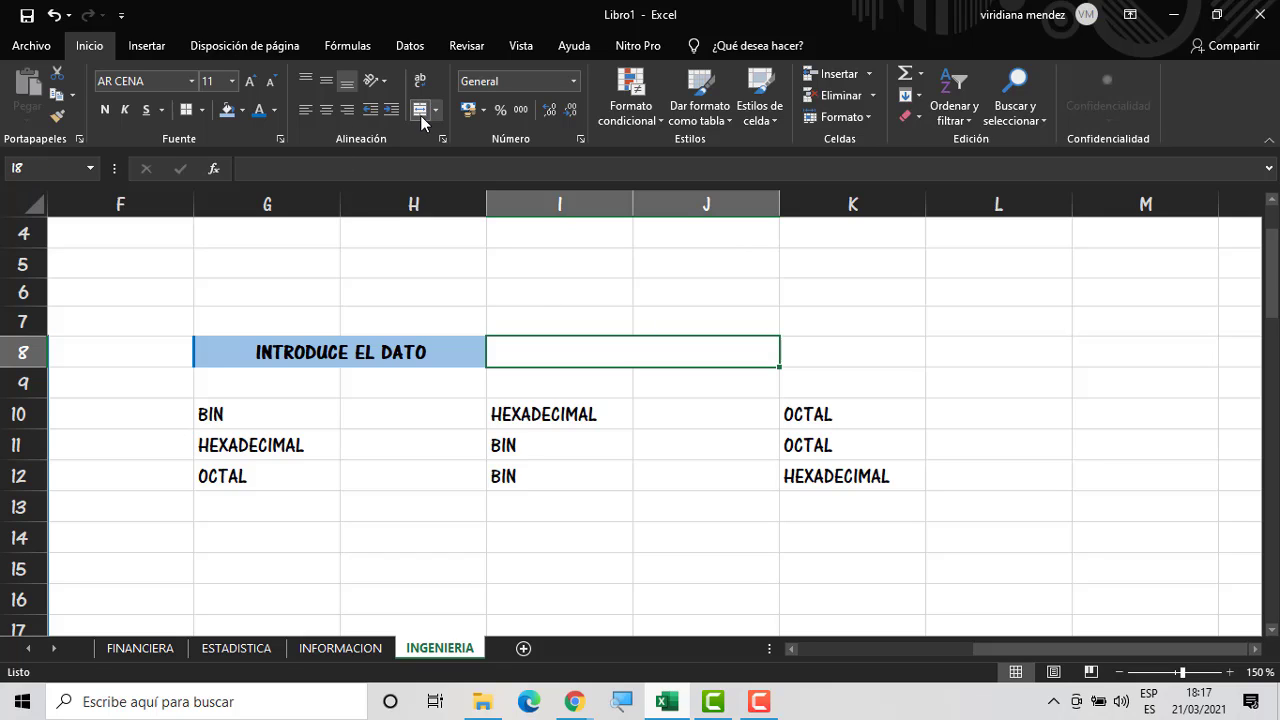
left_click(671, 480)
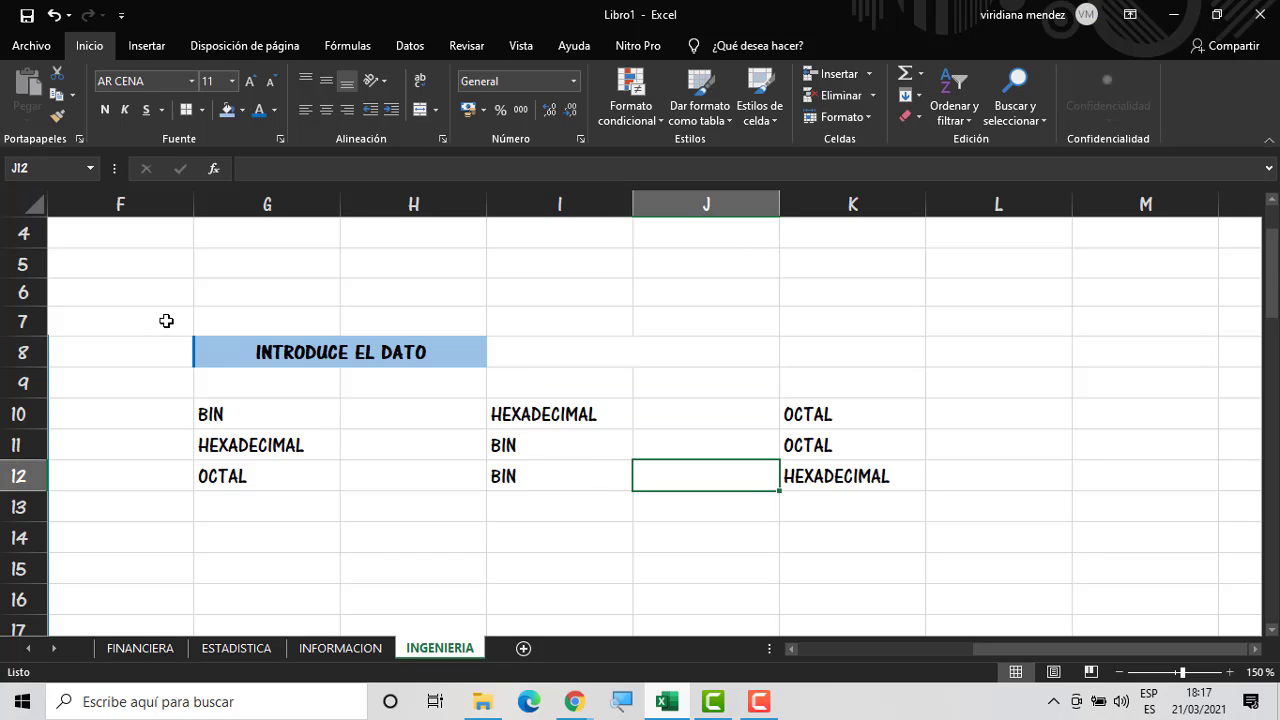
Fill the cells F7:F14, F4:L7 and K8:L8 around the conversion area with light blue
left_click_drag(166, 320, 151, 523)
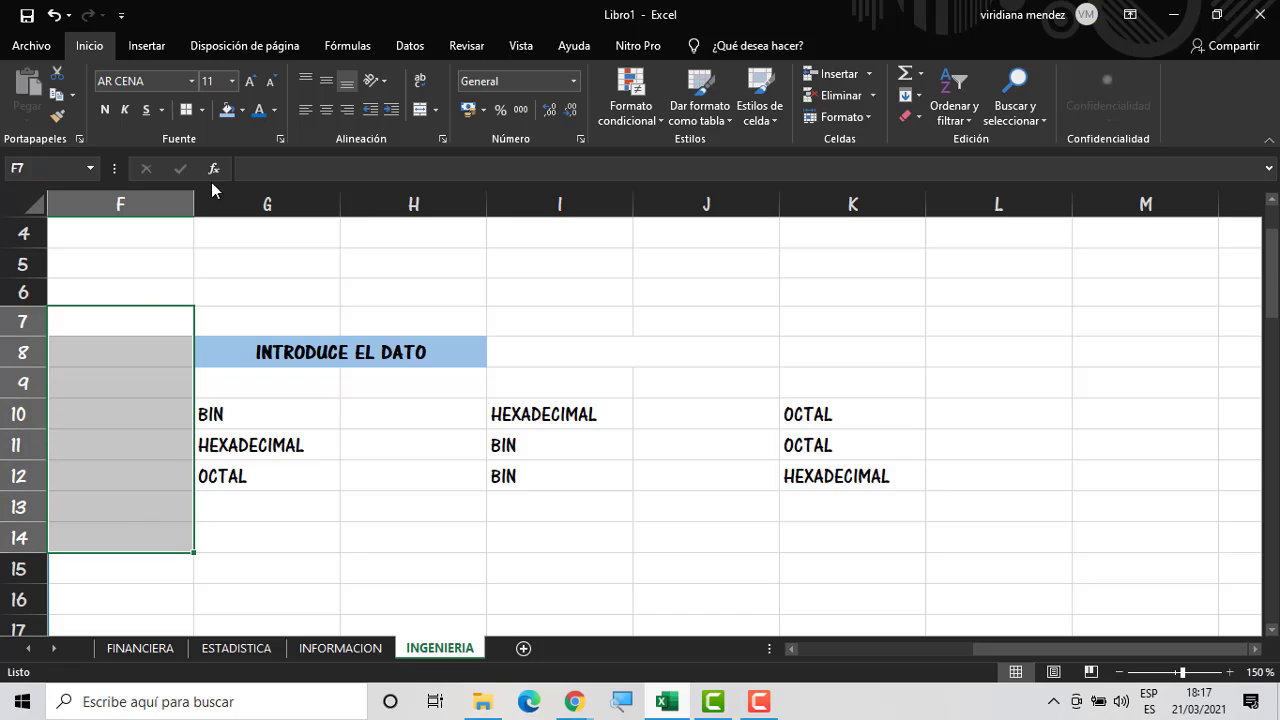
left_click(227, 109)
left_click_drag(184, 319, 1002, 218)
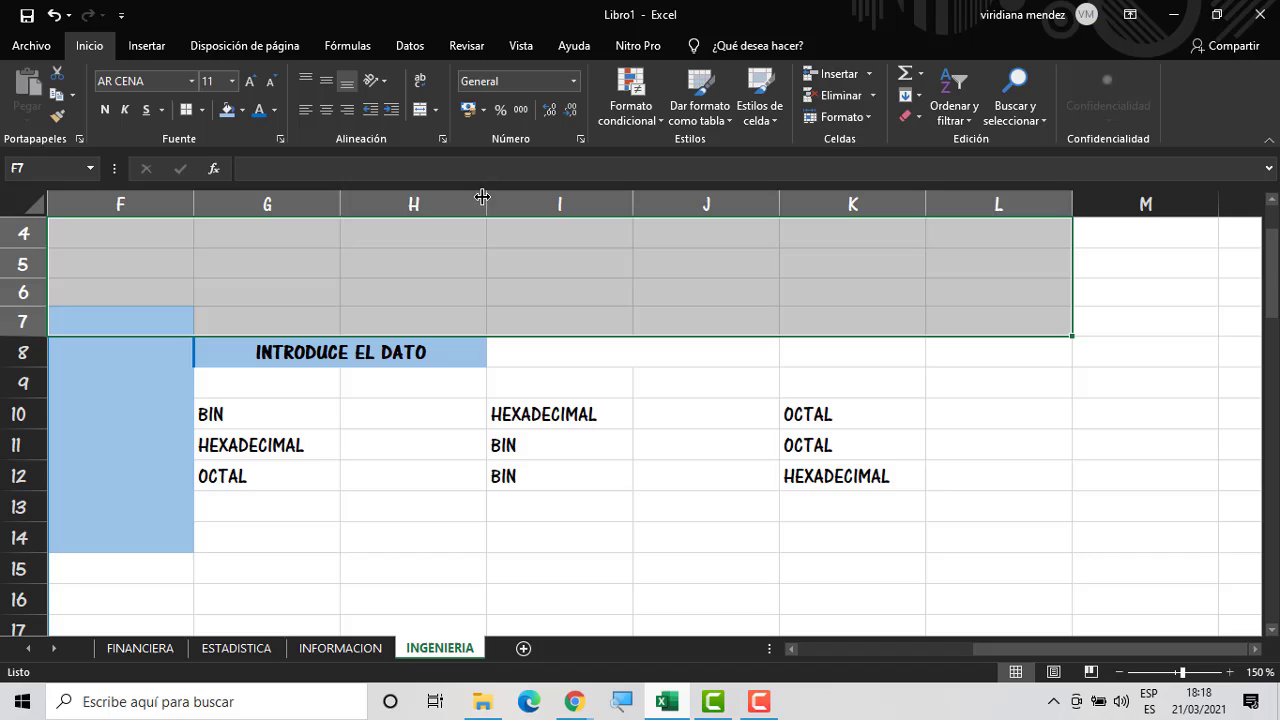
left_click(227, 109)
left_click(1040, 355)
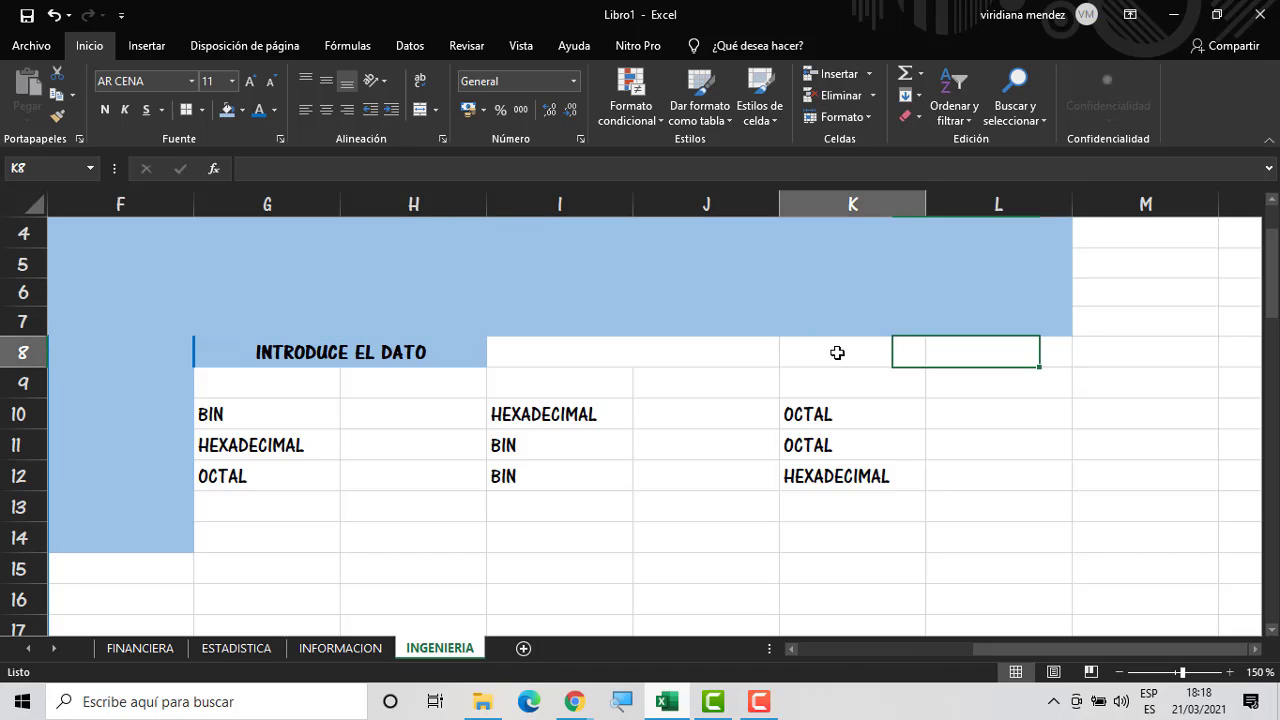
left_click_drag(831, 357, 975, 350)
left_click(227, 109)
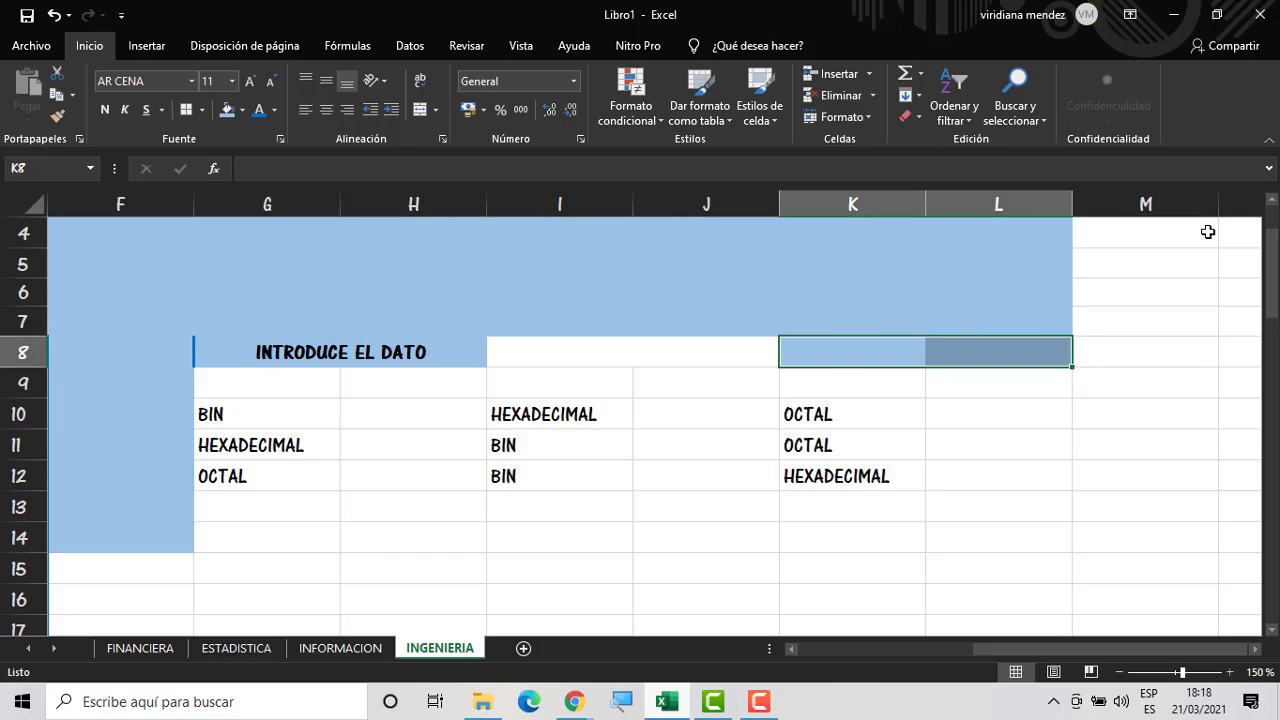
Extend the light blue background over M4:M17, F13:M19 and N4:N19 around the conversion area
left_click_drag(1206, 229, 1117, 627)
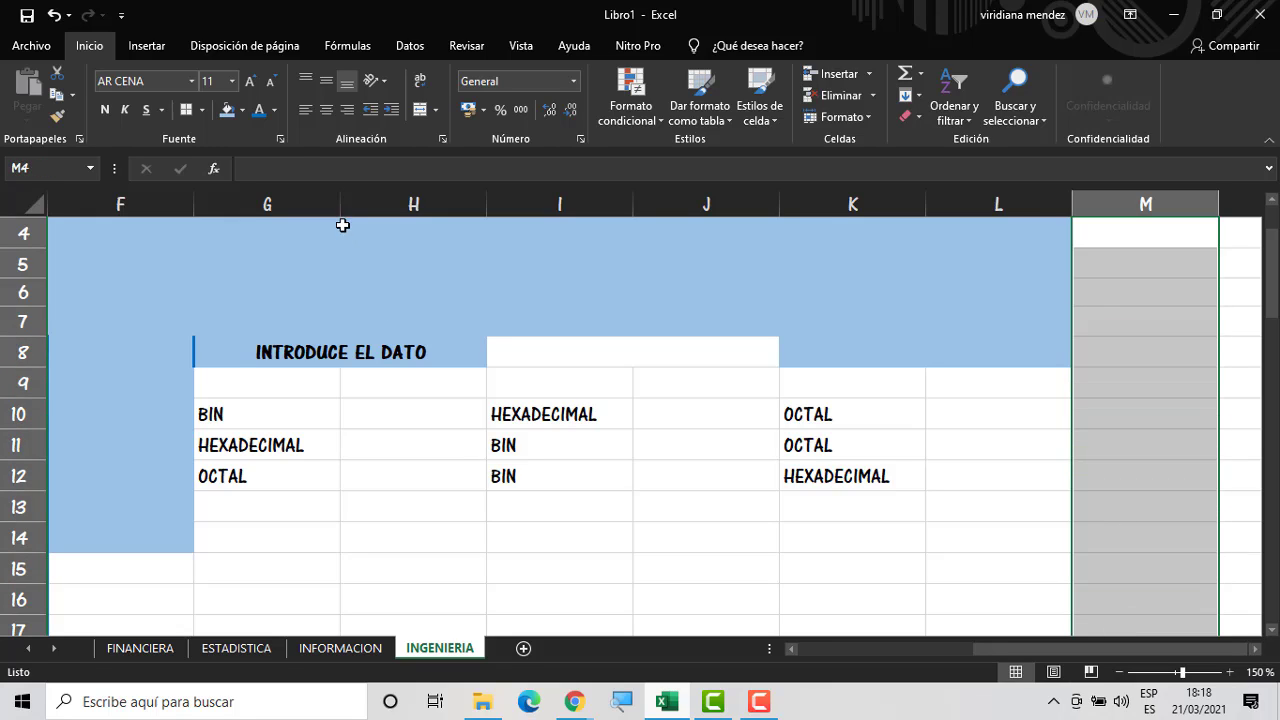
left_click(227, 109)
left_click_drag(153, 493, 1091, 630)
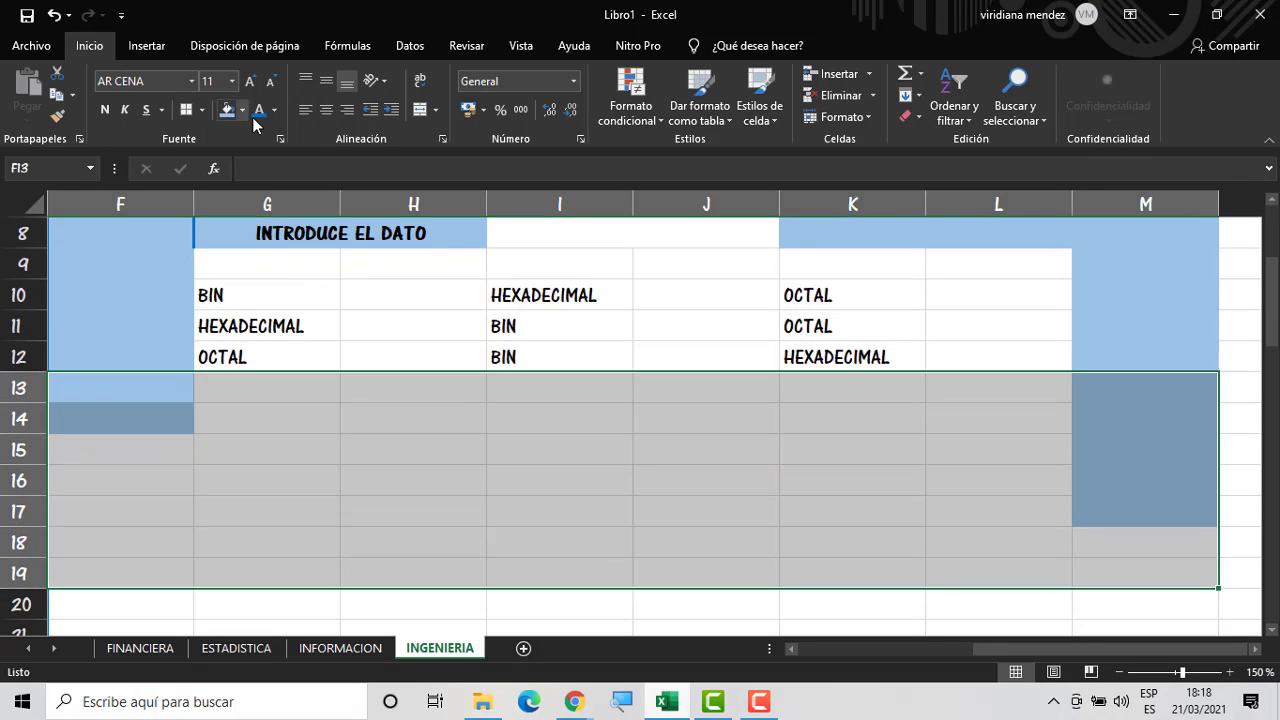
left_click(227, 109)
left_click(1176, 452)
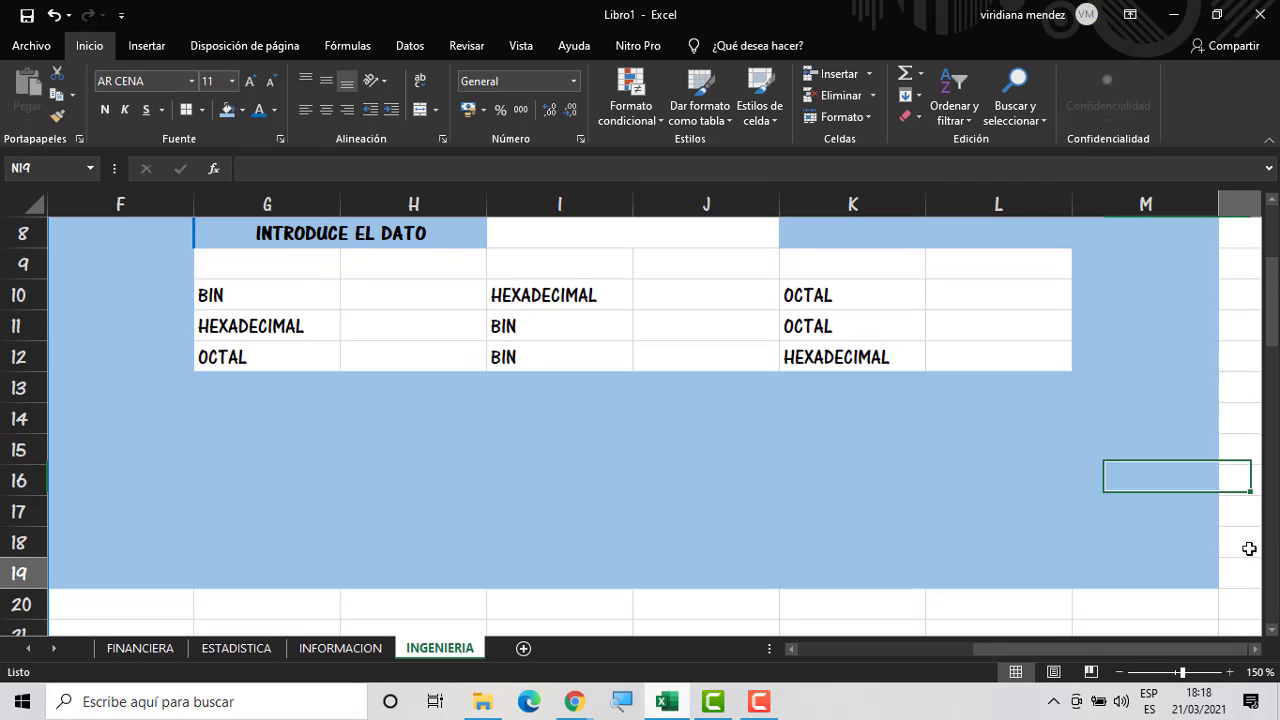
left_click_drag(1249, 546, 1240, 325)
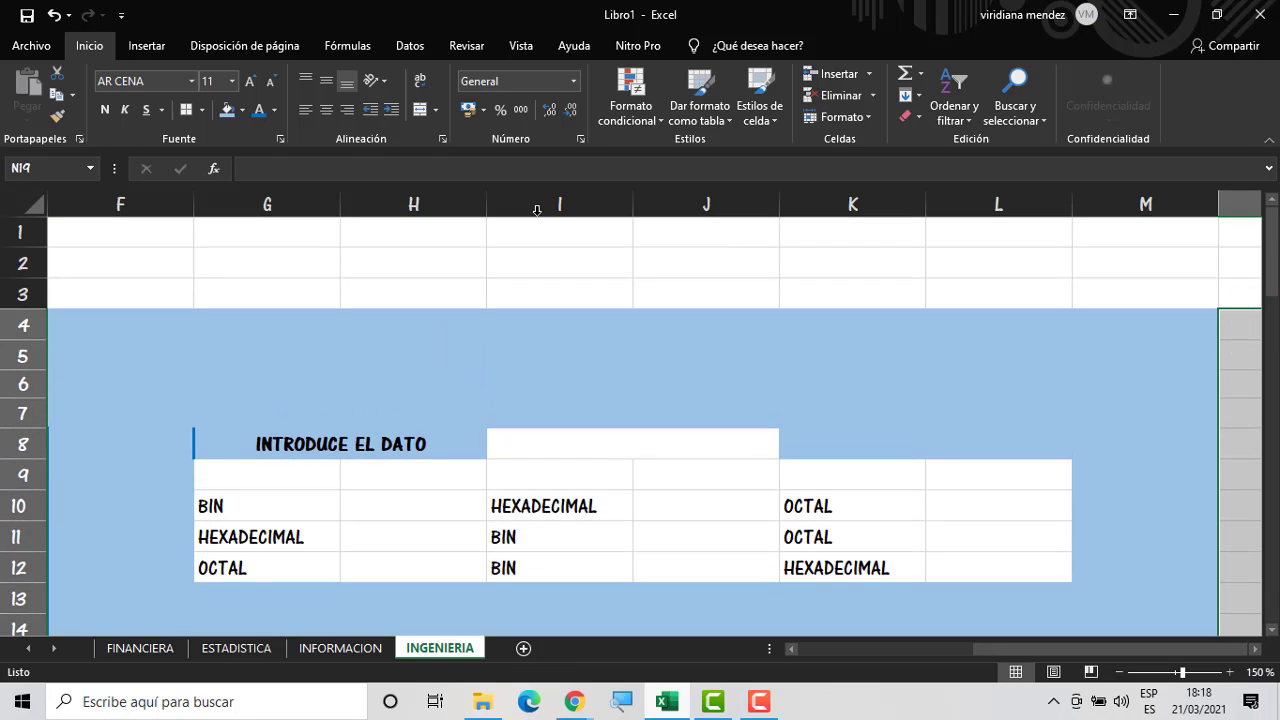
left_click(227, 109)
left_click(1041, 411)
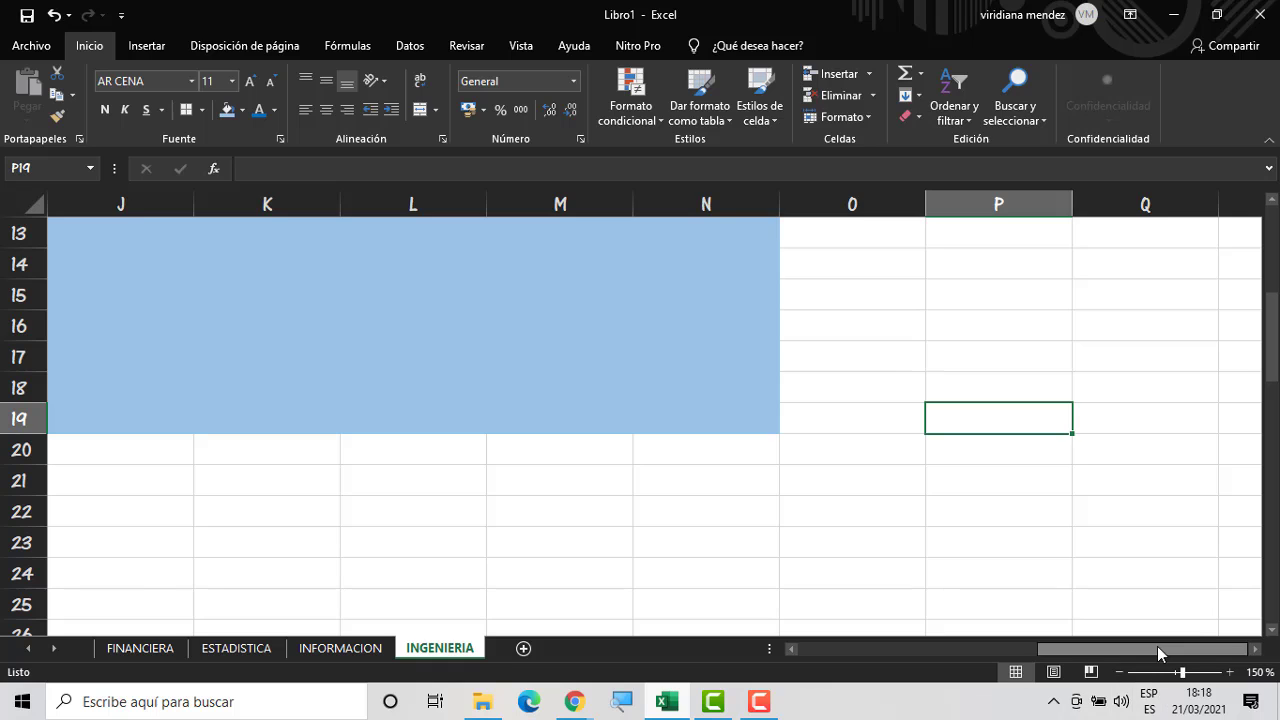
Fill the row between the heading and the labels, F9:L9, with the same light blue
left_click_drag(1157, 646, 1068, 645)
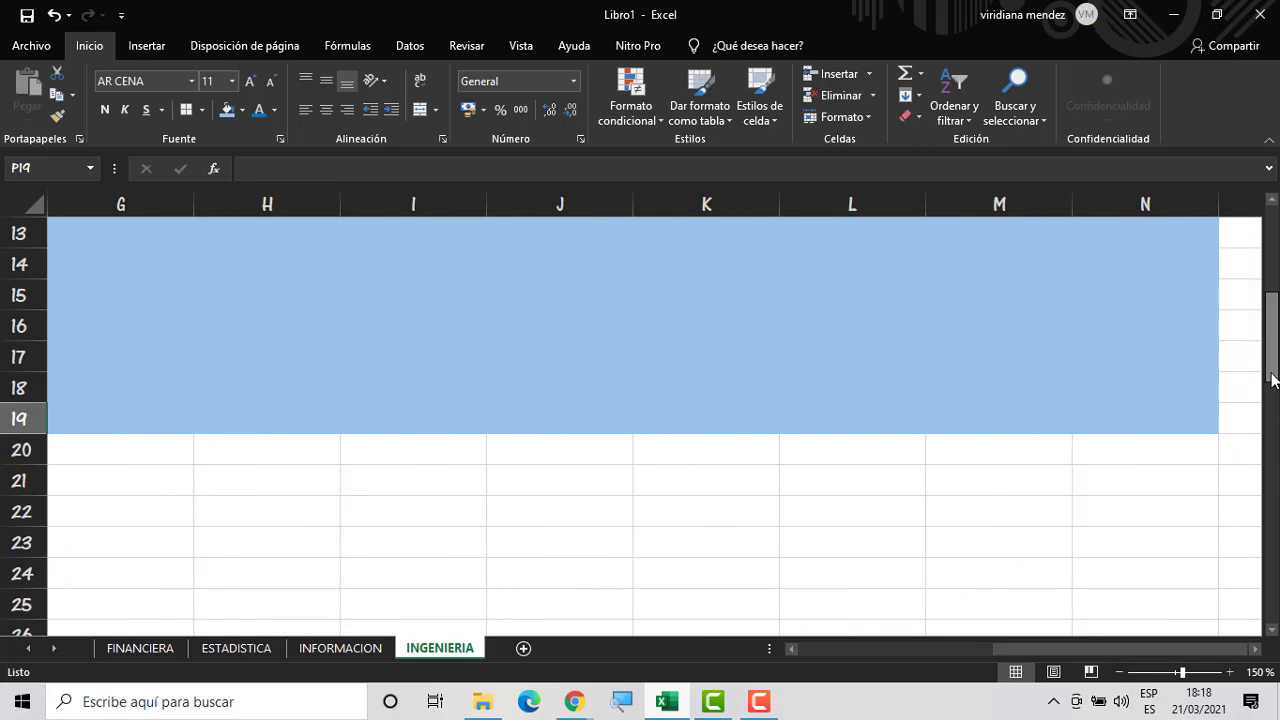
left_click_drag(1271, 371, 1271, 313)
left_click_drag(1069, 646, 1025, 643)
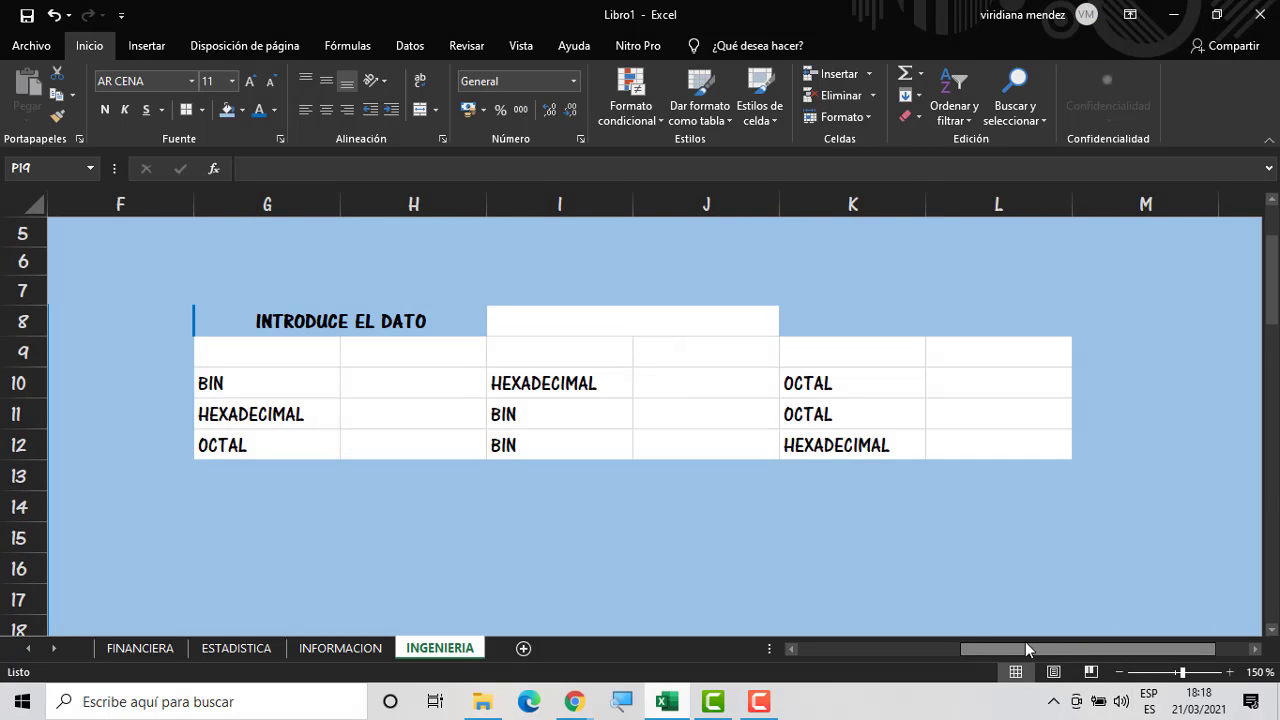
left_click(479, 424)
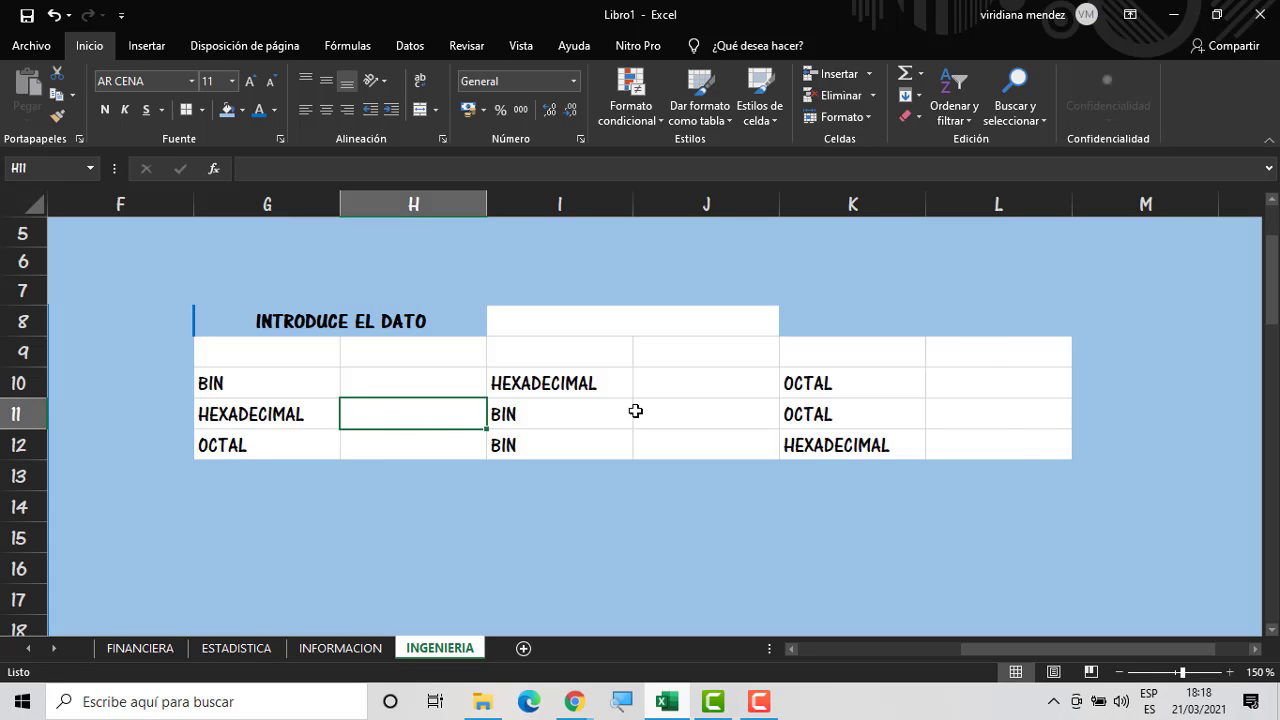
left_click(427, 343)
left_click_drag(177, 354, 1012, 342)
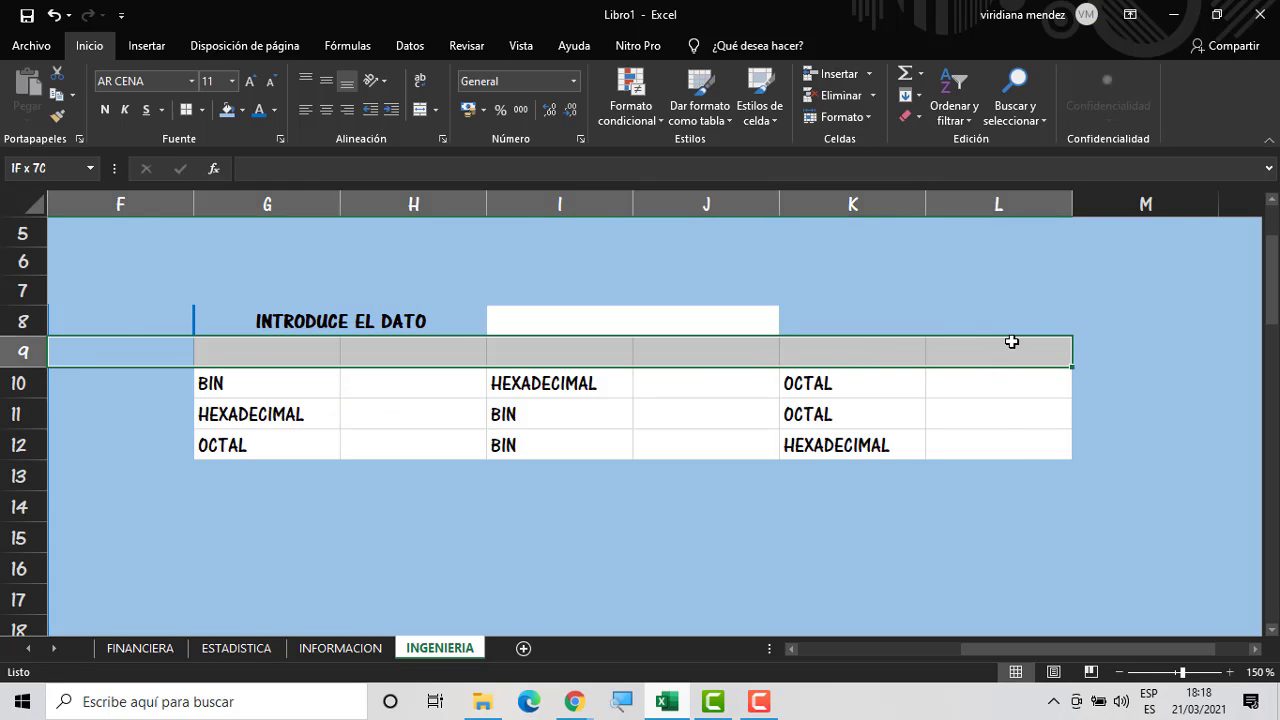
left_click(228, 110)
left_click(366, 557)
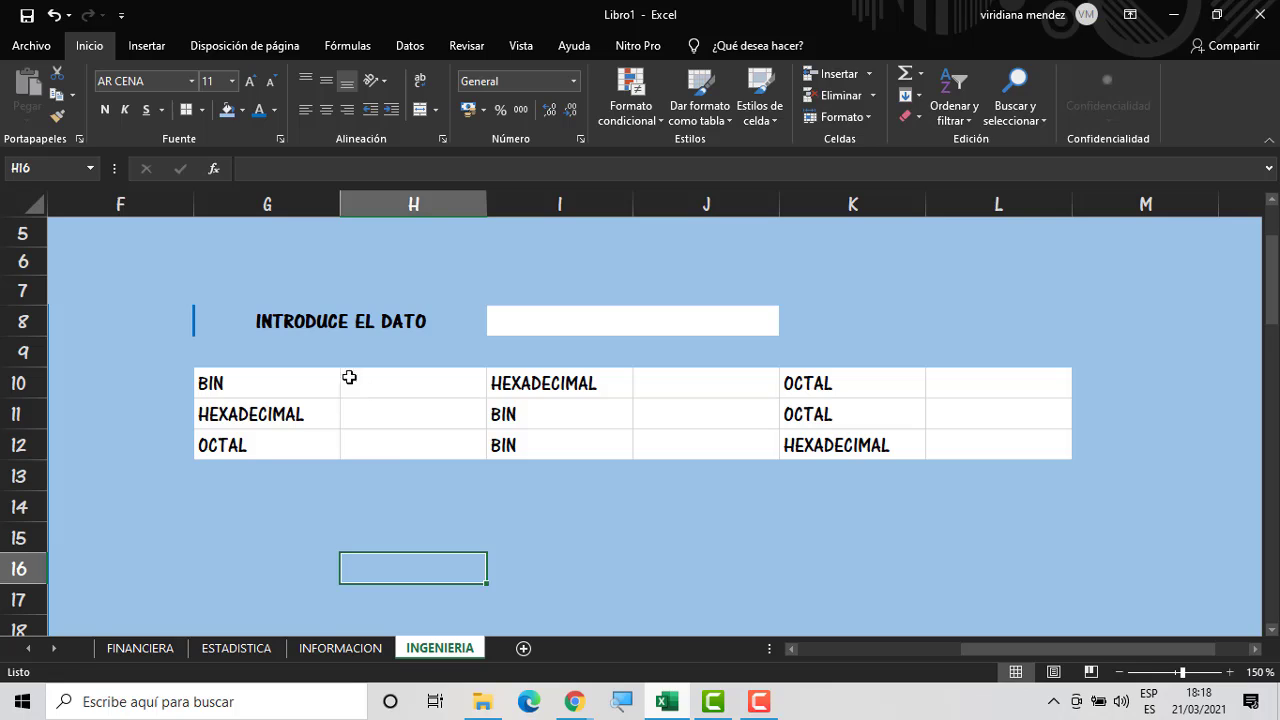
left_click(308, 377)
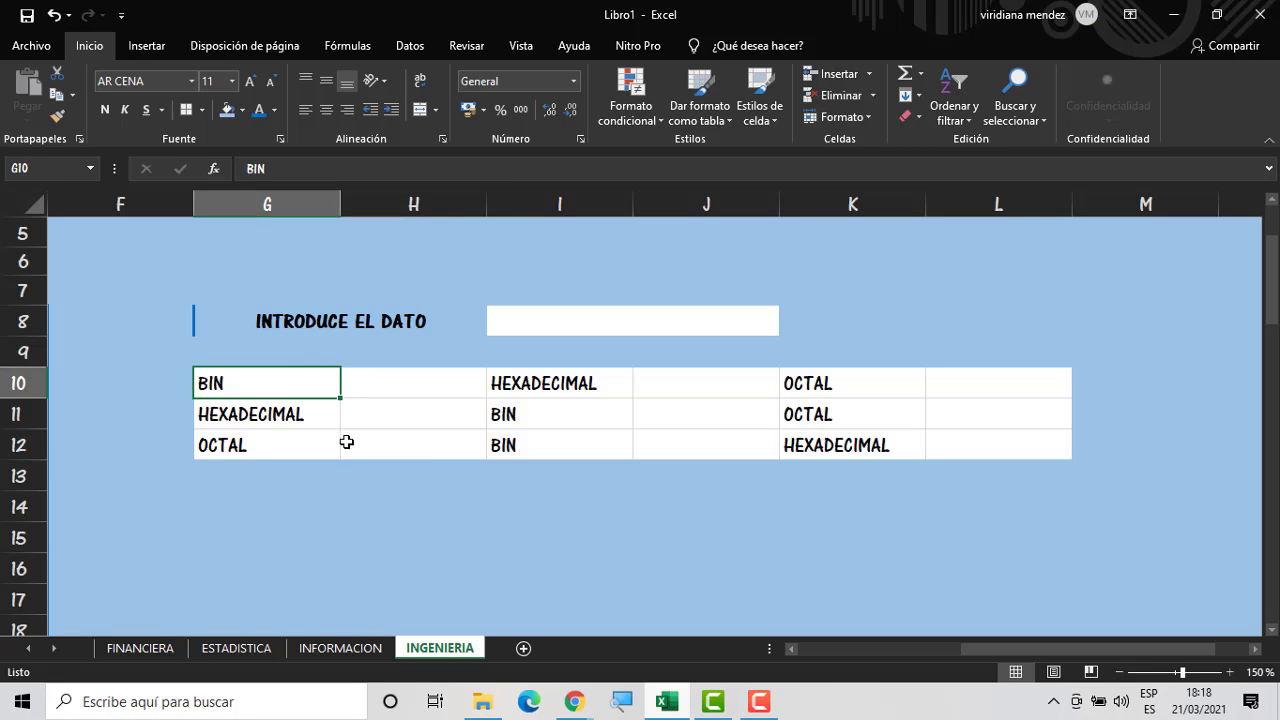
left_click(443, 509)
left_click(420, 323)
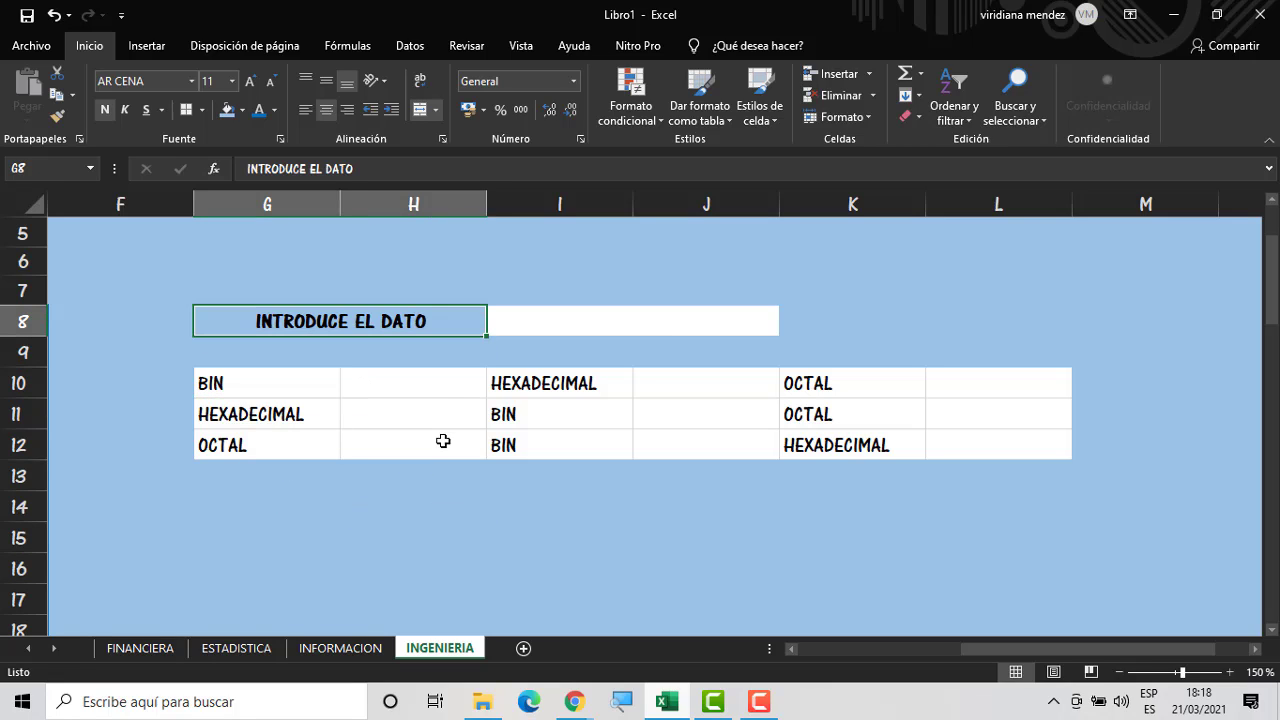
Enter a DEC.A.BIN formula in H10, beside the first BIN label, that converts the data entry cell I8 to binary
left_click(420, 373)
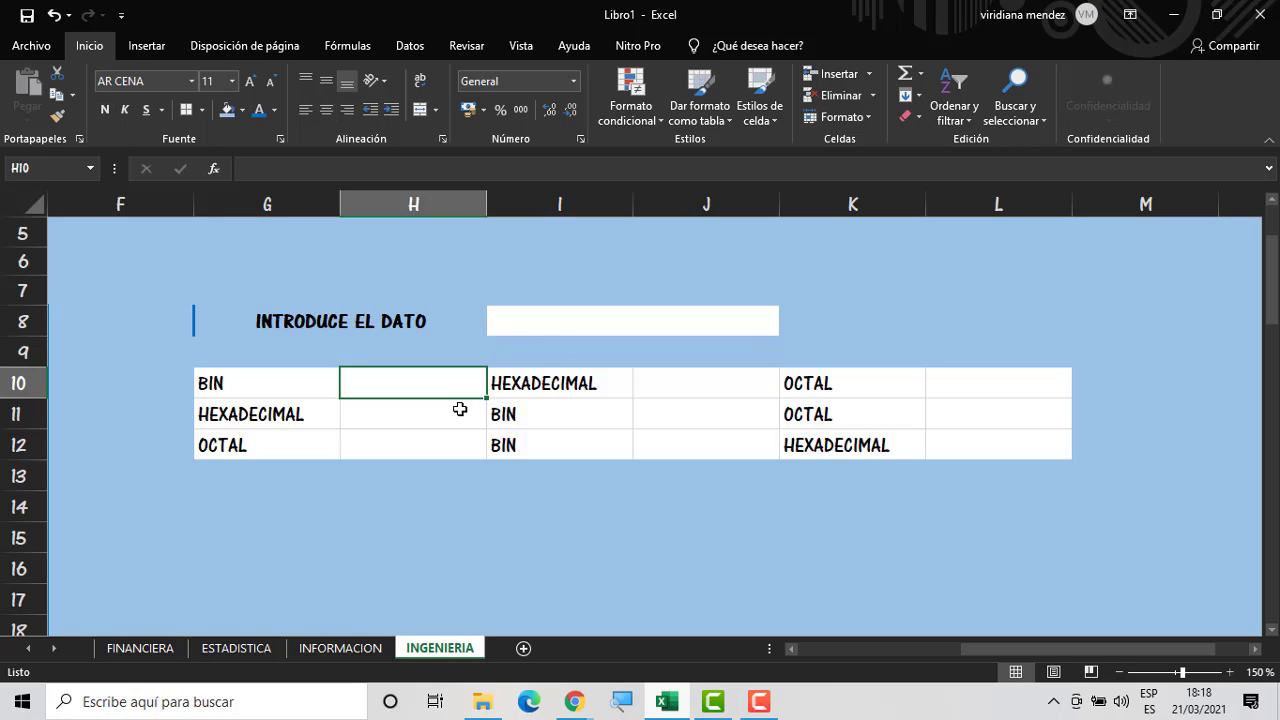
type("=")
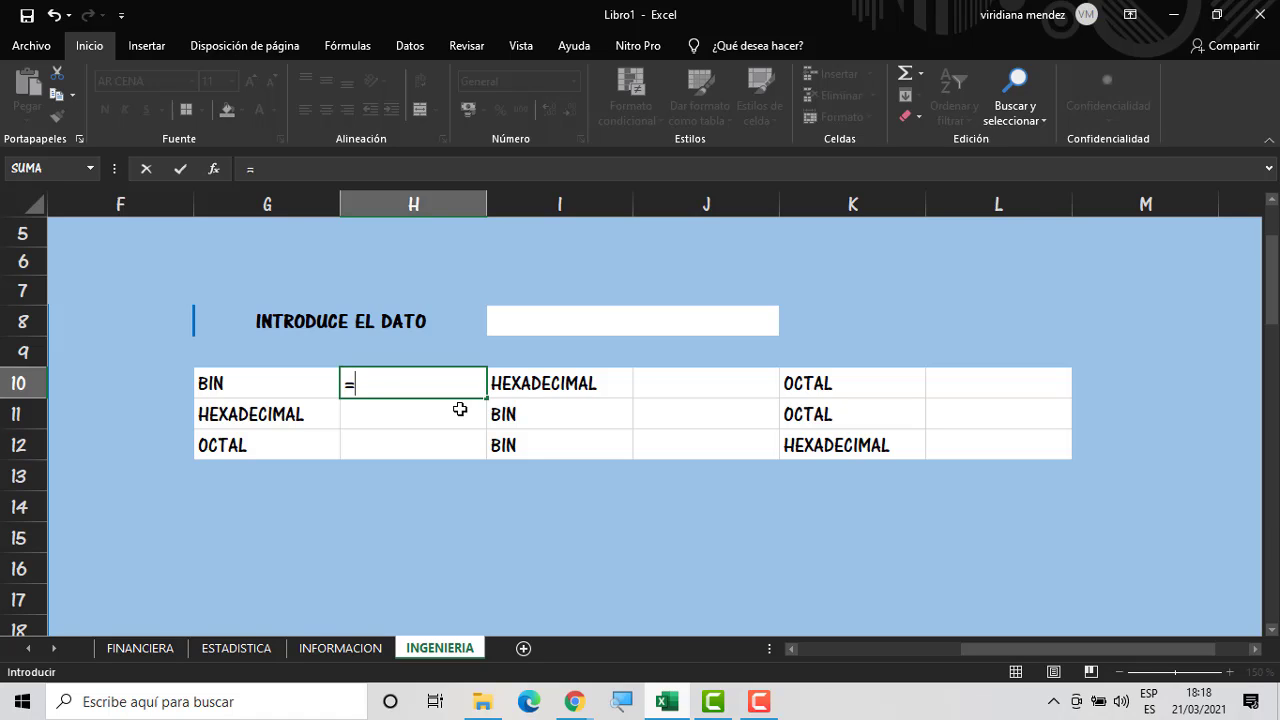
type("DE")
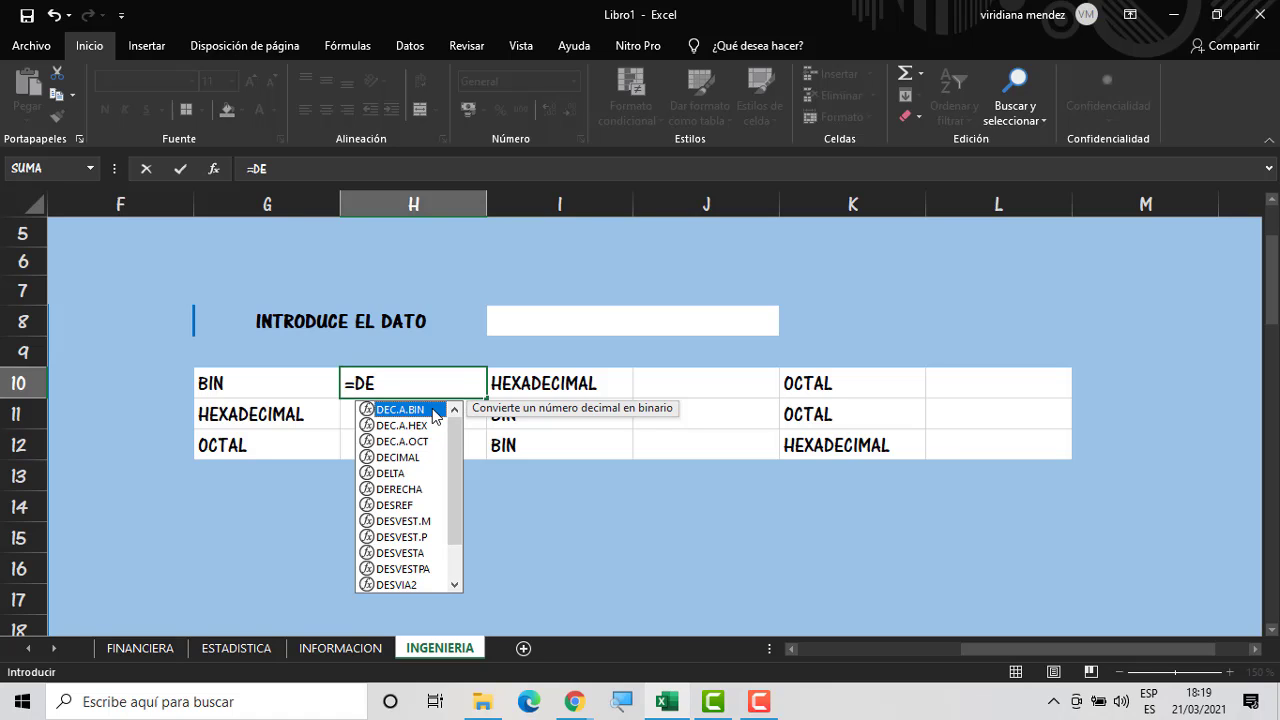
double_click(400, 410)
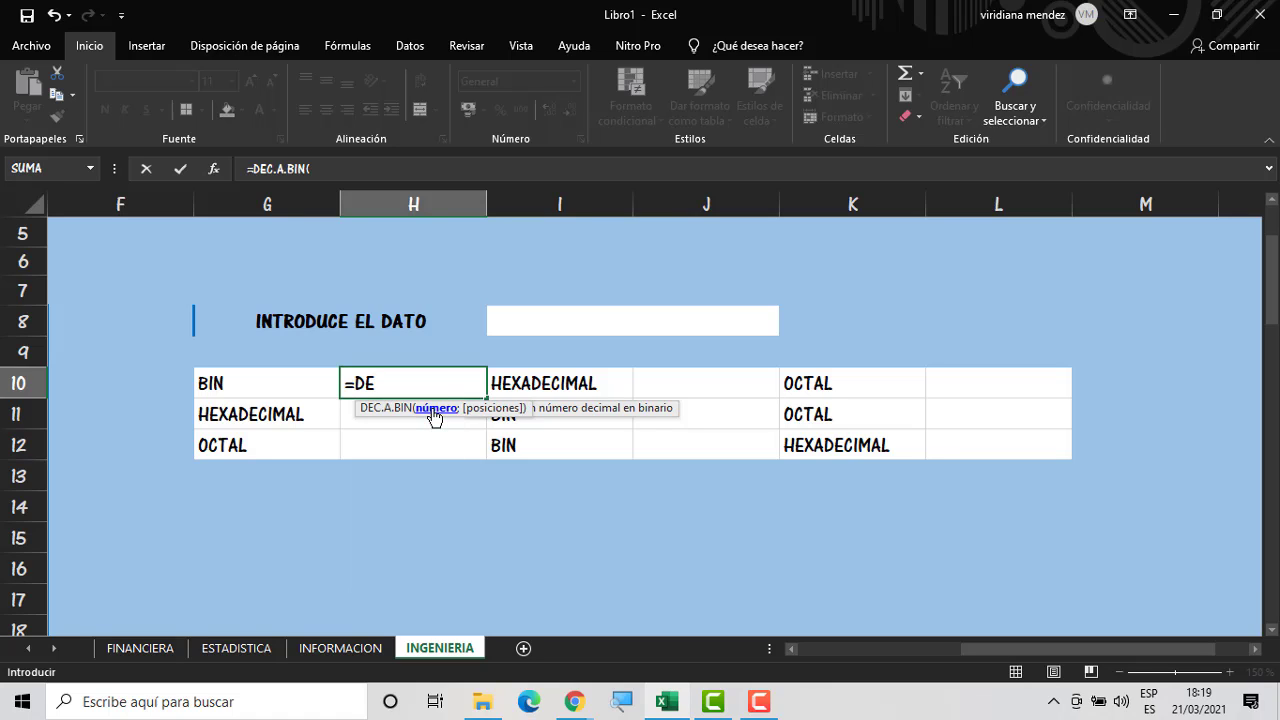
left_click(600, 326)
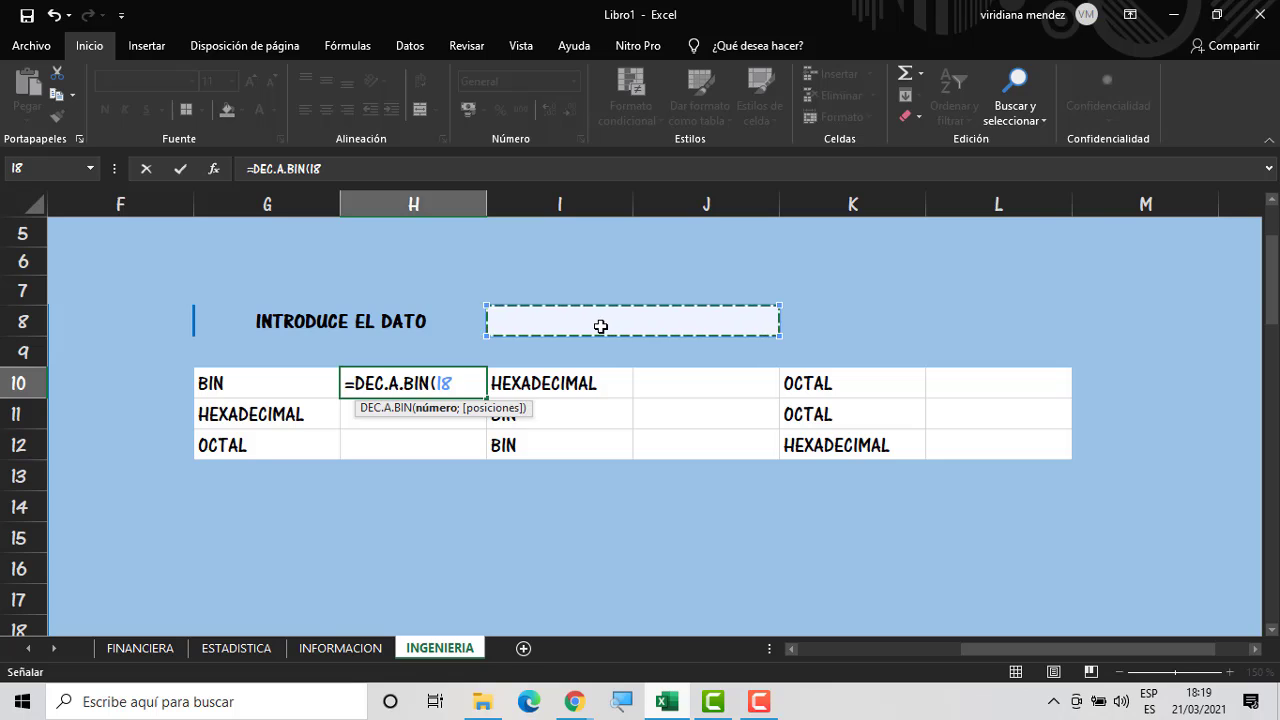
key("Return")
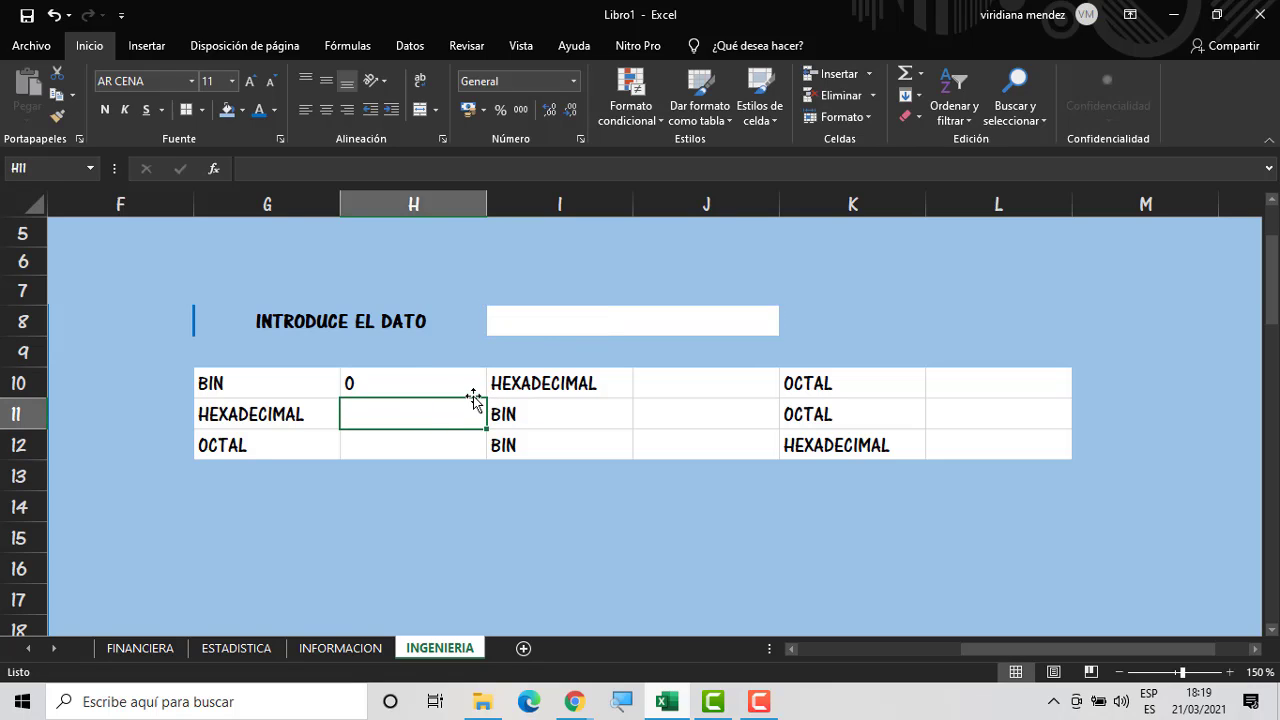
Enter a BIN.A.HEX formula in J10 that converts the binary value in H10 to hexadecimal
left_click(694, 390)
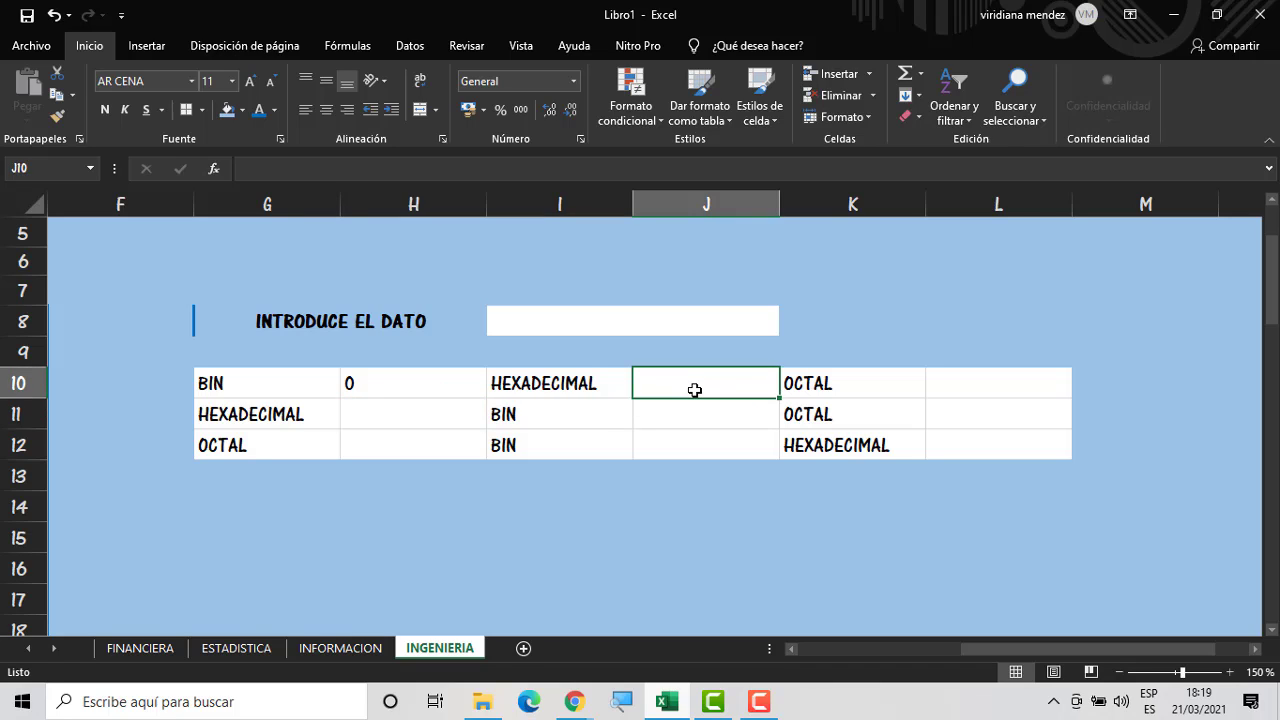
type("=")
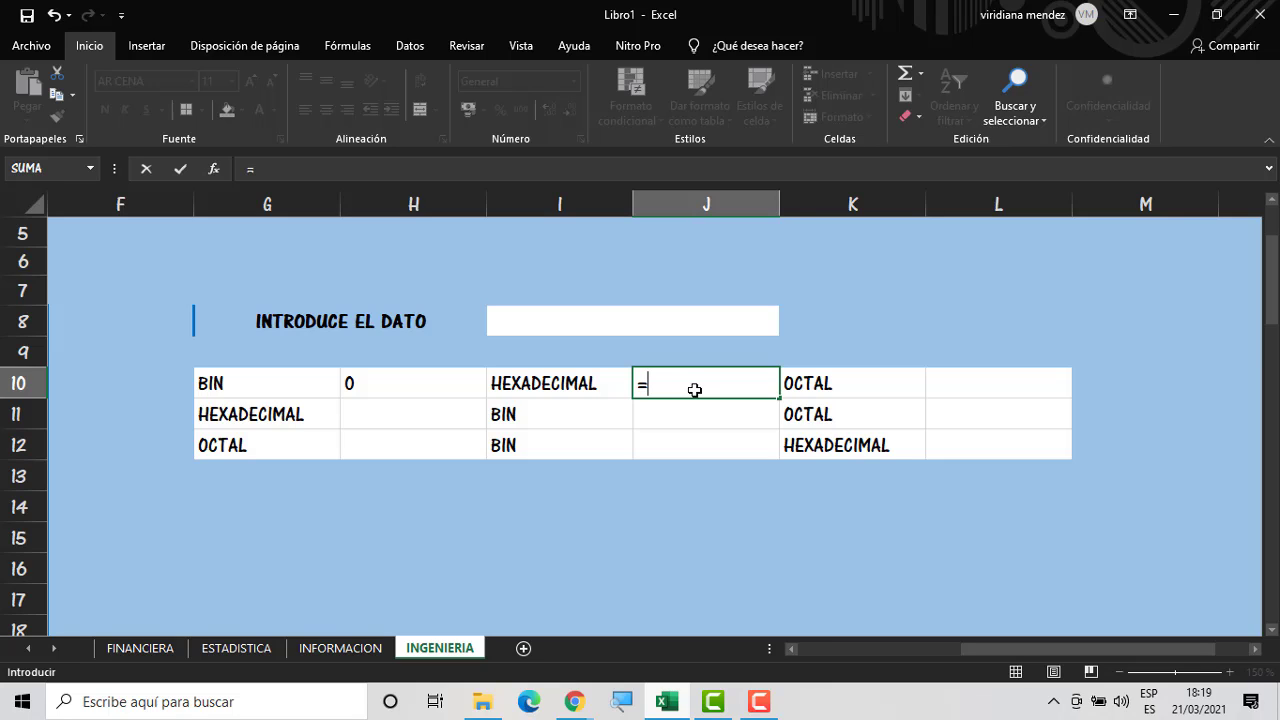
type("BIN")
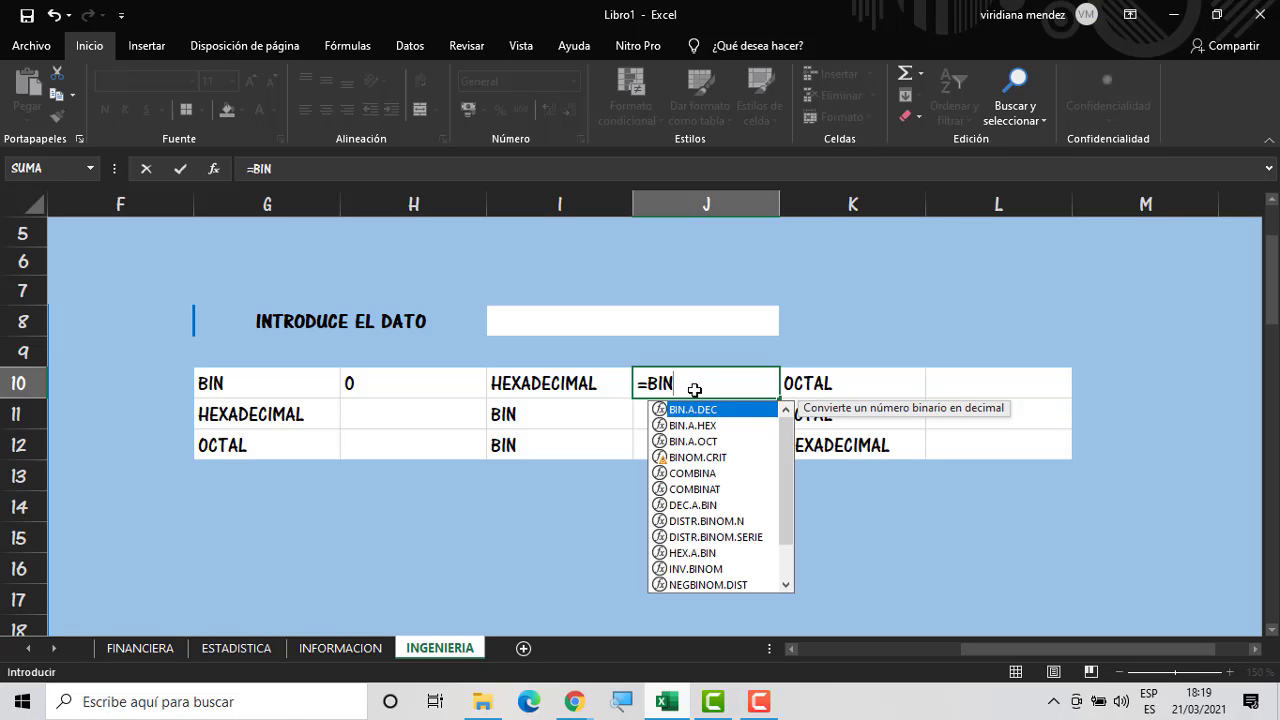
double_click(690, 425)
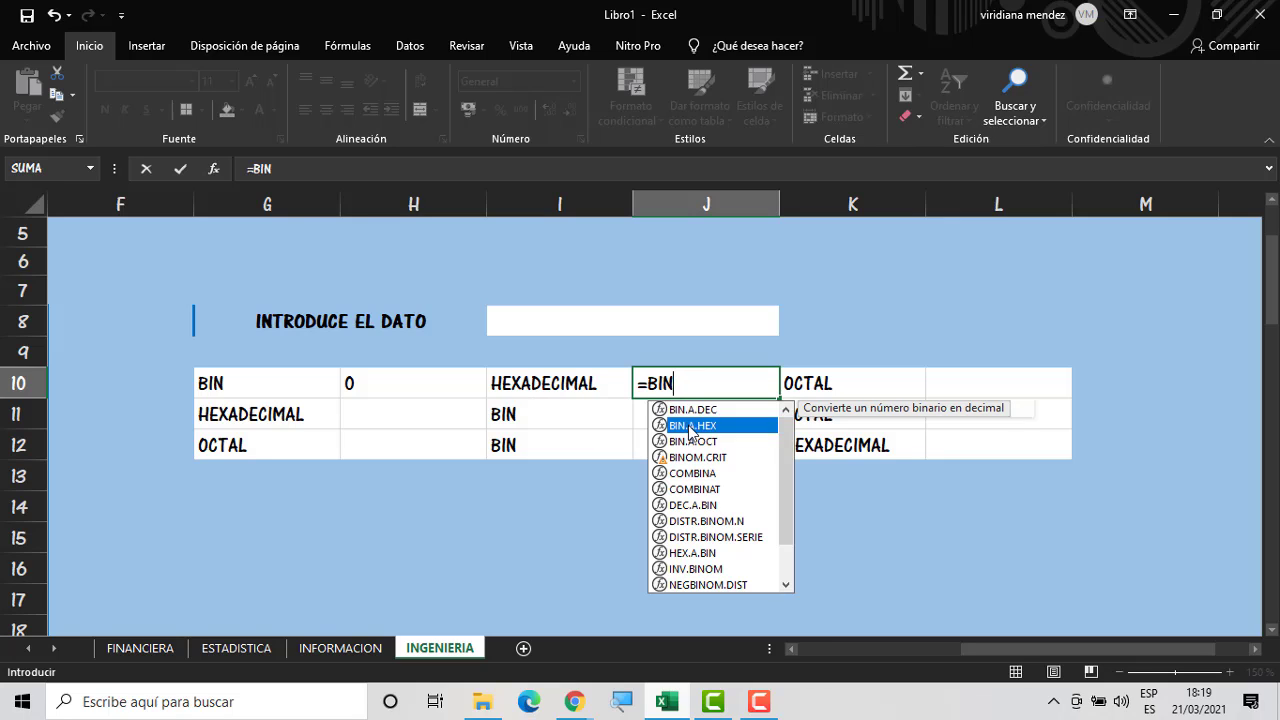
left_click(392, 387)
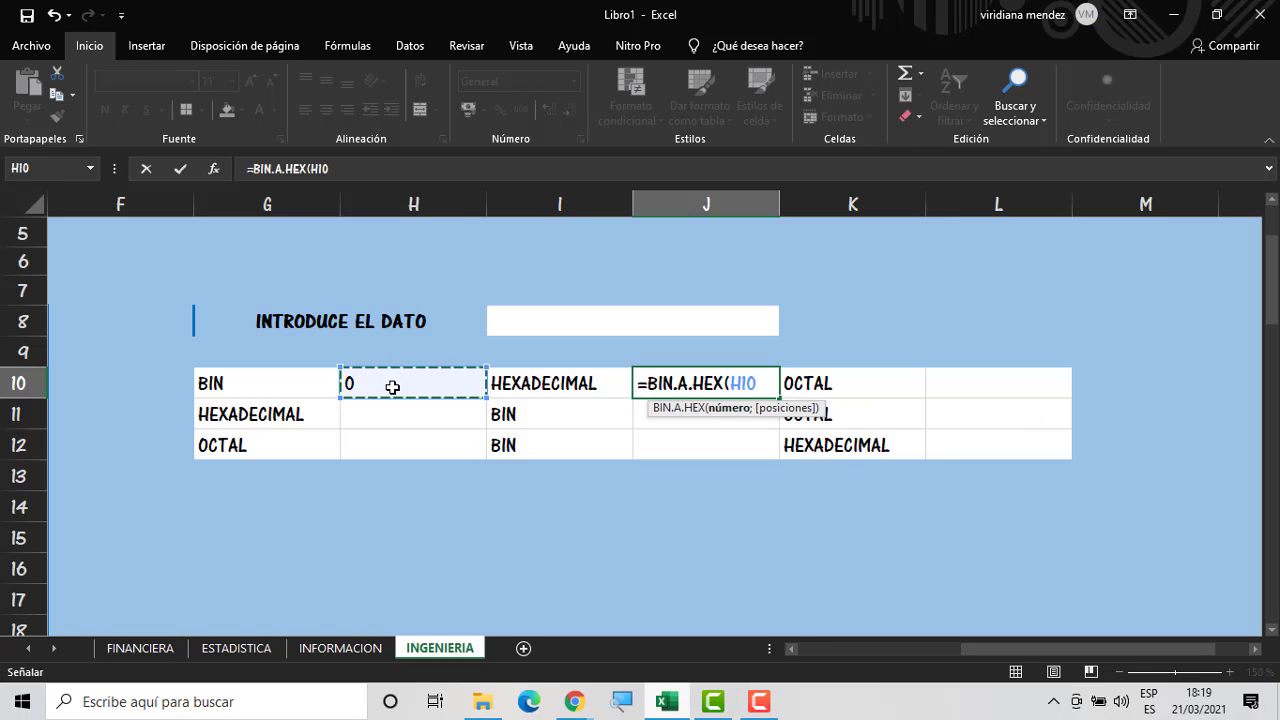
key("Return")
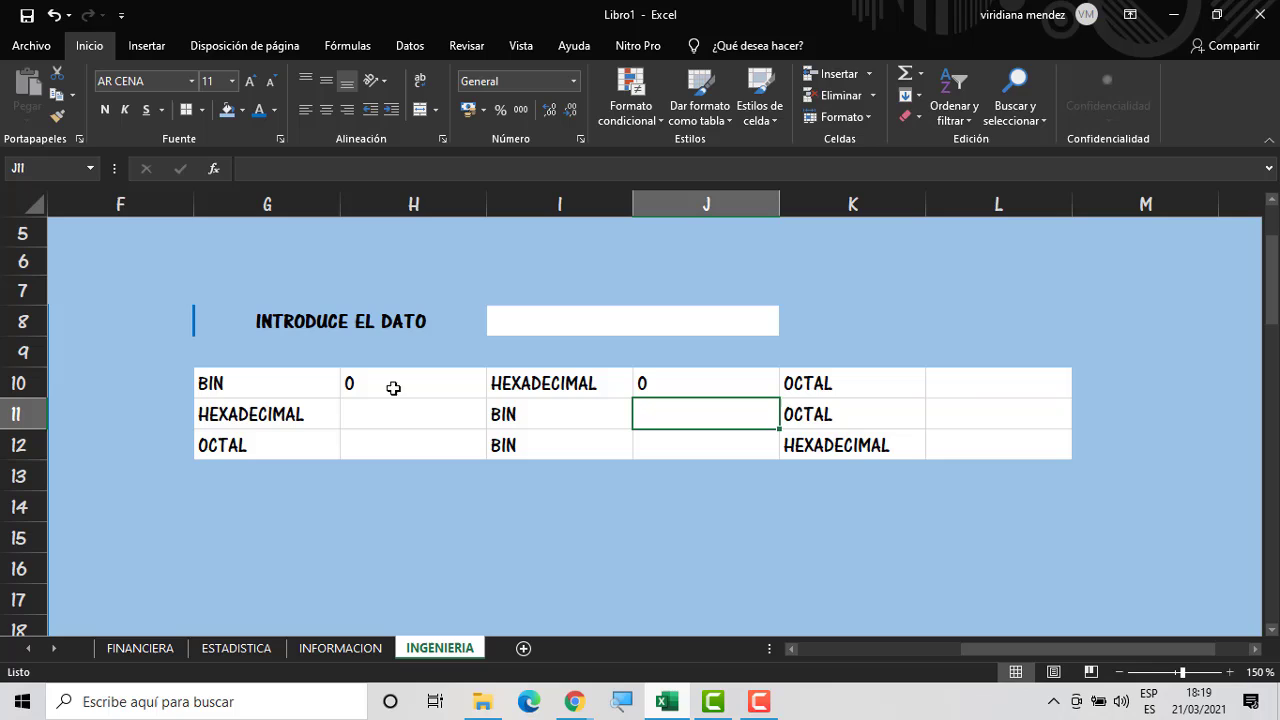
Enter a BIN.A.OCT formula in L10 that converts the binary value in H10 to octal
left_click(967, 387)
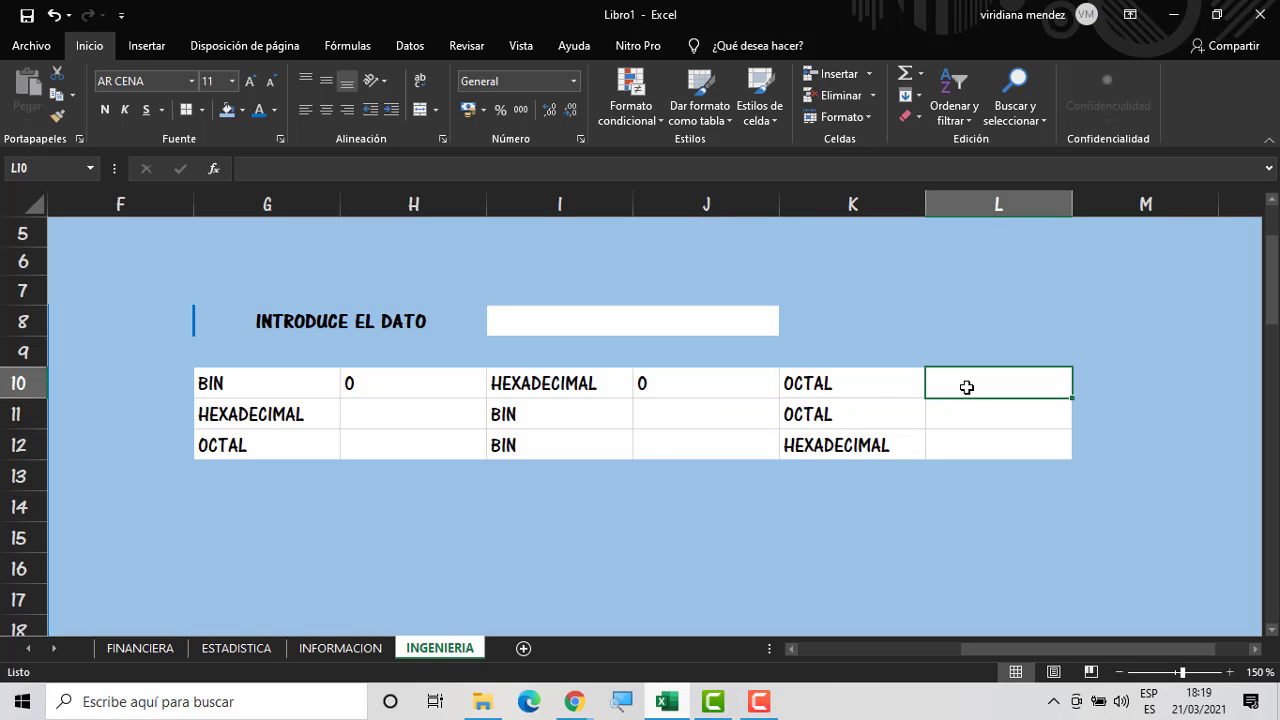
type("=BIN")
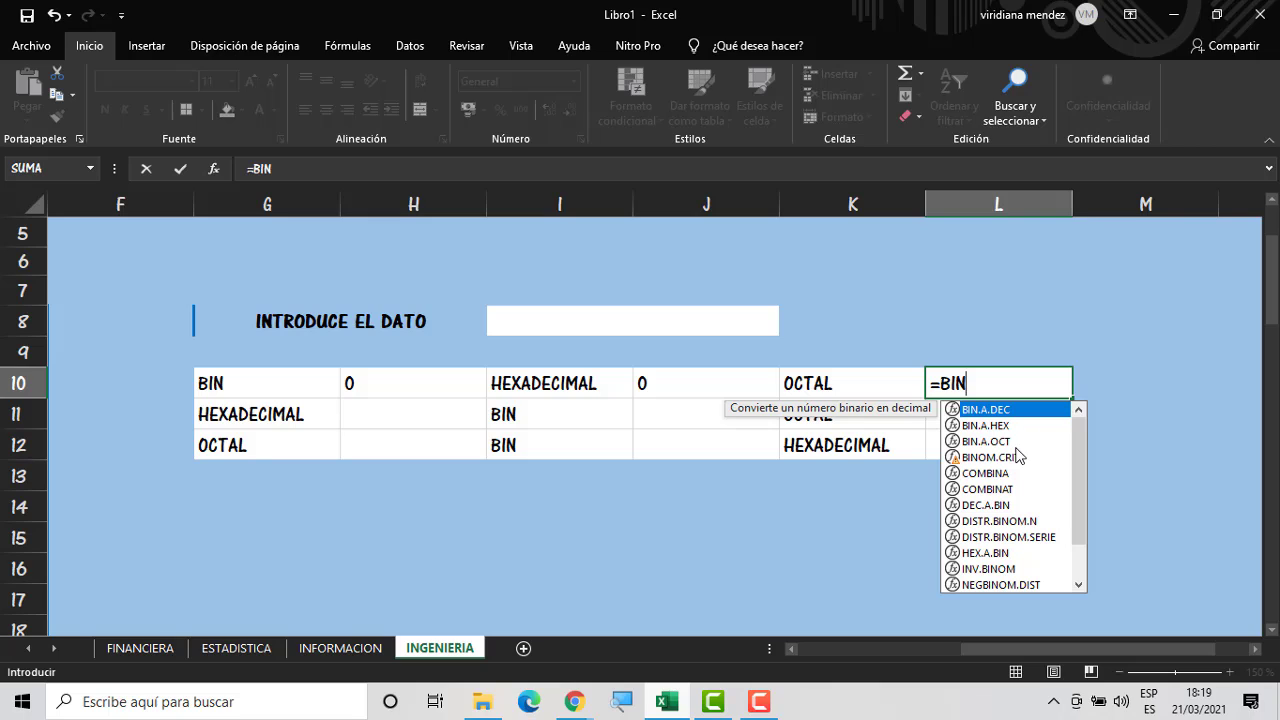
double_click(1011, 443)
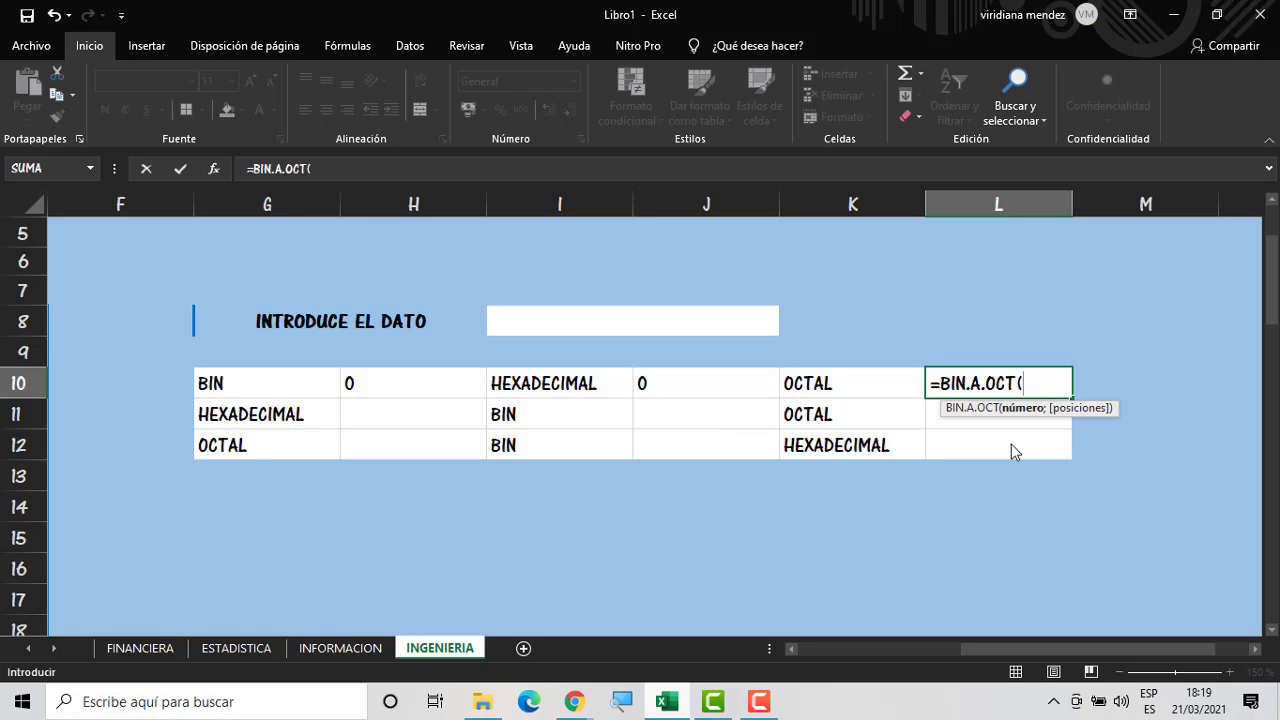
left_click(437, 387)
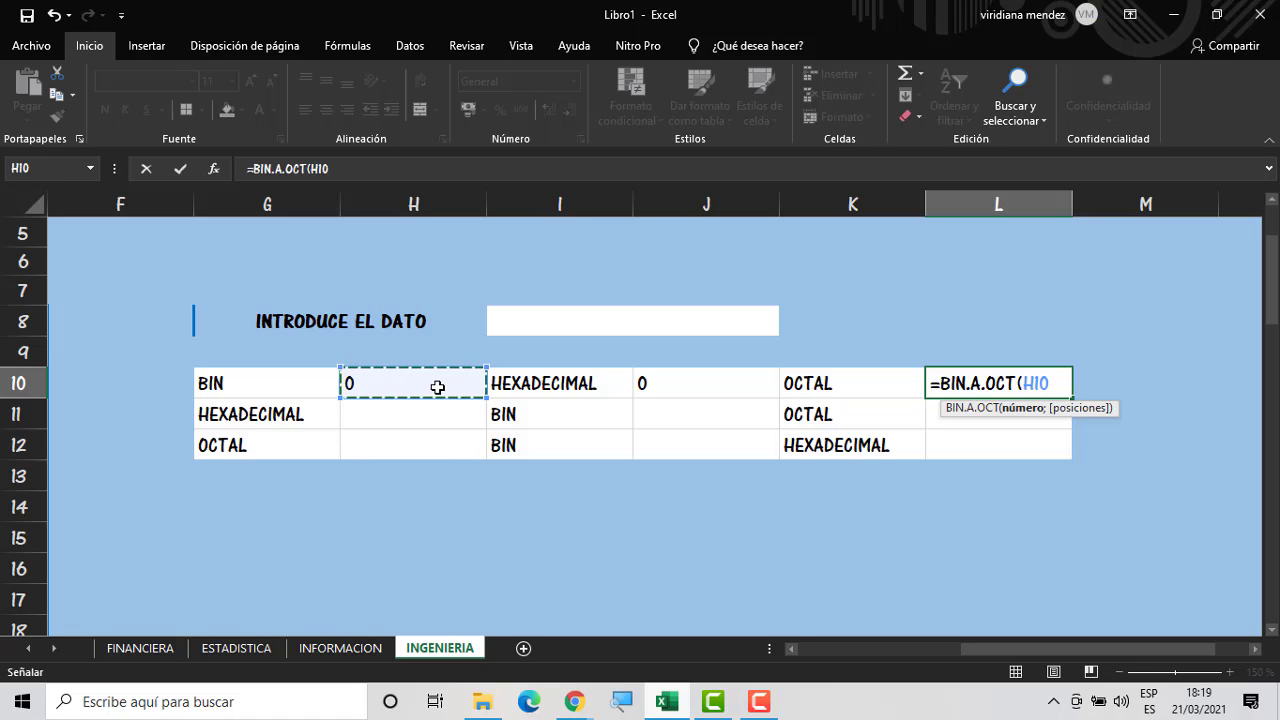
key("Return")
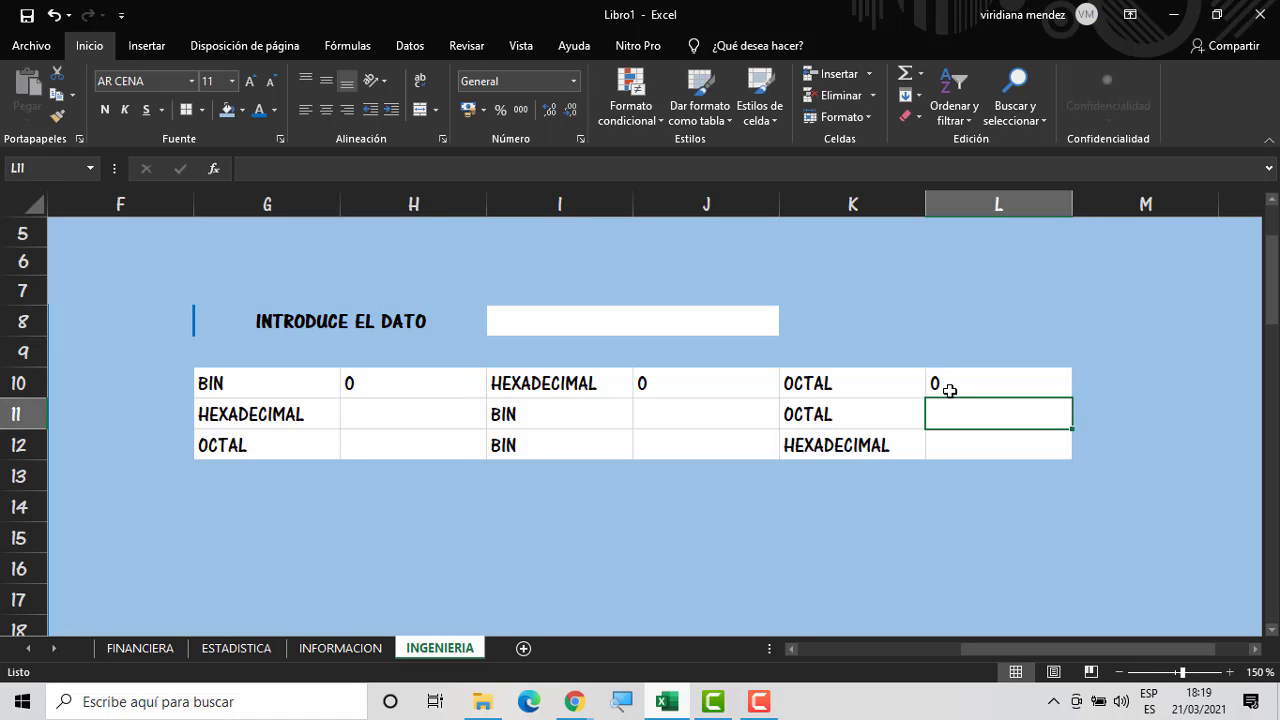
left_click(949, 390)
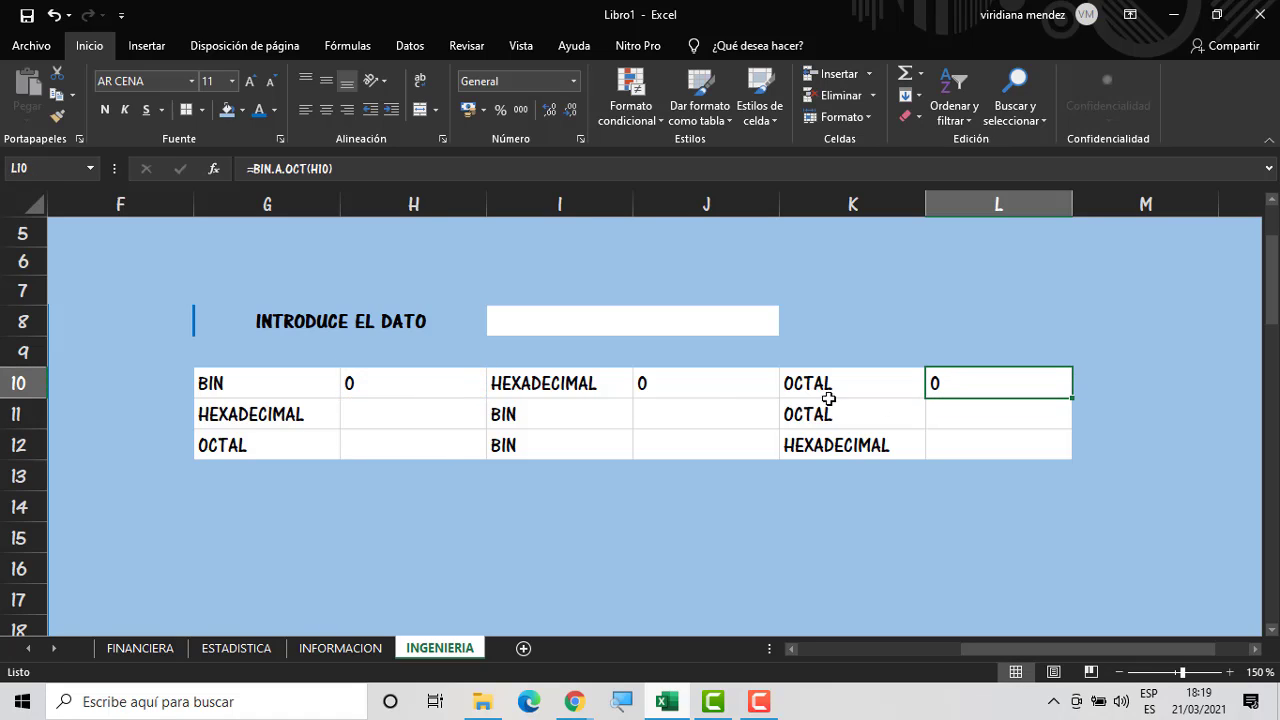
Enter a DEC.A.HEX formula in H11 that converts the data entry cell I8 to hexadecimal
left_click(398, 409)
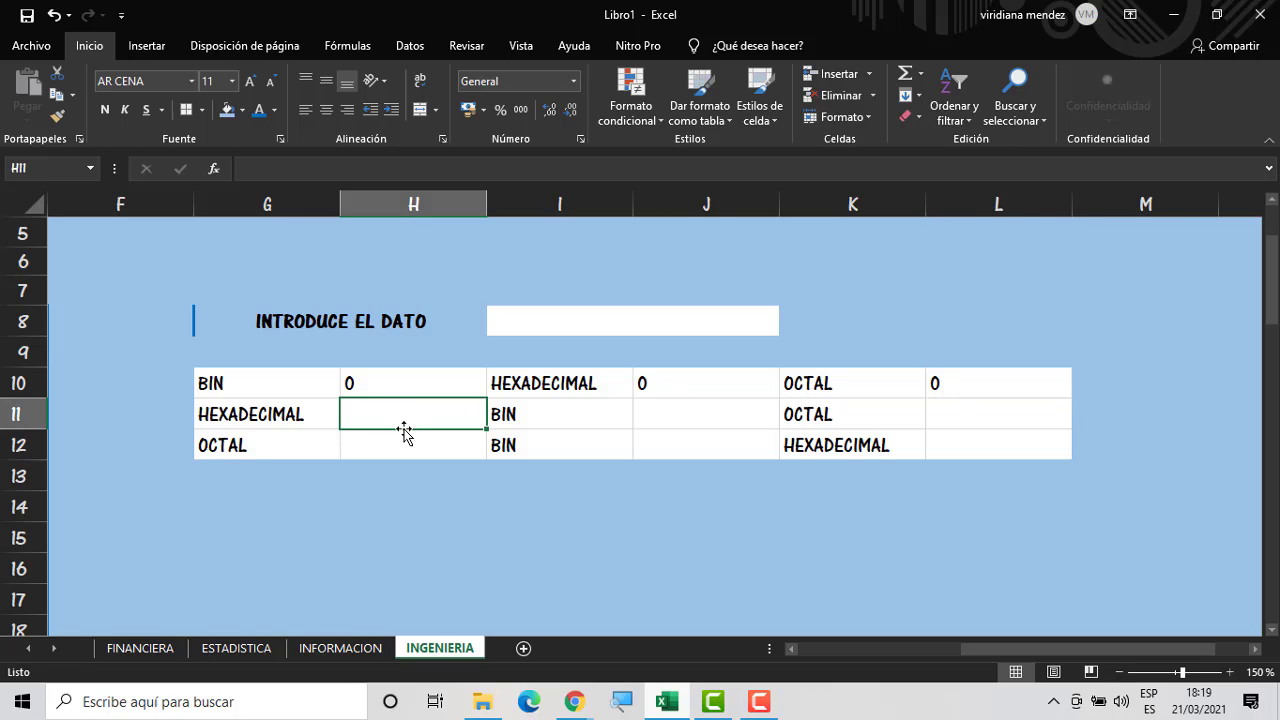
type("=")
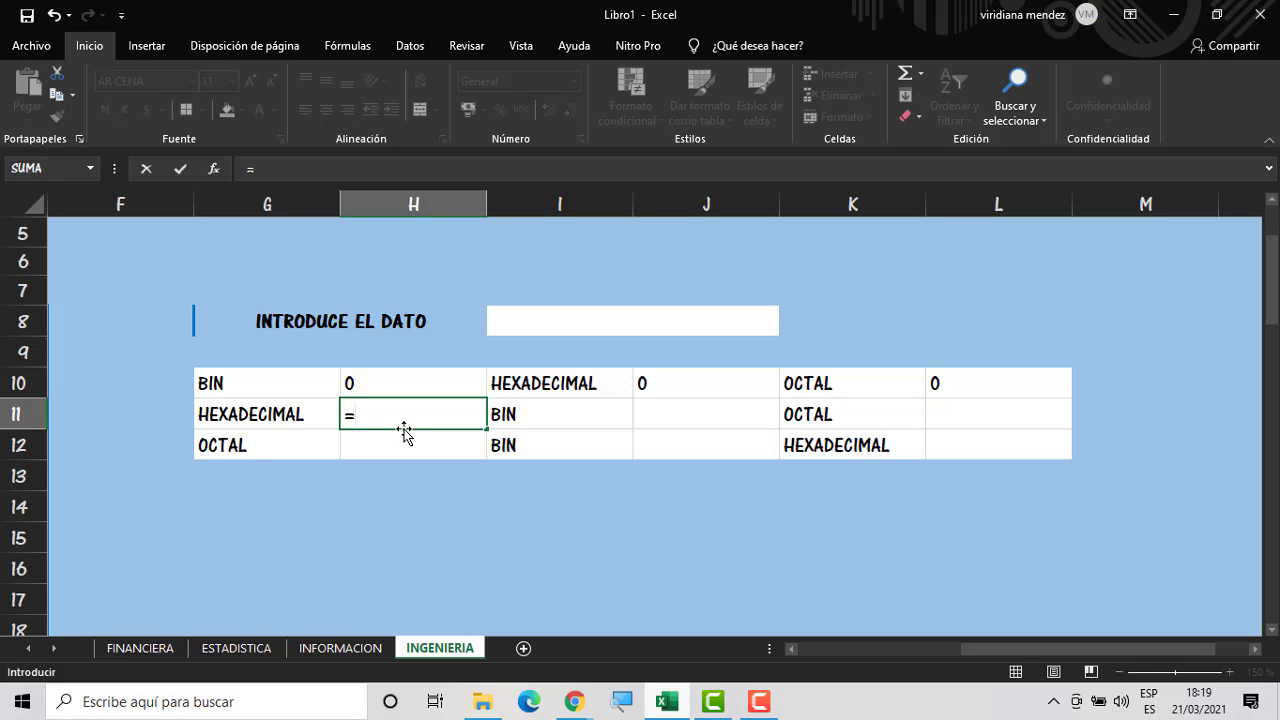
type("DE")
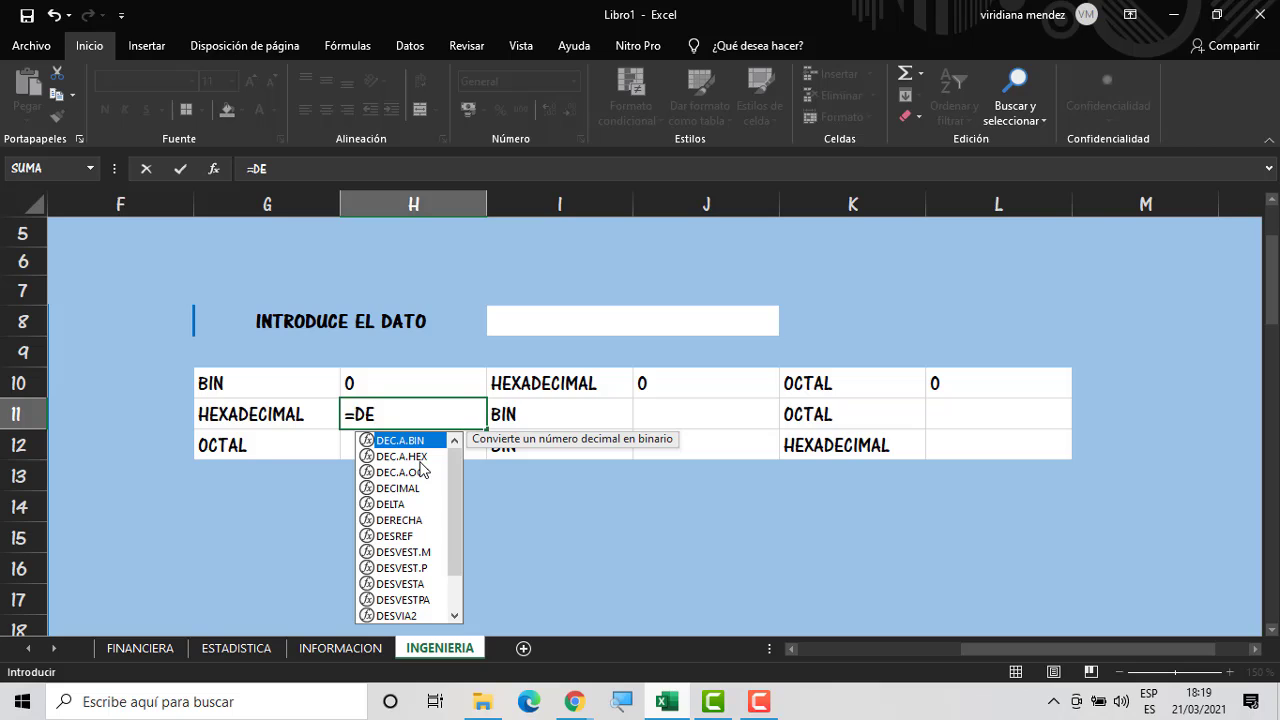
double_click(420, 458)
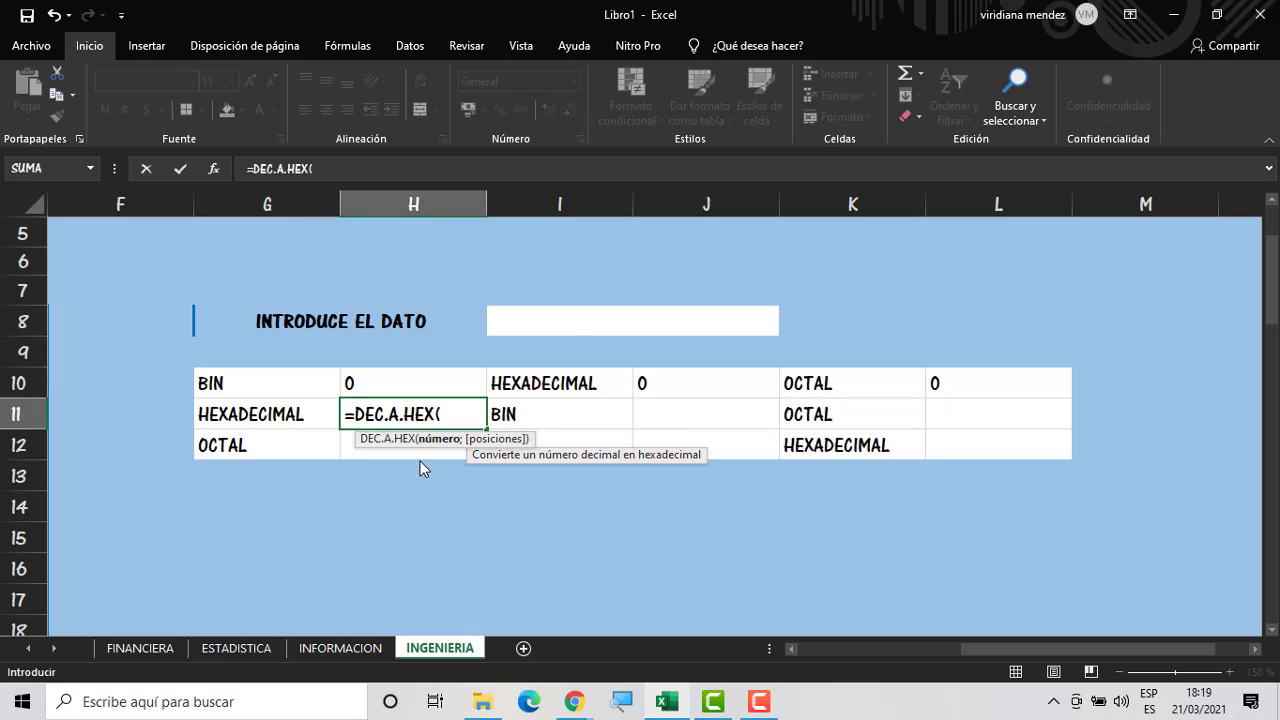
left_click(566, 323)
key("Return")
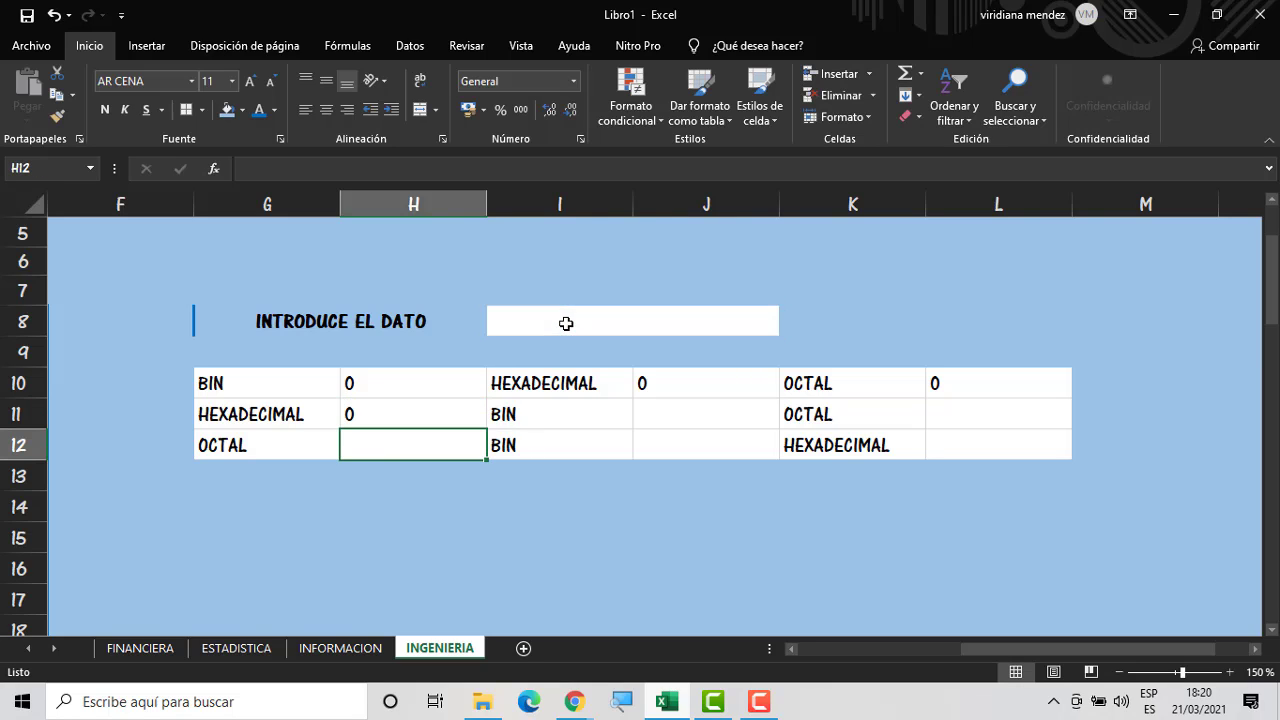
Enter a HEX.A.BIN formula in J11 that converts the hexadecimal value in H11 to binary
left_click(687, 417)
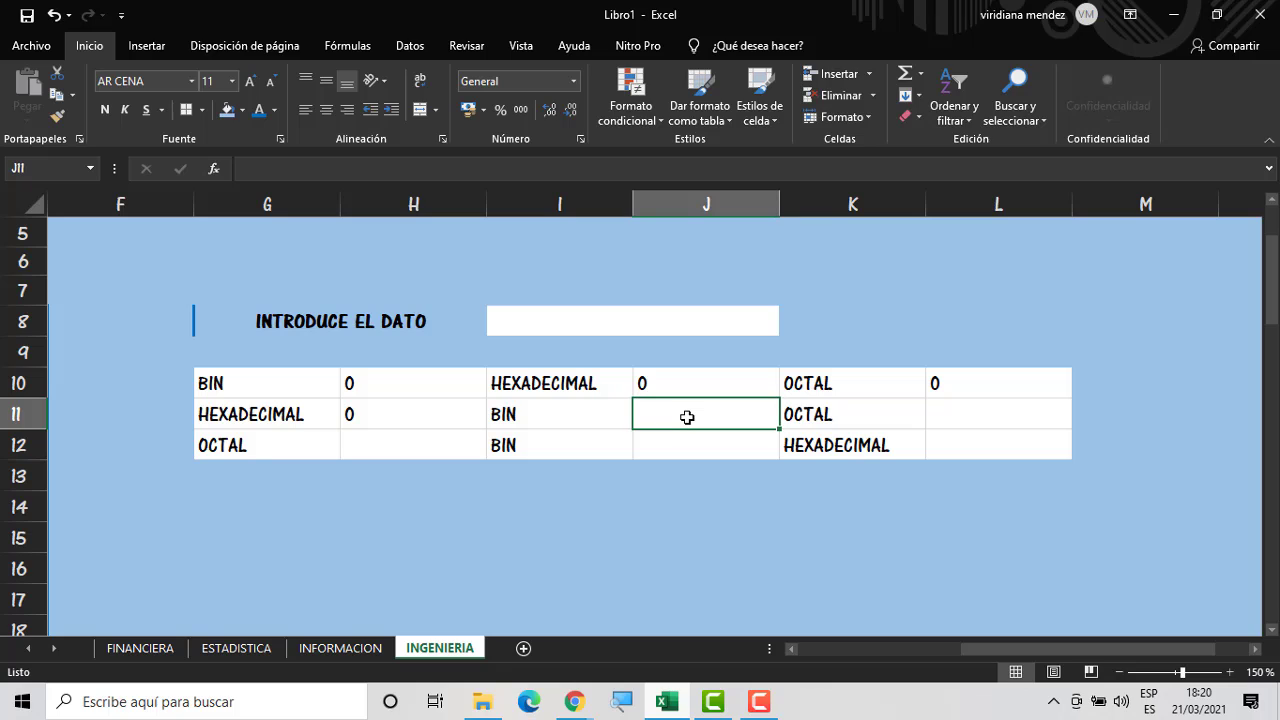
type("=")
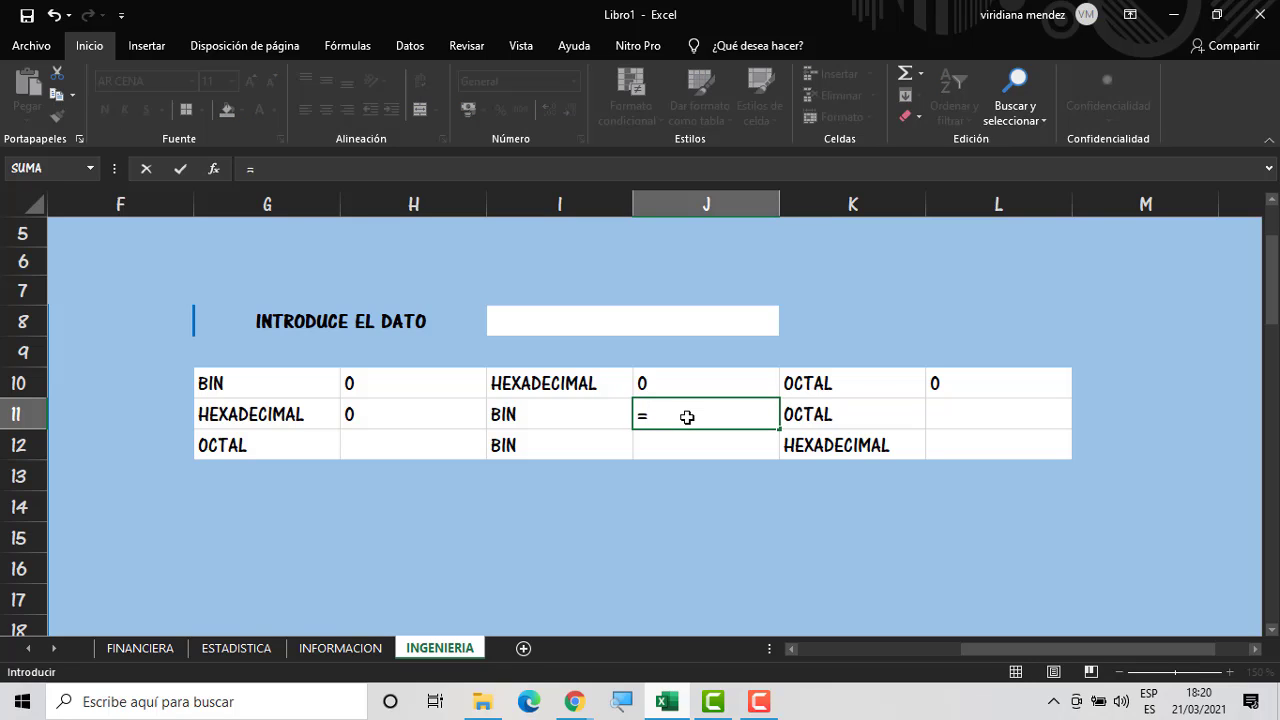
type("HE")
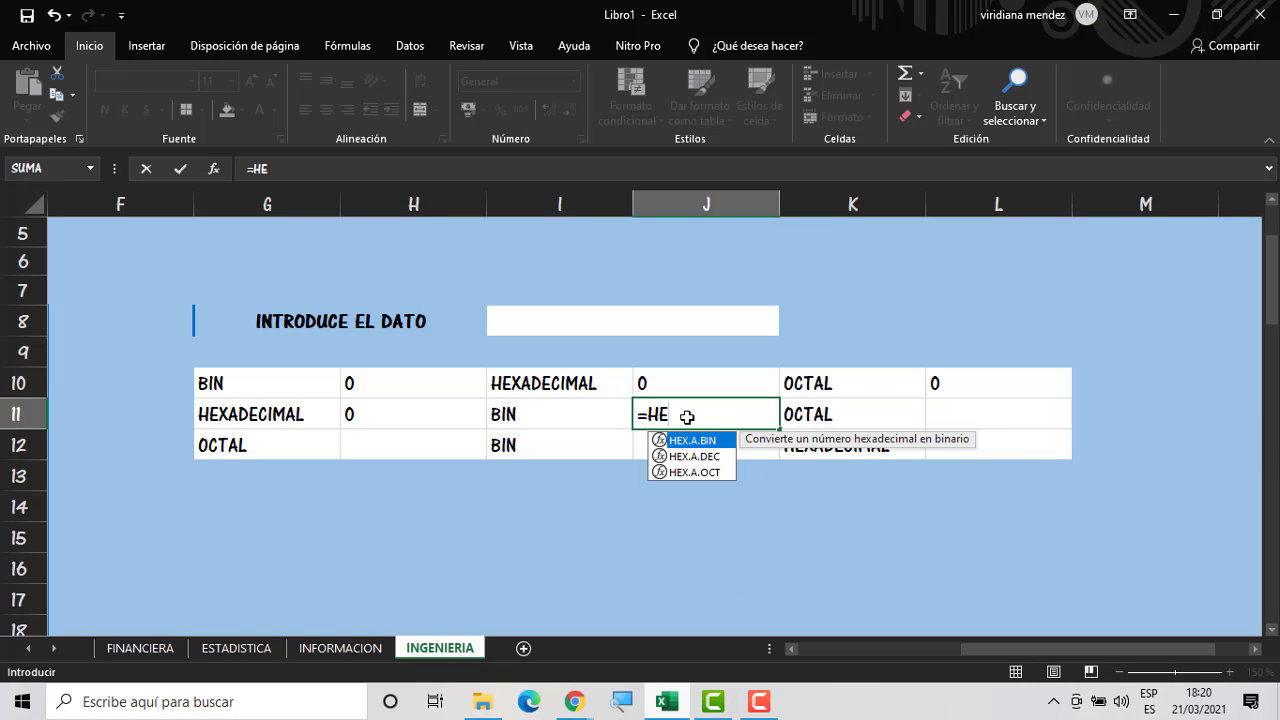
double_click(703, 441)
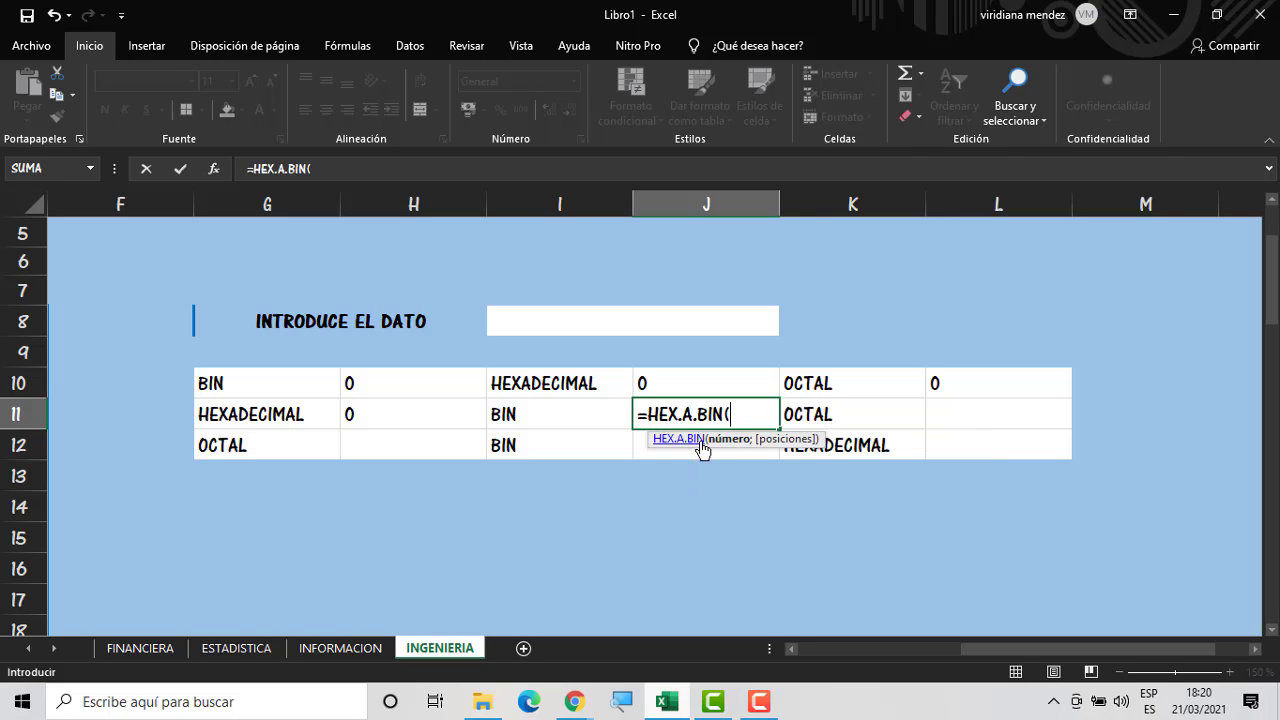
left_click(446, 413)
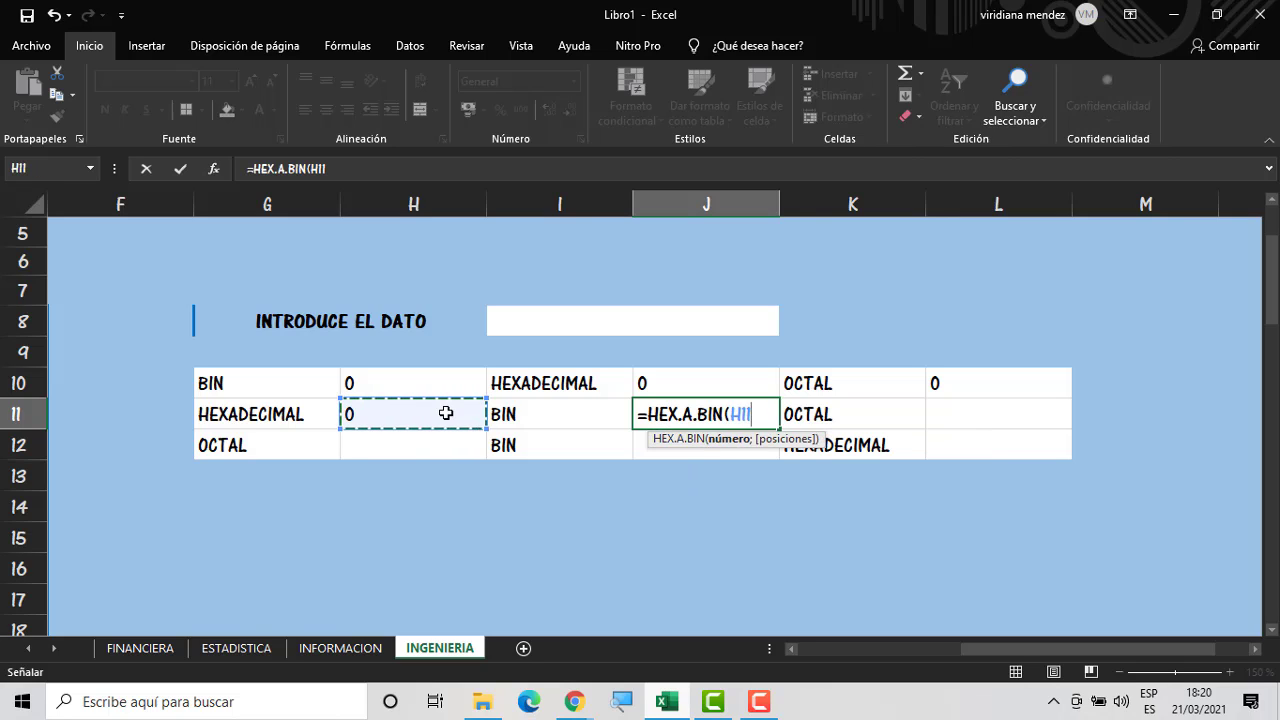
key("Return")
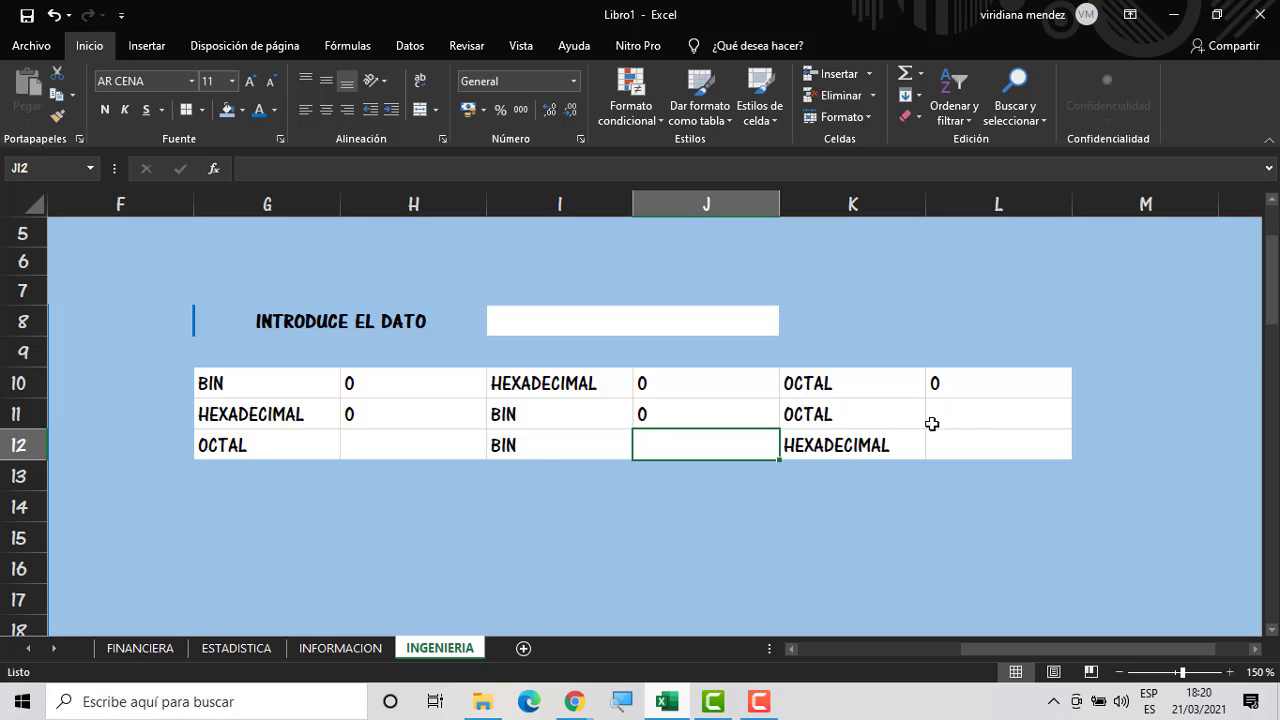
Enter a HEX.A.OCT formula in L11 that converts the hexadecimal value in H11 to octal
left_click(962, 422)
type("=")
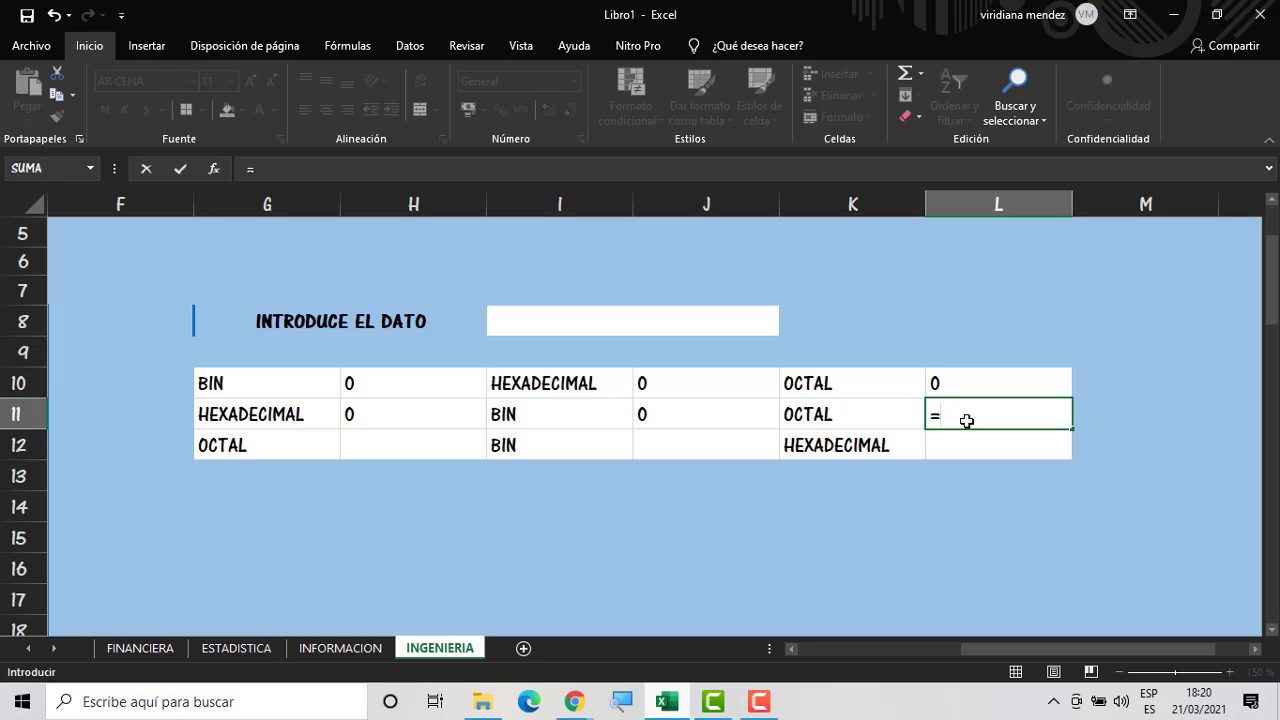
type("HE")
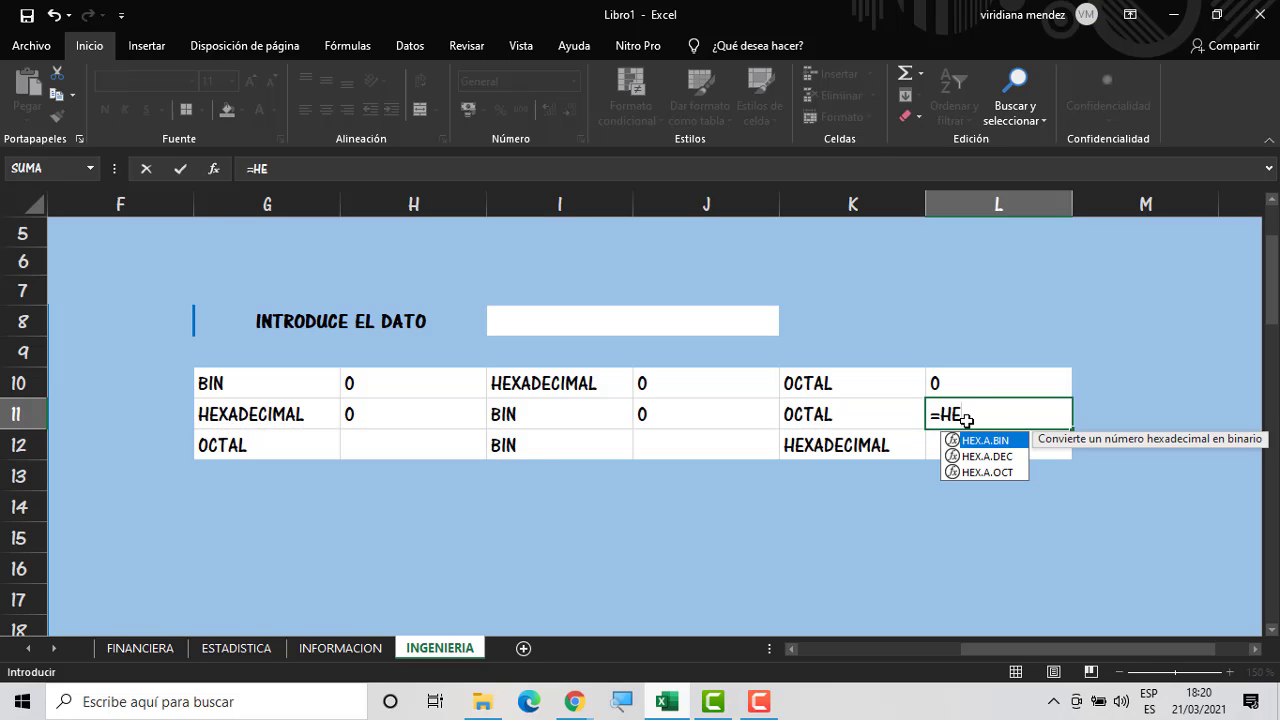
left_click(970, 474)
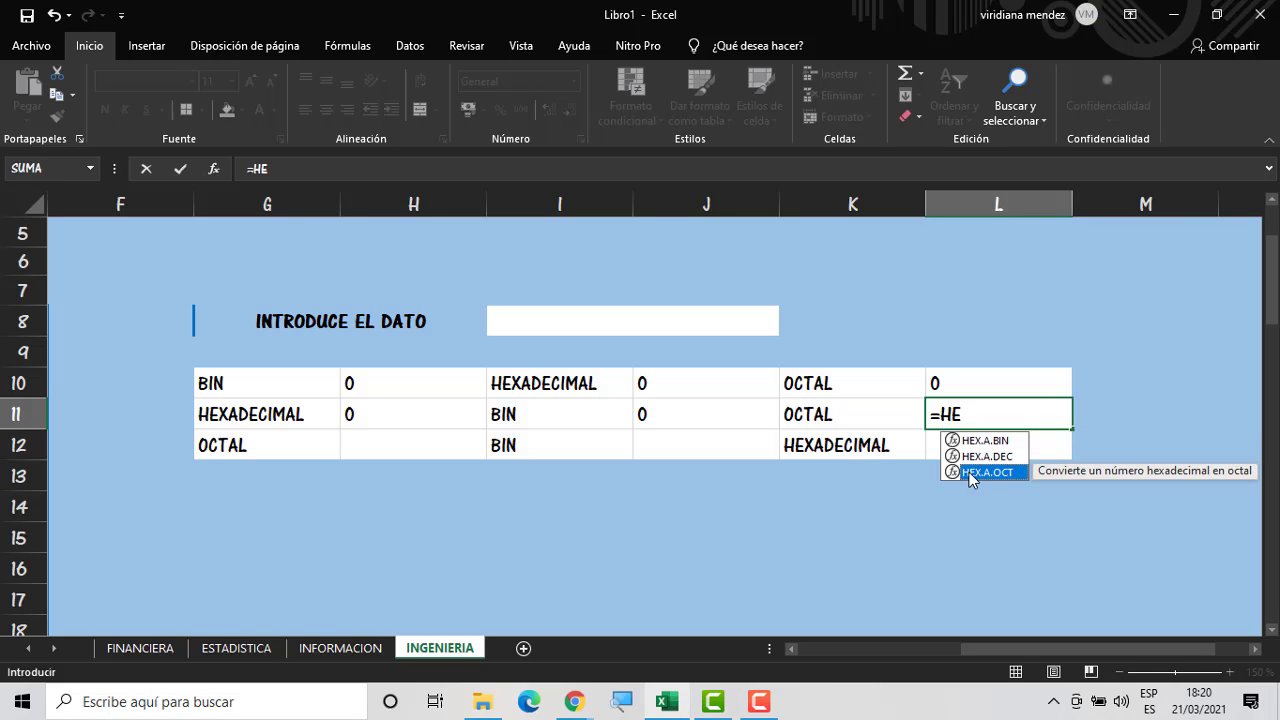
double_click(970, 474)
left_click(421, 424)
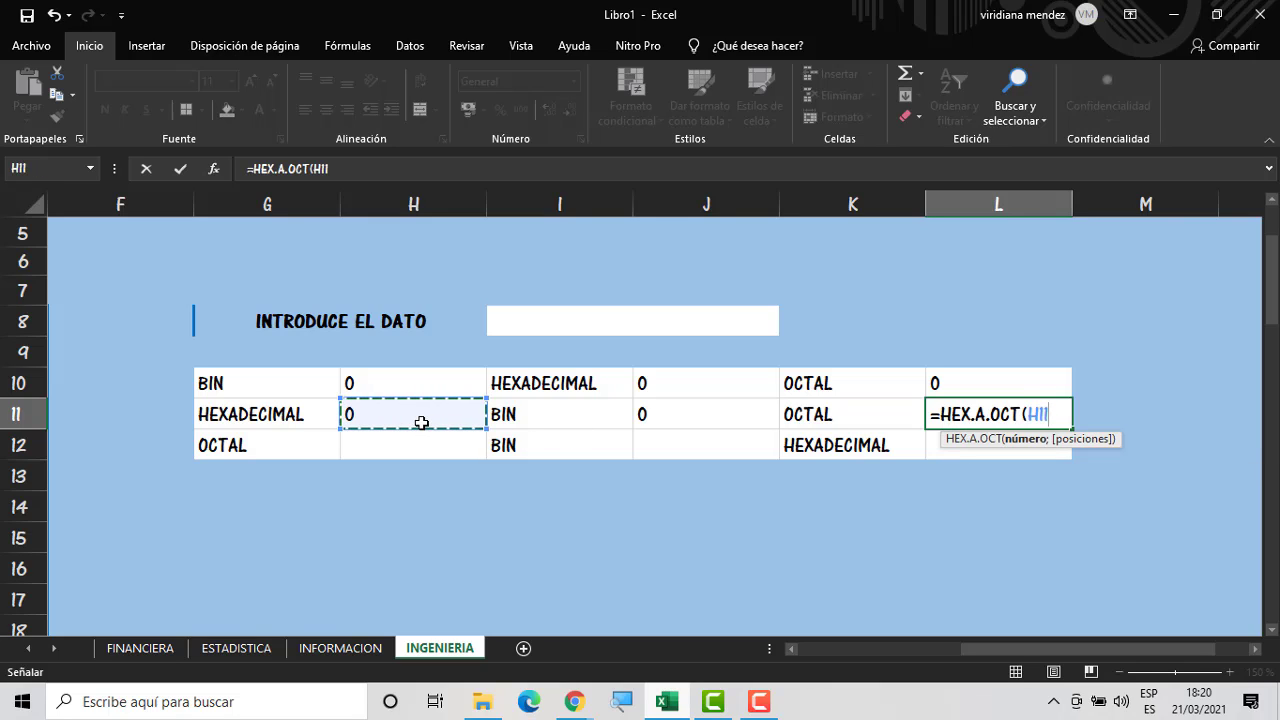
key("Return")
Enter a DEC.A.OCT formula in H12 that converts the data entry cell I8 to octal
left_click(415, 440)
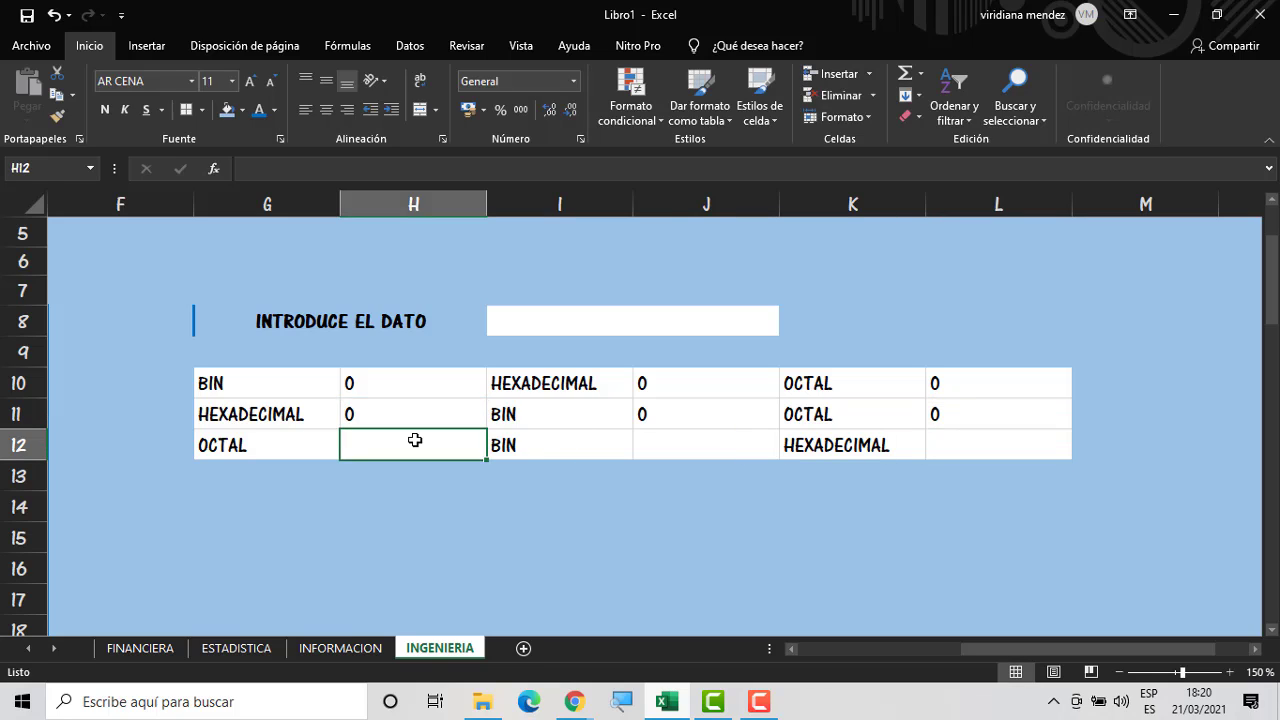
type("=")
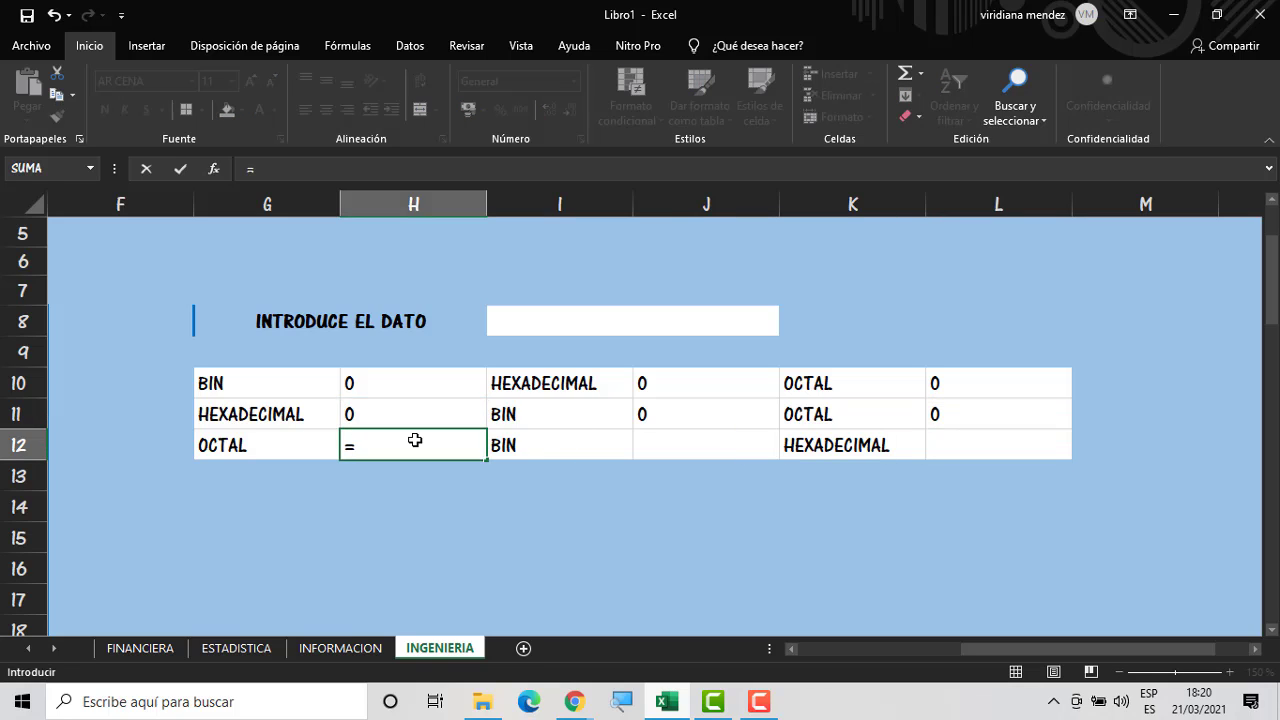
type("DEC")
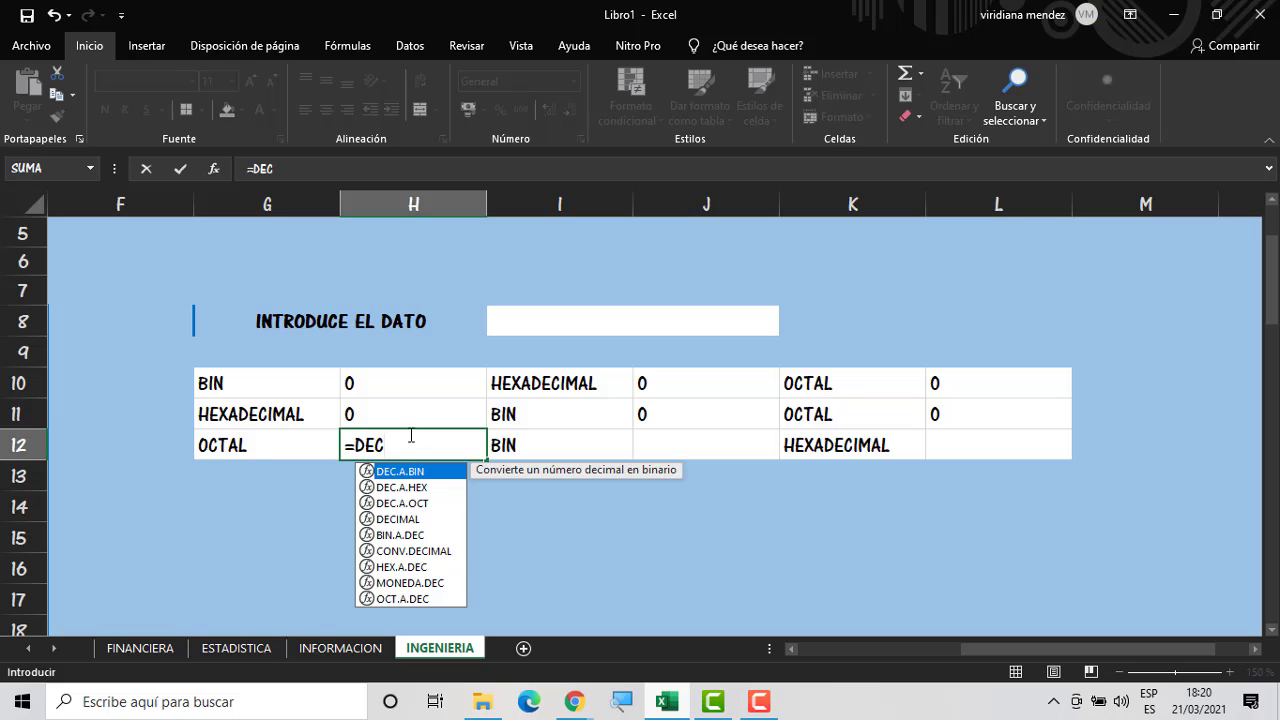
double_click(419, 506)
left_click(588, 326)
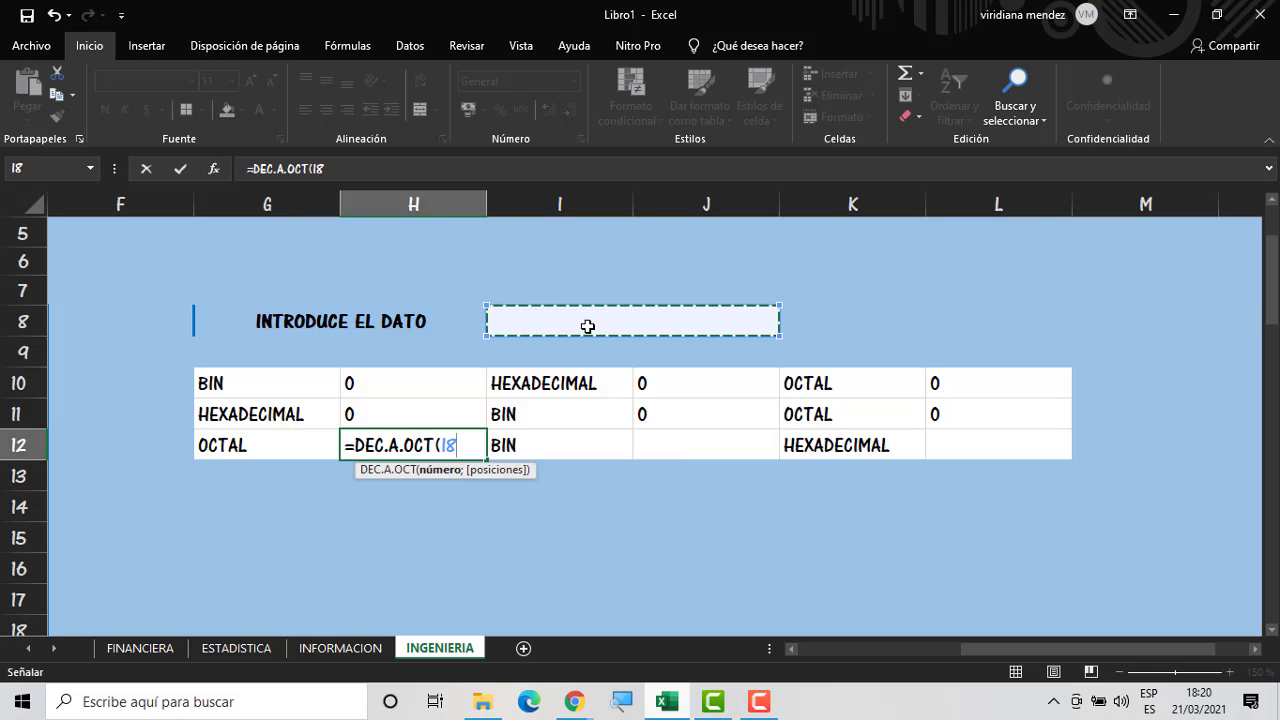
key("Return")
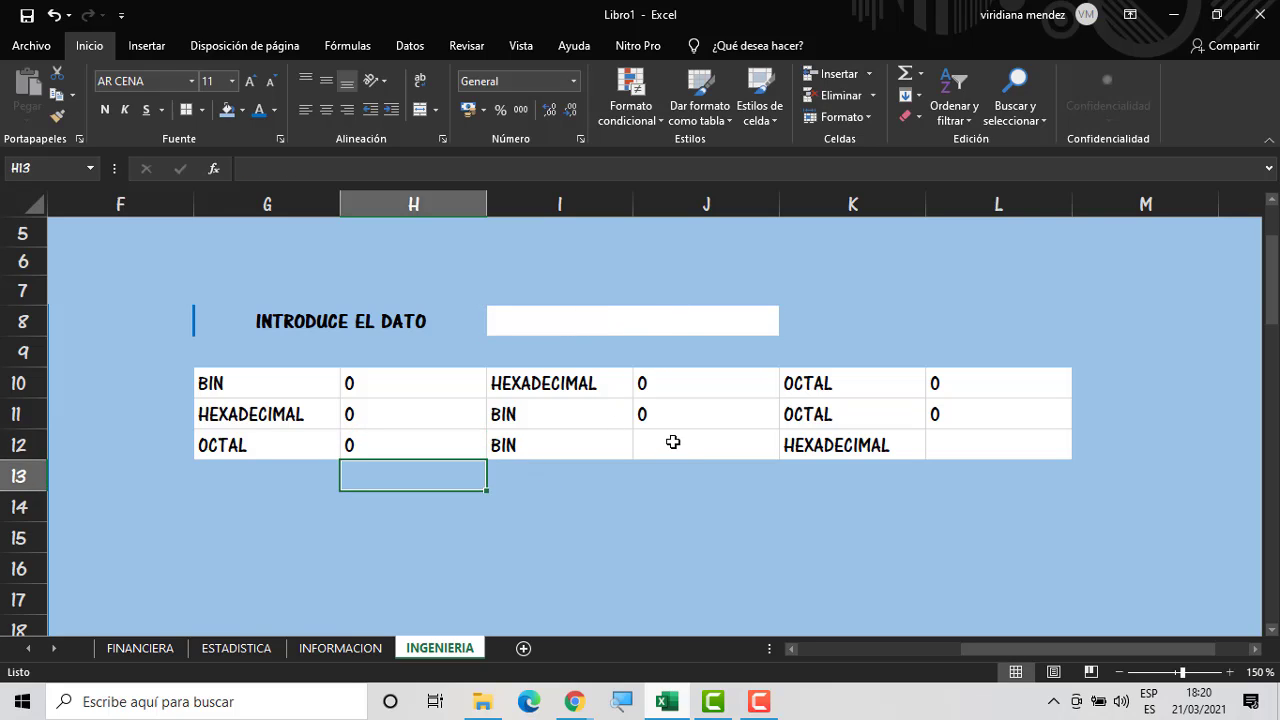
Enter an OCT.A.BIN formula in J12 that converts the octal value in H12 to binary
left_click(673, 442)
type("=")
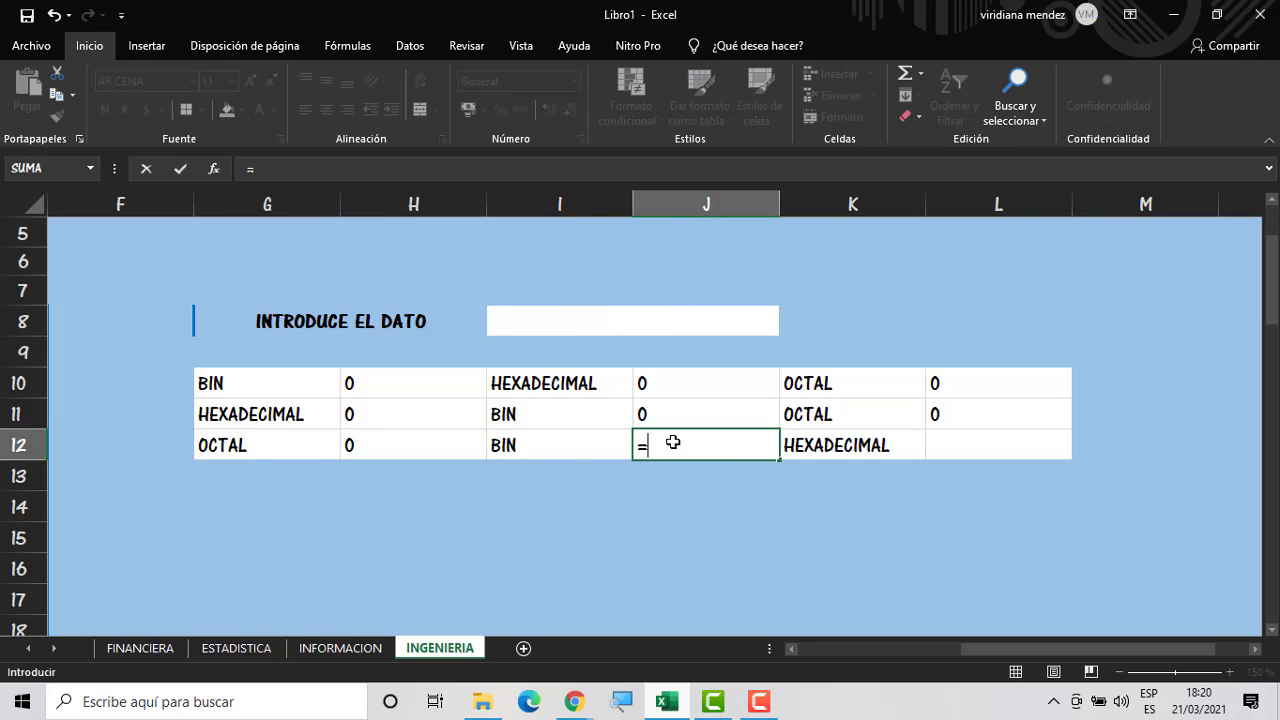
type("OC")
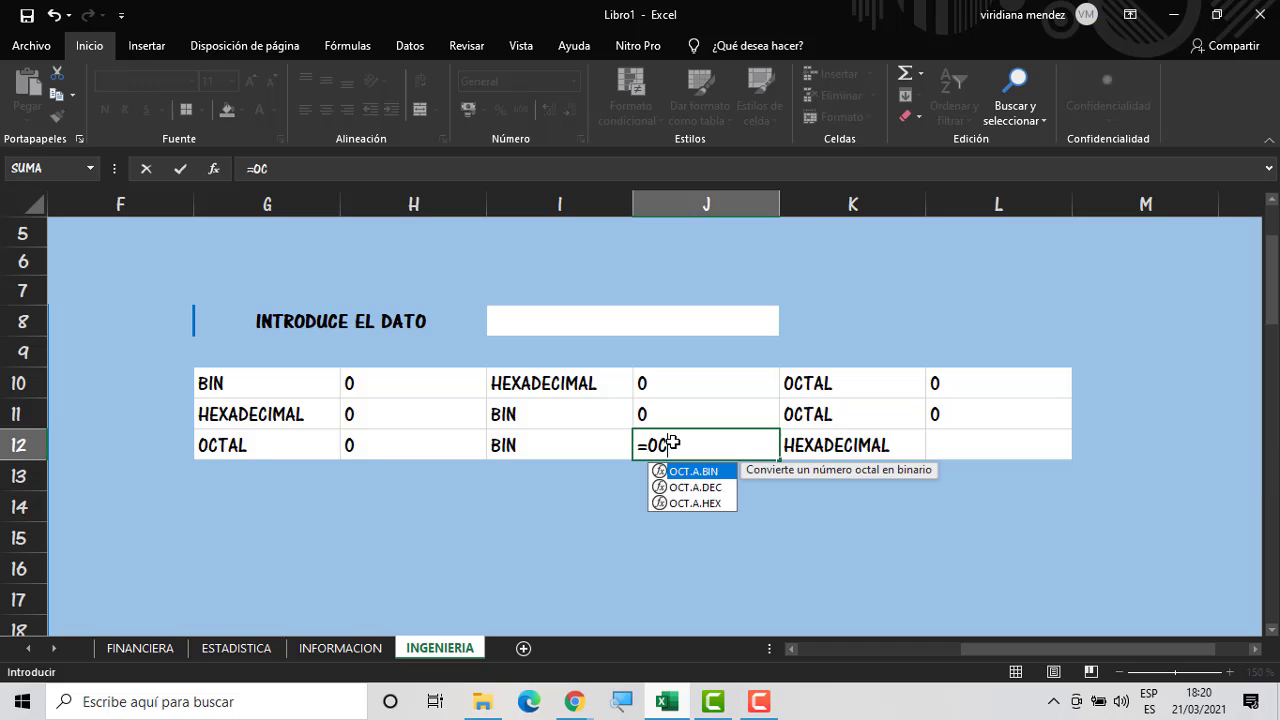
double_click(677, 471)
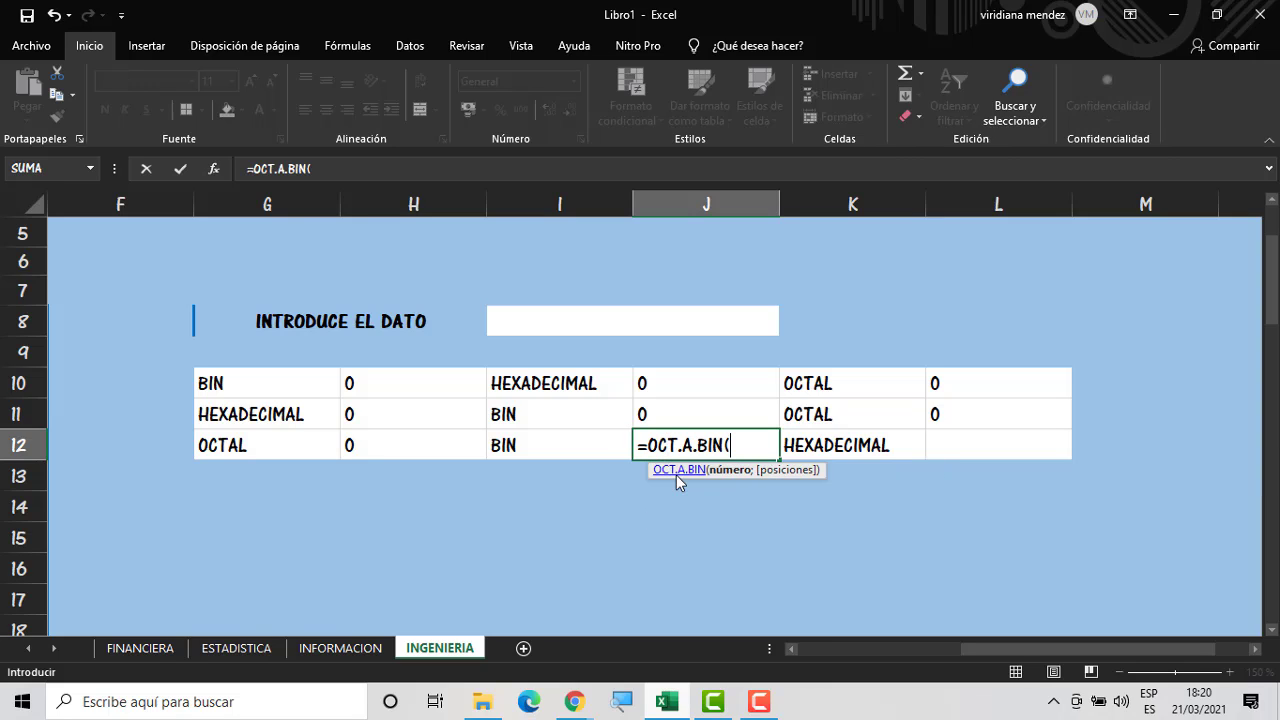
left_click(399, 443)
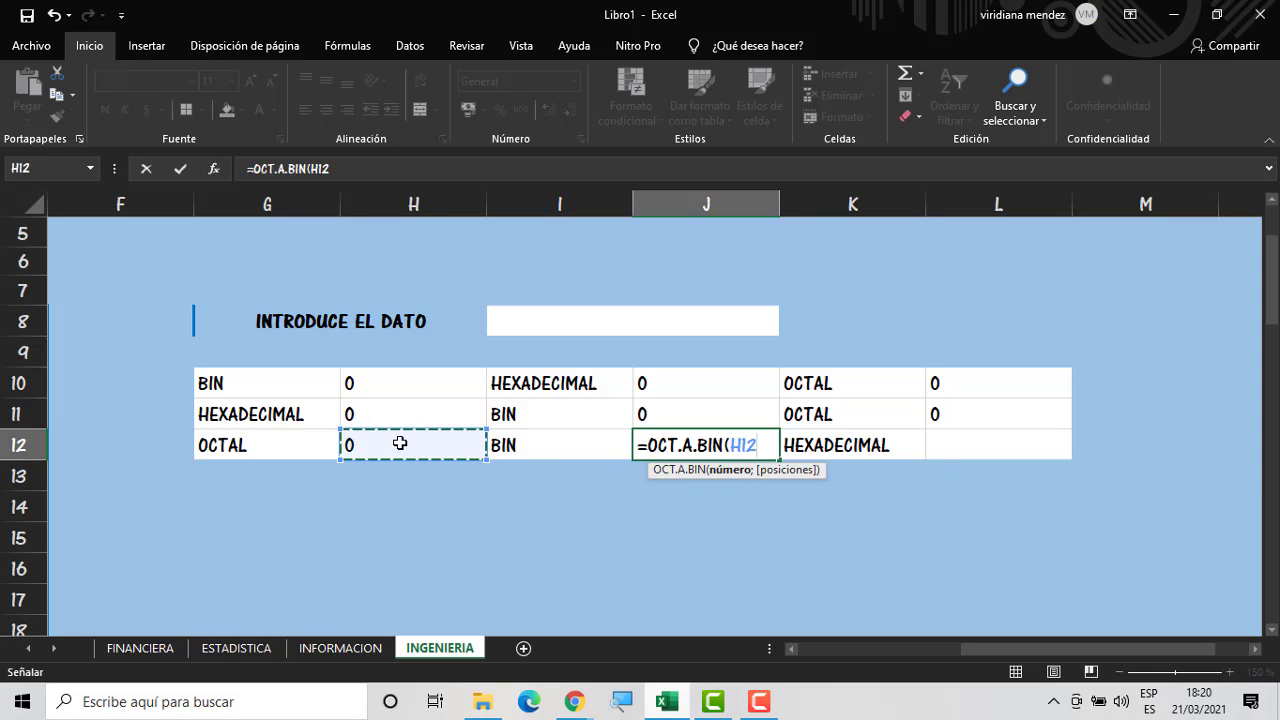
key("Return")
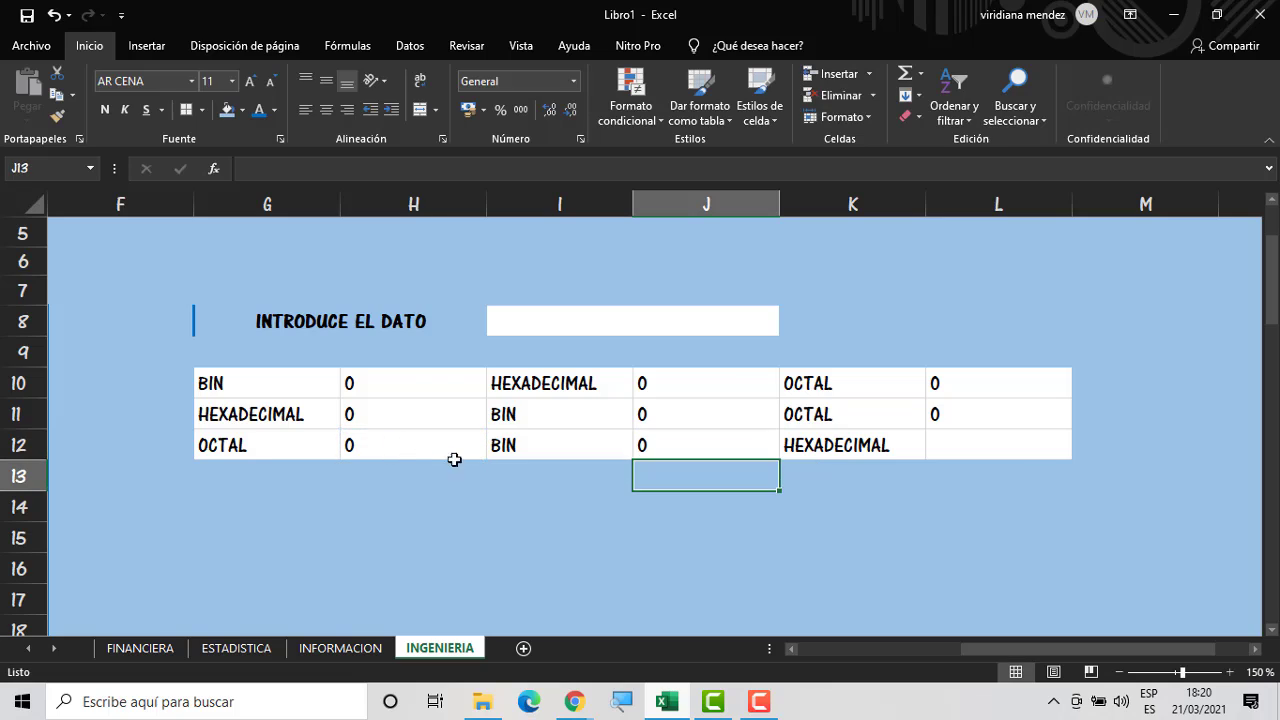
Enter an OCT.A.HEX formula in L12 that converts the octal value in H12 to hexadecimal
left_click(988, 450)
type("=")
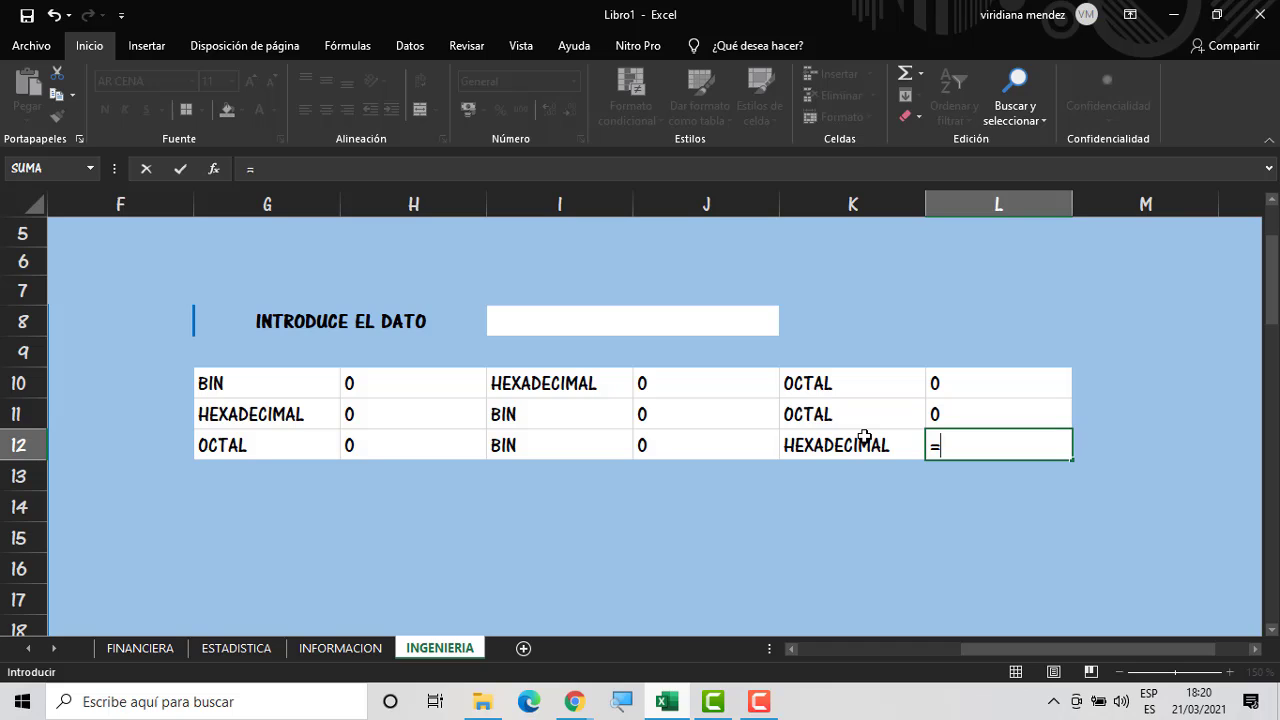
type("OC")
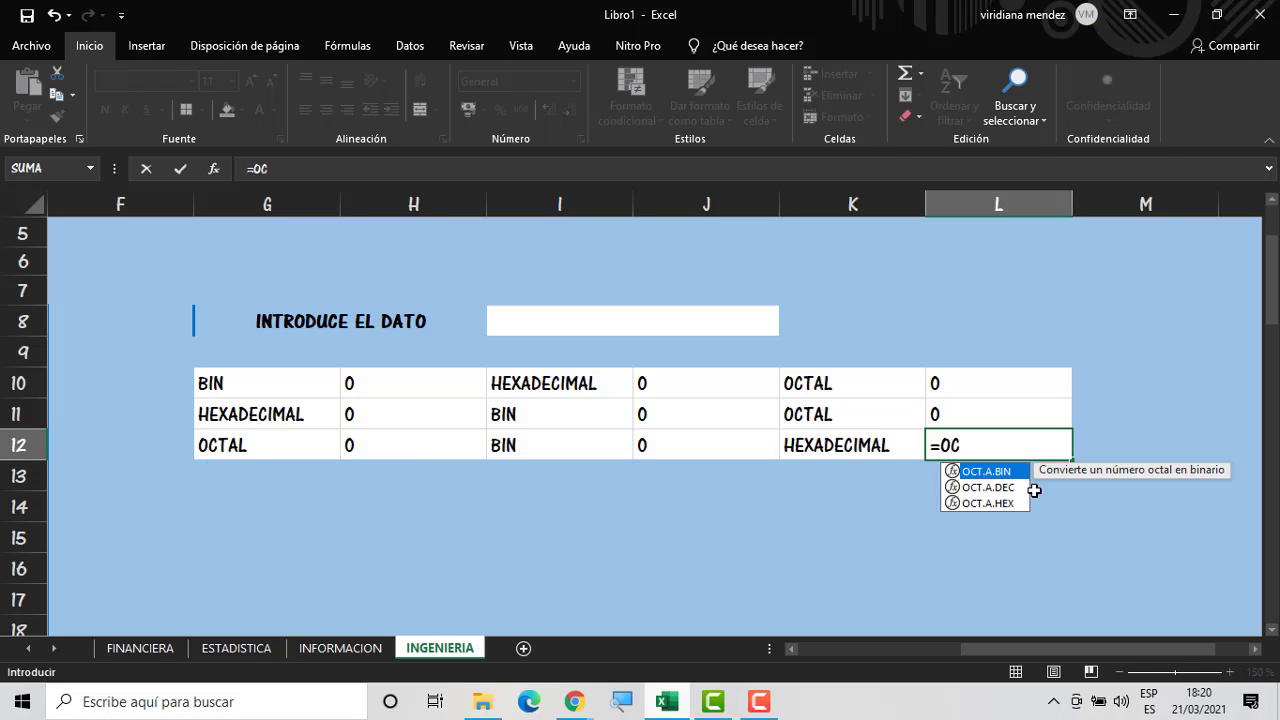
double_click(985, 502)
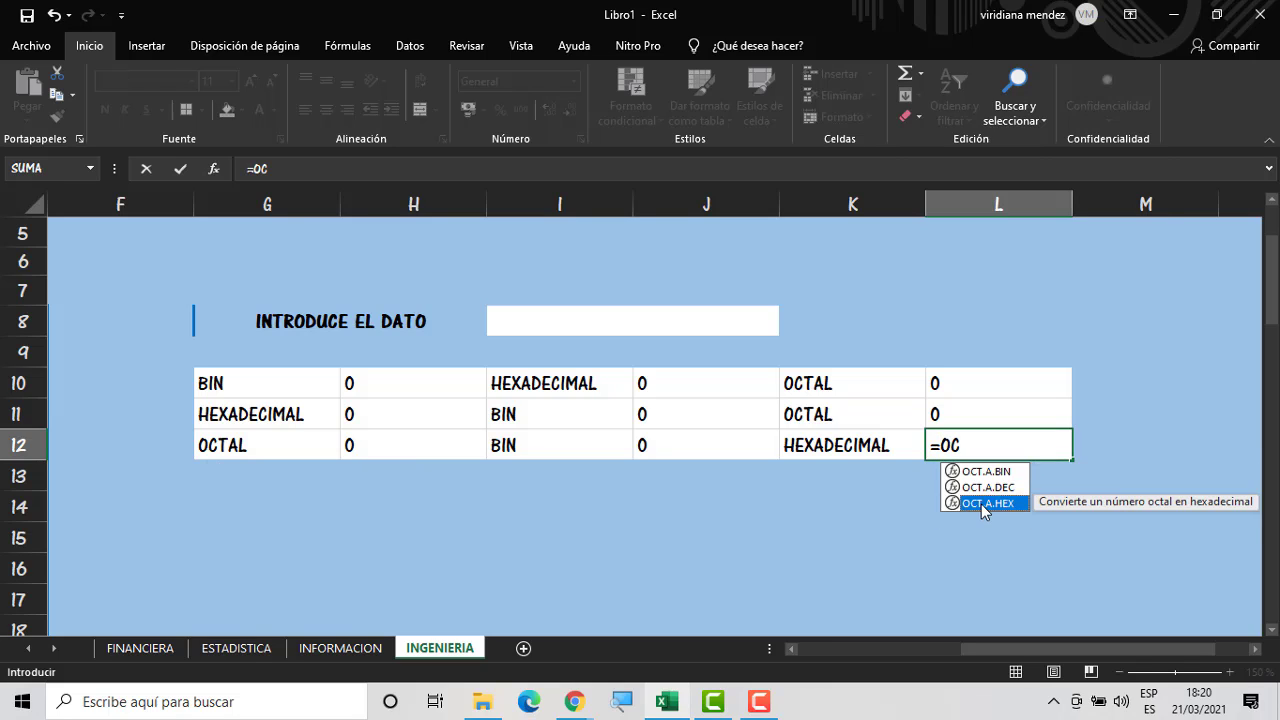
left_click(410, 447)
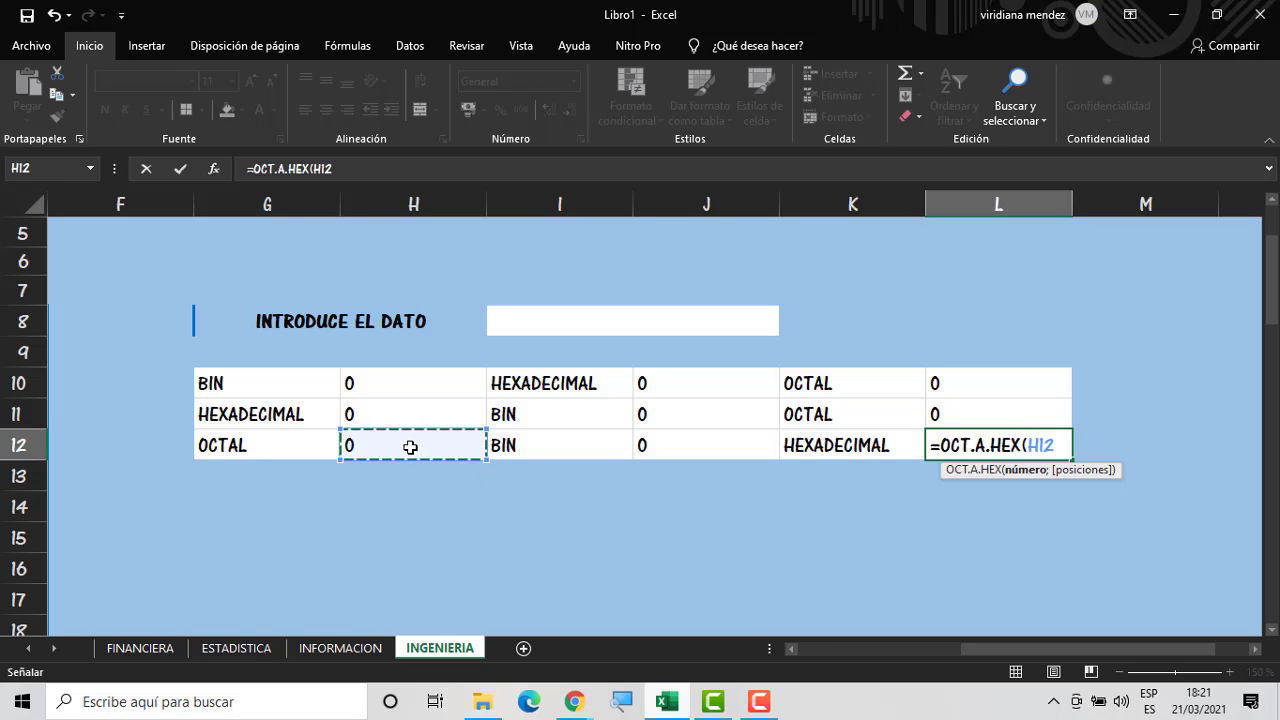
key("Return")
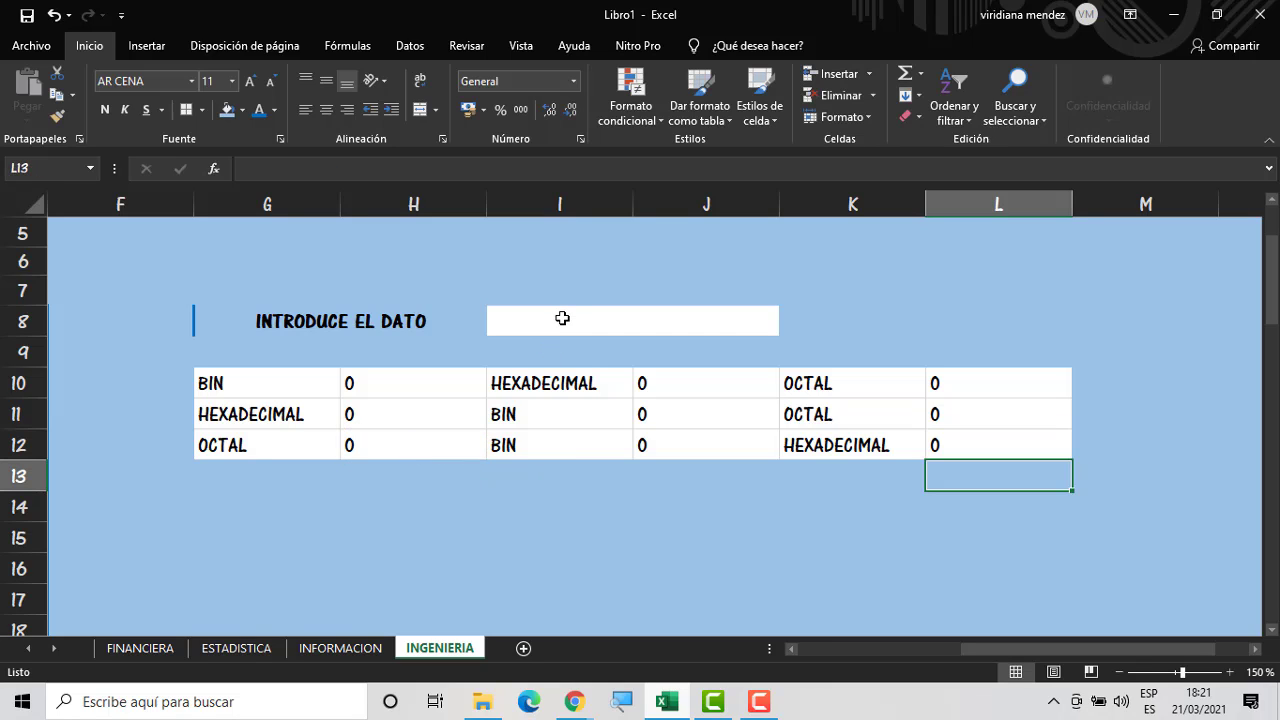
Test the conversion formulas by entering 1, 2 and 1200 in turn in the data entry cell I8
left_click(562, 321)
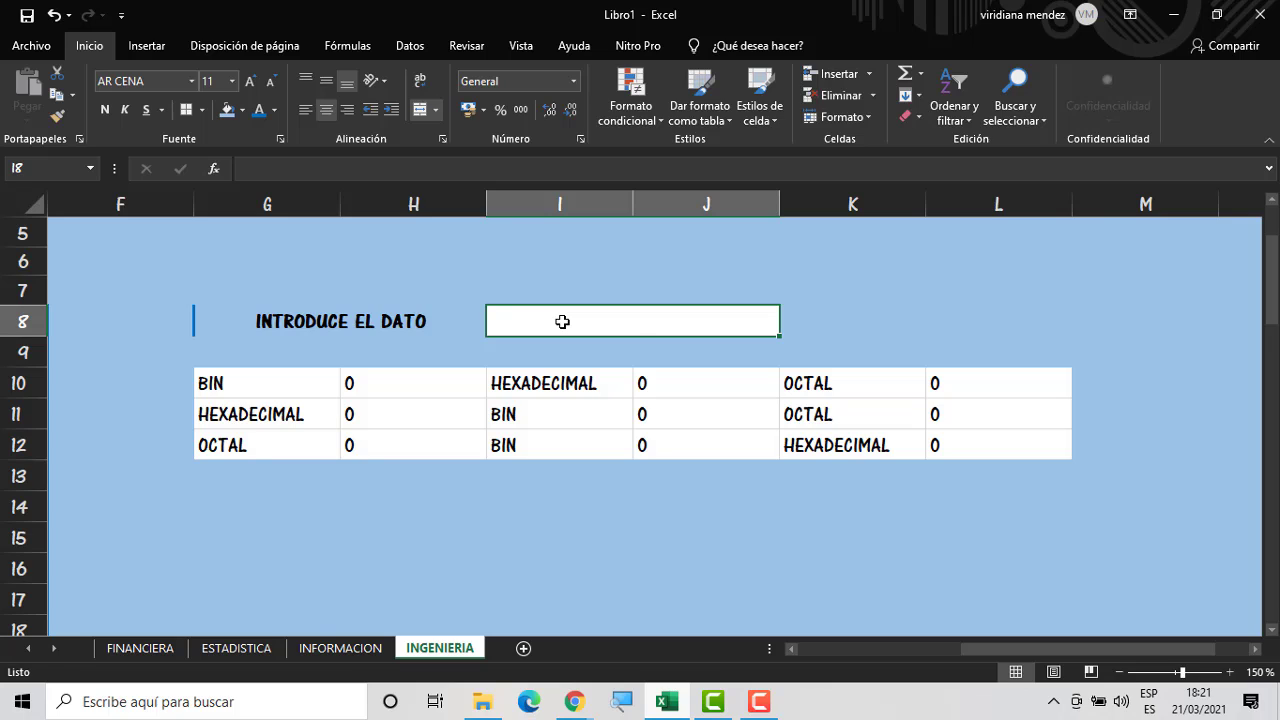
type("1")
key("Return")
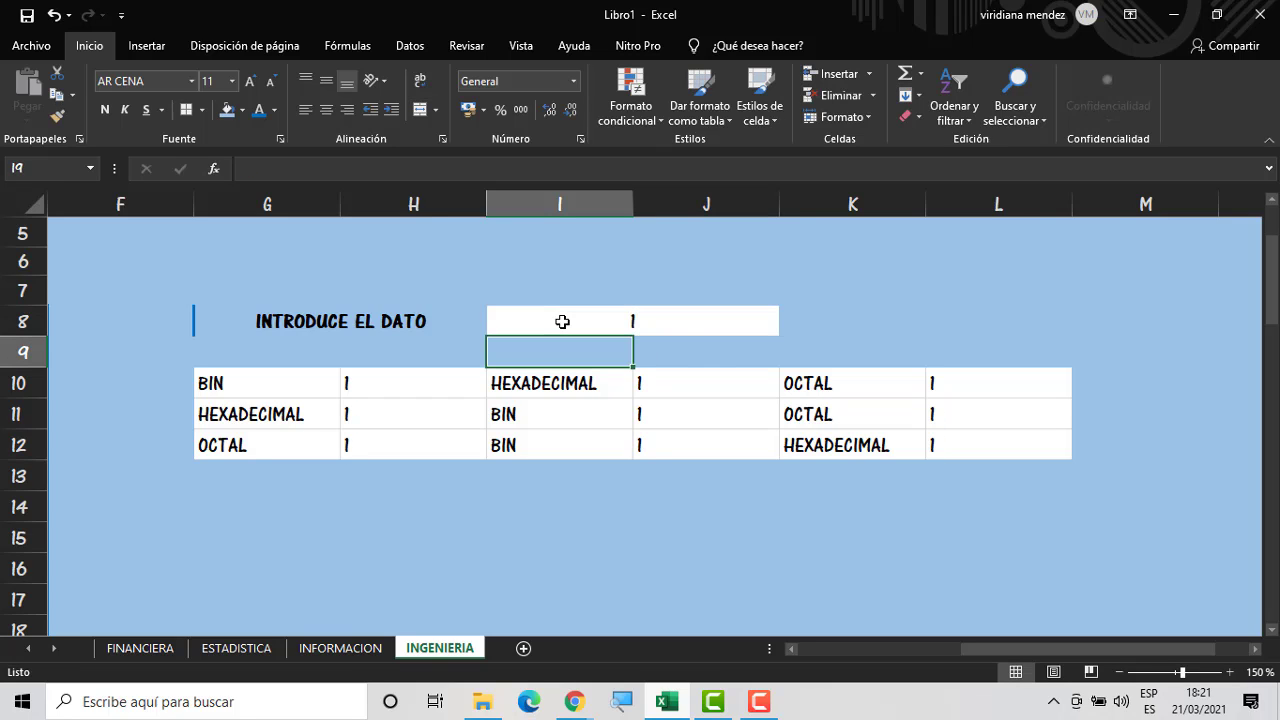
left_click(562, 321)
type("2")
key("Return")
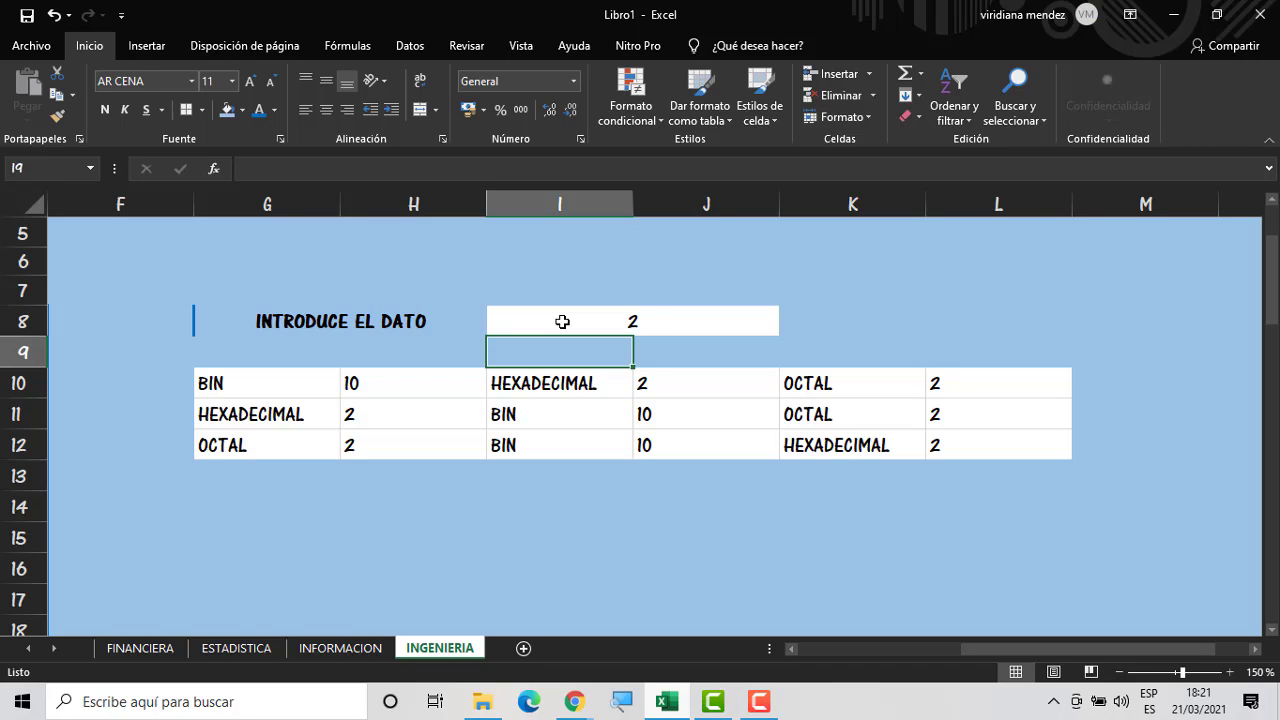
left_click(655, 316)
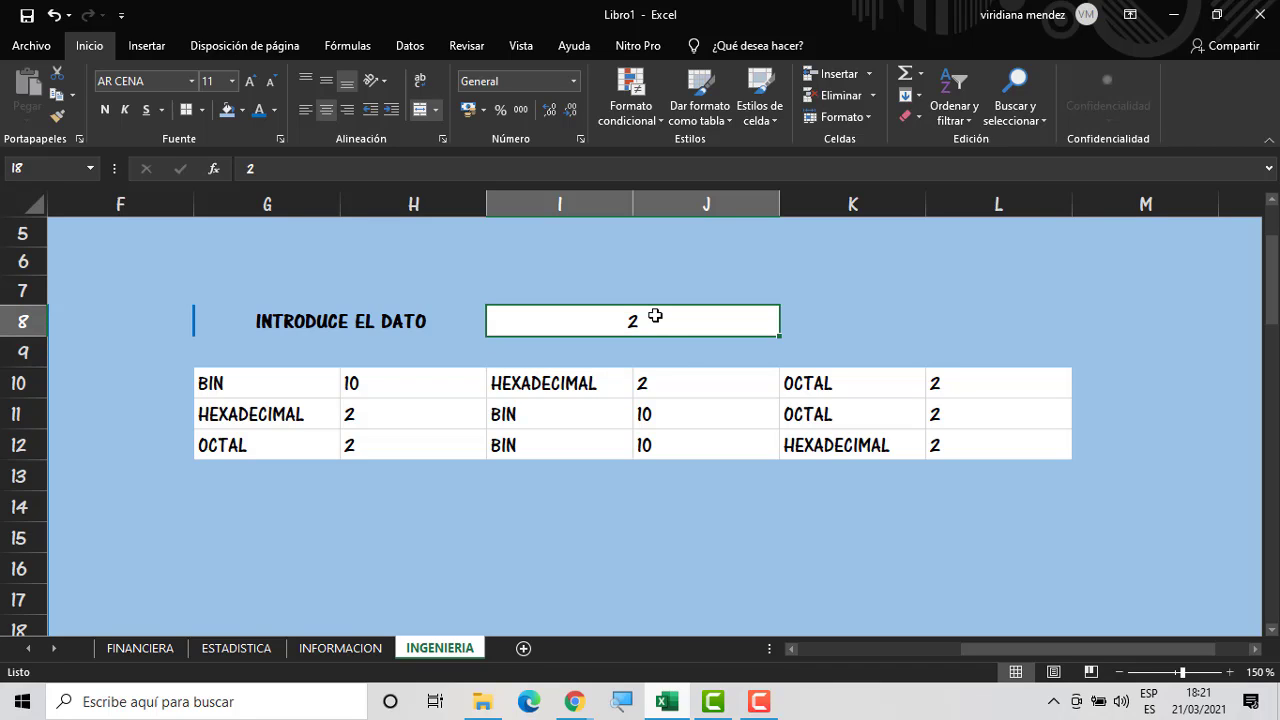
type("120")
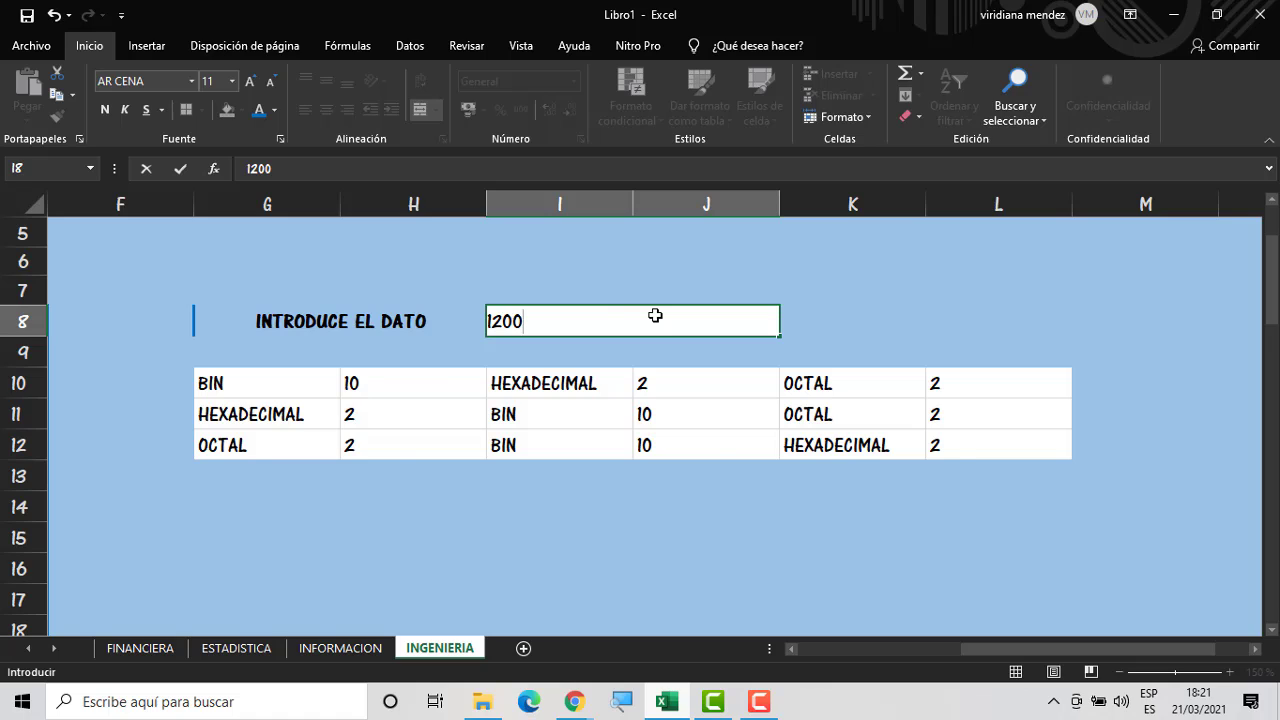
type("0")
key("Return")
left_click(655, 316)
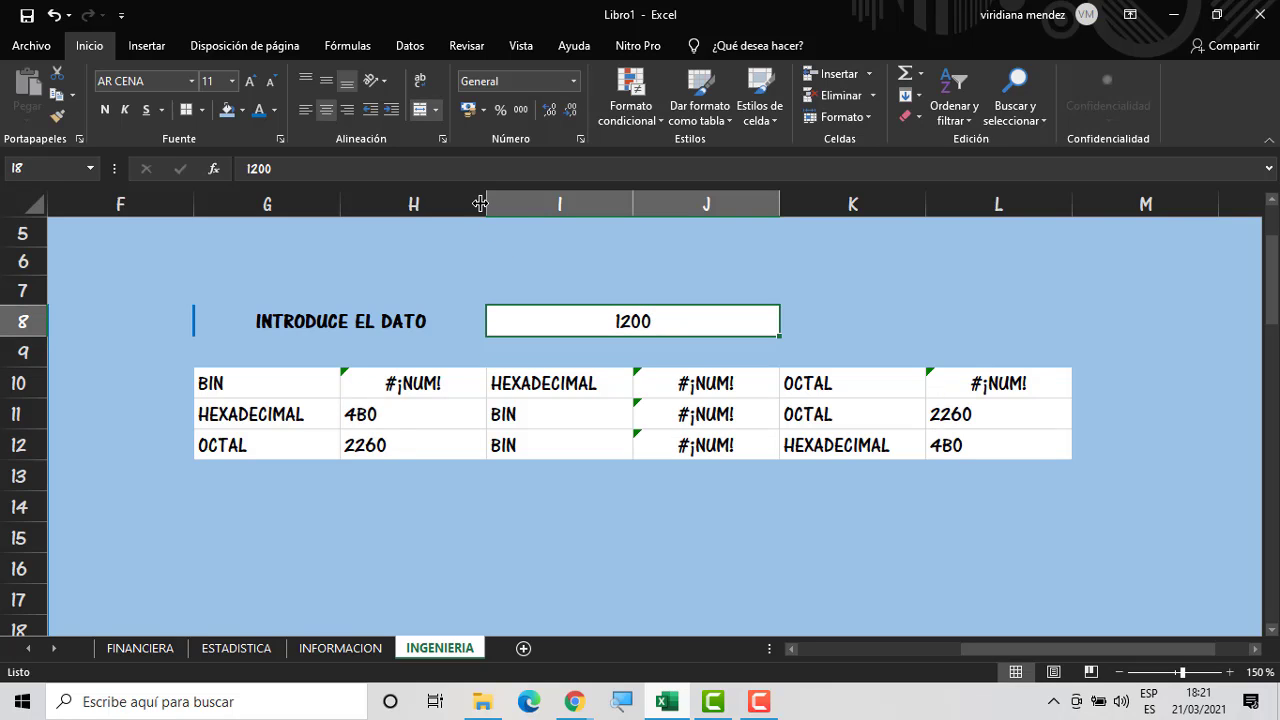
Widen the result columns H, J and L slightly, making column H the widest of them
left_click_drag(487, 205, 500, 207)
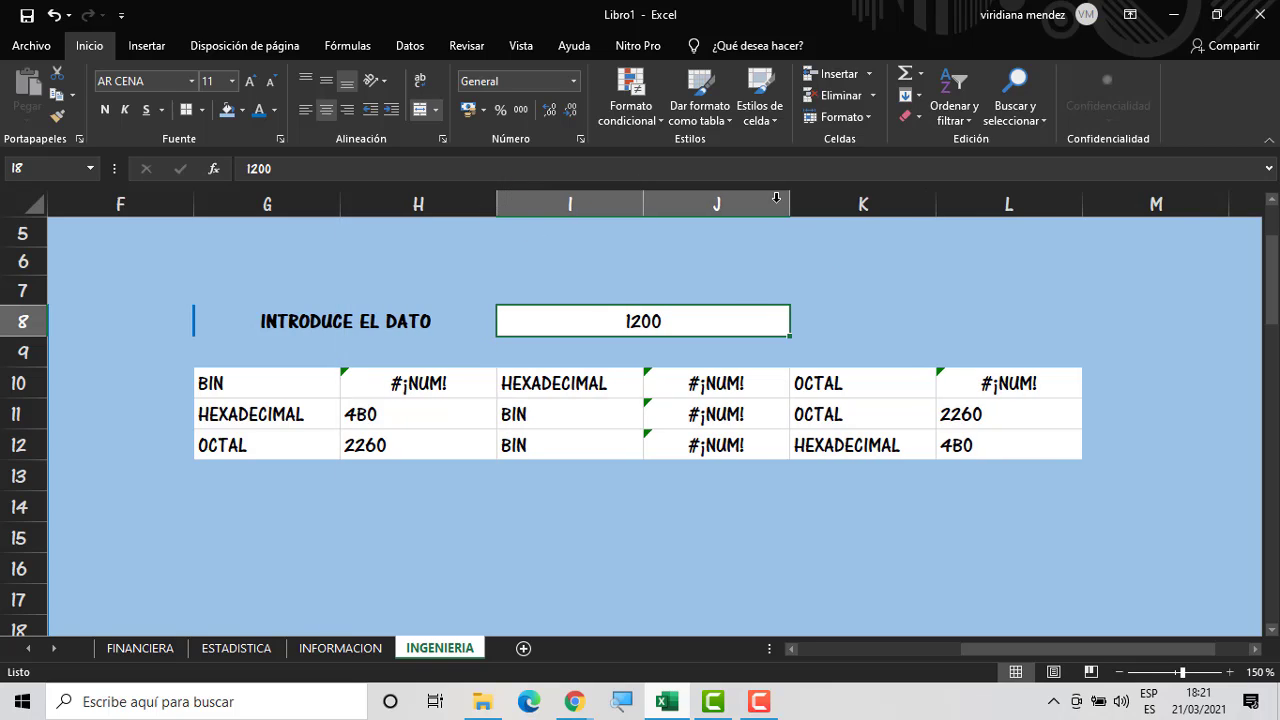
left_click_drag(789, 207, 806, 207)
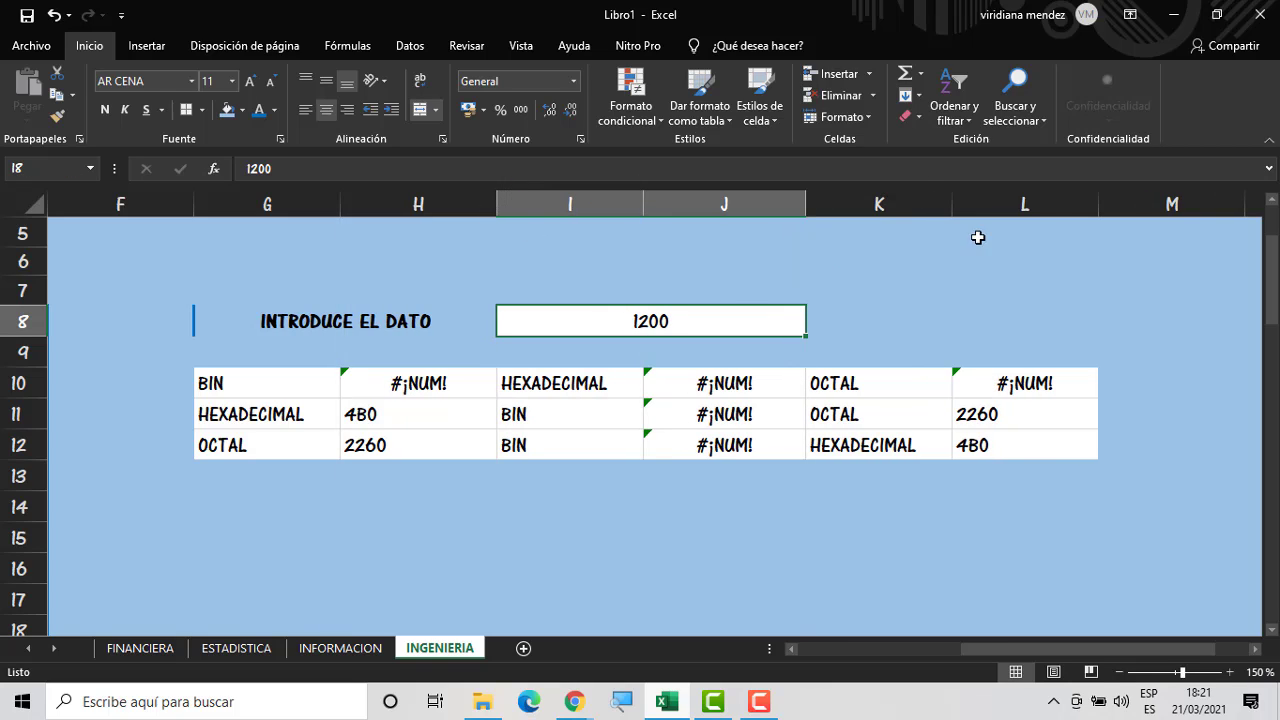
left_click(1118, 206)
left_click(1034, 203)
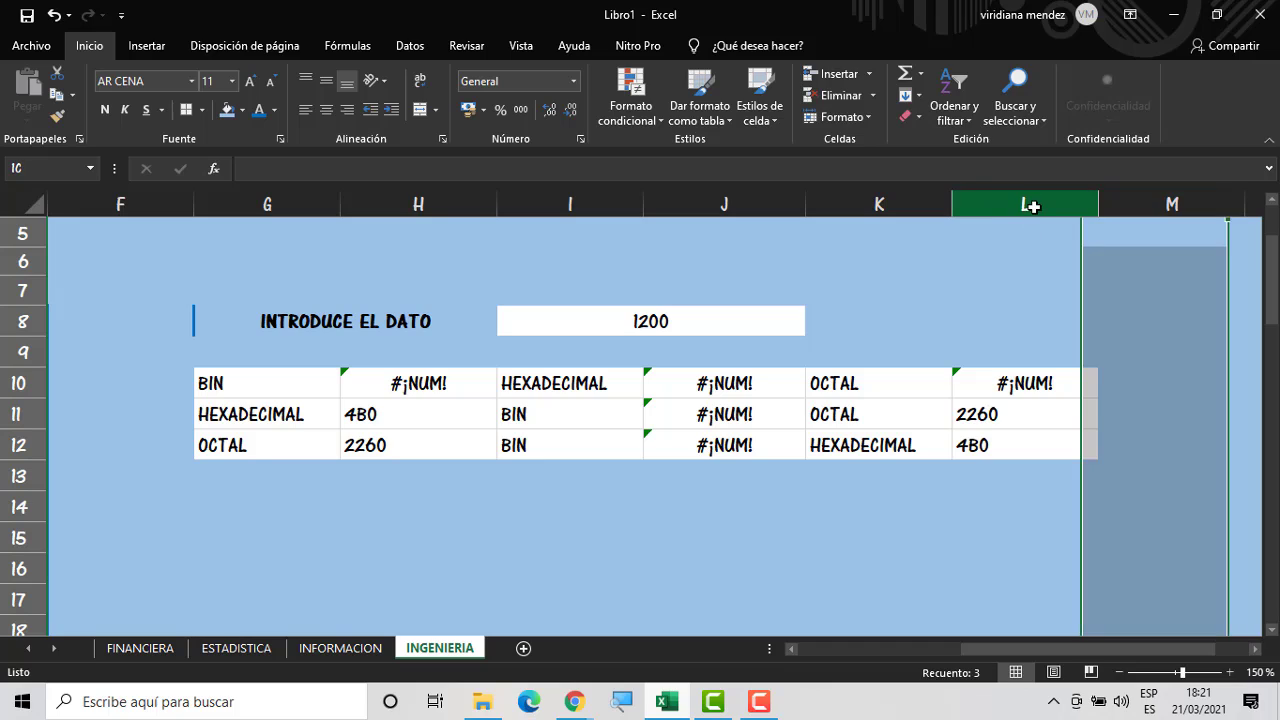
left_click_drag(1098, 203, 1108, 203)
left_click(470, 376)
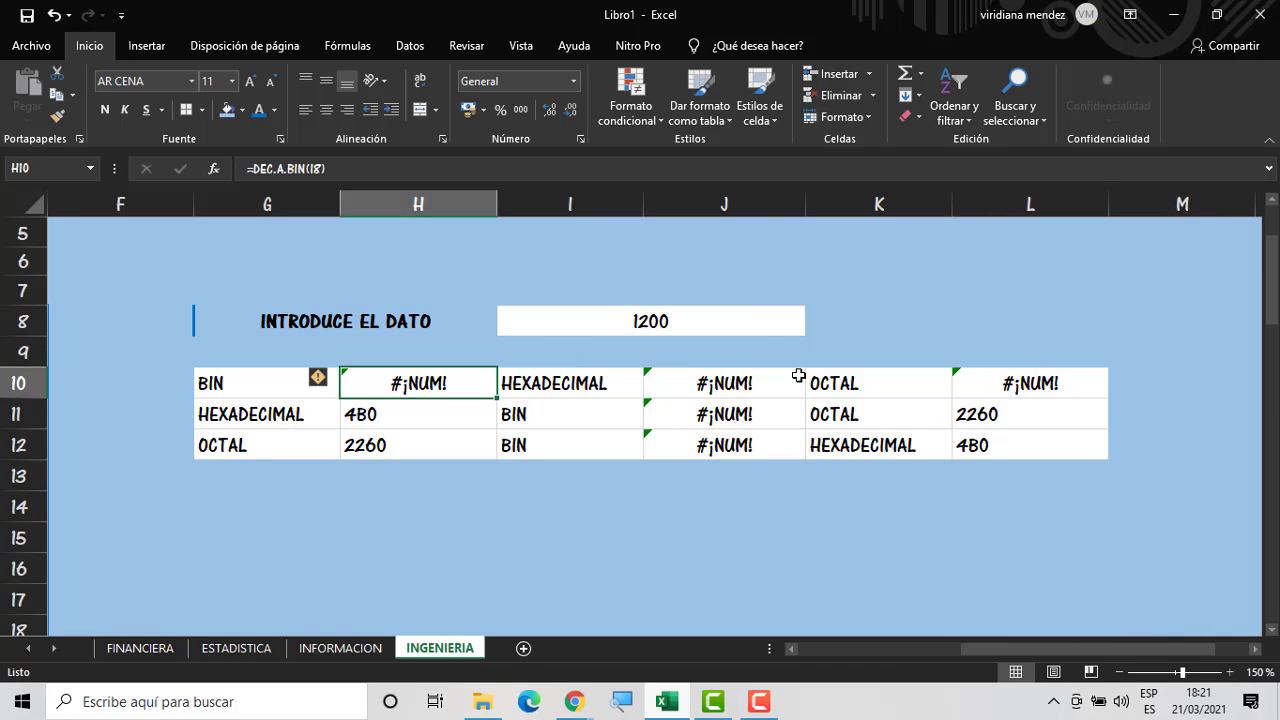
left_click(743, 314)
left_click(443, 377)
left_click_drag(501, 204, 529, 205)
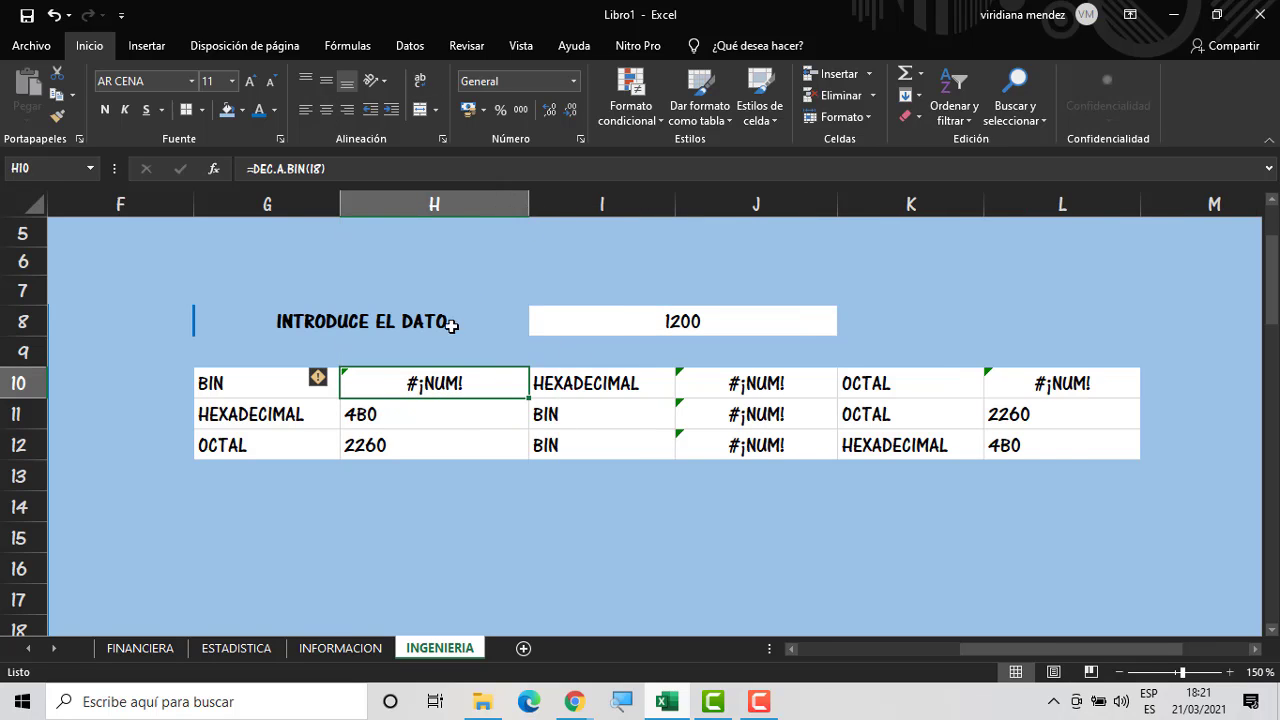
Replace the value in the data entry cell I8 with 50 to test the conversions
left_click(414, 414)
left_click(508, 380)
left_click(708, 316)
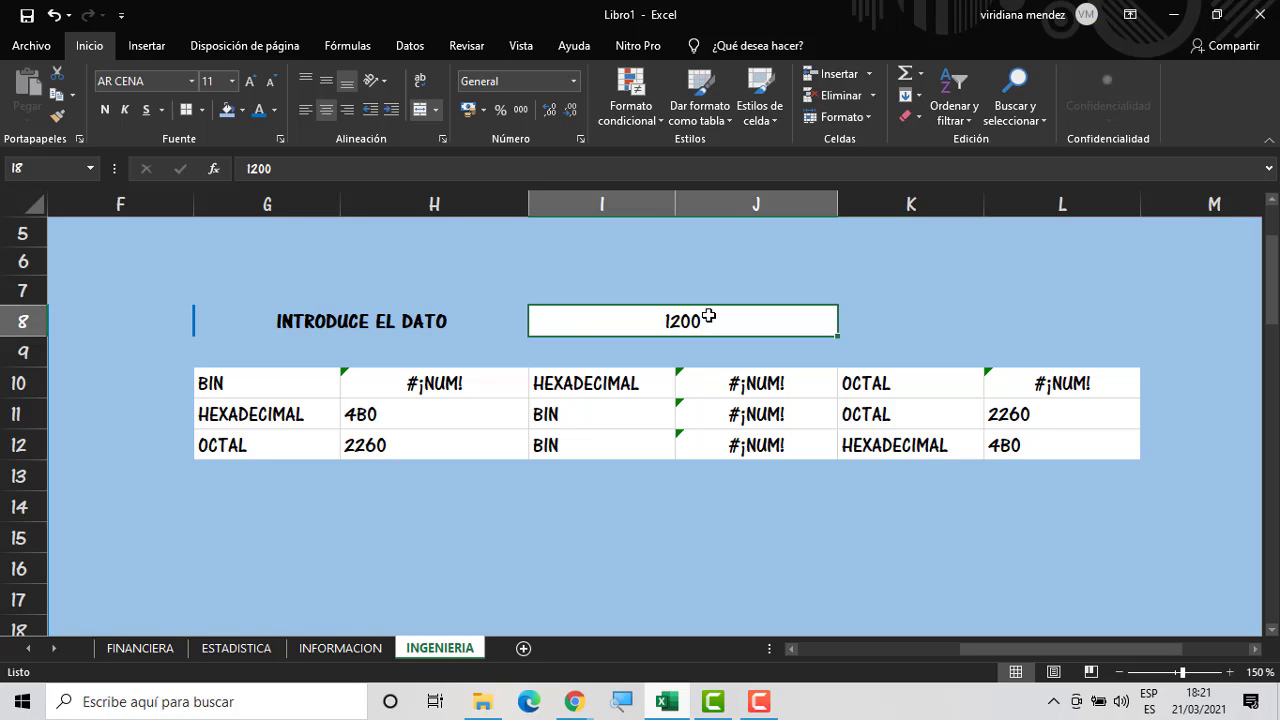
type("50")
key("Return")
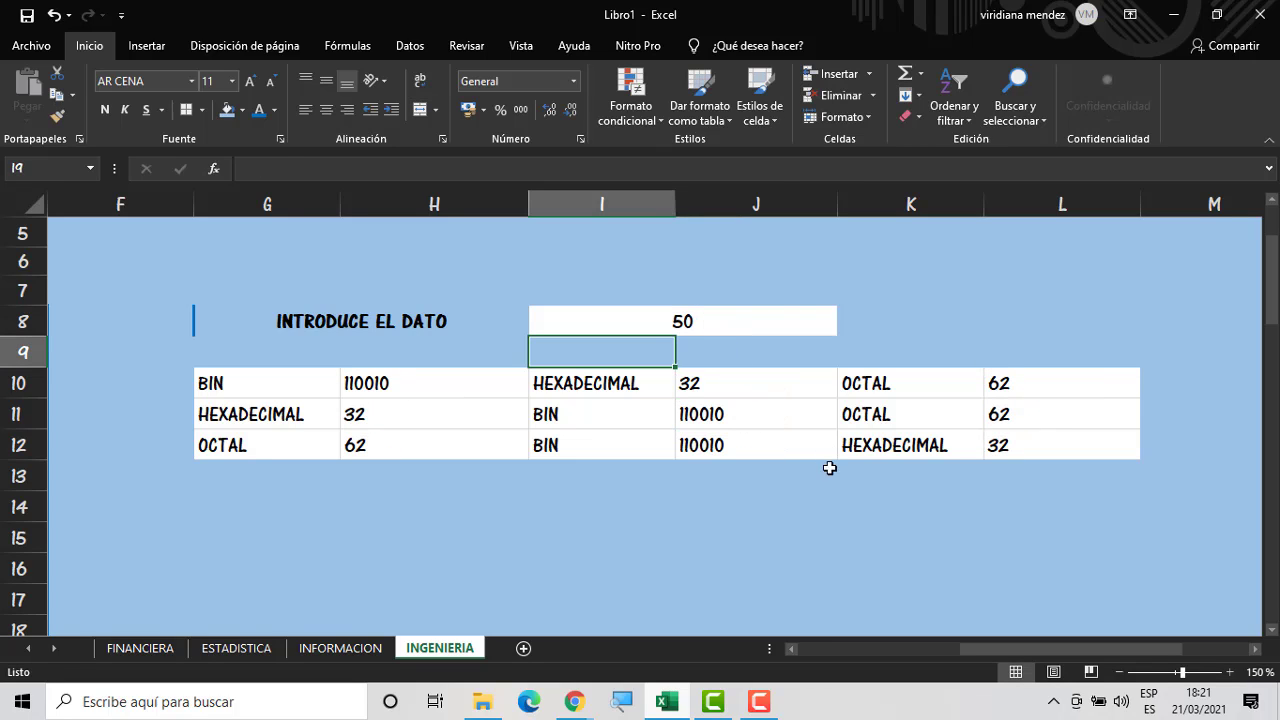
left_click(754, 329)
left_click(798, 486)
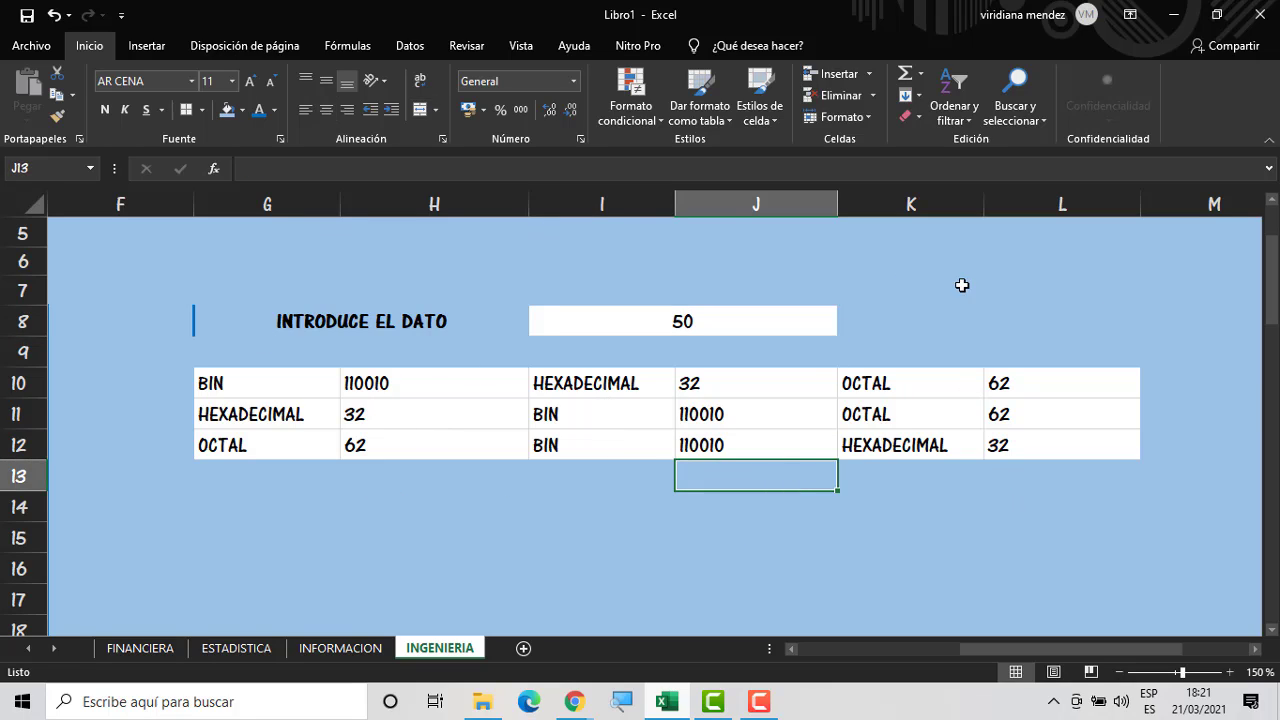
Switch the INGENIERIA sheet from page break preview back to Normal view
left_click_drag(709, 600, 706, 619)
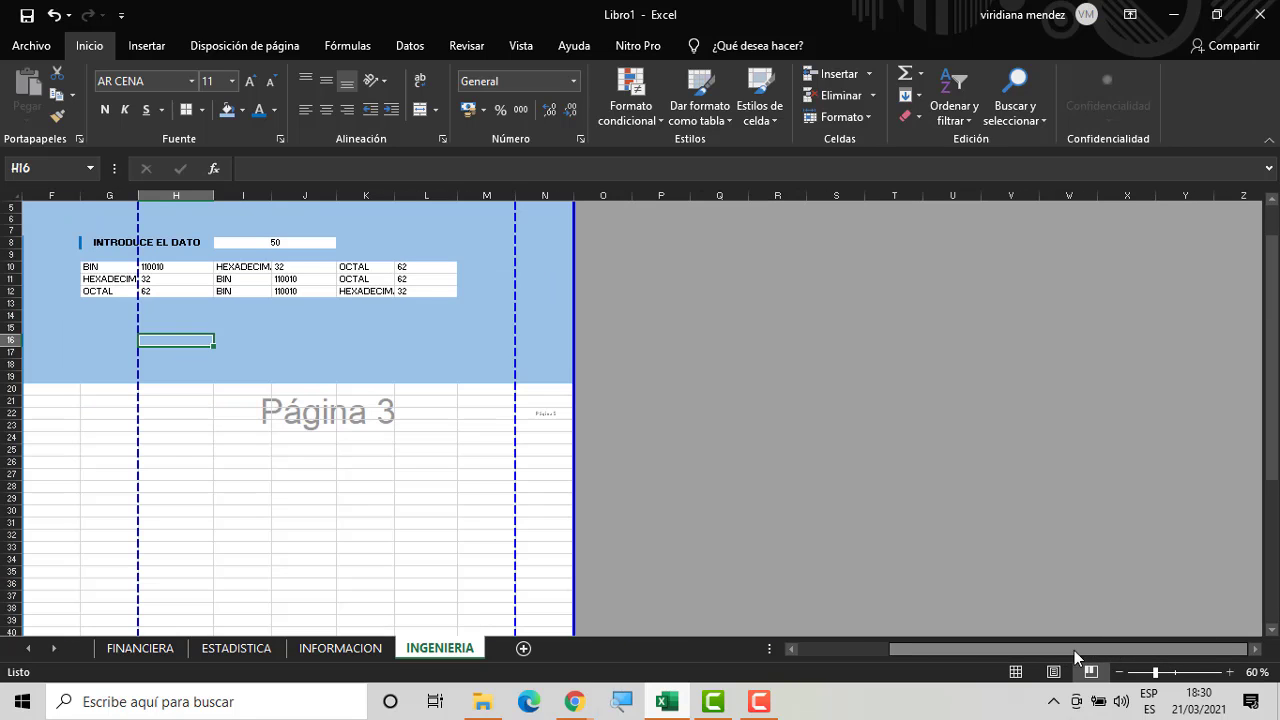
left_click(1015, 672)
left_click_drag(1094, 649, 1159, 649)
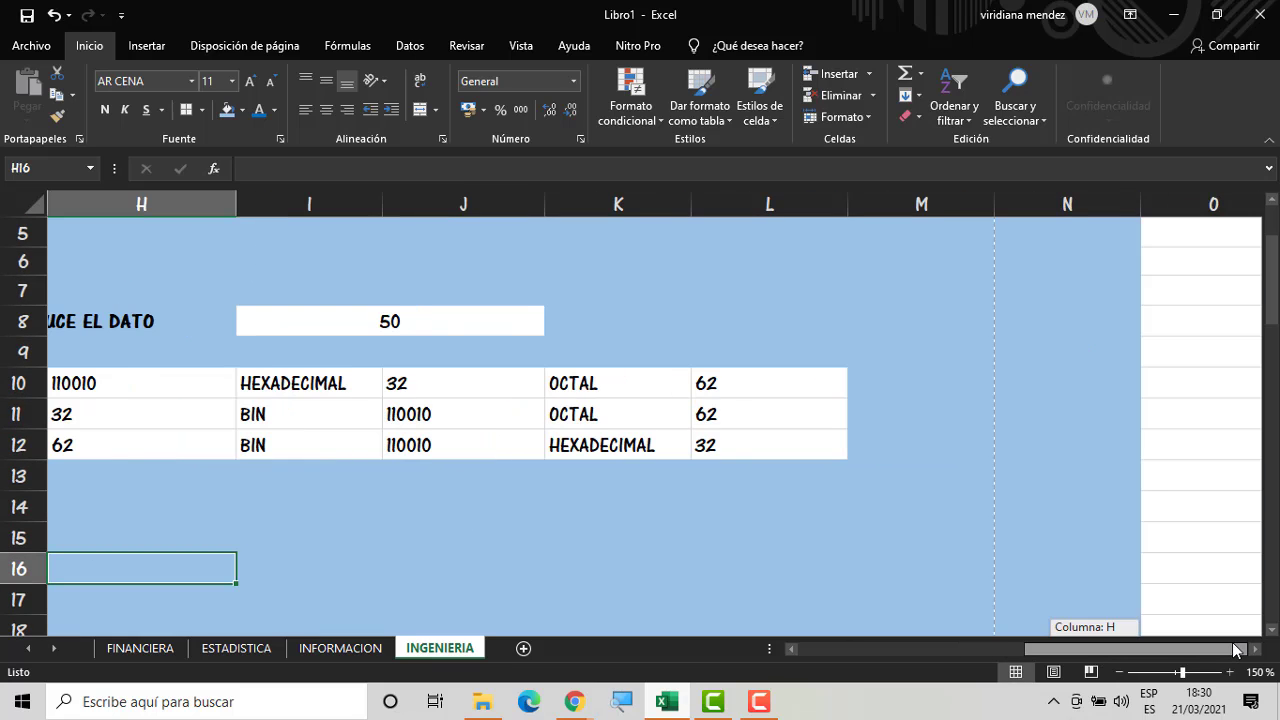
Enter the title CONVERTIR in cell P6, in the blank area beyond the blue conversion block
left_click_drag(1265, 650, 1262, 654)
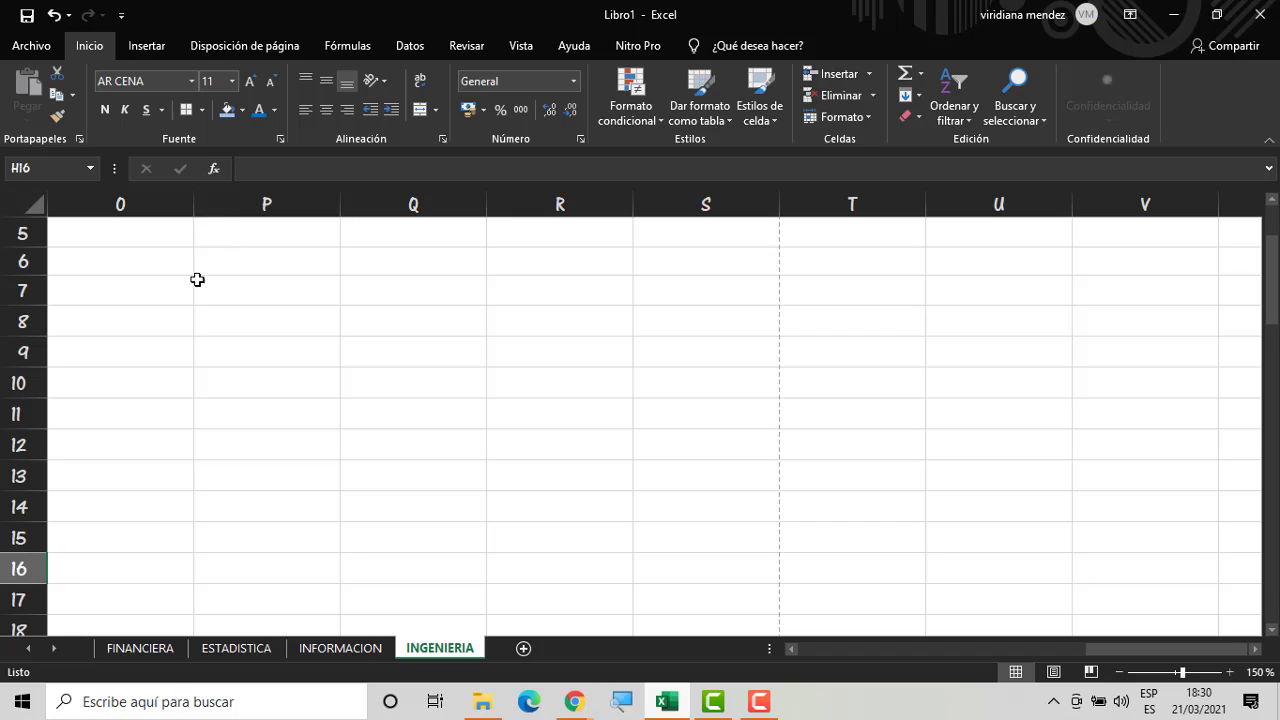
left_click(214, 271)
type("C")
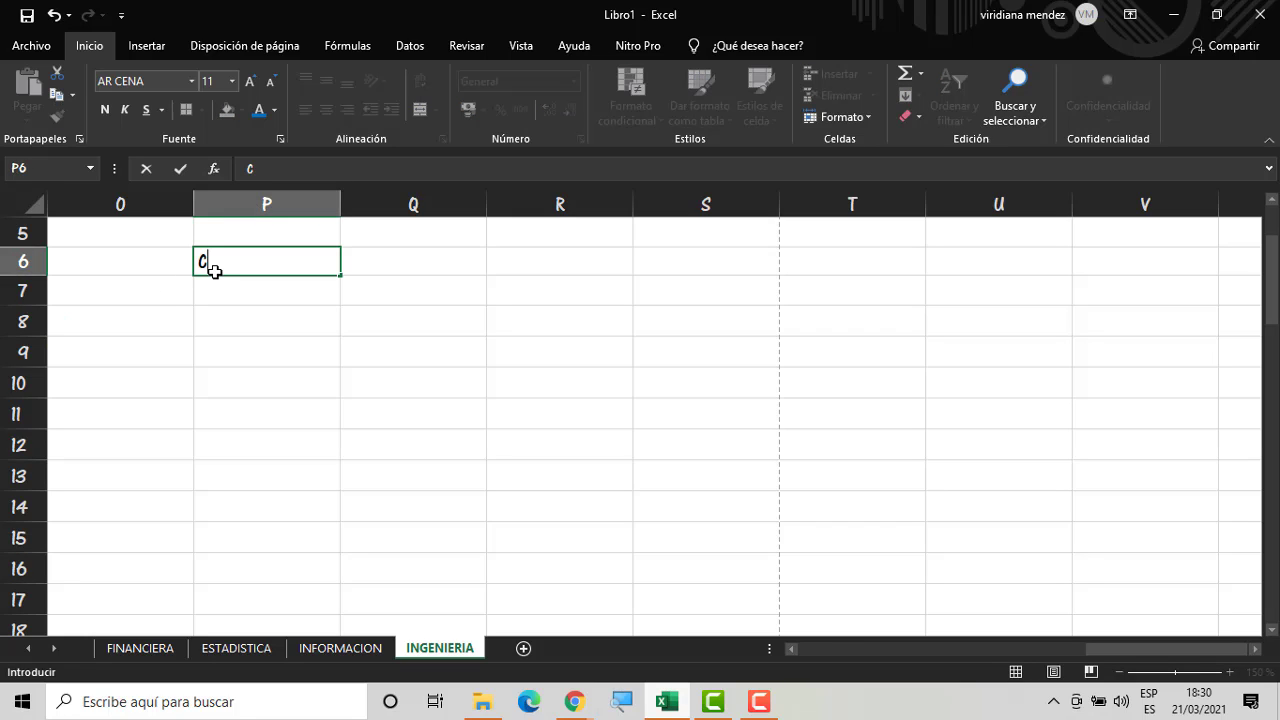
type("ONVERTIR")
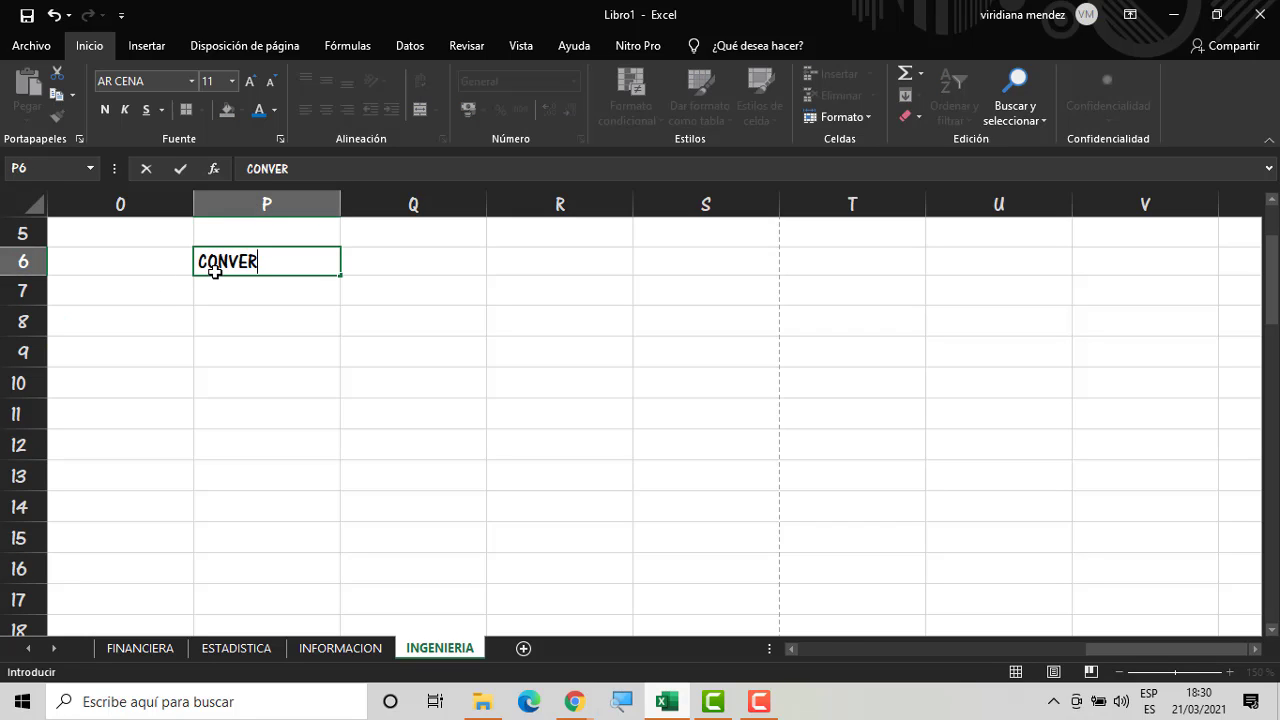
key("Return")
key("Return")
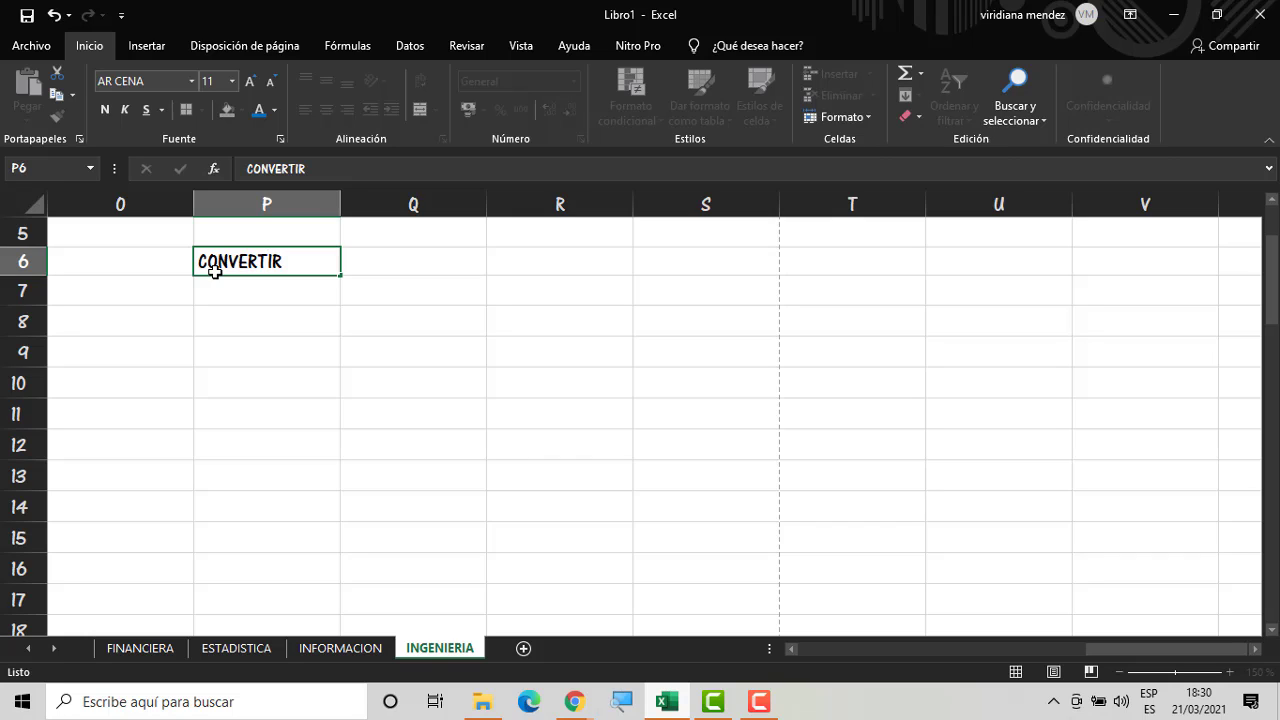
Format the CONVERTIR title cell P6 with a light blue fill, centered text and blue borders
left_click(214, 271)
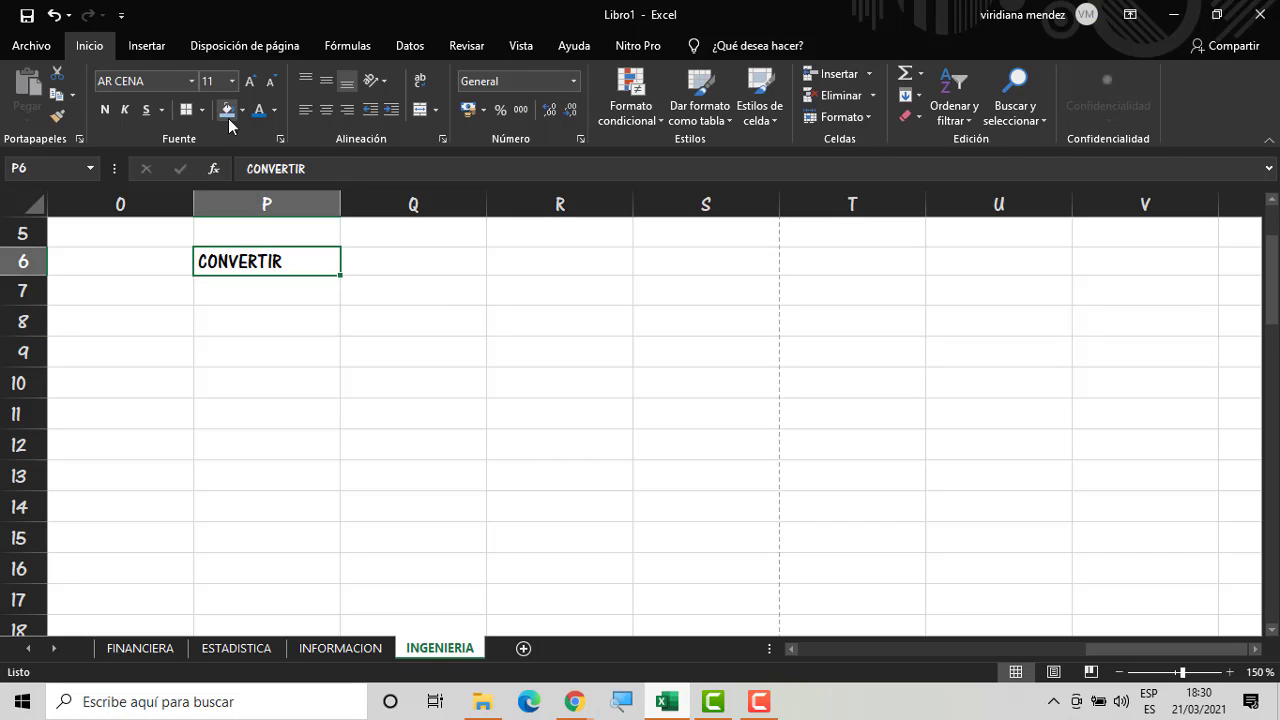
left_click(226, 109)
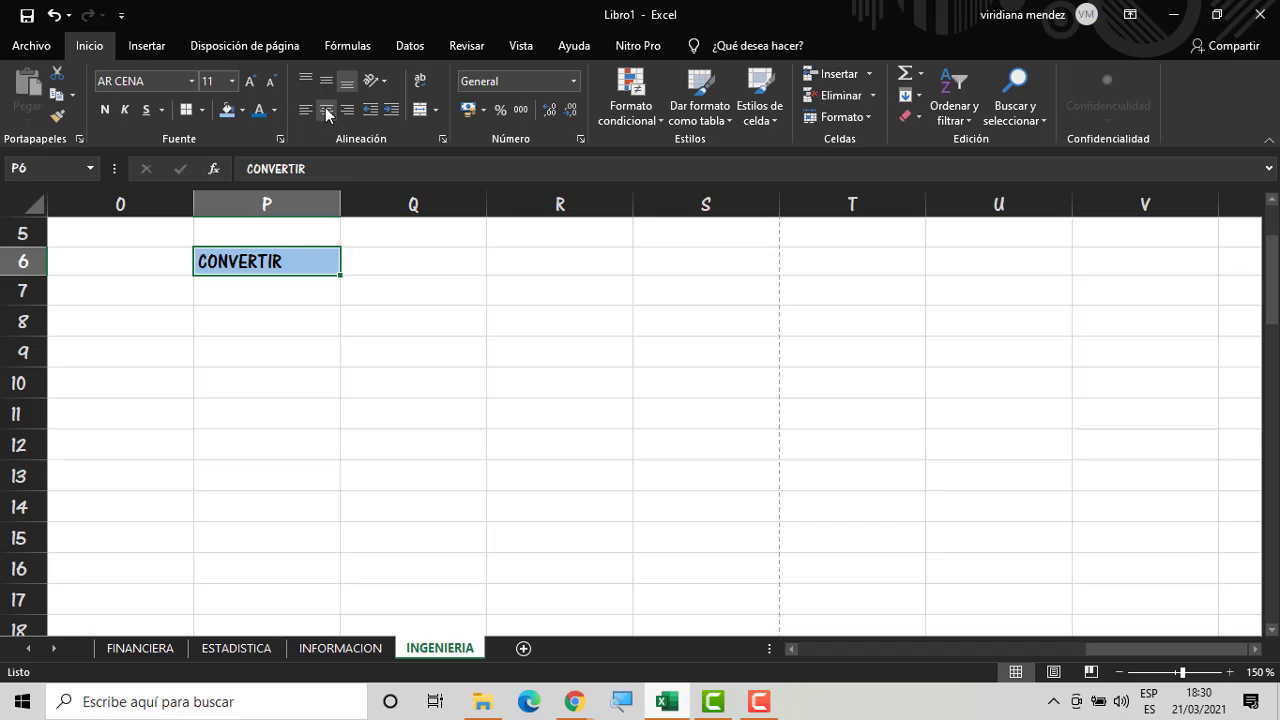
left_click(326, 109)
left_click(193, 113)
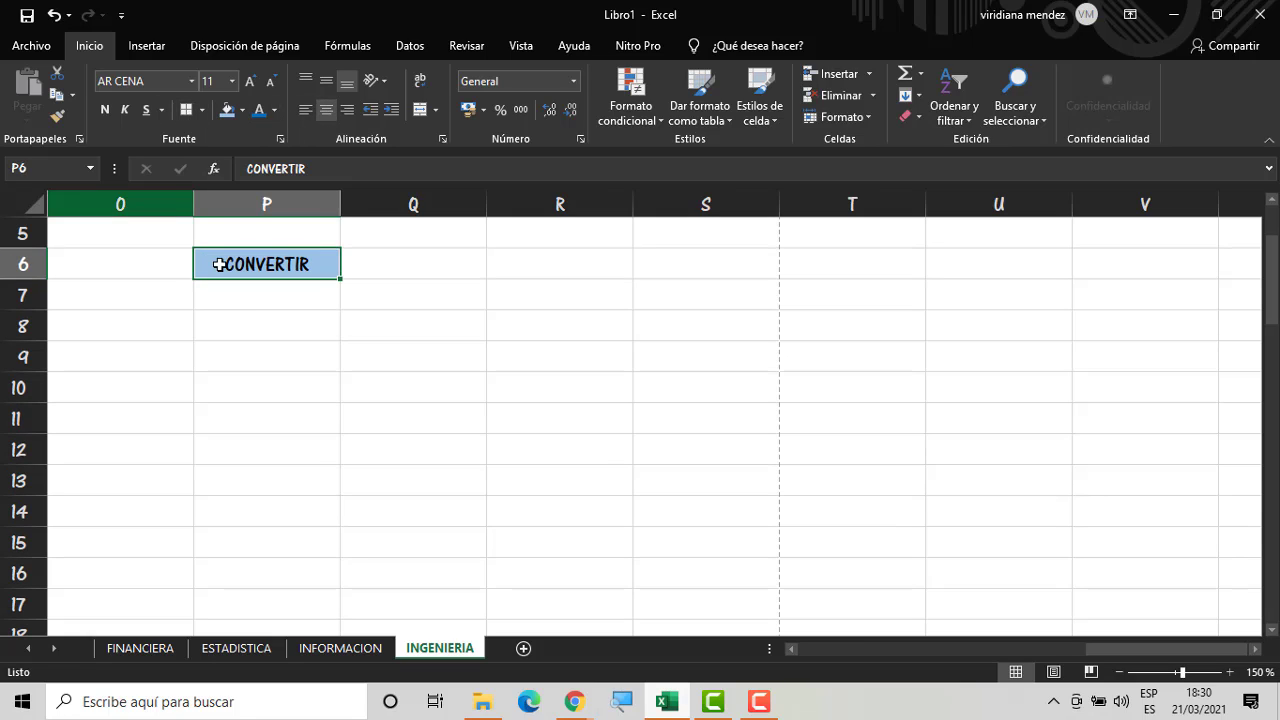
left_click(236, 292)
left_click(246, 326)
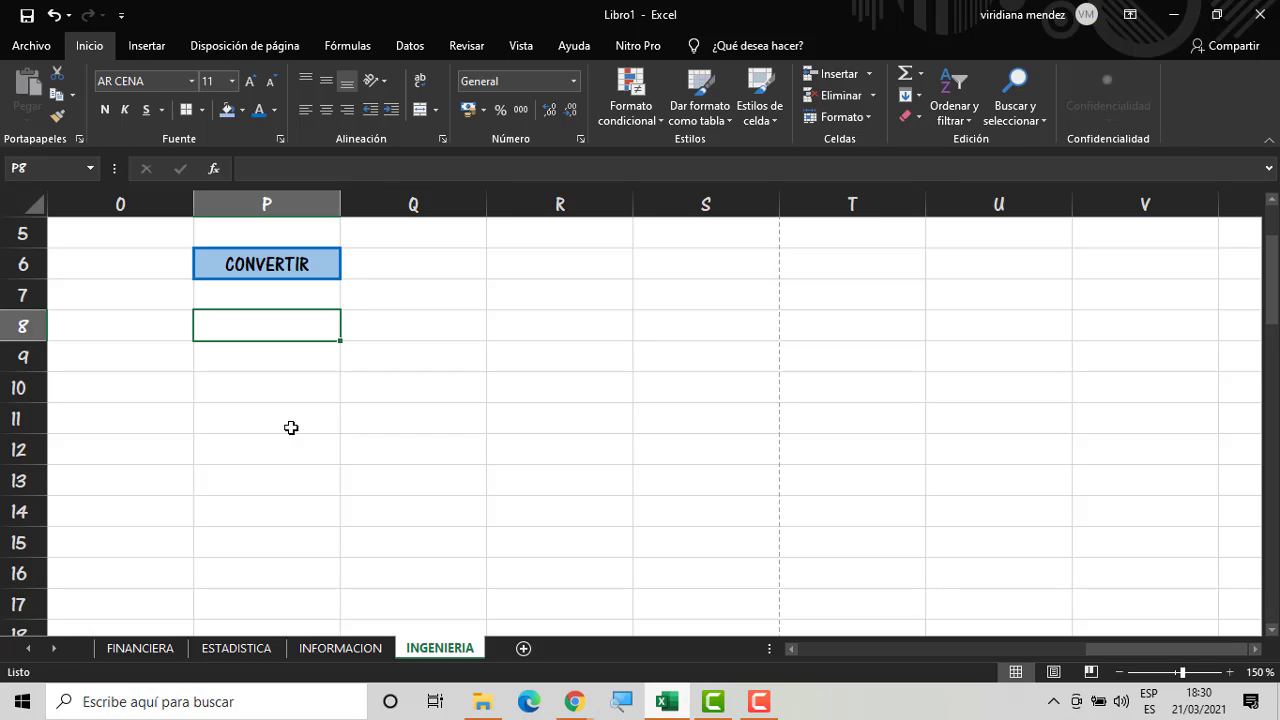
left_click(298, 363)
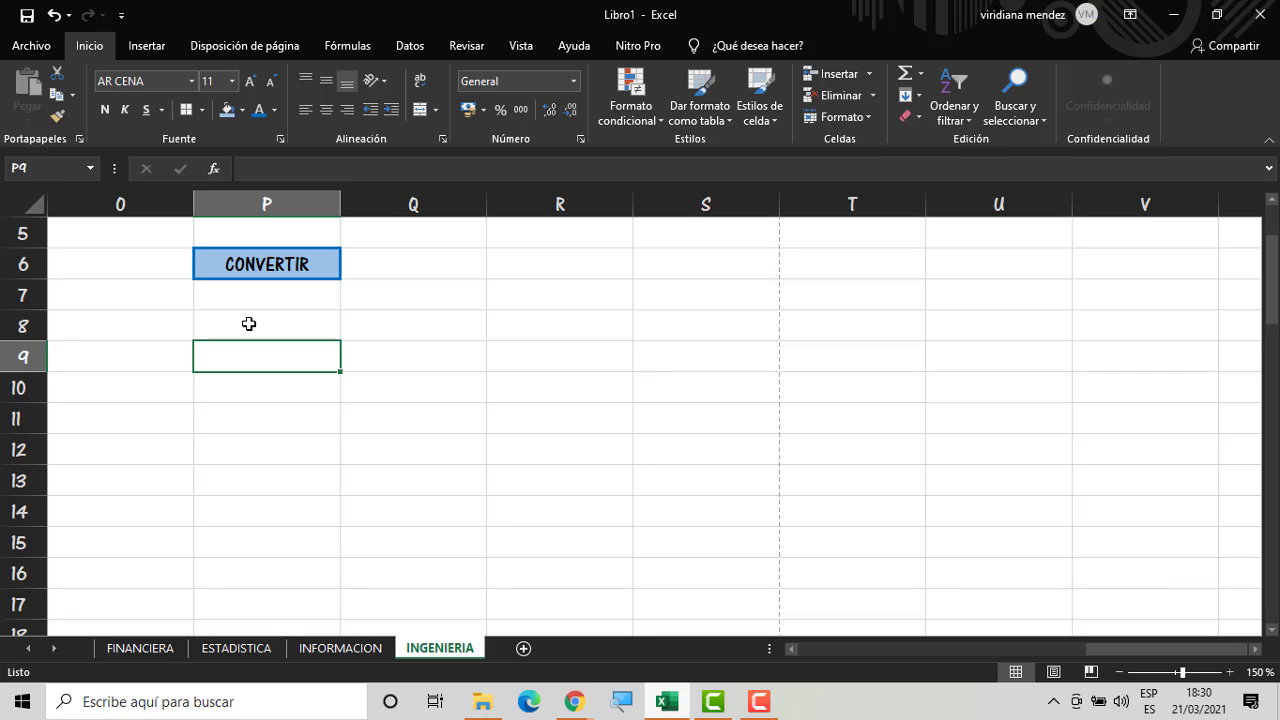
type("=CON")
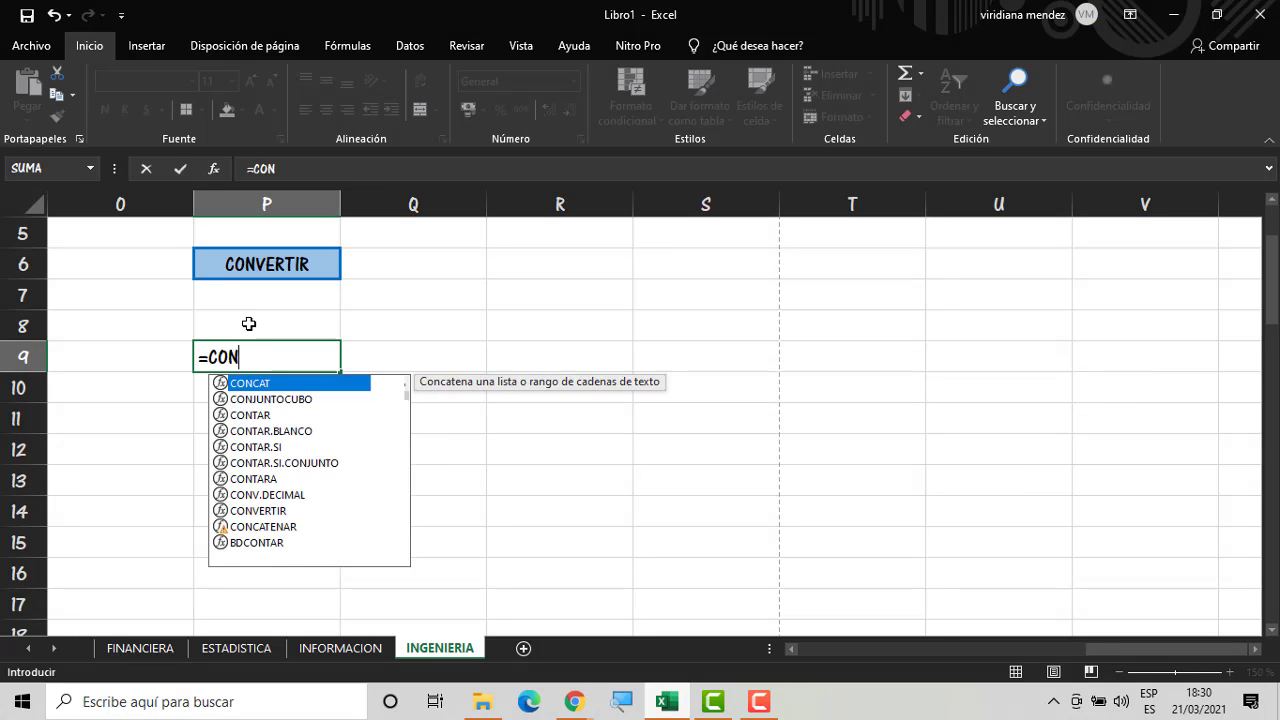
type("V")
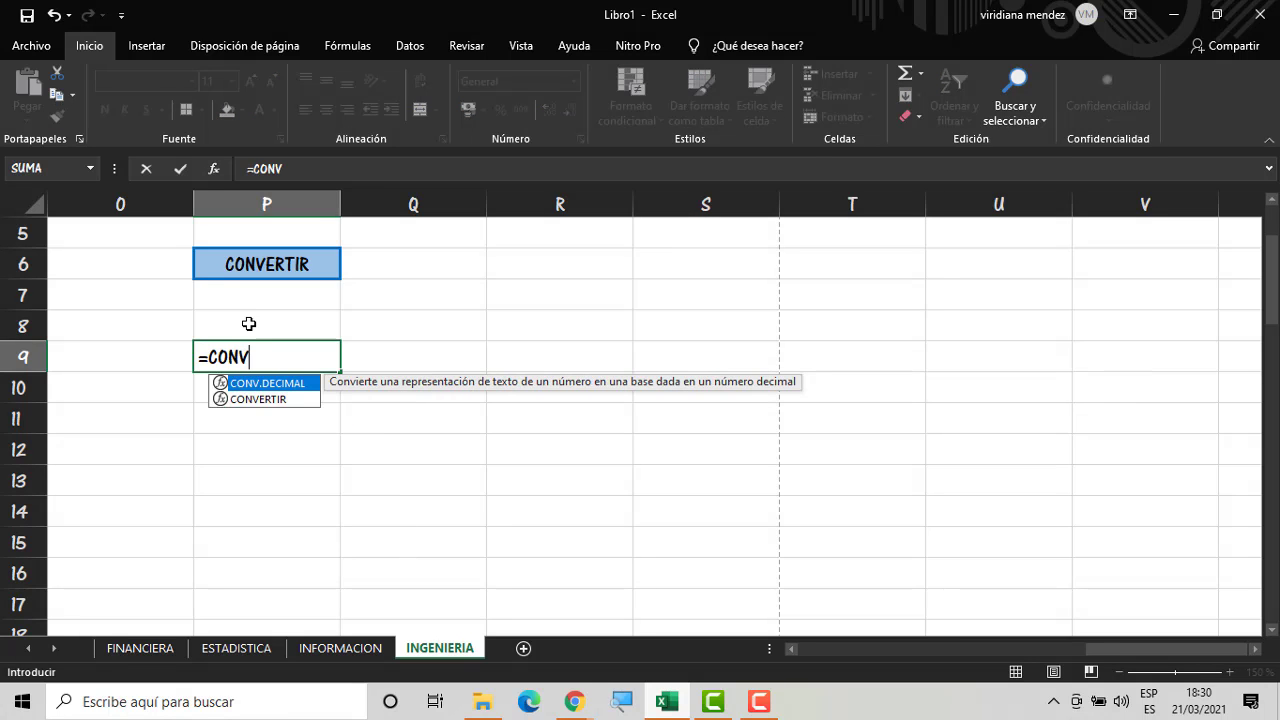
double_click(255, 400)
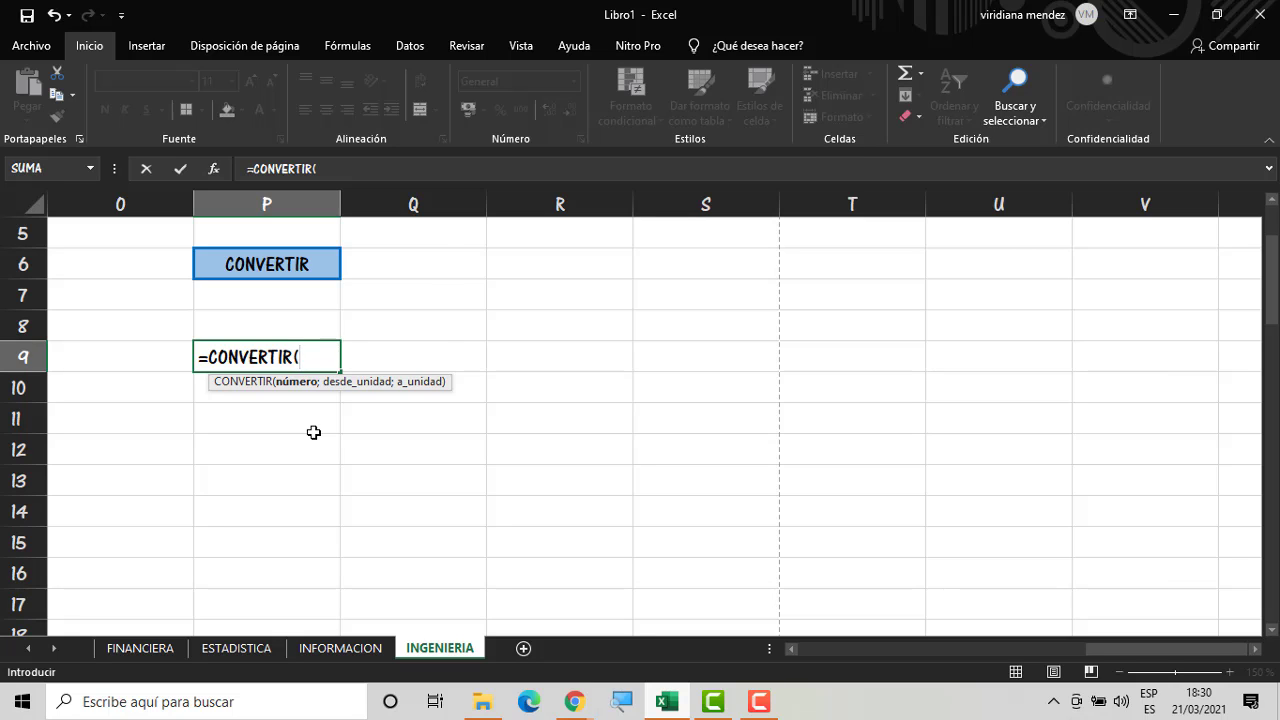
key("BackSpace")
key("BackSpace")
key("BackSpace")
key("BackSpace")
key("BackSpace")
key("BackSpace")
key("BackSpace")
key("BackSpace")
key("BackSpace")
key("BackSpace")
key("BackSpace")
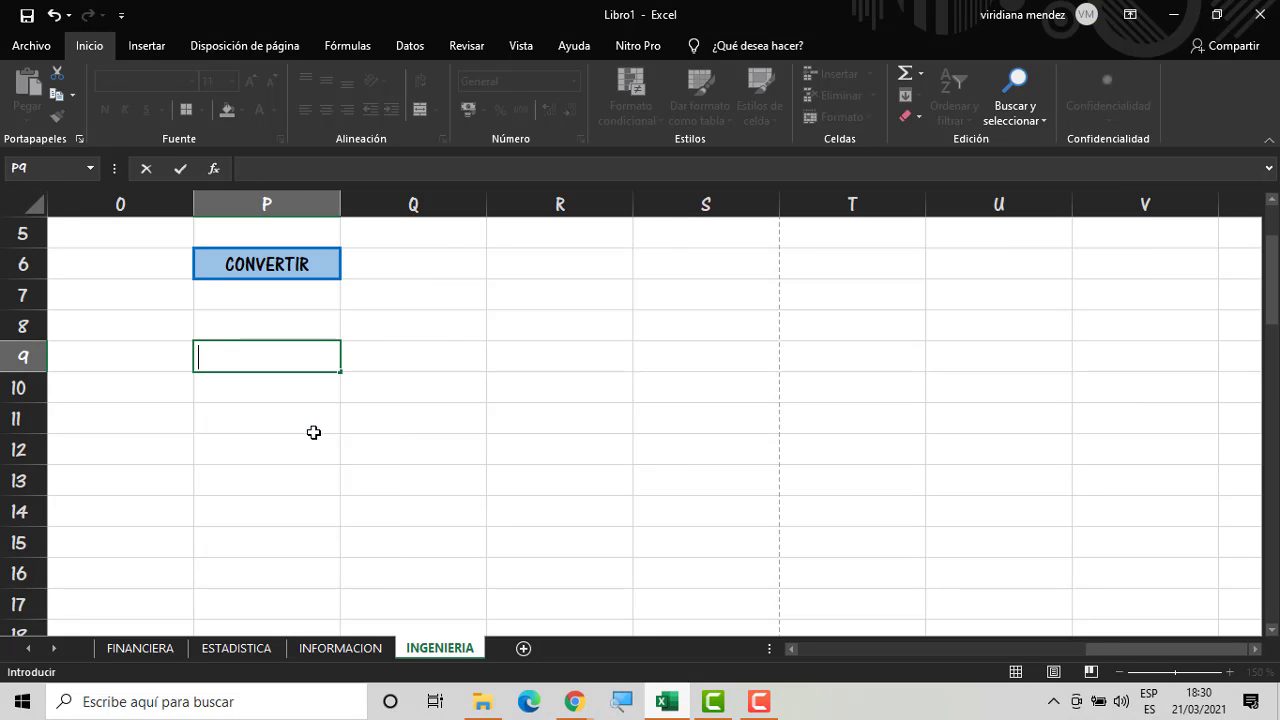
key("Return")
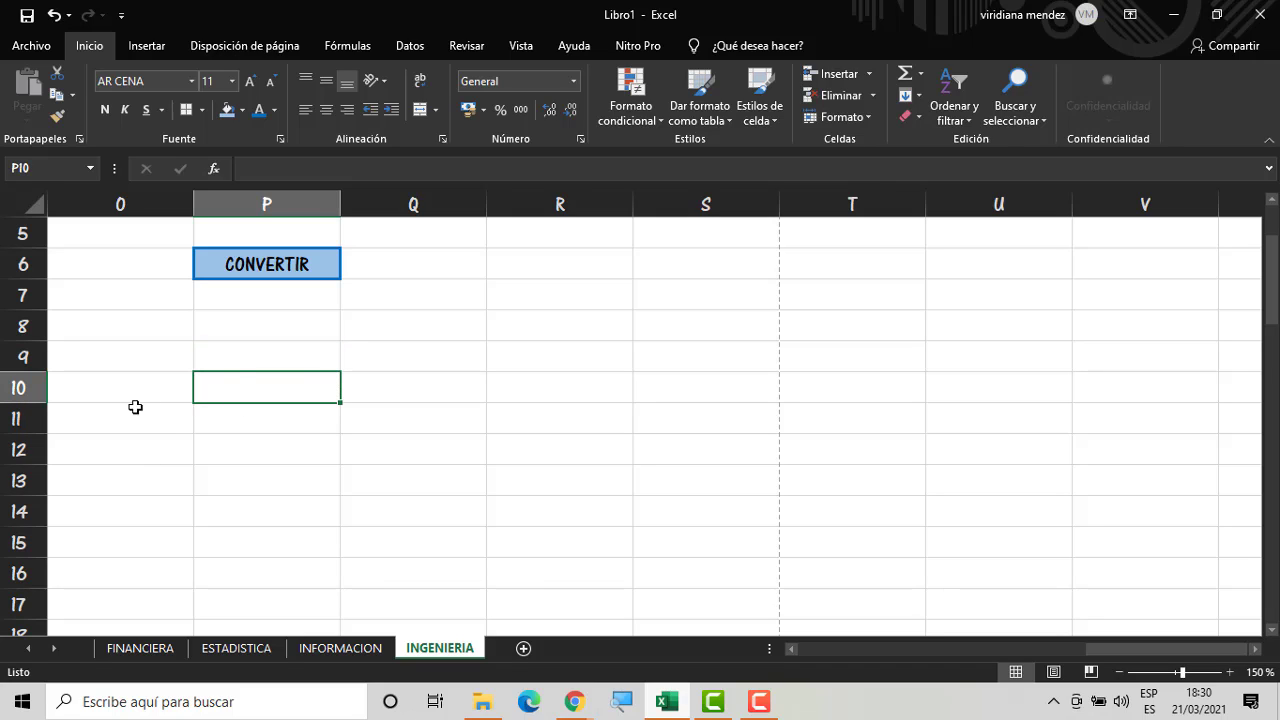
Enter the label CALCULAR in cell P9 and apply blue borders to P9:Q9
left_click(285, 358)
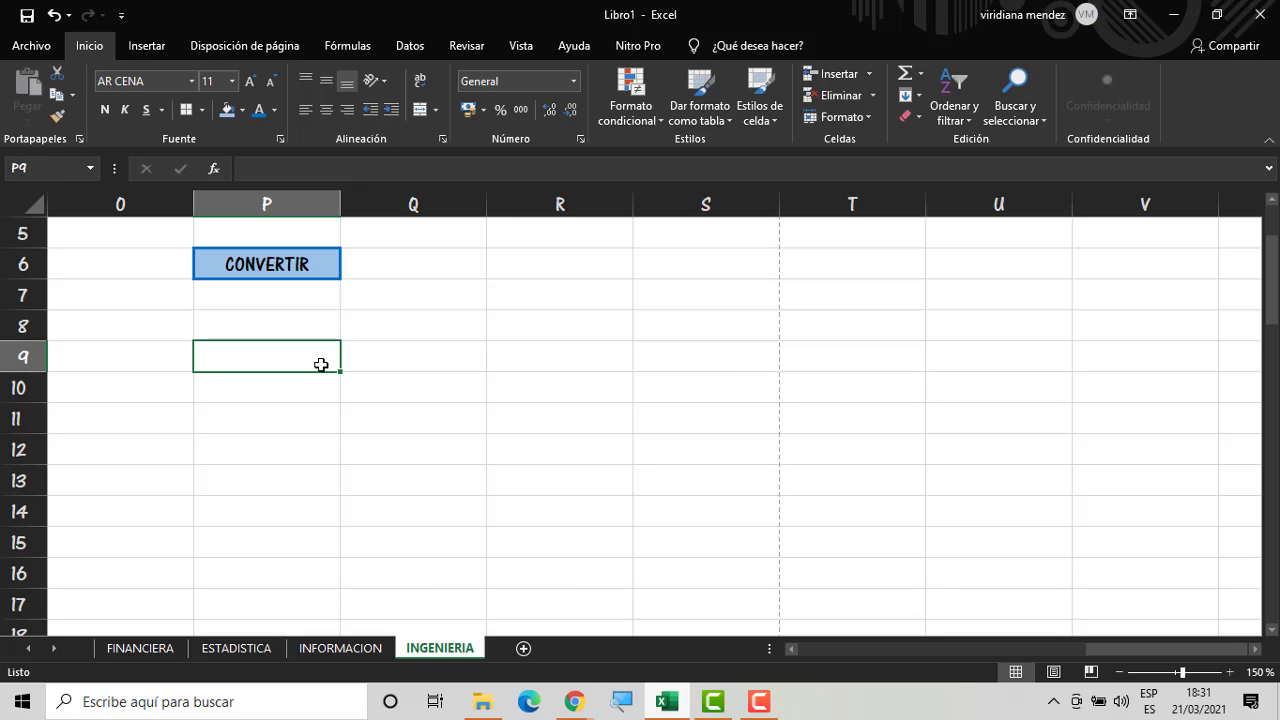
type("calcul")
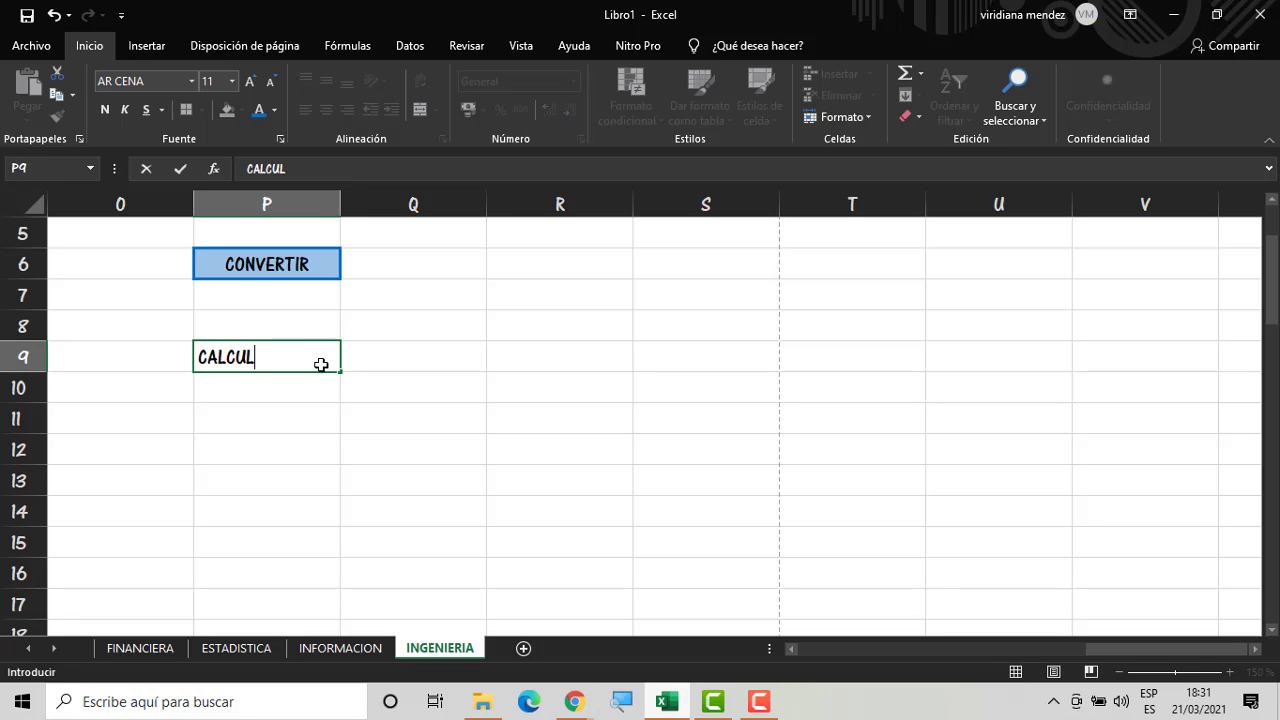
type("ar")
key("Return")
key("Return")
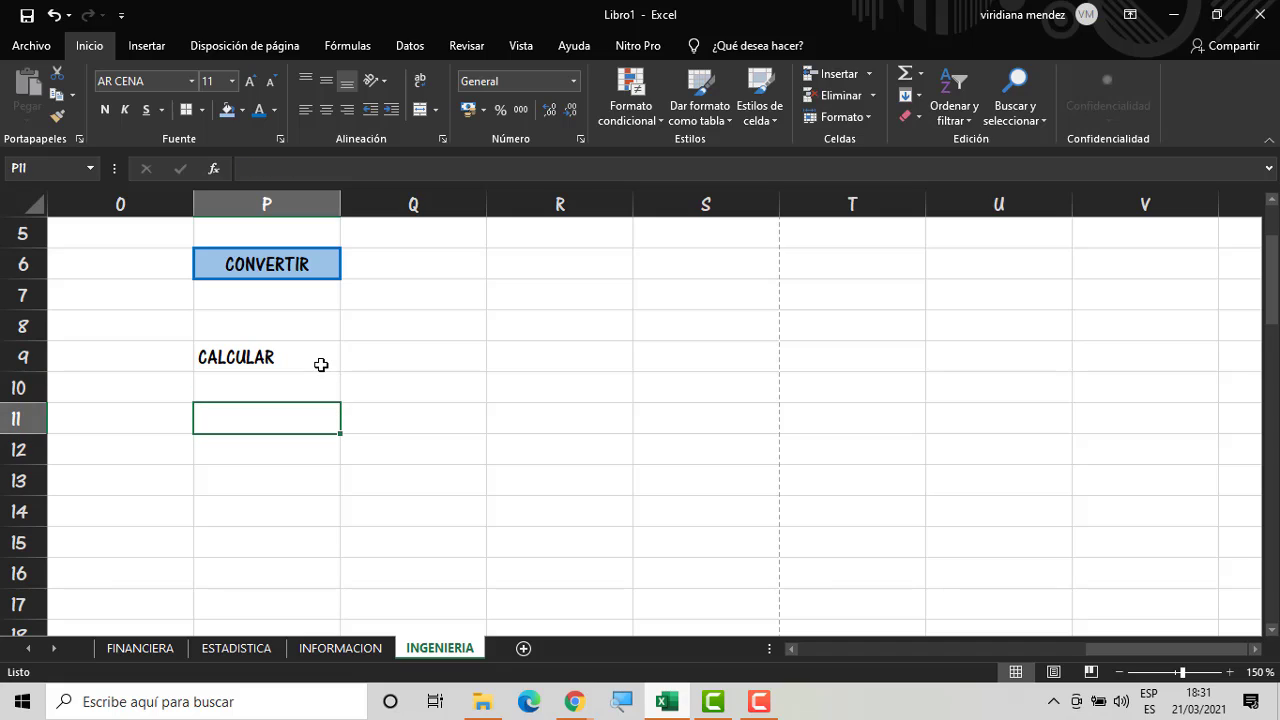
left_click_drag(313, 356, 406, 356)
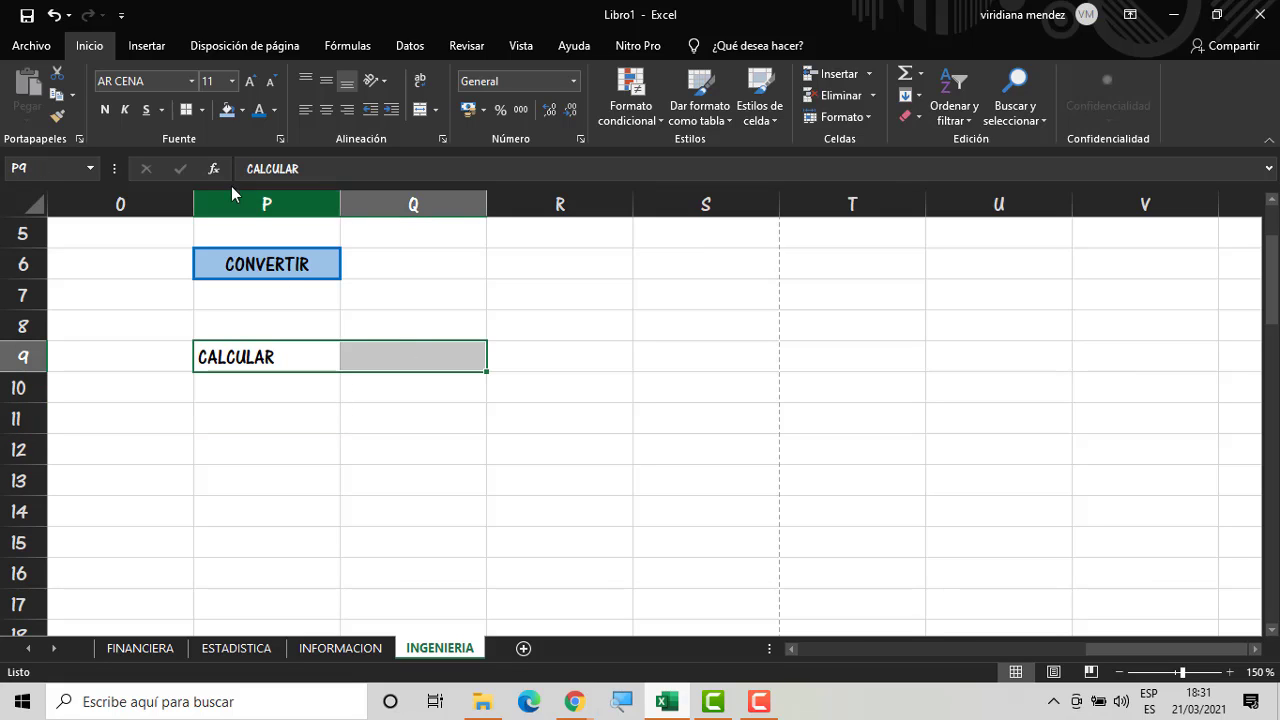
left_click(186, 110)
left_click(325, 414)
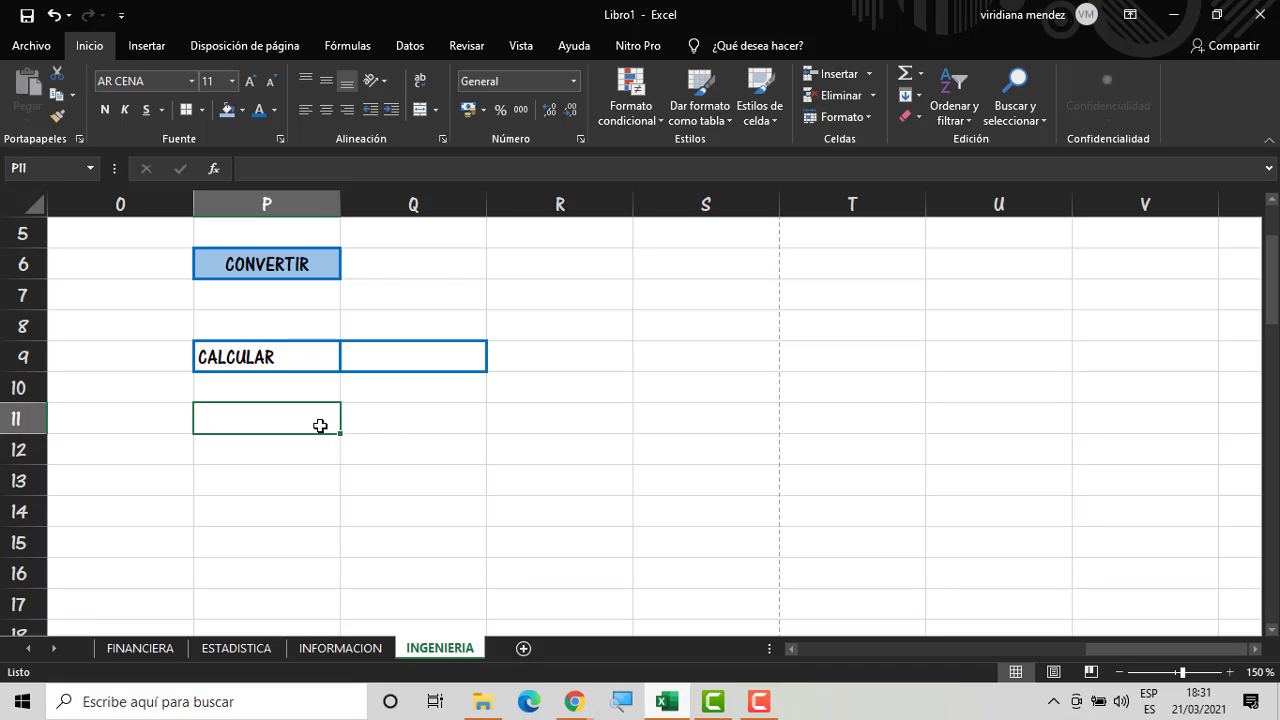
Enter the label RESULTADO in cell S9, on the same row as the CALCULAR label
left_click(406, 358)
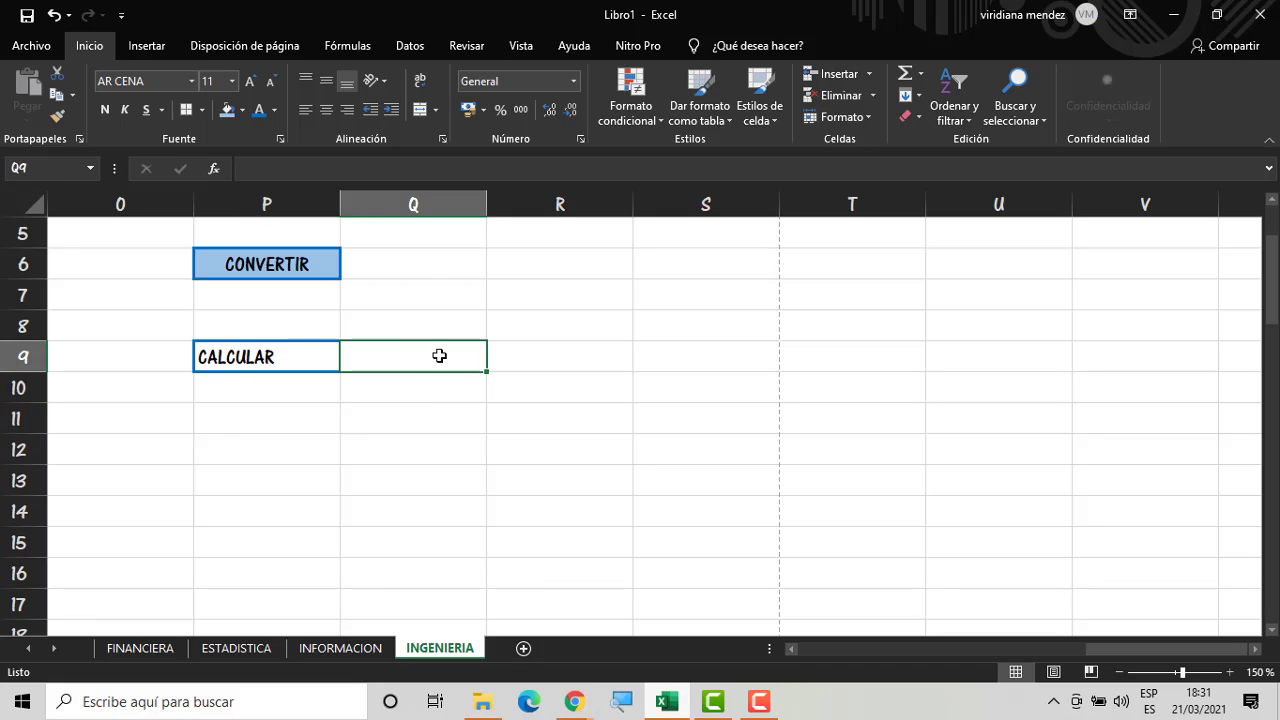
left_click(430, 417)
left_click(314, 411)
left_click(670, 350)
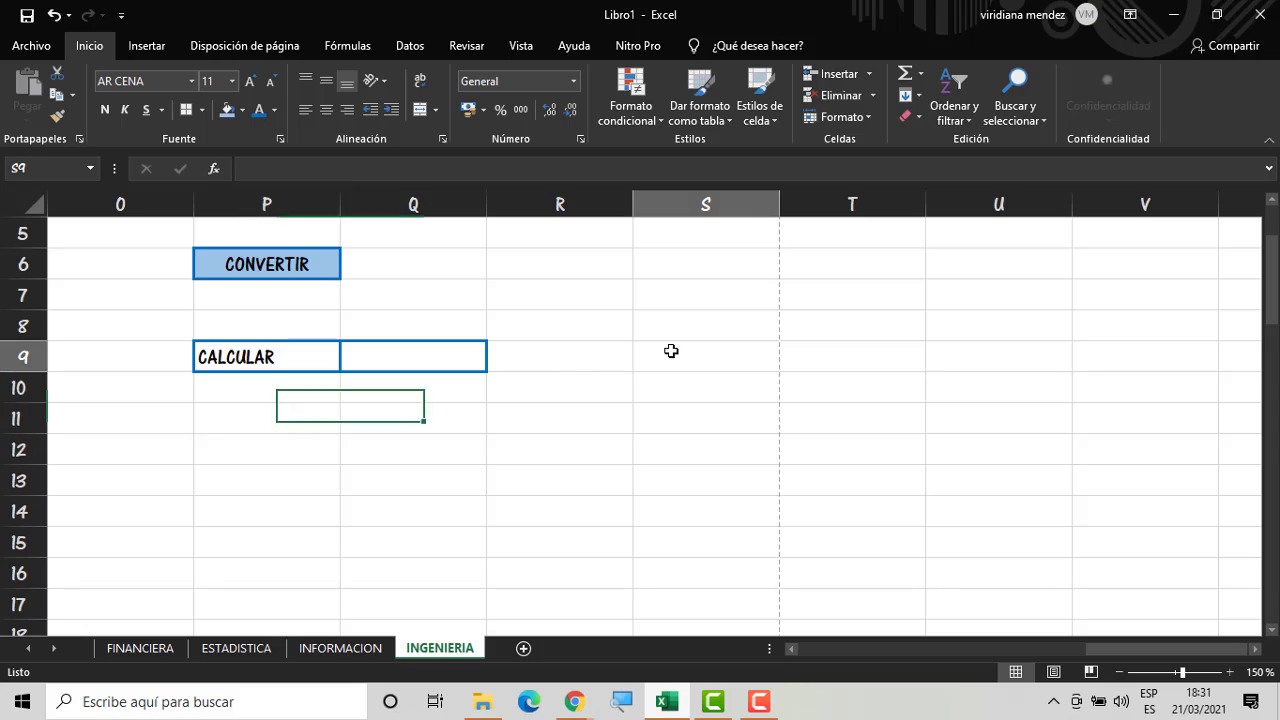
left_click_drag(748, 359, 800, 358)
left_click(738, 364)
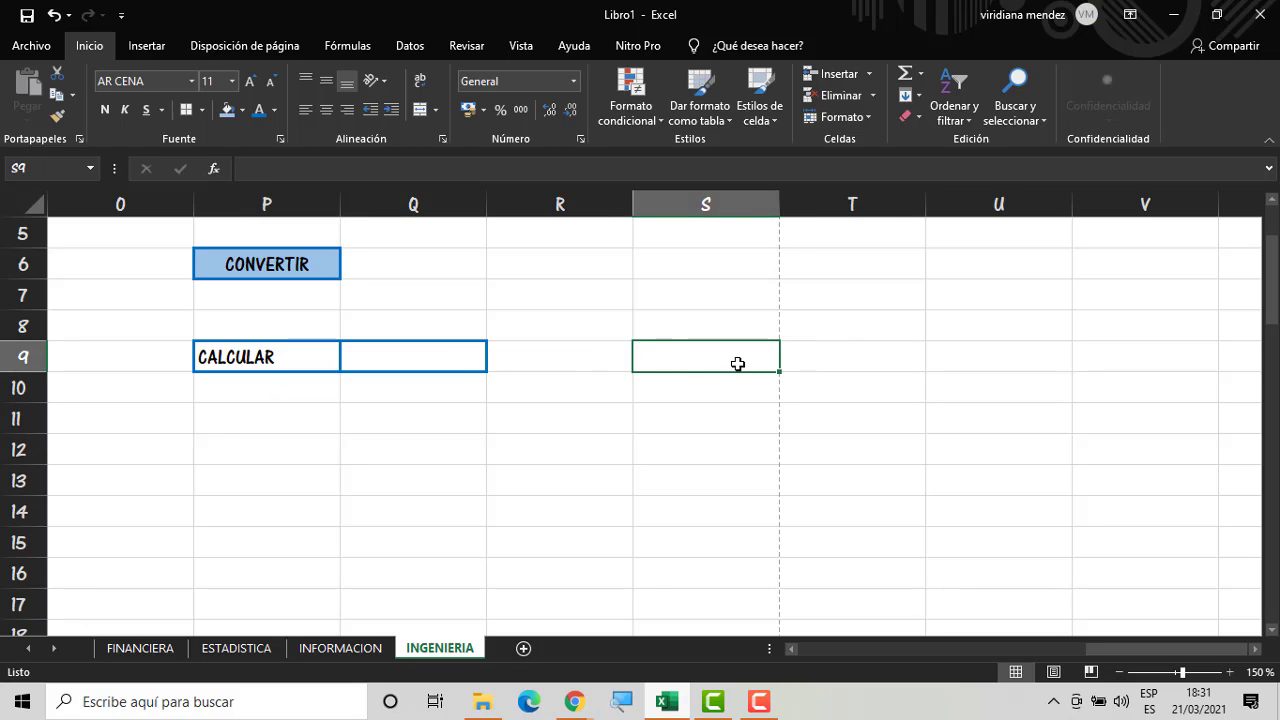
double_click(738, 364)
type("RESULTD")
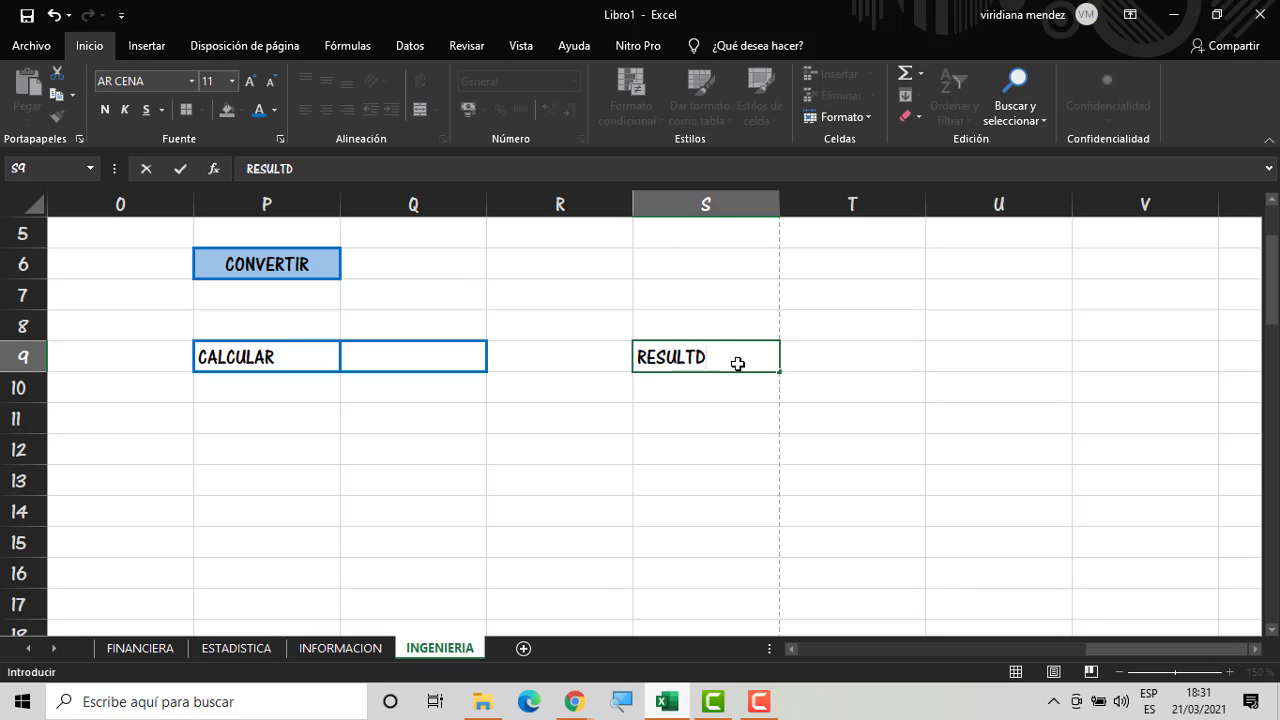
key("BackSpace")
type("ADO")
key("Tab")
double_click(736, 367)
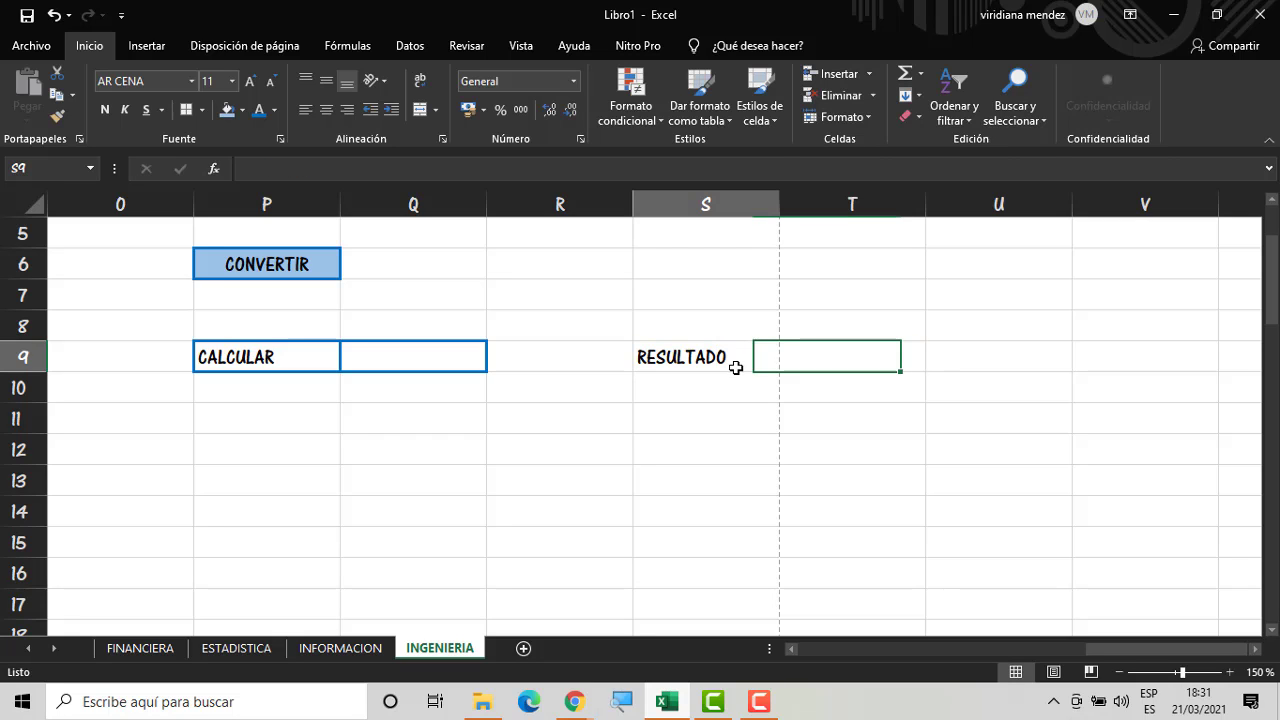
Apply blue borders to the RESULTADO label and its adjacent empty cell, S9:T9
left_click(795, 386)
left_click(770, 358)
left_click_drag(770, 357, 852, 357)
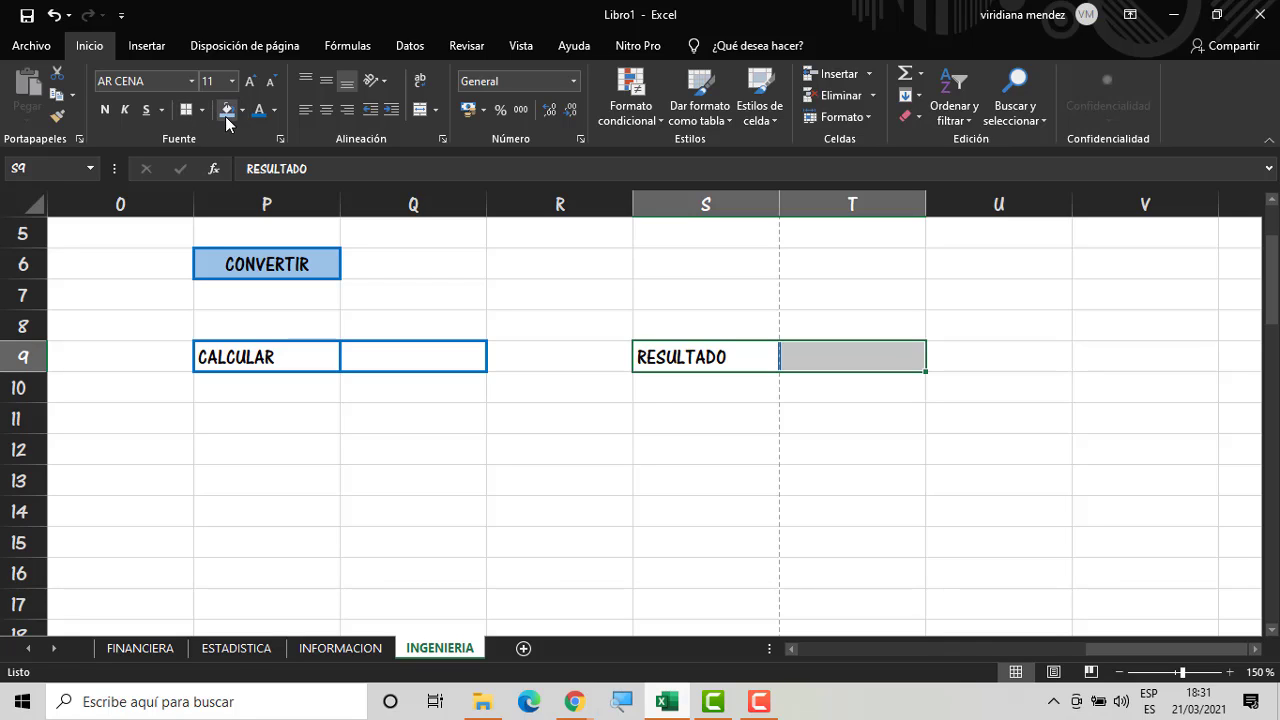
left_click(652, 398)
Fill the label cells RESULTADO (S9) and CALCULAR (P9) with the same light blue as the title
left_click(688, 360)
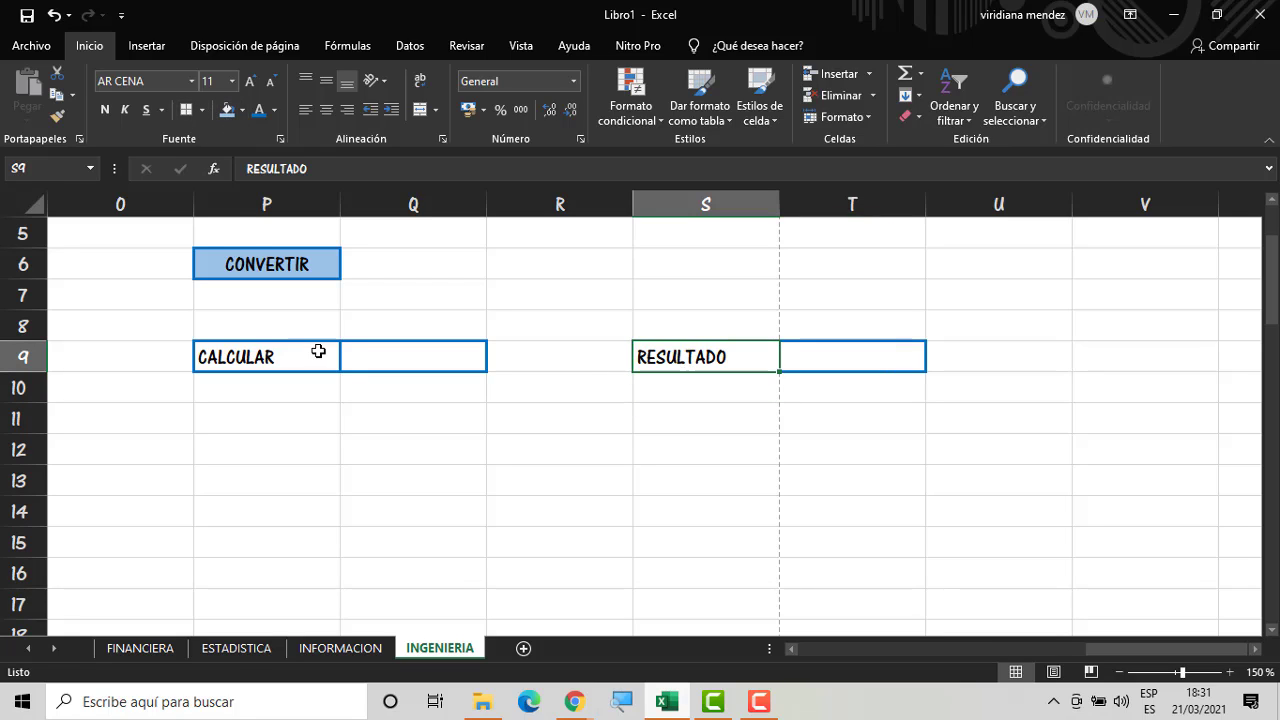
left_click(227, 110)
left_click(250, 355)
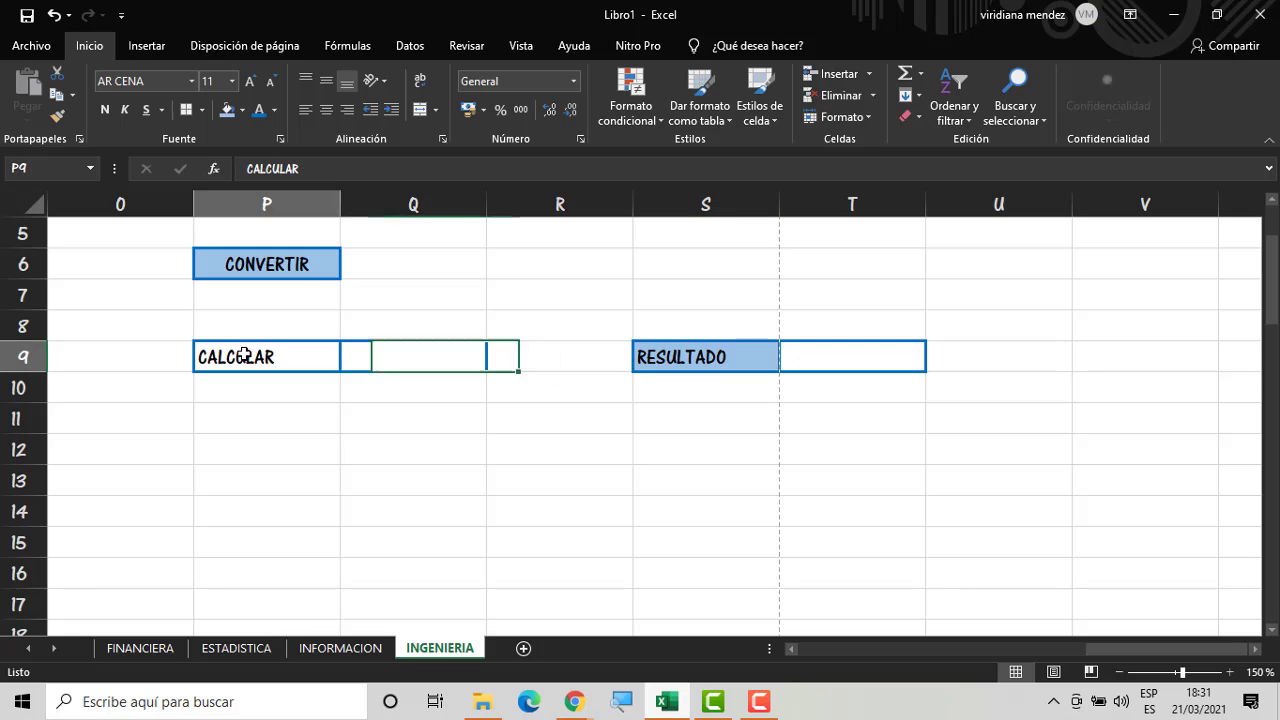
left_click(224, 110)
left_click(517, 509)
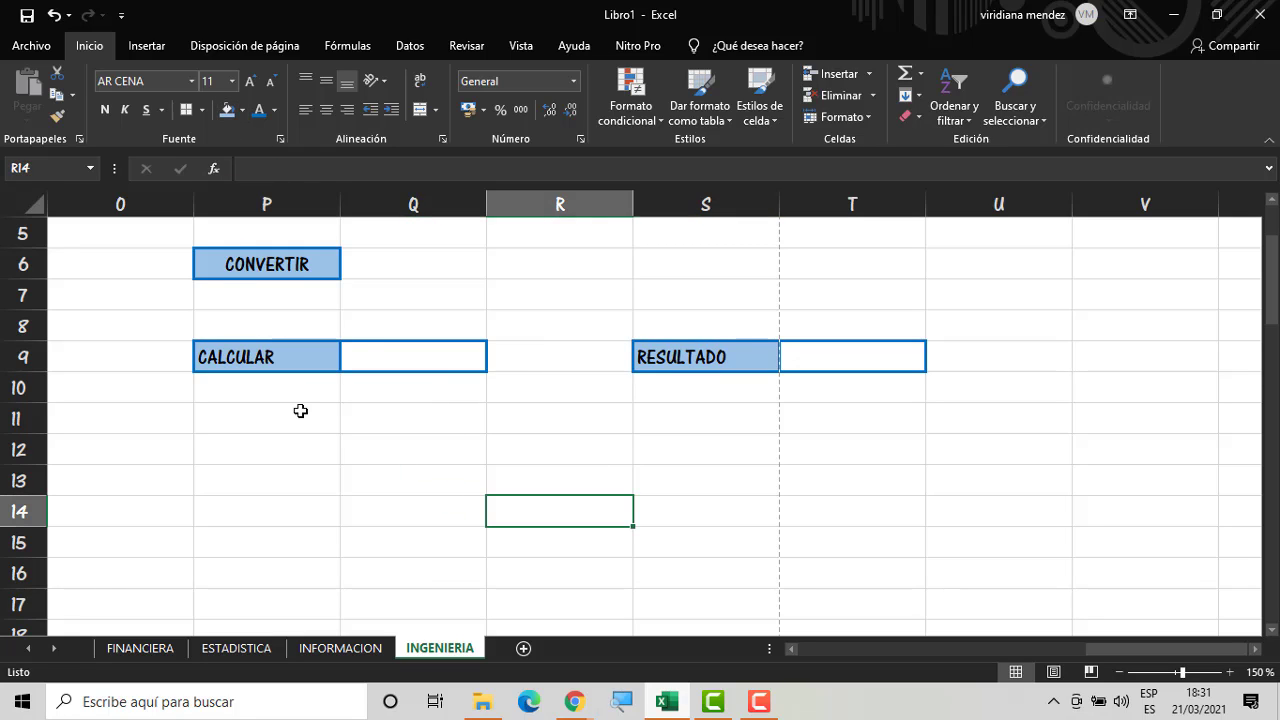
left_click(300, 411)
Enter a CONVERTIR formula in T9 that converts the number in Q9 from metres ("m") to yards ("yd")
left_click(814, 360)
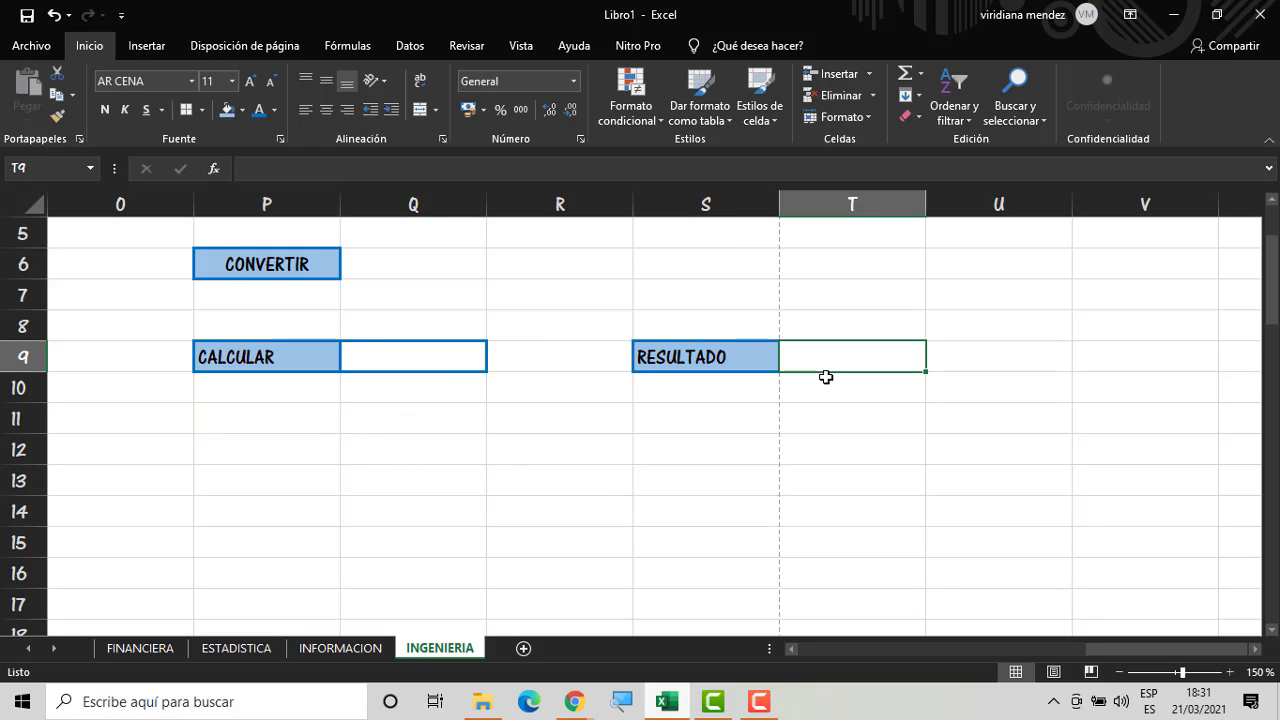
type("=")
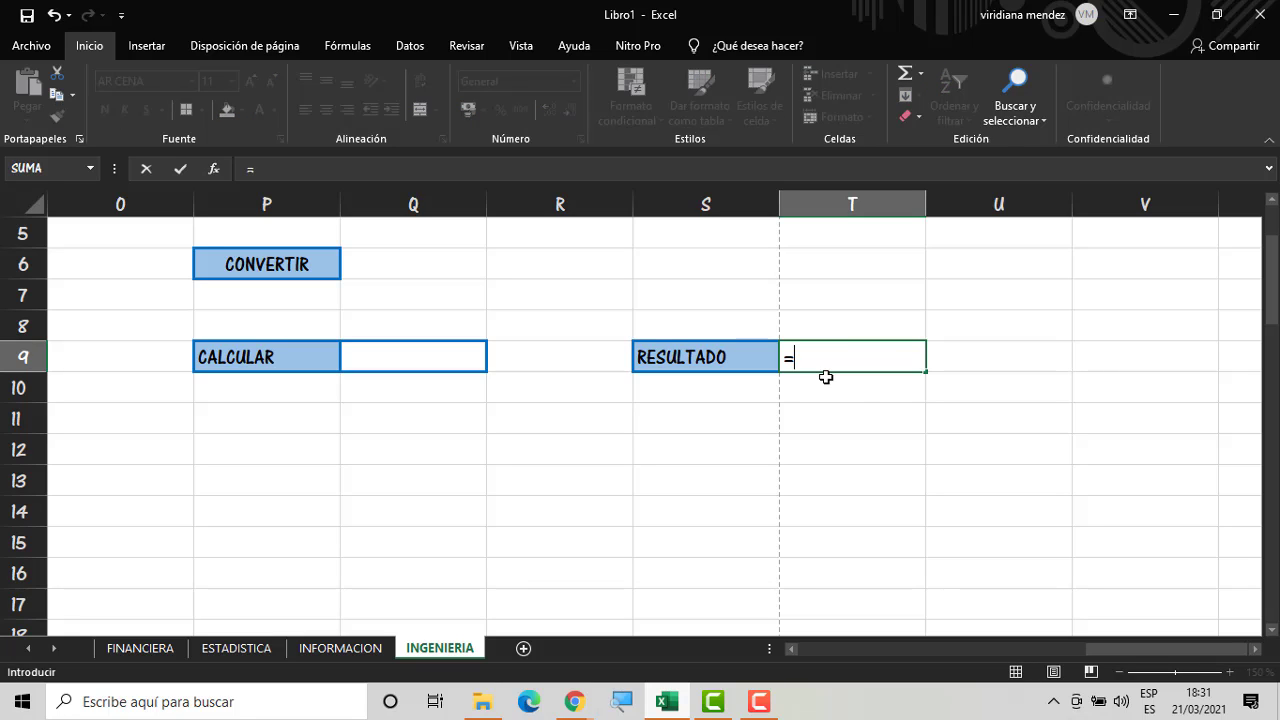
type("CO")
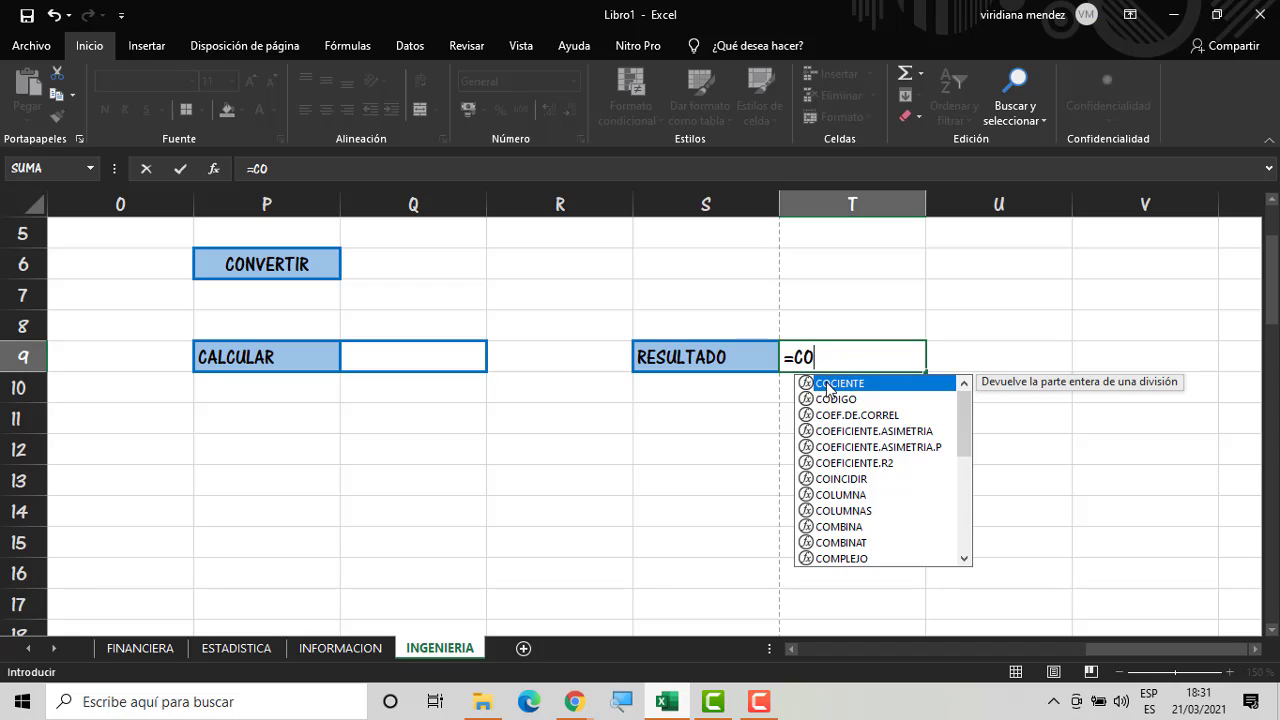
type("N")
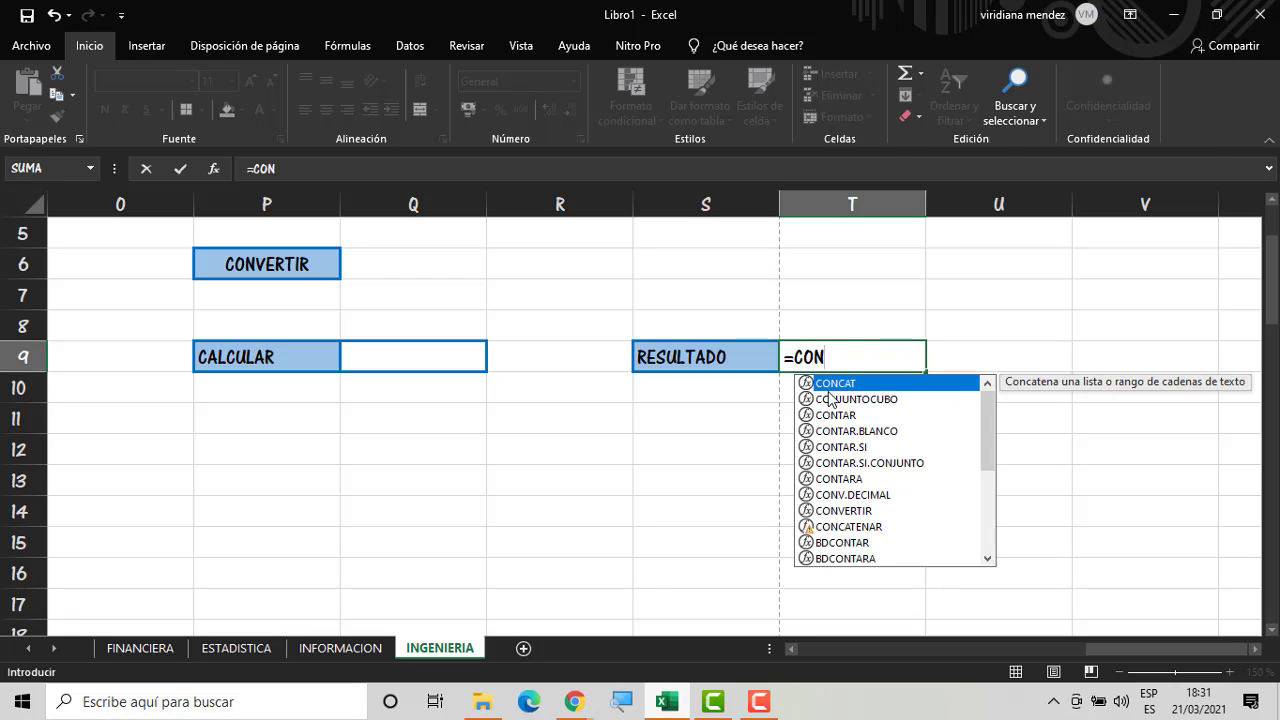
type("V")
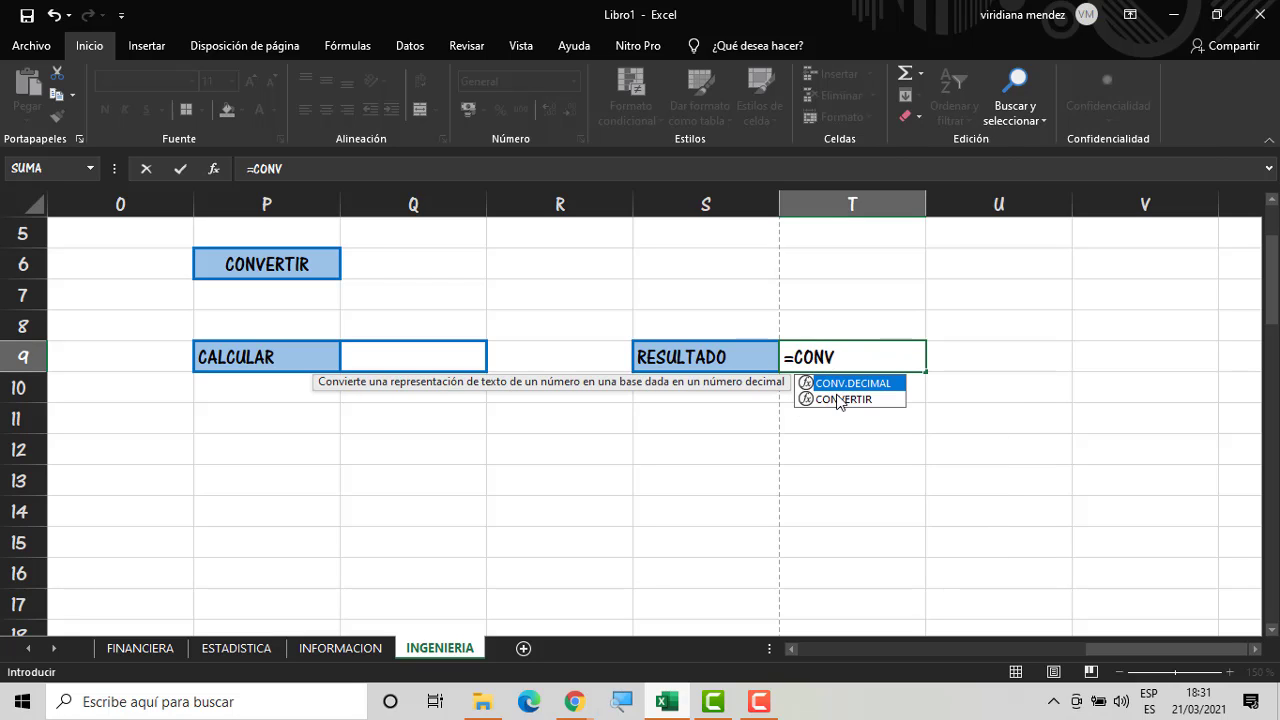
double_click(836, 399)
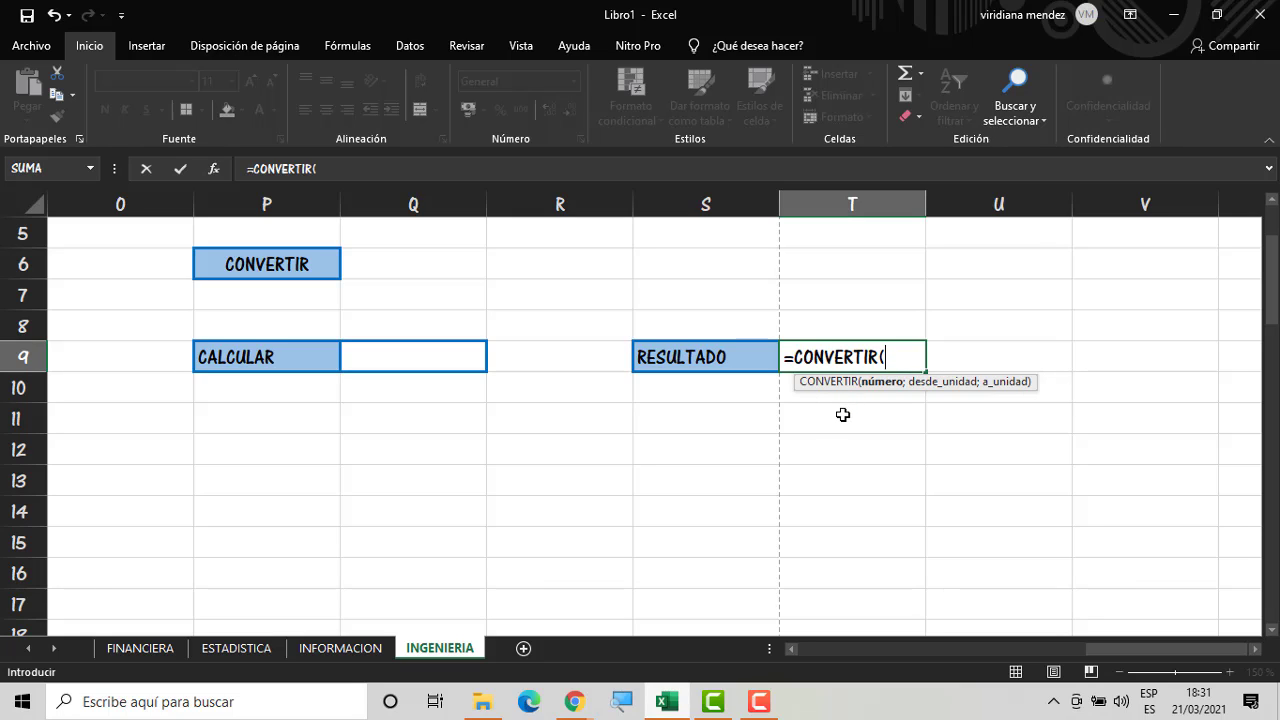
left_click(423, 350)
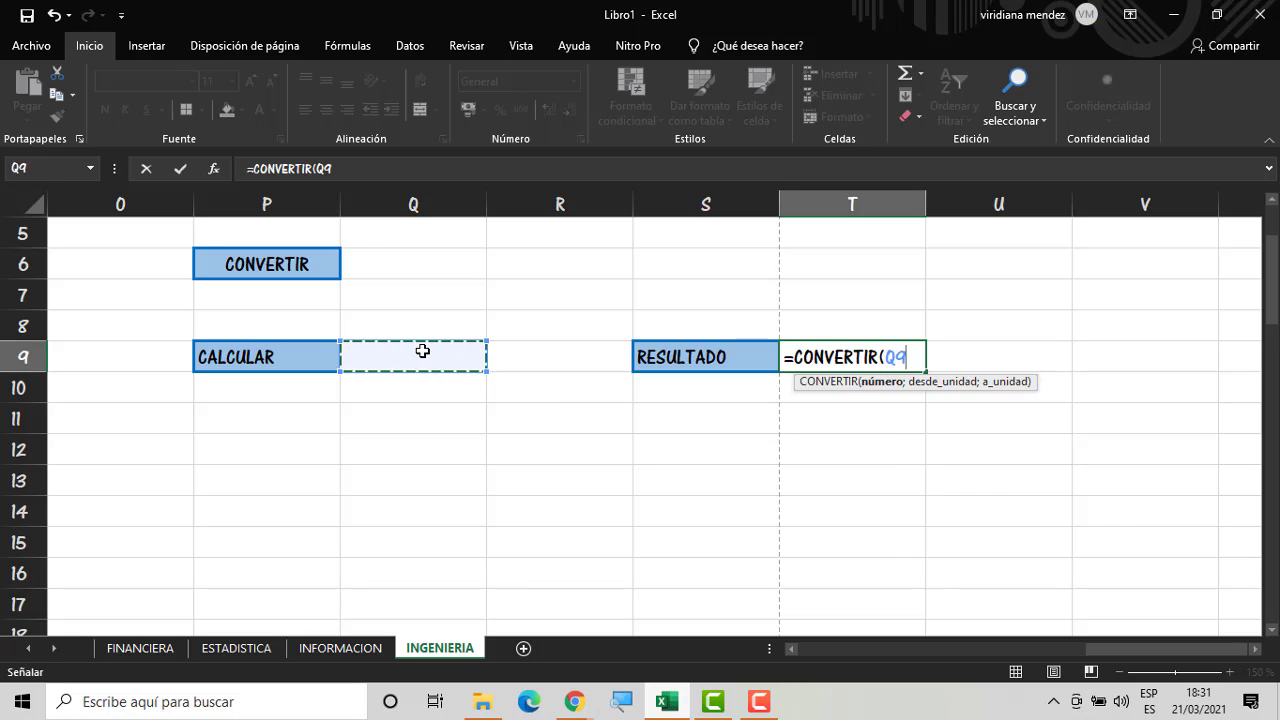
type(";")
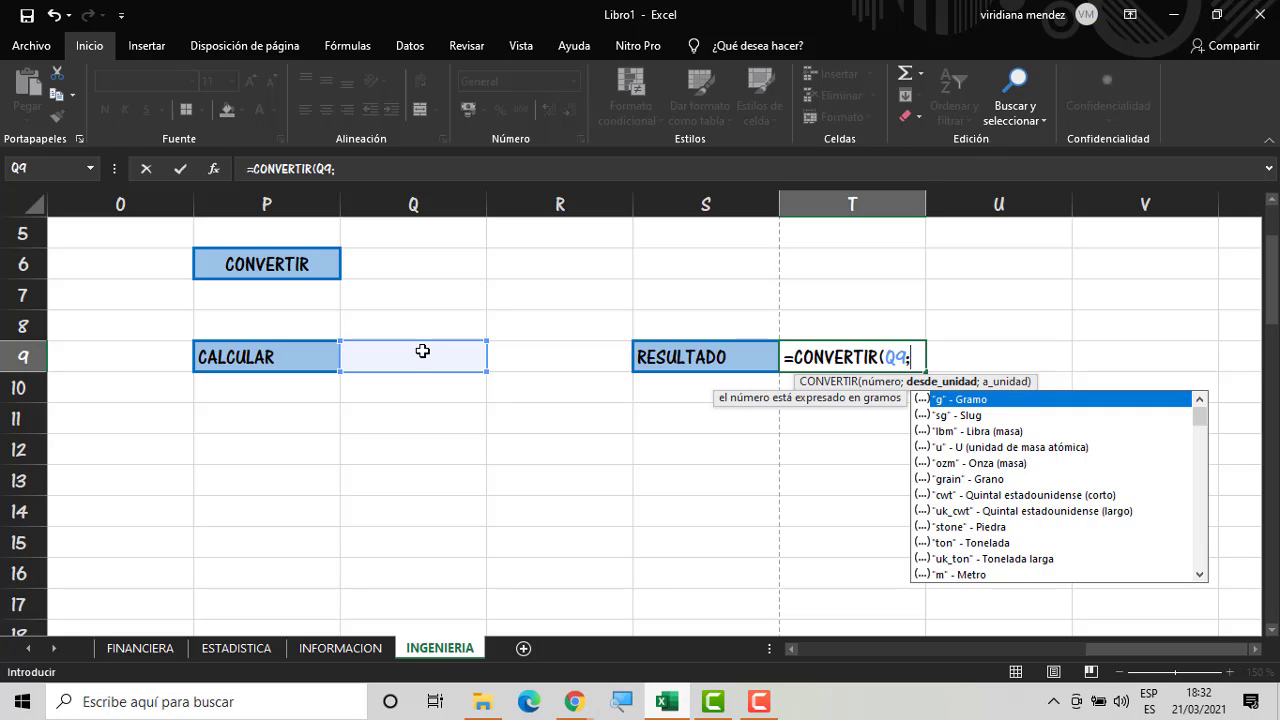
double_click(970, 575)
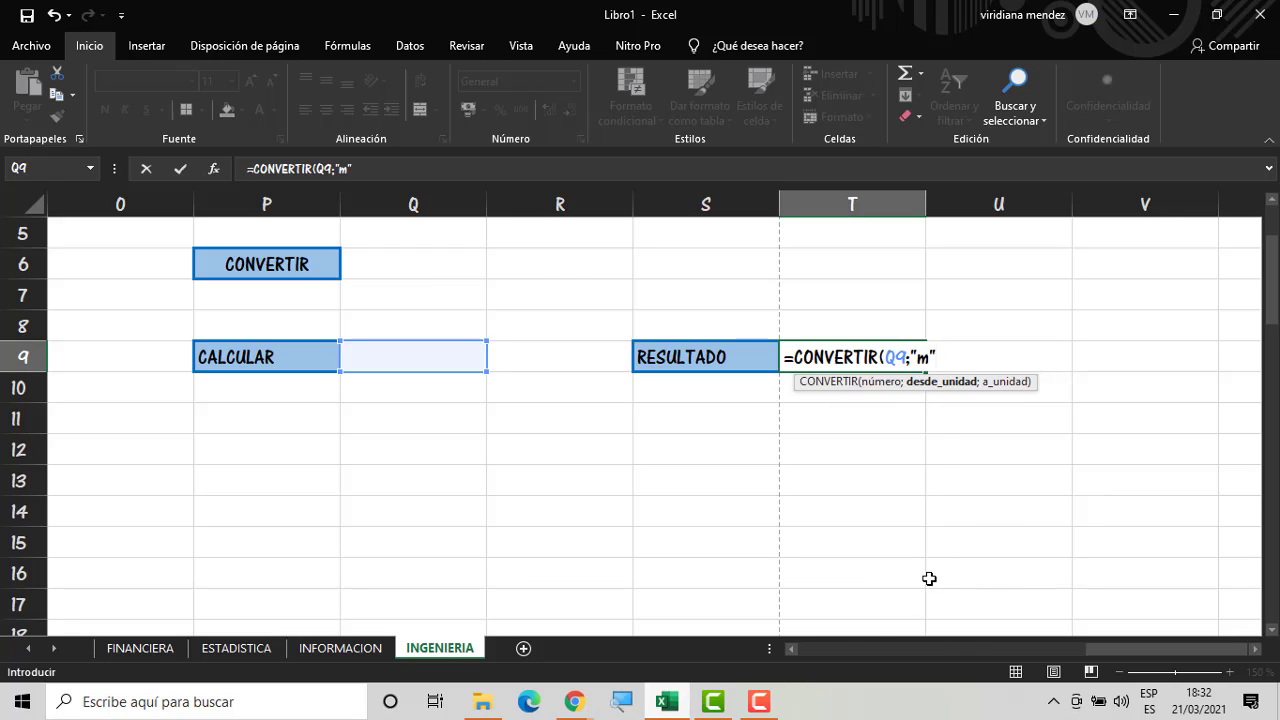
type(";")
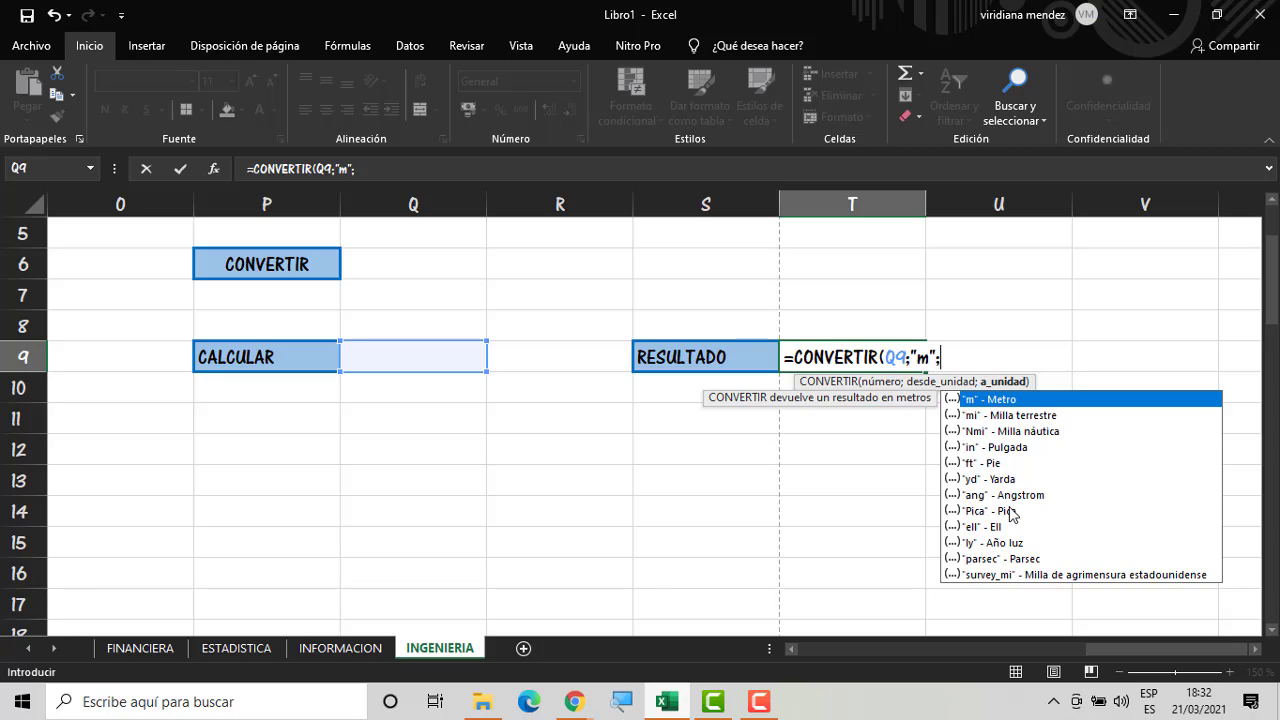
left_click(1007, 484)
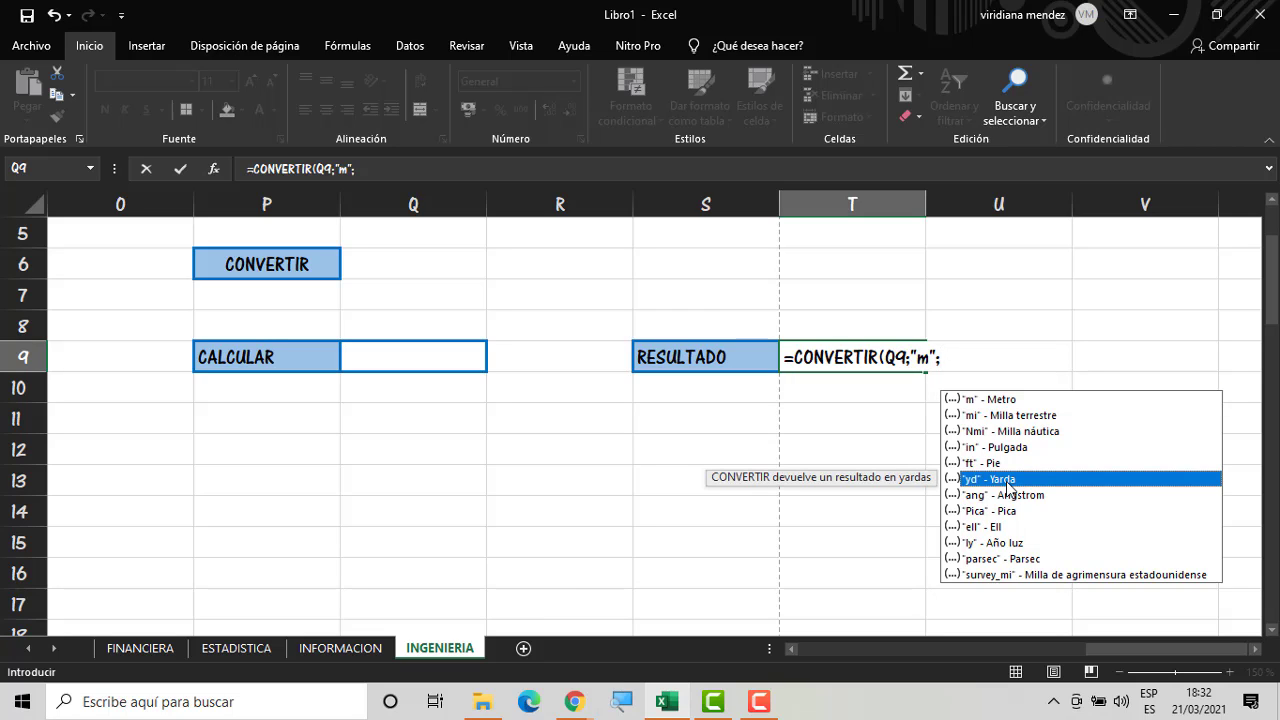
double_click(1008, 481)
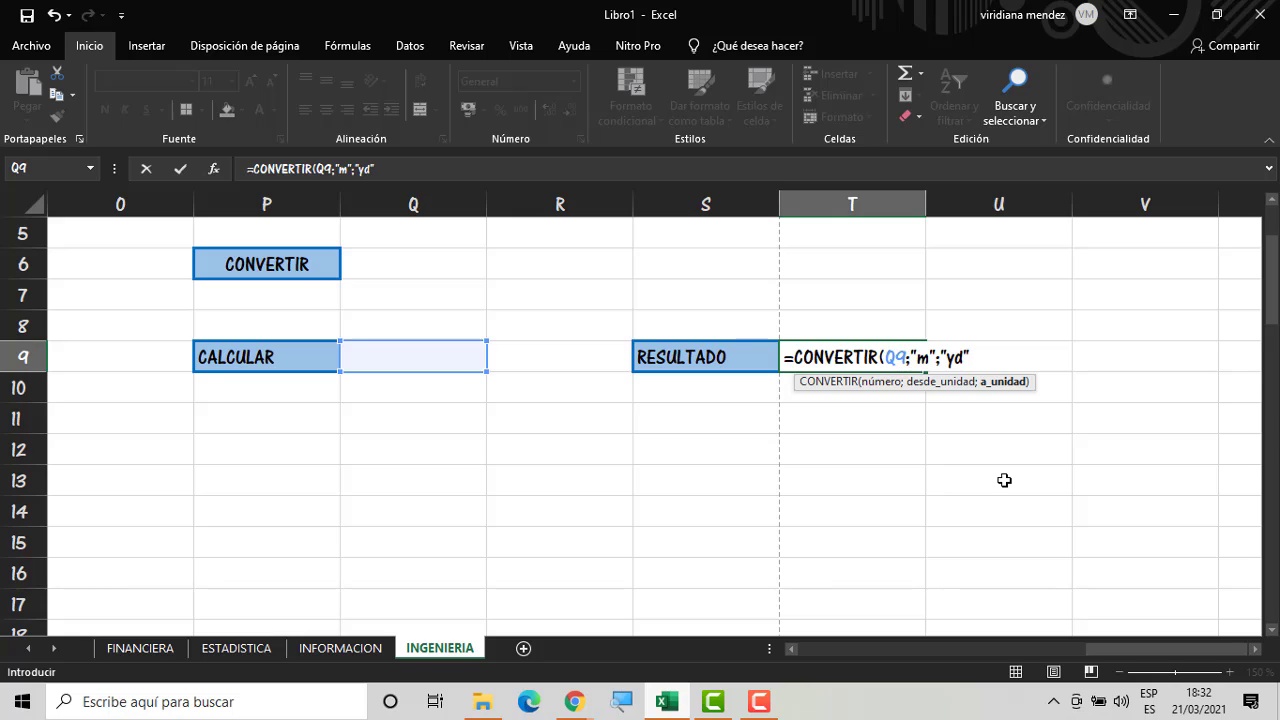
key("Return")
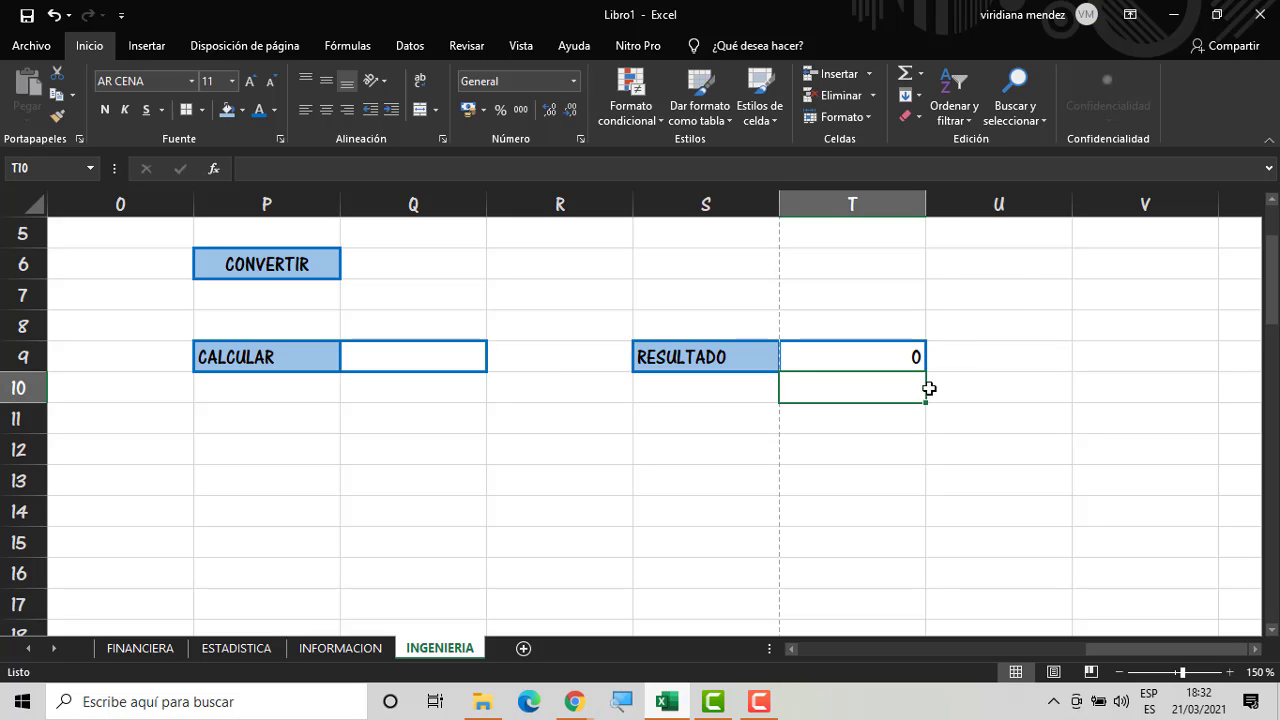
left_click(896, 355)
left_click(871, 409)
left_click(871, 346)
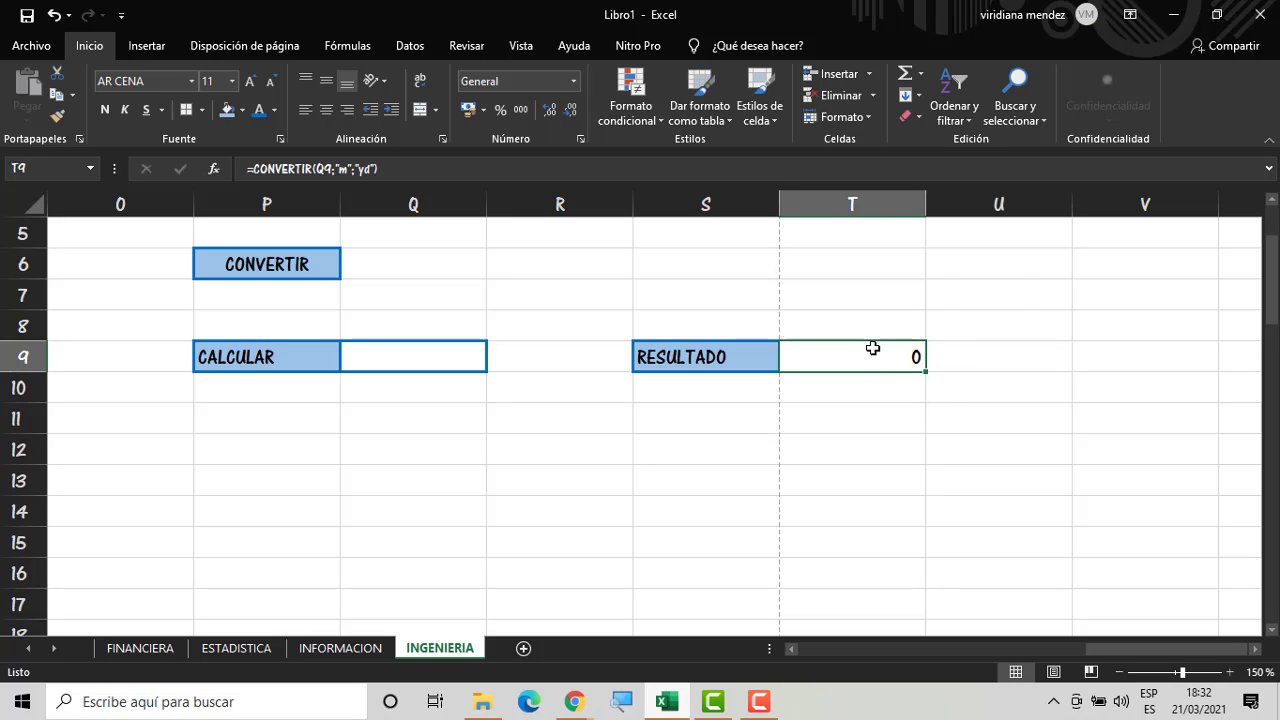
left_click(858, 414)
left_click(860, 357)
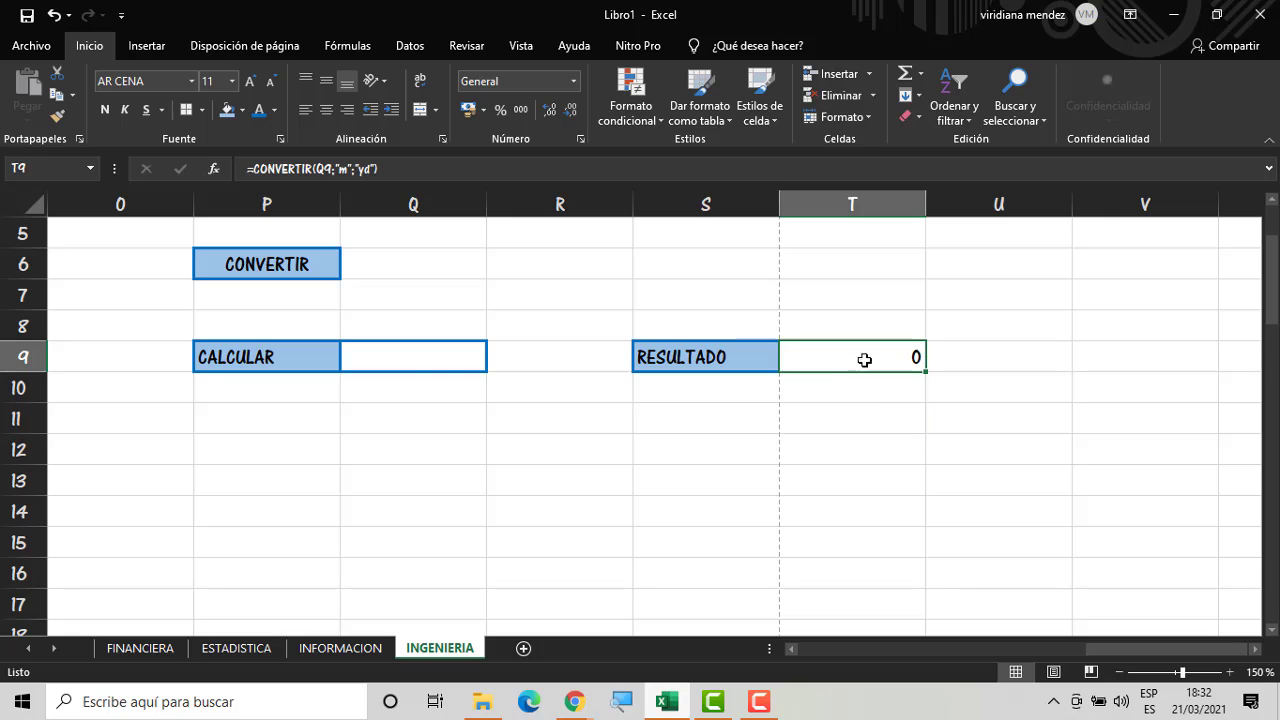
Enter 1 in Q9, beside the CALCULAR label, as the number to convert
left_click(423, 370)
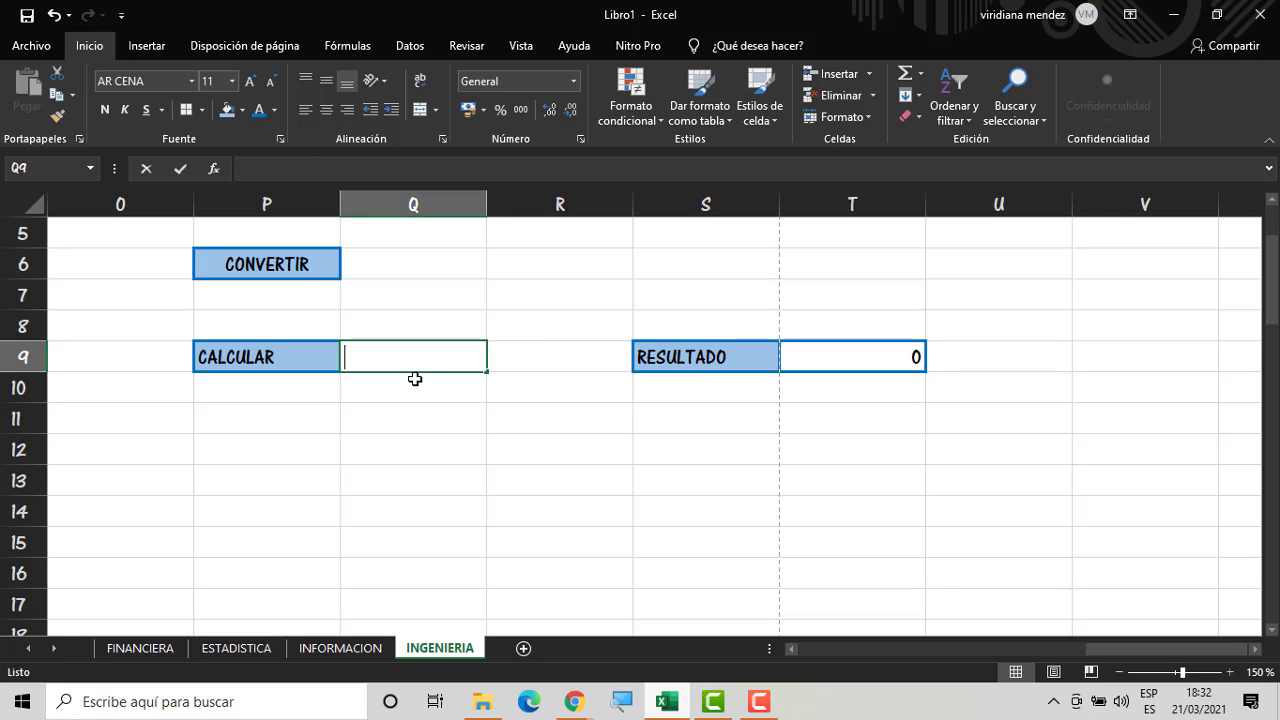
type("1")
key("Return")
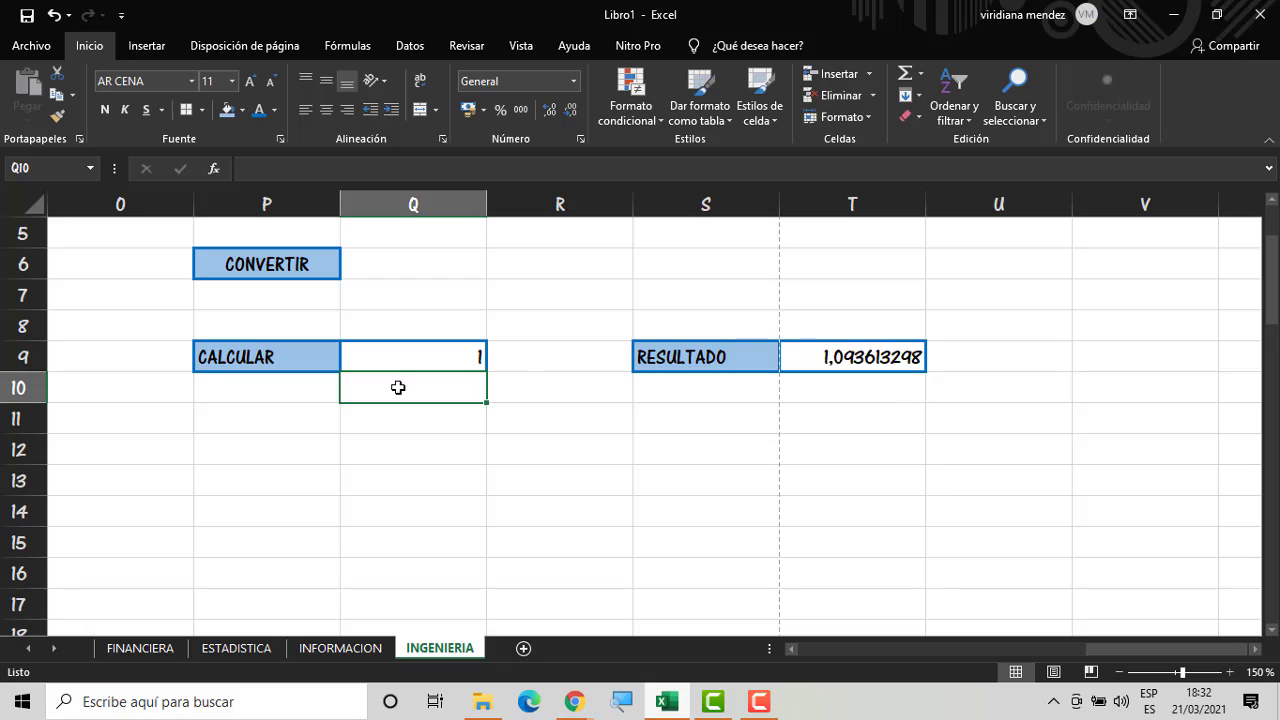
left_click(842, 368)
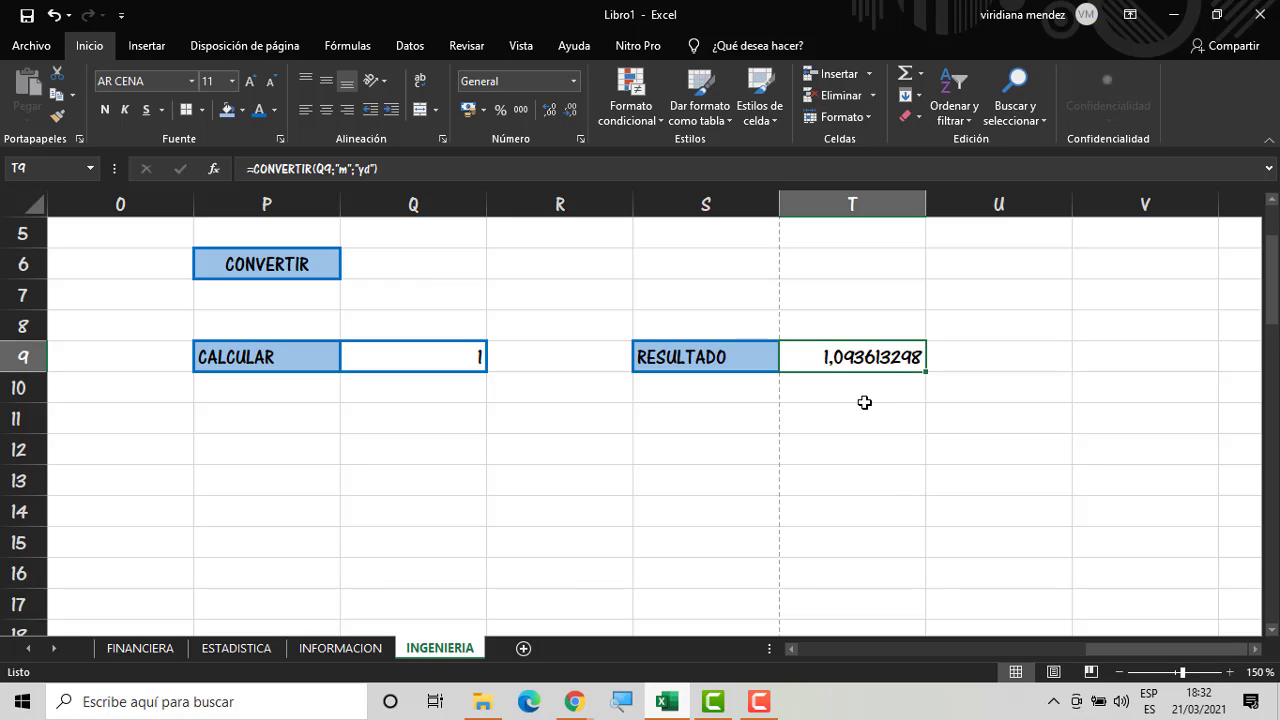
double_click(1064, 383)
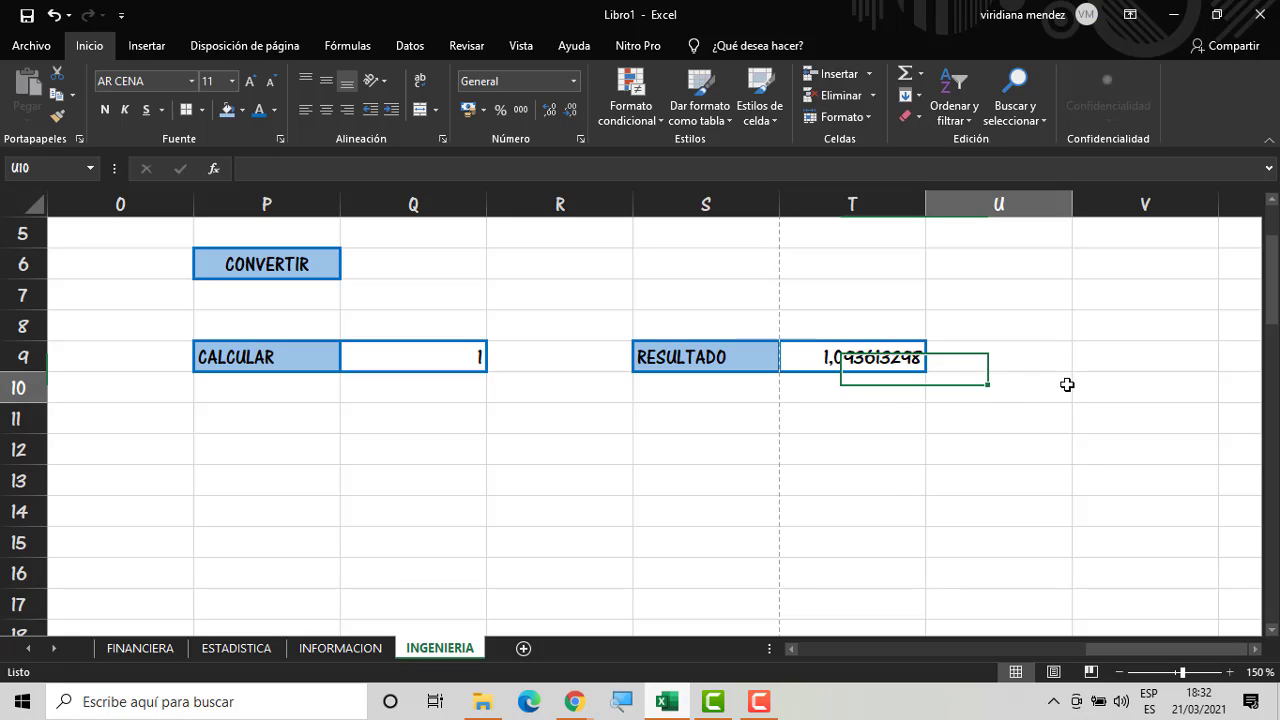
left_click(886, 396)
left_click(878, 437)
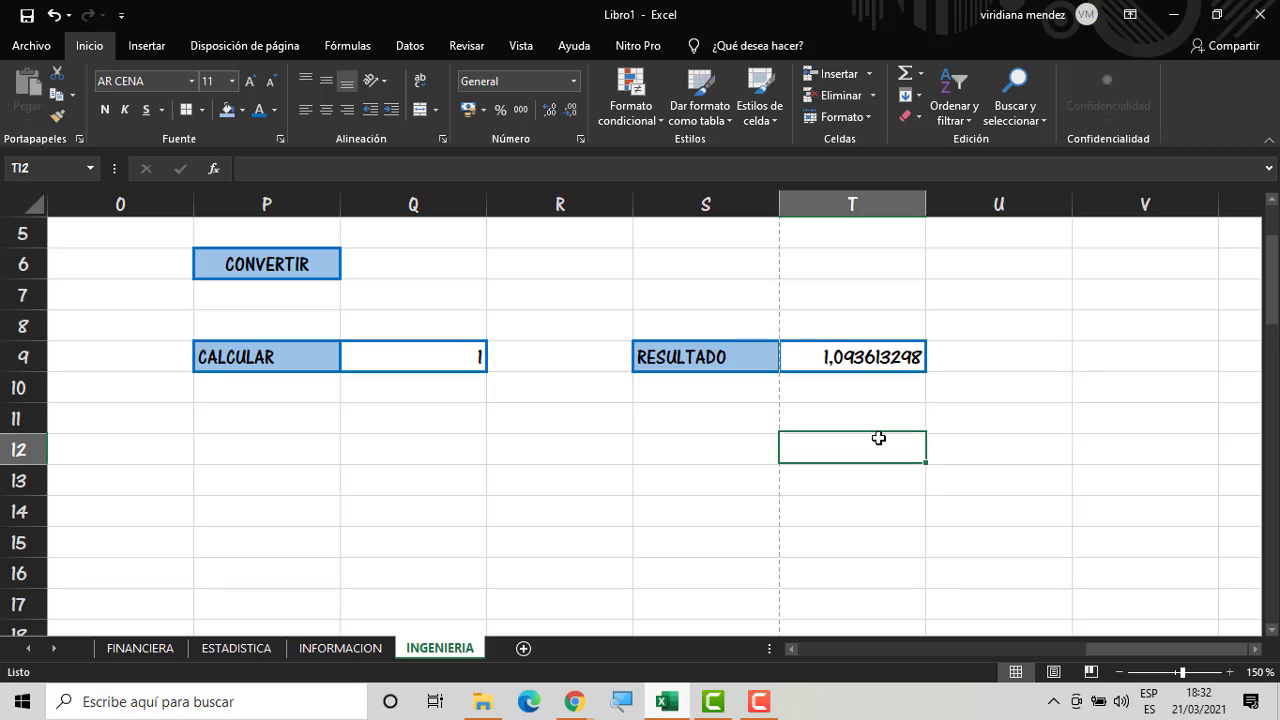
left_click(845, 414)
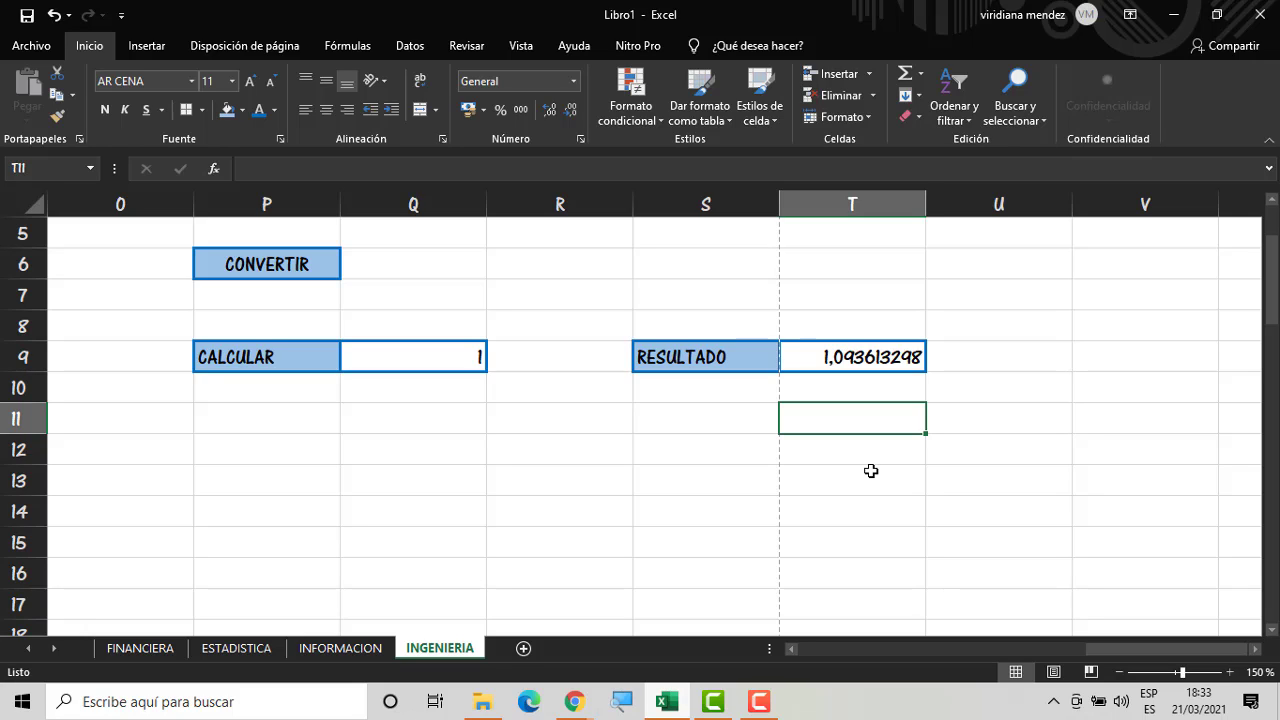
Enter the heading METROS A YARDAS in S8, directly above the RESULTADO label
left_click(726, 322)
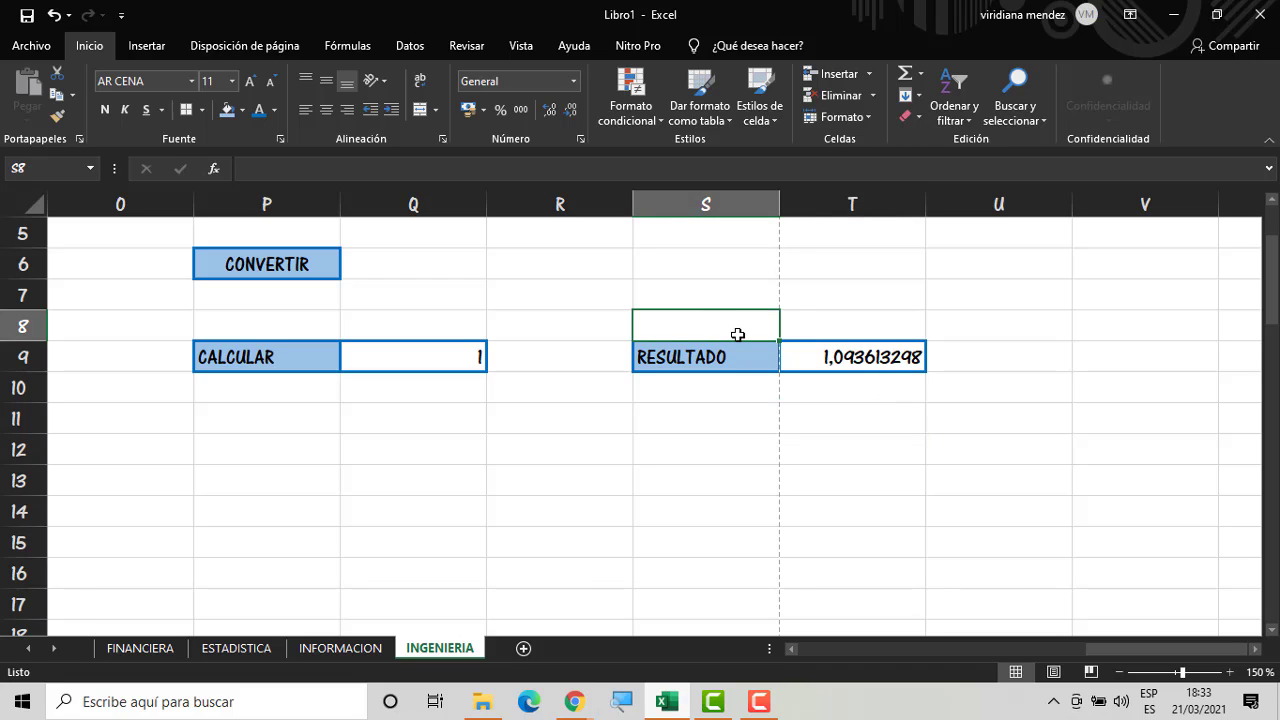
type("METROS")
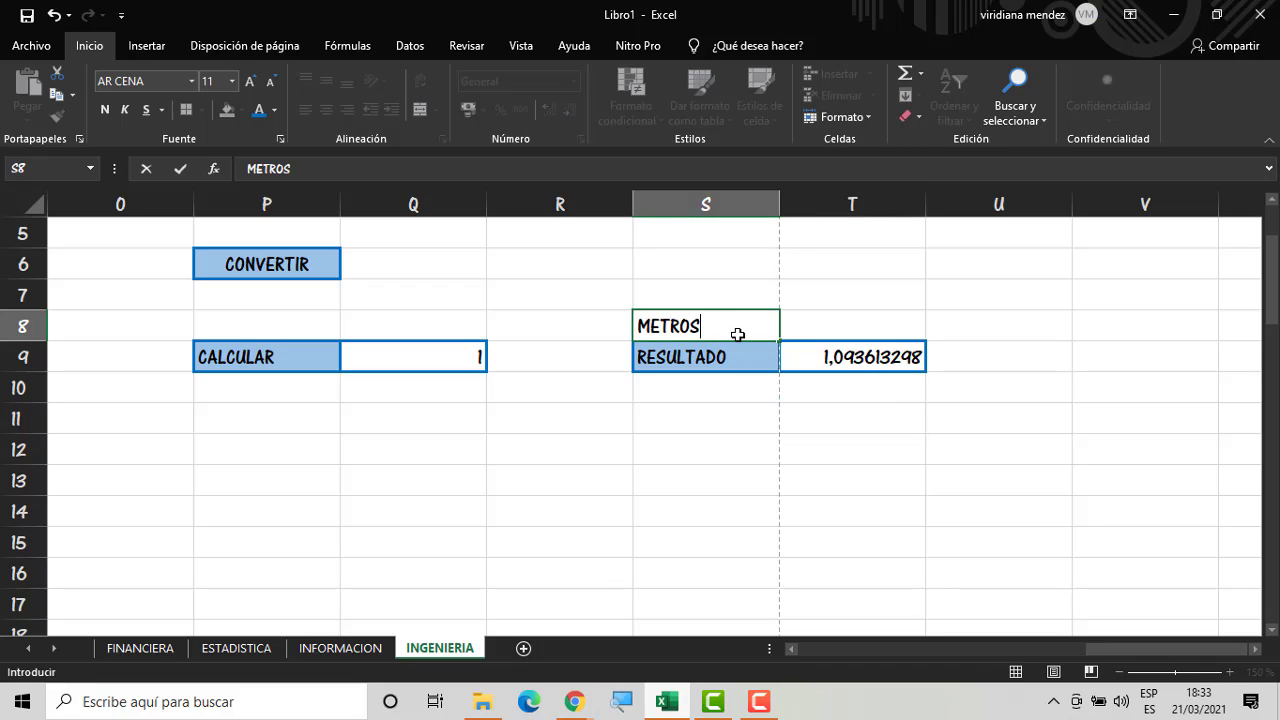
type(" A YARDAS")
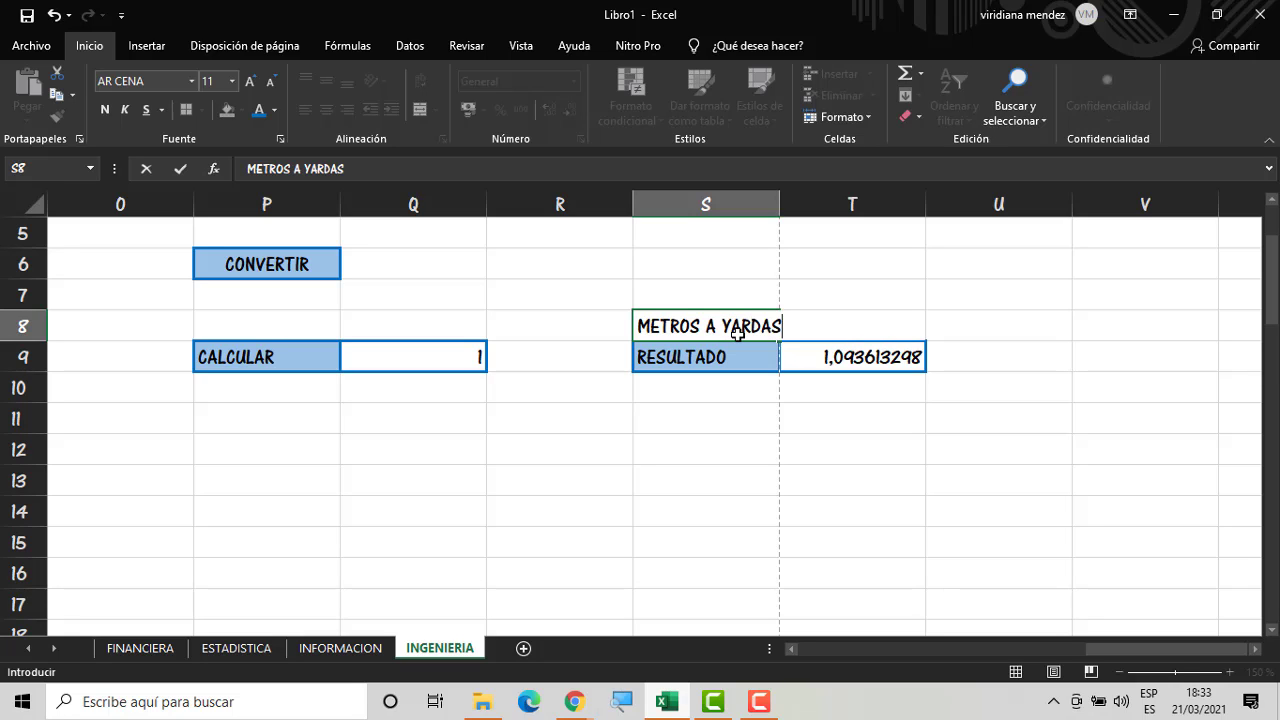
key("Return")
Add a second RESULTADO label in cell S11, below the first conversion result
key("Return")
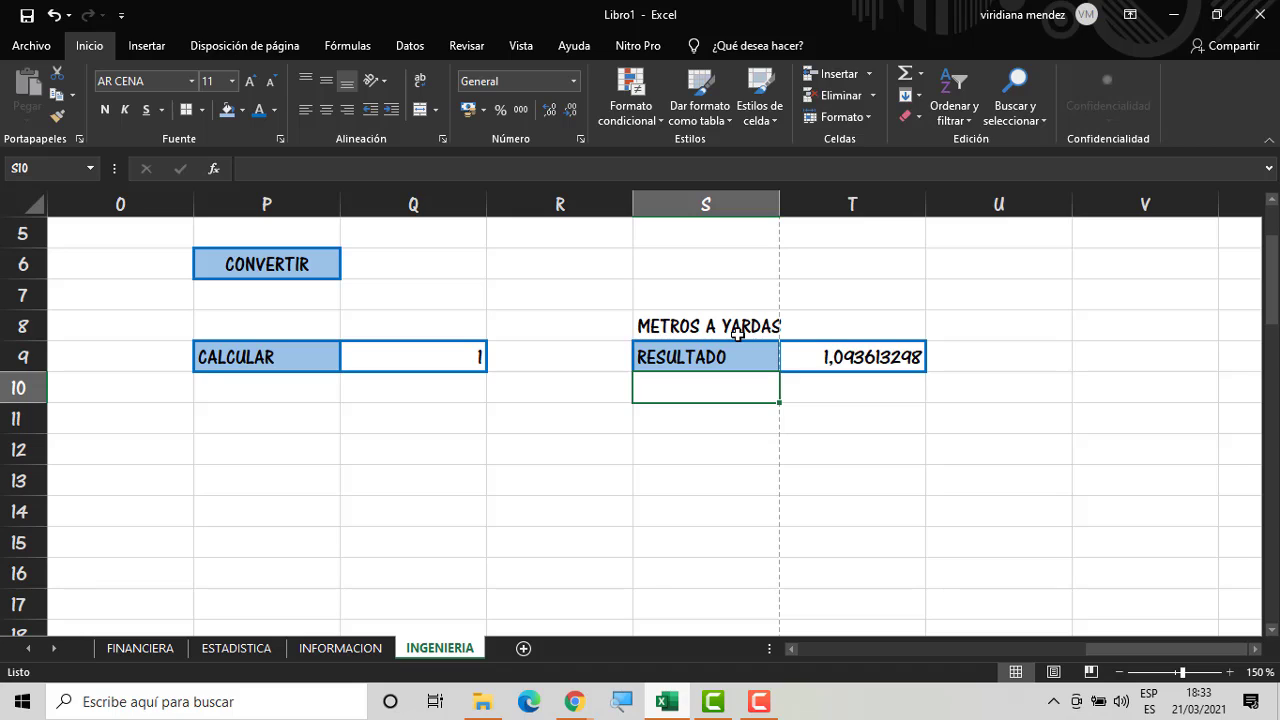
key("Return")
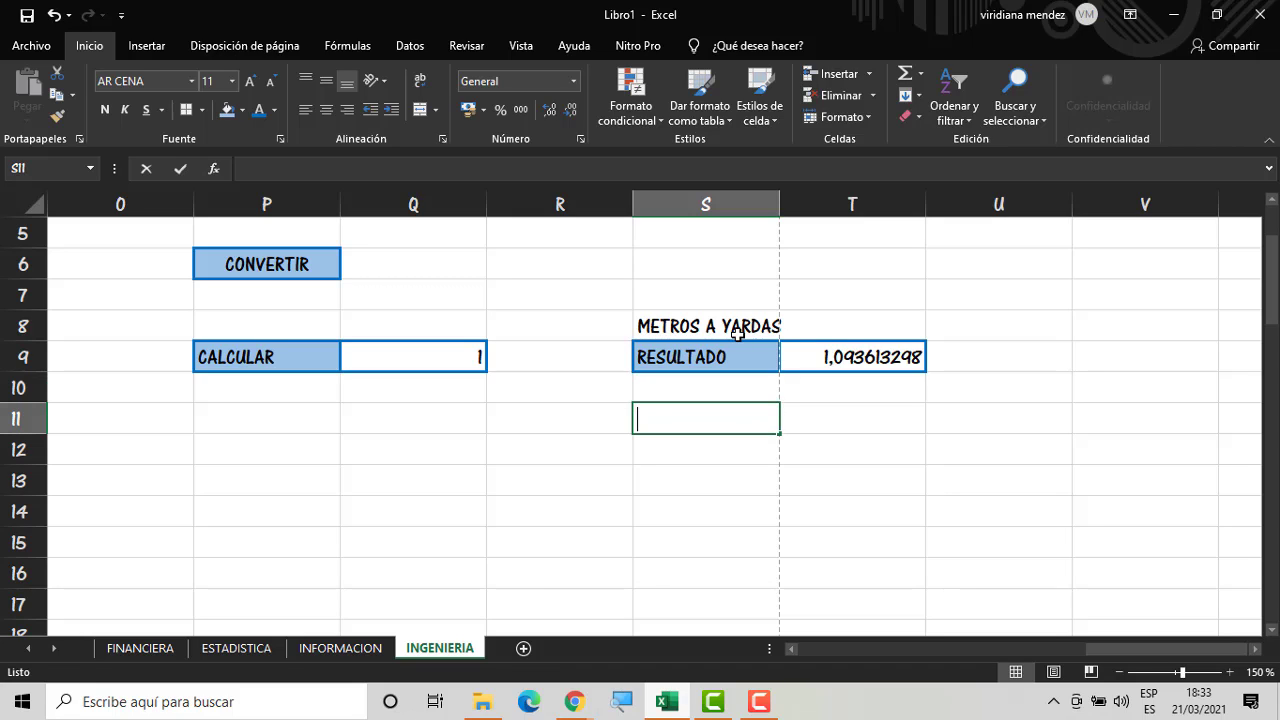
type("RESULTAD")
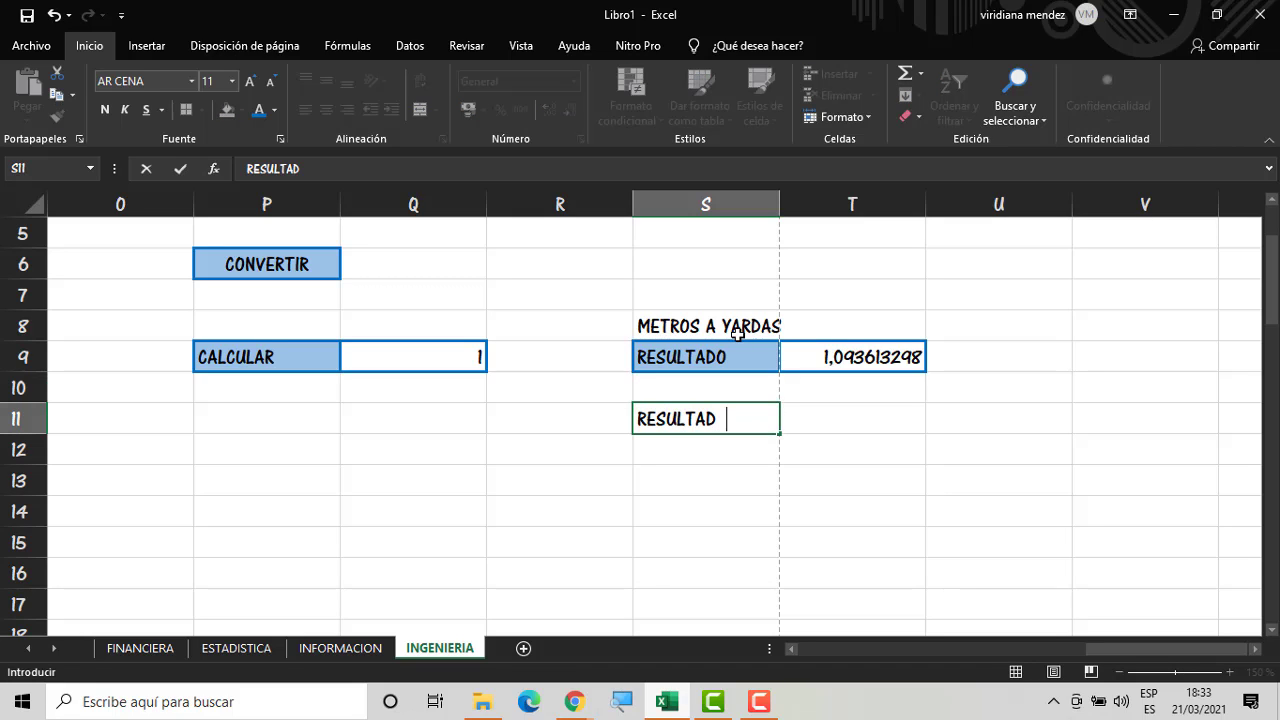
type("O")
key("Tab")
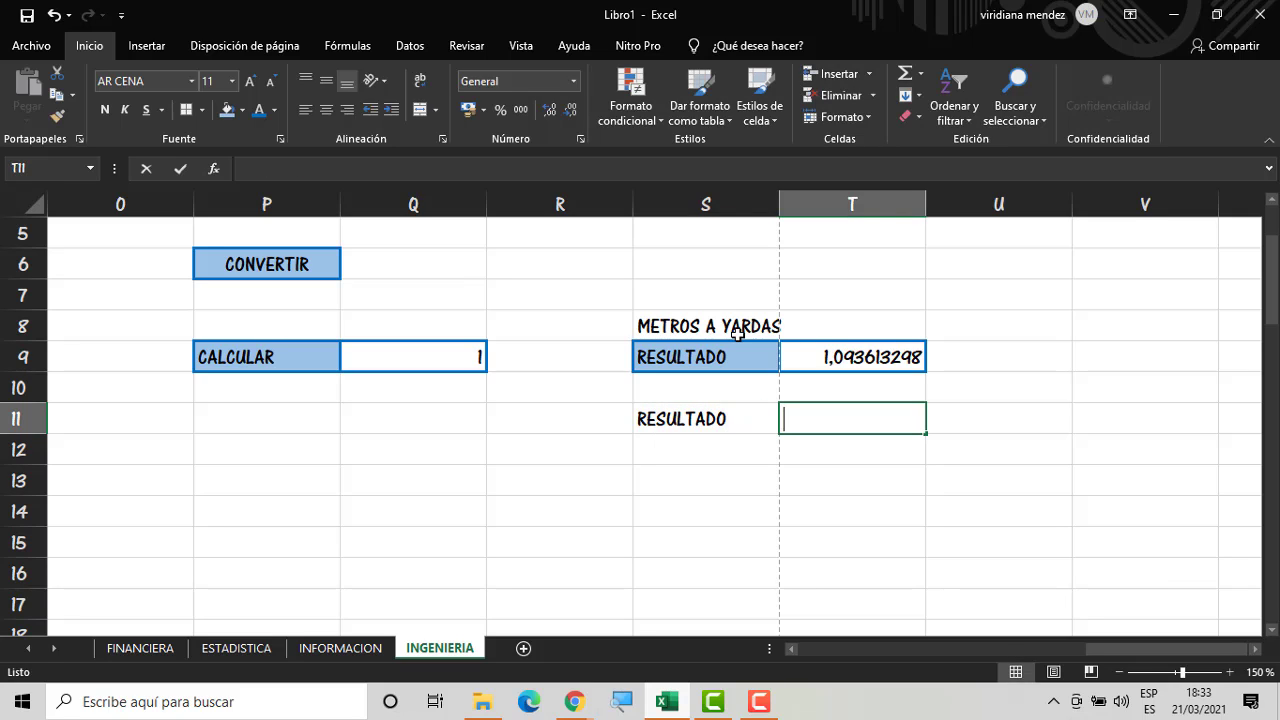
Enter a CONVERTIR formula in T11 that converts the number in Q9 from "bit" to "byte"
type("=")
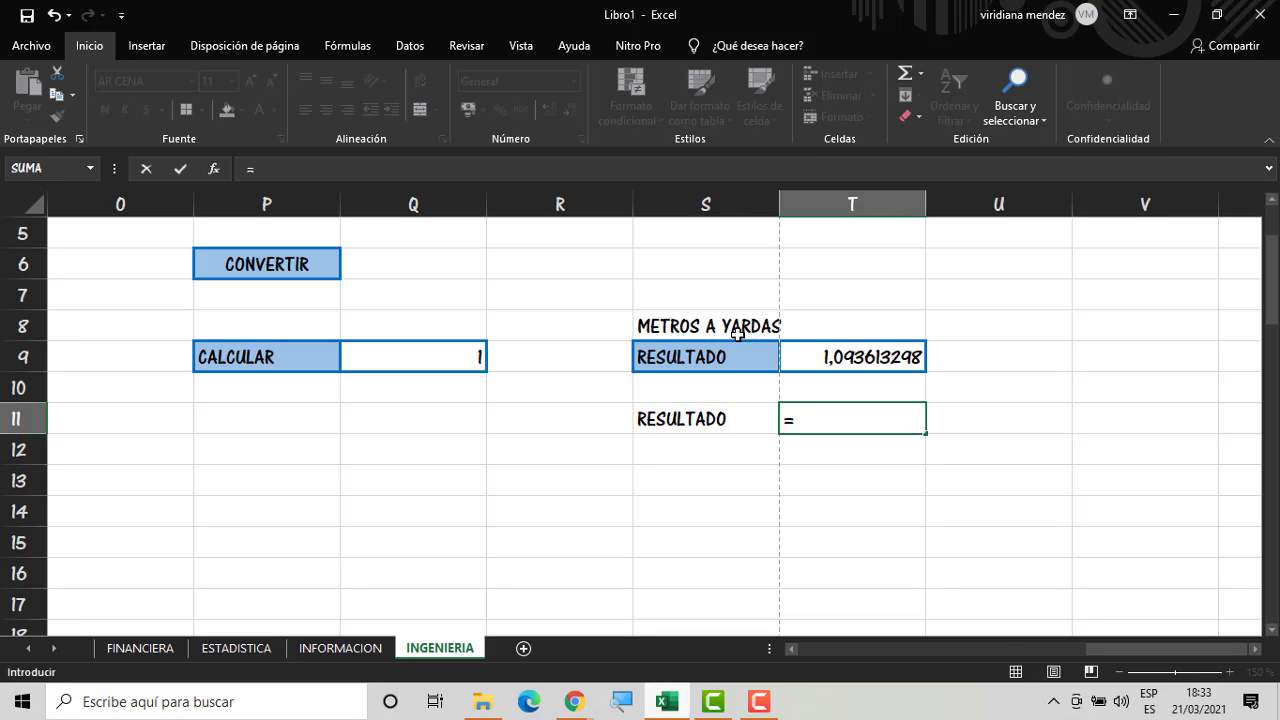
type("CONV")
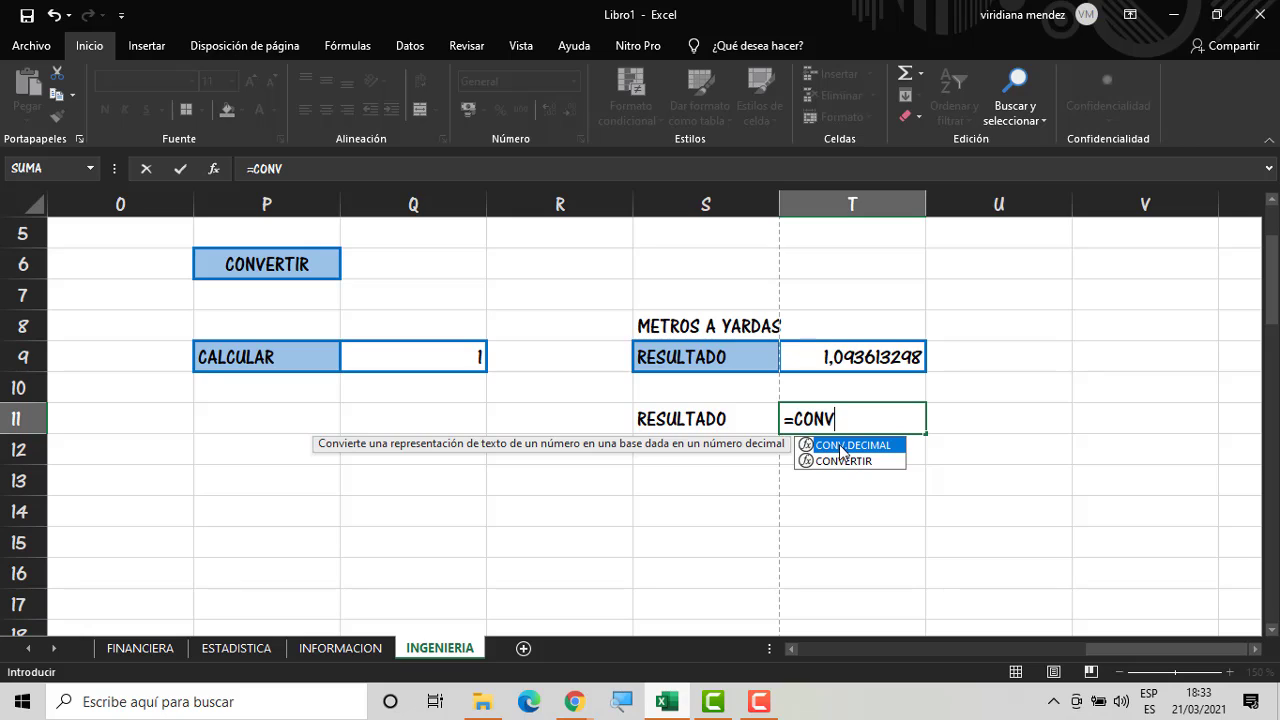
double_click(843, 461)
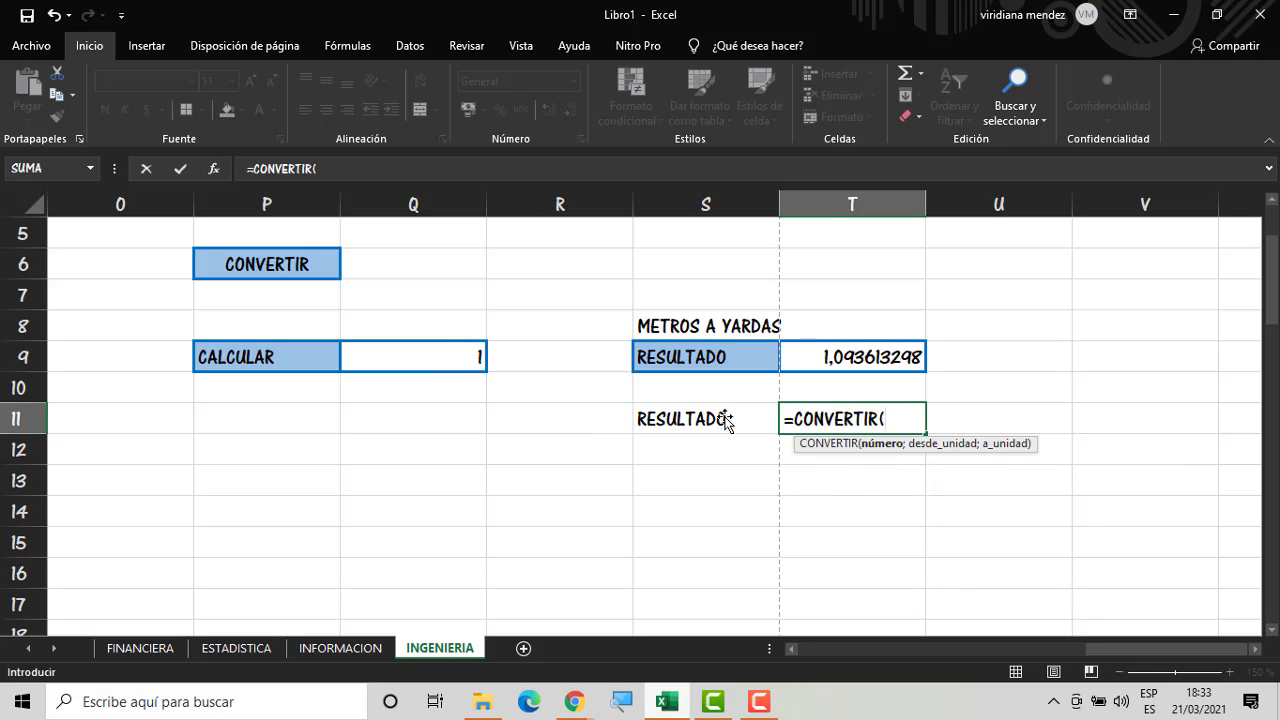
left_click(445, 356)
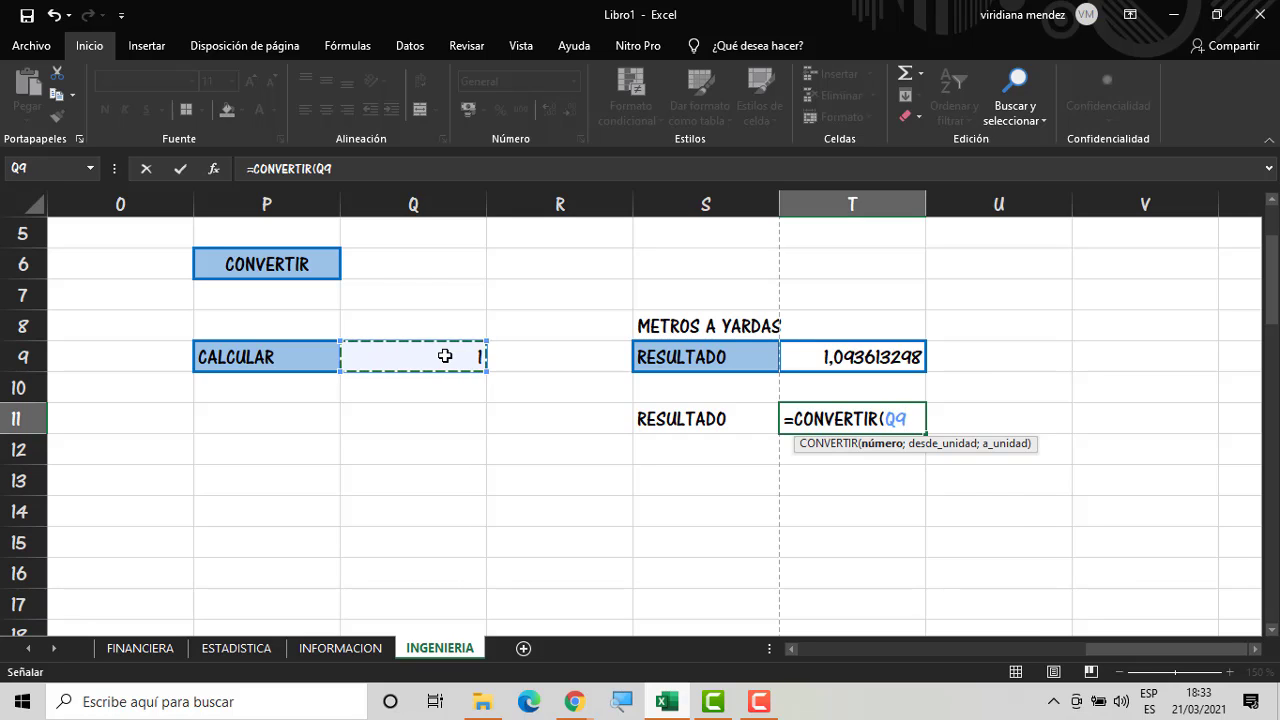
type(";")
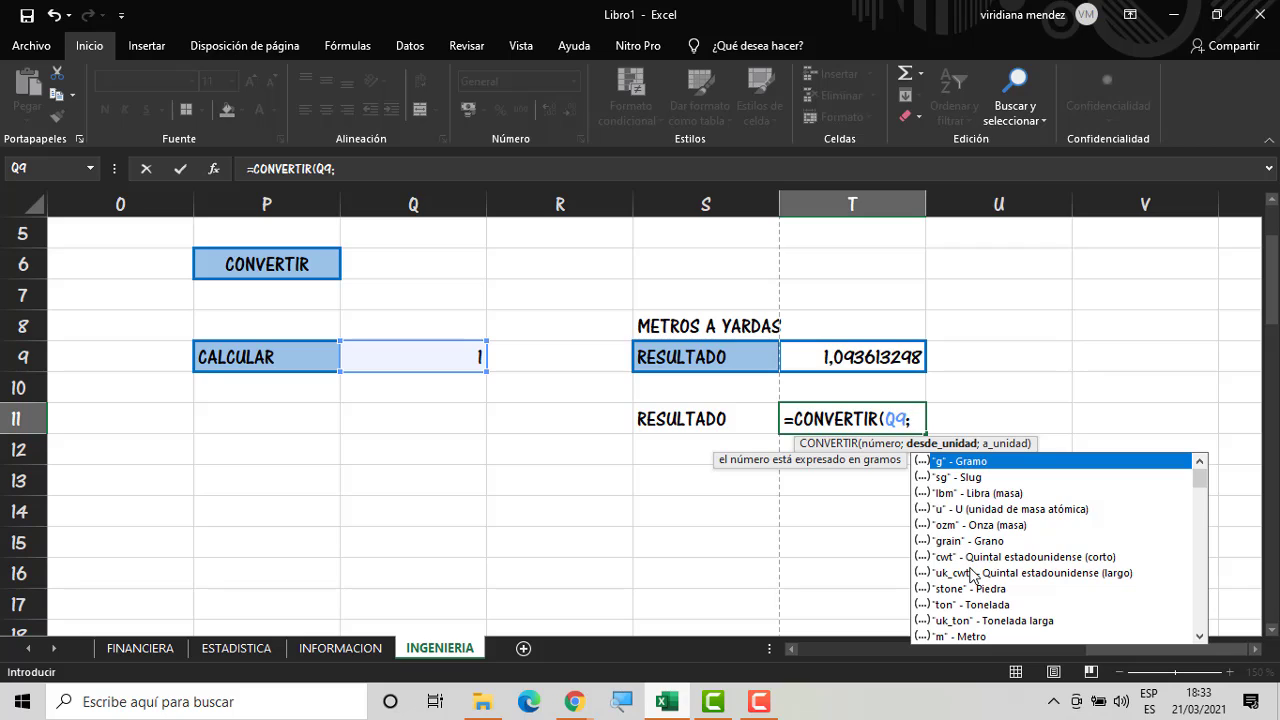
left_click(1200, 636)
left_click(1200, 636)
left_click(1200, 636)
left_click(1200, 636)
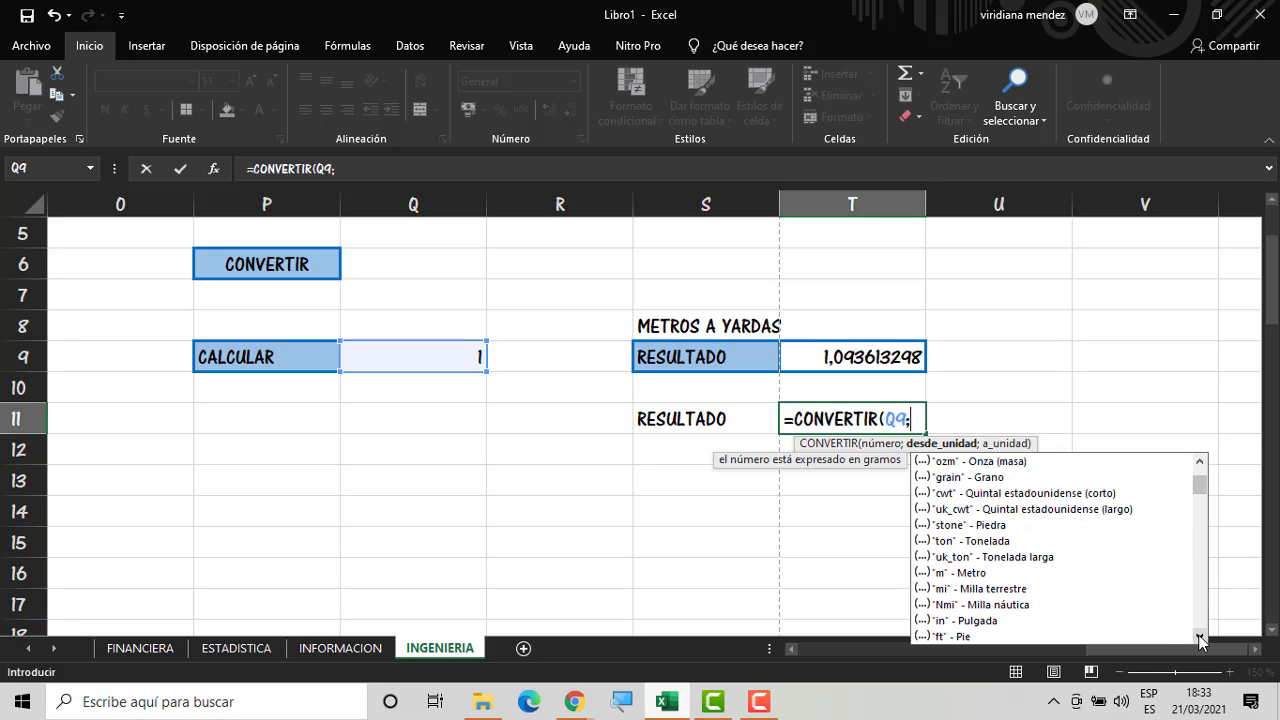
left_click(1200, 636)
left_click(1200, 636)
left_click(1200, 636)
left_click(1200, 636)
left_click(1200, 636)
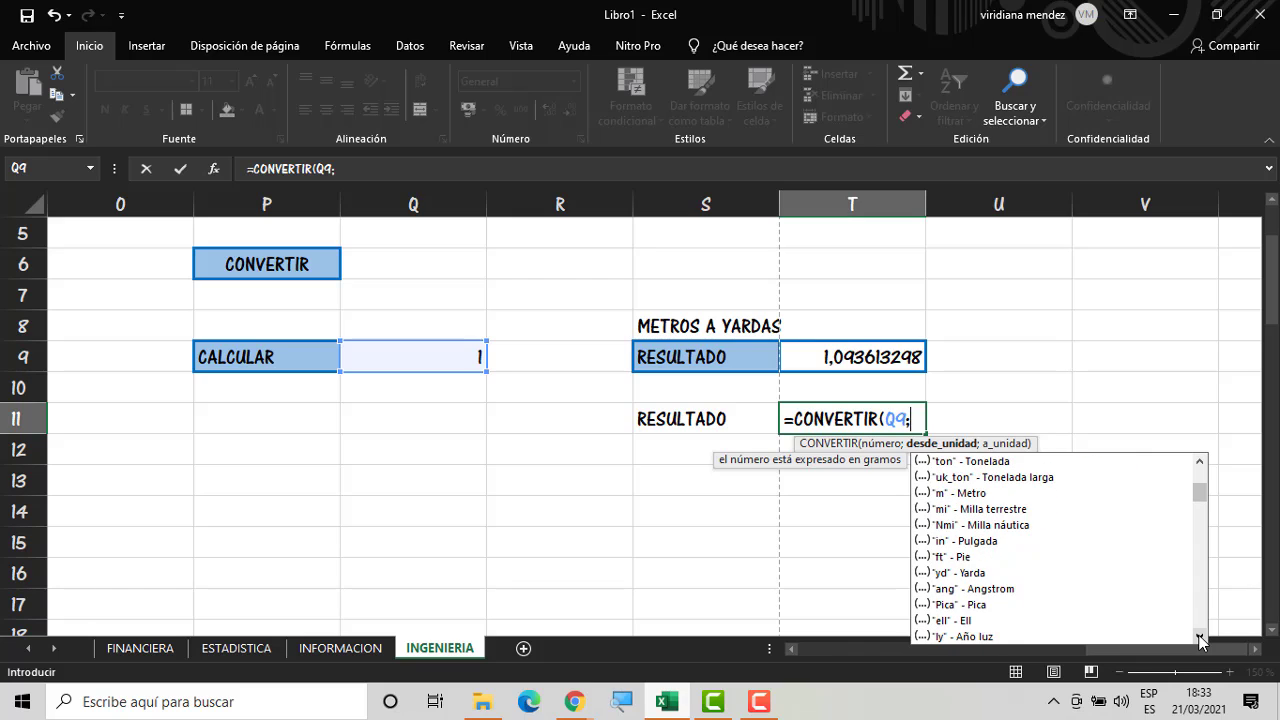
left_click(1200, 637)
left_click(1200, 637)
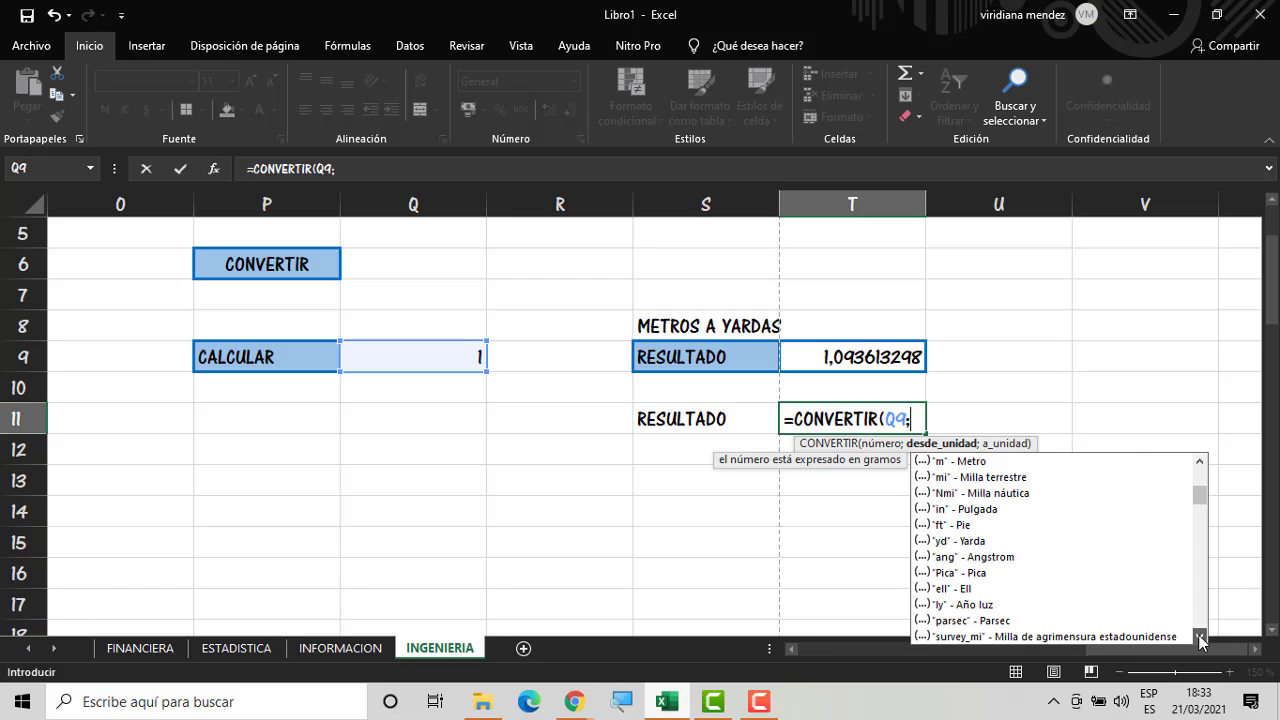
left_click(1200, 637)
left_click(1200, 637)
left_click(1200, 637)
left_click(1200, 637)
double_click(1200, 637)
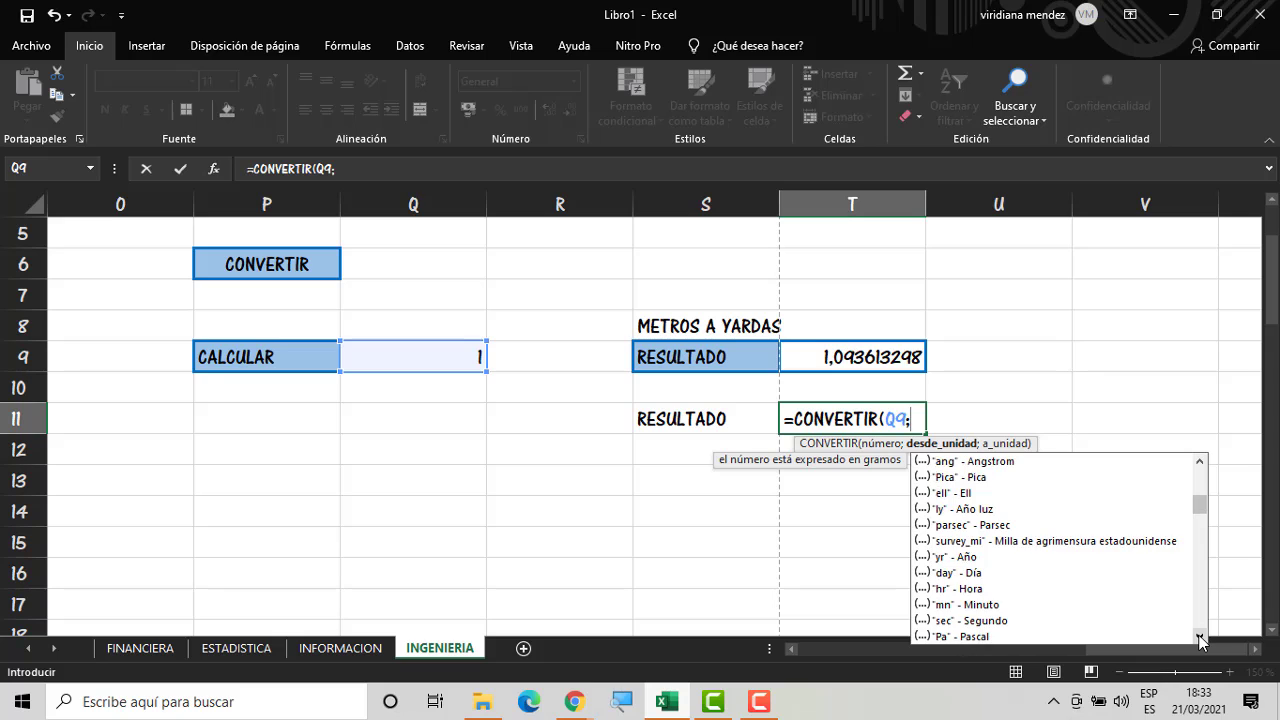
double_click(1200, 637)
triple_click(1200, 637)
triple_click(1200, 637)
double_click(1200, 637)
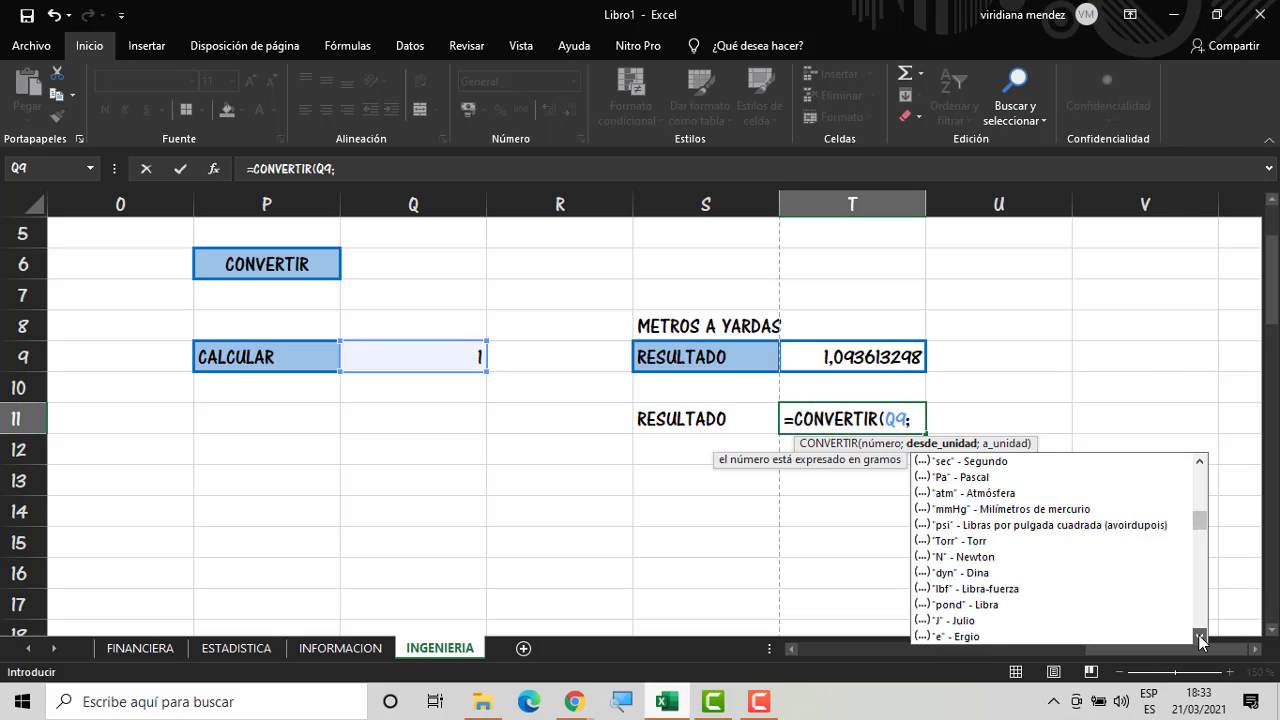
triple_click(1200, 637)
triple_click(1200, 637)
triple_click(1200, 637)
triple_click(1200, 637)
triple_click(1200, 637)
double_click(1200, 637)
left_click_drag(1200, 637, 1200, 637)
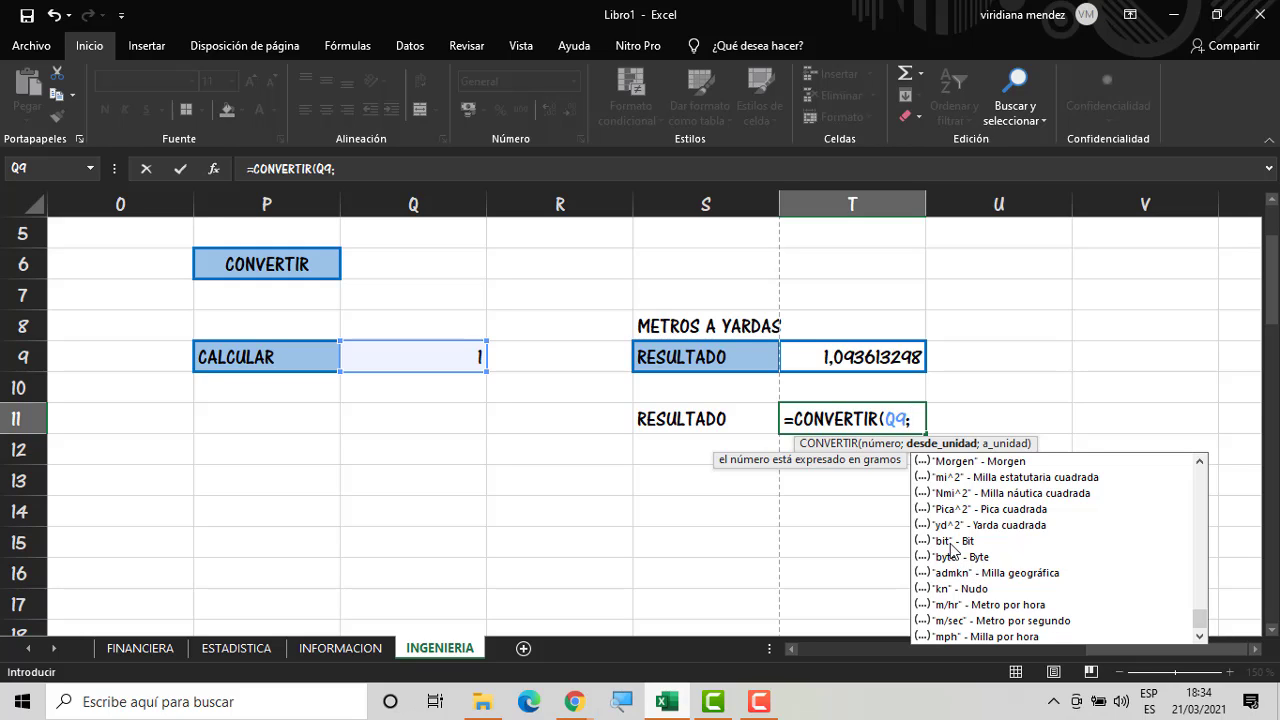
double_click(950, 543)
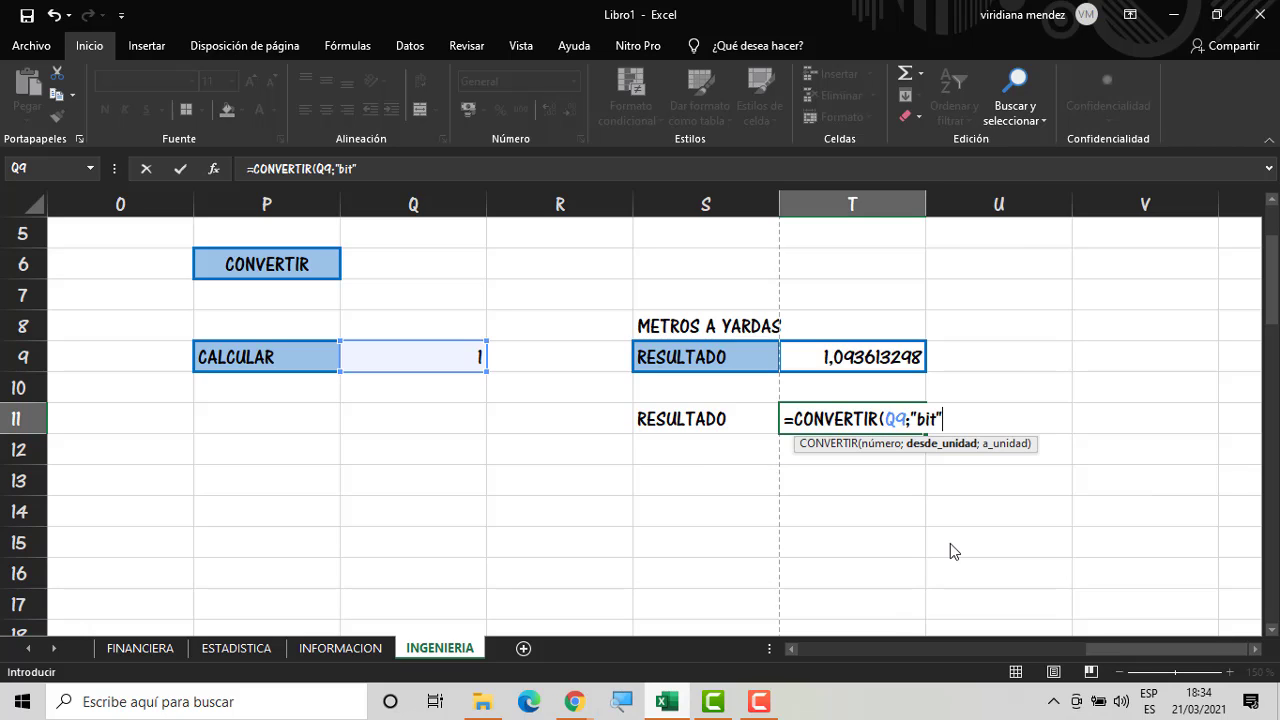
type(";")
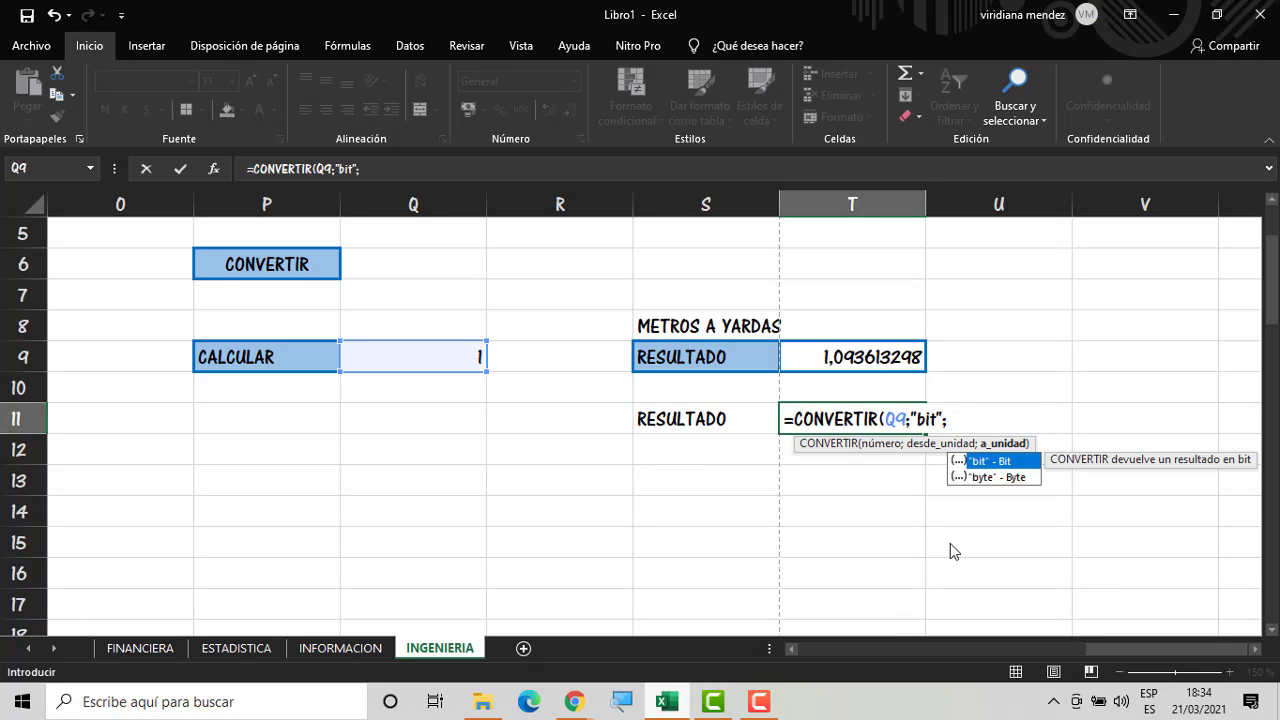
left_click(1002, 480)
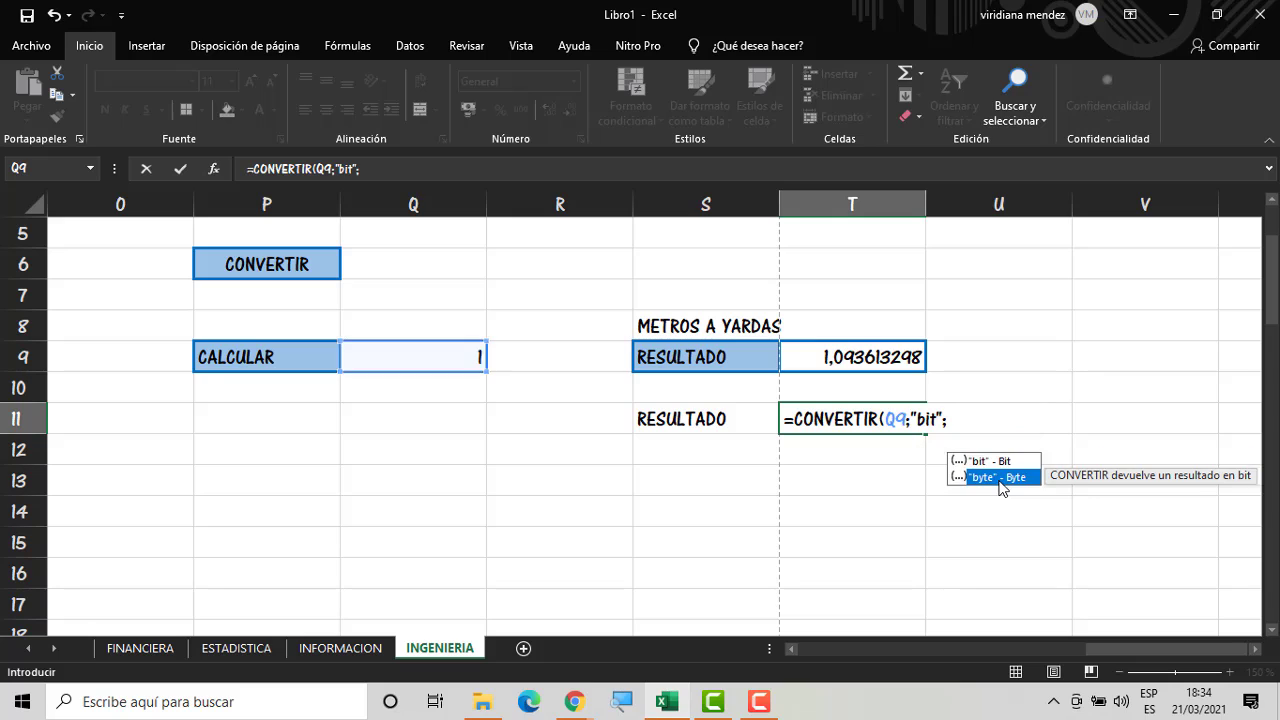
double_click(1002, 480)
key("Return")
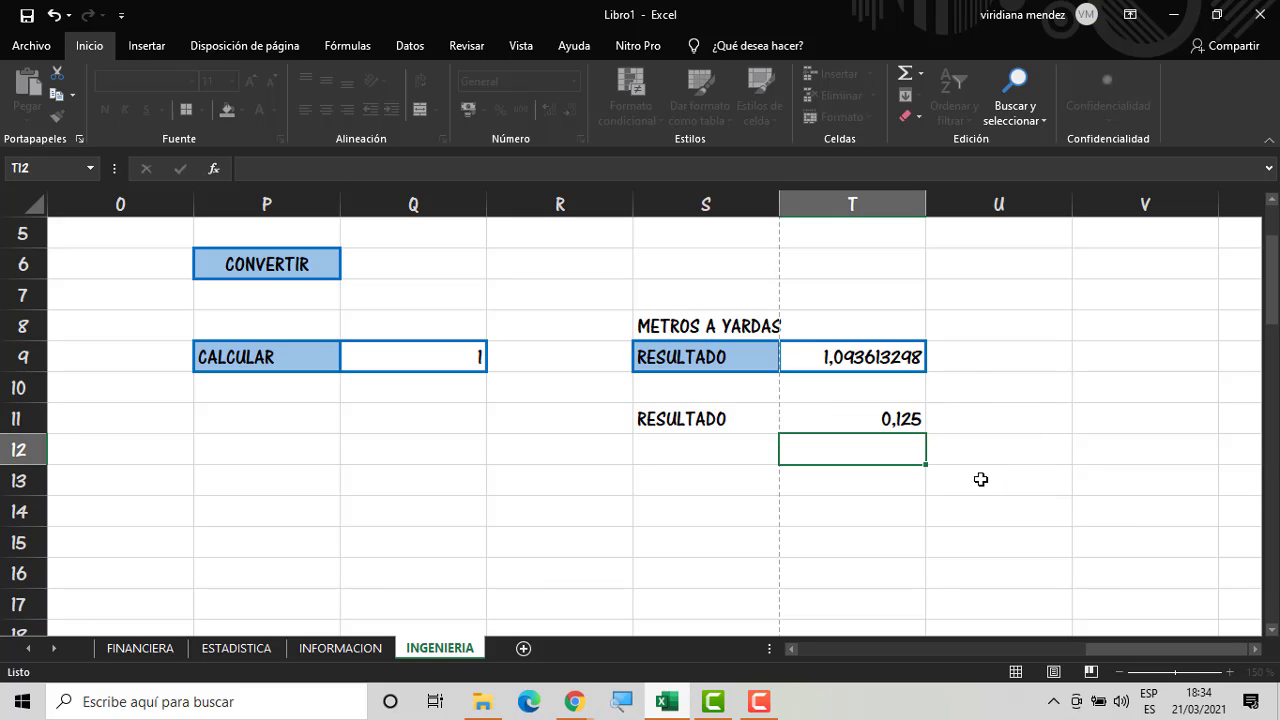
Enter the heading BIT A BYTE in S10, directly above the second RESULTADO label
left_click(846, 420)
left_click(463, 370)
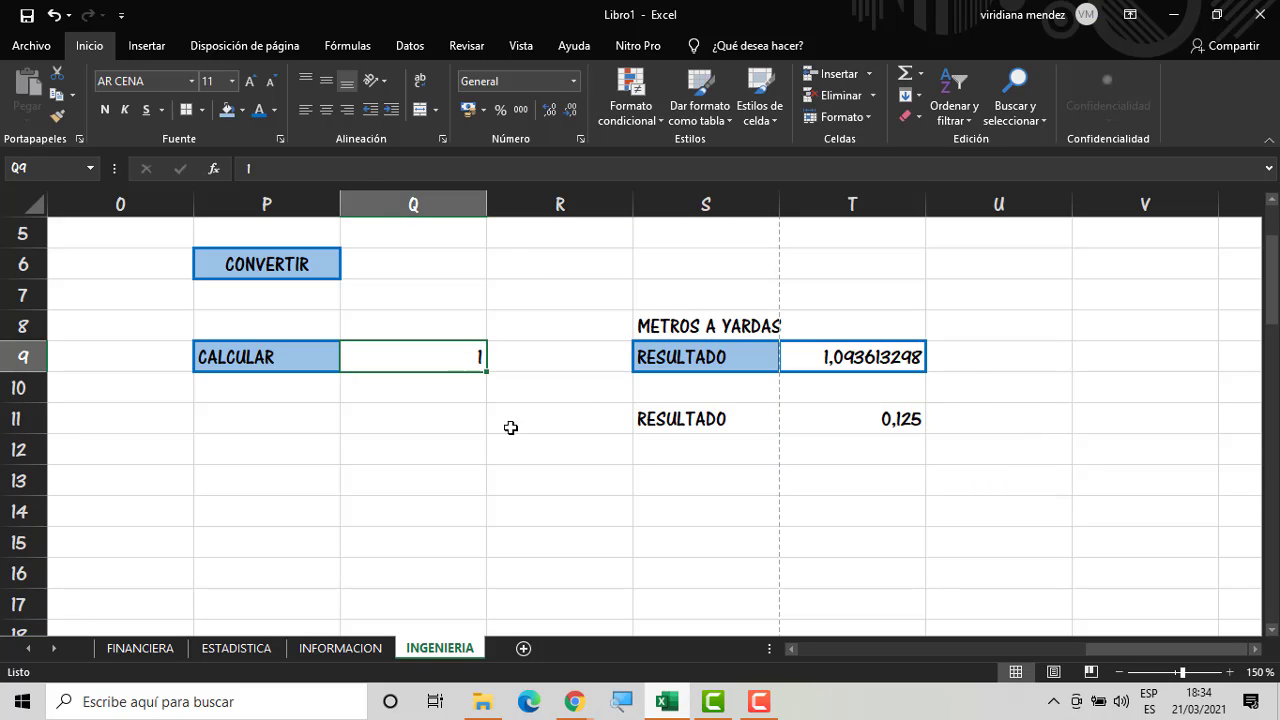
left_click(753, 389)
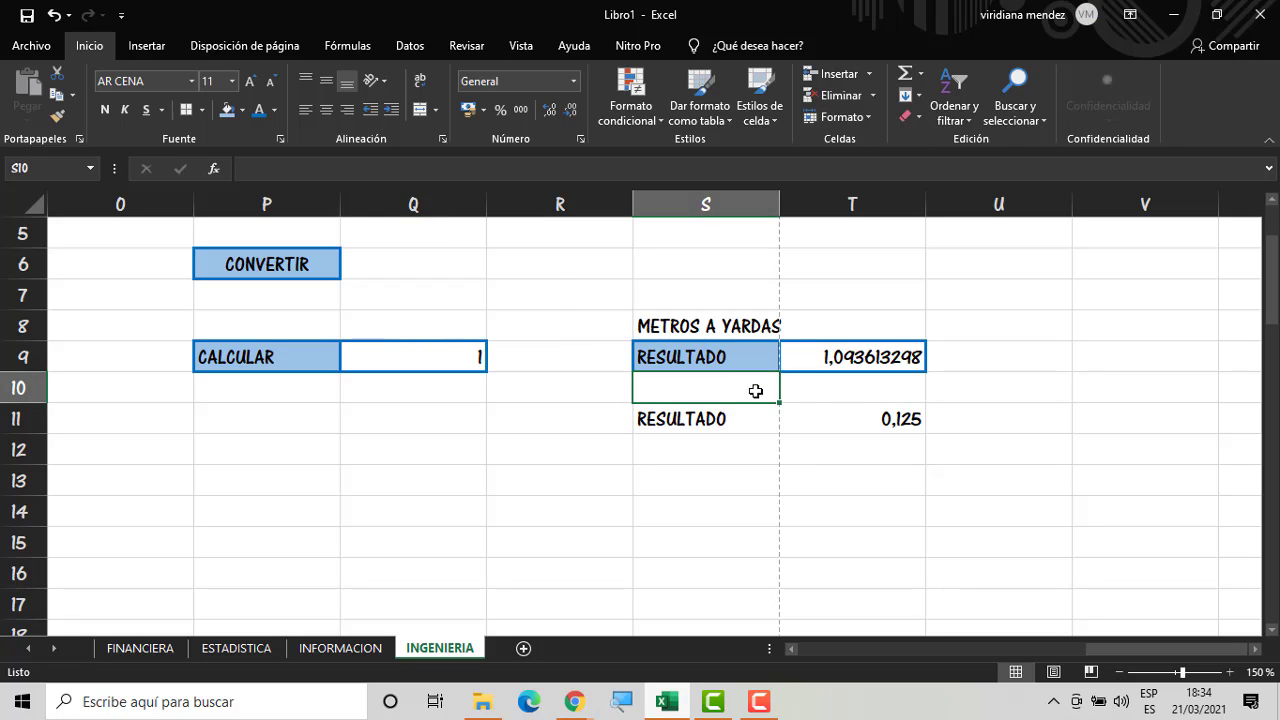
left_click(836, 412)
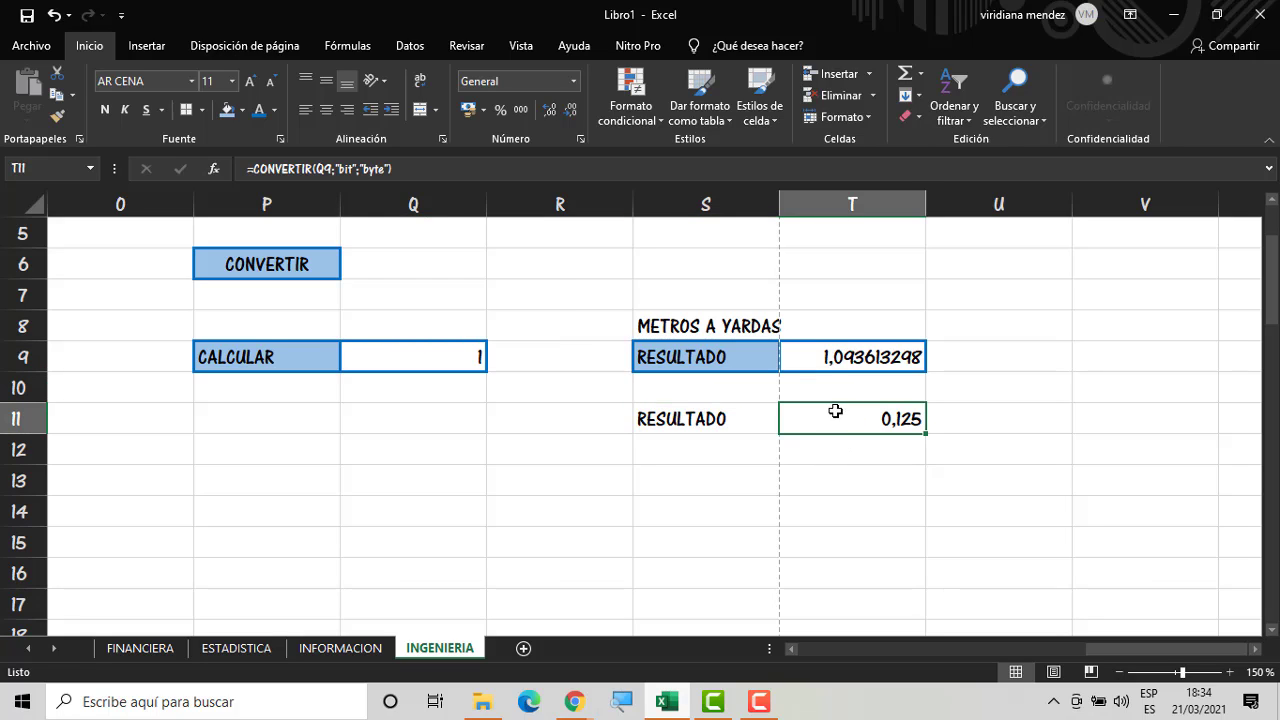
left_click(735, 394)
type("BIT A")
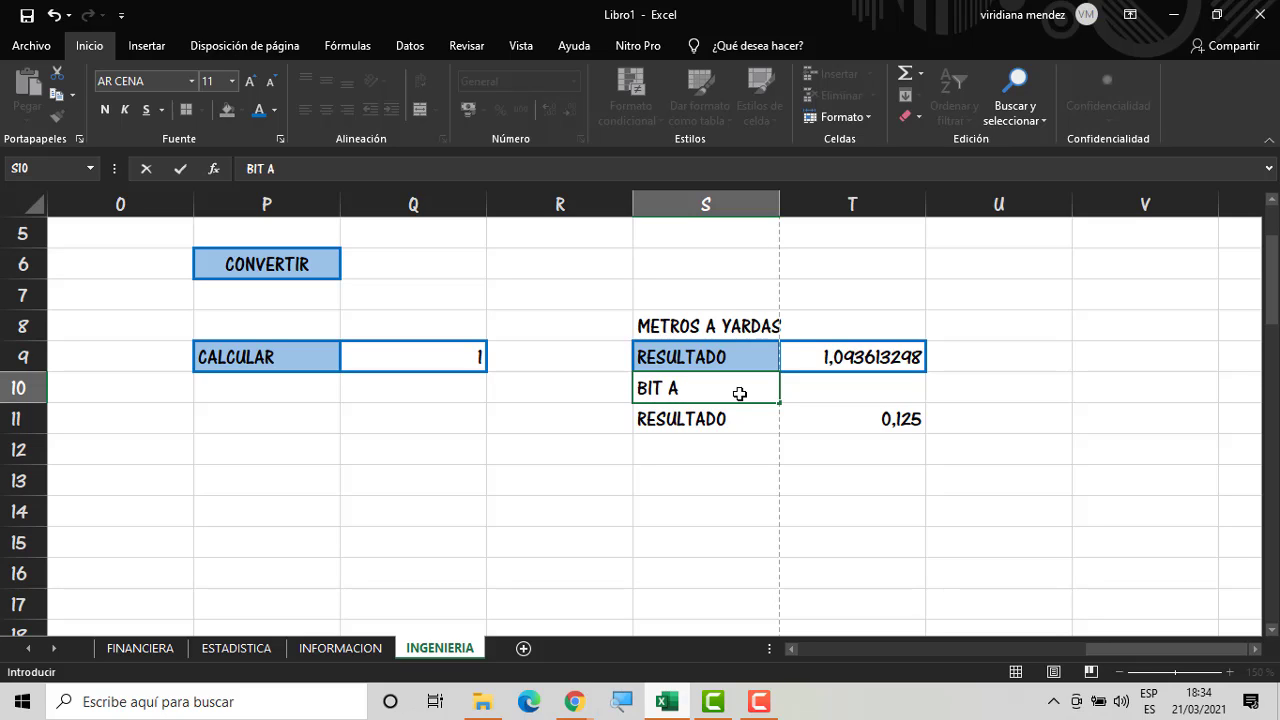
type(" BYTE")
key("Return")
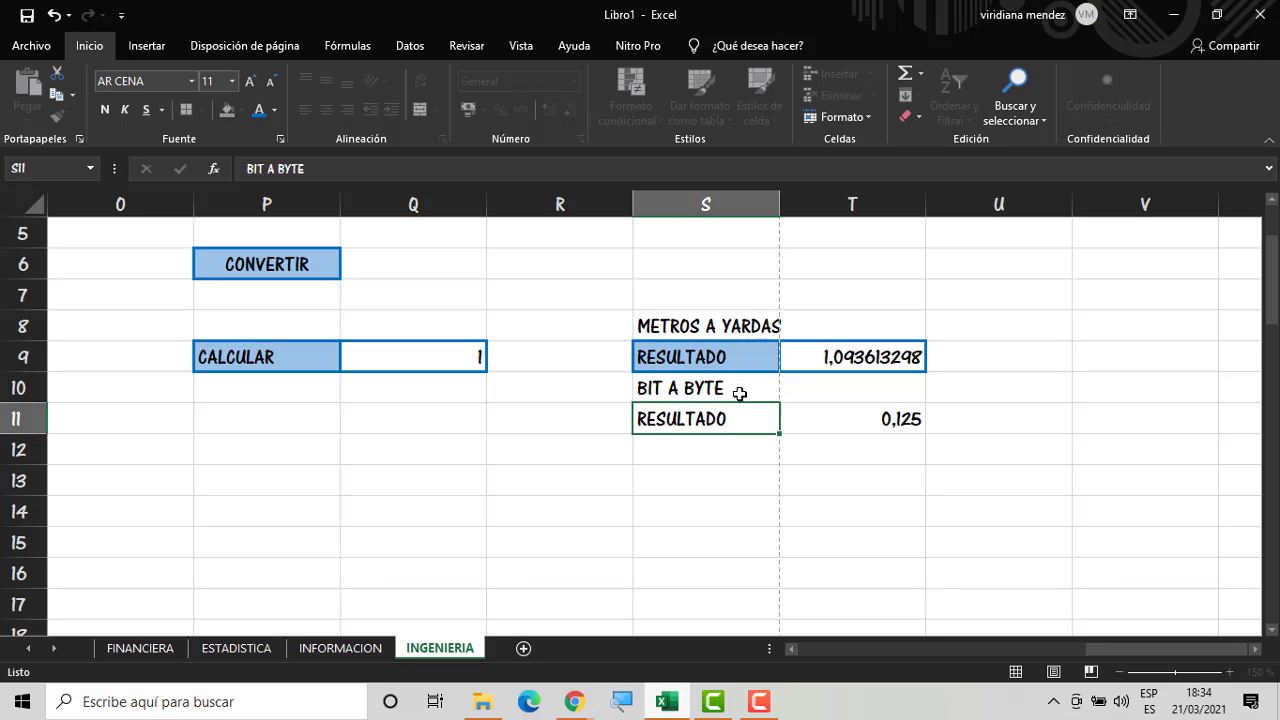
Merge and centre the heading METROS A YARDAS across S8:T8 and the heading BIT A BYTE across S10:T10
left_click(880, 424)
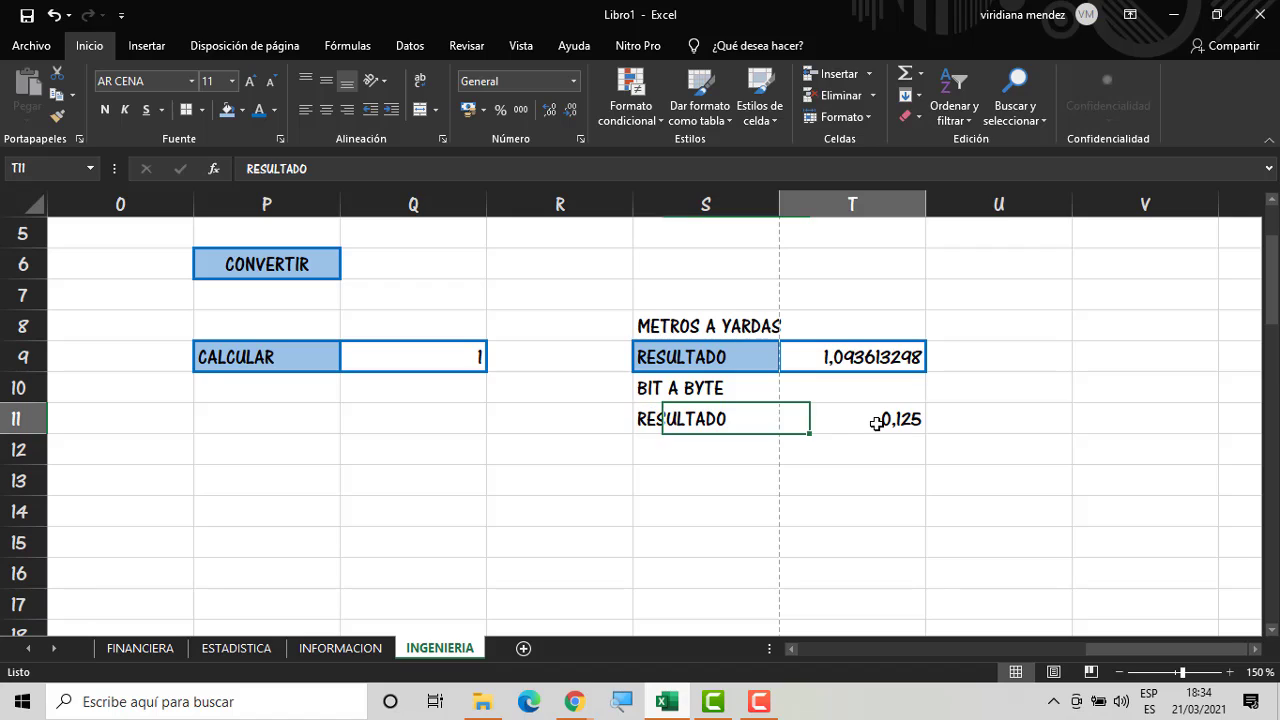
left_click(860, 476)
left_click_drag(756, 325, 826, 326)
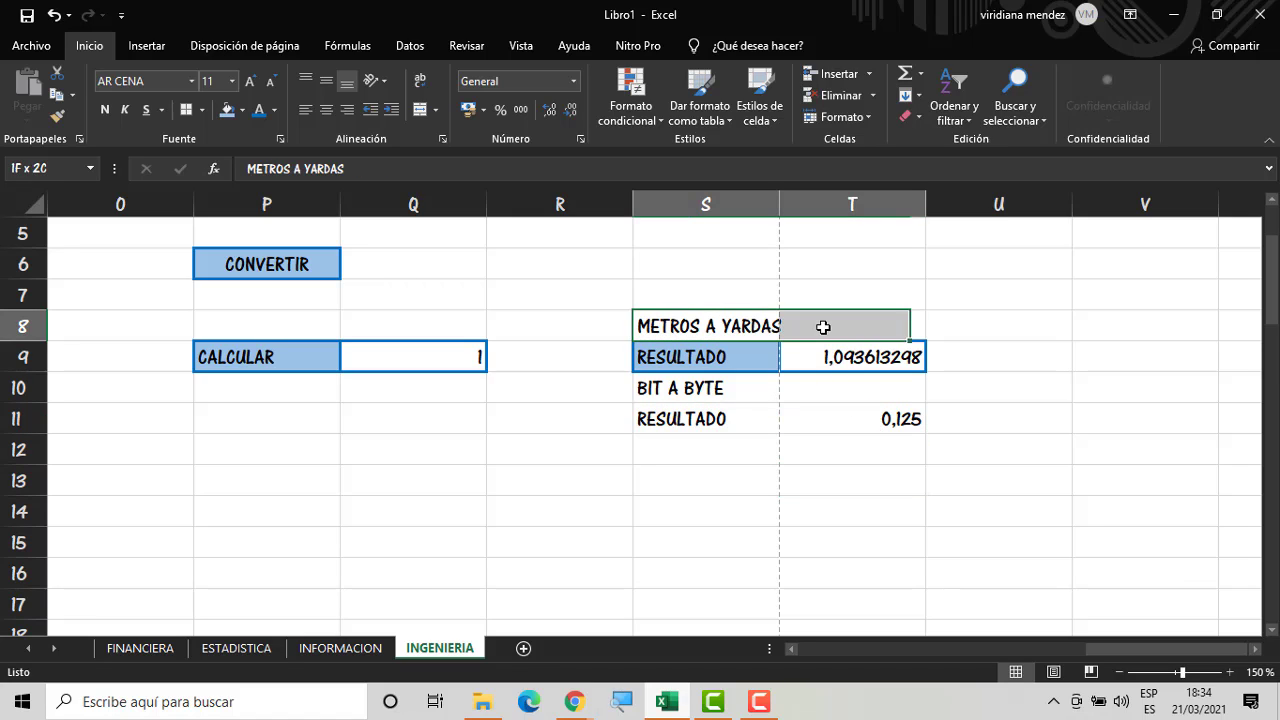
left_click(433, 108)
left_click_drag(777, 457, 760, 455)
left_click(751, 390)
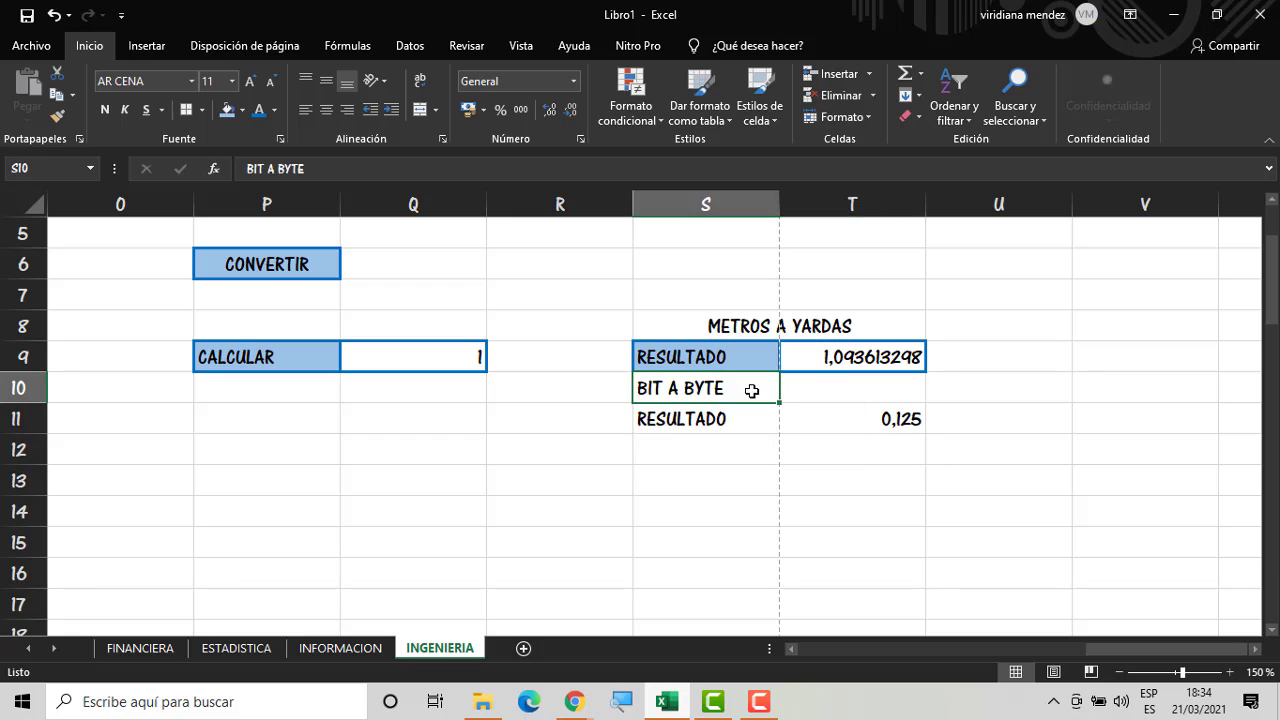
left_click_drag(751, 390, 794, 391)
left_click(421, 109)
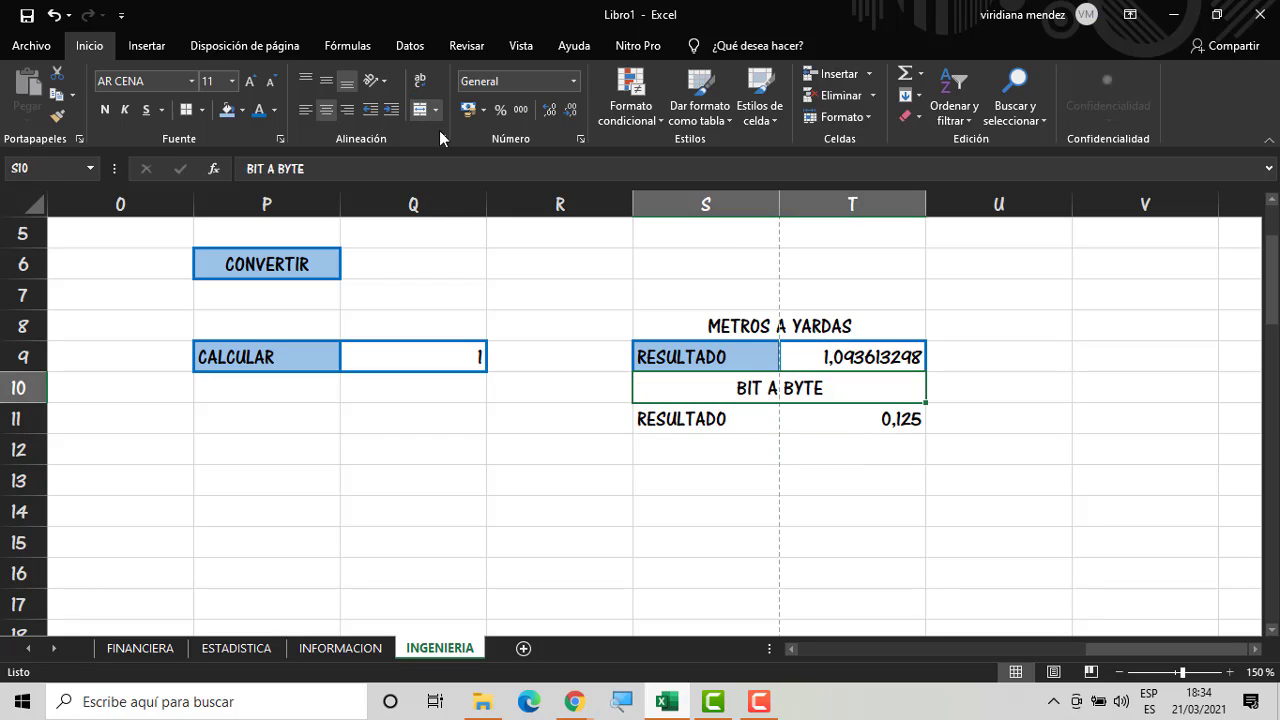
Add blue borders to S11:T11 and fill the RESULTADO label in S11 with light blue, matching the first result row
left_click_drag(757, 420, 860, 420)
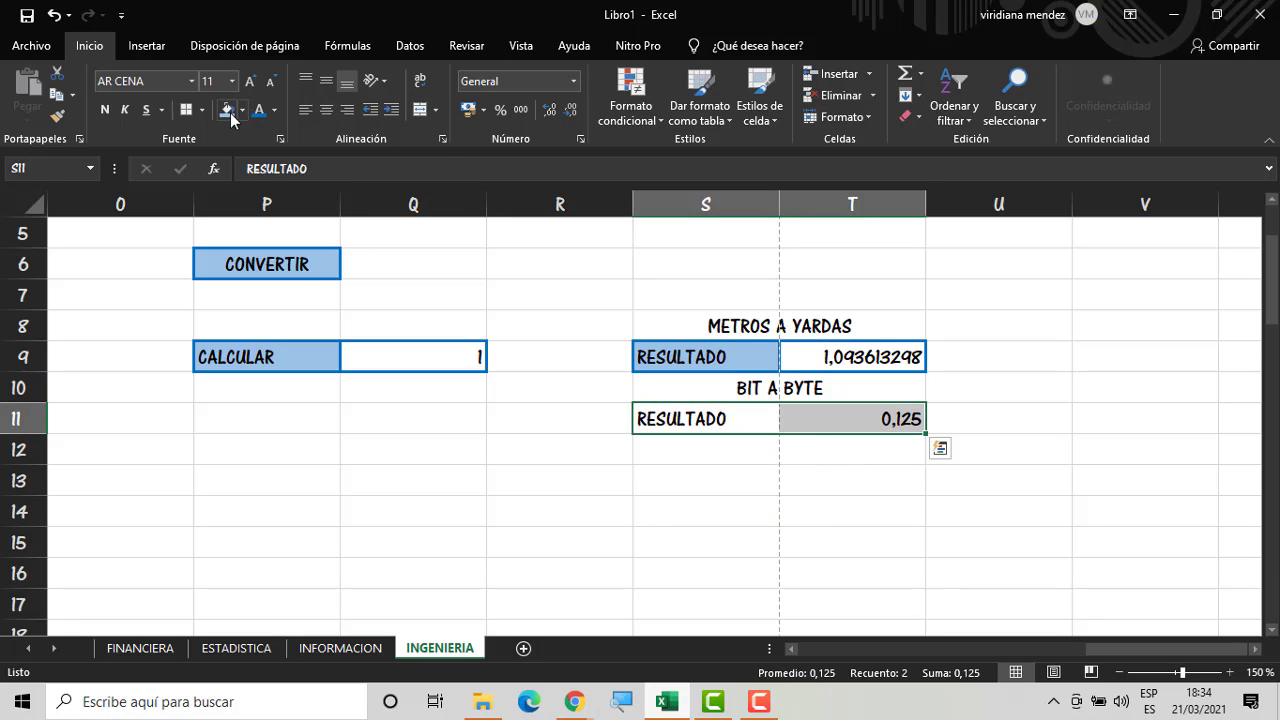
left_click(186, 109)
left_click(604, 438)
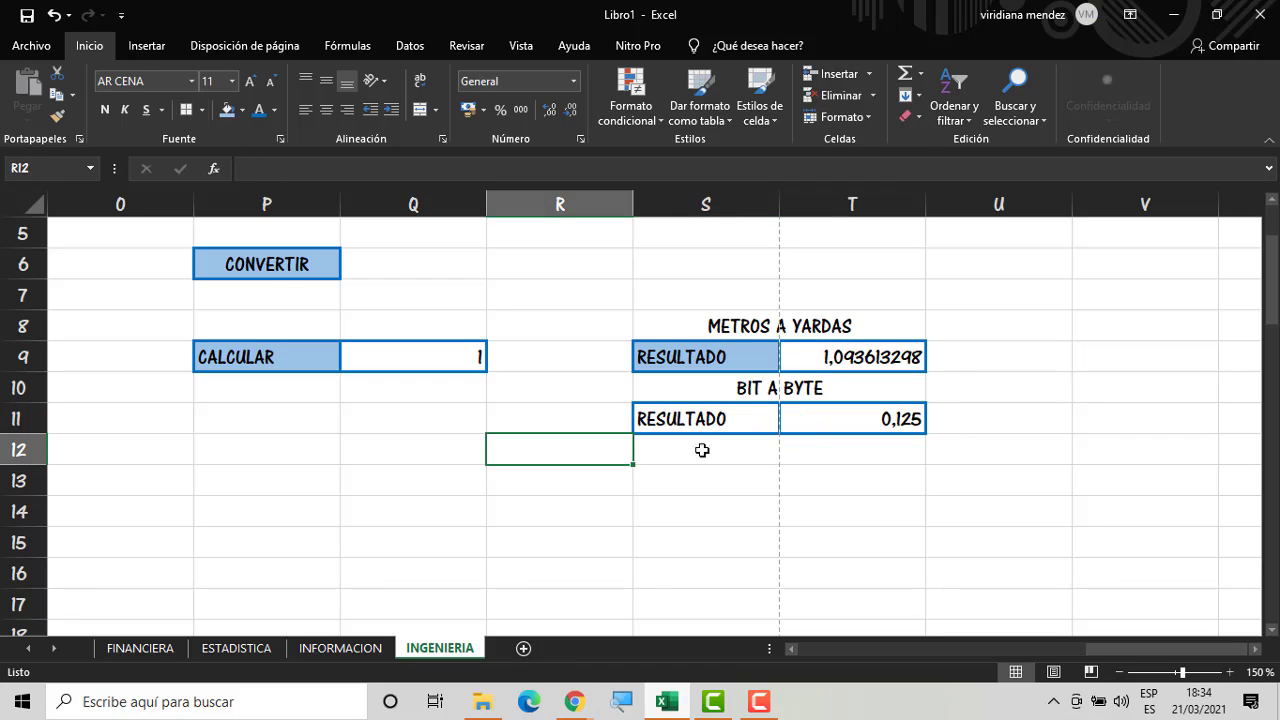
left_click(711, 420)
left_click(227, 109)
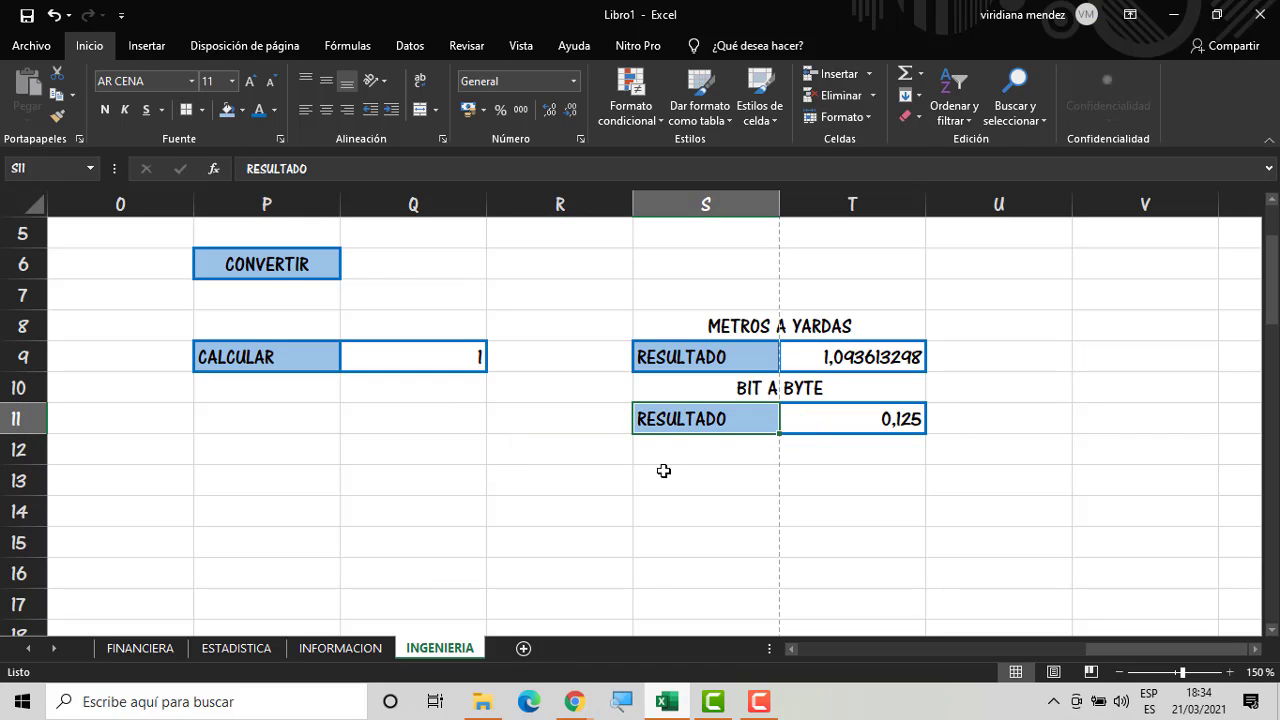
left_click(664, 472)
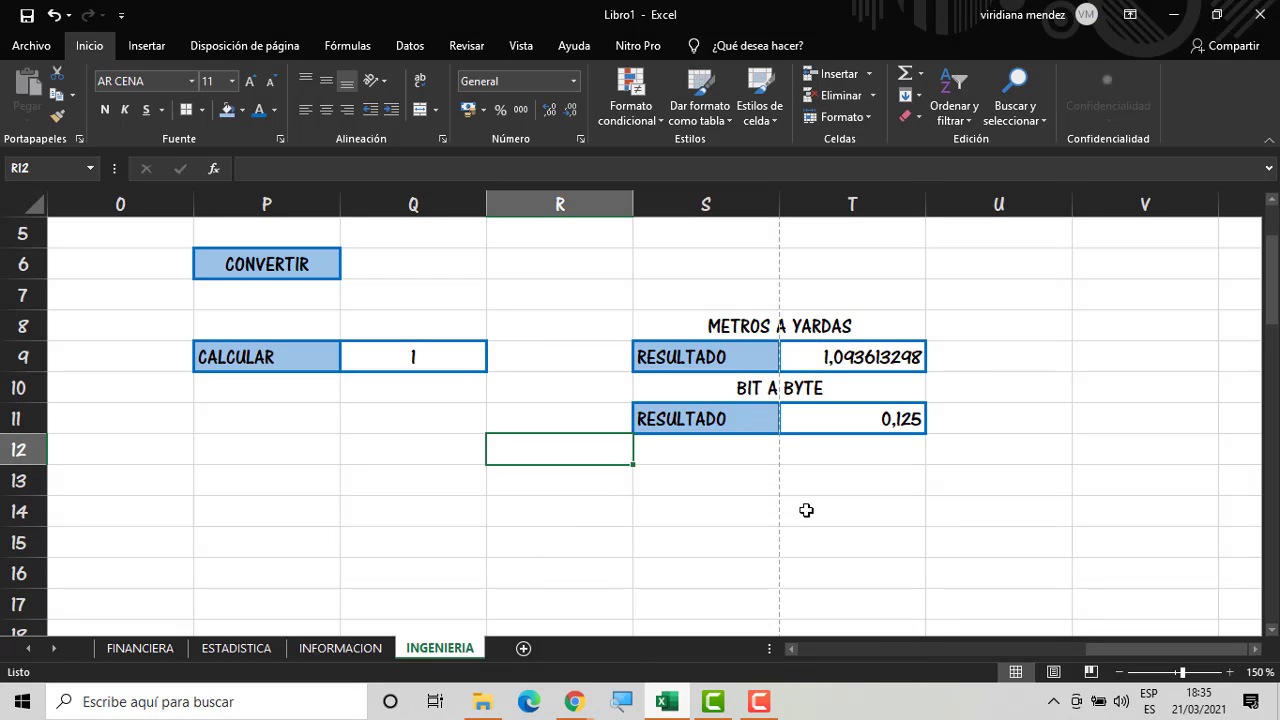
Enter a CONVERTIR formula in T13 that converts the number in Q9 from "m" to "ly"
left_click(686, 474)
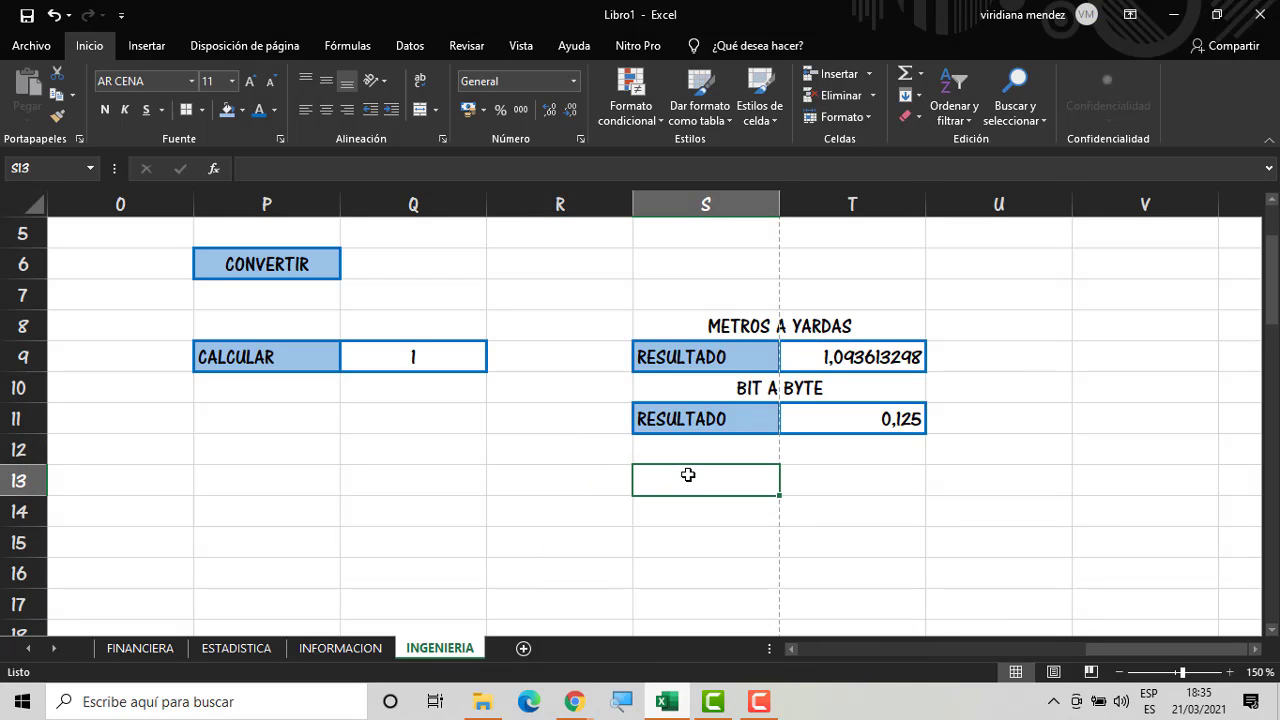
left_click(818, 486)
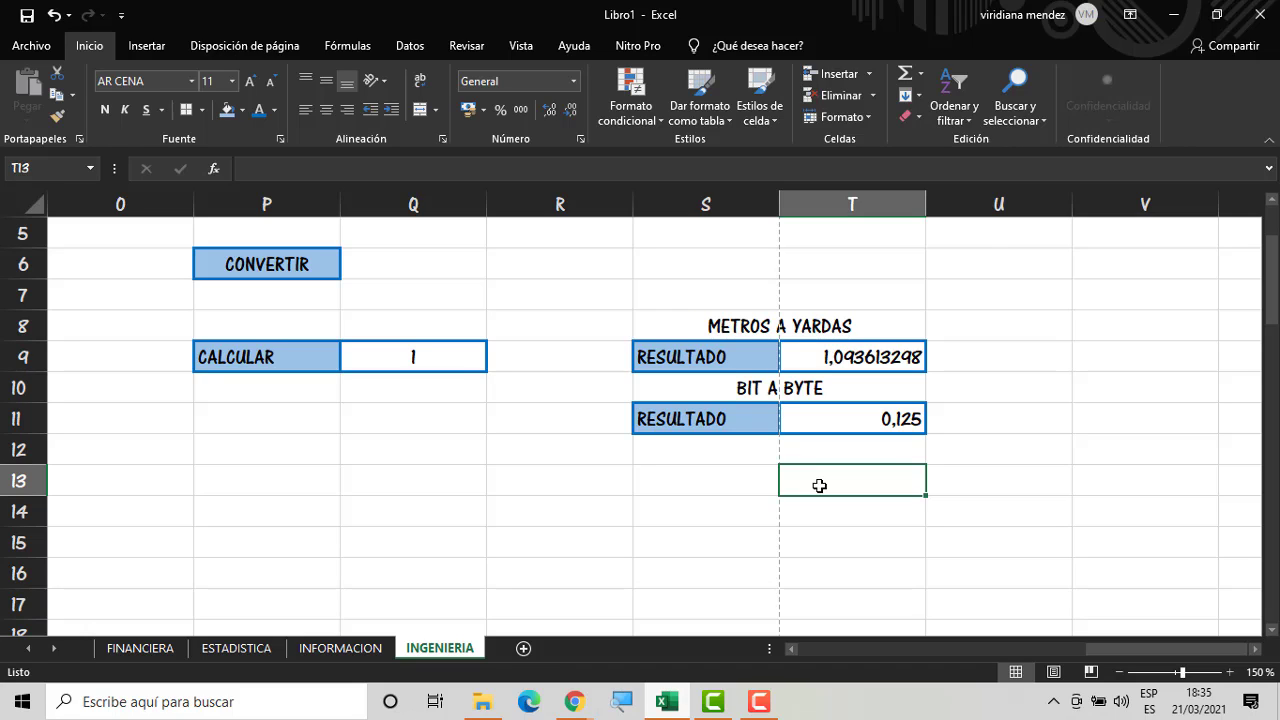
type("=")
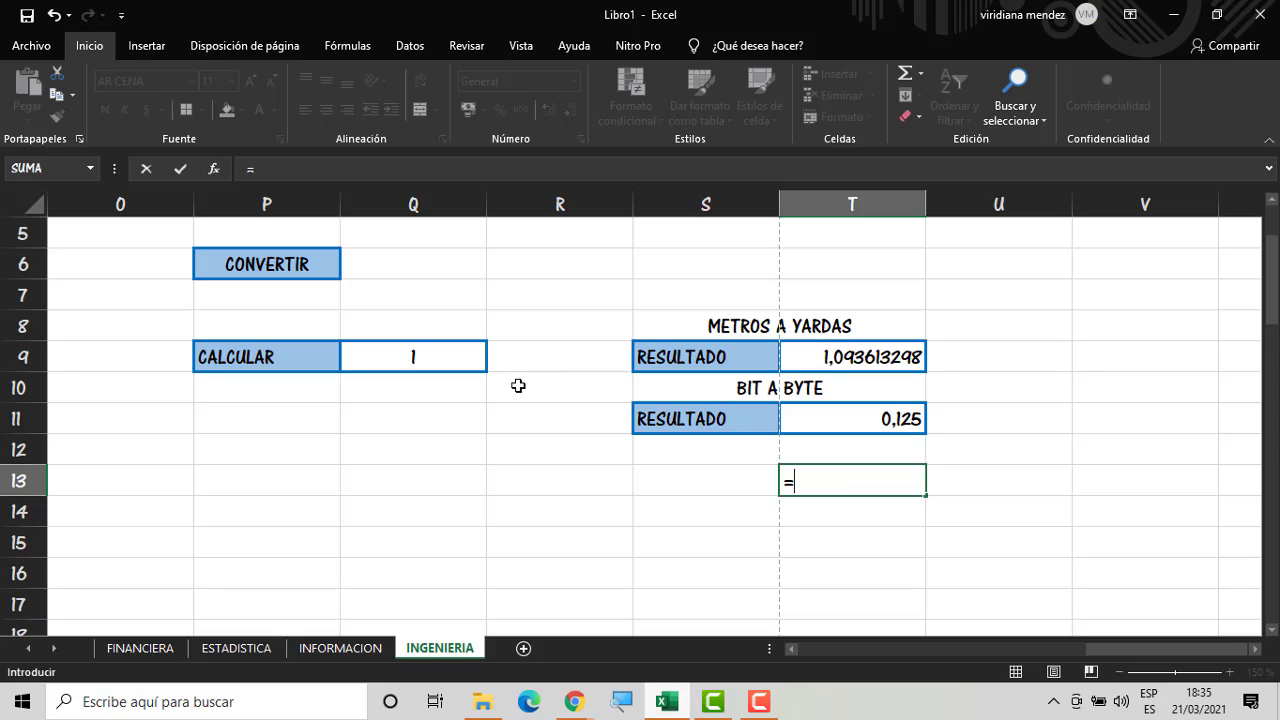
key("BackSpace")
type("CONV")
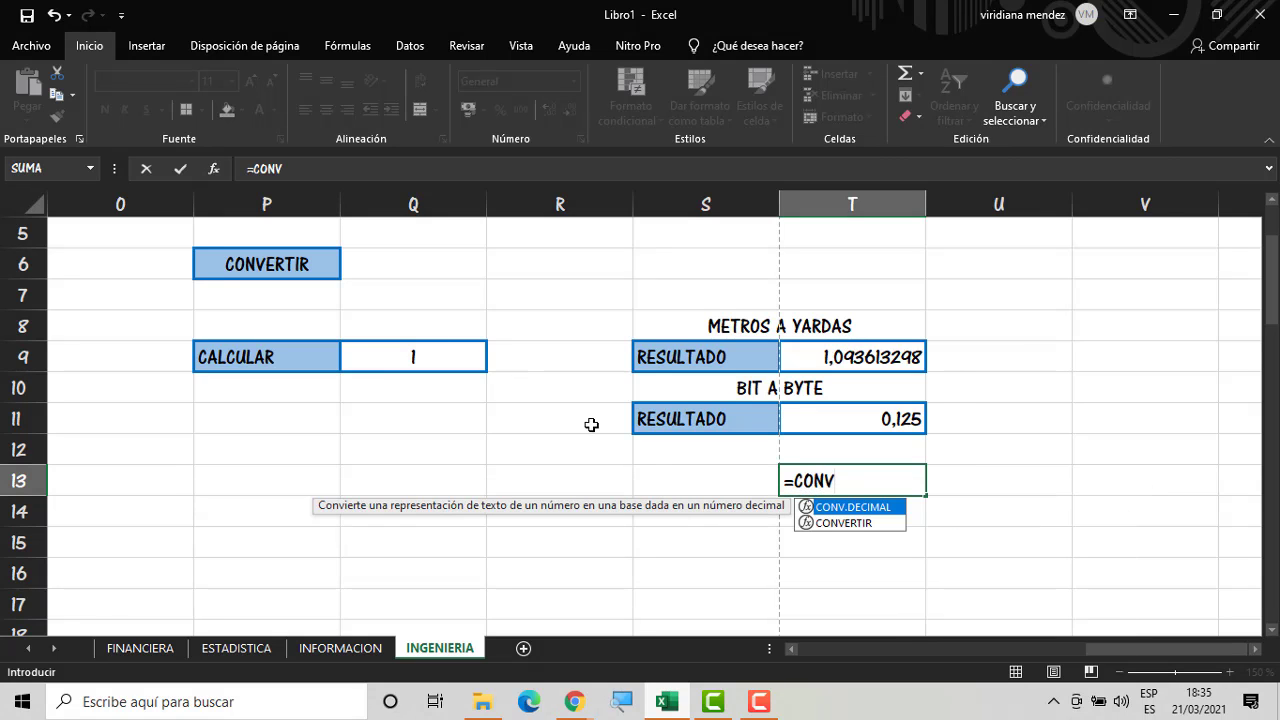
double_click(835, 523)
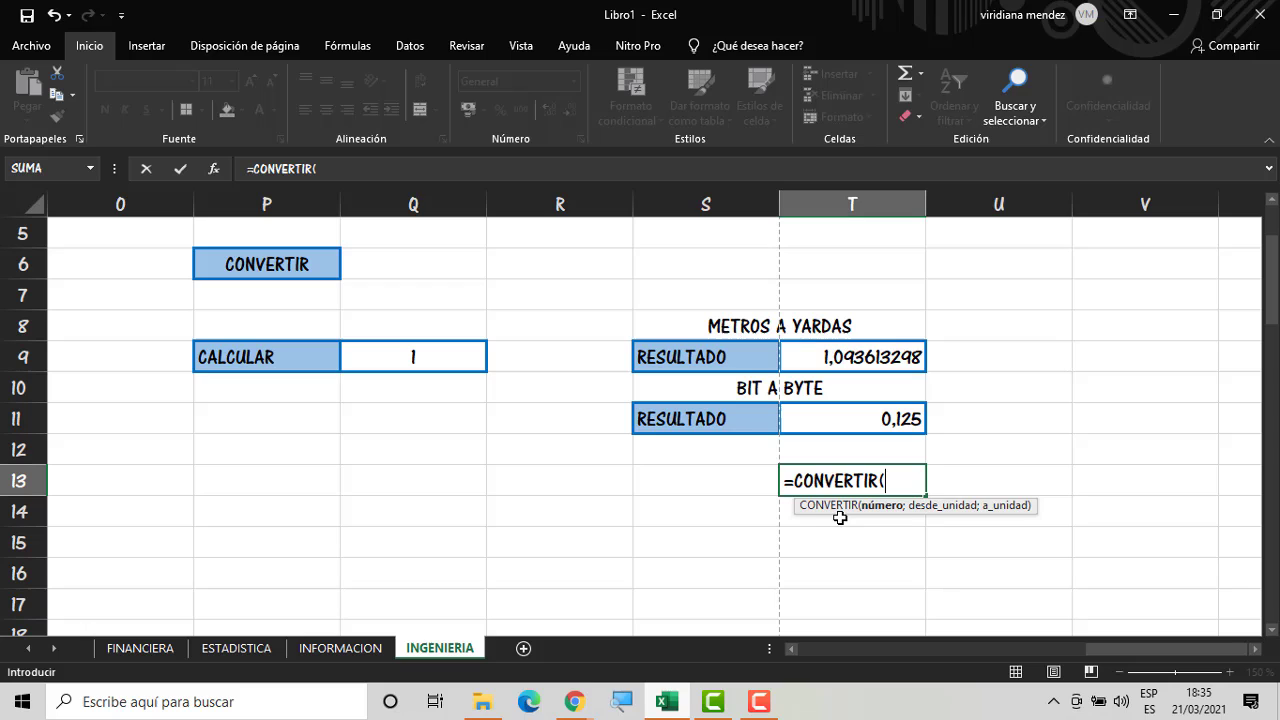
left_click(460, 364)
type(";")
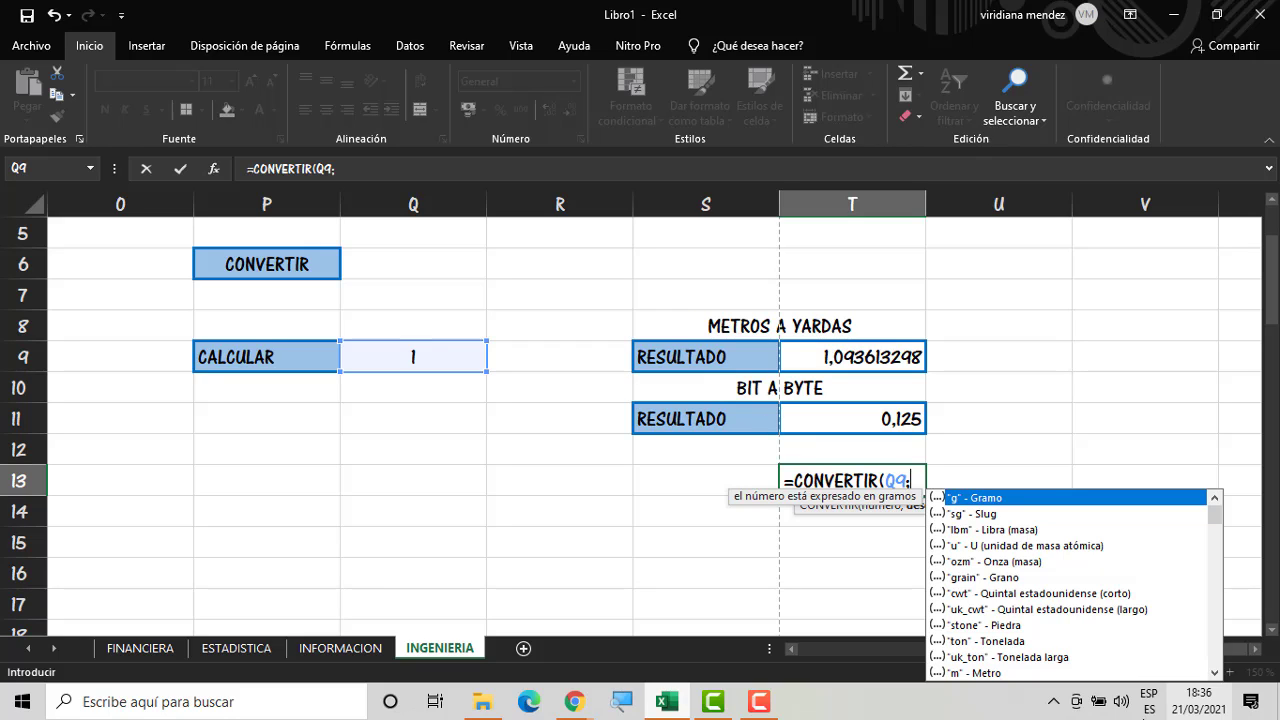
double_click(985, 673)
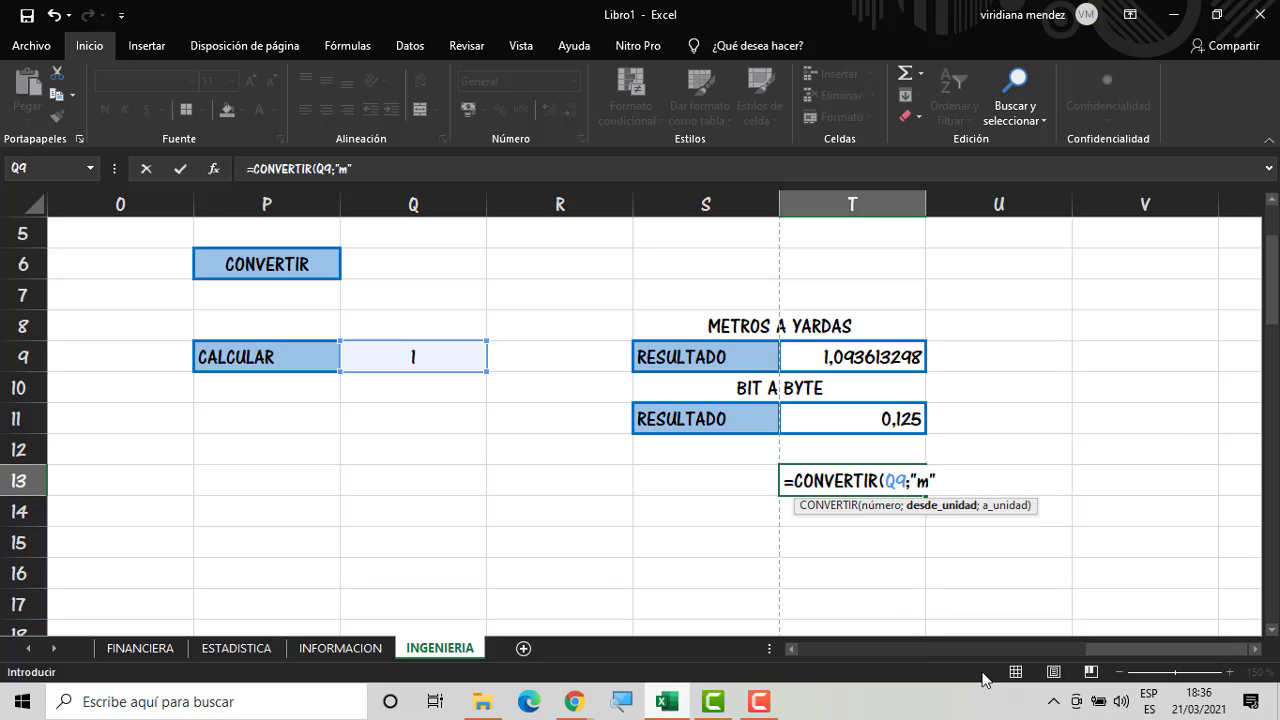
type(";")
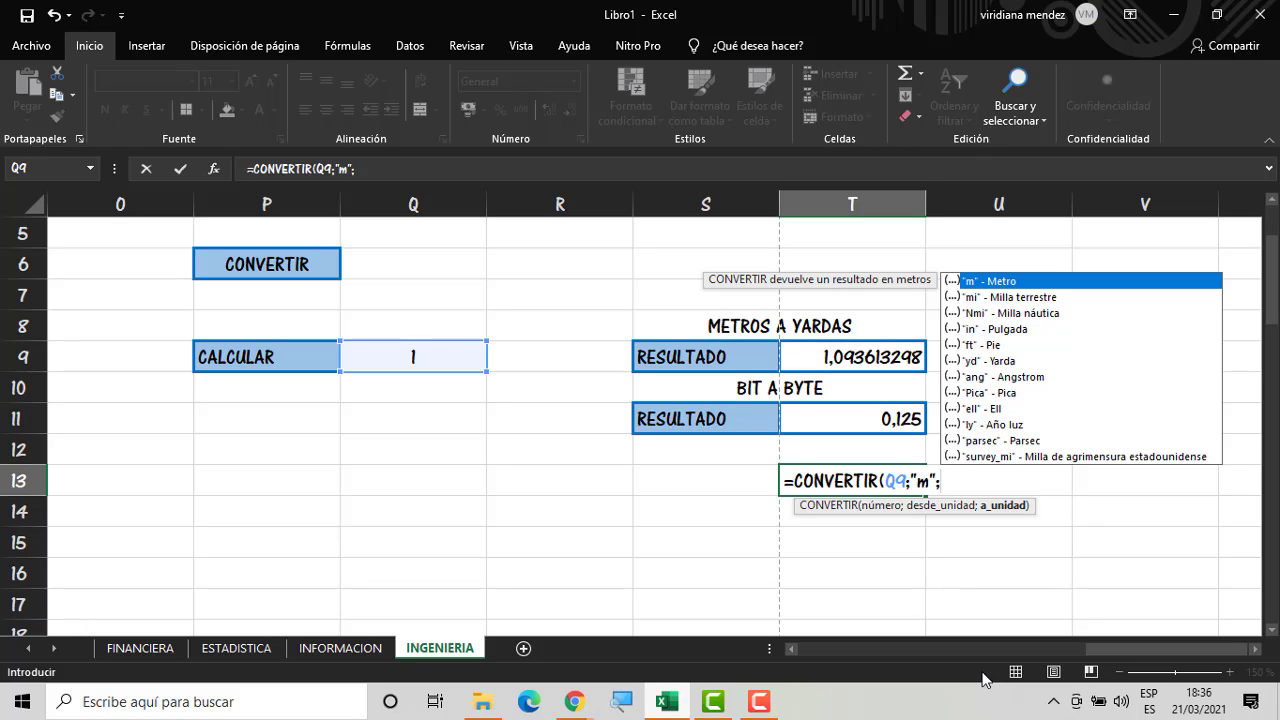
double_click(980, 430)
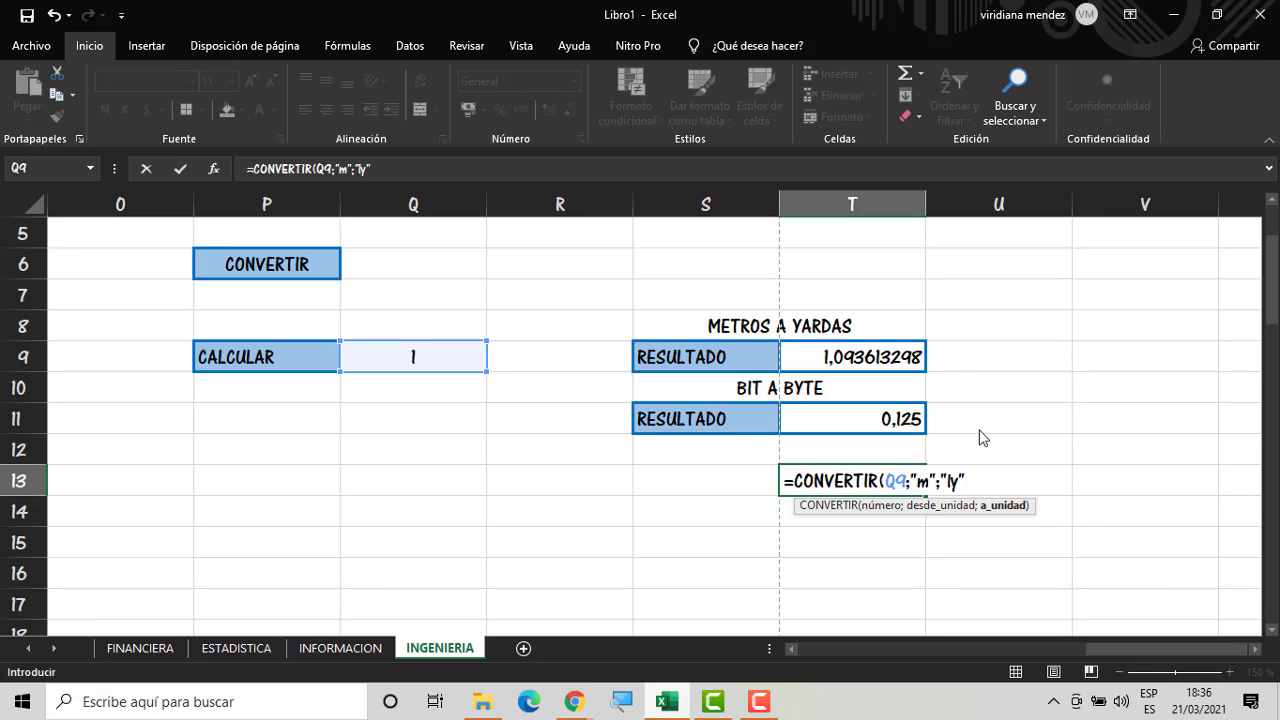
key("Return")
Enter the heading METRO A AÑO LUZ in S12, above the row of the light-year conversion
left_click(755, 484)
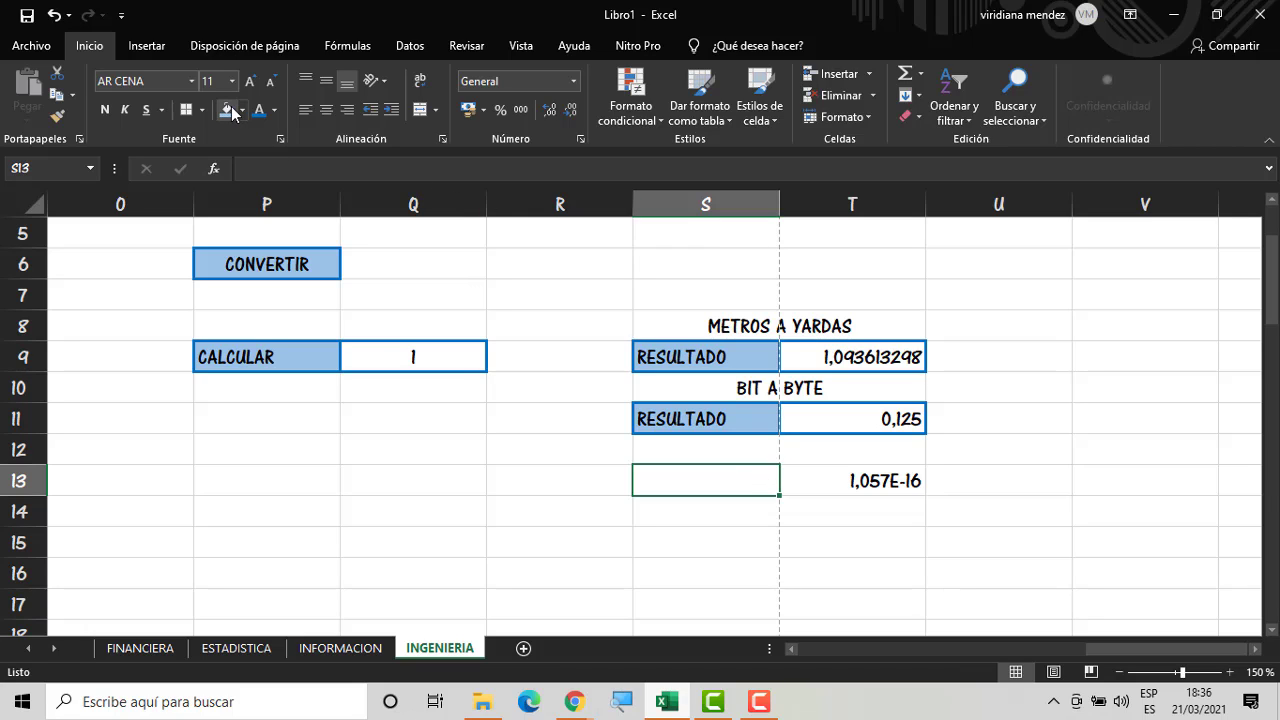
left_click(108, 113)
left_click(751, 545)
left_click(750, 478)
left_click(755, 446)
type("M")
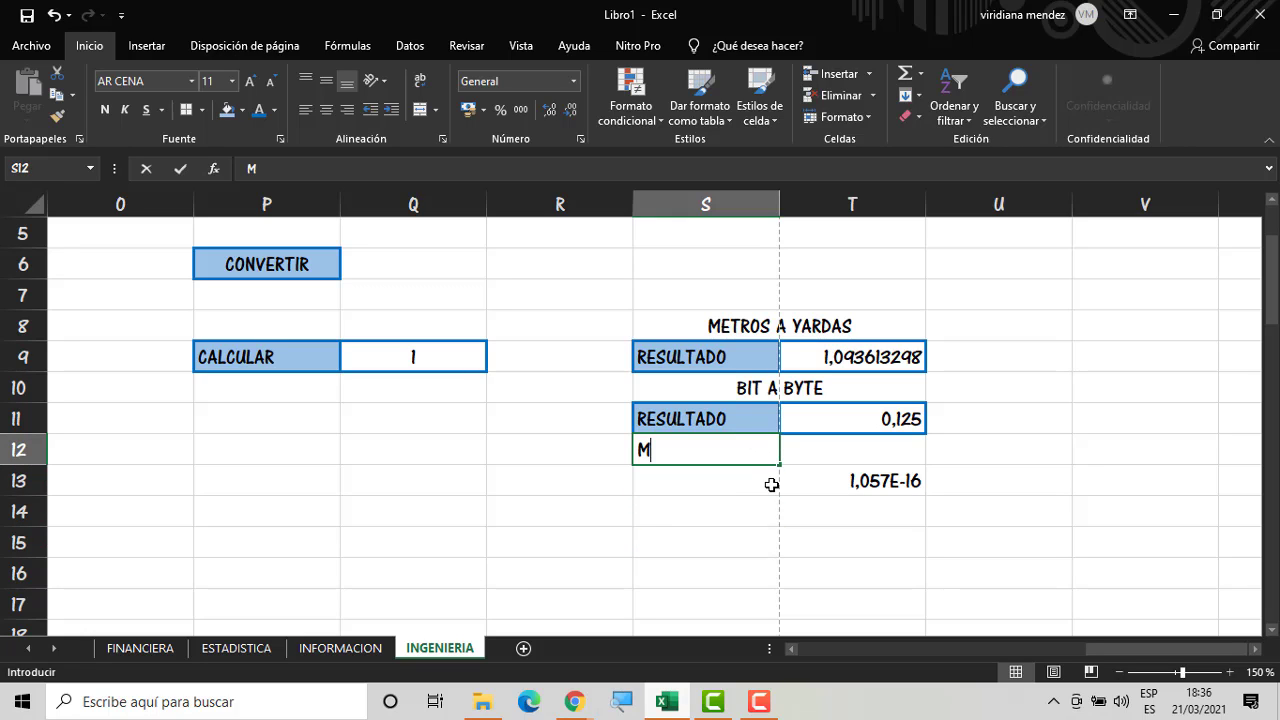
type("ETRO ")
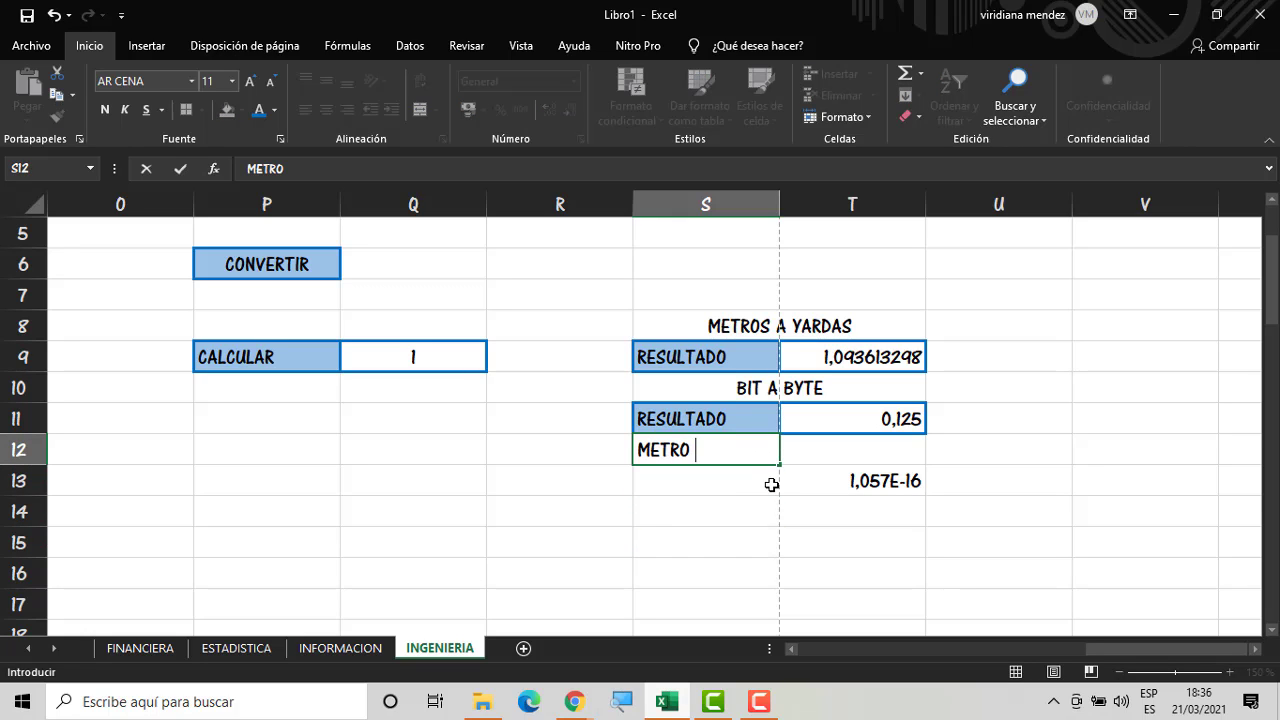
type("A AÑO ")
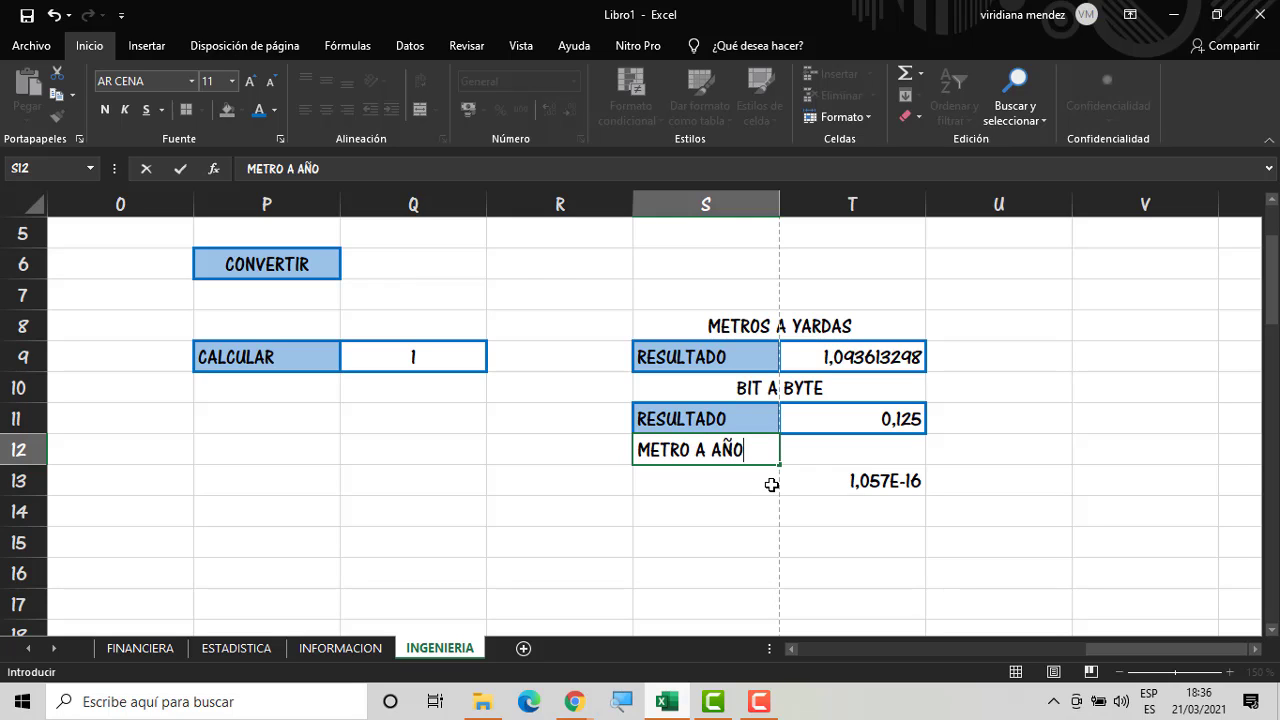
type("LUX")
key("BackSpace")
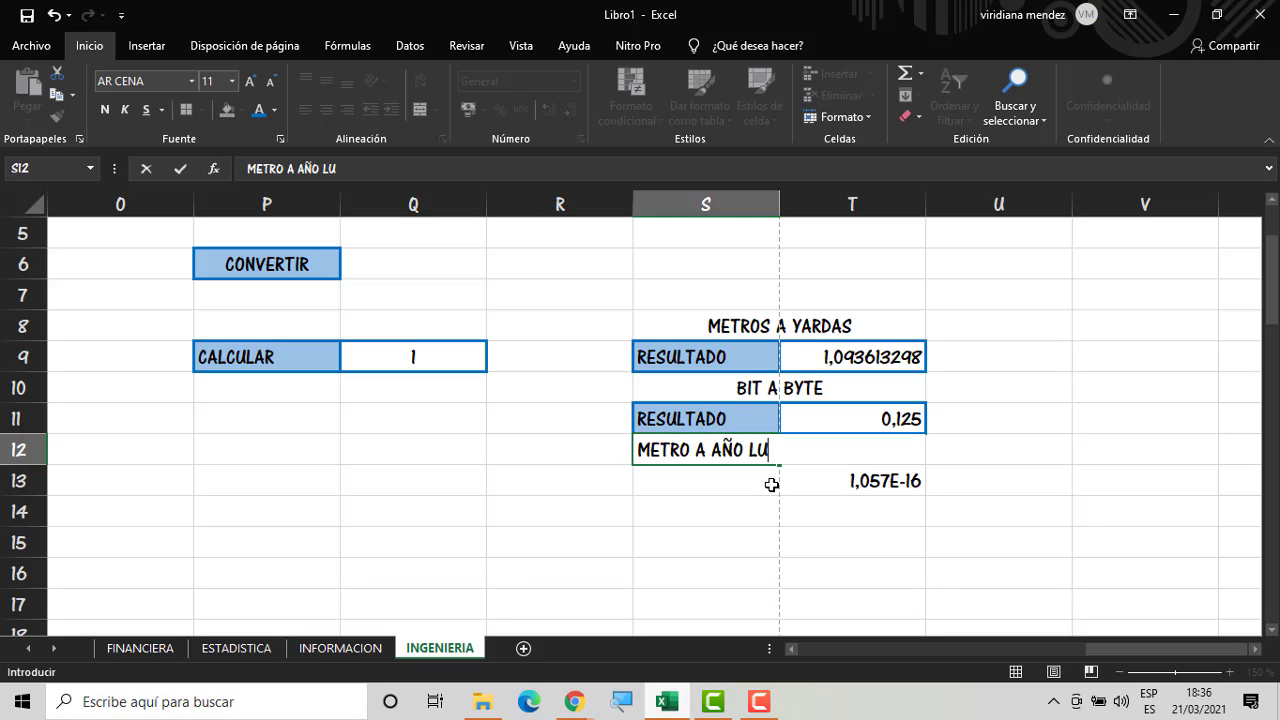
type("Z")
key("Return")
key("Return")
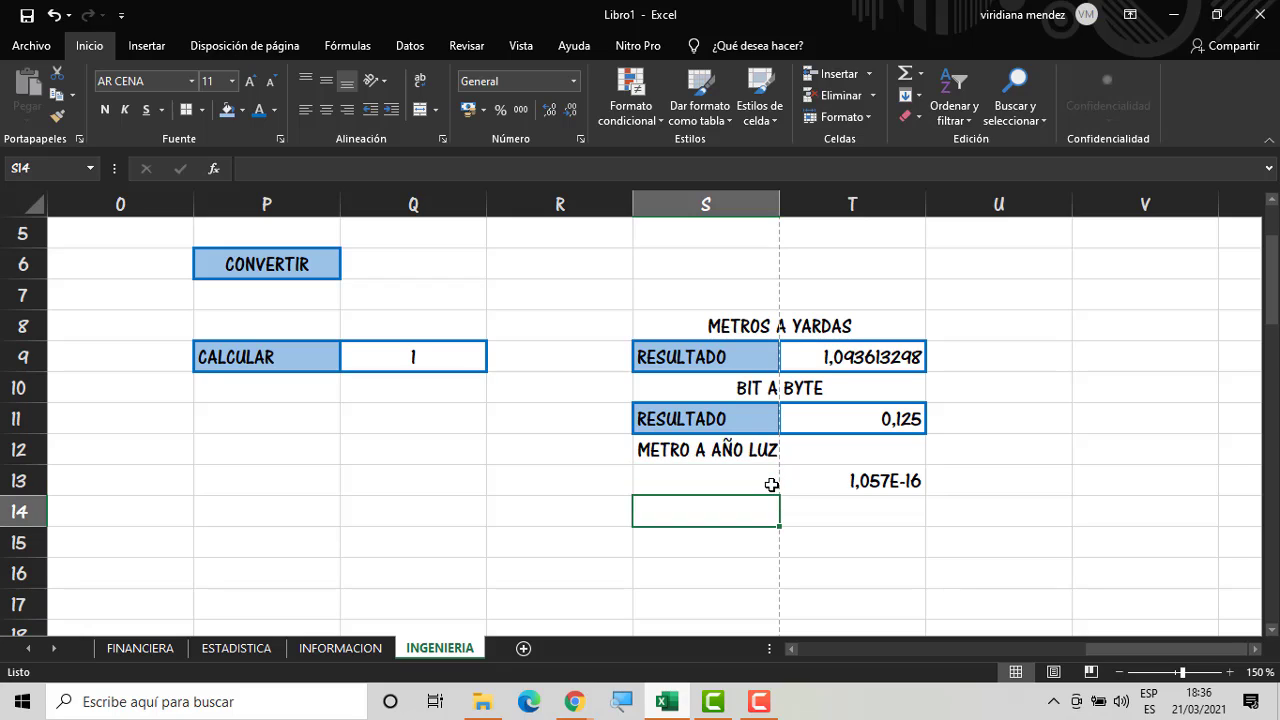
Merge and centre the heading METRO A AÑO LUZ across S12:T12
left_click_drag(764, 454, 800, 453)
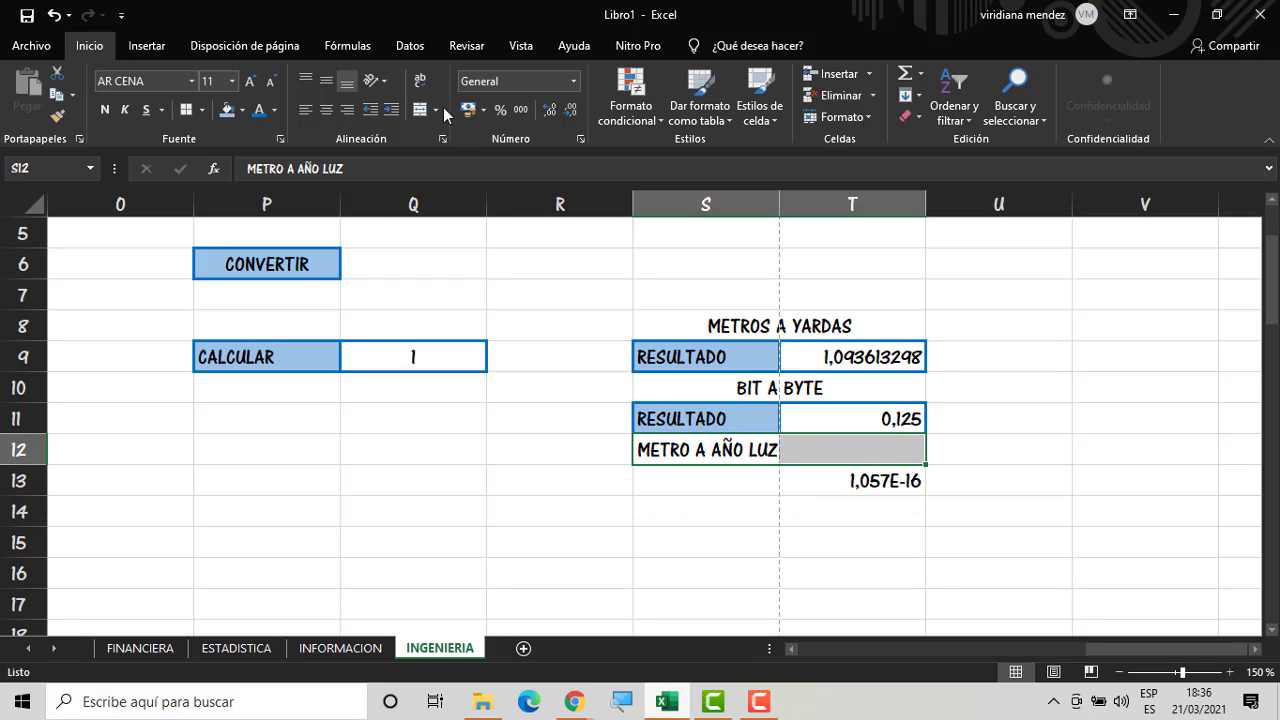
left_click(420, 115)
left_click(758, 517)
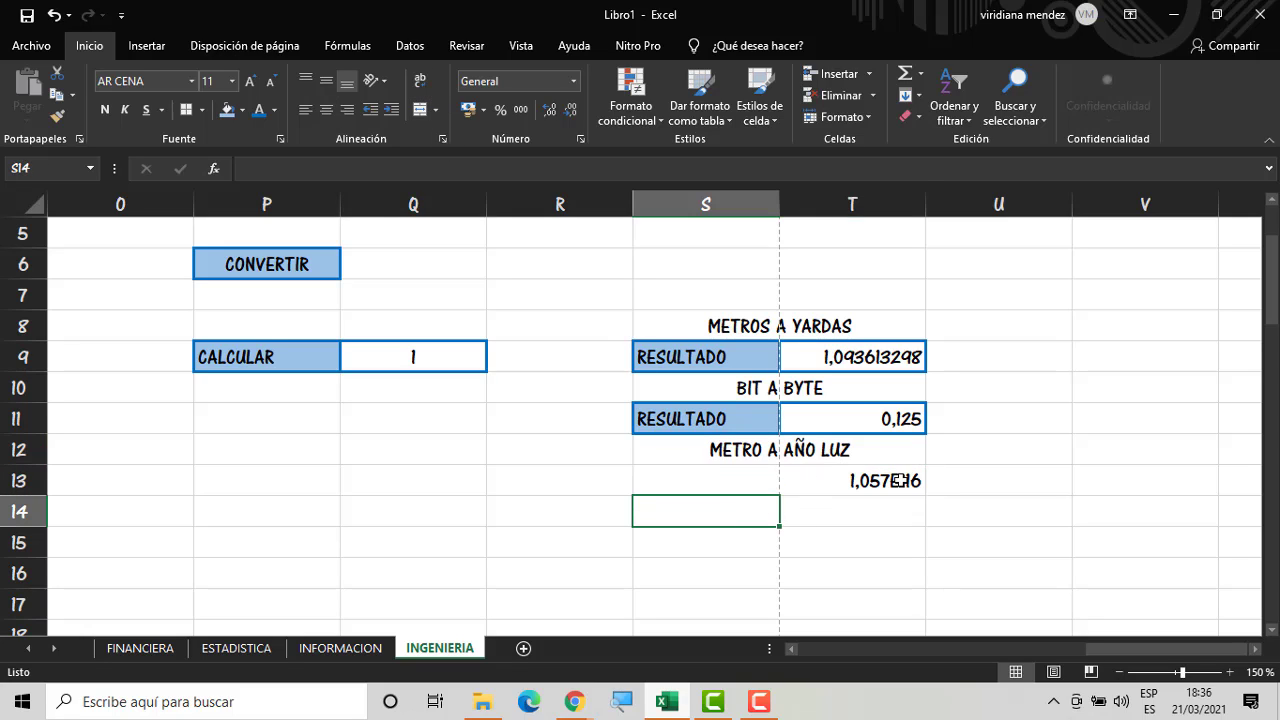
left_click(826, 508)
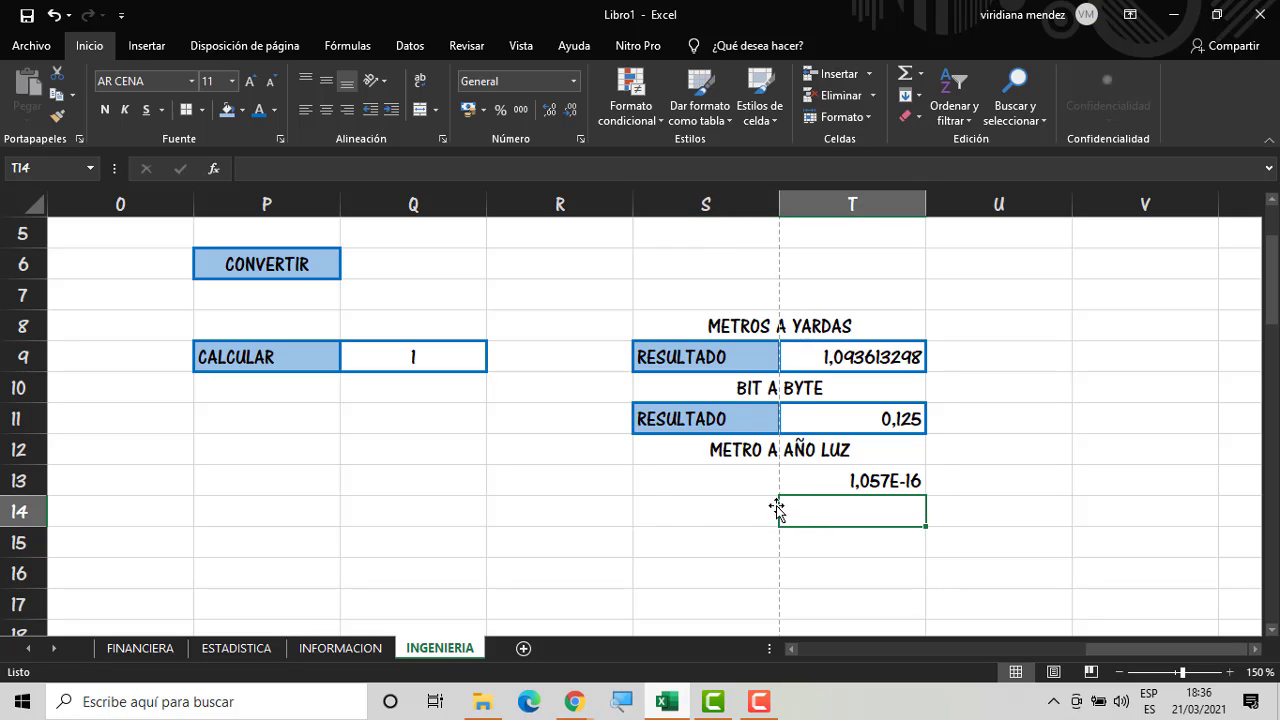
left_click(764, 504)
left_click_drag(764, 504, 792, 500)
left_click(803, 483)
left_click(763, 481)
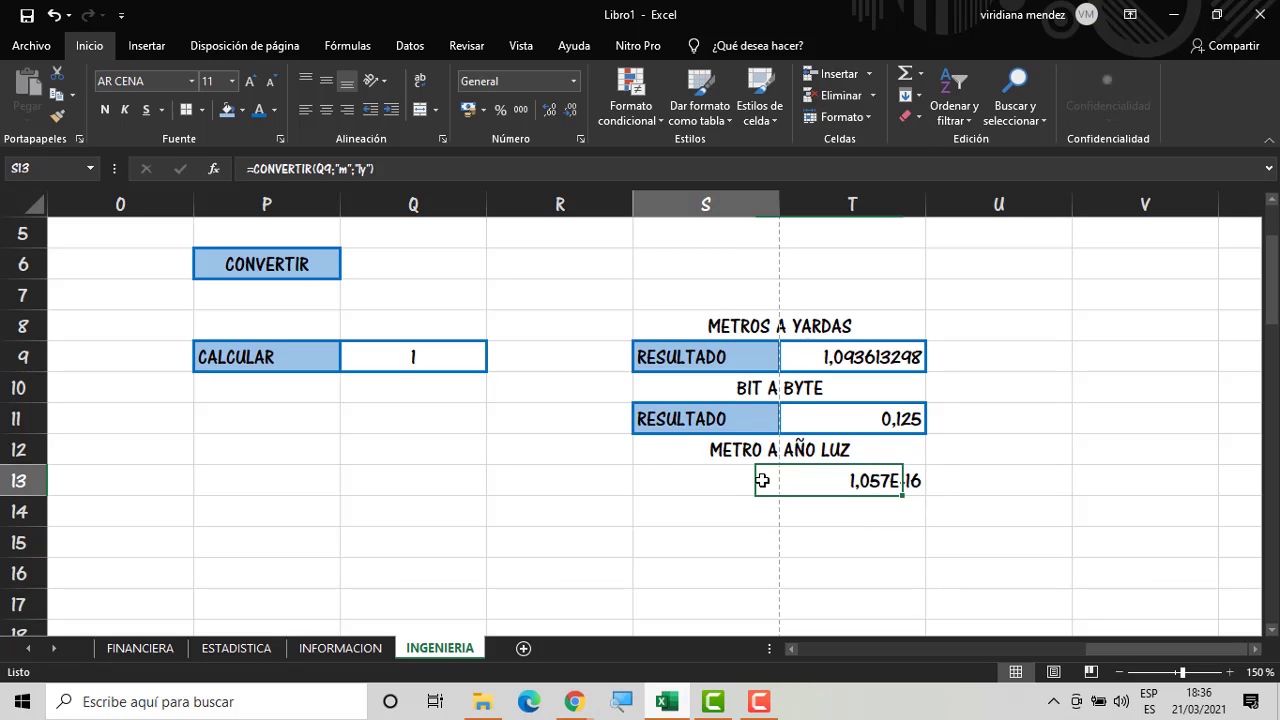
Copy the formatted RESULTADO label from S11 into cells S13, S15 and S17
left_click(742, 421)
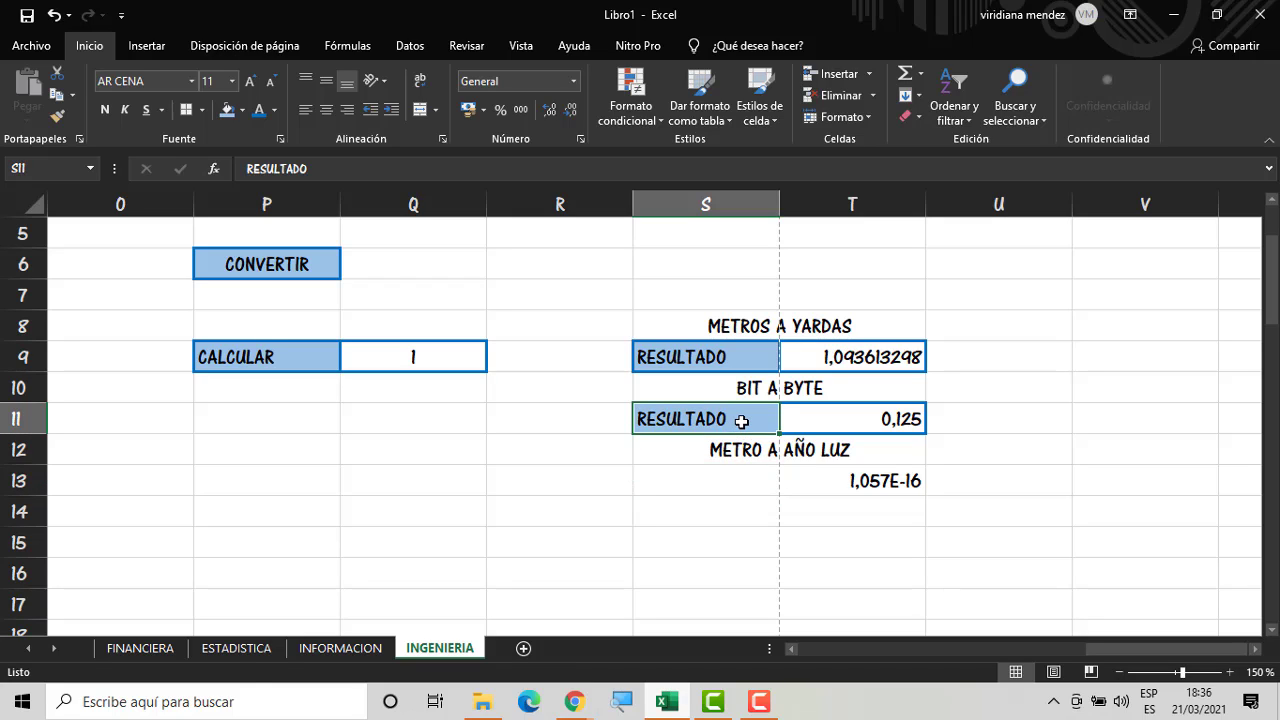
key("ctrl+c")
left_click(754, 491)
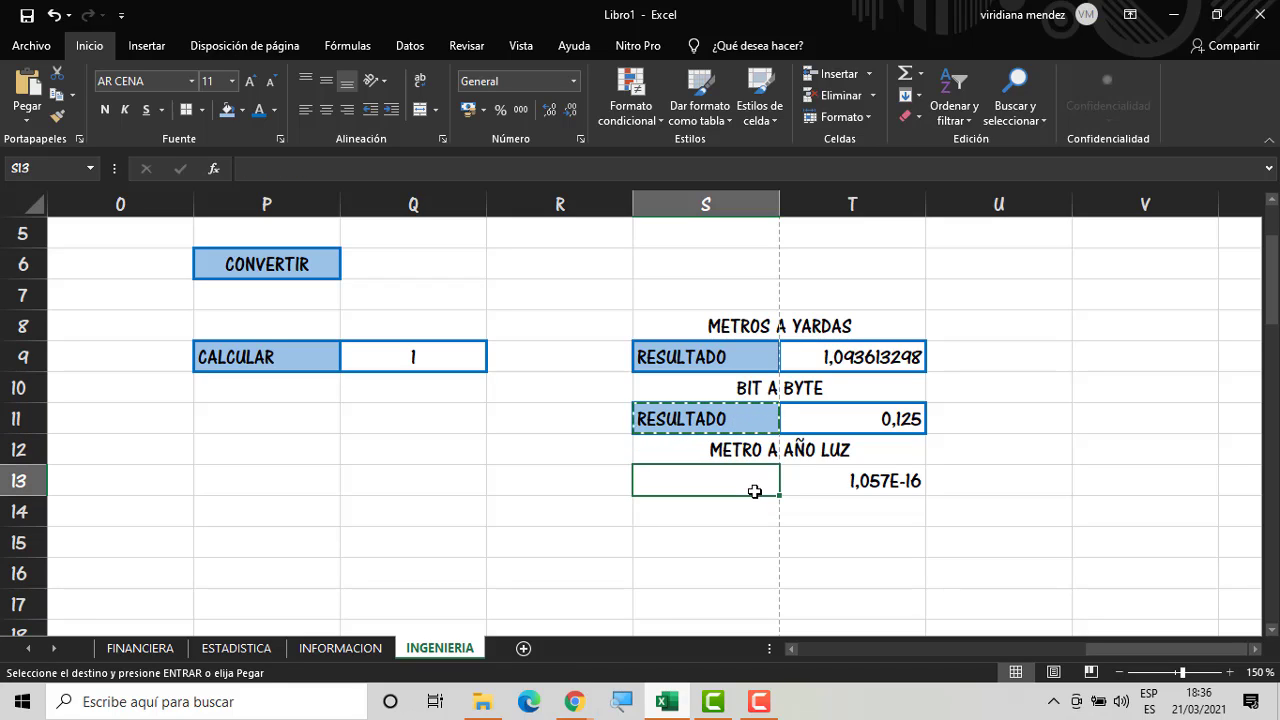
key("ctrl+v")
left_click(752, 518)
left_click(747, 542)
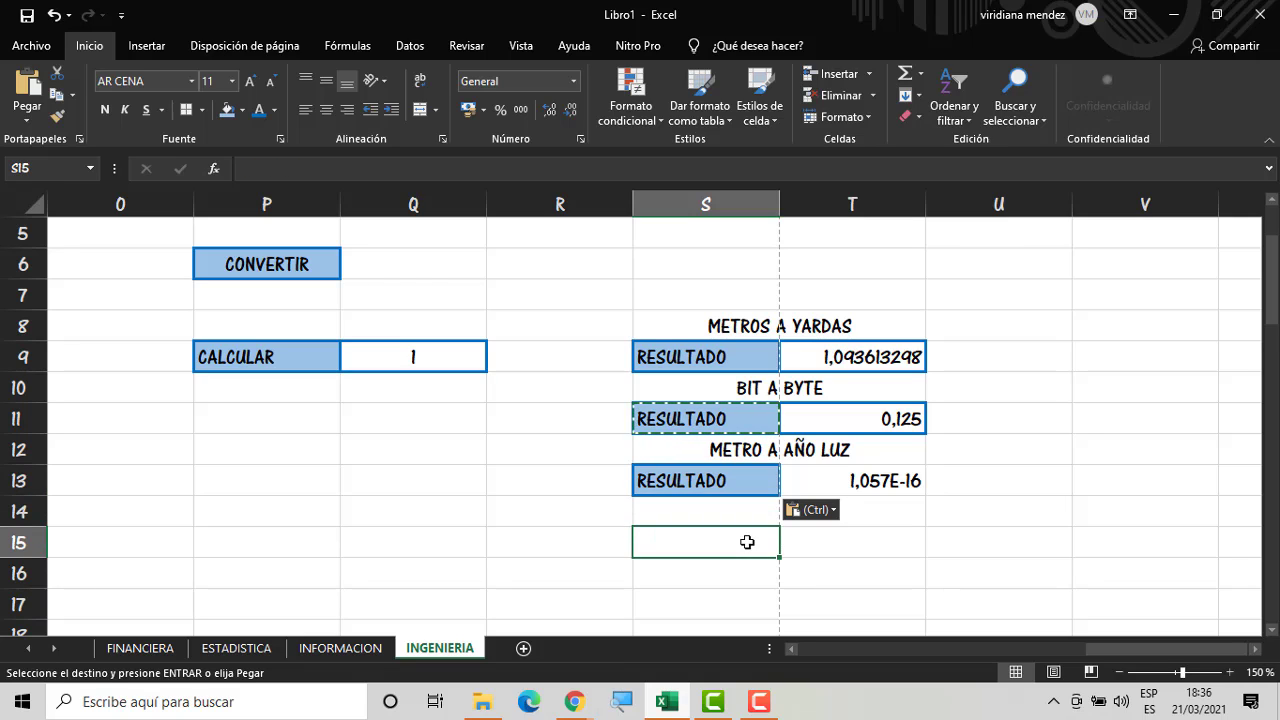
key("ctrl+v")
left_click(866, 603)
left_click(750, 609)
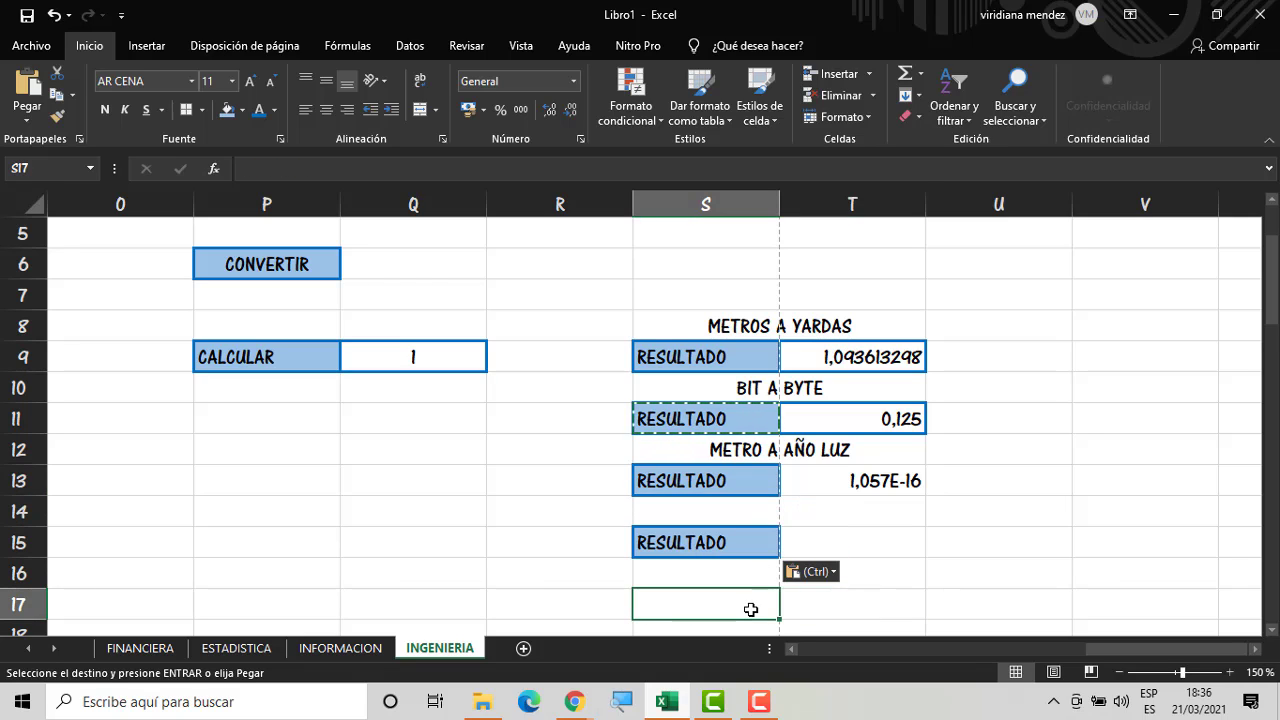
key("ctrl+v")
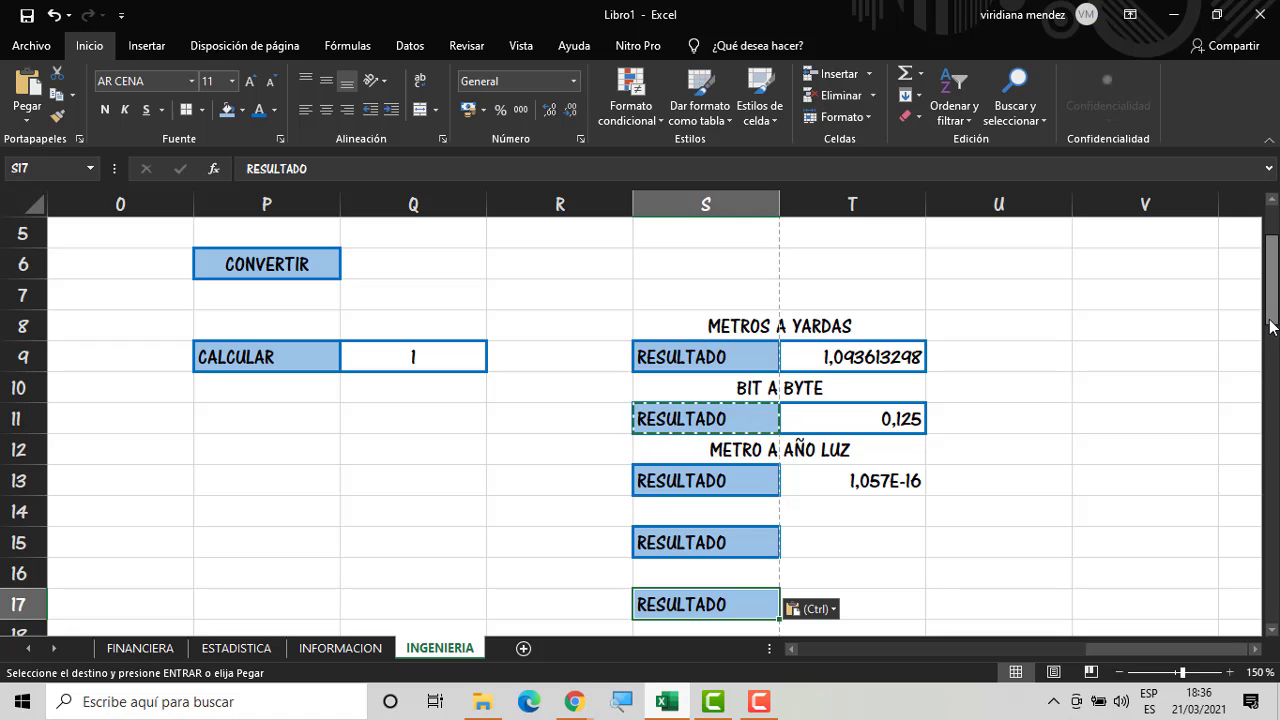
Paste the copied RESULTADO label into P13, P15 and P17 below the CALCULAR row, and end the copy mode
left_click(318, 449)
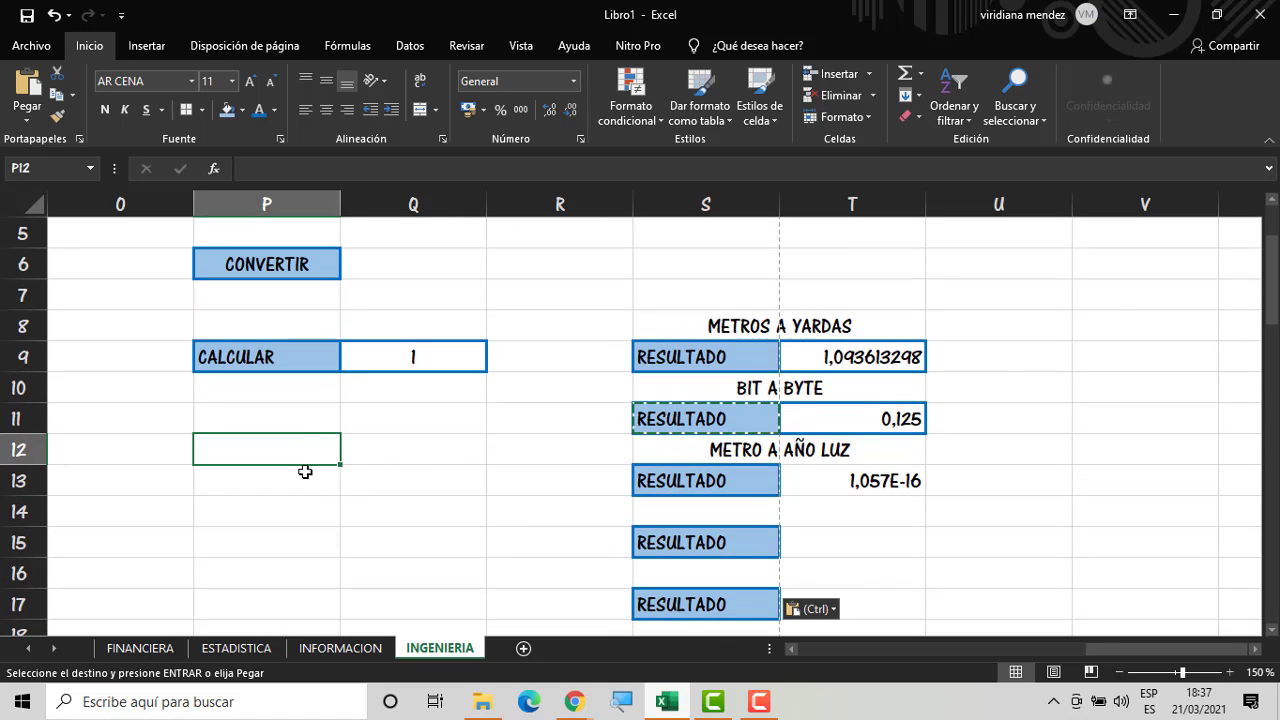
left_click(305, 472)
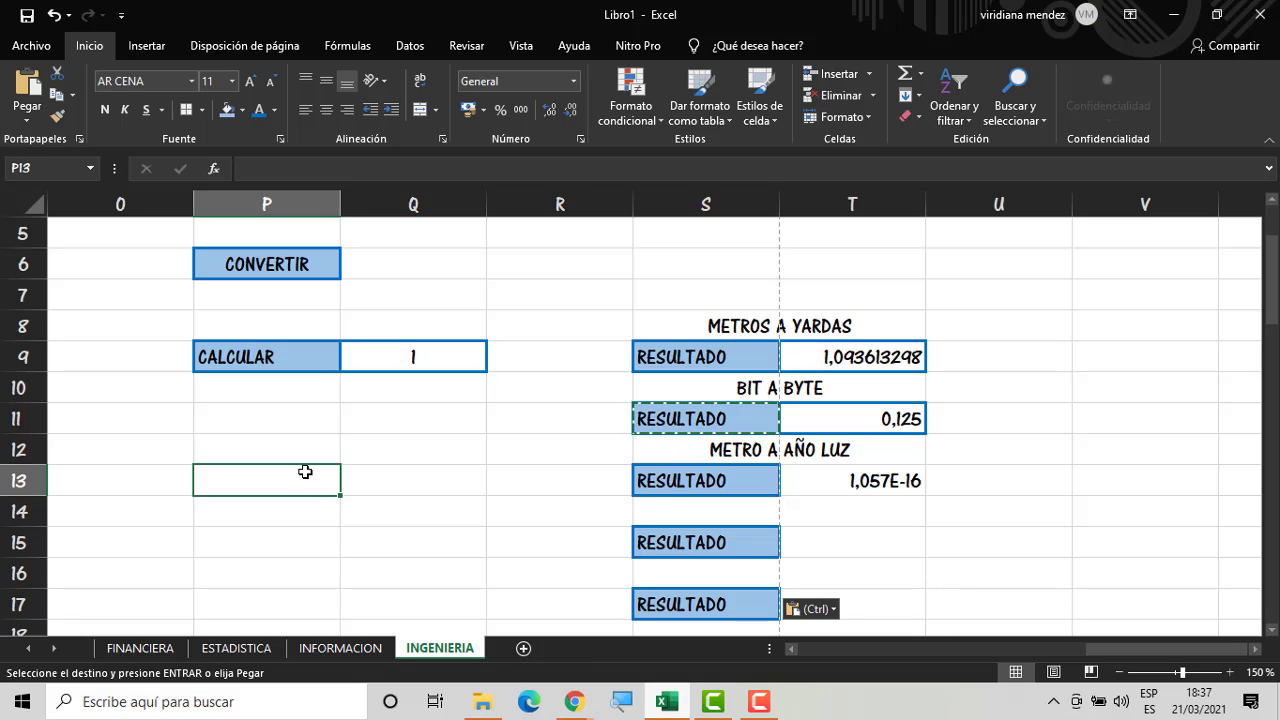
key("ctrl+v")
left_click(291, 533)
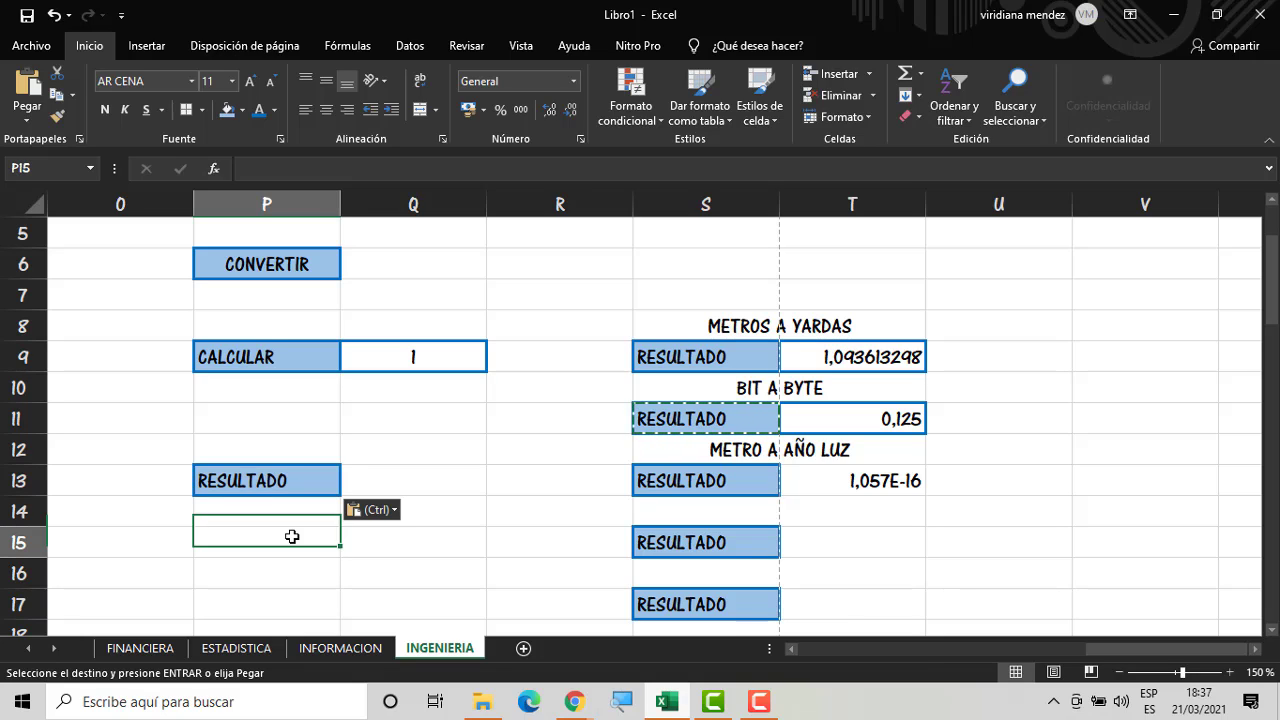
key("ctrl+v")
left_click(288, 603)
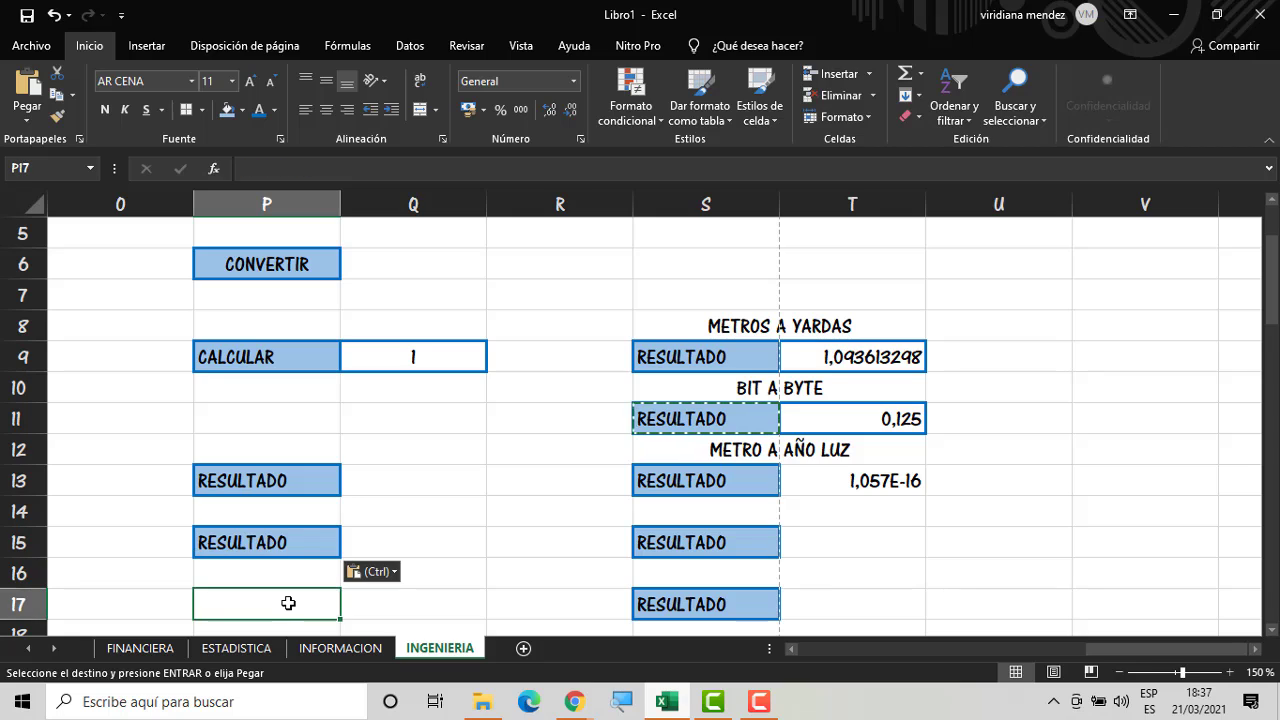
key("ctrl+v")
left_click(486, 540)
left_click(480, 481)
key("Escape")
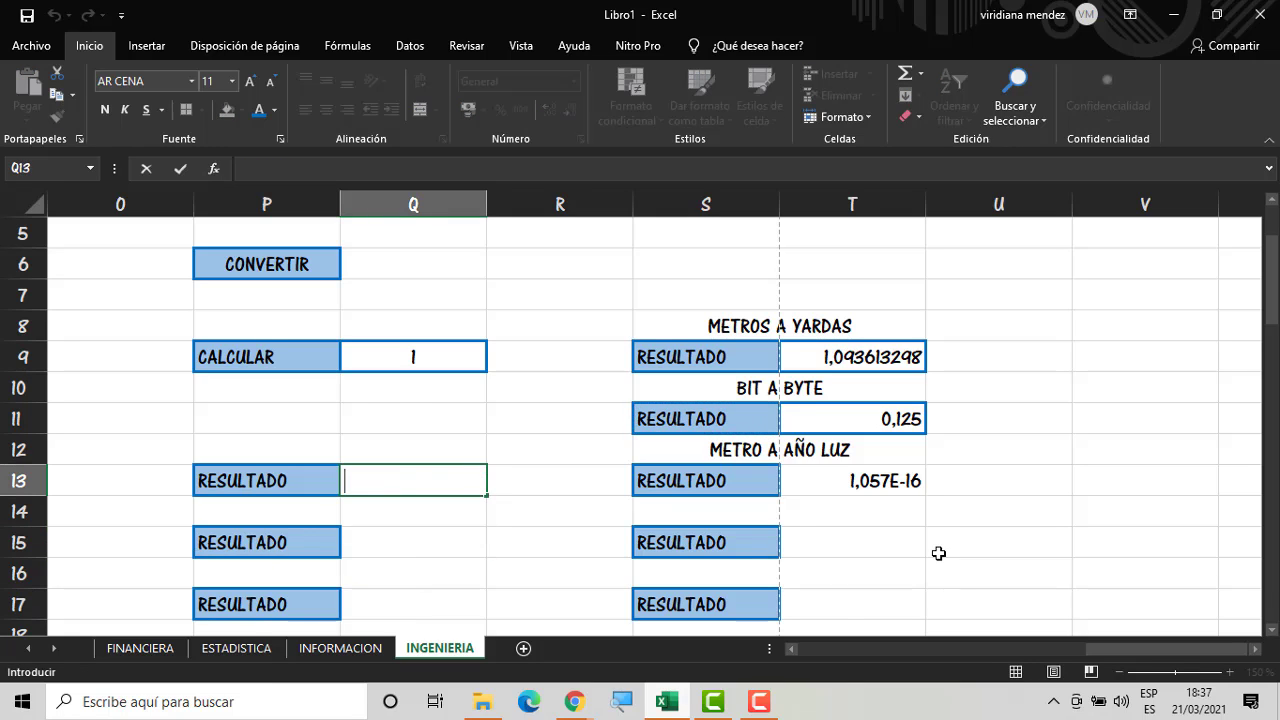
Enter the heading PULGADA in S14, directly above the RESULTADO label in S15
left_click(937, 550)
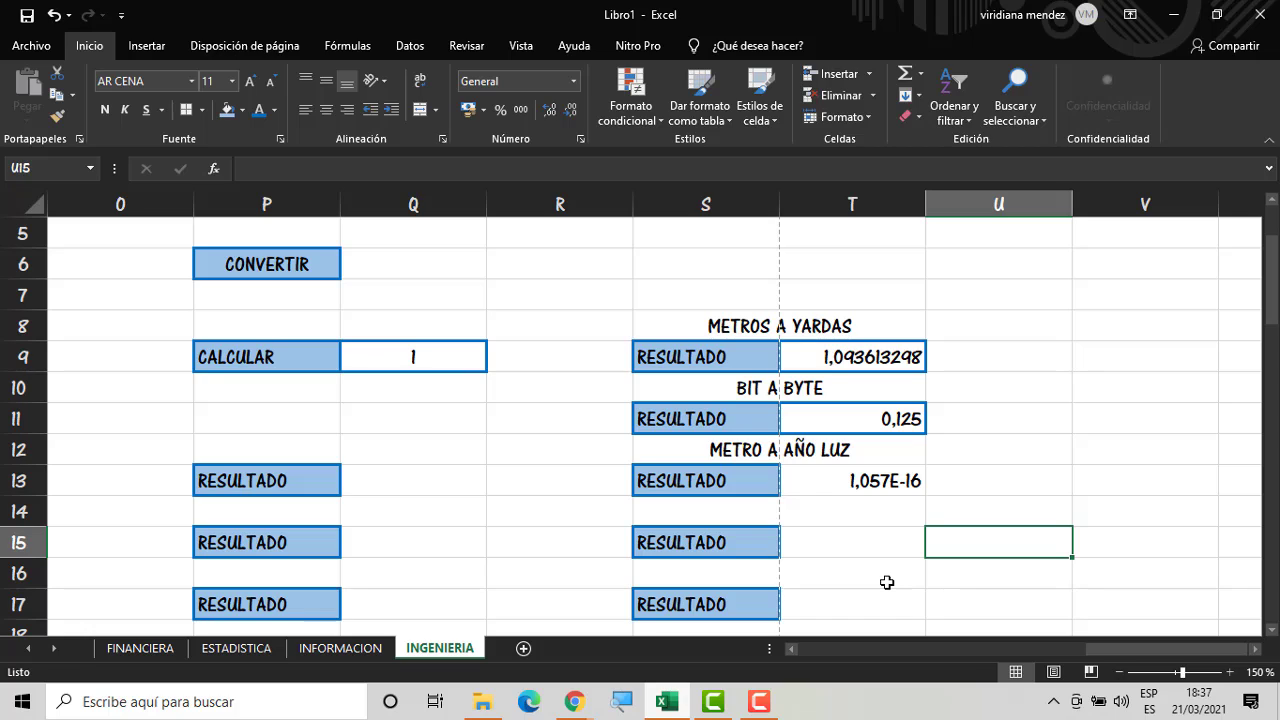
left_click(857, 546)
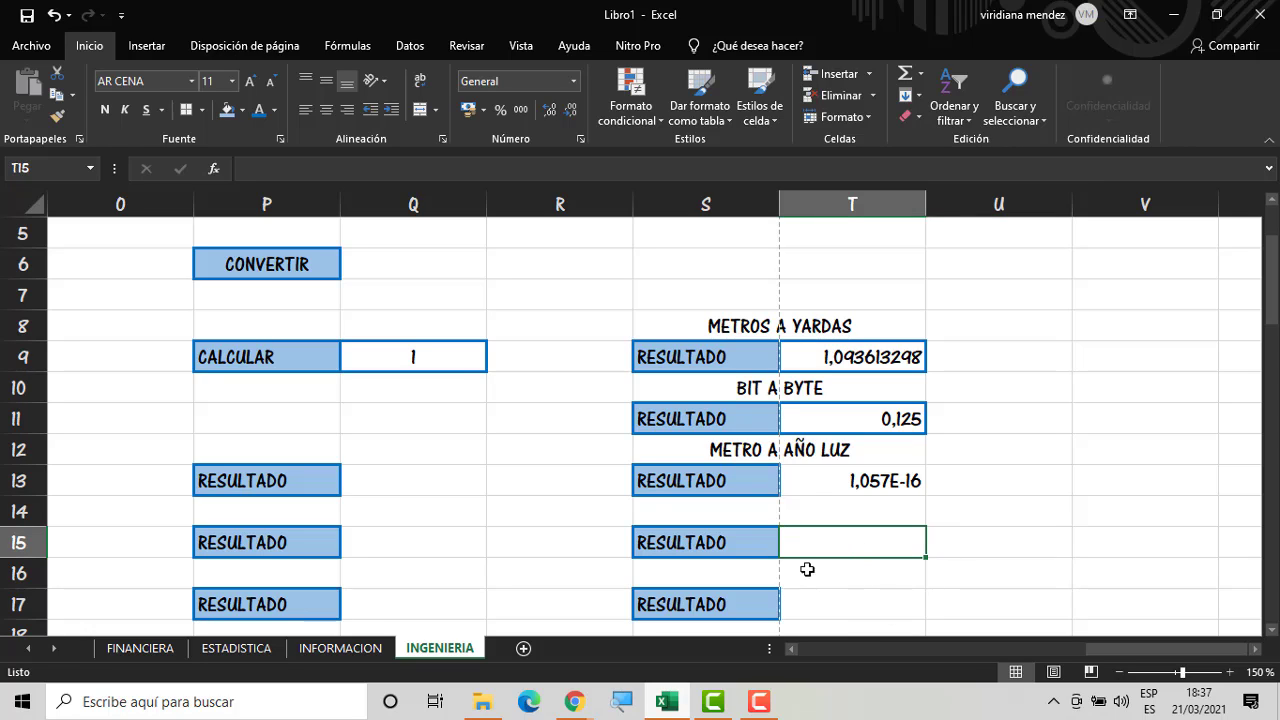
left_click_drag(806, 562, 764, 515)
type("PUL")
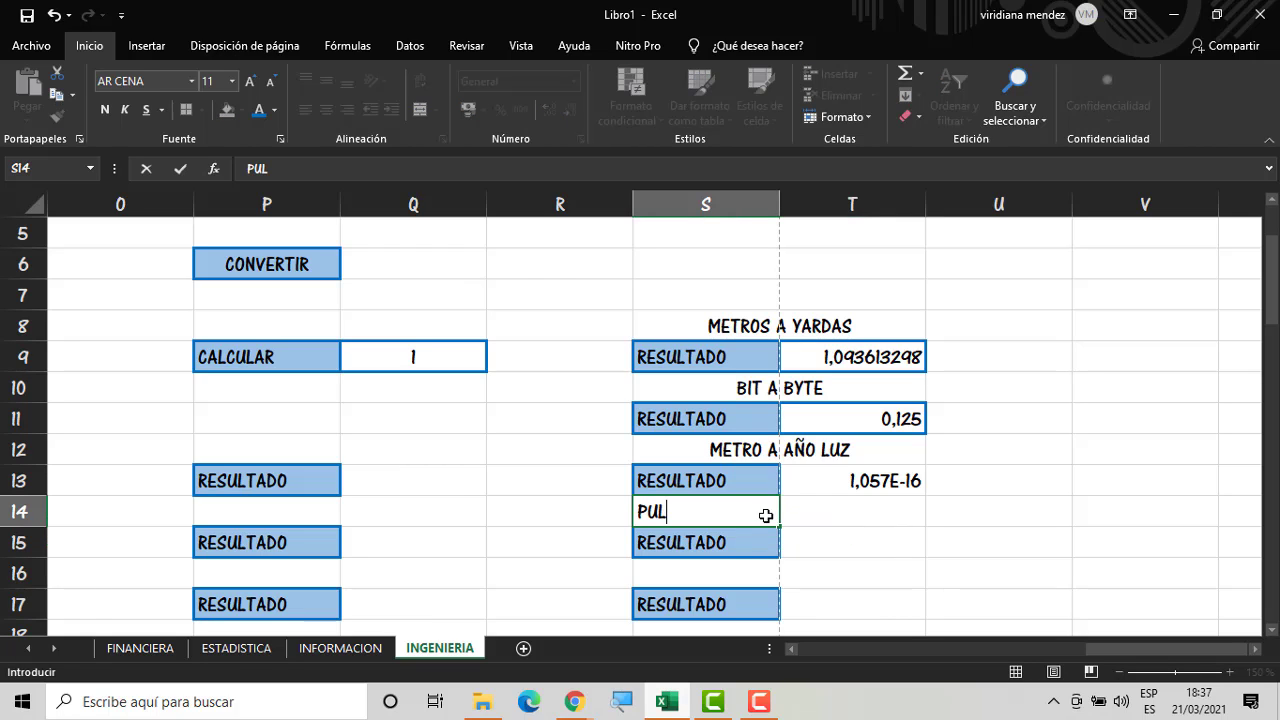
type("GADA")
key("Return")
Merge and centre the heading PULGADA across S14:T14
left_click(765, 515)
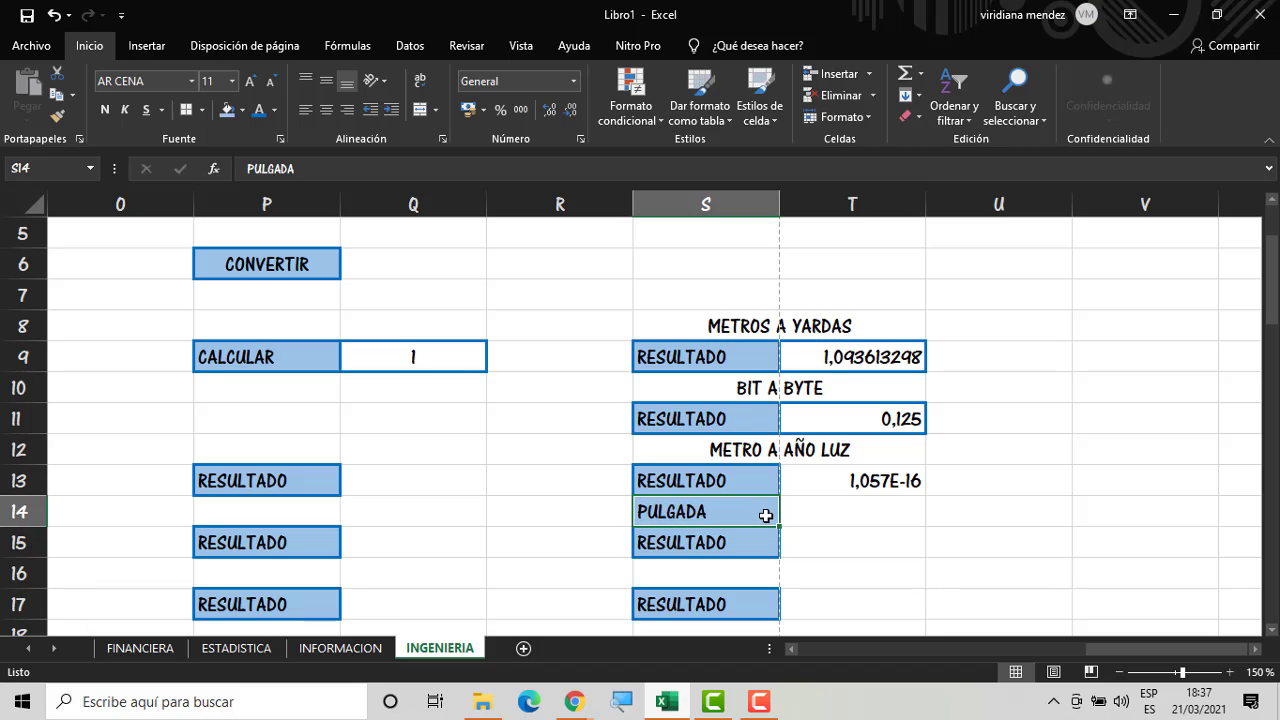
left_click_drag(765, 515, 795, 515)
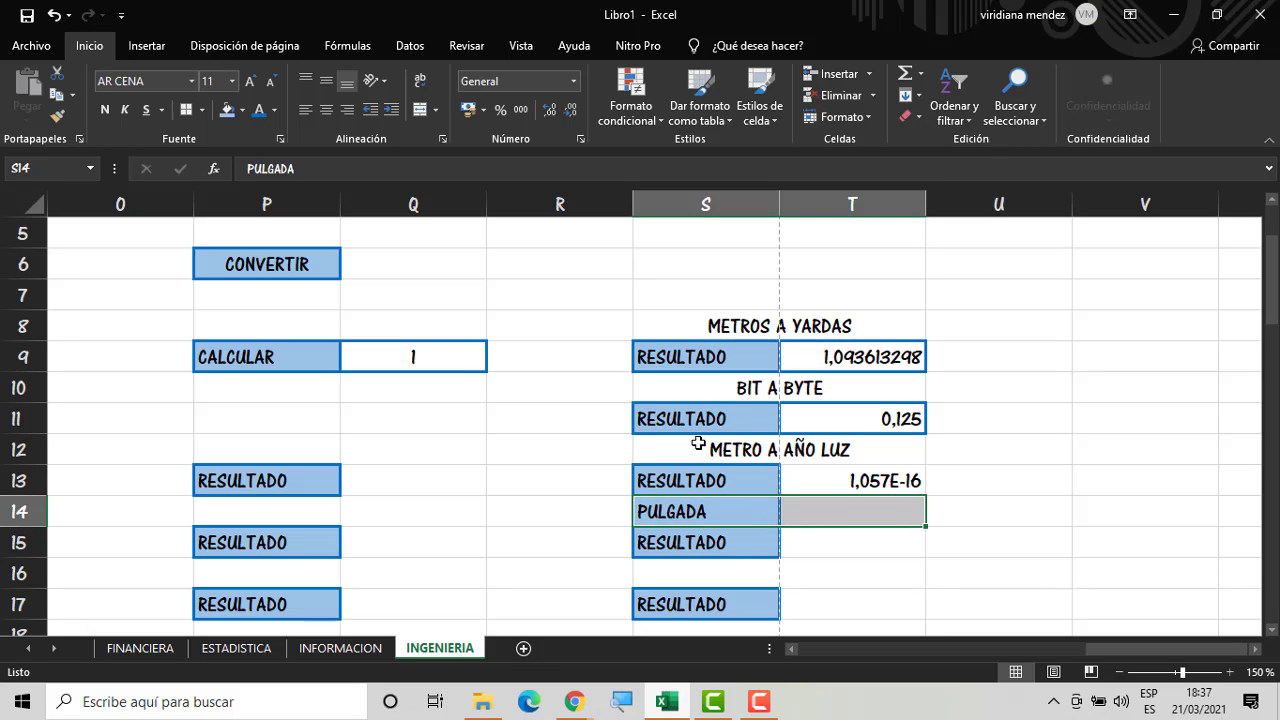
left_click(418, 106)
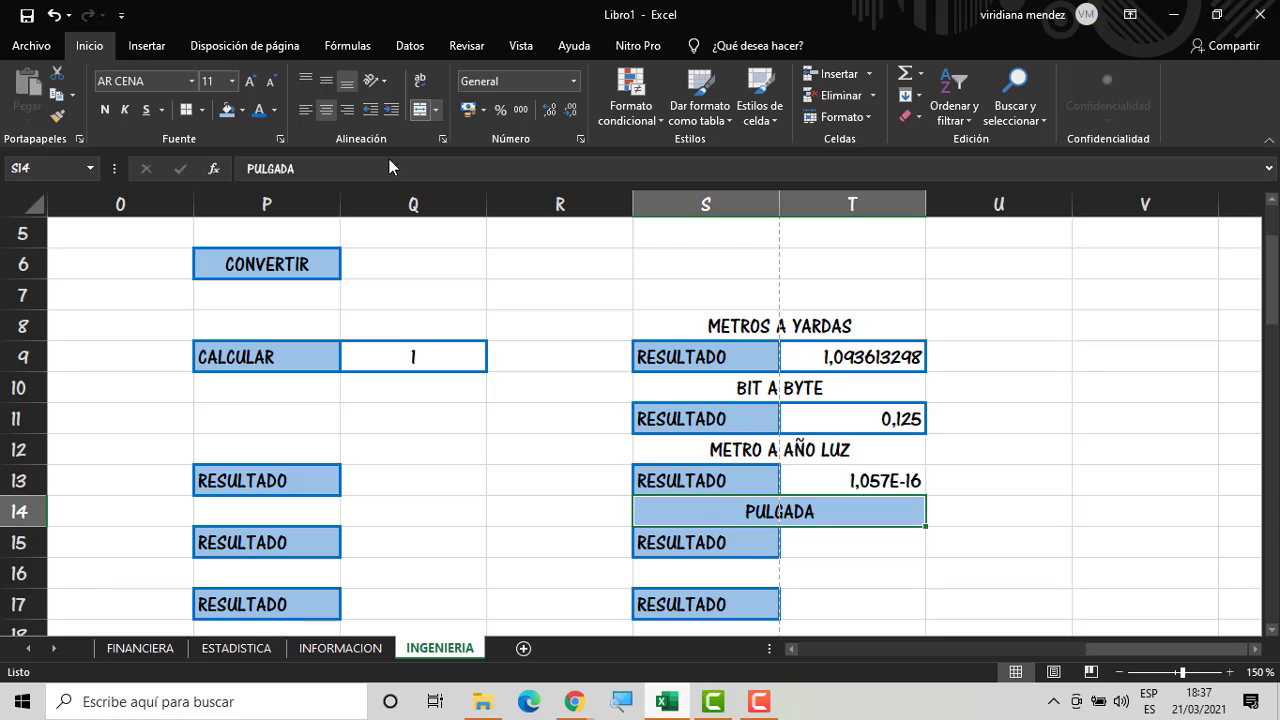
Remove the fill colour and the borders from the merged PULGADA heading in S14:T14
left_click(242, 110)
left_click(257, 281)
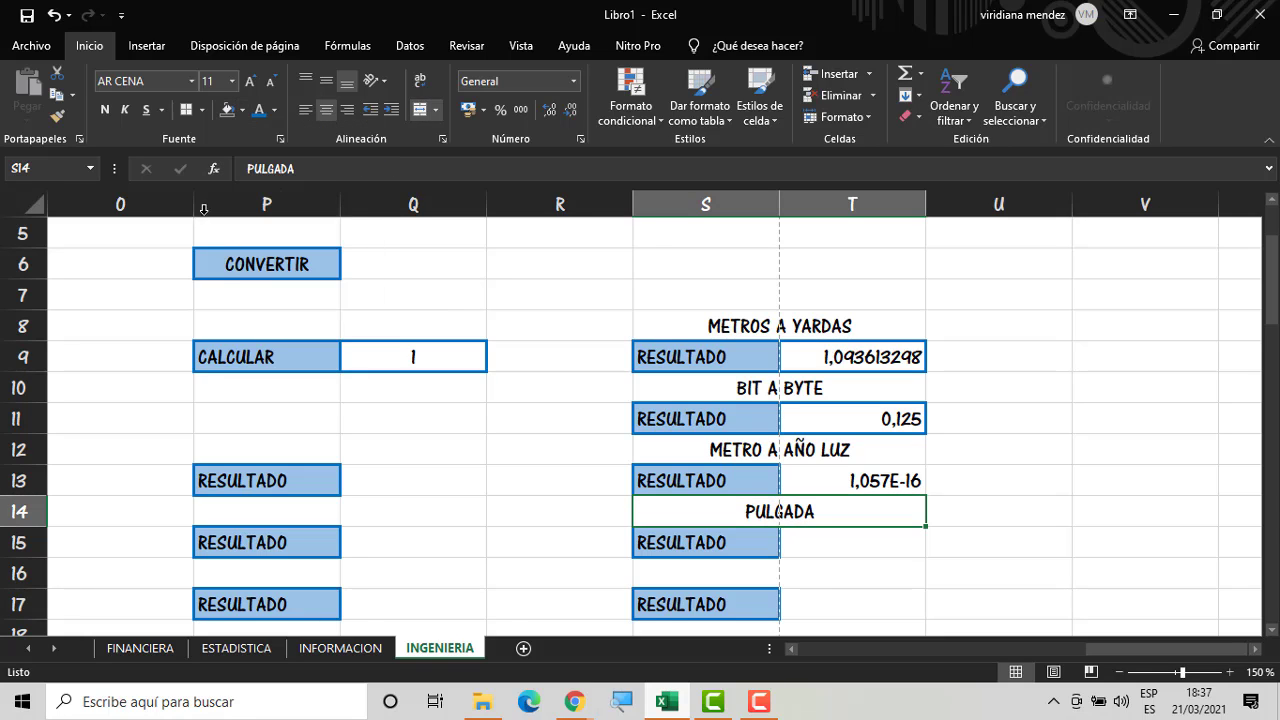
left_click(201, 110)
left_click(238, 249)
left_click(892, 595)
left_click(737, 510)
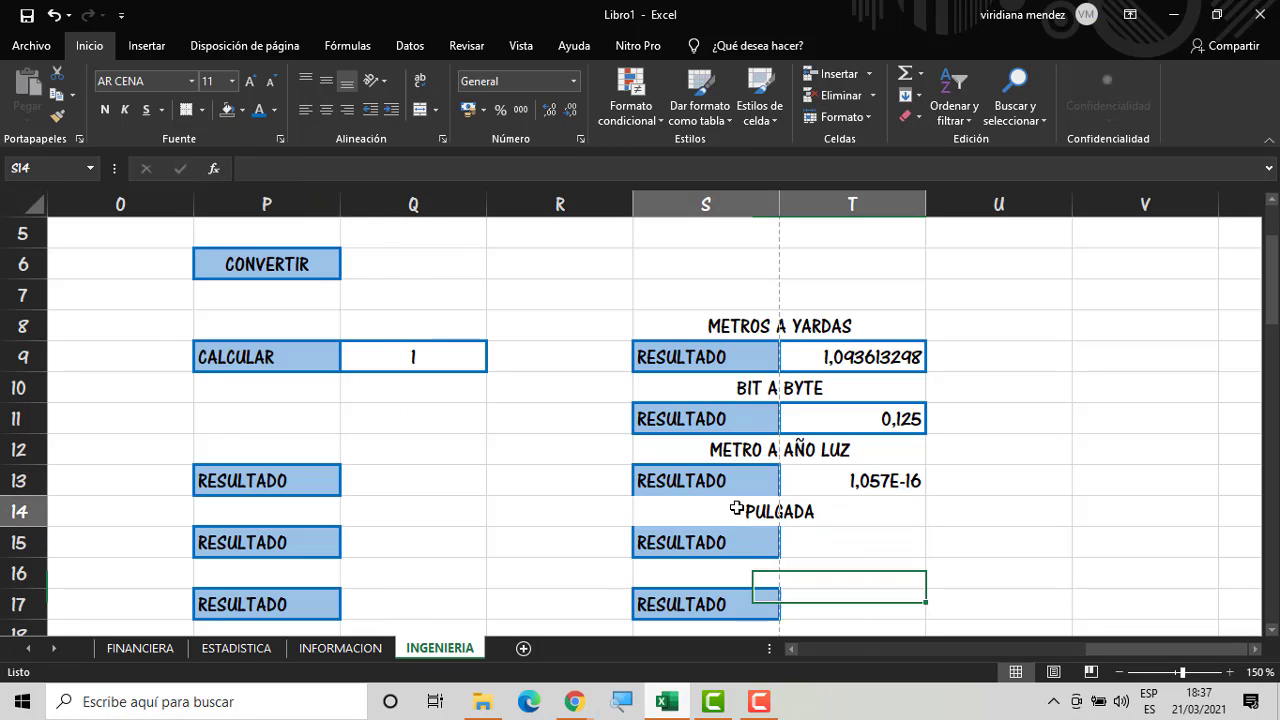
left_click(737, 488)
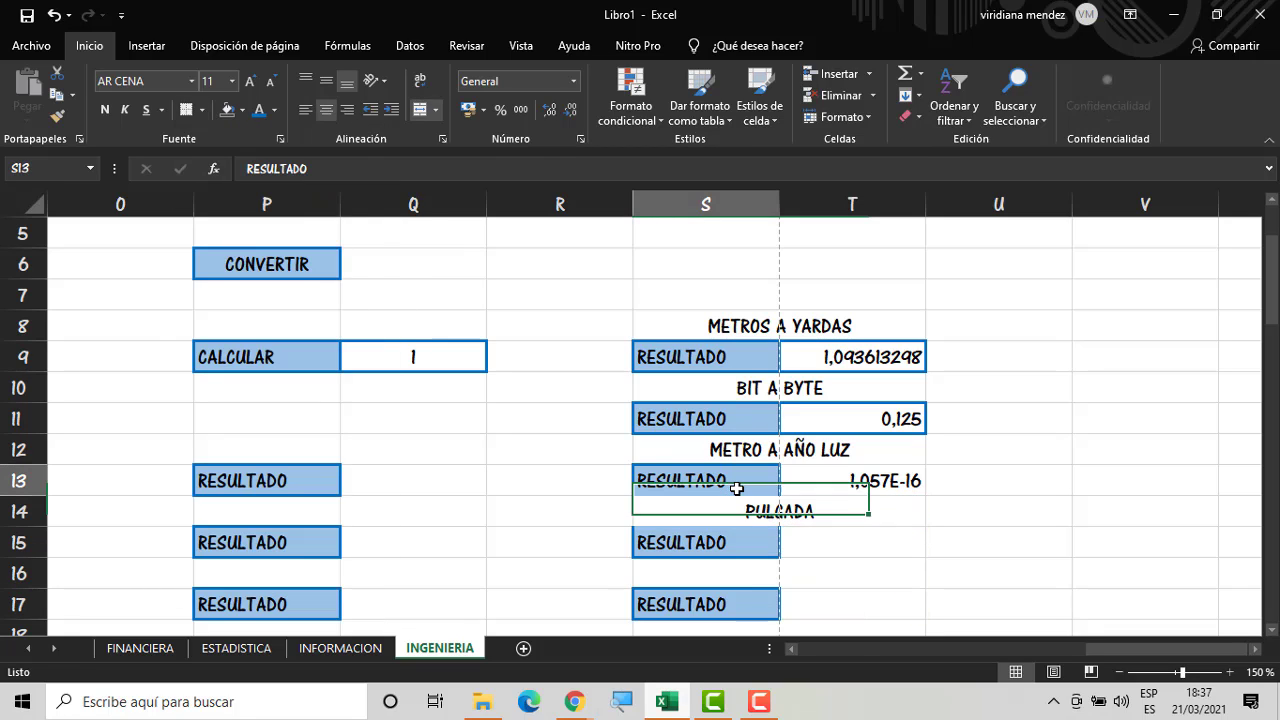
left_click(810, 574)
left_click(825, 527)
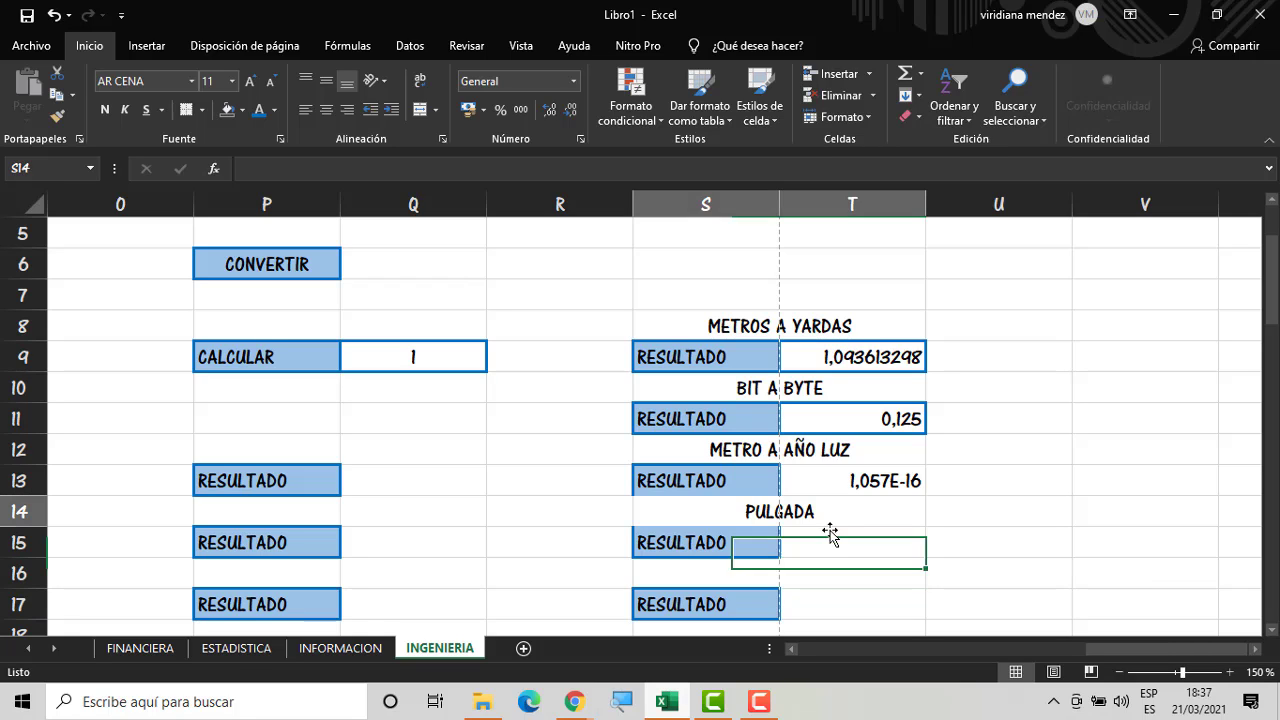
Enter the formula =CONVERTIR(Q9;"m";"in") in T15 to convert metres to inches
left_click(830, 540)
type("=")
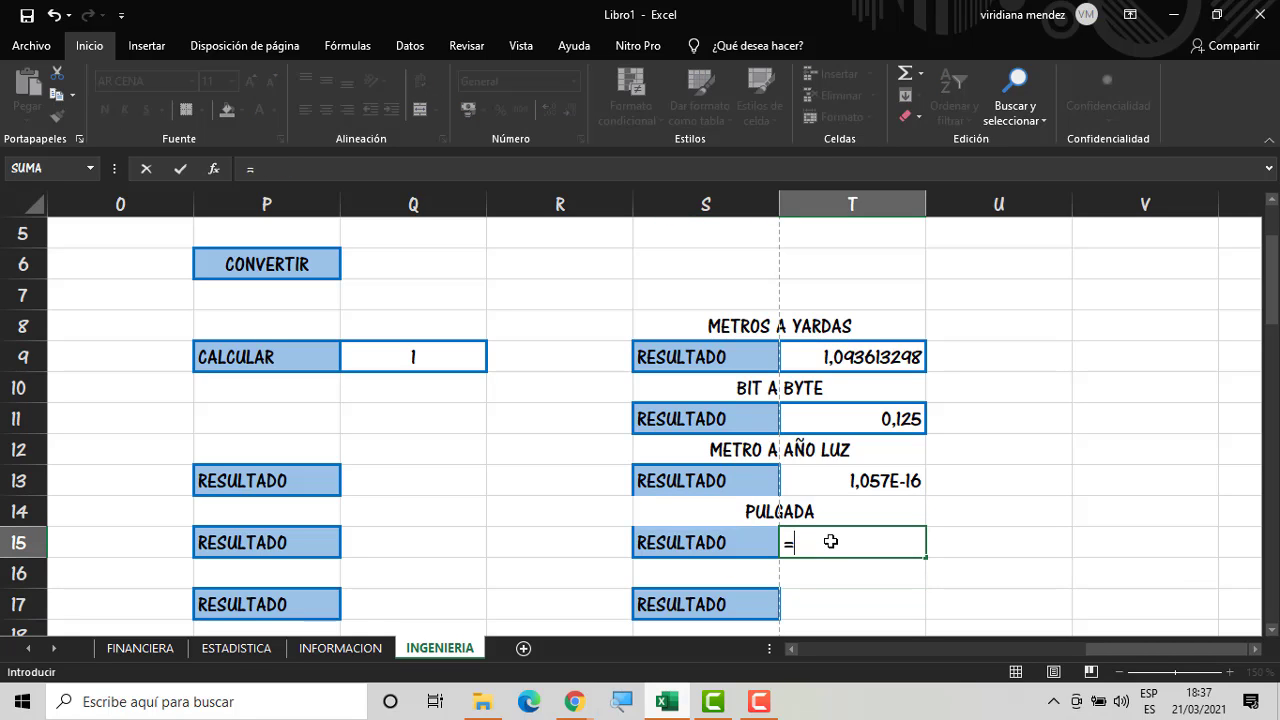
type("CO")
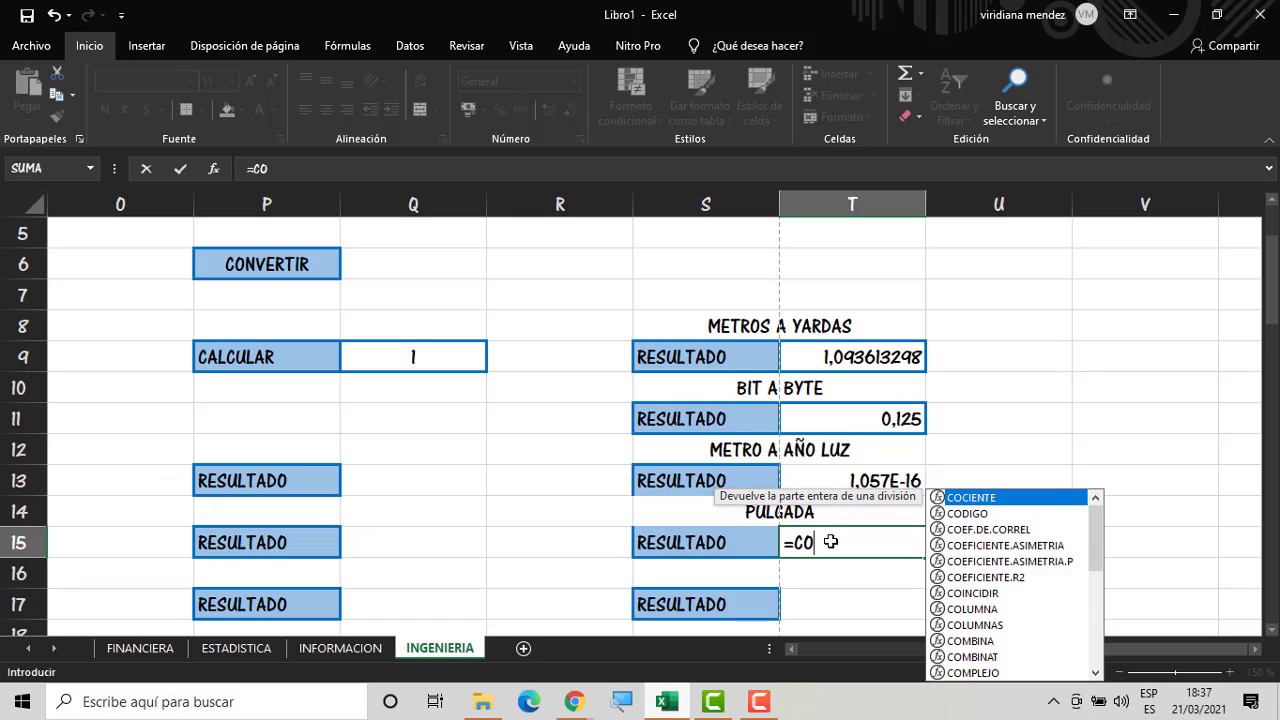
type("N")
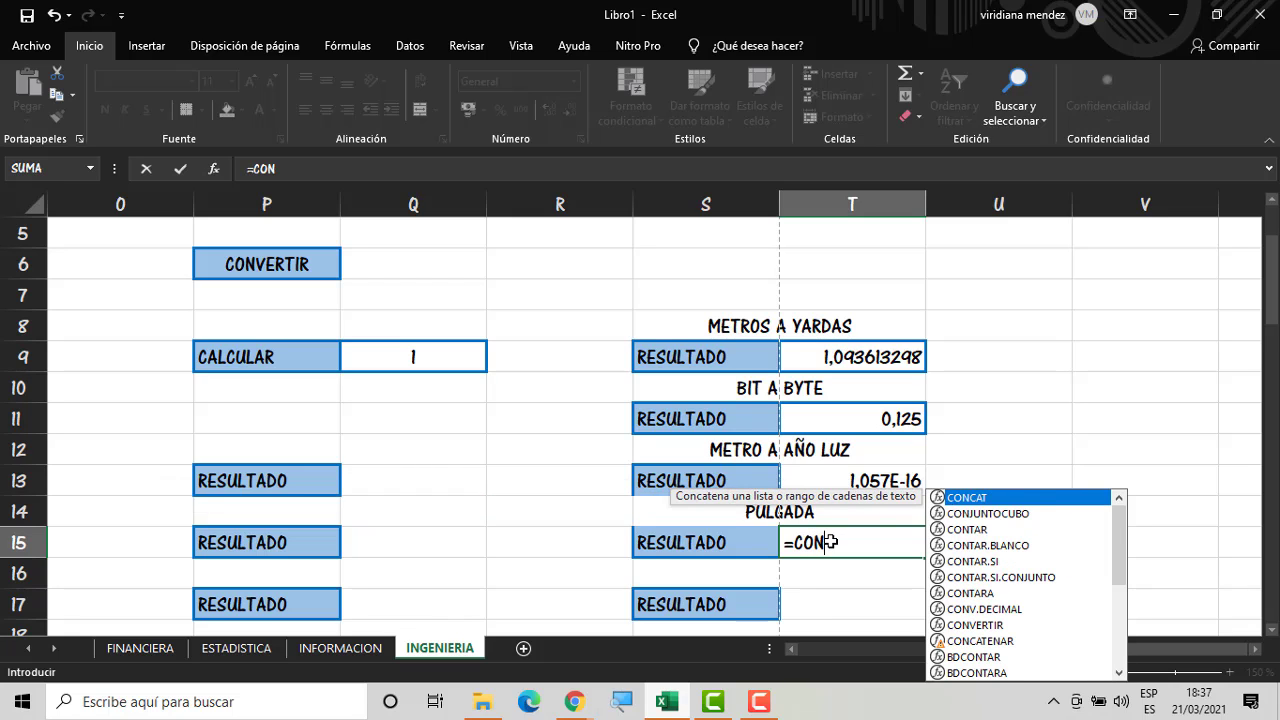
double_click(973, 626)
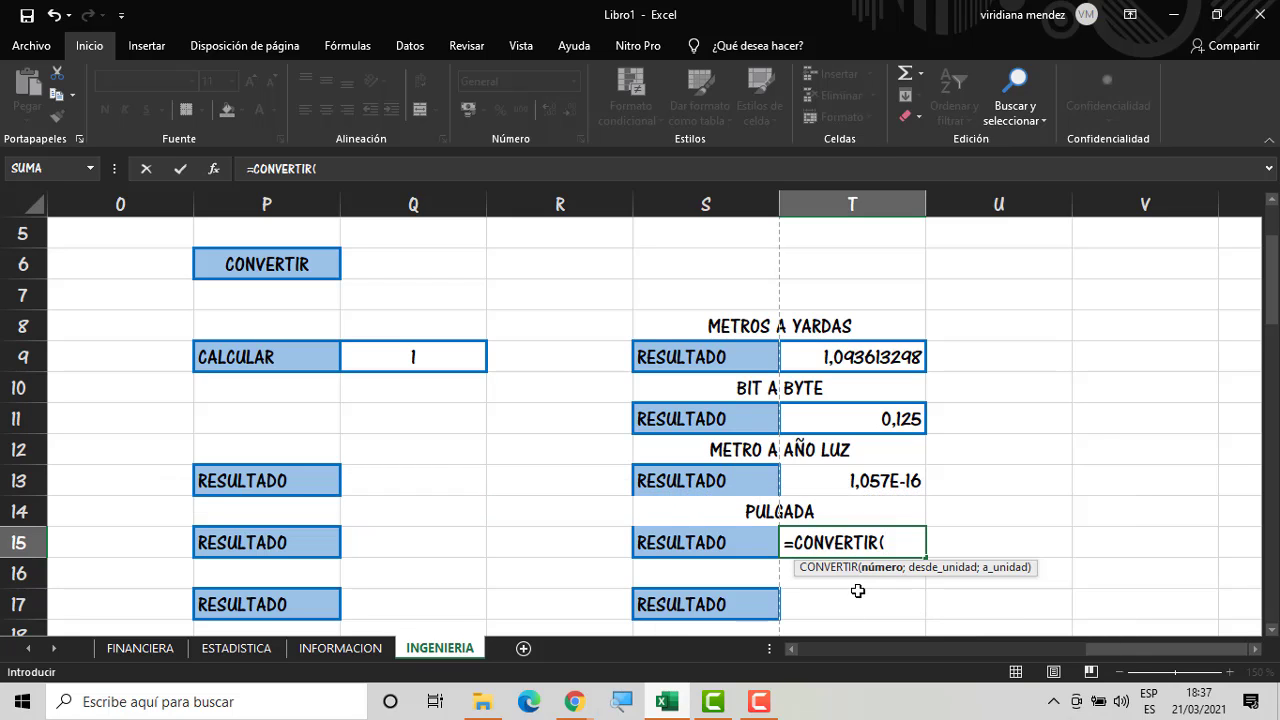
left_click(367, 365)
type(";")
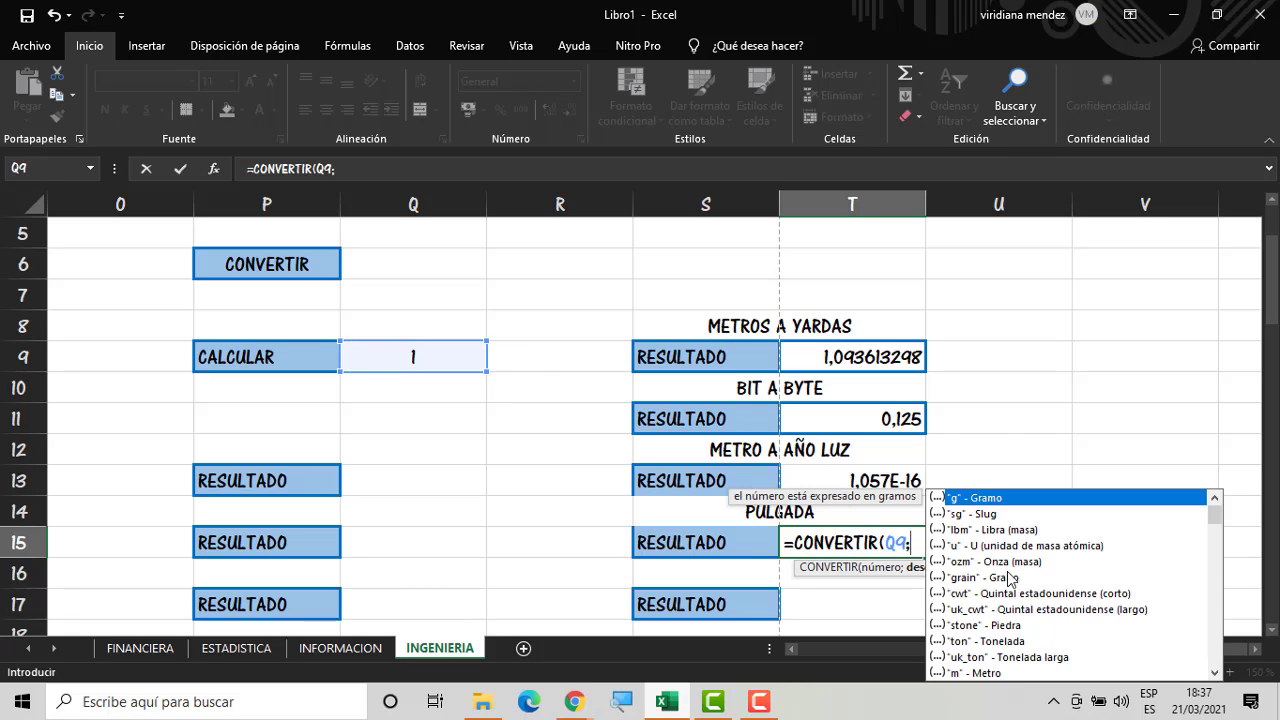
double_click(983, 671)
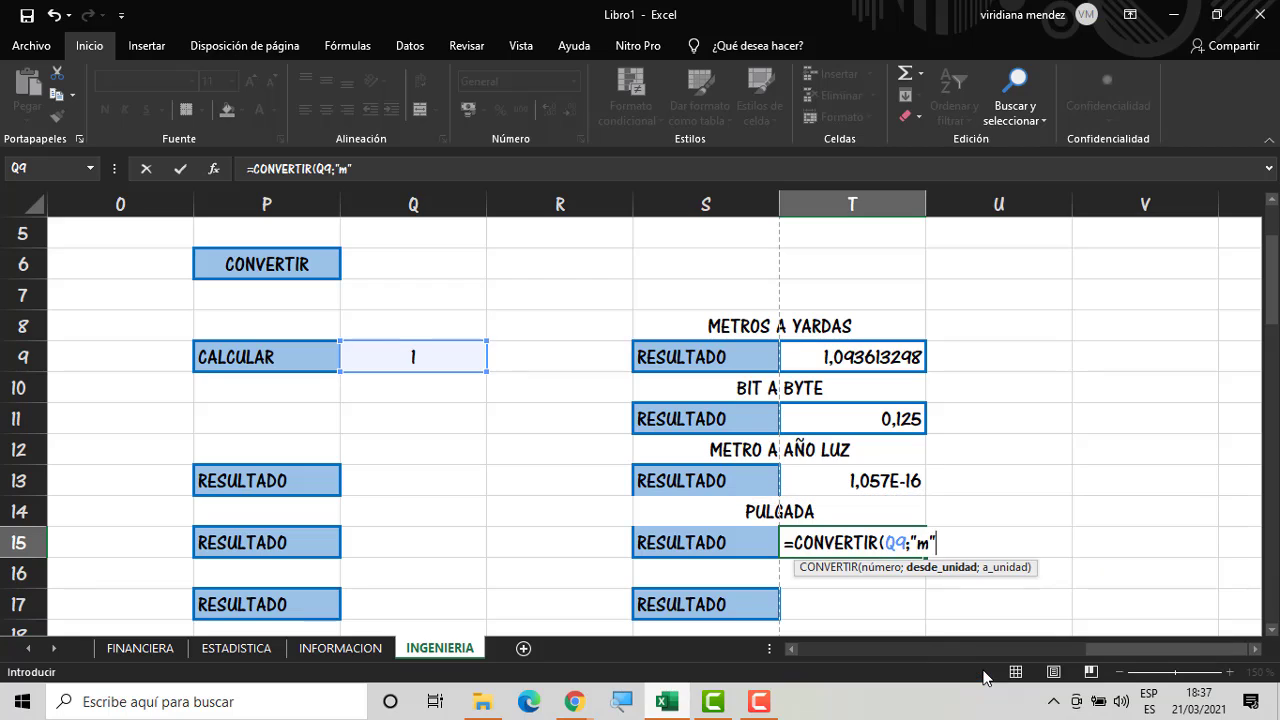
type(";")
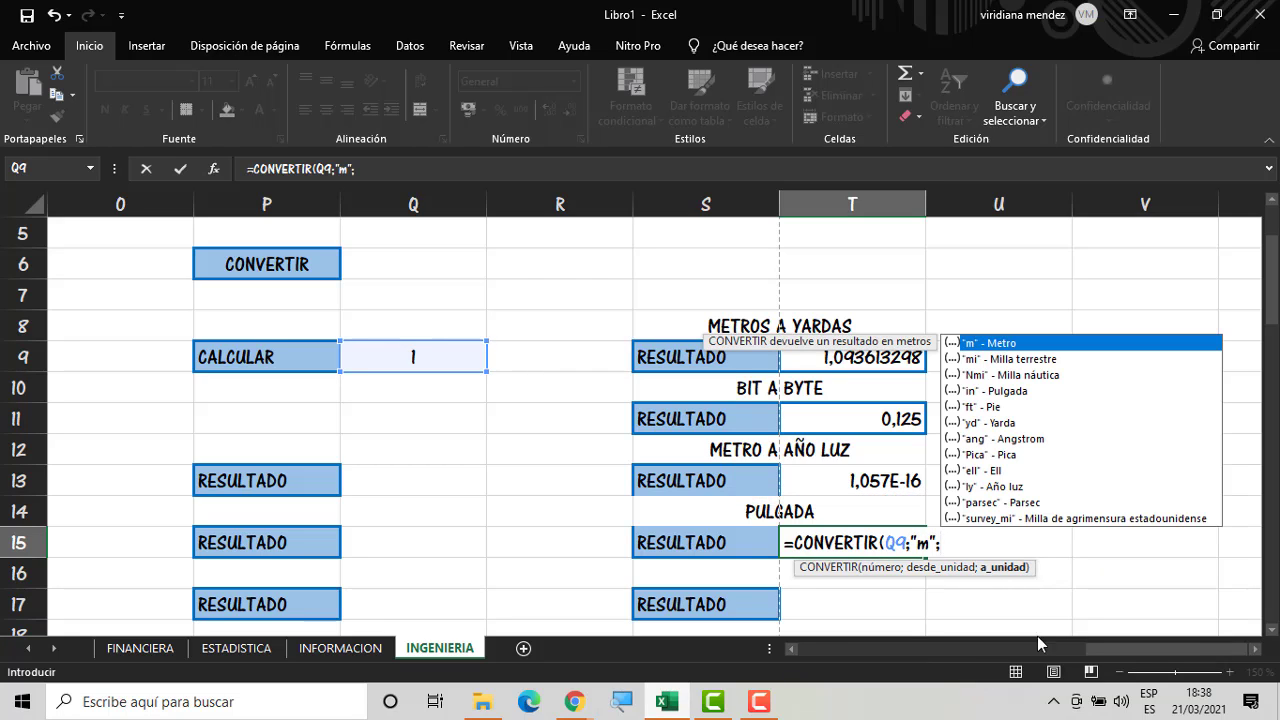
double_click(1030, 393)
key("Return")
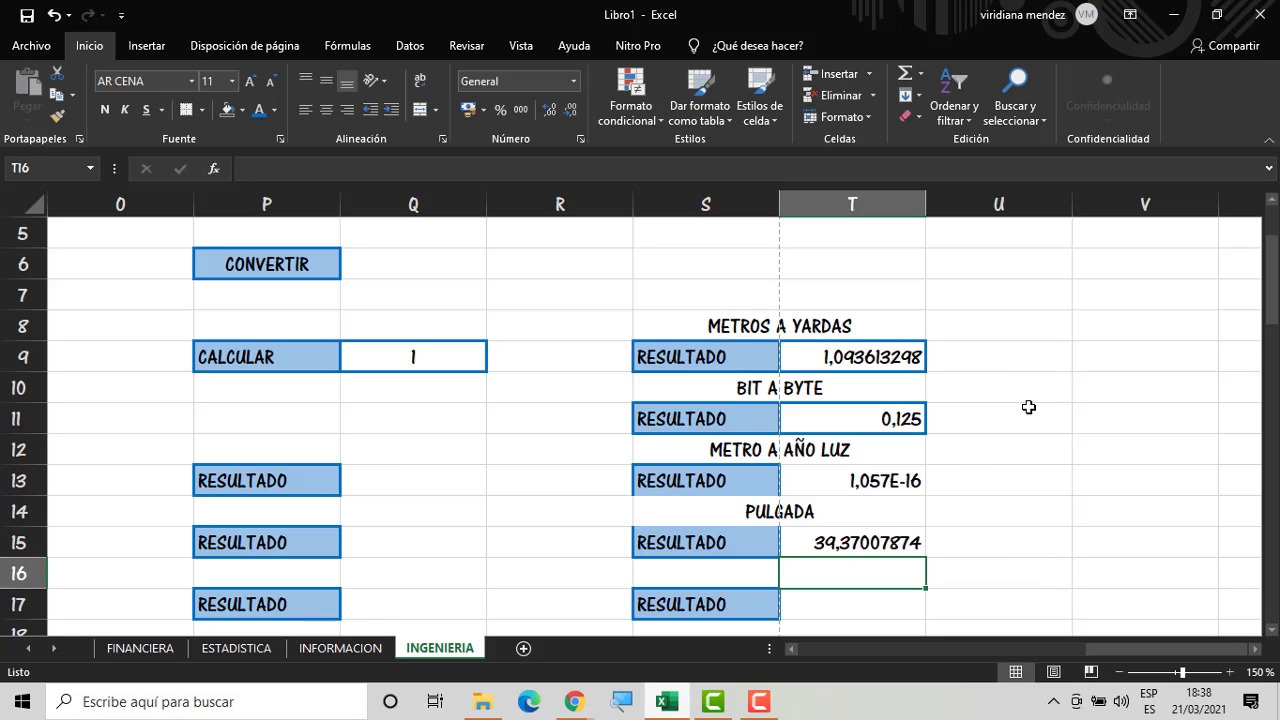
left_click(870, 540)
left_click(753, 542)
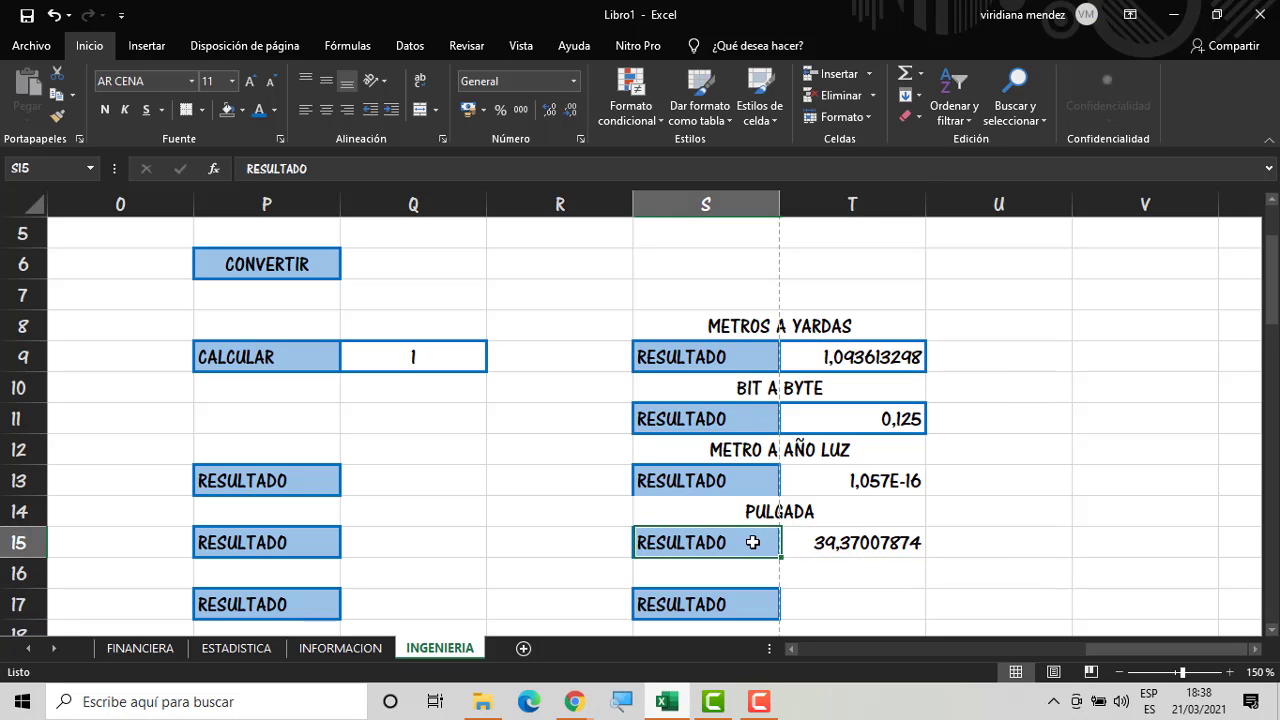
left_click(784, 548)
left_click(828, 607)
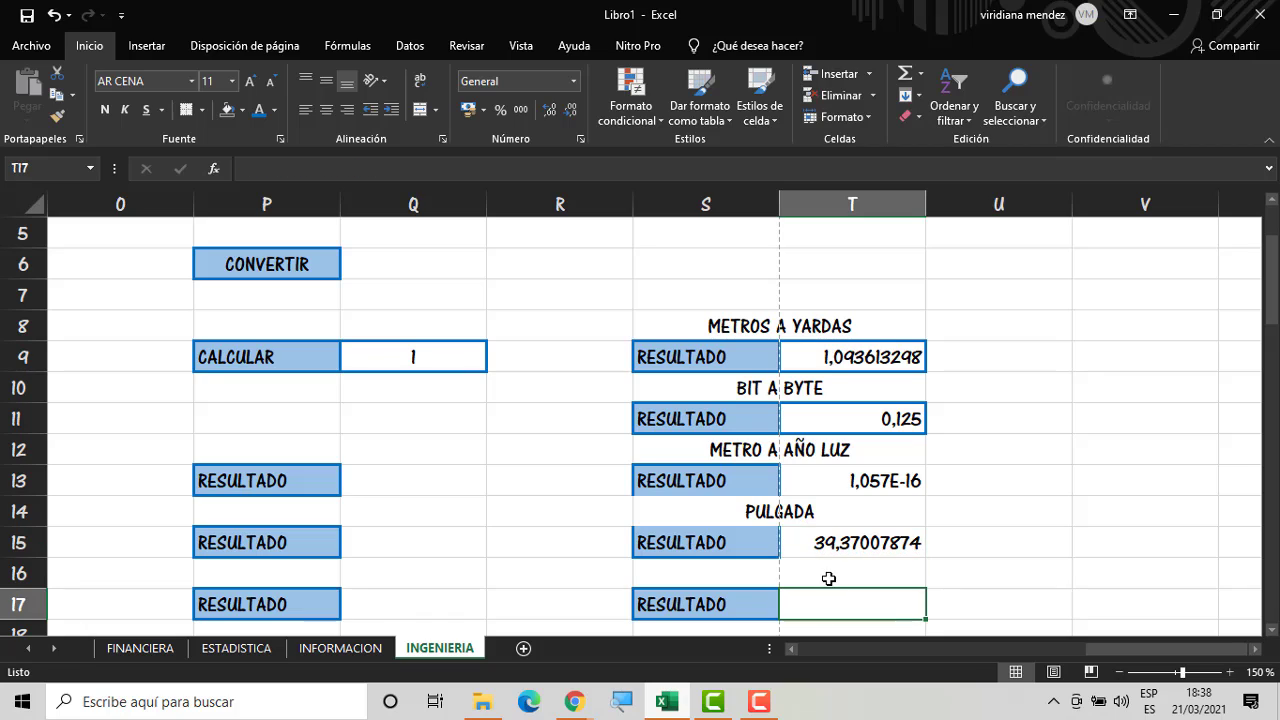
left_click(827, 578)
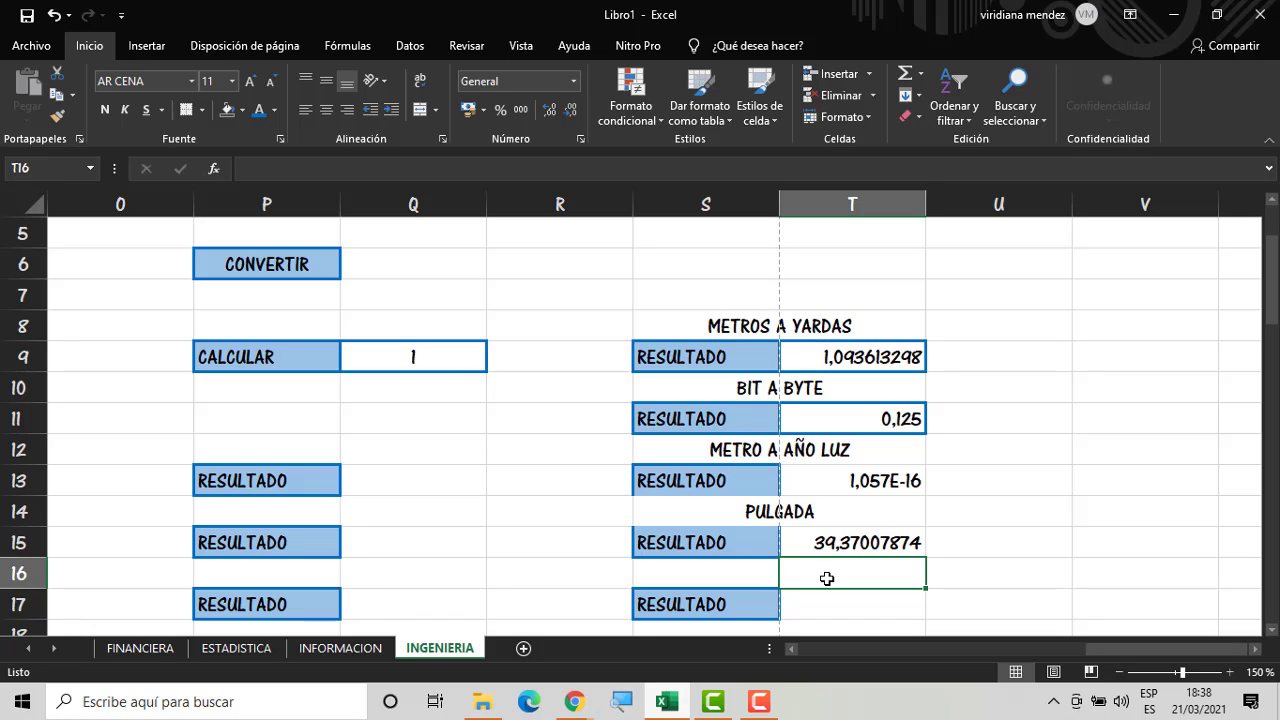
Enter the heading HORA A AÑO in Q12, above the result cell for row 13
left_click(324, 443)
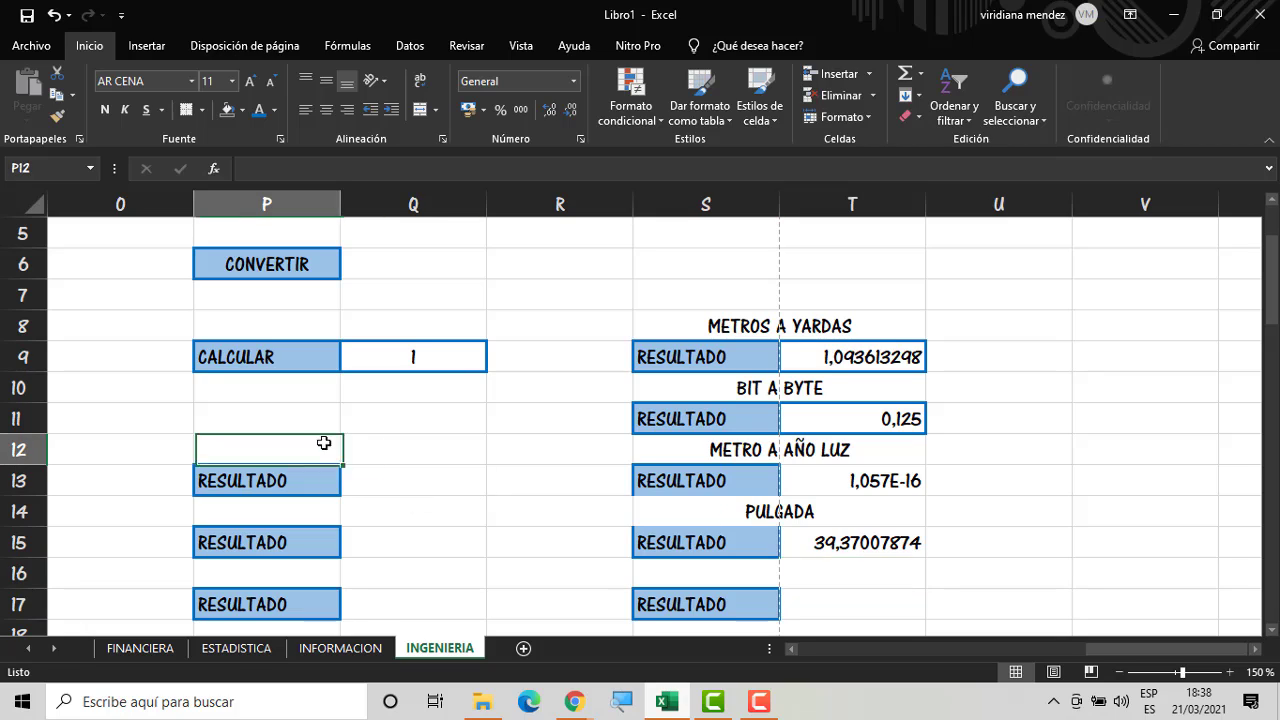
left_click(434, 448)
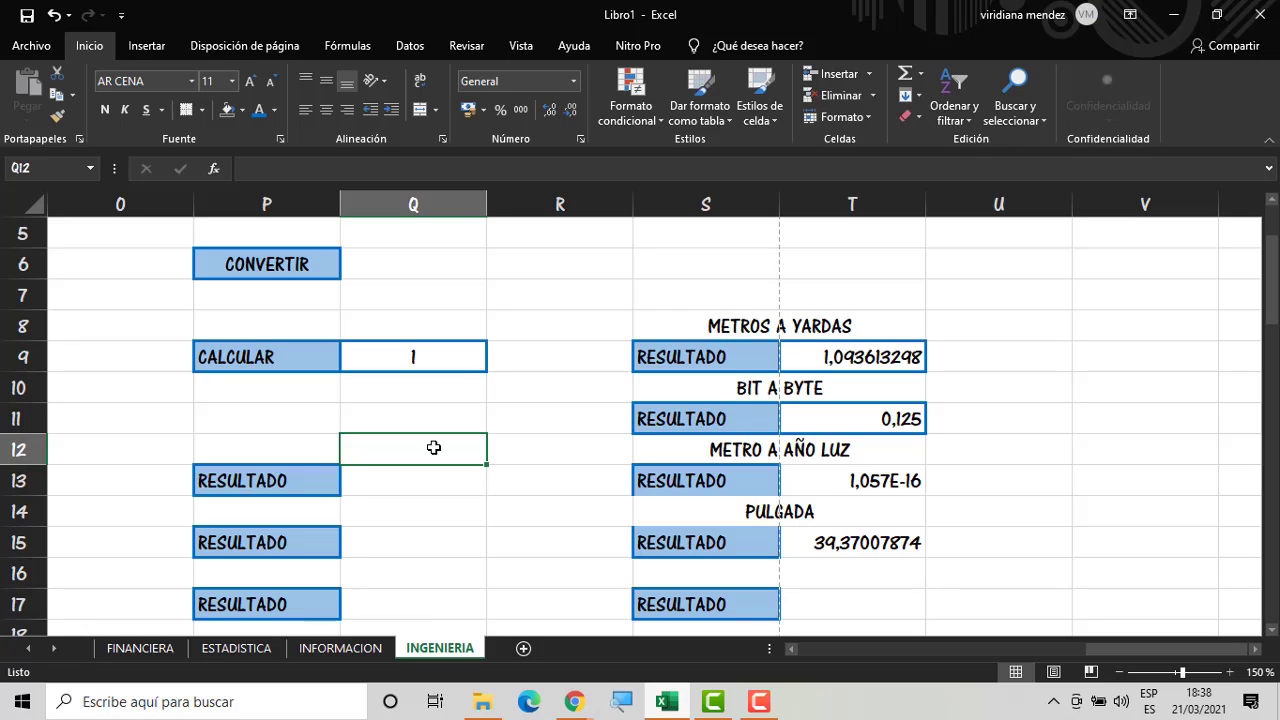
type("HO")
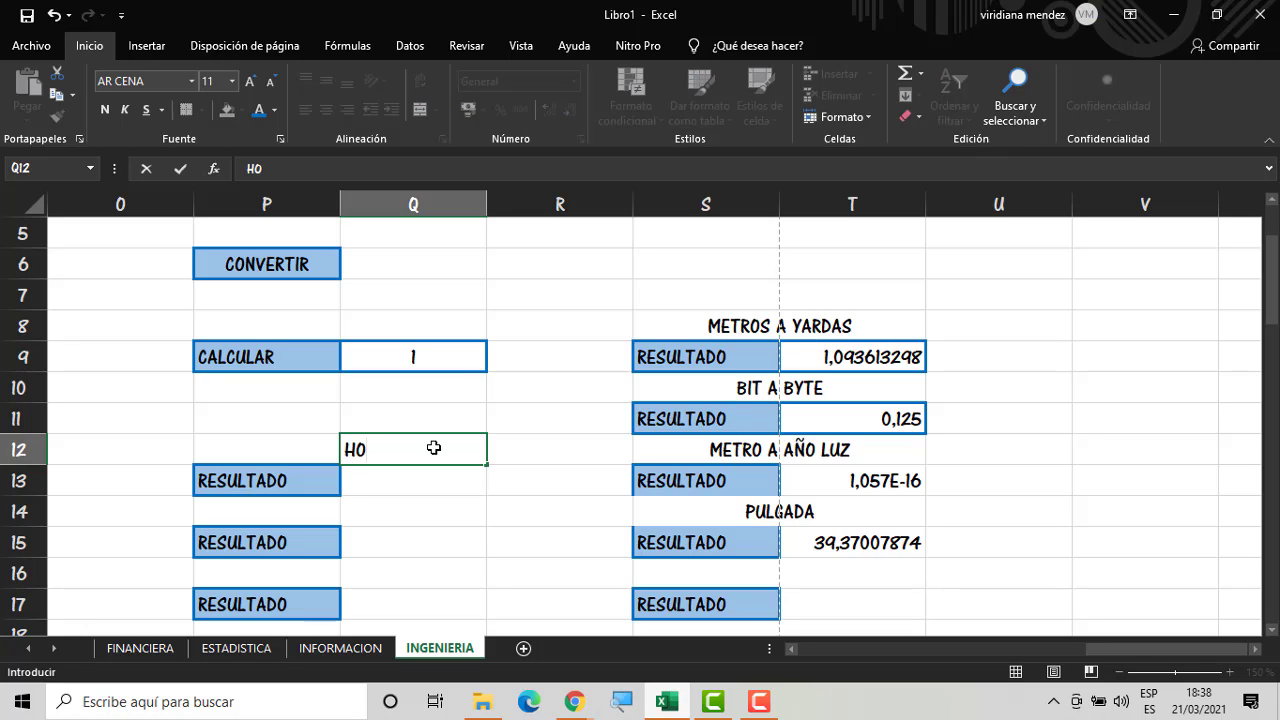
type("RA A AÑO")
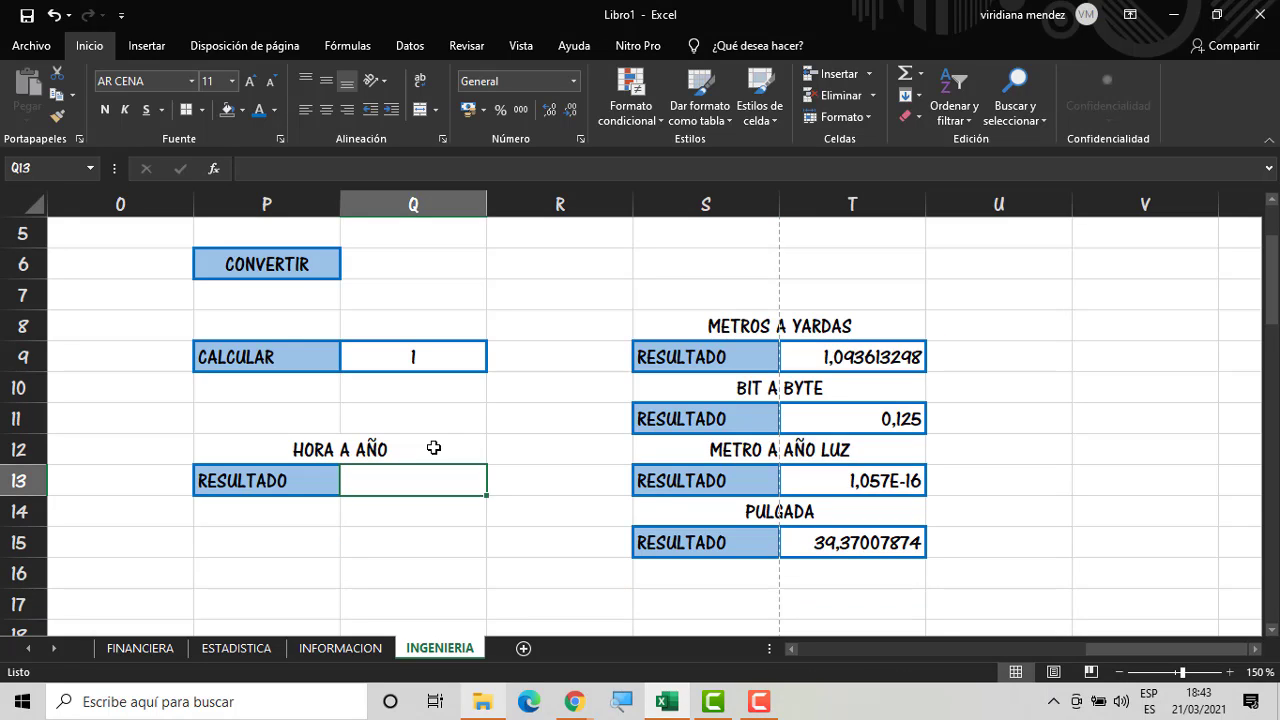
Start a CONVERTIR formula in Q13 that takes its number from Q9
type("=CON")
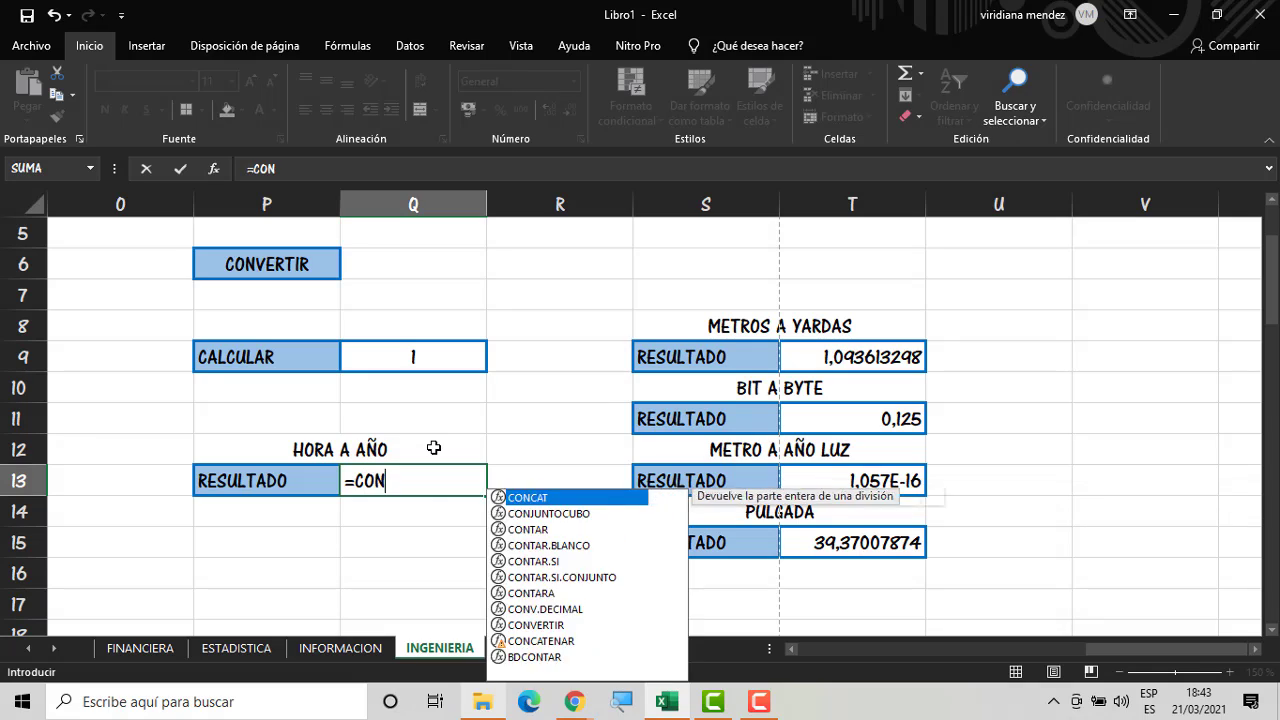
type("VE")
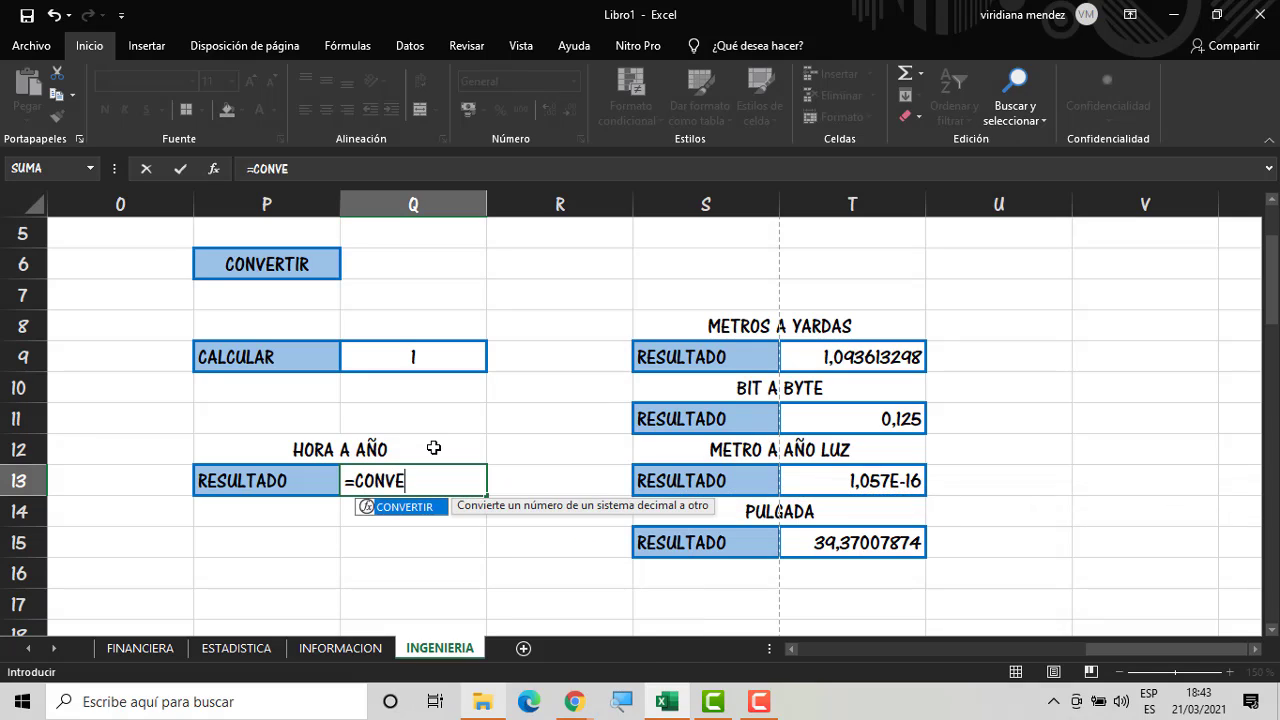
double_click(415, 508)
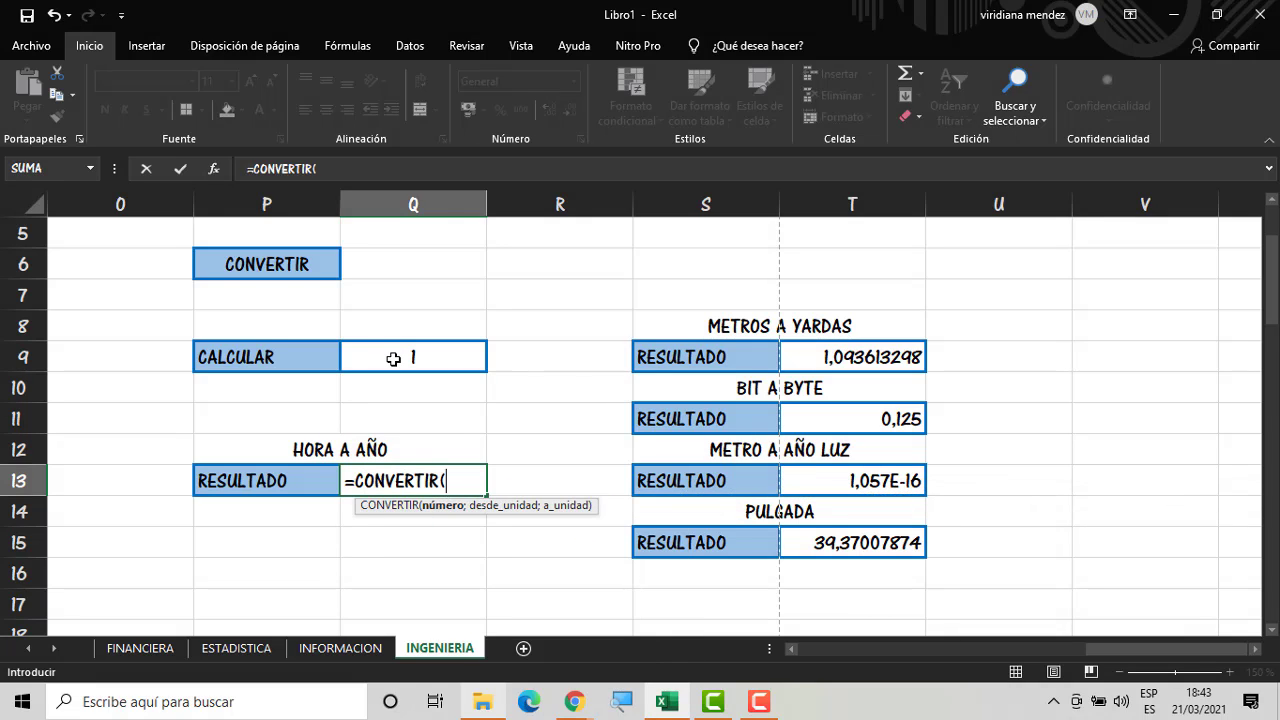
left_click(396, 362)
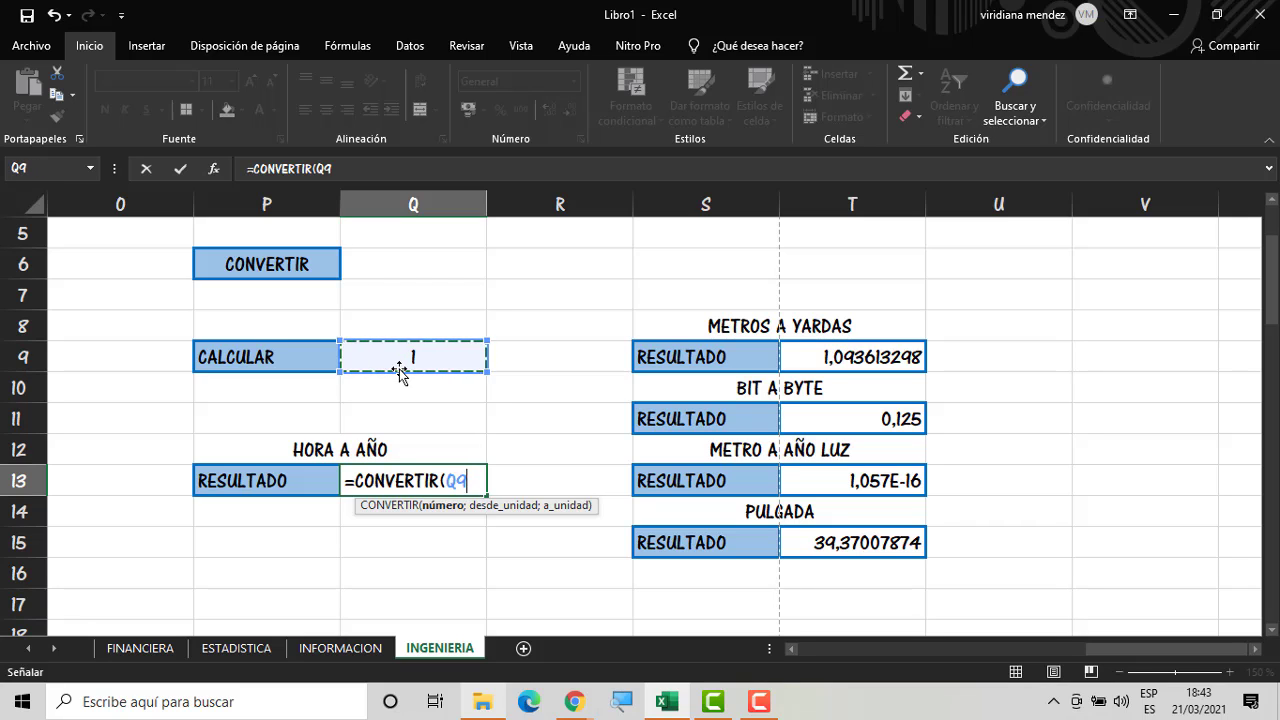
type(";")
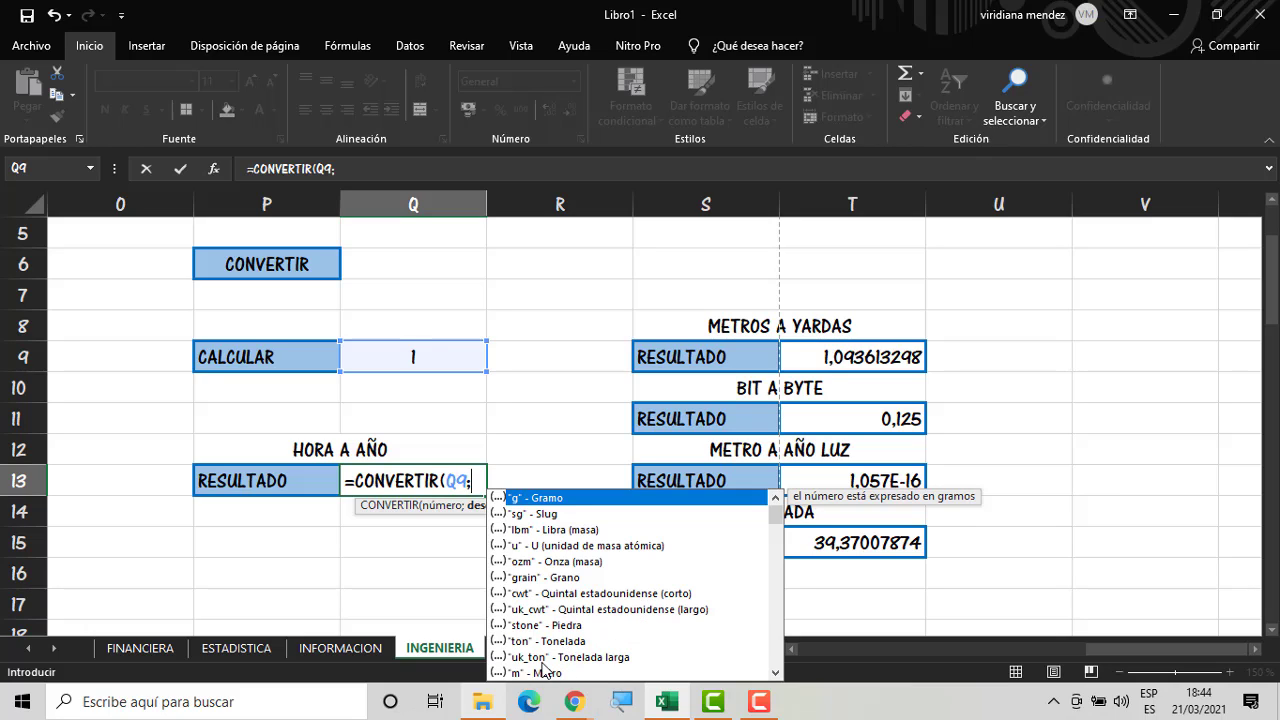
Complete the Q13 formula with "hr" (Hora) as the source unit and "yr" (Año) as the target unit
left_click(776, 673)
left_click(776, 673)
left_click(776, 673)
left_click(776, 673)
left_click(776, 673)
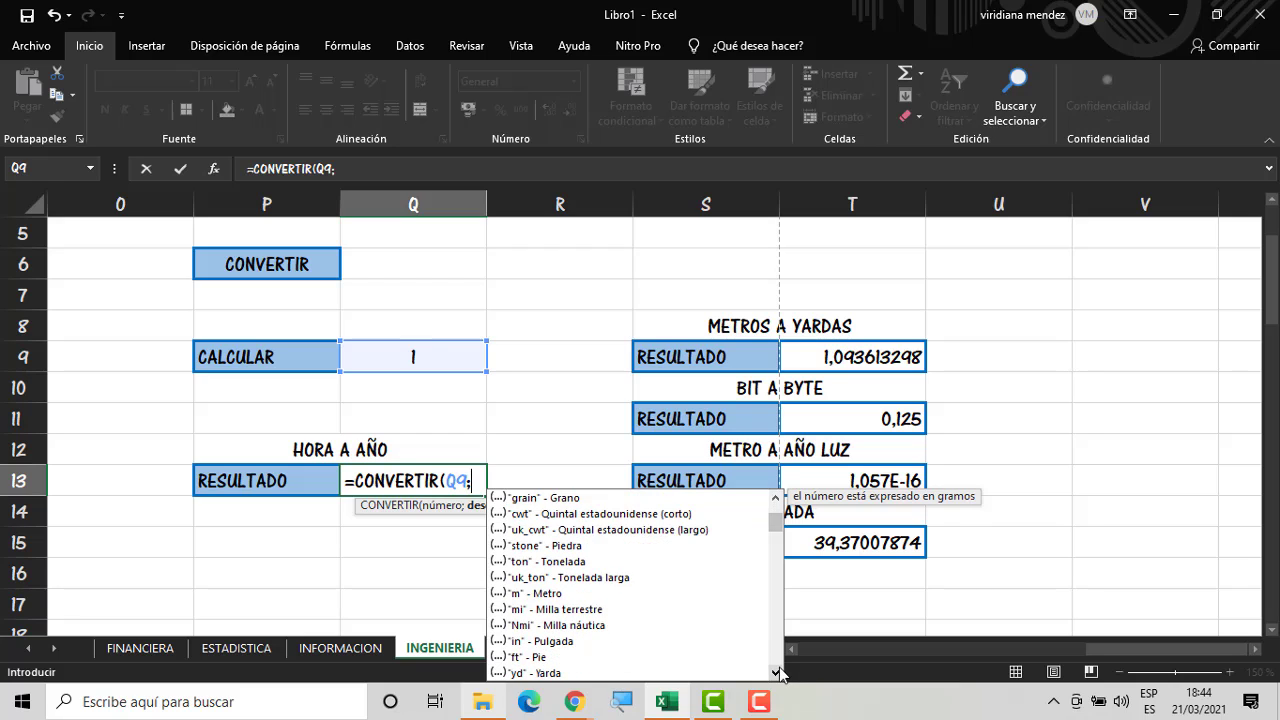
left_click(777, 673)
left_click(777, 673)
left_click(777, 673)
left_click(777, 673)
left_click(777, 673)
left_click(777, 673)
left_click(777, 673)
left_click(777, 673)
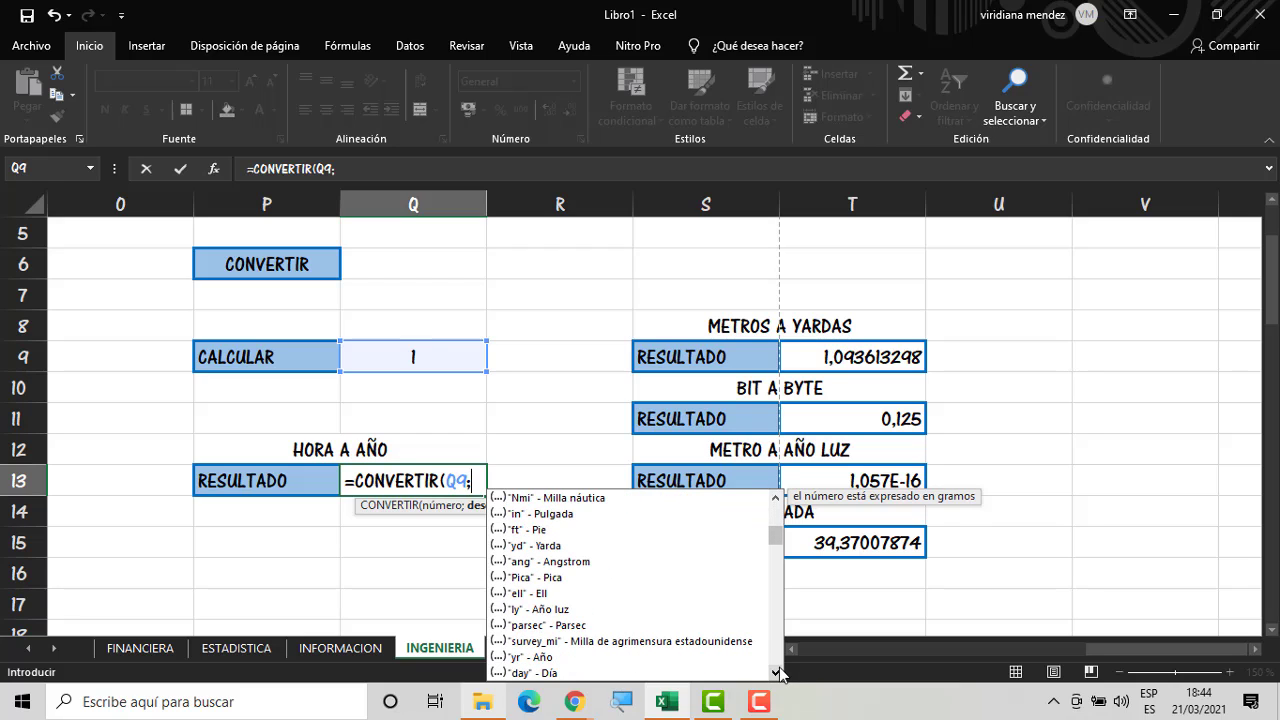
left_click(777, 673)
left_click(777, 673)
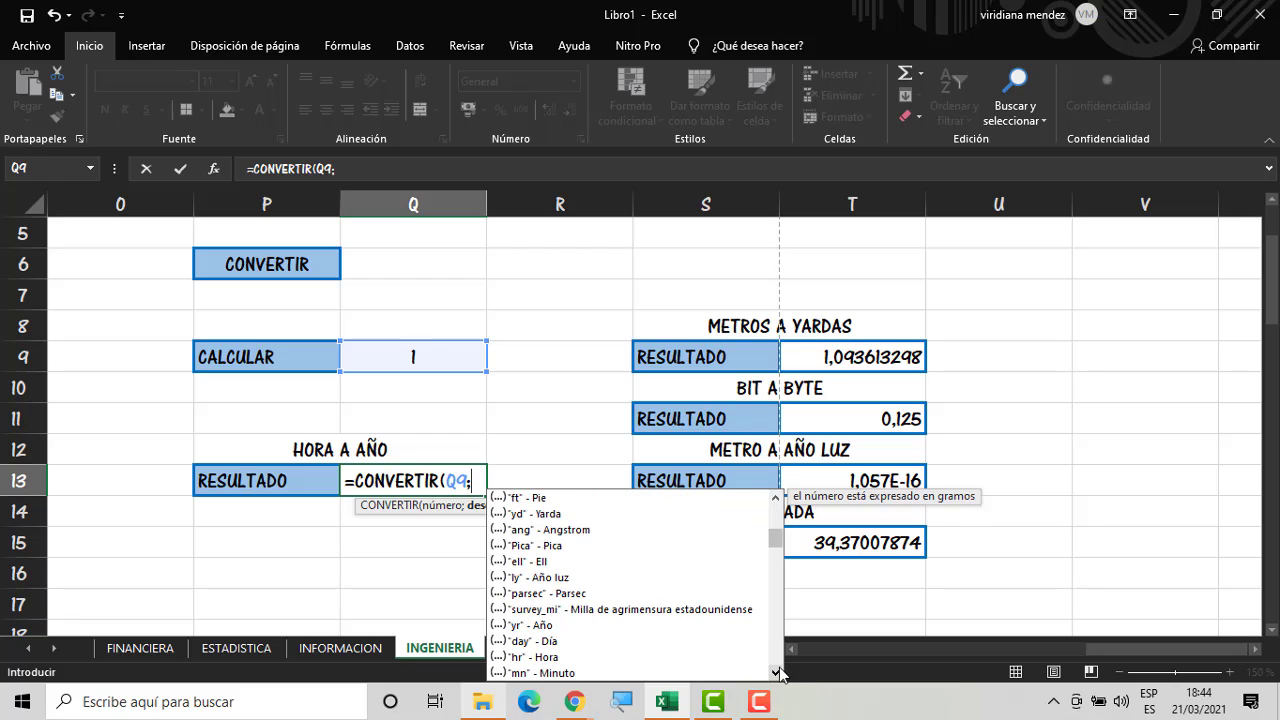
double_click(563, 659)
type(";")
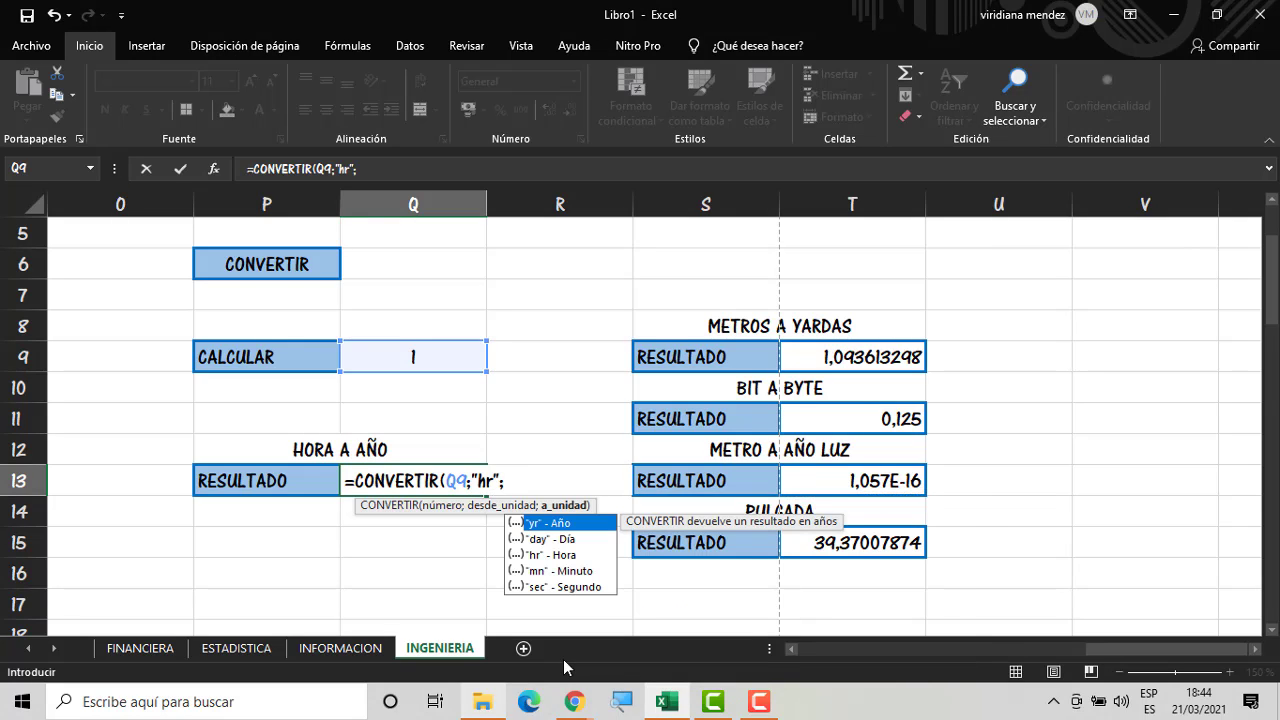
double_click(567, 522)
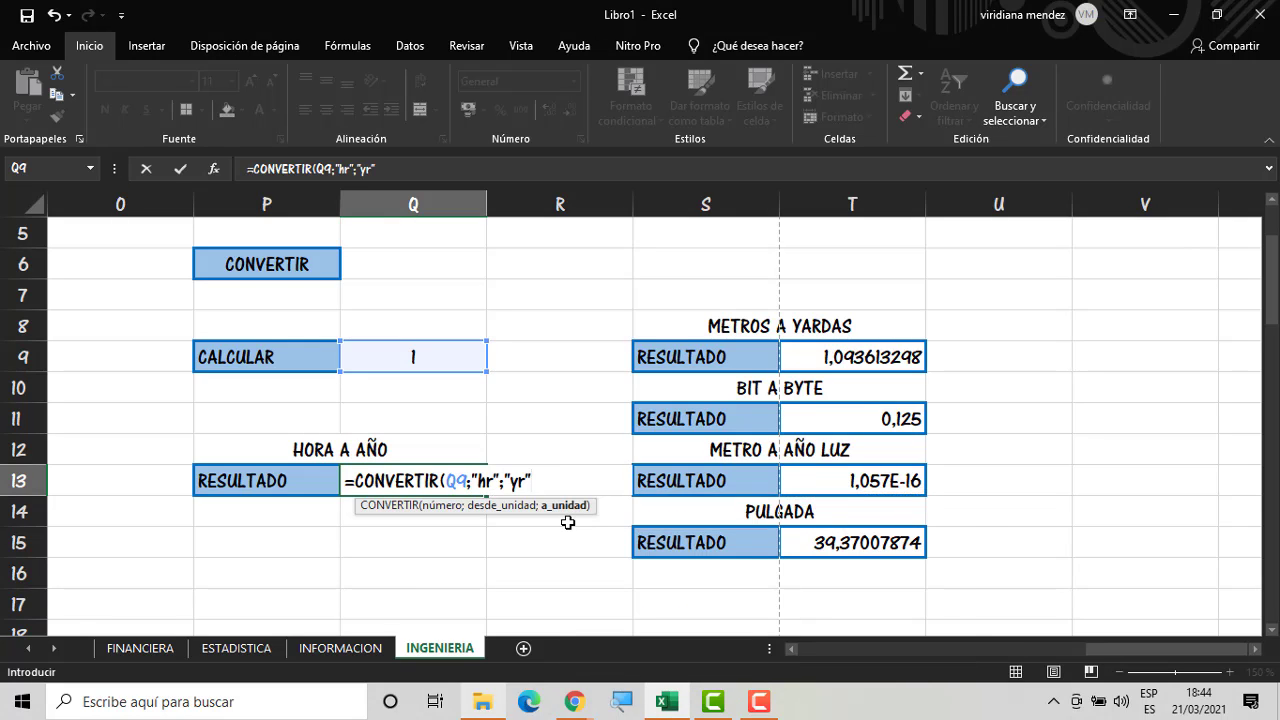
key("Return")
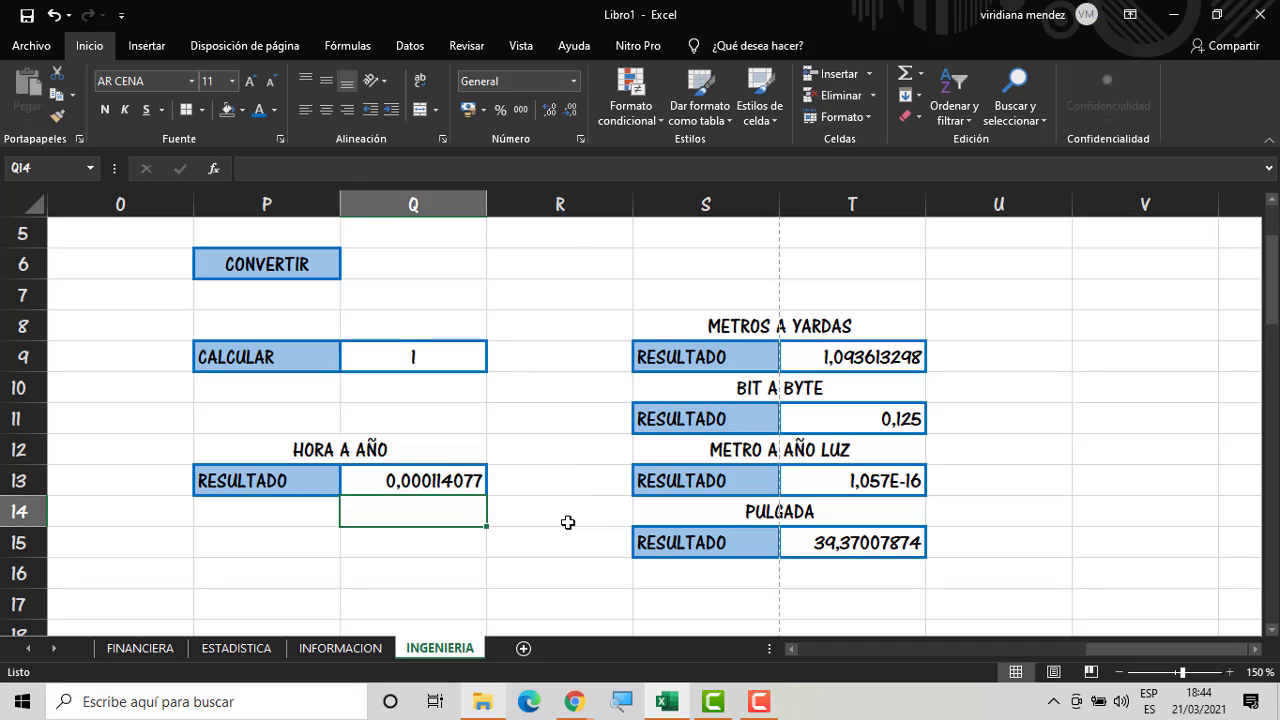
Swap the units in the Q13 formula so it reads =CONVERTIR(Q9;"yr";"hr")
left_click(428, 478)
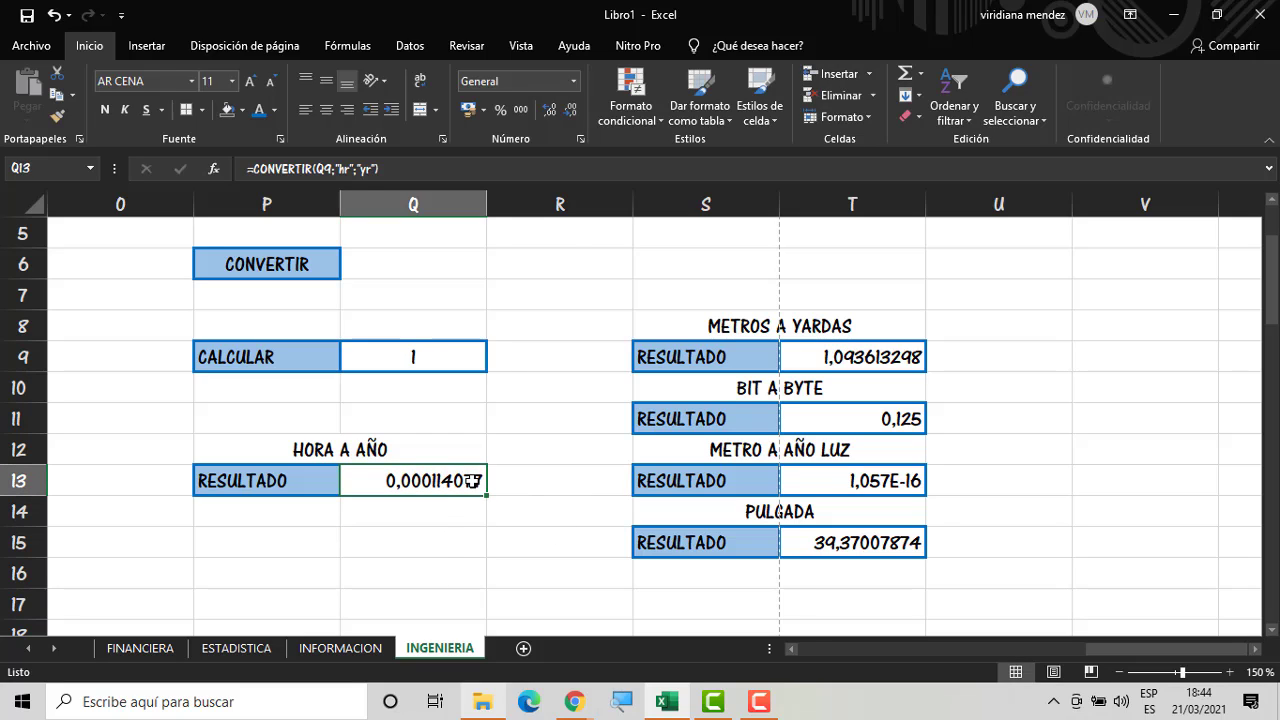
double_click(472, 481)
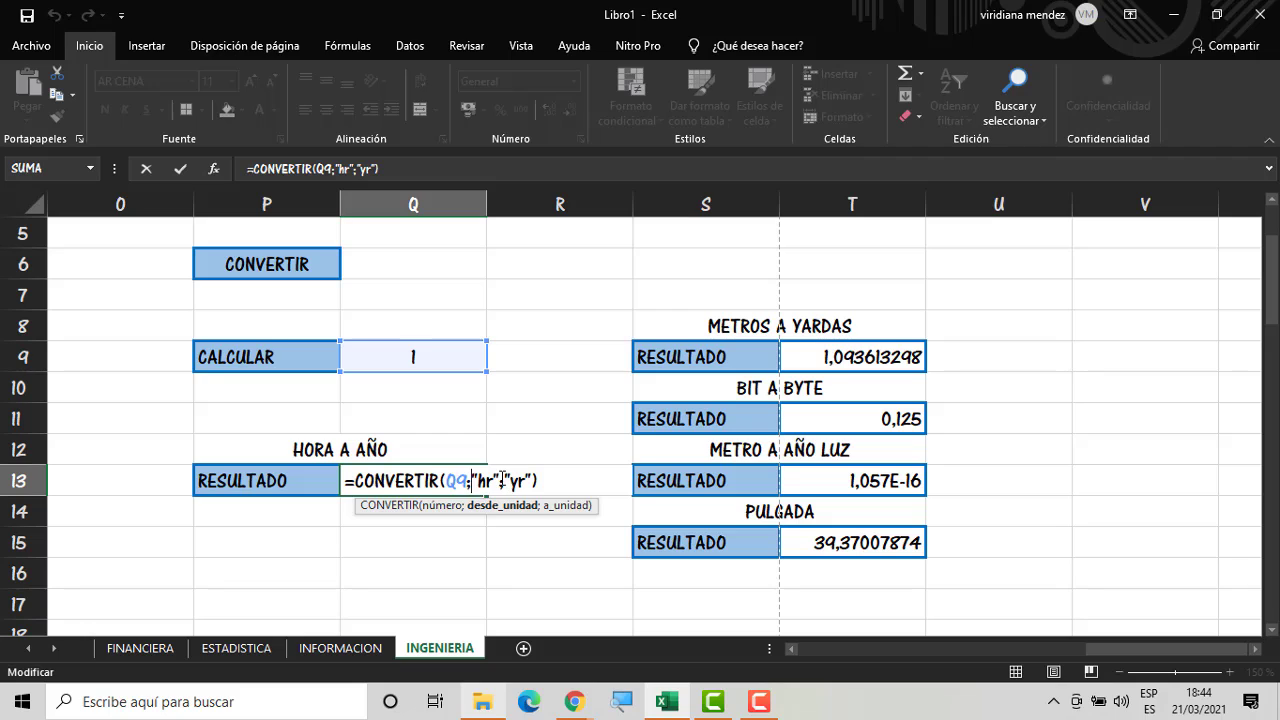
left_click_drag(500, 481, 471, 481)
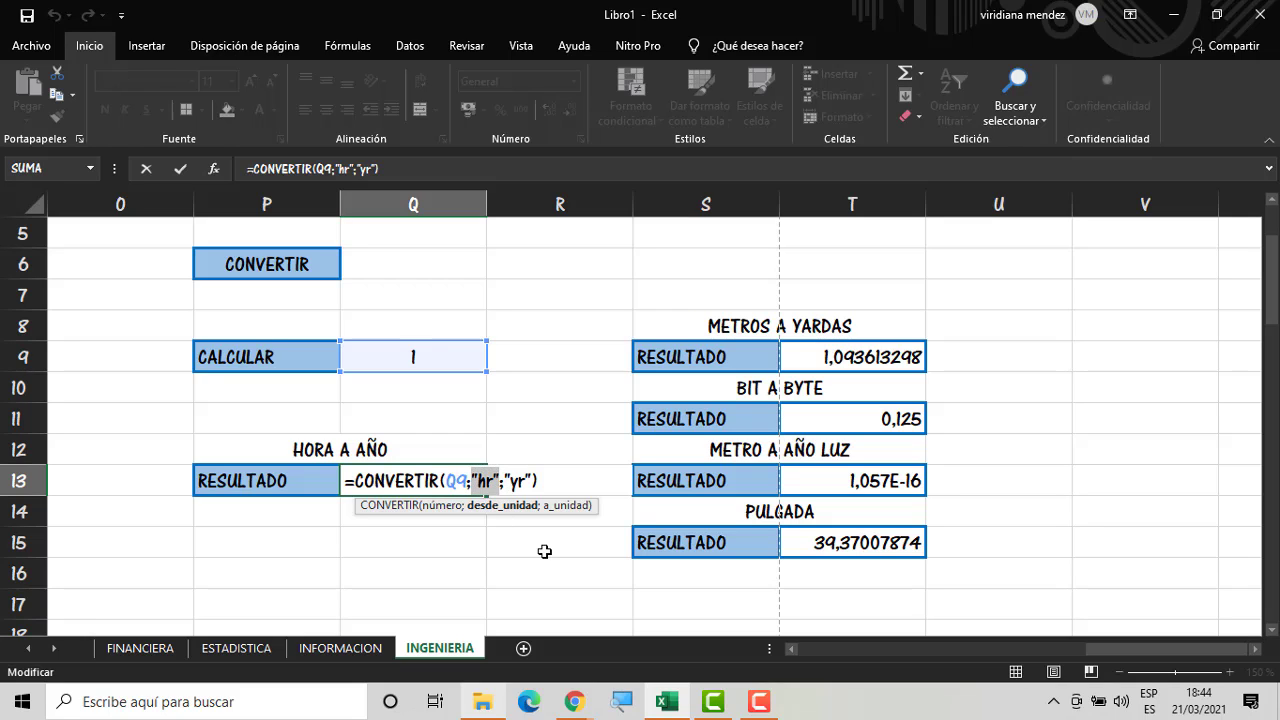
key("Delete")
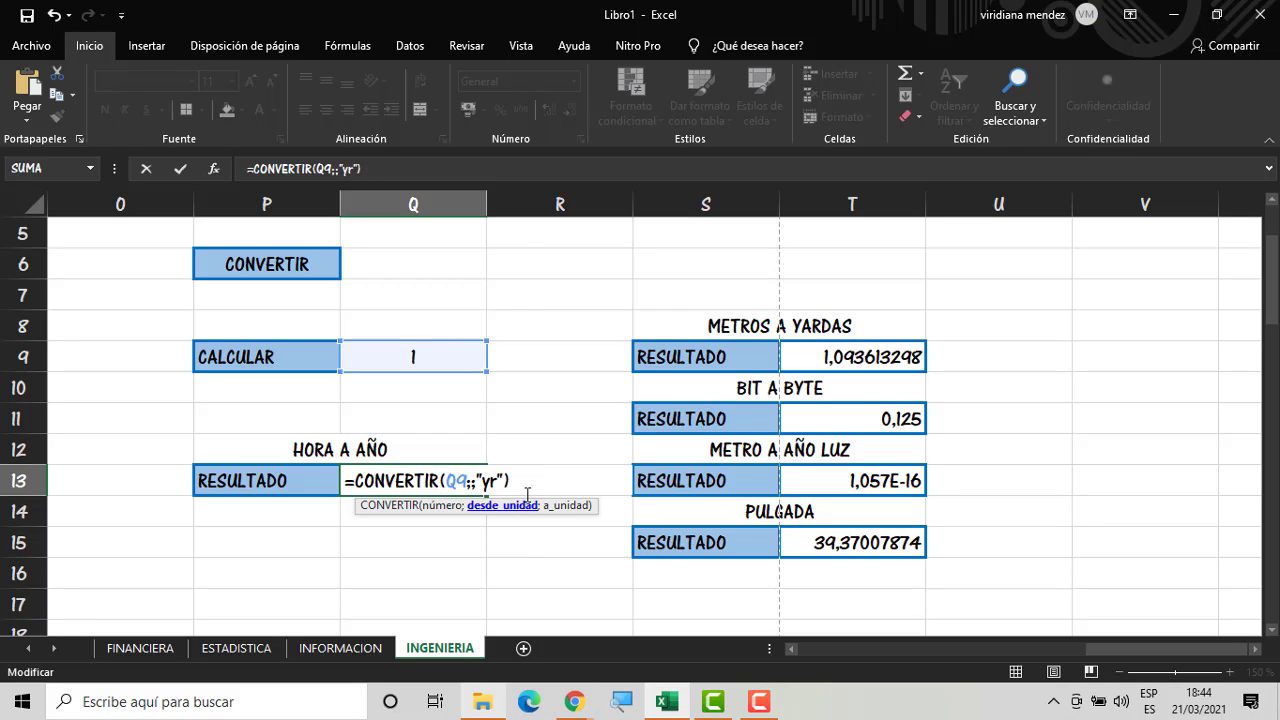
key("Delete")
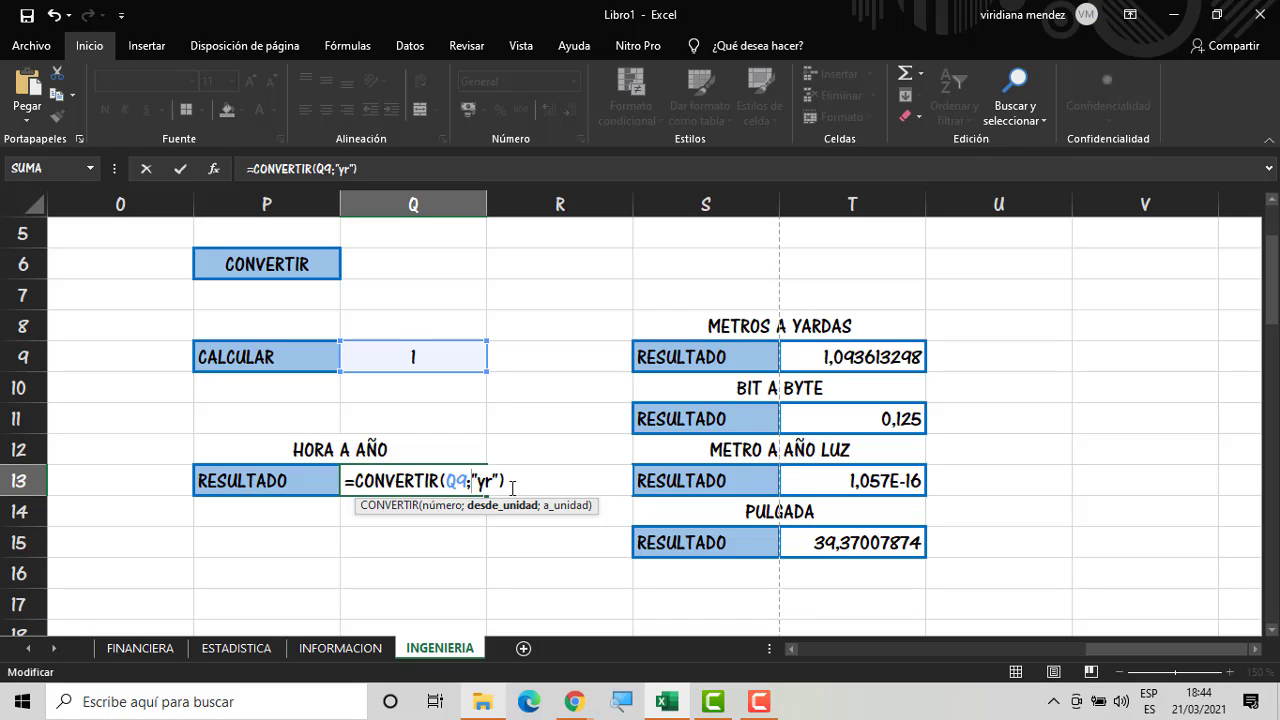
left_click(500, 481)
type(";\"hr\"")
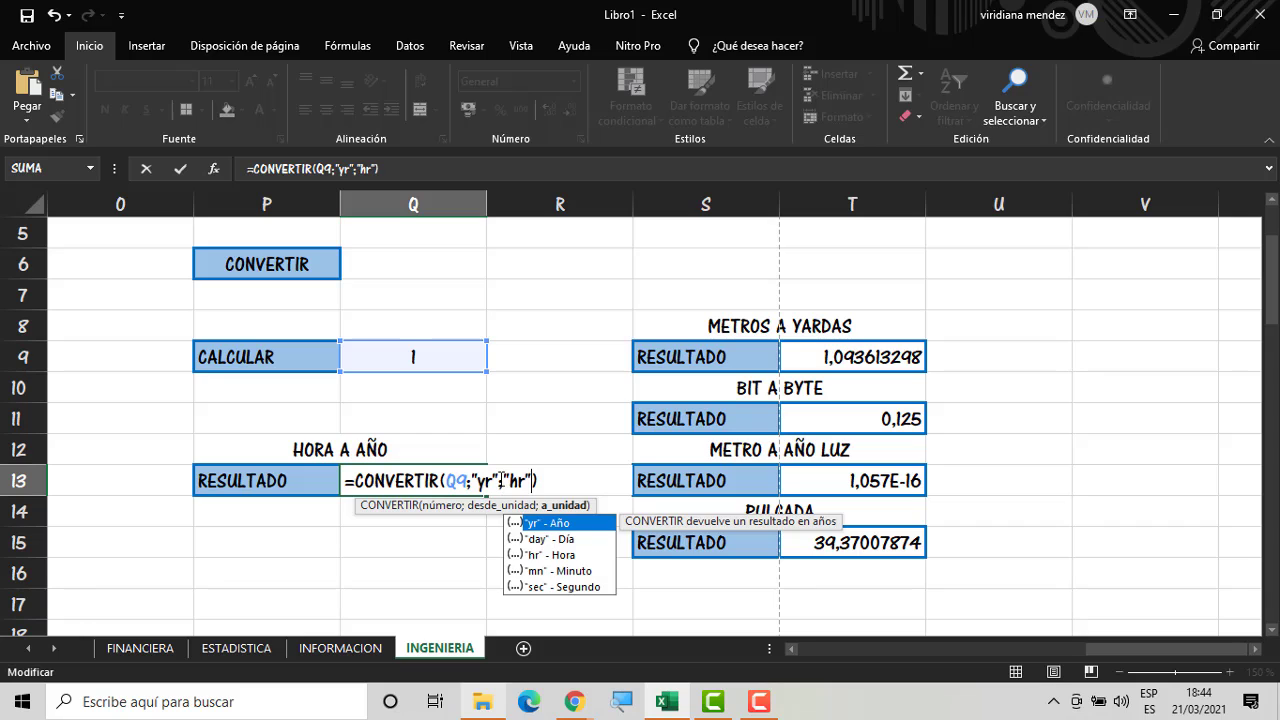
key("Return")
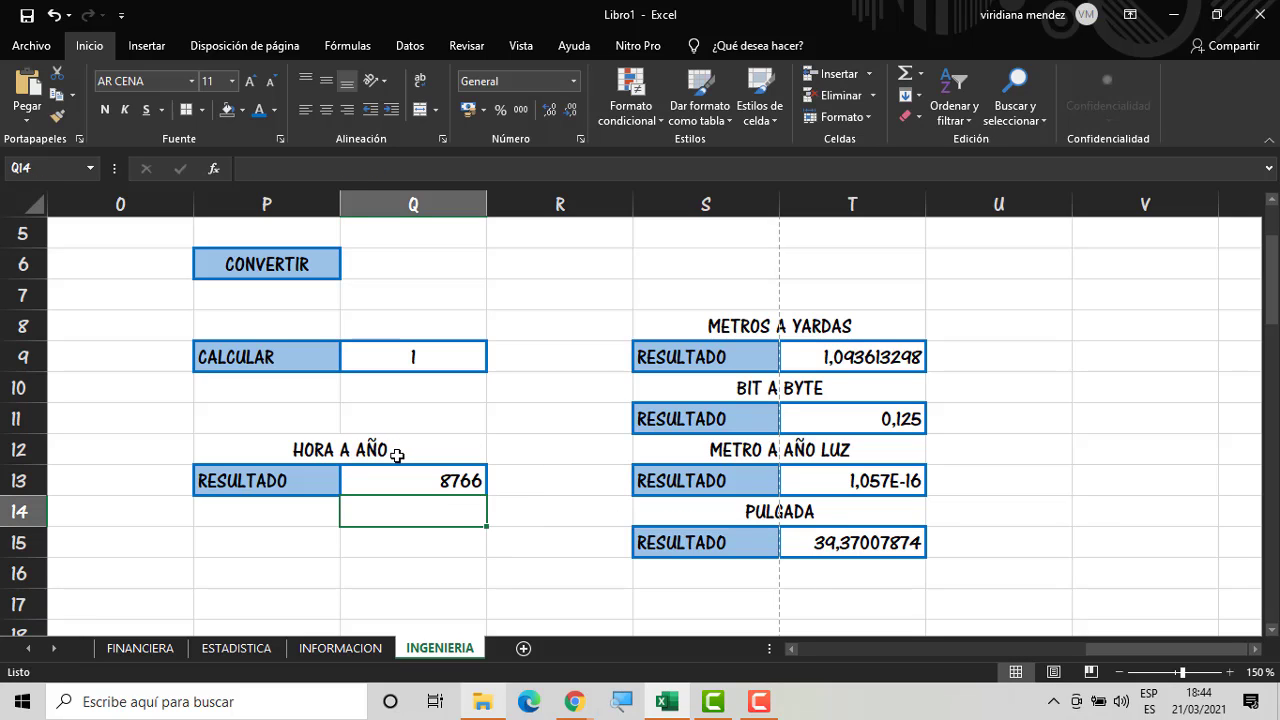
Replace the heading above the row 13 result with AÑO A HORA
left_click(398, 452)
key("BackSpace")
key("BackSpace")
key("BackSpace")
key("BackSpace")
key("BackSpace")
key("BackSpace")
key("BackSpace")
key("BackSpace")
key("BackSpace")
key("BackSpace")
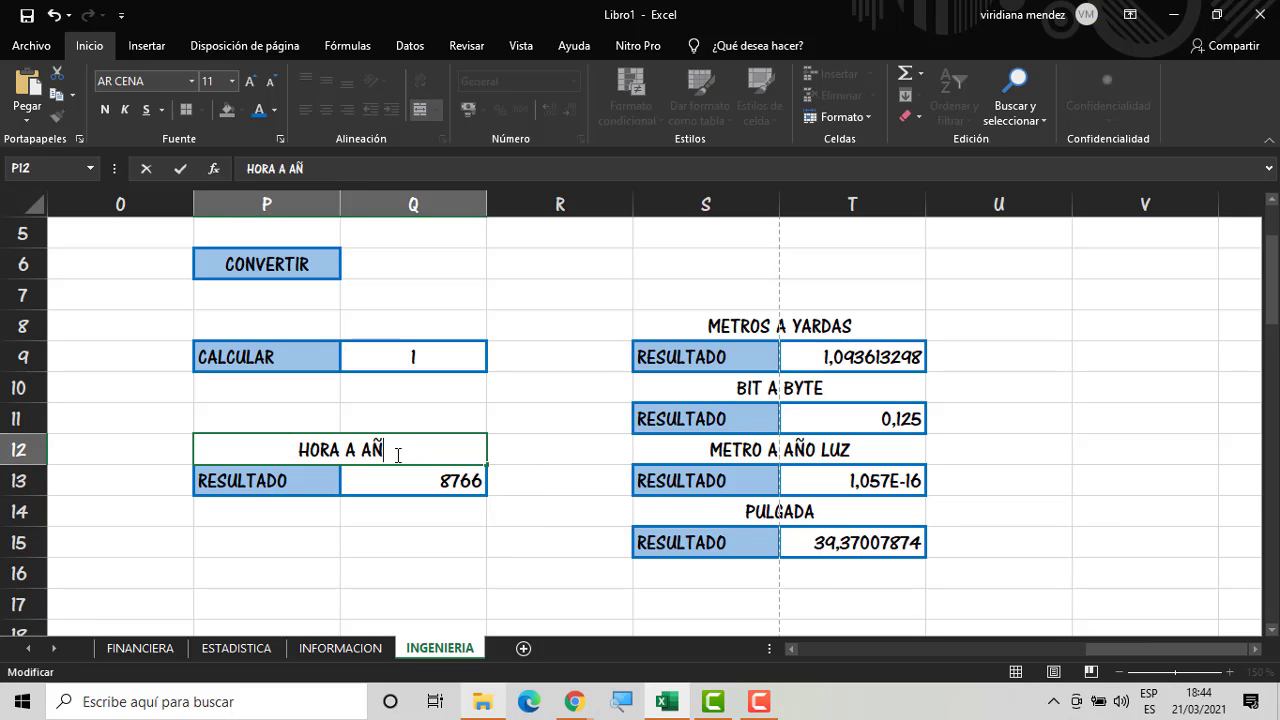
type("AÑO A HORA")
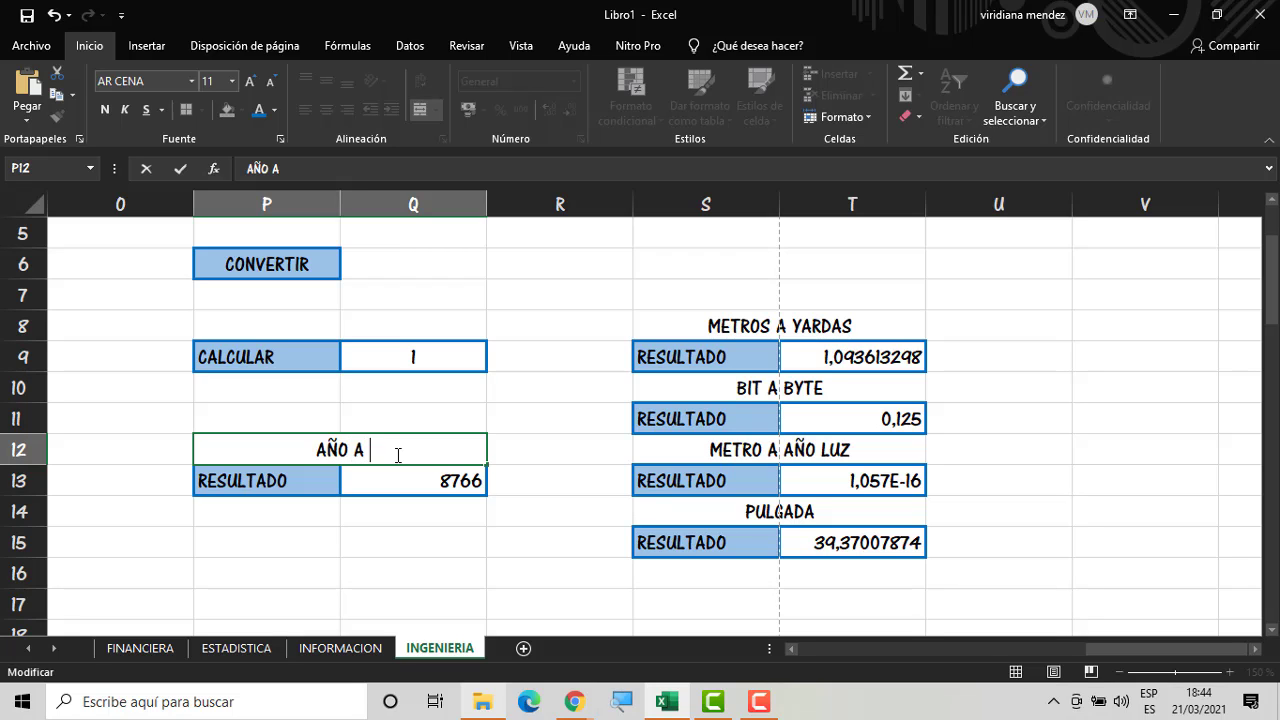
key("Return")
key("Return")
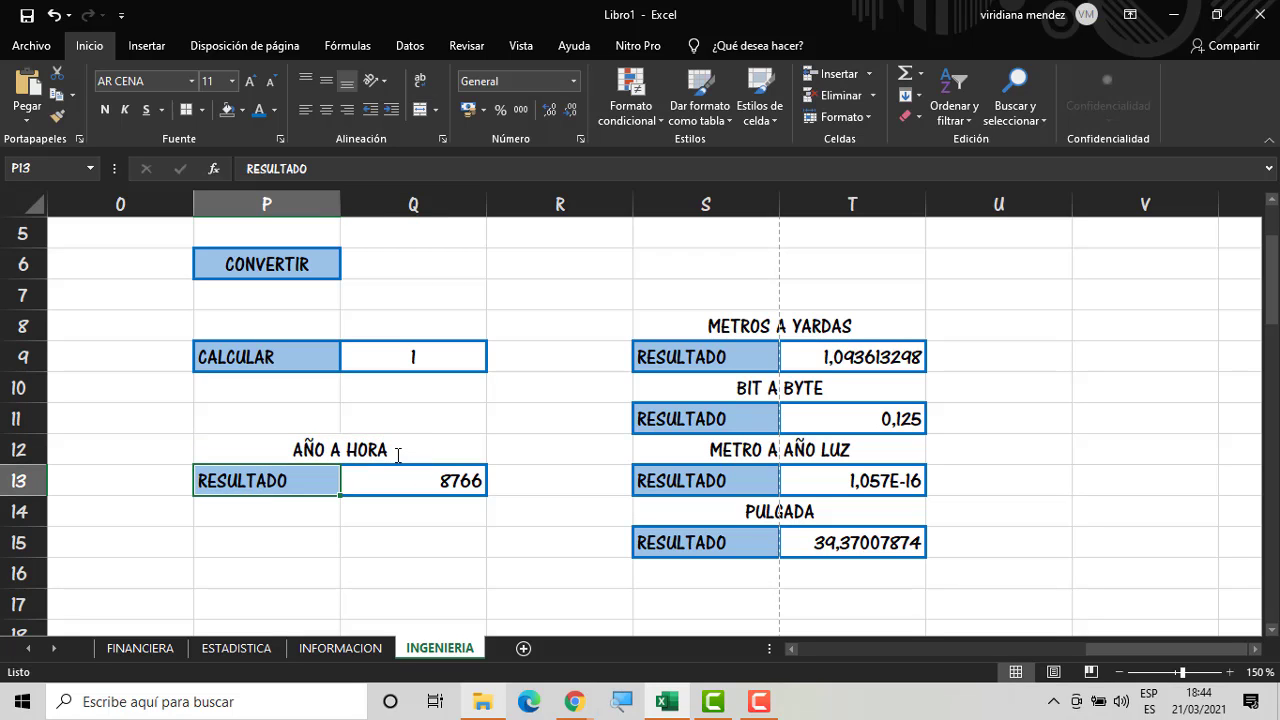
Center the year-to-hour result in Q13 horizontally
left_click(407, 592)
left_click(416, 484)
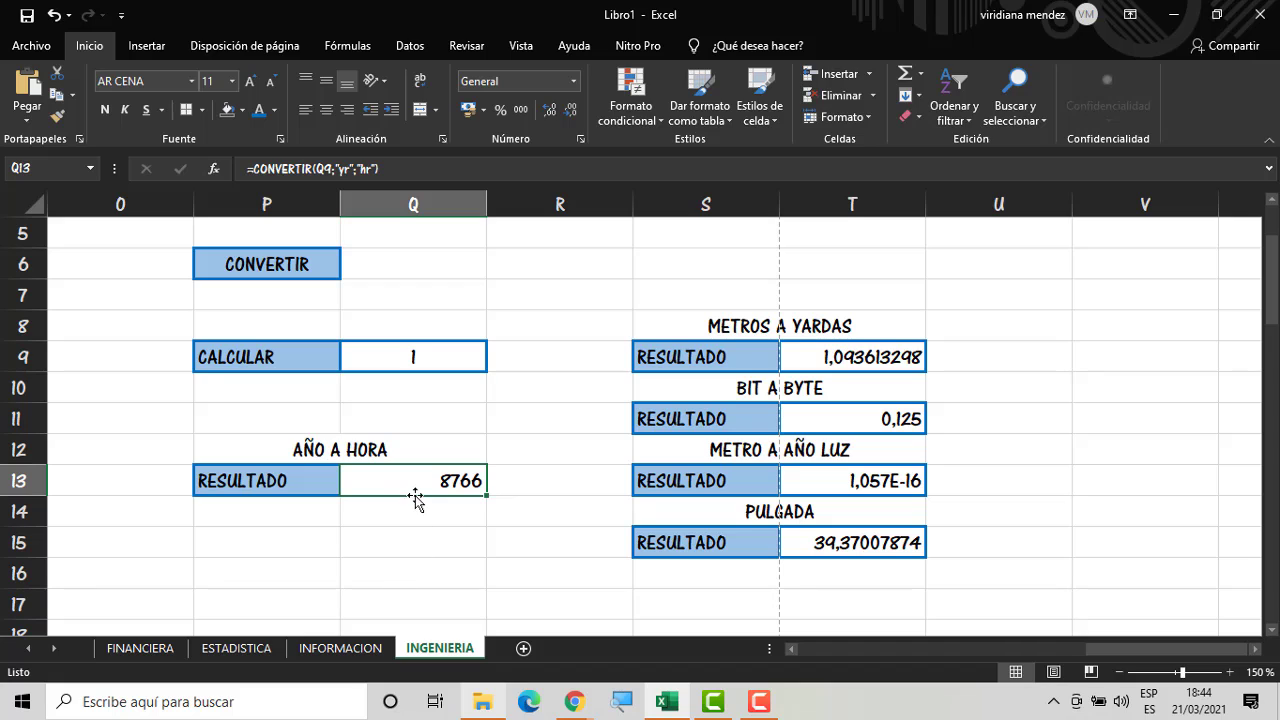
left_click(326, 109)
left_click(531, 385)
Center the conversion results in T9, T11, T13 and T15 horizontally
left_click_drag(848, 358, 858, 524)
left_click(991, 490)
left_click(895, 543)
left_click(889, 482, "ctrl")
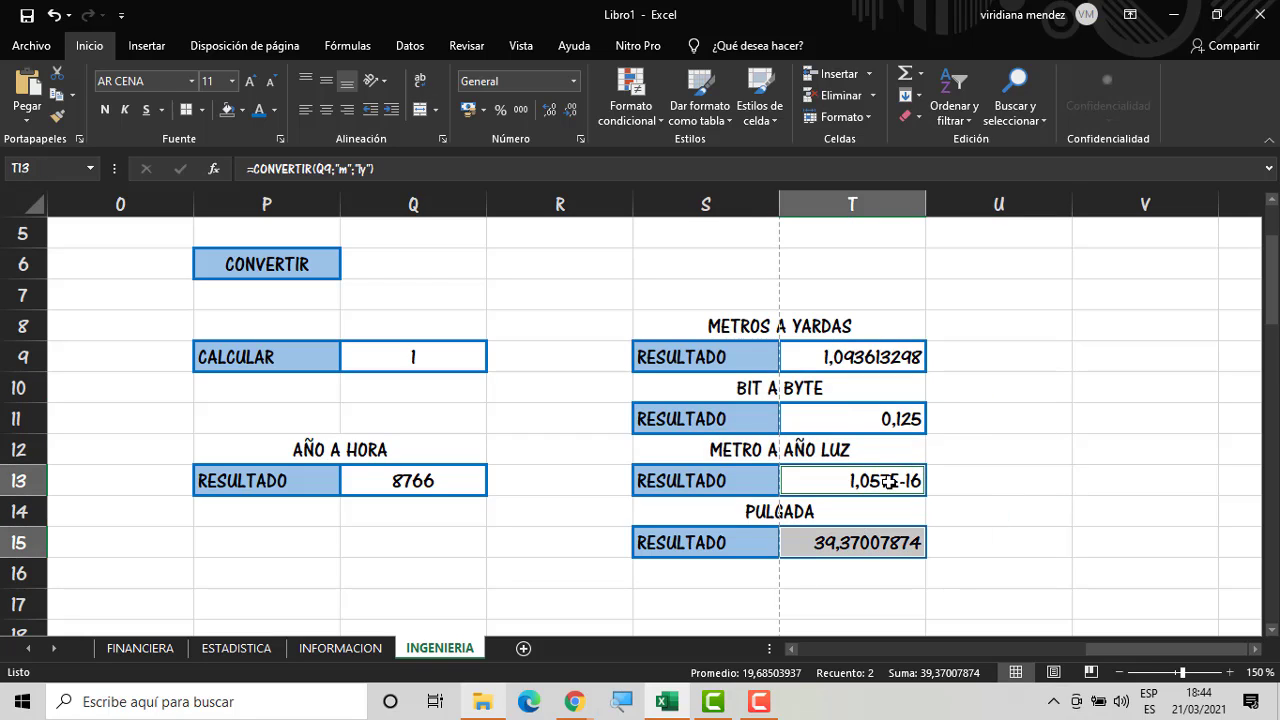
left_click(904, 404, "ctrl")
left_click(898, 357, "ctrl")
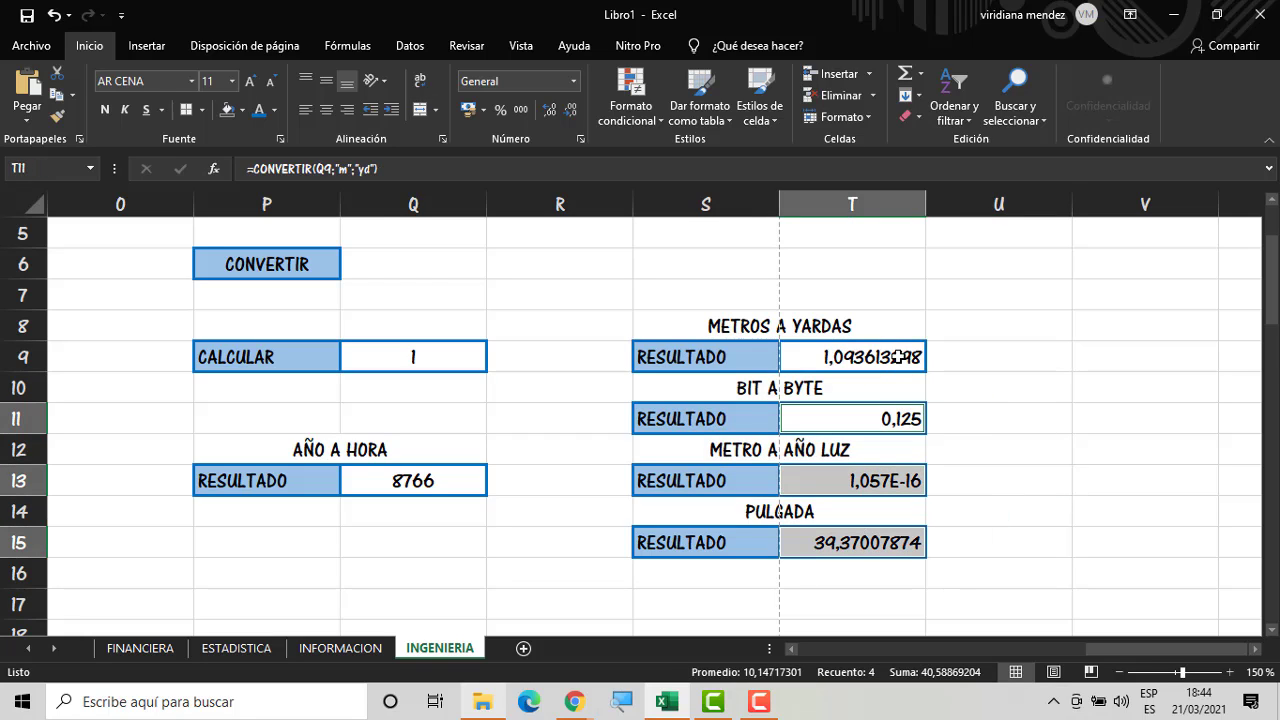
left_click(328, 110)
left_click(530, 295)
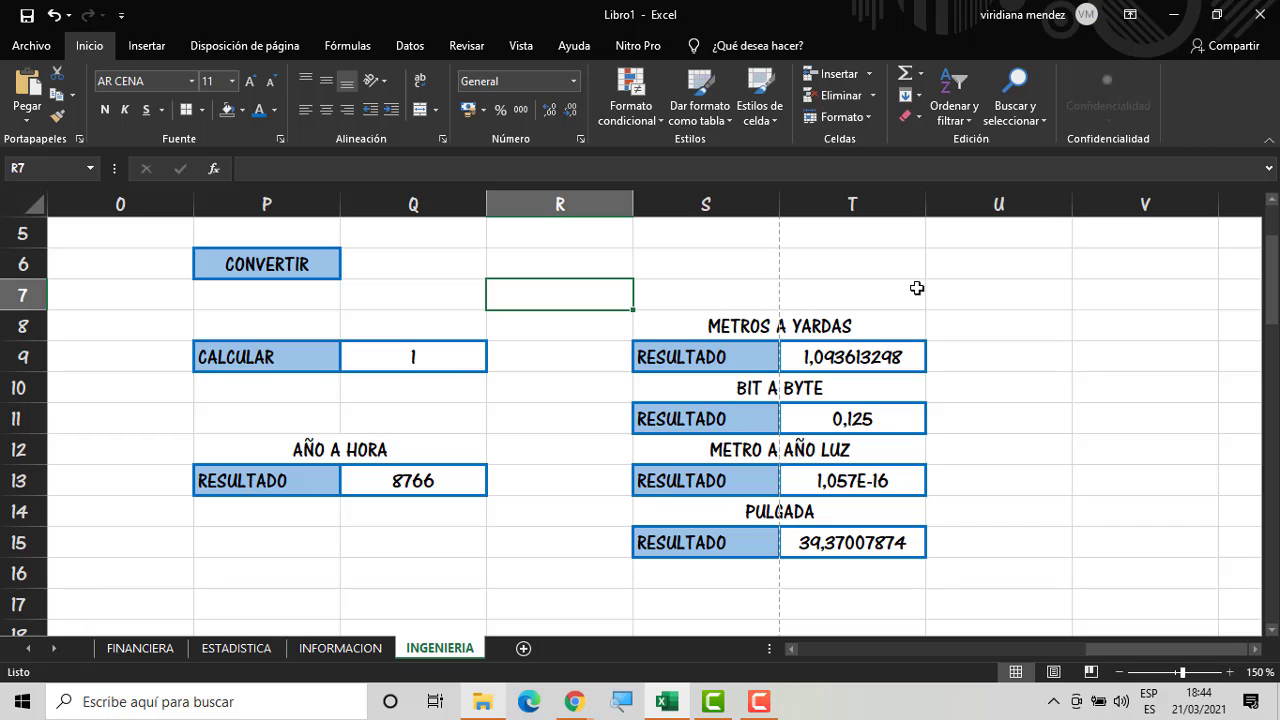
Set the CALCULAR value in Q9 to 2 to test the conversions
left_click(445, 360)
type("1")
key("BackSpace")
type("2")
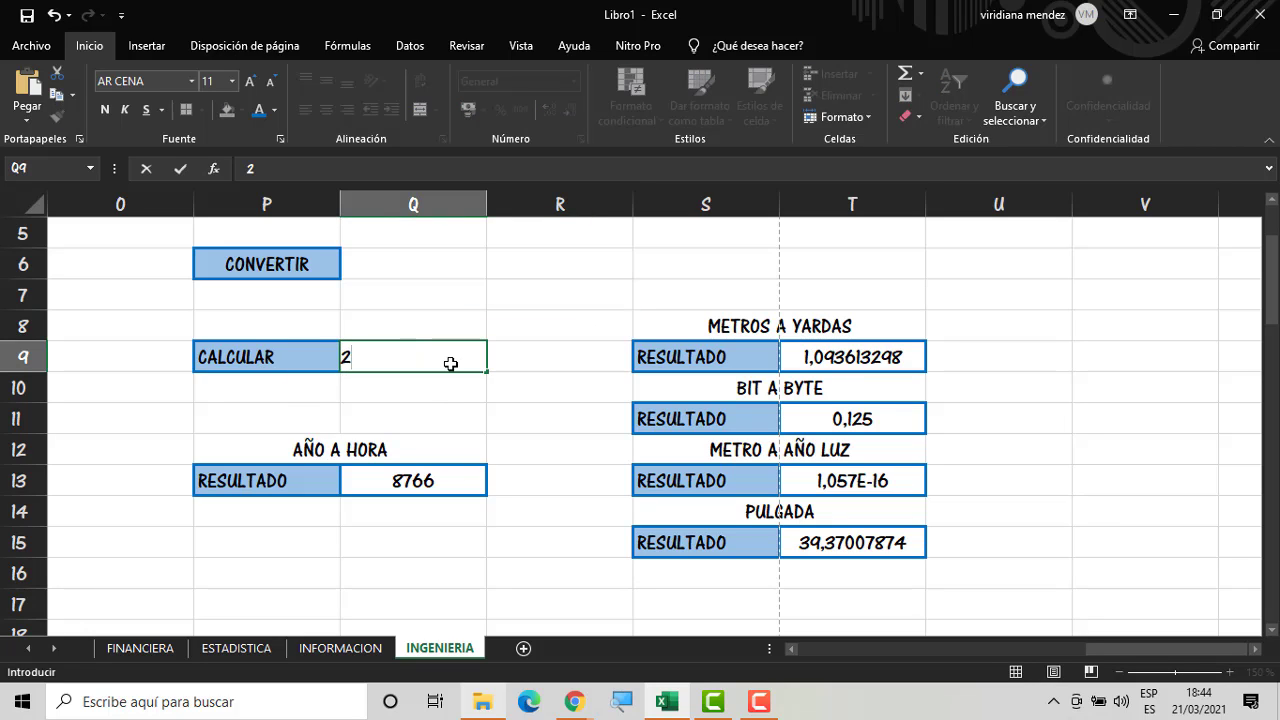
key("Return")
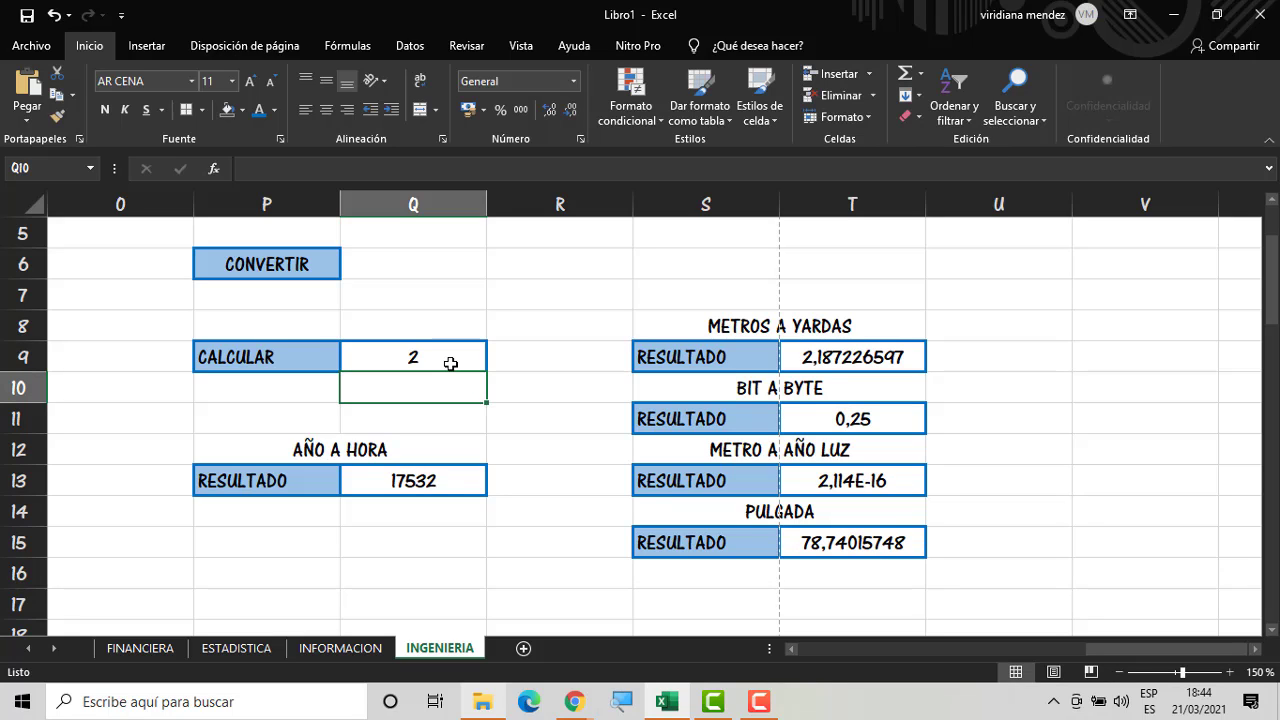
Set the CALCULAR value in Q9 back to 1
left_click(451, 364)
double_click(451, 364)
key("BackSpace")
type("1")
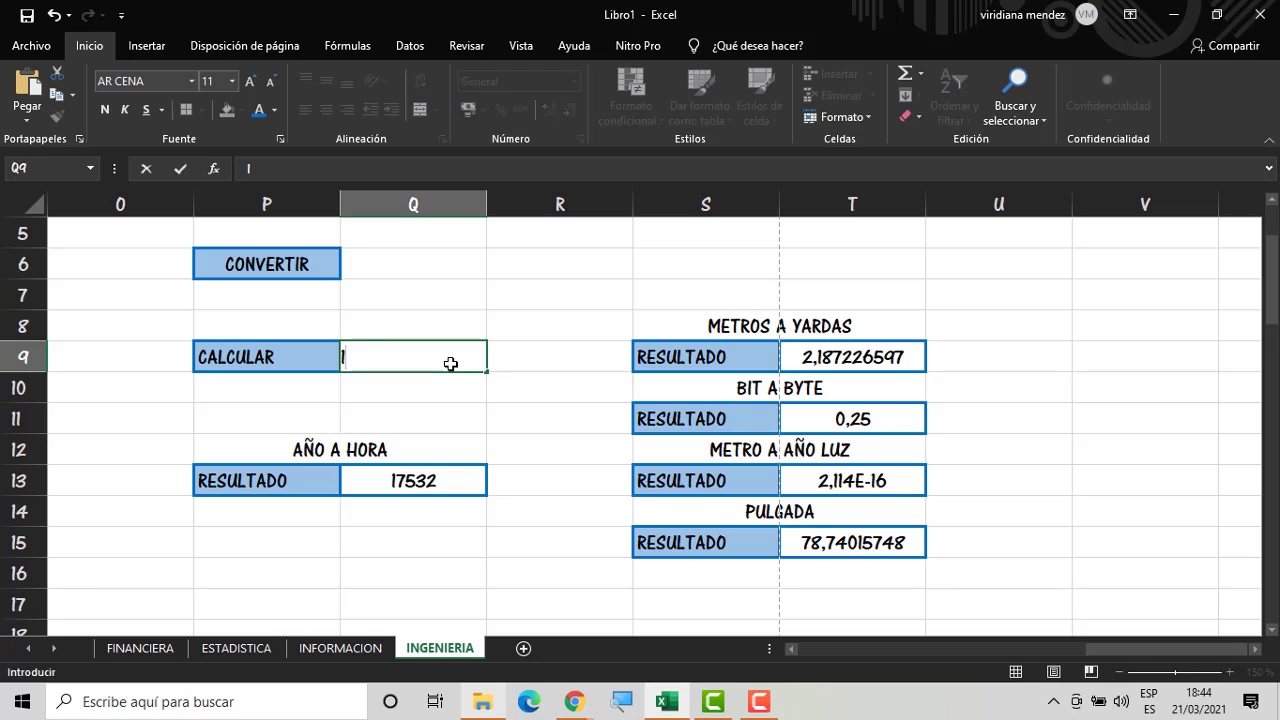
key("Return")
Test the conversions with 24 as the CALCULAR value in Q9
left_click(451, 364)
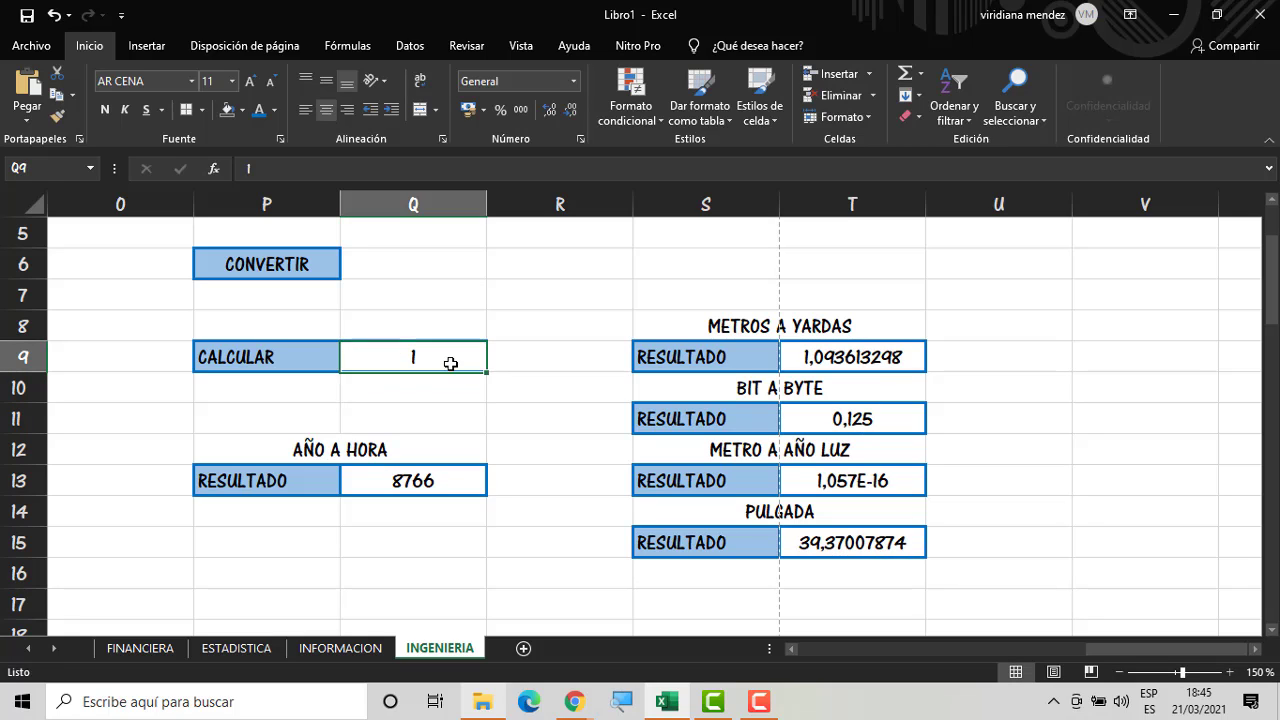
type("5")
key("BackSpace")
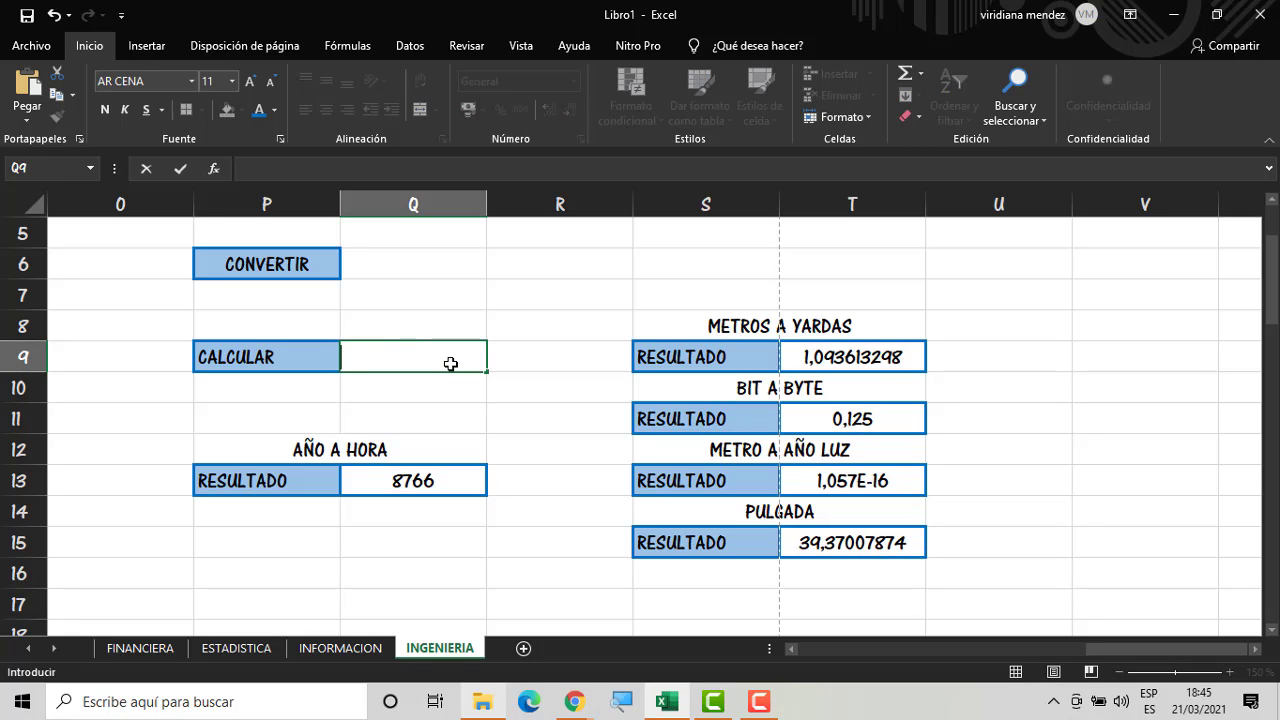
type("24")
key("Return")
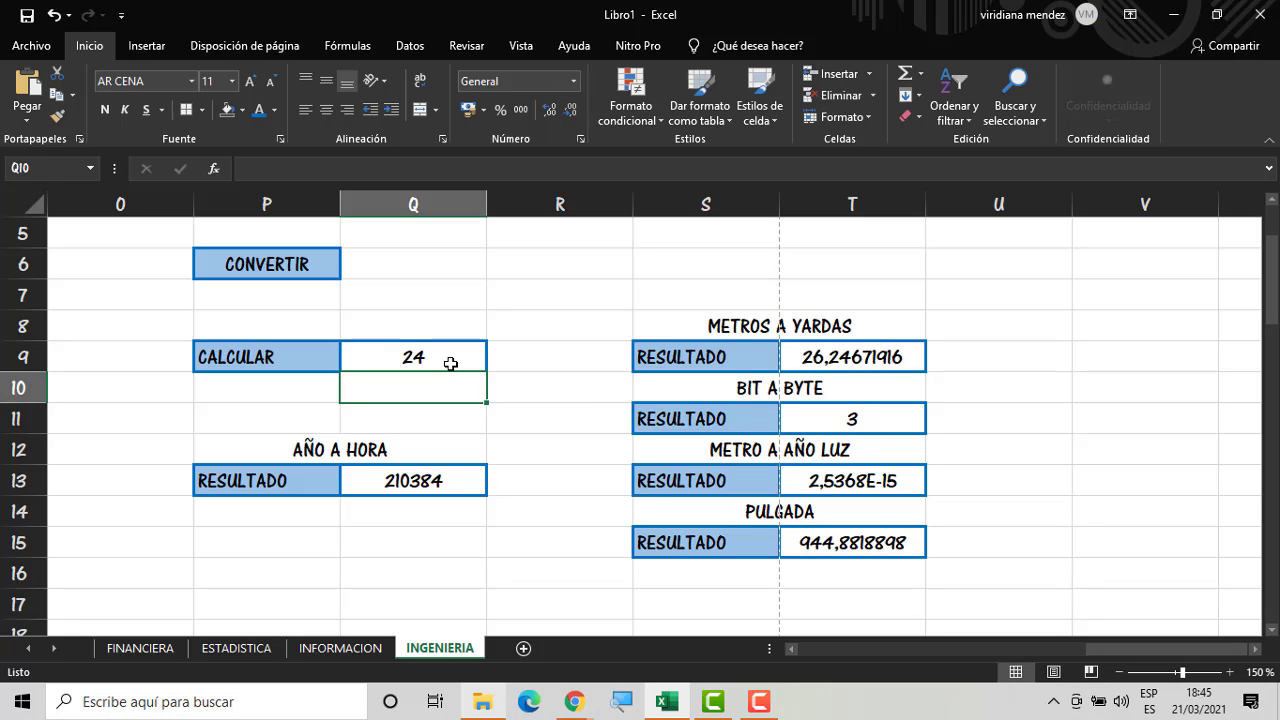
Enter the decimal 0,365 as the CALCULAR value in Q9
left_click(451, 364)
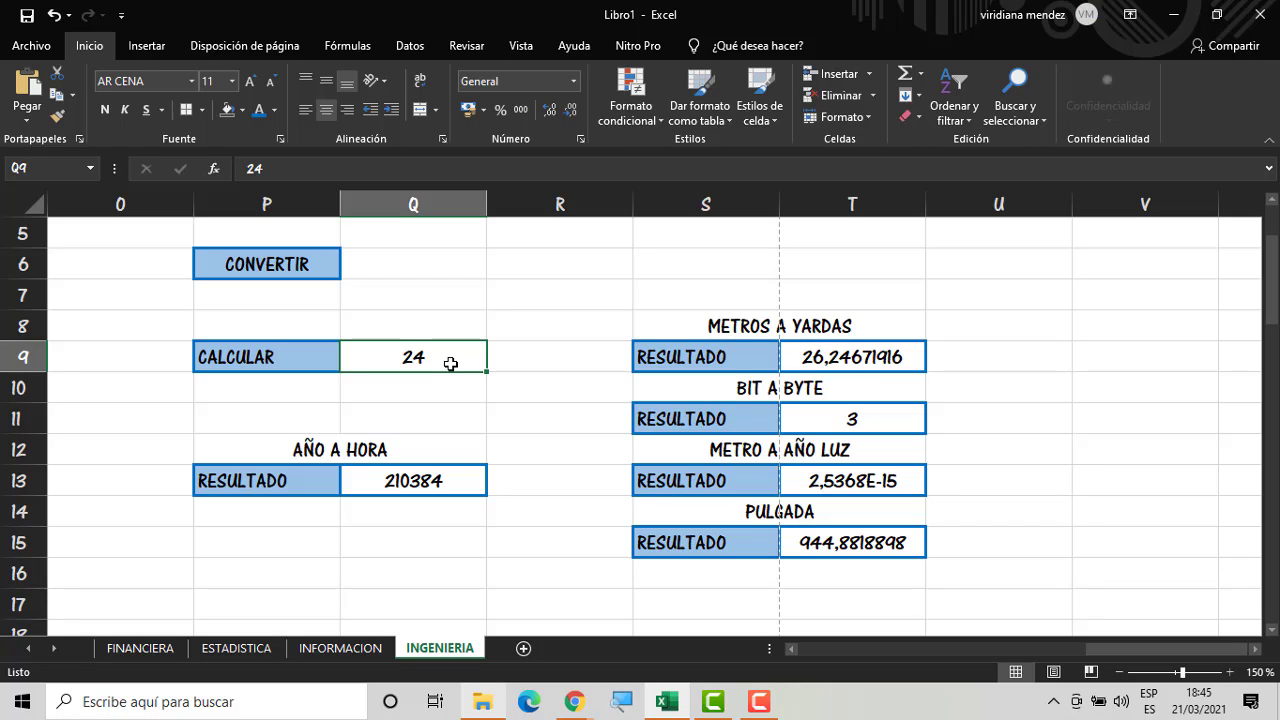
type("0,")
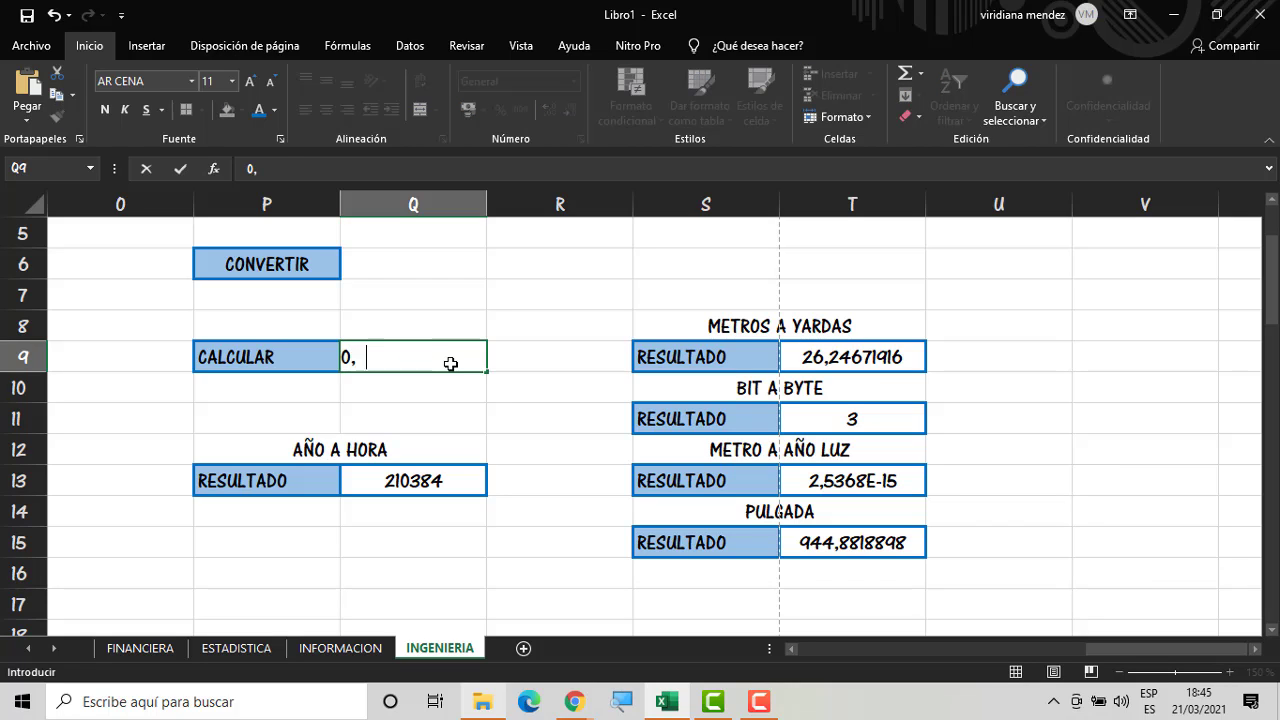
type("36 5")
key("Return")
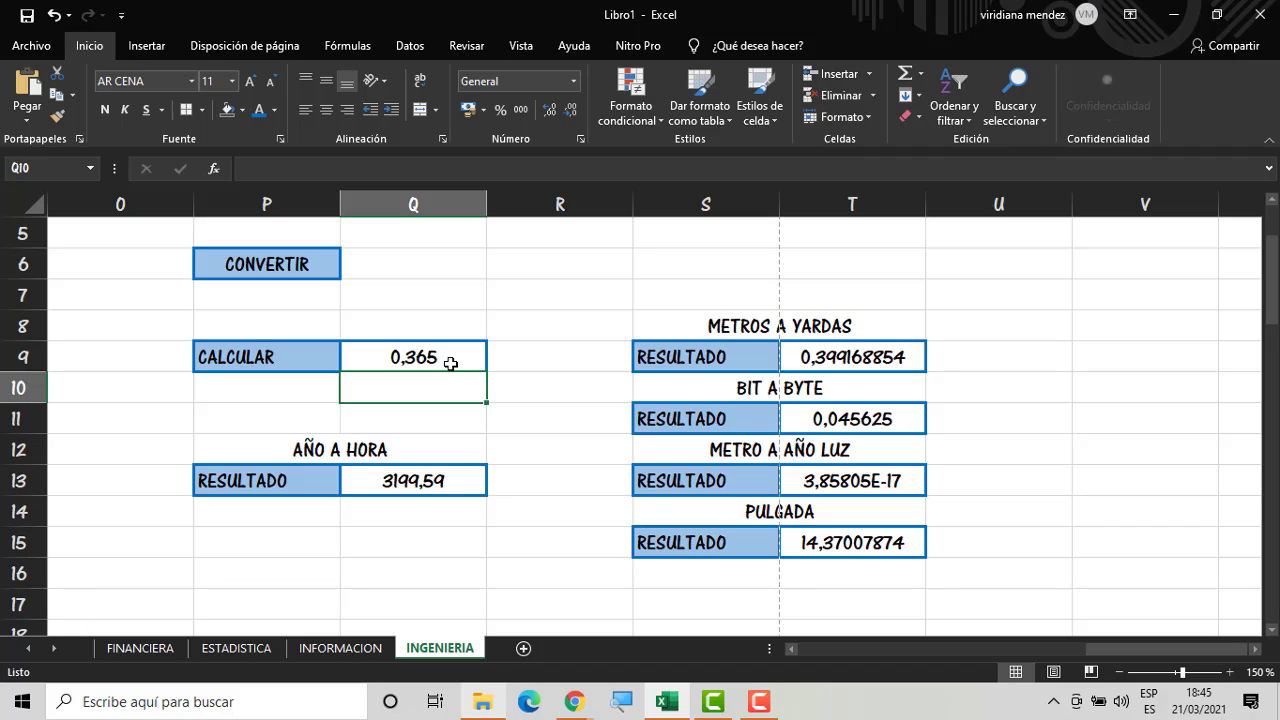
Change the CALCULAR value in Q9 to 0,3
left_click(450, 363)
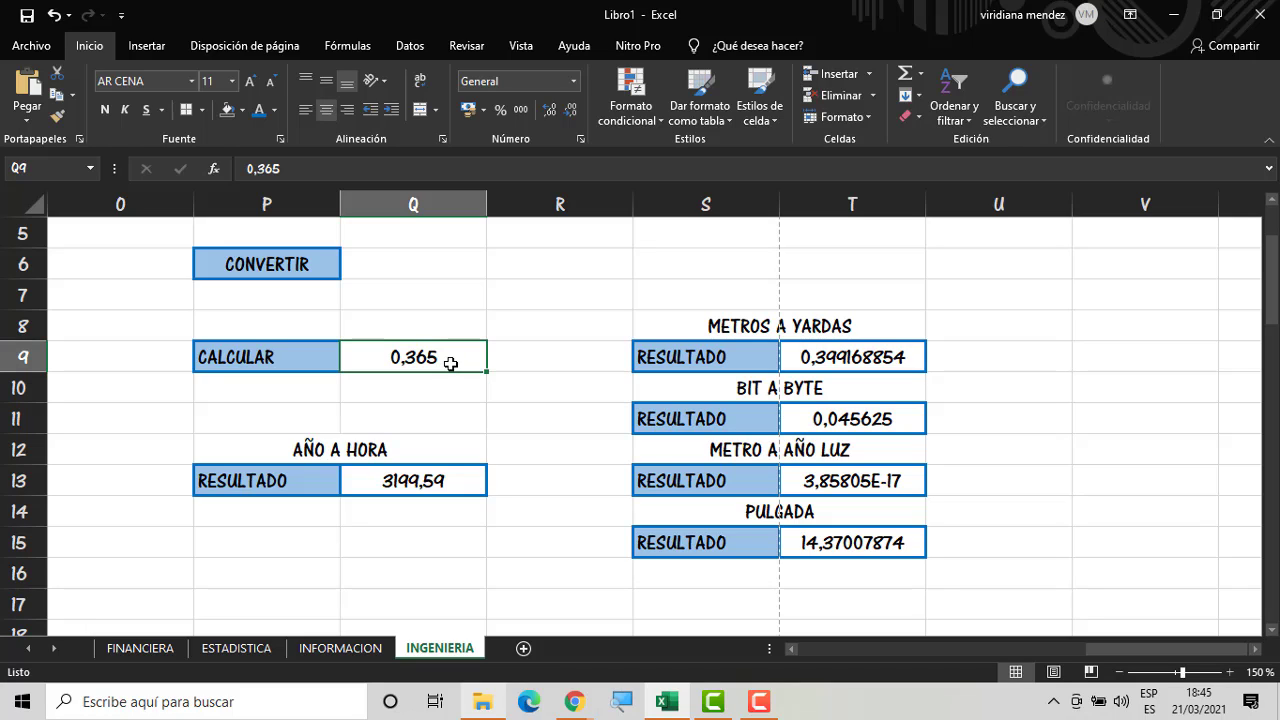
type("0,3")
key("Return")
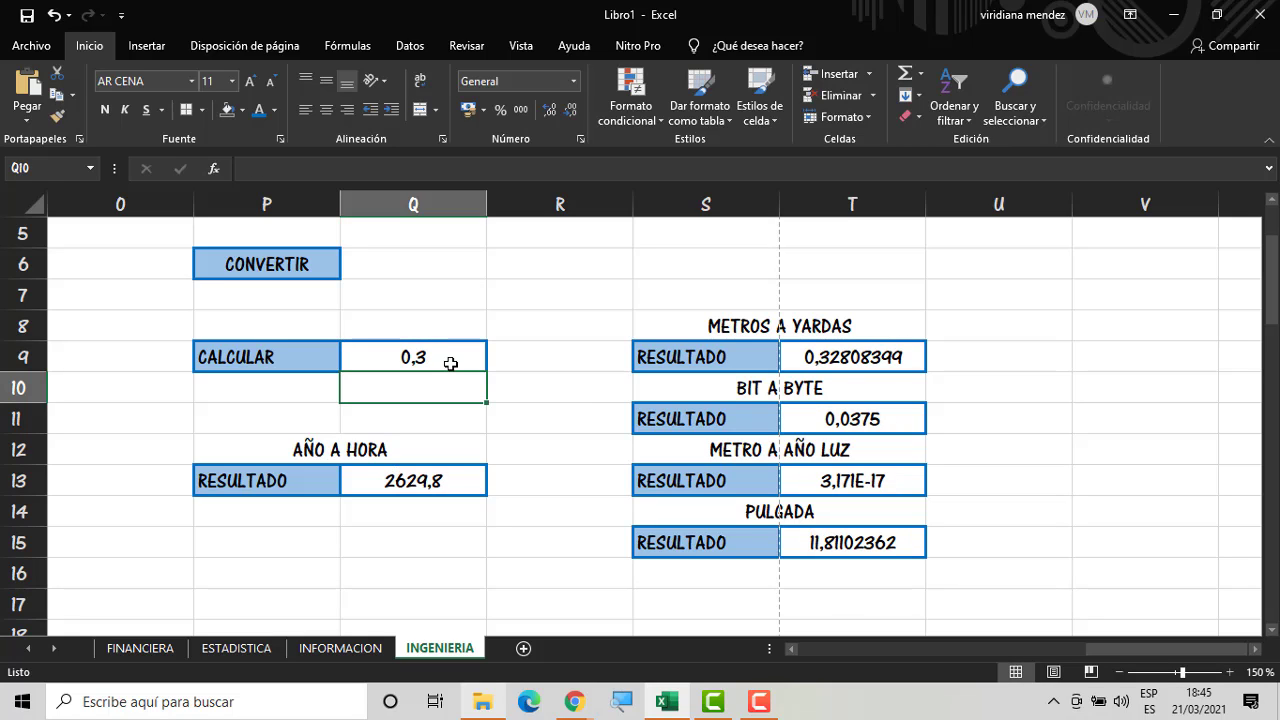
Try the very small number 0,0001 as the CALCULAR value in Q9
left_click(450, 363)
type("0,3")
key("BackSpace")
type("0")
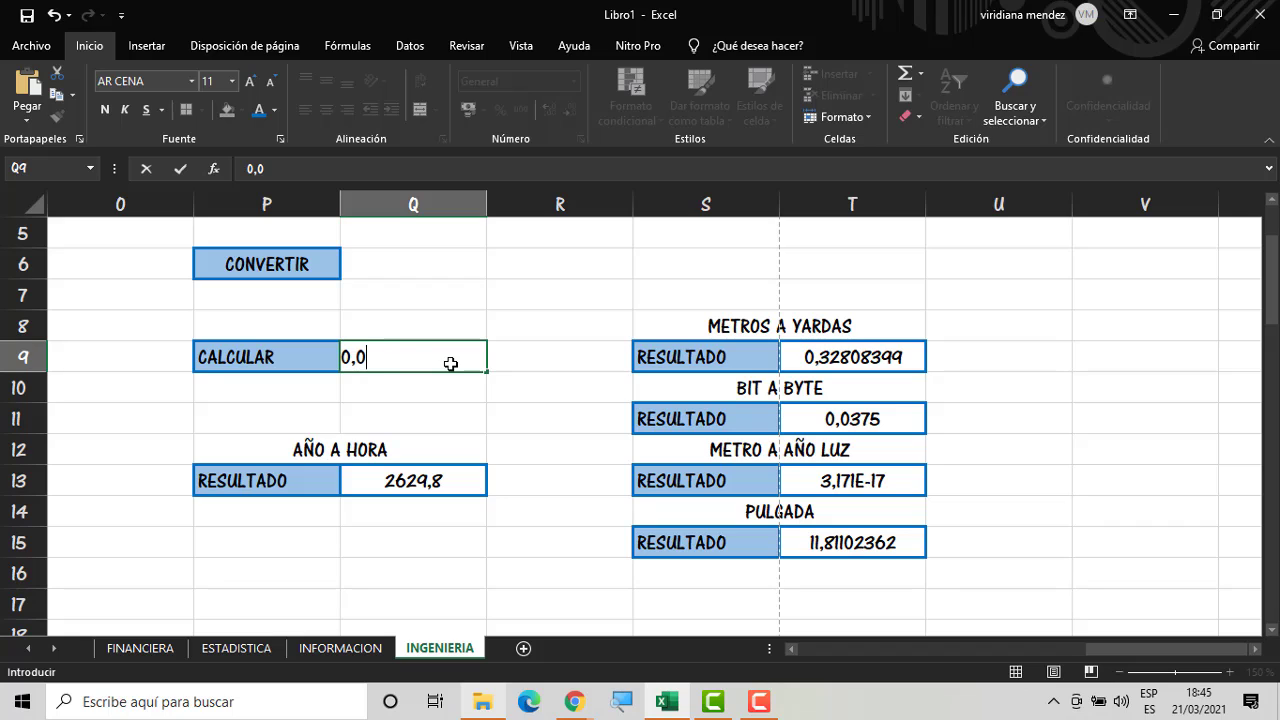
type("001")
key("Return")
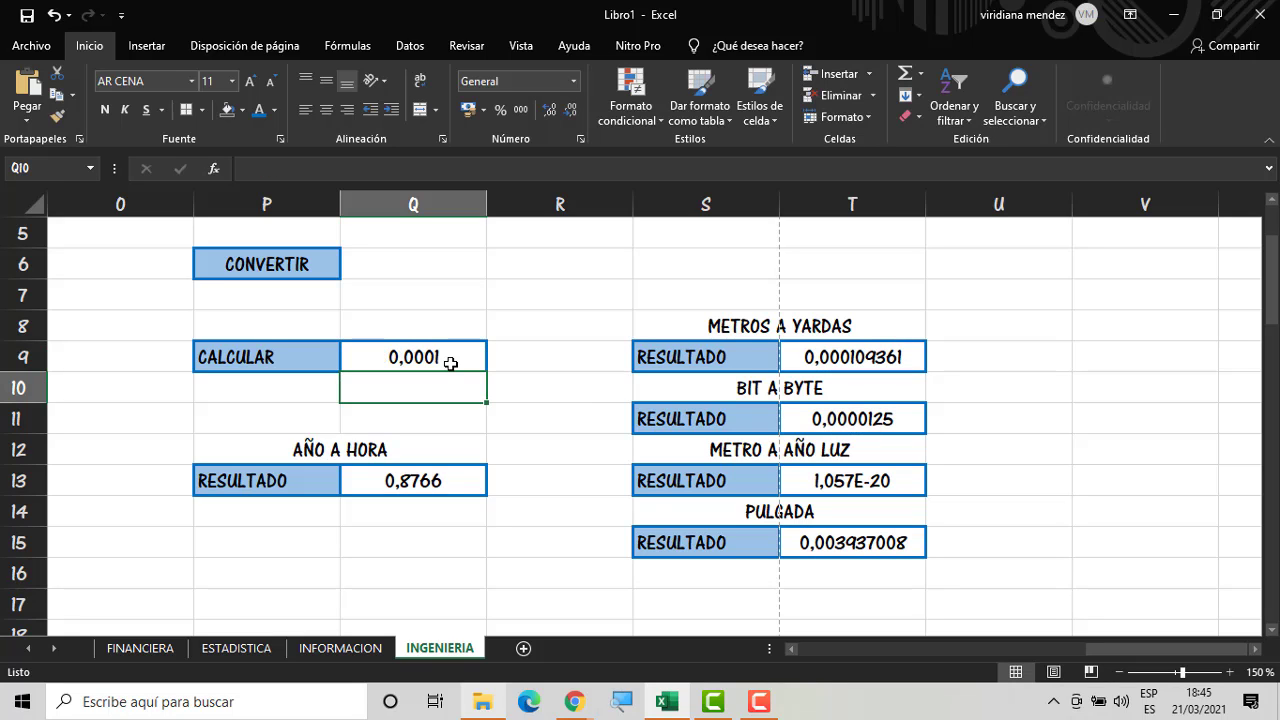
Set the CALCULAR value in Q9 to 0,25 to convert a quarter of a year
left_click(450, 363)
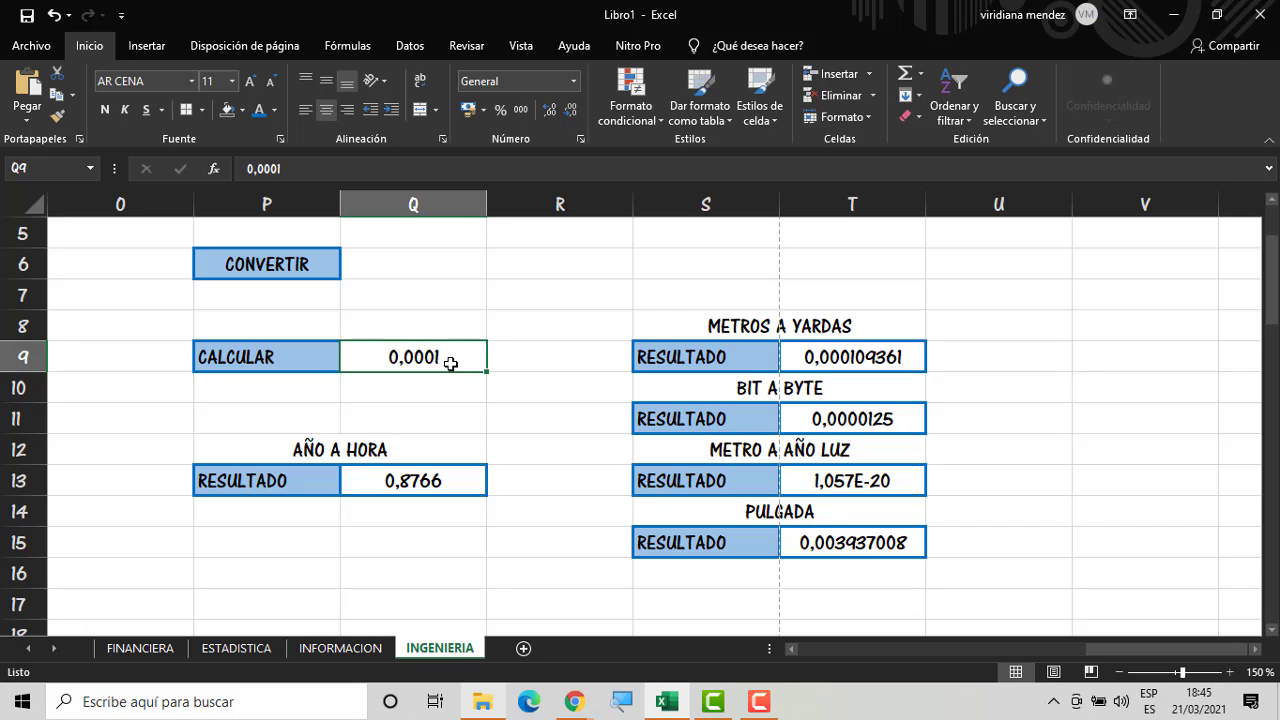
type("0,,")
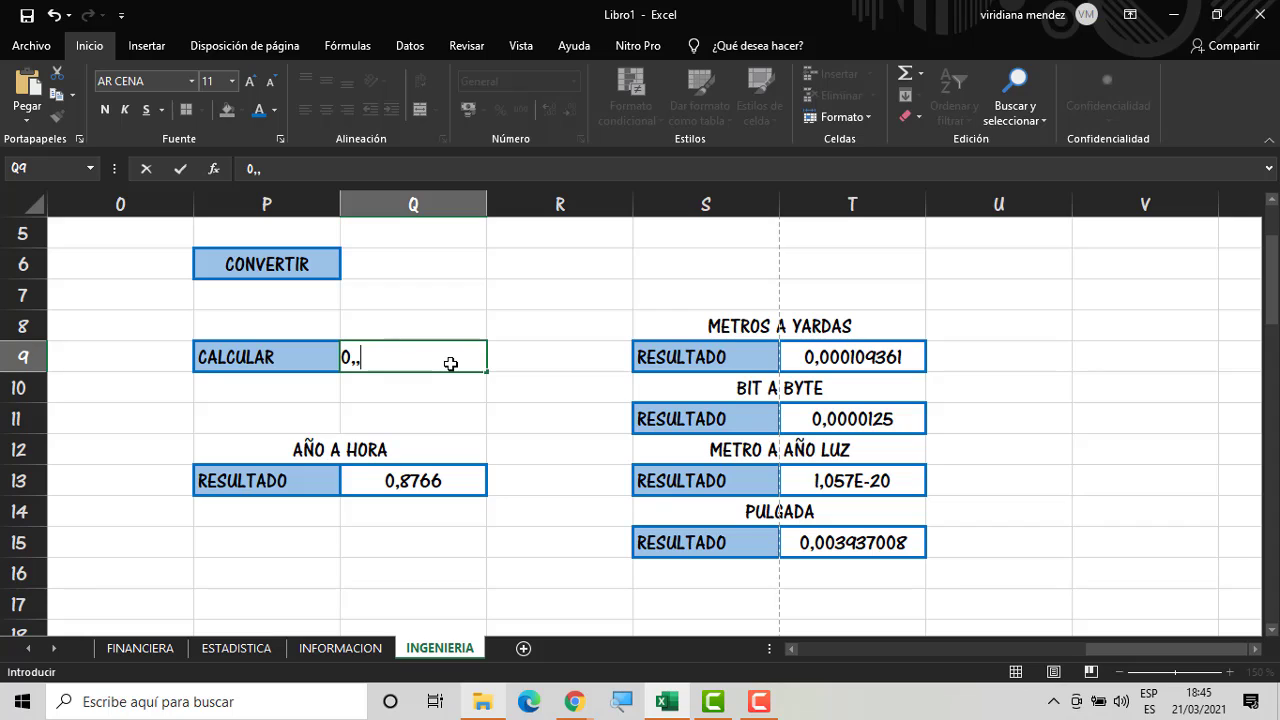
key("BackSpace")
type("25")
key("Return")
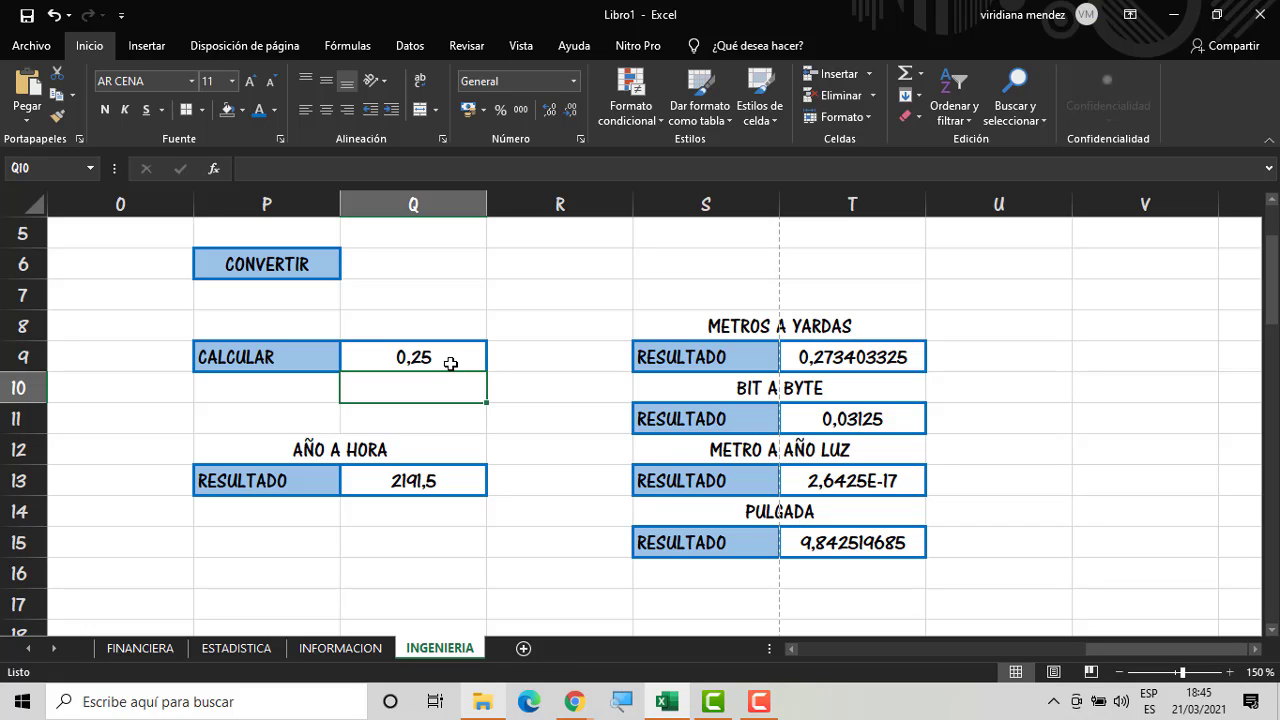
Enter 25 as the CALCULAR value in Q9
left_click(451, 364)
type("25")
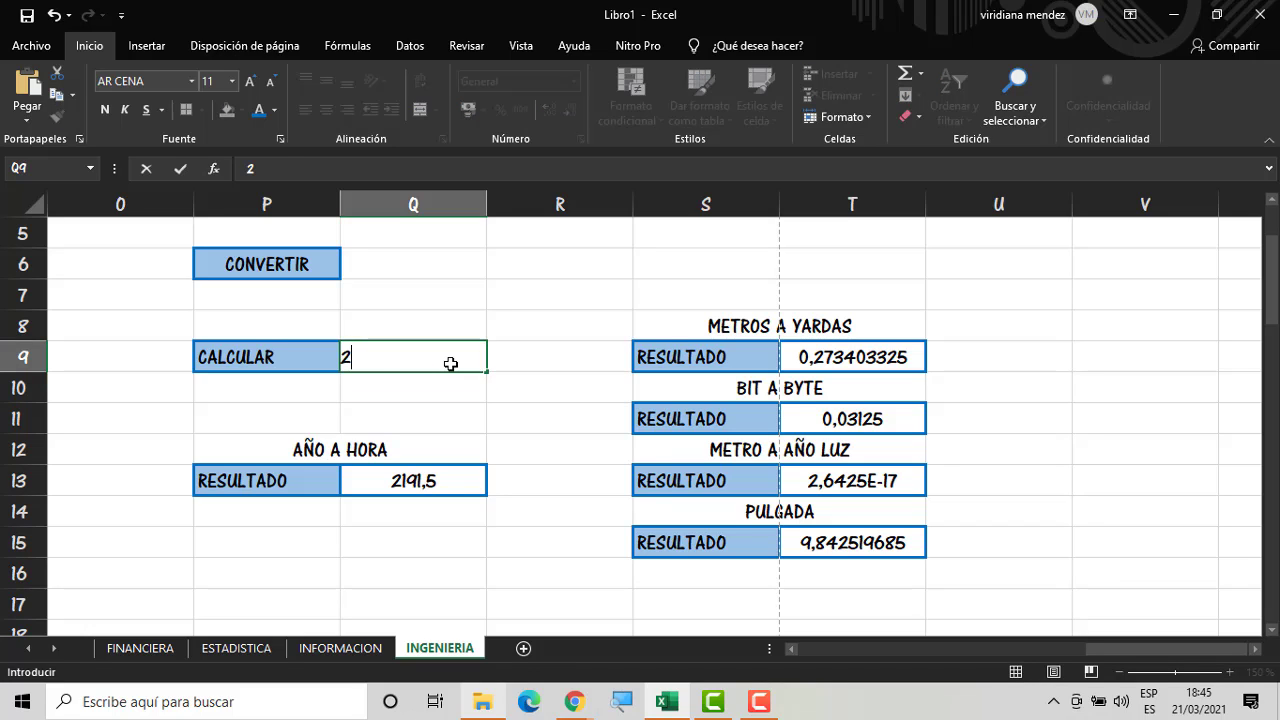
key("Return")
Set the CALCULAR value in Q9 to 26 and check the year-to-hour formula in Q13
left_click(451, 364)
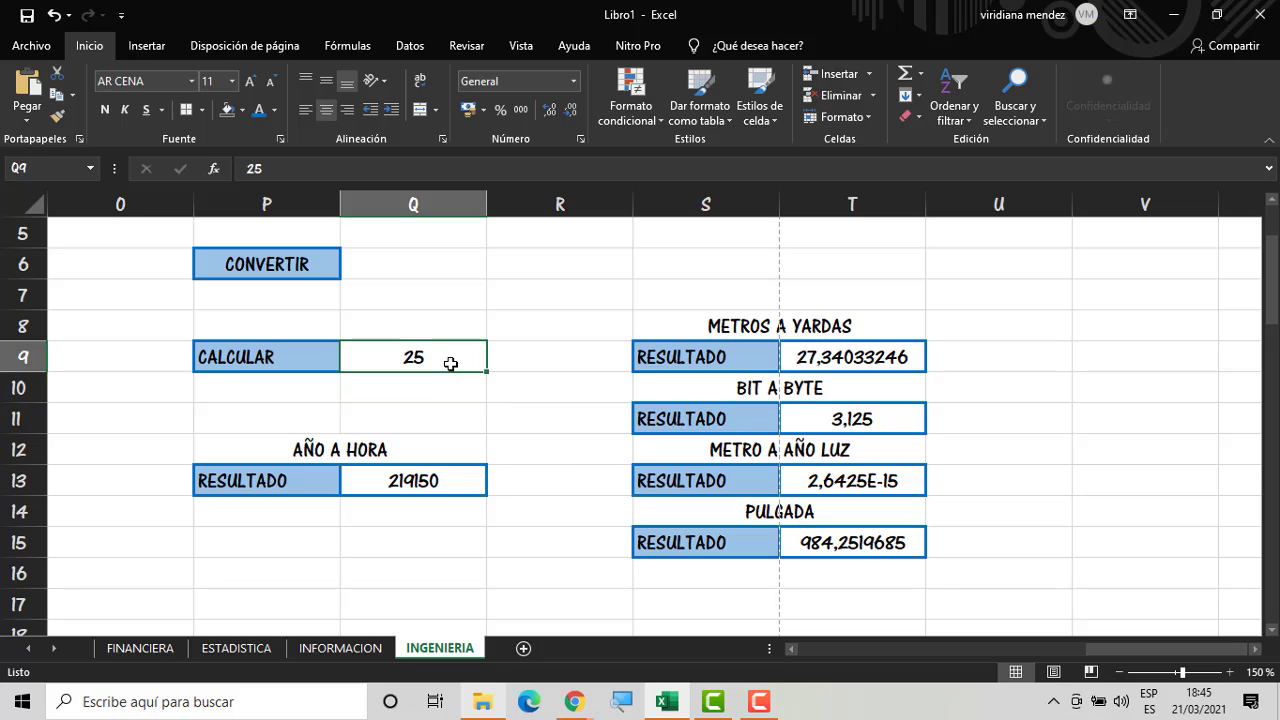
type("26")
key("Return")
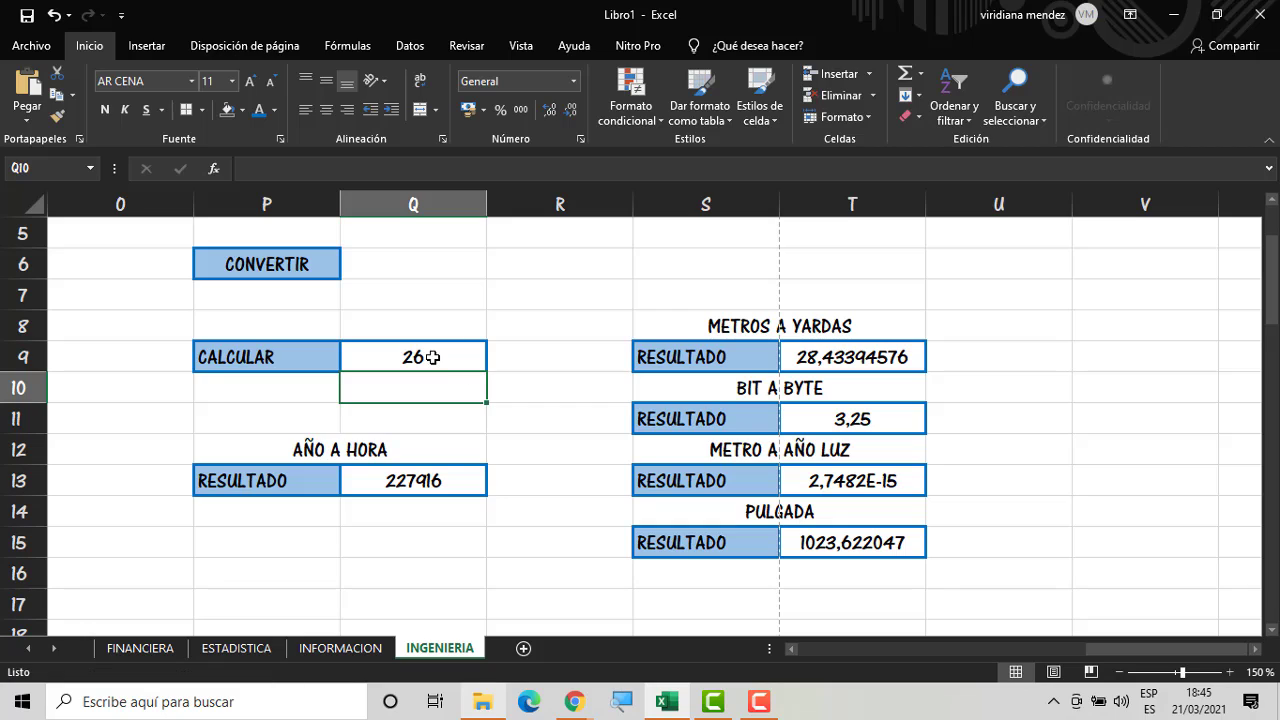
left_click(428, 356)
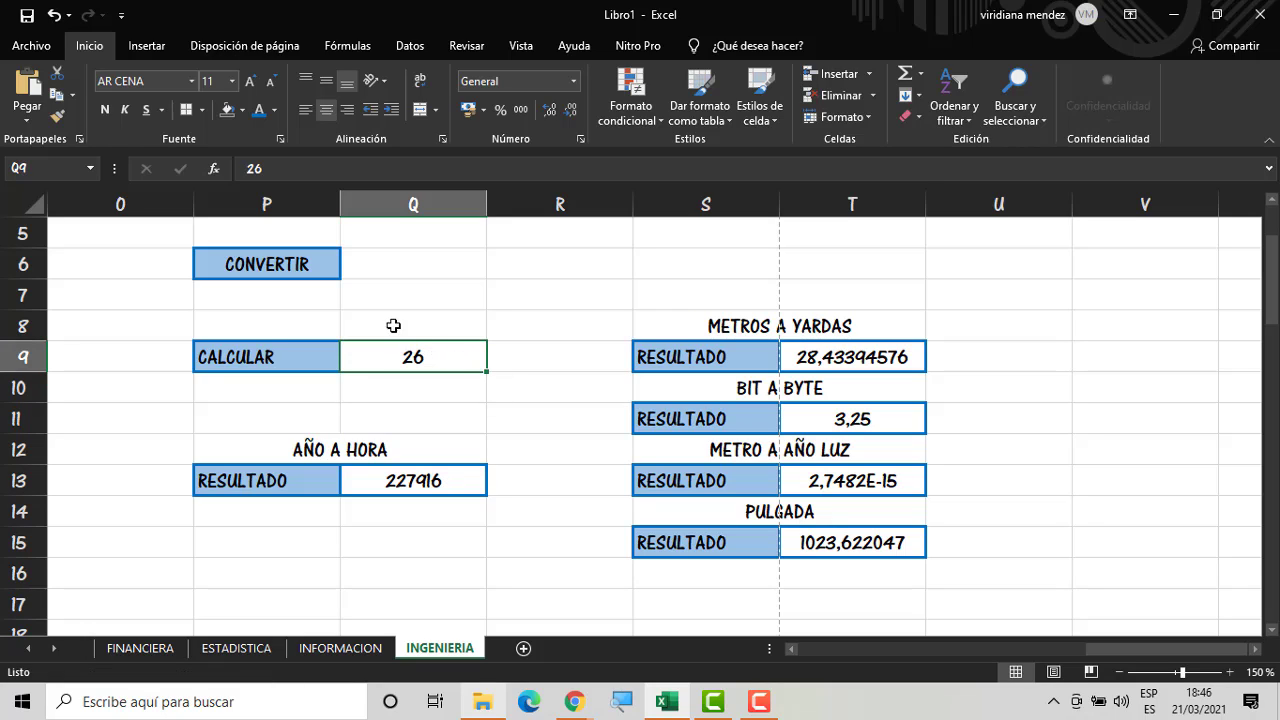
left_click(443, 484)
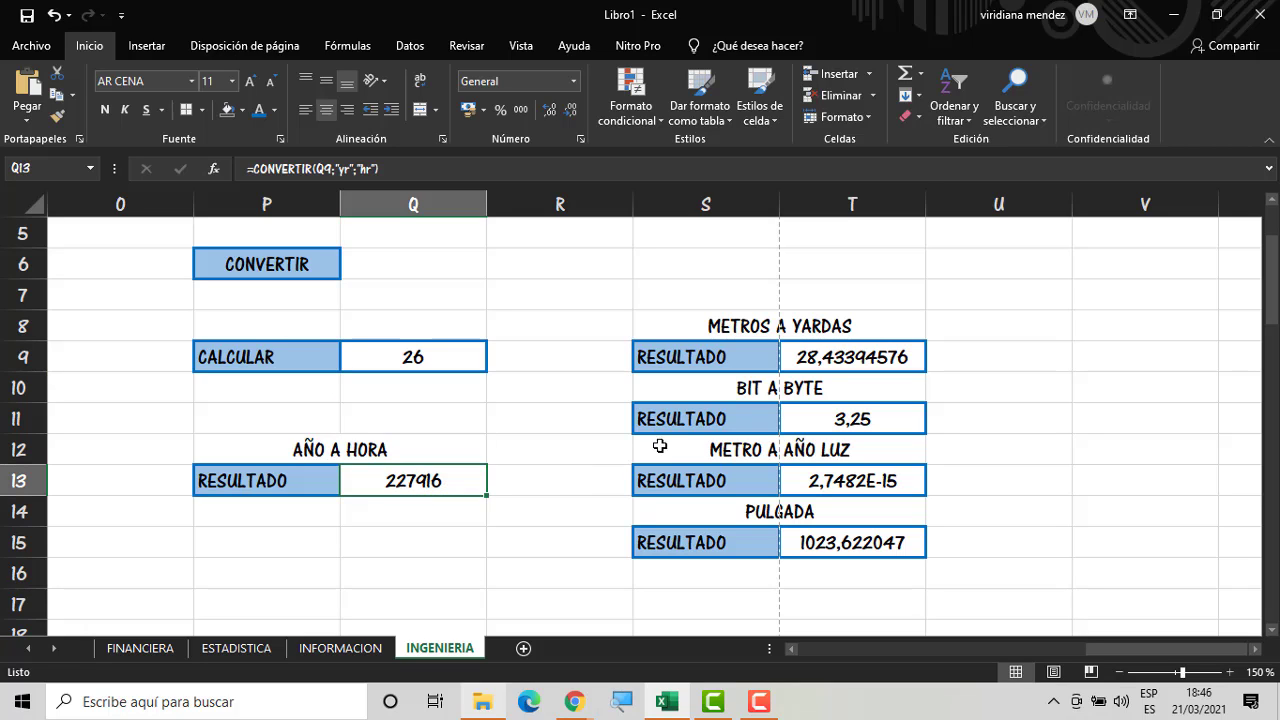
Check the metre-to-yard formula in T9 and the metre-to-inch formula in T15
left_click(838, 358)
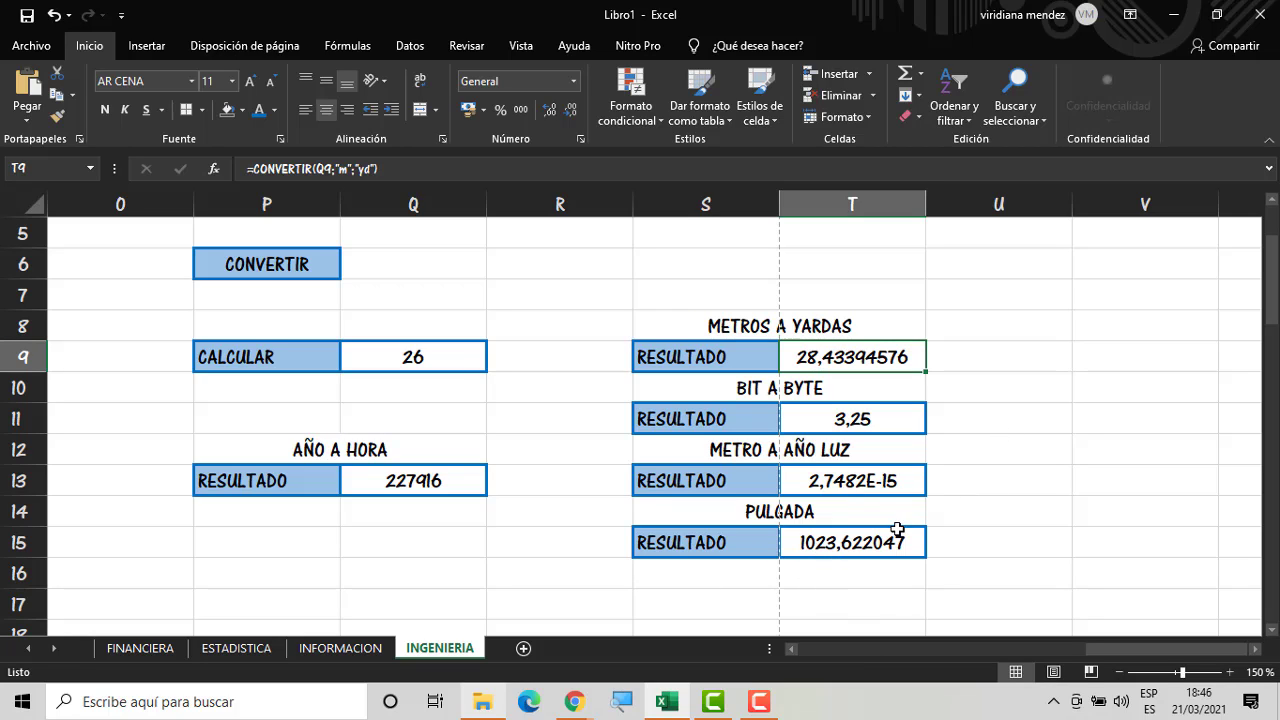
left_click(830, 511)
double_click(830, 511)
left_click(833, 544)
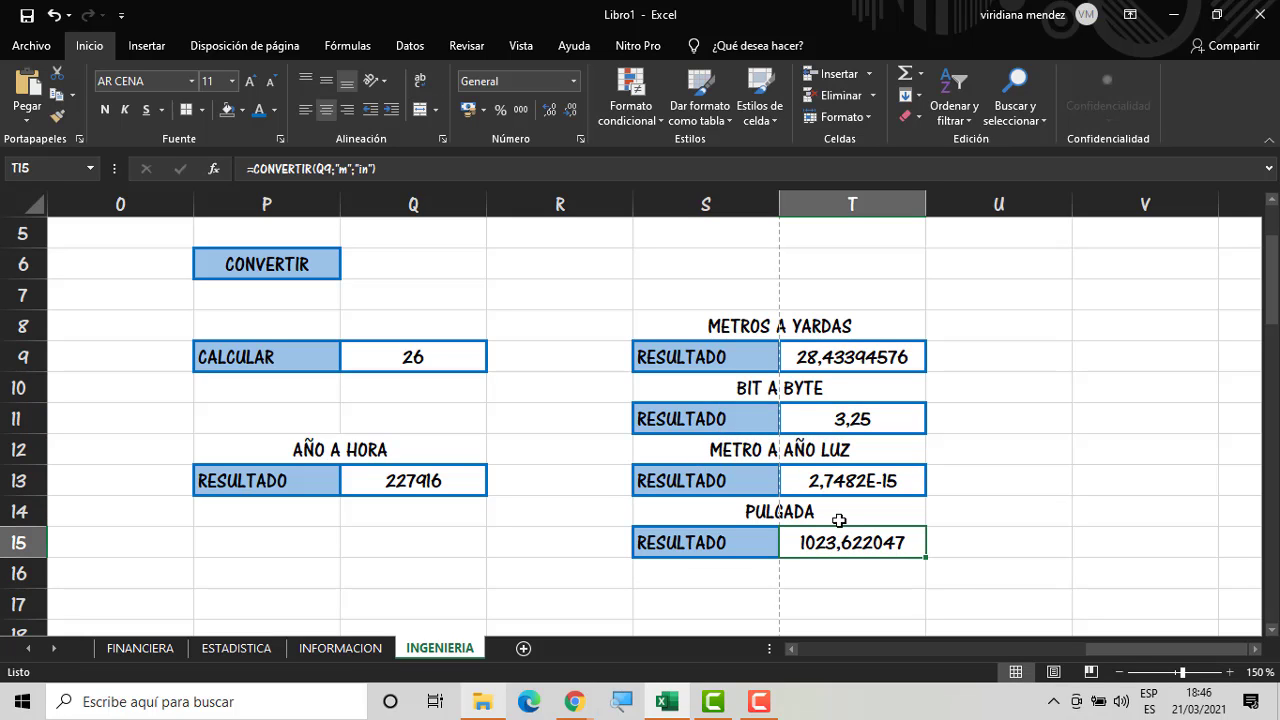
Change the PULGADA heading in S14 to METRO A PULGADA
double_click(820, 505)
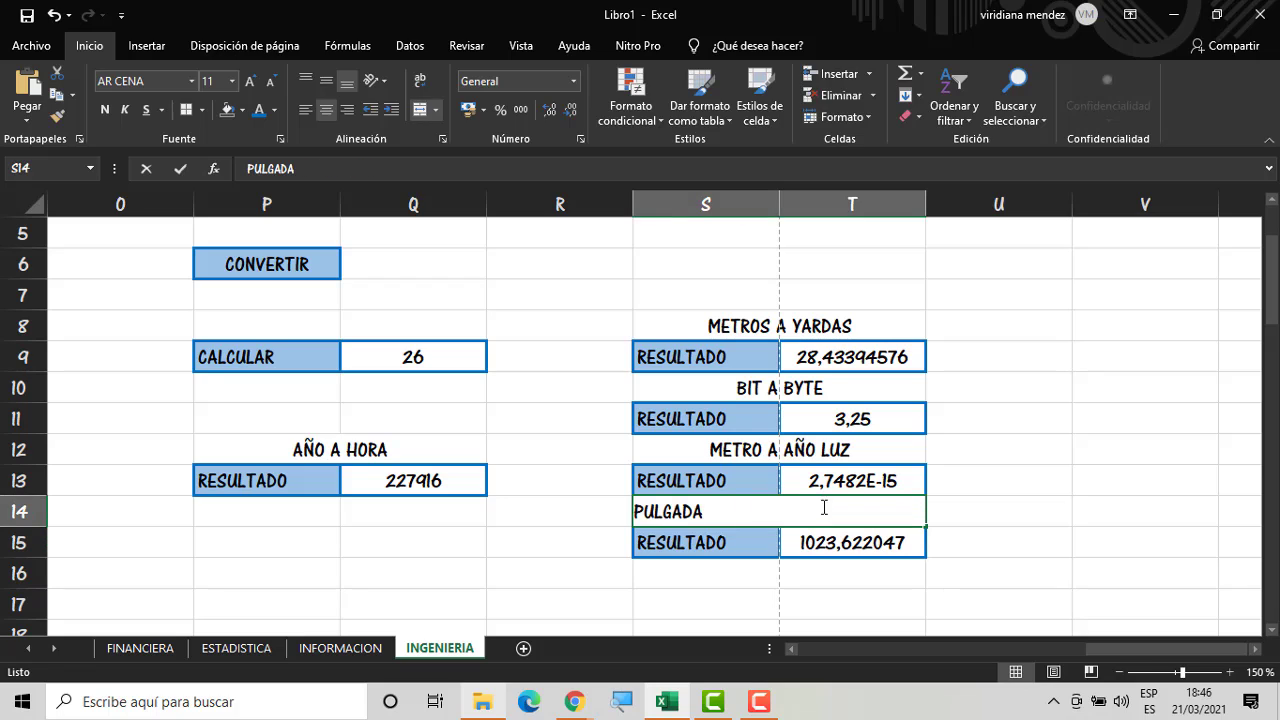
key("Left")
key("Left")
key("Left")
key("Left")
key("Left")
key("Left")
key("Left")
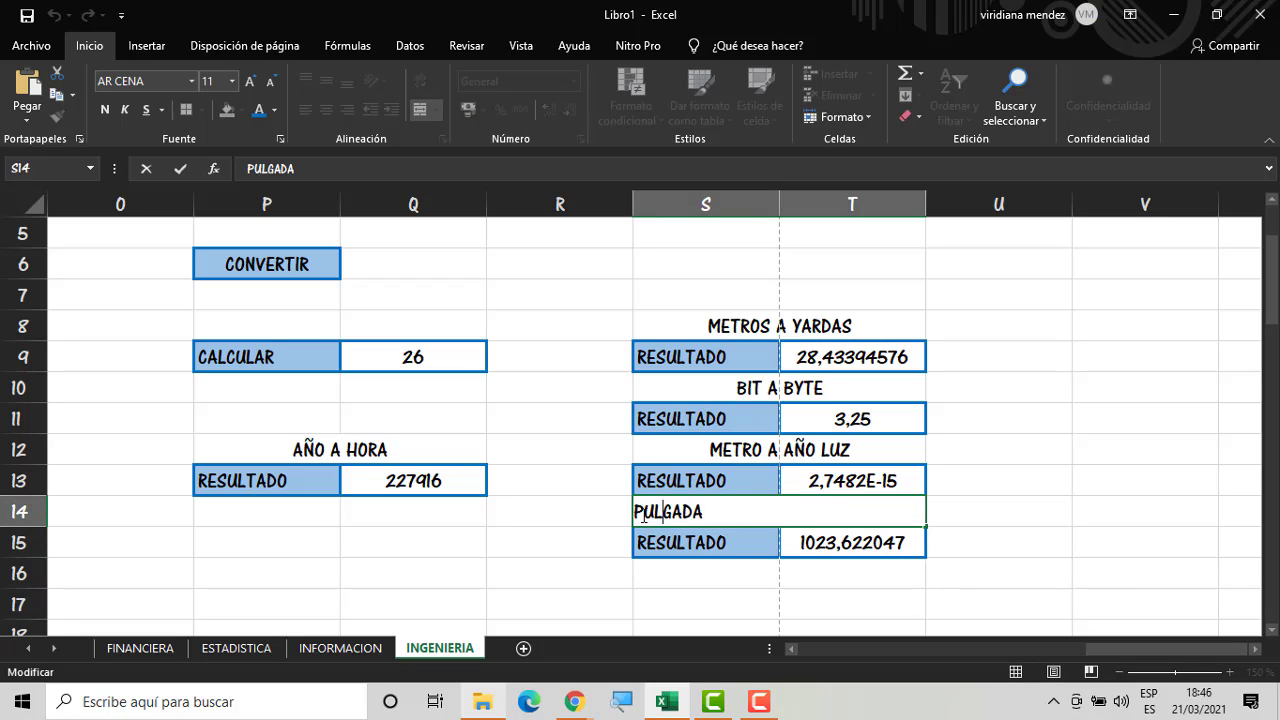
type("METRO A")
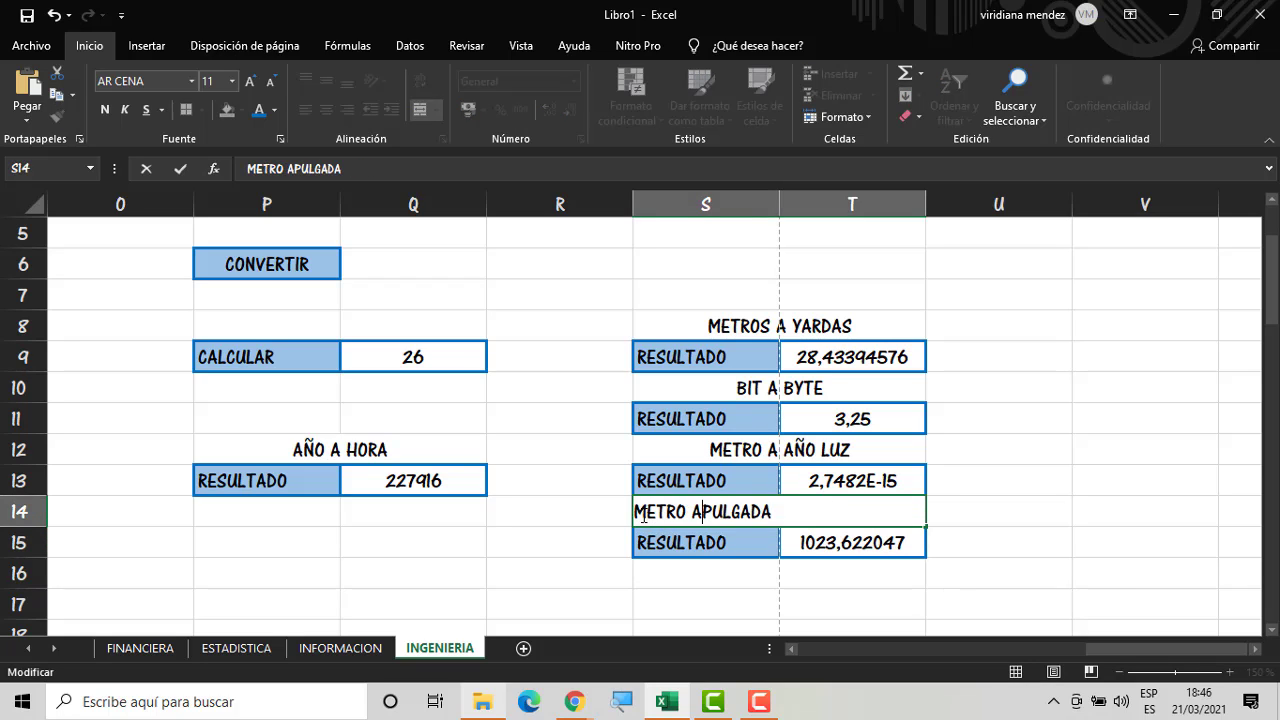
key("Return")
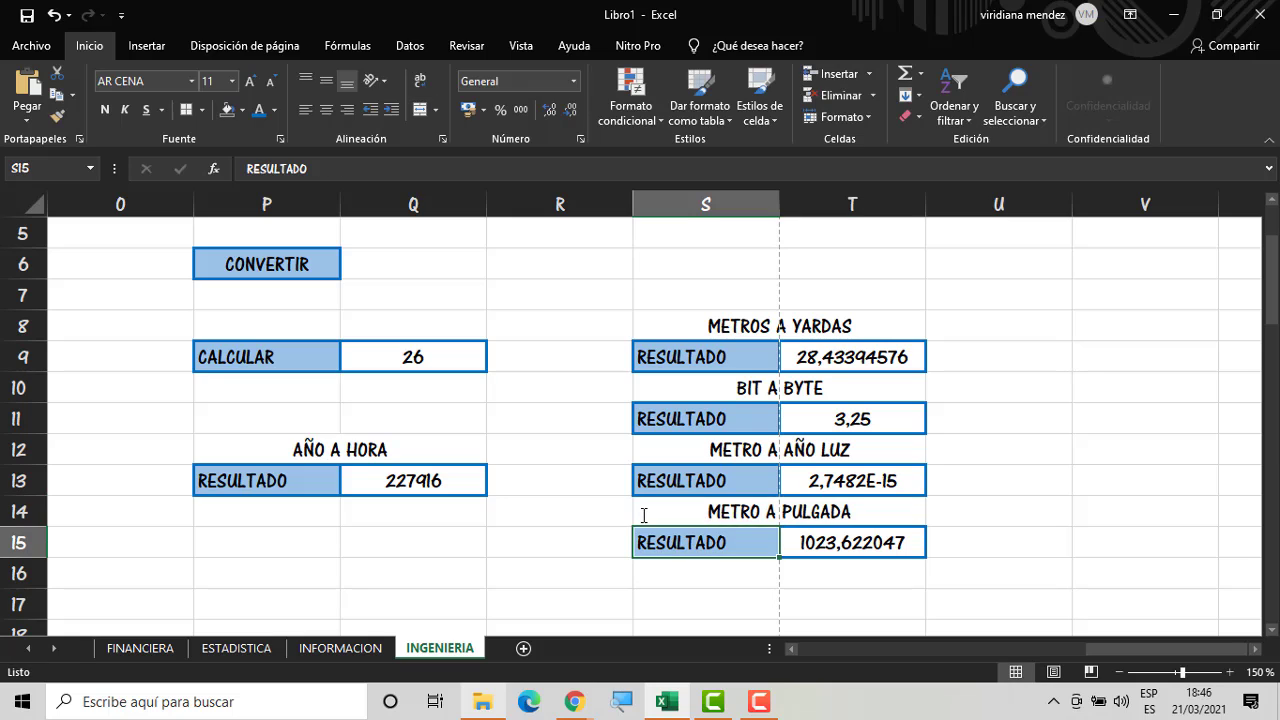
left_click(508, 490)
left_click(1104, 356)
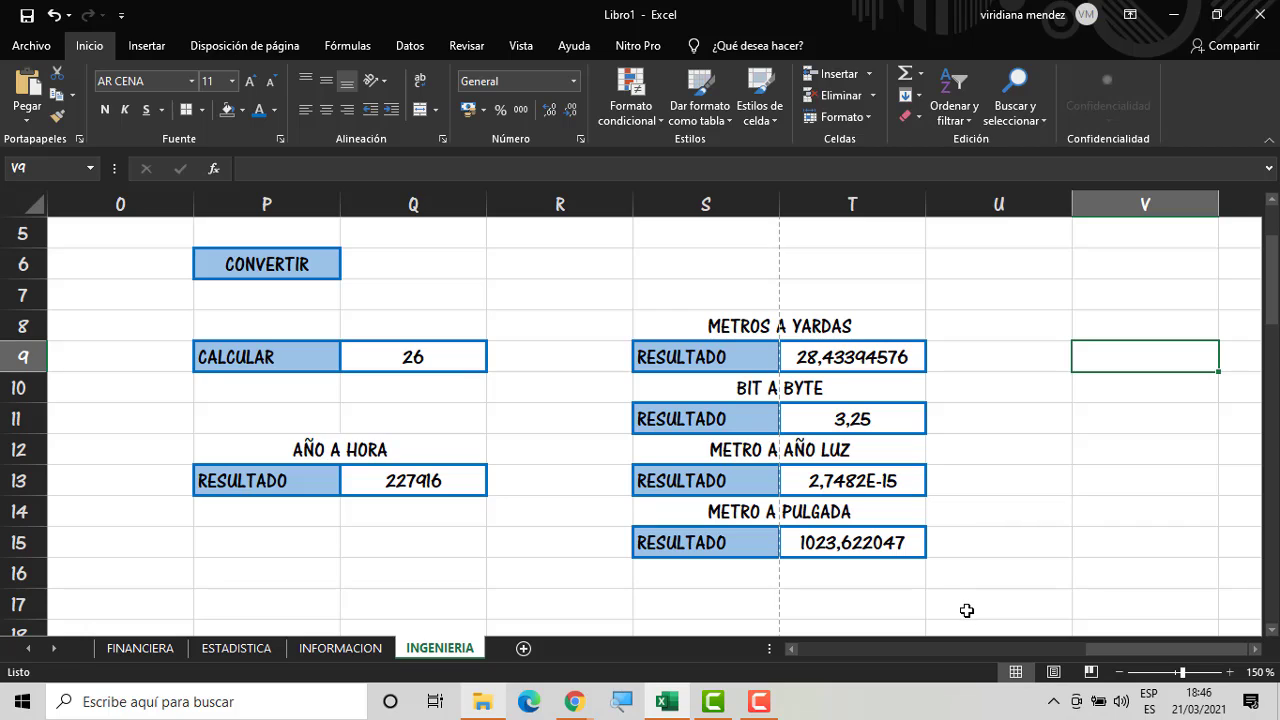
left_click(462, 358)
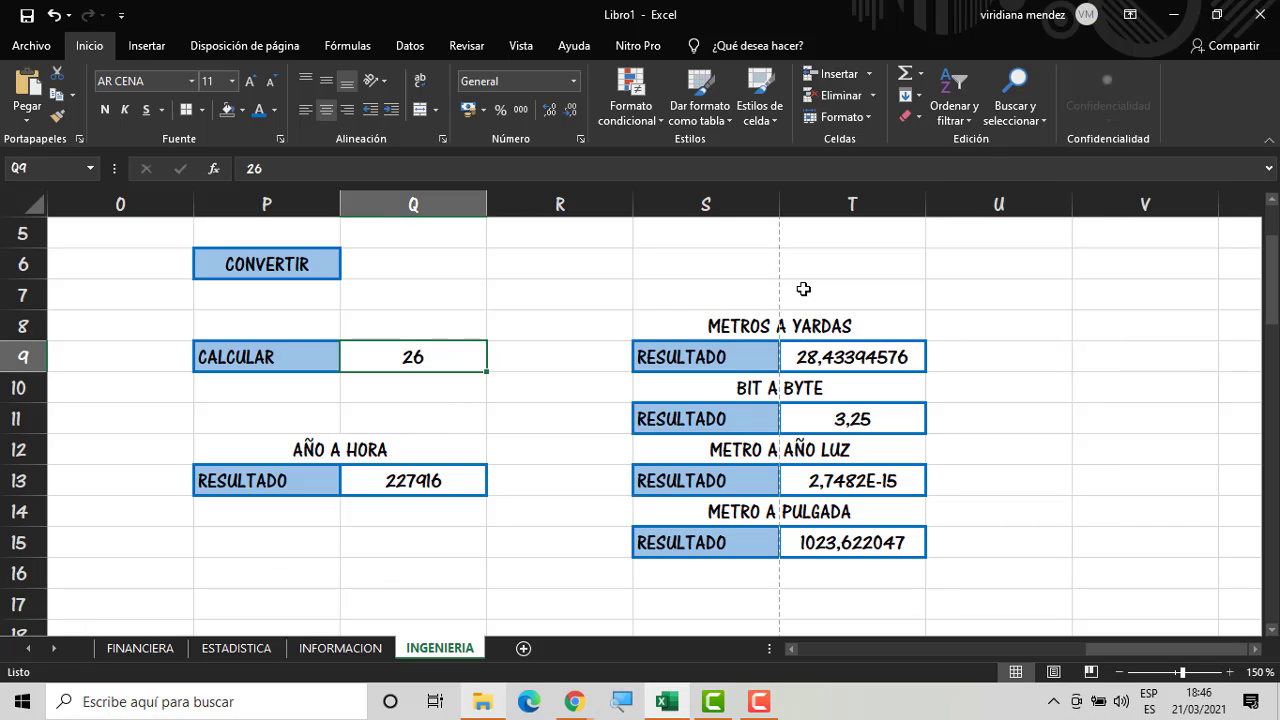